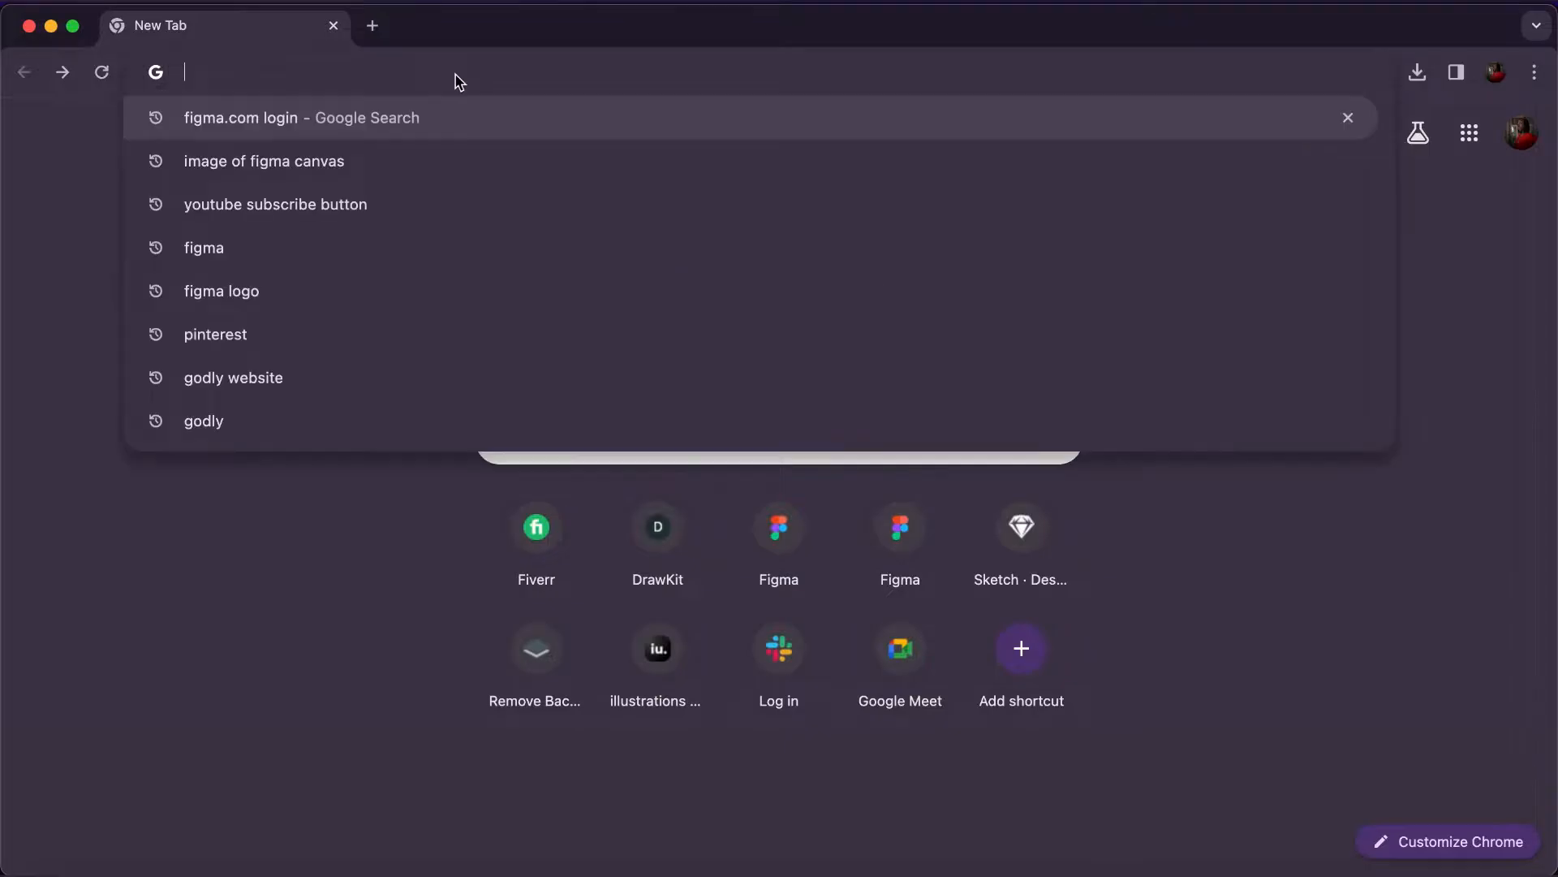
# Load figma.com, dismiss the sign-up popup, and log in to the existing Figma account.
pyautogui.write('figma.co')
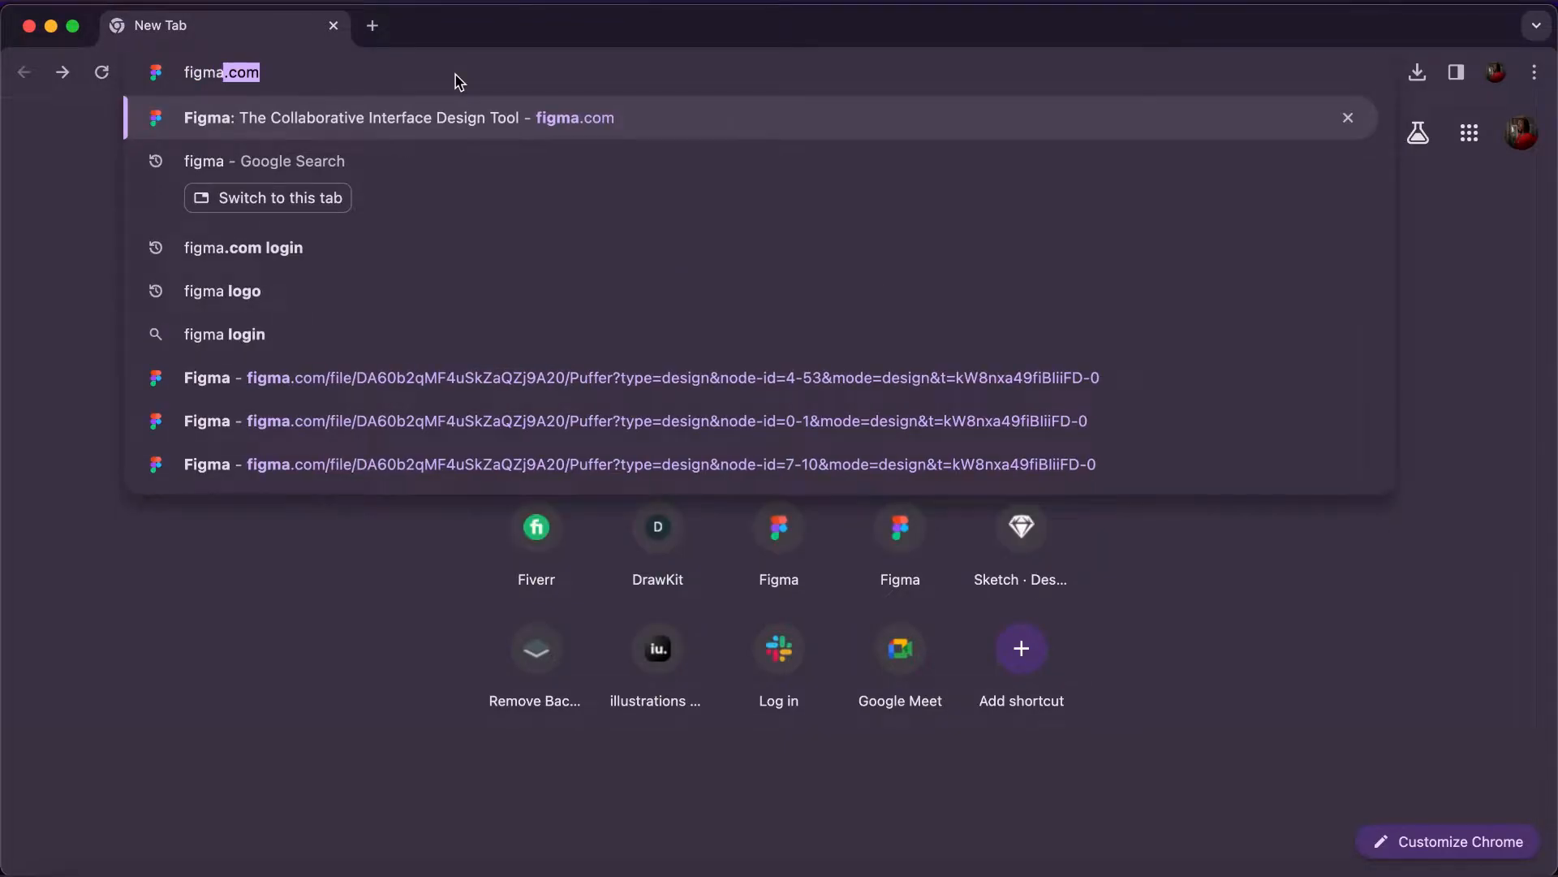
pyautogui.write('m')
pyautogui.press('Return')
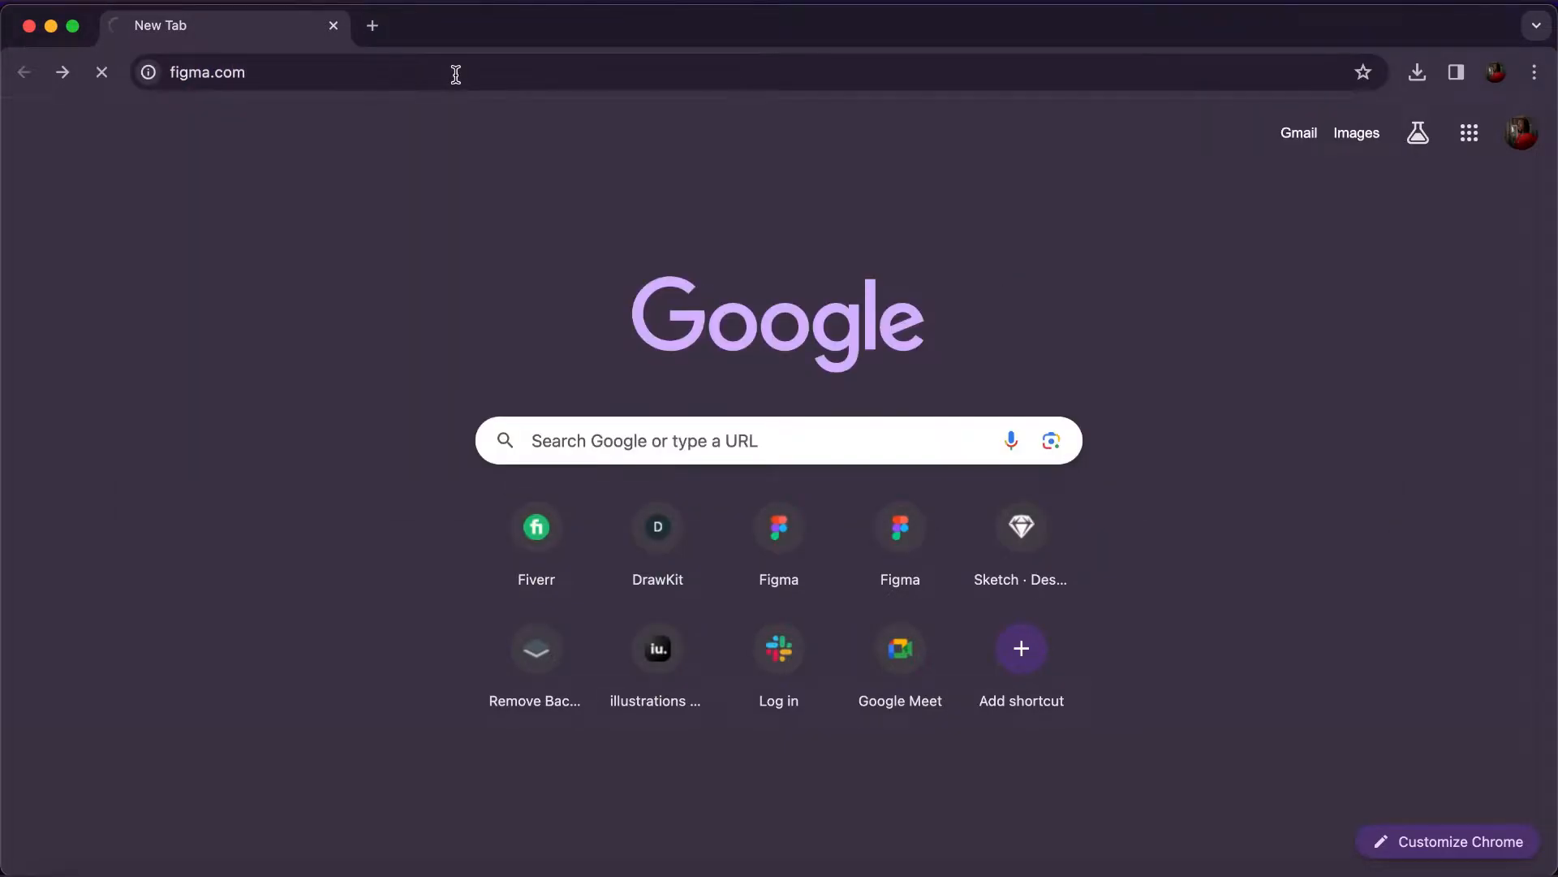
pyautogui.click(456, 74)
pyautogui.press('Return')
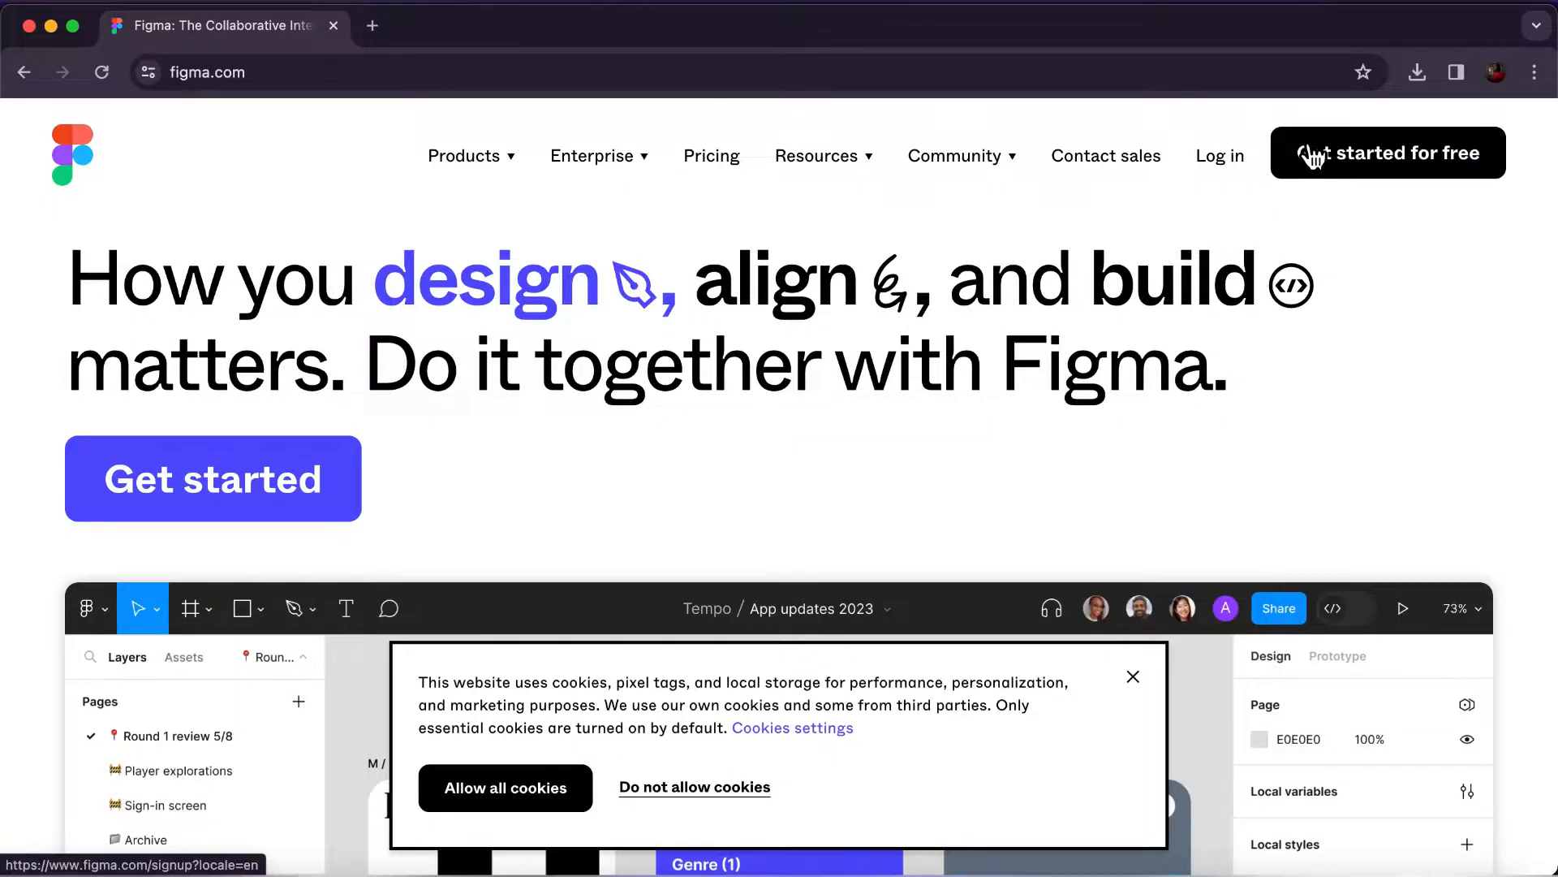
pyautogui.click(1312, 157)
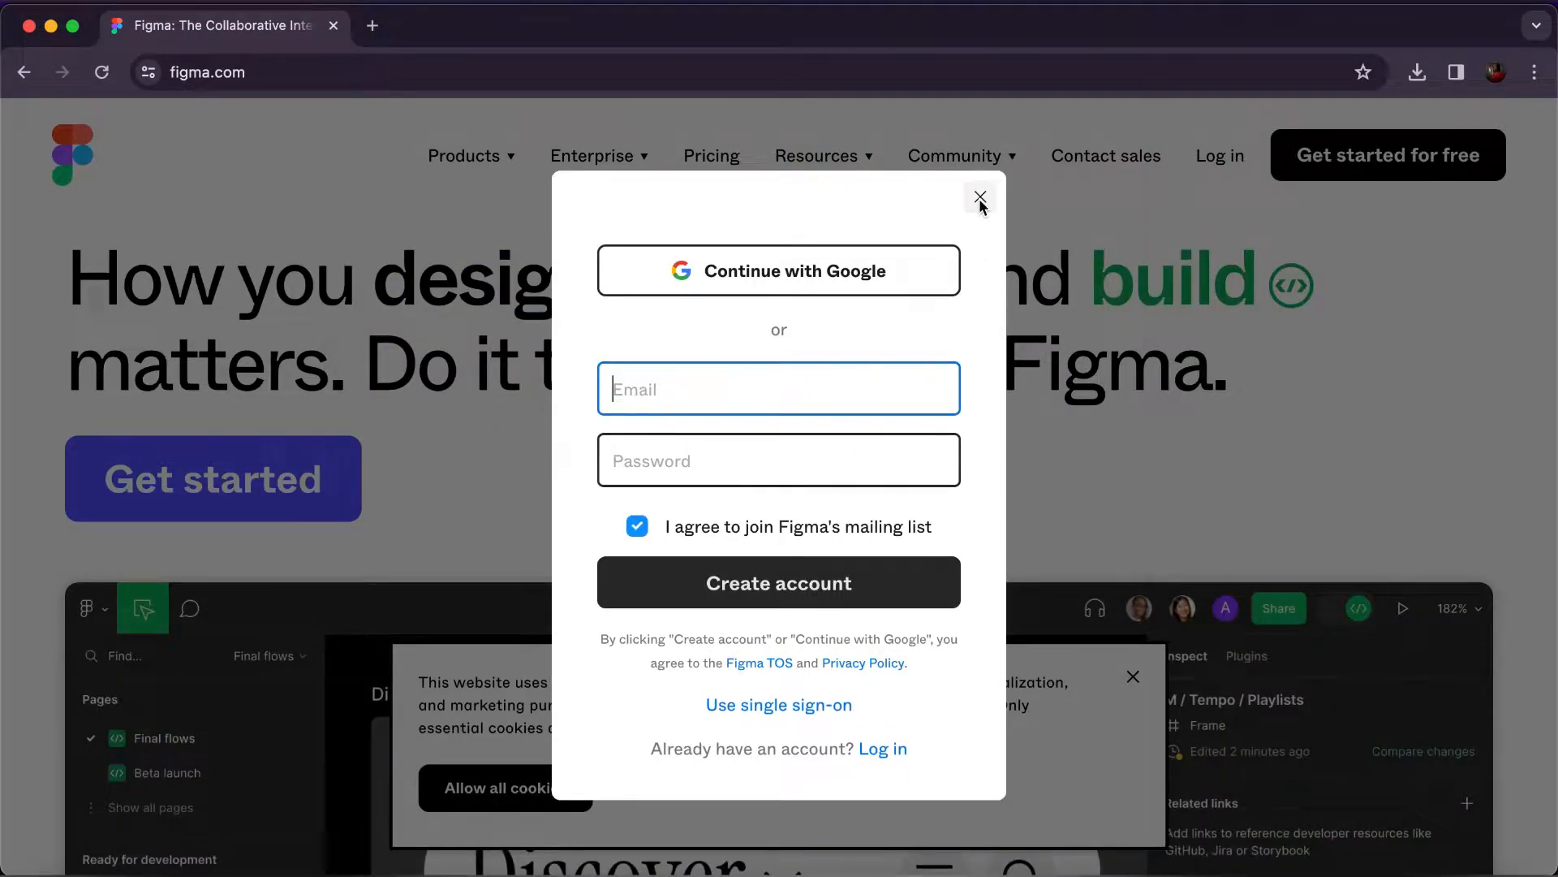
pyautogui.click(981, 197)
pyautogui.click(1210, 156)
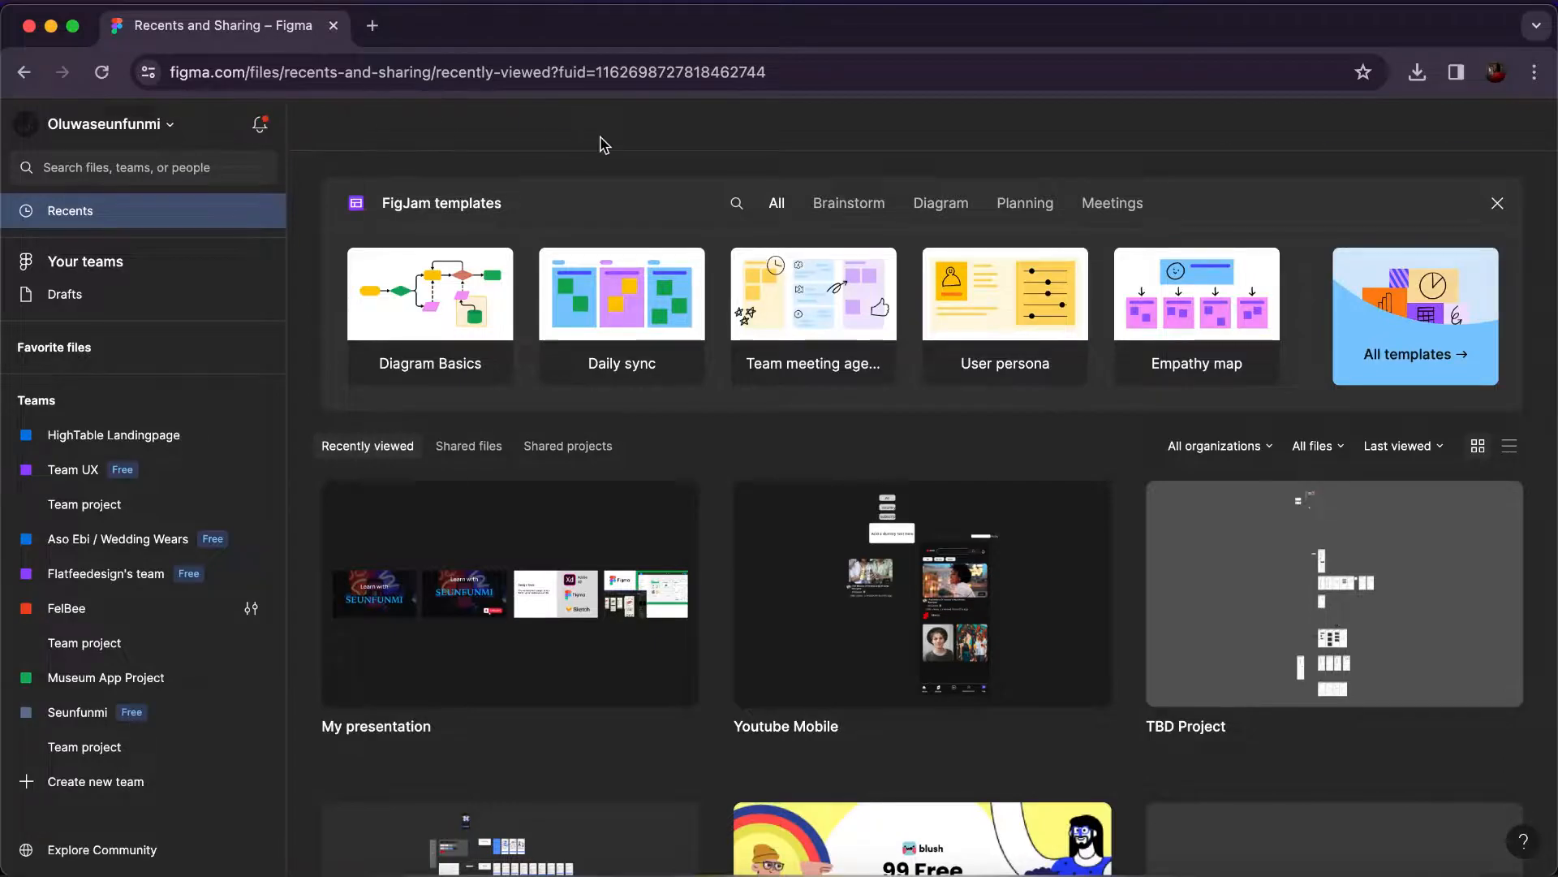
# Create a new design file and browse the Move, Frame, Shape and Pen tool menus.
pyautogui.click(1260, 128)
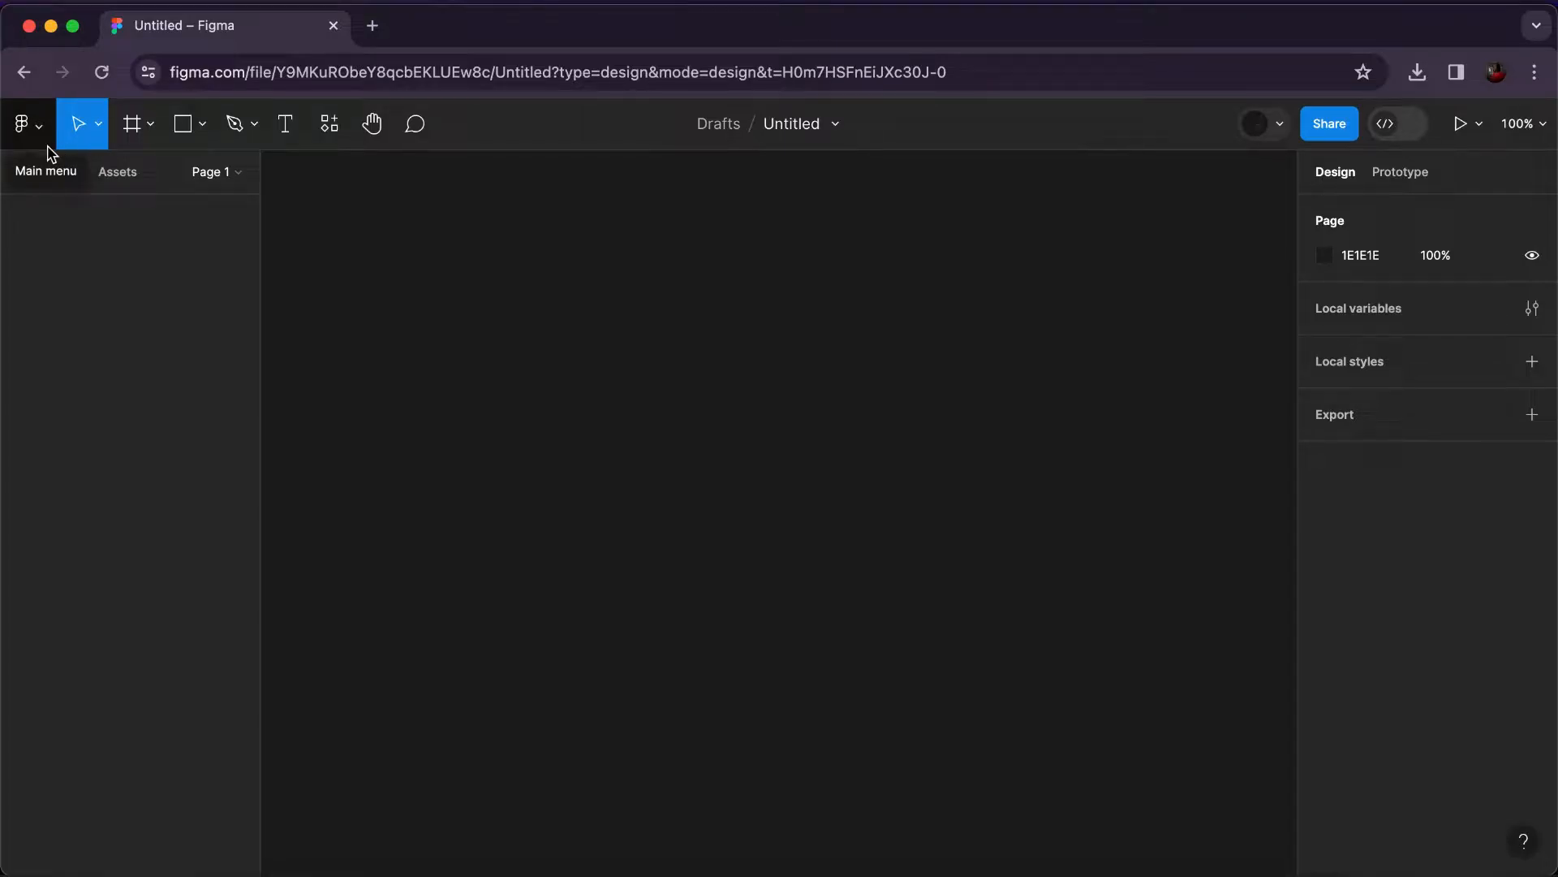
pyautogui.click(151, 136)
pyautogui.click(100, 131)
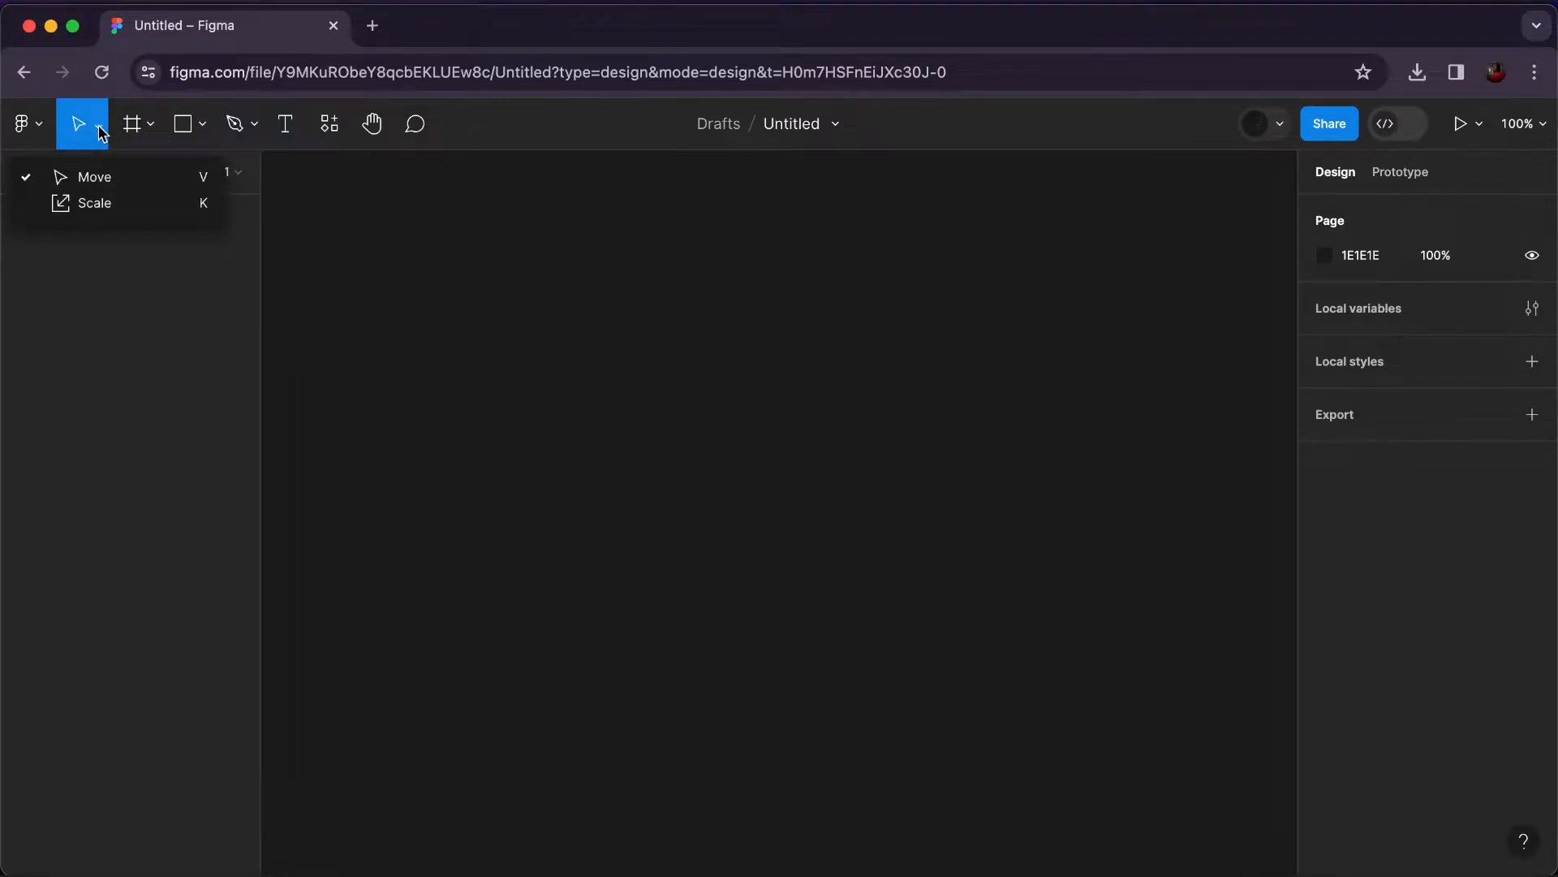
pyautogui.click(150, 134)
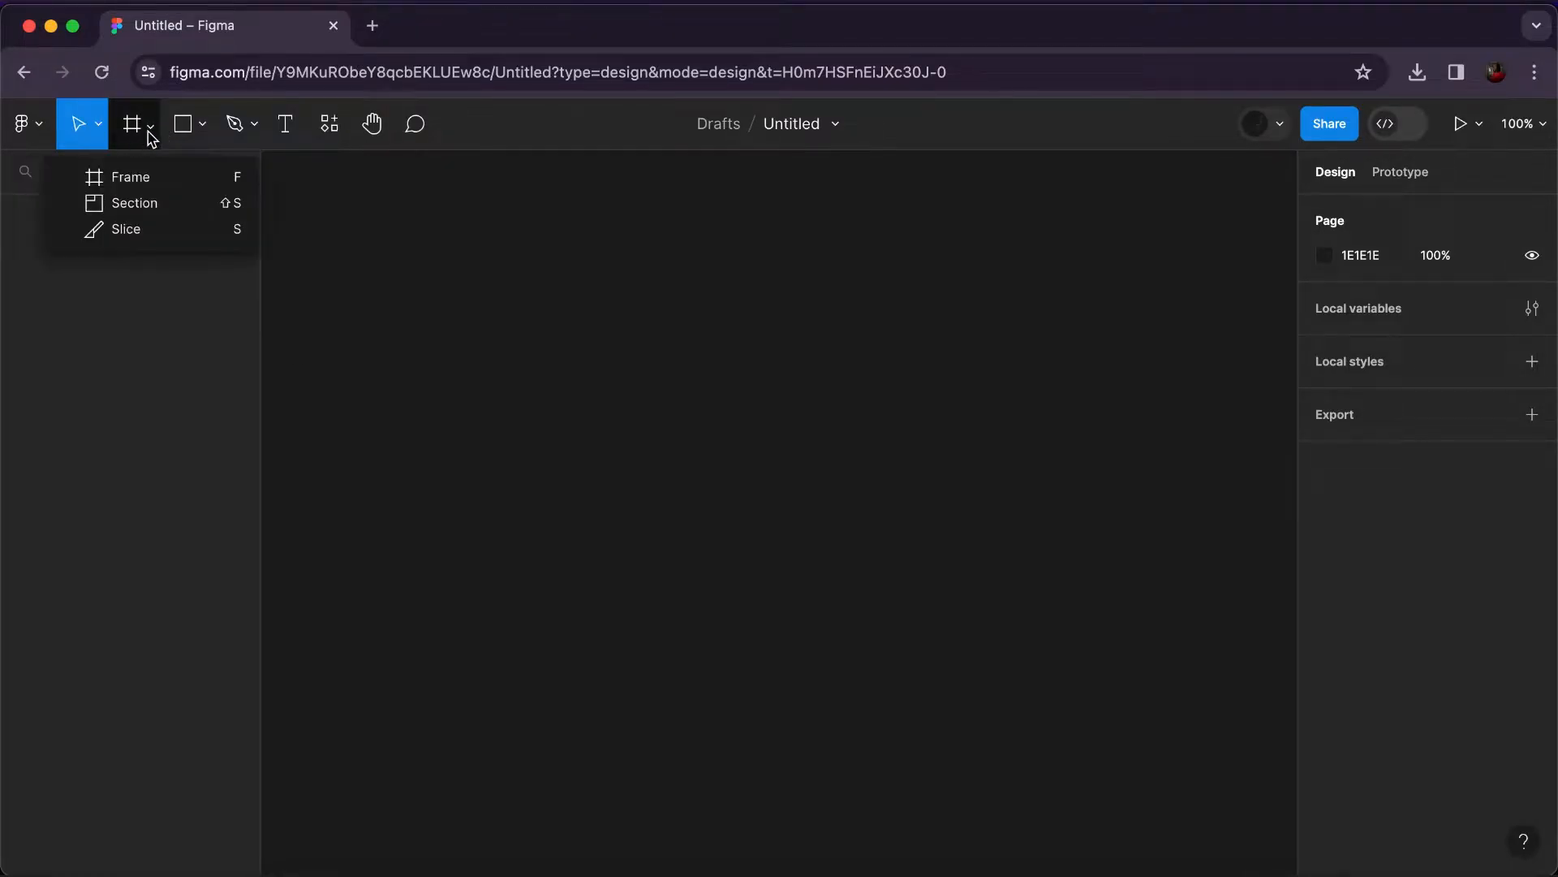
pyautogui.click(203, 129)
pyautogui.click(253, 128)
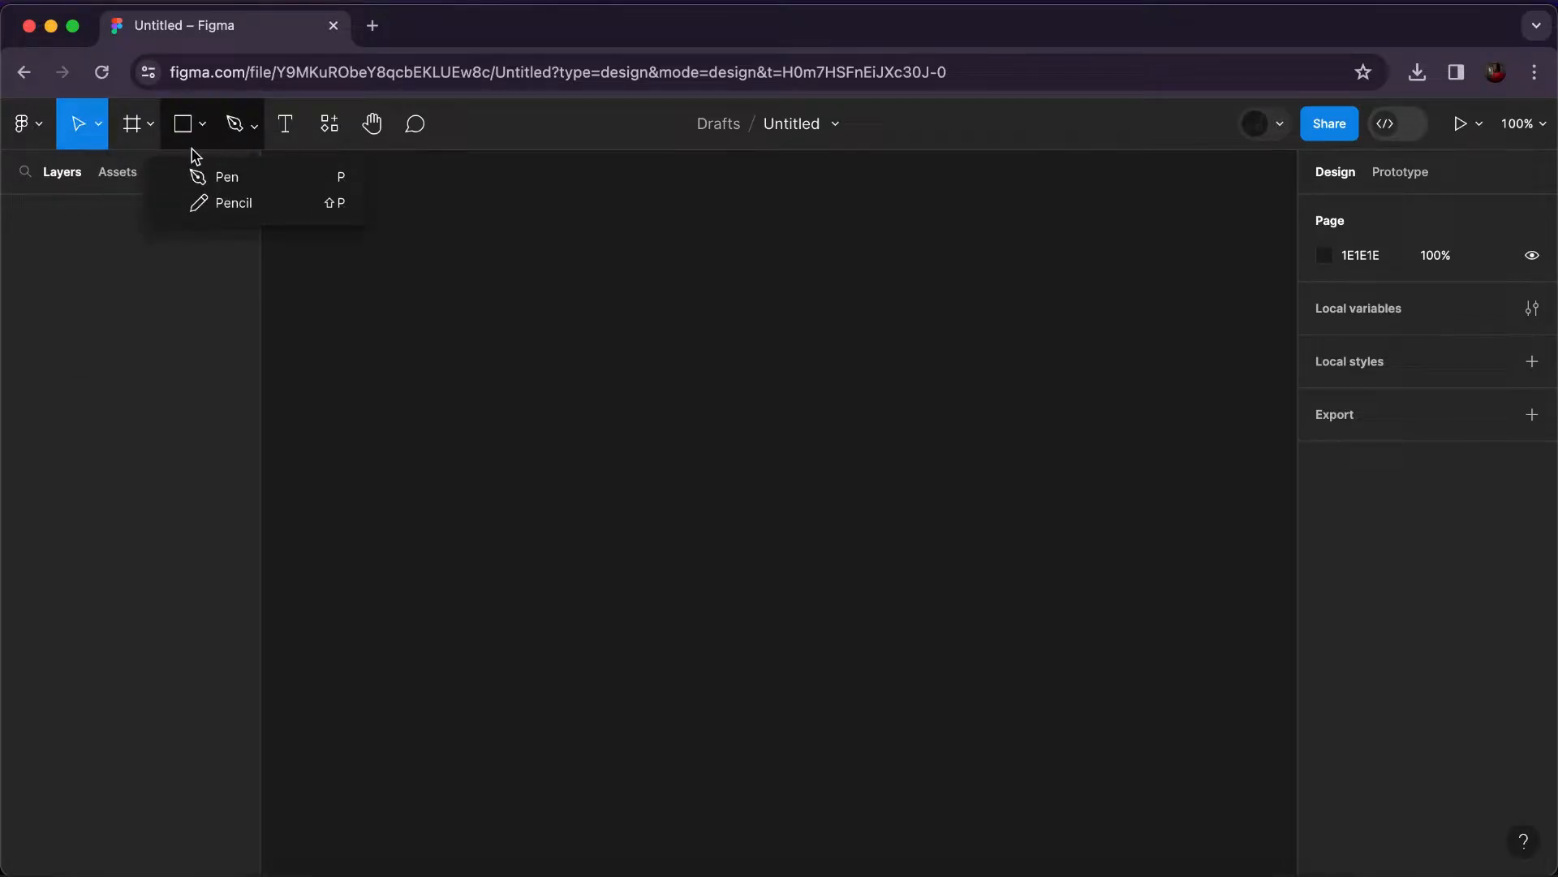
pyautogui.click(508, 234)
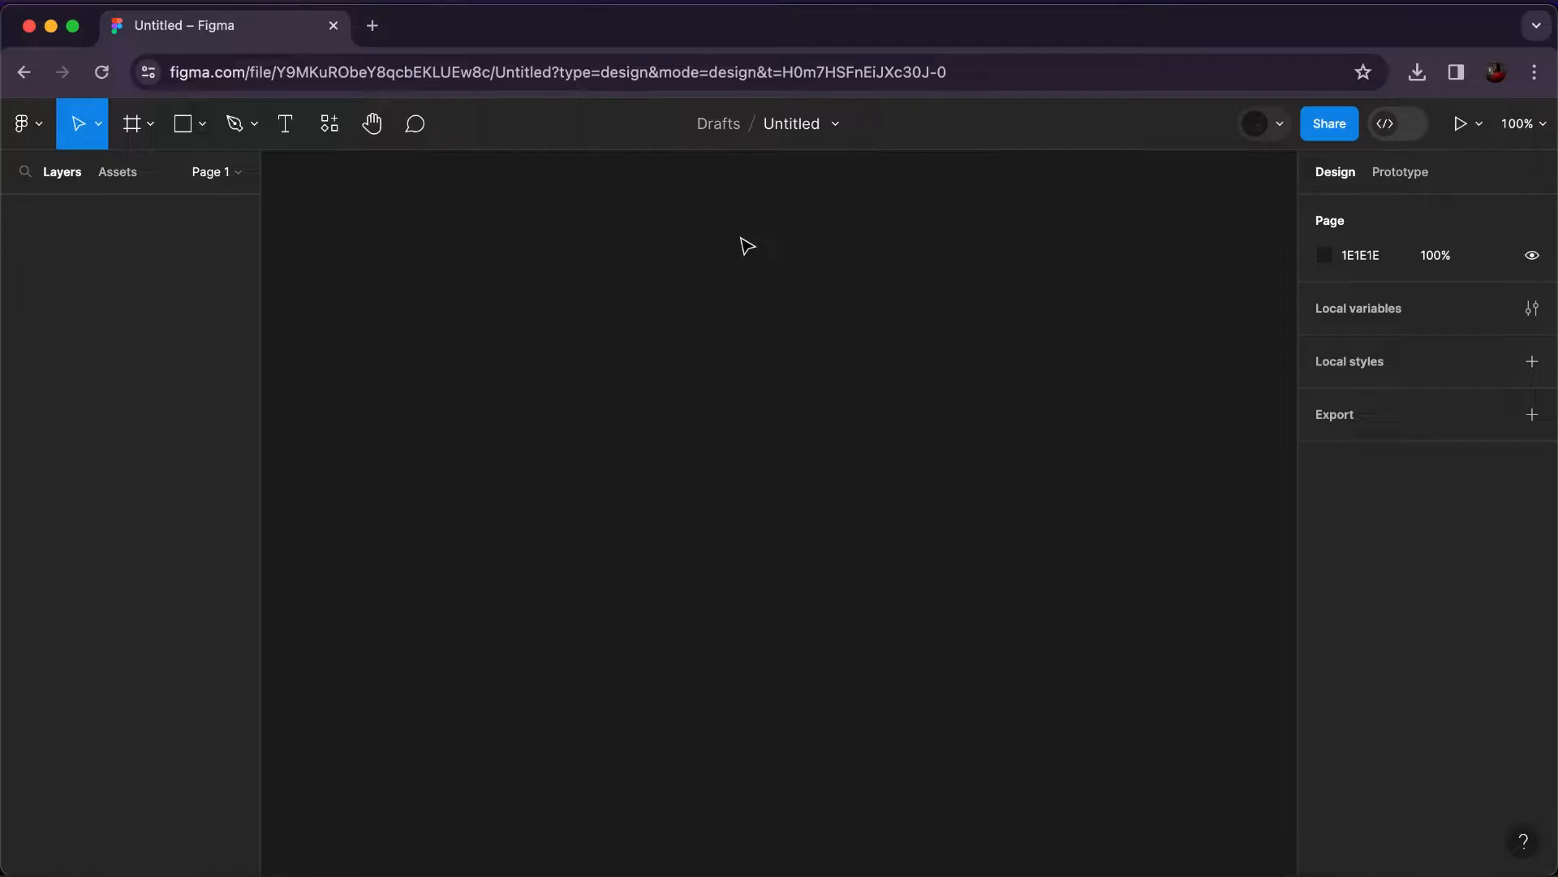
# Rename the Untitled draft file to 'My design'.
pyautogui.click(784, 124)
pyautogui.write('My design')
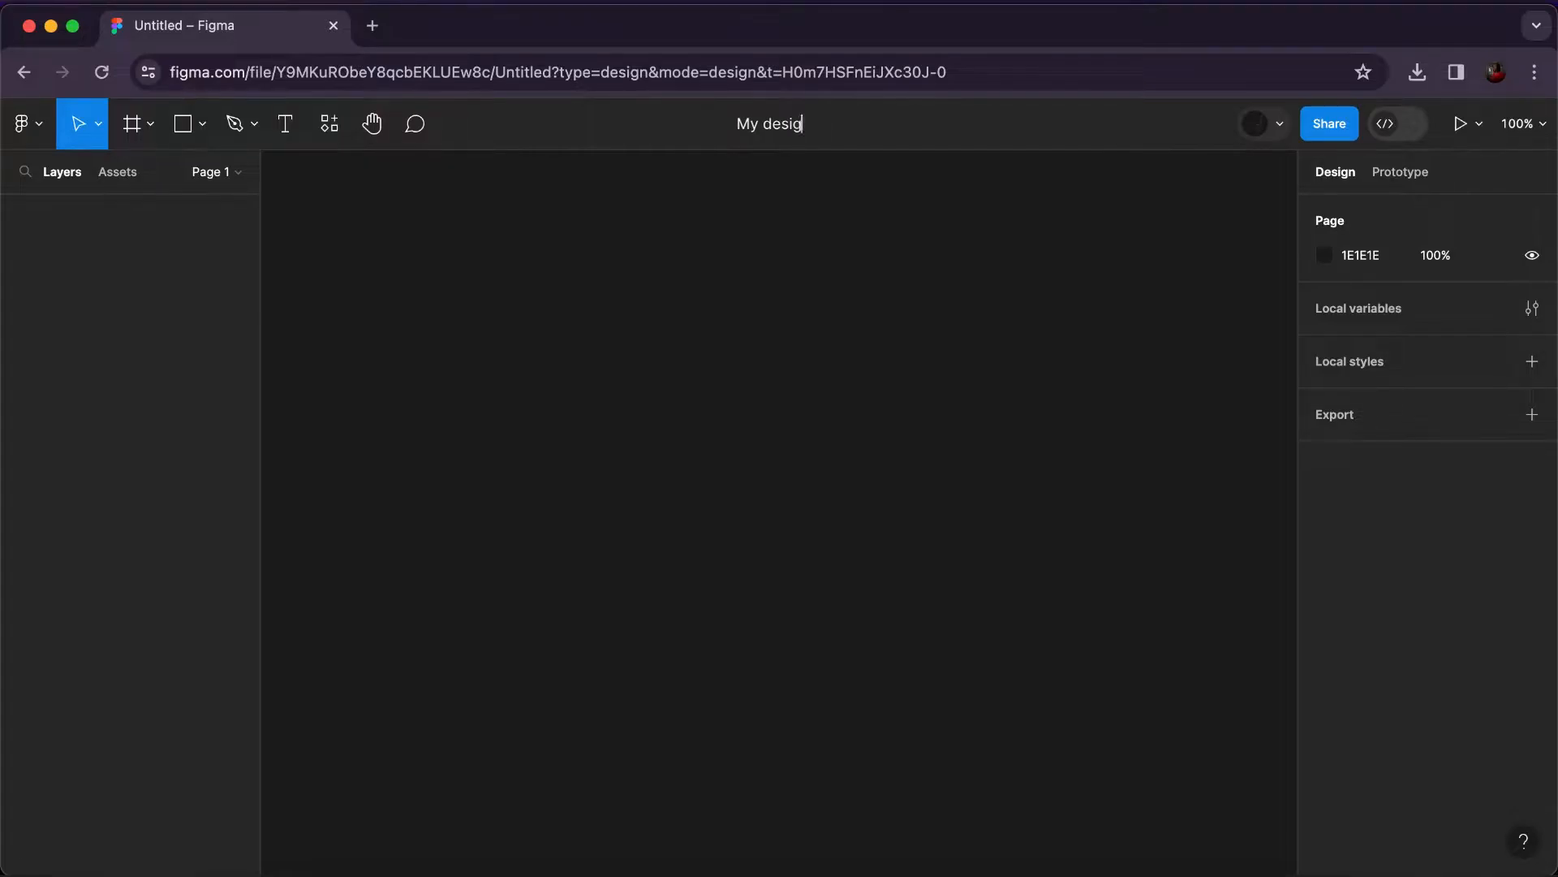
pyautogui.press('Return')
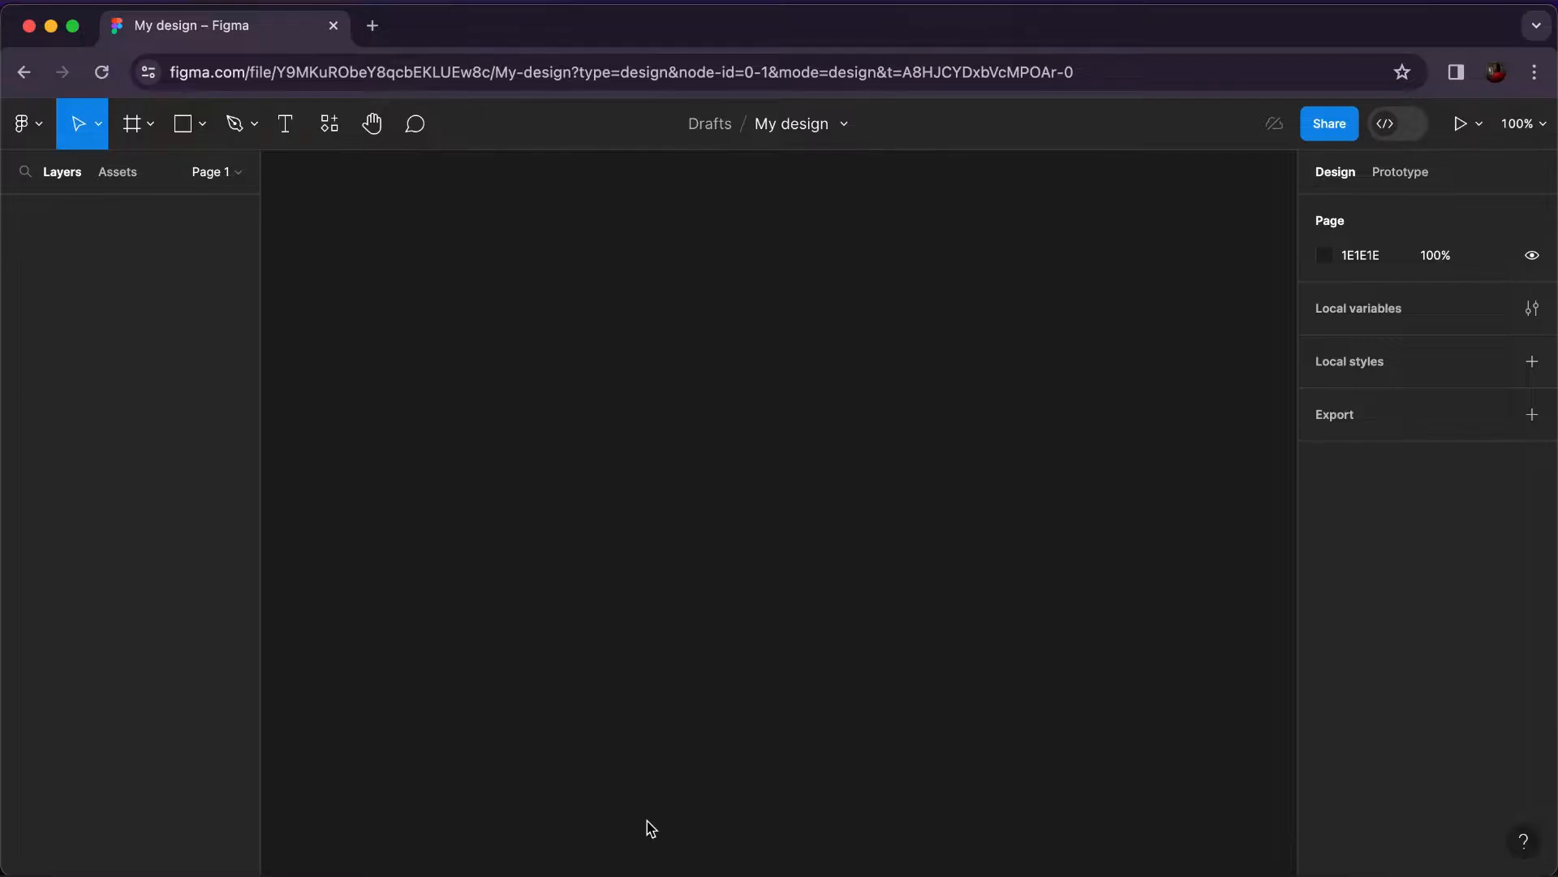
pyautogui.click(150, 126)
# Draw the first frame on the canvas and look through the phone and tablet presets.
pyautogui.click(130, 177)
pyautogui.moveTo(432, 223); pyautogui.dragTo(671, 485)
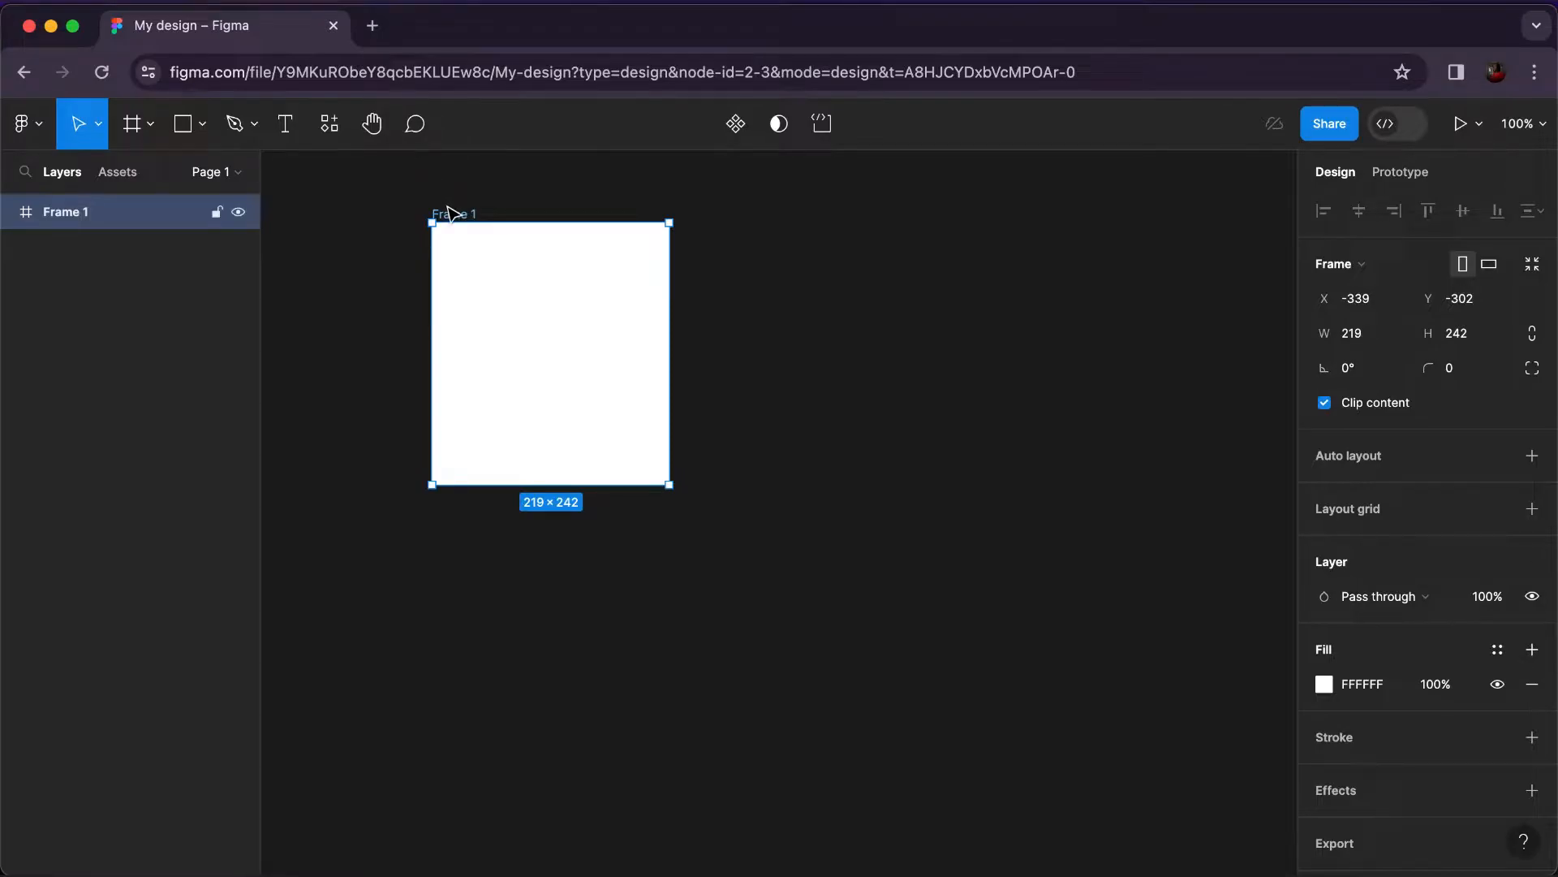
pyautogui.press('f')
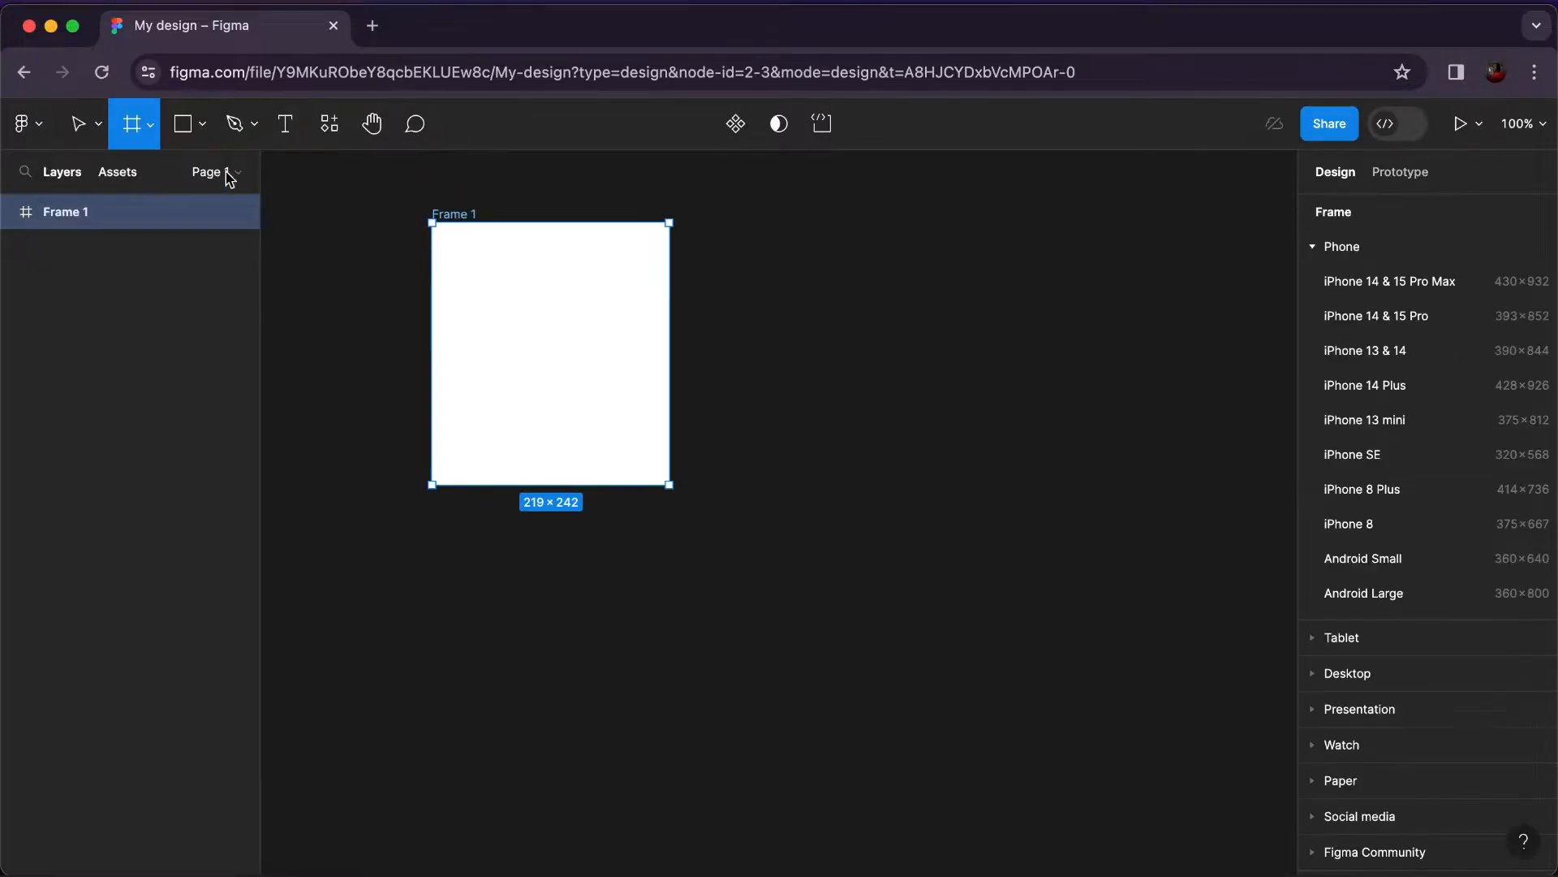
pyautogui.click(1335, 250)
pyautogui.click(1336, 254)
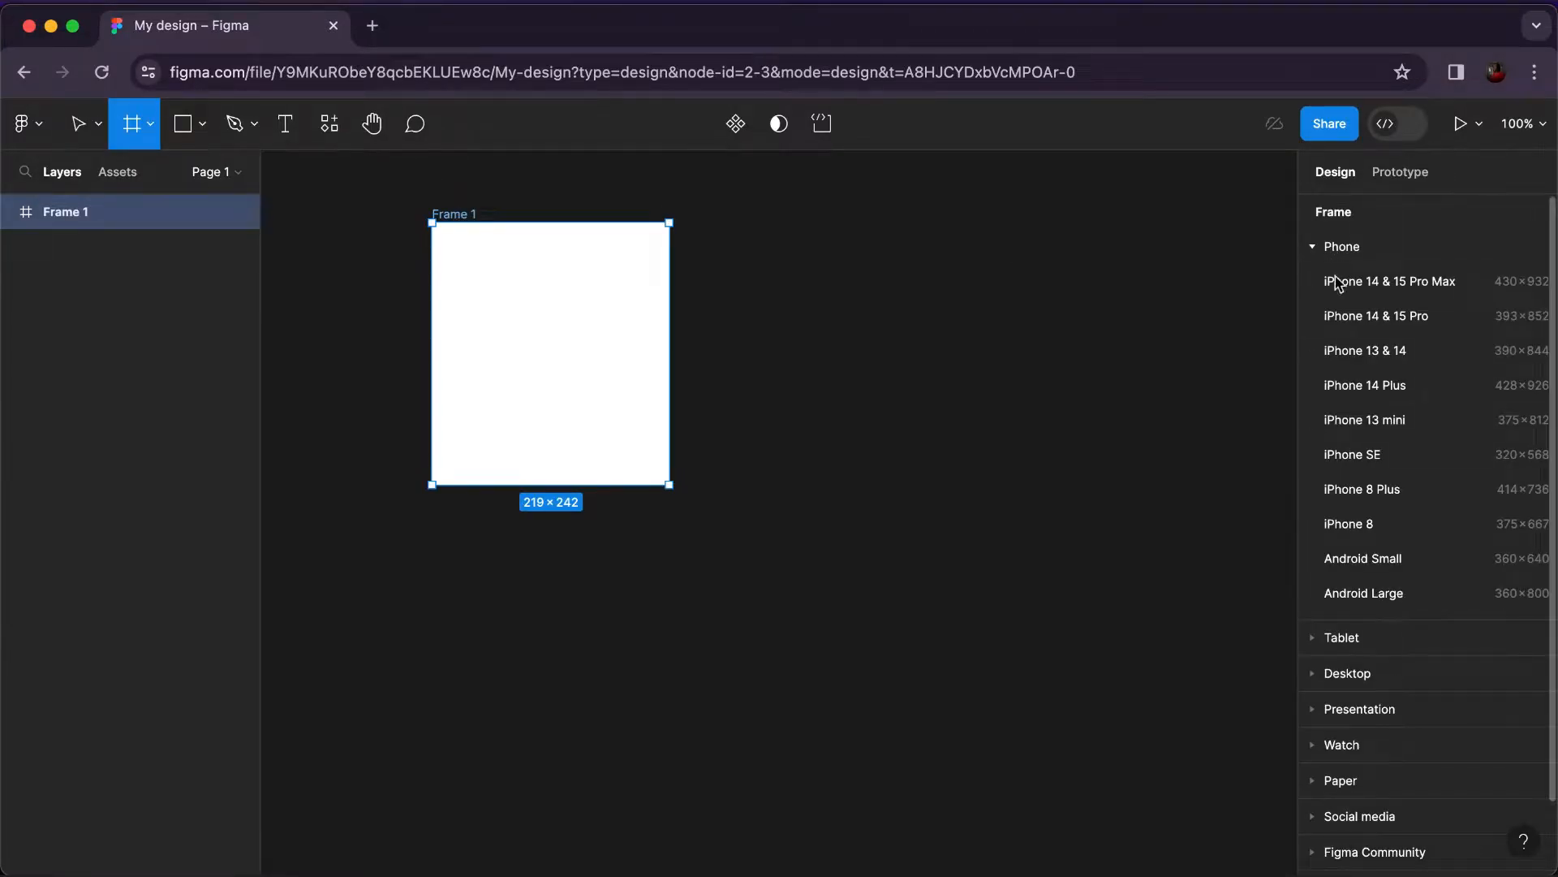
pyautogui.click(1339, 639)
# Review the phone, tablet and desktop frame presets, then shrink Frame 1 to 198 × 211.
pyautogui.click(150, 123)
pyautogui.click(147, 178)
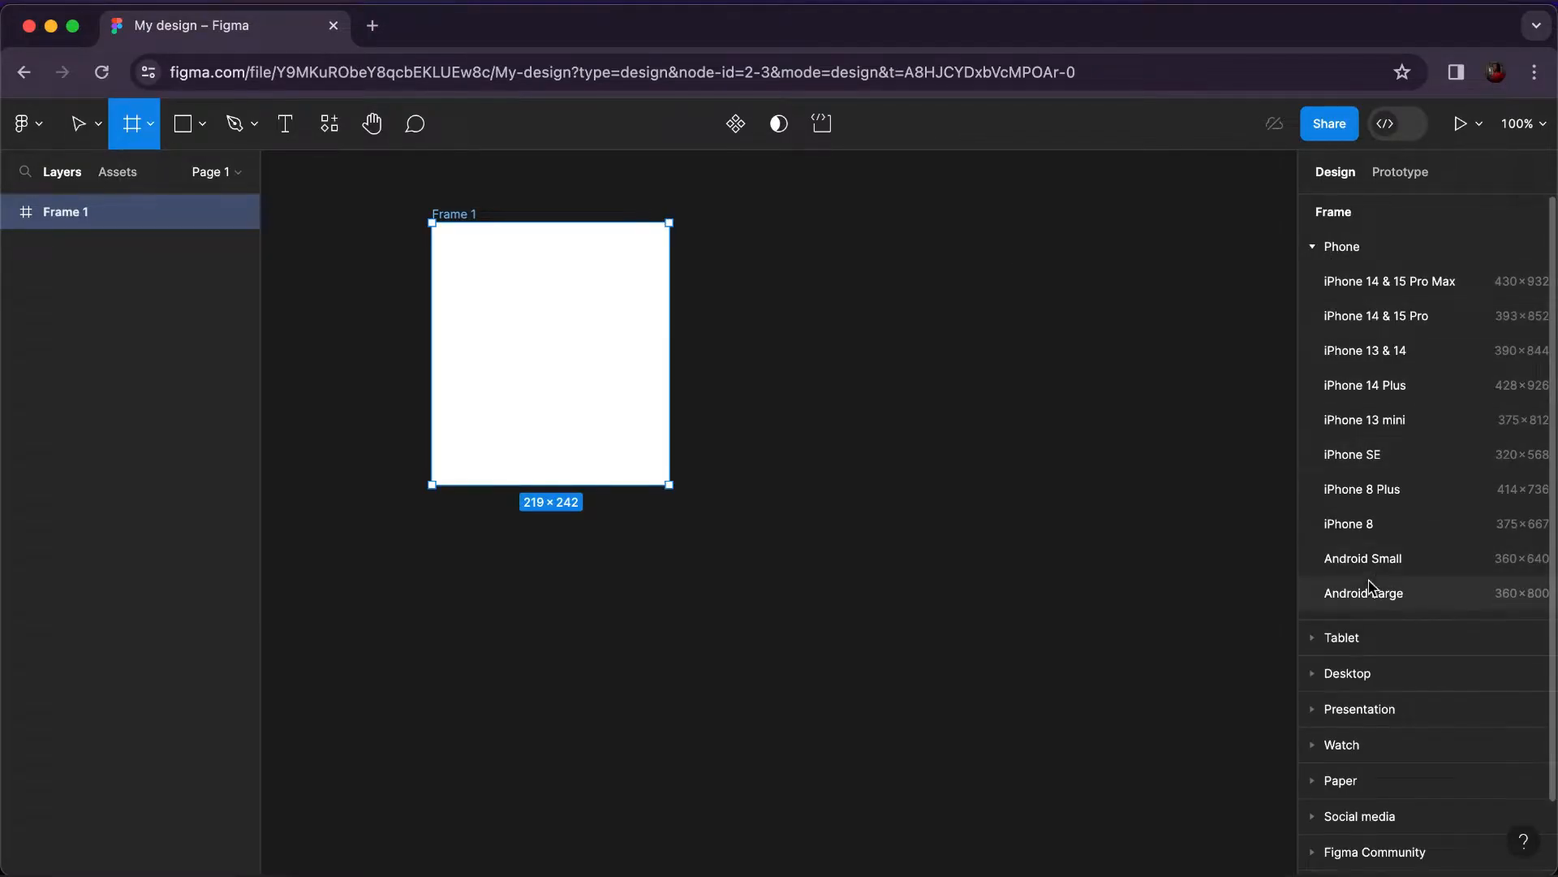
pyautogui.click(1341, 639)
pyautogui.click(1335, 247)
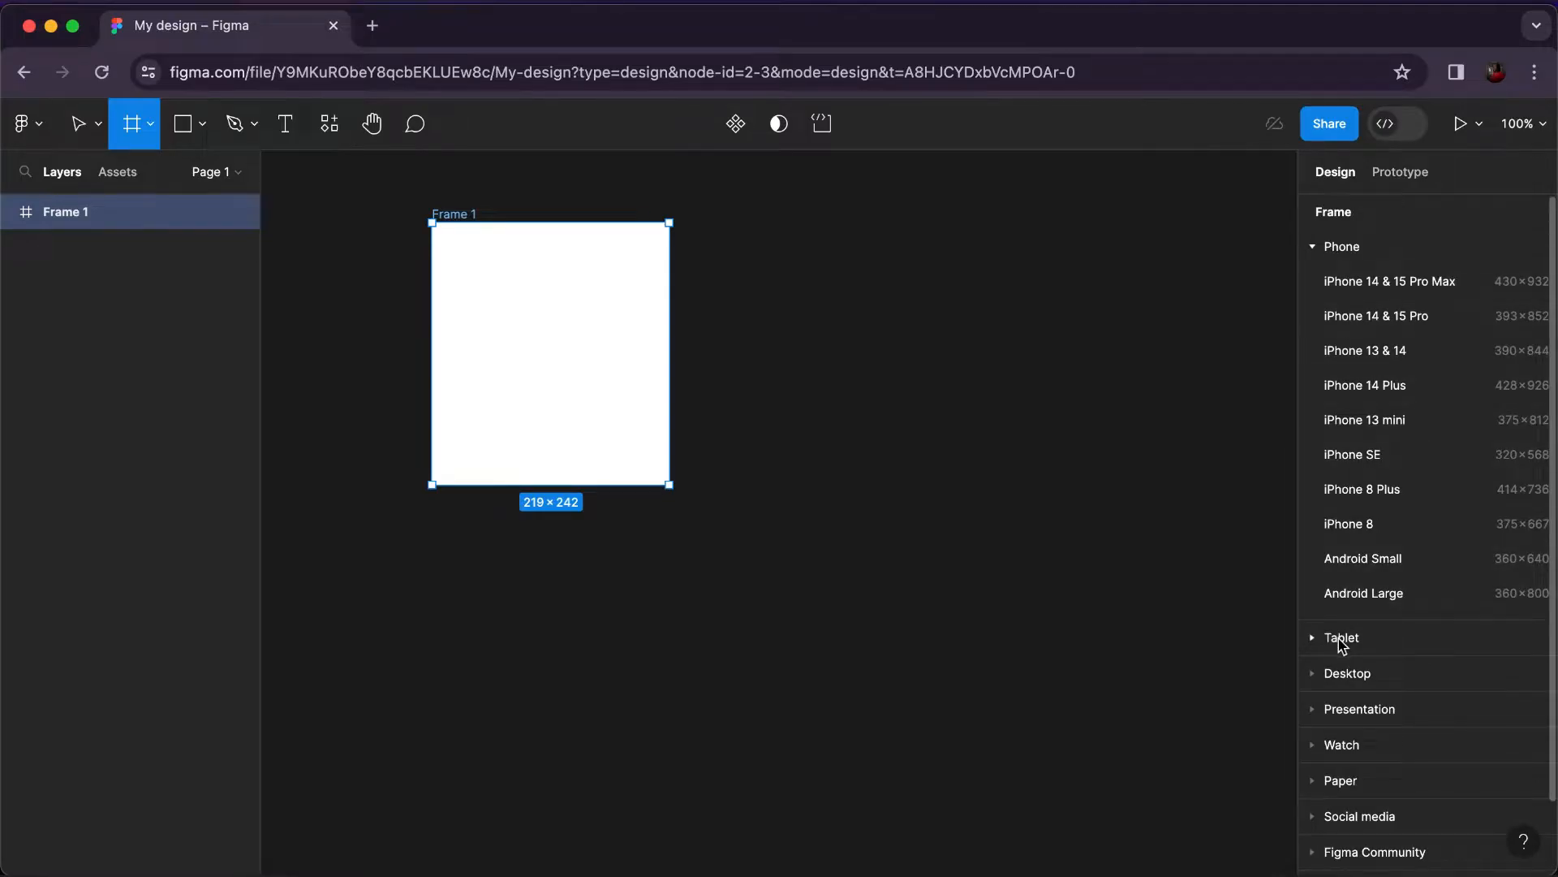
pyautogui.click(1337, 638)
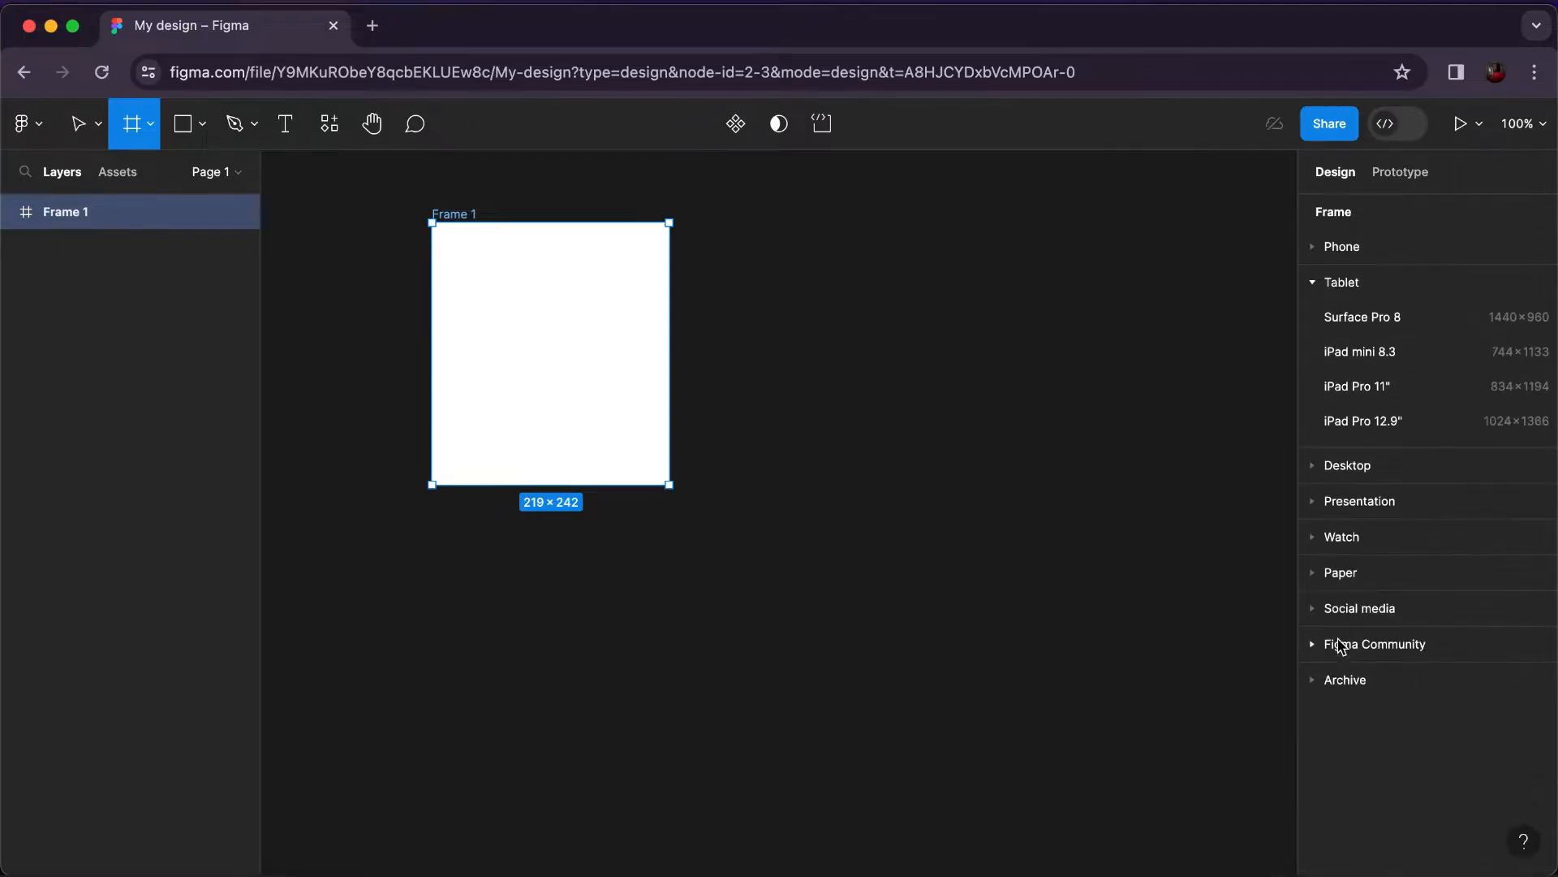
pyautogui.click(1364, 475)
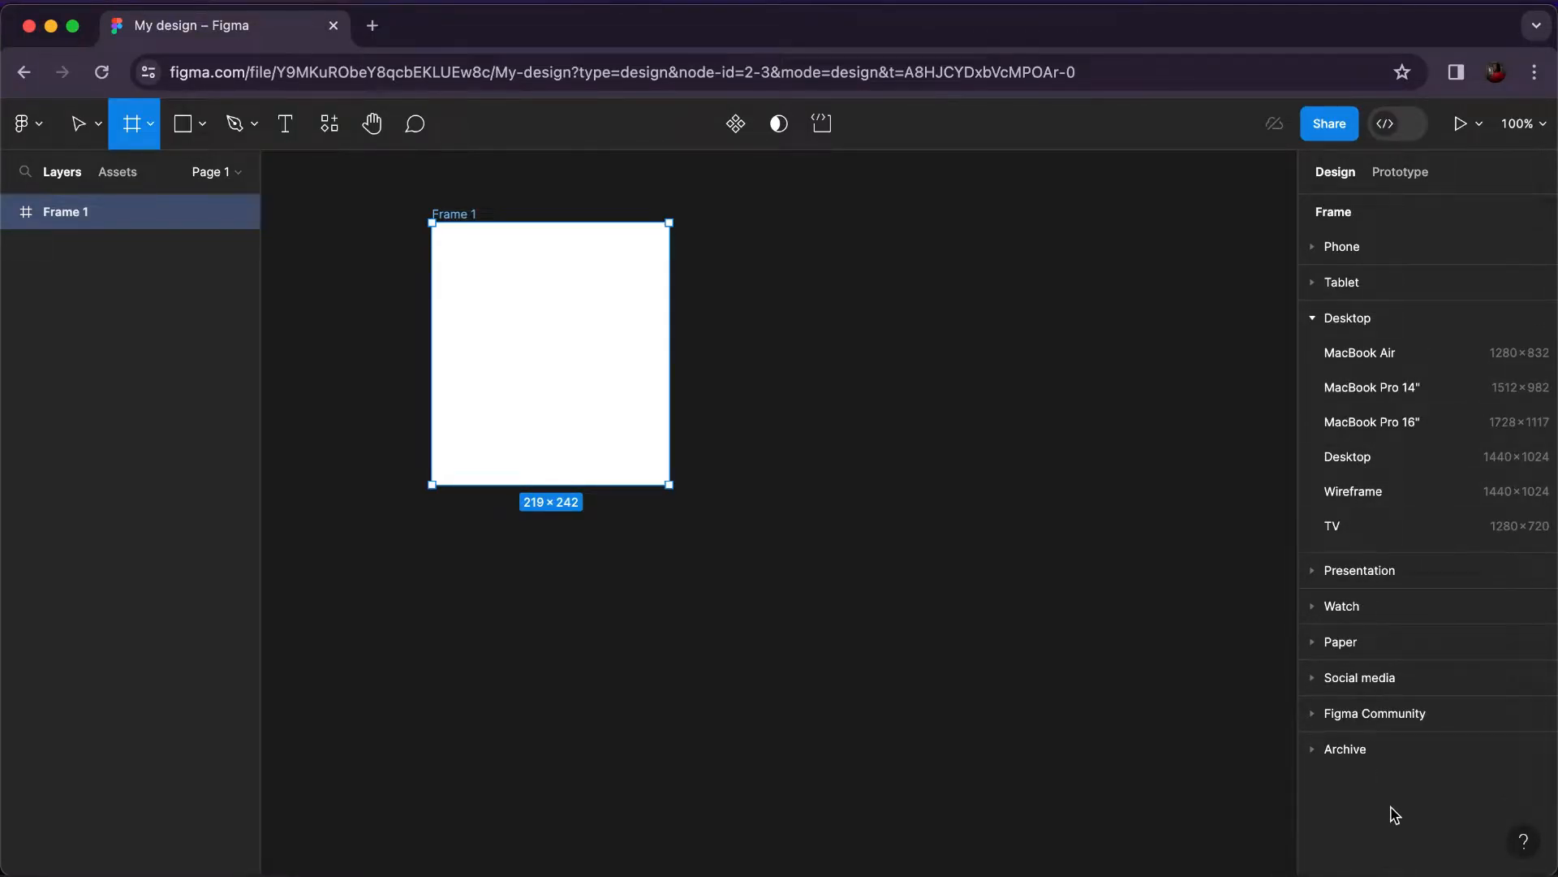
pyautogui.press('v')
pyautogui.moveTo(671, 485); pyautogui.dragTo(647, 449)
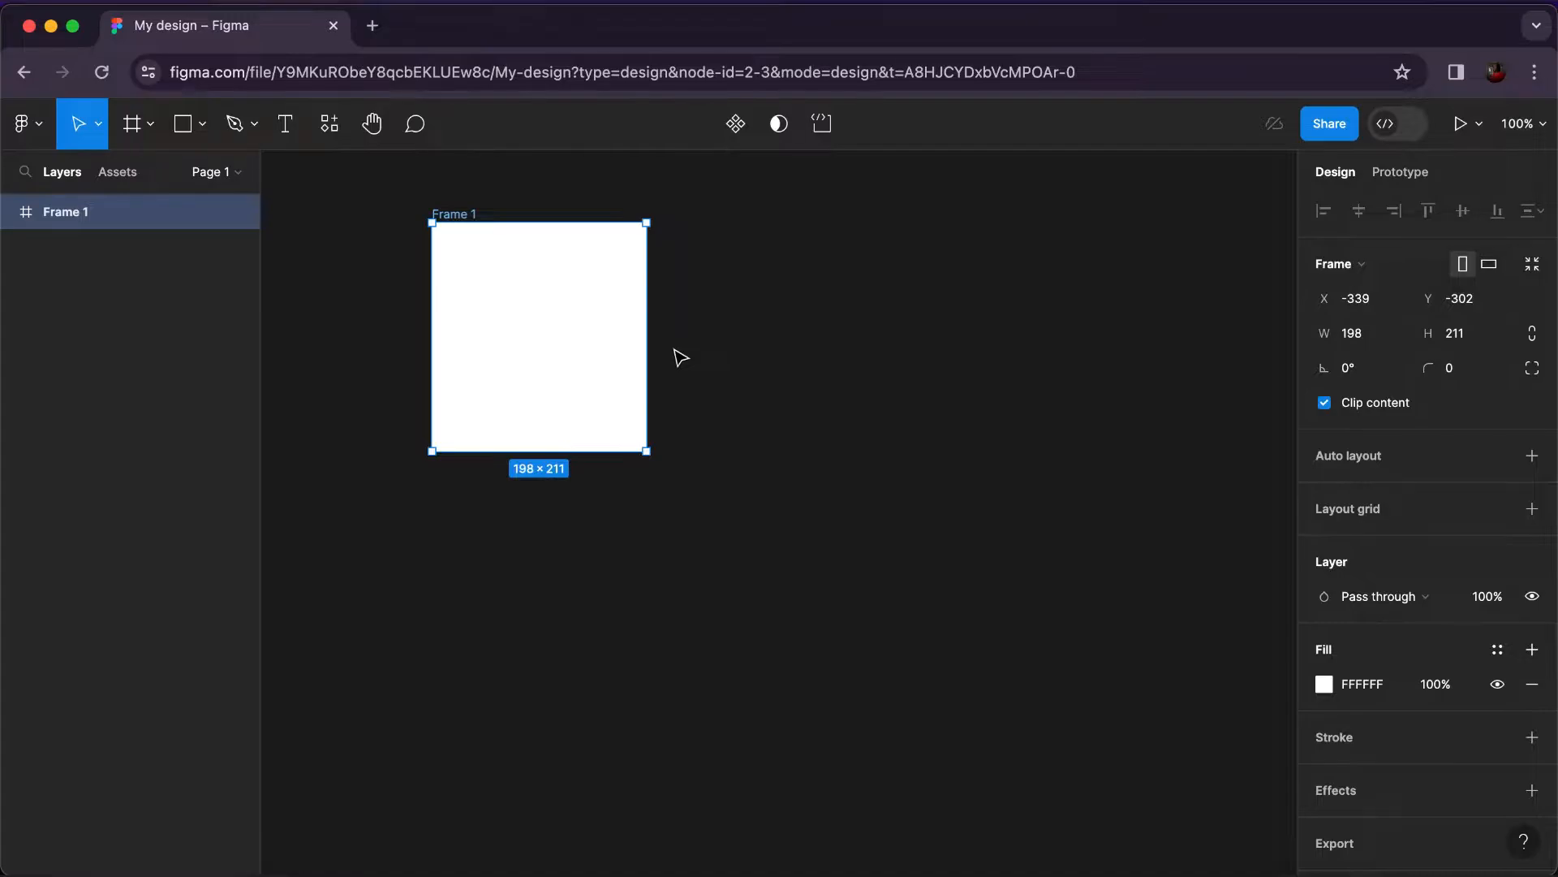
# Draw a second frame, Frame 2, below Frame 1 and enlarge it slightly.
pyautogui.click(151, 127)
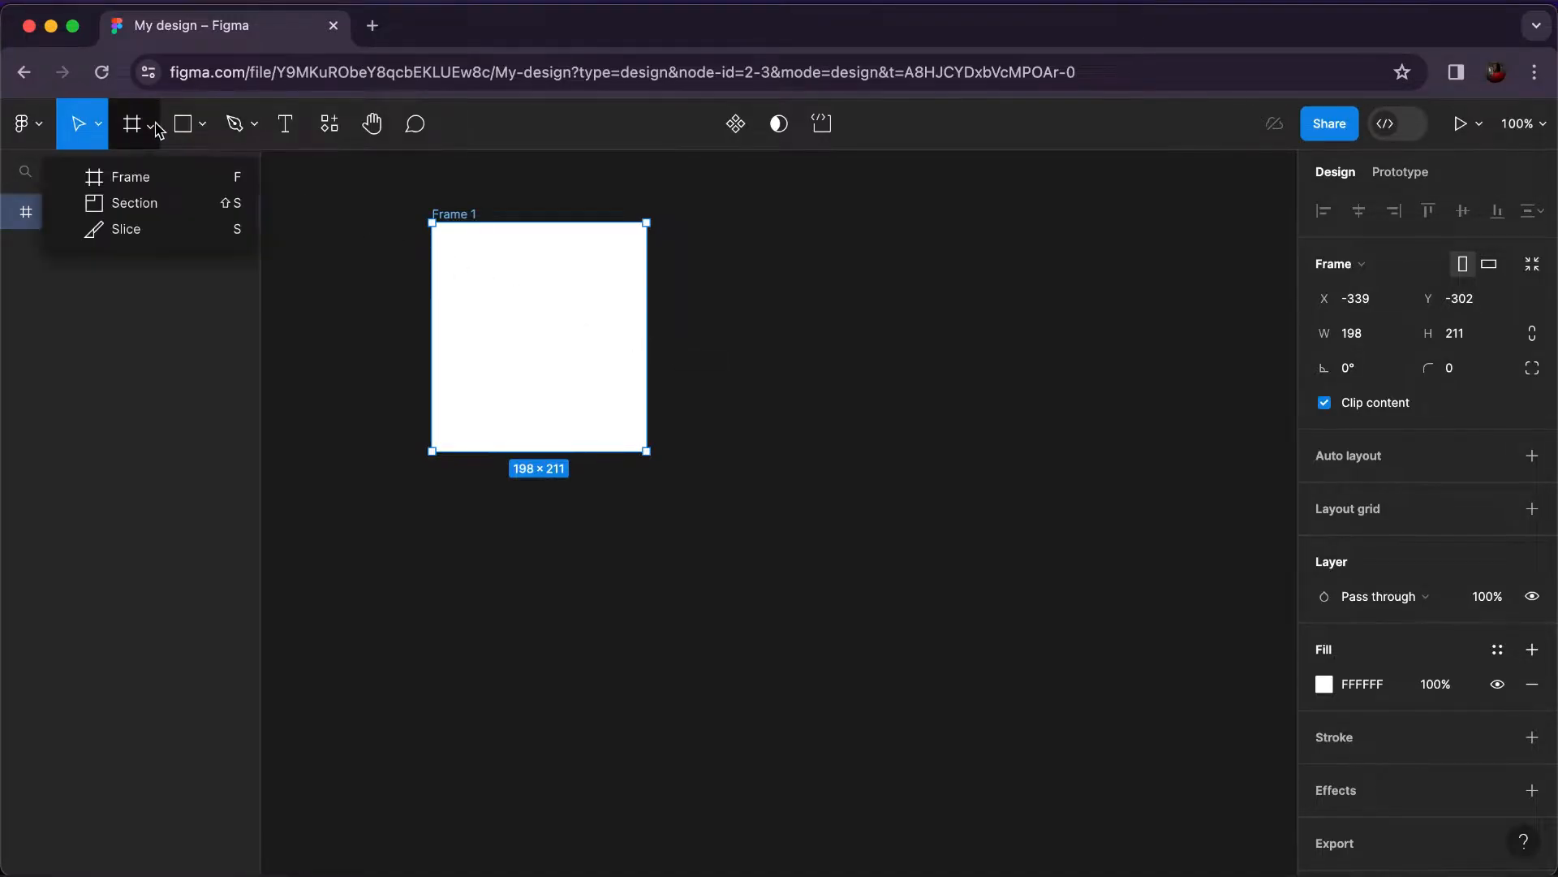
pyautogui.click(149, 176)
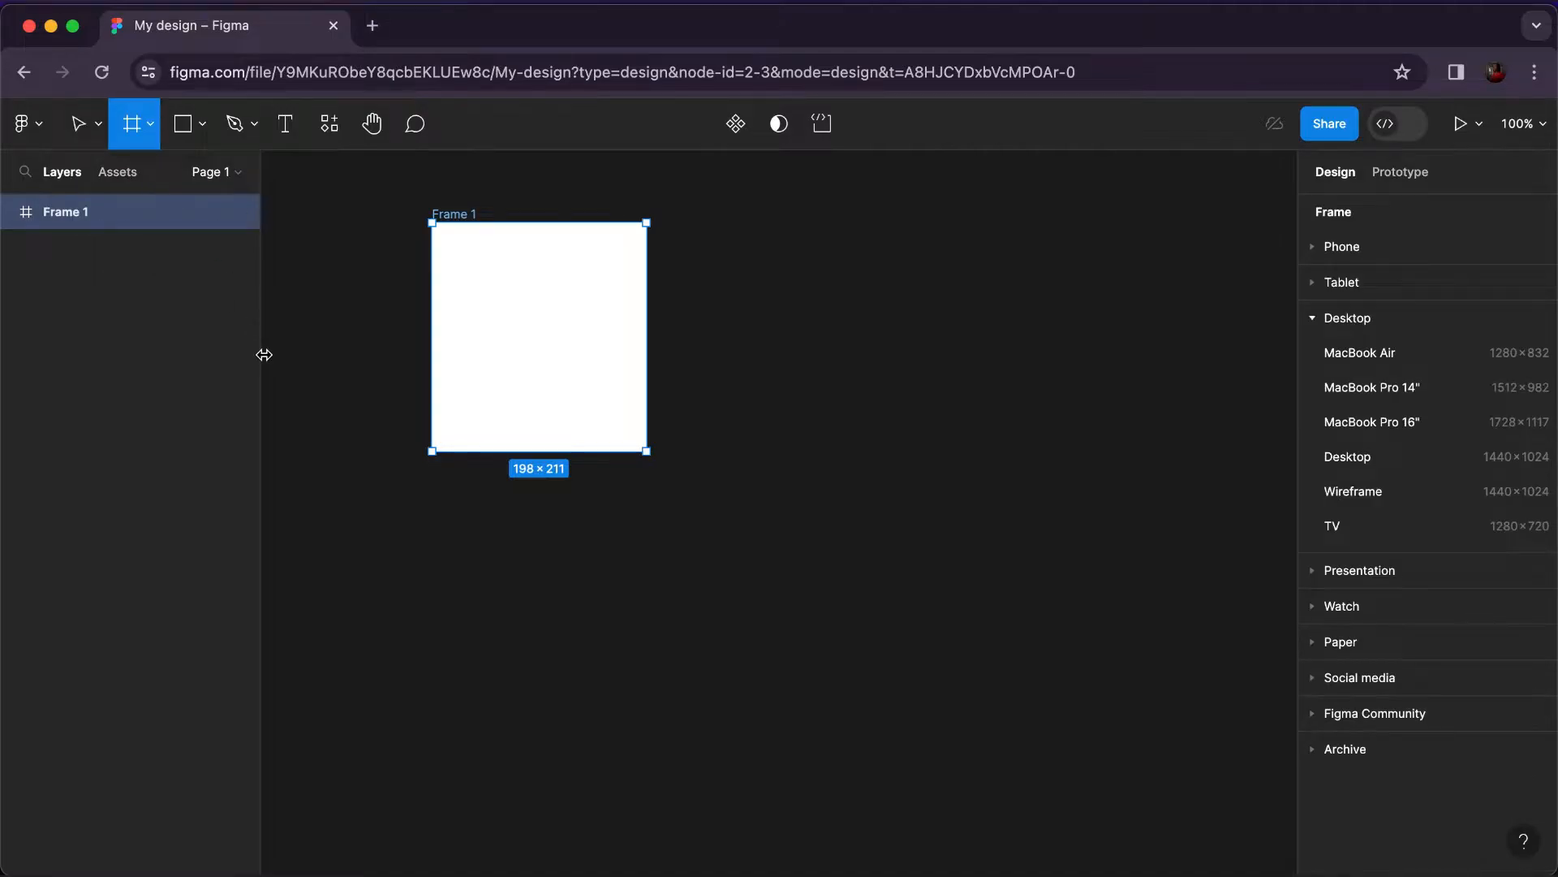
pyautogui.moveTo(382, 537); pyautogui.dragTo(473, 617)
pyautogui.moveTo(529, 672); pyautogui.dragTo(562, 693)
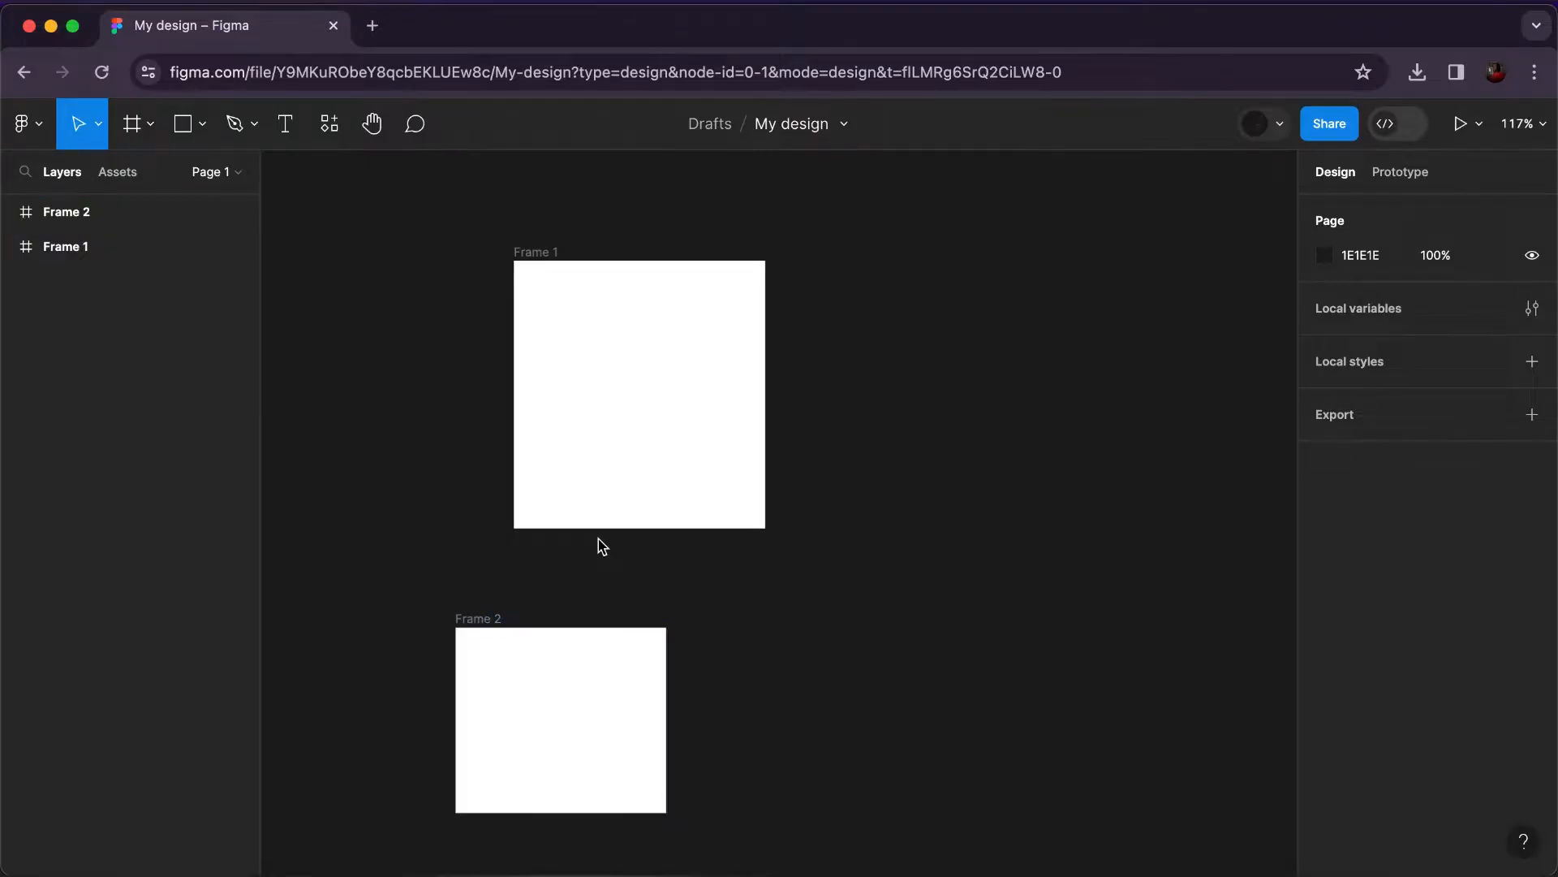
# Open Dribbble in a new tab and search for 'landing page'.
pyautogui.click(374, 26)
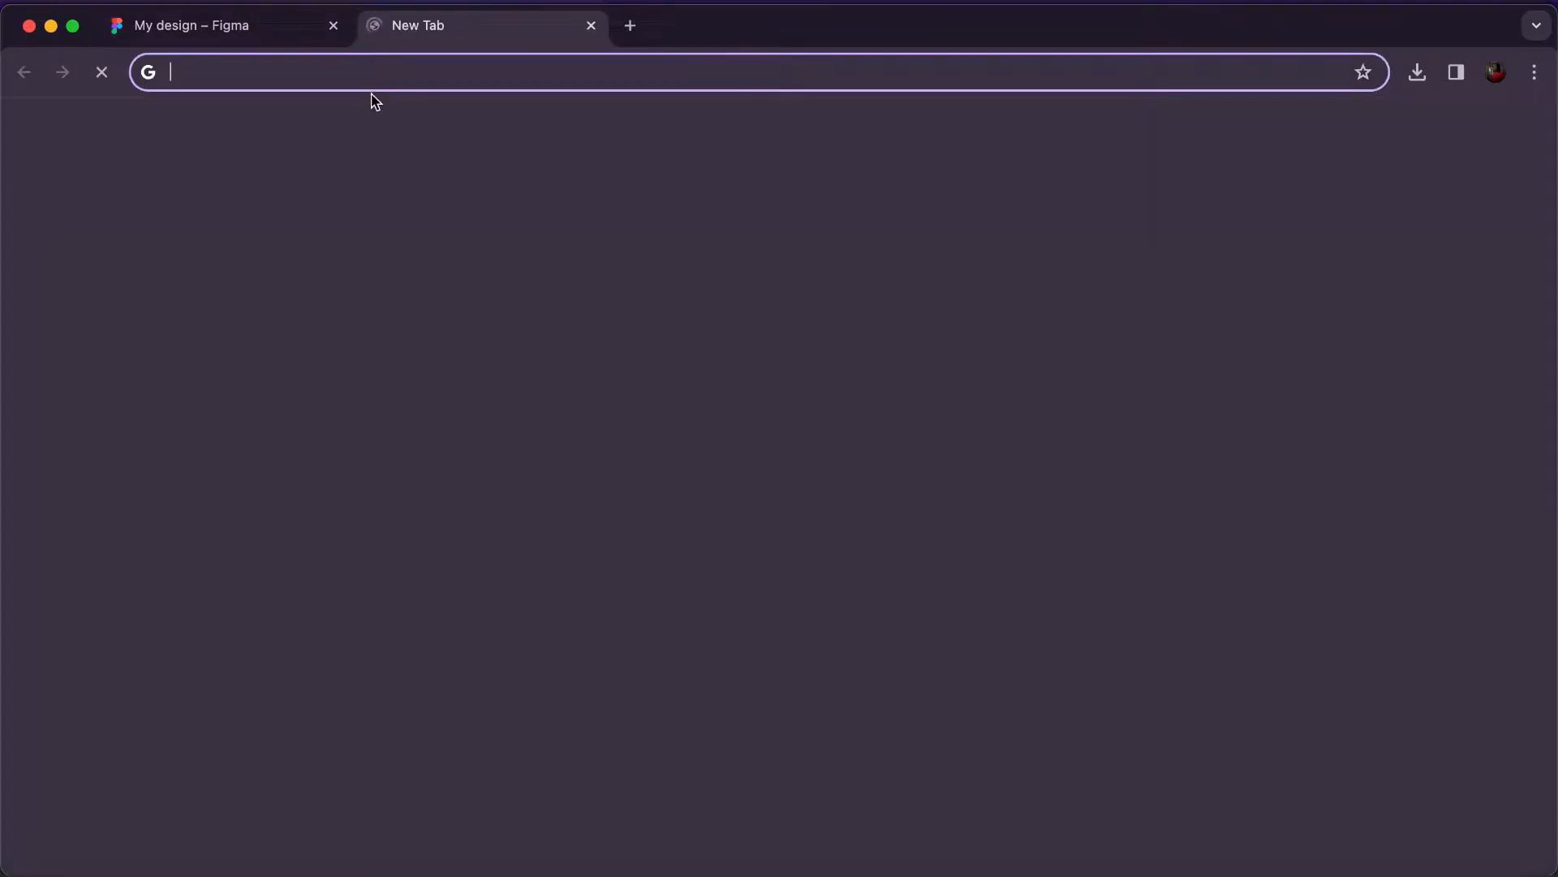
pyautogui.write('dri')
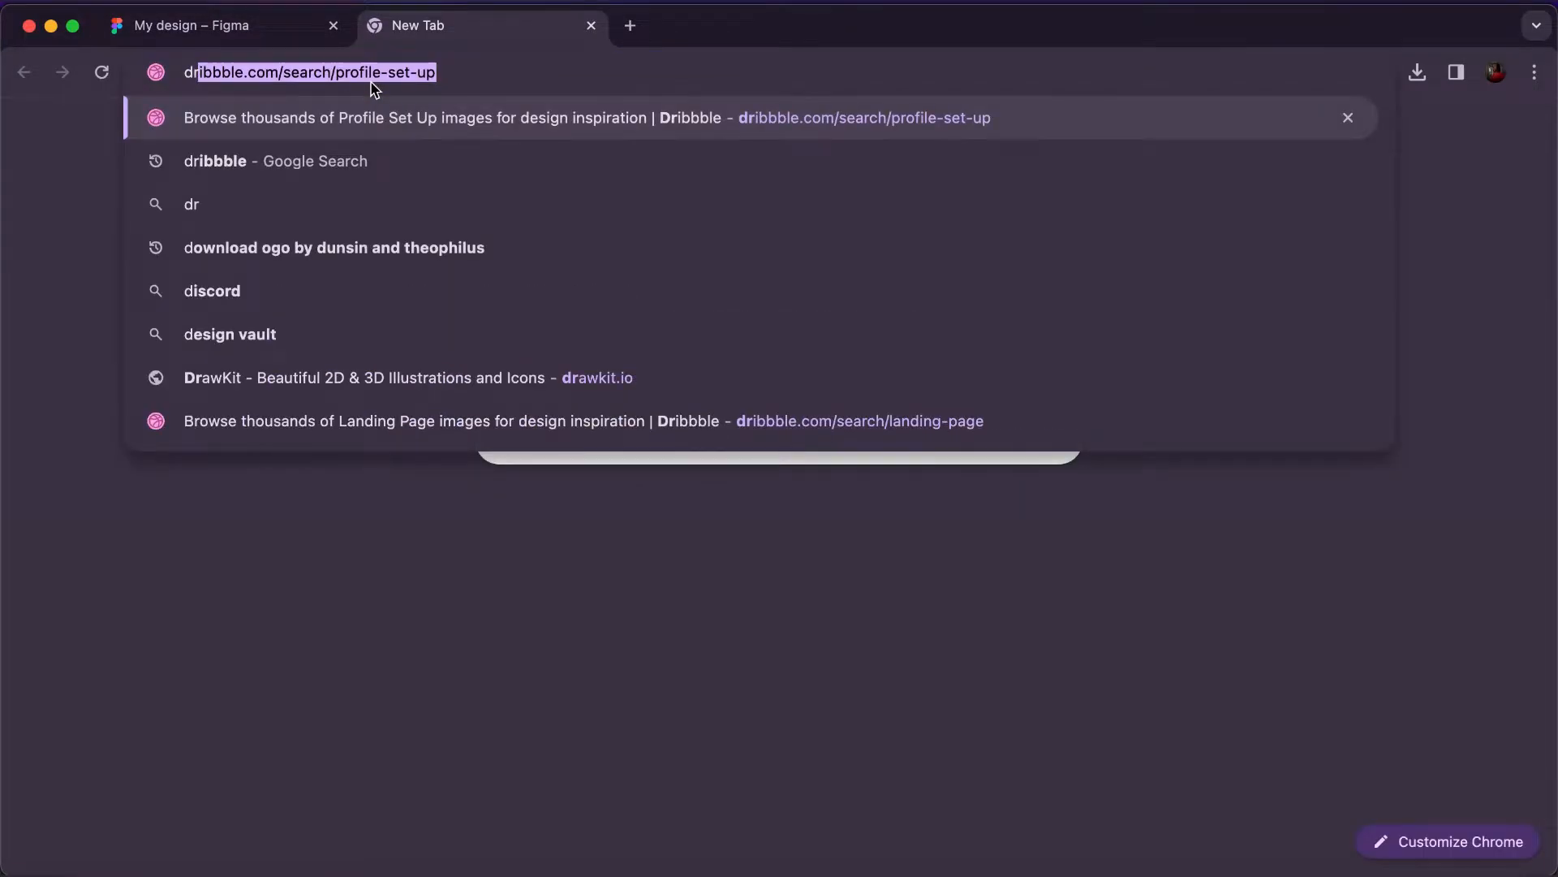
pyautogui.write('bbb')
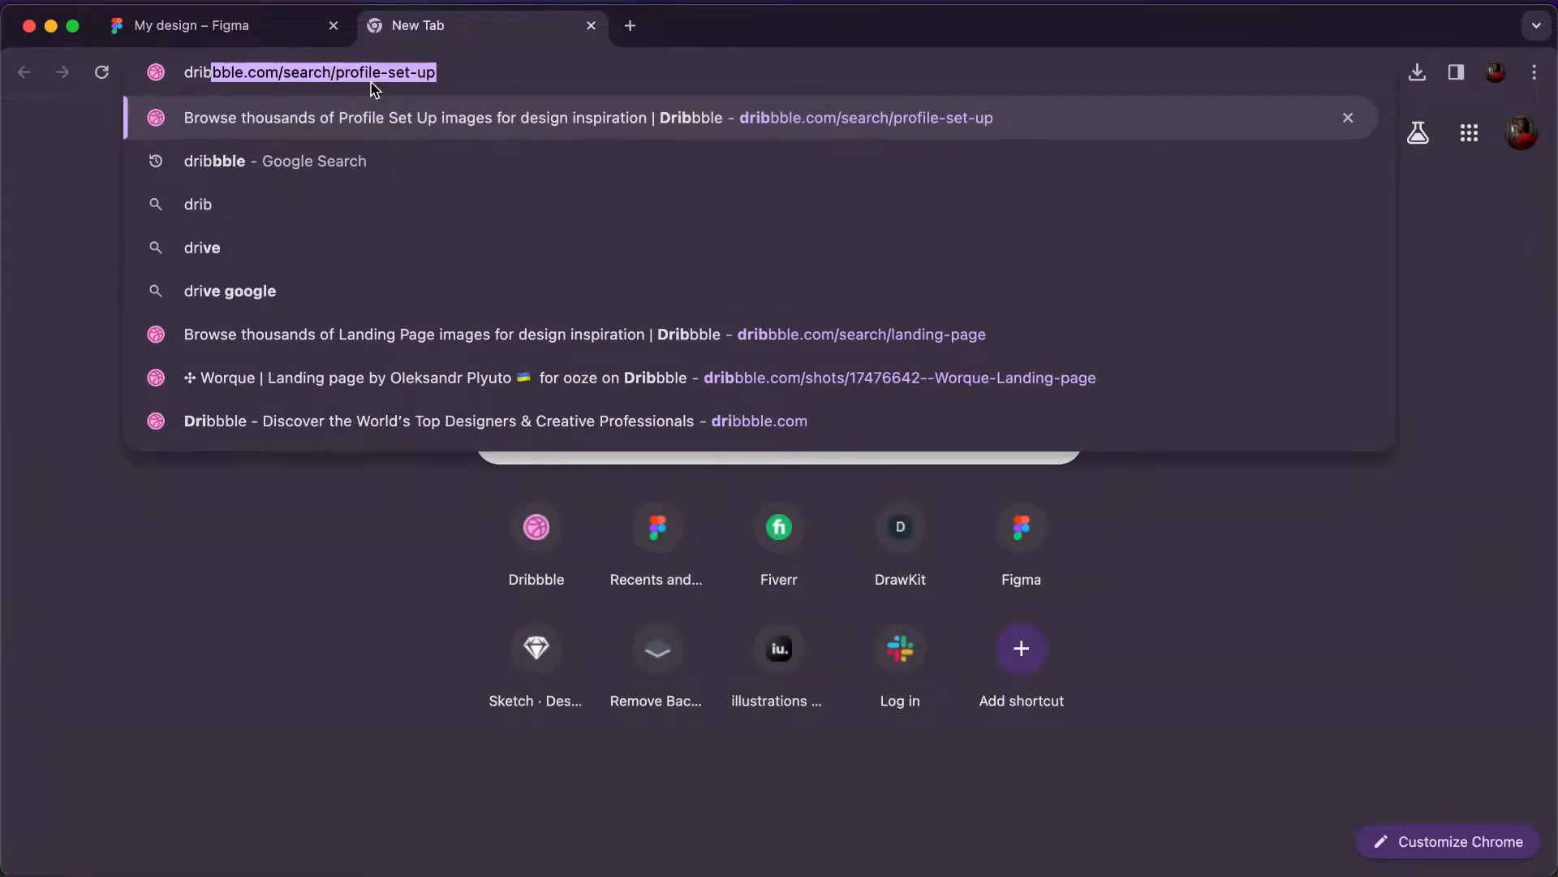
pyautogui.press('Return')
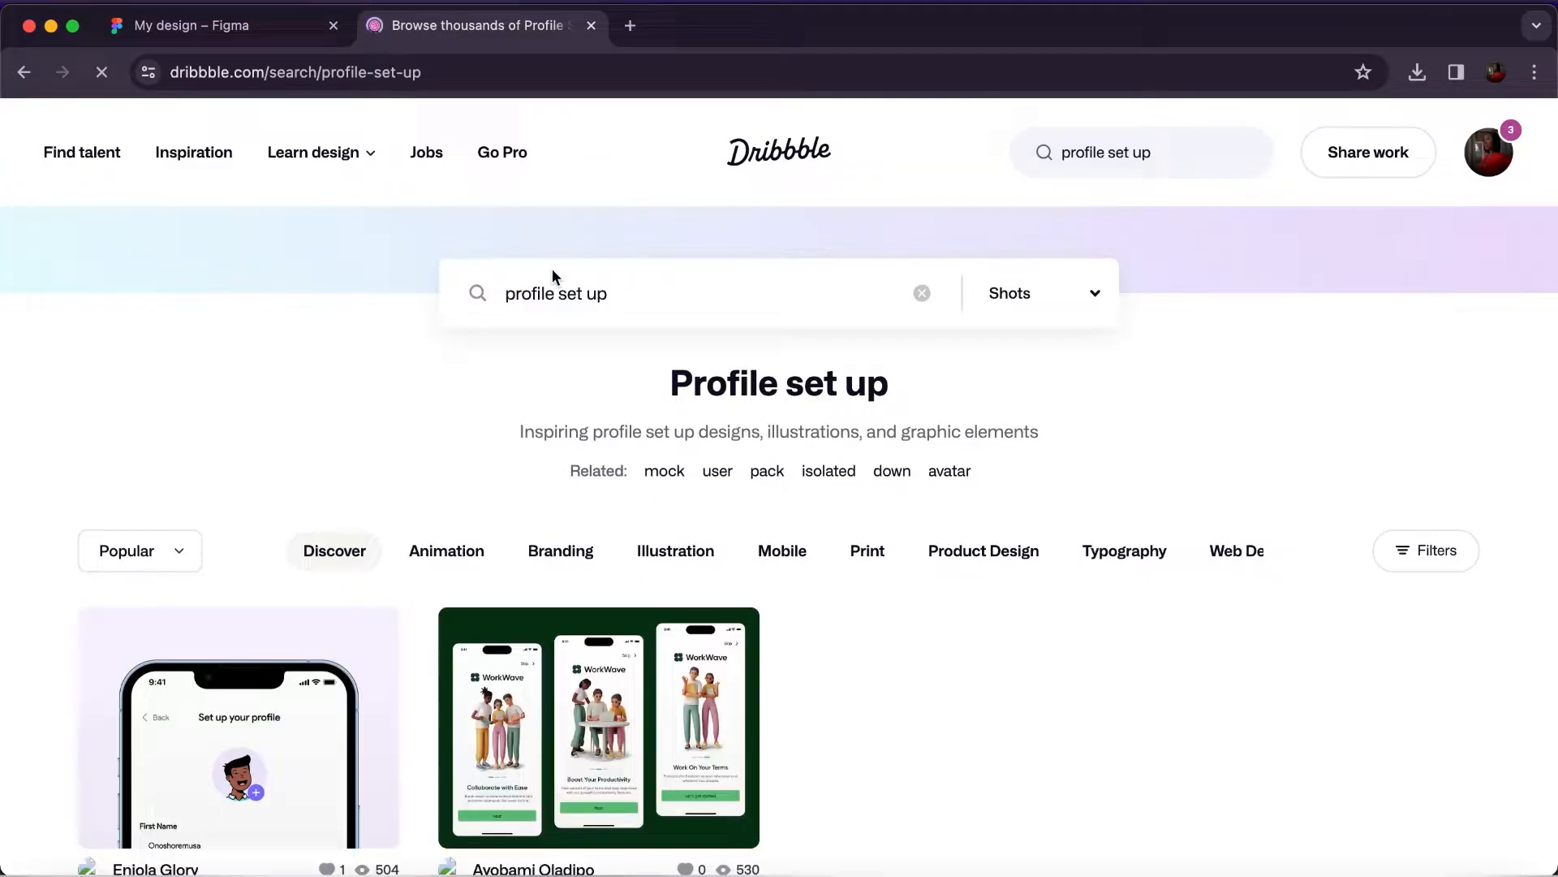
pyautogui.click(927, 297)
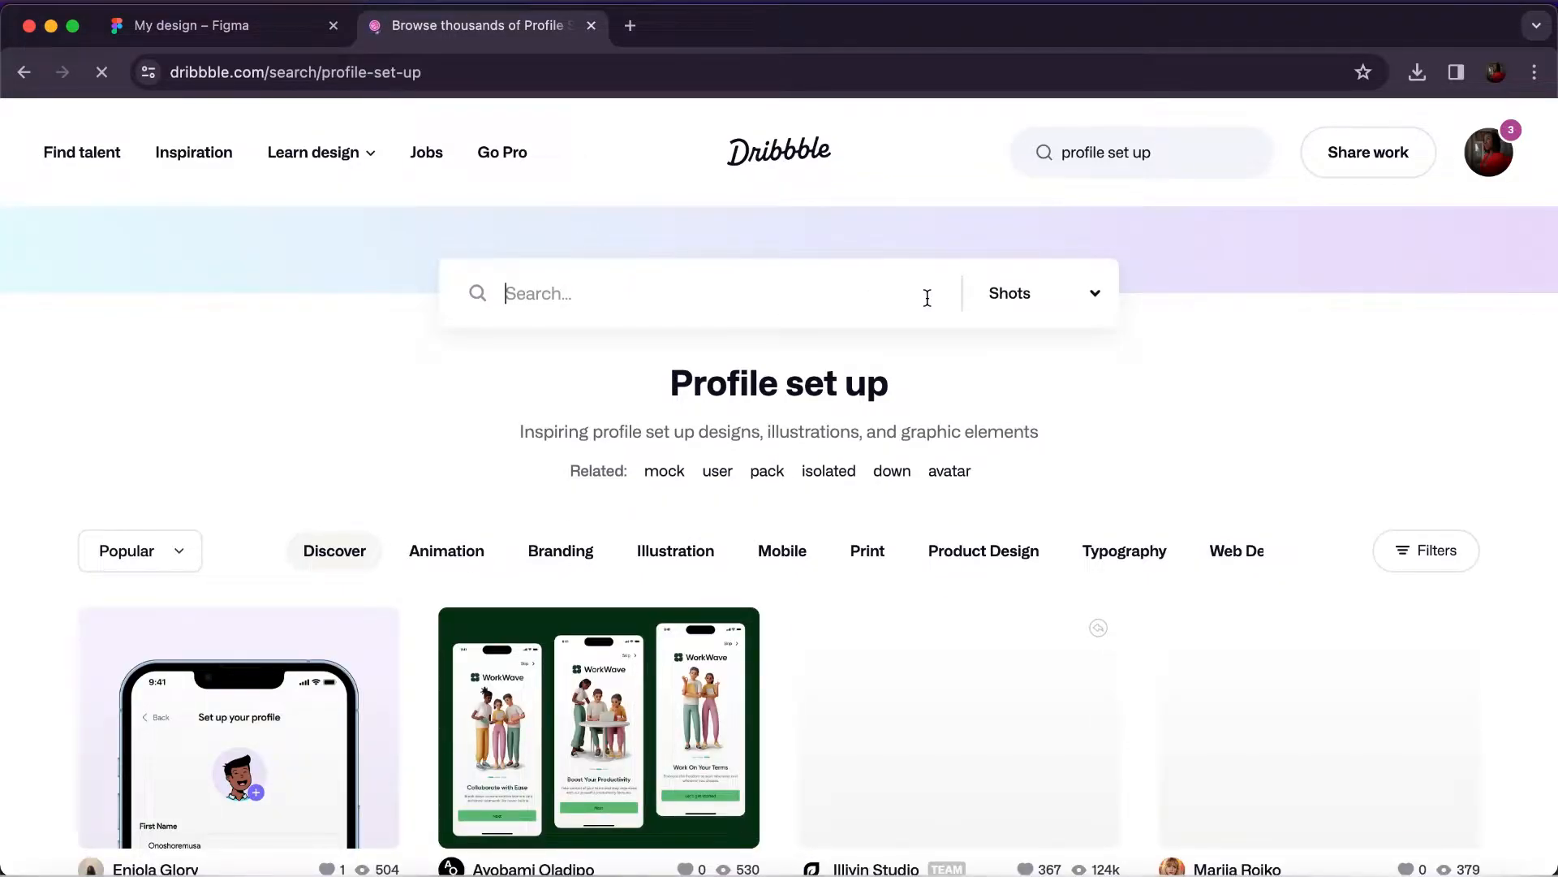
pyautogui.write('landing p')
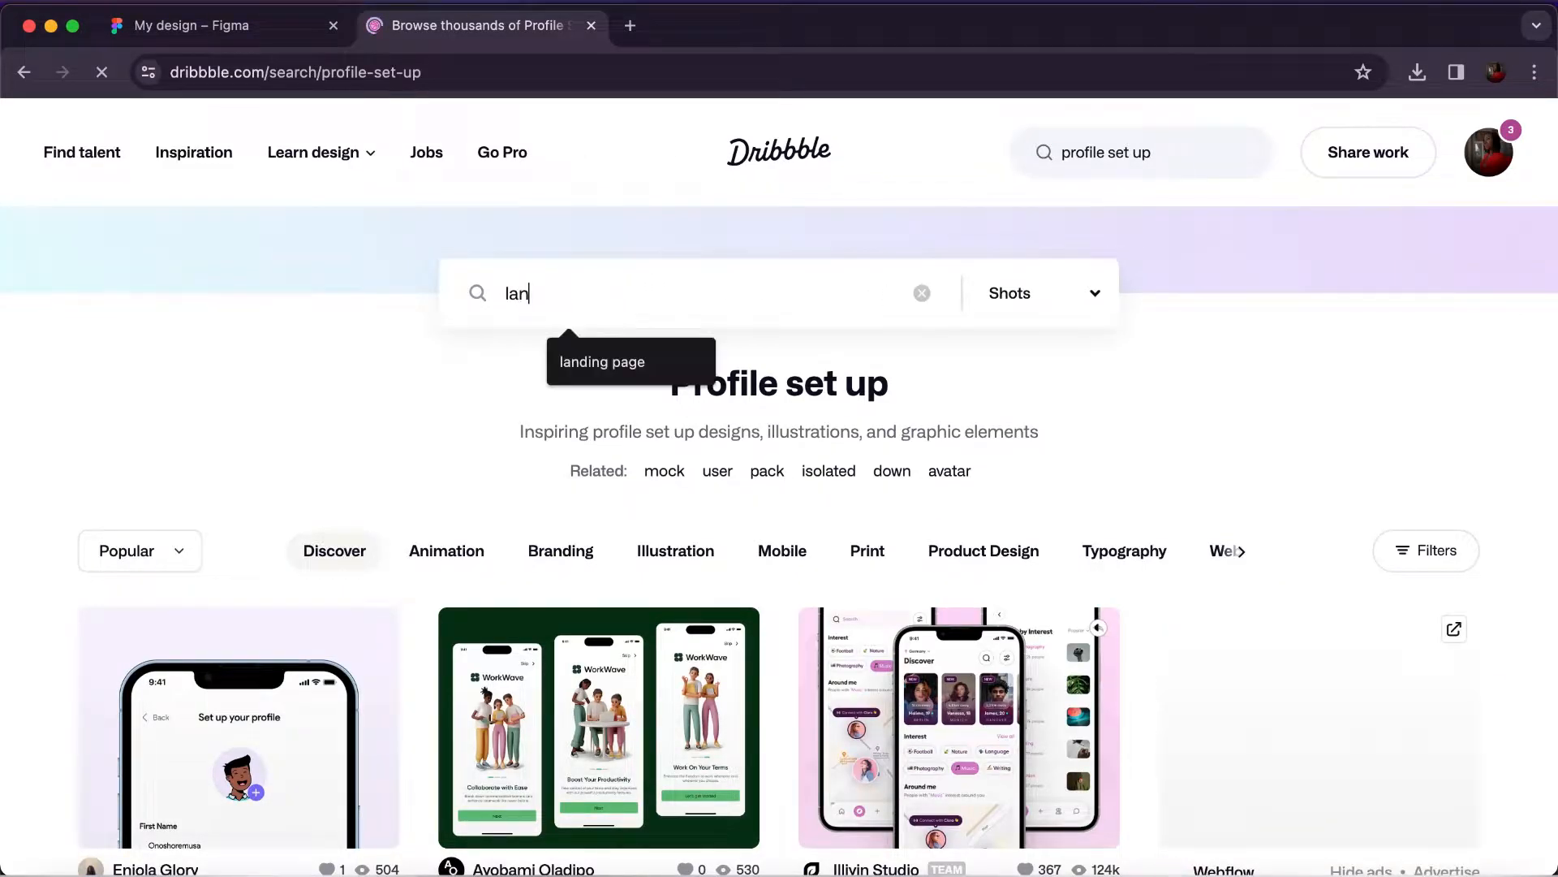
pyautogui.write('age')
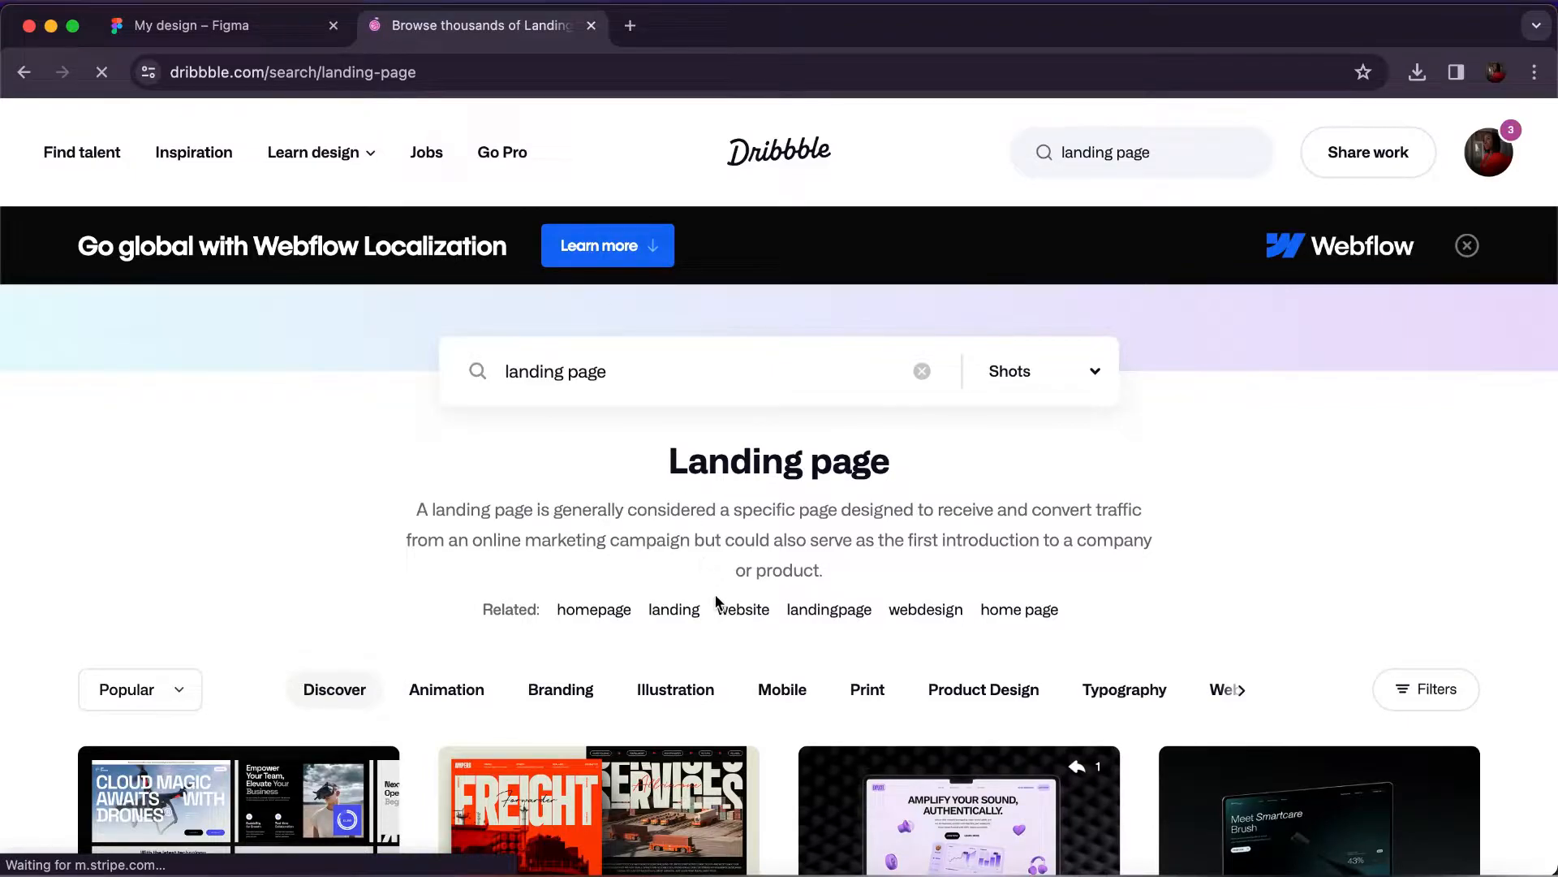
# Scroll through the landing page results and open the Worque landing page shot.
pyautogui.scroll(-3, 726, 661)
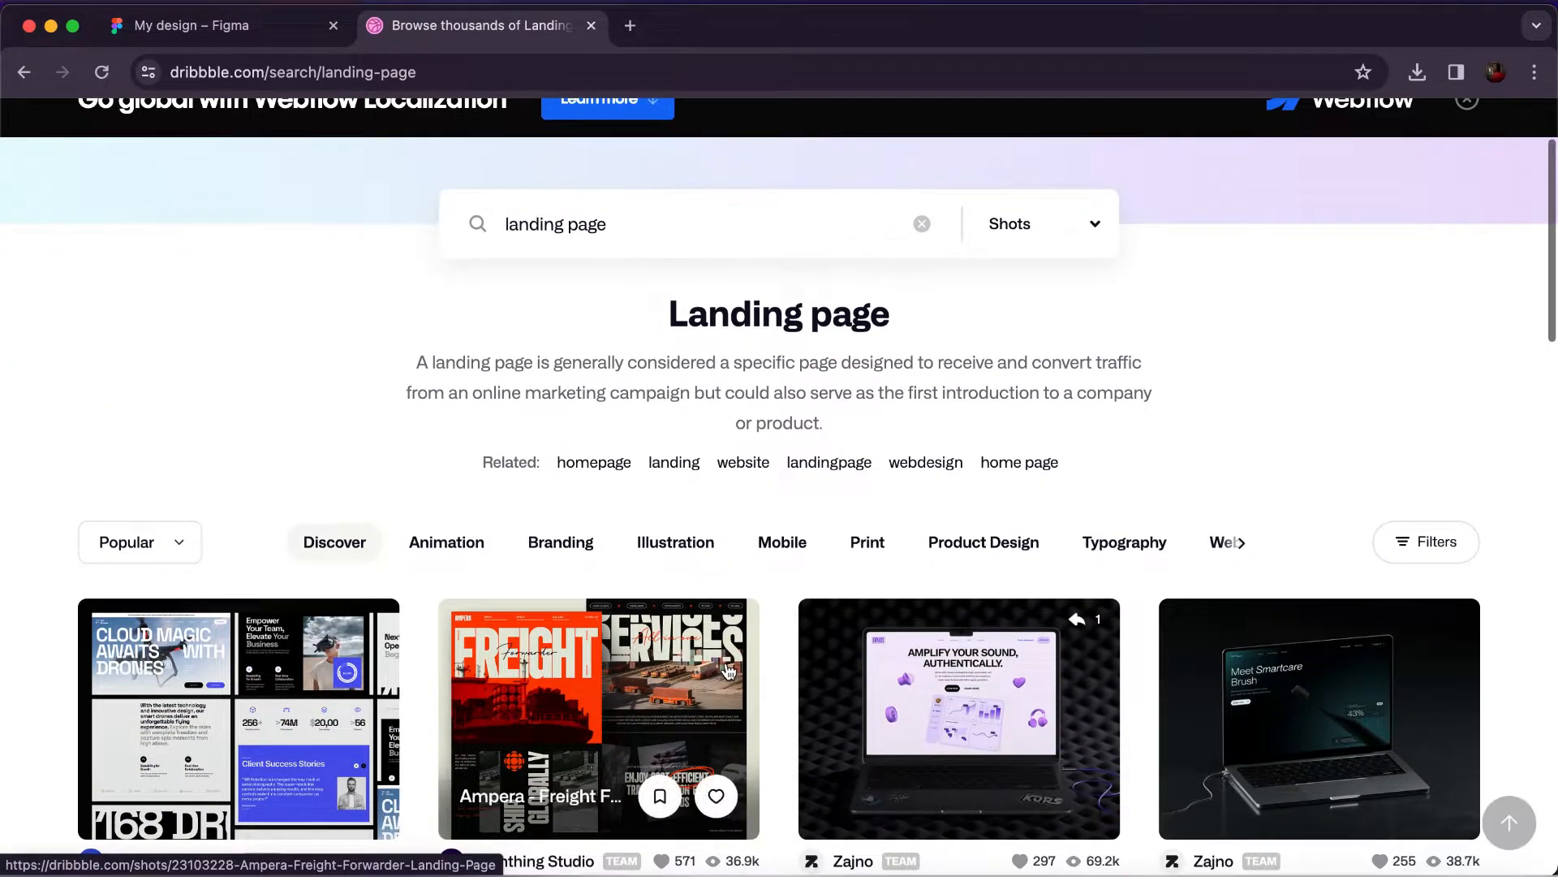
pyautogui.scroll(-4, 726, 664)
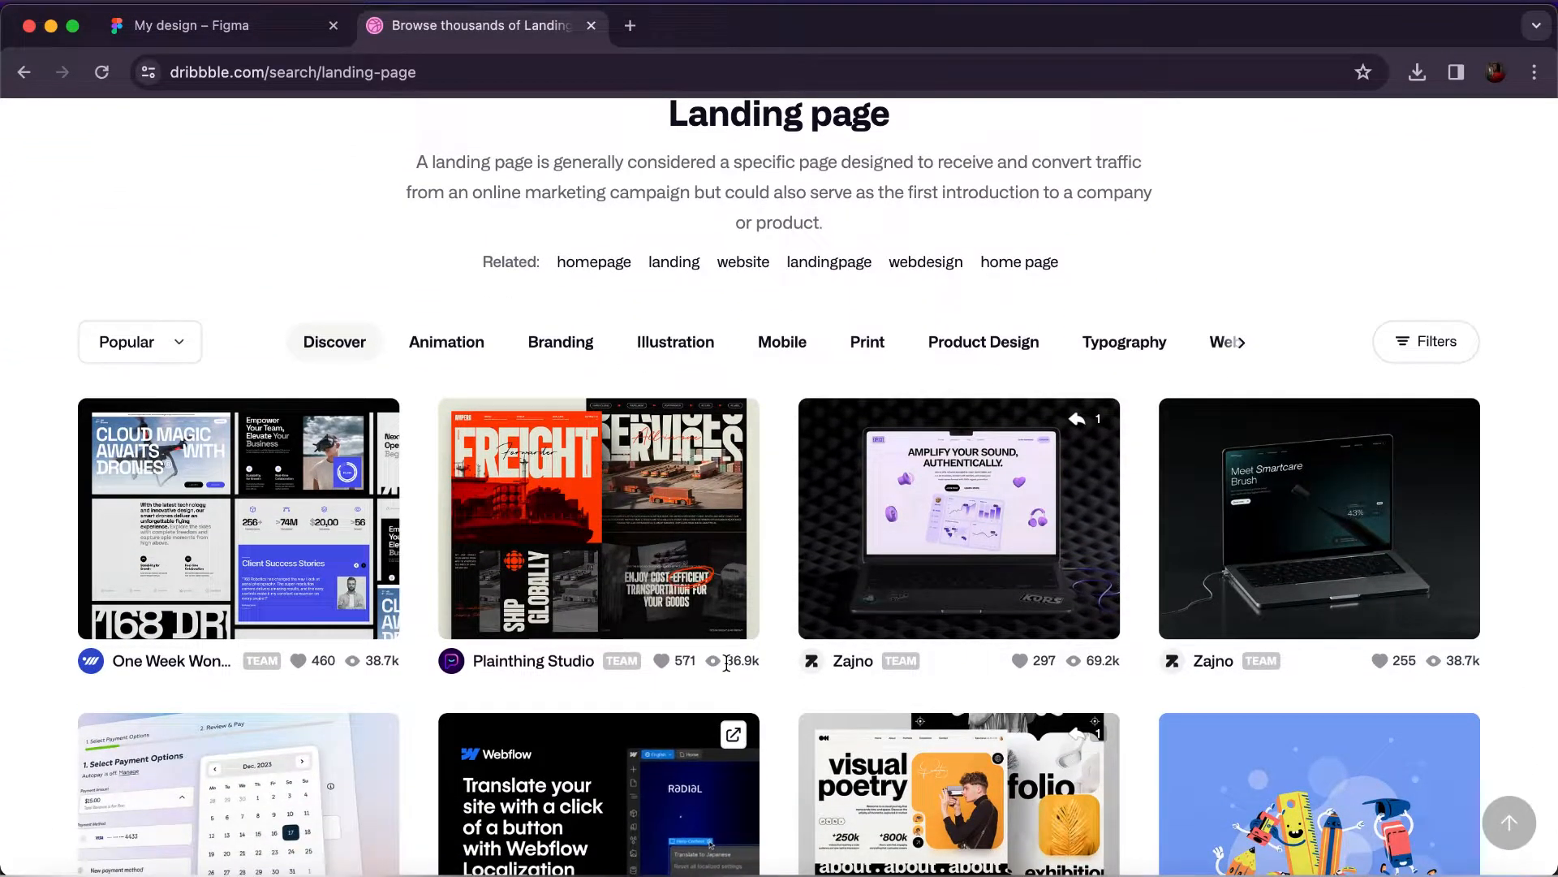
pyautogui.scroll(-3, 727, 664)
pyautogui.scroll(-1, 728, 670)
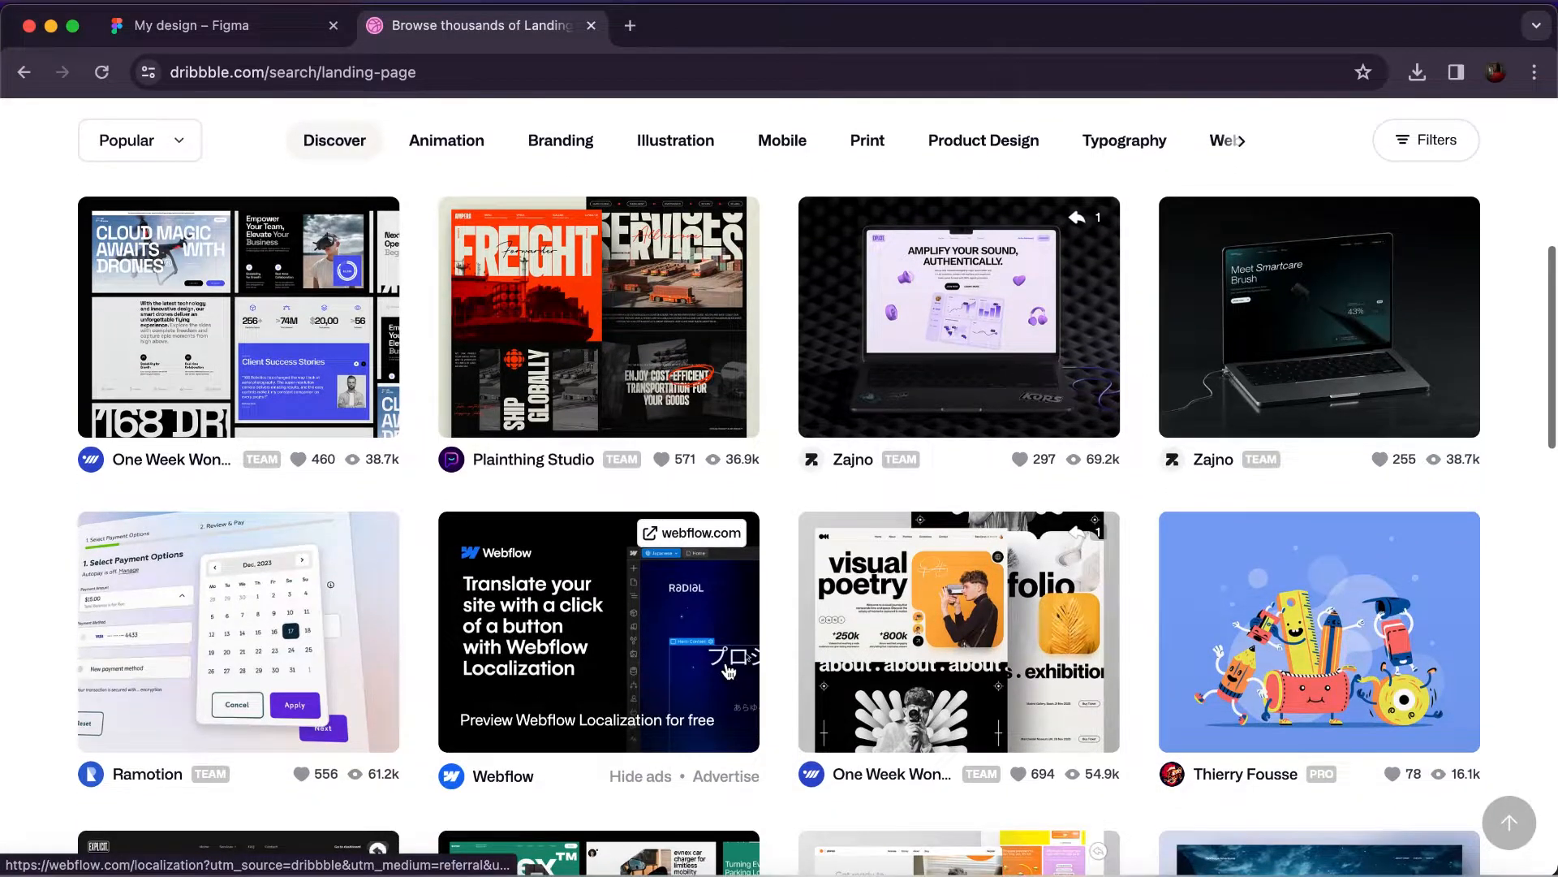
pyautogui.scroll(-3, 728, 670)
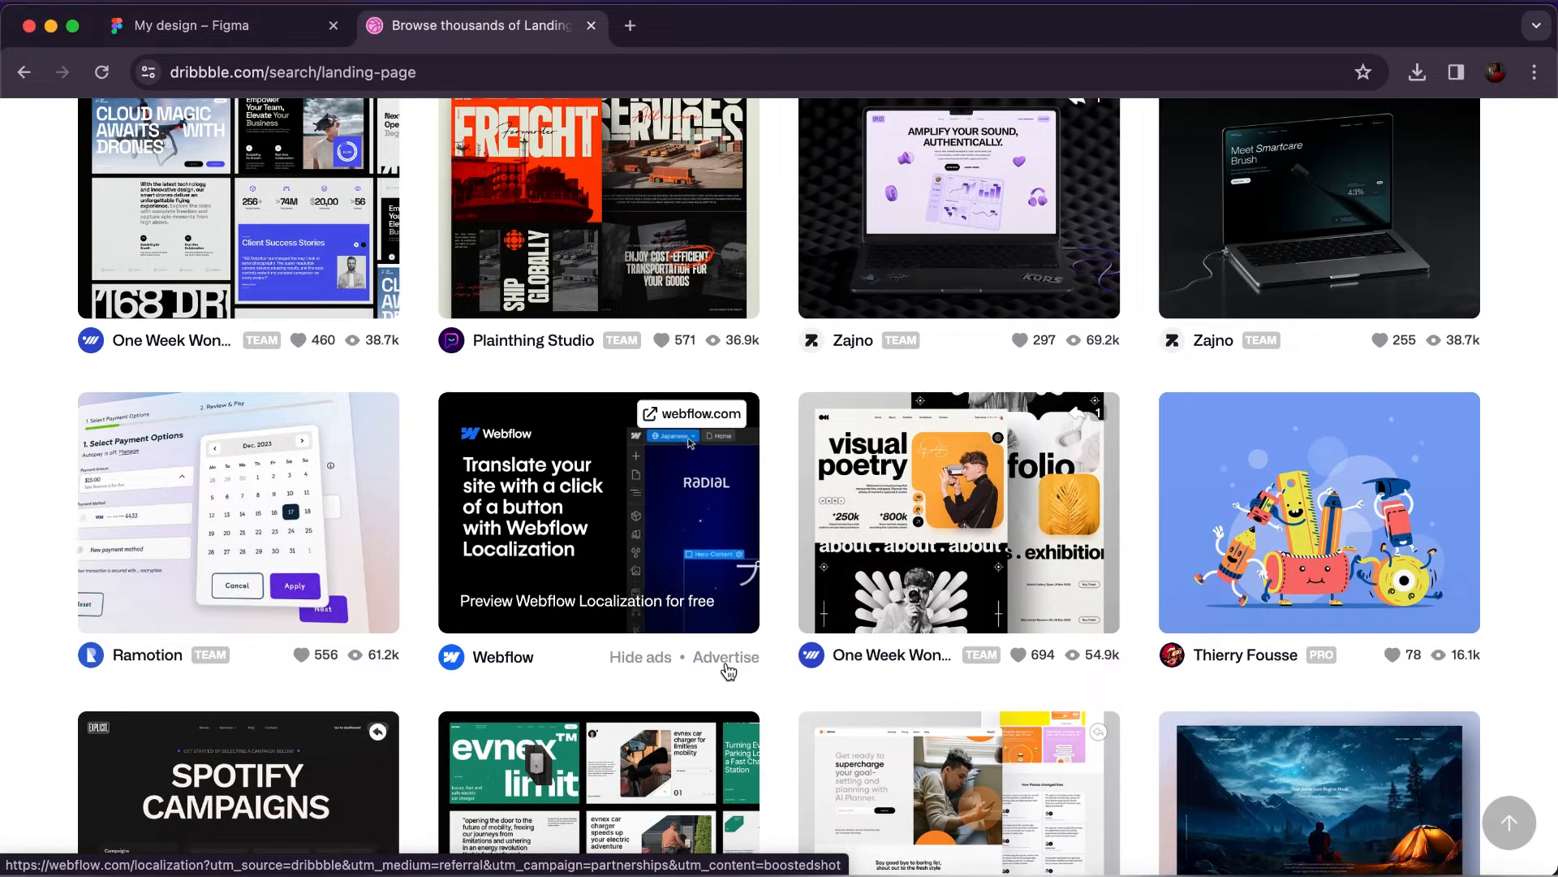
pyautogui.scroll(-10, 728, 670)
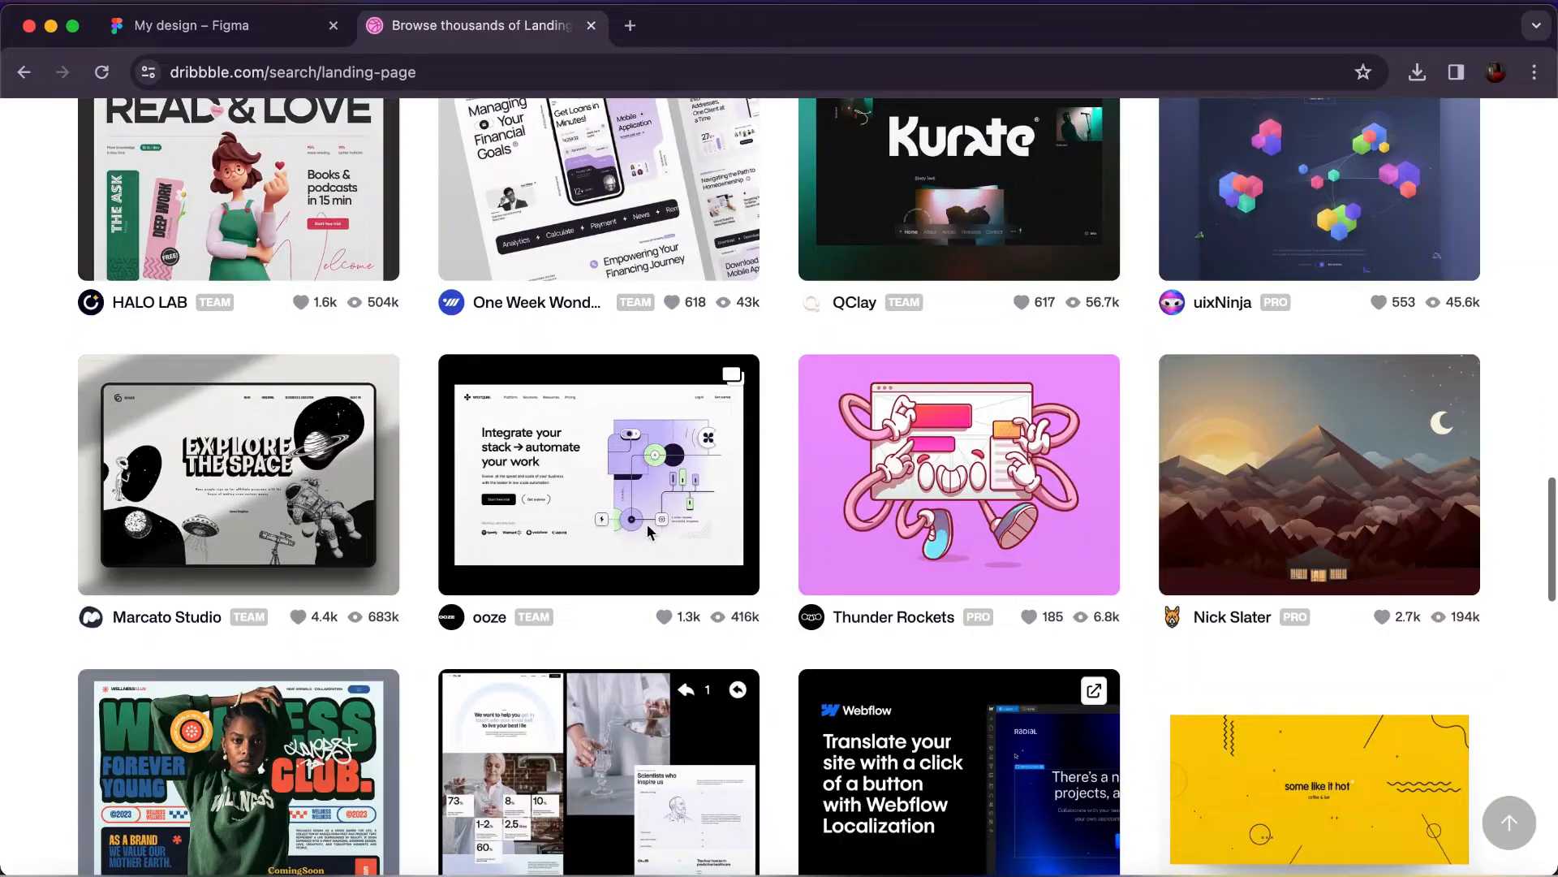
pyautogui.click(630, 509)
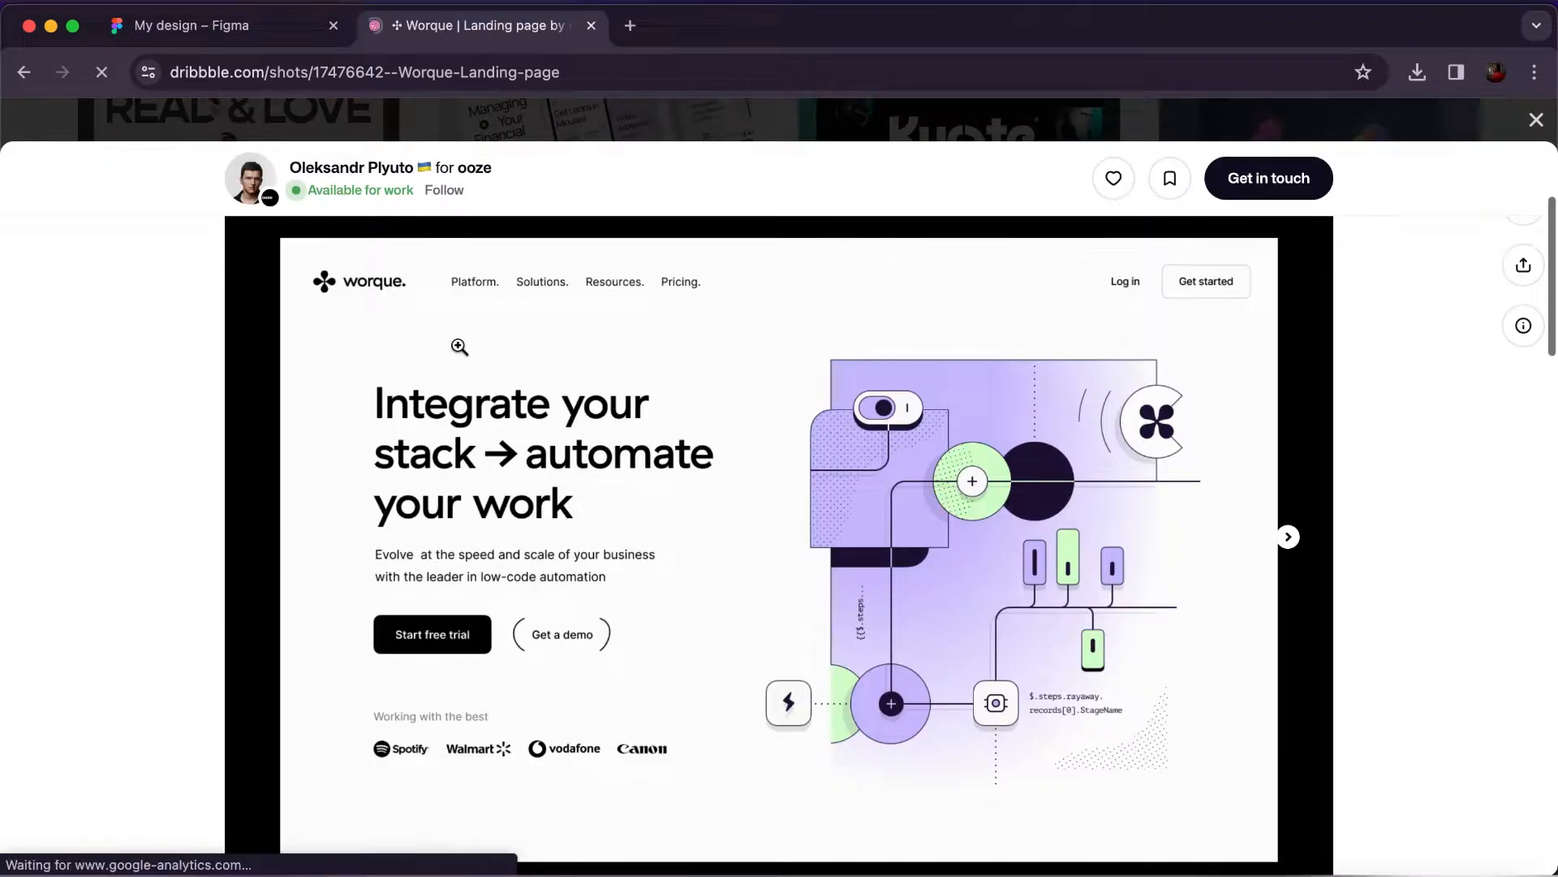
# Copy the Worque shot image to the clipboard and return to the Figma tab.
pyautogui.rightClick(513, 378)
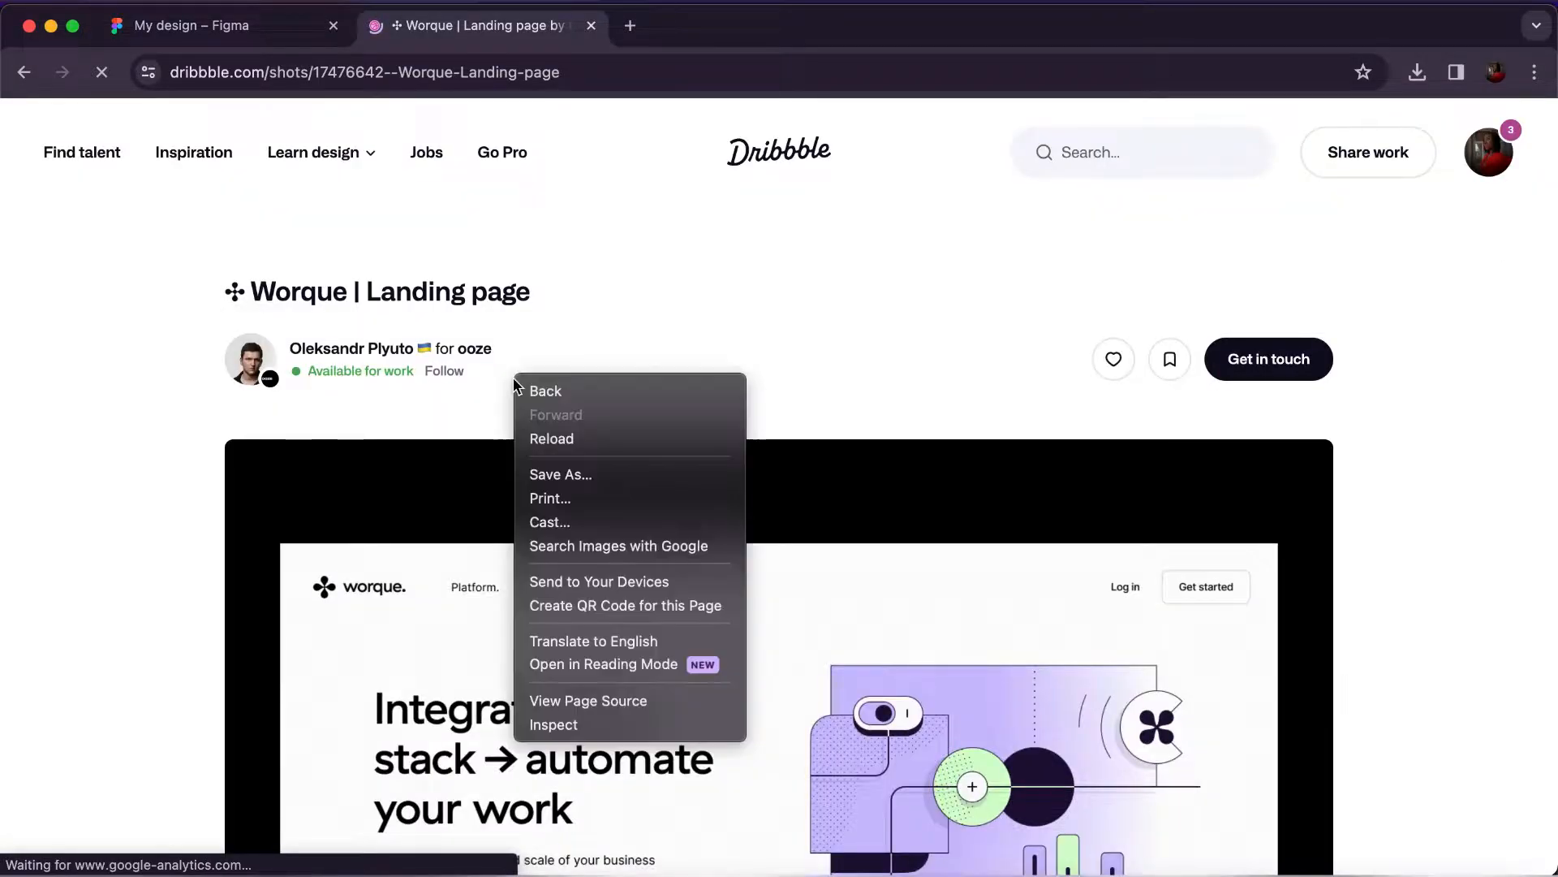
pyautogui.click(451, 523)
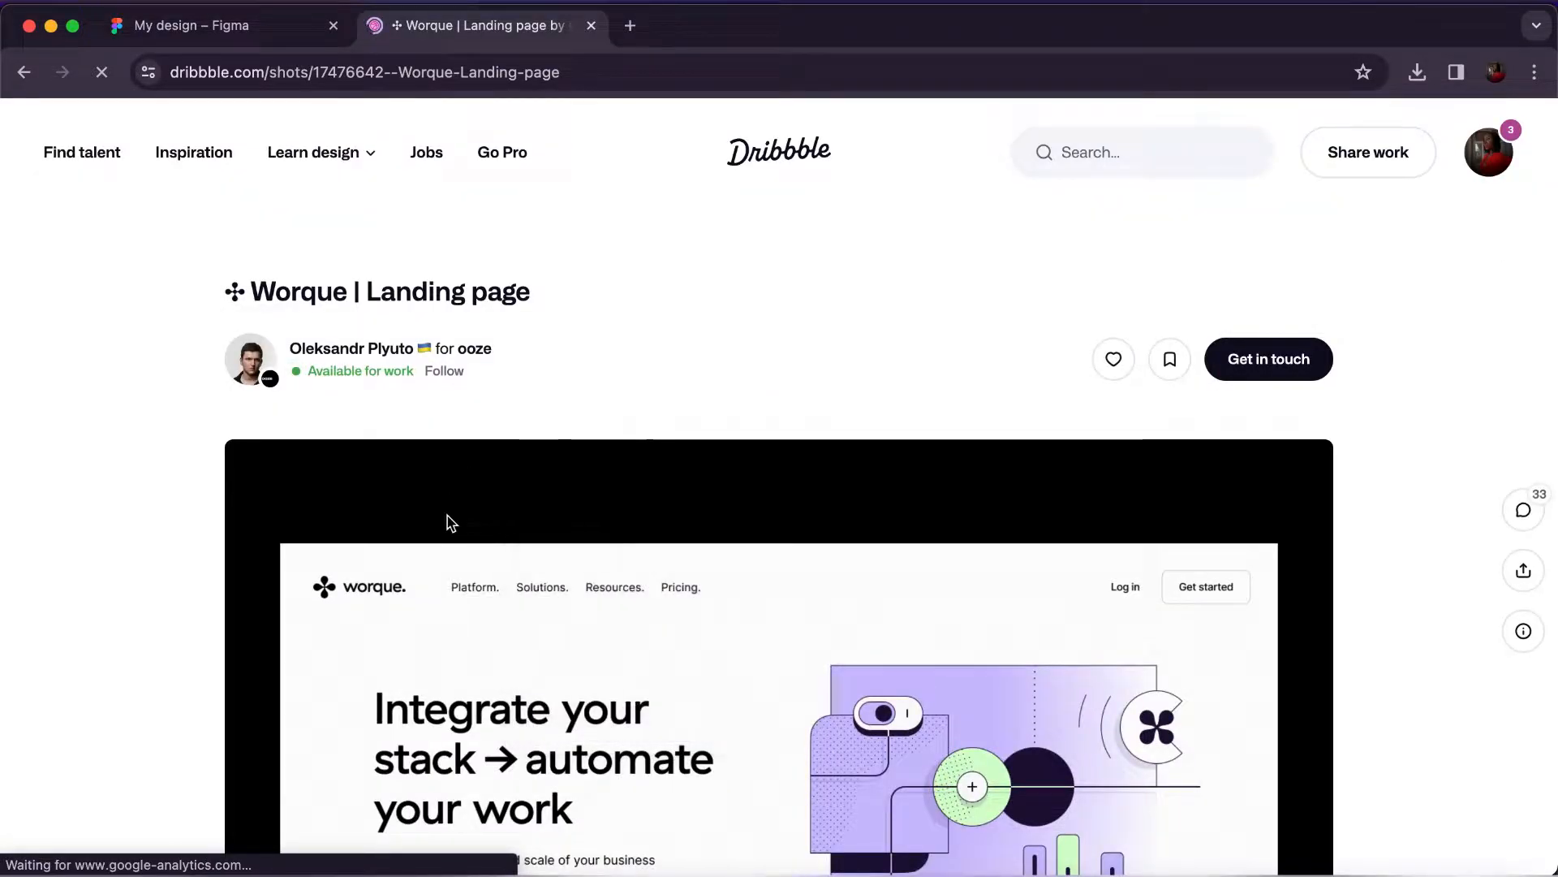
pyautogui.scroll(-3, 449, 519)
pyautogui.scroll(-1, 448, 516)
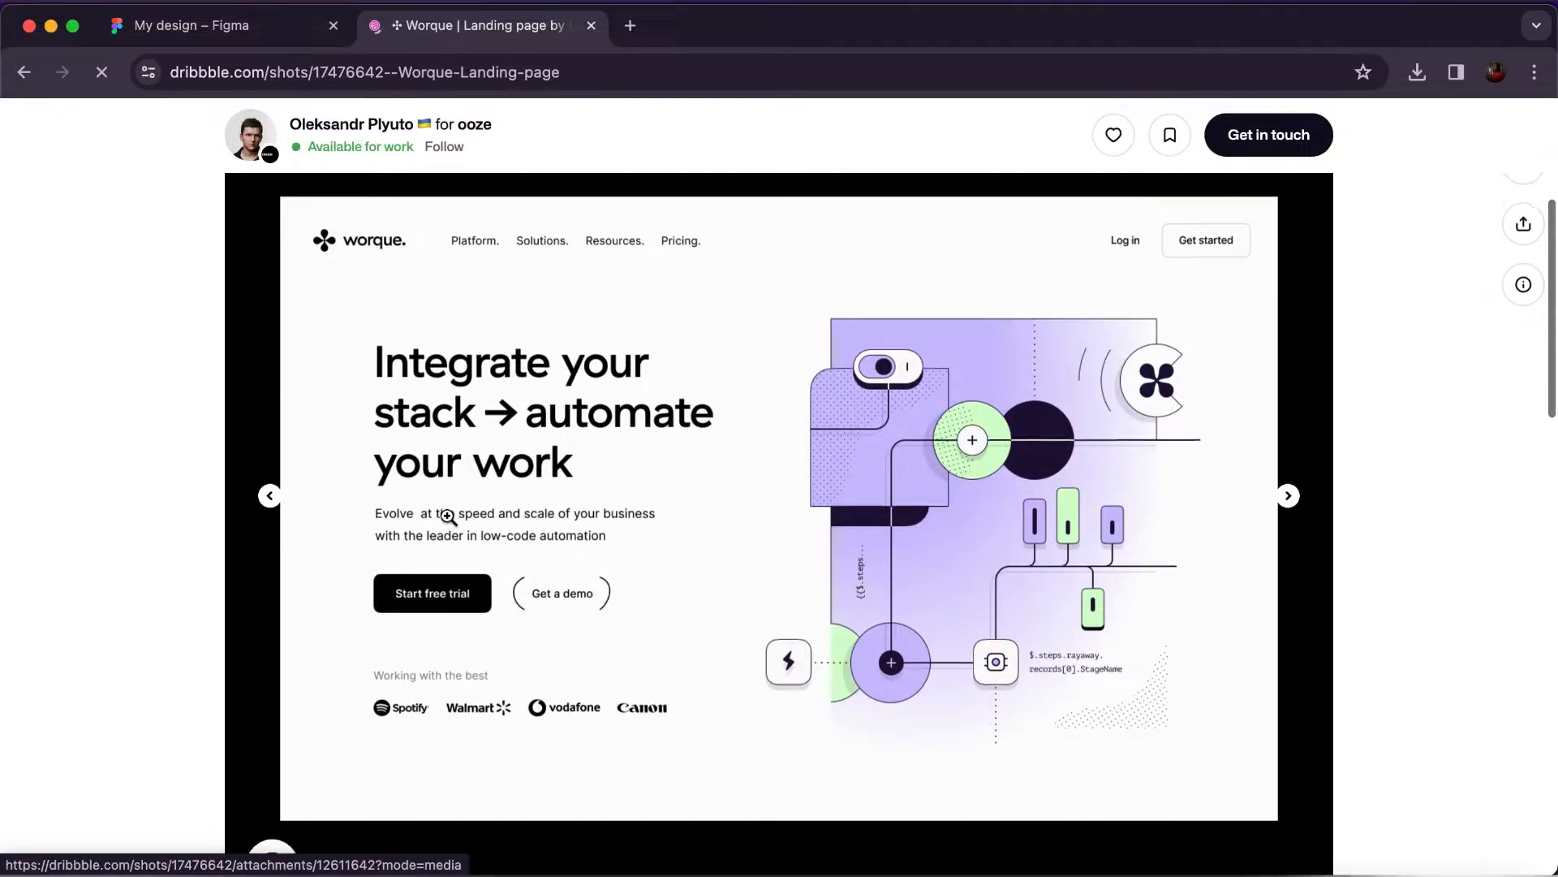
pyautogui.rightClick(451, 497)
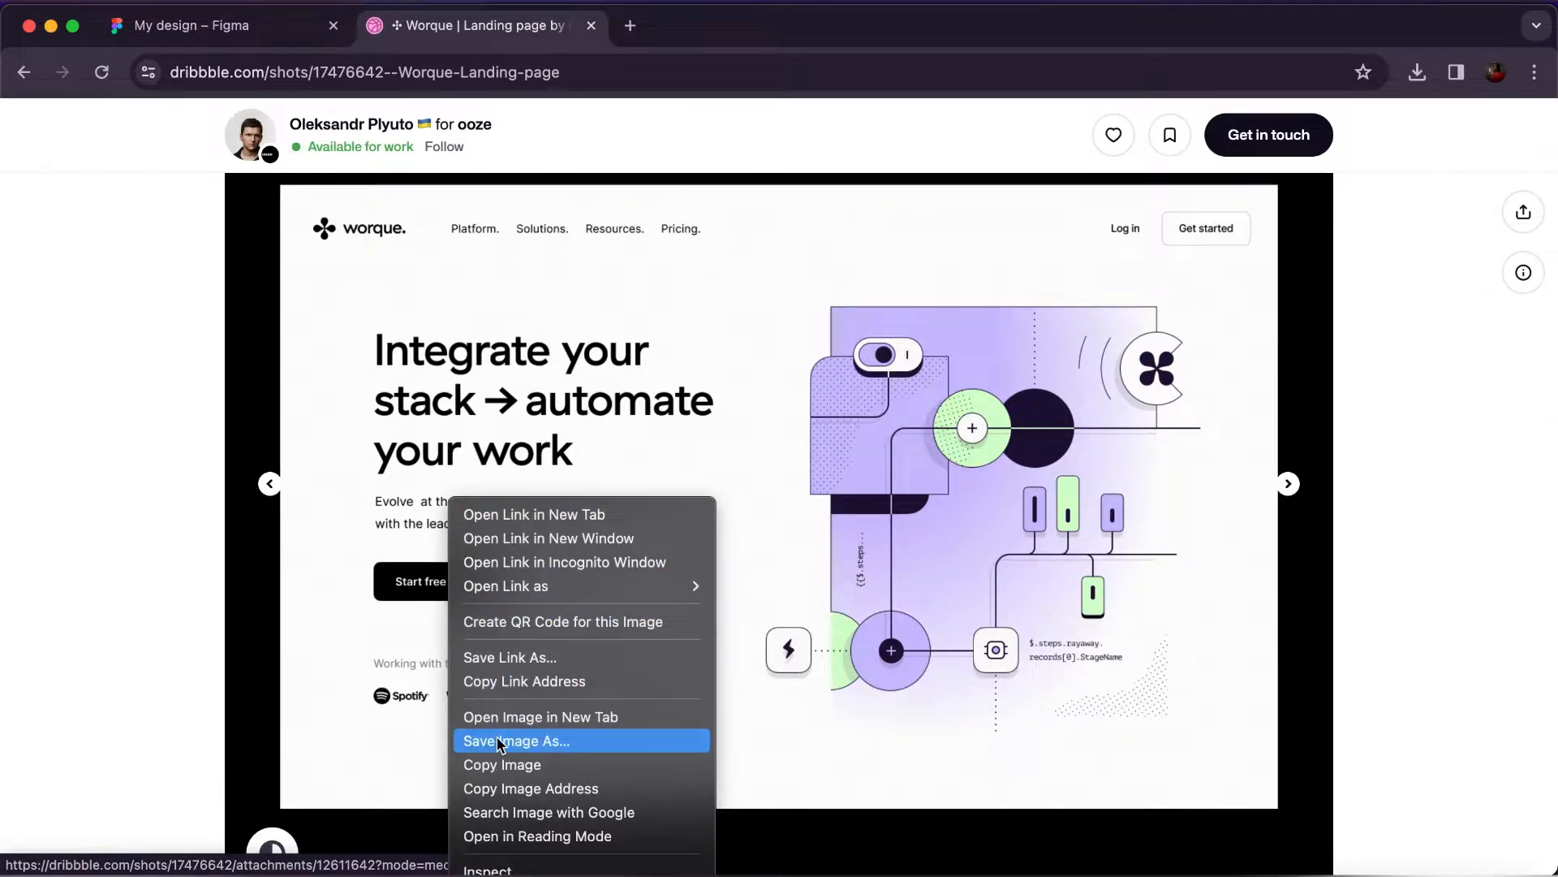
pyautogui.click(499, 764)
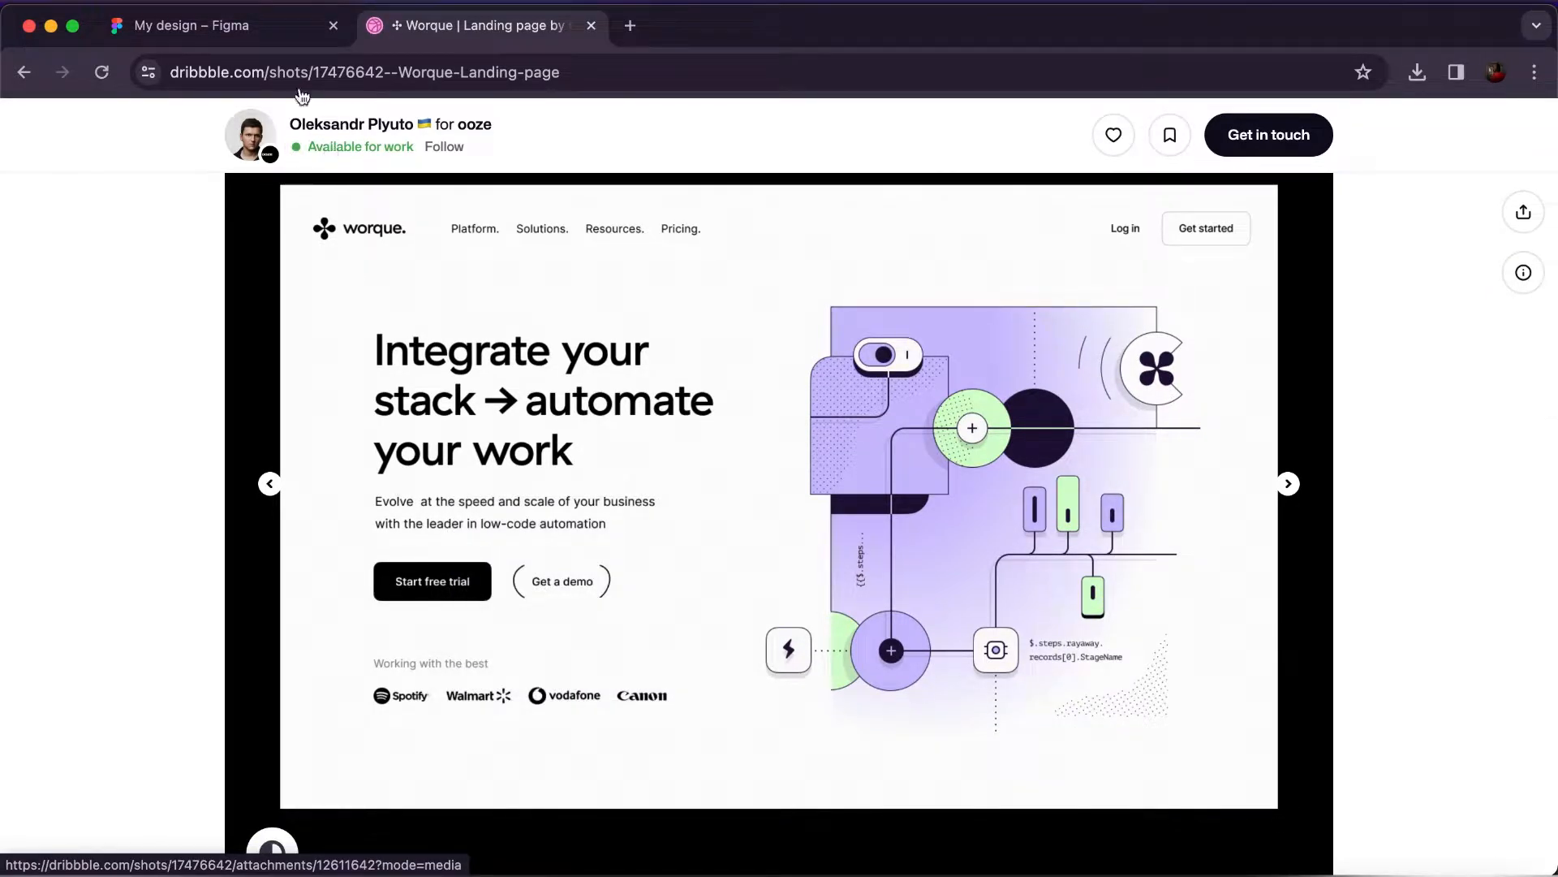
pyautogui.click(271, 27)
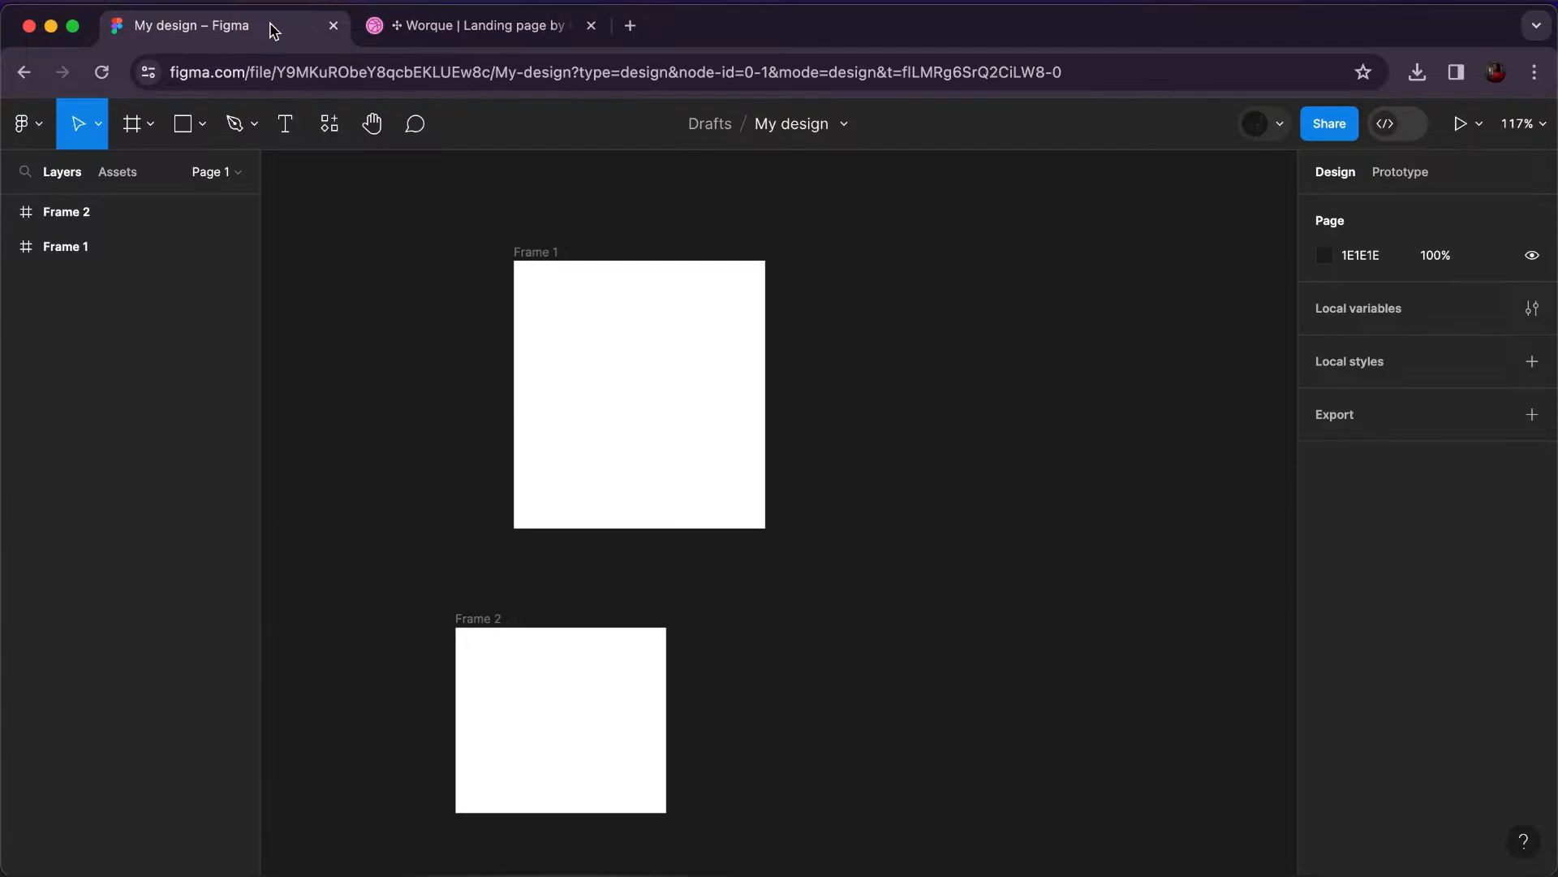
# Paste the Worque screenshot onto the canvas as image 1, 1600 × 1200.
pyautogui.rightClick(856, 316)
pyautogui.click(895, 327)
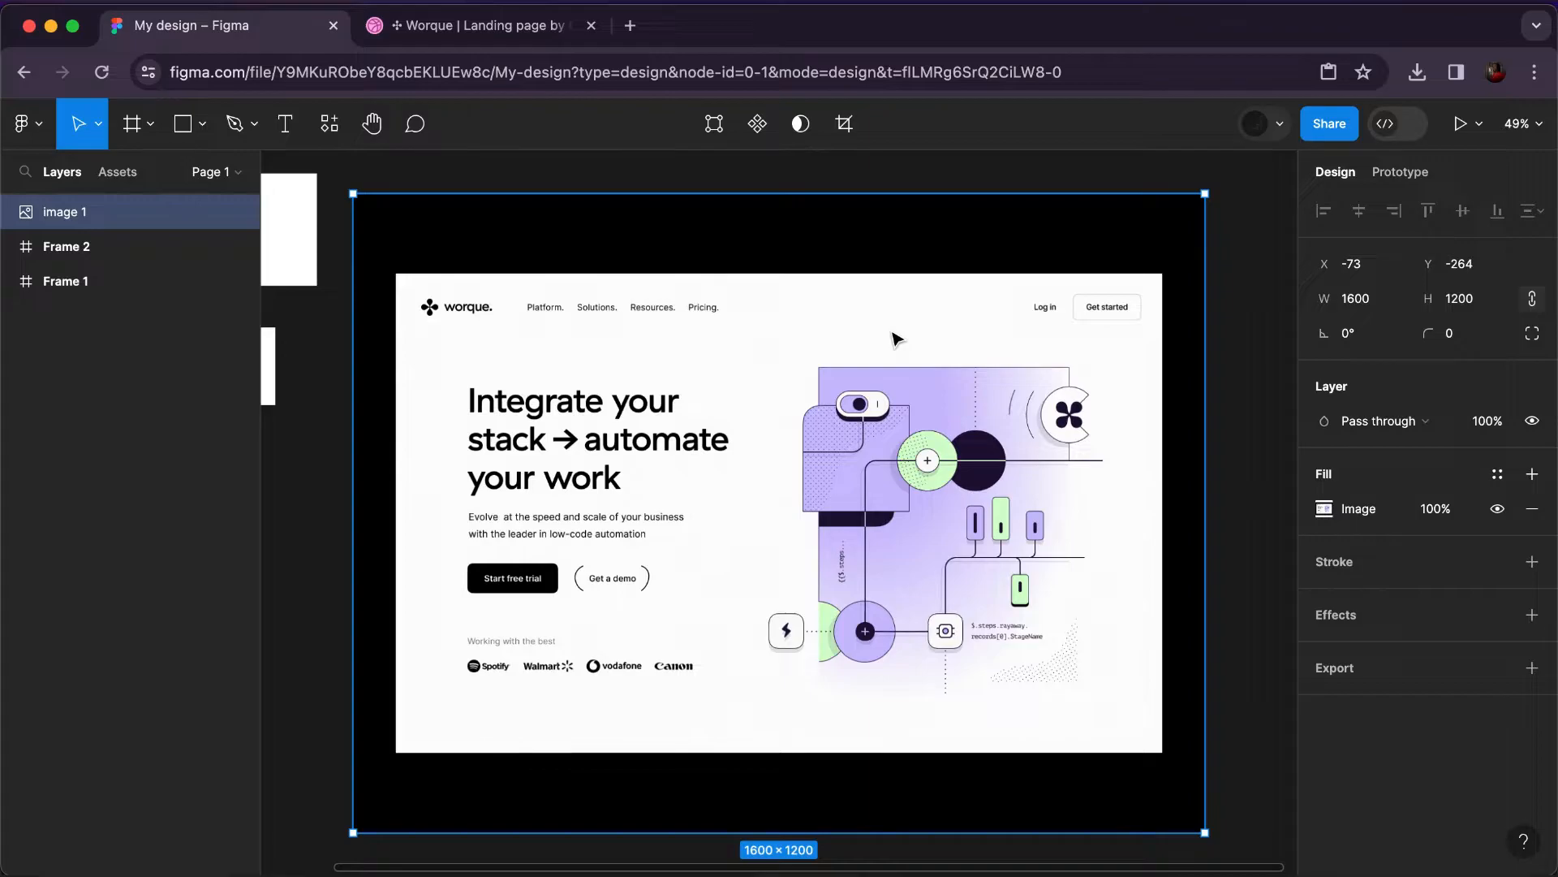
pyautogui.scroll(-3, 917, 344)
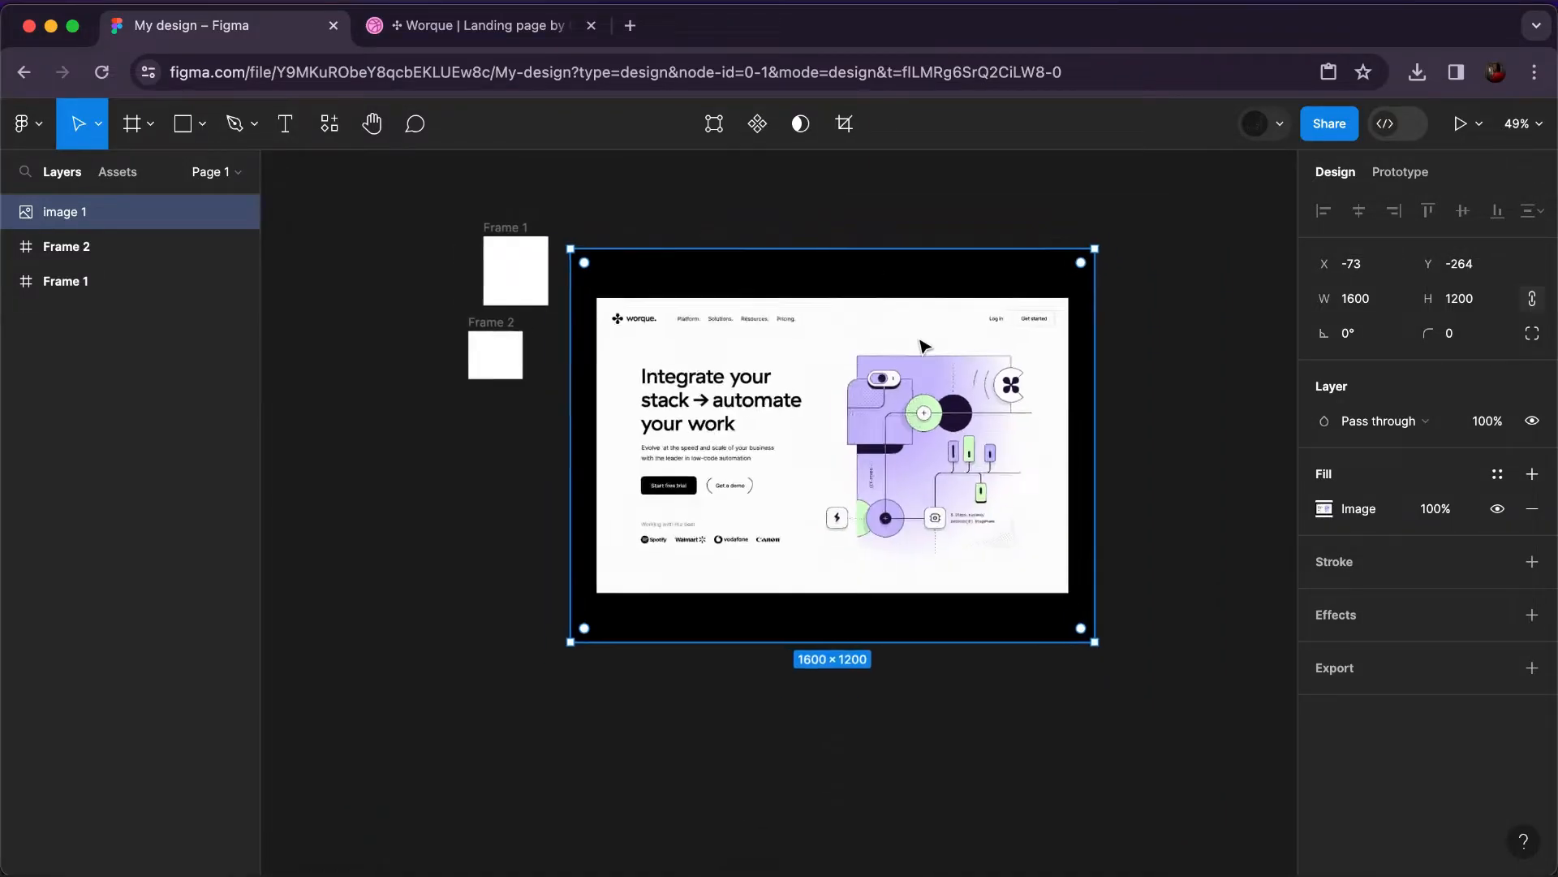
pyautogui.hotkey('shift', '2')
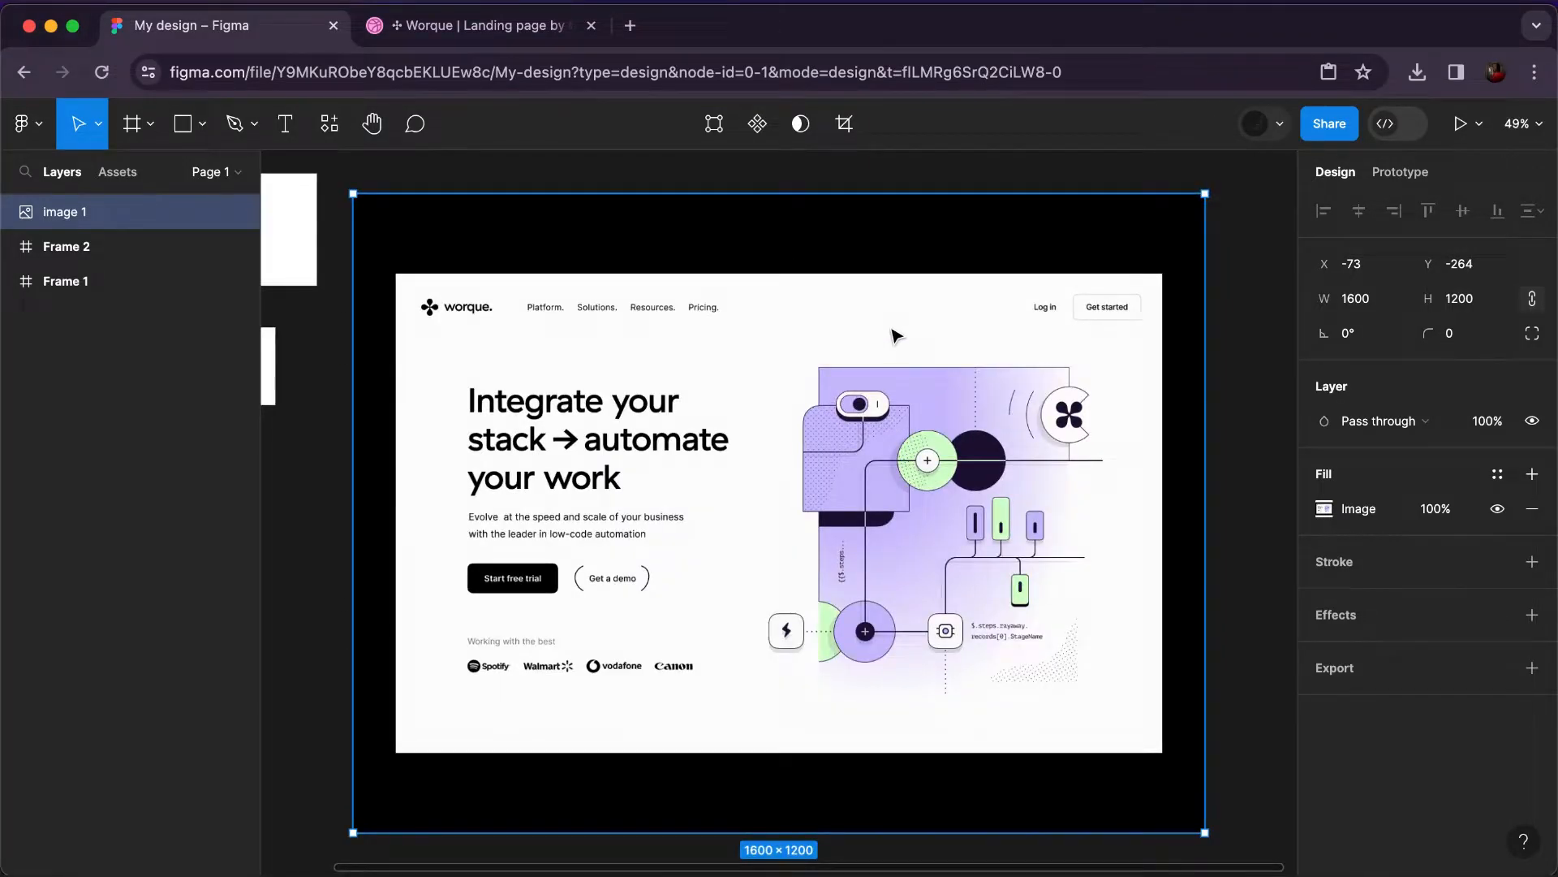
pyautogui.scroll(-4, 922, 340)
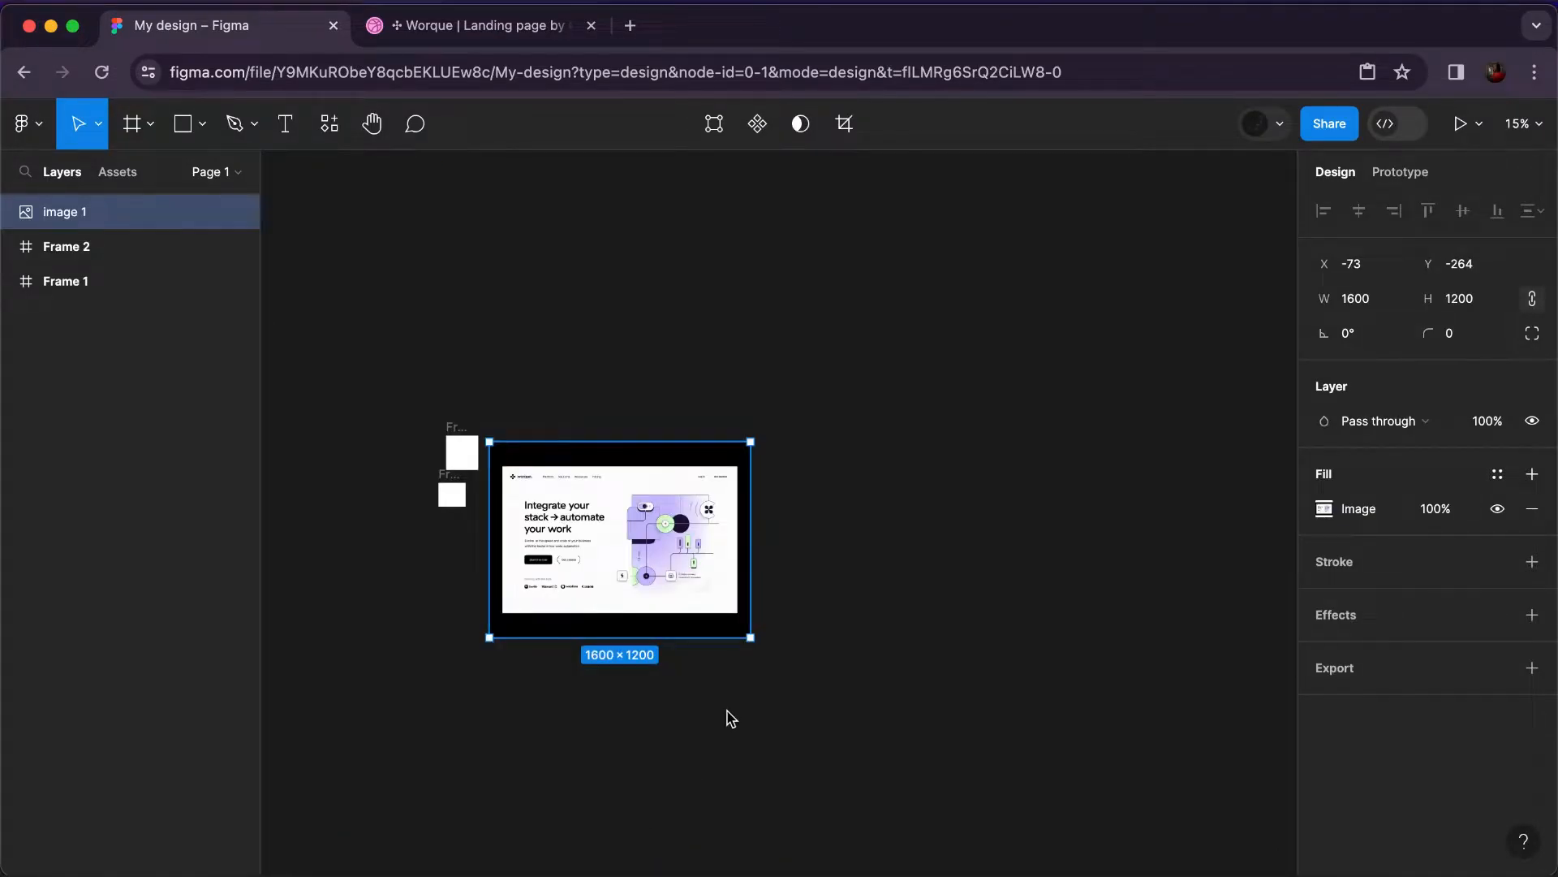
# Open the frame tool choices and cancel without drawing a frame.
pyautogui.click(153, 124)
pyautogui.click(130, 176)
pyautogui.press('Escape')
pyautogui.click(159, 127)
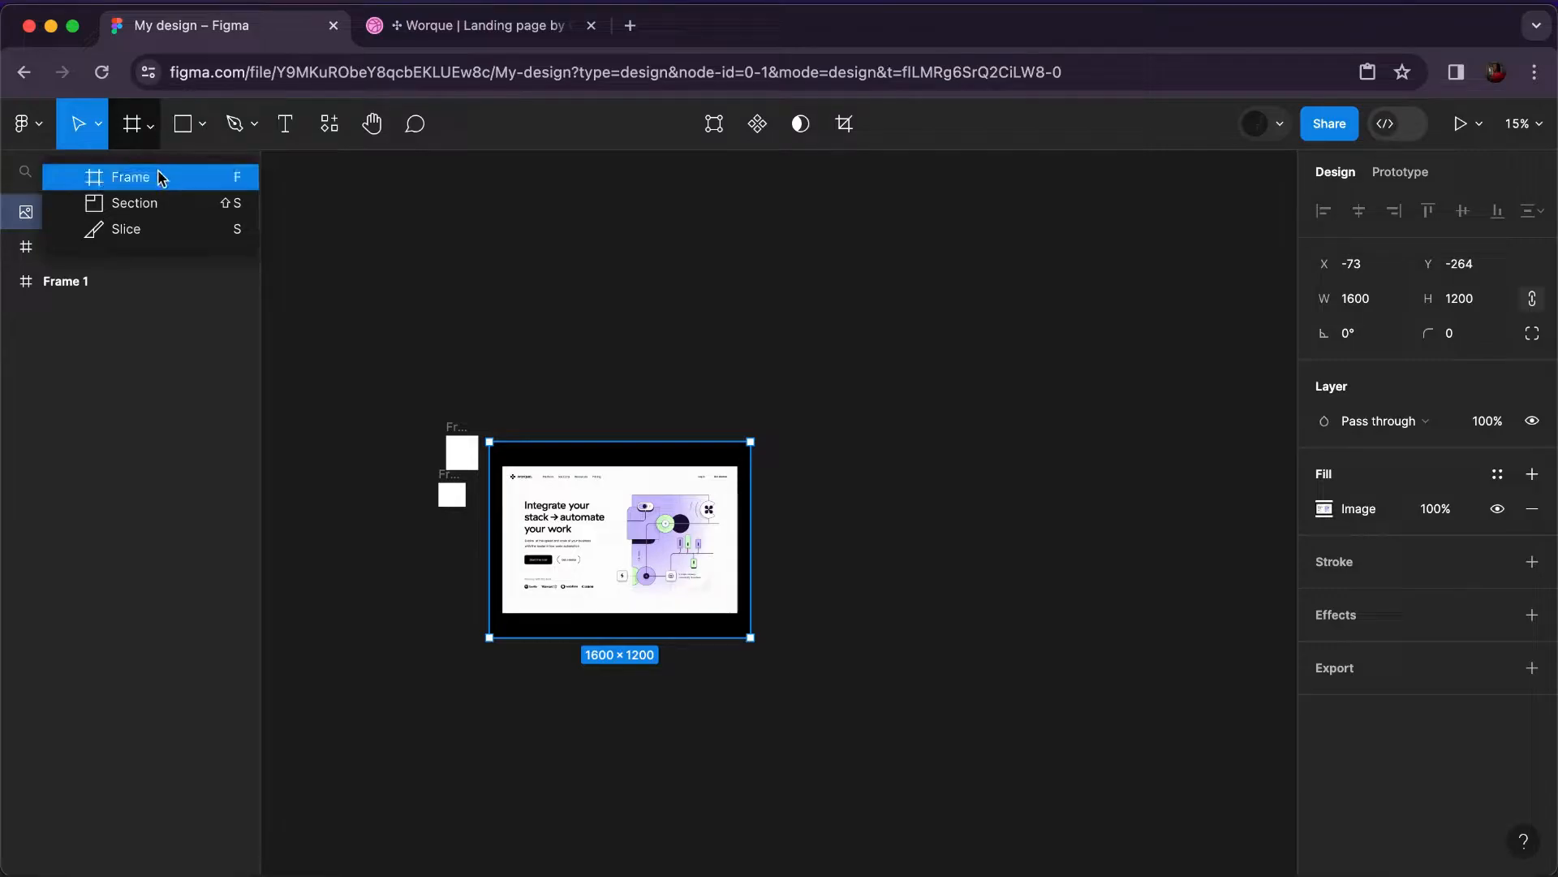
pyautogui.press('Escape')
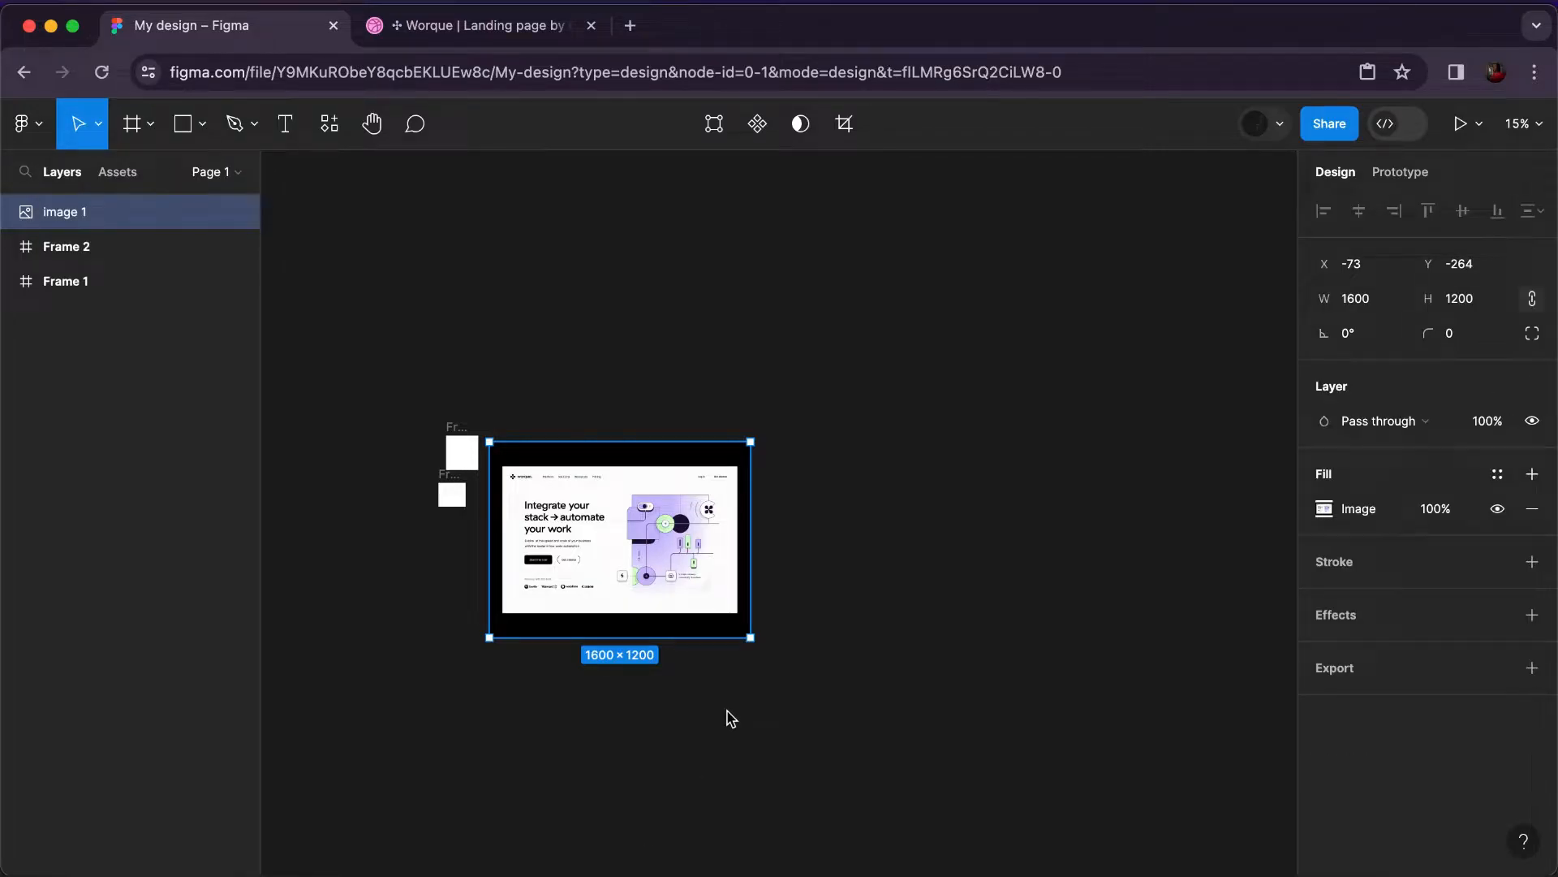
# Add a 1512 × 982 MacBook Pro 14" preset frame just right of the screenshot.
pyautogui.click(157, 127)
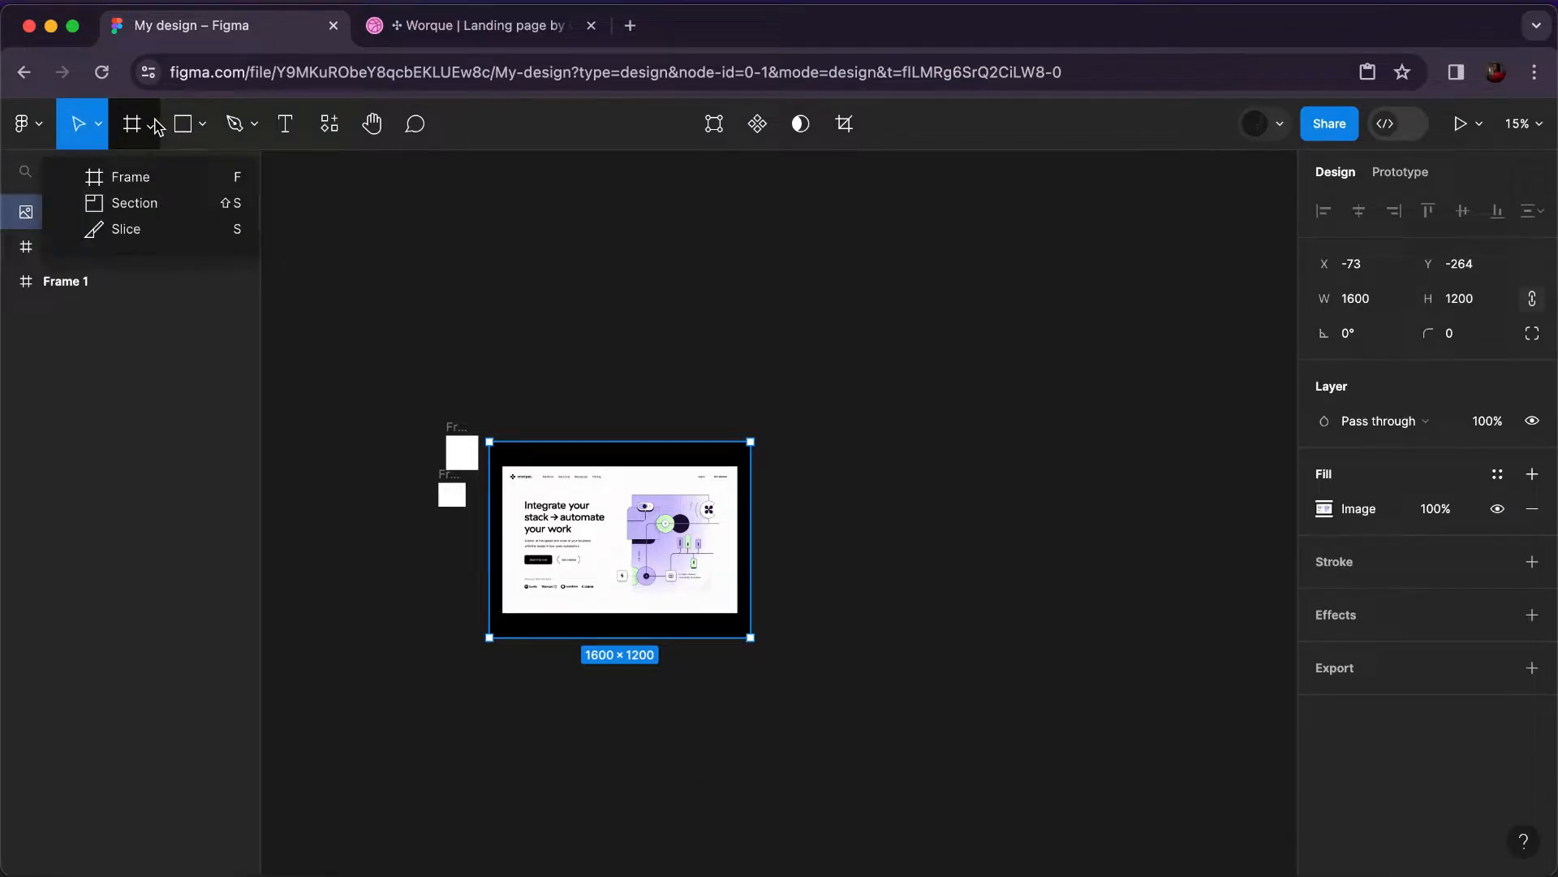
pyautogui.click(160, 178)
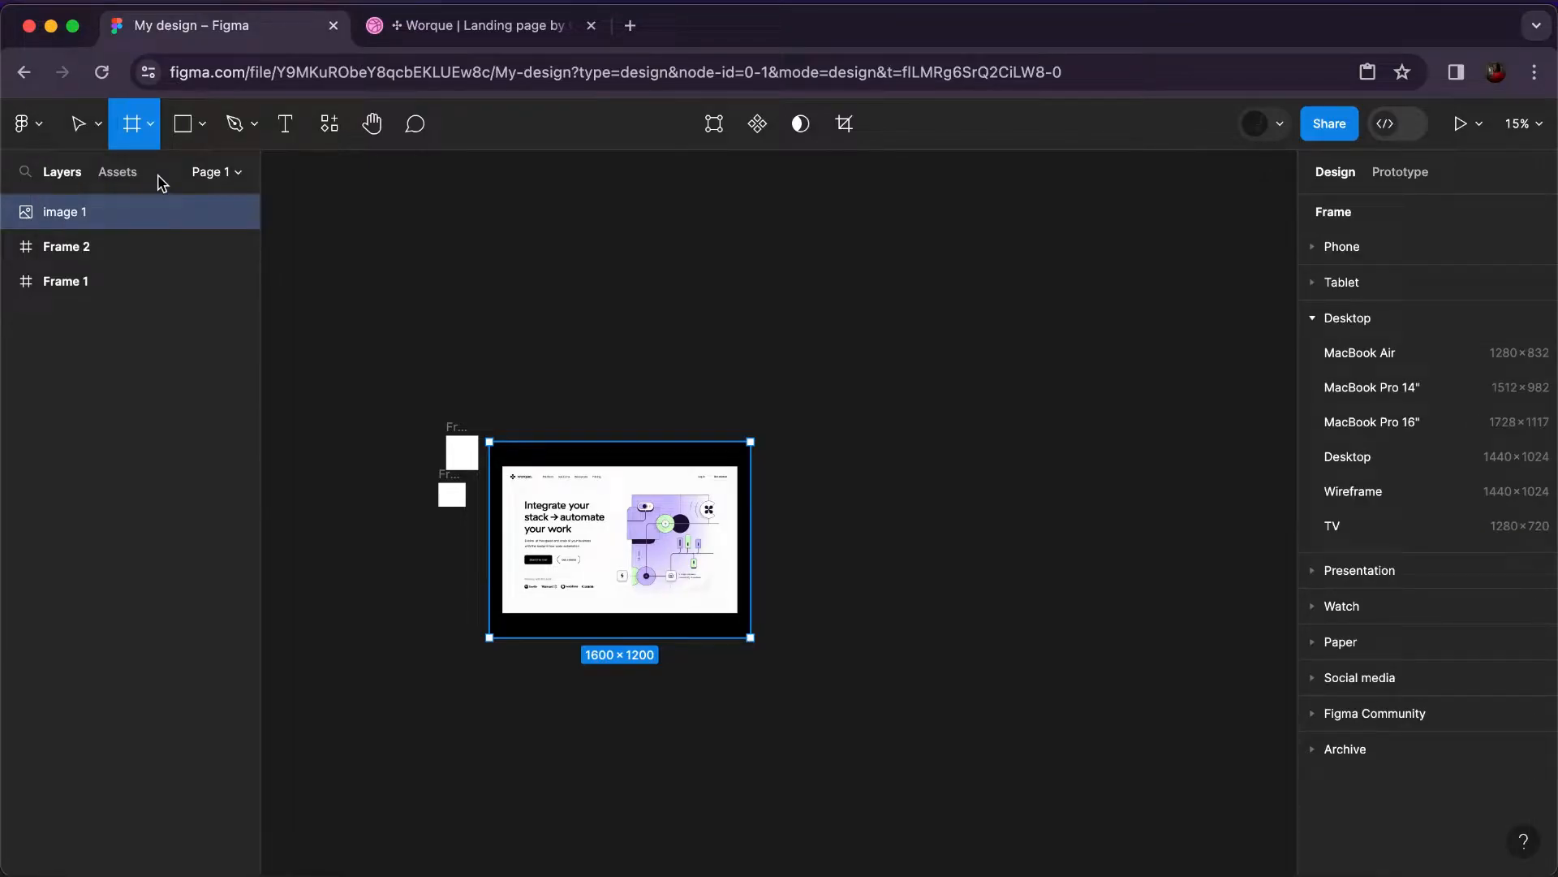
pyautogui.click(1354, 389)
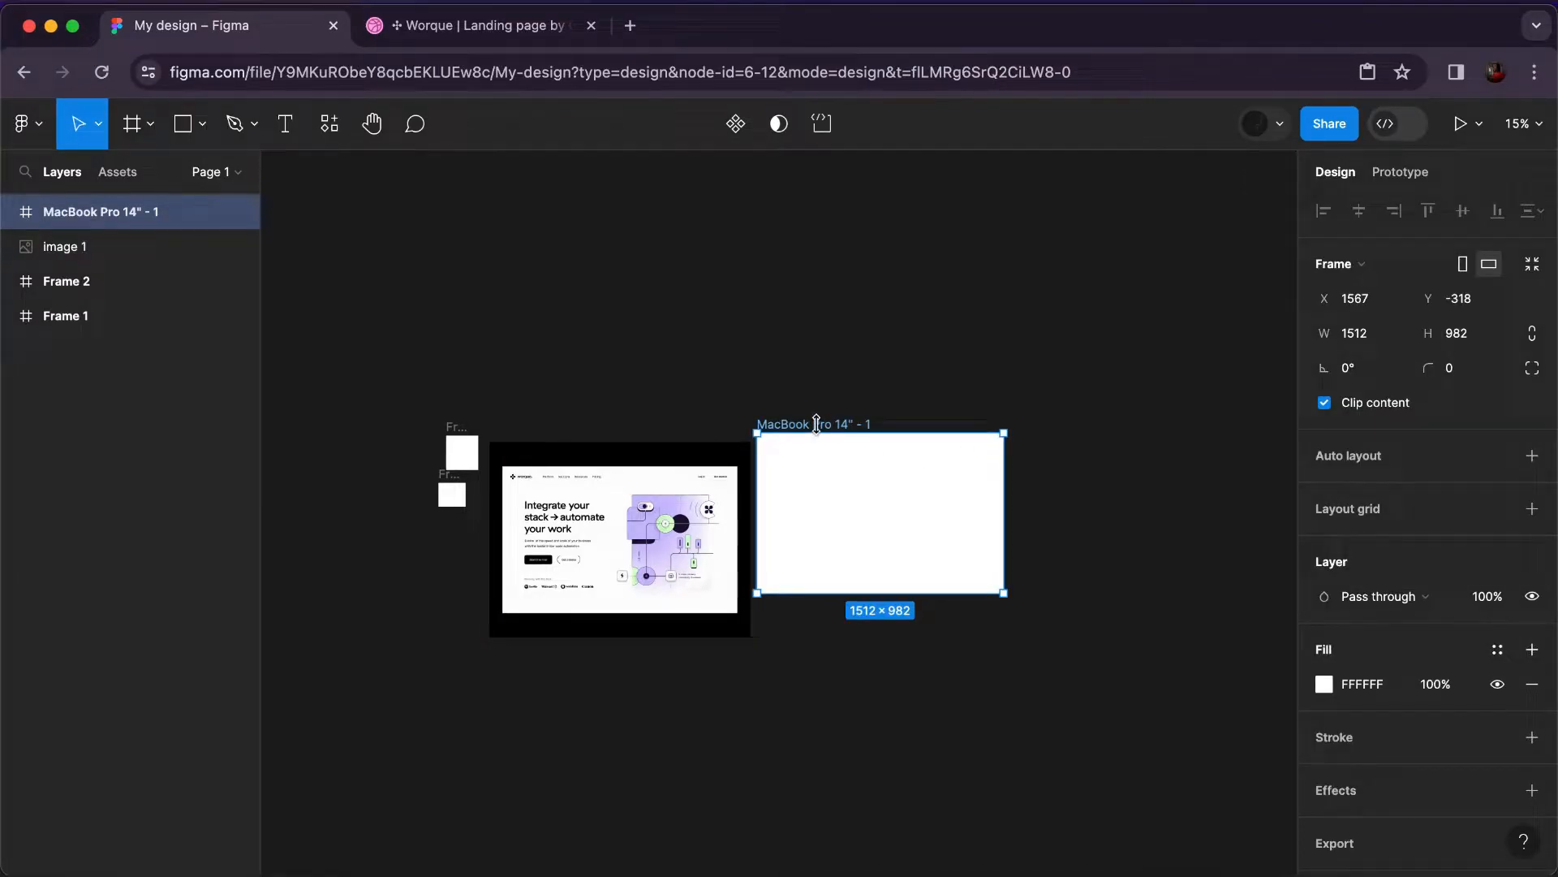
pyautogui.moveTo(817, 423); pyautogui.dragTo(820, 443)
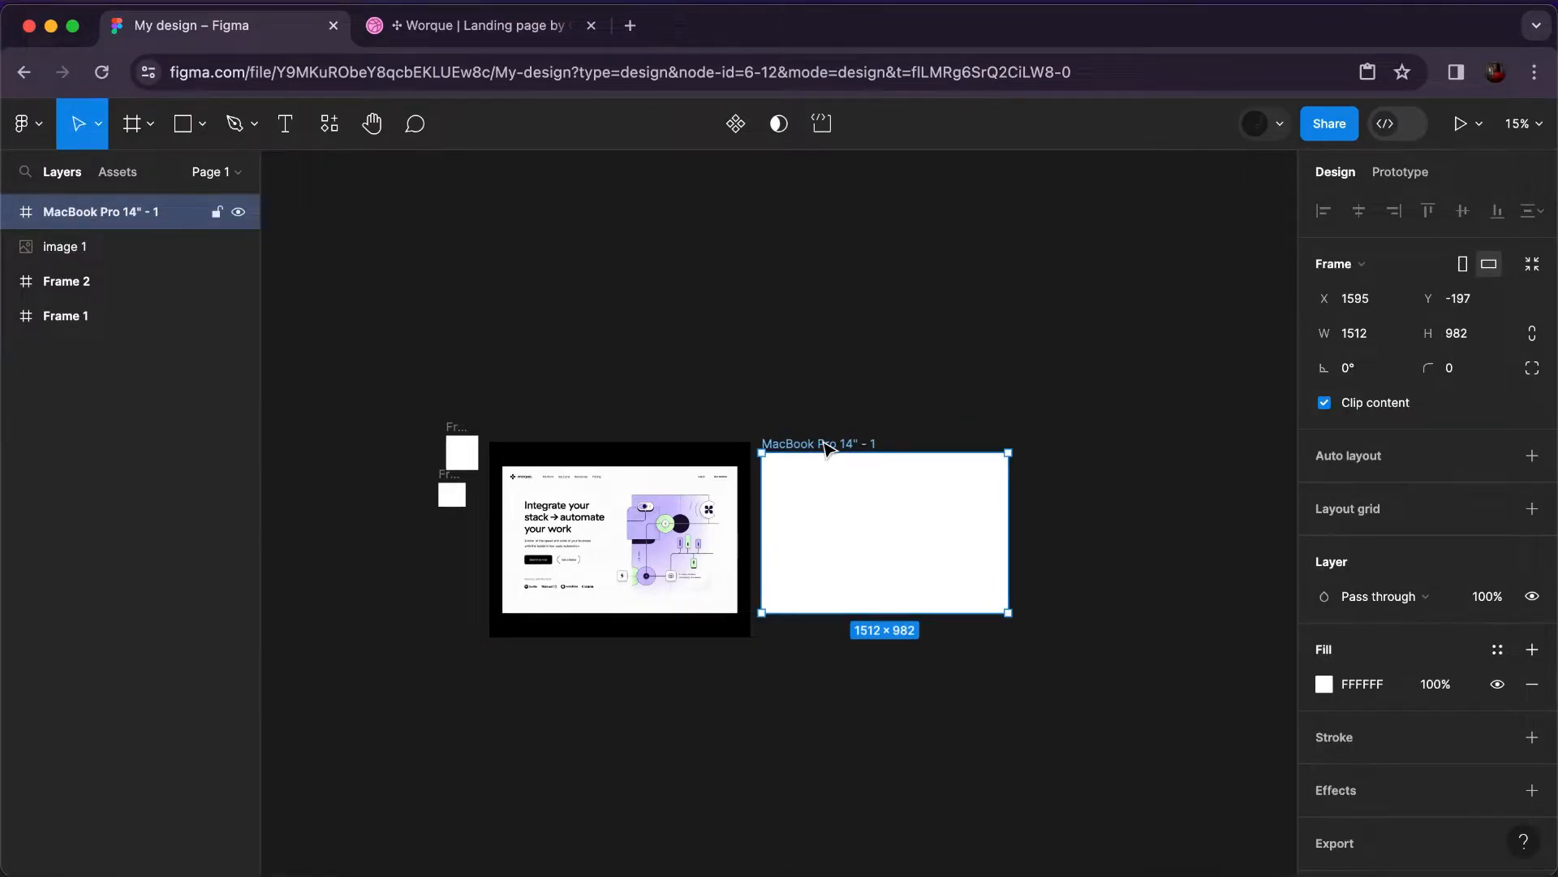
pyautogui.scroll(5, 825, 446)
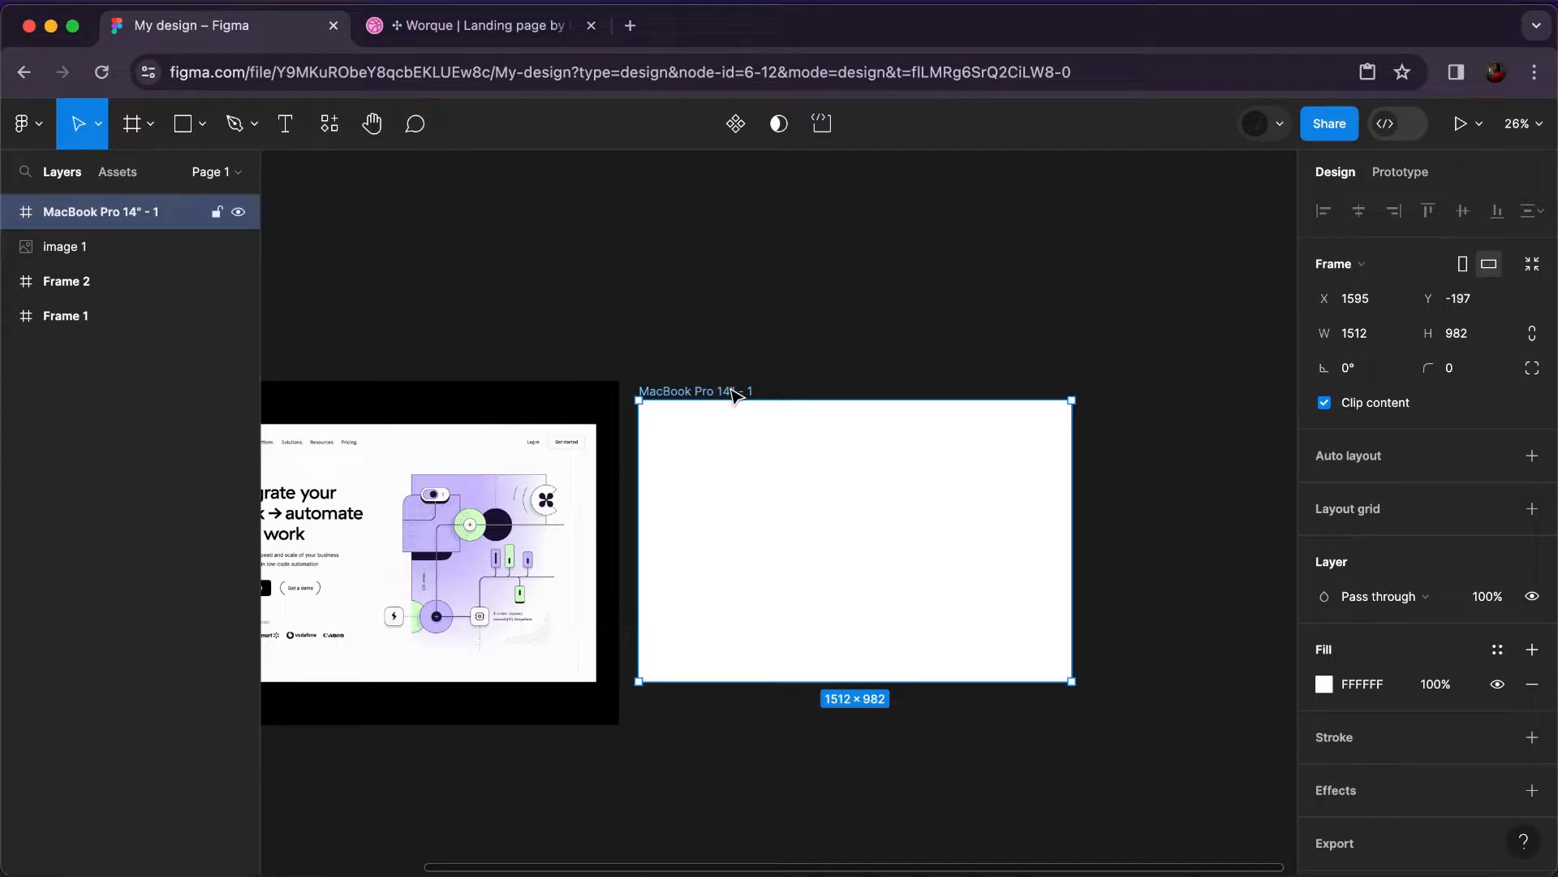
pyautogui.scroll(5, 733, 395)
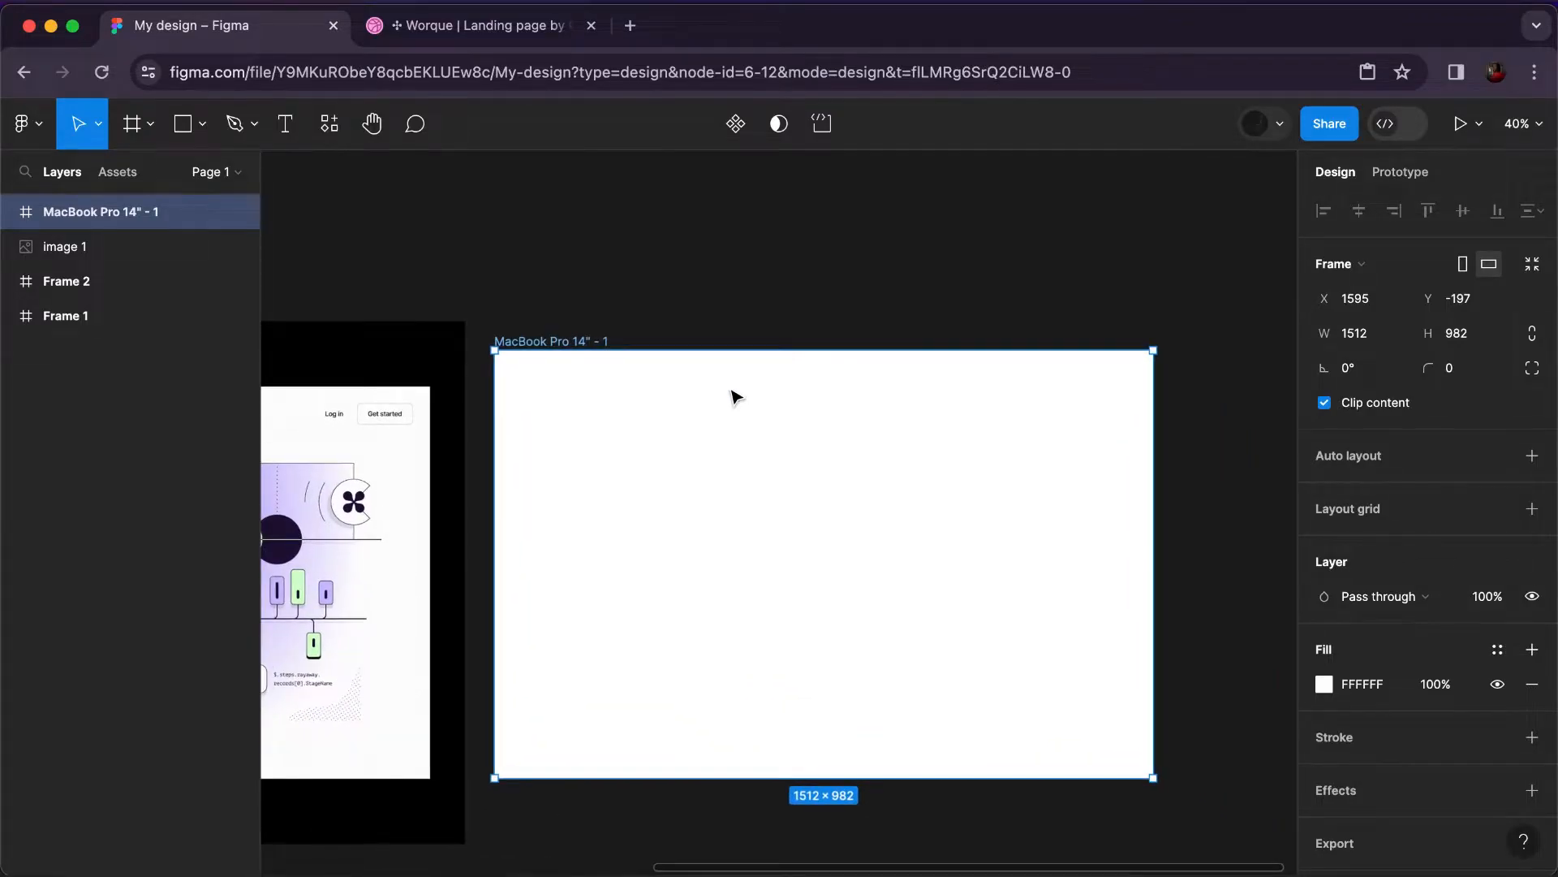
pyautogui.scroll(2, 733, 395)
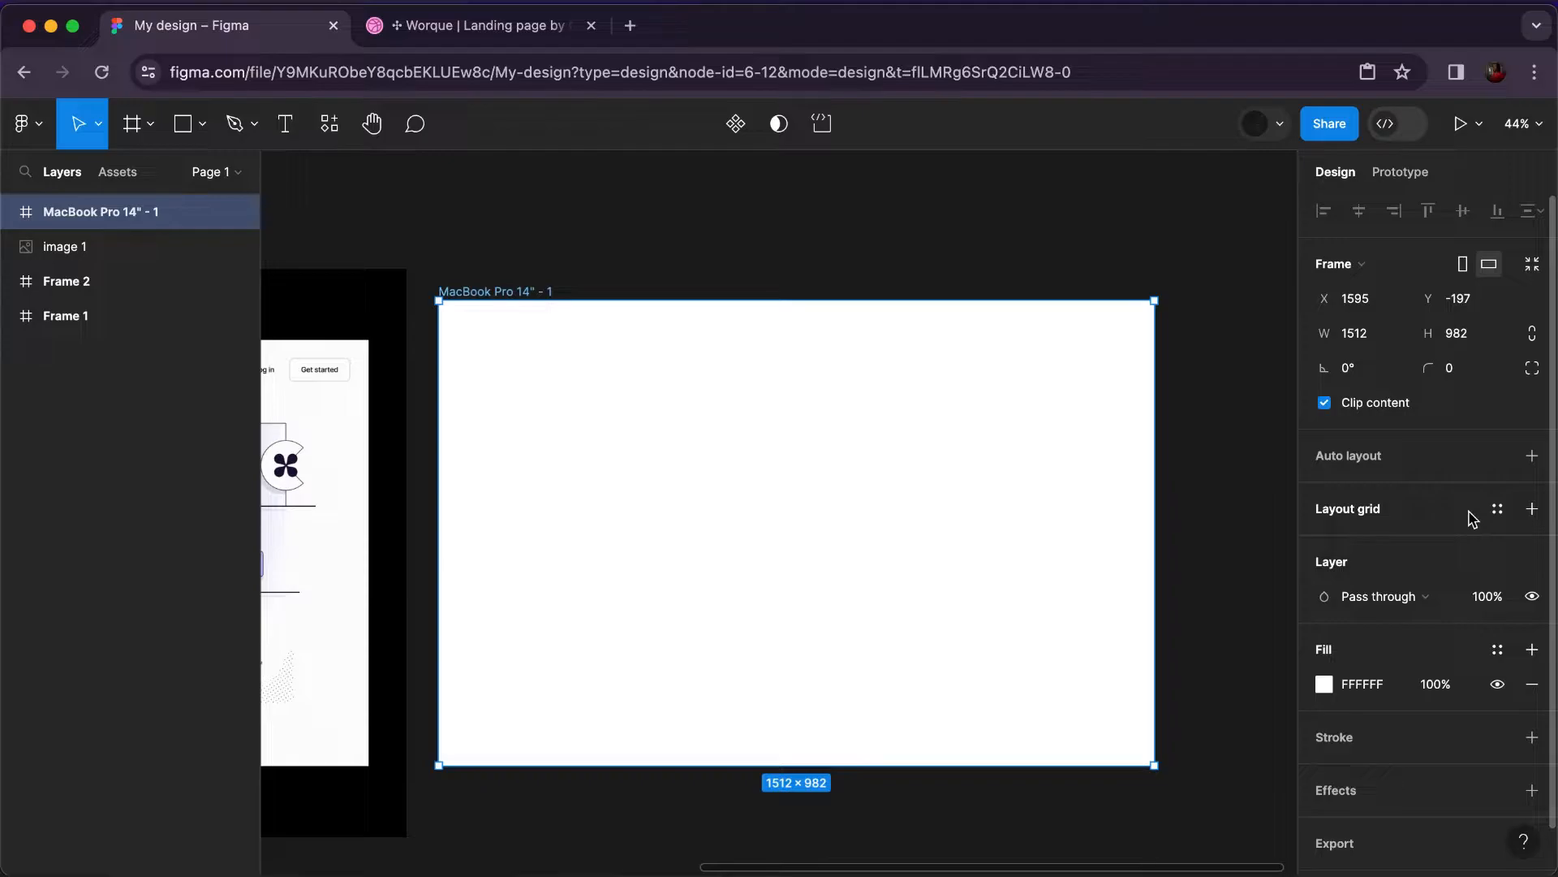
# Give the MacBook frame a 12-column layout grid with 120 margins, then add a 10px grid.
pyautogui.click(1531, 510)
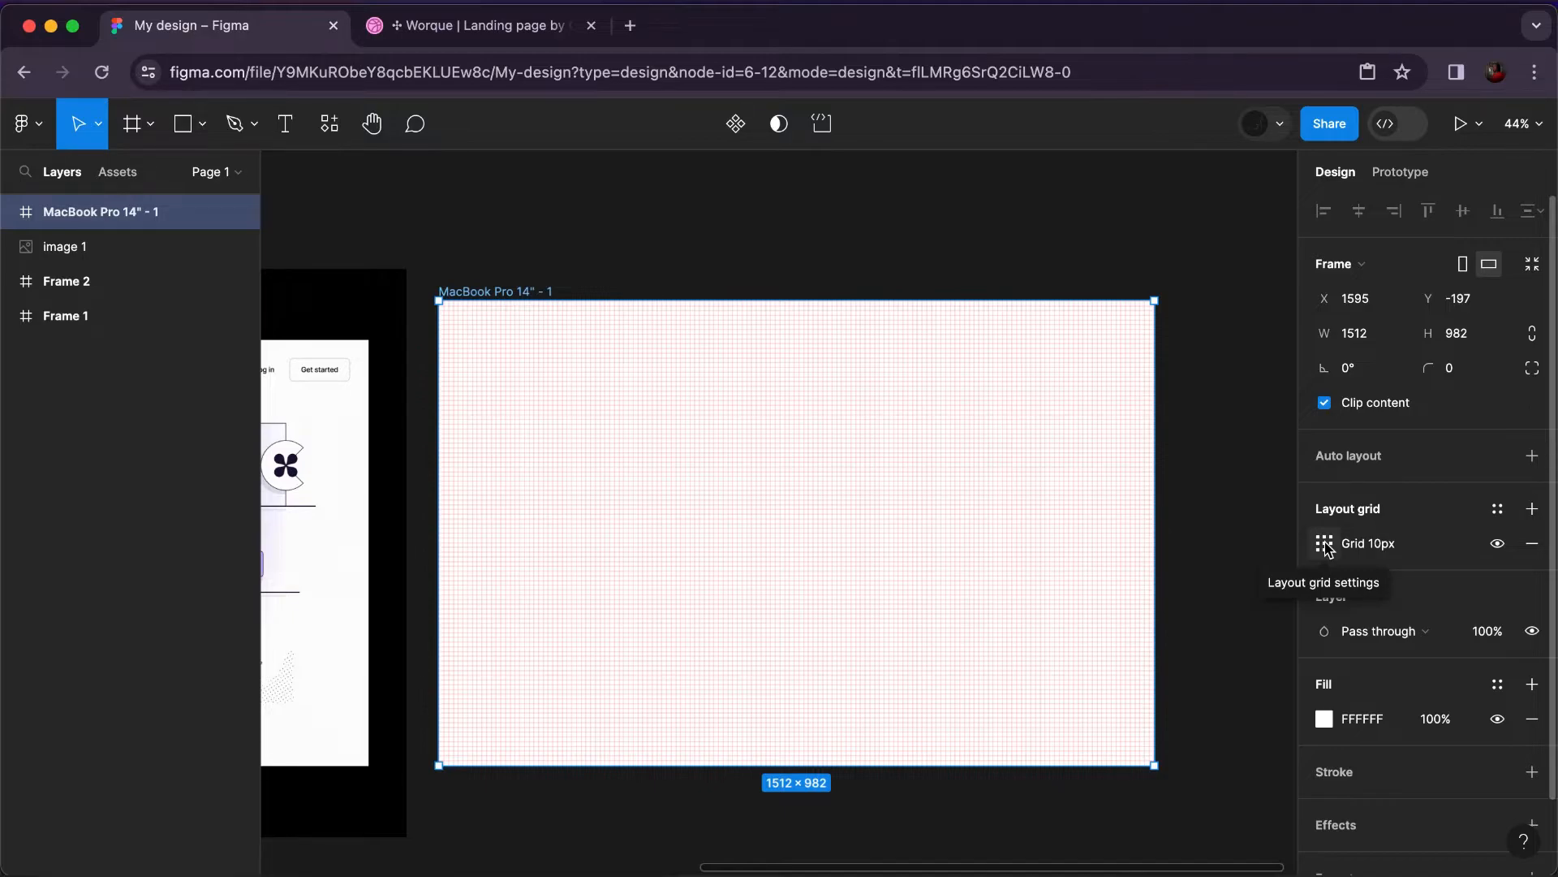
pyautogui.click(1325, 545)
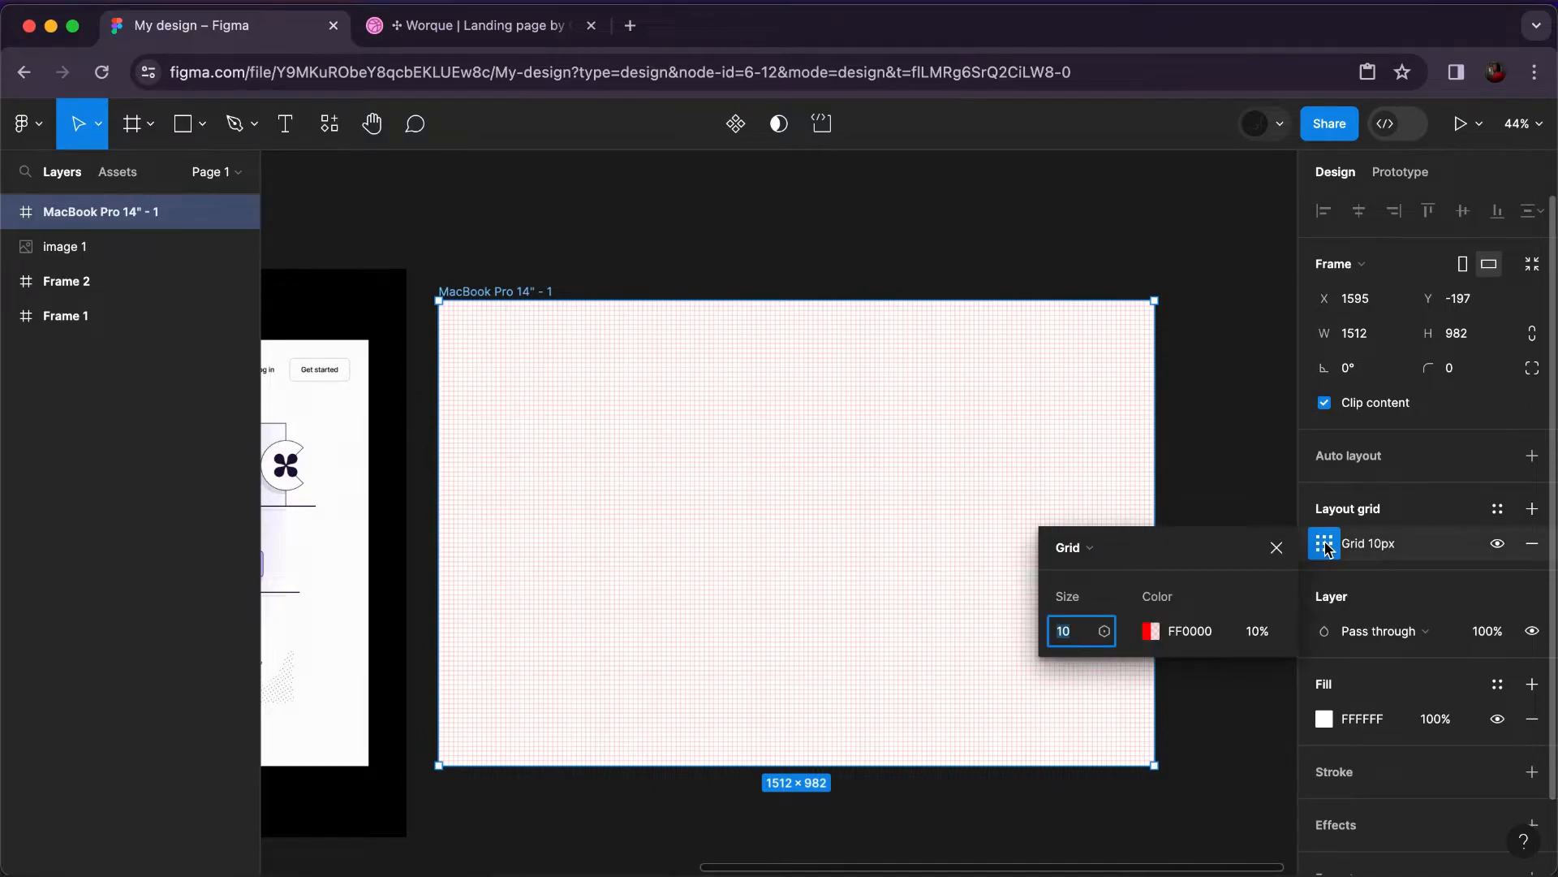
pyautogui.click(1067, 549)
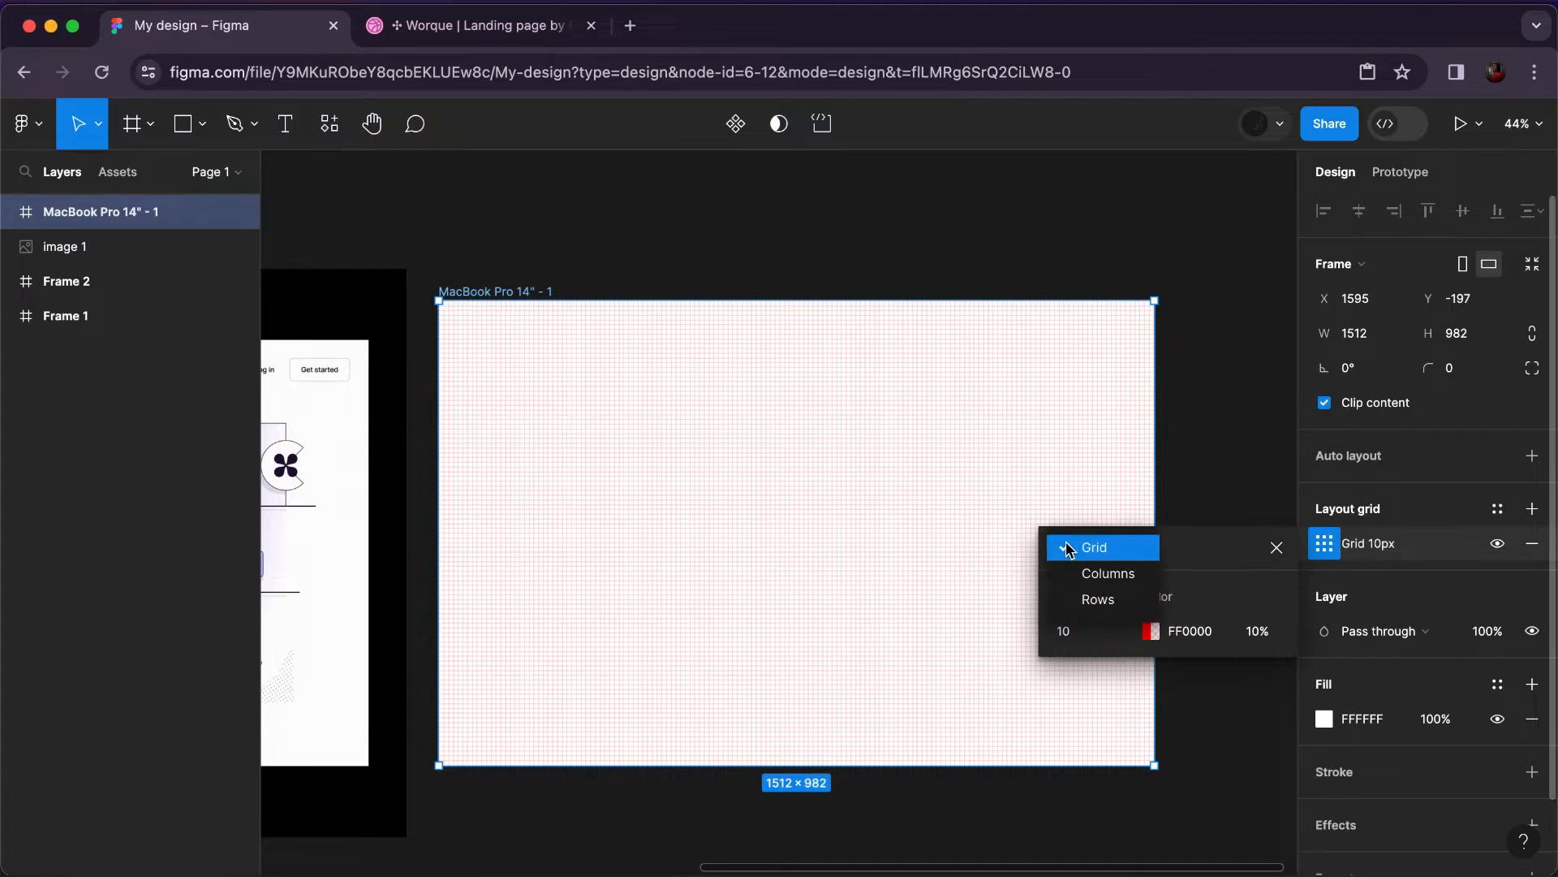
pyautogui.click(1114, 574)
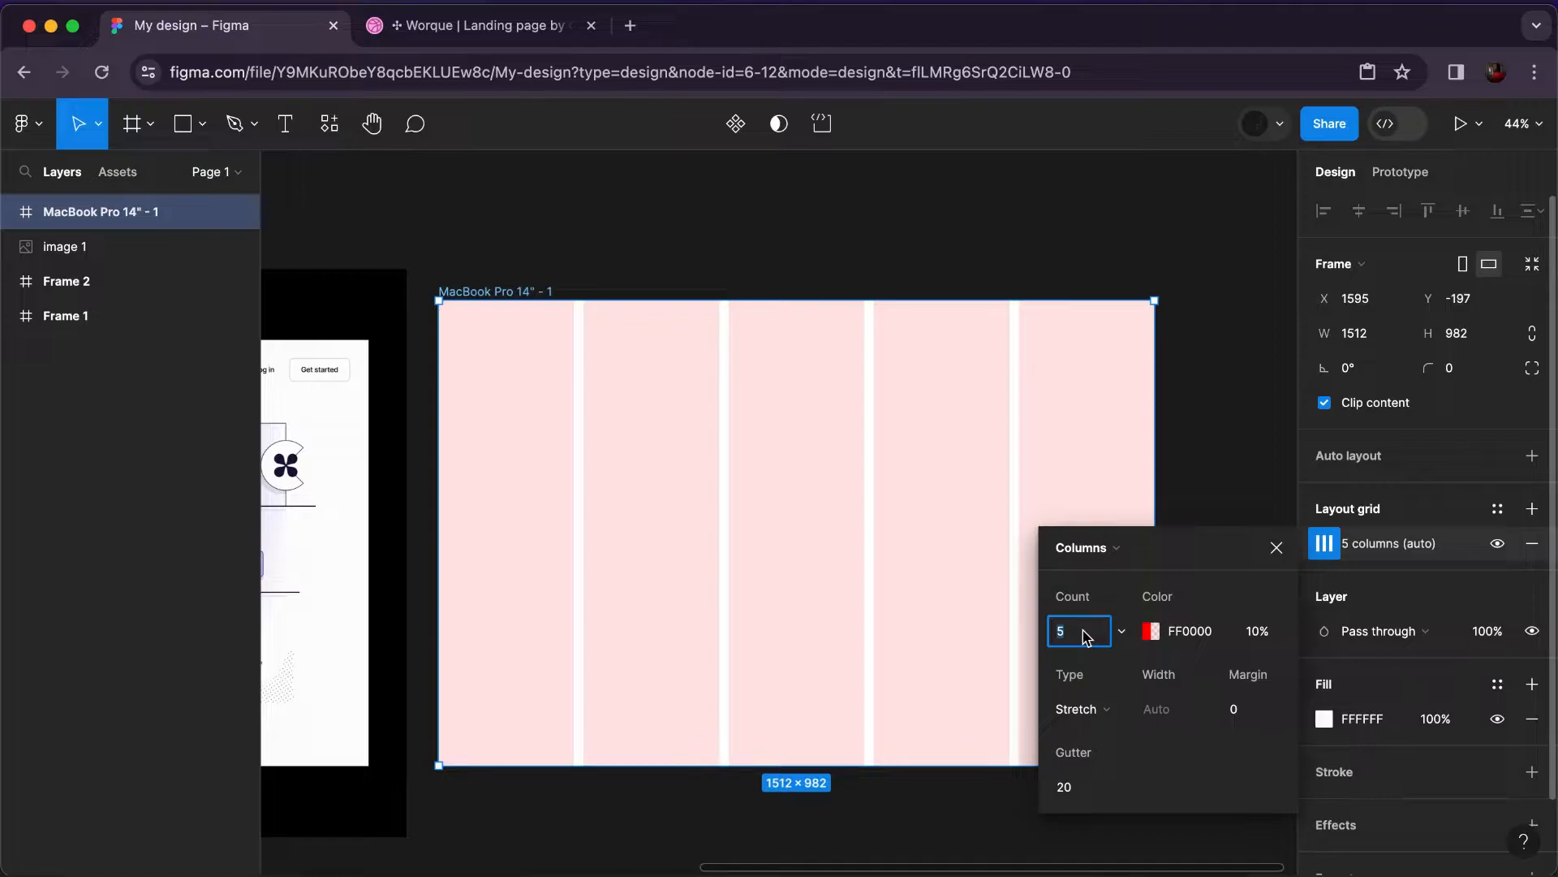
pyautogui.write('12')
pyautogui.click(1234, 711)
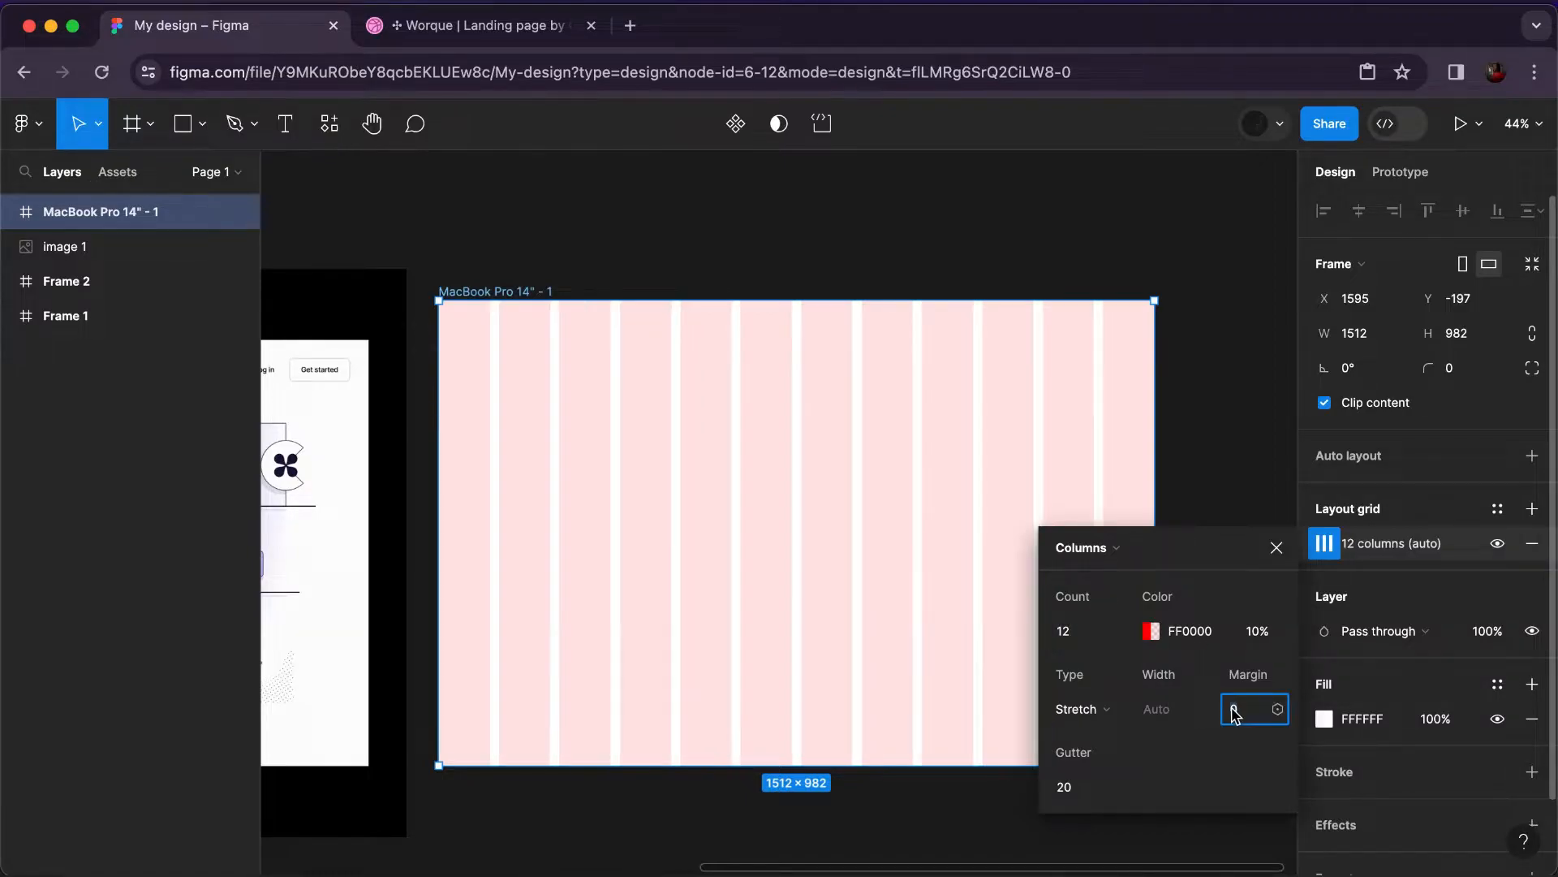
pyautogui.write('120')
pyautogui.press('Return')
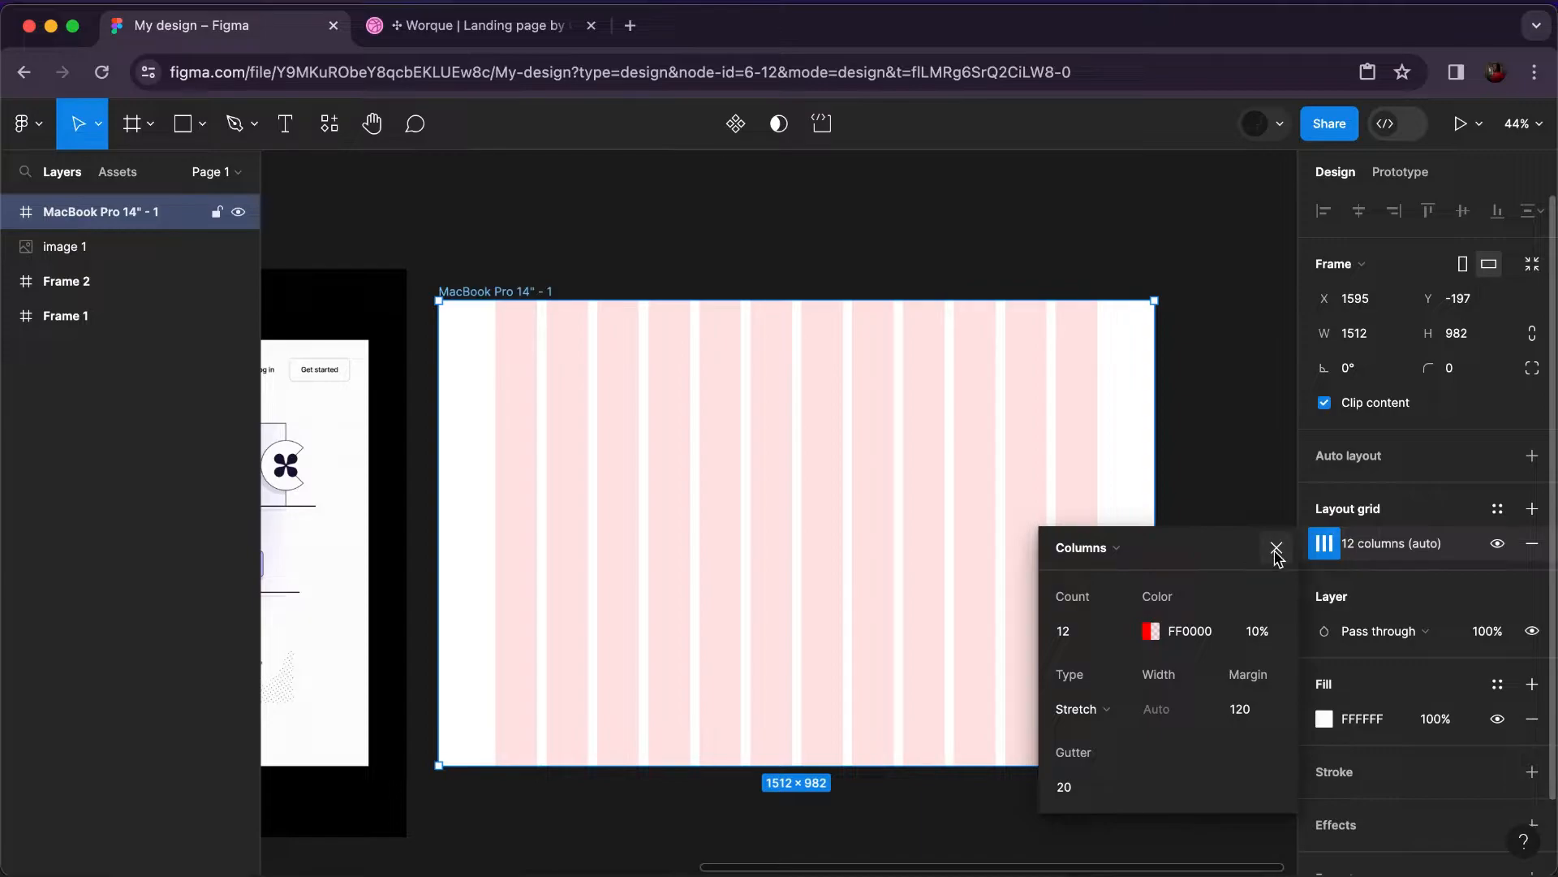
pyautogui.click(1276, 548)
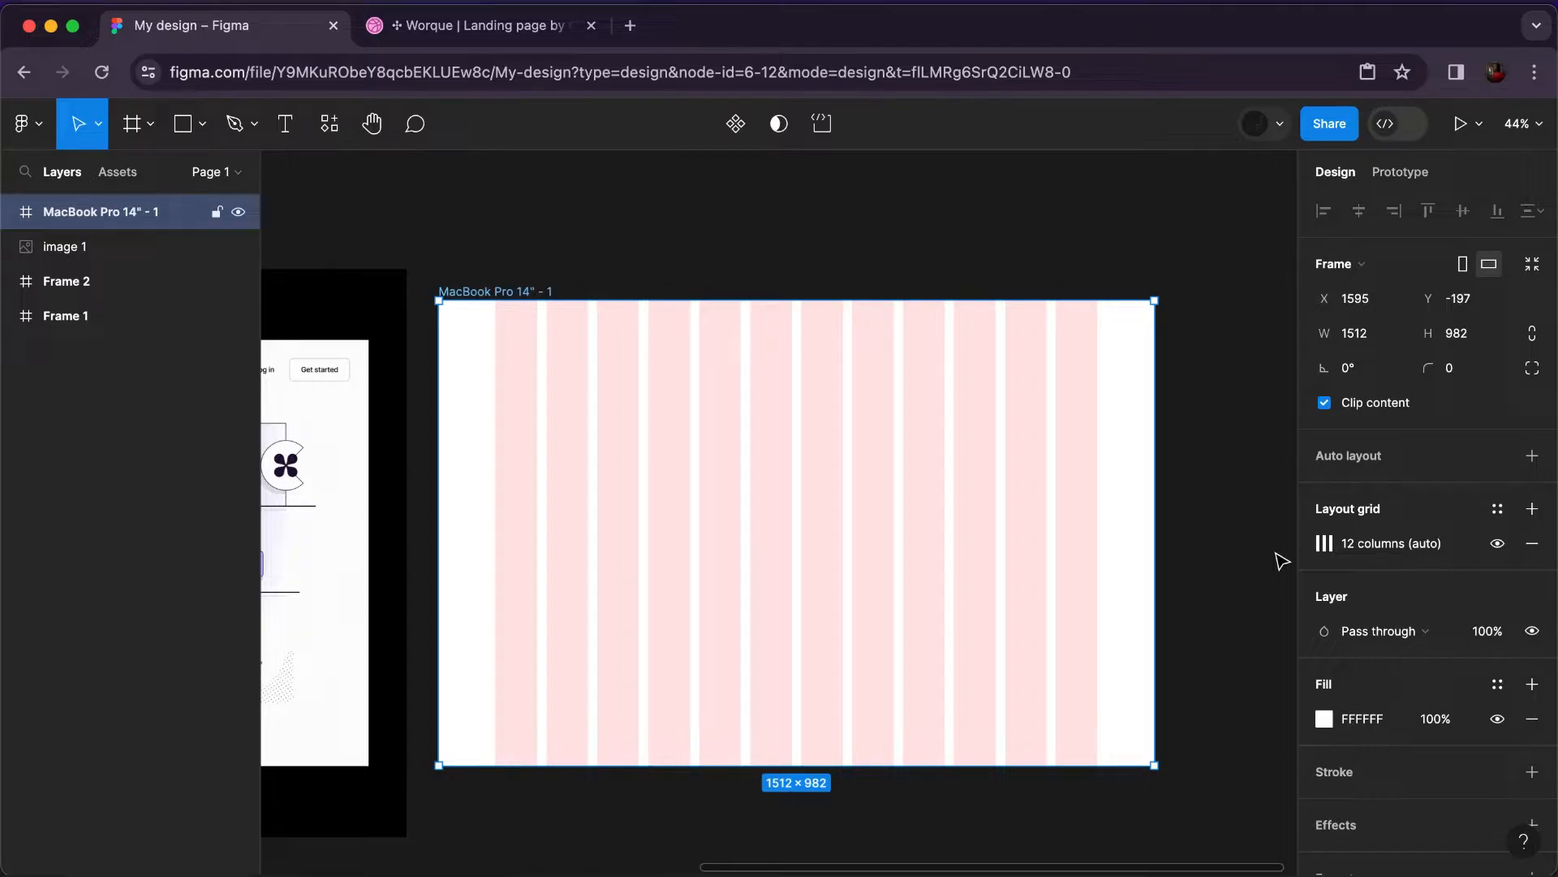
pyautogui.click(1533, 510)
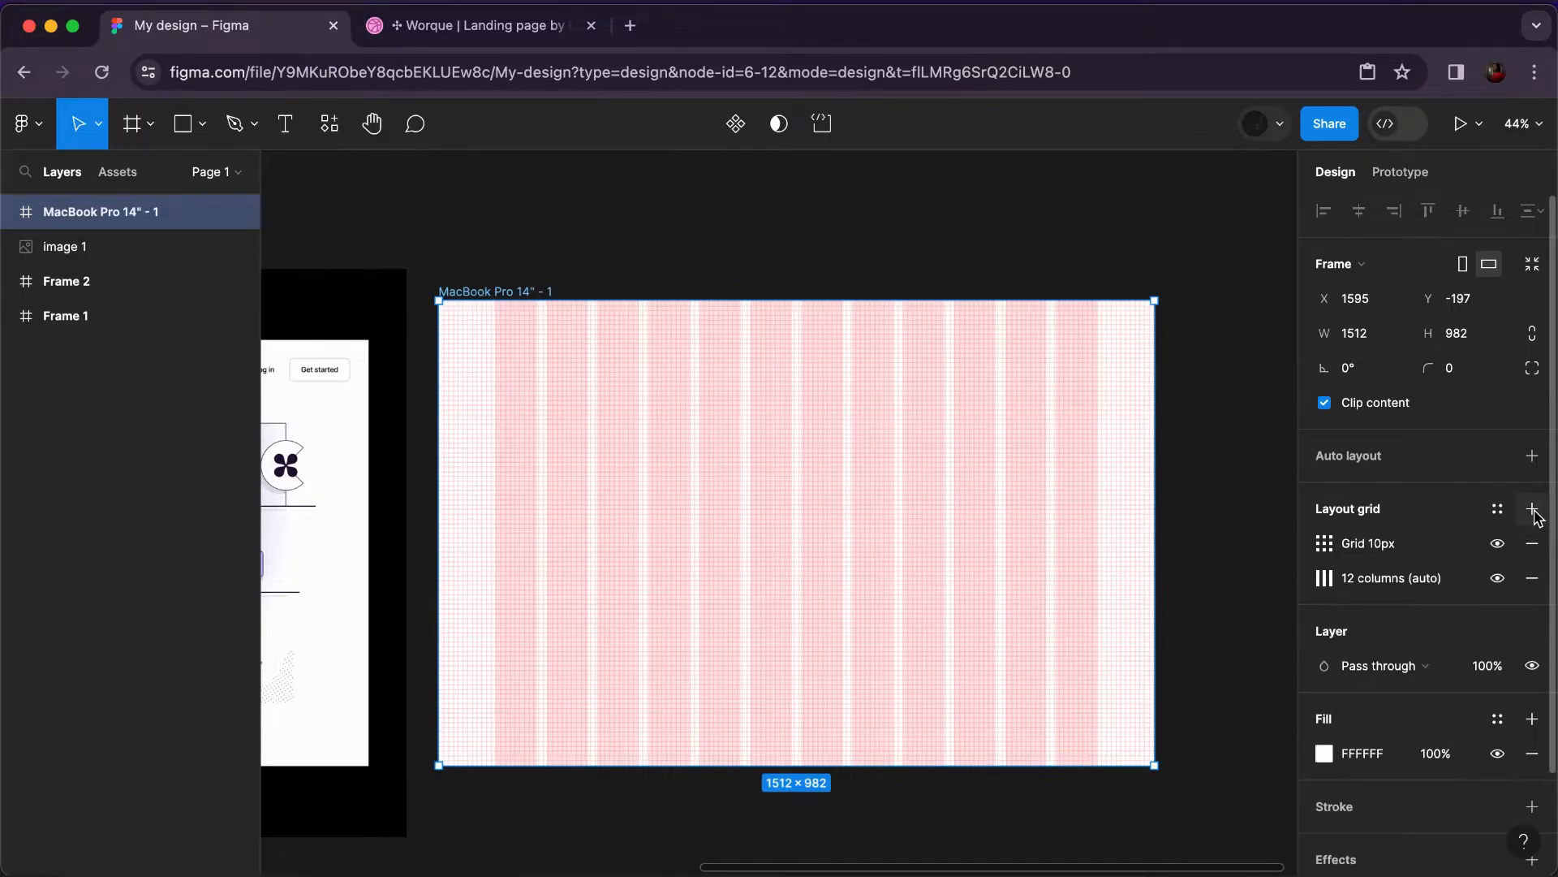
# Change the square grid size from 10 to 48.
pyautogui.click(1324, 547)
pyautogui.click(1074, 633)
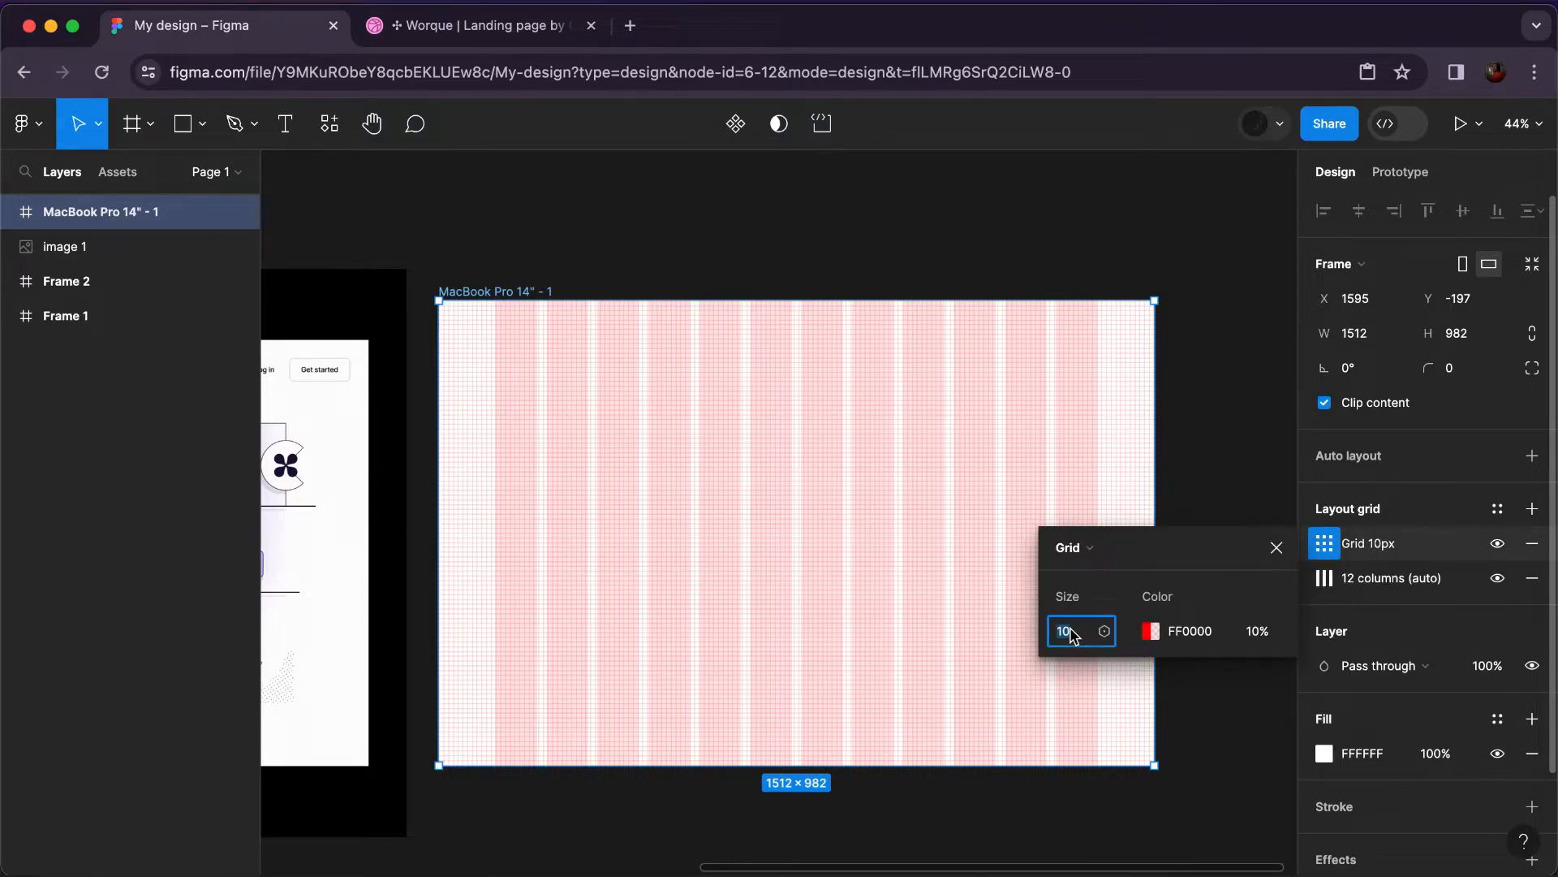
pyautogui.write('48')
pyautogui.click(1277, 547)
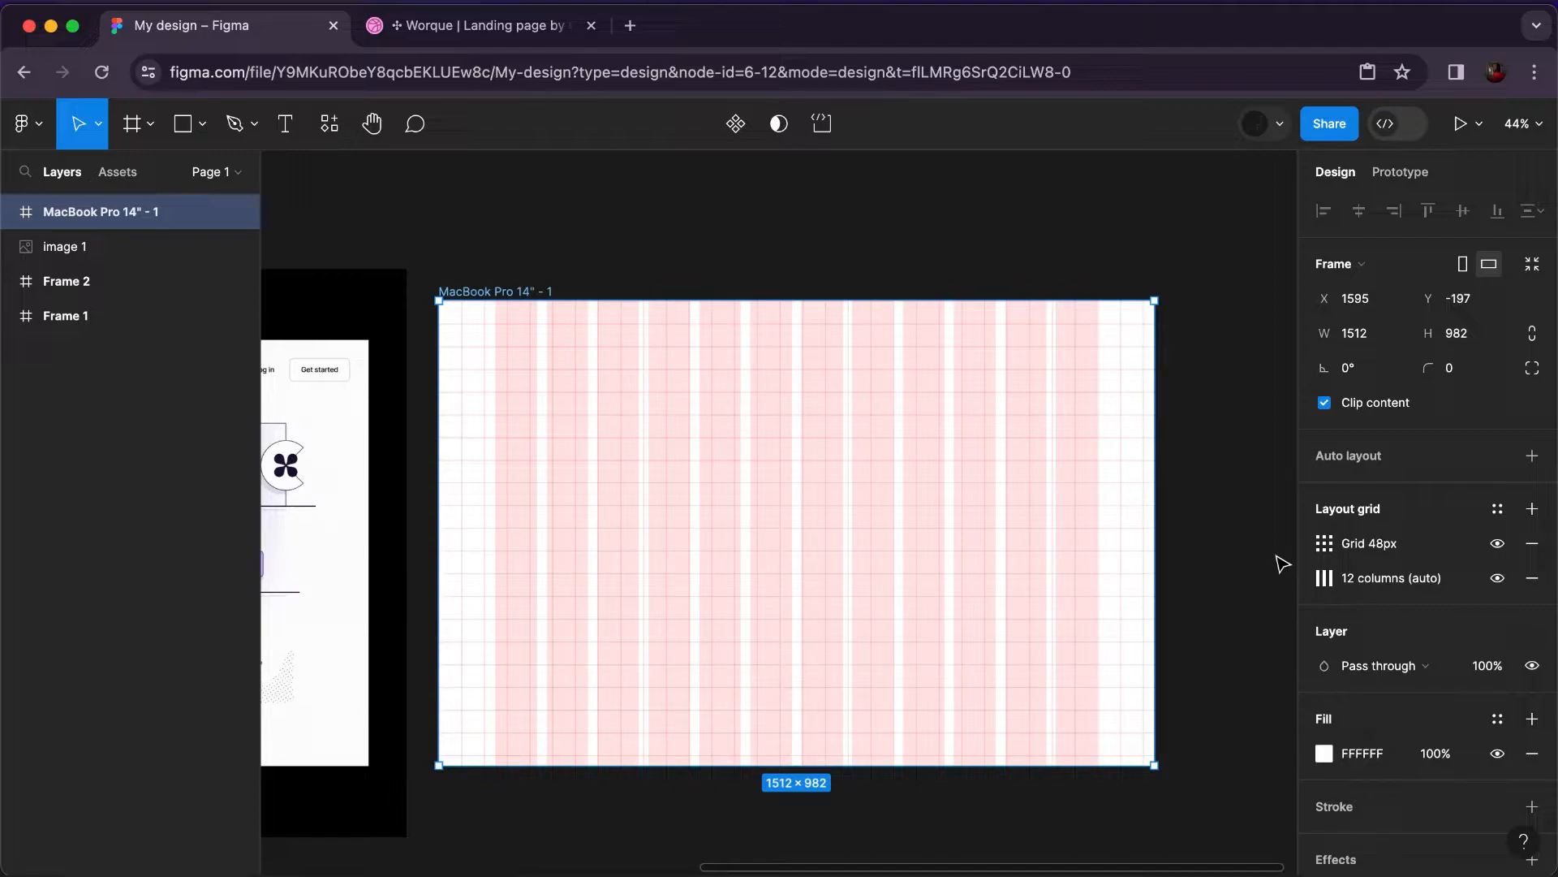
# Save the frame's grids as a new grid style named 'Web grid style'.
pyautogui.click(1499, 516)
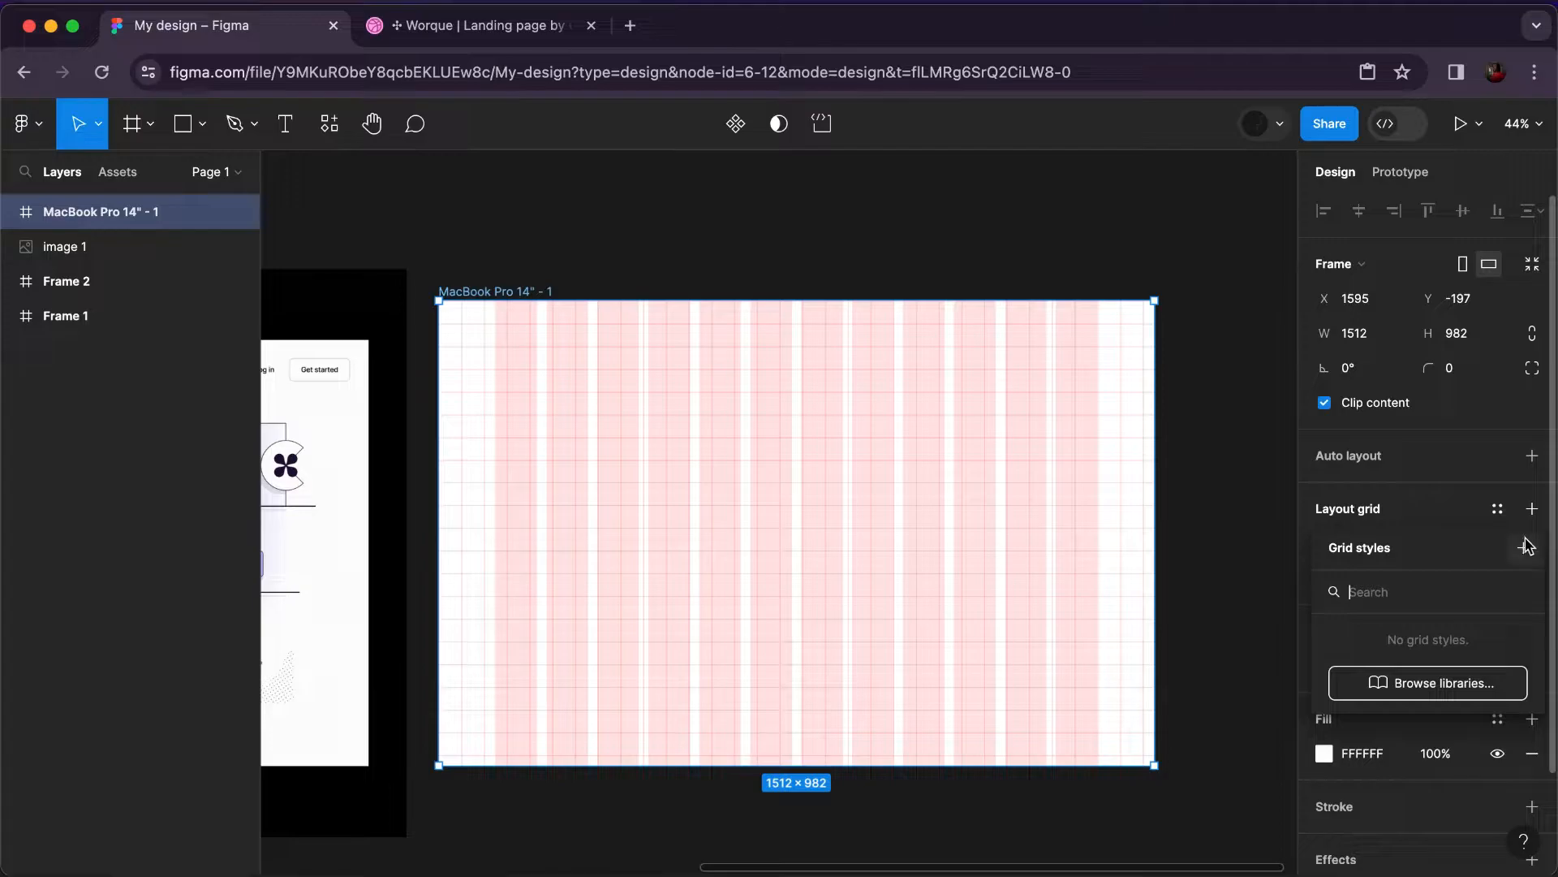
pyautogui.click(1524, 550)
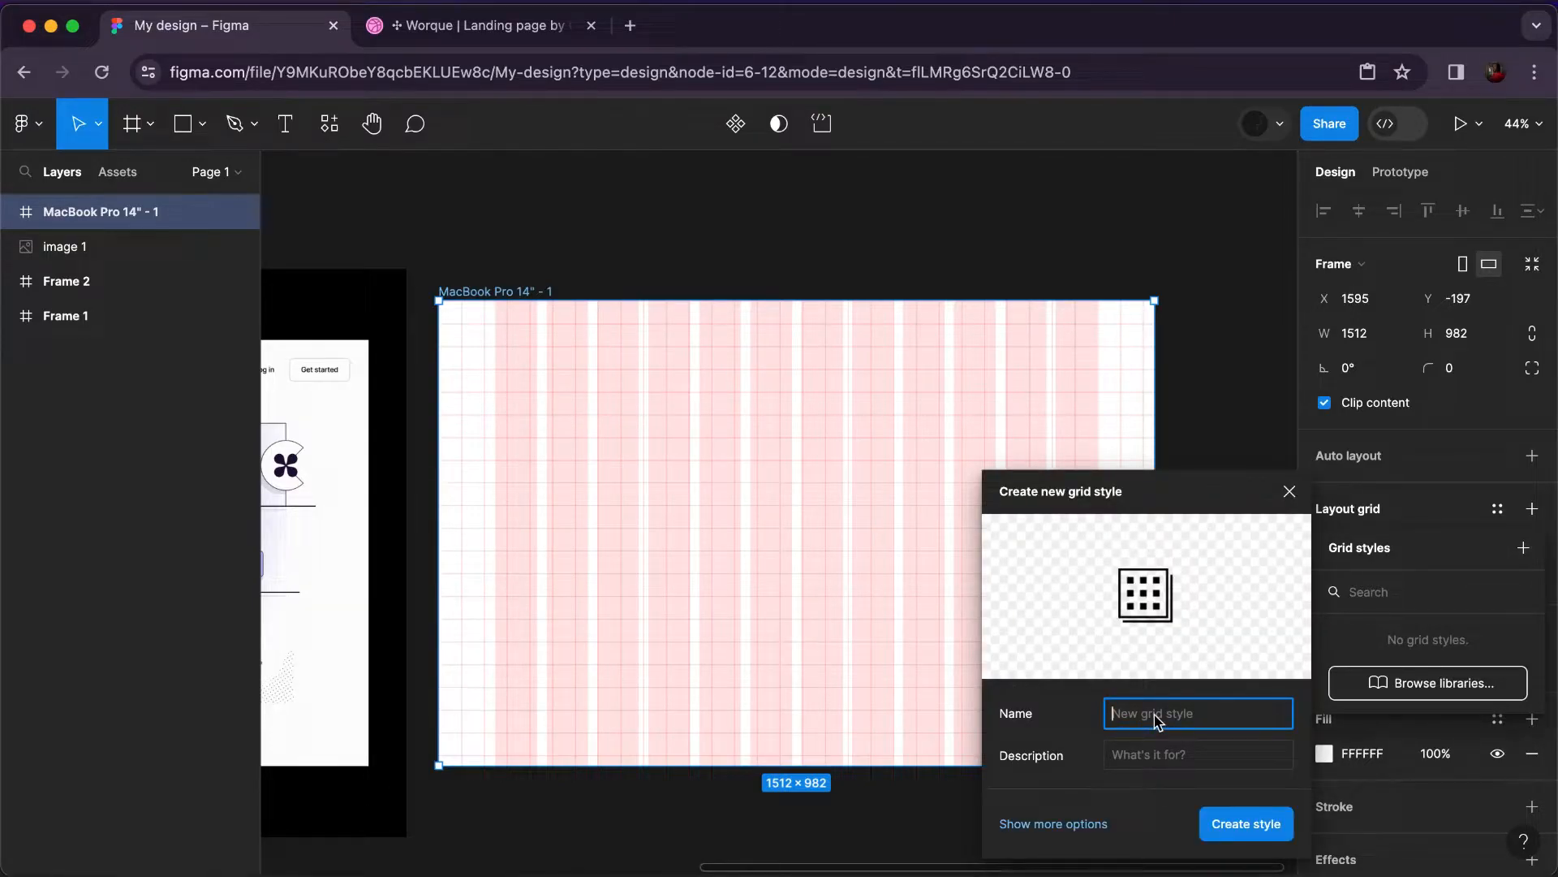
pyautogui.write('Web grid style')
pyautogui.click(1250, 824)
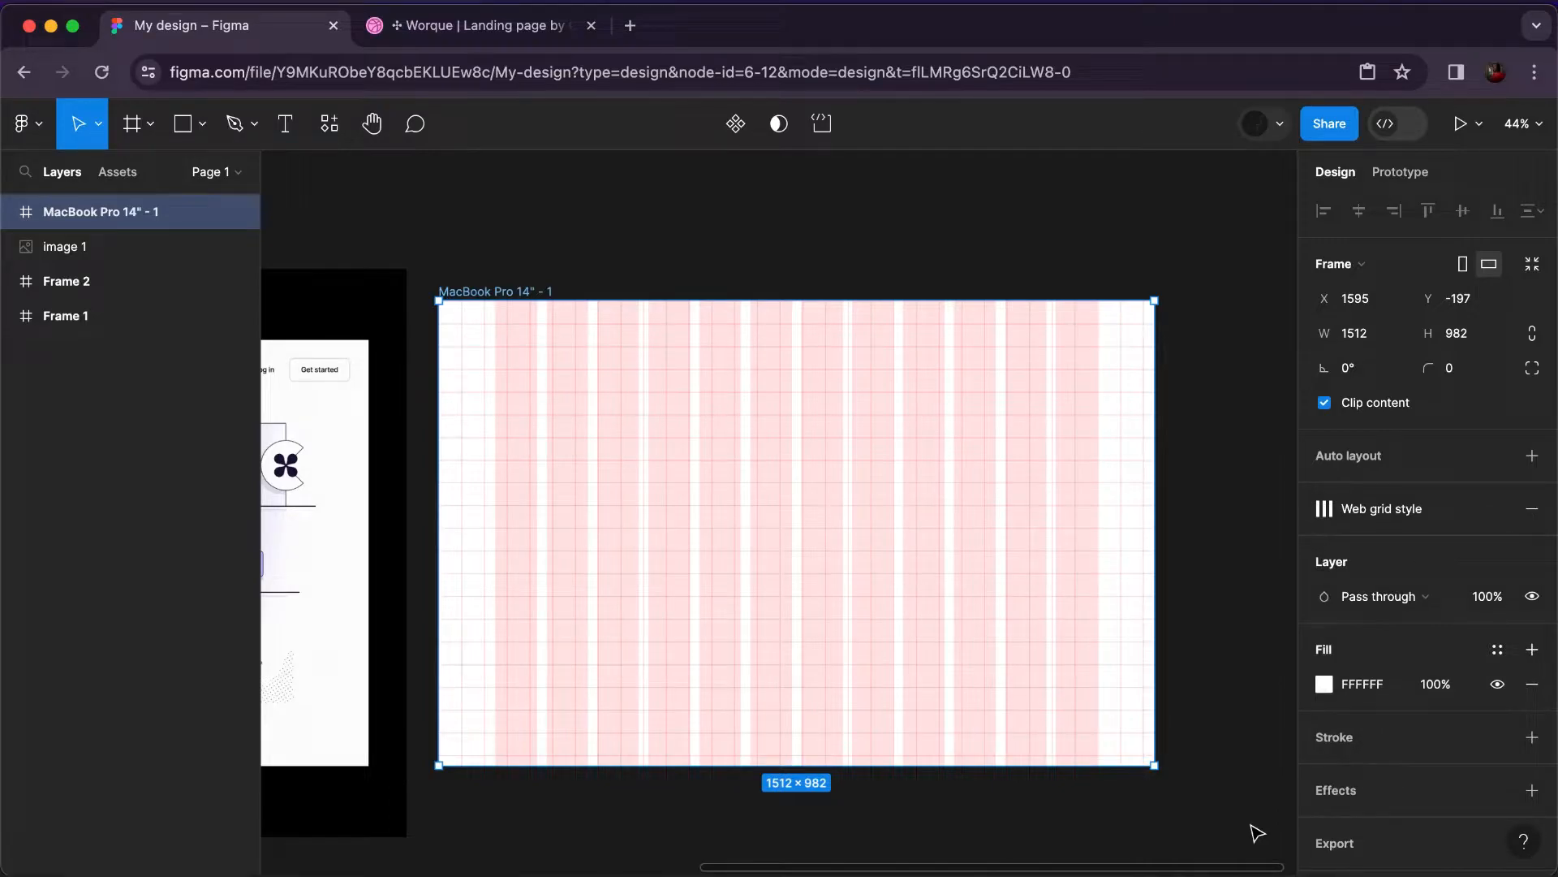
# Select the MacBook Pro 14" frame and zoom to fit it.
pyautogui.scroll(-5, 1091, 517)
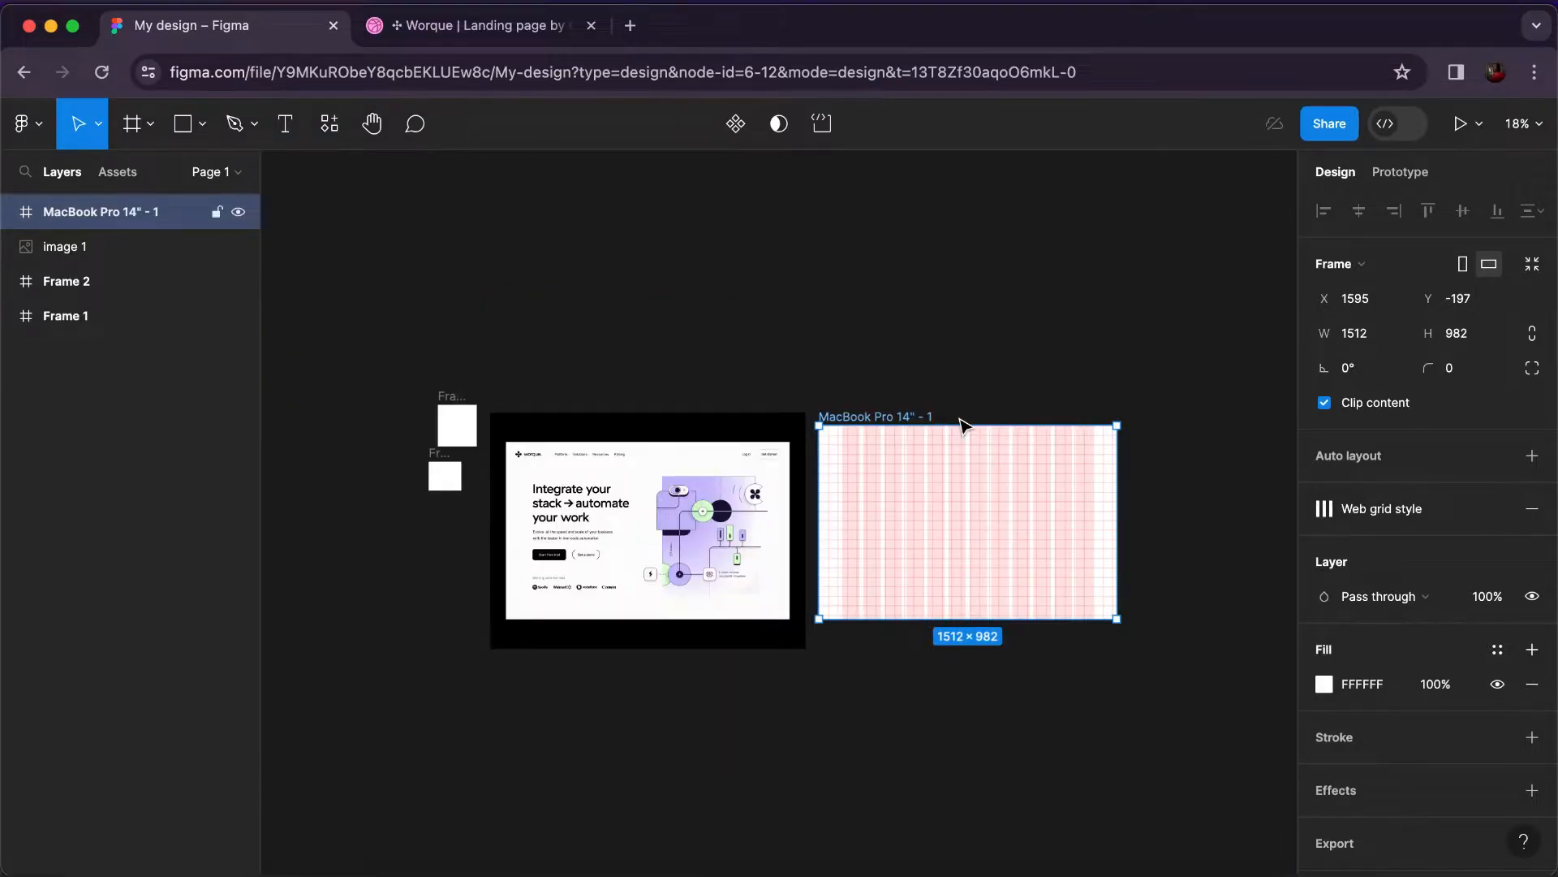
pyautogui.scroll(3, 964, 425)
pyautogui.hscroll(2, 963, 426)
pyautogui.hscroll(2, 964, 426)
pyautogui.scroll(-1, 965, 426)
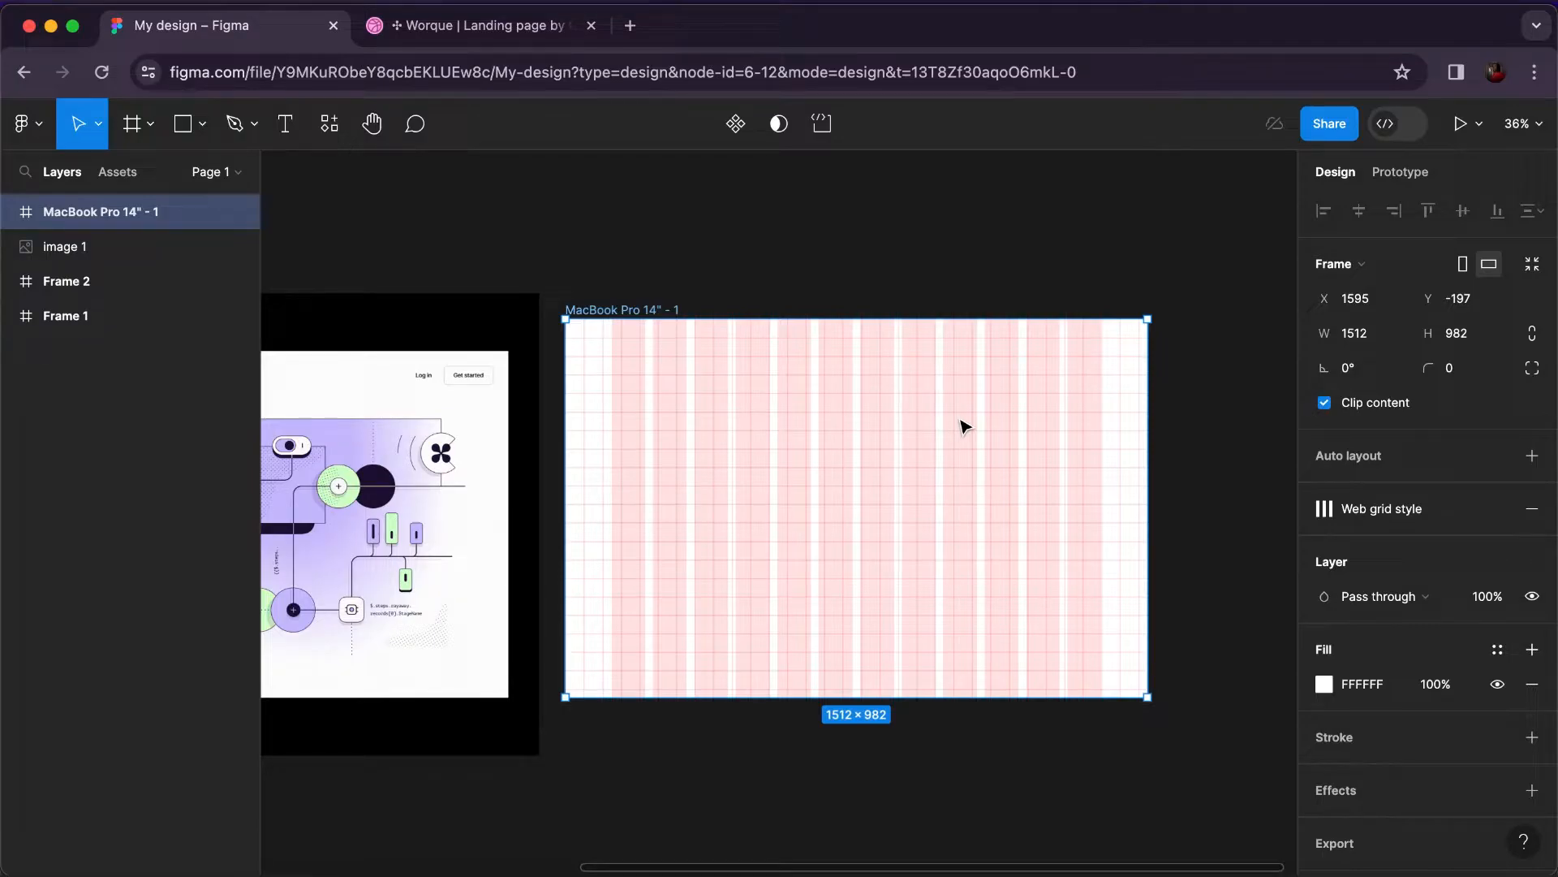
pyautogui.scroll(-5, 950, 406)
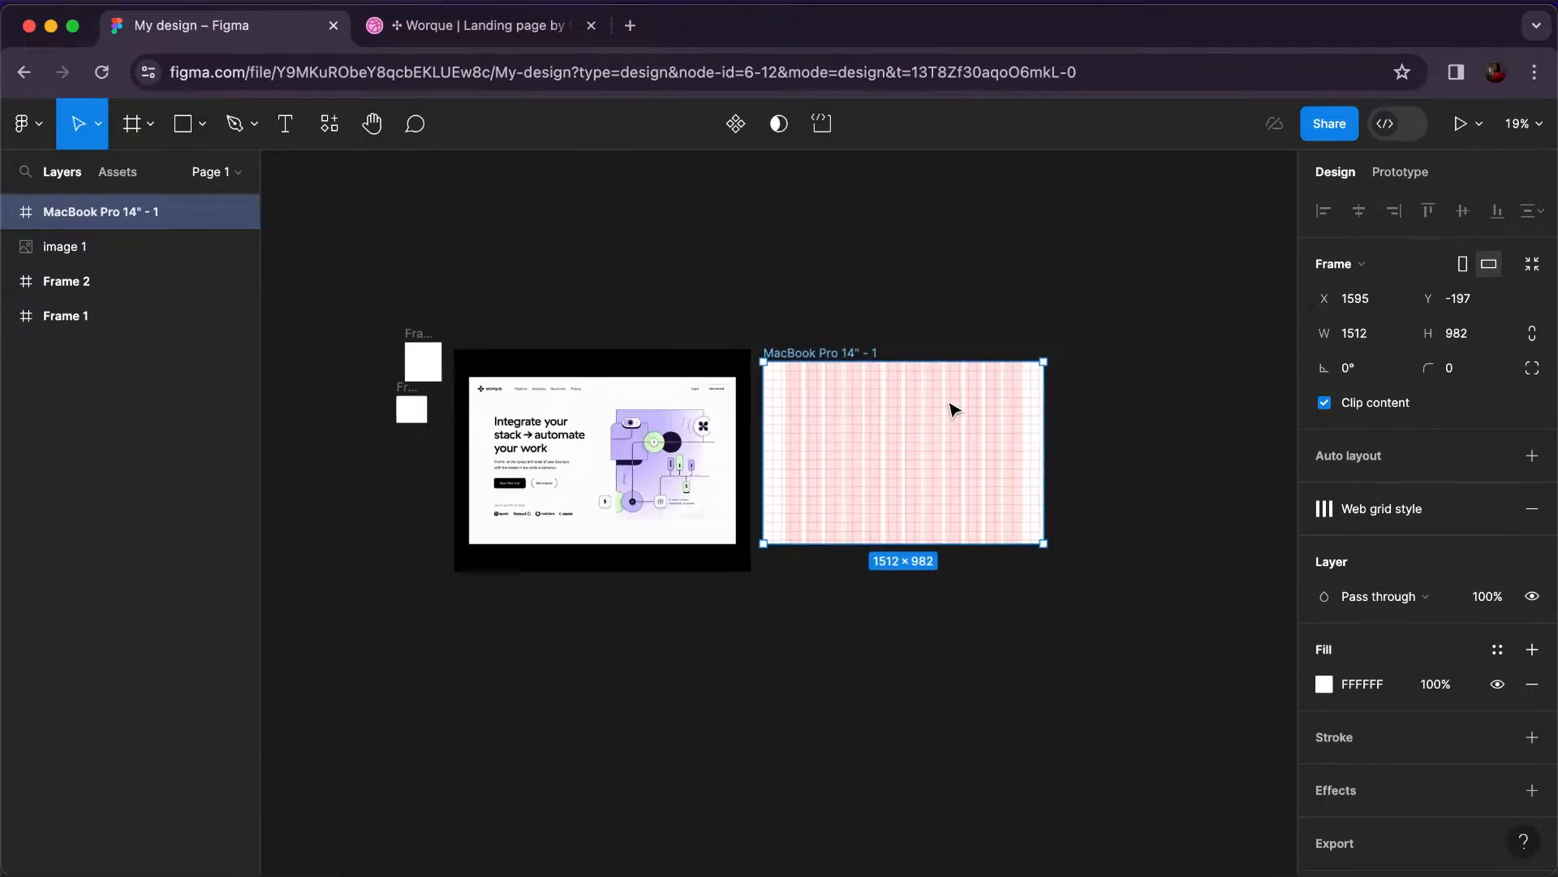
pyautogui.click(668, 391)
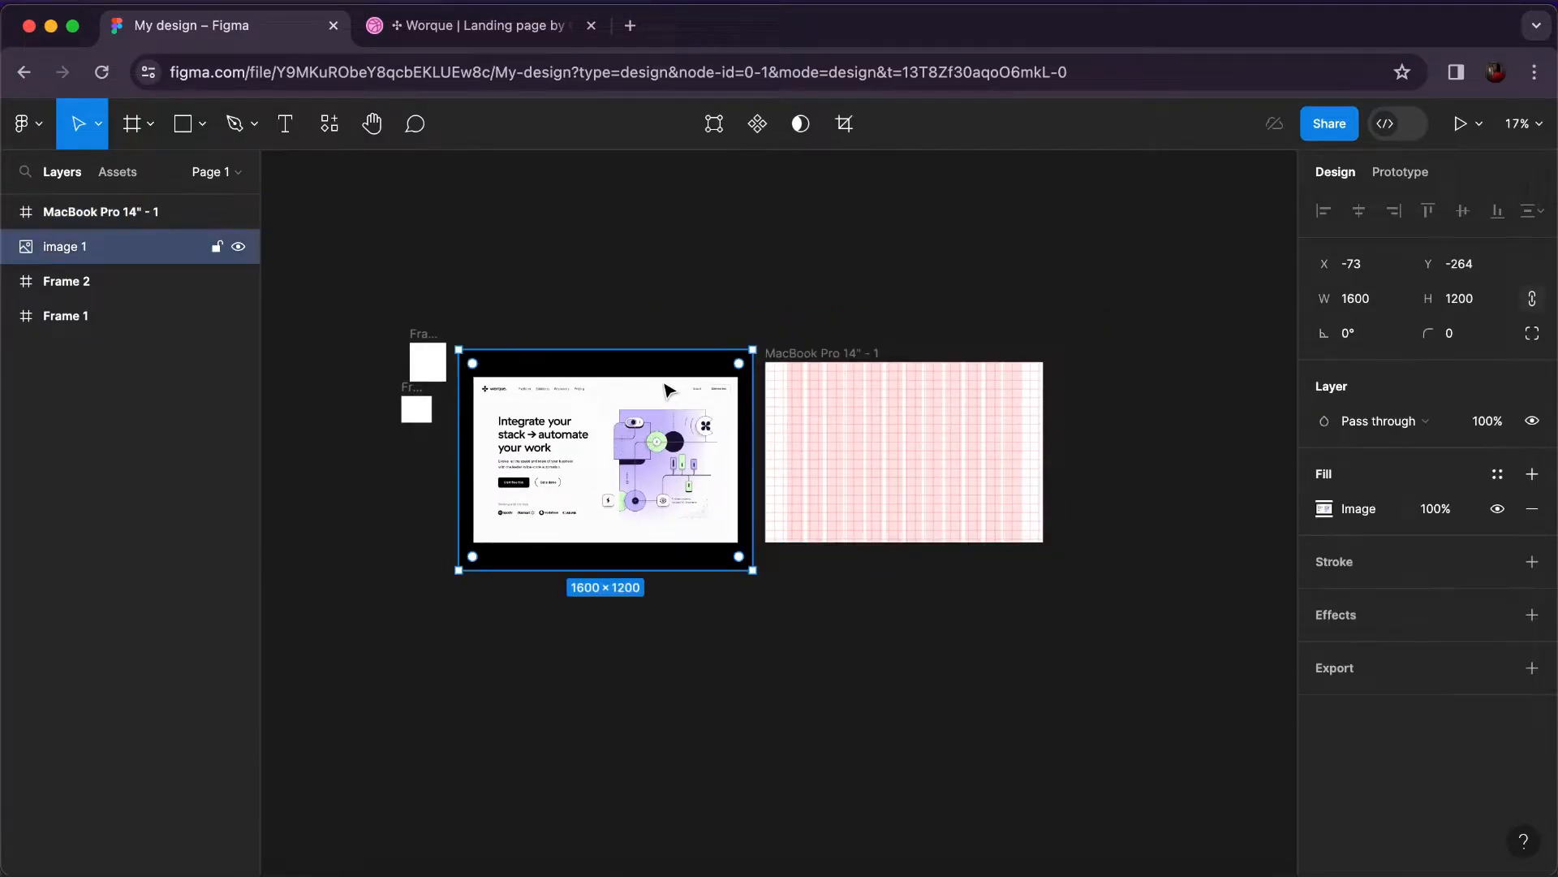
pyautogui.click(812, 355)
pyautogui.hotkey('shift', '2')
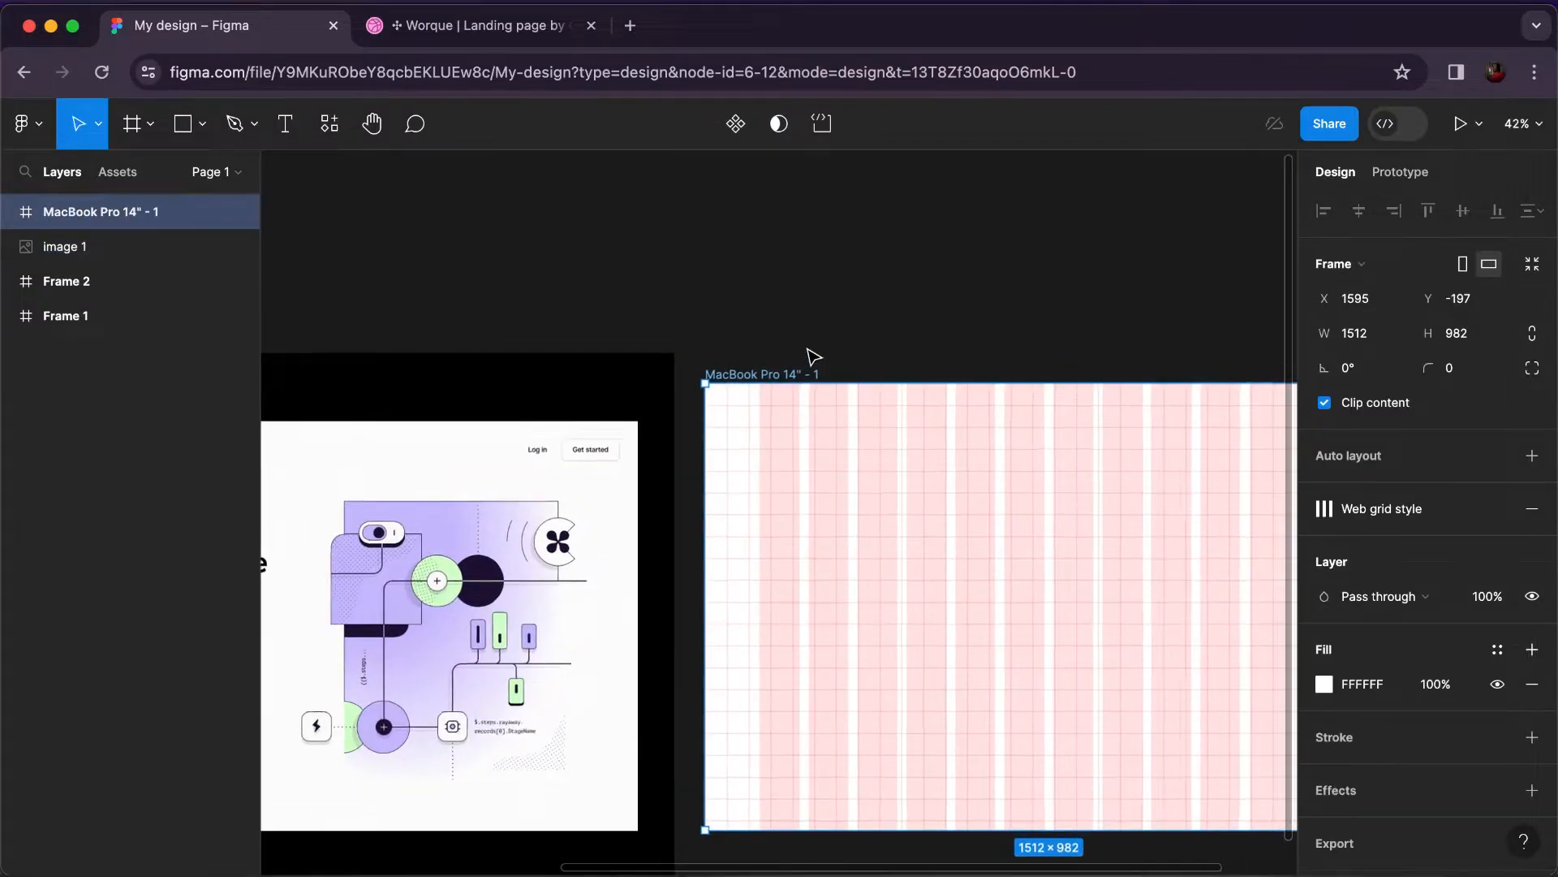
pyautogui.hscroll(4, 812, 355)
pyautogui.scroll(-2, 812, 355)
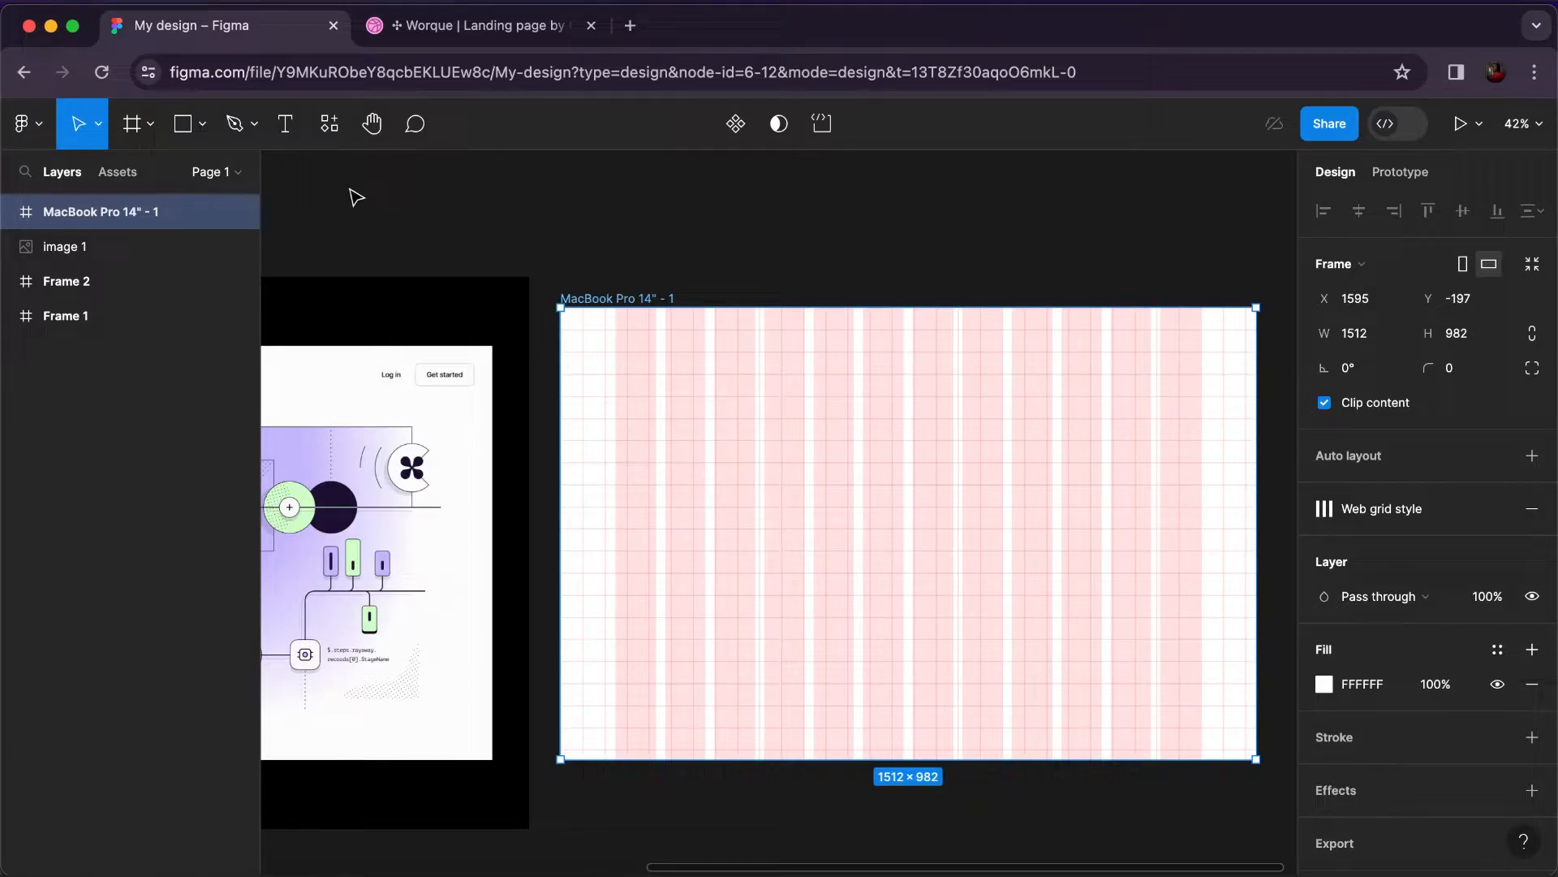
# Draw a 120 × 60 rectangle in the frame's top-left corner.
pyautogui.click(203, 127)
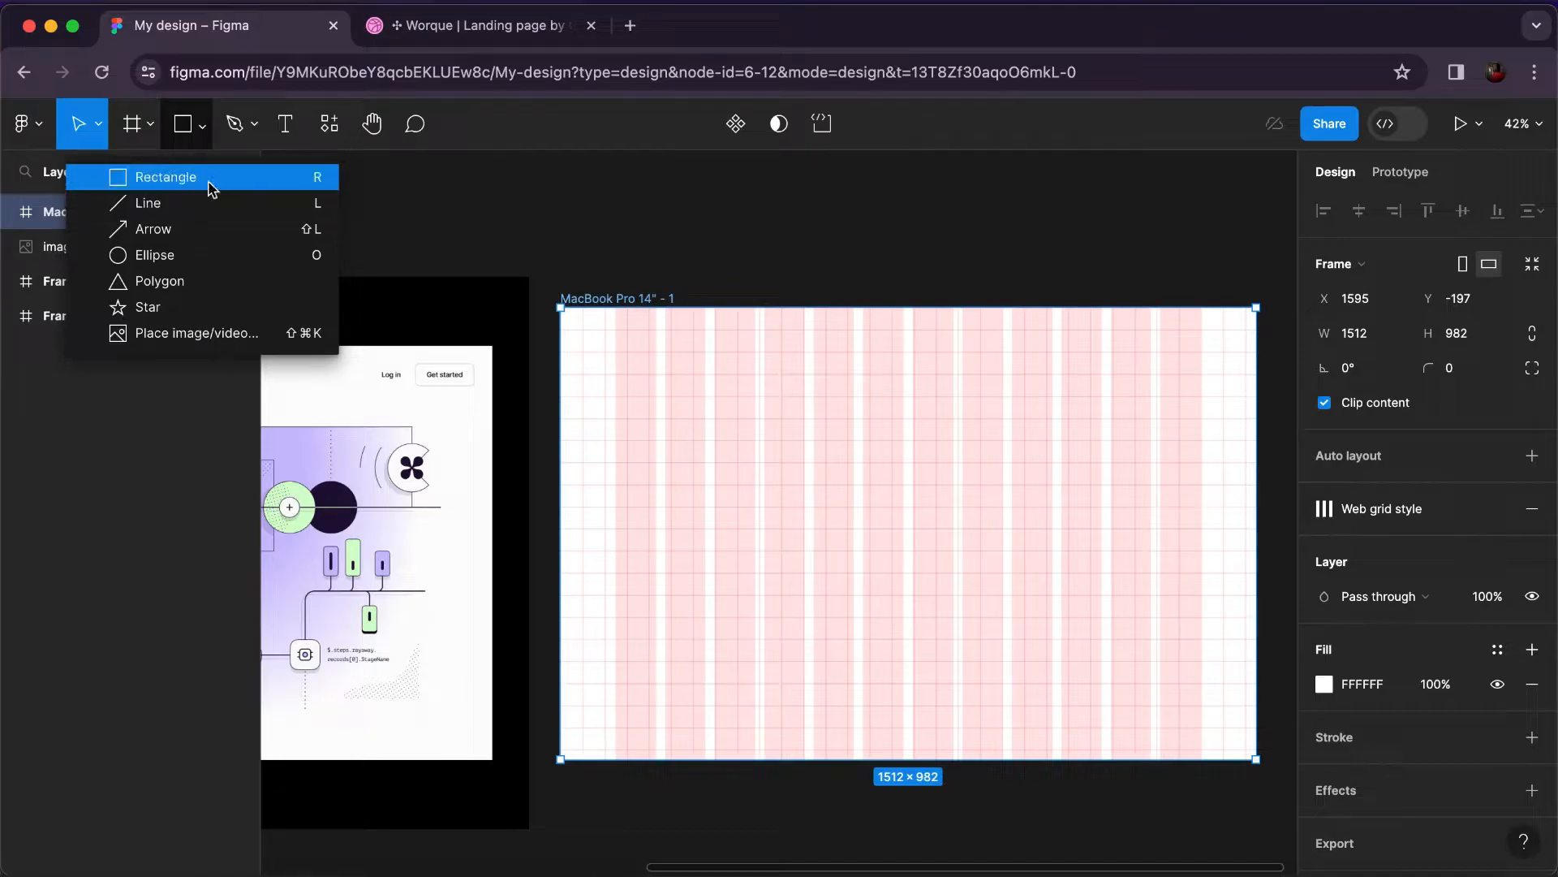
pyautogui.press('r')
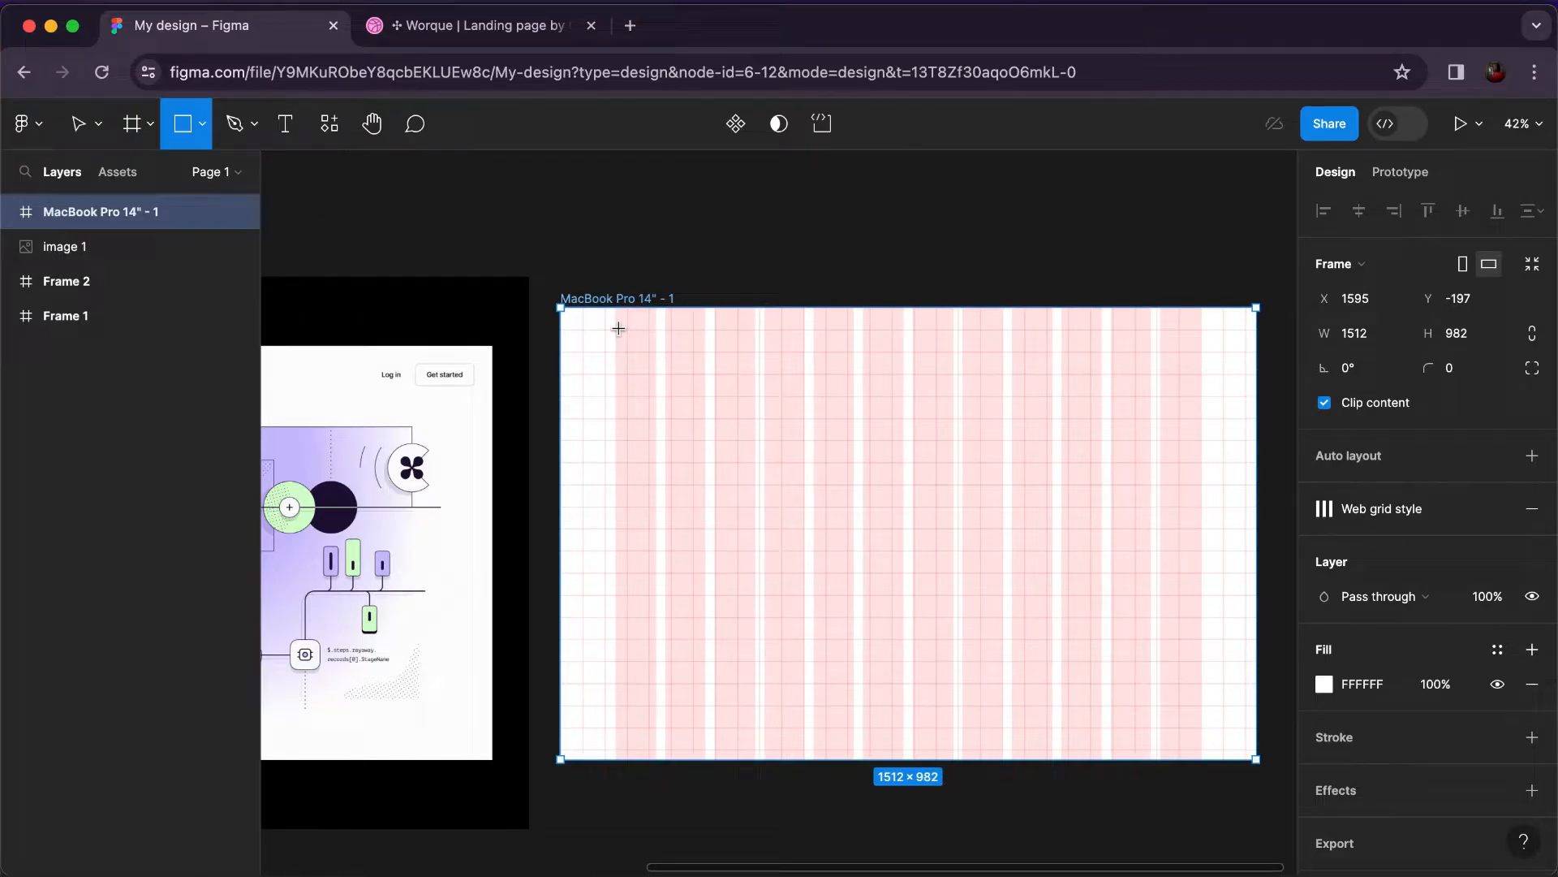
pyautogui.moveTo(618, 328); pyautogui.dragTo(690, 363)
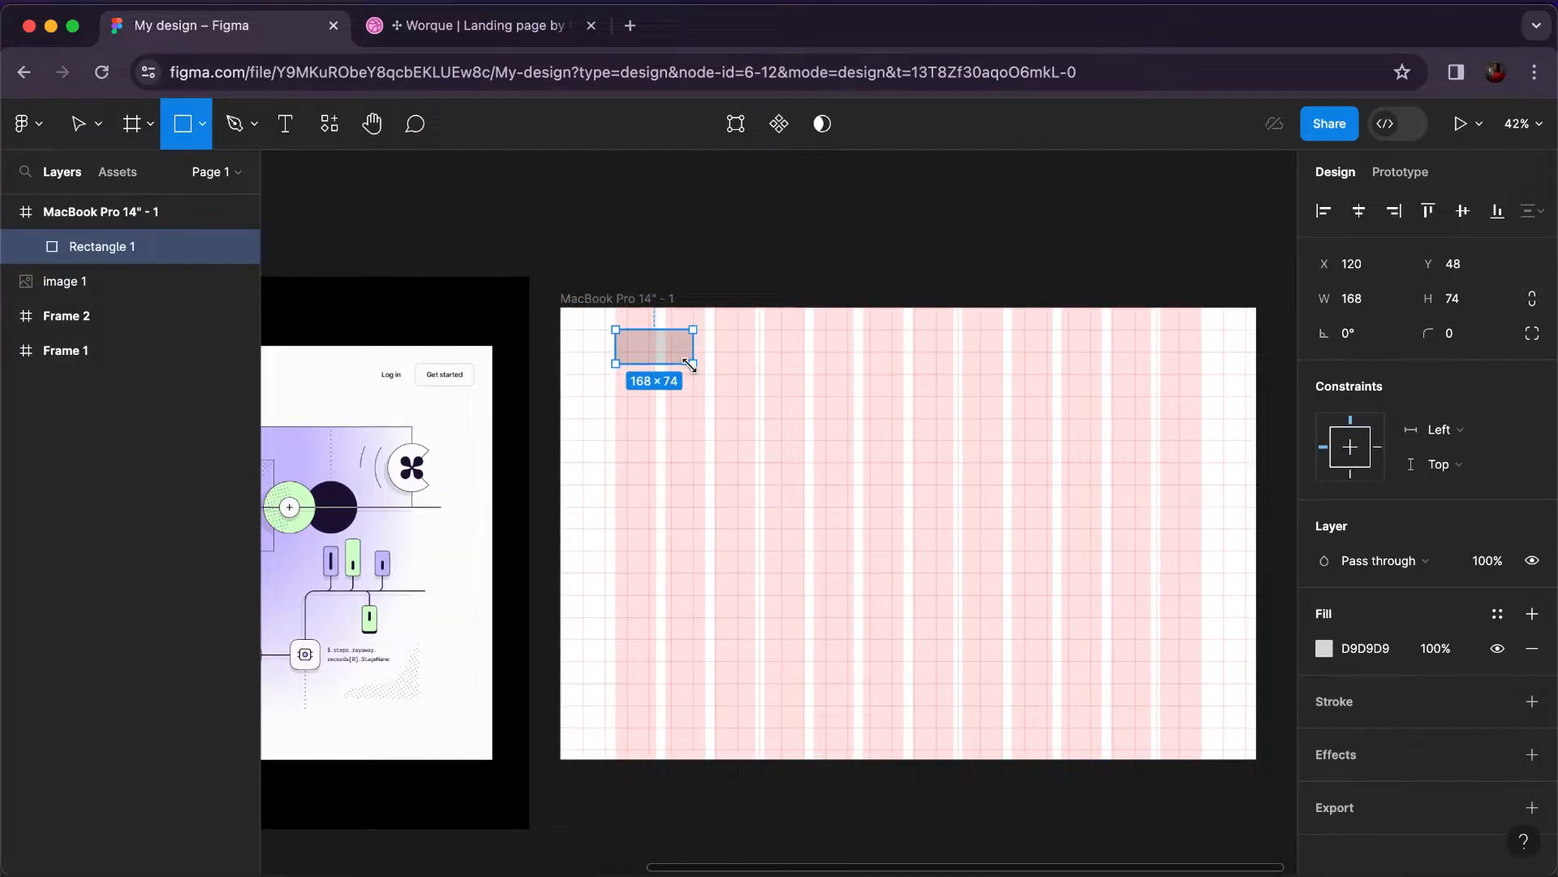
pyautogui.click(1390, 305)
pyautogui.write('12')
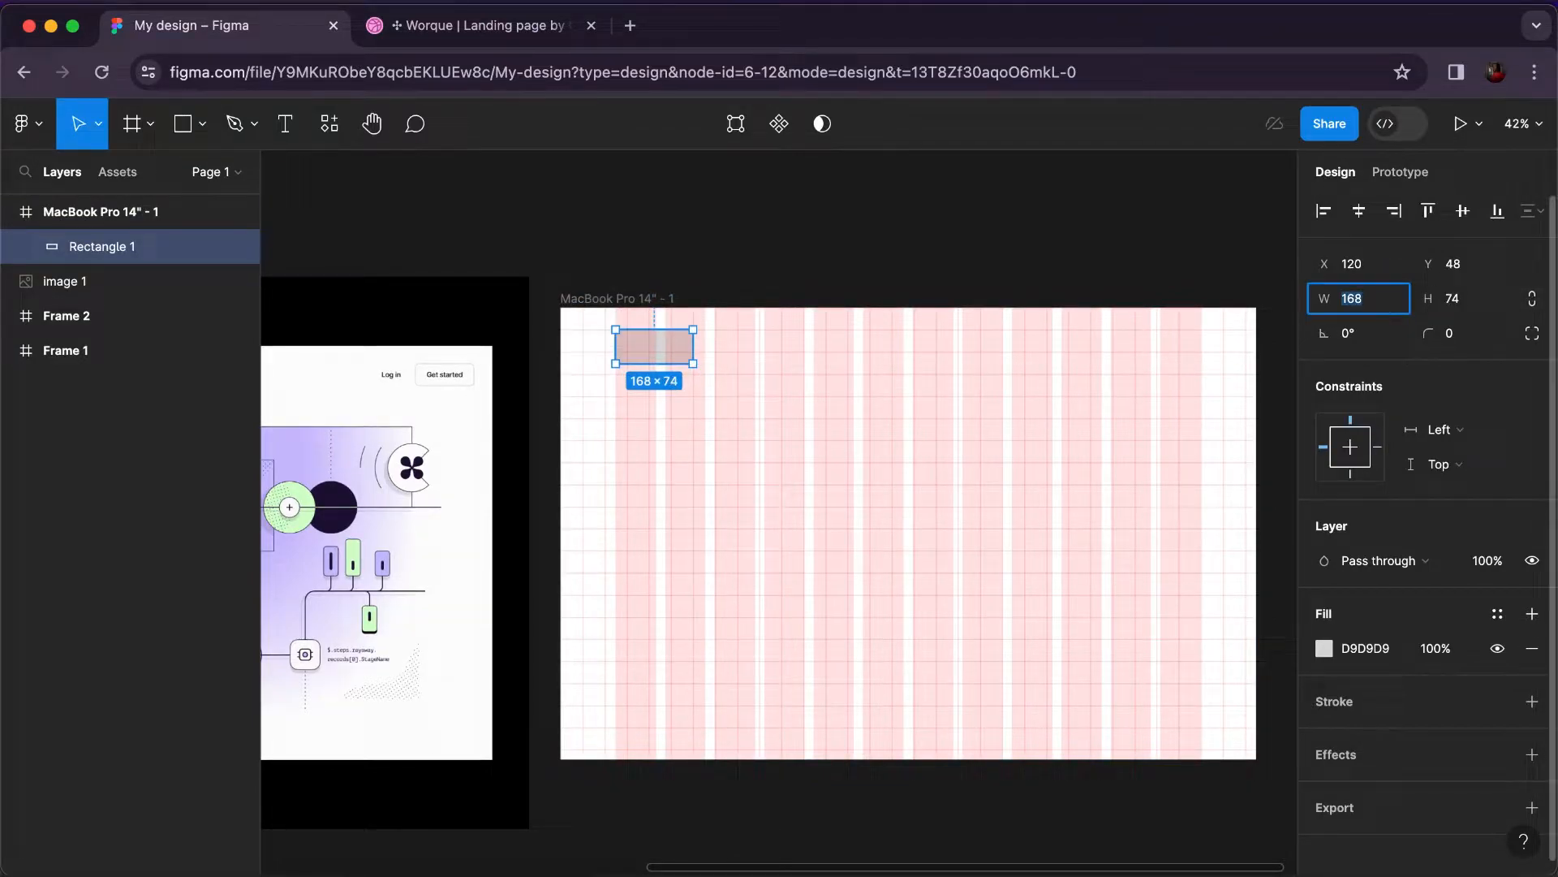
pyautogui.write('0')
pyautogui.click(1470, 300)
pyautogui.write('60')
pyautogui.press('Return')
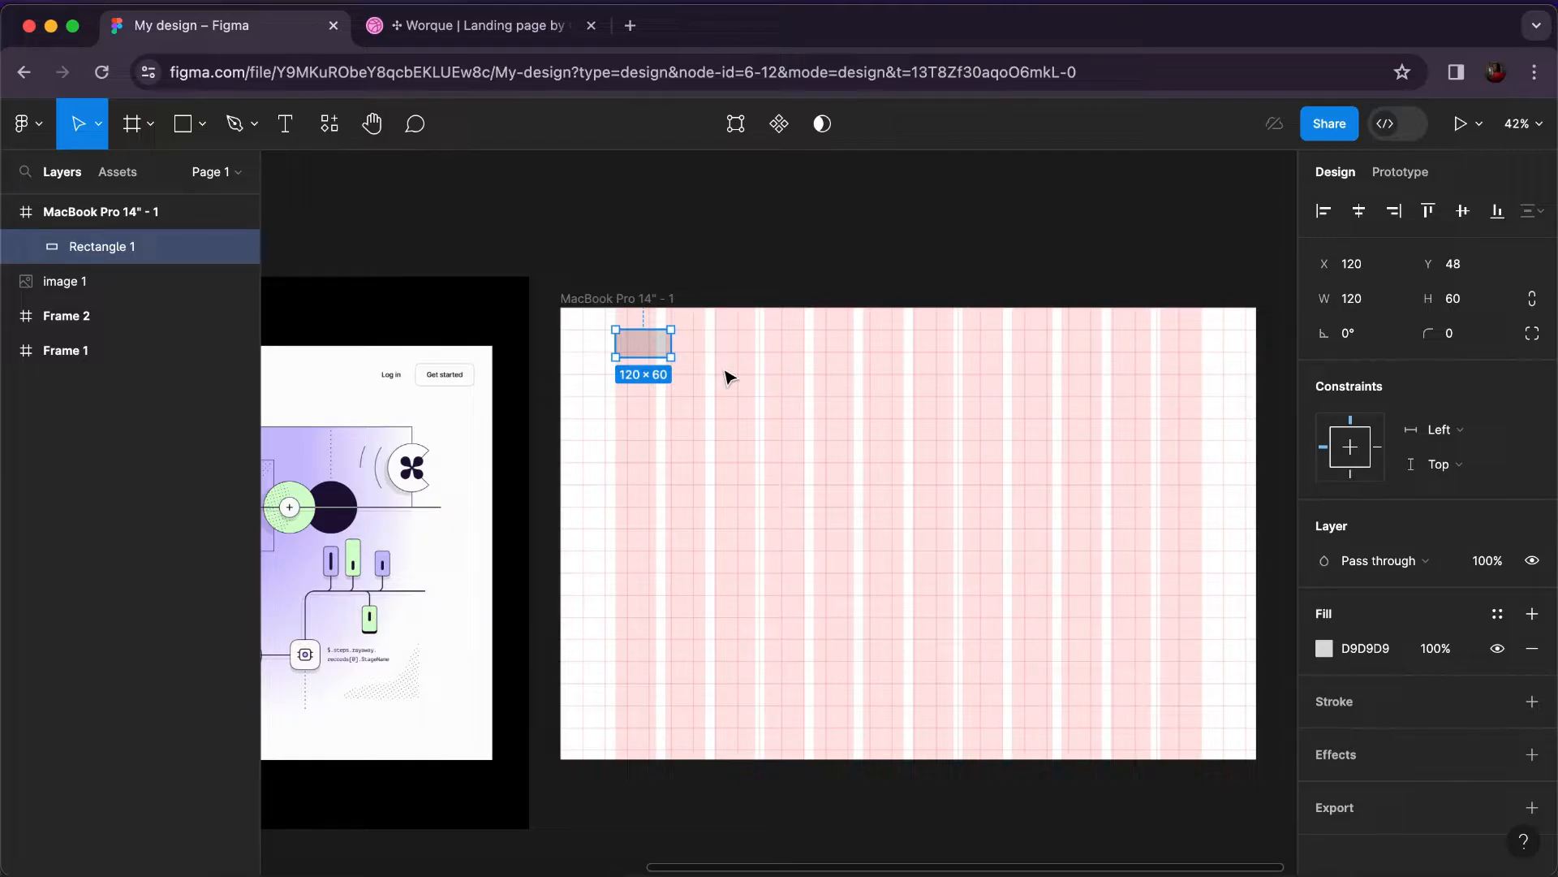
# Duplicate the rectangle to the frame's top-right corner at X 1272, Y 48.
pyautogui.moveTo(661, 353); pyautogui.dragTo(1183, 351)
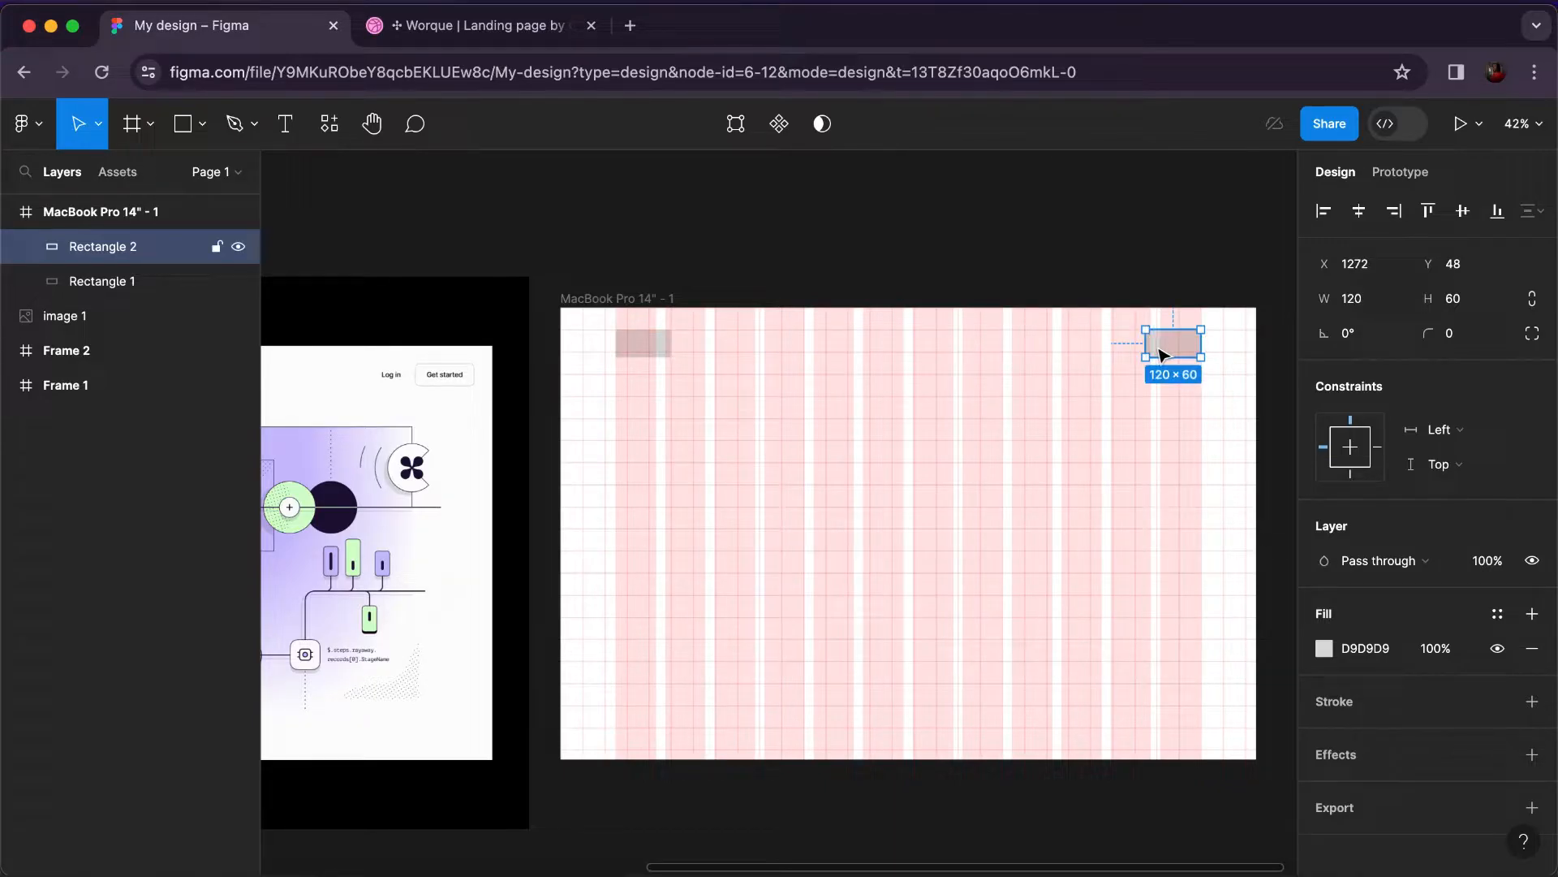
pyautogui.scroll(-3, 1046, 381)
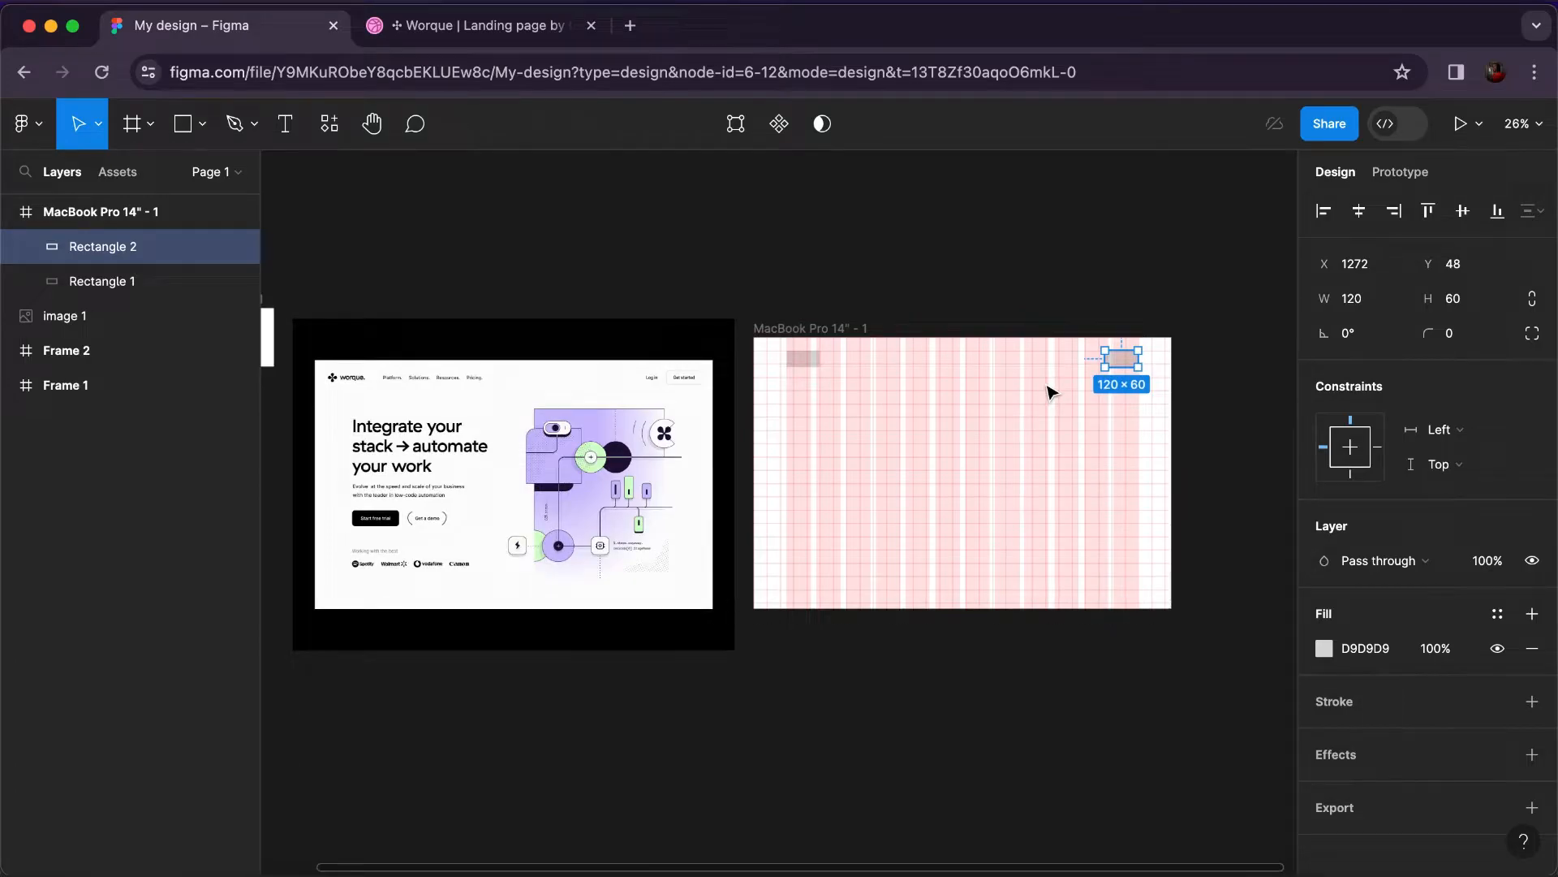
pyautogui.scroll(4, 1050, 393)
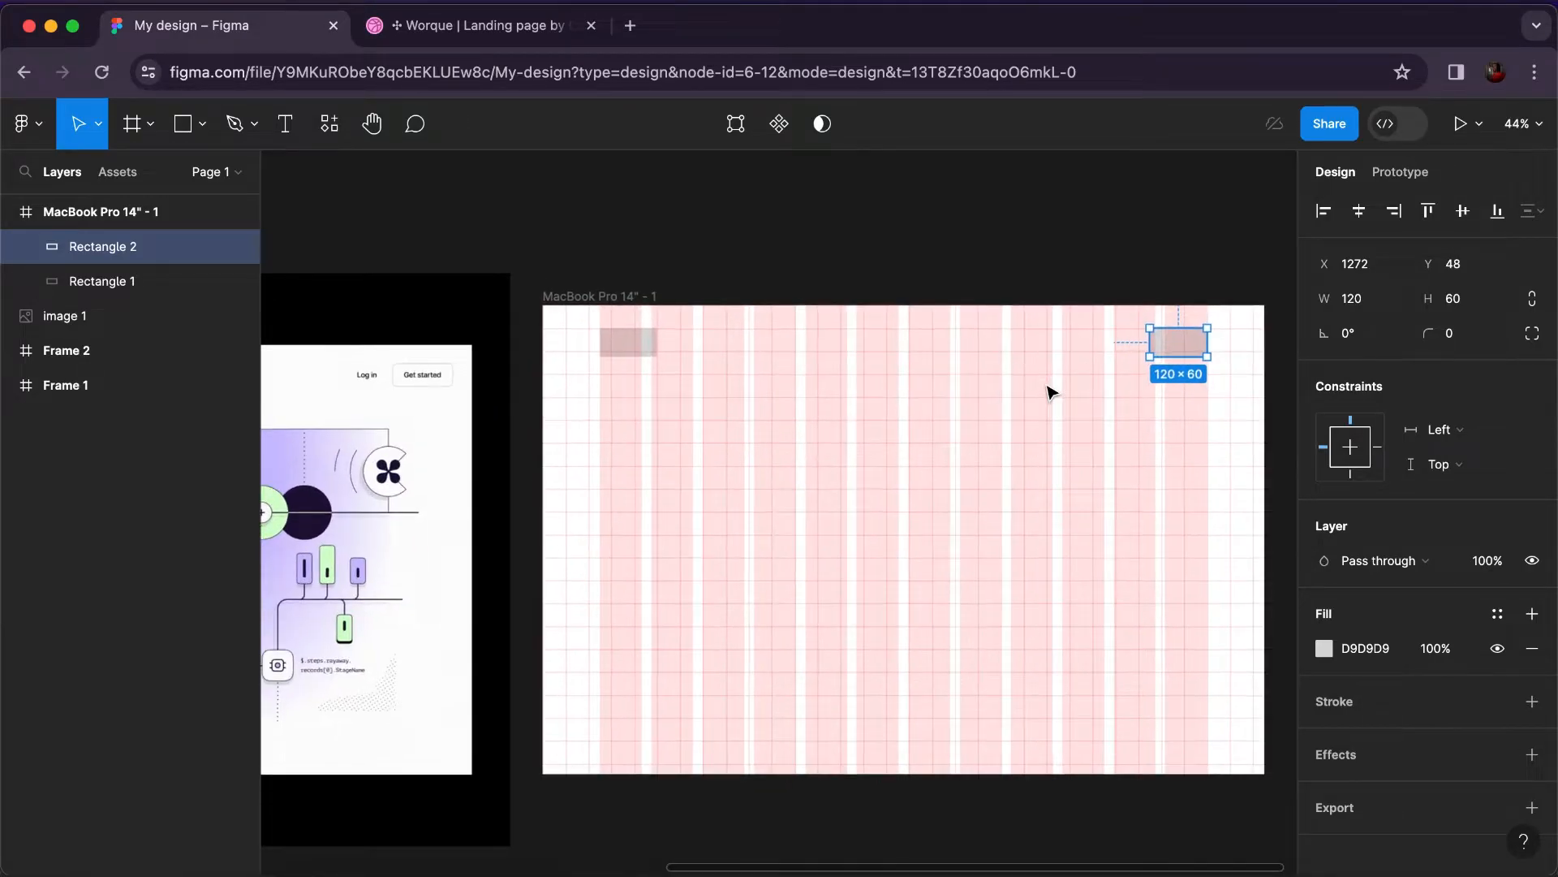
pyautogui.click(287, 122)
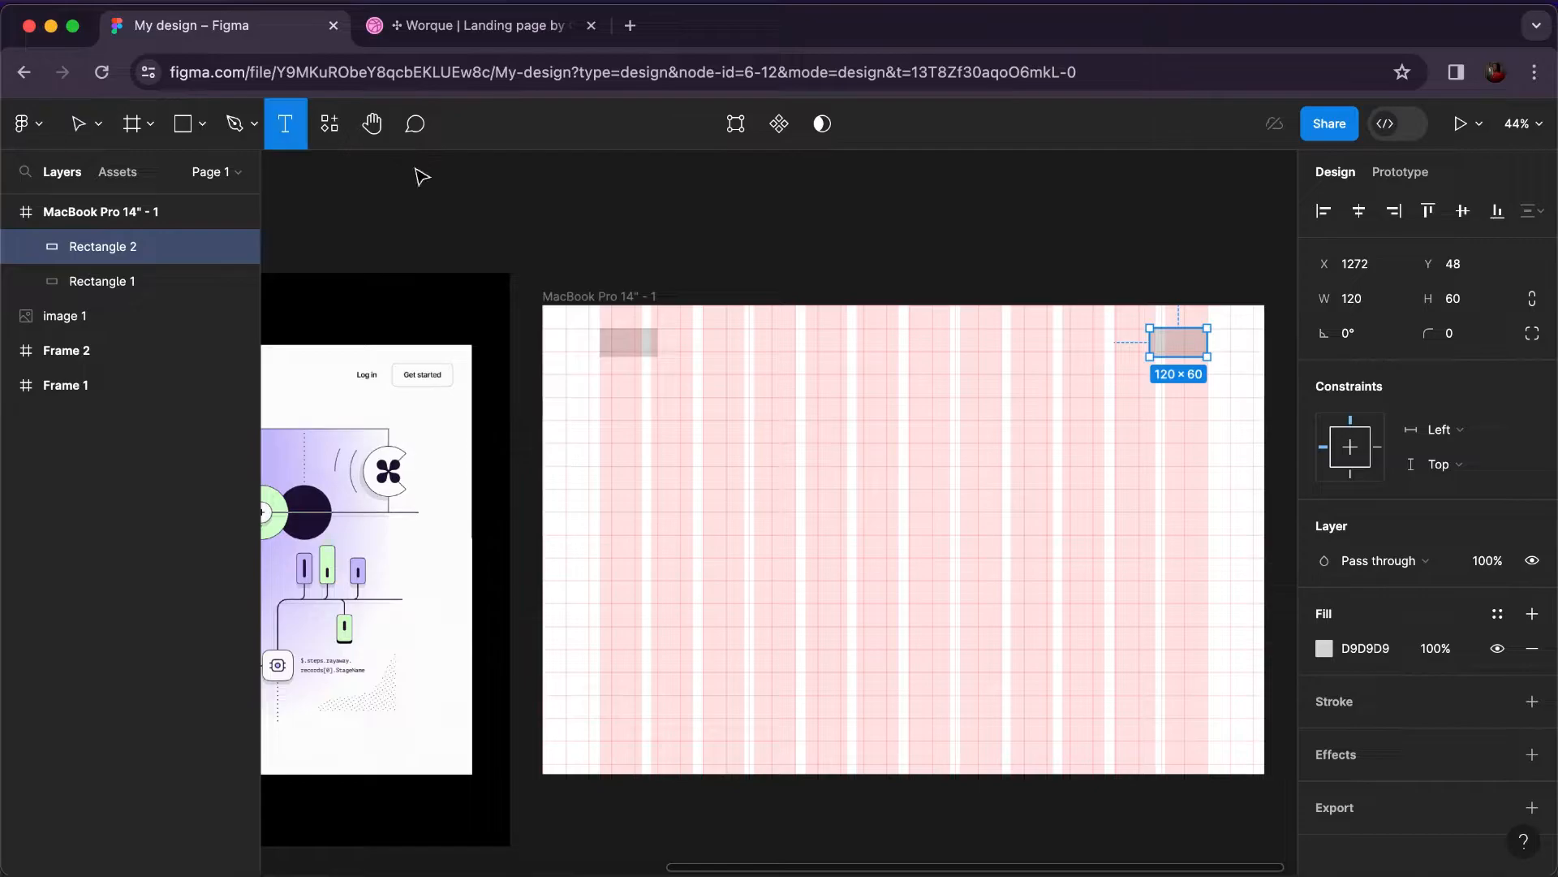
# Add a 'Destinations' text layer at the top of the frame.
pyautogui.click(799, 341)
pyautogui.scroll(5, 799, 348)
pyautogui.scroll(2, 799, 351)
pyautogui.write('Destinations')
pyautogui.press('Escape')
pyautogui.scroll(-5, 931, 366)
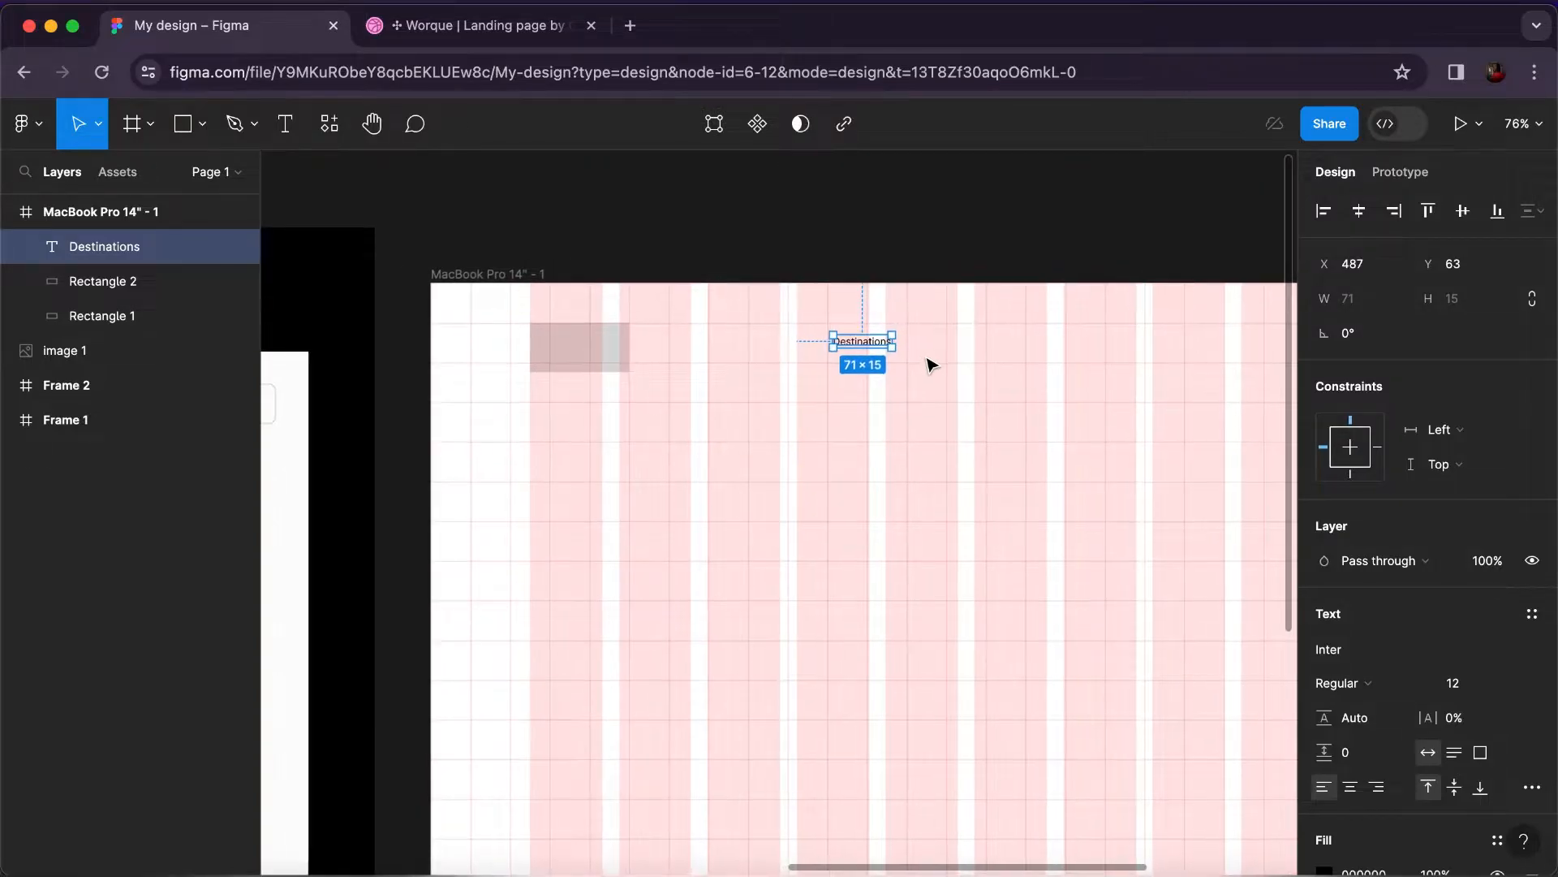
pyautogui.hscroll(2, 931, 365)
pyautogui.scroll(-1, 931, 365)
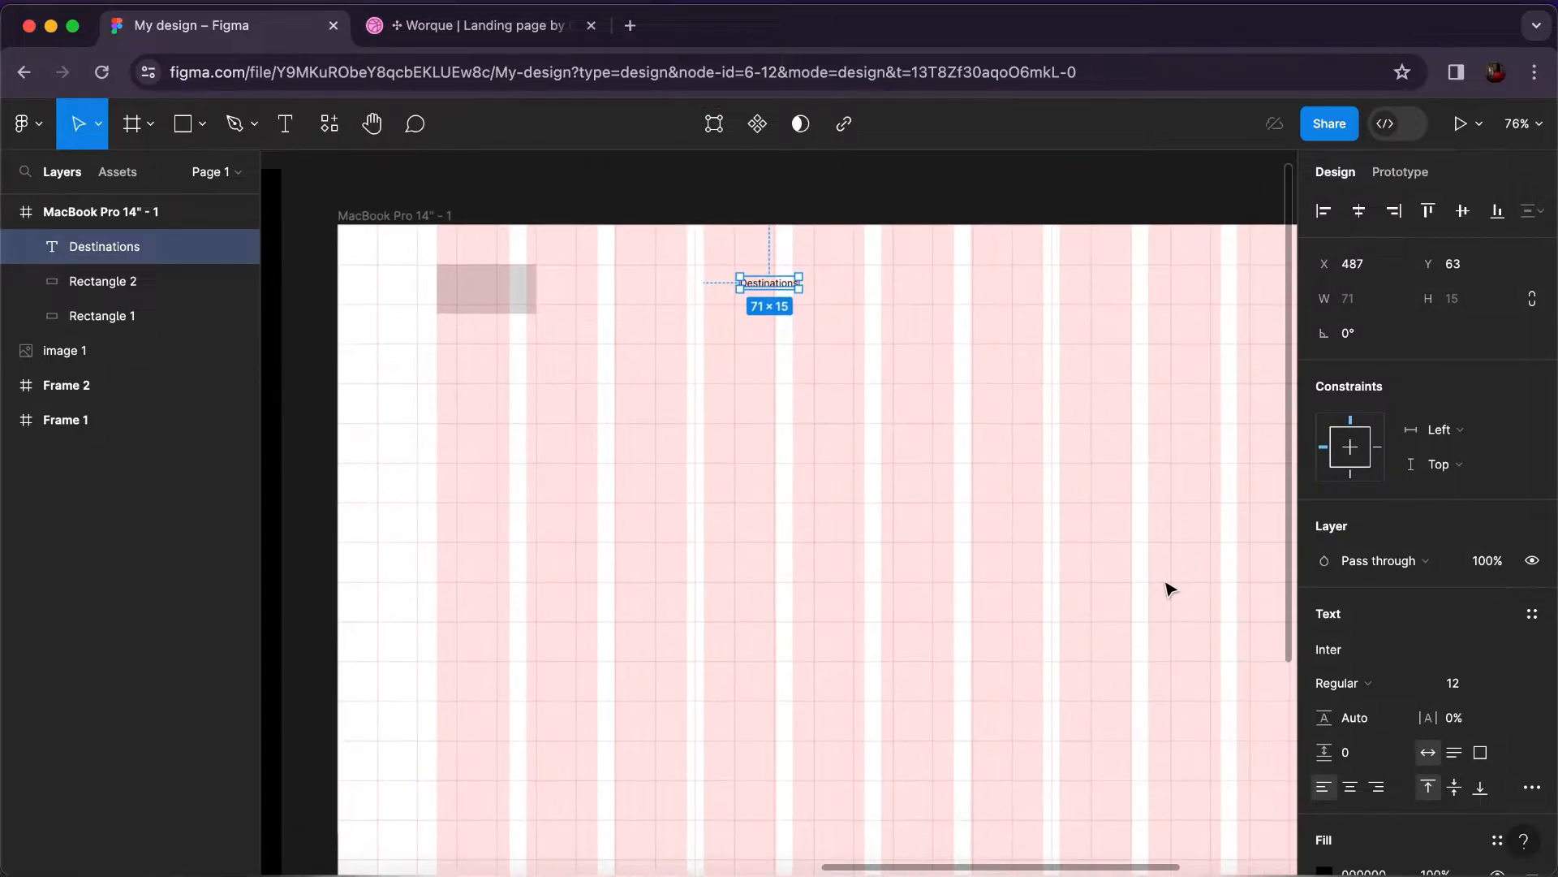
# Make the Destinations text Medium weight at size 16.
pyautogui.click(1344, 680)
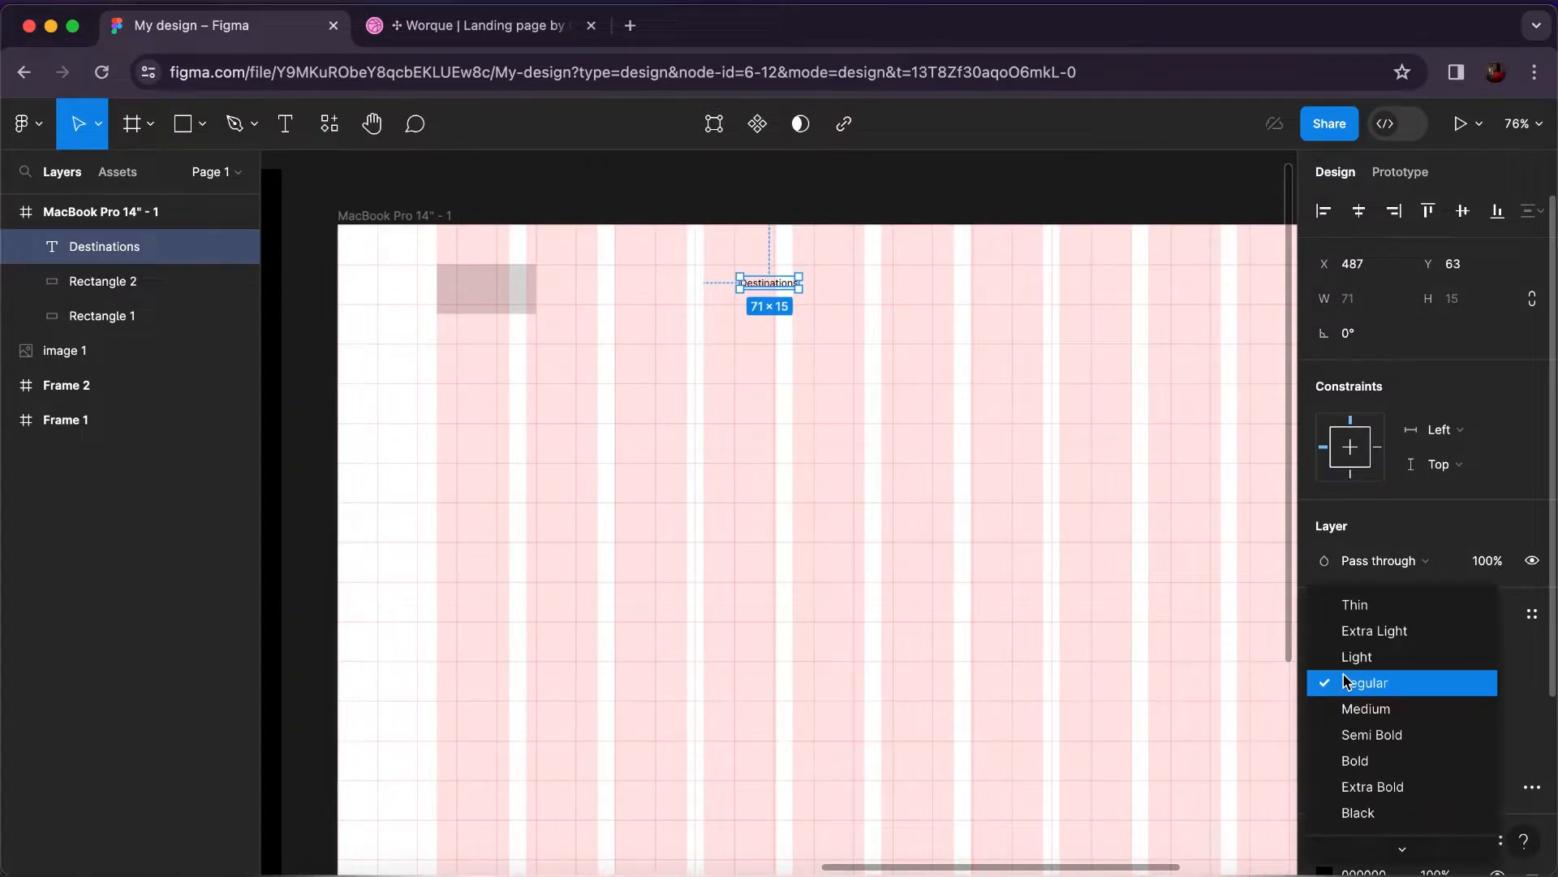
pyautogui.click(1352, 715)
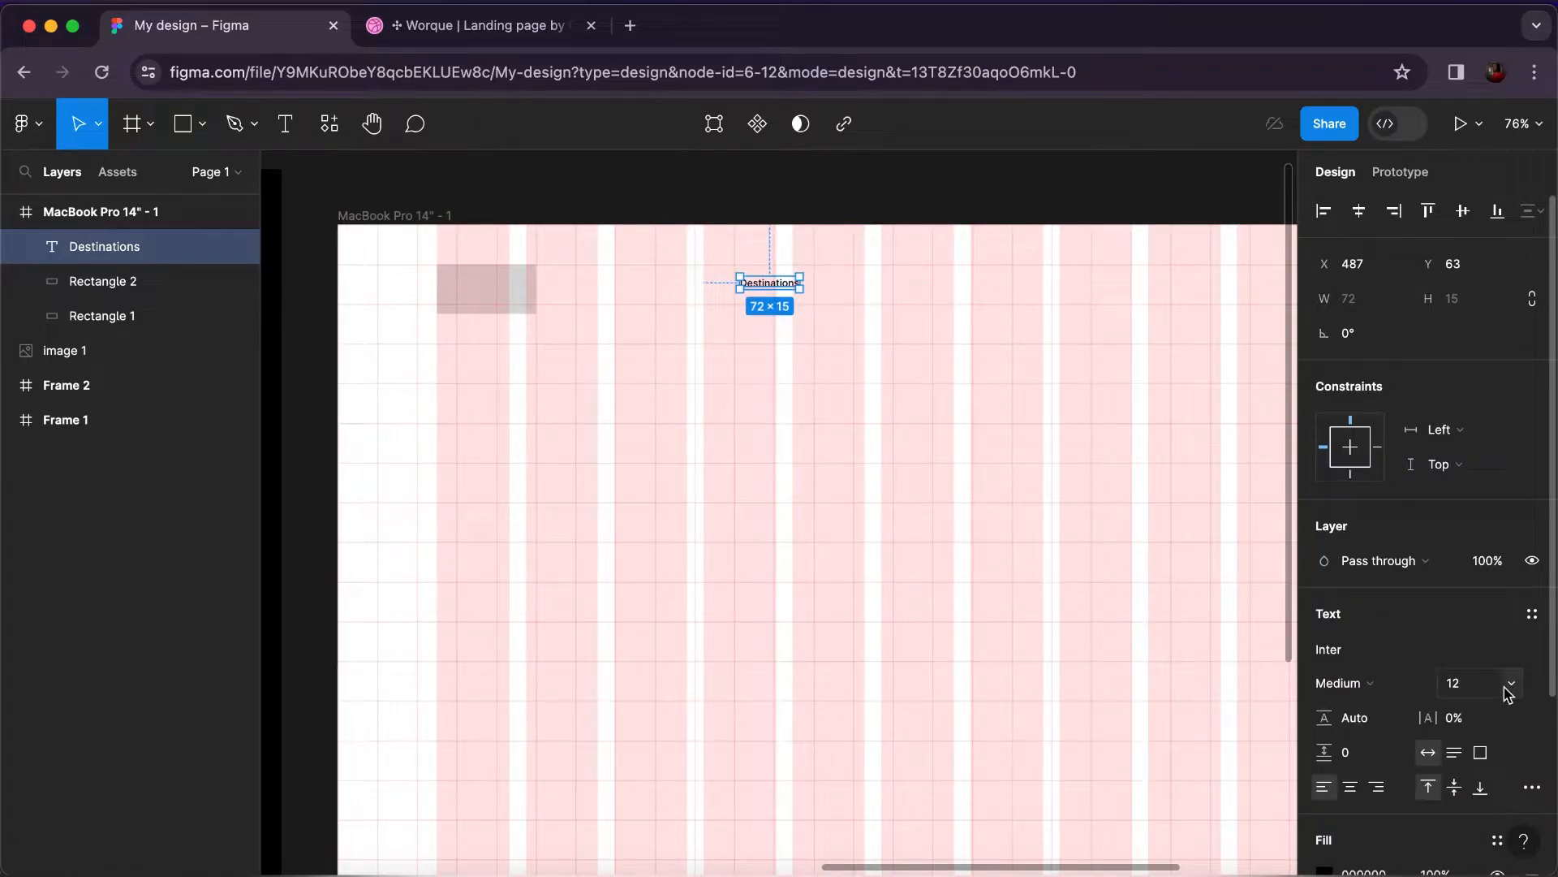
pyautogui.click(1507, 687)
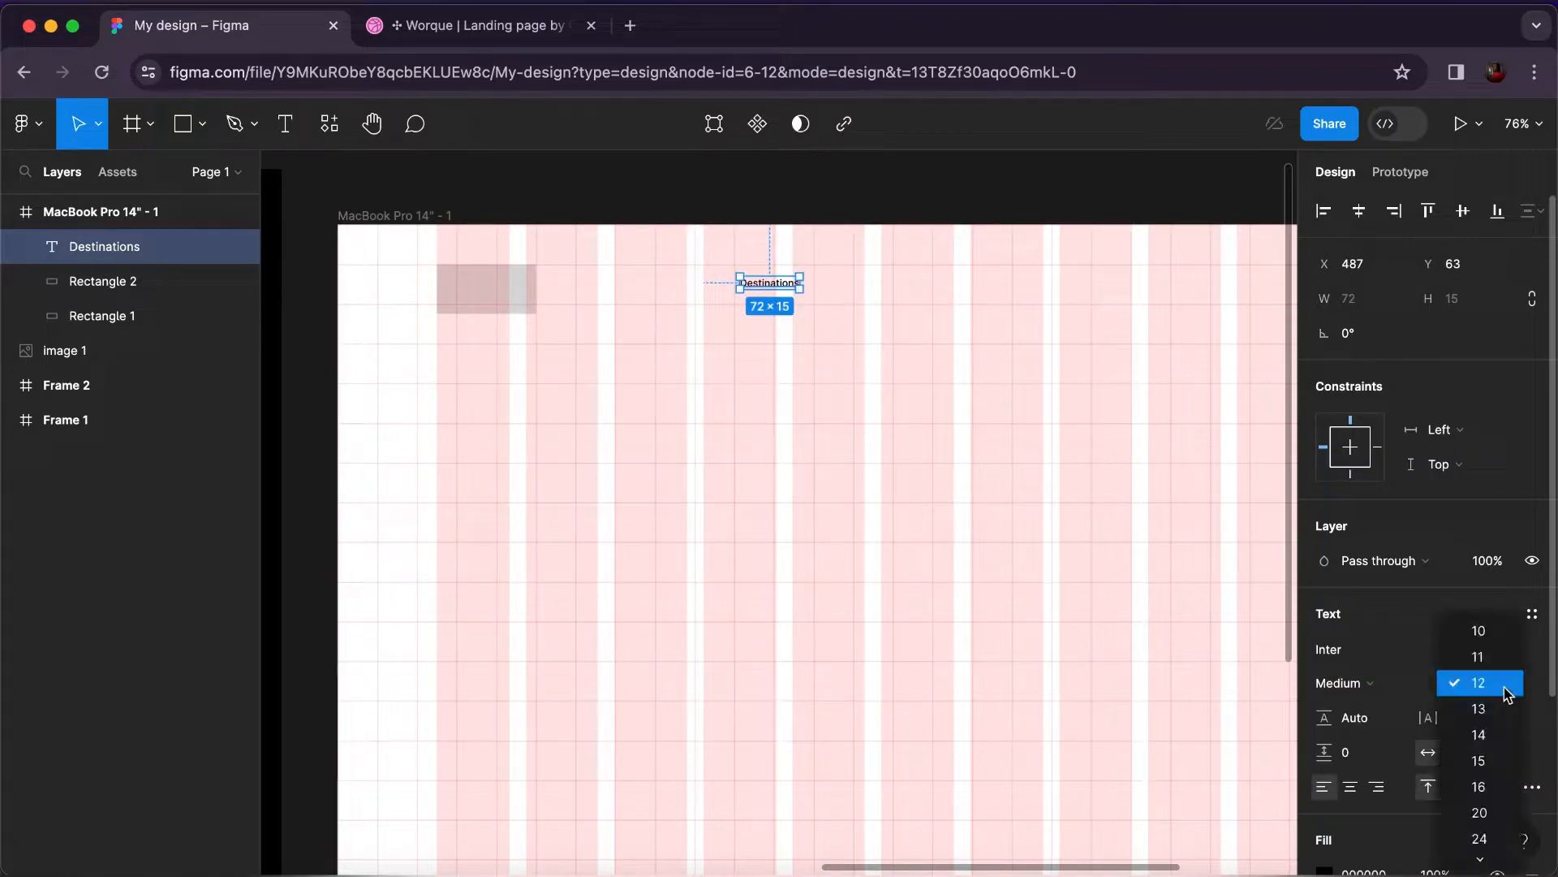
pyautogui.click(1500, 736)
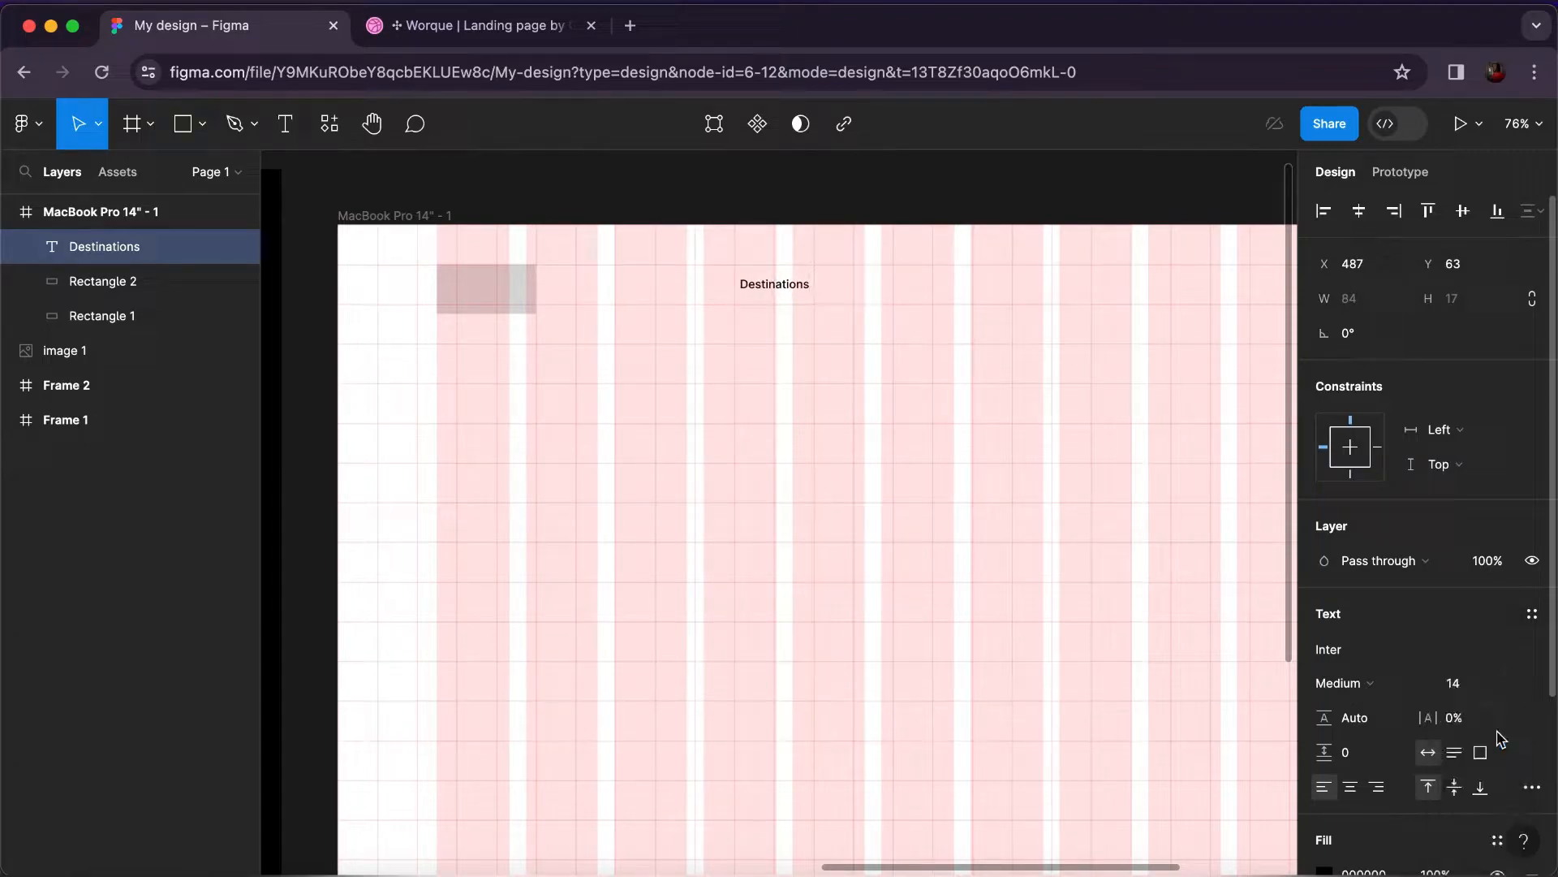
pyautogui.click(1513, 686)
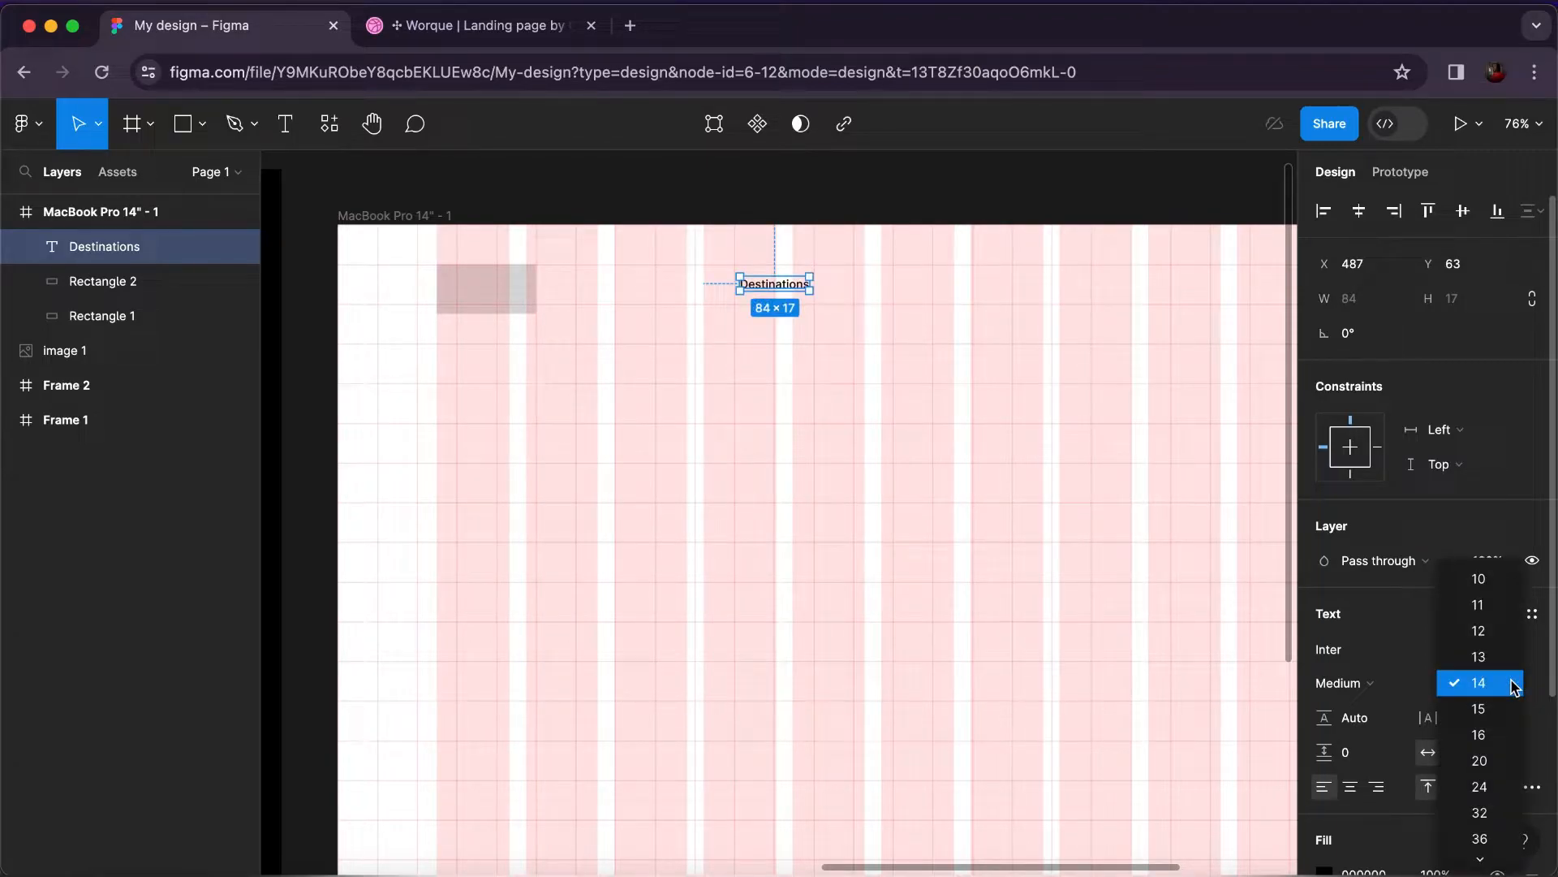
pyautogui.click(1482, 742)
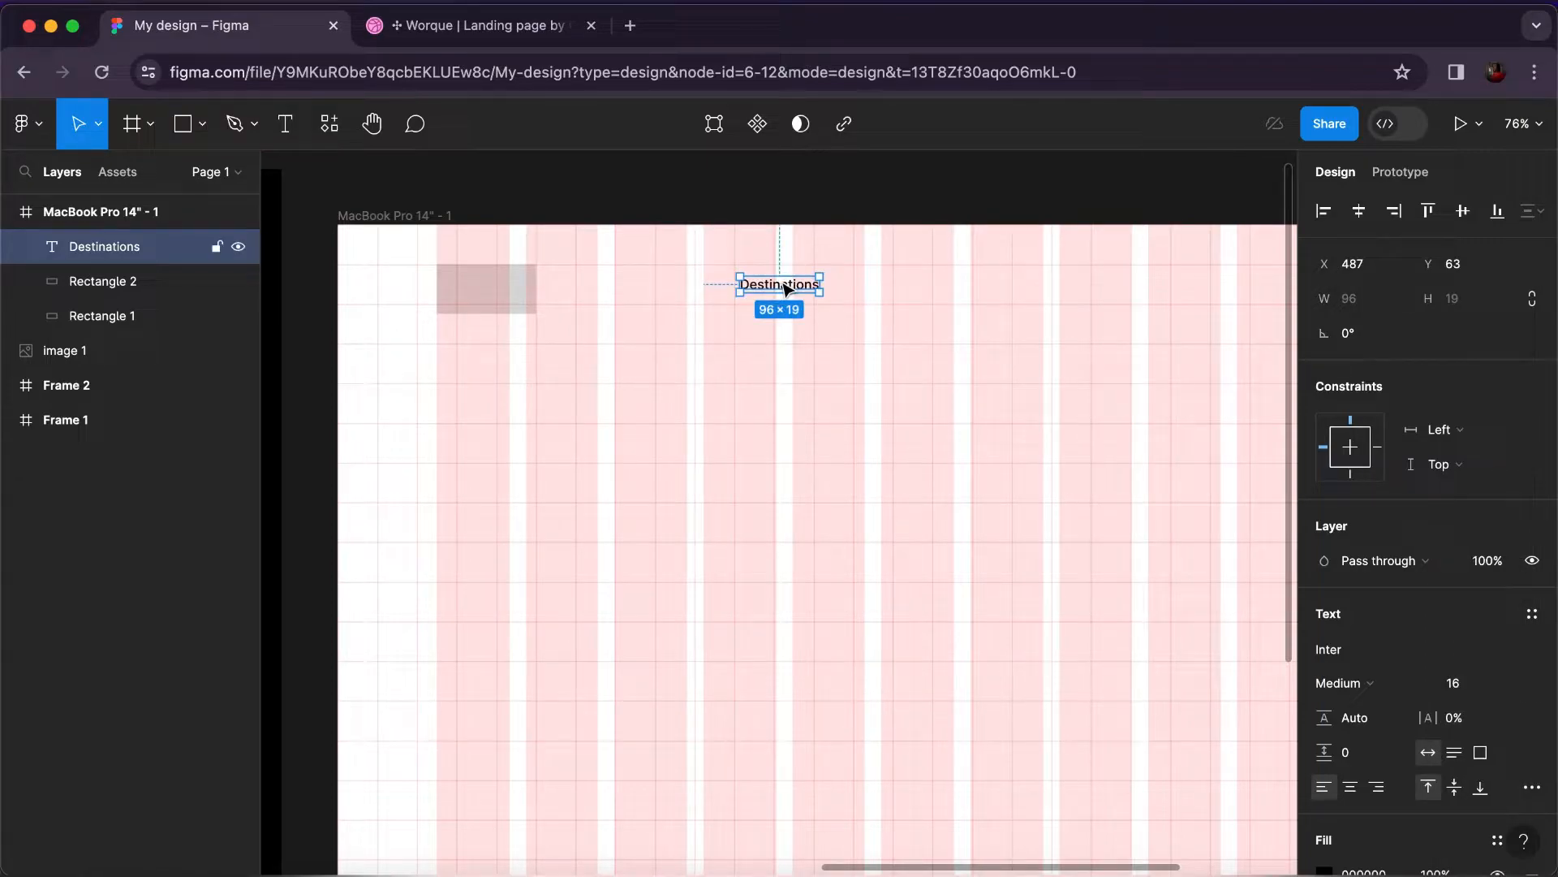
# Duplicate the nav text to the right as 'Hotels' and 'Bookings'.
pyautogui.moveTo(785, 288); pyautogui.dragTo(919, 289)
pyautogui.doubleClick(913, 283)
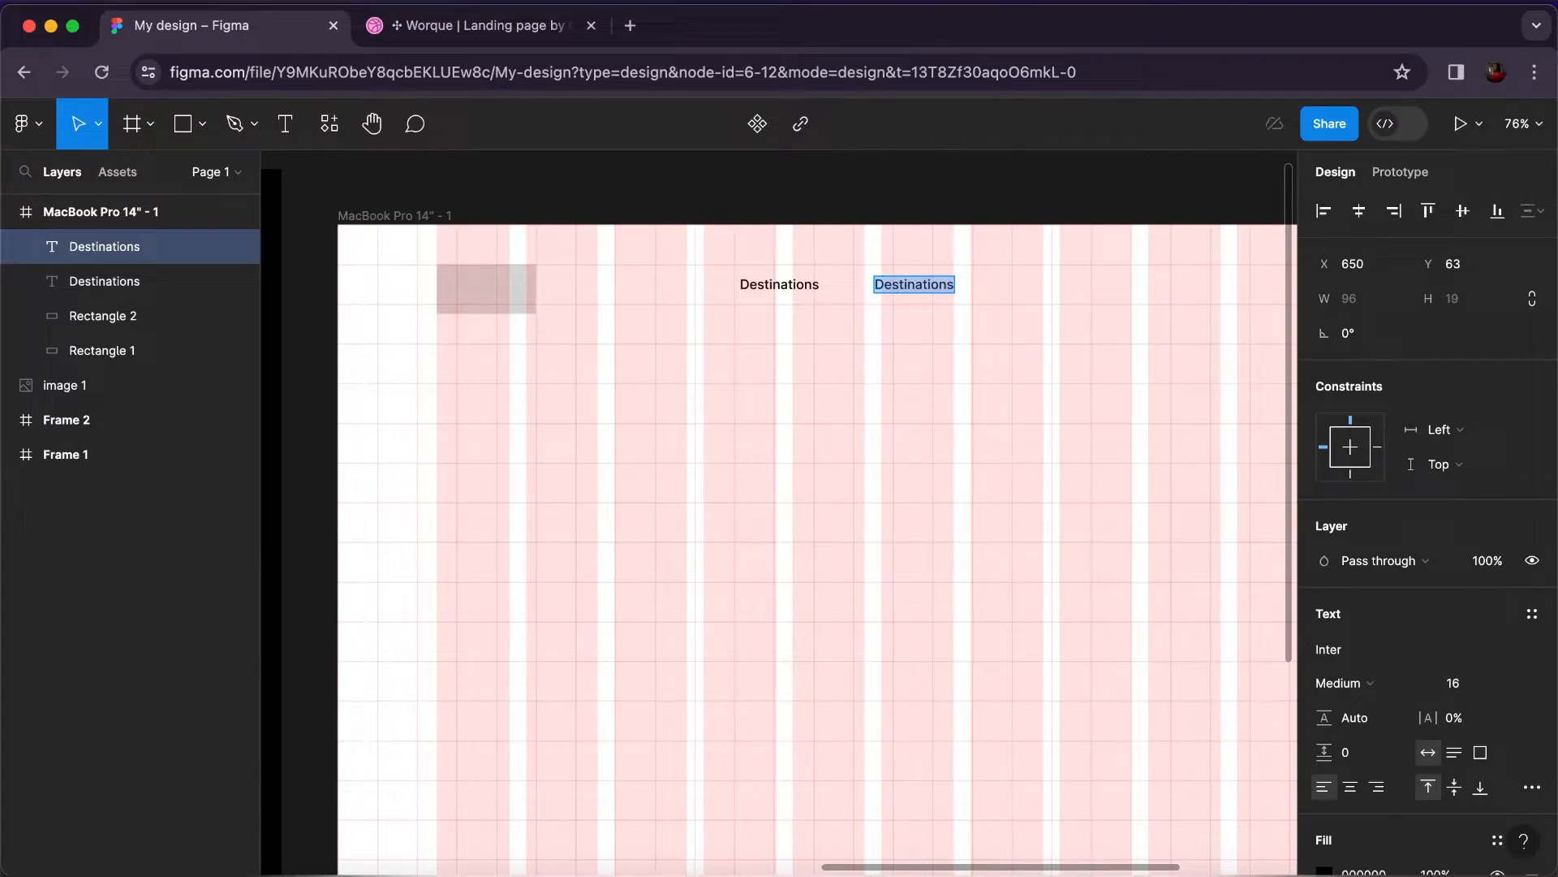
pyautogui.write('Hotels')
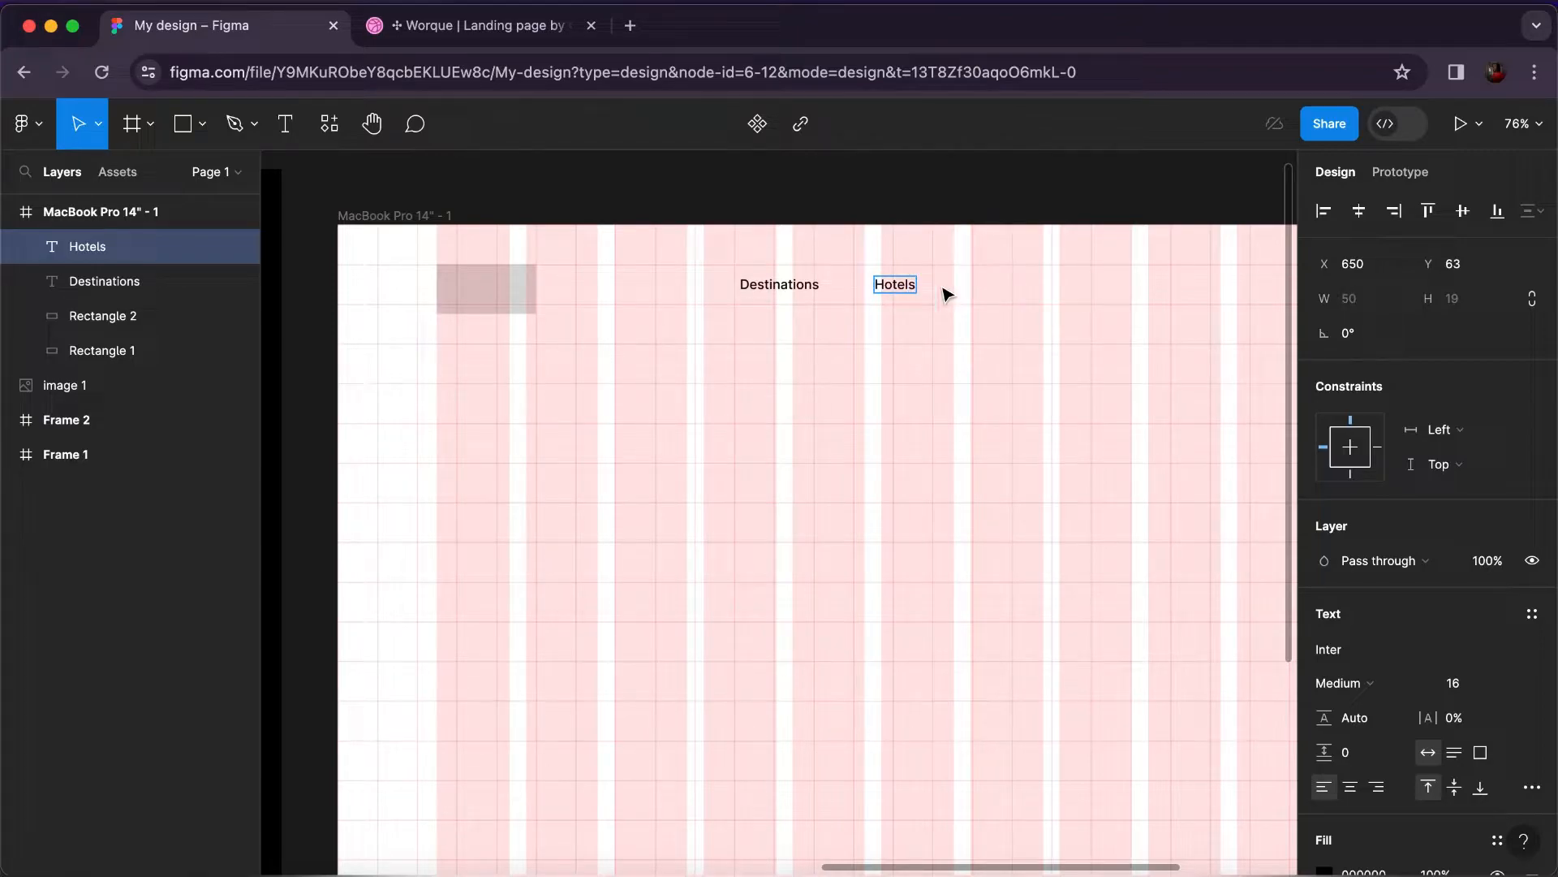
pyautogui.press('Escape')
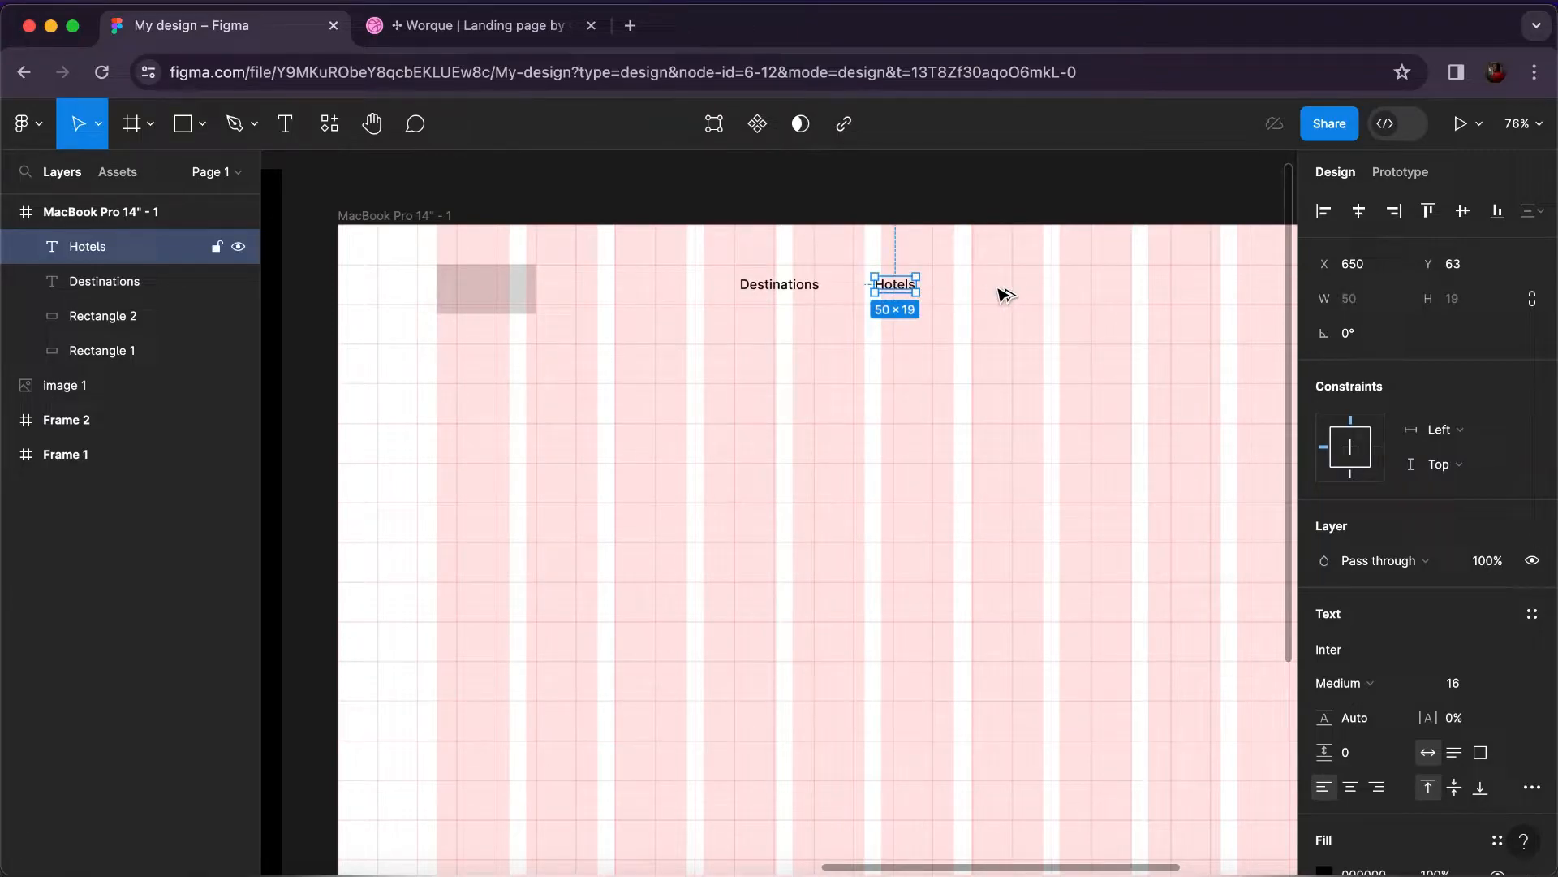
pyautogui.moveTo(893, 284); pyautogui.dragTo(996, 289)
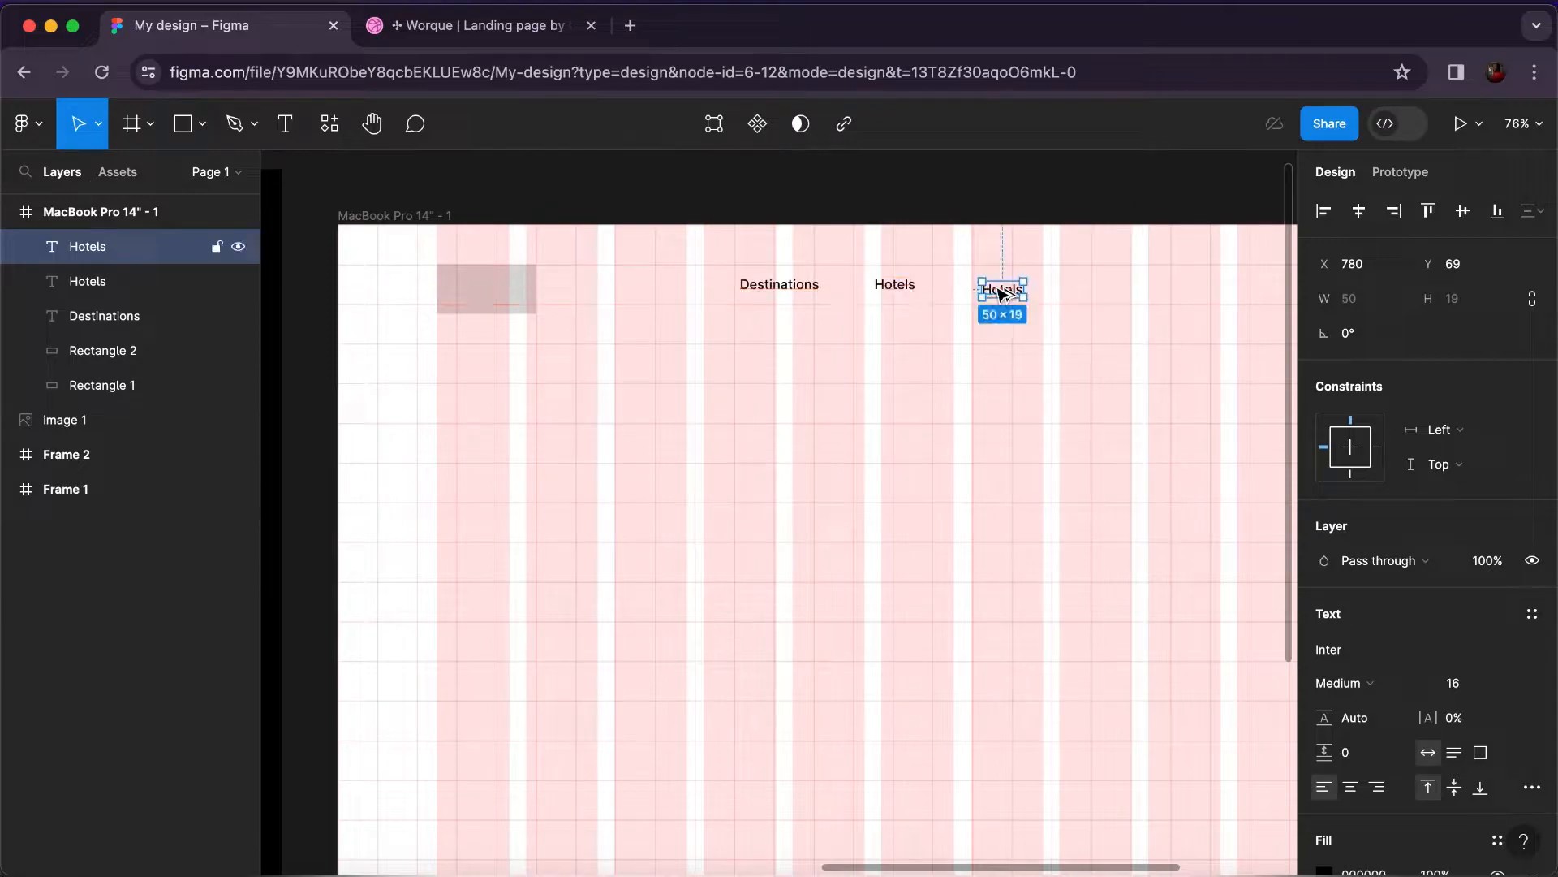
pyautogui.doubleClick(995, 287)
pyautogui.write('Boo')
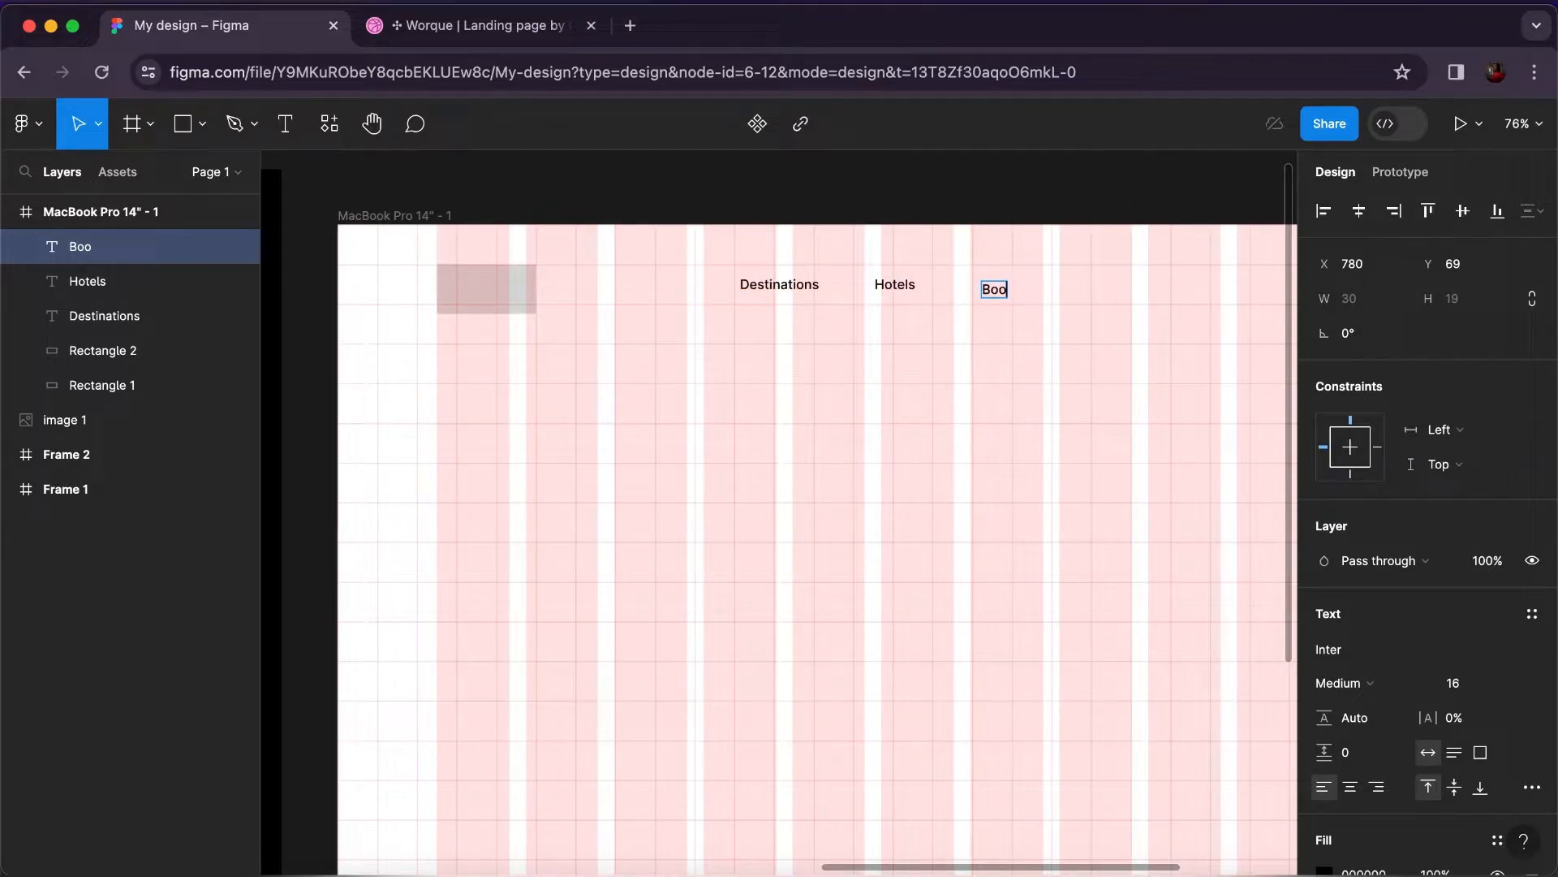
pyautogui.write('kings')
pyautogui.press('Escape')
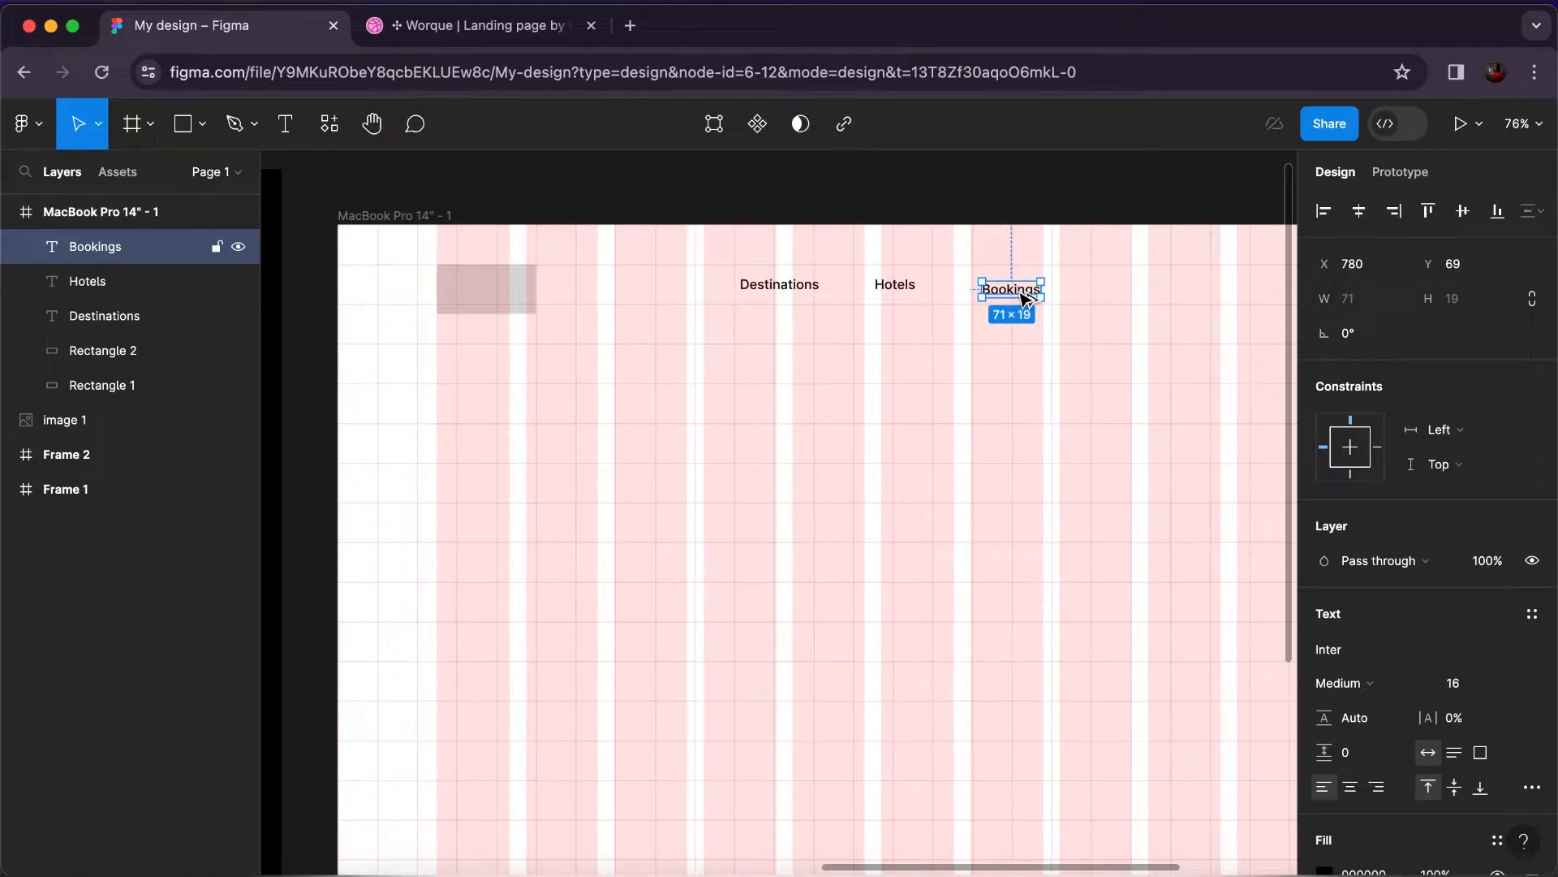
# Add further nav copies reading 'Resturants' and 'Log in'.
pyautogui.moveTo(1025, 299); pyautogui.dragTo(1108, 290)
pyautogui.doubleClick(1108, 290)
pyautogui.write('R')
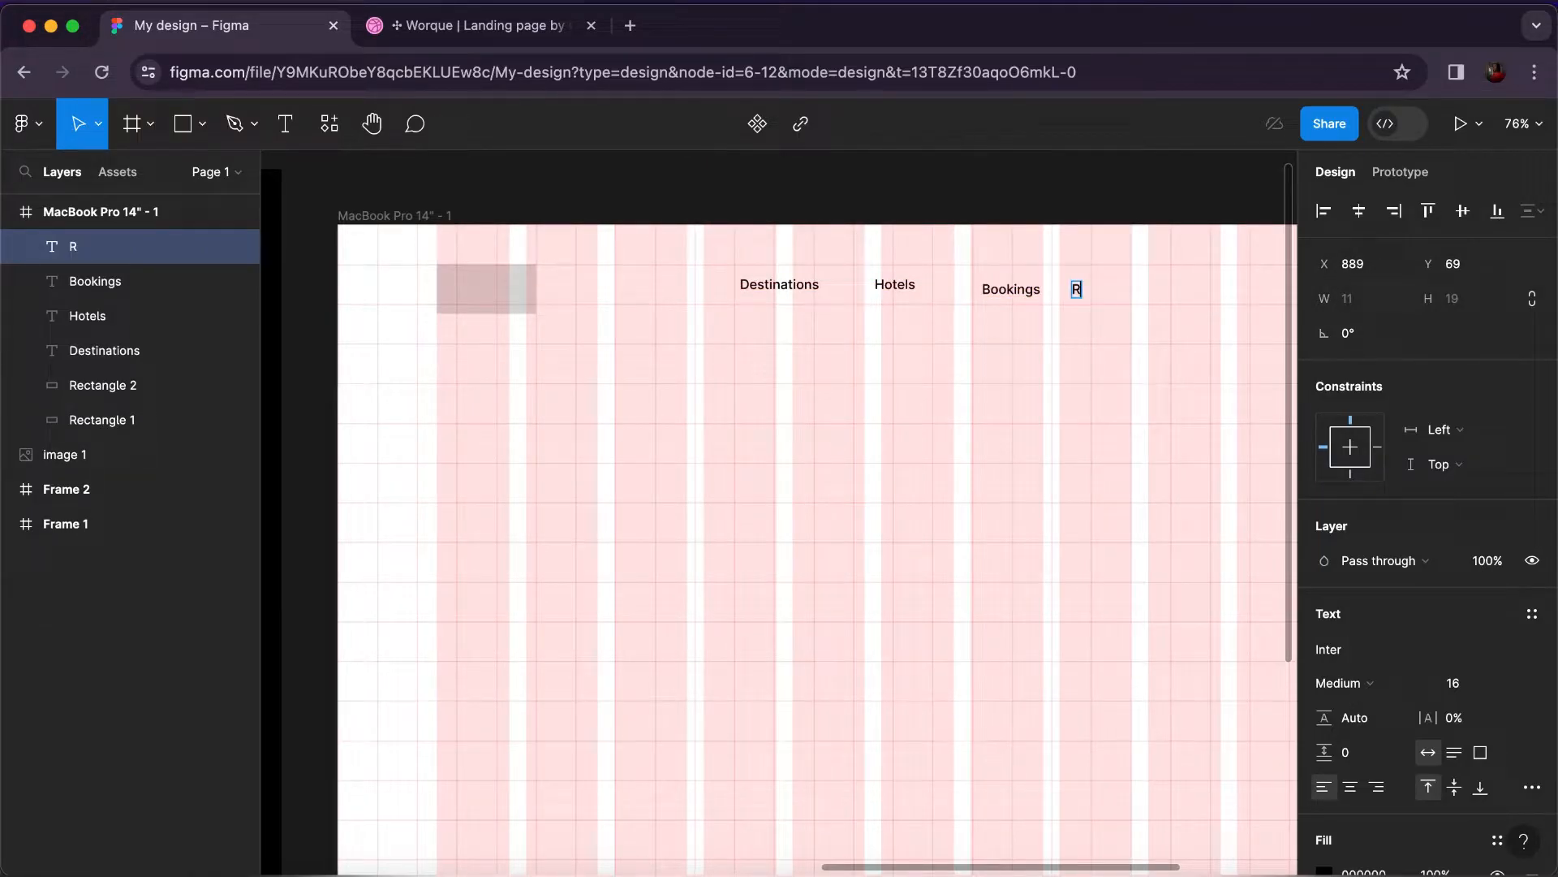
pyautogui.write('esturants')
pyautogui.press('Escape')
pyautogui.hscroll(5, 1207, 295)
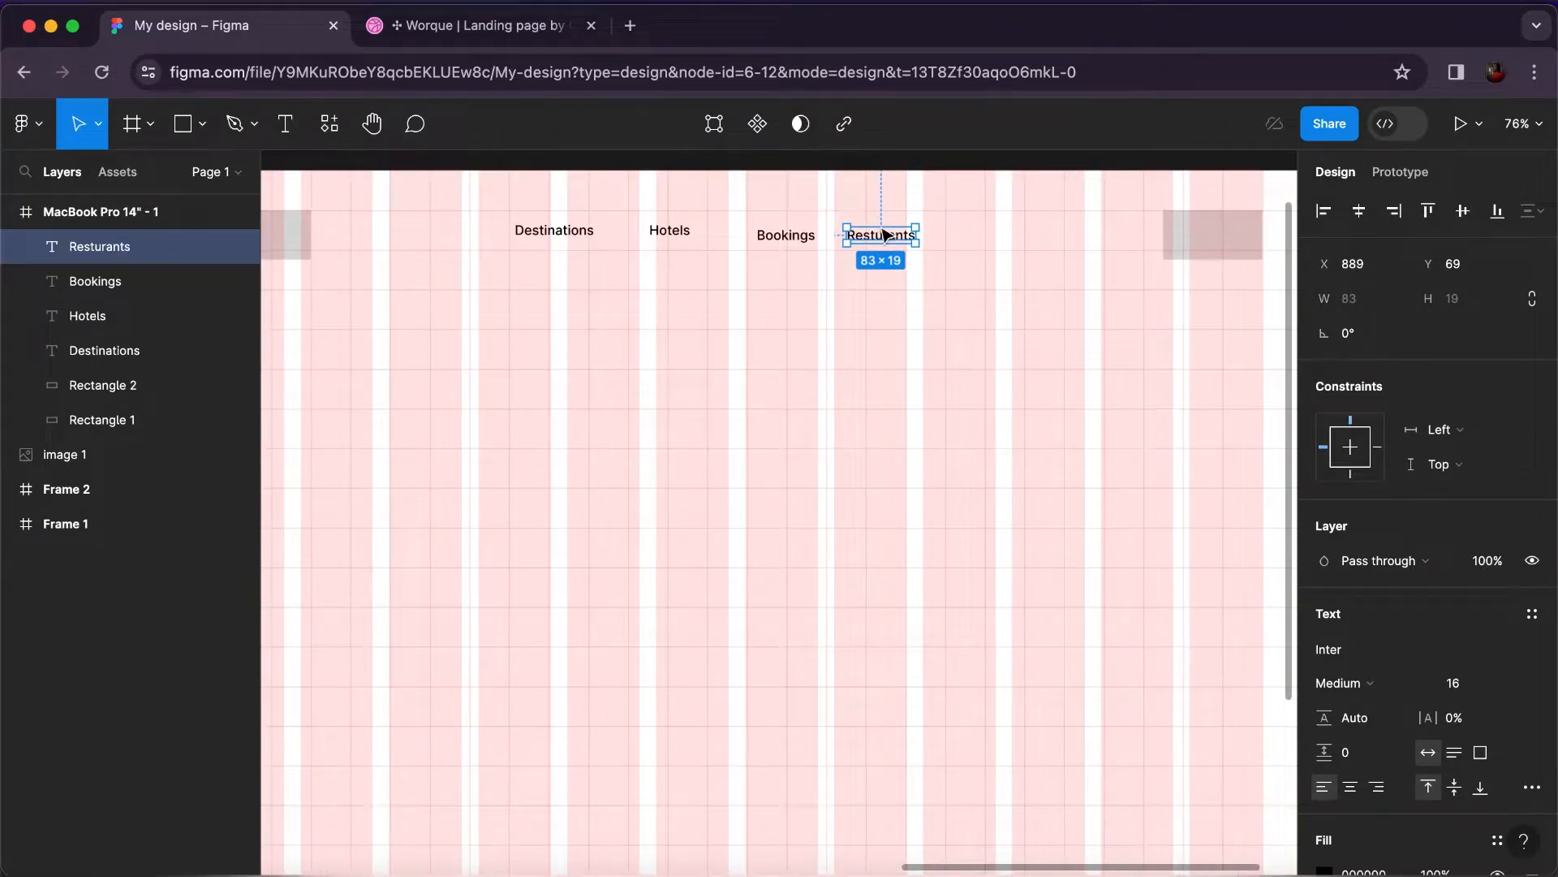
pyautogui.moveTo(885, 237); pyautogui.dragTo(1099, 238)
pyautogui.doubleClick(1098, 235)
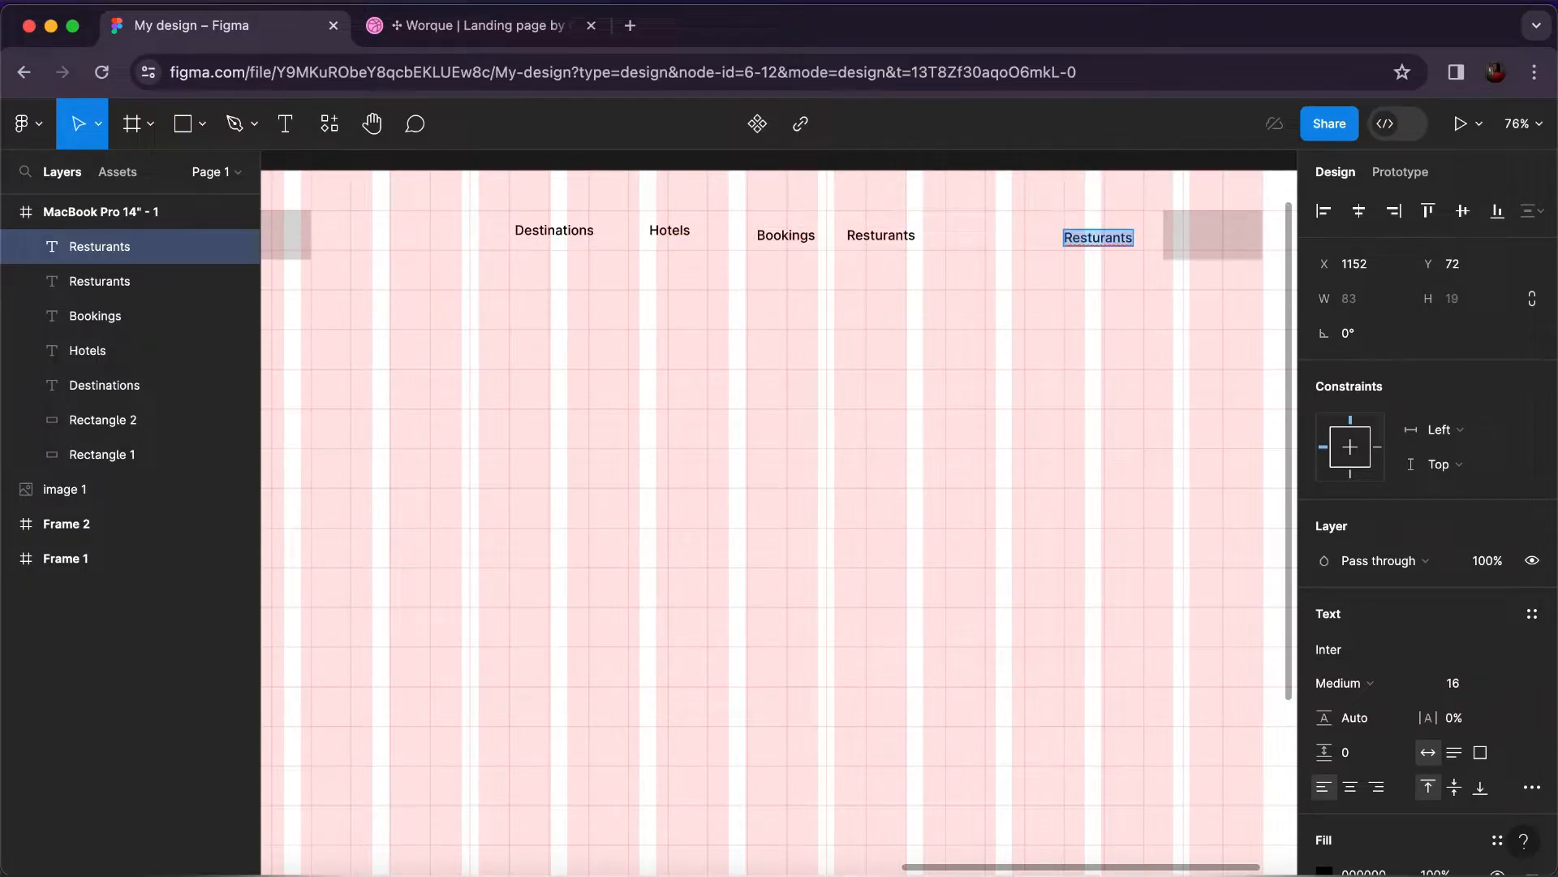
pyautogui.write('Log in')
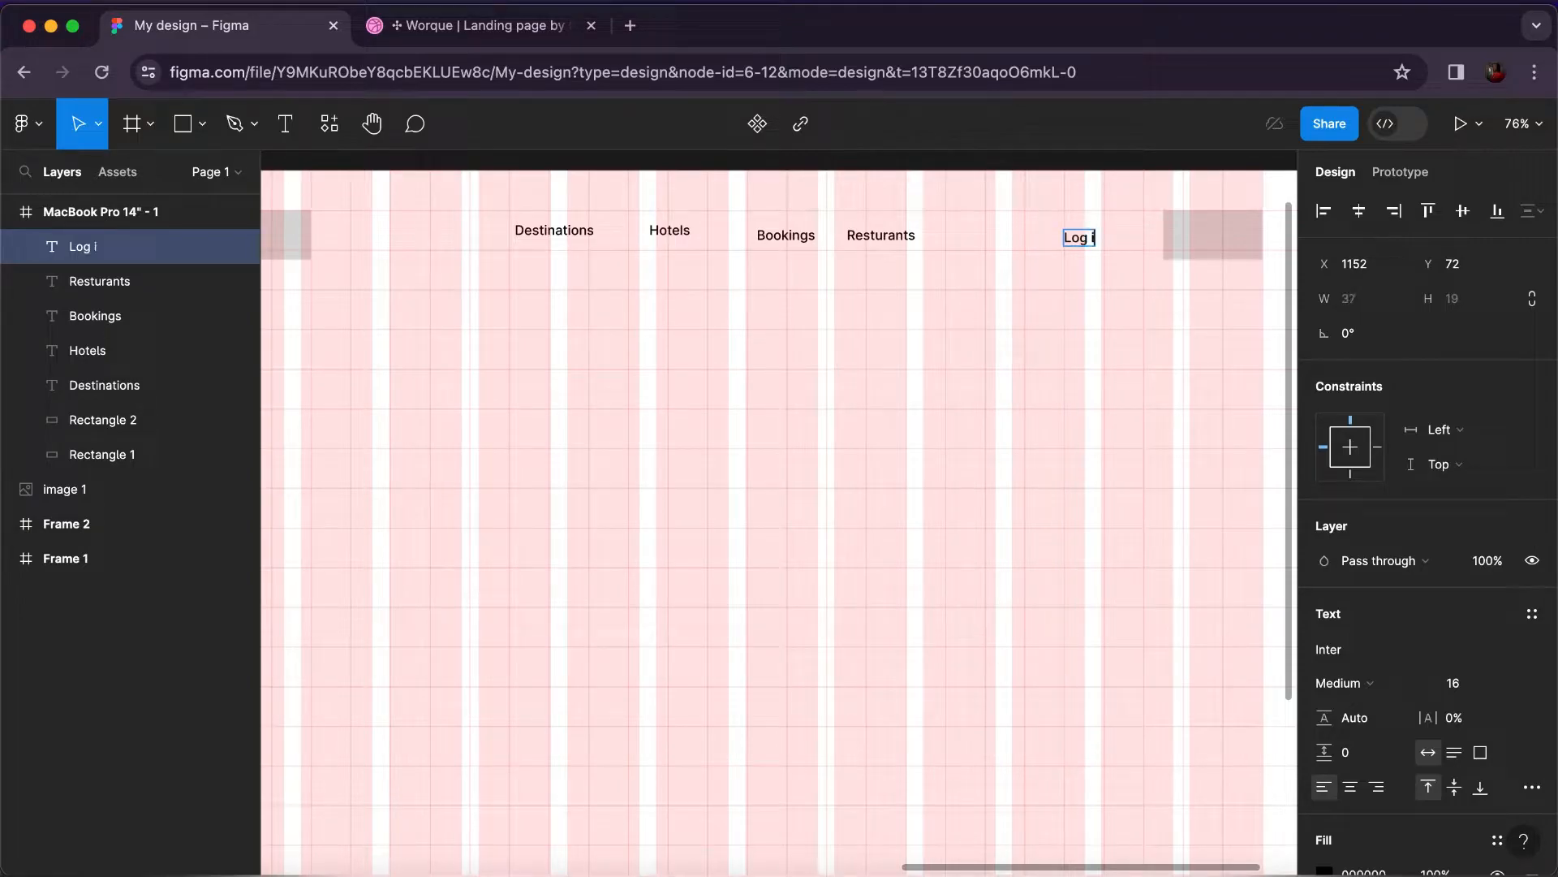
pyautogui.press('Escape')
# Nudge Log in and Bookings so the nav links are evenly spaced.
pyautogui.moveTo(1087, 242); pyautogui.dragTo(1125, 246)
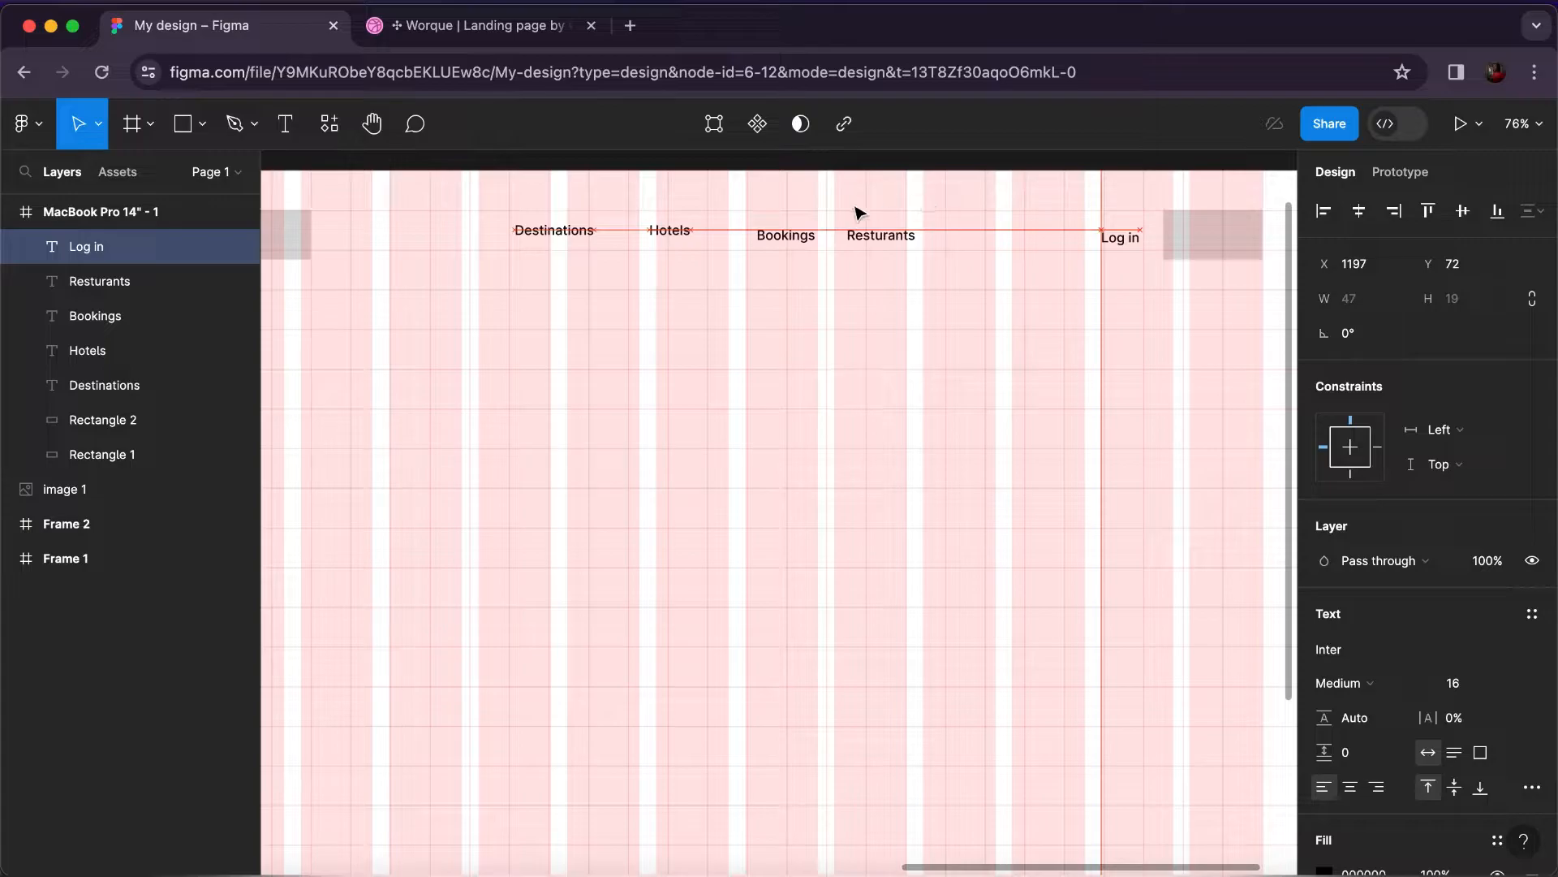
pyautogui.click(797, 240)
pyautogui.moveTo(797, 239); pyautogui.dragTo(788, 237)
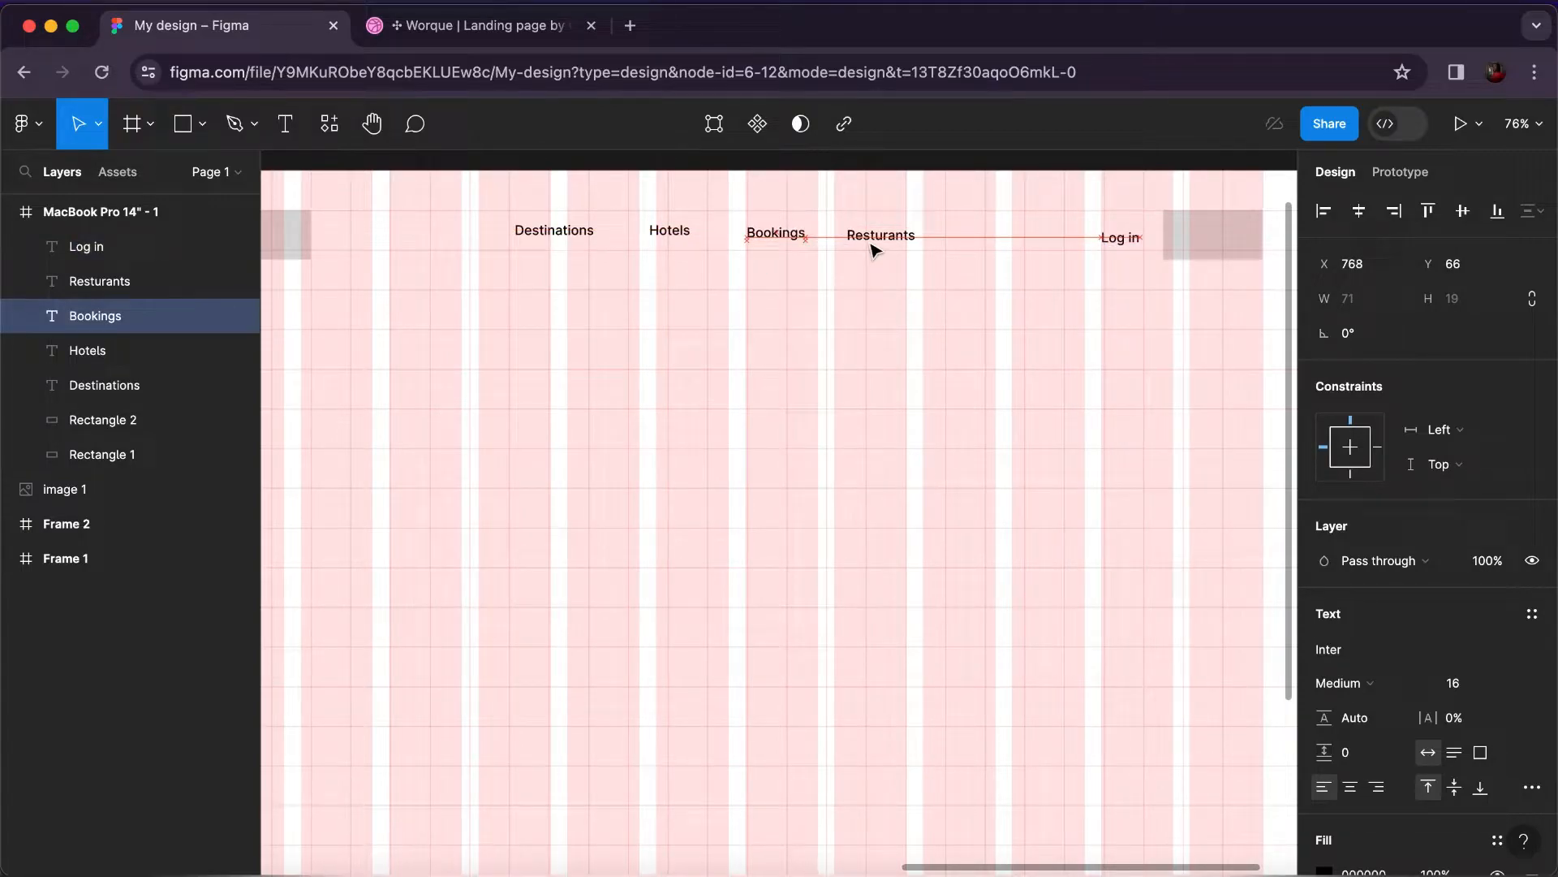
pyautogui.click(870, 240)
pyautogui.press('Escape')
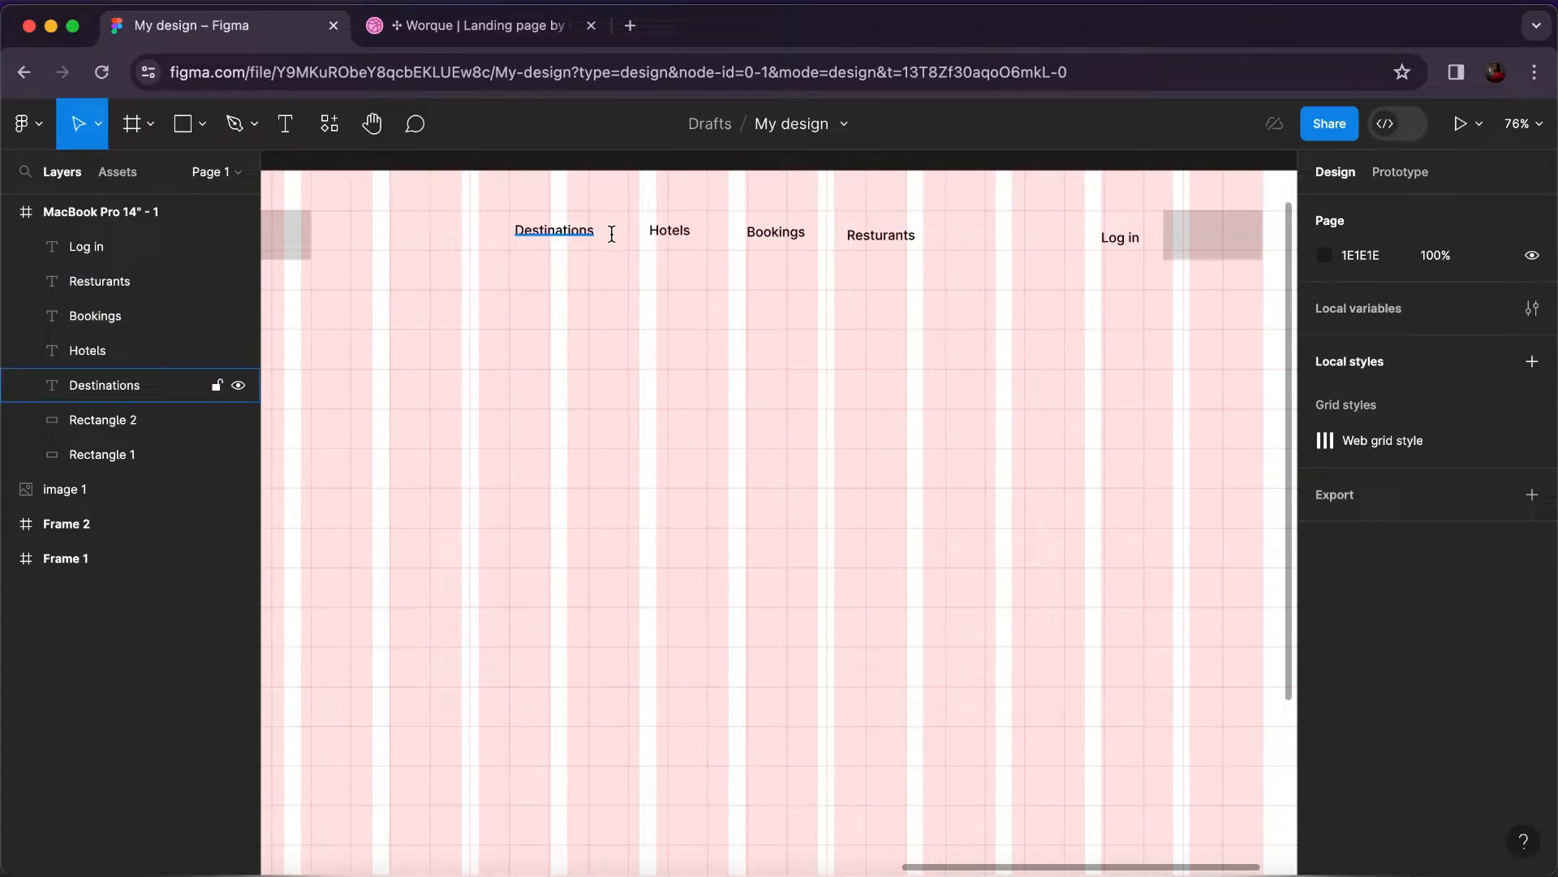
pyautogui.click(589, 232)
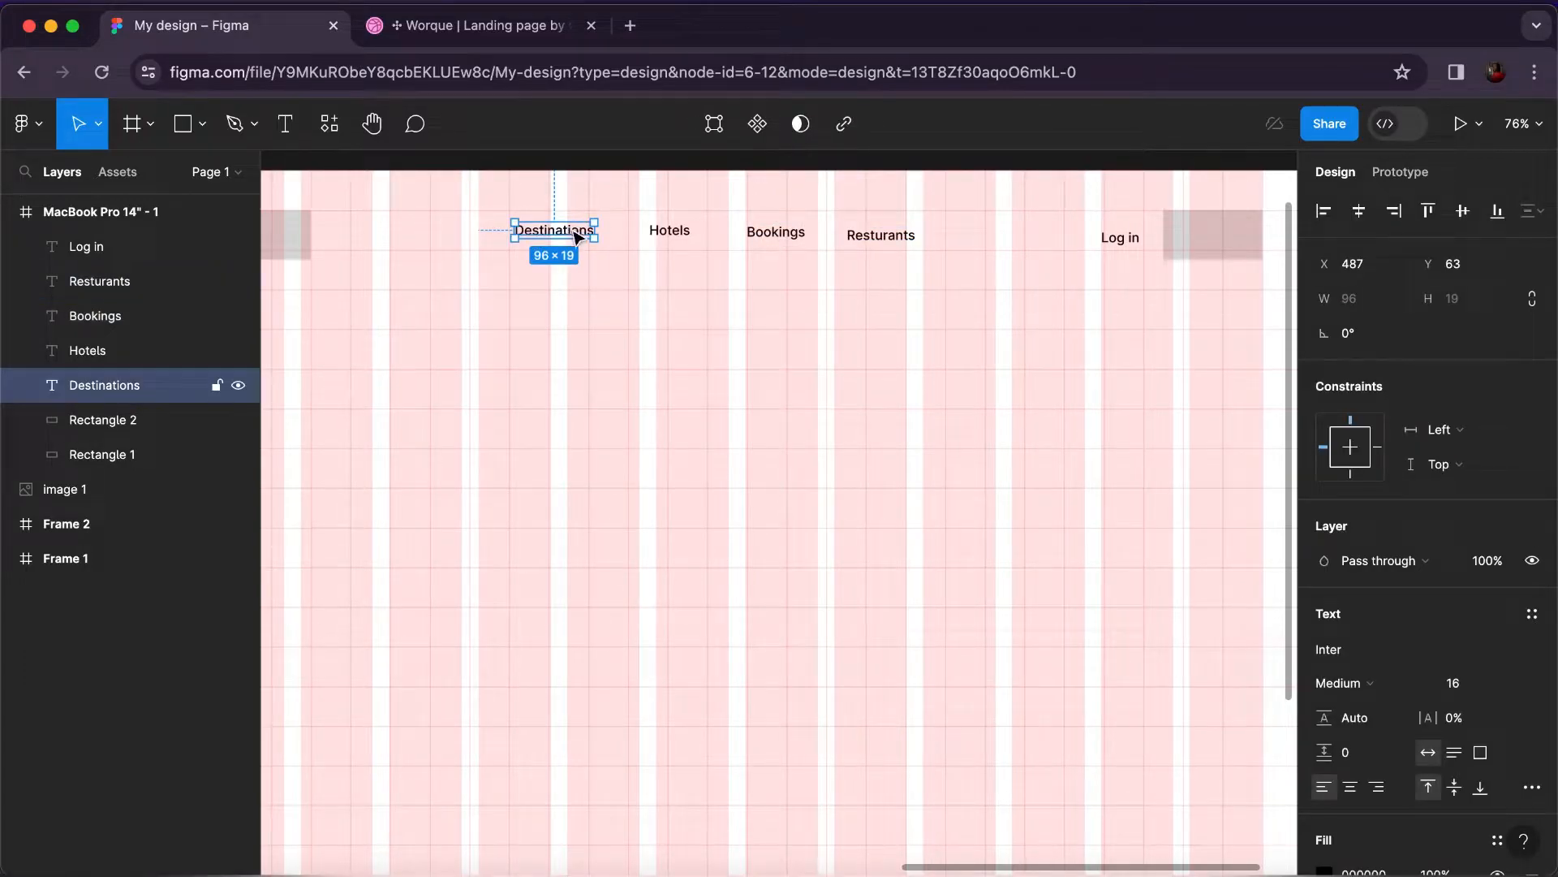
# Copy Destinations below the nav and retype it as 'Travel around the globe ans experience a full life'.
pyautogui.moveTo(592, 234); pyautogui.dragTo(607, 236)
pyautogui.scroll(-5, 659, 338)
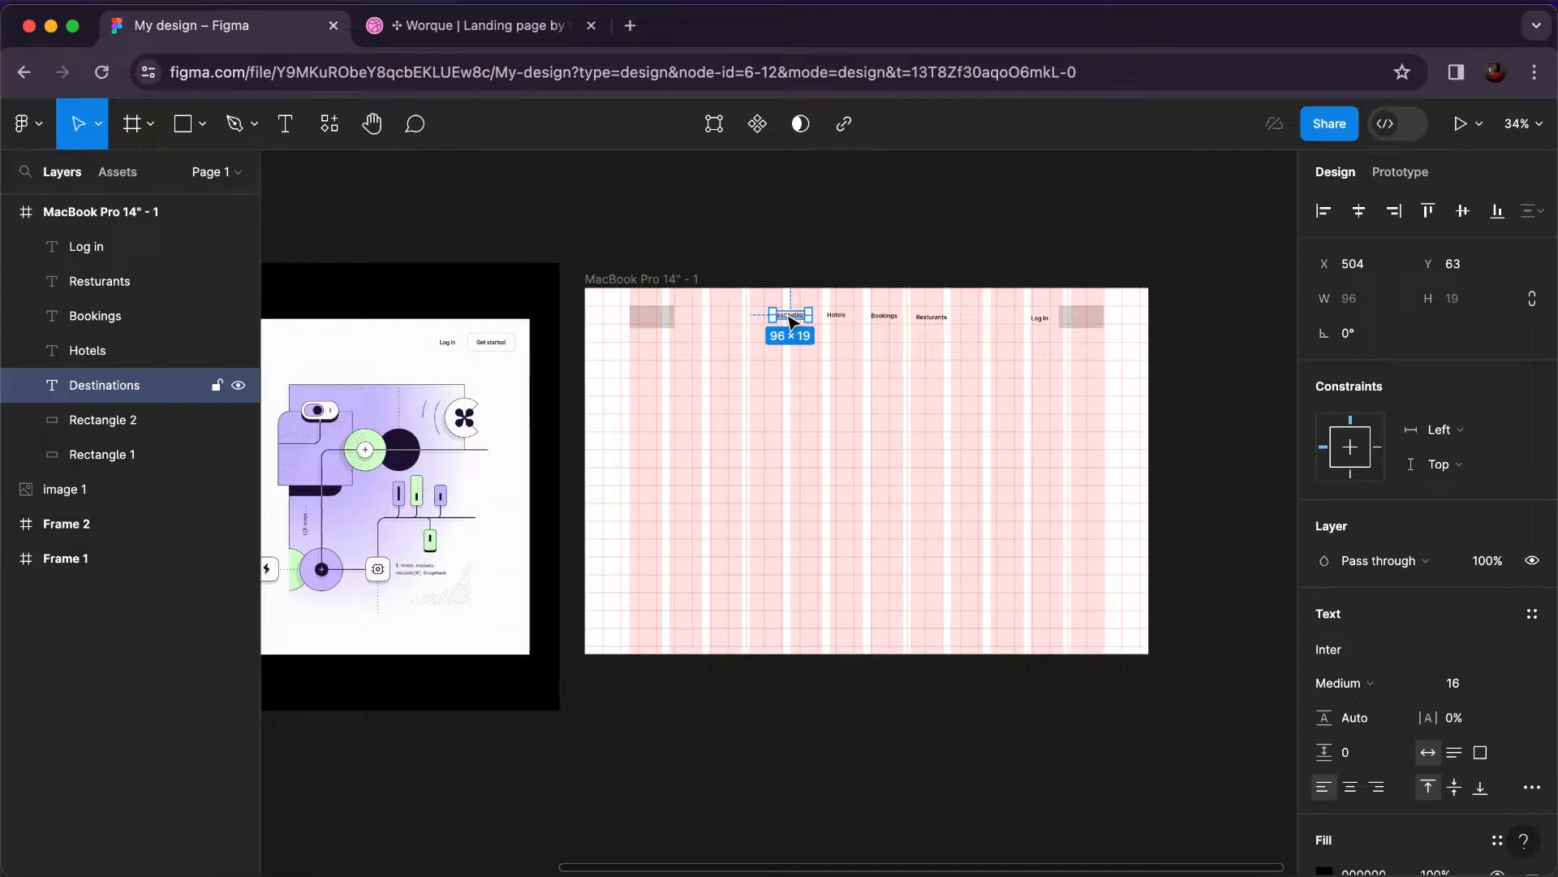
pyautogui.moveTo(791, 321); pyautogui.dragTo(668, 397)
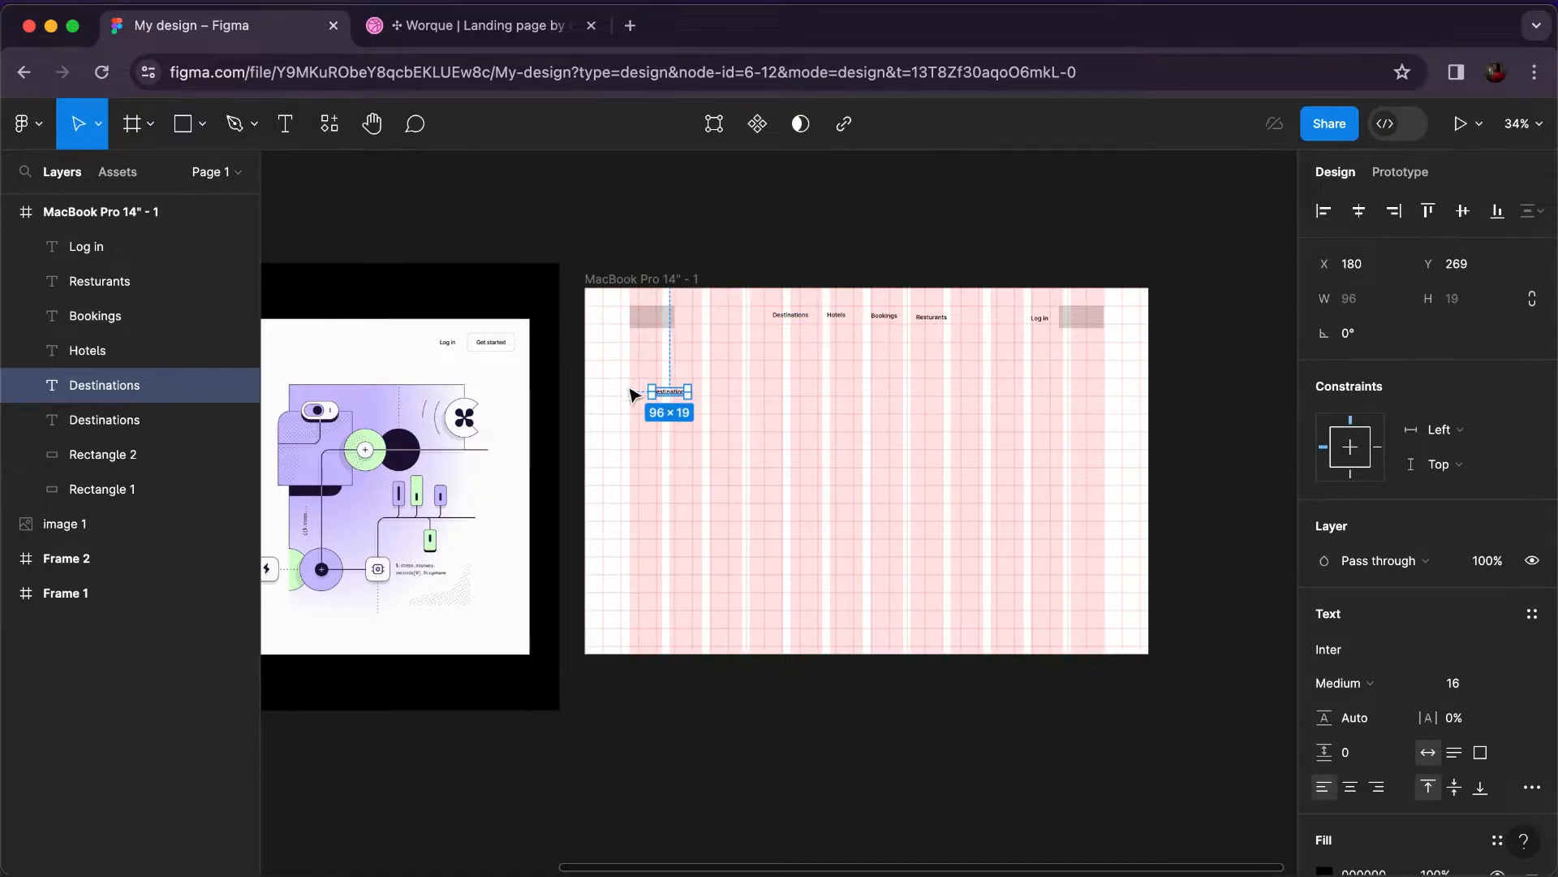
pyautogui.scroll(5, 641, 394)
pyautogui.scroll(2, 650, 395)
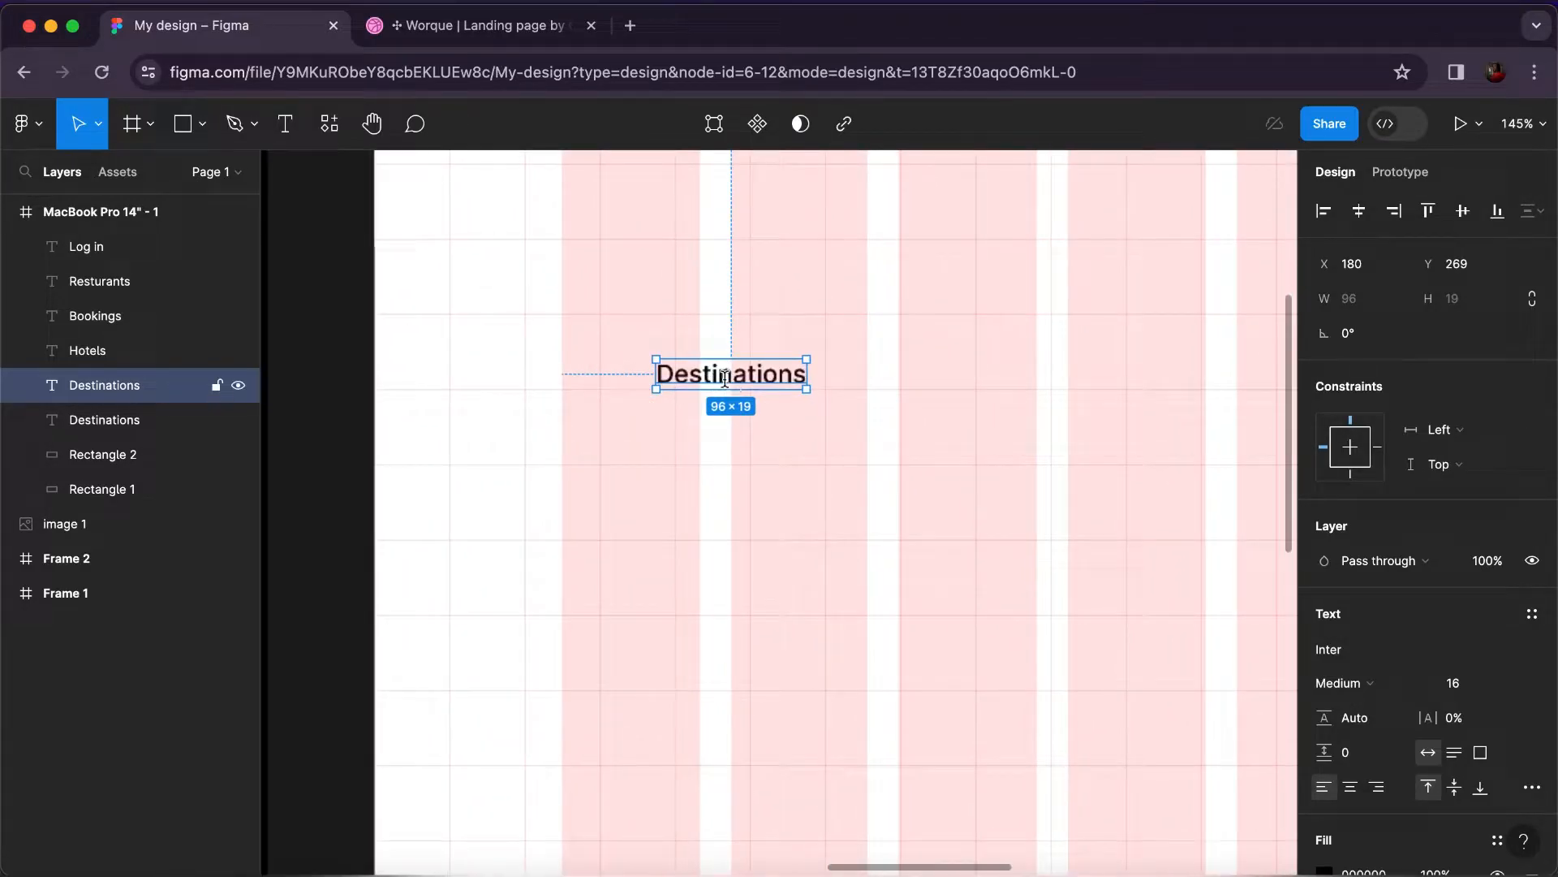
pyautogui.doubleClick(725, 377)
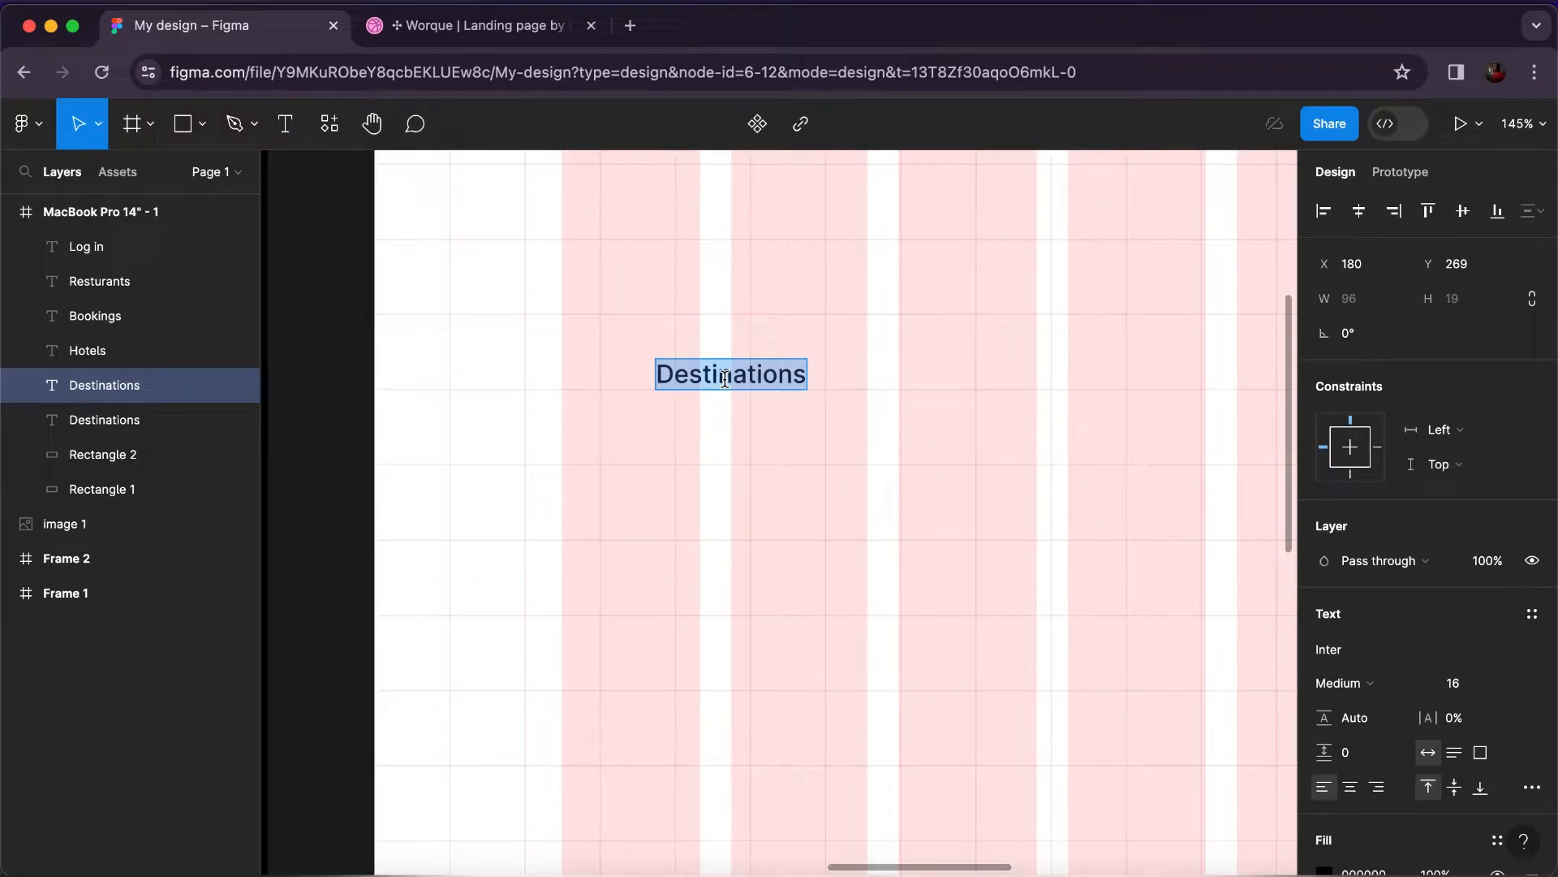
pyautogui.write('T')
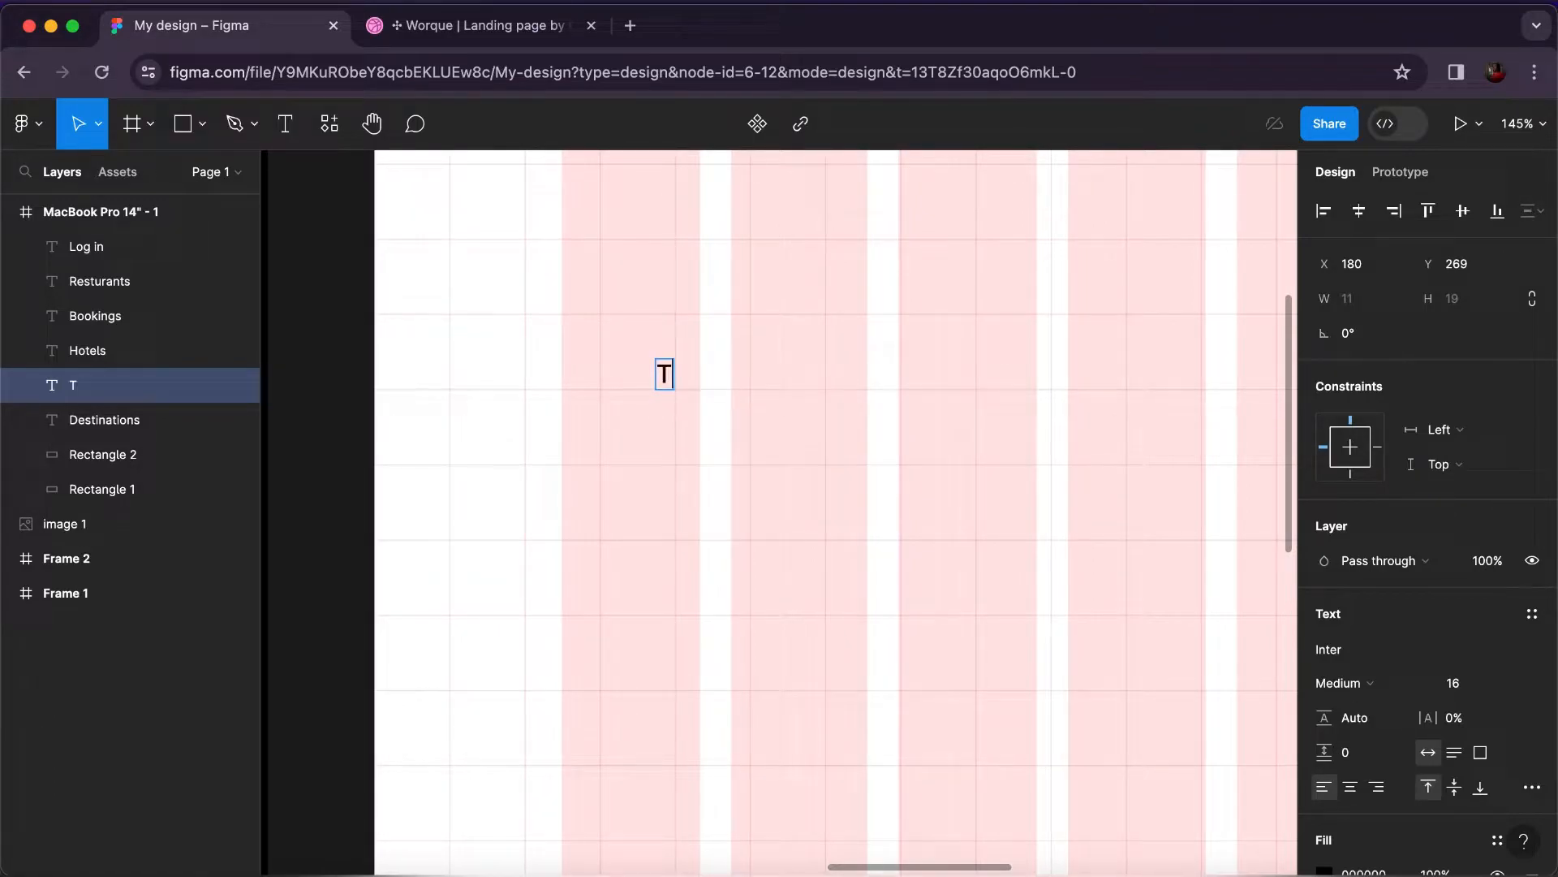
pyautogui.write('ravel aroun')
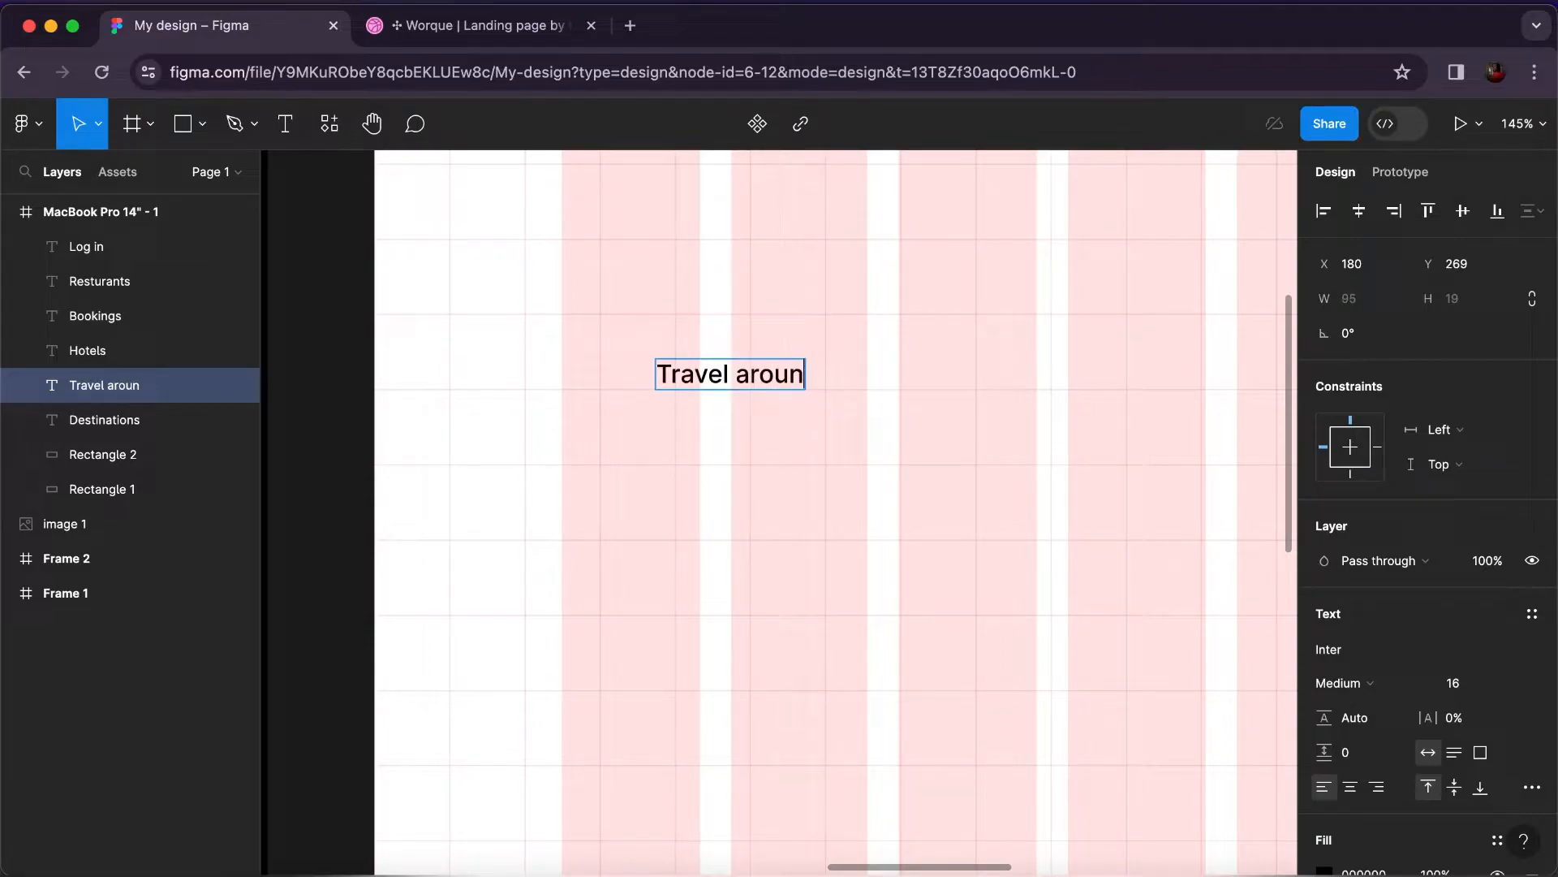
pyautogui.write('d the globe a')
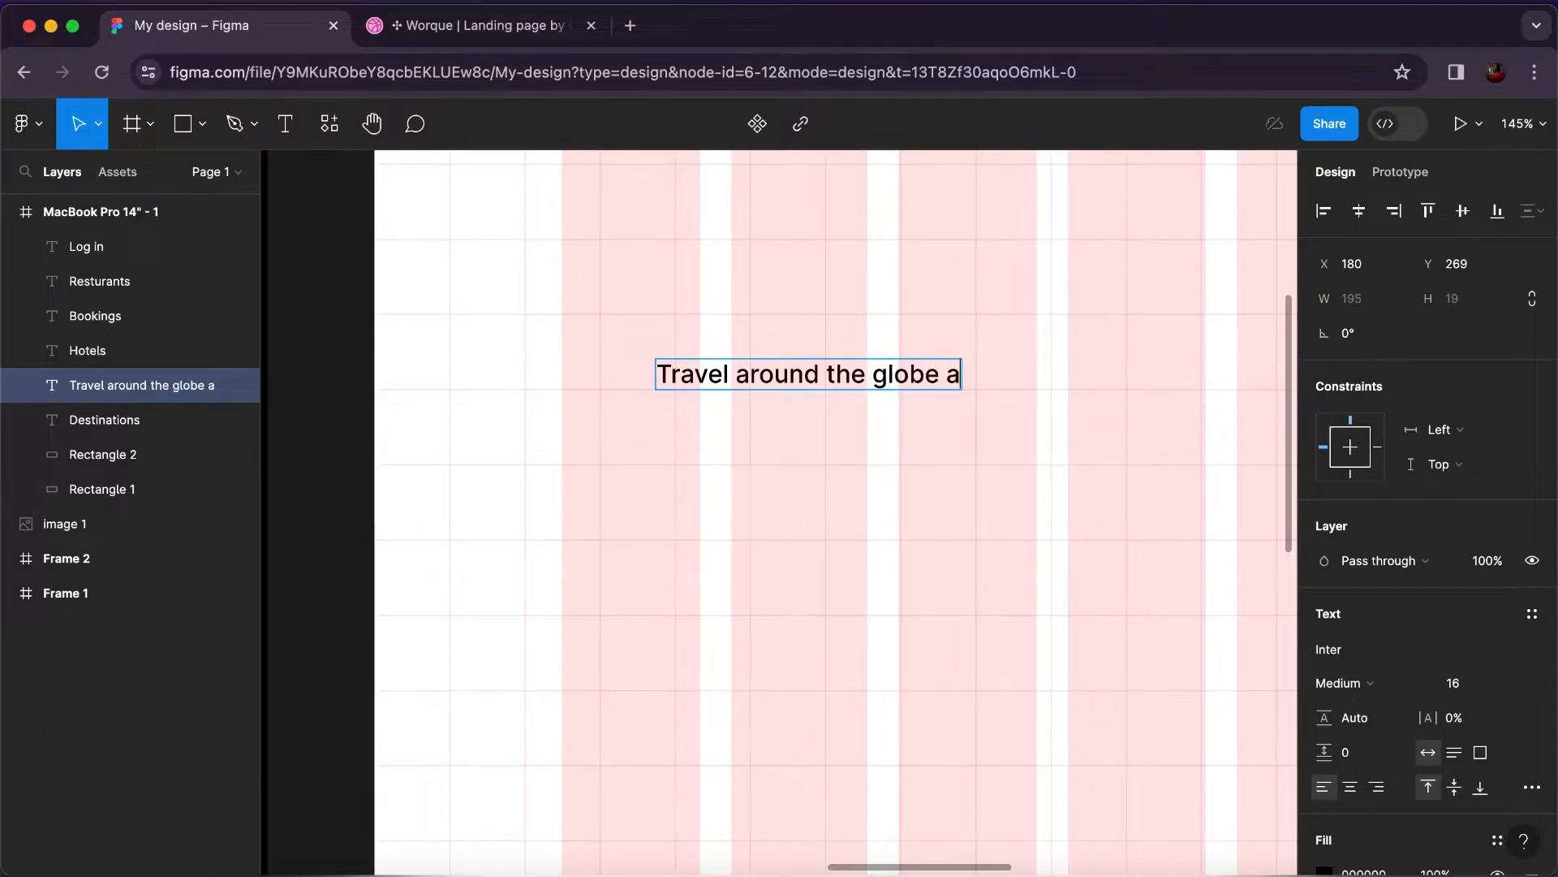
pyautogui.write('ns ex')
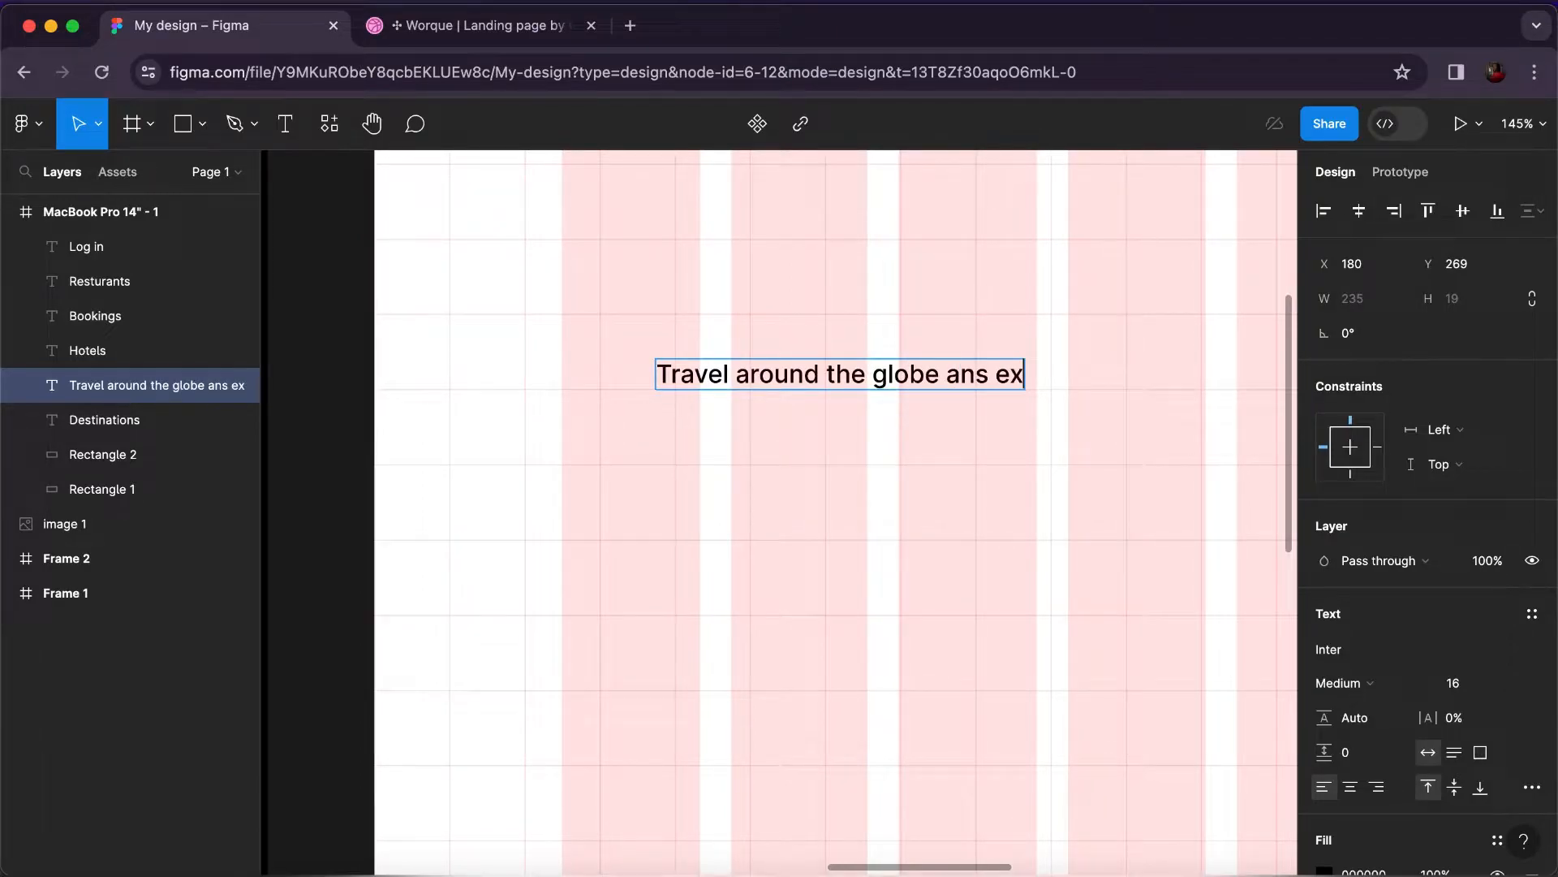
pyautogui.write('perience a ')
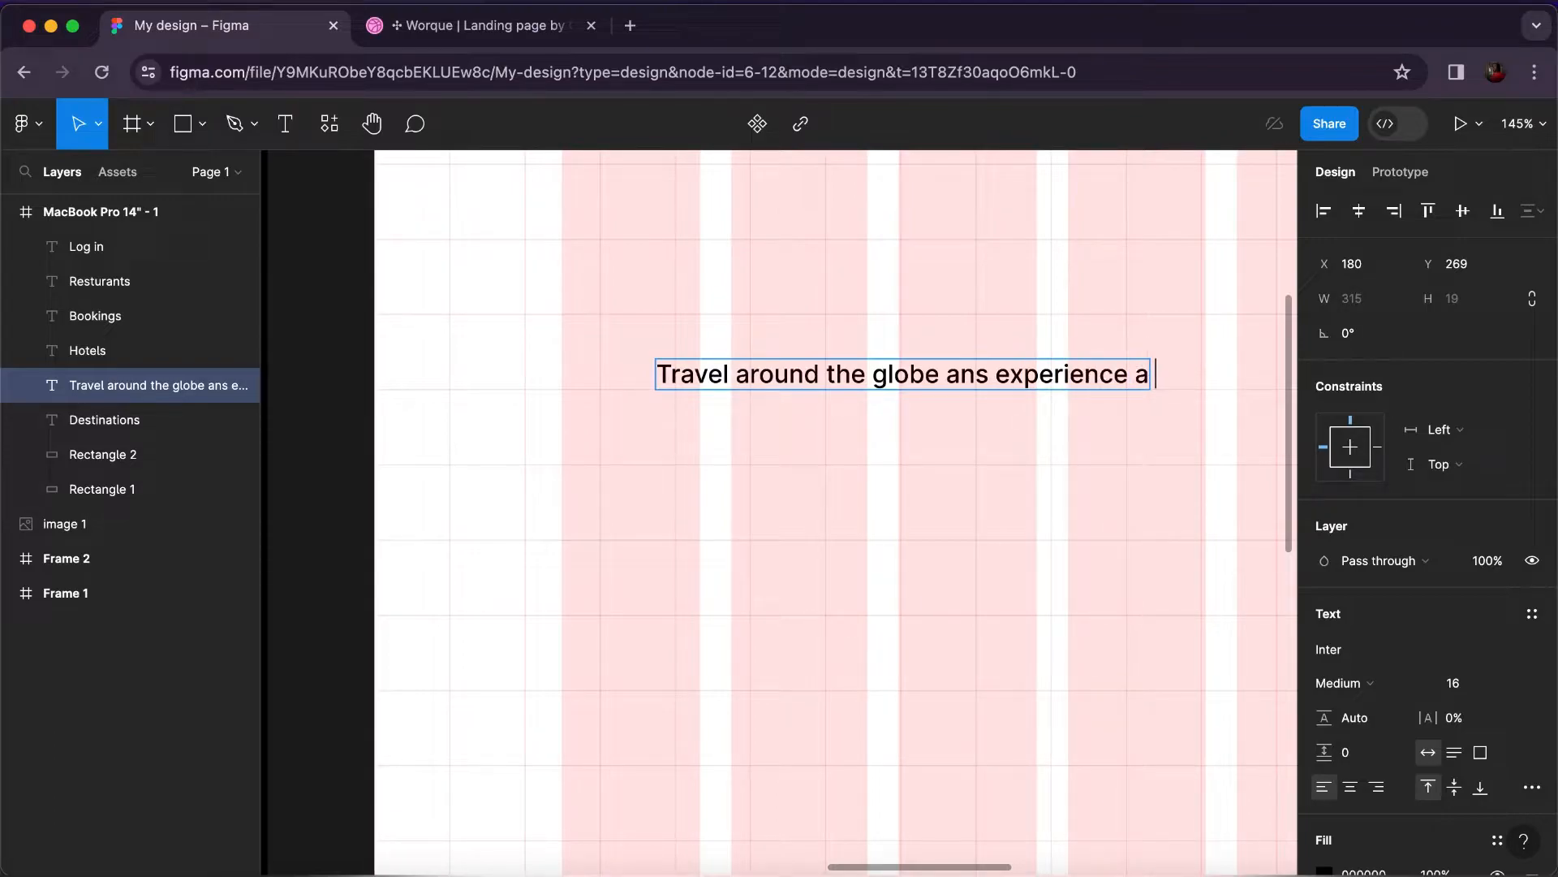
pyautogui.write('full life')
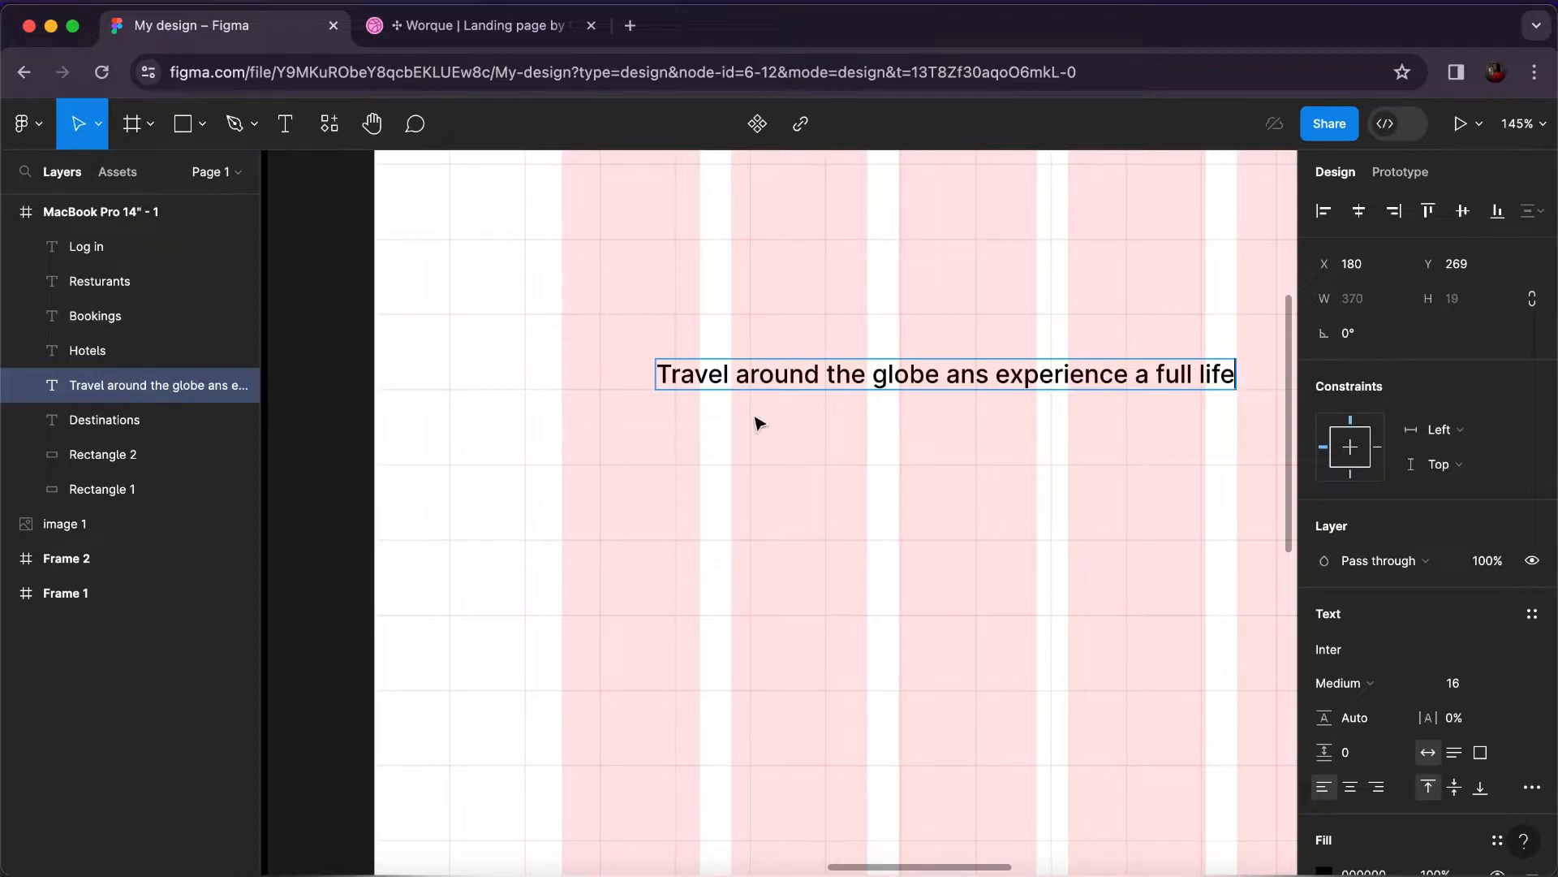
pyautogui.press('Escape')
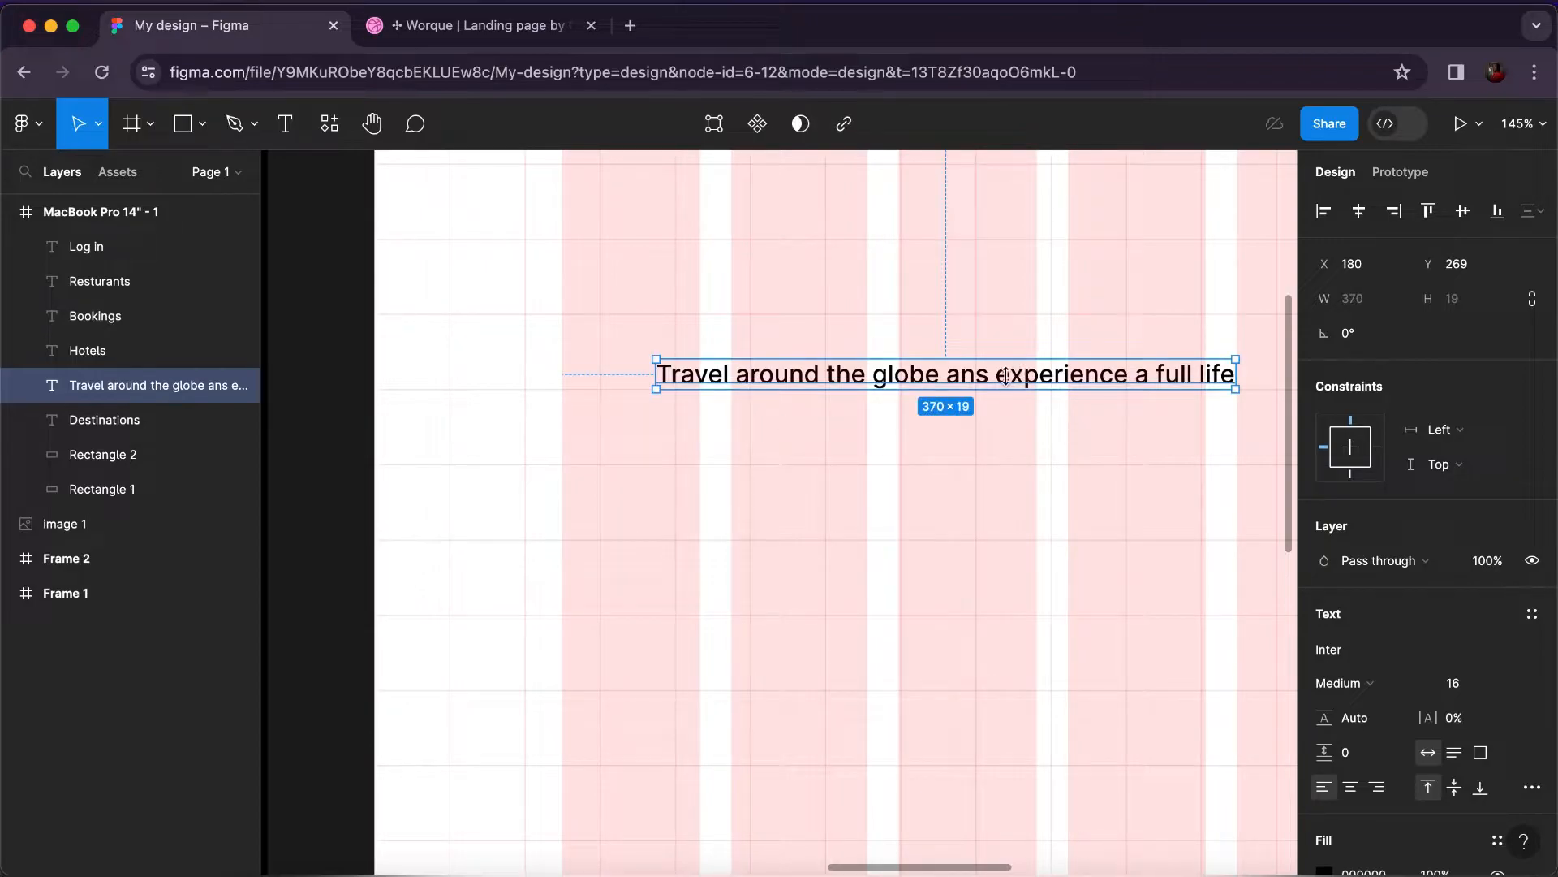
# Correct the typo 'ans' to 'and' in the tagline.
pyautogui.doubleClick(990, 378)
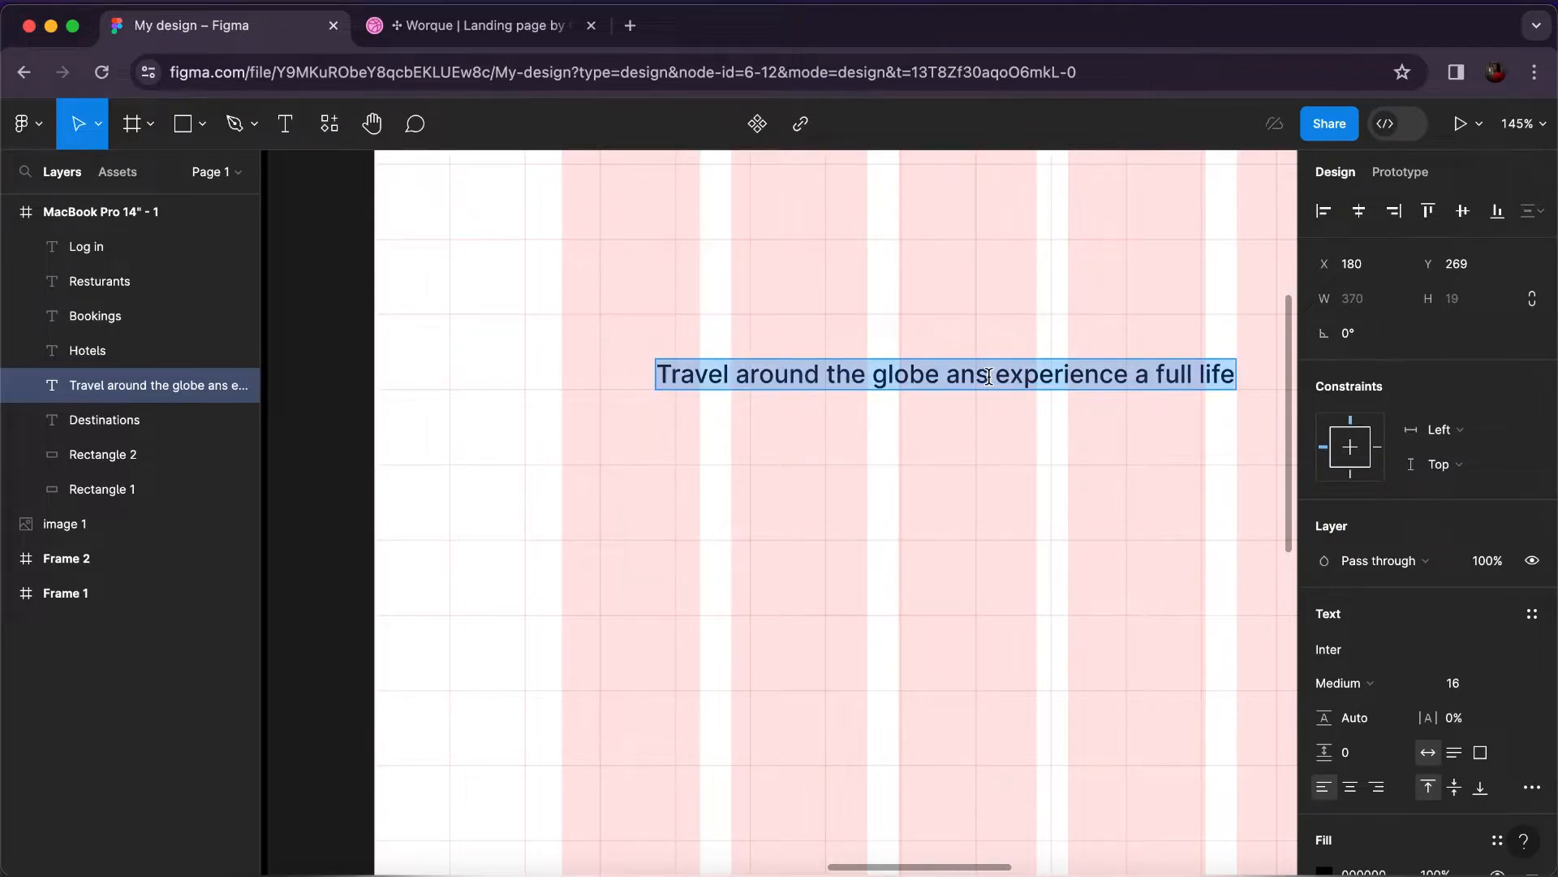
pyautogui.click(989, 378)
pyautogui.press('BackSpace')
pyautogui.write('d')
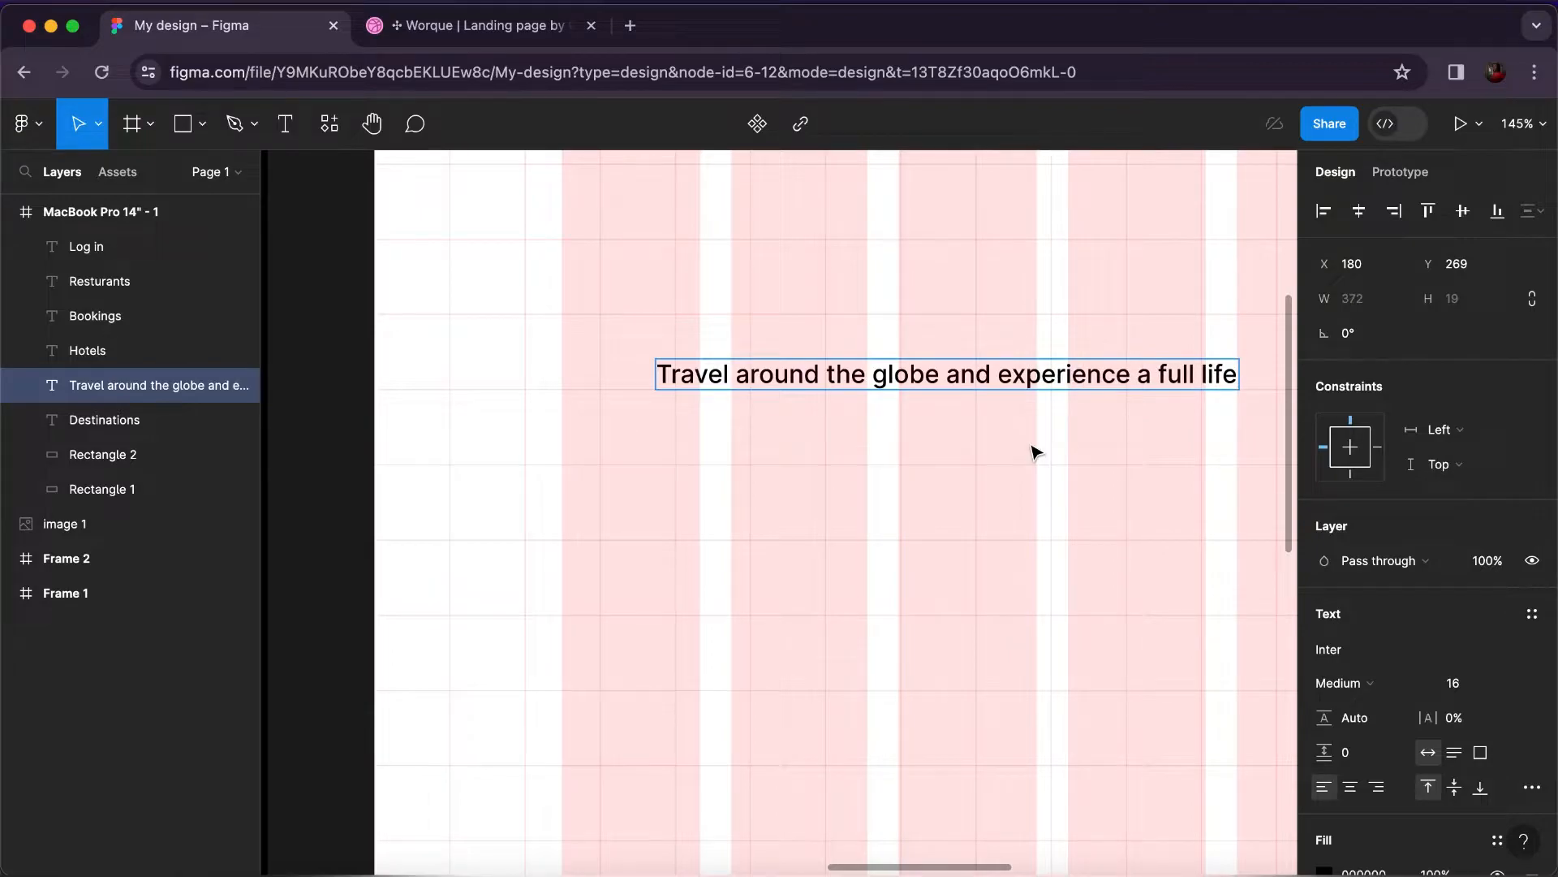
pyautogui.press('Escape')
# Move the tagline up-left, set it to size 48 and 568 wide so it wraps to two lines.
pyautogui.moveTo(991, 362); pyautogui.dragTo(956, 328)
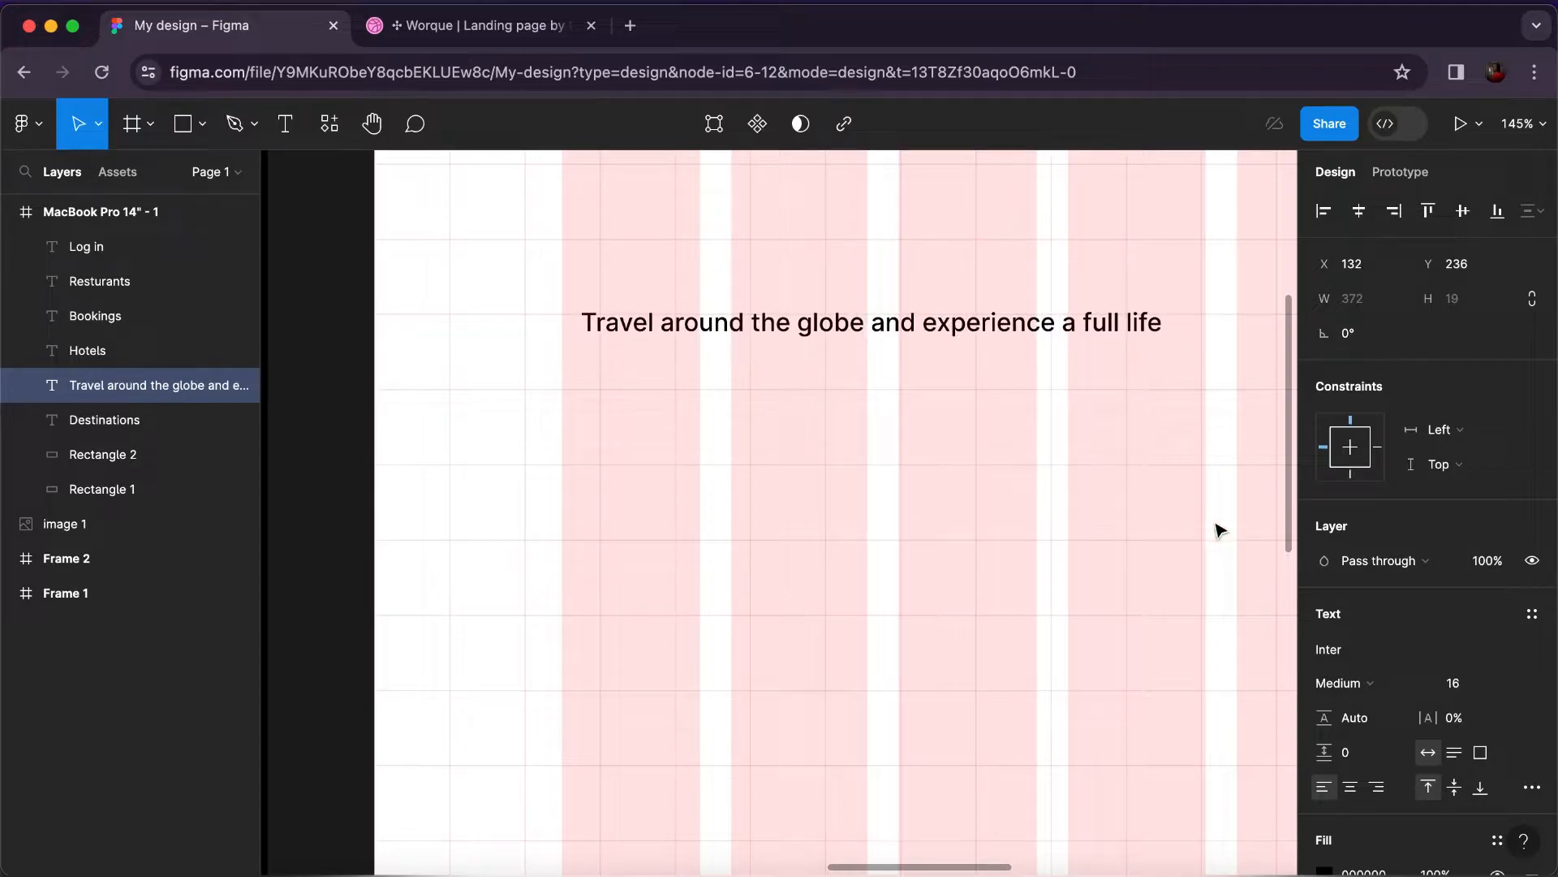
pyautogui.click(1514, 689)
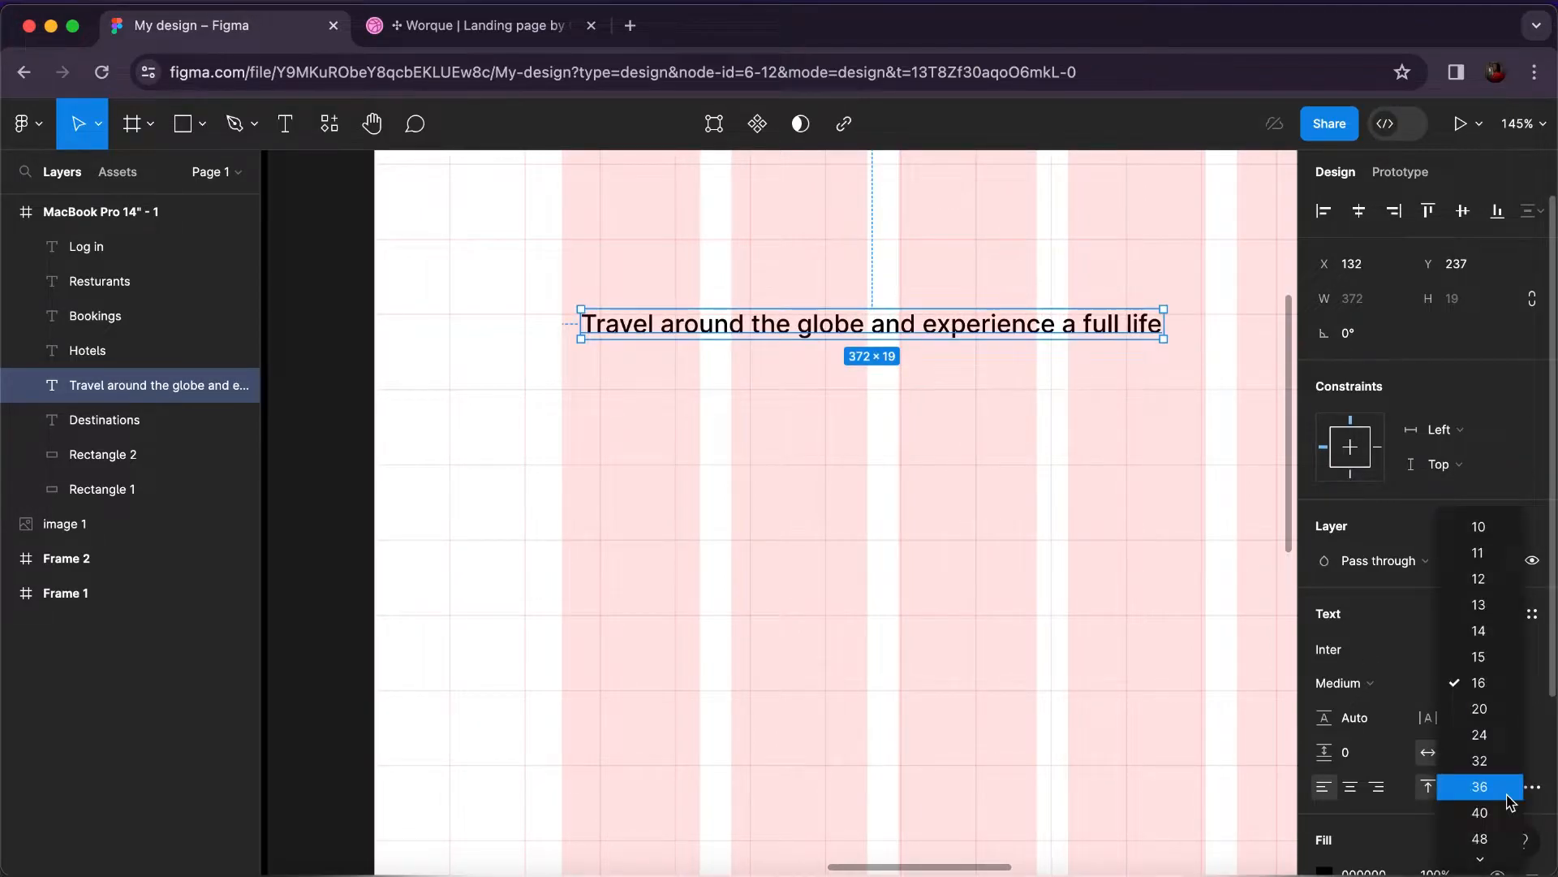
pyautogui.press('Return')
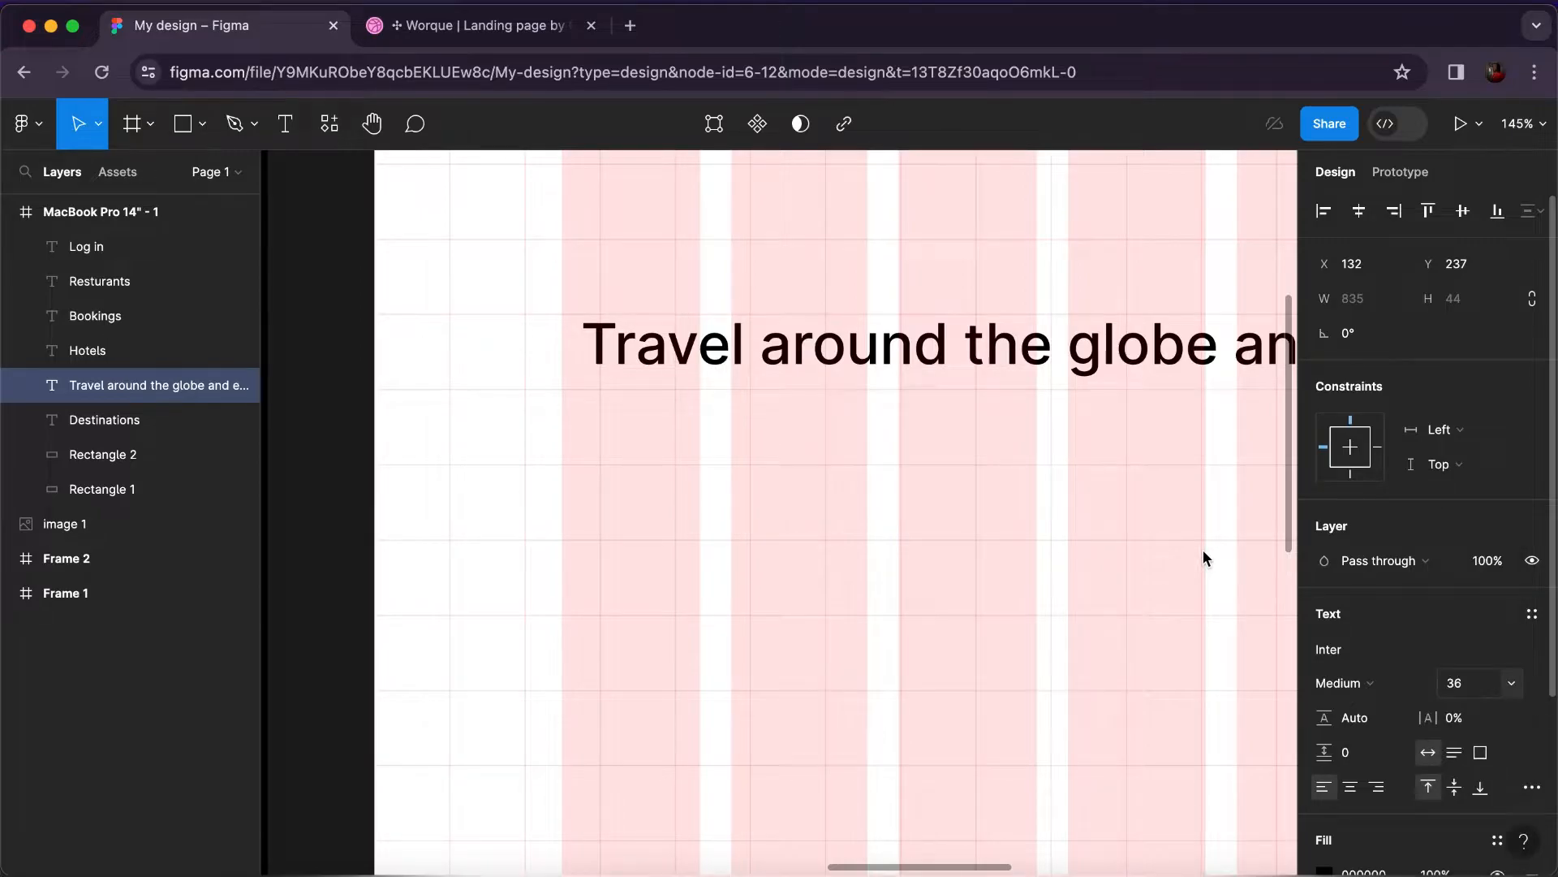
pyautogui.scroll(-5, 1203, 549)
pyautogui.hscroll(5, 1210, 560)
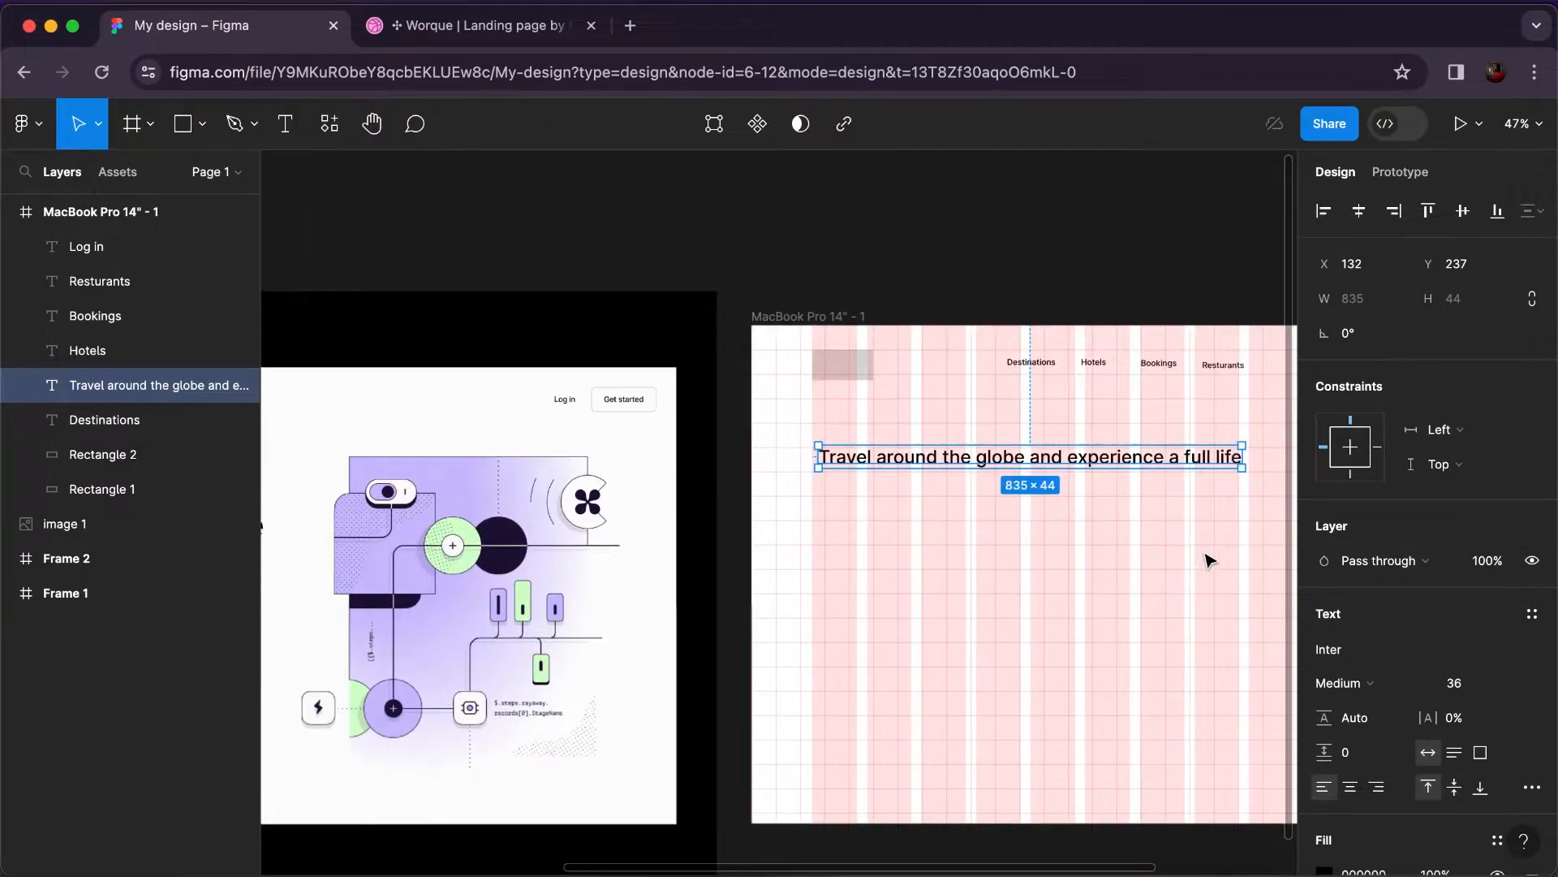
pyautogui.moveTo(1242, 458); pyautogui.dragTo(1065, 490)
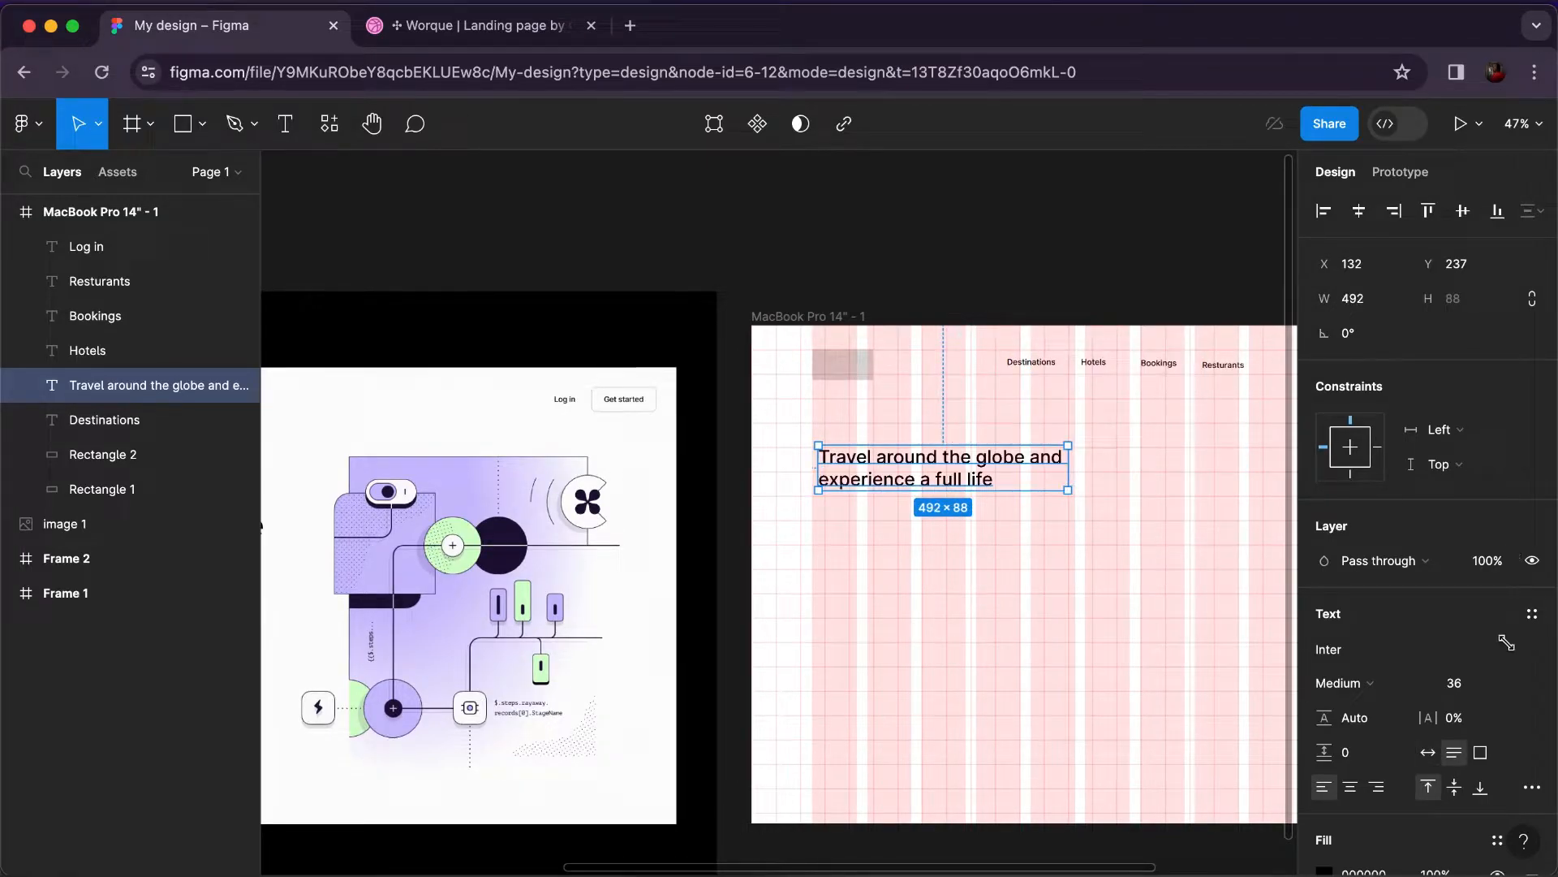
pyautogui.click(1508, 685)
pyautogui.click(1506, 745)
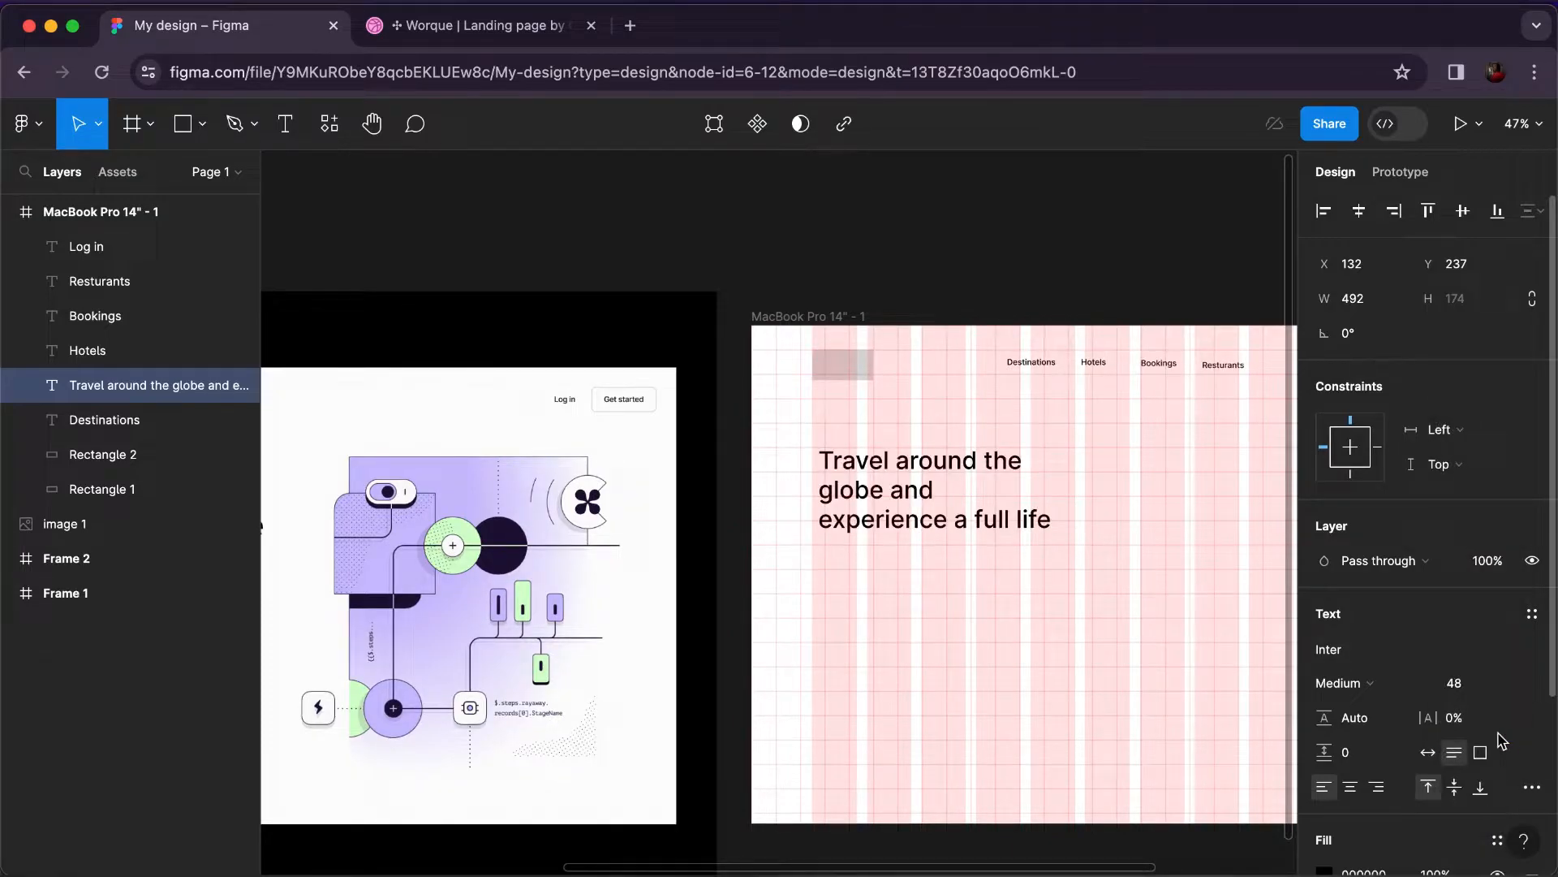
pyautogui.moveTo(1072, 479); pyautogui.dragTo(1112, 485)
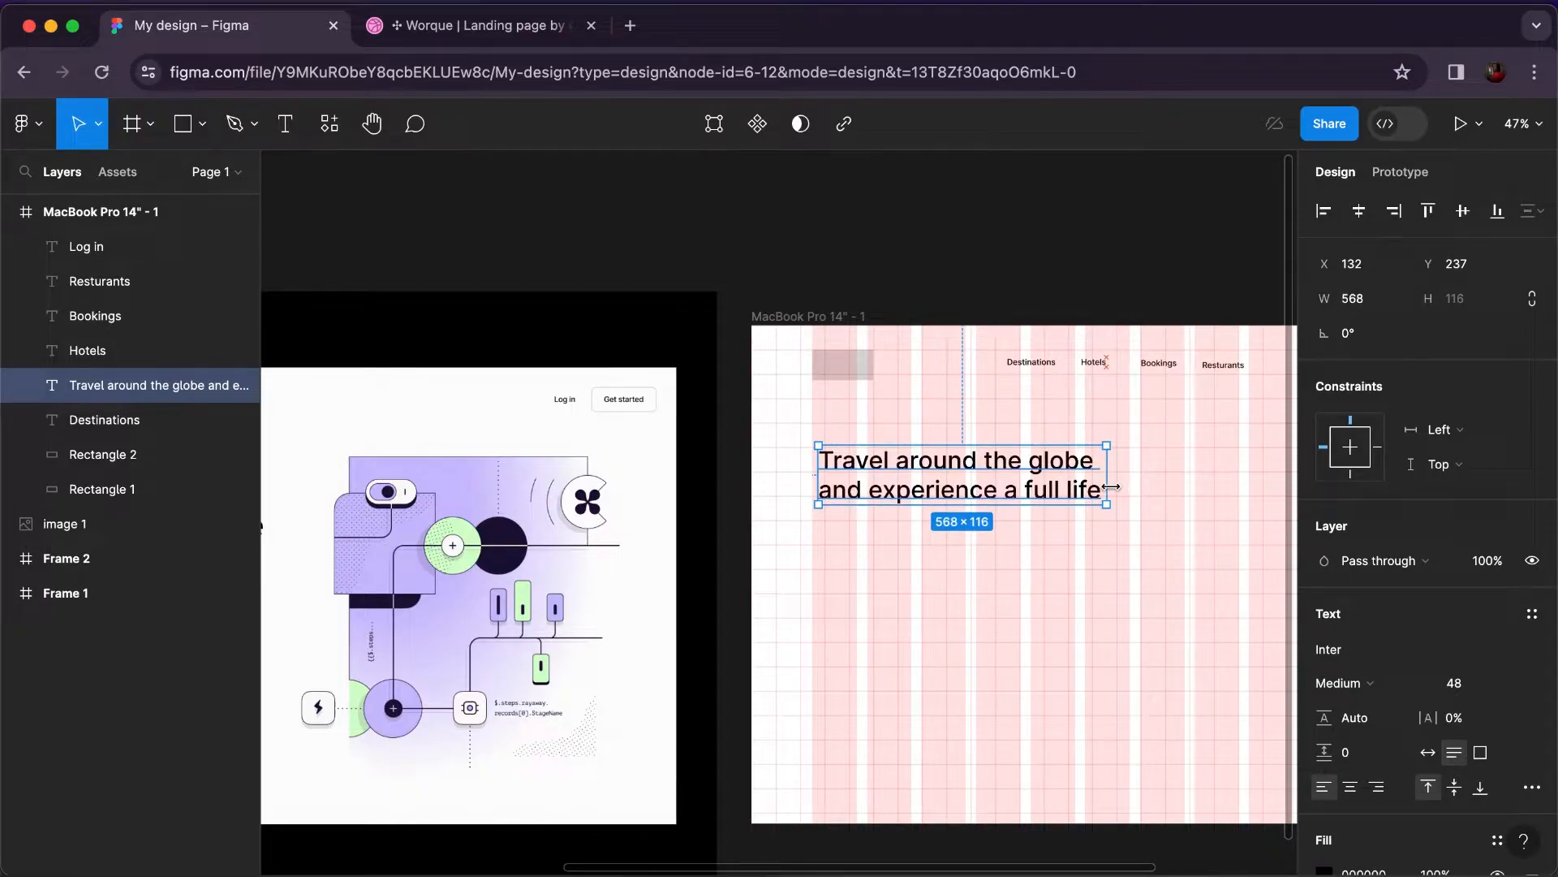
pyautogui.scroll(-3, 1088, 538)
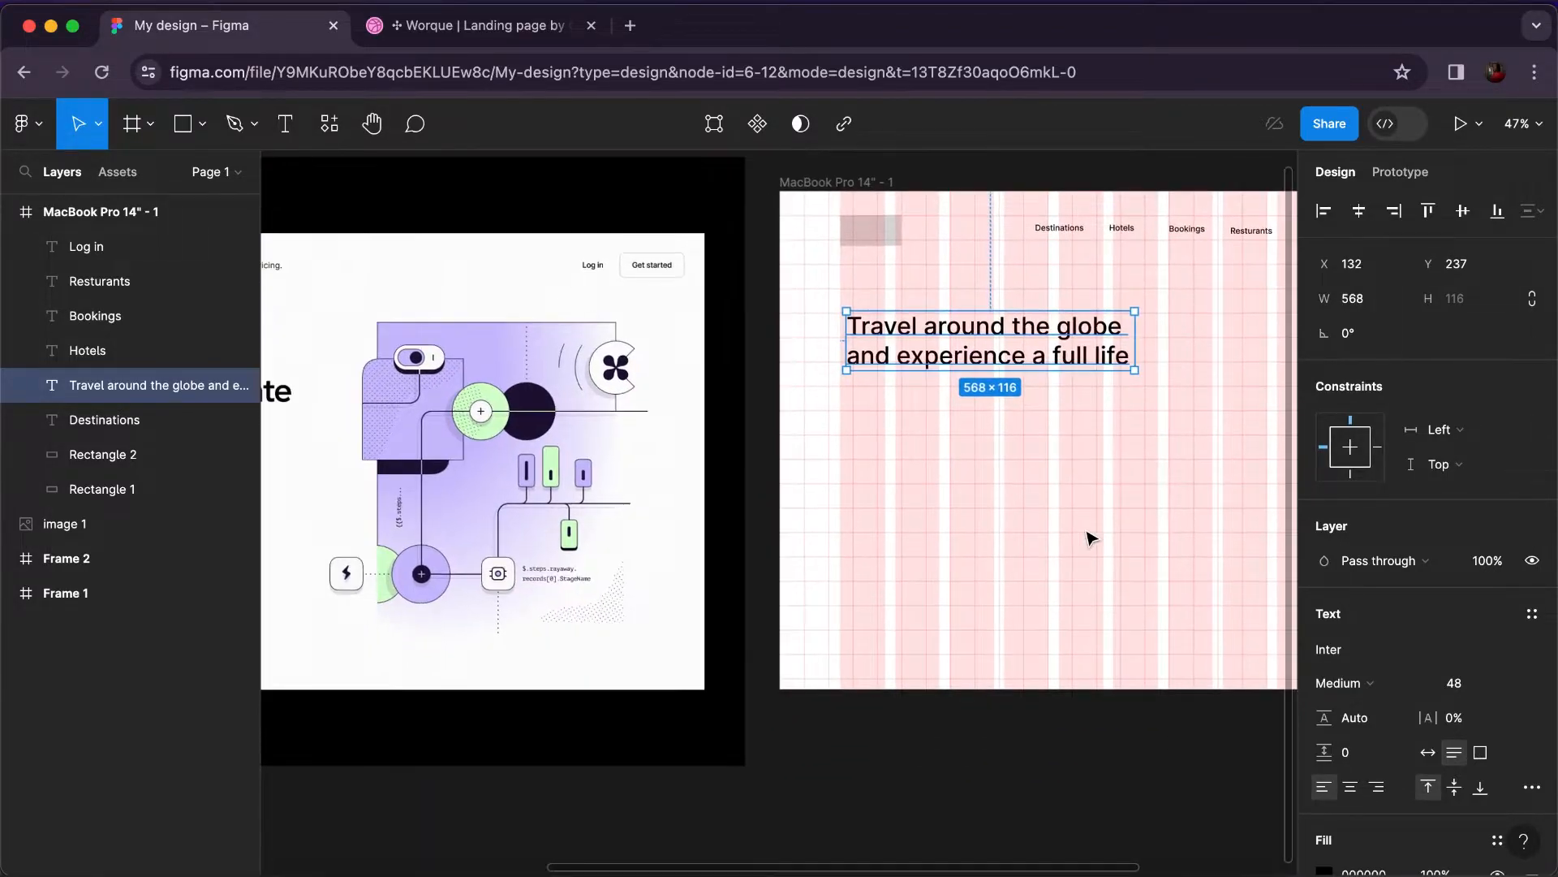
pyautogui.hscroll(-3, 1088, 538)
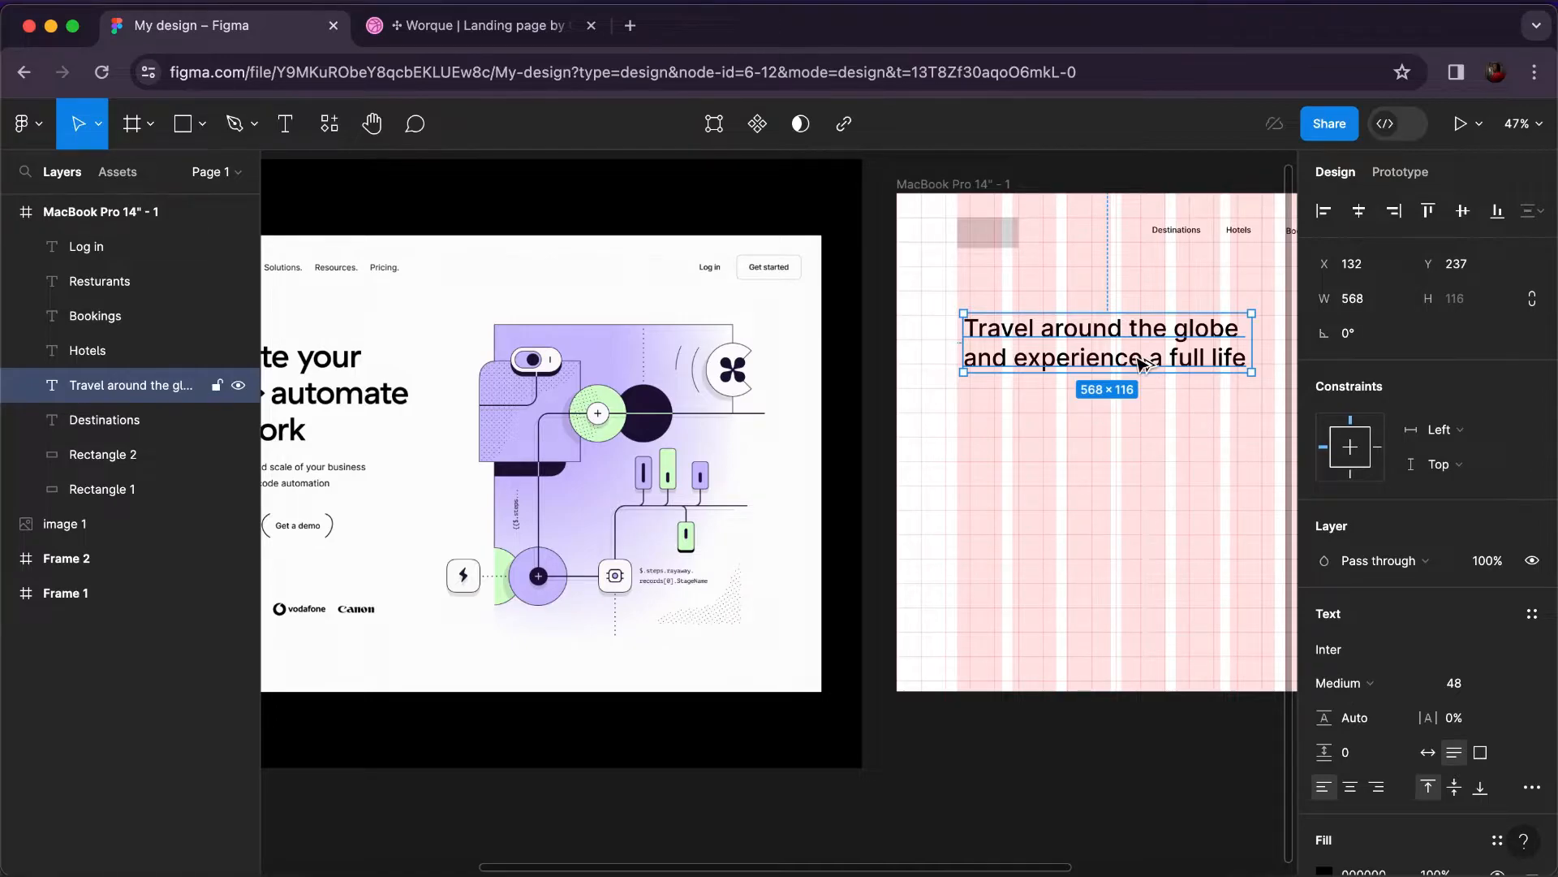
# Duplicate the heading just below itself and set the copy to size 20.
pyautogui.moveTo(1143, 363); pyautogui.dragTo(1143, 440)
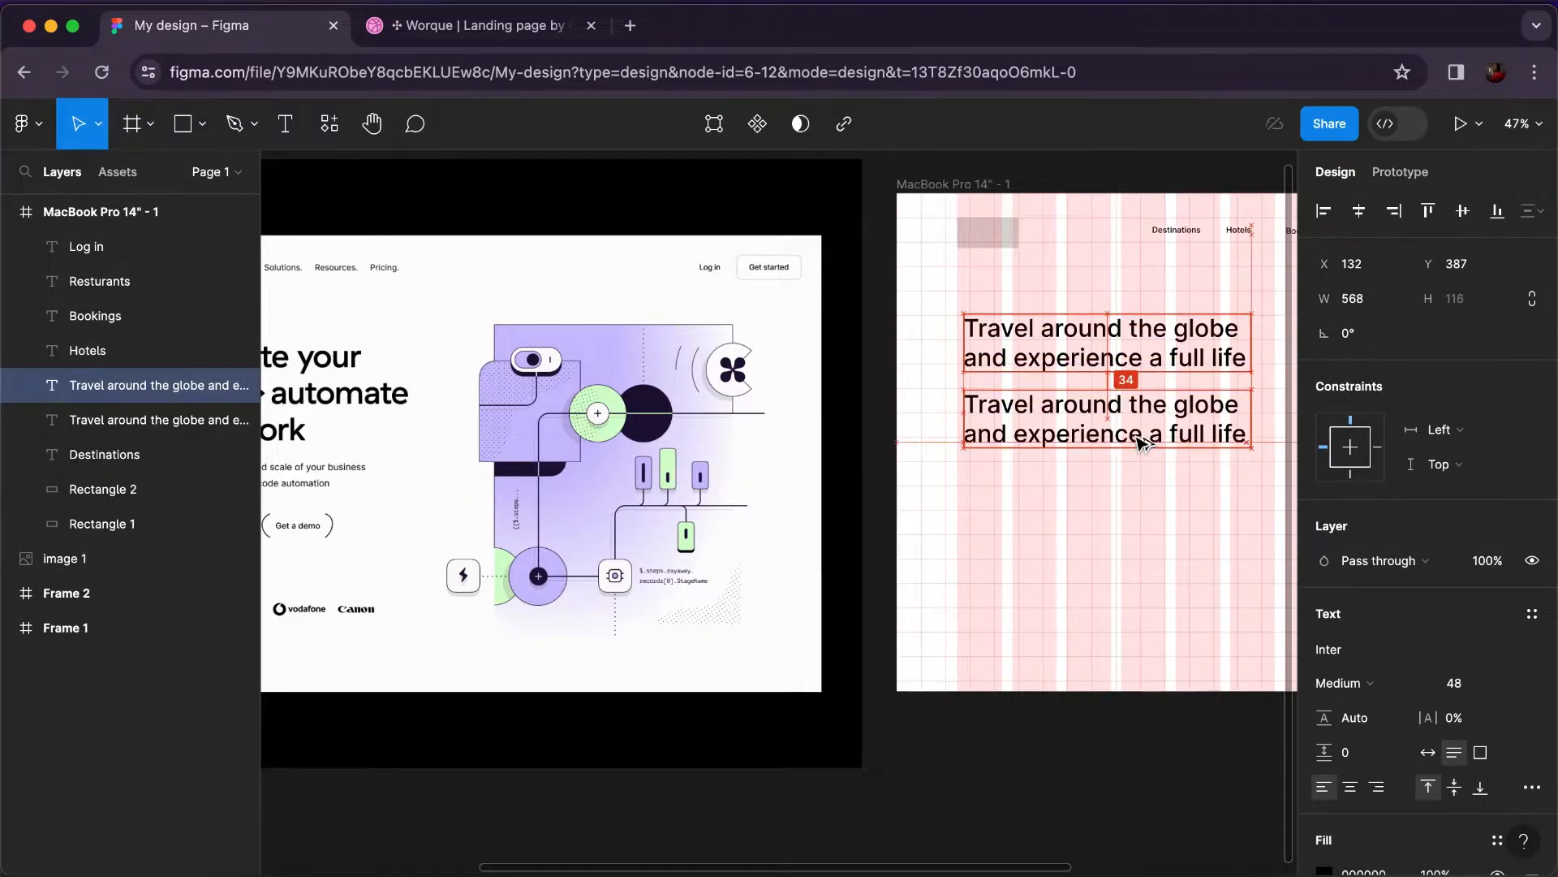
pyautogui.click(1514, 690)
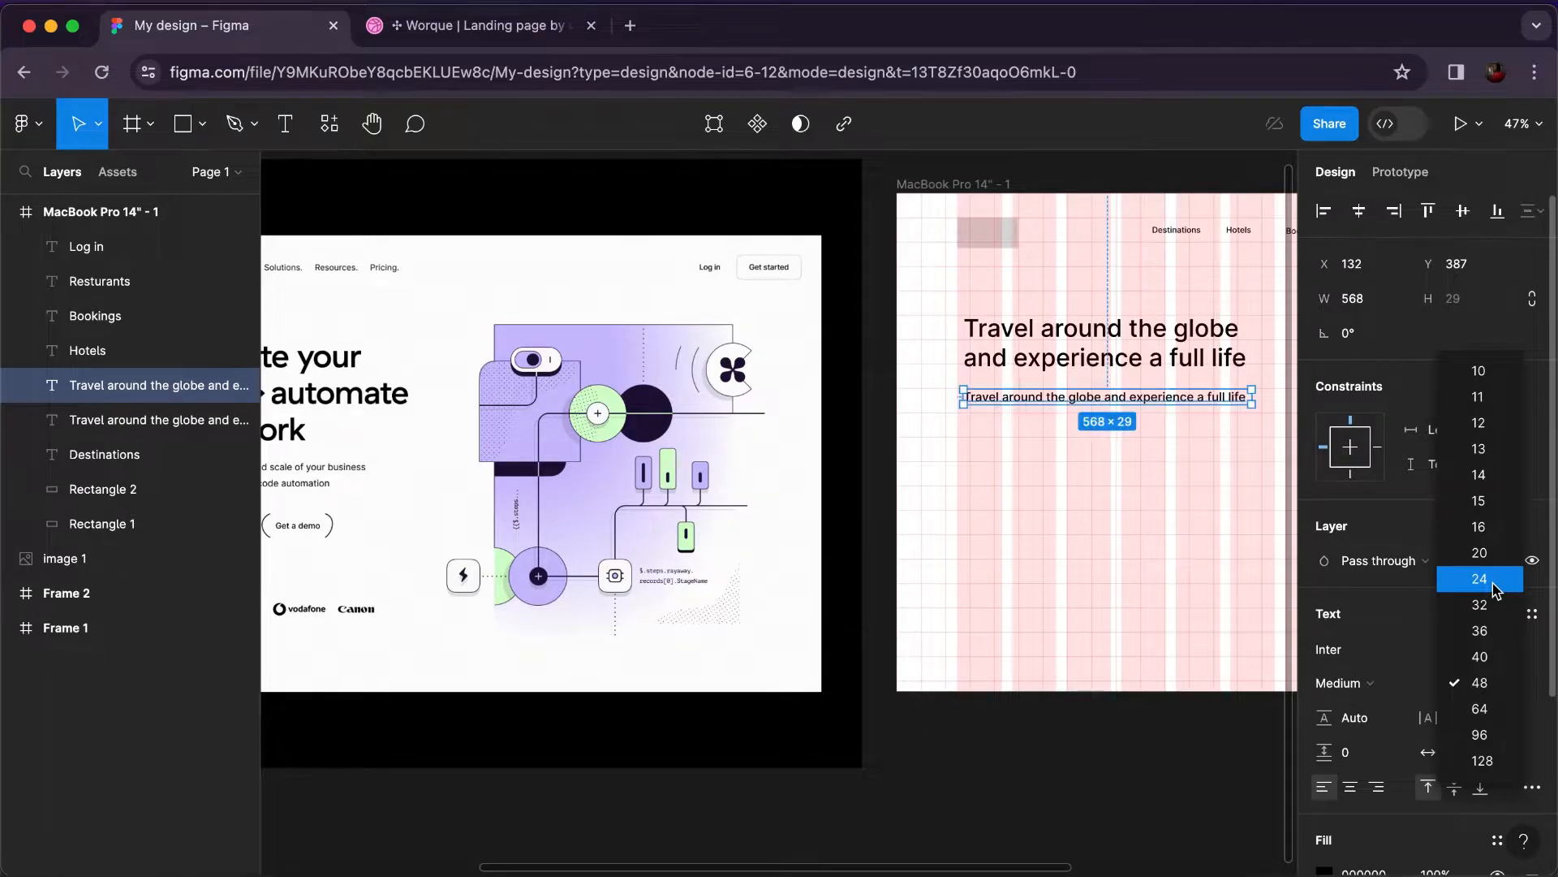
pyautogui.click(1480, 578)
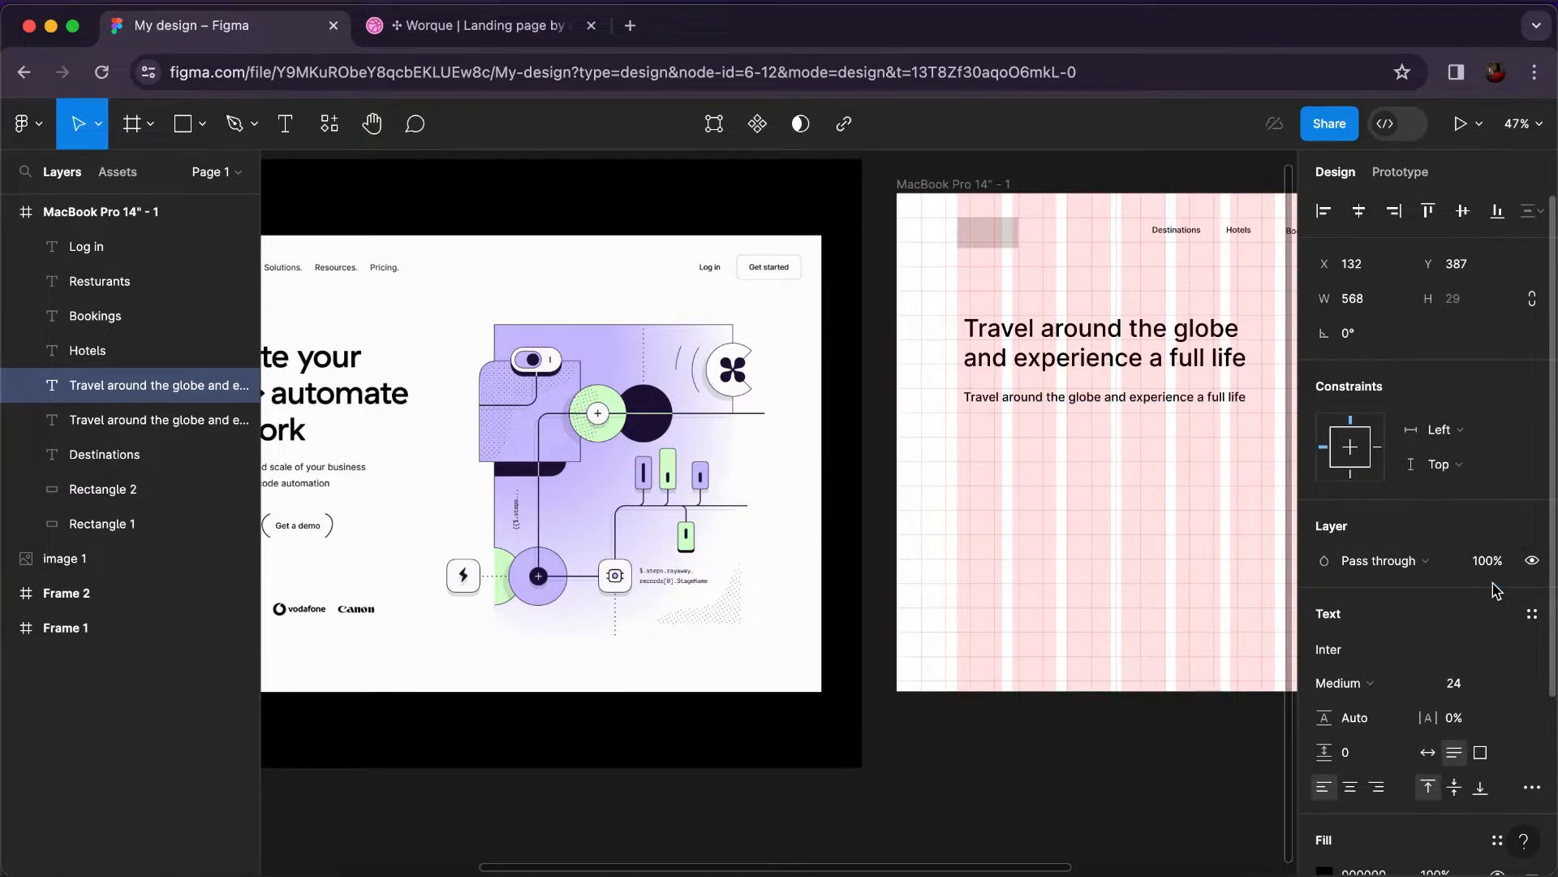
pyautogui.click(1511, 688)
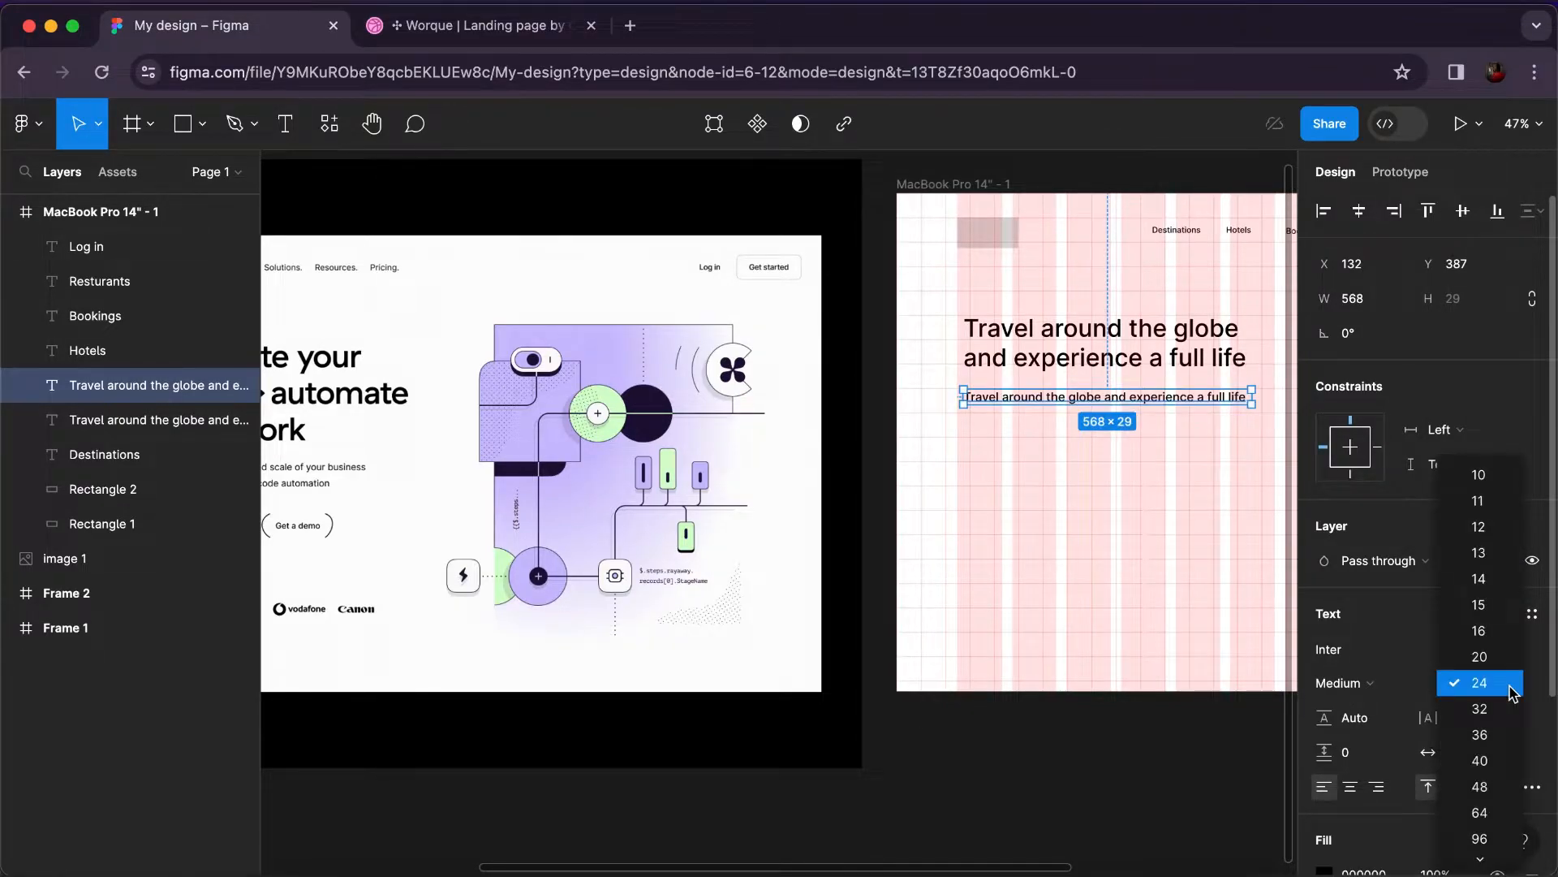
pyautogui.click(1492, 653)
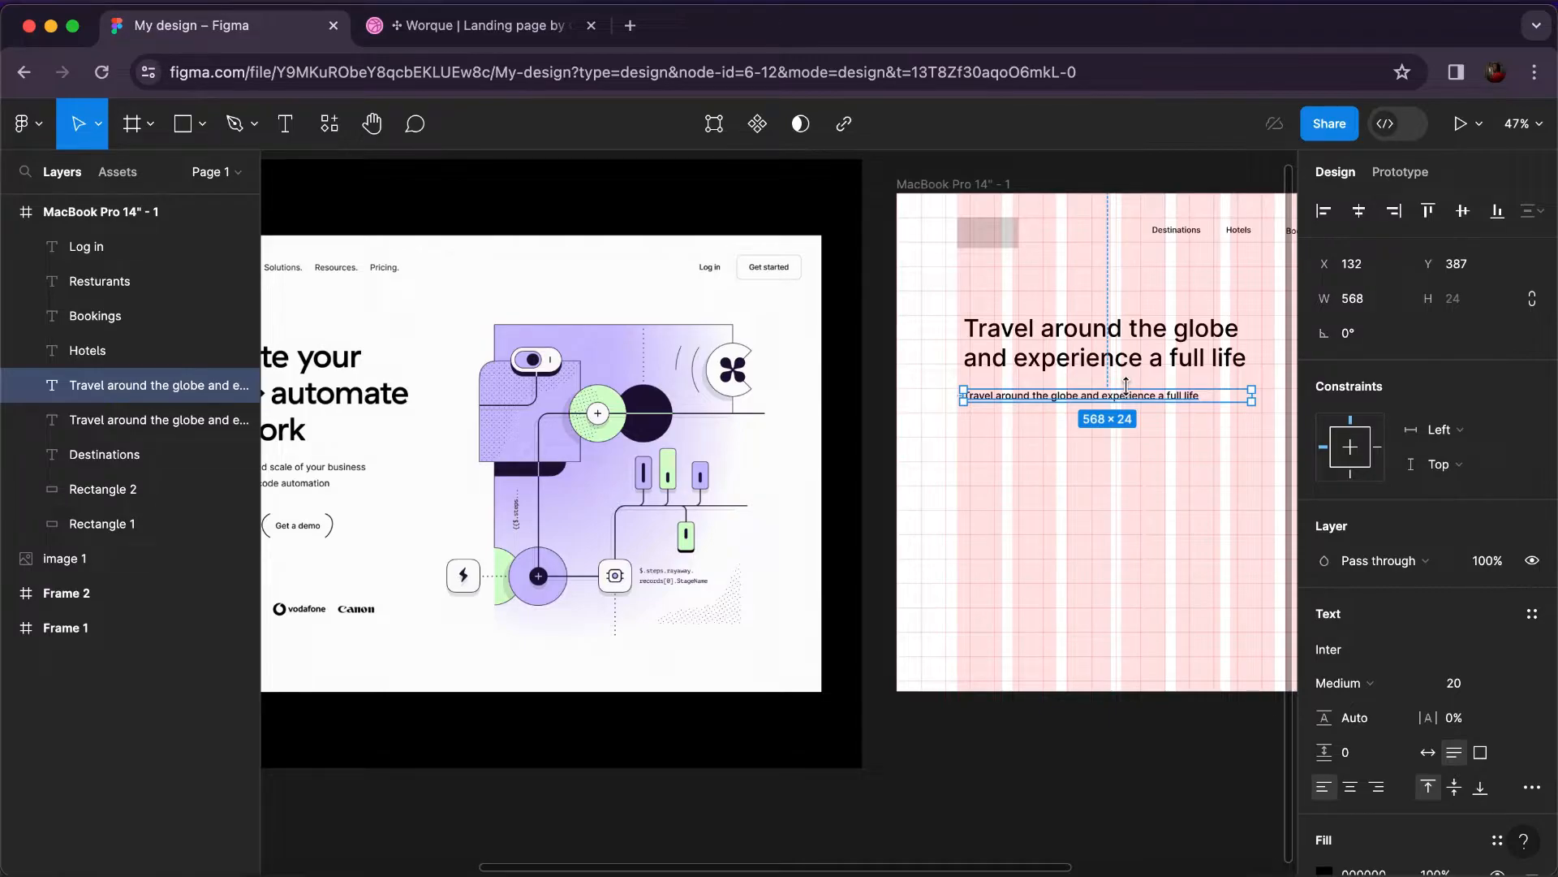
# Retype the copy as 'Travel with us and enjoy a fascinating world of experience', fixing the spelling.
pyautogui.doubleClick(1128, 393)
pyautogui.write('T')
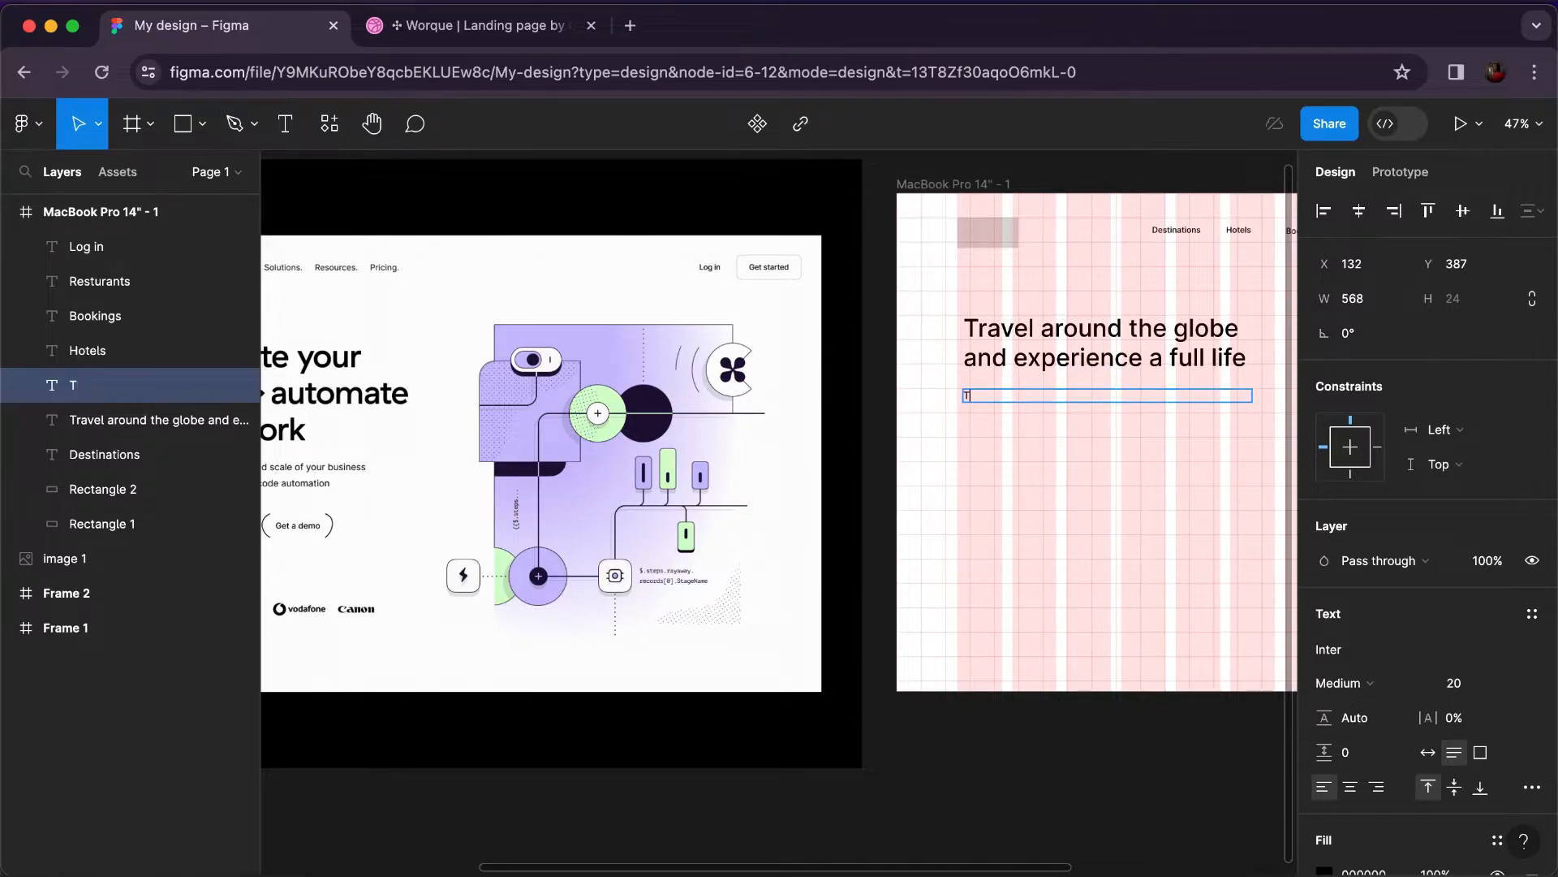
pyautogui.write('ravel withis')
pyautogui.write('s an')
pyautogui.write('d enjoy a facinating')
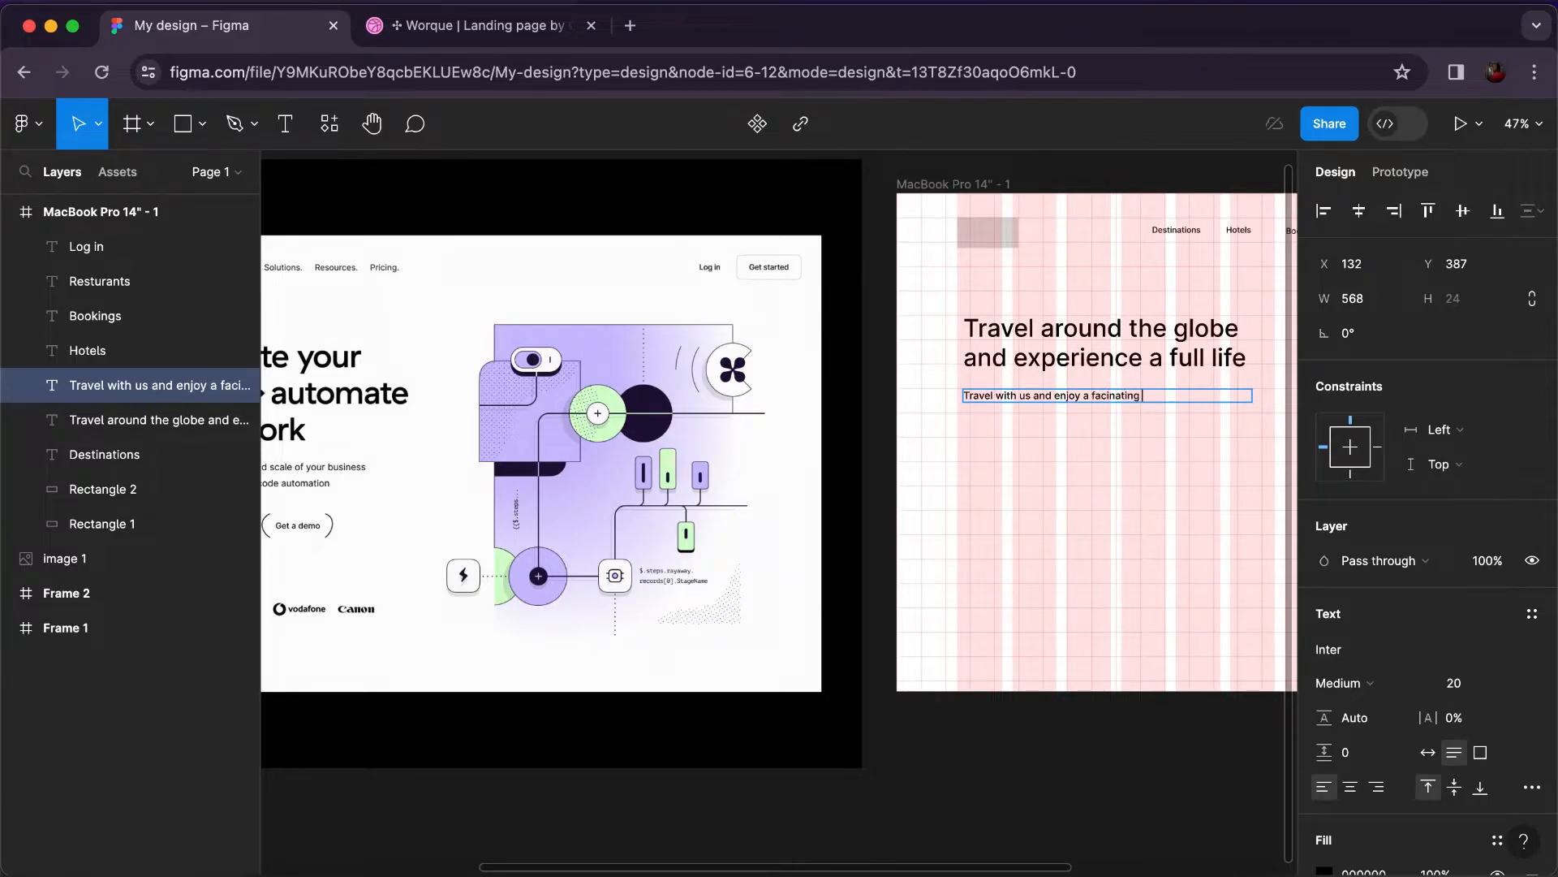
pyautogui.scroll(5, 1124, 395)
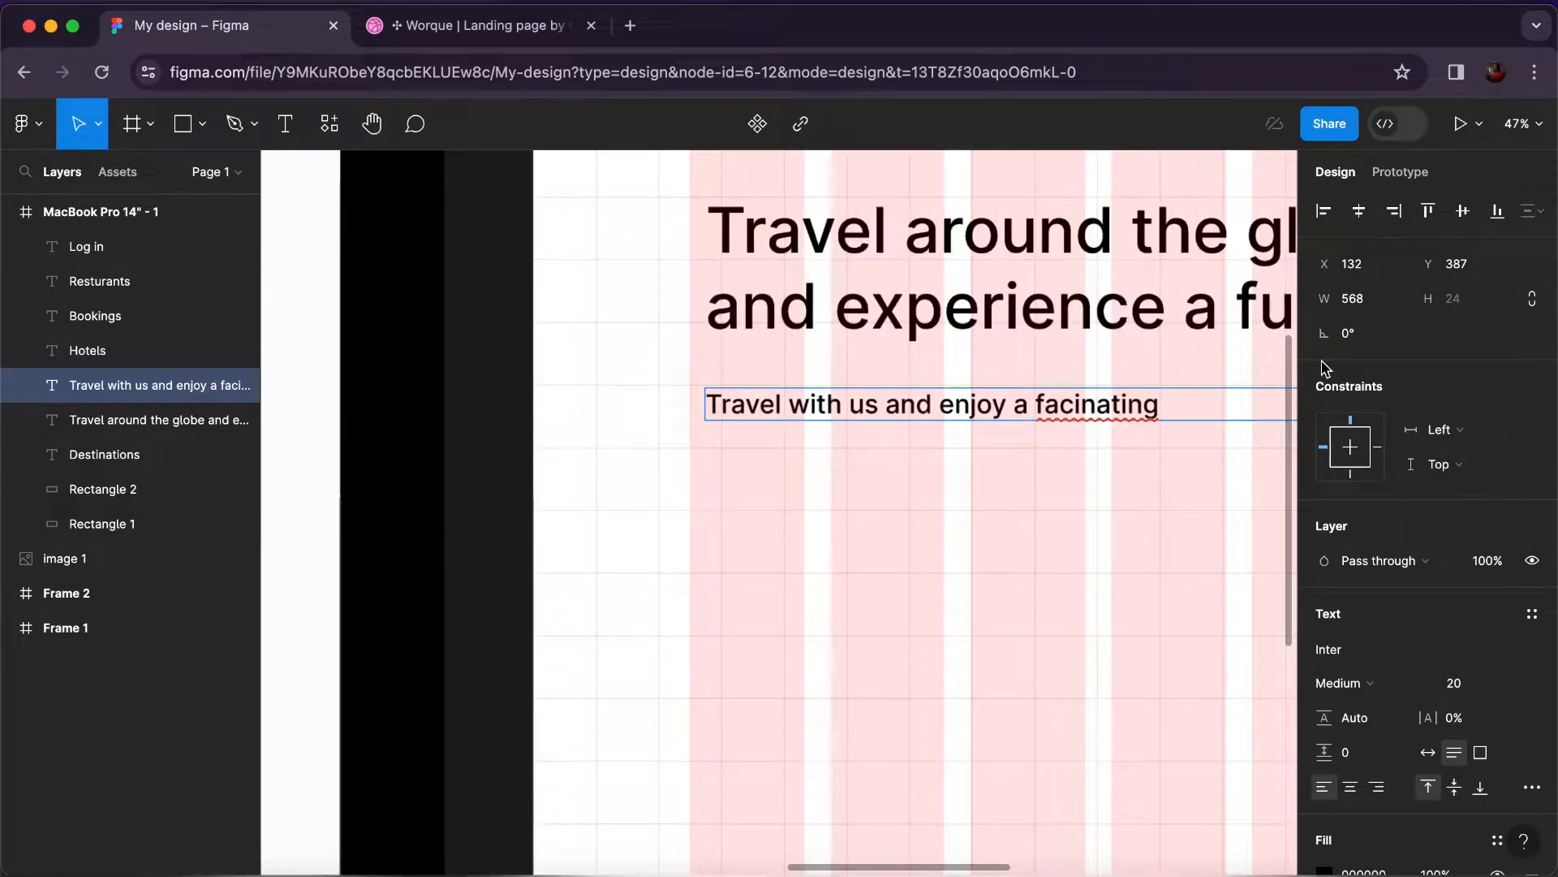
pyautogui.rightClick(1120, 401)
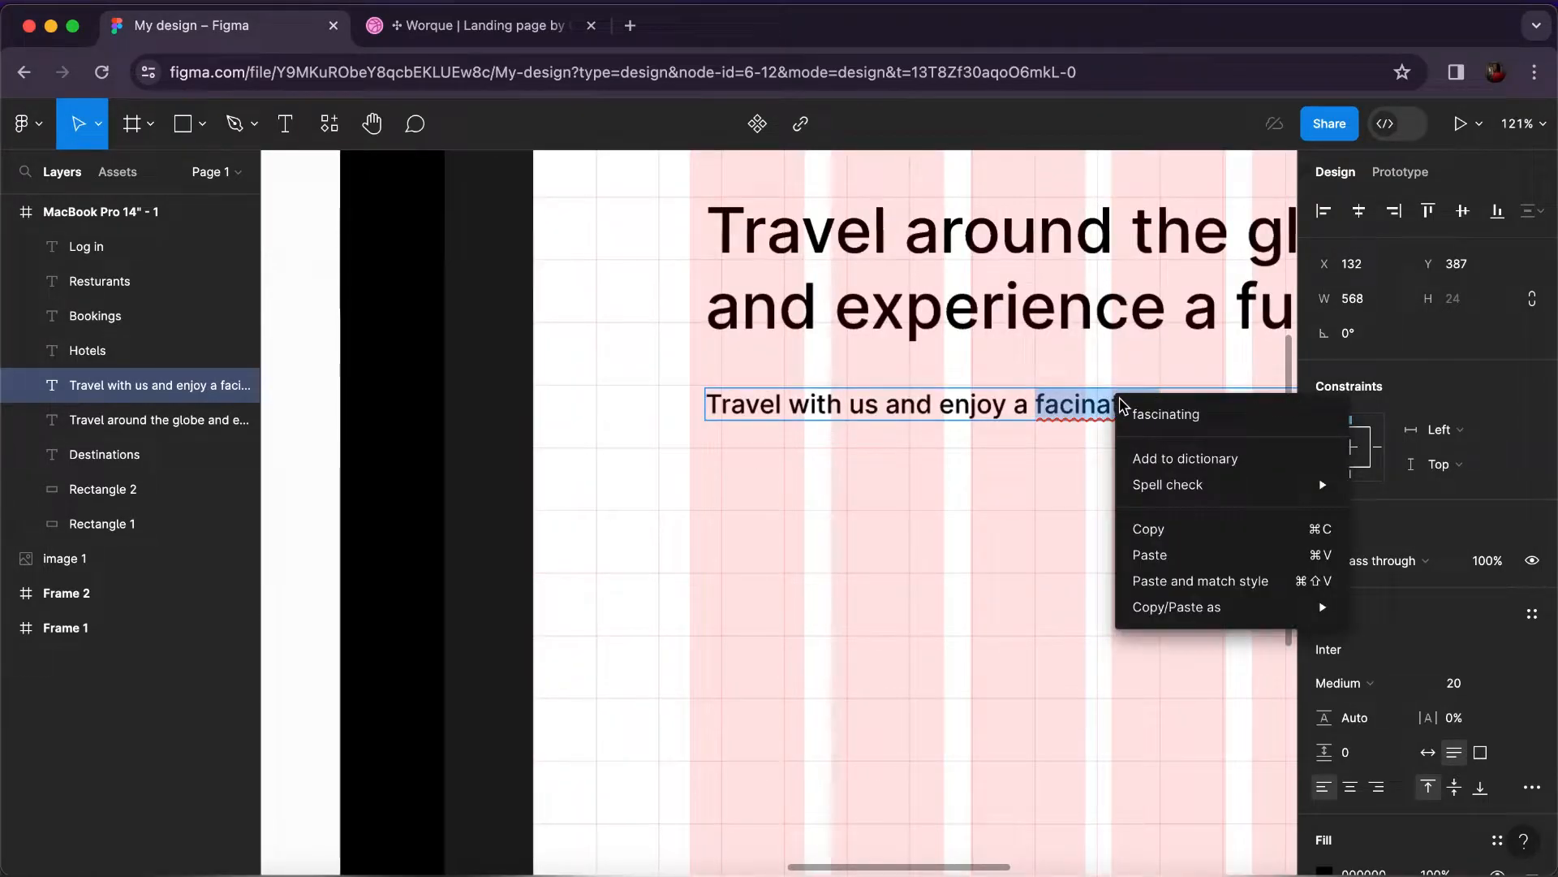
pyautogui.click(1161, 416)
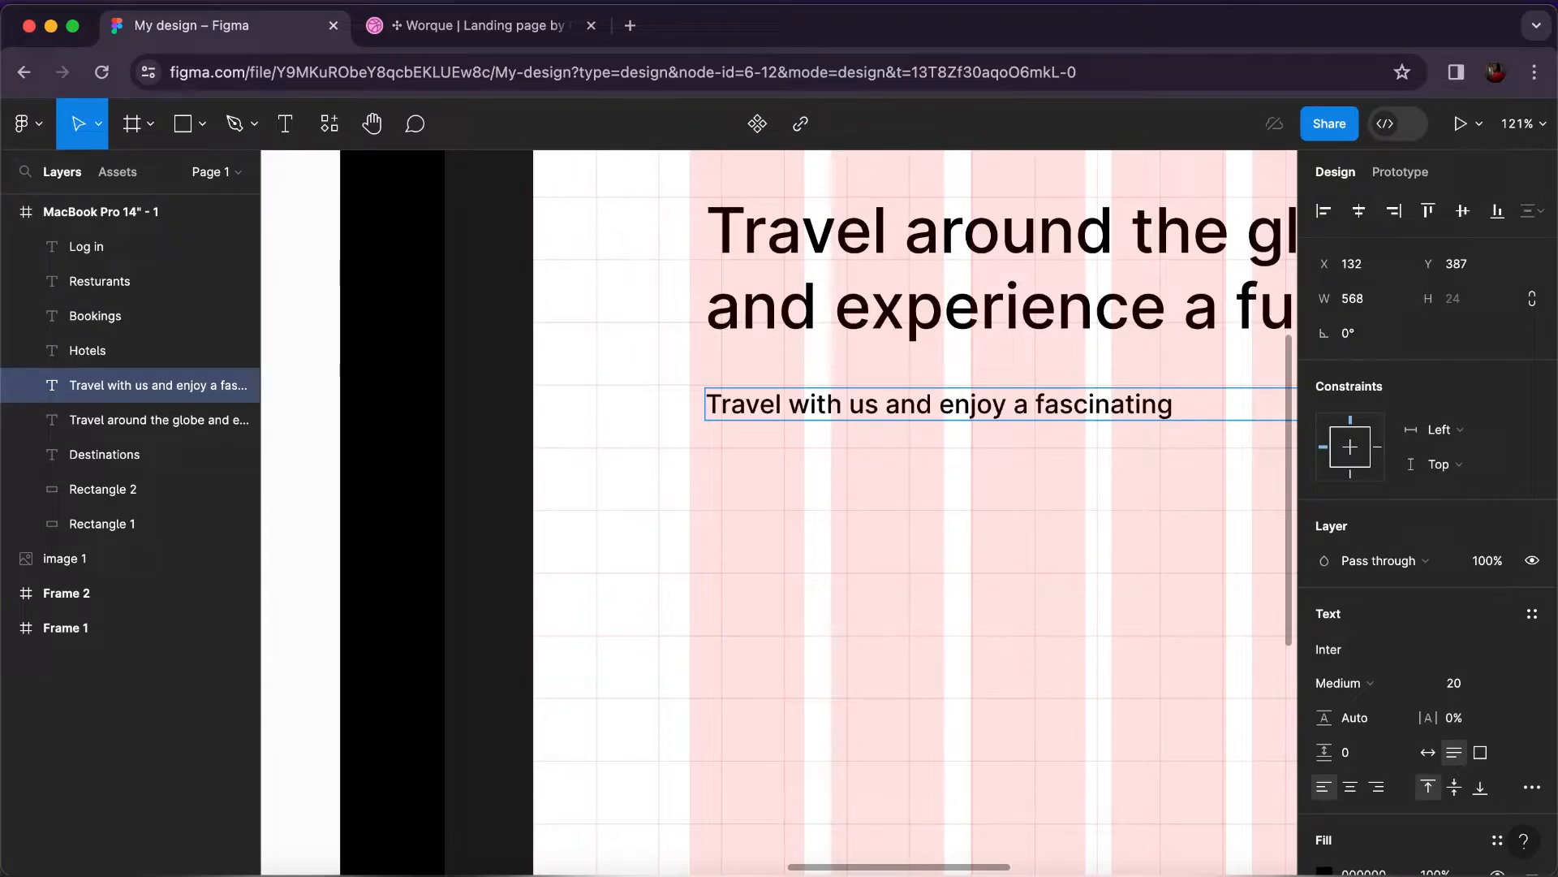
pyautogui.write('world o')
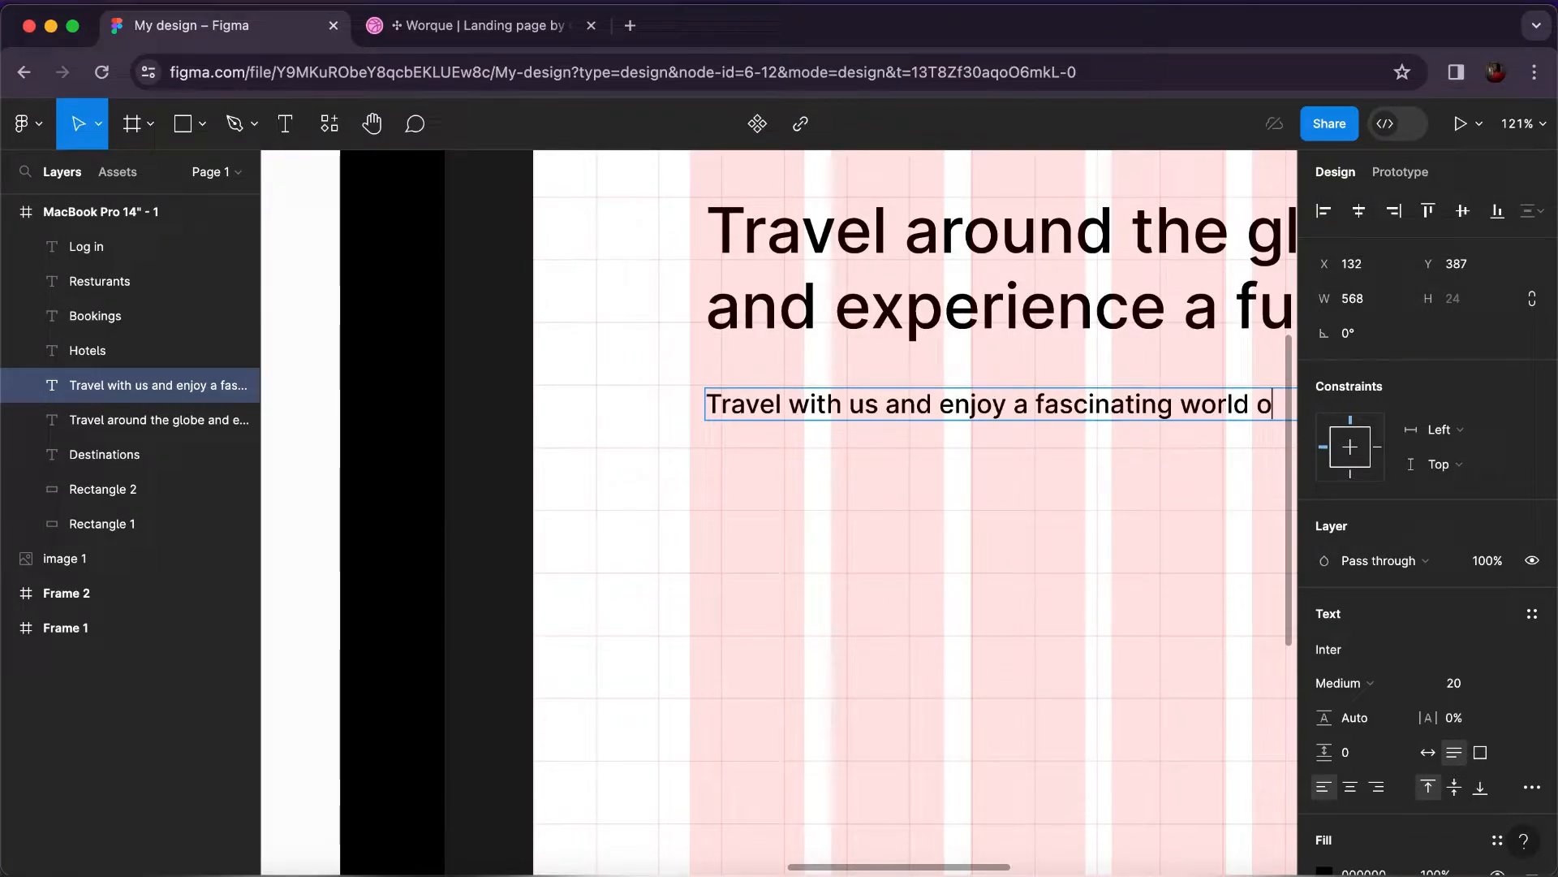
pyautogui.write('f expe')
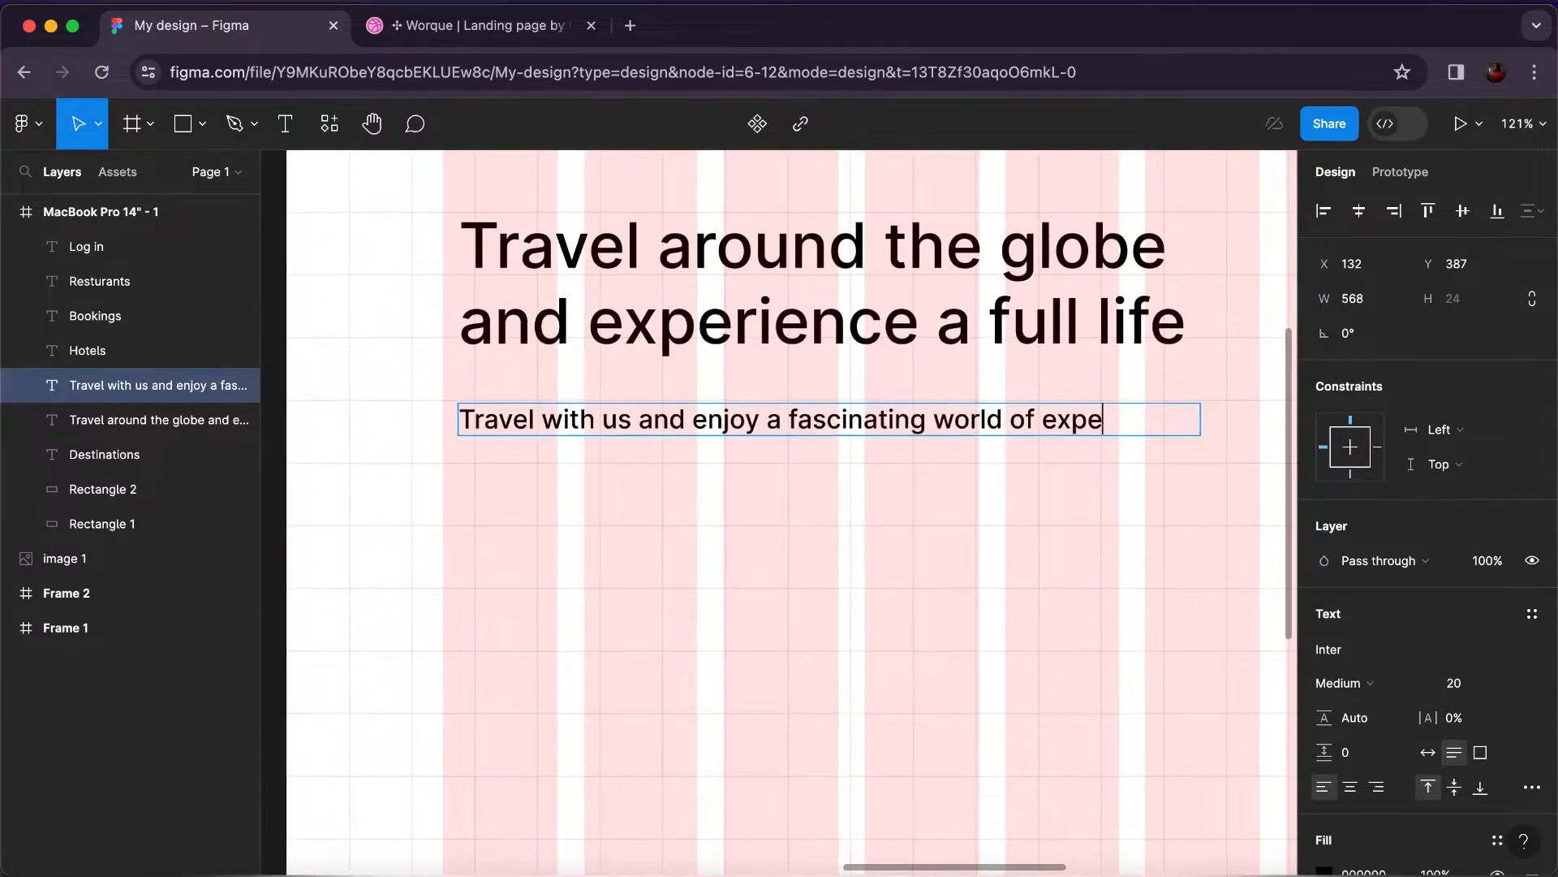
pyautogui.write('rience')
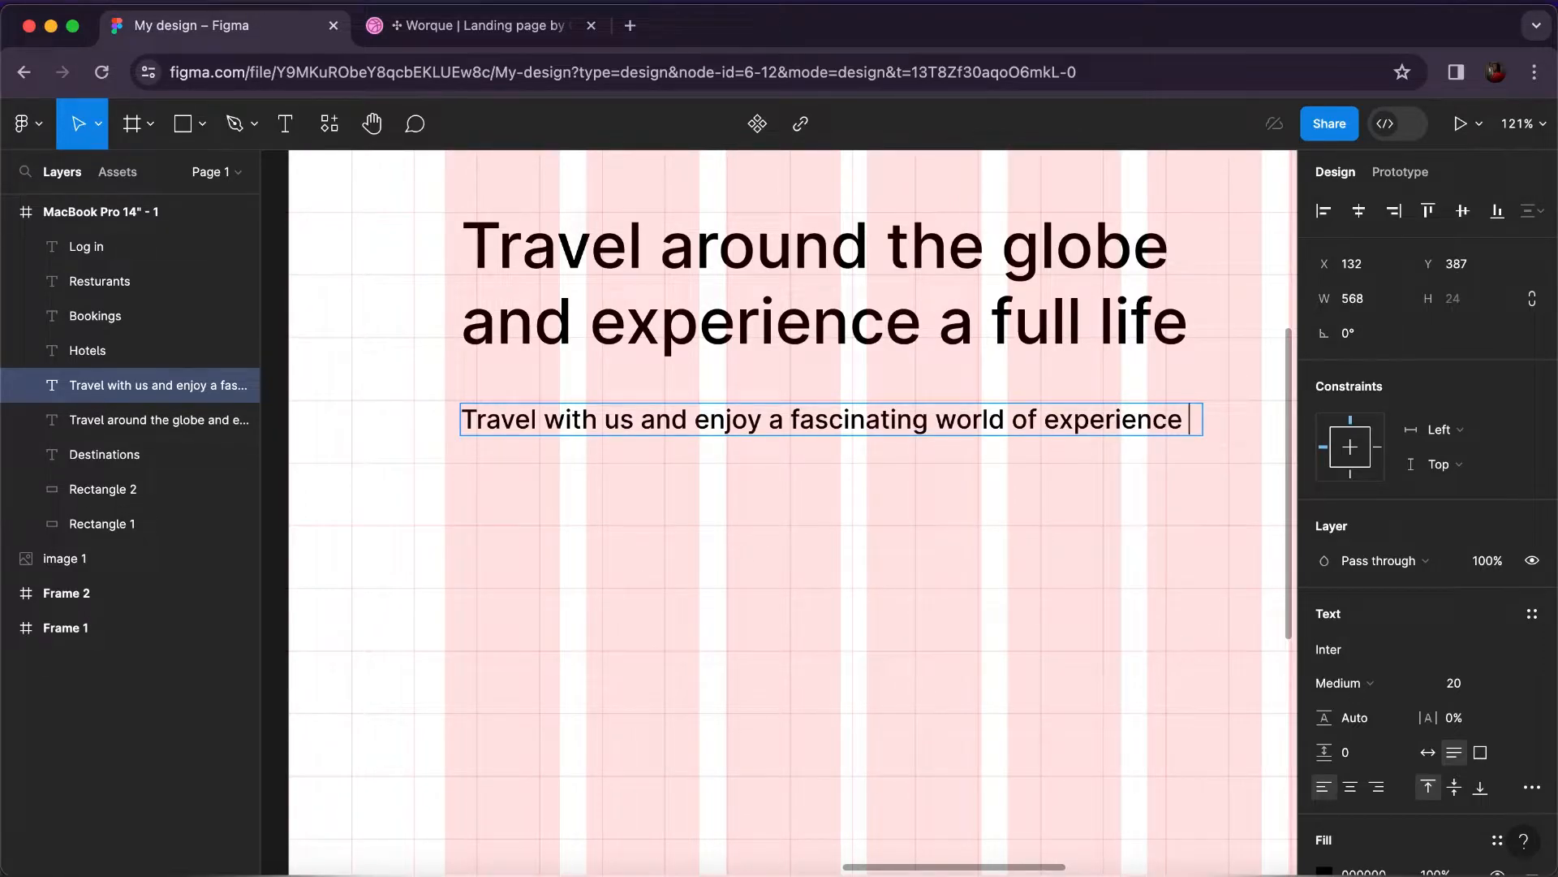
# Finish the paragraph with 'this season. There are a lot of wonders you need to discover. We offer the best.'.
pyautogui.write('this season. ')
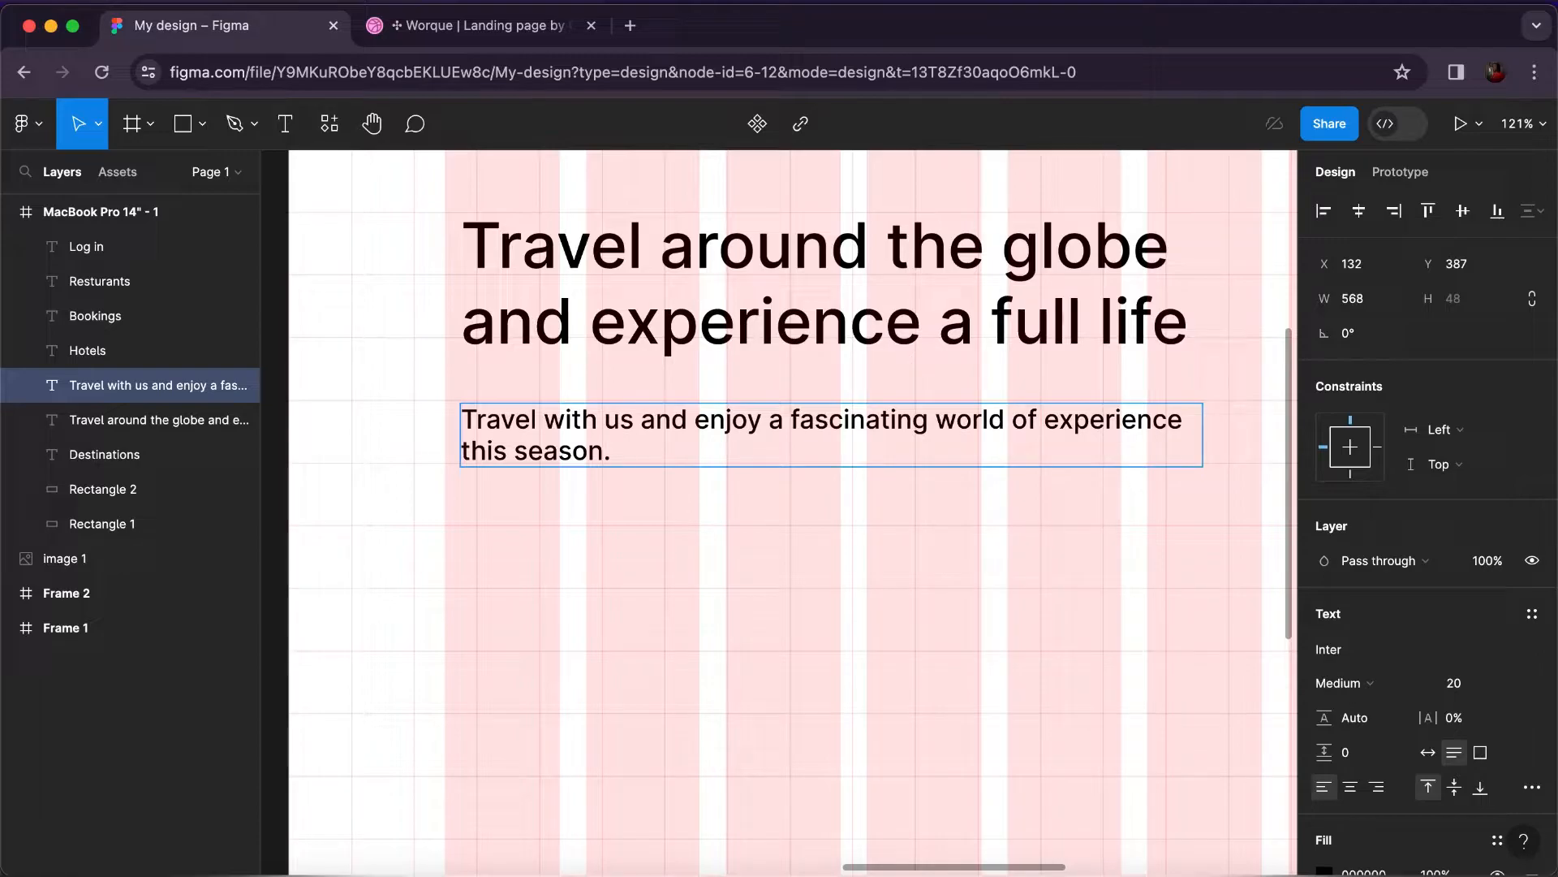
pyautogui.write('There are ')
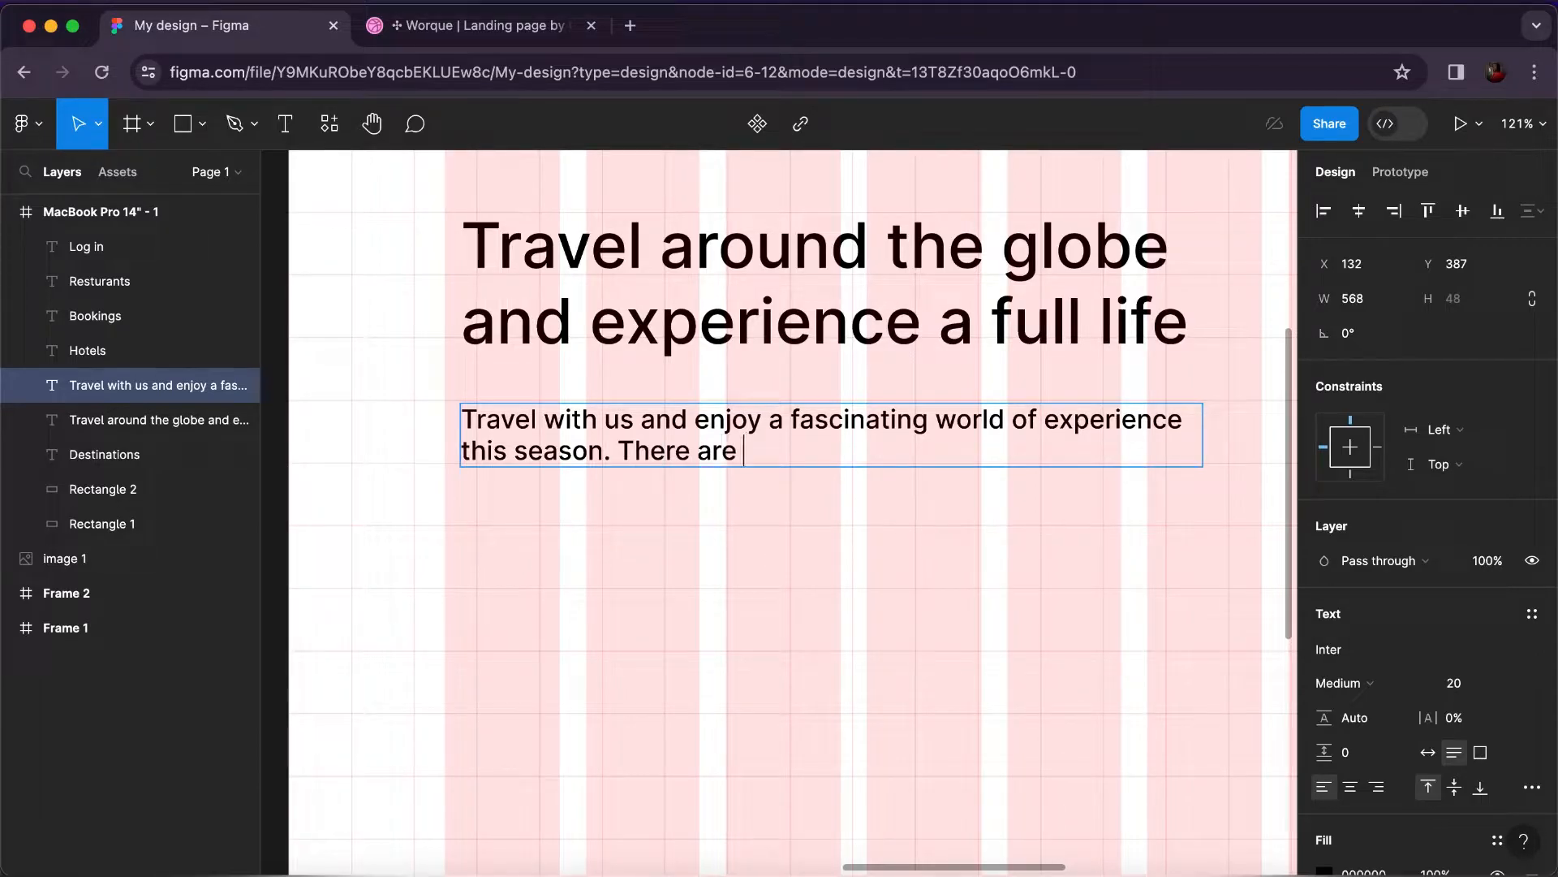
pyautogui.write('alot of')
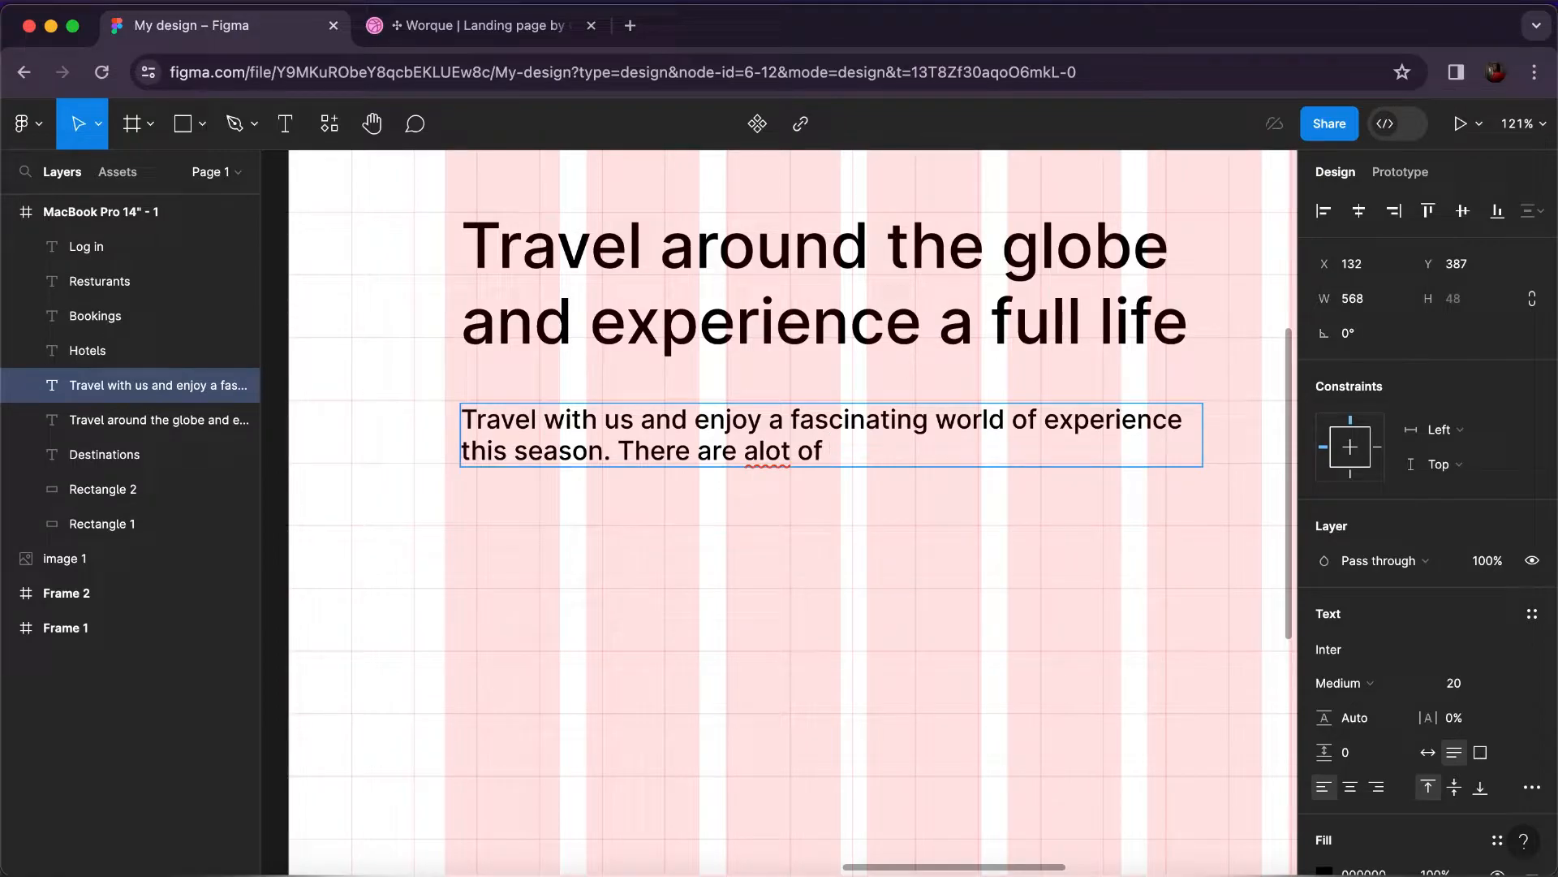
pyautogui.click(759, 450)
pyautogui.write('wonders you need to discover')
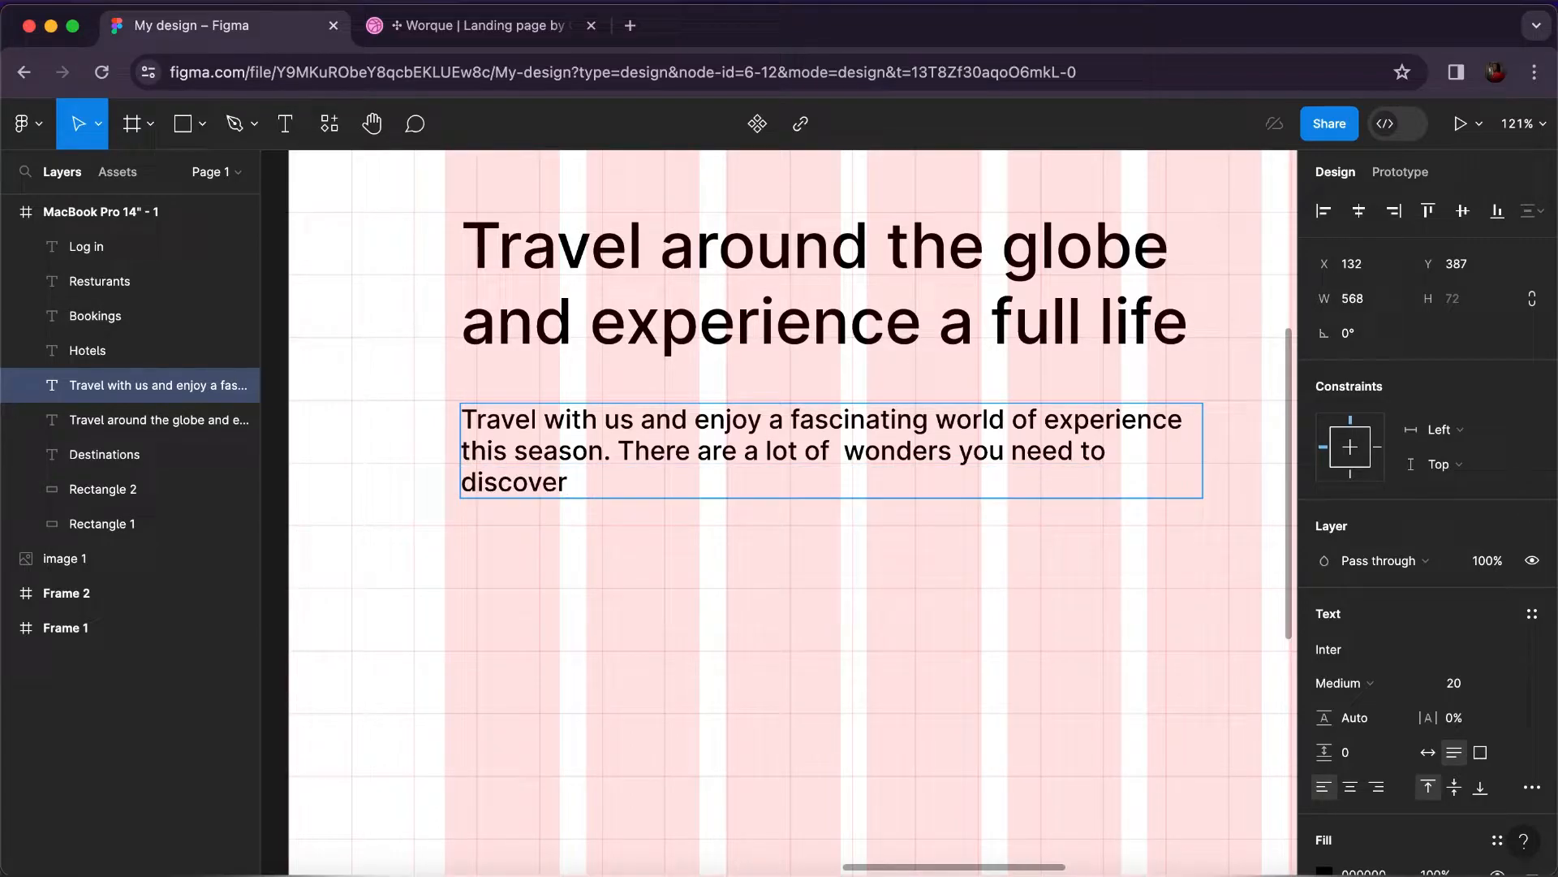
pyautogui.write('. We offer ')
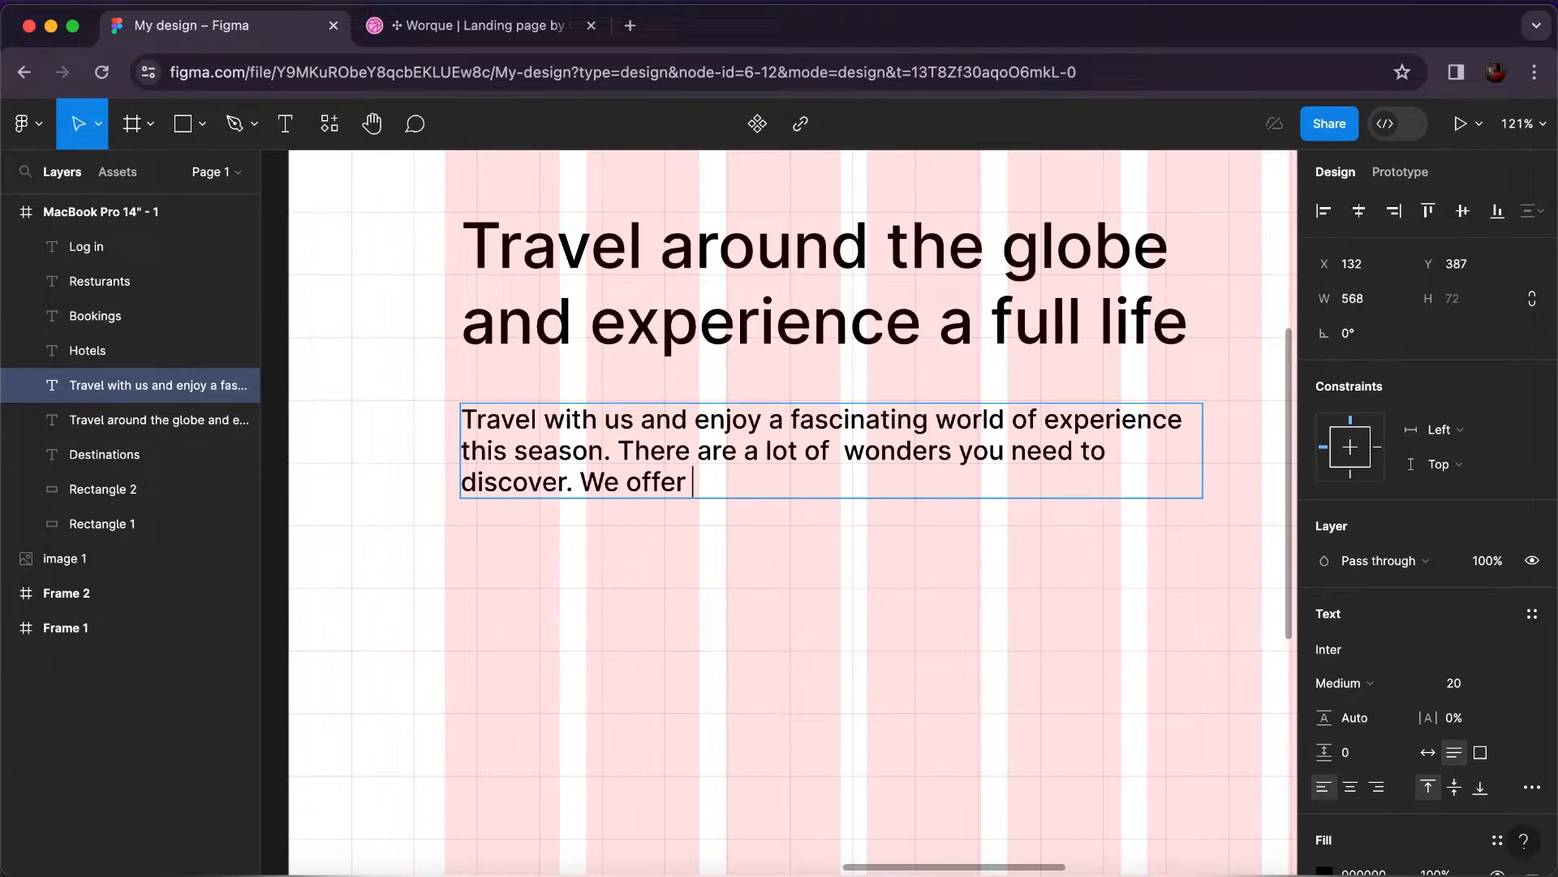
pyautogui.write('the best.')
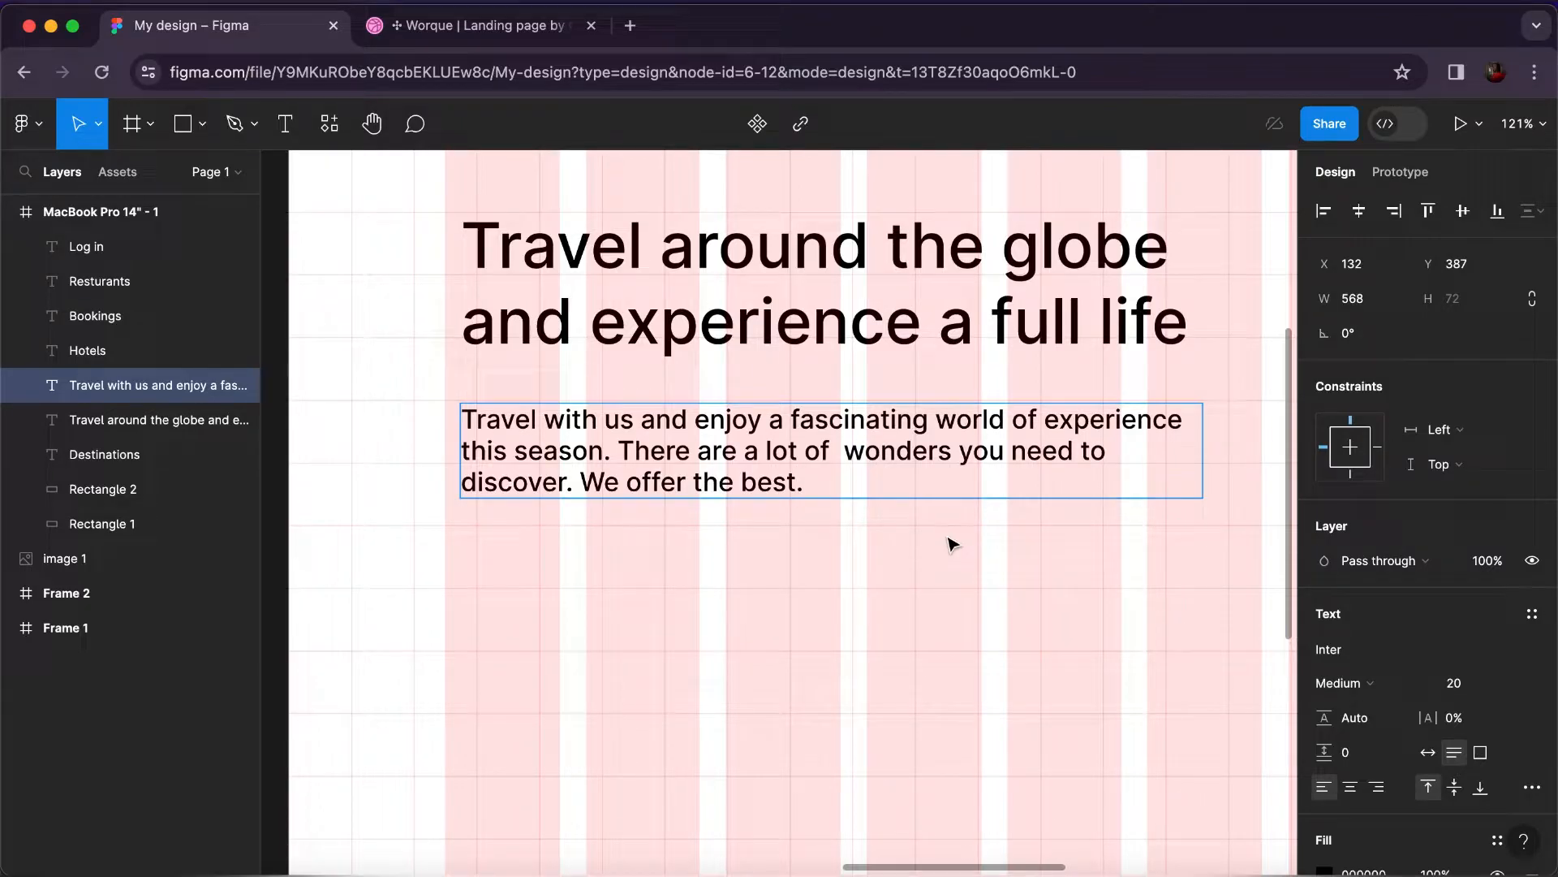
pyautogui.press('Escape')
pyautogui.scroll(-10, 954, 544)
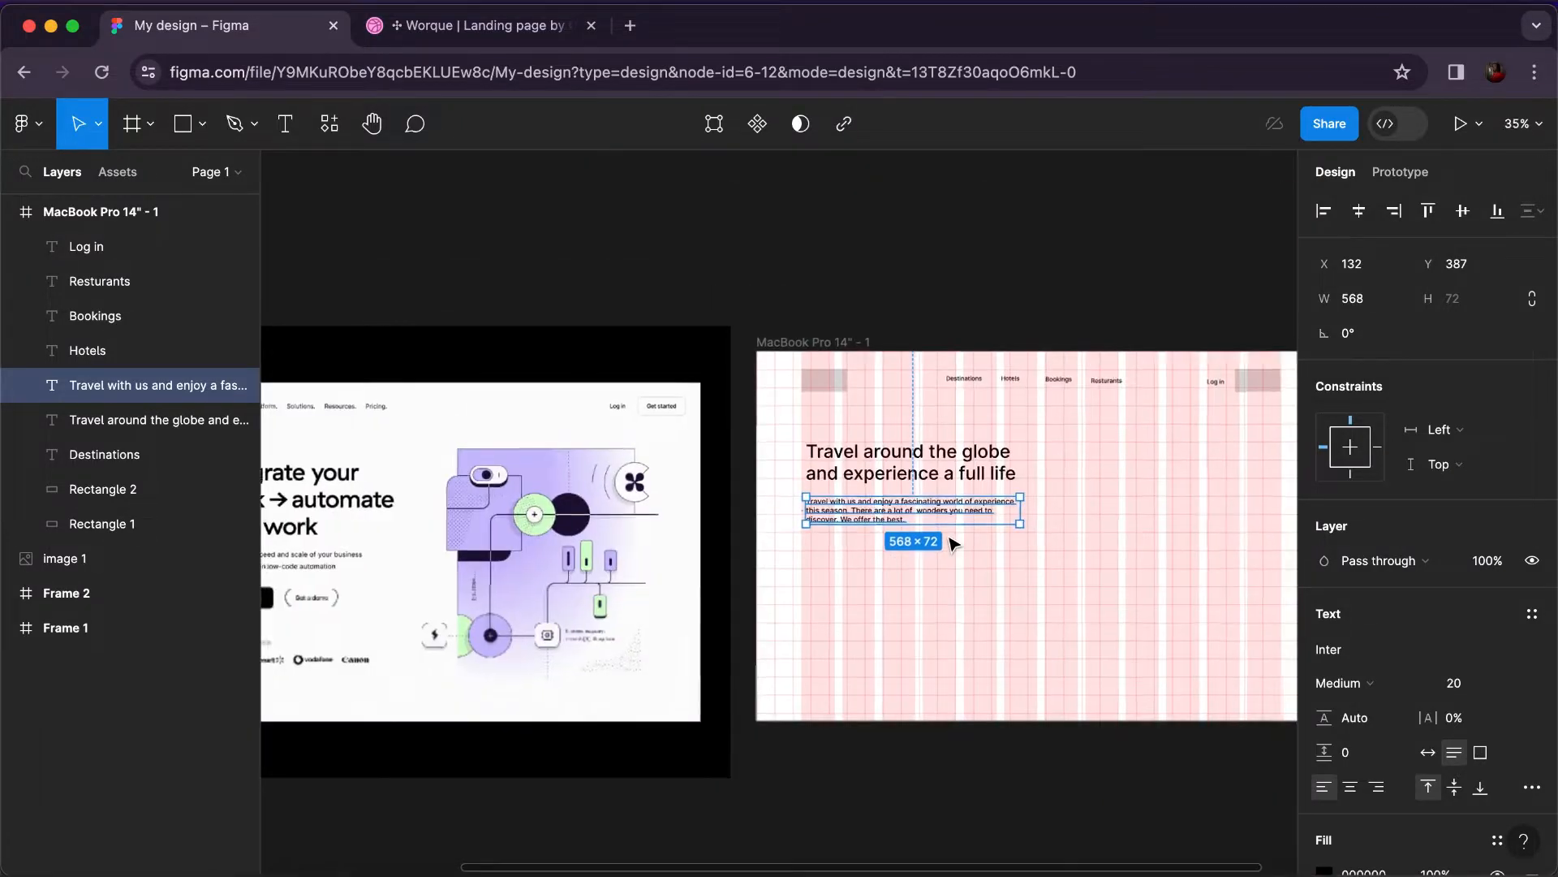
# Copy the grey placeholder below the subtitle and resize it to 200 × 80.
pyautogui.click(832, 381)
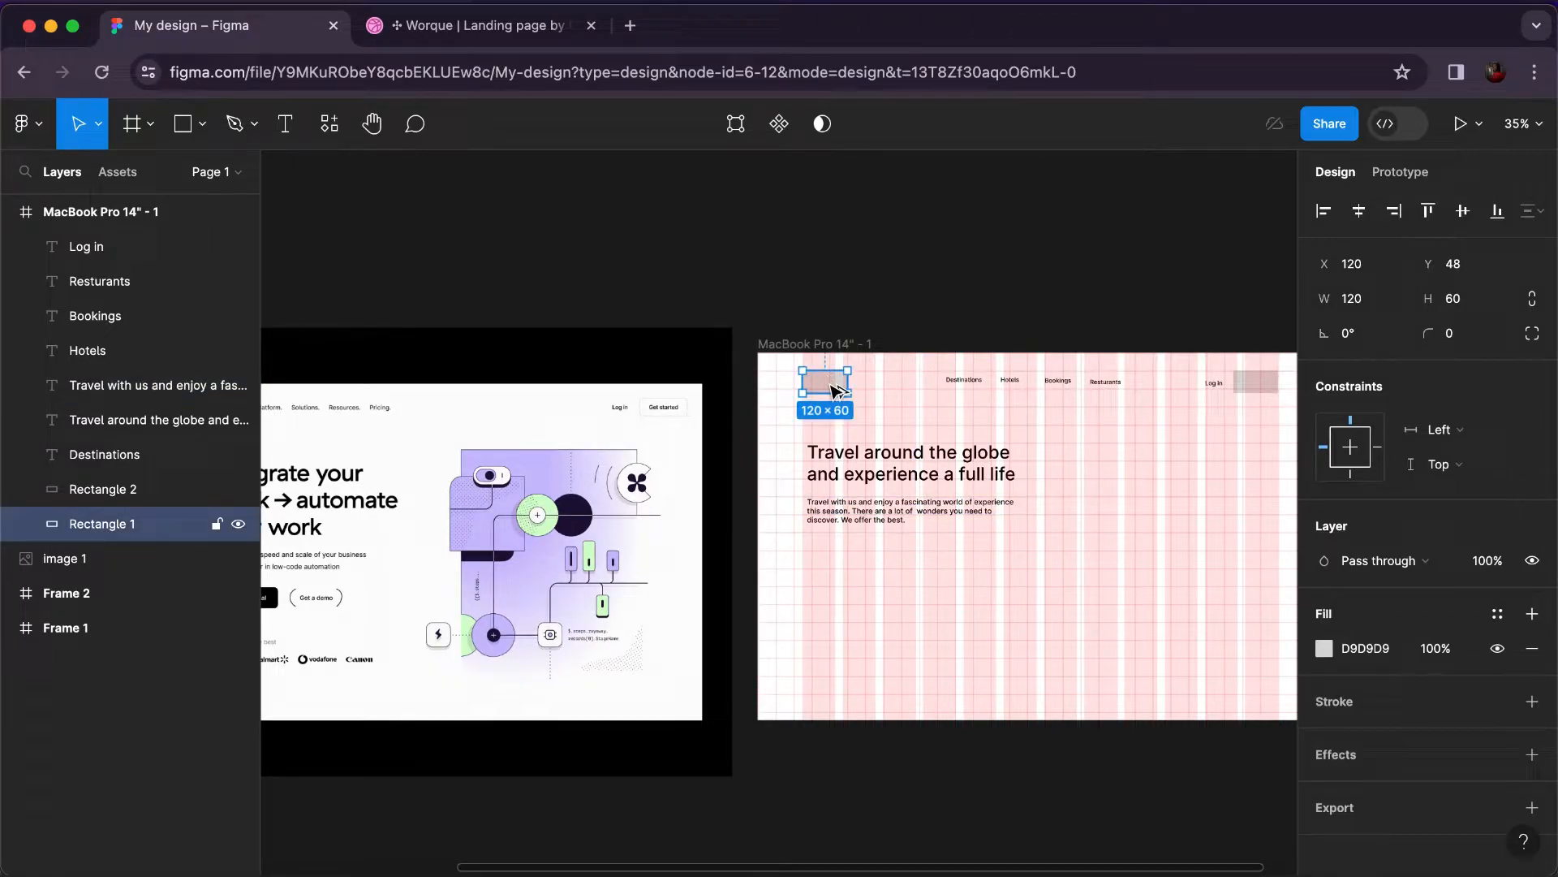
pyautogui.moveTo(836, 389); pyautogui.dragTo(839, 561)
pyautogui.scroll(5, 840, 562)
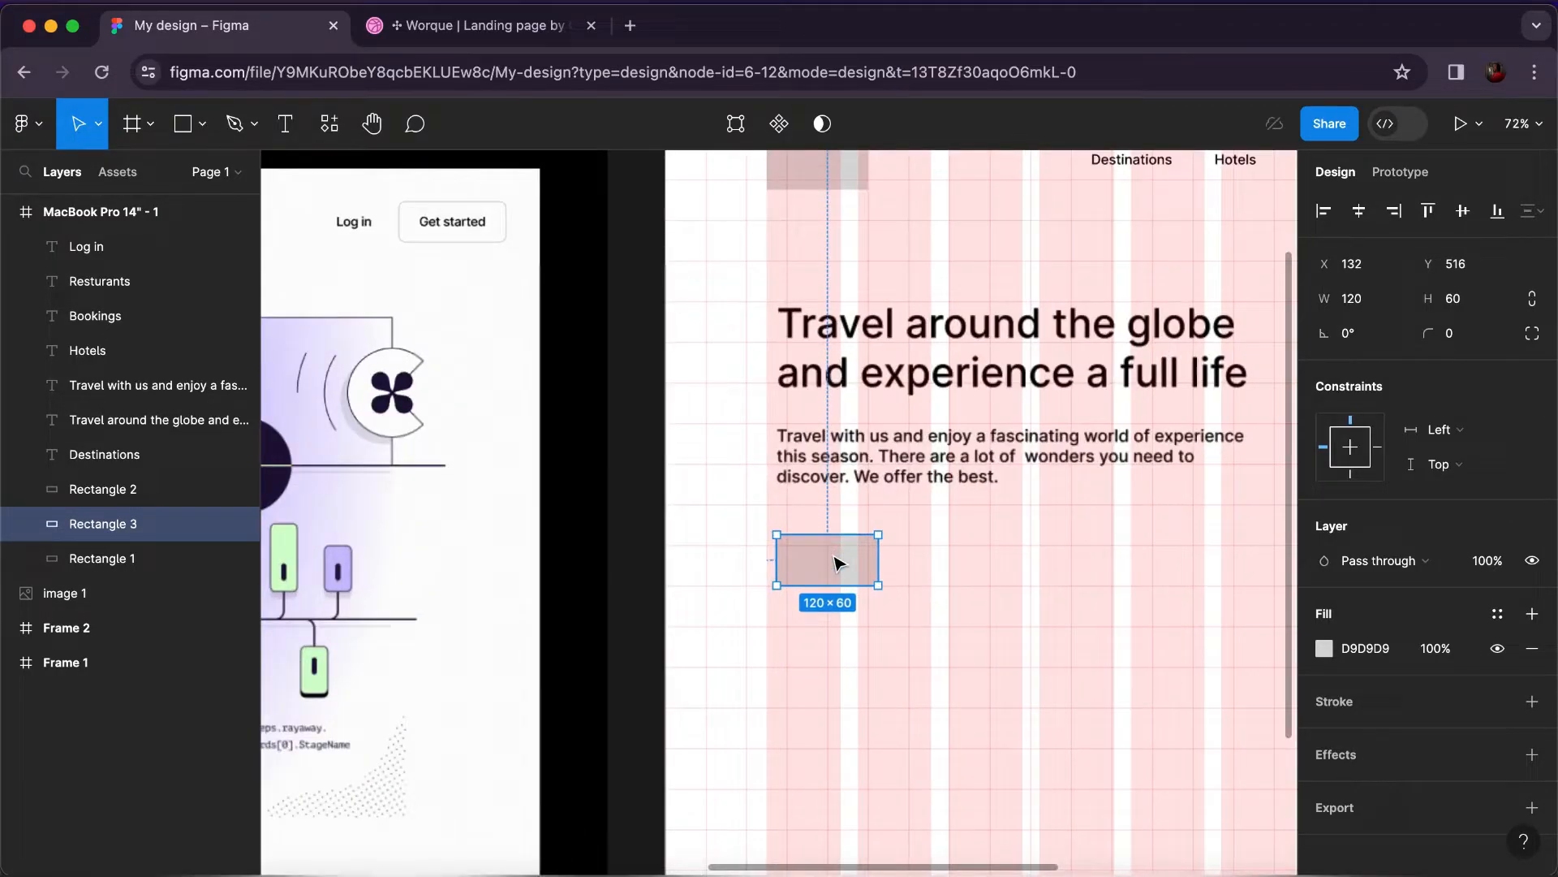
pyautogui.click(1366, 307)
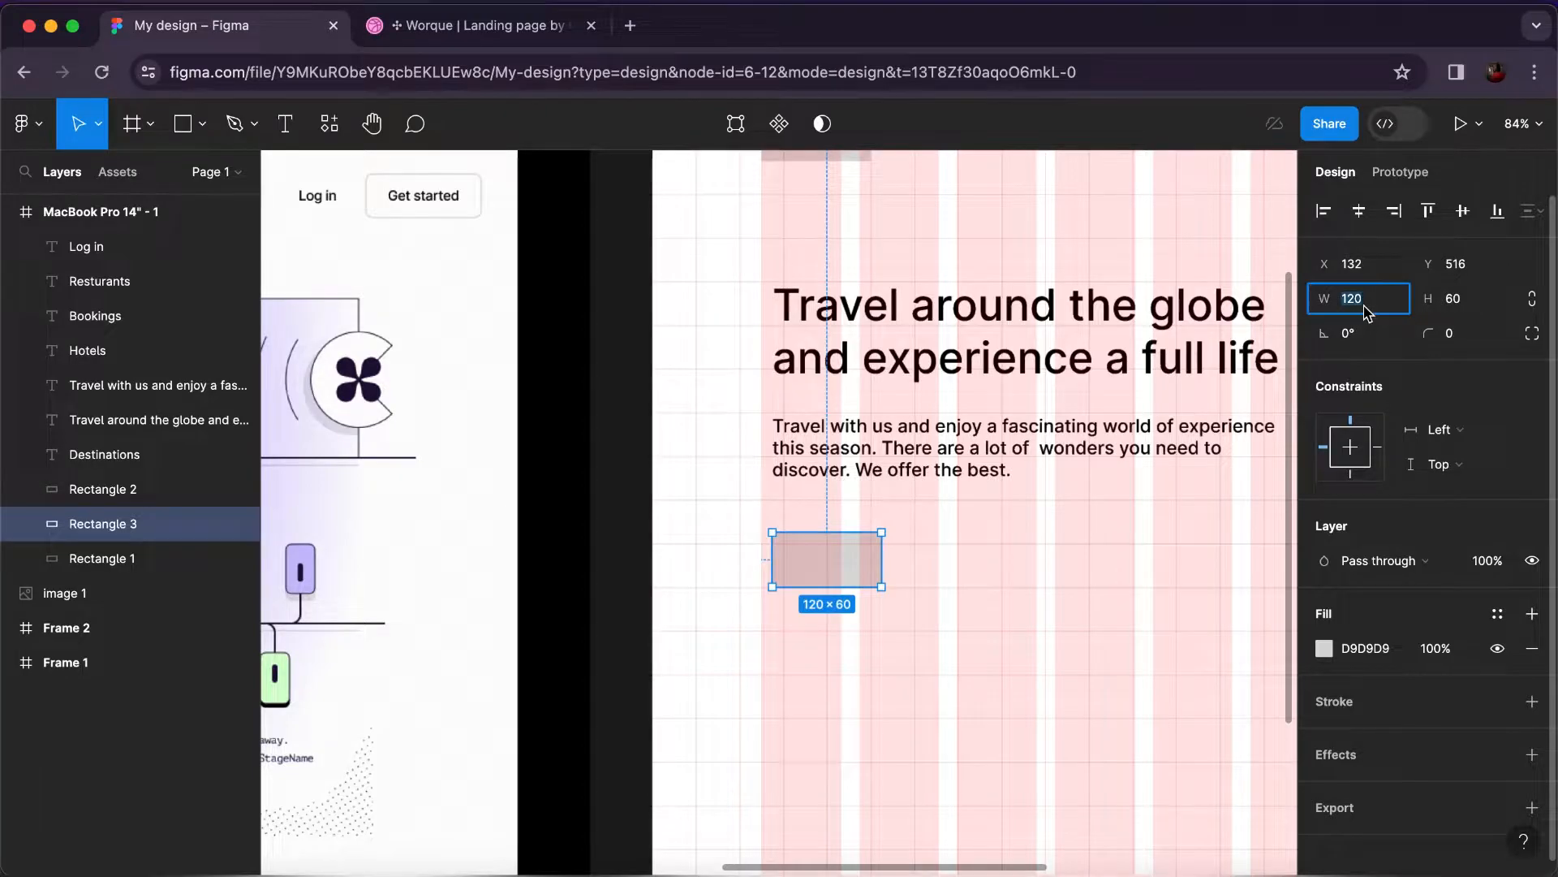
pyautogui.write('150')
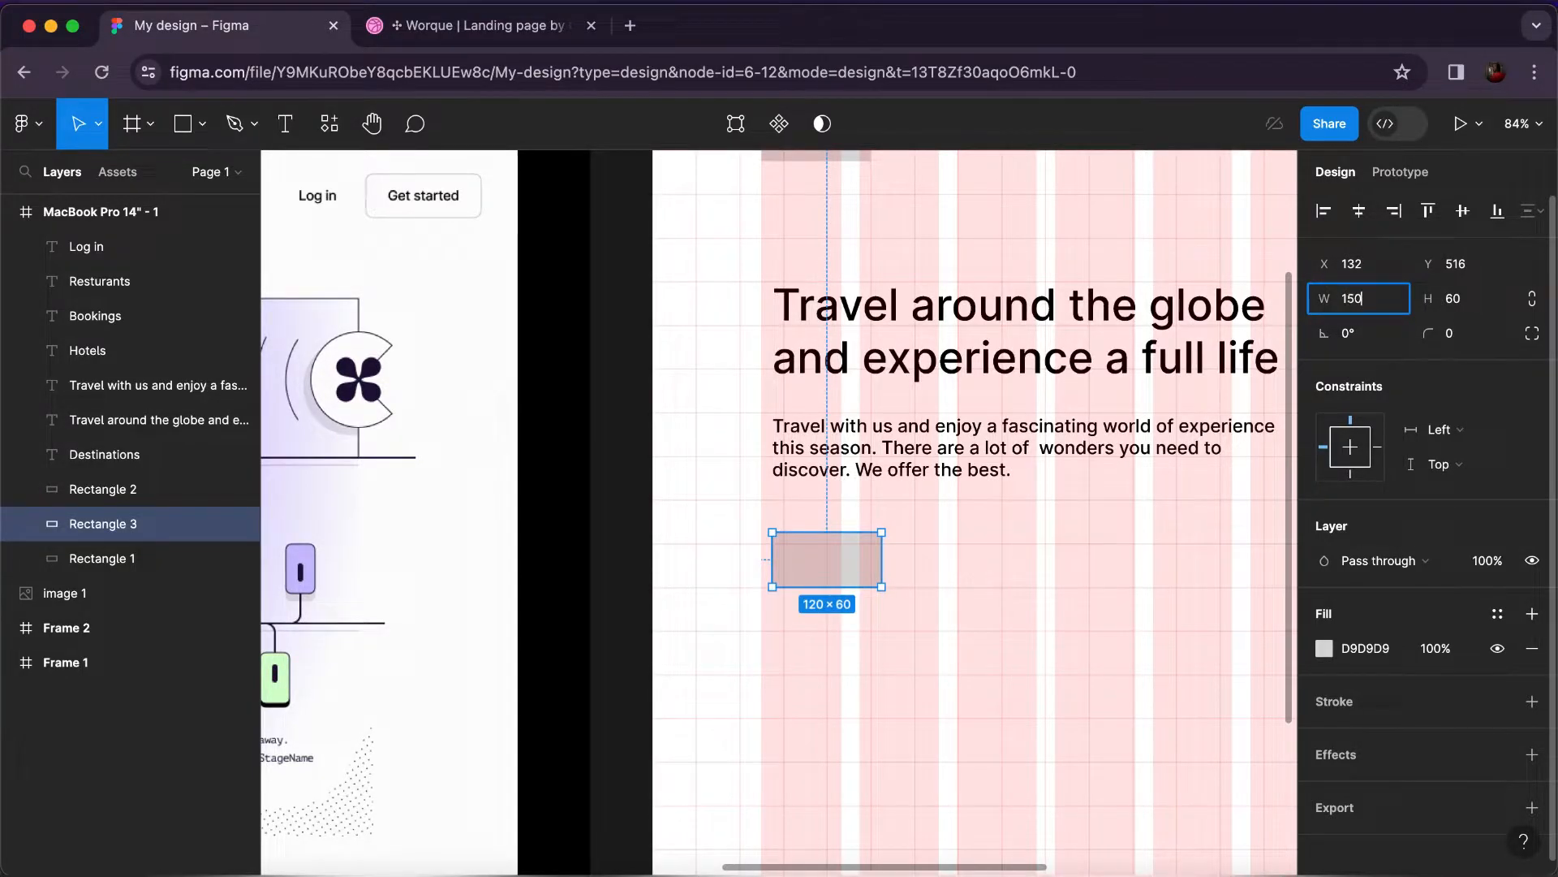
pyautogui.press('Return')
pyautogui.click(1468, 309)
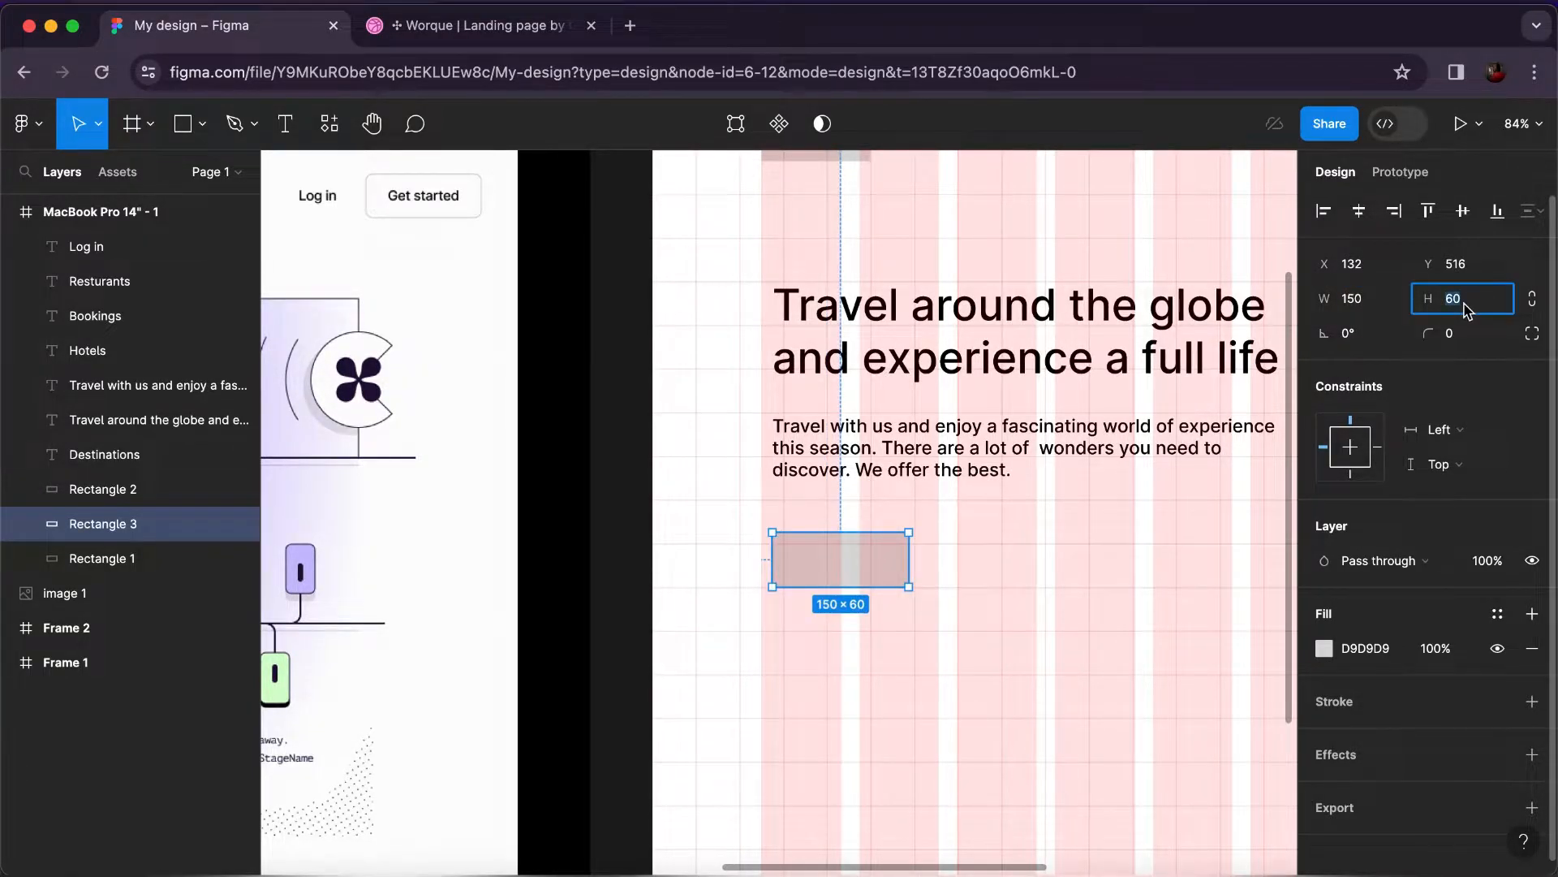
pyautogui.write('80')
pyautogui.press('Return')
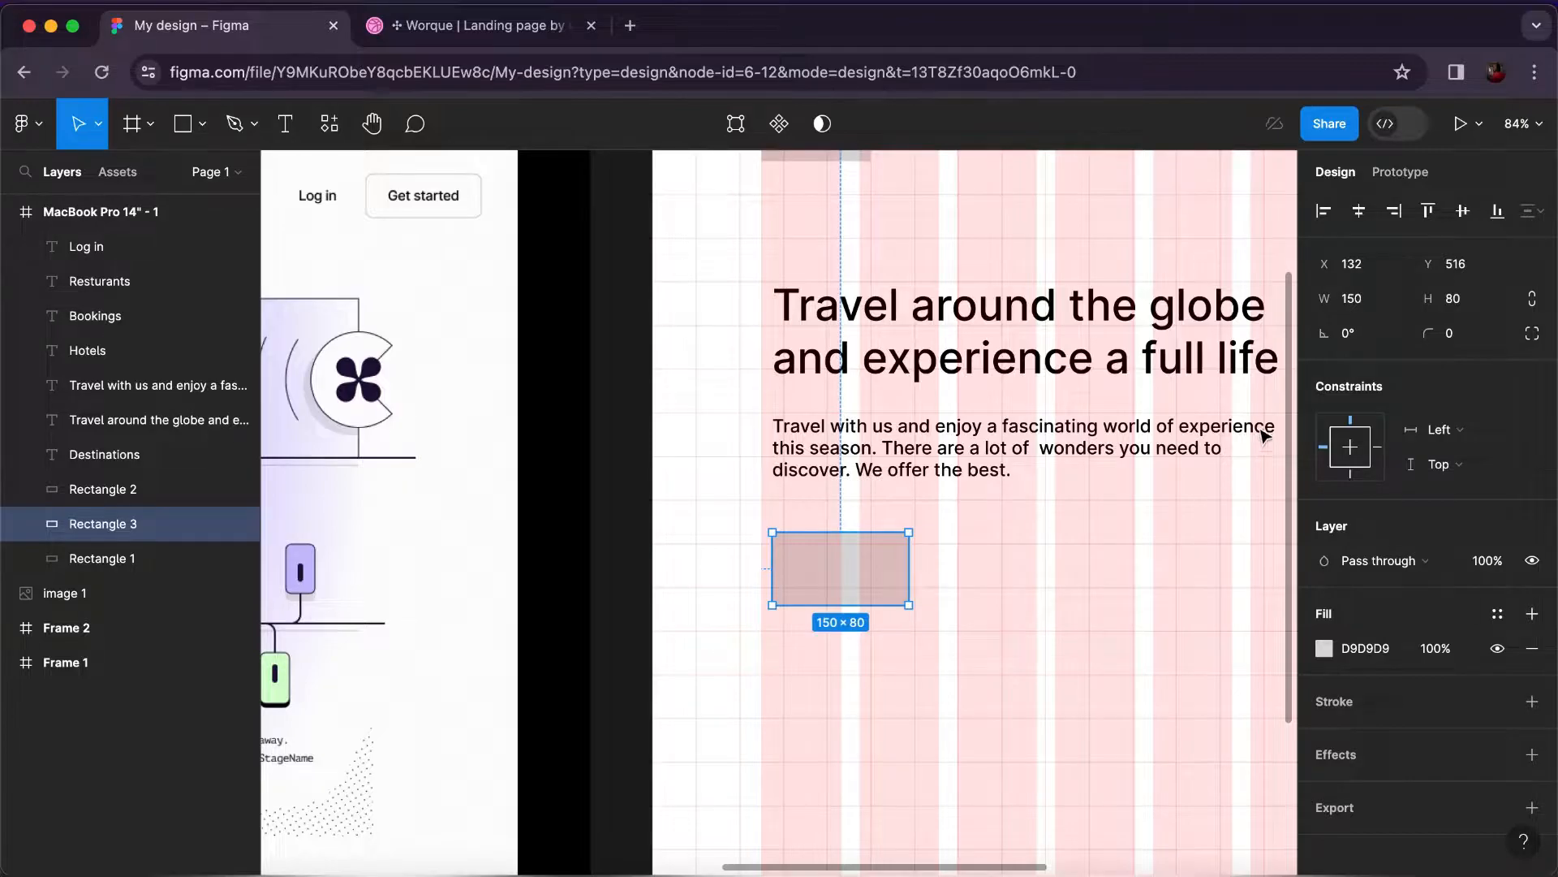
pyautogui.click(1360, 300)
pyautogui.write('200')
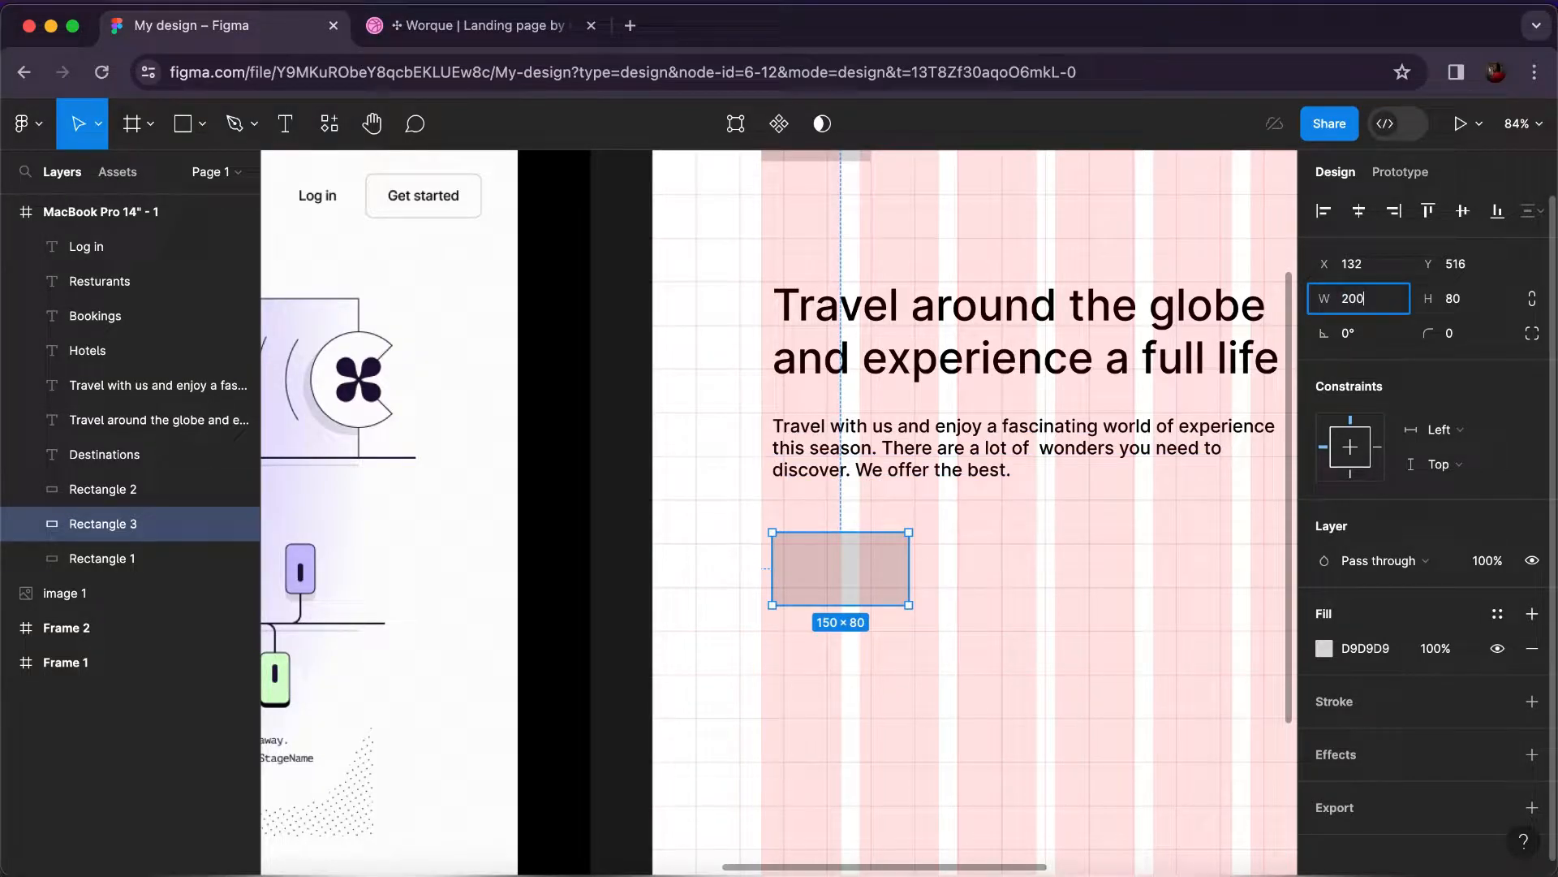
pyautogui.press('Return')
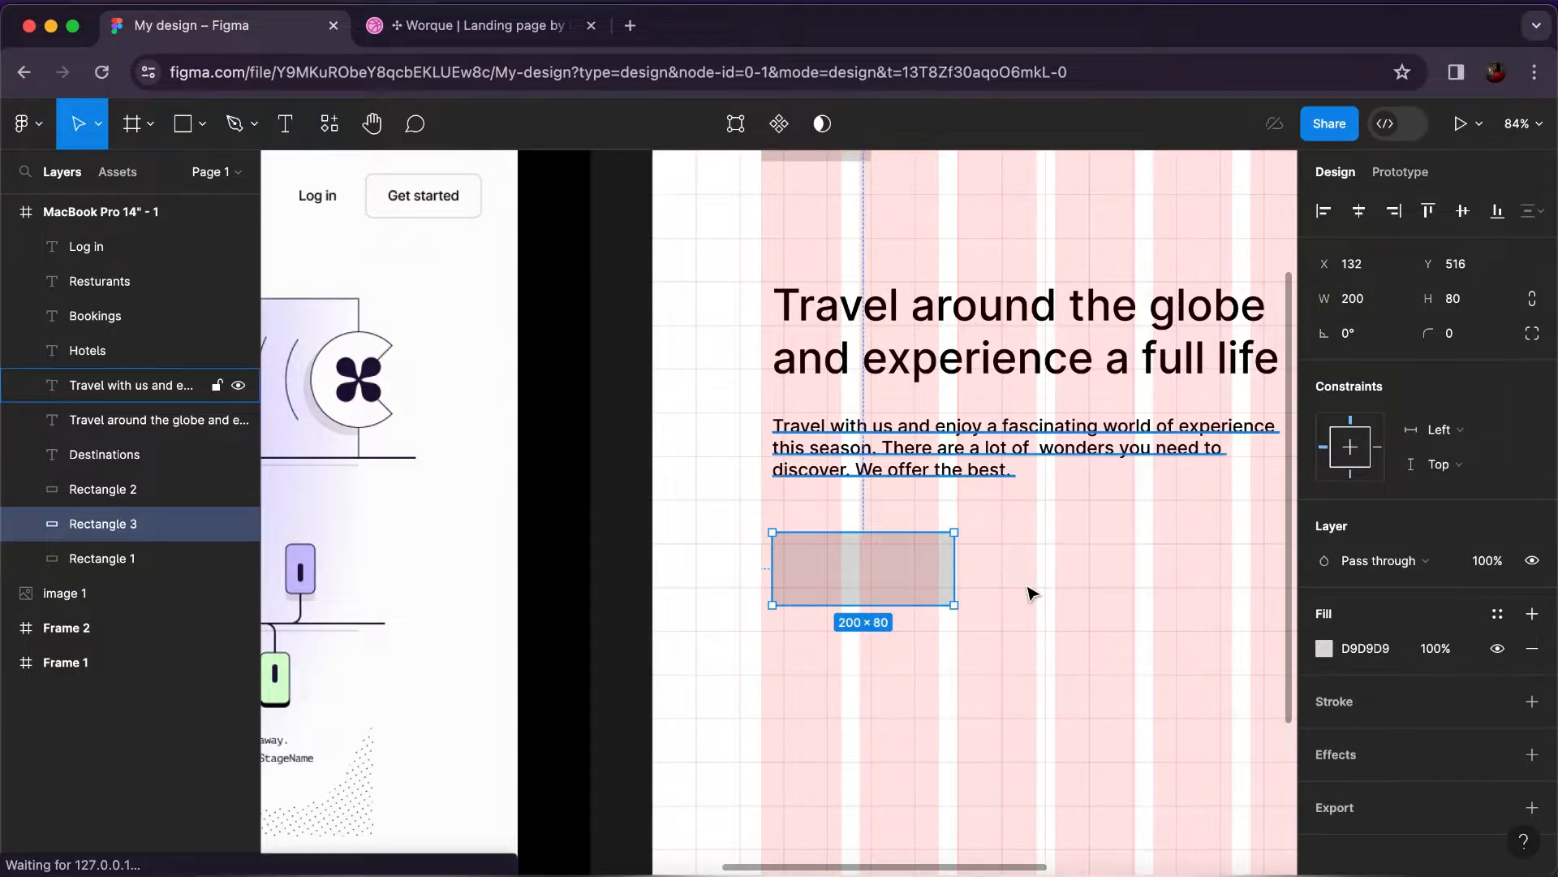
# Zoom out to fit all frames in view.
pyautogui.press('Escape')
pyautogui.hotkey('shift', '1')
pyautogui.hscroll(5, 1031, 593)
pyautogui.scroll(-2, 1031, 592)
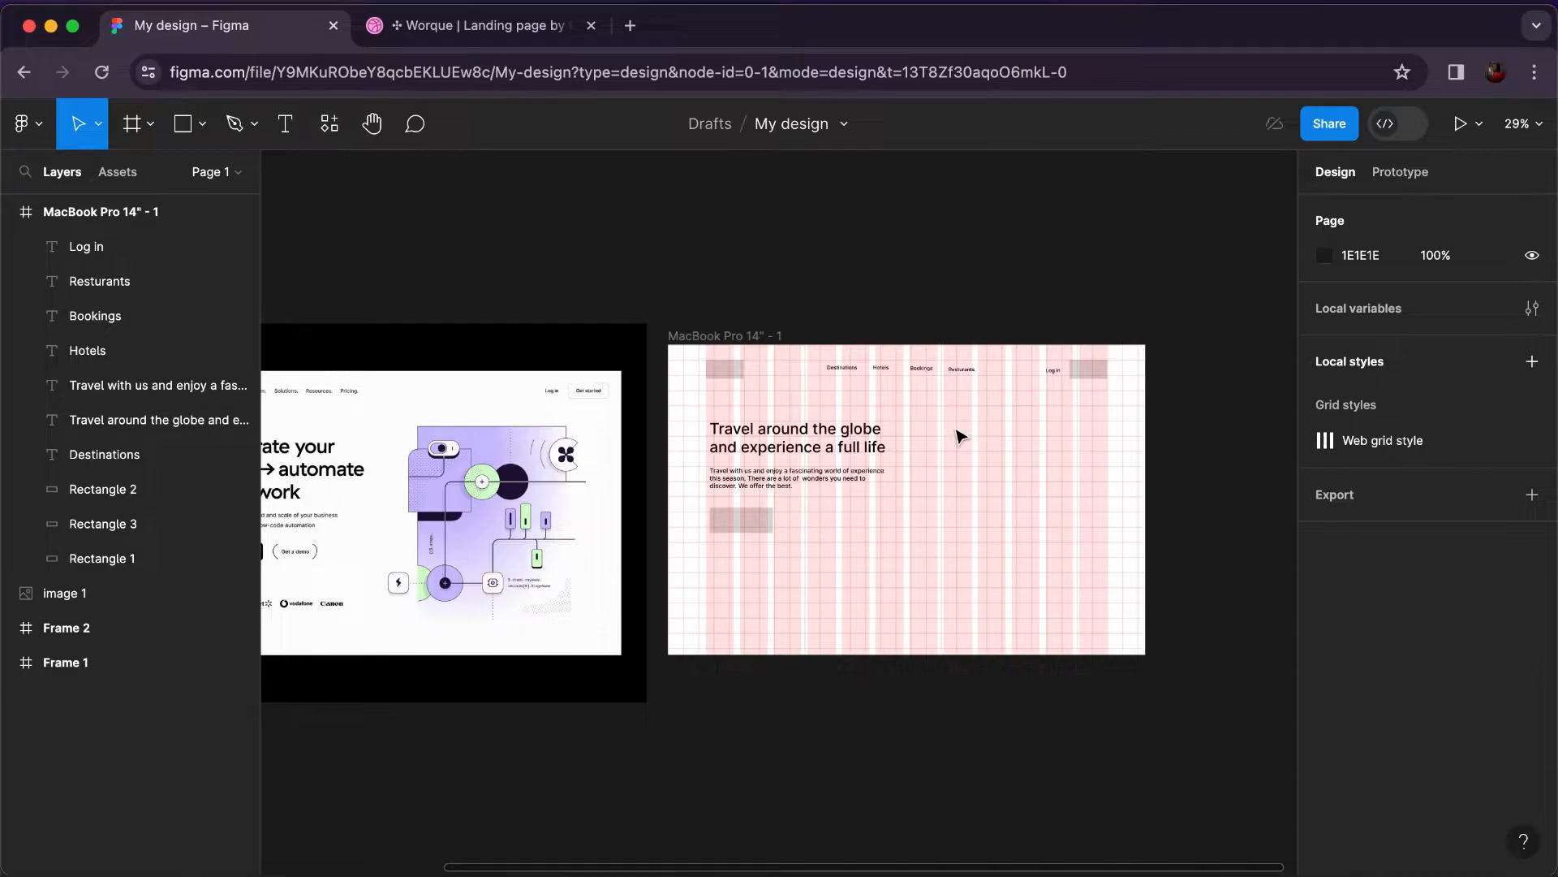
# Draw a large 624 × 598 rectangle on the frame's right side at X 768, Y 192.
pyautogui.click(202, 126)
pyautogui.click(180, 178)
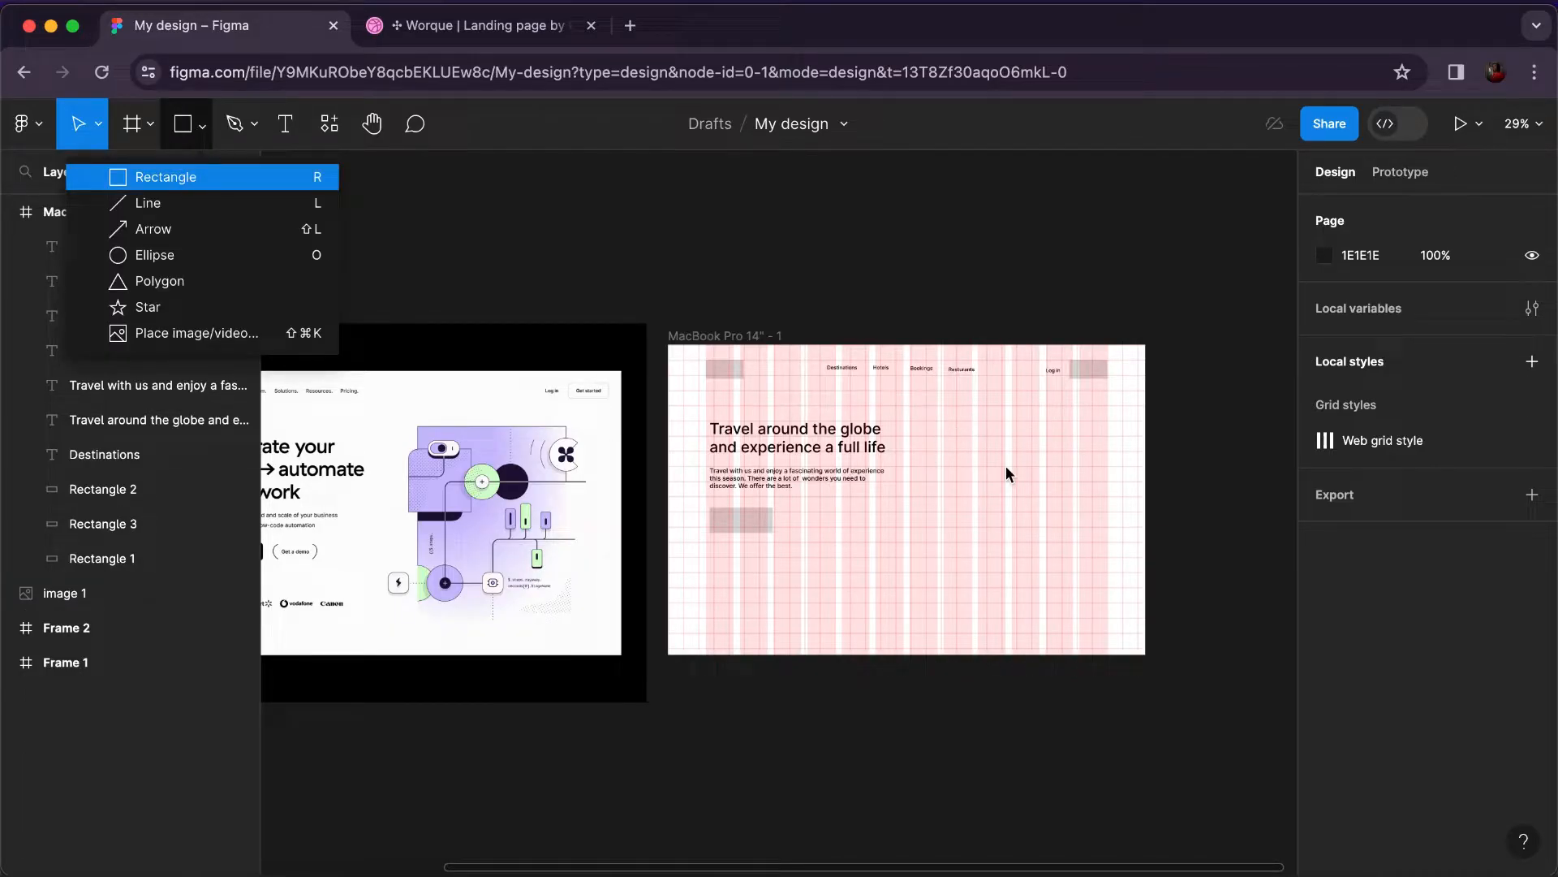
pyautogui.moveTo(912, 397)
pyautogui.mouseDown()
pyautogui.moveTo(1048, 536)
pyautogui.moveTo(1117, 576)
pyautogui.mouseUp()
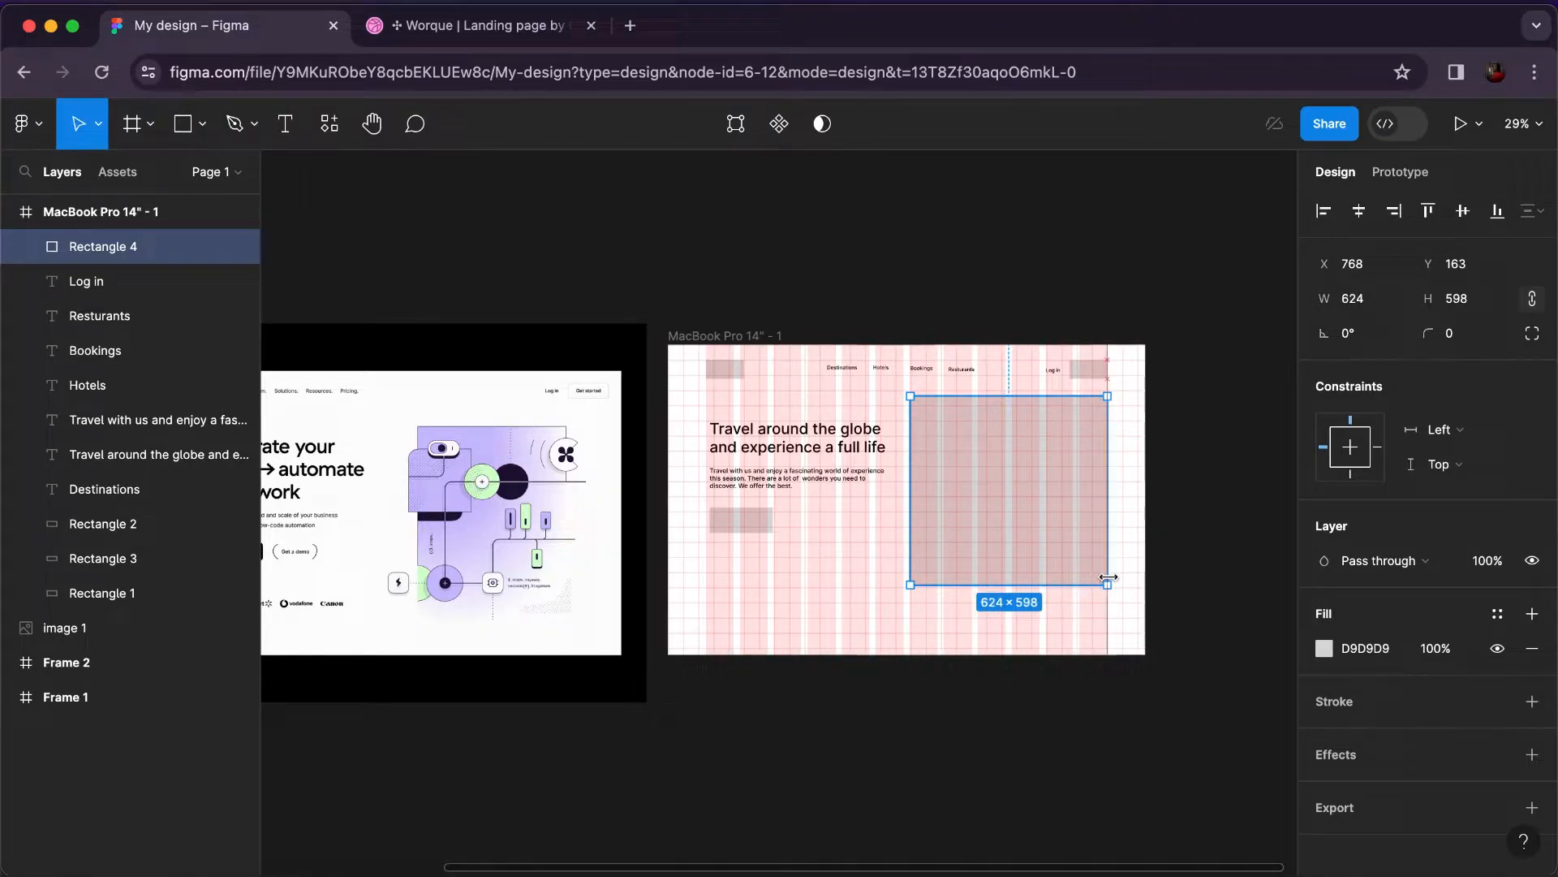
pyautogui.moveTo(1039, 520); pyautogui.dragTo(1036, 531)
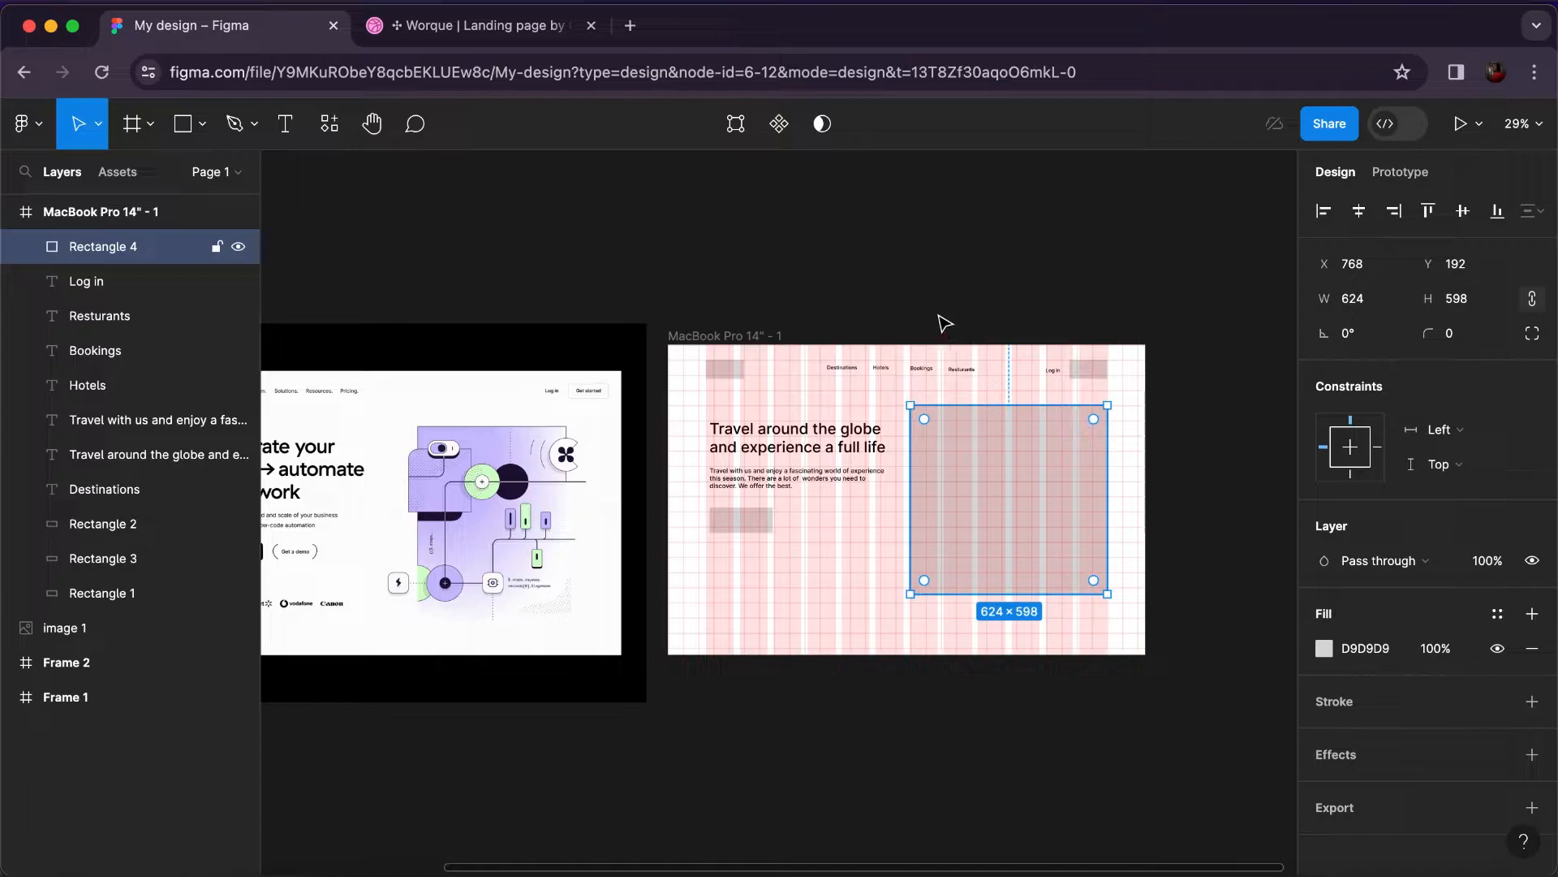
pyautogui.hscroll(-2, 944, 323)
pyautogui.scroll(-1, 944, 323)
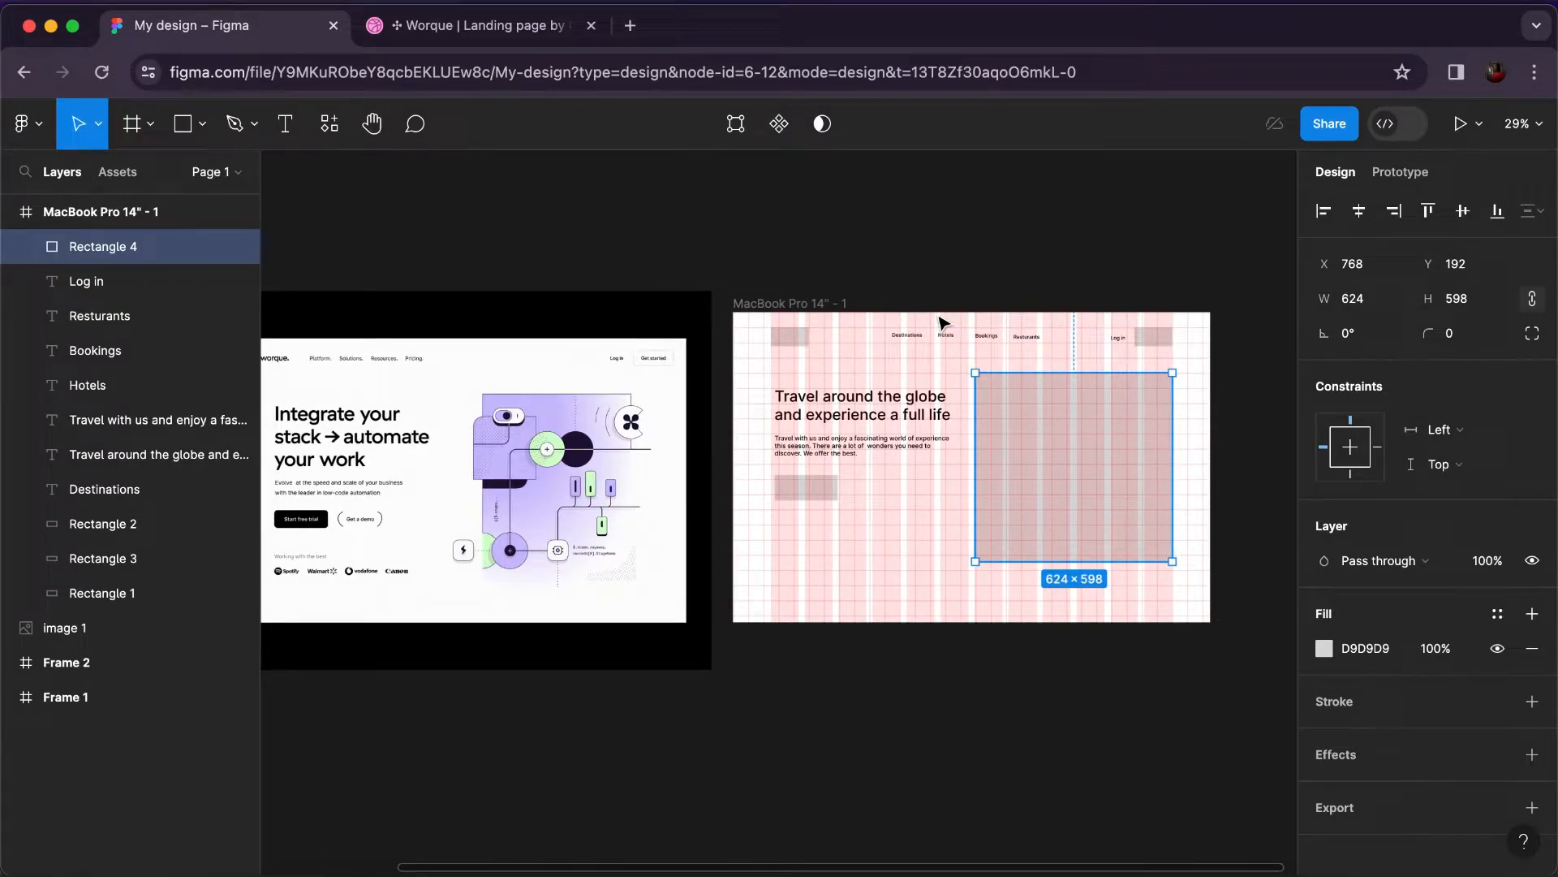
# Extend the MacBook frame to 1652 tall and copy the subtitle paragraph to X 382, Y 945.
pyautogui.click(836, 309)
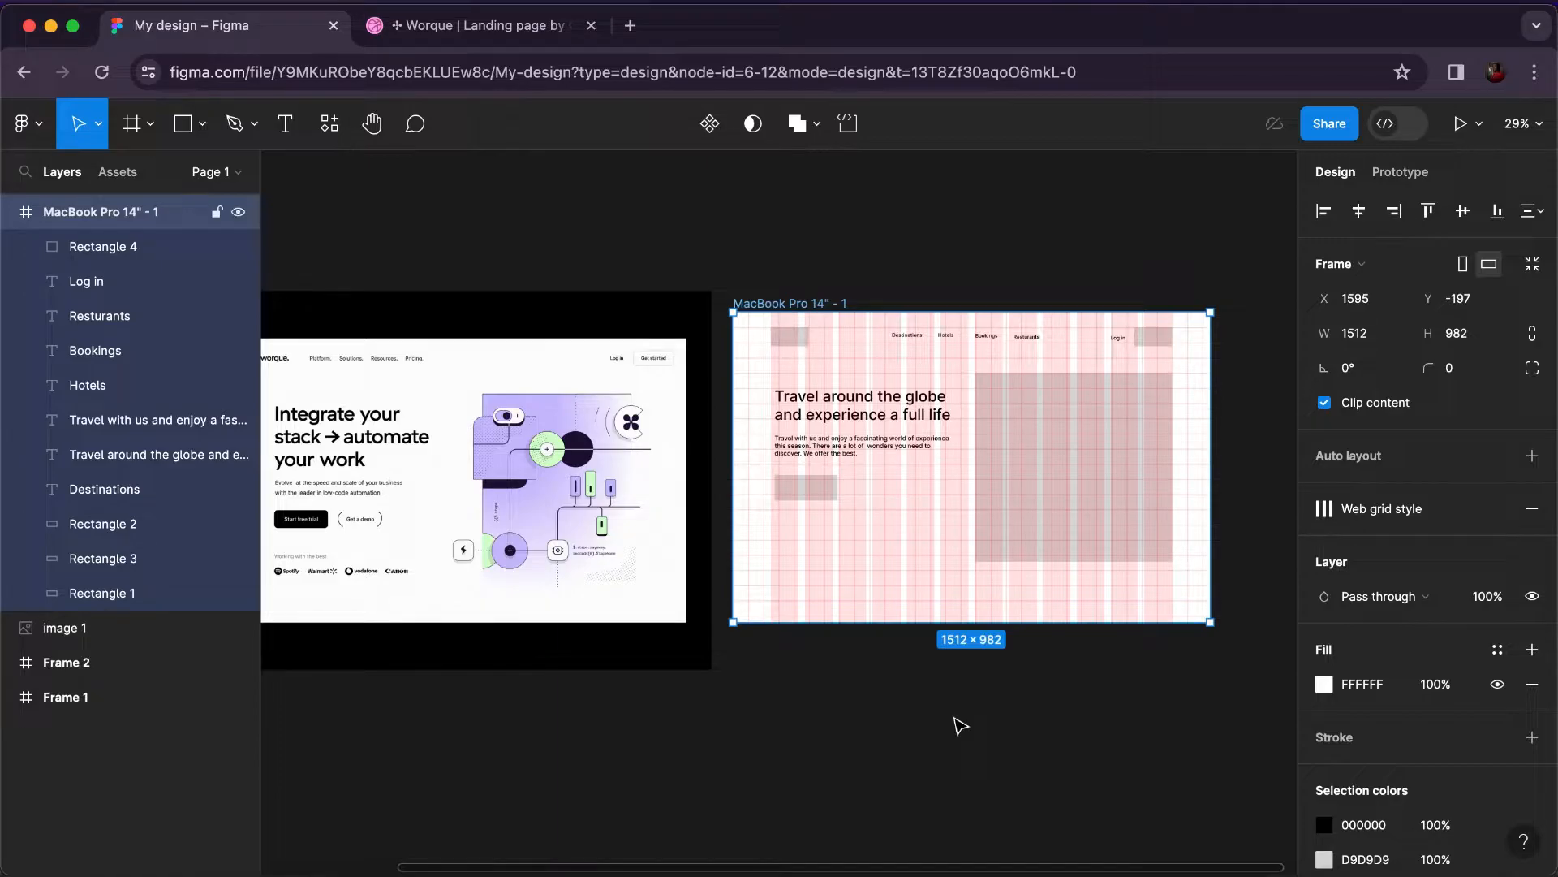
pyautogui.moveTo(926, 629); pyautogui.dragTo(922, 834)
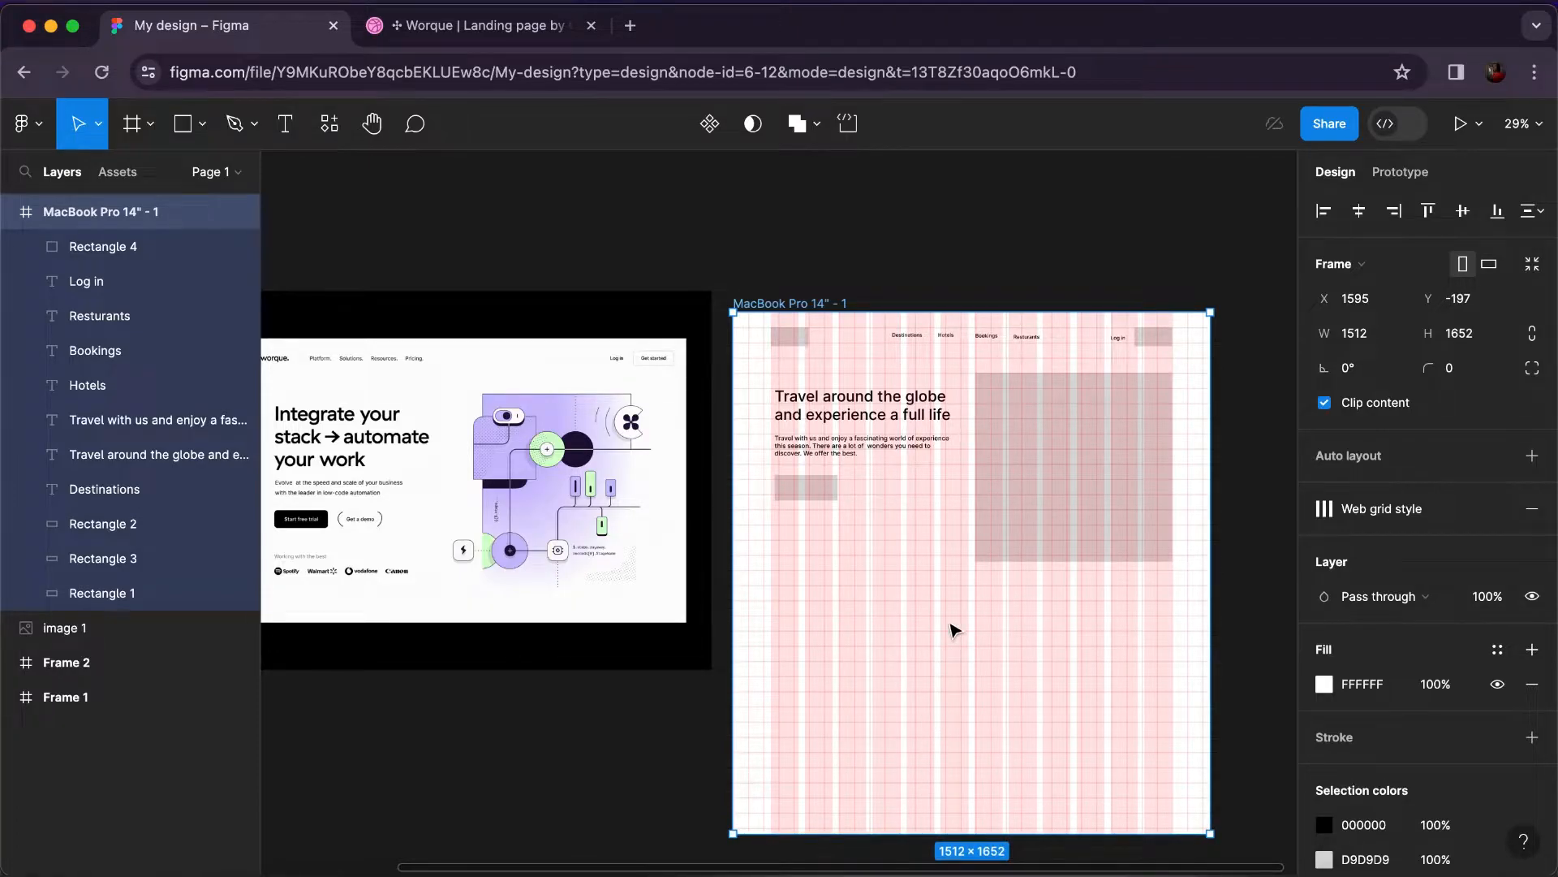
pyautogui.scroll(5, 955, 630)
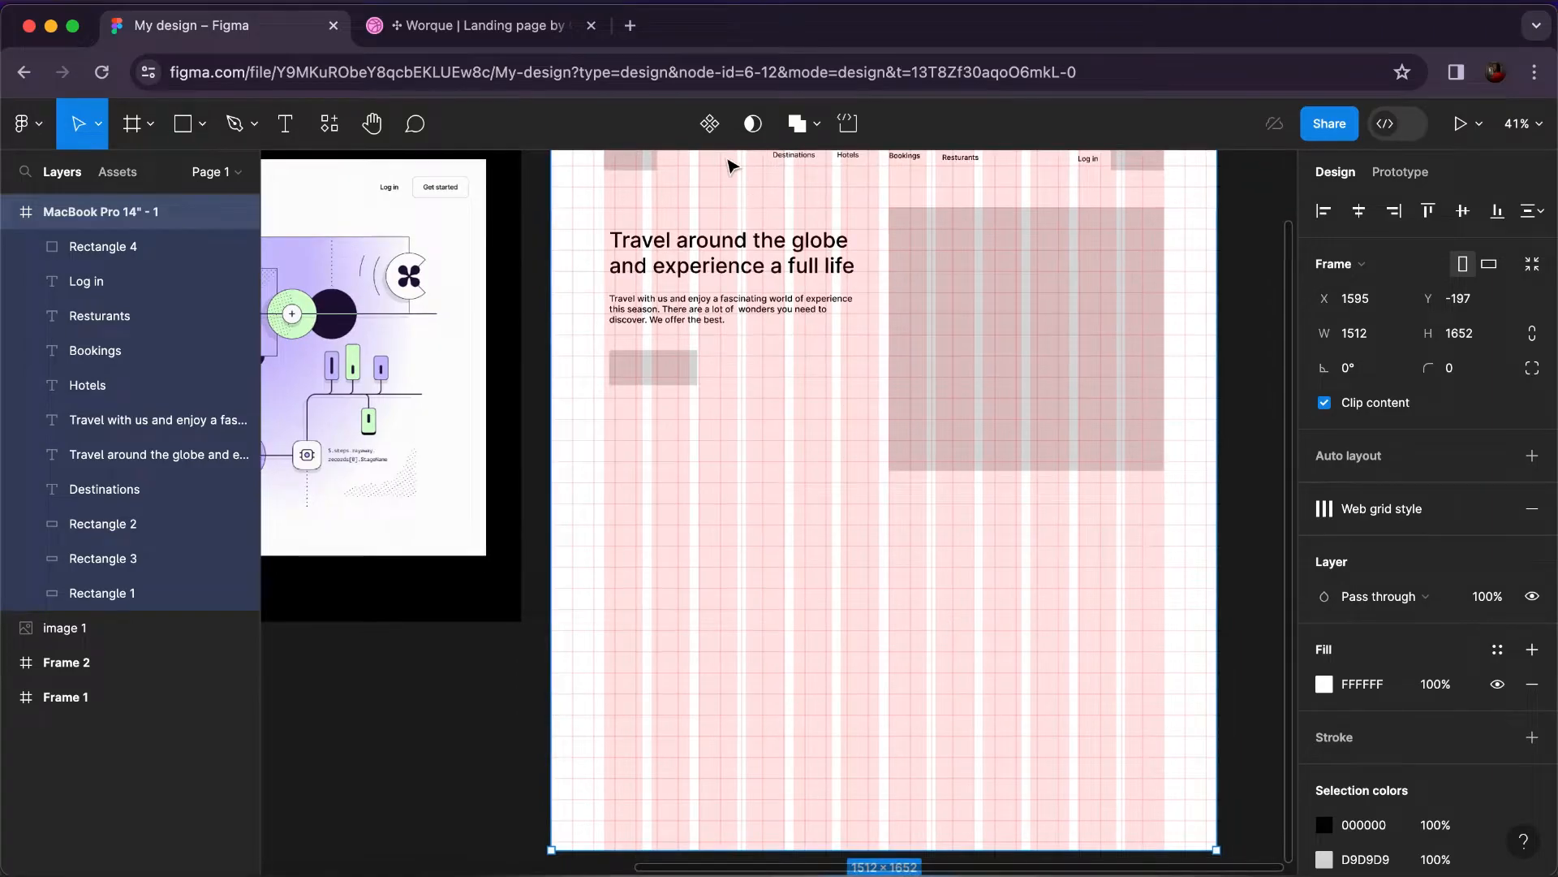
pyautogui.click(718, 315)
pyautogui.moveTo(718, 315); pyautogui.dragTo(826, 560)
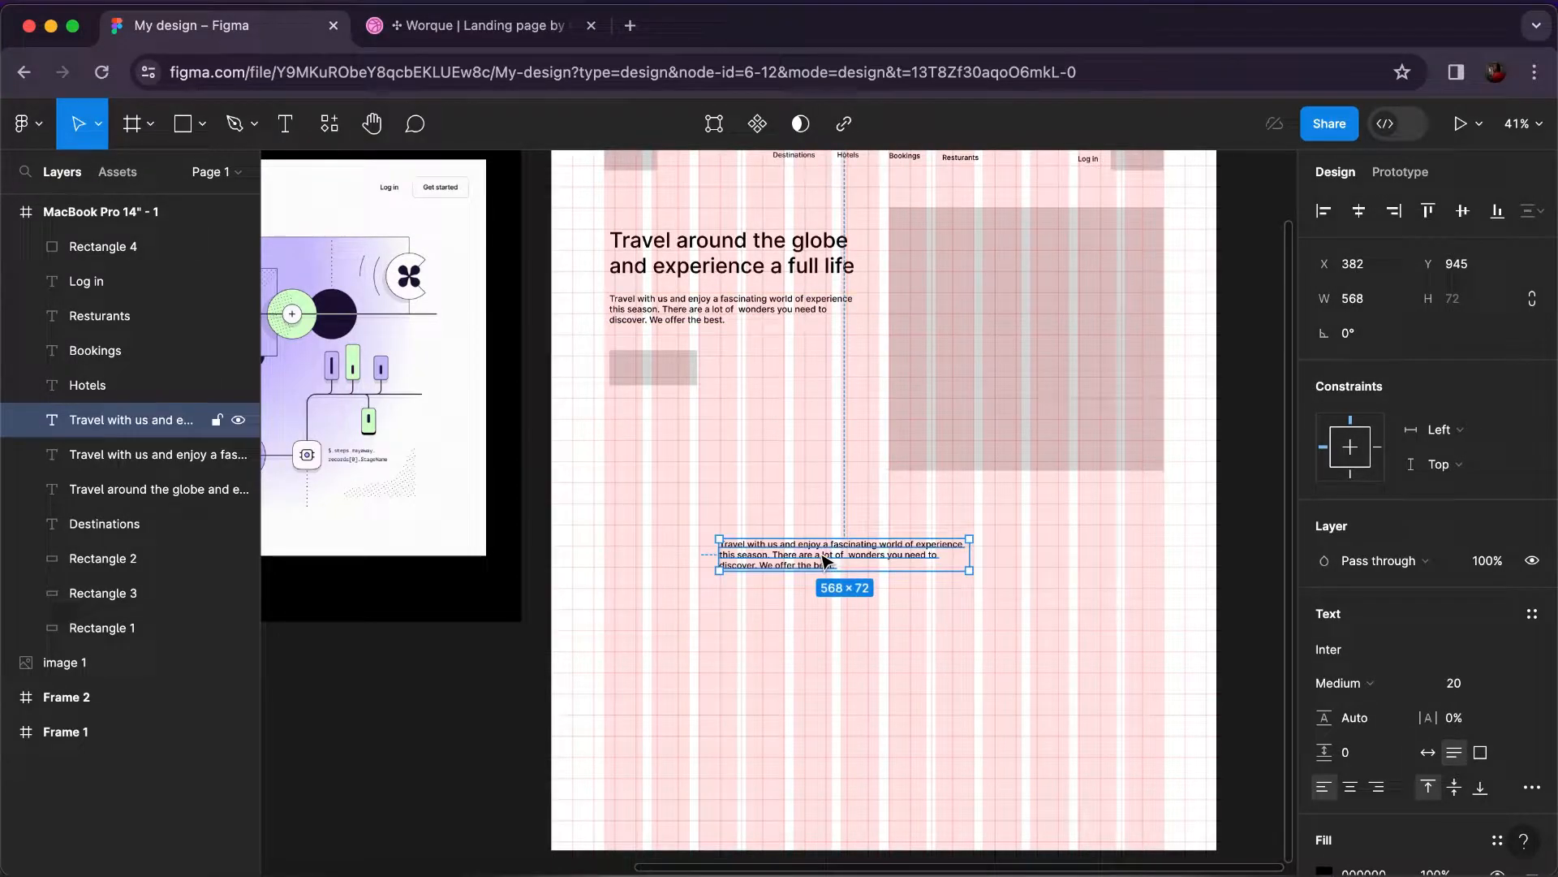
# Retype the copy as 'Our best services' at size 36, auto width, centred horizontally.
pyautogui.doubleClick(822, 555)
pyautogui.write('our besy')
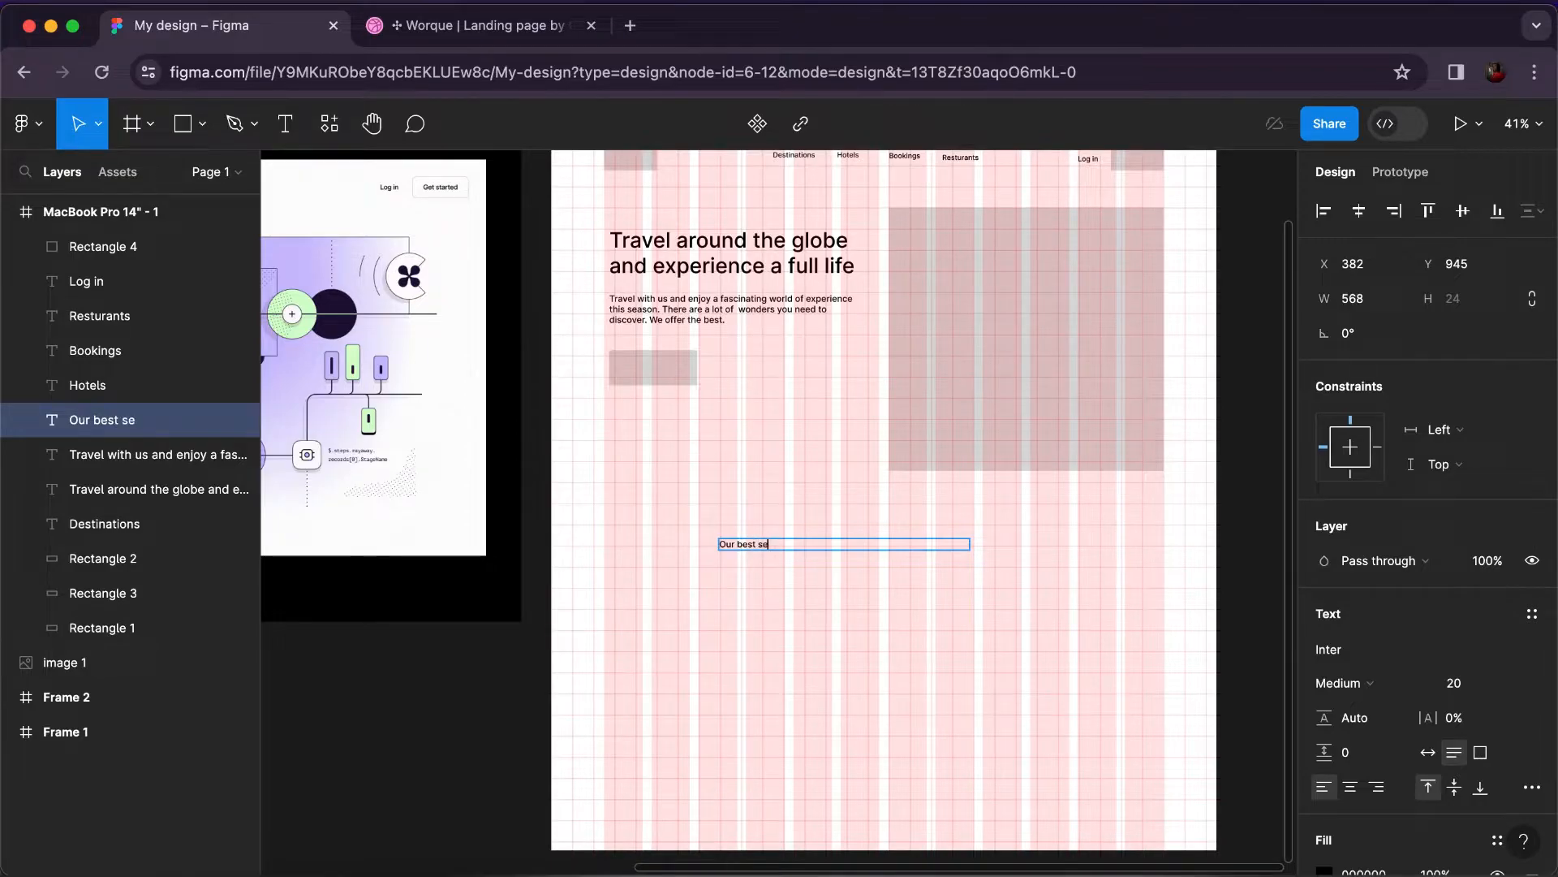
pyautogui.write('t services')
pyautogui.press('Escape')
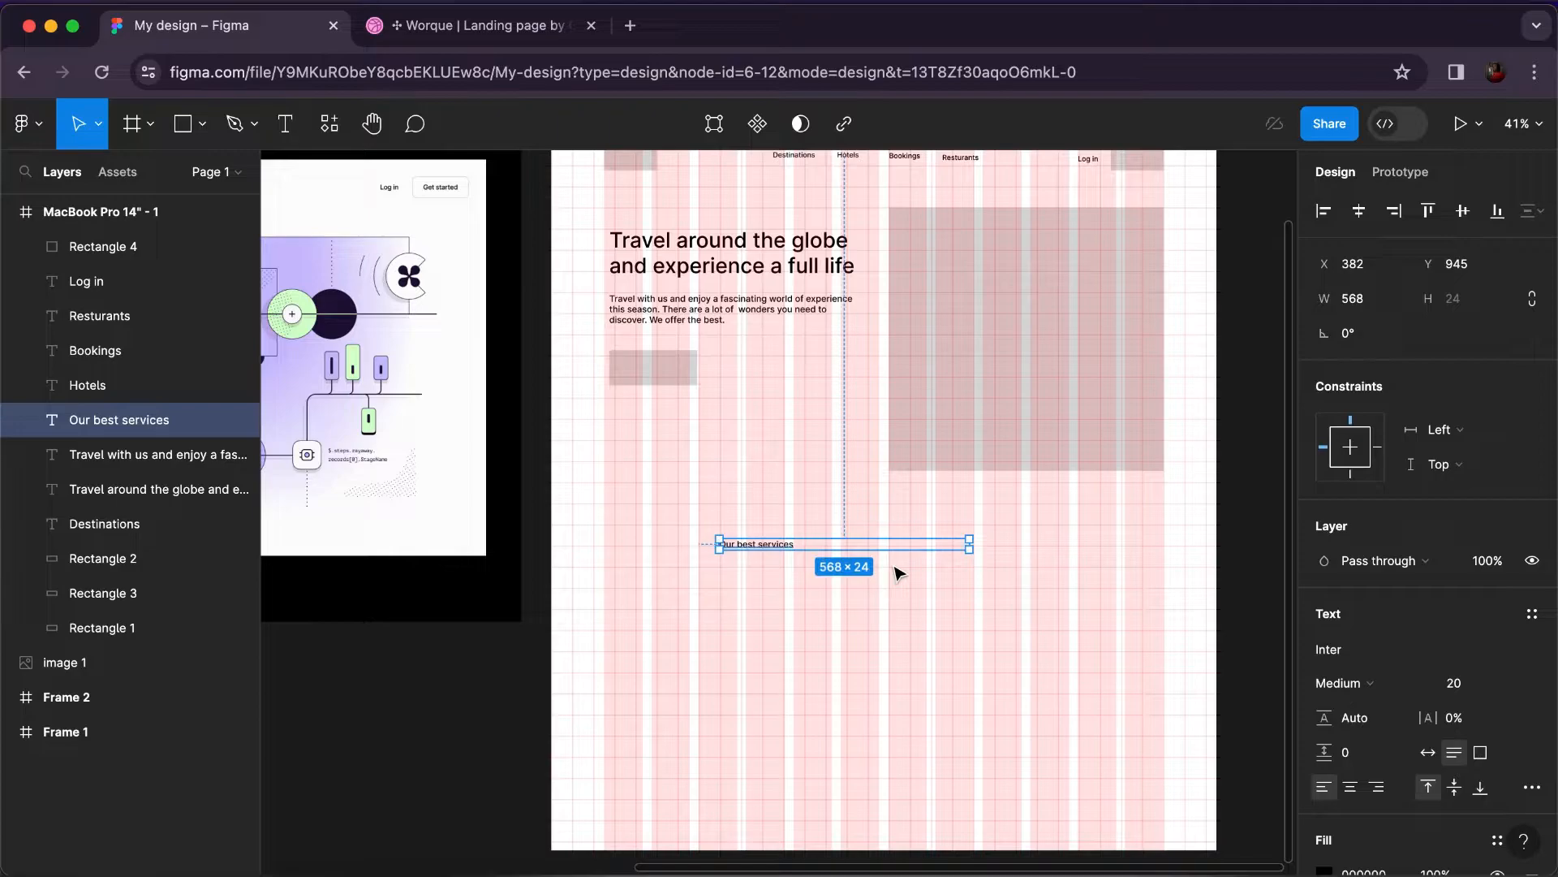
pyautogui.click(1510, 695)
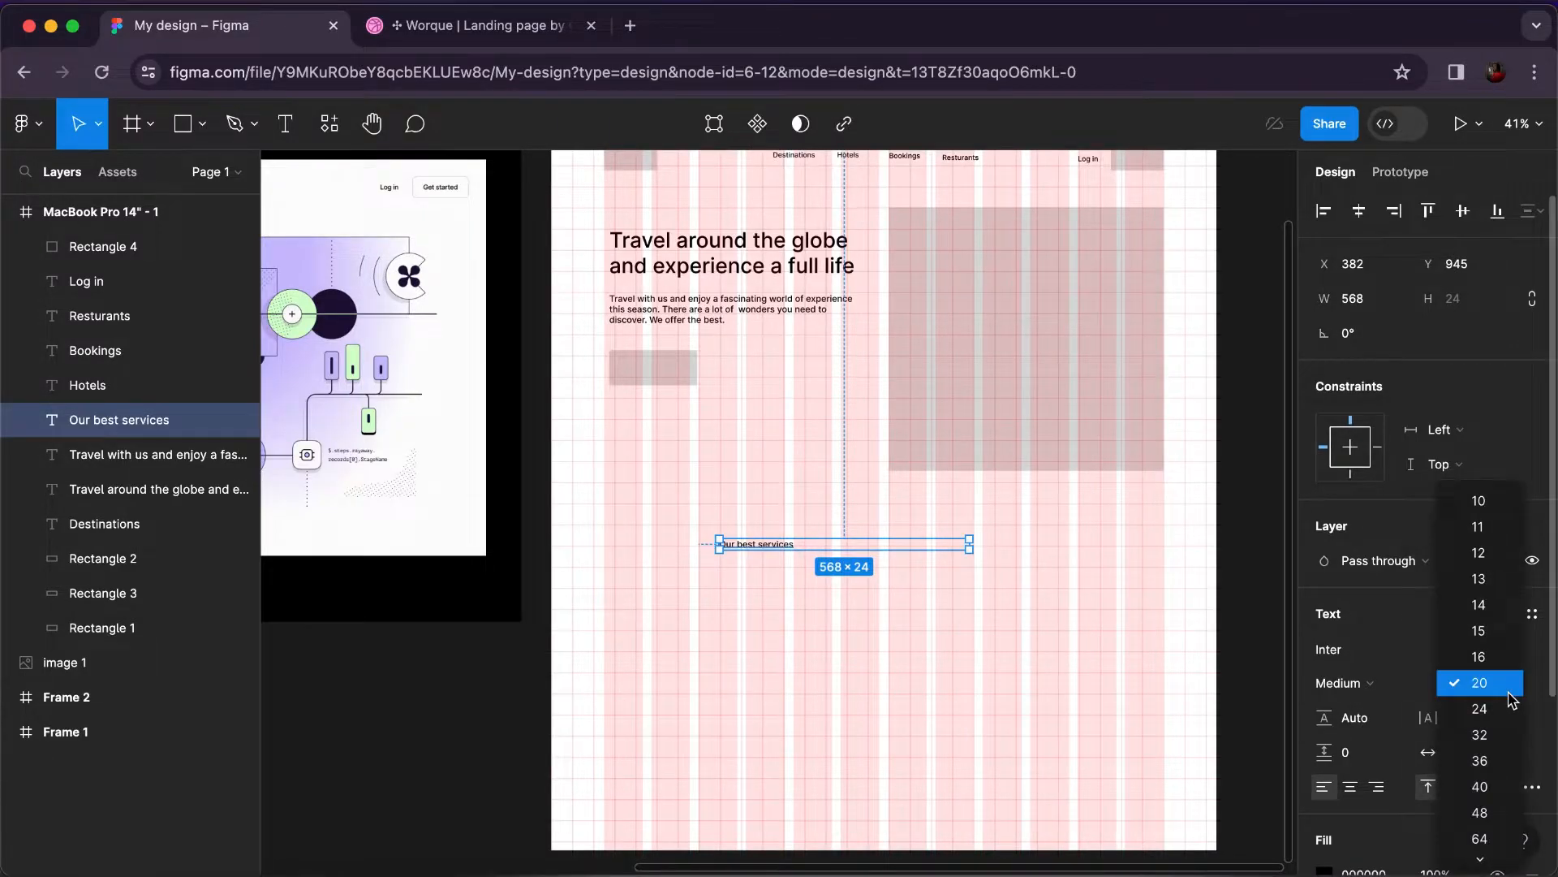
pyautogui.click(1498, 759)
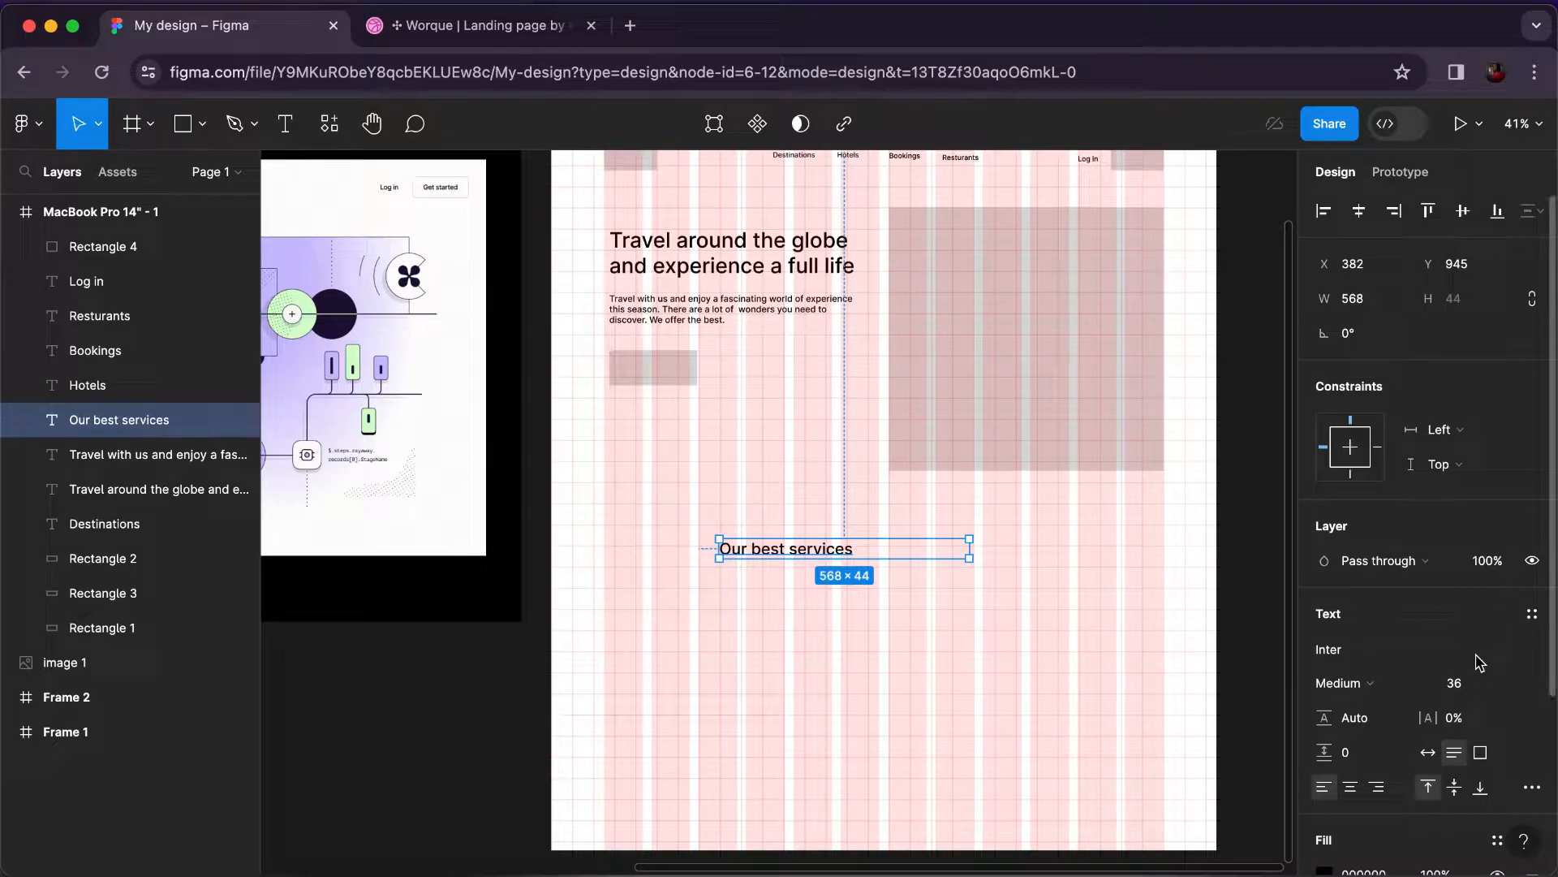
pyautogui.click(1431, 754)
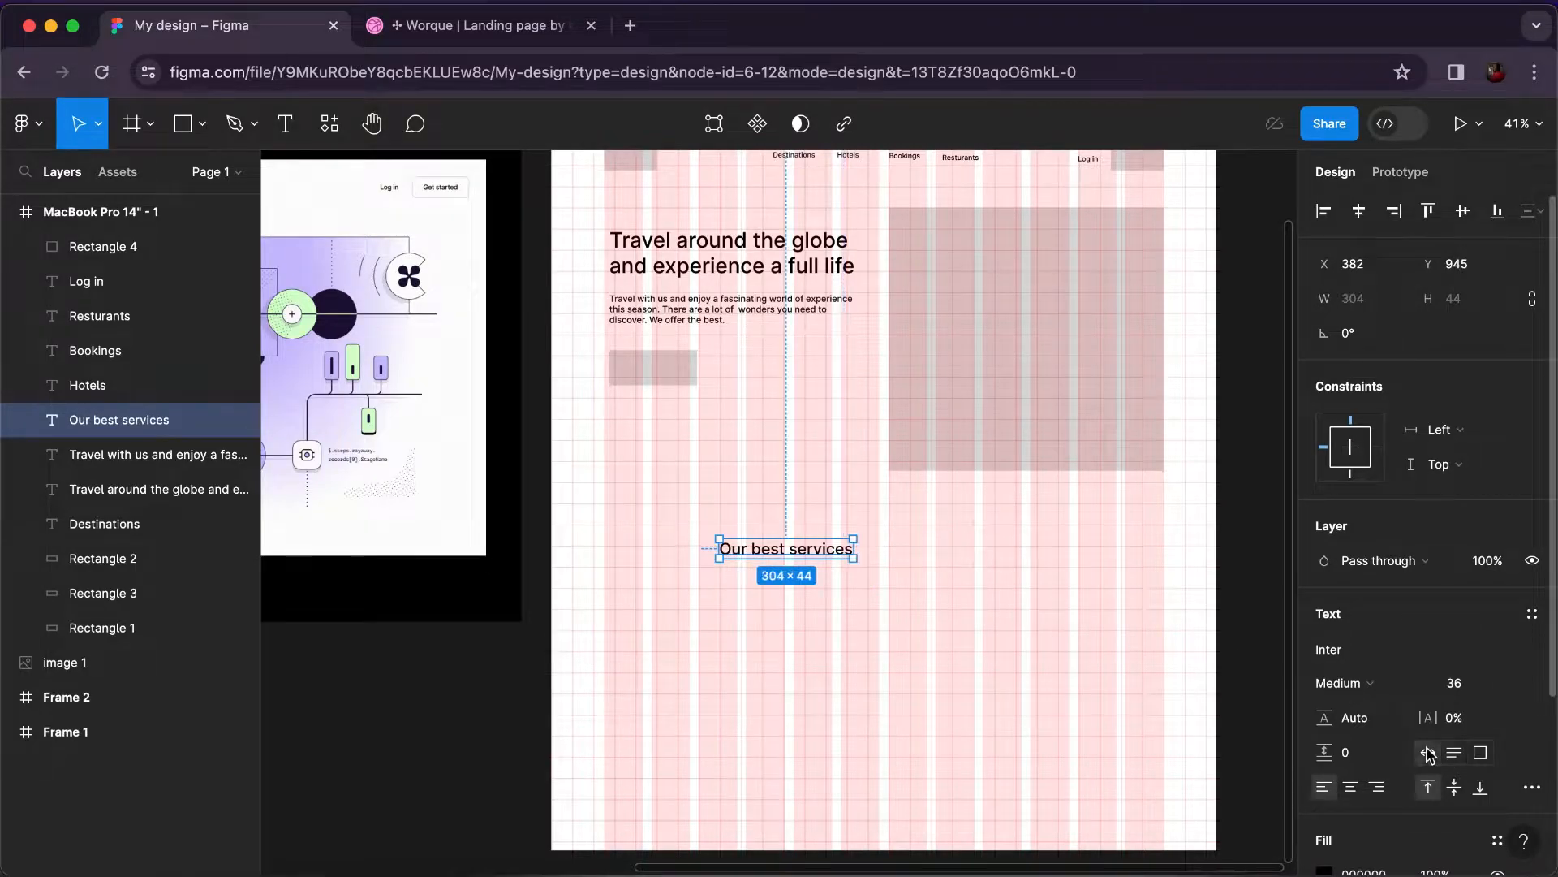
pyautogui.click(1354, 214)
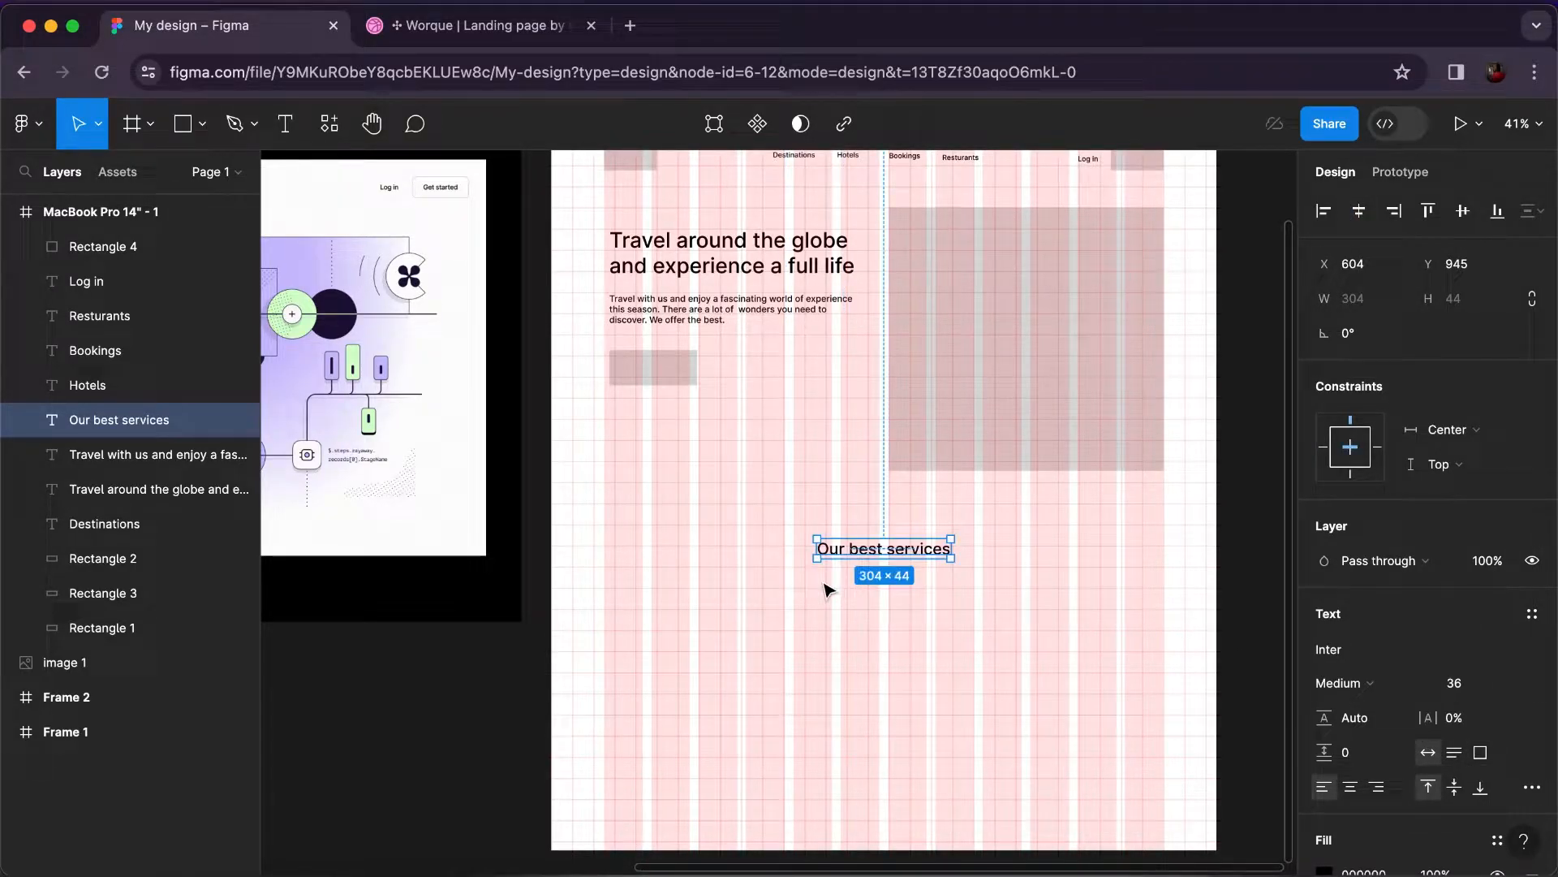
# Duplicate the small placeholder to lower left and a copy of the heading below it.
pyautogui.click(637, 373)
pyautogui.moveTo(645, 376); pyautogui.dragTo(638, 696)
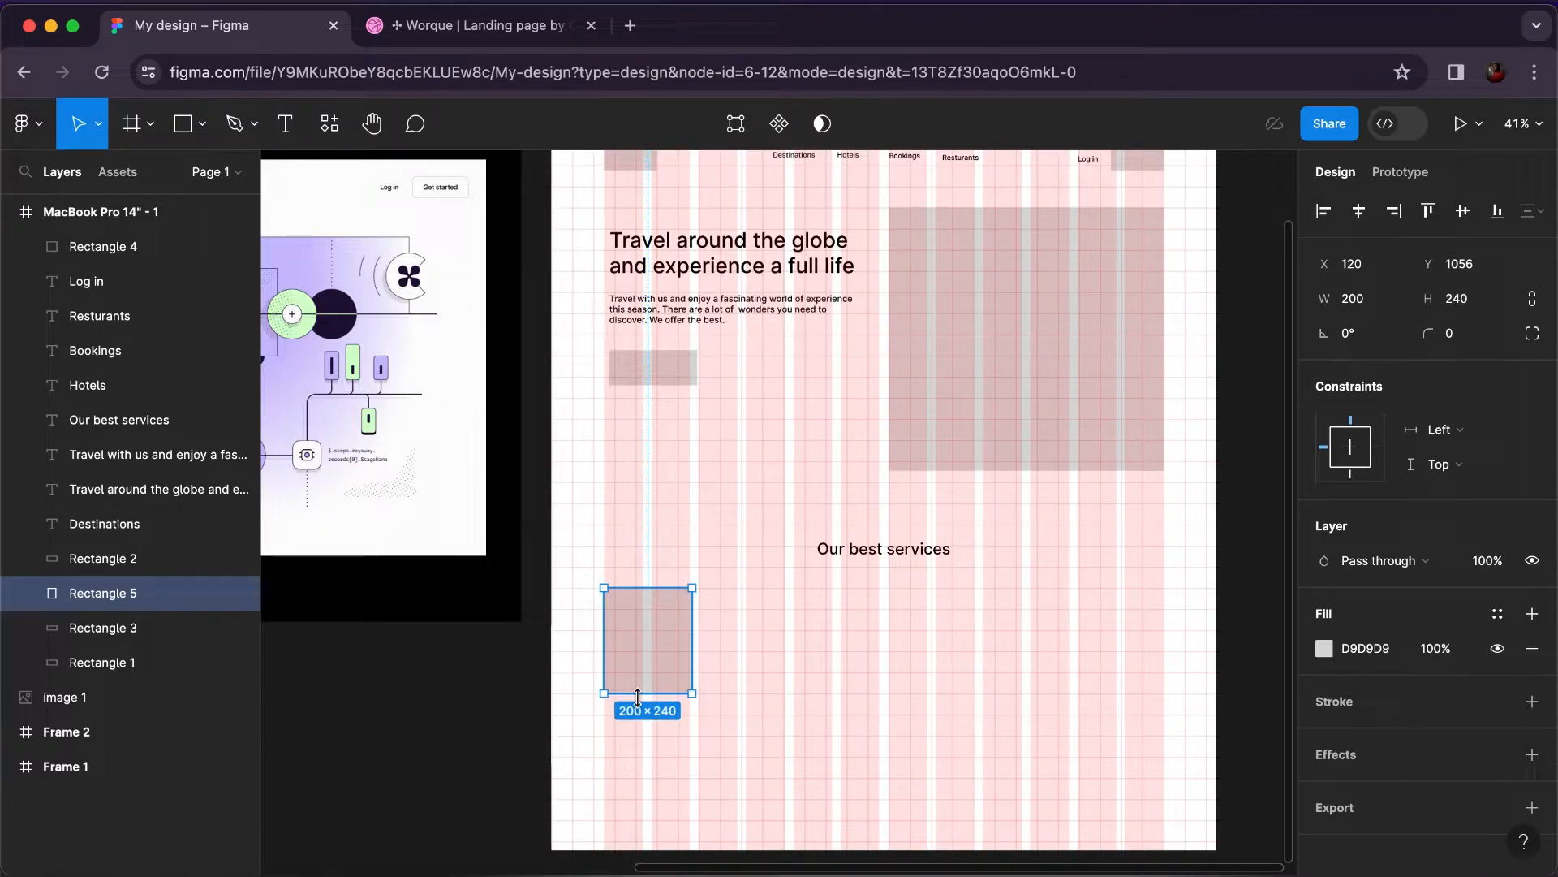
pyautogui.click(915, 558)
pyautogui.moveTo(756, 694); pyautogui.dragTo(694, 732)
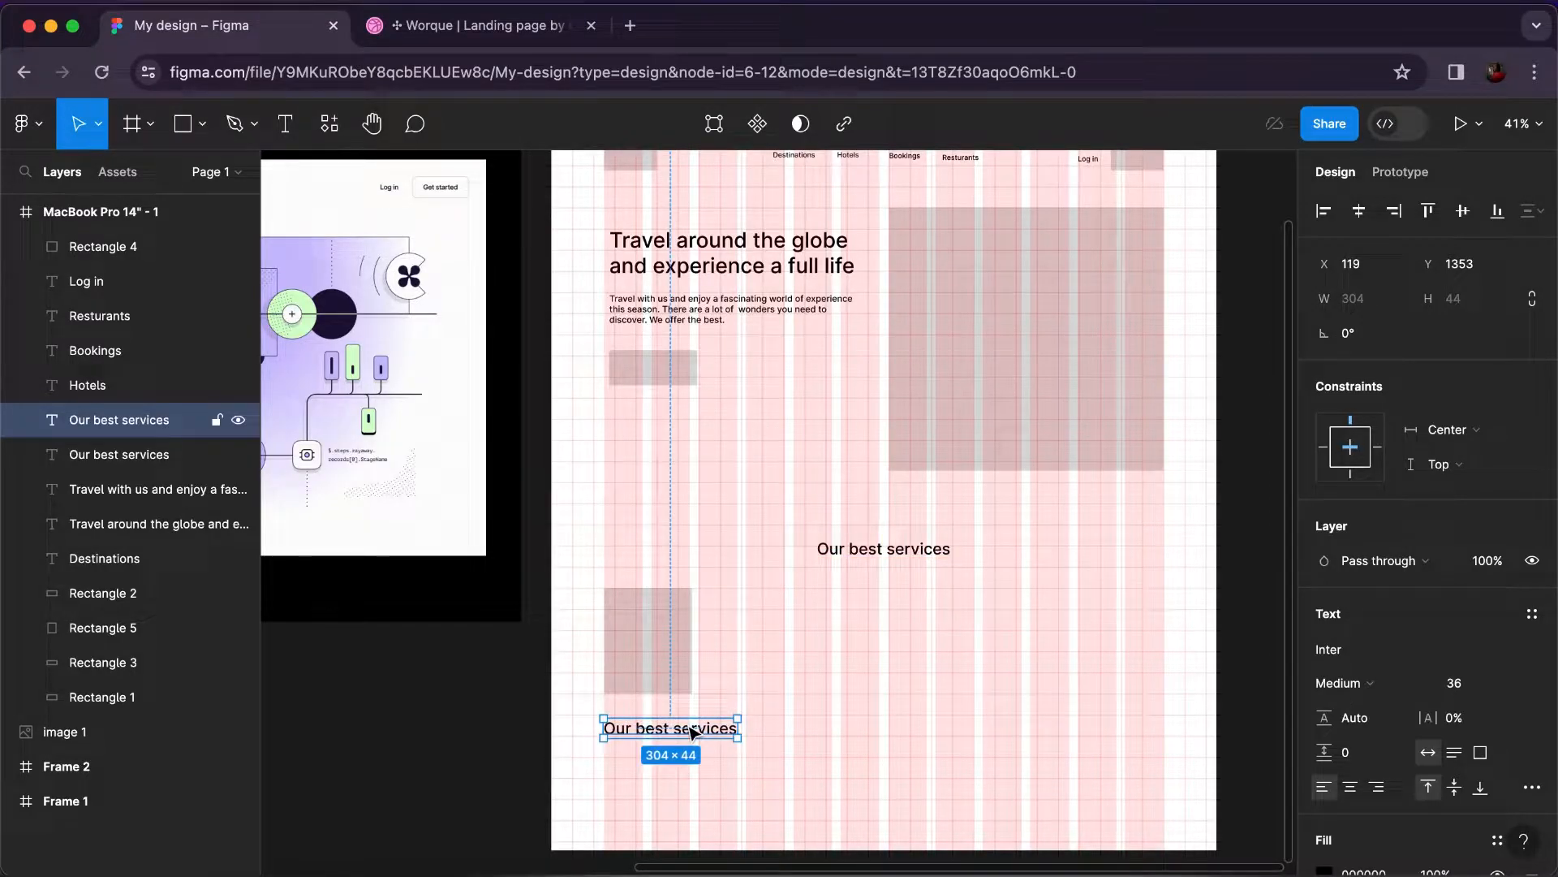
# Make the copied heading a size-20 'Best Hotels' caption centred under the card.
pyautogui.click(1514, 686)
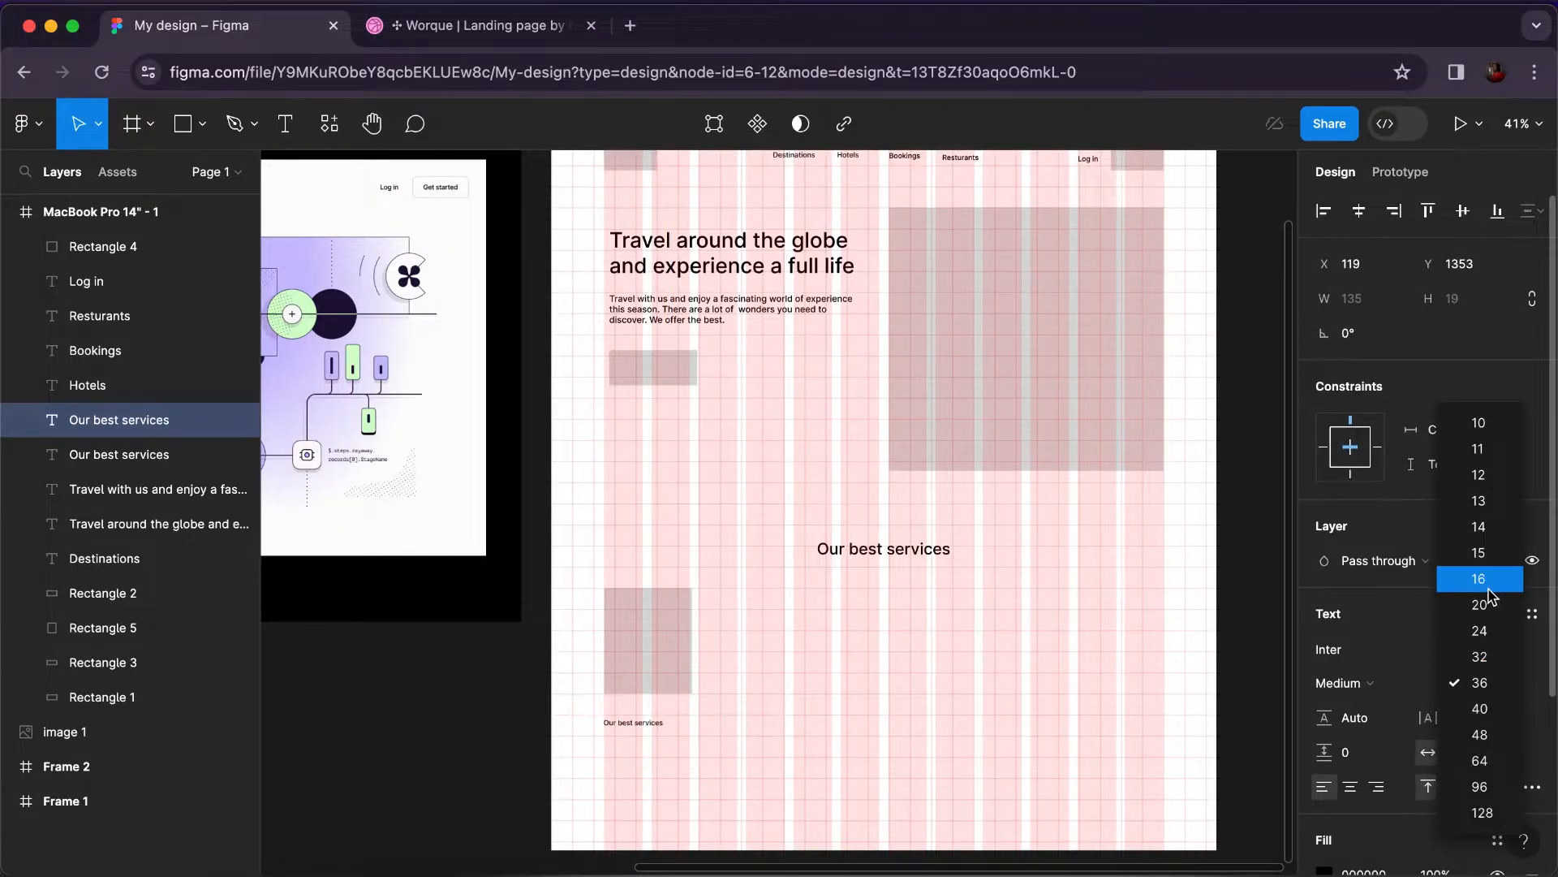
pyautogui.click(625, 840)
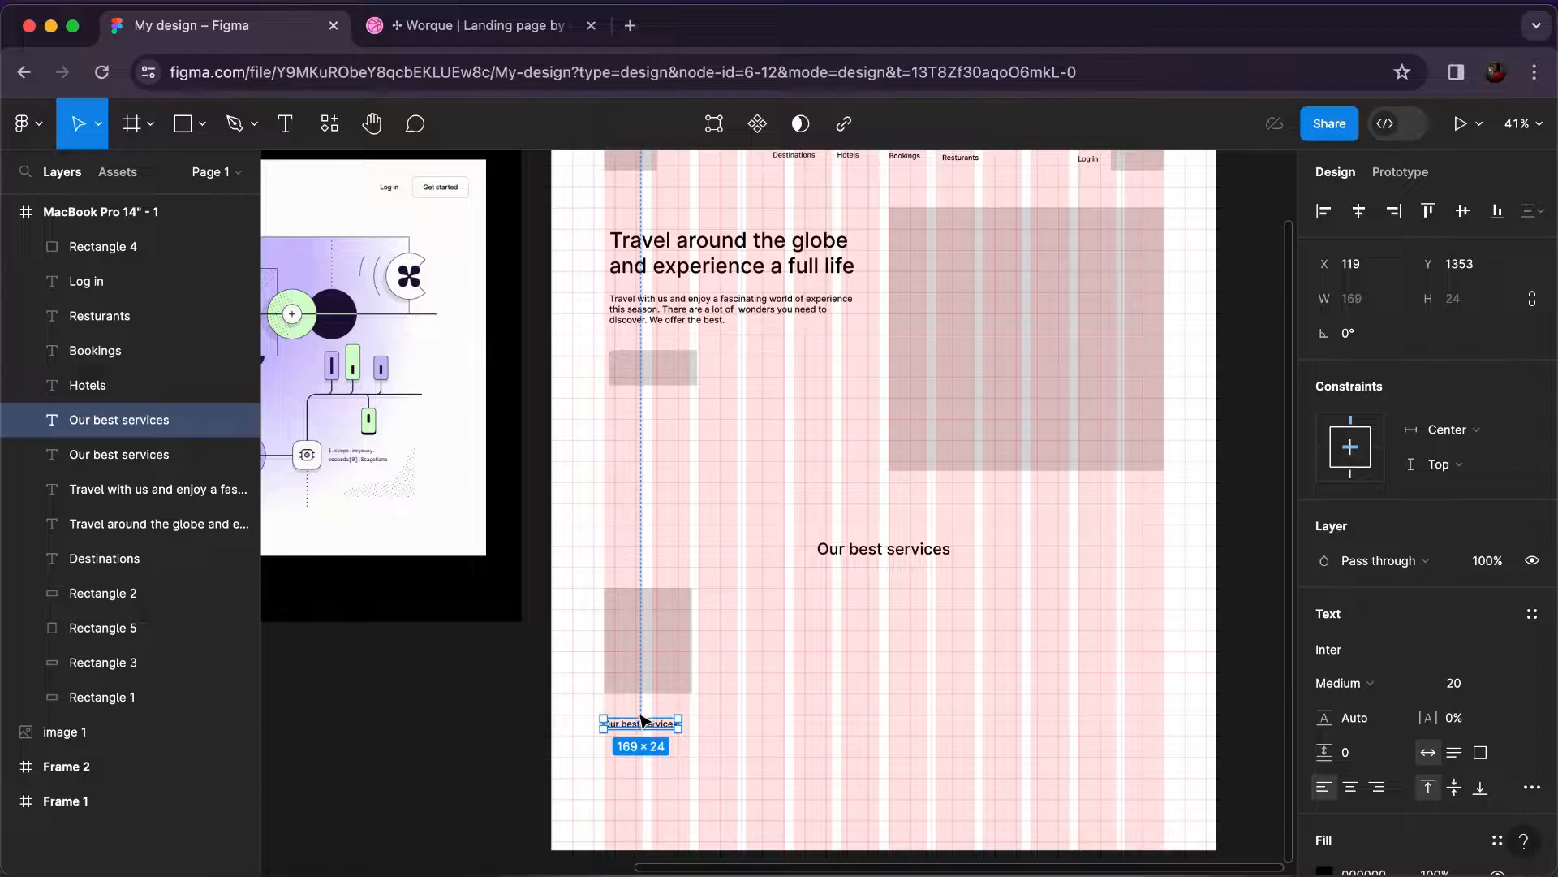
pyautogui.scroll(4, 642, 721)
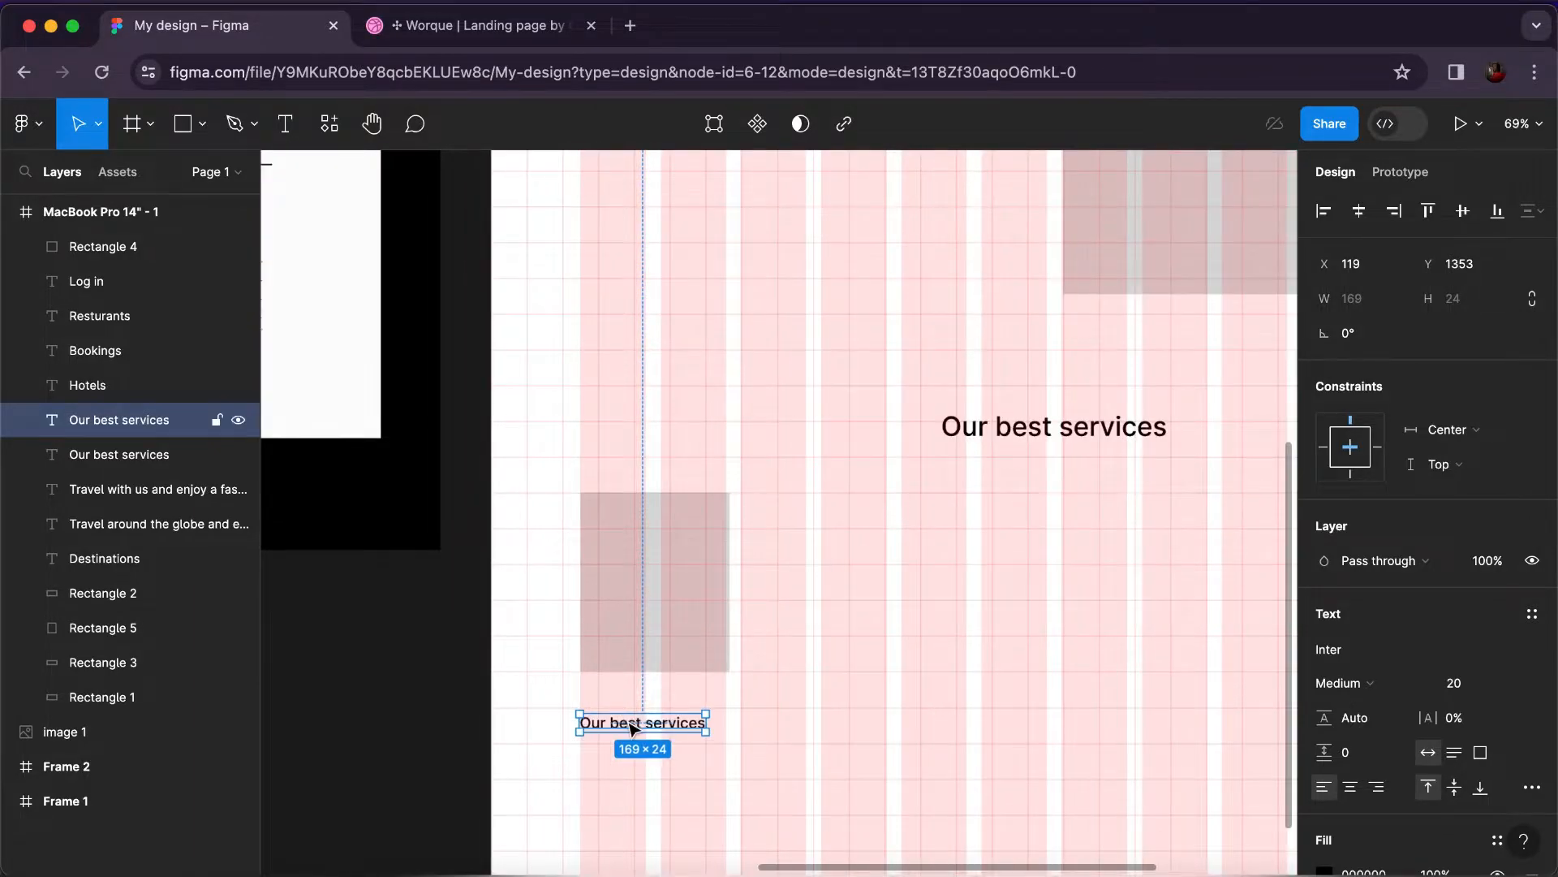
pyautogui.hotkey('shift', 'Up')
pyautogui.moveTo(637, 698); pyautogui.dragTo(639, 702)
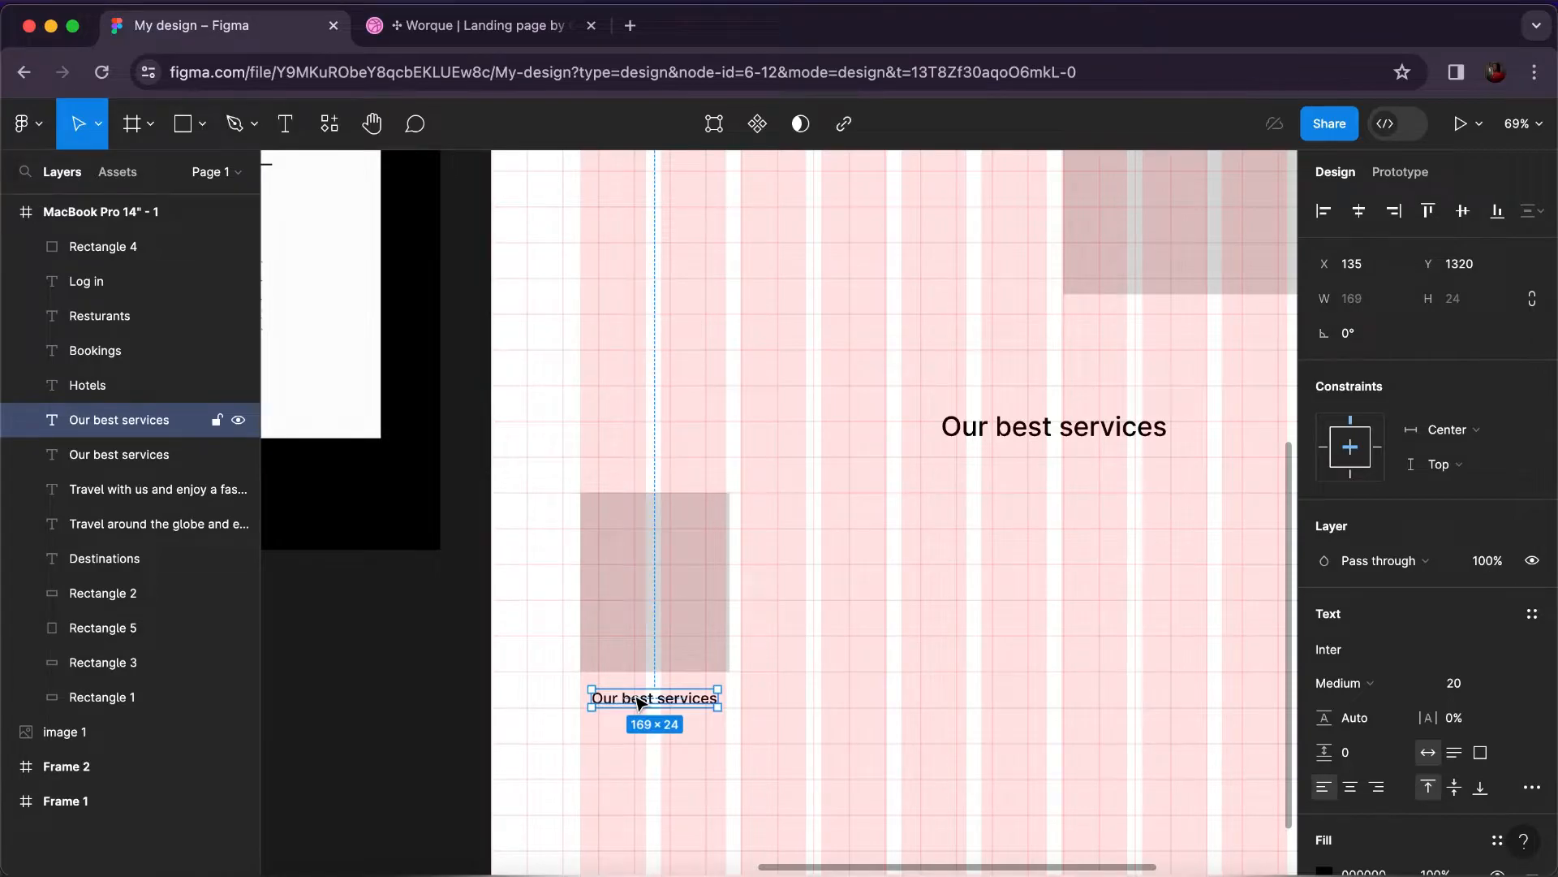
pyautogui.doubleClick(639, 701)
pyautogui.write('Best')
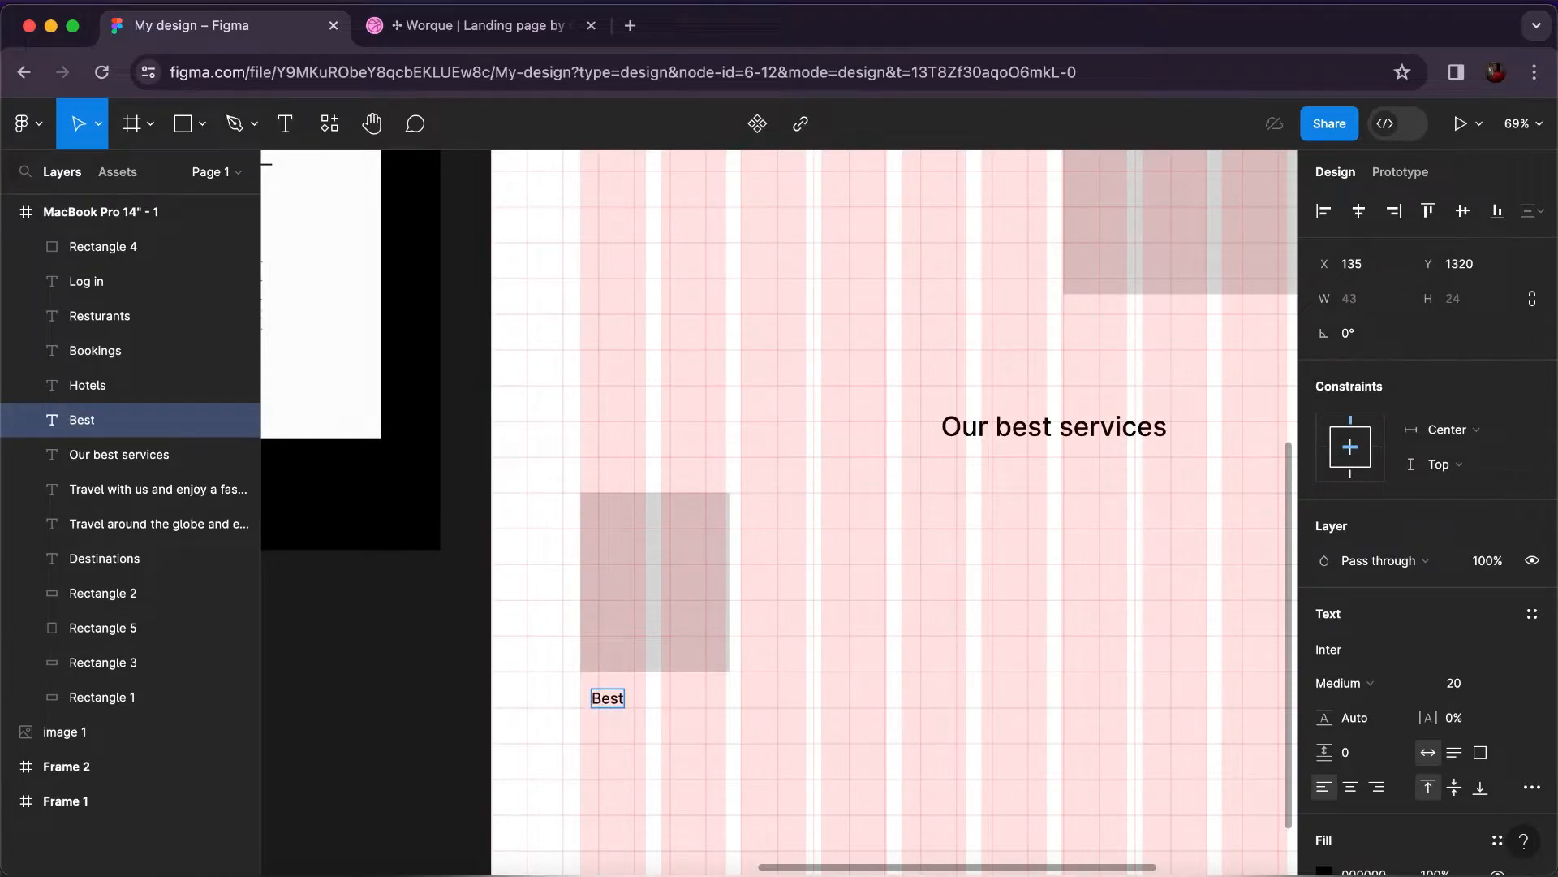
pyautogui.write(' Hotels')
pyautogui.press('Escape')
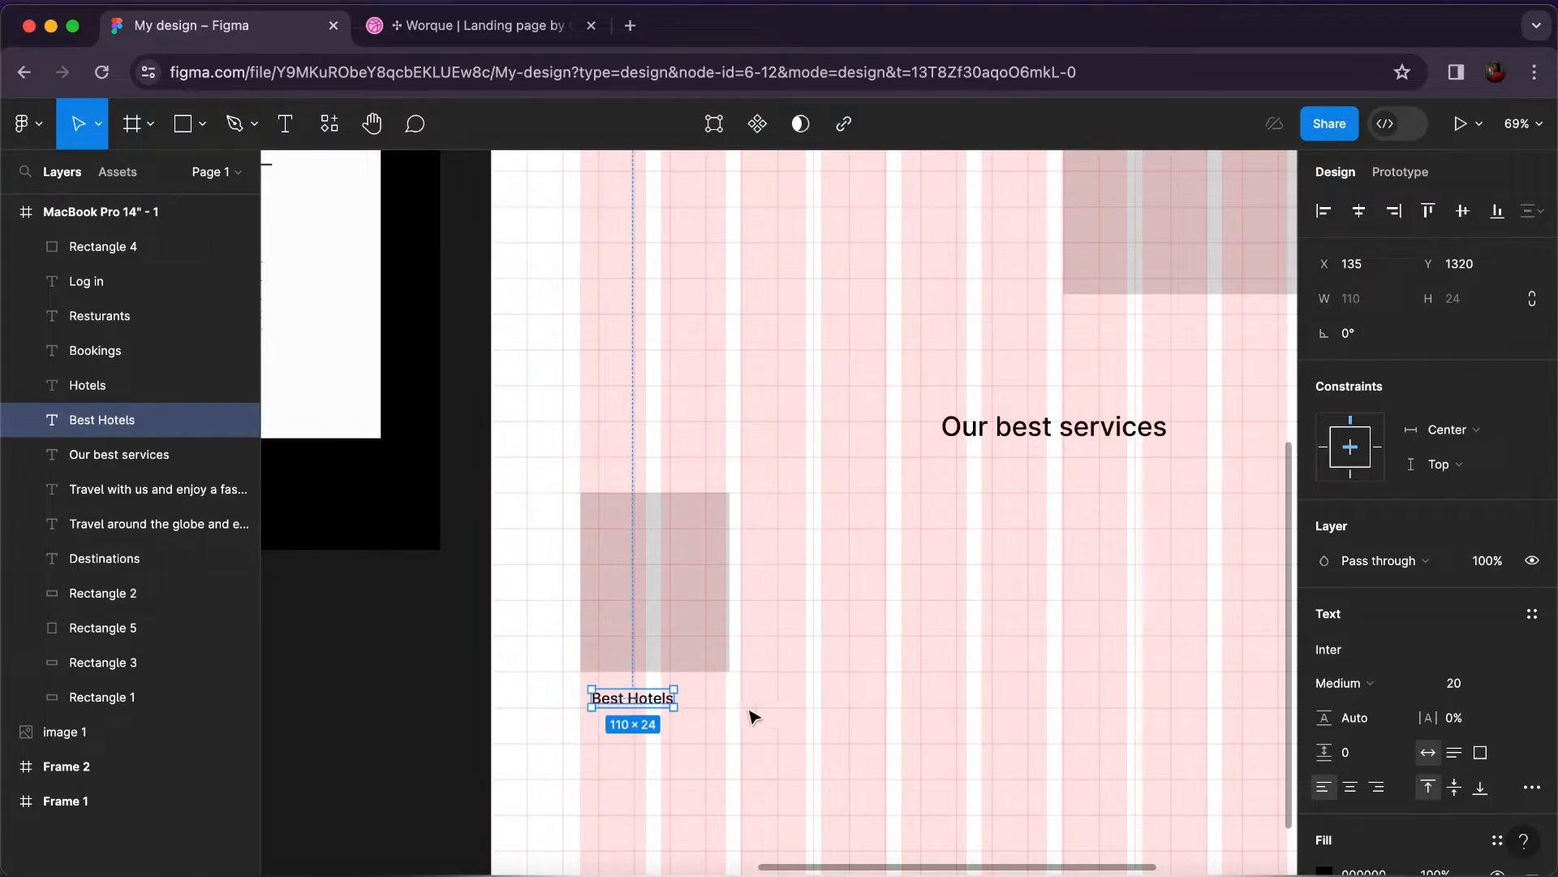
# Place a second Best Hotels text below the caption at font size 16.
pyautogui.moveTo(662, 703); pyautogui.dragTo(659, 736)
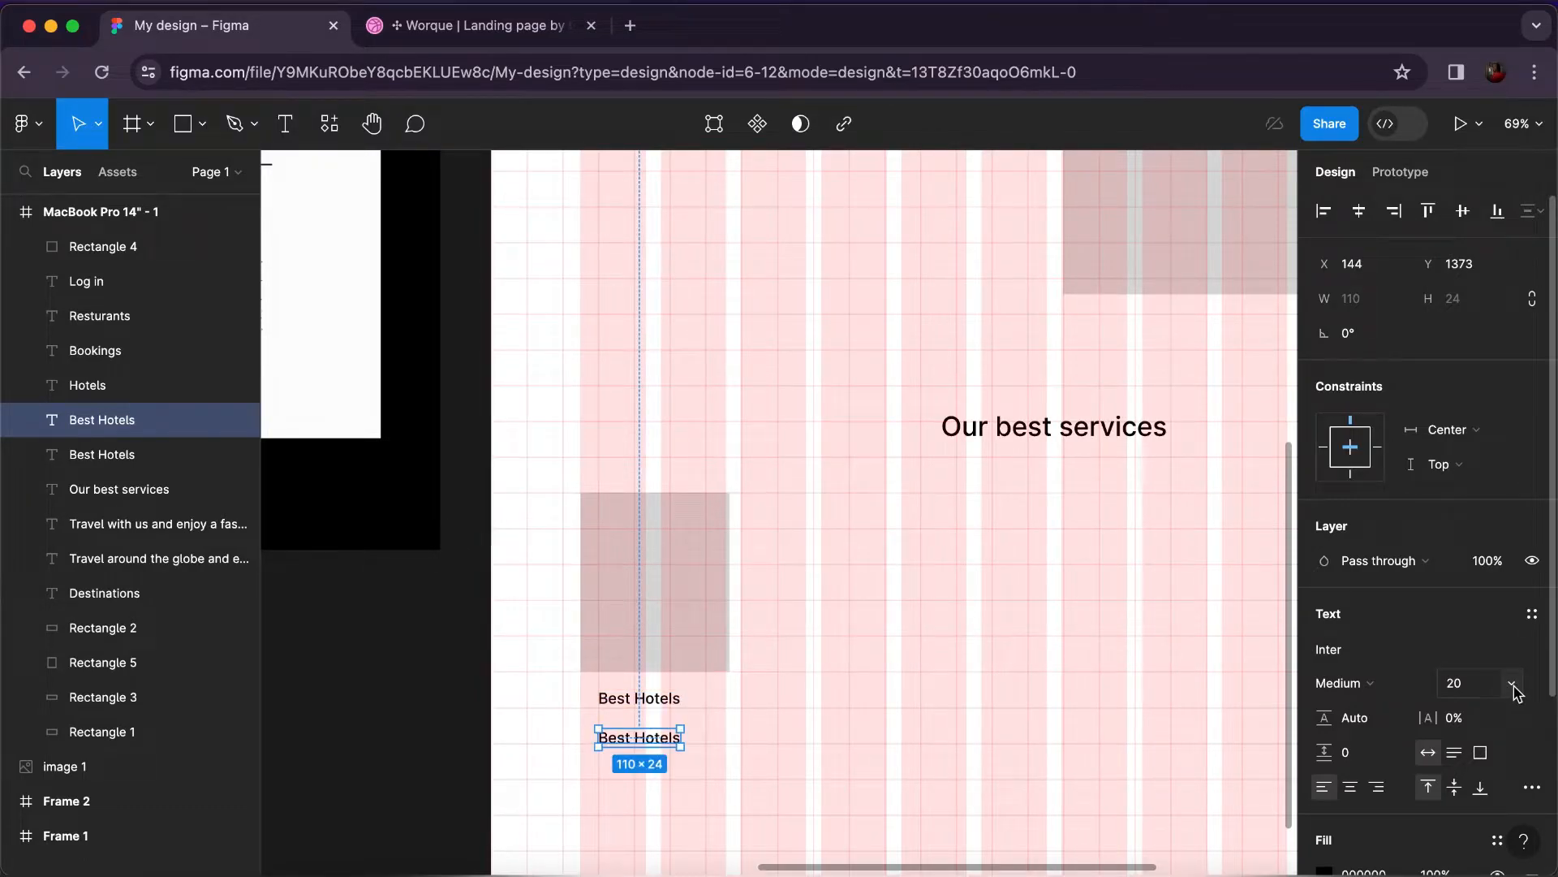
pyautogui.click(1516, 688)
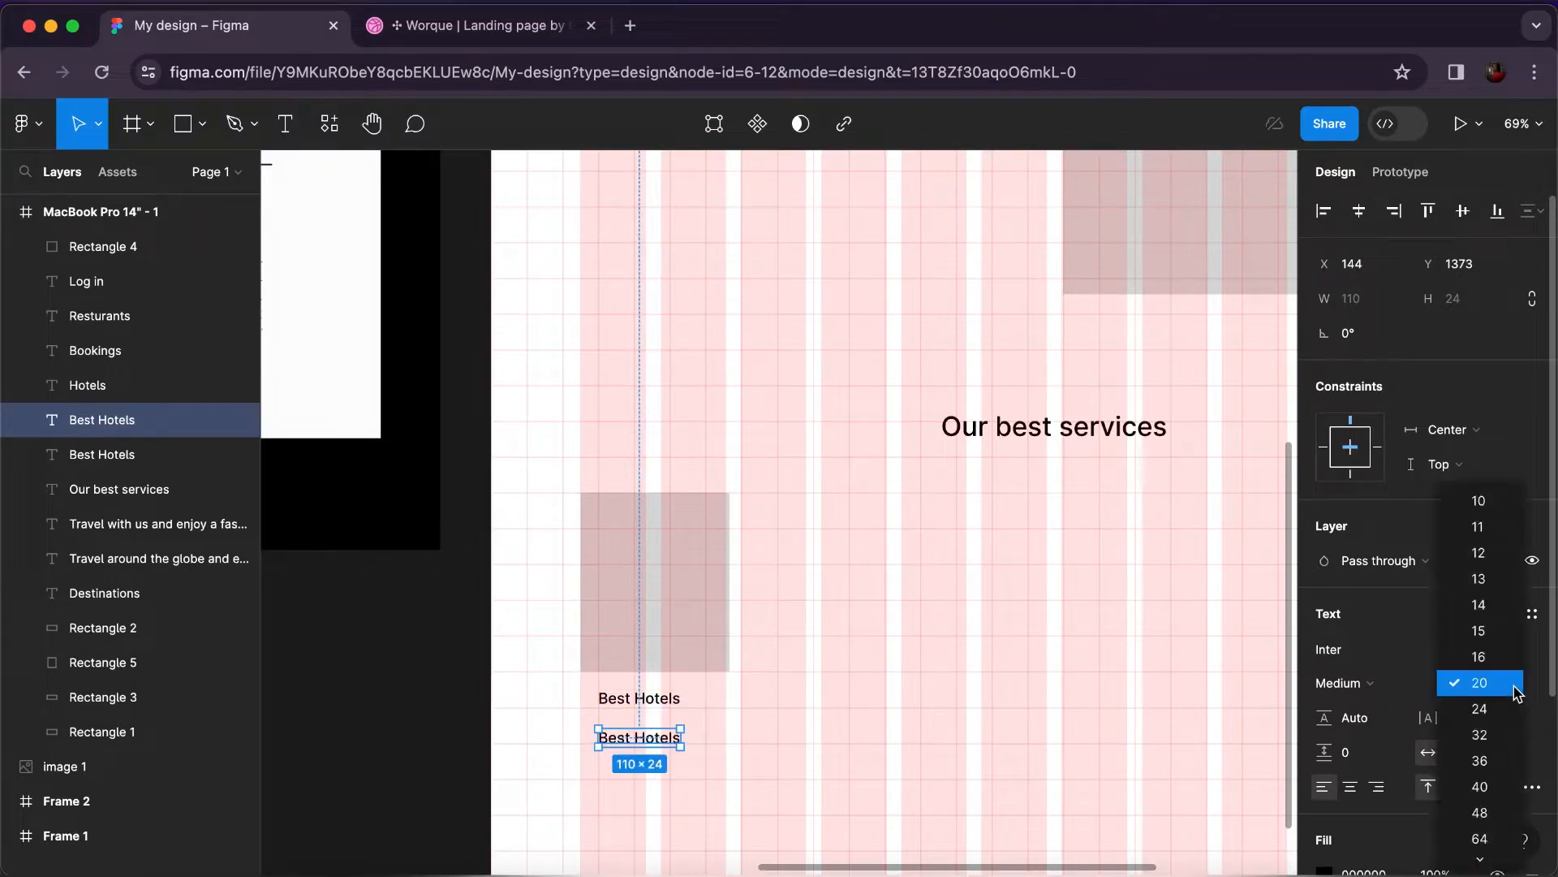
pyautogui.click(1480, 656)
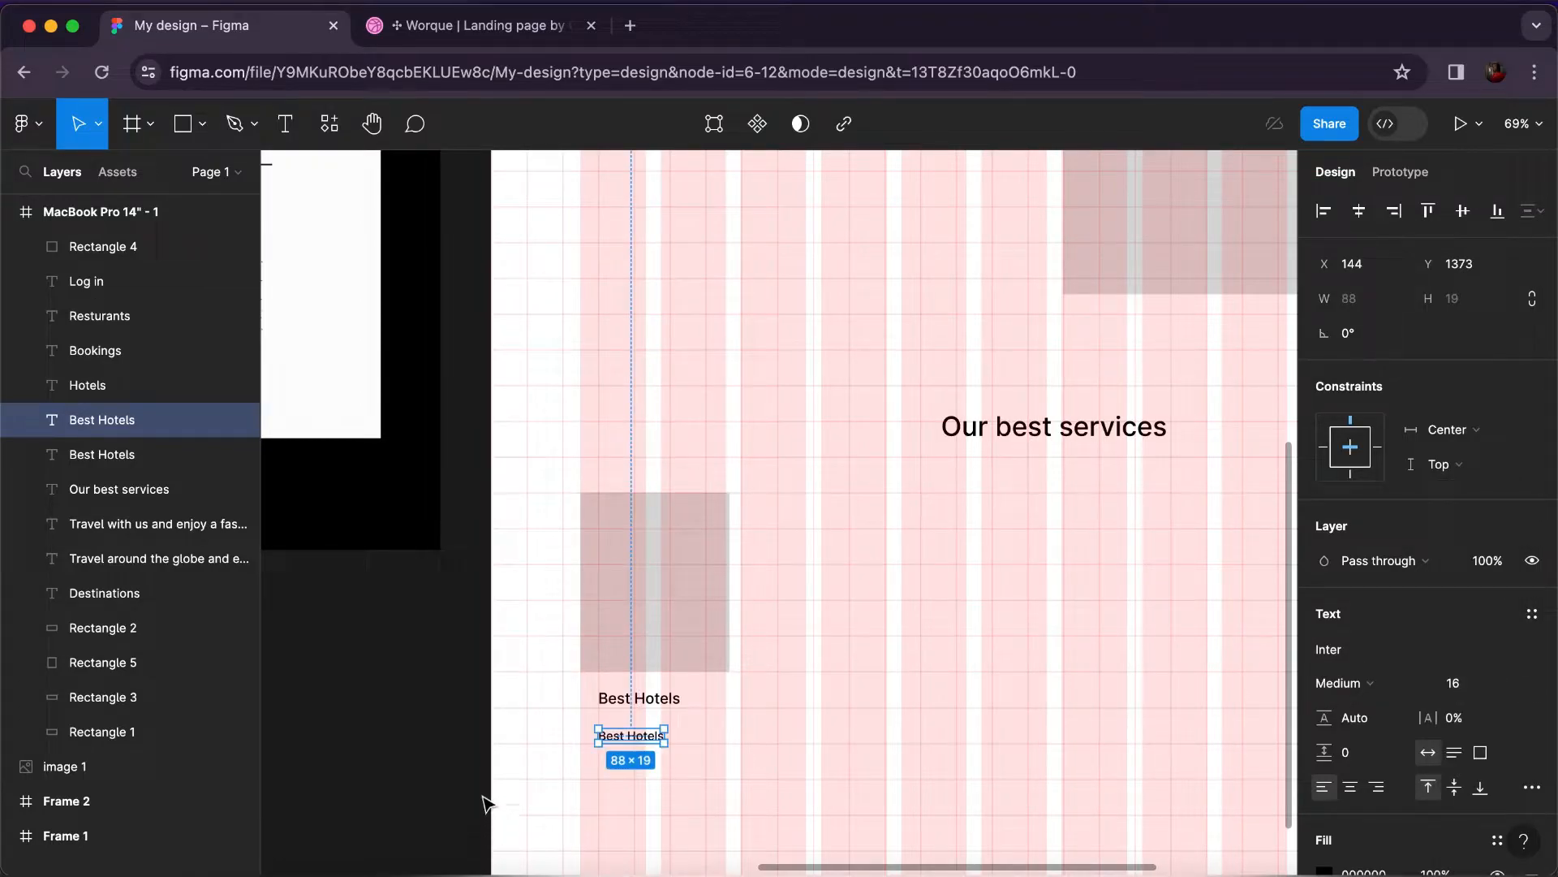
pyautogui.moveTo(635, 734); pyautogui.dragTo(637, 734)
# Replace it with a description about the best hotels for any city, wrapped and centre-aligned.
pyautogui.doubleClick(633, 729)
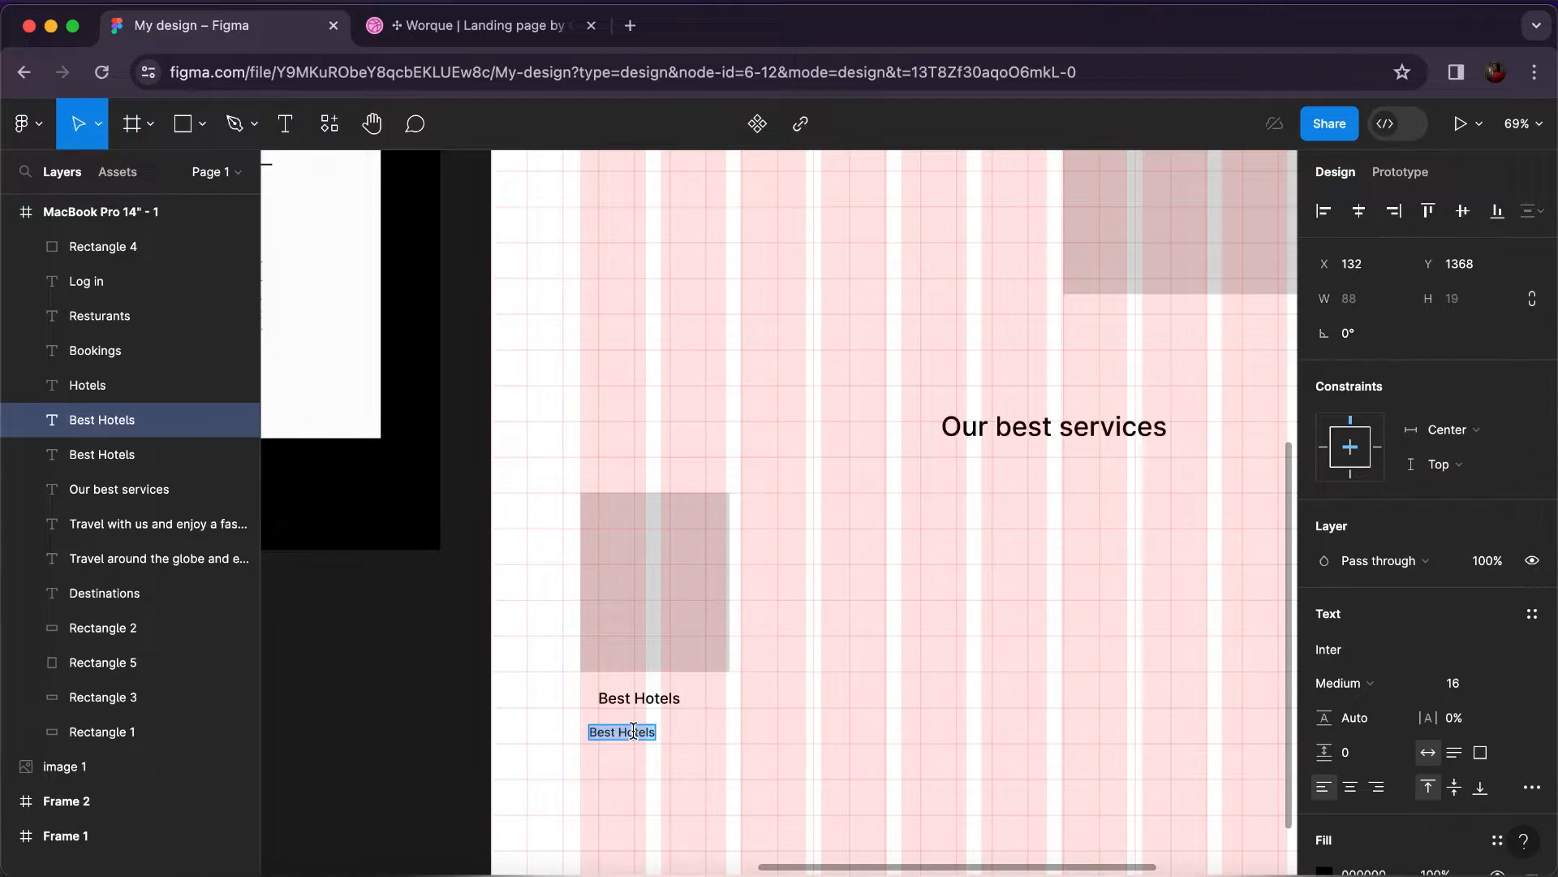
pyautogui.write('We have got y')
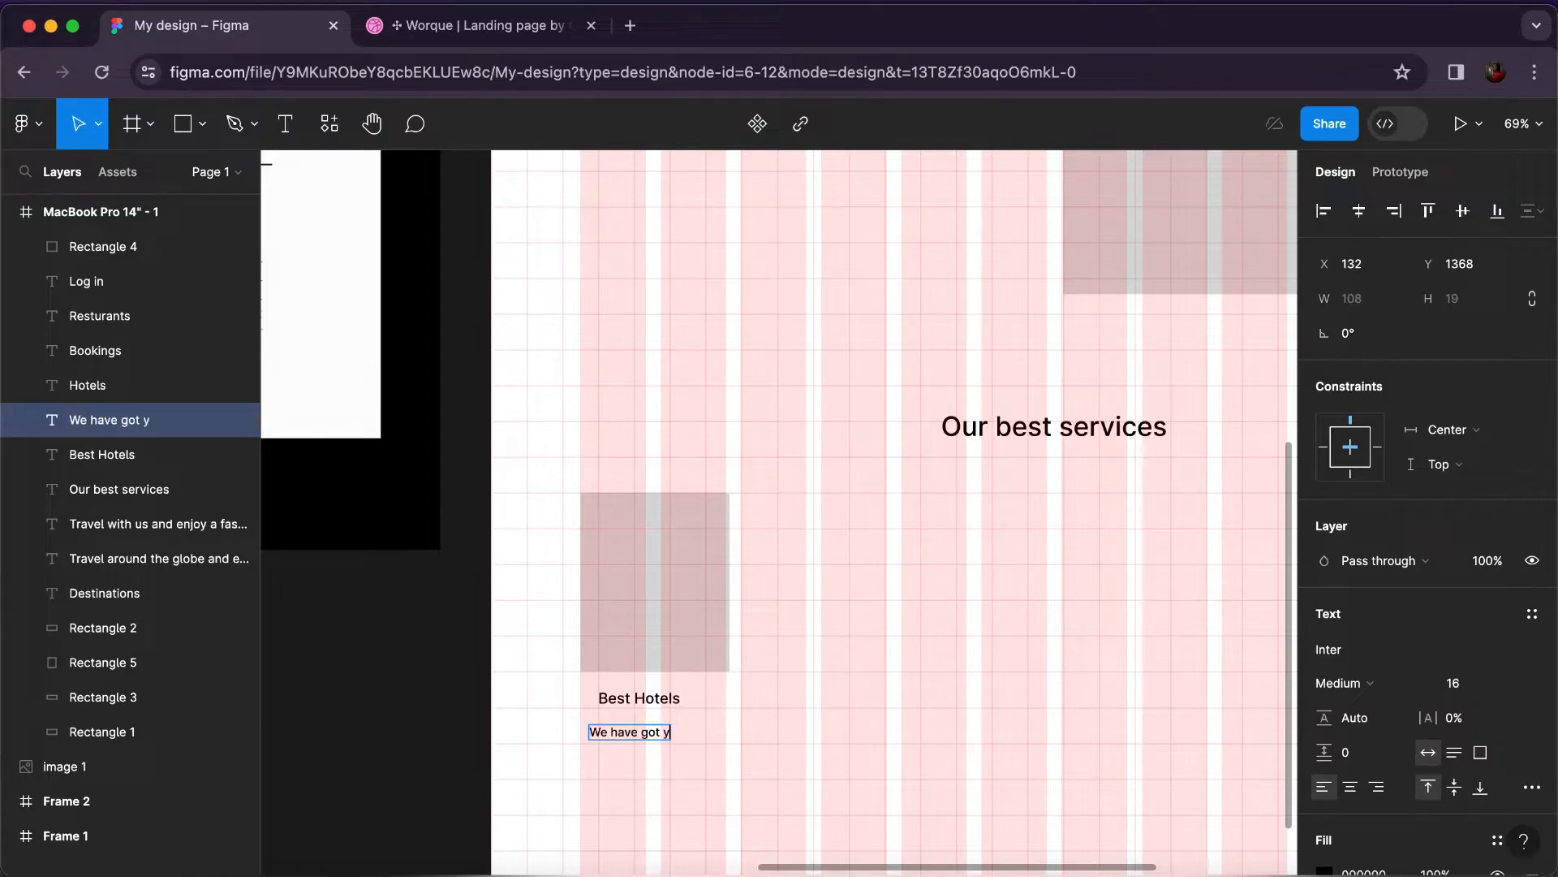
pyautogui.write('ourcovered with the best')
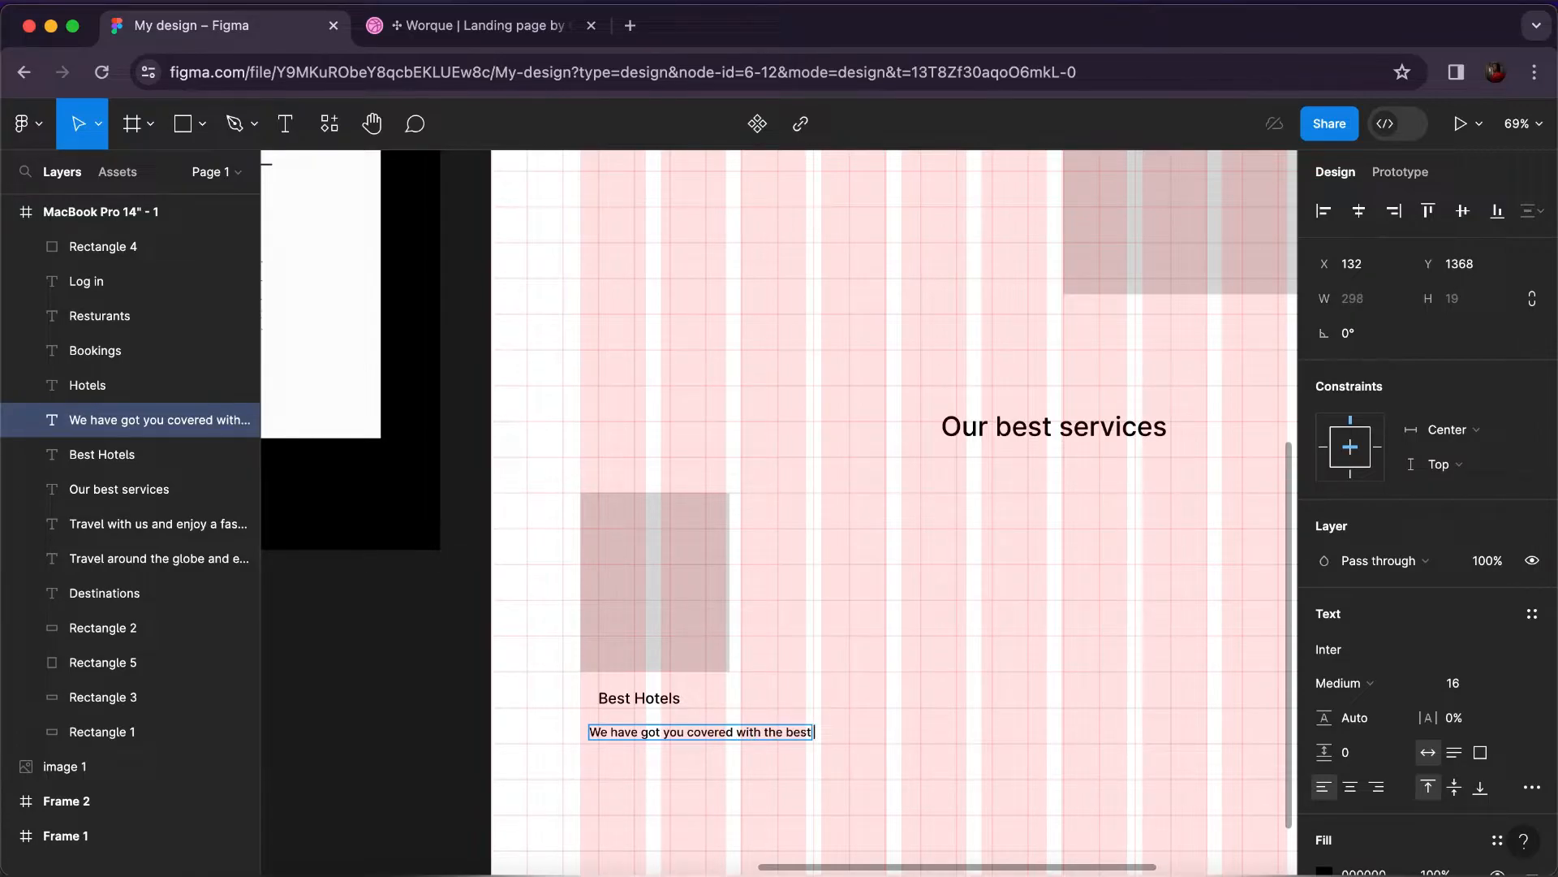
pyautogui.write(' hotels for')
pyautogui.write(' evceru')
pyautogui.write('own or')
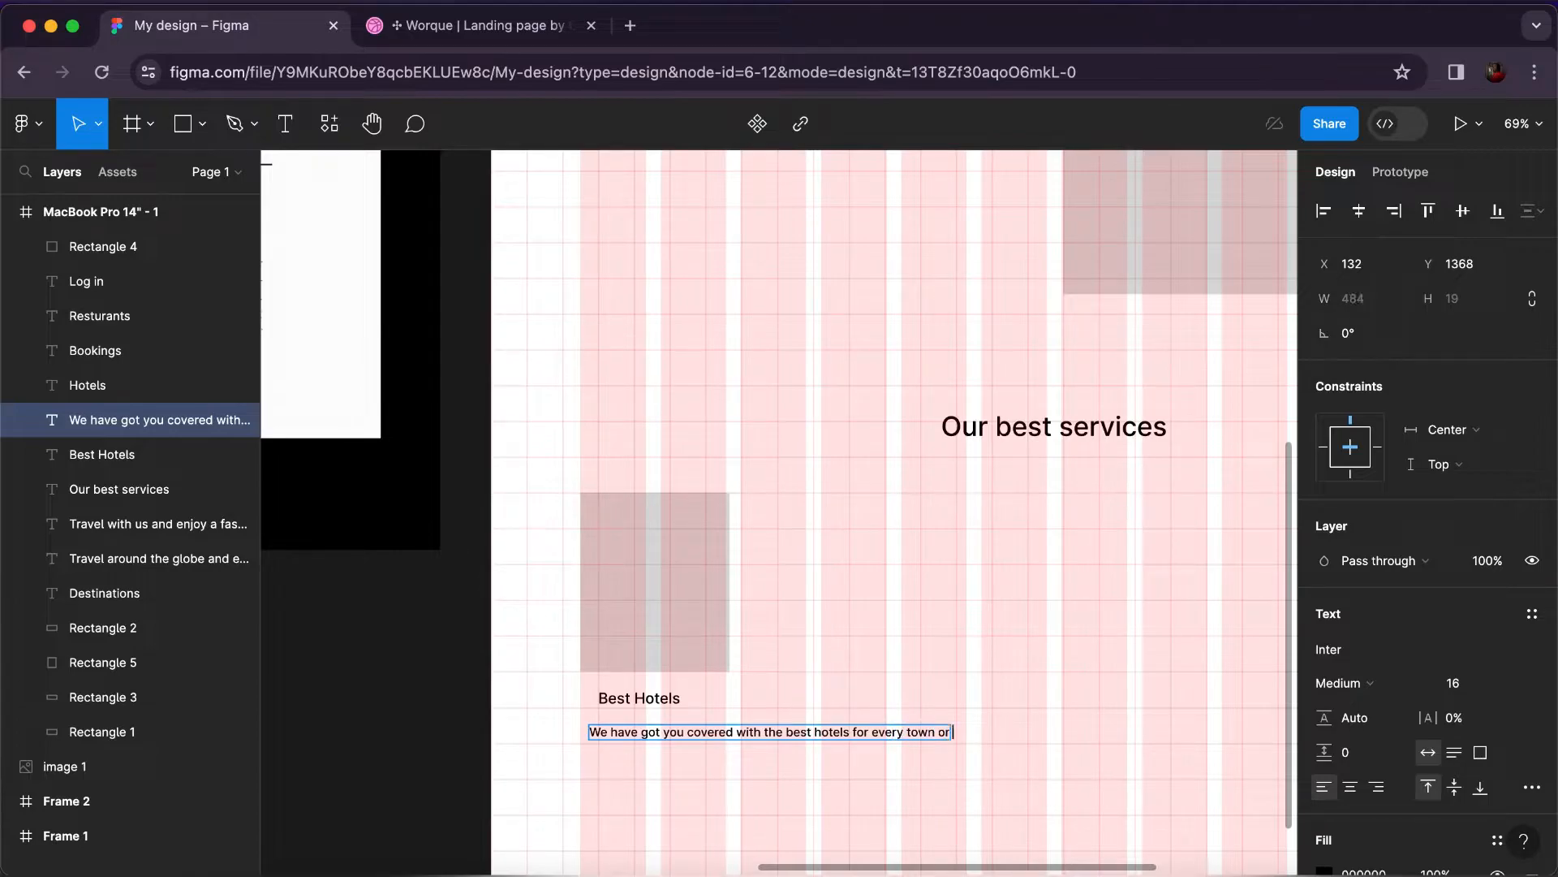
pyautogui.write(' . ity you choose to e')
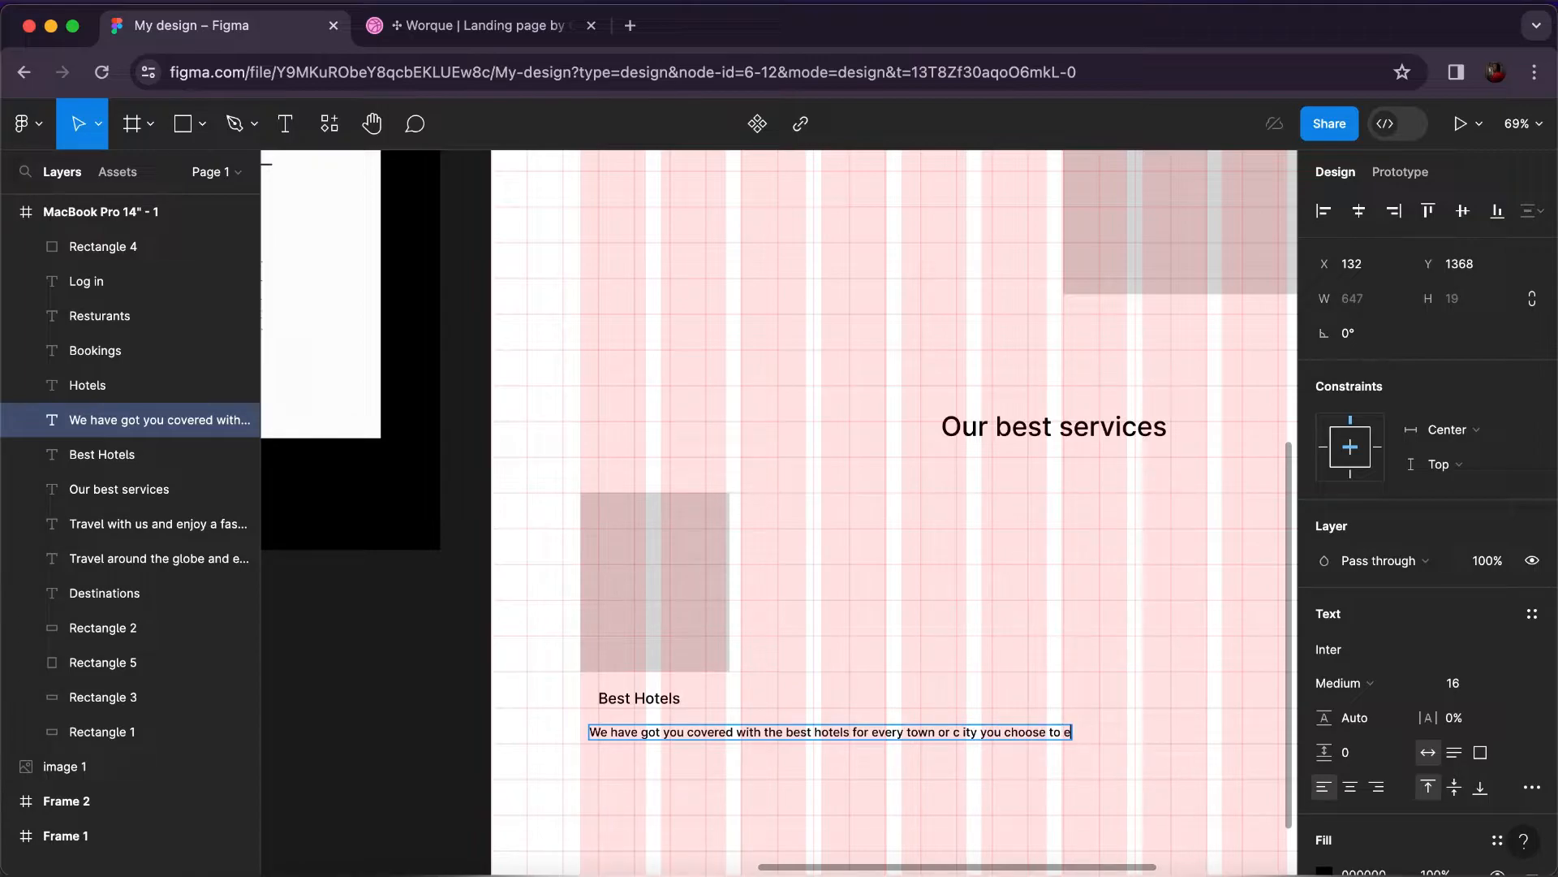
pyautogui.write('xplore.')
pyautogui.press('Escape')
pyautogui.moveTo(1115, 735); pyautogui.dragTo(727, 732)
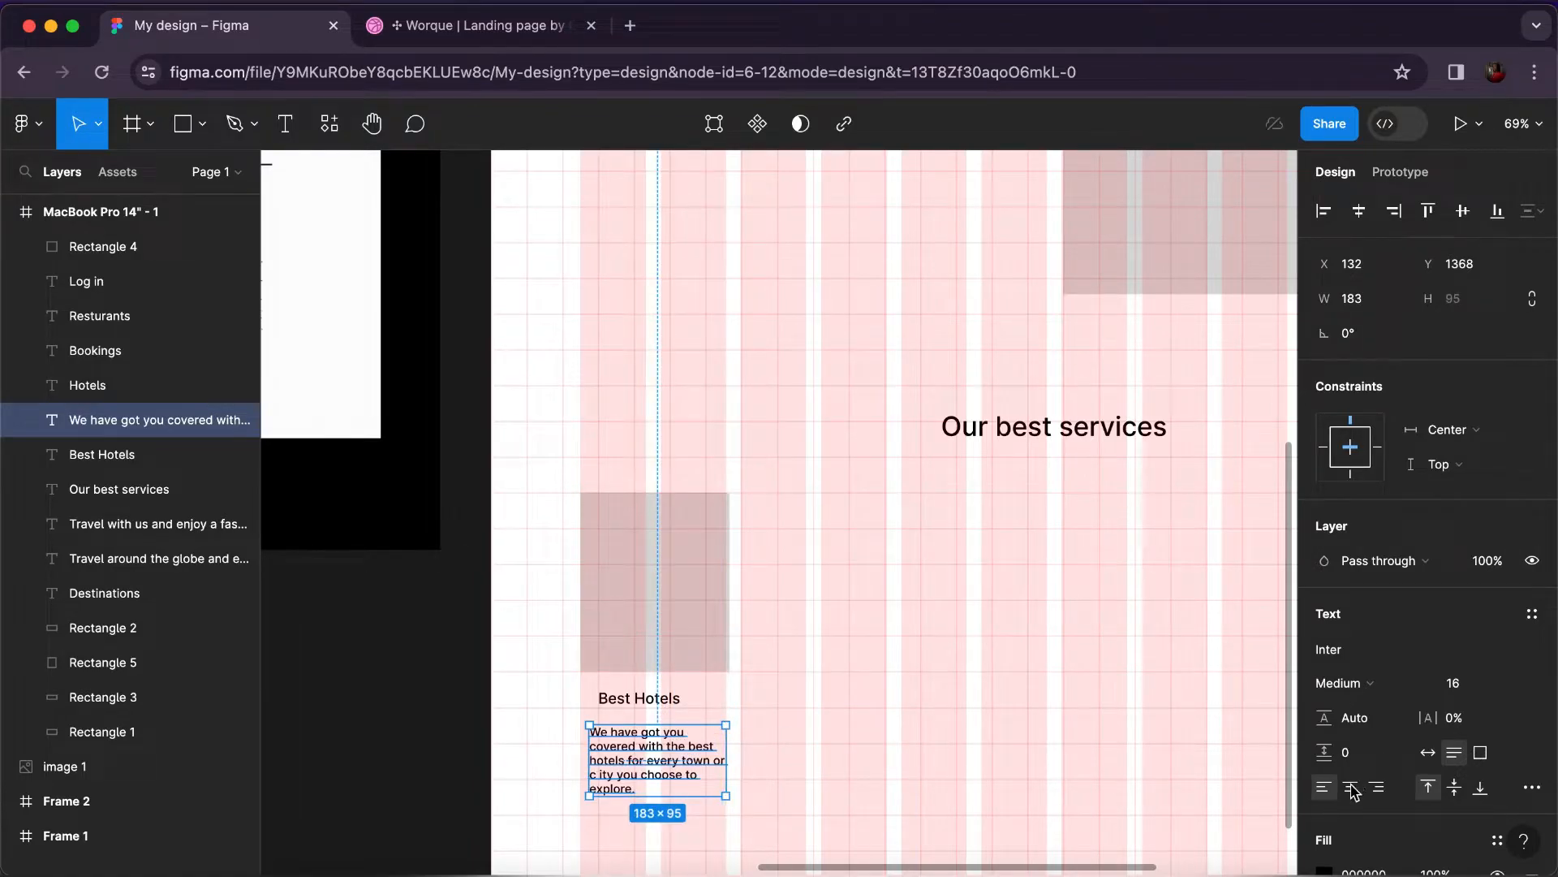
pyautogui.click(1351, 789)
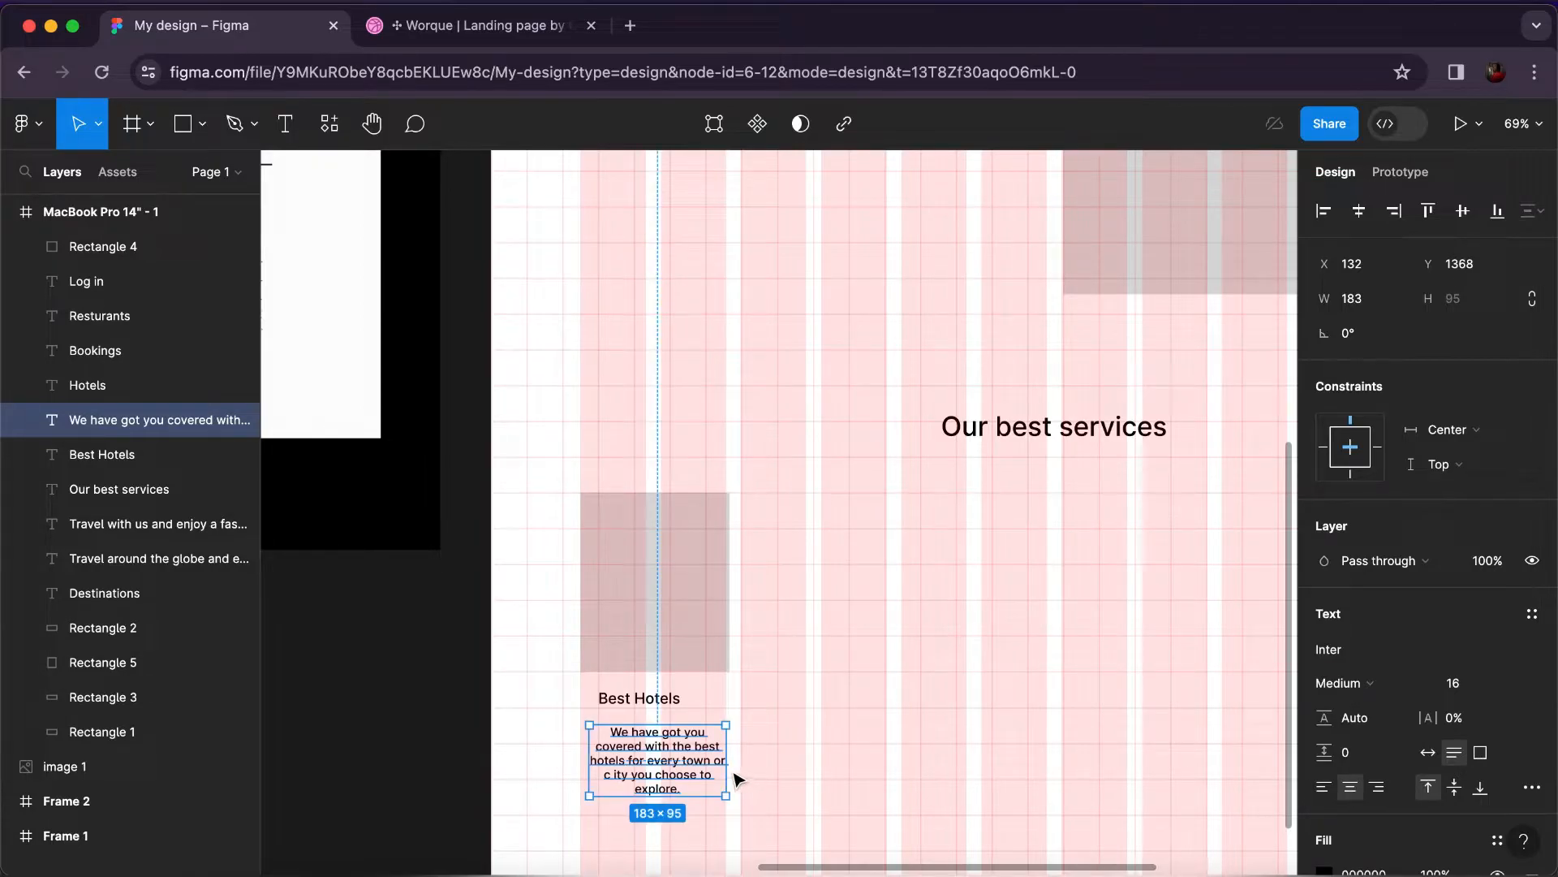
# Fix the typo in the description so 'c ity' reads 'city'.
pyautogui.doubleClick(613, 780)
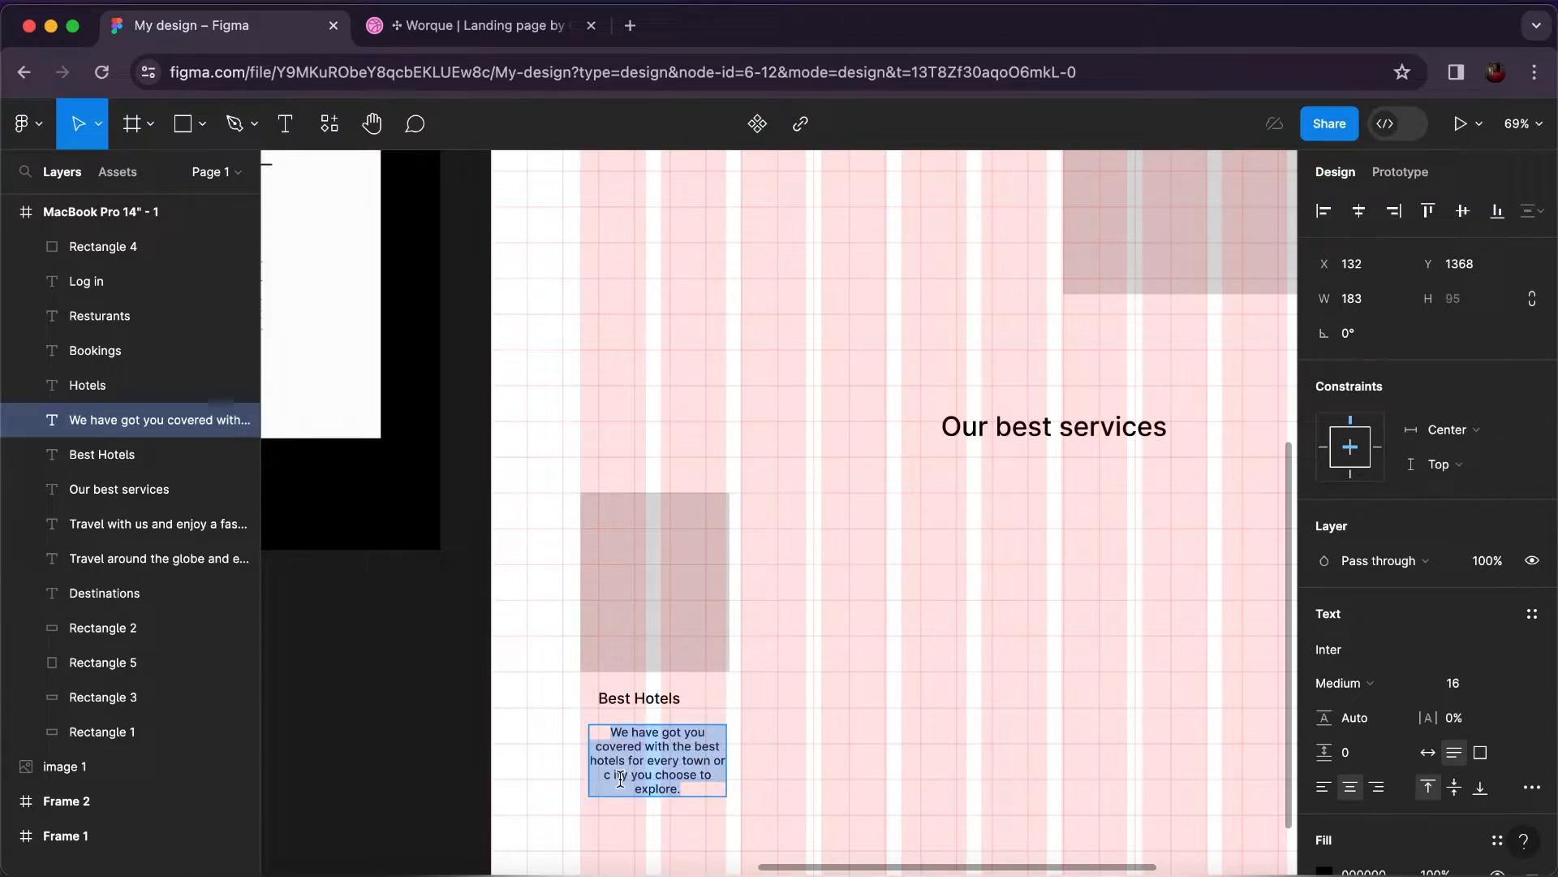
pyautogui.click(620, 779)
pyautogui.press('BackSpace')
pyautogui.press('Escape')
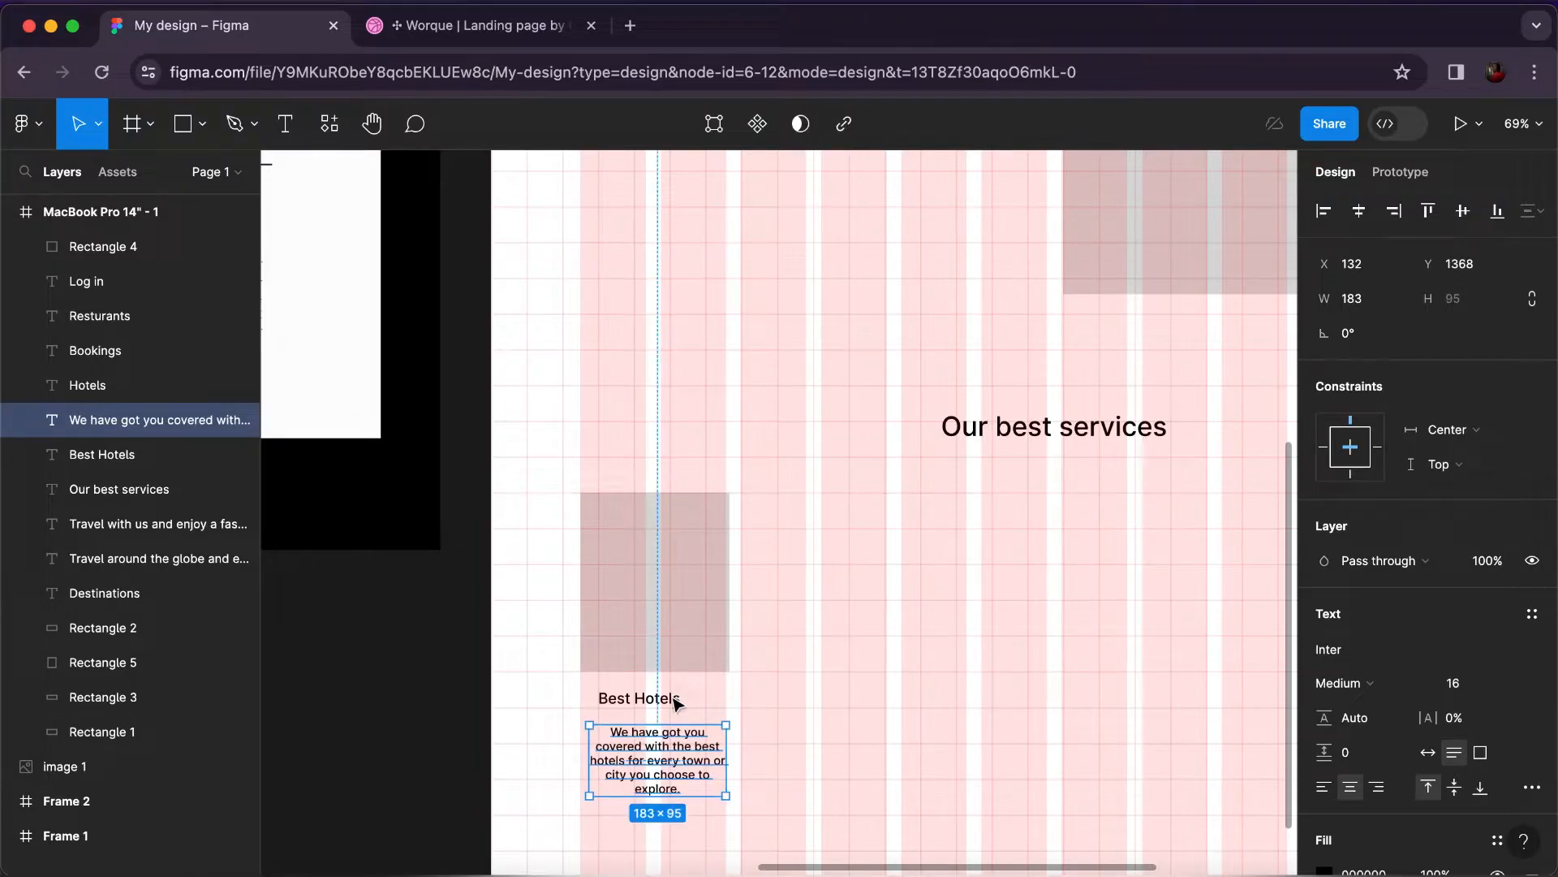
# Move the texts up under the placeholder and frame all three as Frame 3.
pyautogui.click(680, 703)
pyautogui.click(680, 751)
pyautogui.moveTo(679, 746); pyautogui.dragTo(699, 661)
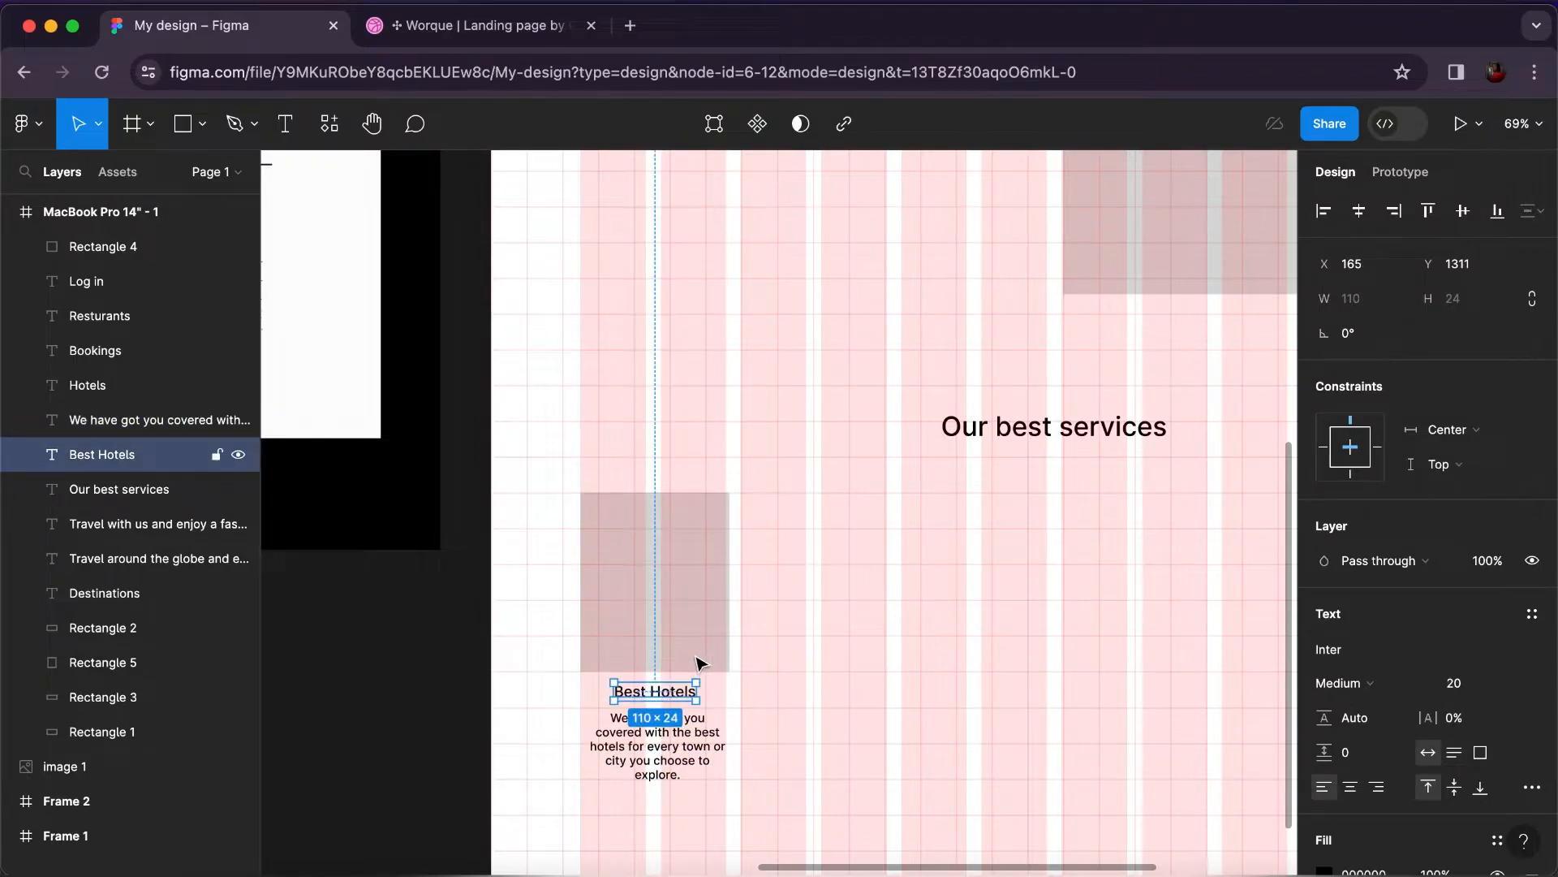
pyautogui.click(699, 661)
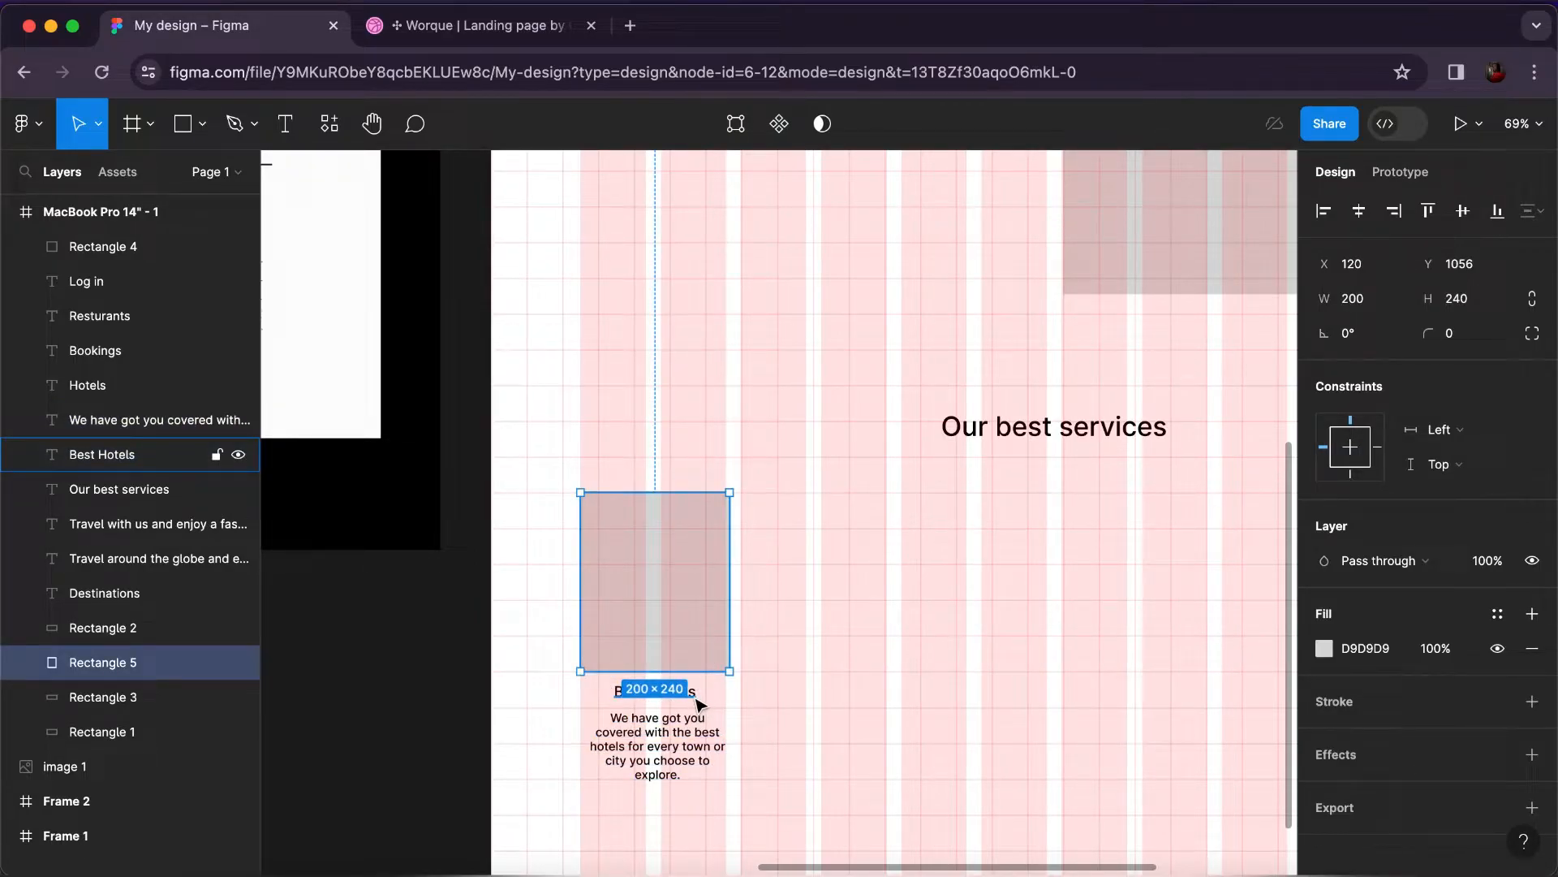
pyautogui.keyDown('shift'); pyautogui.click(698, 696); pyautogui.keyUp('shift')
pyautogui.keyDown('shift'); pyautogui.click(700, 725); pyautogui.keyUp('shift')
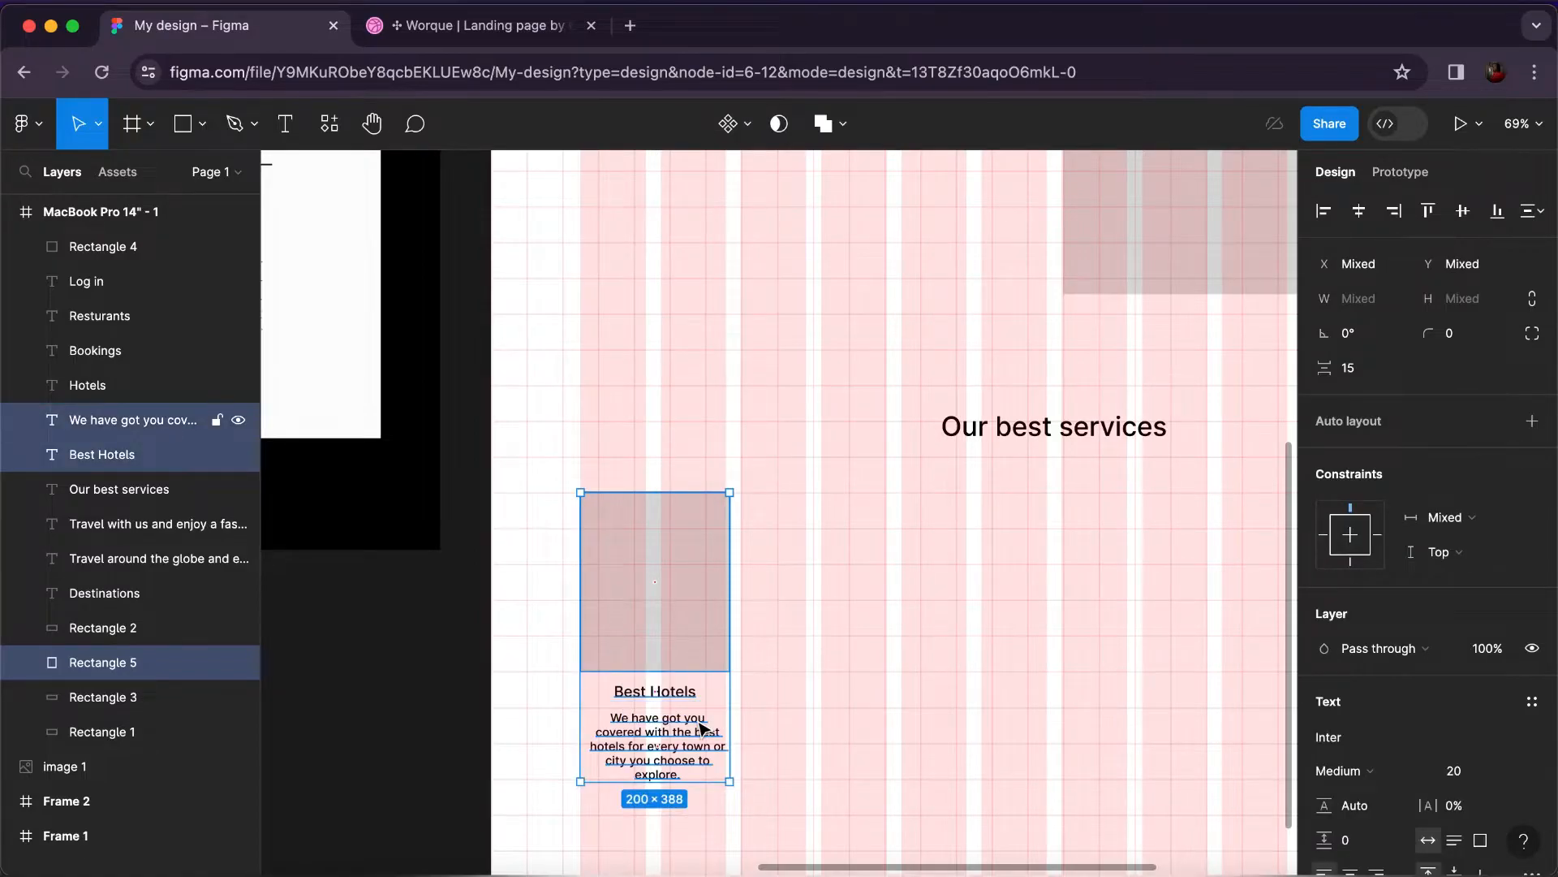
pyautogui.rightClick(699, 725)
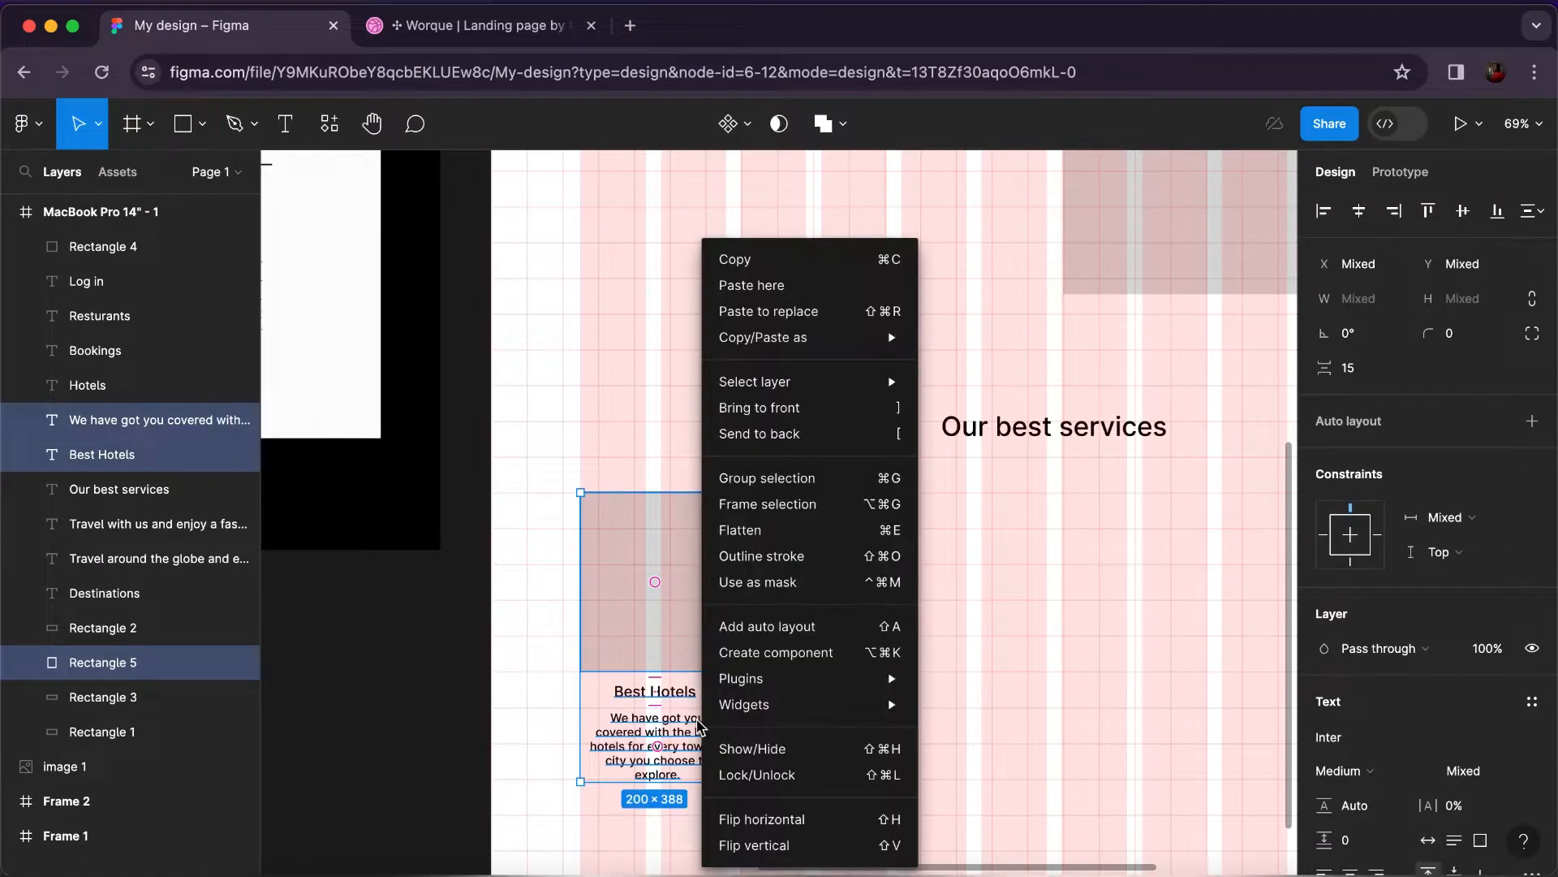
pyautogui.click(805, 507)
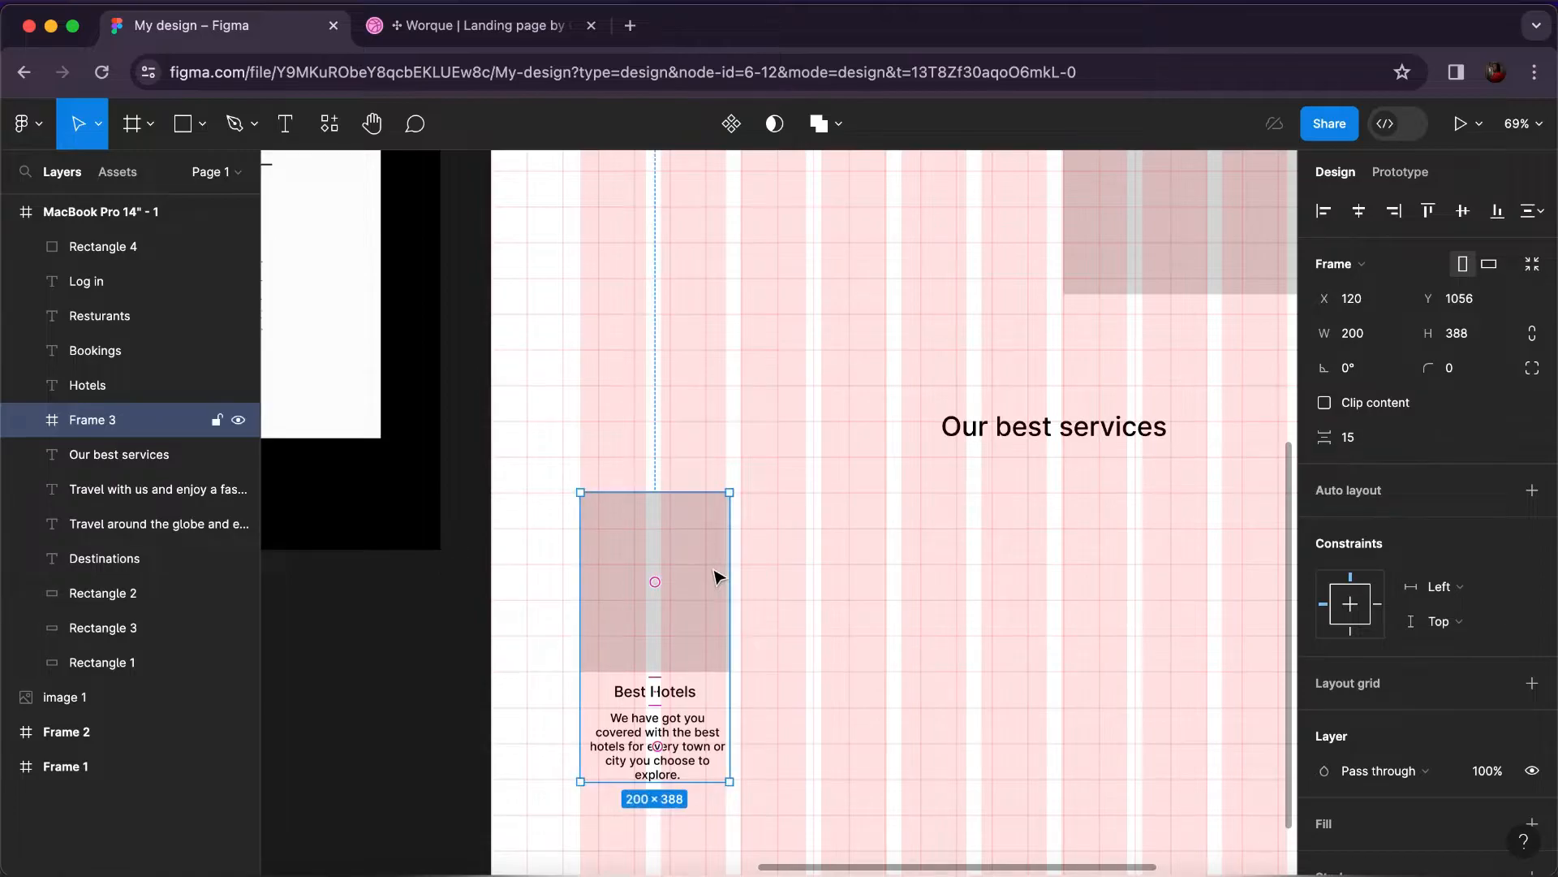
pyautogui.scroll(-5, 717, 576)
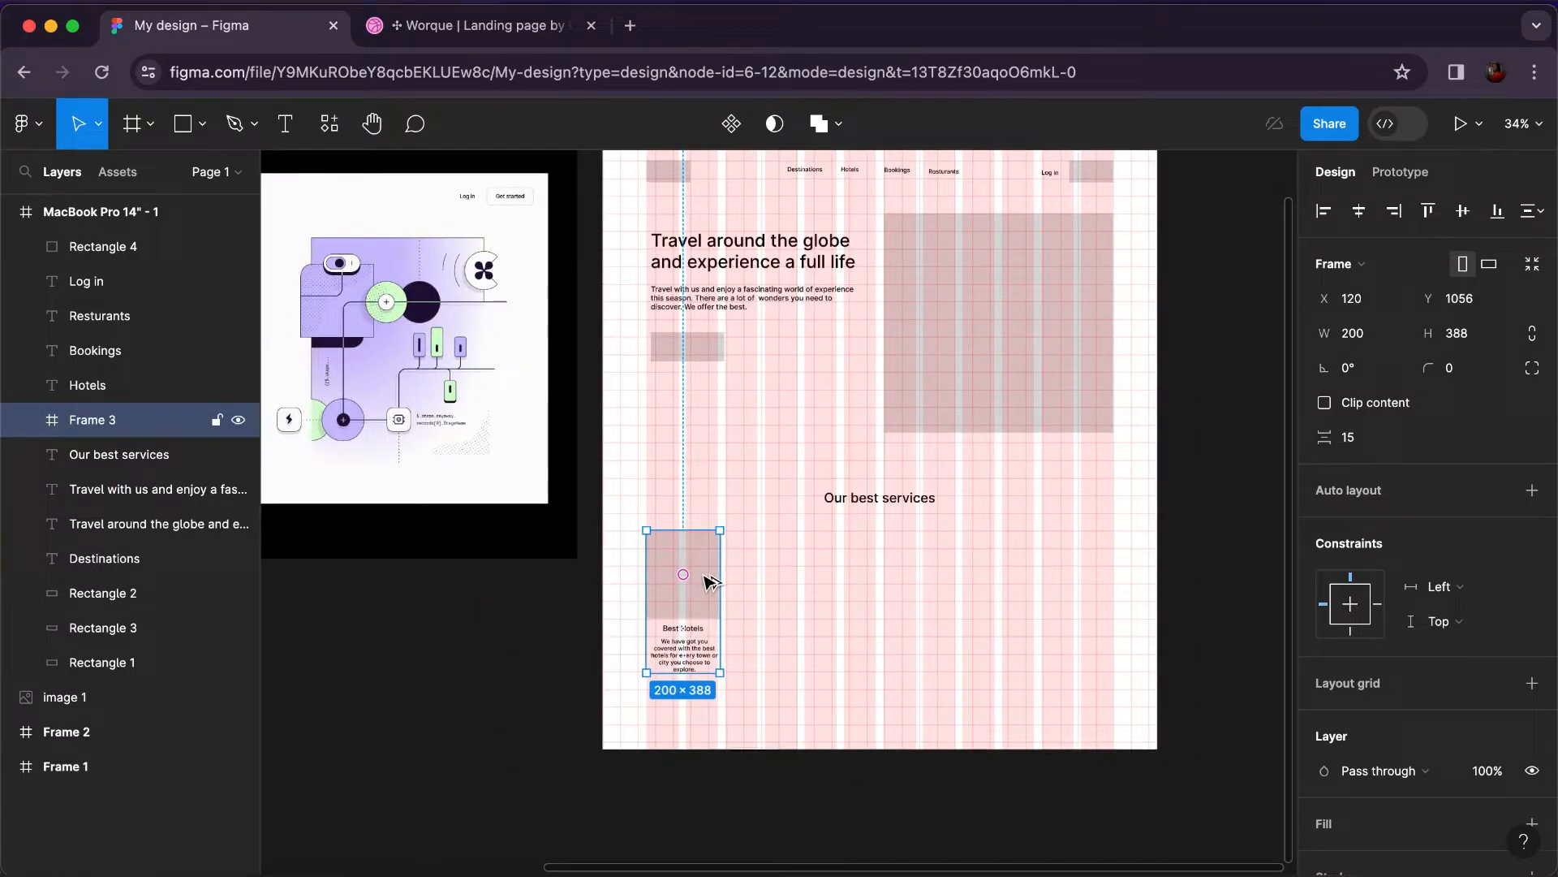
# Duplicate the Best Hotels card three times in a row to the right.
pyautogui.press('super+d')
pyautogui.moveTo(791, 590); pyautogui.dragTo(828, 579)
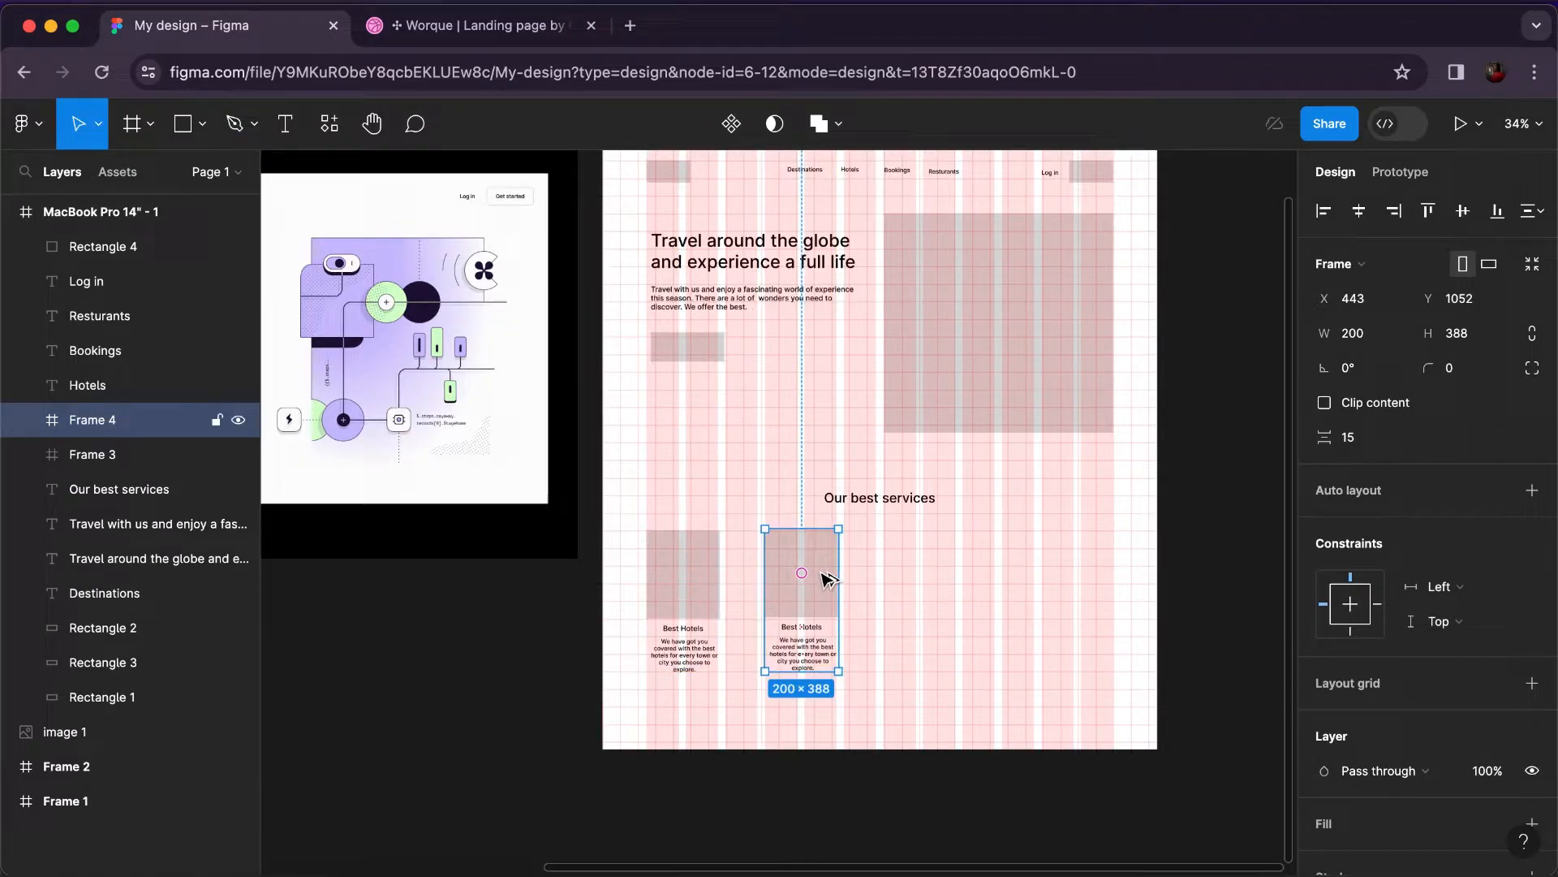
pyautogui.press('super+d')
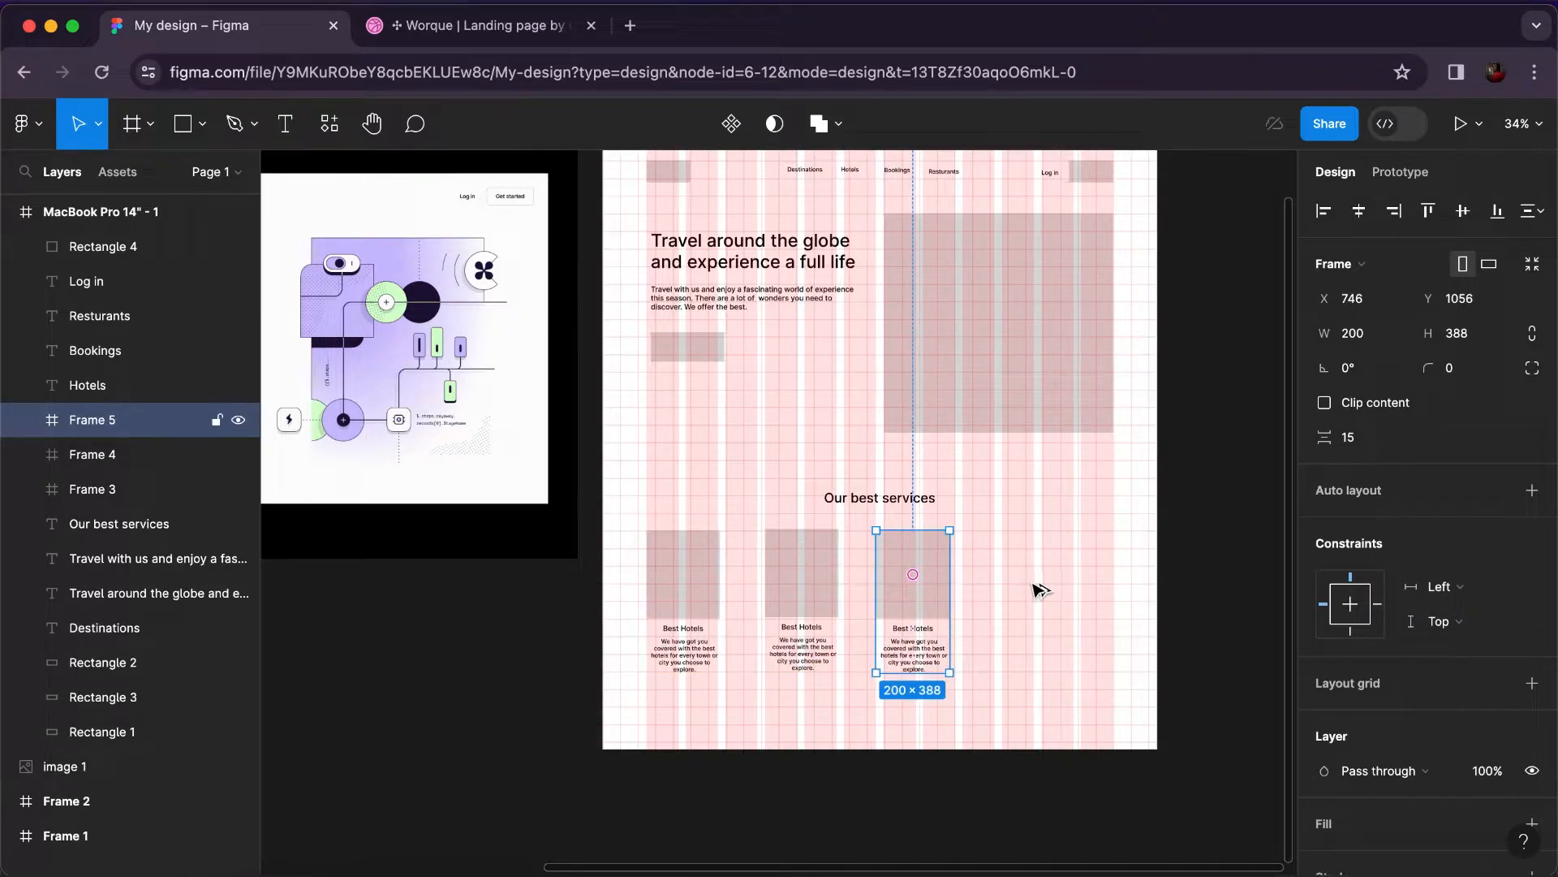
pyautogui.press('super+d')
pyautogui.moveTo(1042, 585); pyautogui.dragTo(1079, 589)
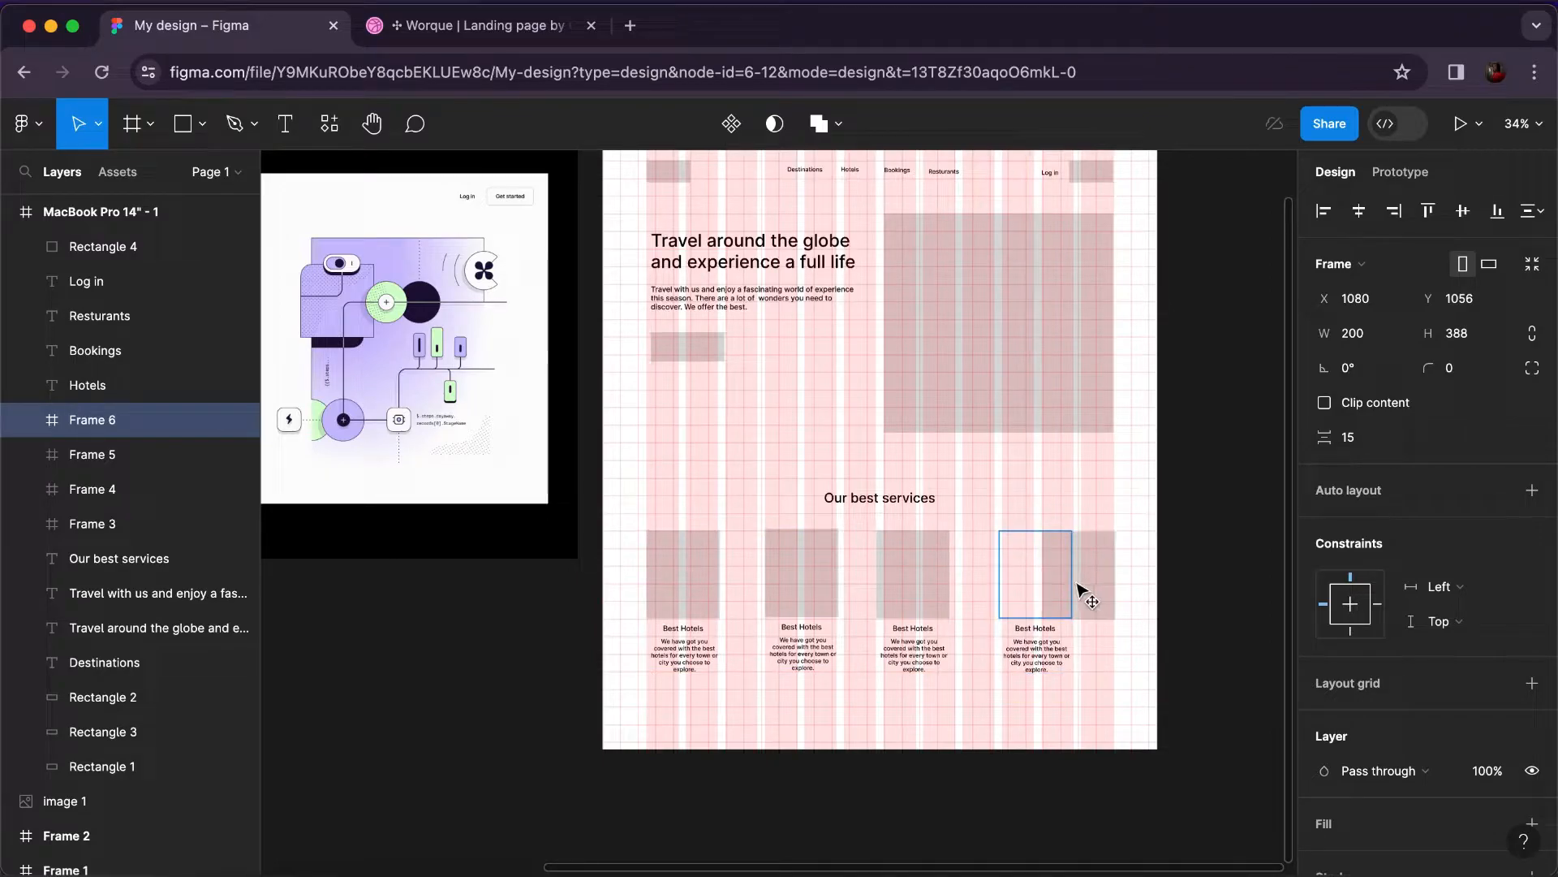
# Shift the third and fourth cards right so all four are evenly spaced.
pyautogui.click(1036, 527)
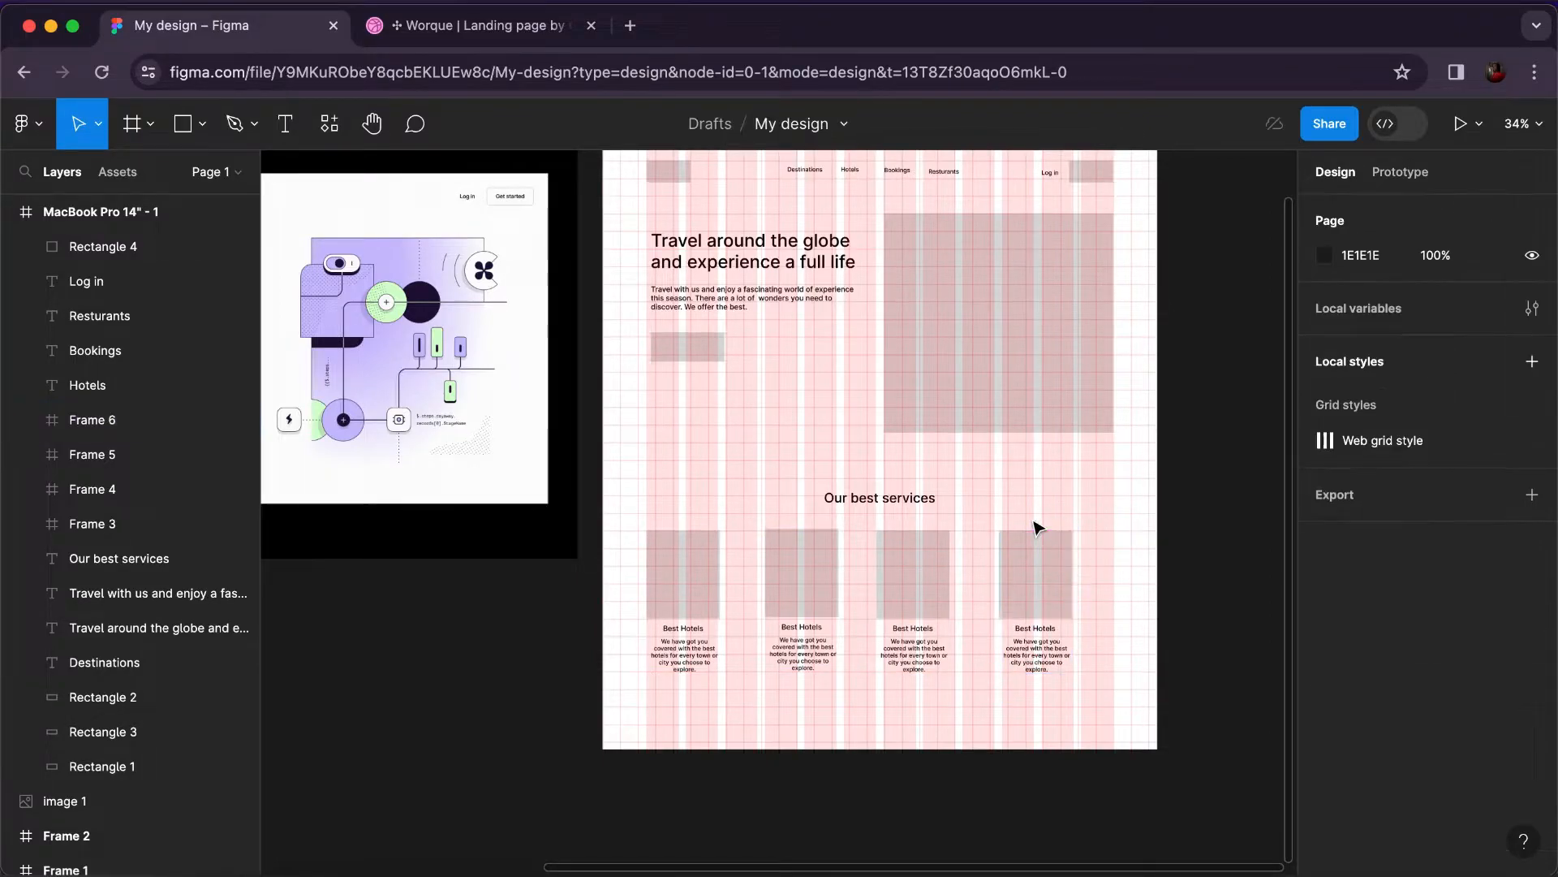
pyautogui.moveTo(1040, 550); pyautogui.dragTo(1068, 551)
pyautogui.click(906, 558)
pyautogui.moveTo(905, 558); pyautogui.dragTo(928, 556)
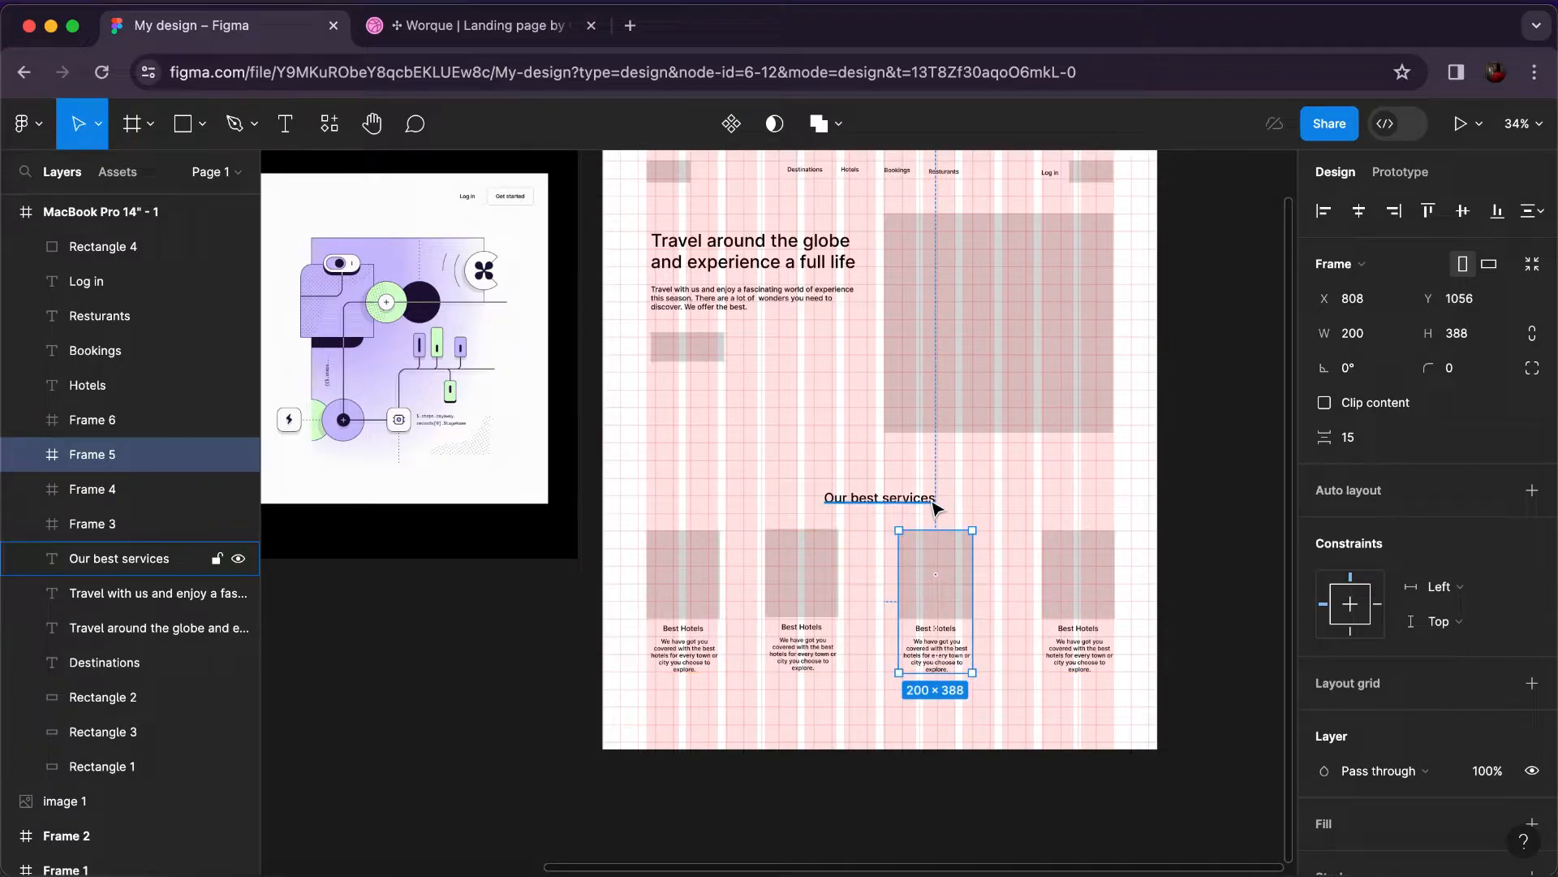
pyautogui.click(934, 501)
pyautogui.click(971, 476)
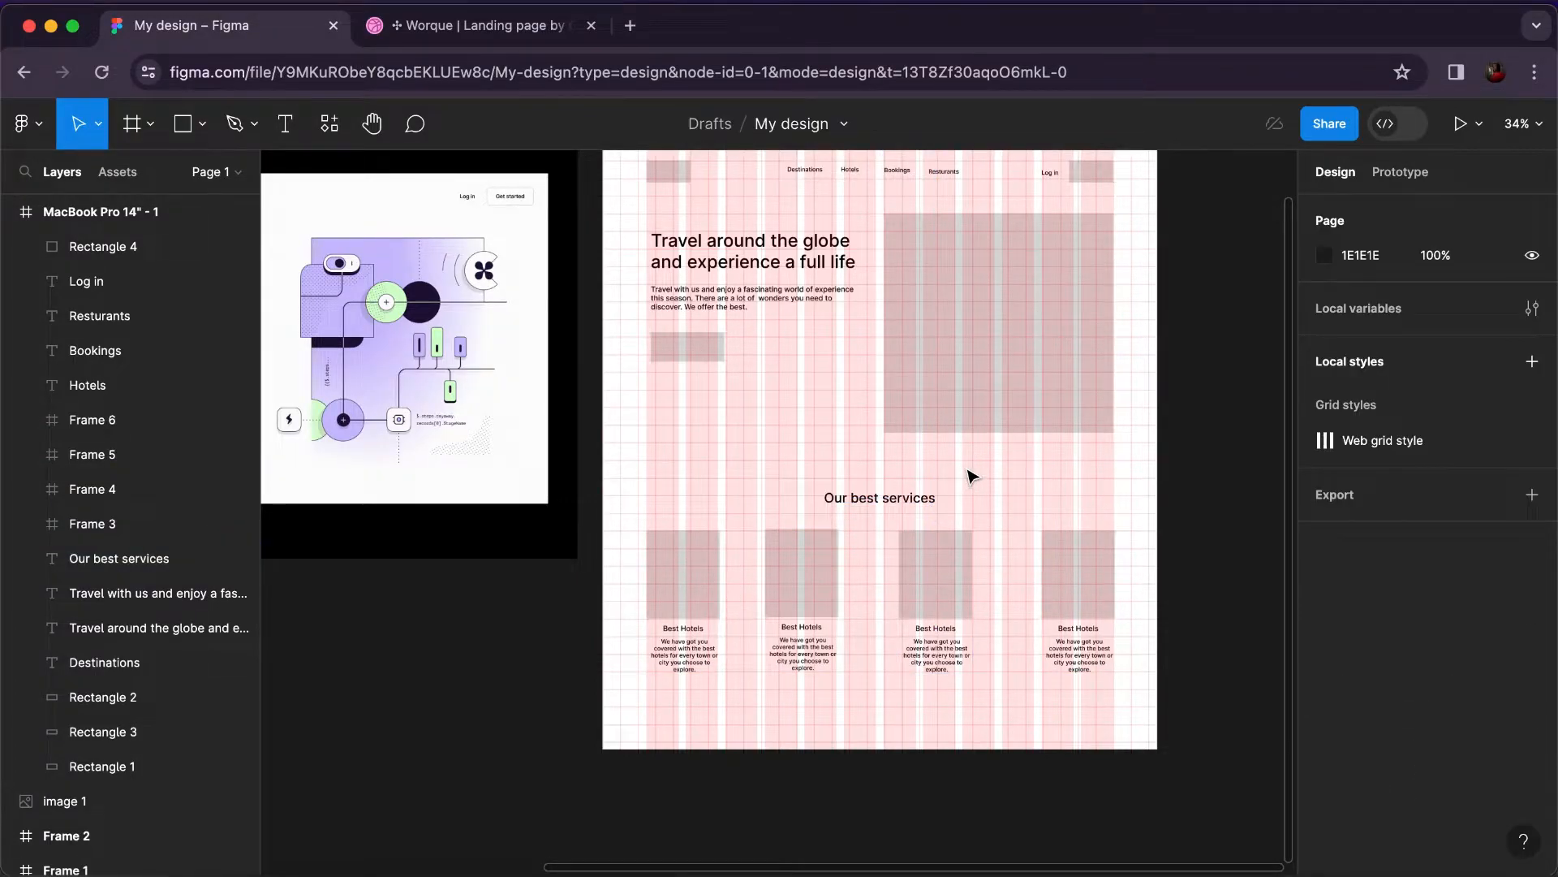
pyautogui.press('-')
pyautogui.click(824, 294)
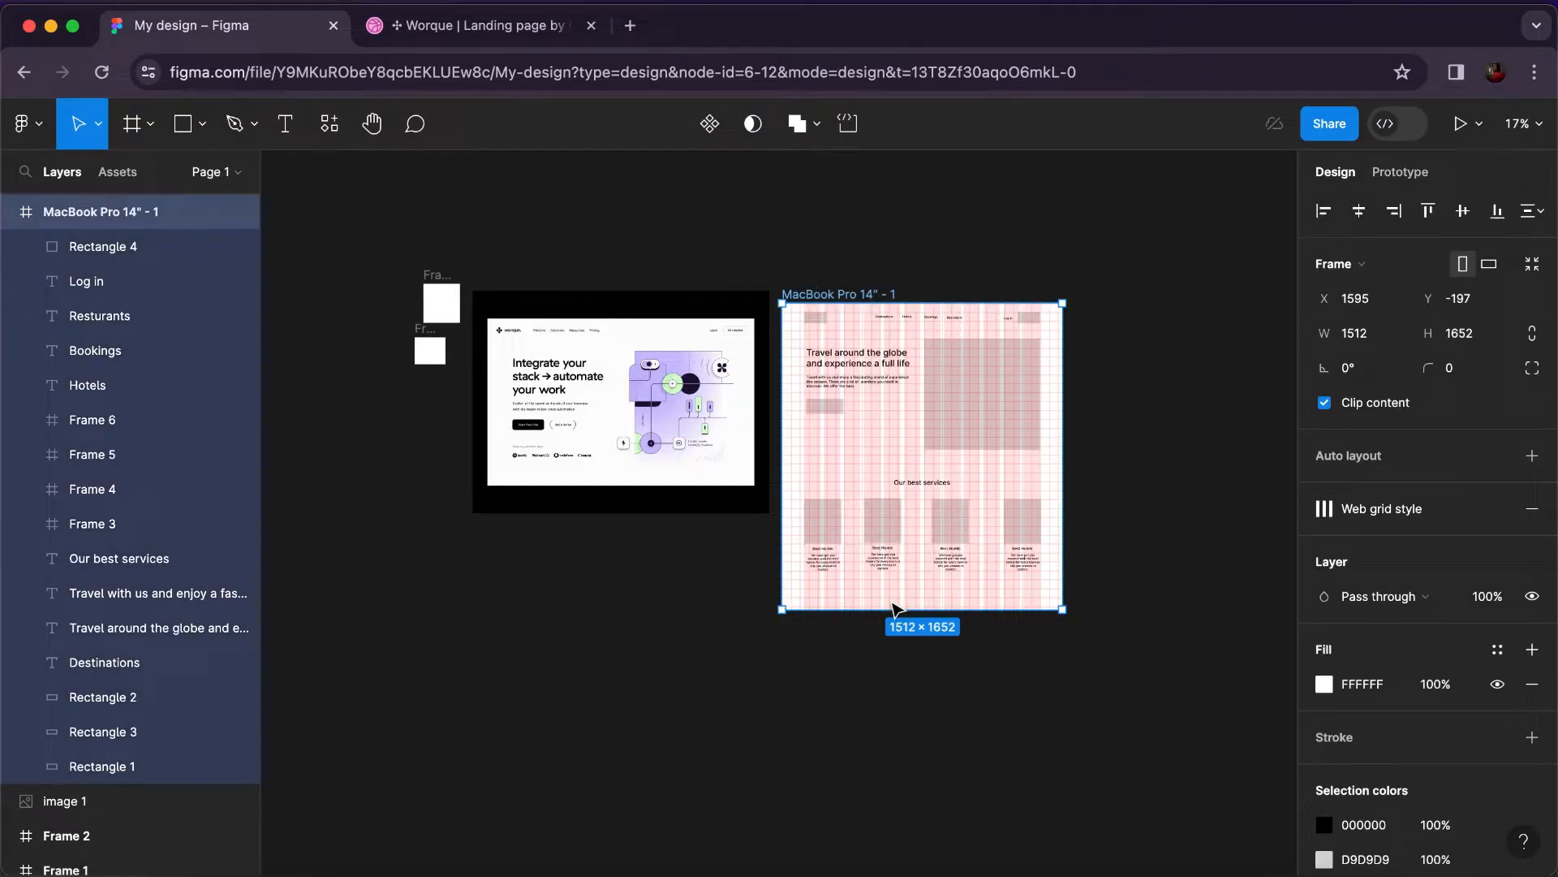
# Make the landing-page frame much taller to fit more sections.
pyautogui.moveTo(891, 785); pyautogui.dragTo(878, 853)
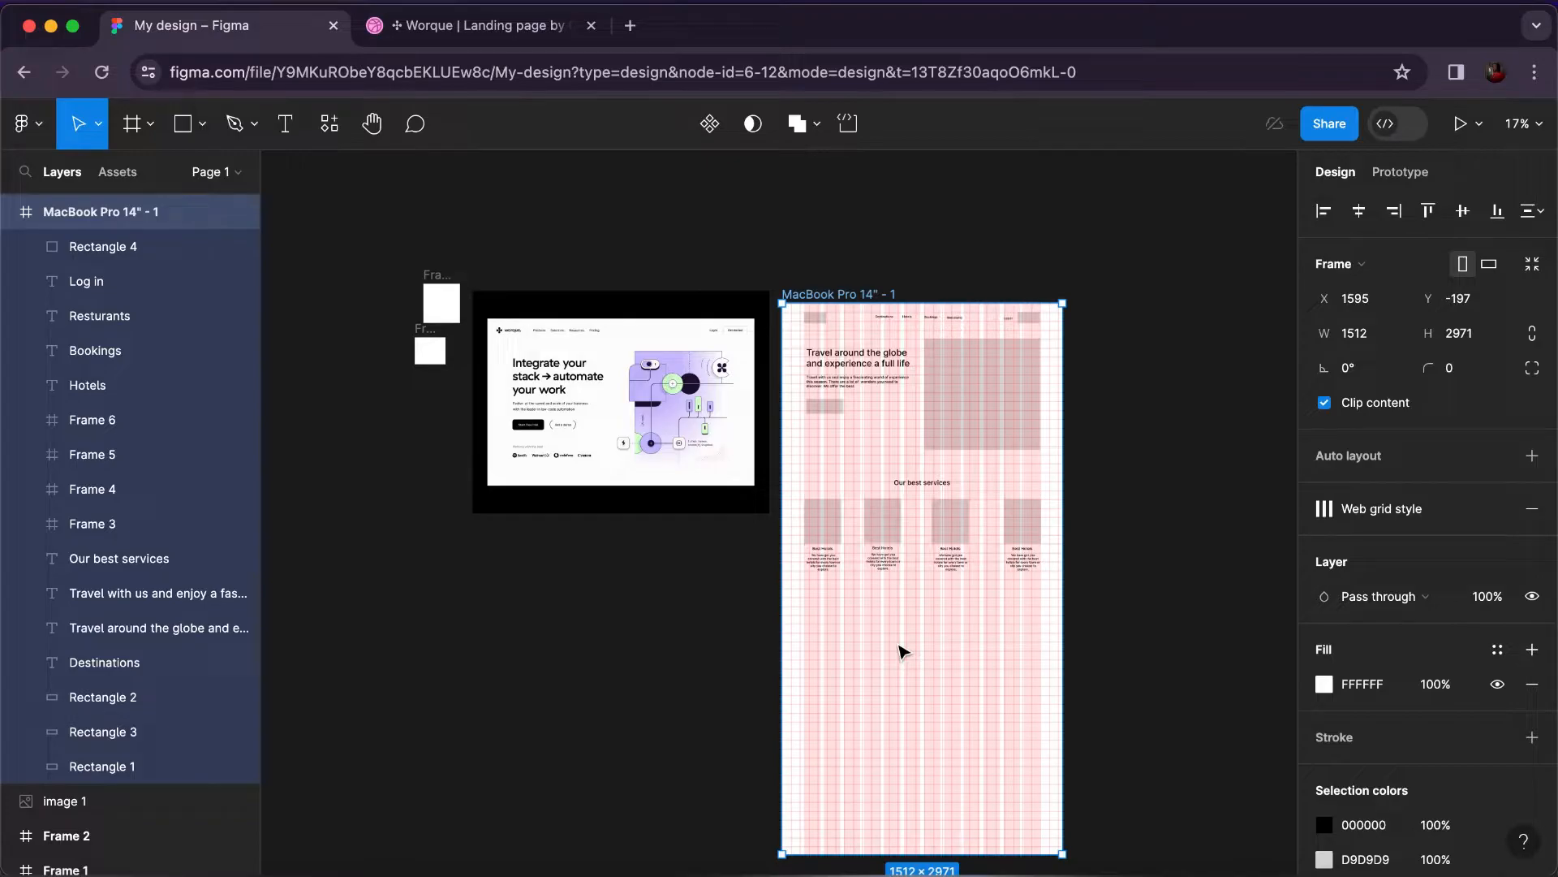
pyautogui.scroll(5, 941, 555)
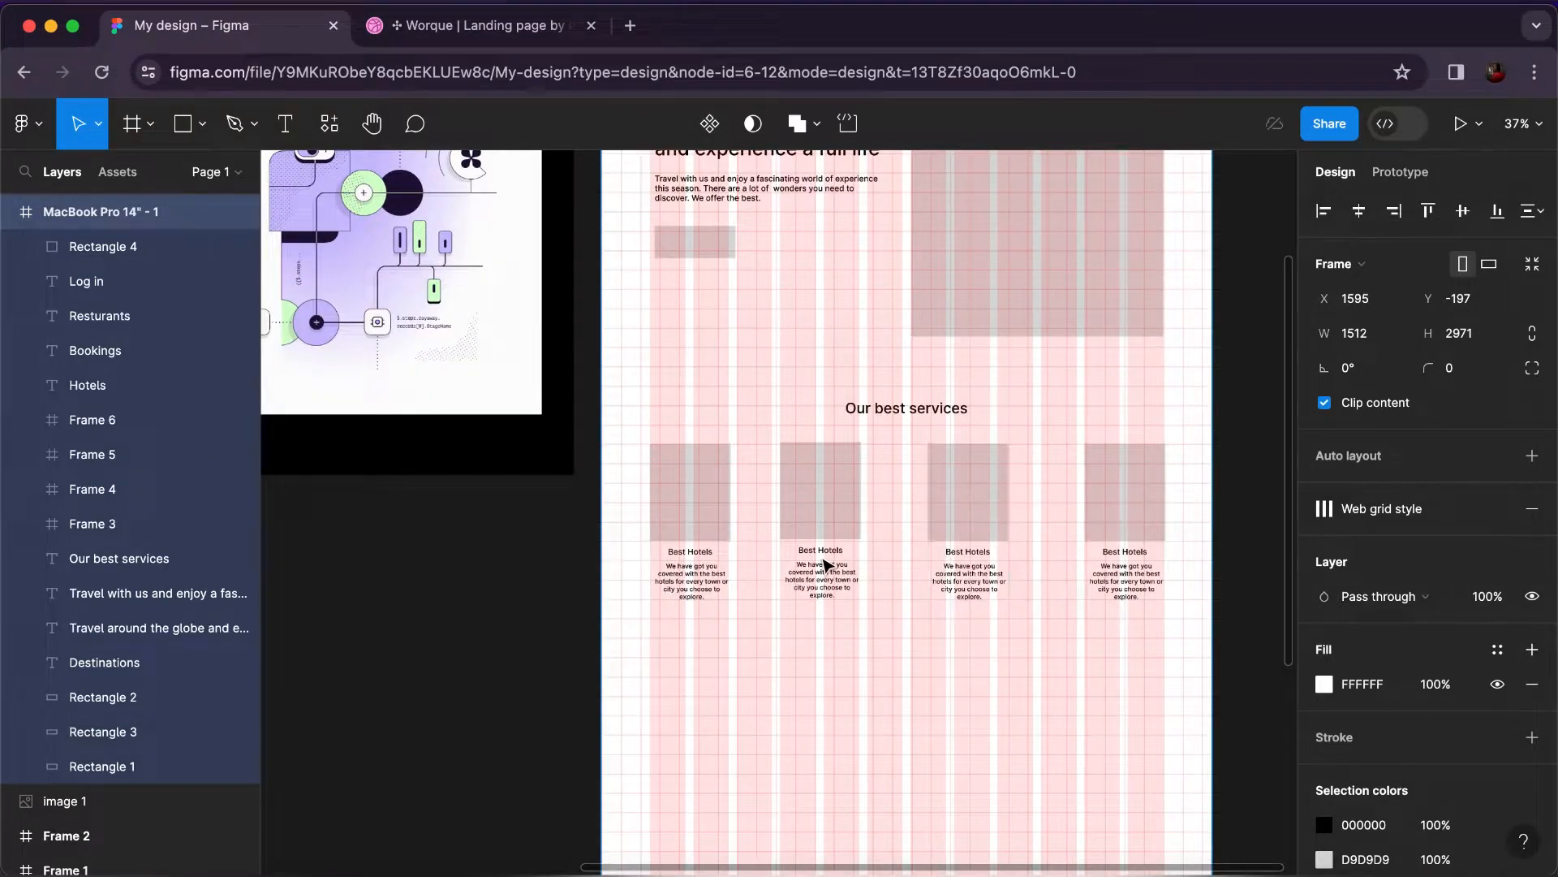
pyautogui.scroll(-2, 824, 568)
pyautogui.scroll(-3, 824, 565)
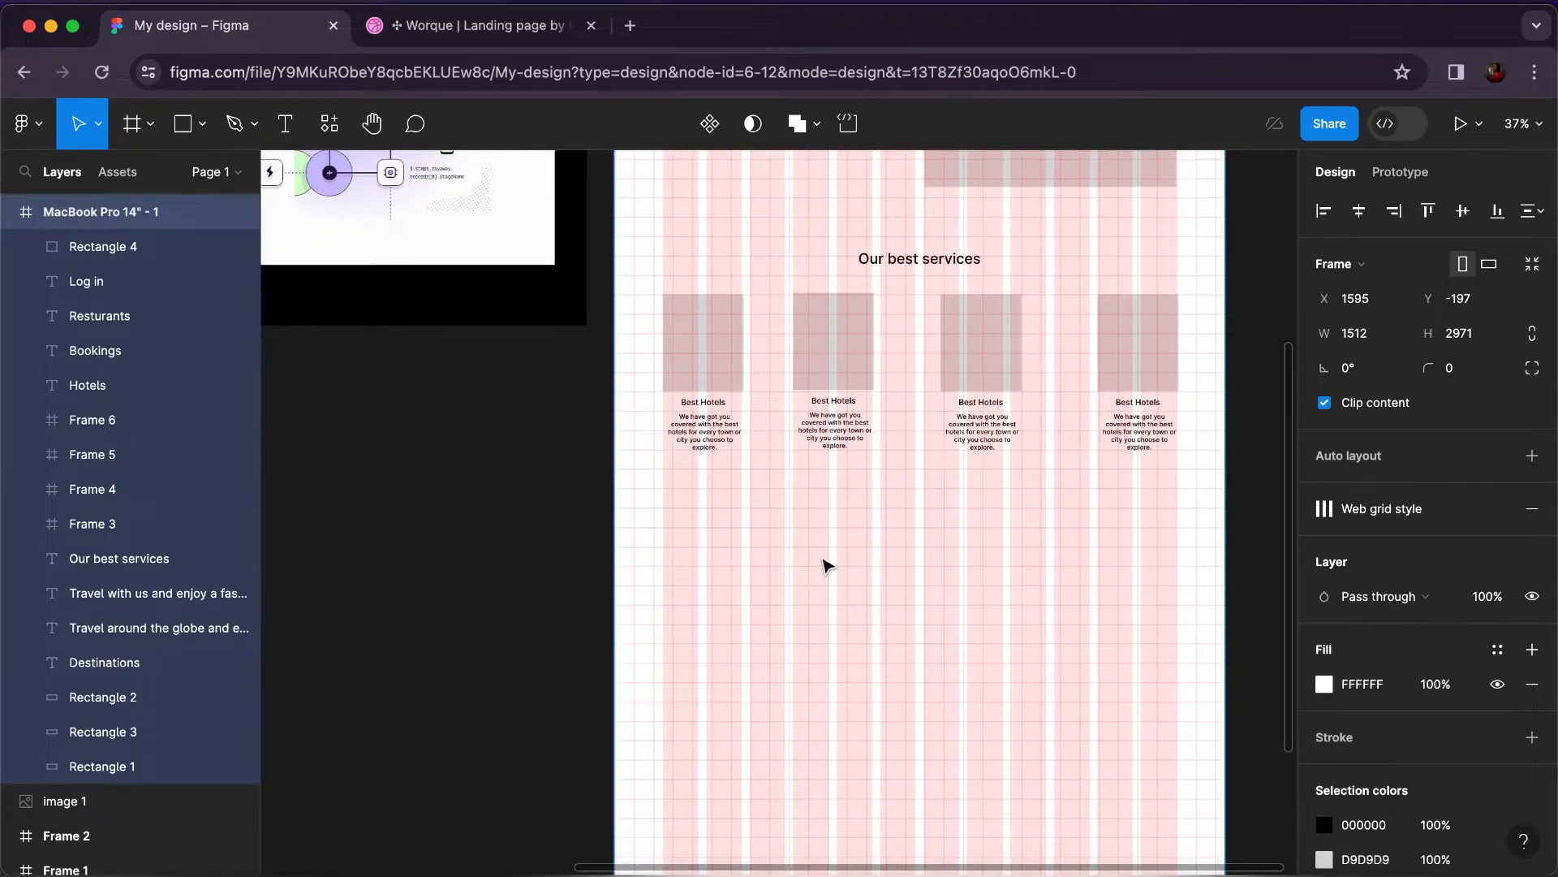
# Copy the Our best services heading below the cards and retitle it 'Top Destinations'.
pyautogui.click(914, 261)
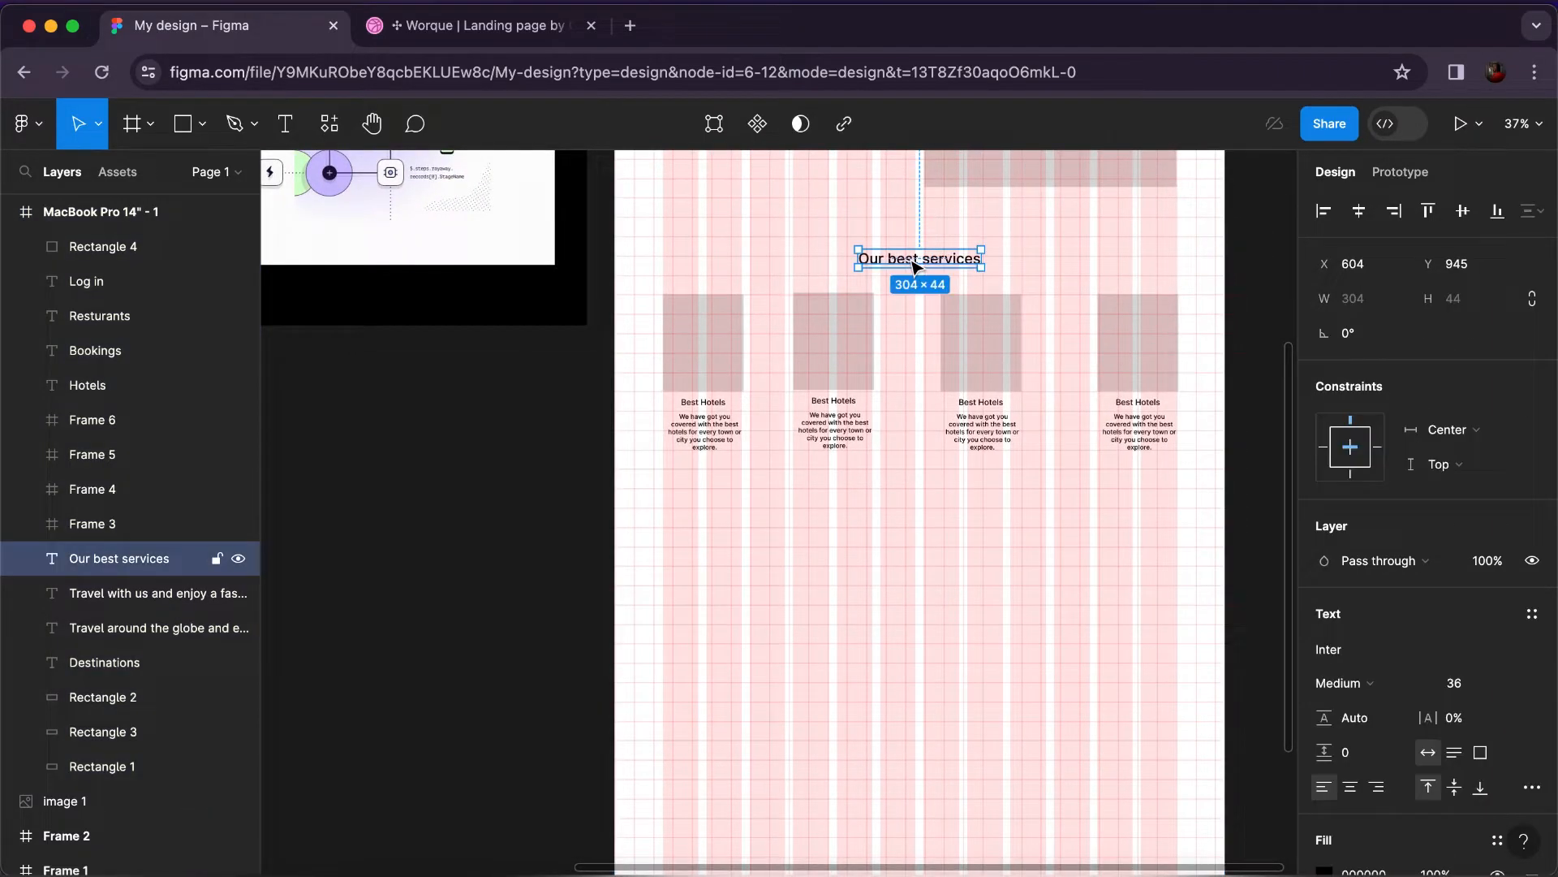
pyautogui.moveTo(914, 261); pyautogui.dragTo(912, 538)
pyautogui.doubleClick(906, 535)
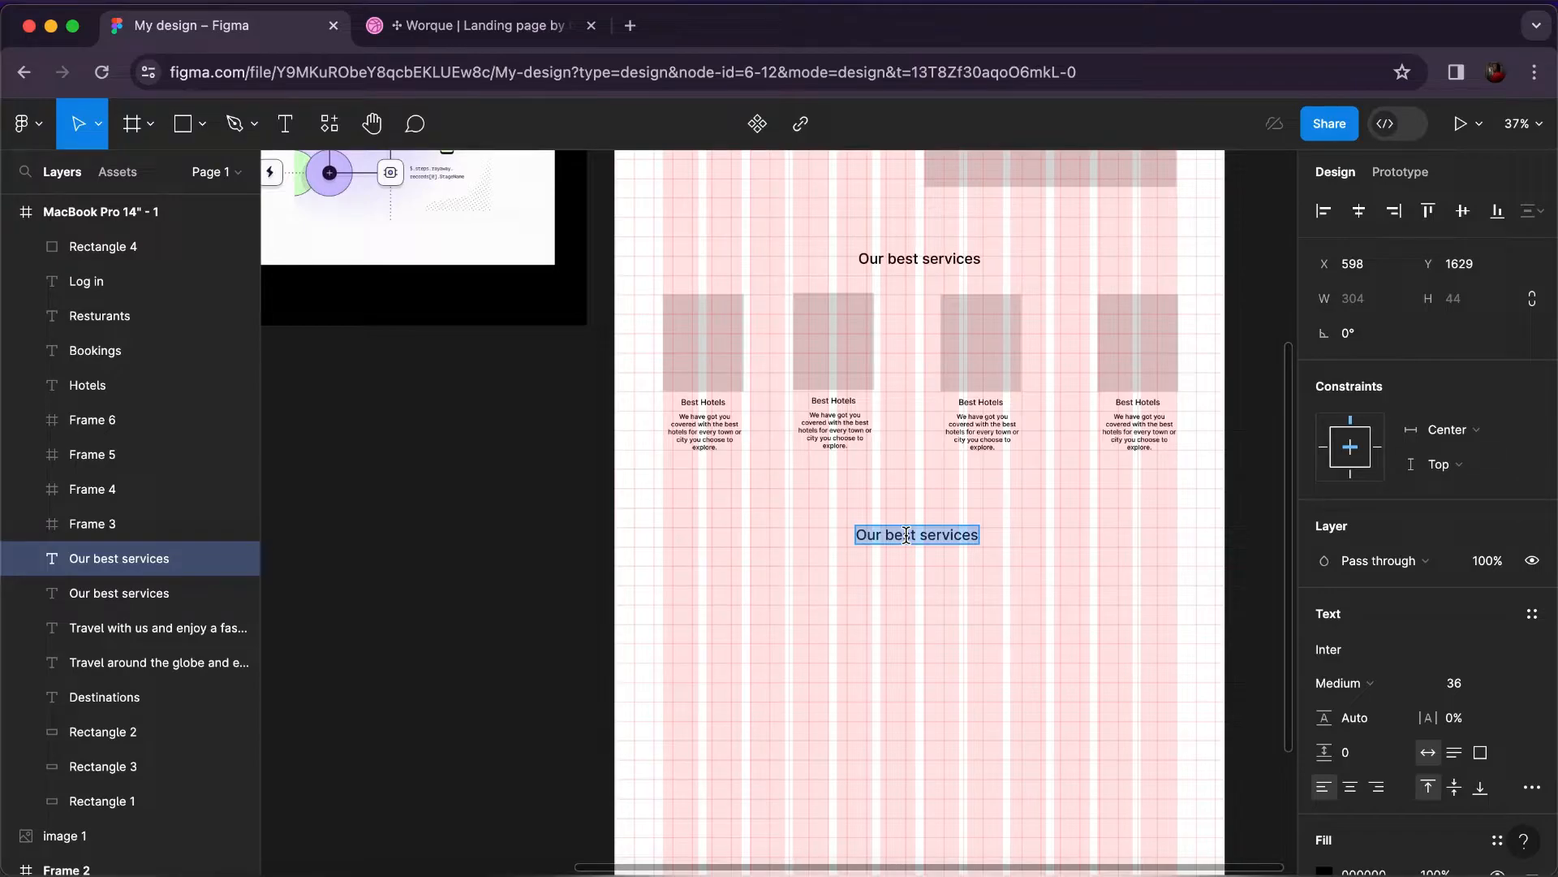
pyautogui.write('Top')
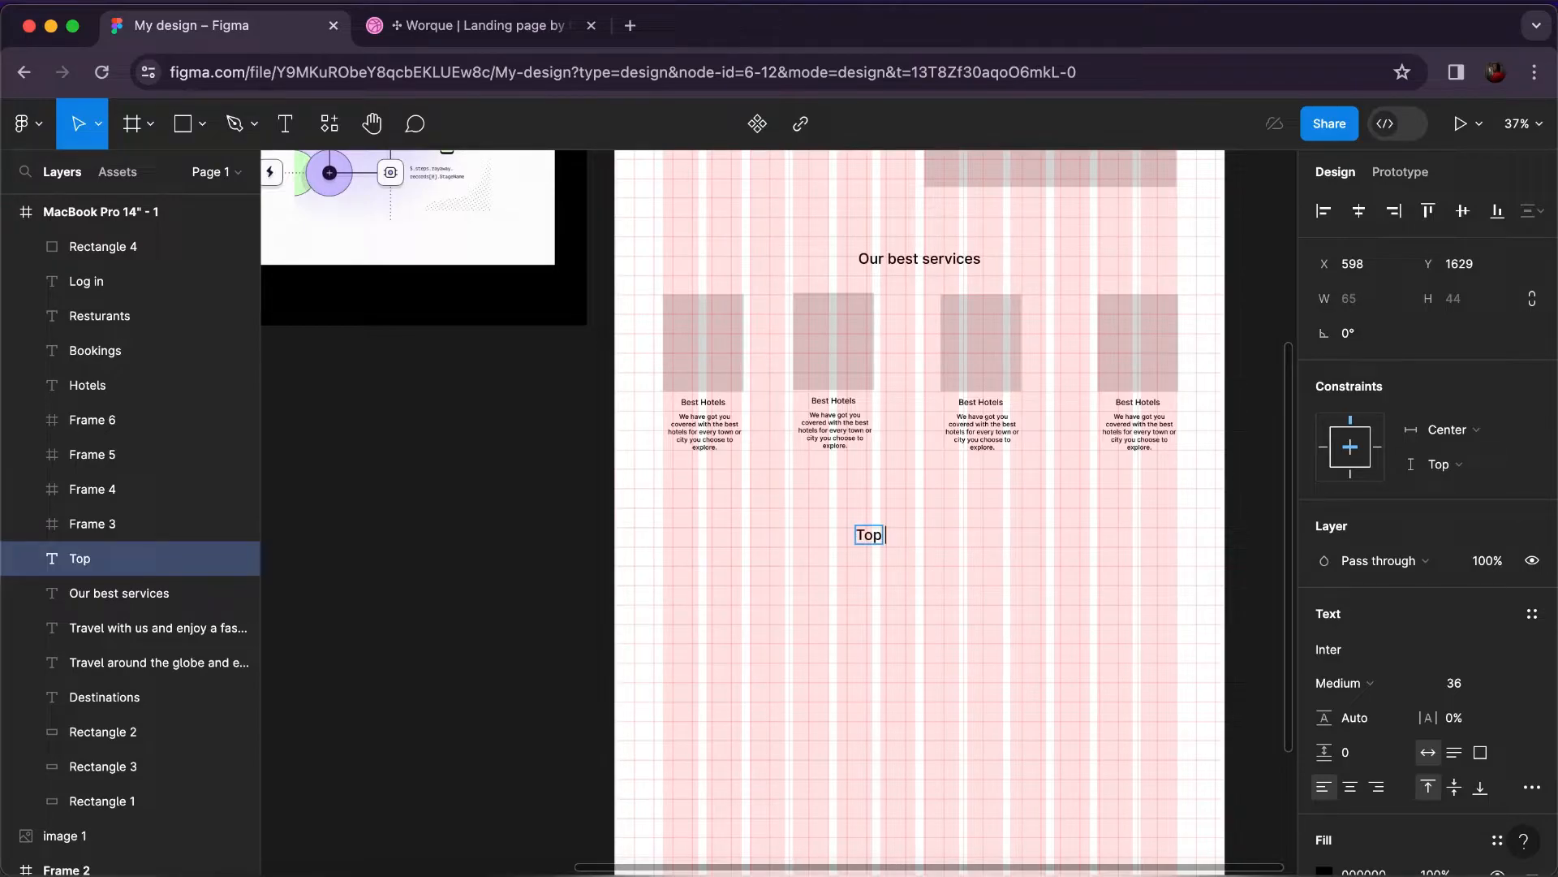
pyautogui.write(' Desinatioms')
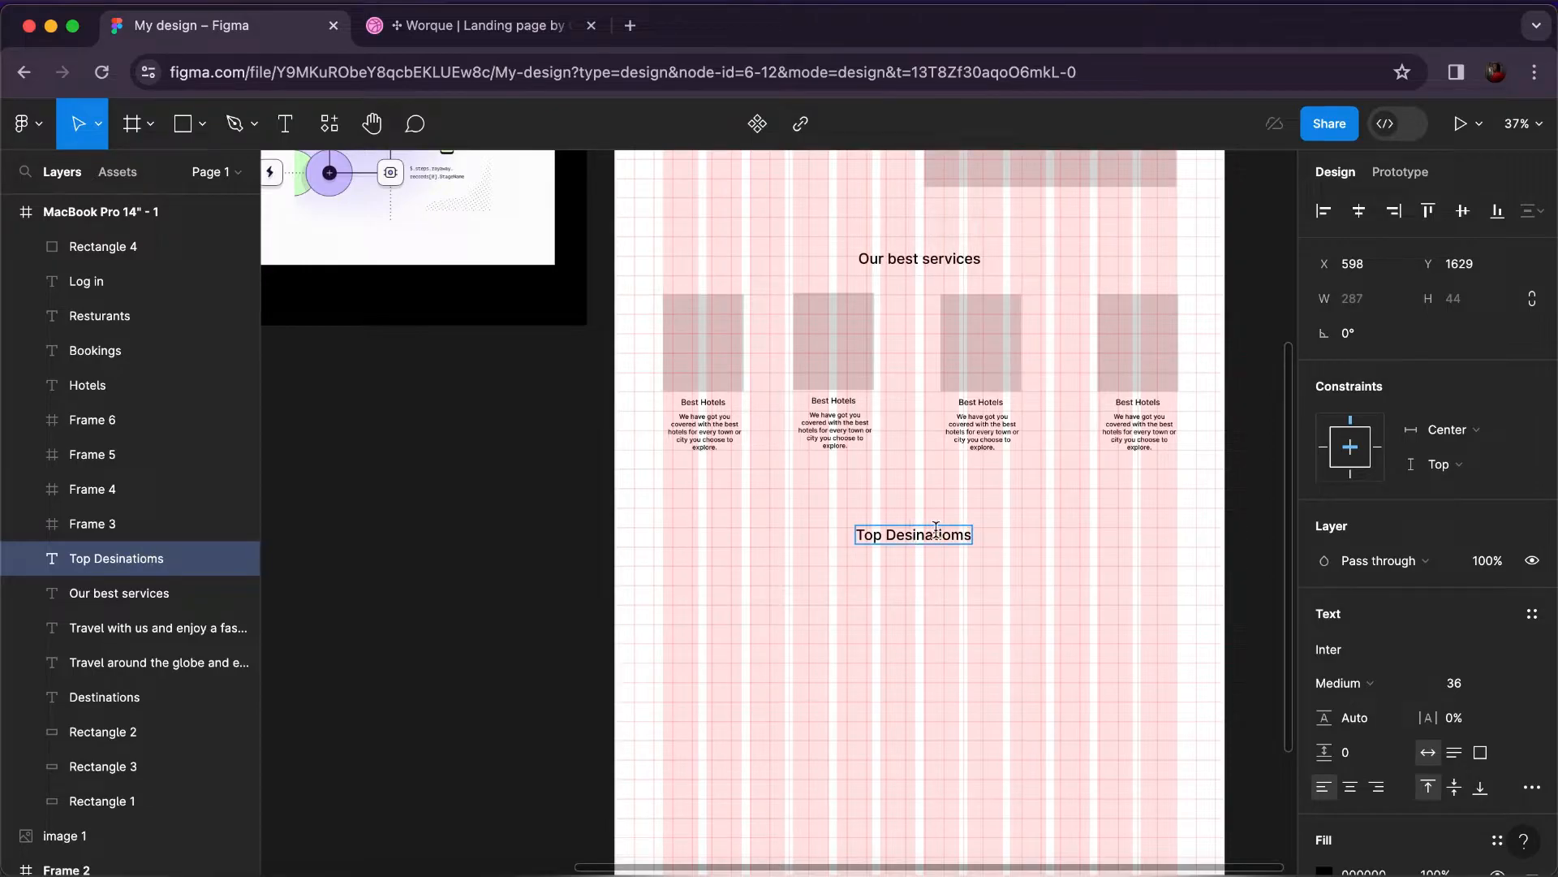
pyautogui.rightClick(977, 545)
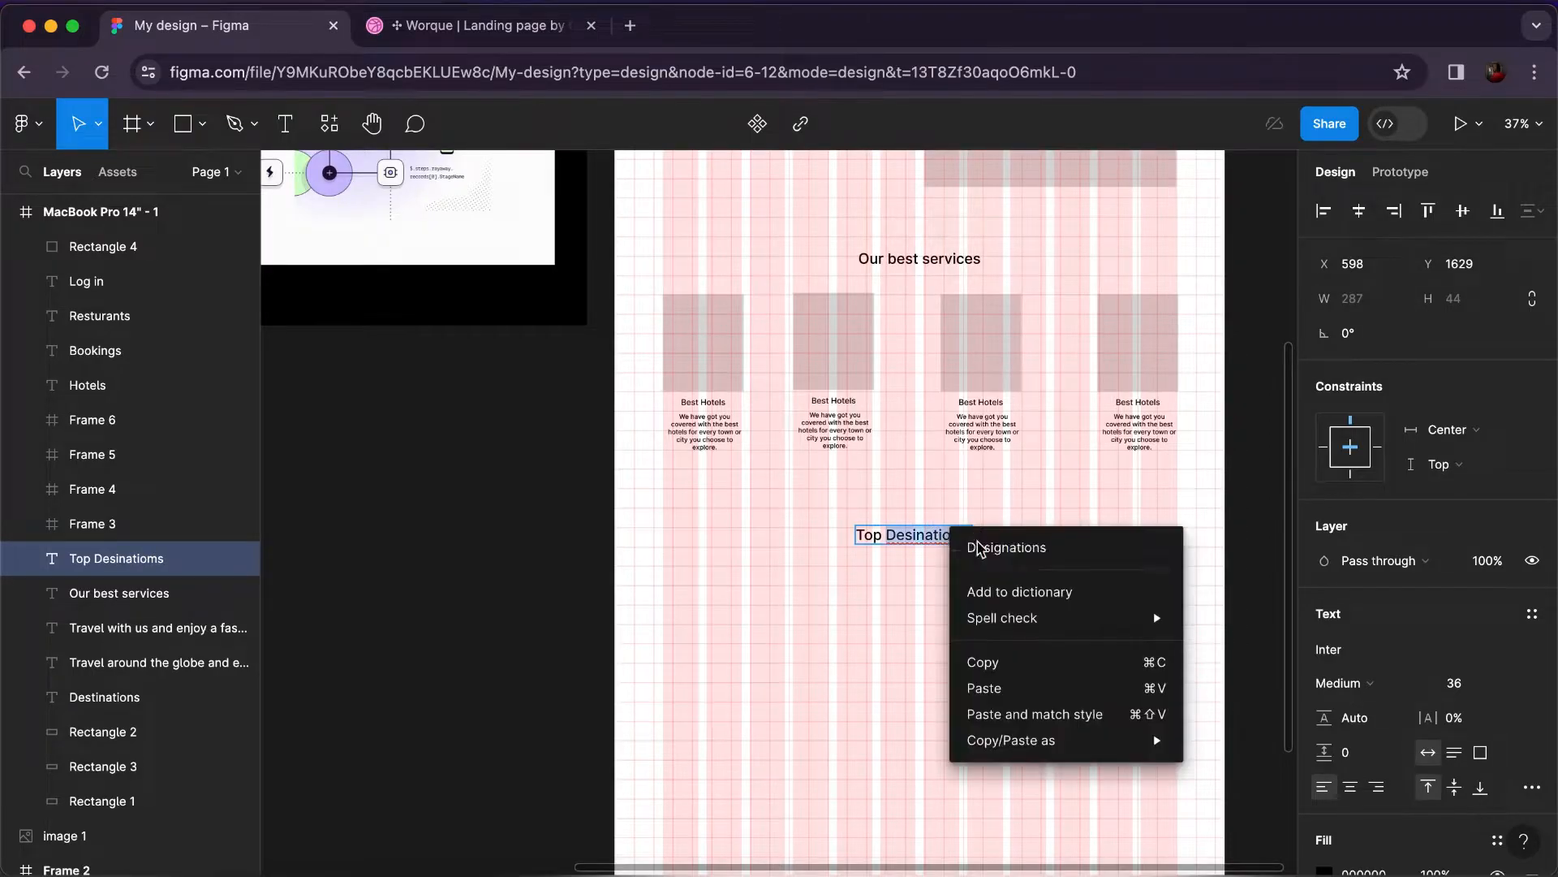
pyautogui.click(981, 548)
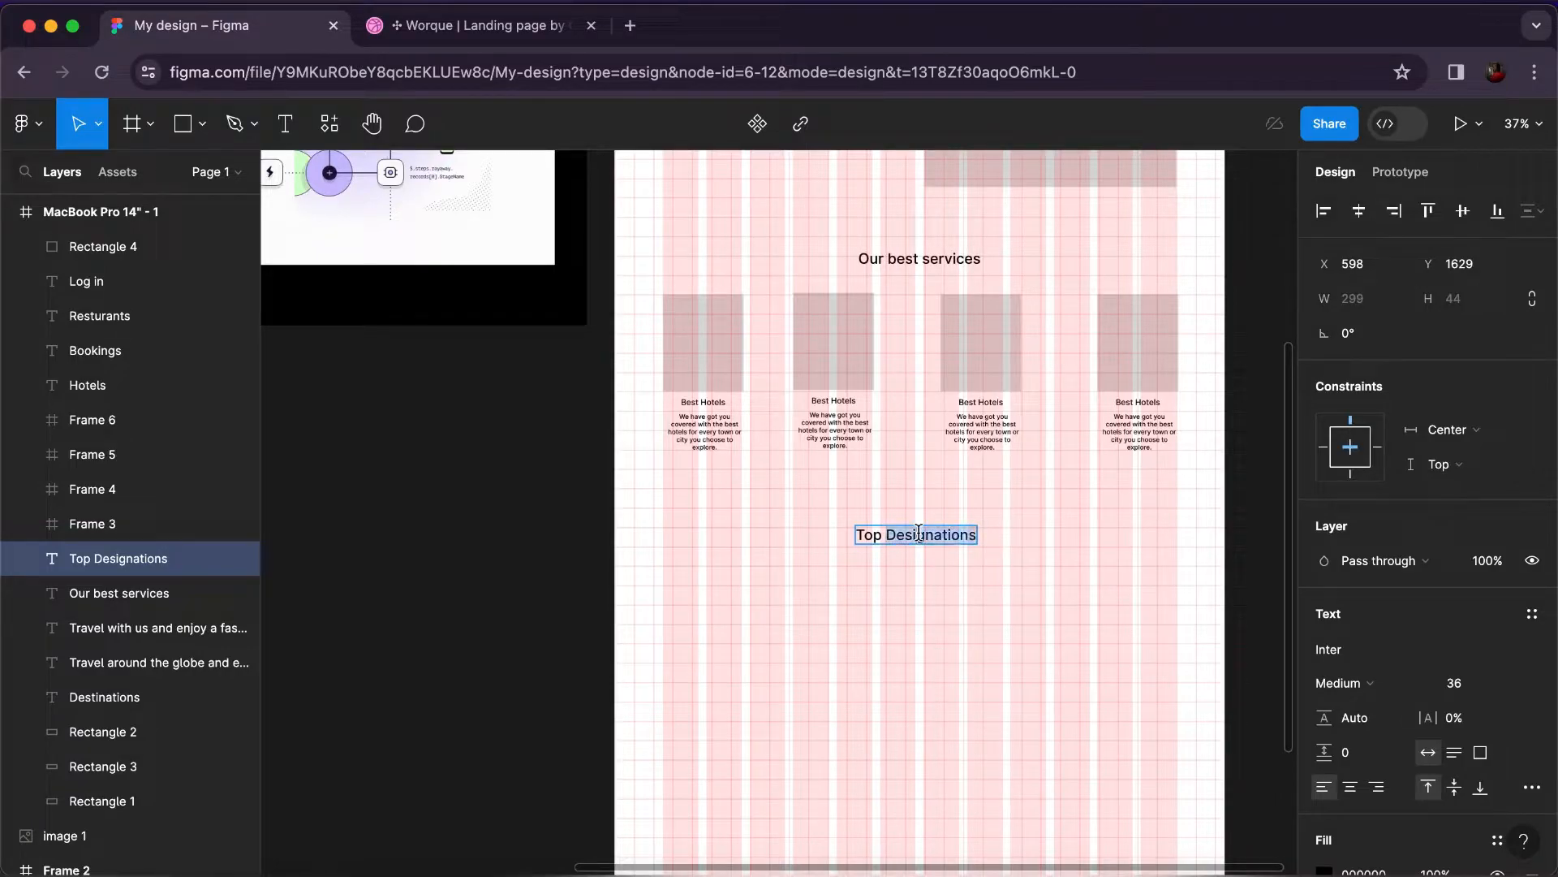
pyautogui.write('D')
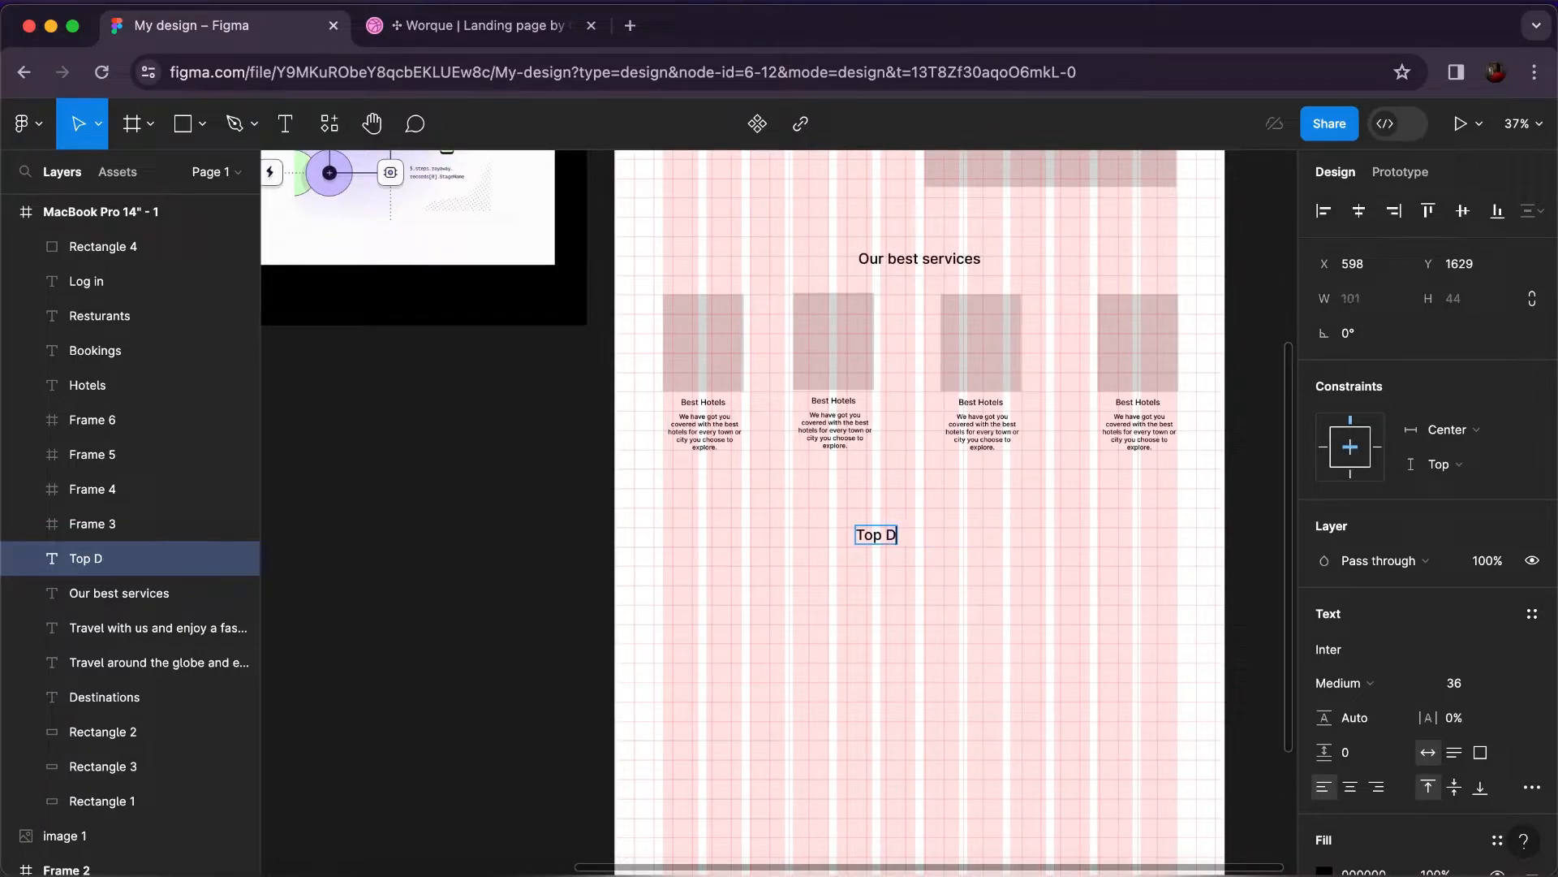
pyautogui.write('estinations')
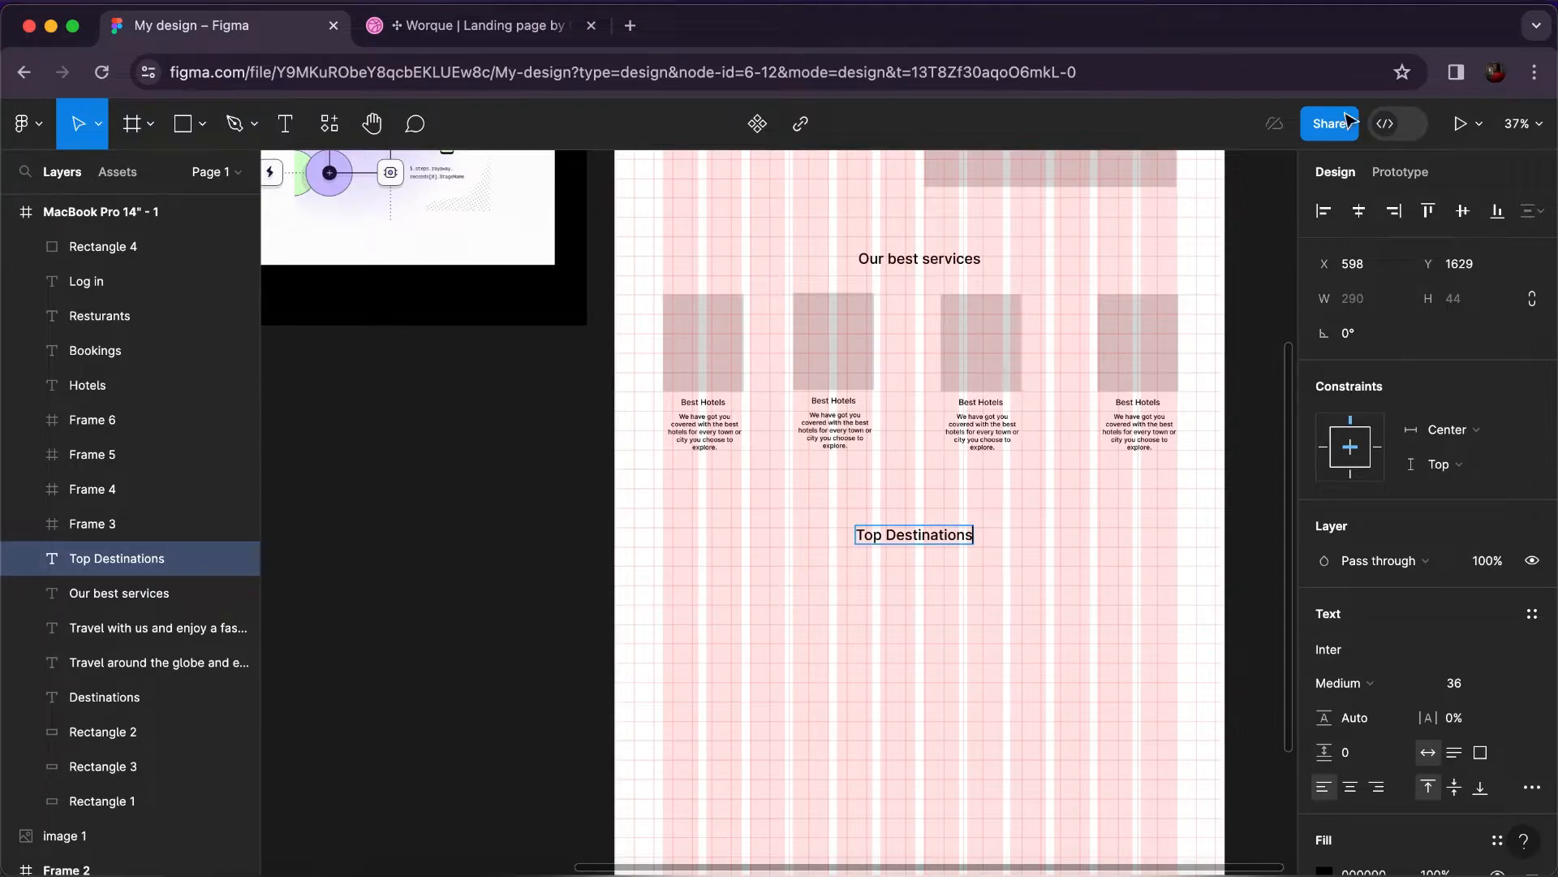
pyautogui.press('Escape')
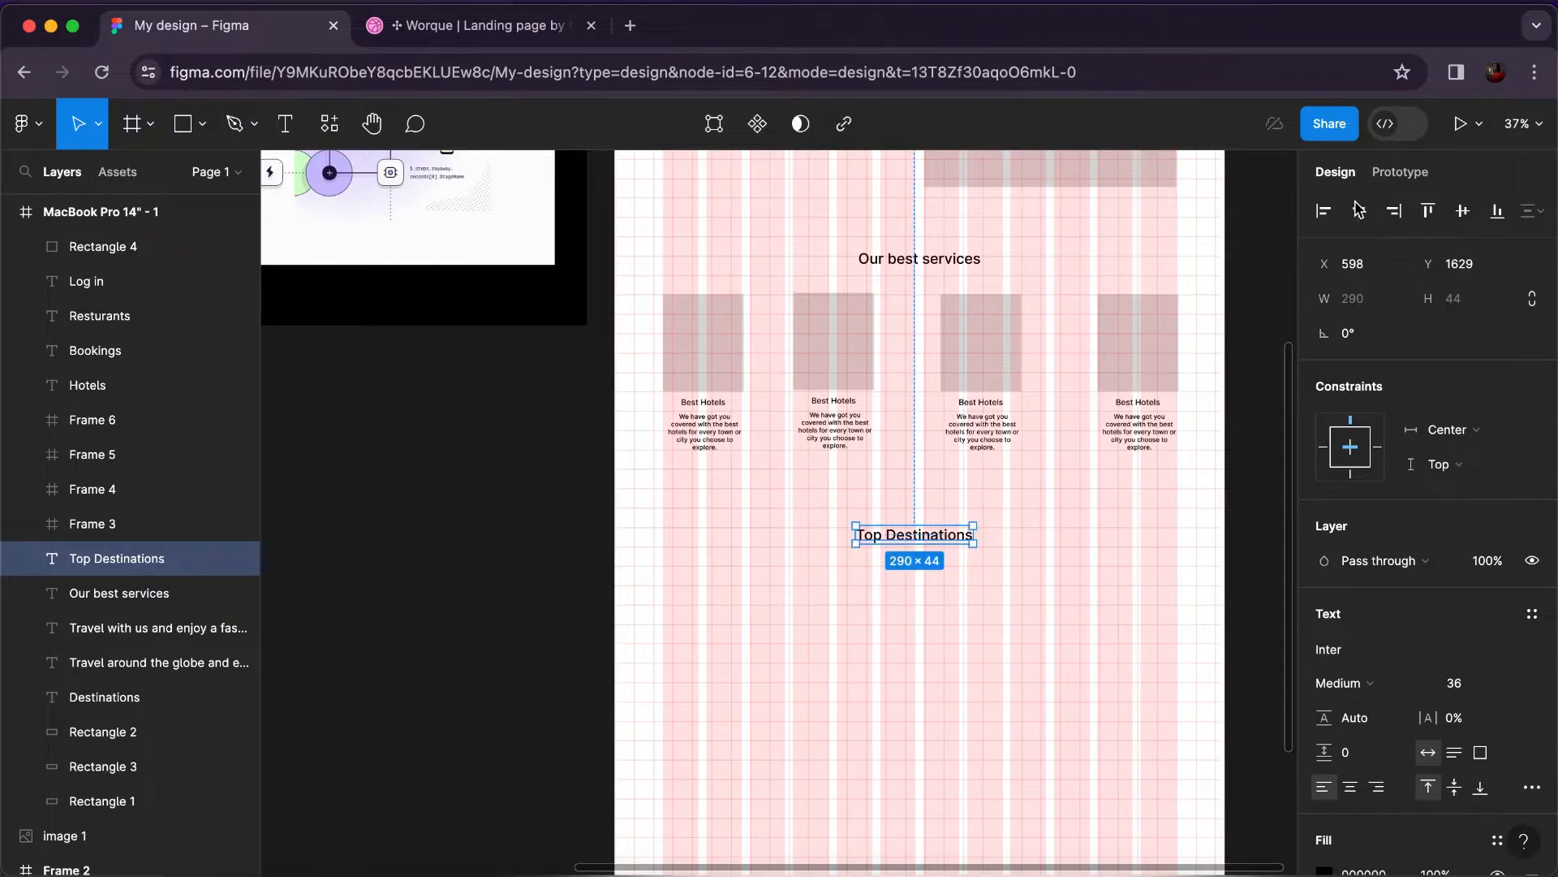
# Centre the Top Destinations heading horizontally on the page.
pyautogui.click(1361, 212)
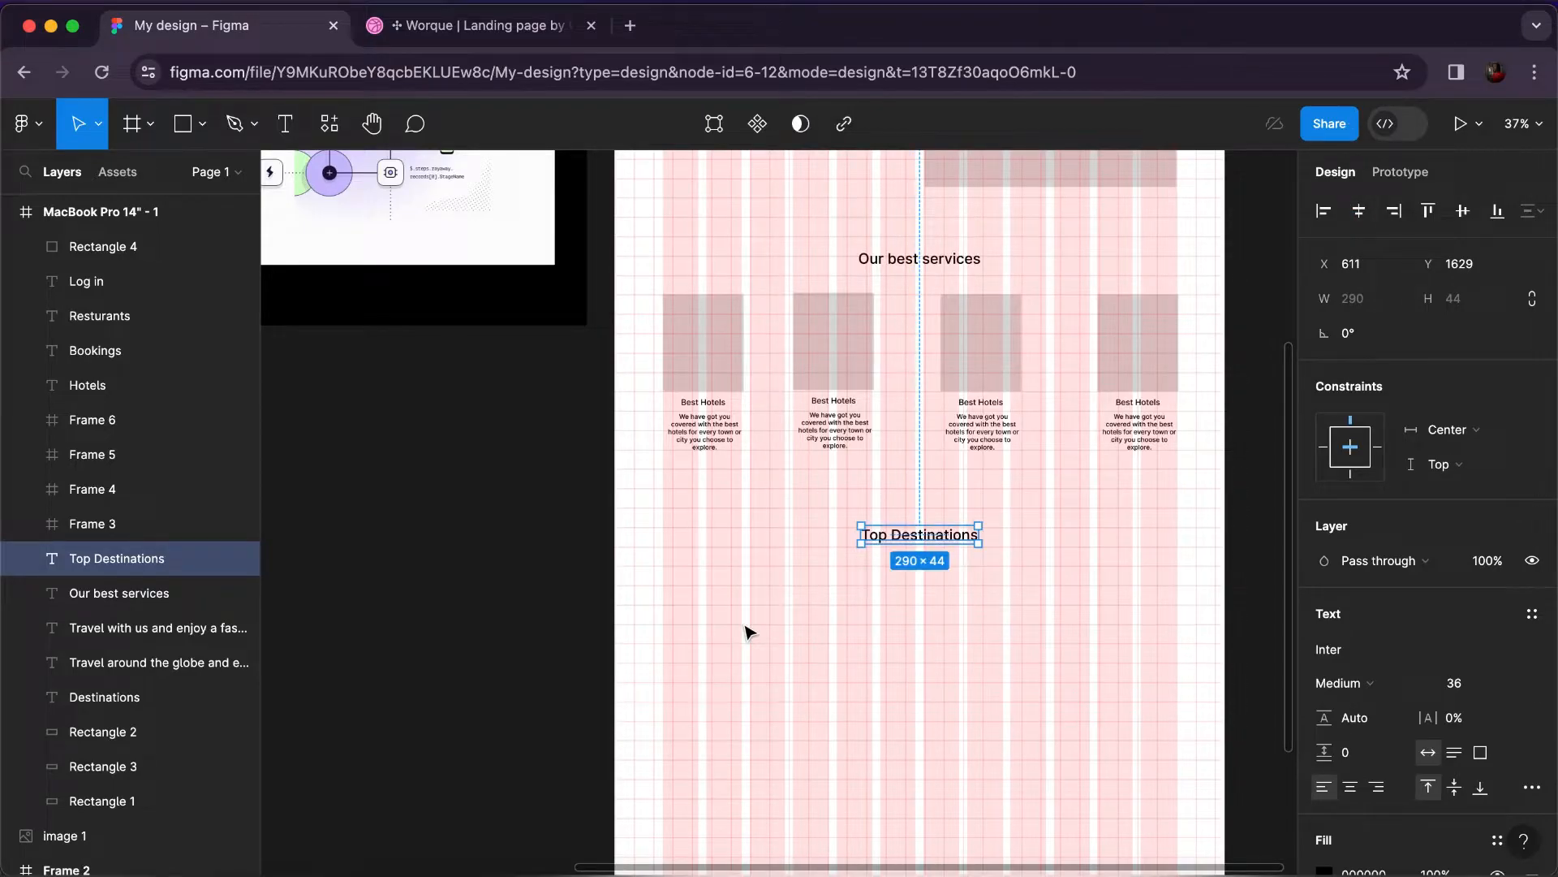
pyautogui.scroll(-4, 748, 632)
pyautogui.scroll(-1, 747, 632)
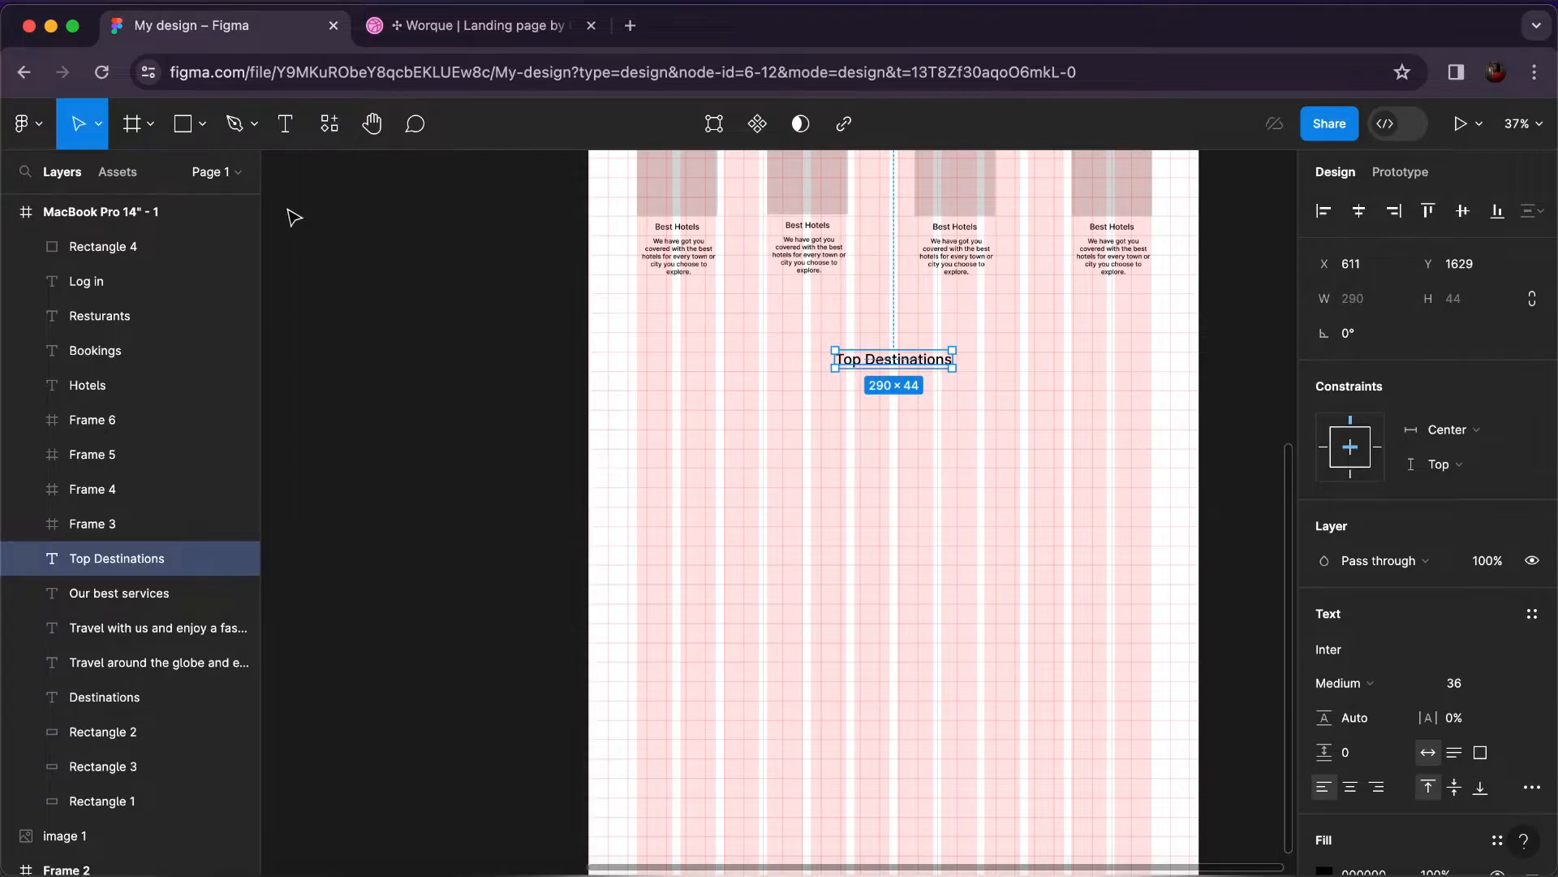
pyautogui.click(204, 130)
# Draw a 408 × 384 image placeholder rectangle below Top Destinations.
pyautogui.click(201, 178)
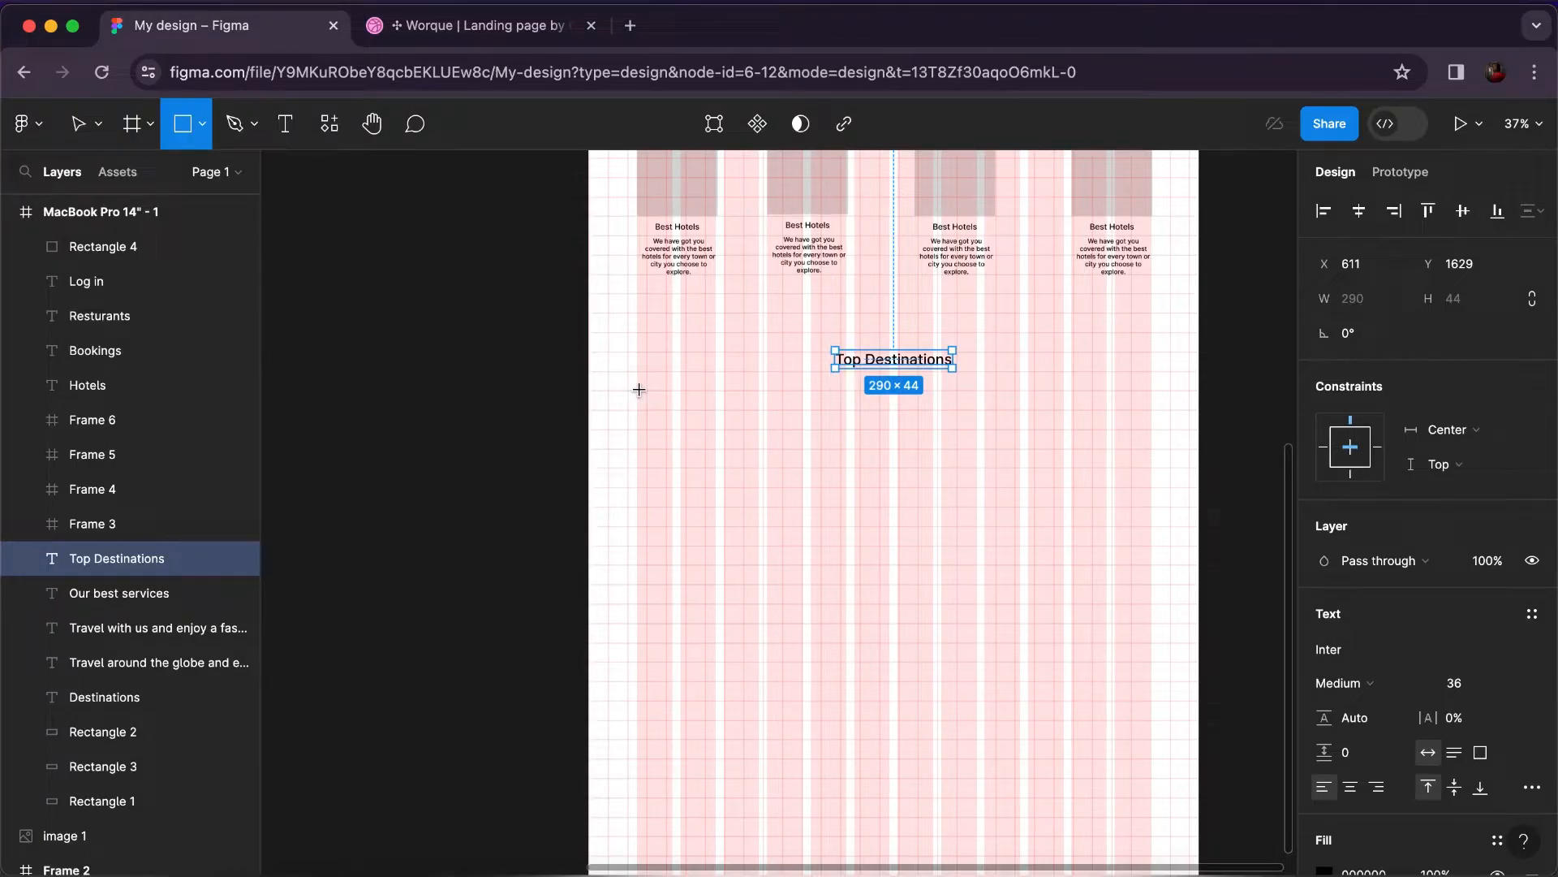
pyautogui.moveTo(639, 389)
pyautogui.mouseDown()
pyautogui.moveTo(772, 478)
pyautogui.moveTo(802, 536)
pyautogui.mouseUp()
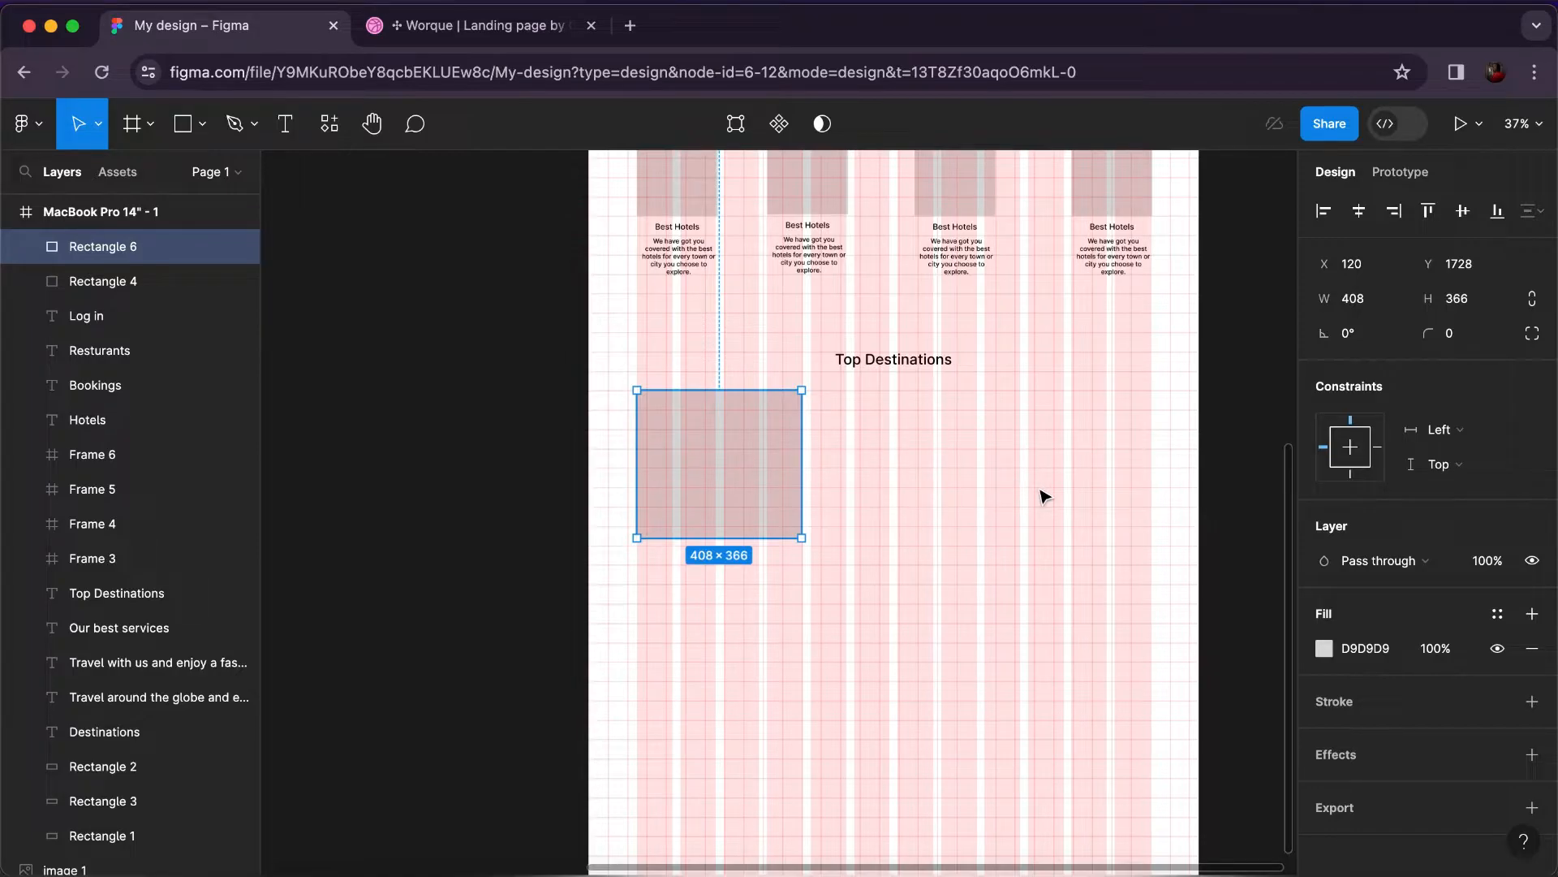
pyautogui.moveTo(791, 527)
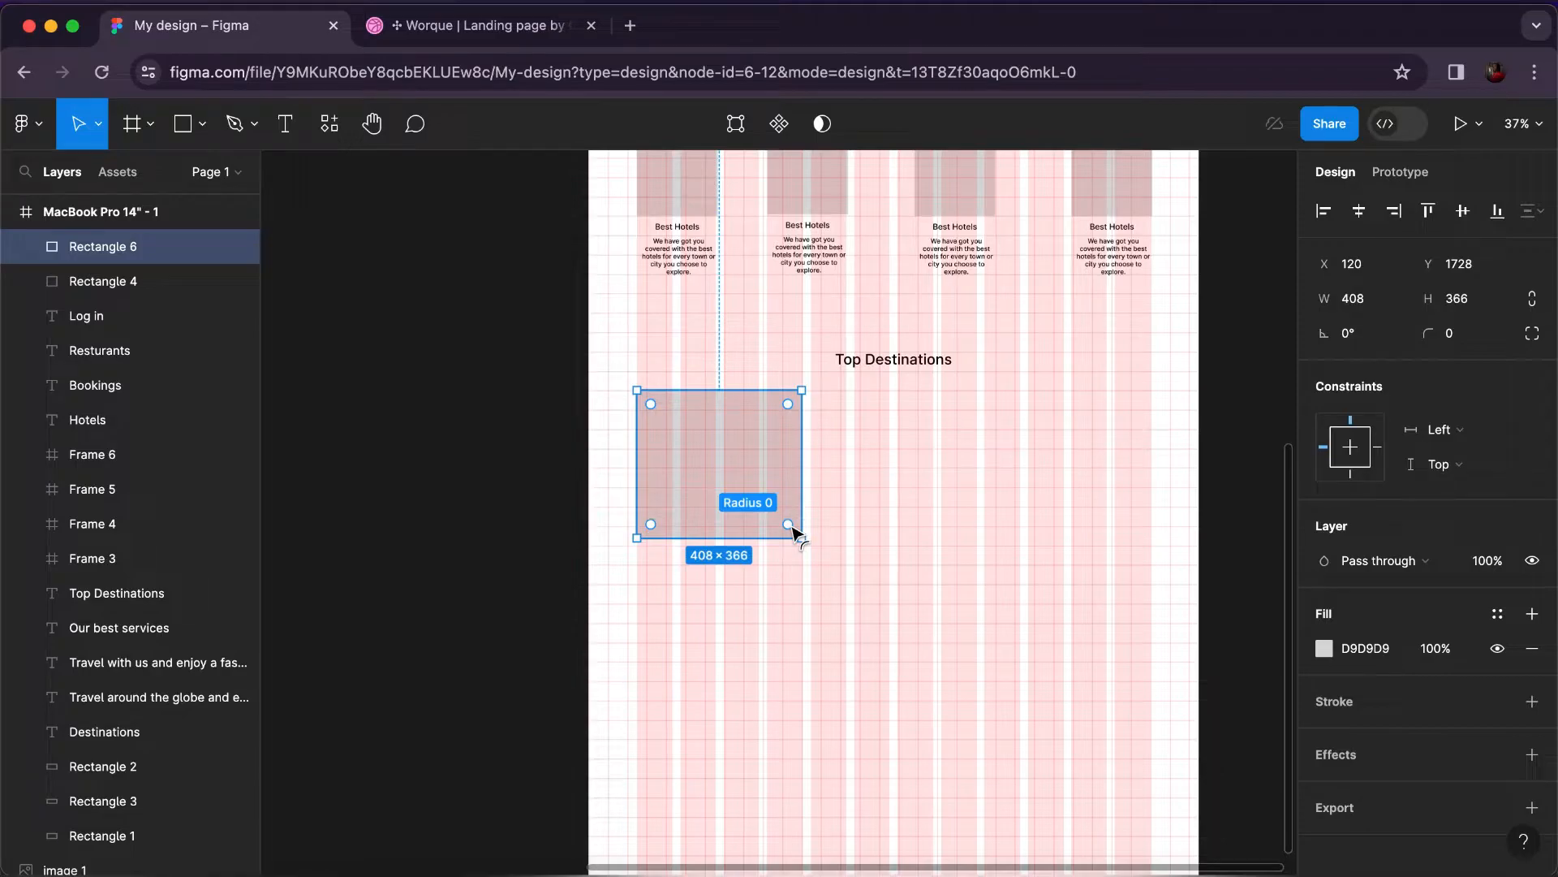
pyautogui.moveTo(731, 540); pyautogui.dragTo(731, 547)
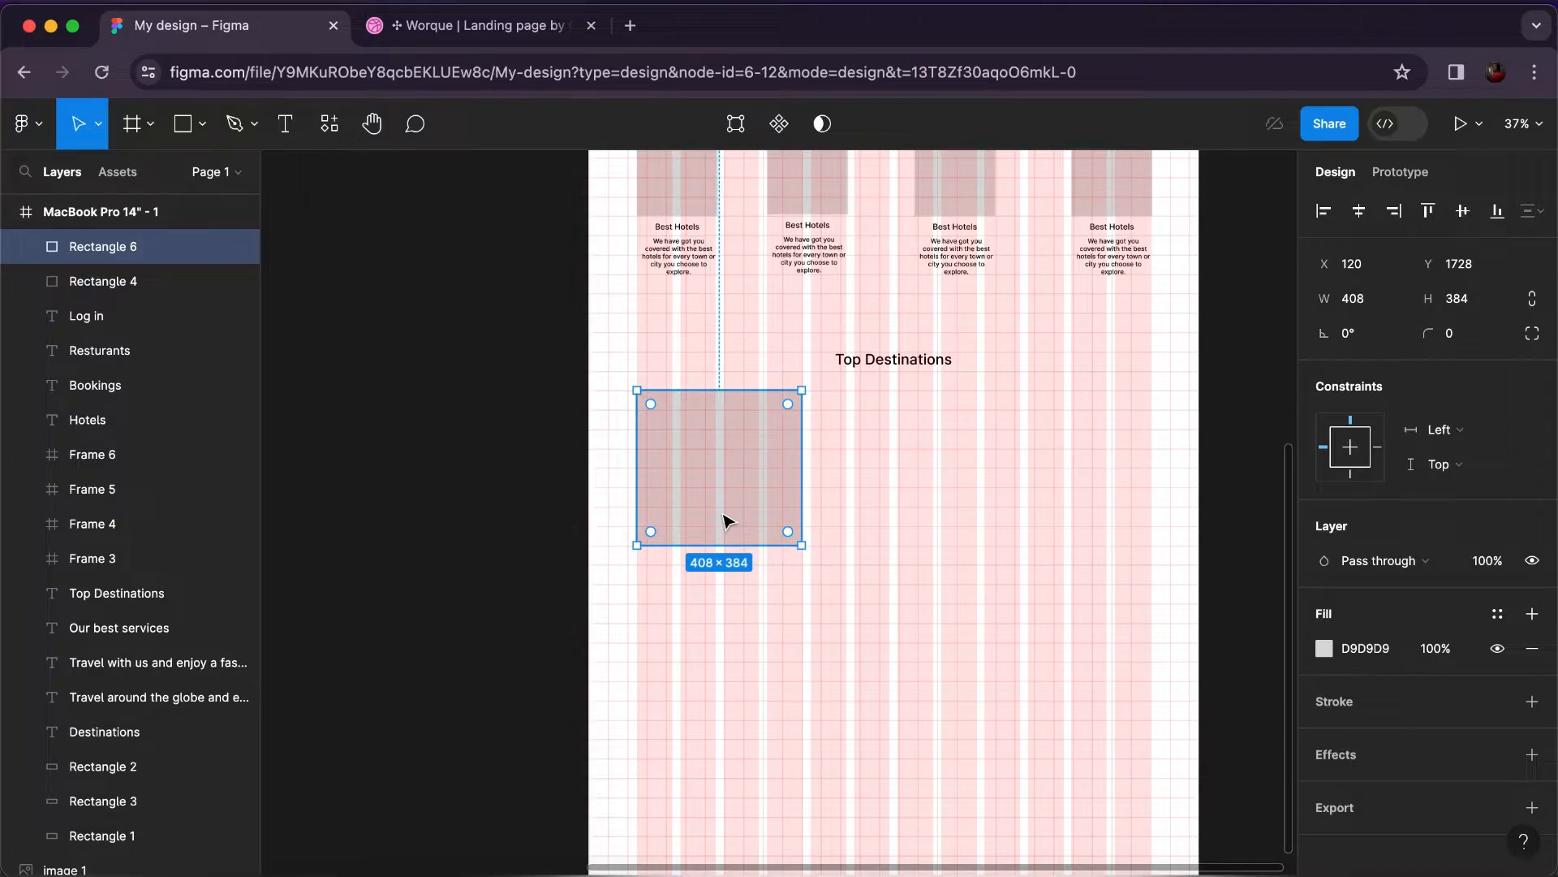
# Copy the heading under the placeholder as a centred 'Paris, France' caption.
pyautogui.click(893, 359)
pyautogui.moveTo(894, 359); pyautogui.dragTo(715, 574)
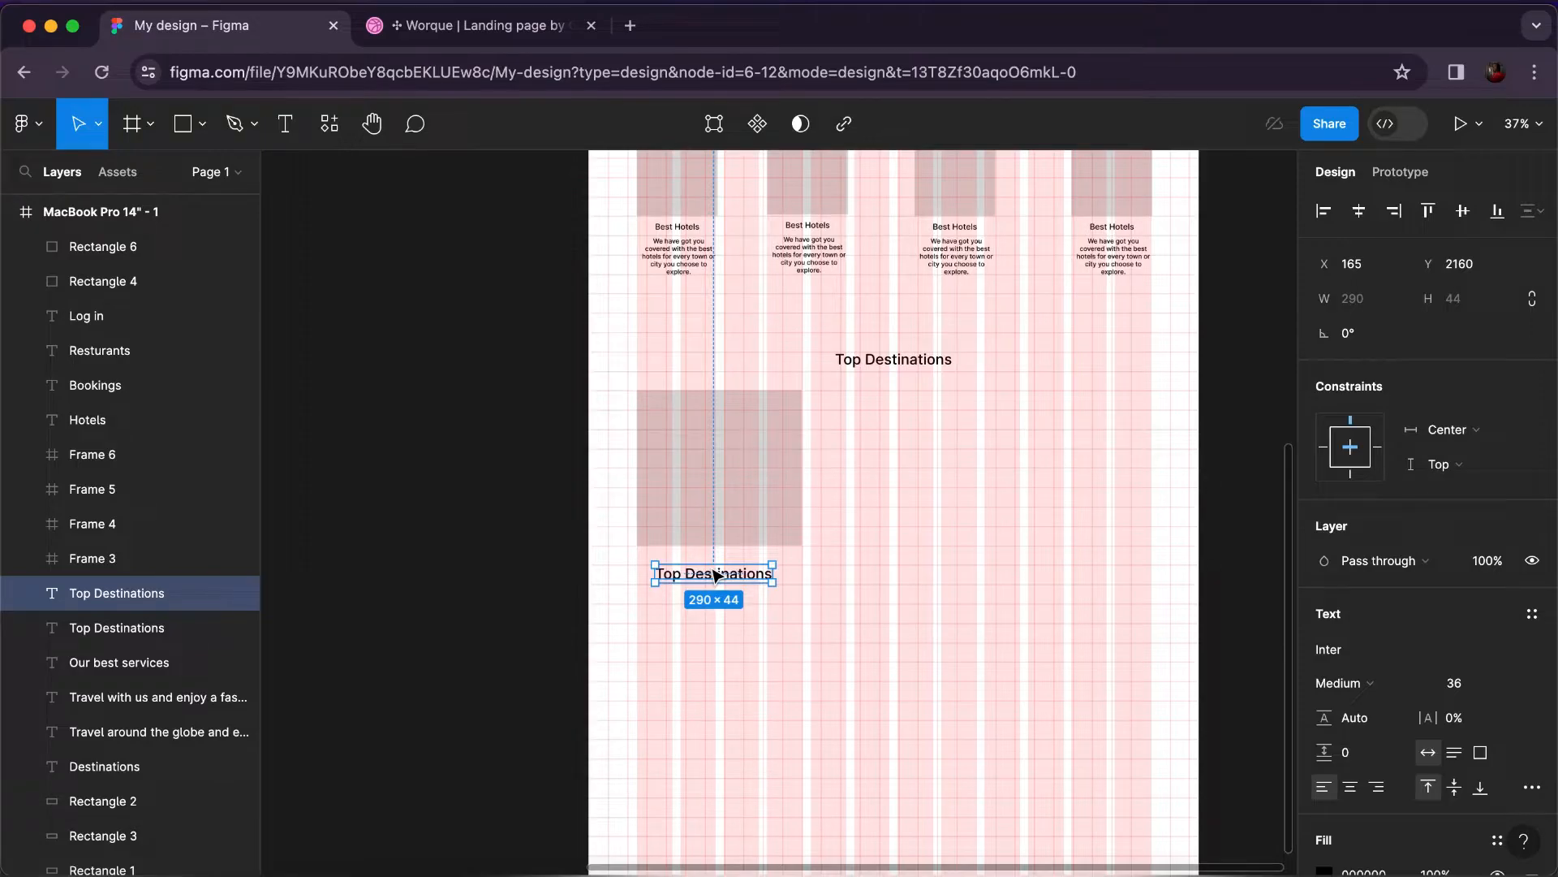
pyautogui.doubleClick(713, 574)
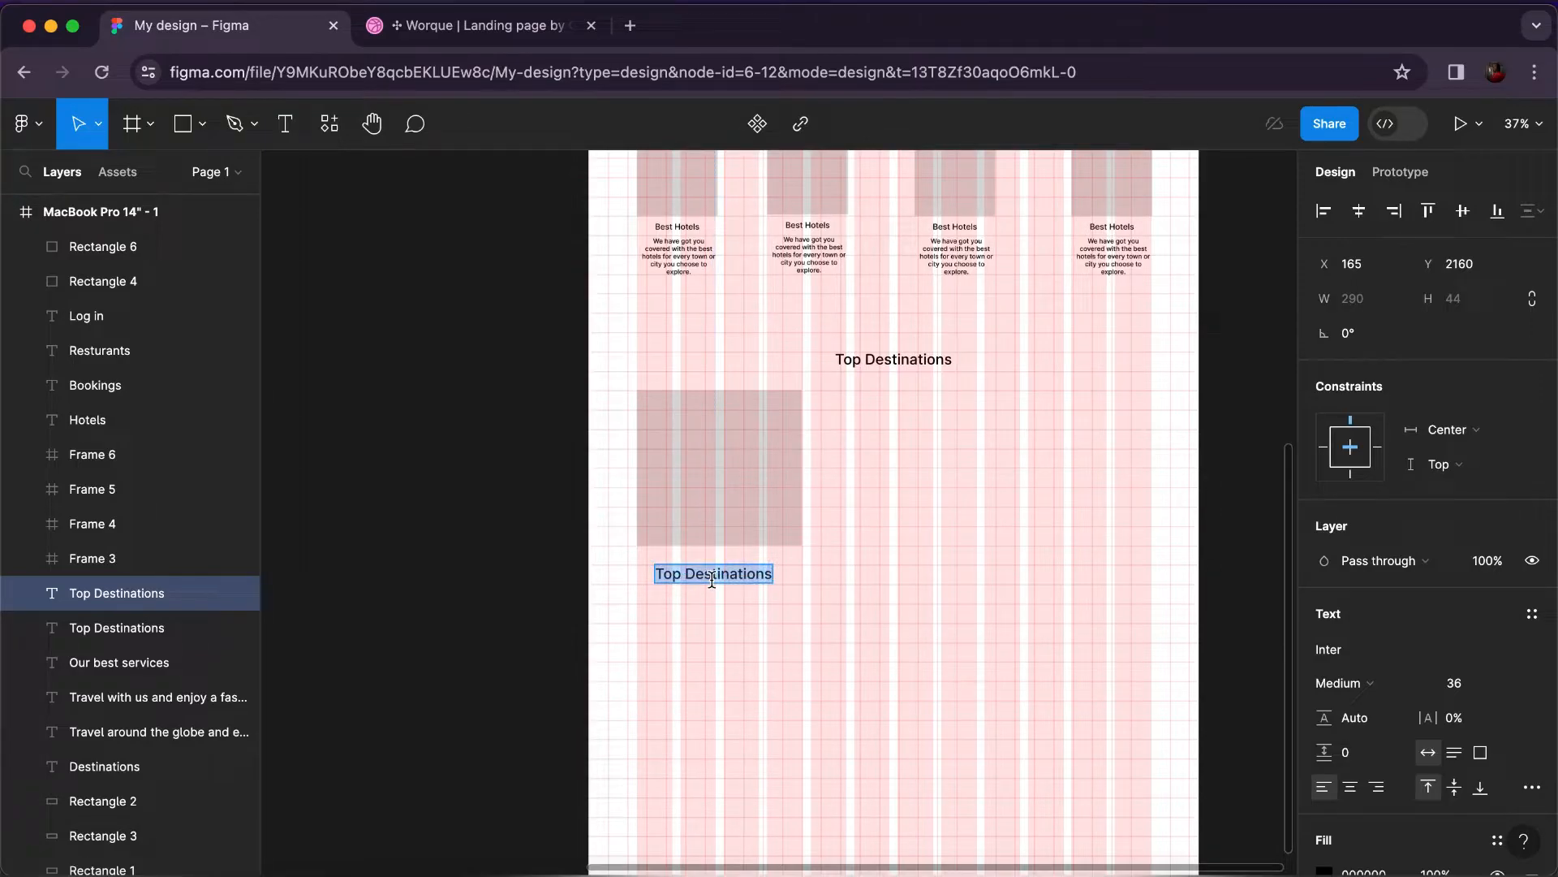
pyautogui.write('Paris')
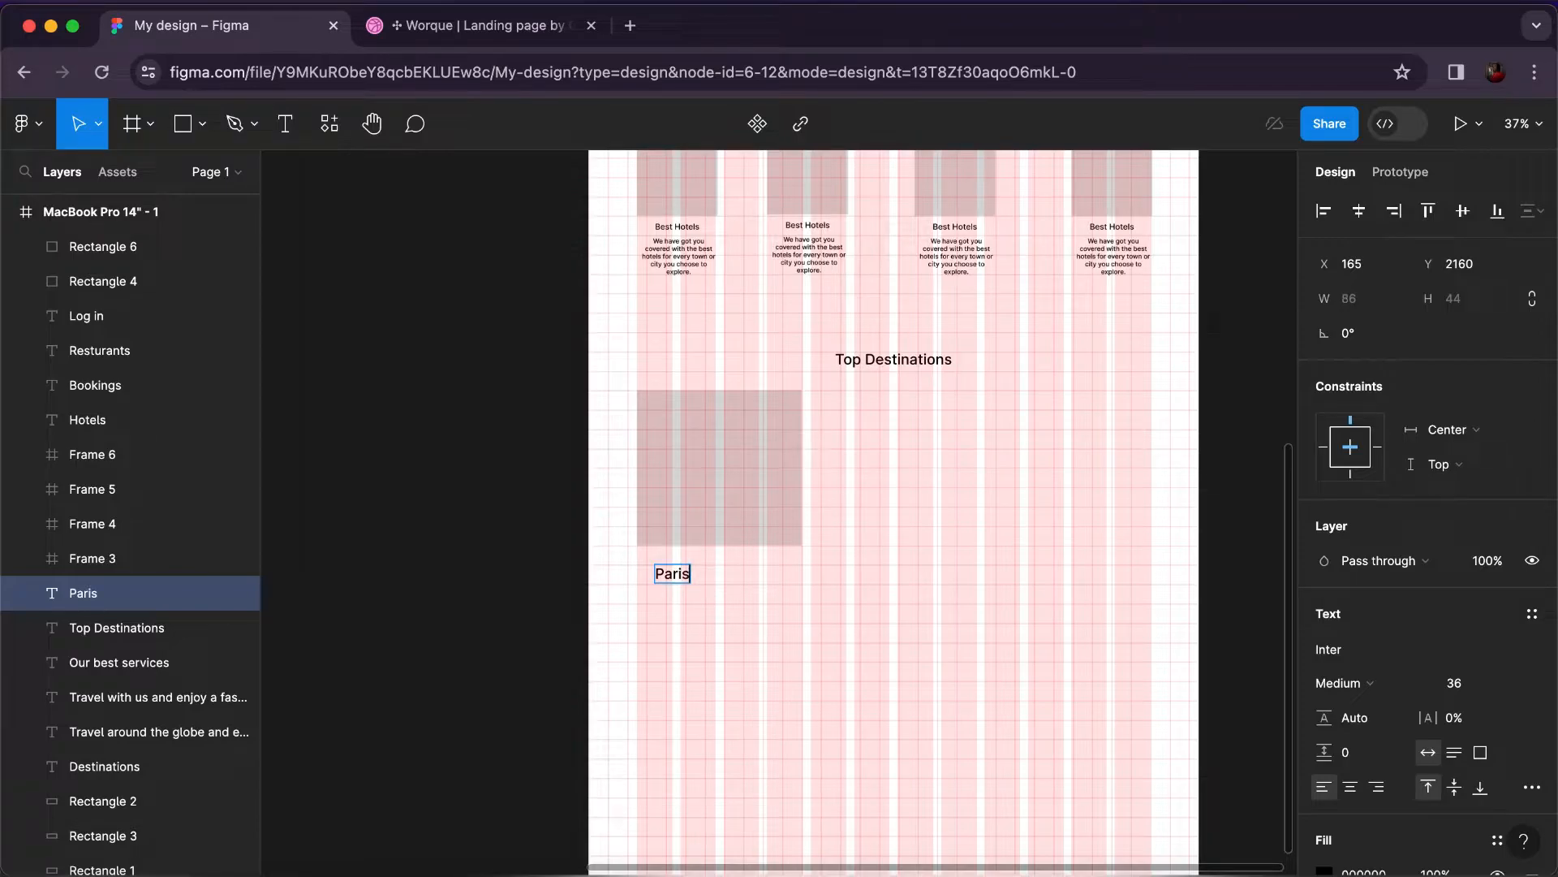
pyautogui.write(', Fr')
pyautogui.press('BackSpace')
pyautogui.press('BackSpace')
pyautogui.press('BackSpace')
pyautogui.press('BackSpace')
pyautogui.press('BackSpace')
pyautogui.press('BackSpace')
pyautogui.write('s, France')
pyautogui.press('Escape')
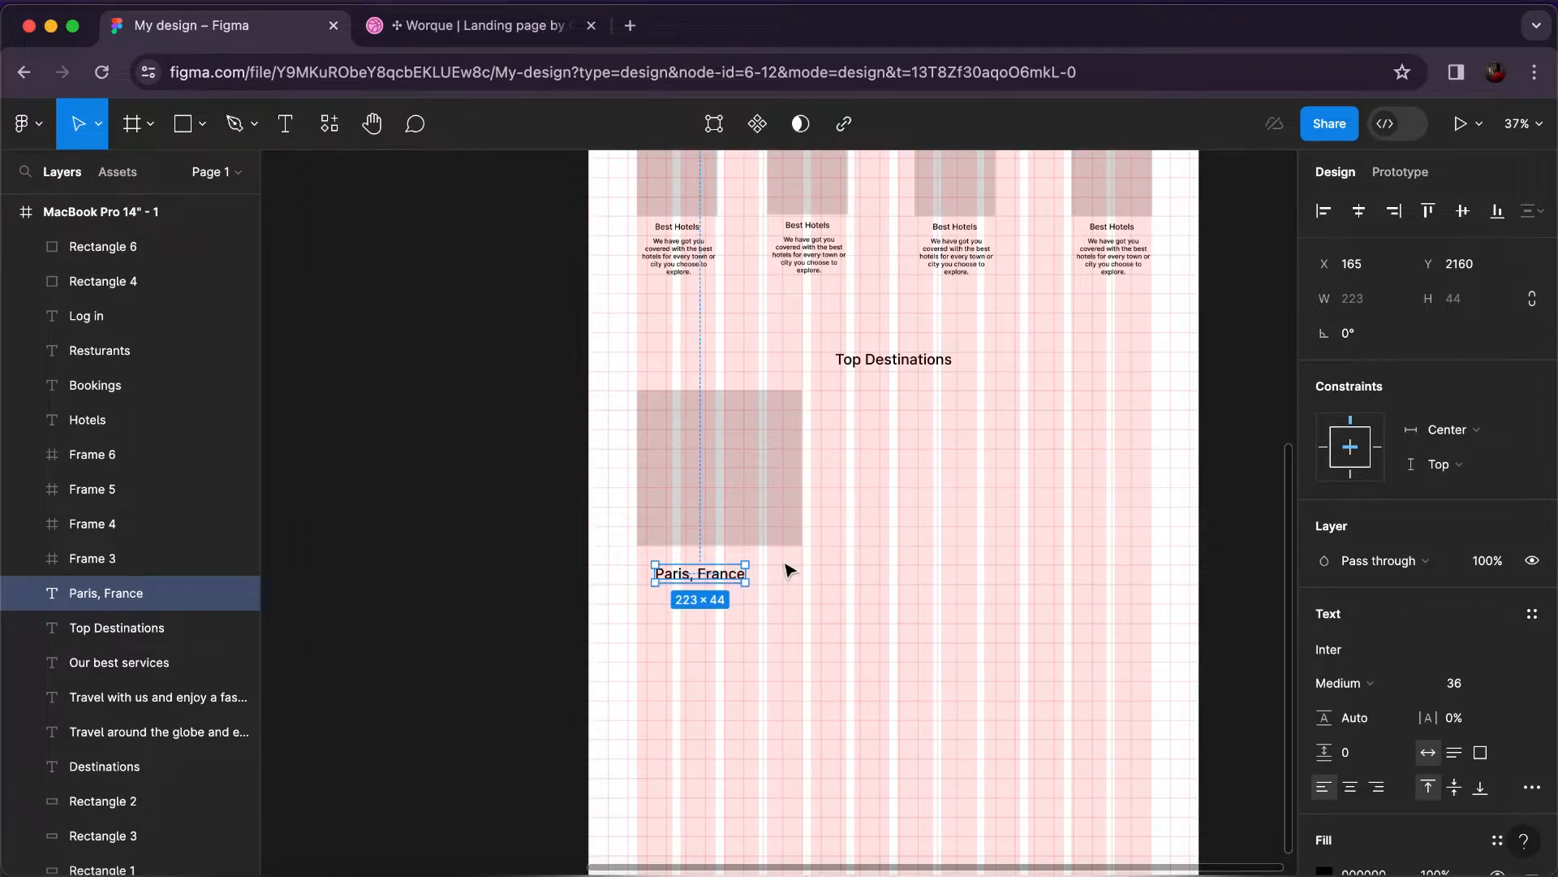
pyautogui.doubleClick(720, 573)
pyautogui.press('Escape')
pyautogui.moveTo(733, 580); pyautogui.dragTo(745, 573)
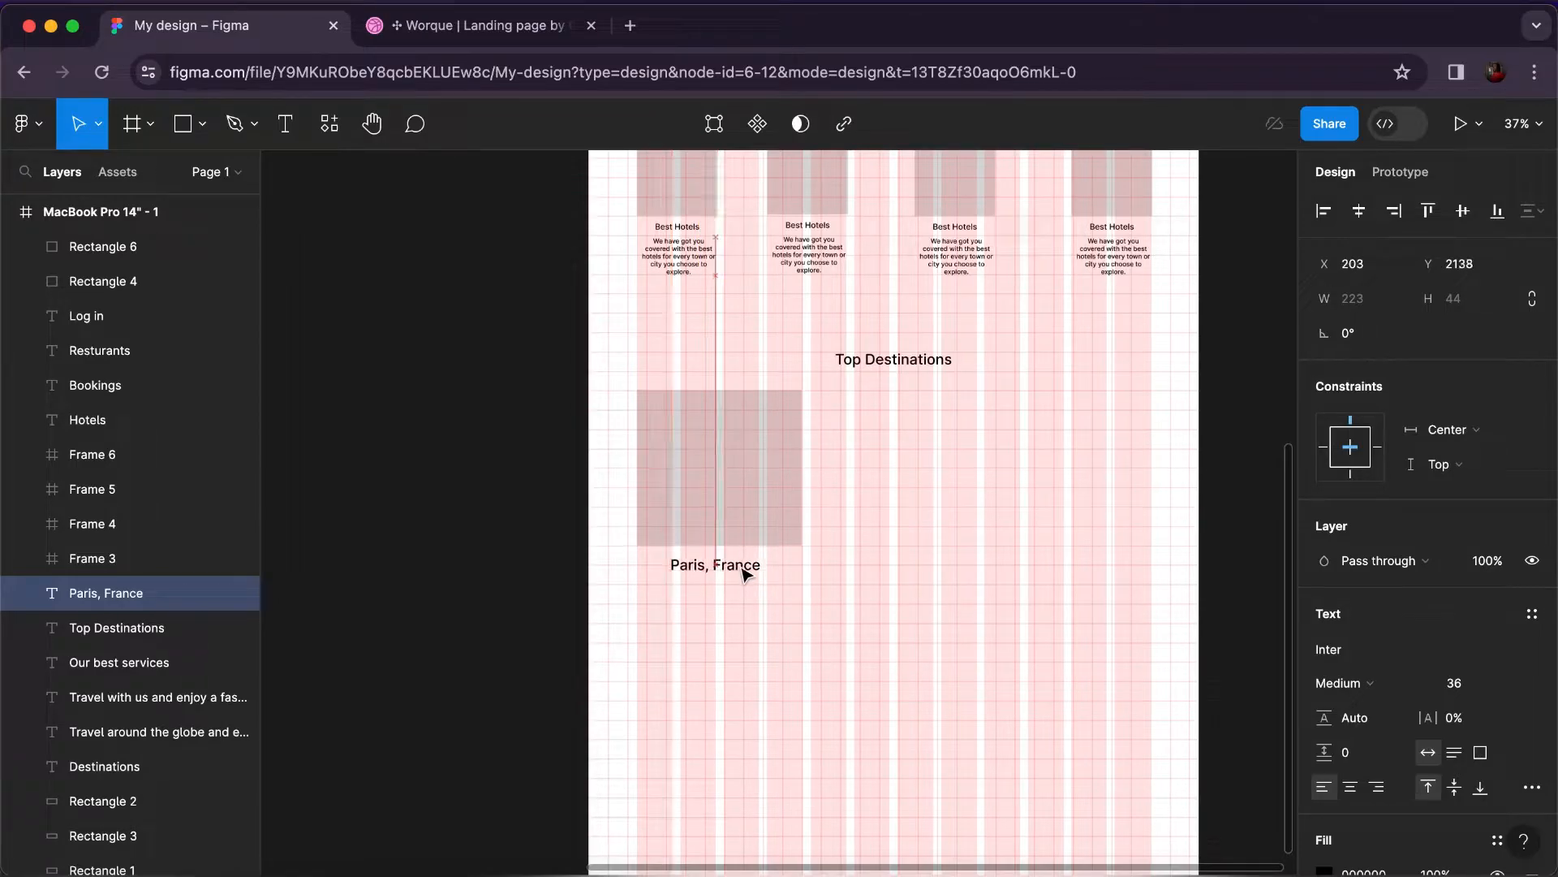
# Frame the placeholder and Paris, France caption together as Frame 7.
pyautogui.press('Escape')
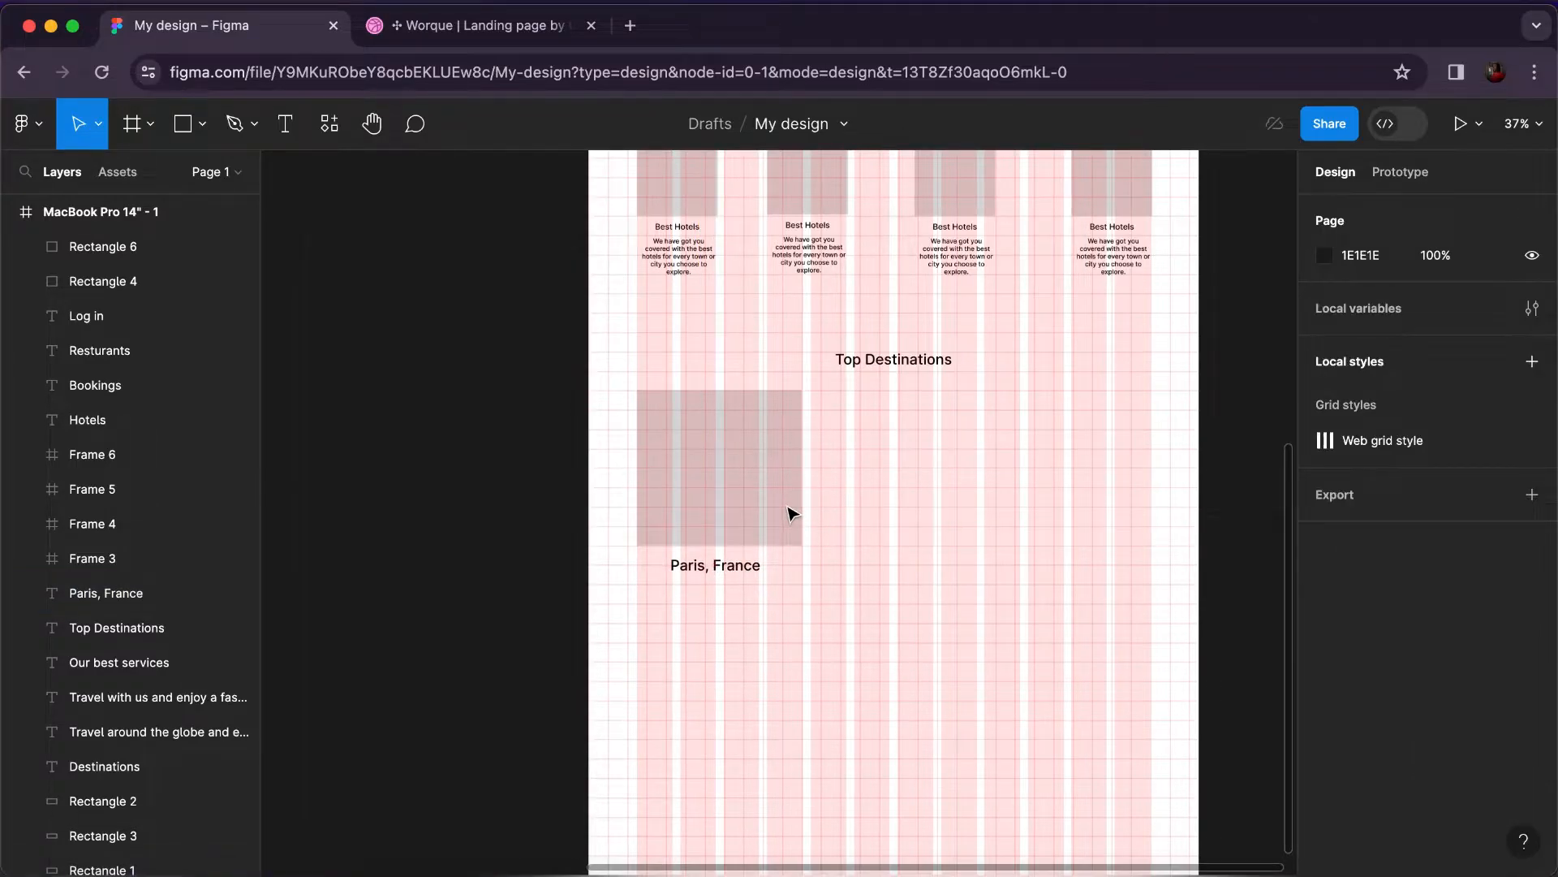
pyautogui.click(789, 512)
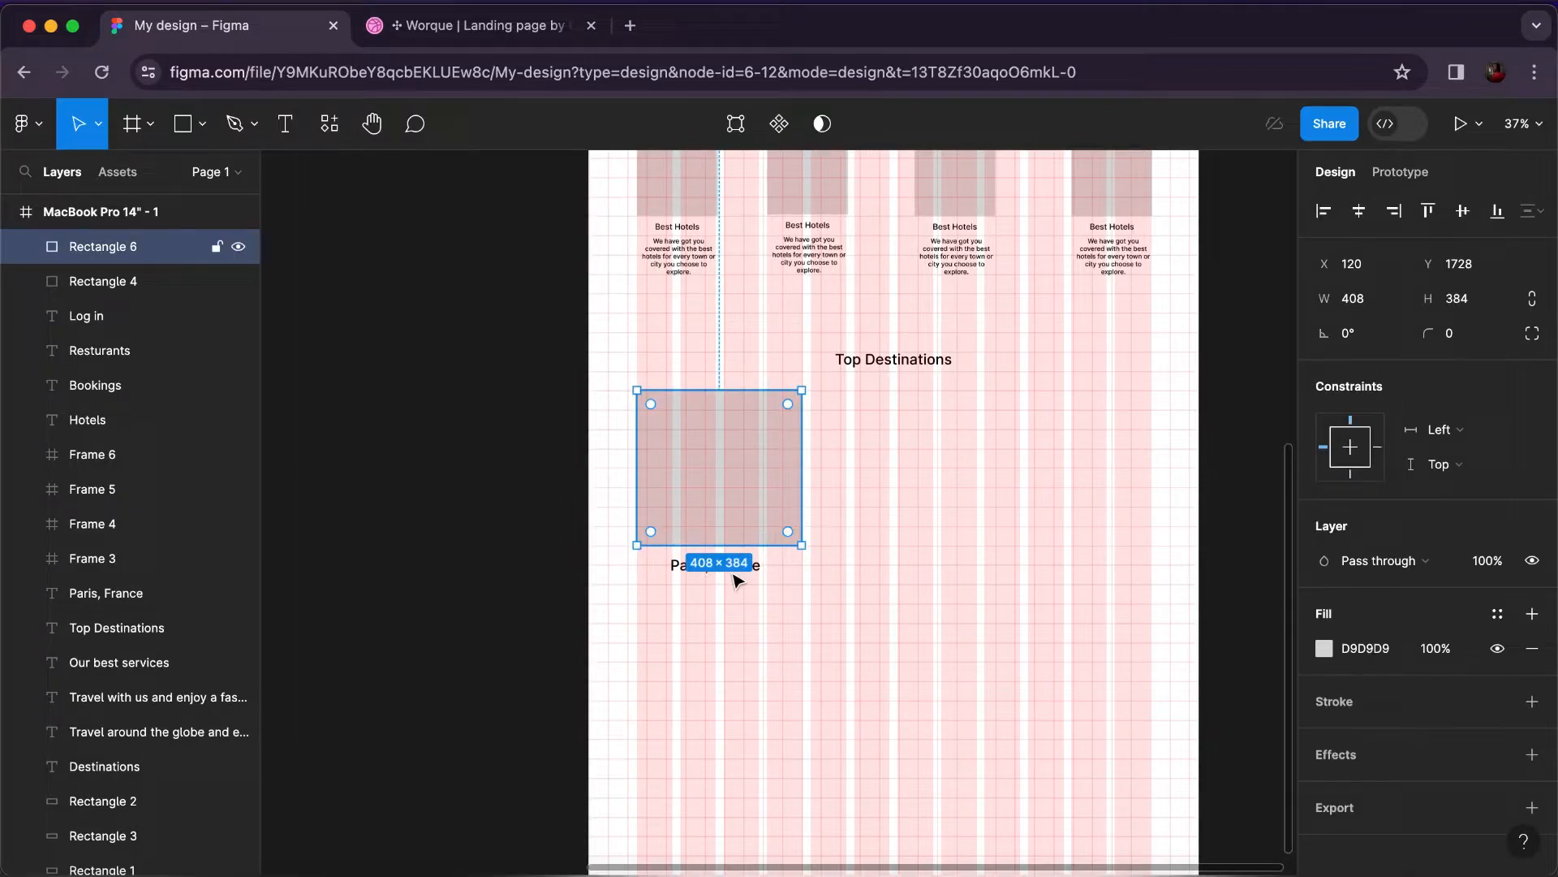
pyautogui.click(760, 578)
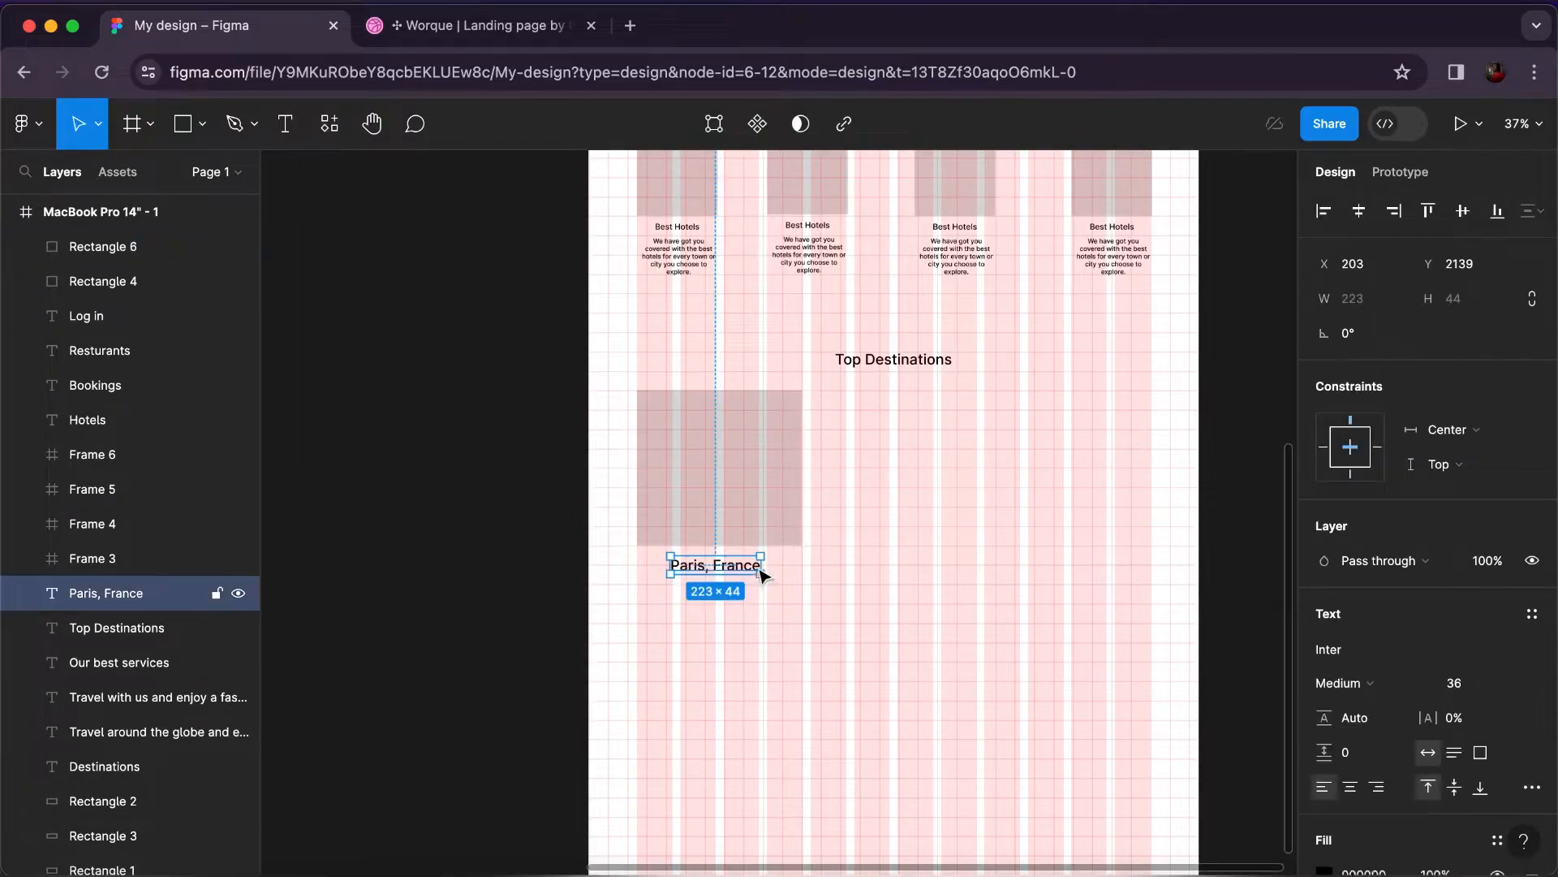
pyautogui.keyDown('shift'); pyautogui.click(783, 535); pyautogui.keyUp('shift')
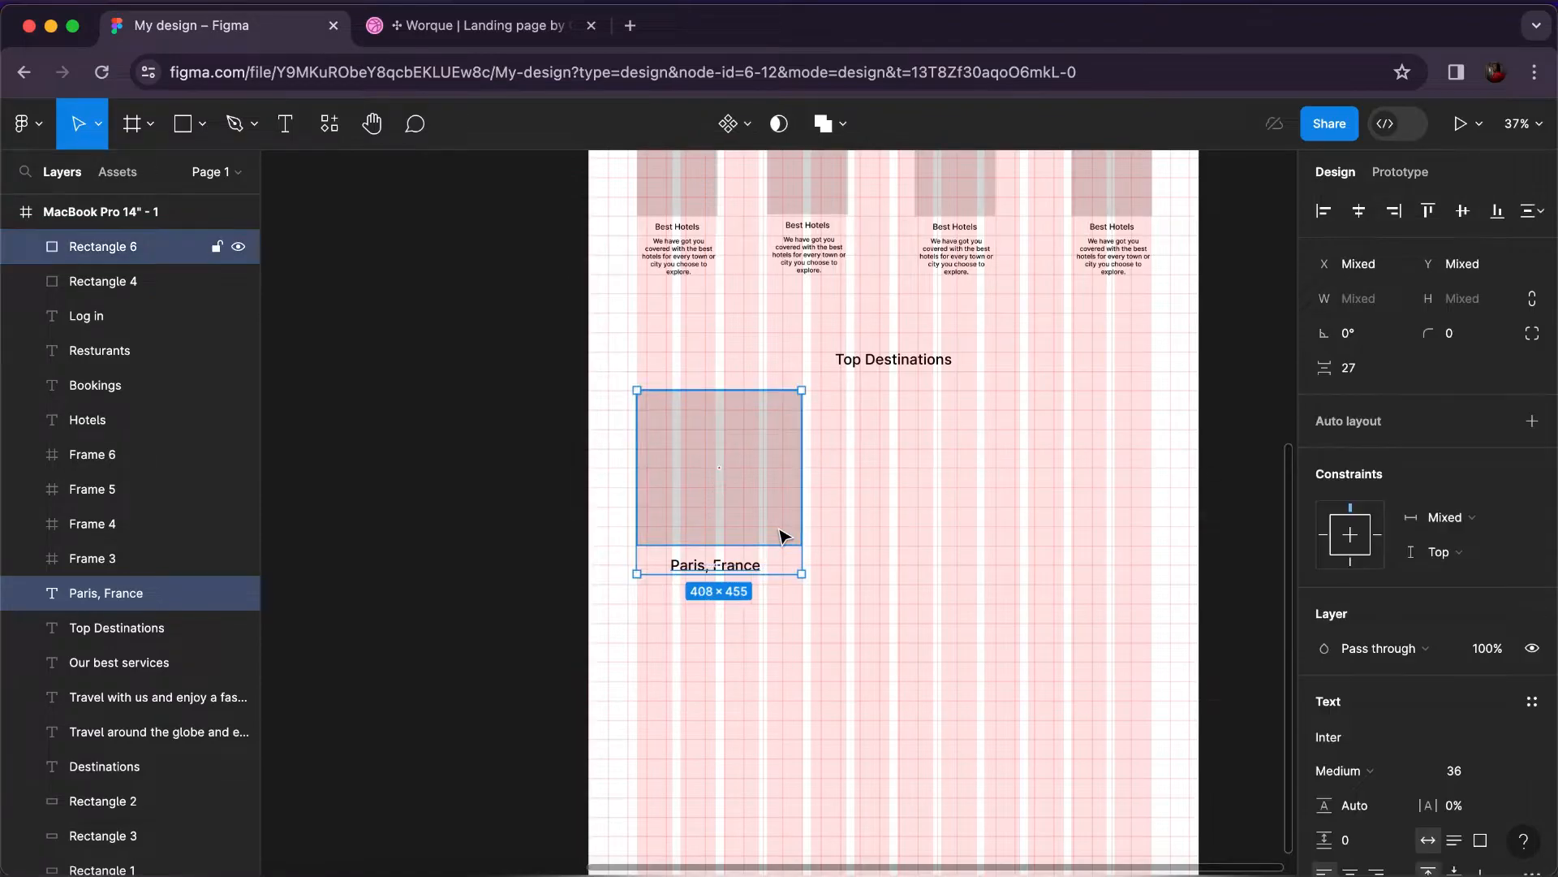
pyautogui.rightClick(783, 536)
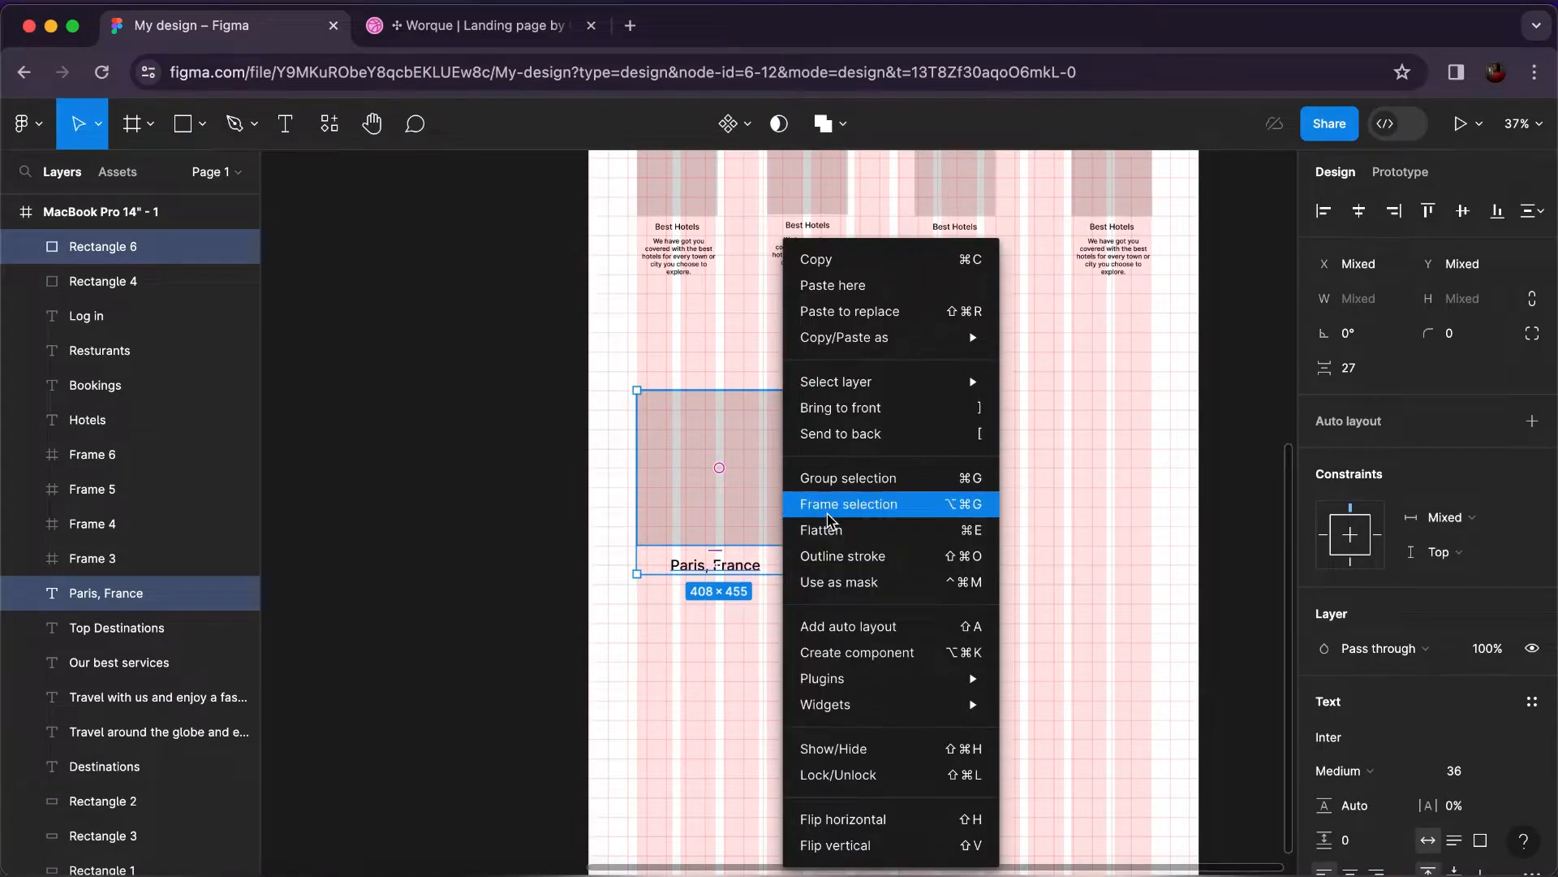
pyautogui.click(830, 518)
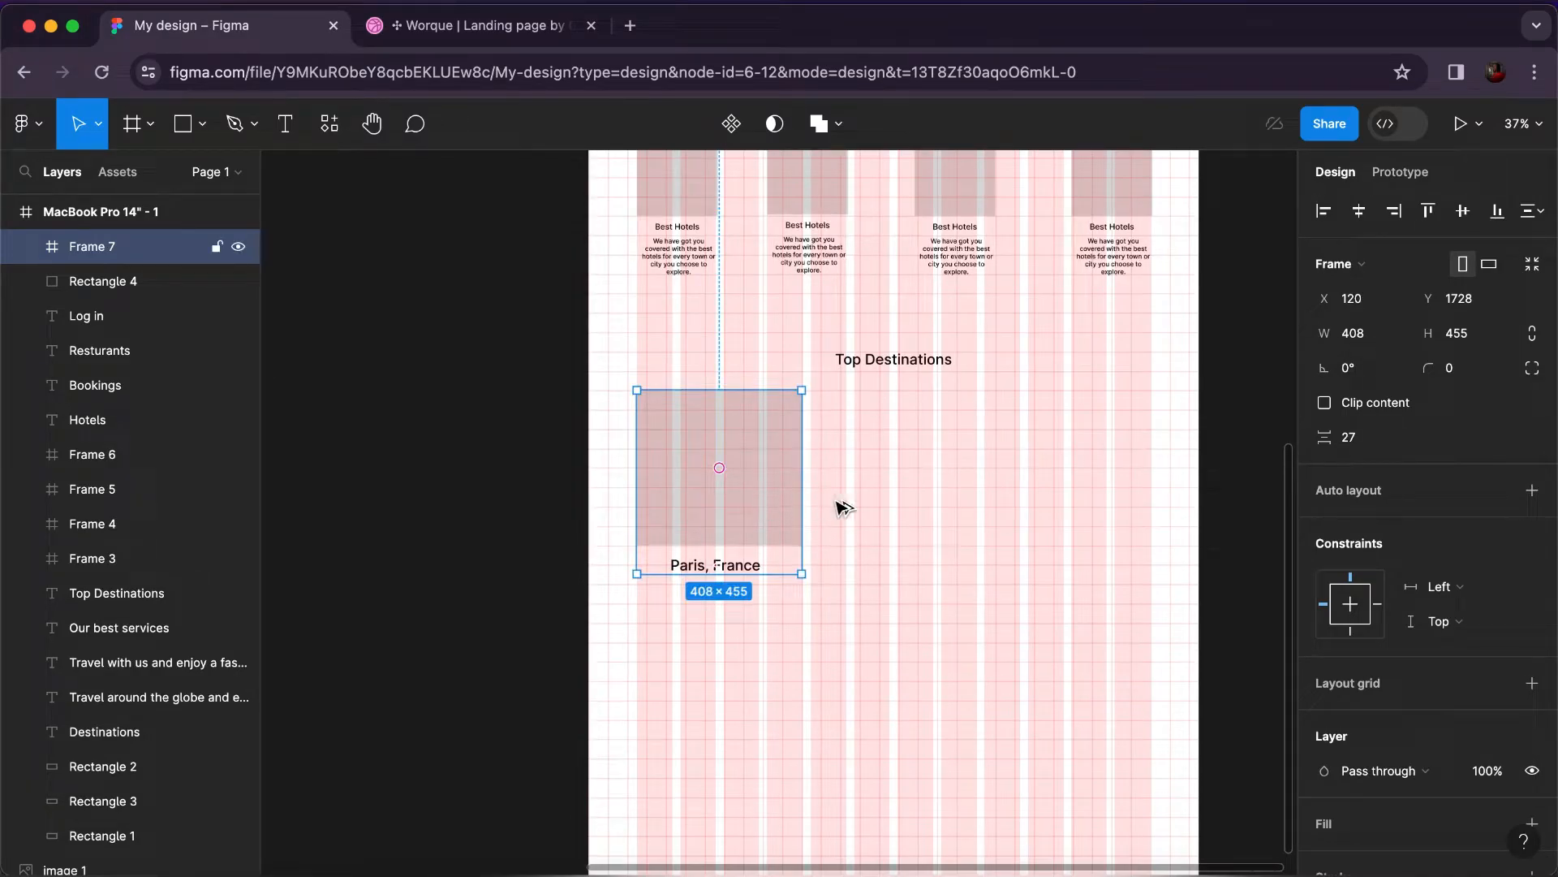
pyautogui.click(928, 509)
pyautogui.scroll(2, 788, 597)
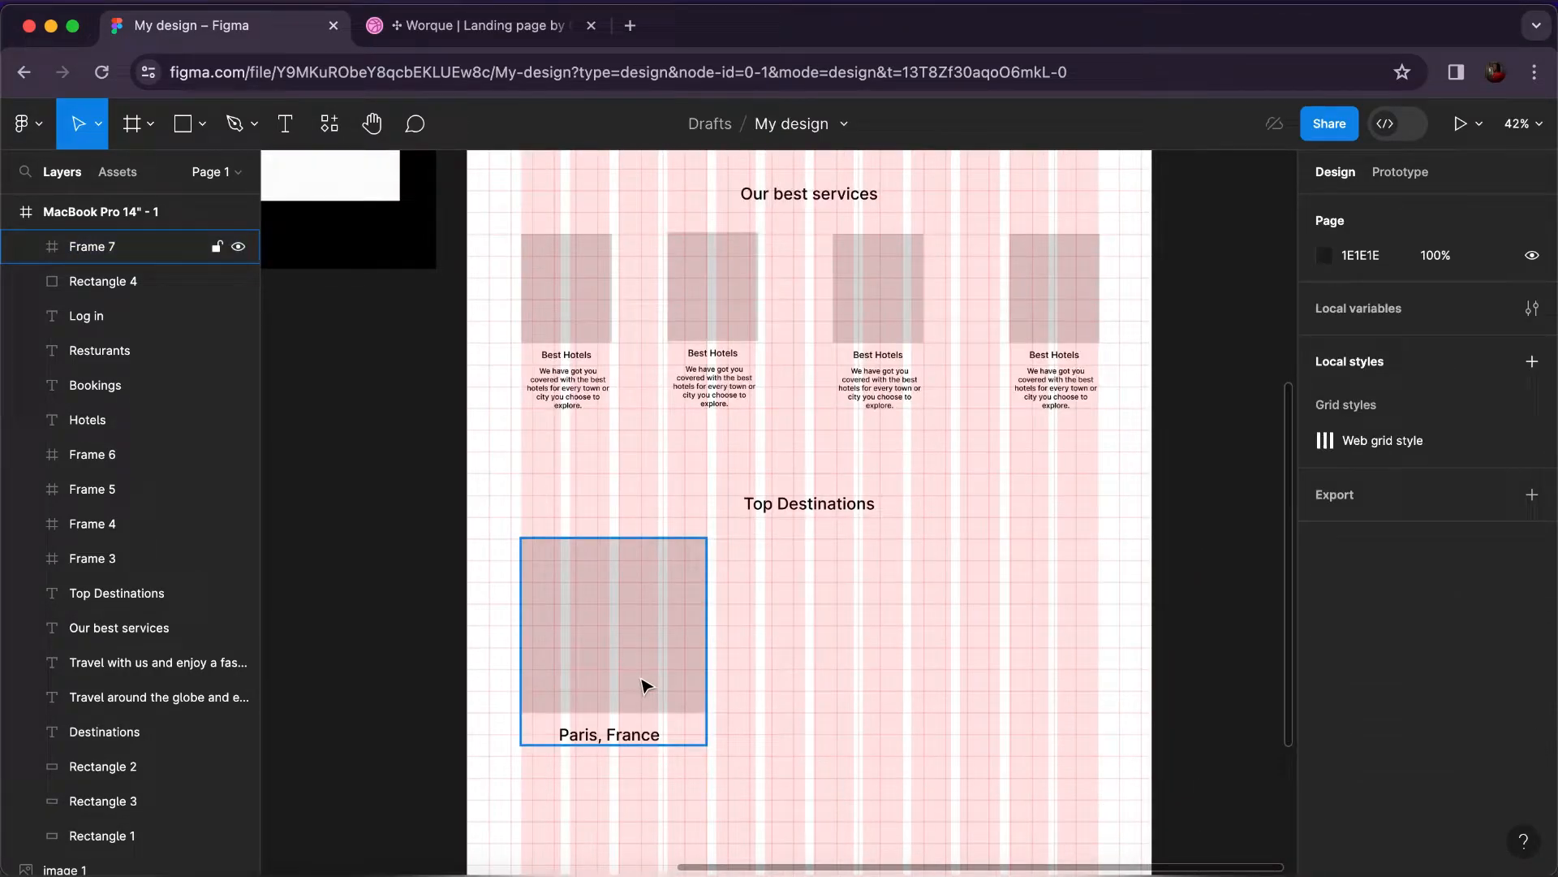
pyautogui.click(647, 686)
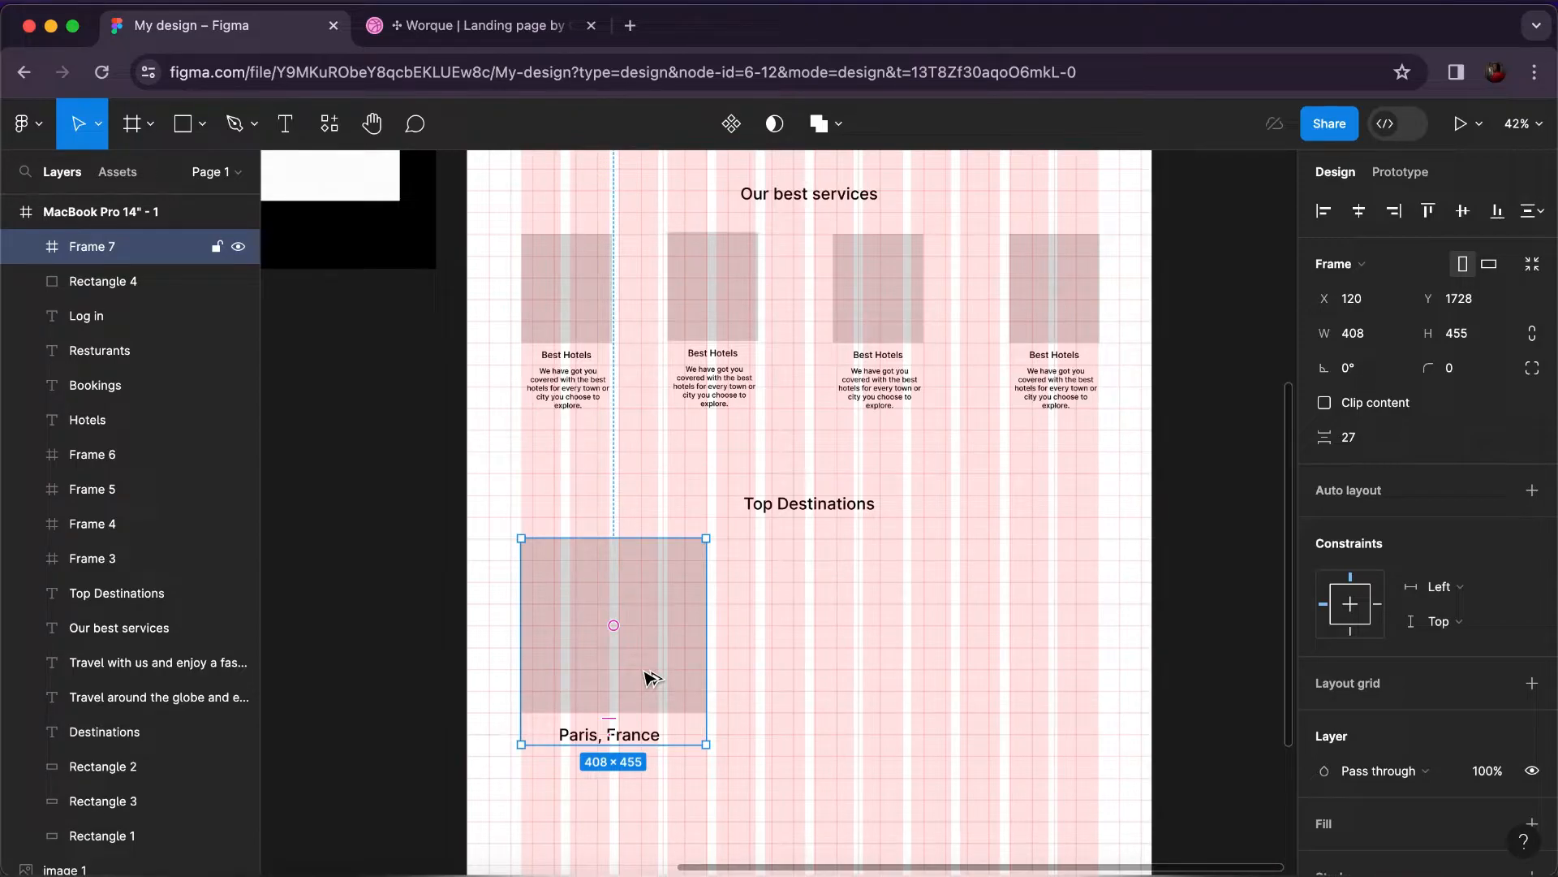
# Duplicate the Paris, France card twice into a side-by-side row of three 408×455 cards.
pyautogui.moveTo(652, 678); pyautogui.dragTo(844, 676)
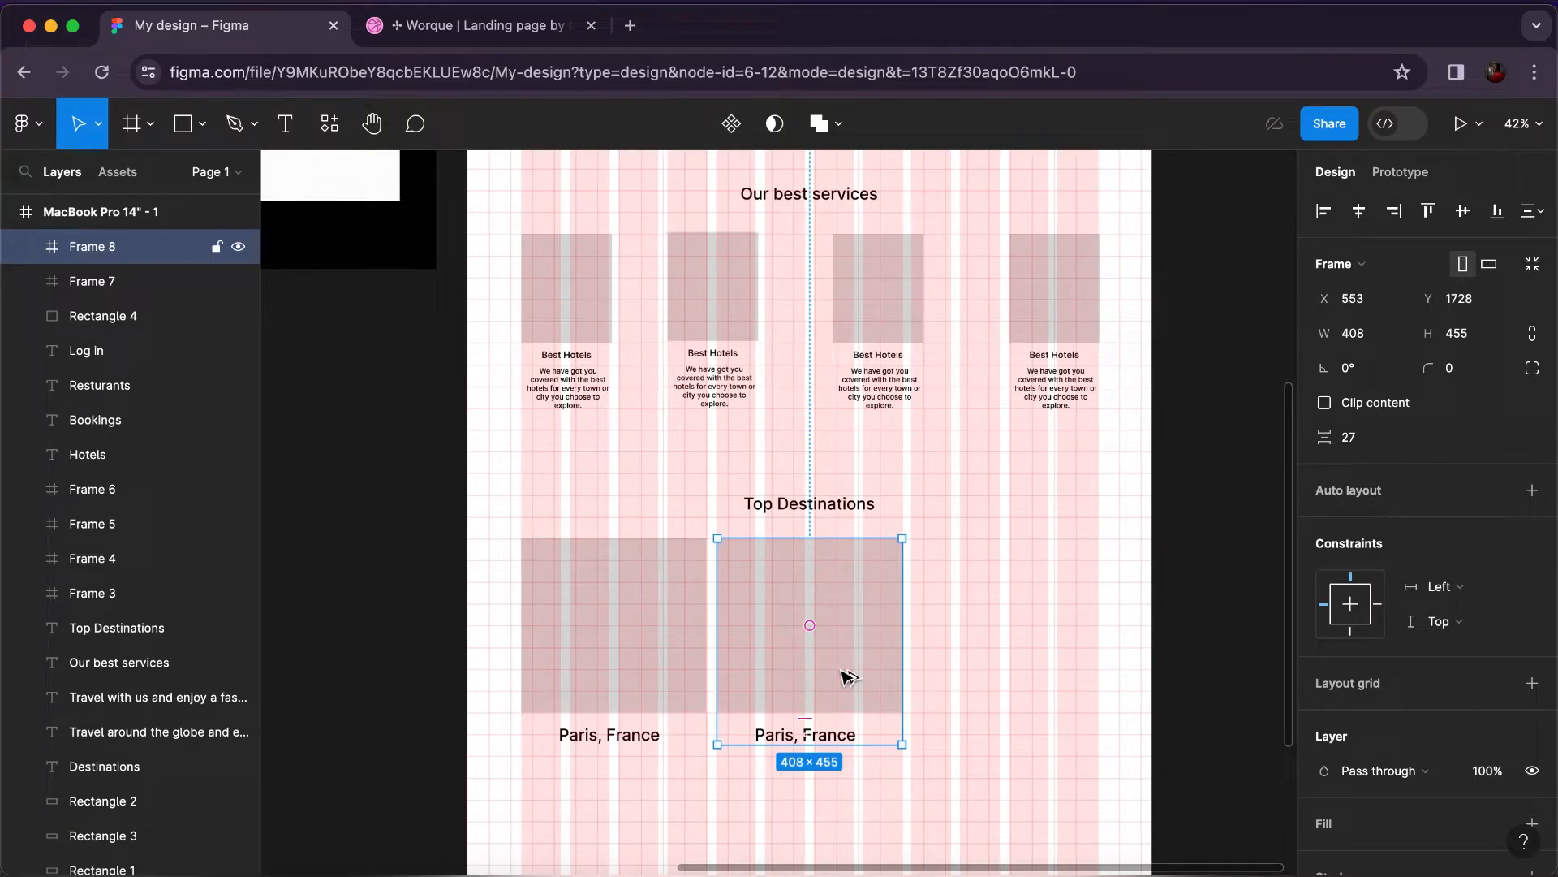
pyautogui.hotkey('ctrl', 'd')
pyautogui.moveTo(1031, 681); pyautogui.dragTo(1070, 689)
pyautogui.scroll(-5, 1180, 414)
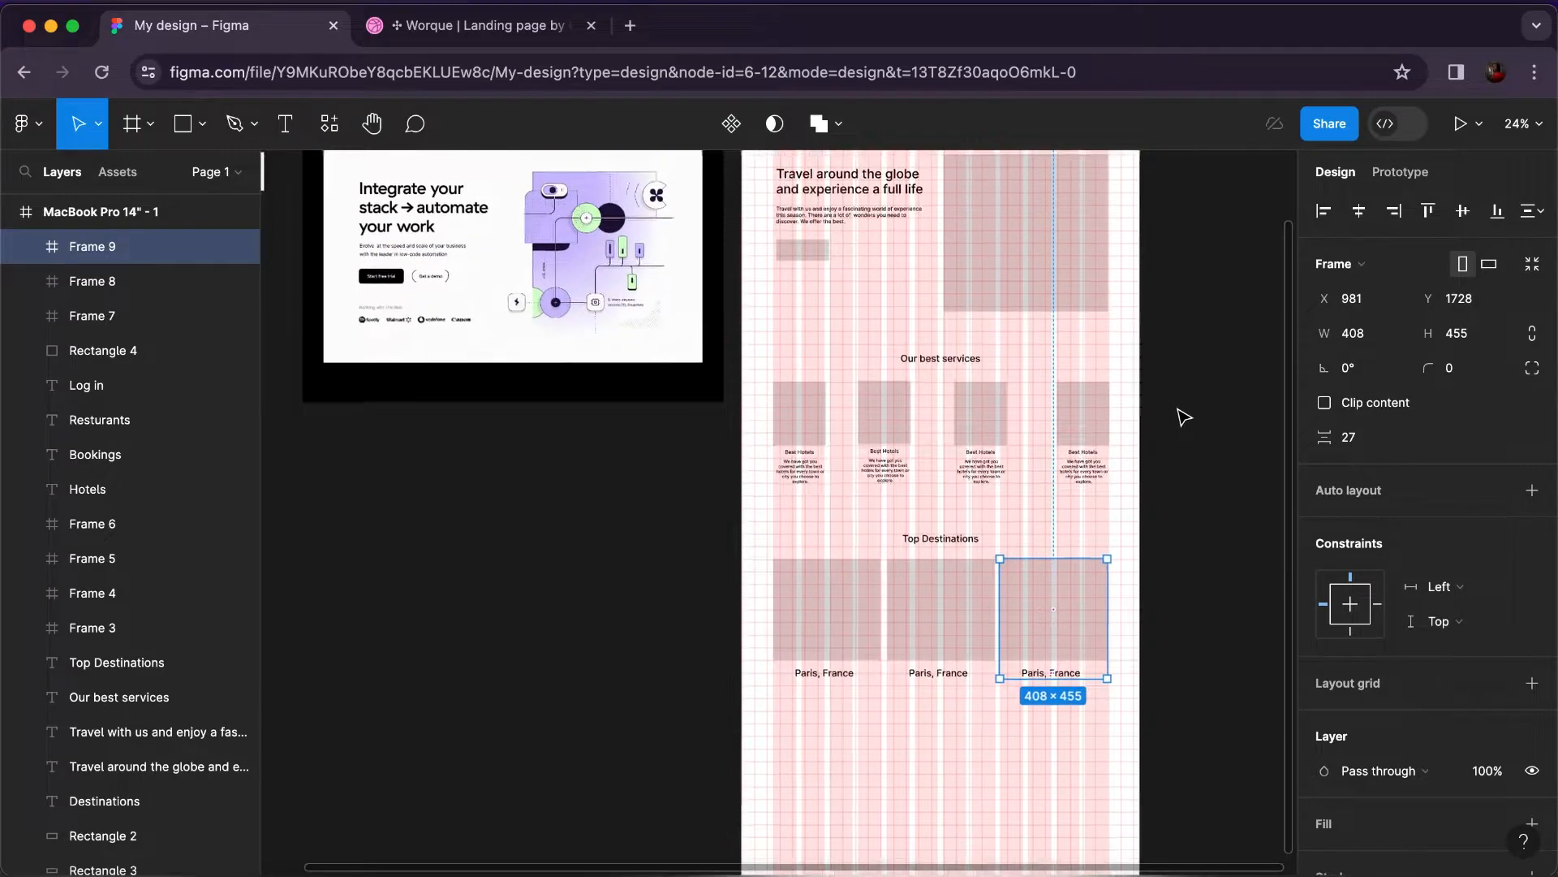
pyautogui.scroll(3, 1184, 417)
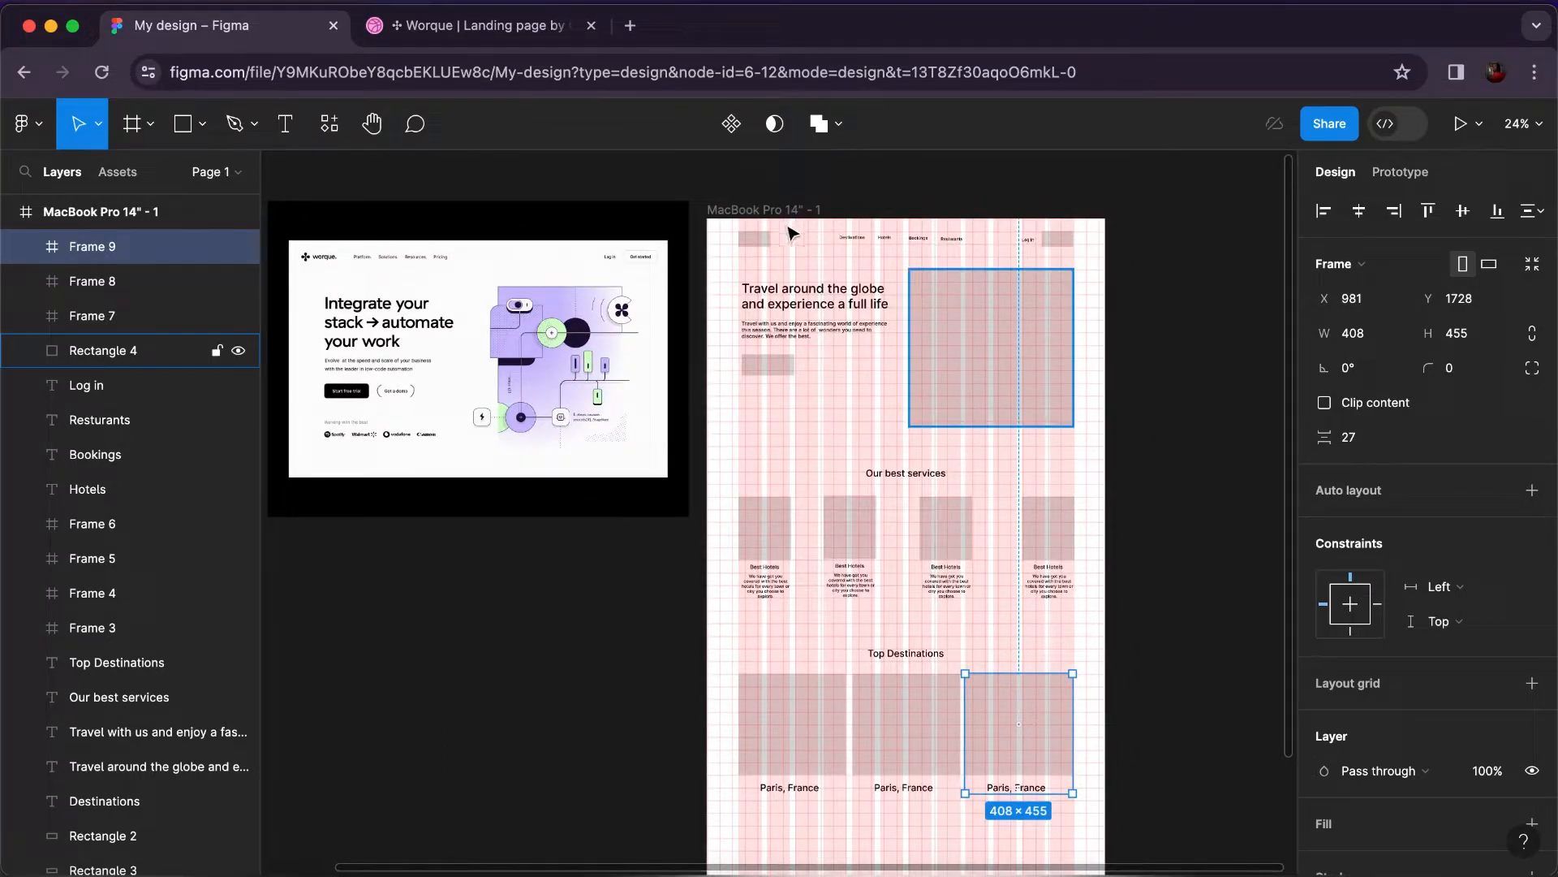
pyautogui.scroll(4, 1064, 685)
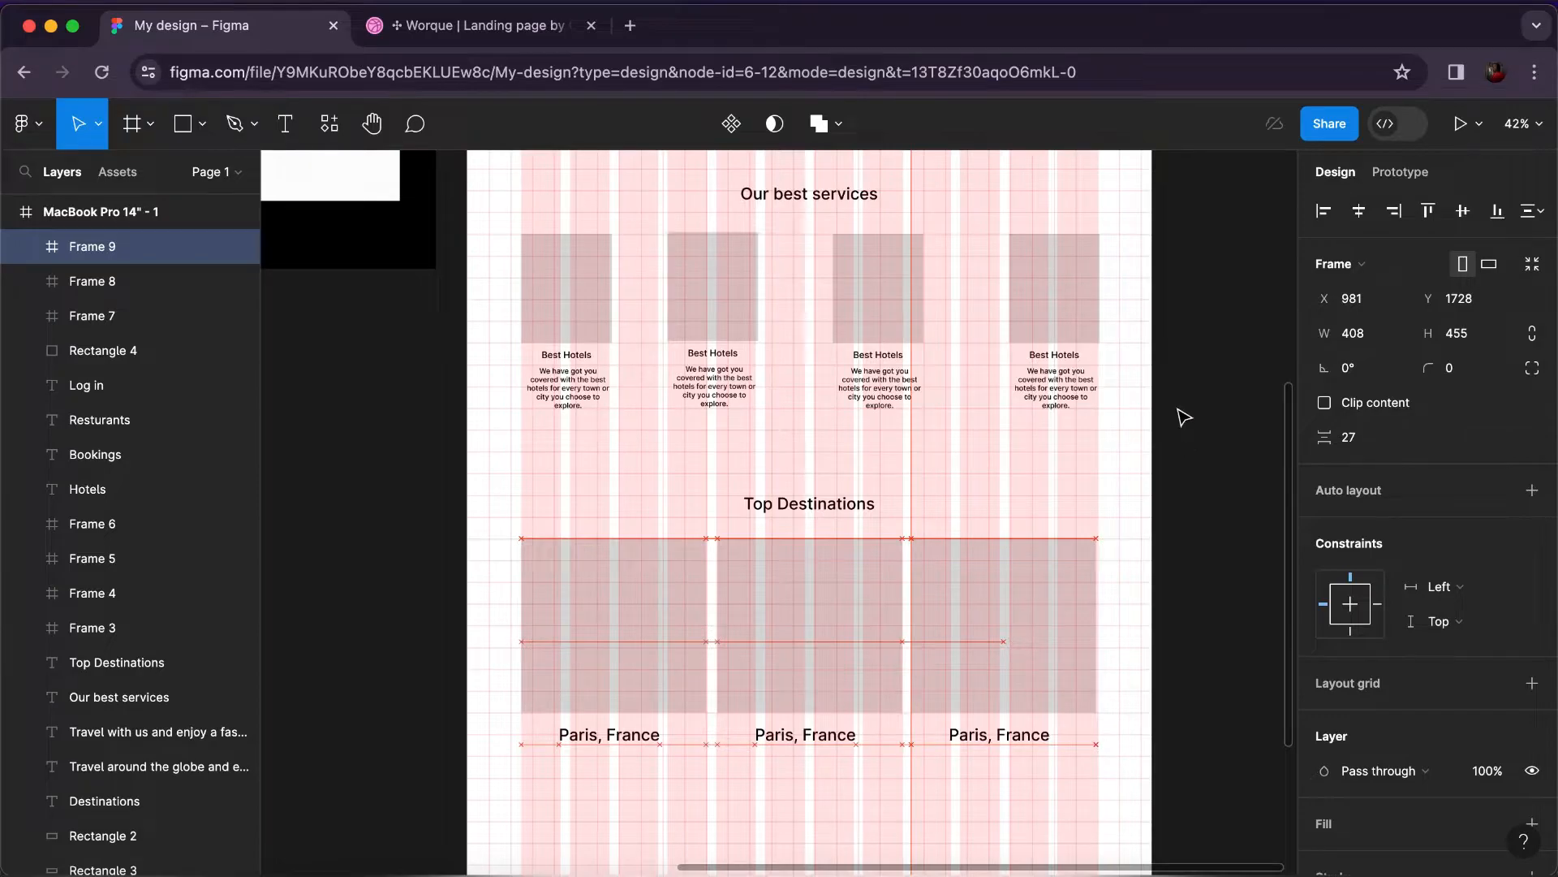
pyautogui.scroll(-5, 1184, 417)
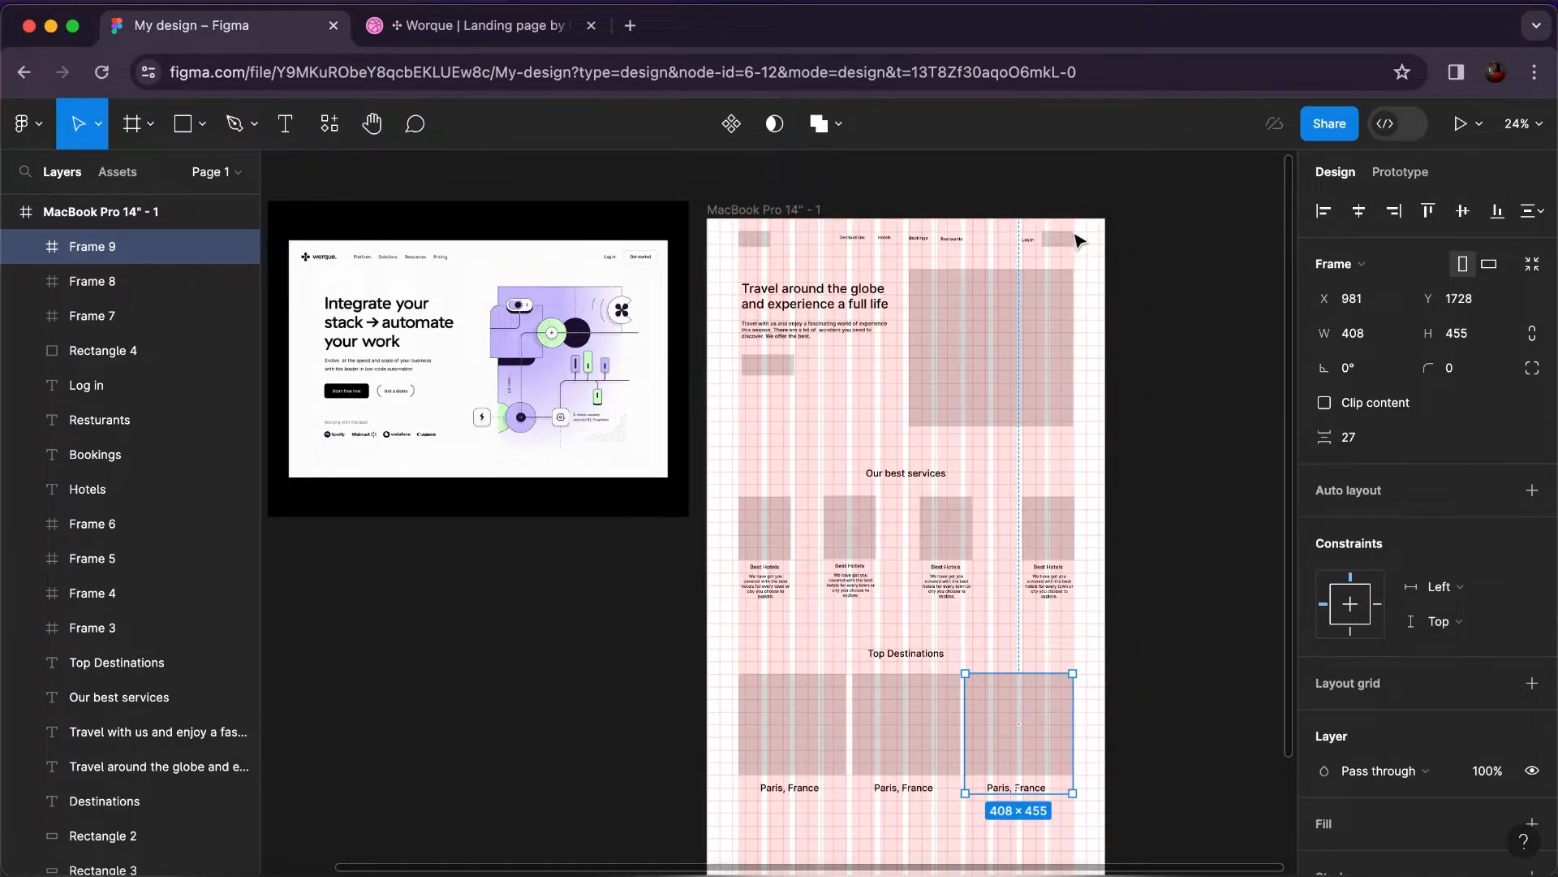
pyautogui.scroll(4, 1070, 689)
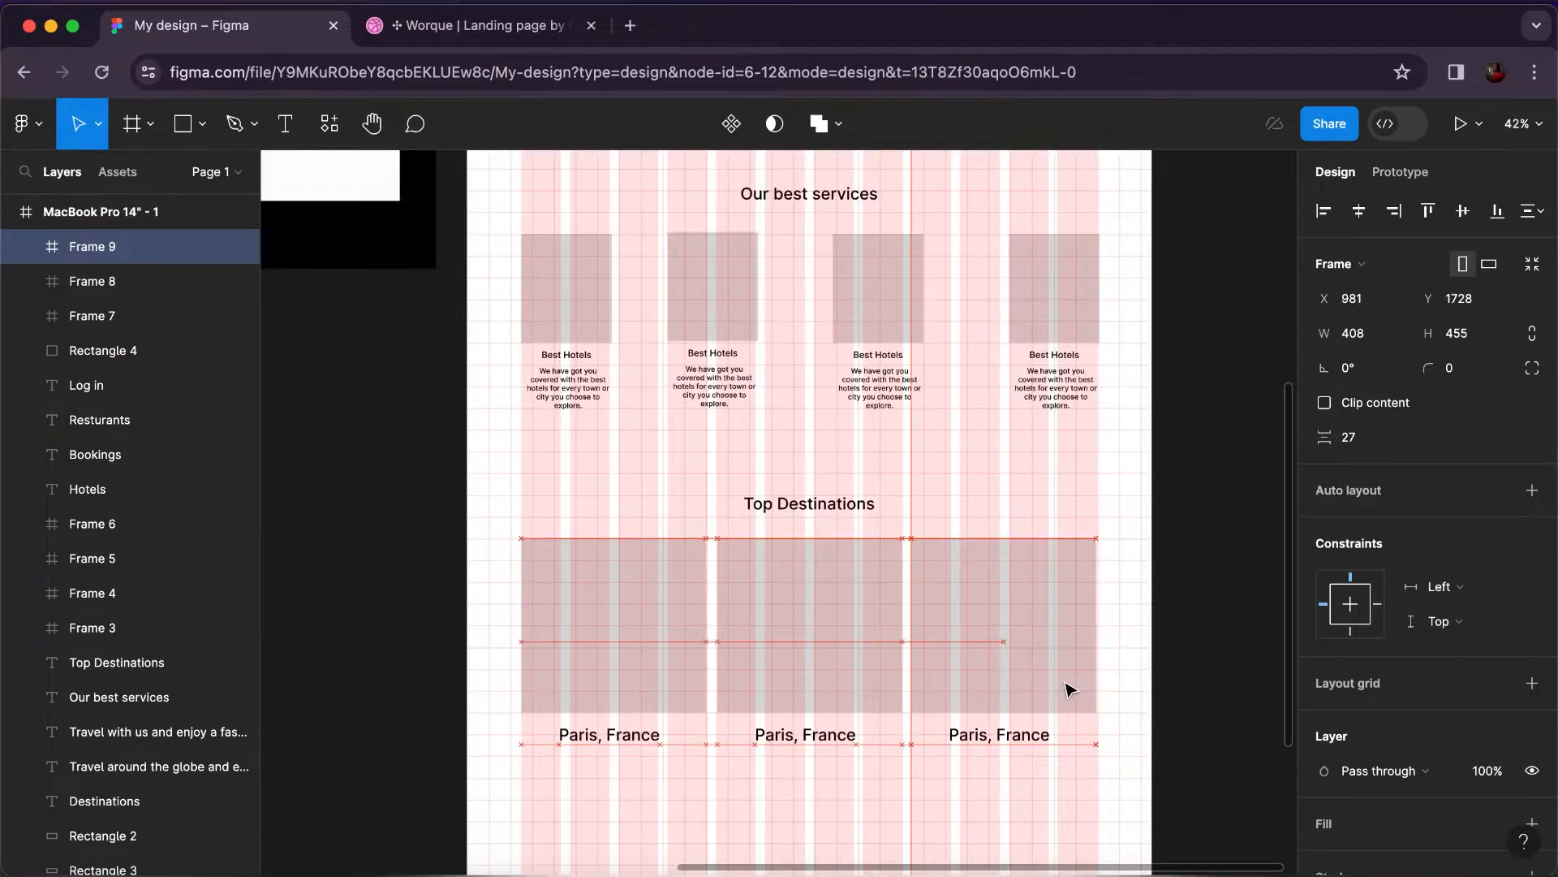
pyautogui.scroll(-5, 1184, 418)
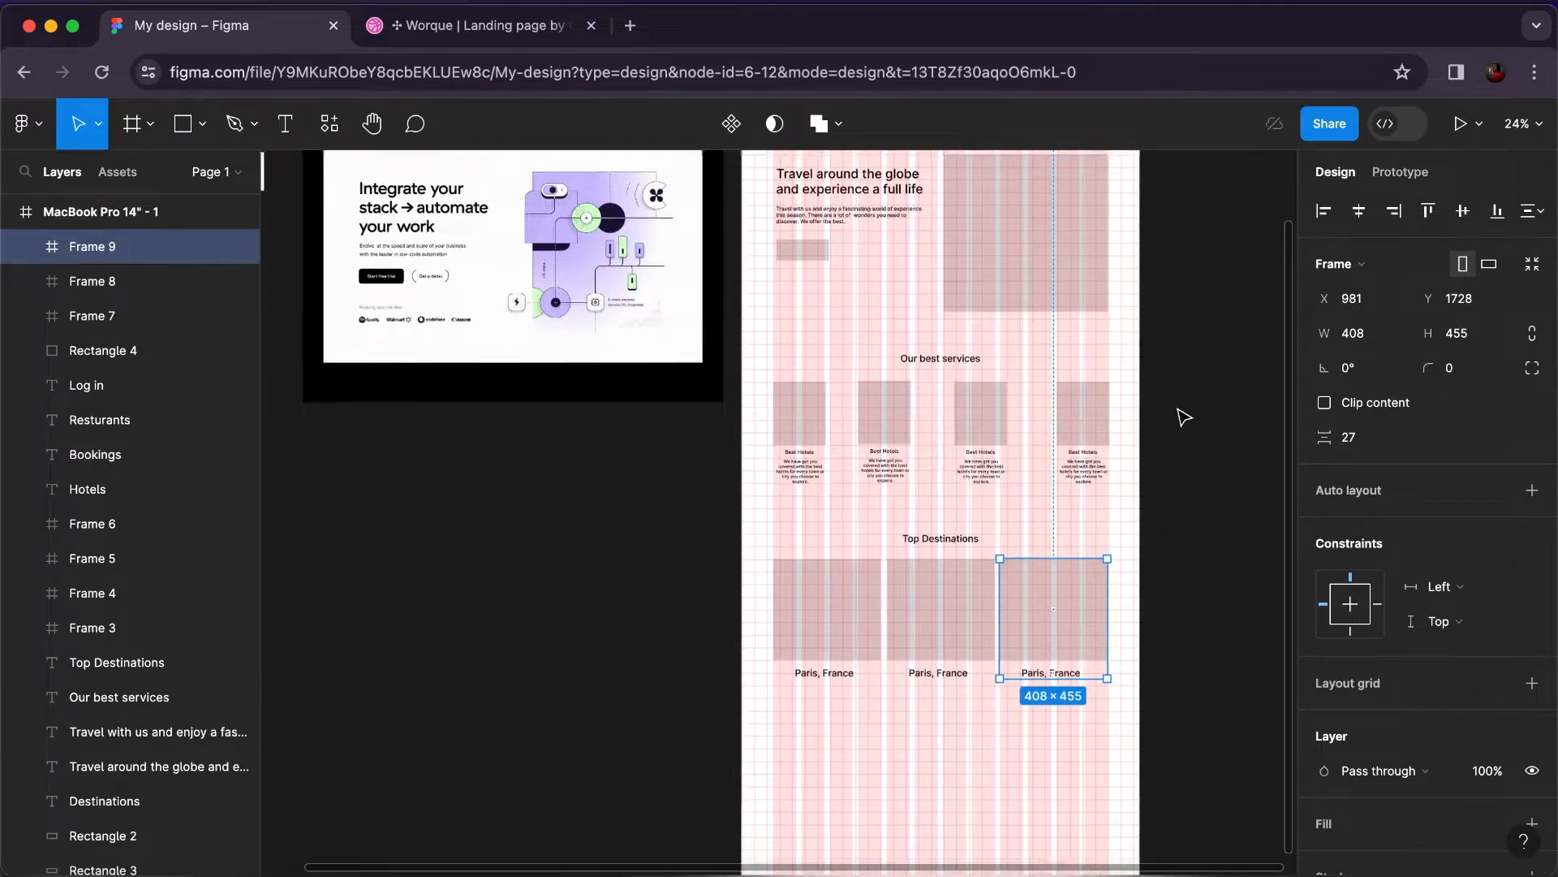
pyautogui.scroll(3, 1185, 417)
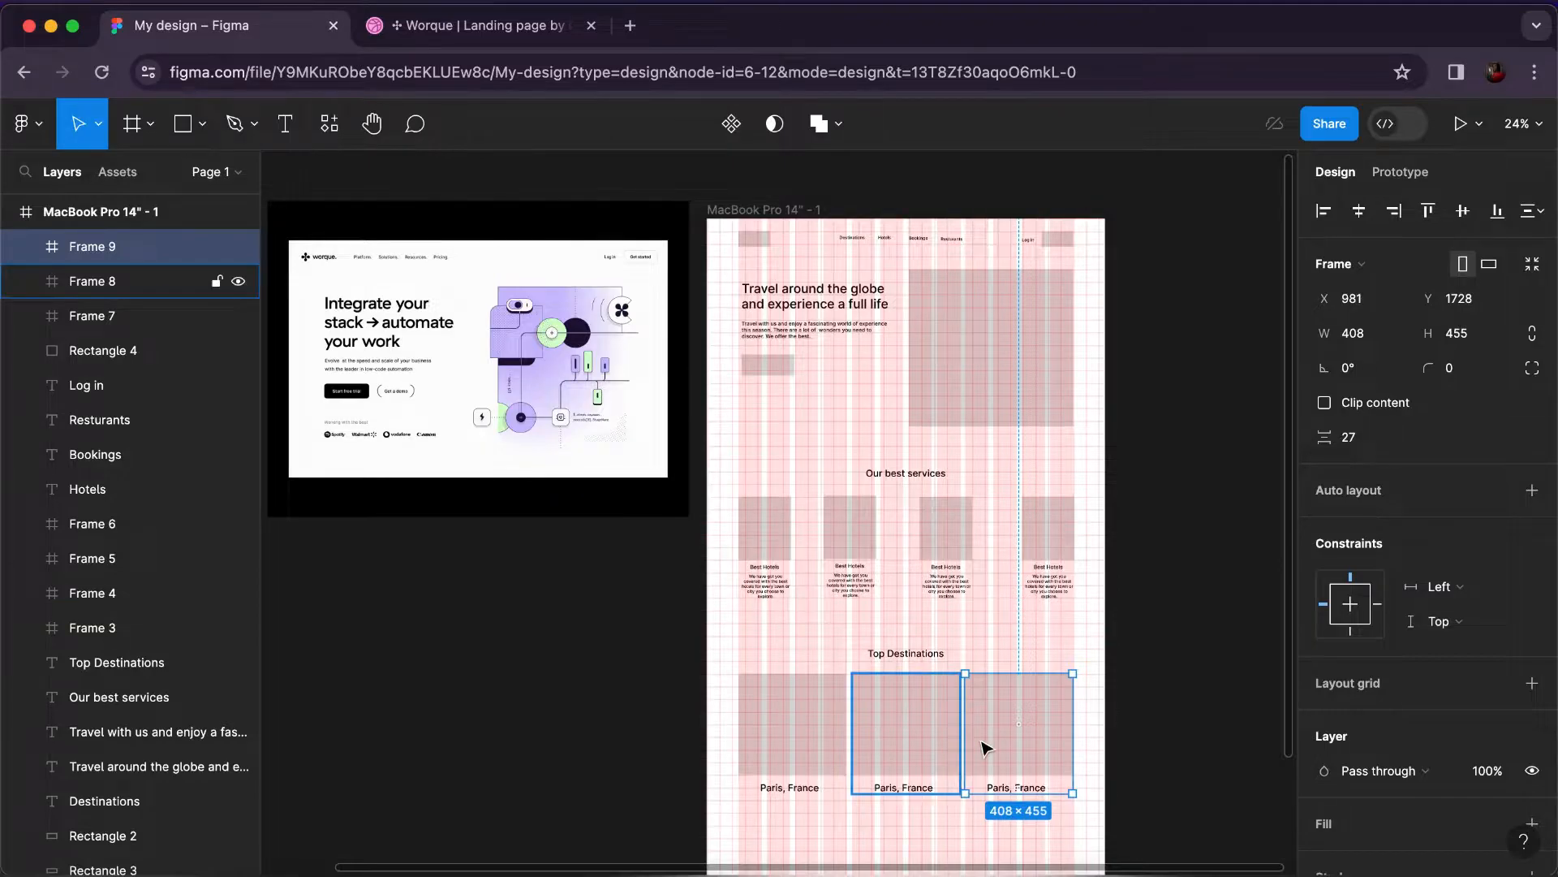
pyautogui.scroll(-3, 984, 746)
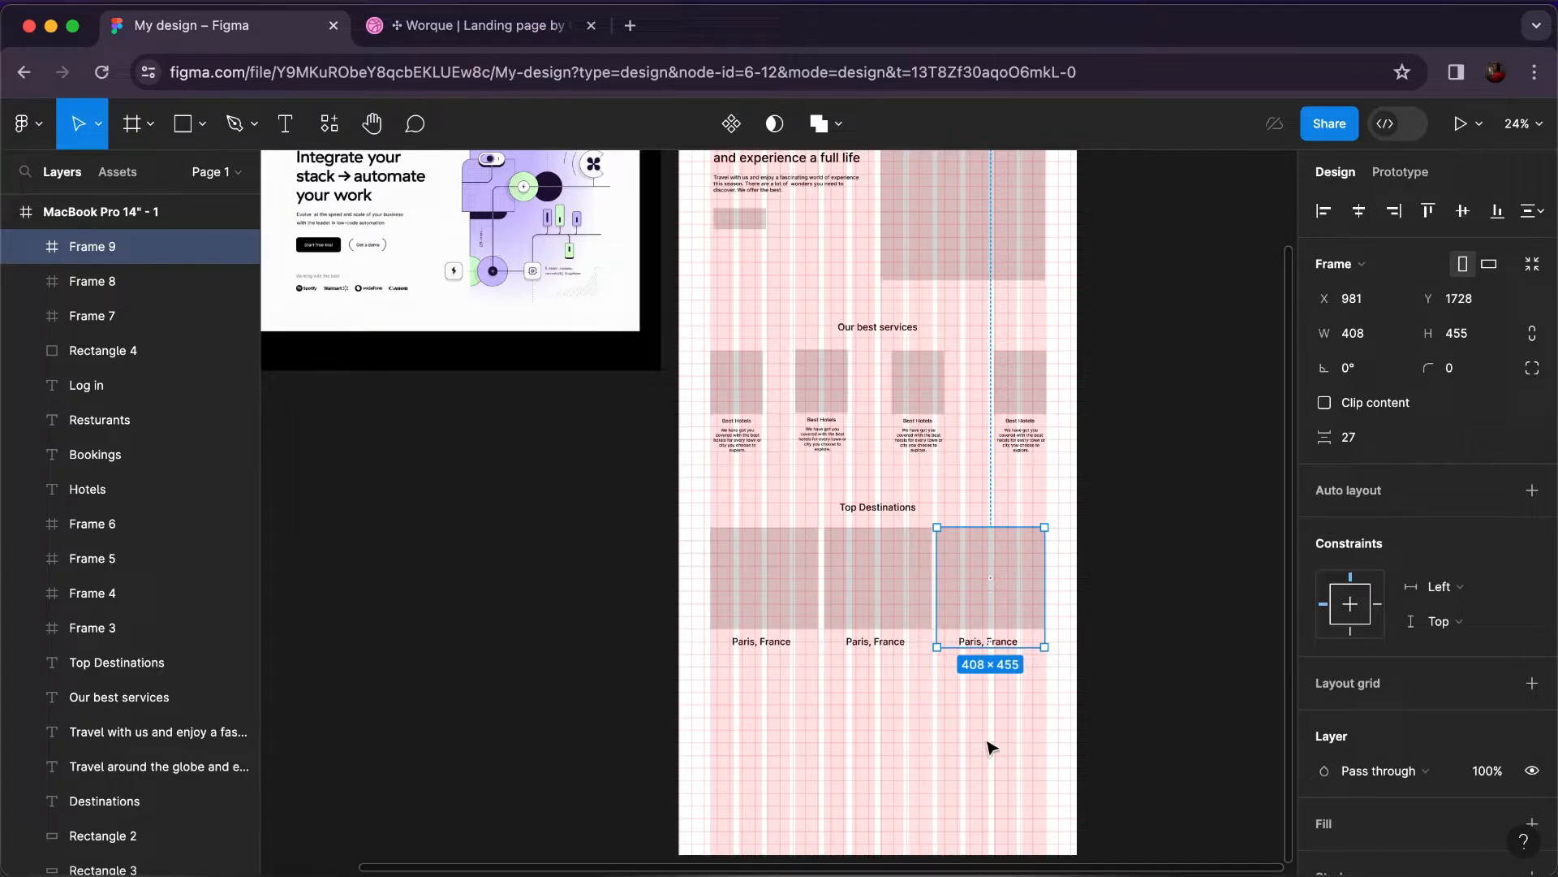
pyautogui.scroll(-3, 1007, 745)
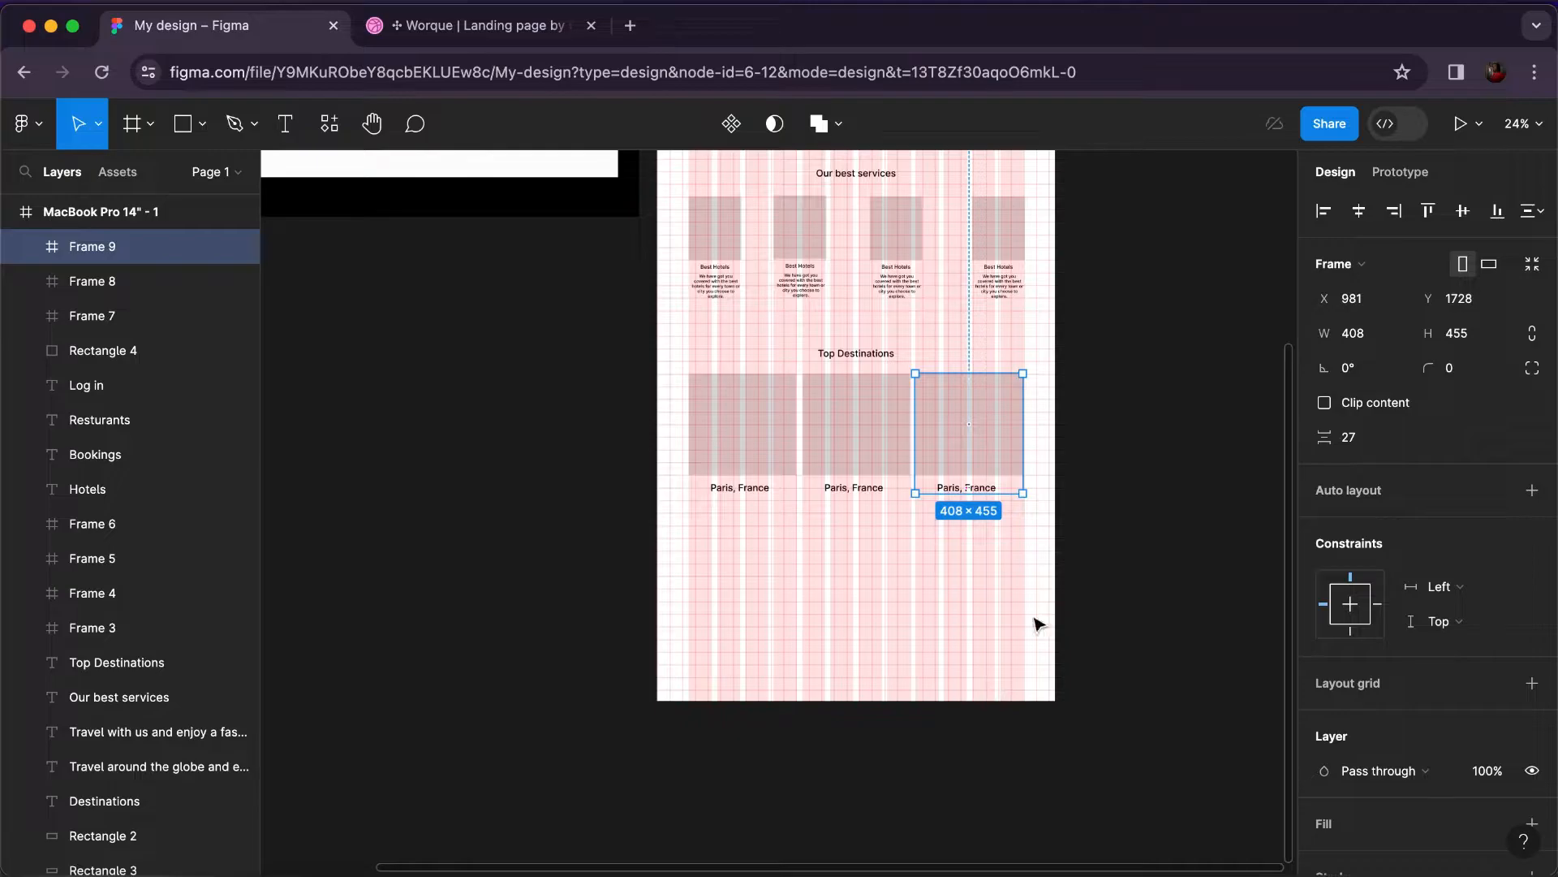
# Stretch the MacBook Pro 14" - 1 frame from 2971 to 4931 px tall.
pyautogui.click(1069, 593)
pyautogui.scroll(-5, 1069, 593)
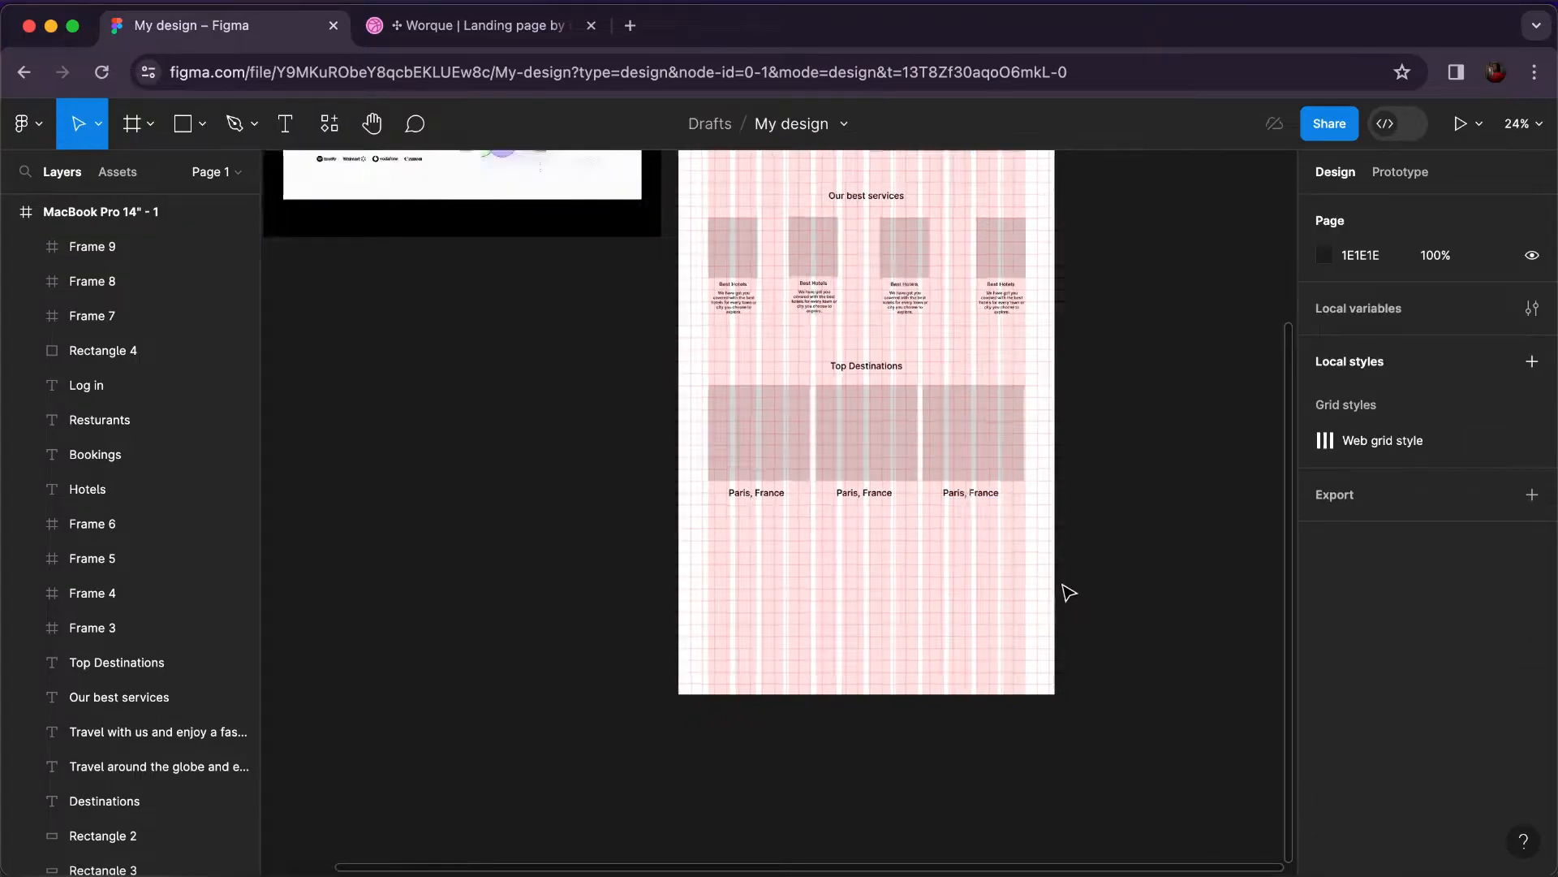
pyautogui.click(944, 369)
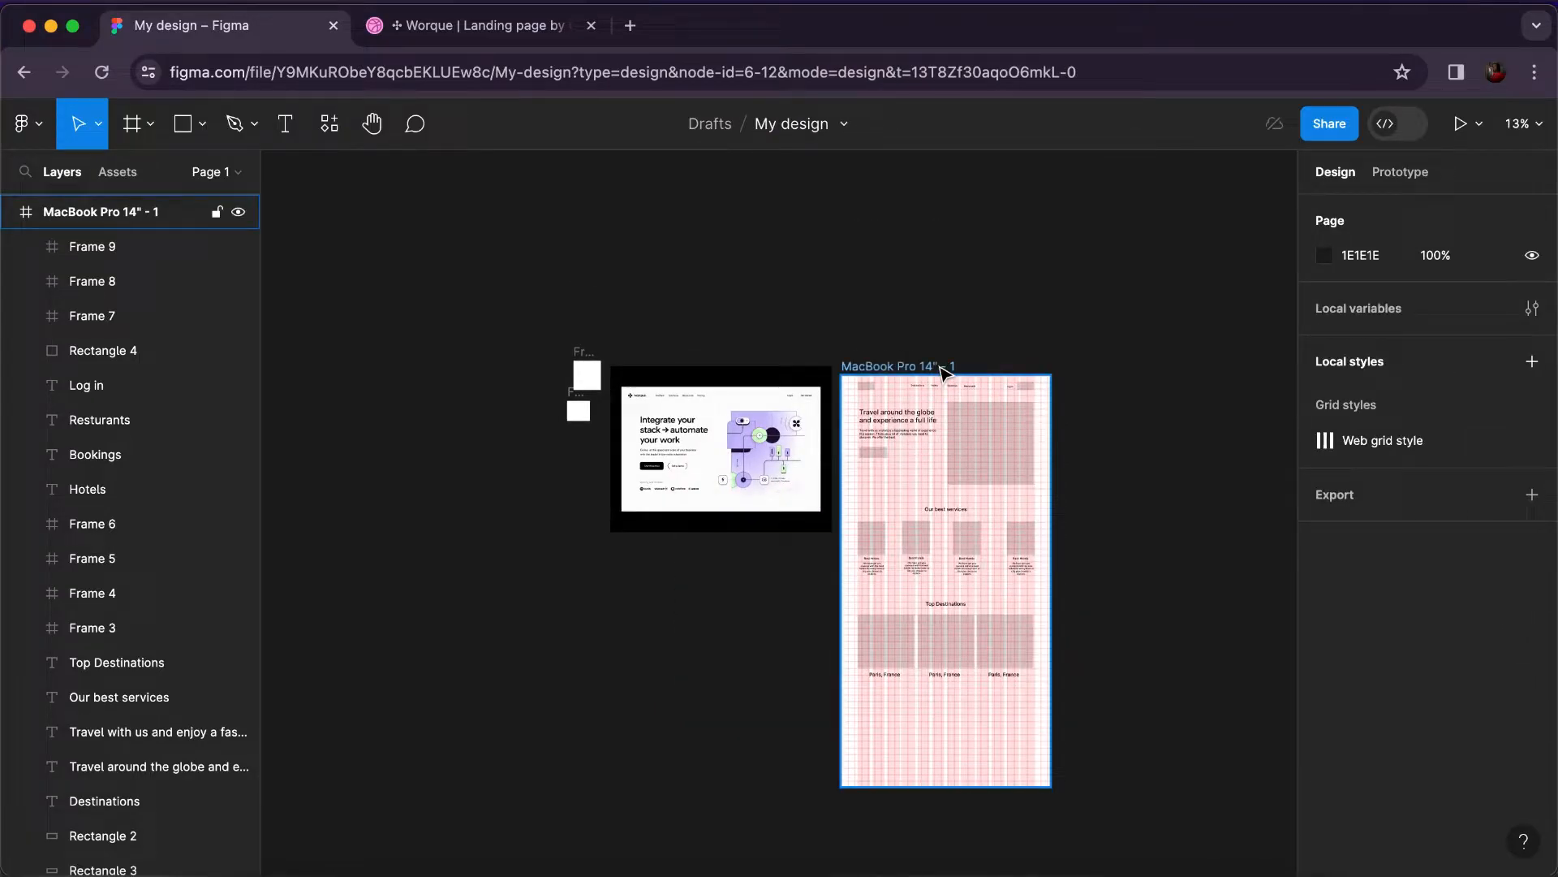
pyautogui.click(944, 369)
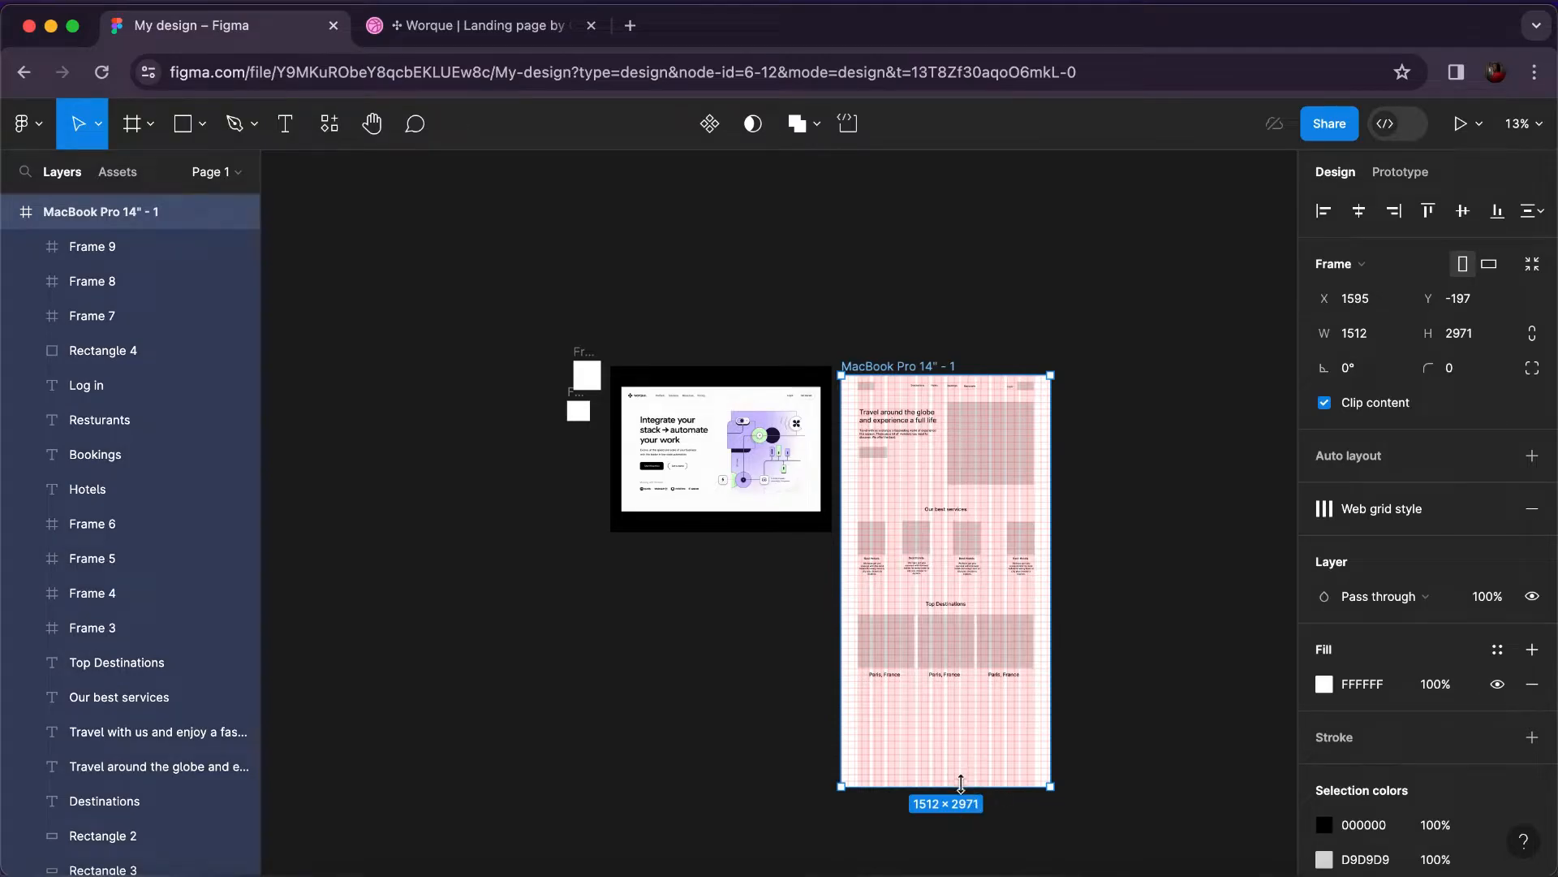
pyautogui.moveTo(961, 784); pyautogui.dragTo(961, 868)
pyautogui.moveTo(967, 579); pyautogui.dragTo(966, 505)
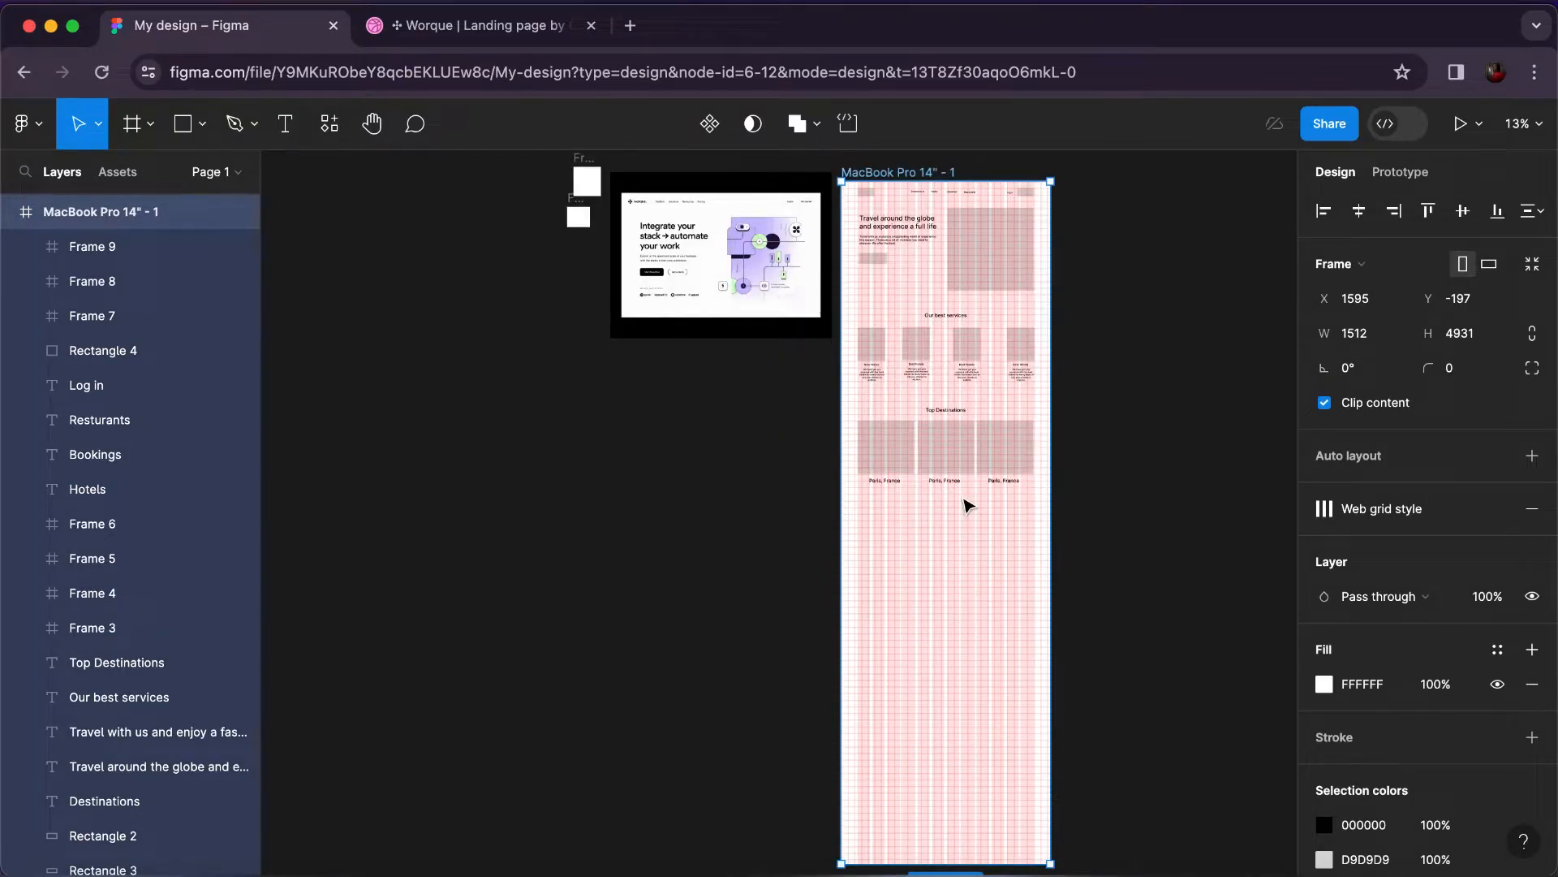
pyautogui.scroll(5, 966, 505)
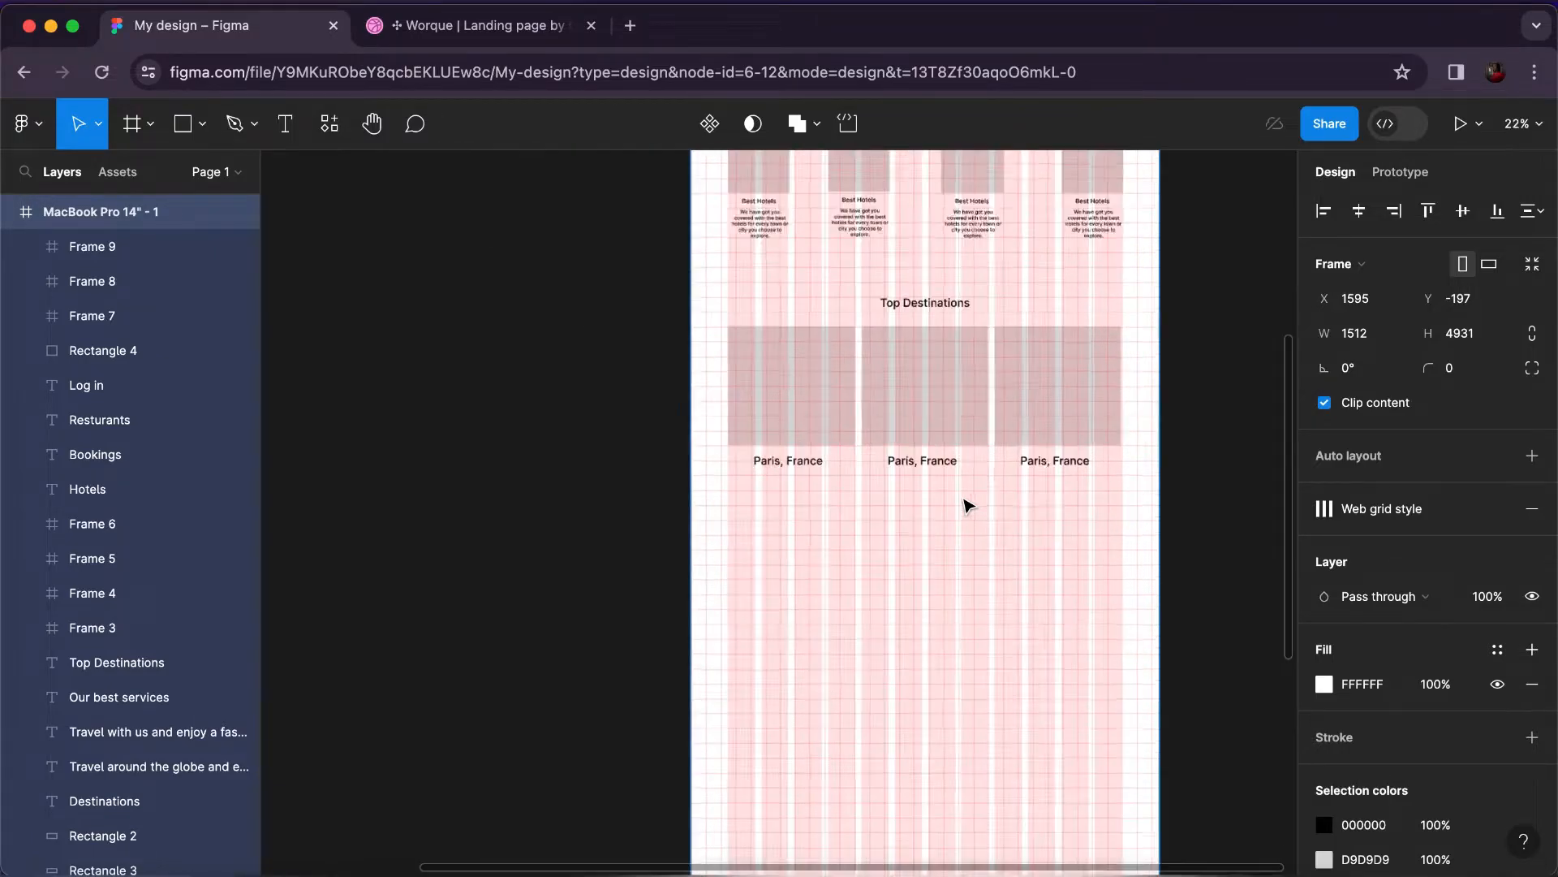
pyautogui.scroll(1, 966, 505)
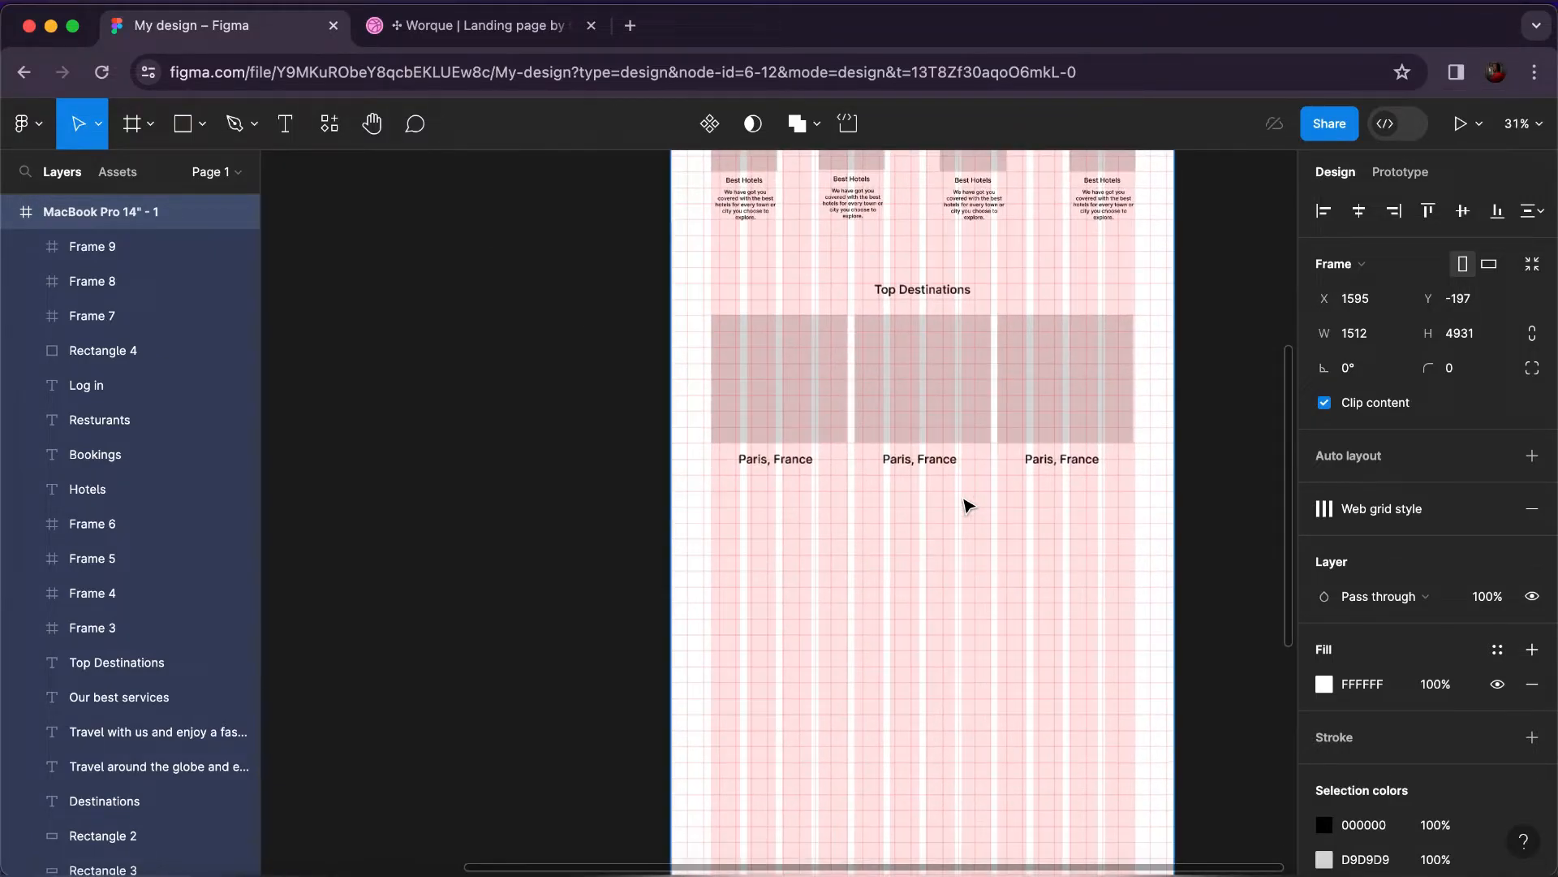
# Copy Top Destinations below the cards, retitle it 'What our clients say about us', and wrap it.
pyautogui.click(945, 298)
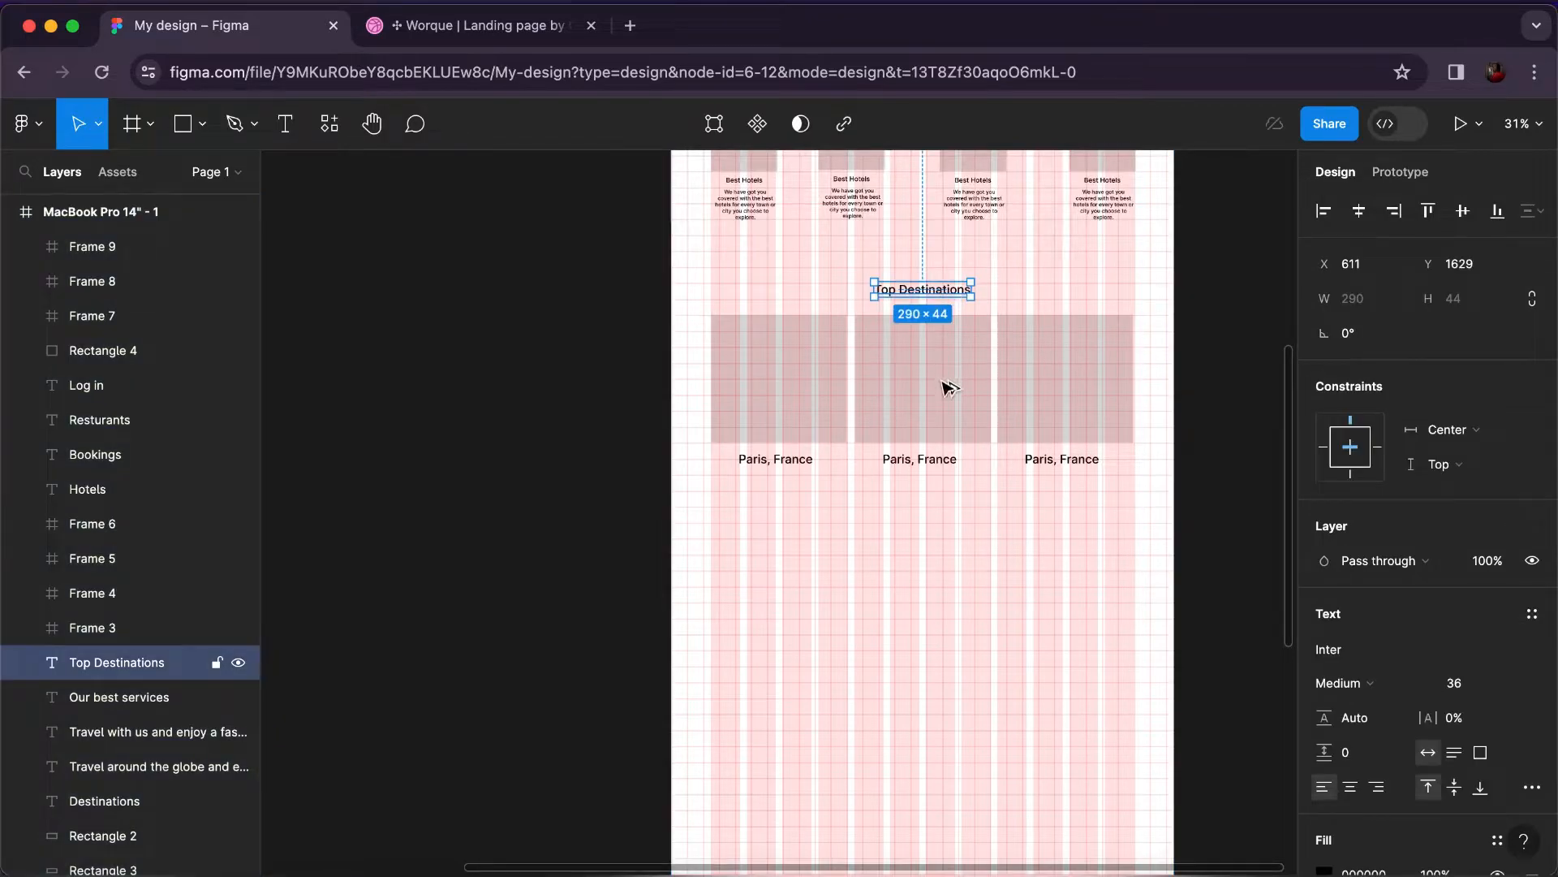
pyautogui.moveTo(946, 292); pyautogui.dragTo(781, 545)
pyautogui.doubleClick(780, 545)
pyautogui.write('What our clients say')
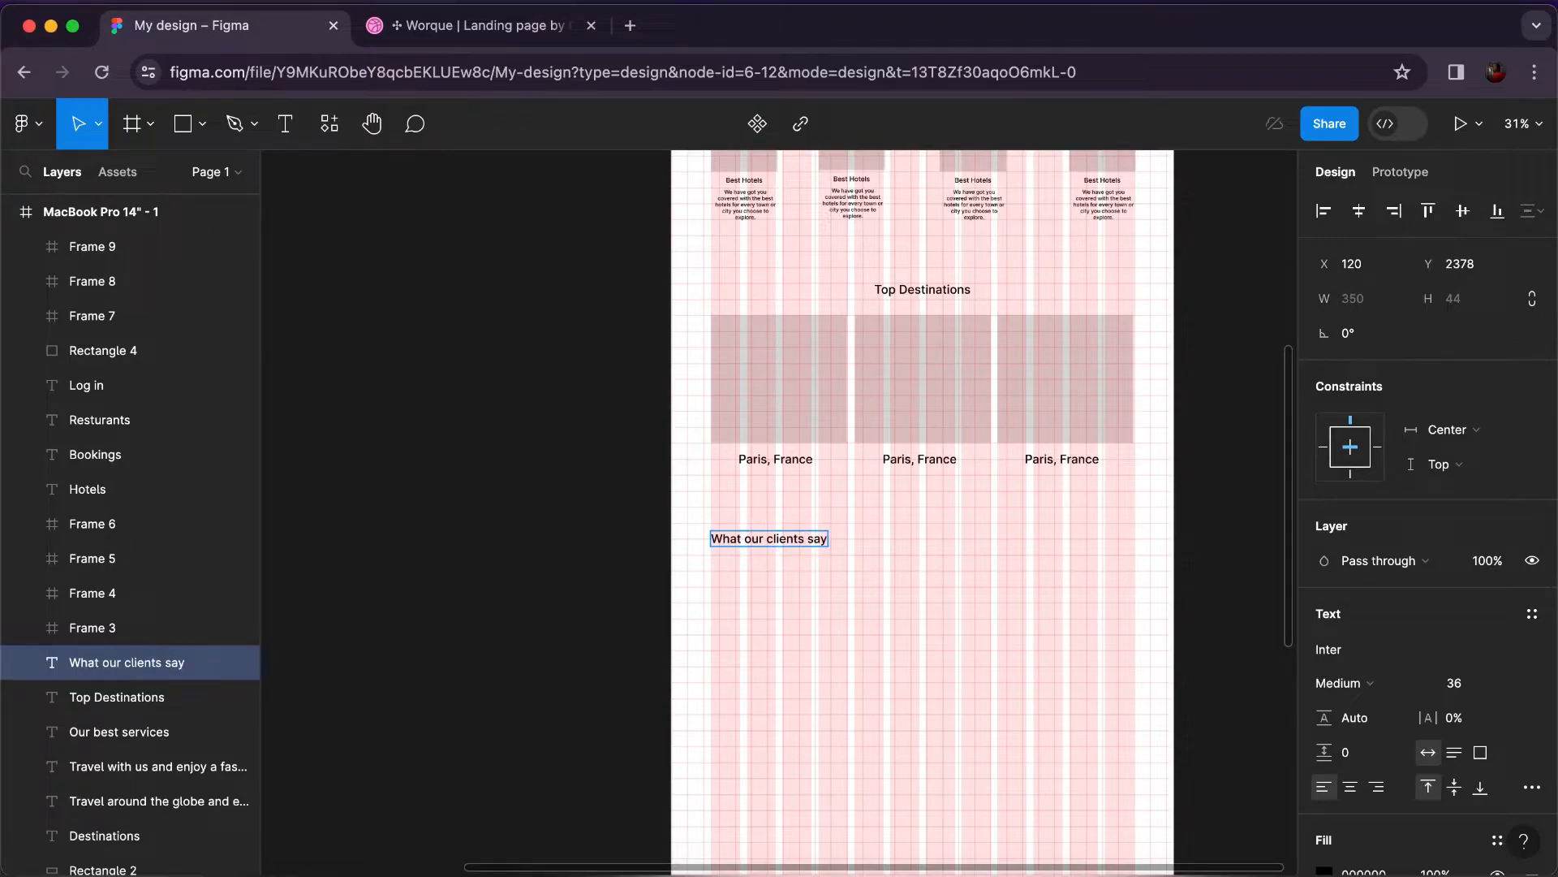
pyautogui.write('about us')
pyautogui.press('Escape')
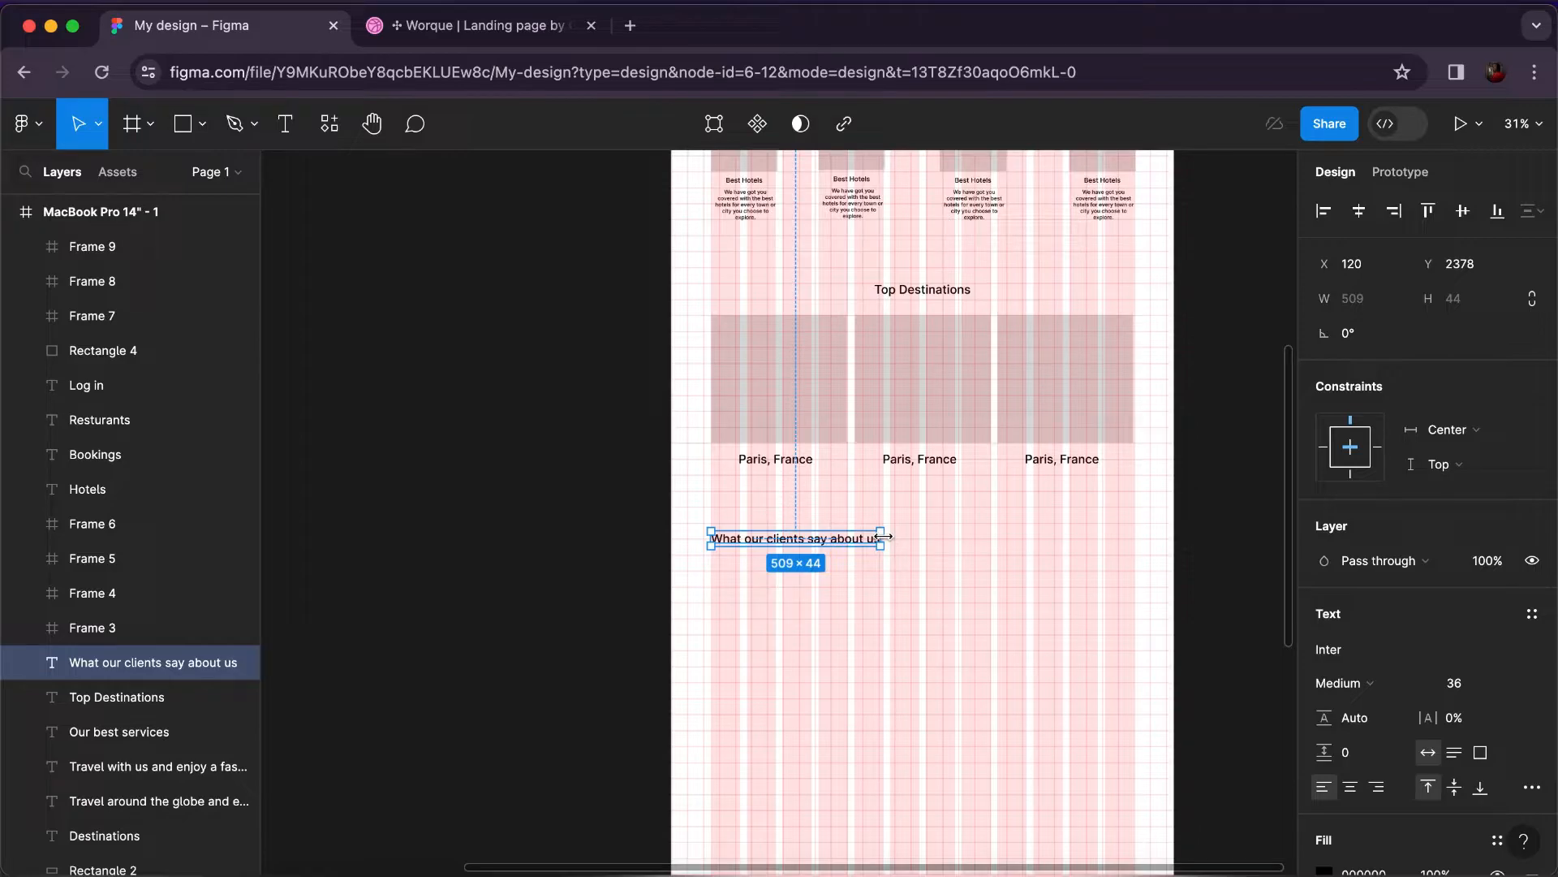
pyautogui.moveTo(859, 538); pyautogui.dragTo(856, 537)
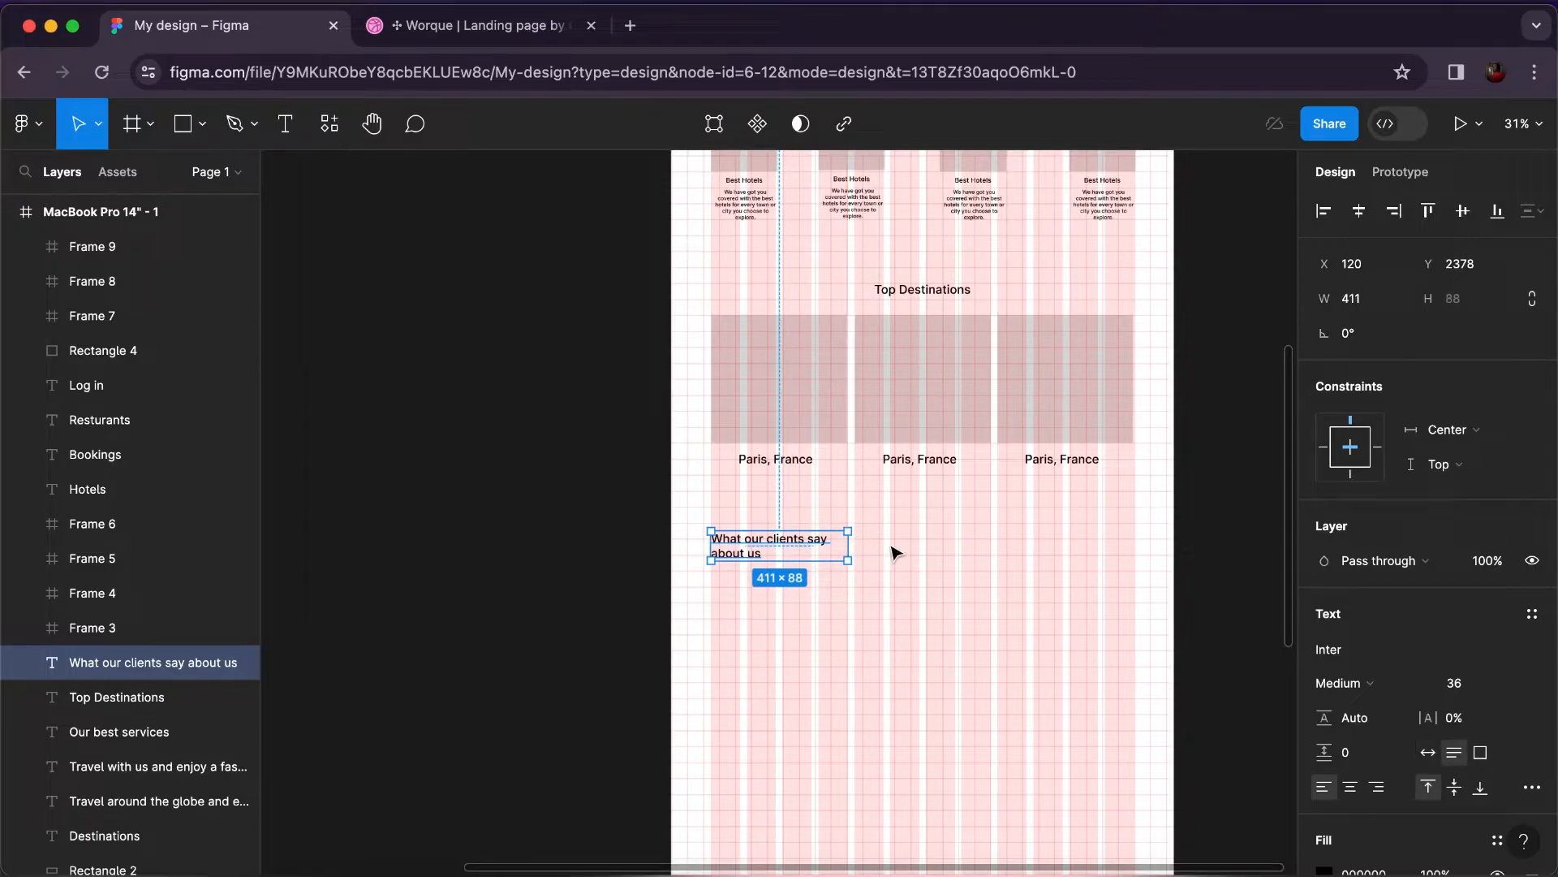
# Draw an ellipse to the right of the clients heading.
pyautogui.click(203, 125)
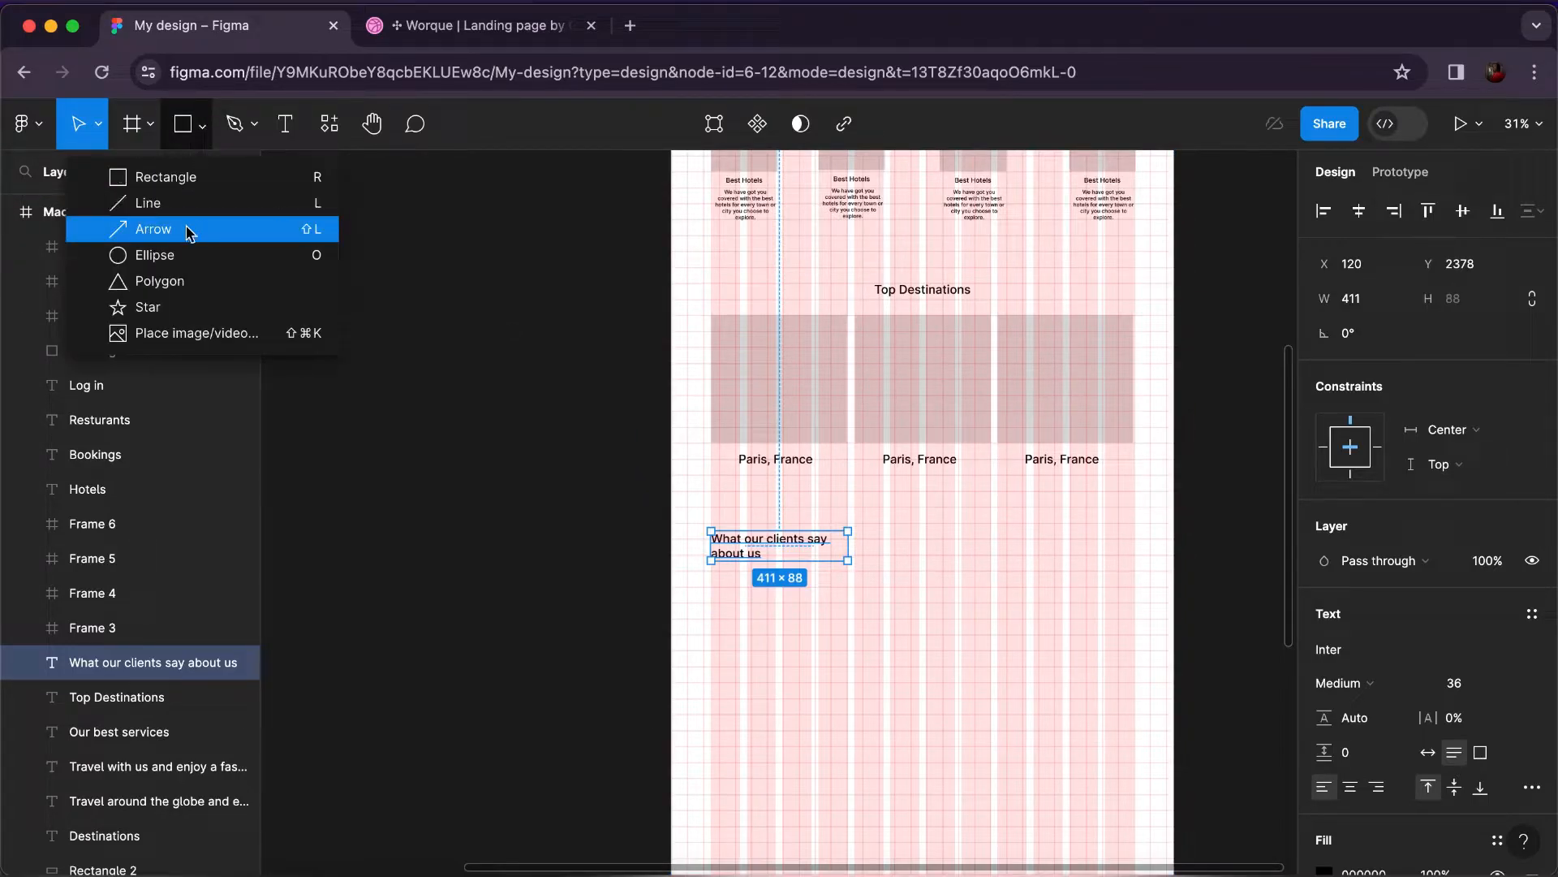
pyautogui.press('o')
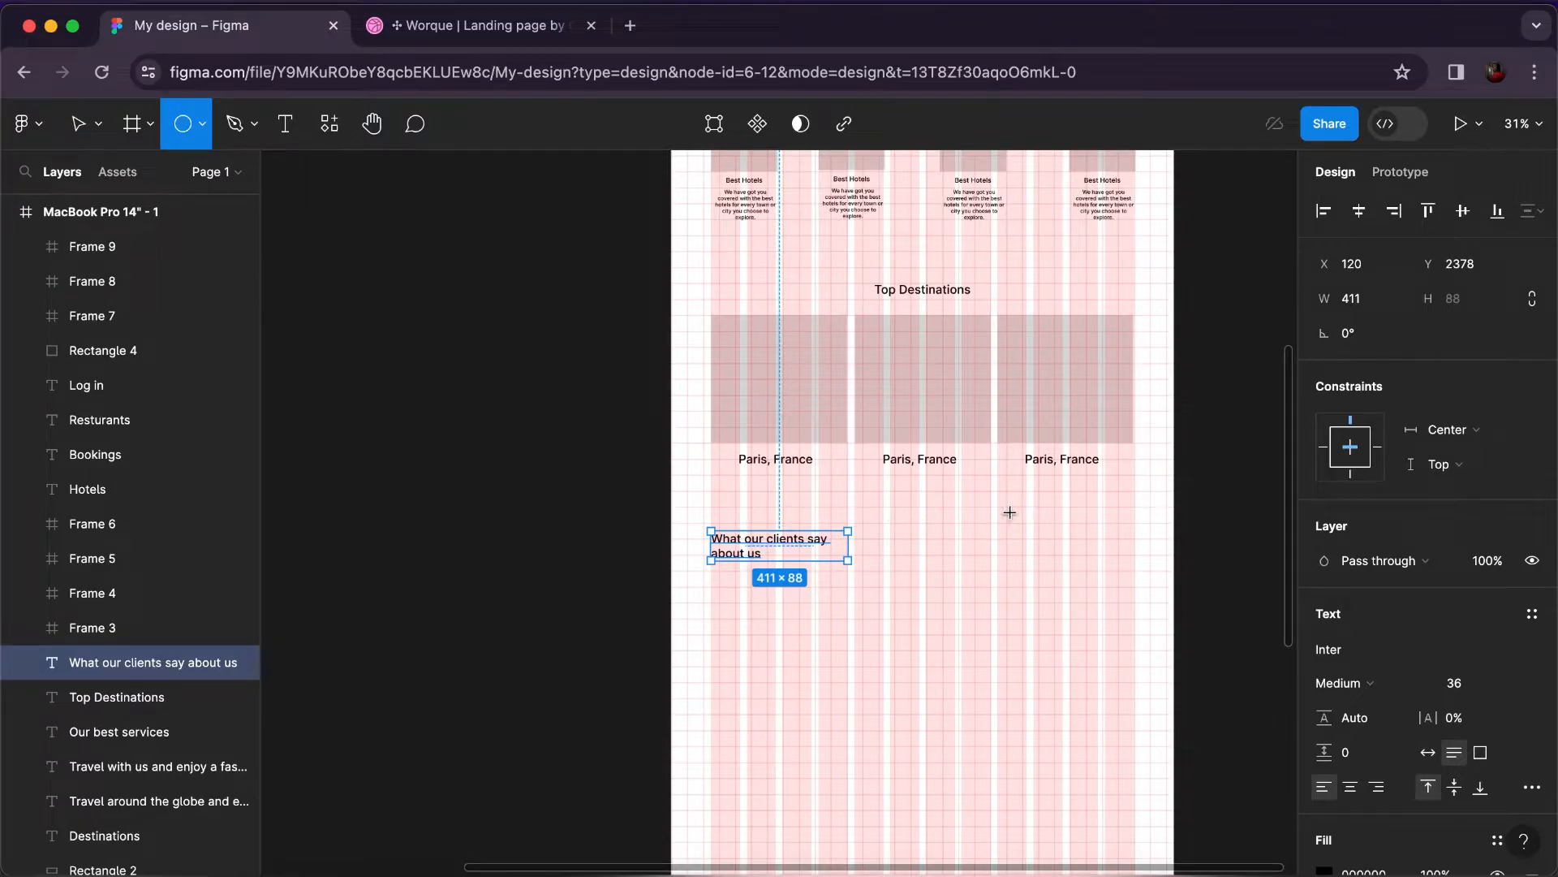
pyautogui.moveTo(991, 506); pyautogui.dragTo(1024, 540)
pyautogui.scroll(2, 1024, 540)
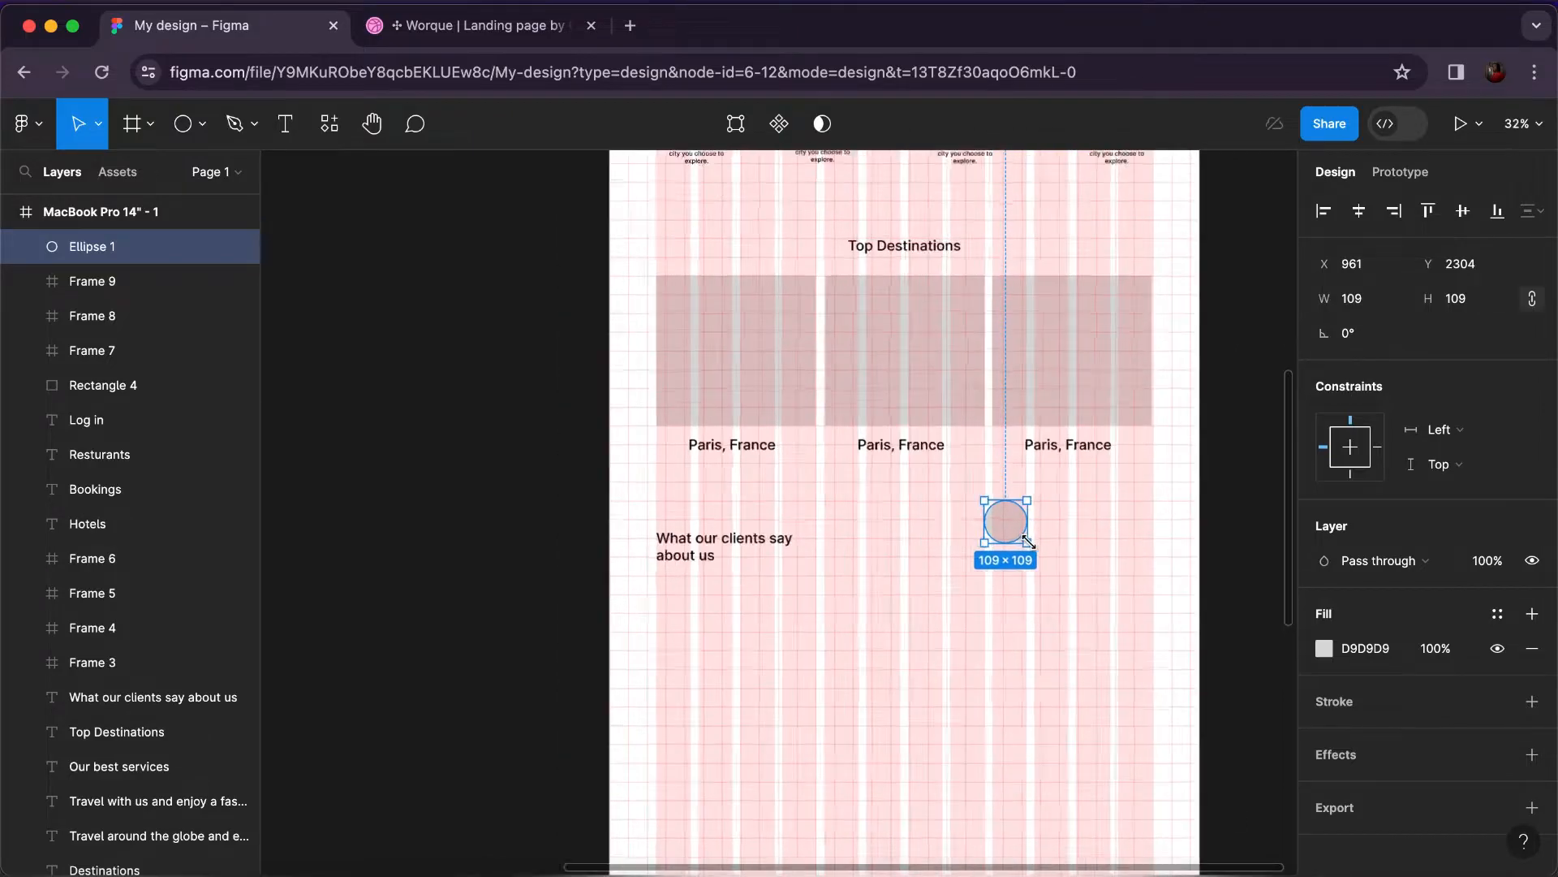
pyautogui.scroll(-1, 1025, 539)
pyautogui.scroll(1, 1025, 540)
pyautogui.scroll(-1, 1025, 539)
pyautogui.scroll(1, 1024, 540)
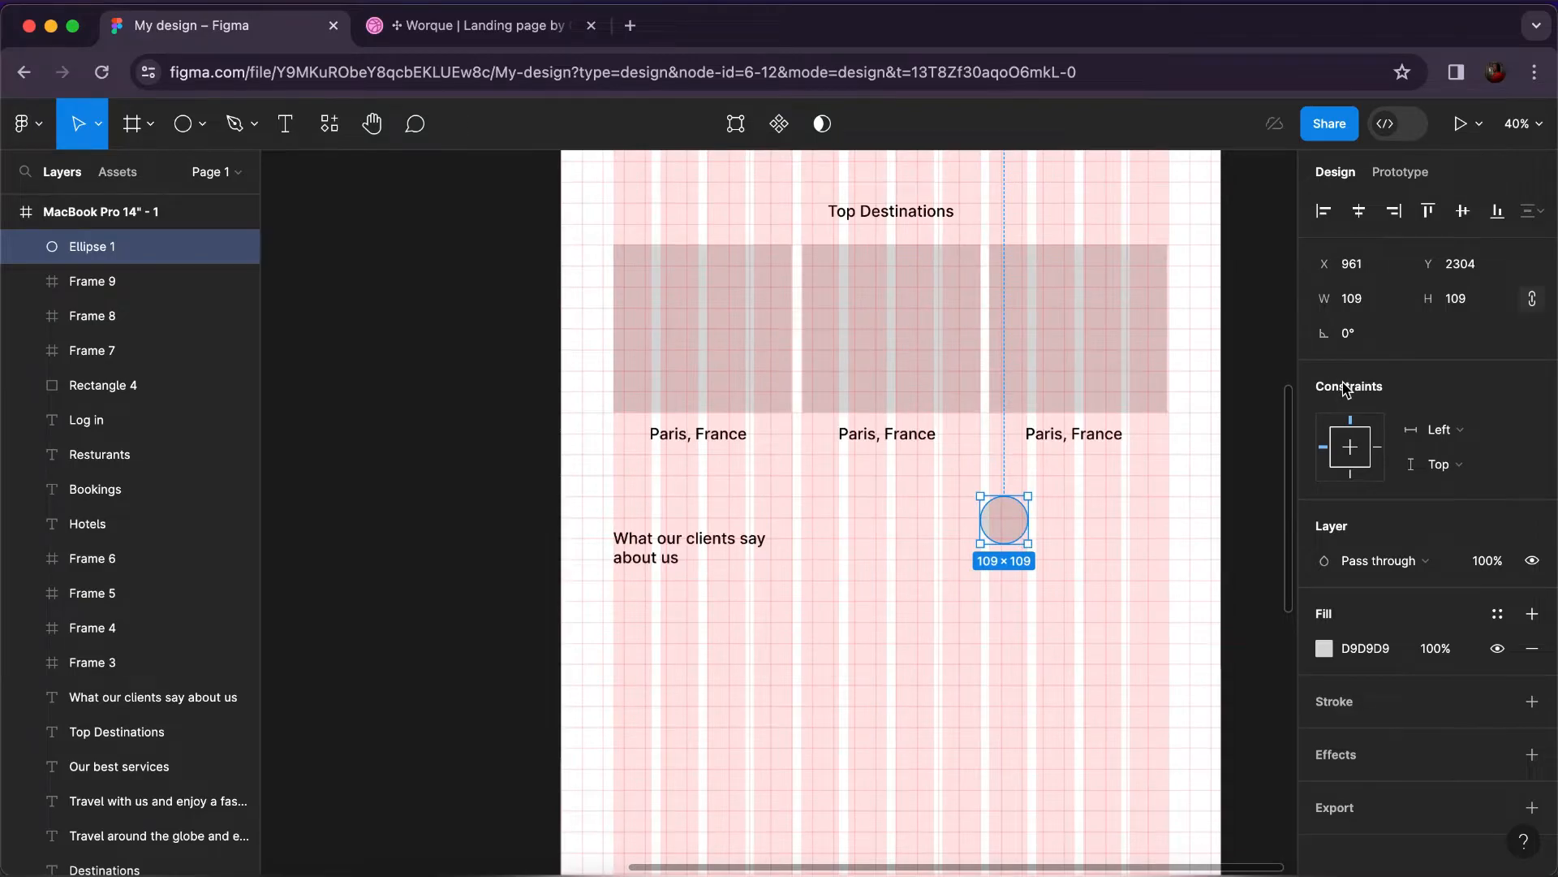
pyautogui.scroll(-1, 1026, 542)
pyautogui.scroll(1, 1027, 541)
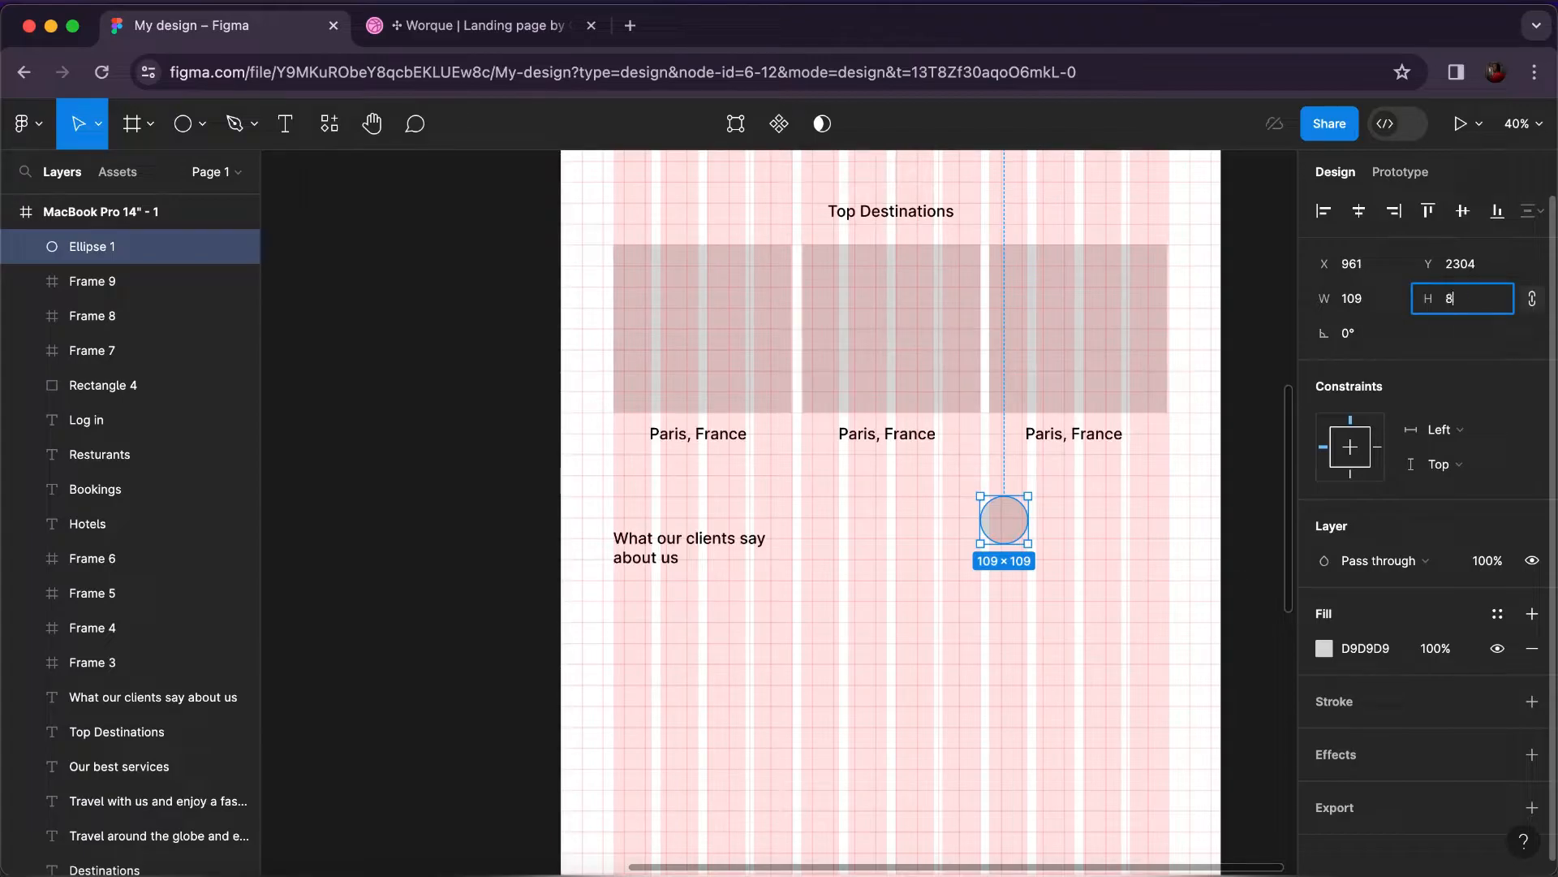
# Resize the circle to 80 × 80.
pyautogui.click(1469, 305)
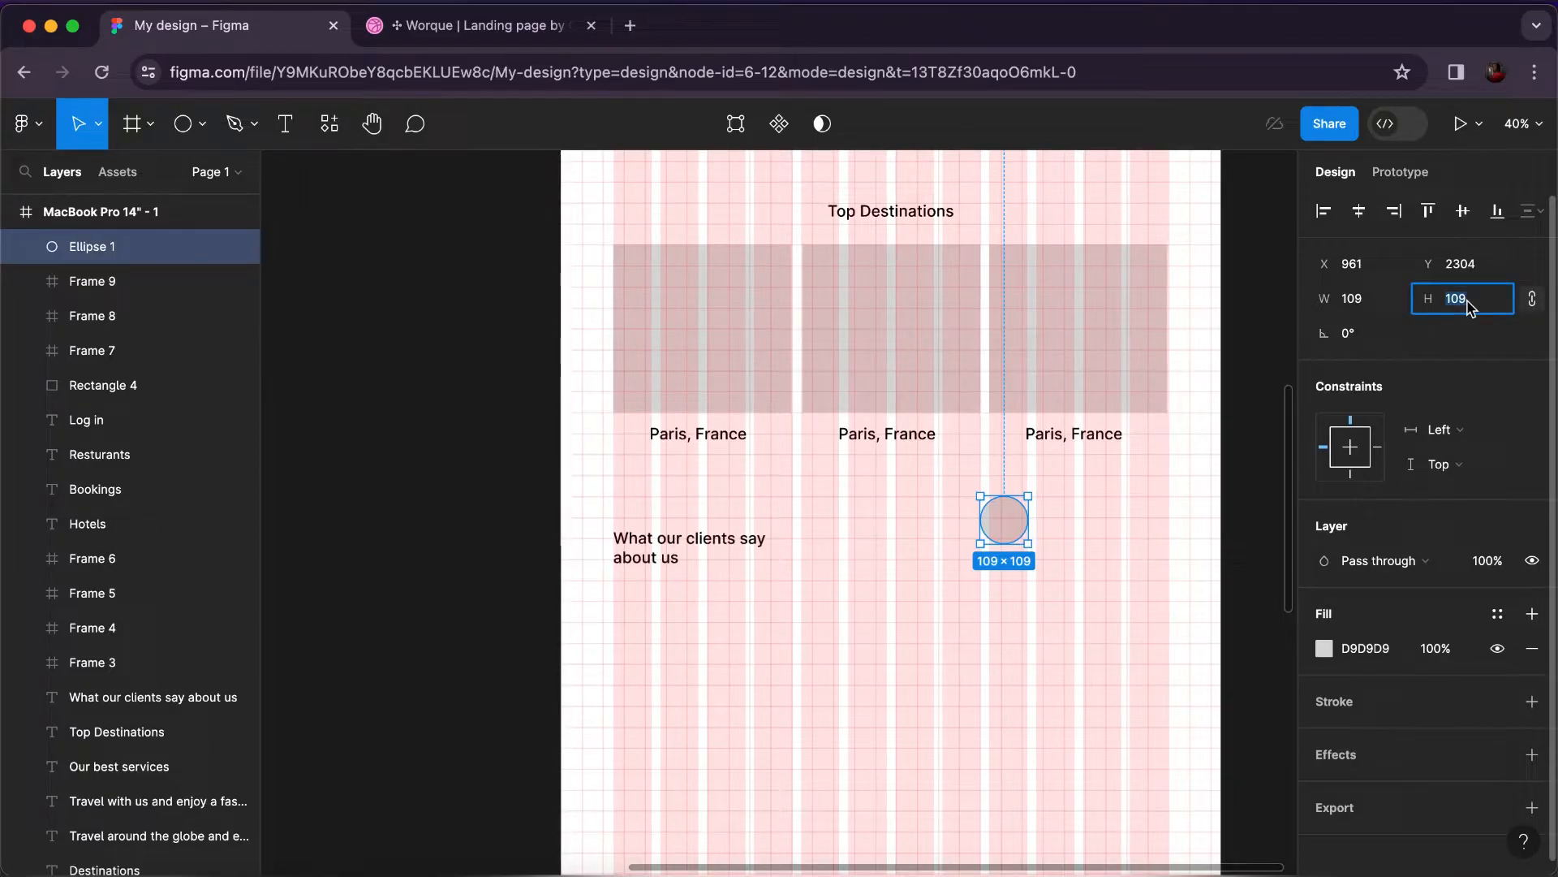
pyautogui.write('80')
pyautogui.press('Return')
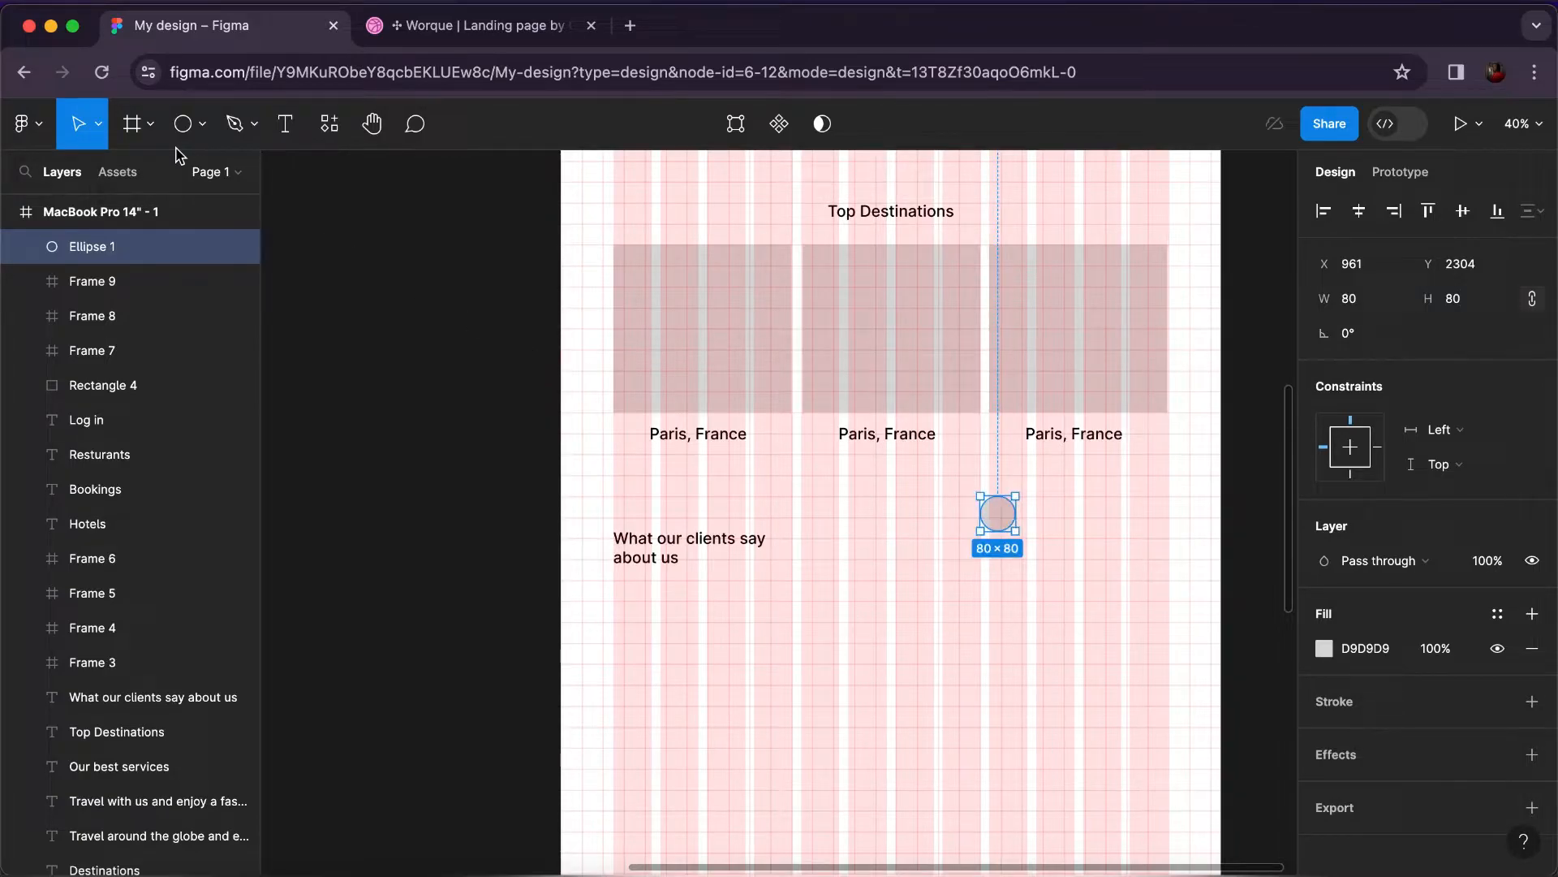
pyautogui.click(208, 128)
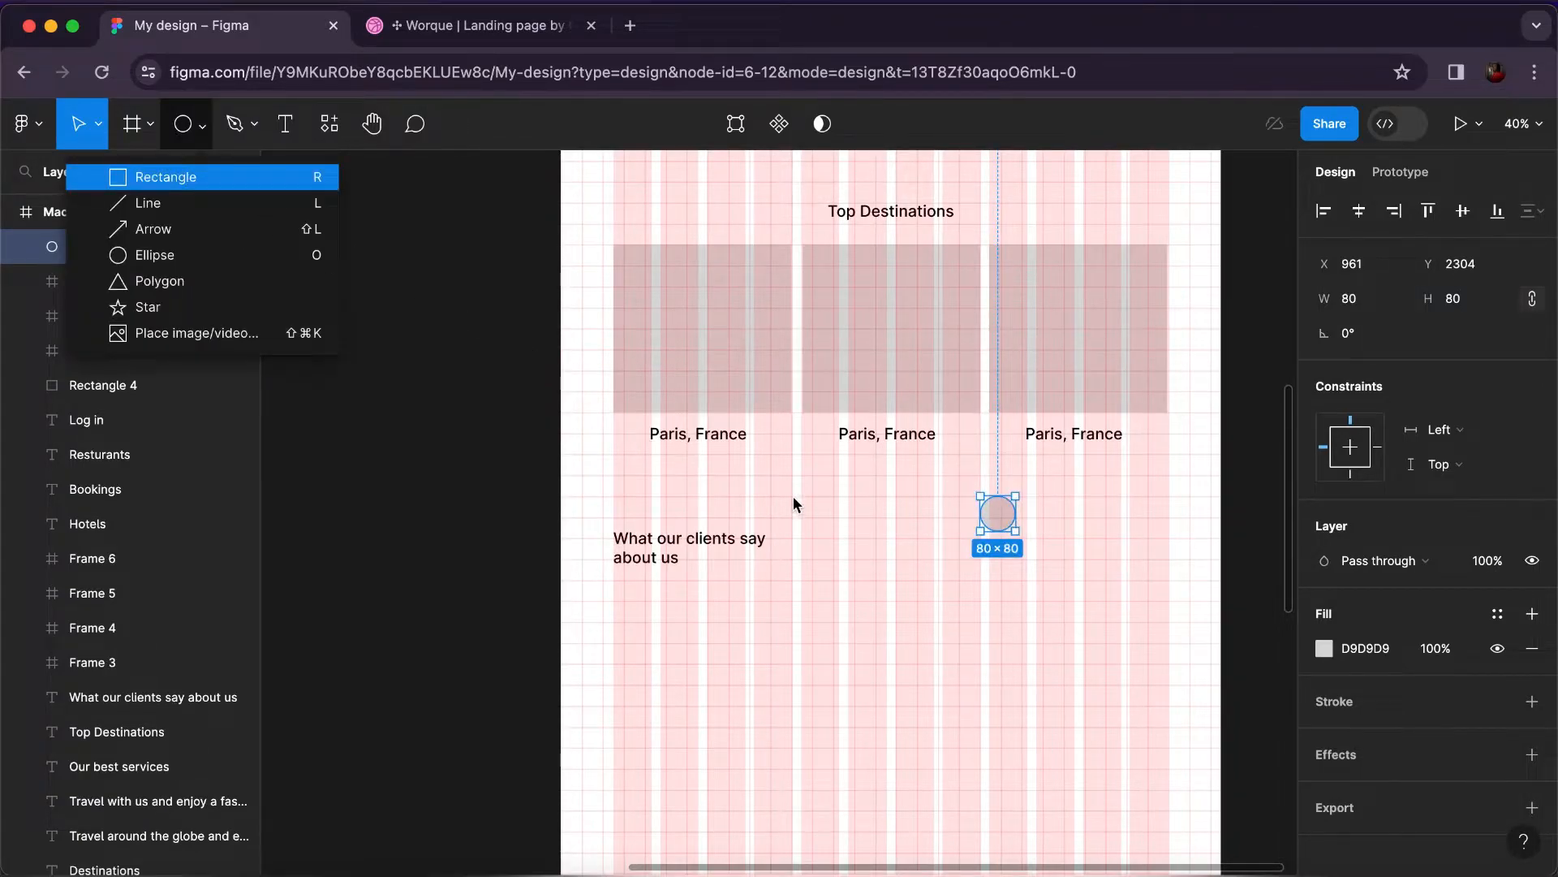
pyautogui.press('r')
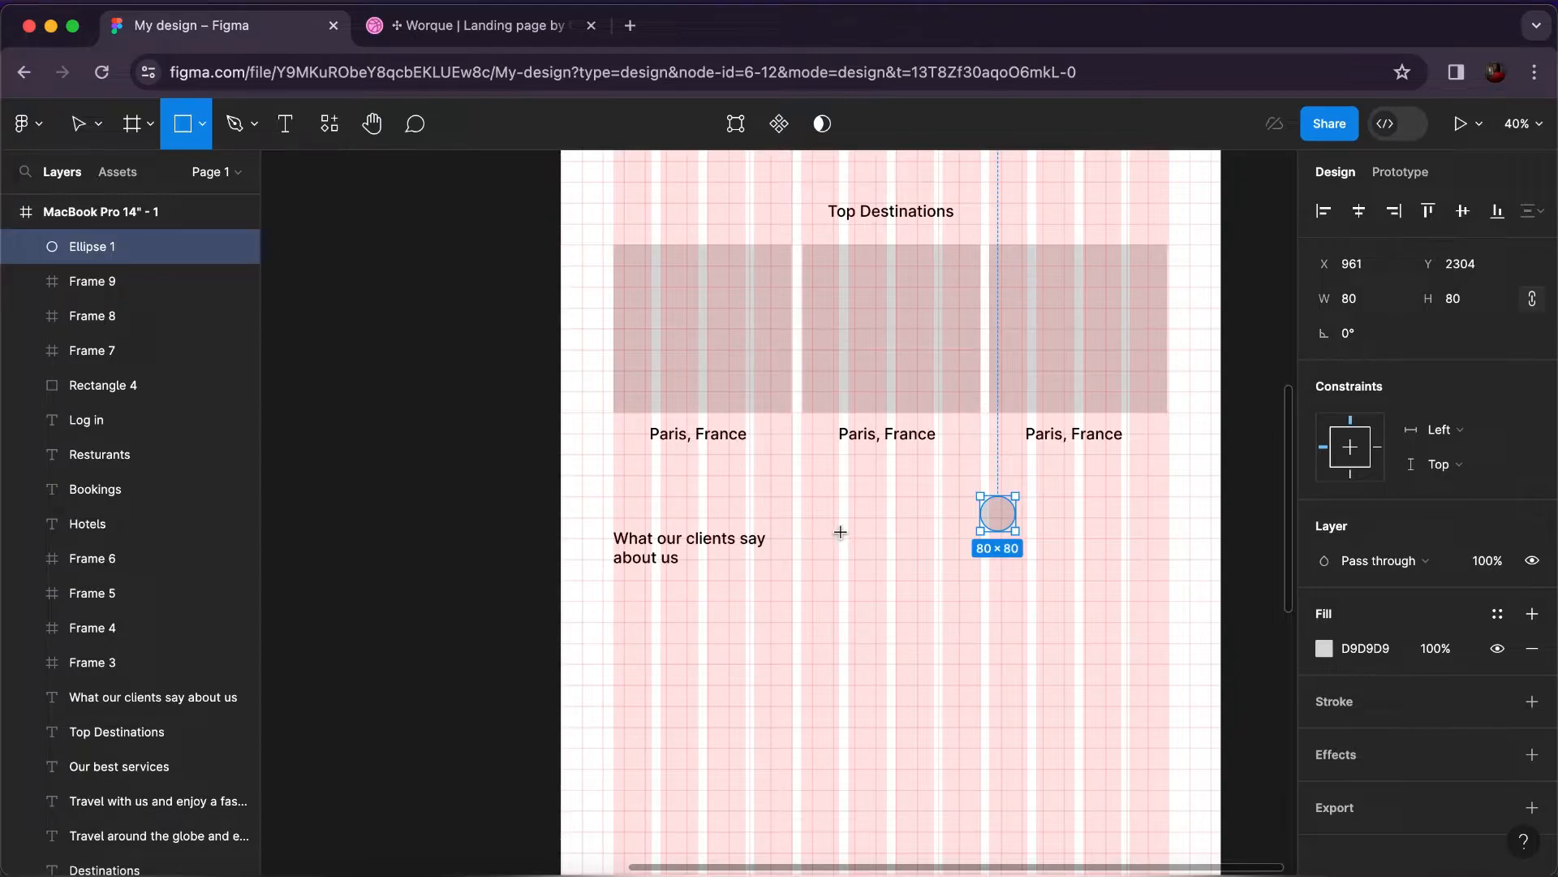
pyautogui.moveTo(839, 532)
pyautogui.mouseDown()
pyautogui.moveTo(926, 584)
pyautogui.moveTo(1131, 654)
pyautogui.moveTo(1167, 642)
pyautogui.mouseUp()
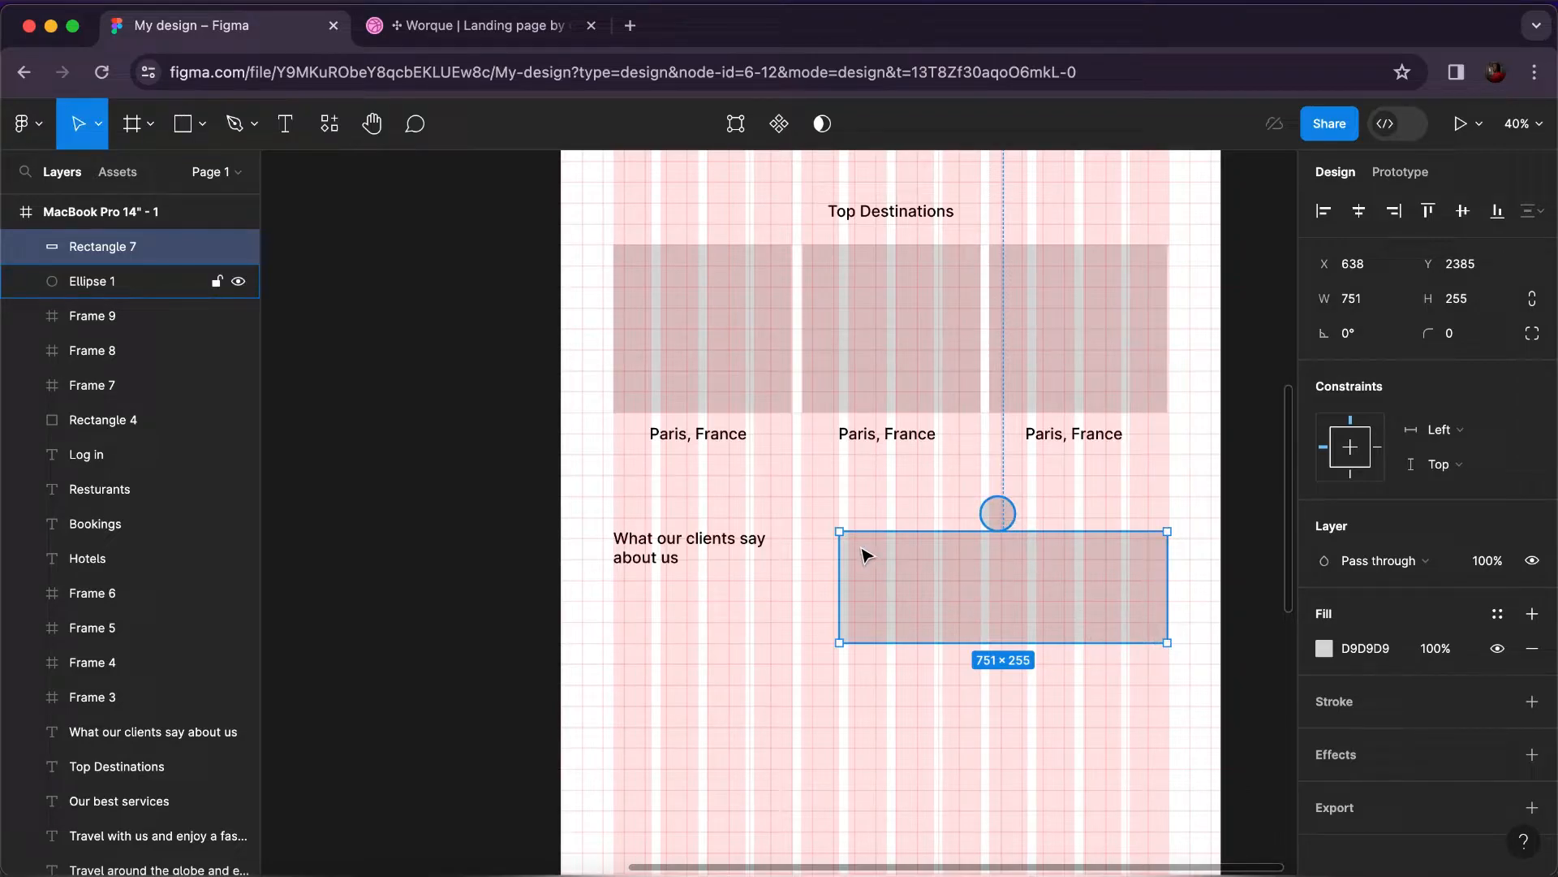
pyautogui.moveTo(700, 552); pyautogui.dragTo(699, 591)
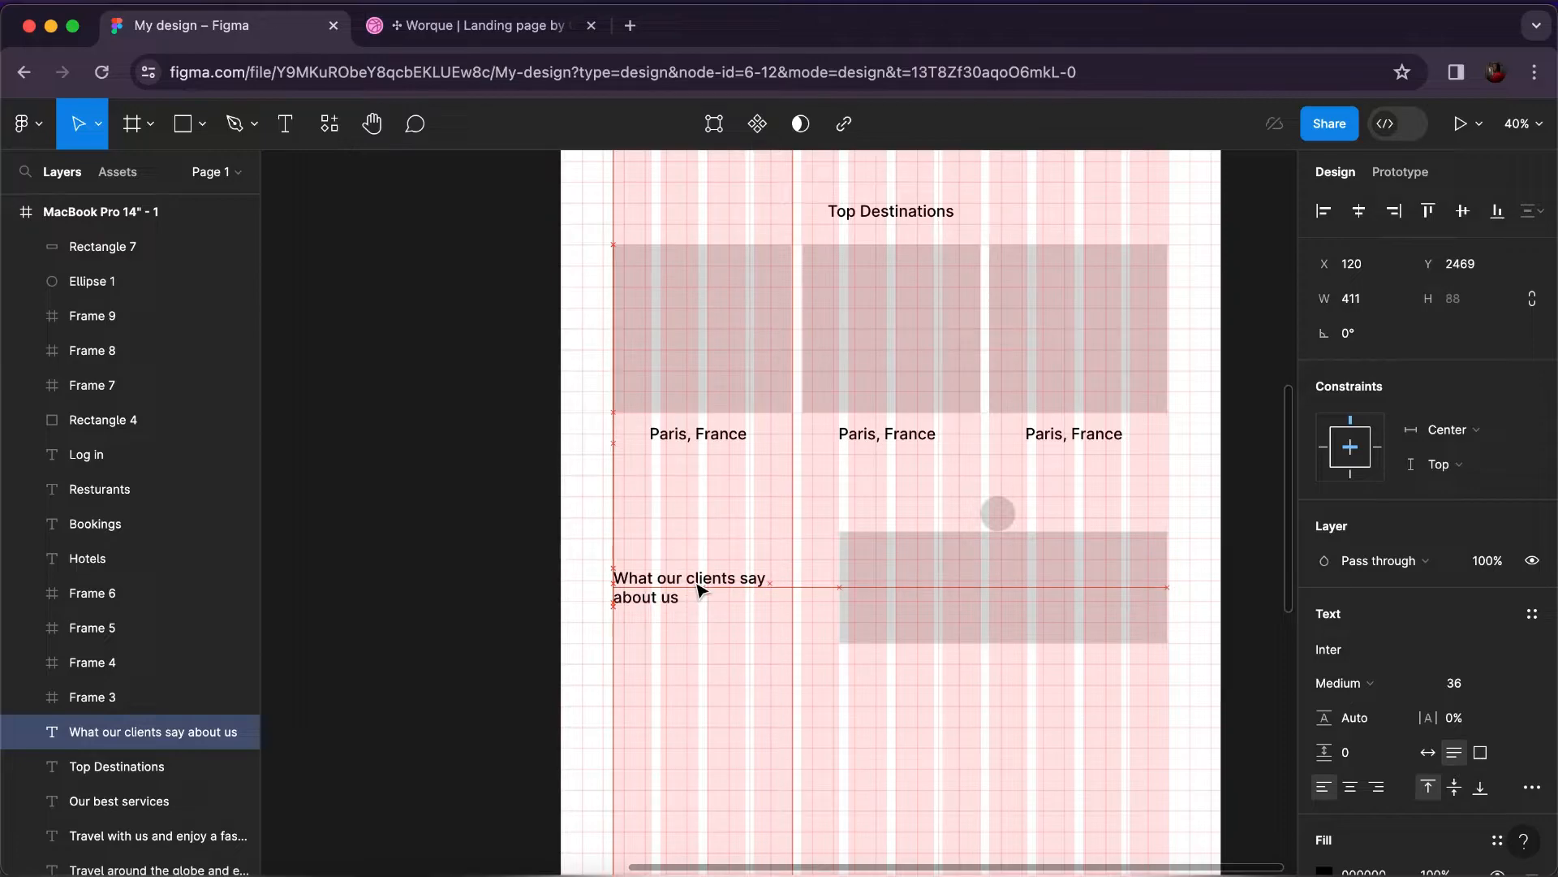
pyautogui.click(751, 690)
pyautogui.scroll(-5, 751, 690)
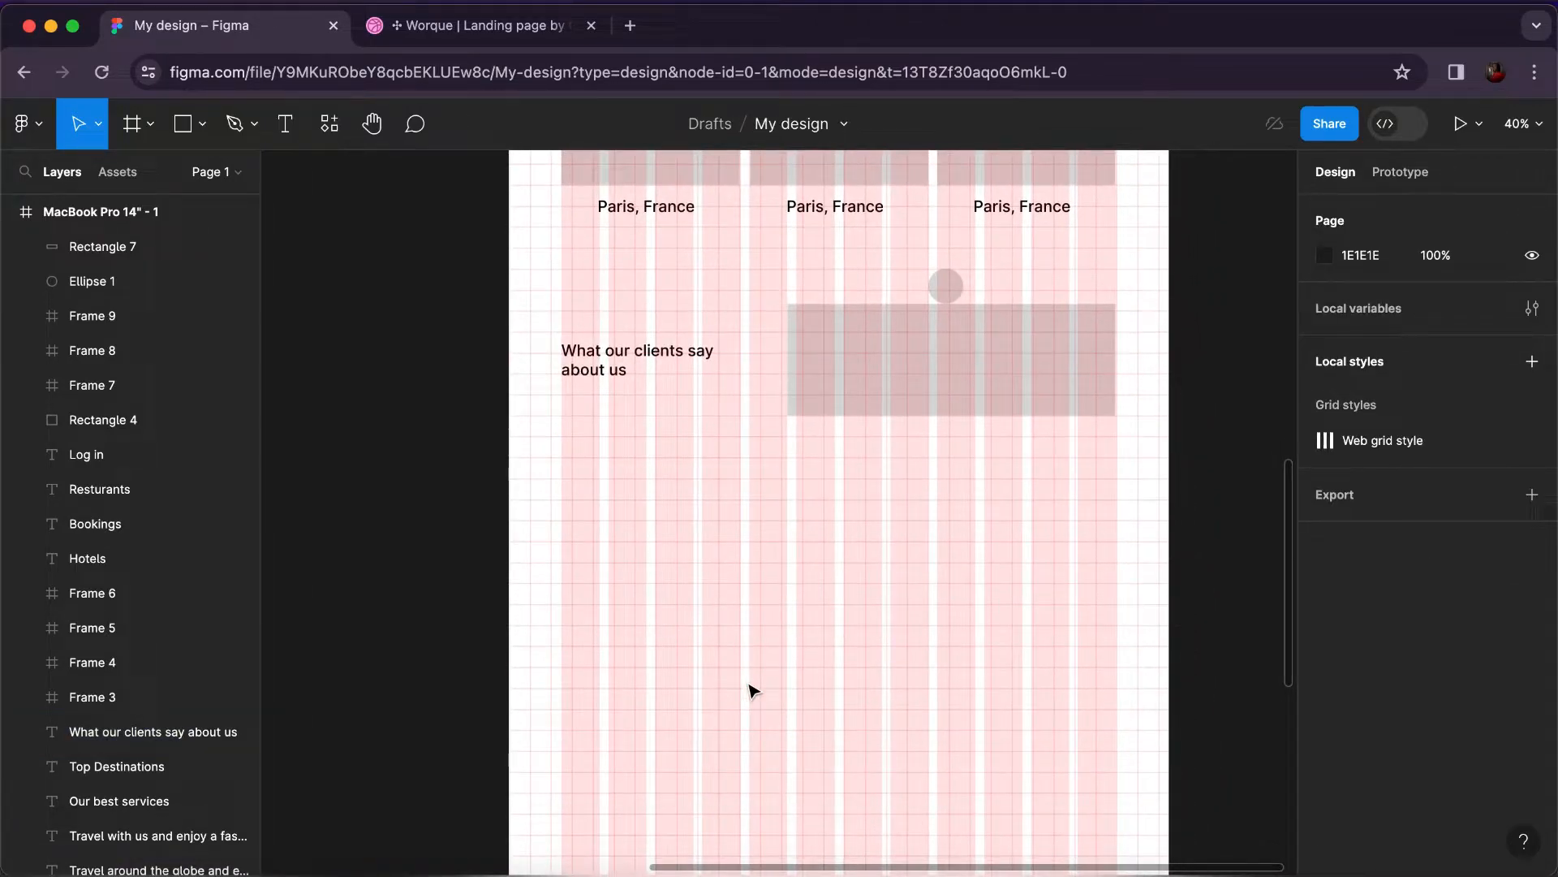
pyautogui.scroll(-10, 775, 453)
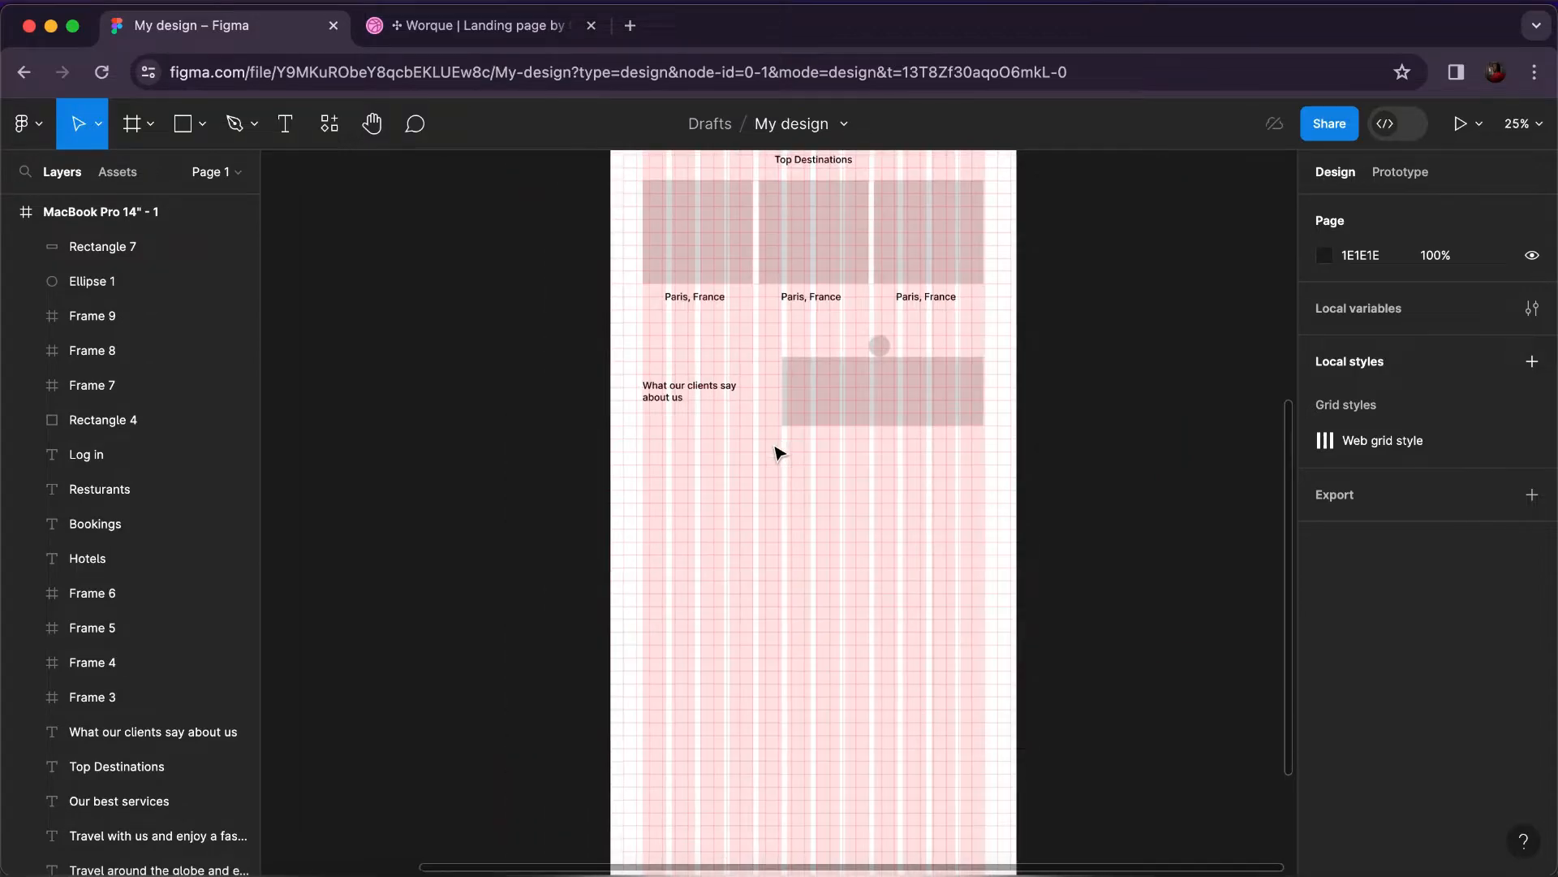
pyautogui.scroll(1, 775, 452)
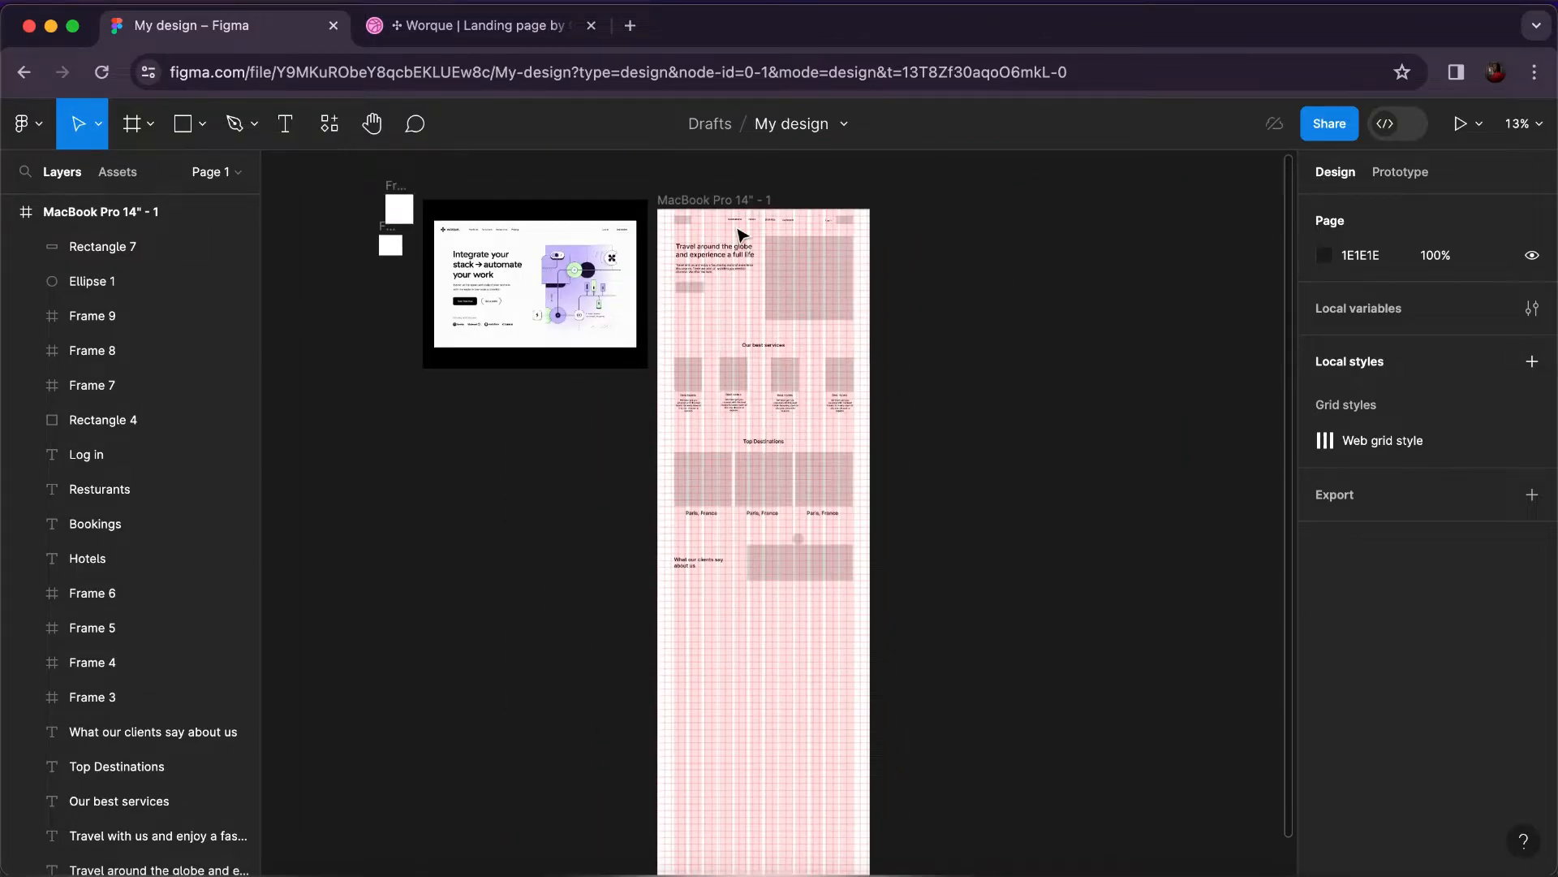
pyautogui.click(736, 213)
pyautogui.click(741, 651)
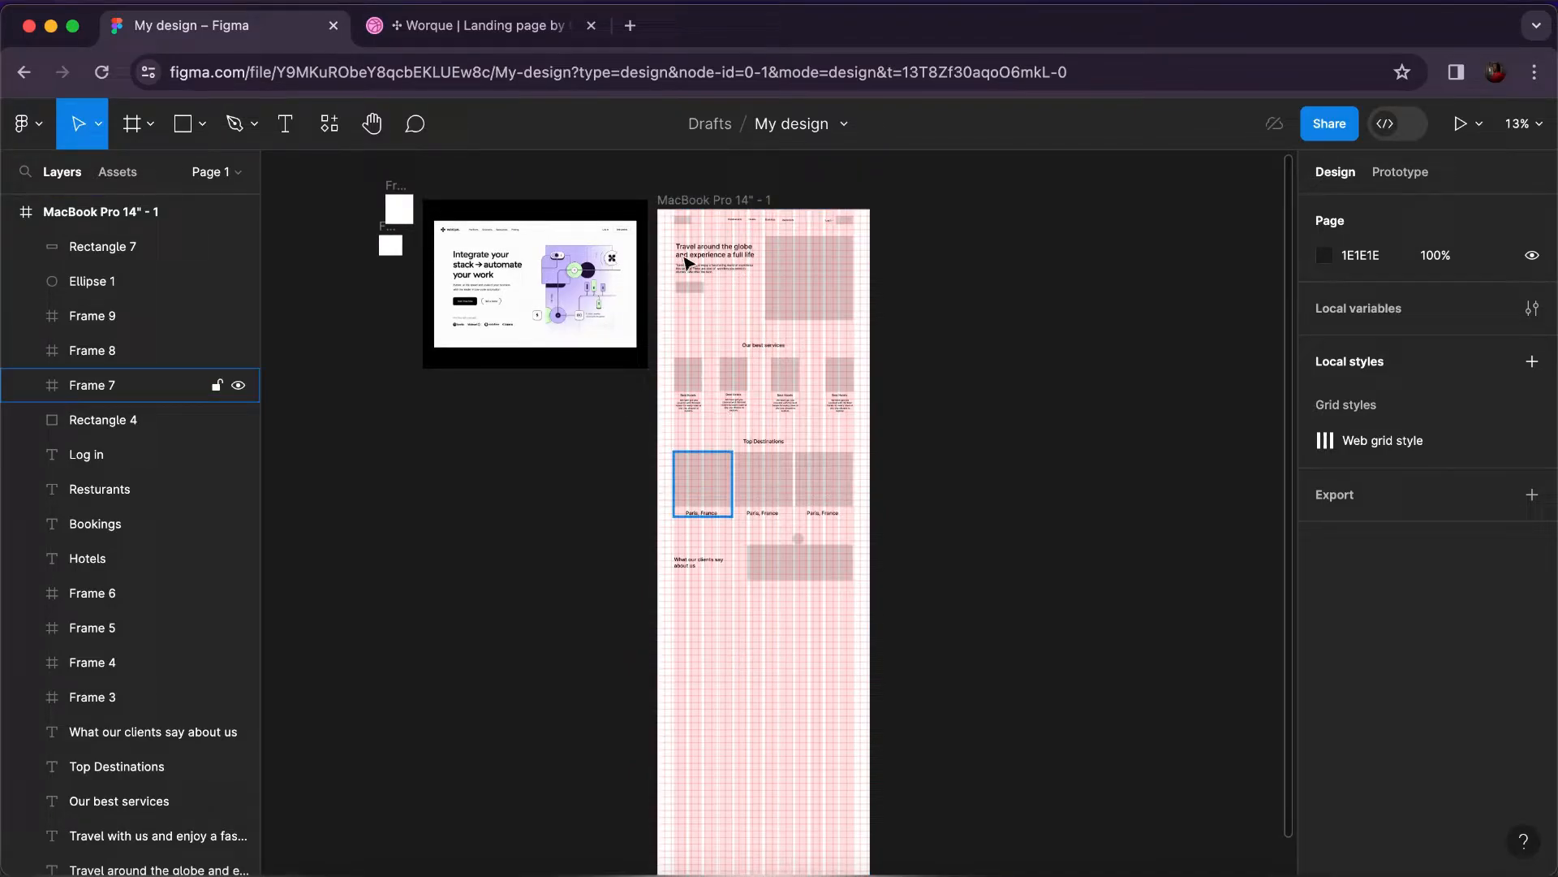
# Copy the 120×60 logo rectangle below the clients heading, then copy the heading beside it.
pyautogui.click(686, 224)
pyautogui.click(686, 223)
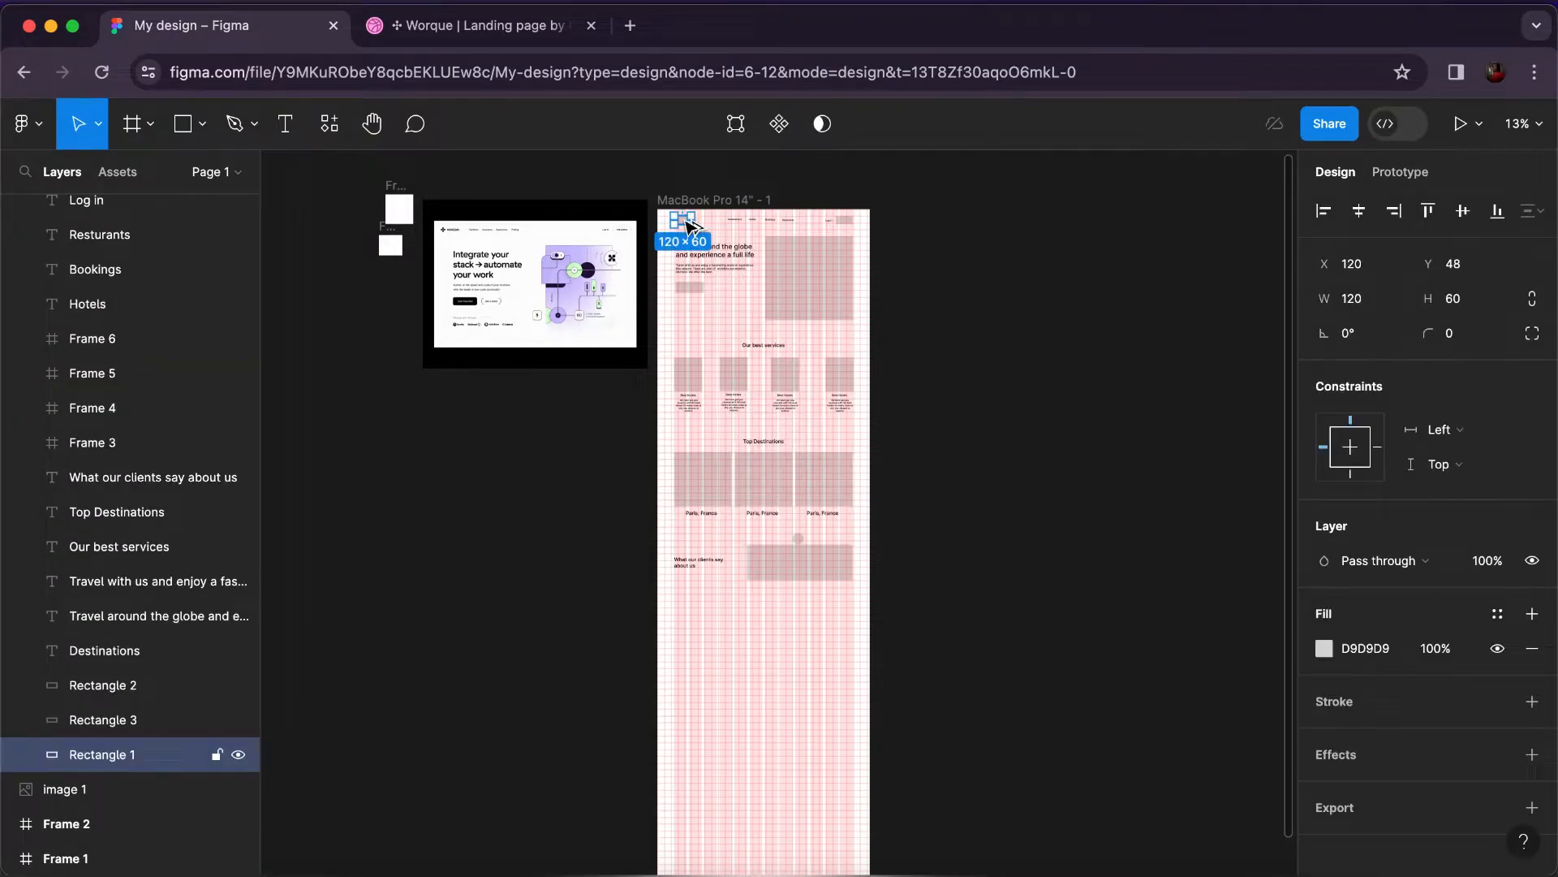
pyautogui.moveTo(690, 226); pyautogui.dragTo(688, 644)
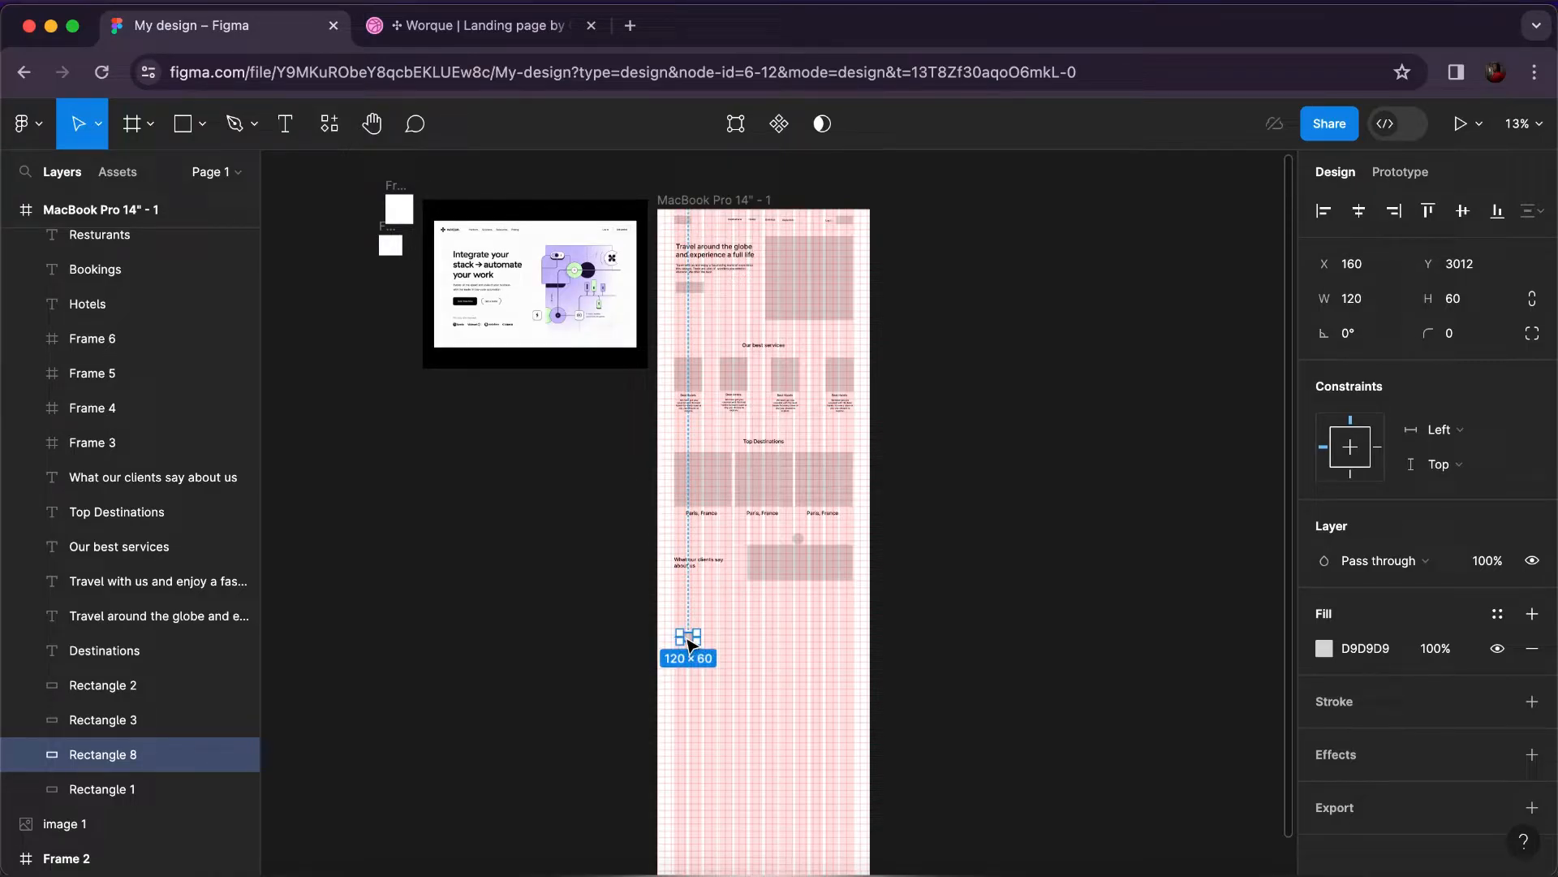
pyautogui.scroll(5, 689, 643)
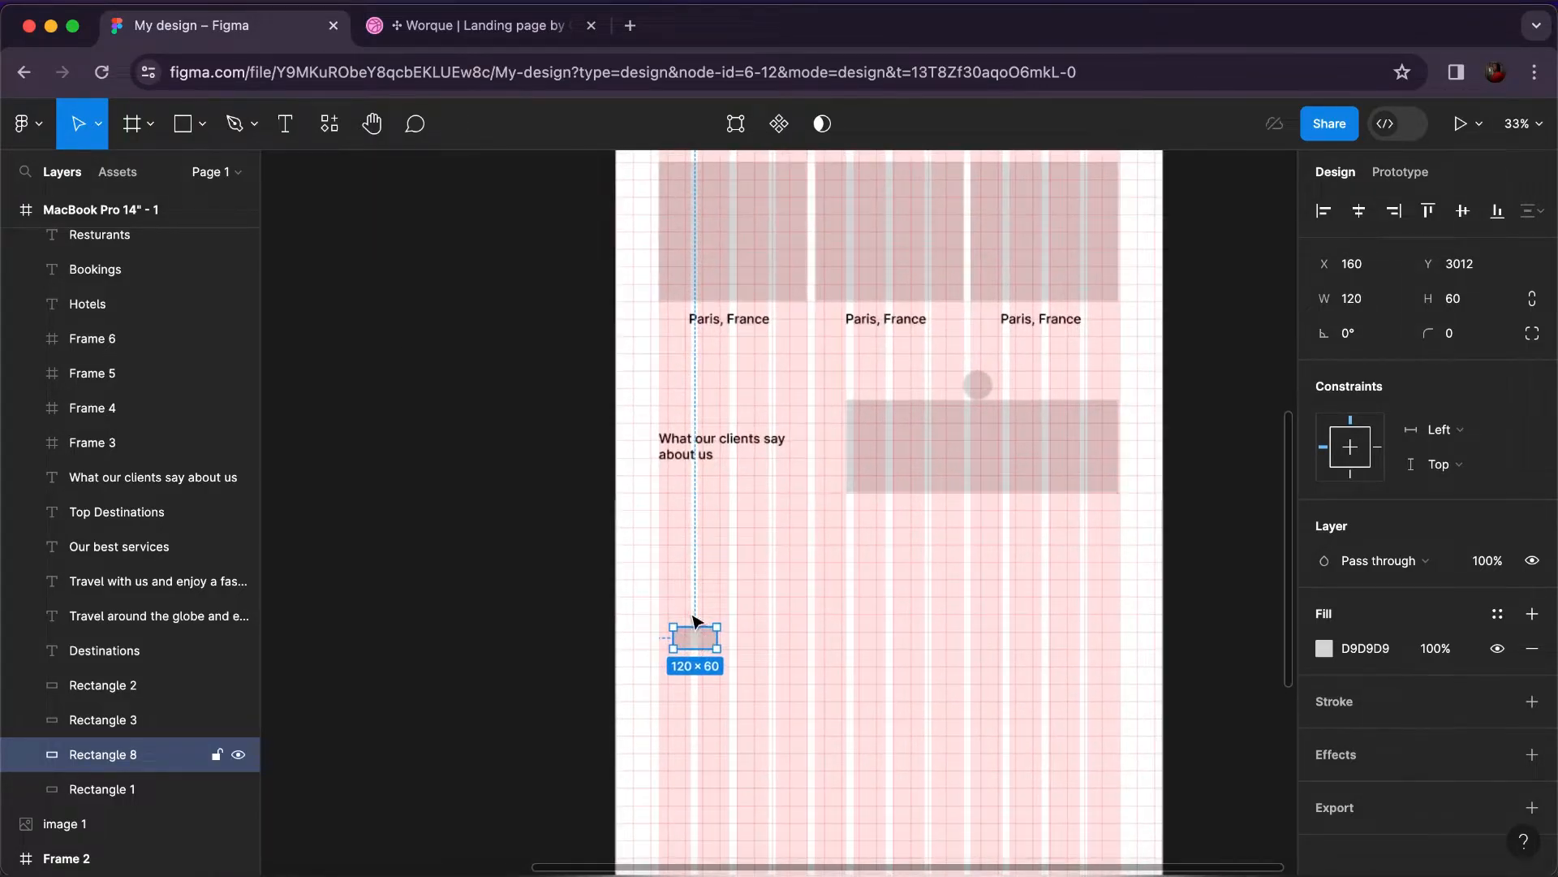
pyautogui.moveTo(694, 639); pyautogui.dragTo(685, 576)
pyautogui.scroll(5, 685, 577)
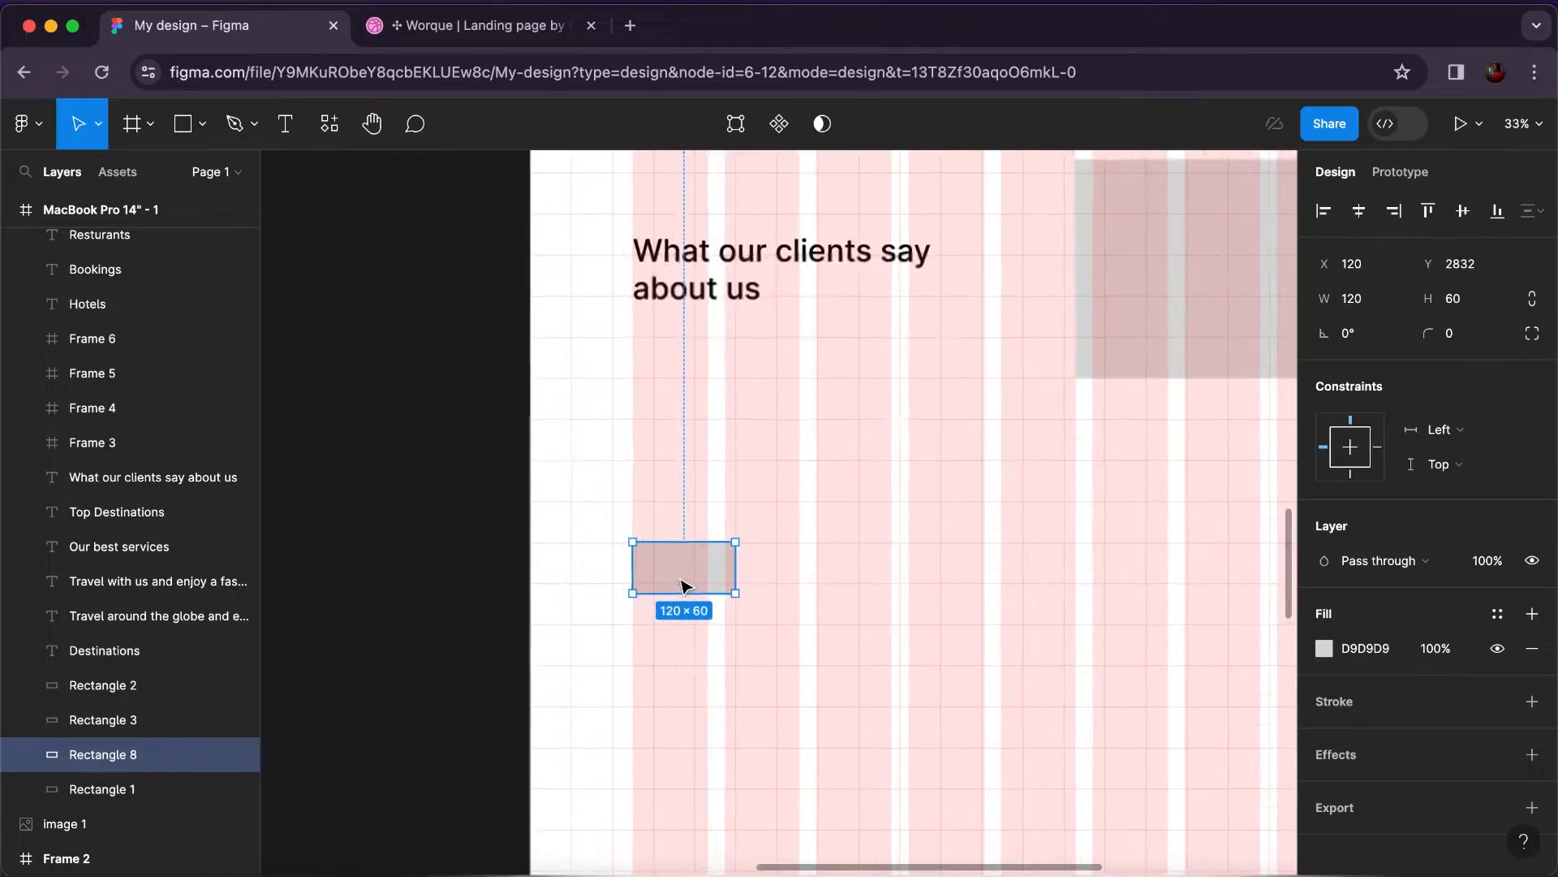
pyautogui.scroll(-4, 682, 581)
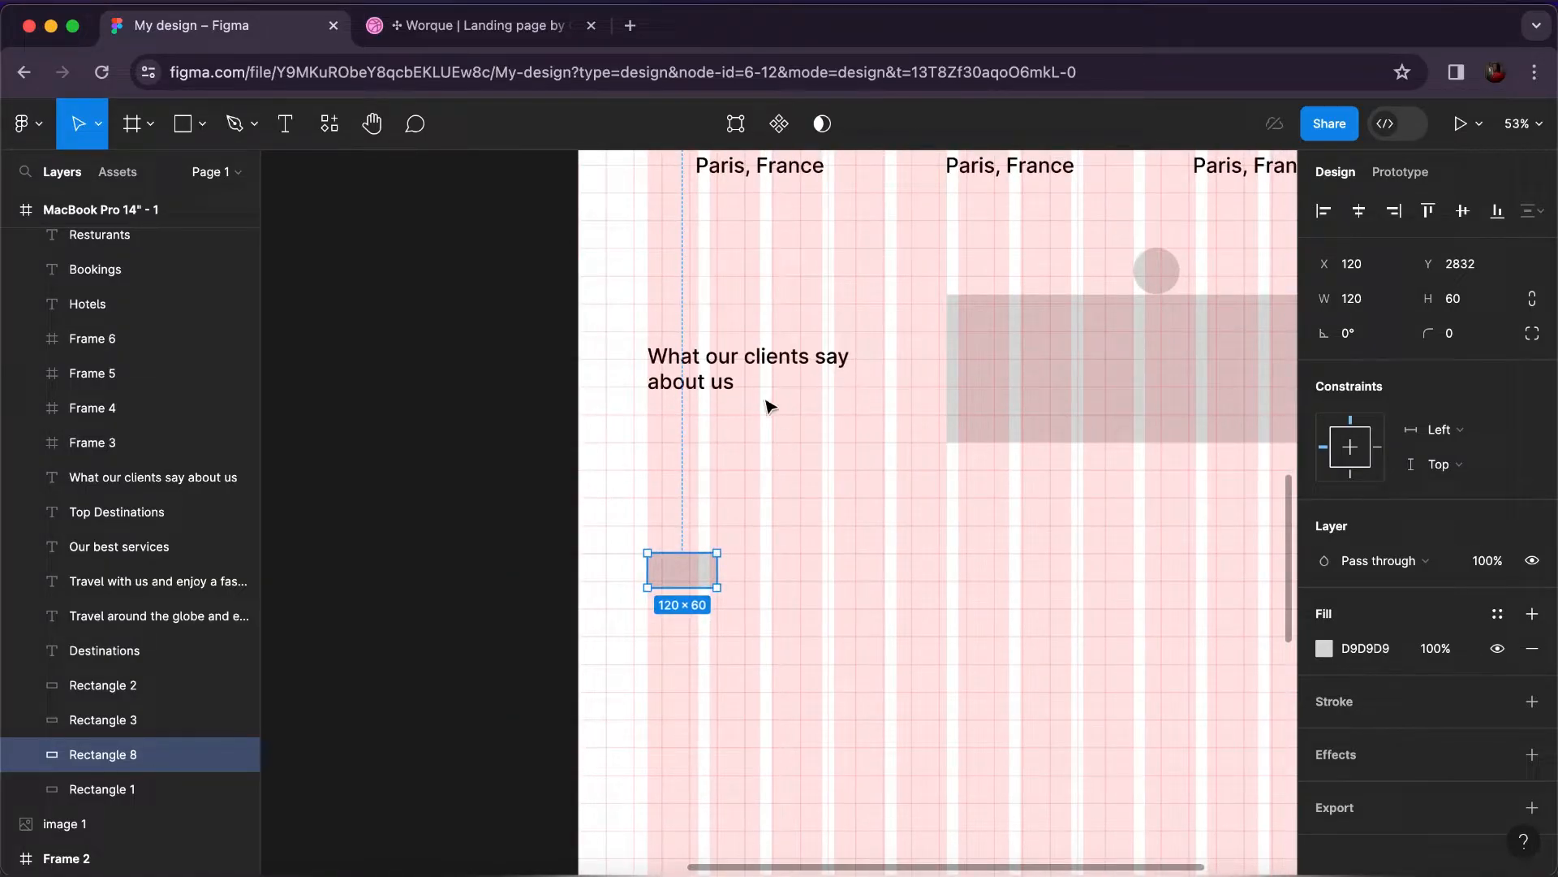
pyautogui.click(727, 368)
pyautogui.moveTo(727, 367); pyautogui.dragTo(917, 553)
# Retype the copied heading as 'Company'.
pyautogui.press('Return')
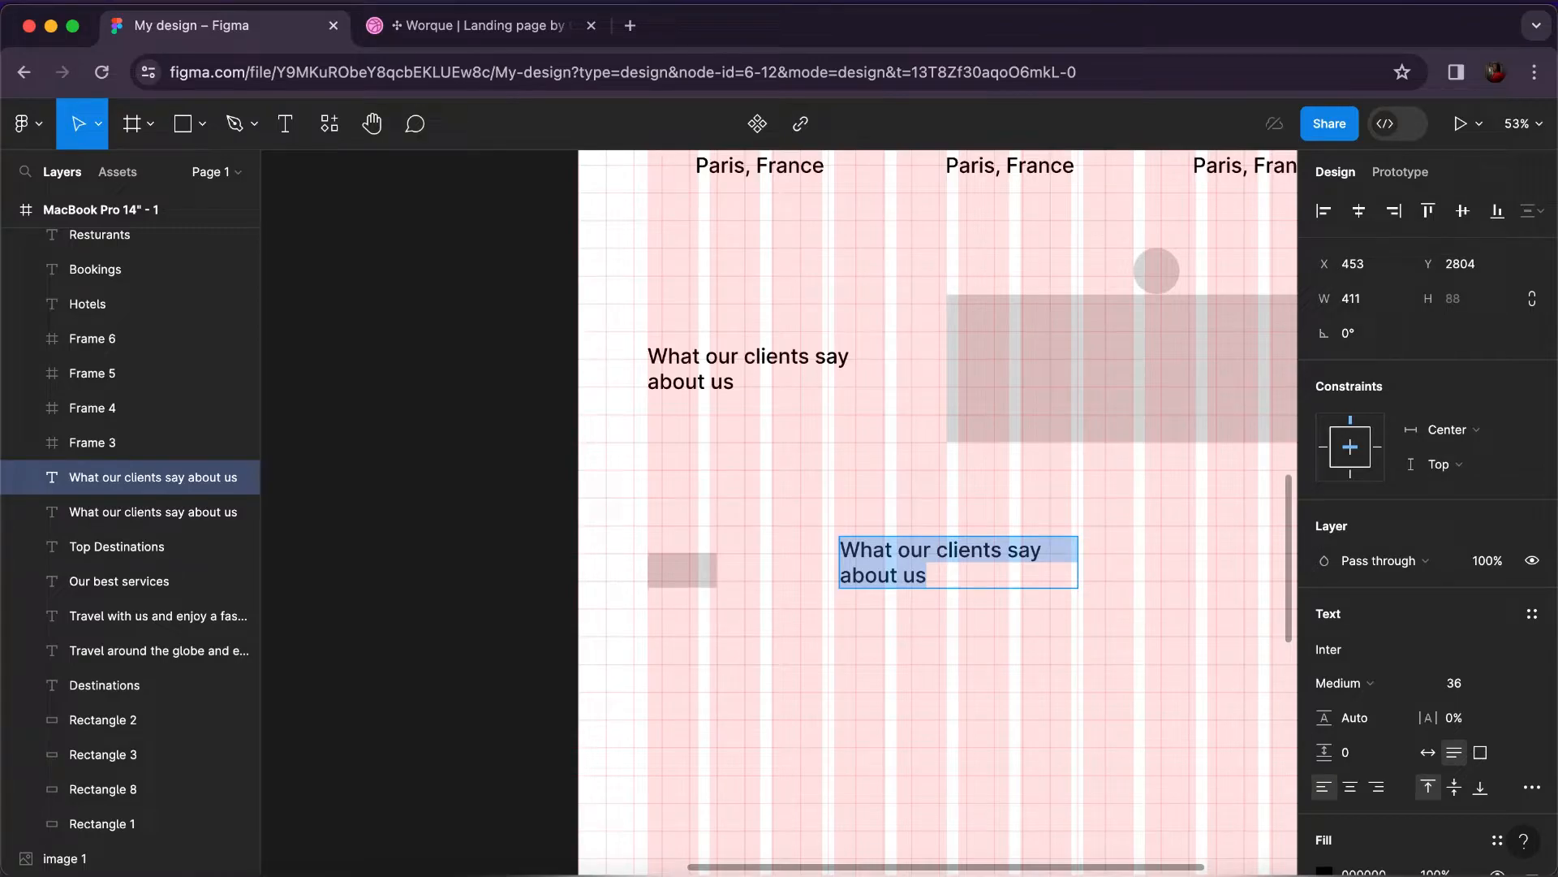
pyautogui.write('Compa')
pyautogui.press('BackSpace')
pyautogui.press('BackSpace')
pyautogui.press('BackSpace')
pyautogui.press('BackSpace')
pyautogui.write('ompa')
pyautogui.press('BackSpace')
pyautogui.press('BackSpace')
pyautogui.press('BackSpace')
pyautogui.press('BackSpace')
pyautogui.write('ompany')
pyautogui.press('Escape')
# Change the Company text size from 36 to 24.
pyautogui.click(1512, 686)
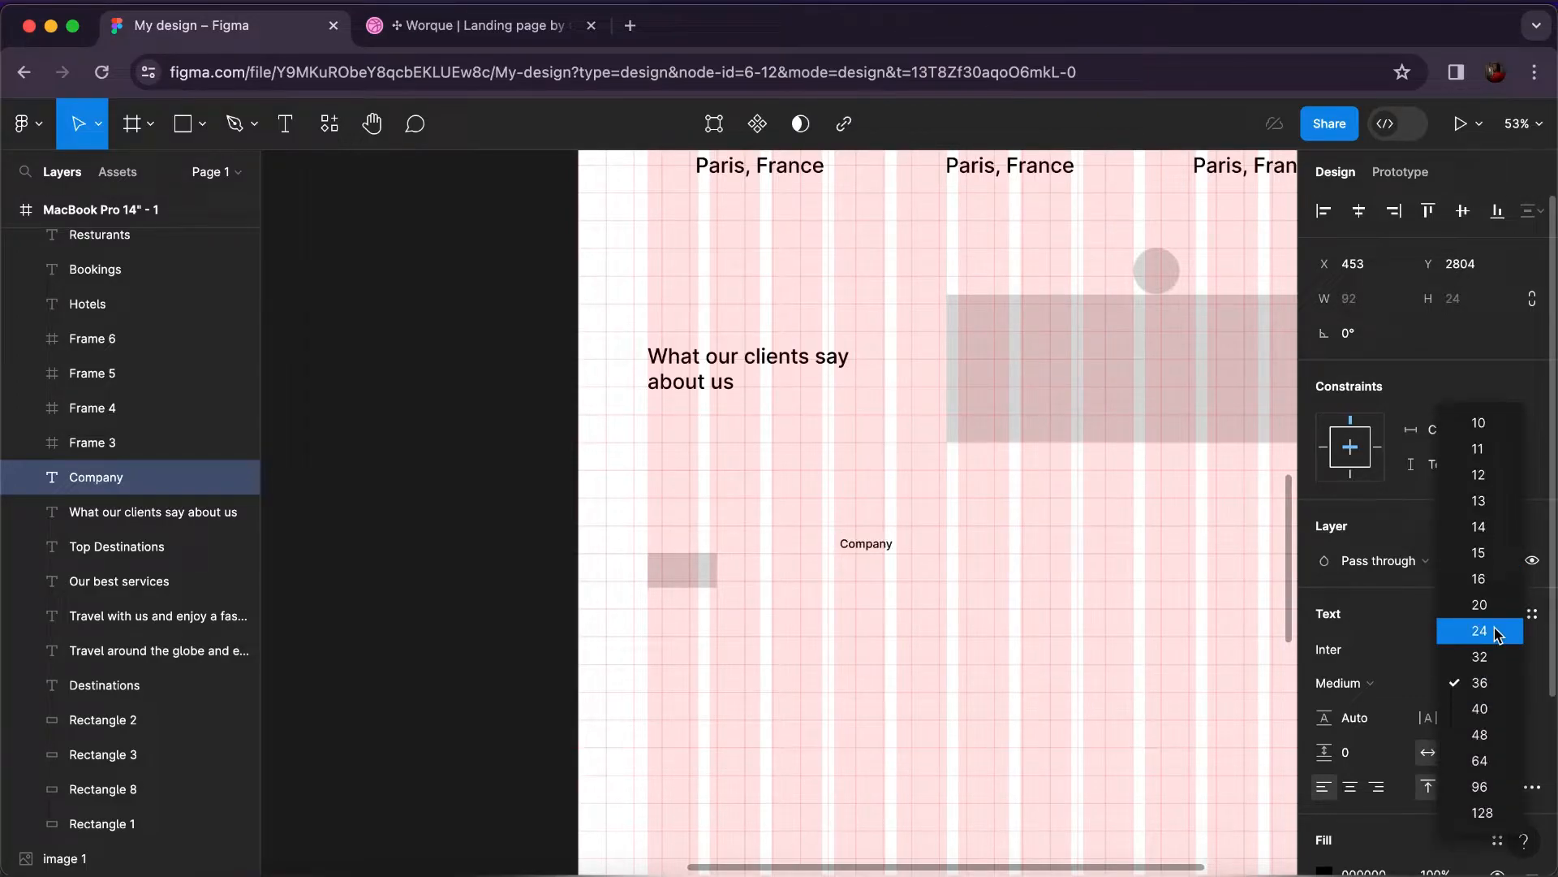
pyautogui.click(1511, 685)
pyautogui.click(1512, 686)
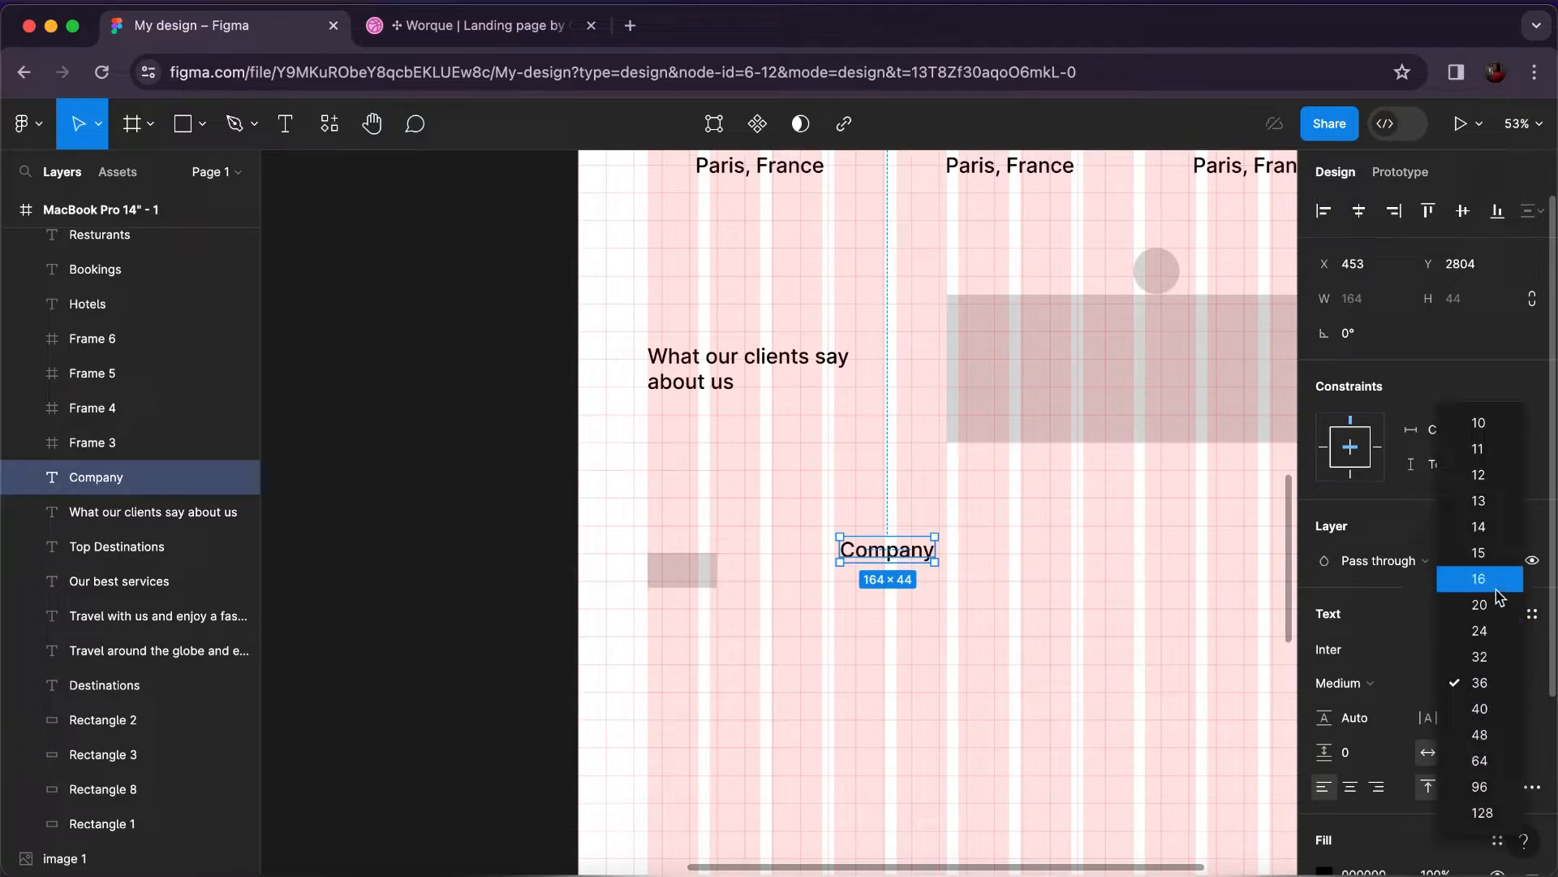
pyautogui.click(1512, 686)
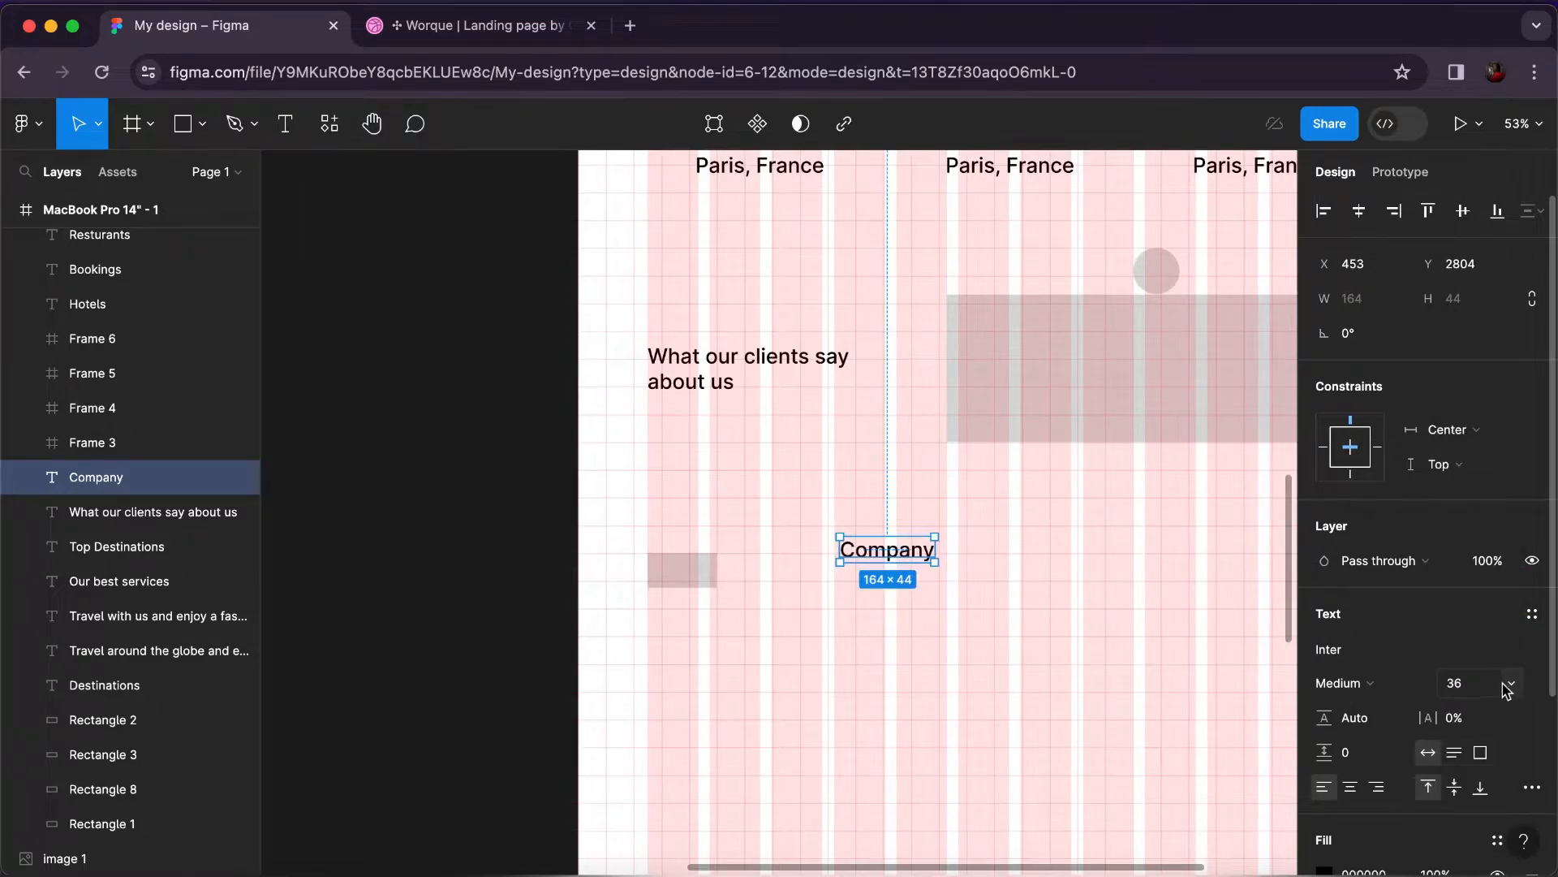
pyautogui.click(1511, 686)
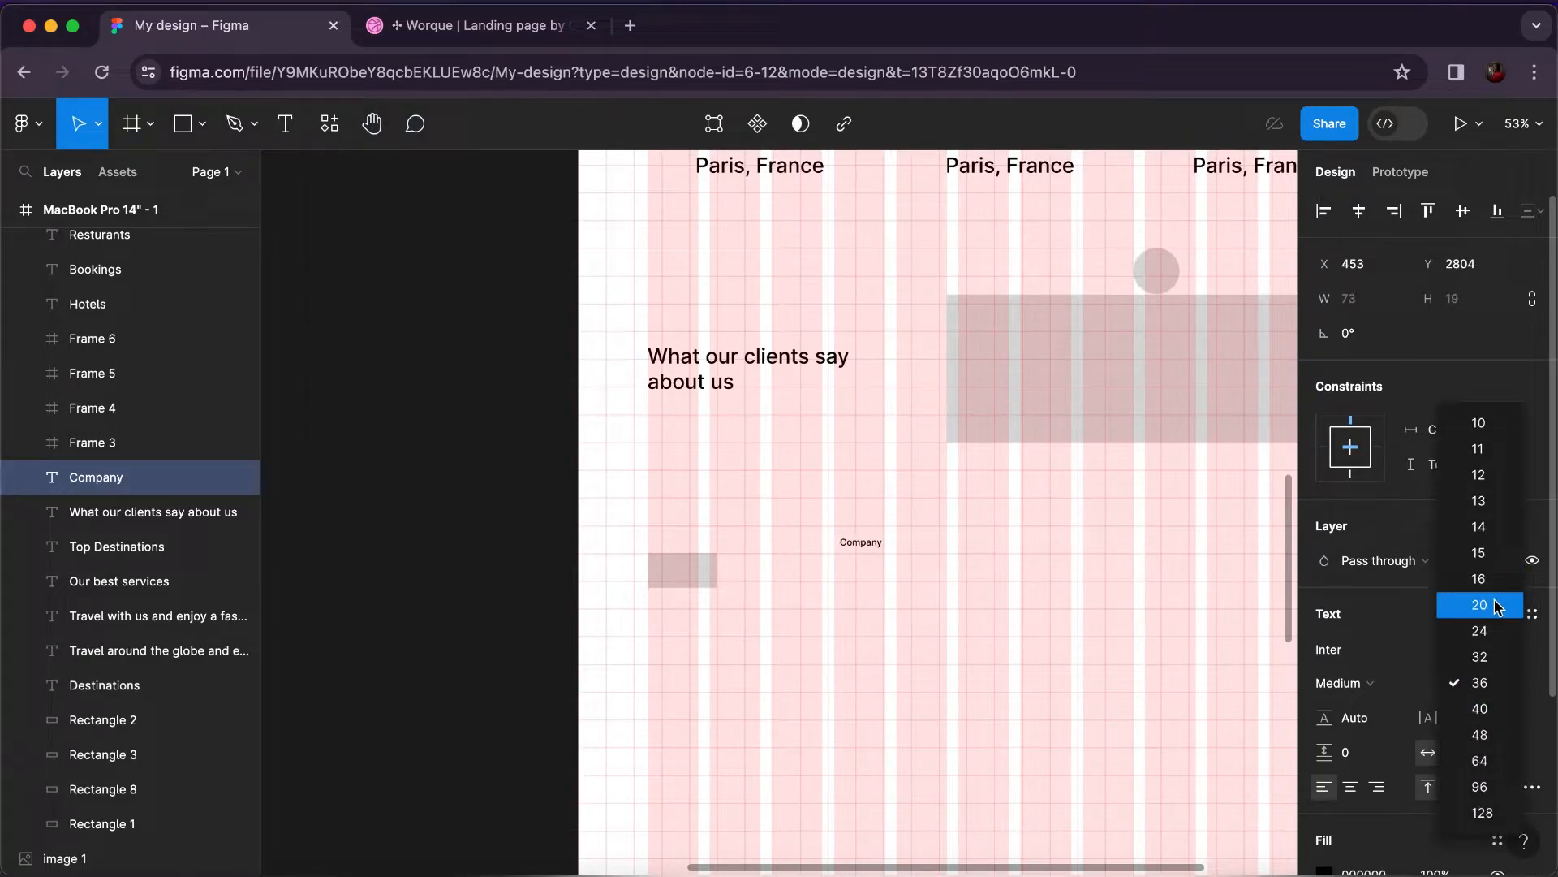
pyautogui.click(1512, 682)
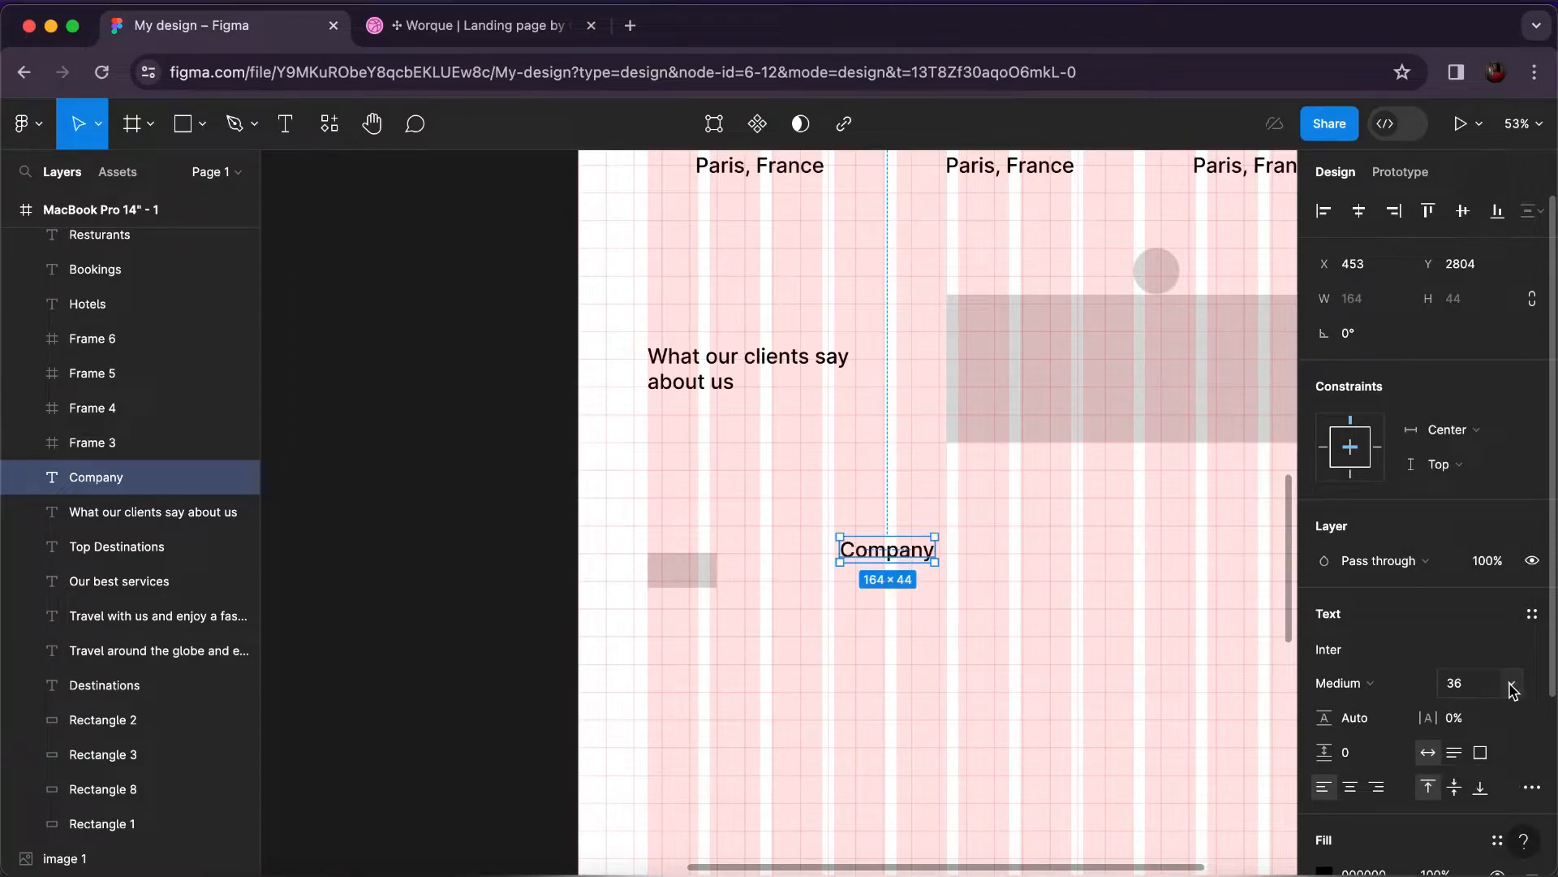
pyautogui.click(1513, 682)
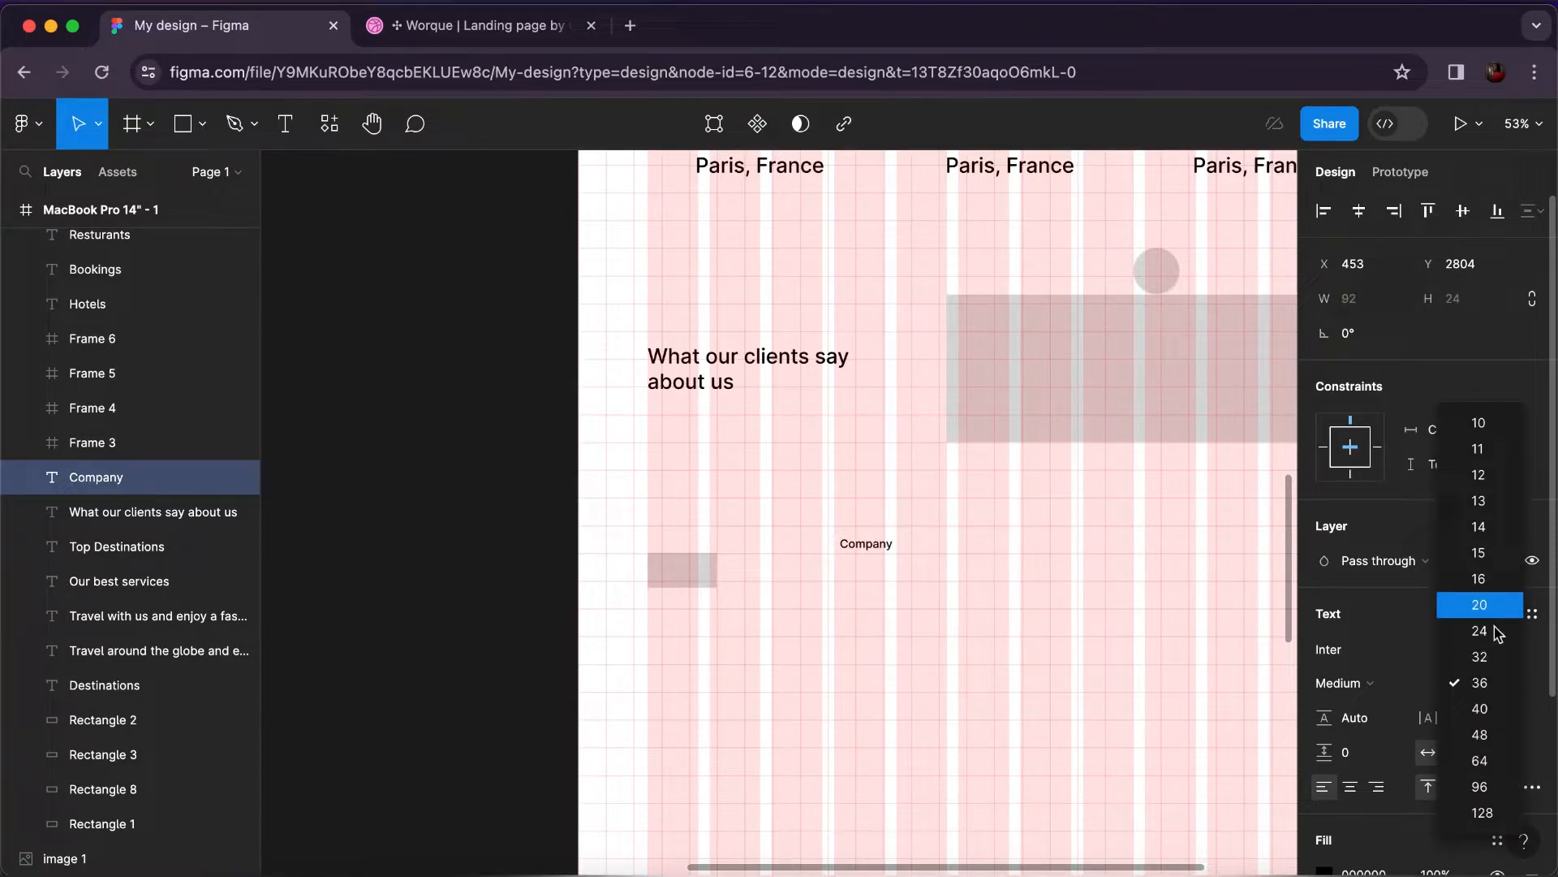
pyautogui.click(1511, 683)
pyautogui.click(1513, 683)
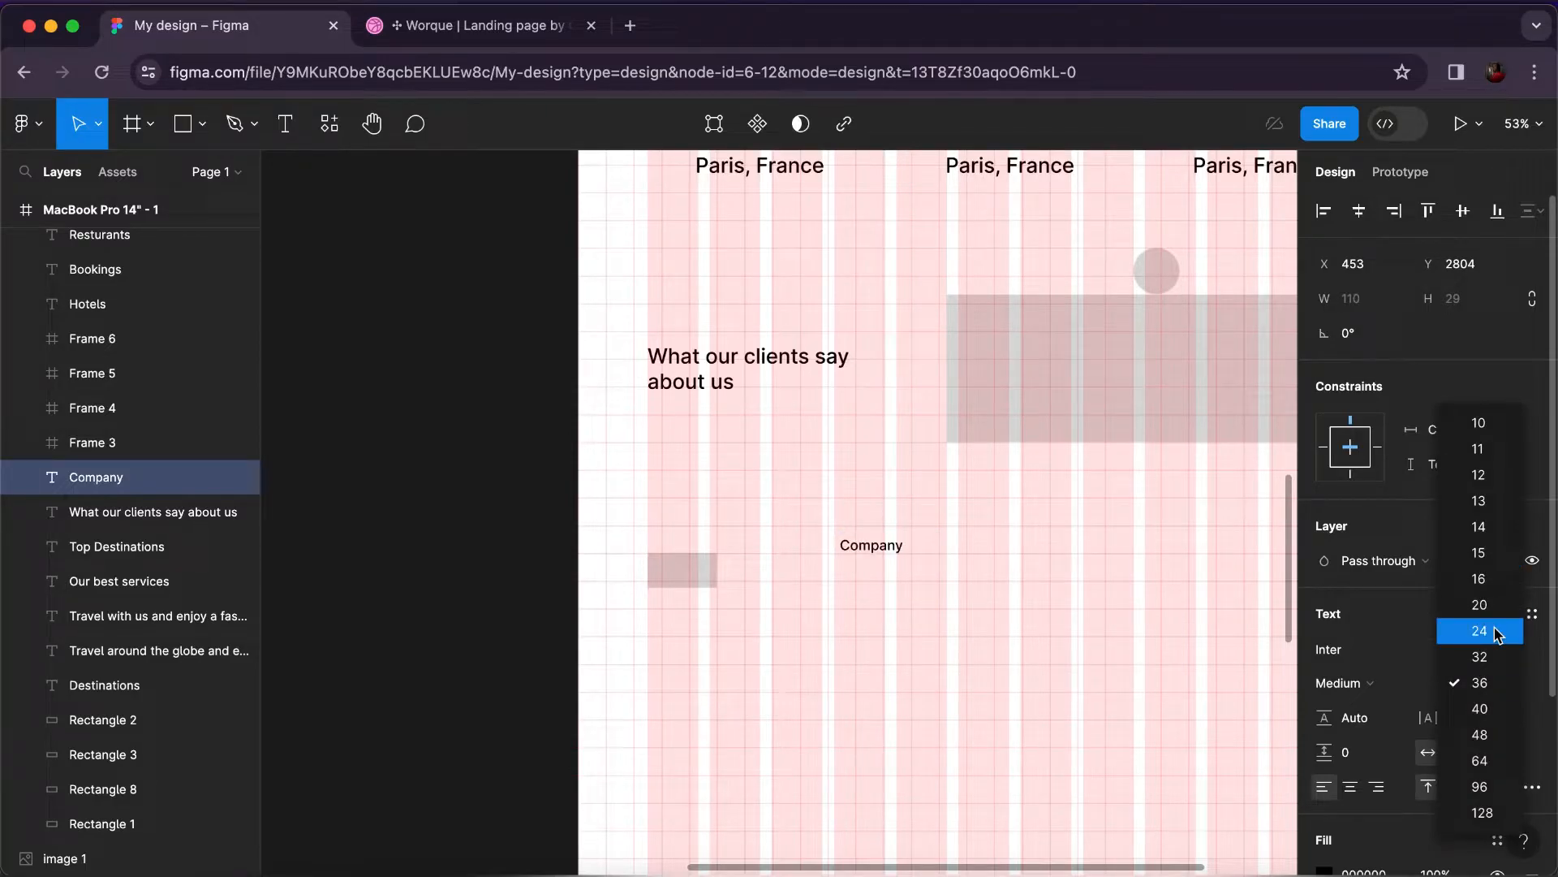
pyautogui.click(1498, 631)
# Move the Company label down beside Rectangle 8.
pyautogui.click(881, 551)
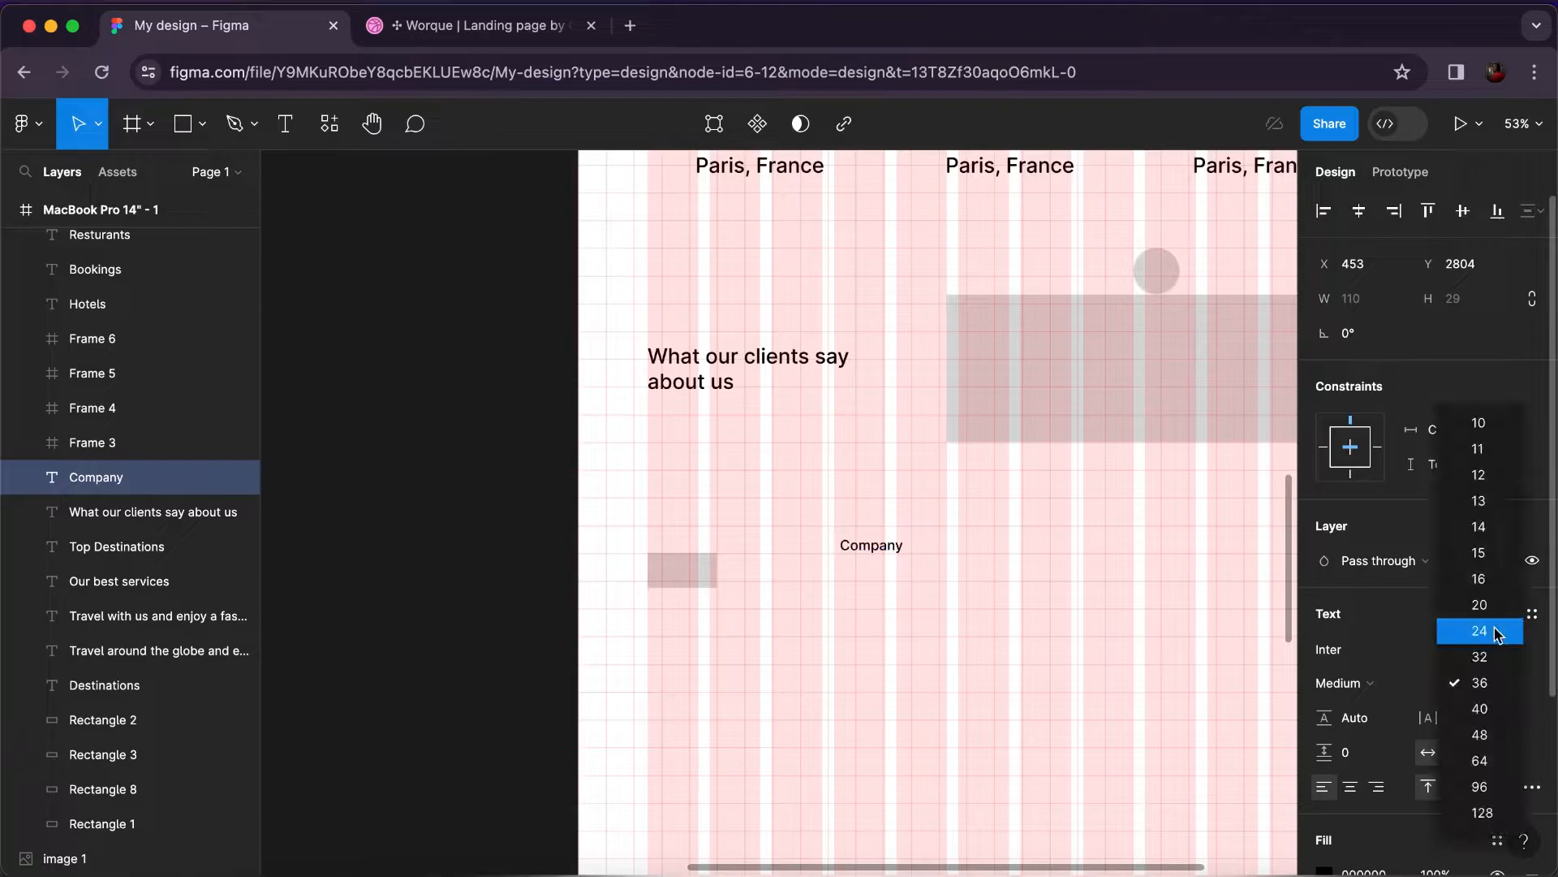
pyautogui.click(1498, 632)
pyautogui.click(880, 550)
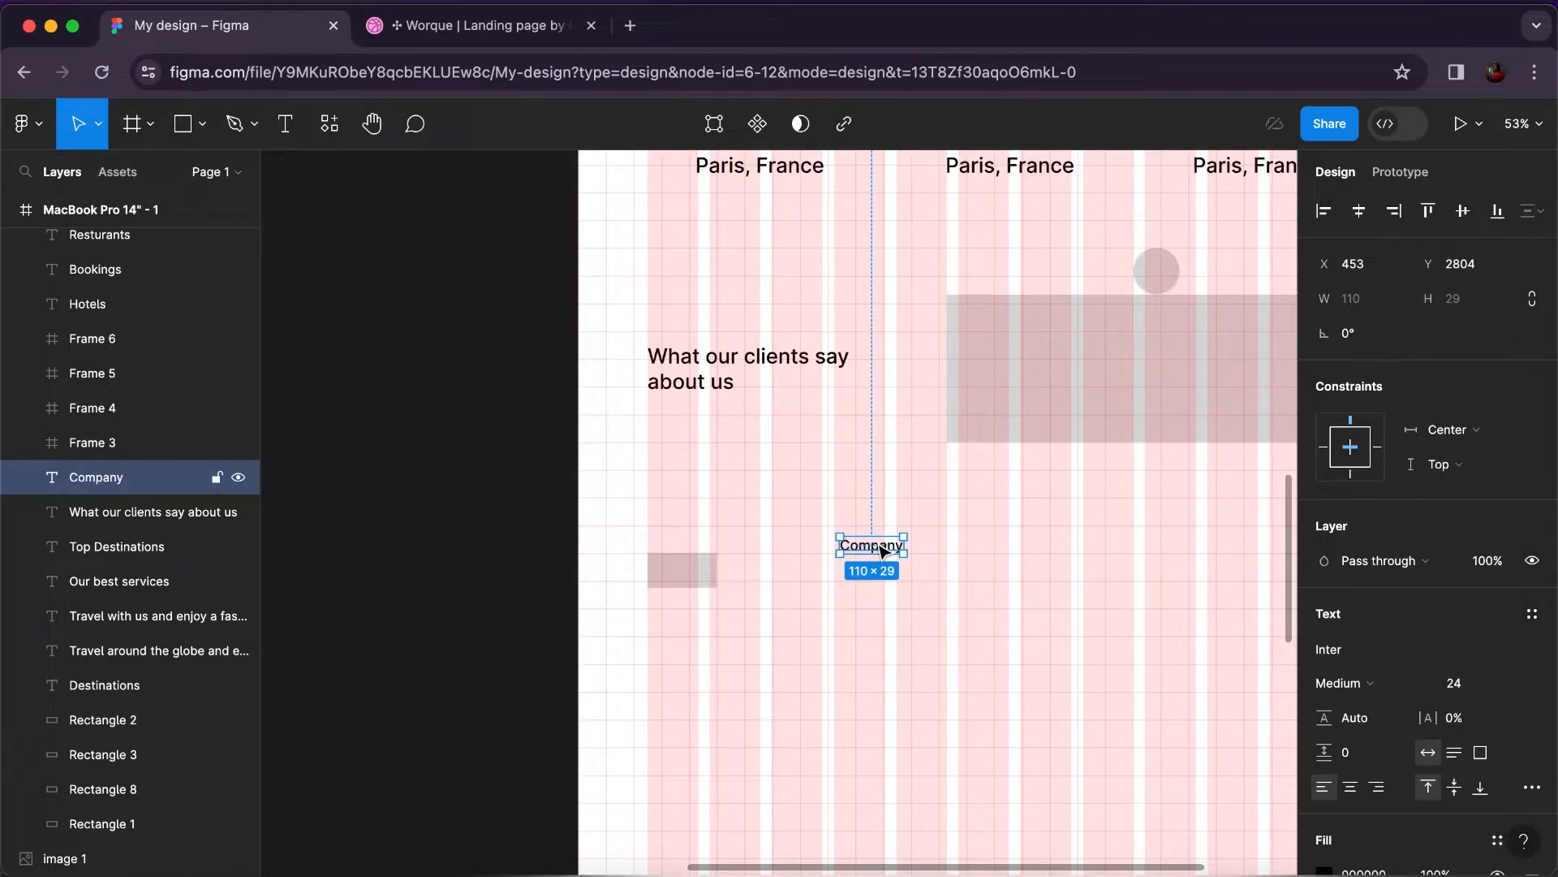
pyautogui.moveTo(880, 550); pyautogui.dragTo(913, 614)
# Add 'About us' and 'Bookings' labels stacked beneath Company.
pyautogui.doubleClick(910, 611)
pyautogui.write('About sec')
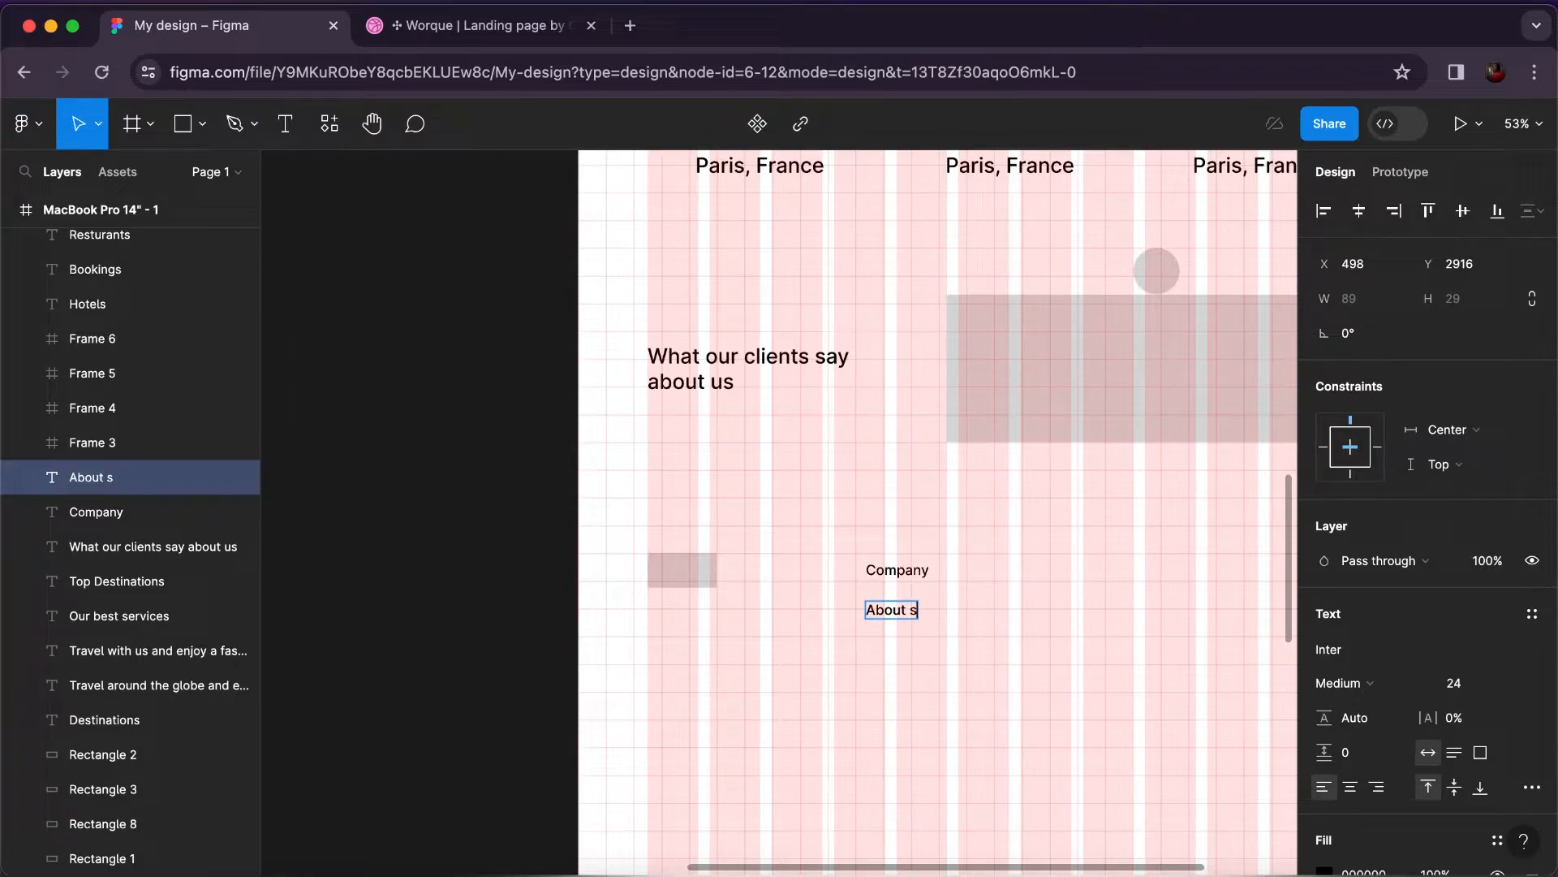
pyautogui.press('BackSpace')
pyautogui.press('BackSpace')
pyautogui.press('BackSpace')
pyautogui.write('us')
pyautogui.press('Escape')
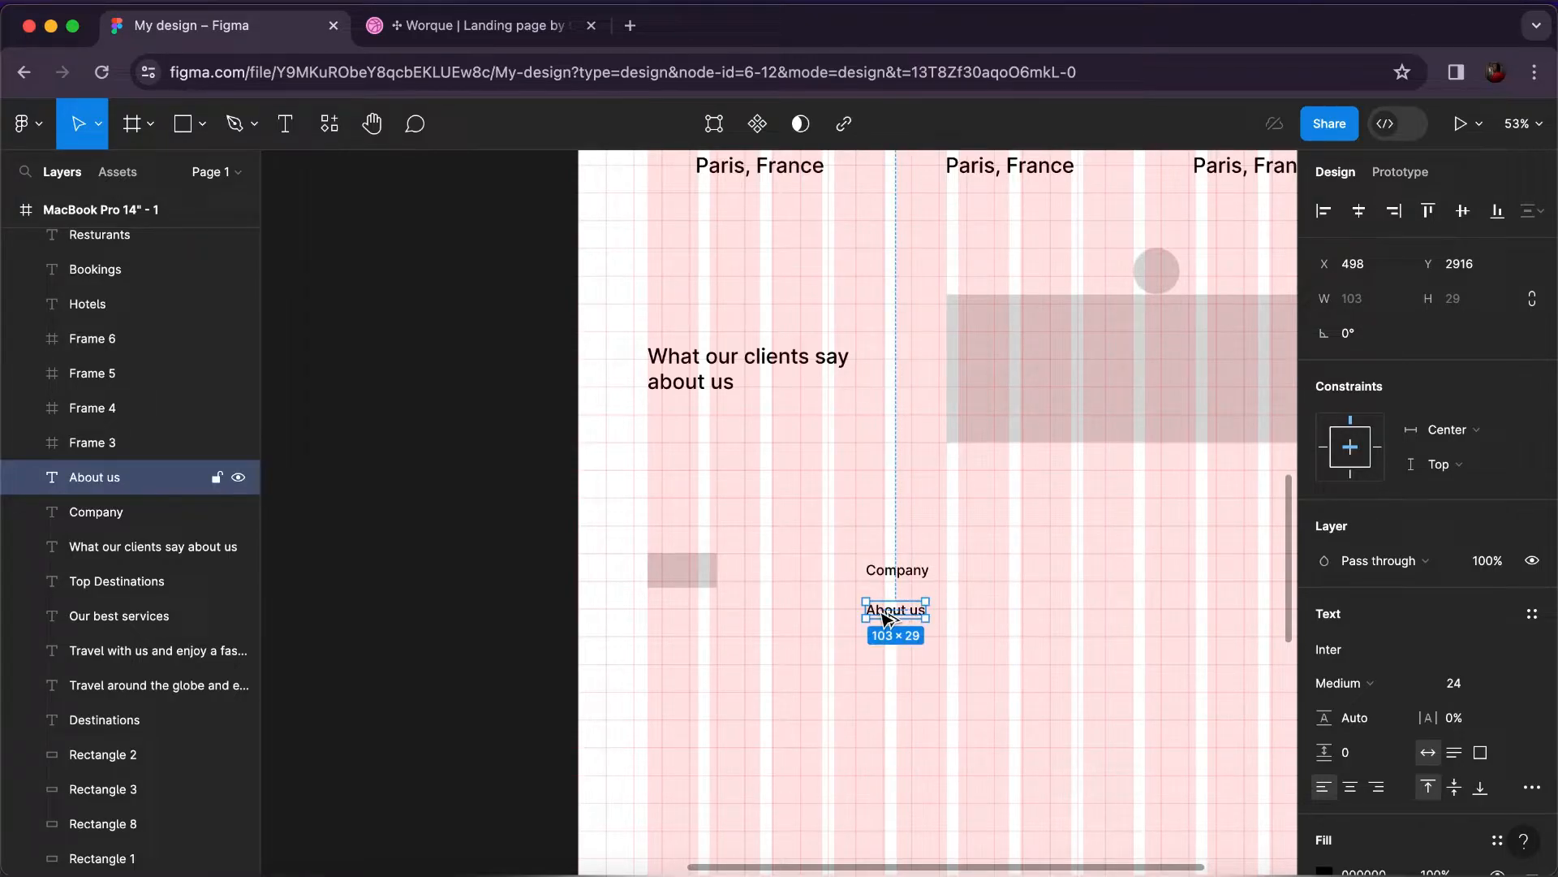
pyautogui.moveTo(887, 617); pyautogui.dragTo(887, 650)
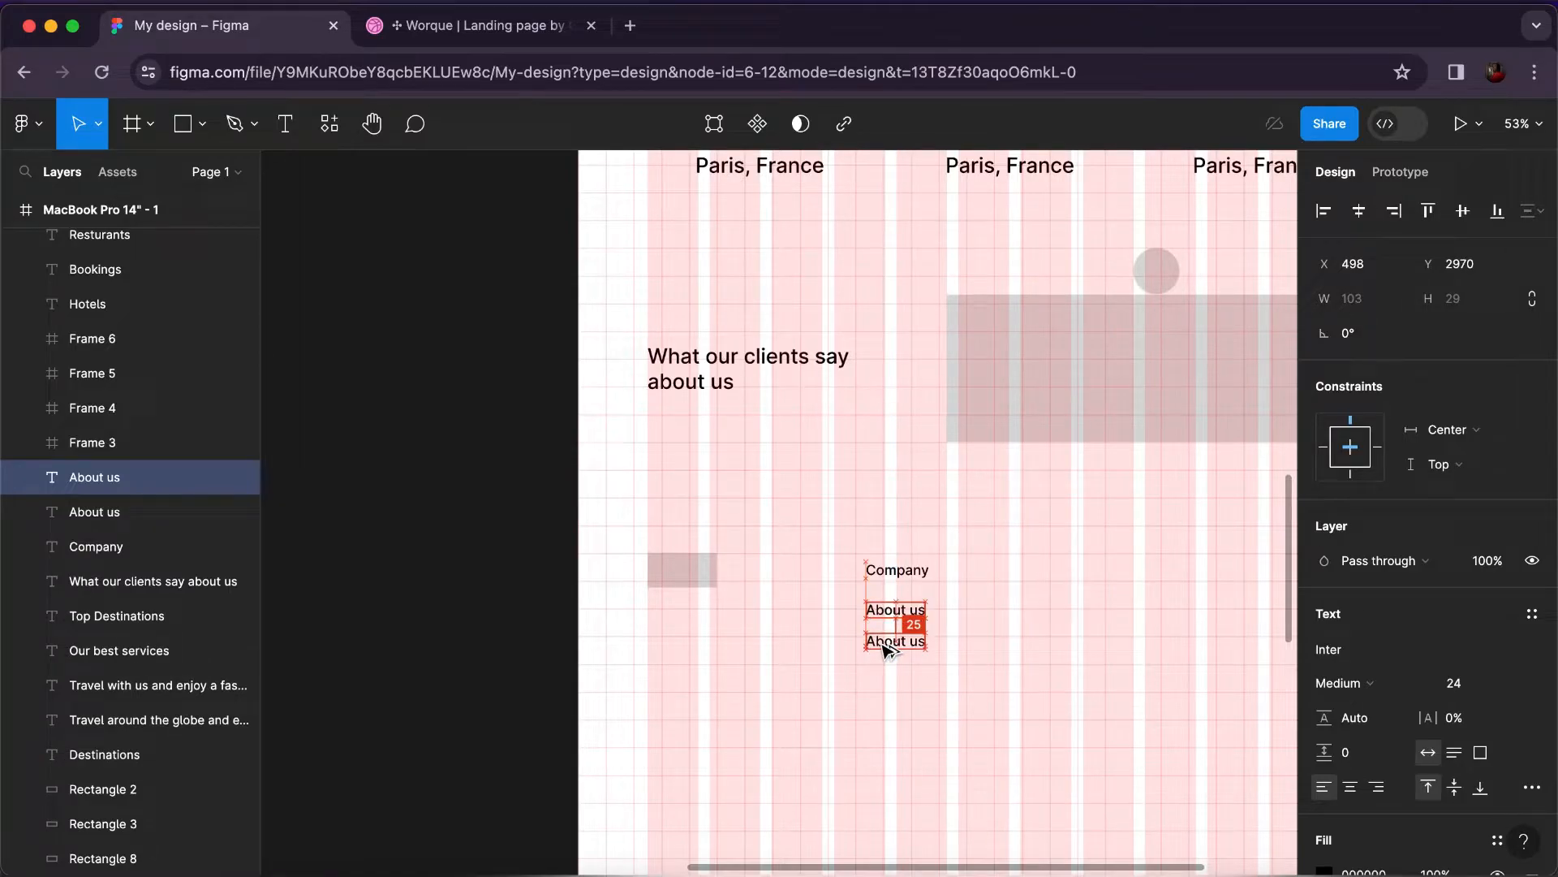
pyautogui.doubleClick(884, 645)
pyautogui.write('Bokking')
pyautogui.press('BackSpace')
pyautogui.press('BackSpace')
pyautogui.press('BackSpace')
pyautogui.press('BackSpace')
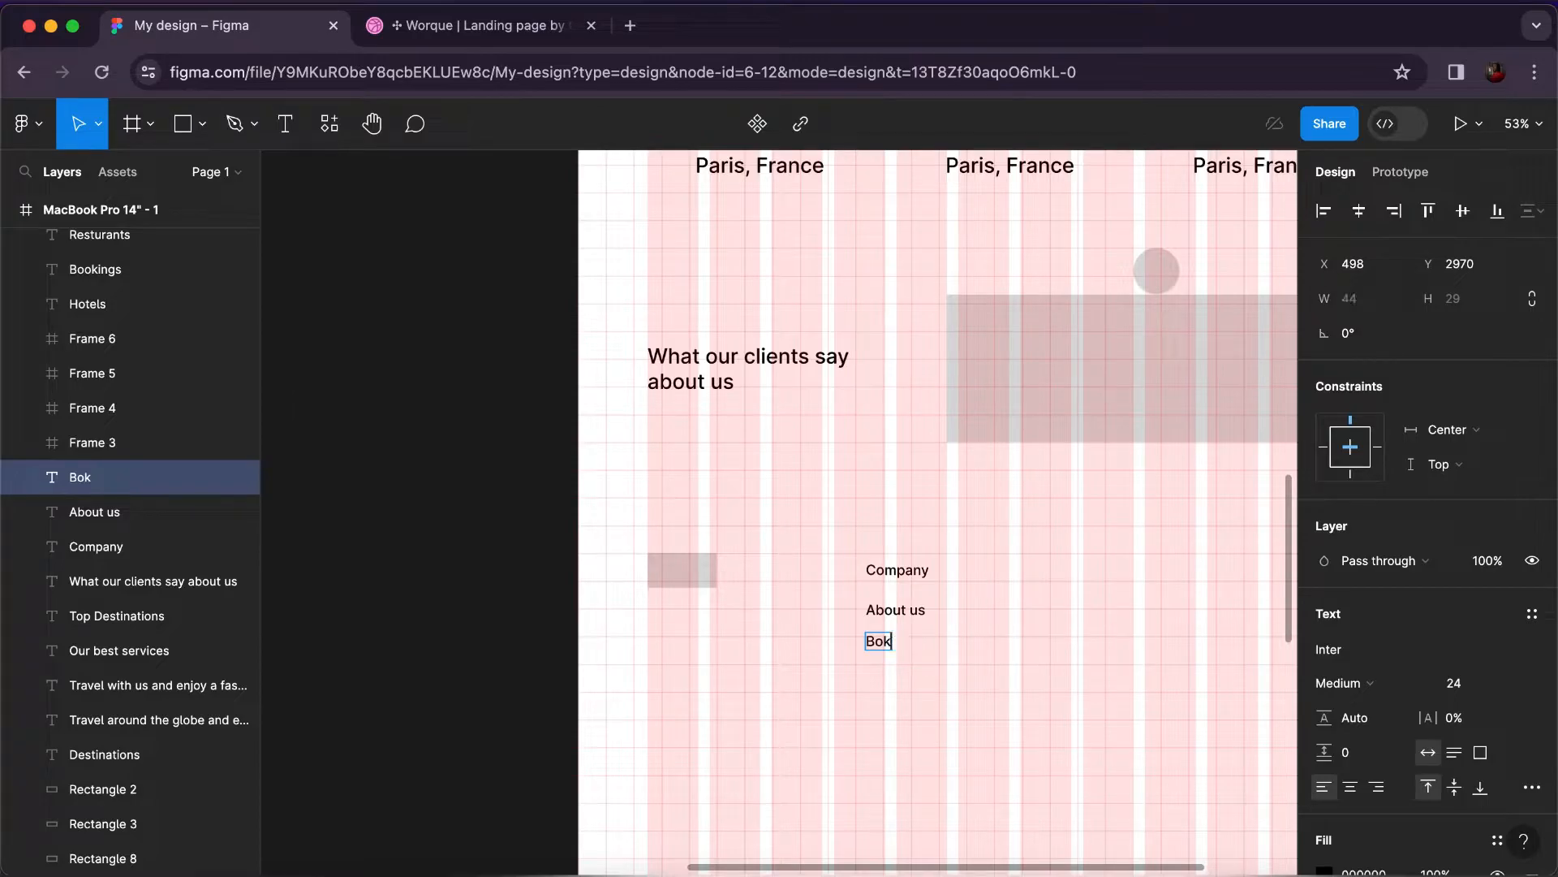
pyautogui.write('okings')
pyautogui.press('Escape')
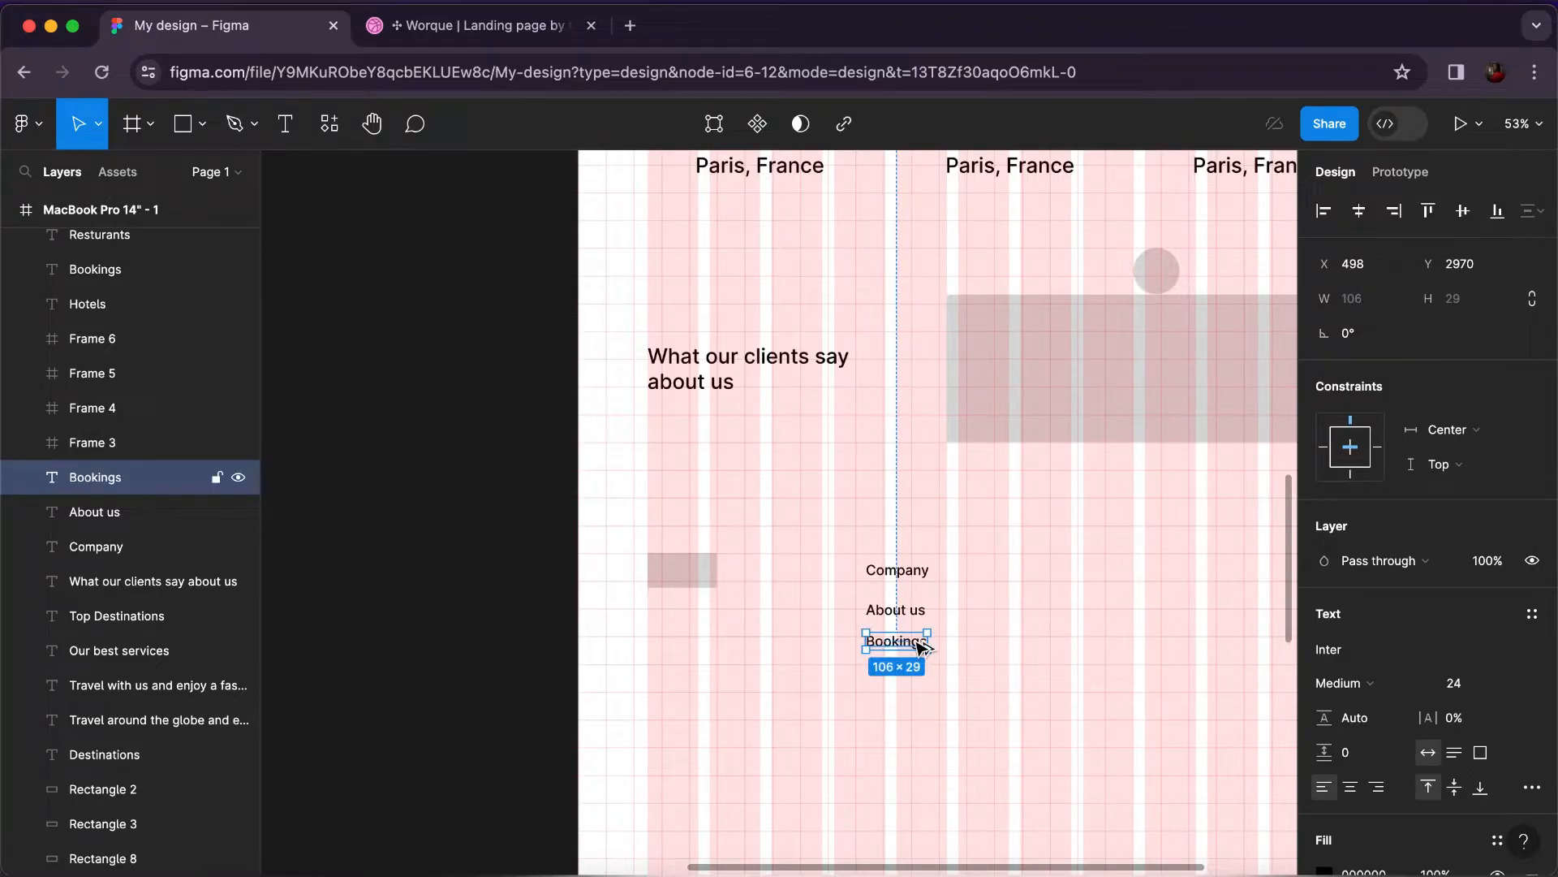
# Add 'Reservations' and 'Destinations' labels below, fixing Destinations via spelling suggestion.
pyautogui.moveTo(922, 647); pyautogui.dragTo(922, 684)
pyautogui.doubleClick(914, 677)
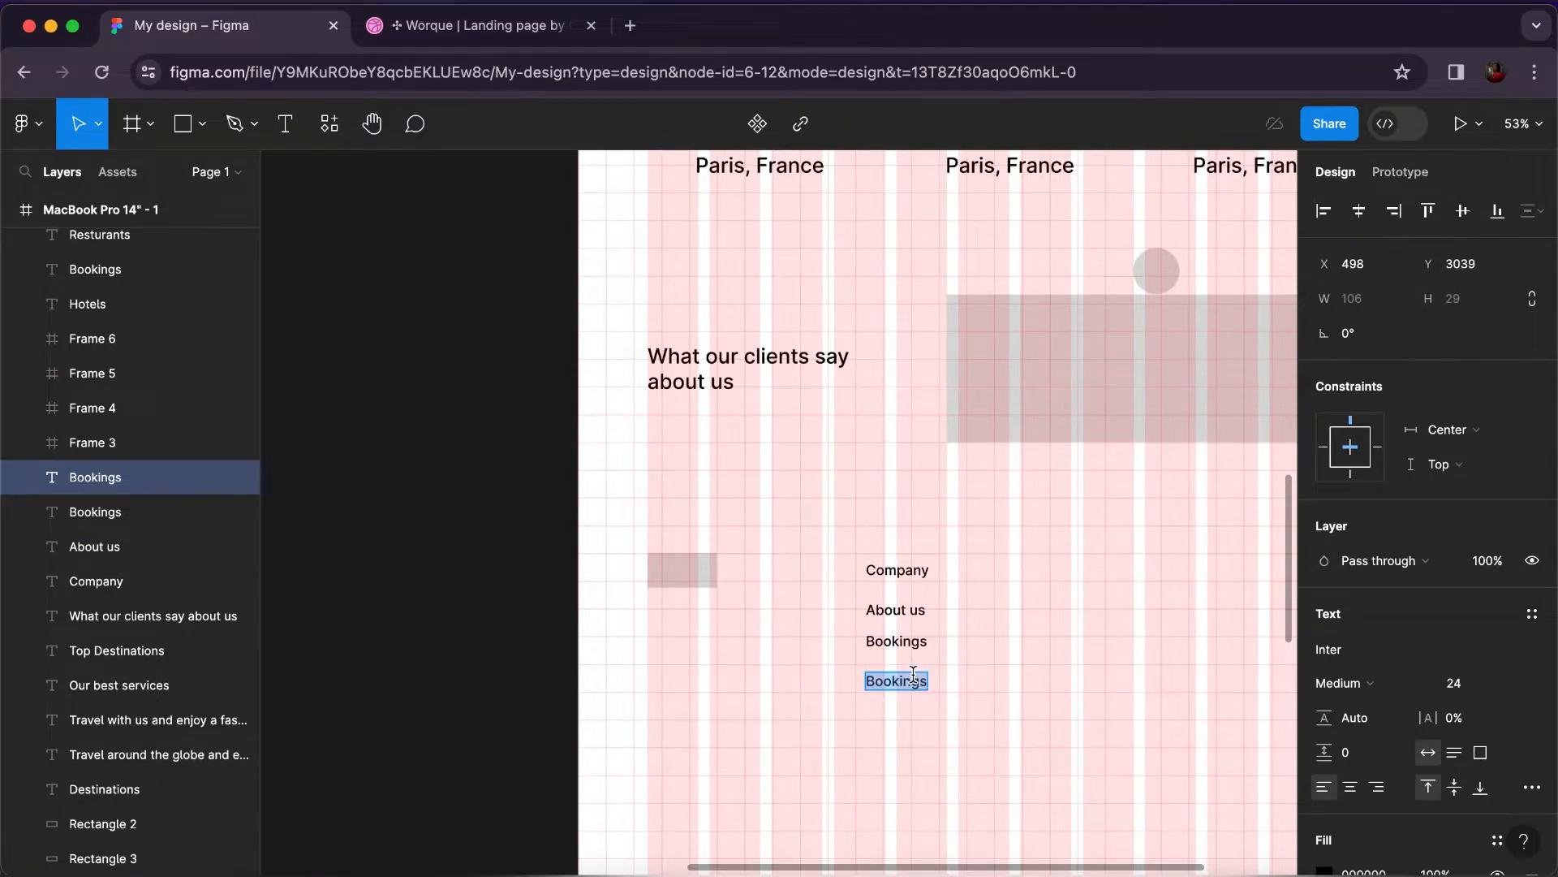
pyautogui.write('Rese')
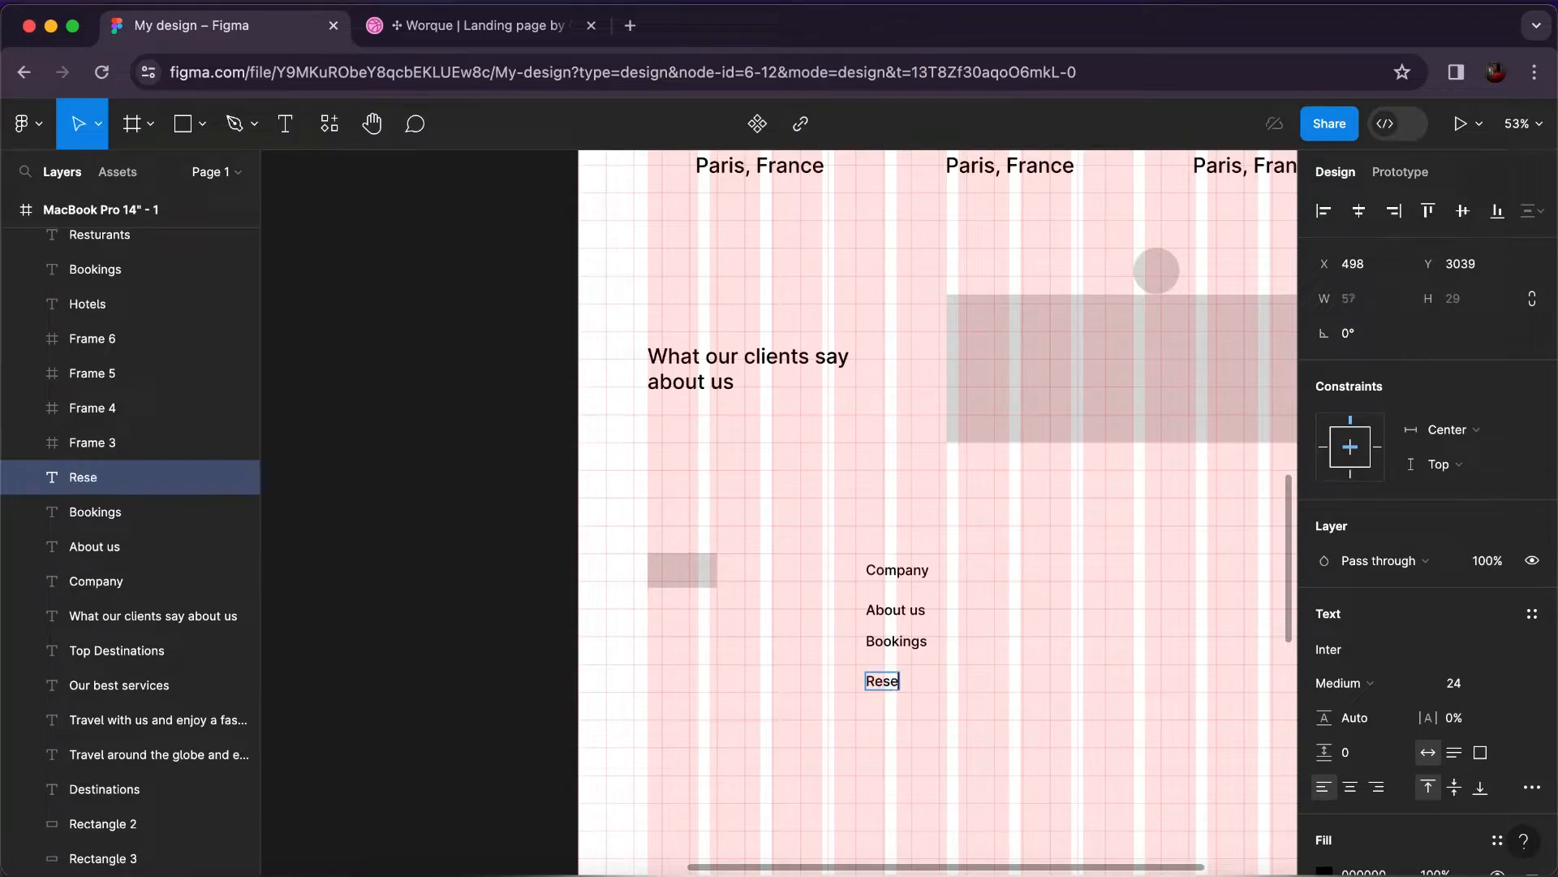
pyautogui.write('rvations')
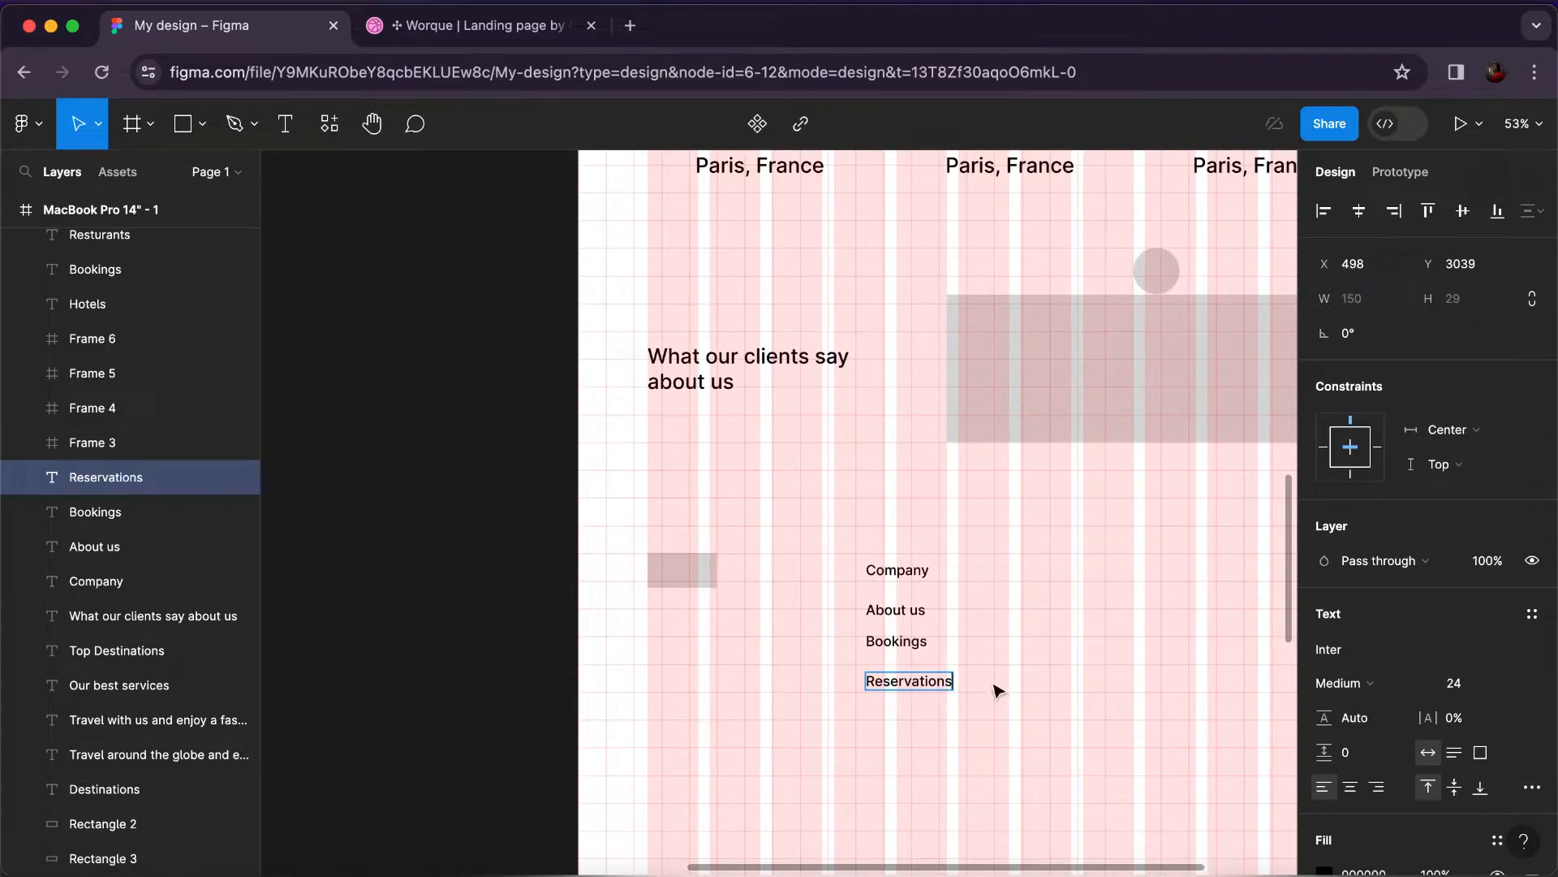
pyautogui.press('Escape')
pyautogui.moveTo(934, 688); pyautogui.dragTo(932, 730)
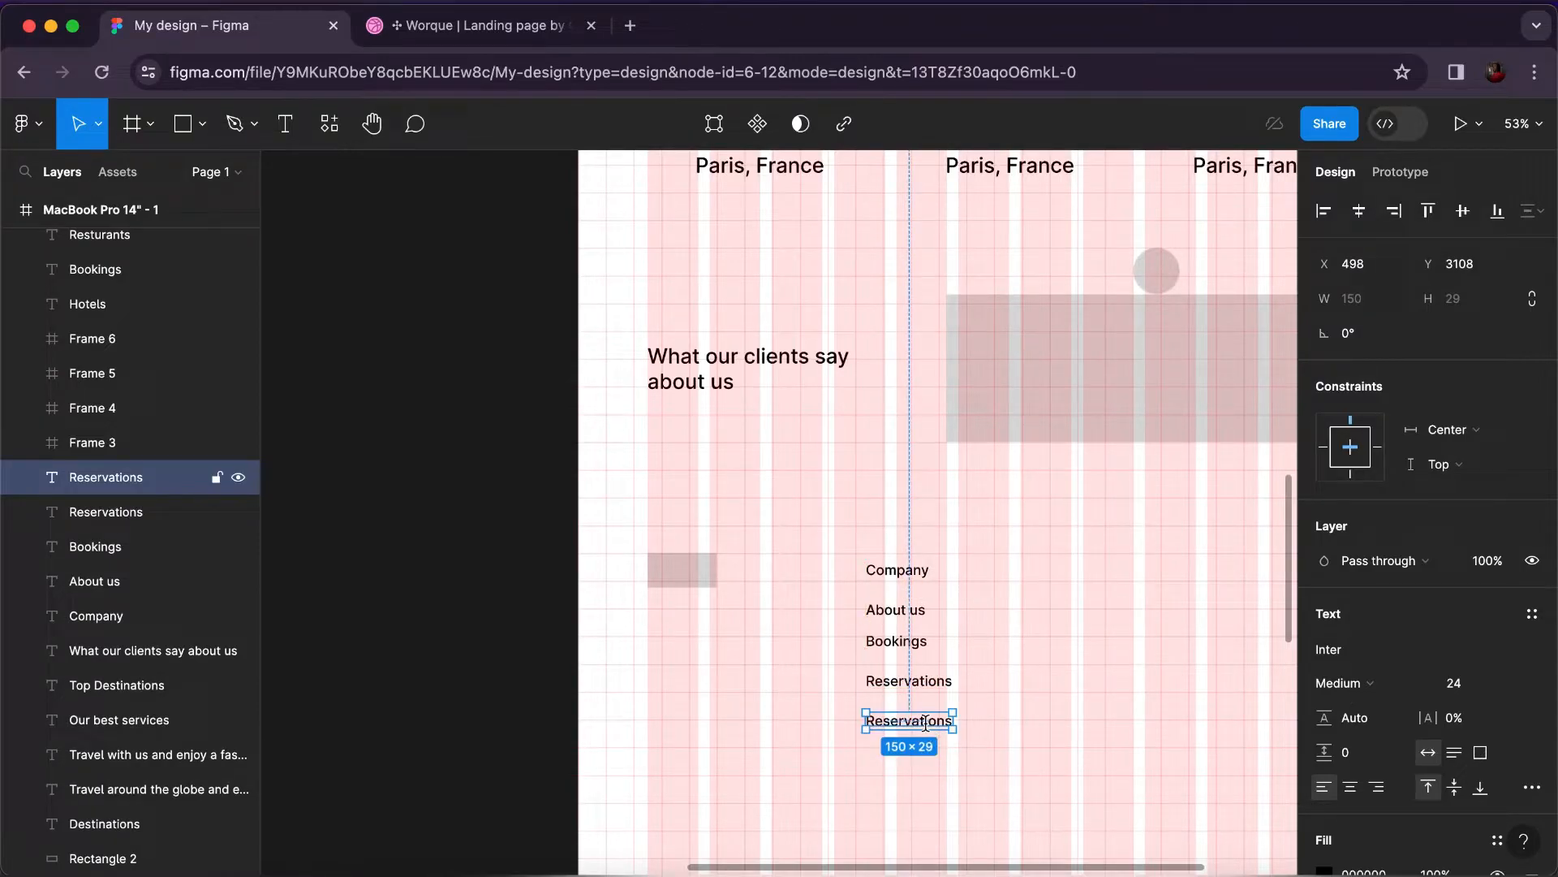
pyautogui.doubleClick(925, 721)
pyautogui.write('Desintations')
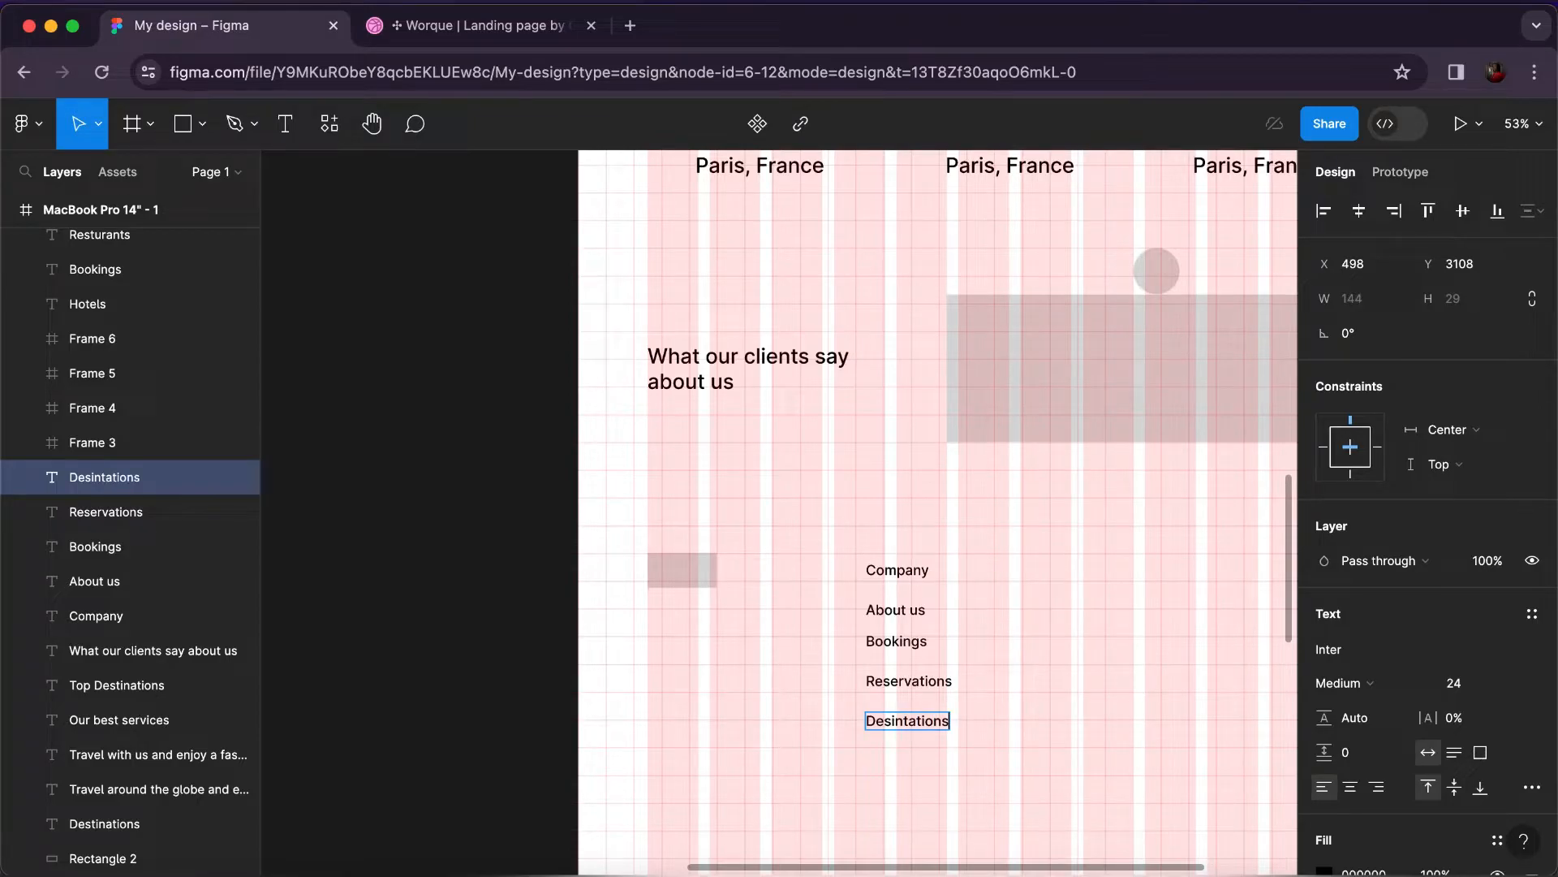
pyautogui.press('BackSpace')
pyautogui.write('ti')
pyautogui.rightClick(896, 720)
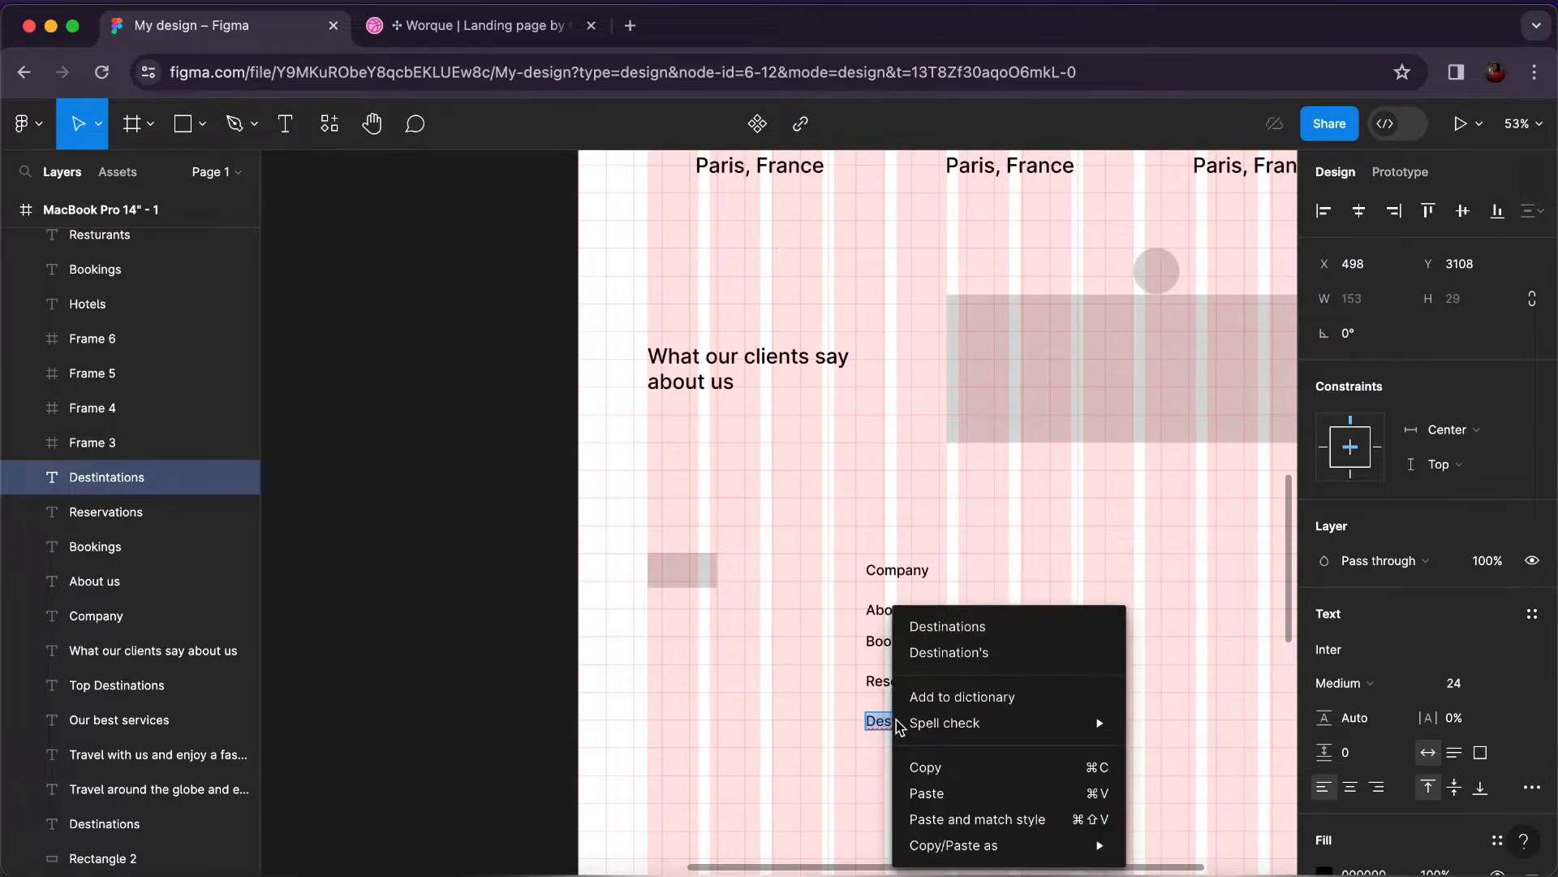
pyautogui.click(952, 627)
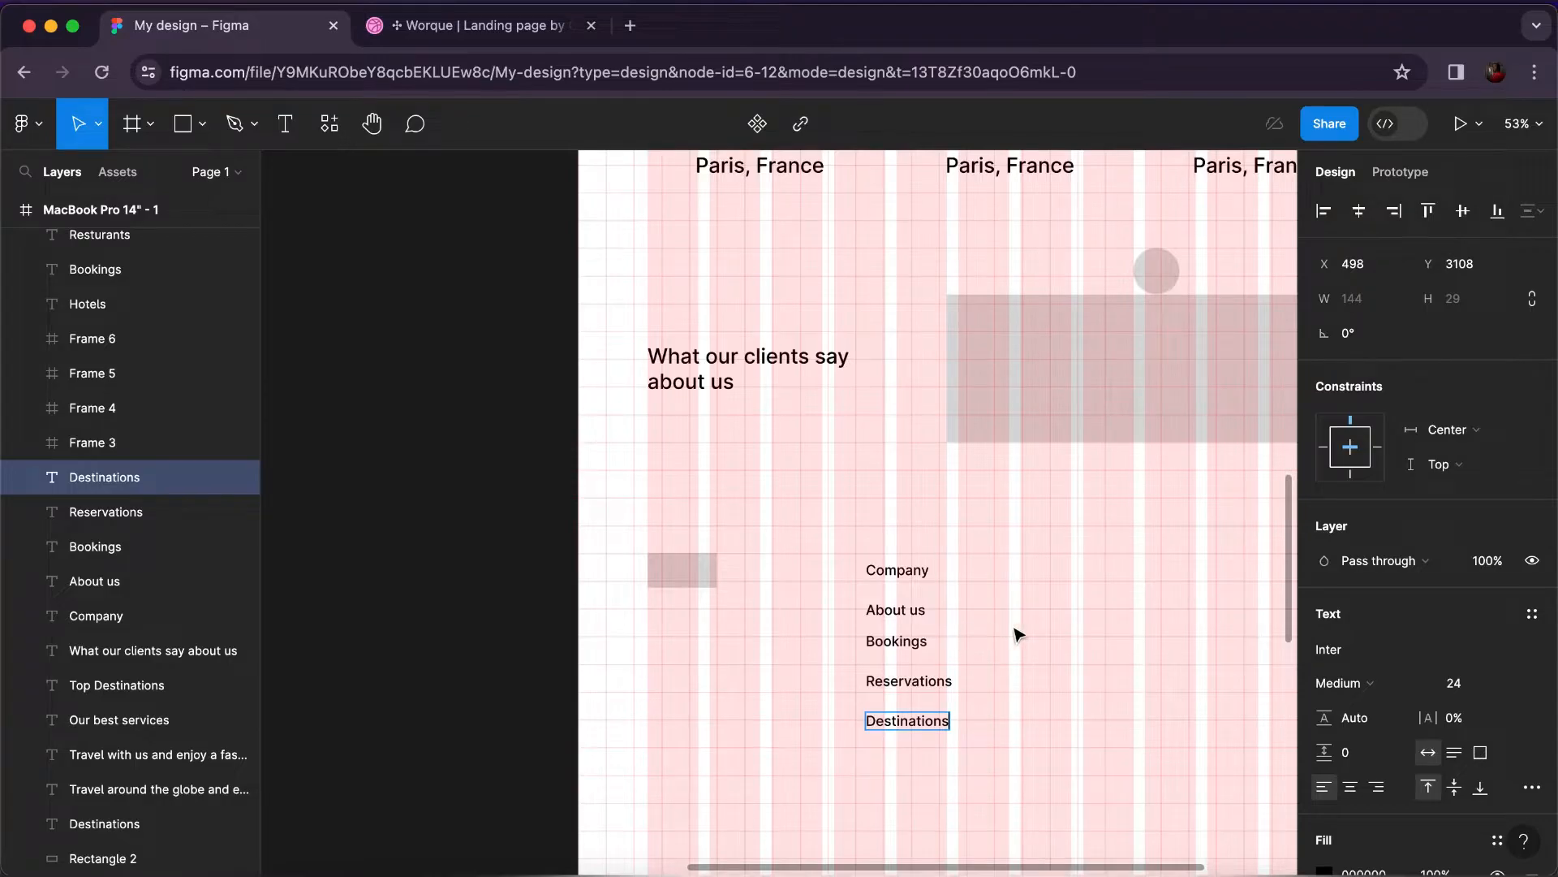
pyautogui.press('Escape')
# Set About us, Bookings, Reservations and Destinations to font size 20.
pyautogui.click(915, 612)
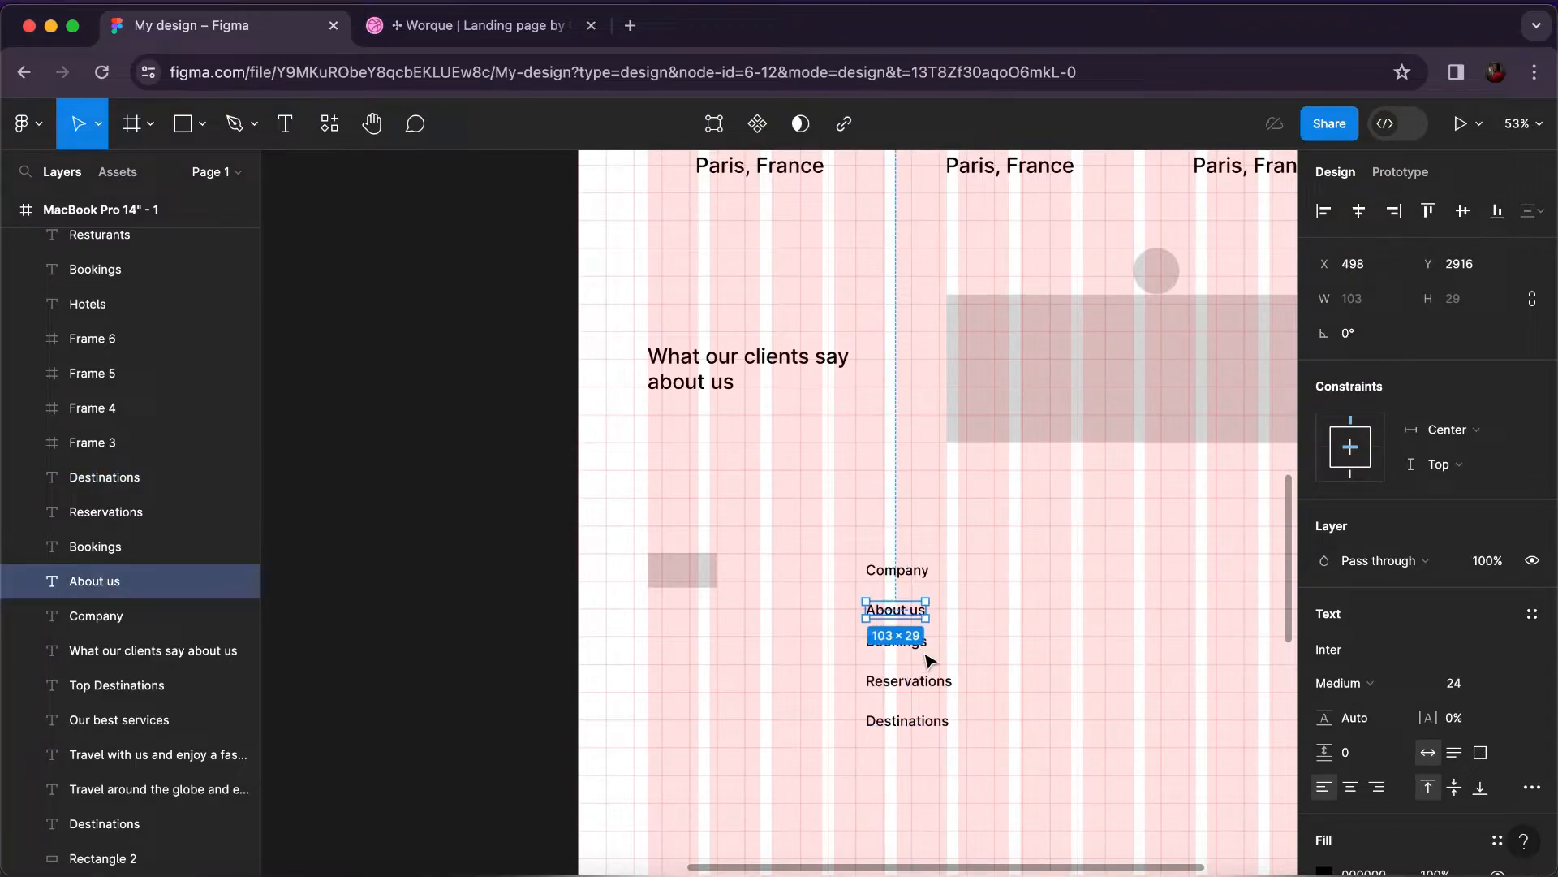
pyautogui.keyDown('shift'); pyautogui.click(925, 646); pyautogui.keyUp('shift')
pyautogui.keyDown('shift'); pyautogui.click(941, 686); pyautogui.keyUp('shift')
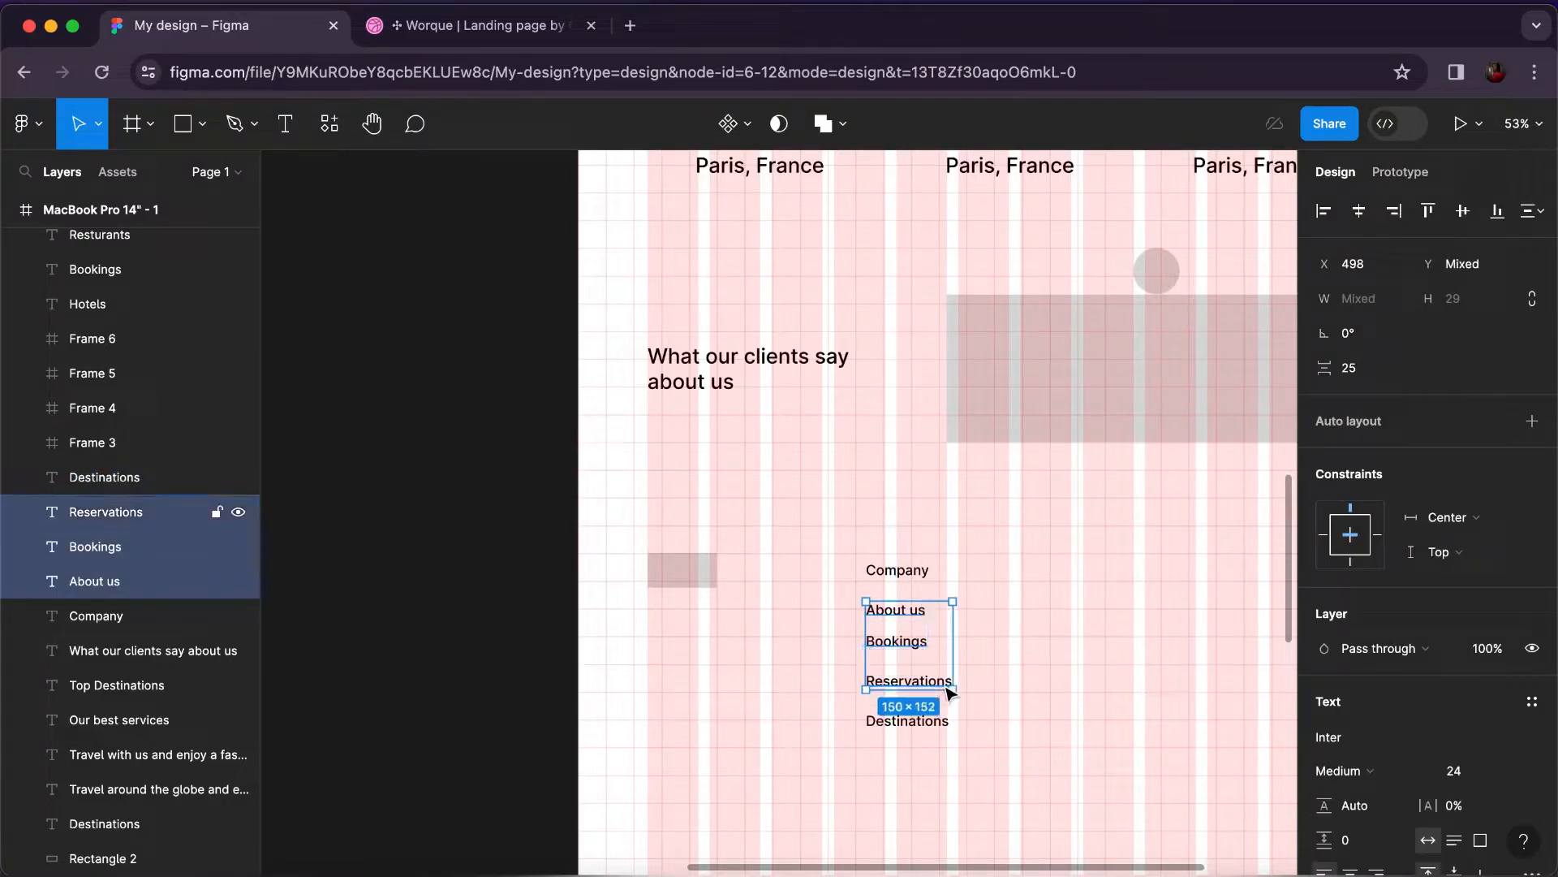
pyautogui.keyDown('shift'); pyautogui.click(934, 721); pyautogui.keyUp('shift')
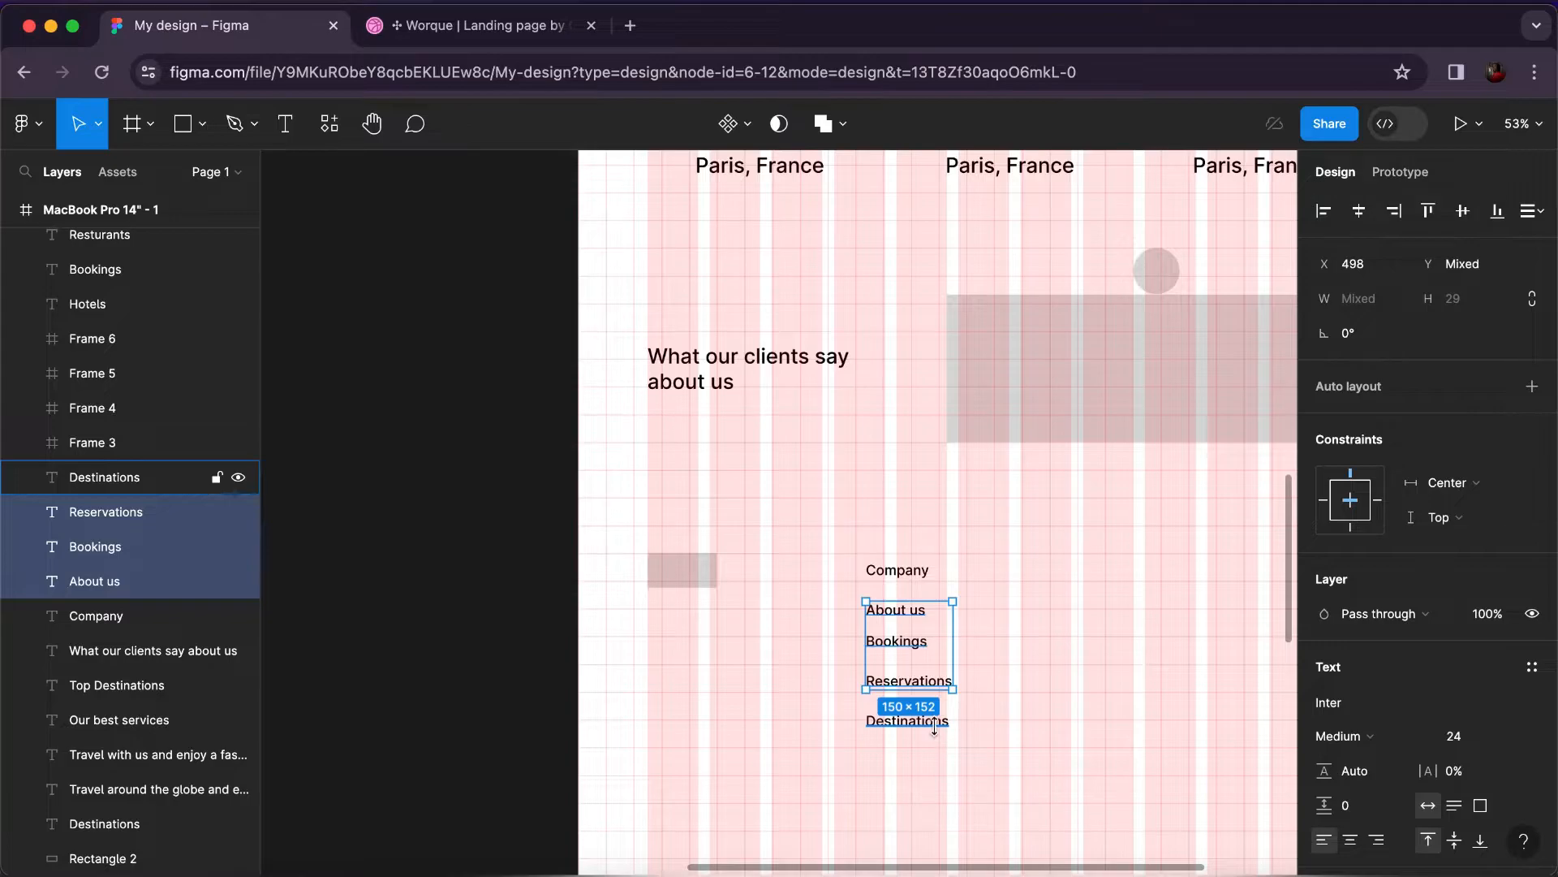
pyautogui.click(1512, 745)
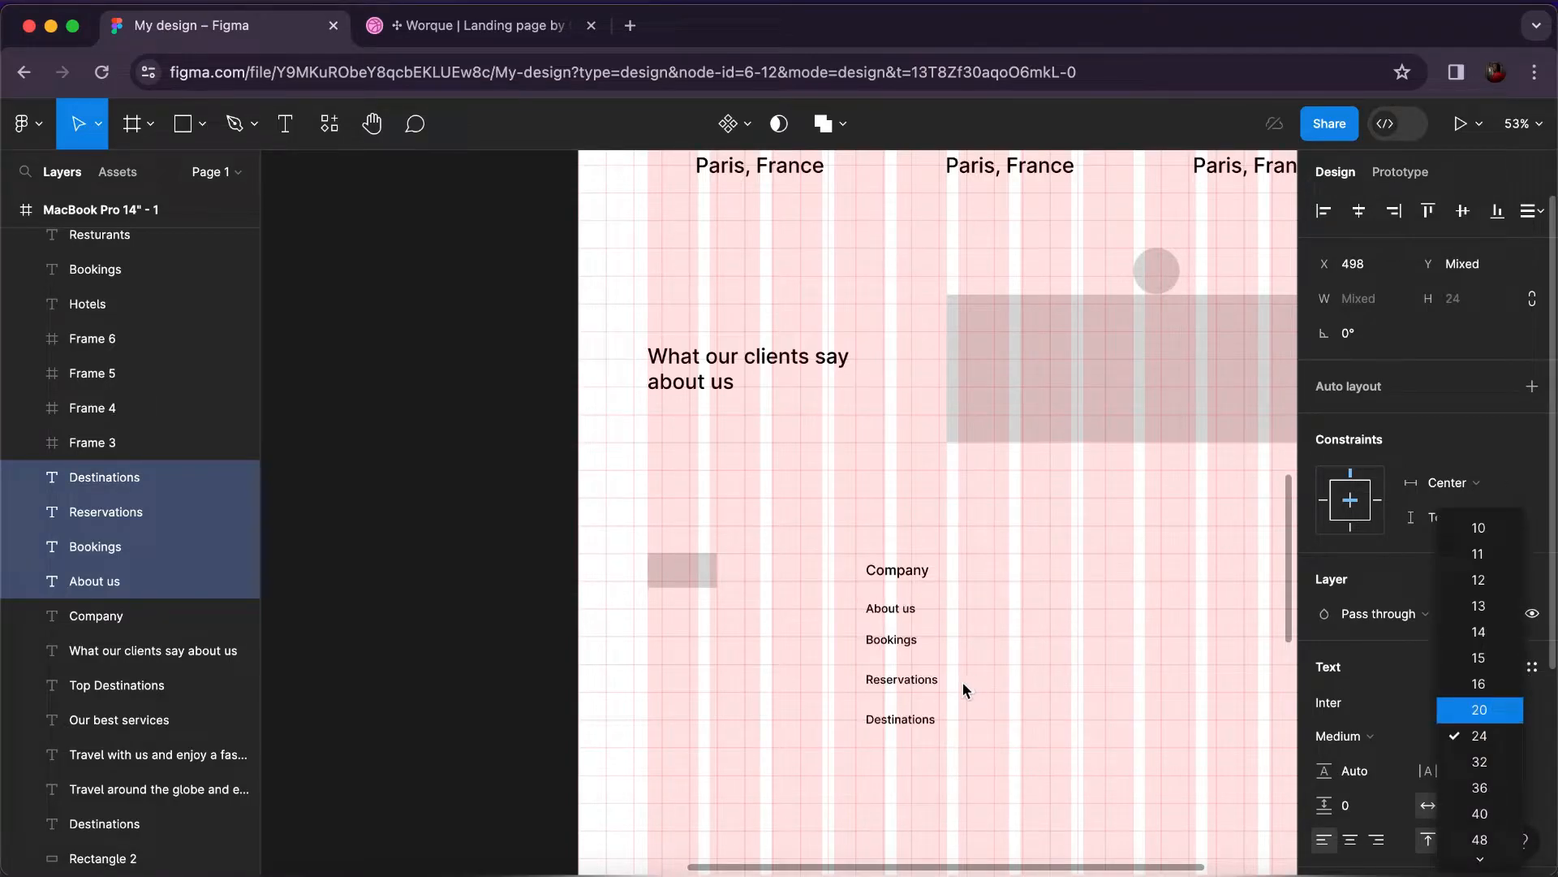
pyautogui.click(1477, 706)
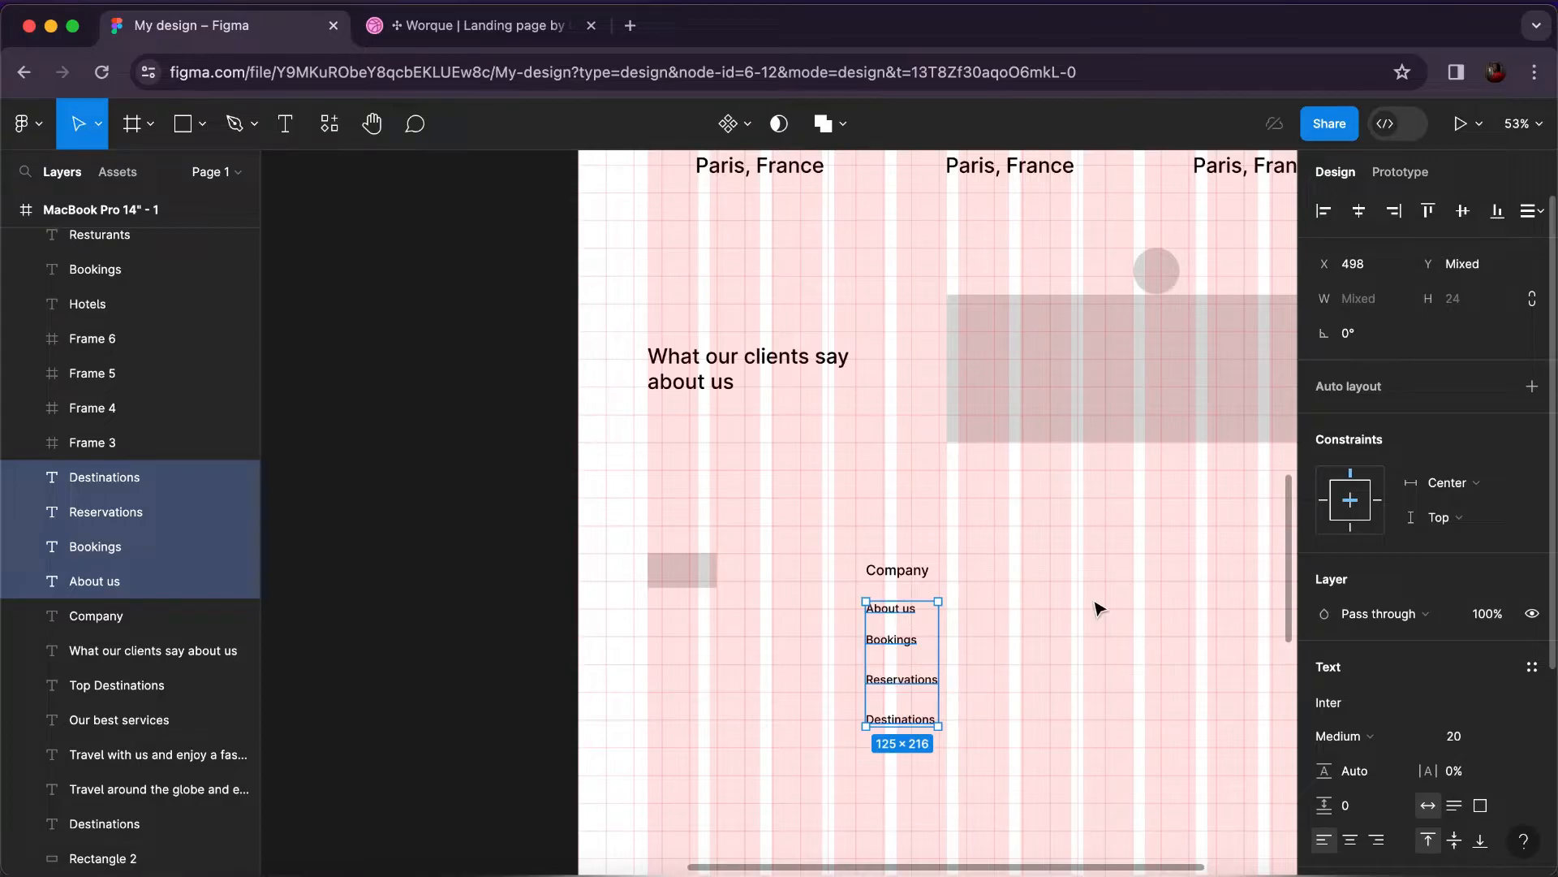
# Nudge Reservations and Destinations upward and select all five column labels.
pyautogui.click(901, 689)
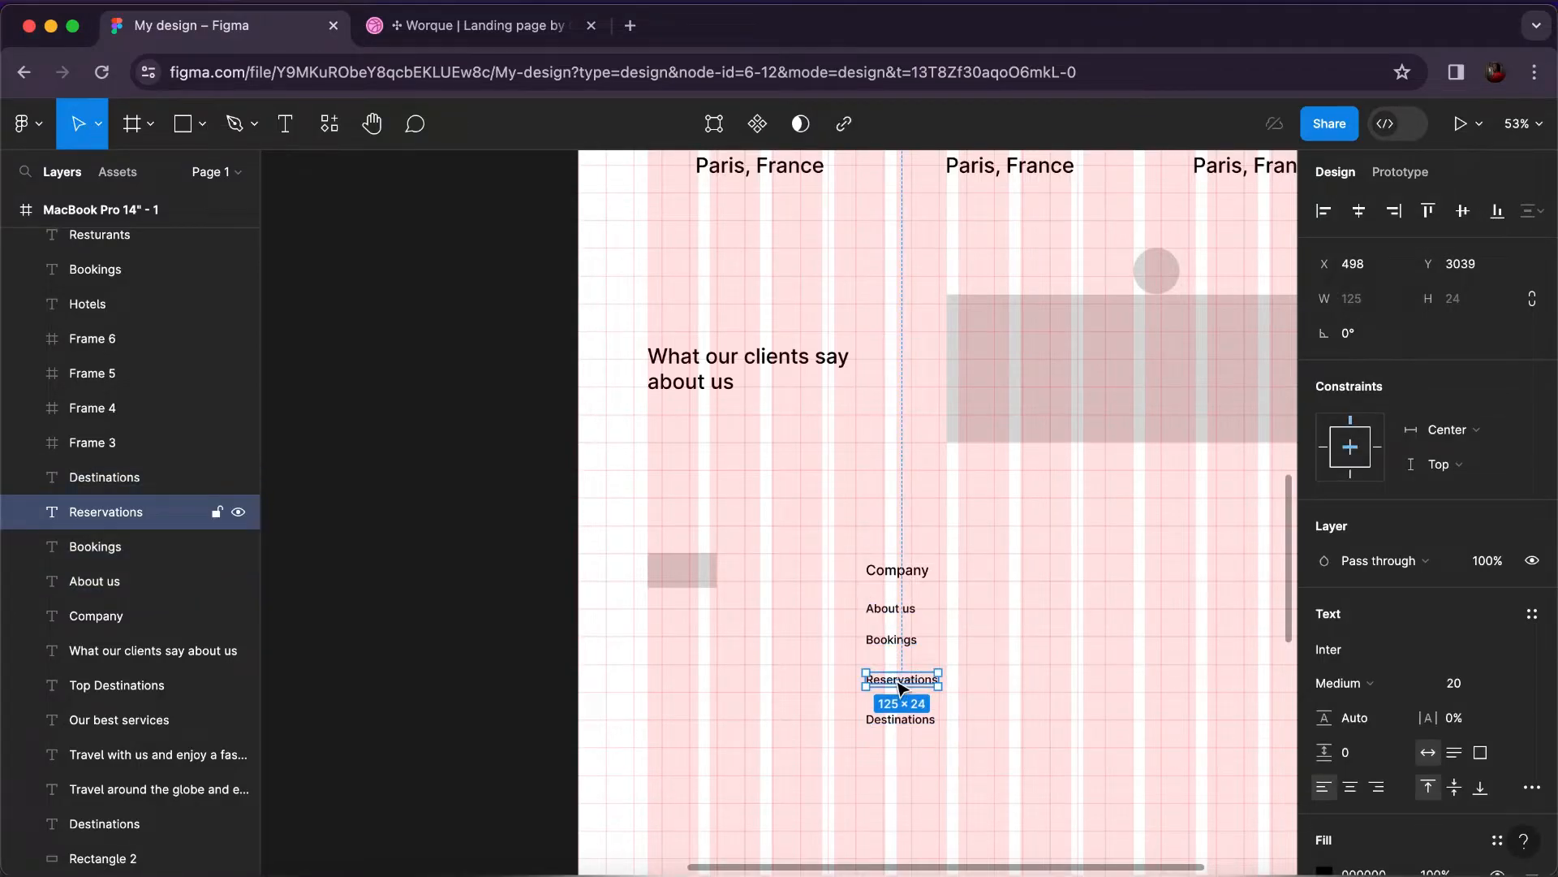
pyautogui.moveTo(901, 674); pyautogui.dragTo(894, 707)
pyautogui.click(893, 727)
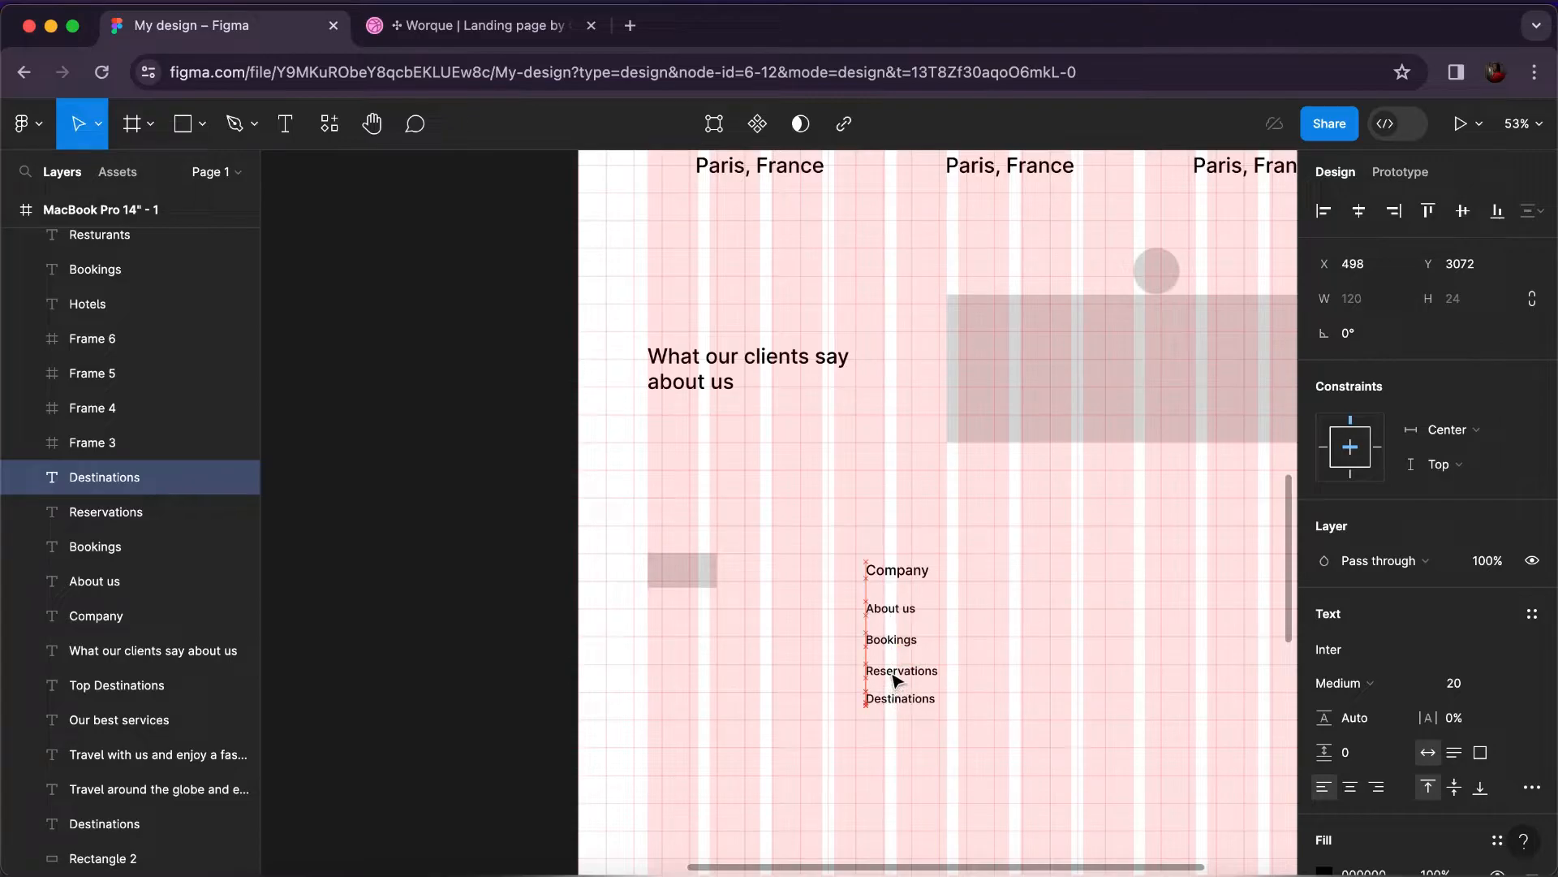
pyautogui.click(899, 679)
pyautogui.keyDown('shift'); pyautogui.click(894, 643); pyautogui.keyUp('shift')
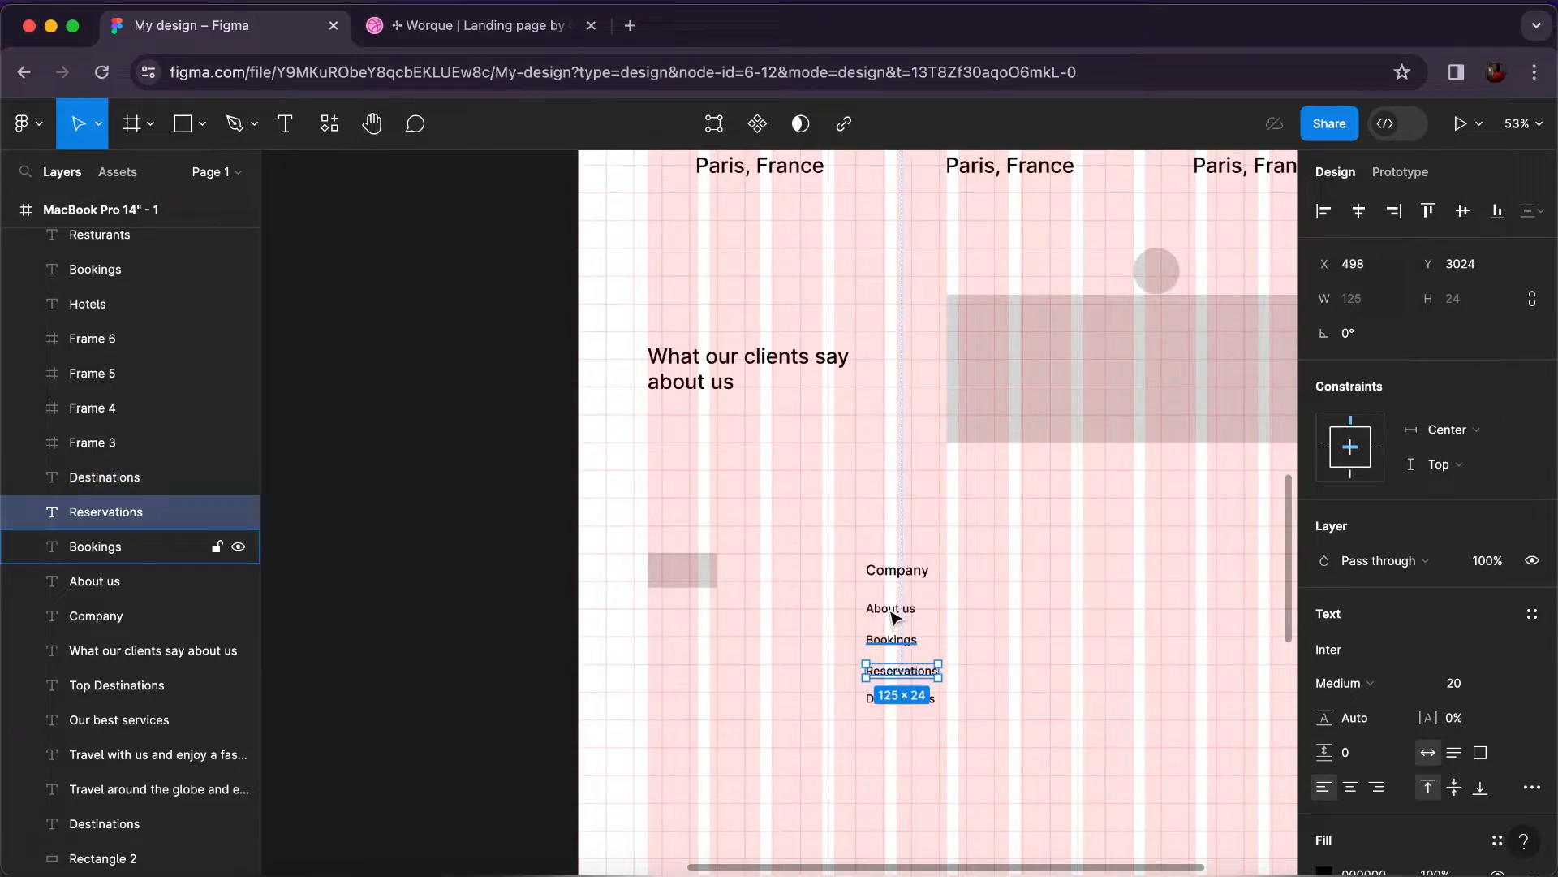
pyautogui.keyDown('shift'); pyautogui.click(896, 617); pyautogui.keyUp('shift')
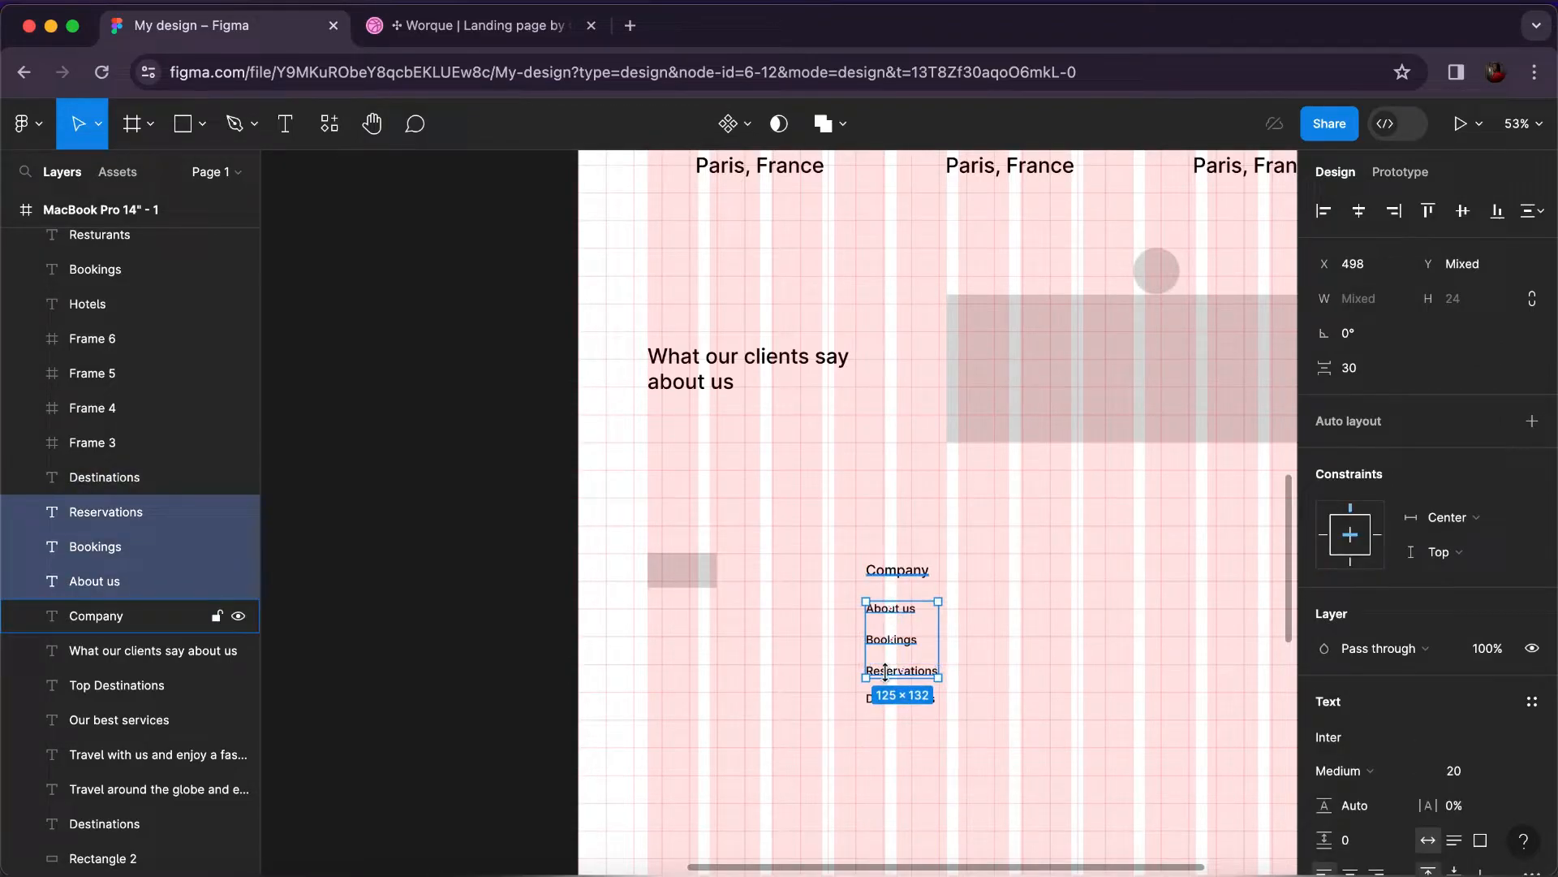
pyautogui.keyDown('shift'); pyautogui.click(898, 570); pyautogui.keyUp('shift')
pyautogui.keyDown('shift'); pyautogui.click(870, 703); pyautogui.keyUp('shift')
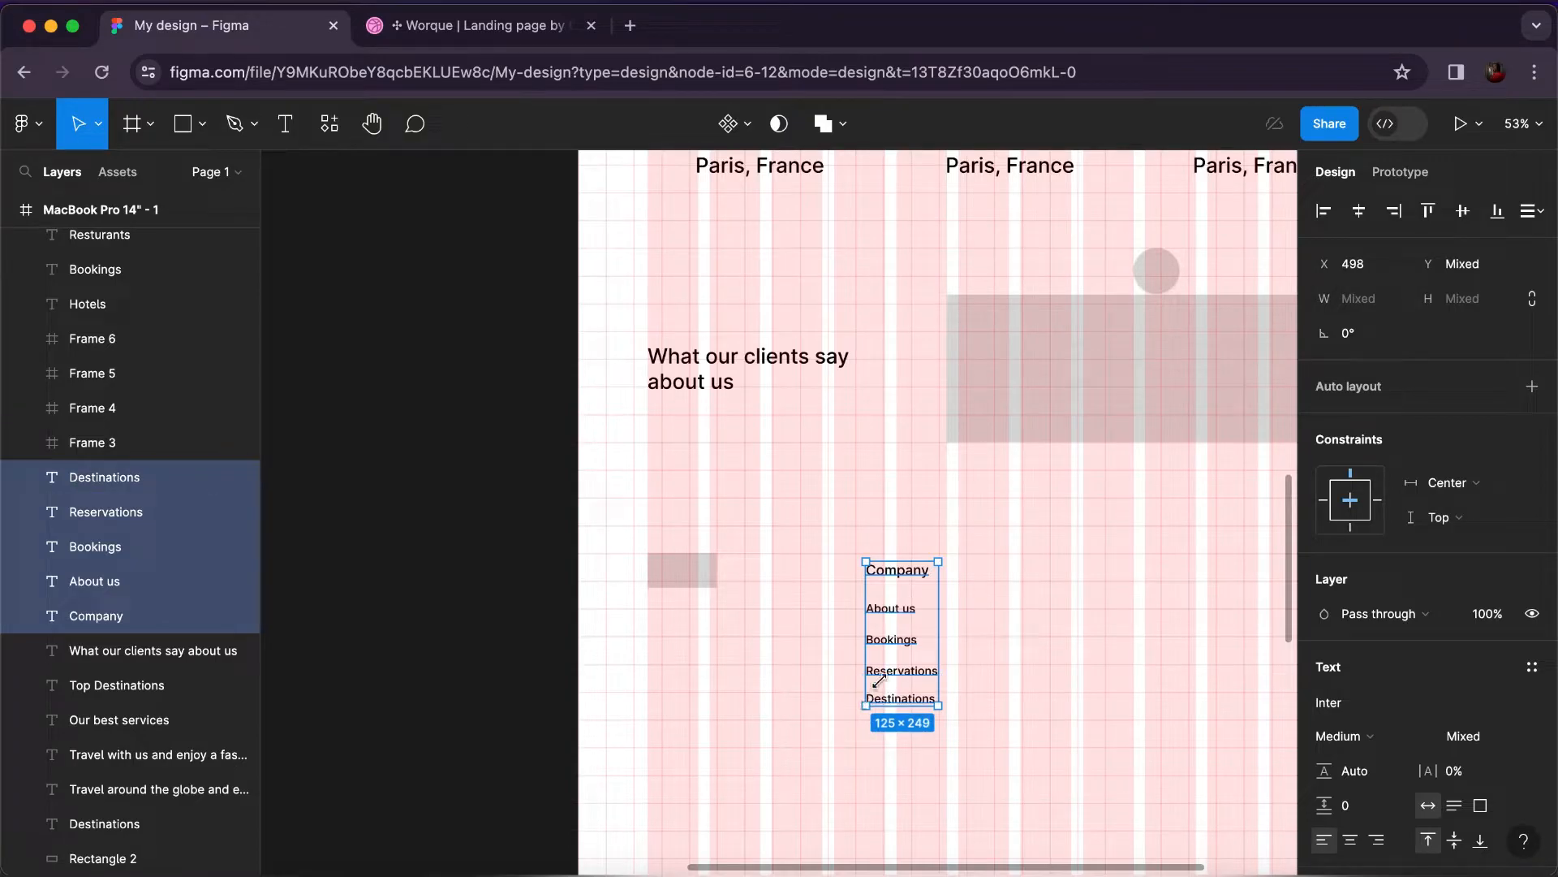
# Wrap Company, About us, Bookings, Reservations and Destinations in a new 125×249 Frame 10.
pyautogui.rightClick(892, 679)
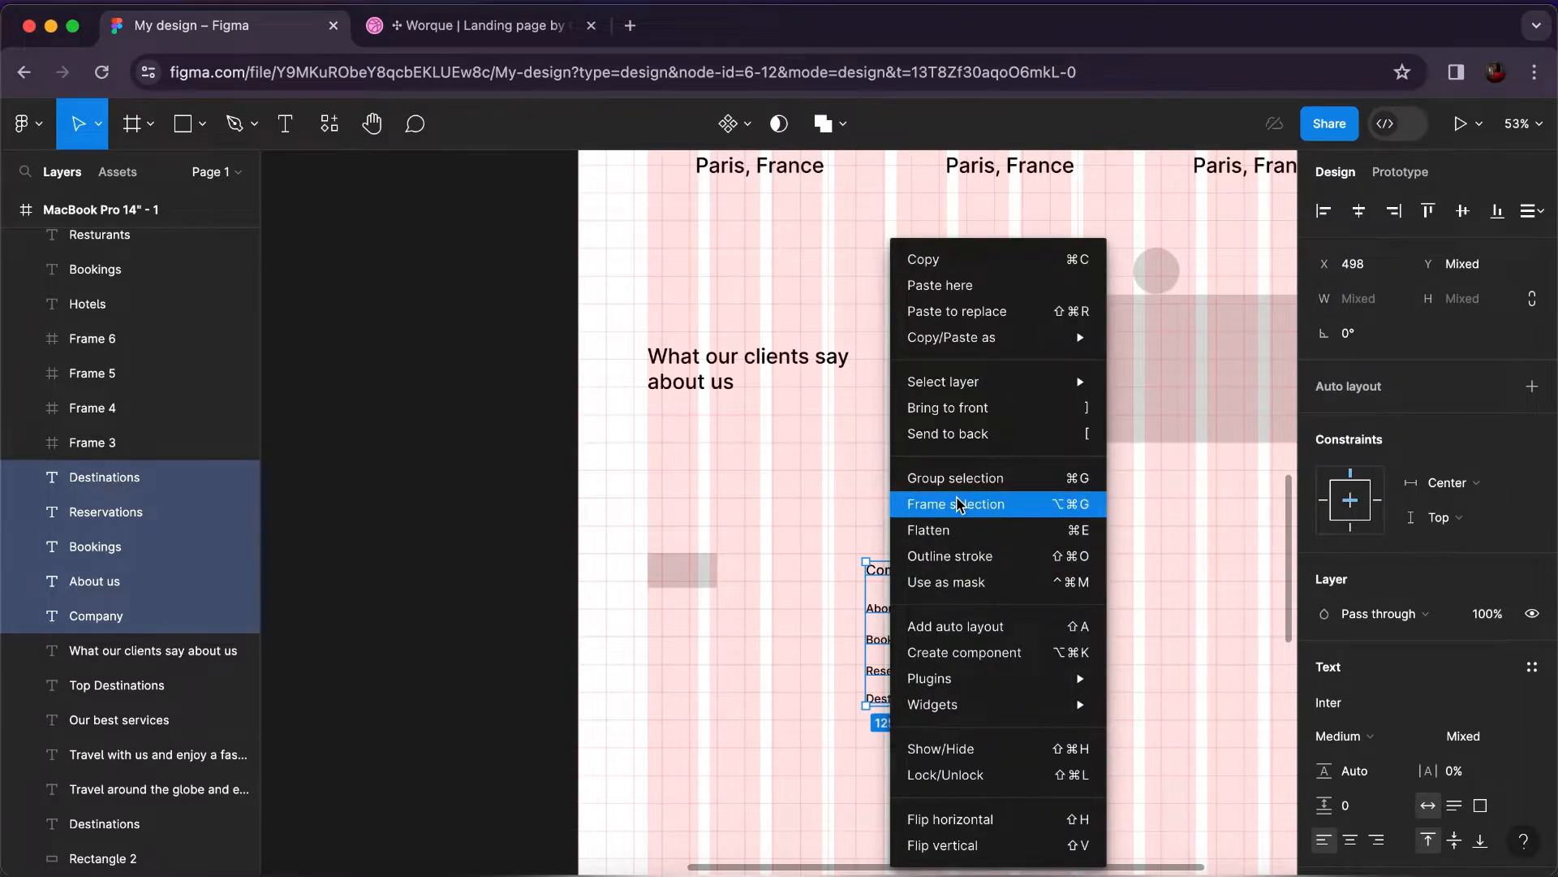
pyautogui.keyDown('shift'); pyautogui.click(898, 568); pyautogui.keyUp('shift')
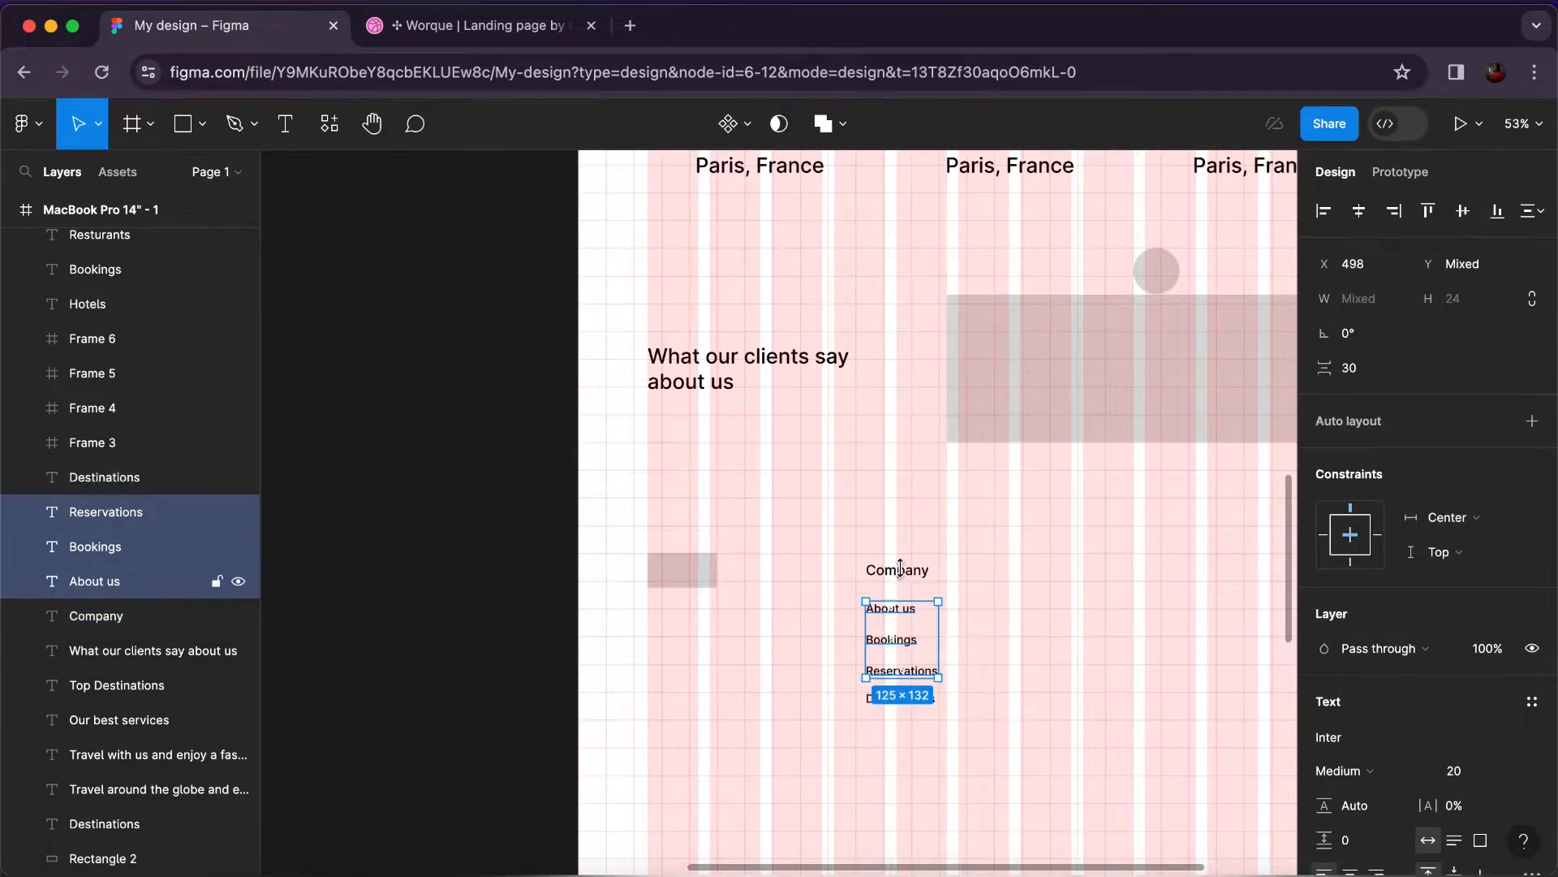
pyautogui.keyDown('shift'); pyautogui.click(869, 703); pyautogui.keyUp('shift')
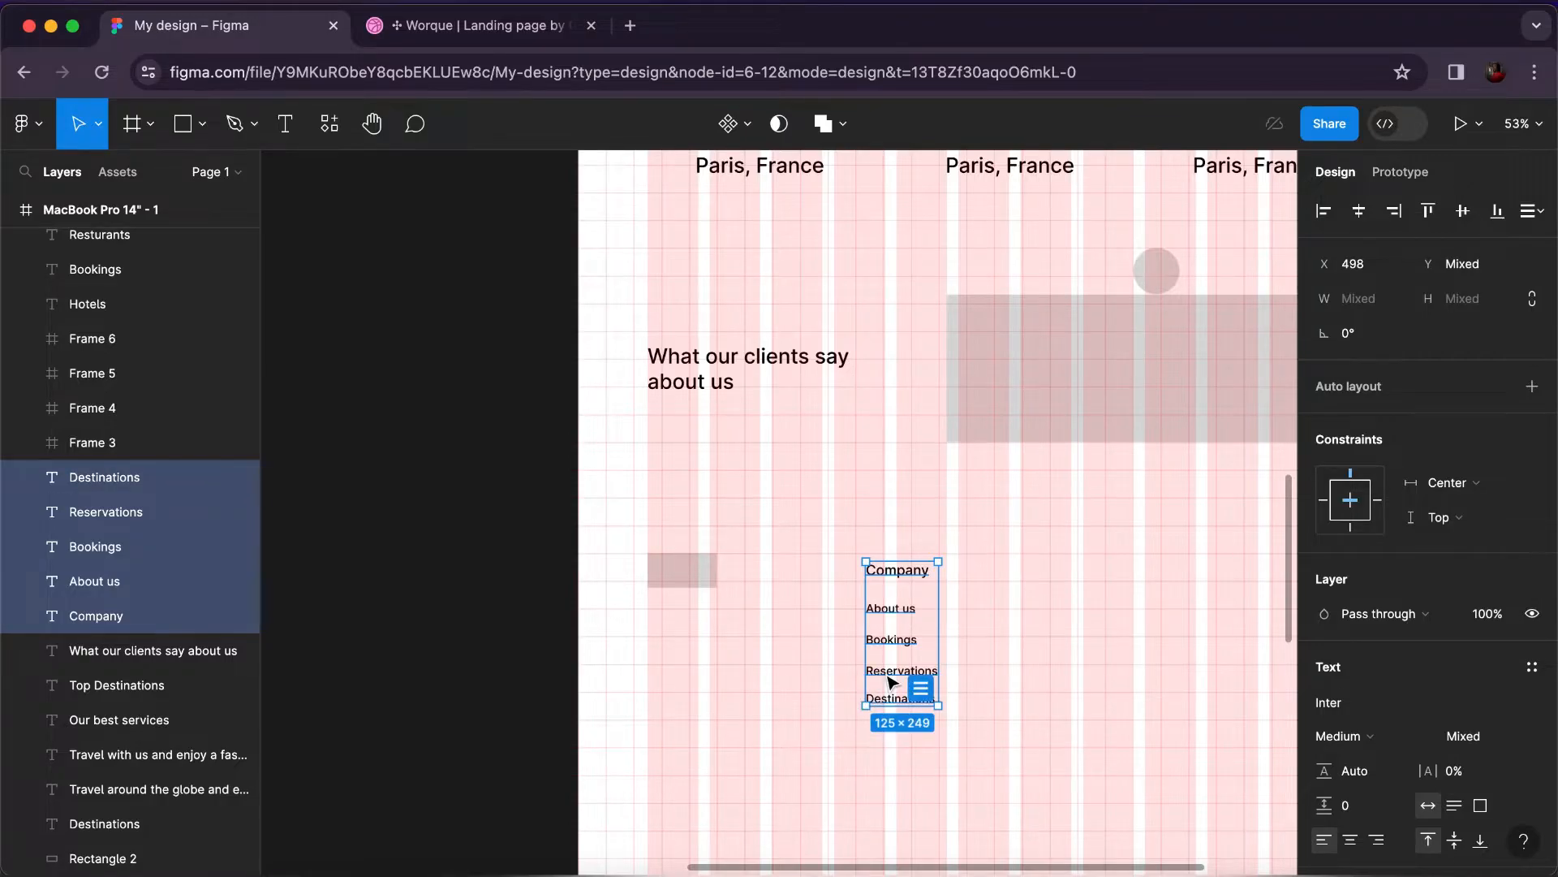
pyautogui.rightClick(890, 682)
pyautogui.press('Escape')
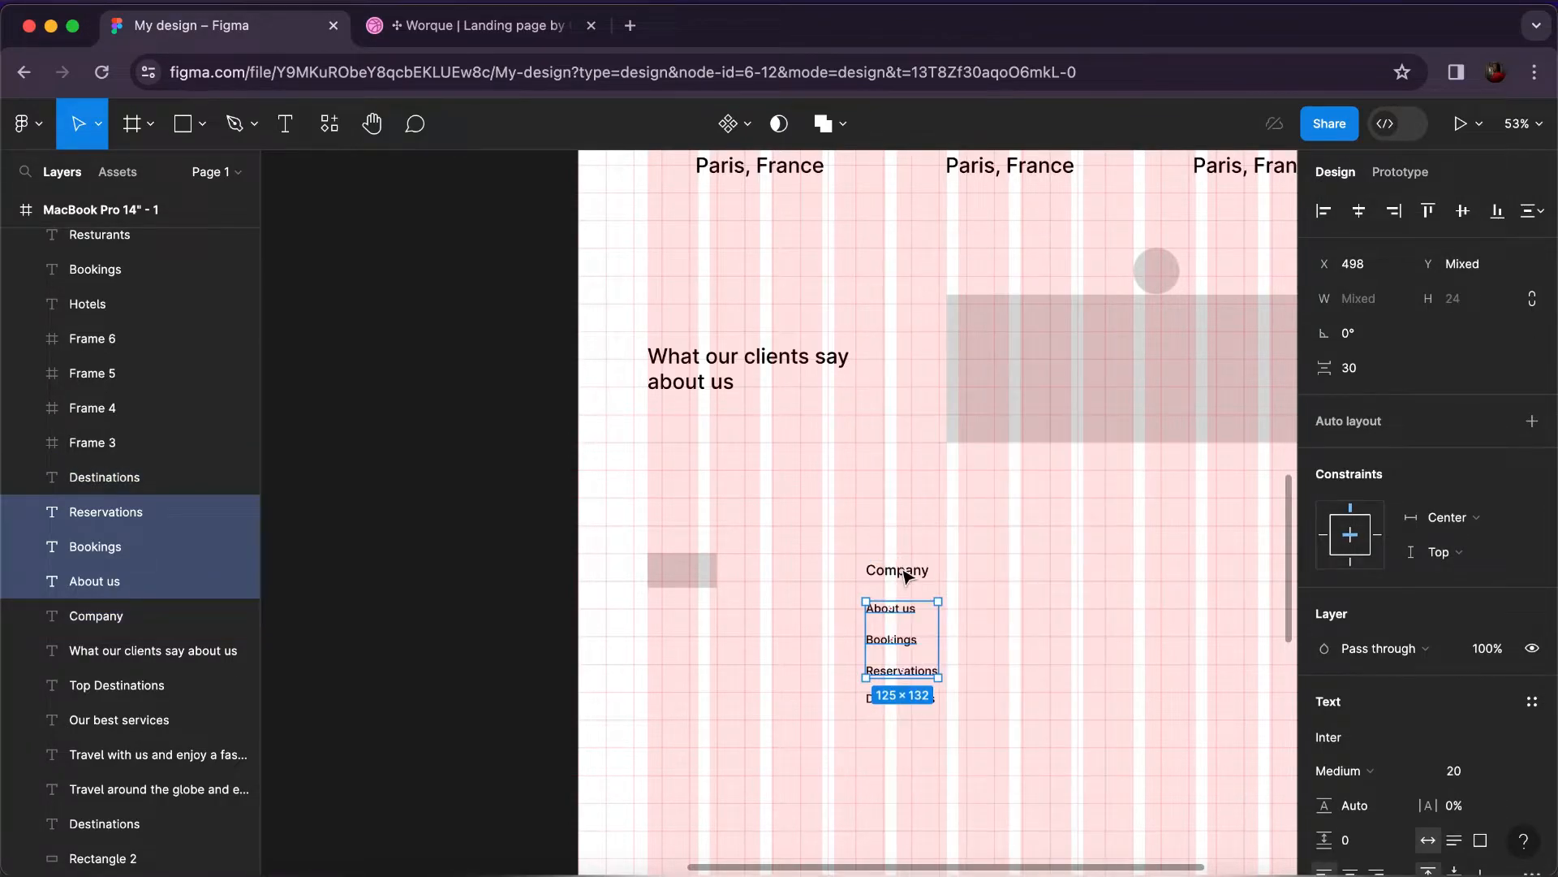
pyautogui.keyDown('shift'); pyautogui.click(871, 703); pyautogui.keyUp('shift')
pyautogui.rightClick(891, 682)
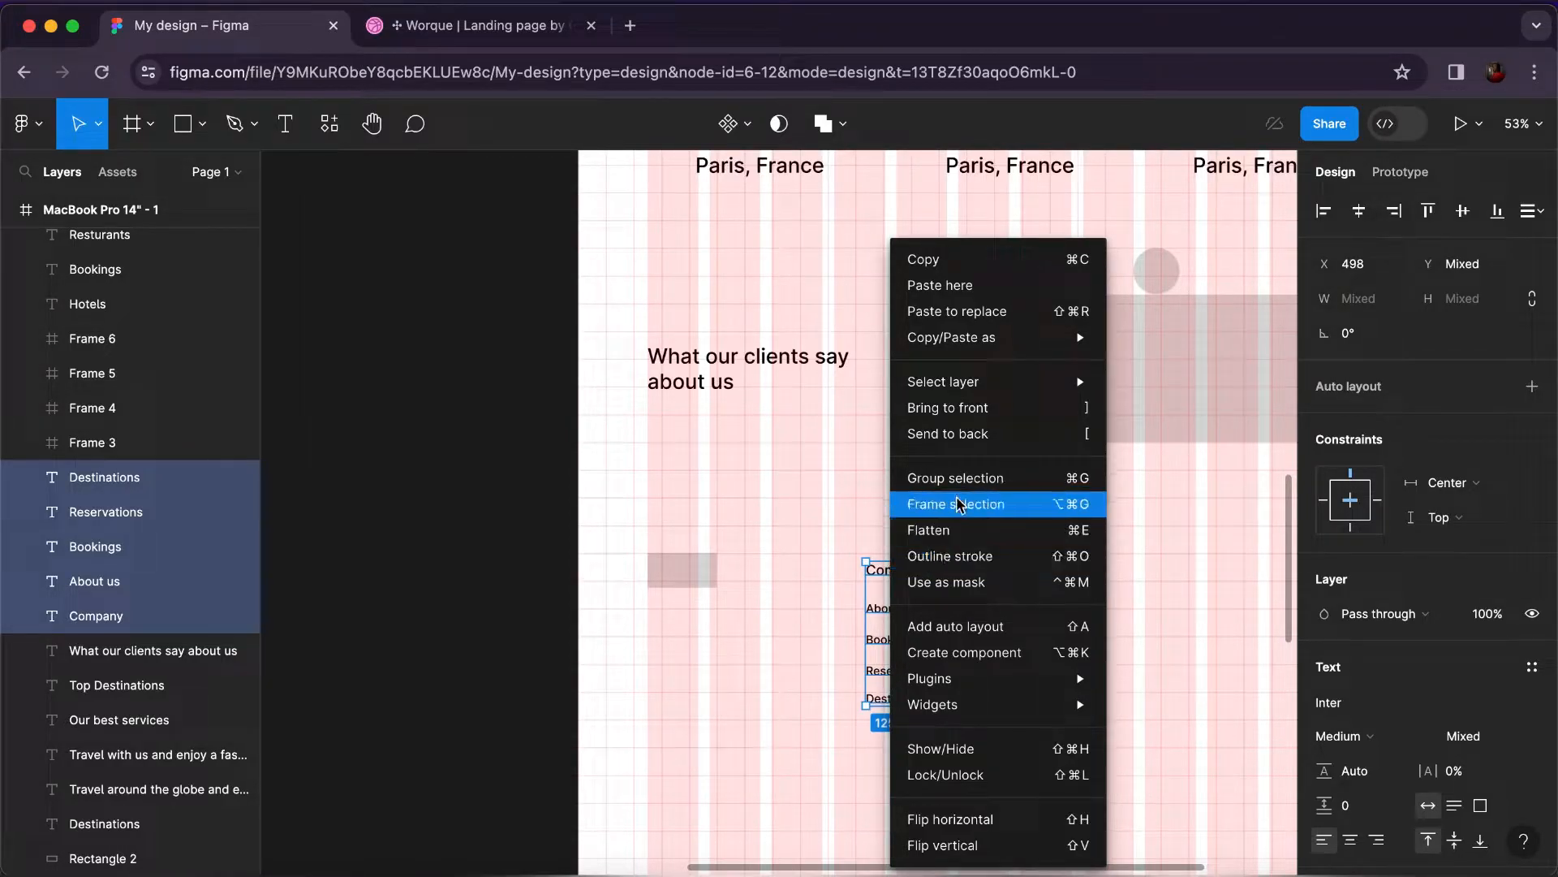
pyautogui.click(958, 504)
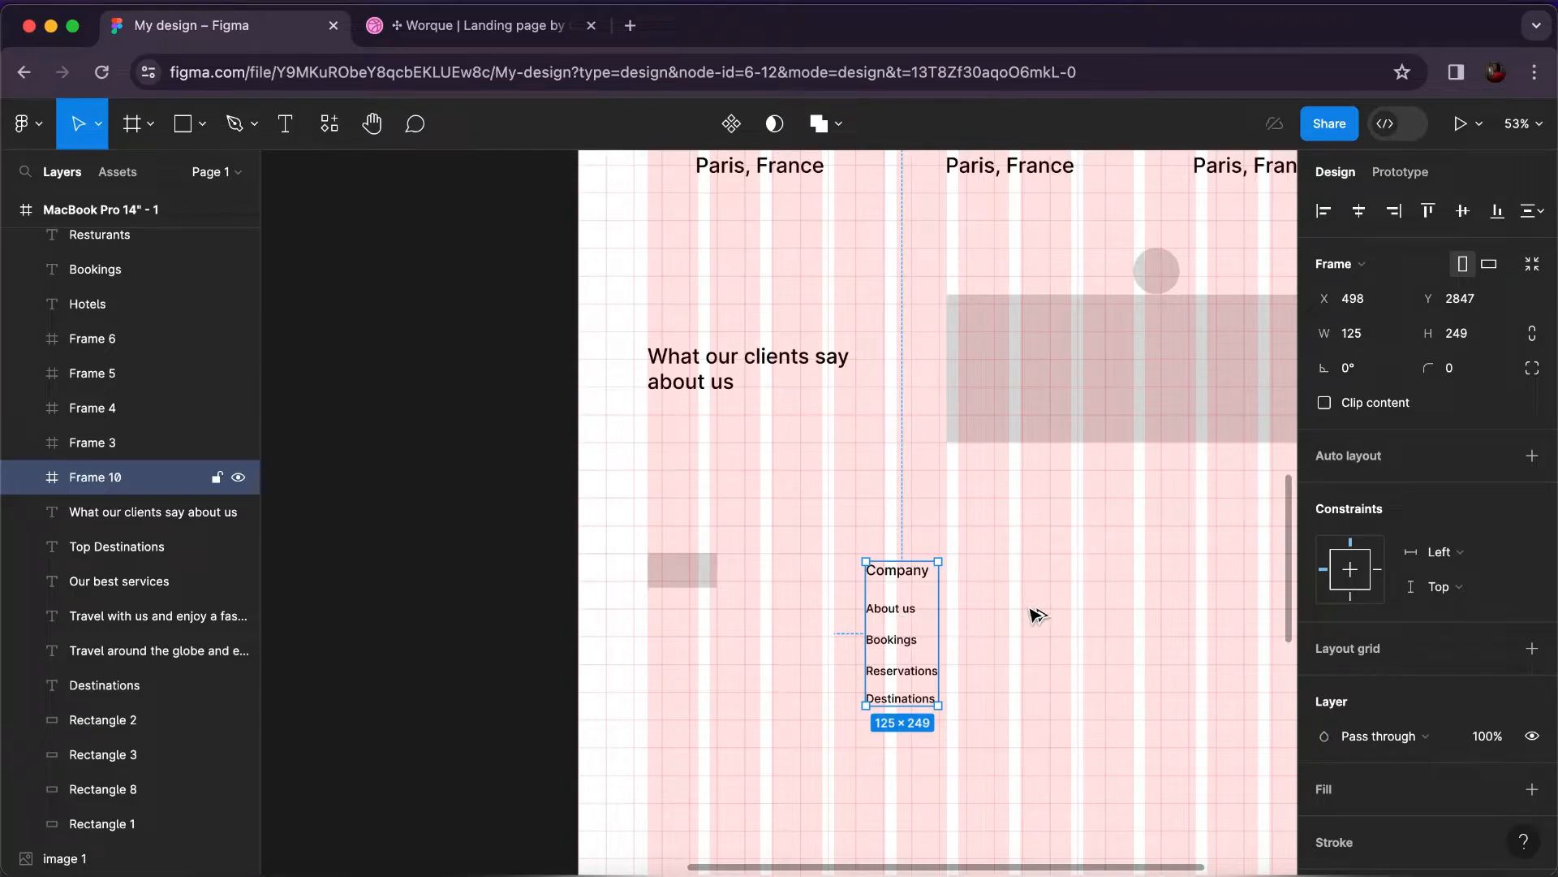
# Duplicate the Company column to the right, renaming its texts Contact, Help and FAQs.
pyautogui.press('super+d')
pyautogui.moveTo(896, 617); pyautogui.dragTo(1039, 613)
pyautogui.doubleClick(1034, 568)
pyautogui.write('Conta')
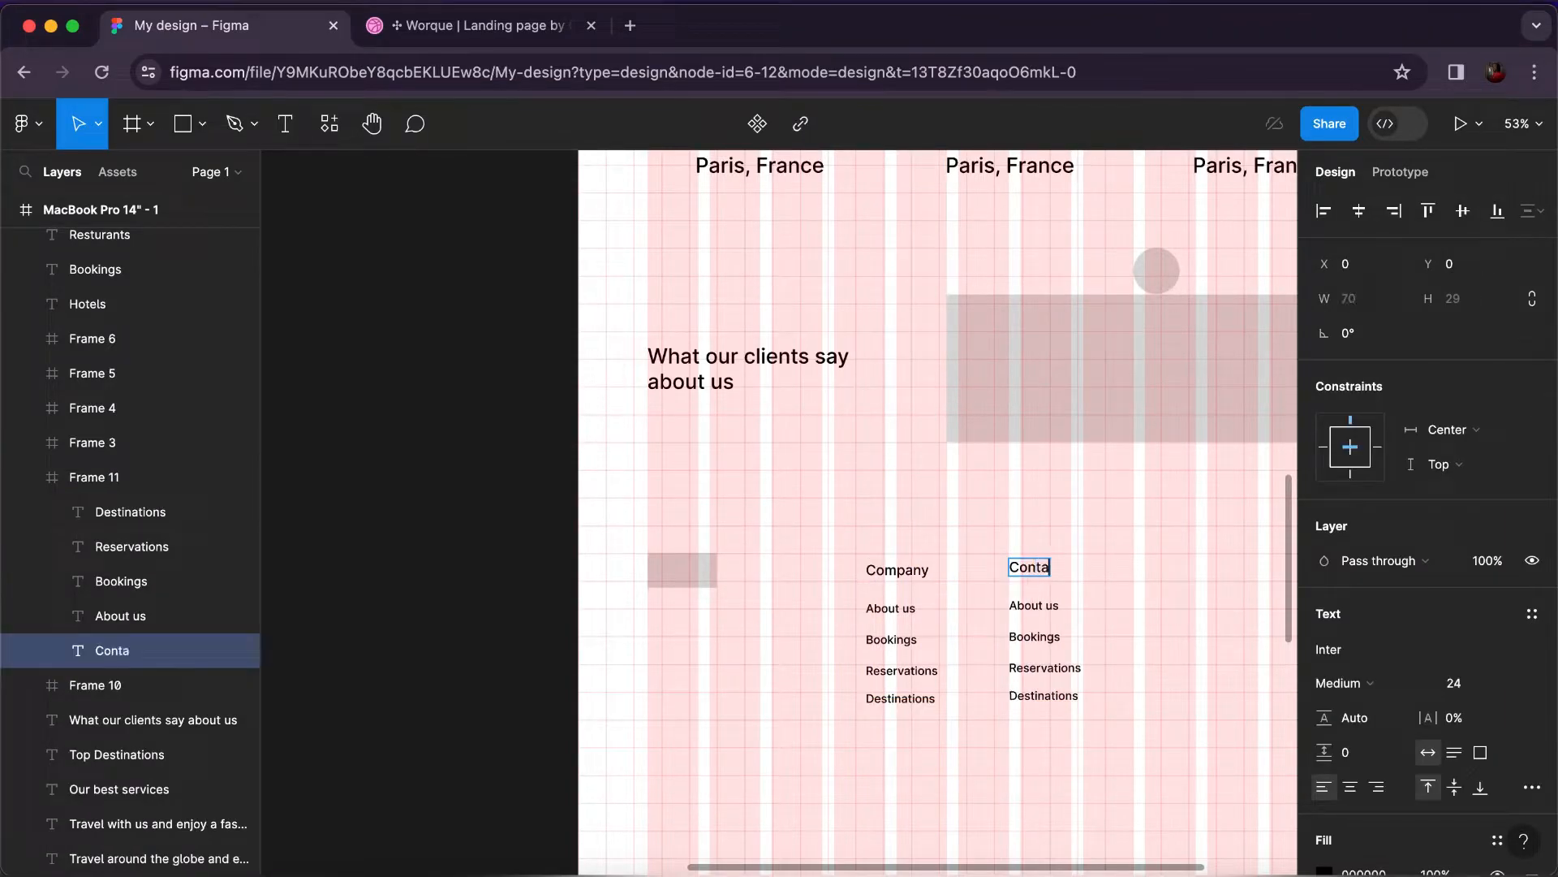
pyautogui.write('ct')
pyautogui.doubleClick(1035, 609)
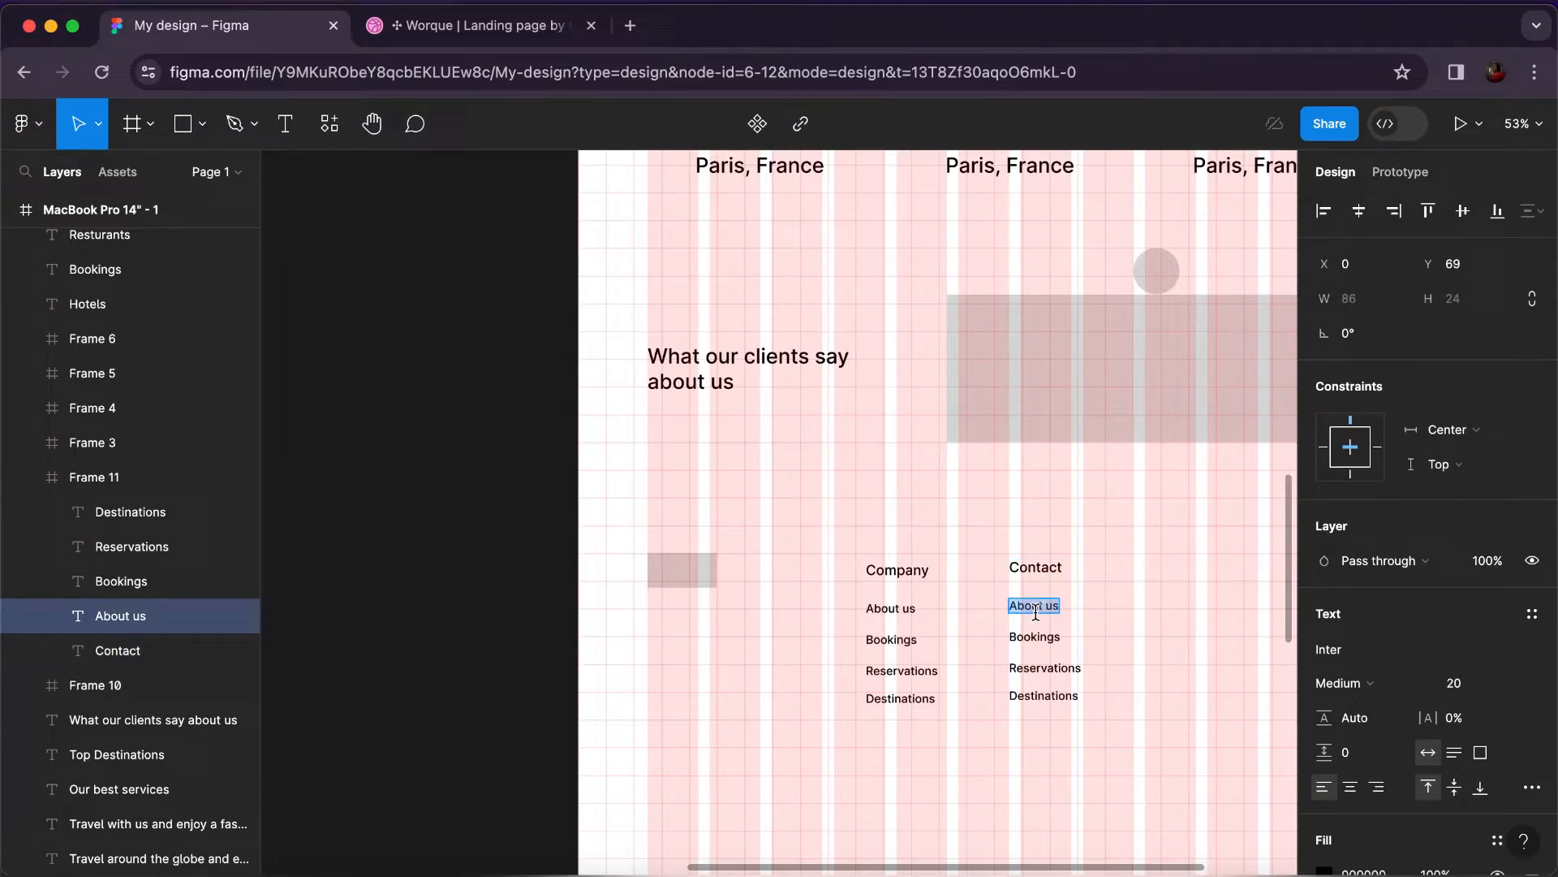
pyautogui.write('Help')
pyautogui.doubleClick(1035, 637)
pyautogui.write('FAQs')
# Rename the third link 'Careers' and delete the leftover Destinations text.
pyautogui.doubleClick(1055, 668)
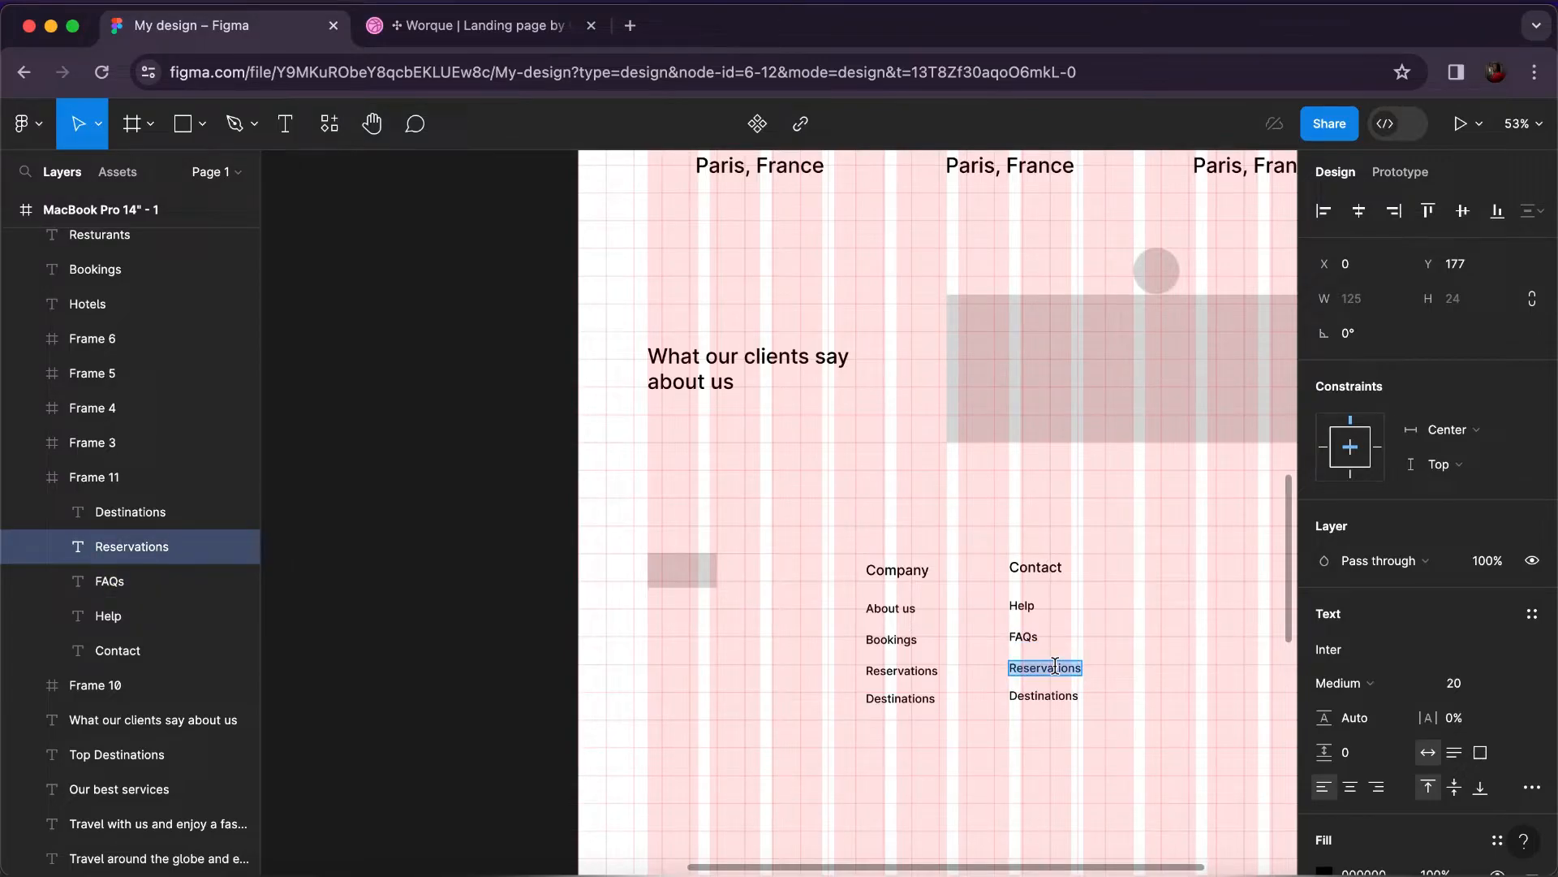
pyautogui.write('CArr')
pyautogui.press('BackSpace')
pyautogui.press('BackSpace')
pyautogui.press('BackSpace')
pyautogui.write('are')
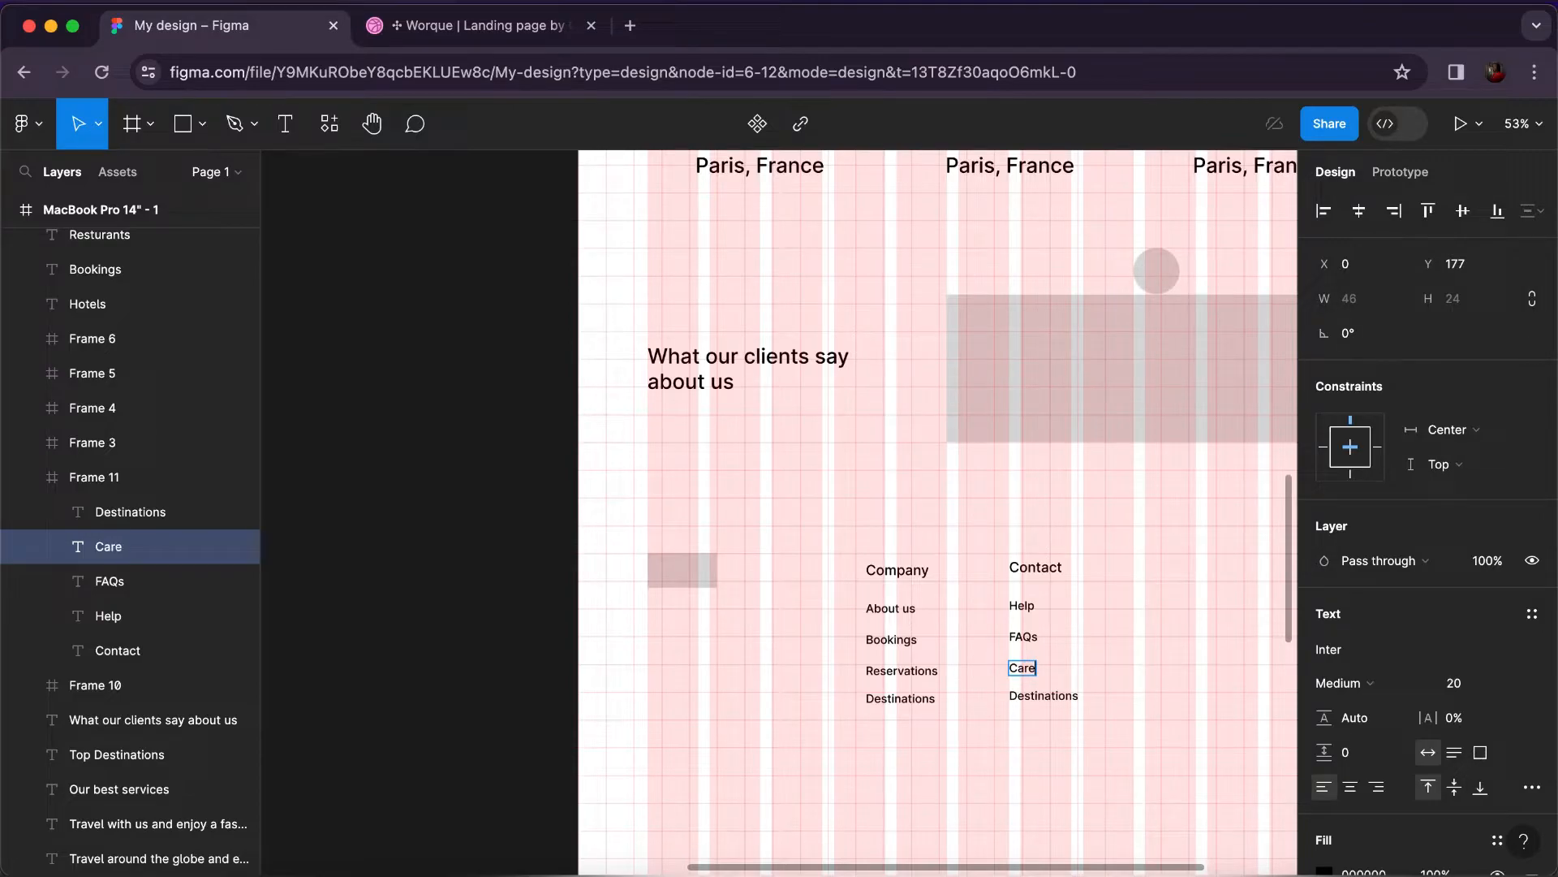
pyautogui.write('ers')
pyautogui.press('Escape')
pyautogui.click(1073, 703)
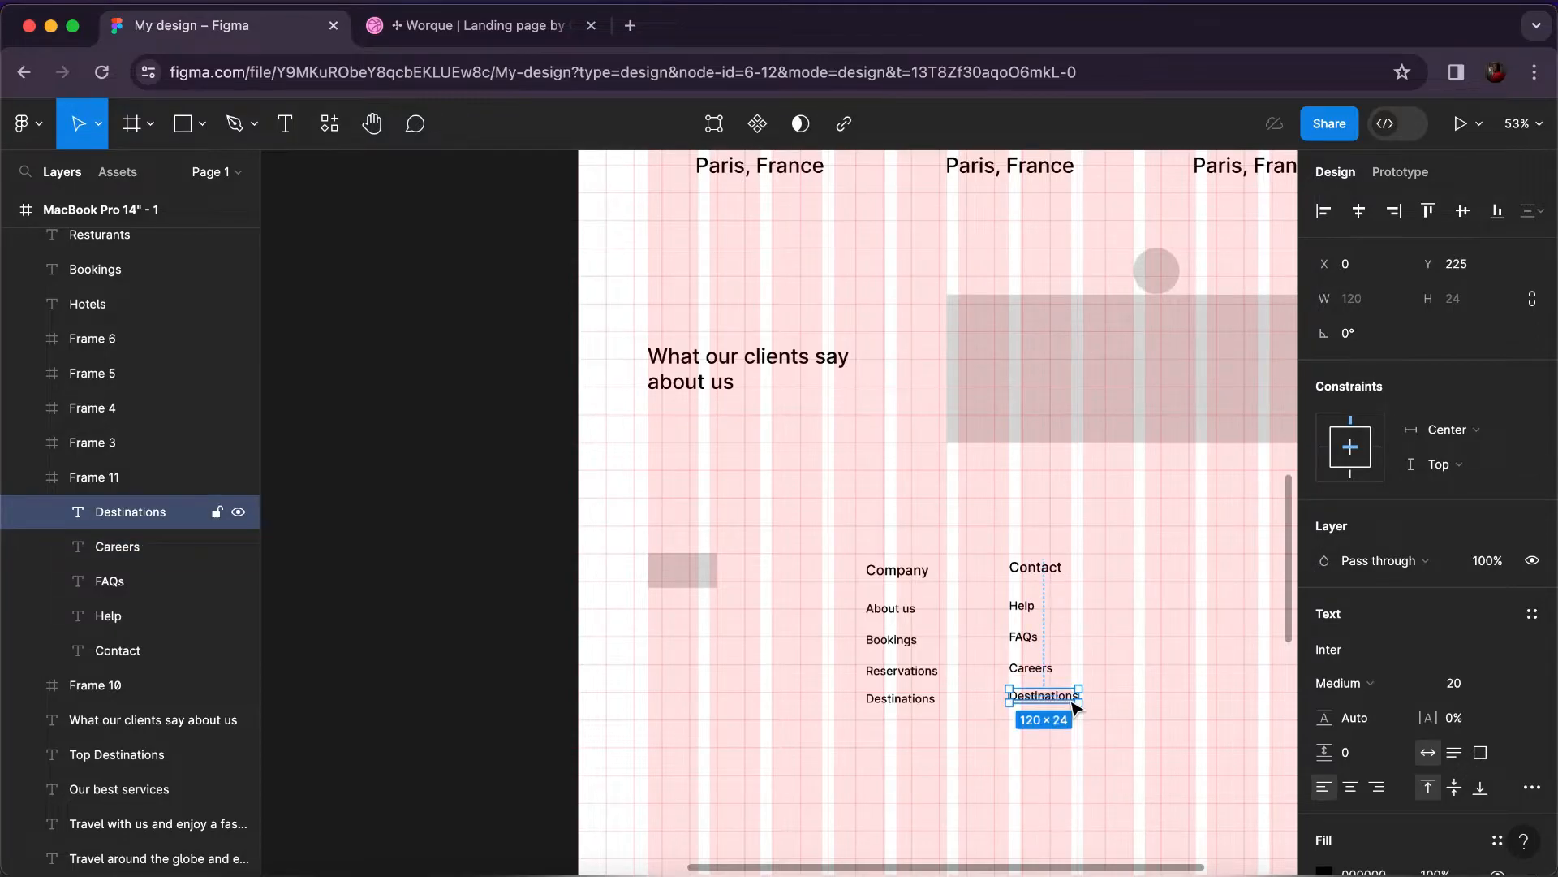
pyautogui.press('Delete')
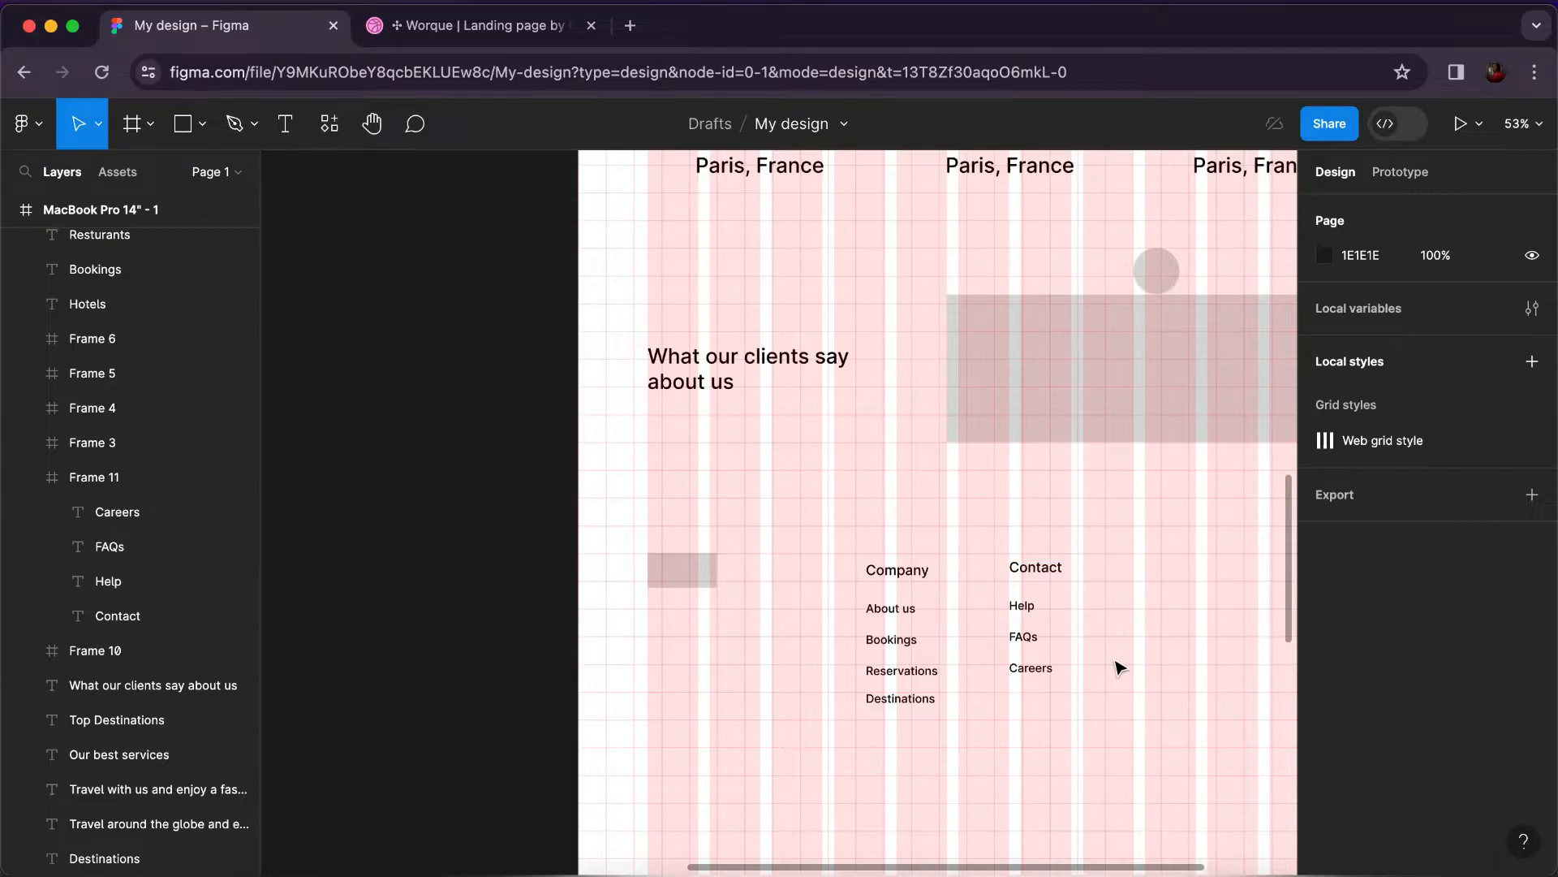
pyautogui.scroll(-5, 1132, 656)
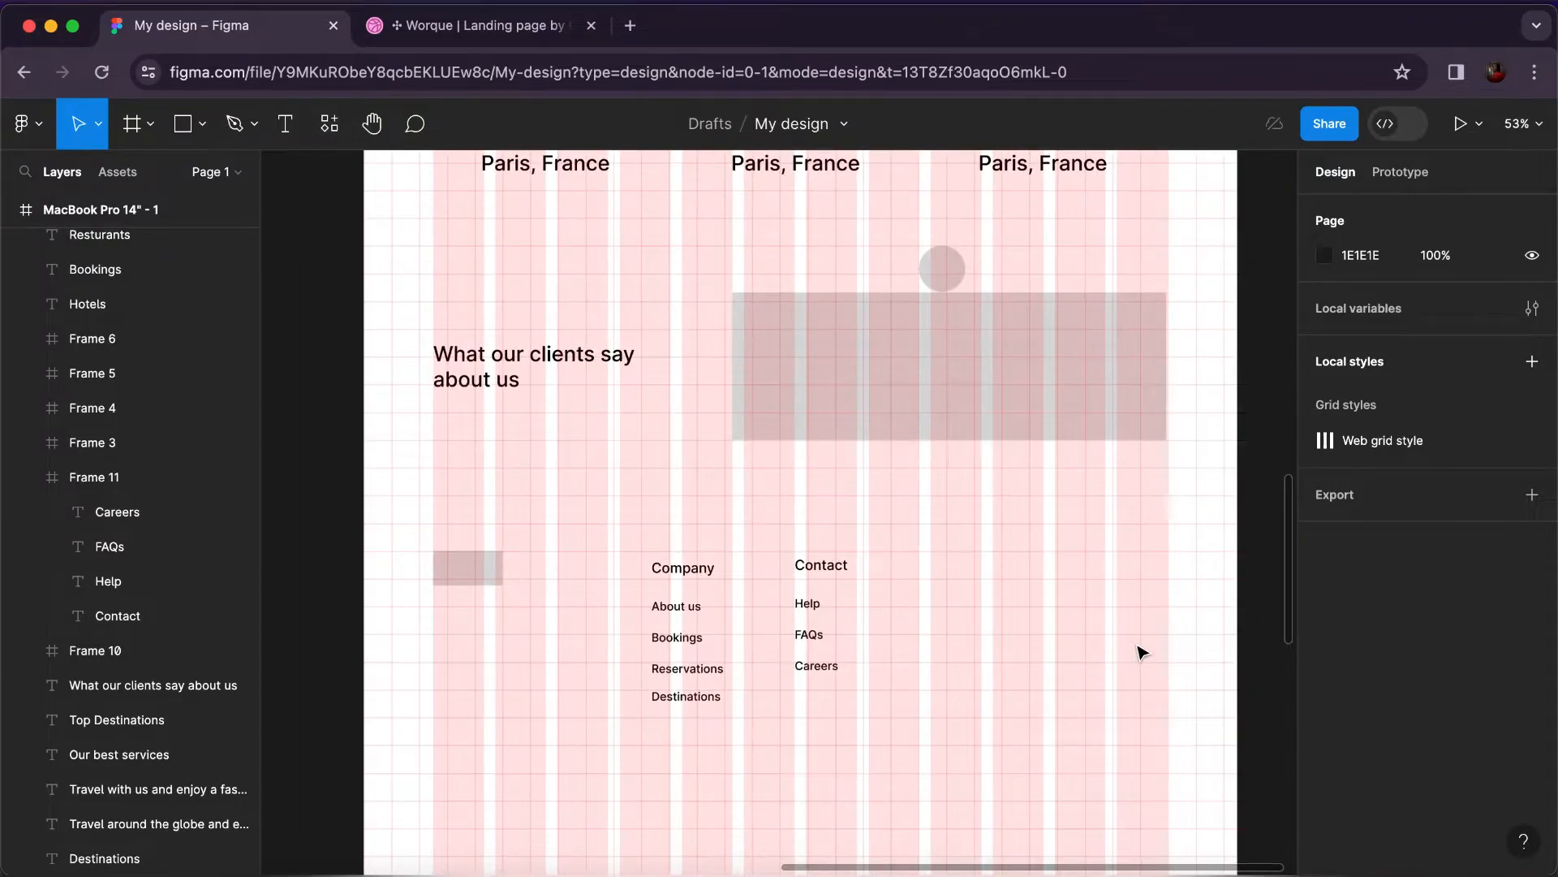
pyautogui.scroll(3, 1065, 636)
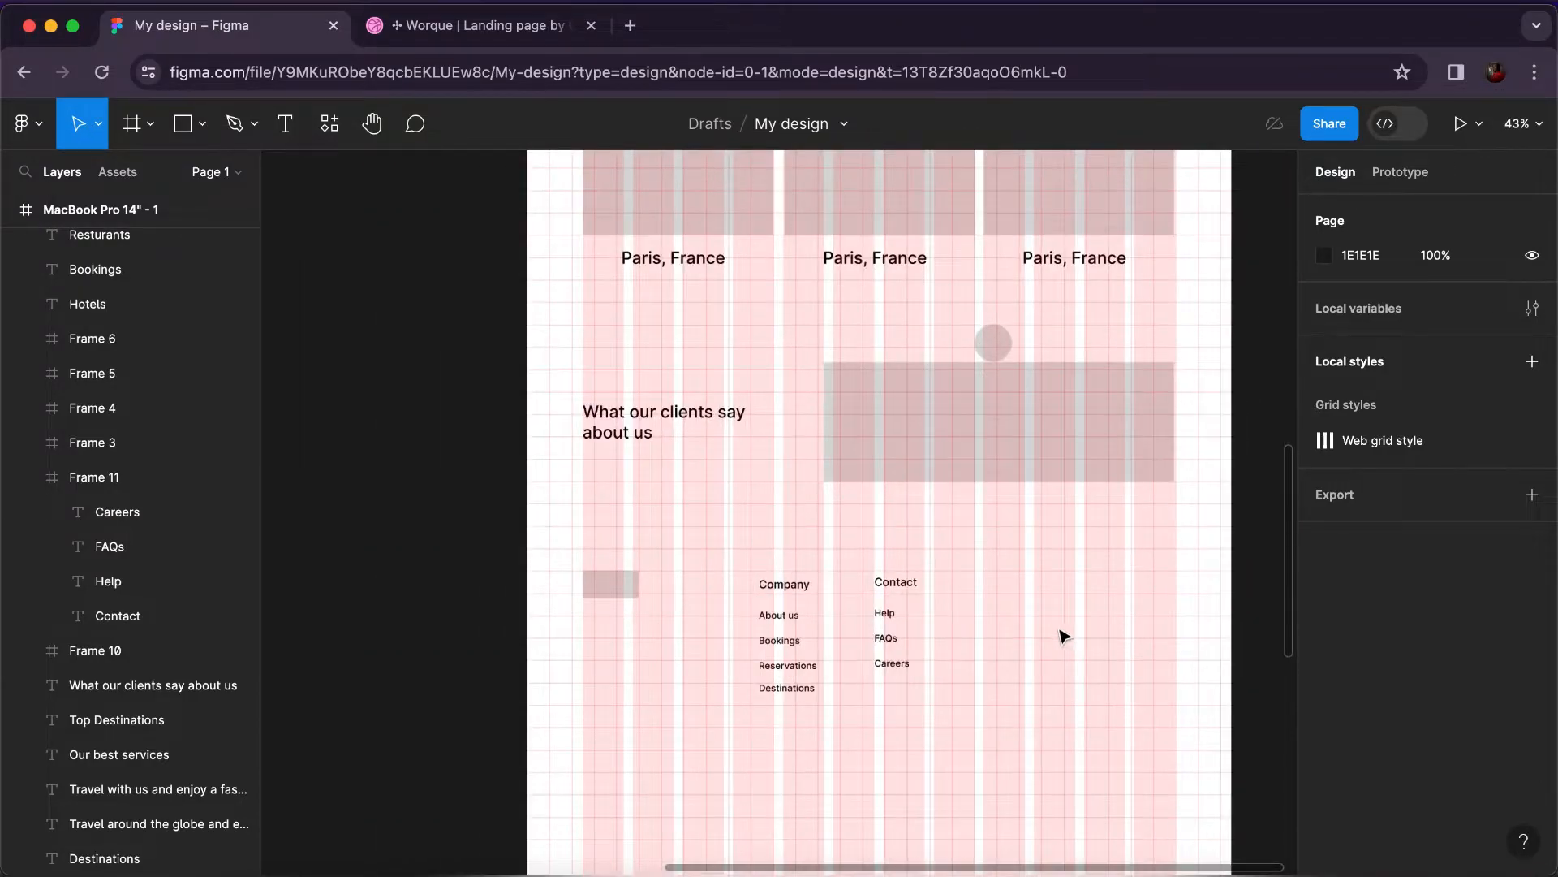
# Draw an 80×80 circle right of the Contact column and duplicate it to its right.
pyautogui.click(203, 137)
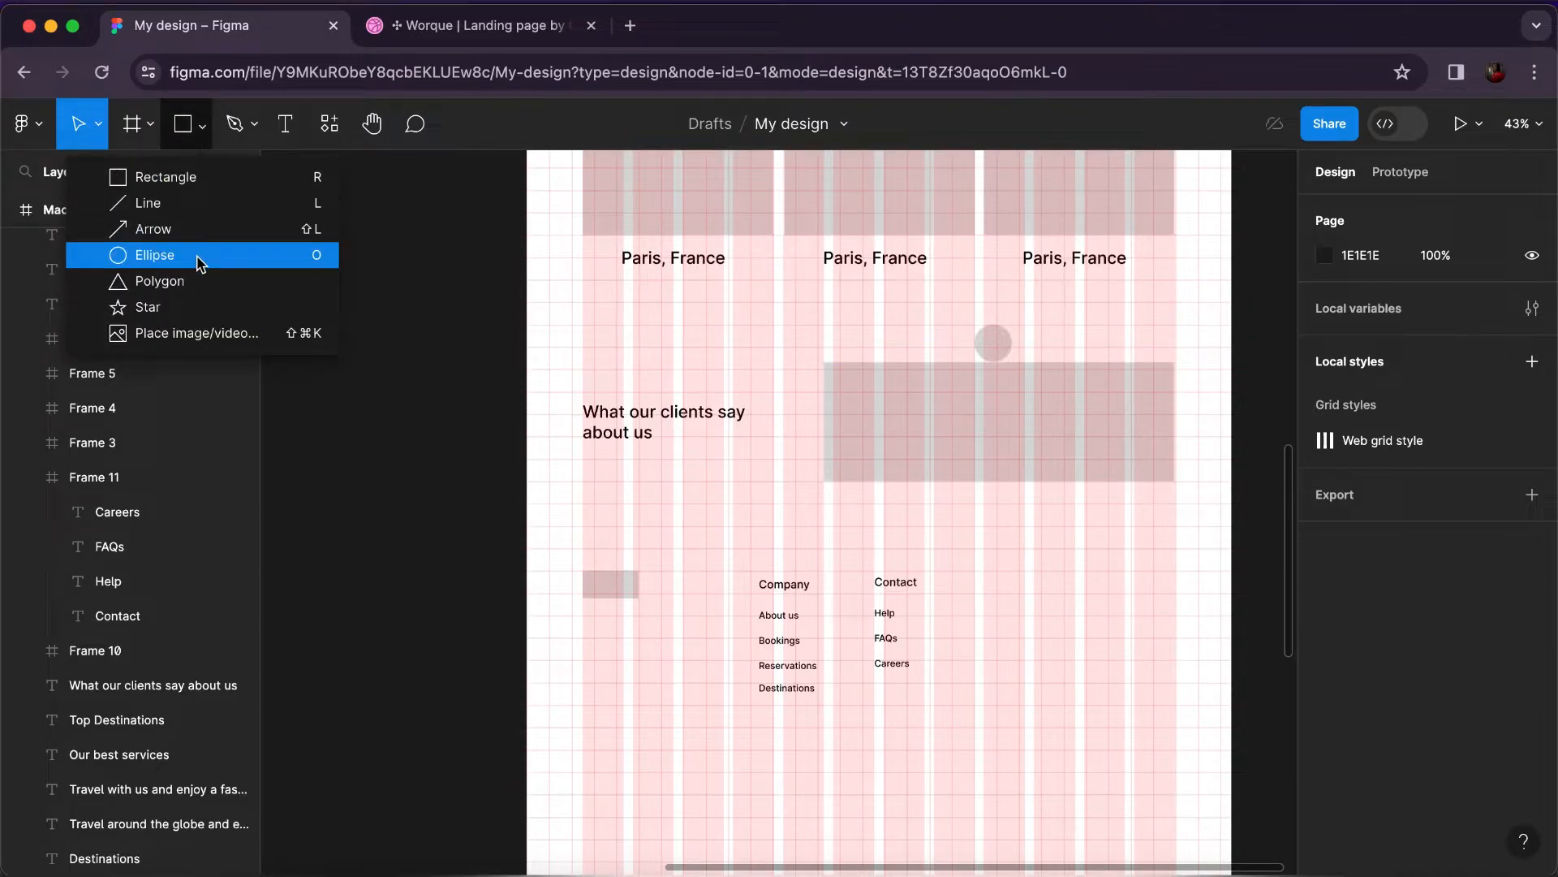
pyautogui.press('o')
pyautogui.moveTo(973, 588); pyautogui.dragTo(1006, 621)
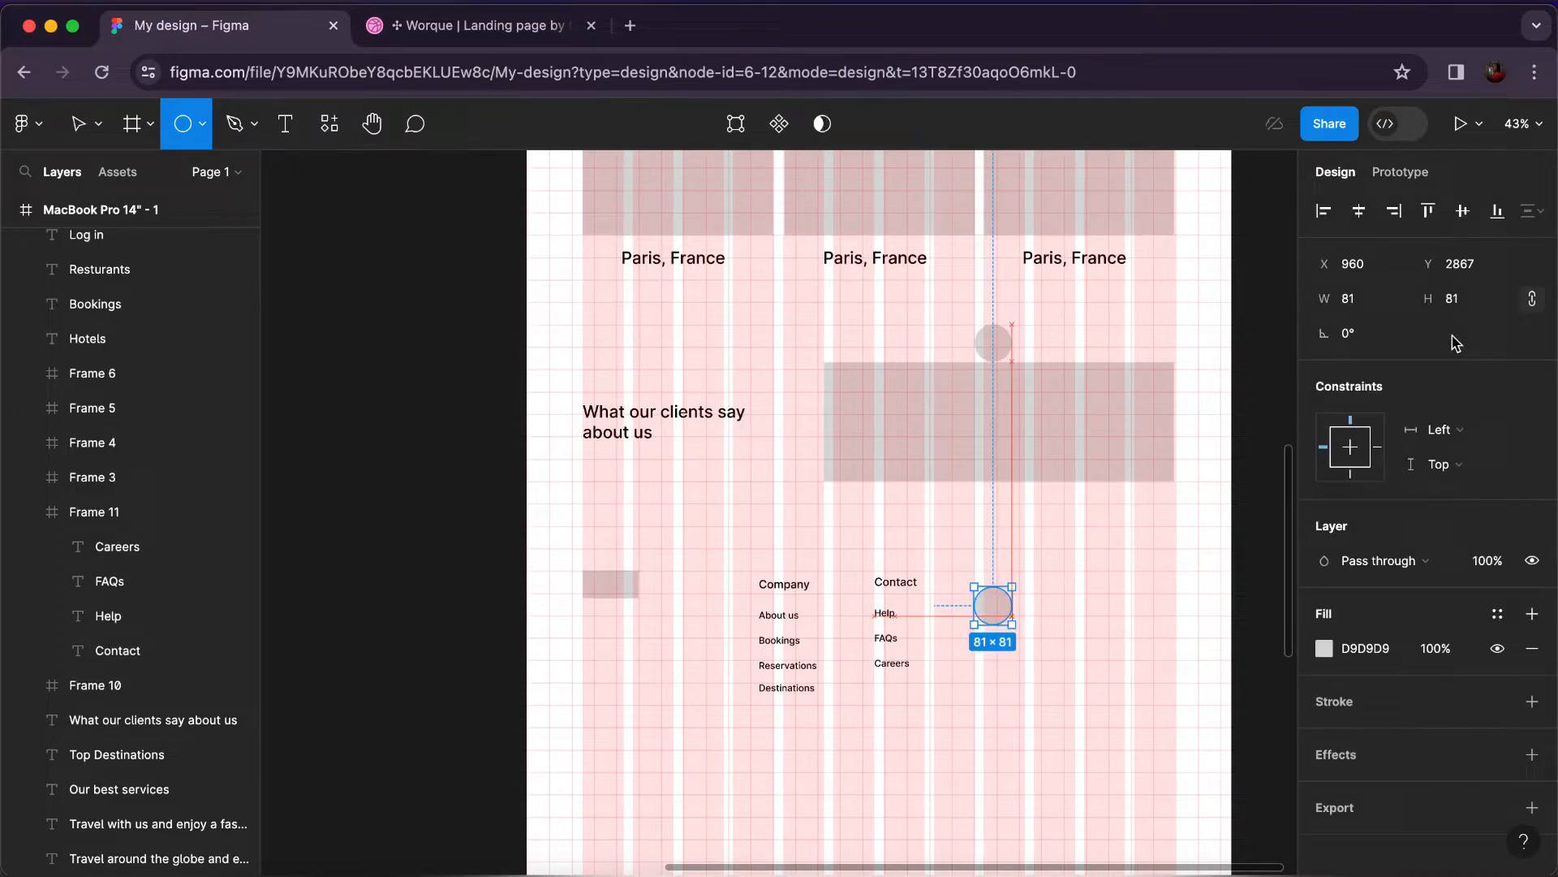
pyautogui.click(1466, 302)
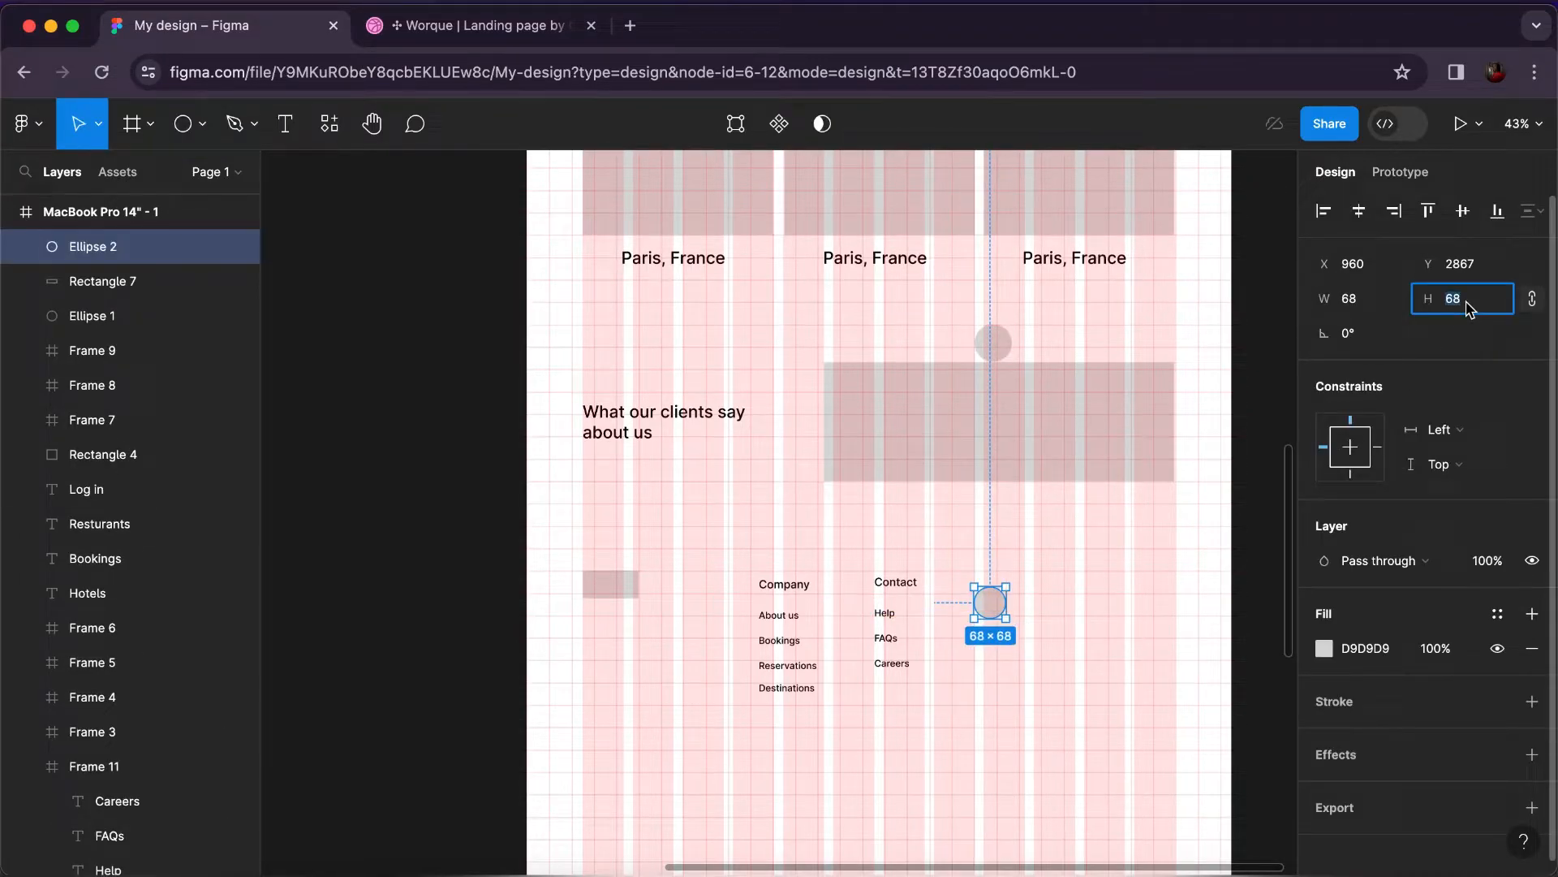
pyautogui.press('Return')
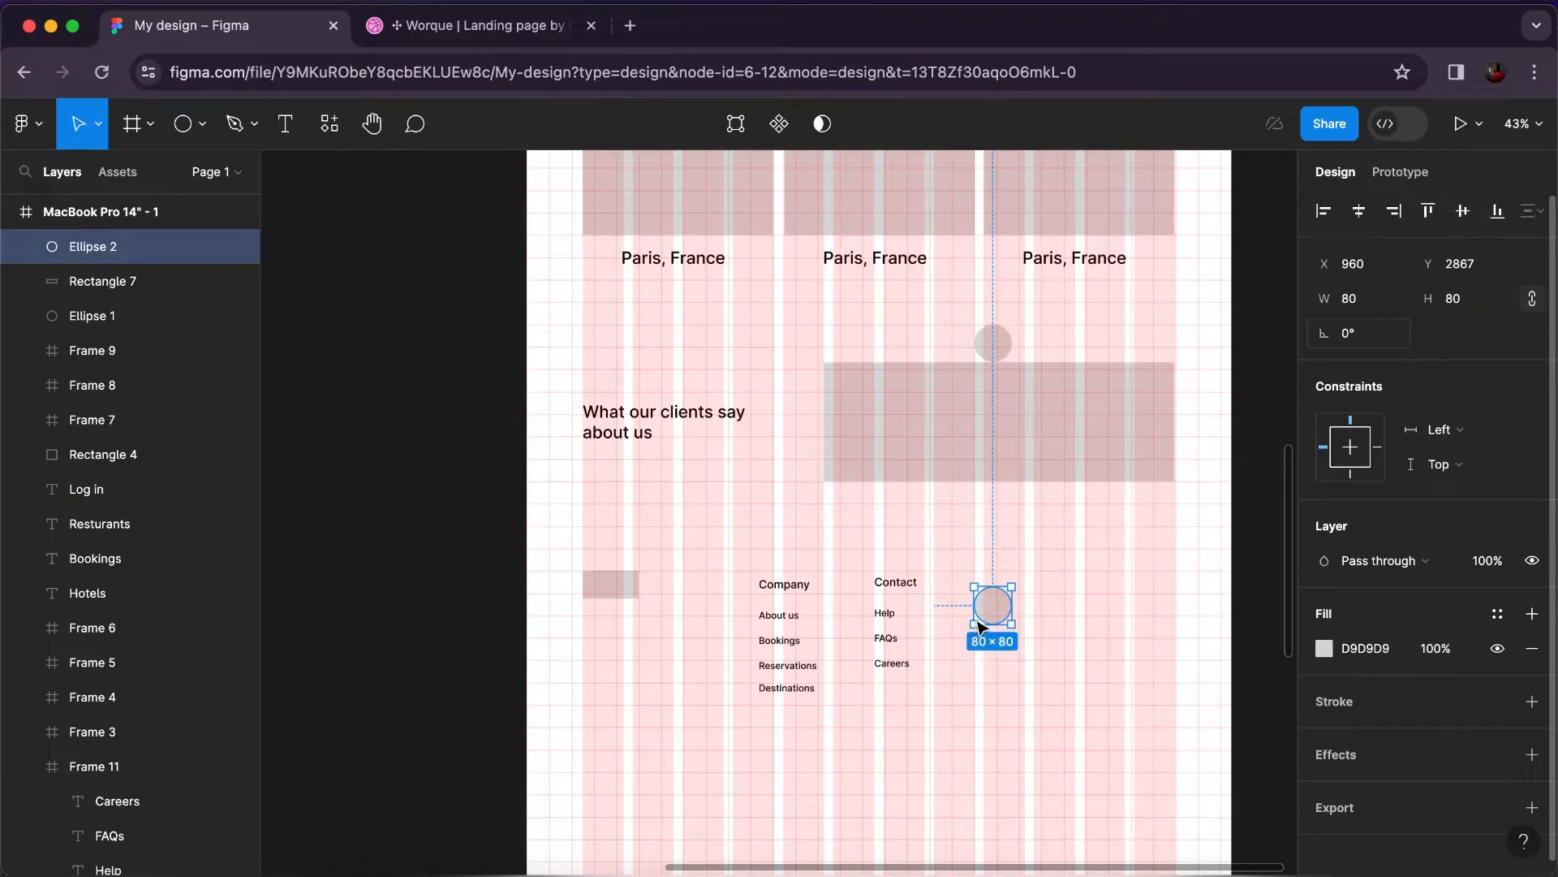
pyautogui.moveTo(992, 620); pyautogui.dragTo(1115, 616)
pyautogui.hotkey('ctrl', 'd')
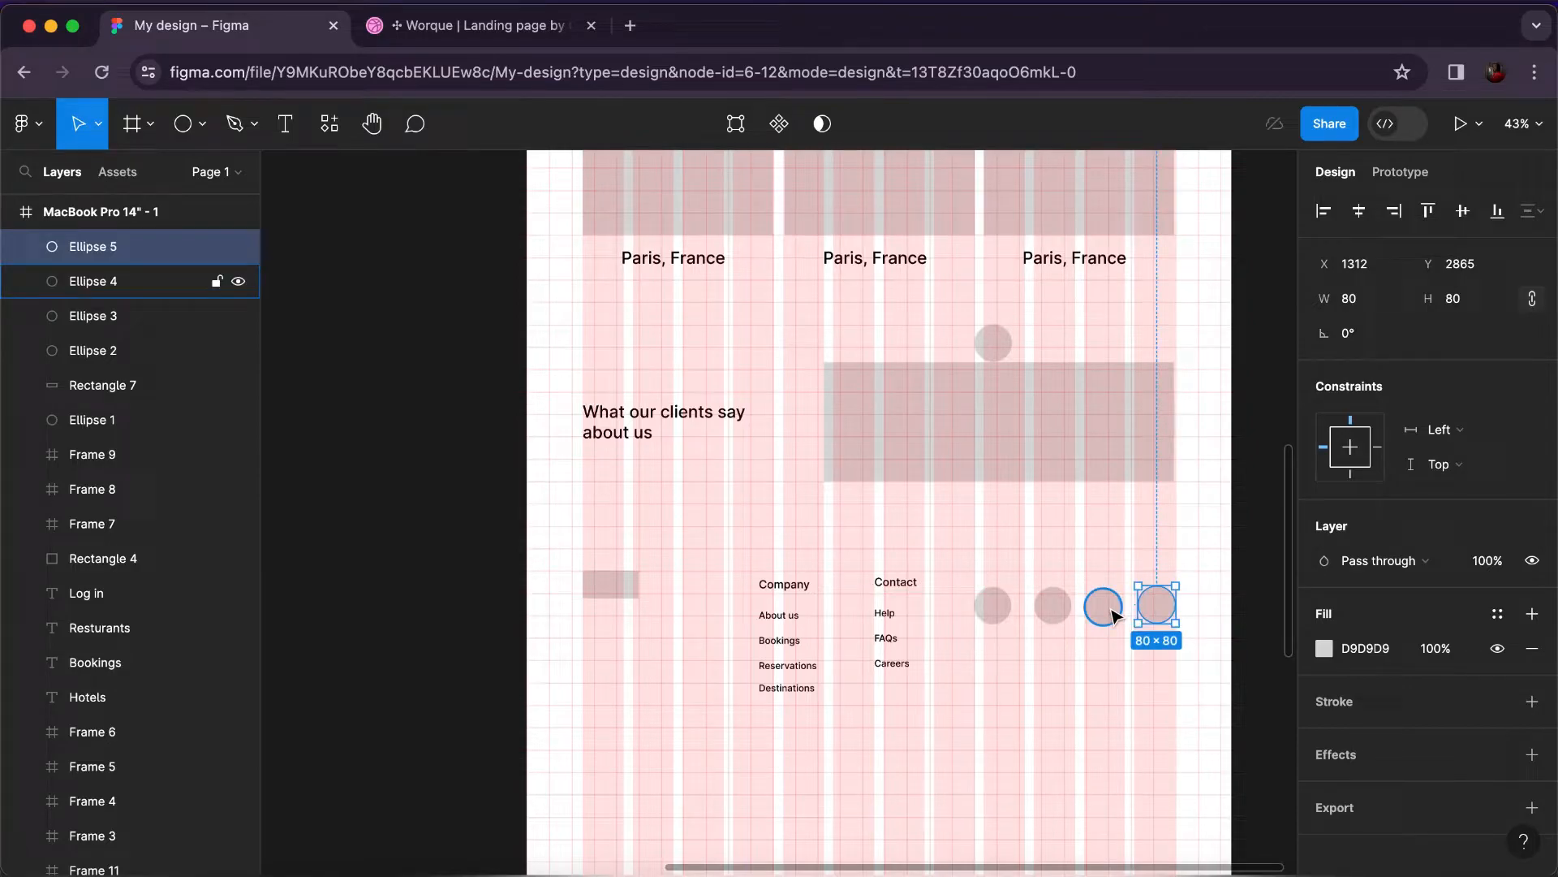
# Line up Ellipses 2–5 in one row with equal 25 px gaps between them.
pyautogui.click(1109, 614)
pyautogui.click(1050, 611)
pyautogui.click(1001, 612)
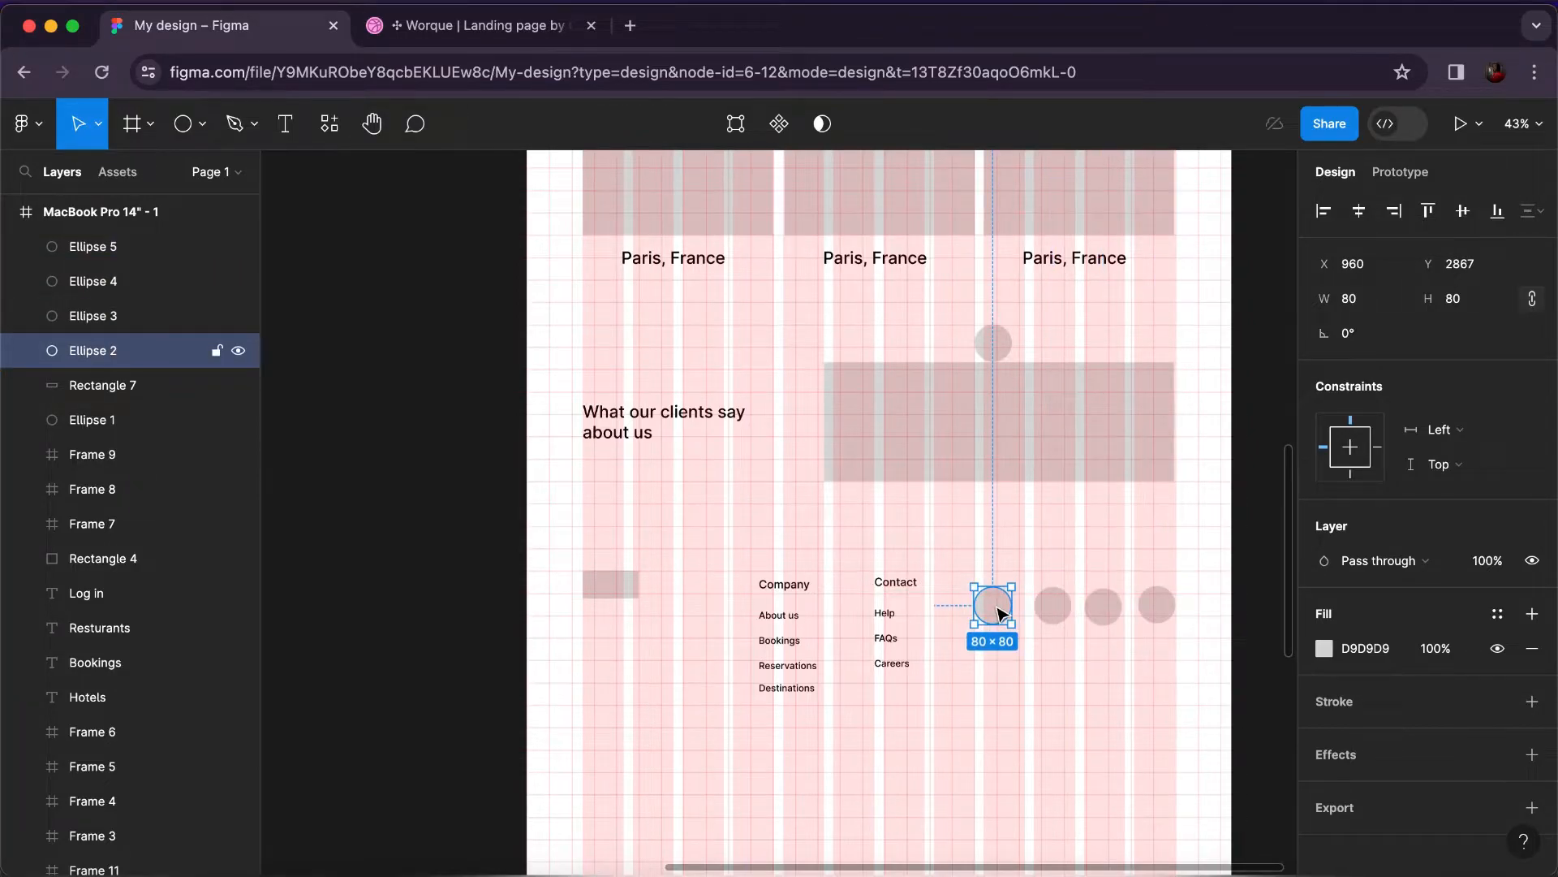
pyautogui.click(1061, 598)
pyautogui.moveTo(1061, 598); pyautogui.dragTo(1061, 584)
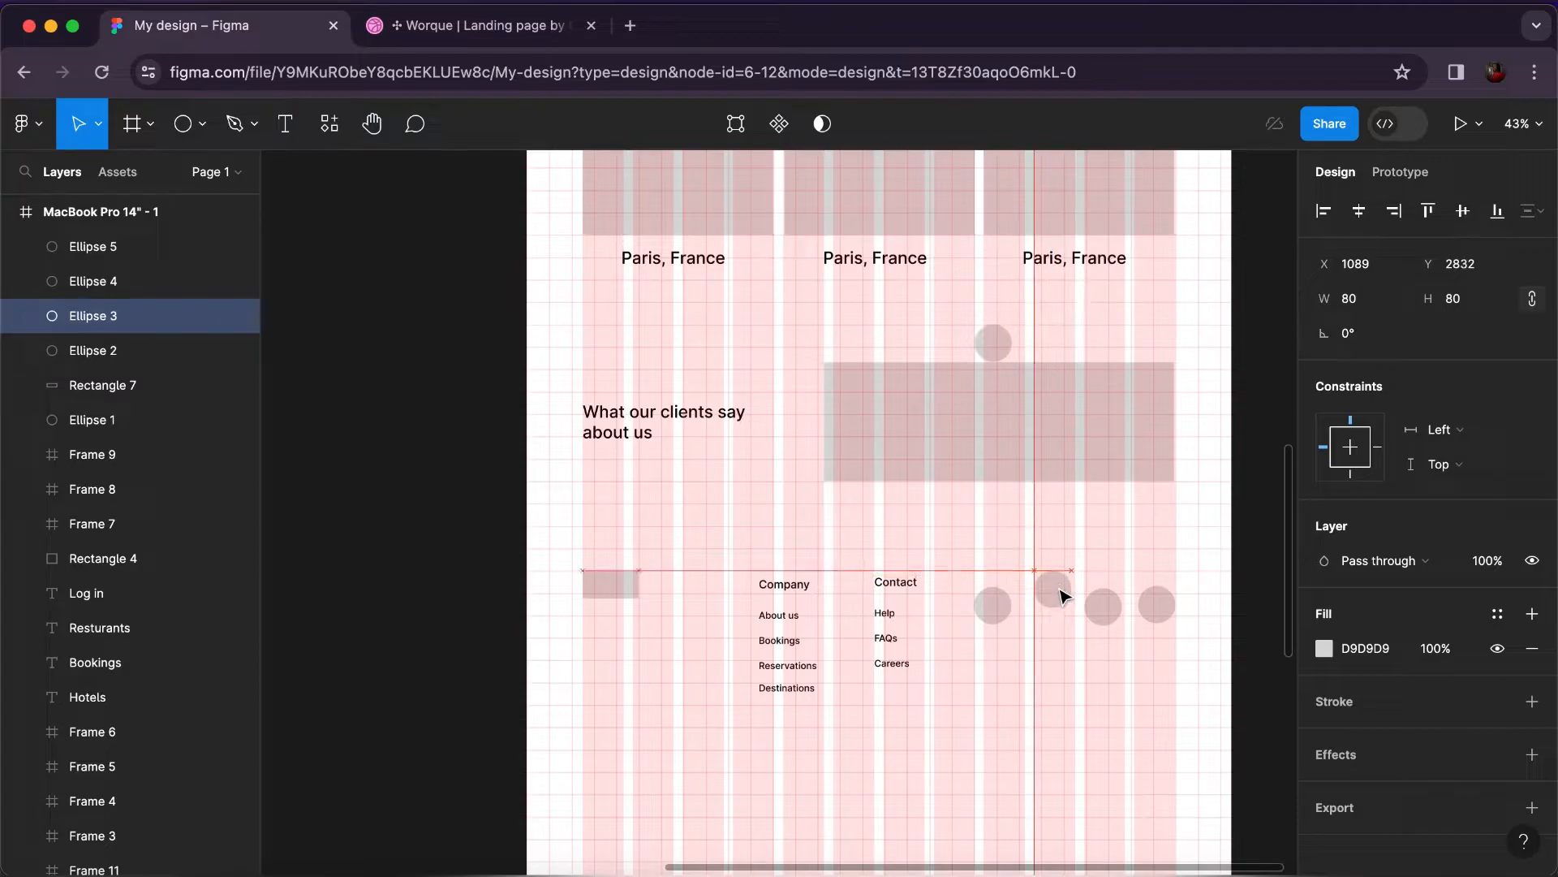
pyautogui.click(1005, 608)
pyautogui.moveTo(999, 597); pyautogui.dragTo(1002, 597)
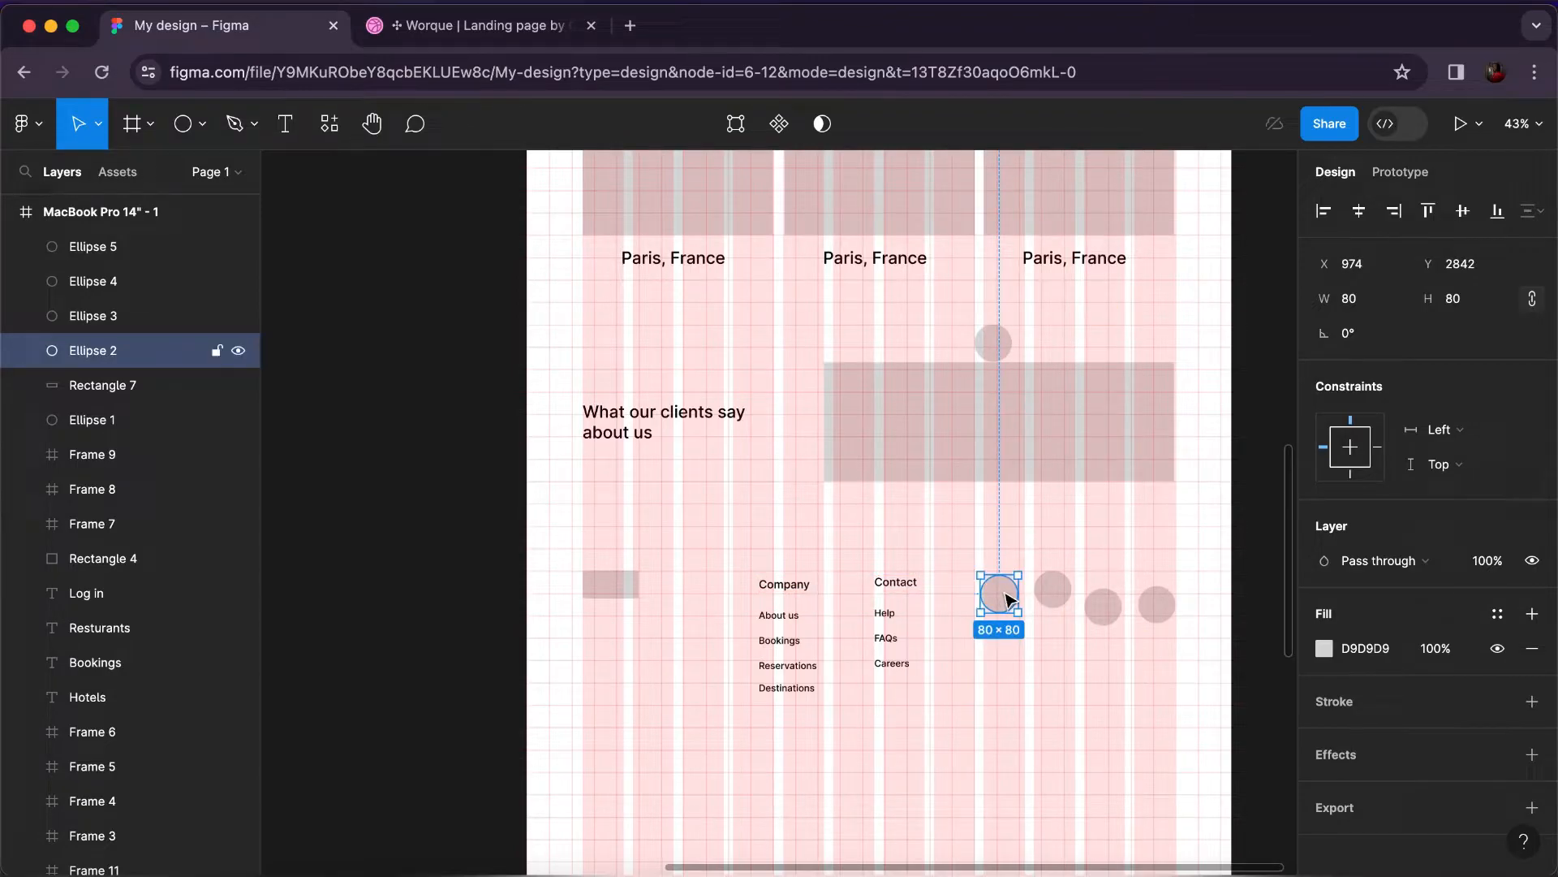
pyautogui.click(1100, 607)
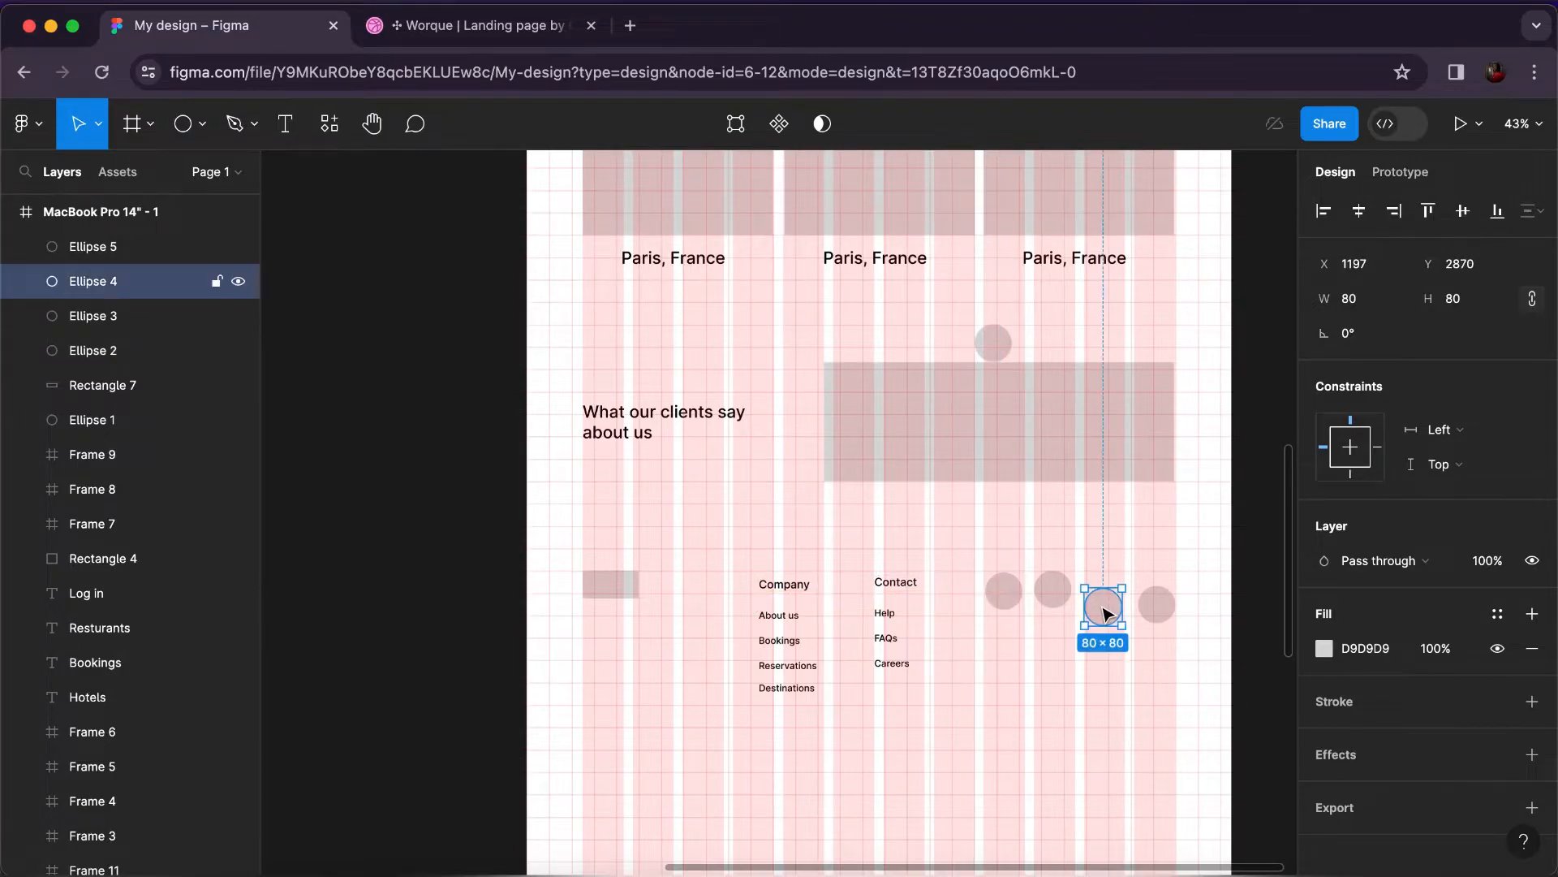
pyautogui.moveTo(1105, 601); pyautogui.dragTo(1166, 585)
pyautogui.click(1104, 596)
pyautogui.click(1157, 590)
pyautogui.moveTo(1012, 610); pyautogui.dragTo(1014, 610)
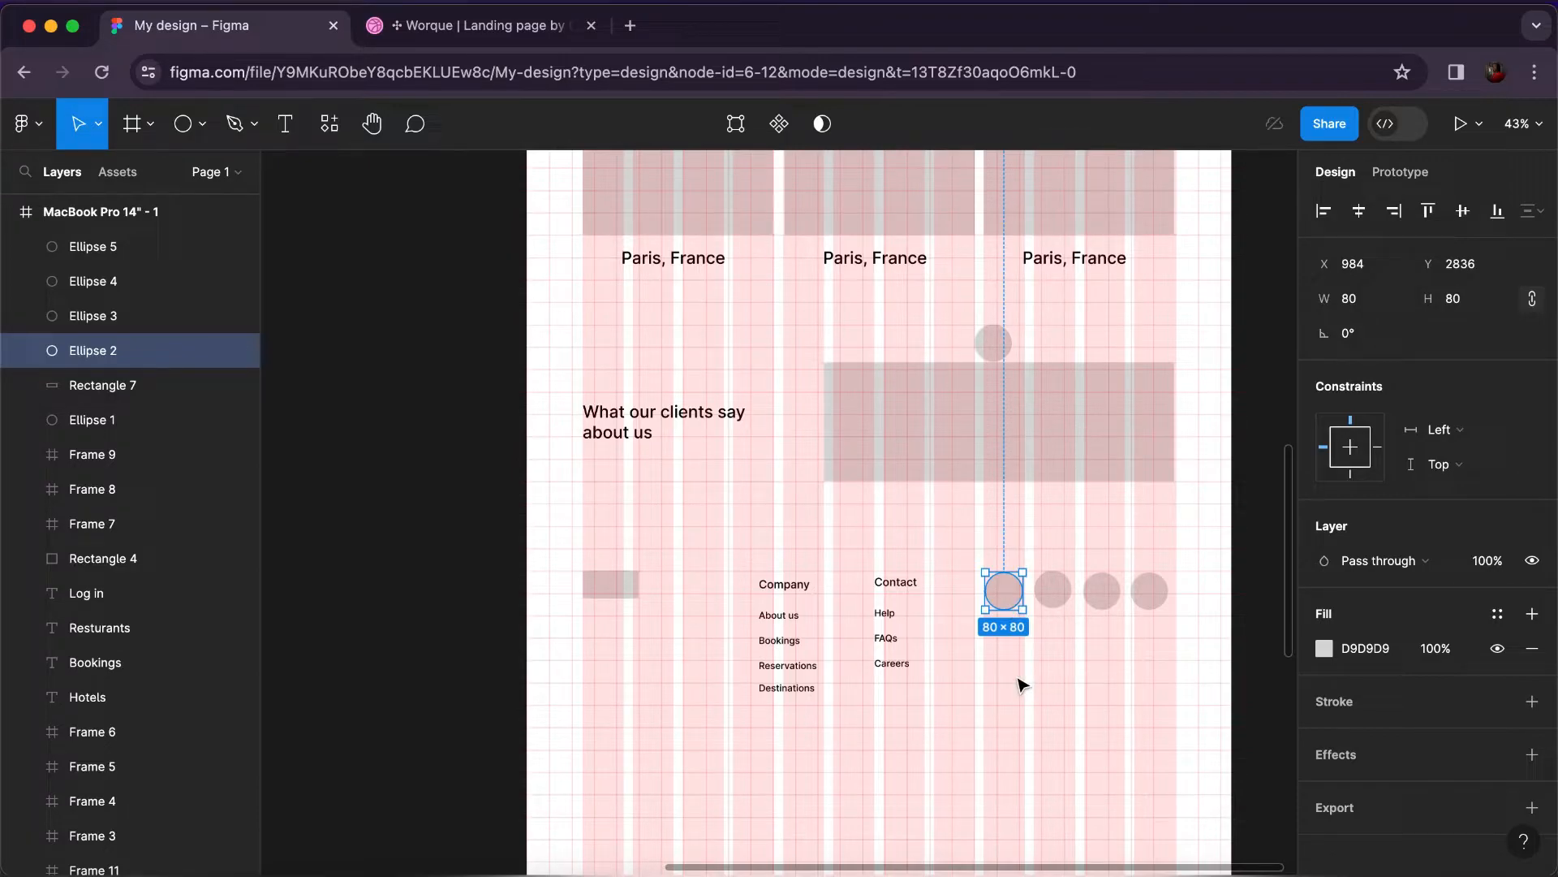
pyautogui.press('Escape')
# Select the MacBook Pro 14" - 1 page frame.
pyautogui.keyDown('ctrl'); pyautogui.scroll(-5, 1021, 684); pyautogui.keyUp('ctrl')
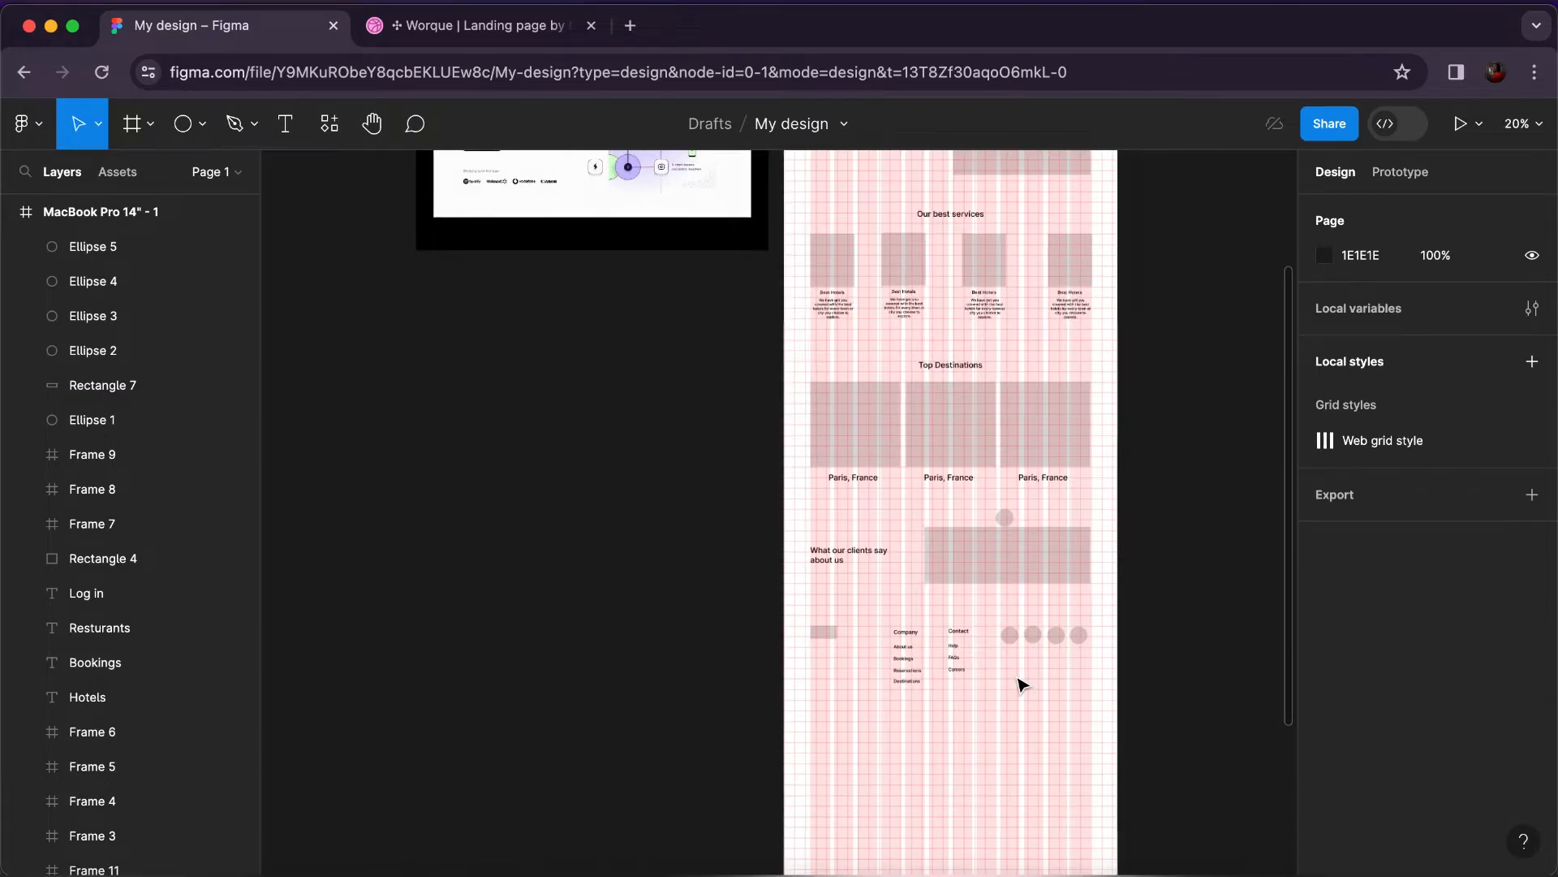
pyautogui.click(938, 293)
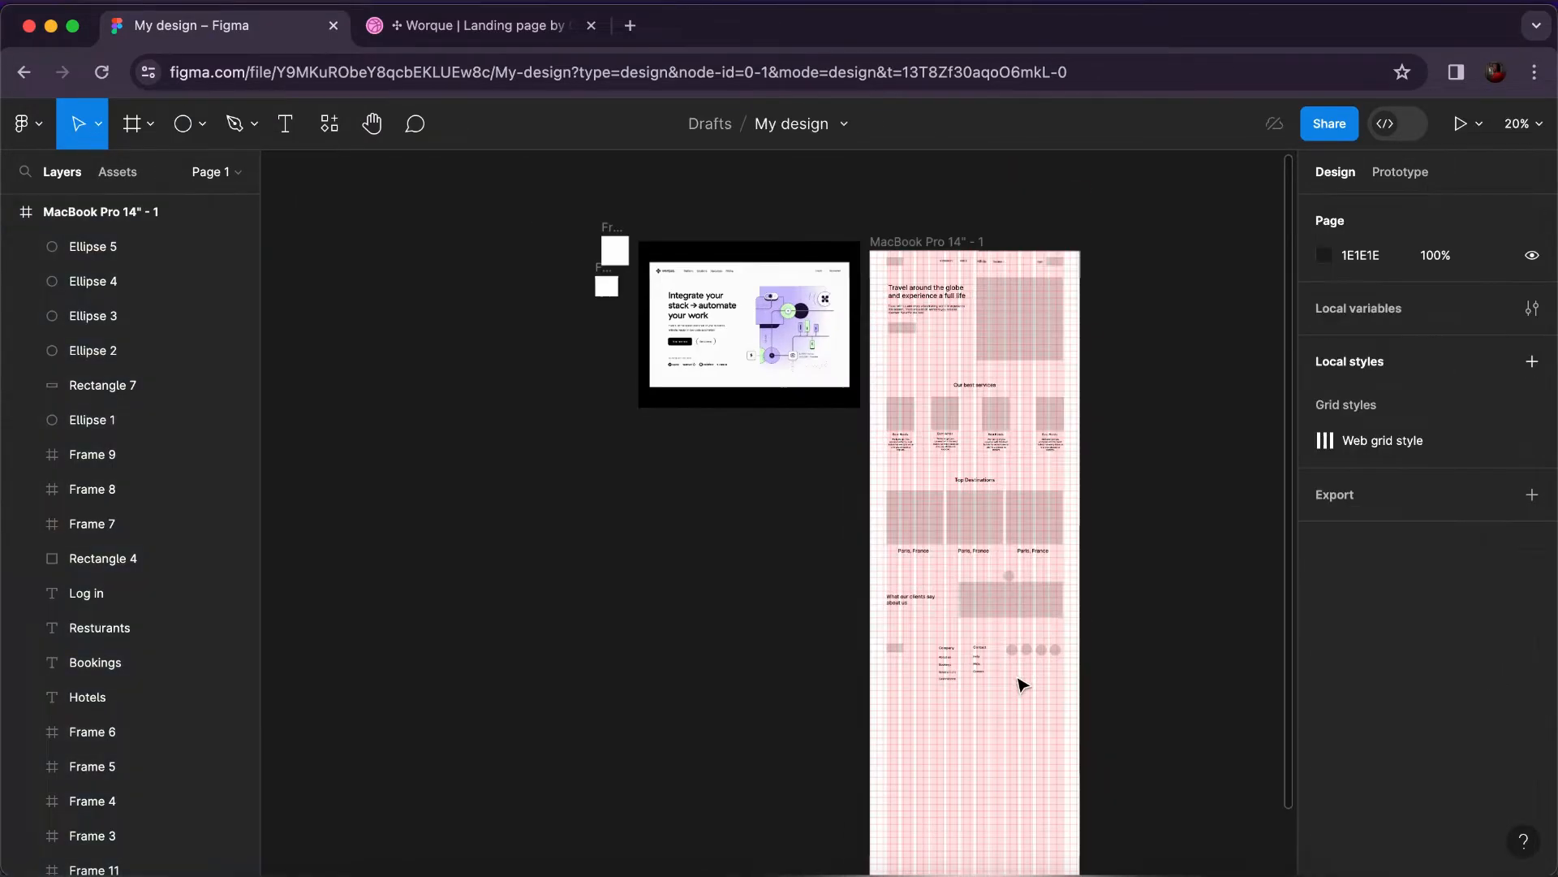
pyautogui.keyDown('ctrl'); pyautogui.scroll(-2, 1020, 682); pyautogui.keyUp('ctrl')
pyautogui.click(939, 294)
pyautogui.click(974, 590)
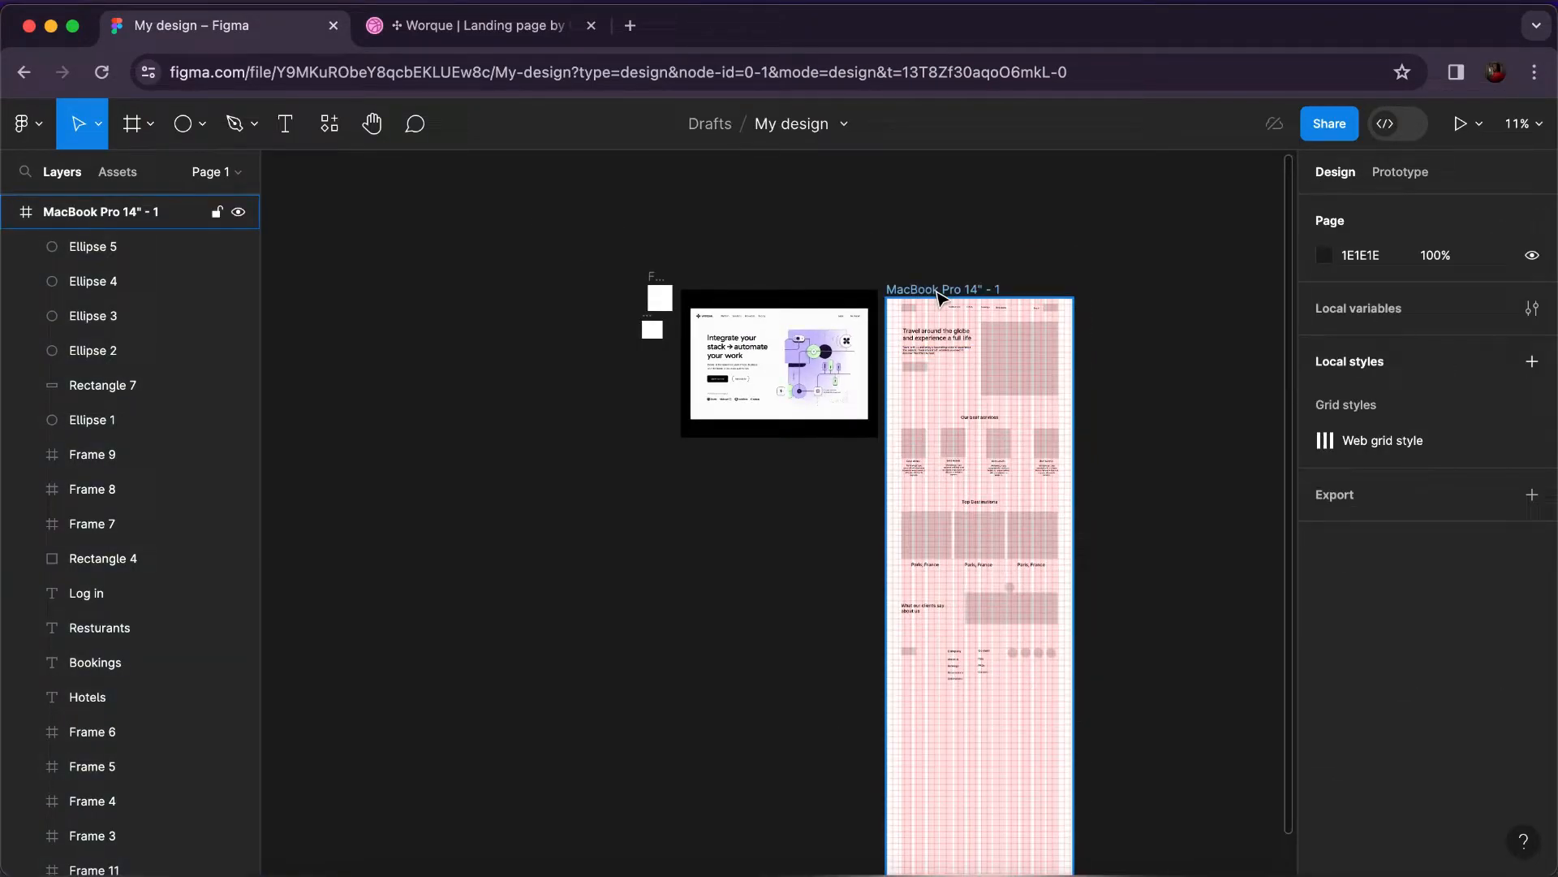
pyautogui.click(974, 590)
# Drag the frame's bottom edge up so its height is 3191.
pyautogui.scroll(-3, 974, 590)
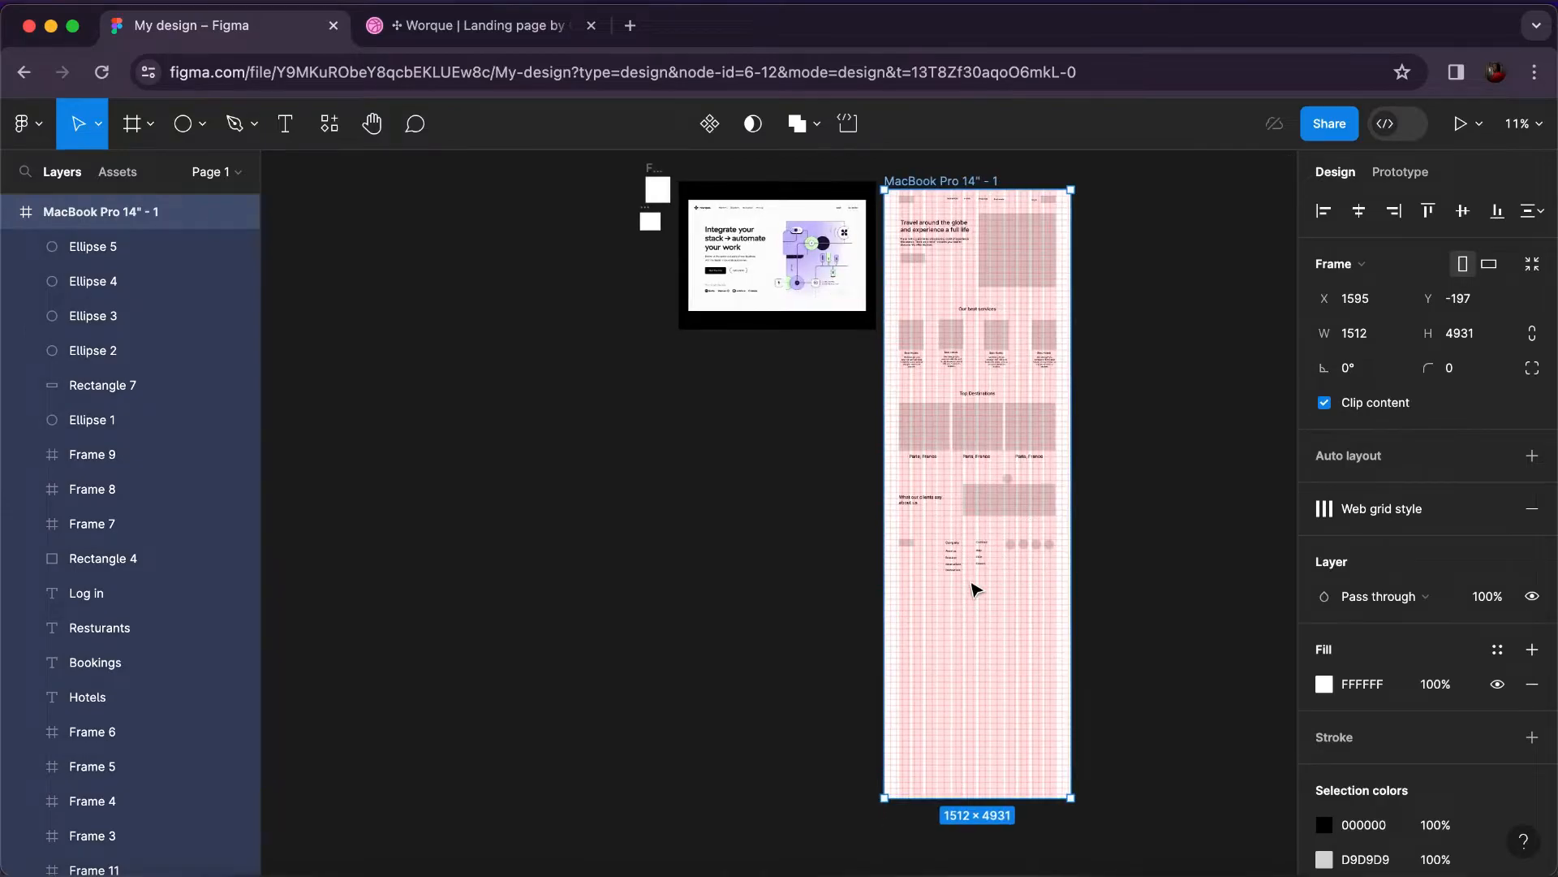
pyautogui.hscroll(1, 974, 589)
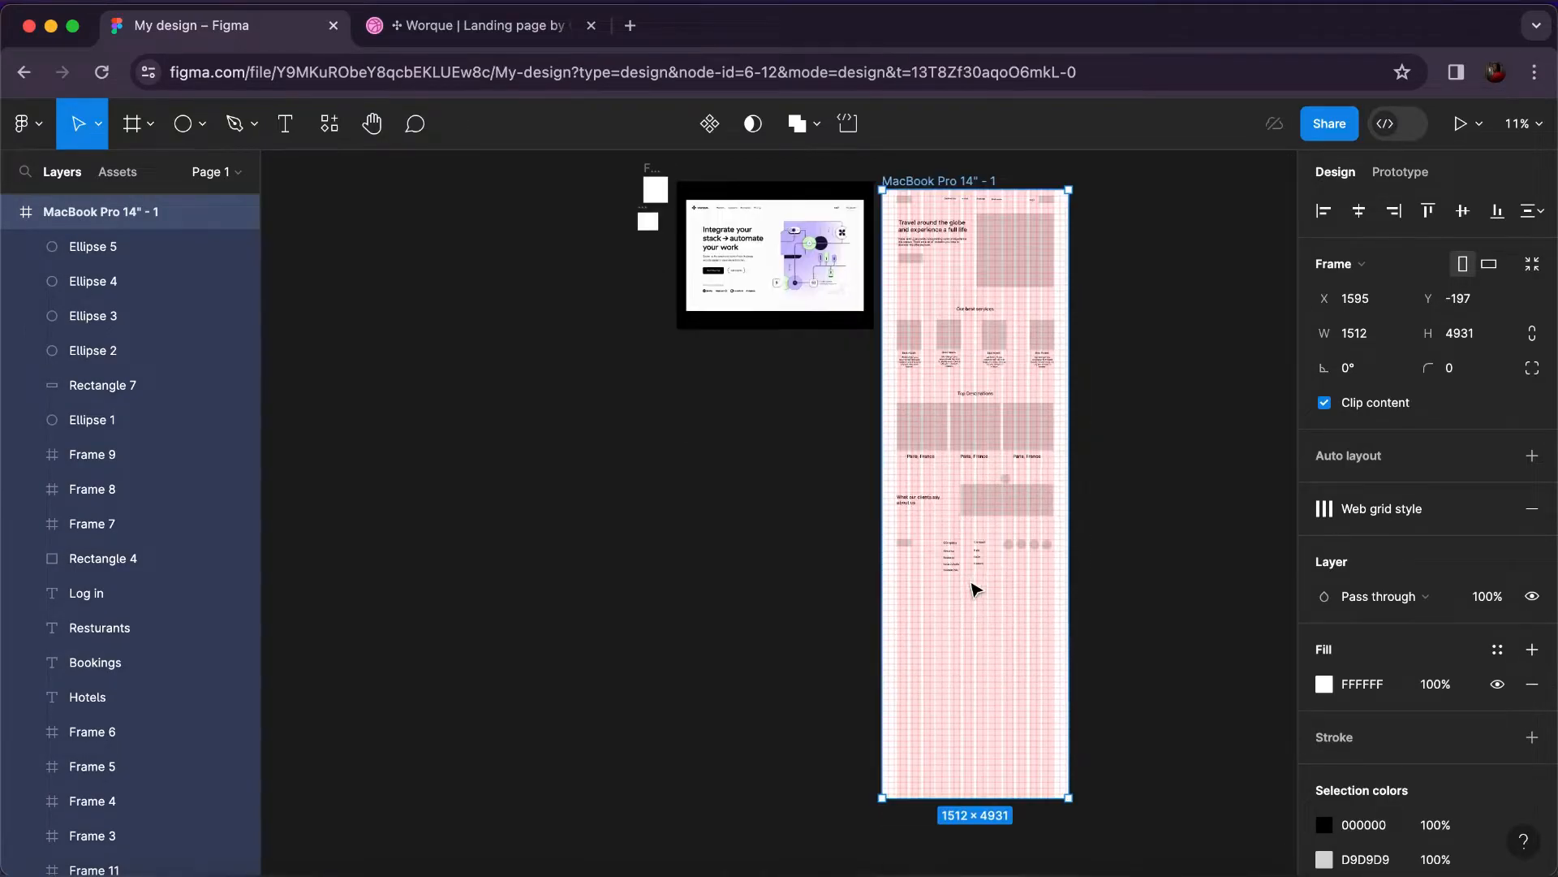
pyautogui.scroll(3, 974, 591)
pyautogui.scroll(-3, 974, 590)
pyautogui.moveTo(963, 797); pyautogui.dragTo(969, 578)
pyautogui.press('super+z')
pyautogui.press('super+shift+z')
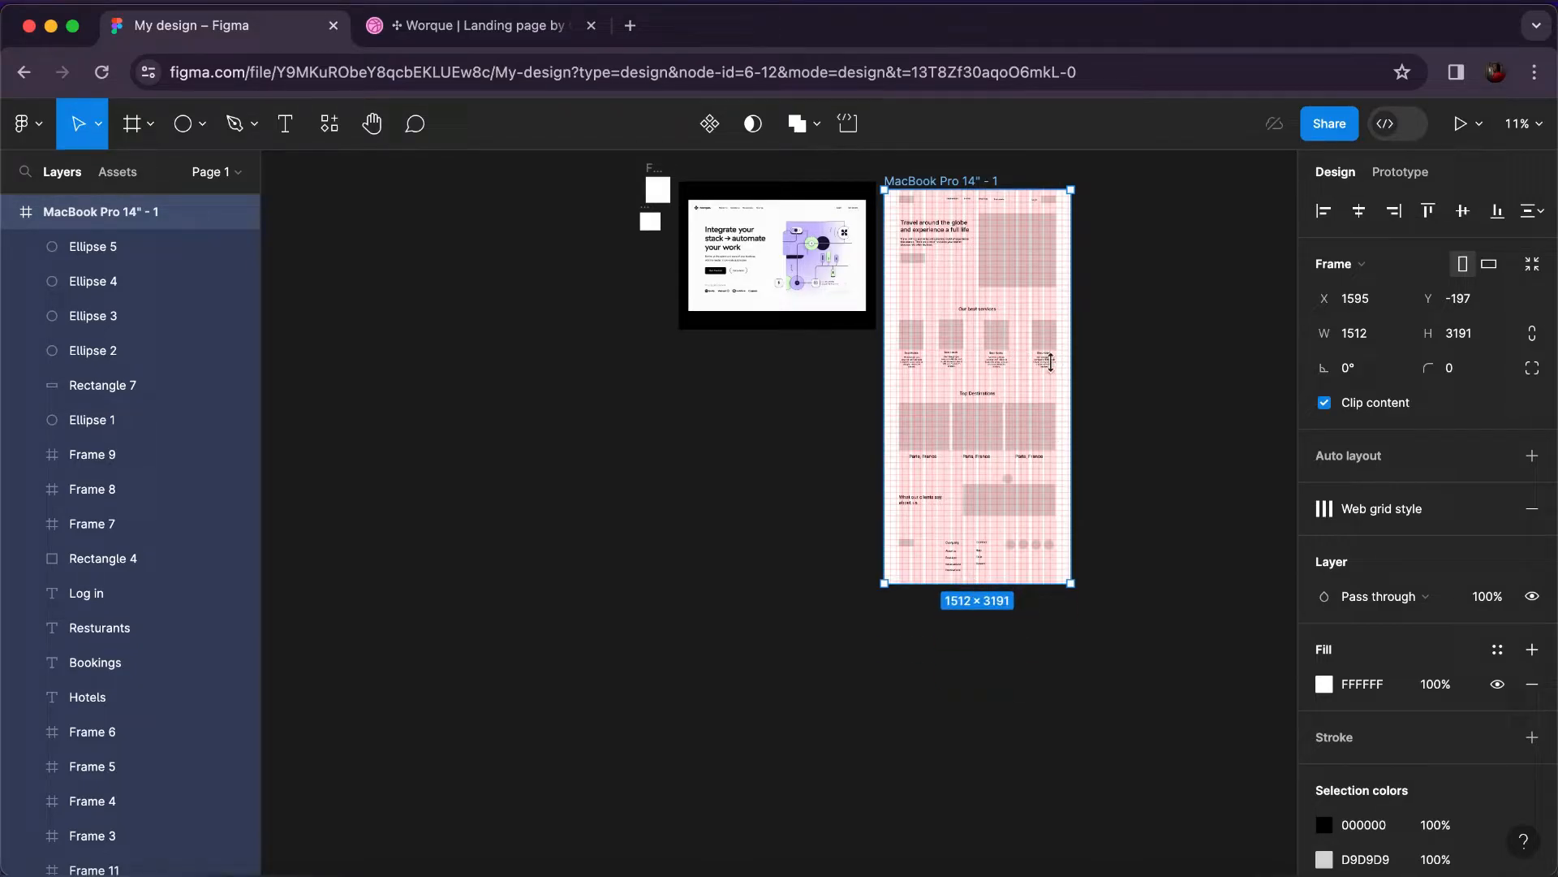
pyautogui.press('super+z')
pyautogui.press('super+shift+z')
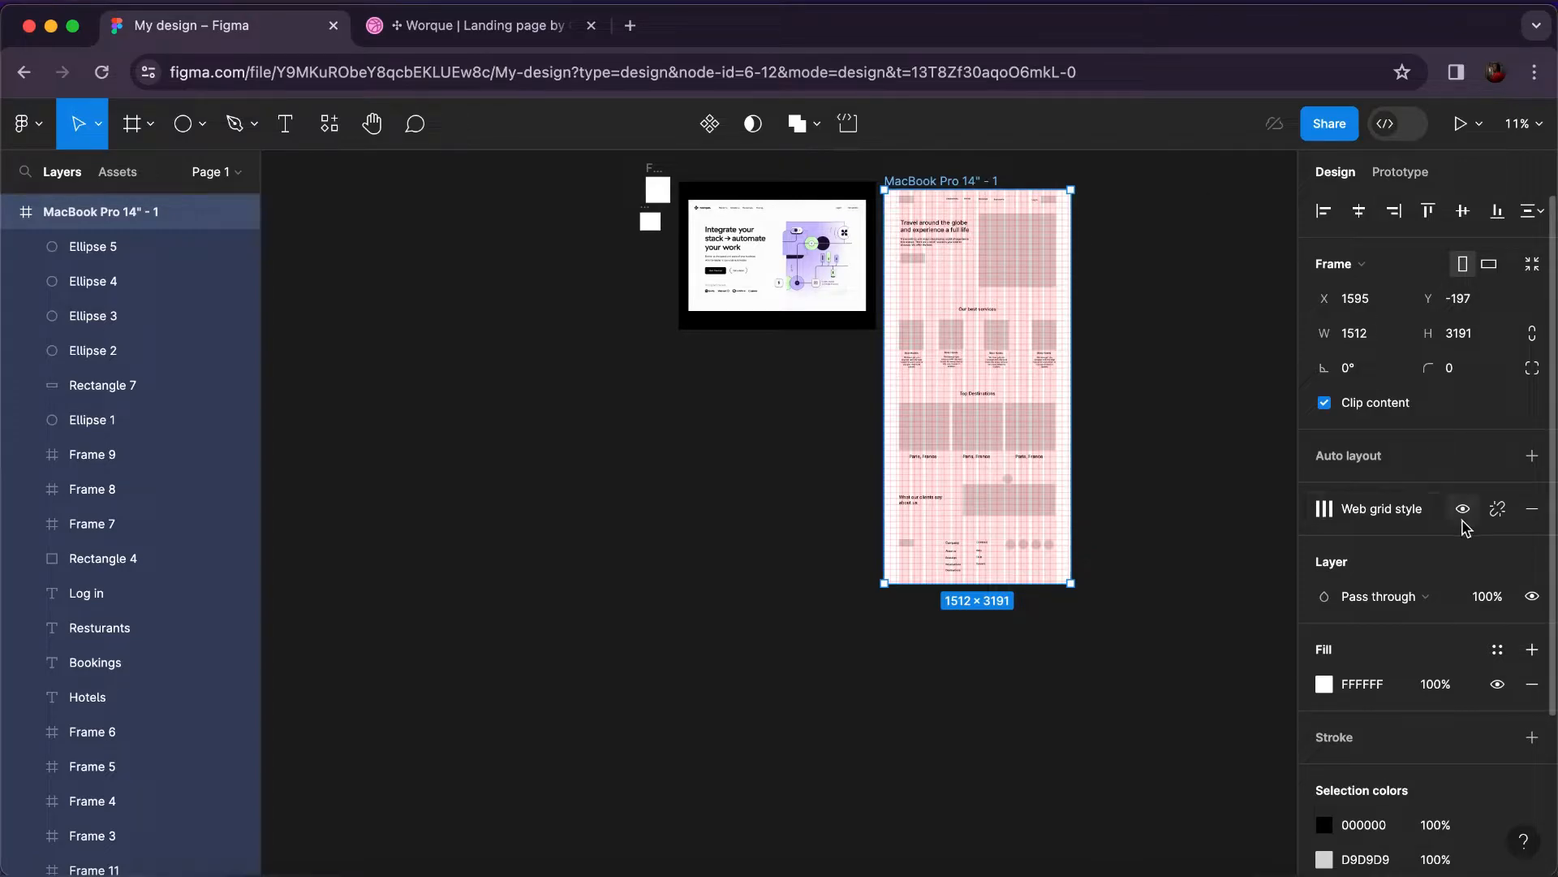
# Hide the Web grid style layout grid on the page frame.
pyautogui.click(1463, 509)
pyautogui.scroll(5, 1036, 500)
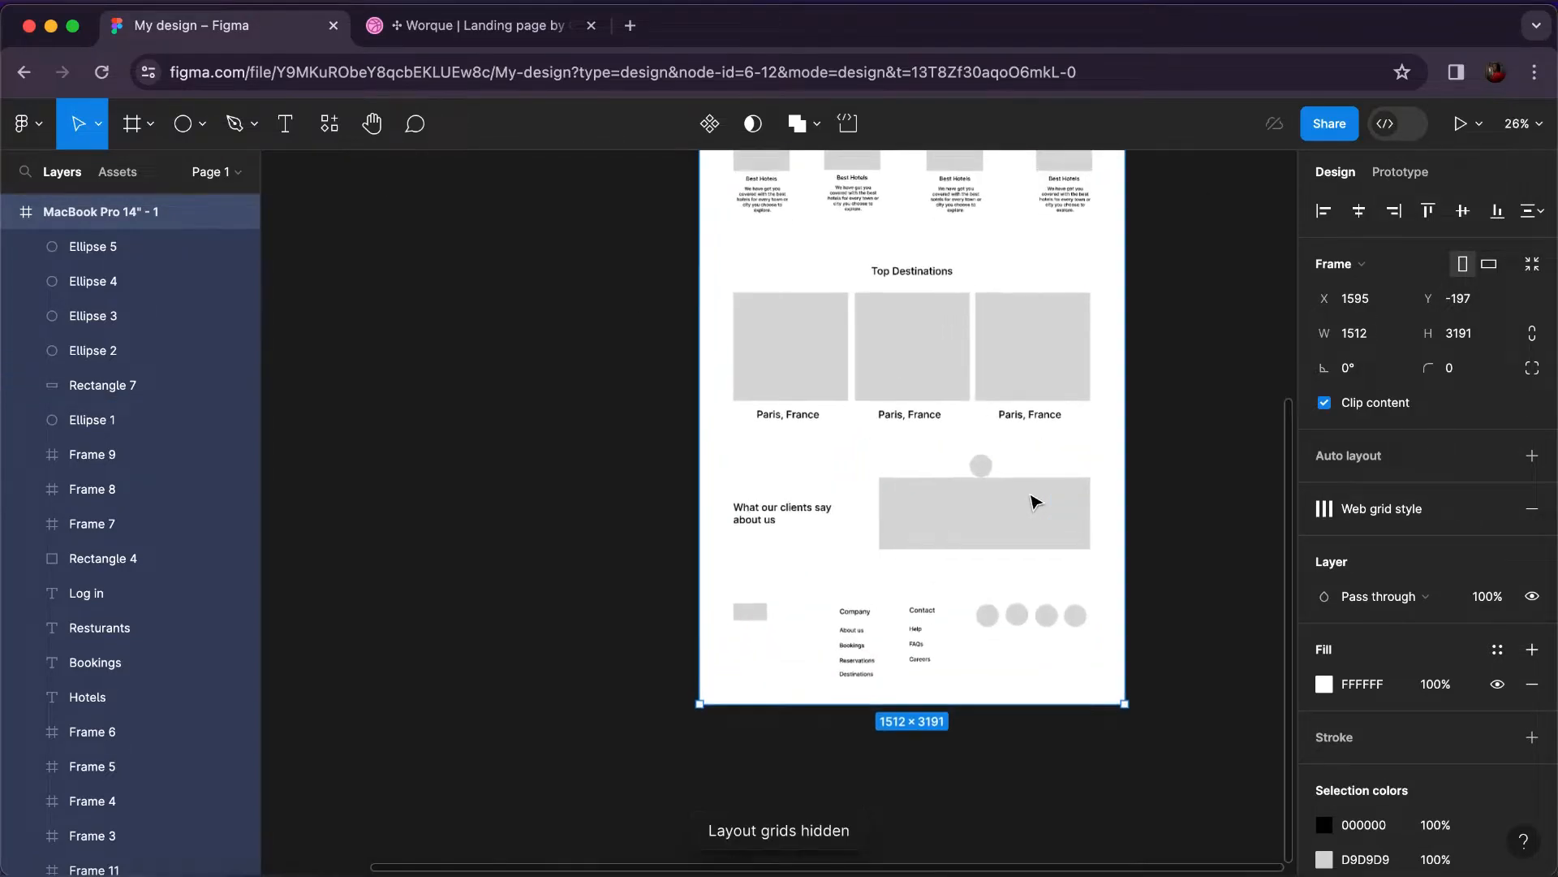
pyautogui.scroll(5, 1036, 501)
pyautogui.hscroll(2, 1031, 495)
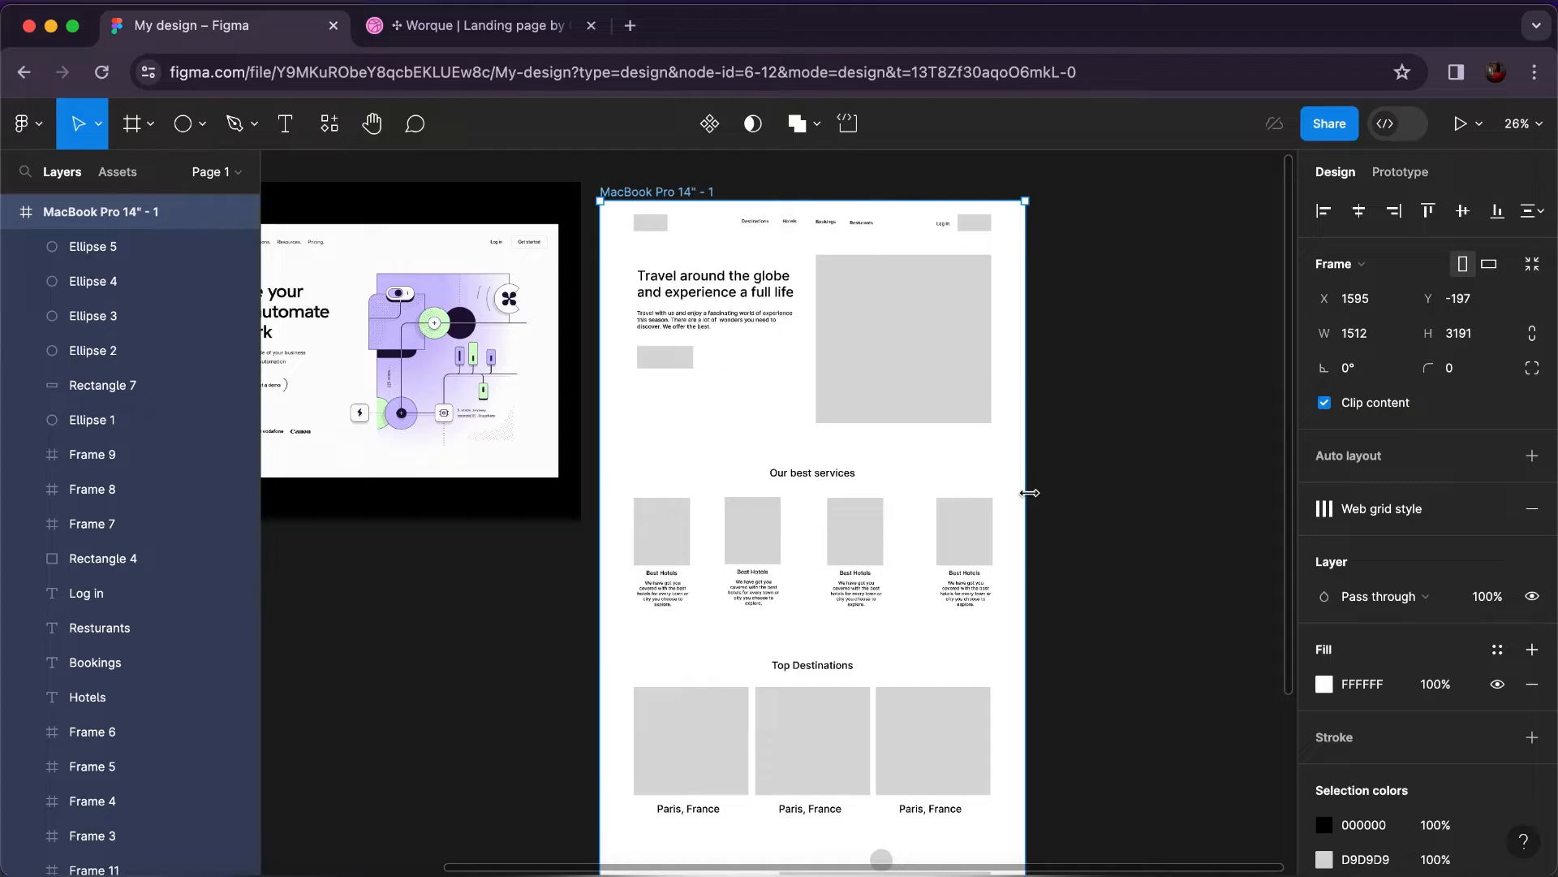
pyautogui.scroll(-3, 890, 446)
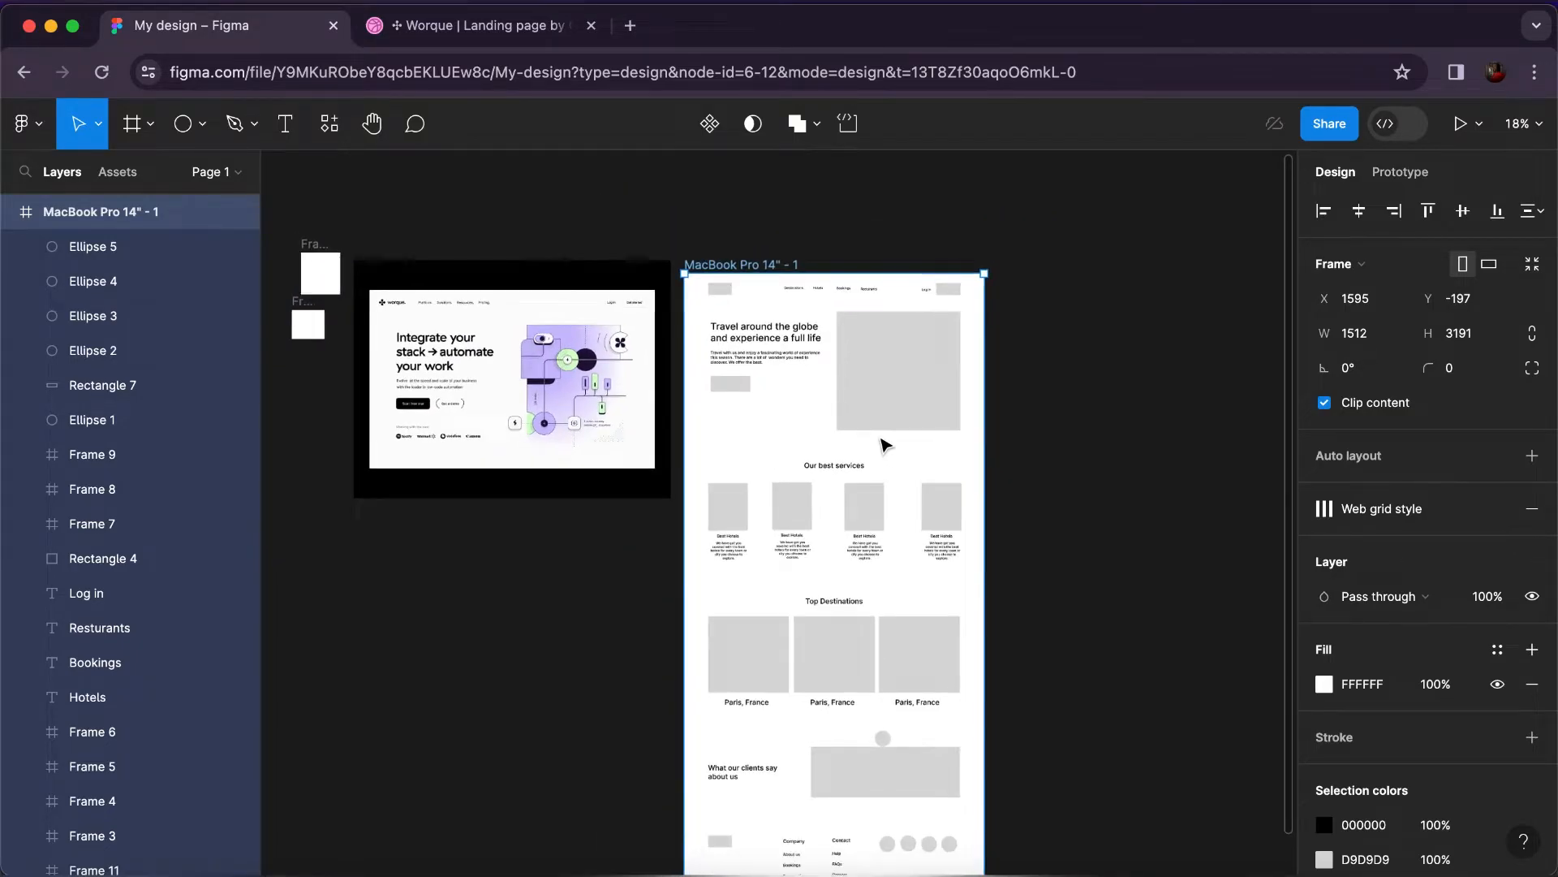
pyautogui.hscroll(2, 885, 445)
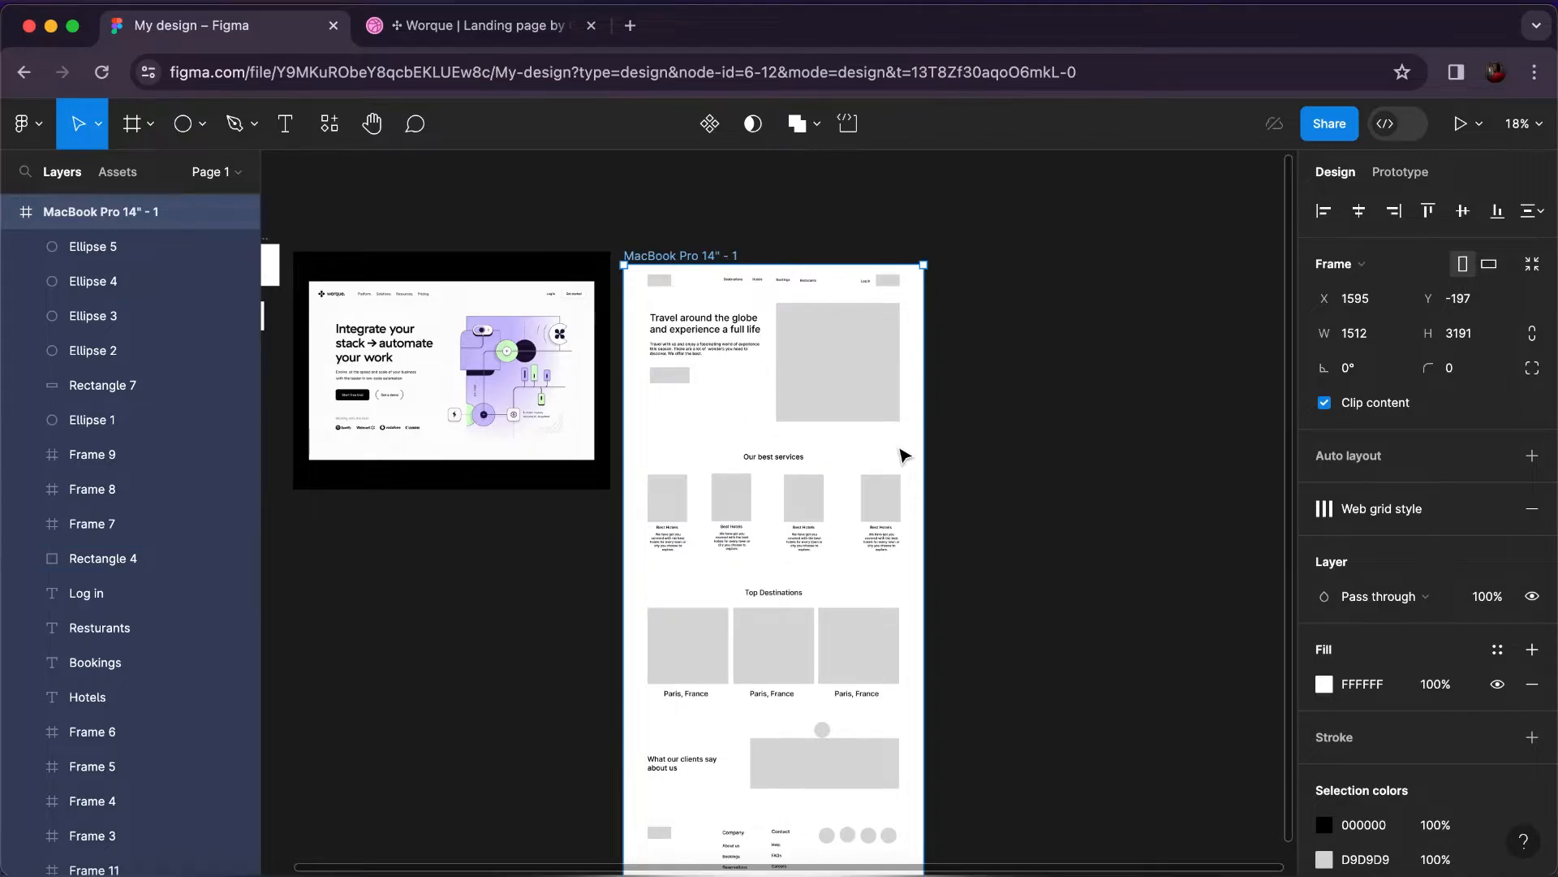
pyautogui.scroll(-2, 904, 454)
pyautogui.hscroll(2, 738, 199)
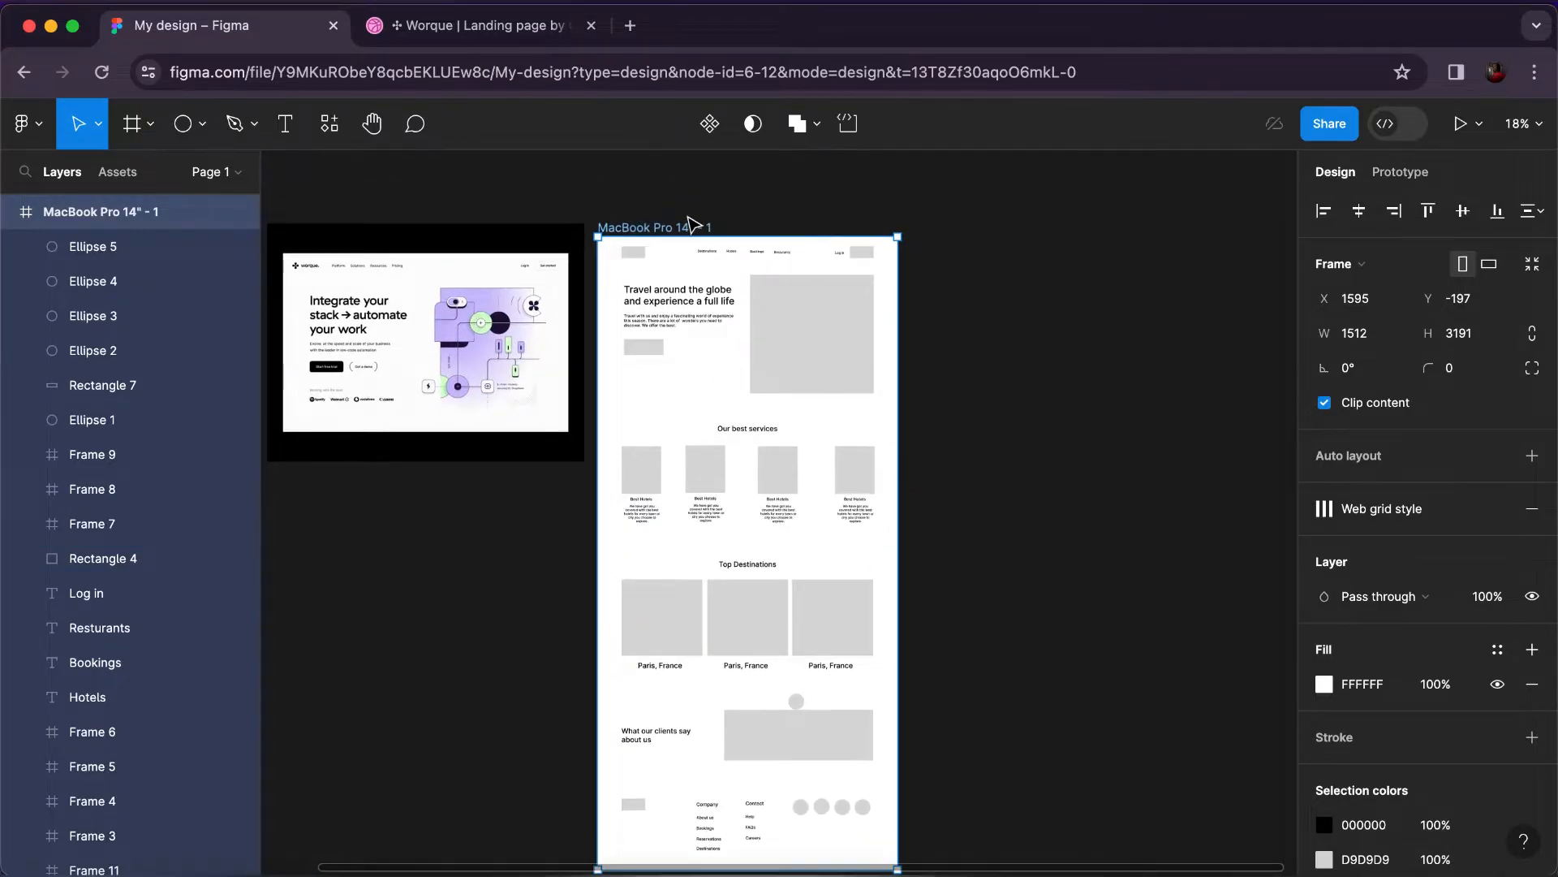
# Rename the page frame to 'Wireframe'.
pyautogui.doubleClick(690, 228)
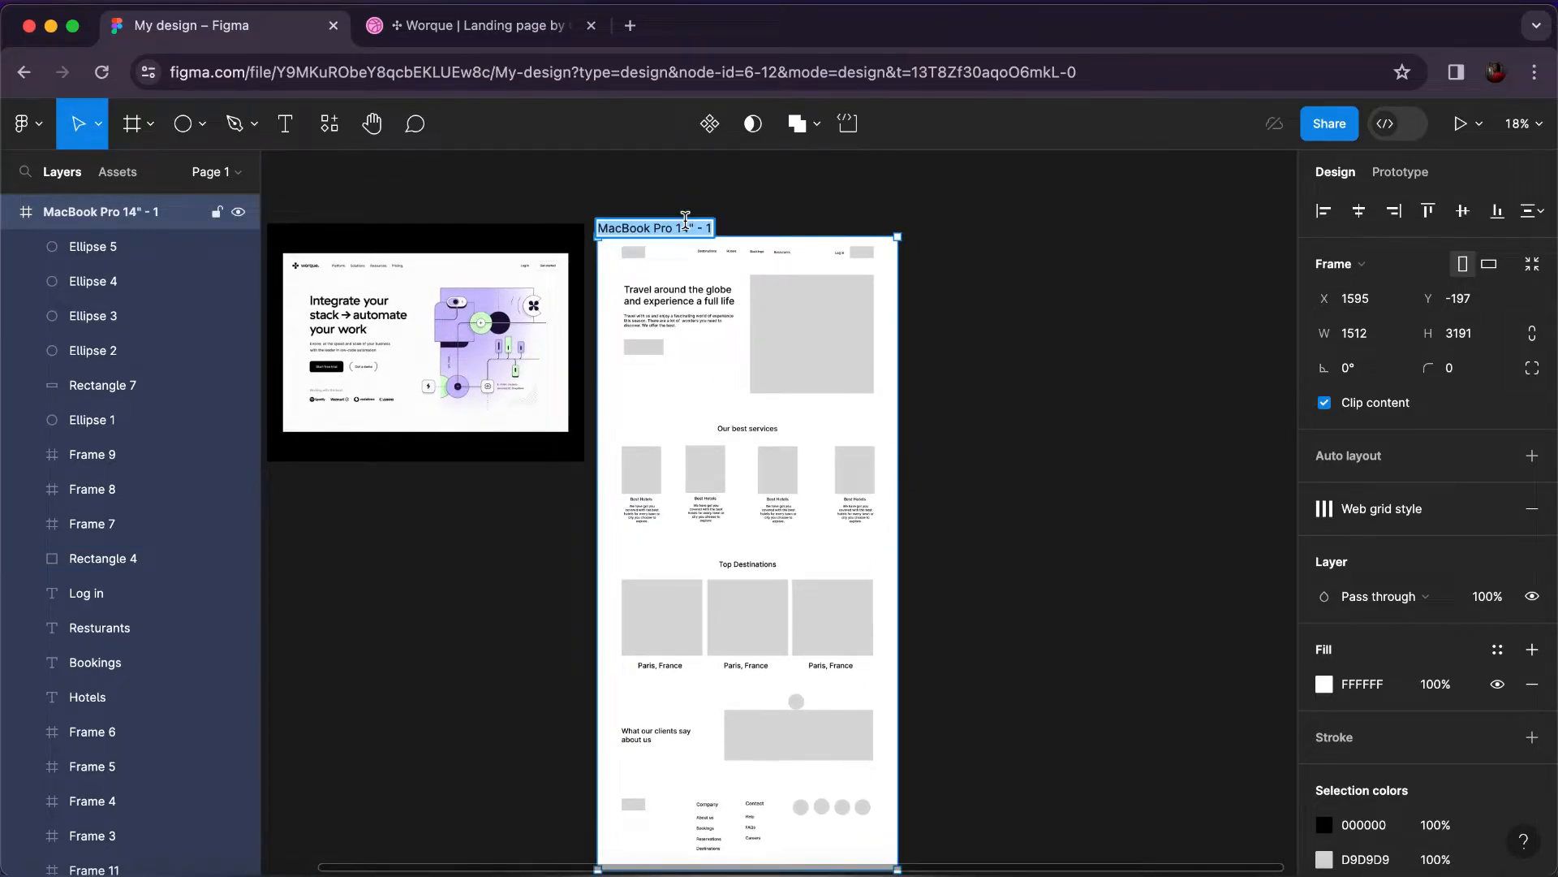
pyautogui.write('Wireframe')
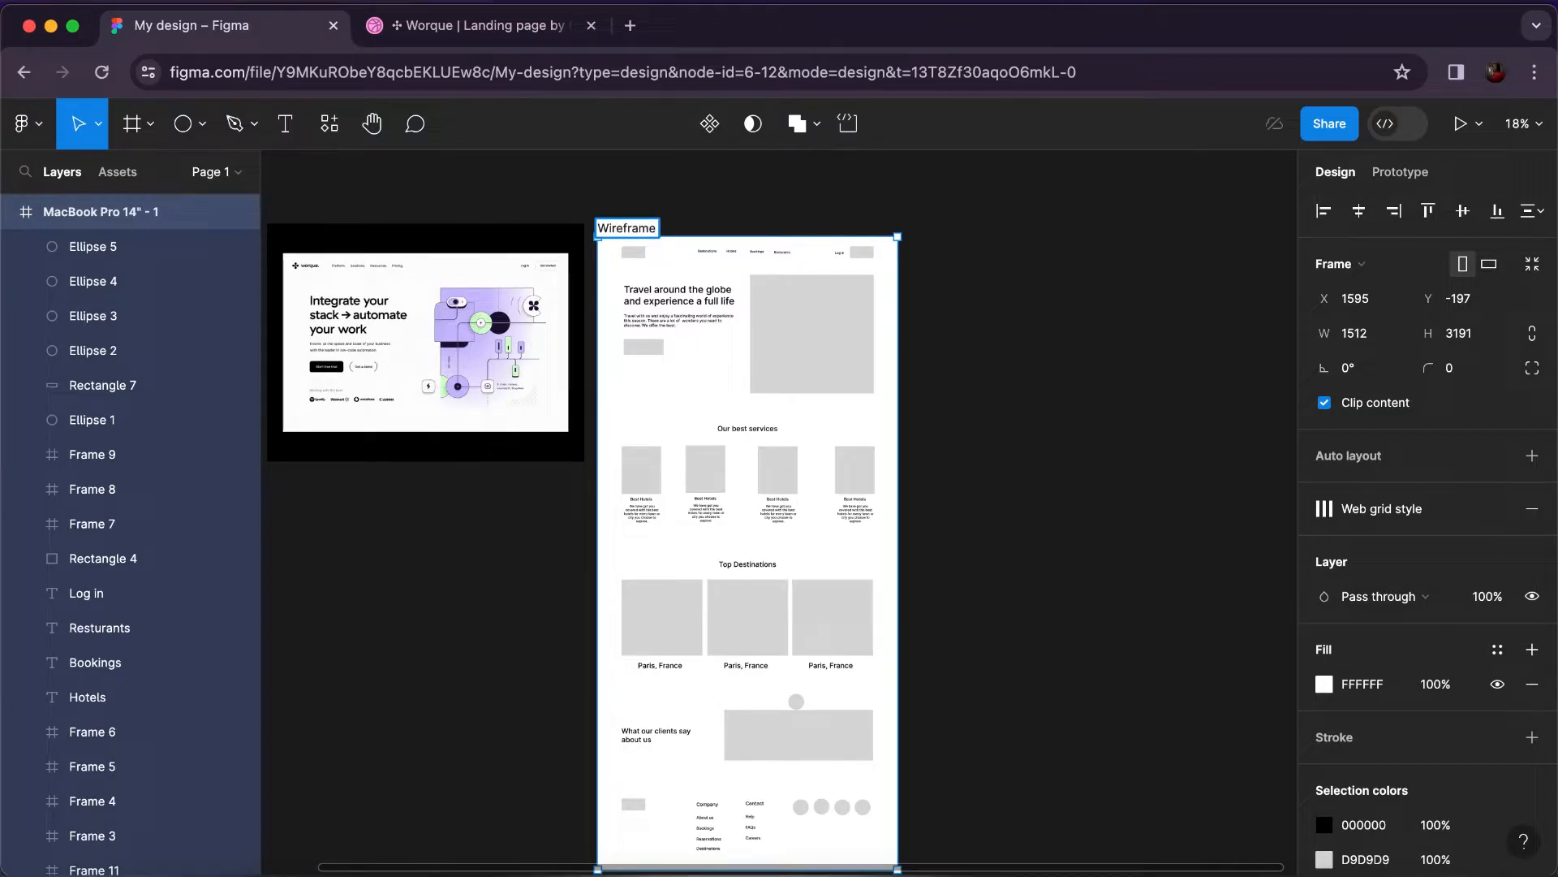
pyautogui.press('Return')
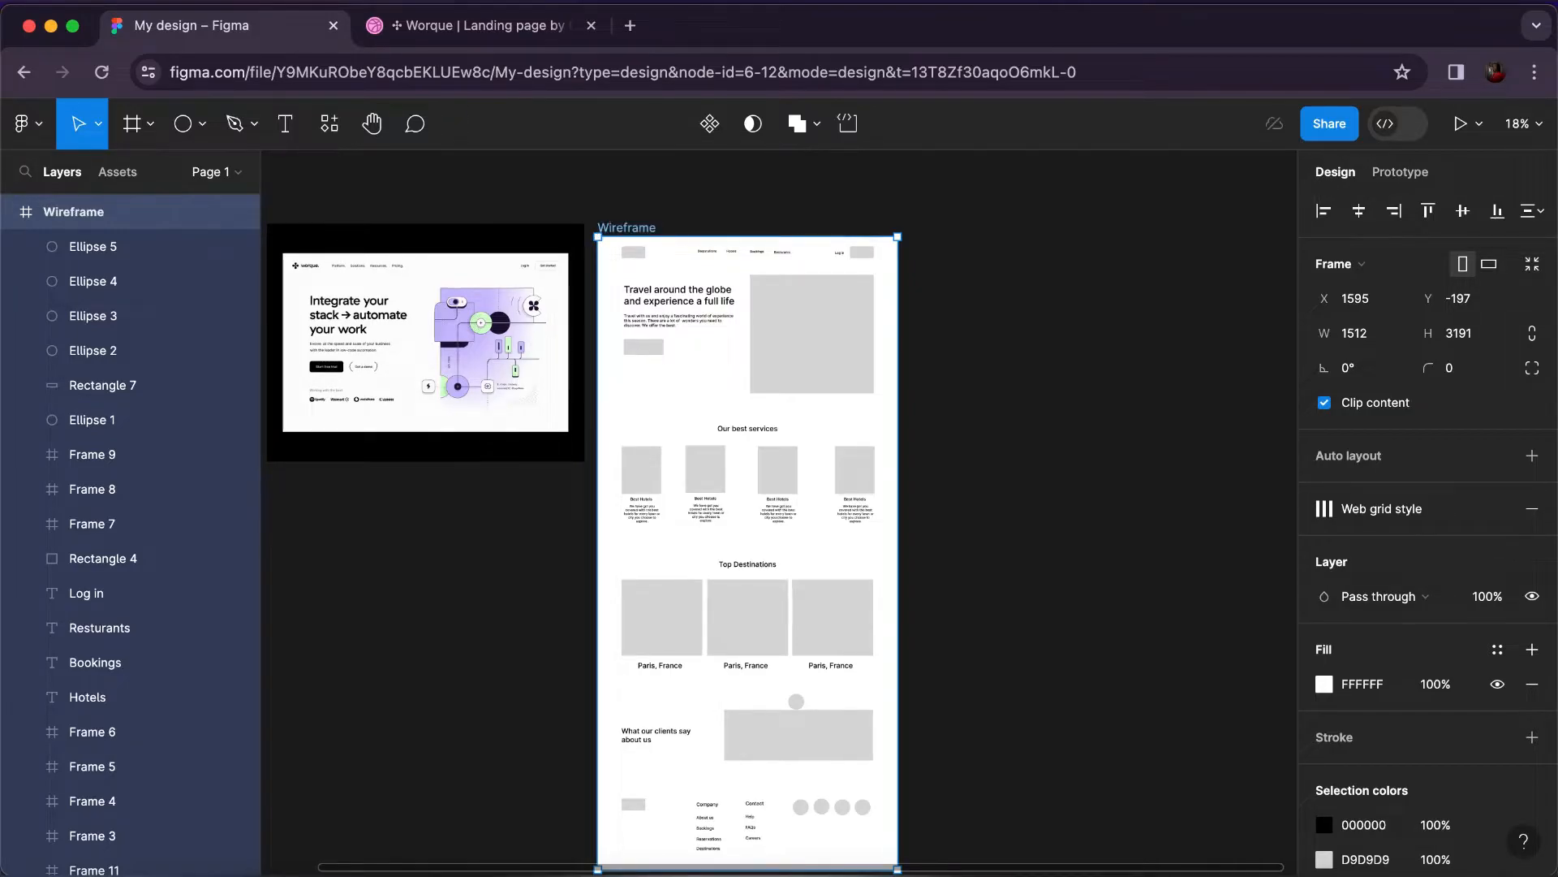
pyautogui.press('Escape')
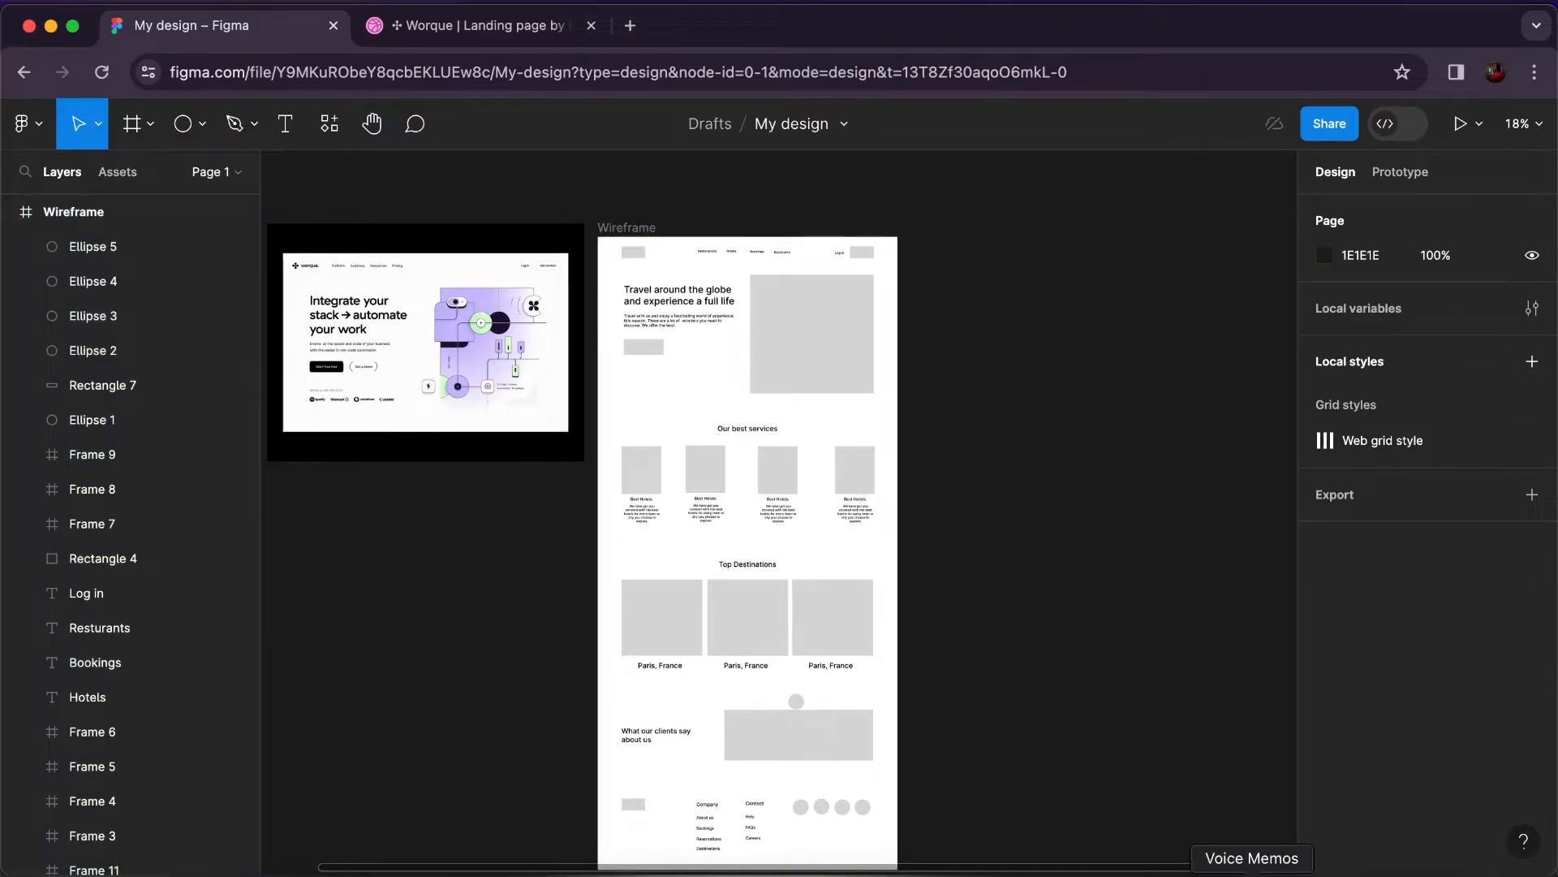
pyautogui.scroll(-2, 1031, 698)
pyautogui.hotkey('ctrl', 'z')
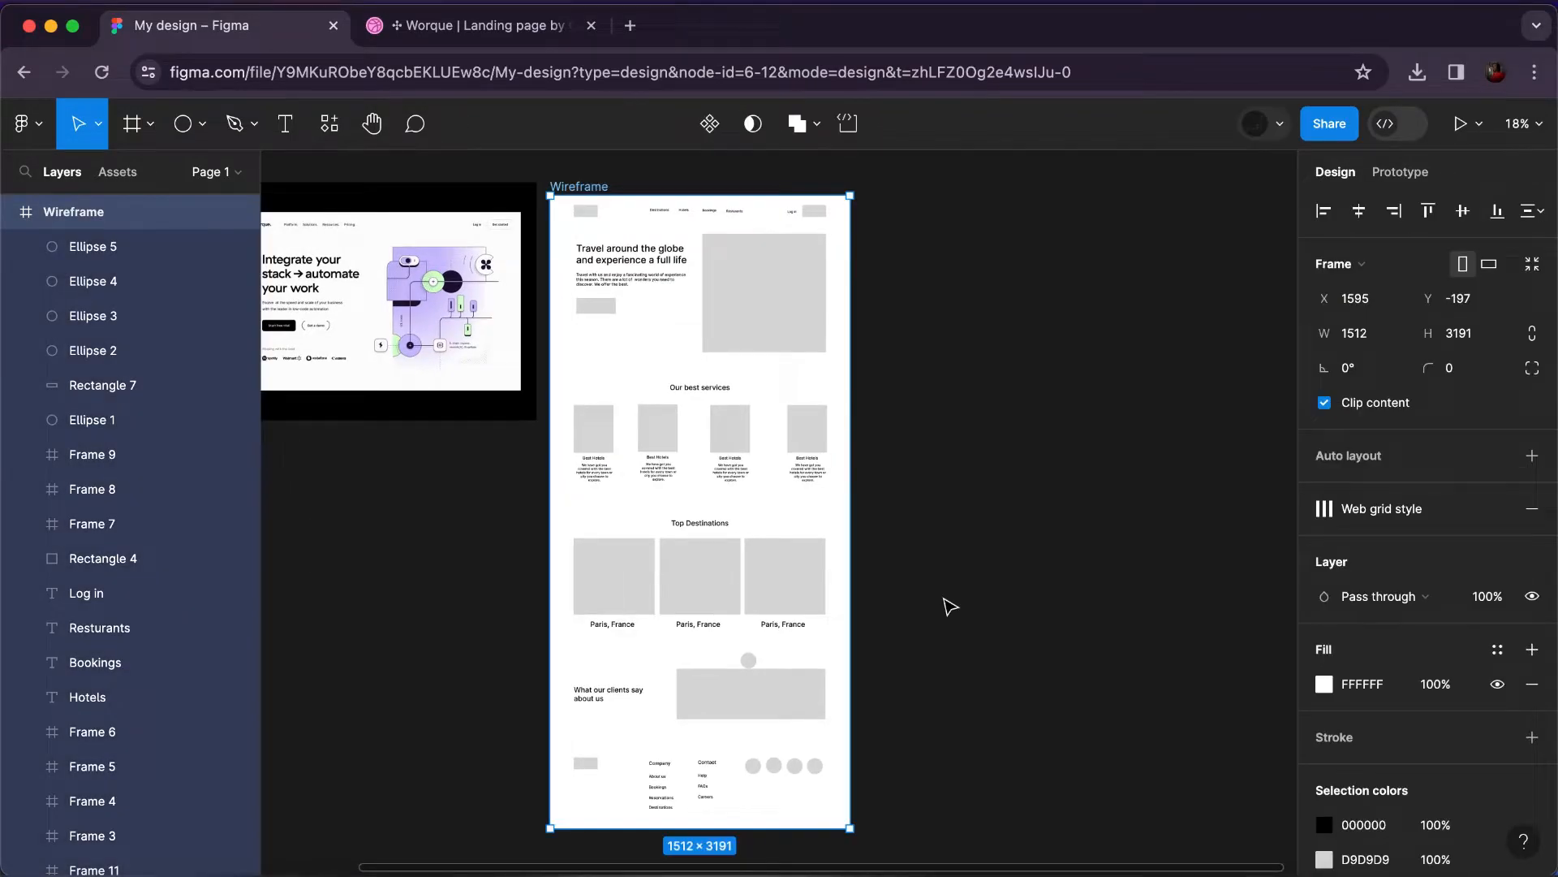
# Duplicate the Wireframe frame and place the copy to its right at X 3234.
pyautogui.hscroll(3, 949, 606)
pyautogui.scroll(-1, 949, 606)
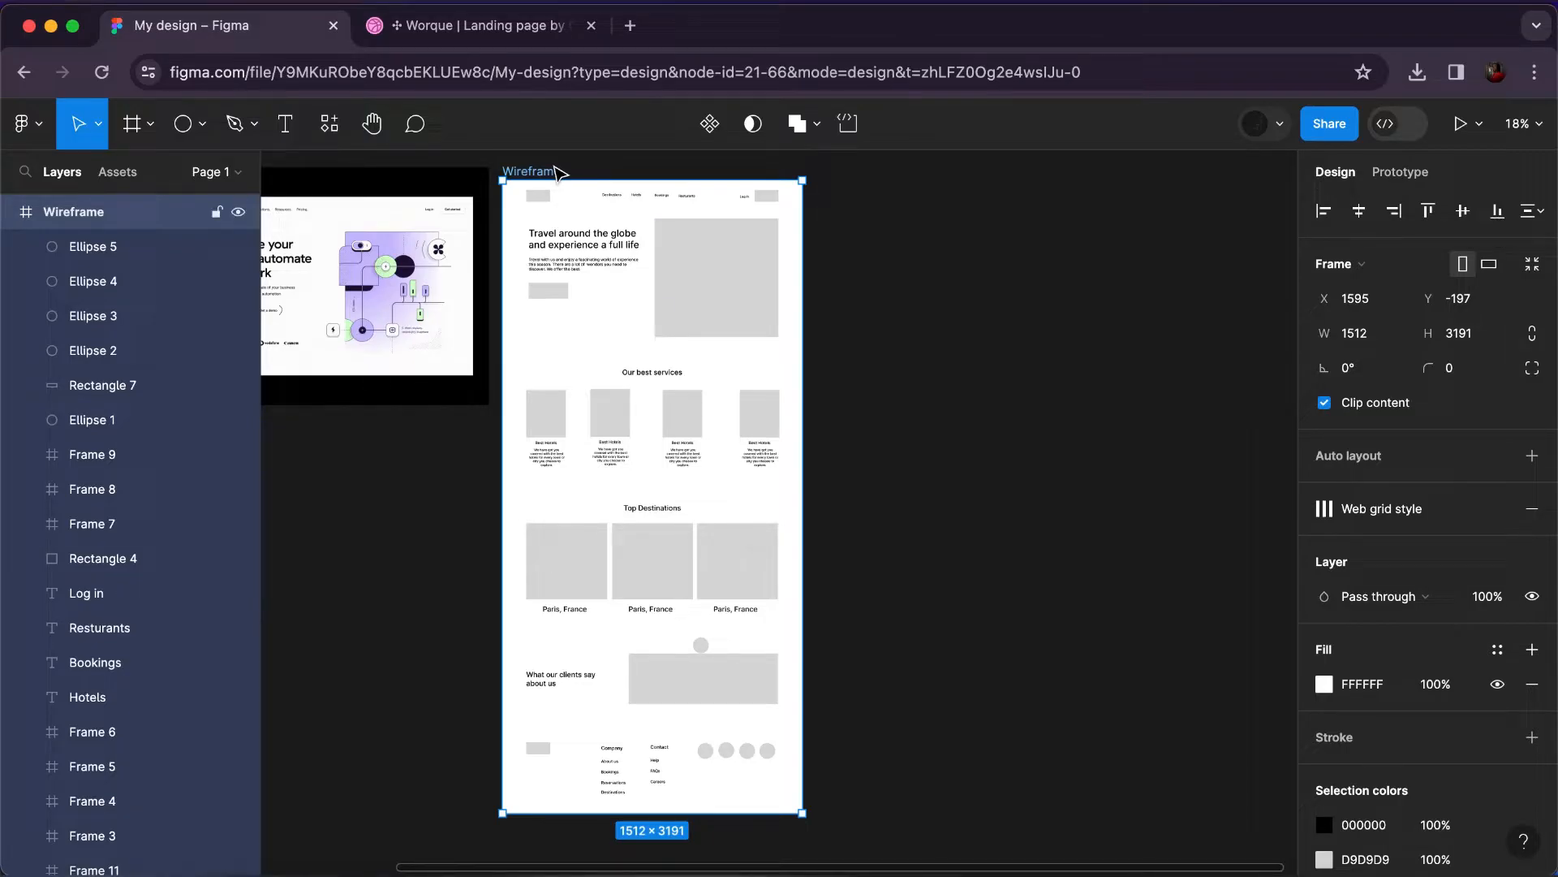
pyautogui.press('super+d')
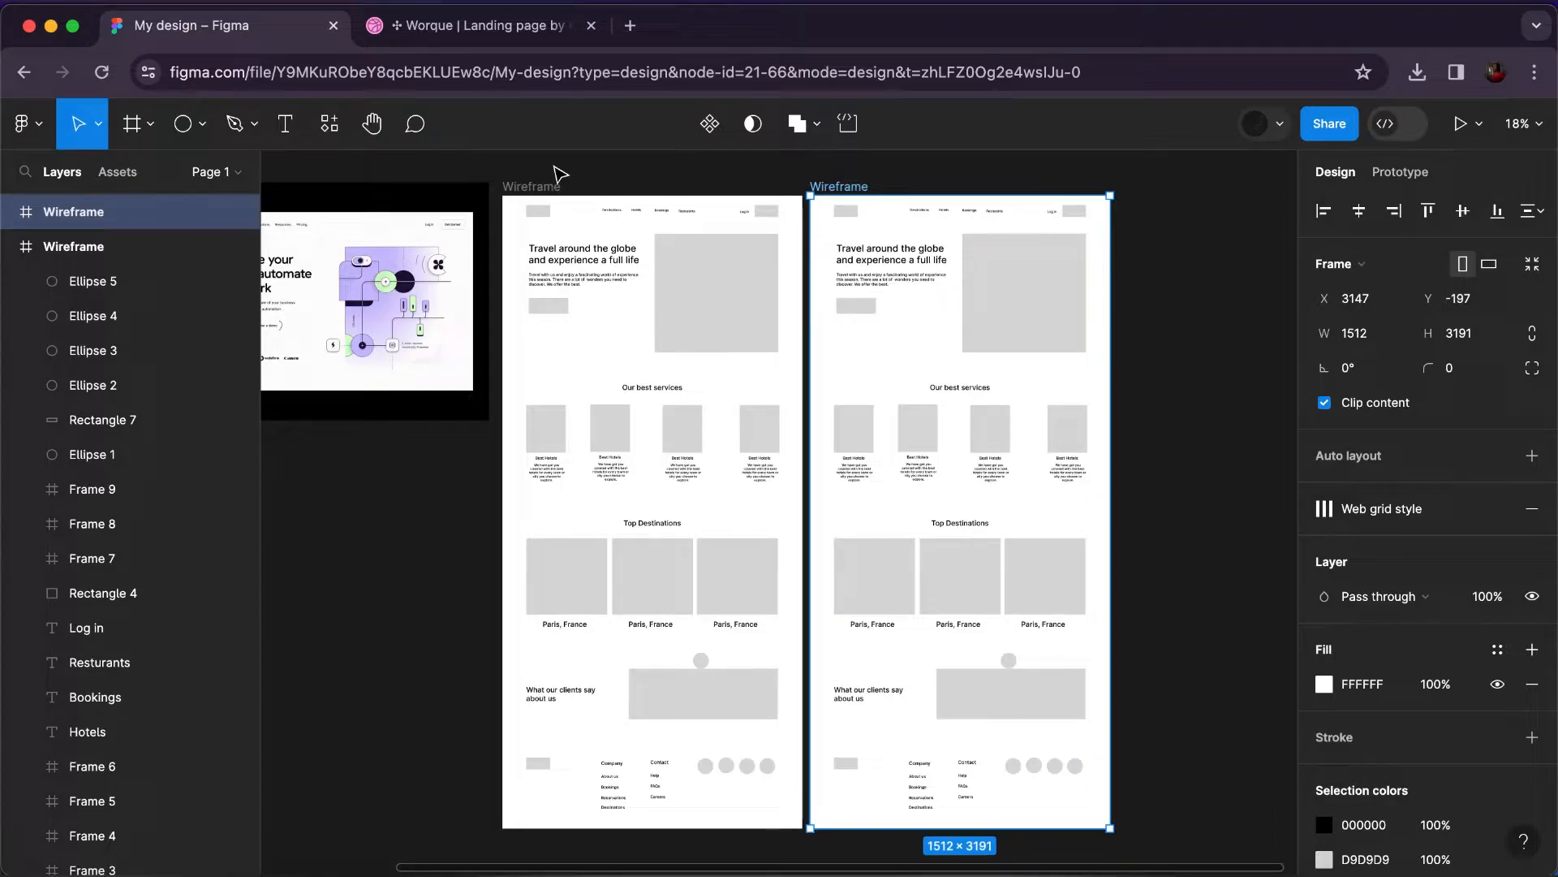
pyautogui.moveTo(845, 192); pyautogui.dragTo(858, 189)
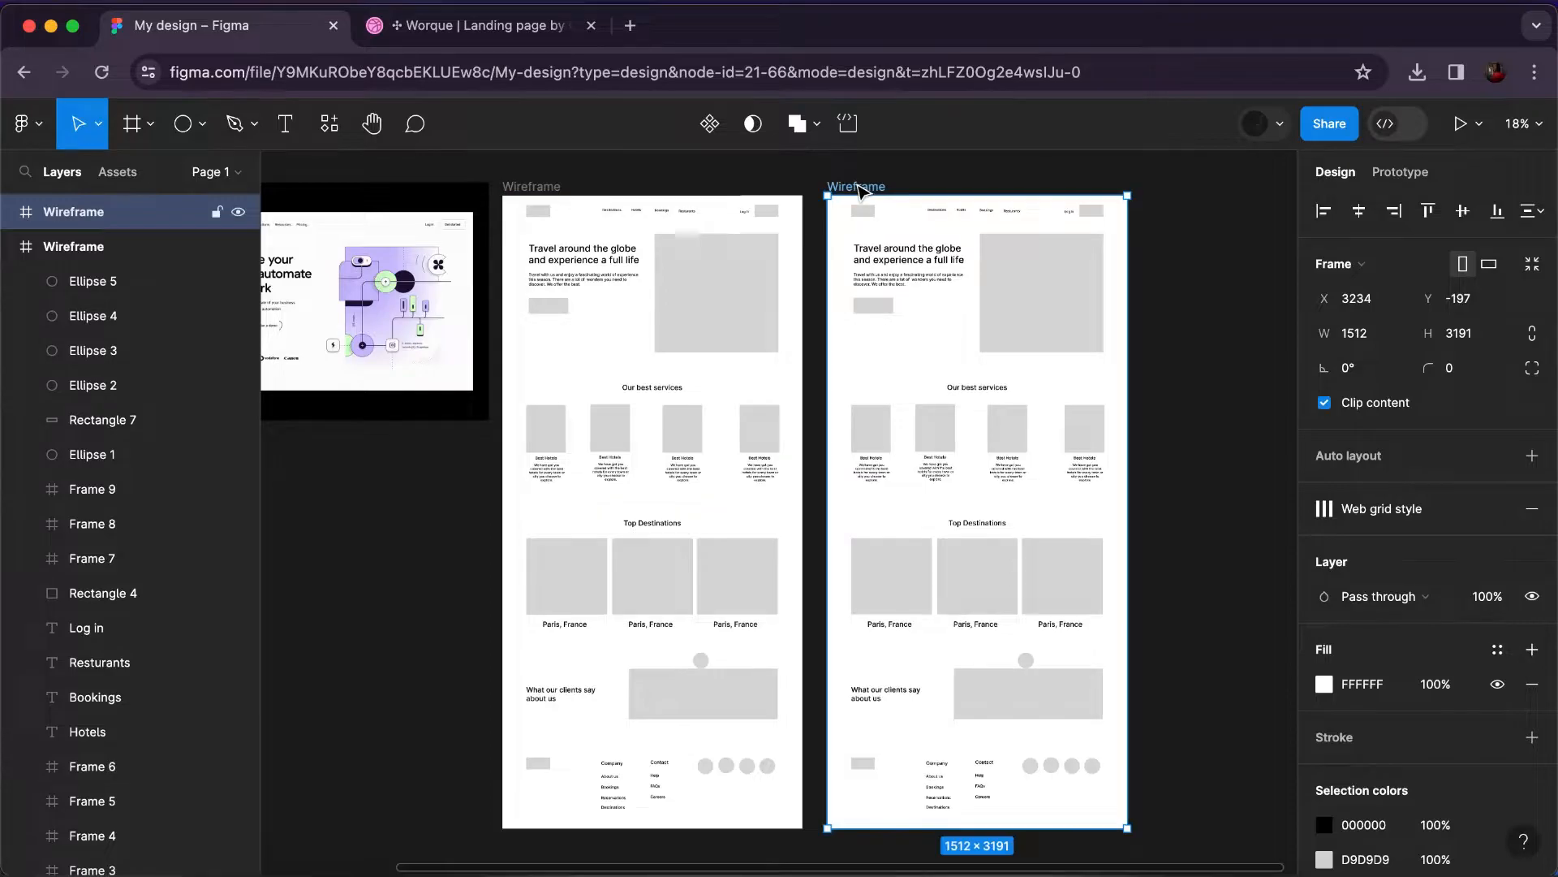
# Delete the grey logo placeholder rectangle in the copied Wireframe.
pyautogui.scroll(8, 859, 190)
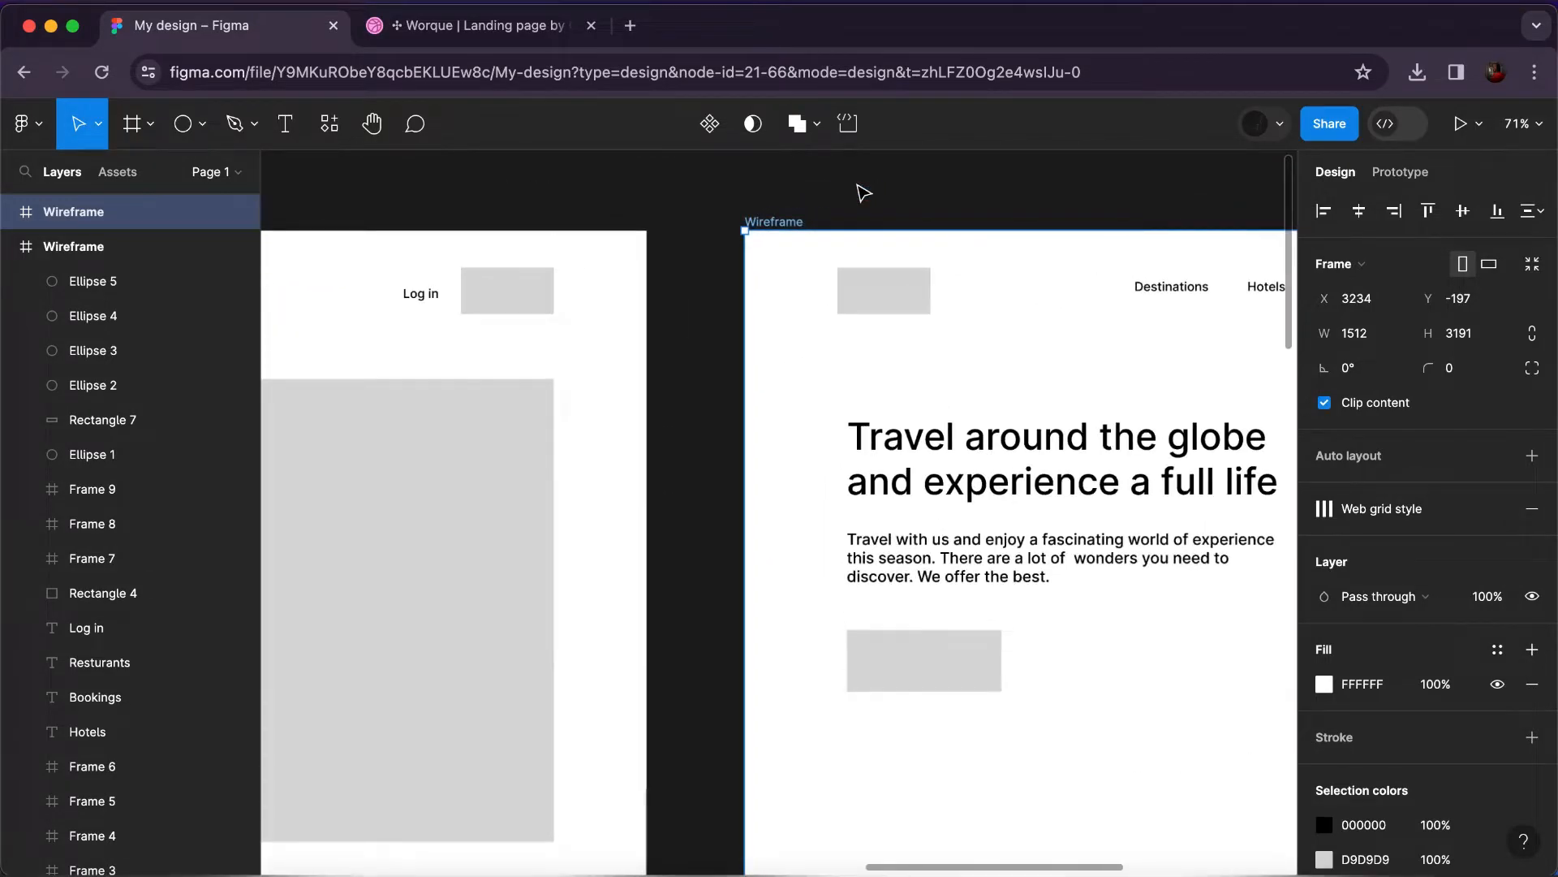
pyautogui.hscroll(2, 863, 192)
pyautogui.hscroll(2, 864, 193)
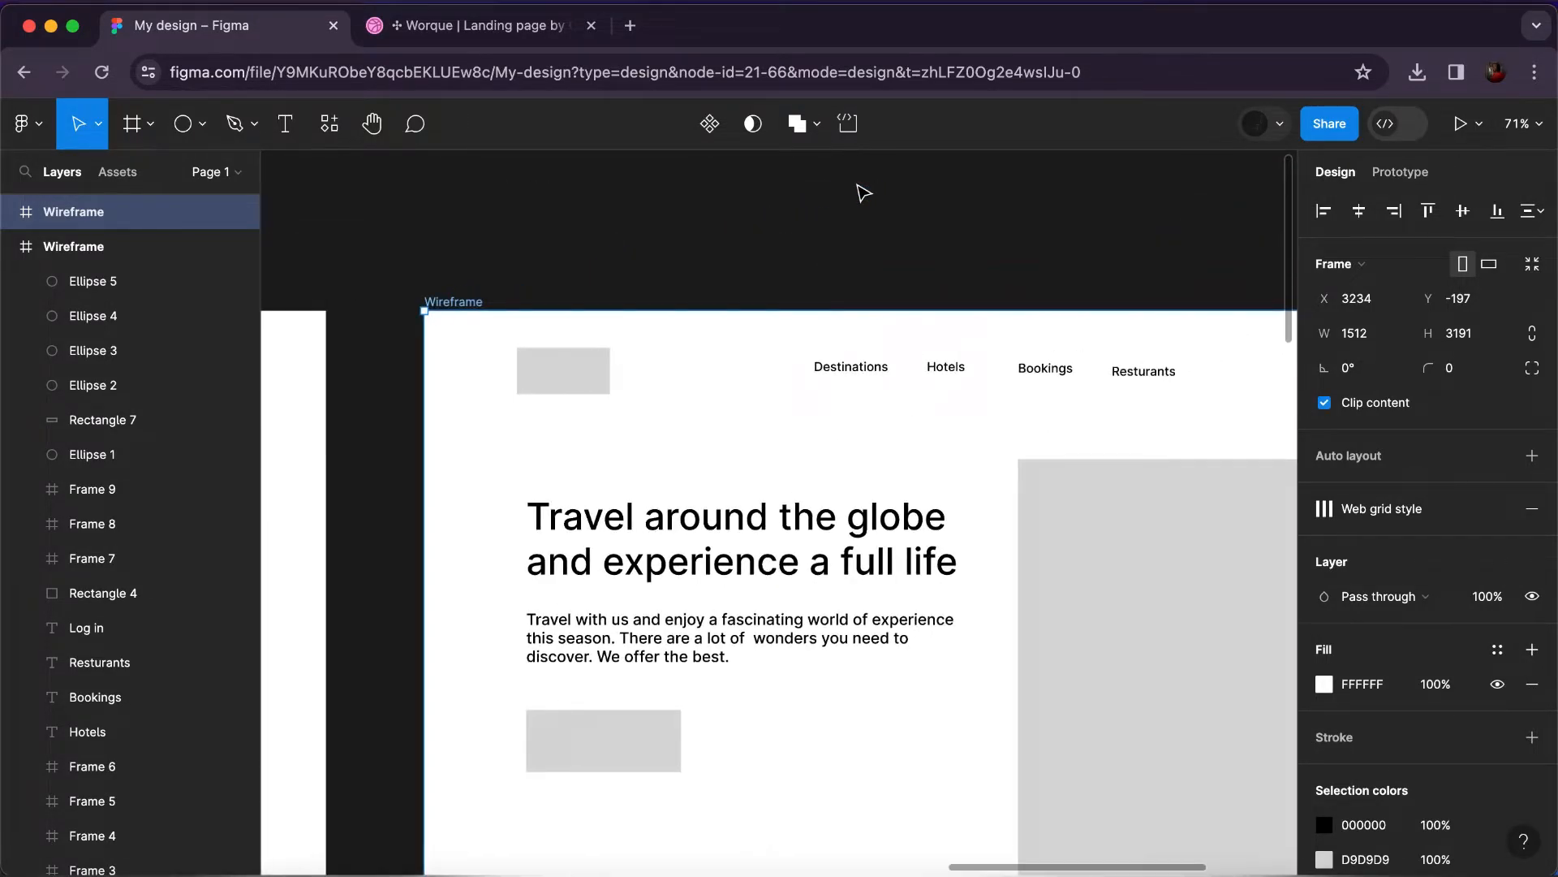
pyautogui.scroll(-5, 865, 193)
pyautogui.scroll(5, 864, 193)
pyautogui.hscroll(-2, 865, 193)
pyautogui.hscroll(2, 865, 193)
pyautogui.scroll(-5, 864, 193)
pyautogui.scroll(5, 864, 193)
pyautogui.hscroll(-2, 864, 193)
pyautogui.hscroll(2, 864, 193)
pyautogui.scroll(1, 865, 193)
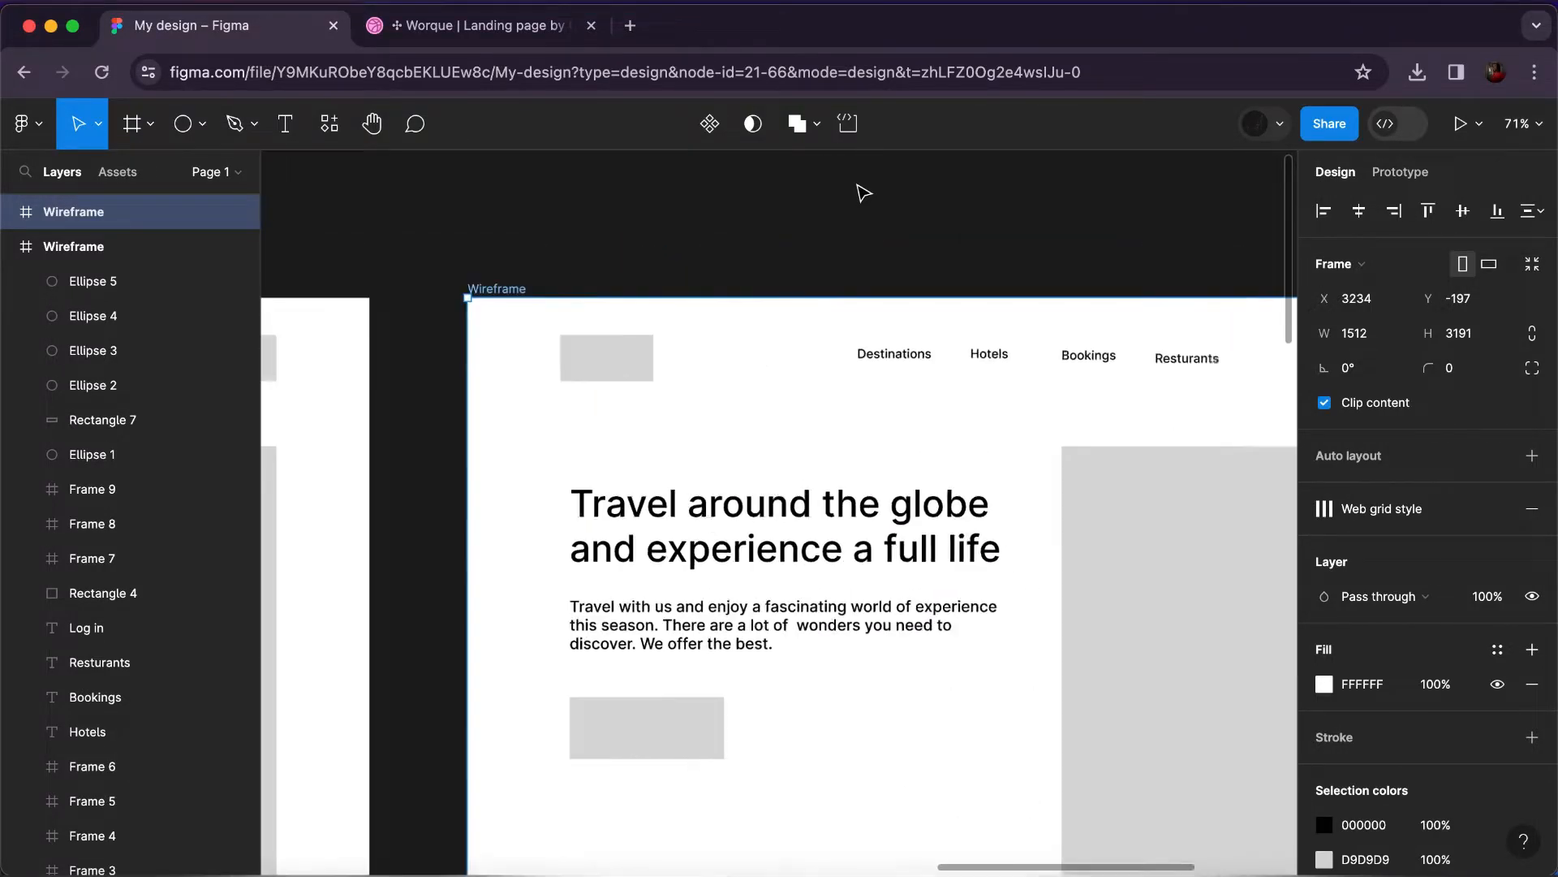
pyautogui.scroll(-5, 864, 193)
pyautogui.hscroll(1, 865, 193)
pyautogui.scroll(1, 865, 193)
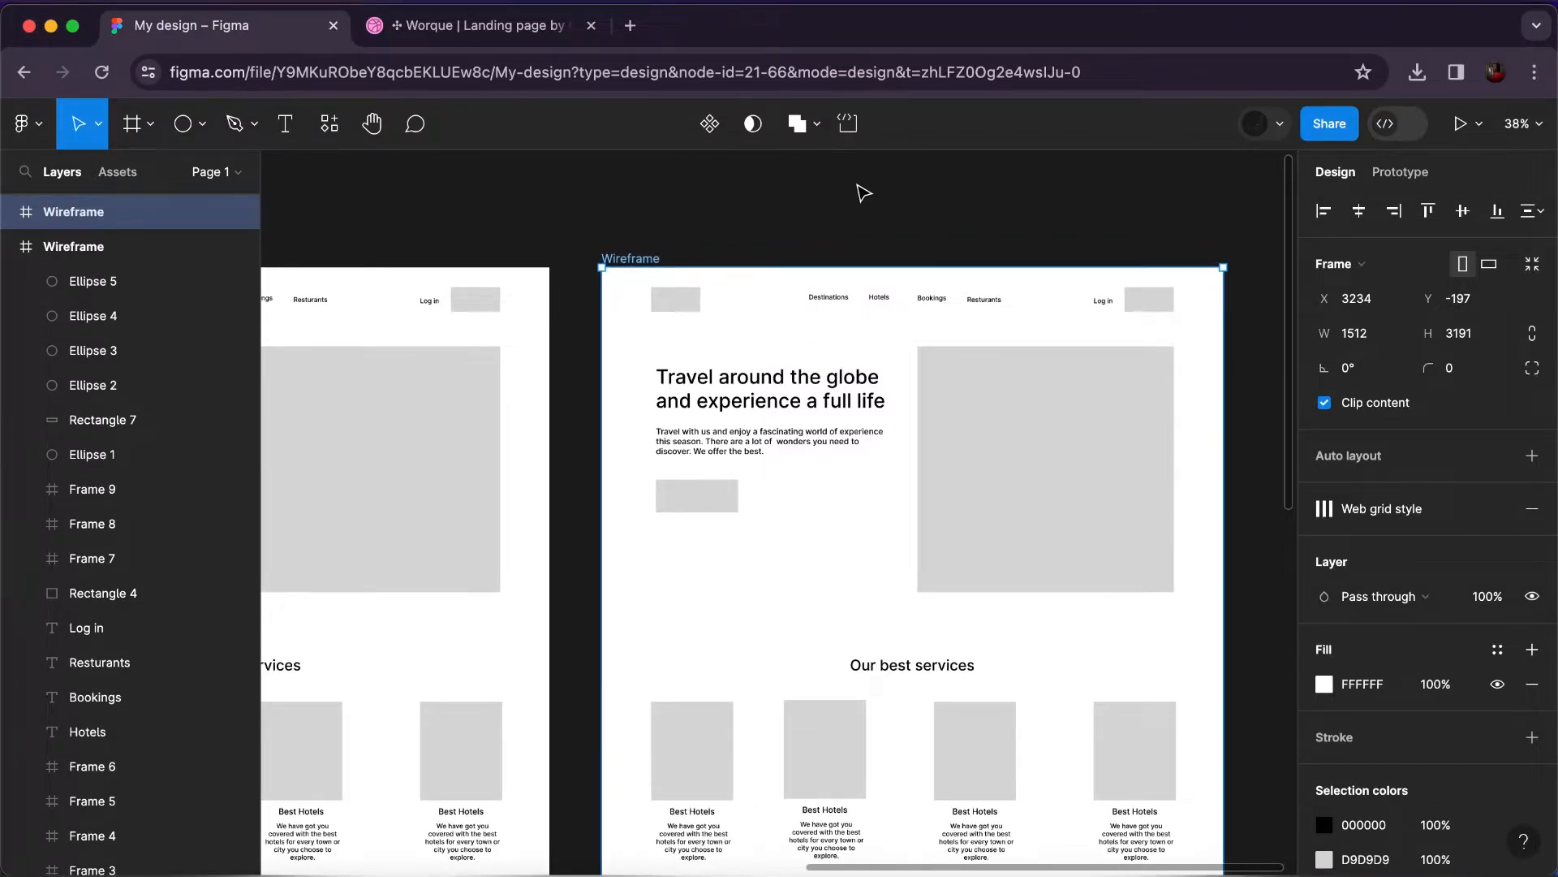
pyautogui.hscroll(-1, 864, 193)
pyautogui.scroll(-1, 865, 193)
pyautogui.hscroll(1, 865, 193)
pyautogui.scroll(1, 864, 193)
pyautogui.click(692, 305)
pyautogui.scroll(5, 694, 306)
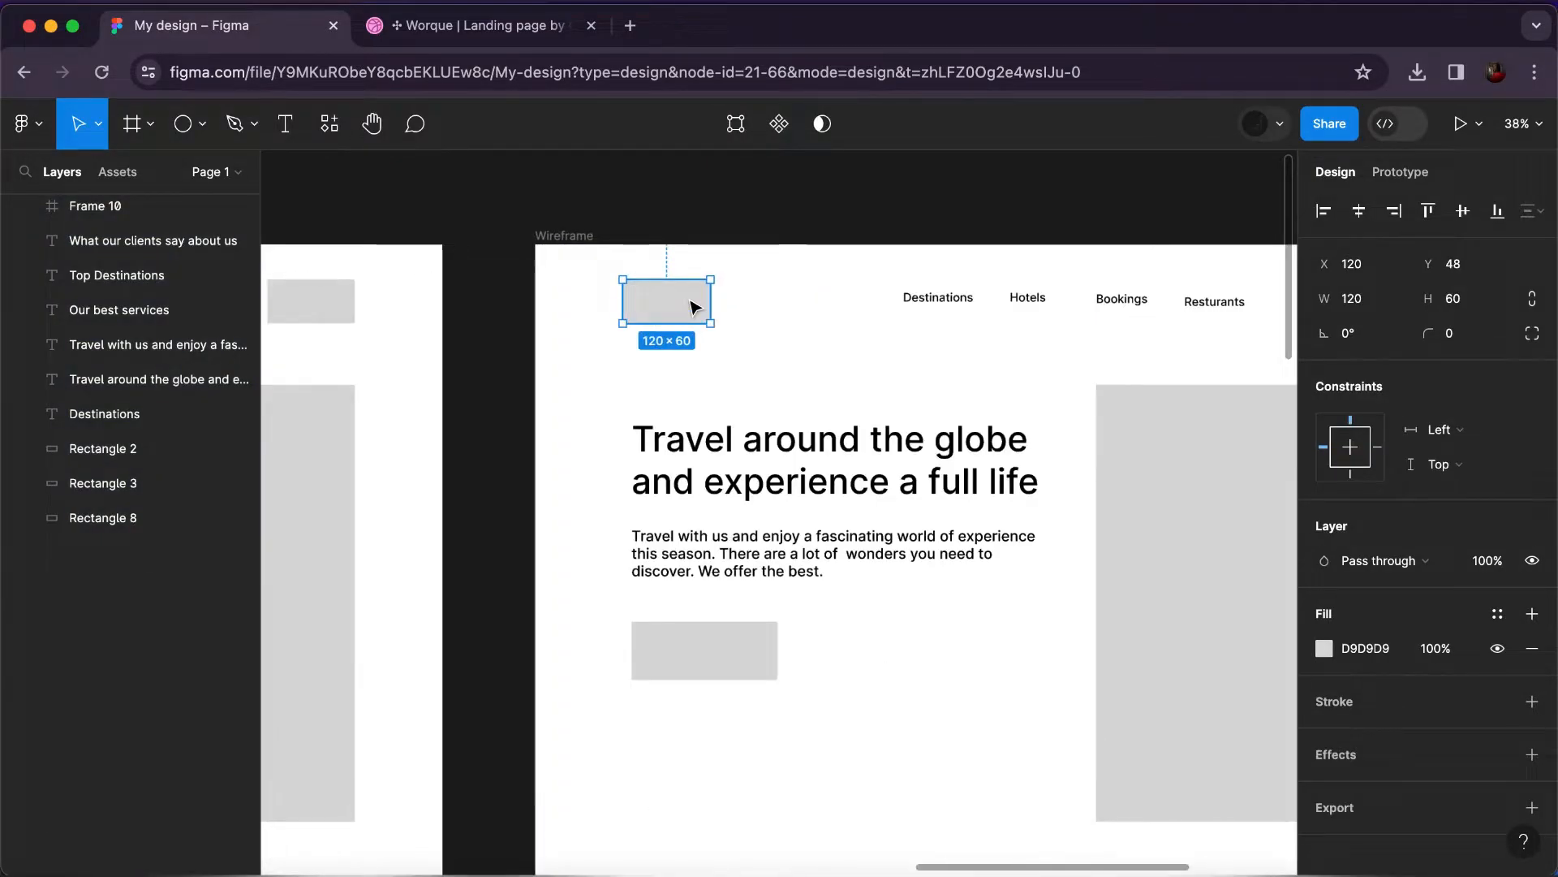
pyautogui.scroll(-4, 692, 305)
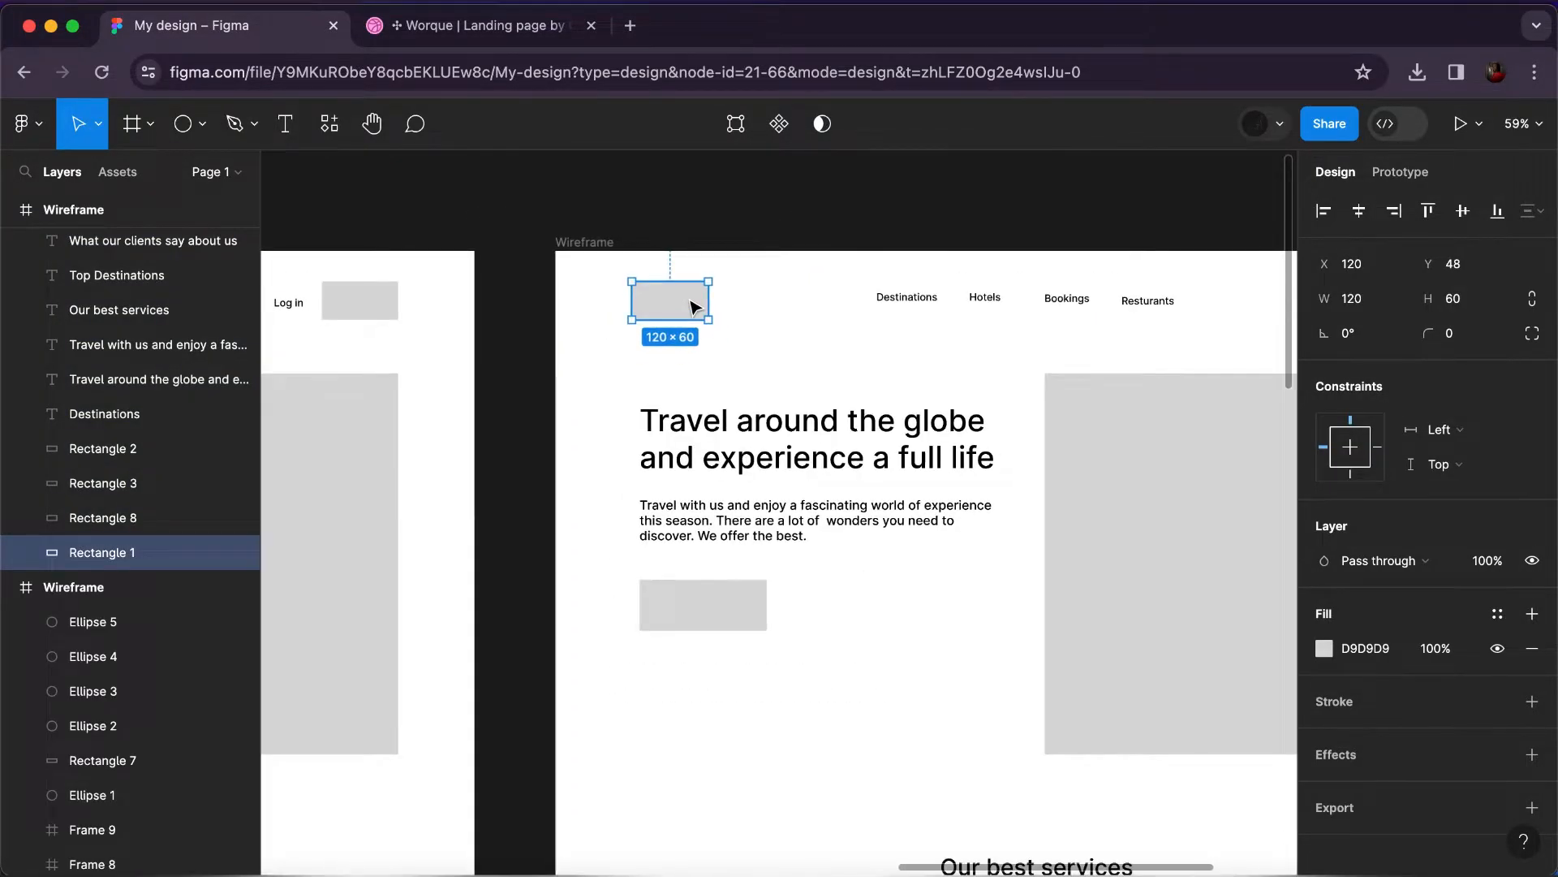
pyautogui.press('Delete')
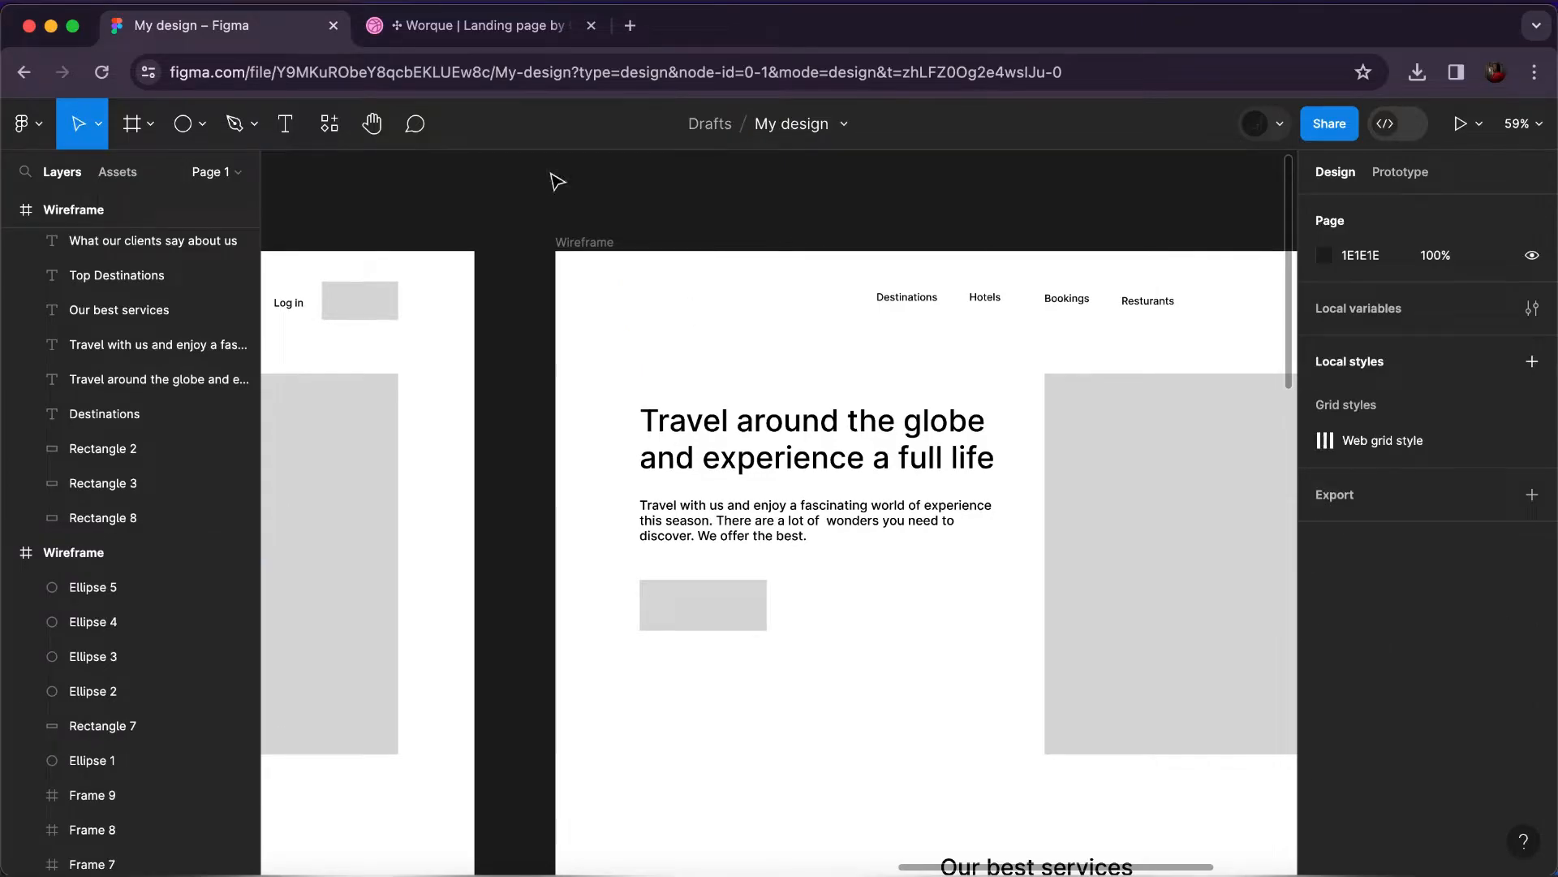
# Add a 'Travelx' text logo in its place and type 'Landing page' as the frame name.
pyautogui.click(285, 123)
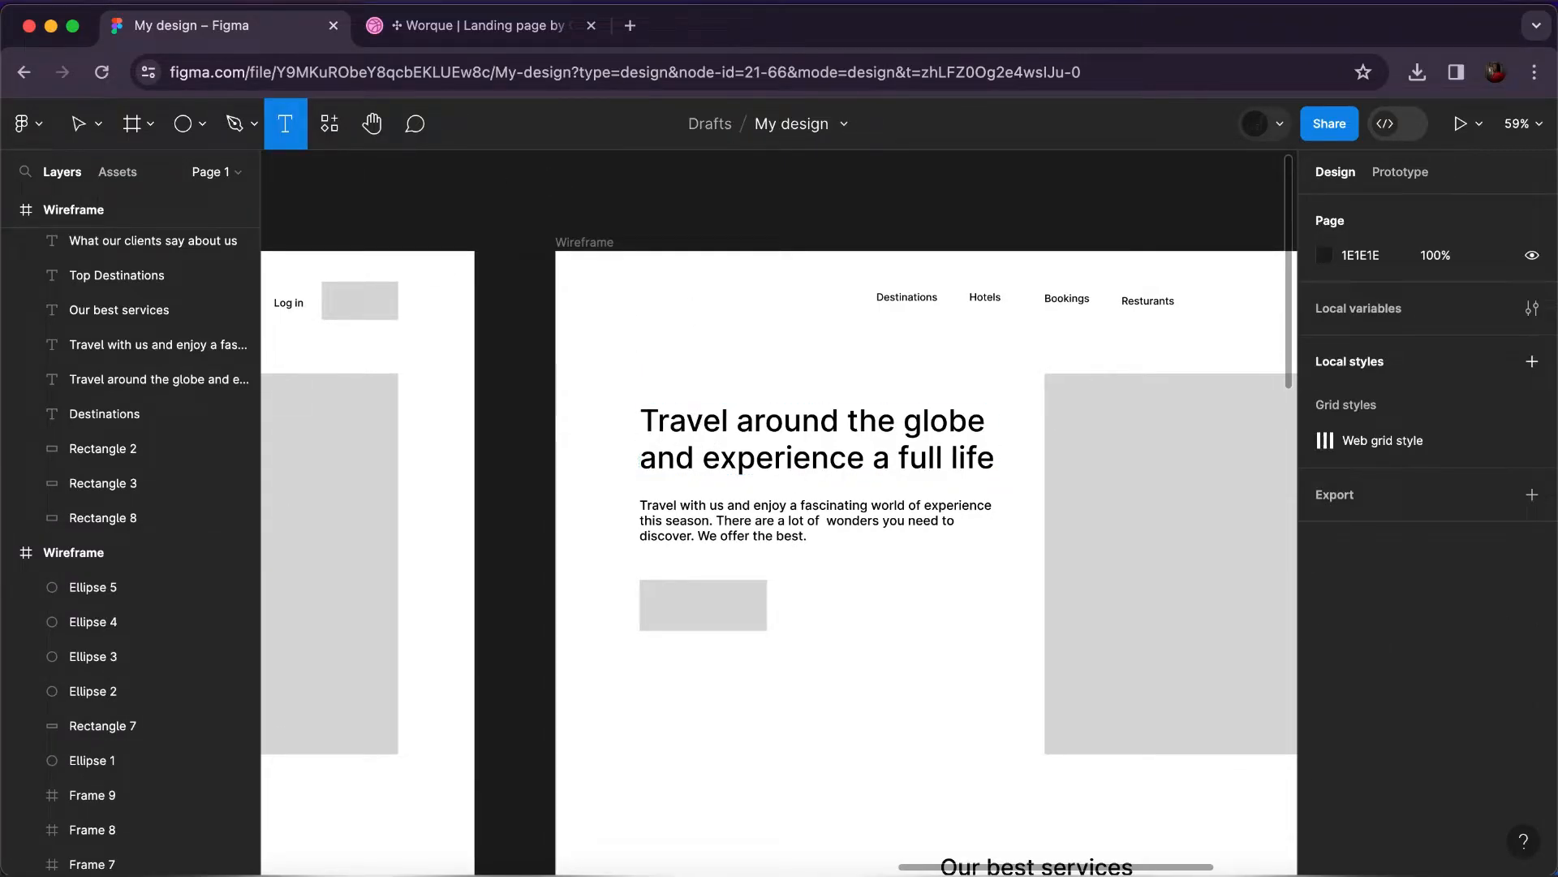
pyautogui.click(614, 293)
pyautogui.write('Travelx')
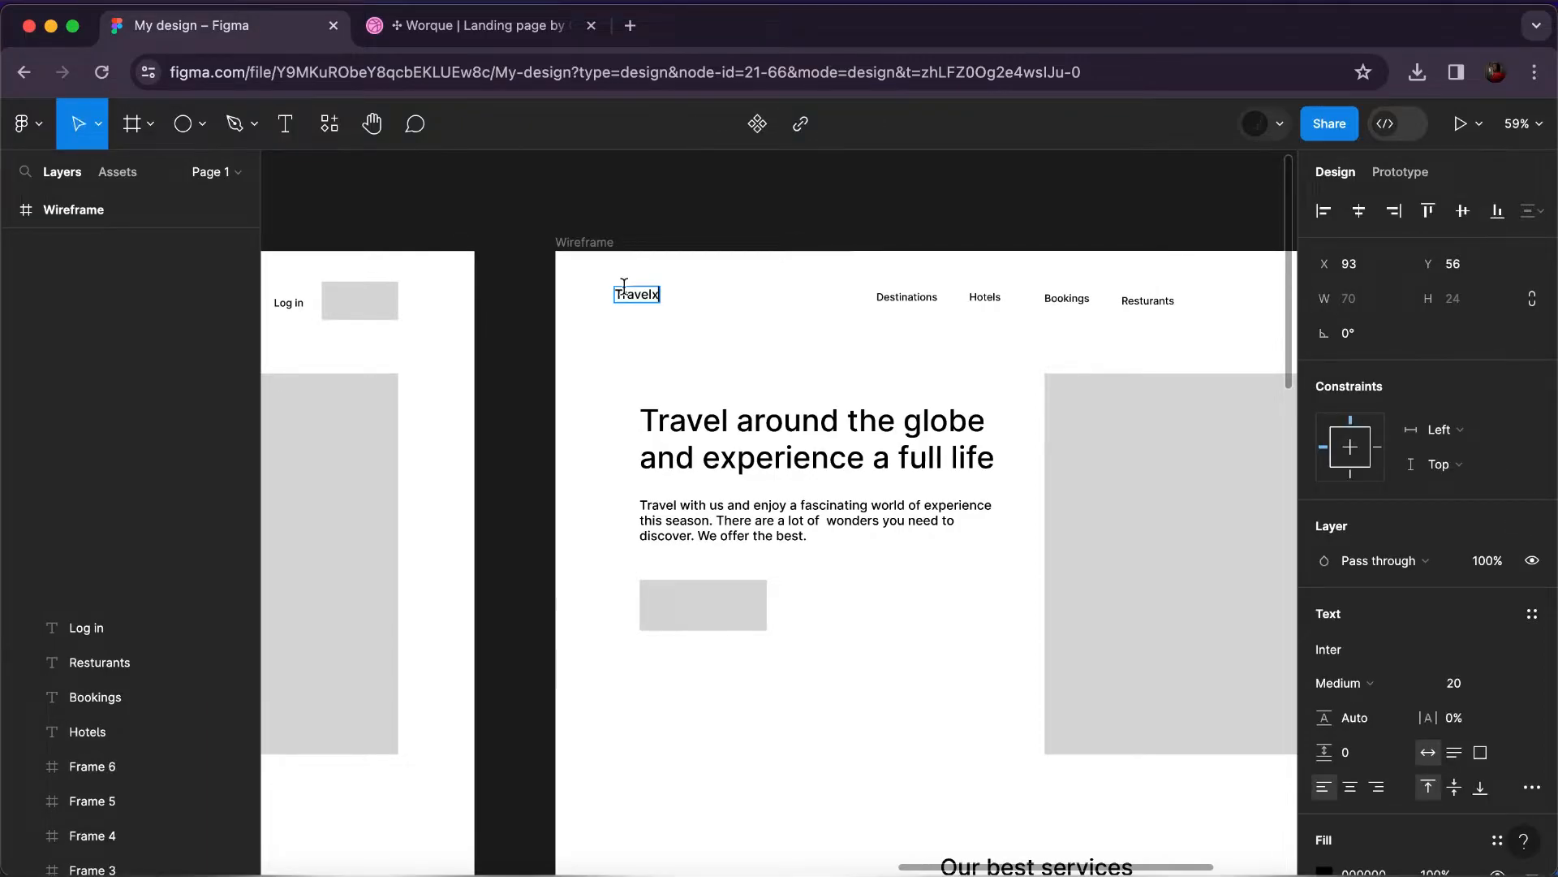
pyautogui.scroll(5, 691, 313)
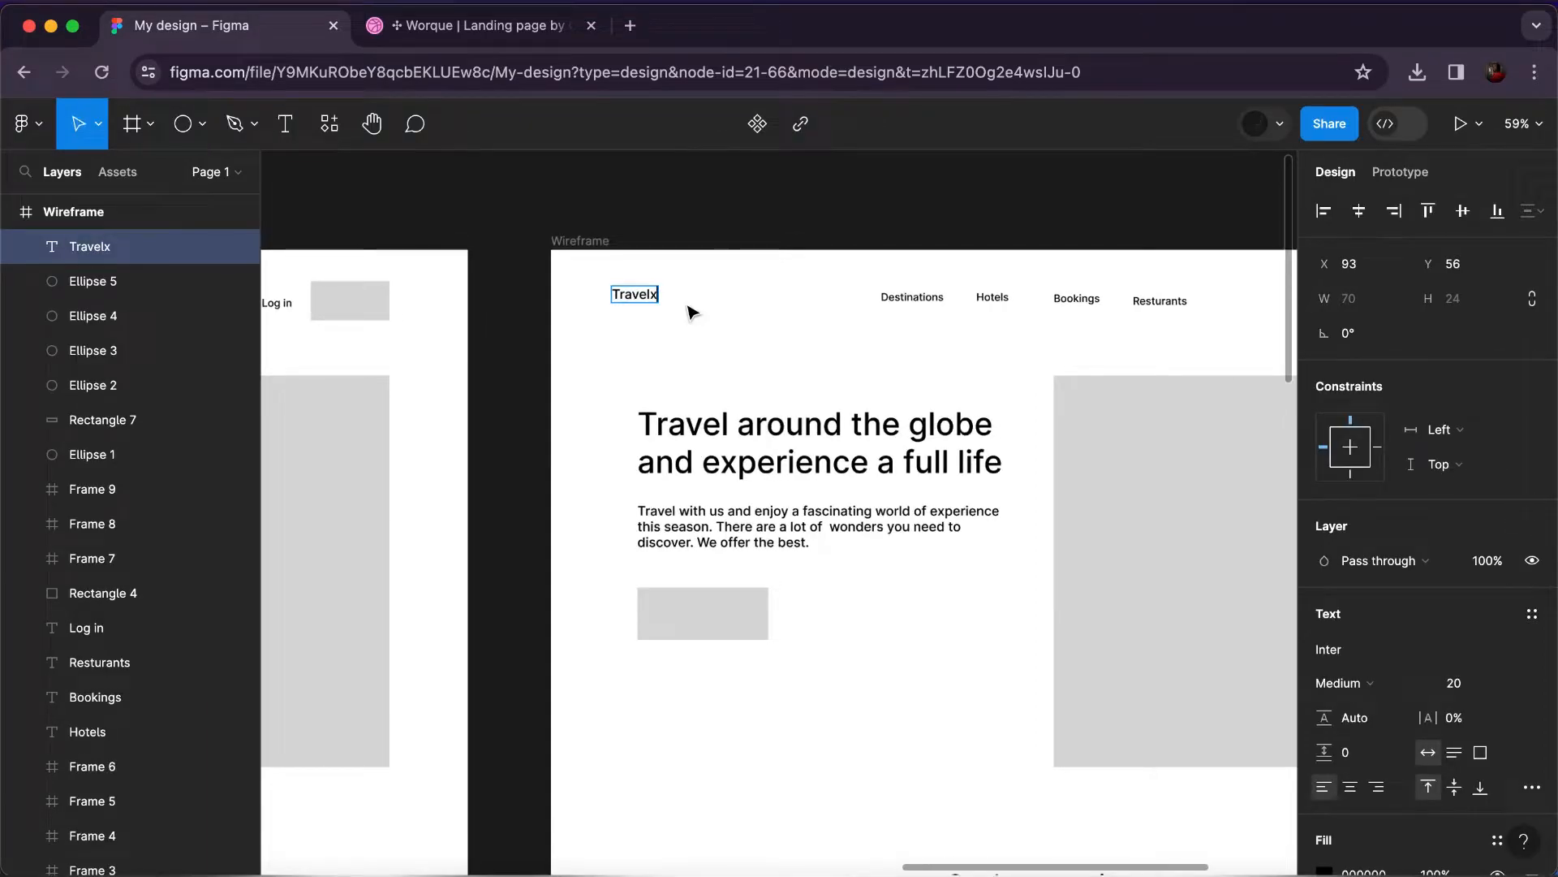
pyautogui.scroll(2, 606, 284)
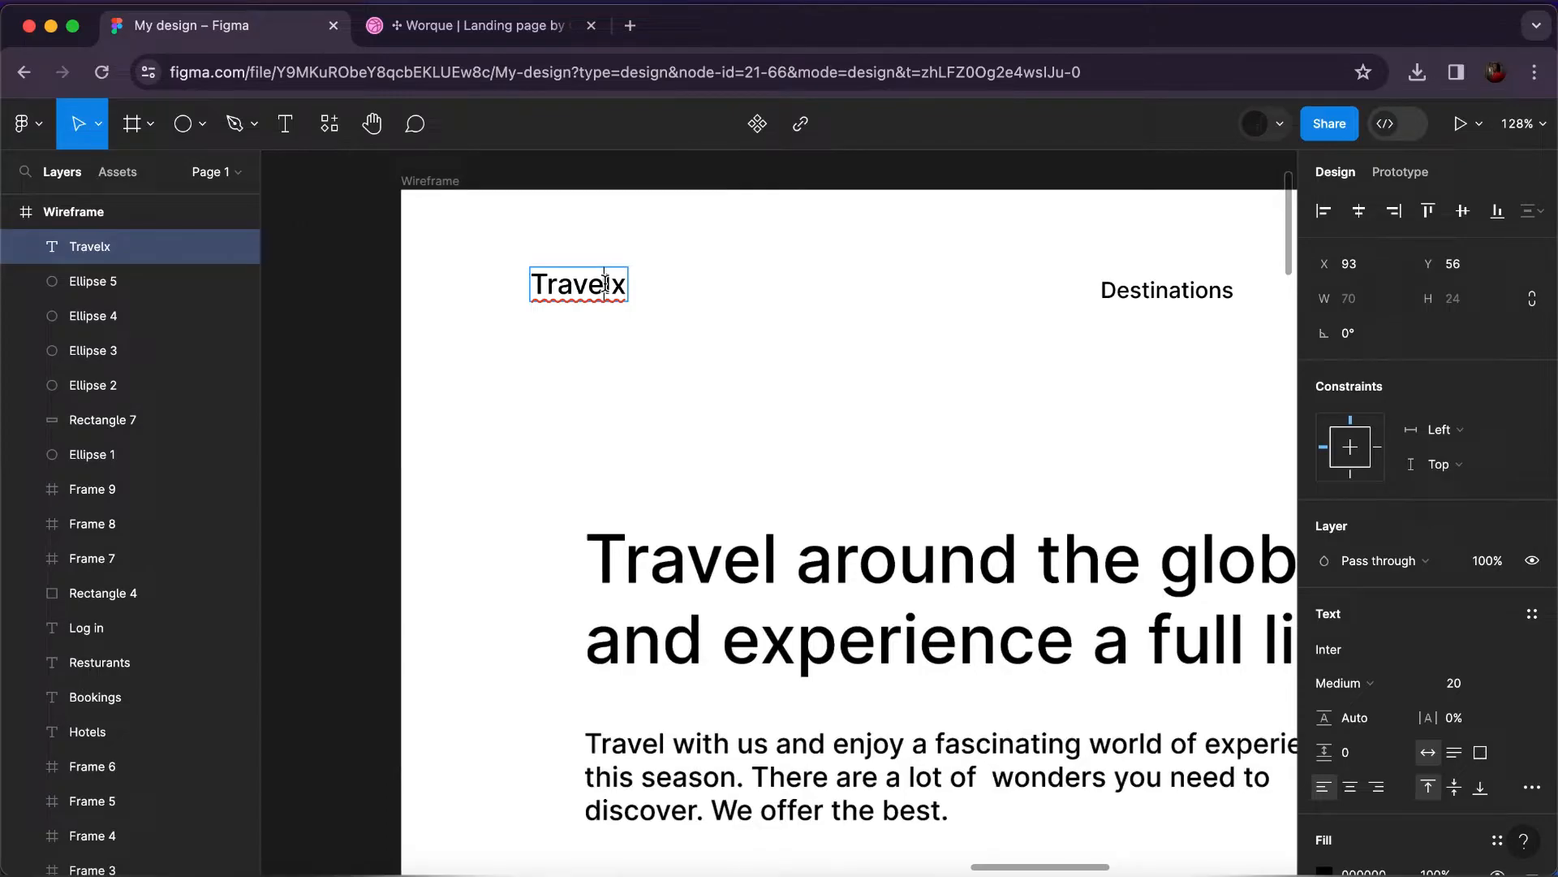
pyautogui.doubleClick(431, 181)
pyautogui.write('Landing page')
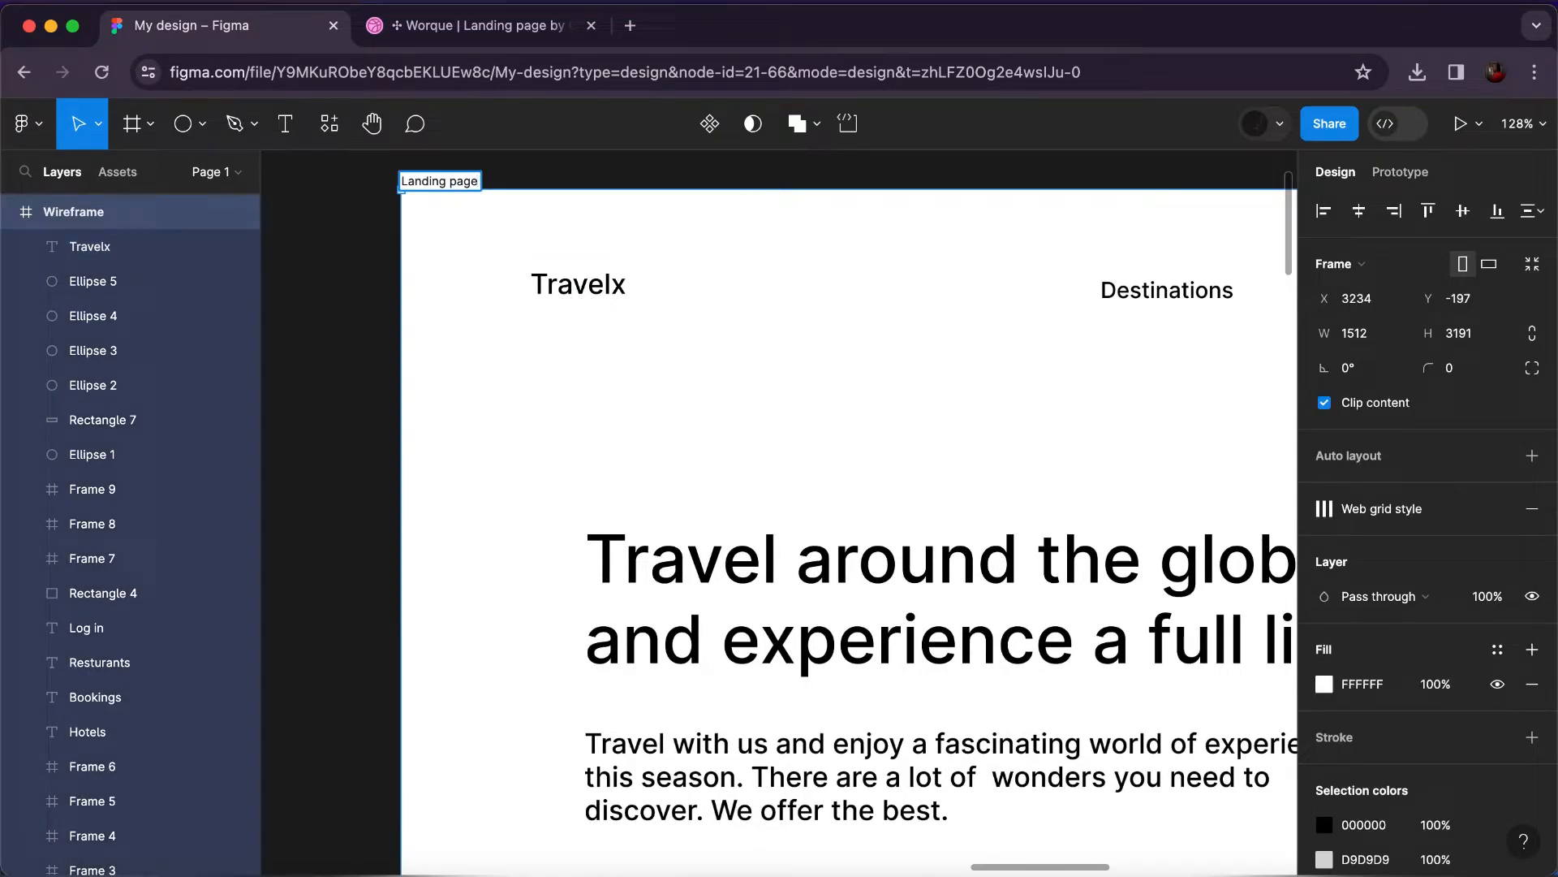
# Confirm the 'Landing page' name, show its layout grid, and move Travelx to X 120, Y 58.
pyautogui.press('Return')
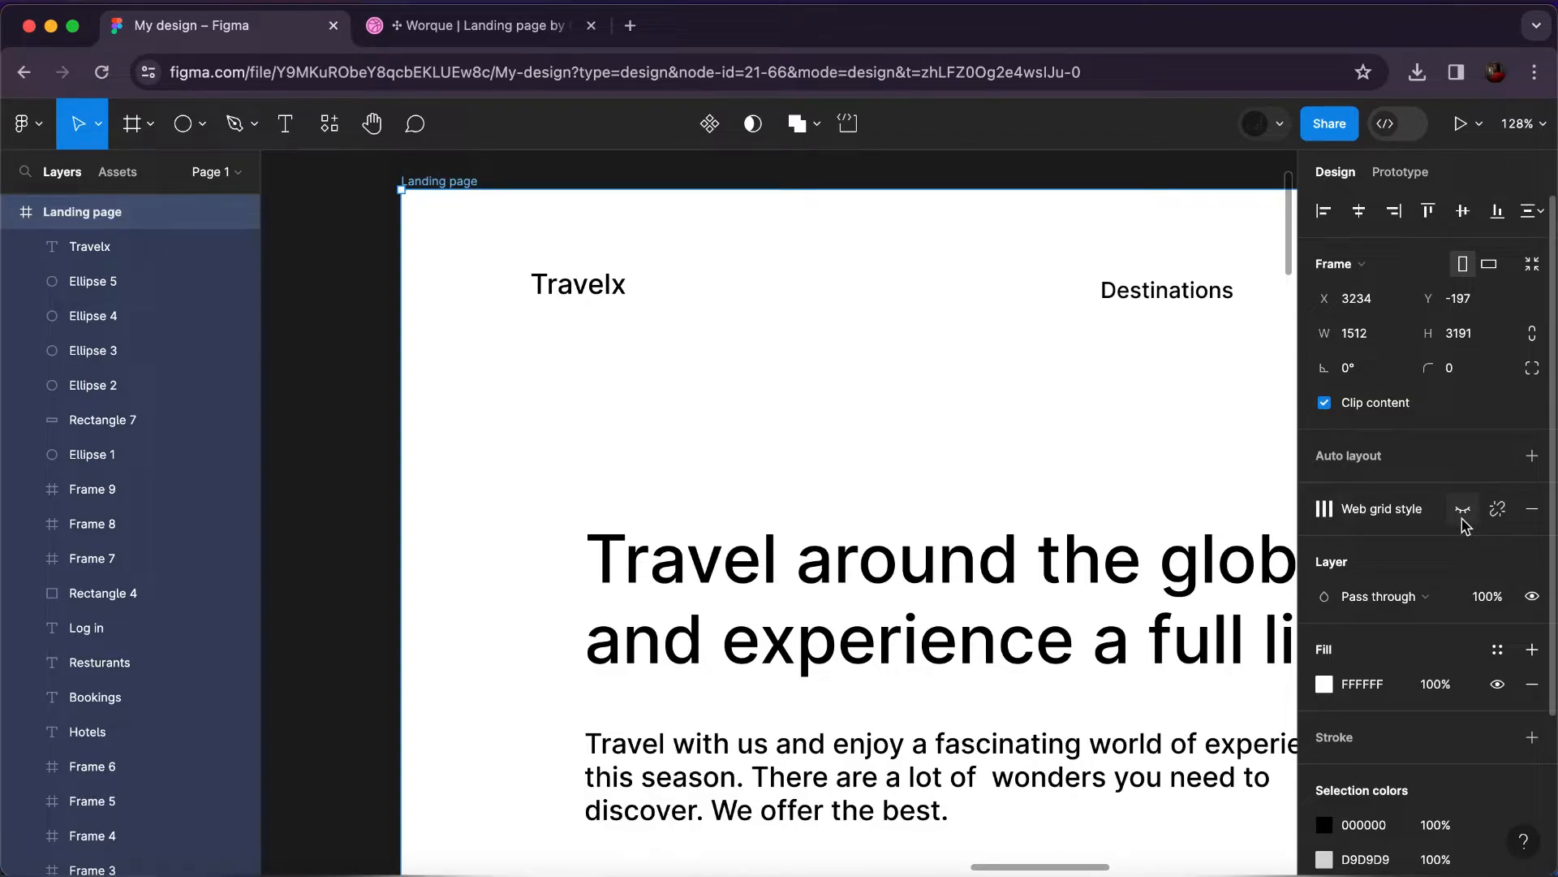
pyautogui.click(1460, 511)
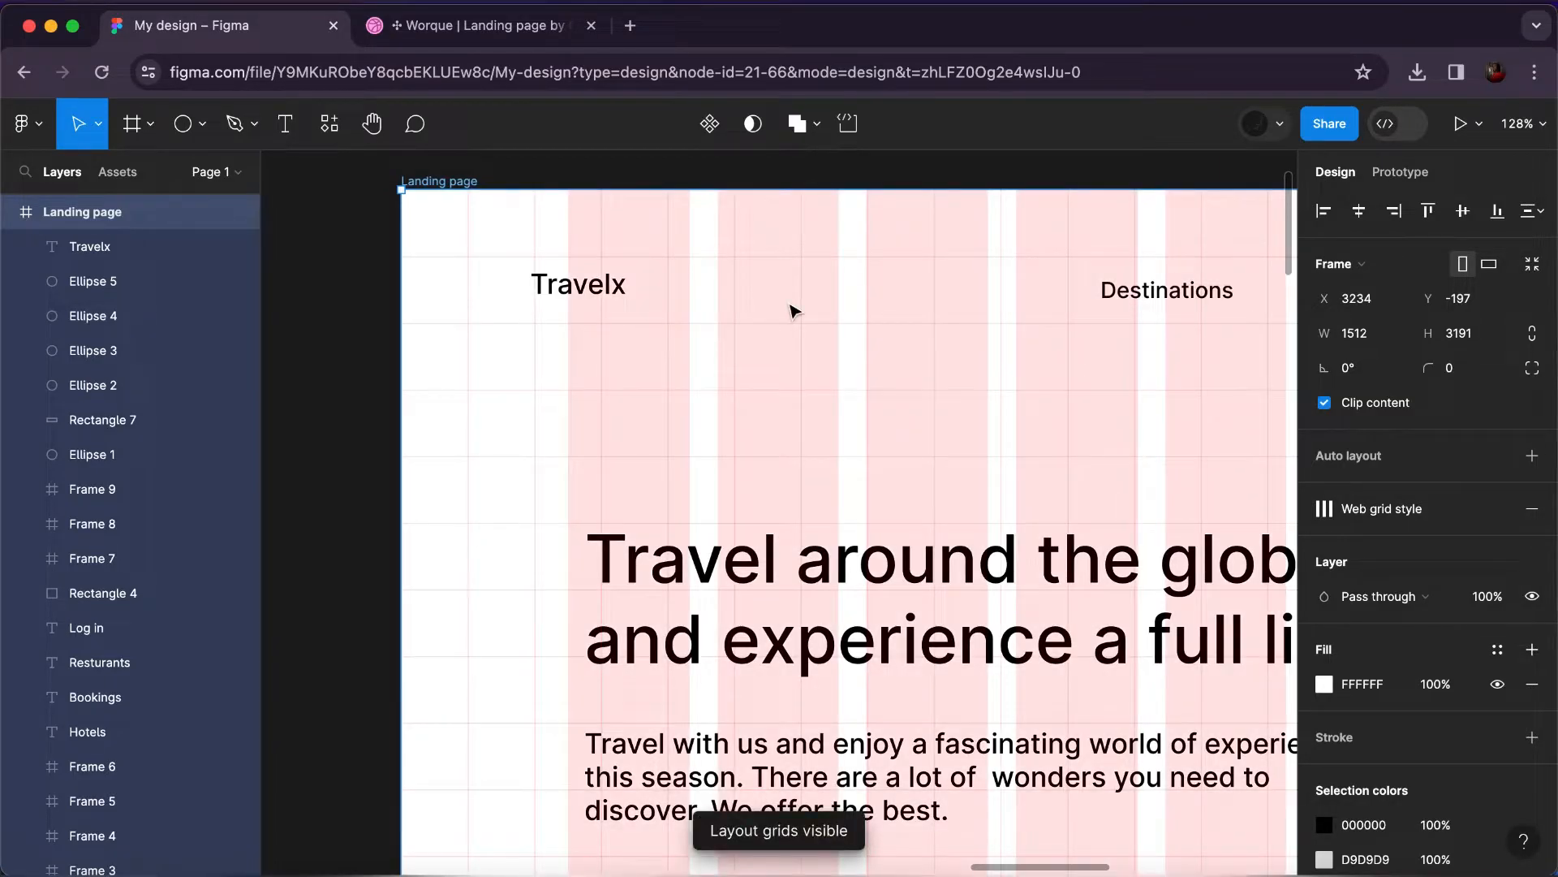
pyautogui.click(590, 297)
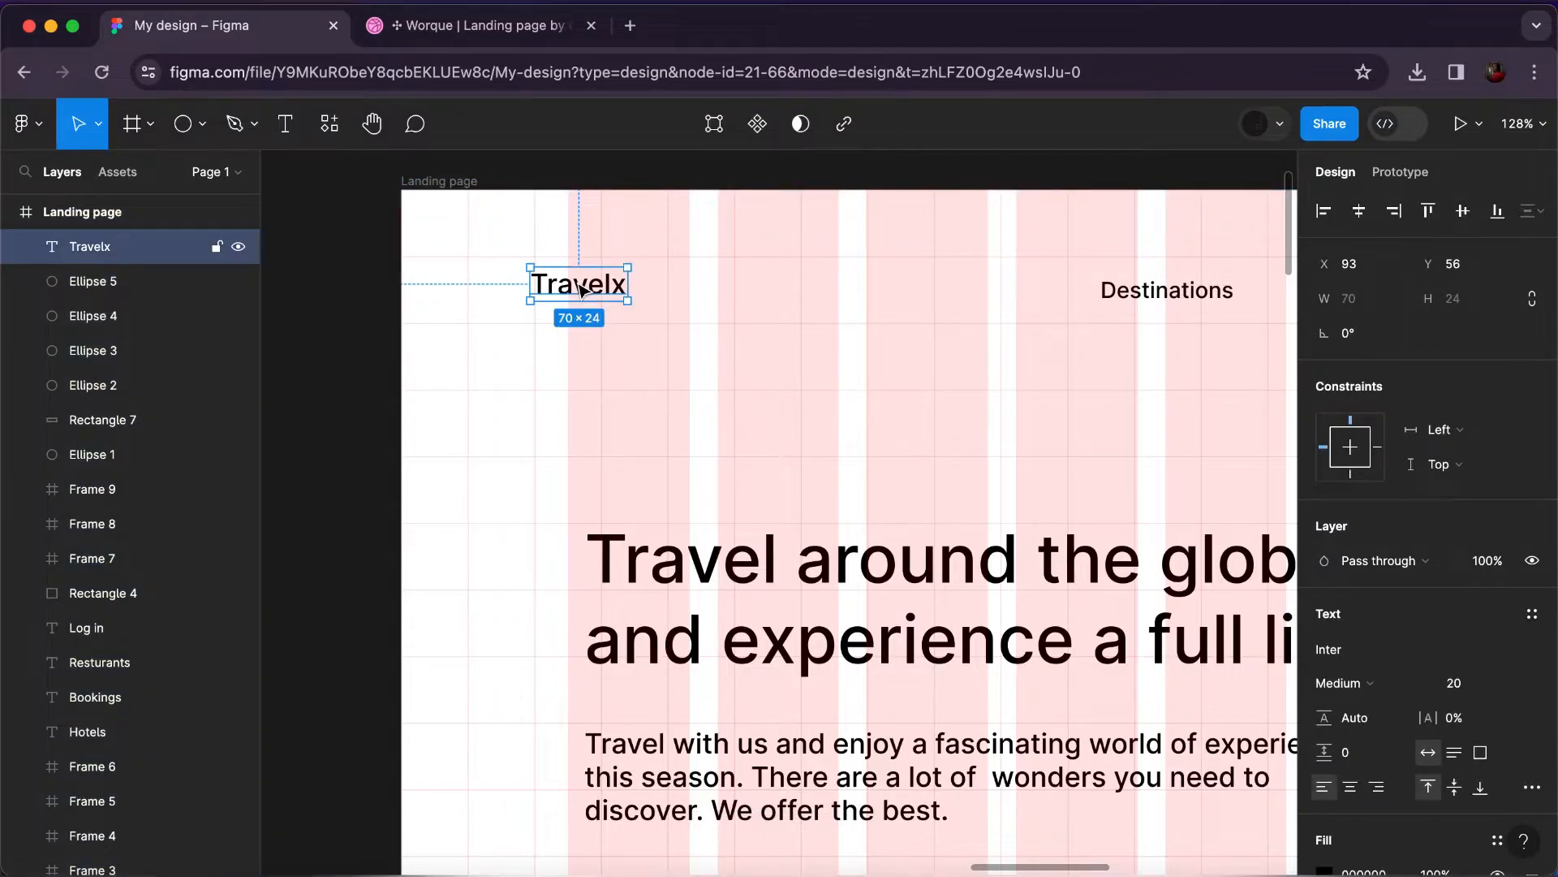
pyautogui.moveTo(586, 290); pyautogui.dragTo(617, 294)
# Select the whole Landing page frame.
pyautogui.scroll(-5, 617, 294)
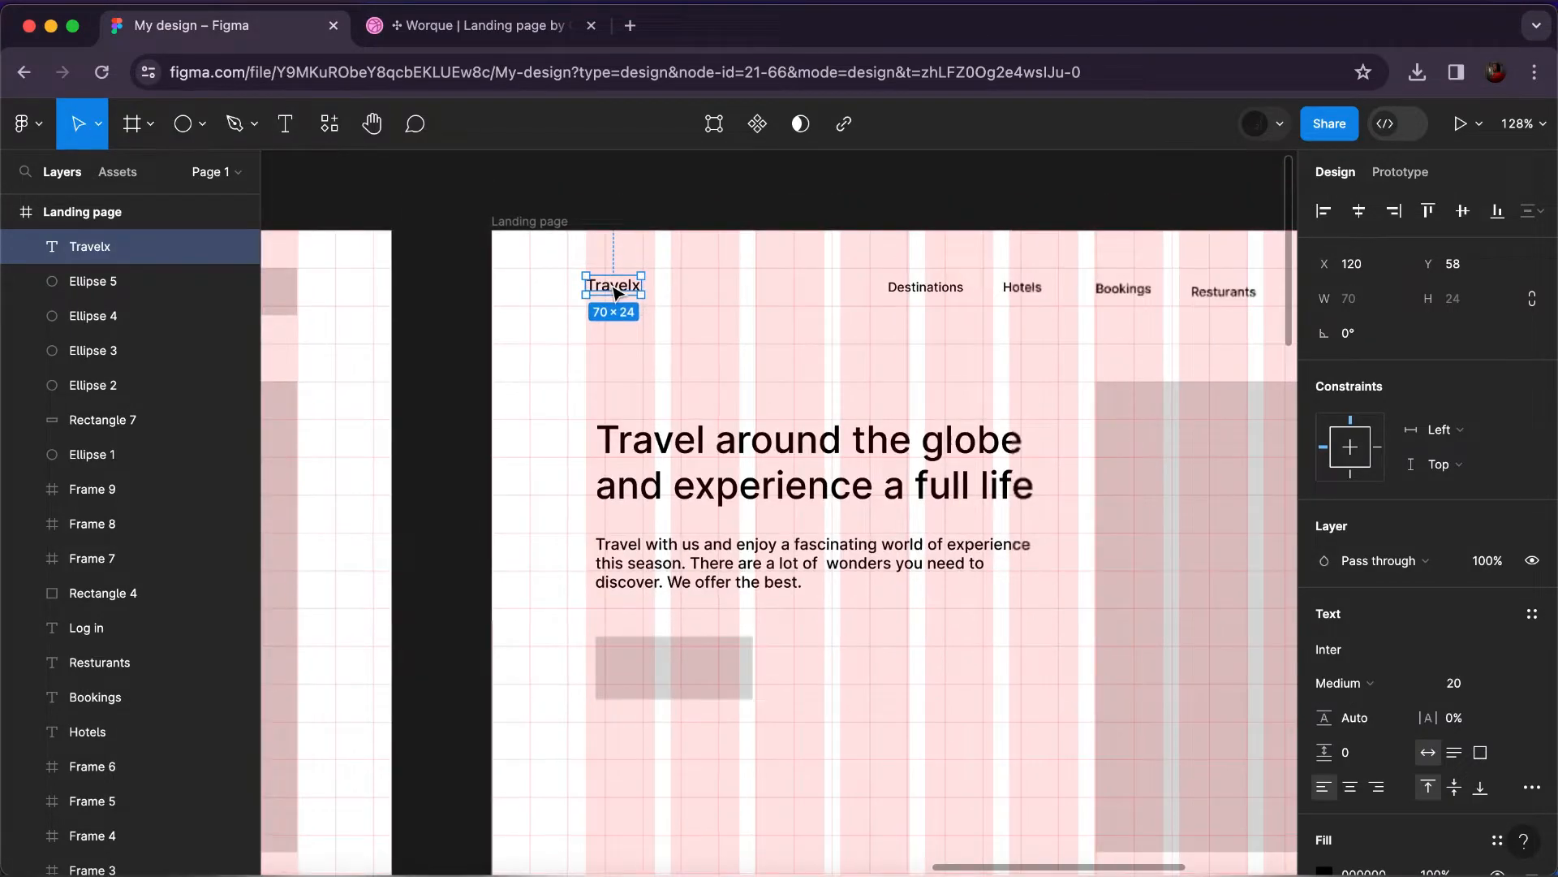
pyautogui.hscroll(3, 616, 294)
pyautogui.hscroll(2, 617, 293)
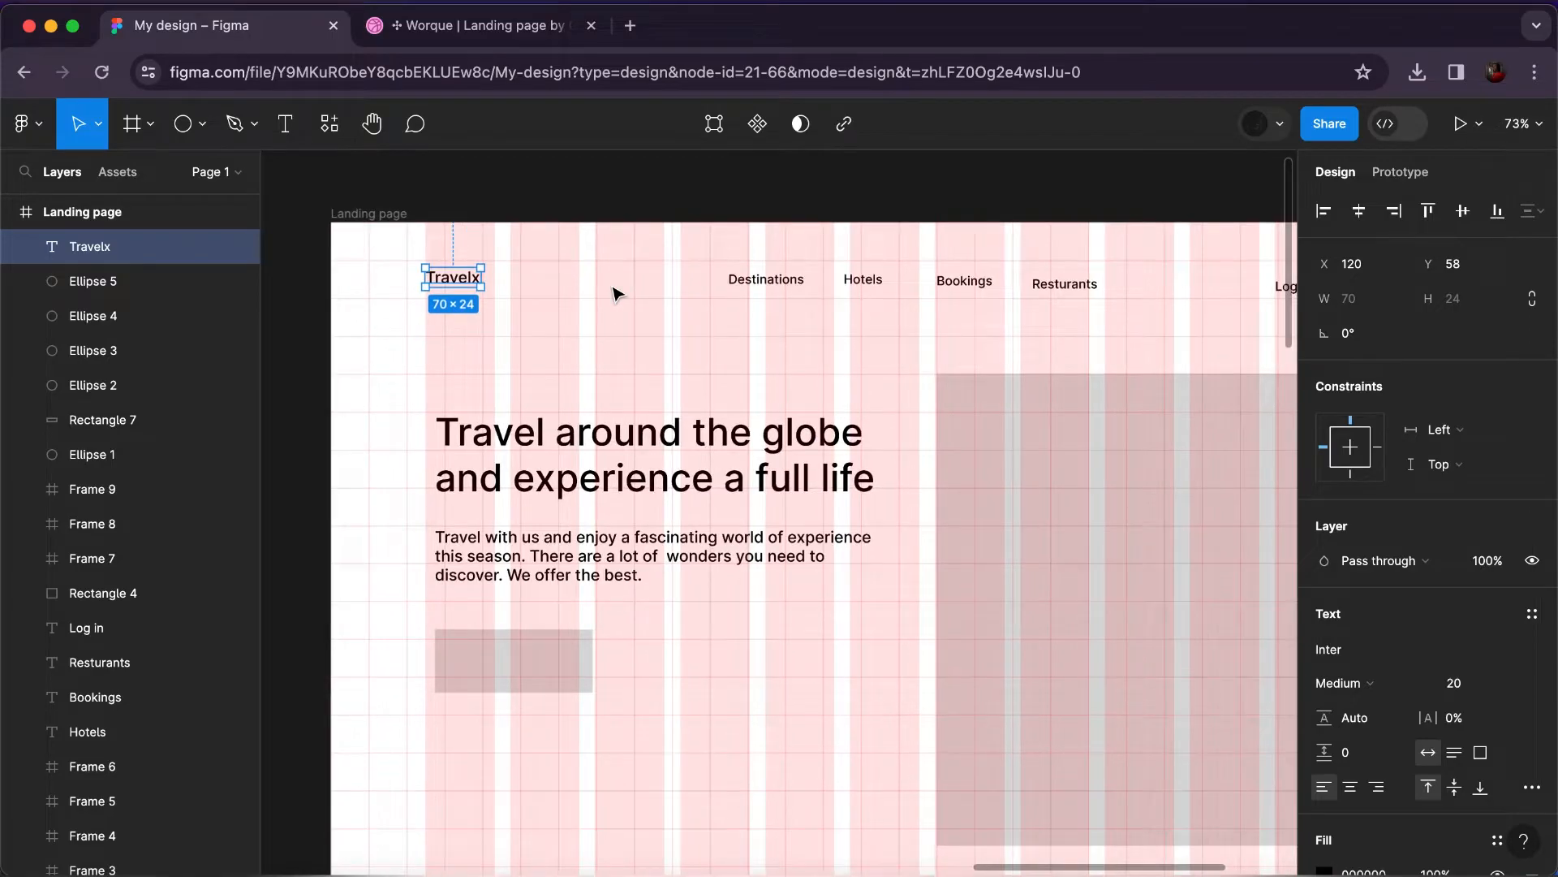
pyautogui.scroll(-3, 617, 294)
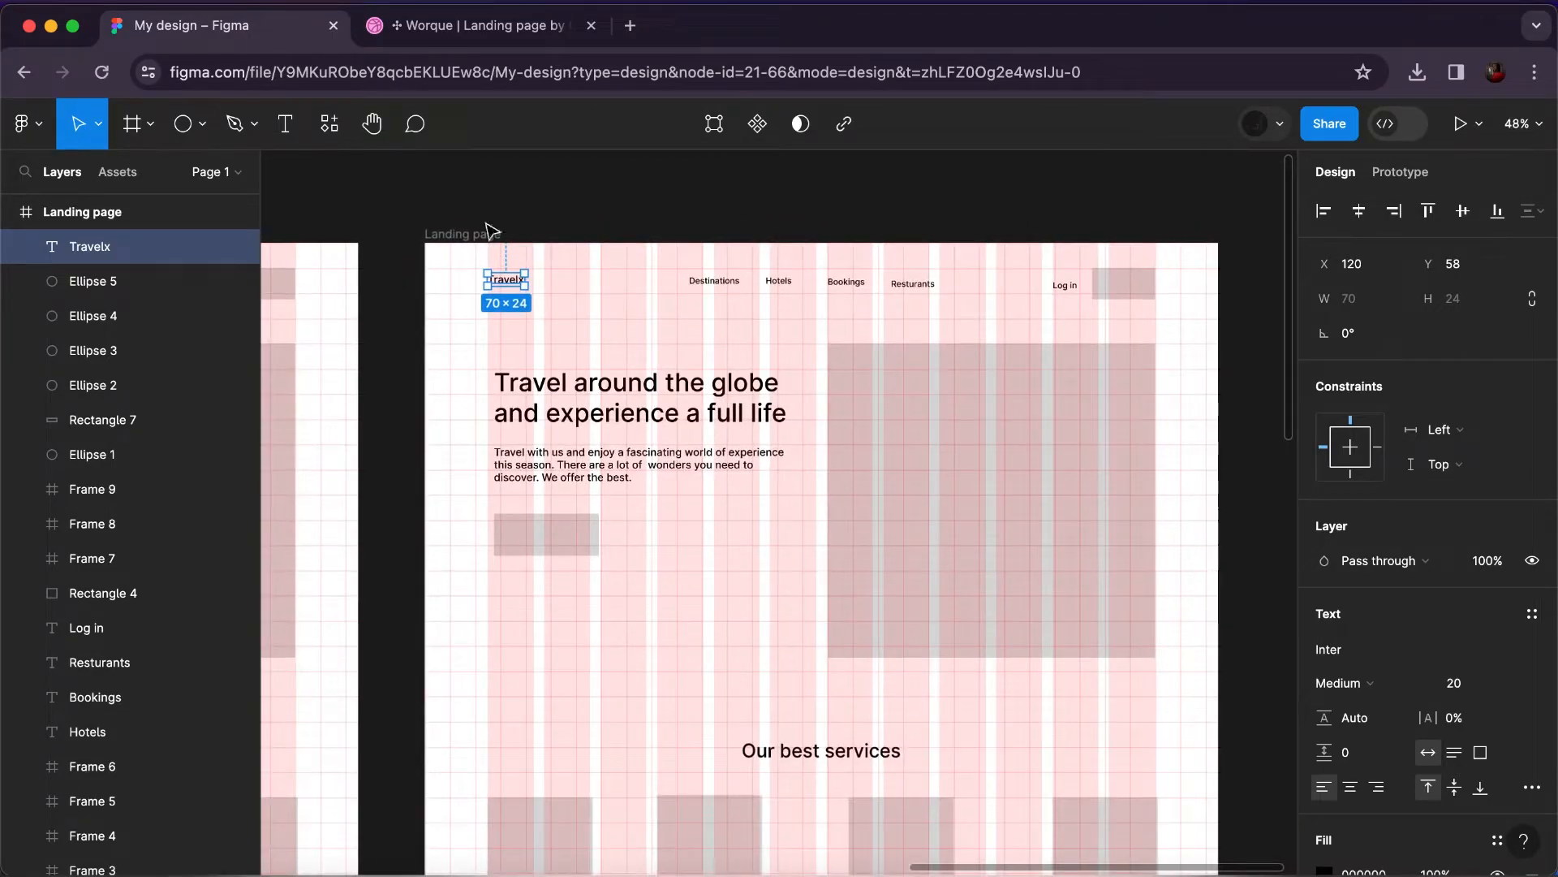
pyautogui.click(458, 236)
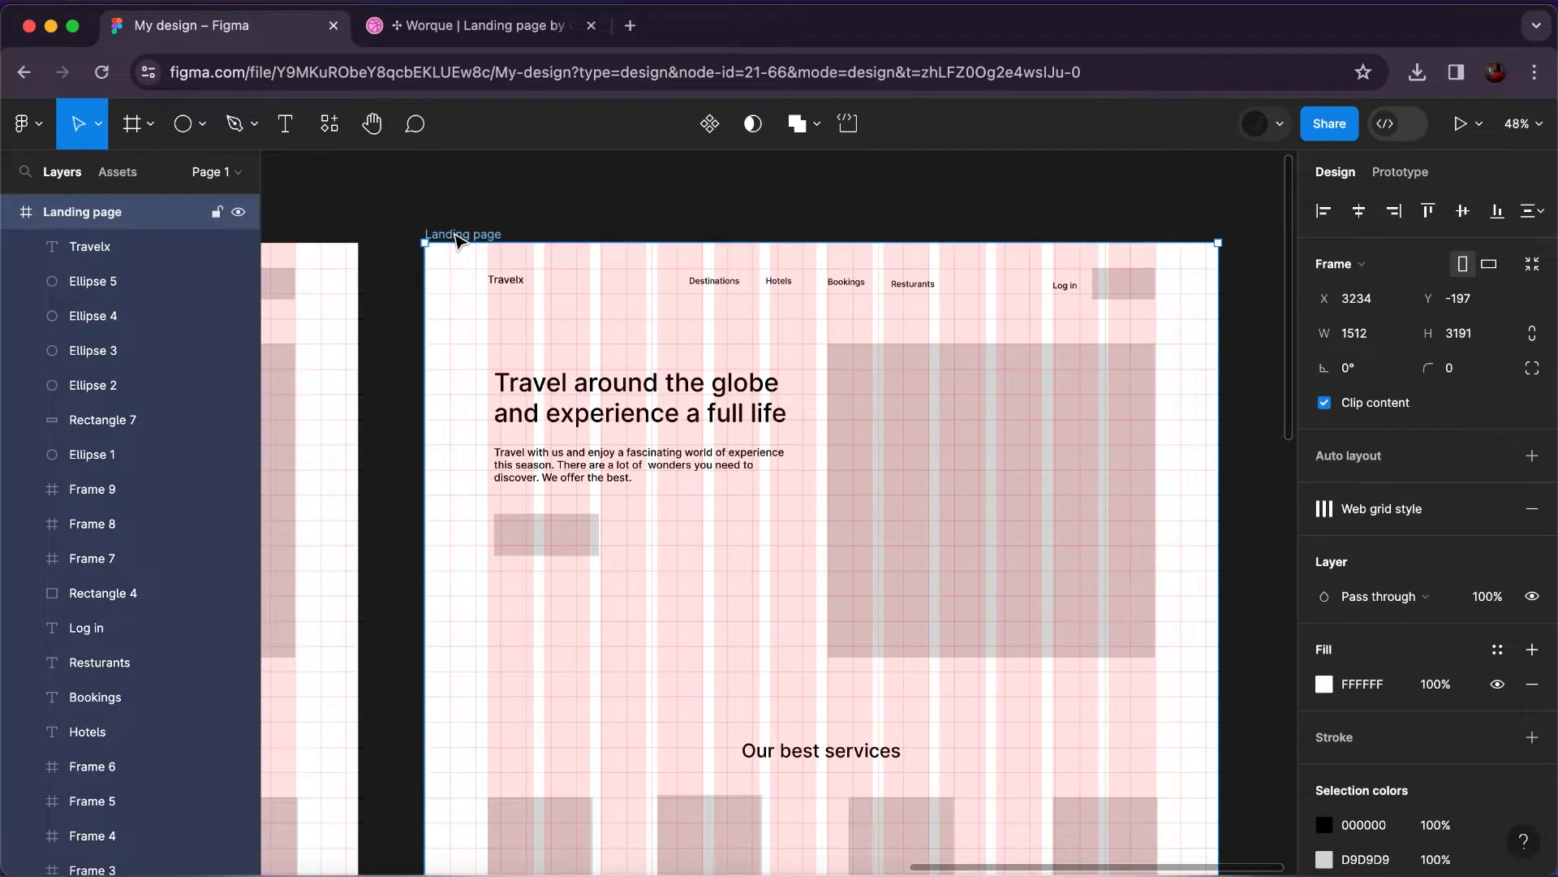
pyautogui.click(151, 126)
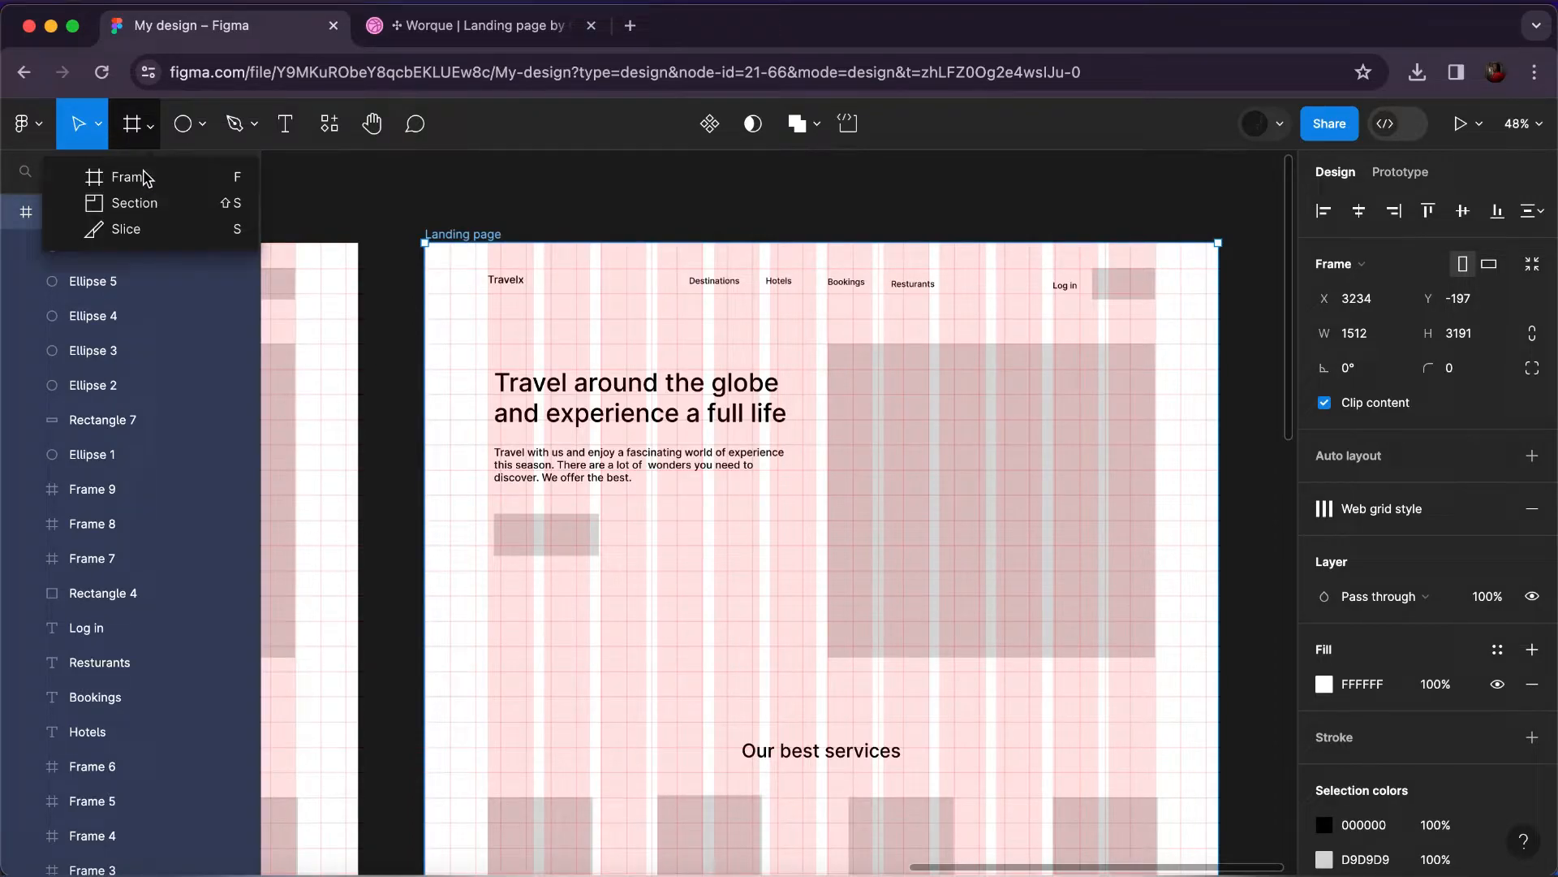
# Draw a new frame at the top-left of Landing page and stretch it to 1512 wide.
pyautogui.press('f')
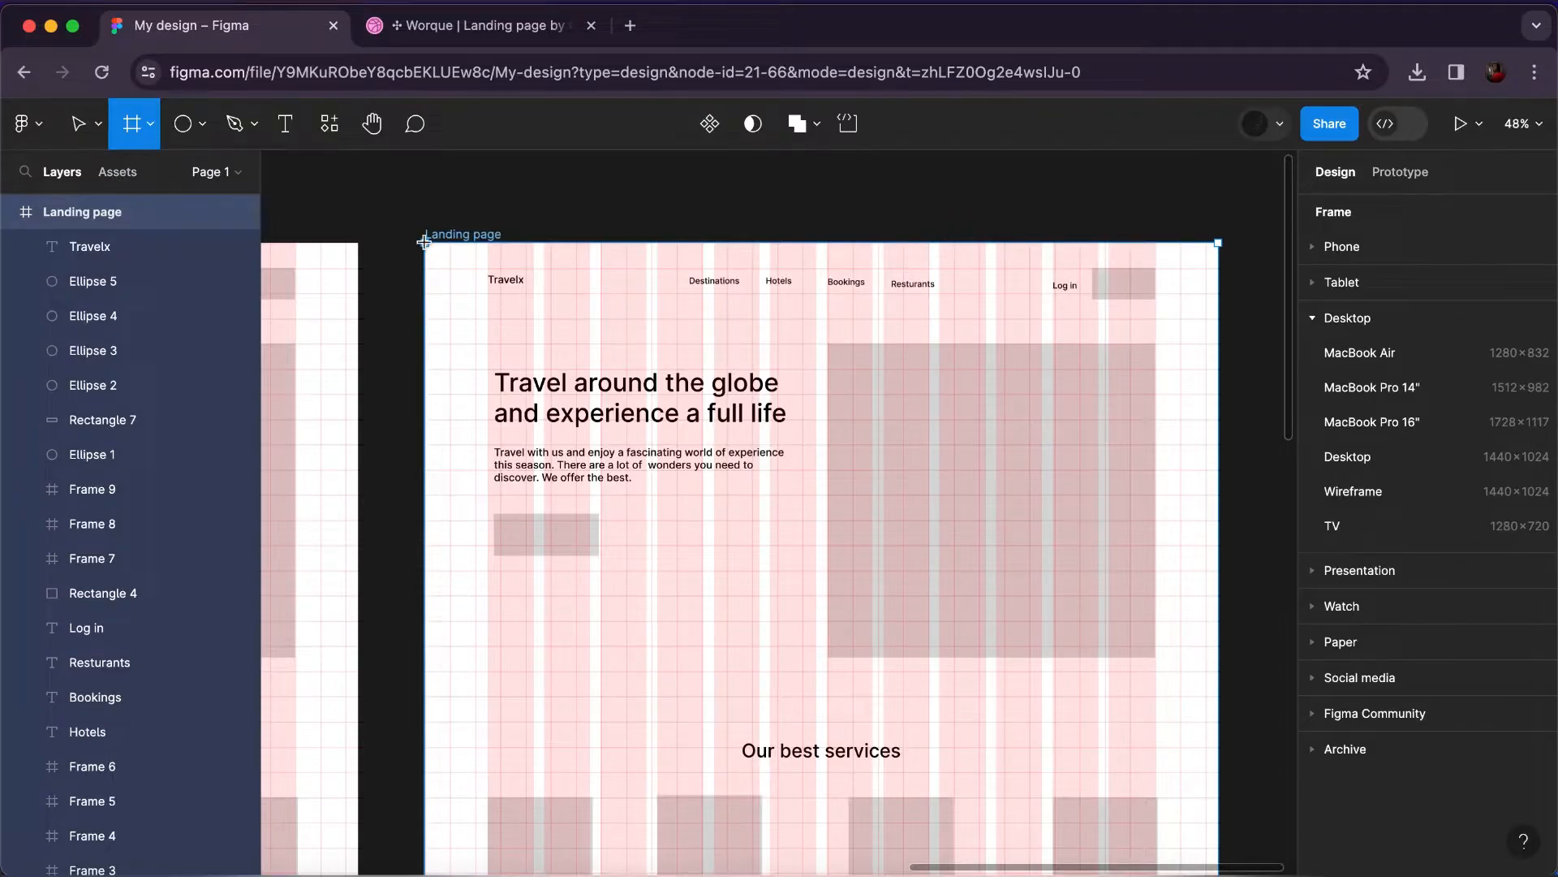
pyautogui.moveTo(424, 243); pyautogui.dragTo(487, 318)
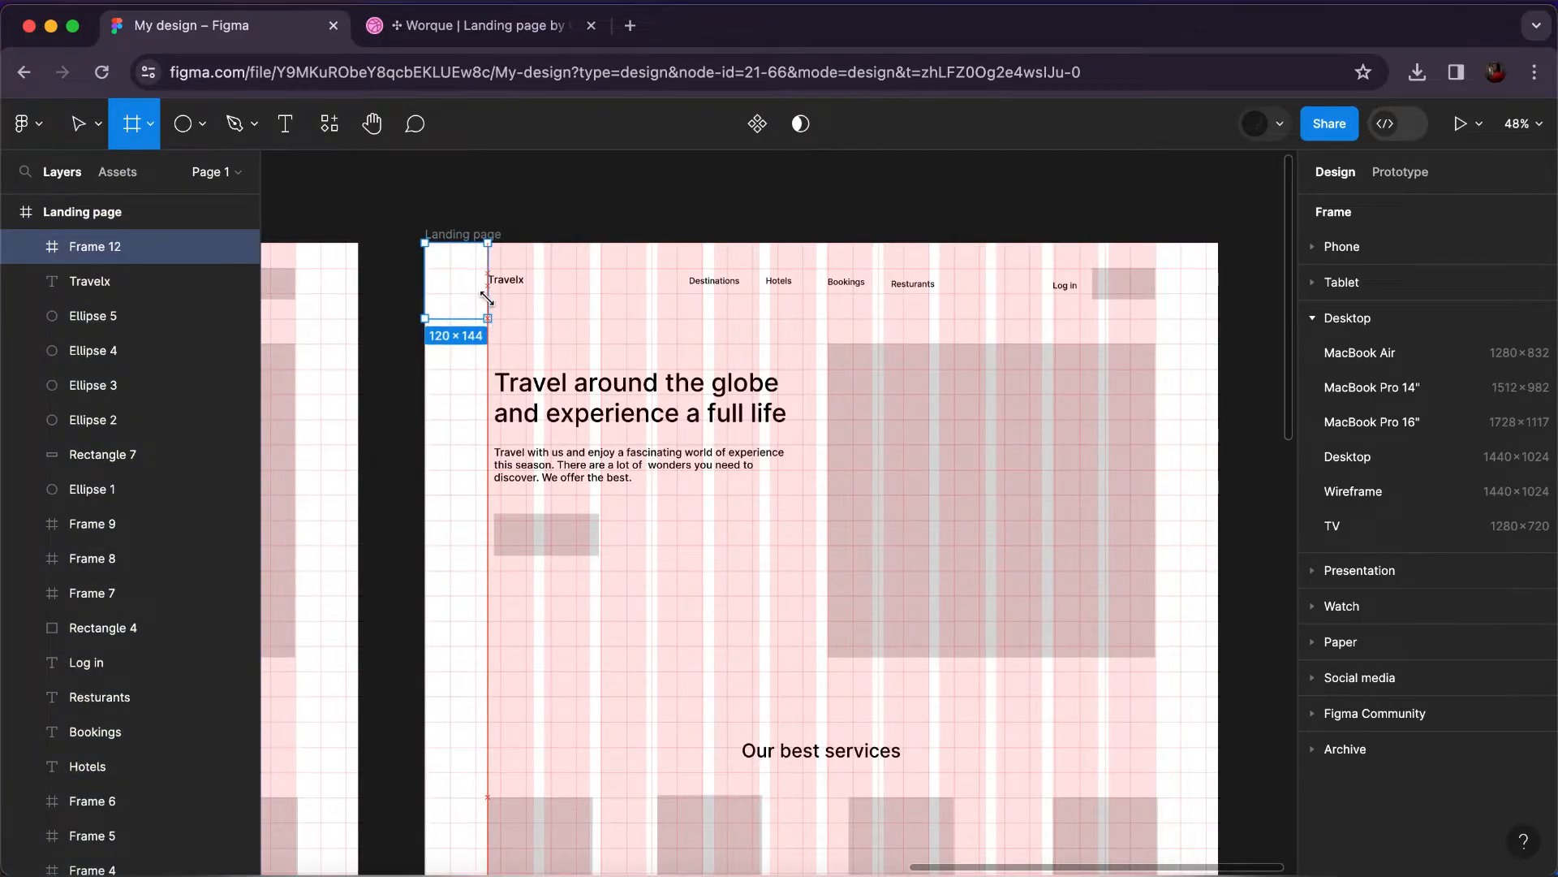
pyautogui.press('v')
pyautogui.moveTo(568, 298); pyautogui.dragTo(1189, 300)
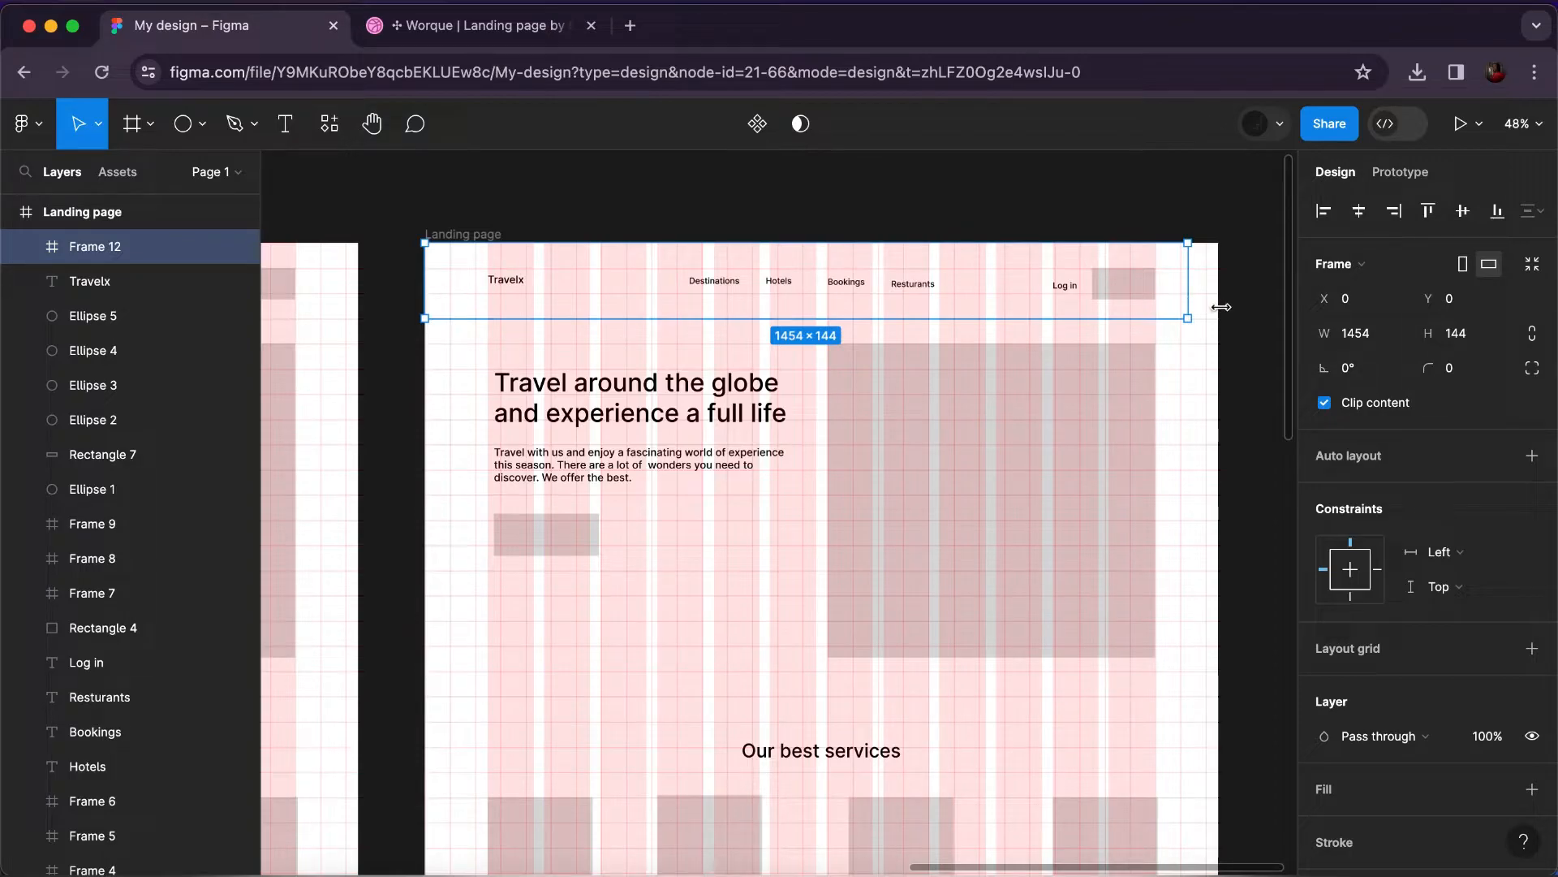
pyautogui.moveTo(1222, 306); pyautogui.dragTo(1222, 307)
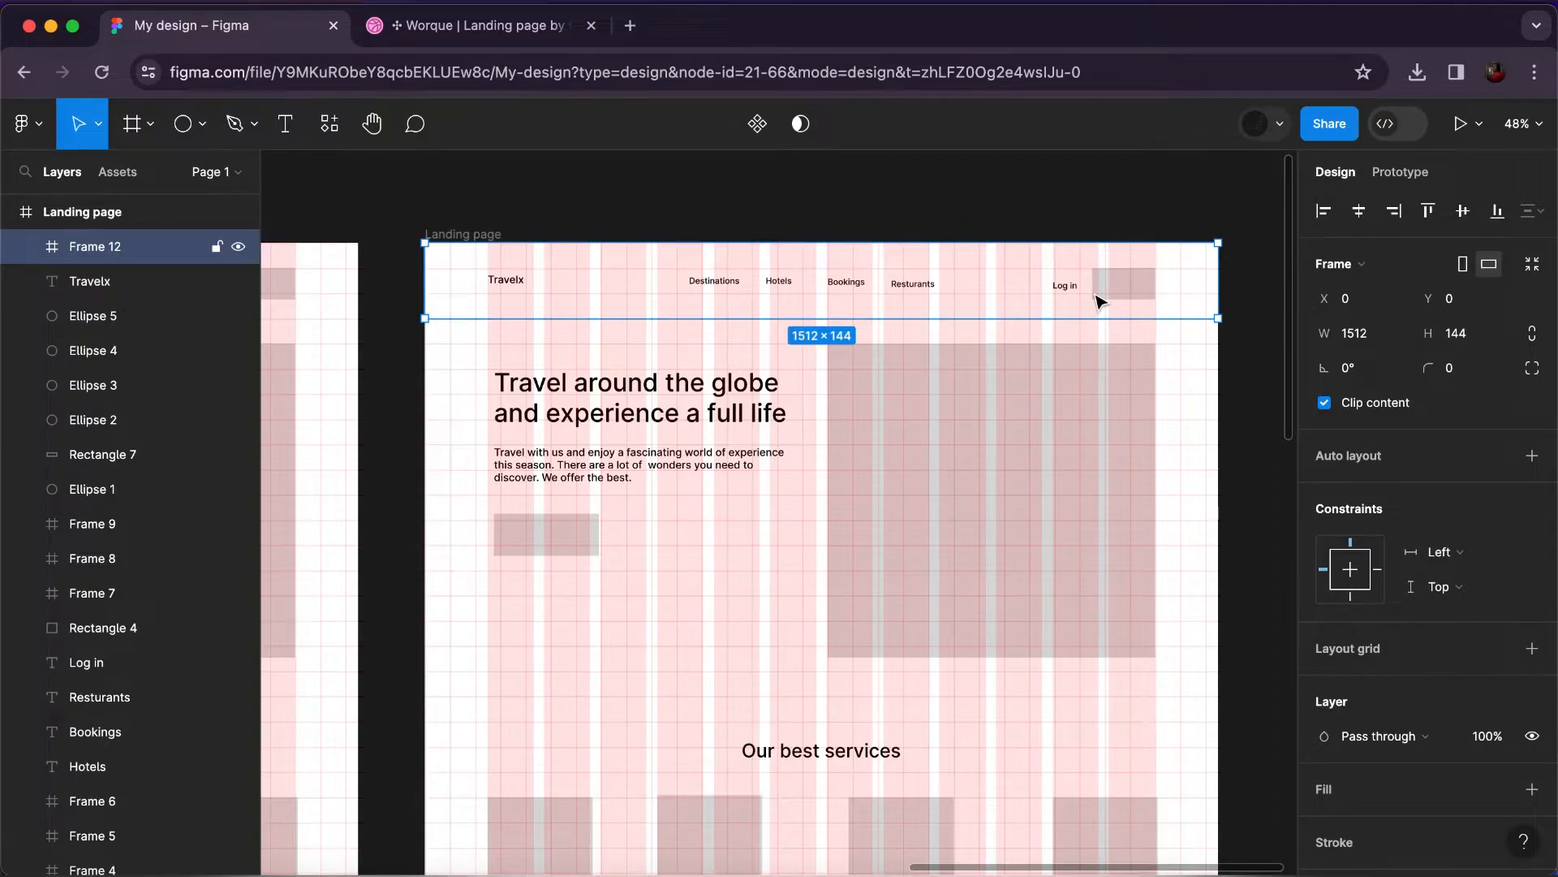
pyautogui.scroll(-5, 1095, 302)
pyautogui.hscroll(3, 1095, 302)
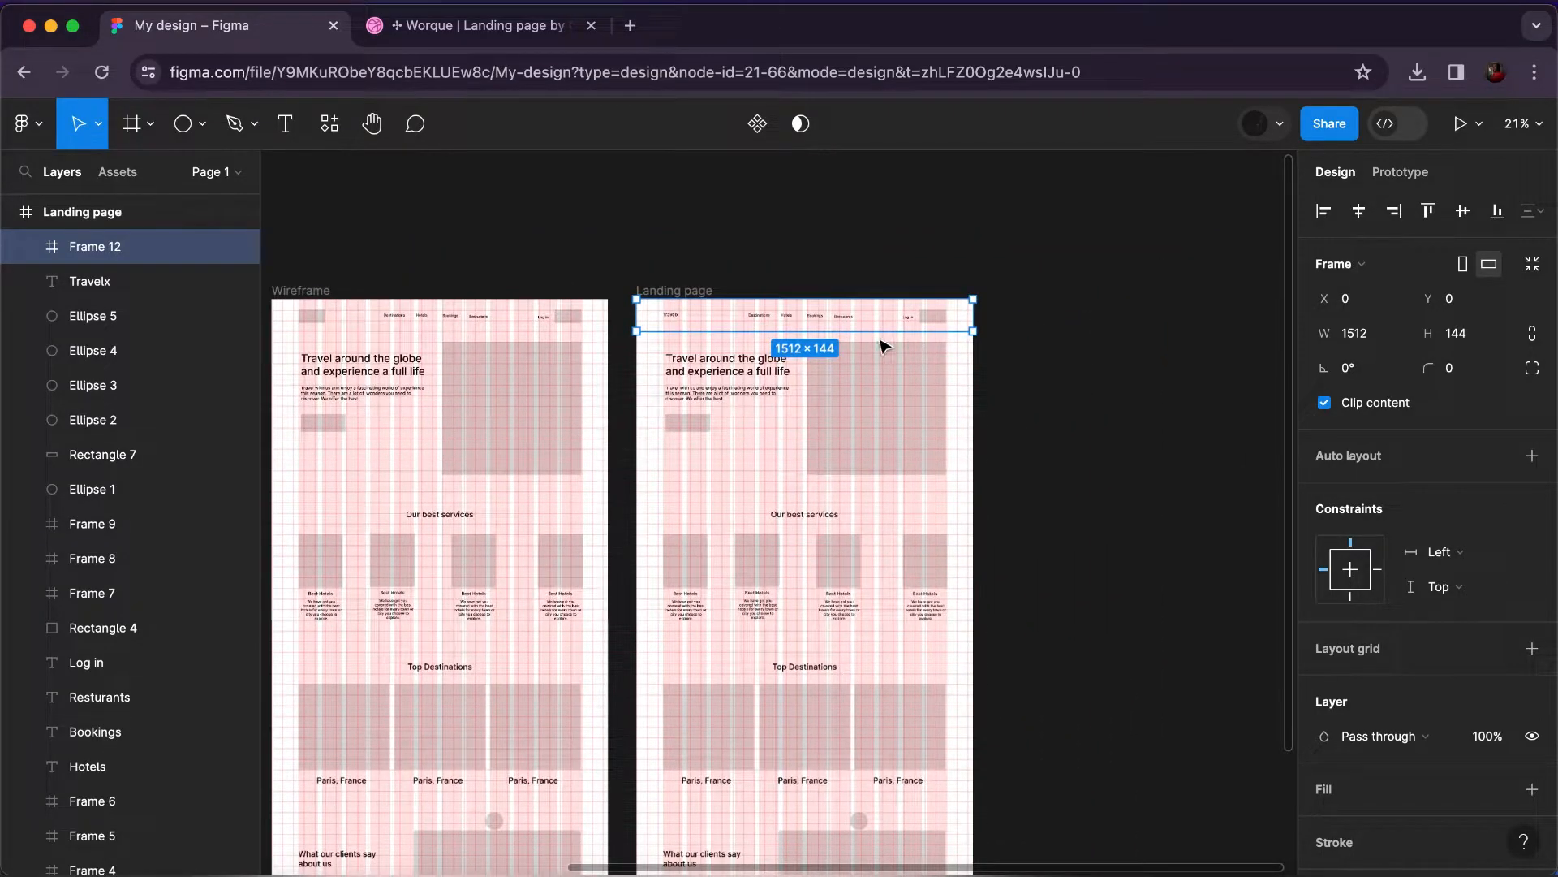
# Set Frame 12's height to 120 and move it out to the top level.
pyautogui.click(1472, 341)
pyautogui.write('1')
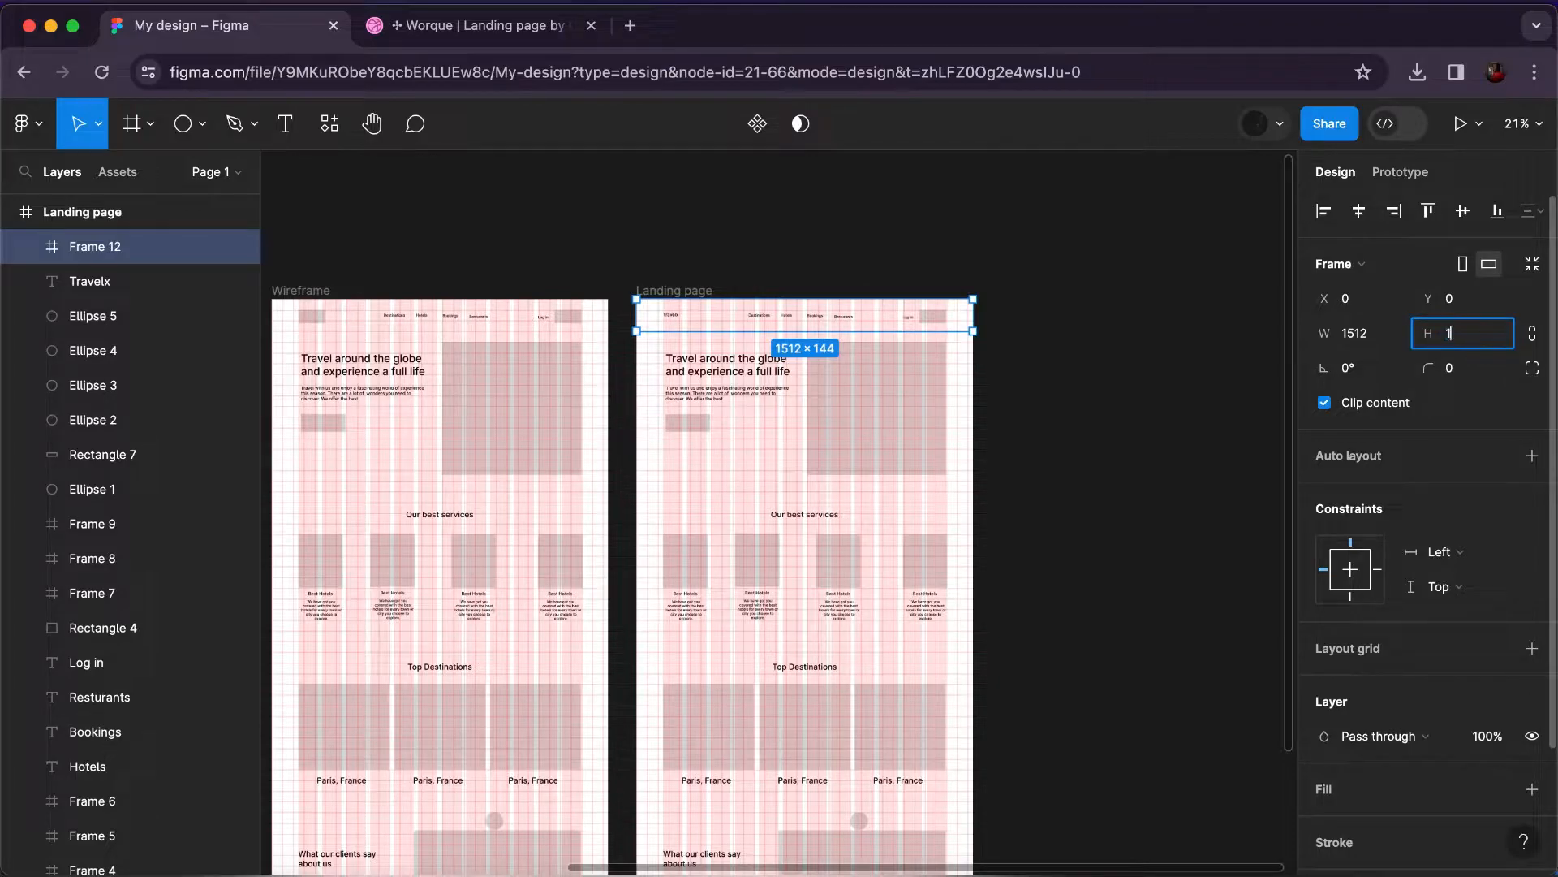
pyautogui.write('20')
pyautogui.press('Return')
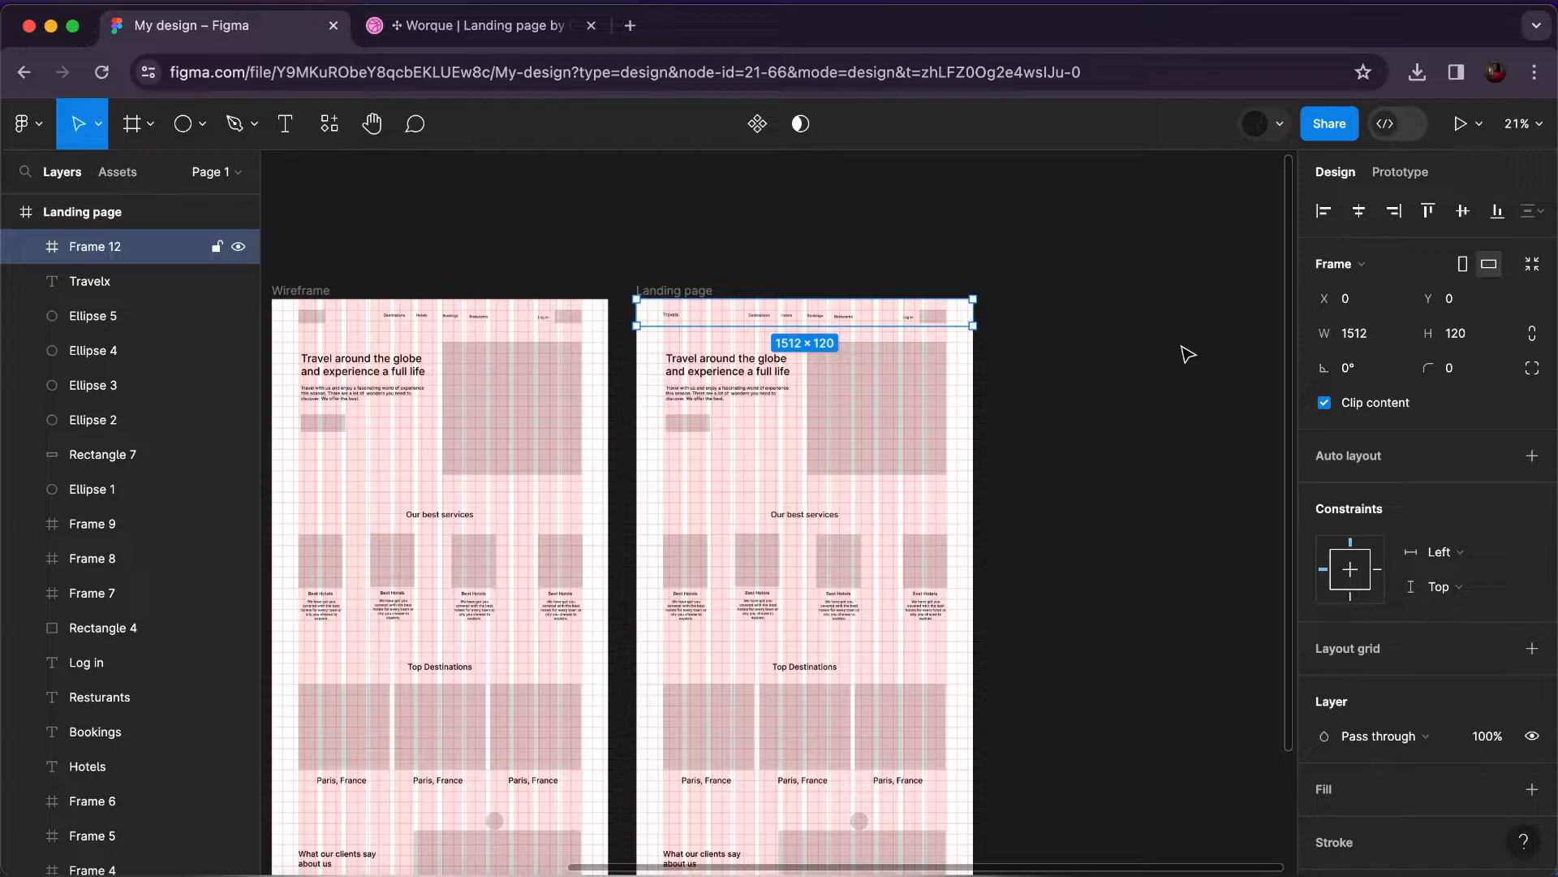
pyautogui.press('super+x')
pyautogui.press('super+v')
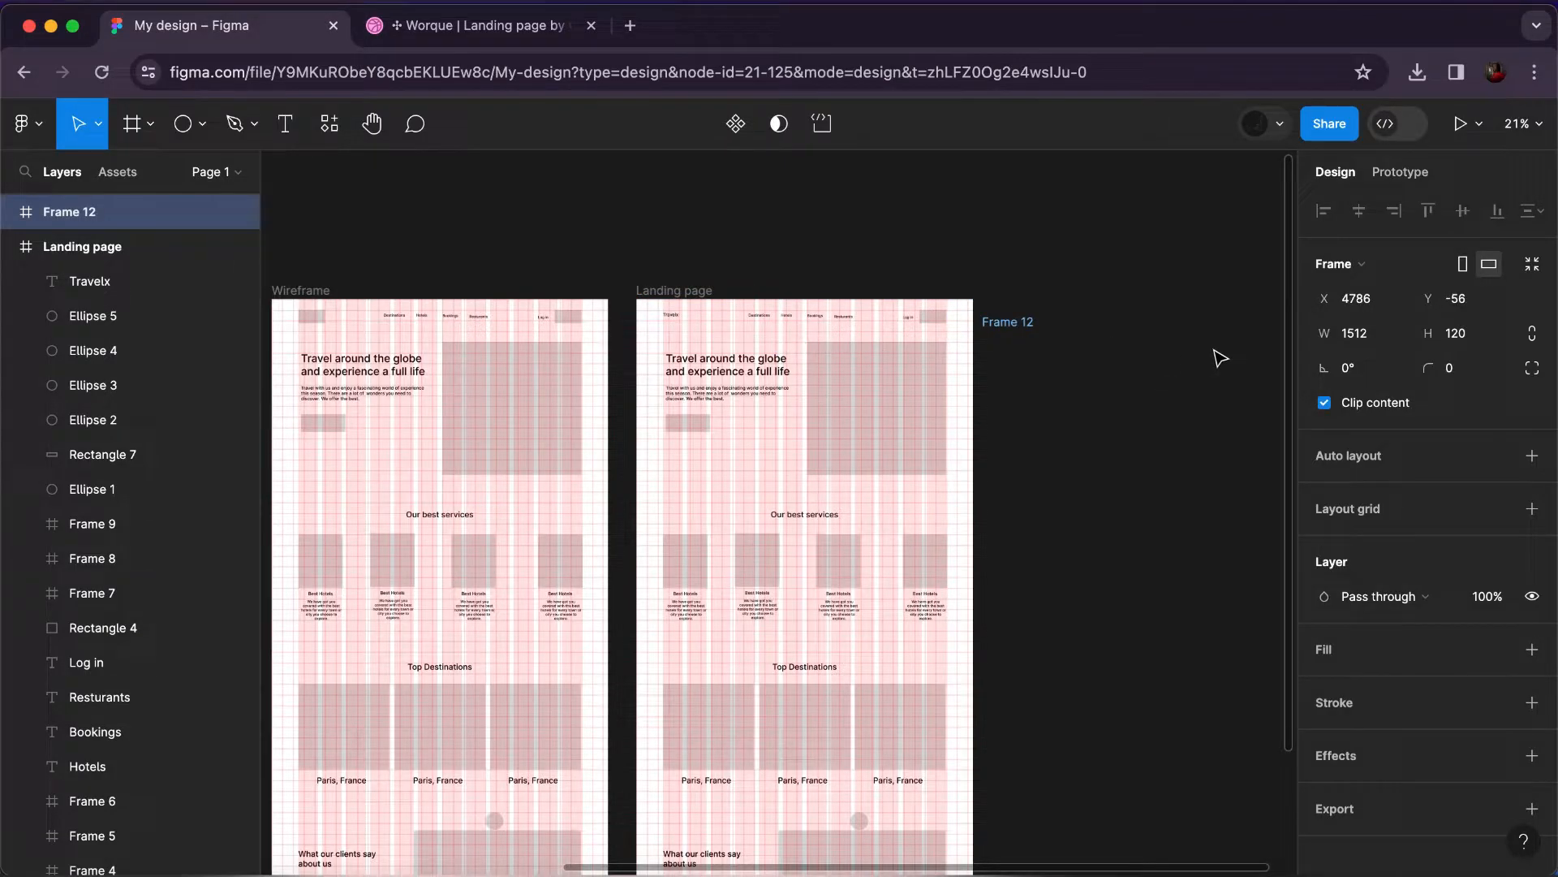
pyautogui.hscroll(5, 1218, 357)
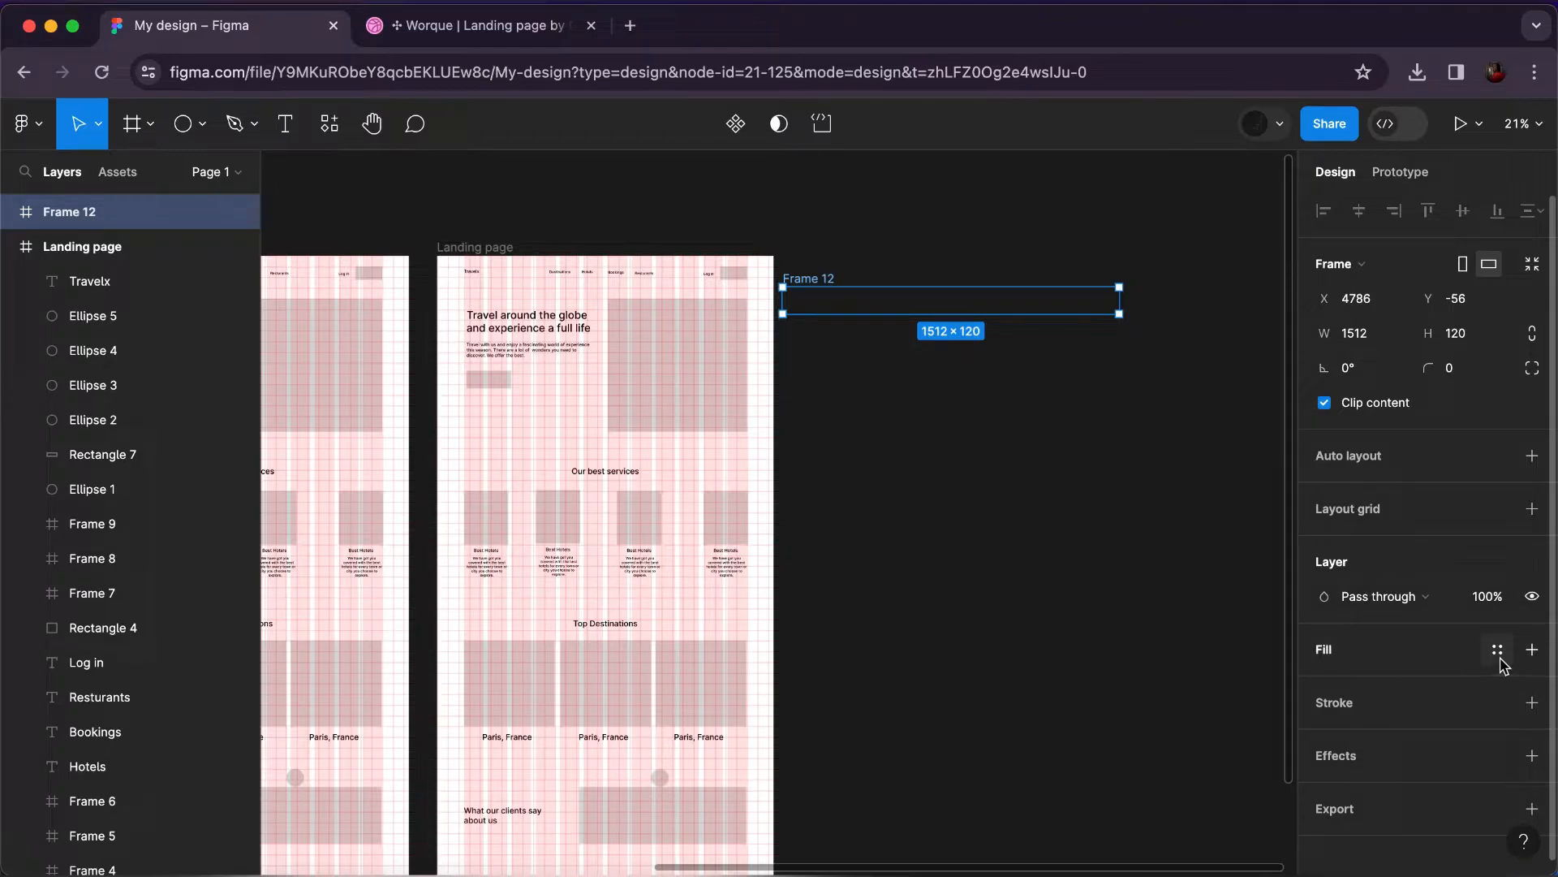
# Give Frame 12 a white FFFFFF fill and apply the Web grid style layout grid.
pyautogui.click(1498, 650)
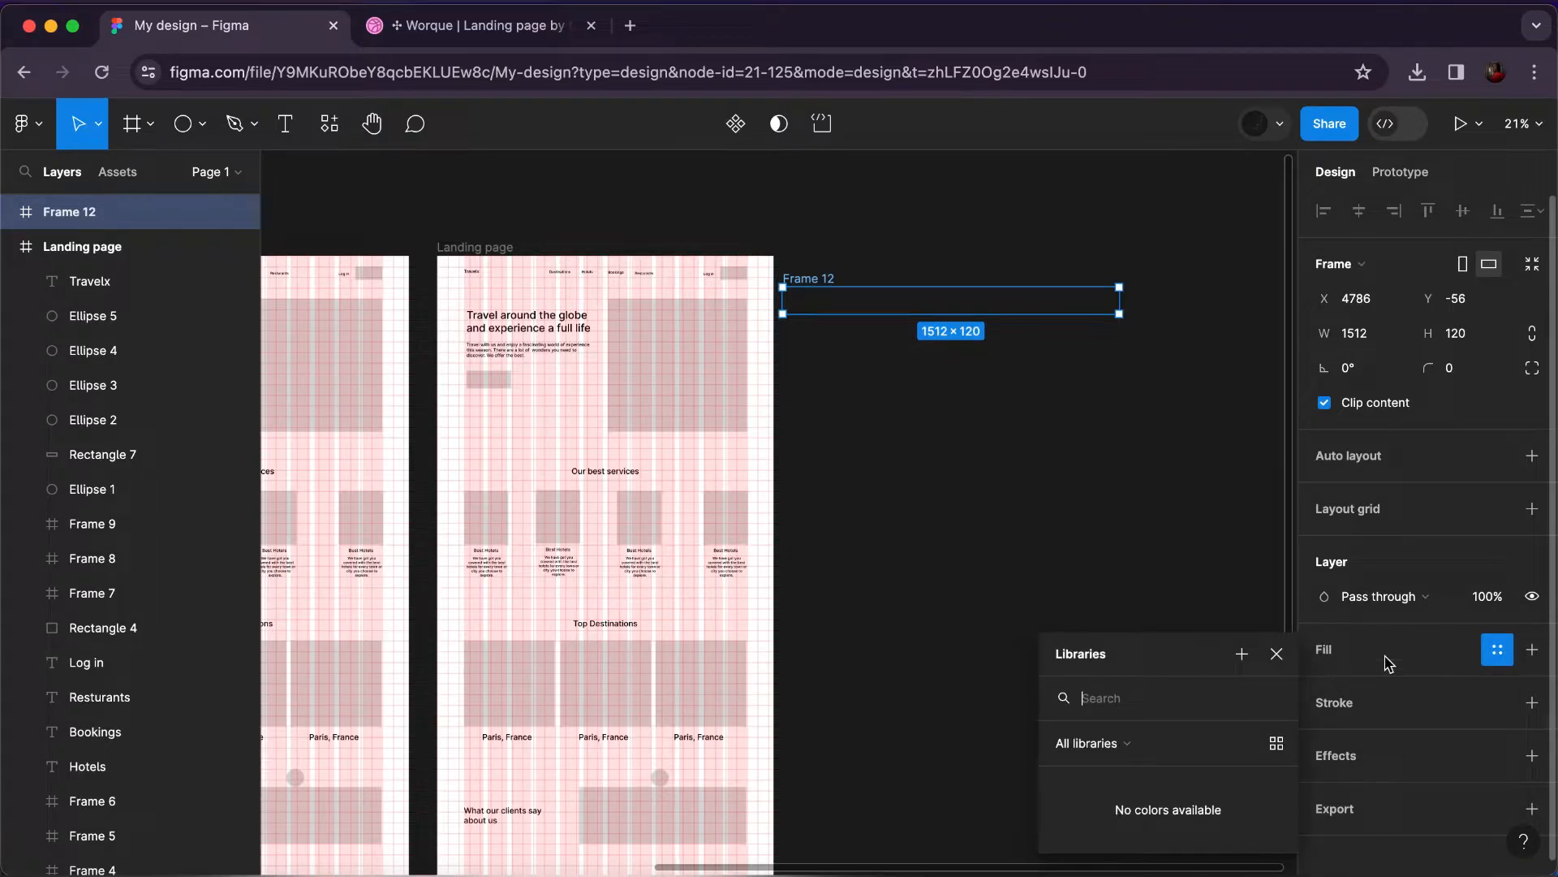
pyautogui.click(1532, 650)
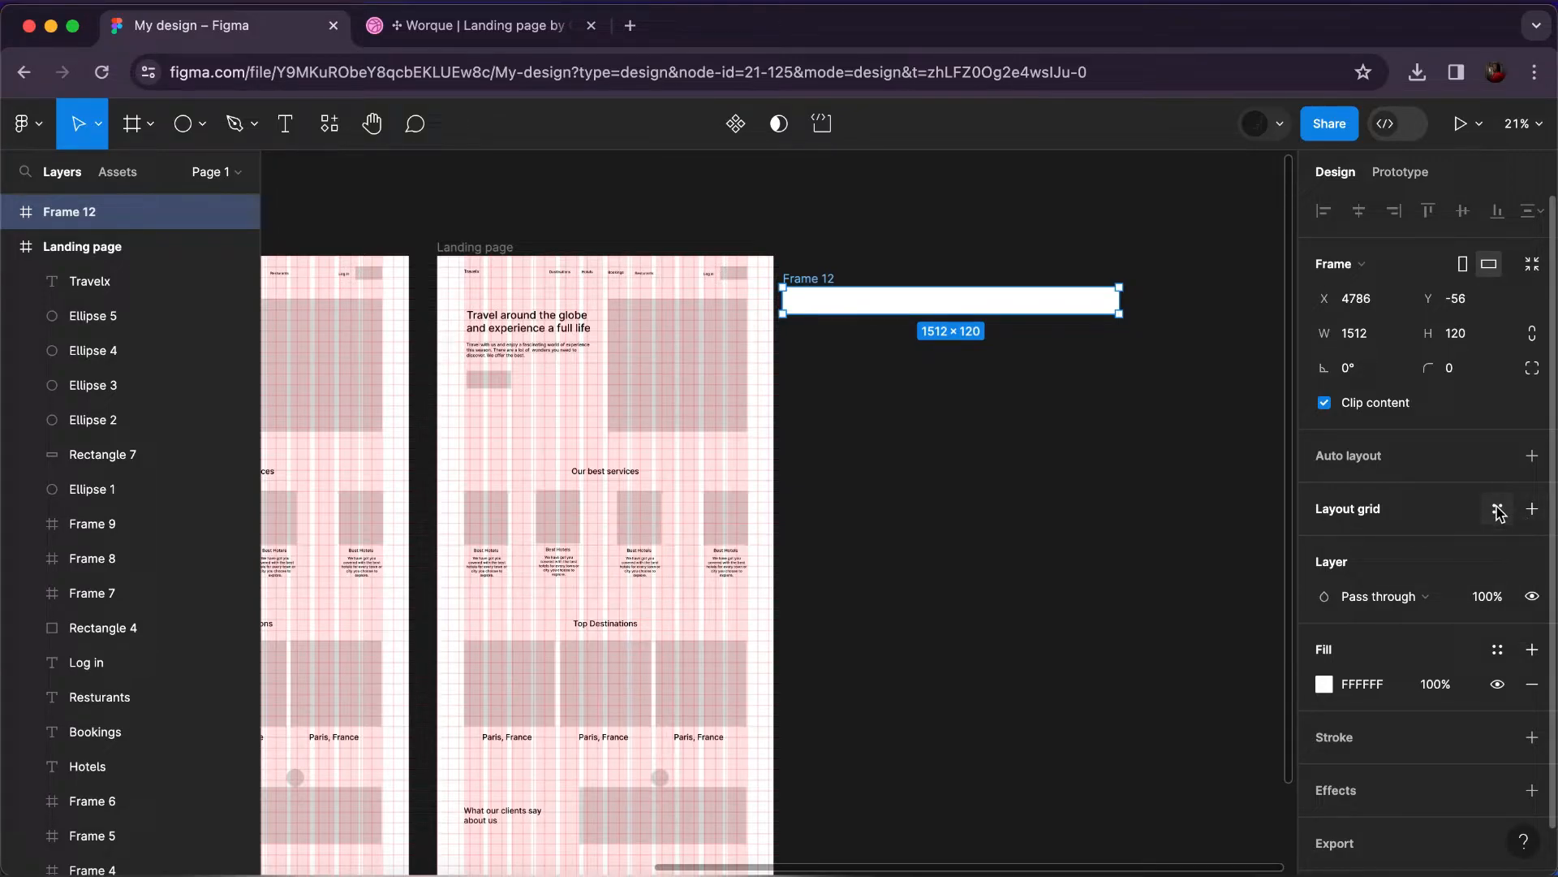
pyautogui.click(1498, 508)
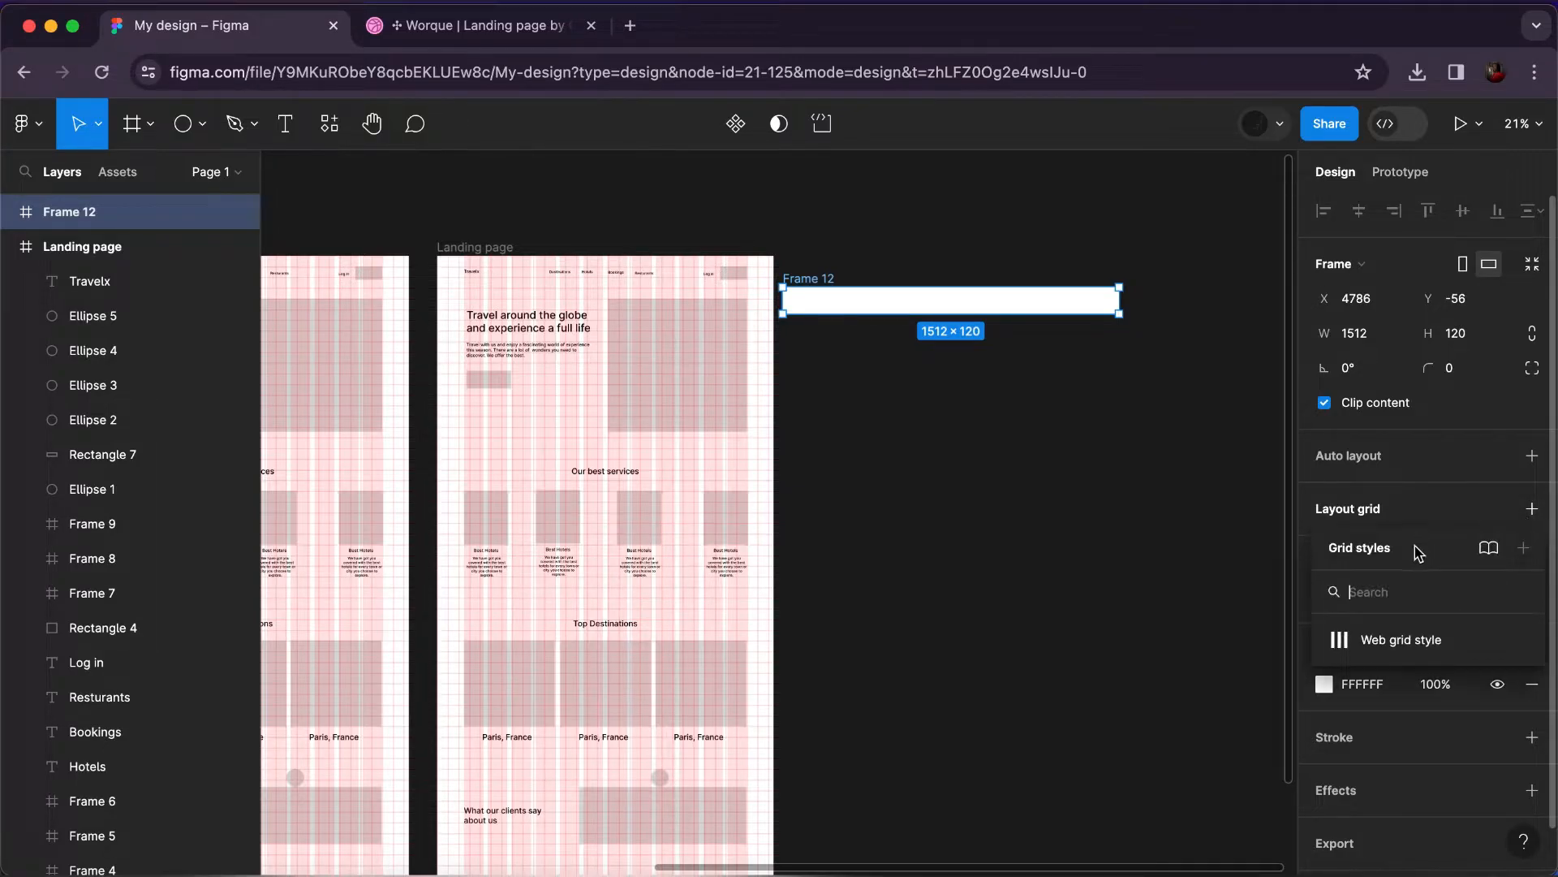
pyautogui.click(1380, 643)
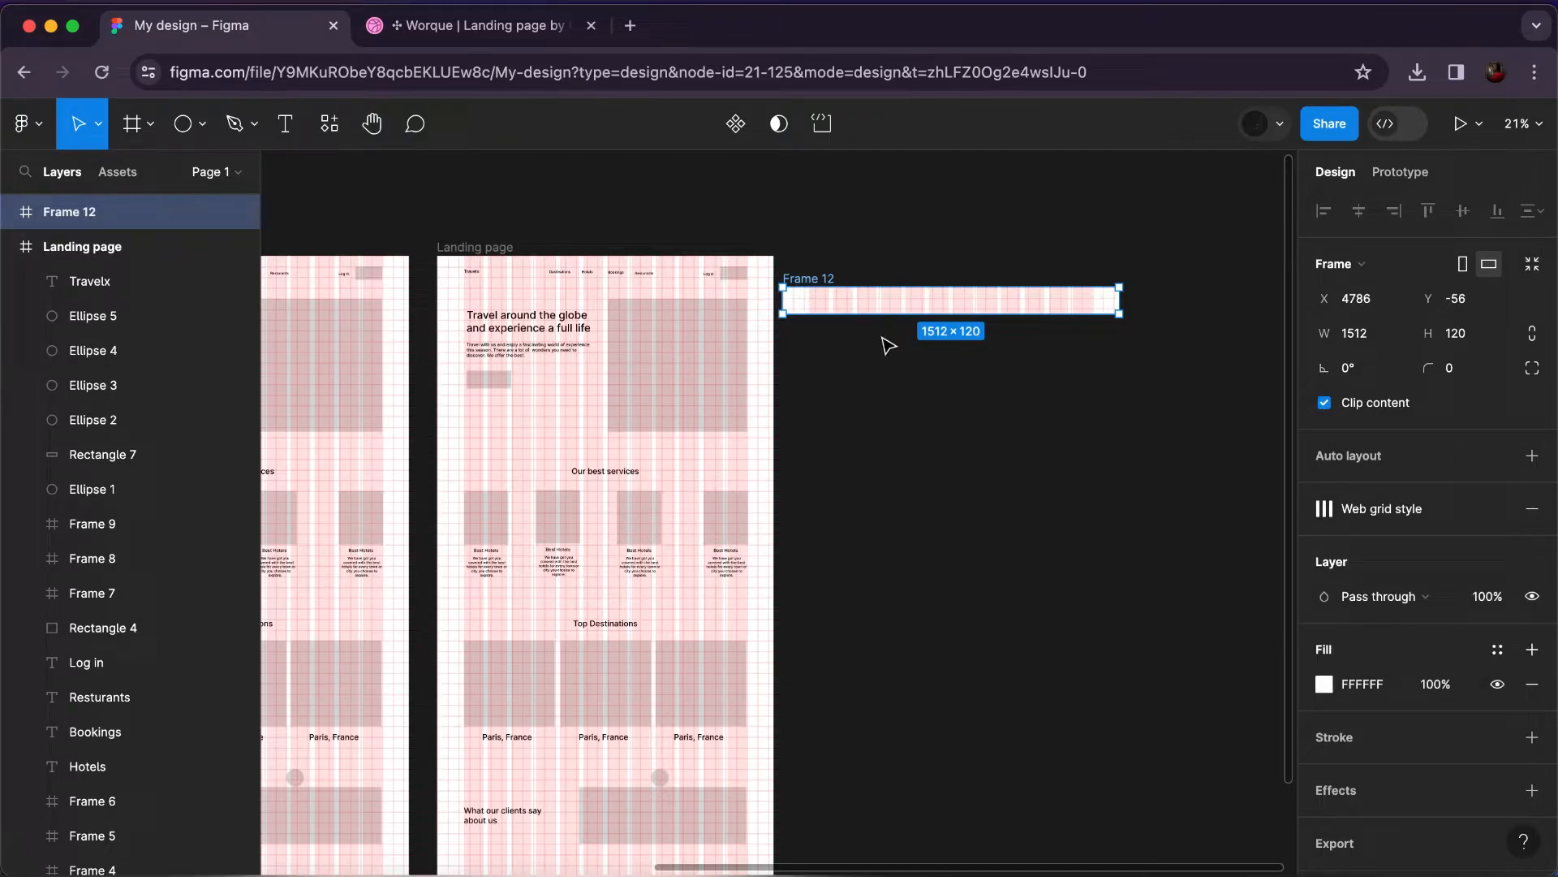
pyautogui.scroll(5, 888, 345)
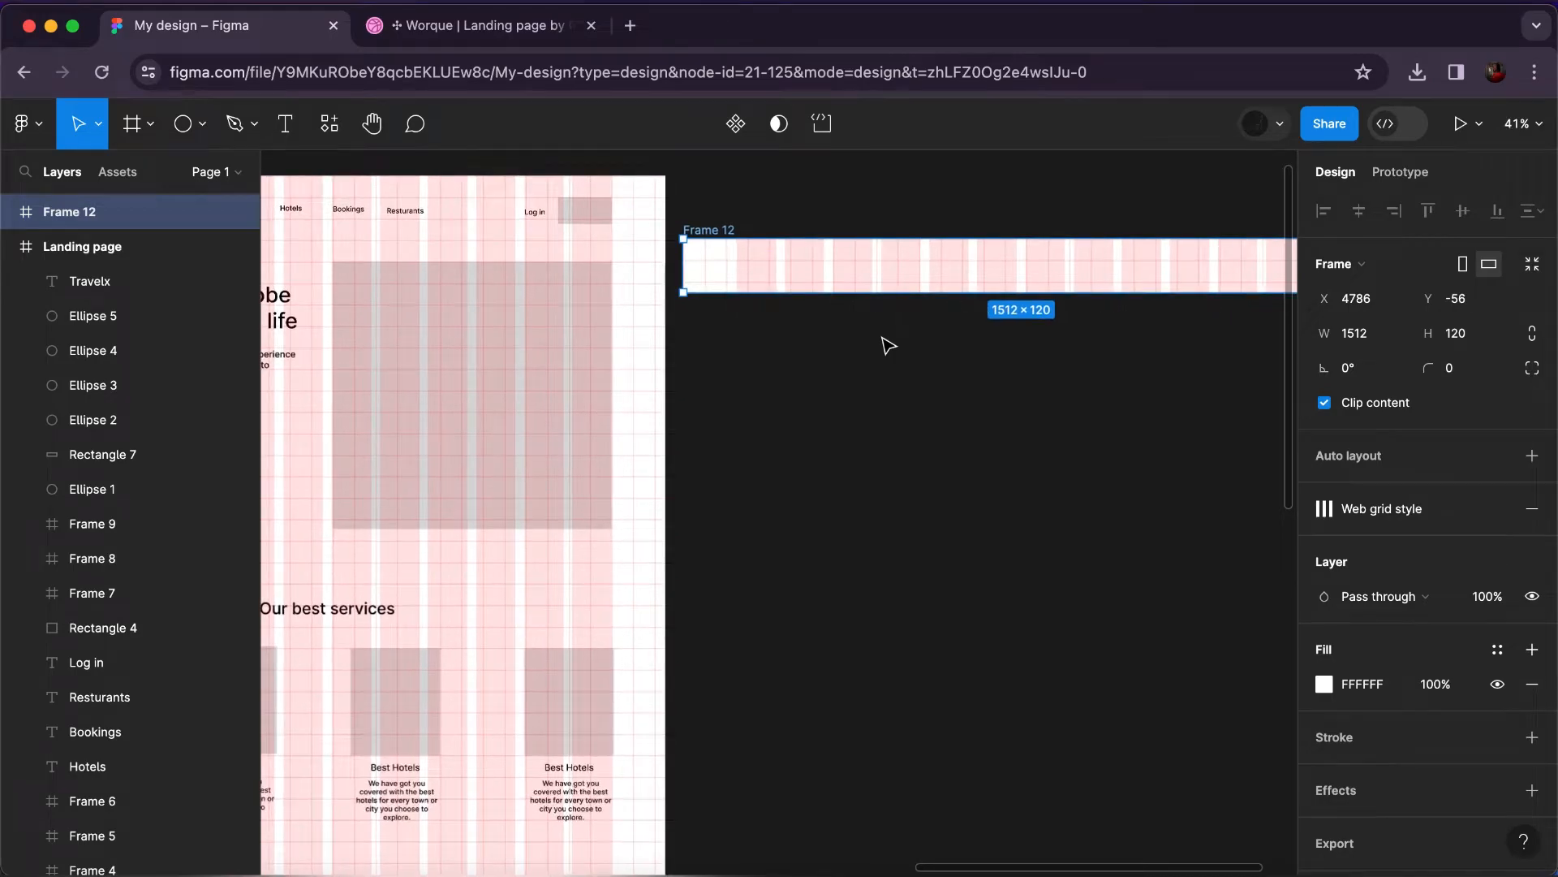
pyautogui.scroll(-5, 889, 345)
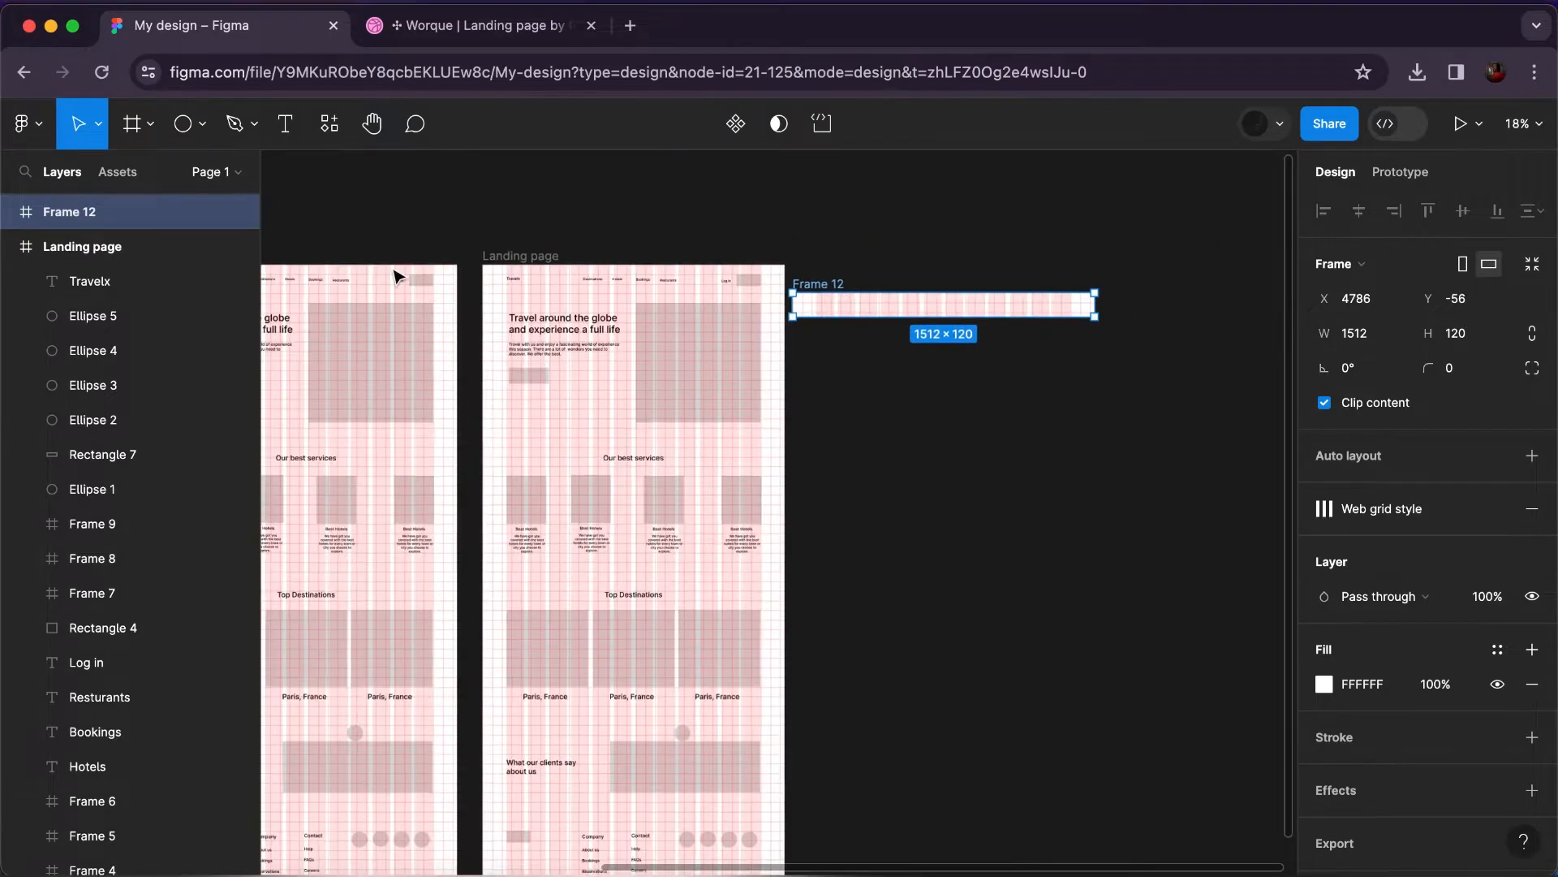
pyautogui.click(511, 279)
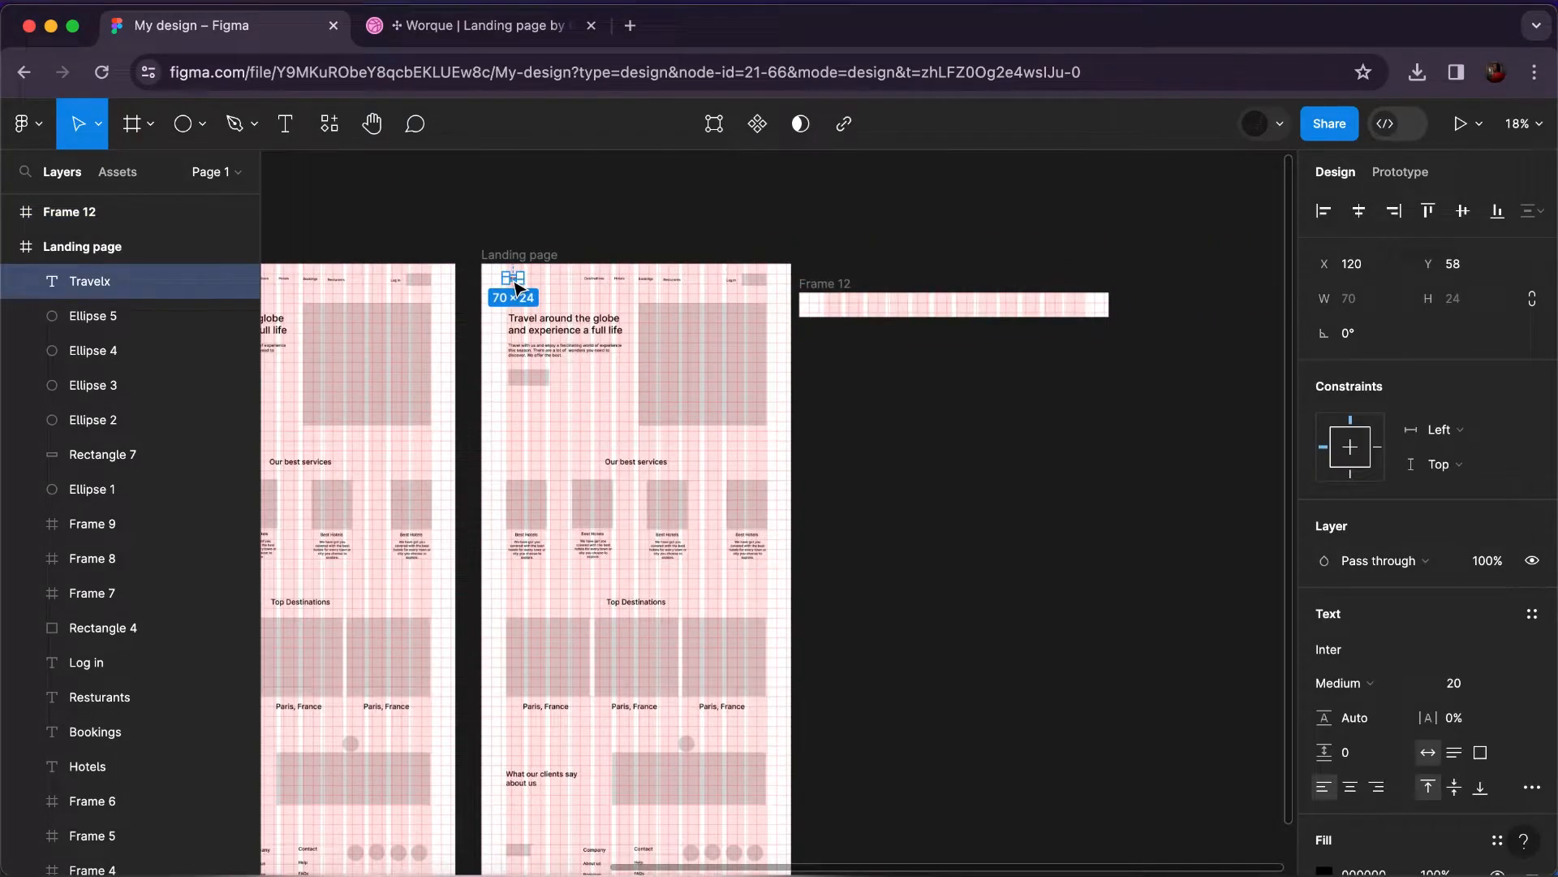
pyautogui.scroll(5, 512, 279)
pyautogui.moveTo(516, 285); pyautogui.dragTo(830, 359)
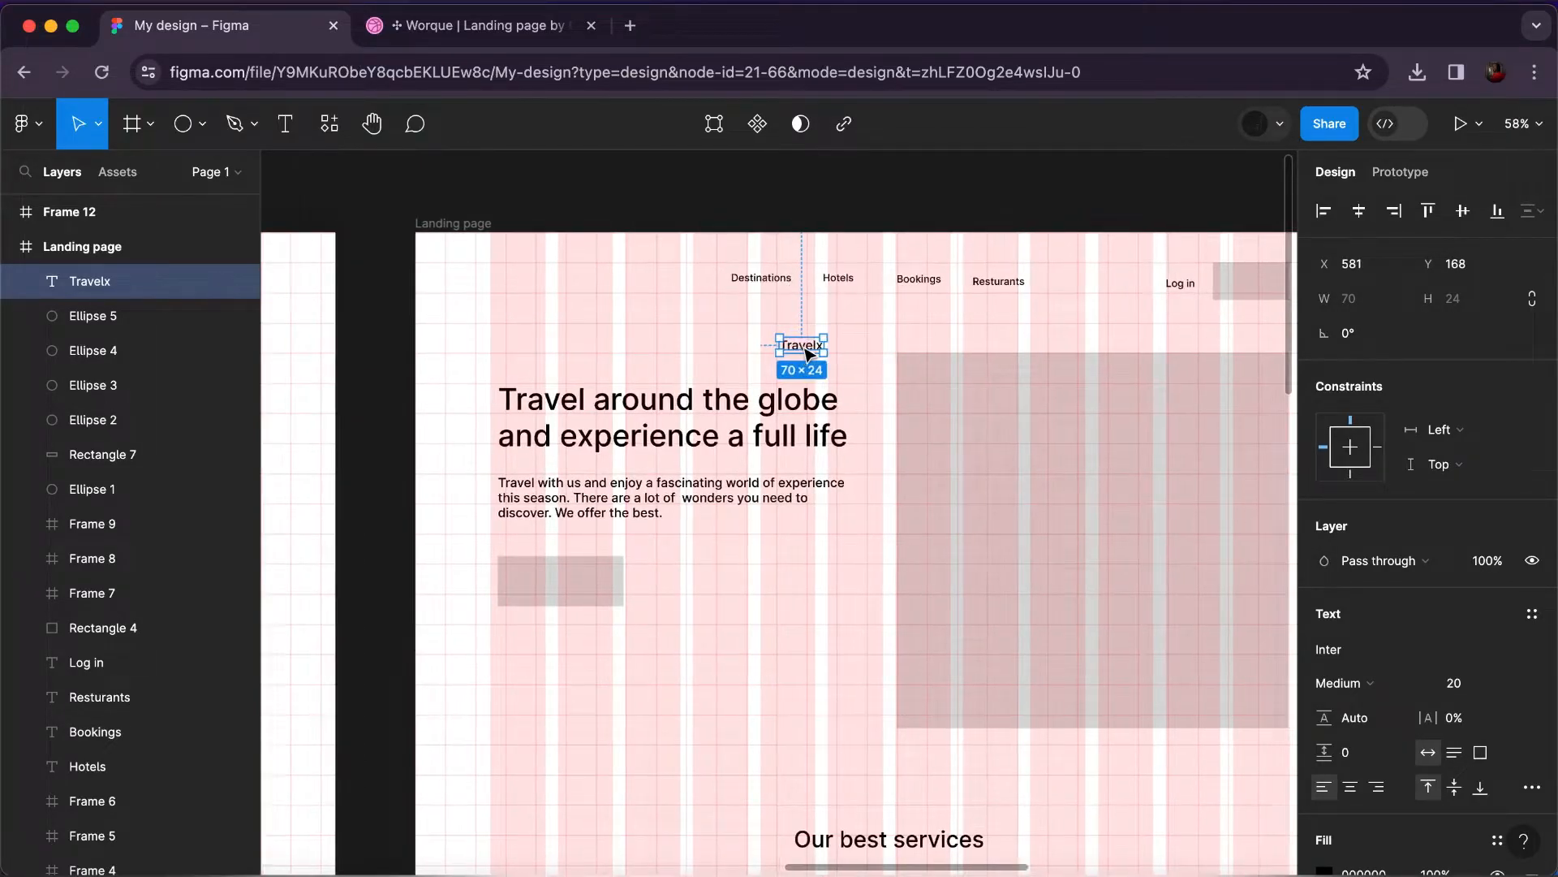
pyautogui.hscroll(5, 807, 352)
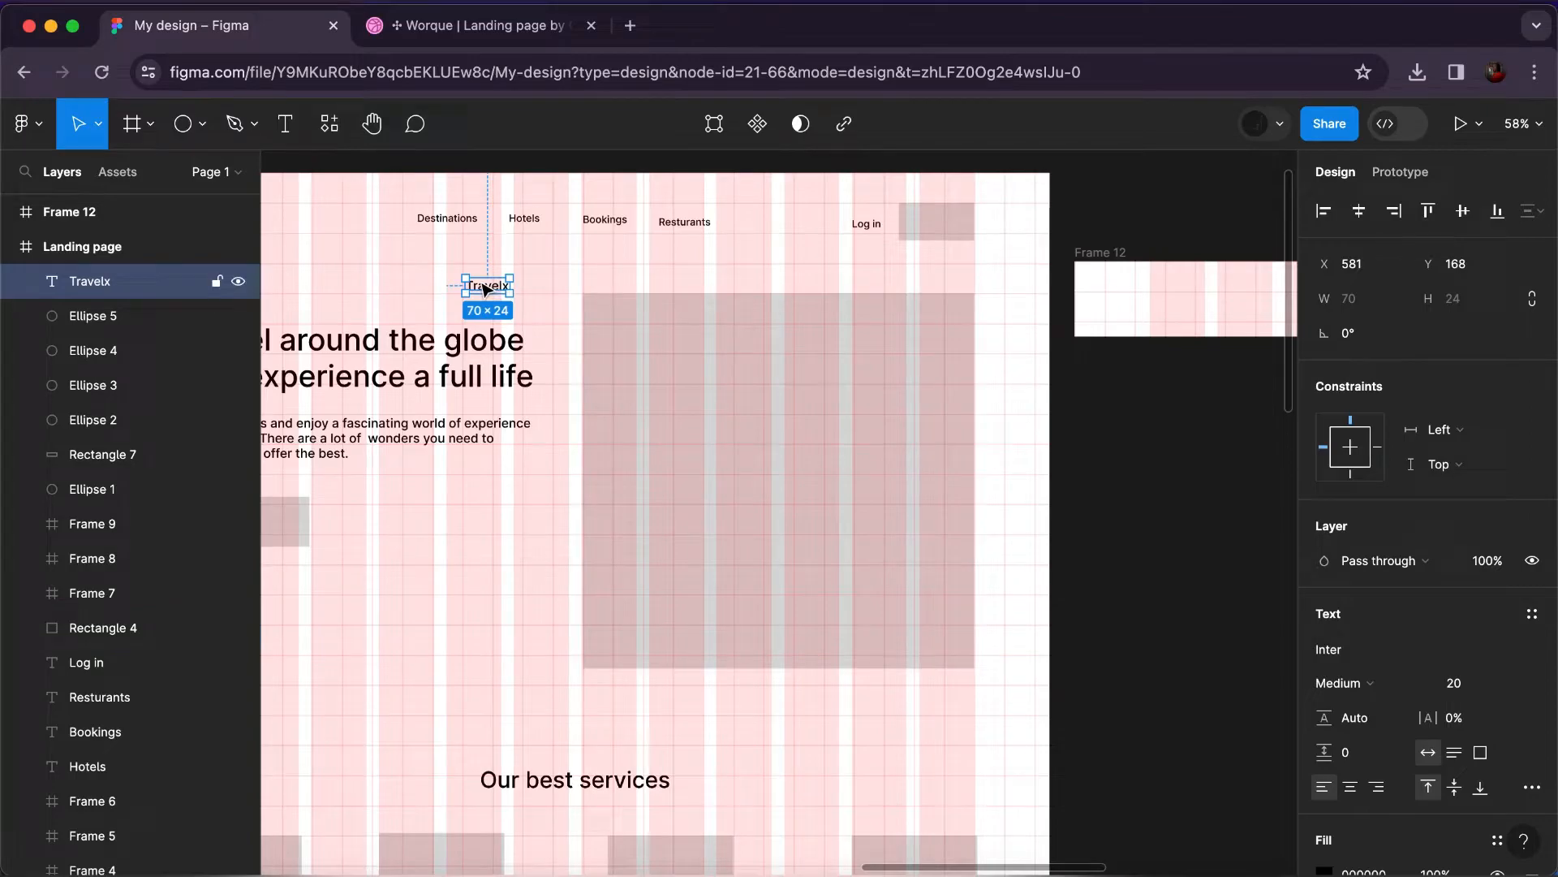
pyautogui.hotkey('ctrl', 'x')
pyautogui.hotkey('ctrl', 'v')
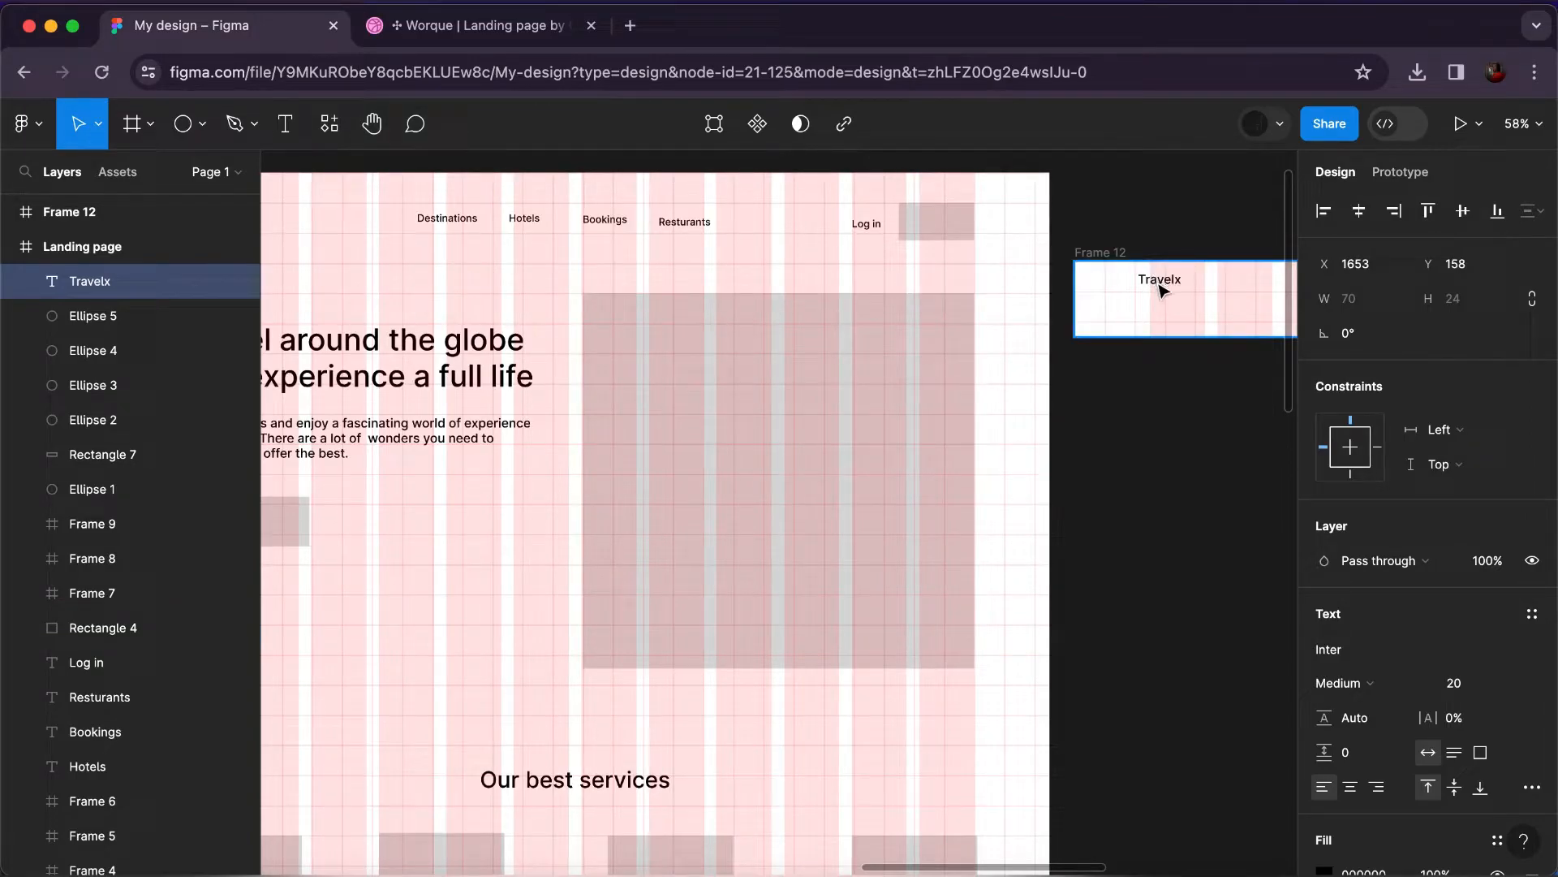
pyautogui.press('Right')
pyautogui.press('Right')
pyautogui.moveTo(1166, 300); pyautogui.dragTo(1165, 300)
pyautogui.hscroll(4, 1165, 299)
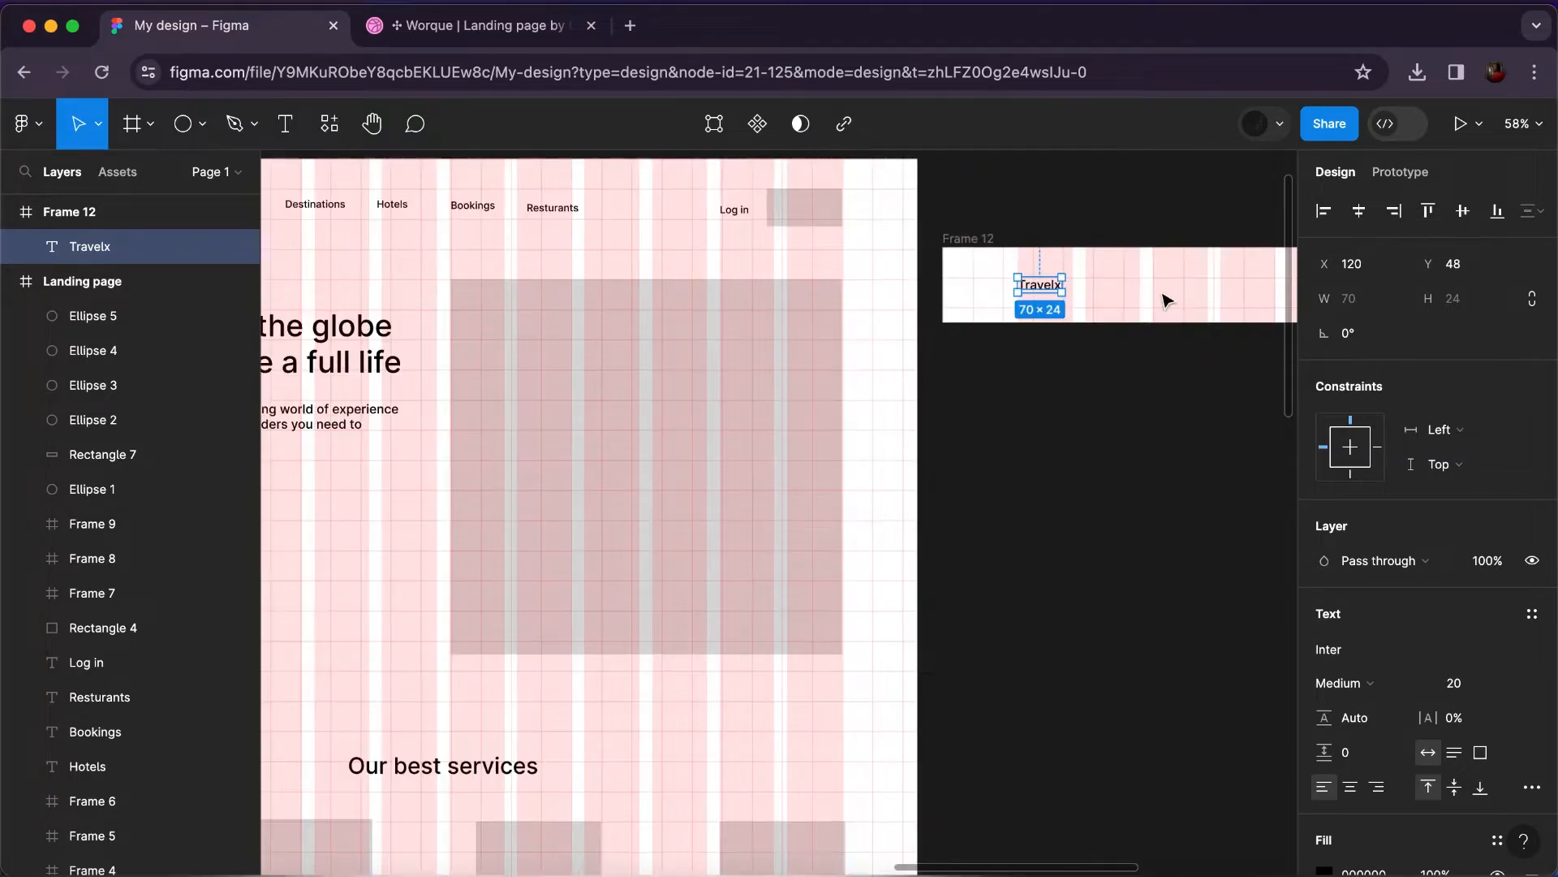
pyautogui.hscroll(5, 1166, 299)
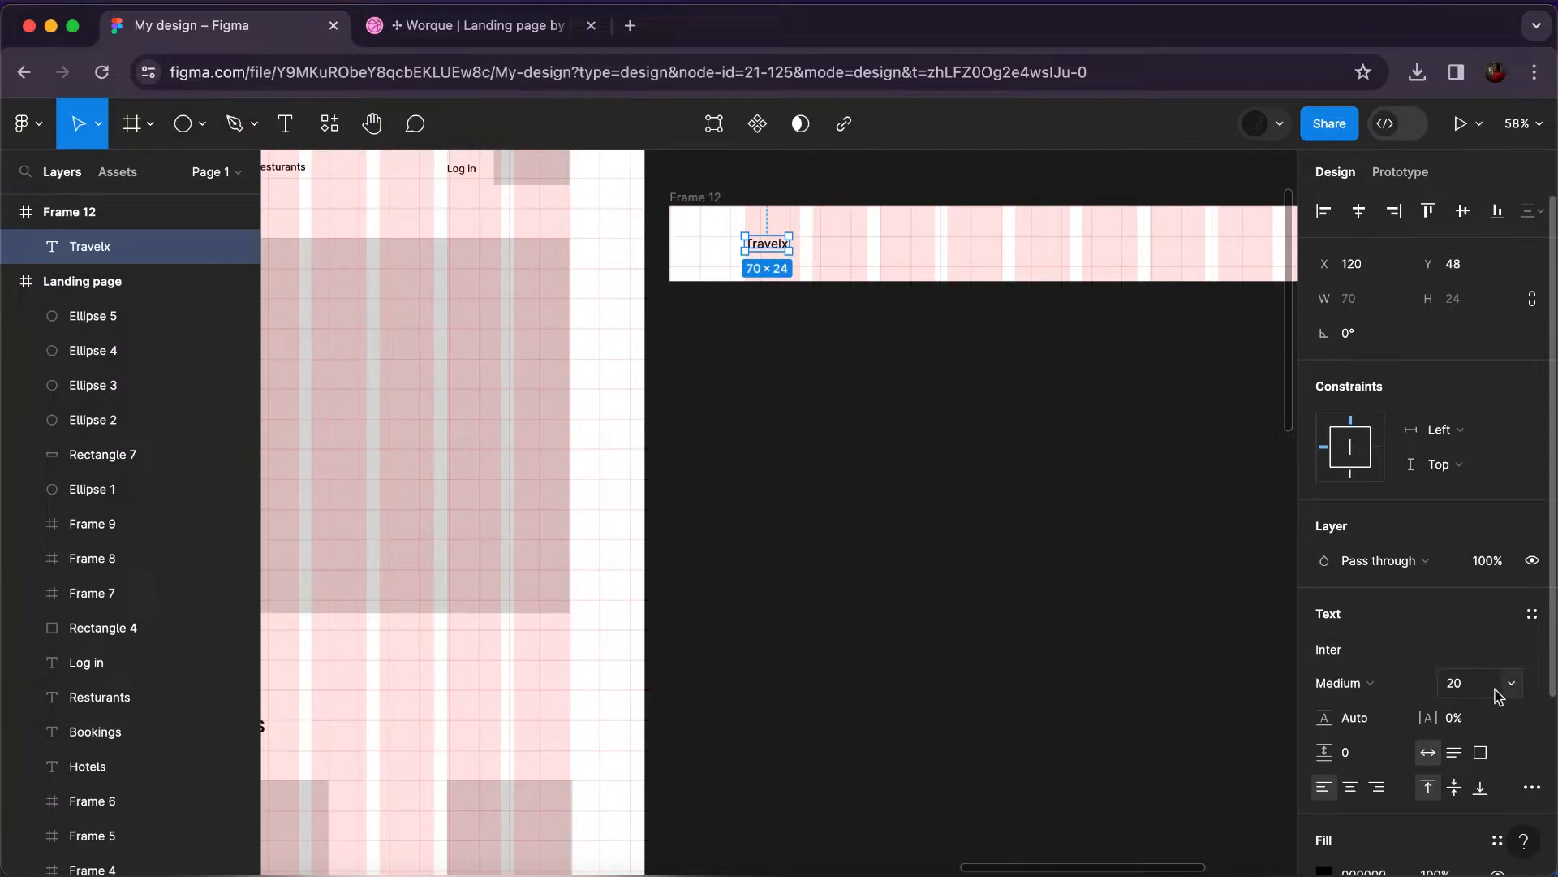
pyautogui.click(1352, 659)
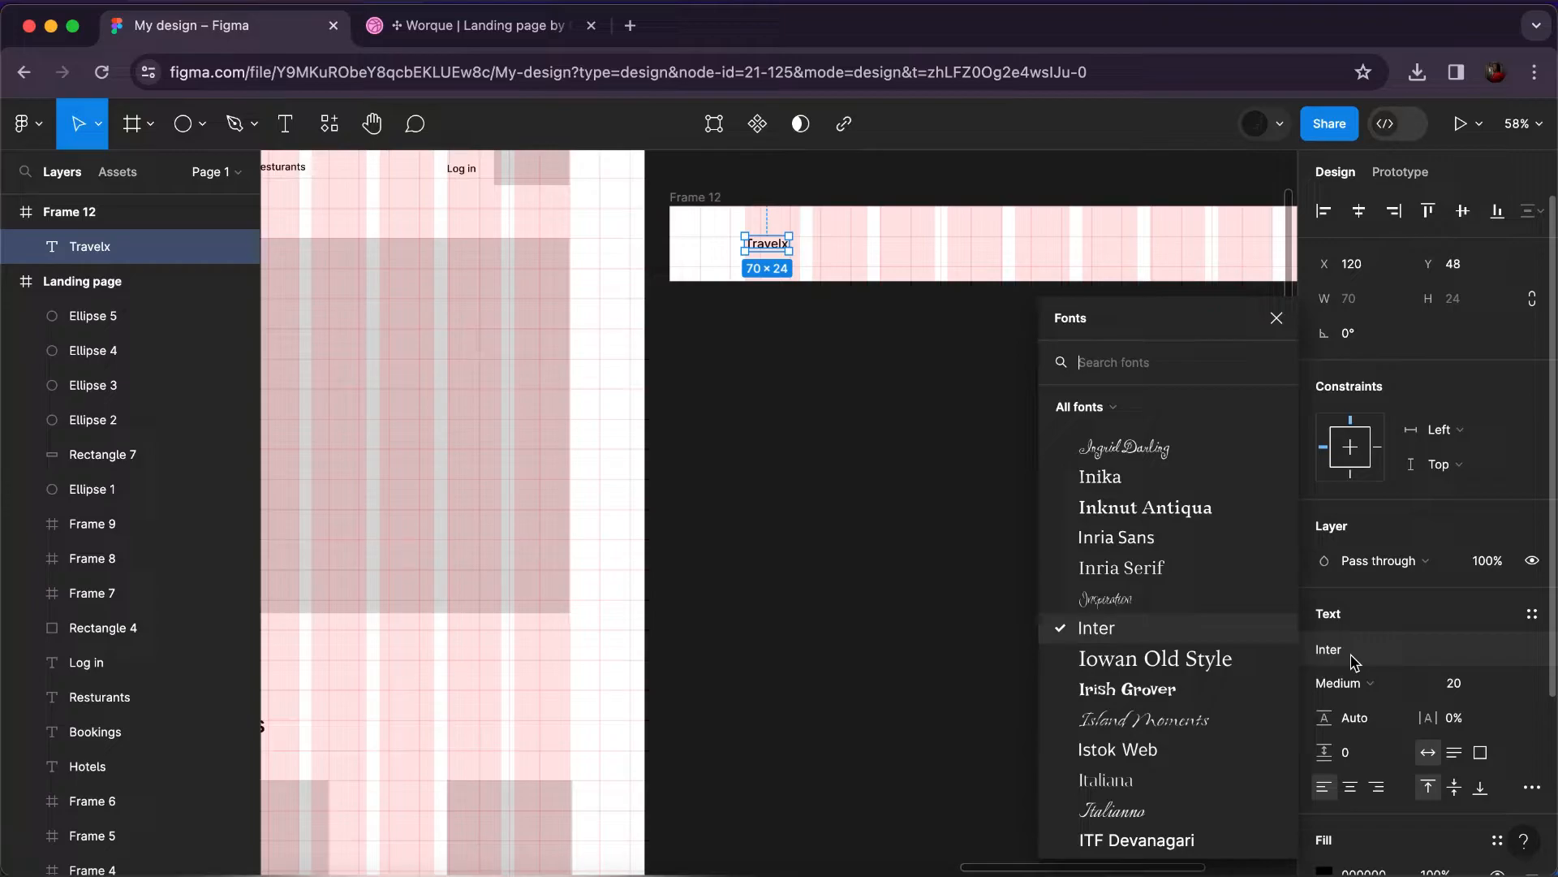
# Set the Travelx text to Lato, weight Bold, size 24.
pyautogui.write('Lato')
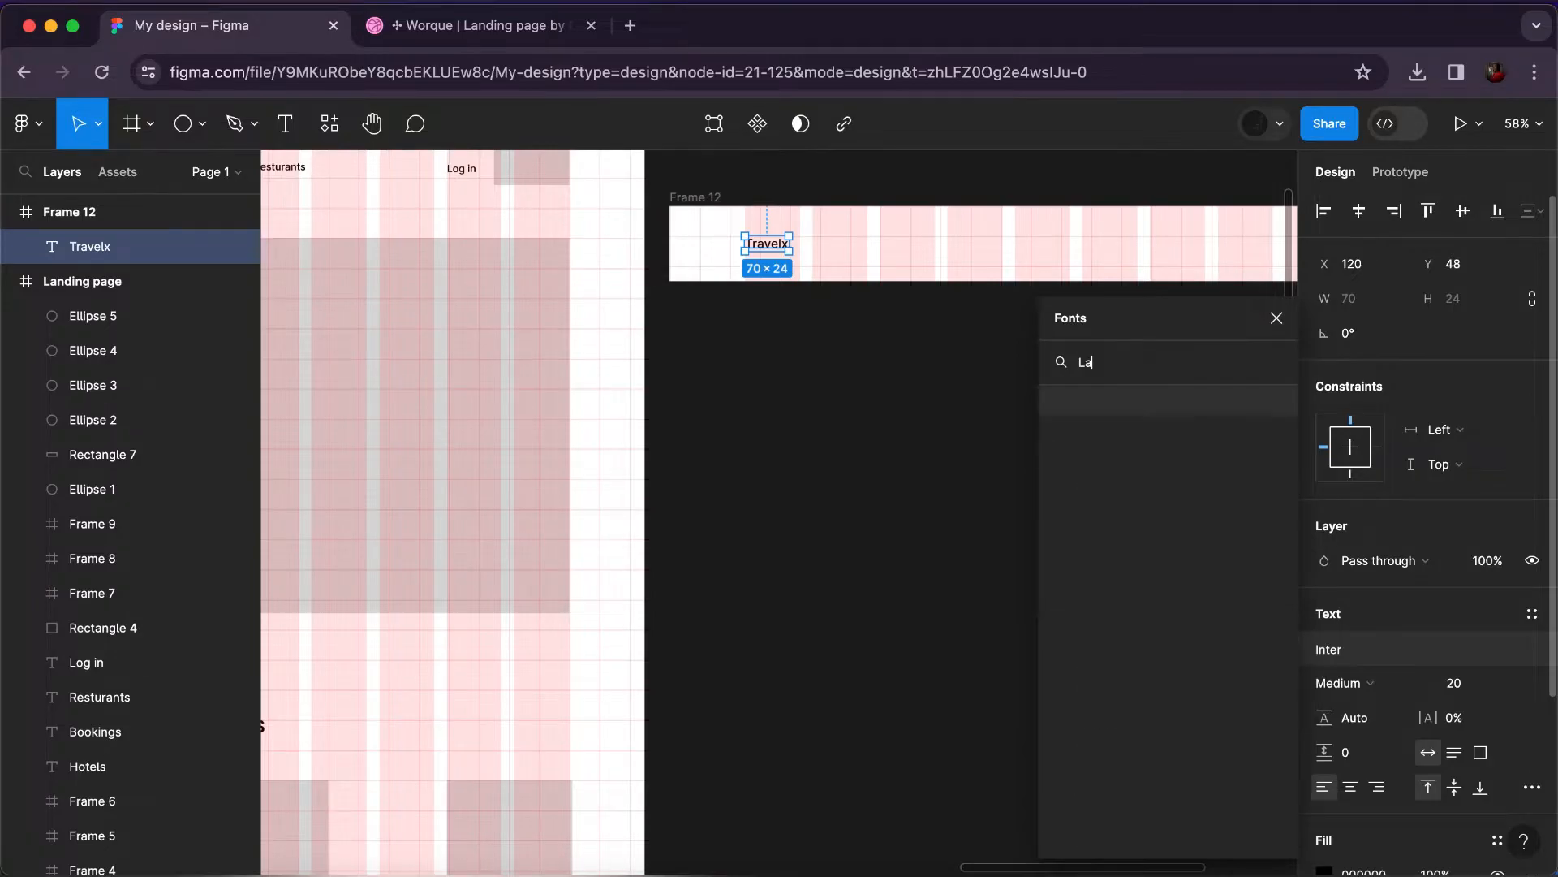
pyautogui.click(1156, 400)
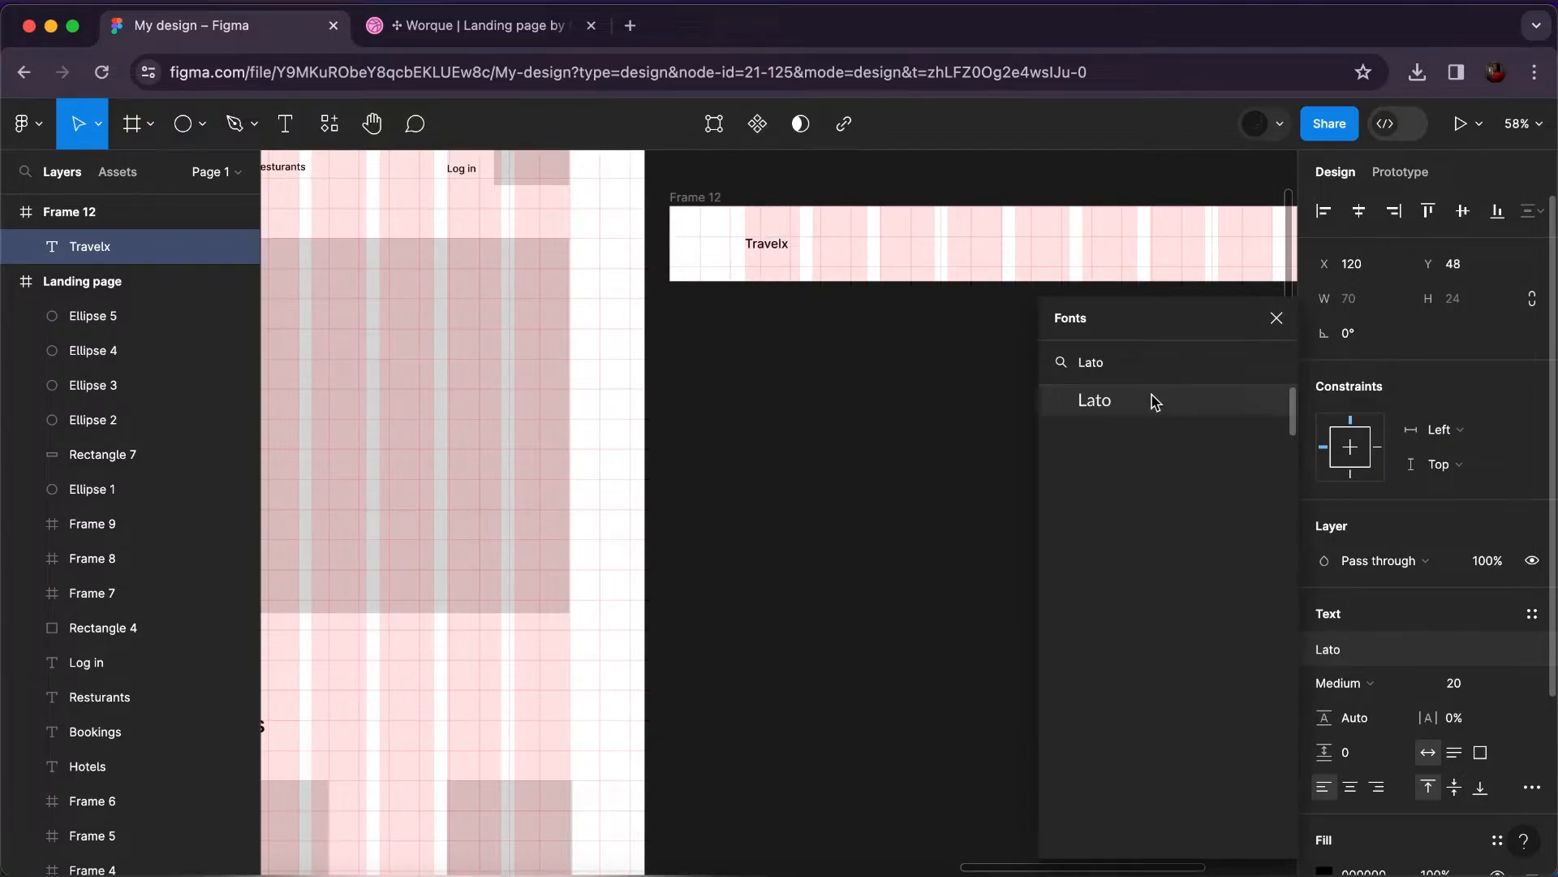
pyautogui.press('Escape')
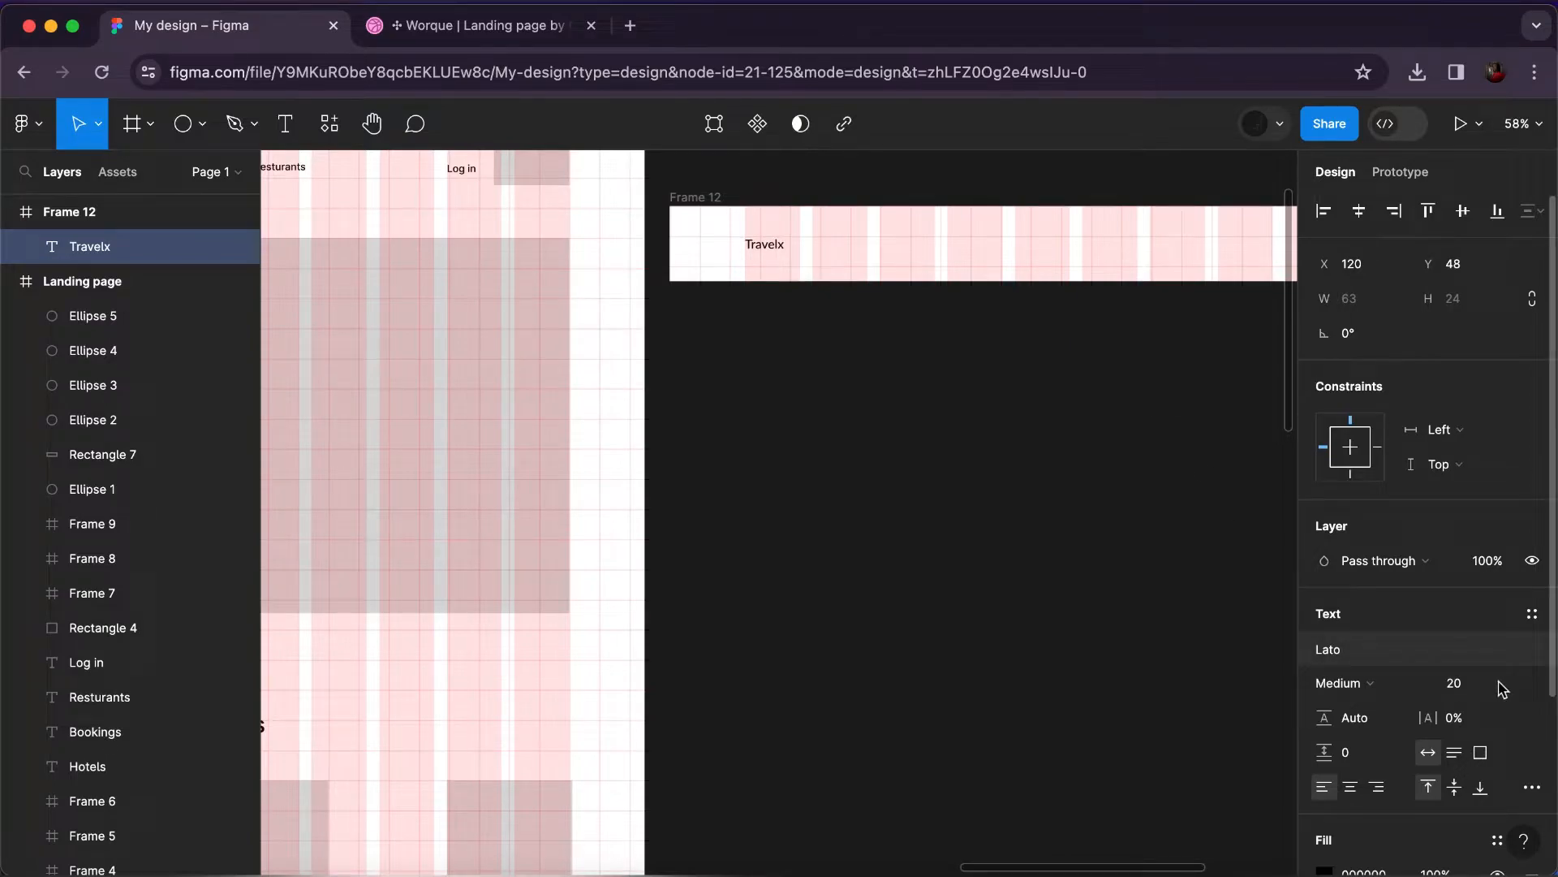
pyautogui.click(1354, 682)
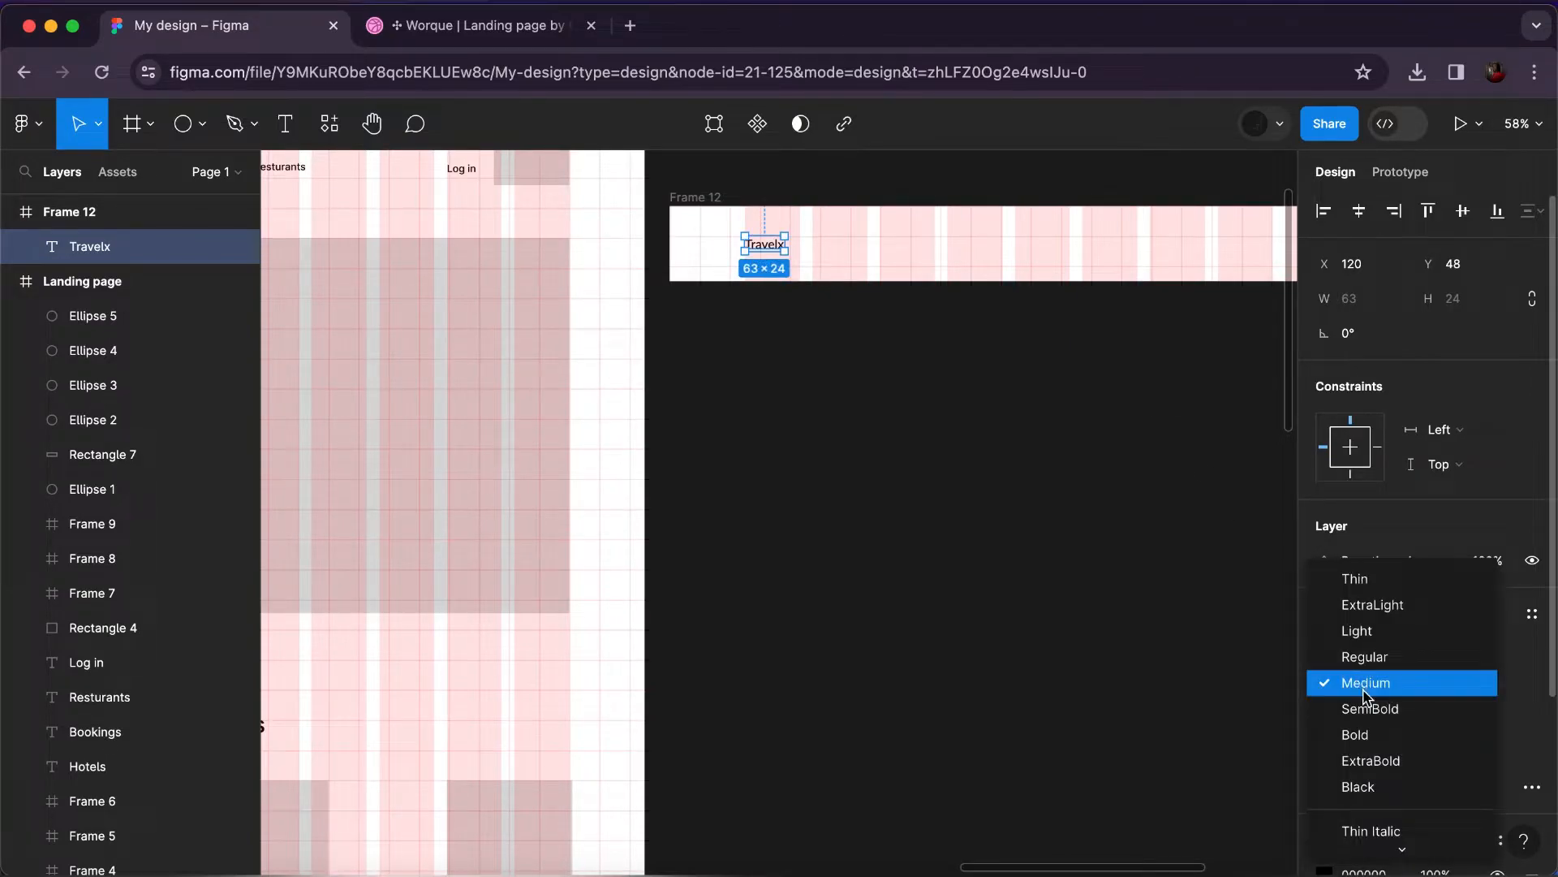
pyautogui.click(1370, 708)
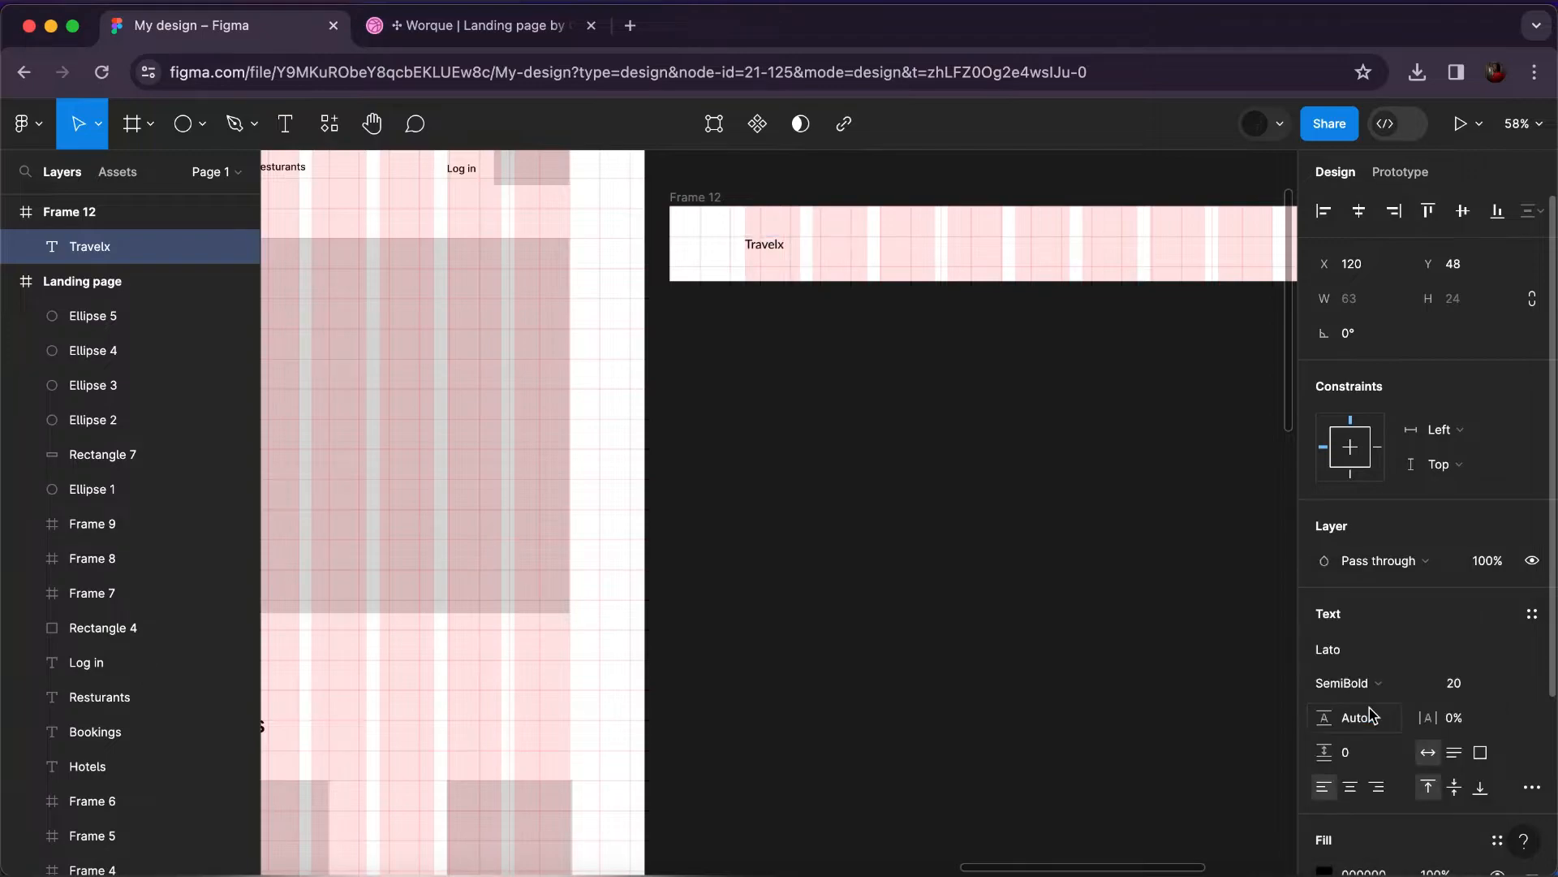
pyautogui.click(1366, 688)
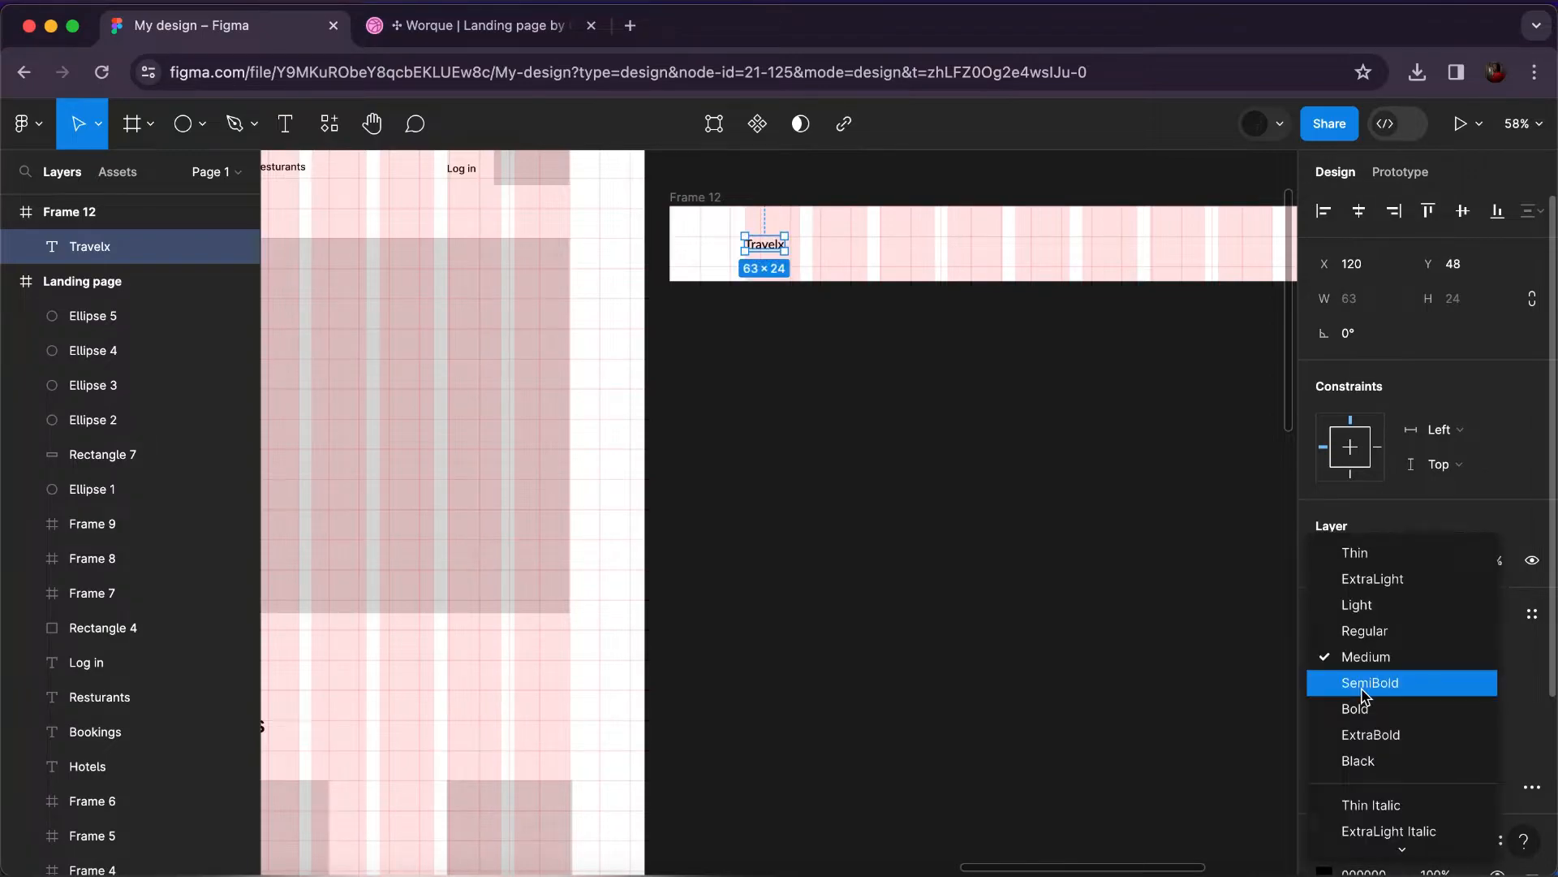
pyautogui.click(1366, 714)
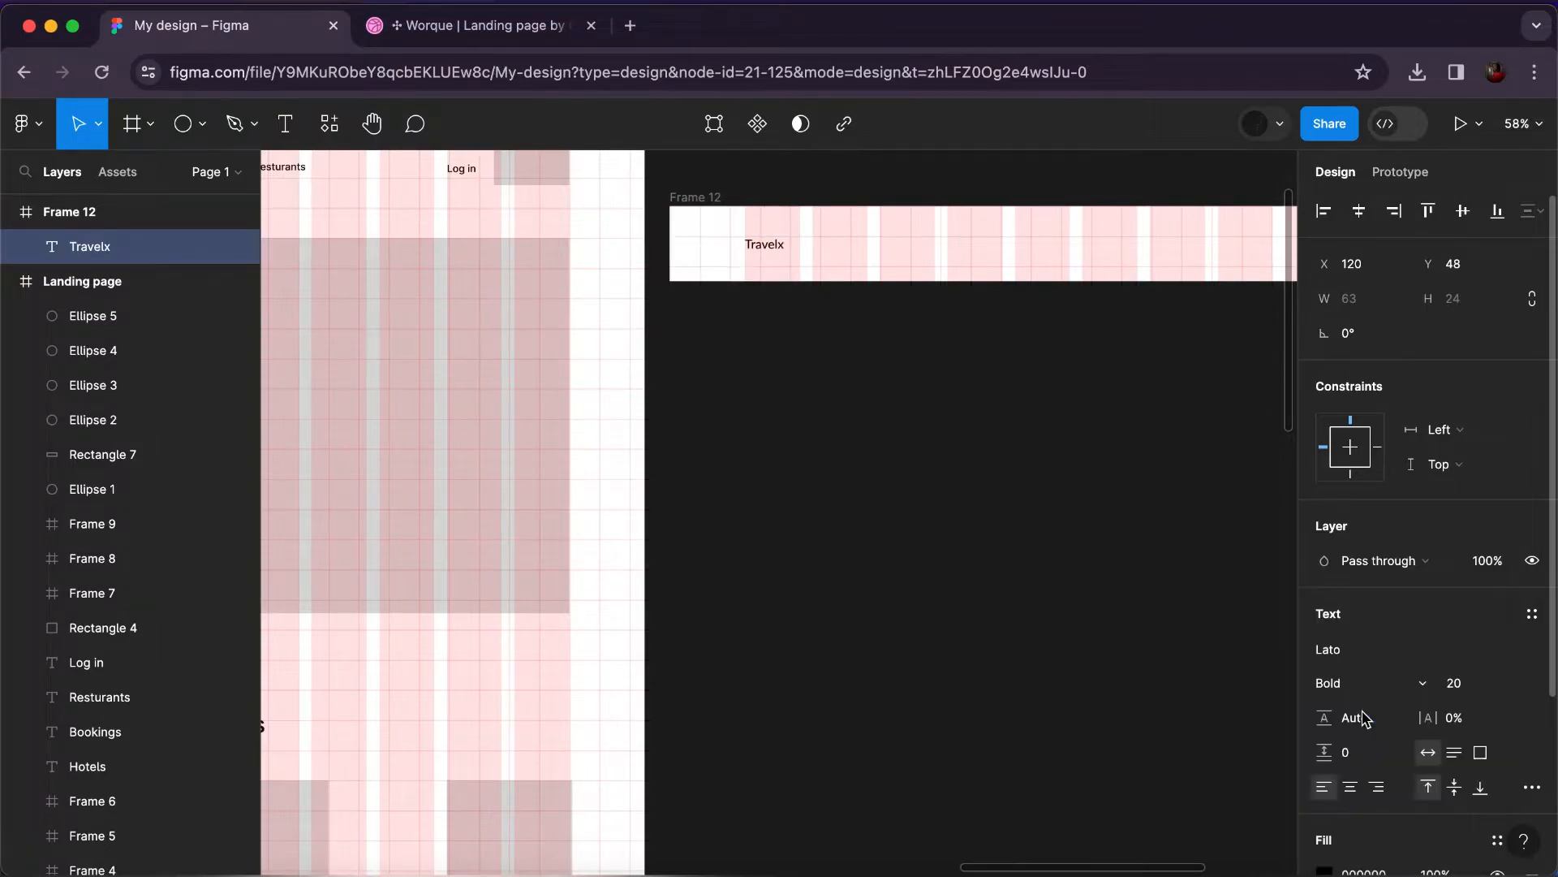
pyautogui.click(1516, 689)
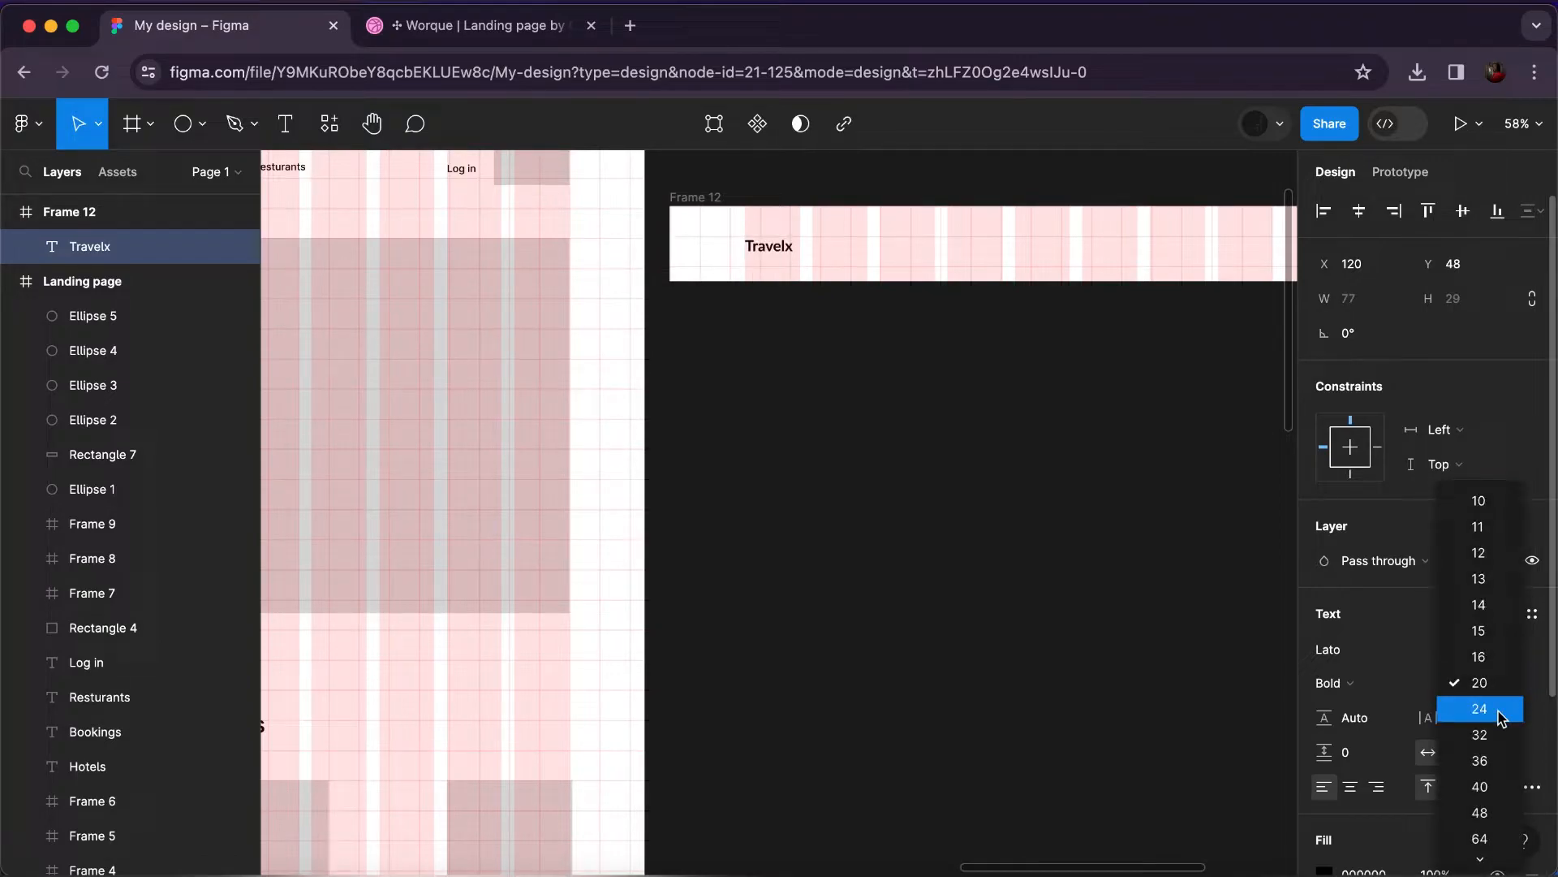
pyautogui.click(1501, 708)
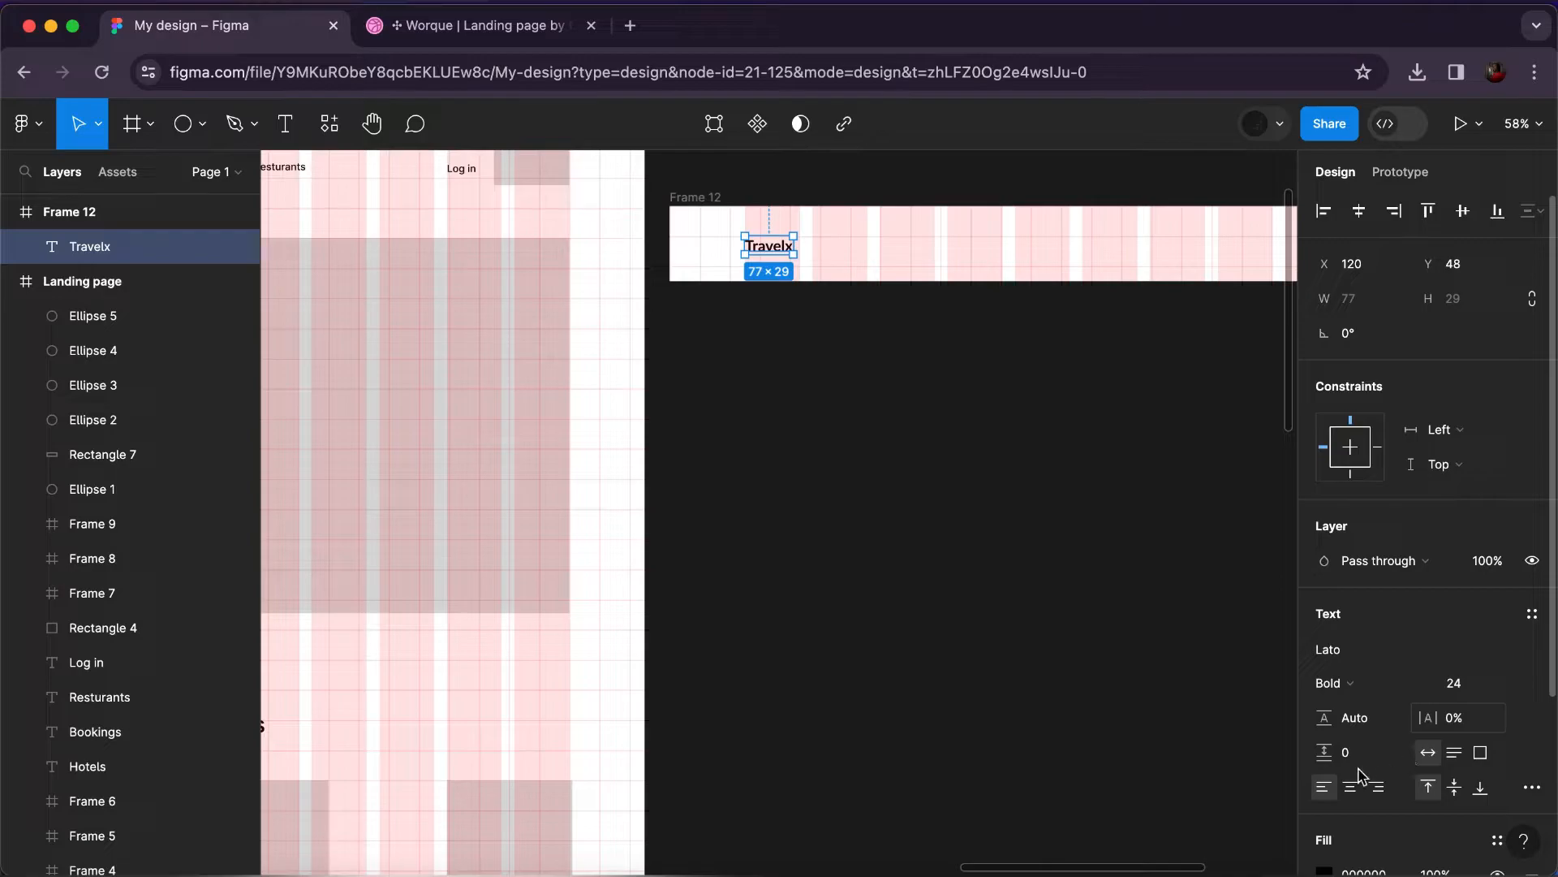
pyautogui.scroll(-1, 1363, 775)
pyautogui.scroll(-1, 1362, 776)
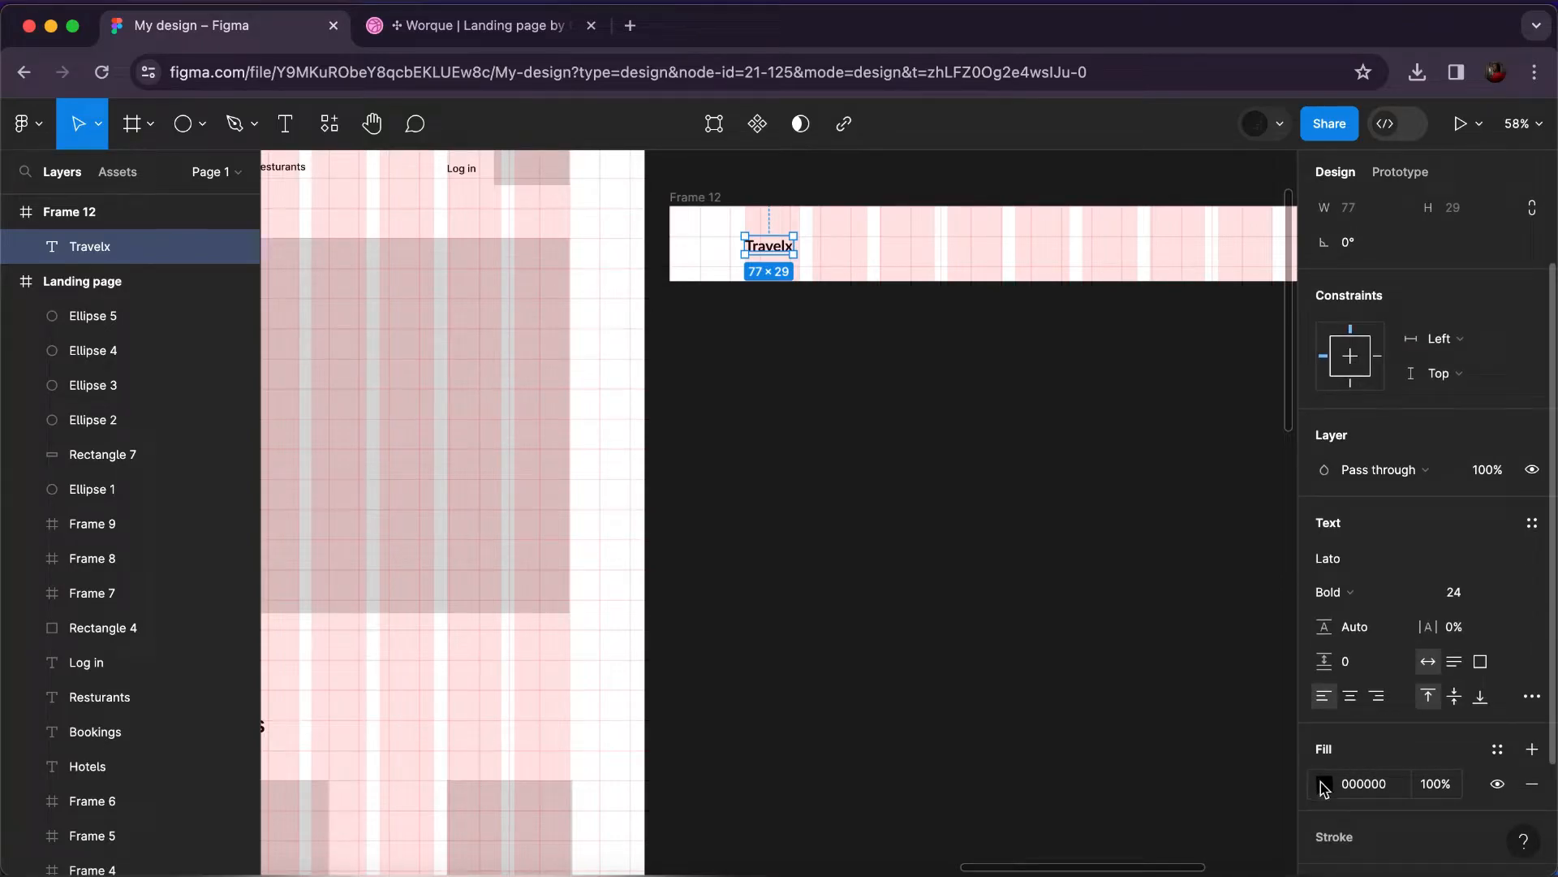
pyautogui.scroll(-5, 1174, 649)
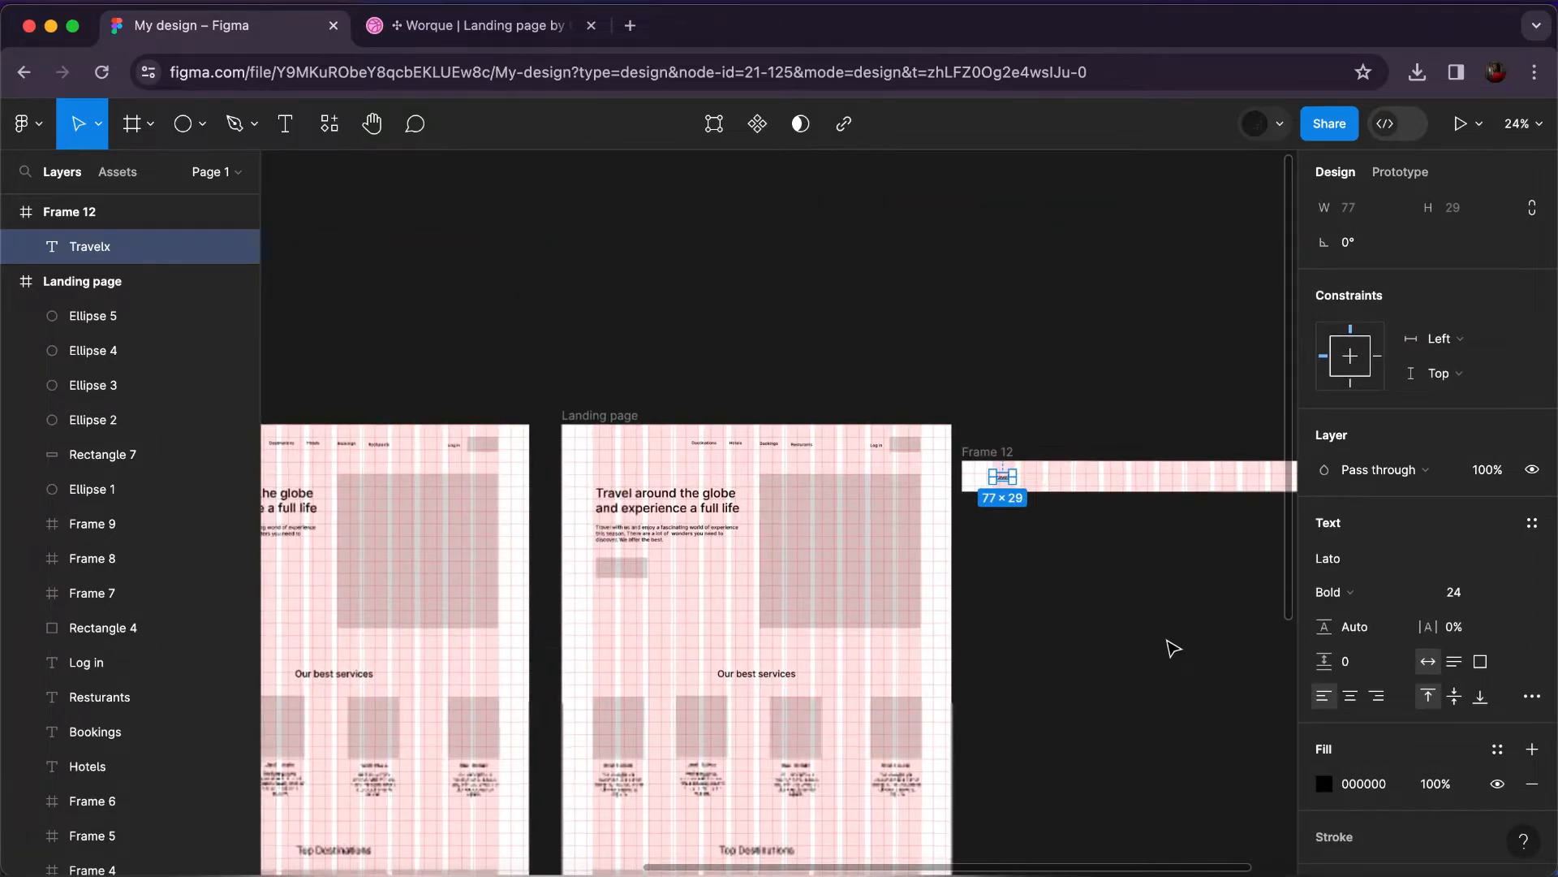
pyautogui.scroll(2, 1173, 649)
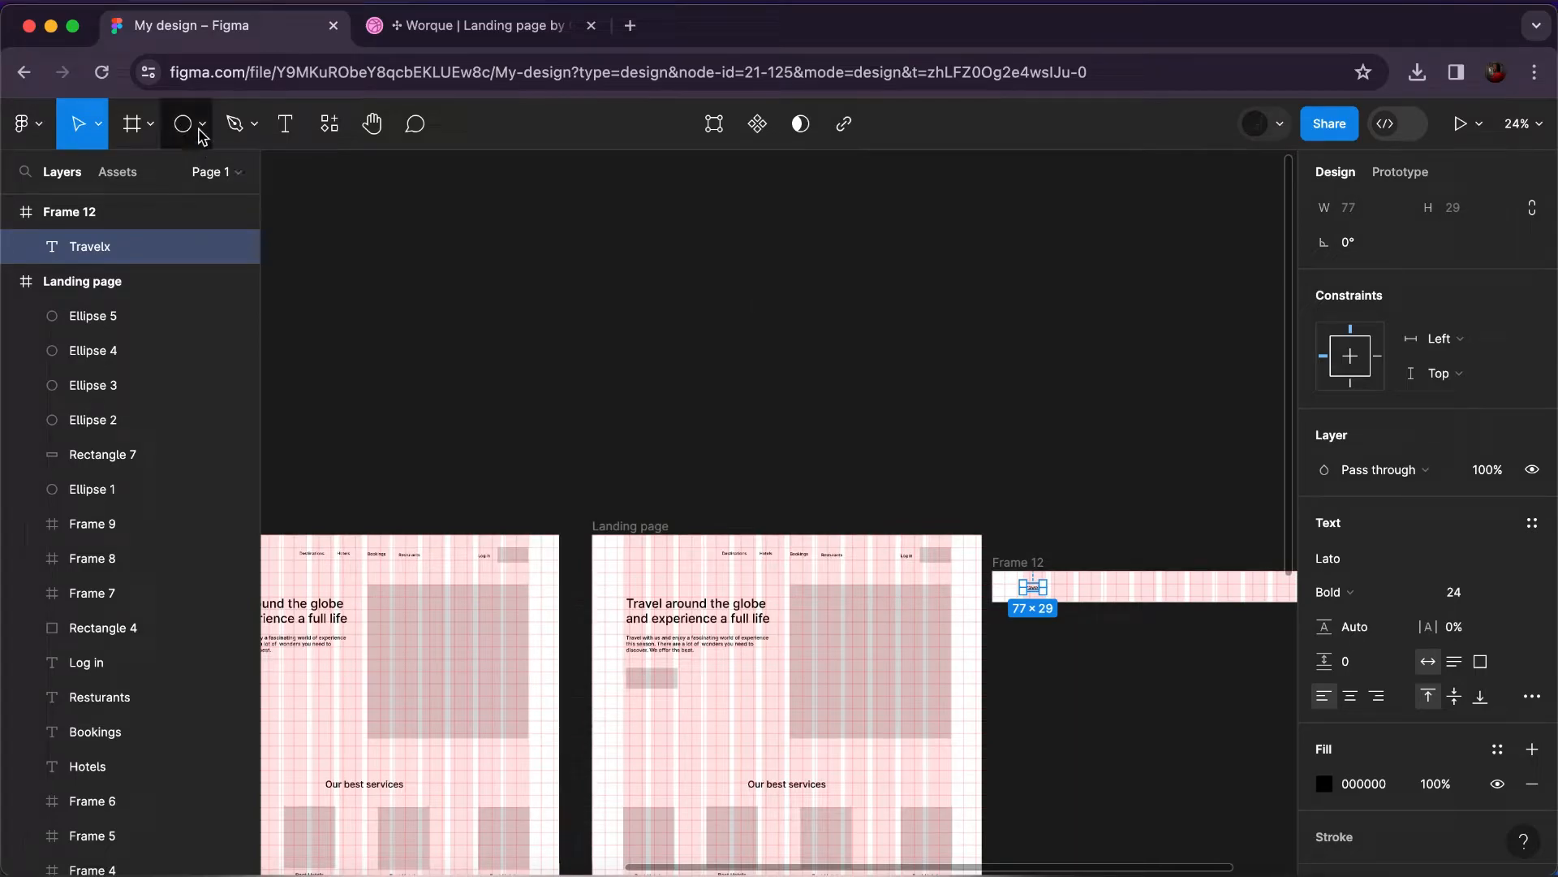
# Draw a rectangle on the empty canvas and fill it bright blue 1798F6.
pyautogui.click(202, 132)
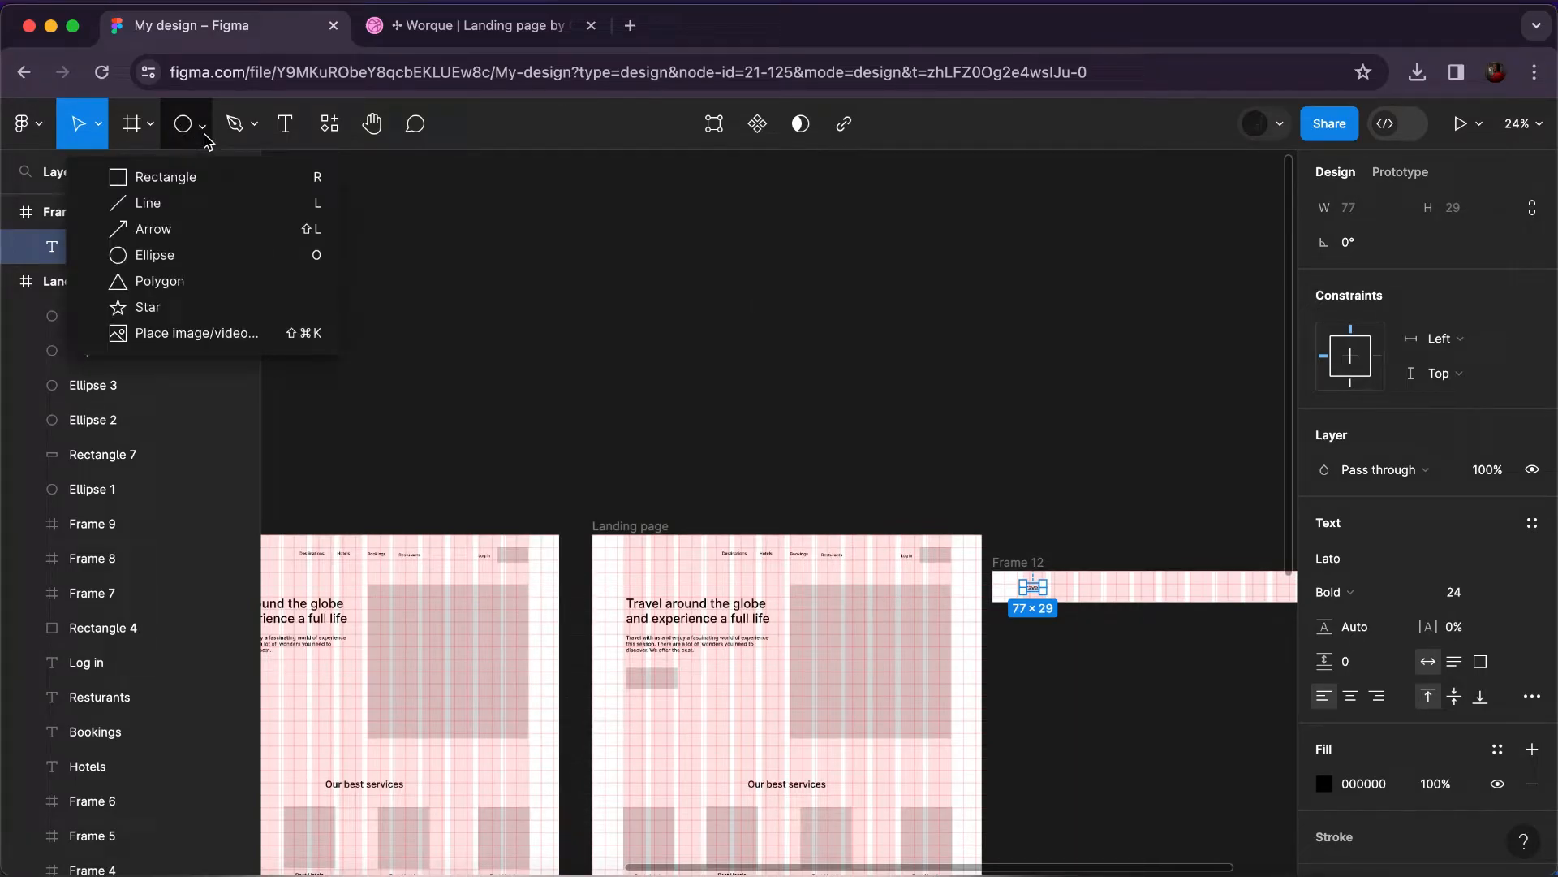
pyautogui.click(203, 179)
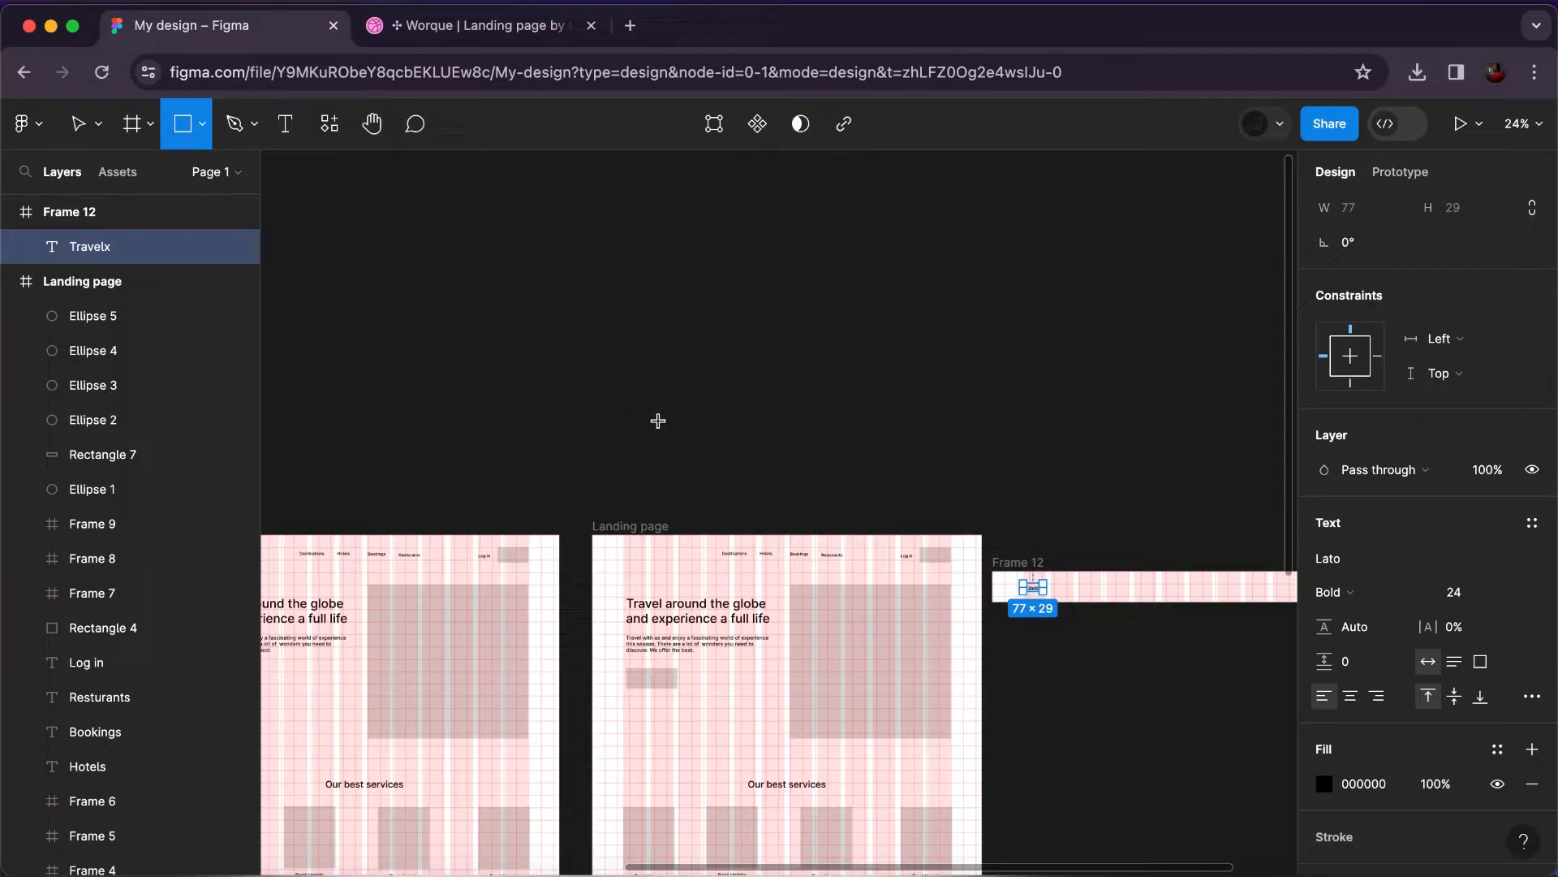
pyautogui.moveTo(611, 393); pyautogui.dragTo(658, 438)
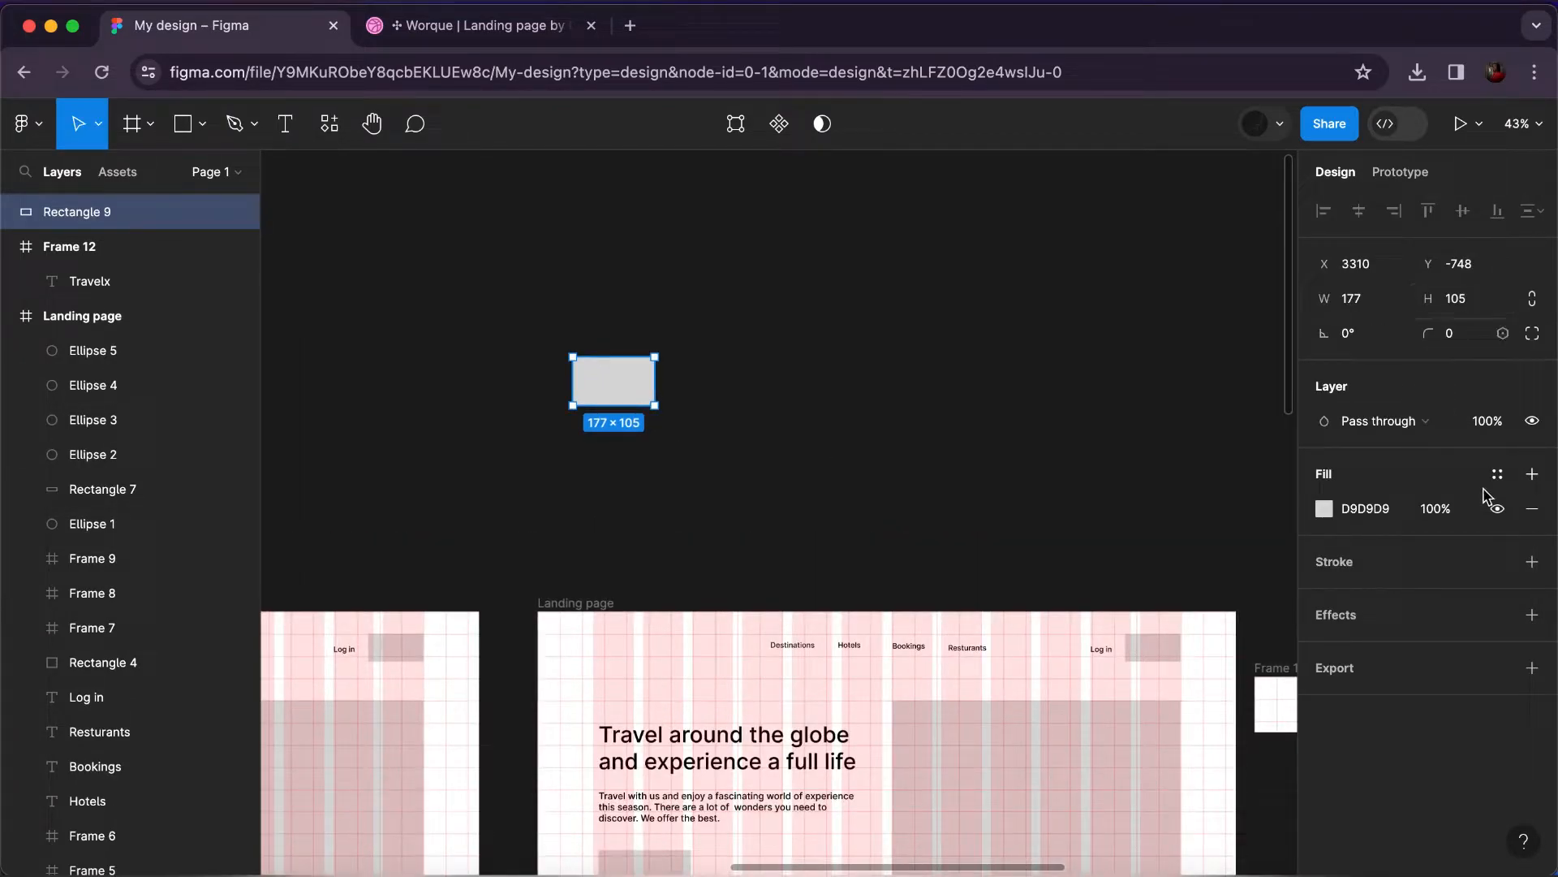
pyautogui.click(1324, 509)
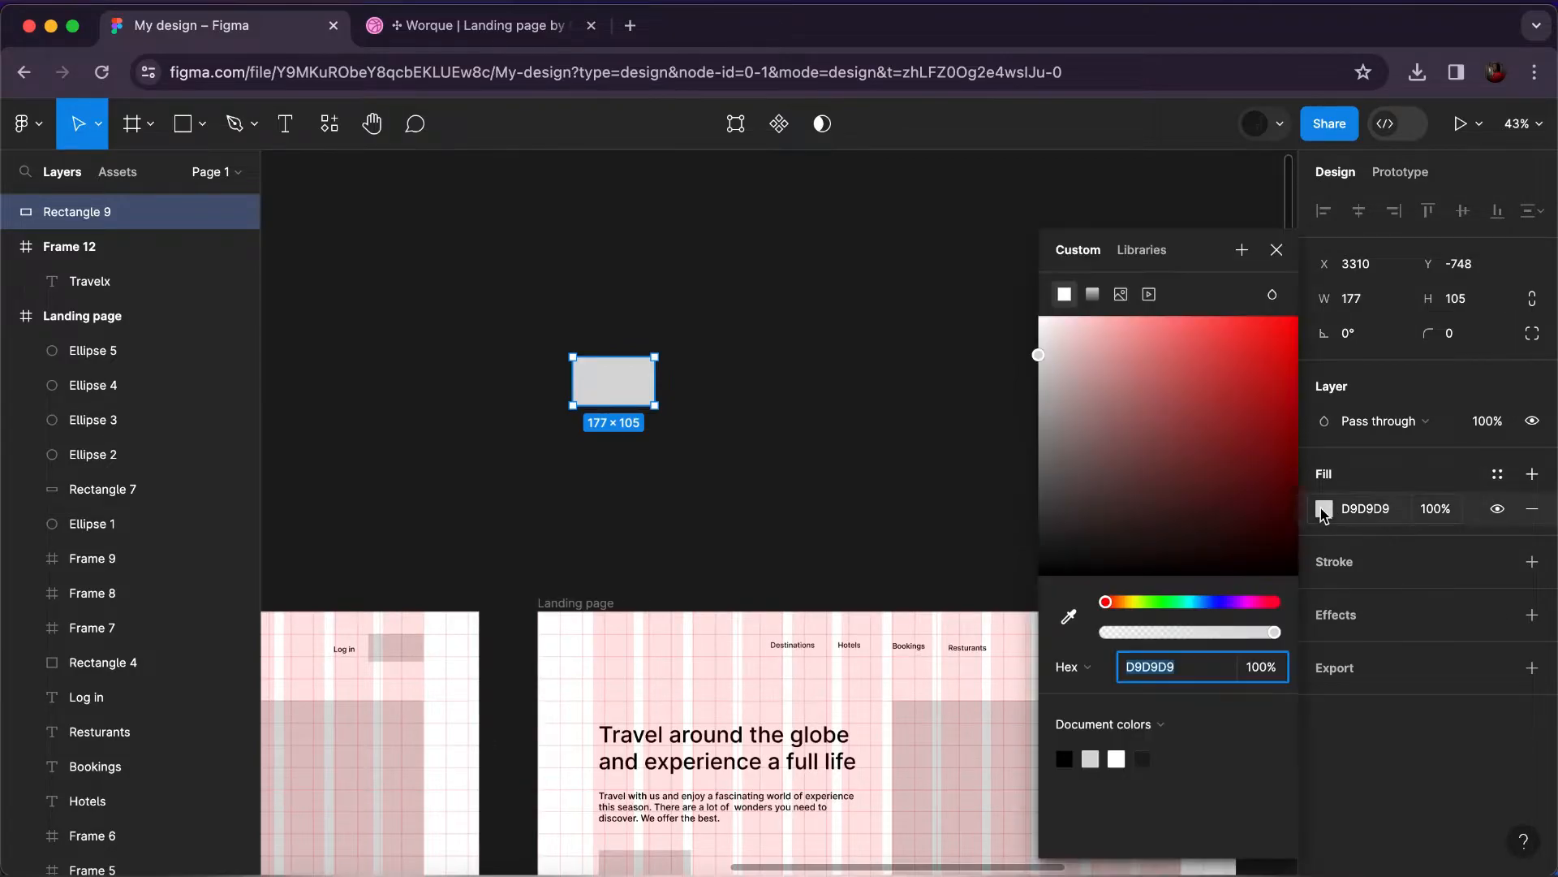
pyautogui.click(1202, 604)
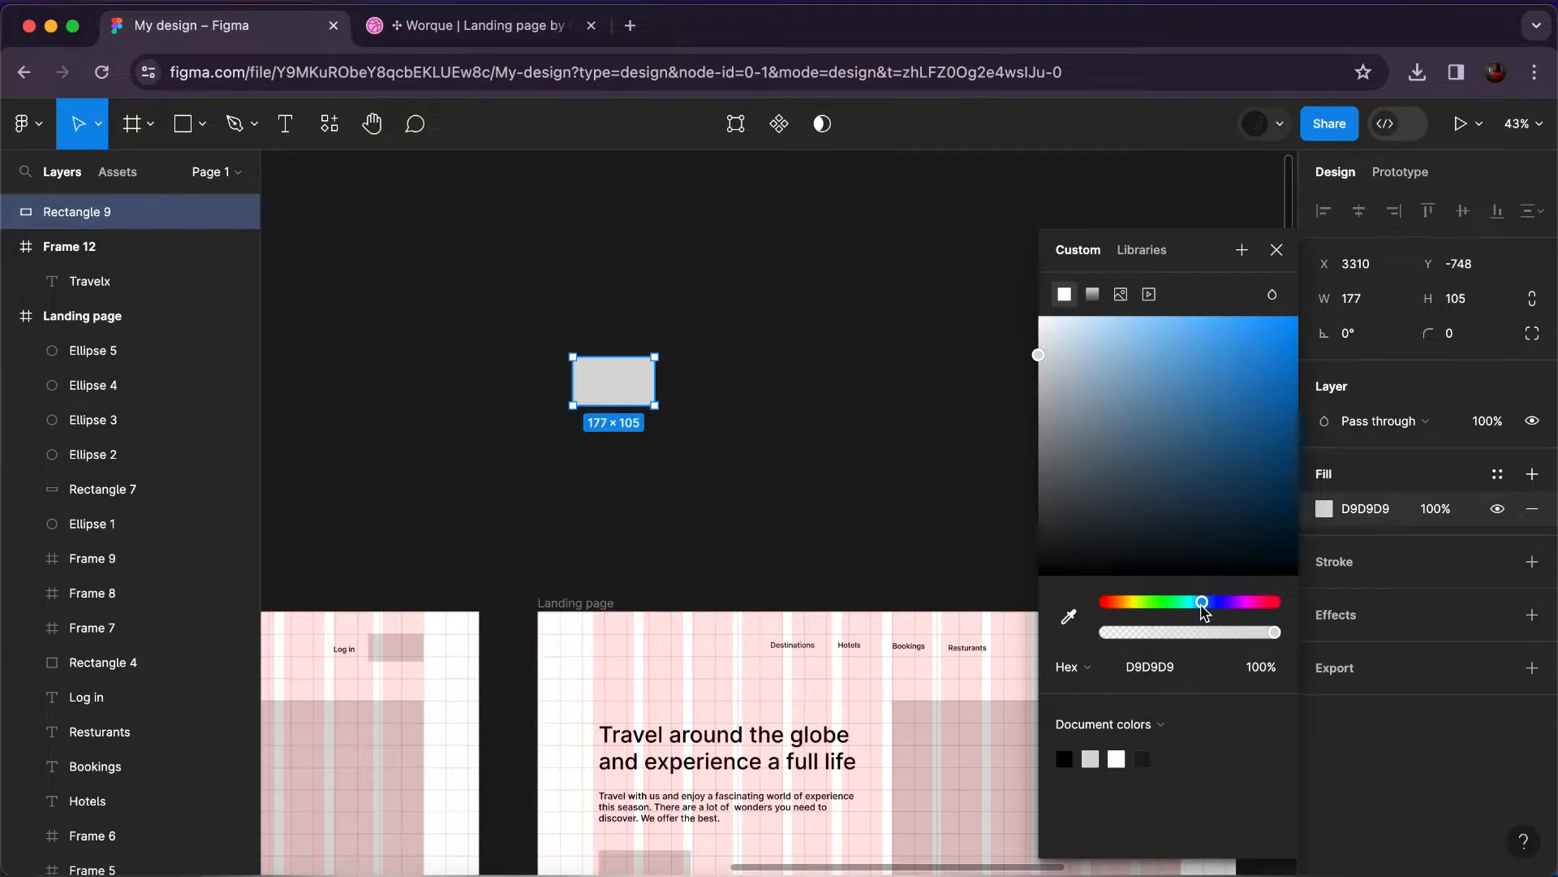
pyautogui.click(1224, 451)
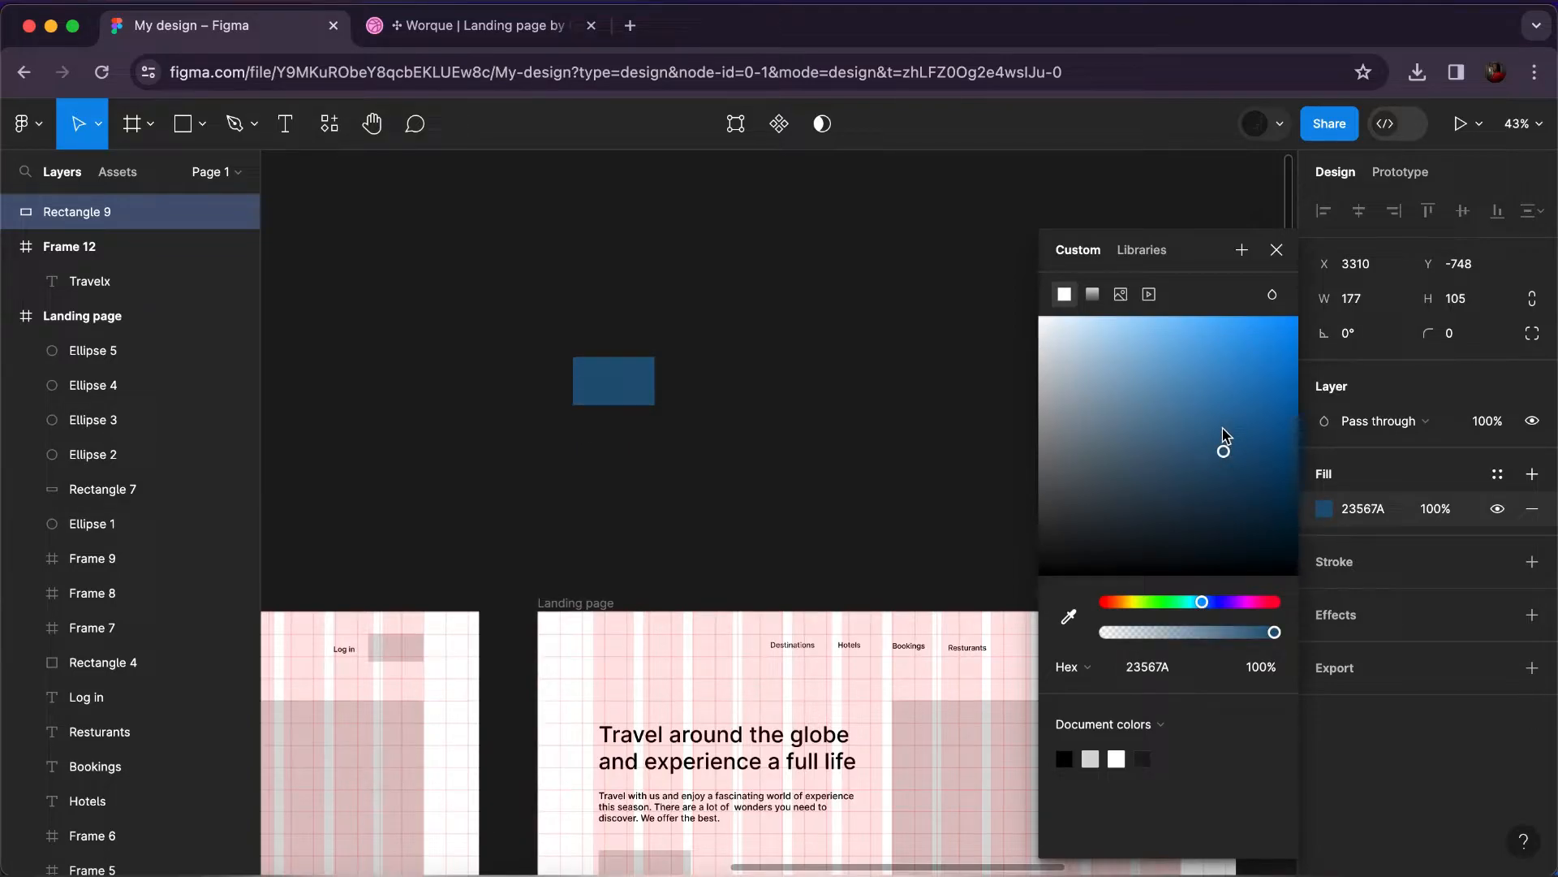
pyautogui.moveTo(1224, 410); pyautogui.dragTo(1226, 380)
pyautogui.click(1233, 349)
pyautogui.moveTo(1268, 319)
pyautogui.mouseDown()
pyautogui.moveTo(1290, 325)
pyautogui.moveTo(1275, 335)
pyautogui.mouseUp()
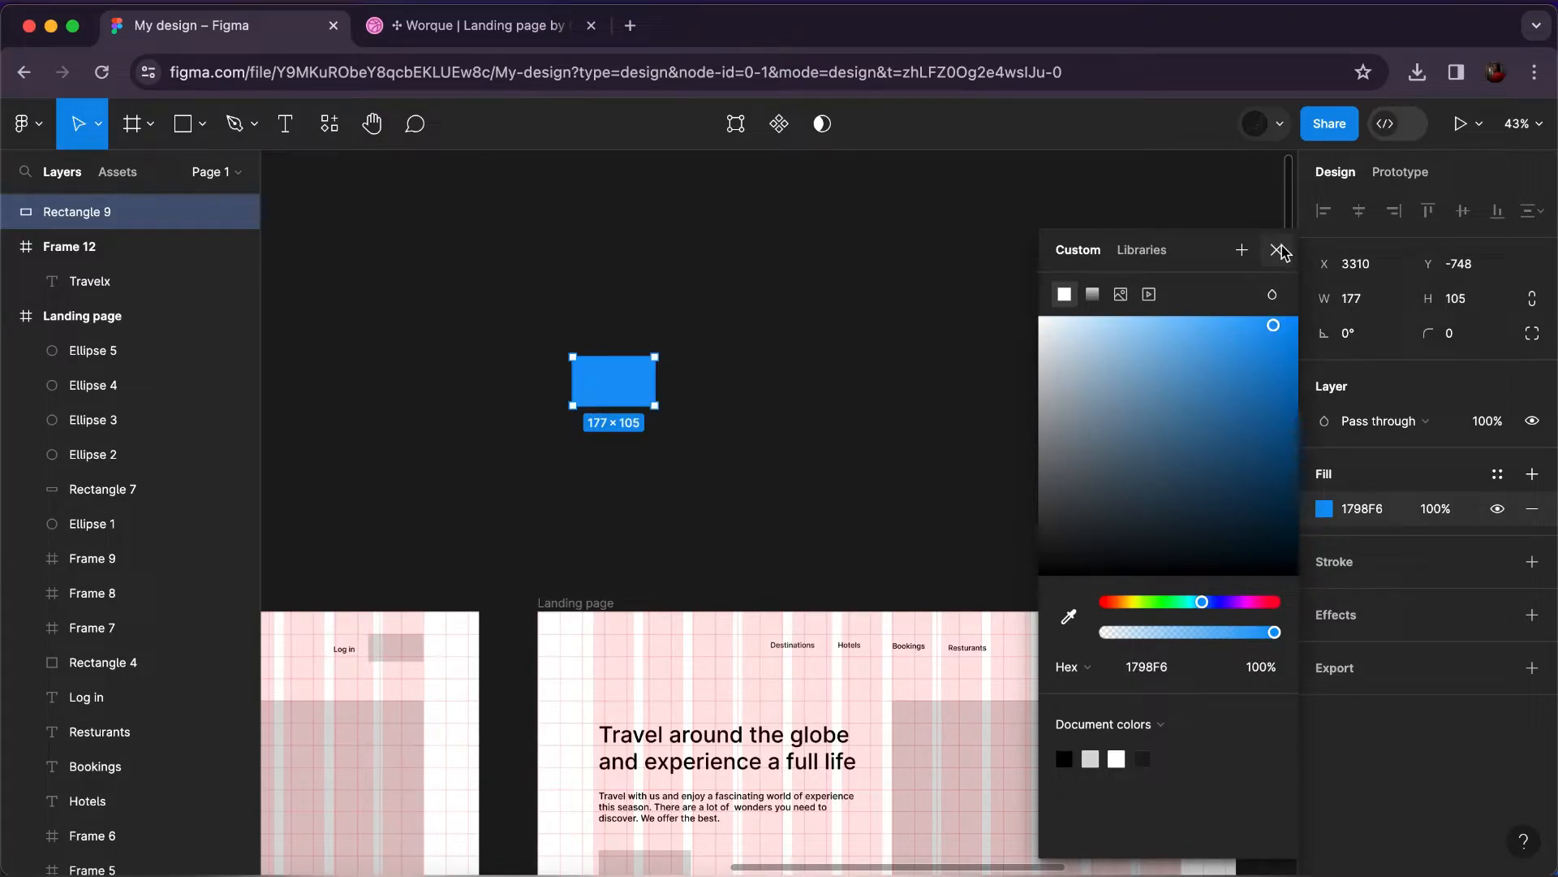
# Save the blue as a 'Primary colour' style and duplicate the rectangle.
pyautogui.click(1498, 477)
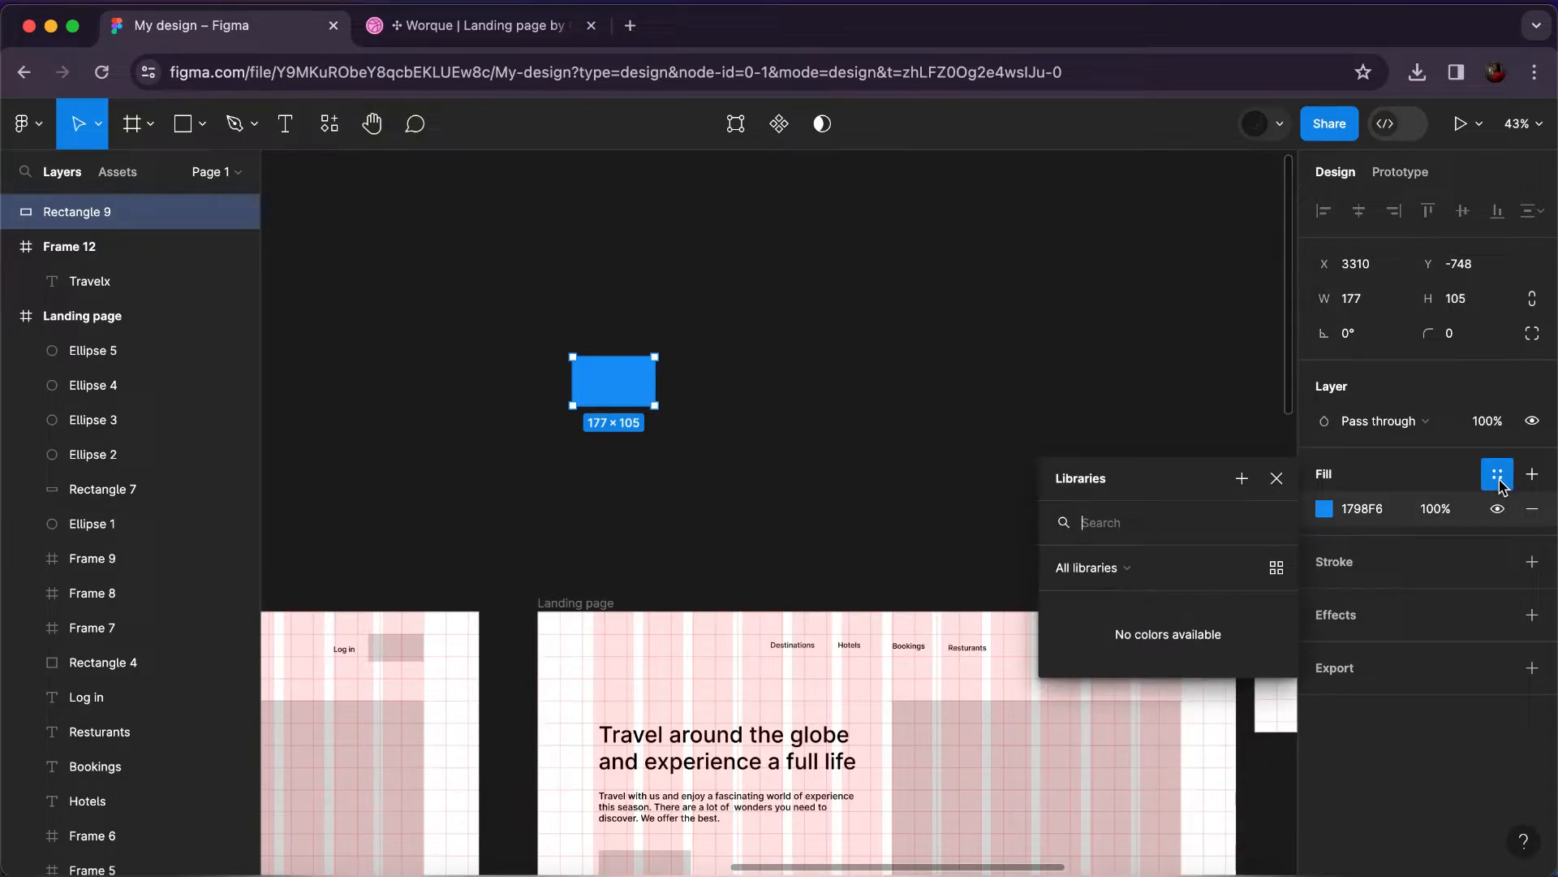
pyautogui.click(1240, 481)
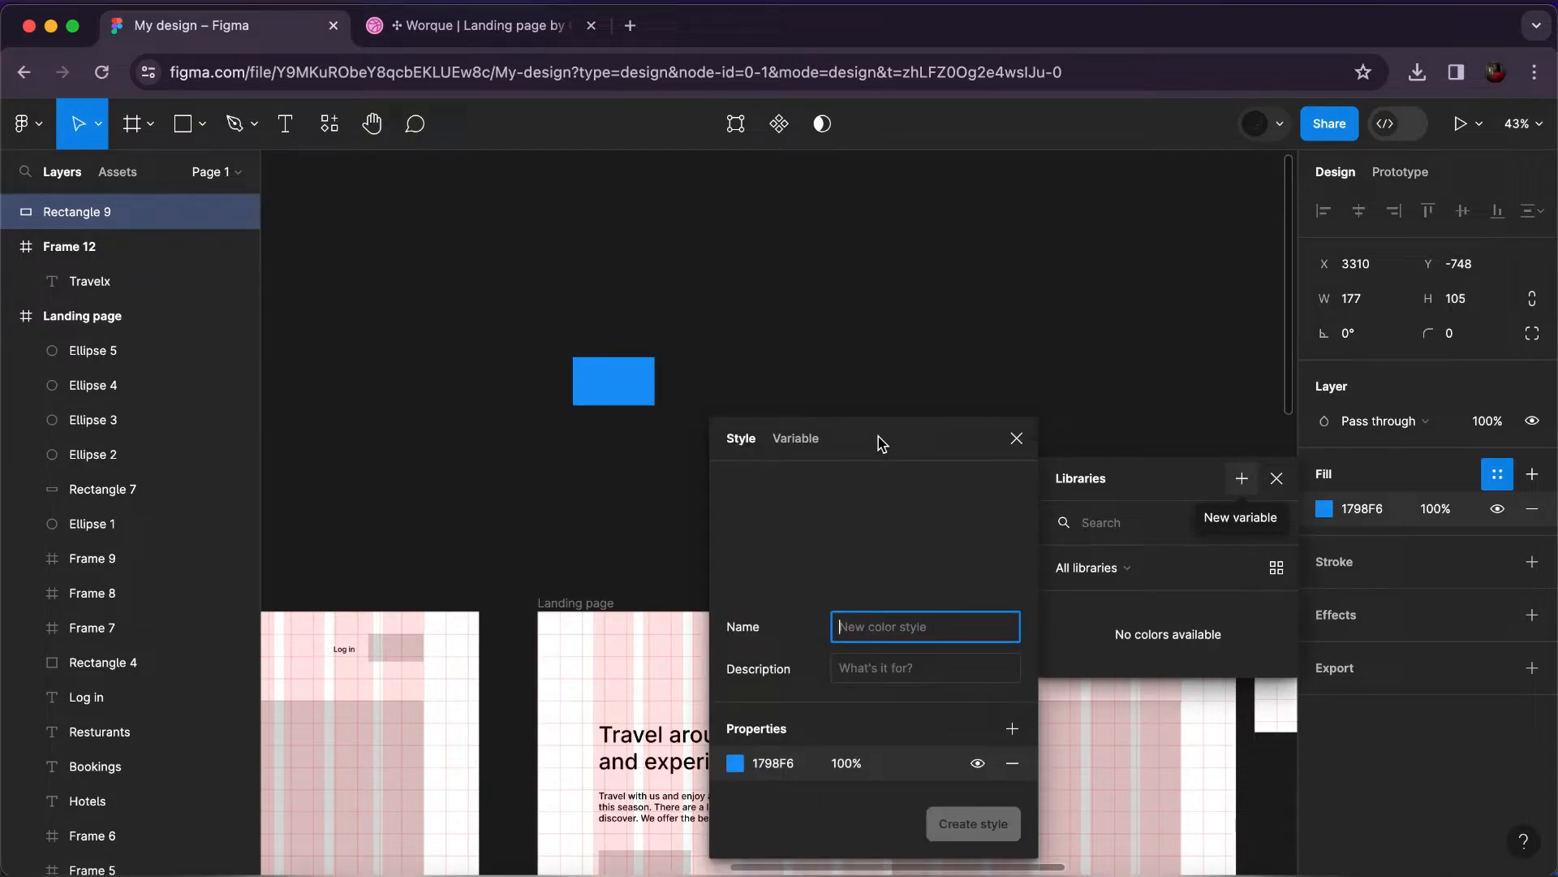
pyautogui.write('Primary colour')
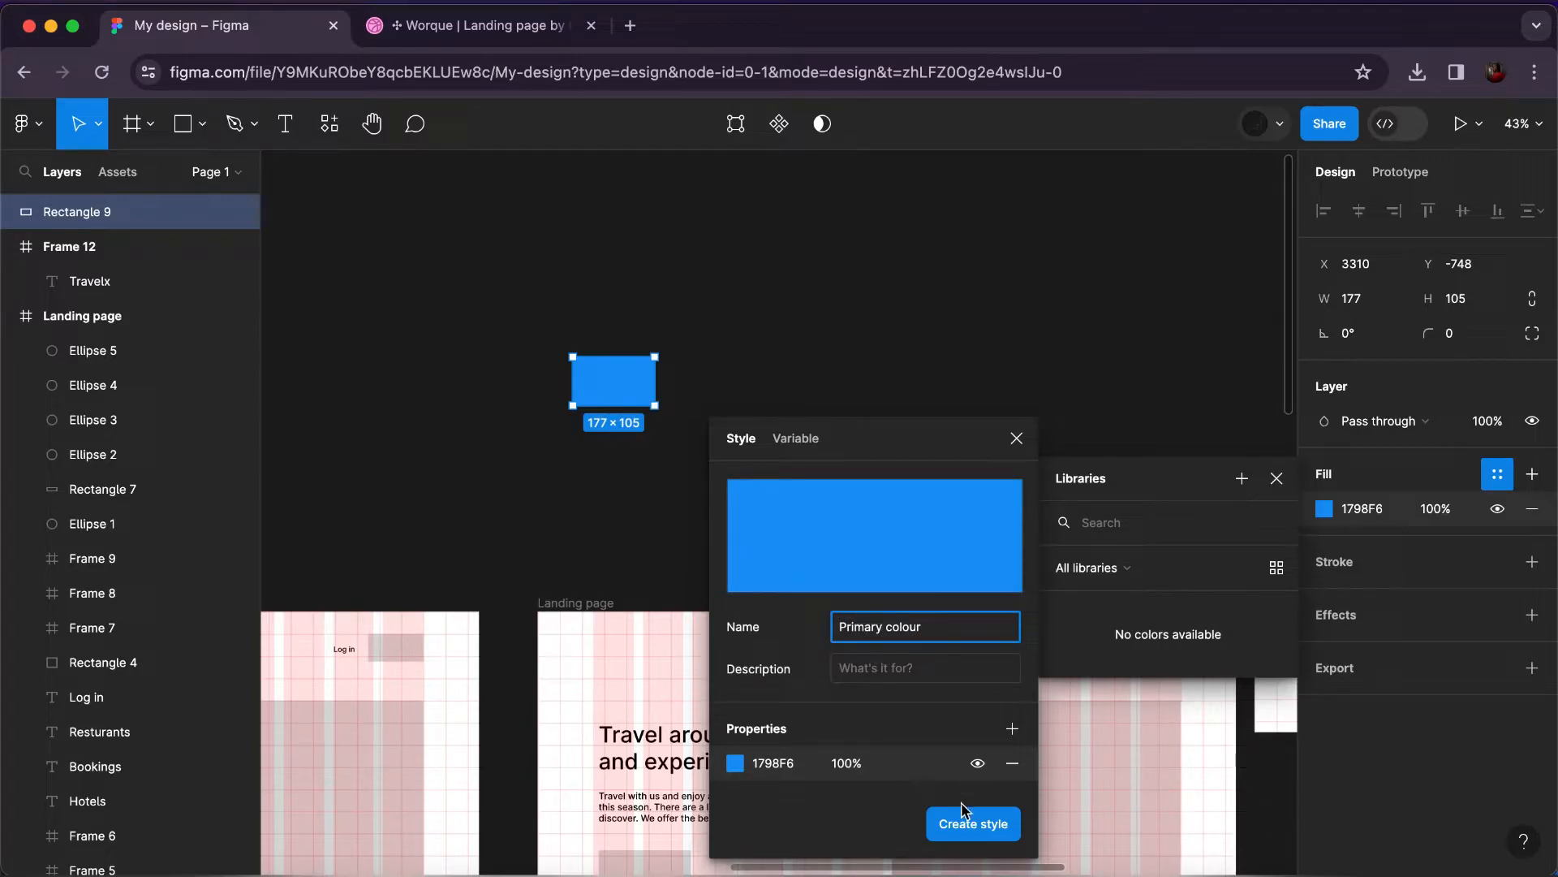
pyautogui.click(969, 820)
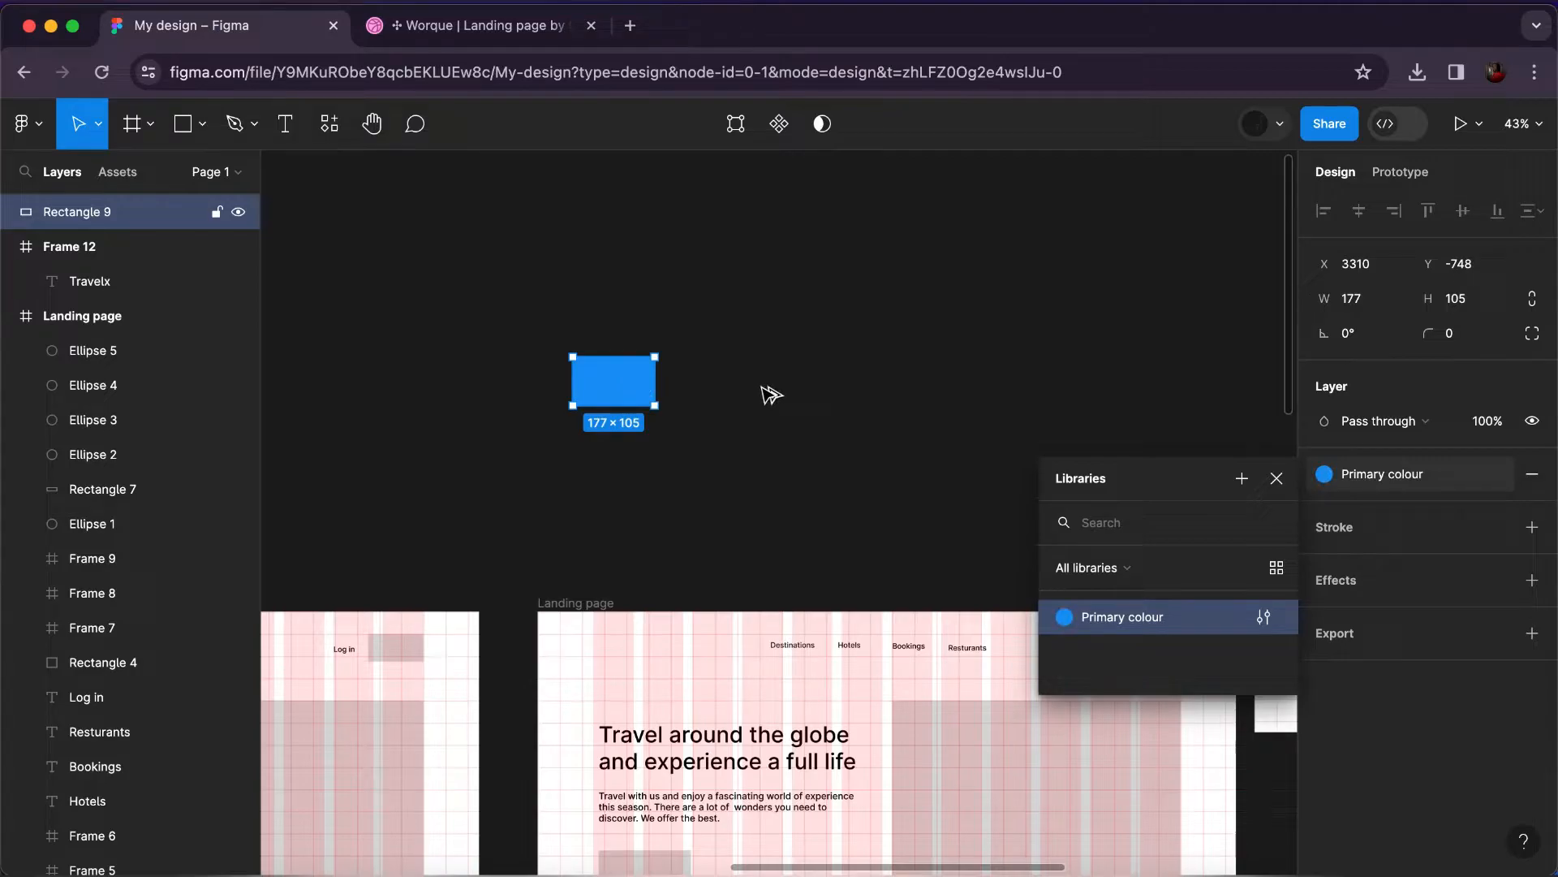
pyautogui.hotkey('ctrl', 'd')
# Place the copy beside the original, detach its Primary style and fill it white (FFFFFF).
pyautogui.moveTo(761, 396); pyautogui.dragTo(732, 396)
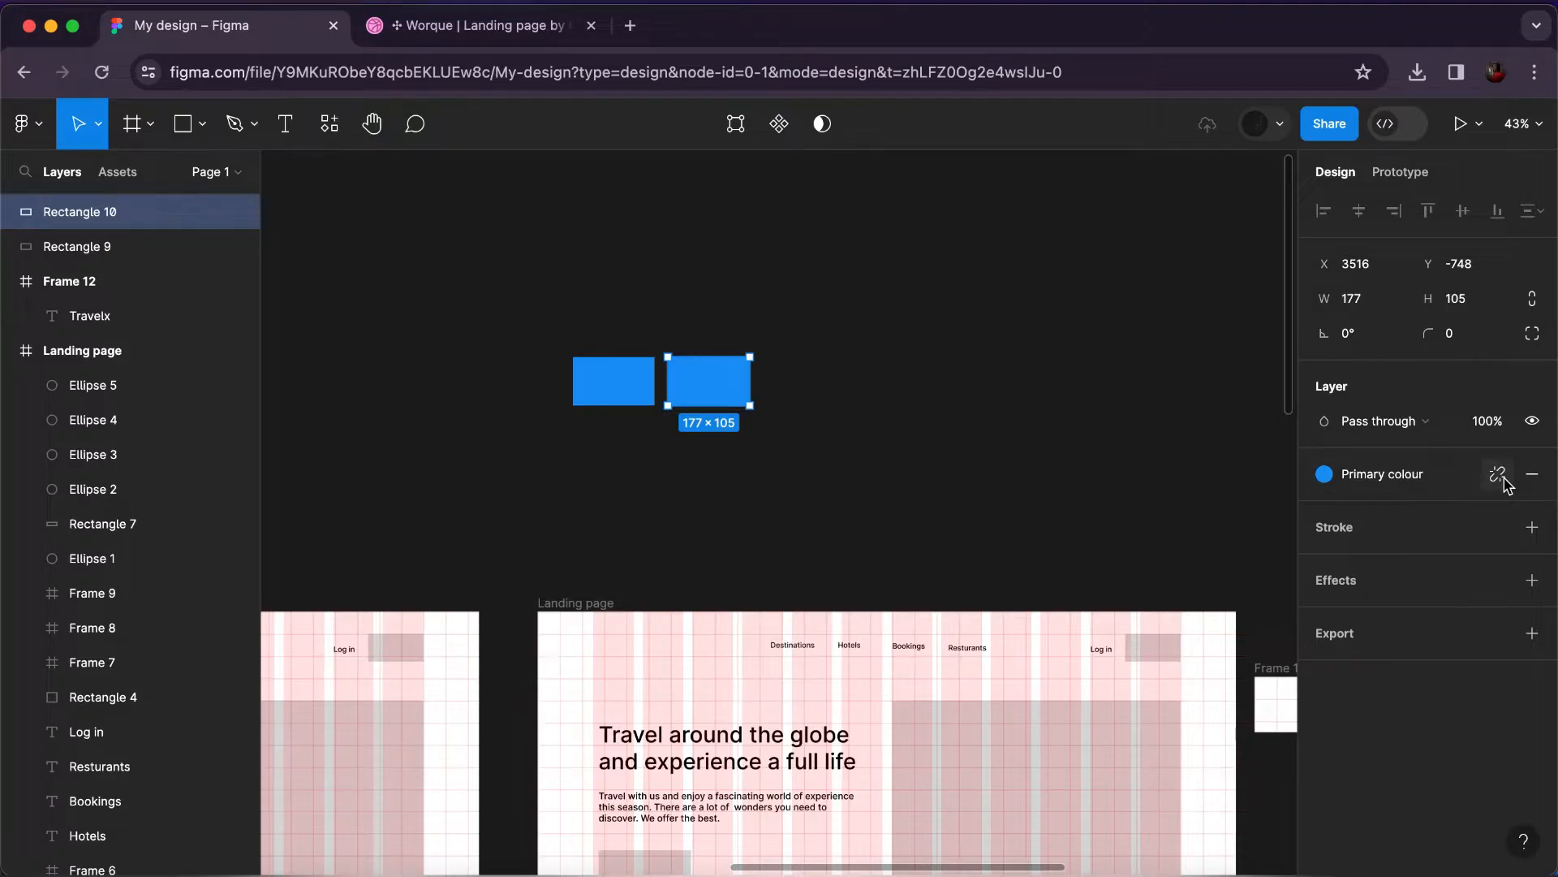
pyautogui.click(1502, 477)
pyautogui.click(1369, 517)
pyautogui.write('ffffff')
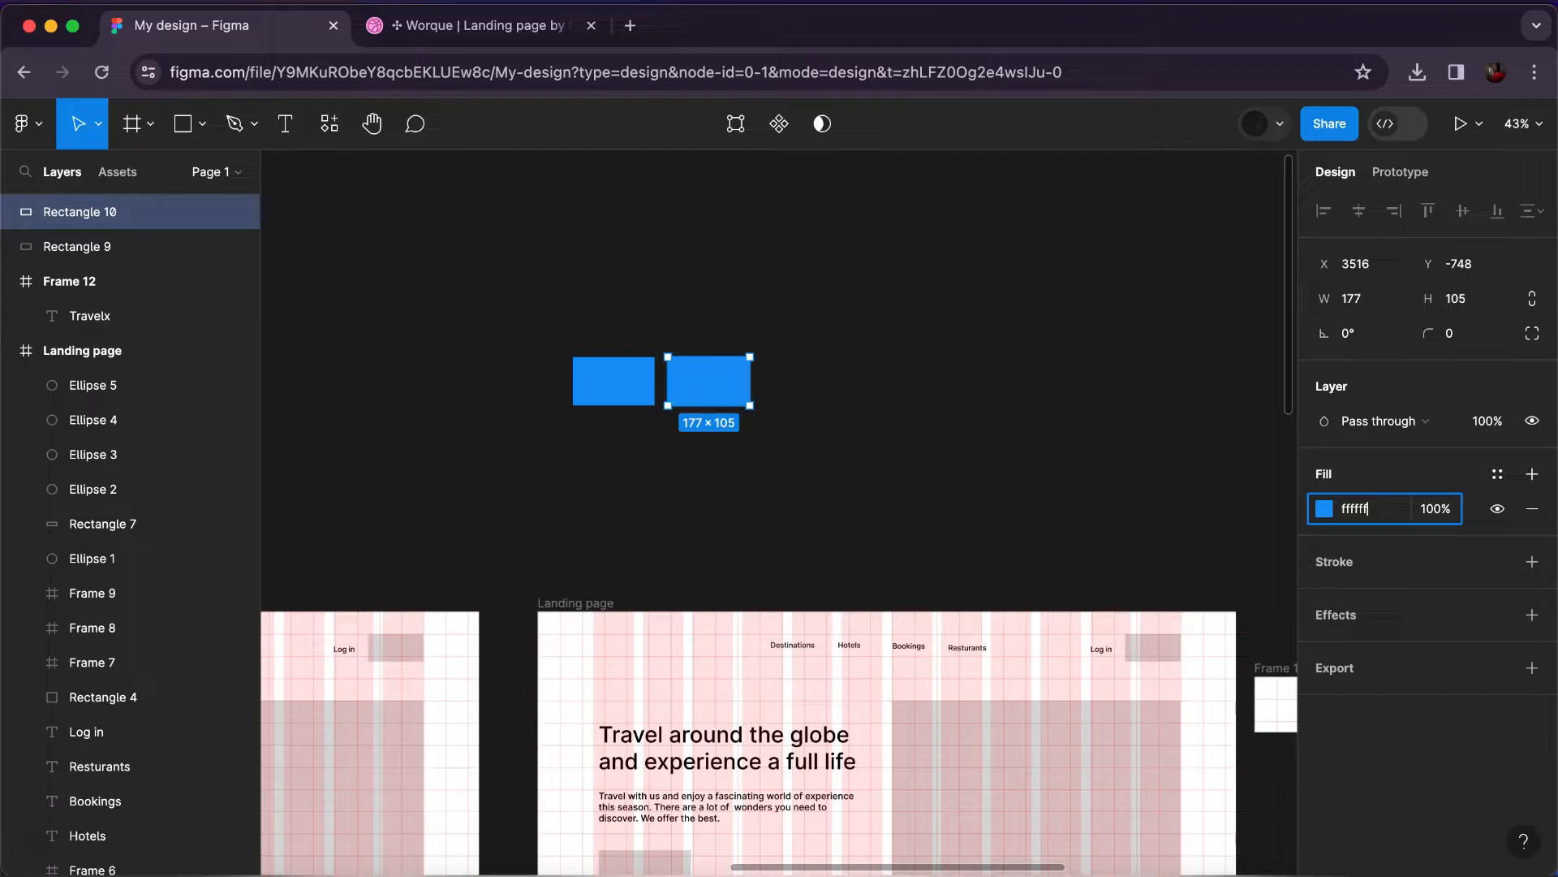
pyautogui.press('Return')
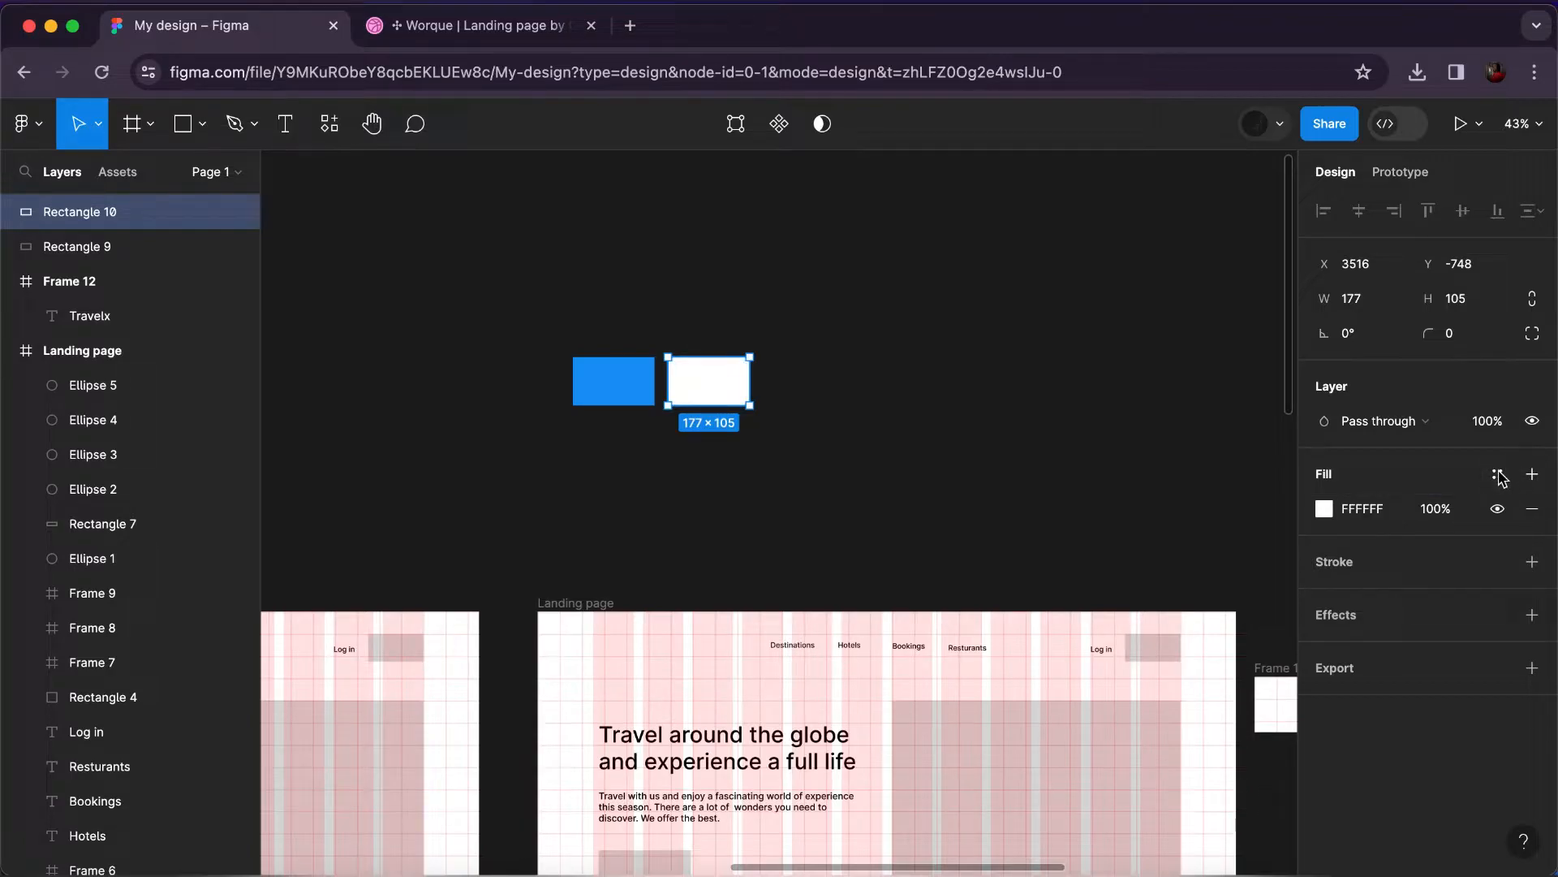
# Save the white fill as a new colour style named White.
pyautogui.click(1498, 475)
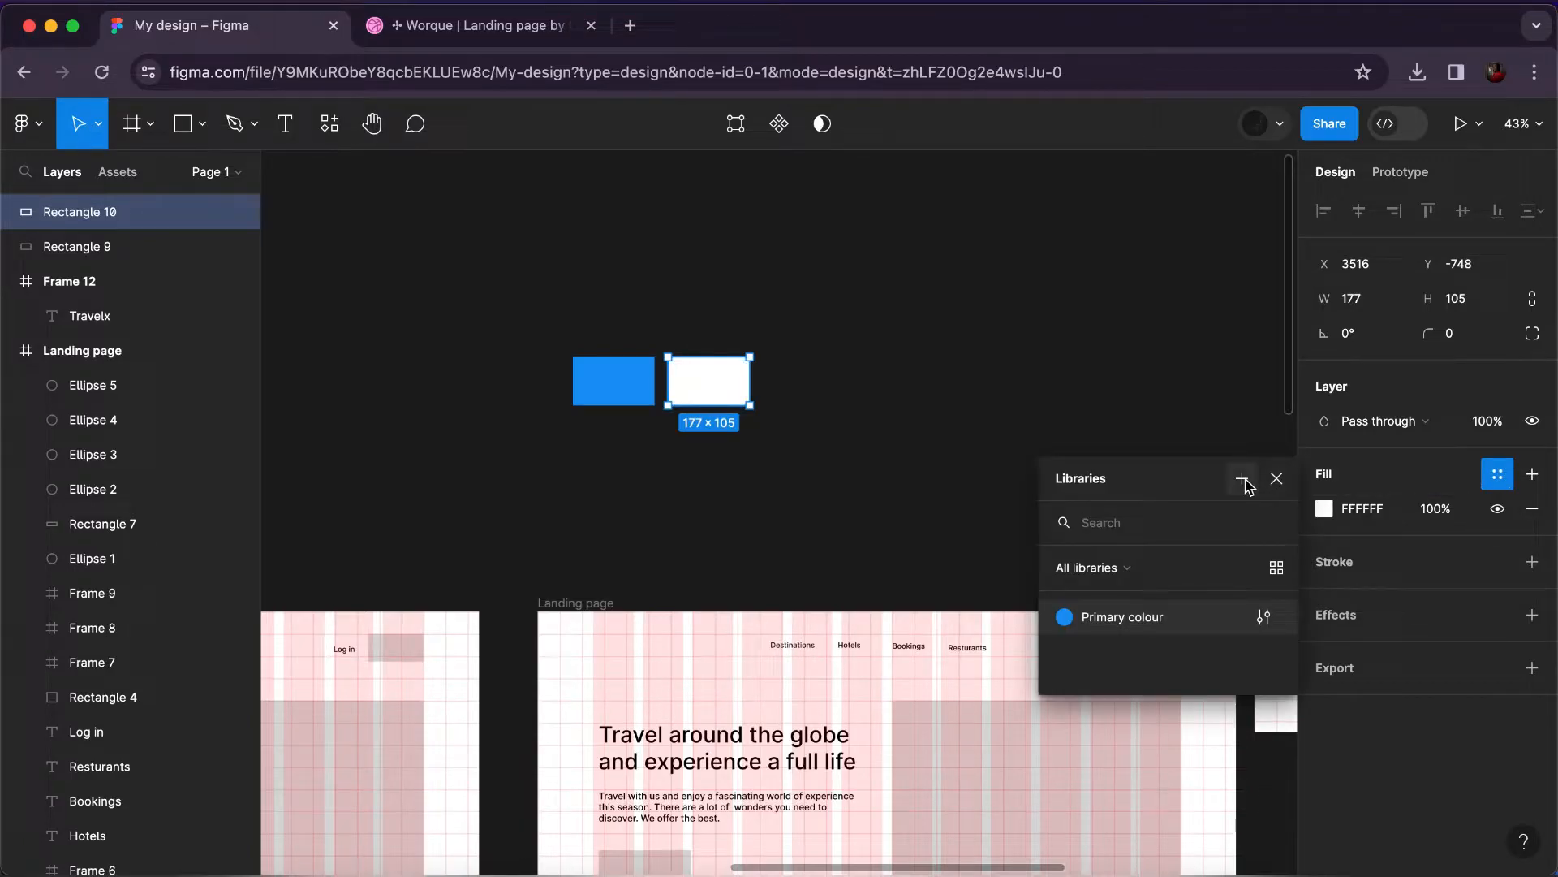
pyautogui.click(1242, 480)
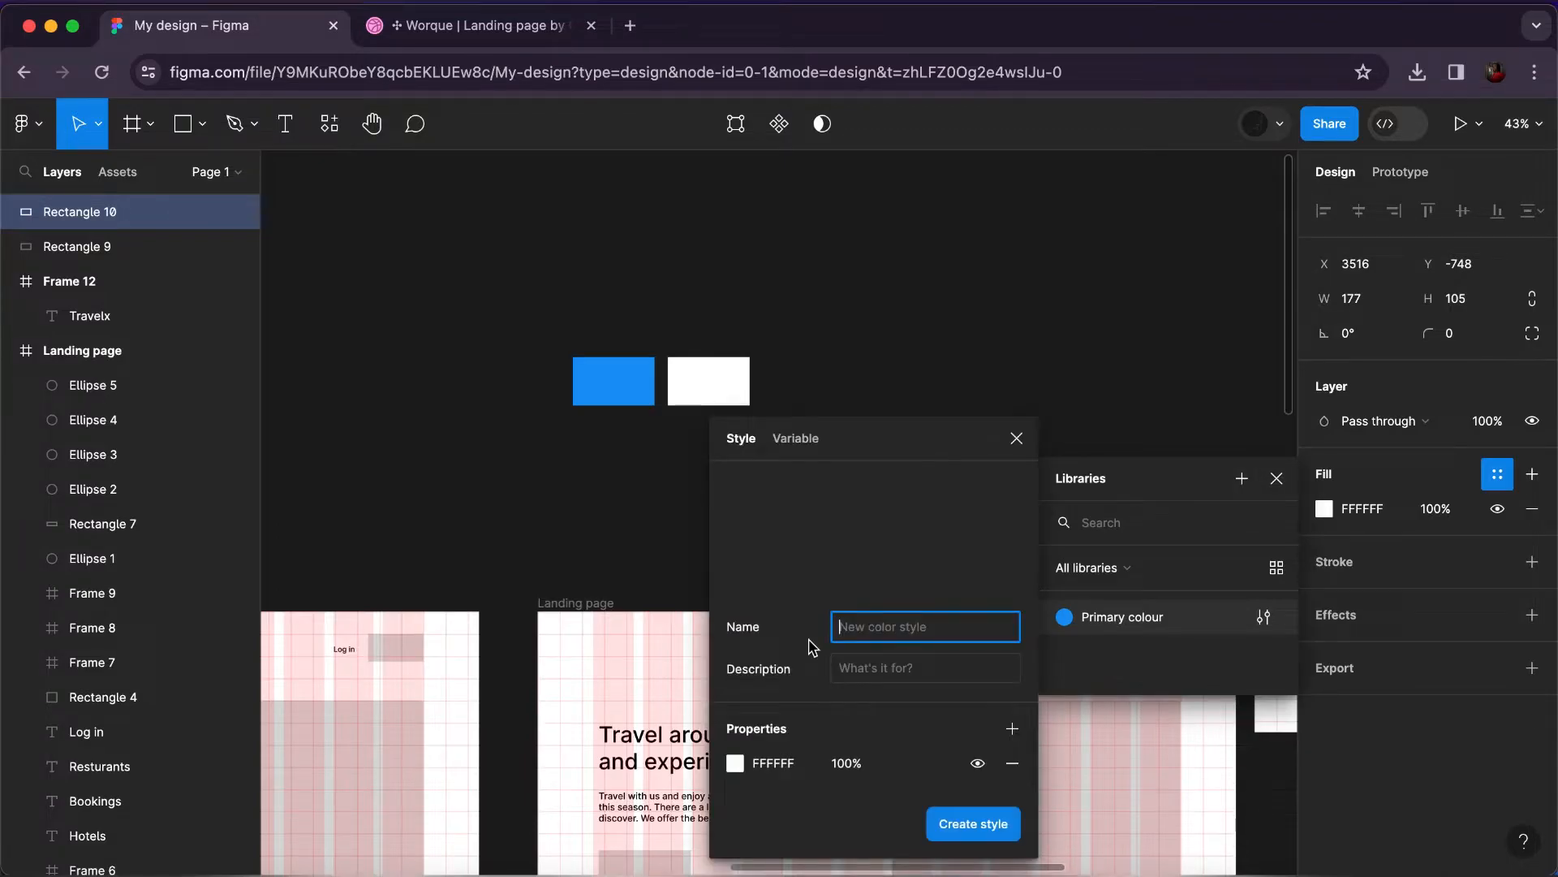
pyautogui.write('White')
pyautogui.click(988, 832)
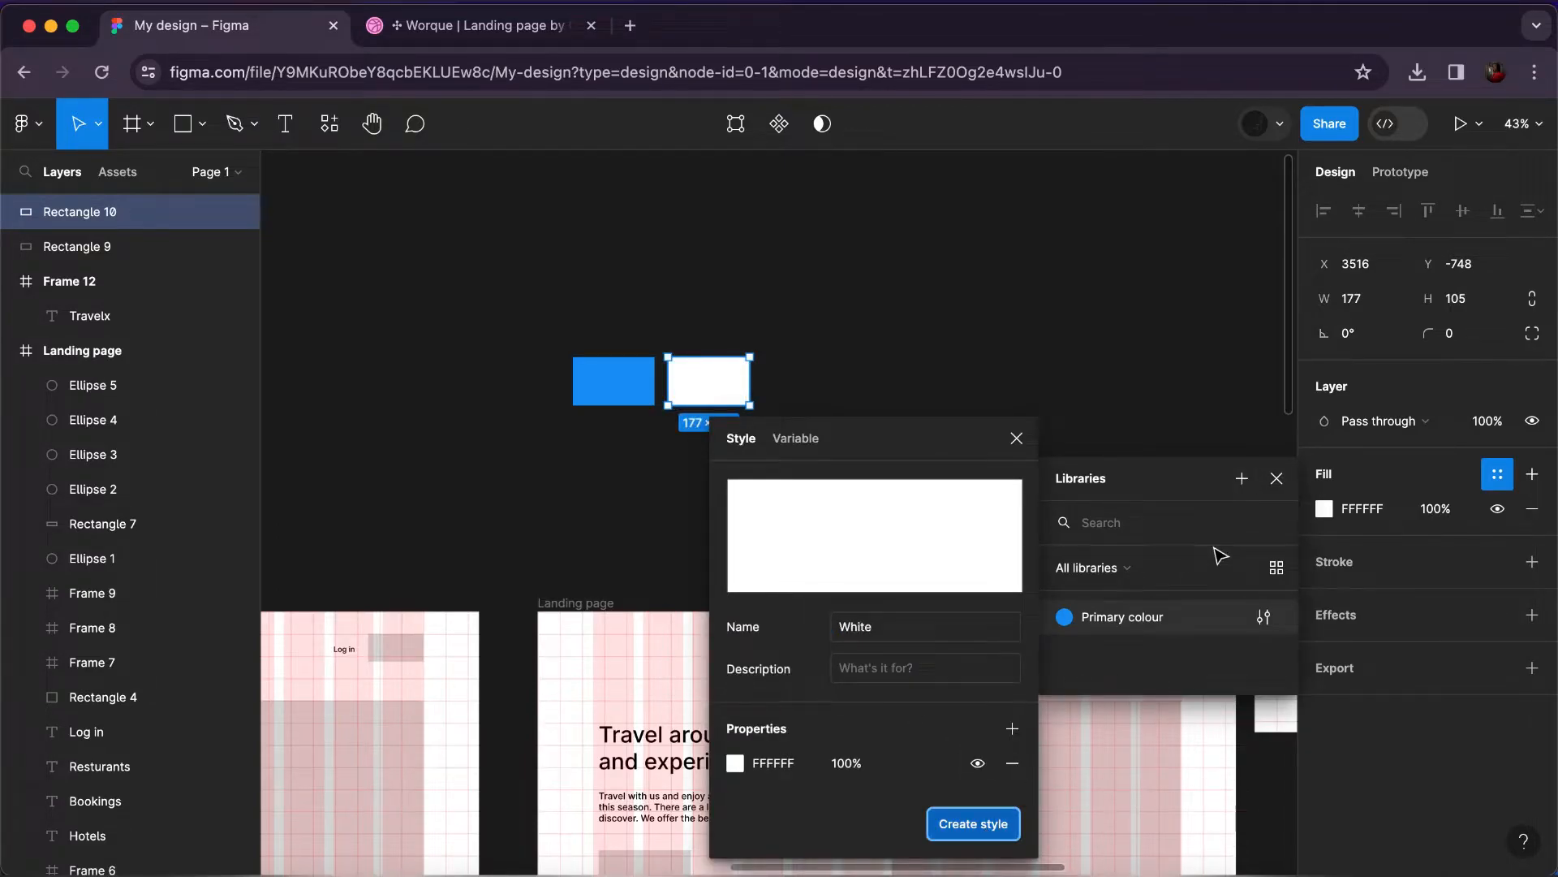
pyautogui.click(1276, 480)
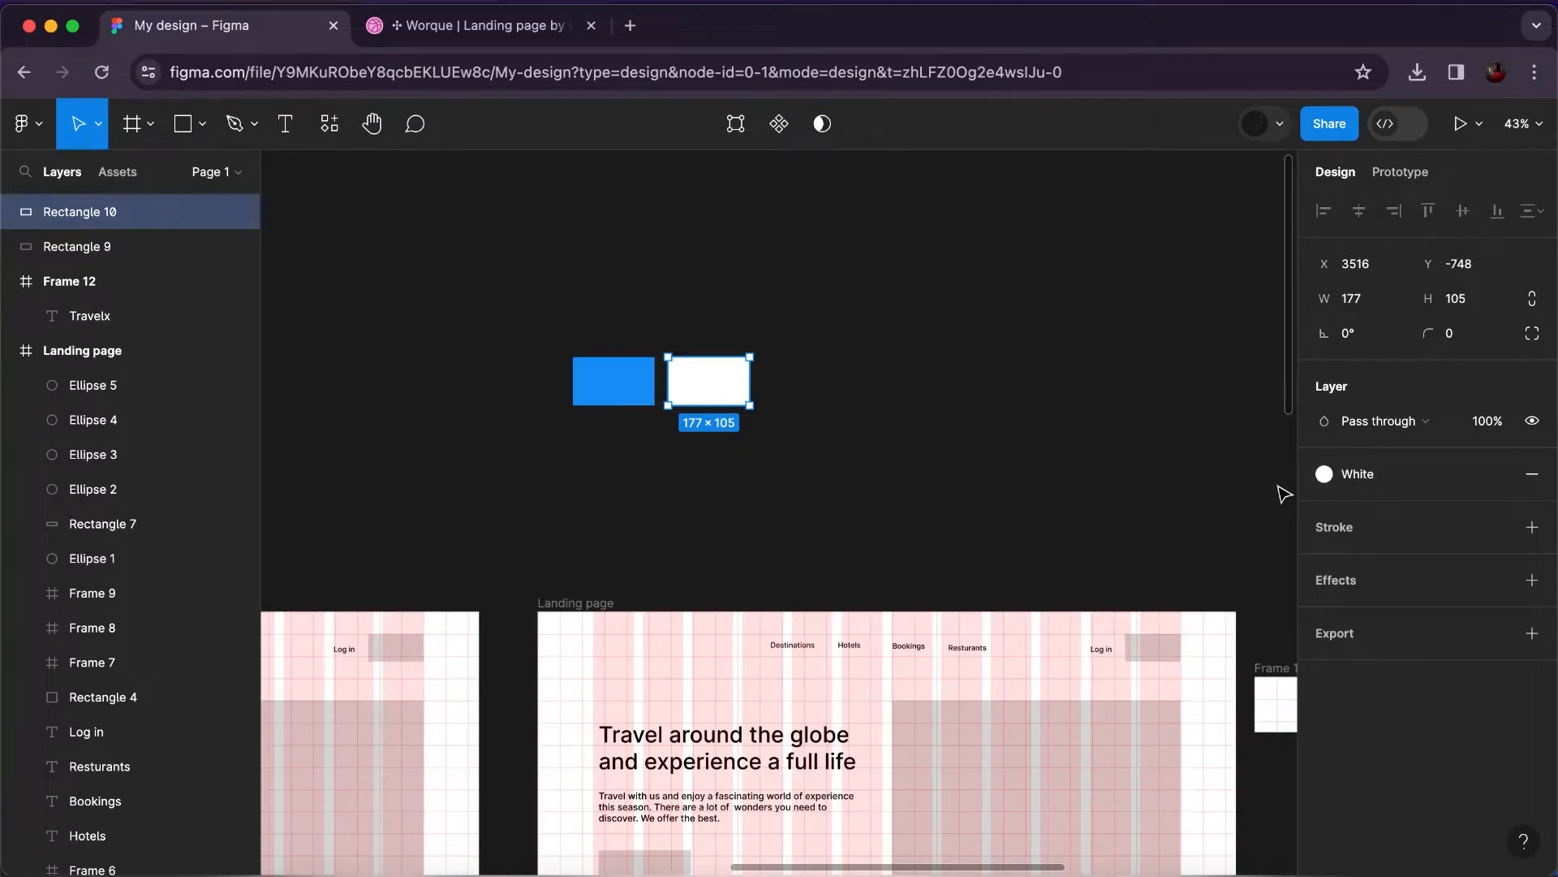
# Duplicate the white swatch to its right, detach its style and fill it light grey E3E3E3.
pyautogui.scroll(-3, 1284, 494)
pyautogui.hscroll(3, 1283, 493)
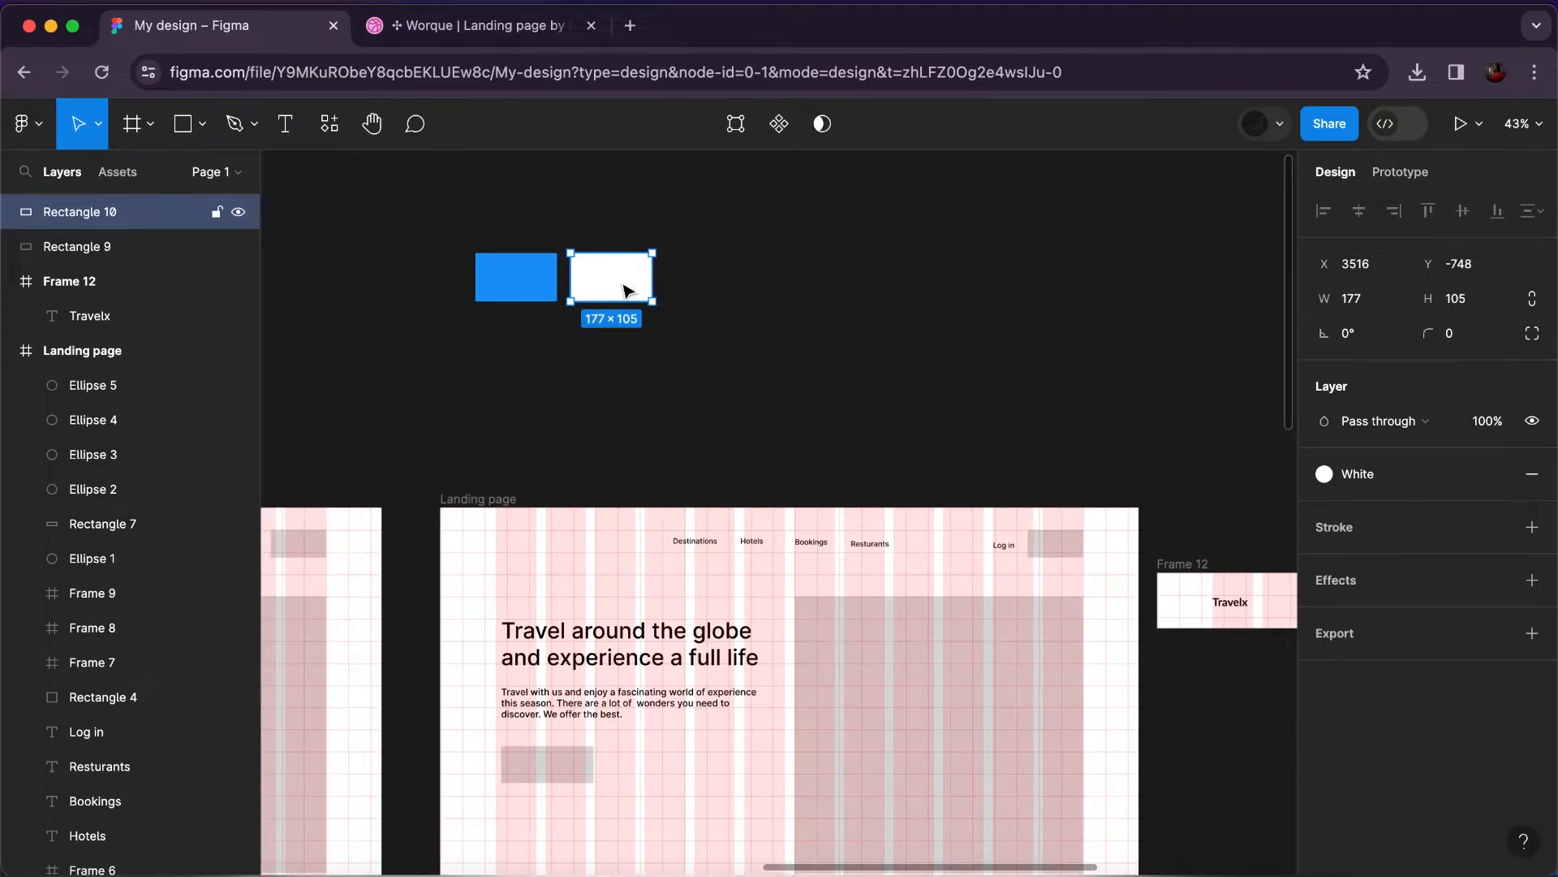
pyautogui.moveTo(629, 290); pyautogui.dragTo(725, 290)
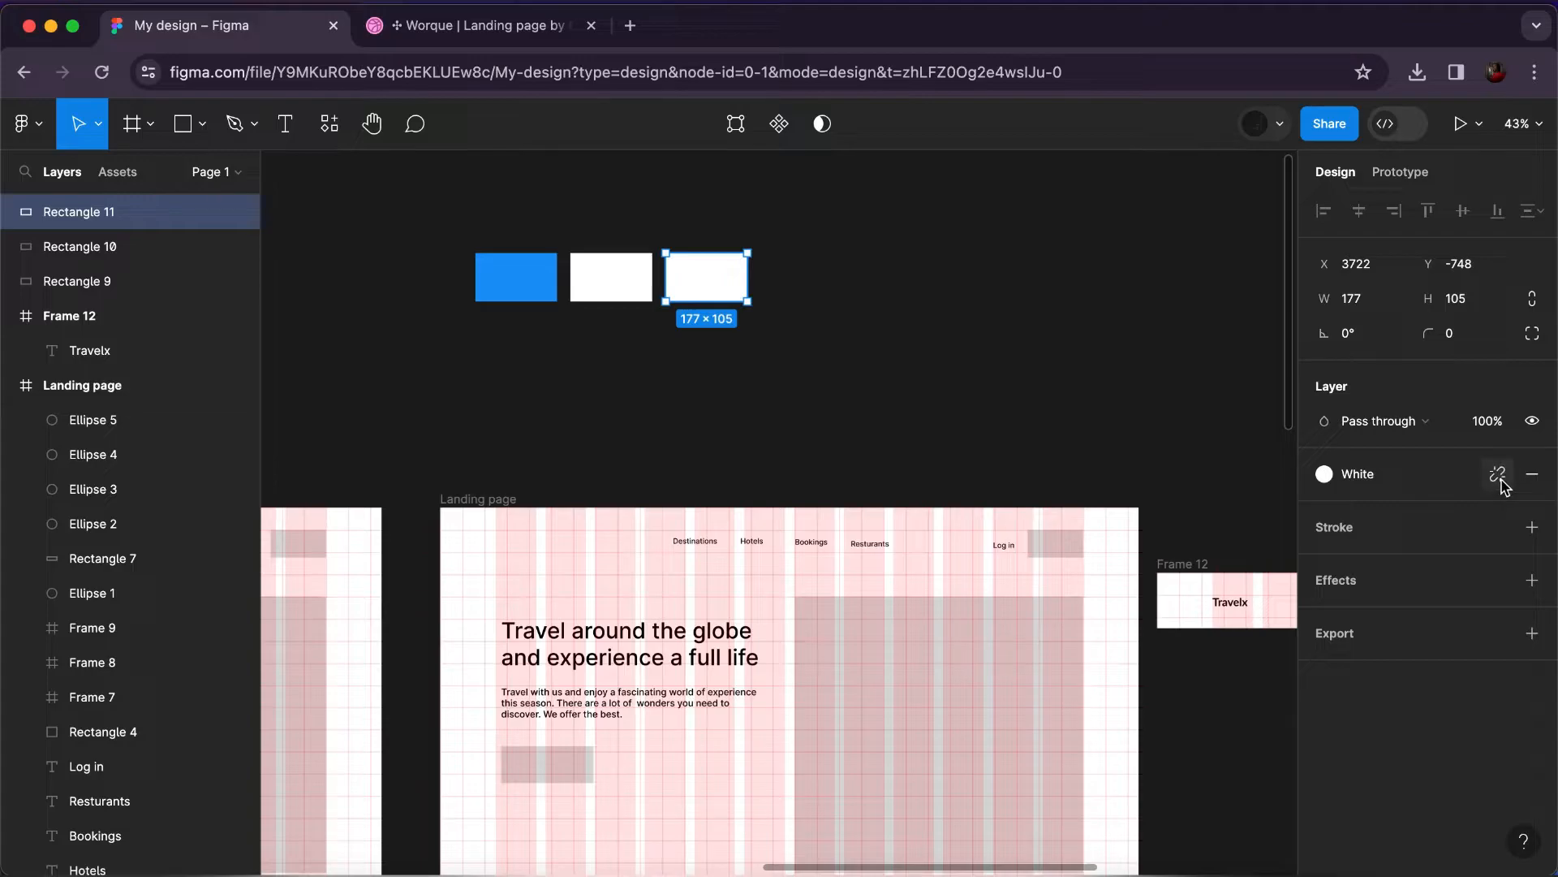
pyautogui.click(1500, 478)
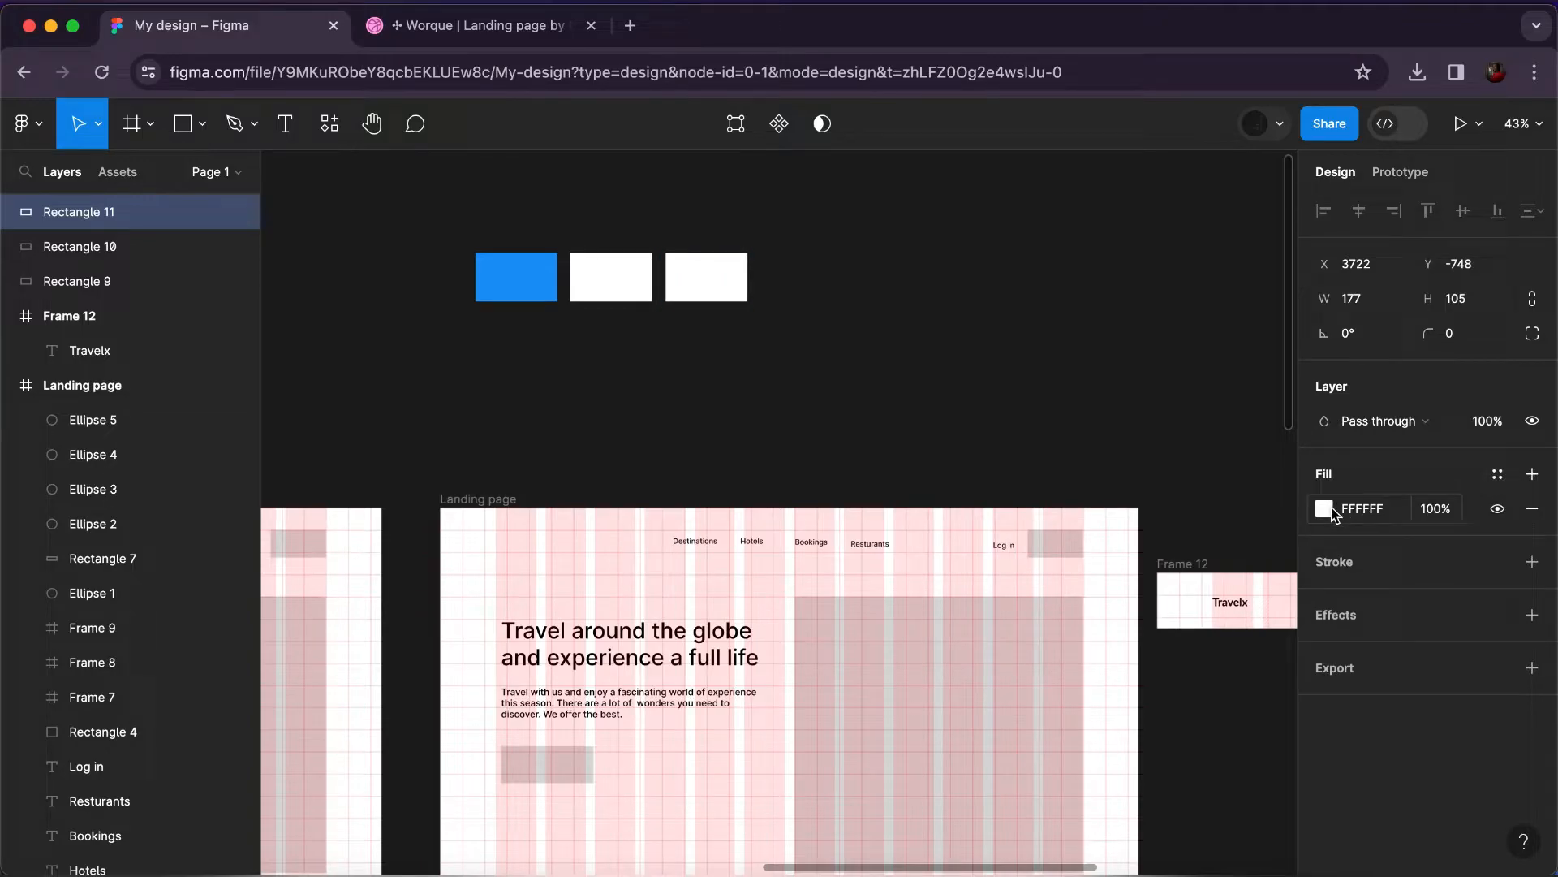
pyautogui.click(1325, 509)
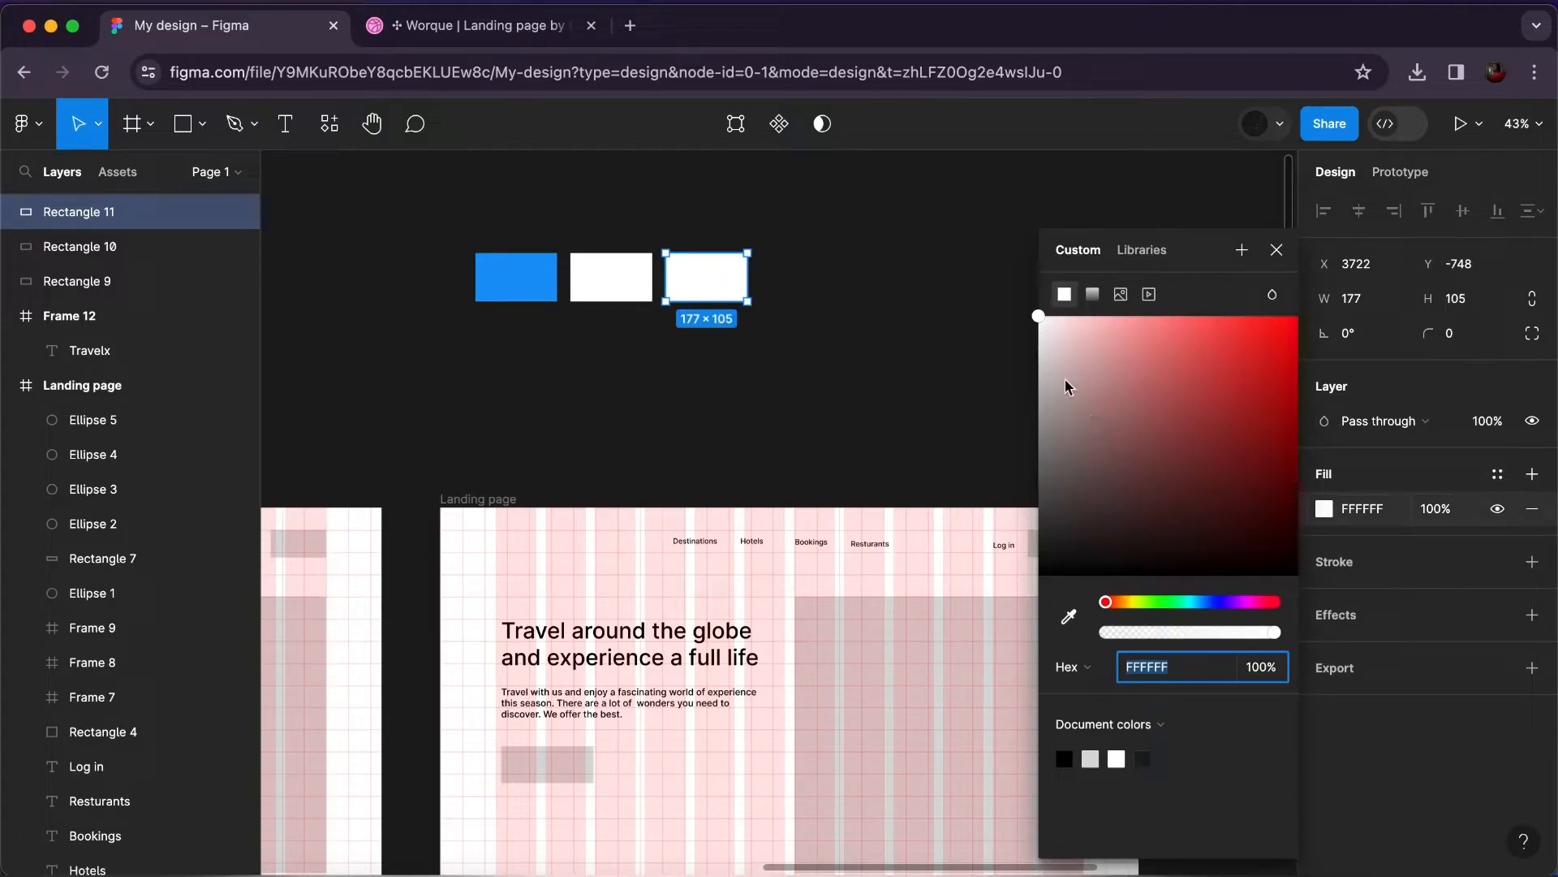
pyautogui.click(1040, 340)
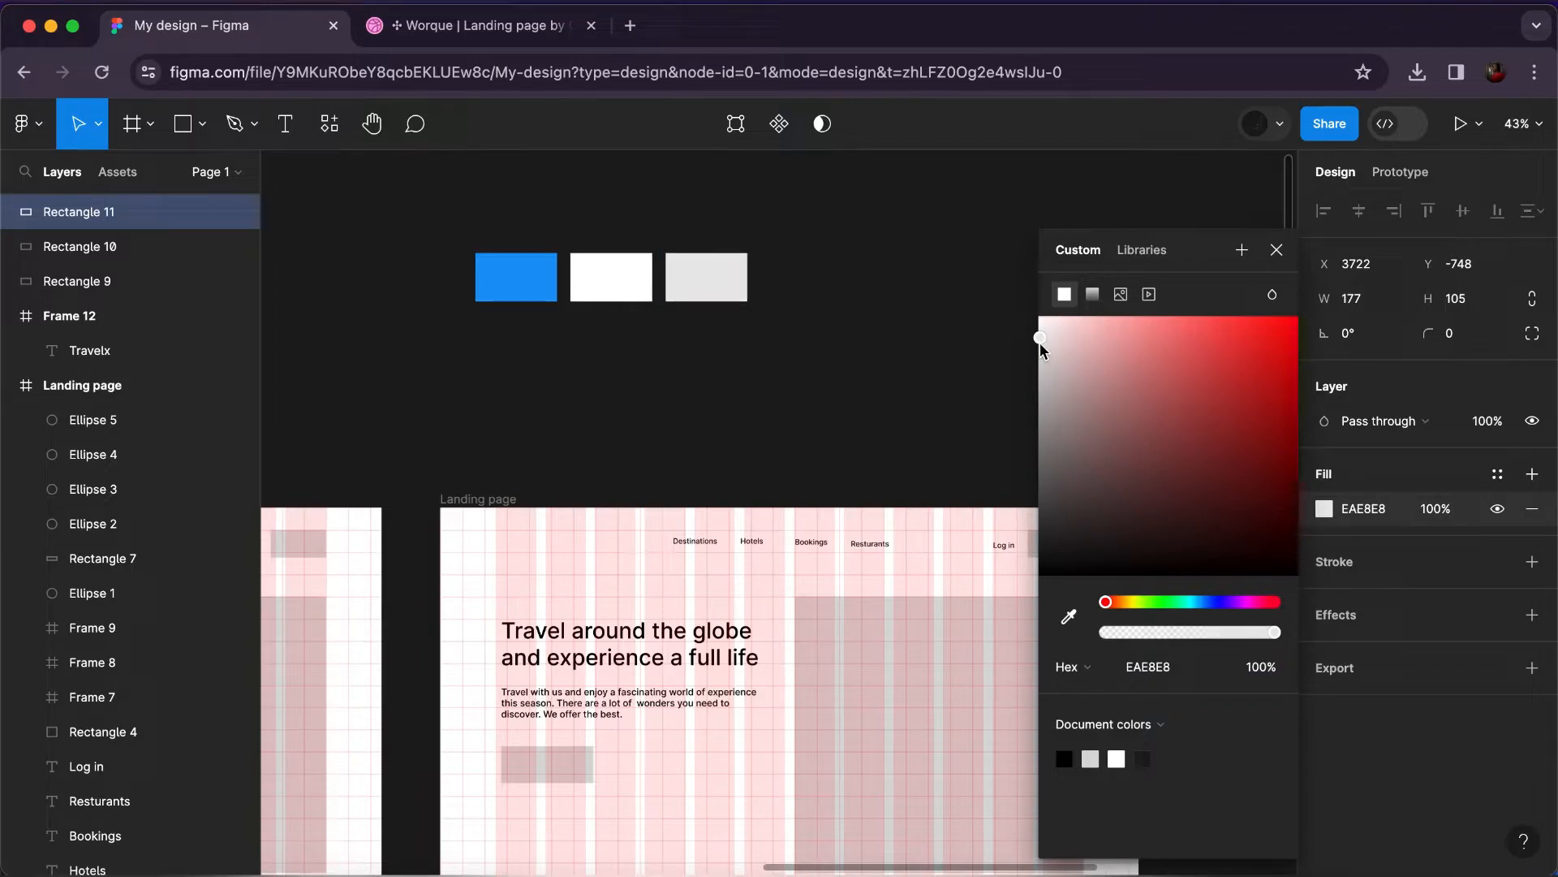
pyautogui.click(1038, 344)
# Save the grey as a new 'Light grey' colour style and duplicate the swatch.
pyautogui.click(1242, 250)
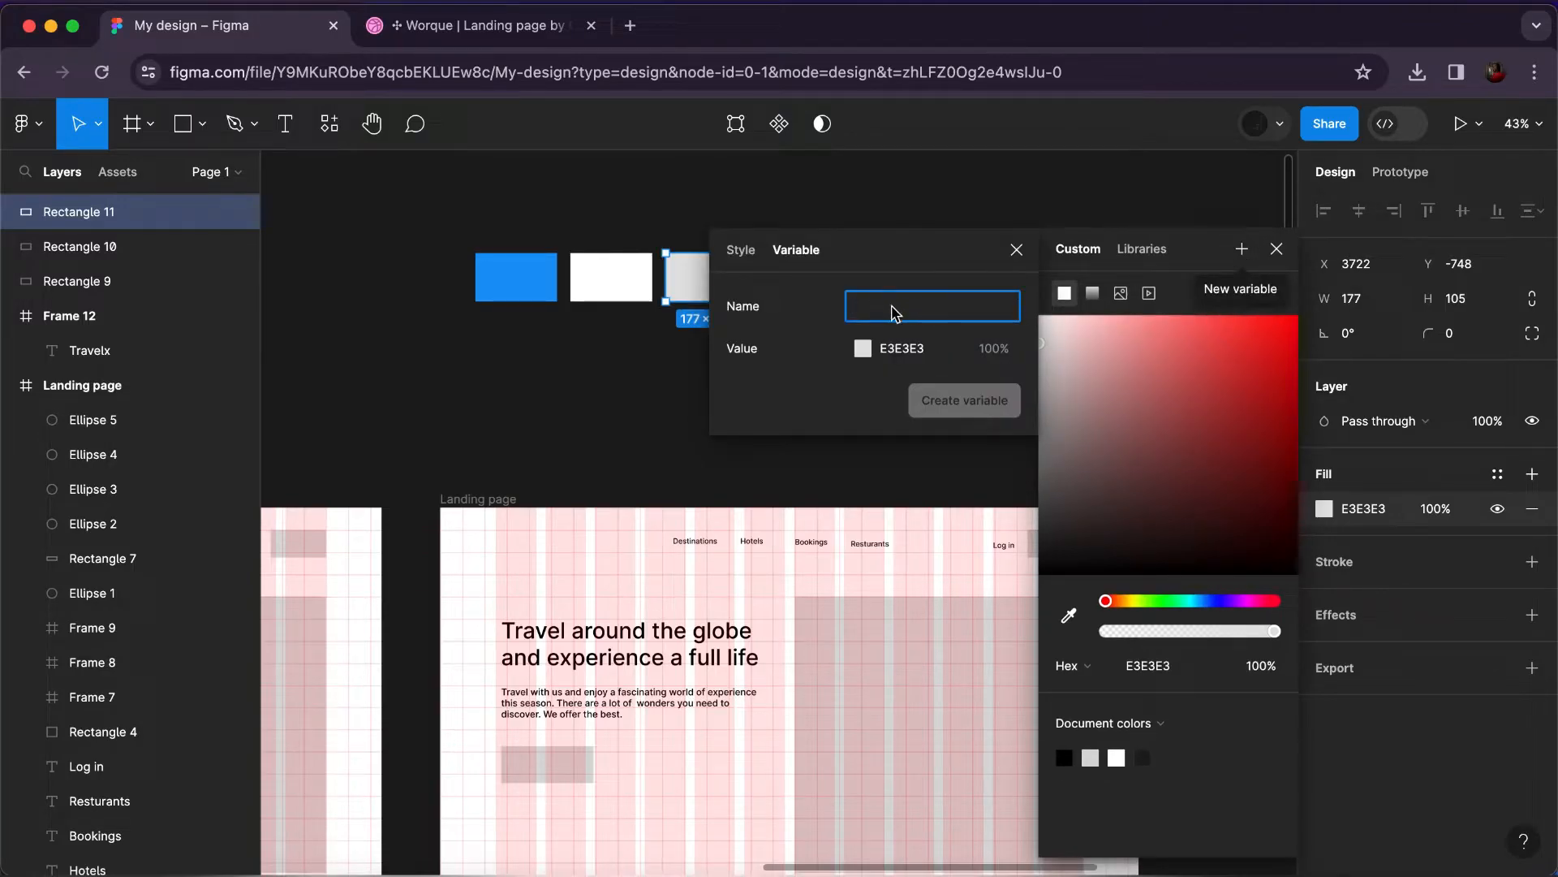
pyautogui.click(738, 251)
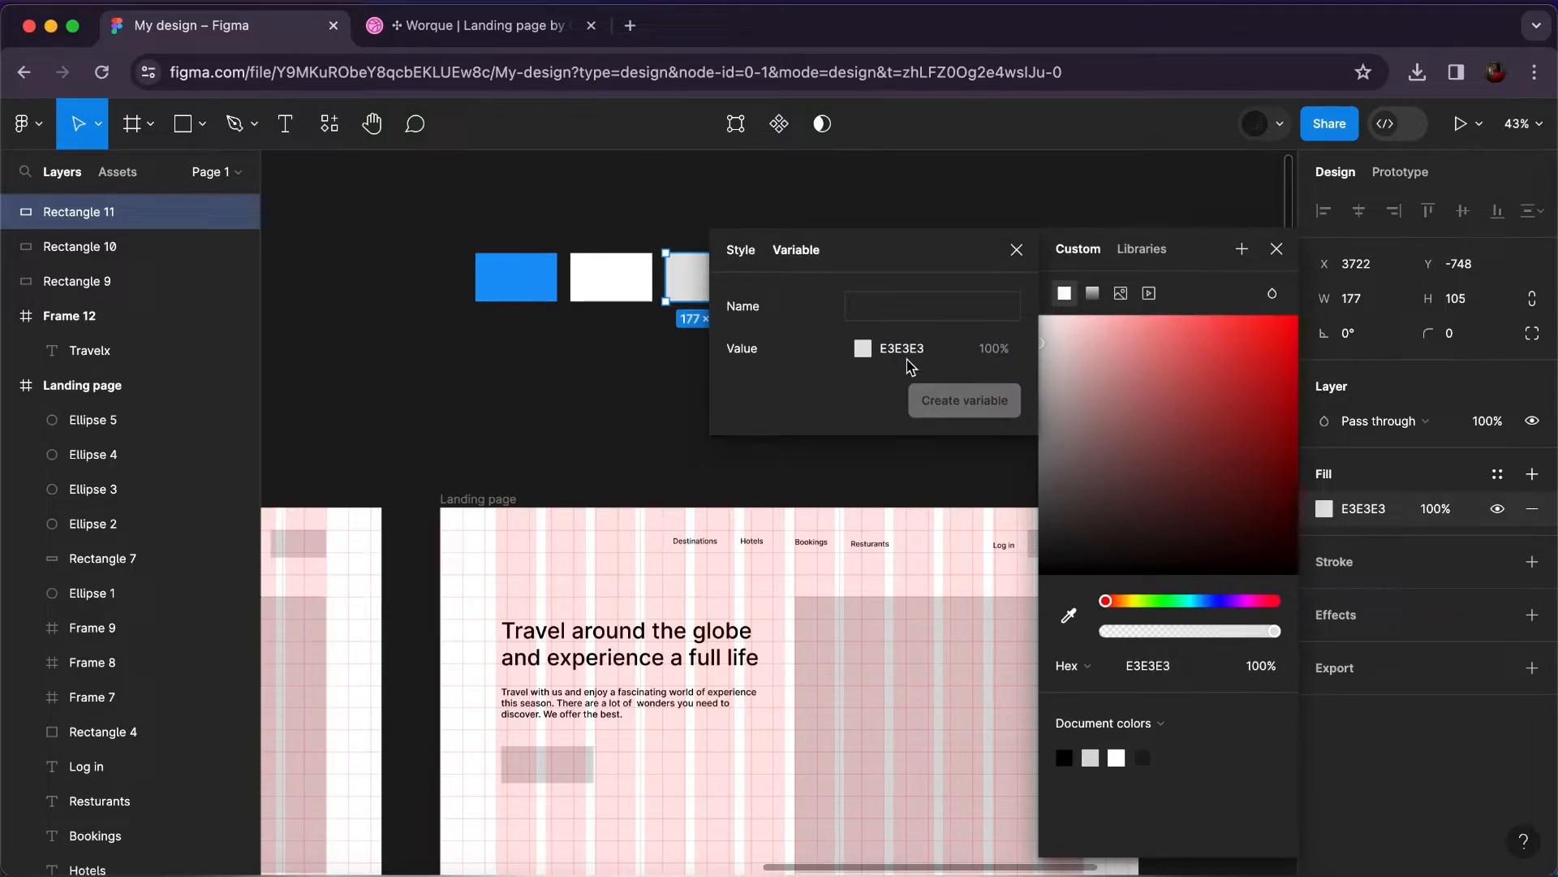
pyautogui.write('Light grey')
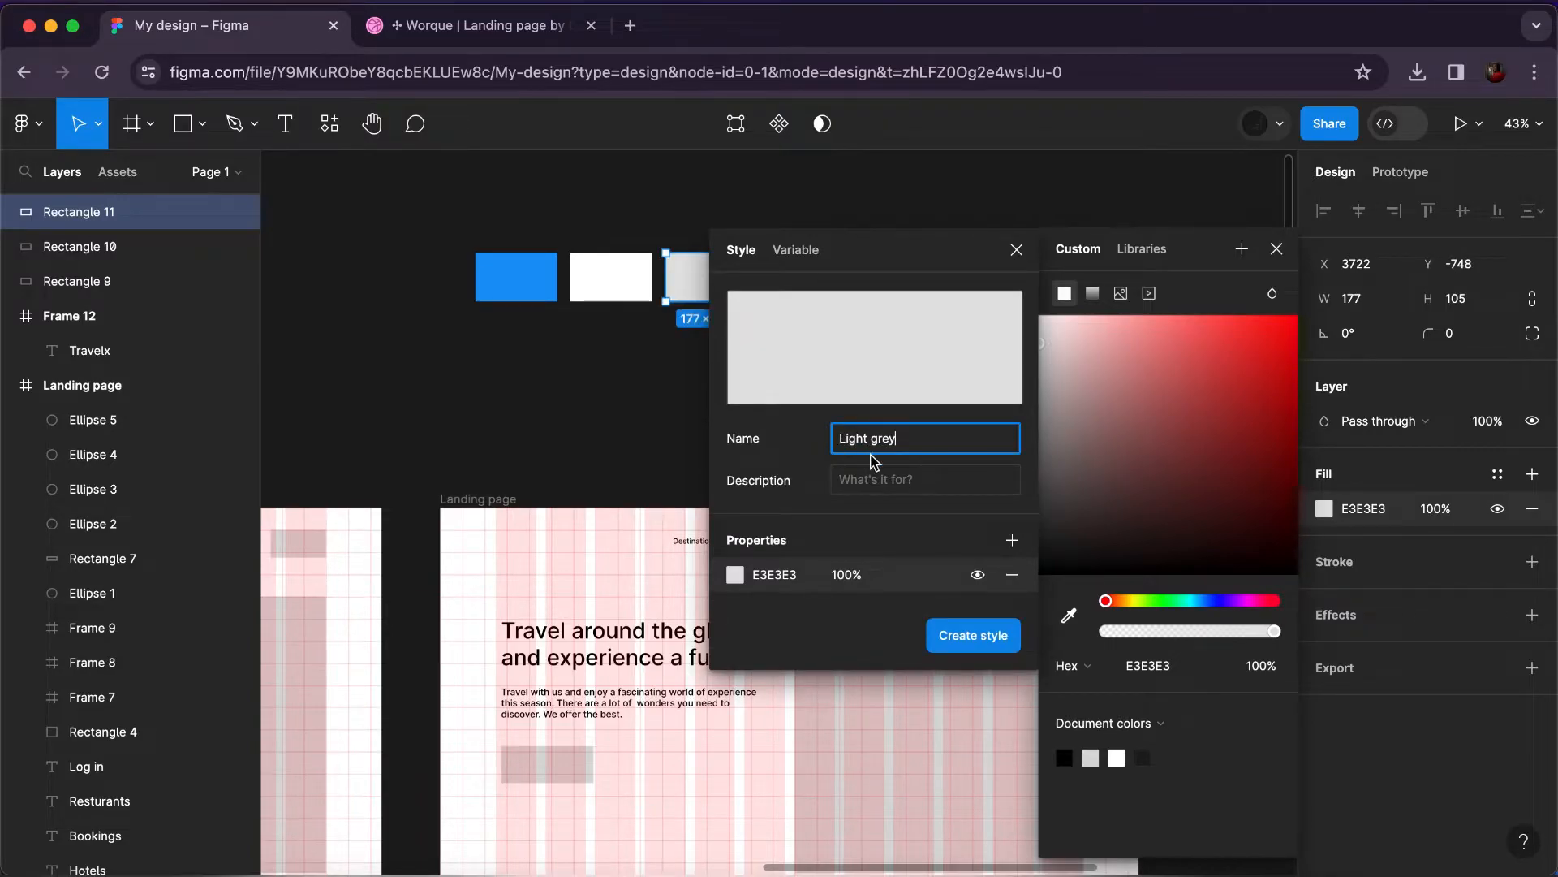
pyautogui.click(1002, 640)
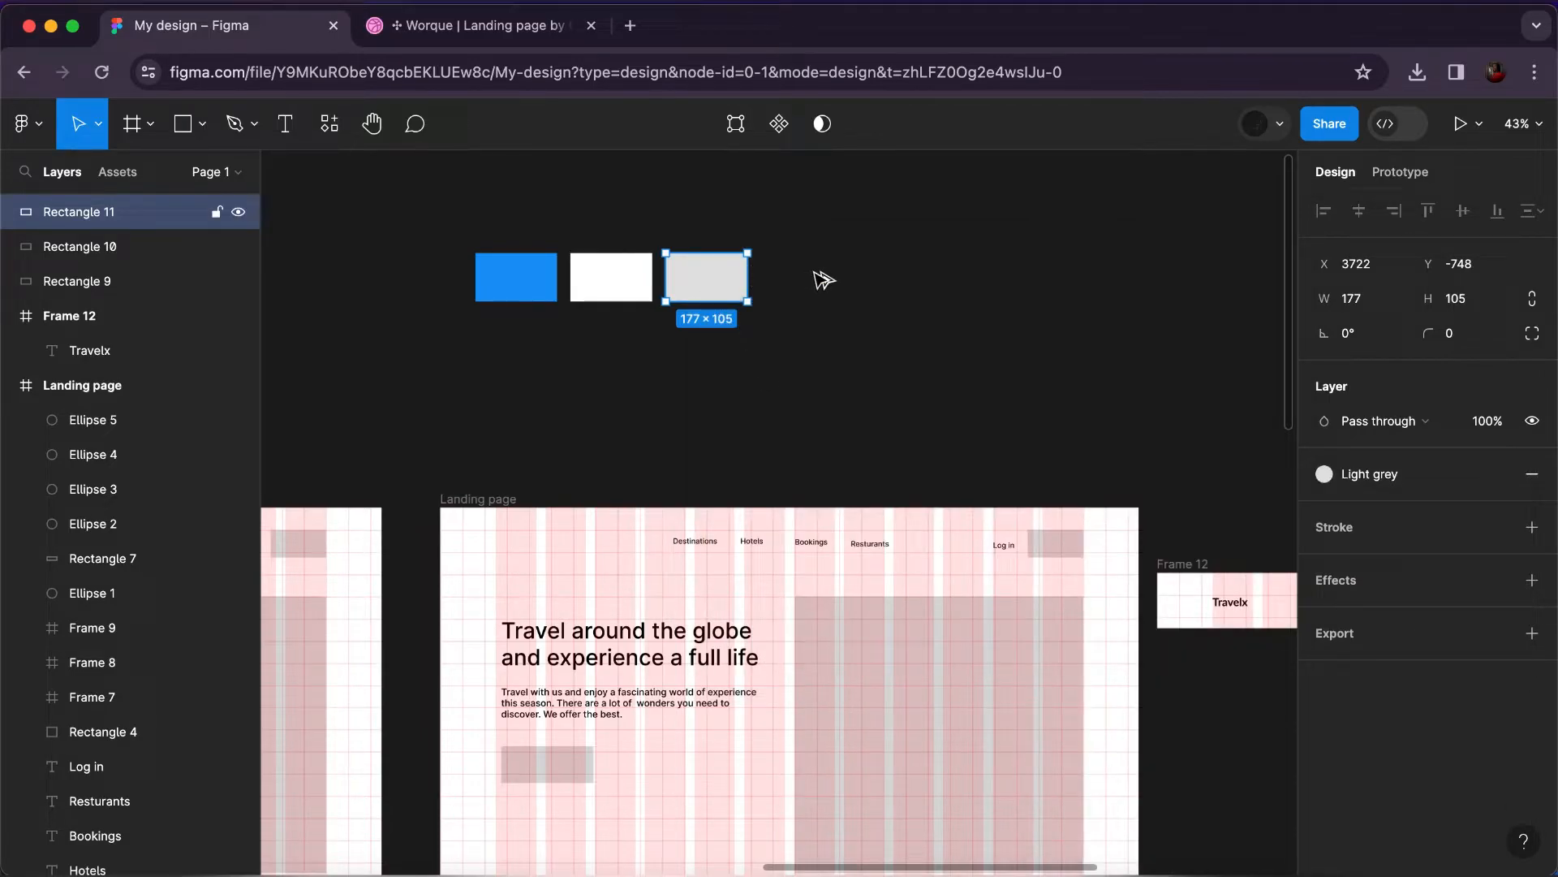
pyautogui.press('super+d')
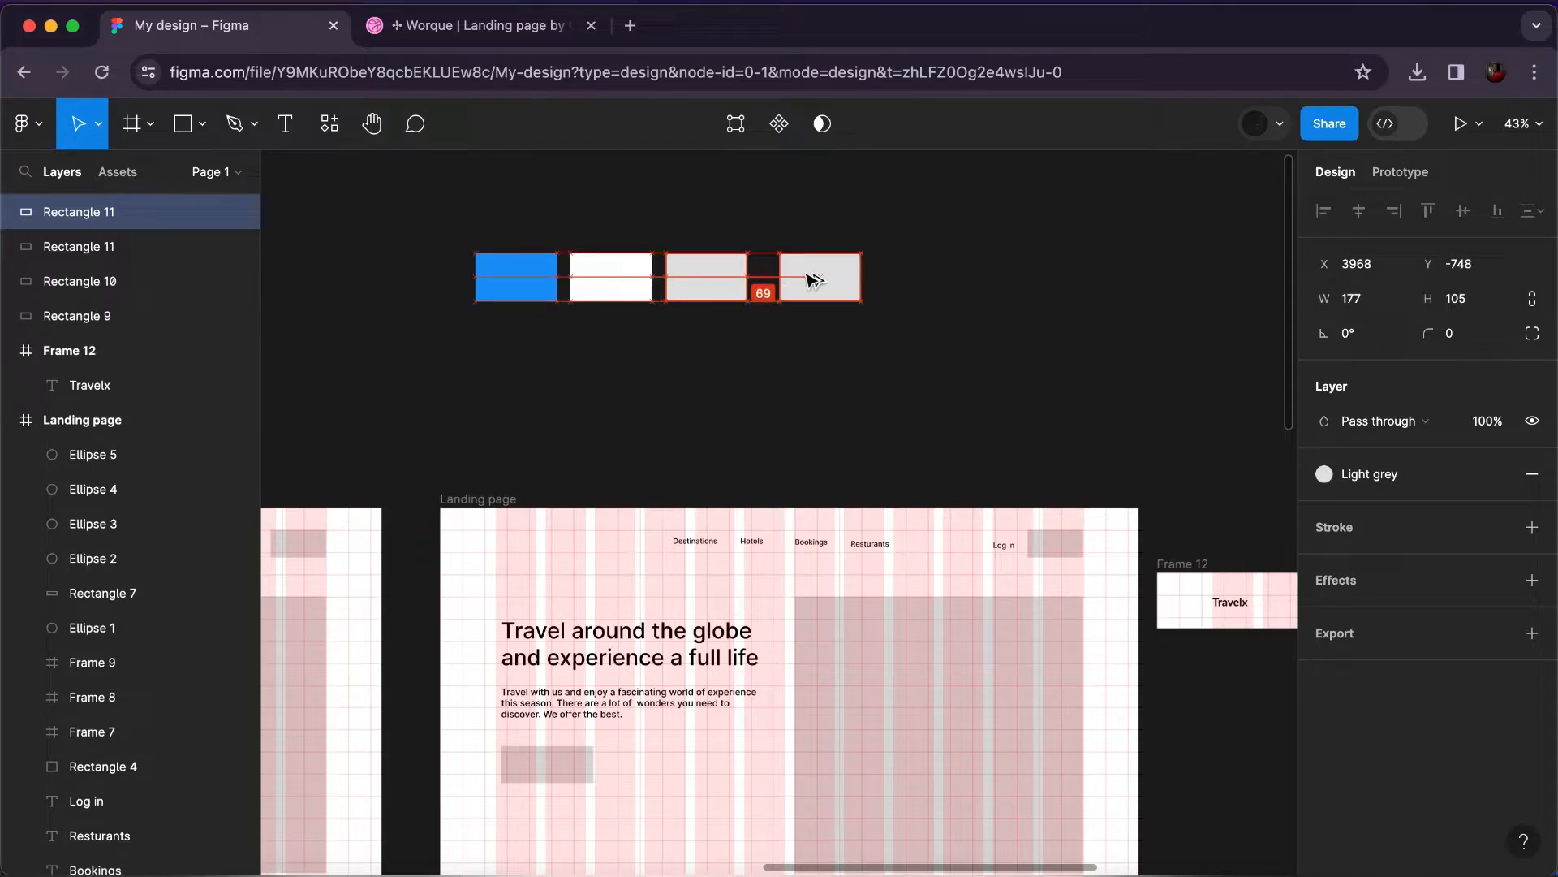
# Space the new copy evenly, detach its style and give it a near-black 101010 fill.
pyautogui.moveTo(803, 279); pyautogui.dragTo(803, 276)
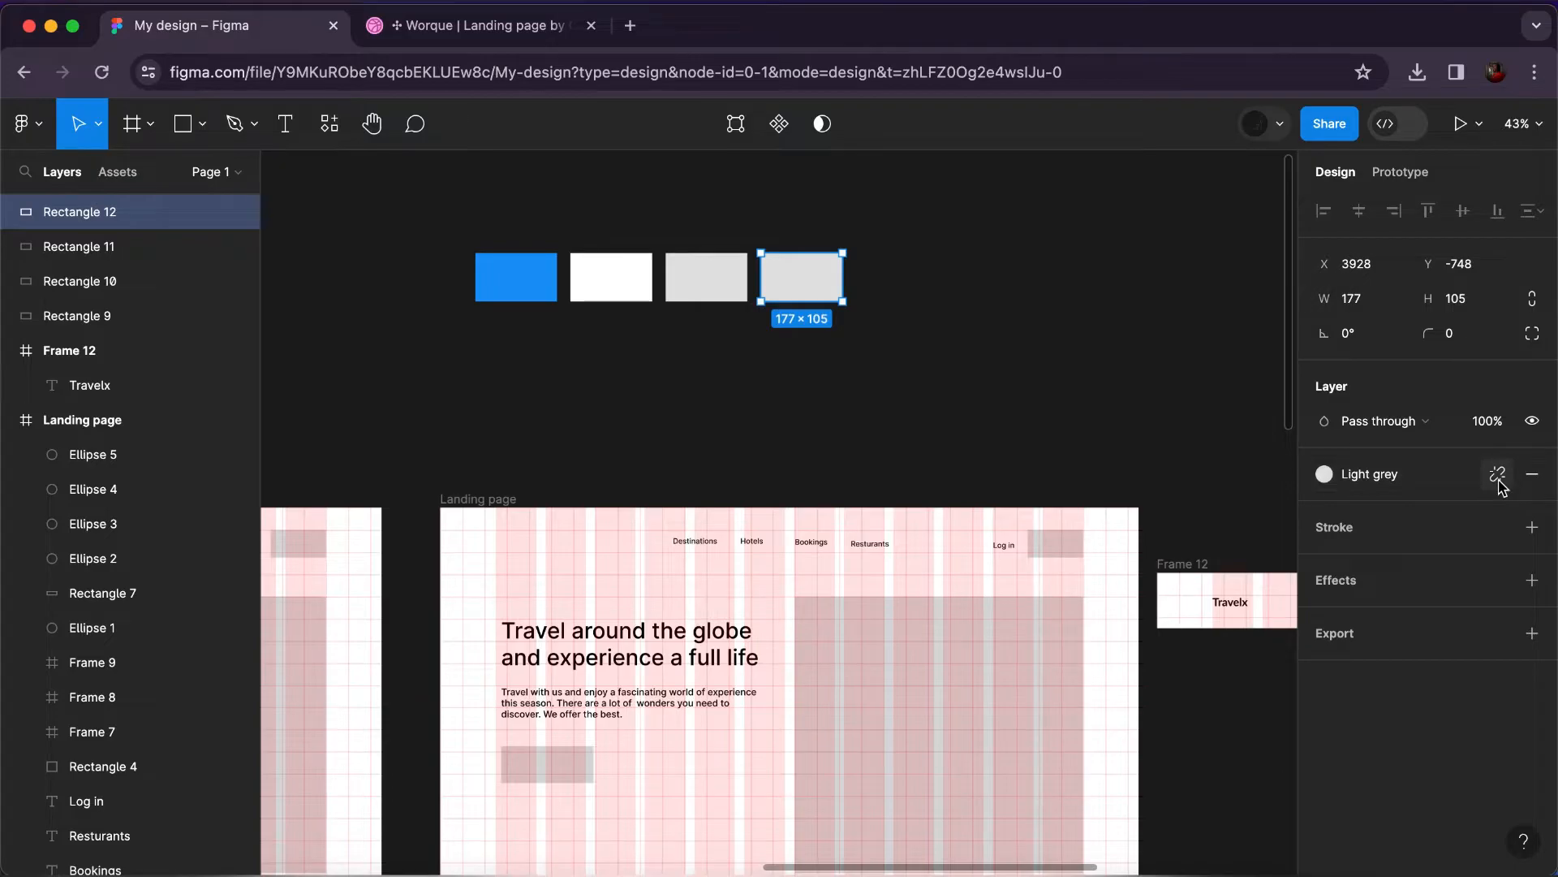
pyautogui.click(1499, 477)
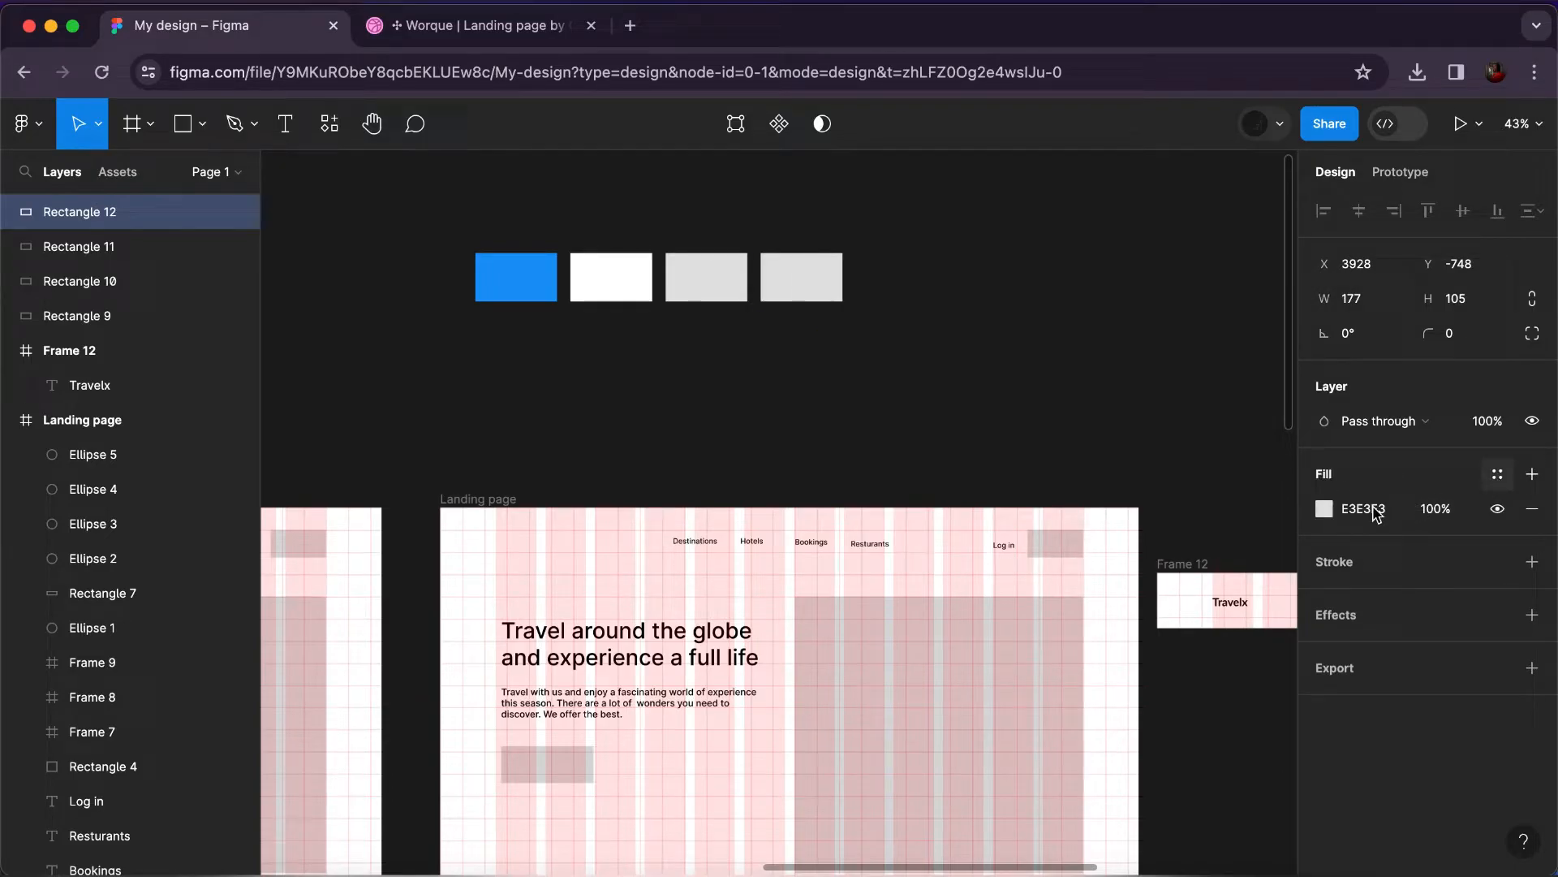
pyautogui.click(1377, 510)
pyautogui.write('10100')
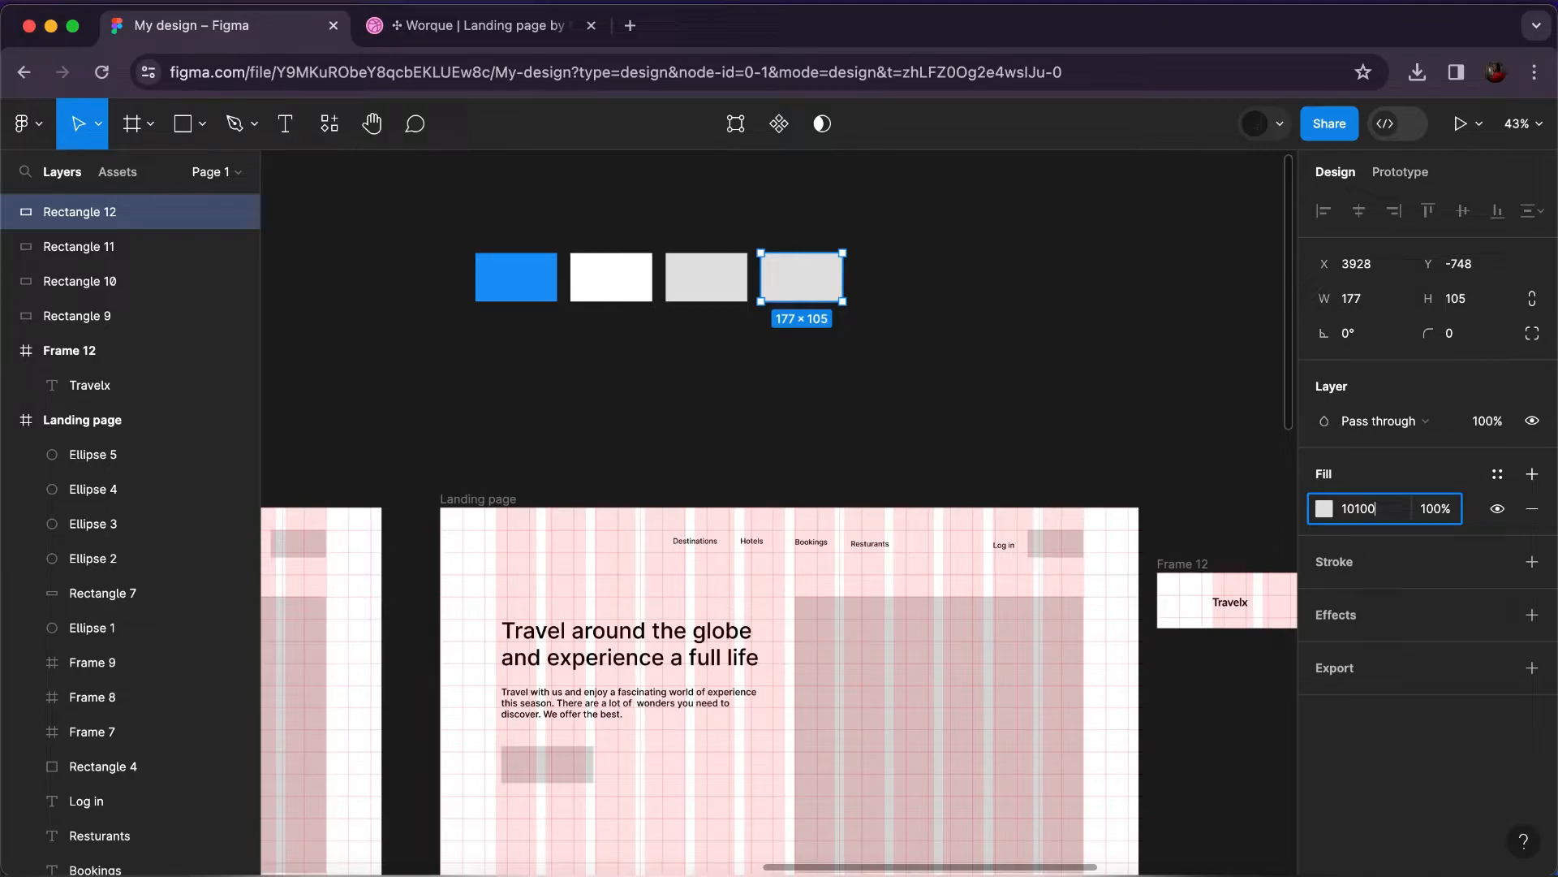
pyautogui.write('1')
pyautogui.press('Return')
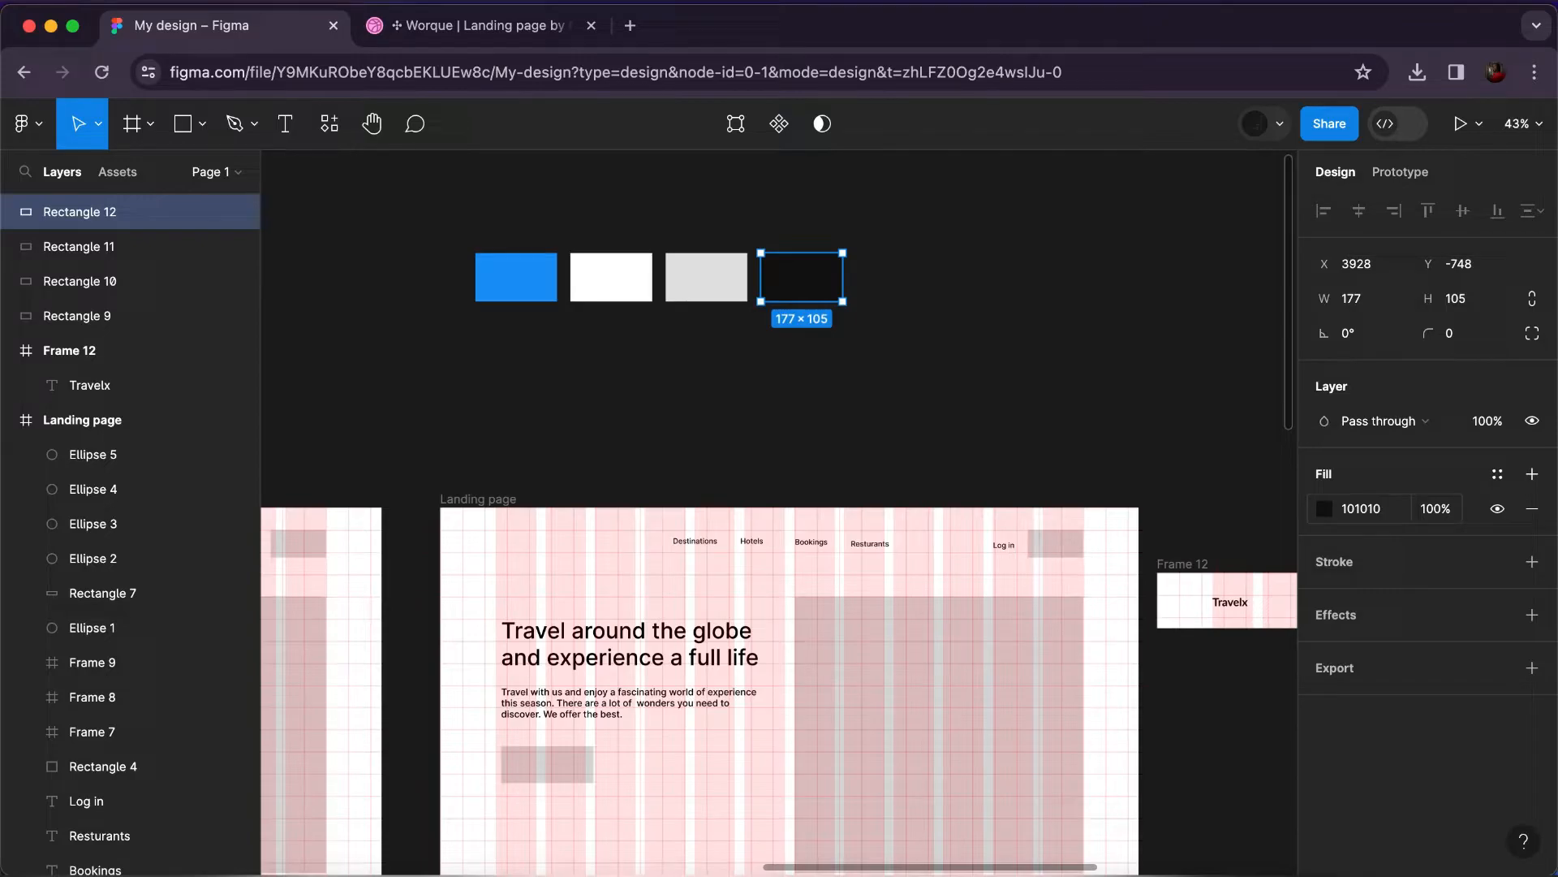
# Save the 101010 fill as a new colour style named Black.
pyautogui.click(1499, 475)
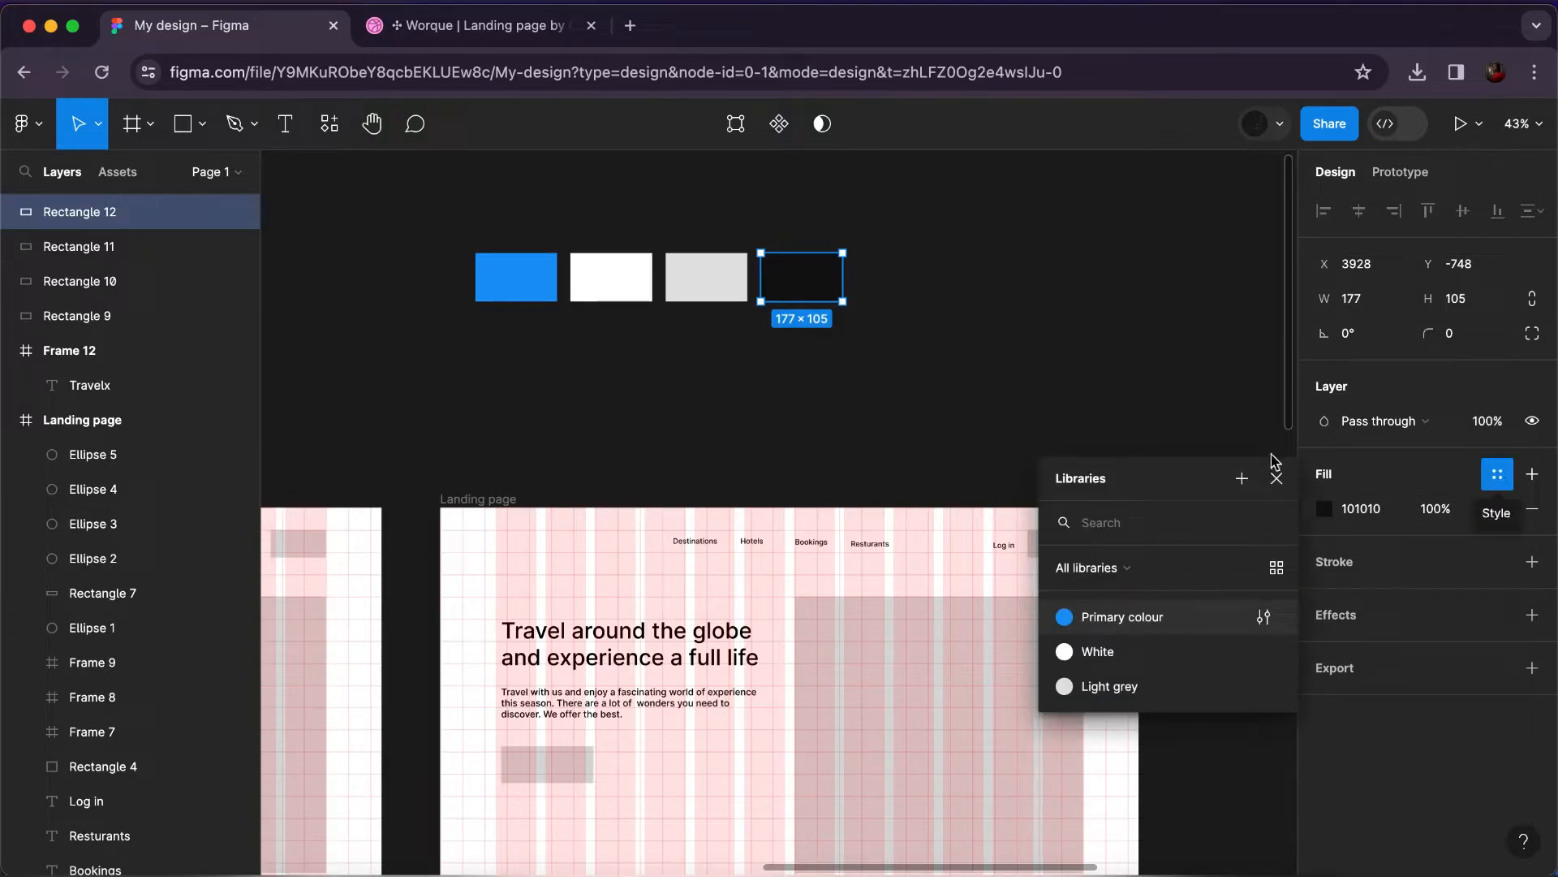
pyautogui.click(1243, 479)
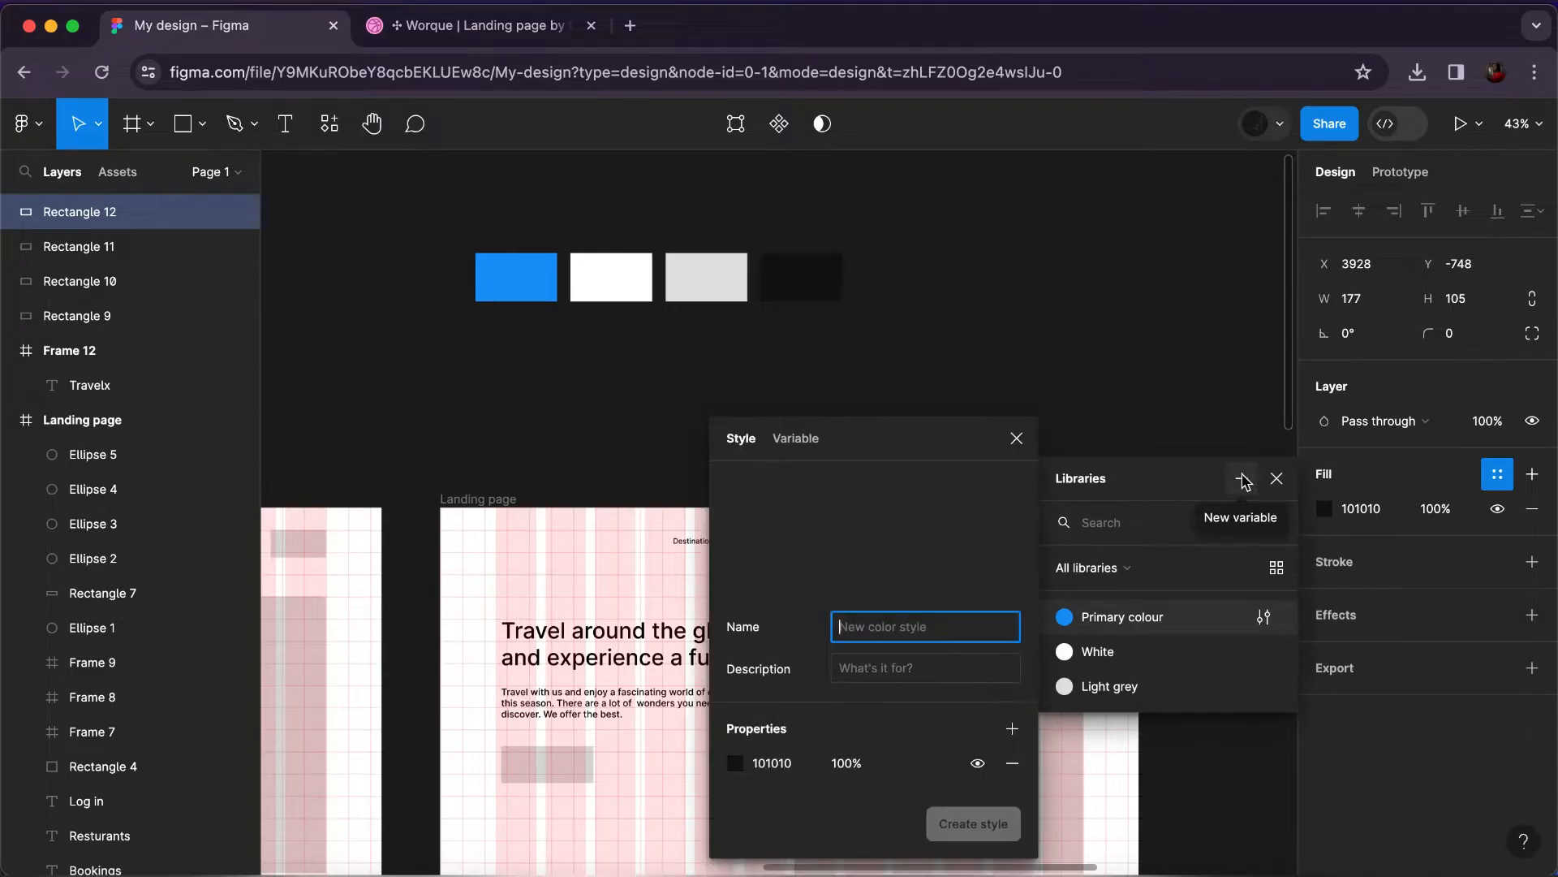
pyautogui.write('Black')
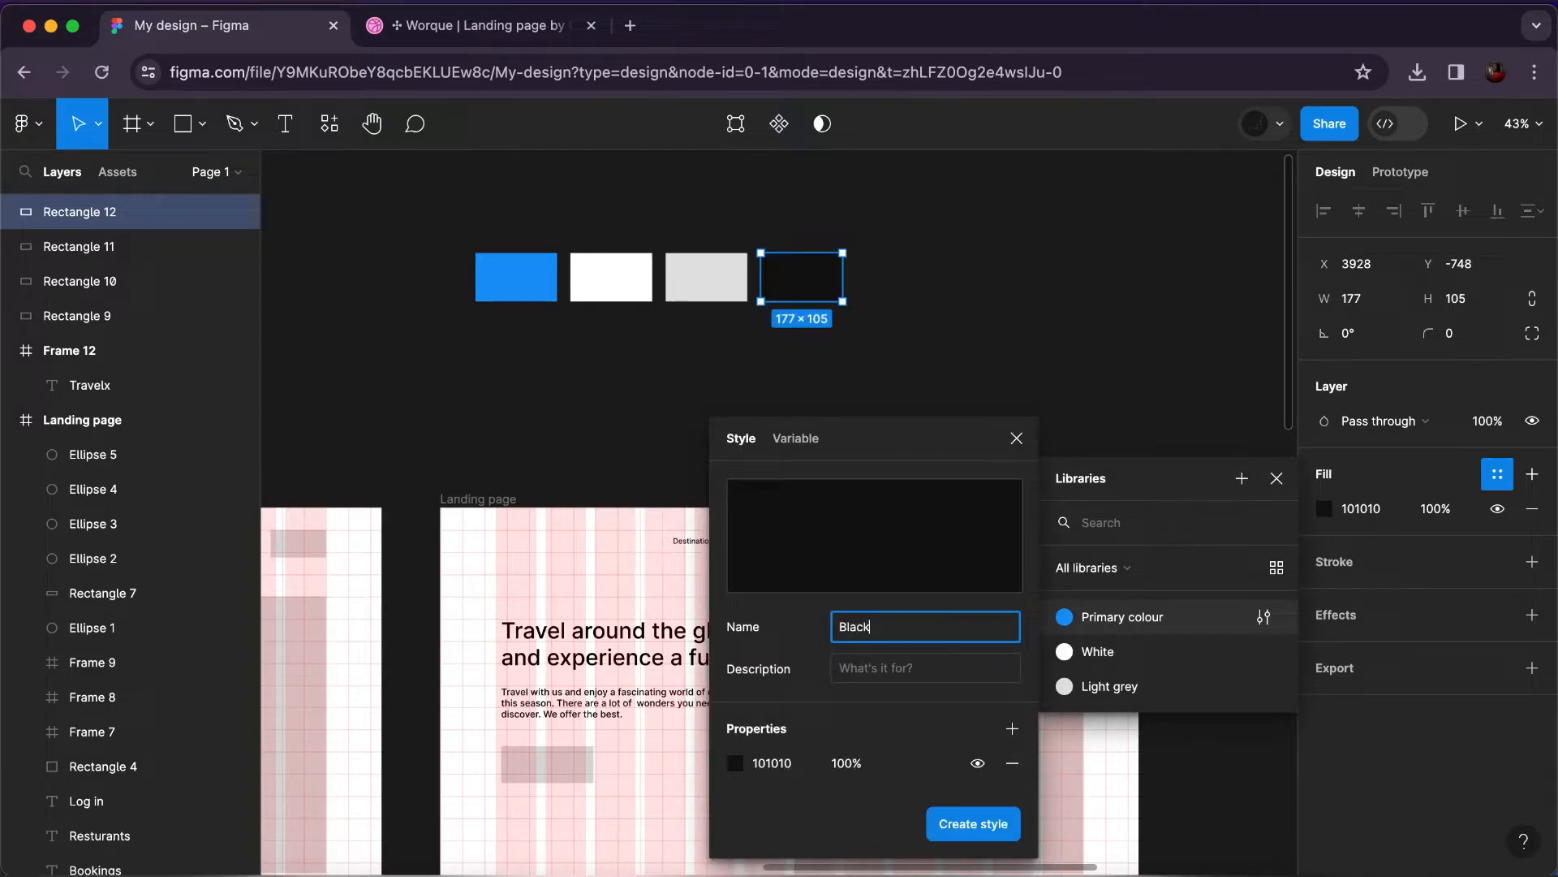
pyautogui.click(970, 822)
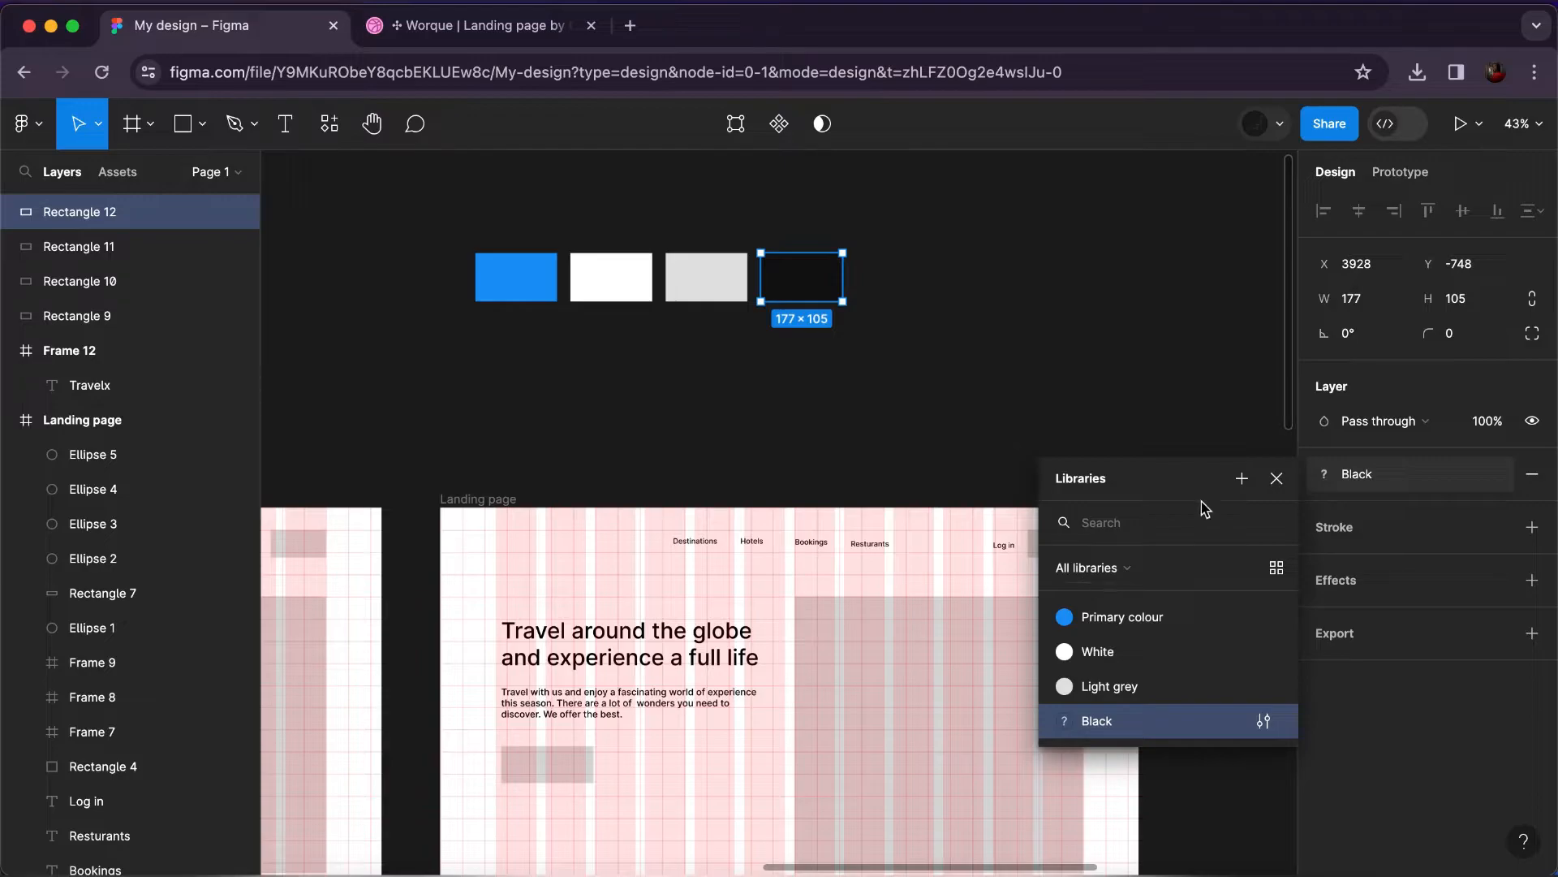
pyautogui.click(1277, 481)
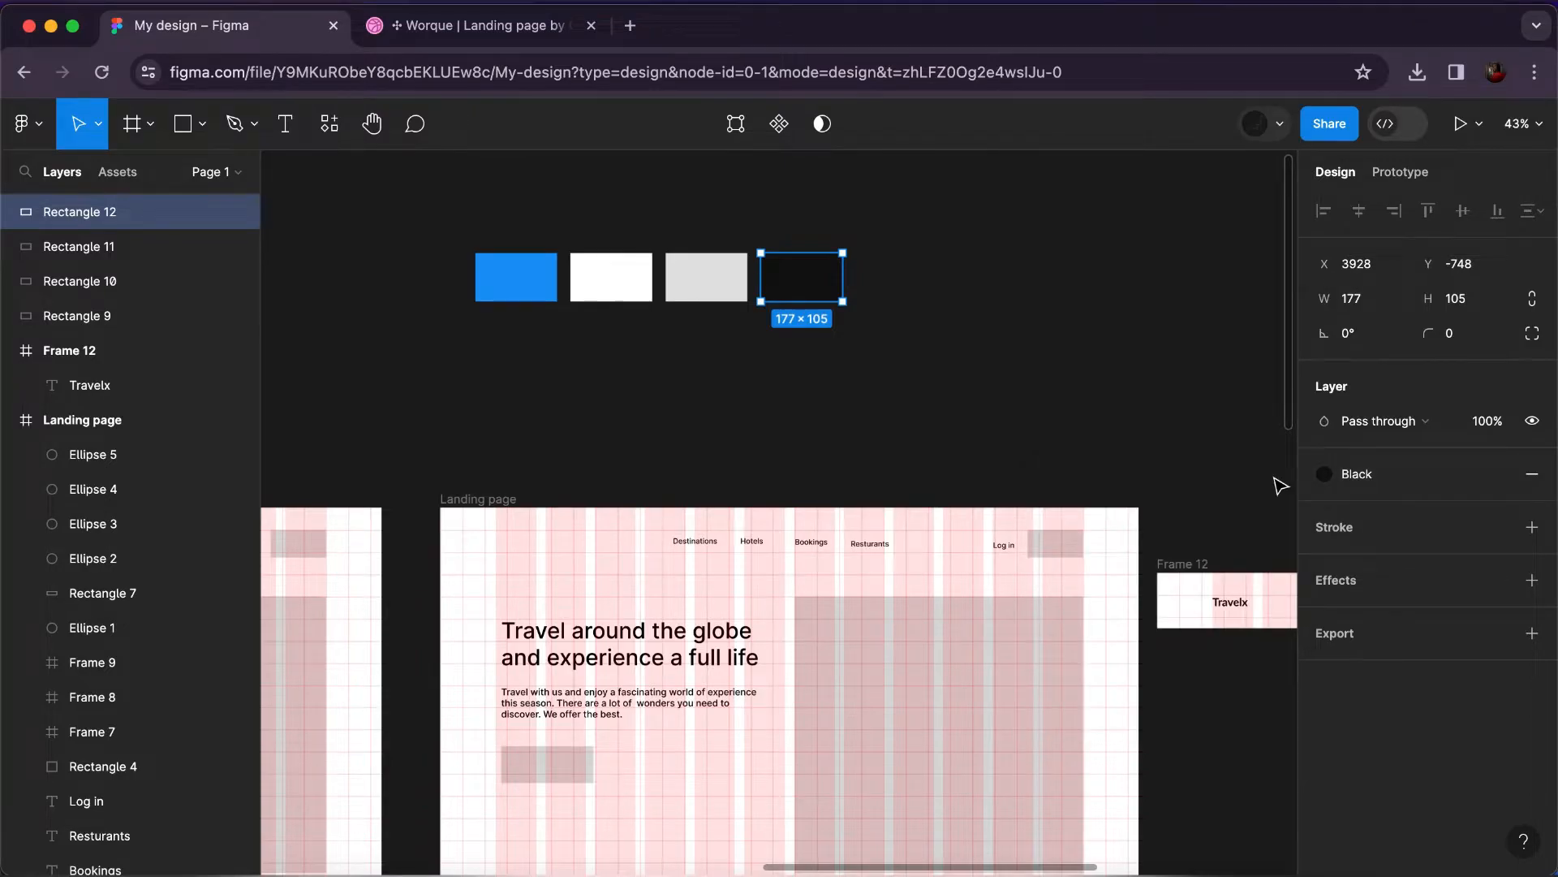
pyautogui.hscroll(5, 1177, 471)
pyautogui.scroll(-2, 1177, 471)
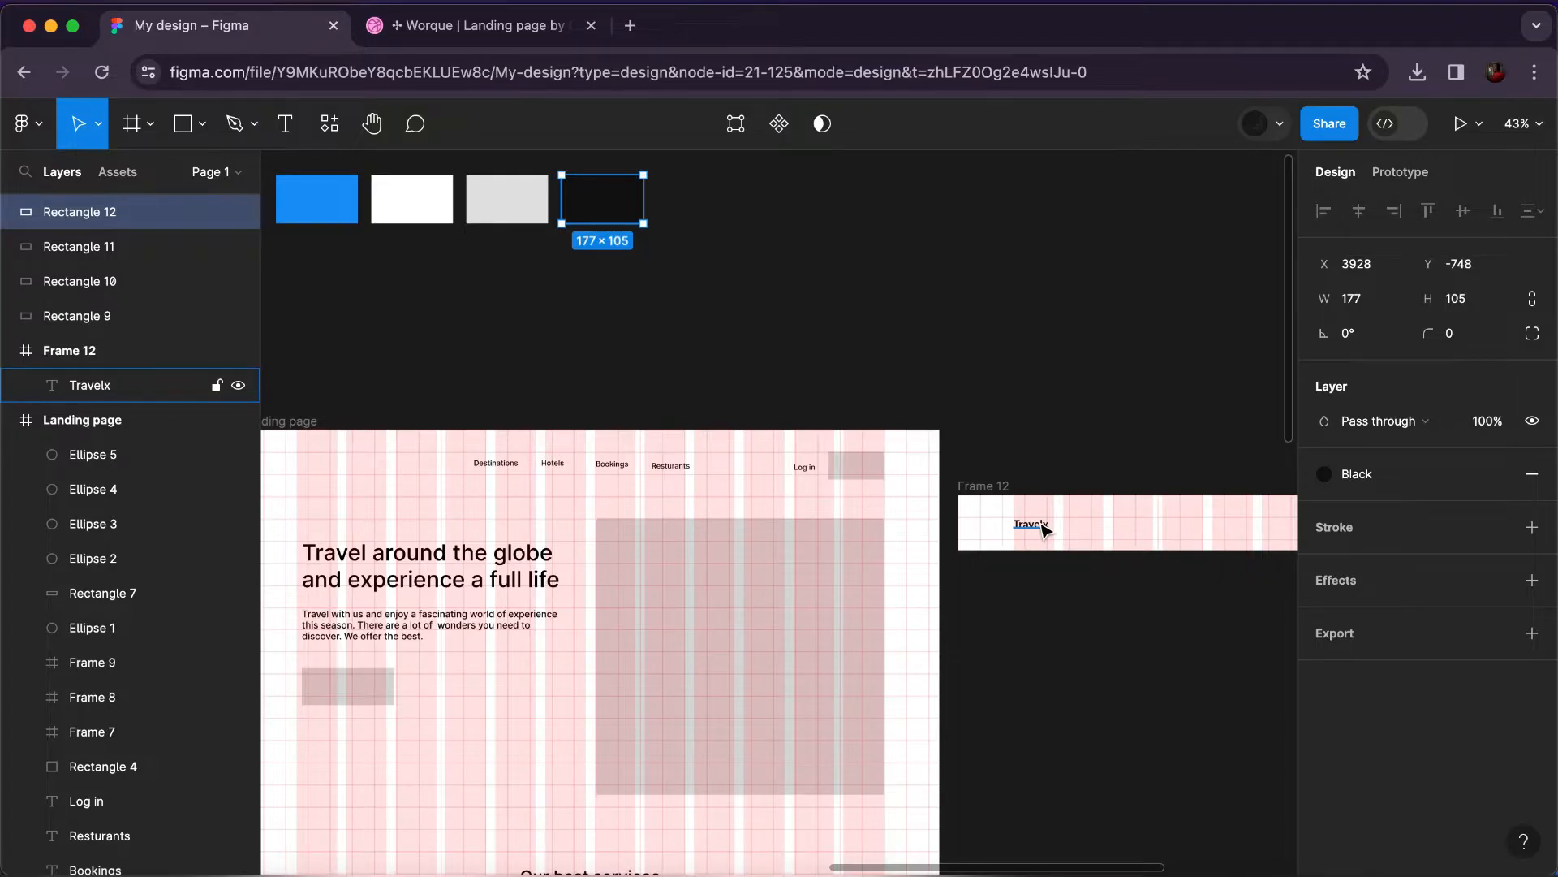
# Apply the Primary colour style to the Travelx logo text.
pyautogui.click(1045, 530)
pyautogui.scroll(-1, 1498, 690)
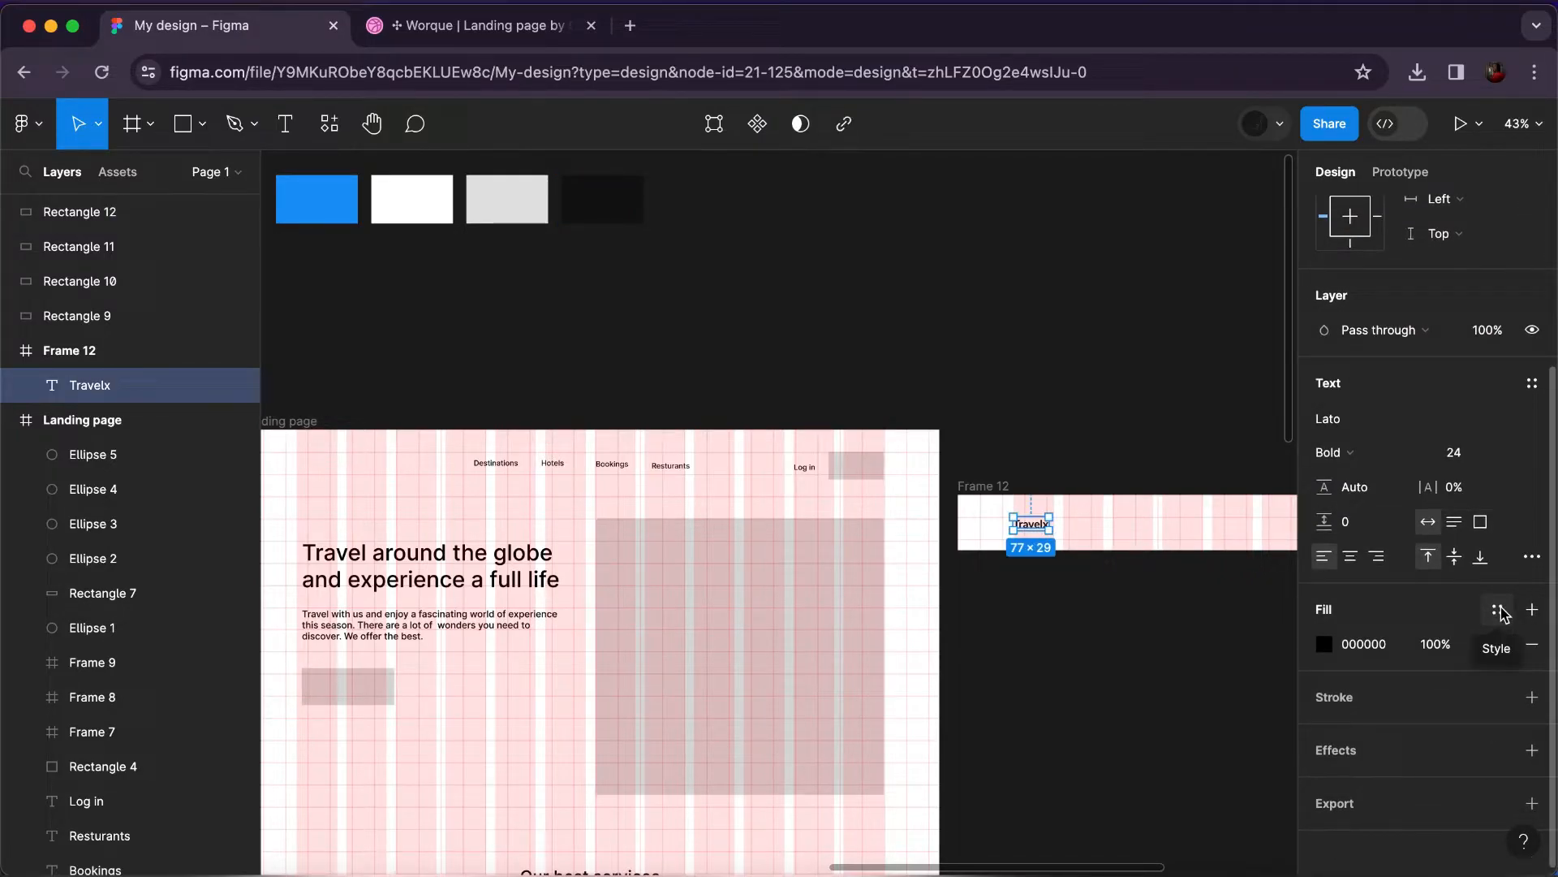
pyautogui.click(1501, 610)
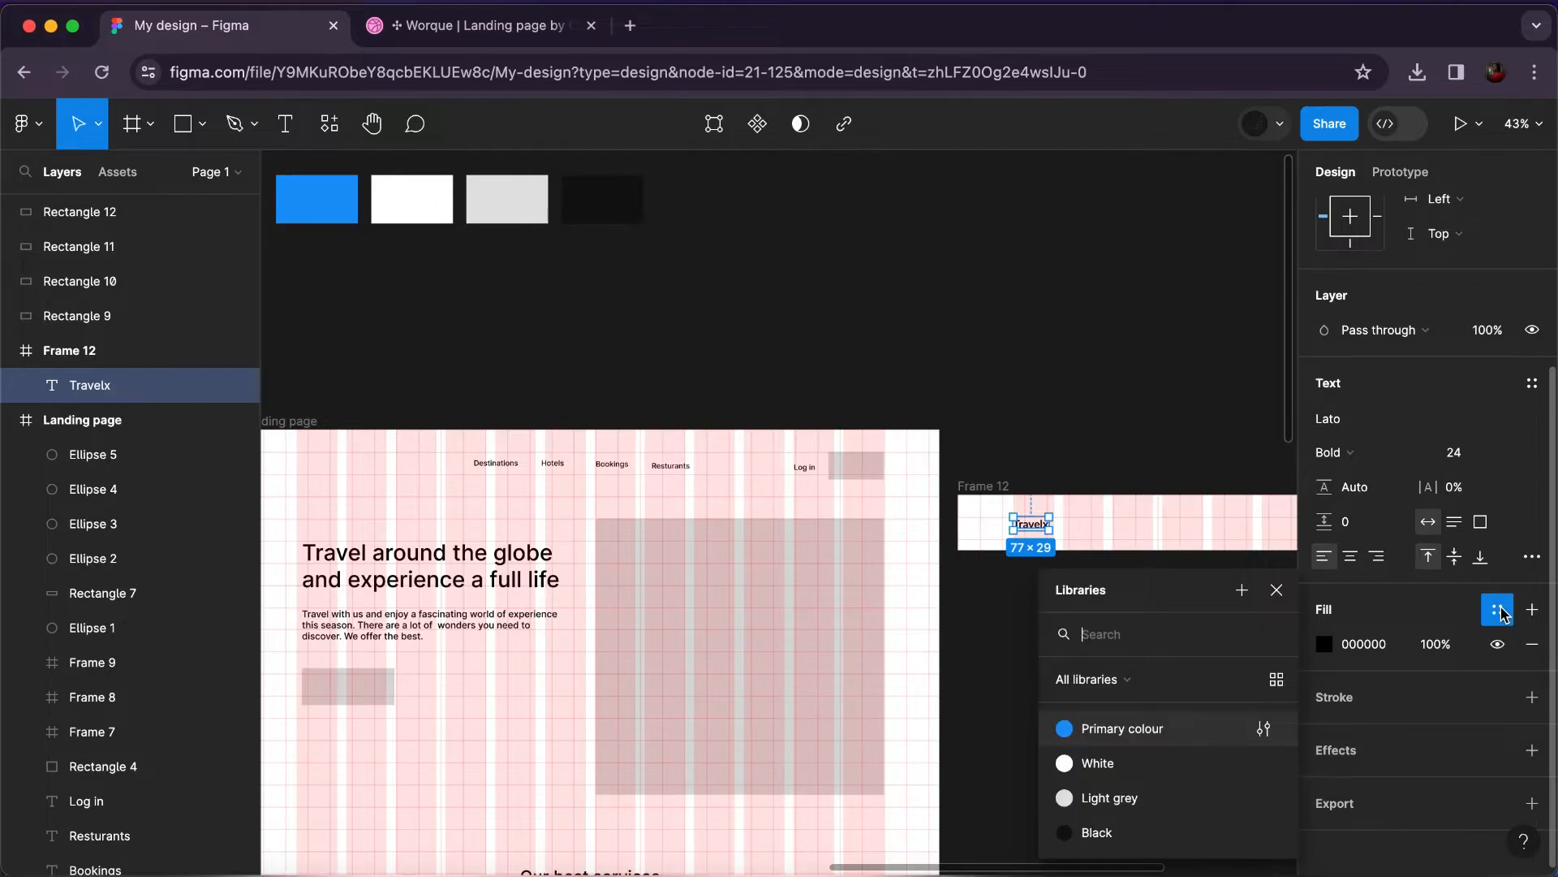
pyautogui.click(1141, 731)
pyautogui.hscroll(5, 1113, 671)
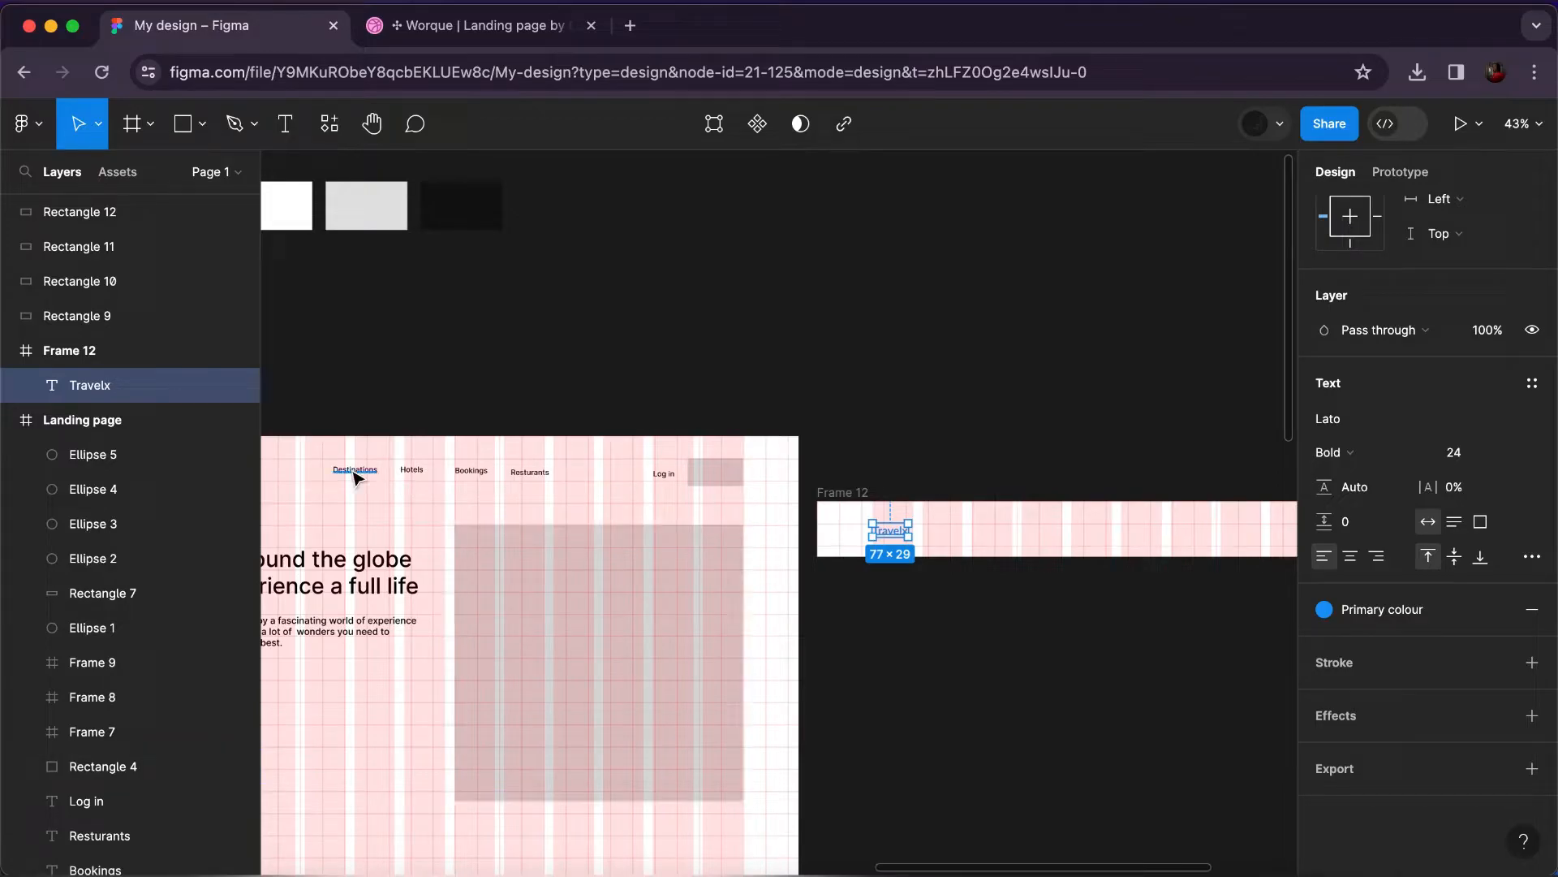
# Set the Destinations, Hotels, Bookings and Resturants nav links in the Lato font.
pyautogui.click(355, 470)
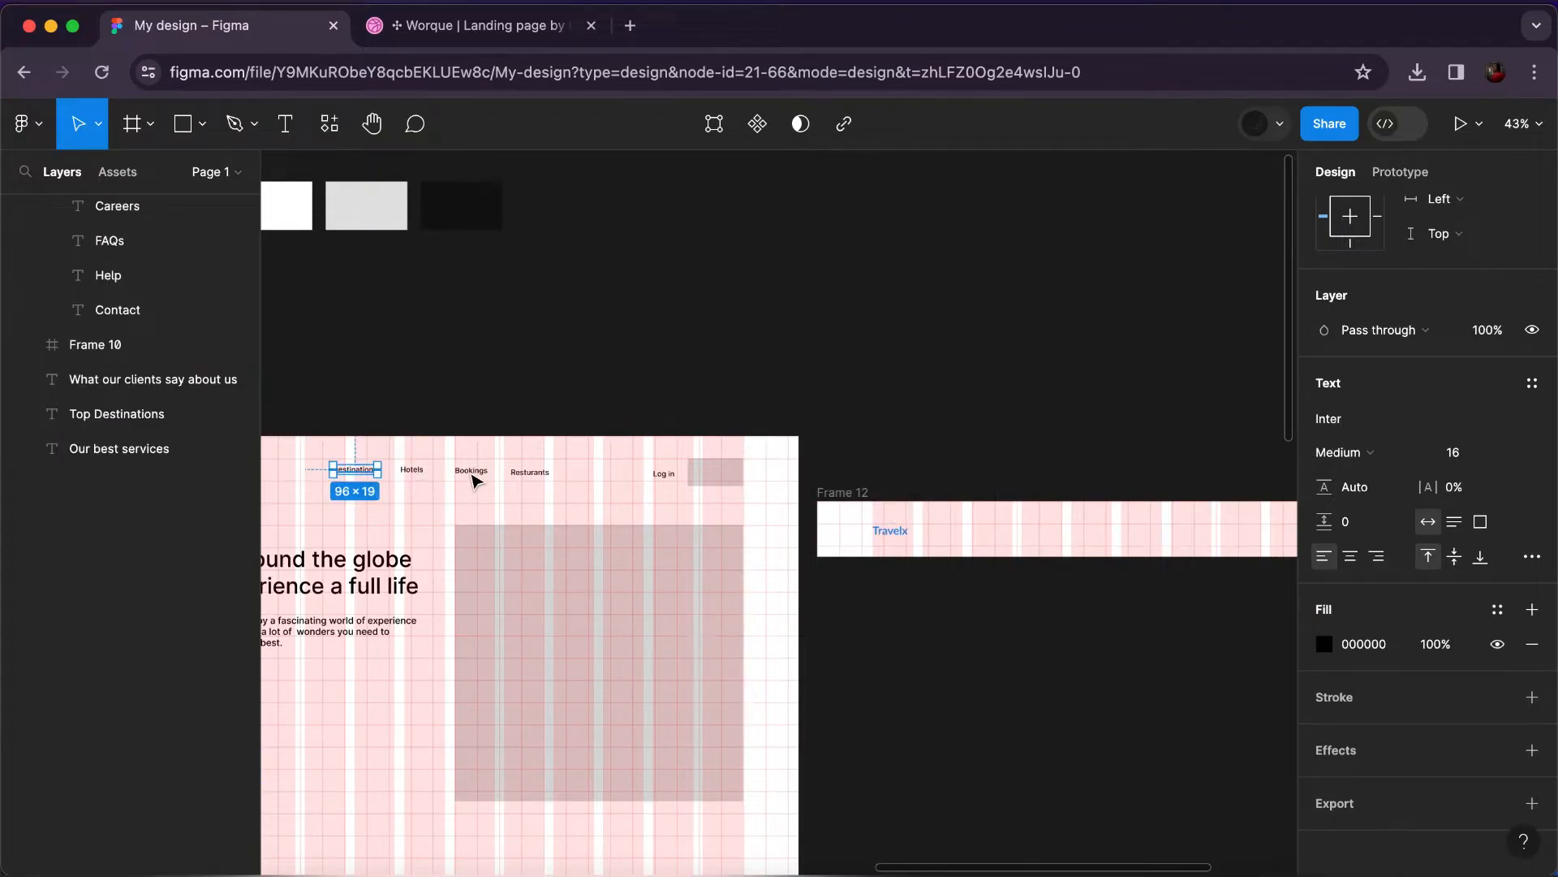
pyautogui.keyDown('shift'); pyautogui.click(412, 470); pyautogui.keyUp('shift')
pyautogui.keyDown('shift'); pyautogui.click(471, 471); pyautogui.keyUp('shift')
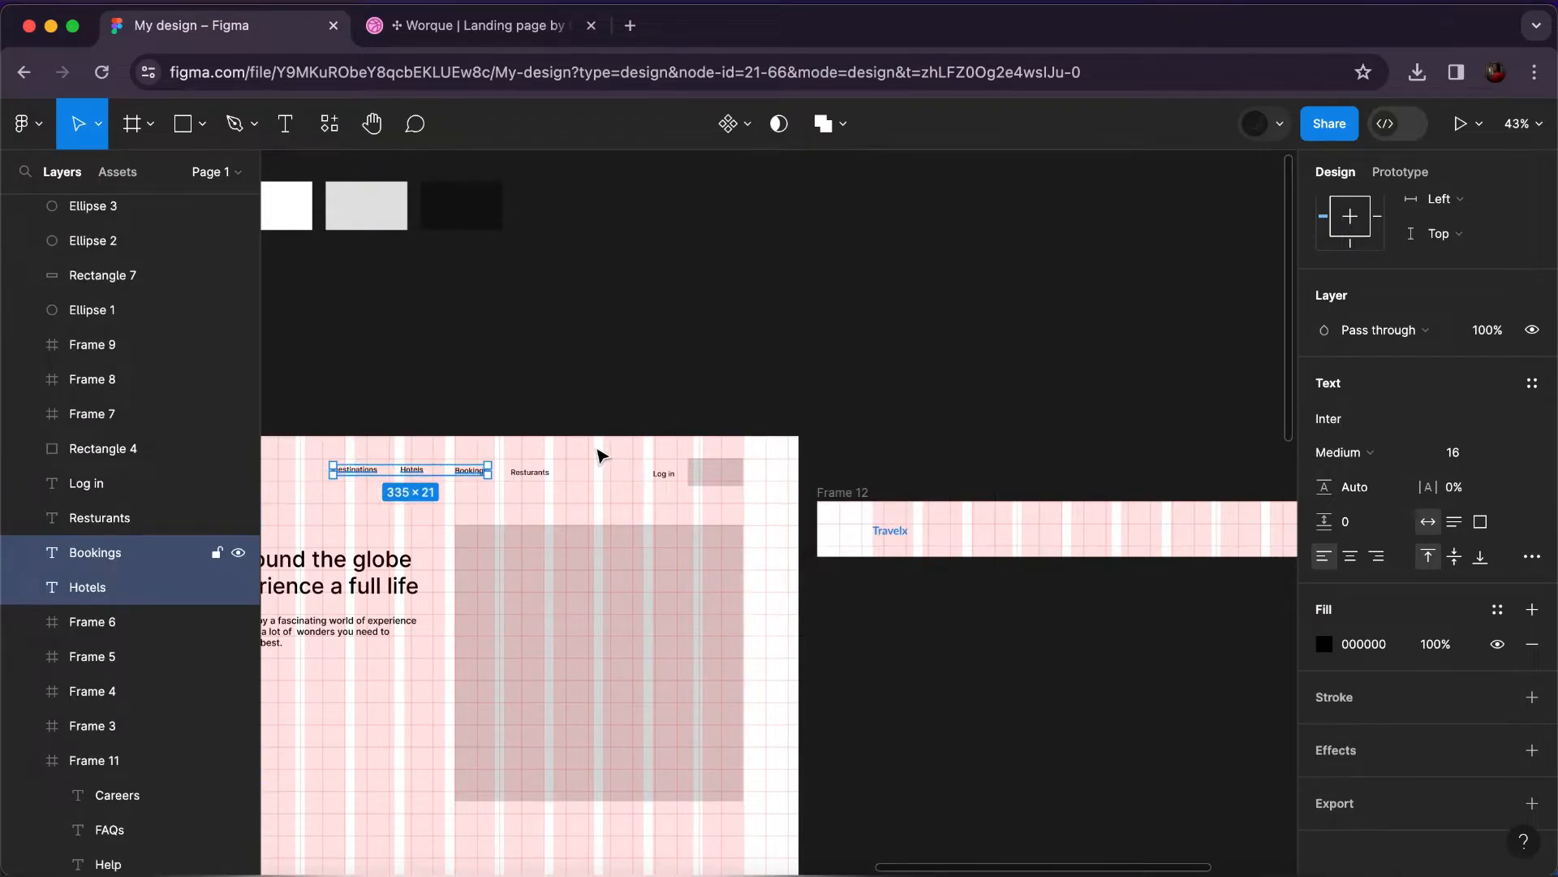
pyautogui.keyDown('shift'); pyautogui.click(540, 480); pyautogui.keyUp('shift')
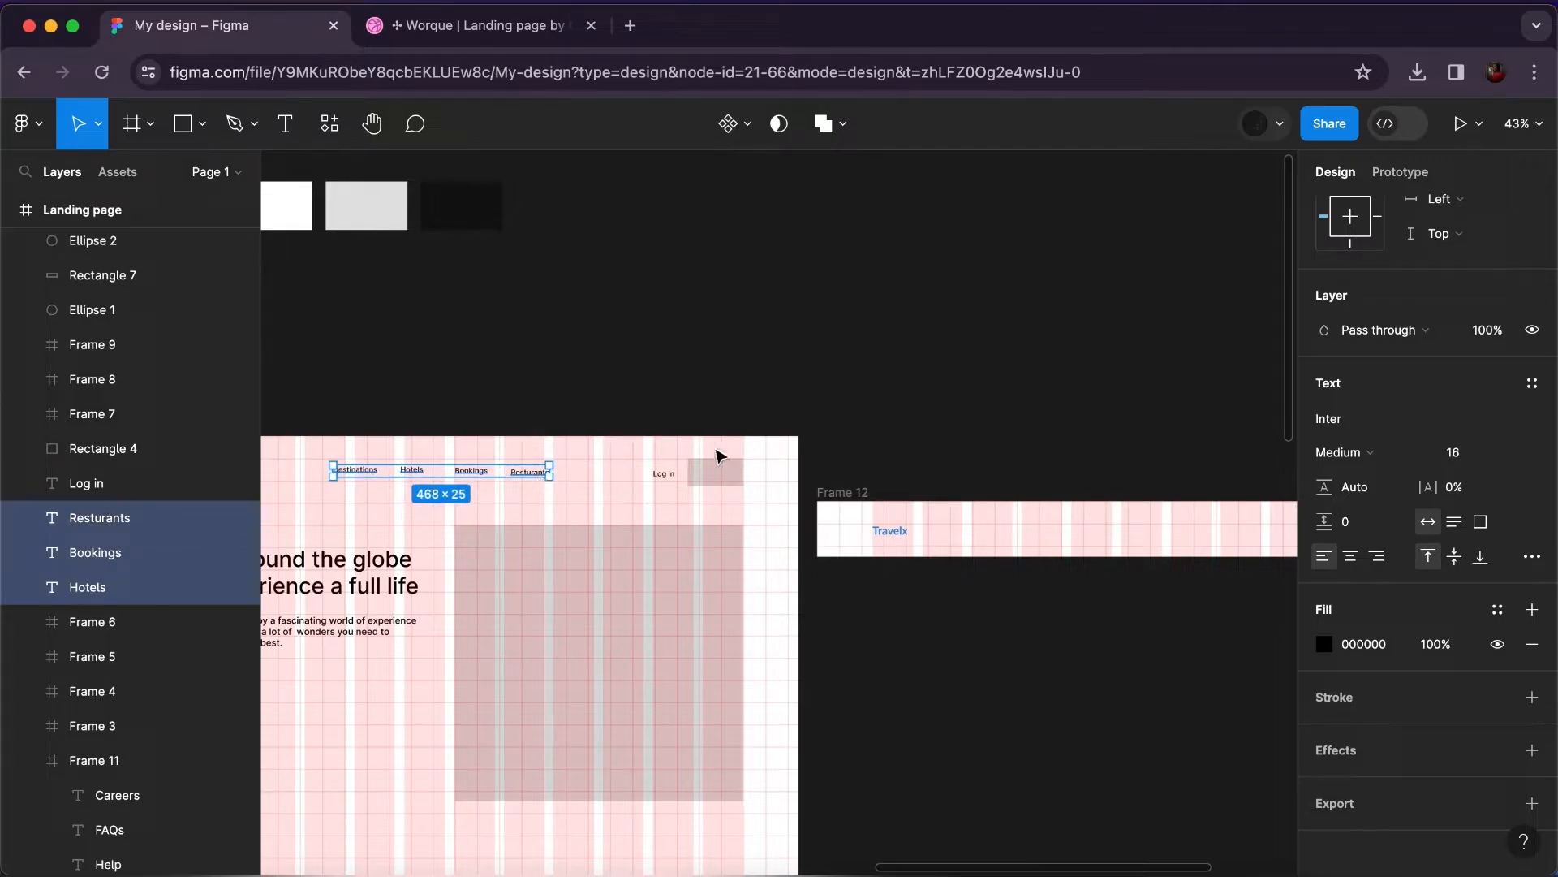
pyautogui.scroll(4, 1471, 406)
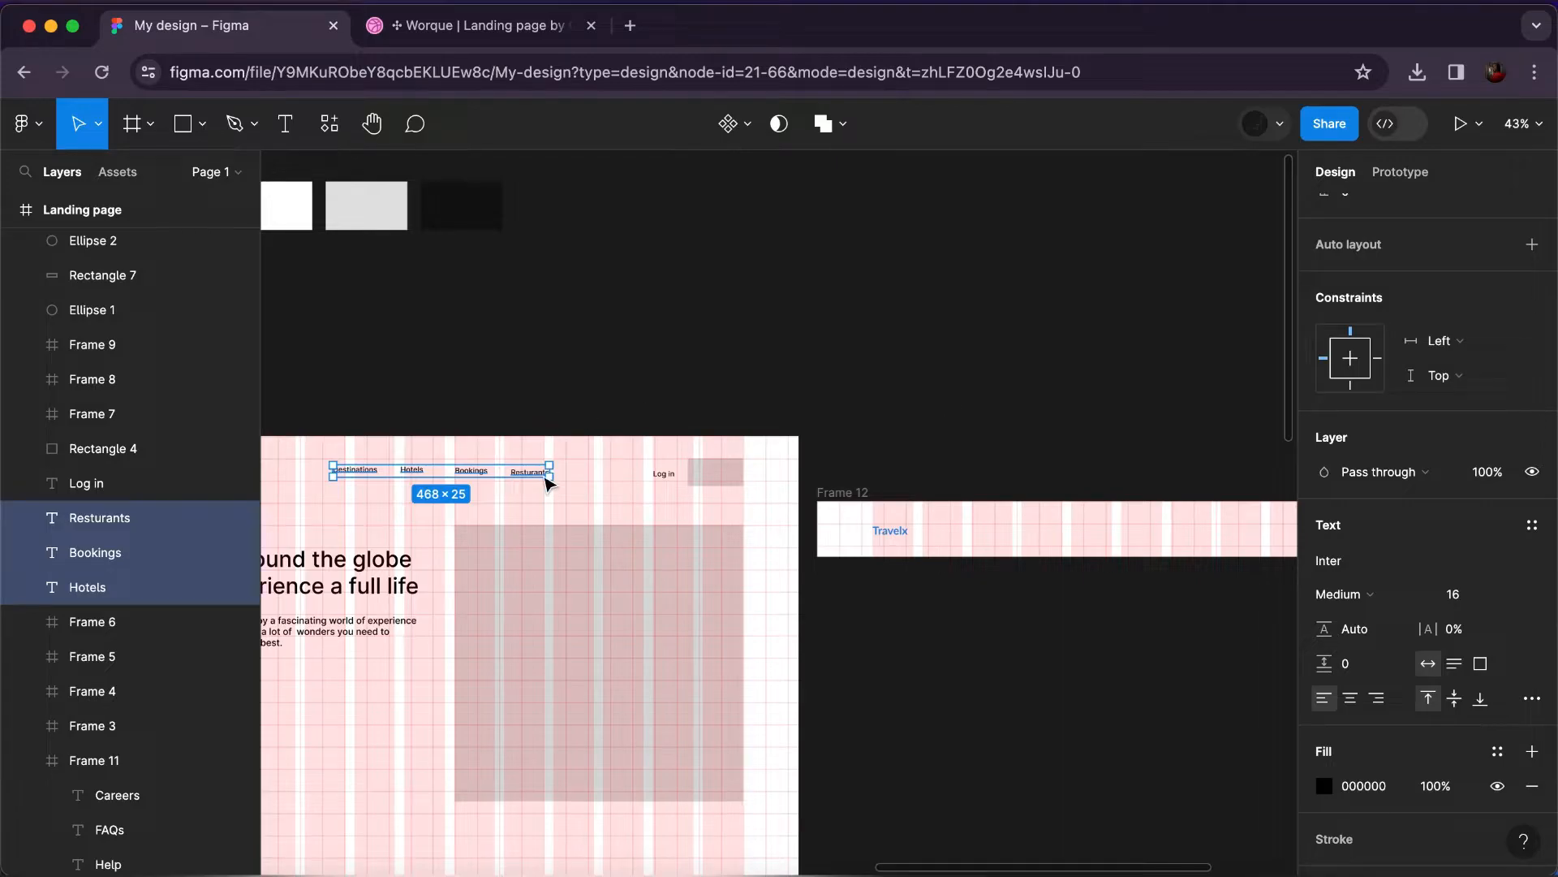
pyautogui.click(1334, 565)
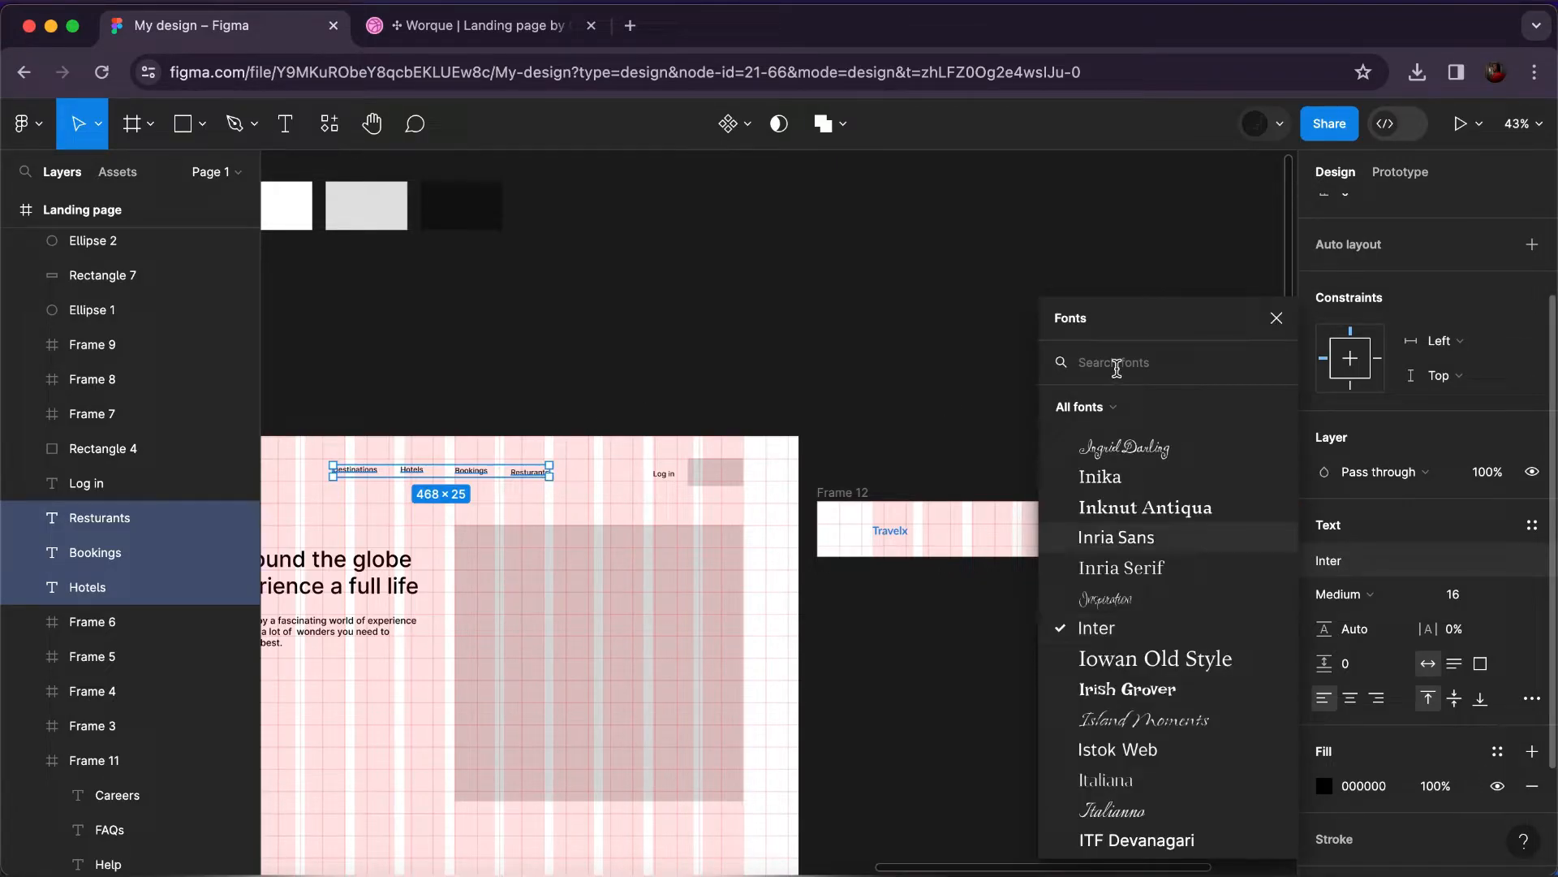
pyautogui.write('lato')
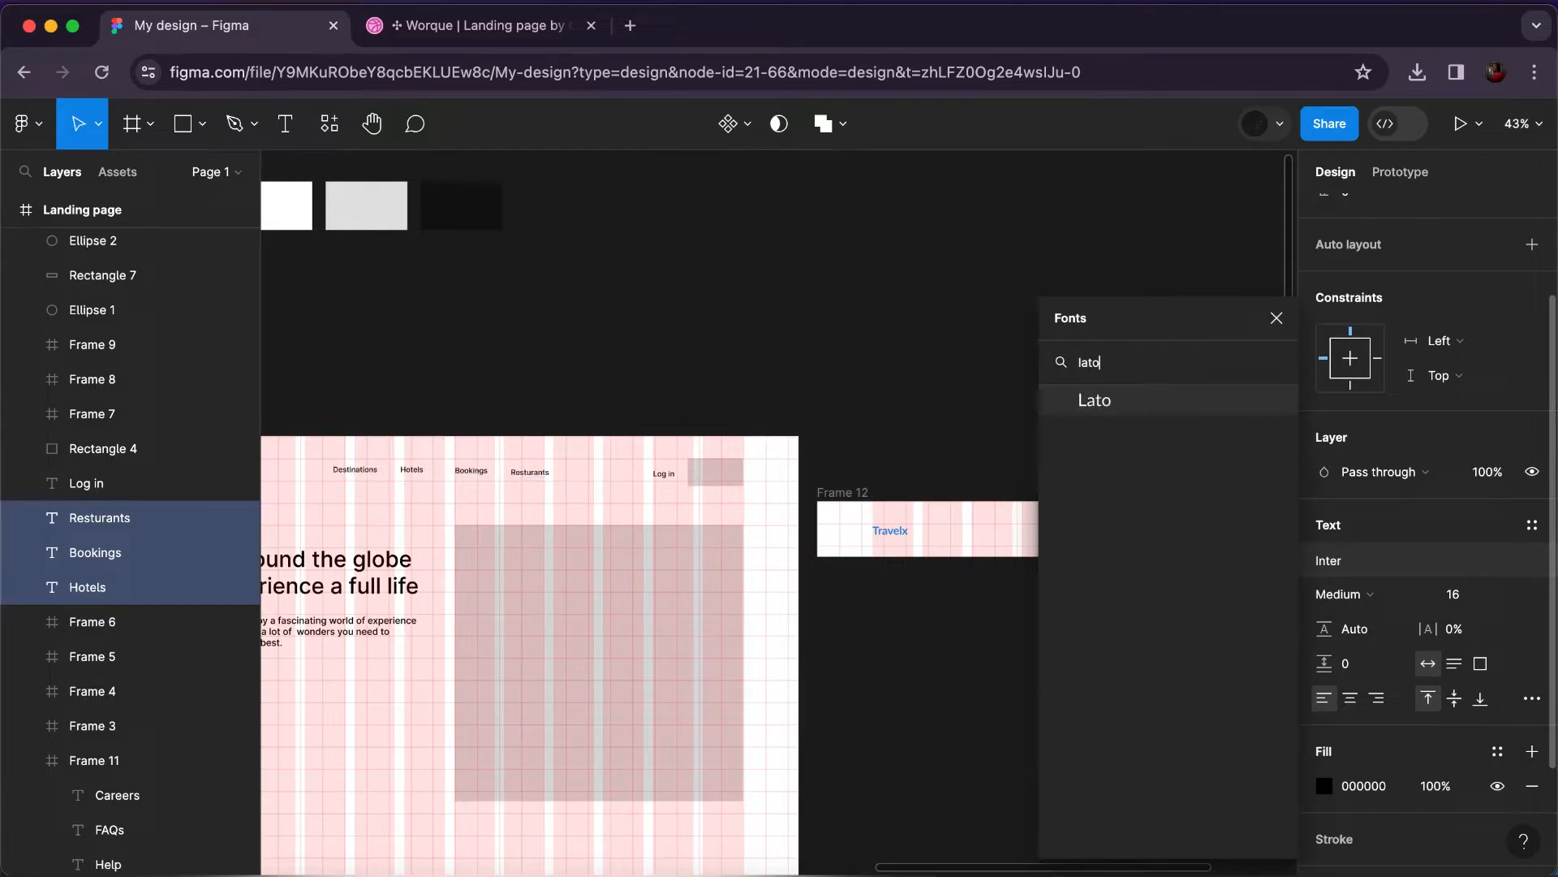
pyautogui.press('Return')
pyautogui.press('Escape')
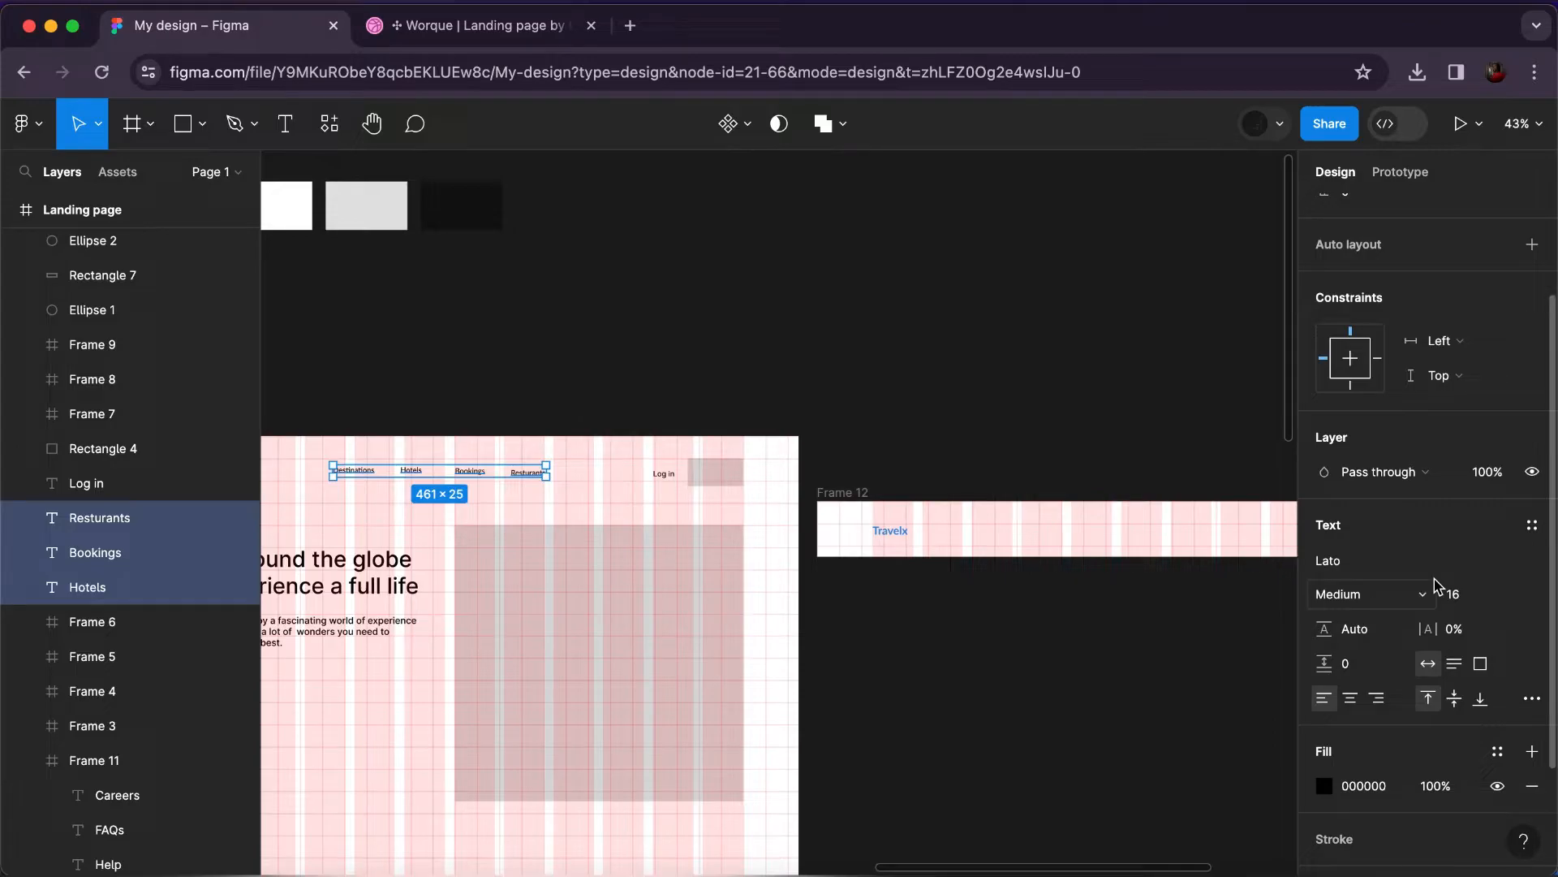
# Fill the selected nav link texts with the Black colour style.
pyautogui.click(1498, 752)
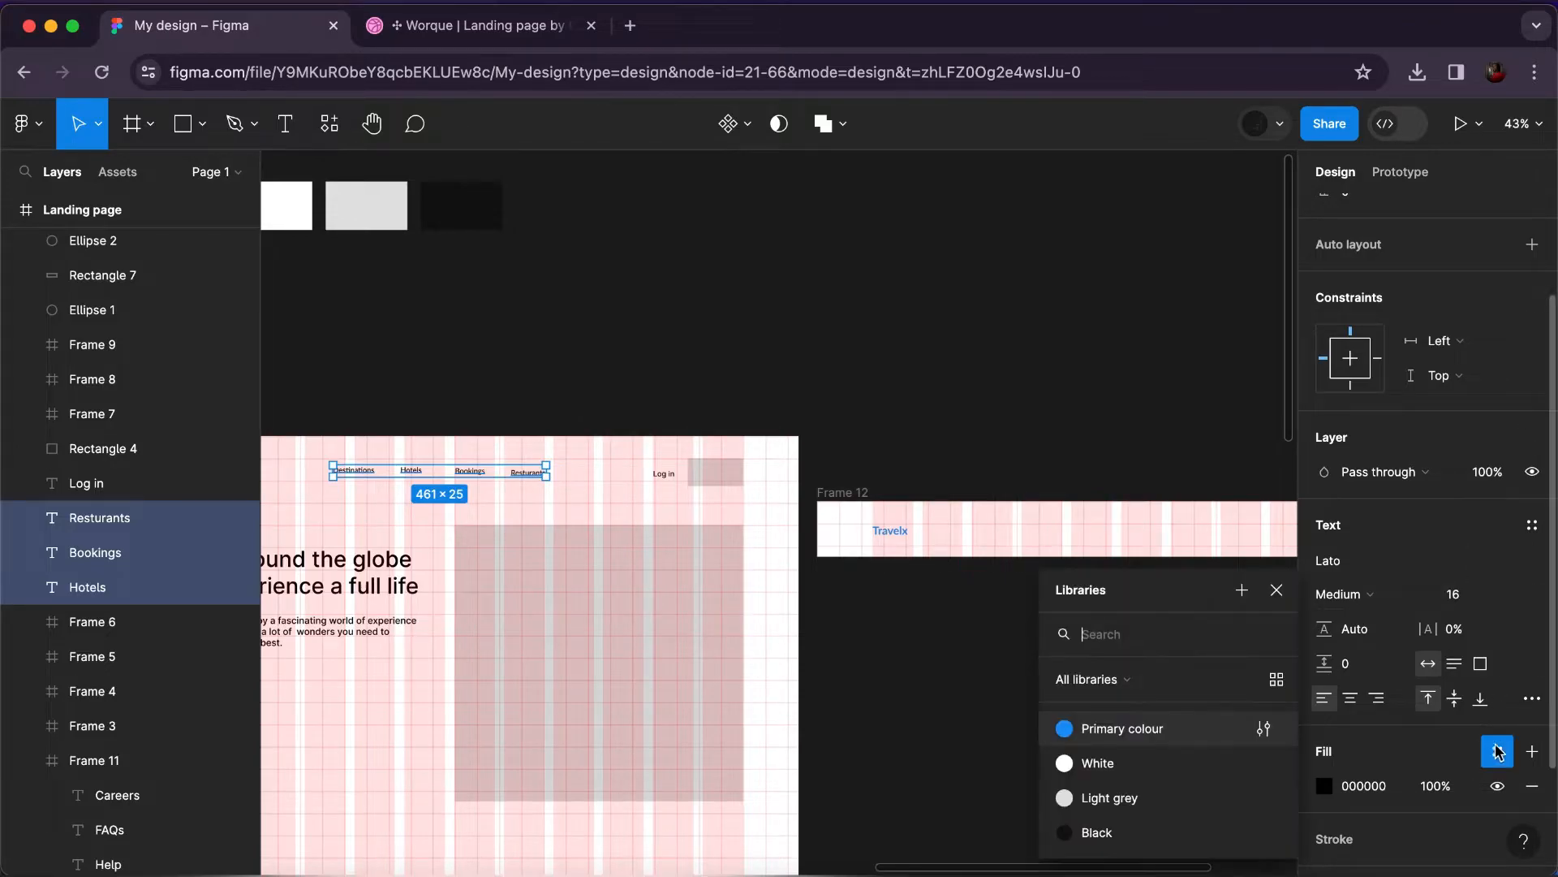
pyautogui.click(1133, 836)
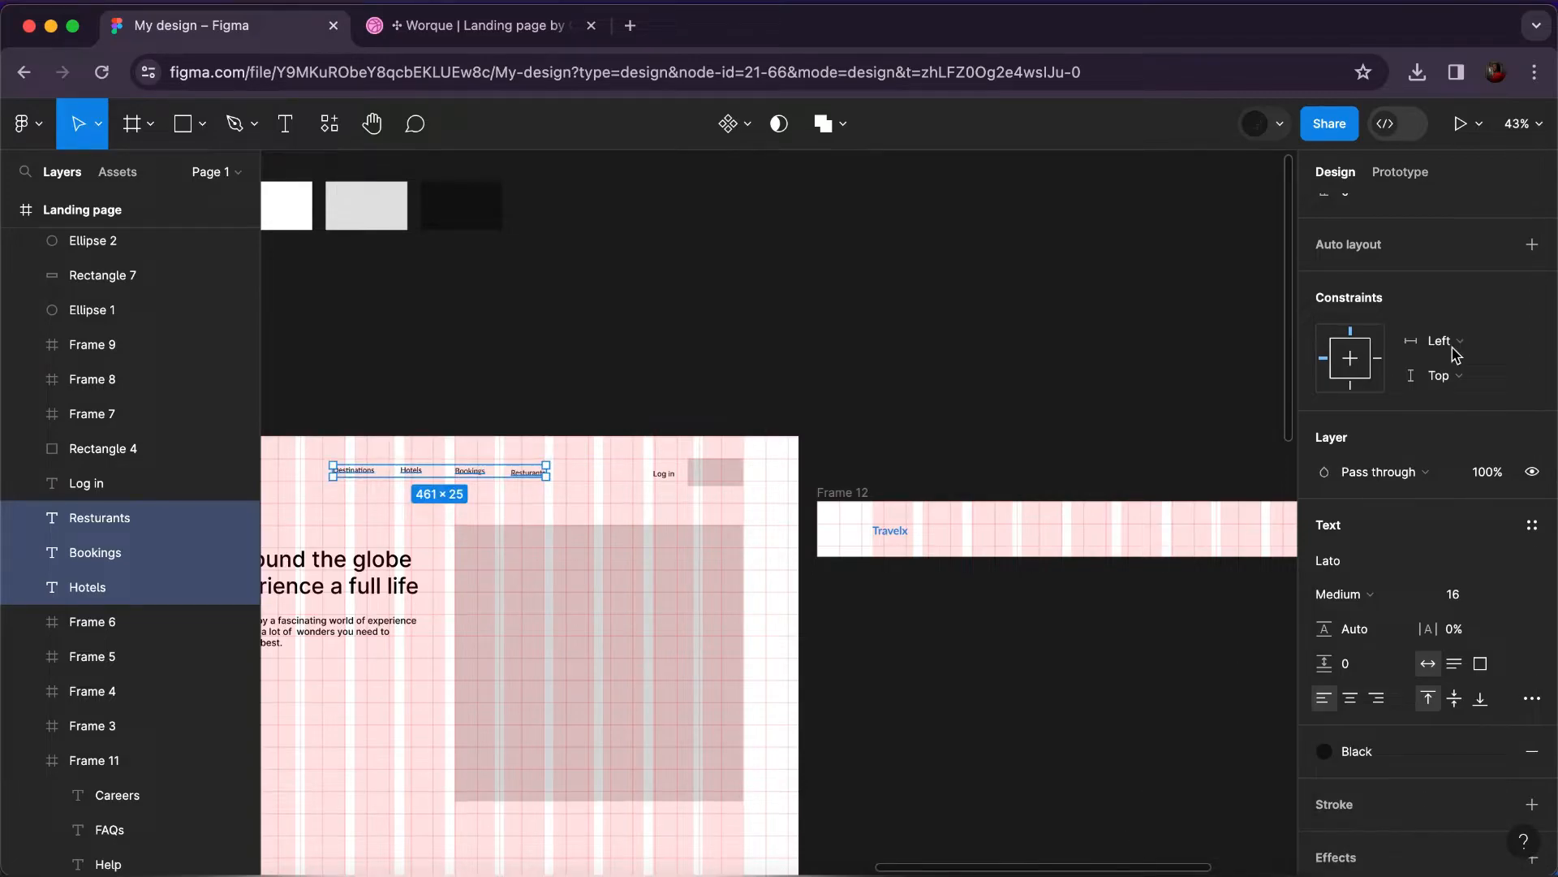
pyautogui.scroll(2, 1509, 290)
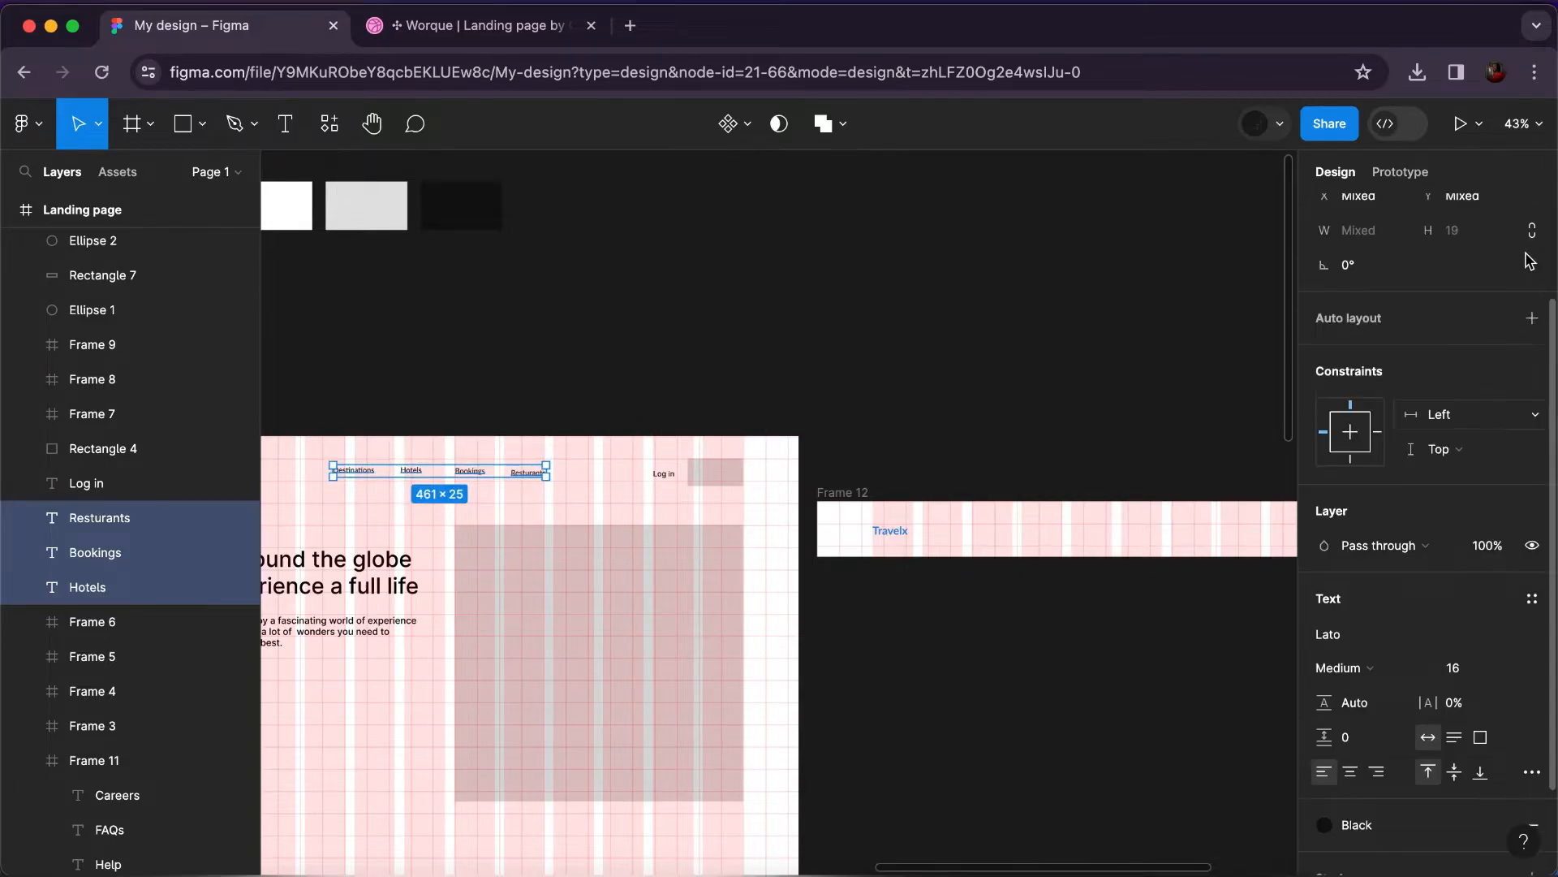
# Wrap the nav links in an auto-layout frame with 60 px spacing.
pyautogui.click(1533, 319)
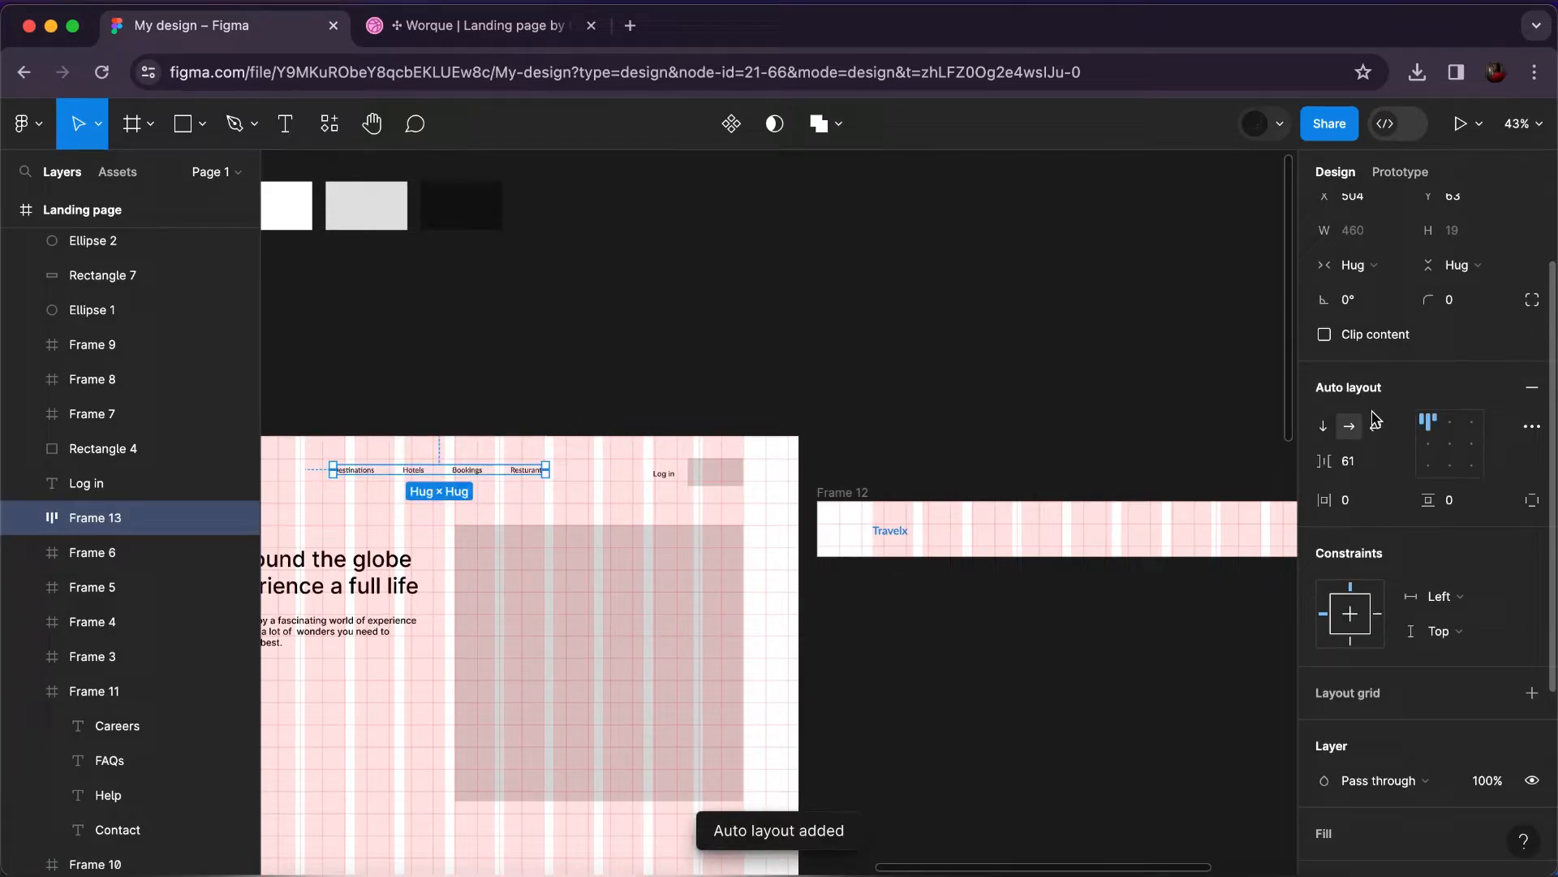
pyautogui.click(1355, 472)
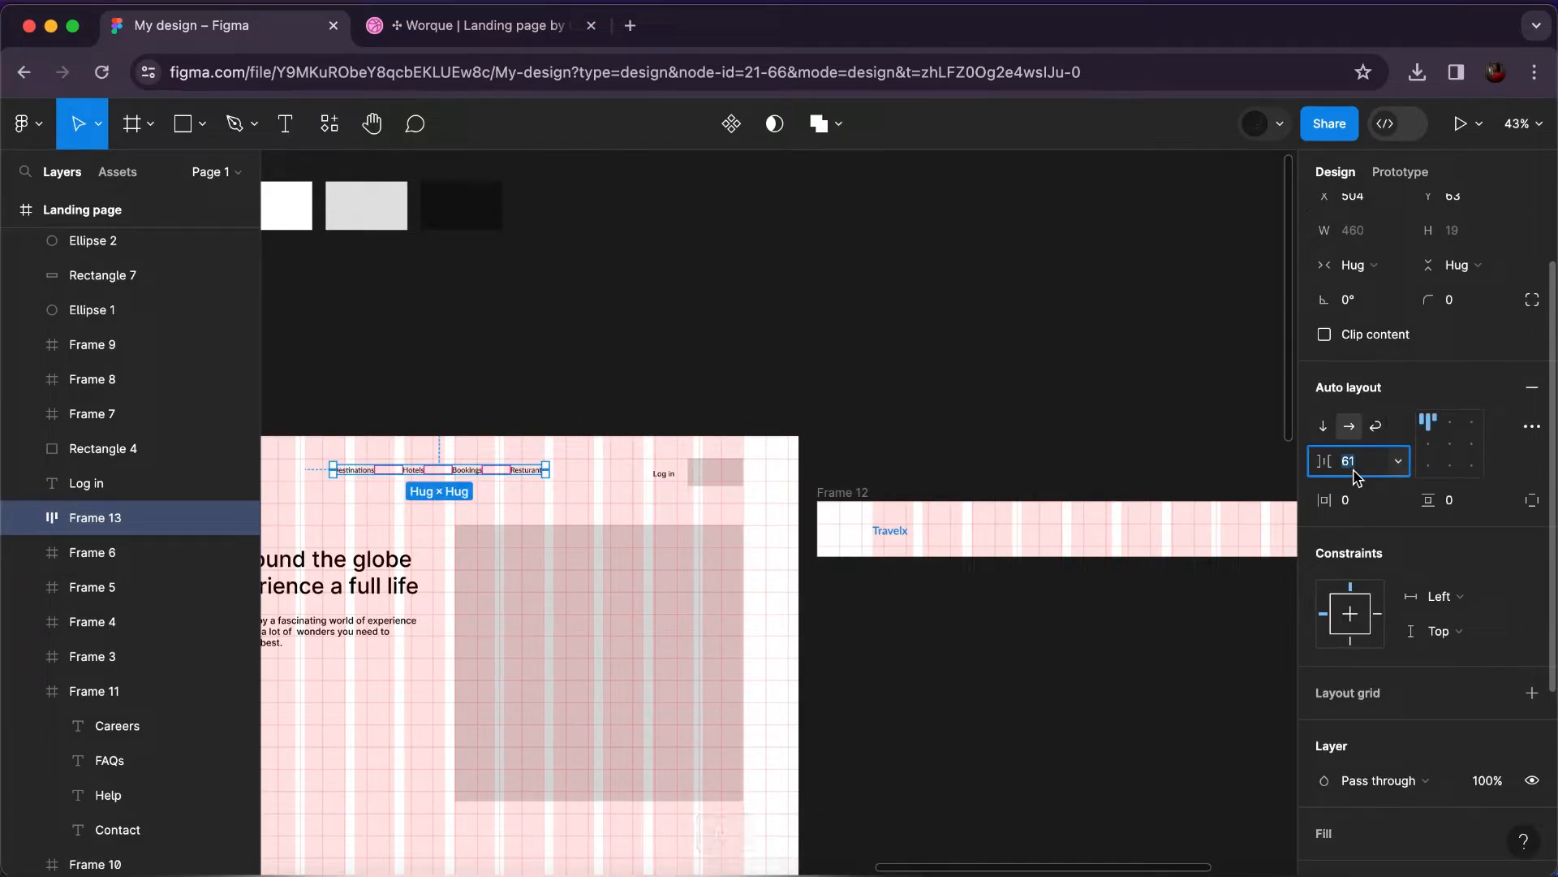
pyautogui.write('60')
pyautogui.press('Return')
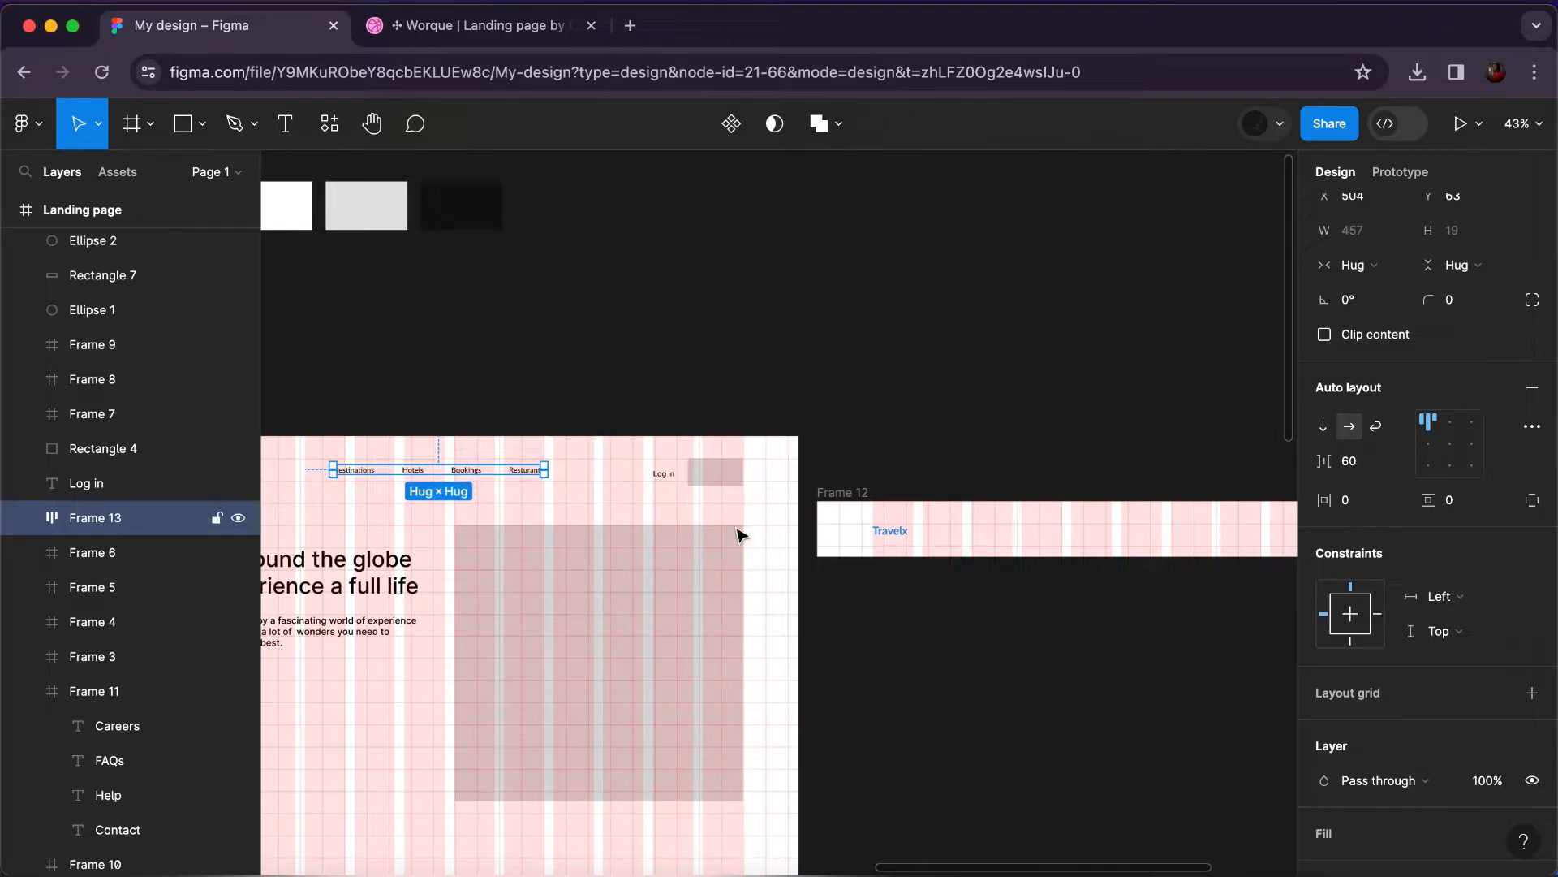
# Move the links frame into the Frame 12 nav bar and centre it horizontally and vertically.
pyautogui.moveTo(1011, 526); pyautogui.dragTo(1053, 532)
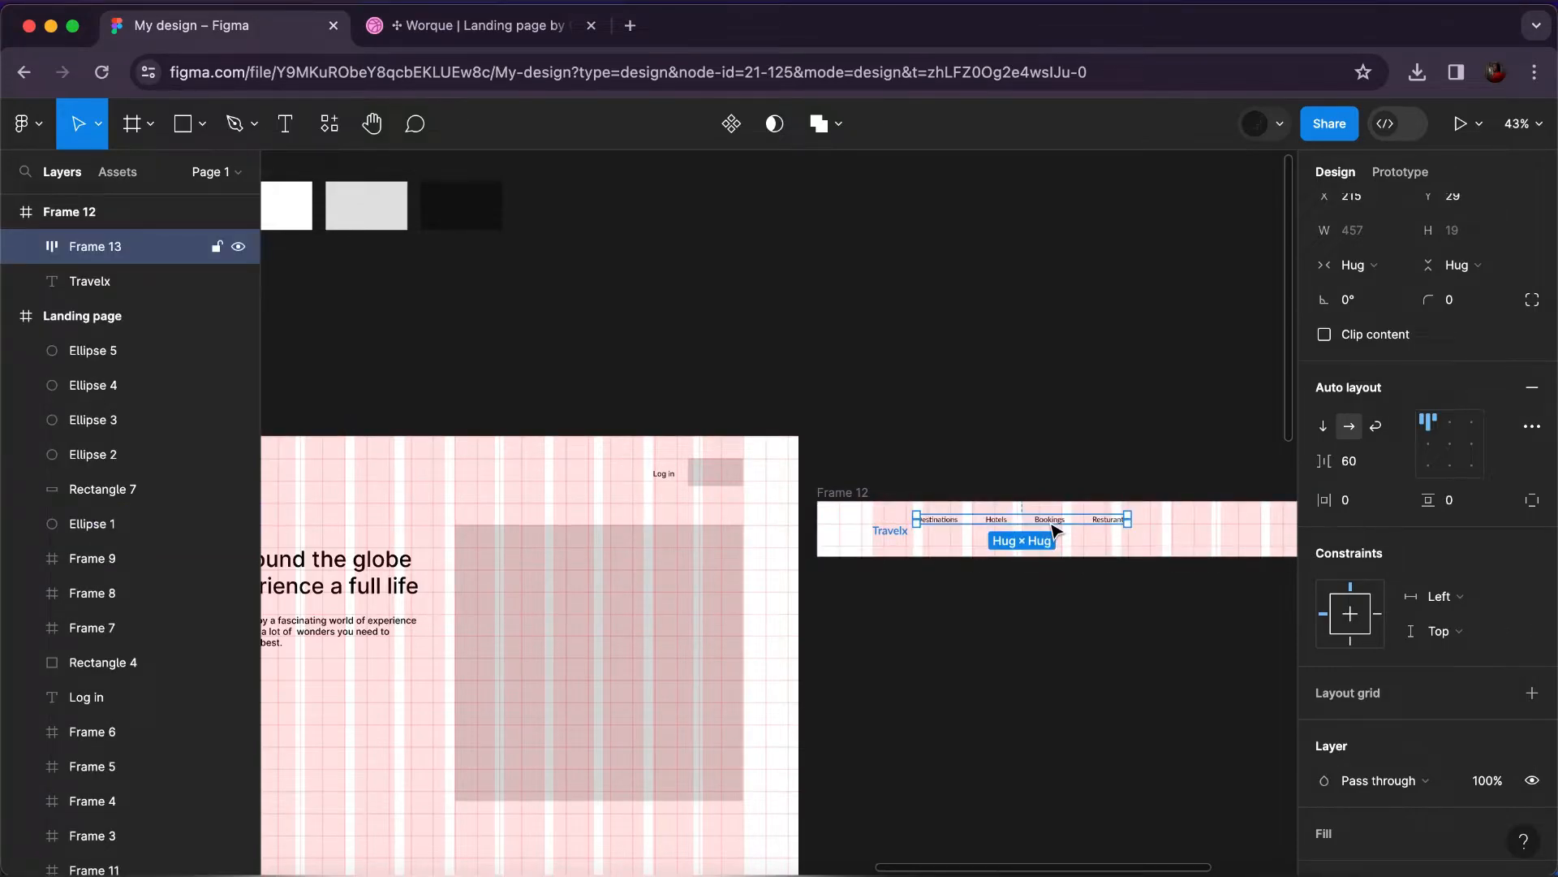
pyautogui.hscroll(3, 1177, 365)
pyautogui.scroll(2, 1354, 280)
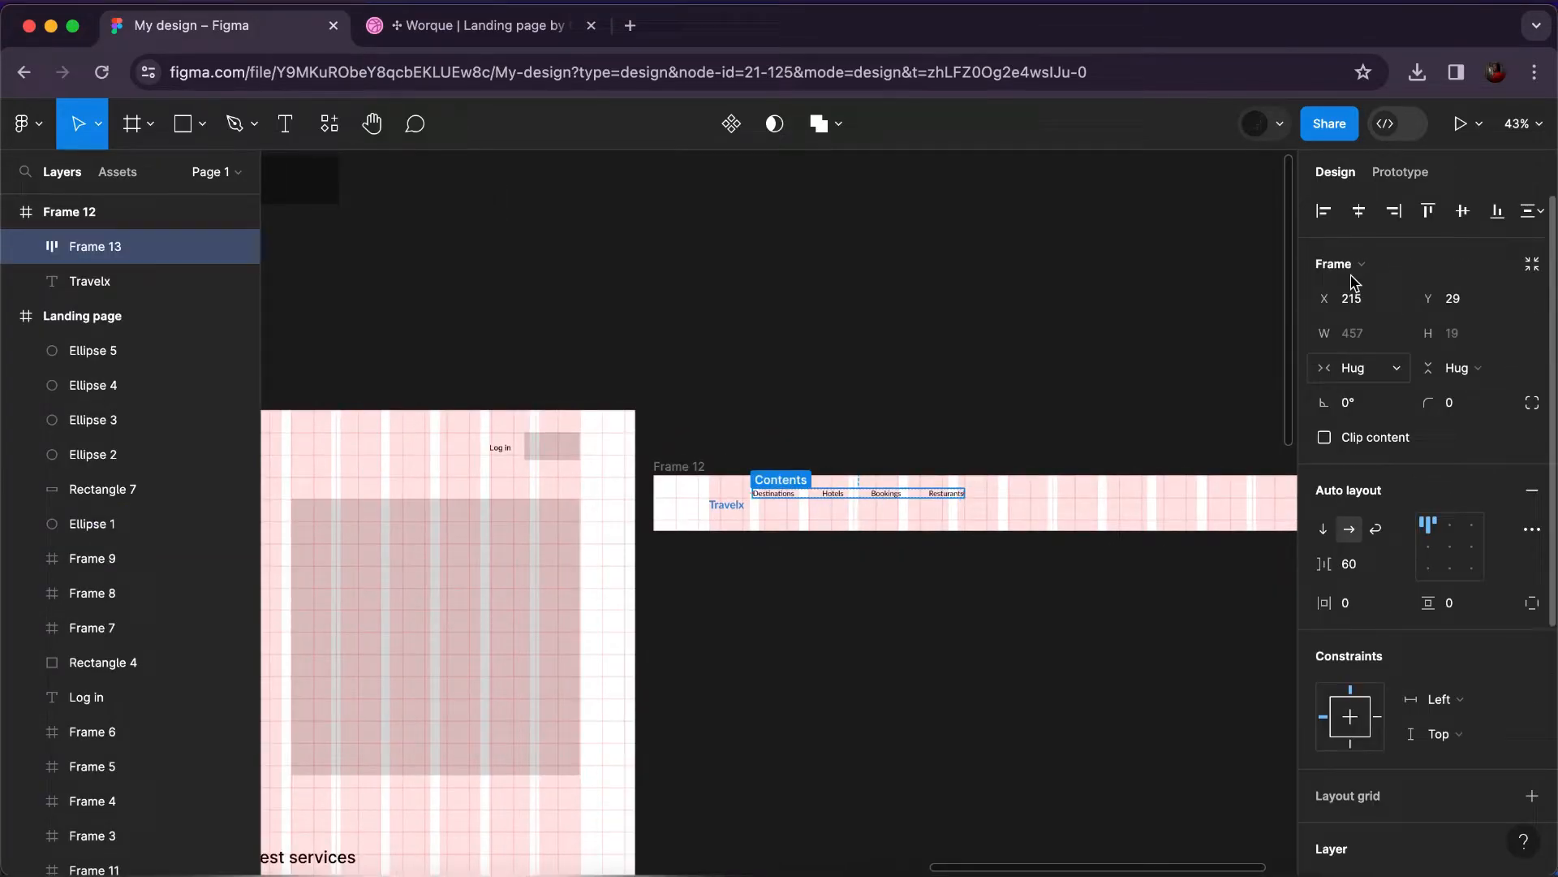
pyautogui.click(1361, 213)
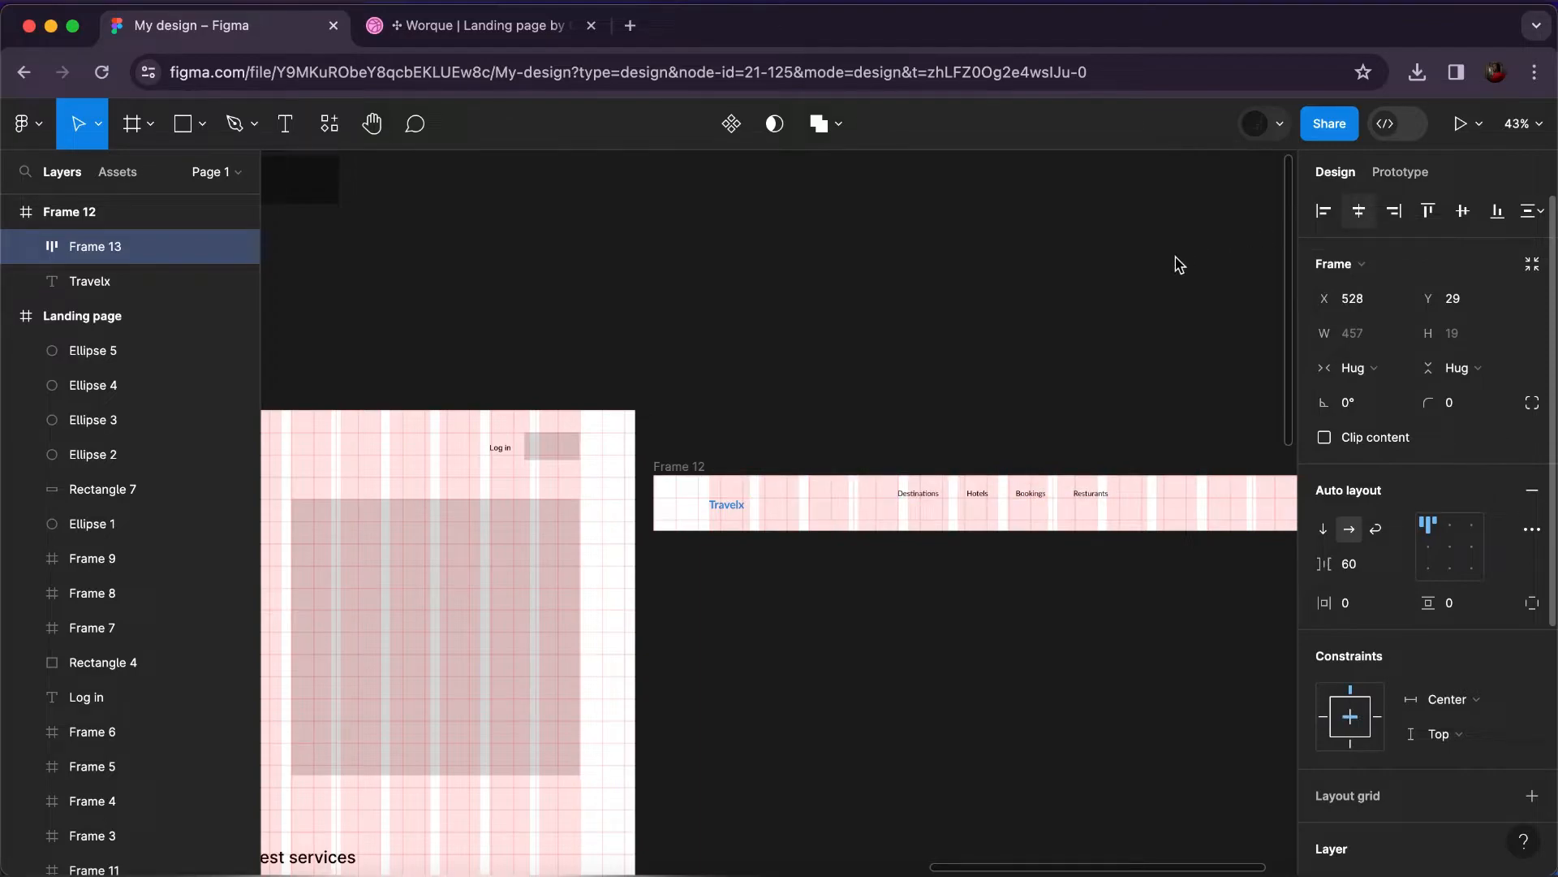
pyautogui.click(1460, 213)
pyautogui.hscroll(3, 1081, 362)
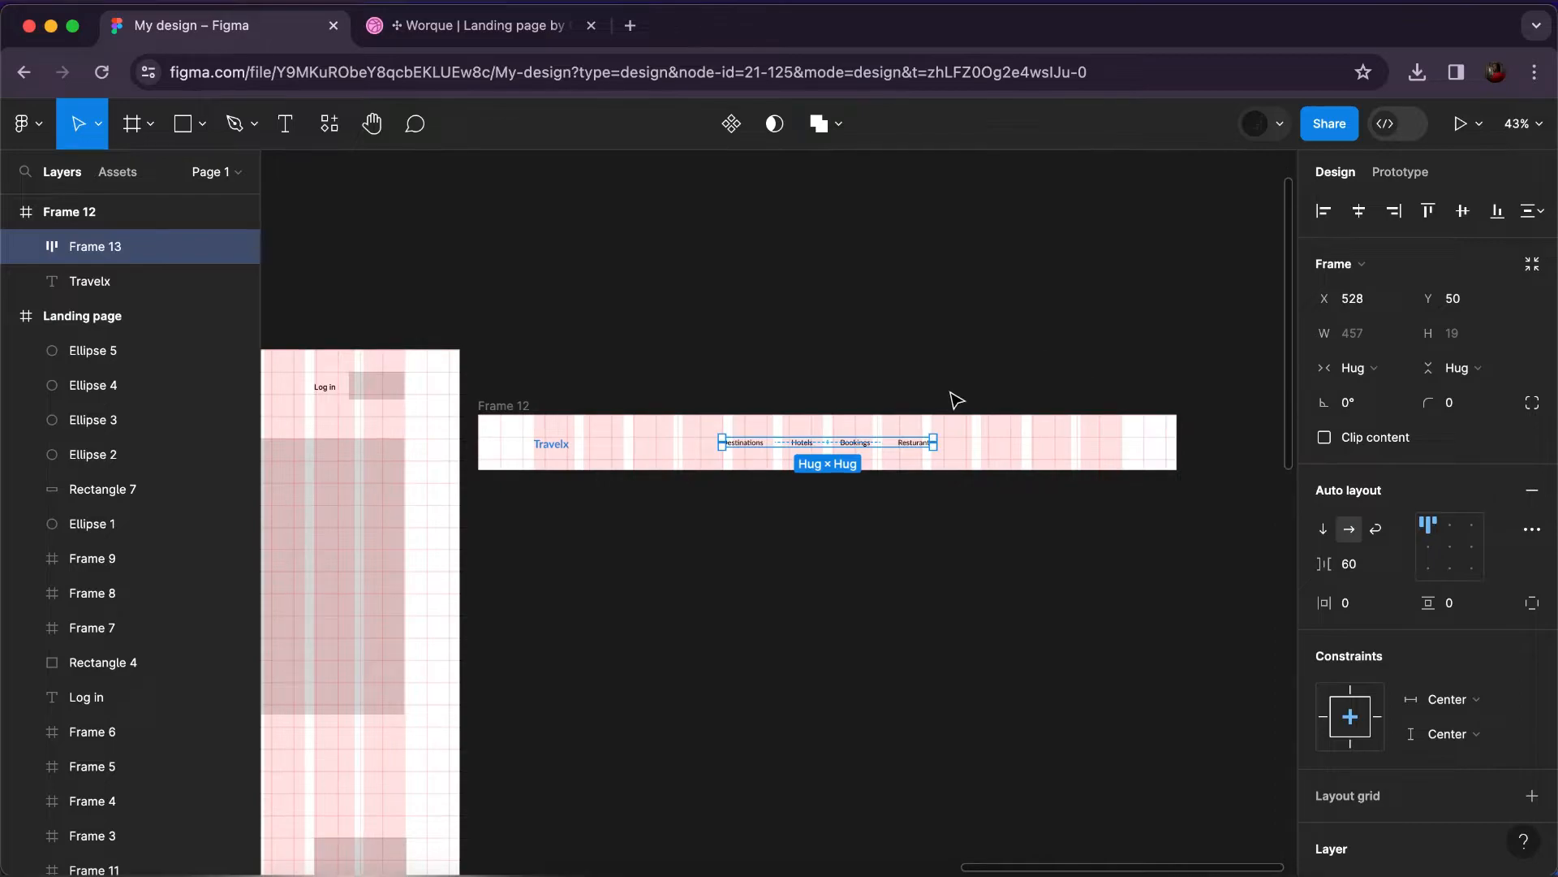
pyautogui.hscroll(1, 779, 394)
pyautogui.hscroll(4, 817, 386)
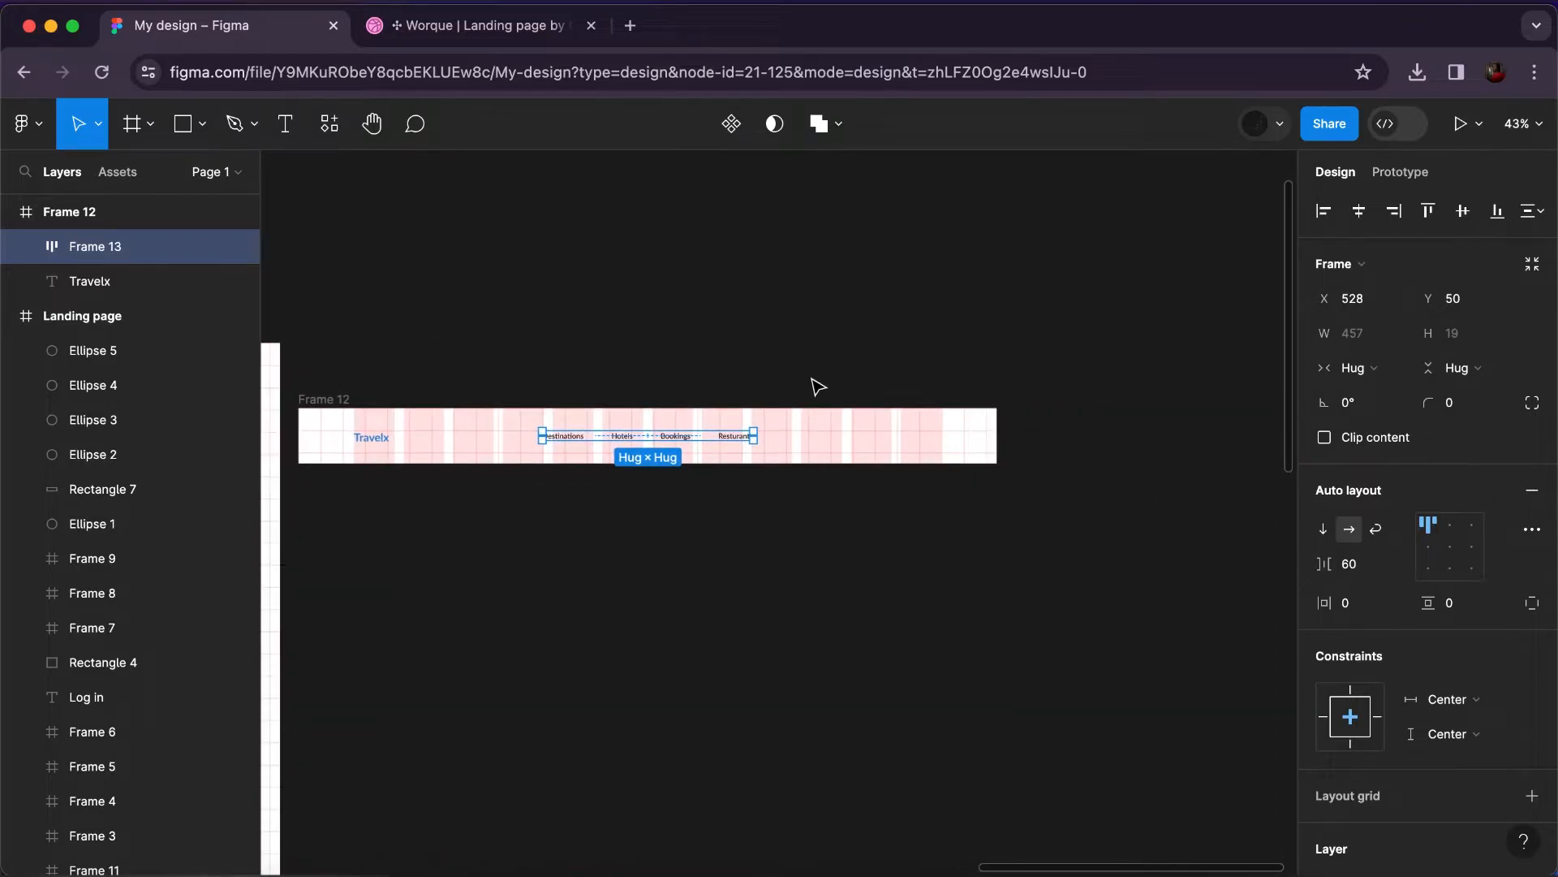
pyautogui.scroll(3, 818, 386)
pyautogui.hscroll(5, 817, 387)
pyautogui.scroll(-3, 817, 386)
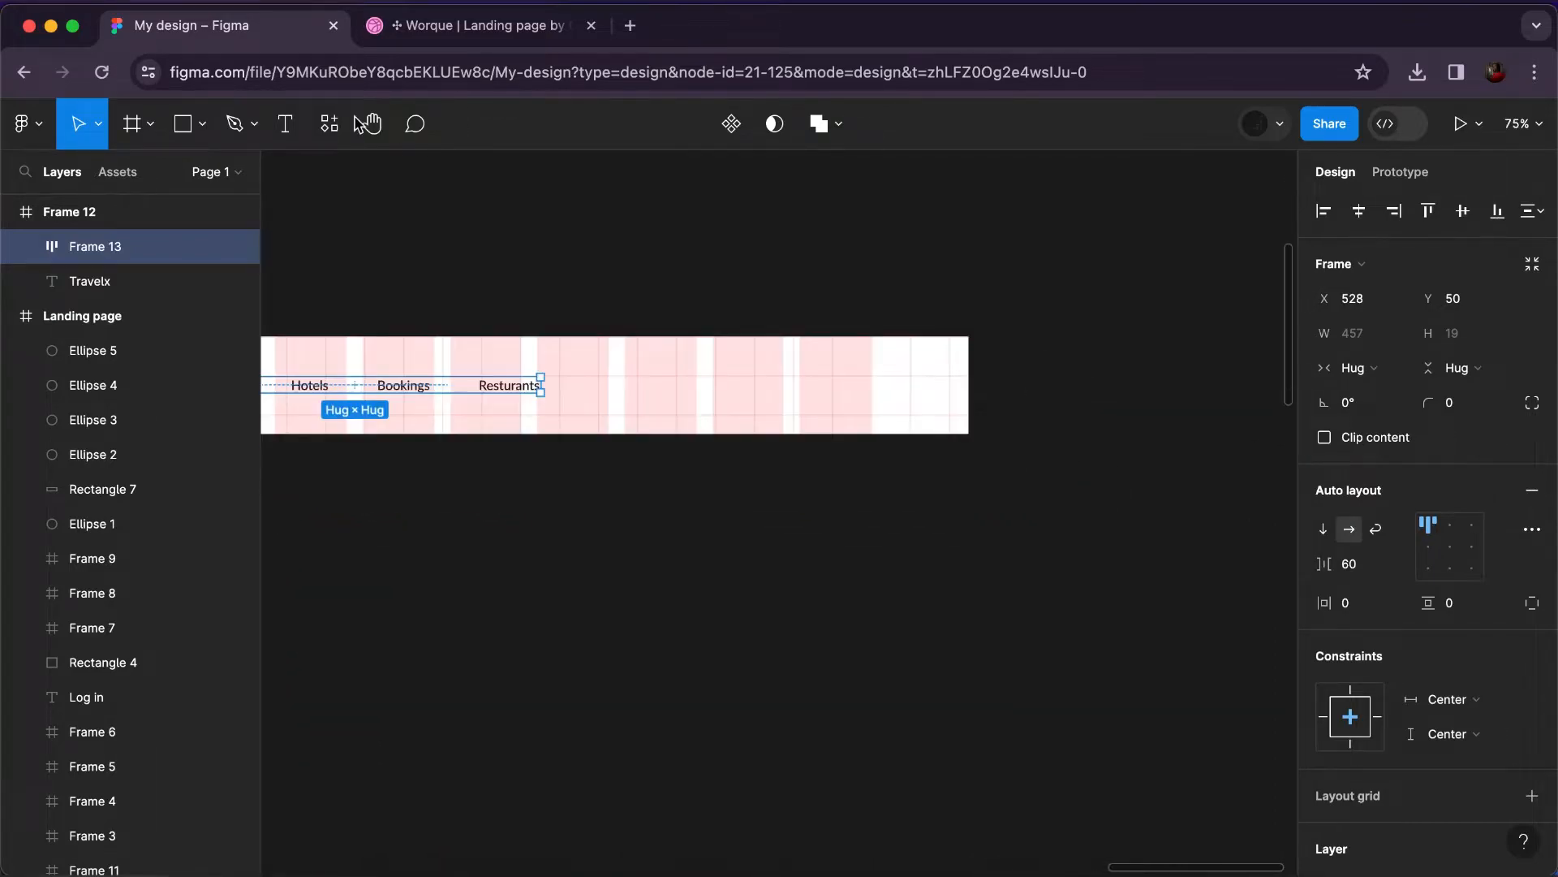
# Draw a button frame at the nav bar's right and set its height to 48.
pyautogui.click(151, 134)
pyautogui.click(149, 183)
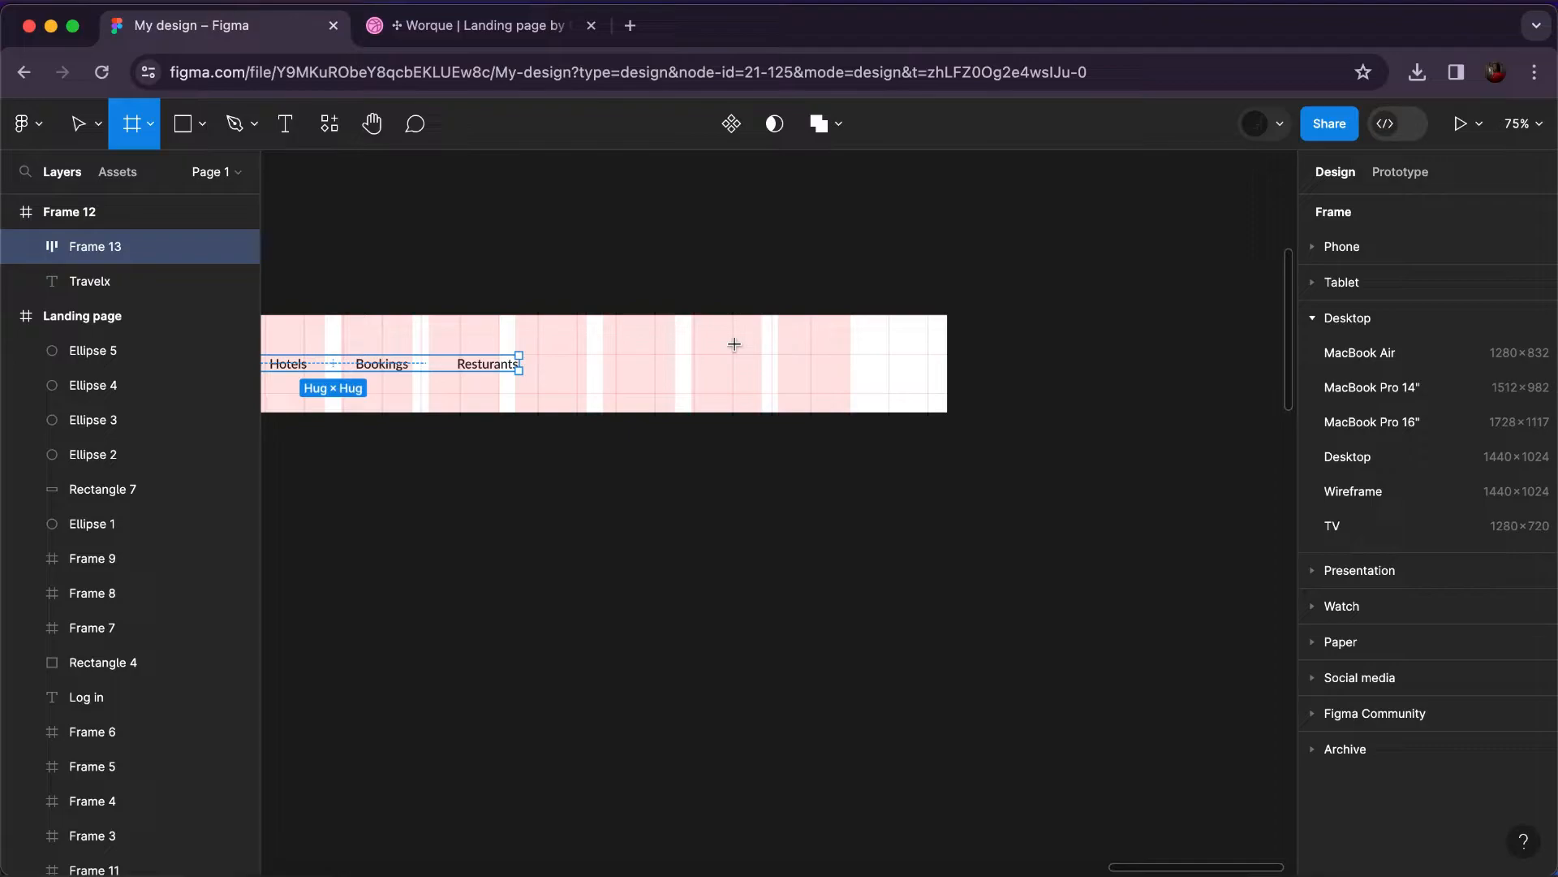
pyautogui.moveTo(733, 343); pyautogui.dragTo(831, 385)
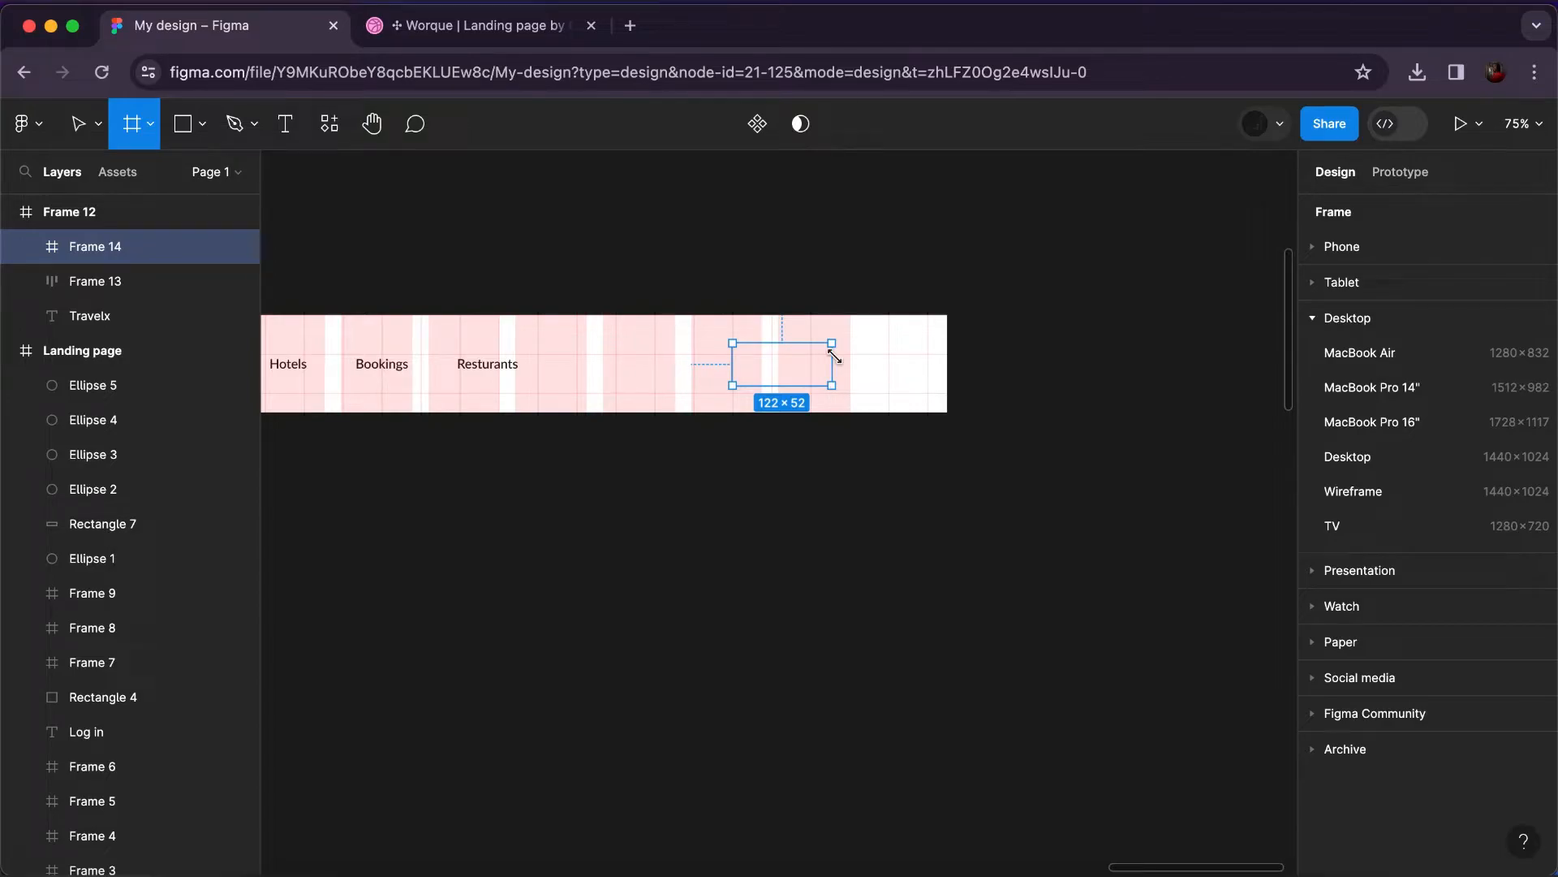
pyautogui.click(1466, 342)
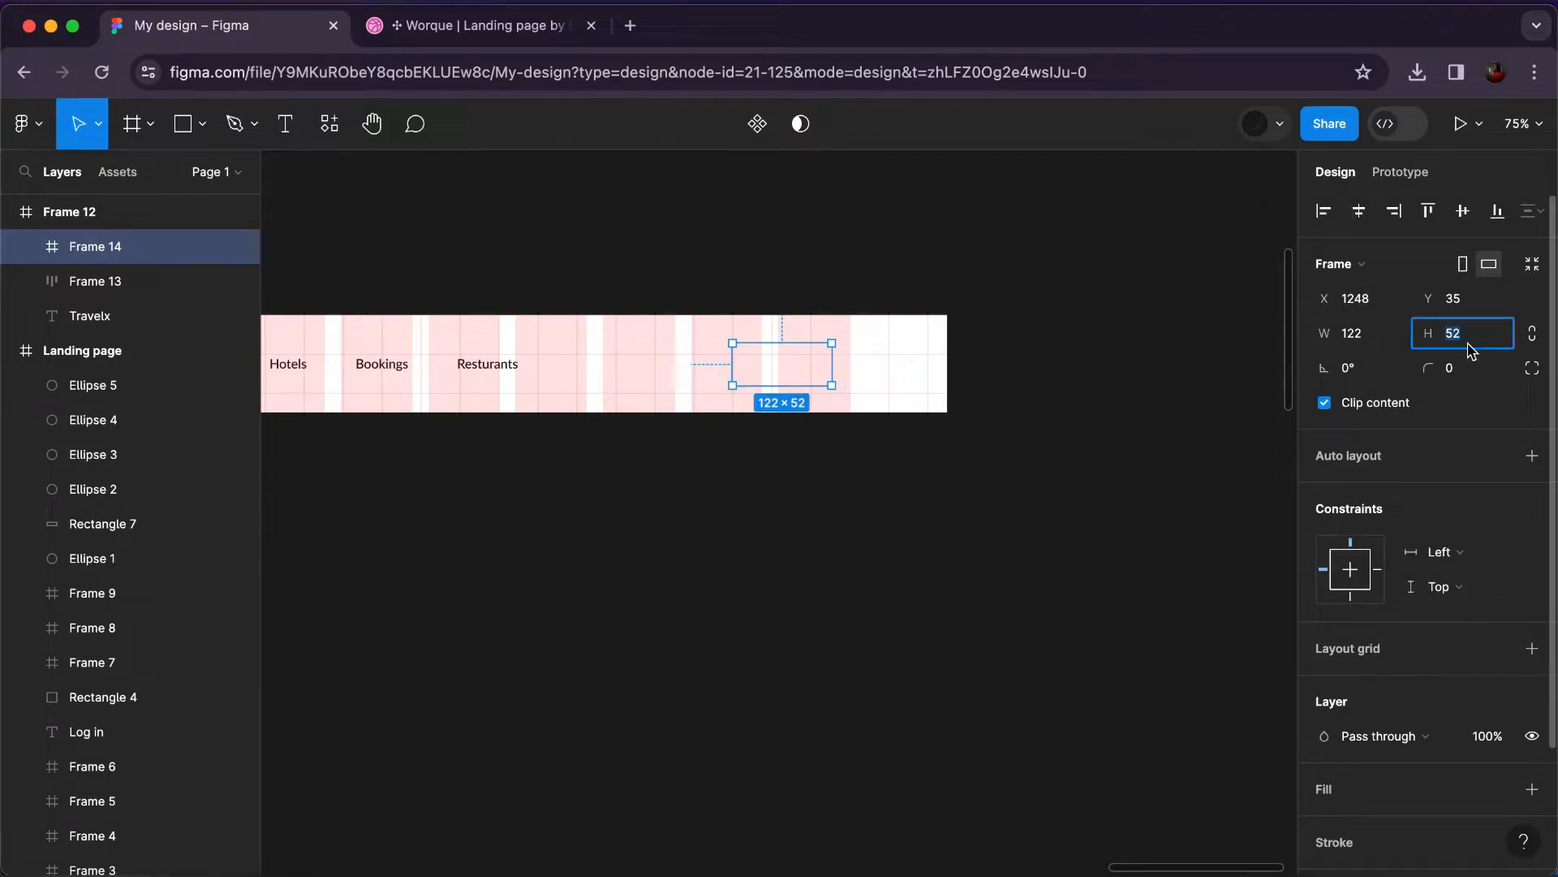
pyautogui.write('48')
pyautogui.press('Return')
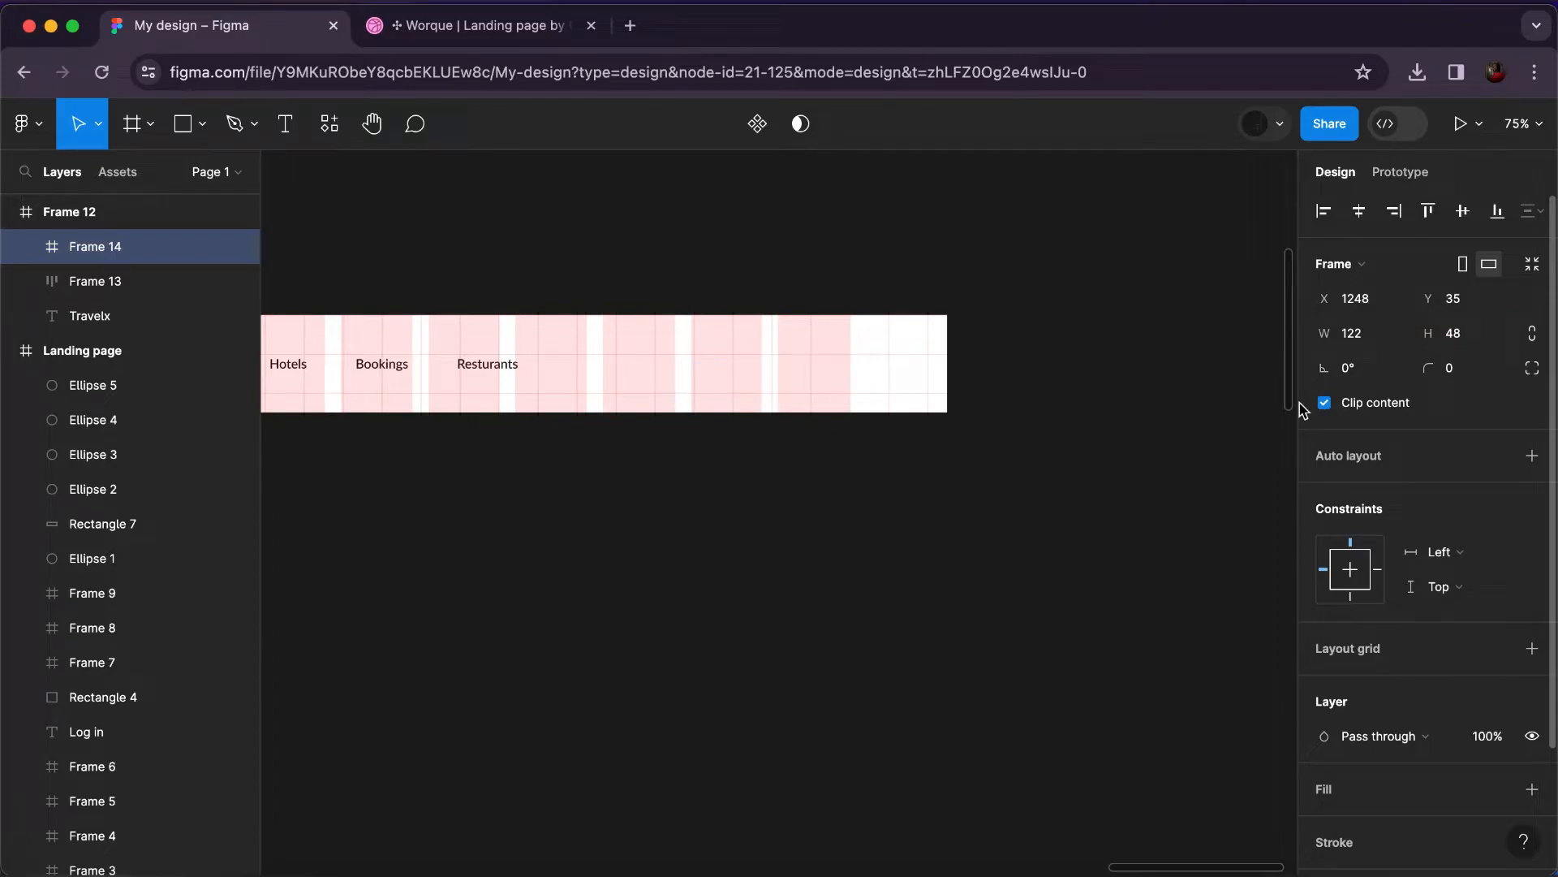
# Fill the button with the Primary colour style, nudge it right, and give it 8 px corner radius.
pyautogui.scroll(-4, 1484, 682)
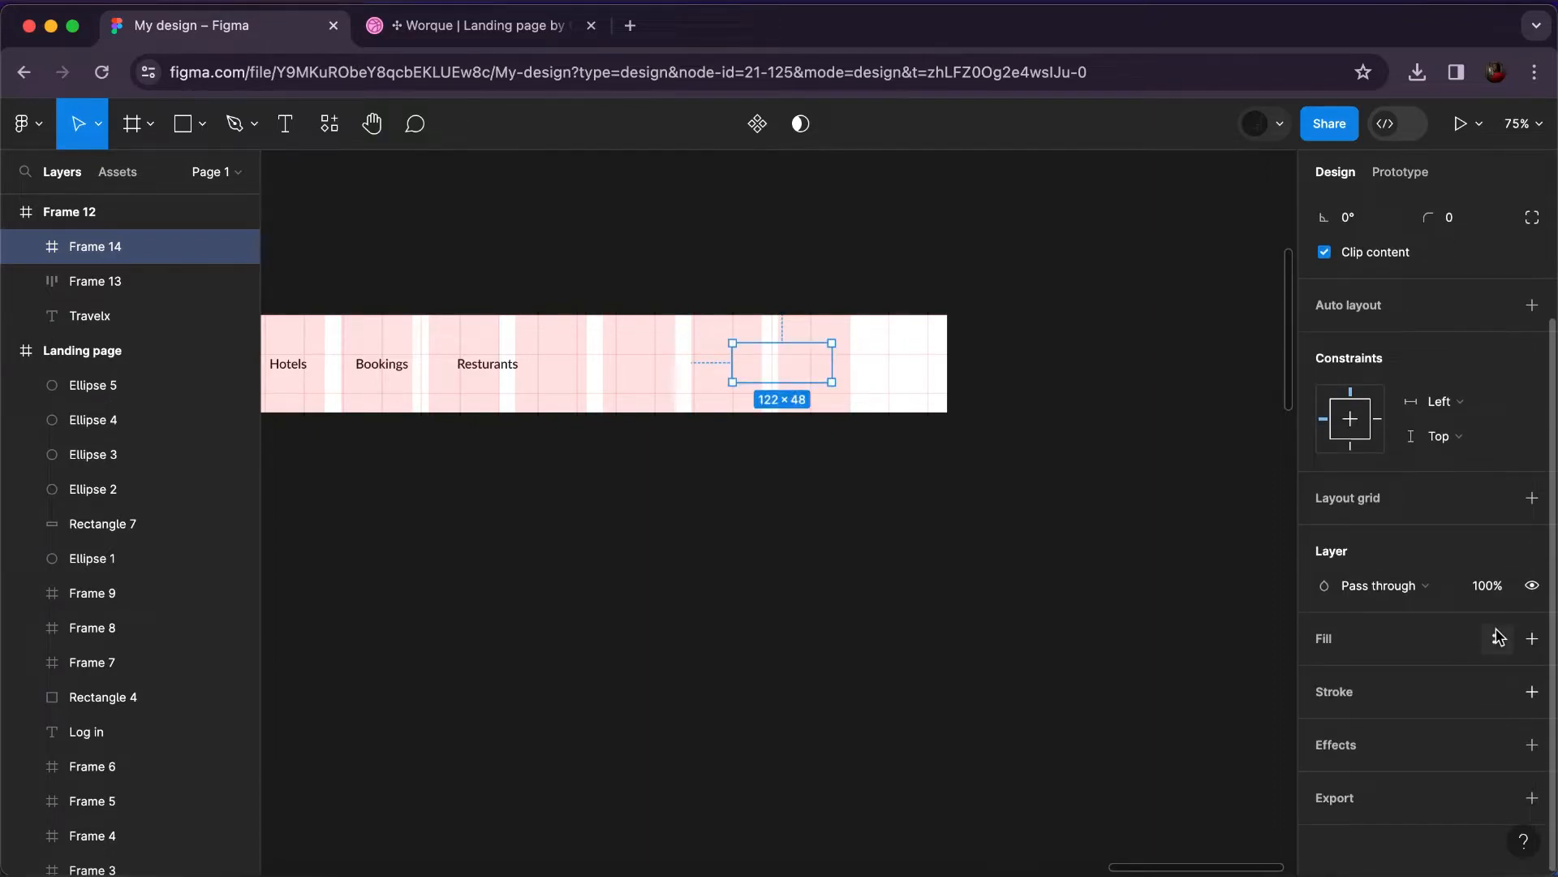
pyautogui.click(1498, 637)
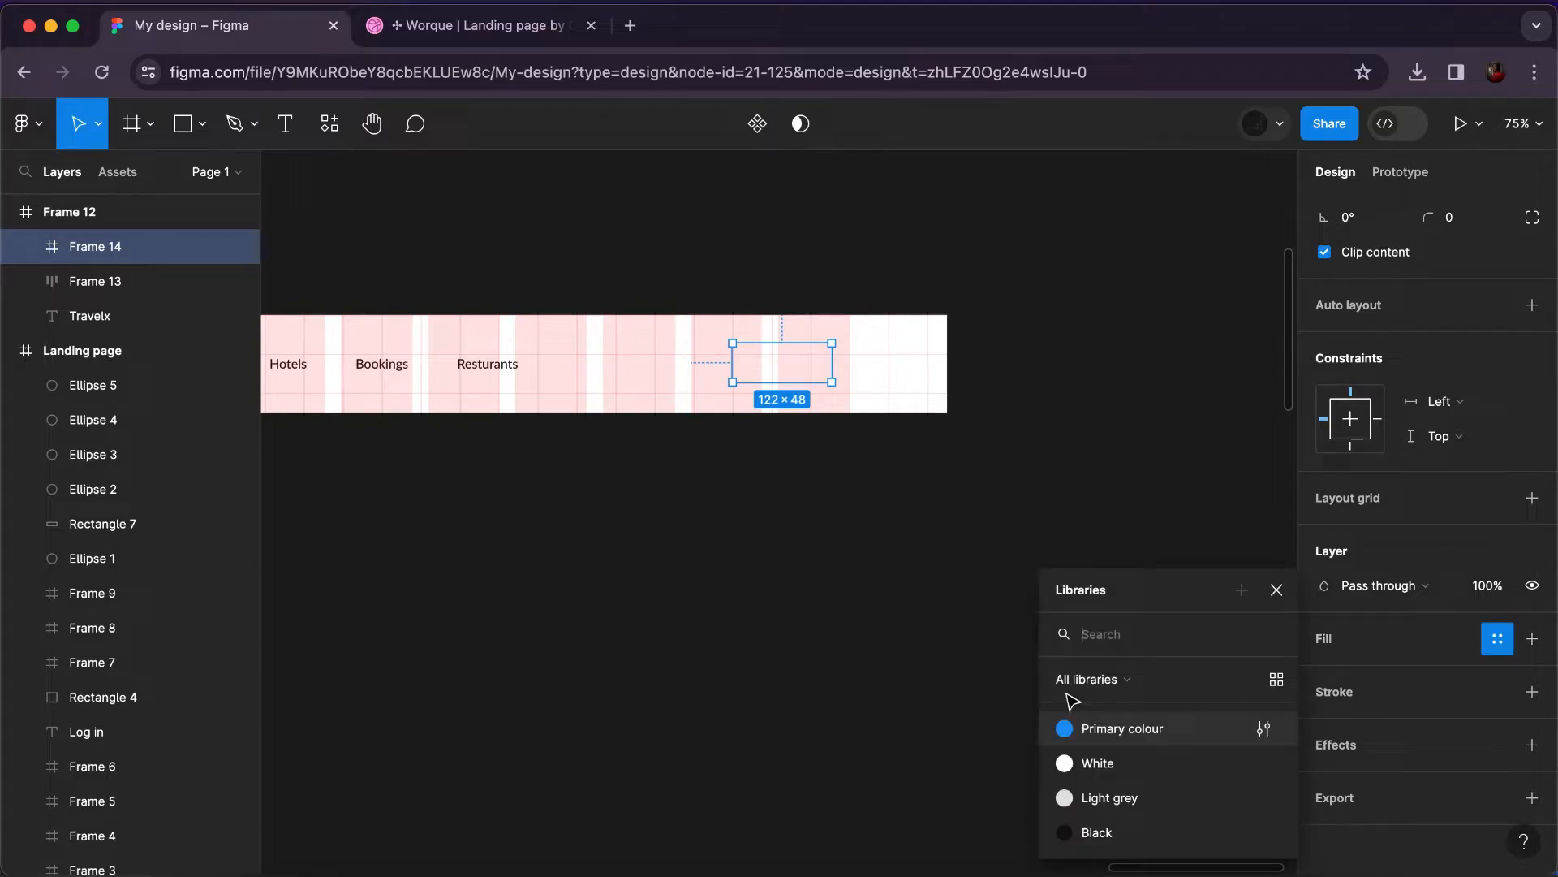
pyautogui.click(1086, 730)
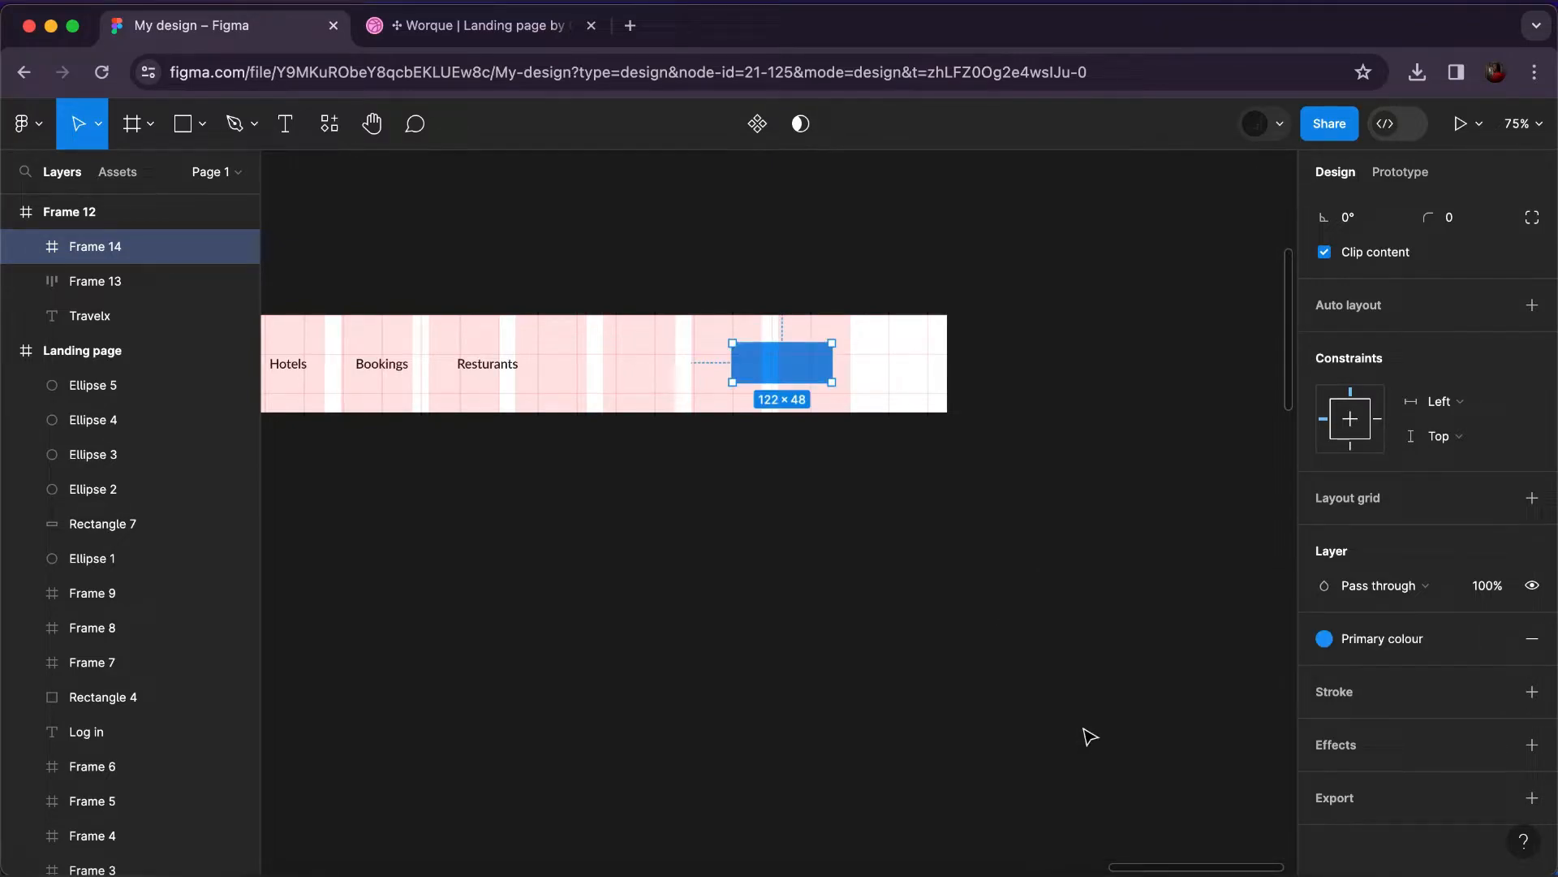
pyautogui.moveTo(799, 372); pyautogui.dragTo(815, 372)
pyautogui.scroll(2, 1427, 402)
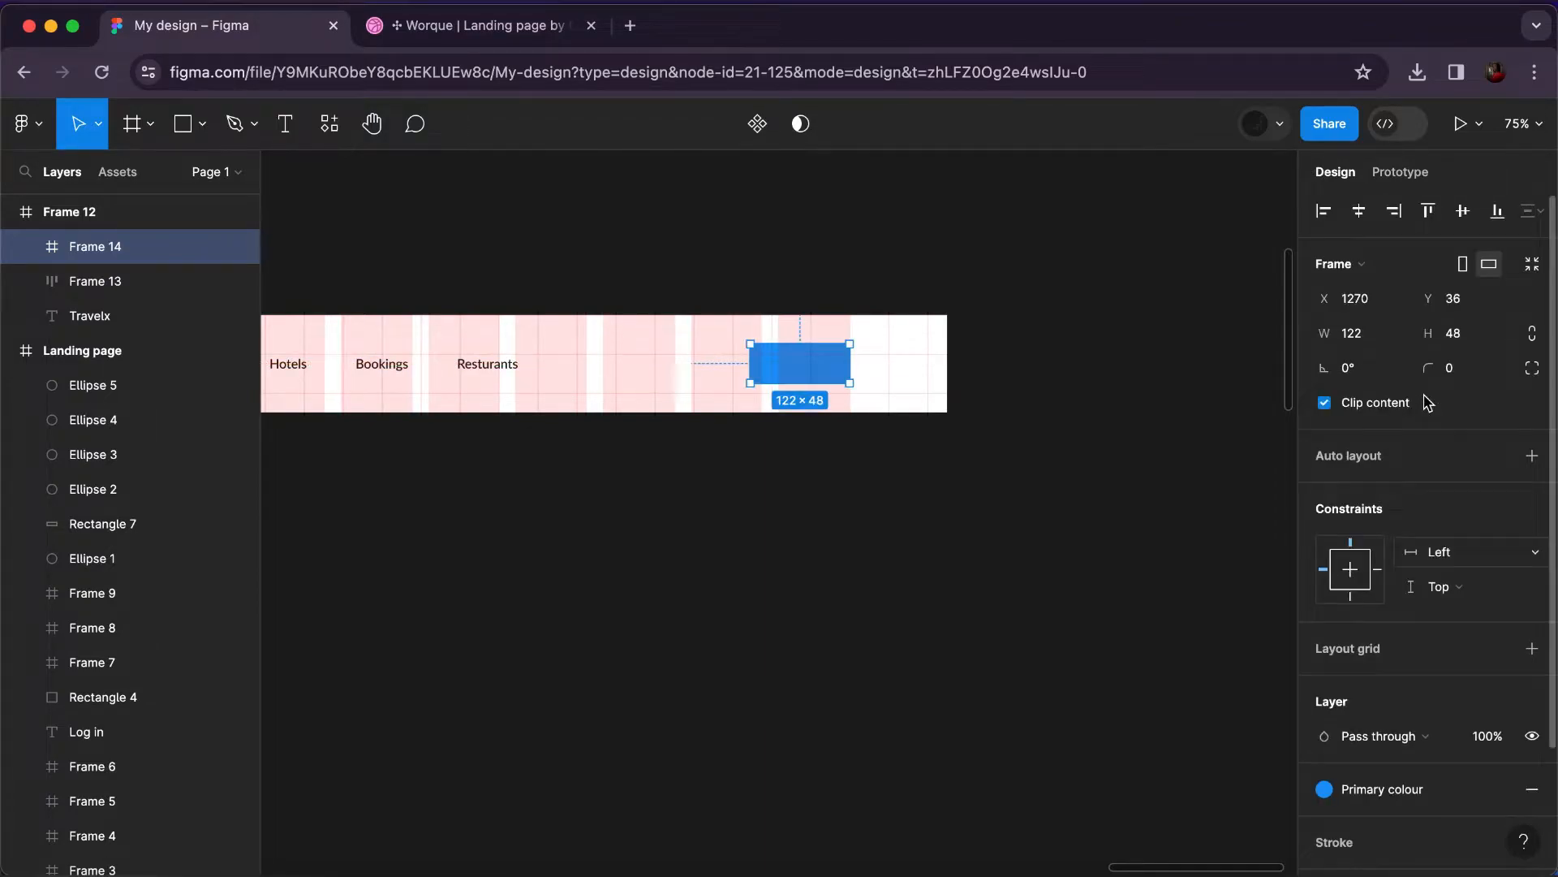
pyautogui.click(1466, 371)
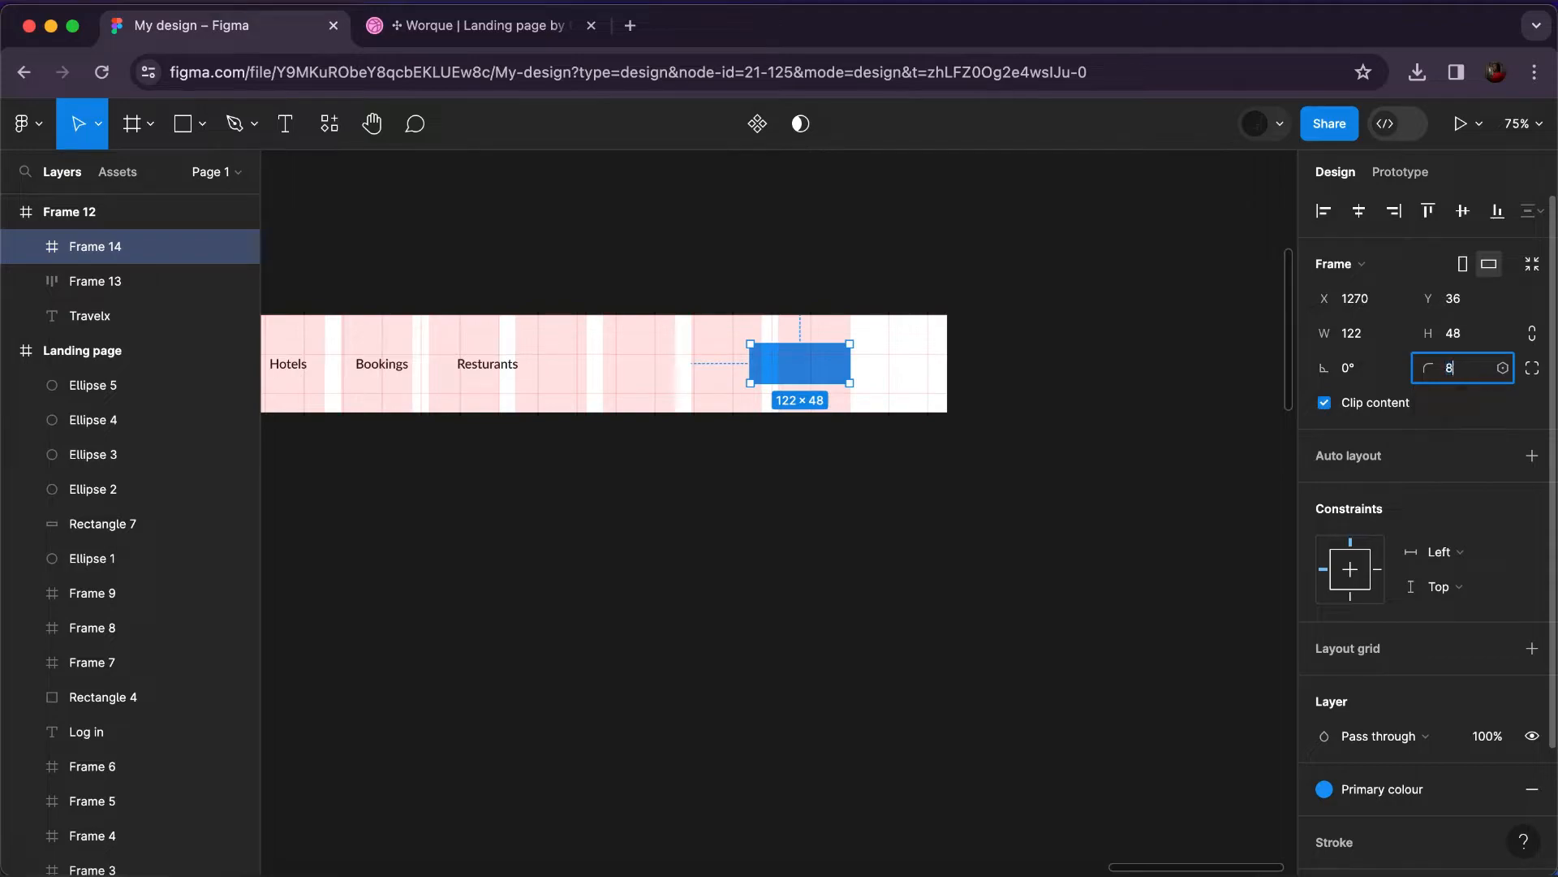
pyautogui.write('8')
pyautogui.press('Return')
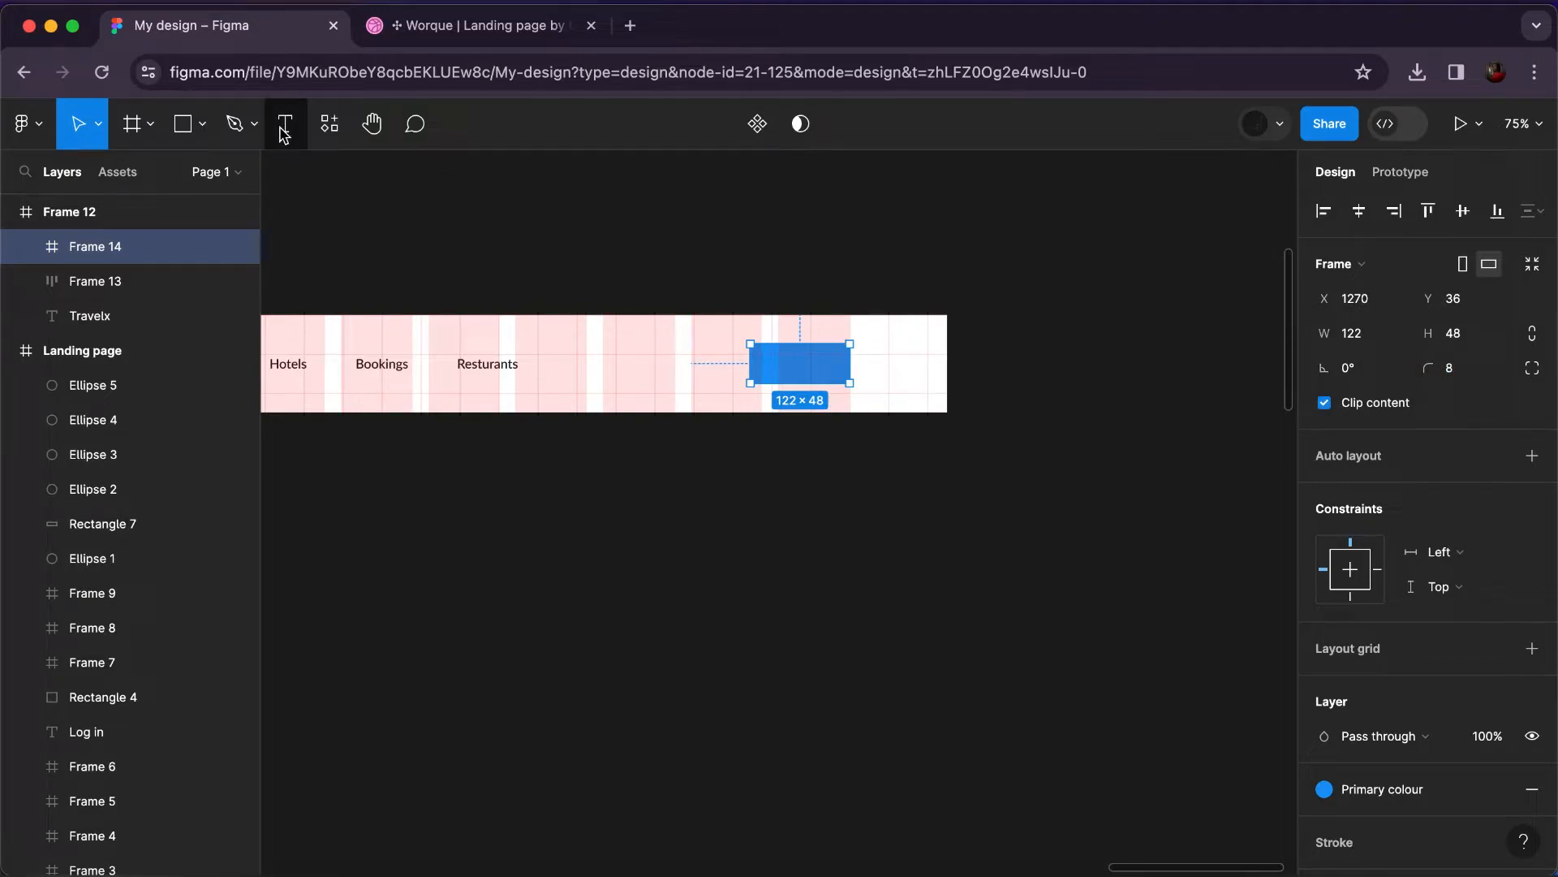
# Add a text label reading 'Sign' inside the blue button.
pyautogui.press('t')
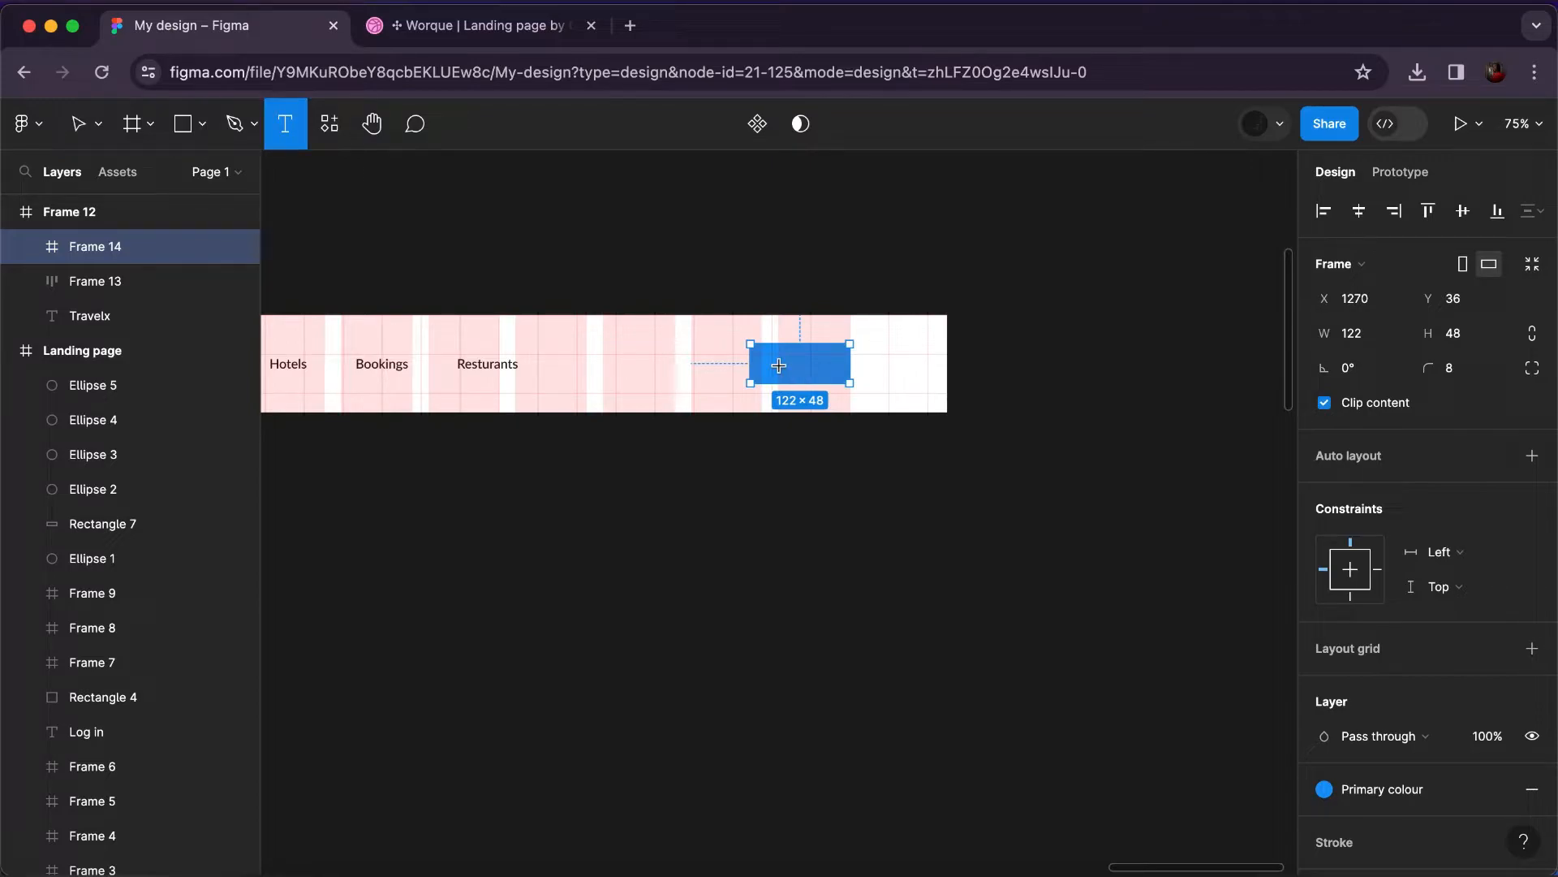
pyautogui.click(856, 356)
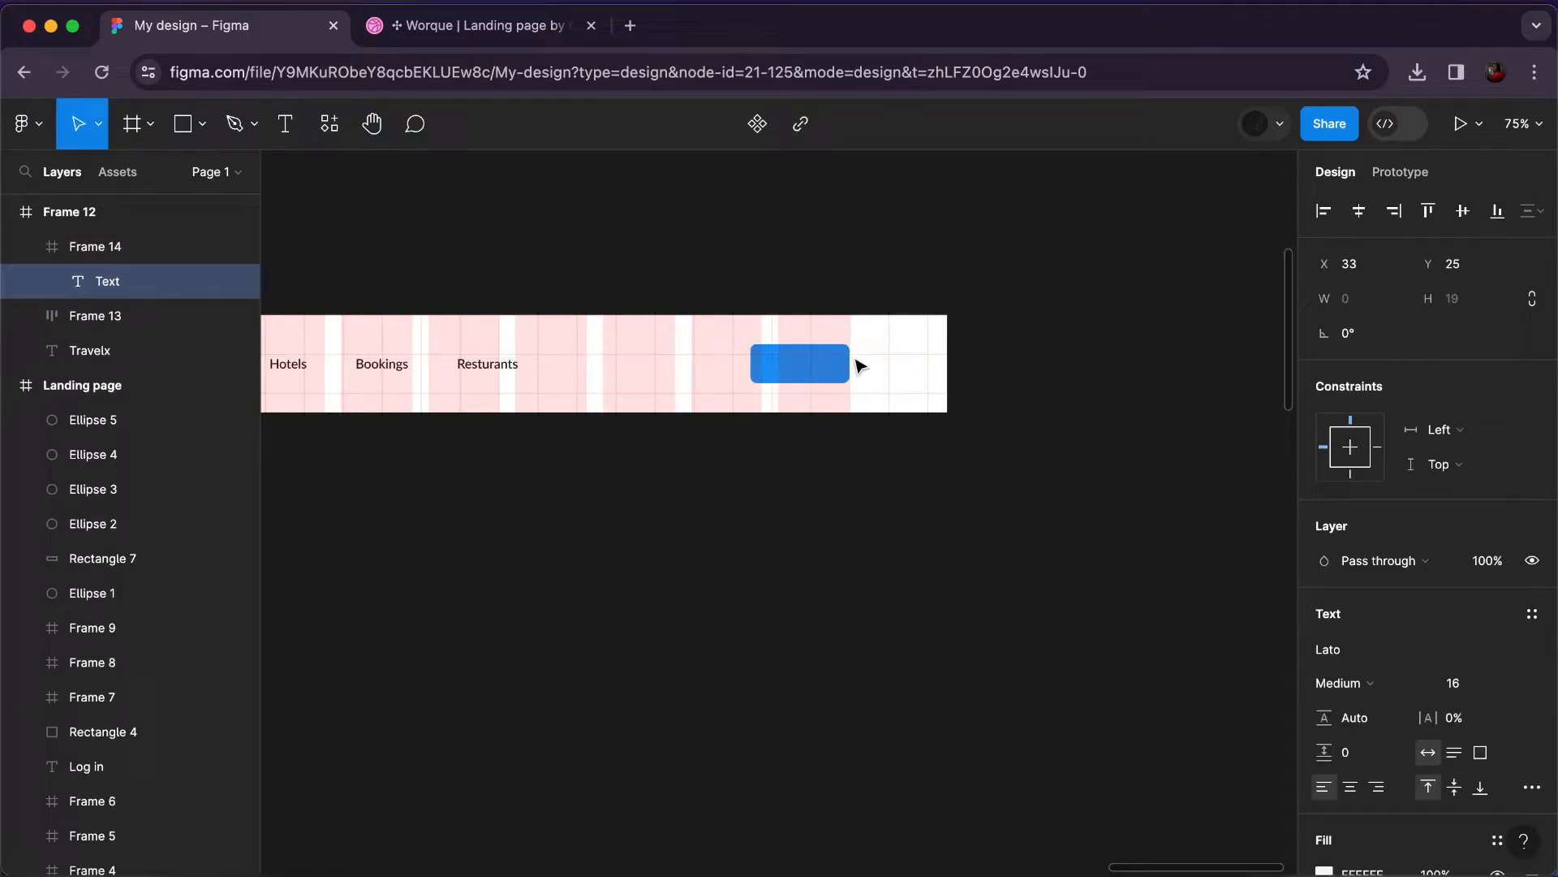
pyautogui.write('Sign up')
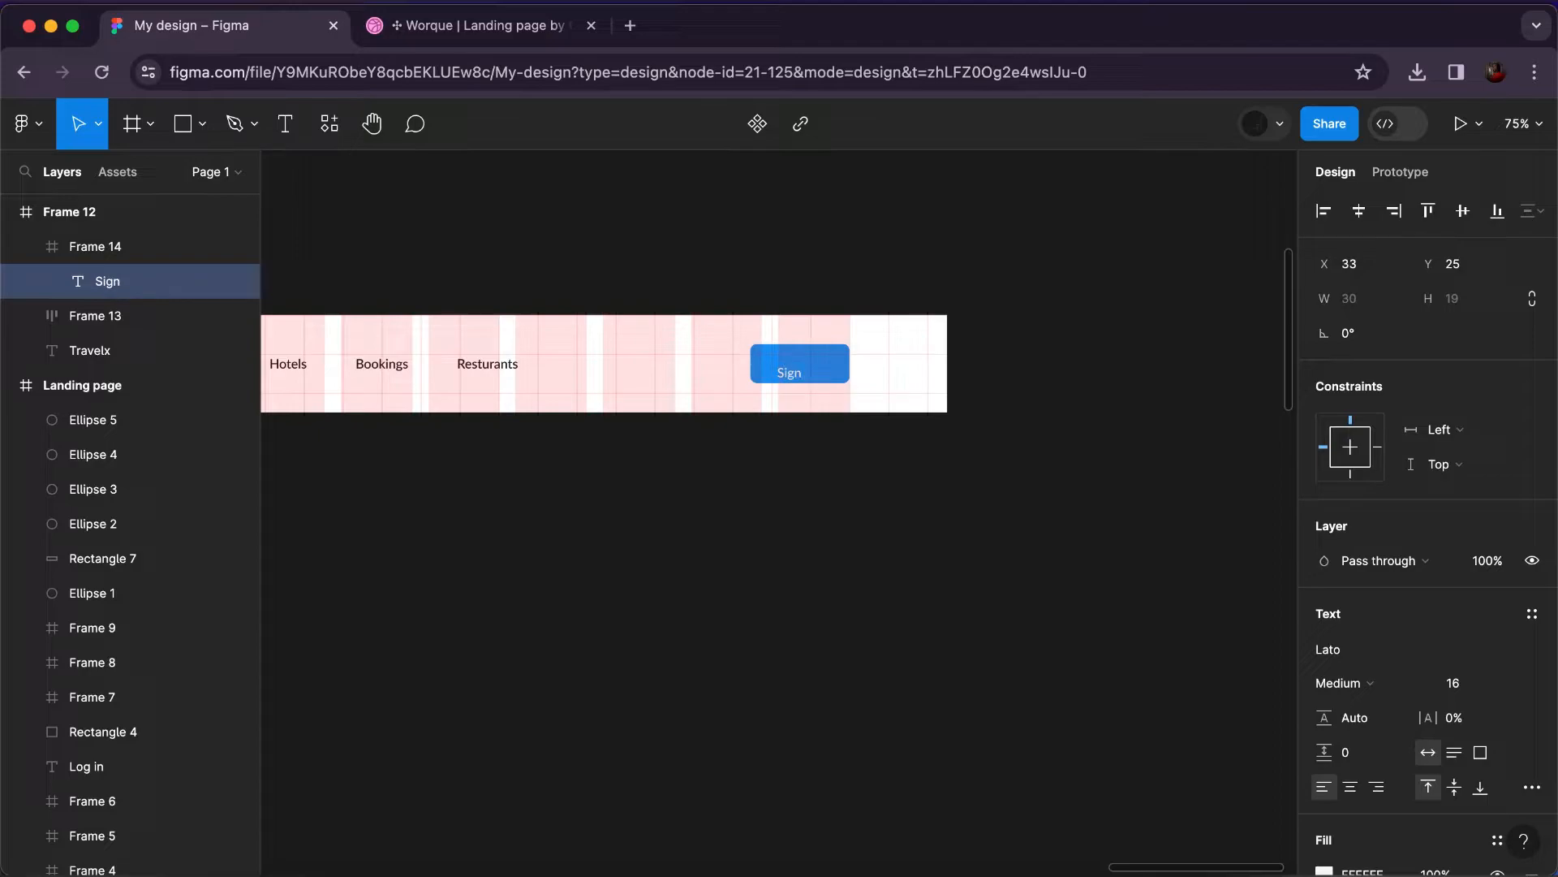
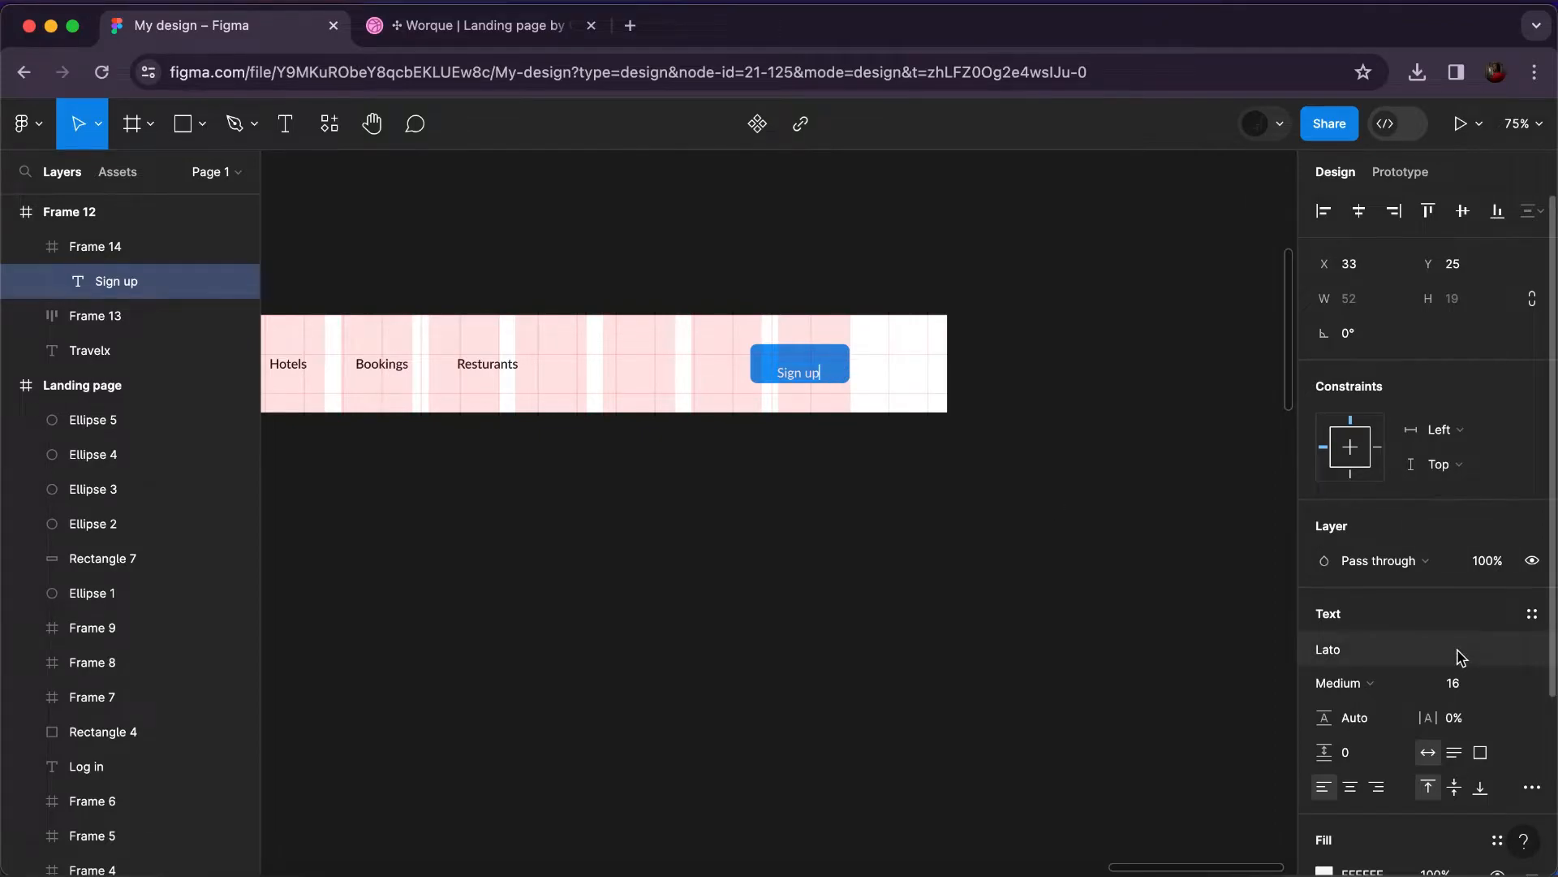
# Give the Sign up label the White colour style and centre it in the button.
pyautogui.scroll(-3, 1453, 650)
pyautogui.click(1499, 698)
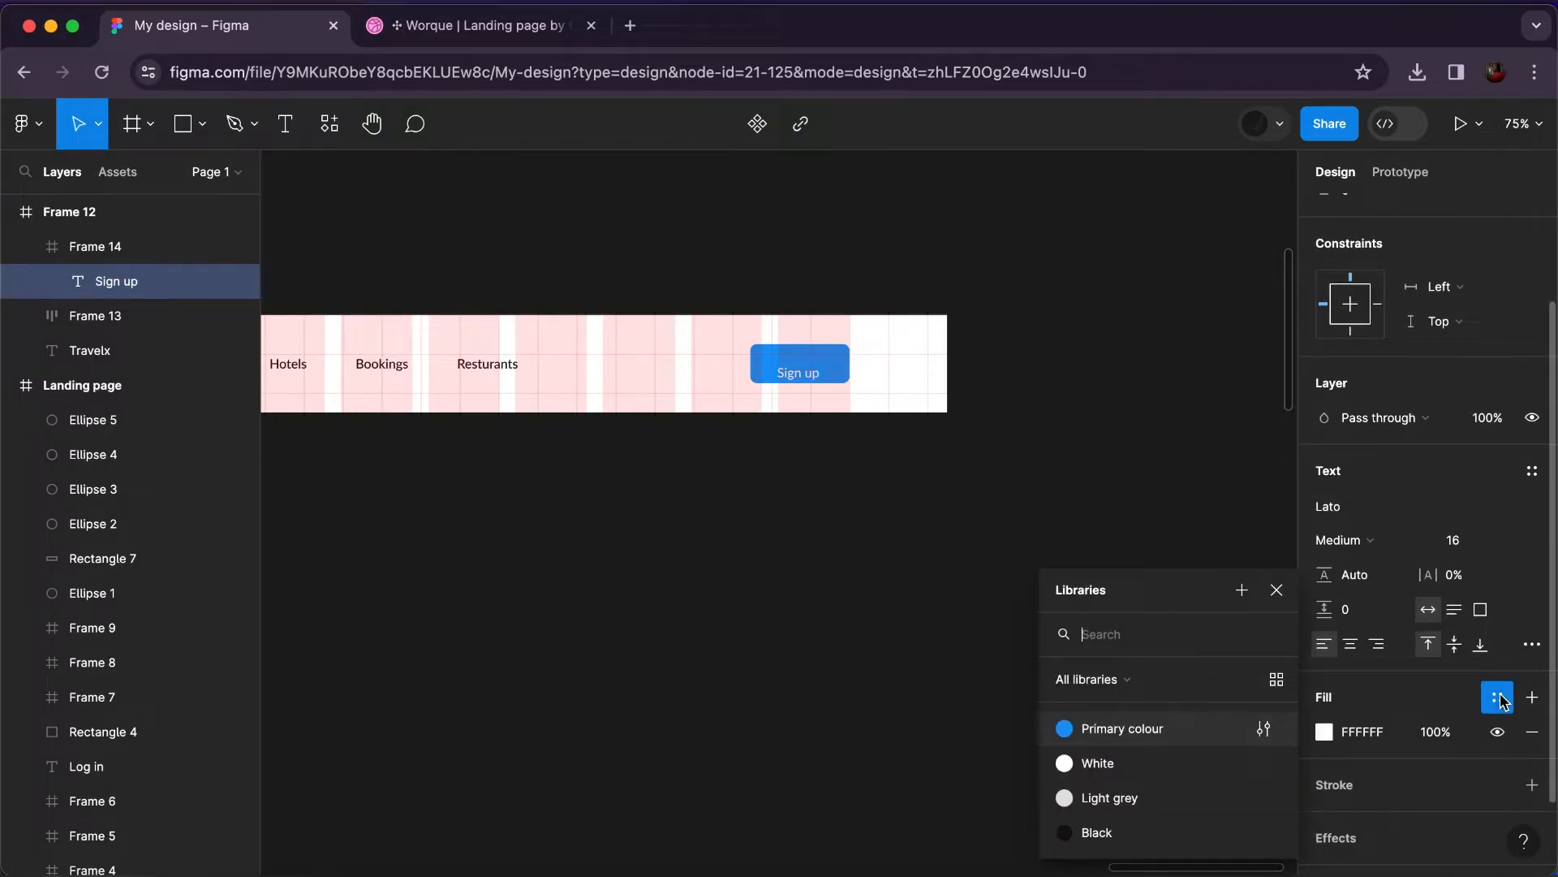
pyautogui.click(1134, 768)
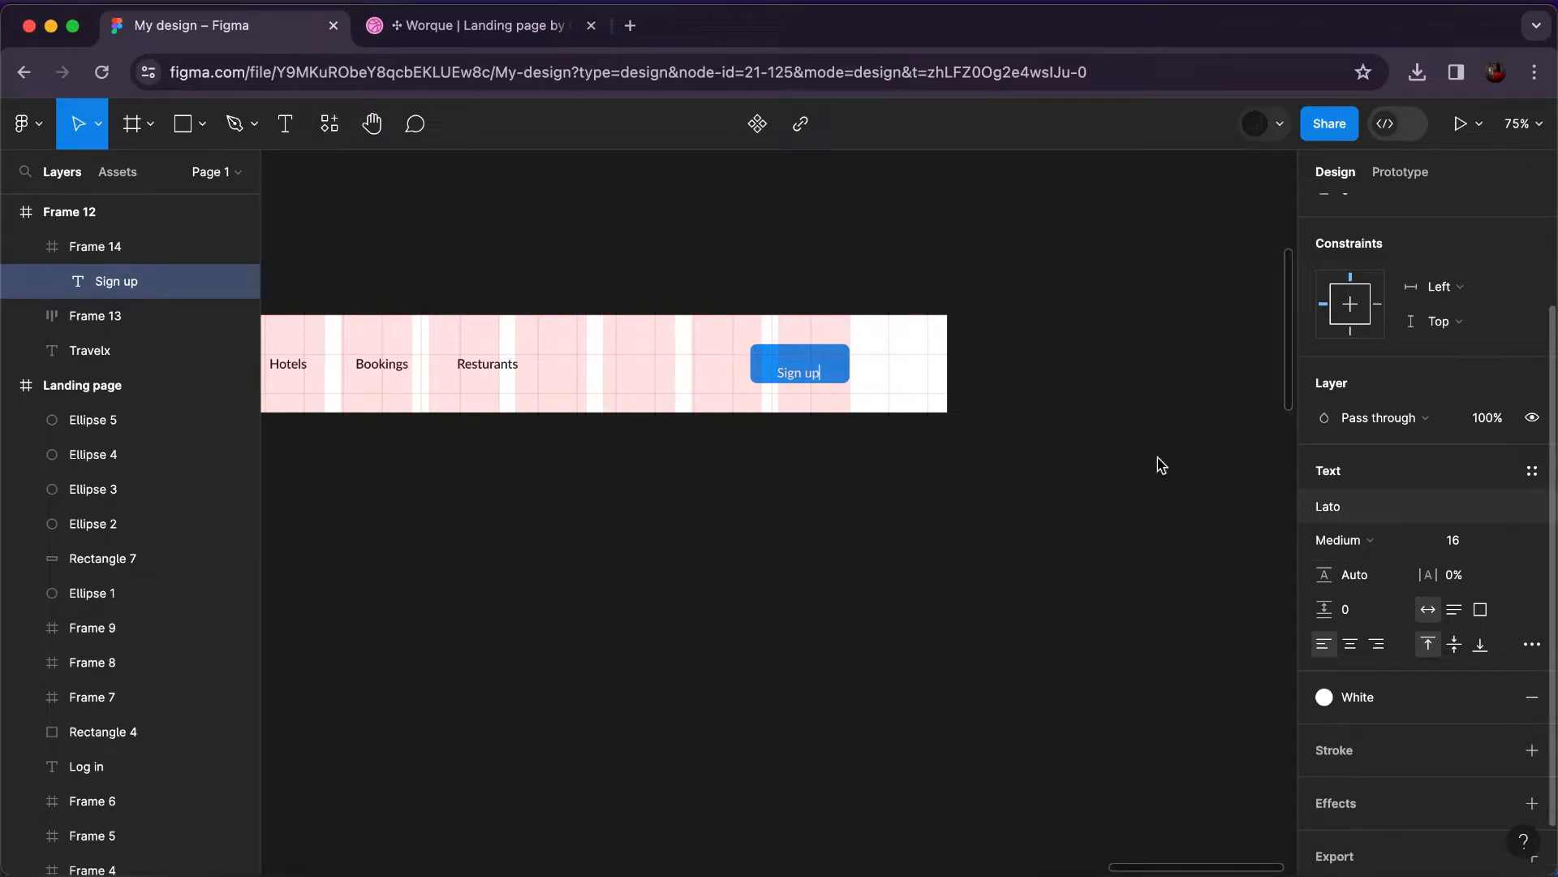
pyautogui.press('Escape')
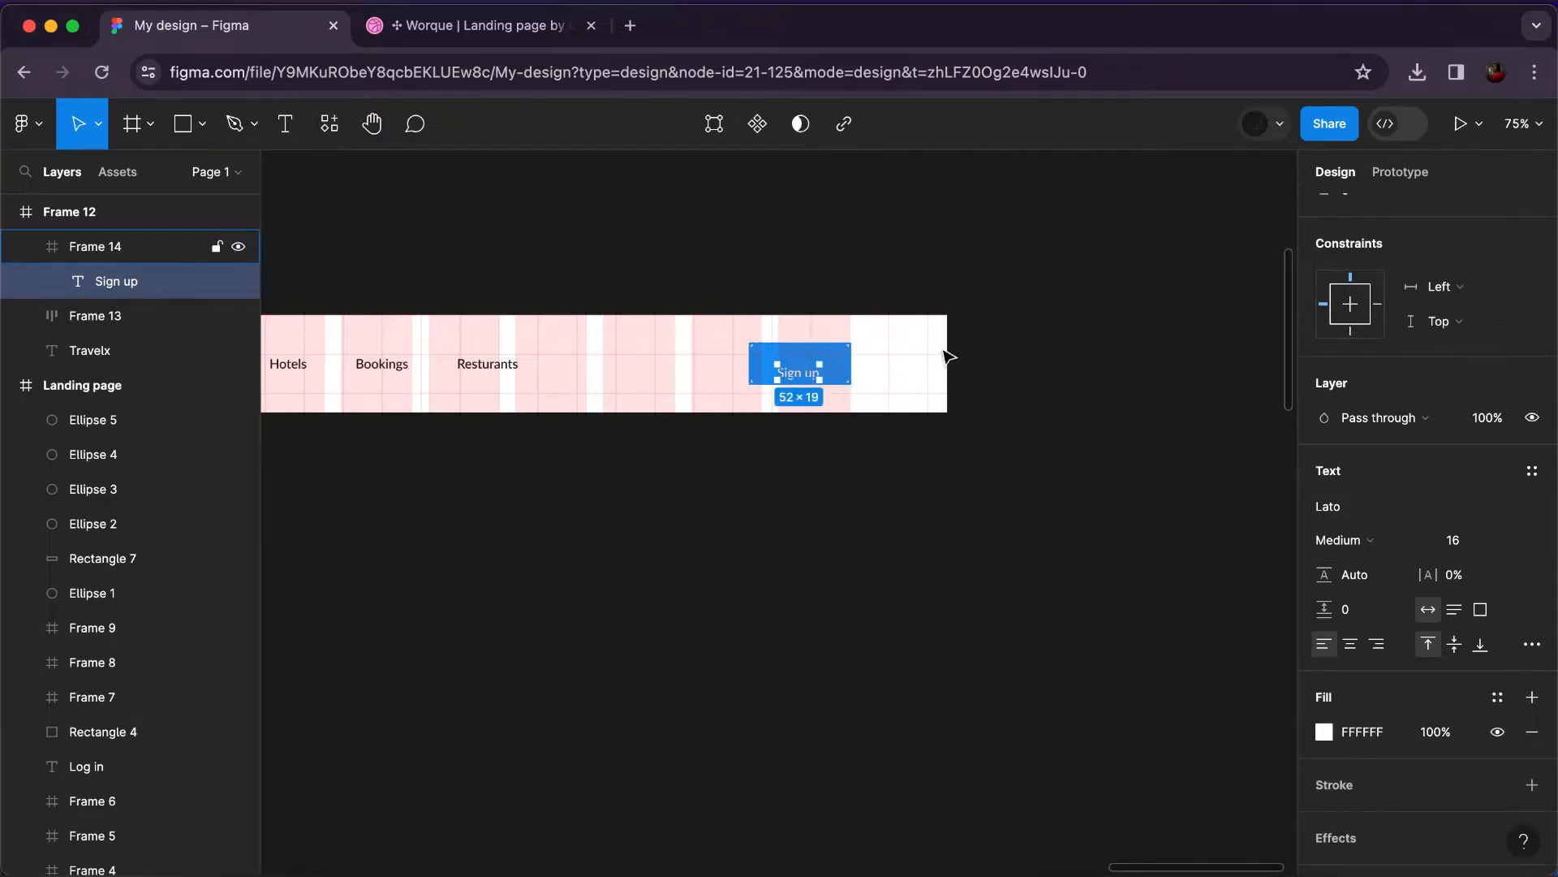
pyautogui.click(1359, 210)
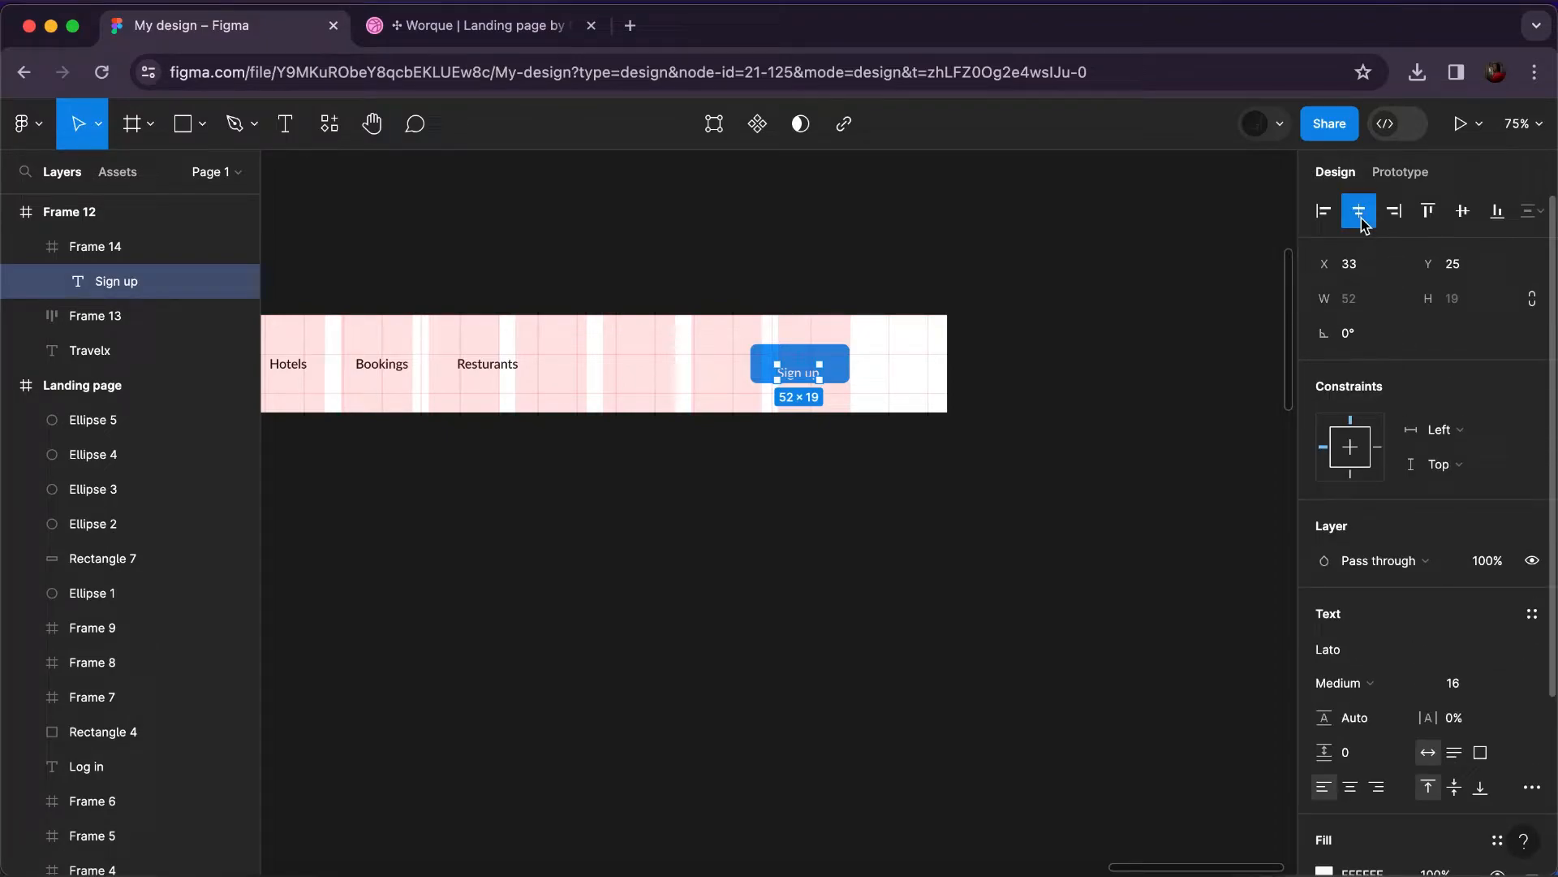
pyautogui.click(1462, 210)
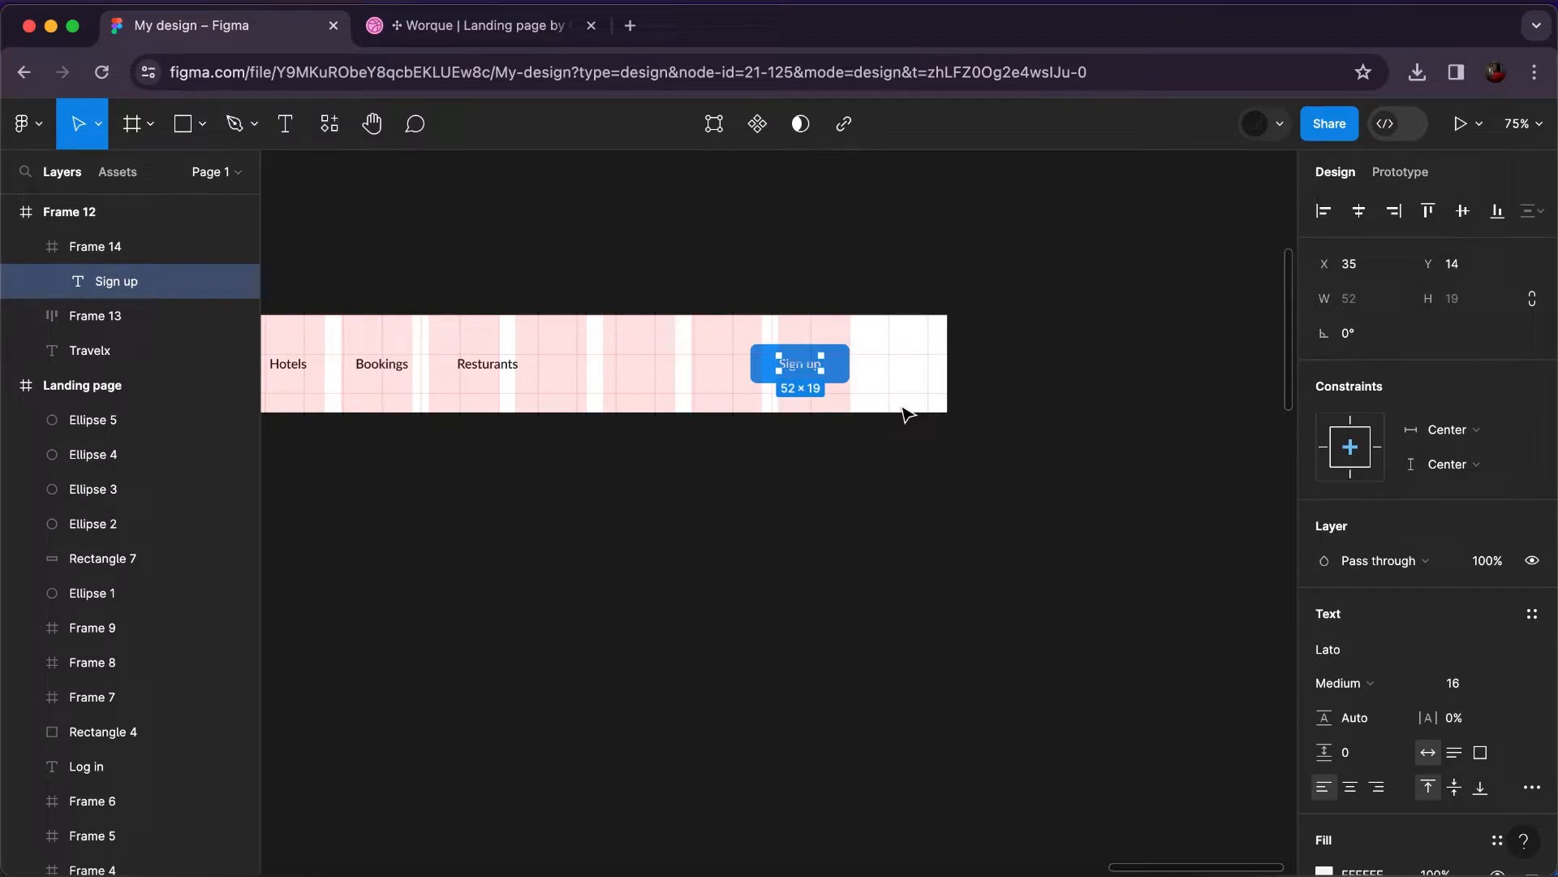
# Reapply White to the Sign up label and drag a copy out left of the button.
pyautogui.scroll(5, 823, 379)
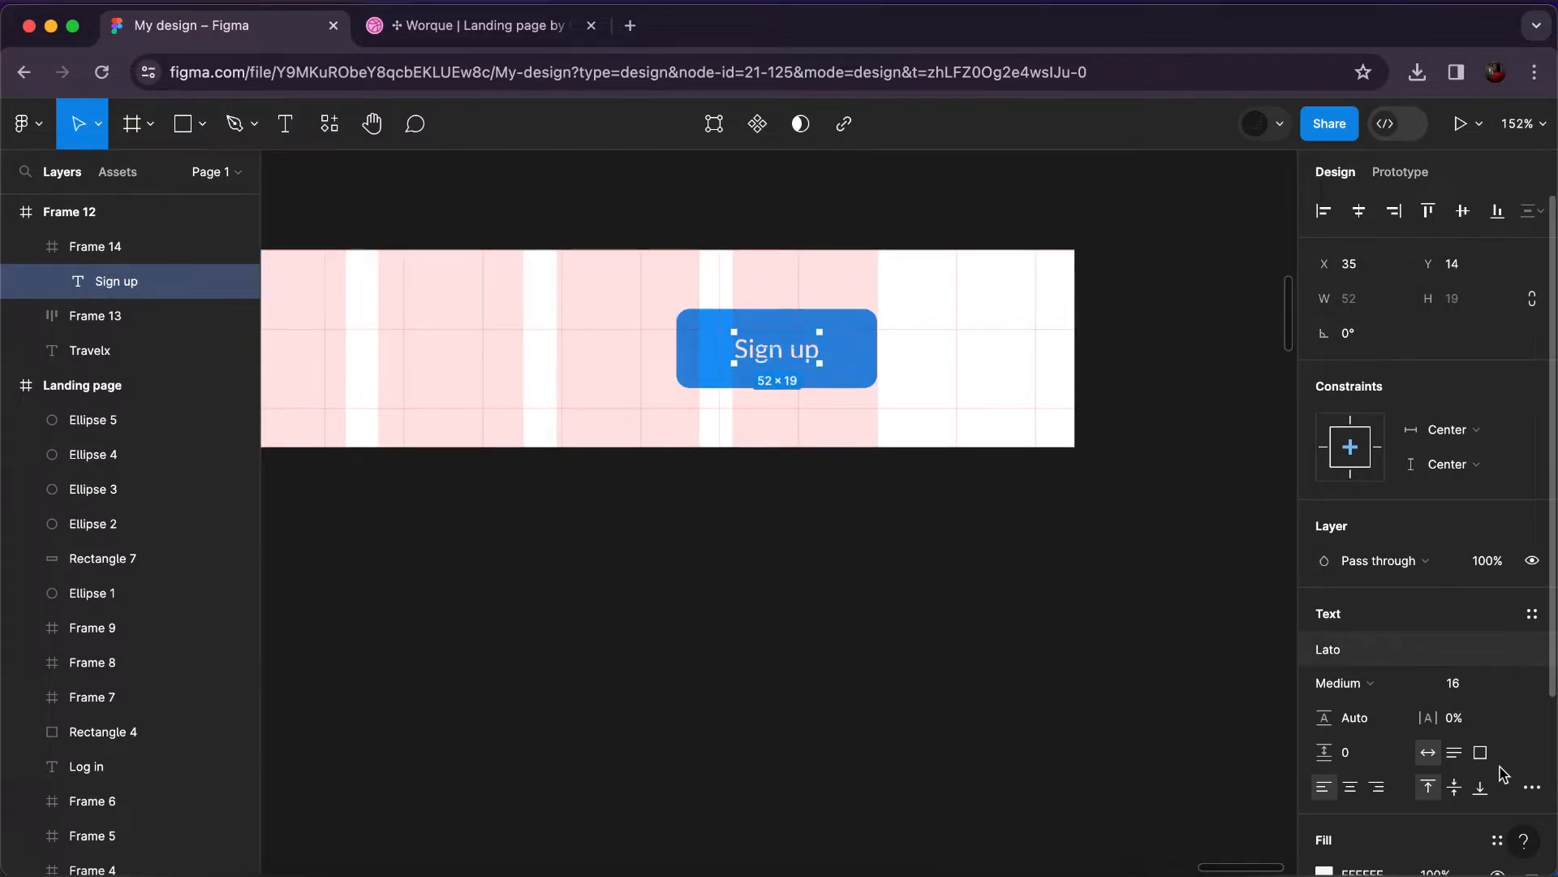
pyautogui.scroll(-3, 1502, 773)
pyautogui.click(1498, 602)
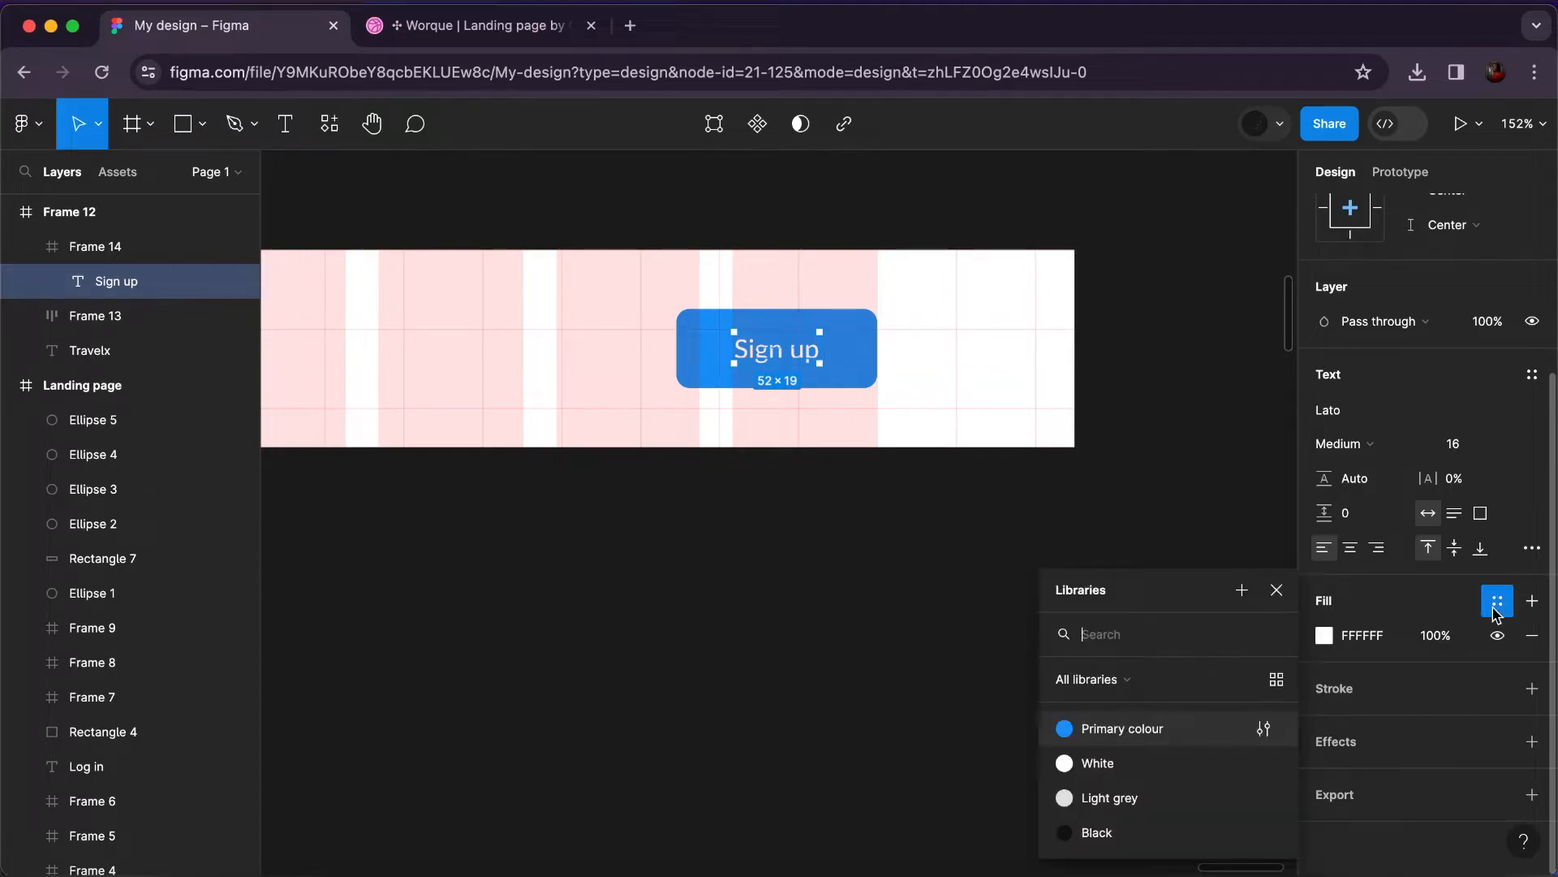
pyautogui.click(1096, 765)
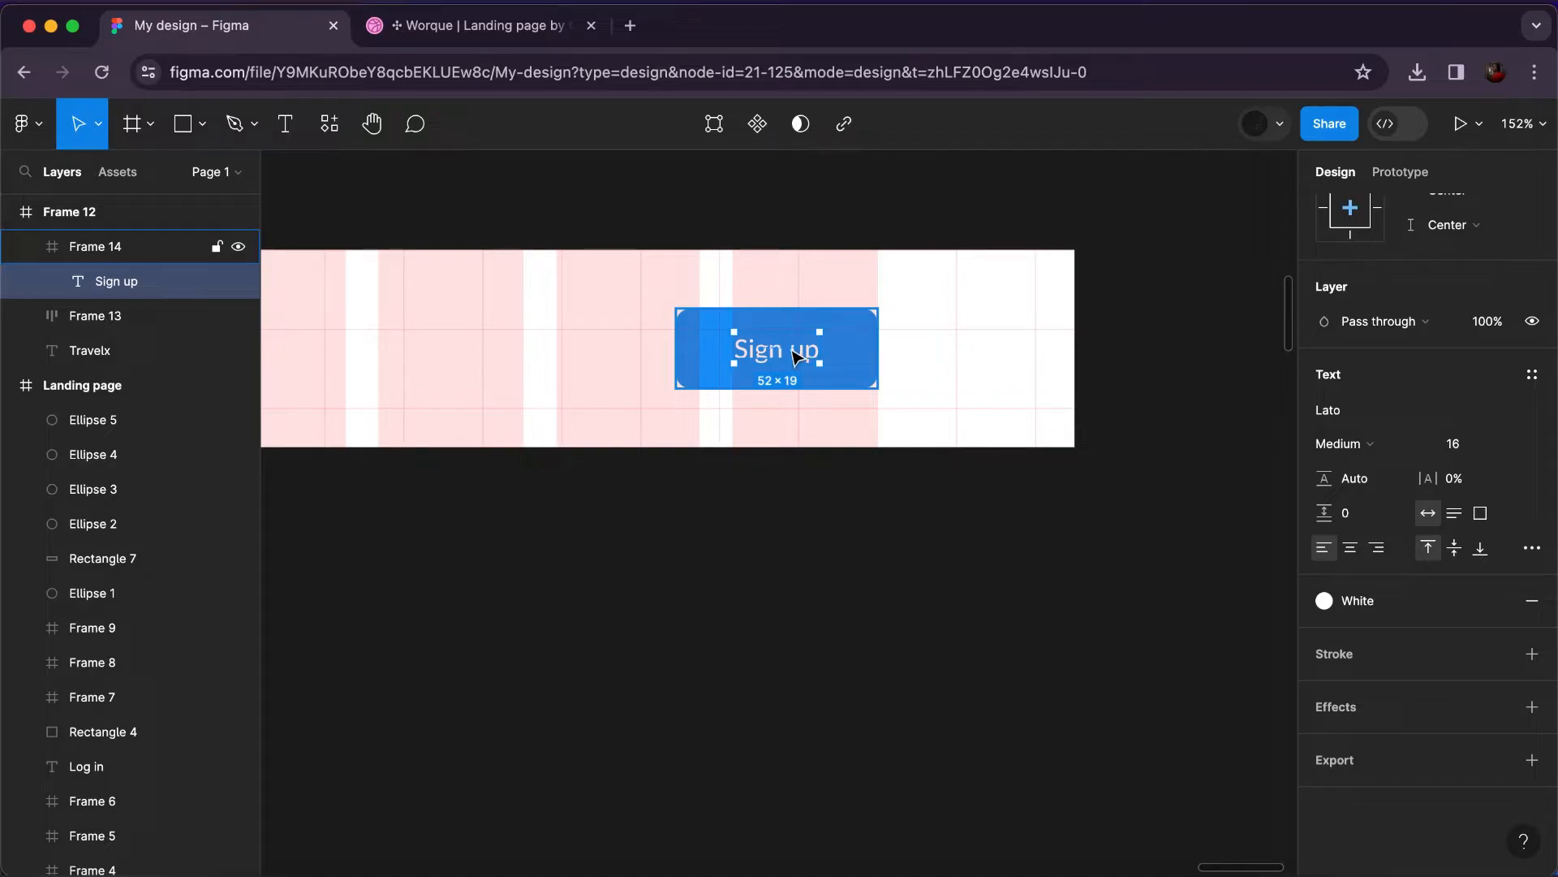
pyautogui.press('Escape')
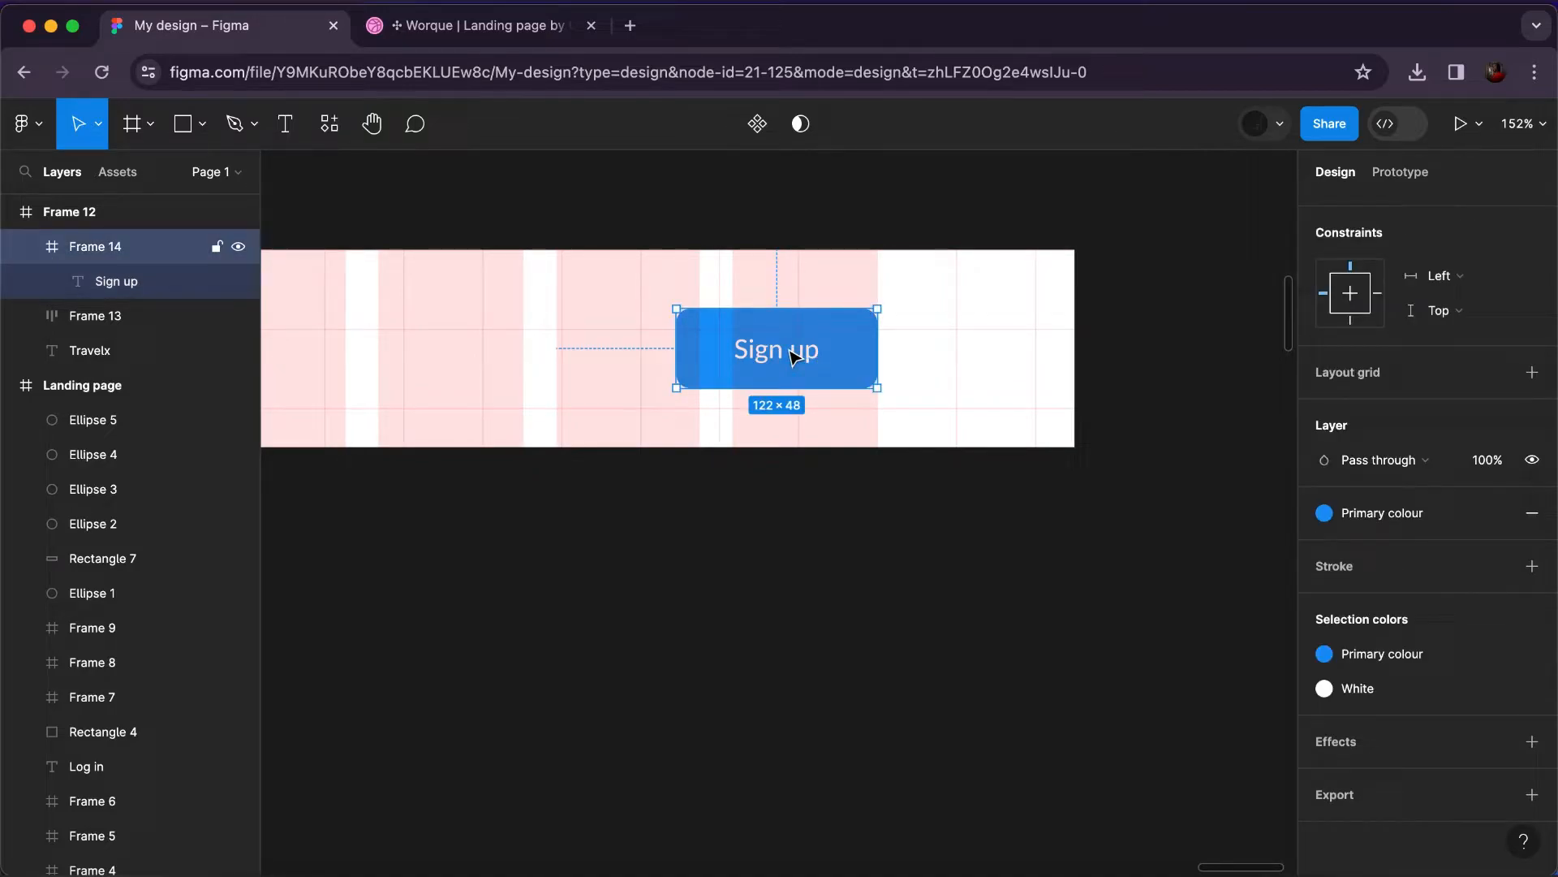
pyautogui.click(791, 355)
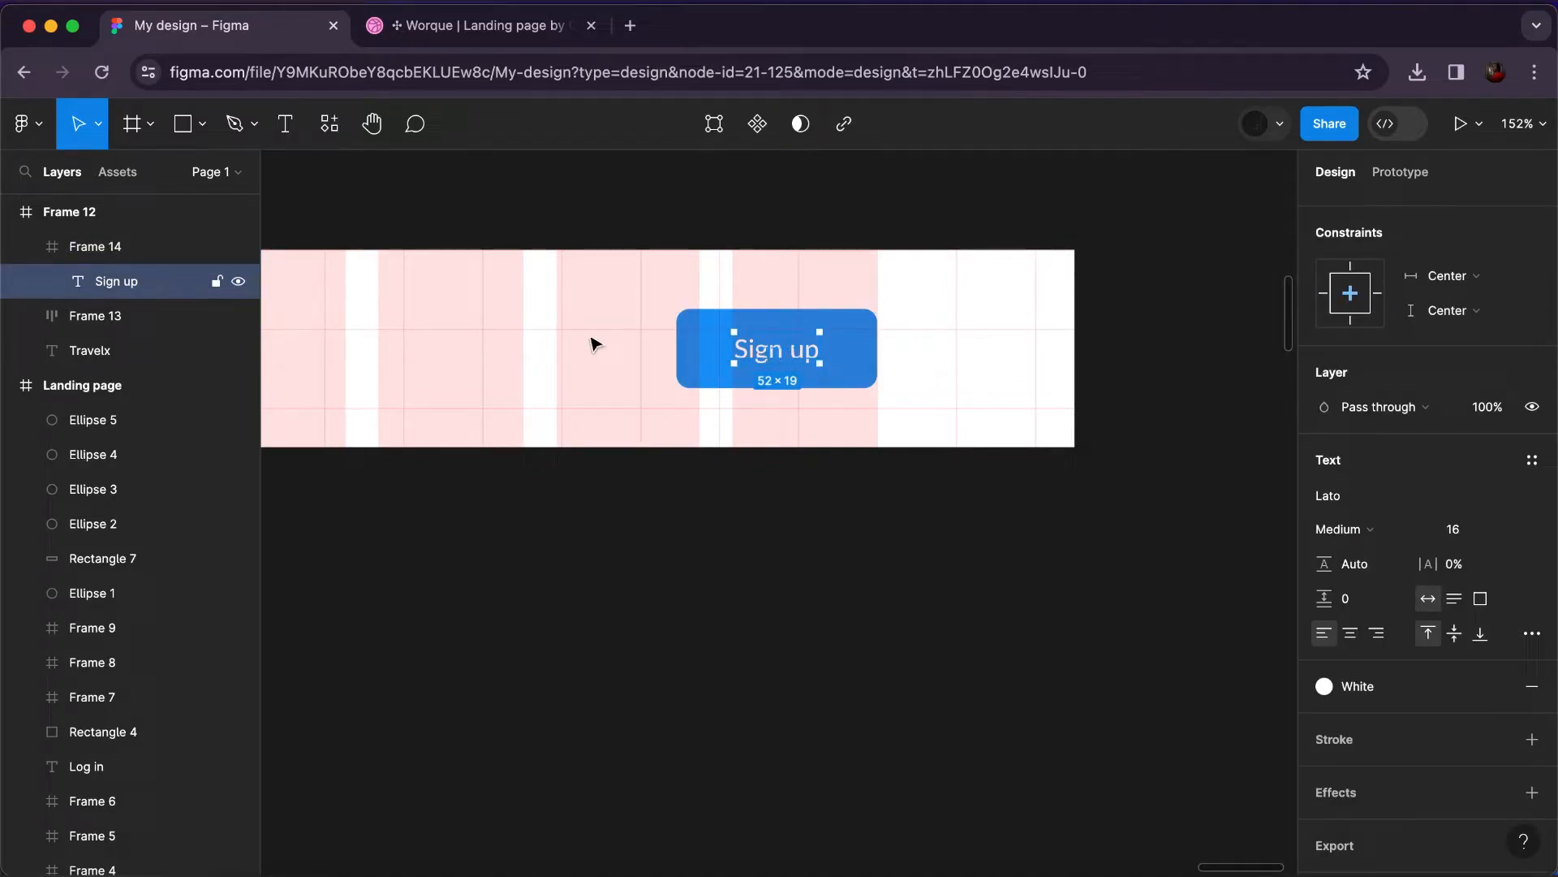
pyautogui.moveTo(592, 345)
pyautogui.mouseDown()
pyautogui.moveTo(792, 362)
pyautogui.moveTo(617, 362)
pyautogui.mouseUp()
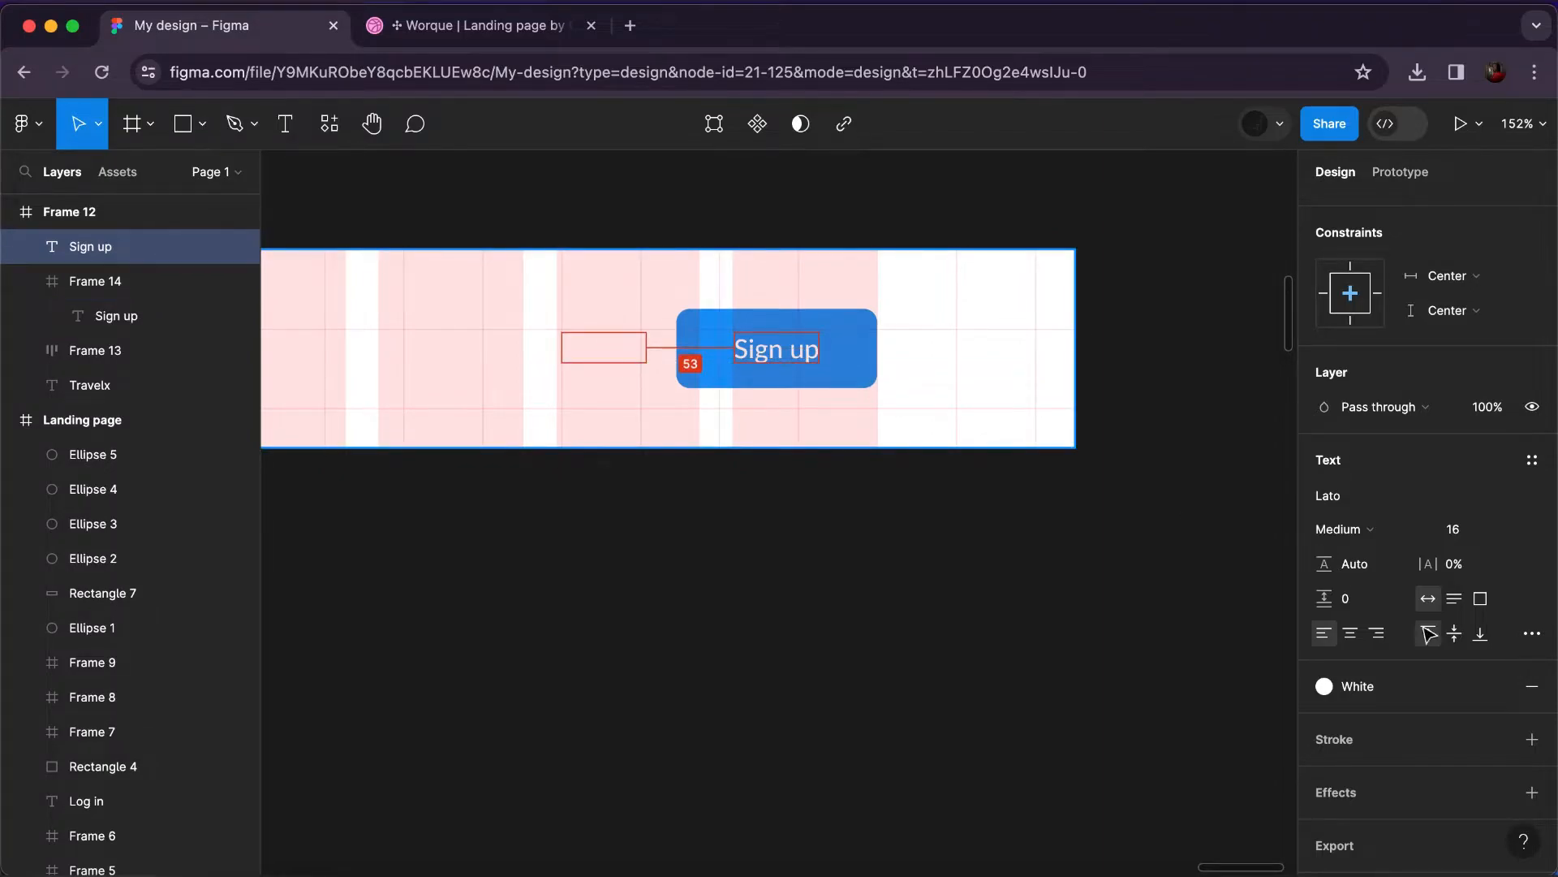
# Colour the copied text with the Primary colour style and reword it to 'Log in'.
pyautogui.click(1376, 686)
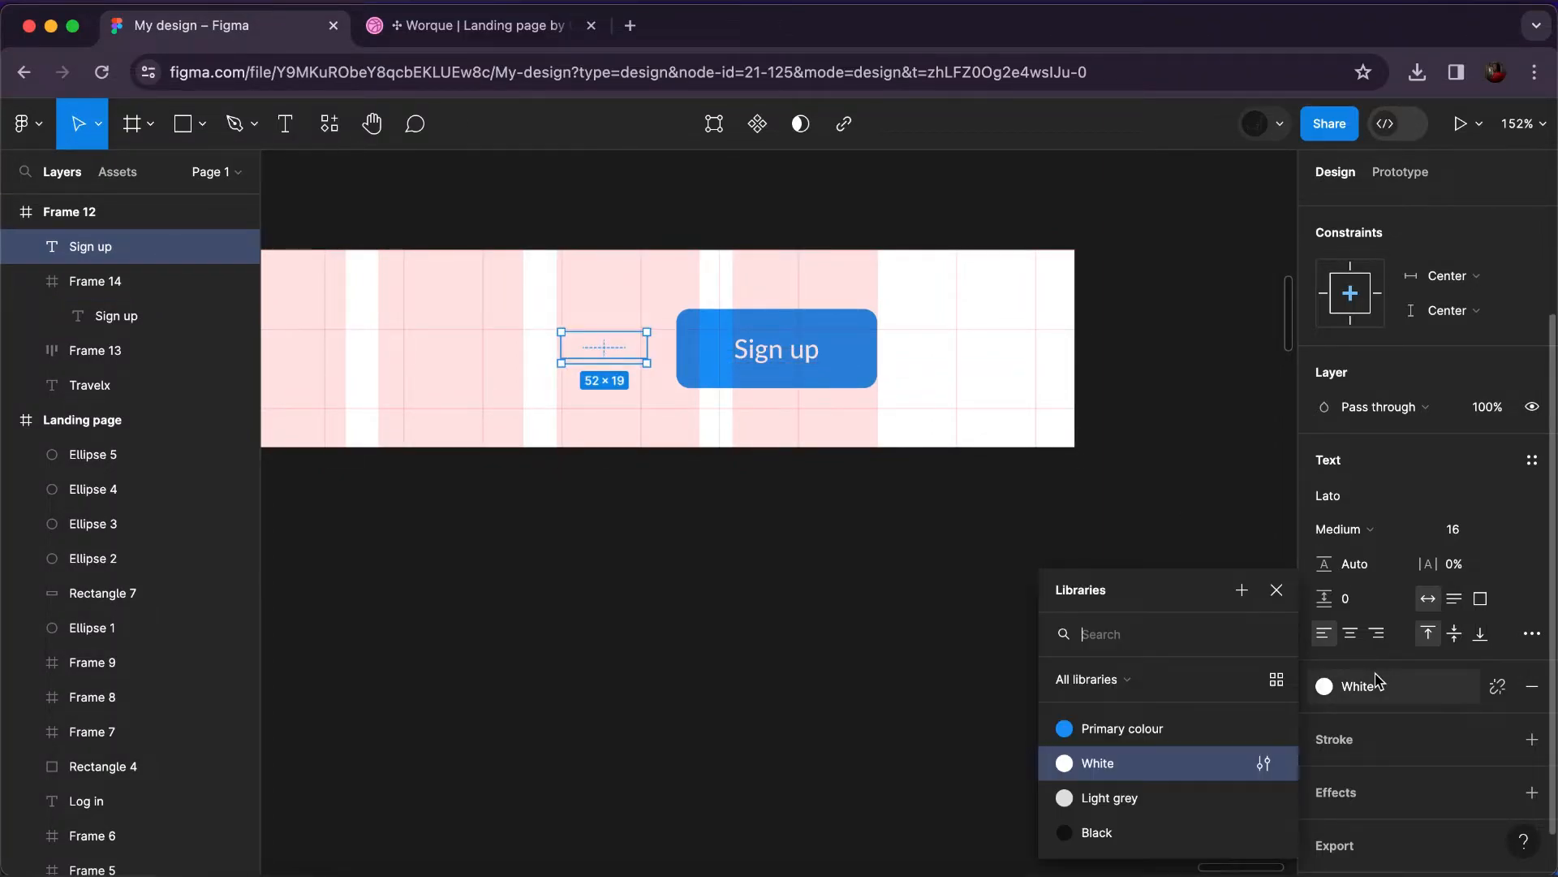
pyautogui.click(1092, 830)
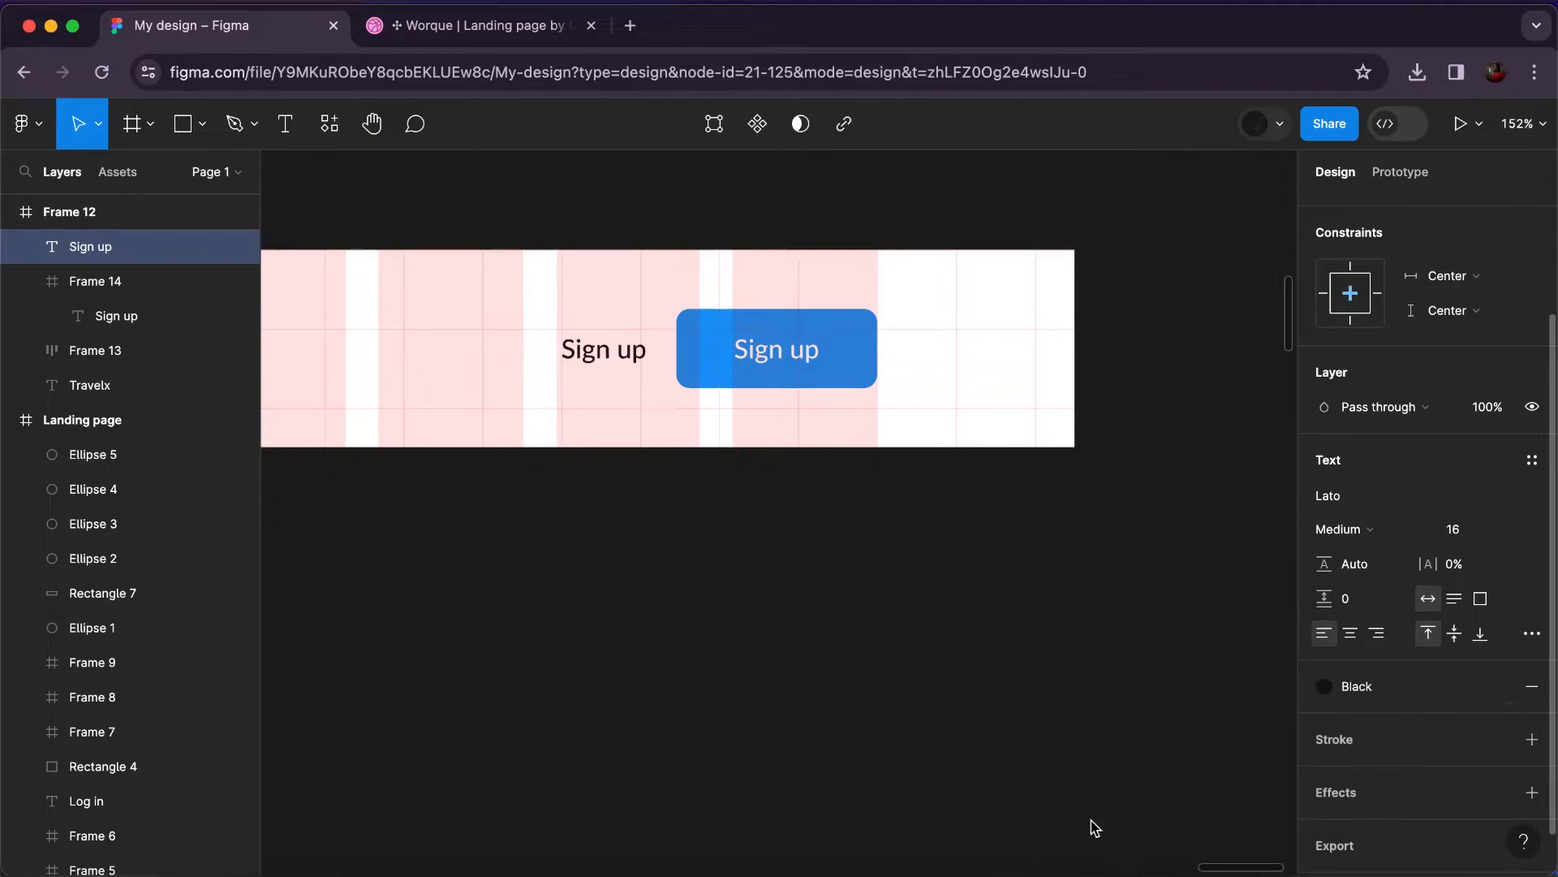
pyautogui.click(1370, 696)
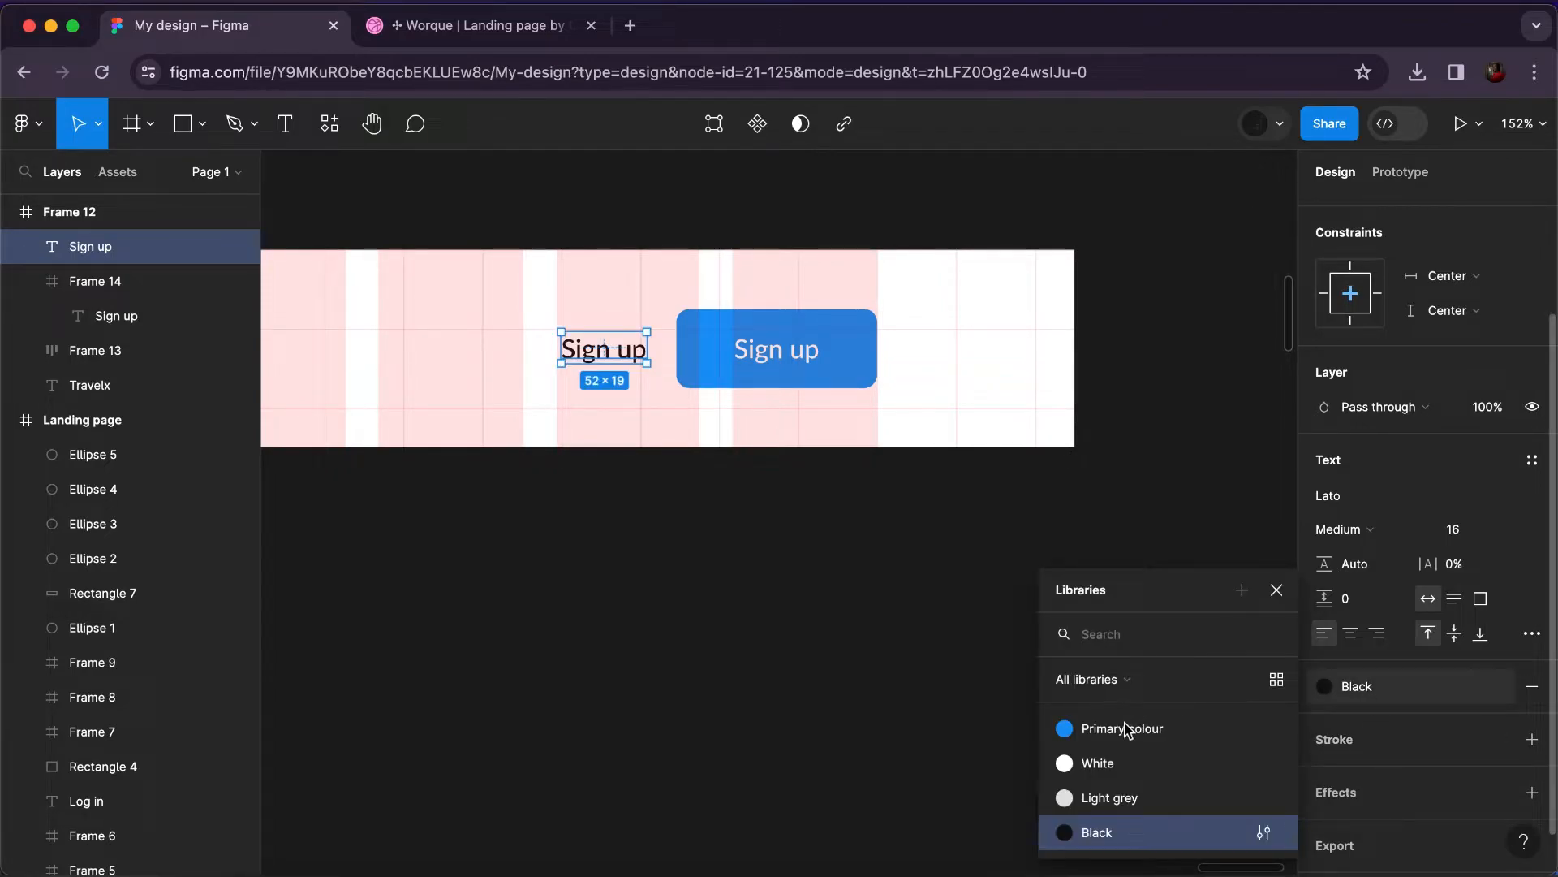
pyautogui.click(1126, 727)
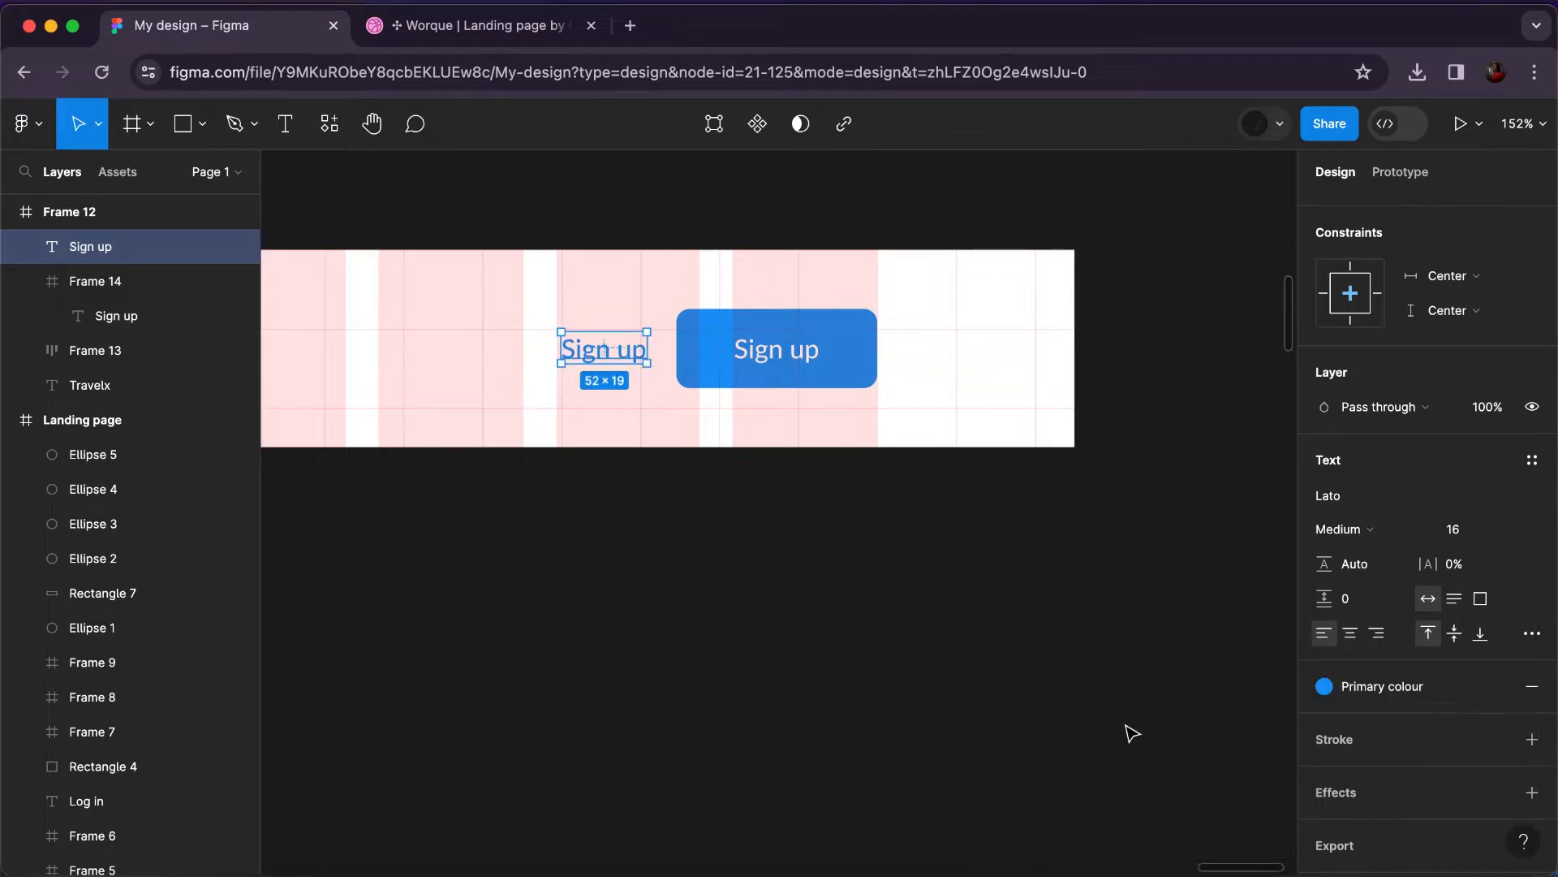
pyautogui.doubleClick(596, 350)
pyautogui.write('Log in')
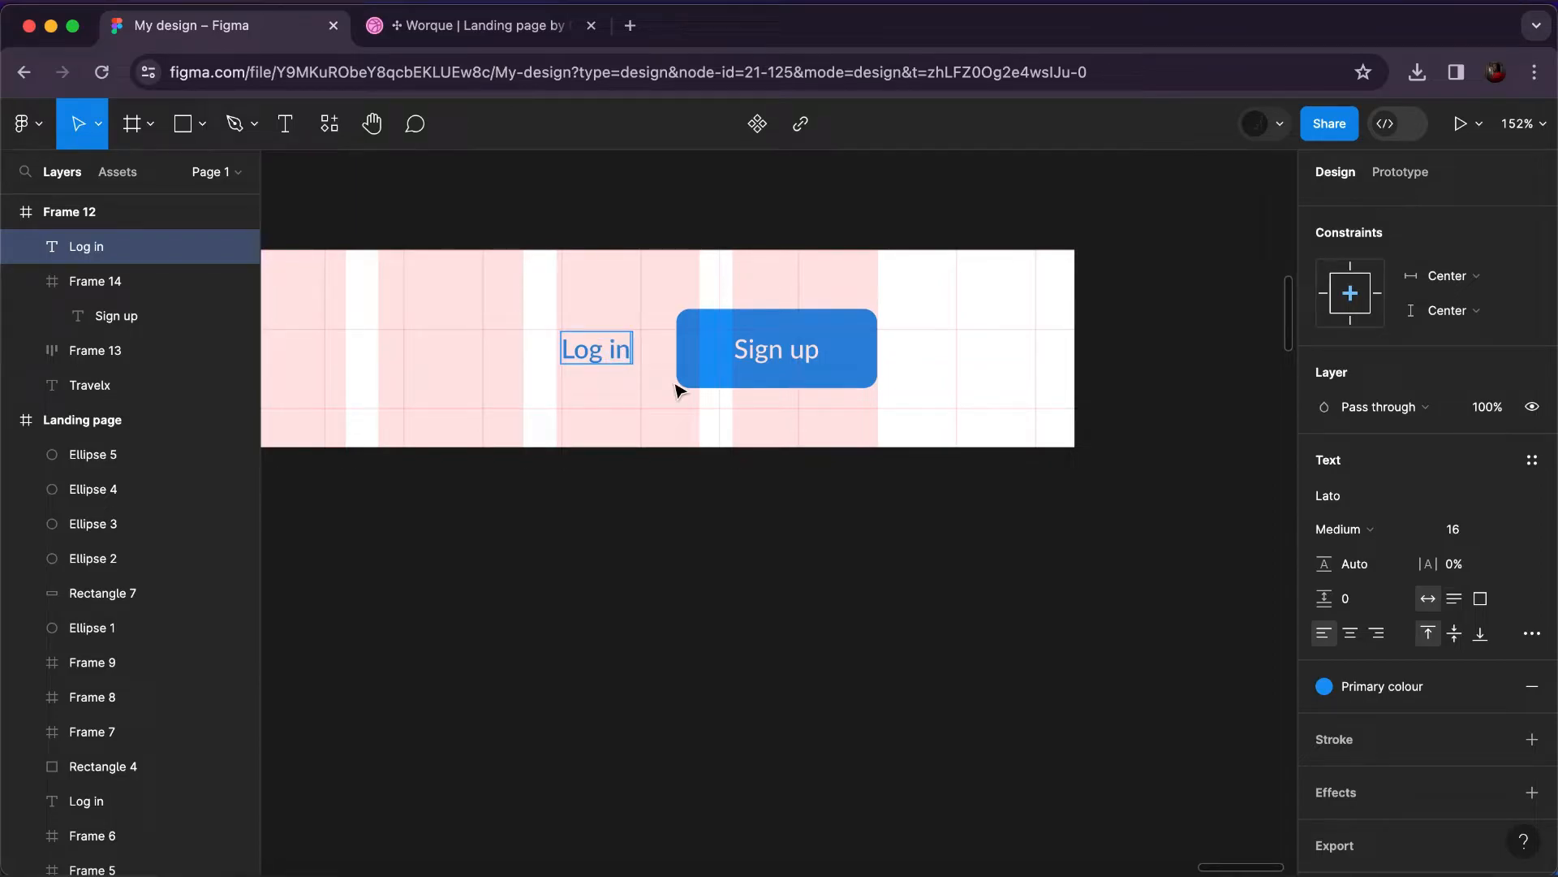
pyautogui.press('Escape')
# Wrap Log in and the Sign up button in auto layout with 24 spacing.
pyautogui.press('Tab')
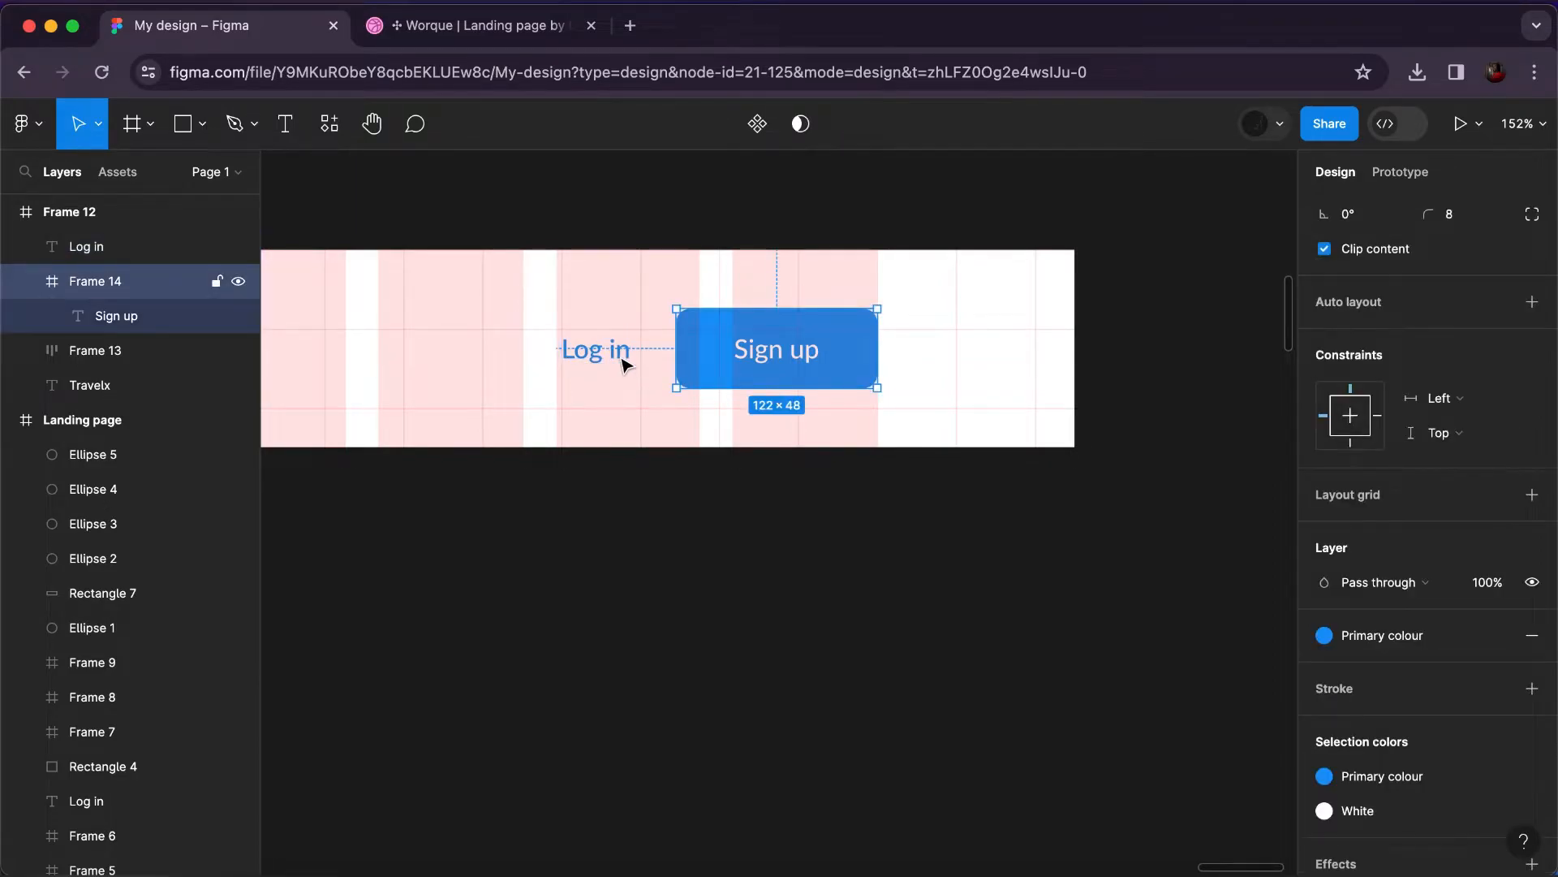
pyautogui.hotkey('shift', 'Tab')
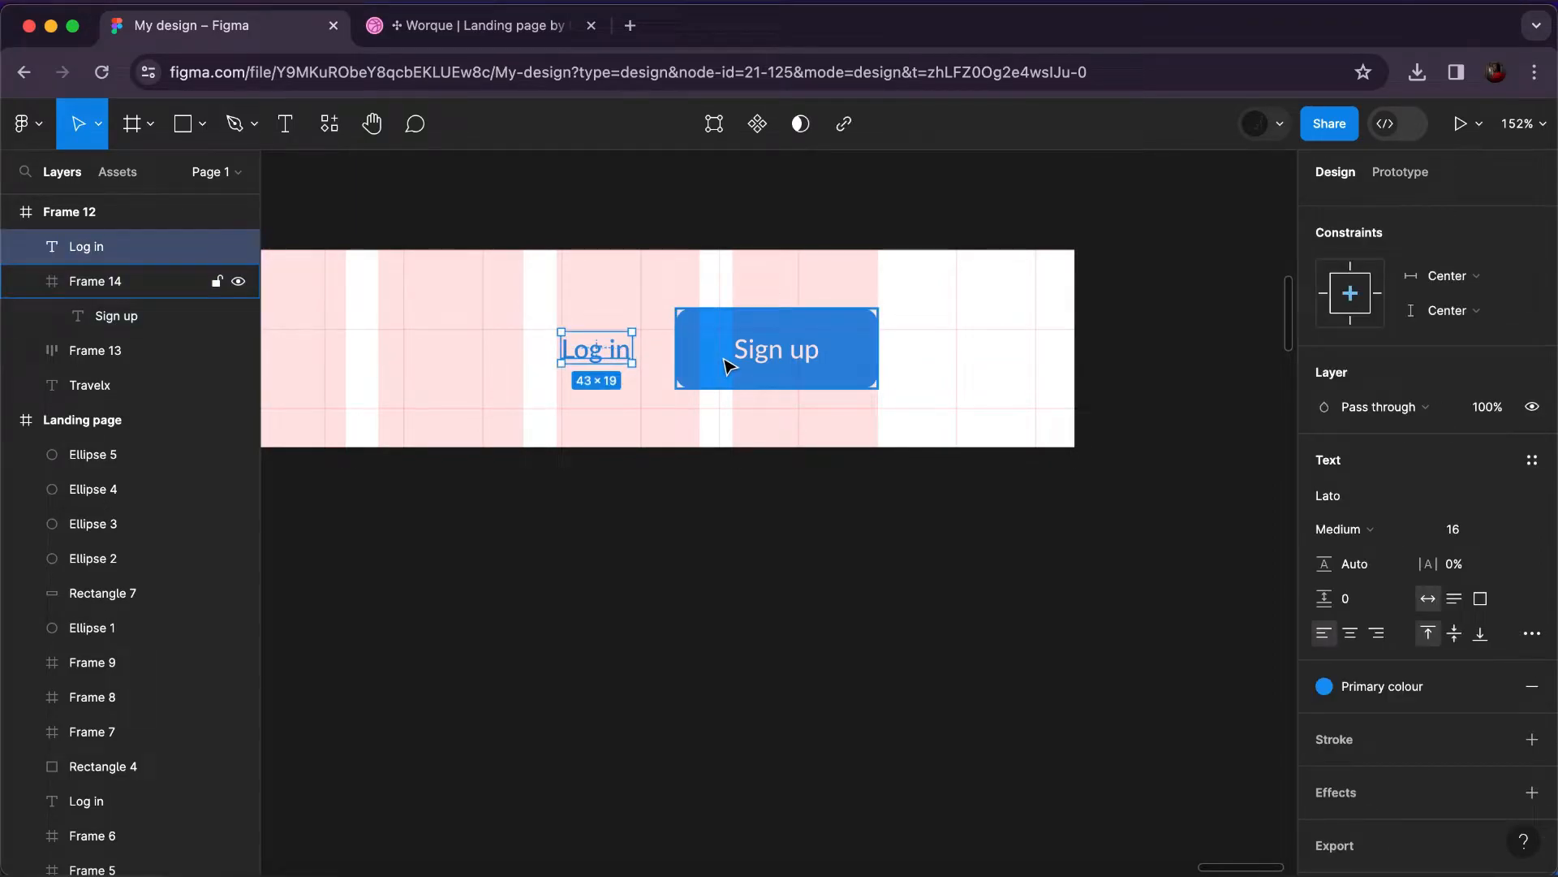
pyautogui.keyDown('shift'); pyautogui.click(729, 367); pyautogui.keyUp('shift')
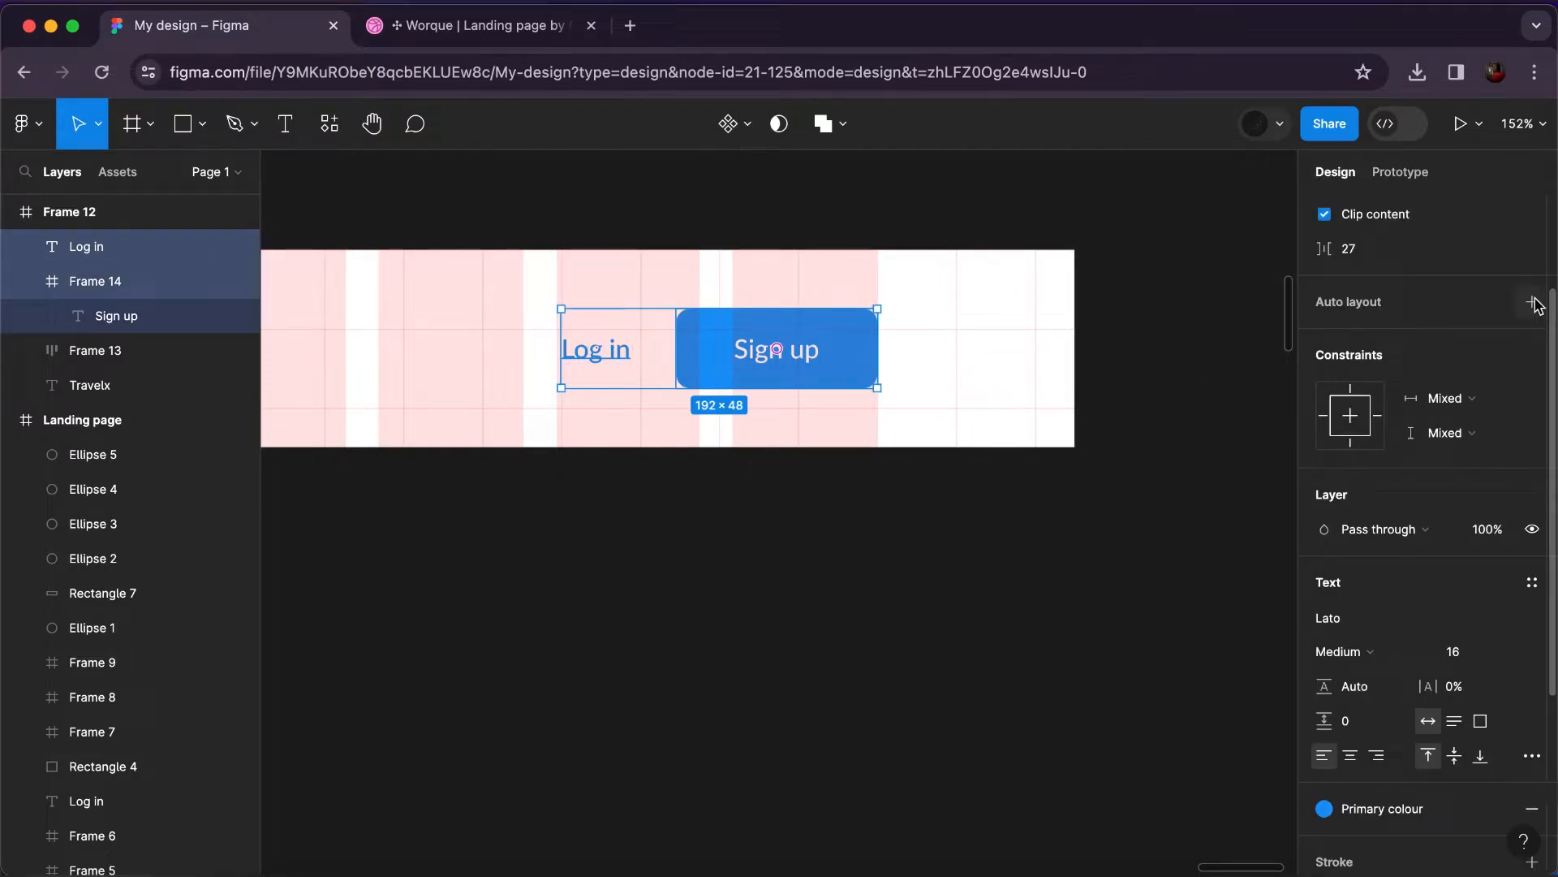
pyautogui.hotkey('shift', 'a')
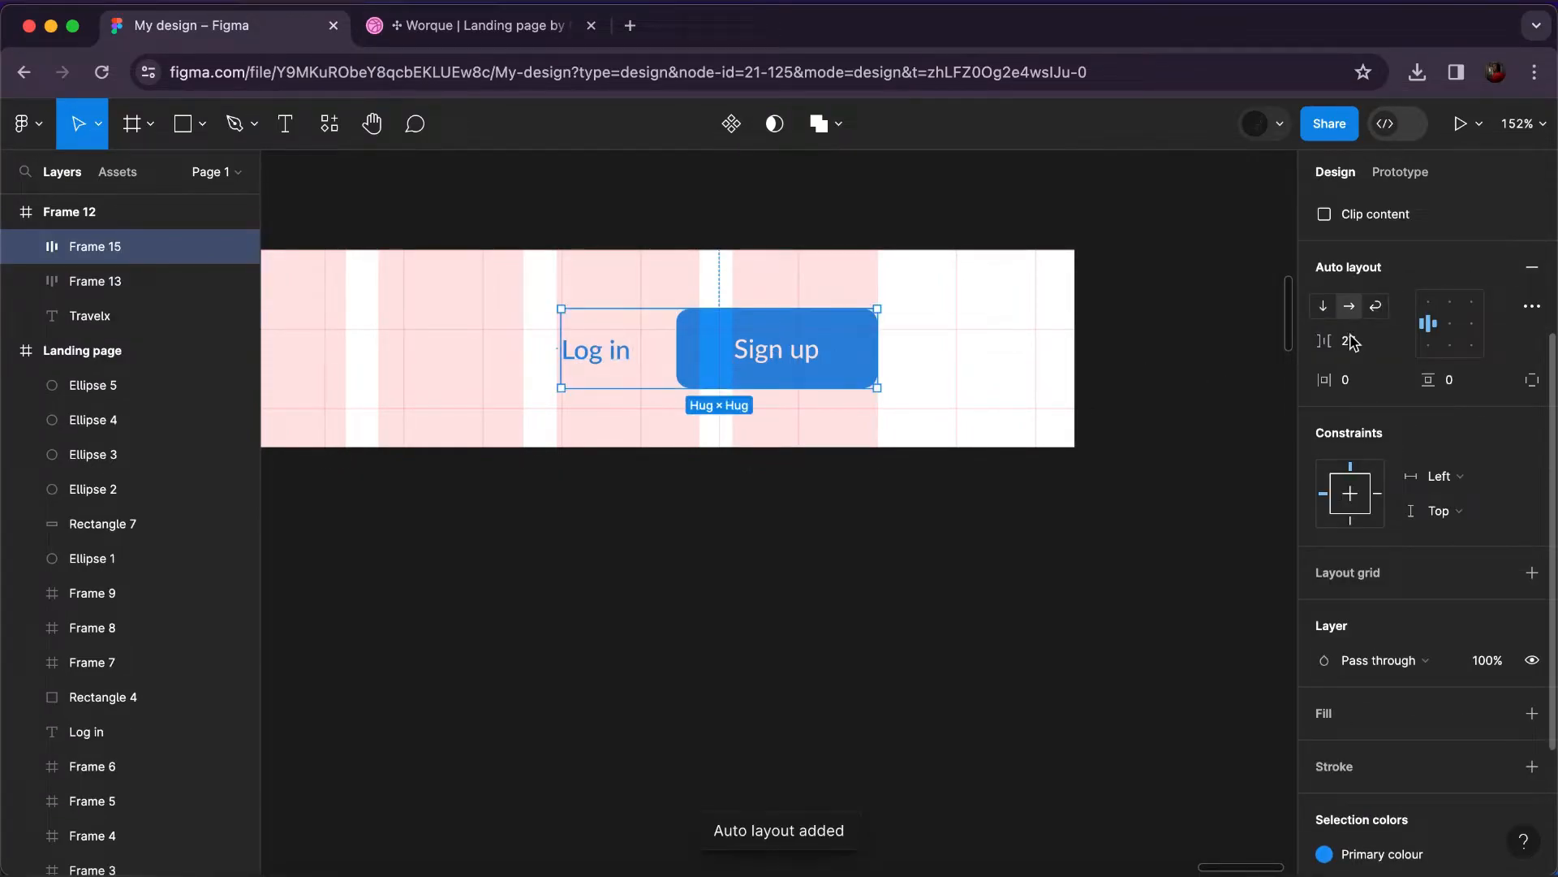
pyautogui.click(1349, 354)
pyautogui.write('24')
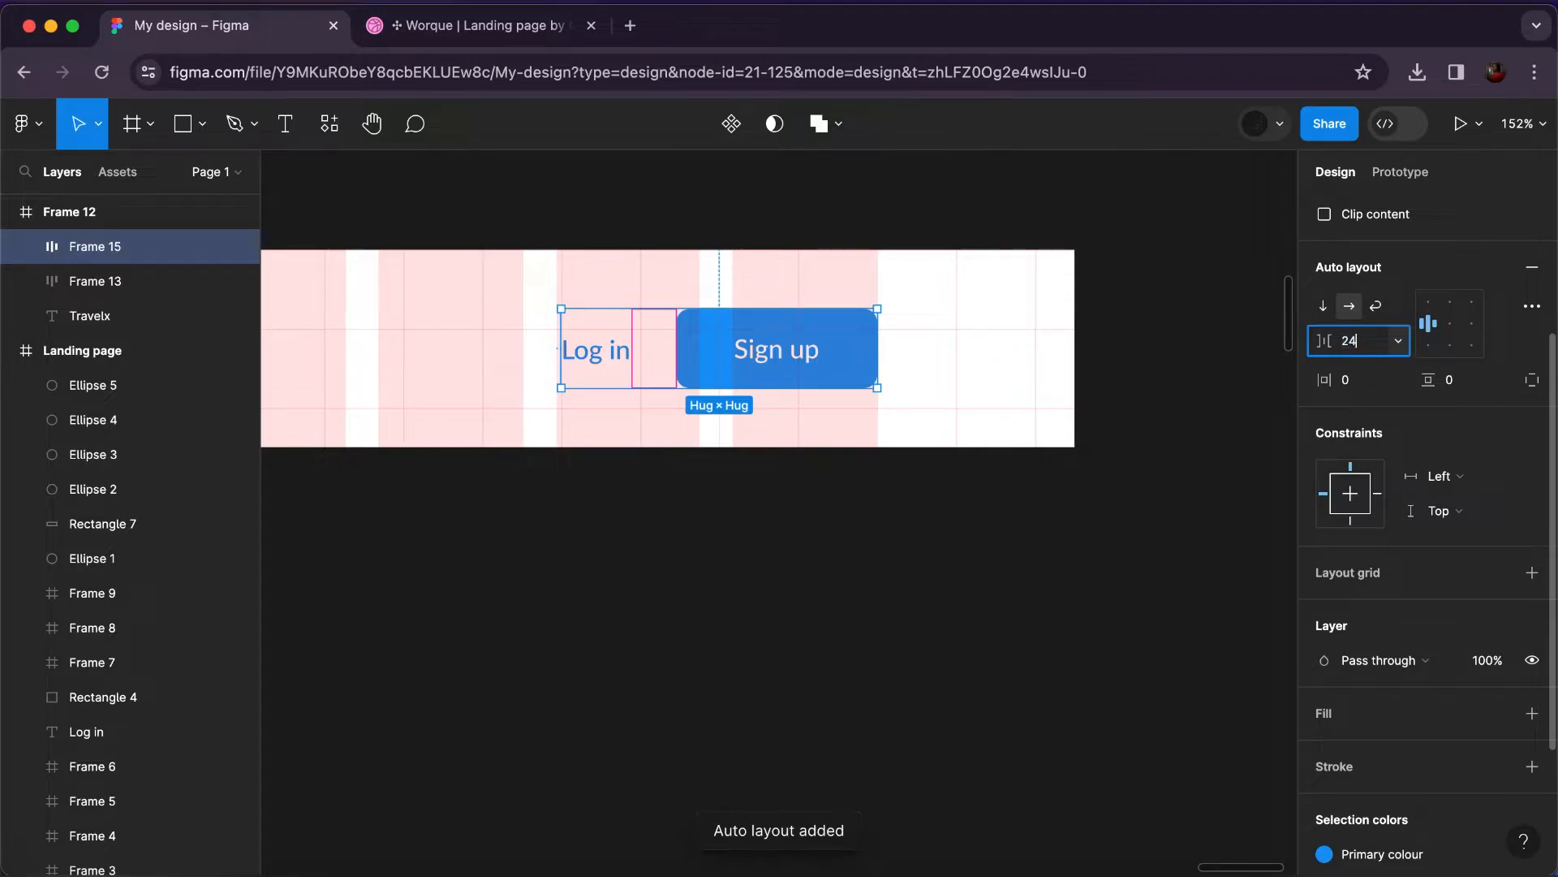
pyautogui.press('Return')
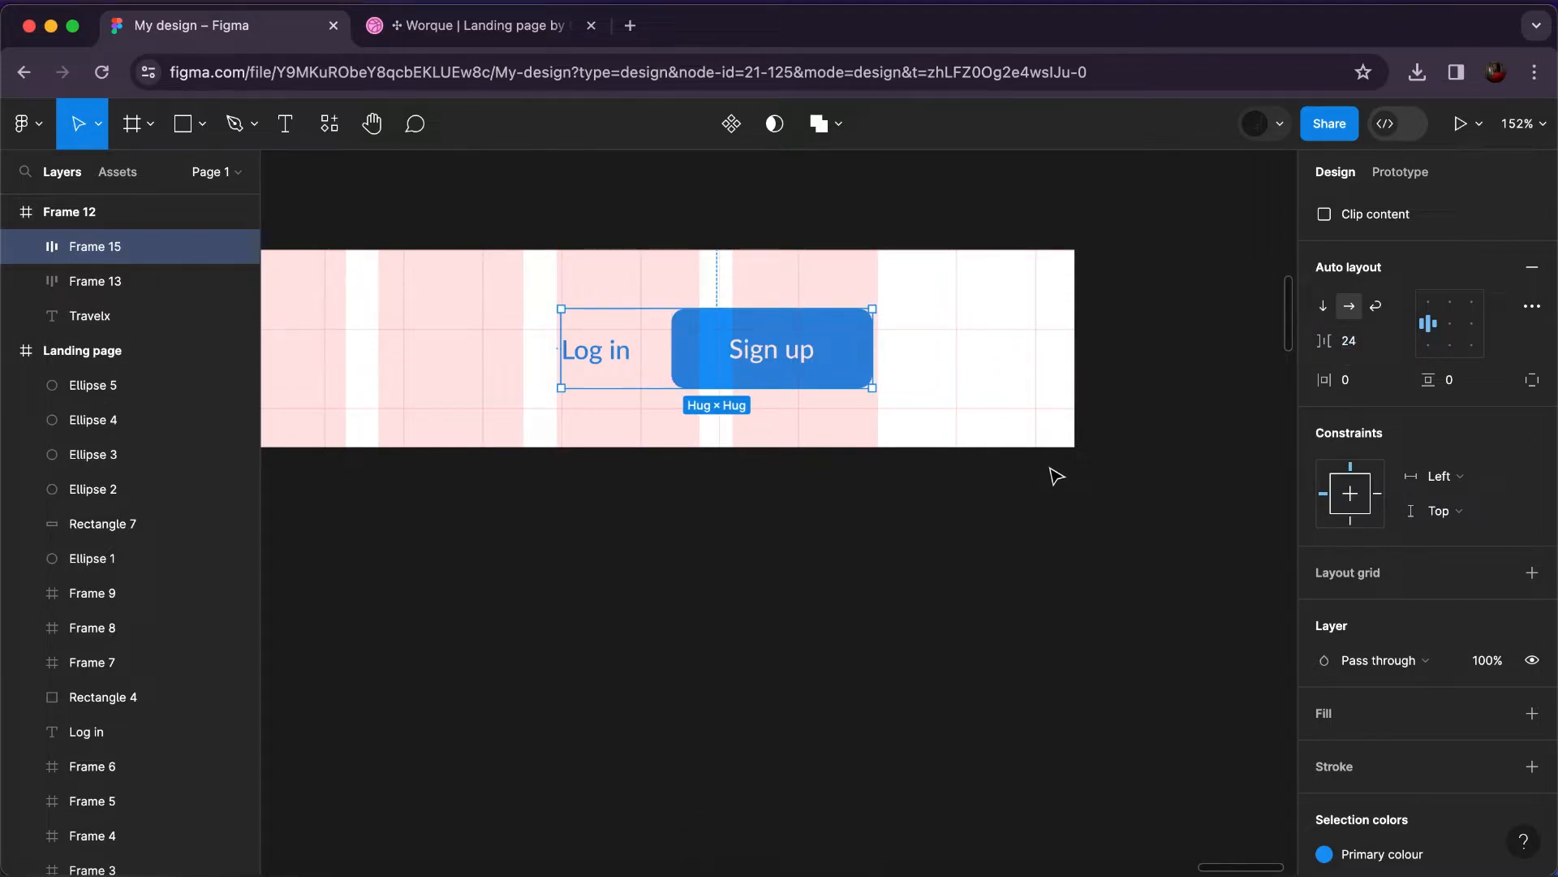
# Nudge the Log in / Sign up group onto the centre guide.
pyautogui.press('Escape')
pyautogui.click(829, 359)
pyautogui.moveTo(828, 358); pyautogui.dragTo(836, 355)
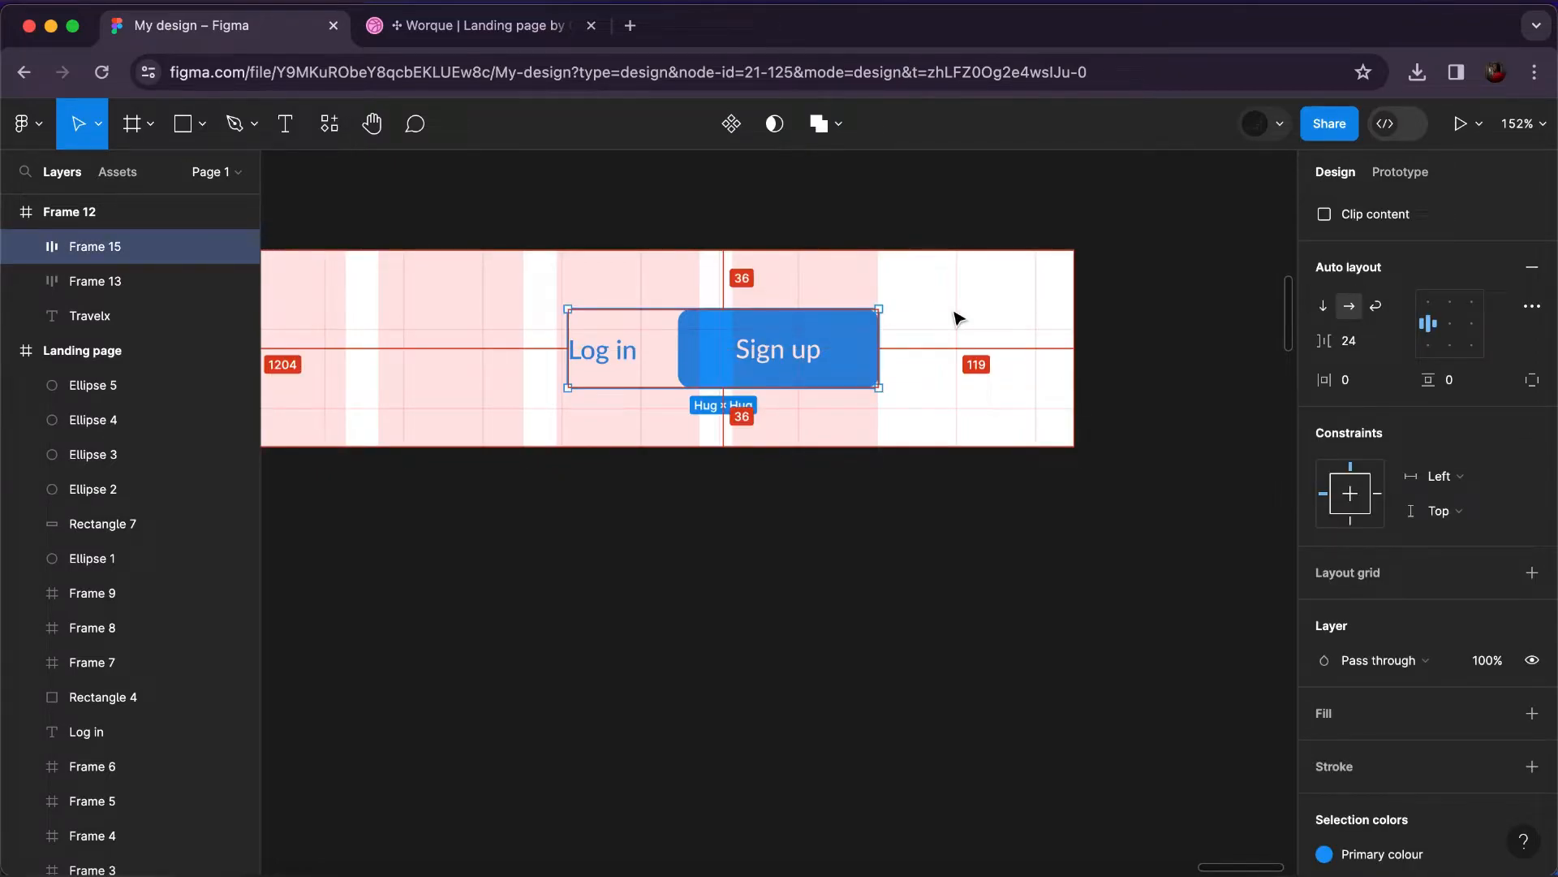
pyautogui.press('Left')
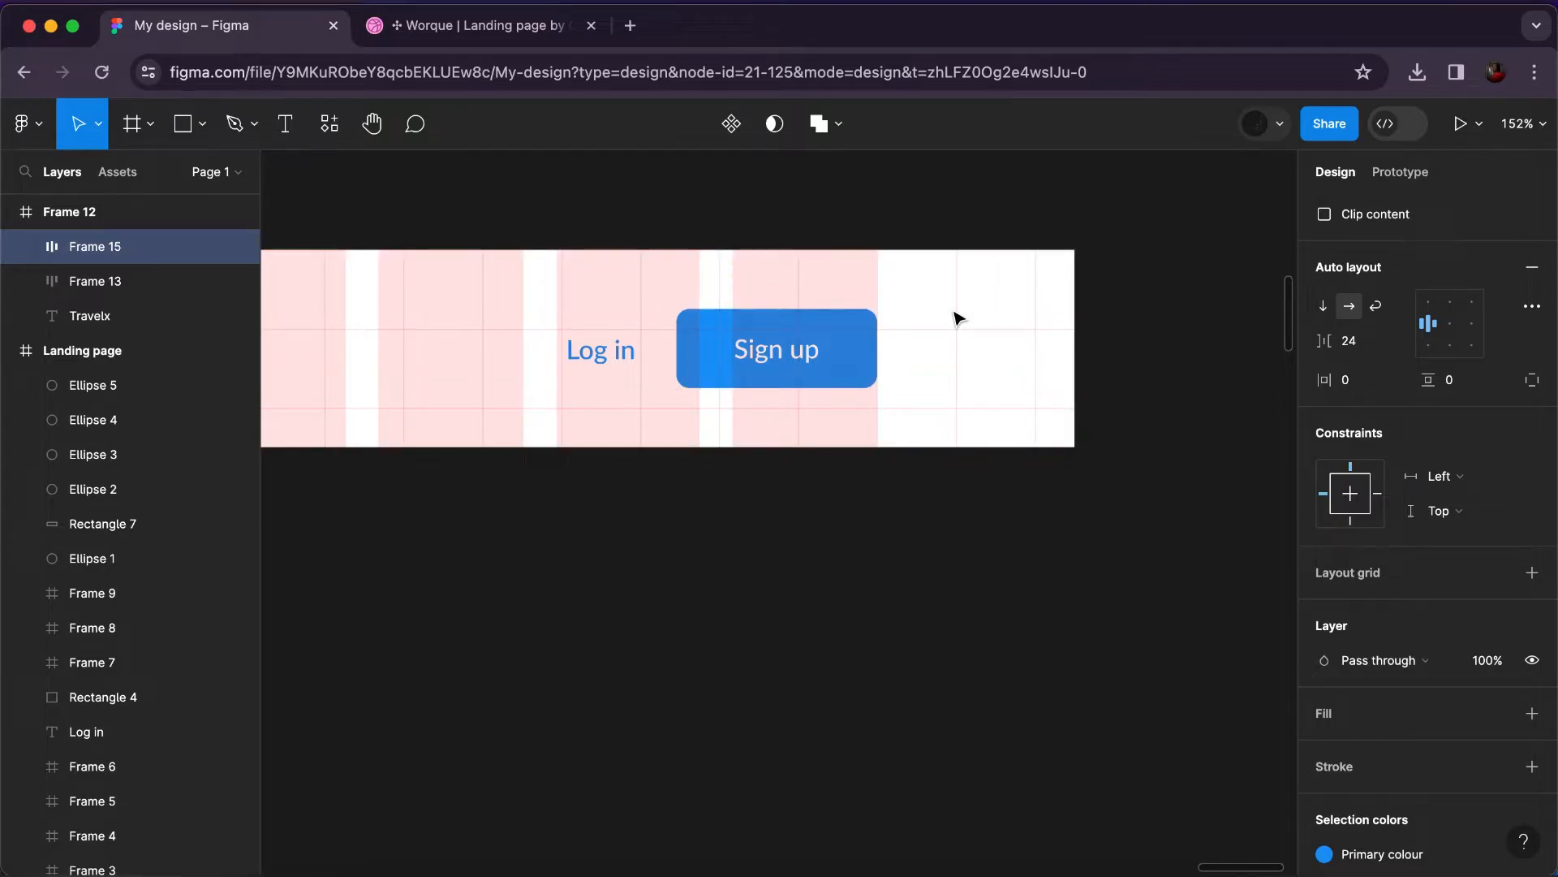
pyautogui.scroll(-5, 958, 318)
pyautogui.hscroll(-3, 956, 313)
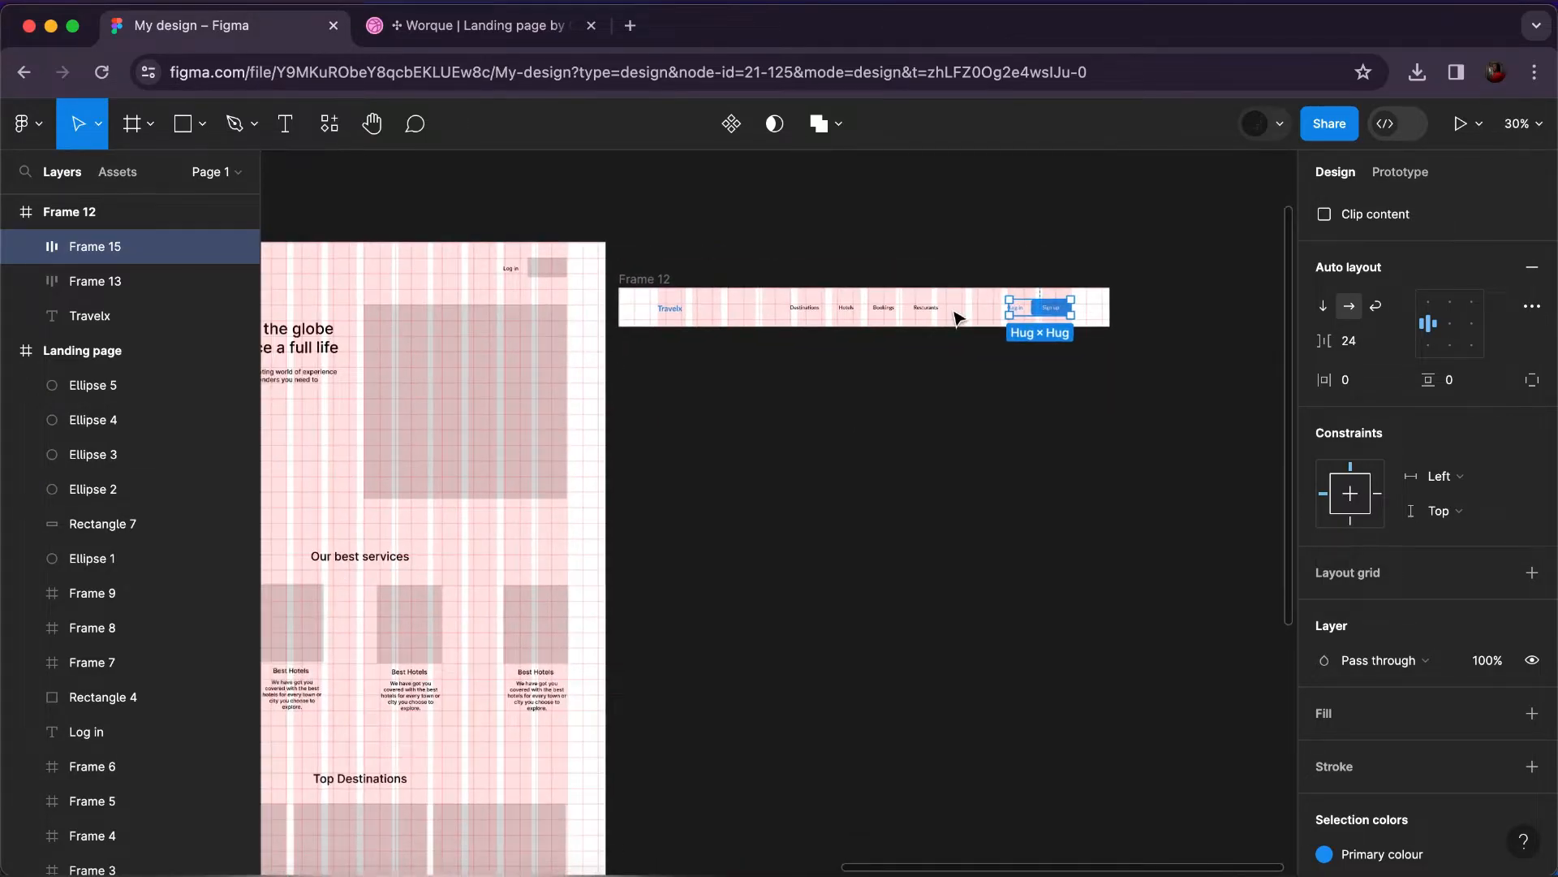
# Delete the old Log in text and placeholder rectangle from the Landing page.
pyautogui.click(883, 252)
pyautogui.hscroll(-6, 880, 251)
pyautogui.hscroll(-2, 772, 291)
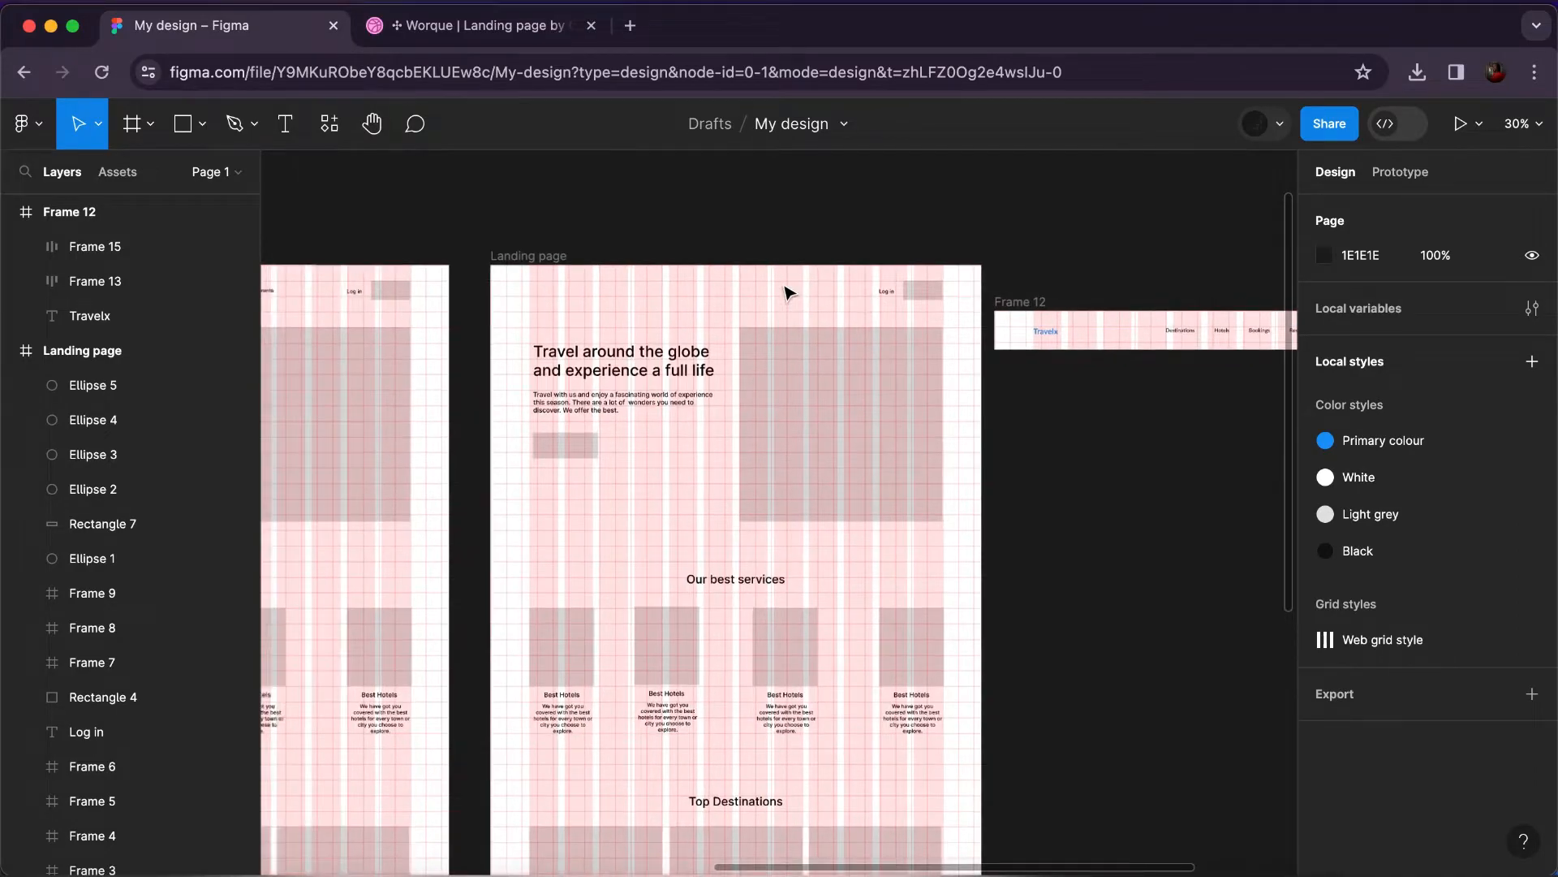
pyautogui.click(897, 296)
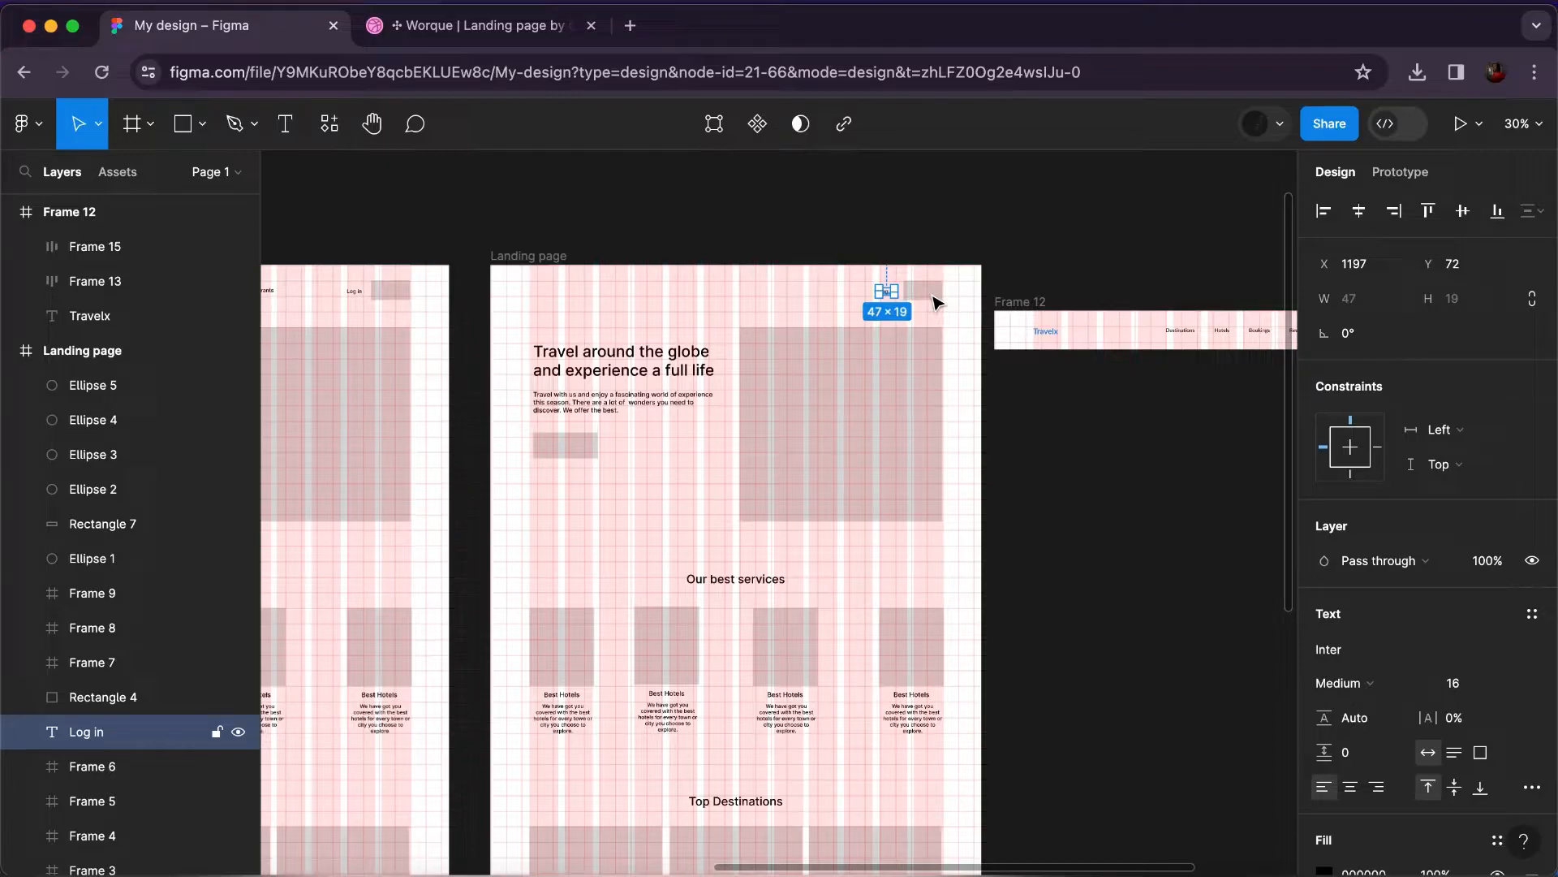
pyautogui.keyDown('shift'); pyautogui.click(937, 302); pyautogui.keyUp('shift')
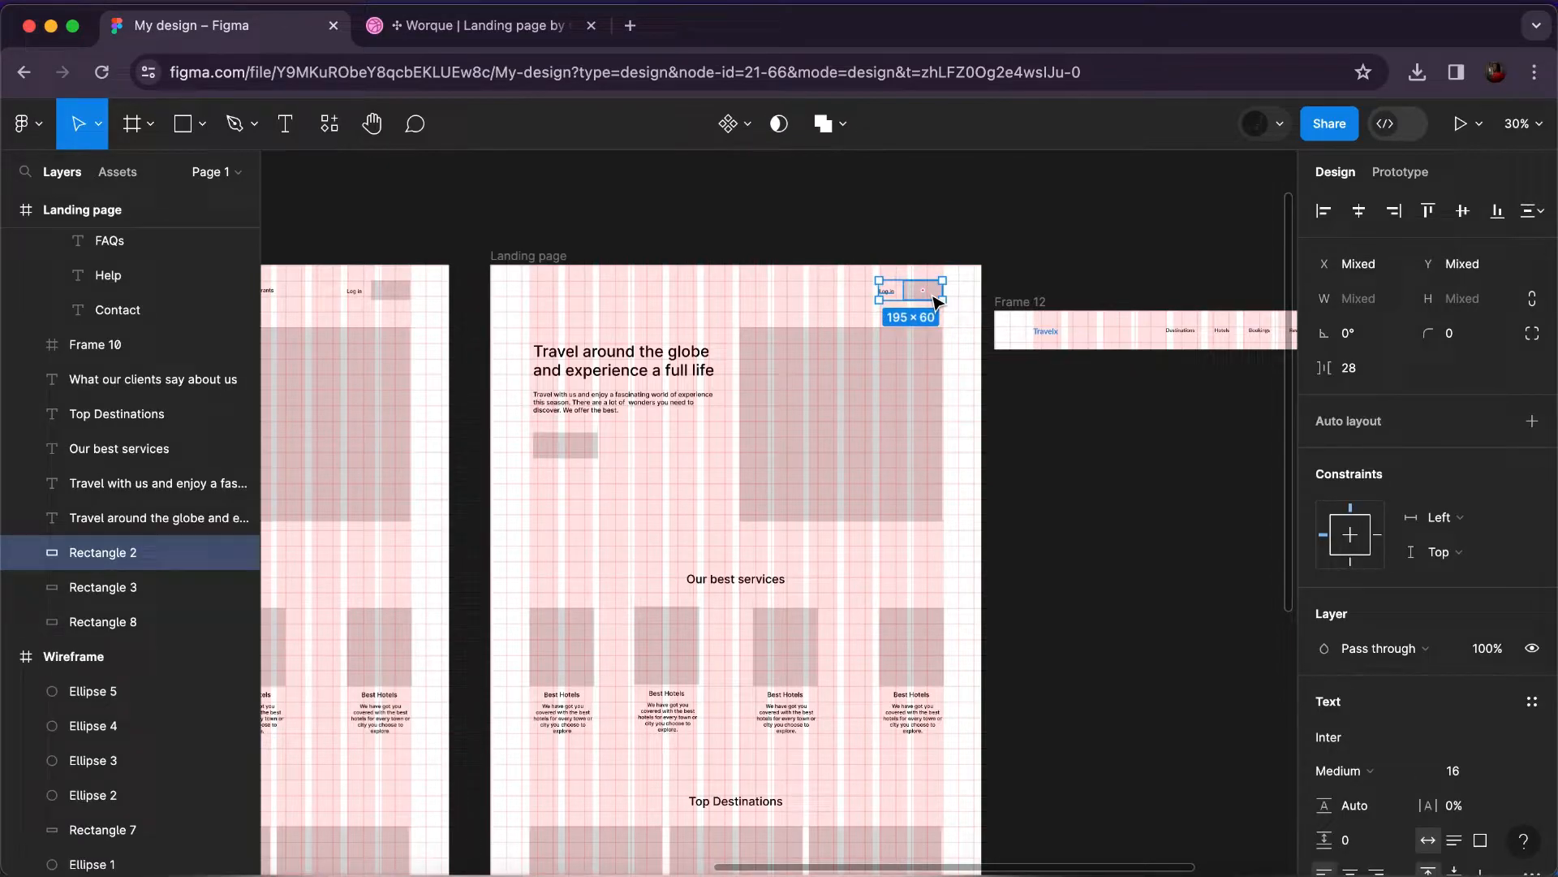
pyautogui.press('Delete')
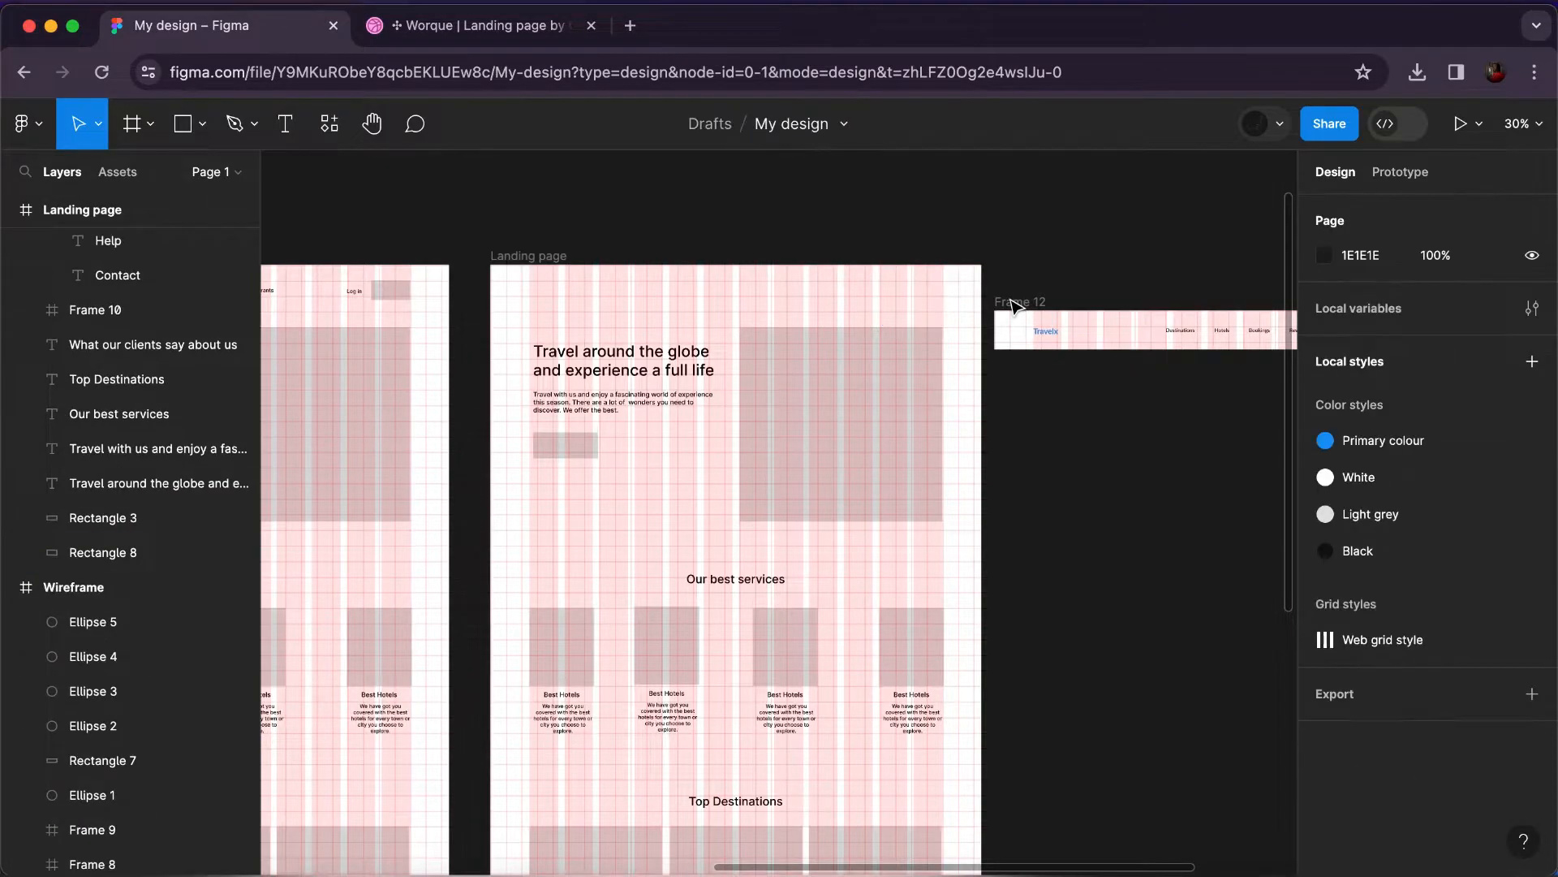
# Move the navigation bar into the Landing page, centred and aligned to the top.
pyautogui.click(1017, 306)
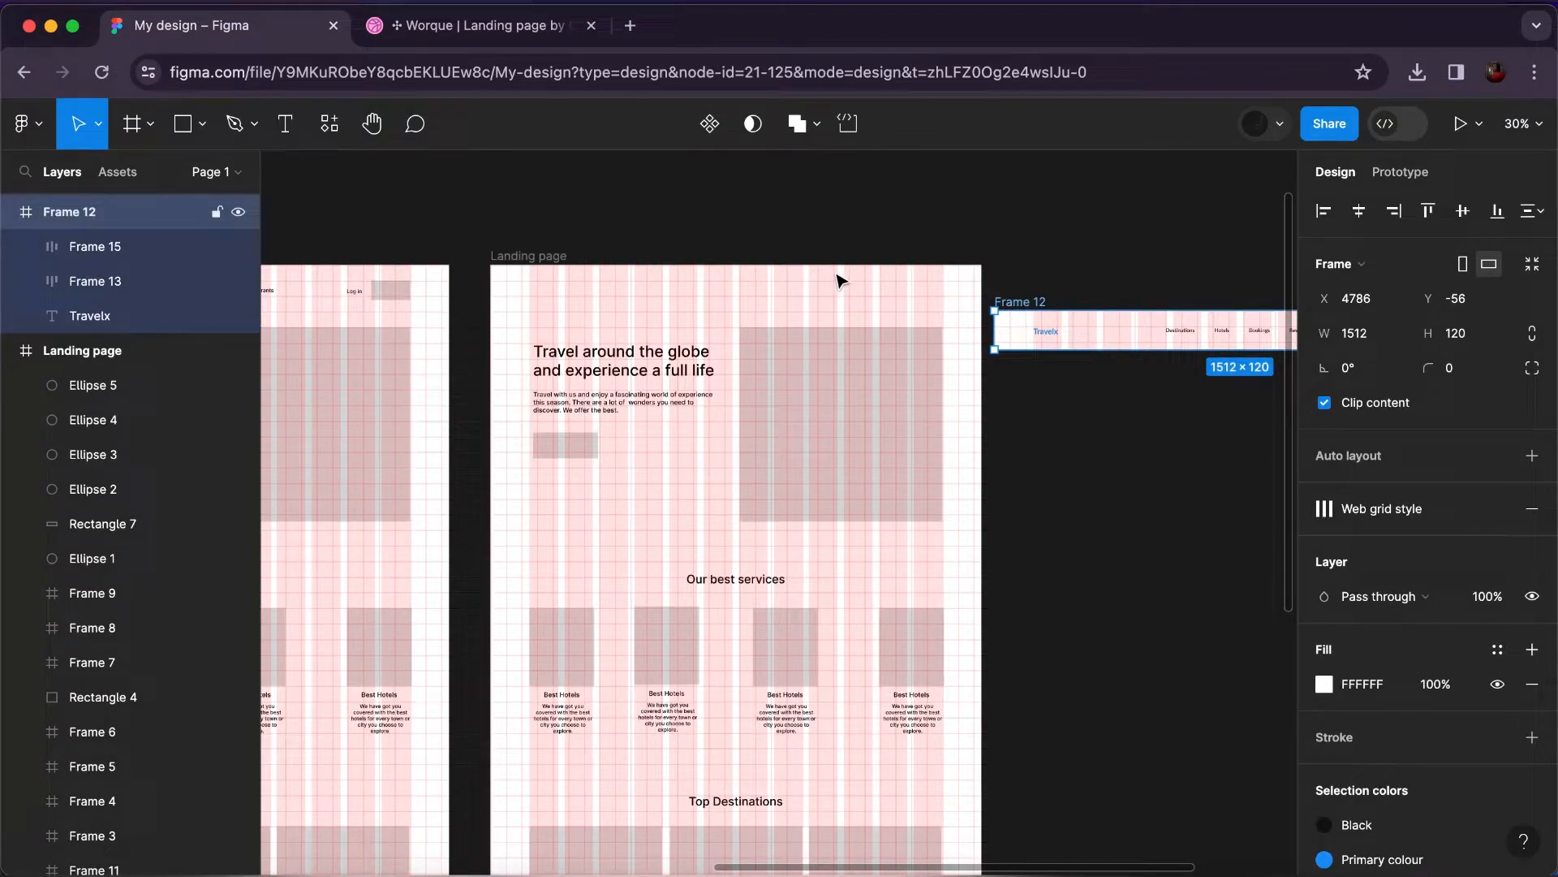
pyautogui.hotkey('ctrl', 'x')
pyautogui.hotkey('ctrl', 'v')
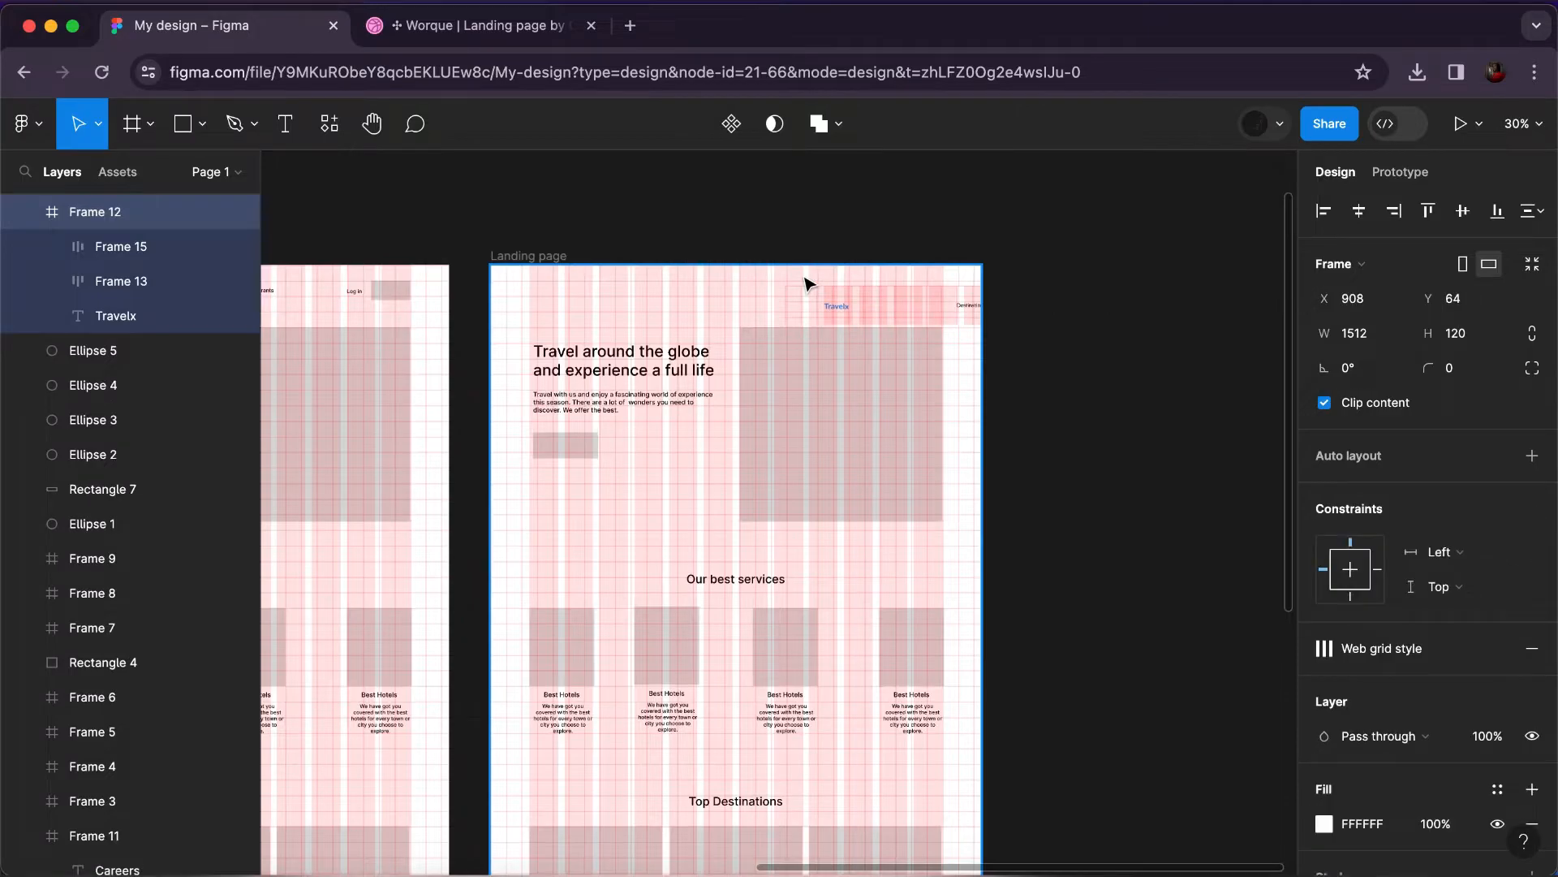
pyautogui.hotkey('shift', 'Down')
pyautogui.click(1359, 212)
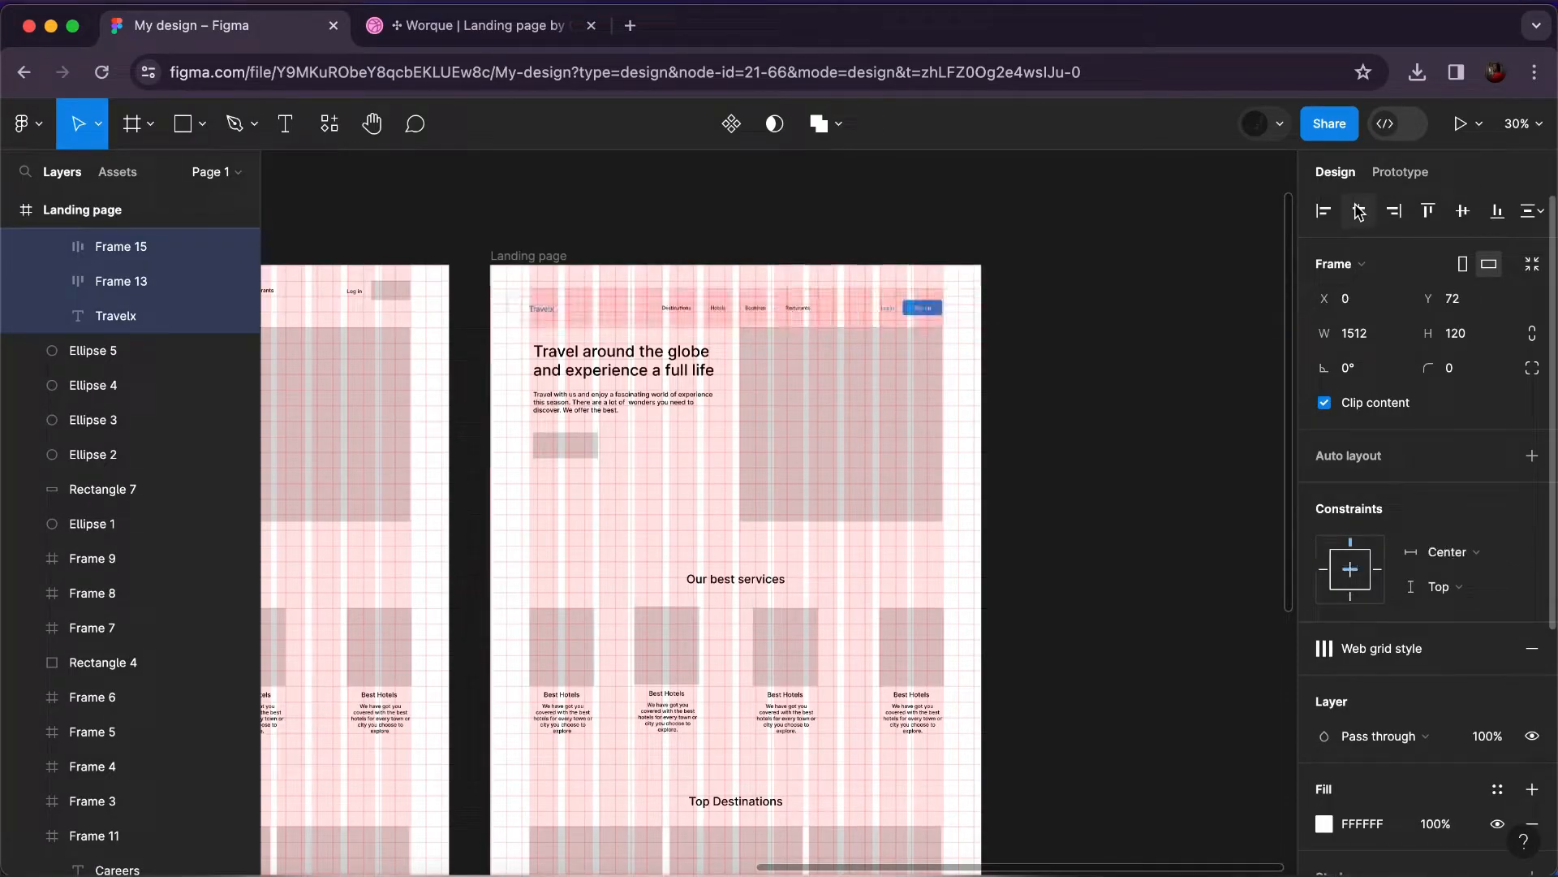
pyautogui.click(1426, 213)
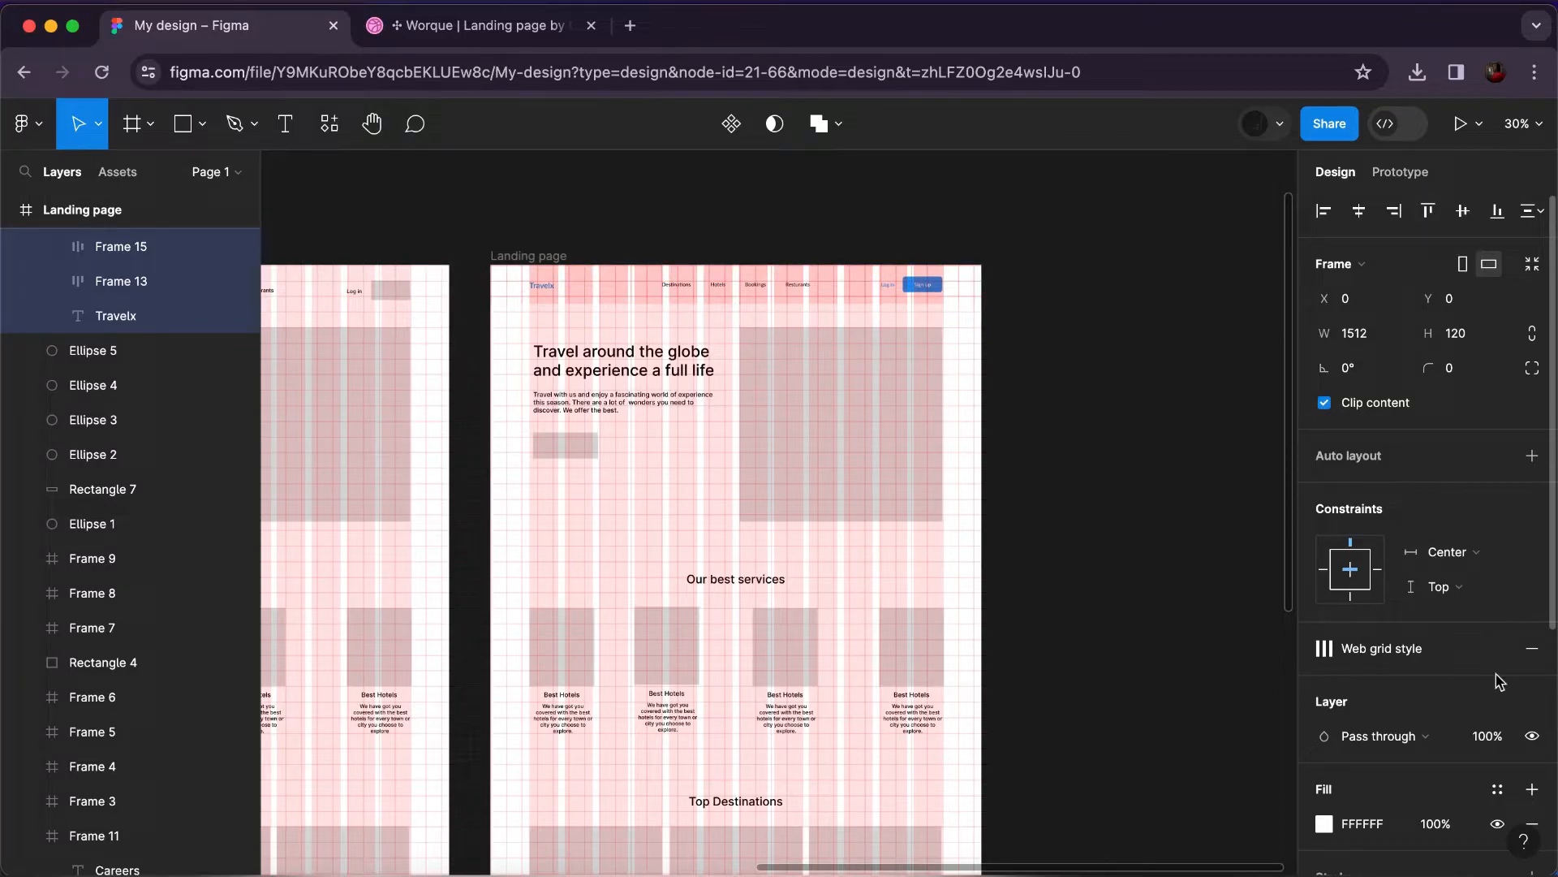
# Detach the header's grid style and remove its 48px square and 12-column grids.
pyautogui.moveTo(1499, 654)
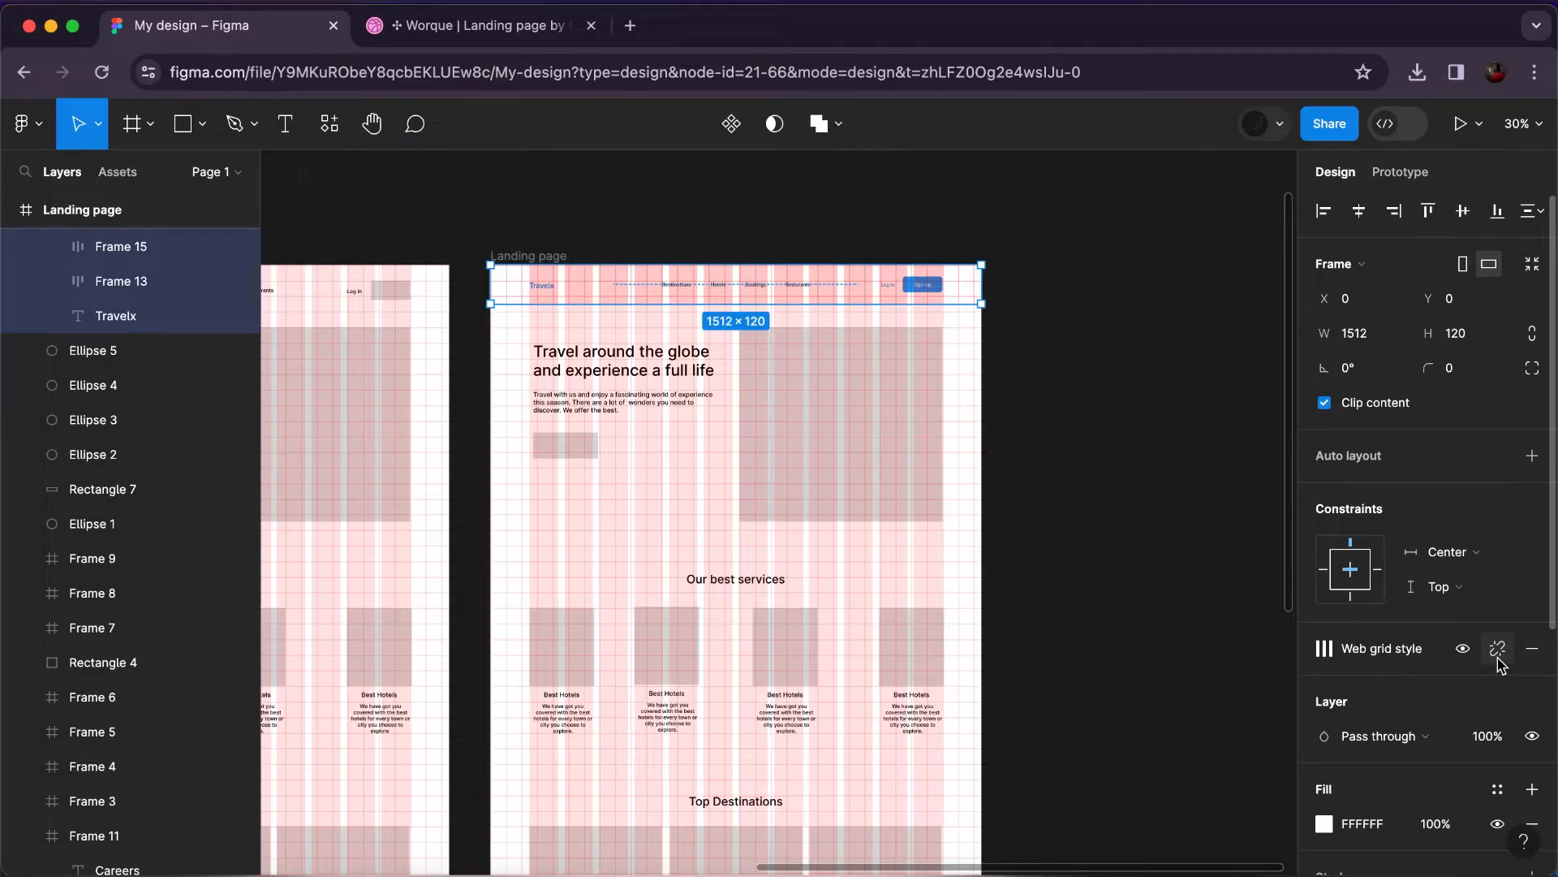
pyautogui.click(1497, 649)
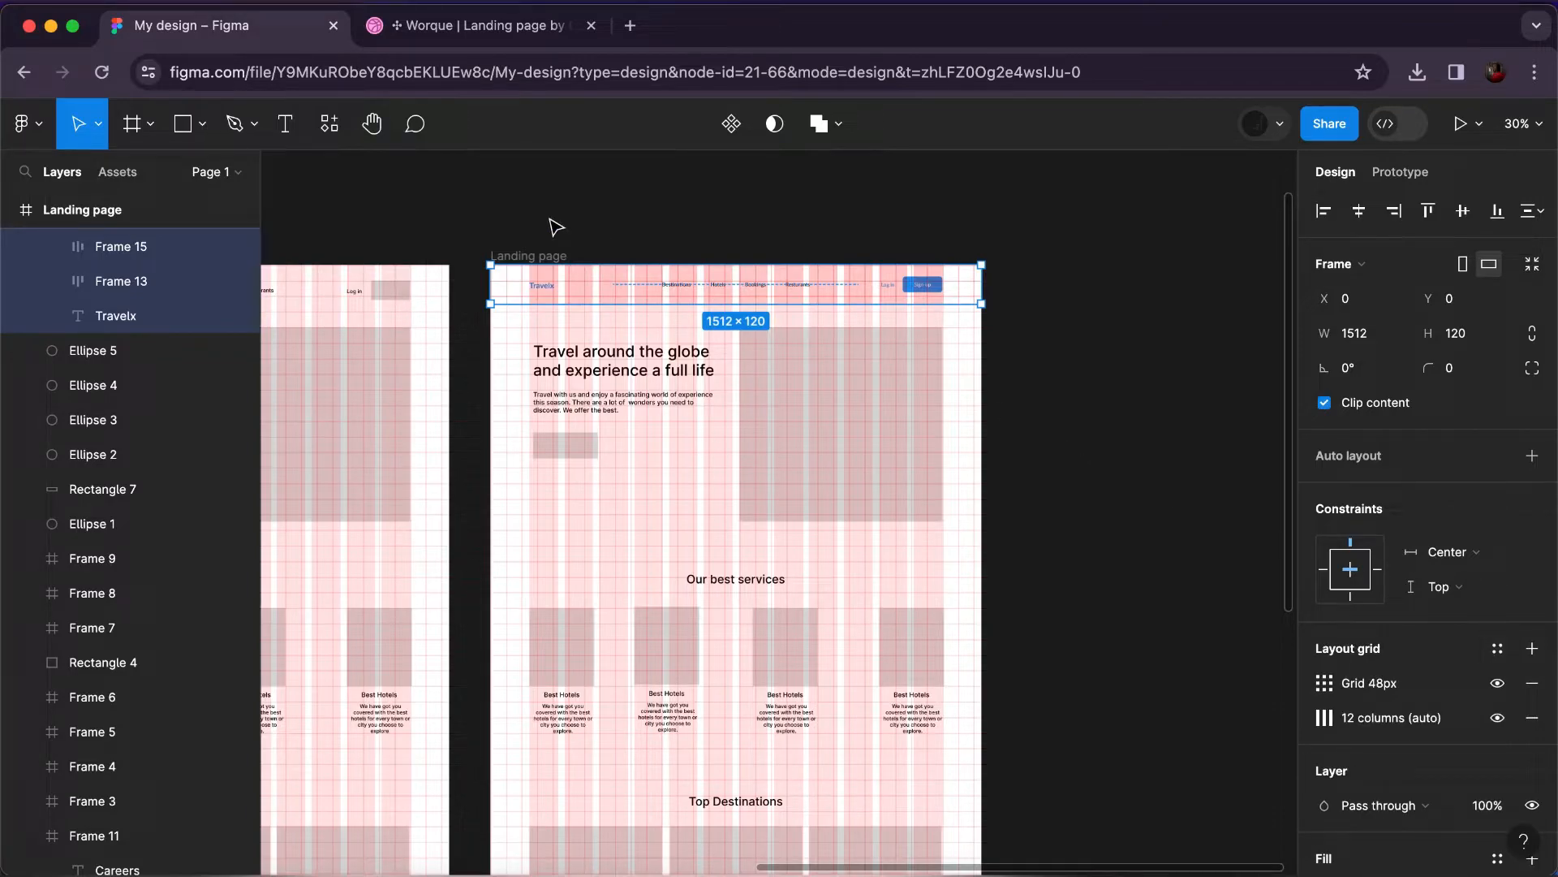
pyautogui.click(1533, 684)
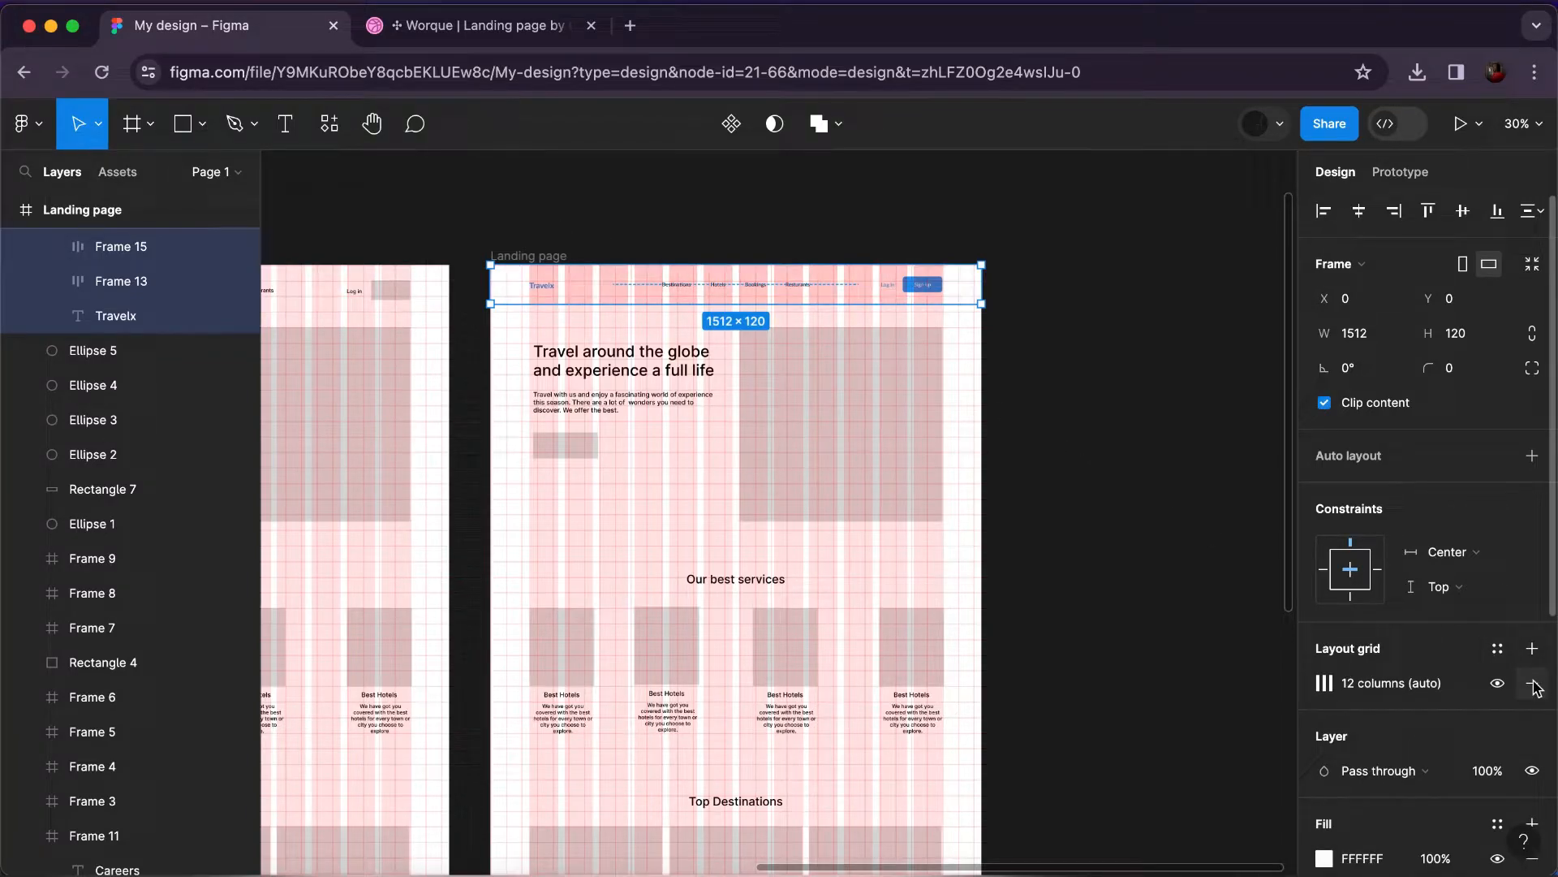
pyautogui.click(1535, 686)
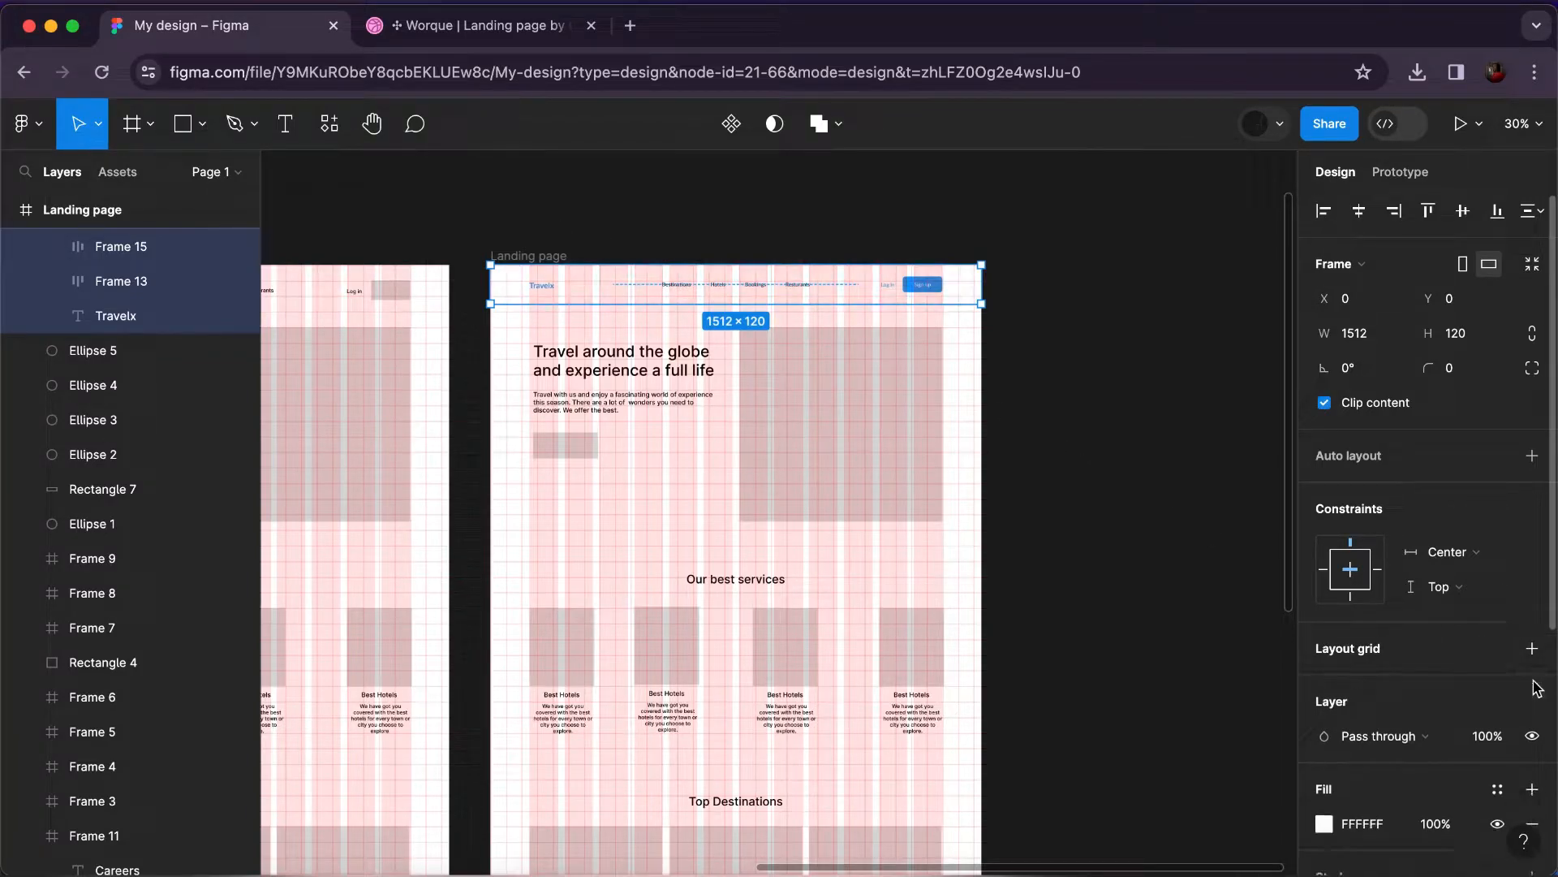
# Hide the layout grid overlays on the Landing page frame.
pyautogui.click(540, 258)
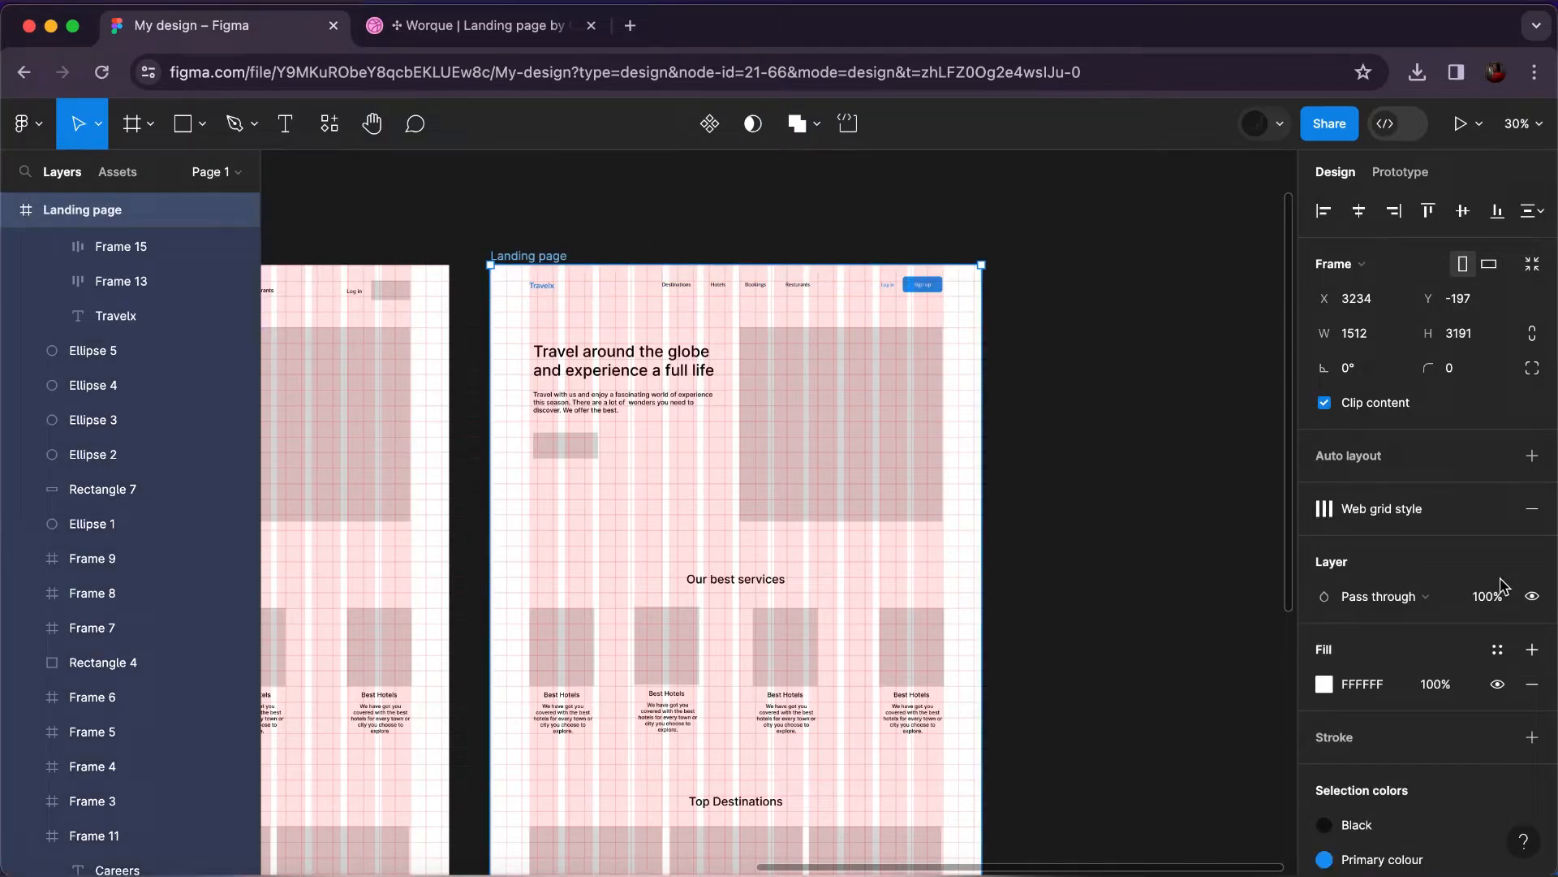
pyautogui.click(1462, 513)
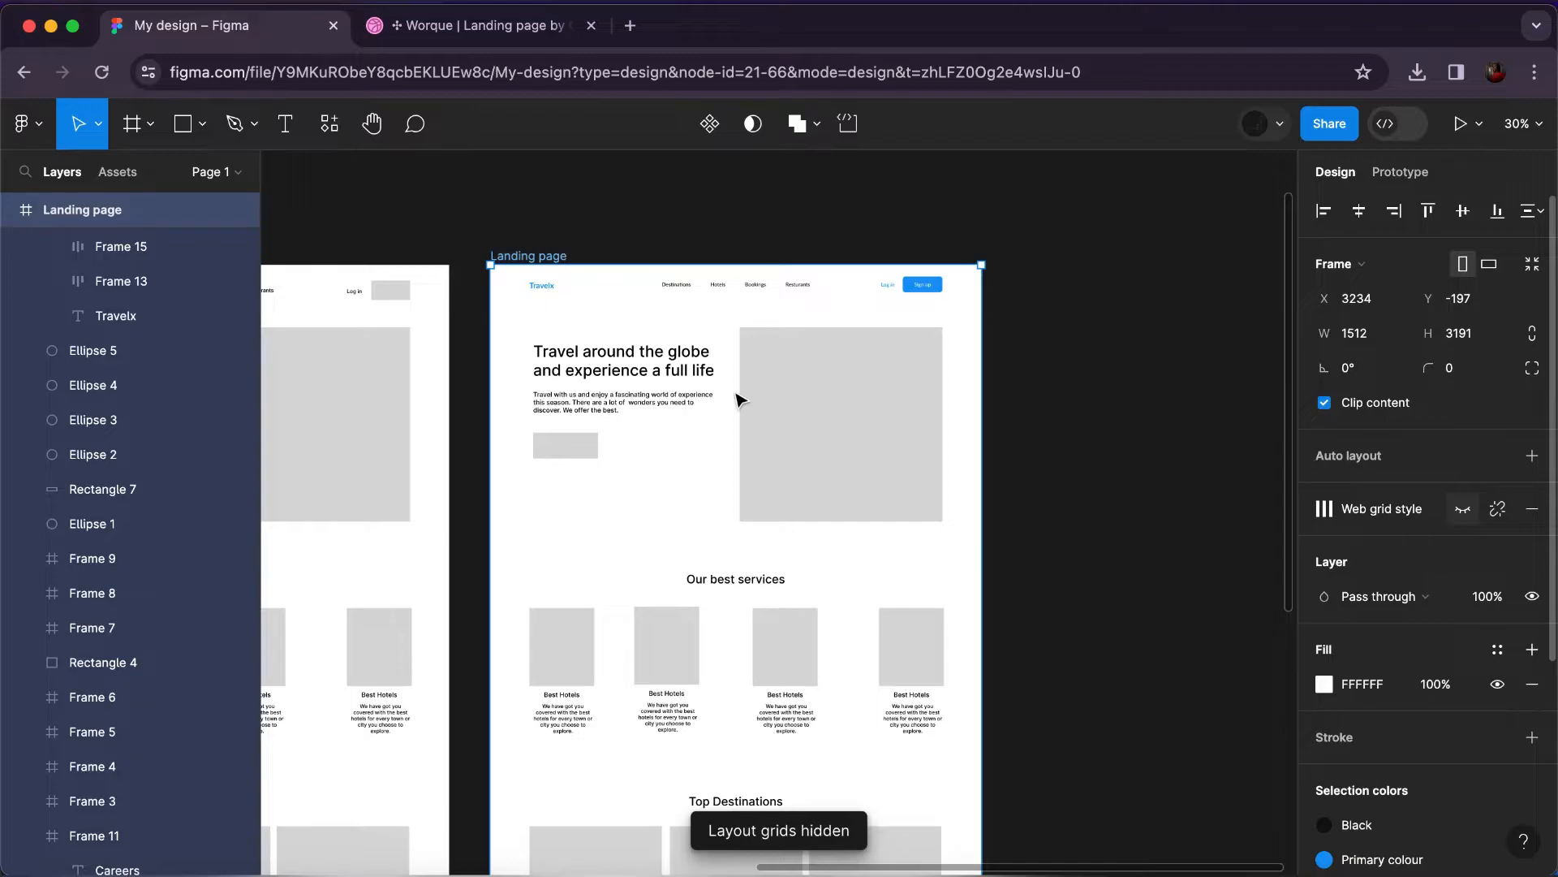
pyautogui.scroll(10, 652, 351)
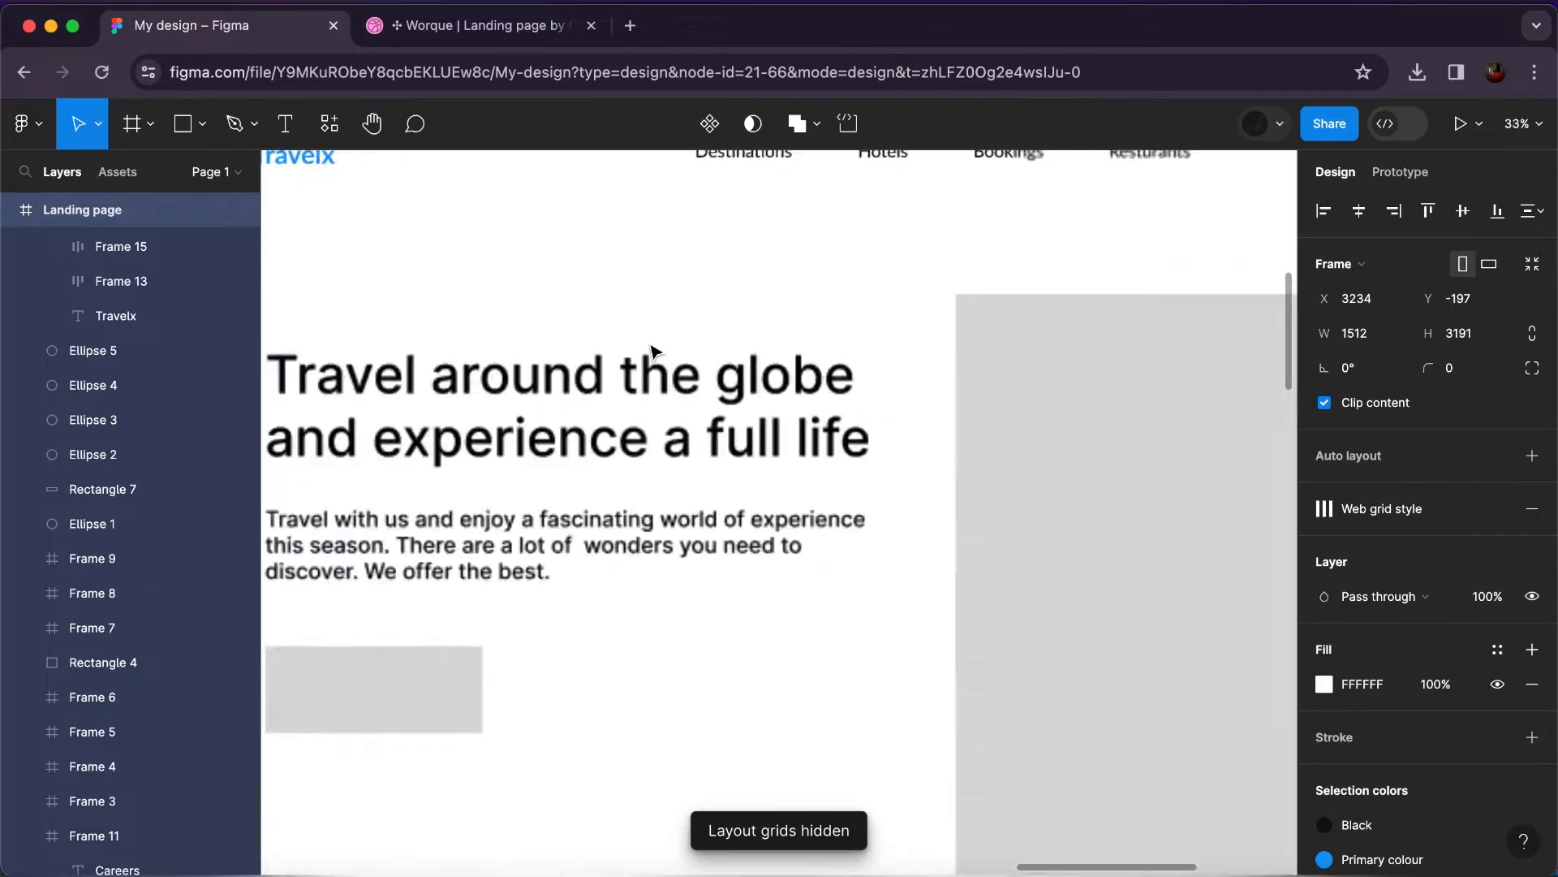
pyautogui.scroll(-5, 652, 351)
pyautogui.scroll(3, 652, 350)
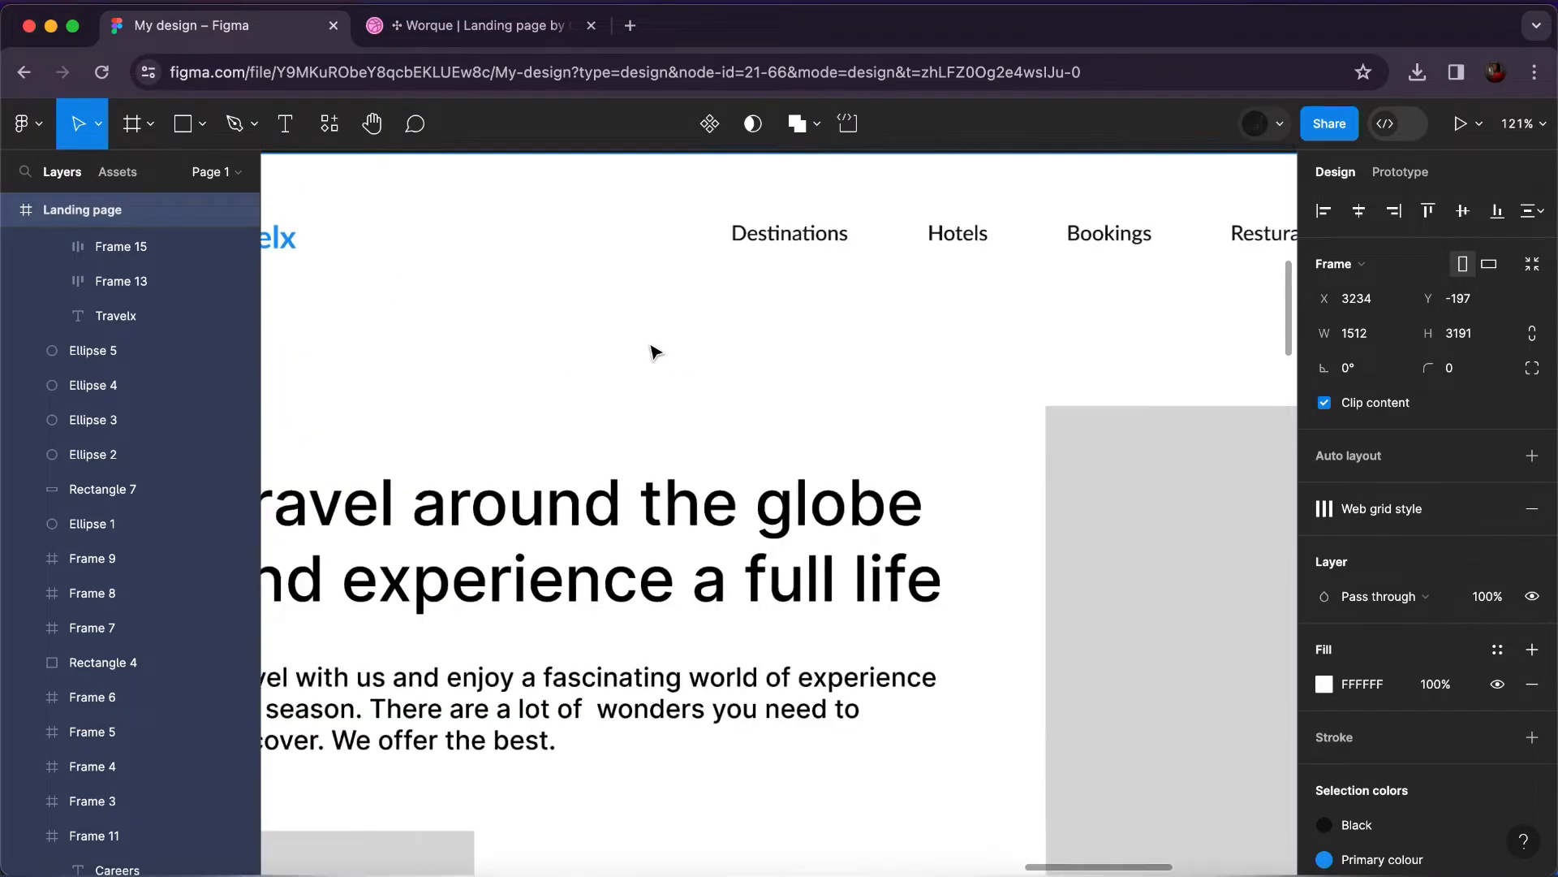
pyautogui.scroll(-4, 652, 351)
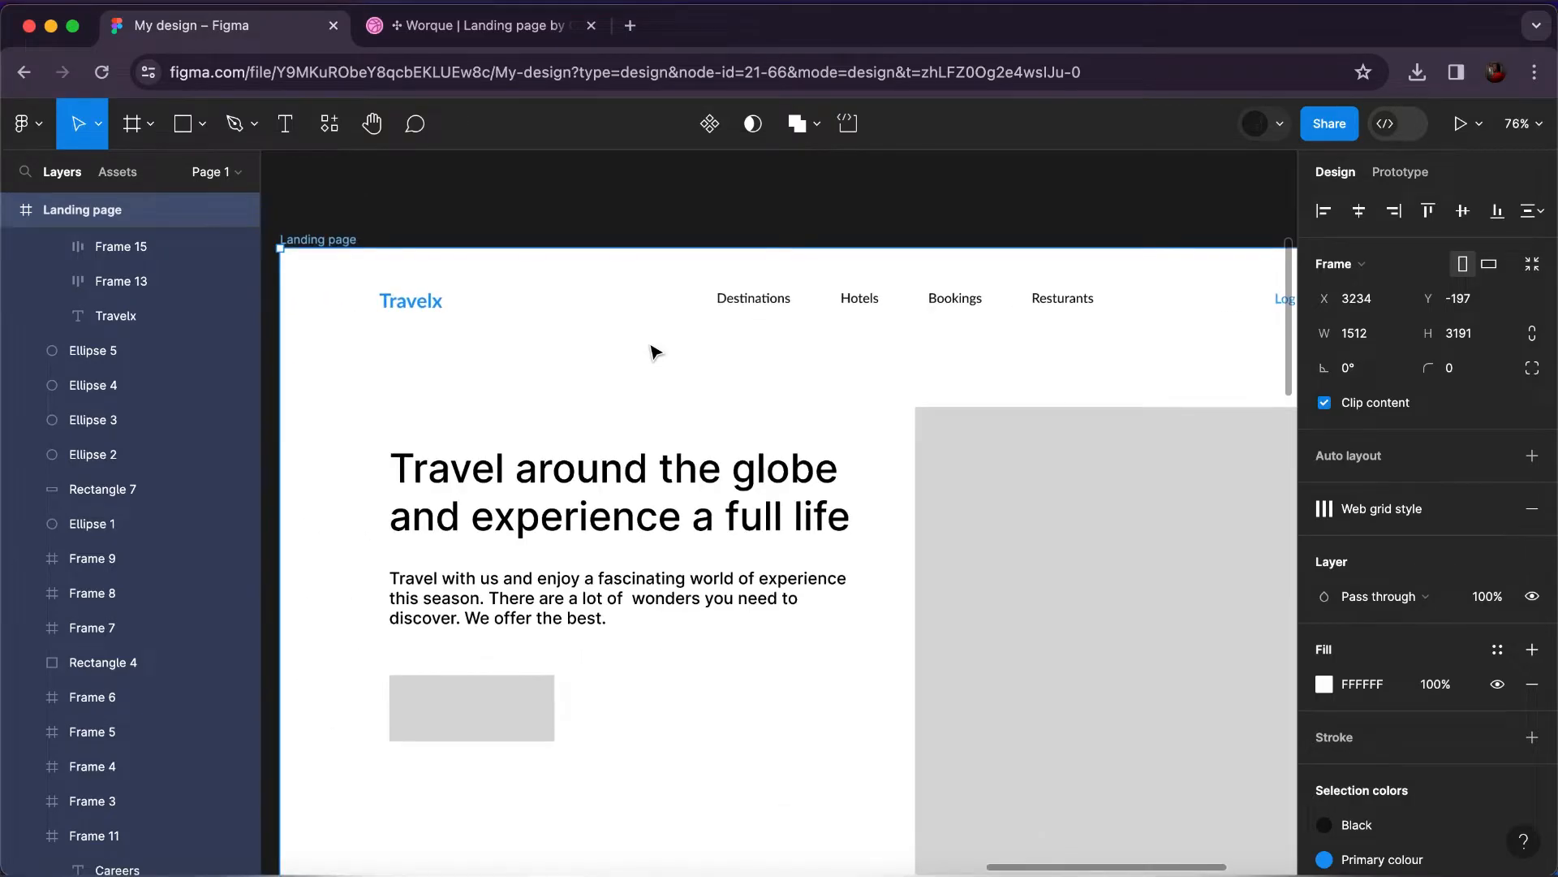
pyautogui.hscroll(3, 652, 350)
pyautogui.scroll(-2, 652, 351)
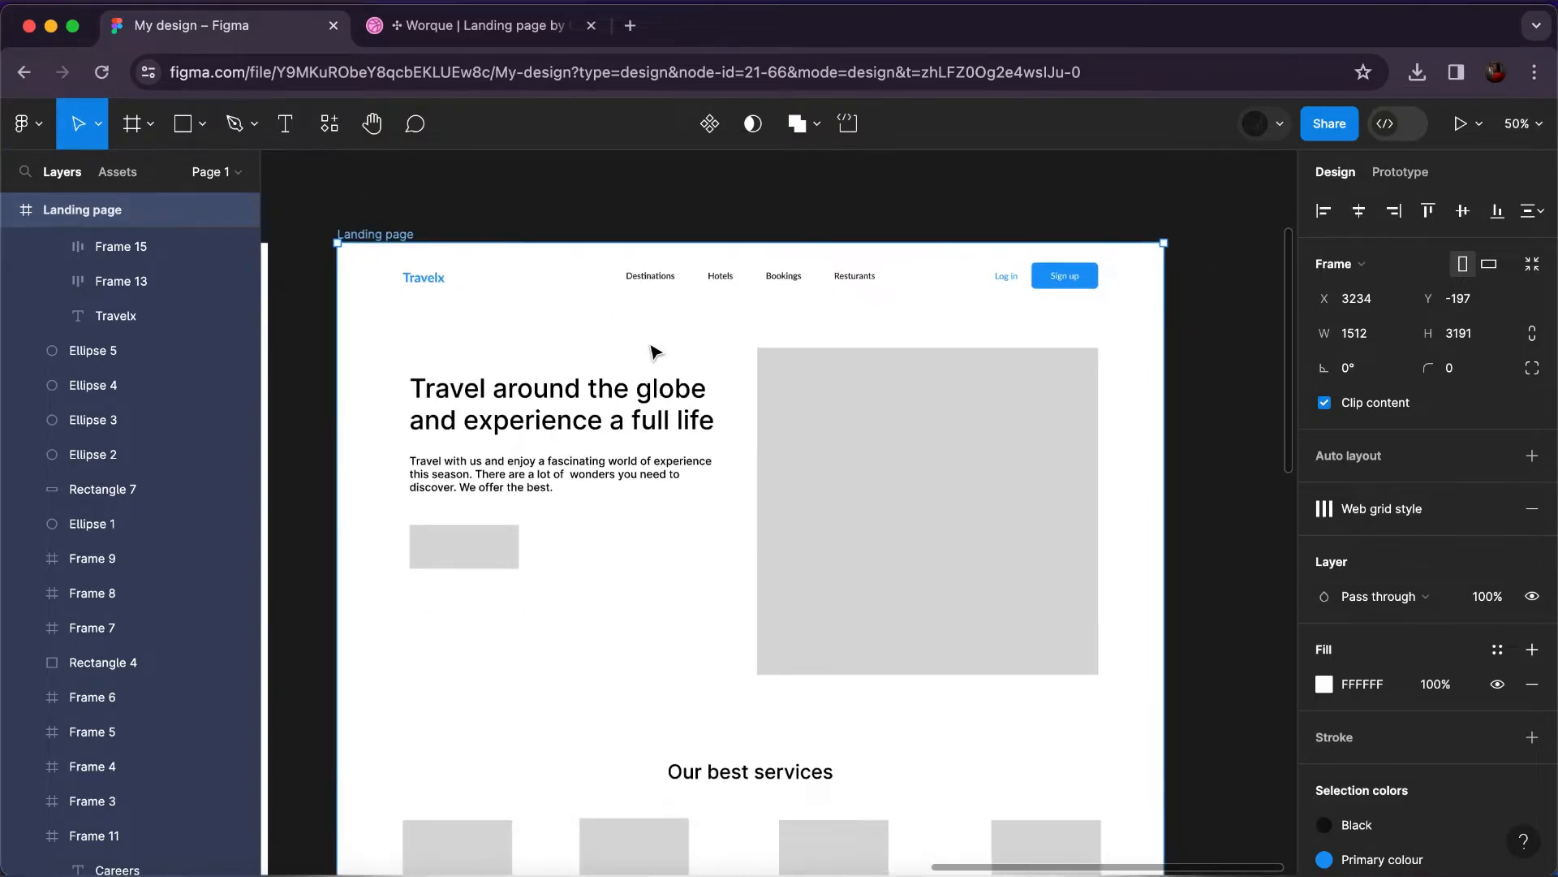
pyautogui.click(596, 397)
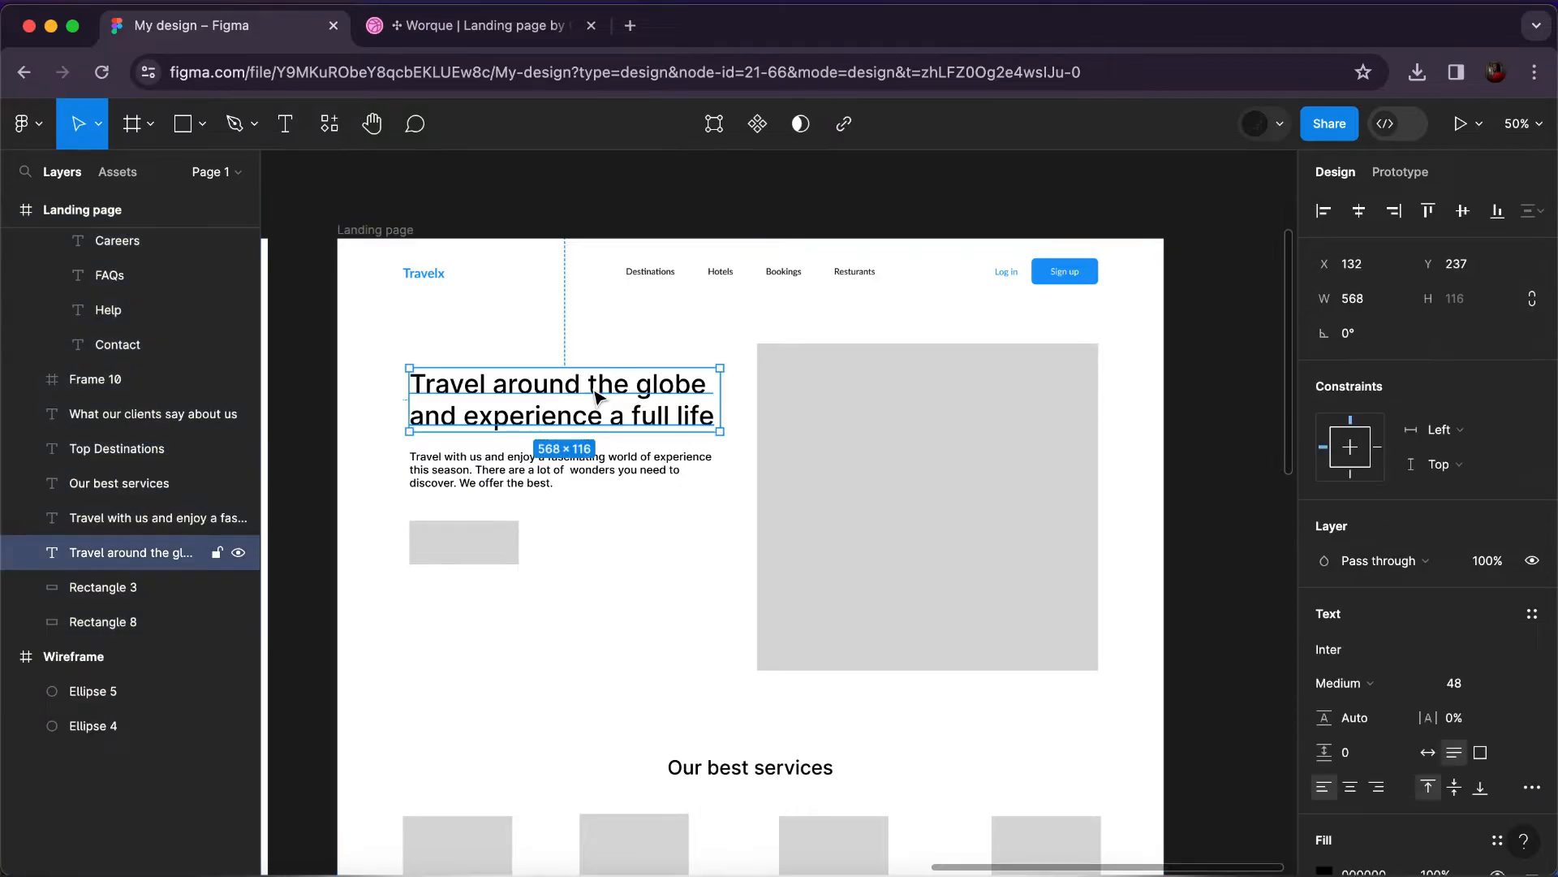
pyautogui.scroll(-2, 1380, 700)
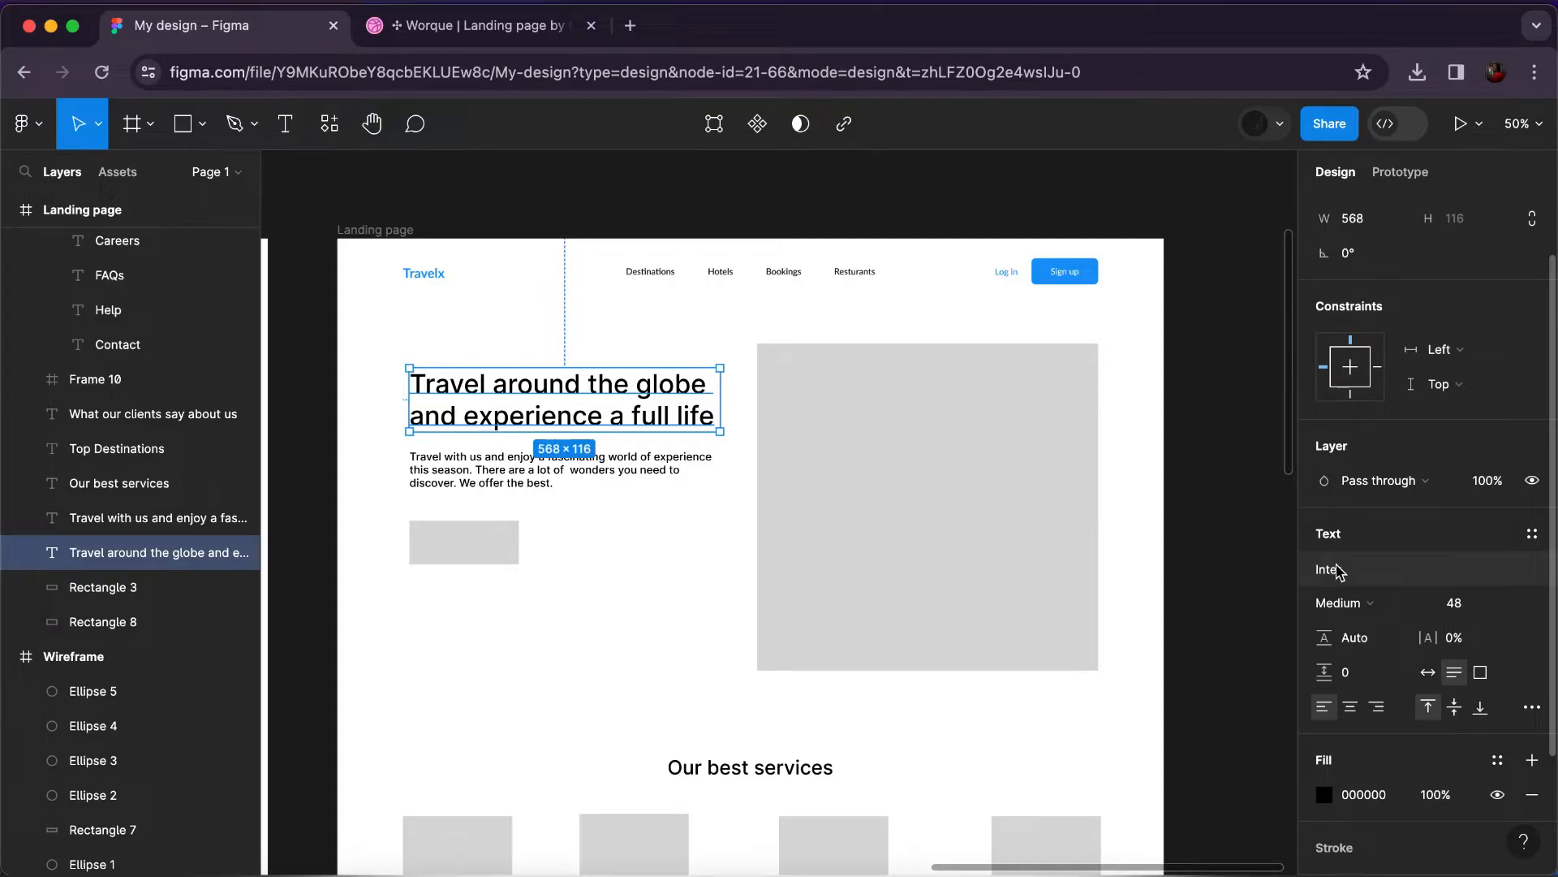
# Set the hero heading to Lato with the Black colour style.
pyautogui.click(1338, 570)
pyautogui.write('lato')
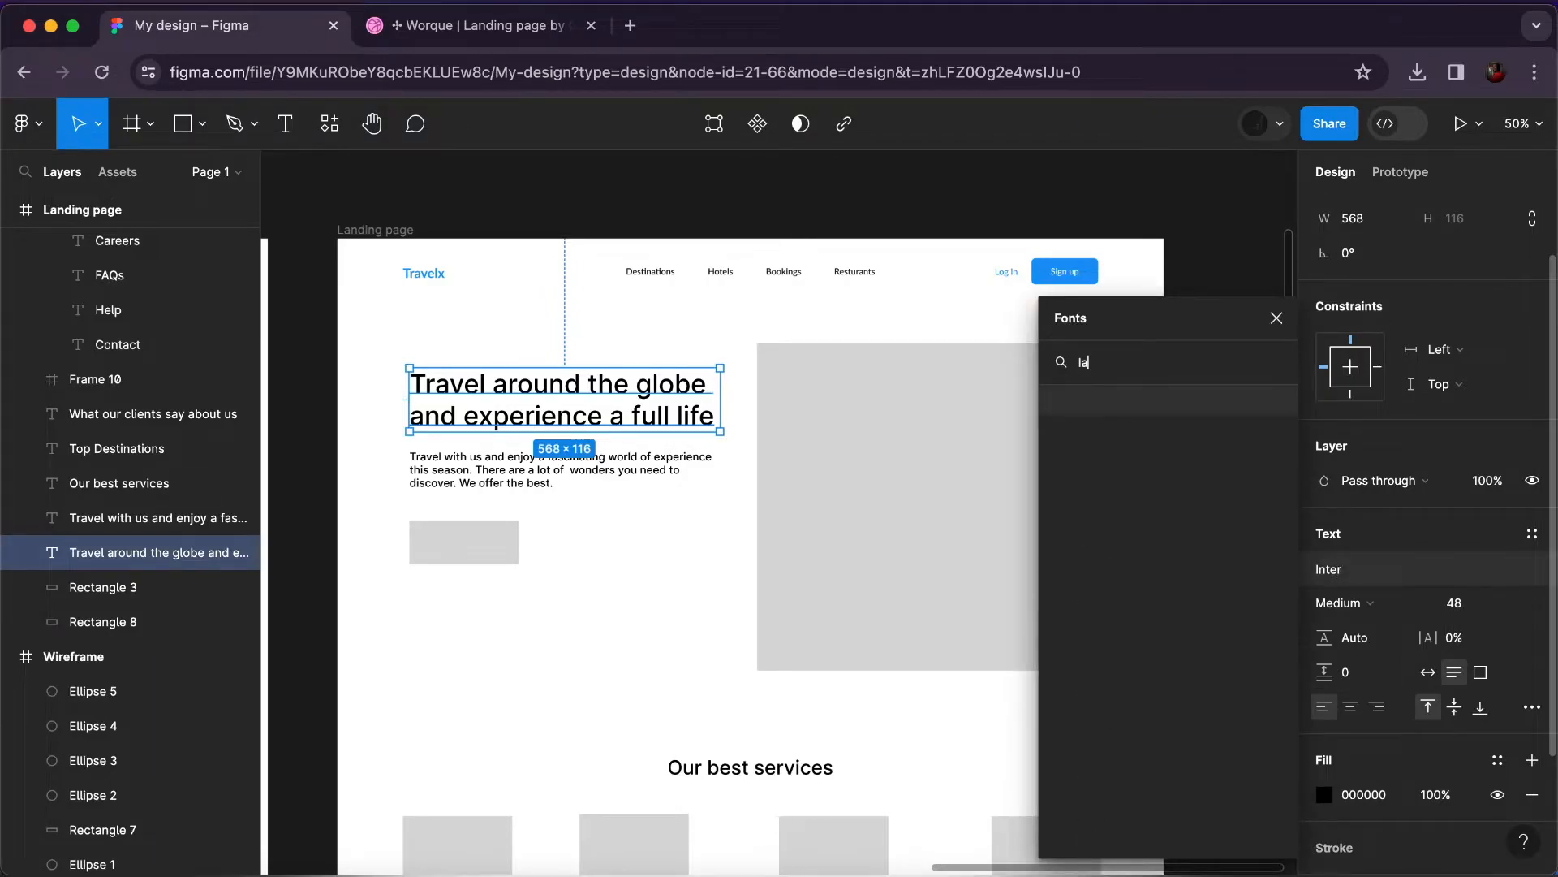
pyautogui.press('Return')
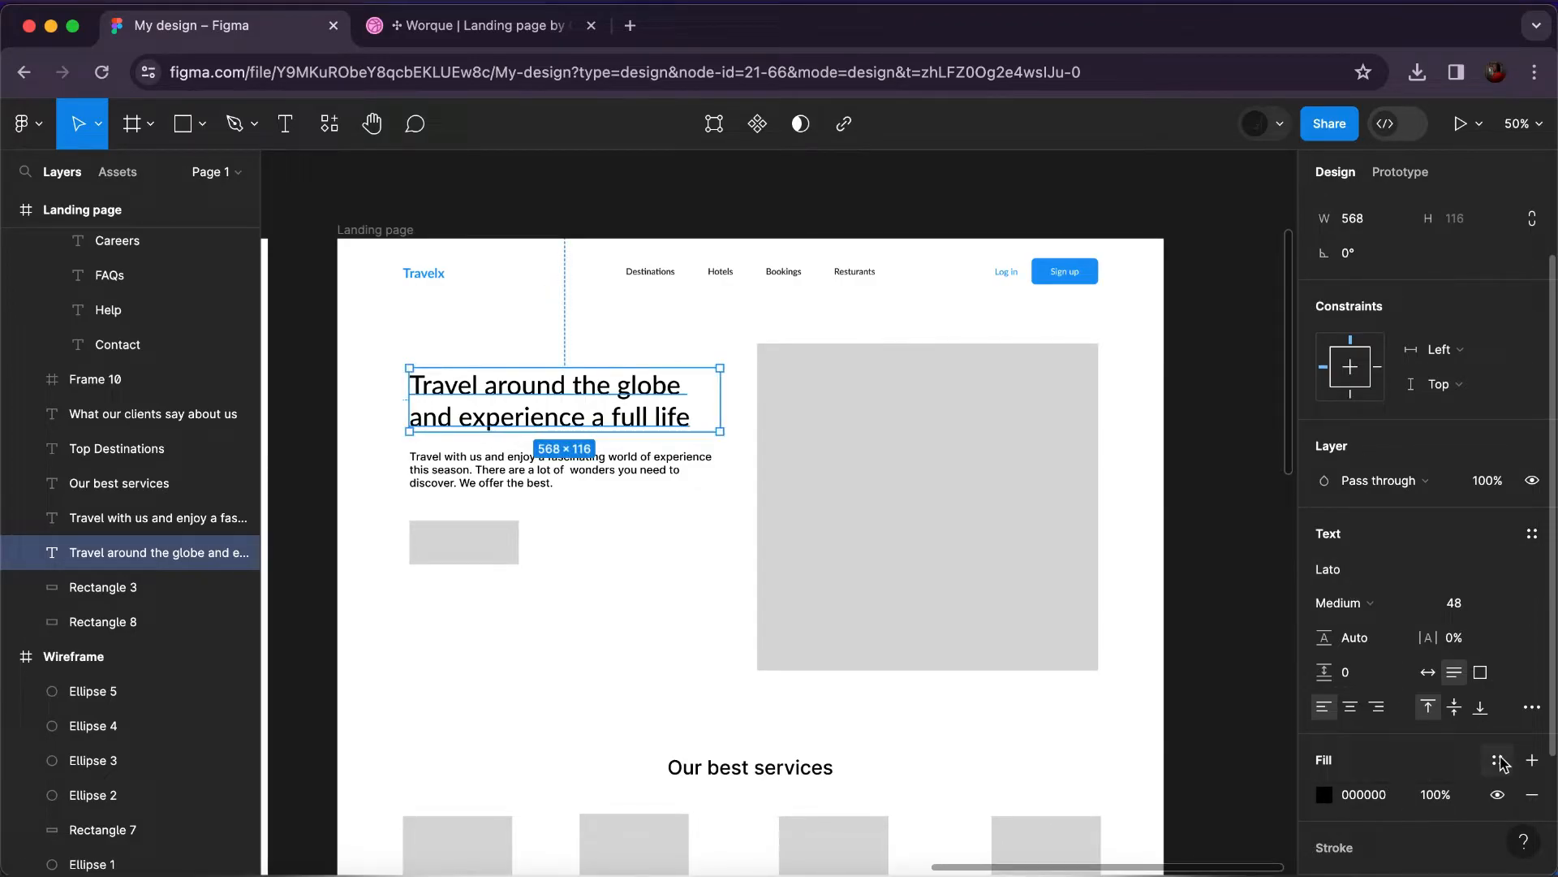
pyautogui.click(1498, 760)
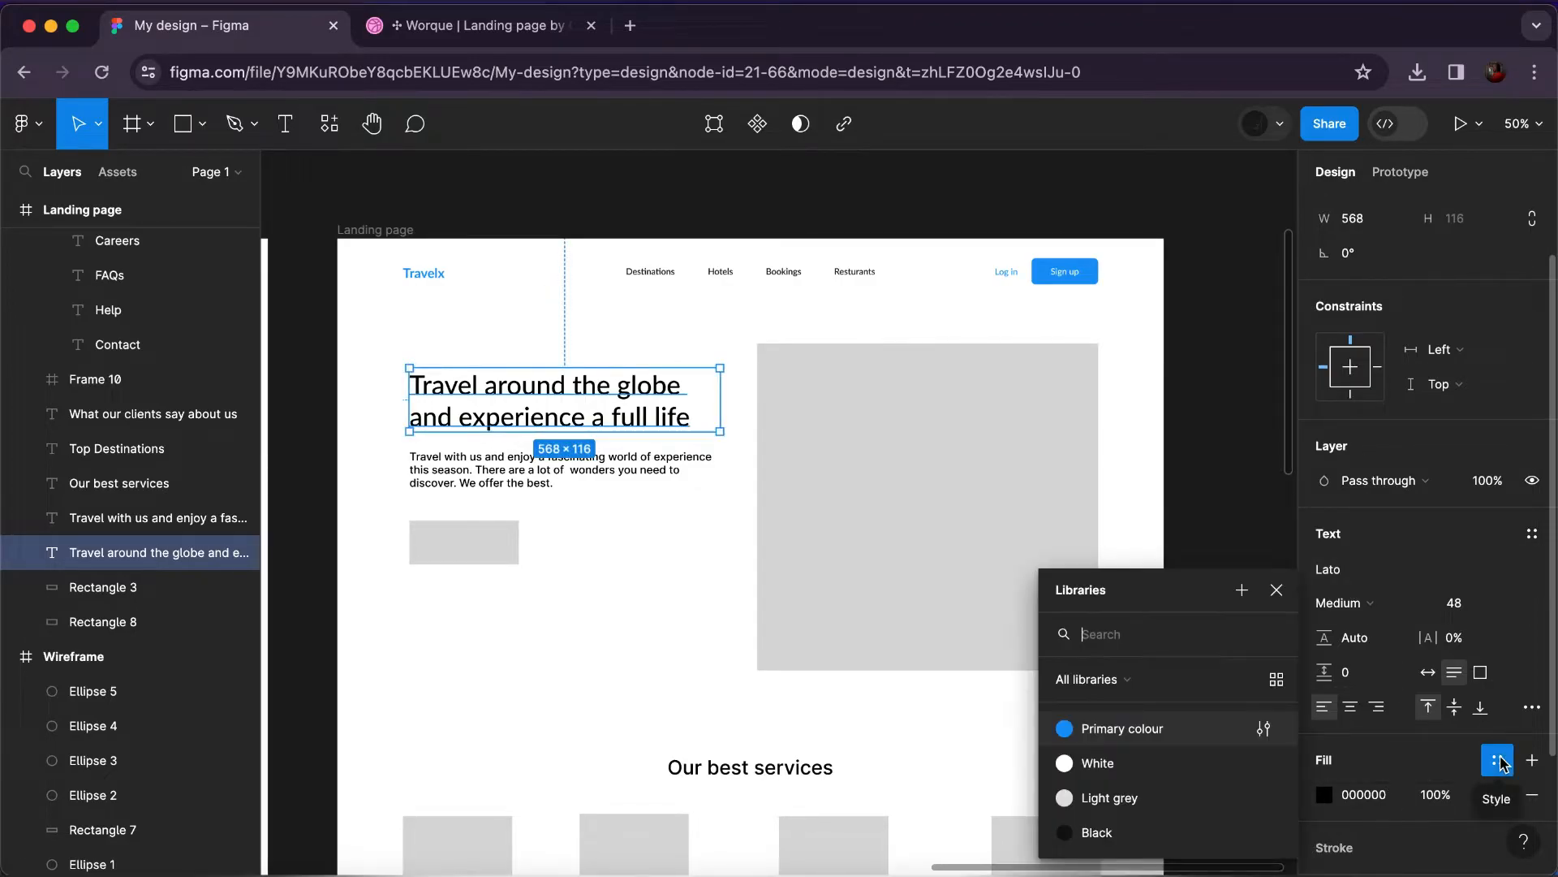
pyautogui.click(1096, 834)
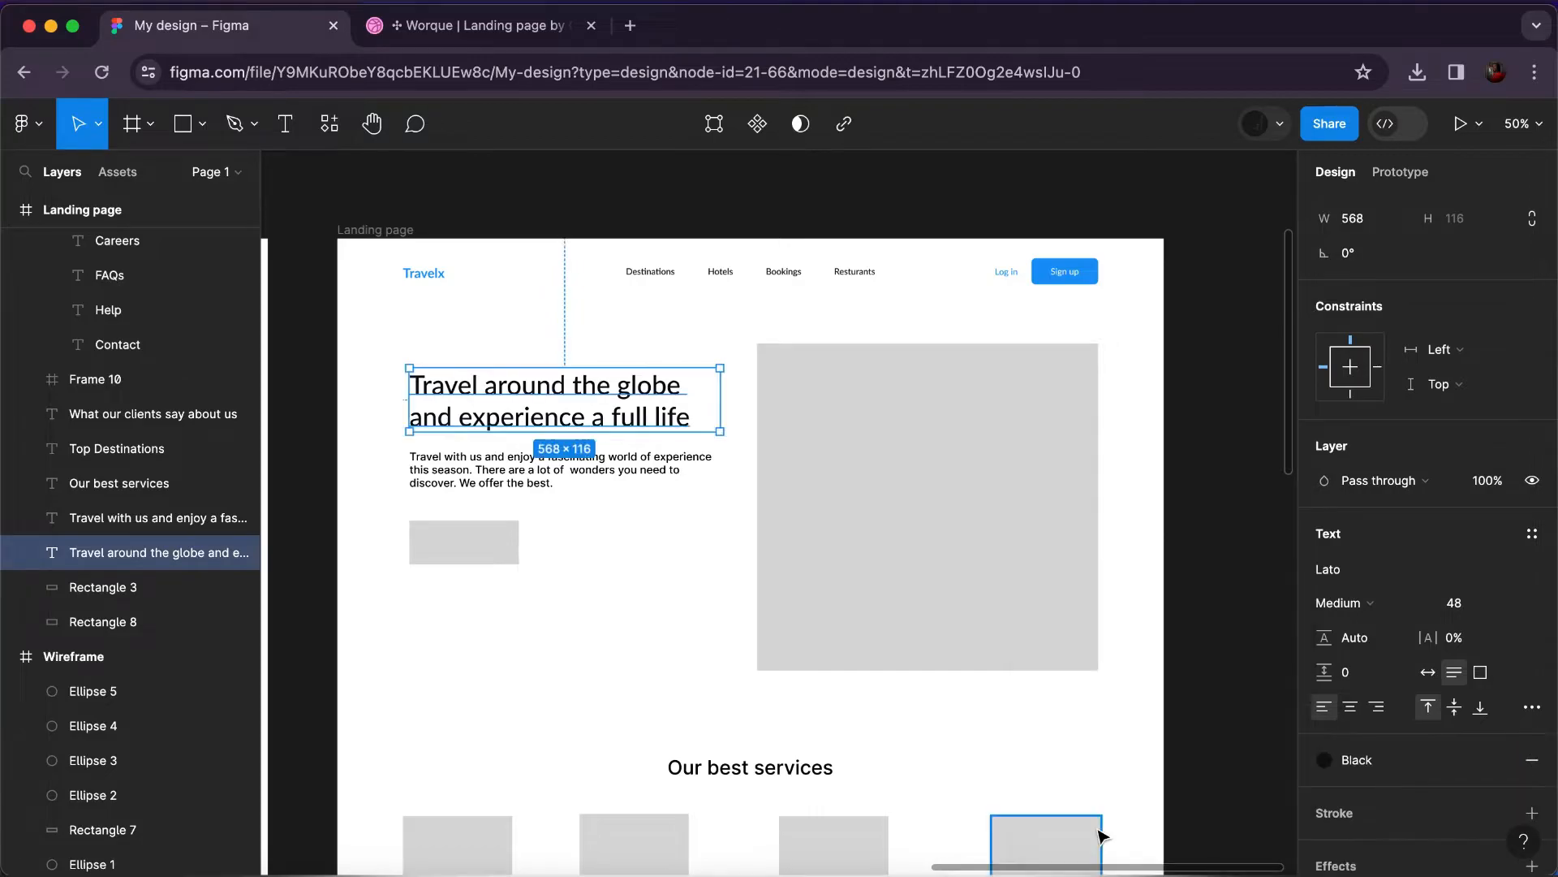
# Colour the word 'globe' in the heading with the Primary colour style.
pyautogui.doubleClick(630, 388)
pyautogui.click(625, 386)
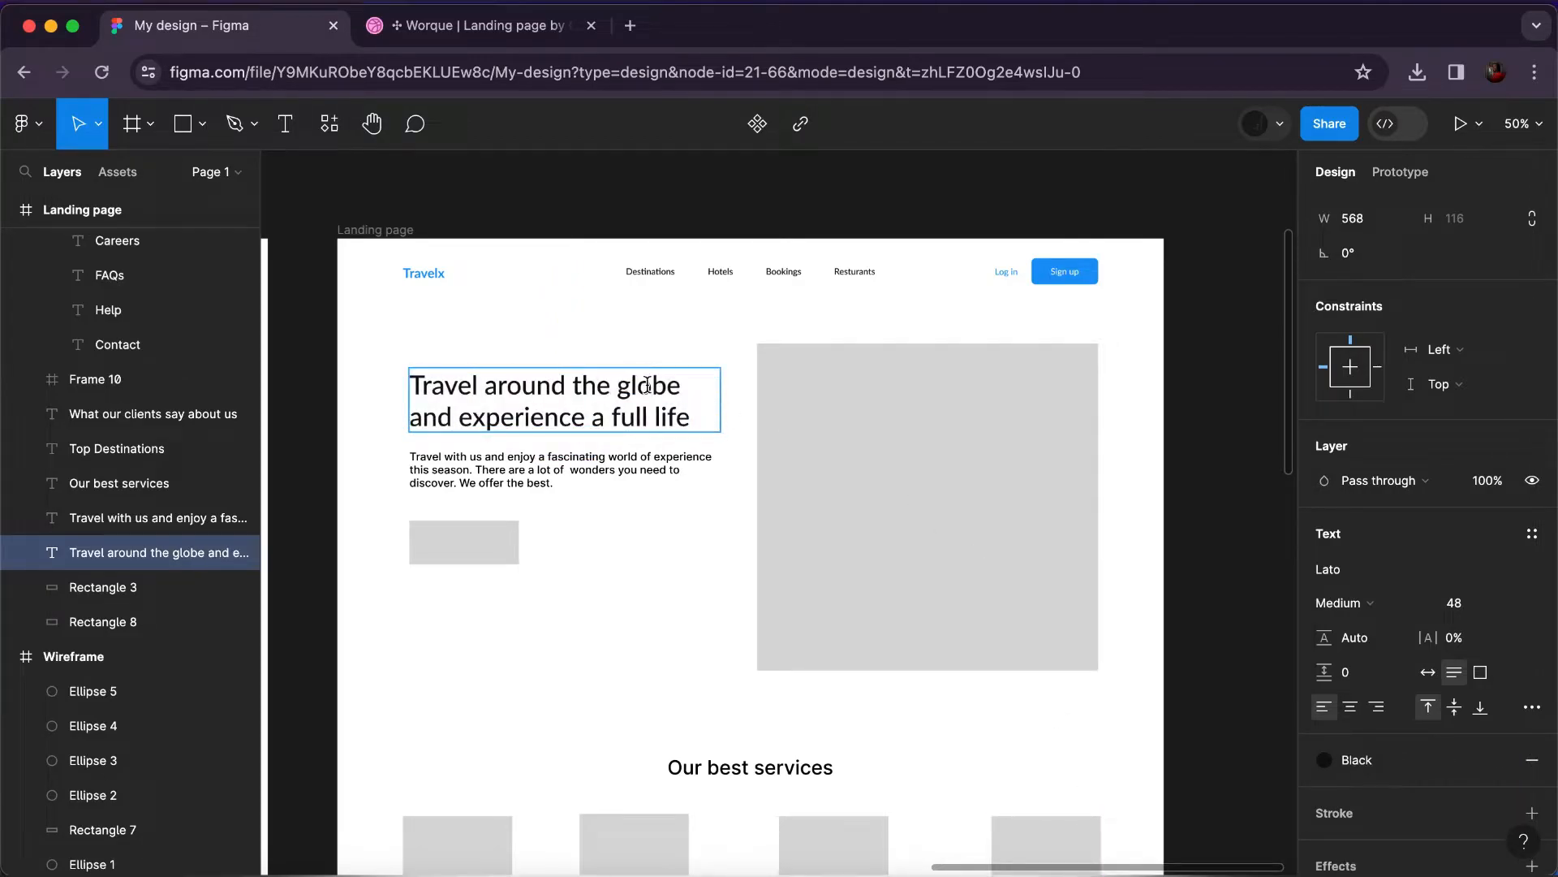
pyautogui.moveTo(619, 387); pyautogui.dragTo(680, 389)
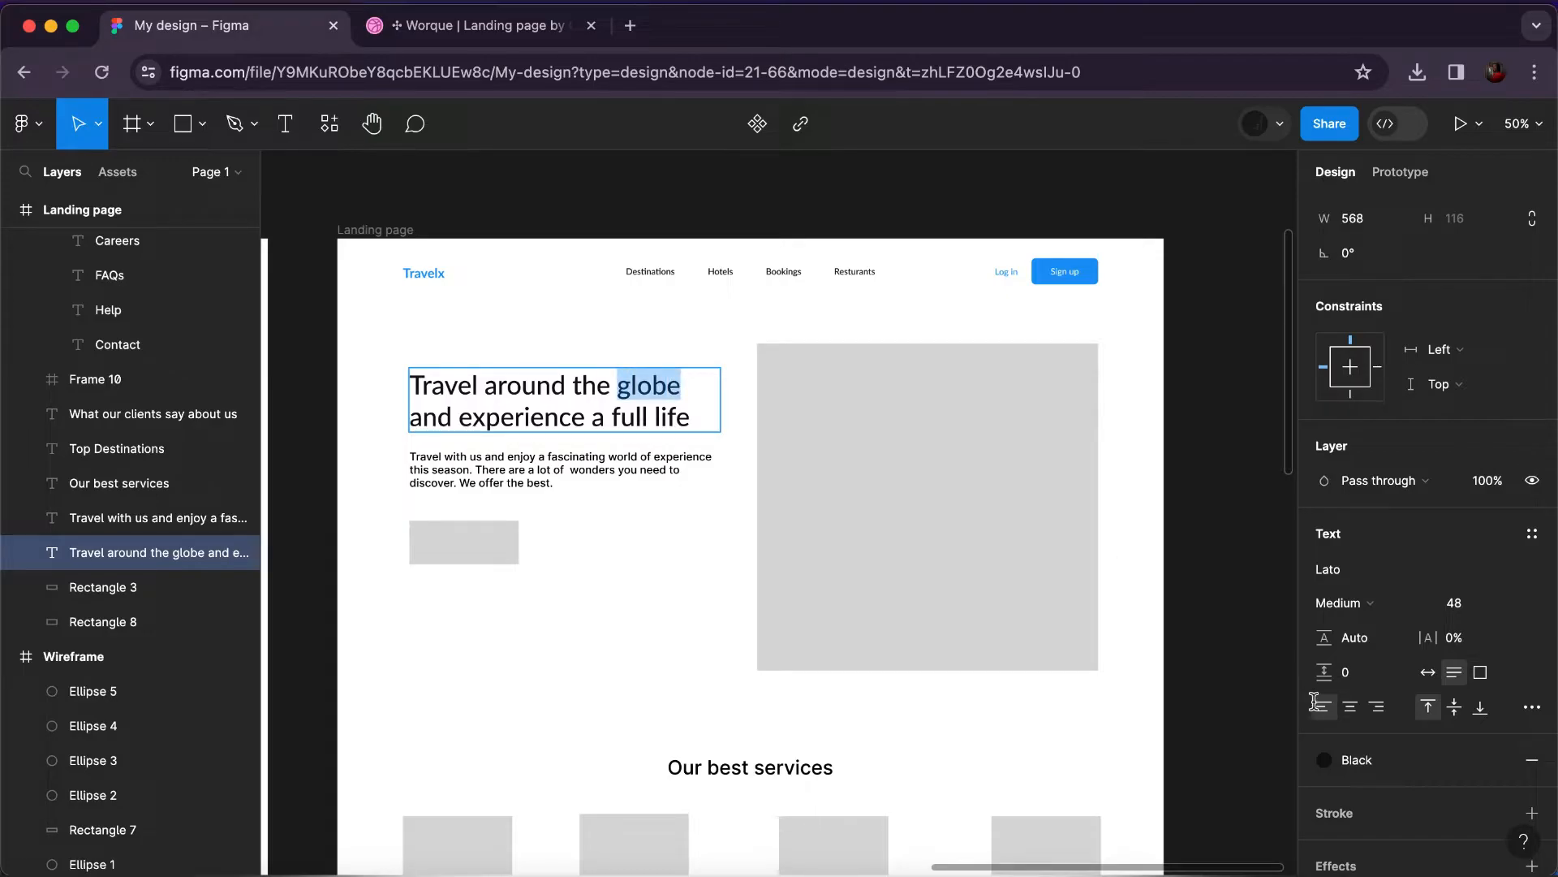
pyautogui.click(1346, 764)
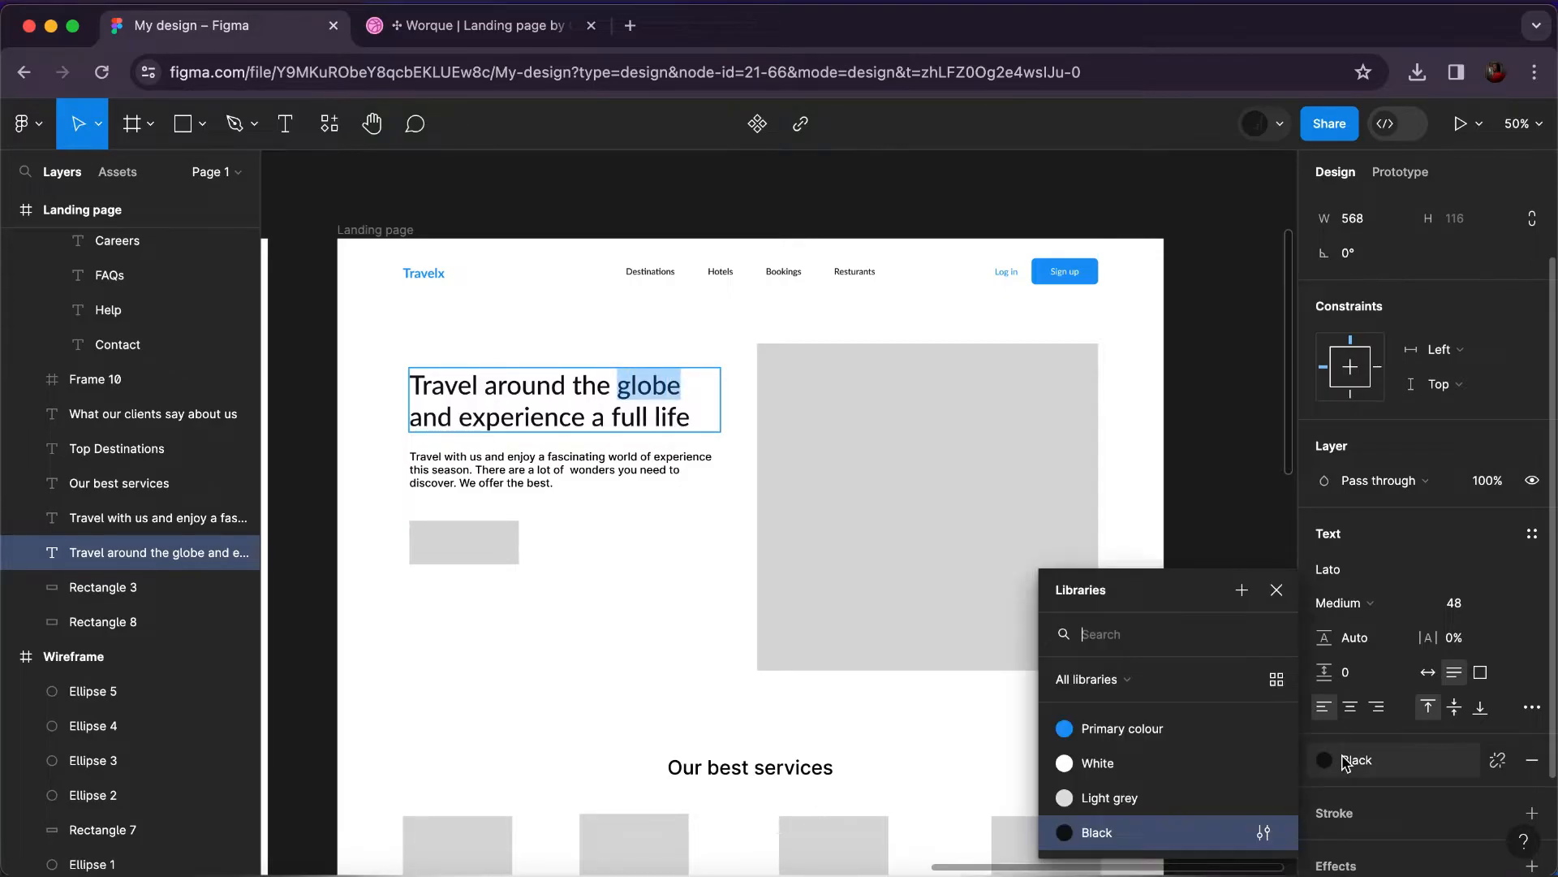
pyautogui.click(1106, 729)
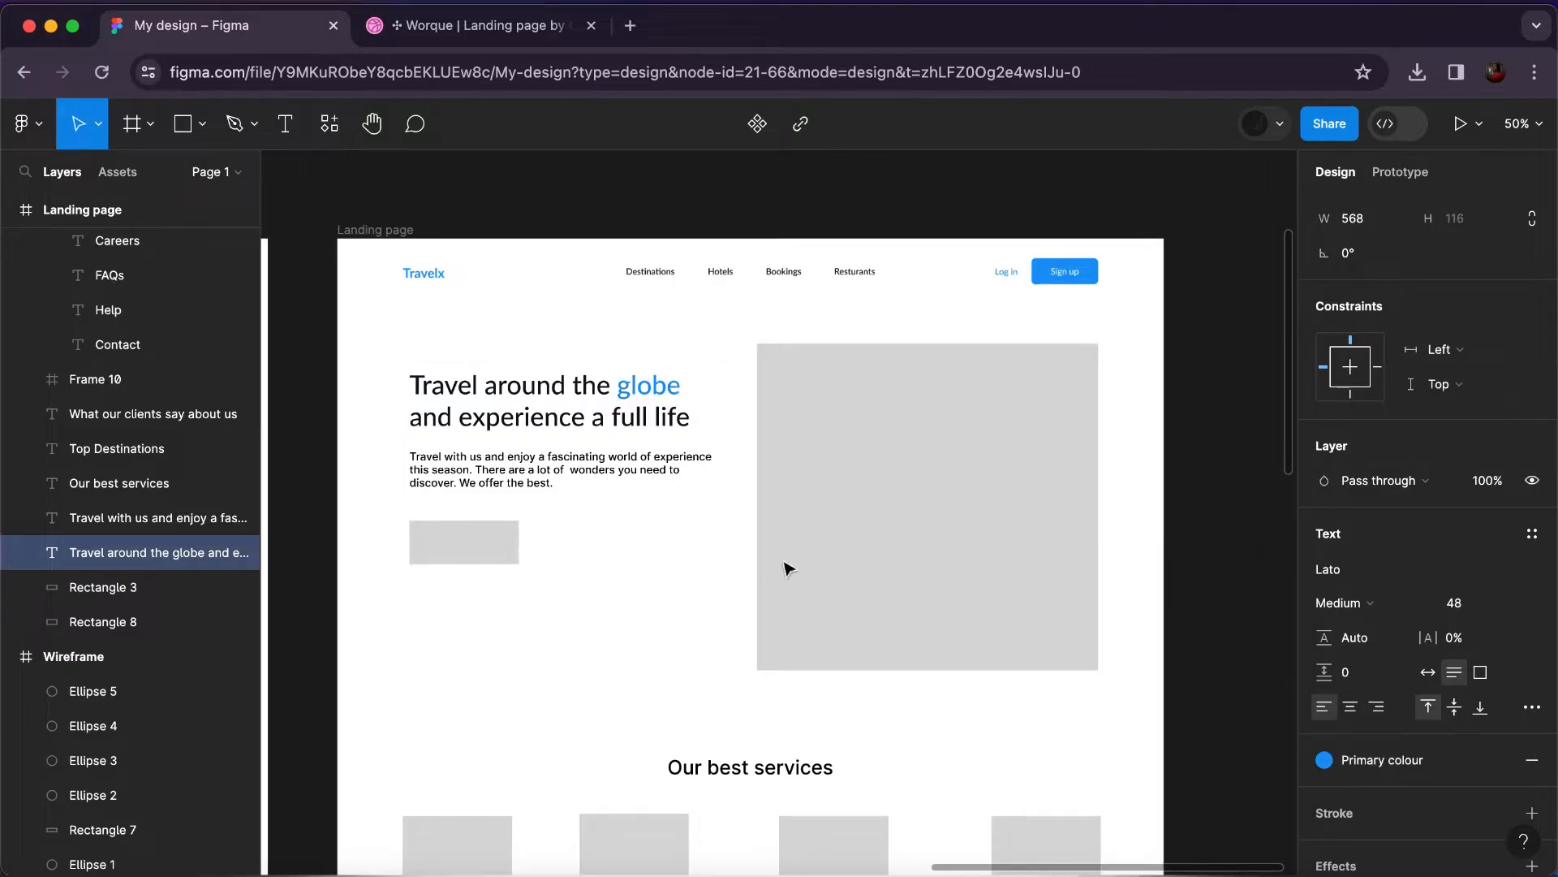
# Retype the word as 'GLOBE' and make the heading Bold.
pyautogui.doubleClick(643, 385)
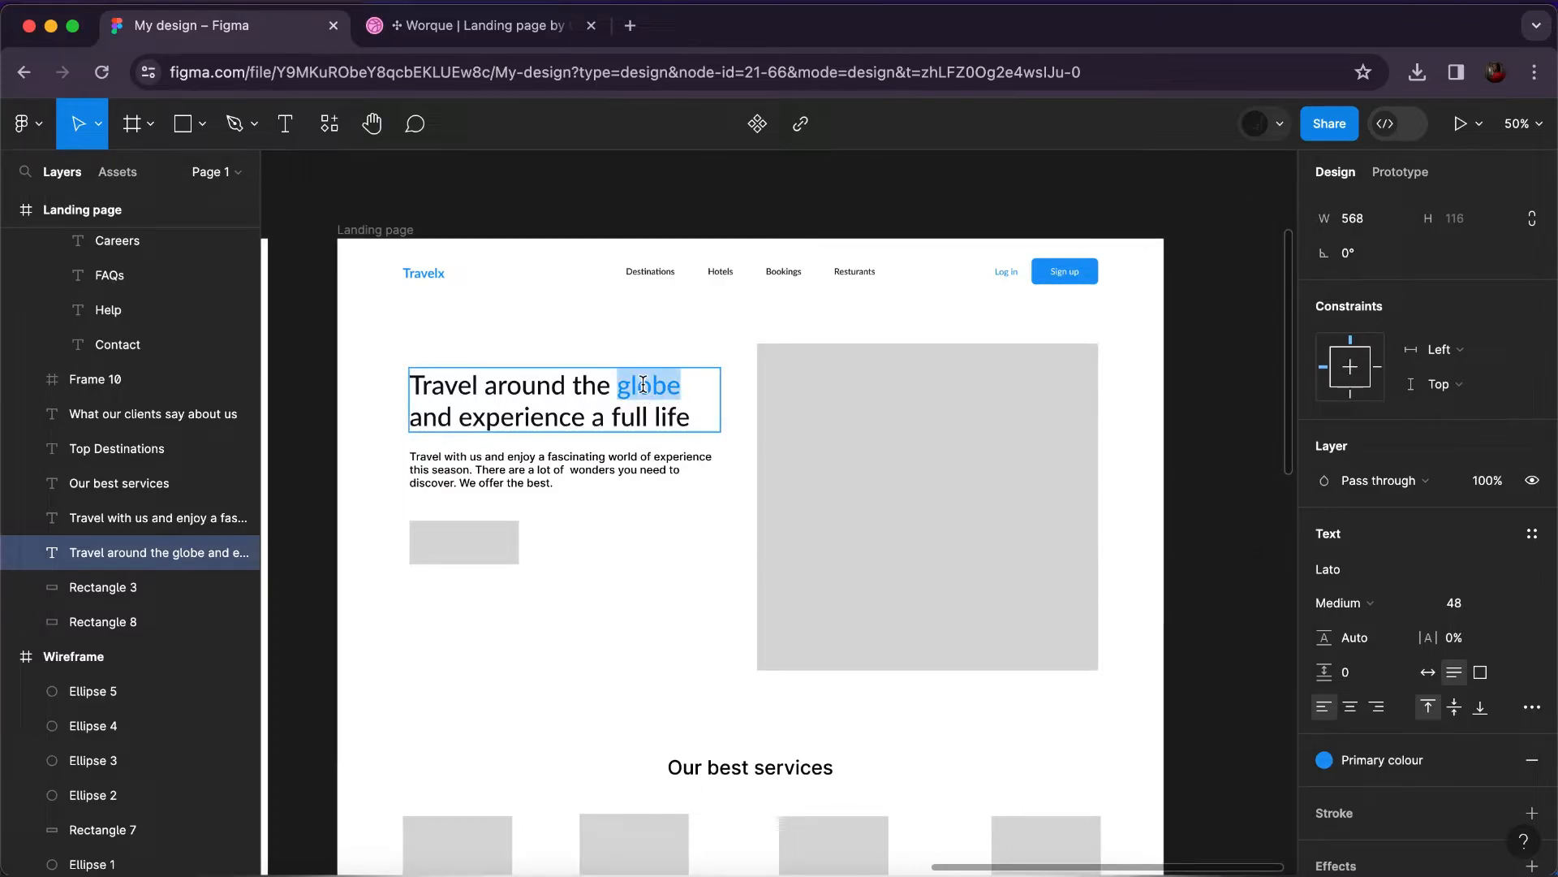
pyautogui.write('G')
pyautogui.write('LOb')
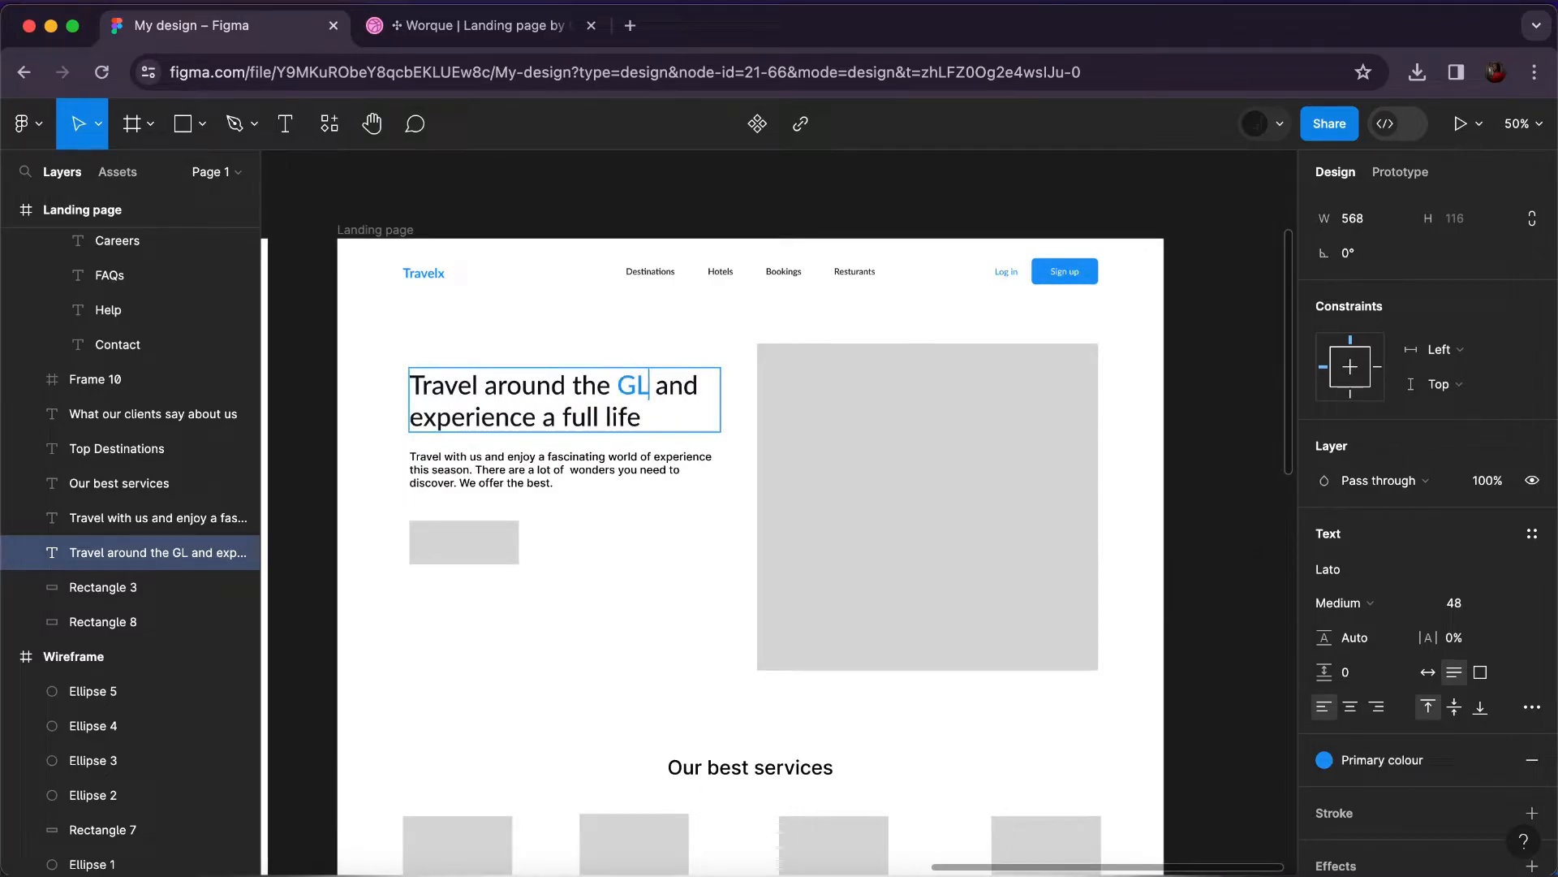
pyautogui.press('BackSpace')
pyautogui.press('BackSpace')
pyautogui.write('Be')
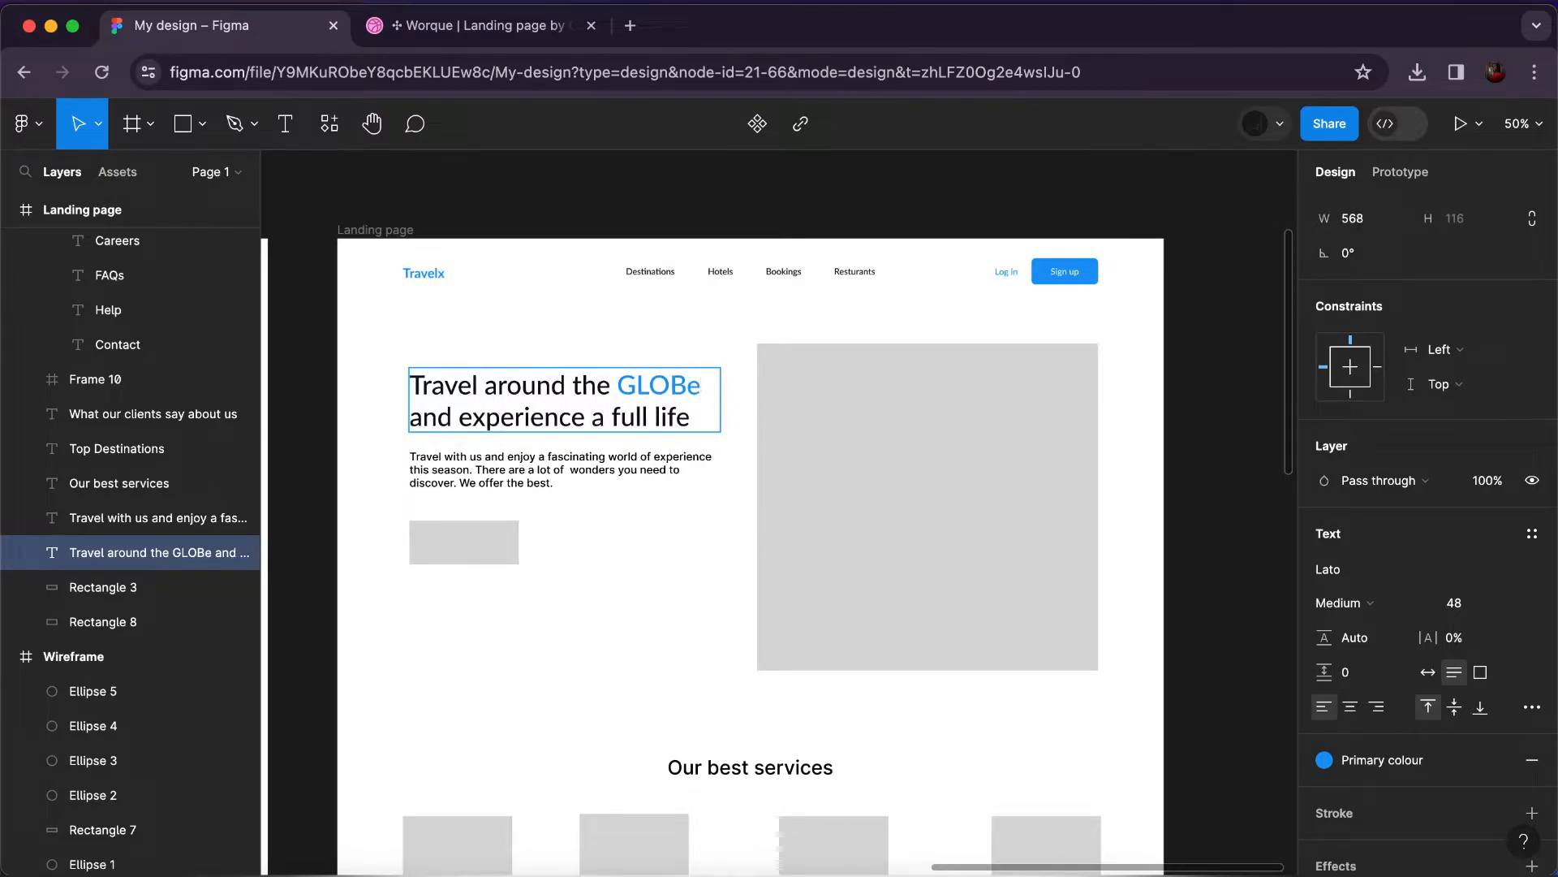
pyautogui.press('BackSpace')
pyautogui.write('E')
pyautogui.click(716, 400)
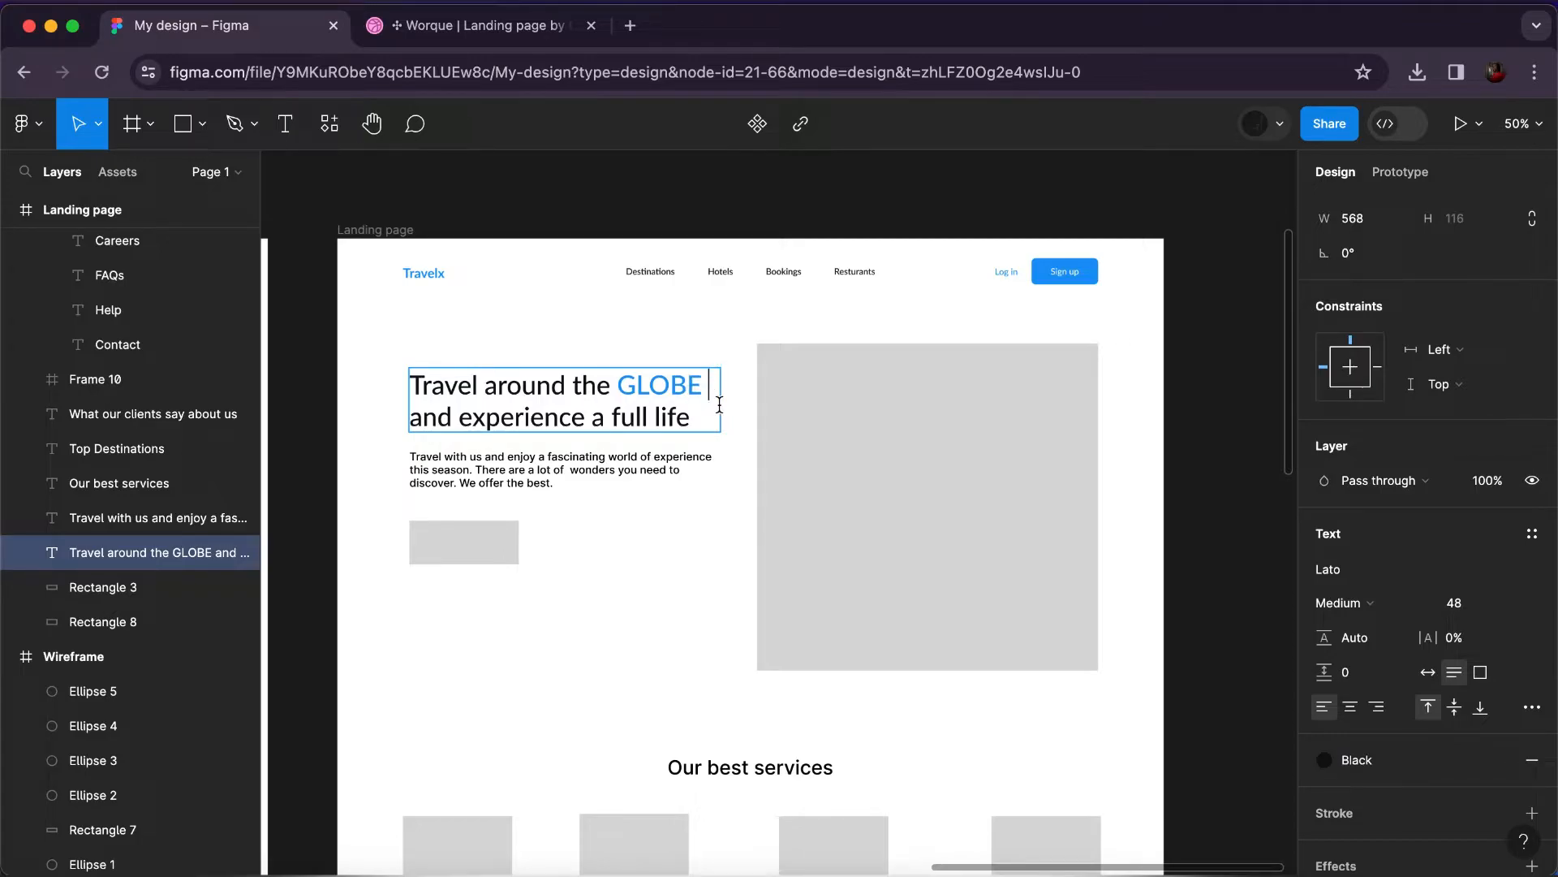
pyautogui.press('Escape')
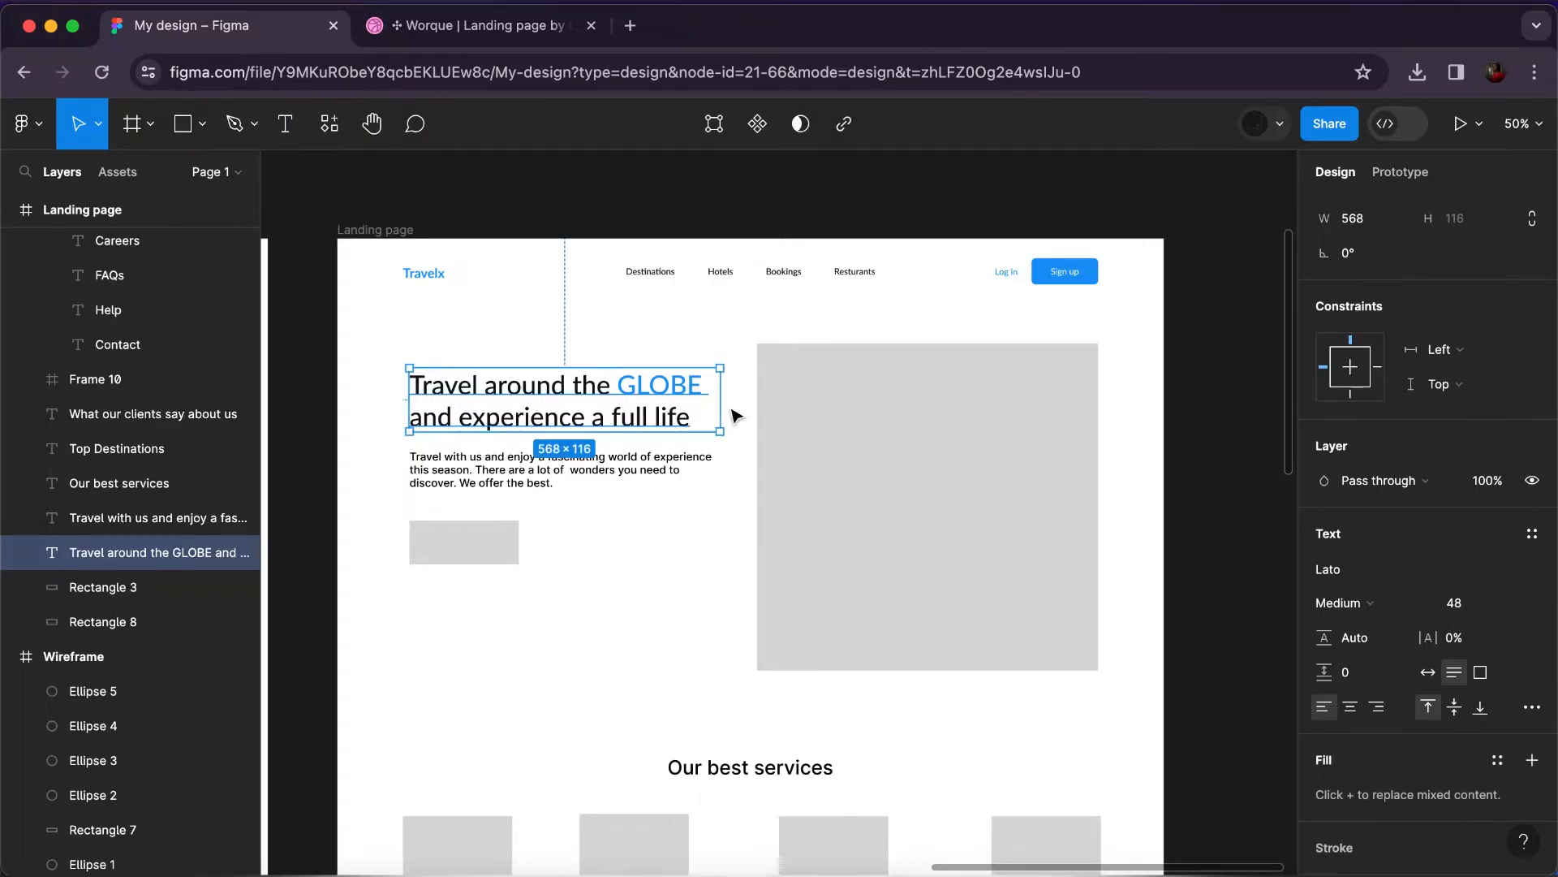
pyautogui.click(1354, 602)
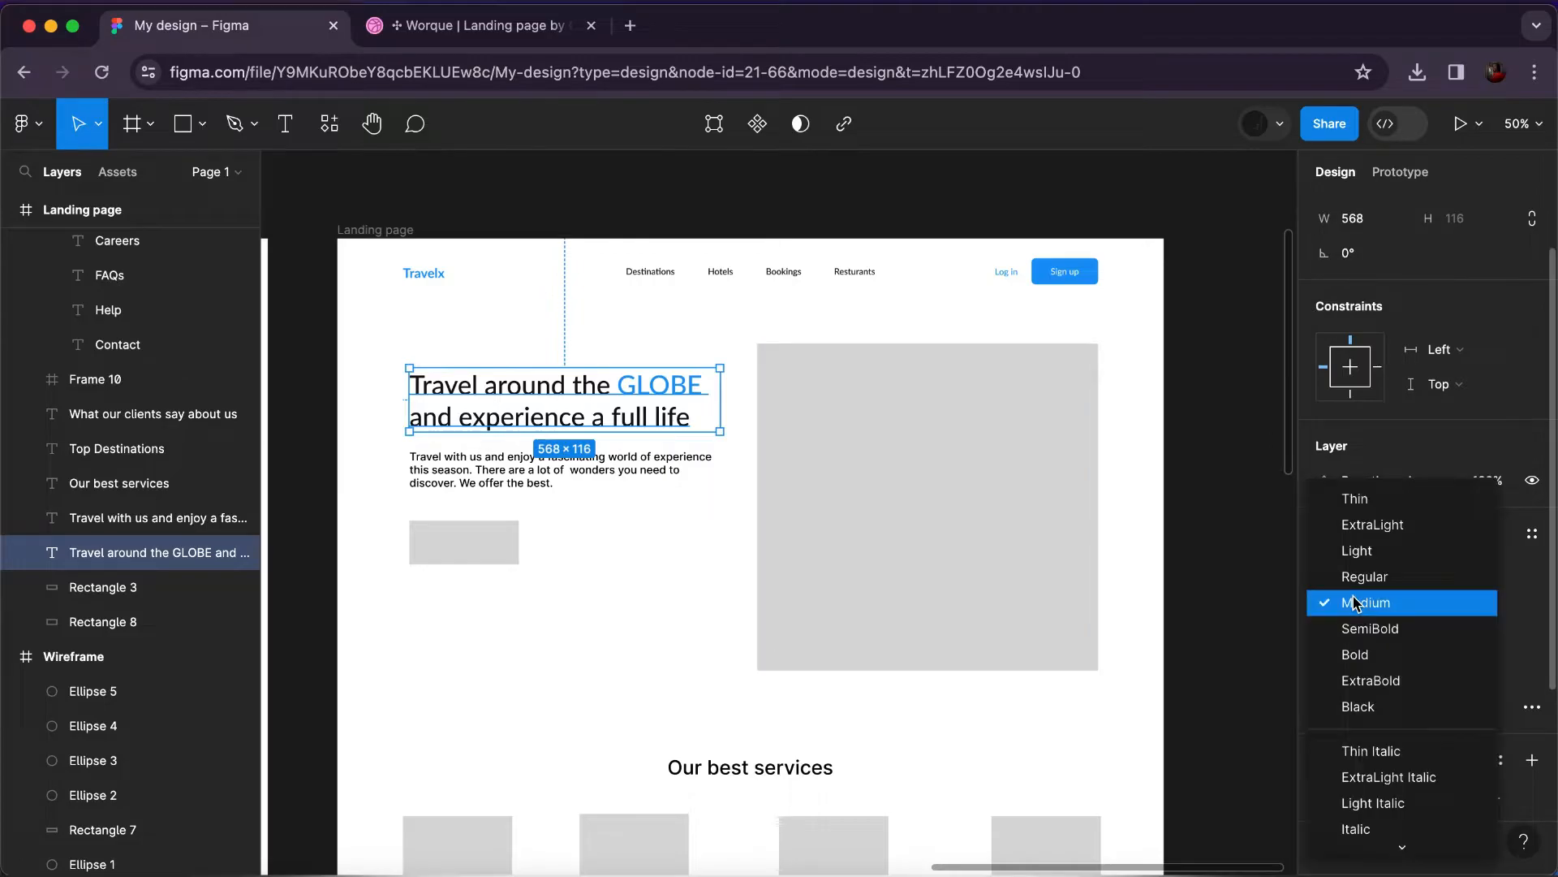
pyautogui.click(1369, 654)
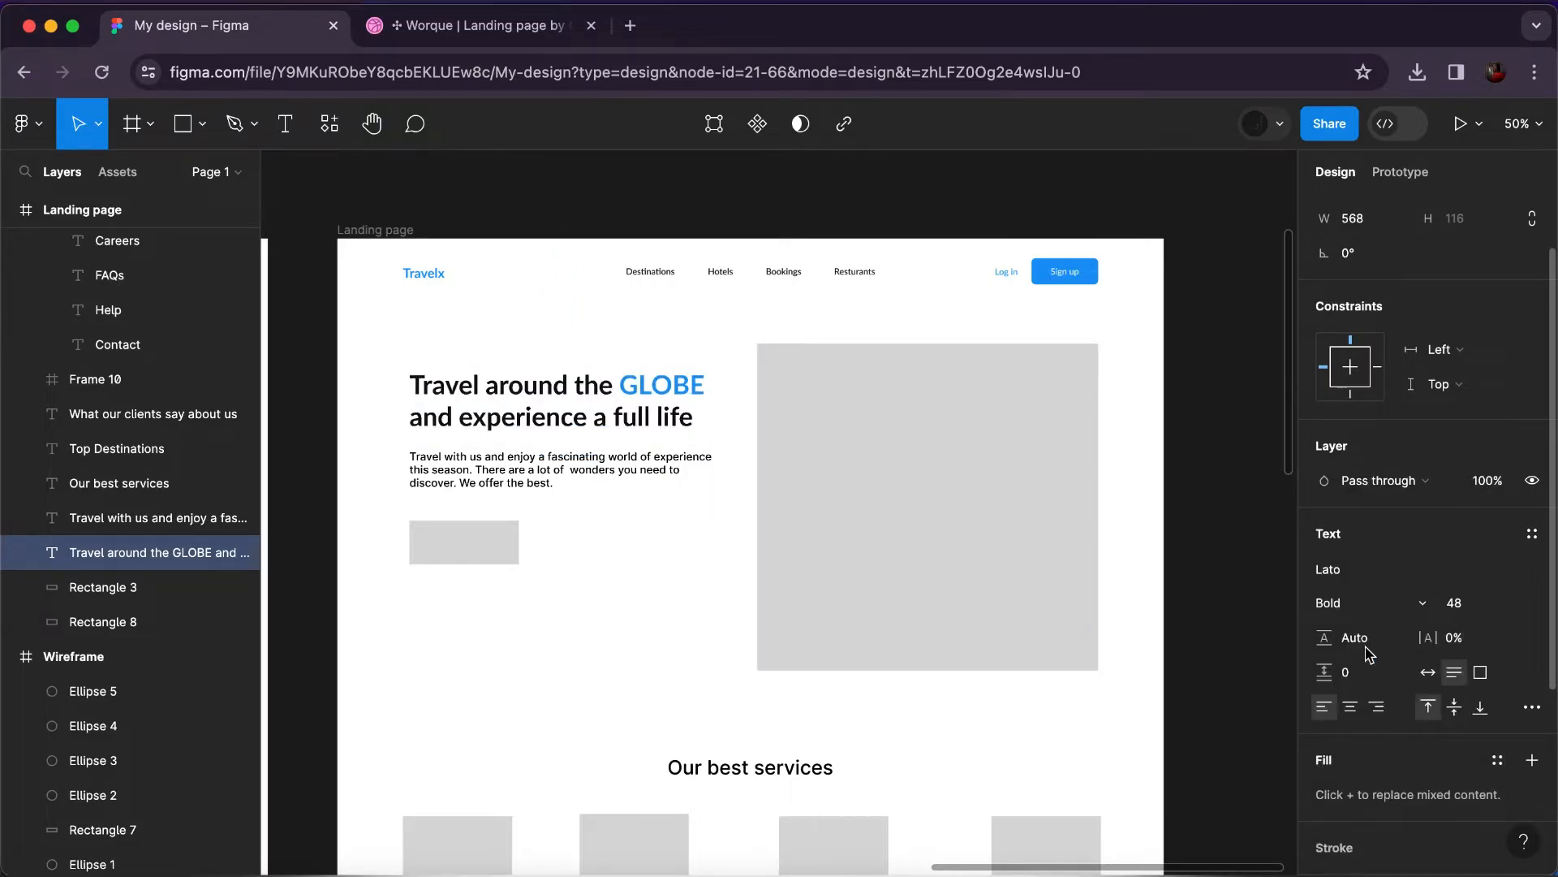
pyautogui.click(546, 467)
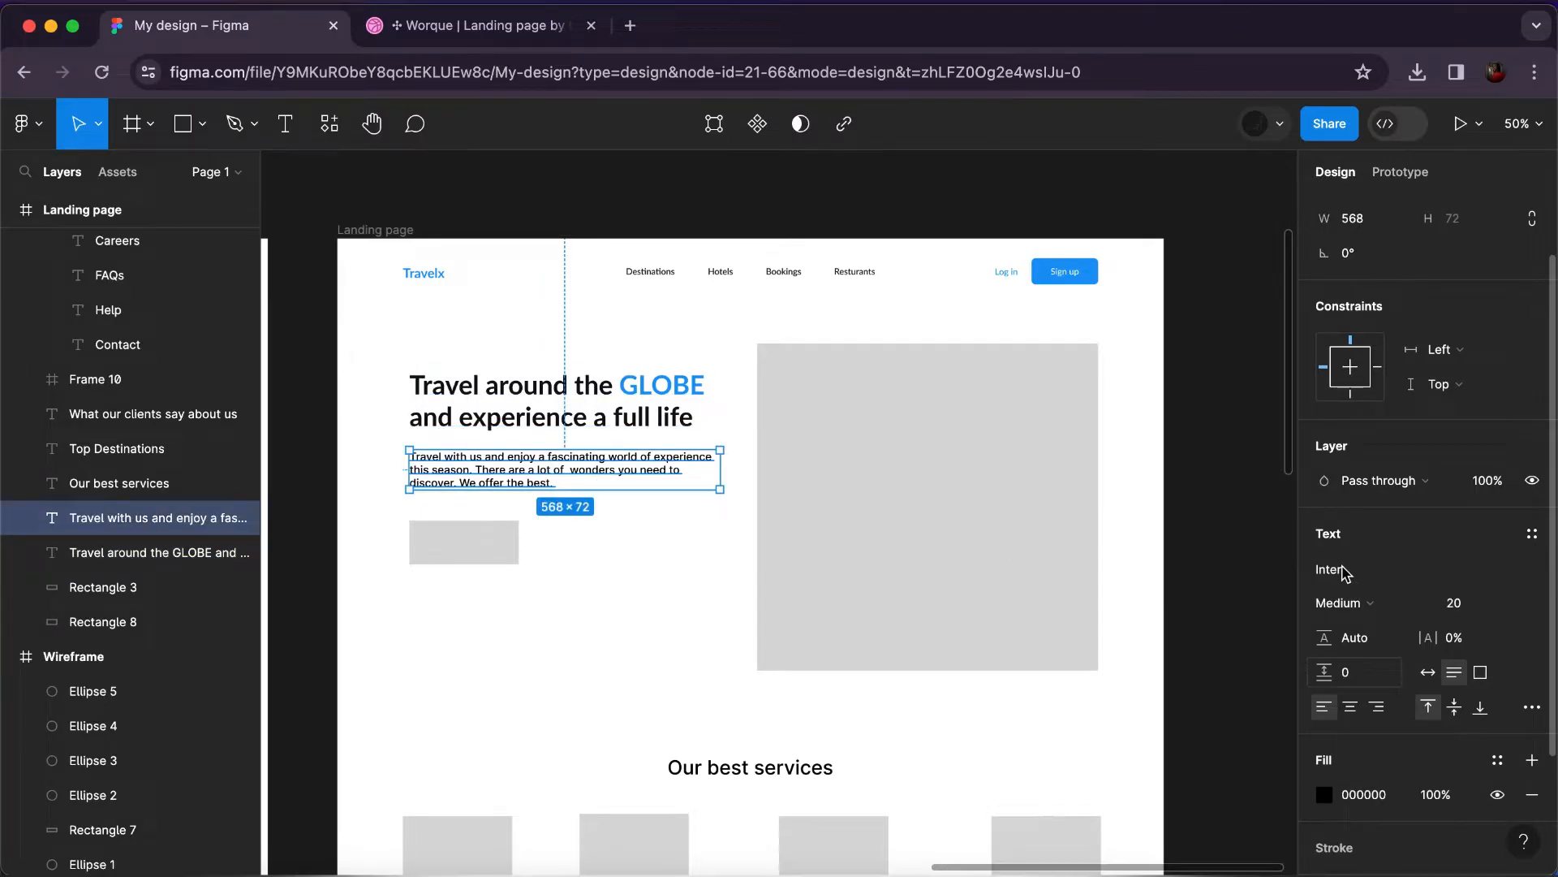
# Set the hero paragraph to Lato with the Black colour style and adjust its width.
pyautogui.click(1344, 573)
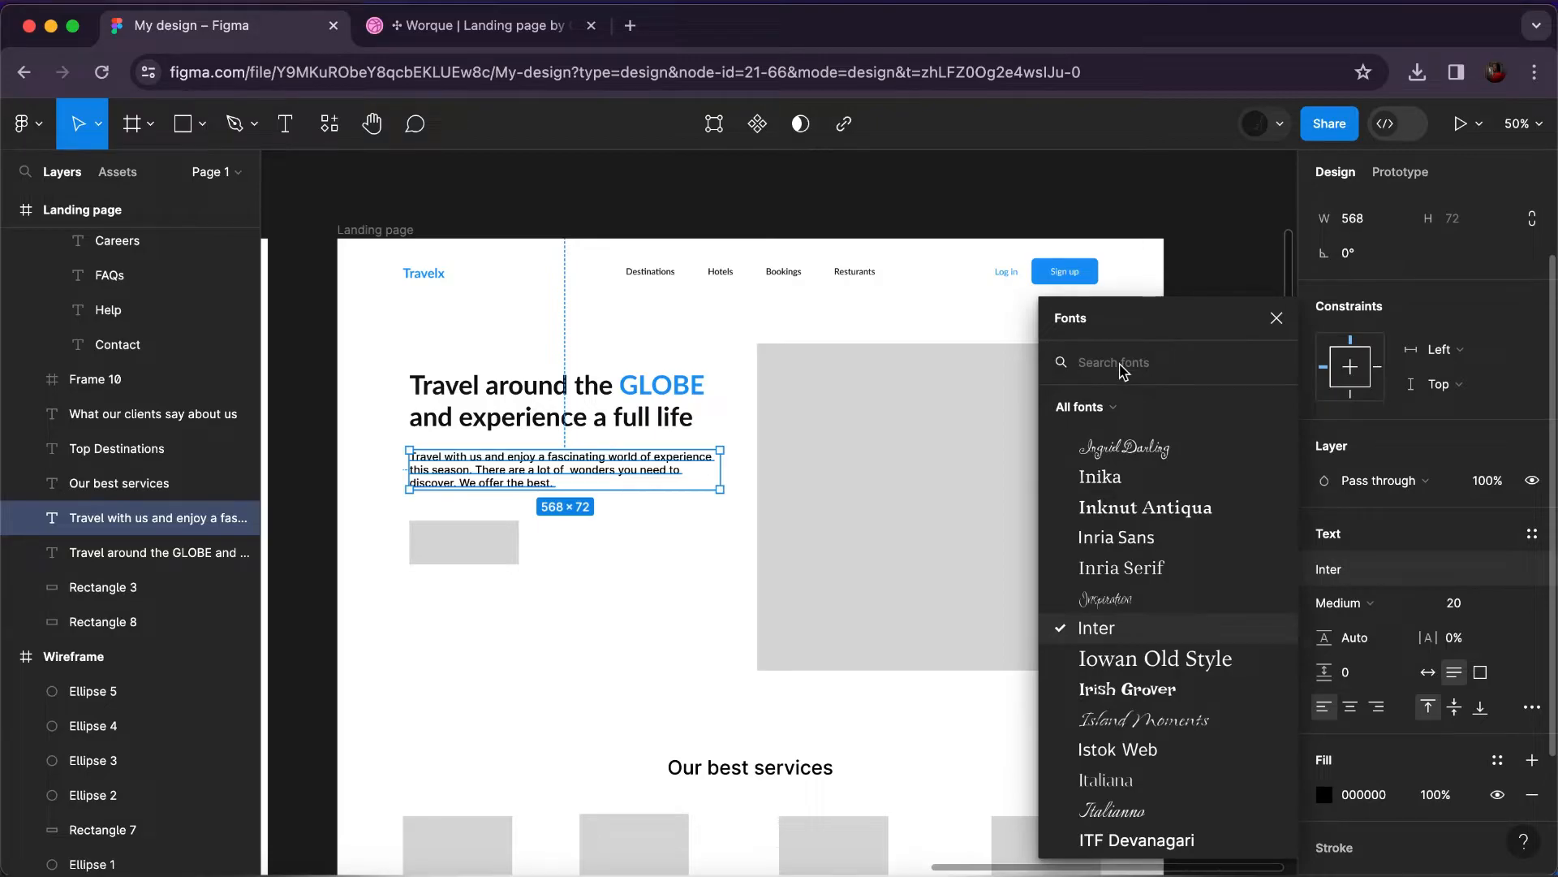
pyautogui.write('lato')
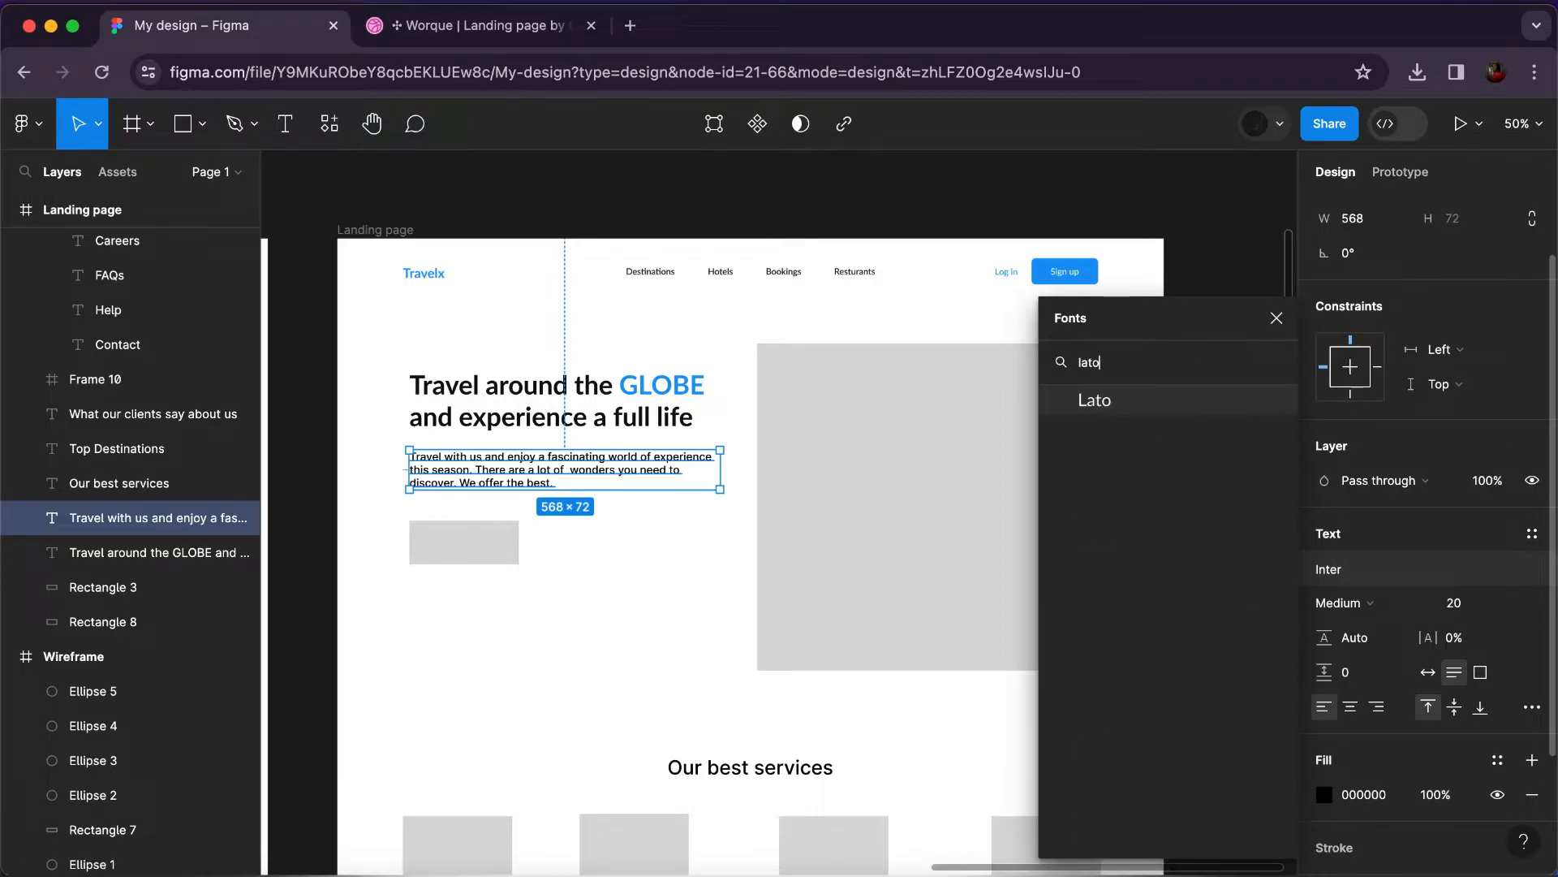
pyautogui.click(1139, 405)
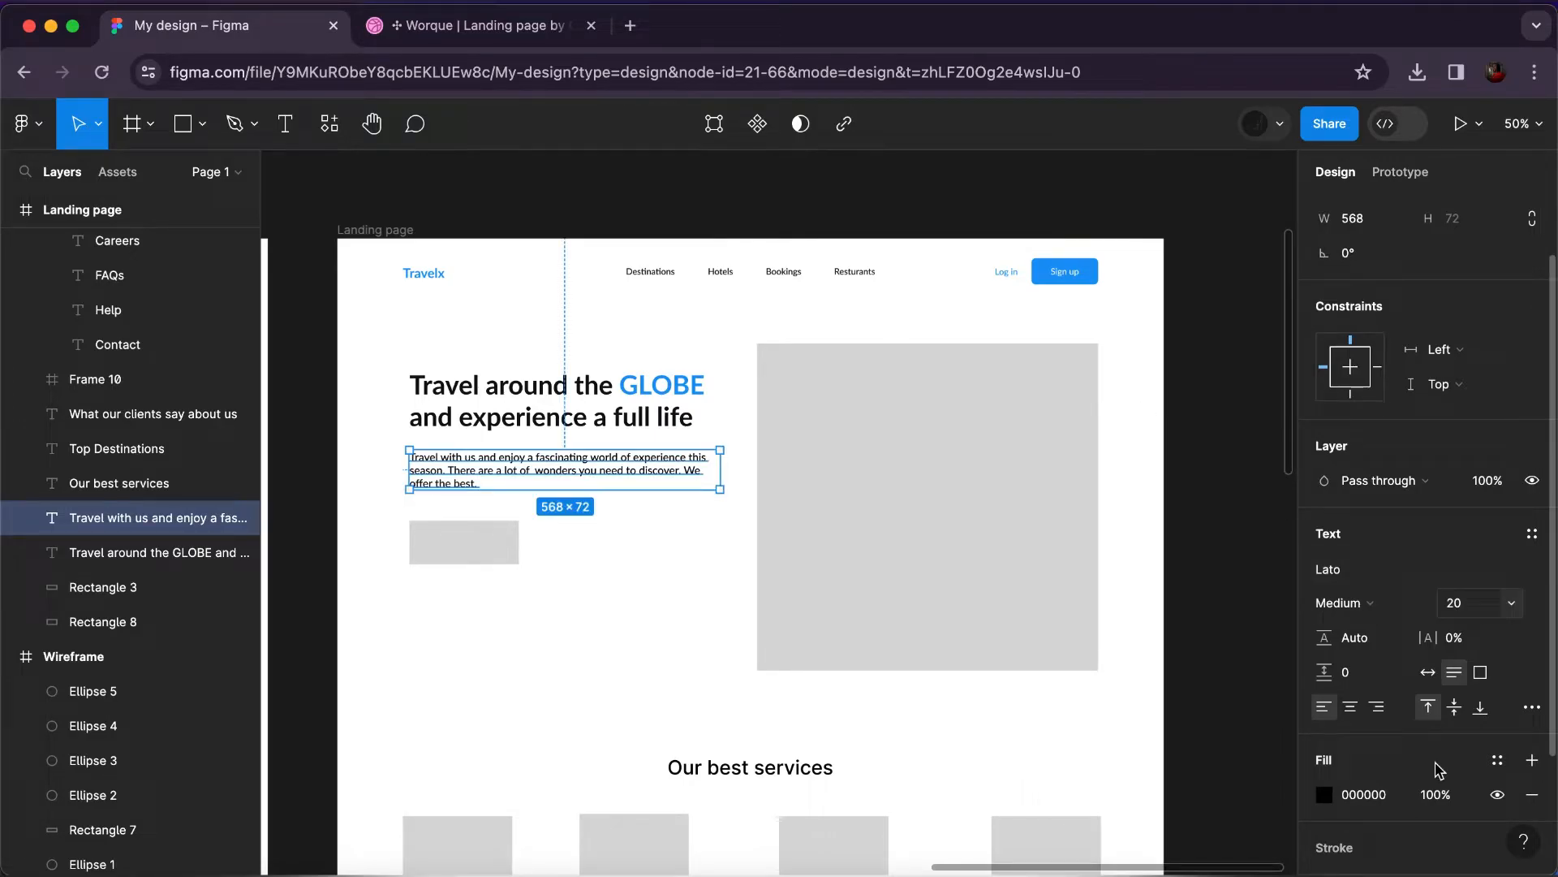
pyautogui.click(1497, 765)
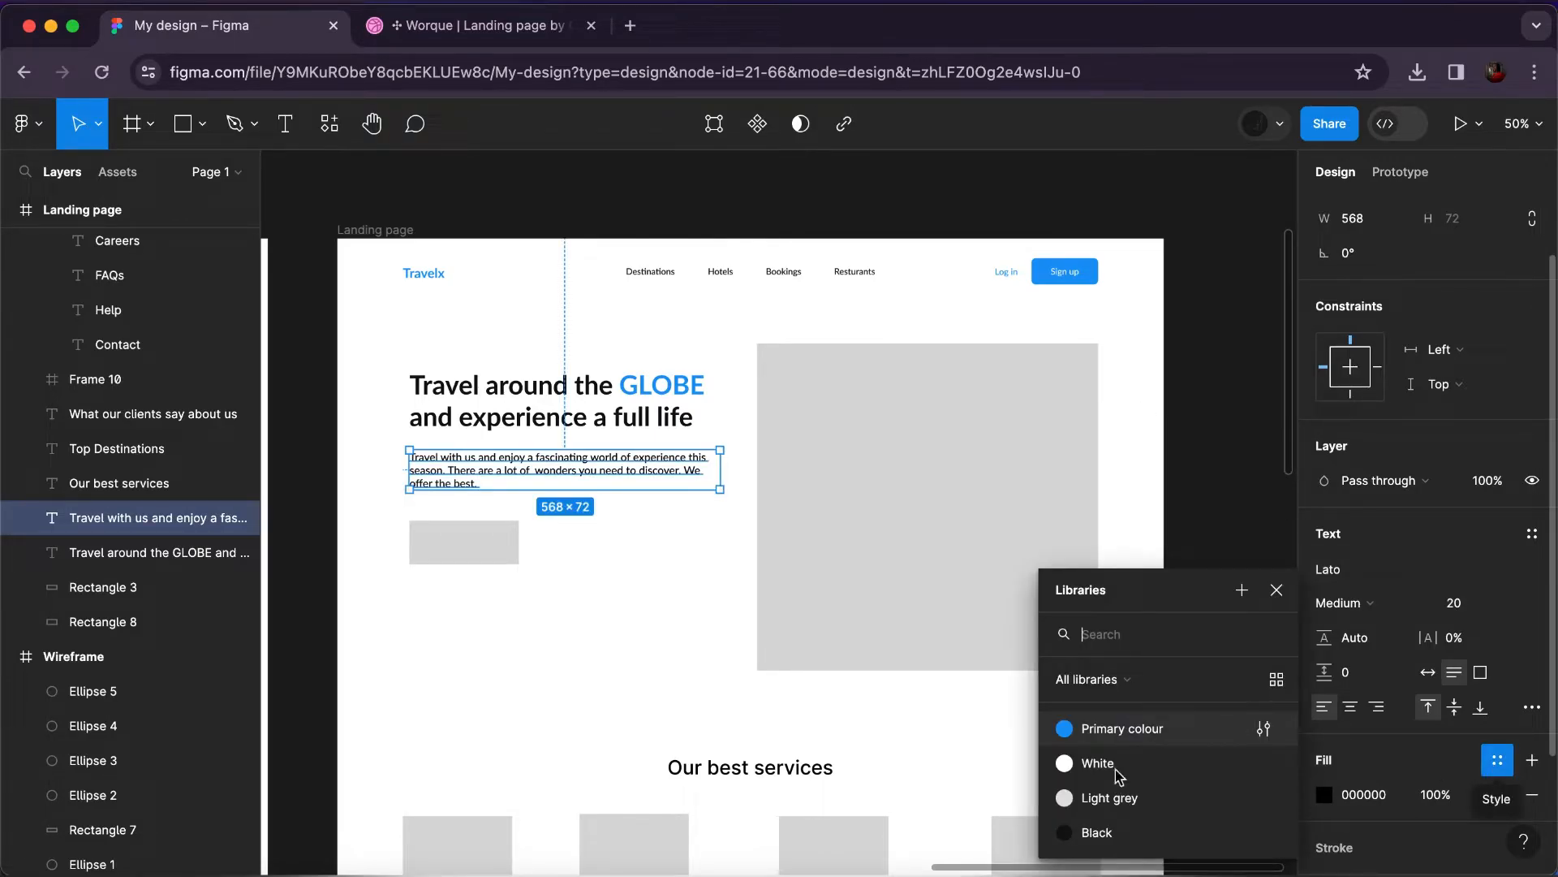
pyautogui.click(1100, 835)
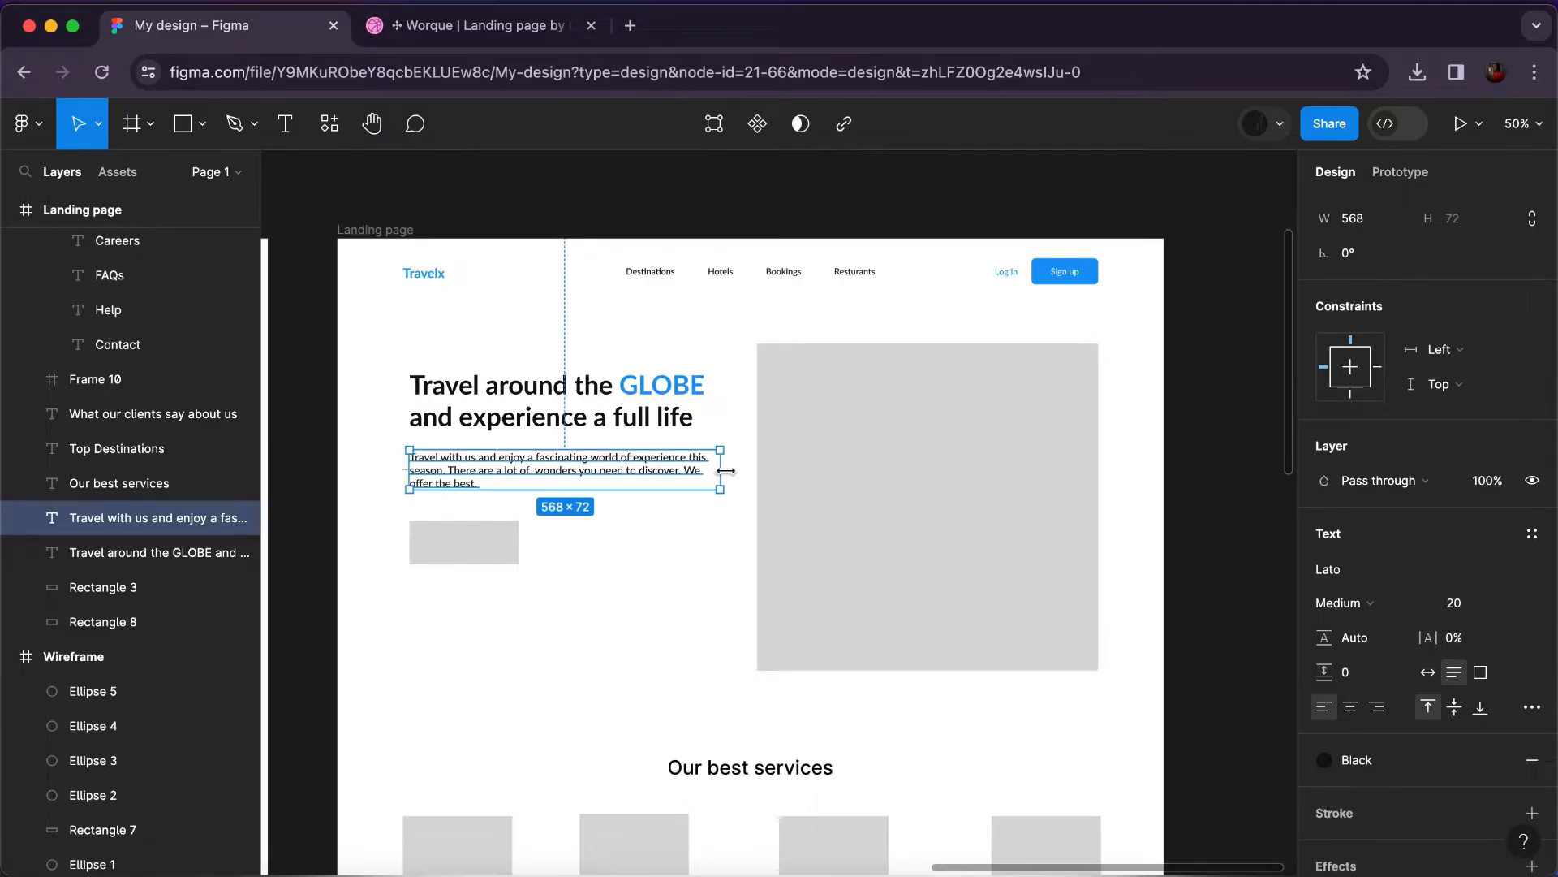
pyautogui.moveTo(731, 471); pyautogui.dragTo(723, 469)
# Stack the heading and paragraph in auto layout with a 32 px gap.
pyautogui.keyDown('shift'); pyautogui.click(620, 416); pyautogui.keyUp('shift')
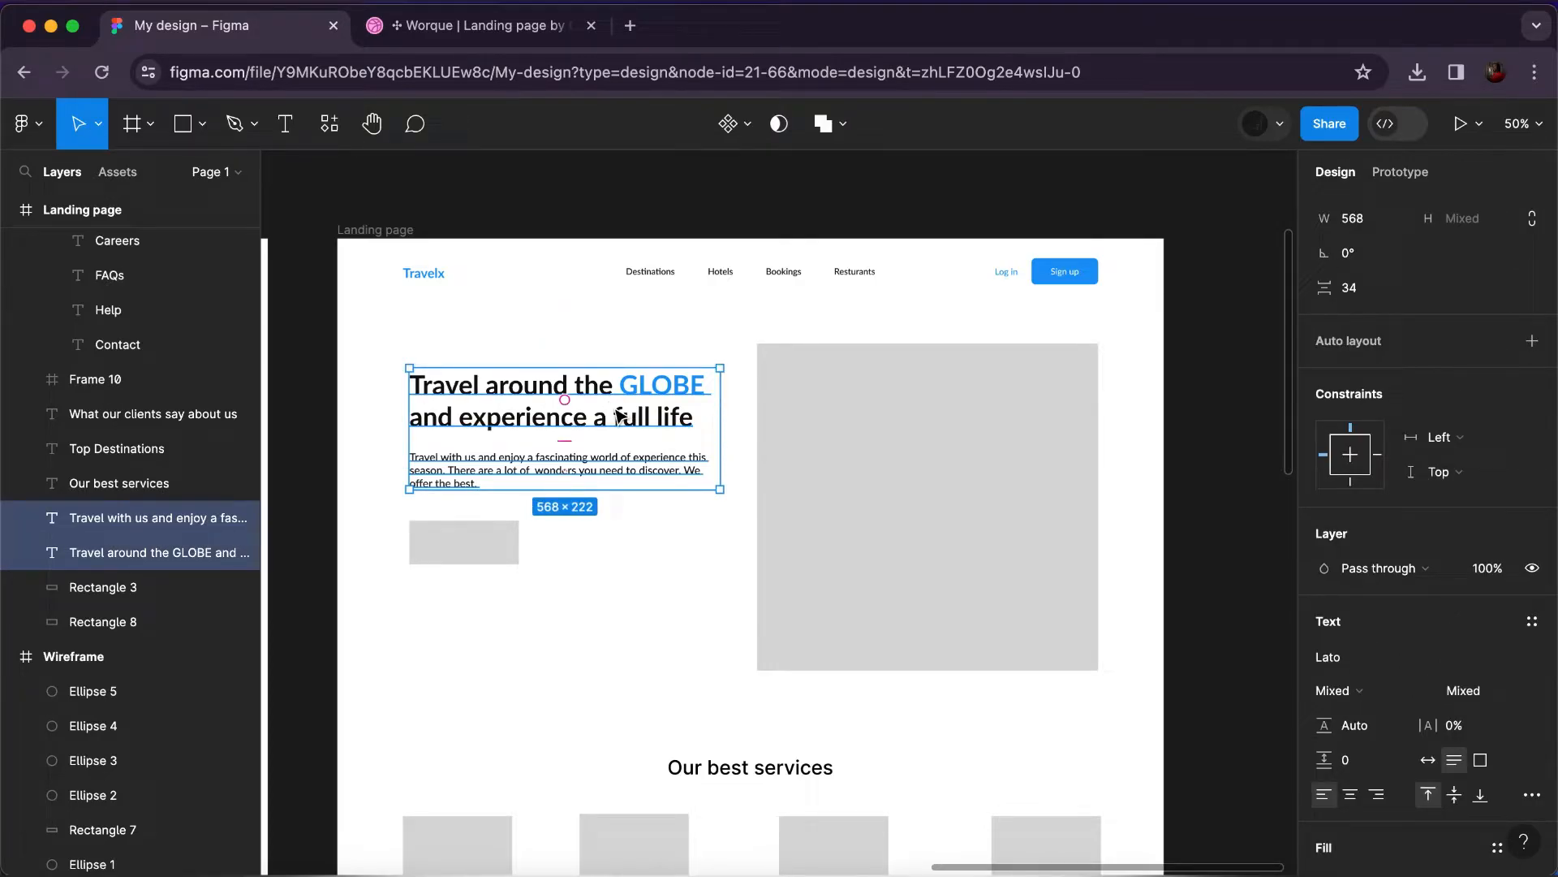
pyautogui.click(1532, 341)
pyautogui.click(1370, 457)
pyautogui.write('32')
pyautogui.press('Return')
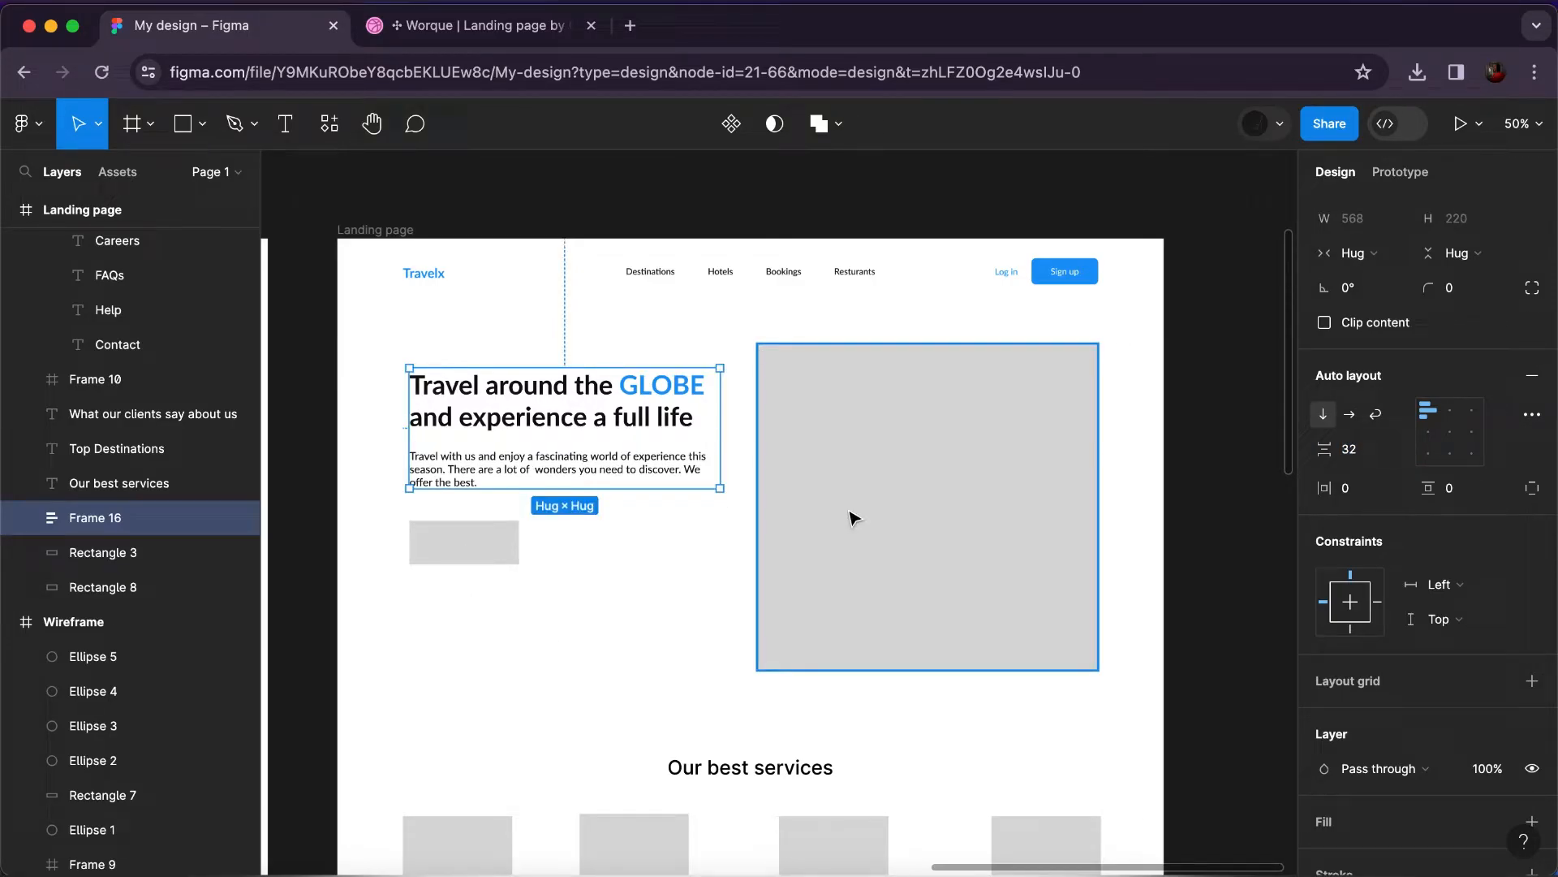
pyautogui.press('Tab')
pyautogui.hscroll(3, 852, 513)
pyautogui.hscroll(10, 853, 513)
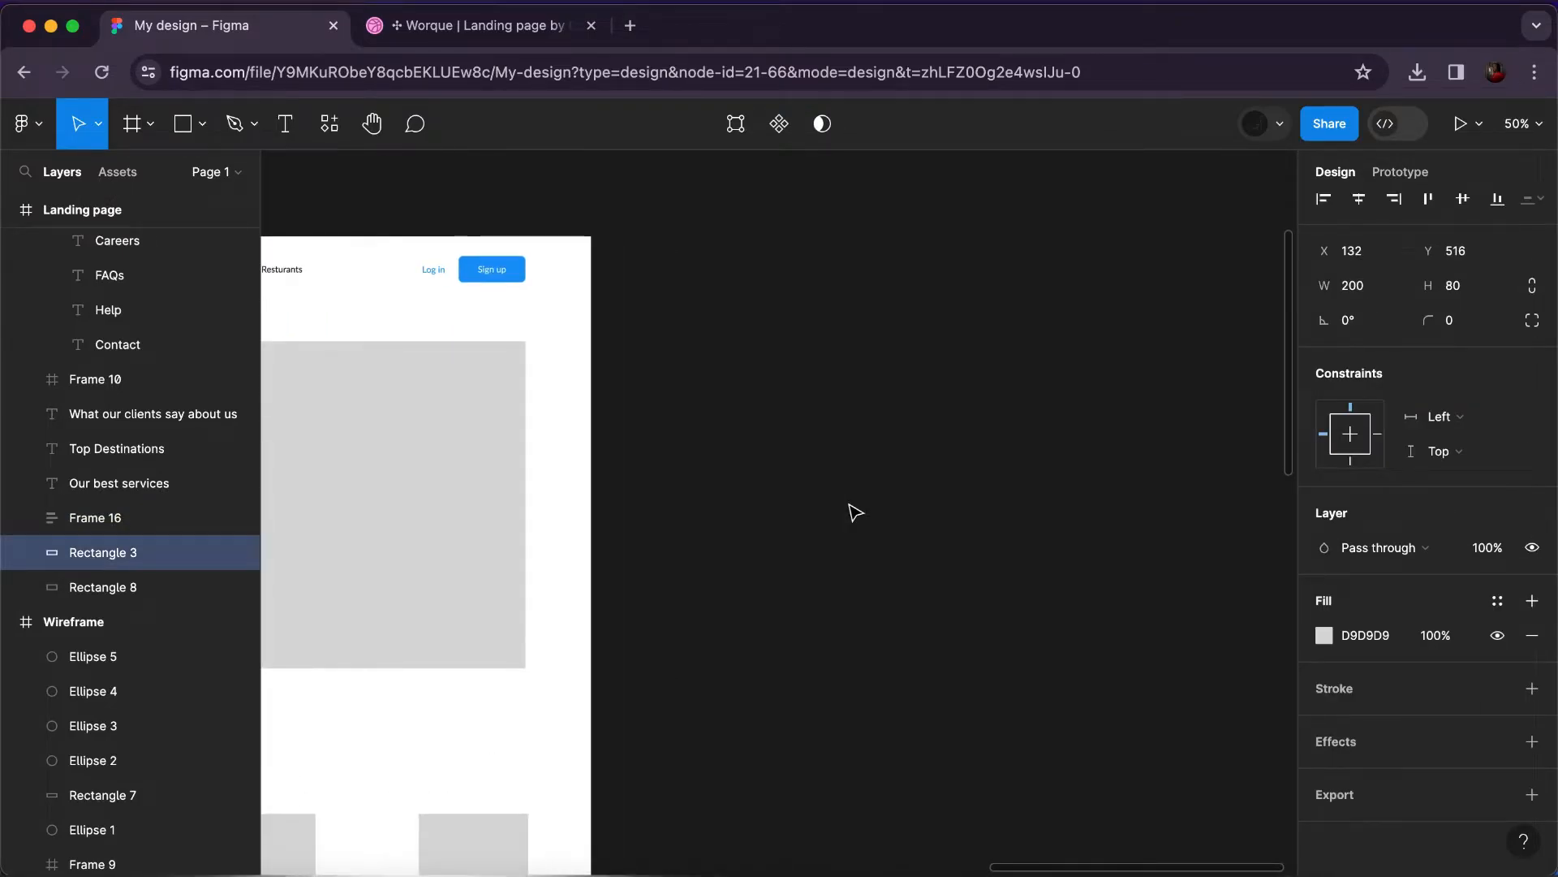
# Draw a new frame sized 200 × 80.
pyautogui.hscroll(4, 856, 513)
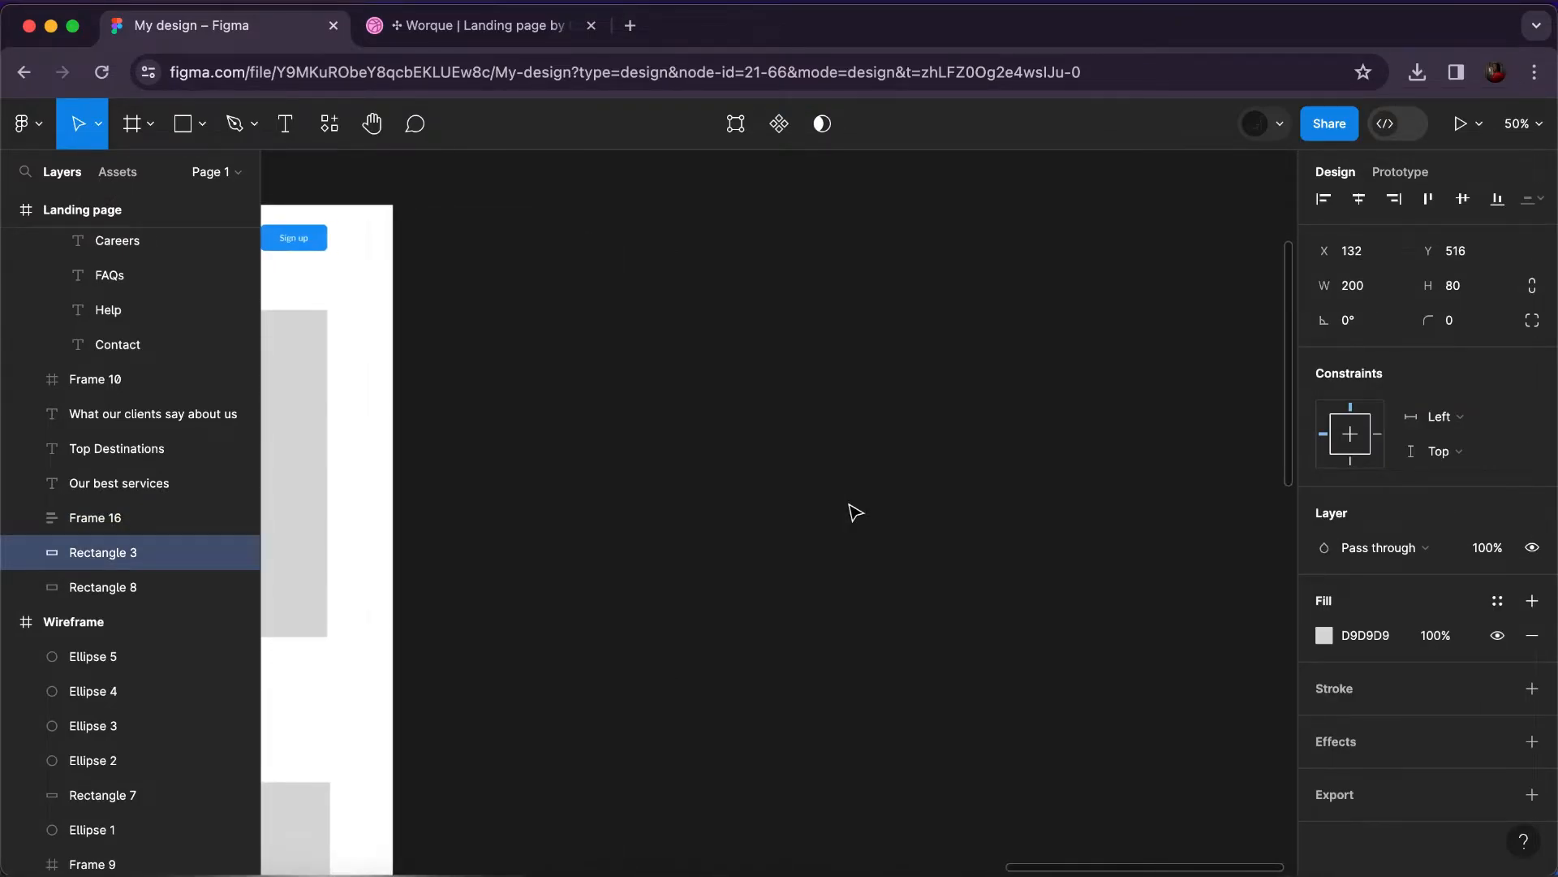
pyautogui.click(156, 132)
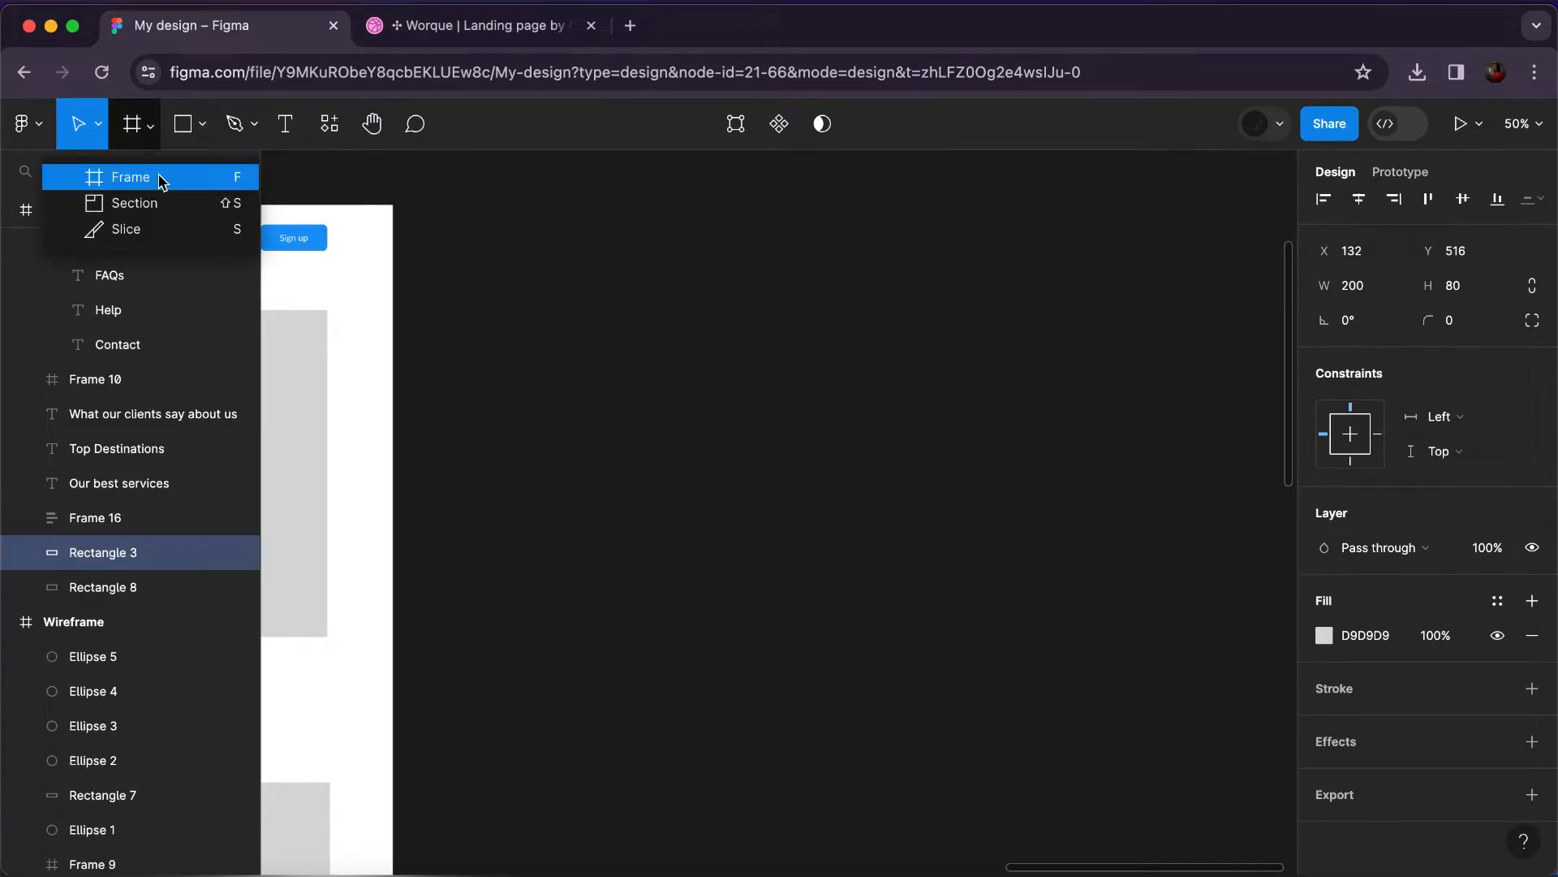
pyautogui.press('f')
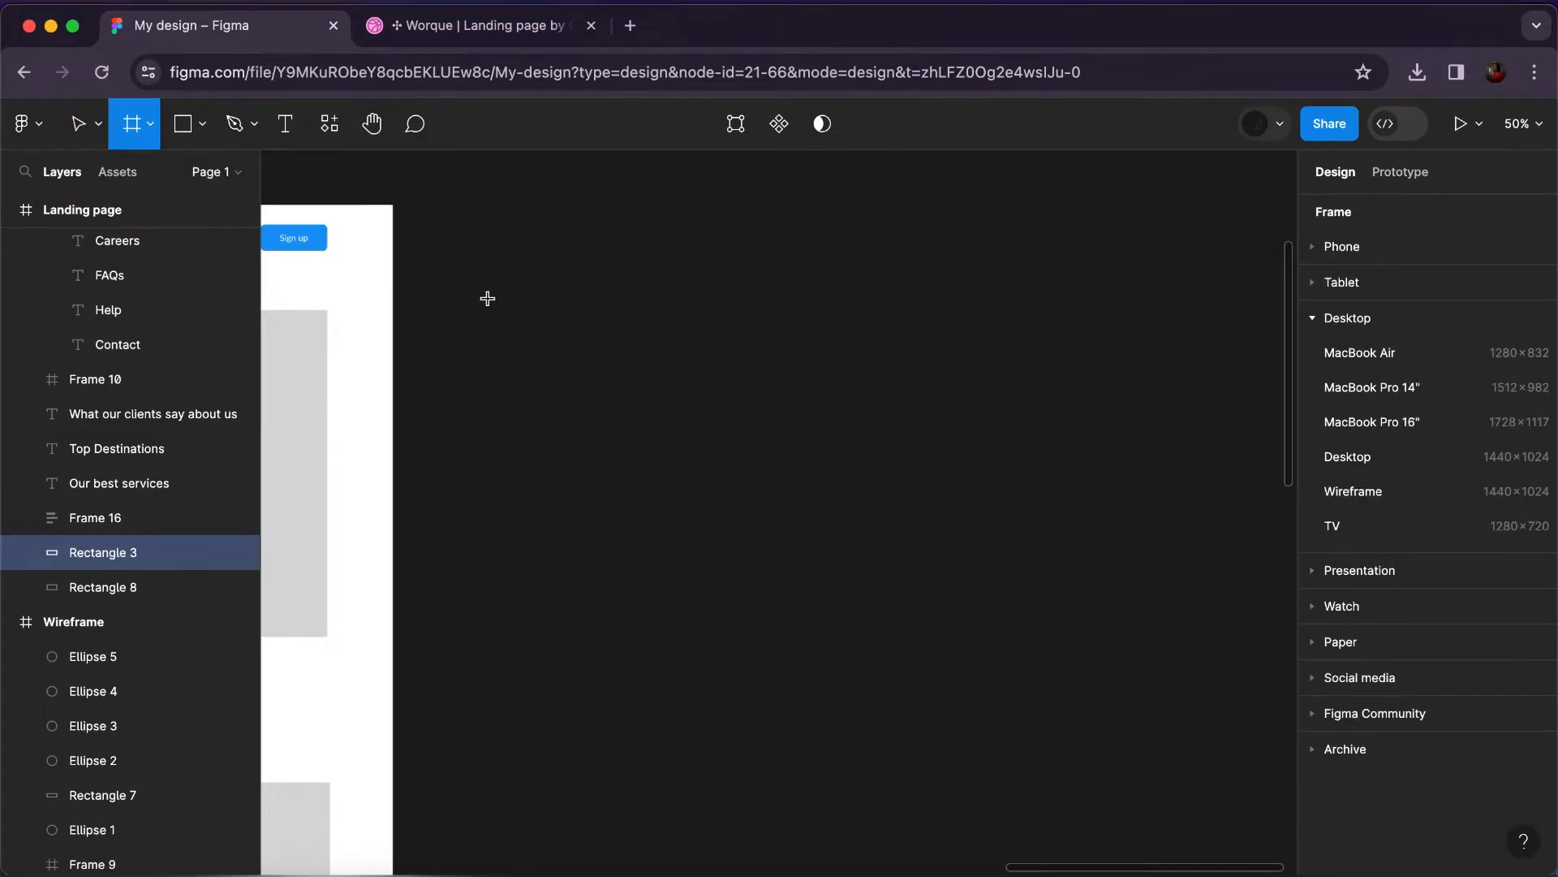
pyautogui.moveTo(488, 297); pyautogui.dragTo(602, 338)
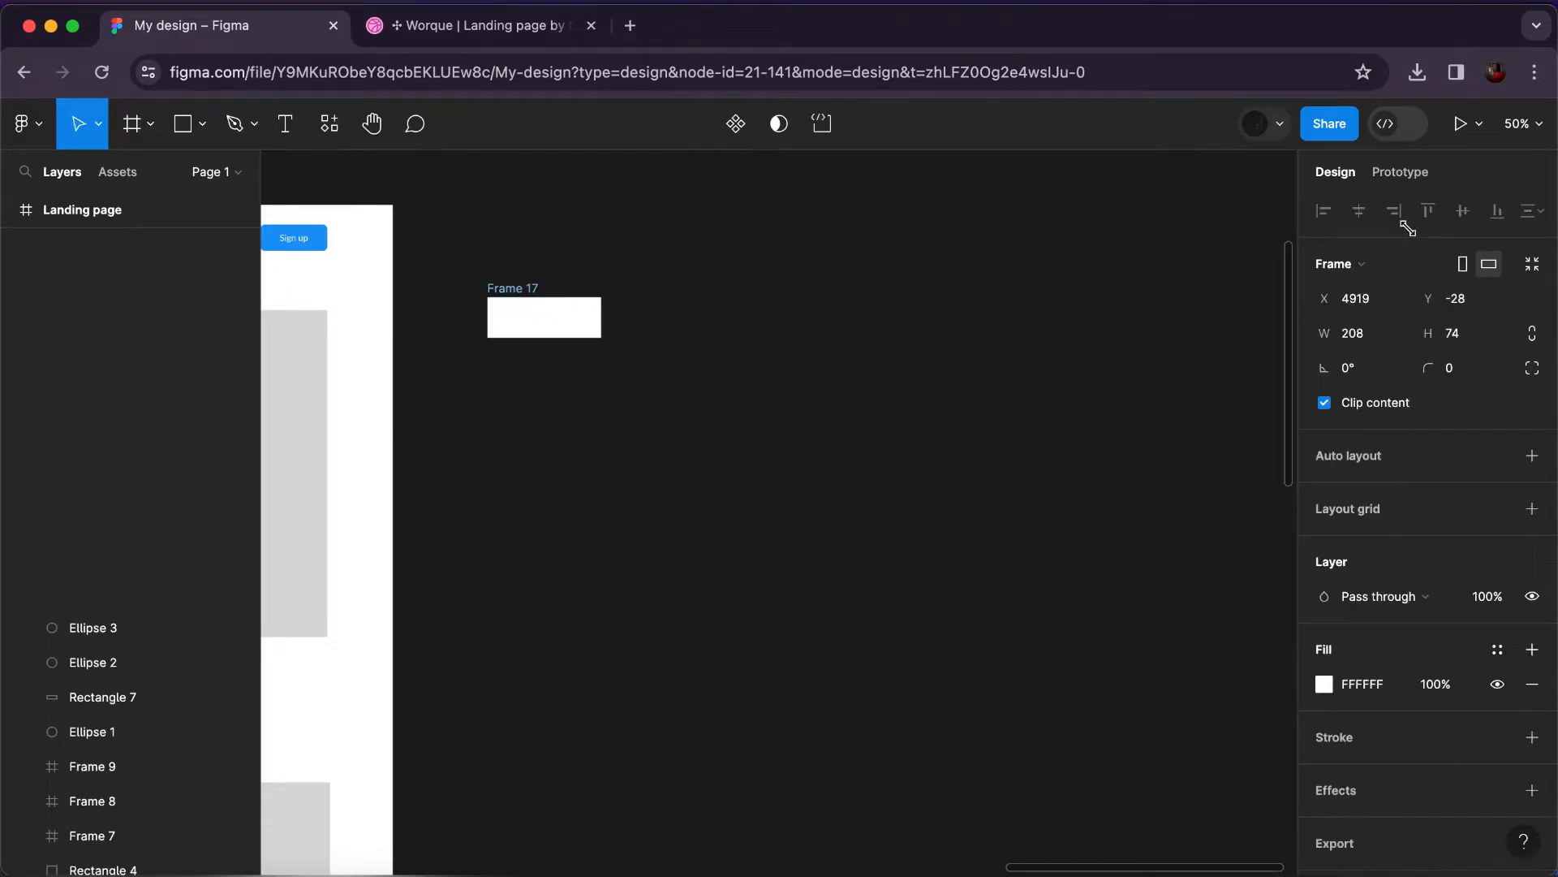
pyautogui.click(1364, 345)
pyautogui.write('2')
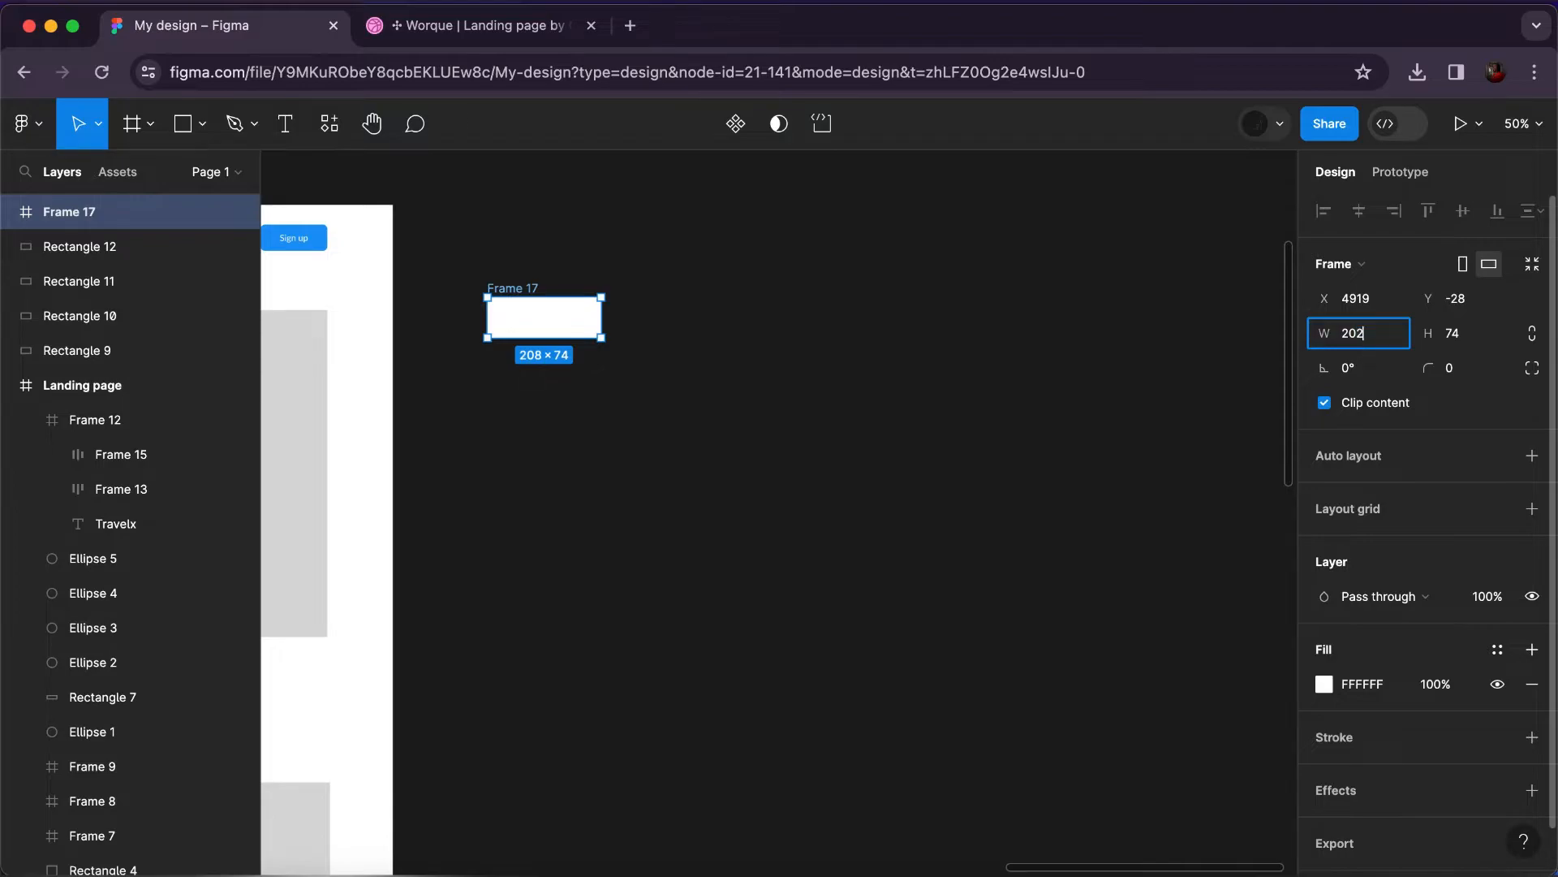
pyautogui.write('000')
pyautogui.doubleClick(1395, 334)
pyautogui.write('2')
pyautogui.click(1469, 340)
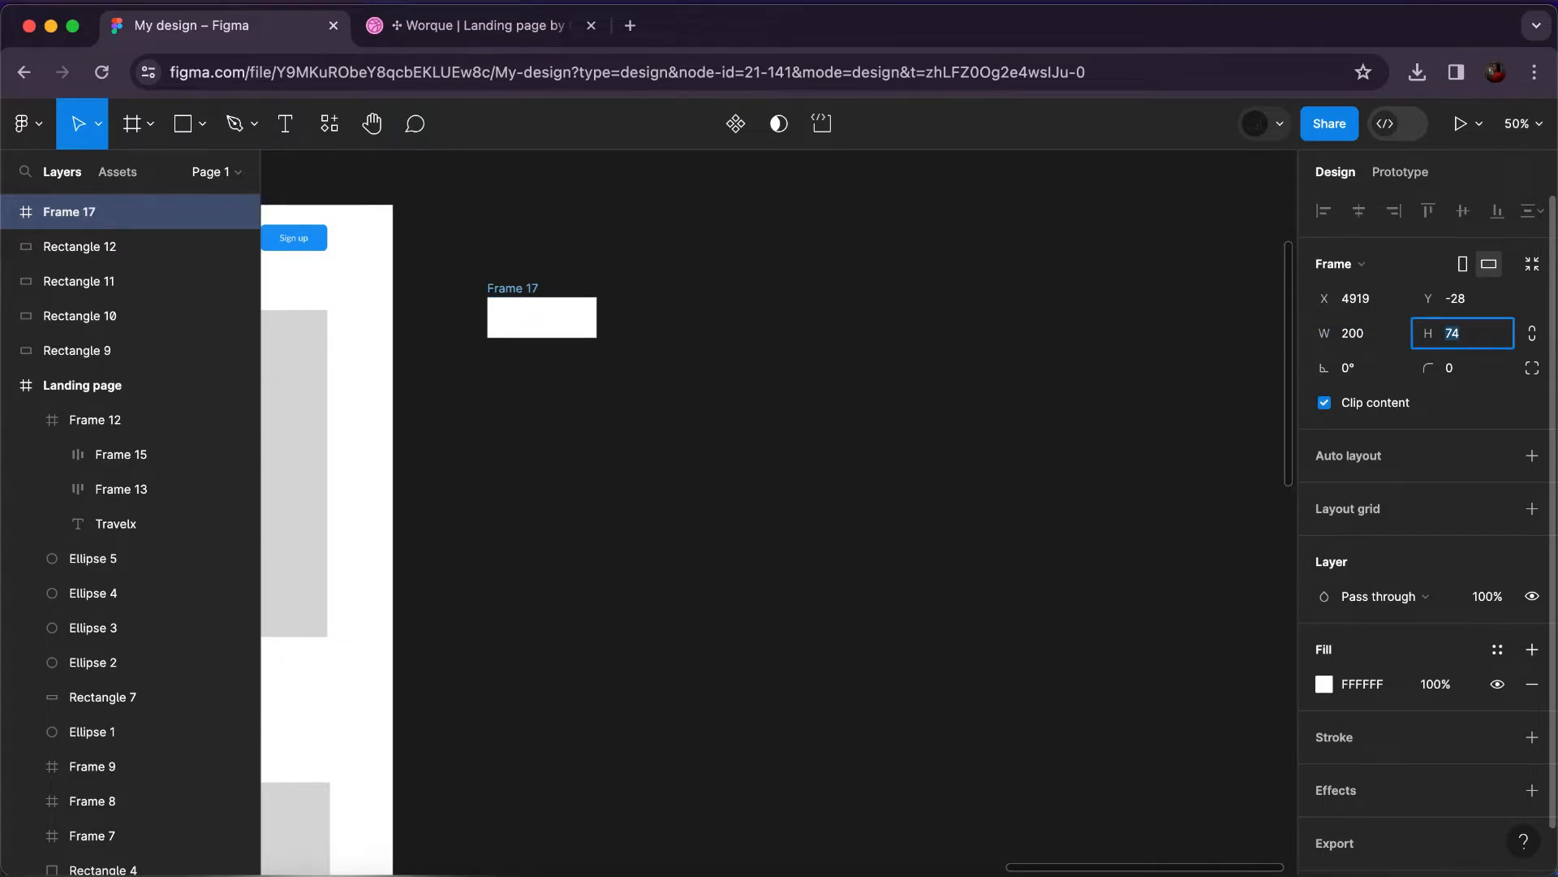
pyautogui.press('Return')
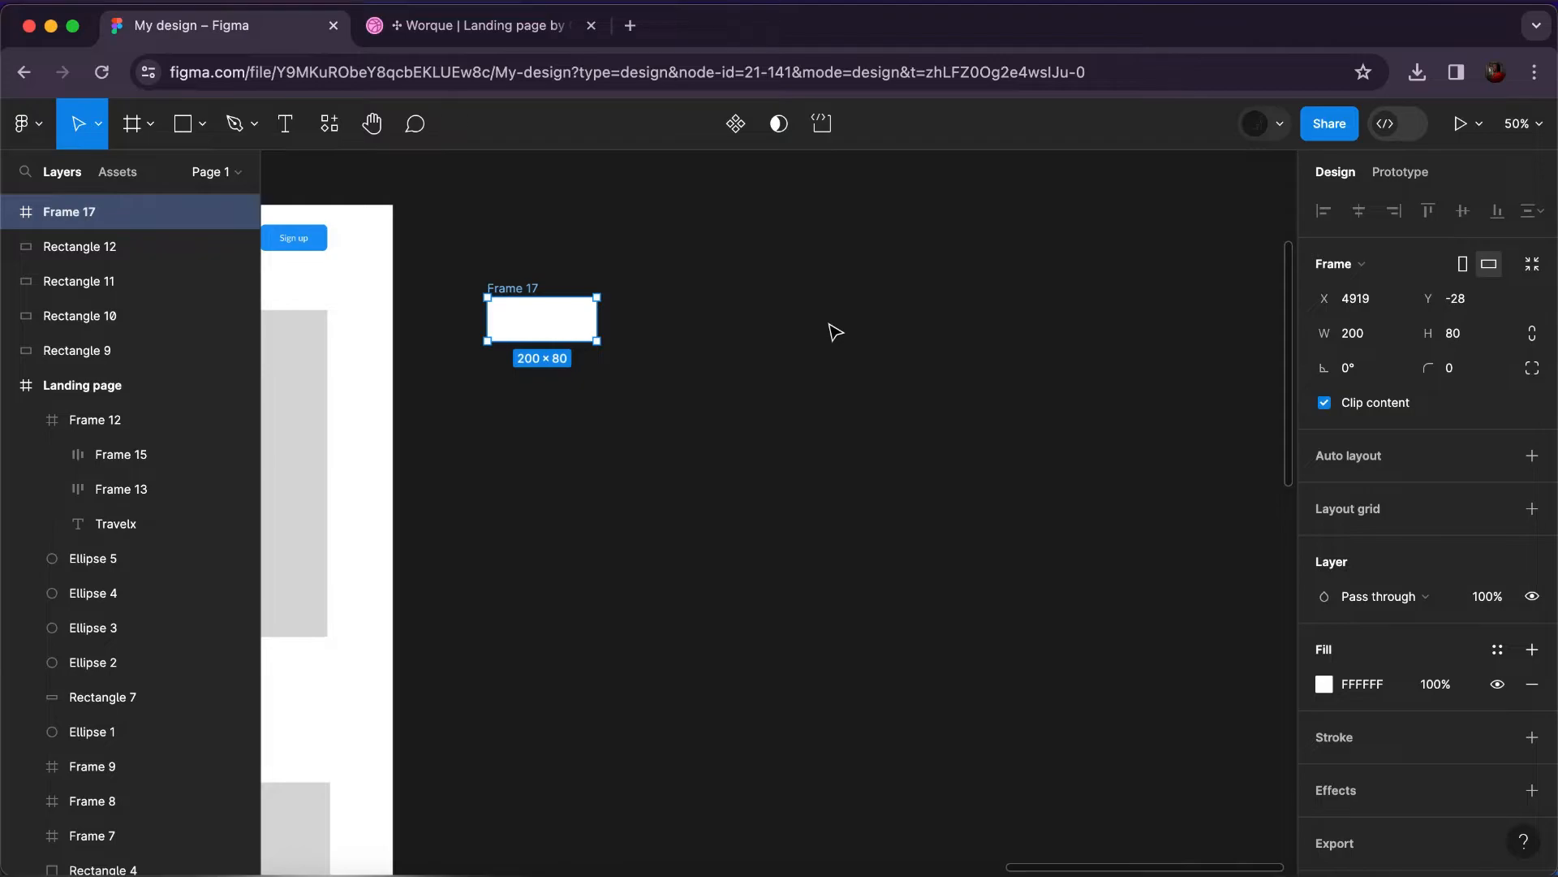
# Fill the frame with the Primary colour style and round its corners.
pyautogui.scroll(5, 517, 300)
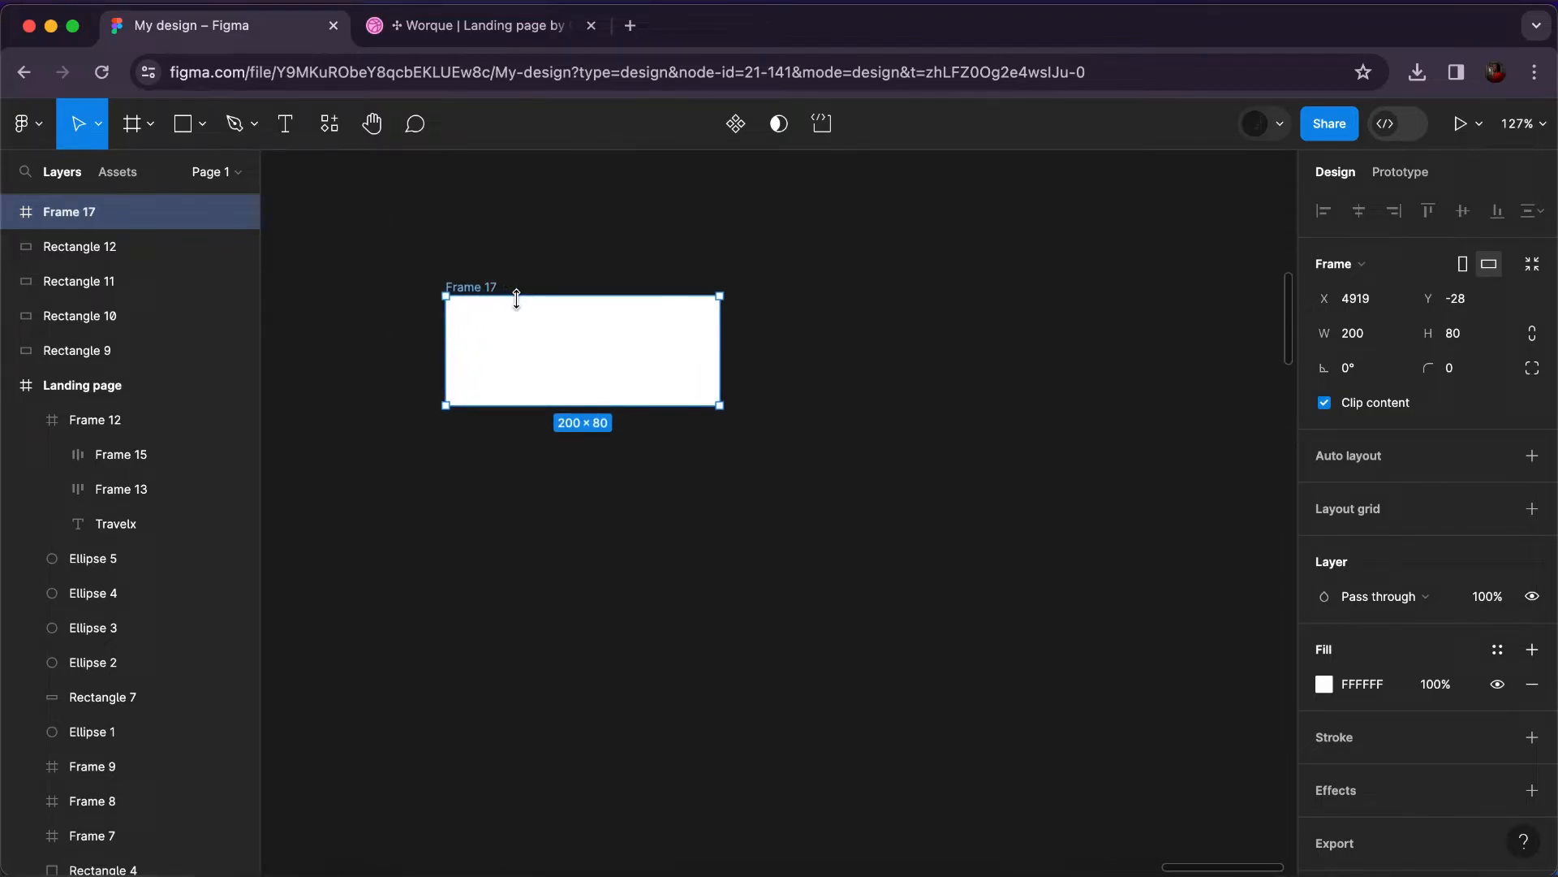
pyautogui.click(1495, 651)
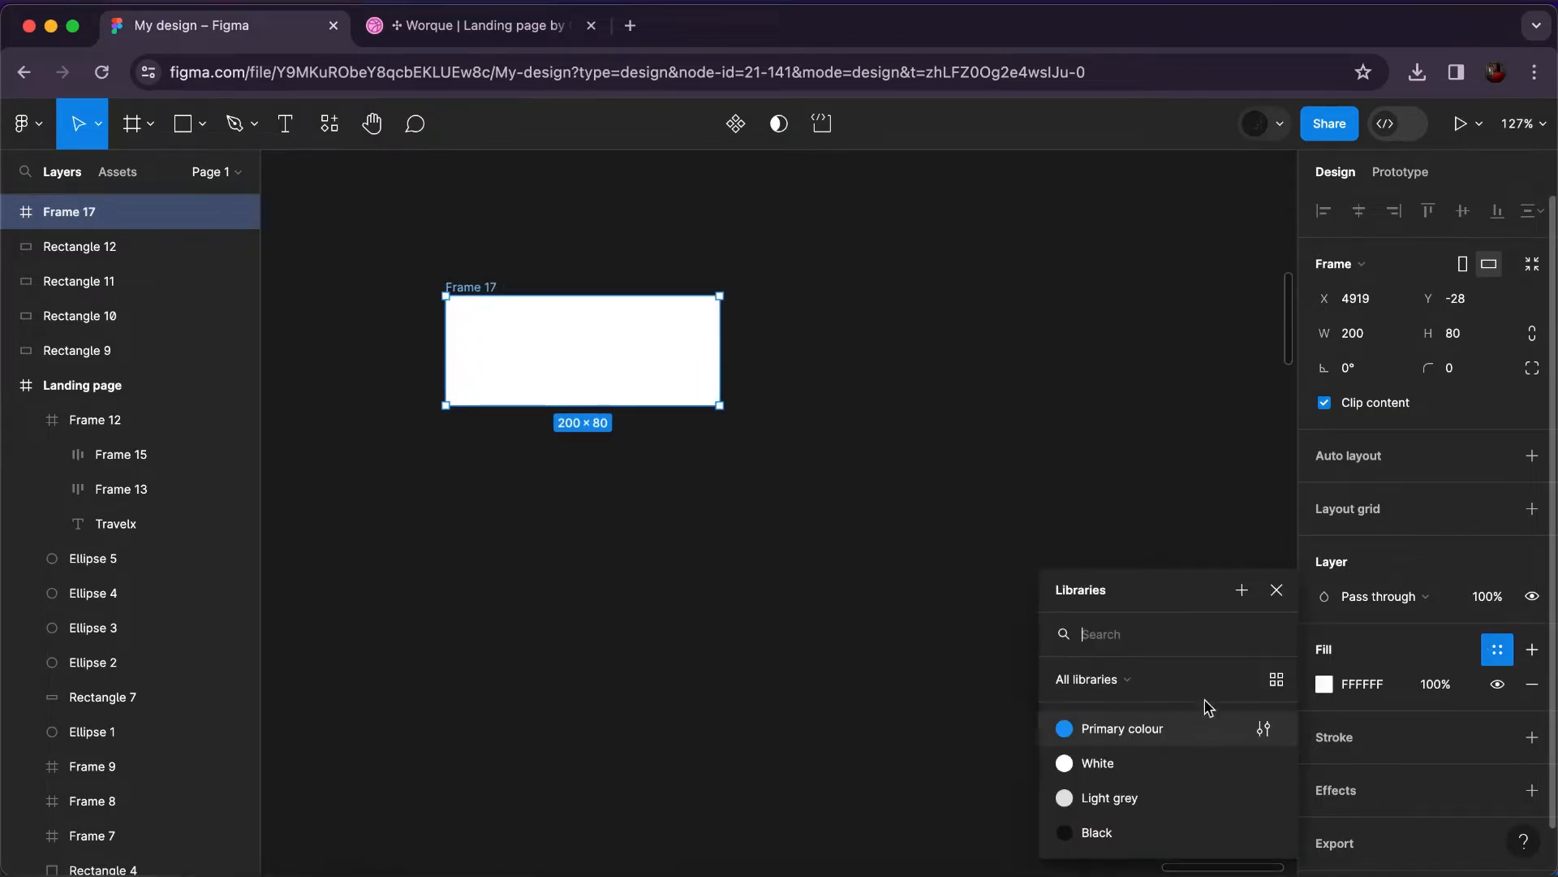
pyautogui.click(1148, 733)
pyautogui.click(1479, 372)
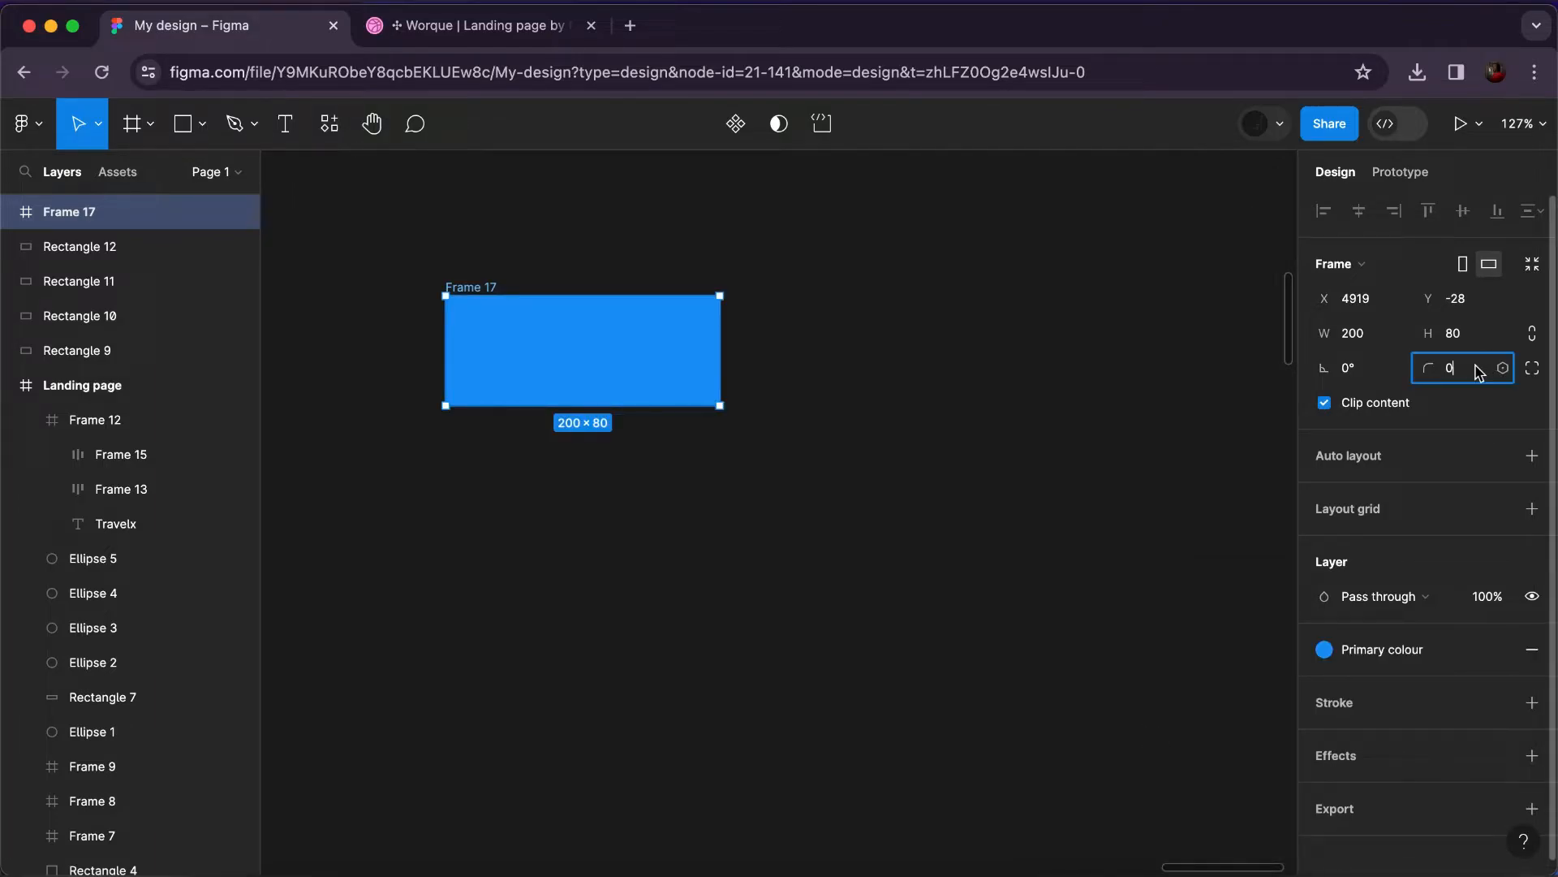
pyautogui.write('10')
pyautogui.press('Return')
pyautogui.press('Return')
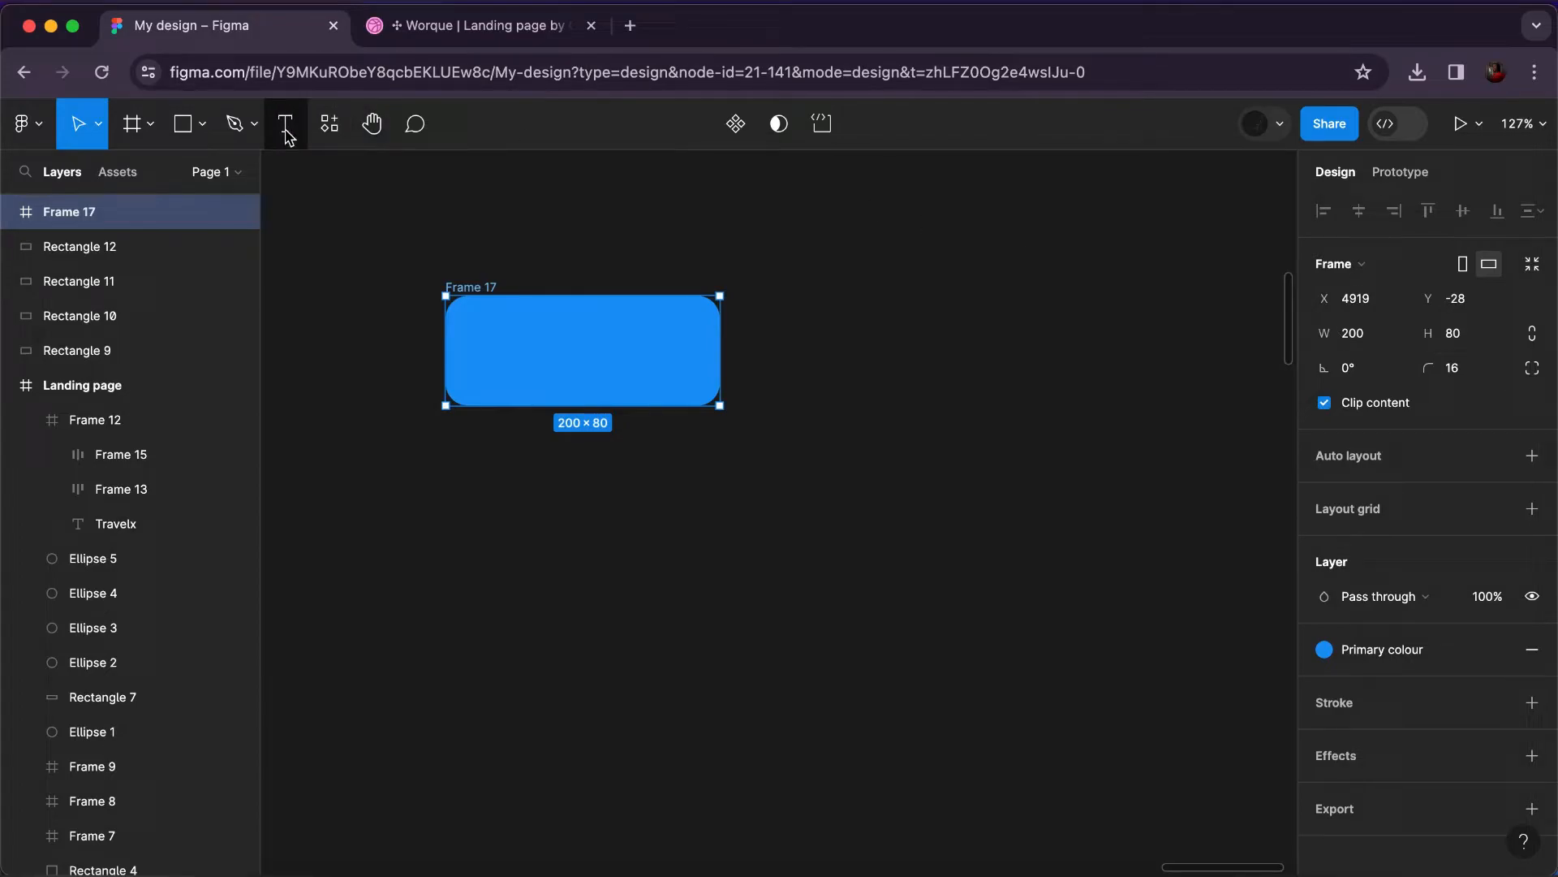
# Add a 'Get Started' text label inside the blue frame.
pyautogui.press('t')
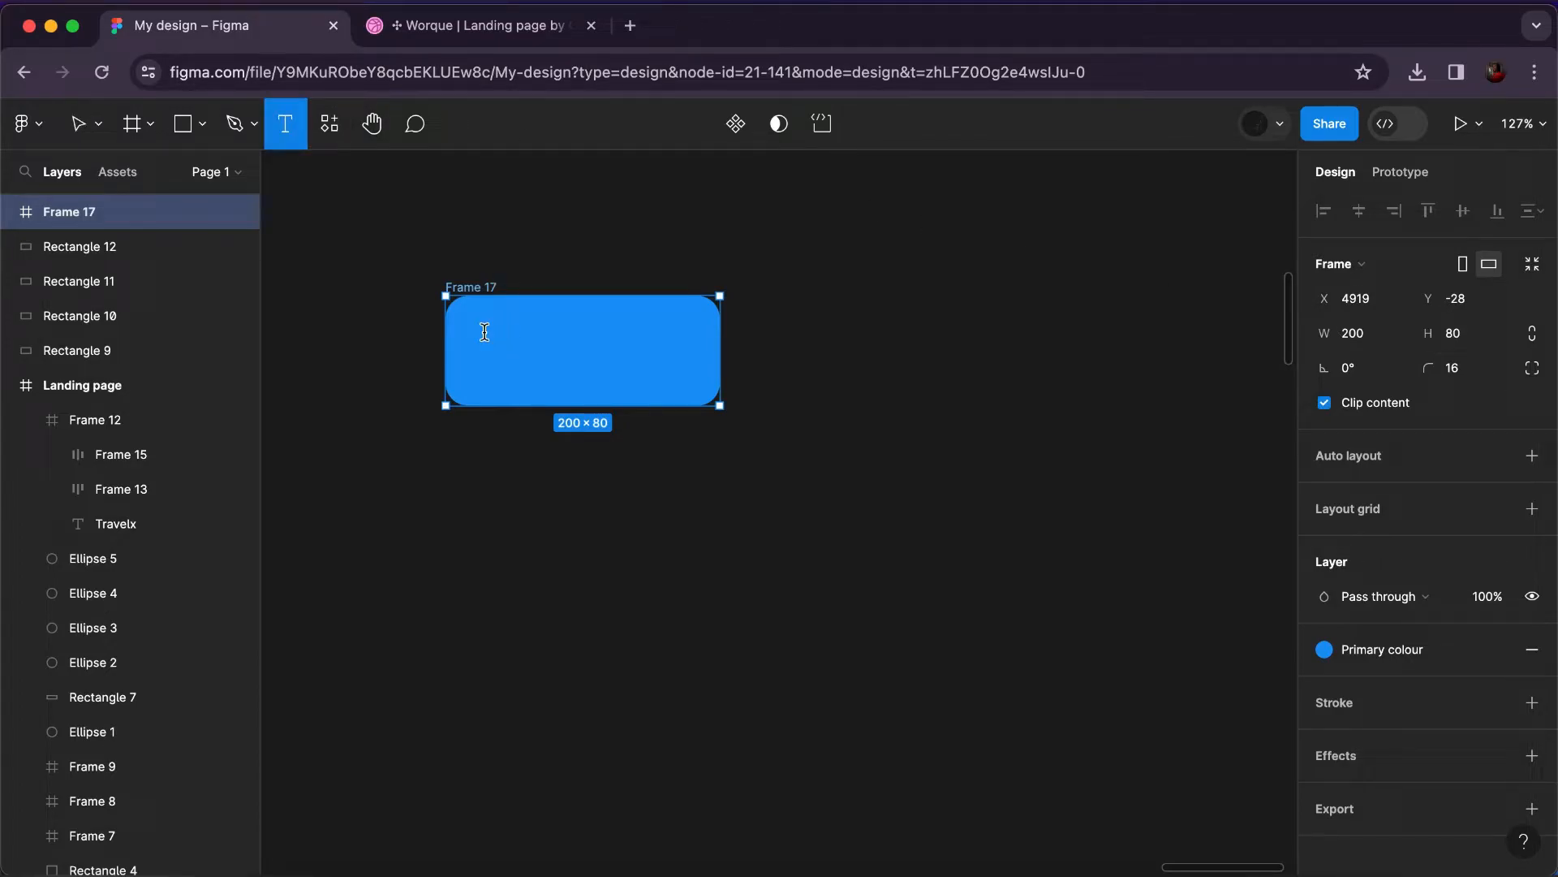
pyautogui.click(484, 332)
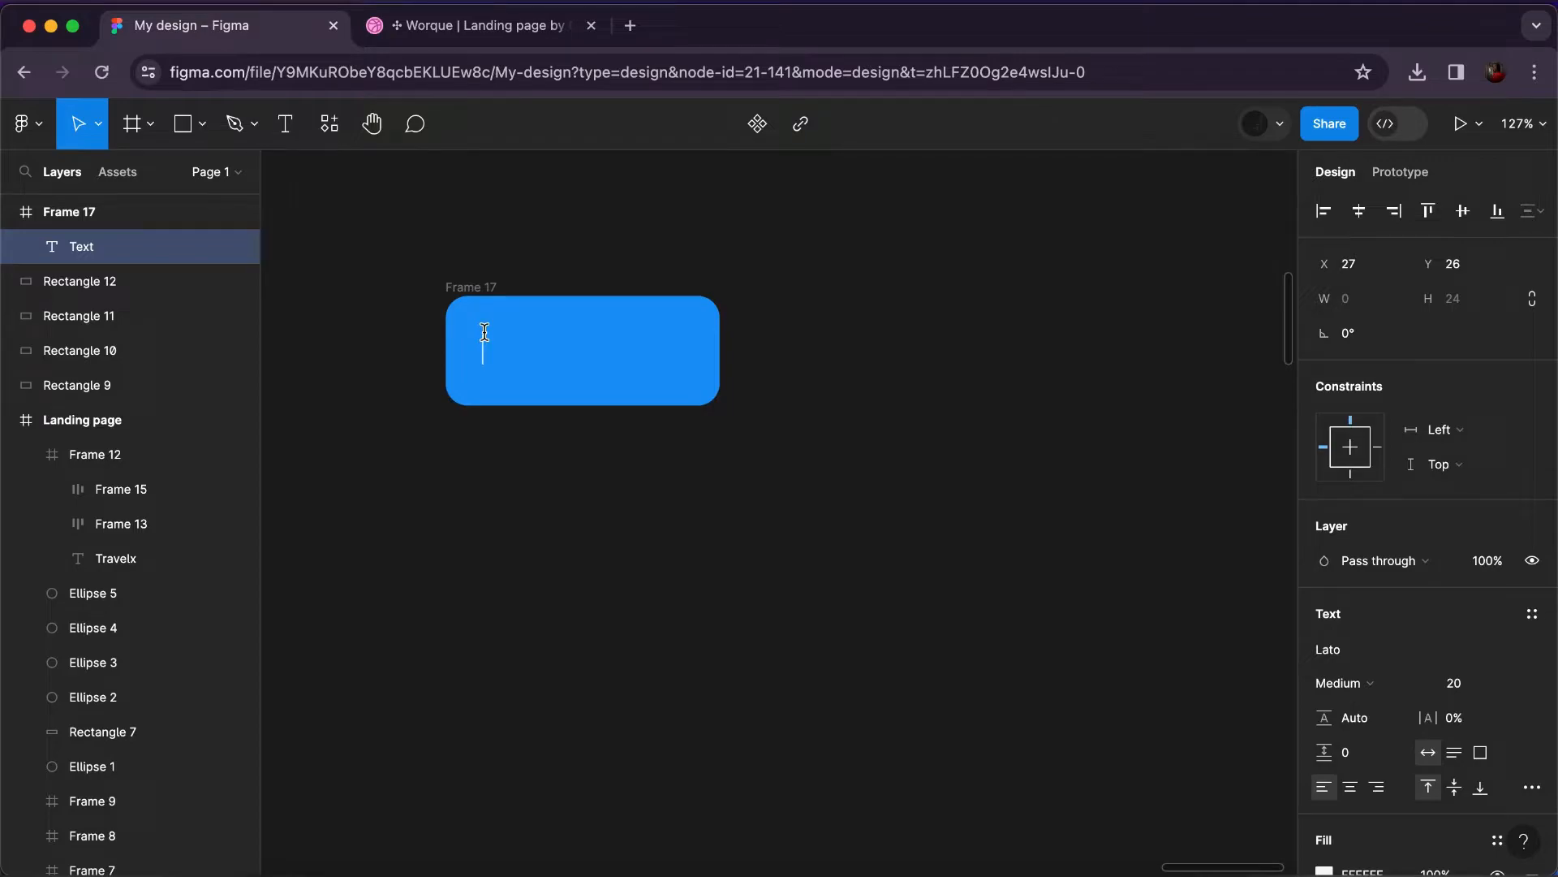
pyautogui.write('H')
pyautogui.press('BackSpace')
pyautogui.write('Get Started')
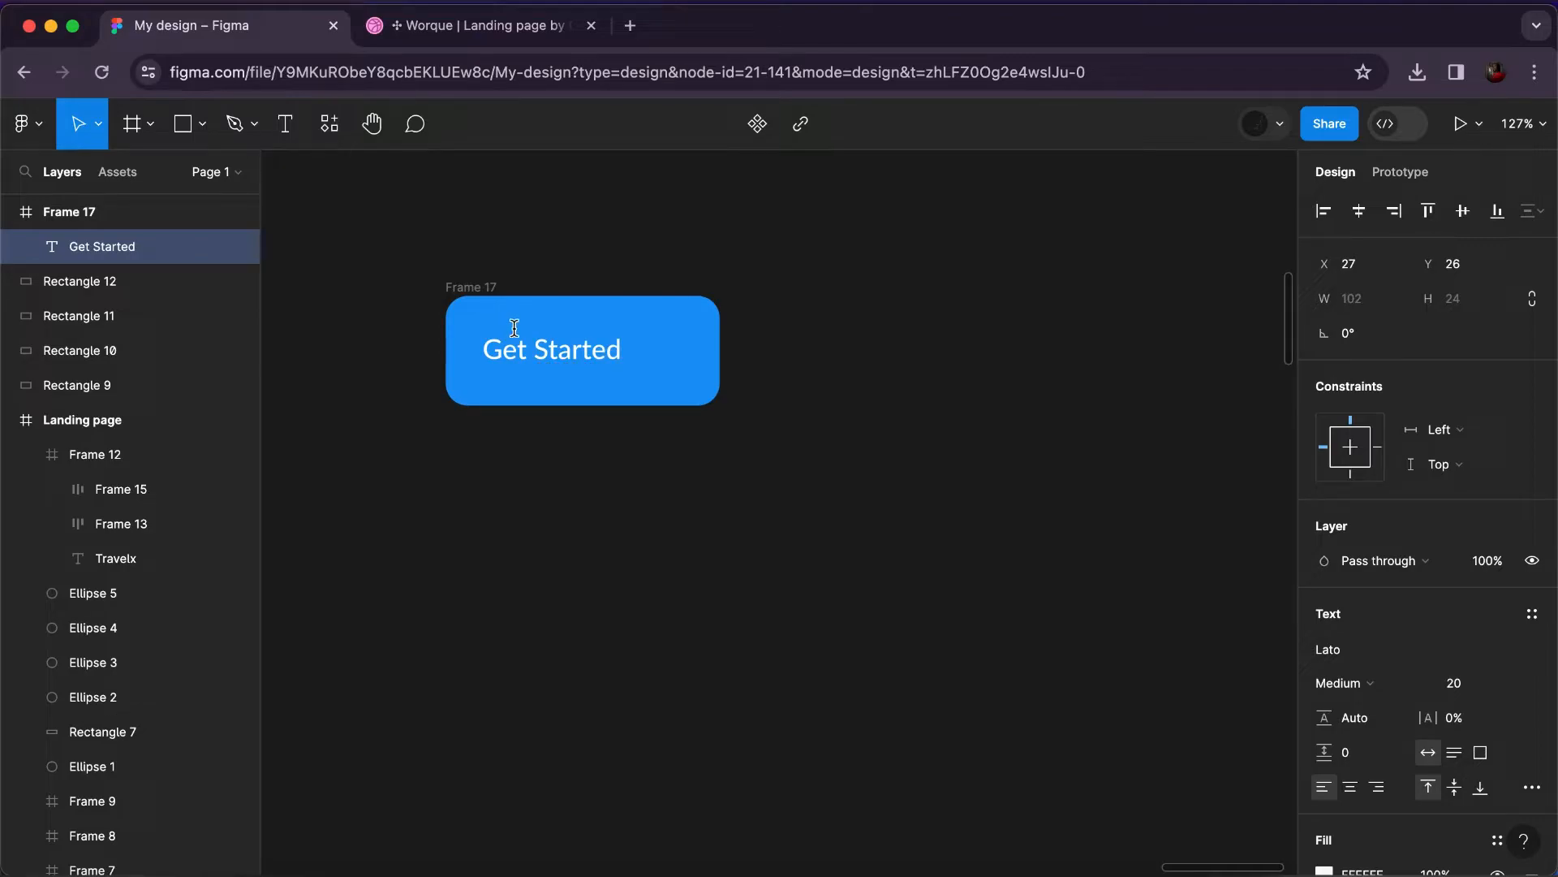
pyautogui.press('Escape')
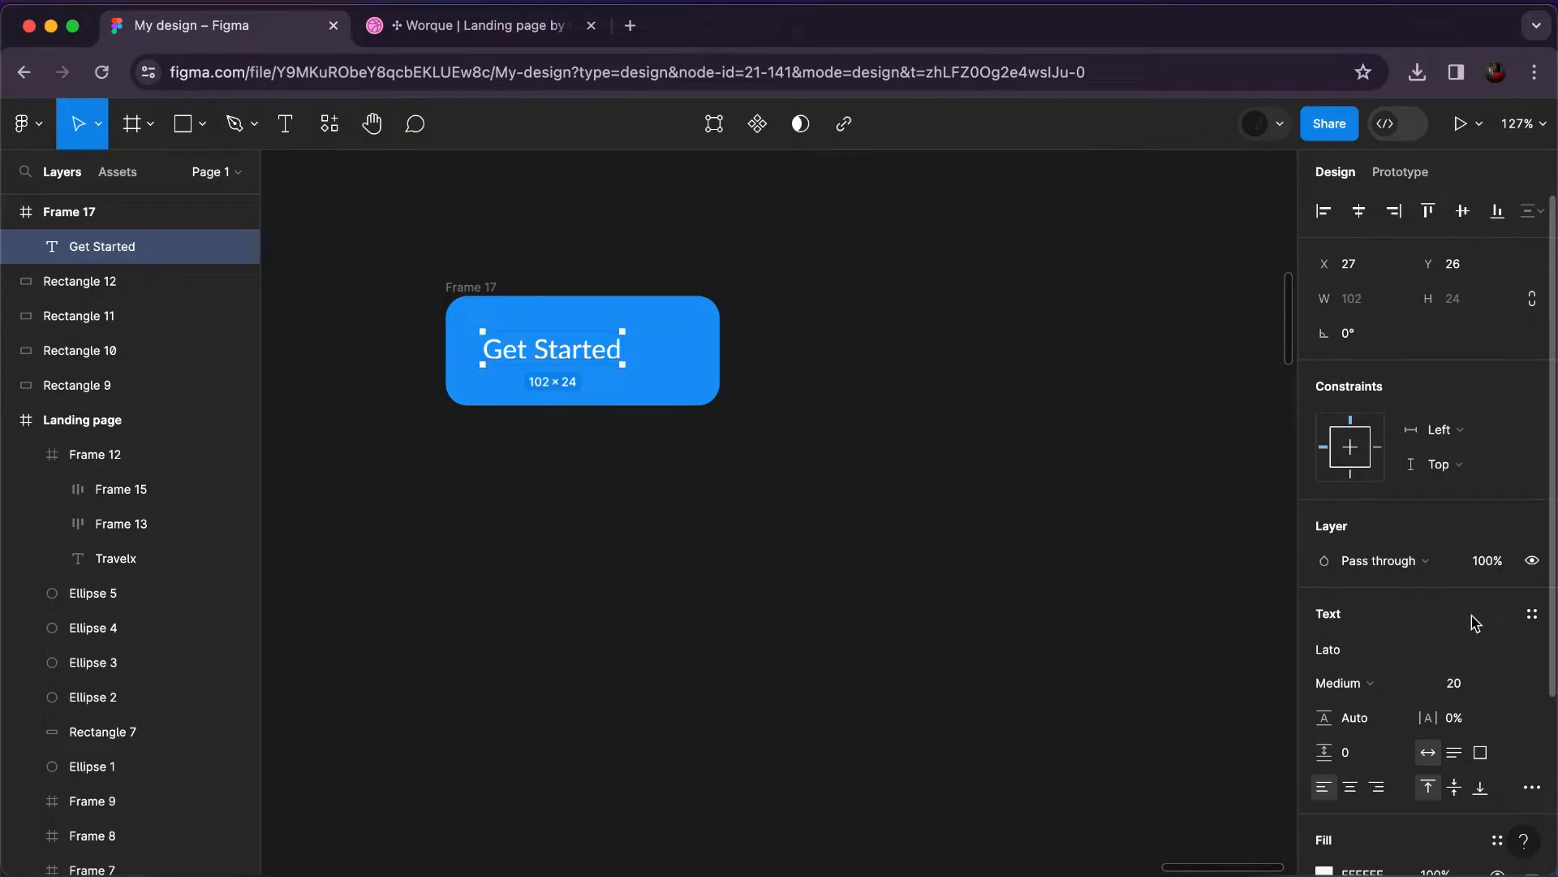
# Make the Get Started text White and centre it in the button.
pyautogui.scroll(-3, 1475, 623)
pyautogui.click(1498, 679)
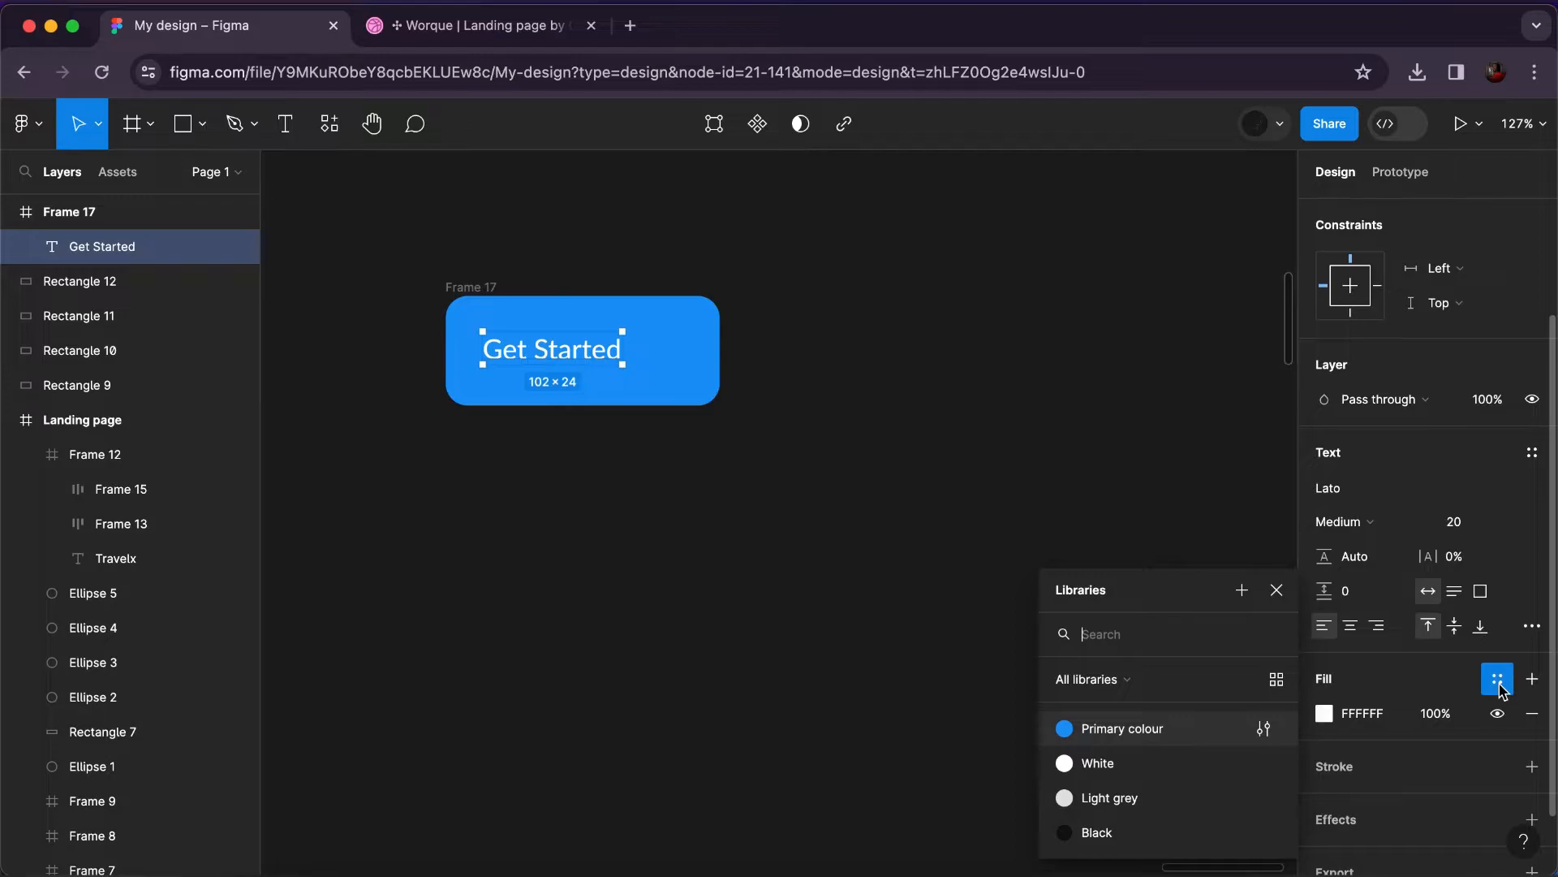
pyautogui.click(1118, 766)
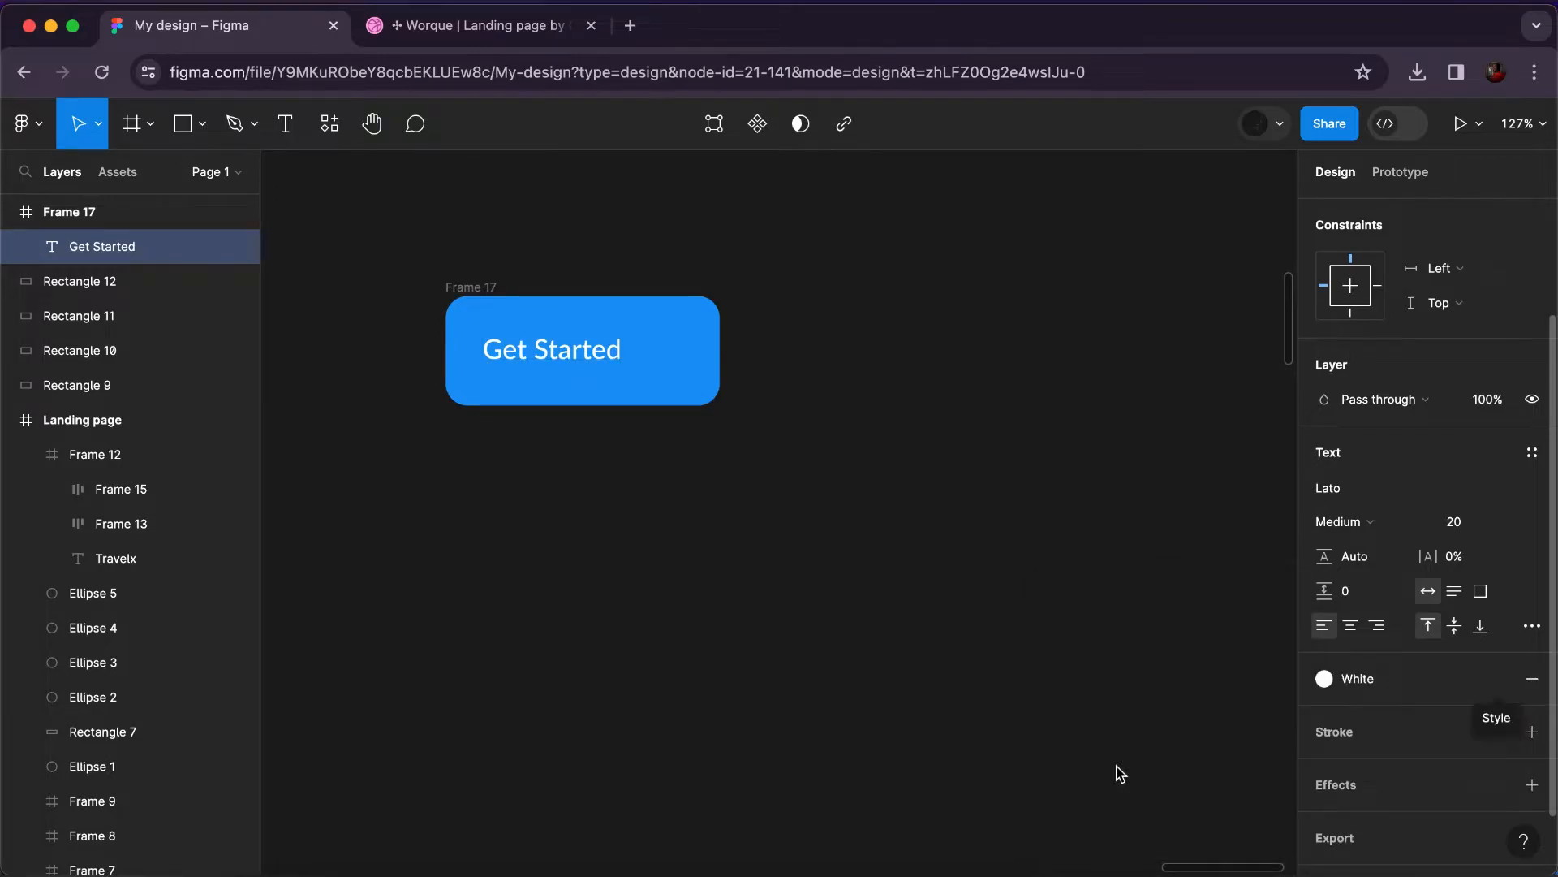
pyautogui.scroll(3, 1363, 366)
pyautogui.click(1359, 219)
pyautogui.click(1463, 215)
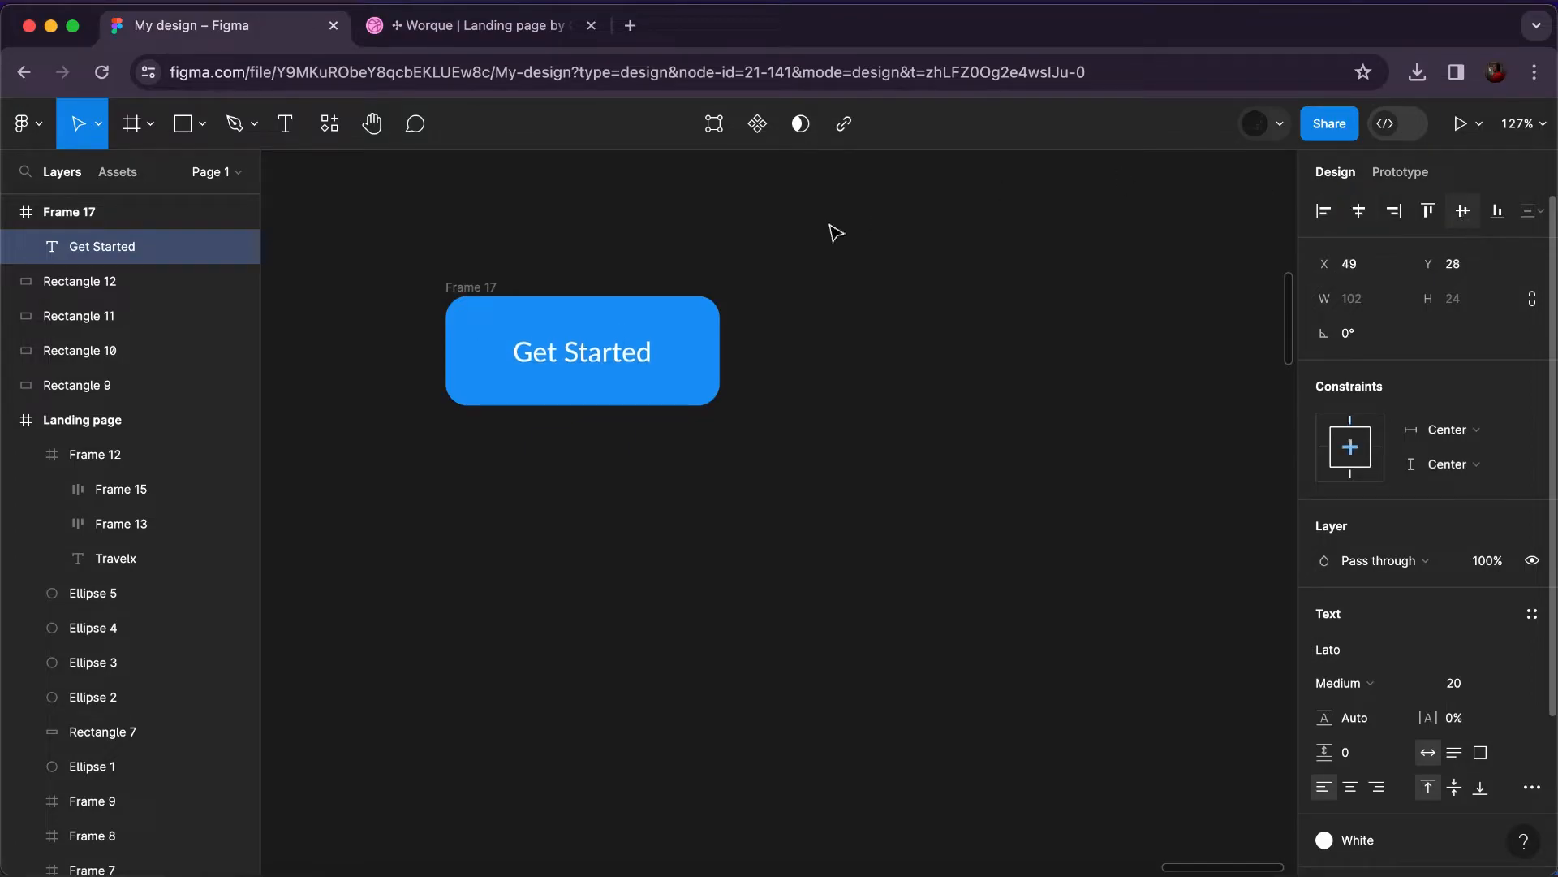
# Duplicate the button and place the copy just below it.
pyautogui.click(491, 289)
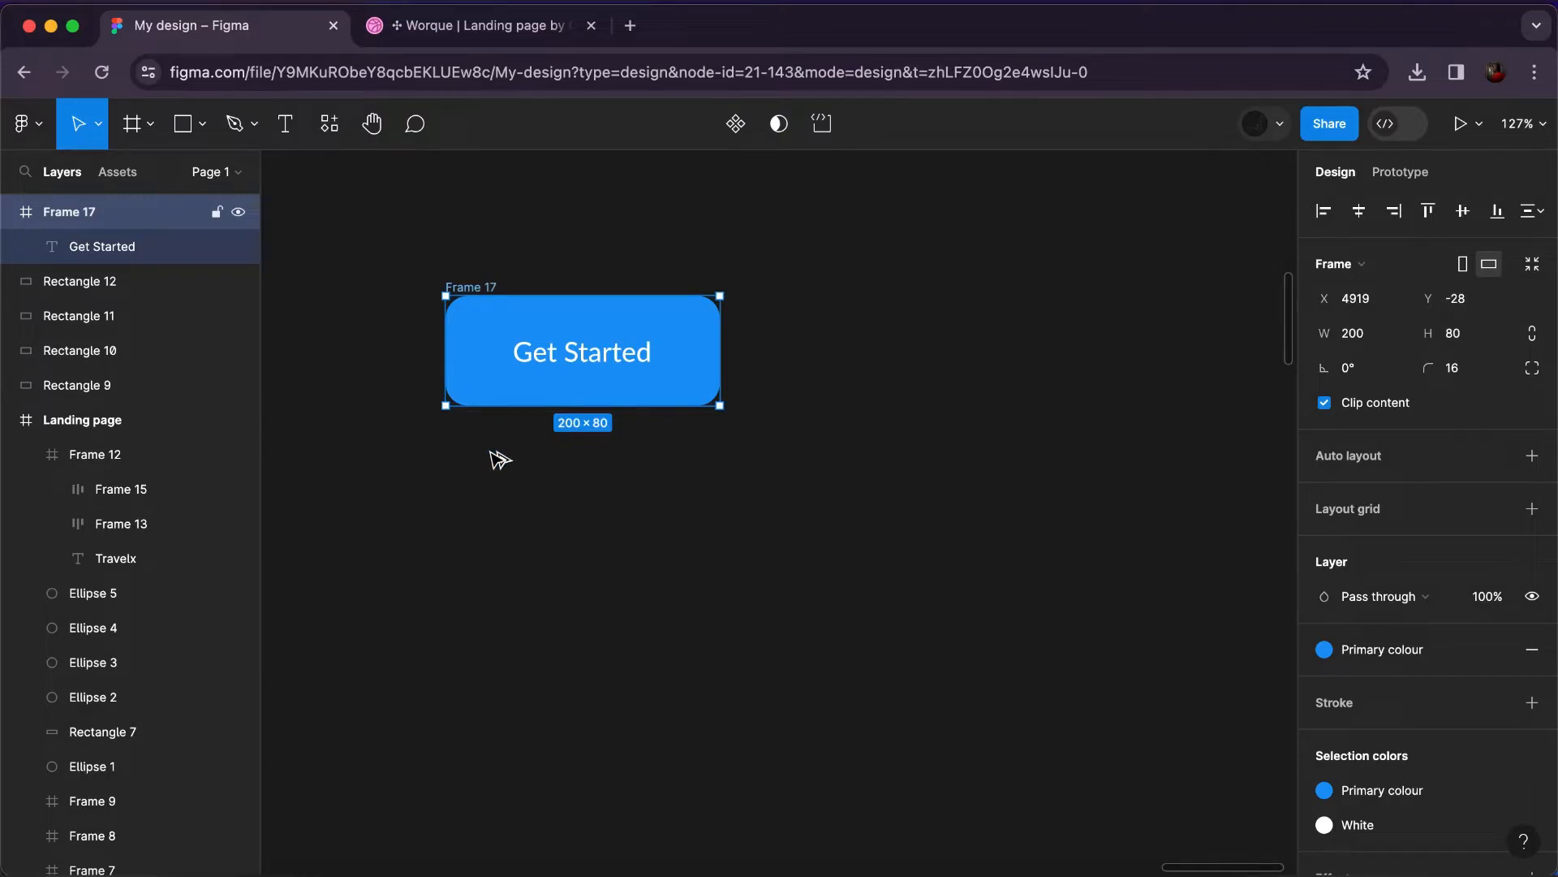
pyautogui.press('super+d')
pyautogui.moveTo(498, 457); pyautogui.dragTo(499, 456)
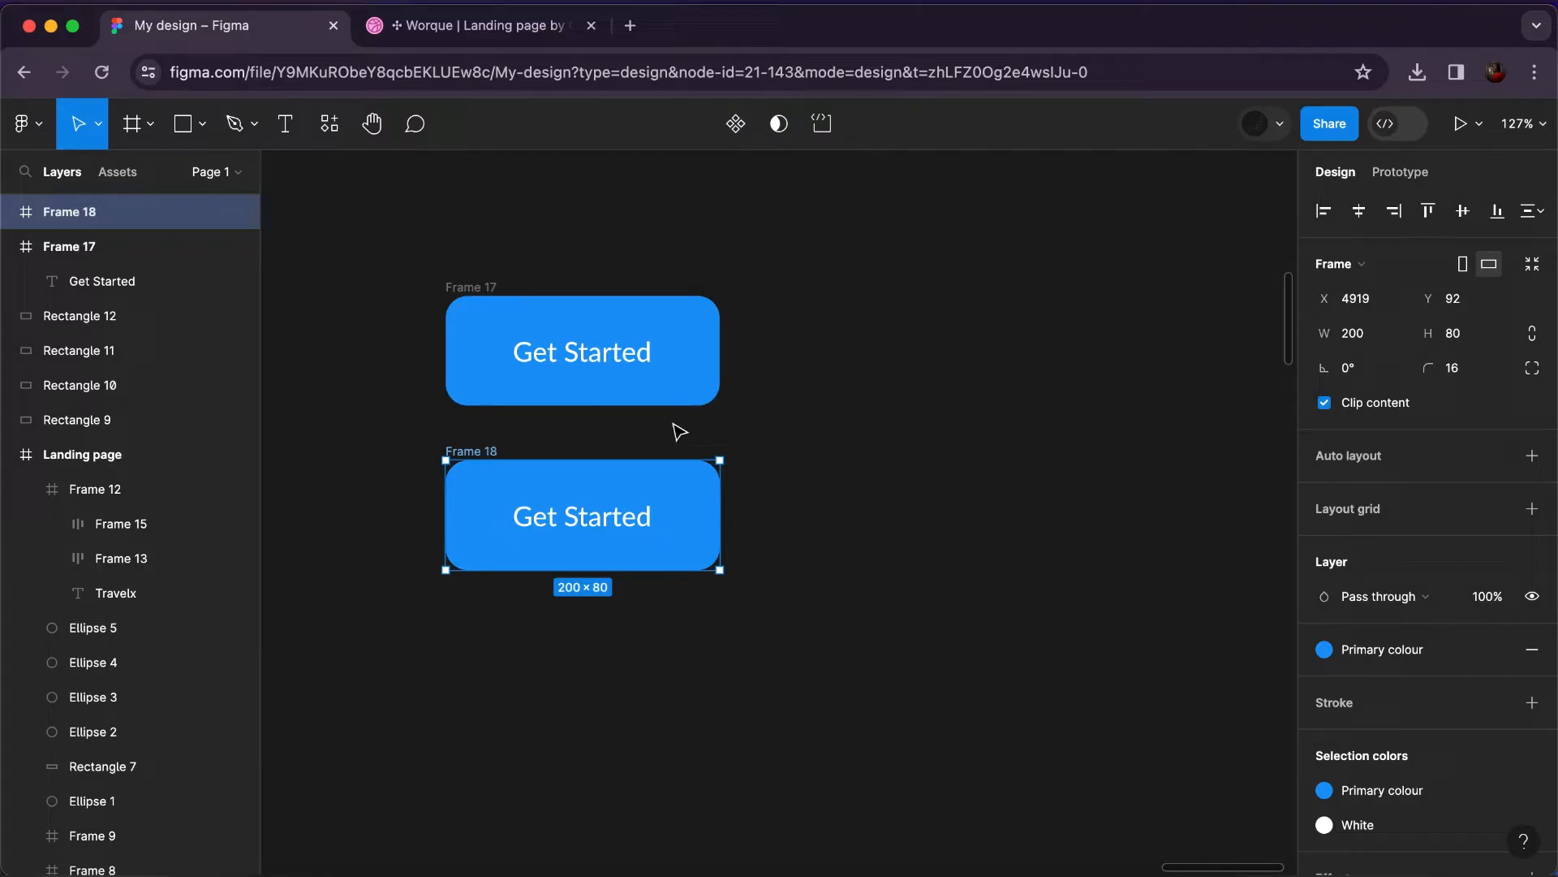
# Make the copy an outline button: no fill, Primary stroke and blue text, moved lower.
pyautogui.click(1529, 654)
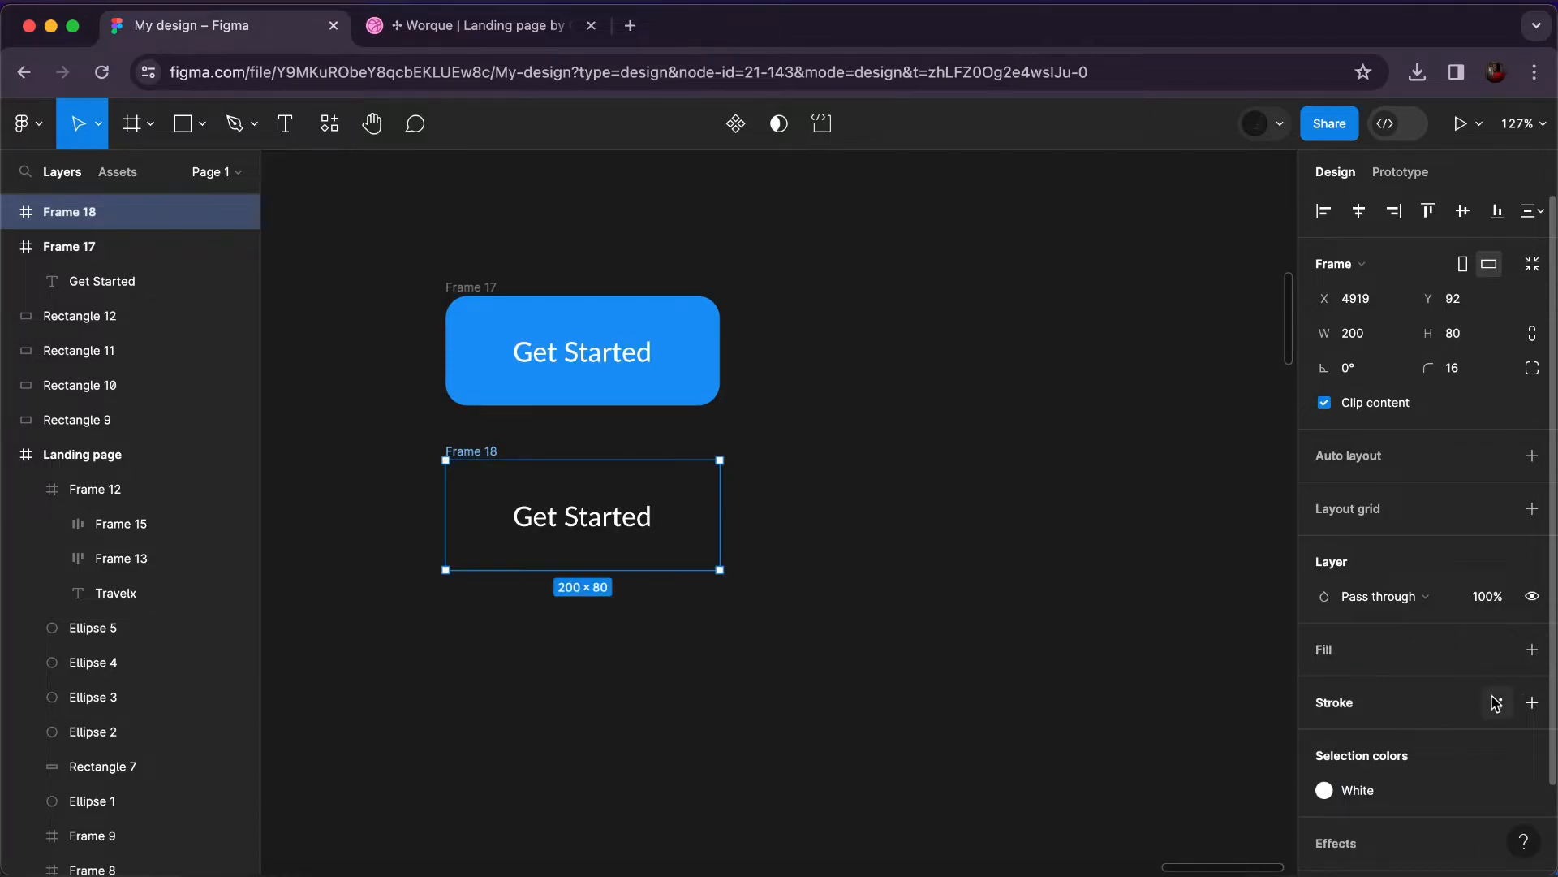
pyautogui.click(1496, 703)
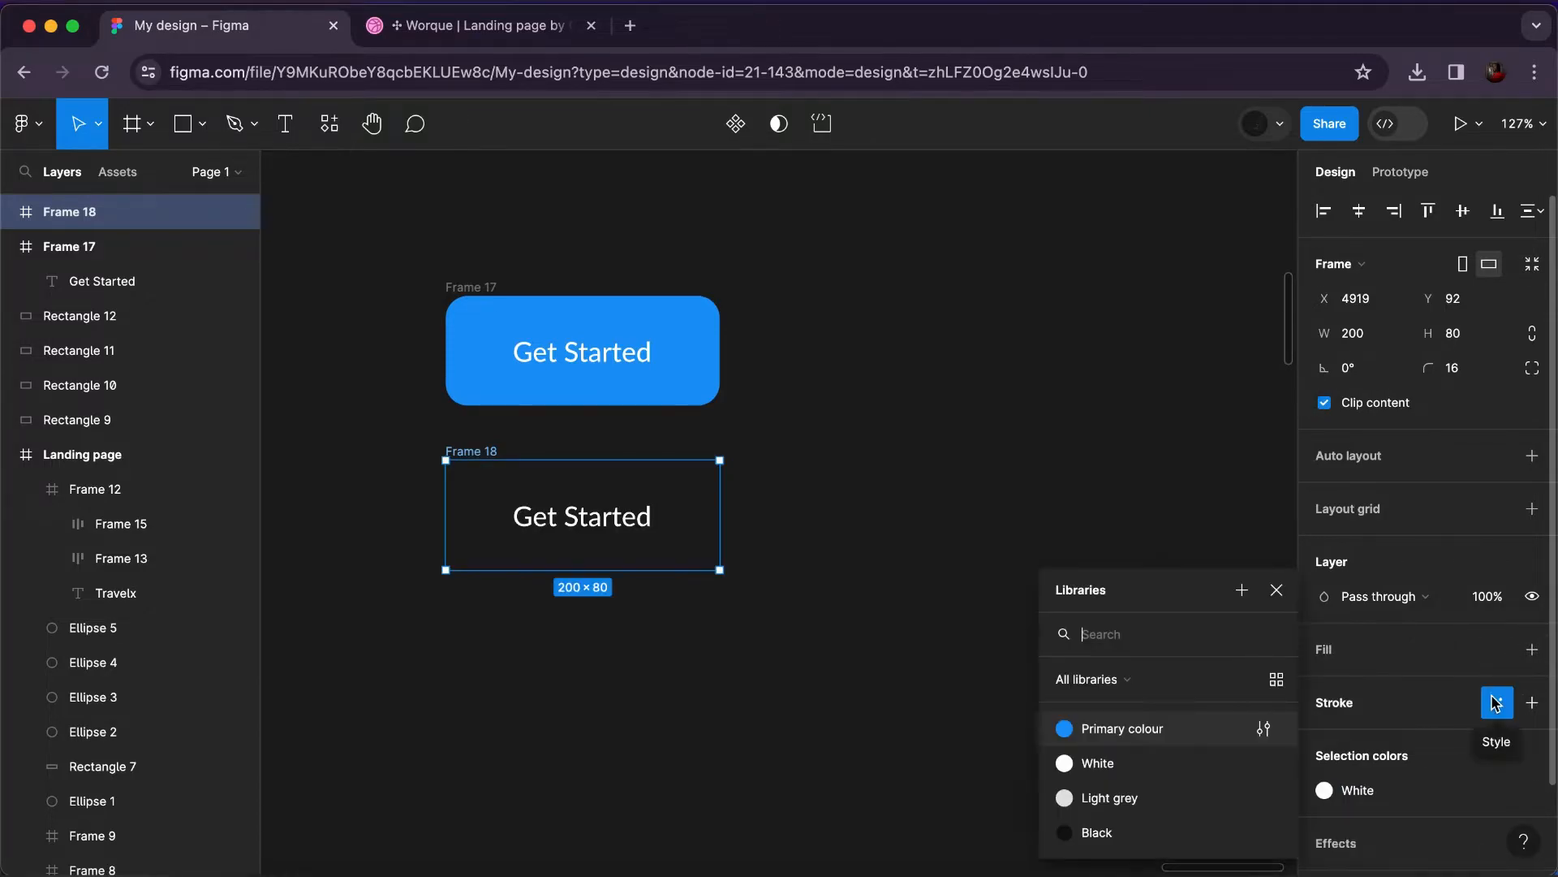
pyautogui.click(1170, 736)
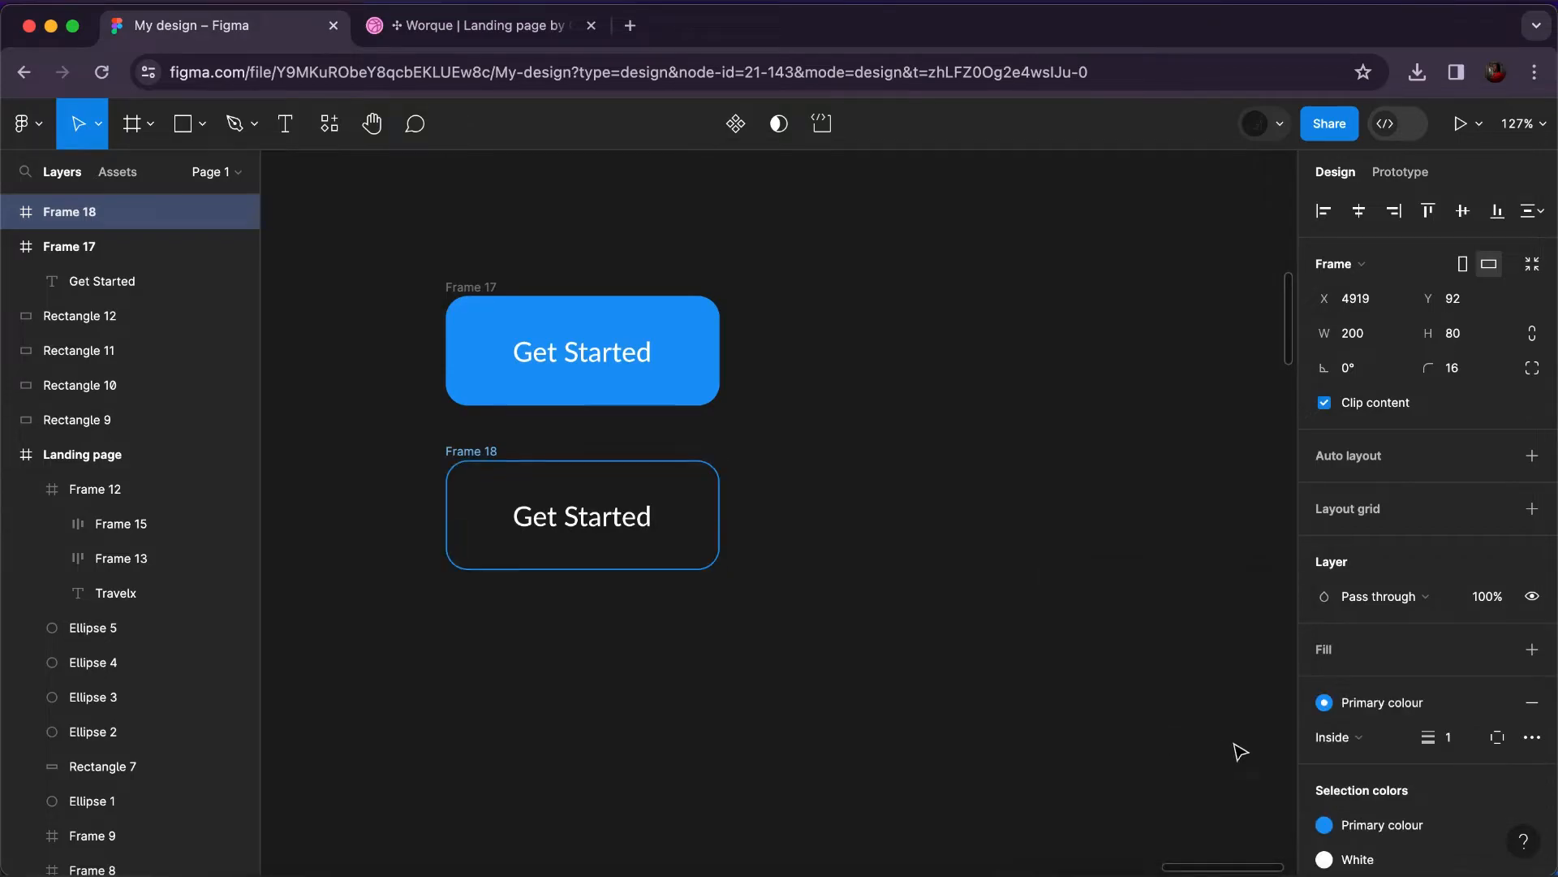
pyautogui.click(1361, 862)
pyautogui.click(1135, 735)
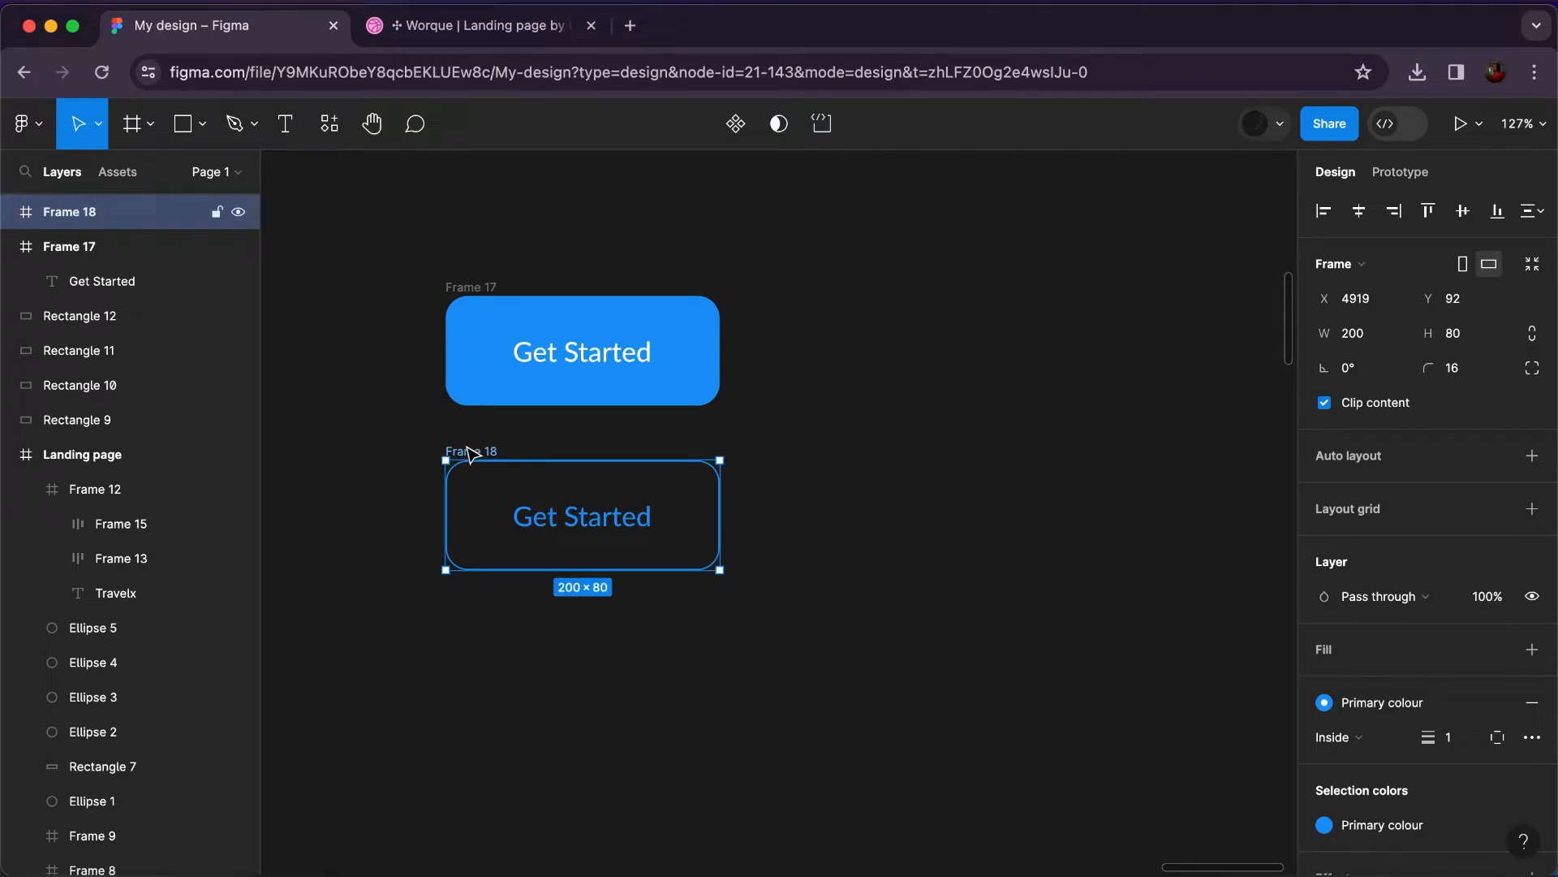
pyautogui.moveTo(470, 453); pyautogui.dragTo(471, 586)
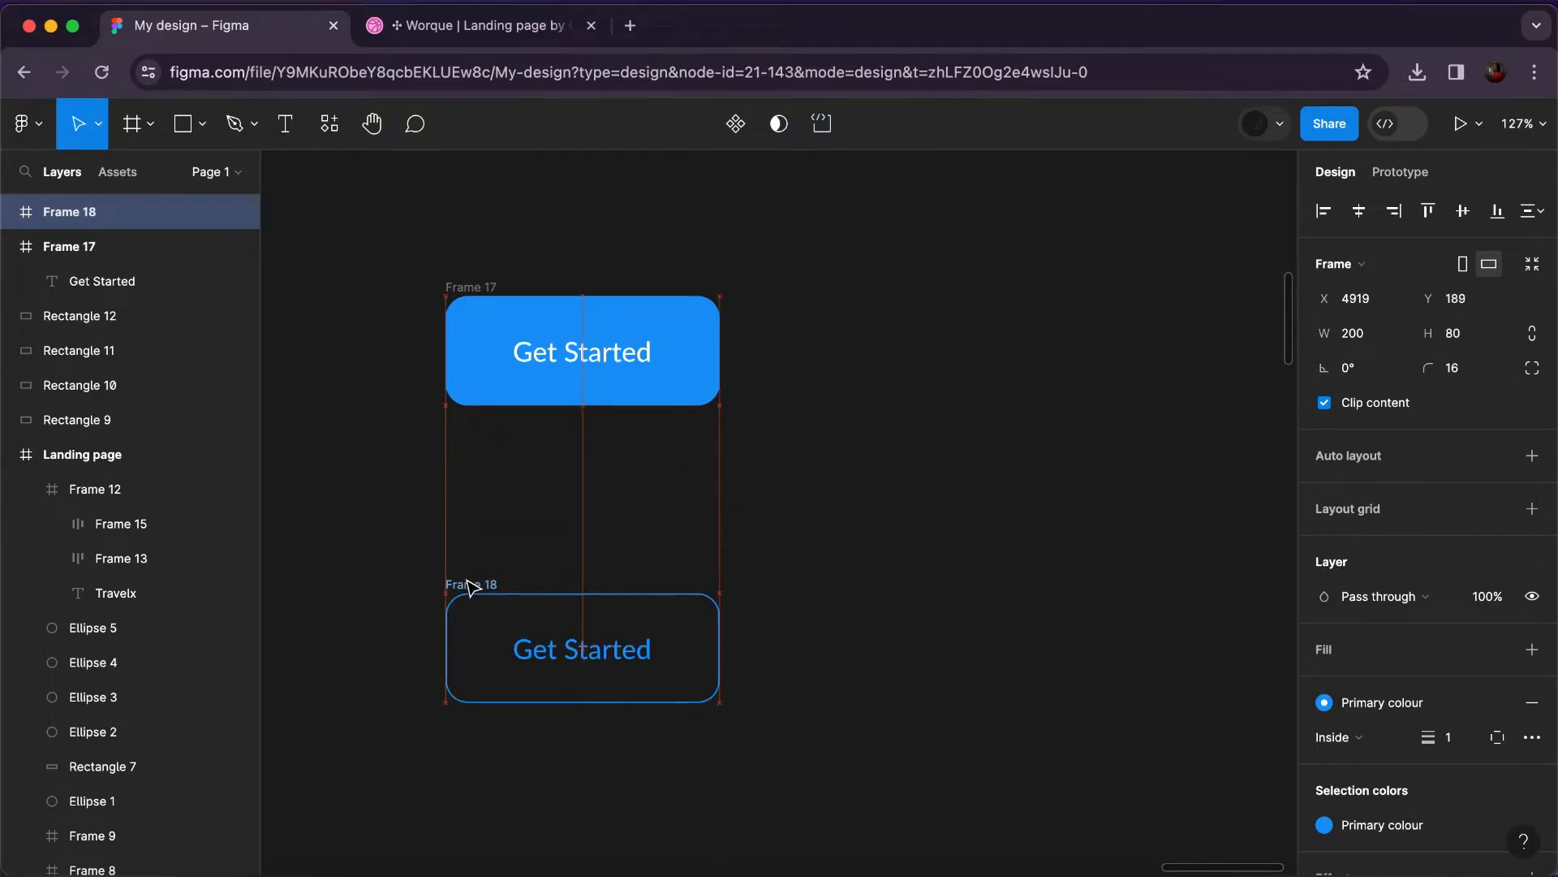
# Duplicate the Get Started button below the original and give its detached fill 72C0F9.
pyautogui.click(485, 292)
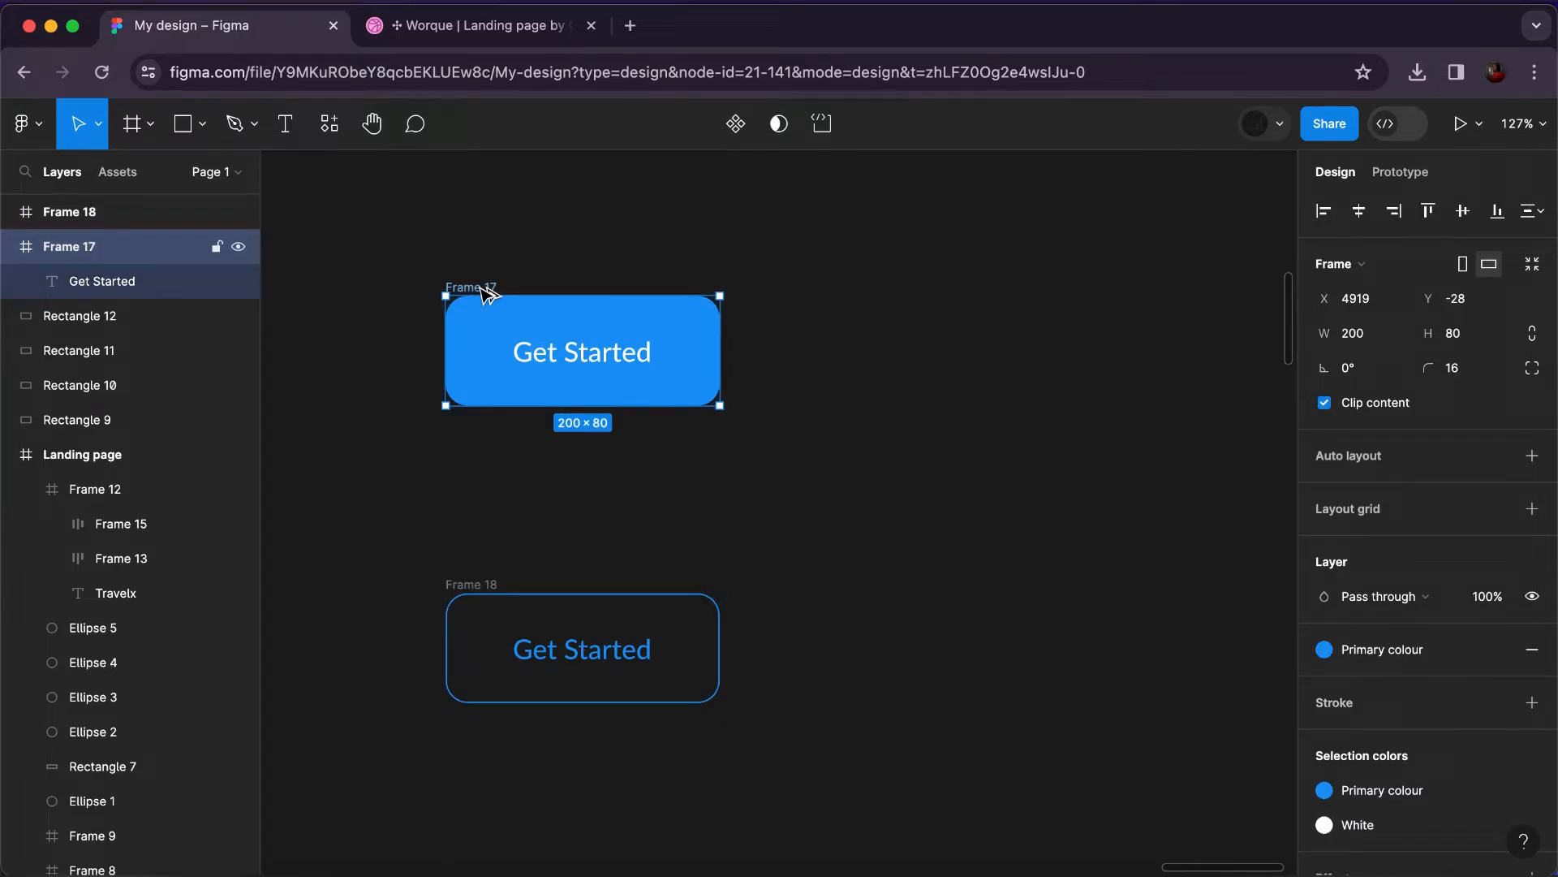
pyautogui.moveTo(489, 294); pyautogui.dragTo(481, 451)
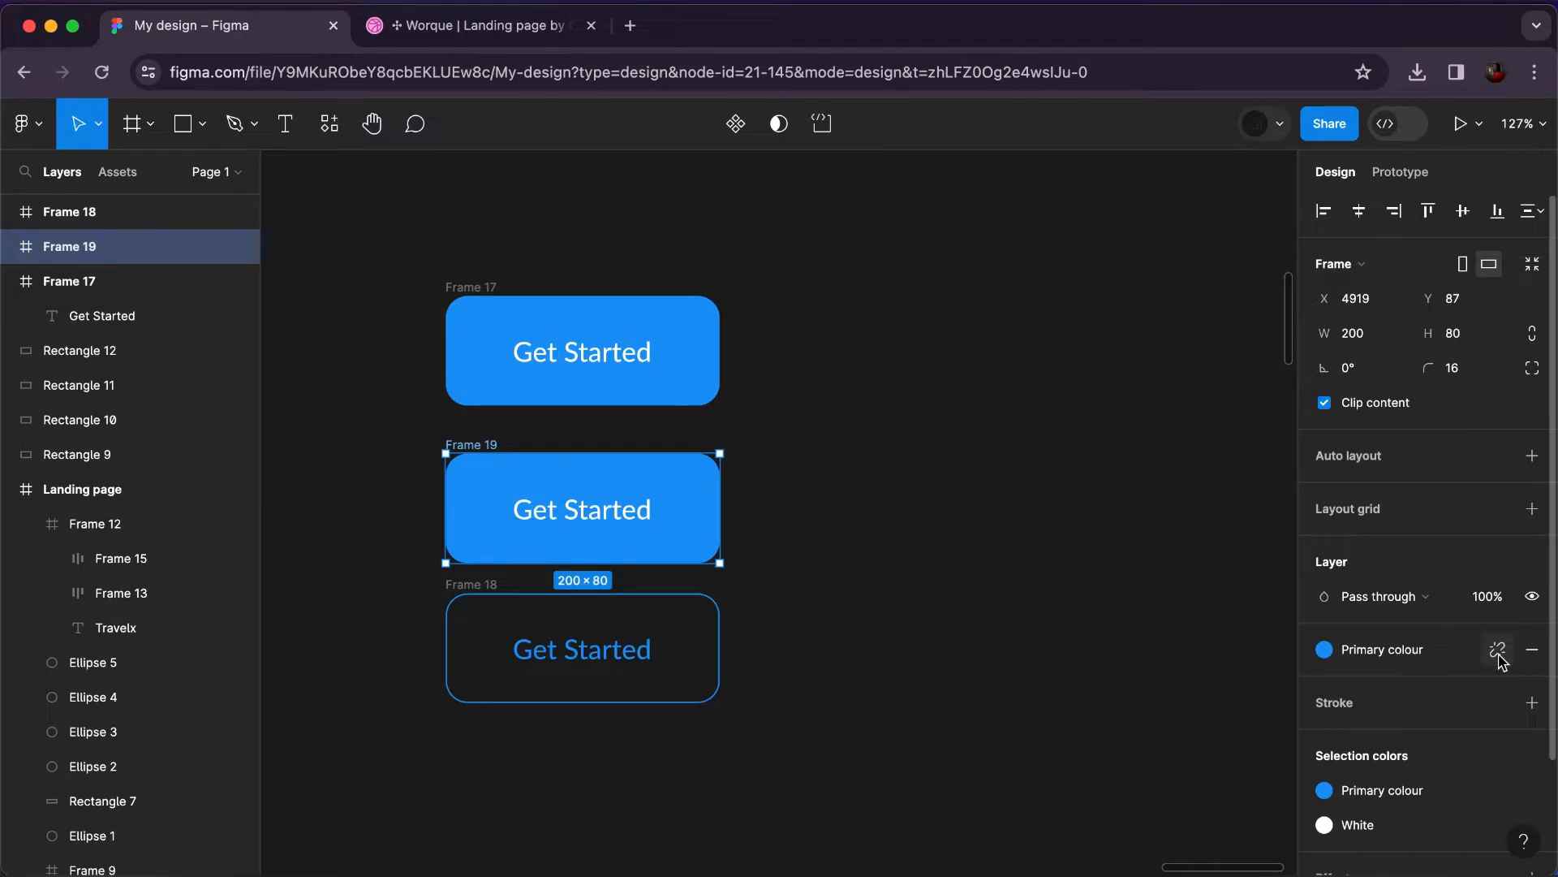
pyautogui.click(1499, 651)
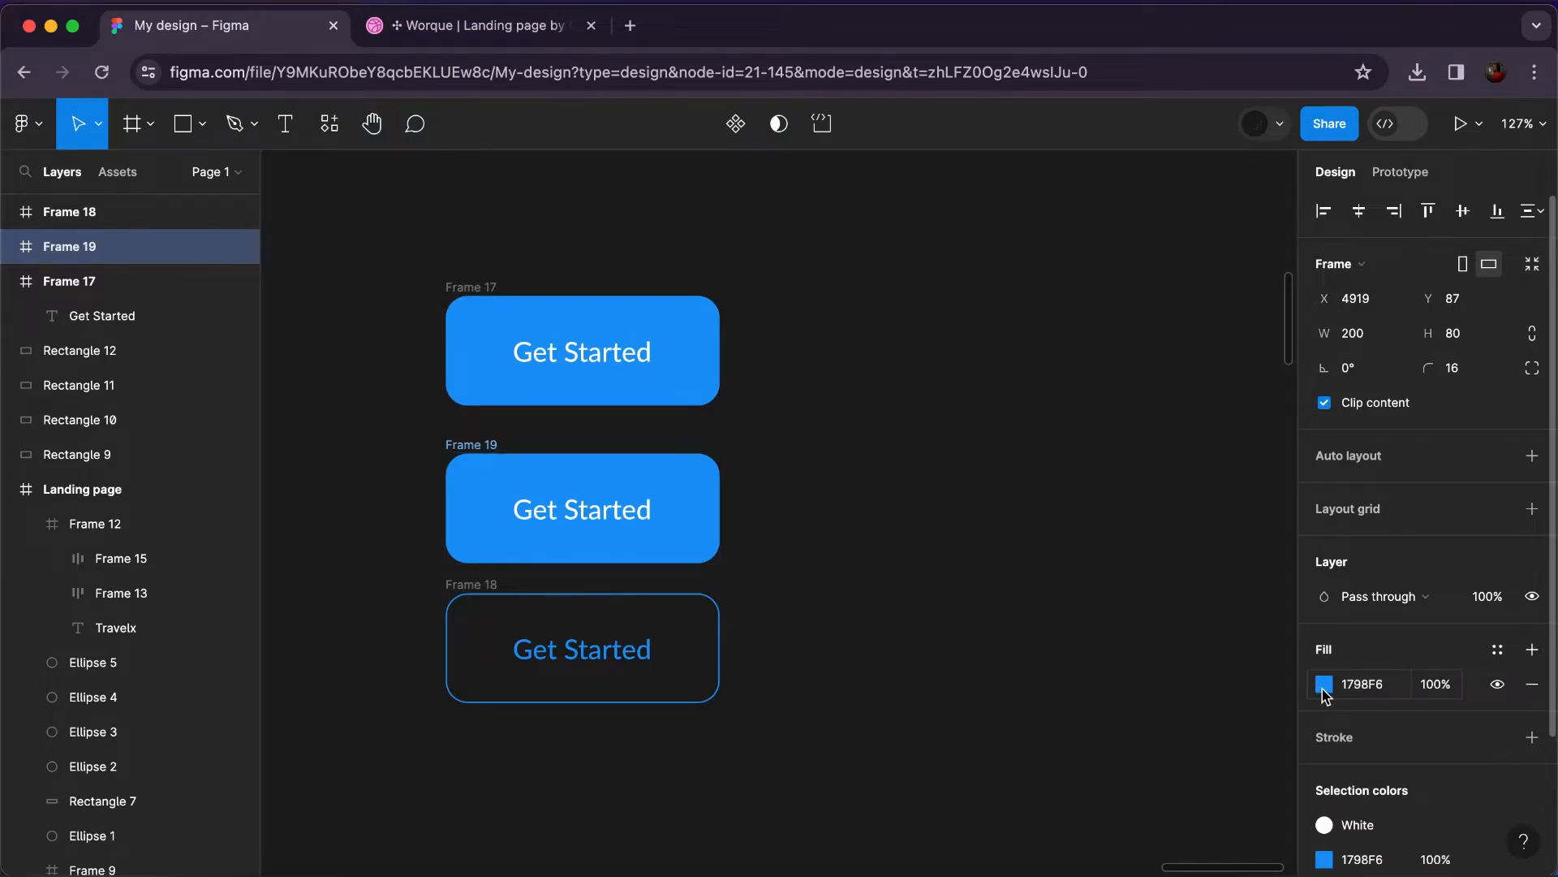
pyautogui.click(1323, 686)
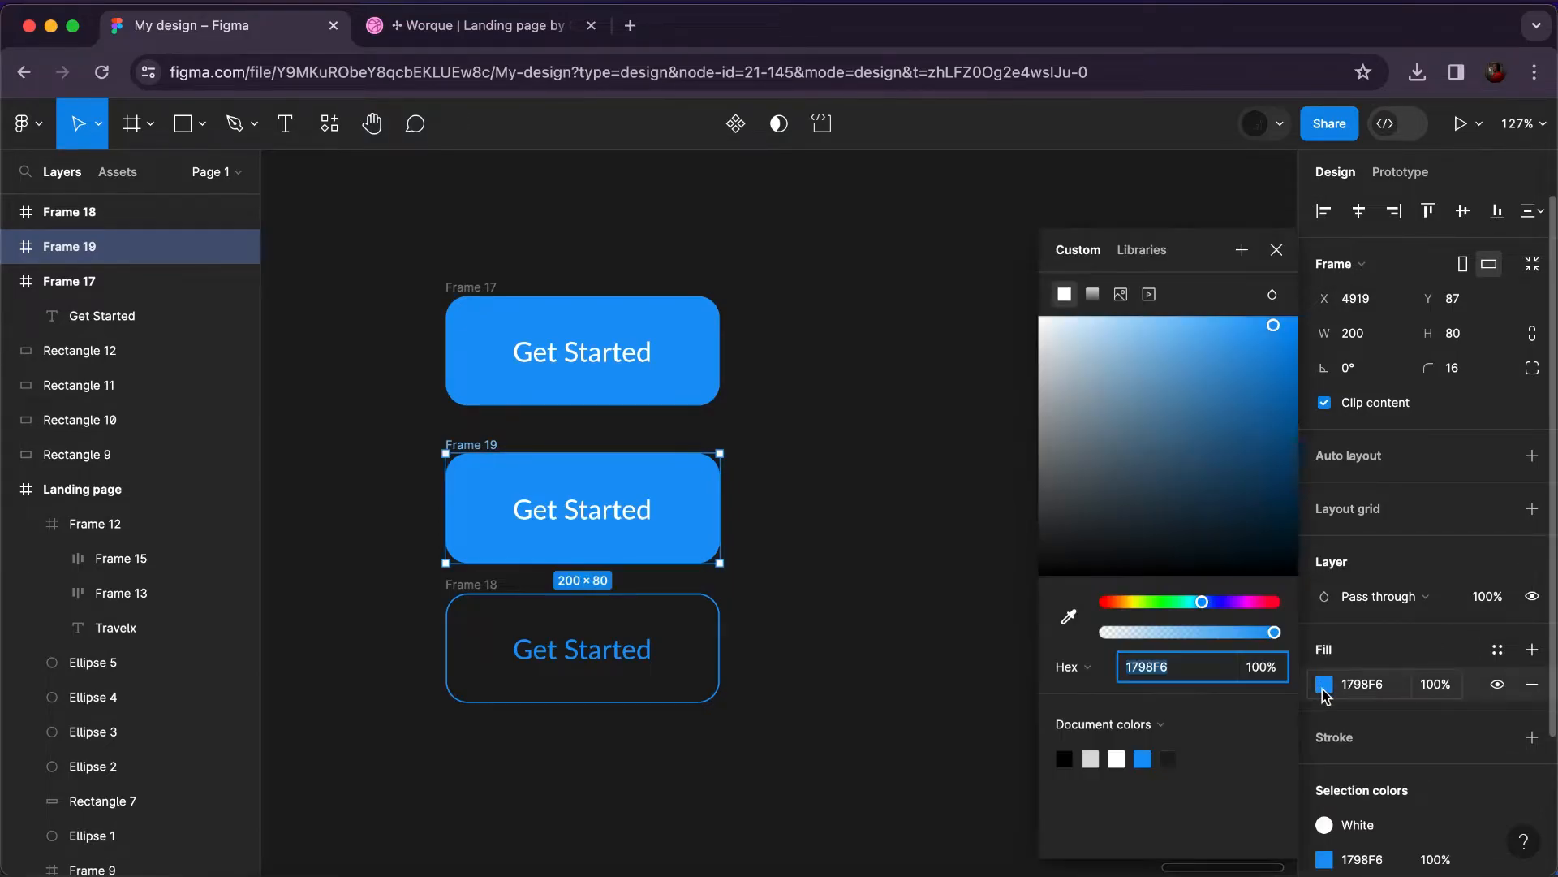
pyautogui.click(1179, 328)
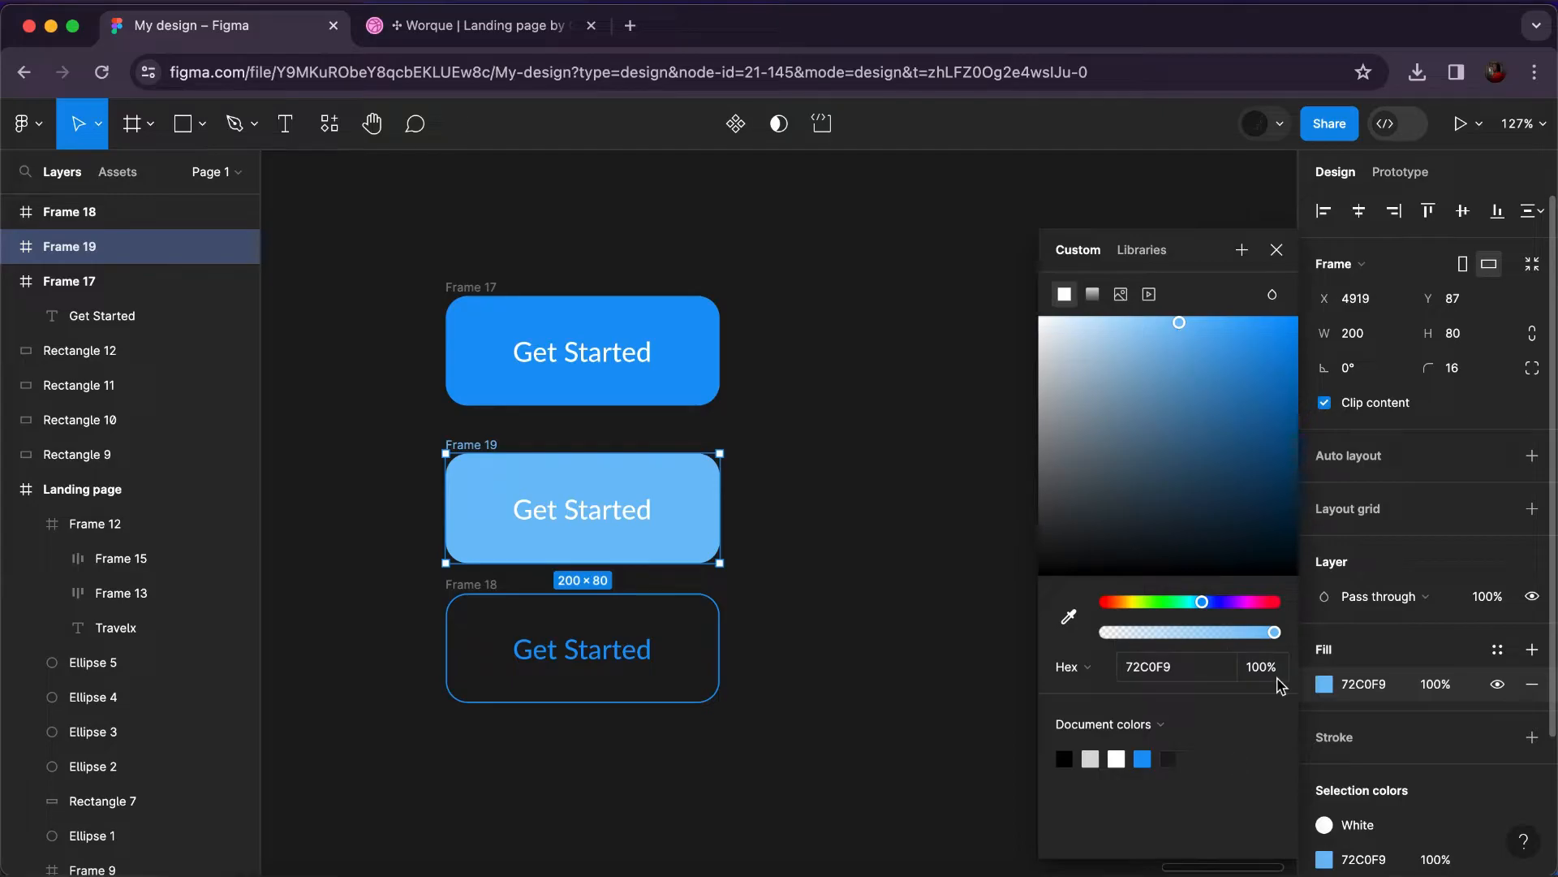
# Detach the copy's text from the White style and set it to grey 626262.
pyautogui.click(1369, 835)
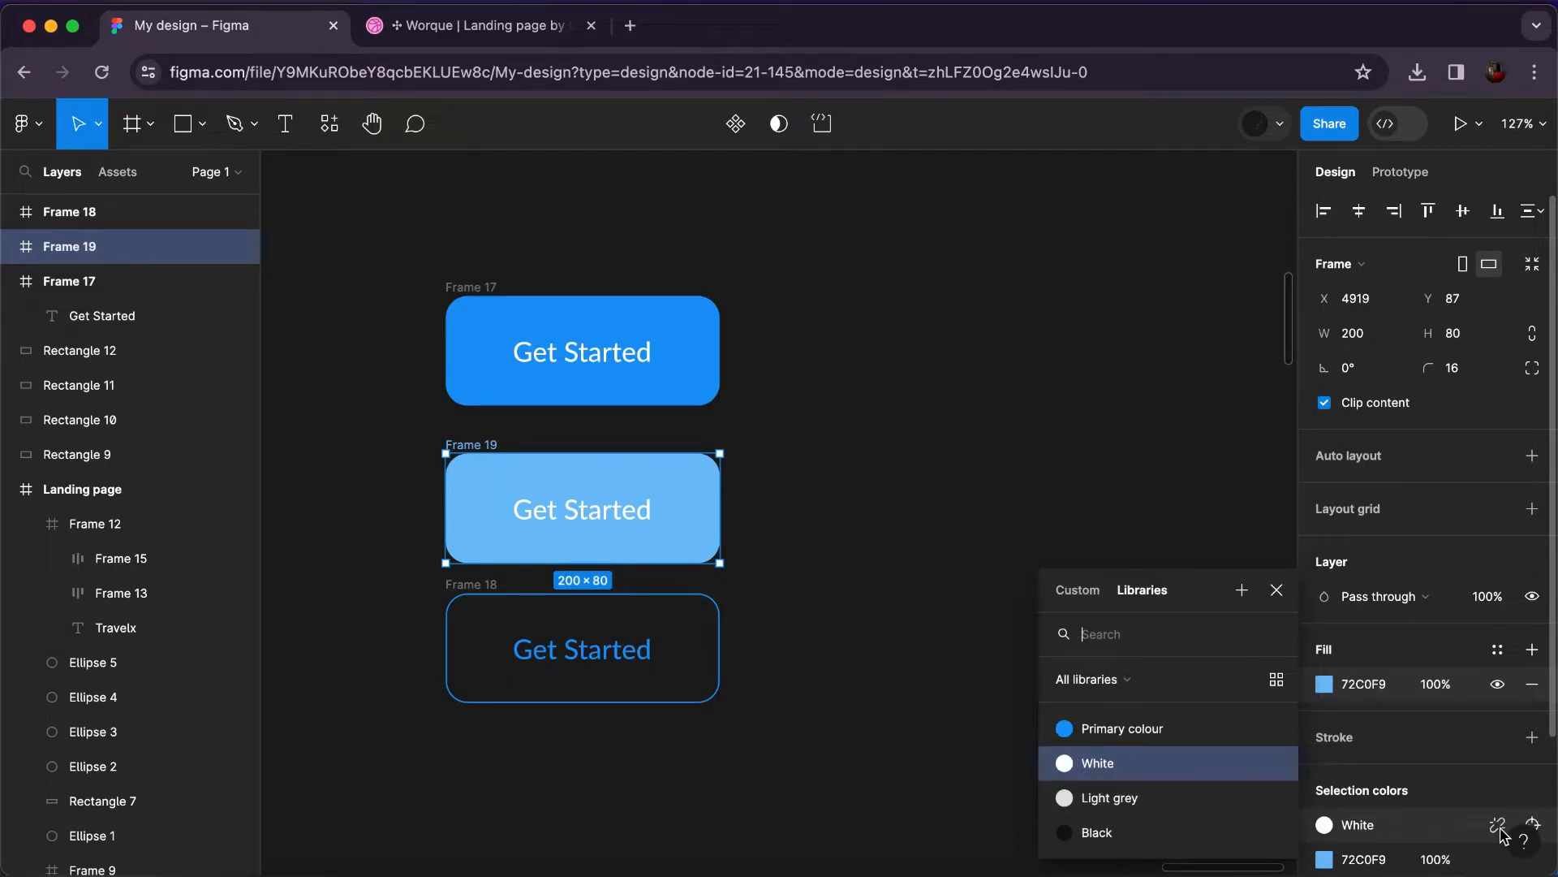
pyautogui.click(1500, 828)
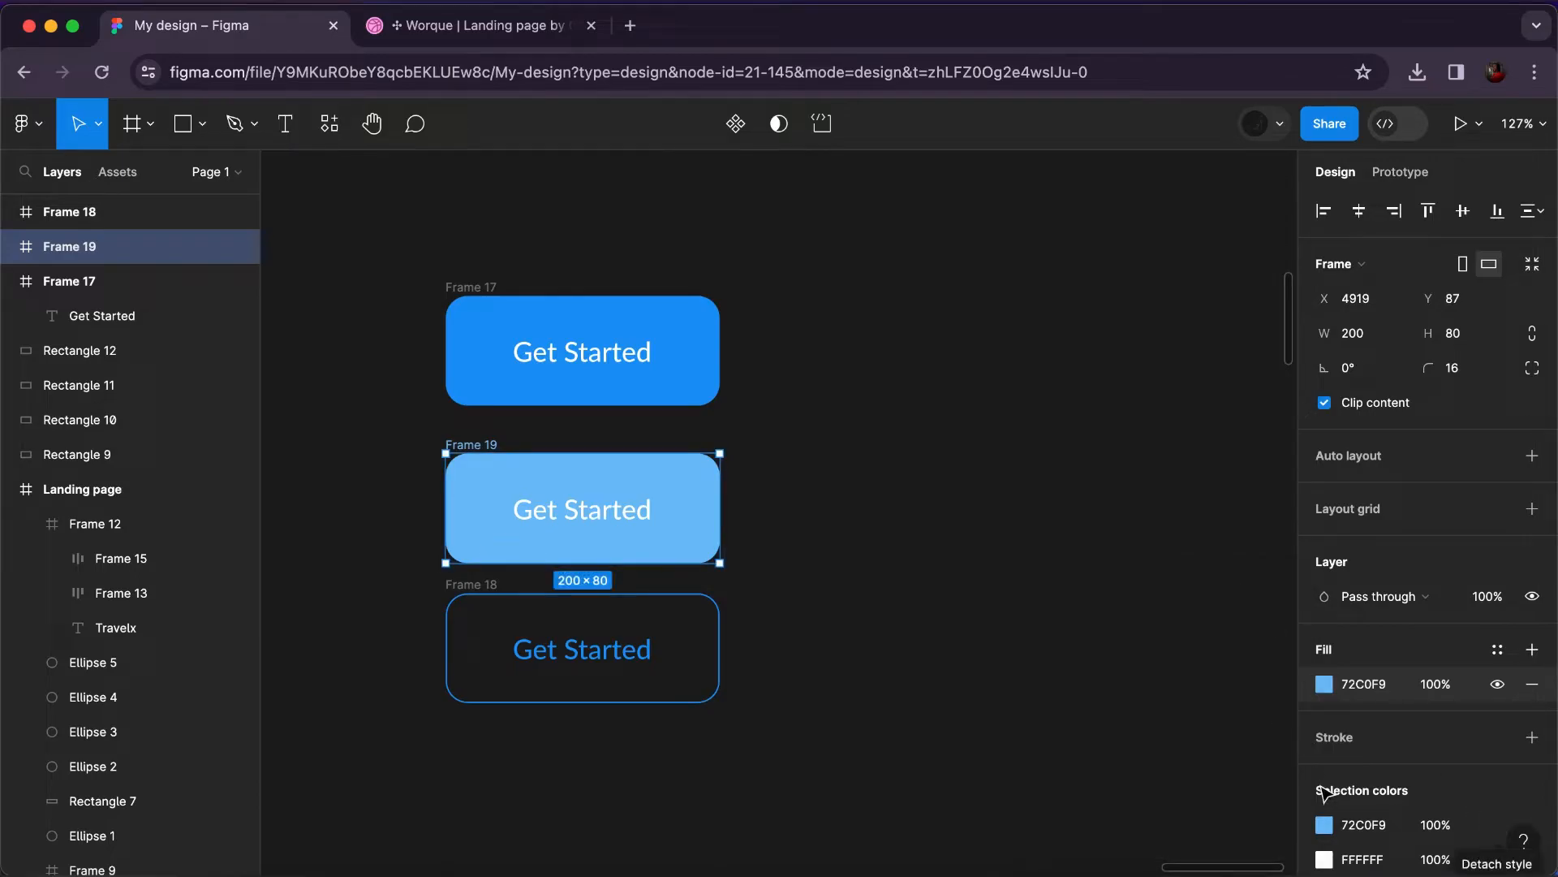
pyautogui.click(1324, 861)
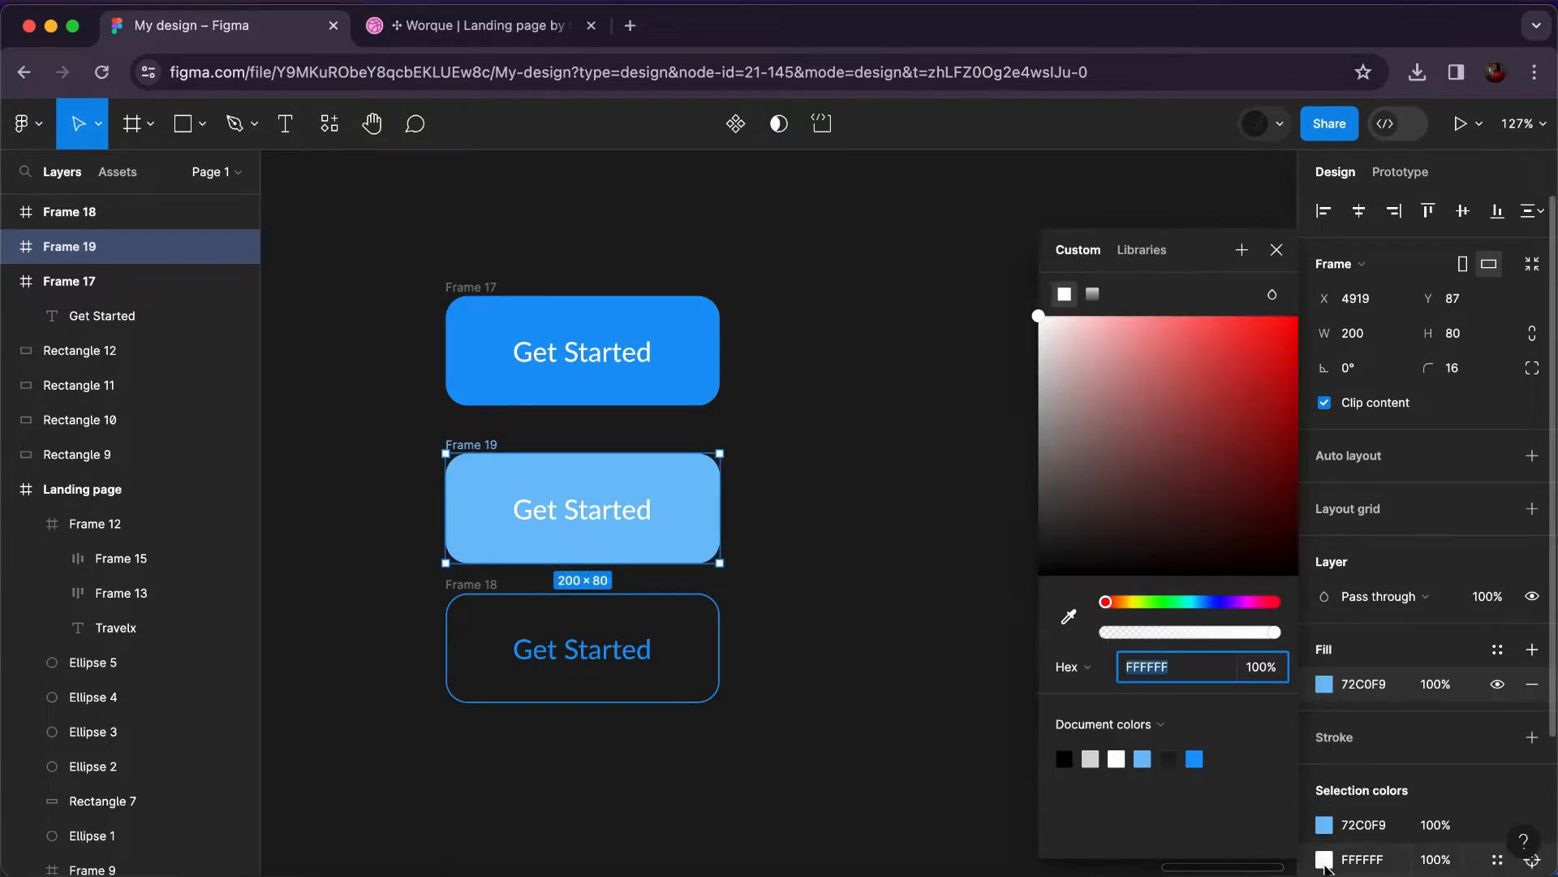
pyautogui.click(1046, 372)
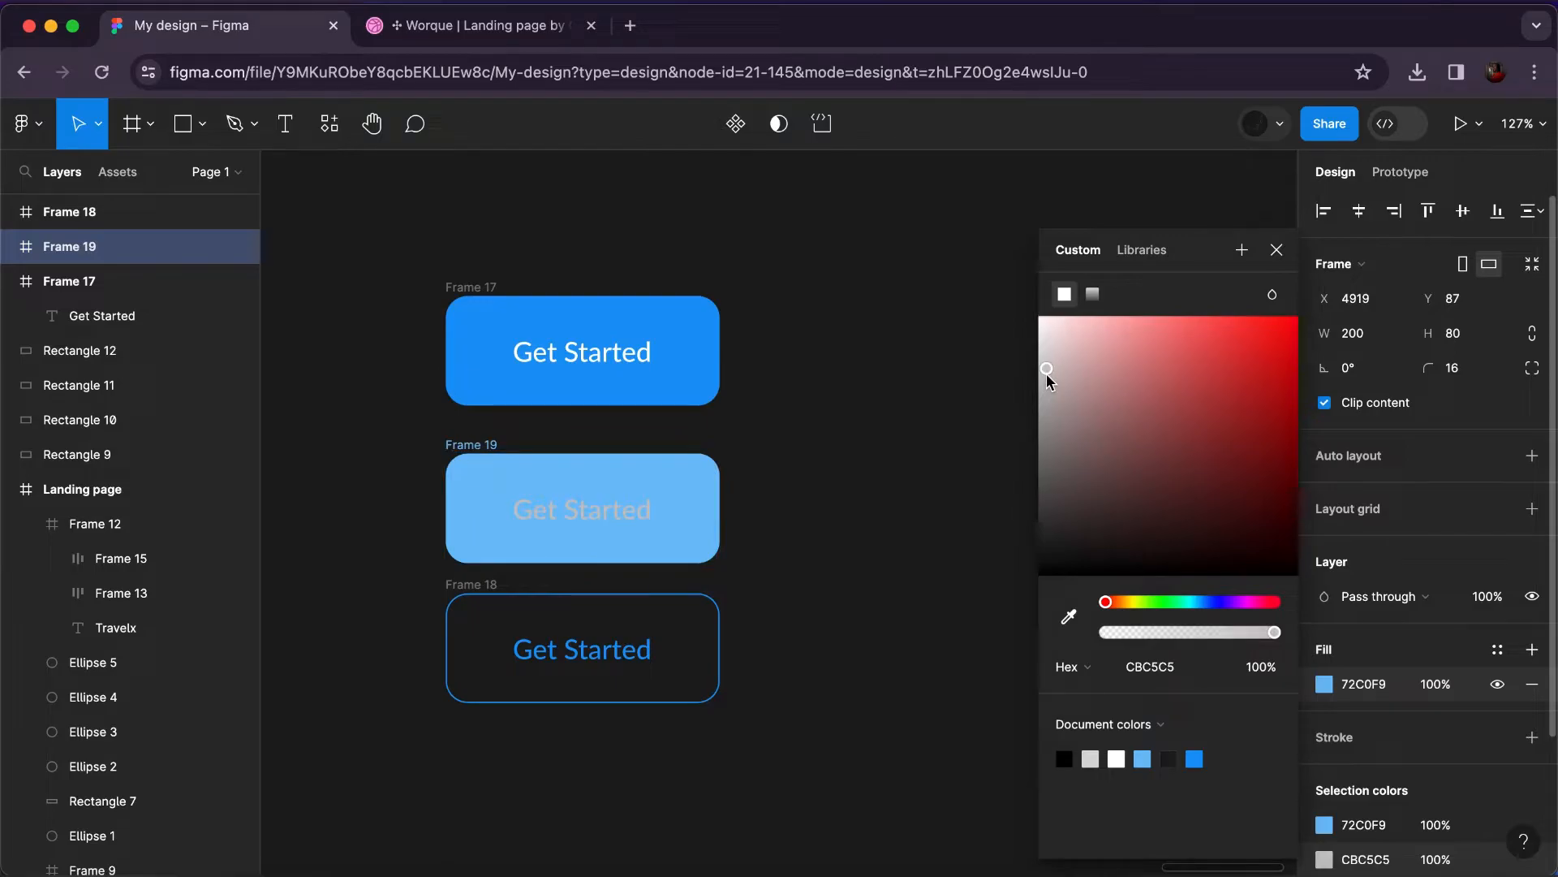
pyautogui.moveTo(1029, 365); pyautogui.dragTo(1029, 353)
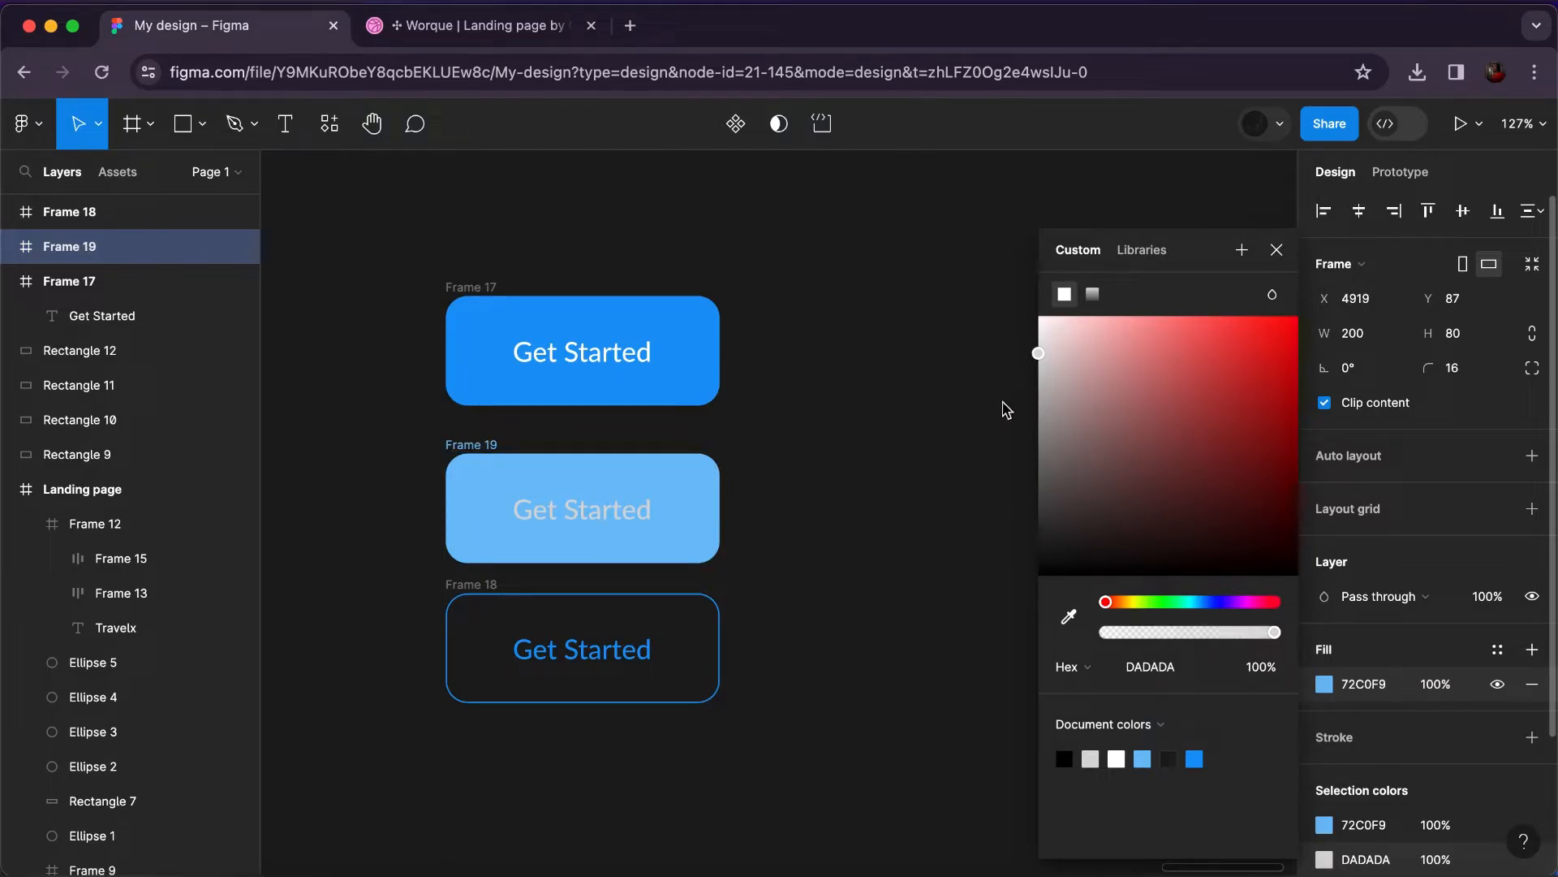
pyautogui.moveTo(994, 431); pyautogui.dragTo(981, 482)
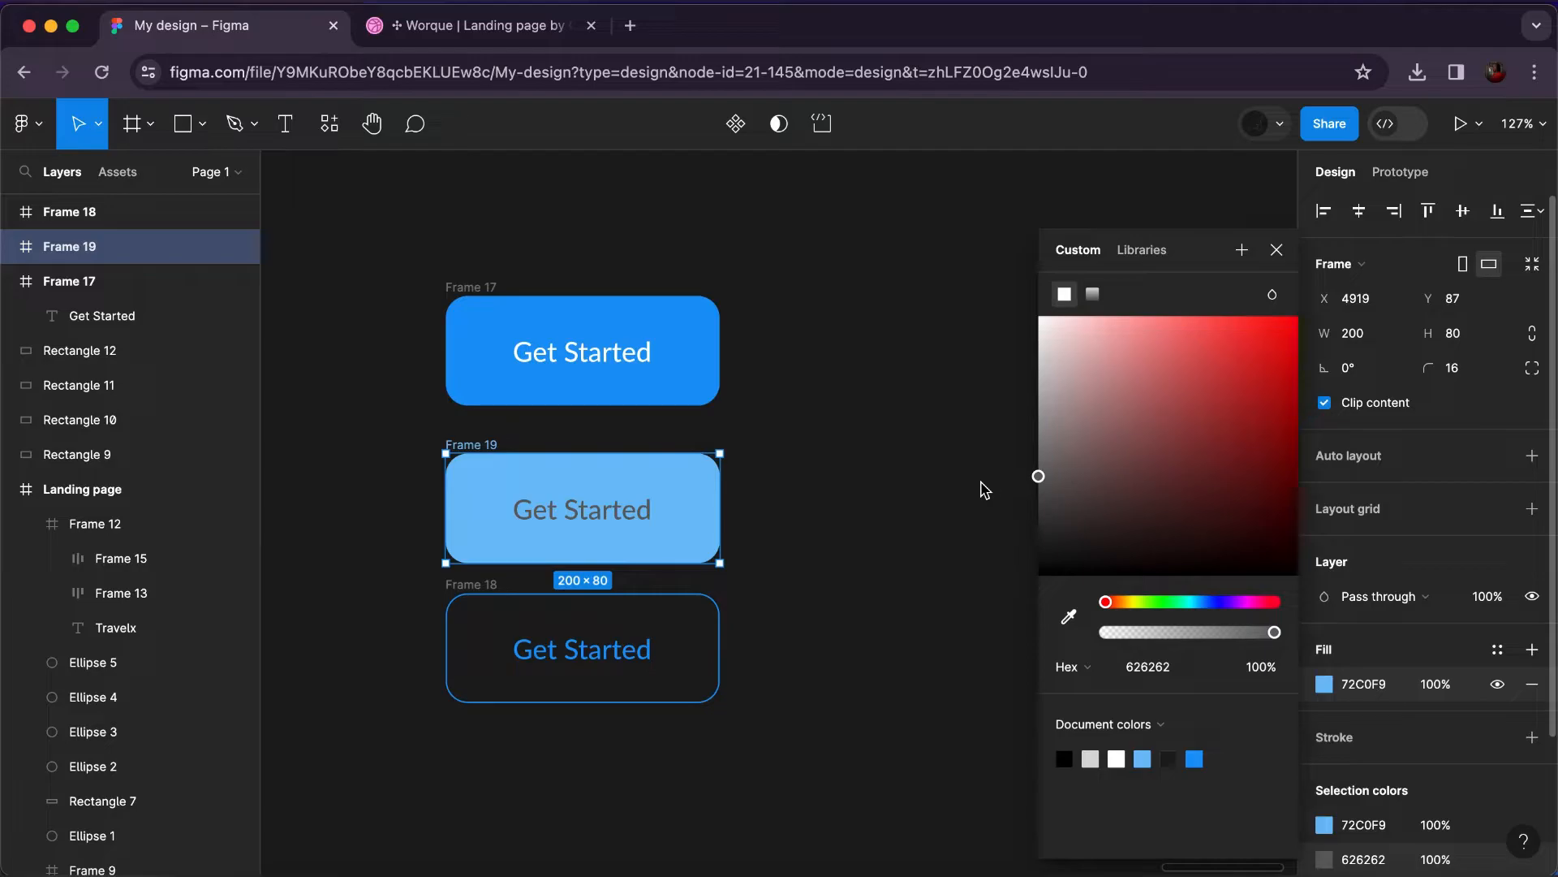
pyautogui.click(477, 290)
# Rename the top frame Active button and the middle frame, Frame 19, Inactive button.
pyautogui.doubleClick(473, 287)
pyautogui.write('Active butto')
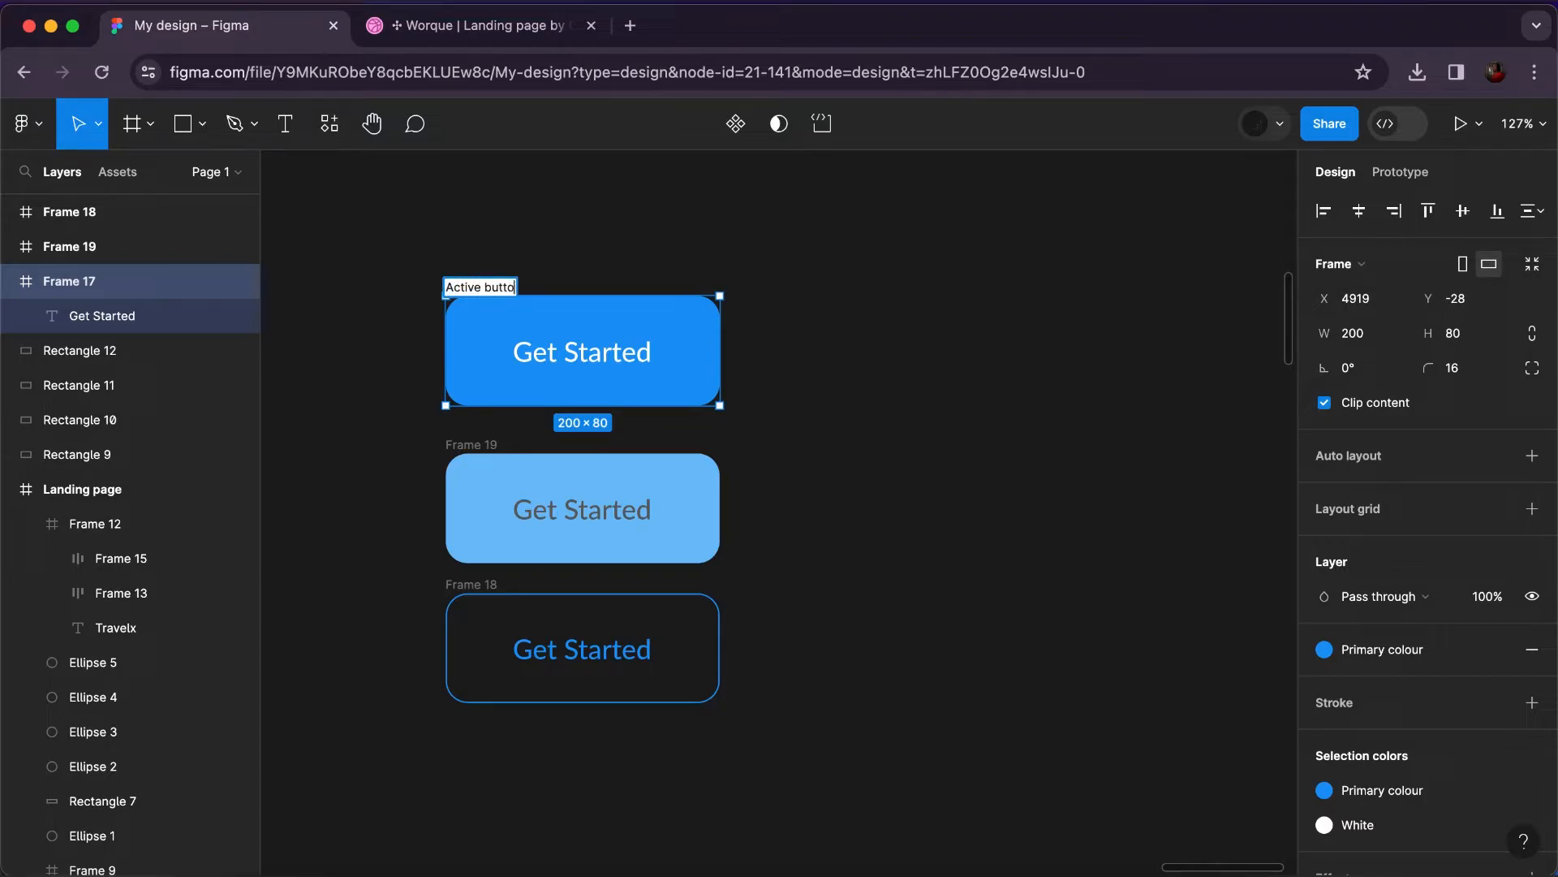
pyautogui.write('n')
pyautogui.click(464, 449)
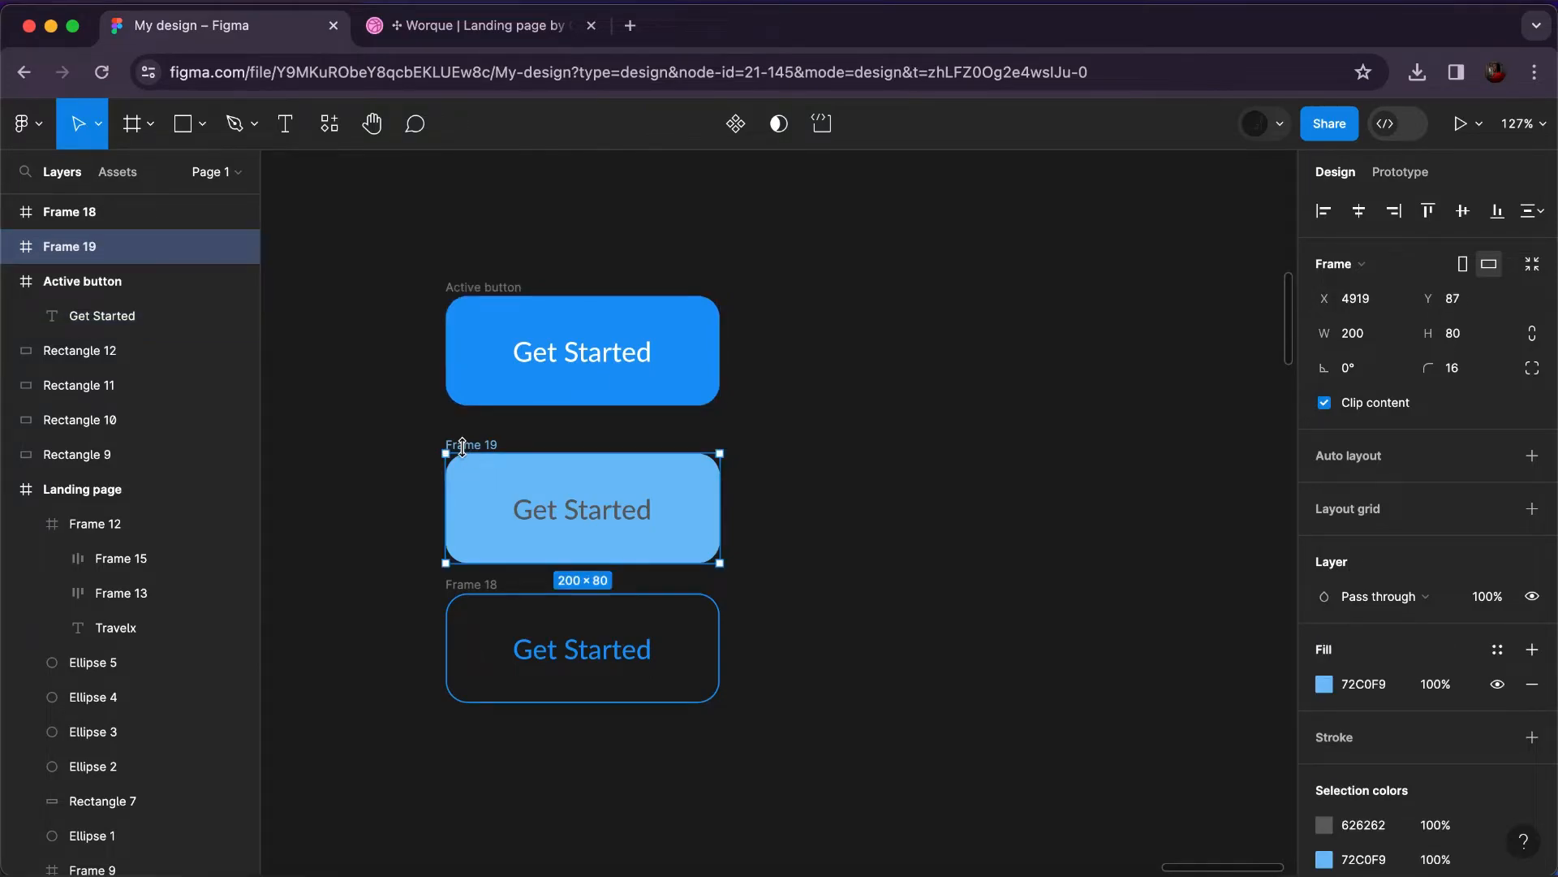
pyautogui.doubleClick(464, 445)
pyautogui.press('BackSpace')
pyautogui.write('Inactive biutton')
pyautogui.press('BackSpace')
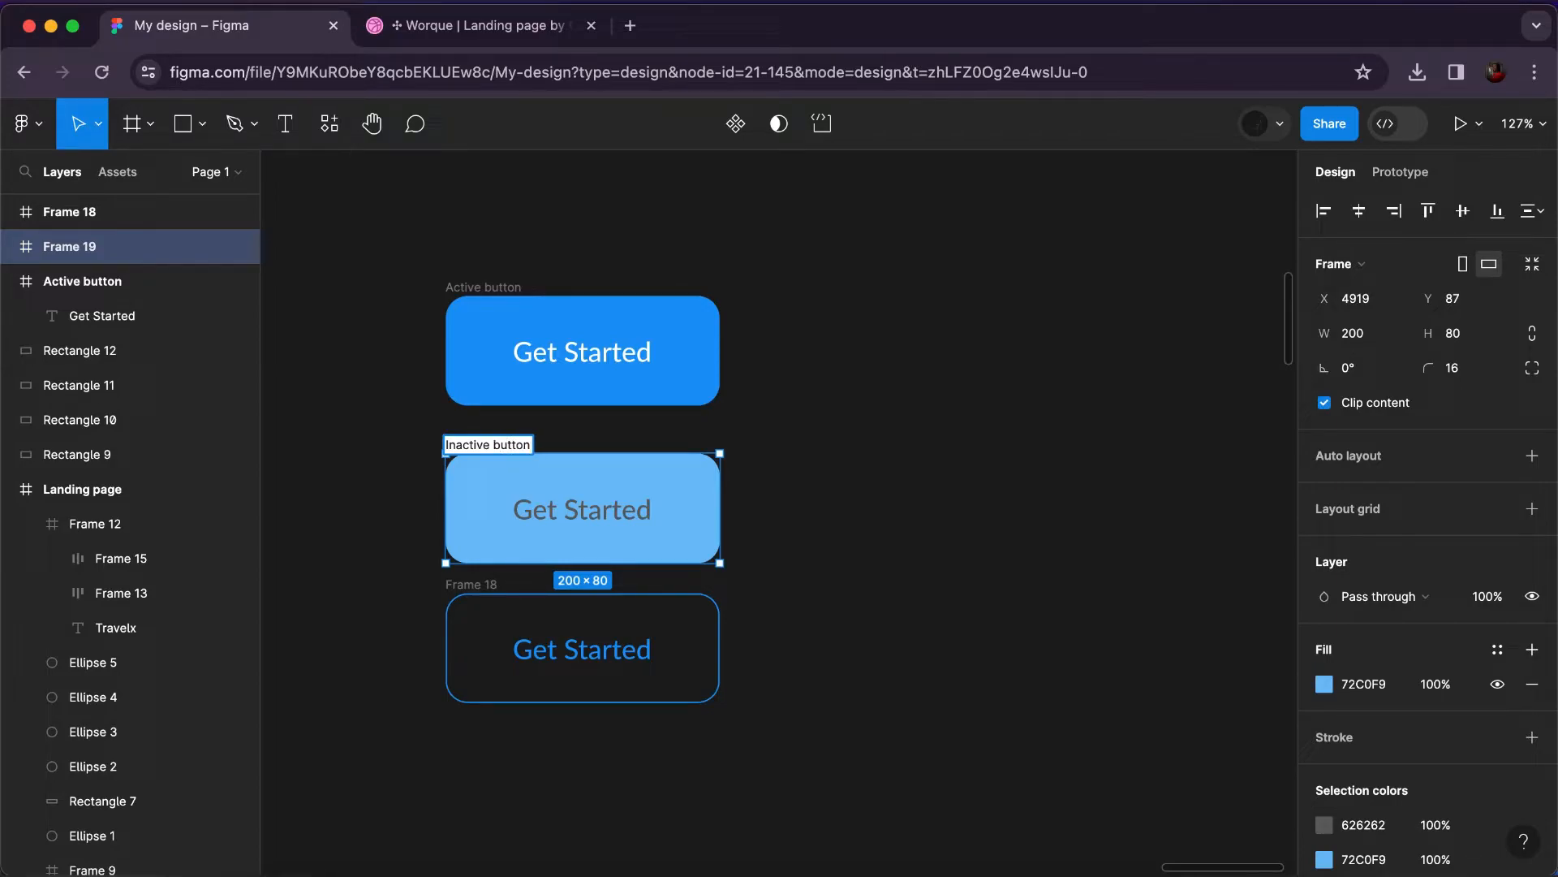
pyautogui.click(490, 588)
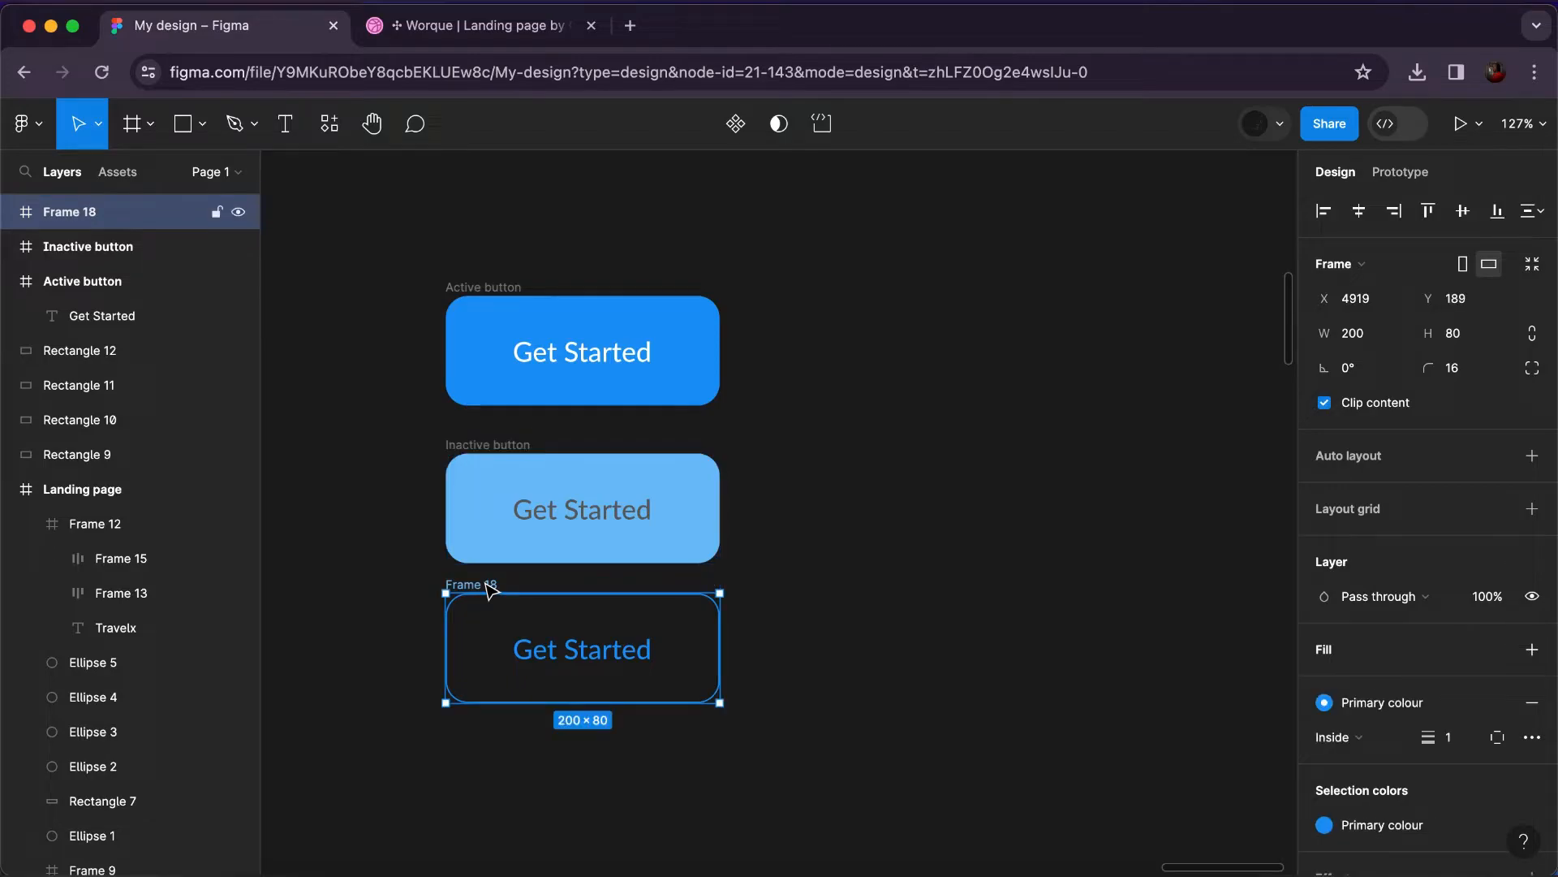
# Rename the bottom frame Outline button.
pyautogui.doubleClick(484, 582)
pyautogui.write('Out')
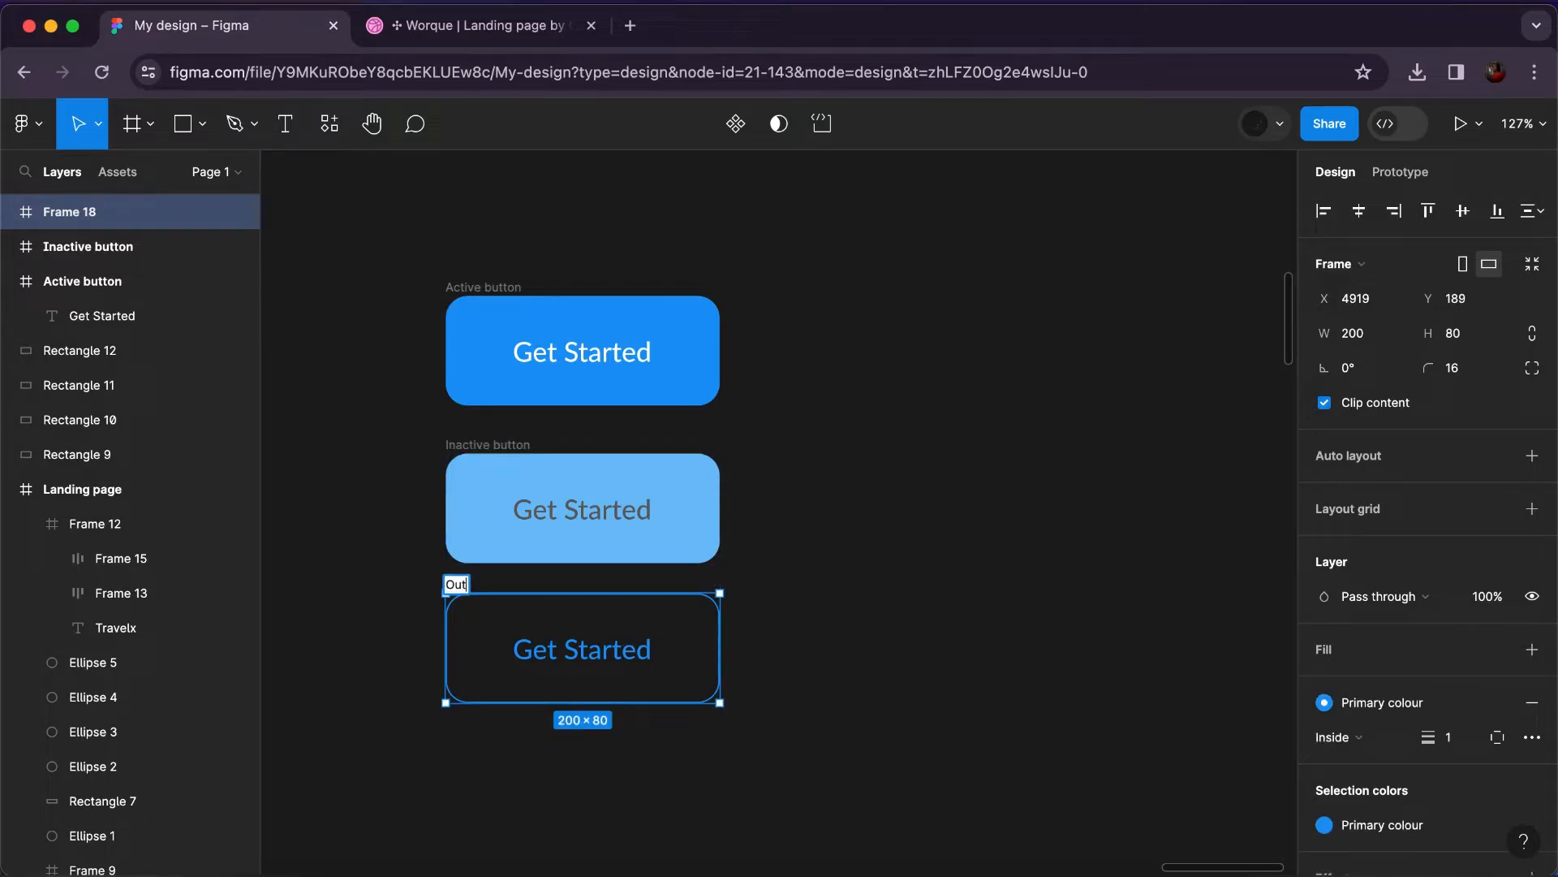
pyautogui.write('line button')
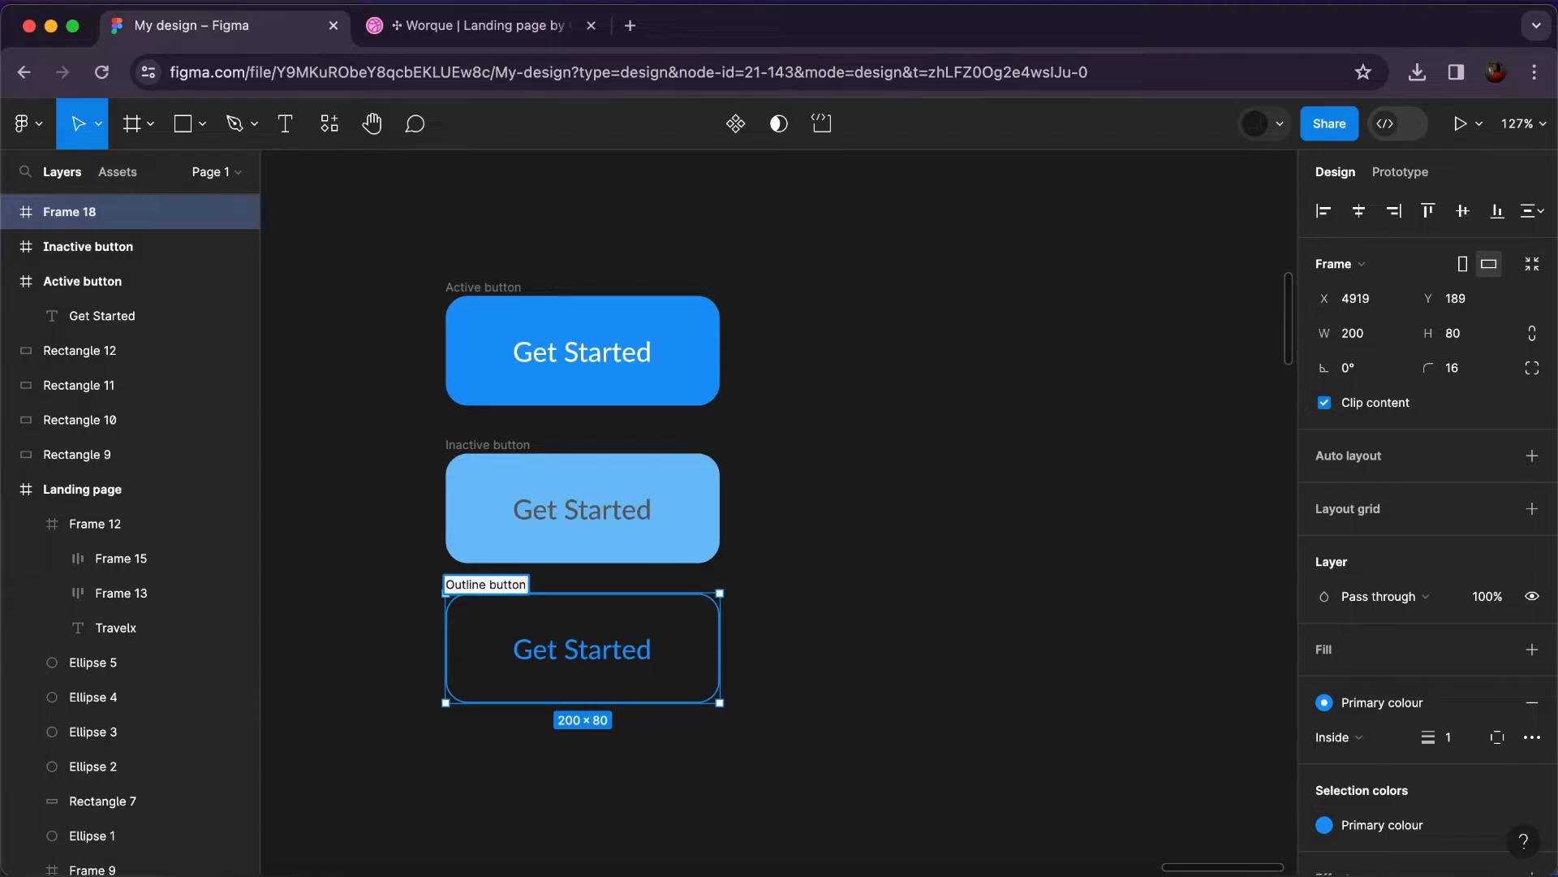
pyautogui.press('Return')
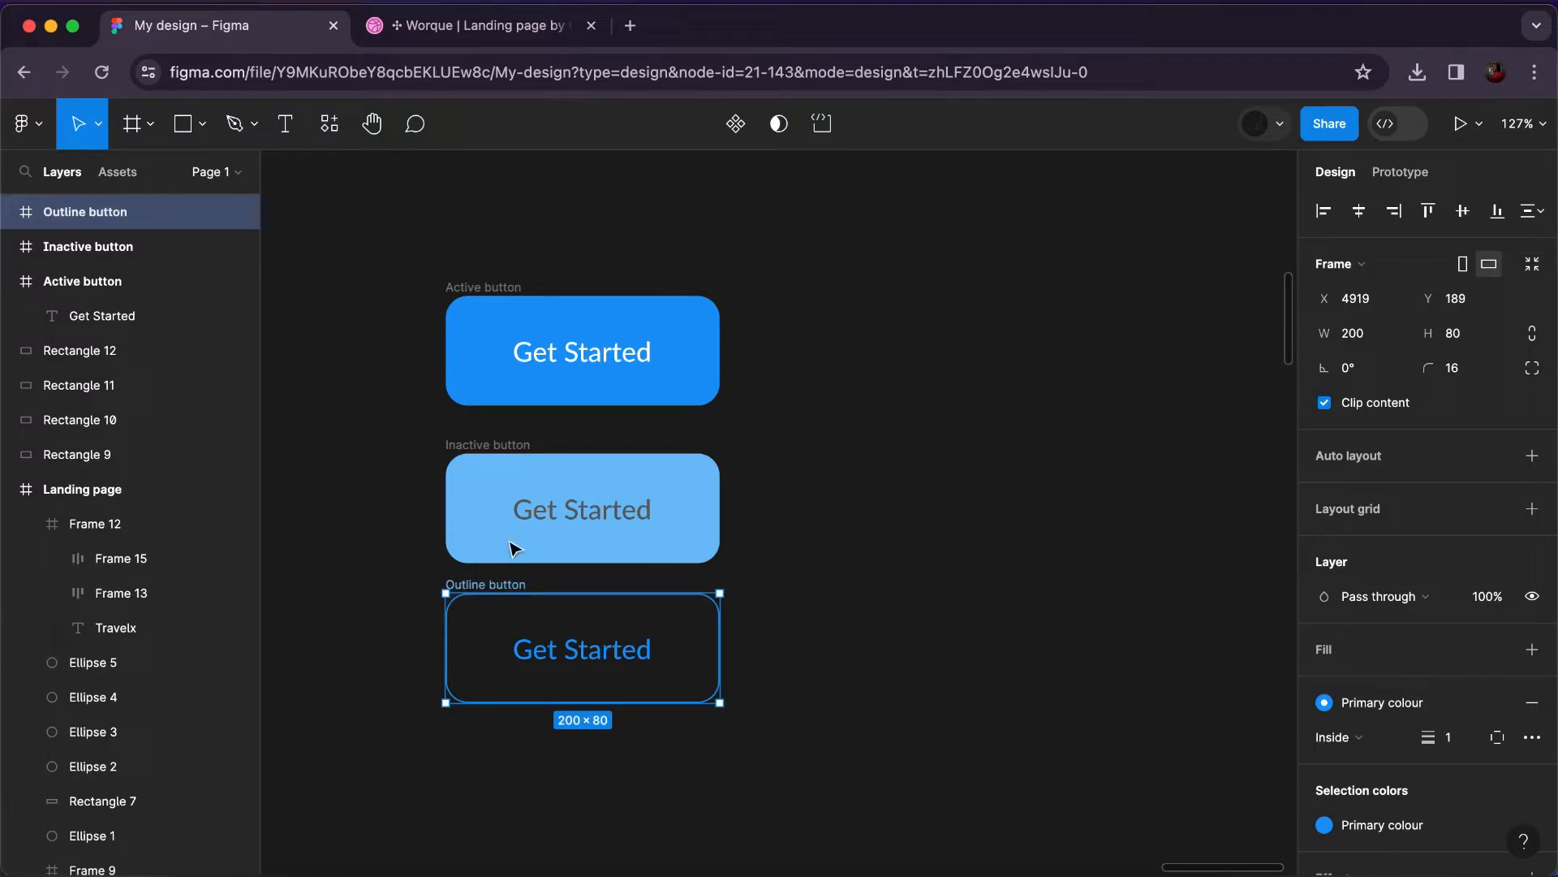
pyautogui.keyDown('shift'); pyautogui.click(508, 453); pyautogui.keyUp('shift')
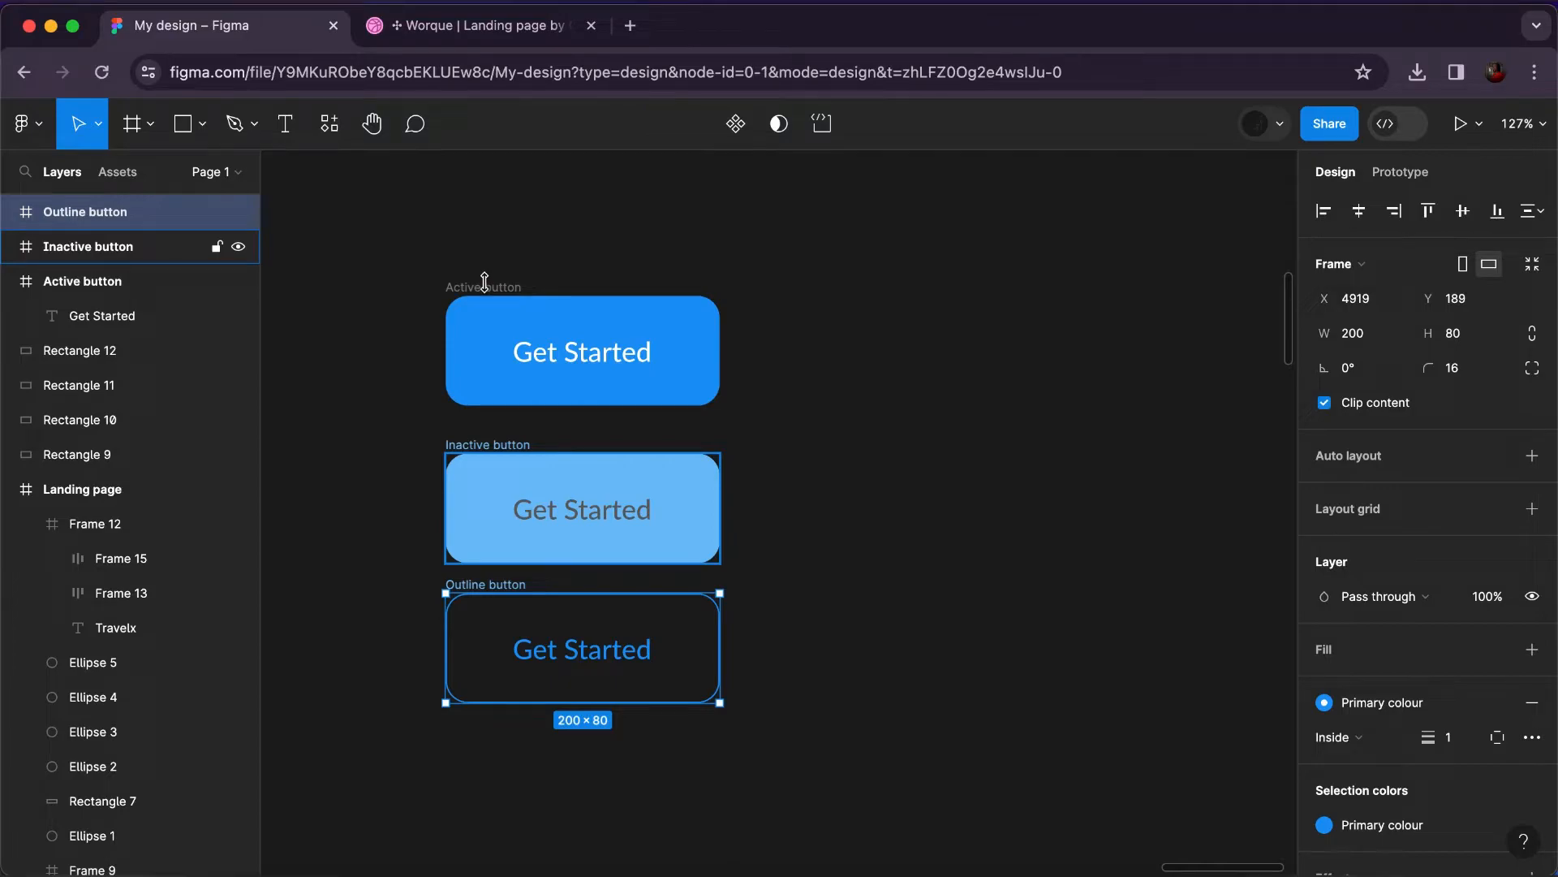
# Turn the Active, Inactive and Outline buttons into Component 1 with three Property 1 variants.
pyautogui.keyDown('shift'); pyautogui.click(489, 291); pyautogui.keyUp('shift')
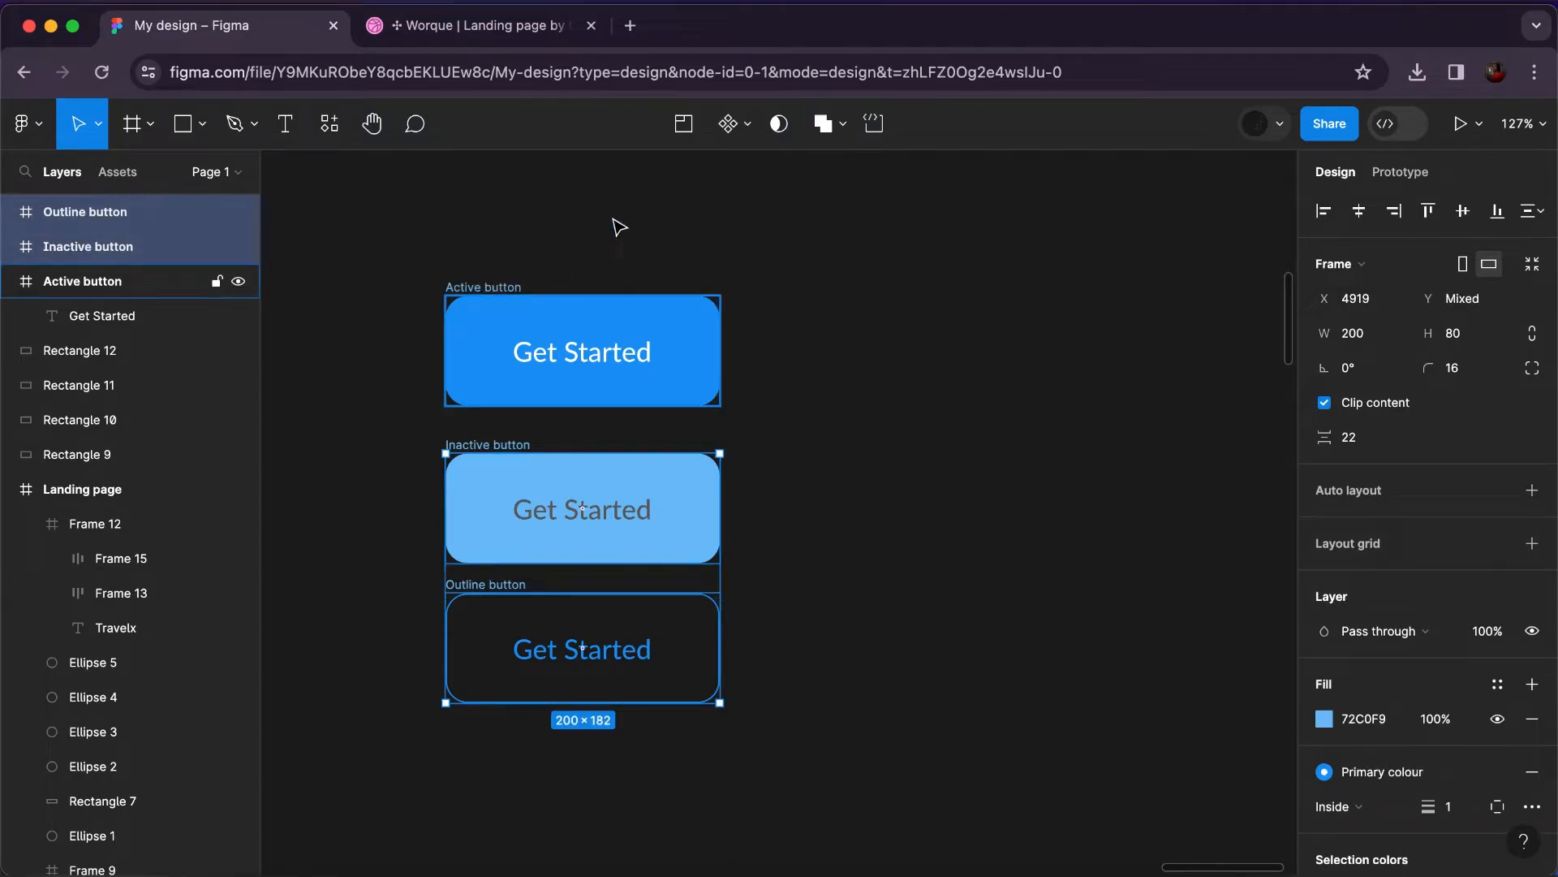
pyautogui.click(748, 128)
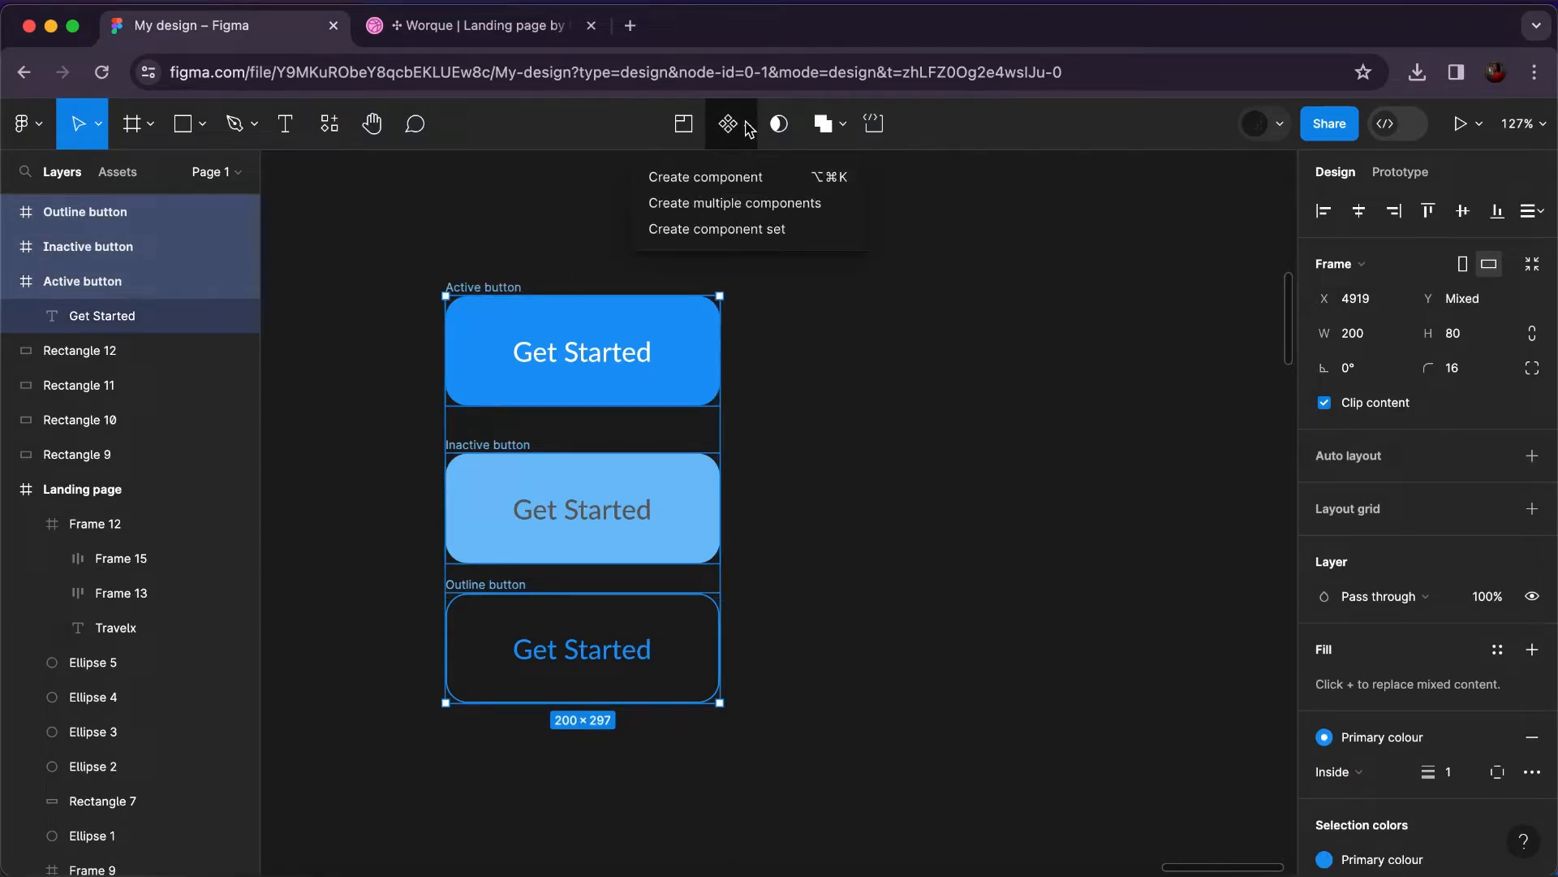
pyautogui.click(755, 230)
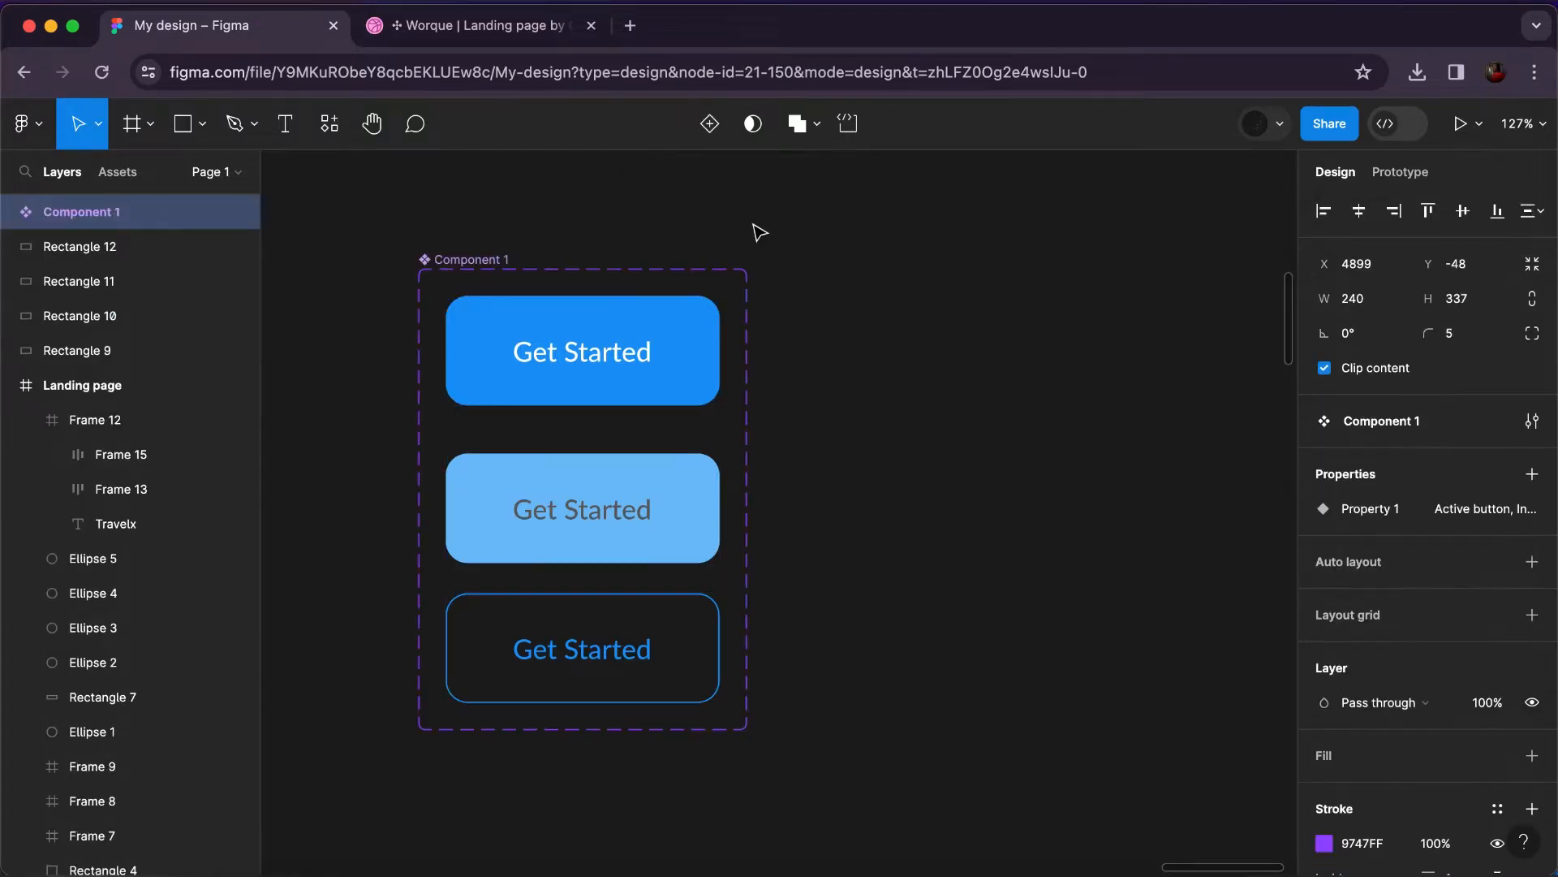
pyautogui.click(676, 325)
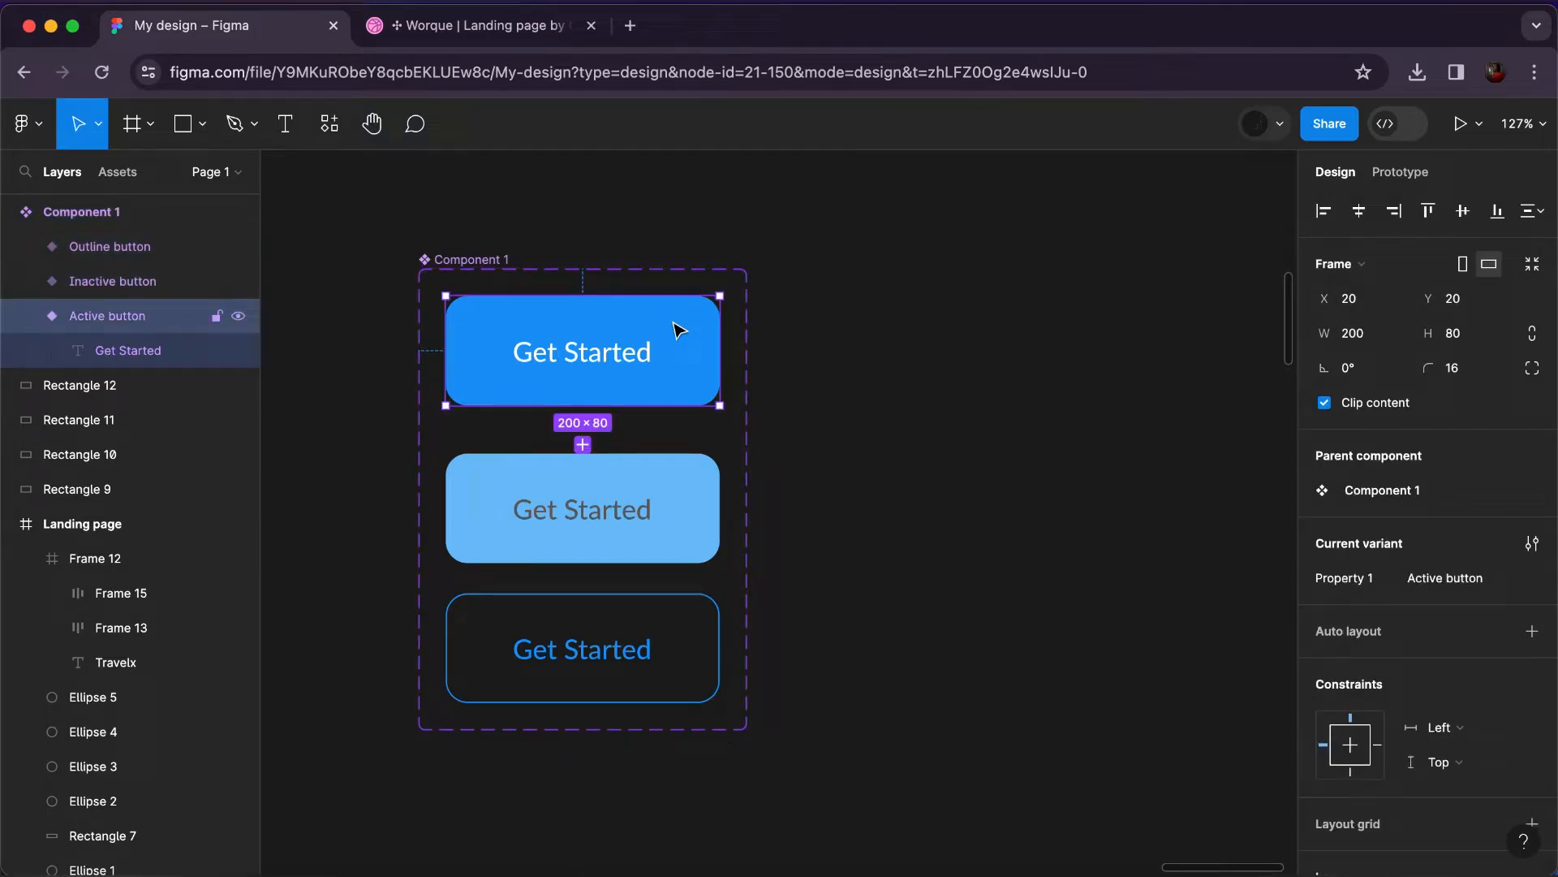
# Paste to replace the grey hero placeholder with an Active button instance reading Get Started.
pyautogui.scroll(-10, 680, 330)
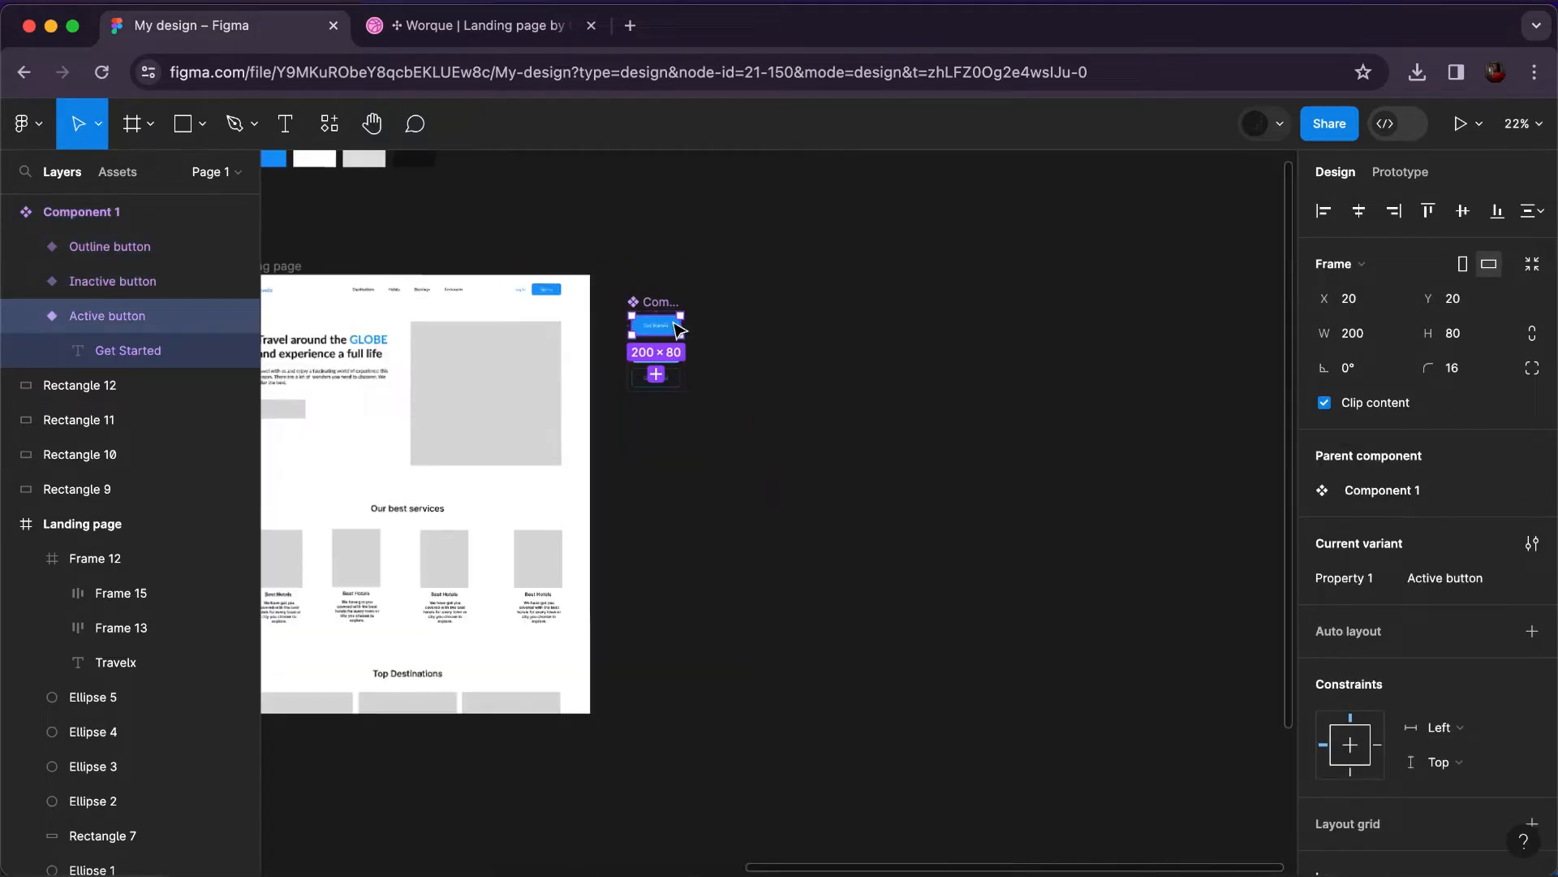
pyautogui.hscroll(-5, 681, 330)
pyautogui.hscroll(-1, 676, 327)
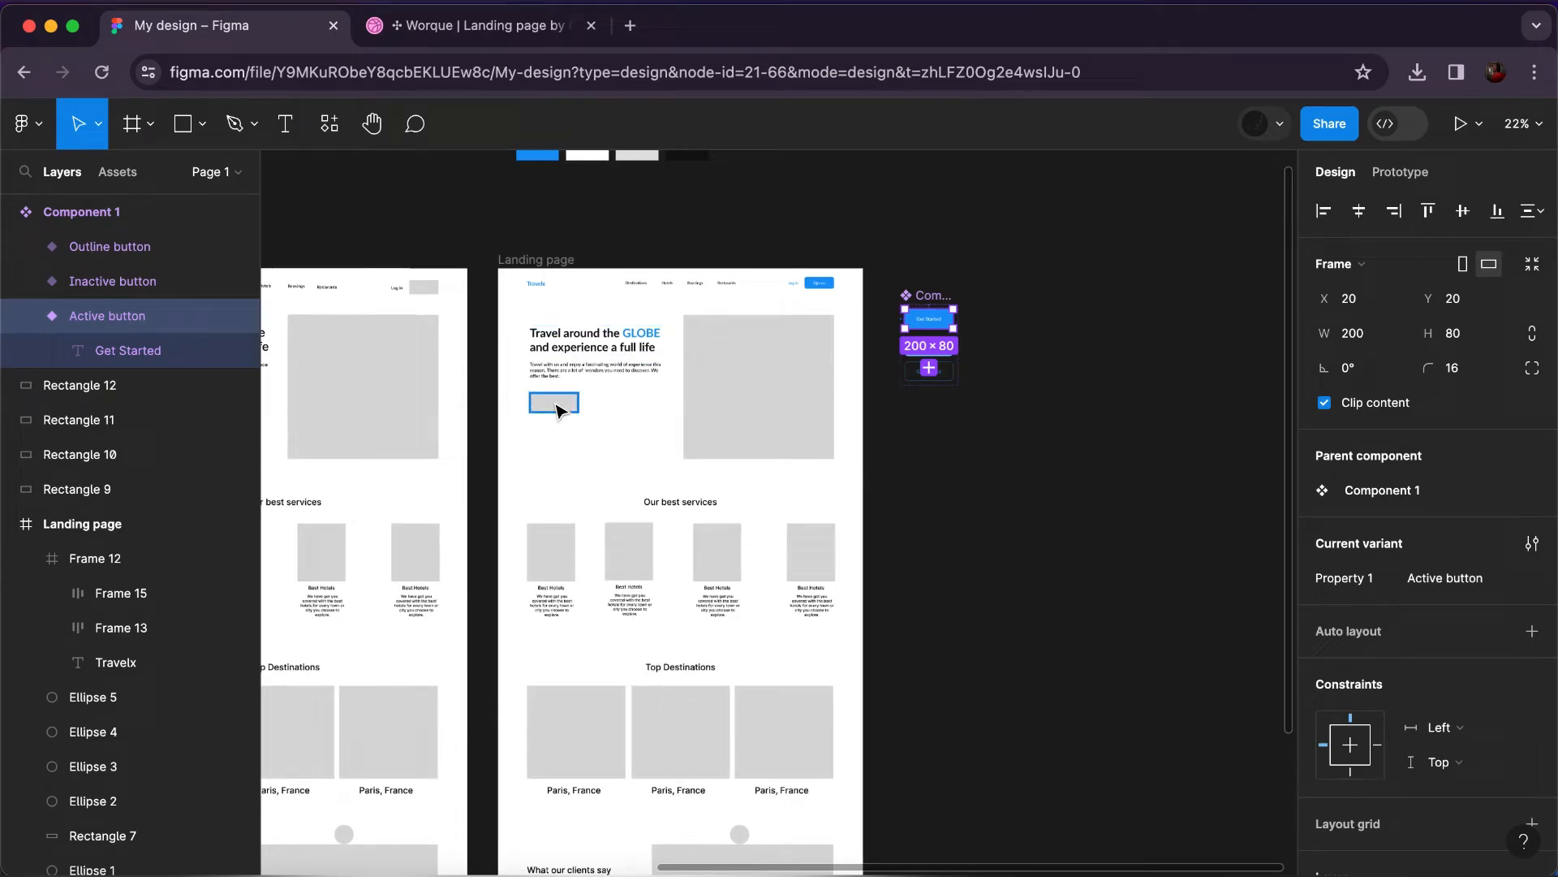
pyautogui.click(558, 410)
pyautogui.rightClick(557, 410)
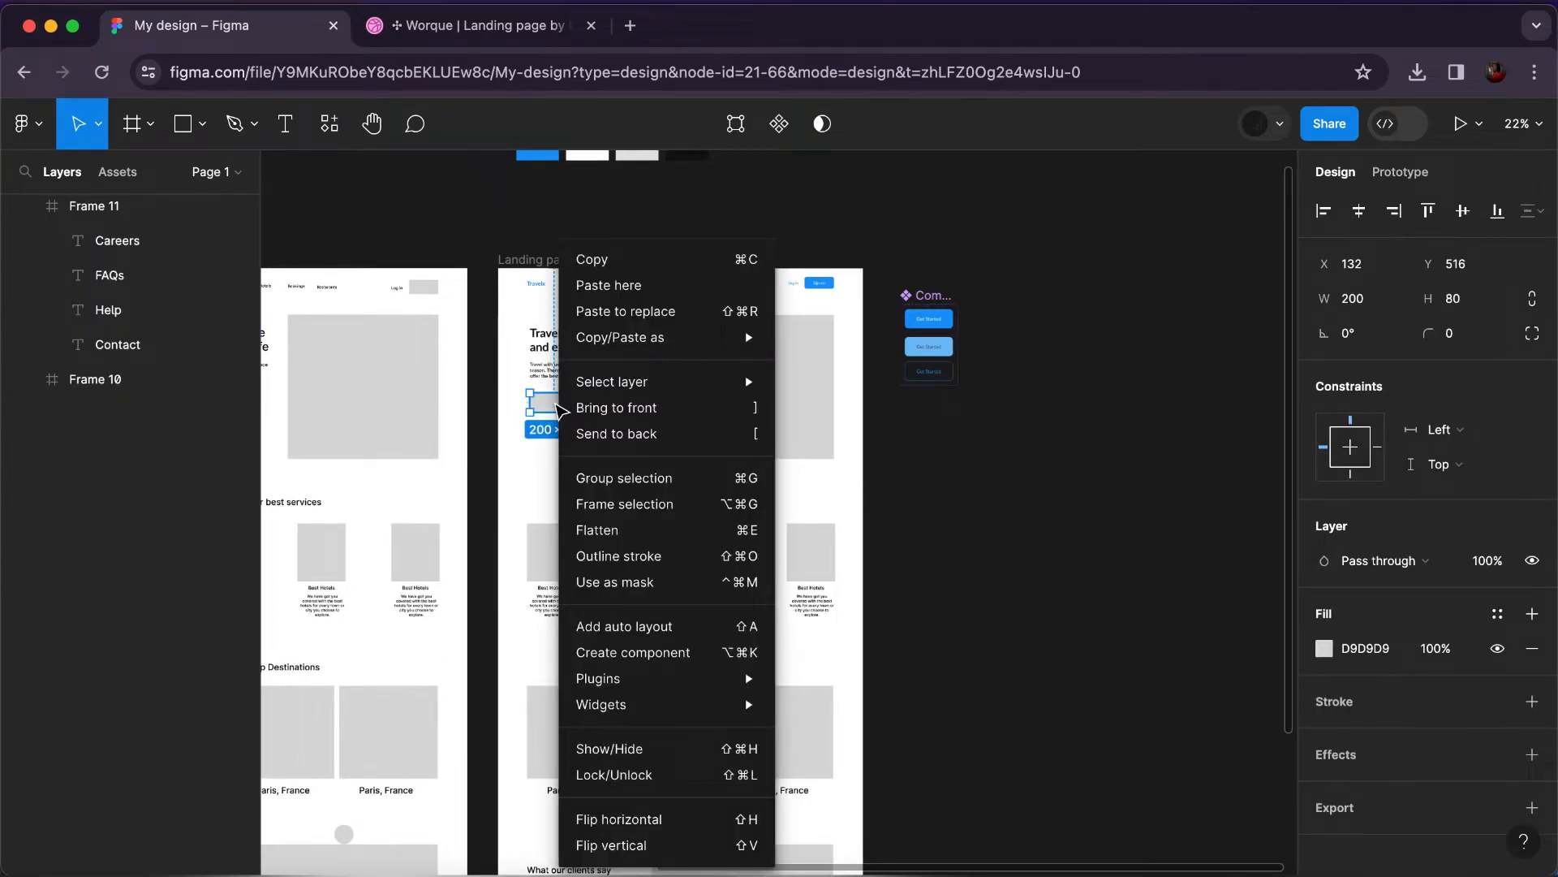
pyautogui.click(625, 317)
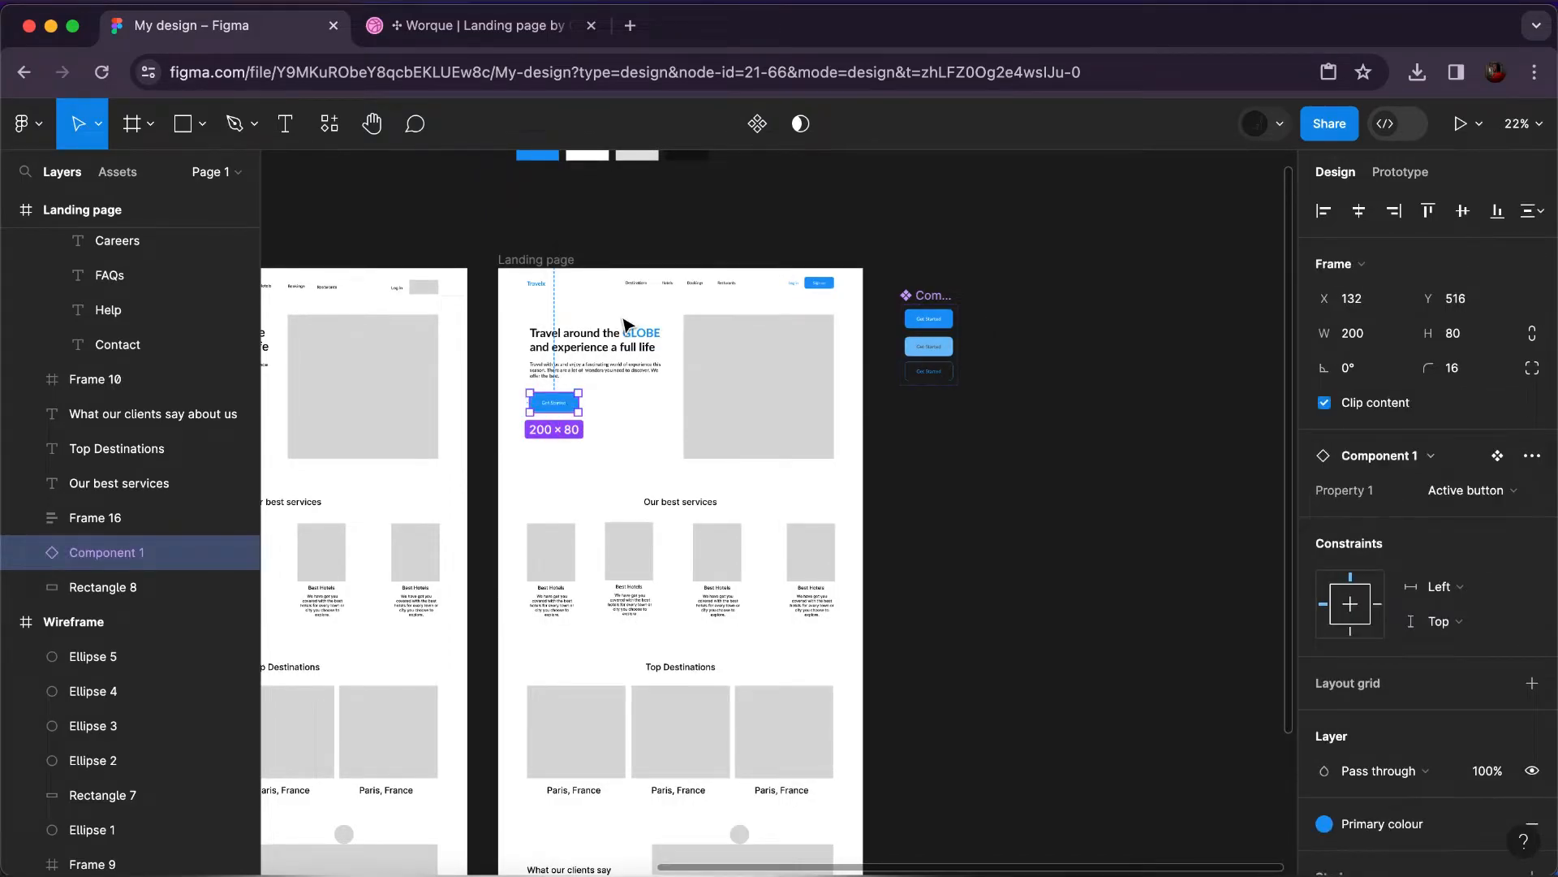
pyautogui.scroll(5, 625, 321)
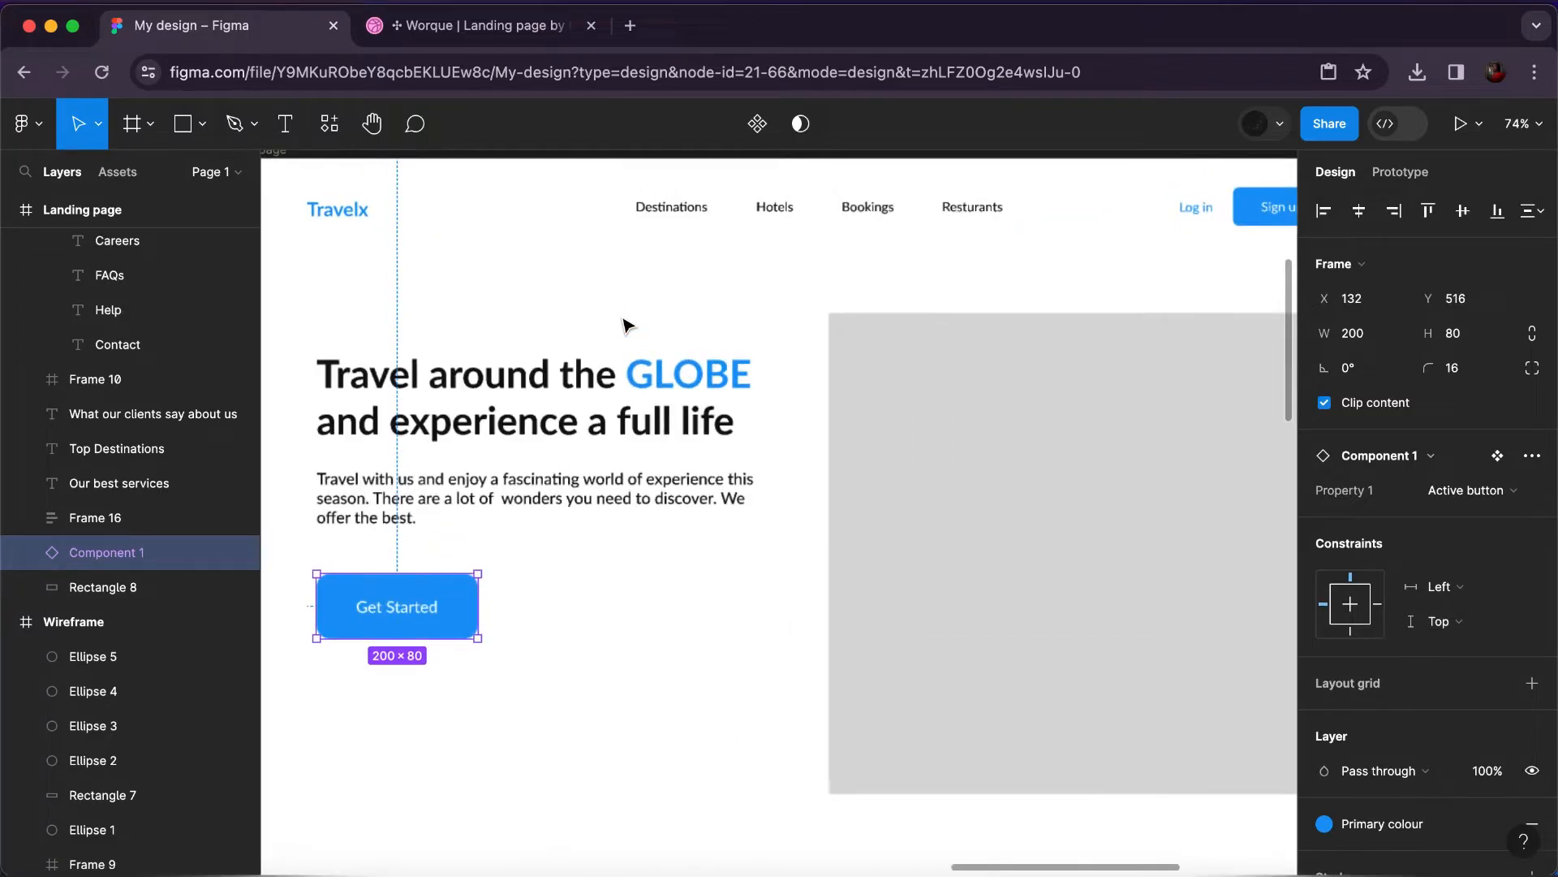
pyautogui.click(557, 593)
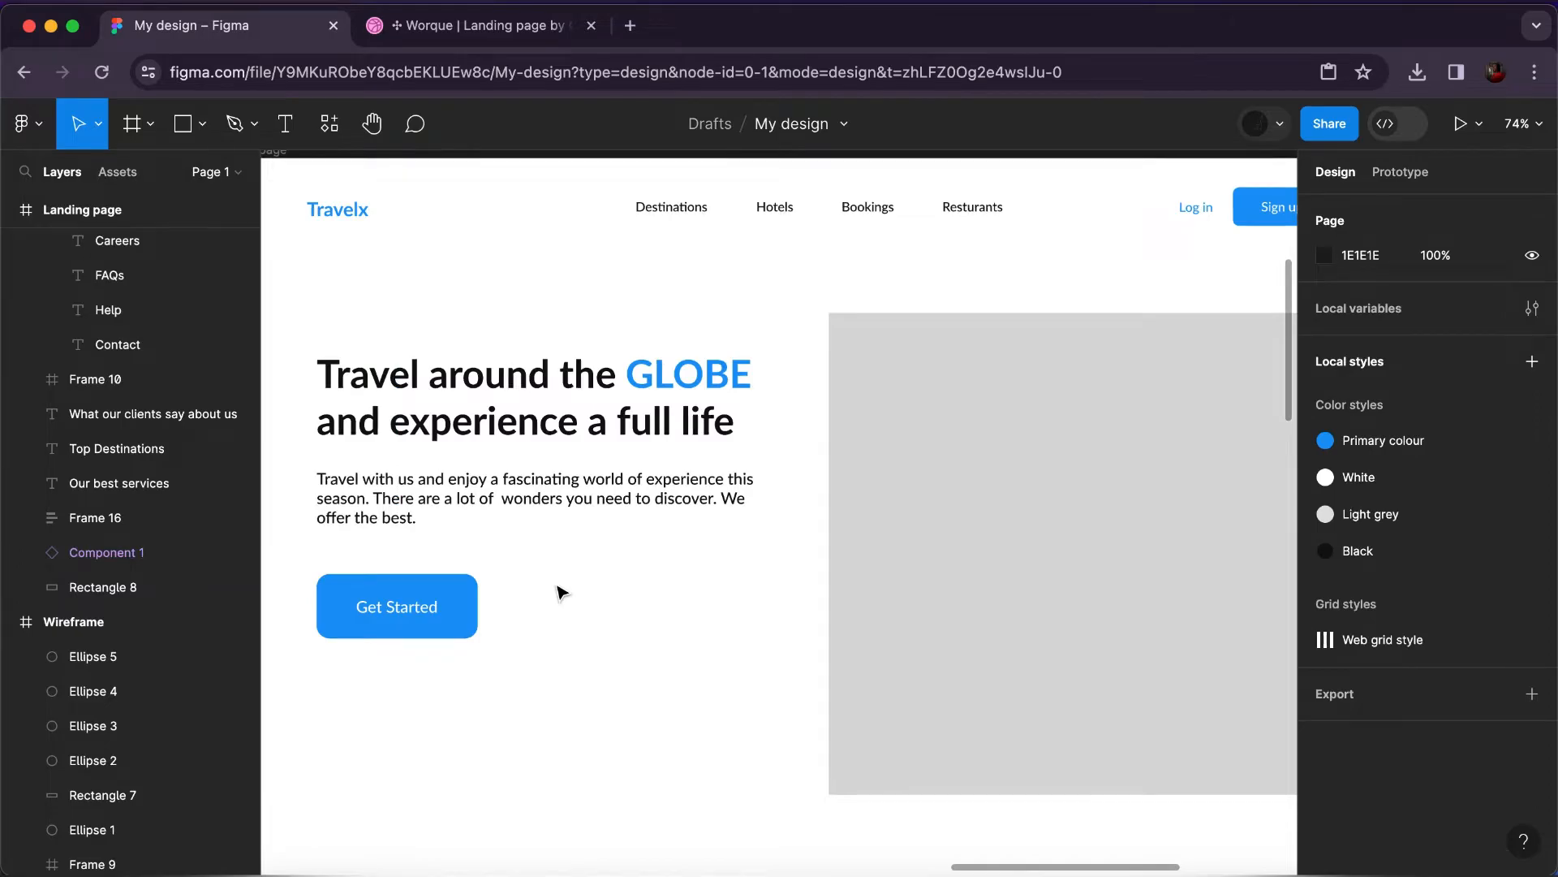
pyautogui.scroll(-5, 560, 591)
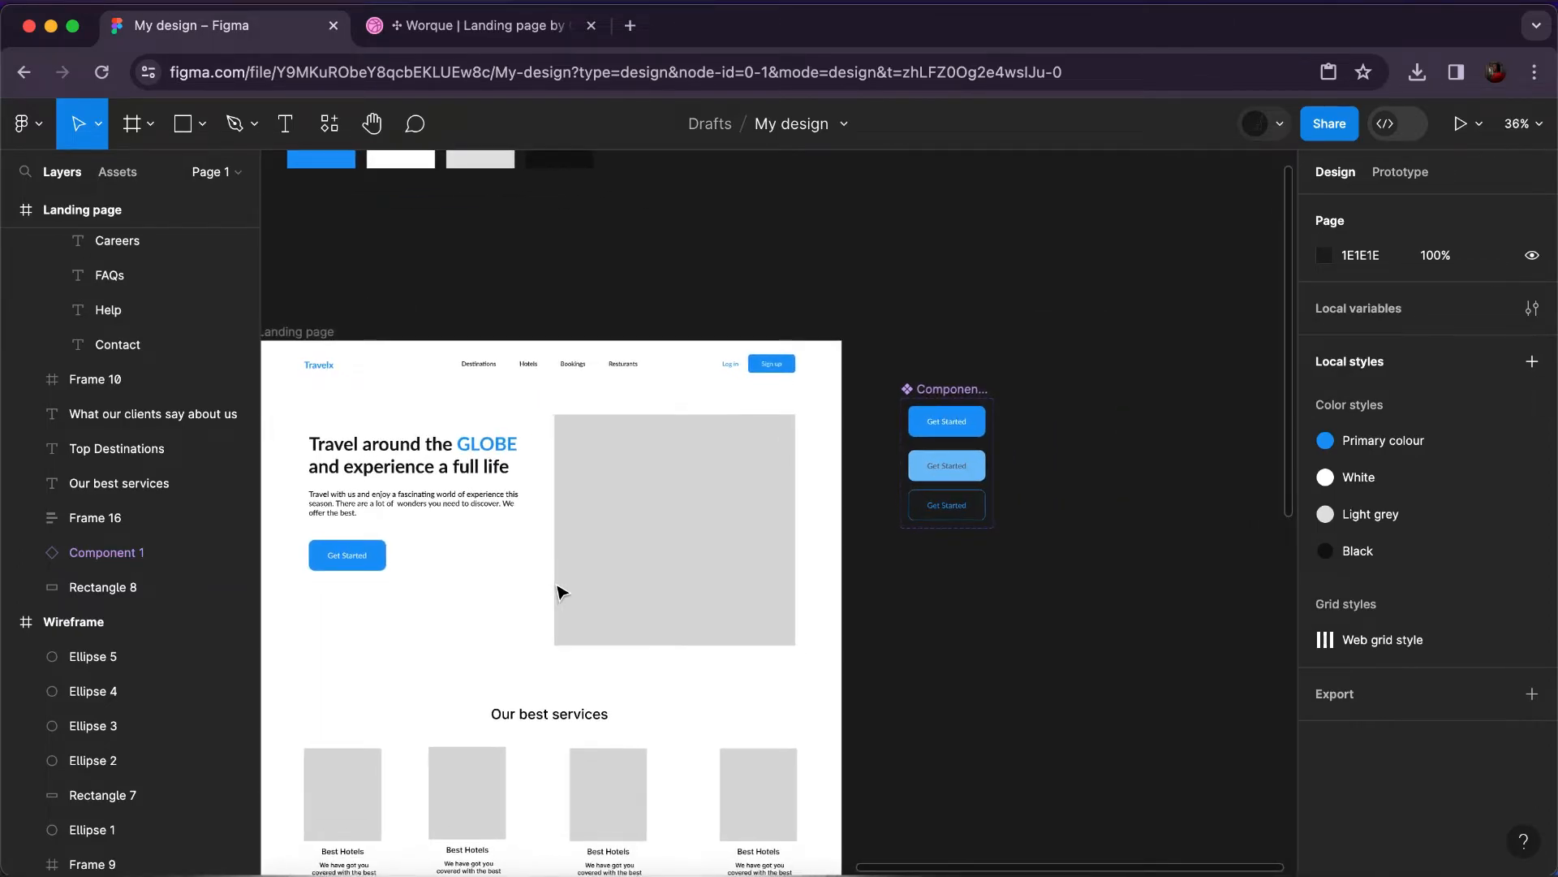
# Set the height of all Component 1 button variants to 60 px, making them 200×60.
pyautogui.click(962, 444)
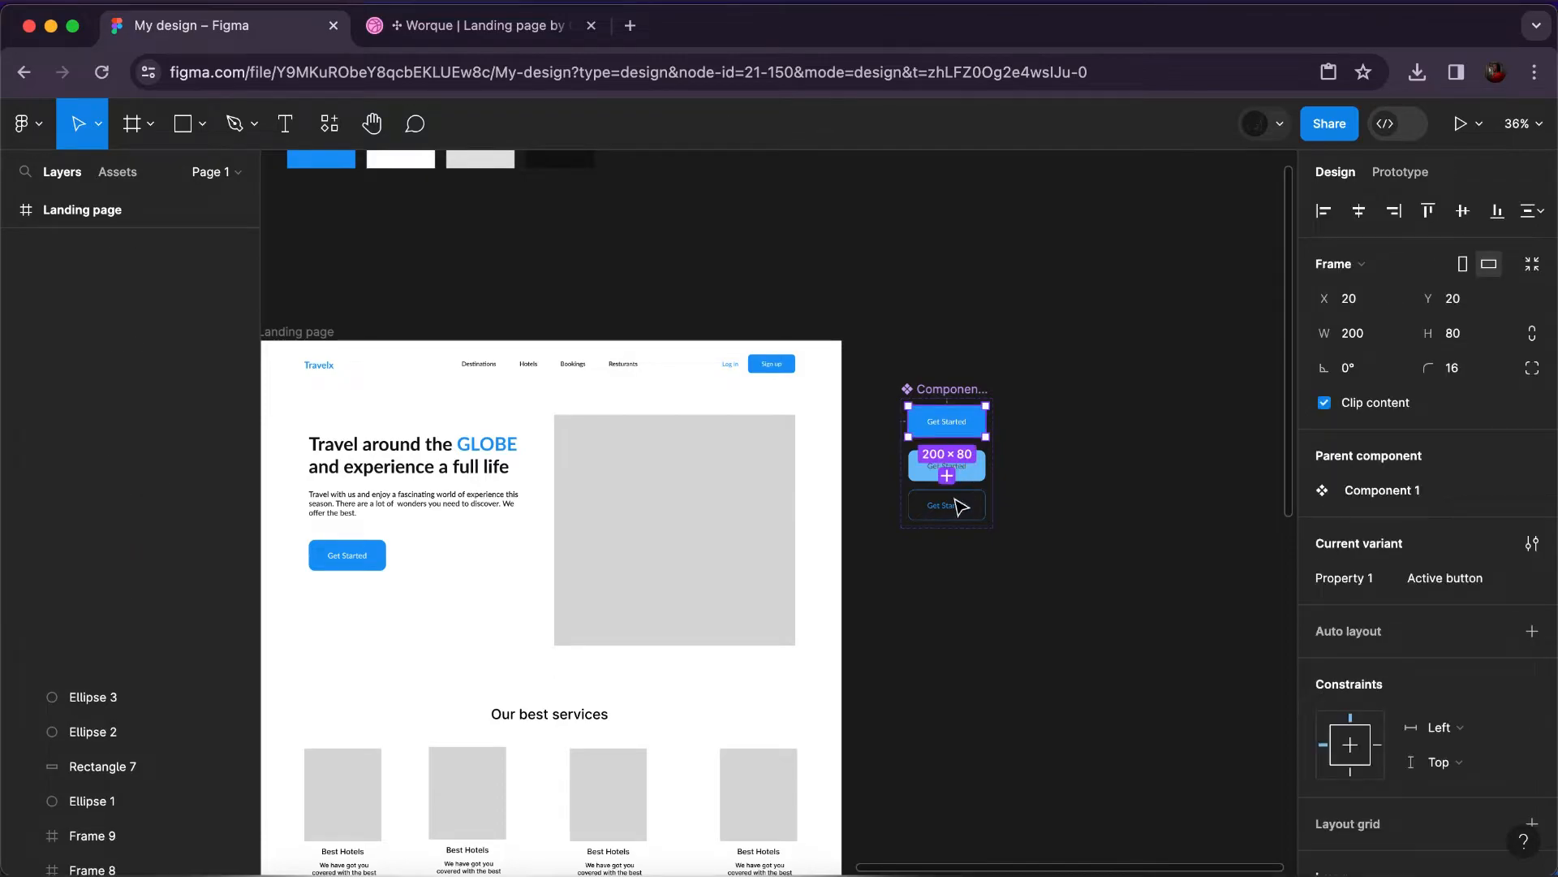
pyautogui.press('super+d')
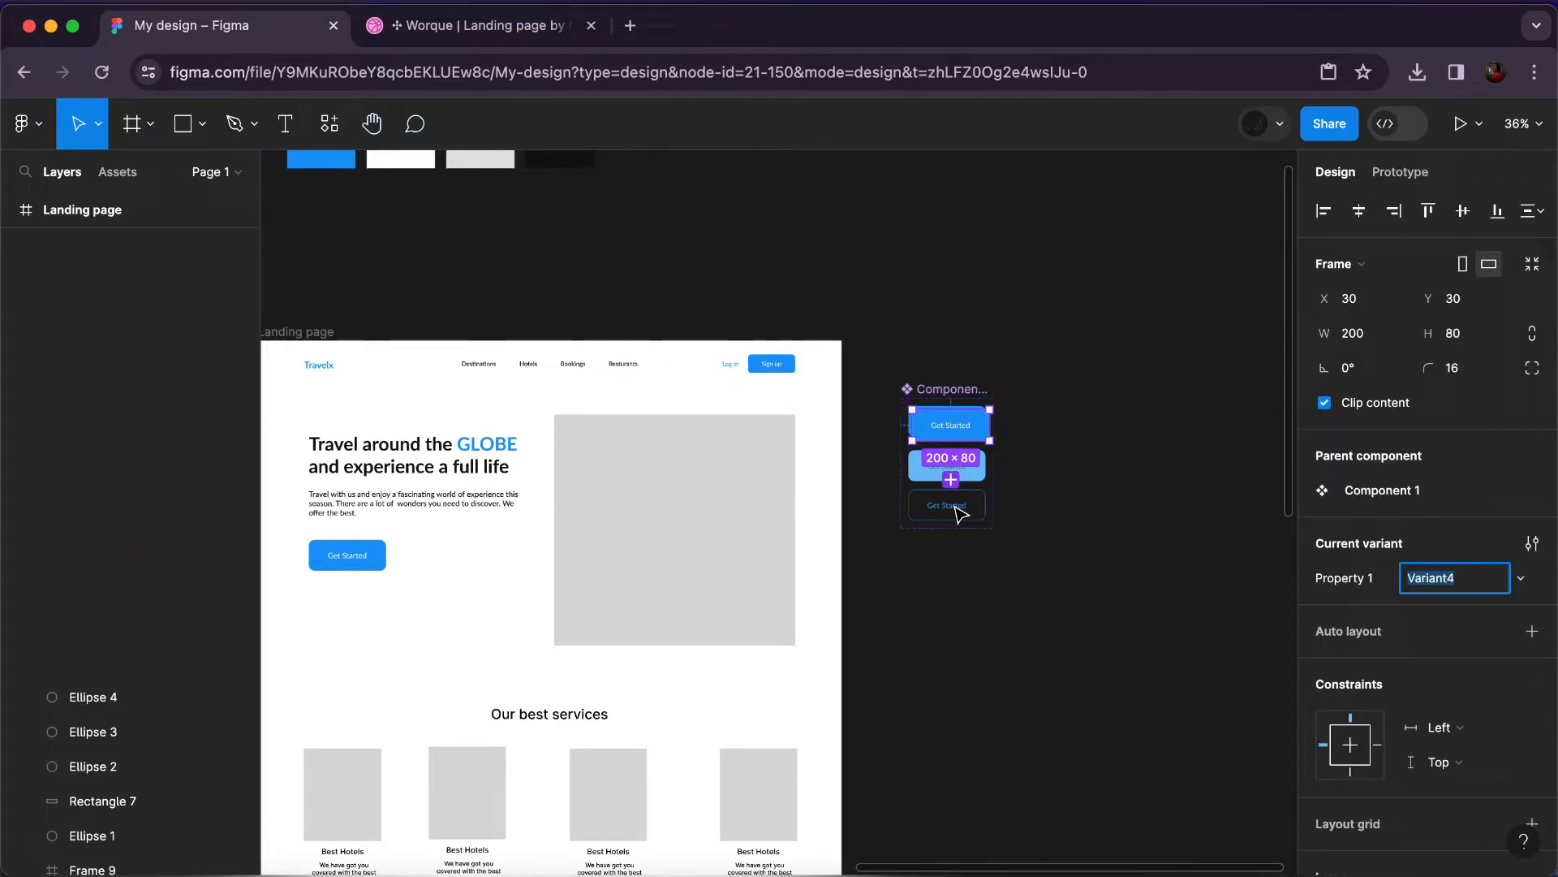
pyautogui.keyDown('shift'); pyautogui.click(960, 511); pyautogui.keyUp('shift')
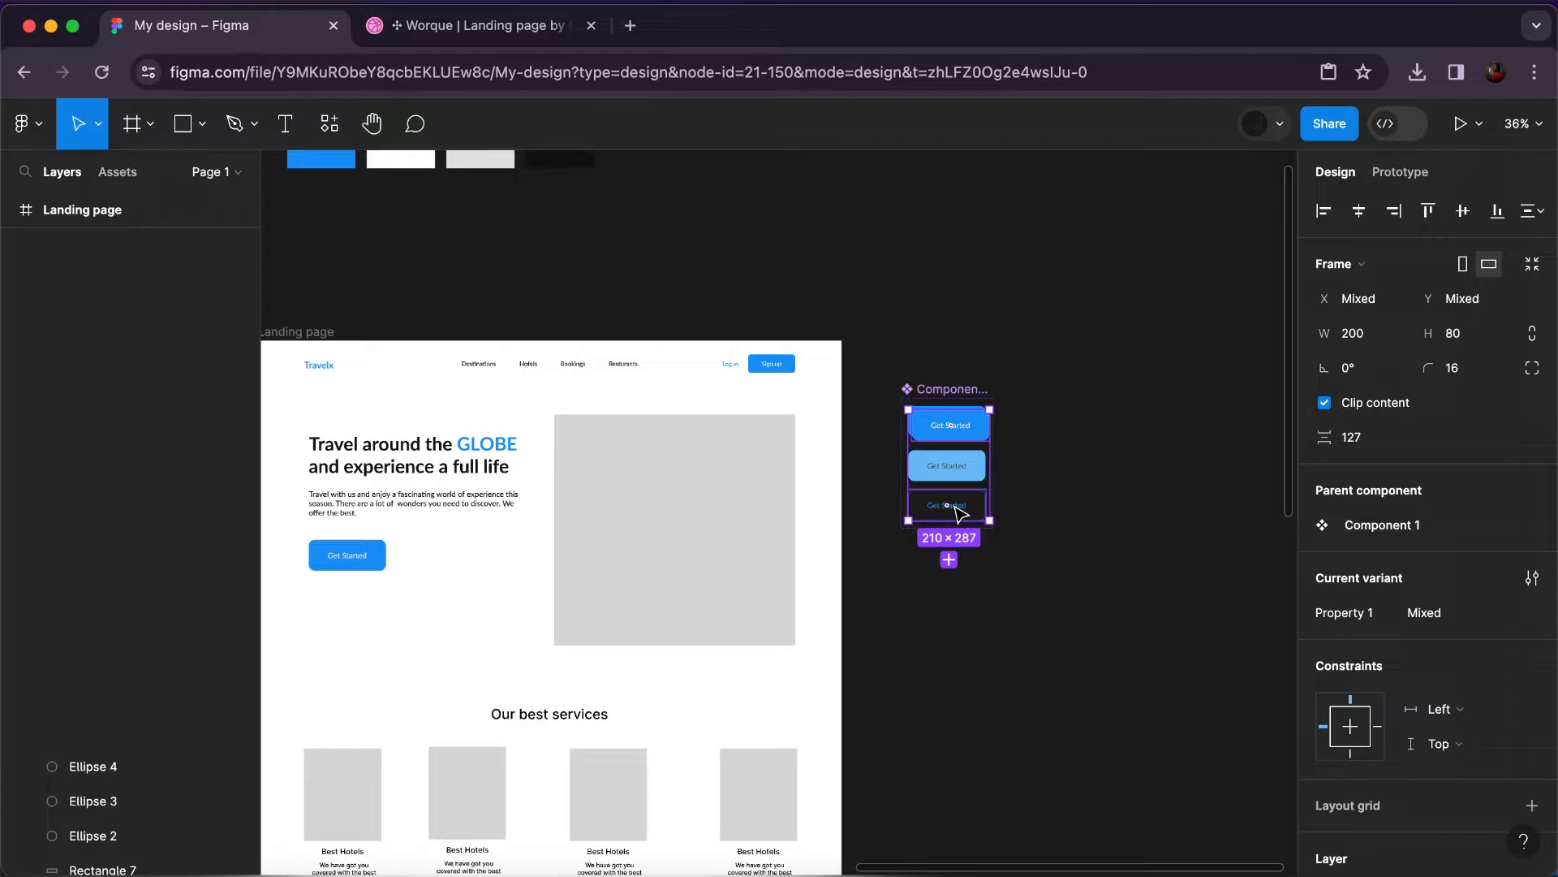
pyautogui.keyDown('shift'); pyautogui.click(961, 511); pyautogui.keyUp('shift')
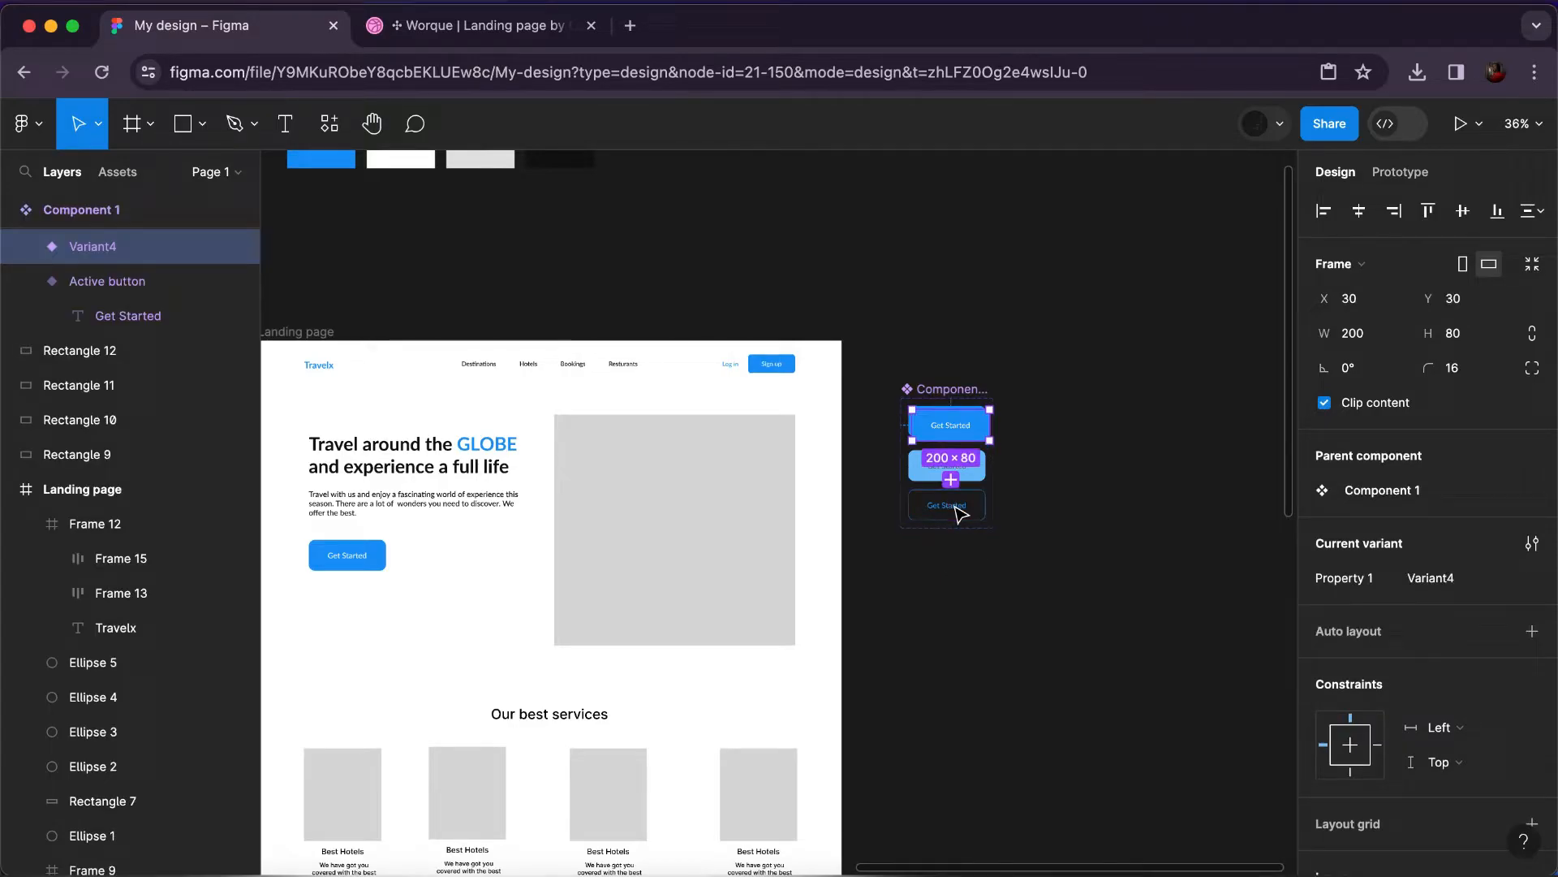
pyautogui.click(957, 510)
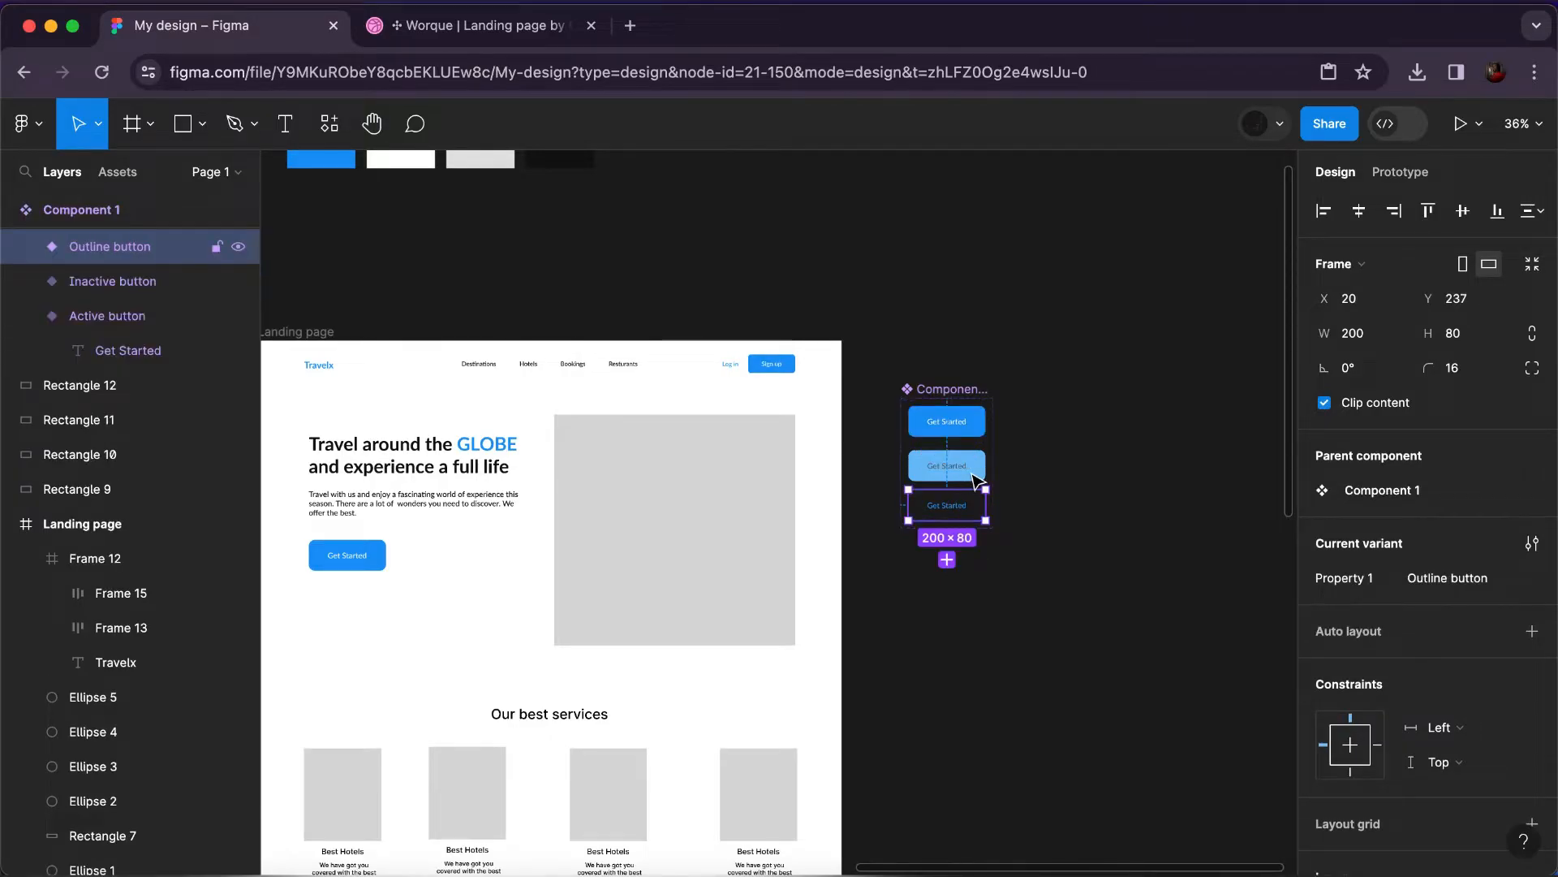
pyautogui.keyDown('shift'); pyautogui.click(976, 469); pyautogui.keyUp('shift')
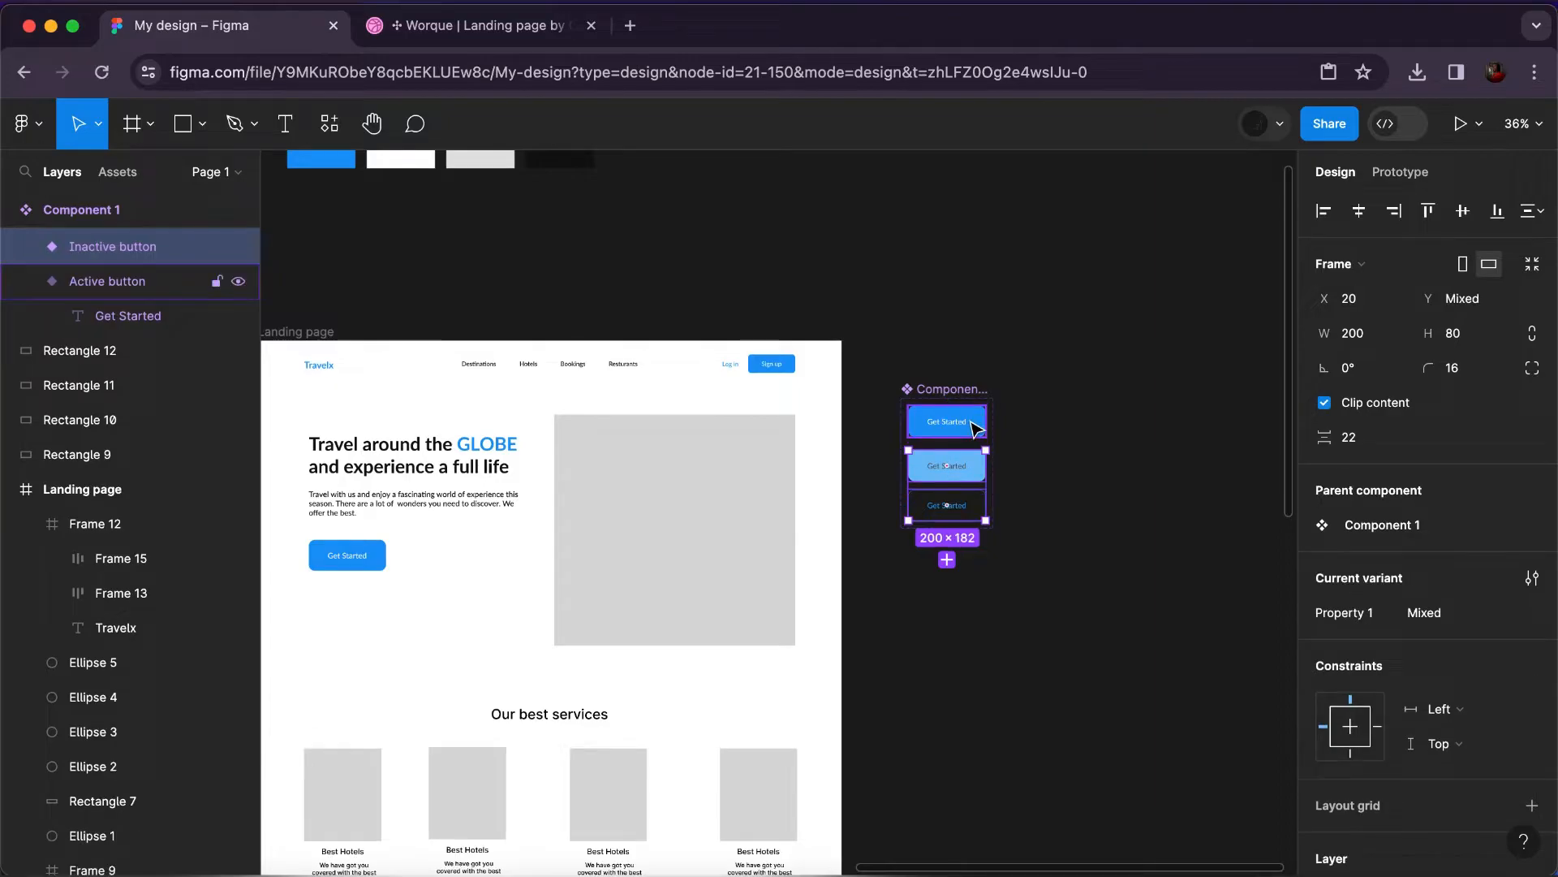
pyautogui.press('super+a')
pyautogui.click(1461, 334)
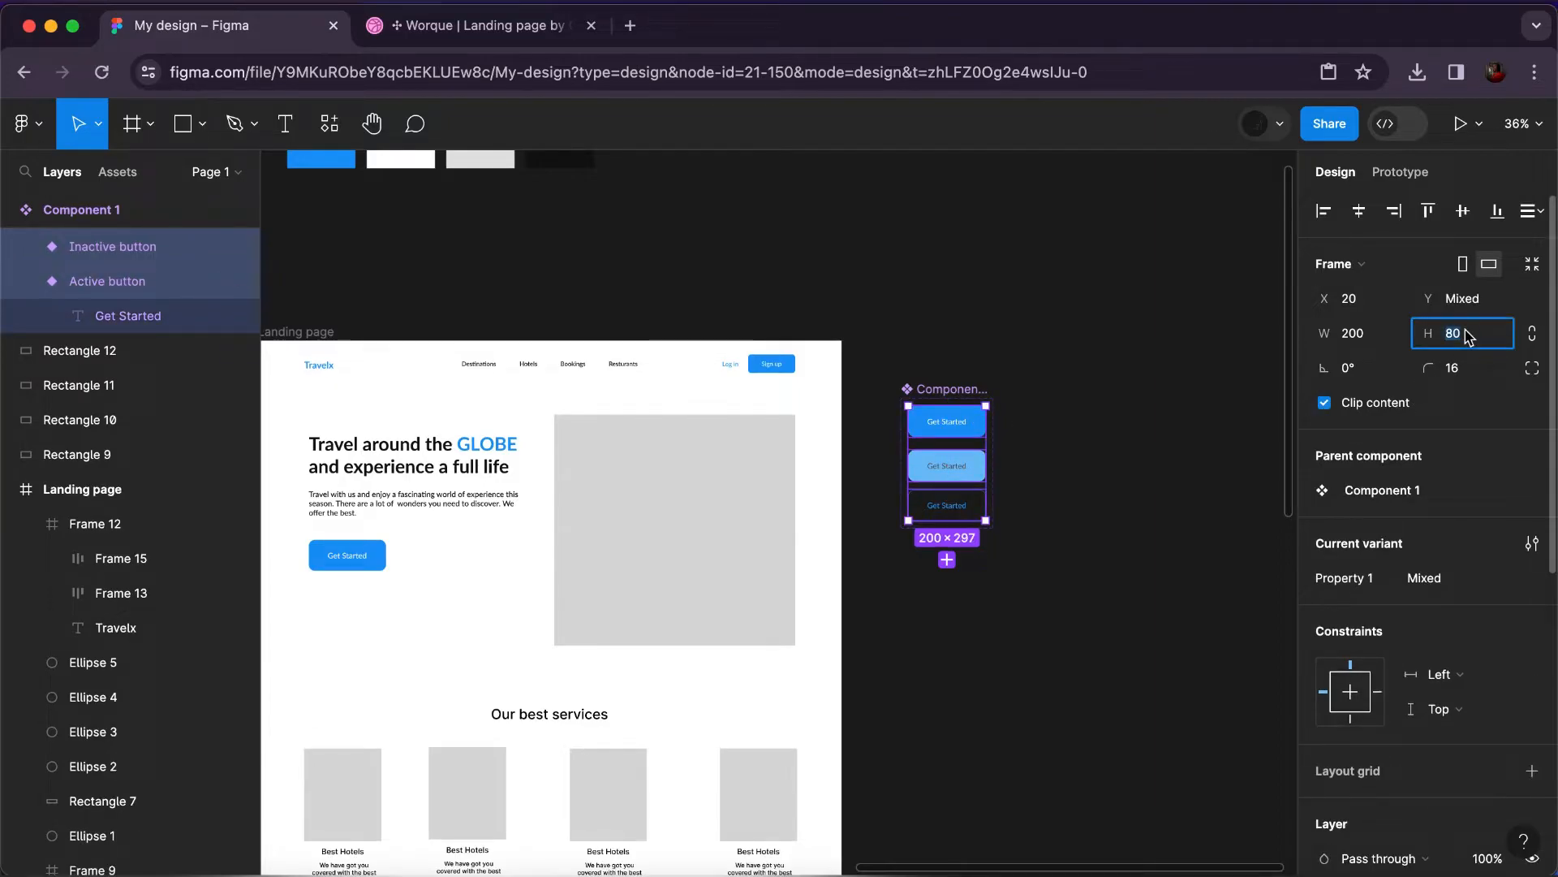
pyautogui.write('60')
pyautogui.press('Return')
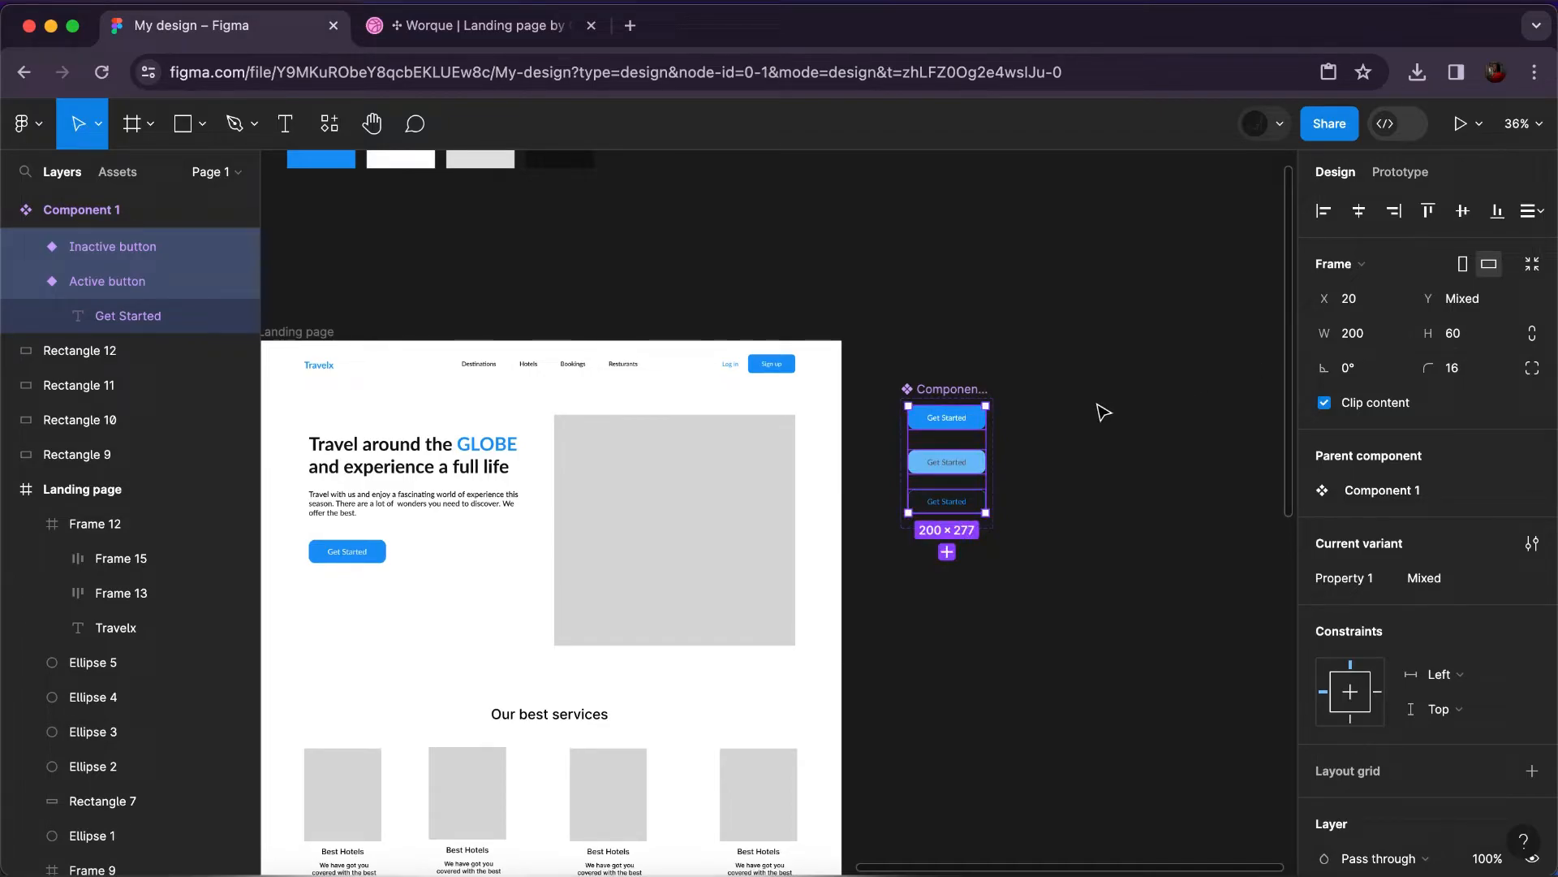
# Select the hero Get Started button together with the hero text.
pyautogui.click(390, 505)
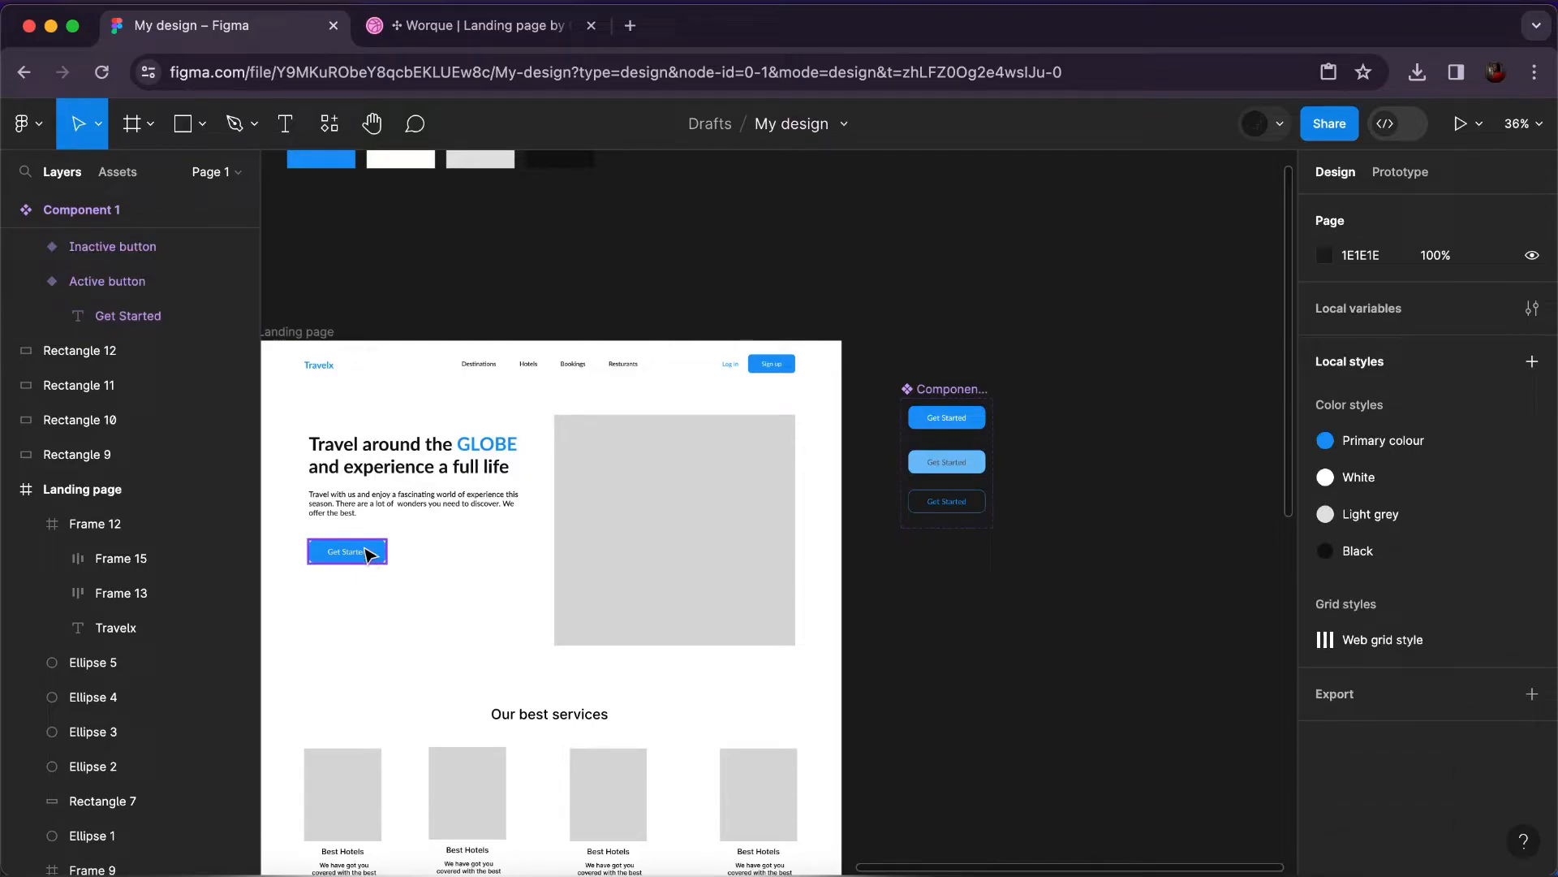
pyautogui.click(364, 514)
pyautogui.keyDown('shift'); pyautogui.click(365, 514); pyautogui.keyUp('shift')
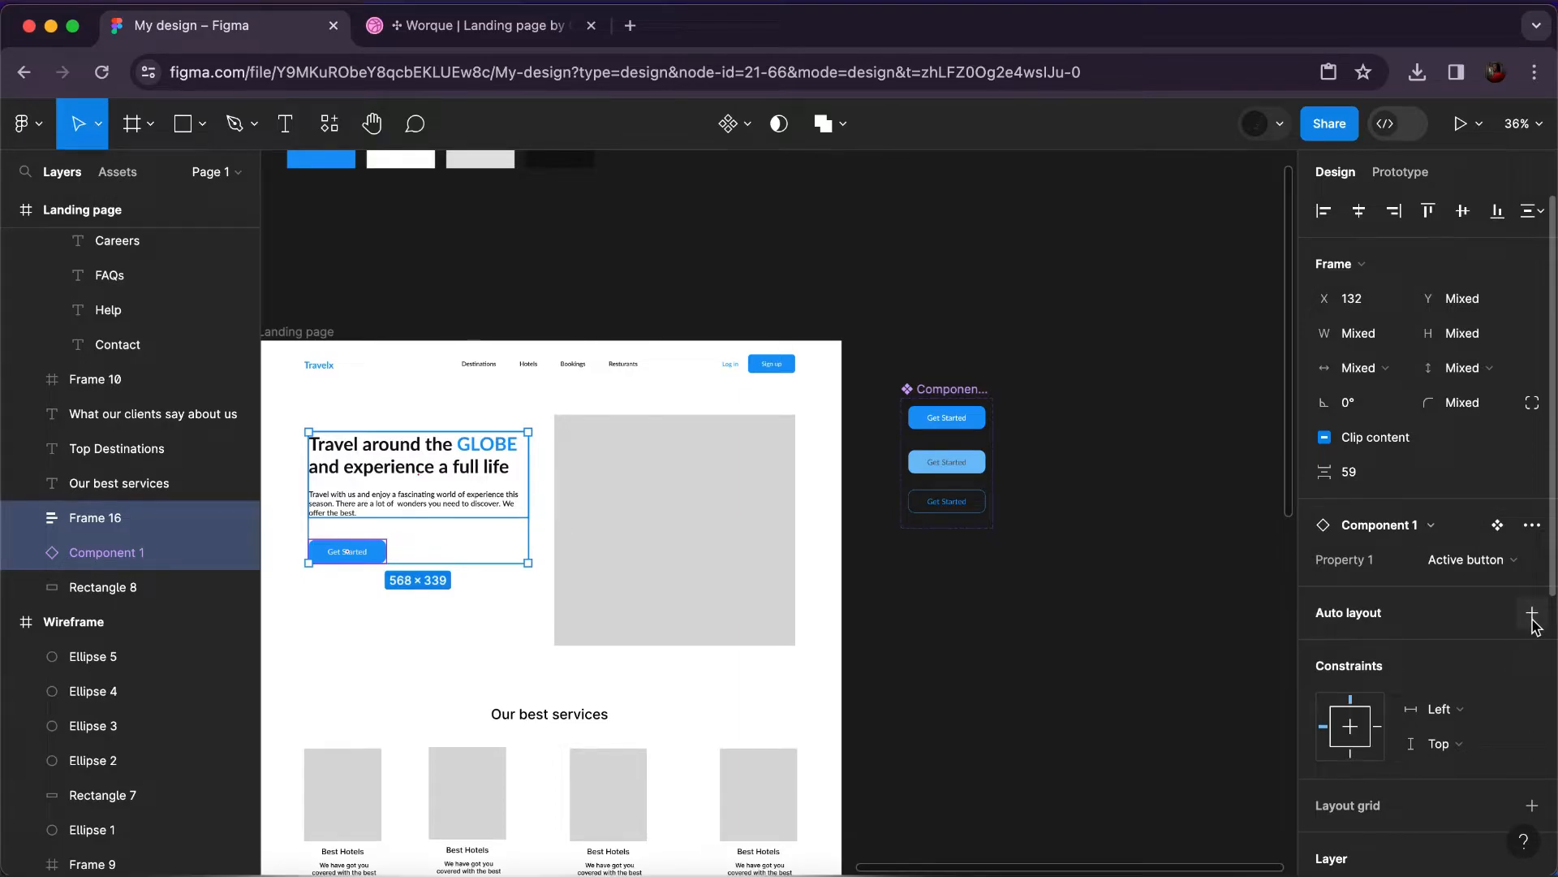
# Wrap the hero heading, paragraph and button in vertical auto layout with 40 spacing.
pyautogui.click(1532, 614)
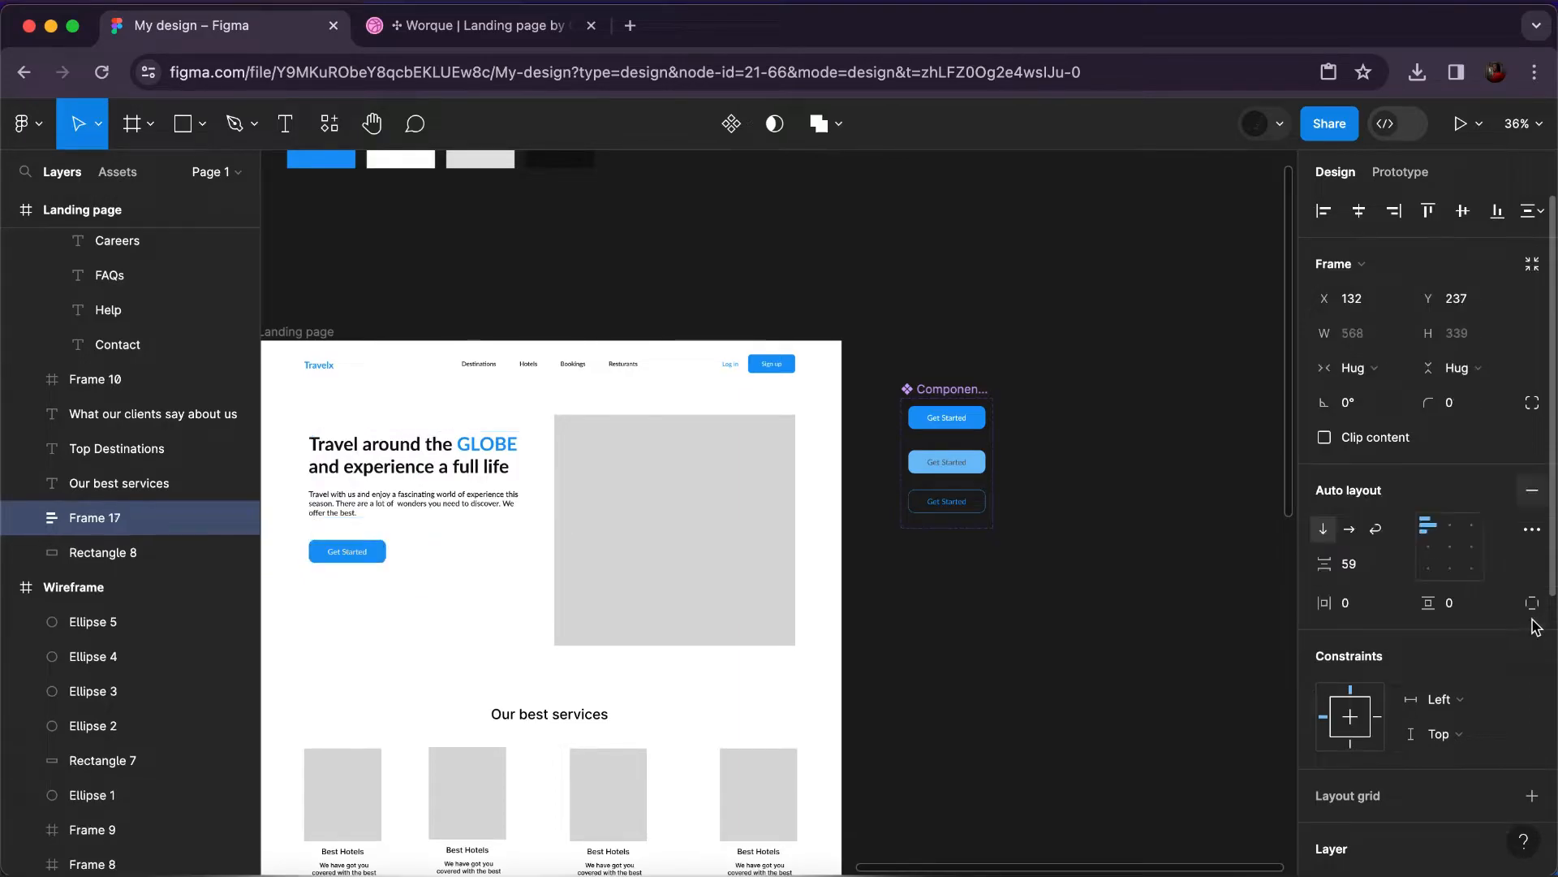
pyautogui.click(1359, 572)
pyautogui.write('40')
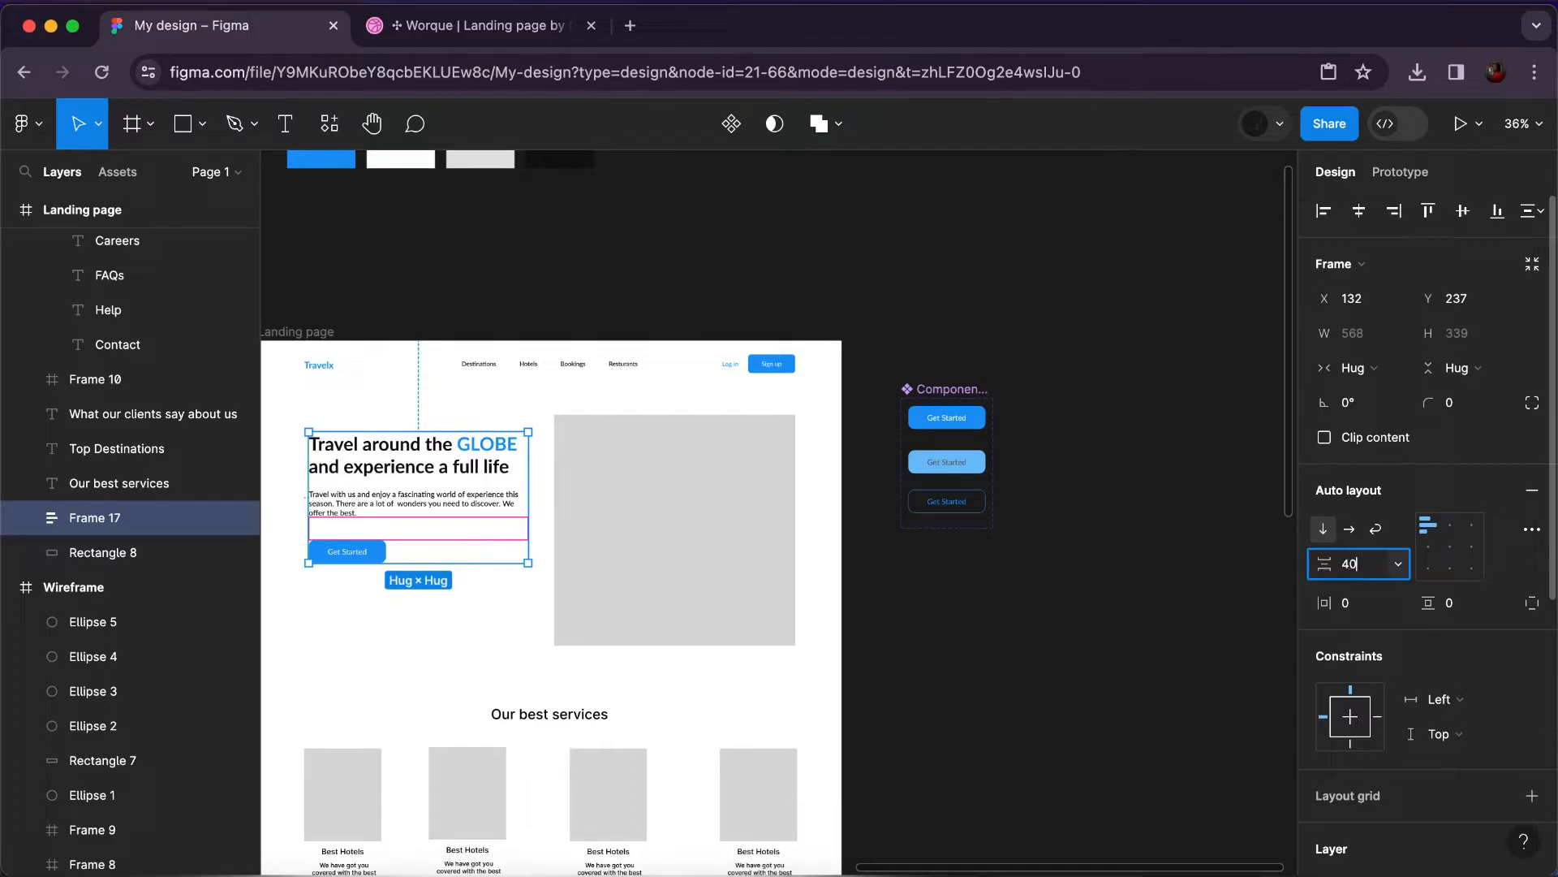
pyautogui.press('Return')
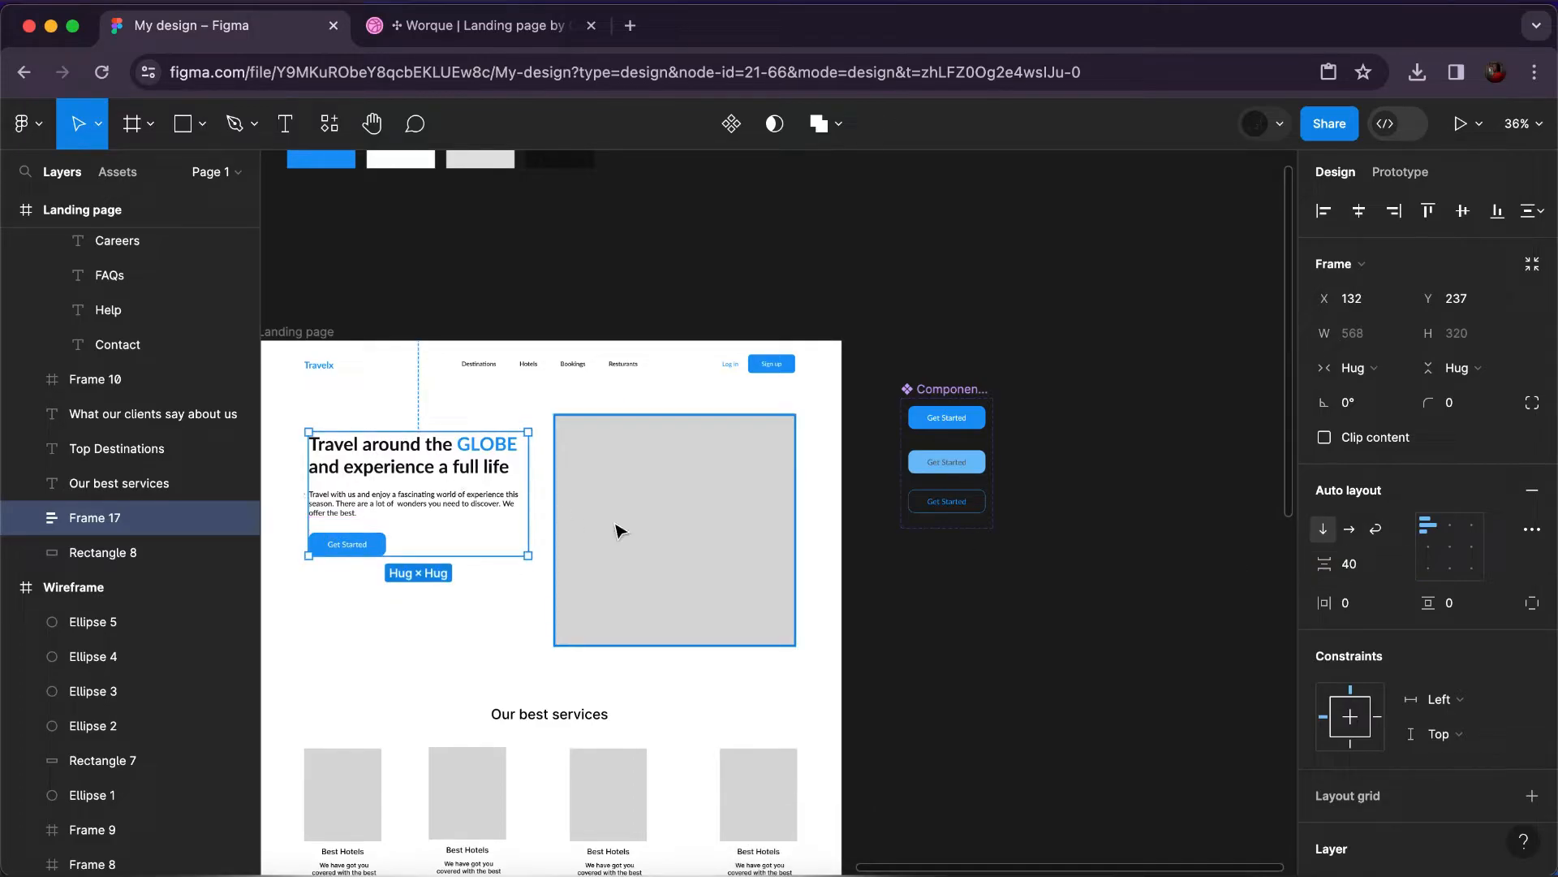
# Move the Component 1 button set beside the colour swatches, above the Landing page.
pyautogui.click(925, 389)
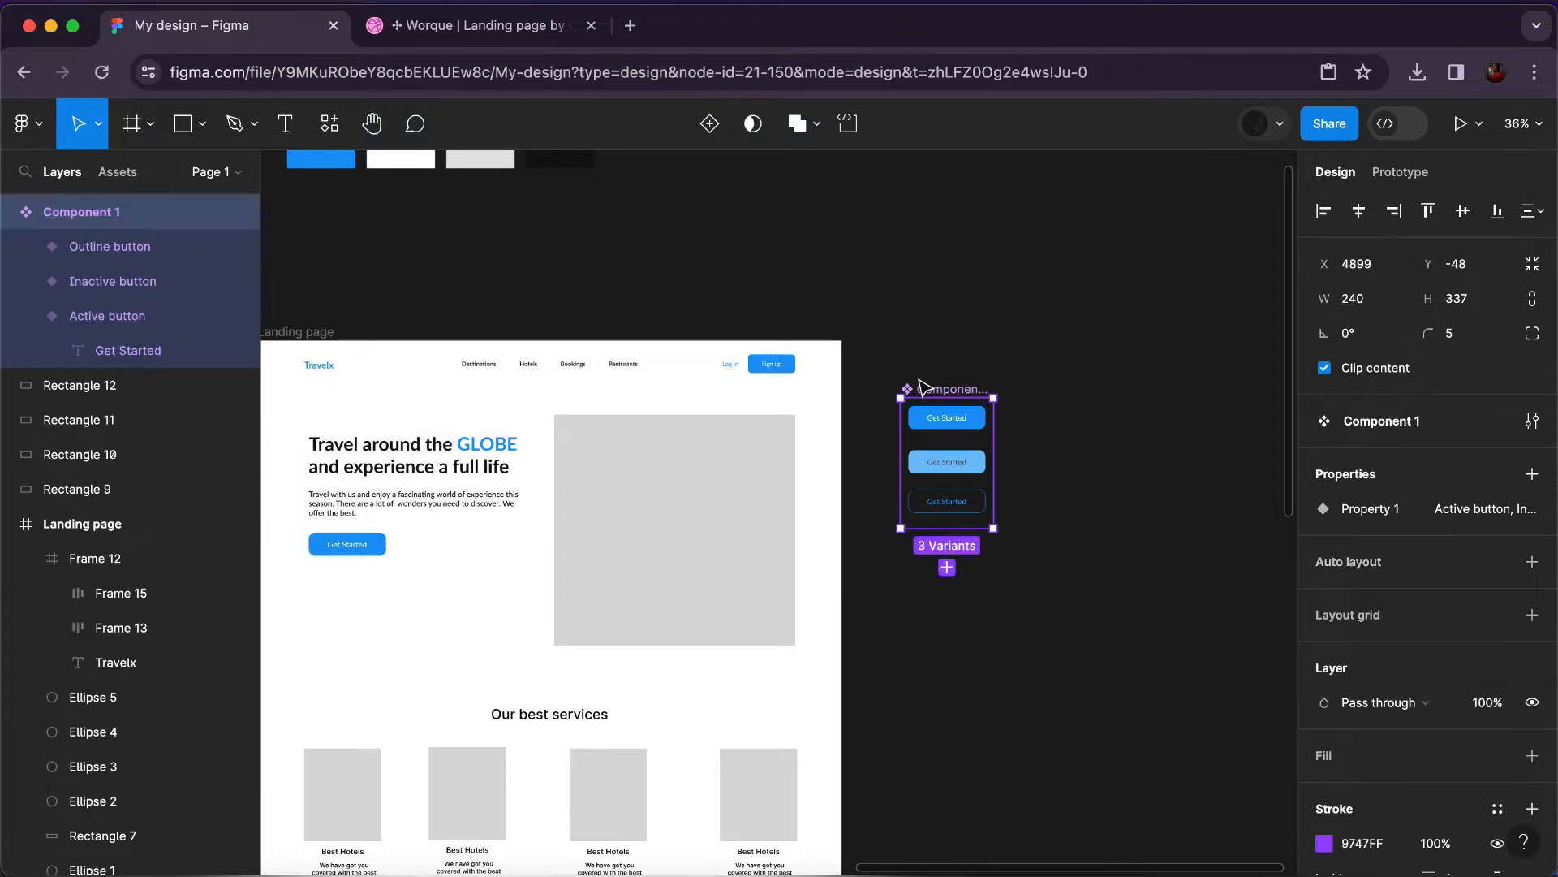
pyautogui.moveTo(925, 389); pyautogui.dragTo(705, 382)
pyautogui.scroll(-10, 705, 377)
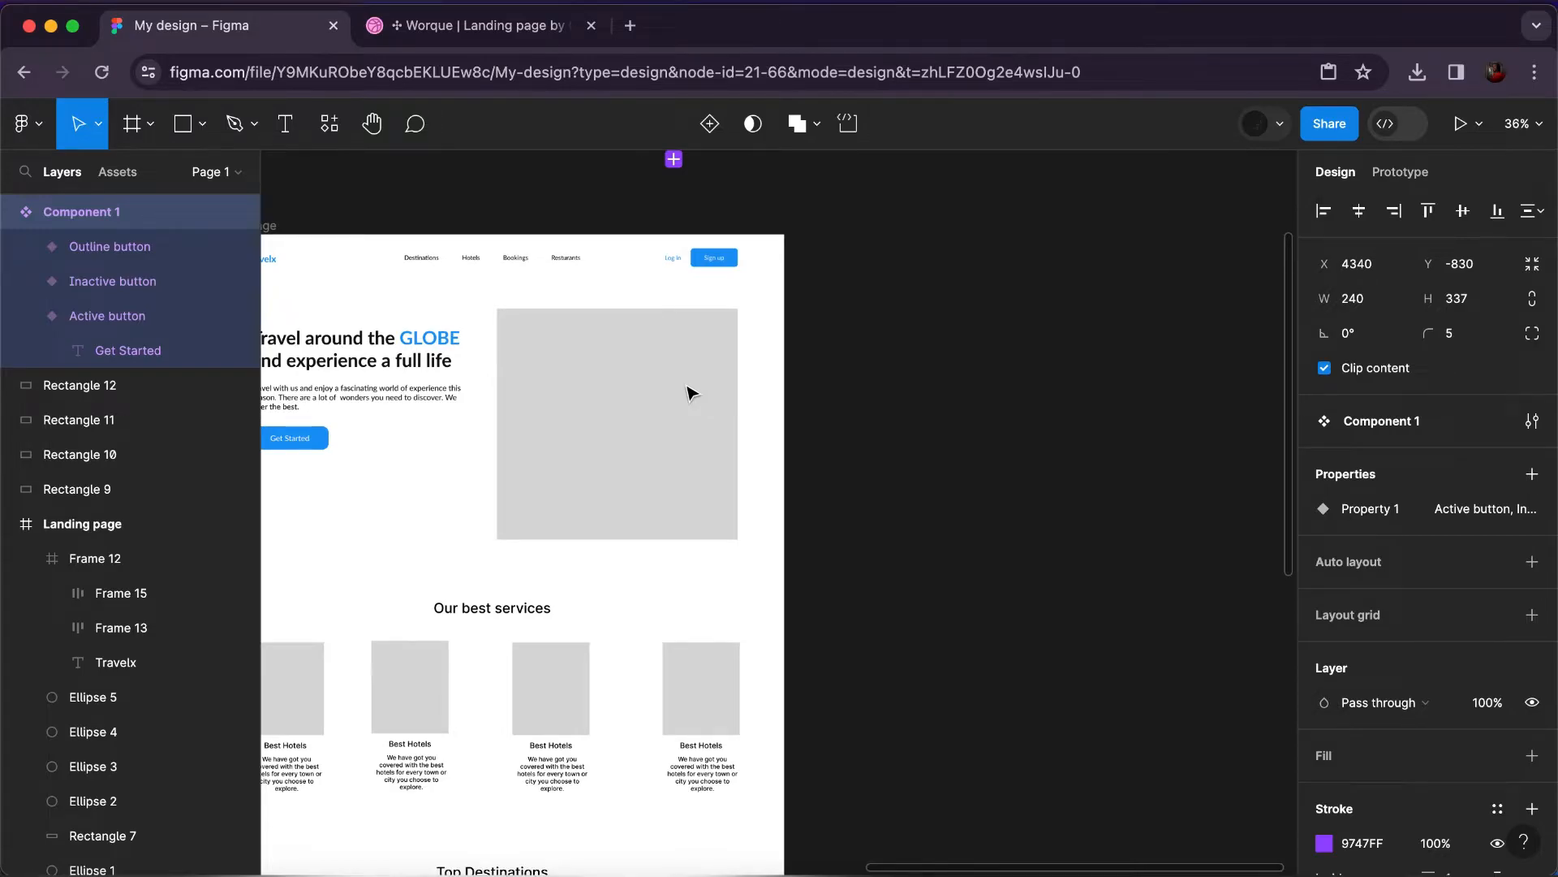
pyautogui.click(689, 394)
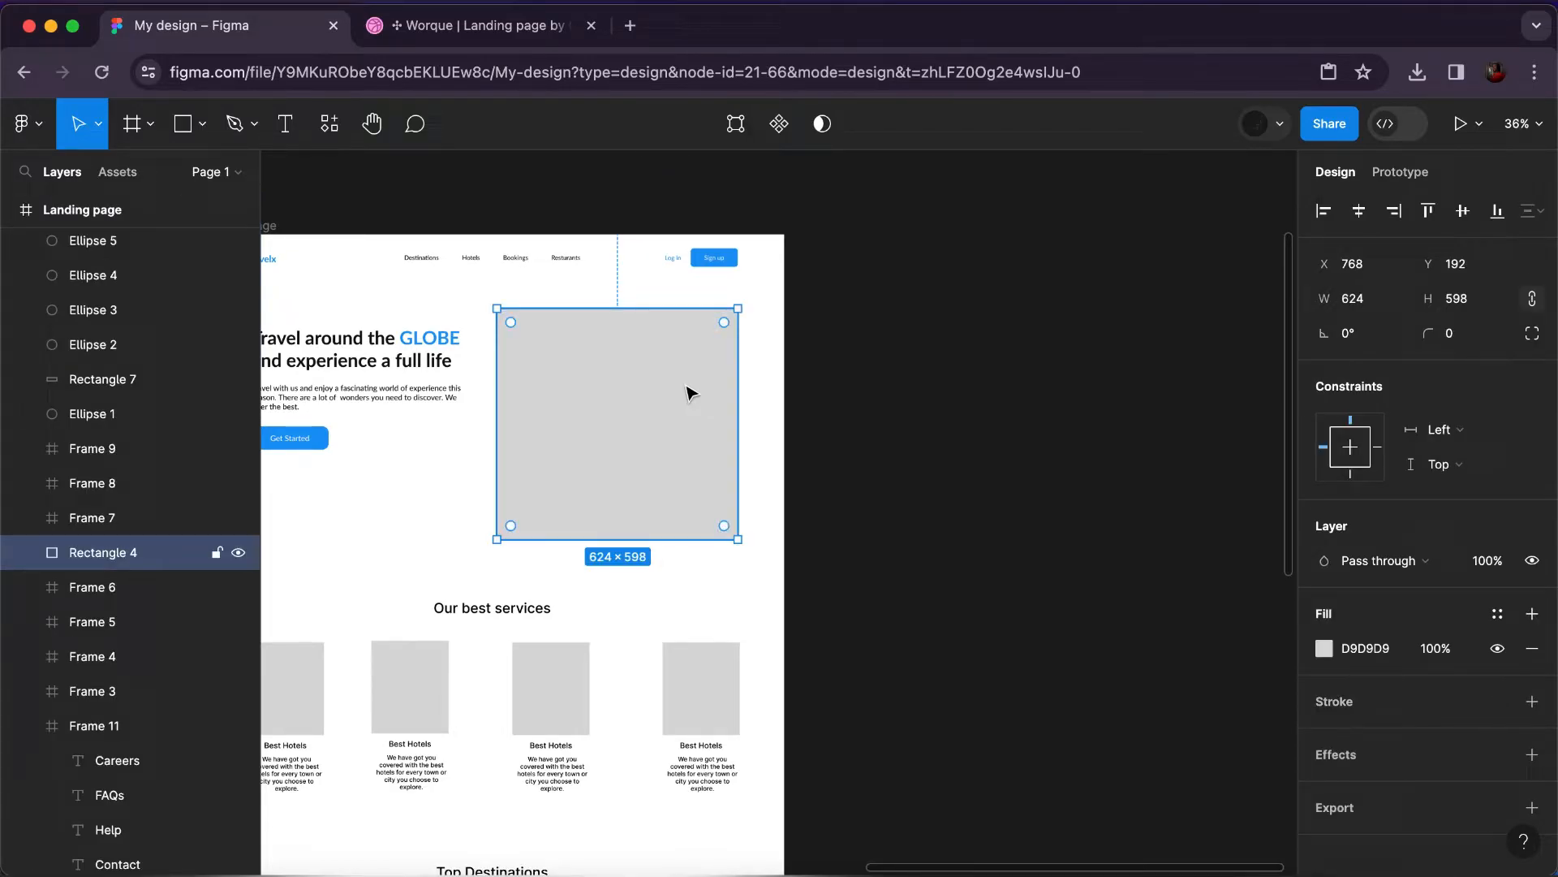
# Drag the grey 624×598 image placeholder off the Landing page and lower the hero text group to Y 304.
pyautogui.hscroll(-3, 690, 392)
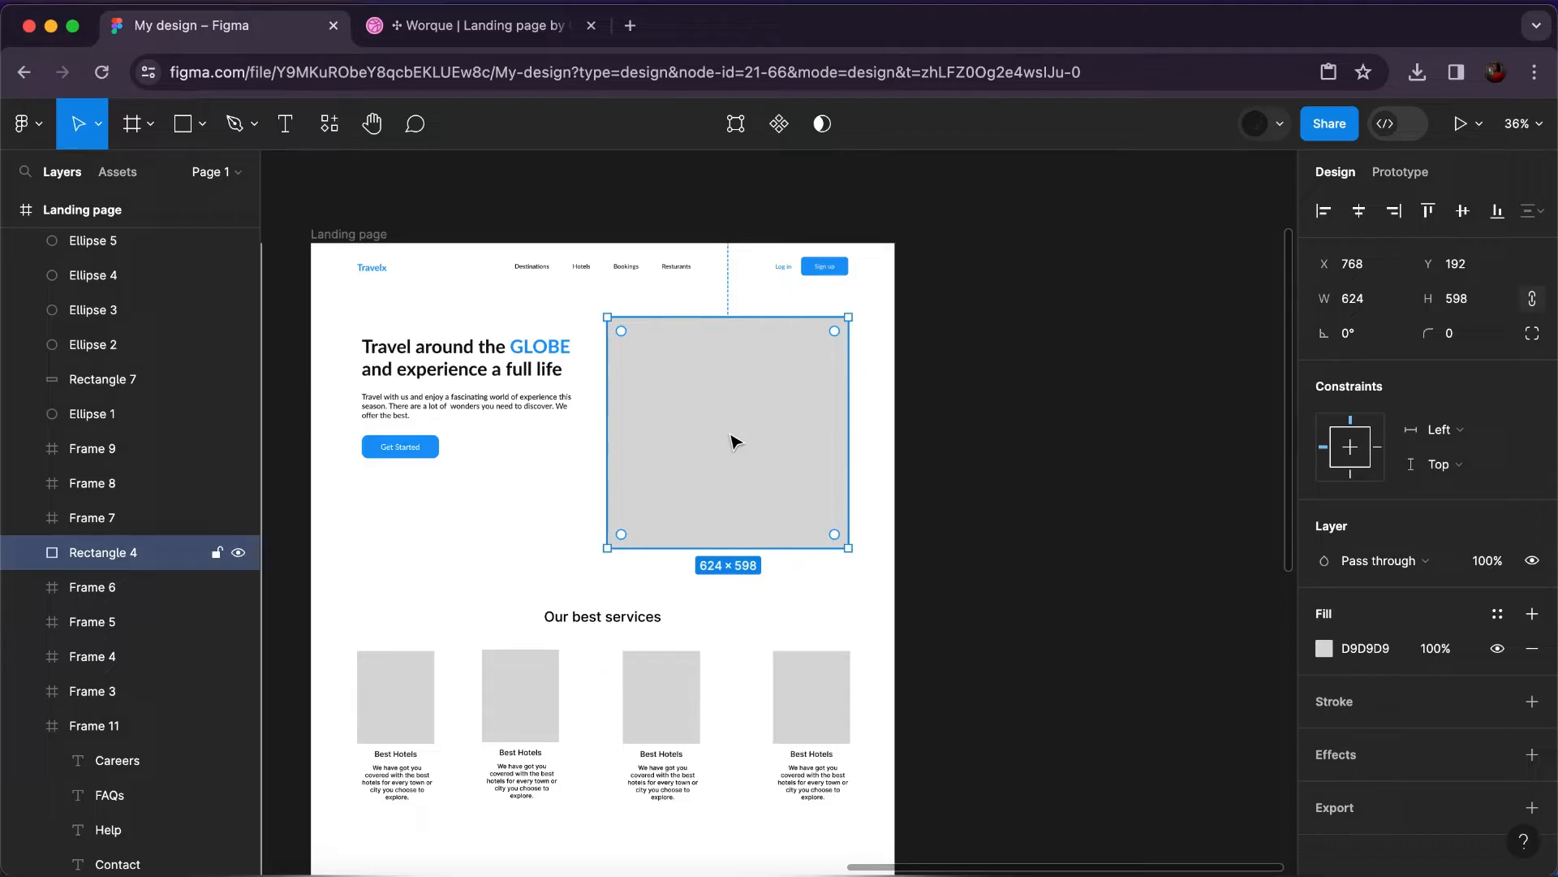
pyautogui.moveTo(839, 451); pyautogui.dragTo(1073, 460)
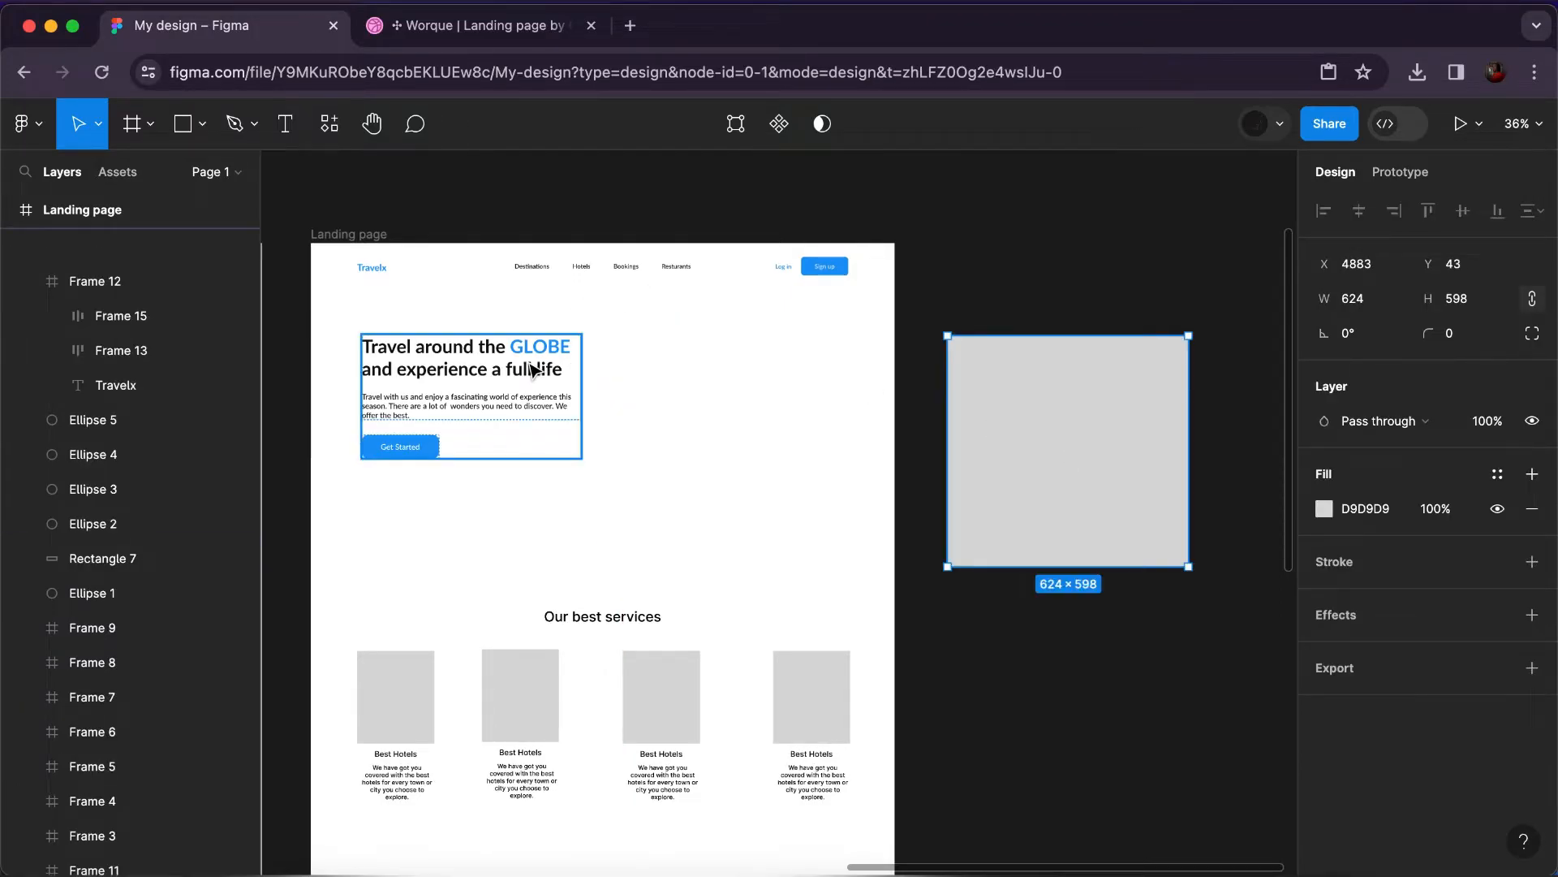
pyautogui.click(536, 435)
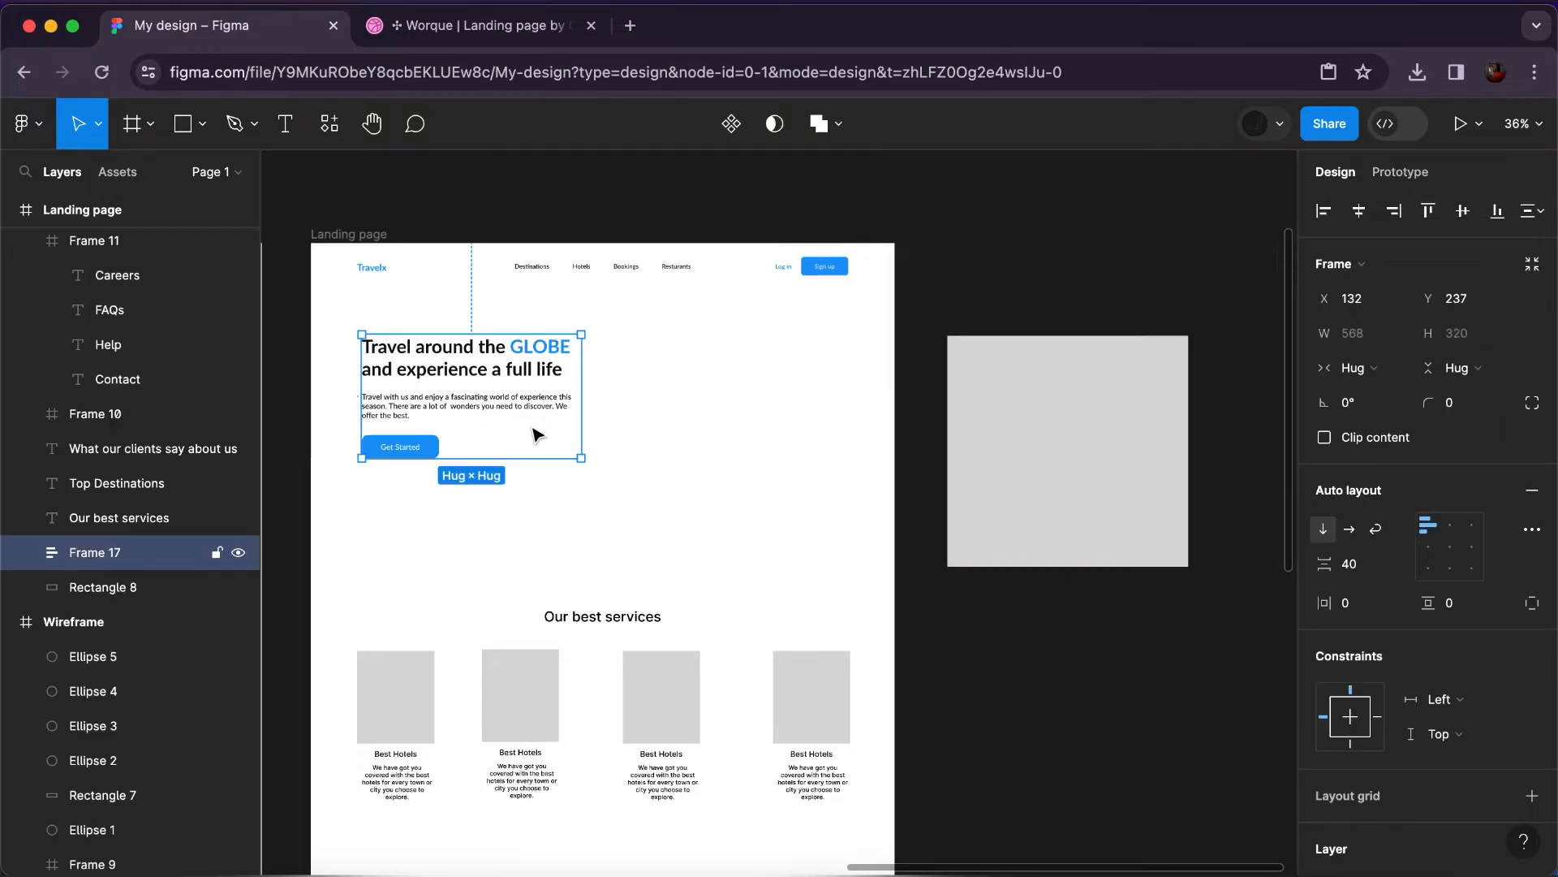
pyautogui.moveTo(536, 434); pyautogui.dragTo(536, 460)
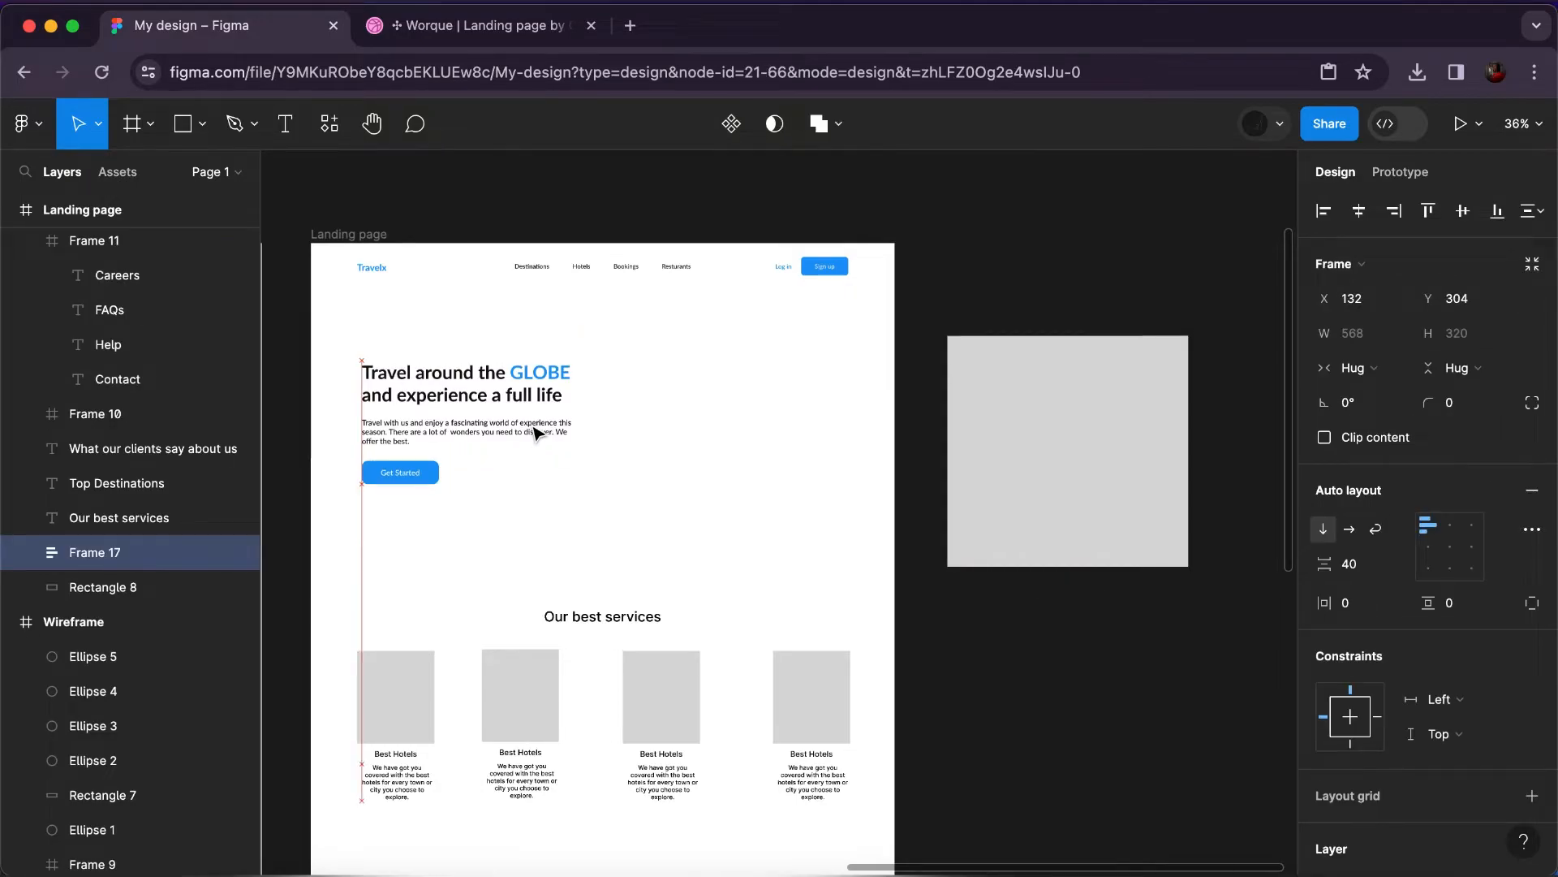
# Place a 232×232 circle at the page's top right filled with Primary colour.
pyautogui.click(205, 127)
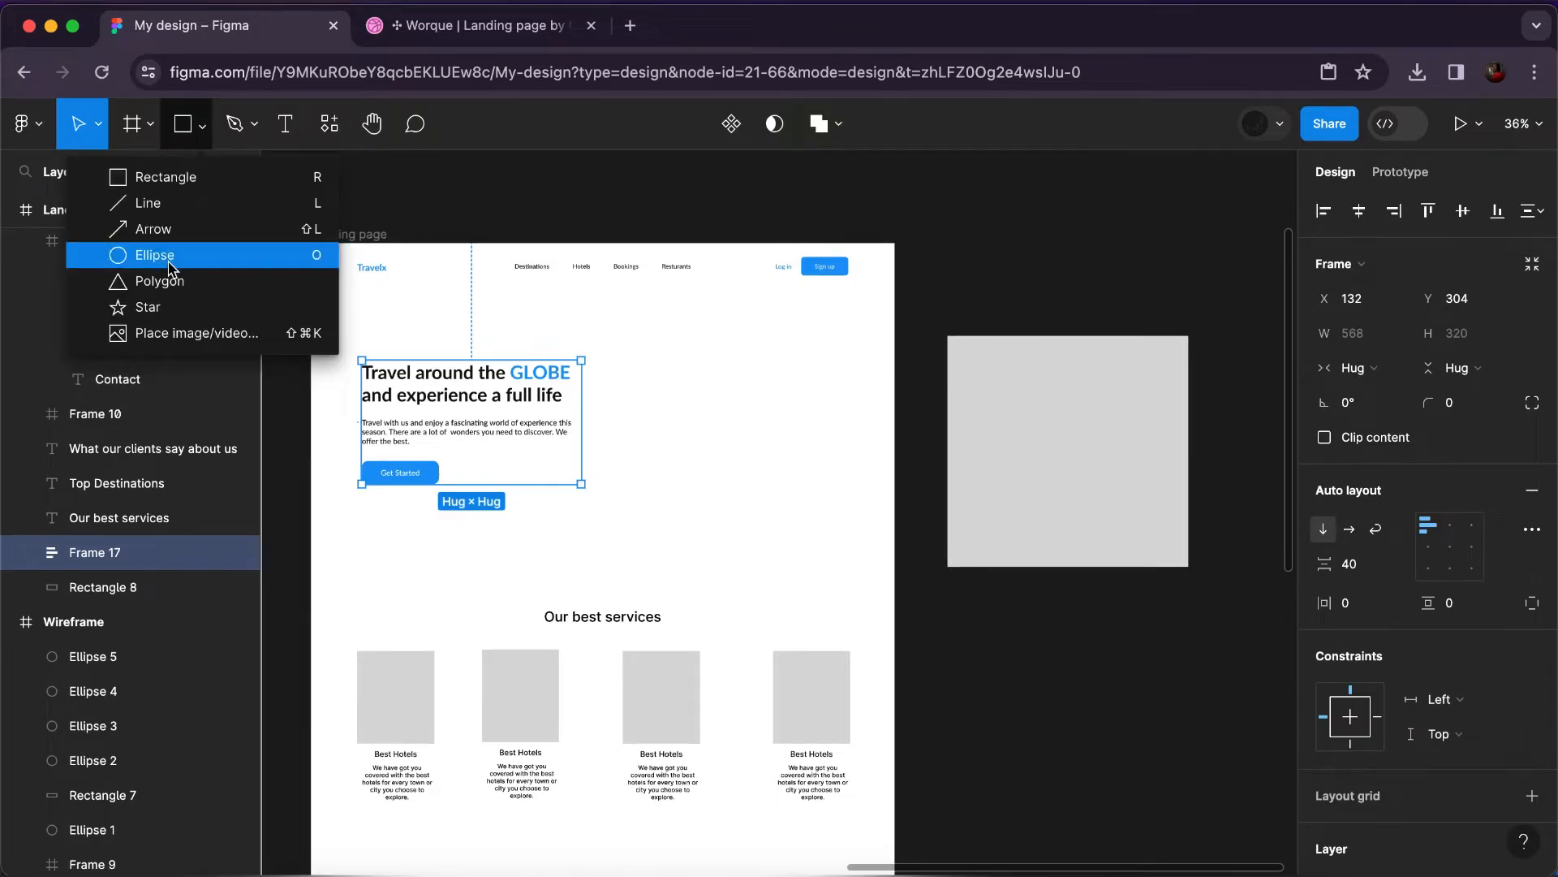
pyautogui.press('o')
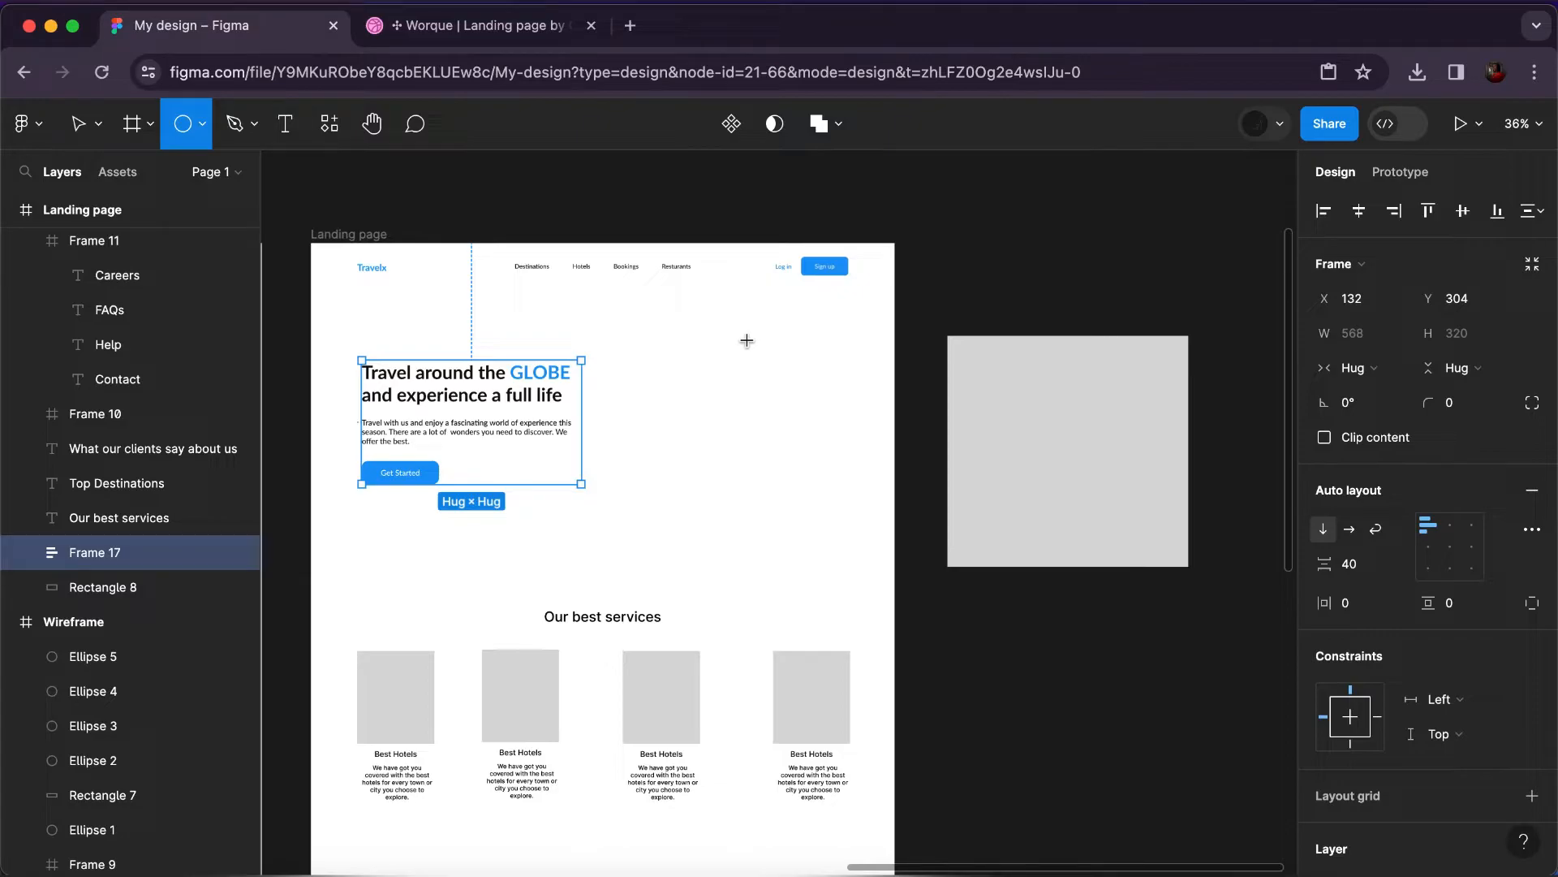
pyautogui.click(821, 426)
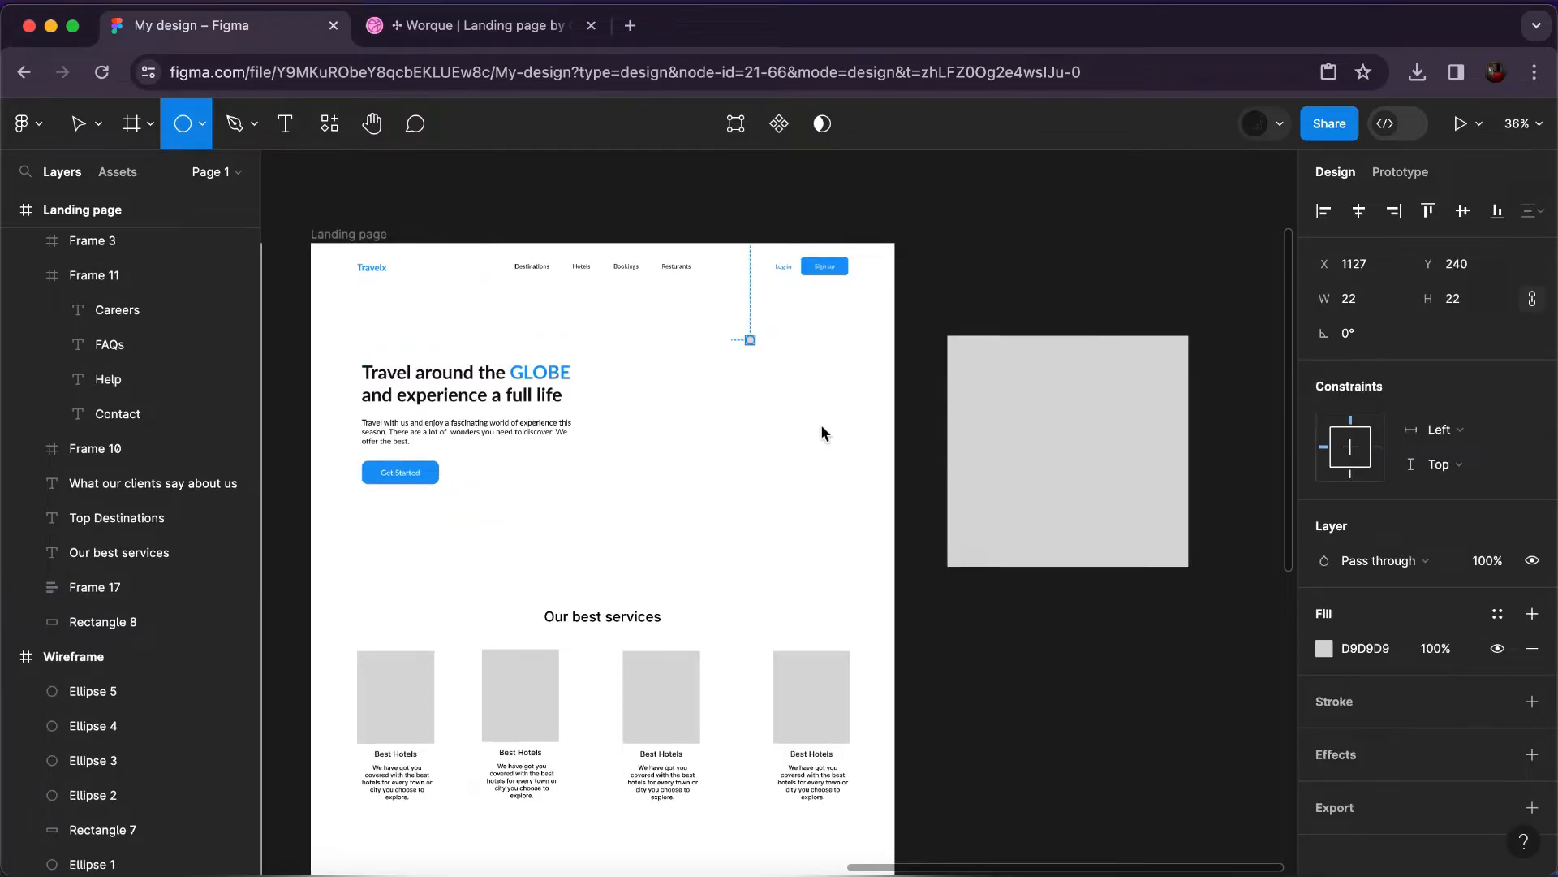
pyautogui.click(1498, 615)
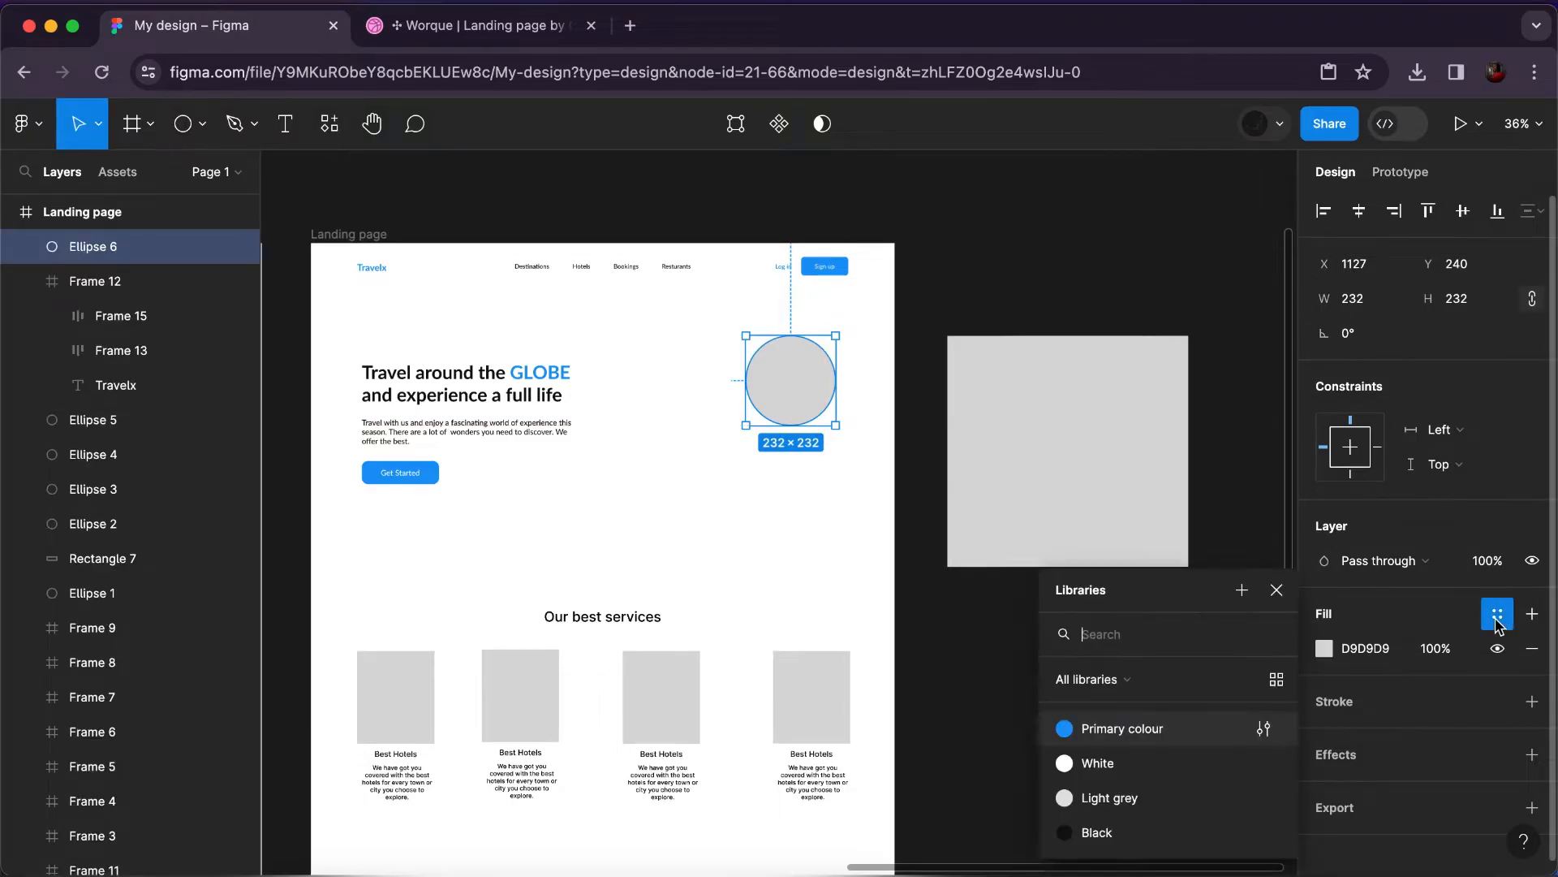
pyautogui.click(1134, 728)
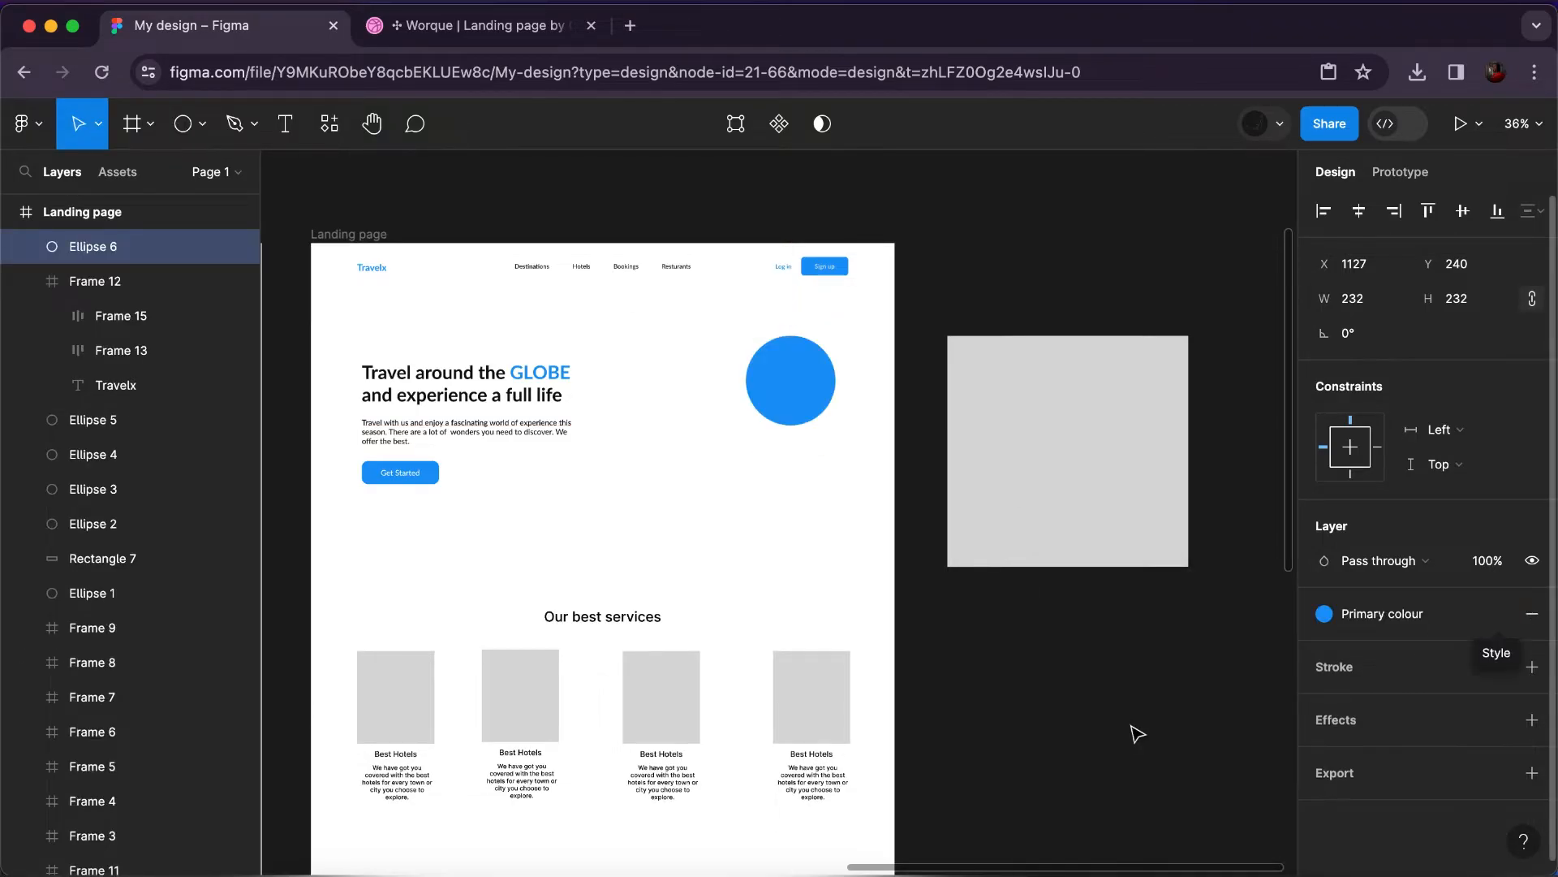
# Detach the circle's fill, set it to 50% opacity, and add a Layer blur effect.
pyautogui.click(1499, 615)
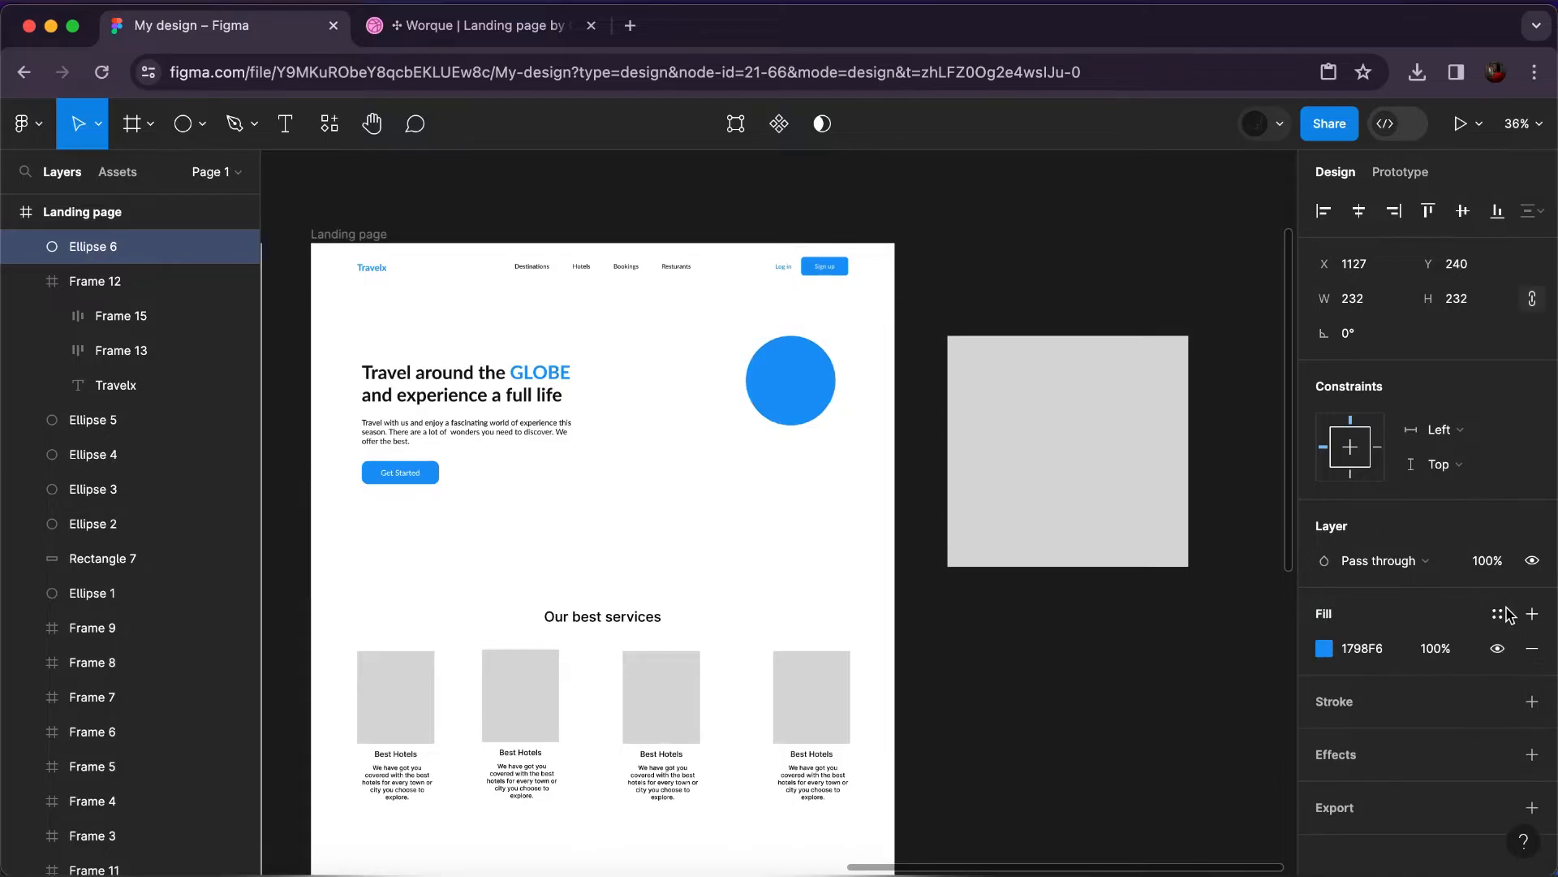
pyautogui.click(1437, 654)
pyautogui.write('50')
pyautogui.press('Return')
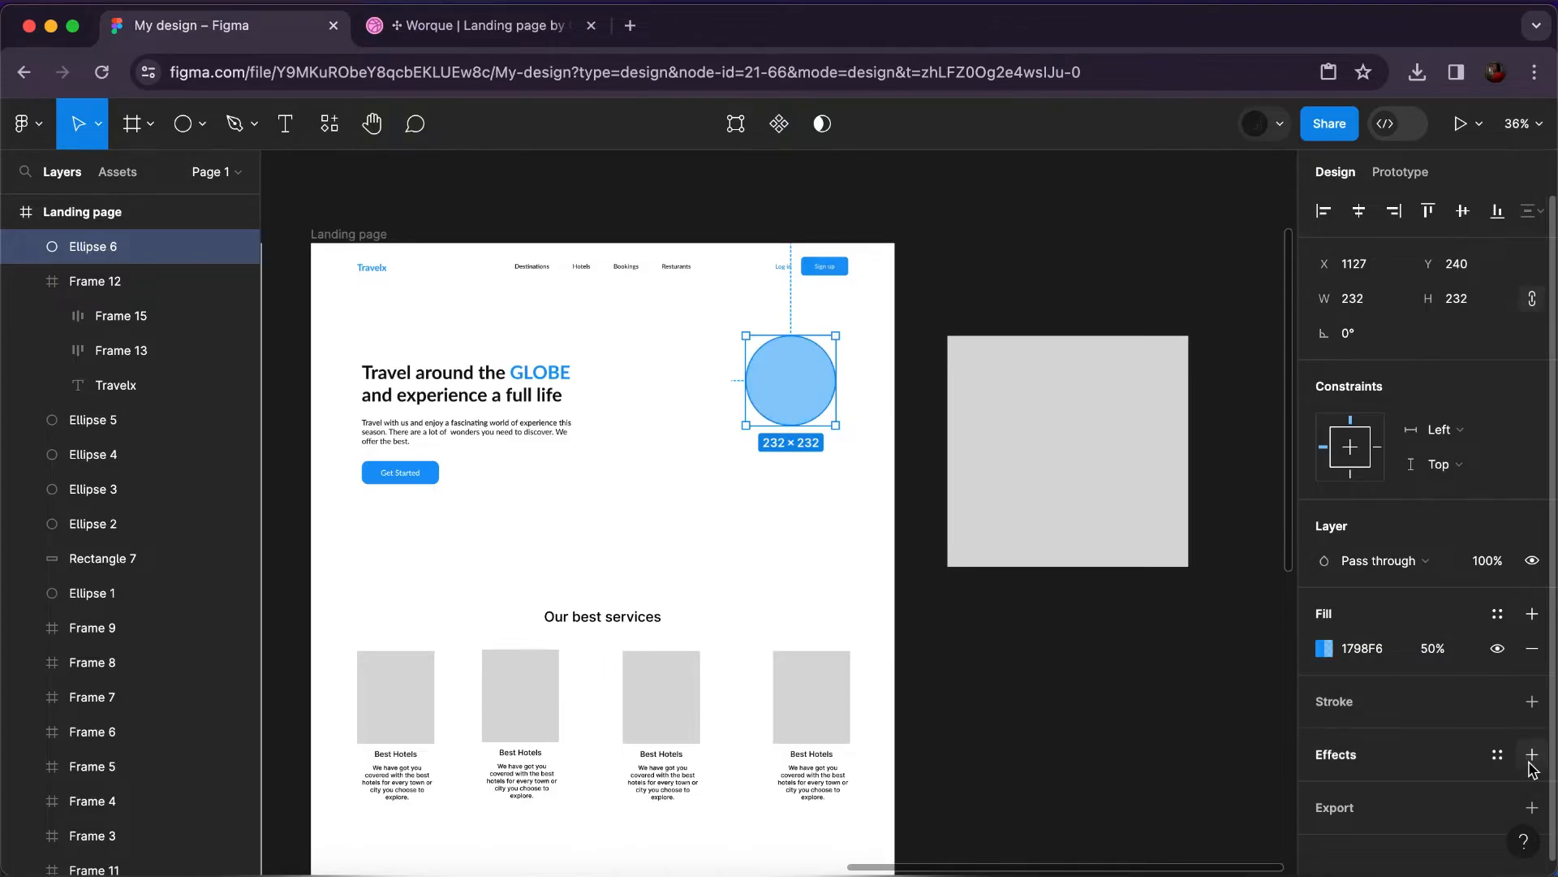
pyautogui.click(1531, 757)
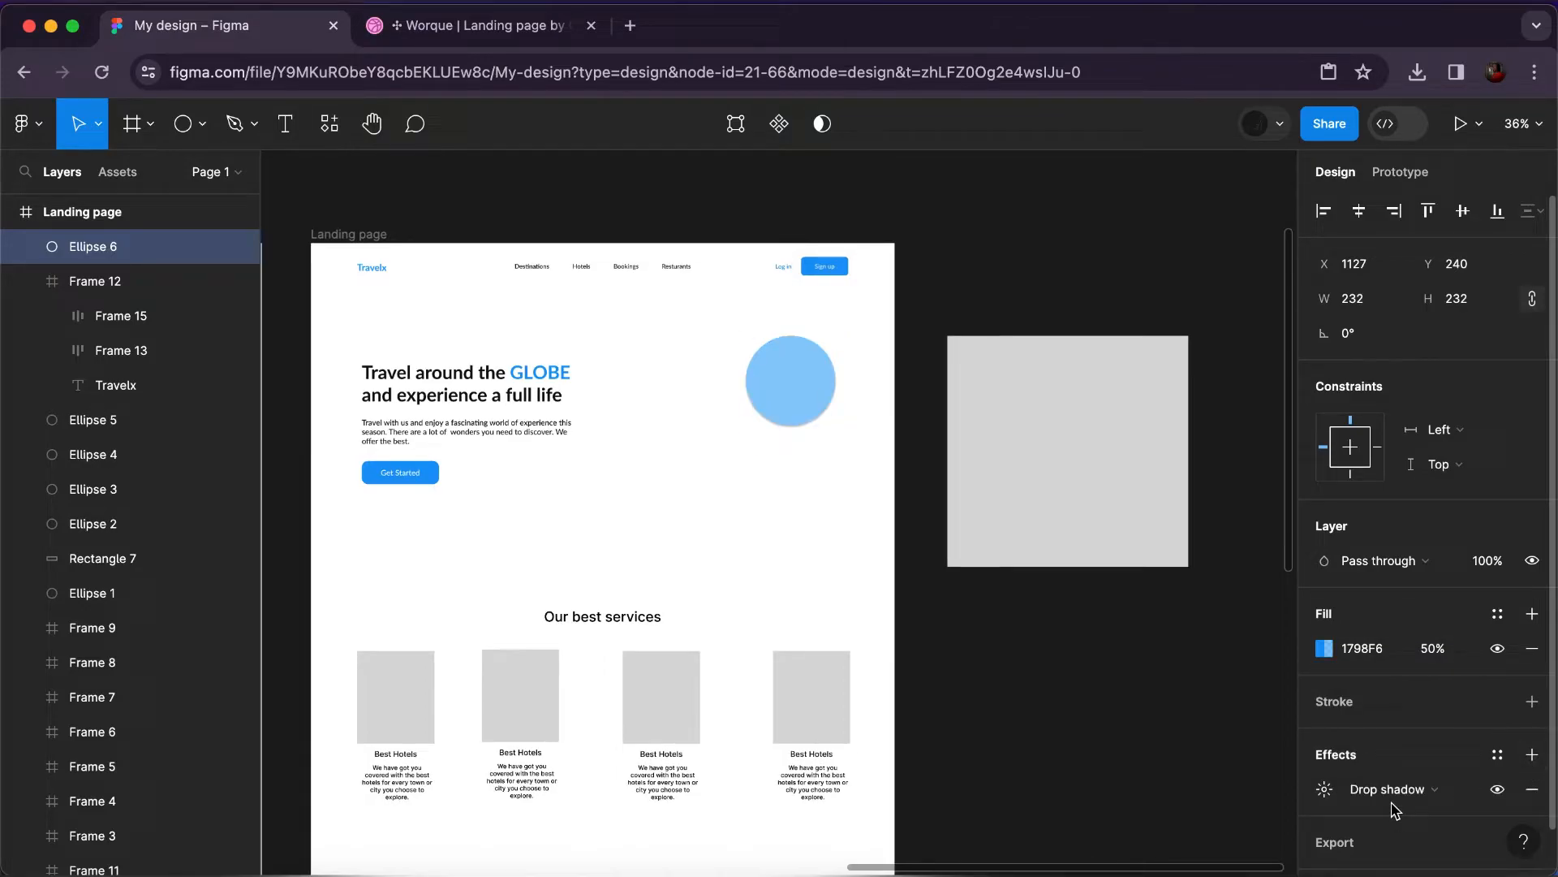
pyautogui.click(1398, 797)
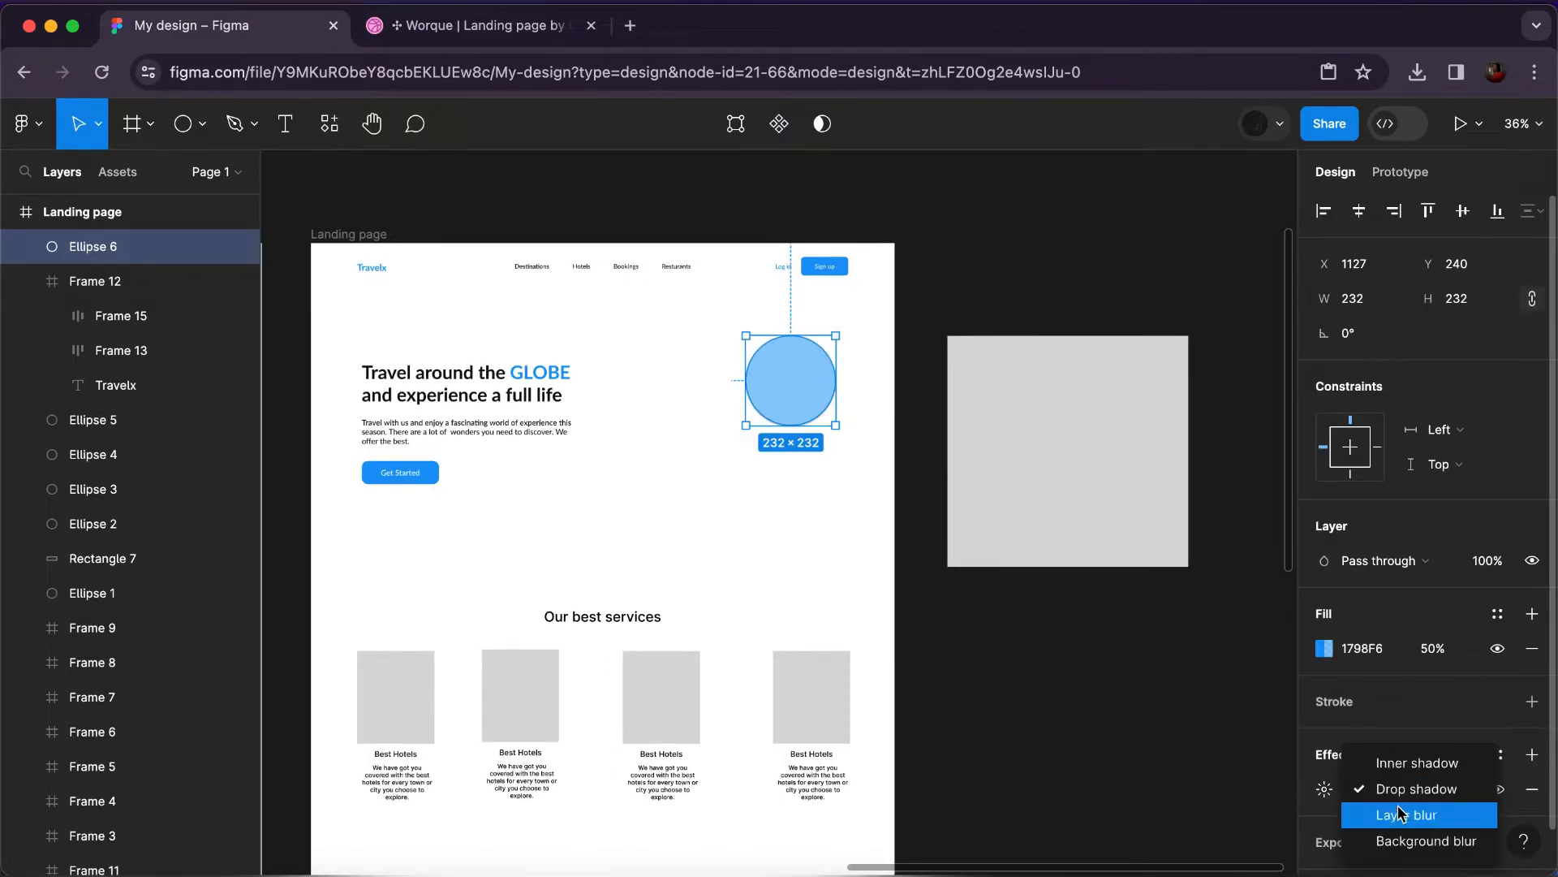
pyautogui.click(1404, 814)
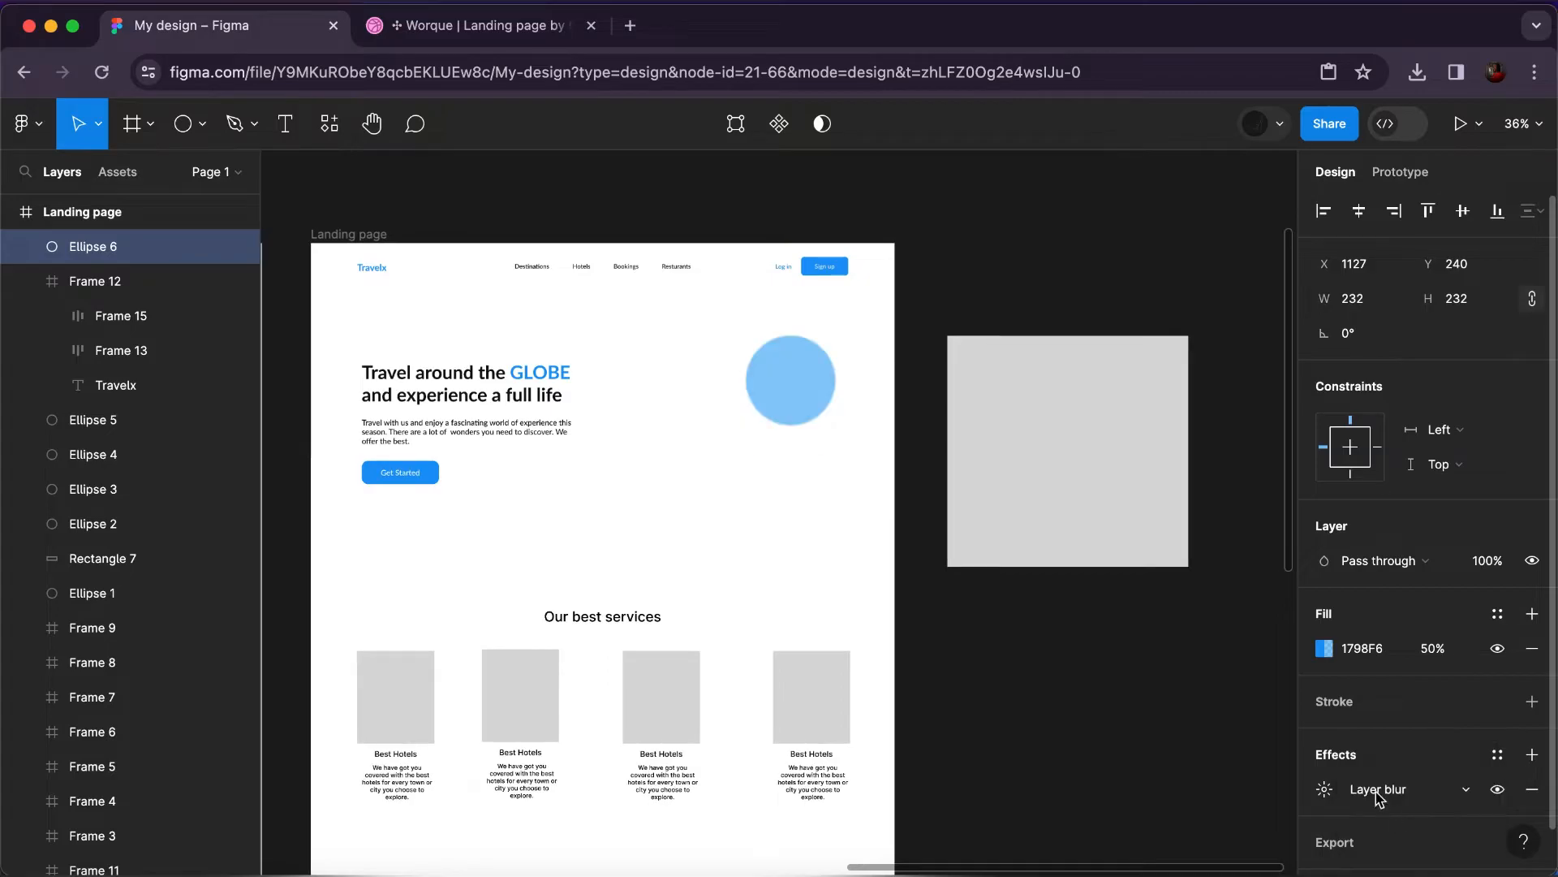
# Set the glow's blur to 200 and fill opacity to 30%, and enlarge it to 351×351.
pyautogui.click(1324, 791)
pyautogui.write('200')
pyautogui.press('Return')
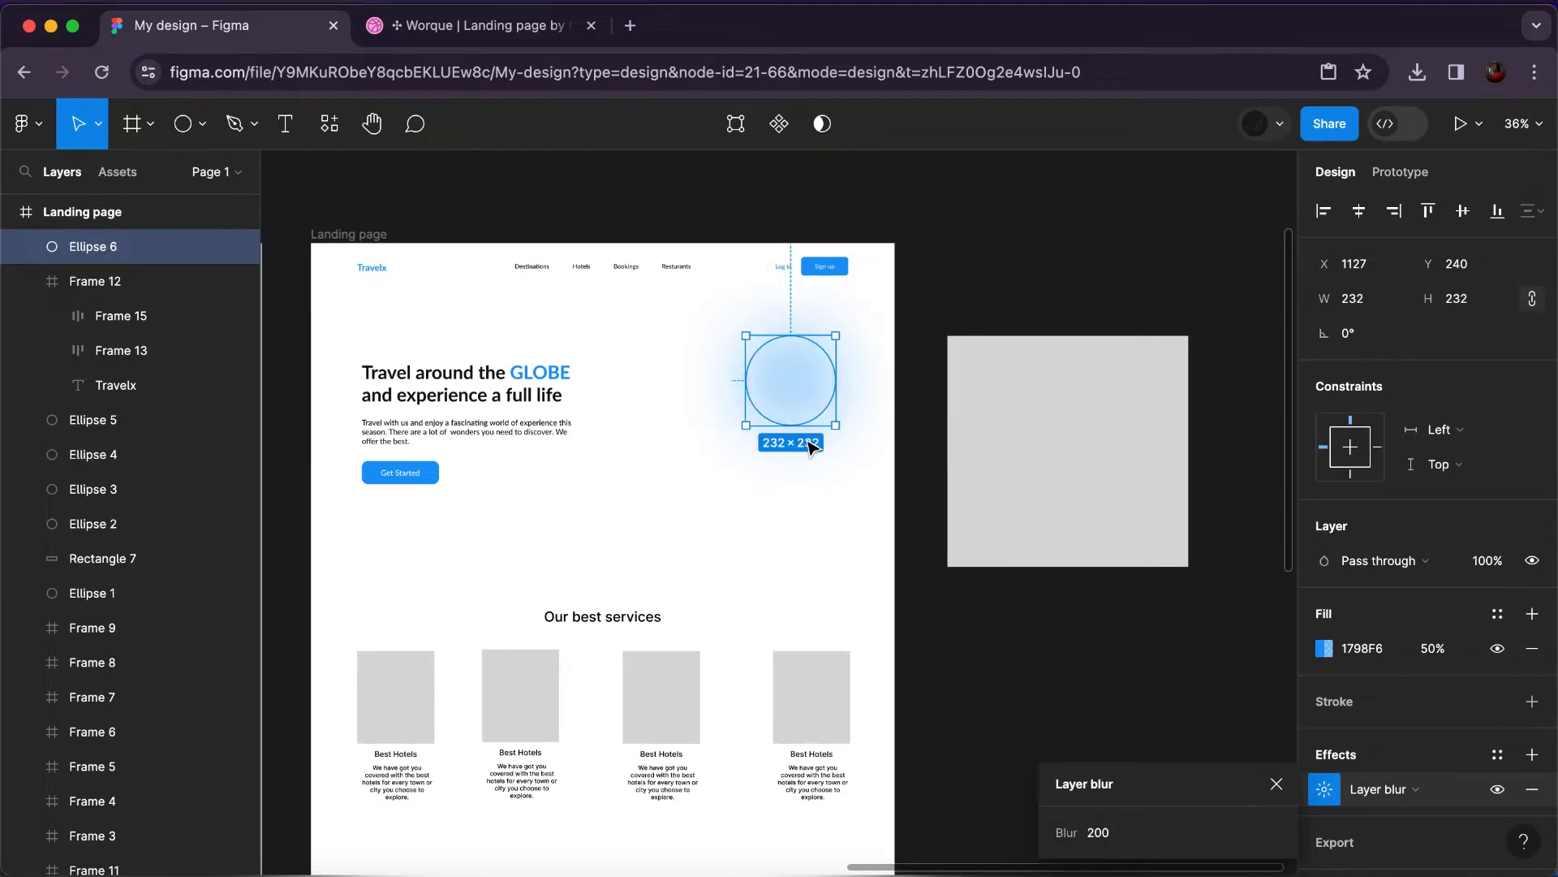
pyautogui.click(1433, 653)
pyautogui.write('30')
pyautogui.press('Return')
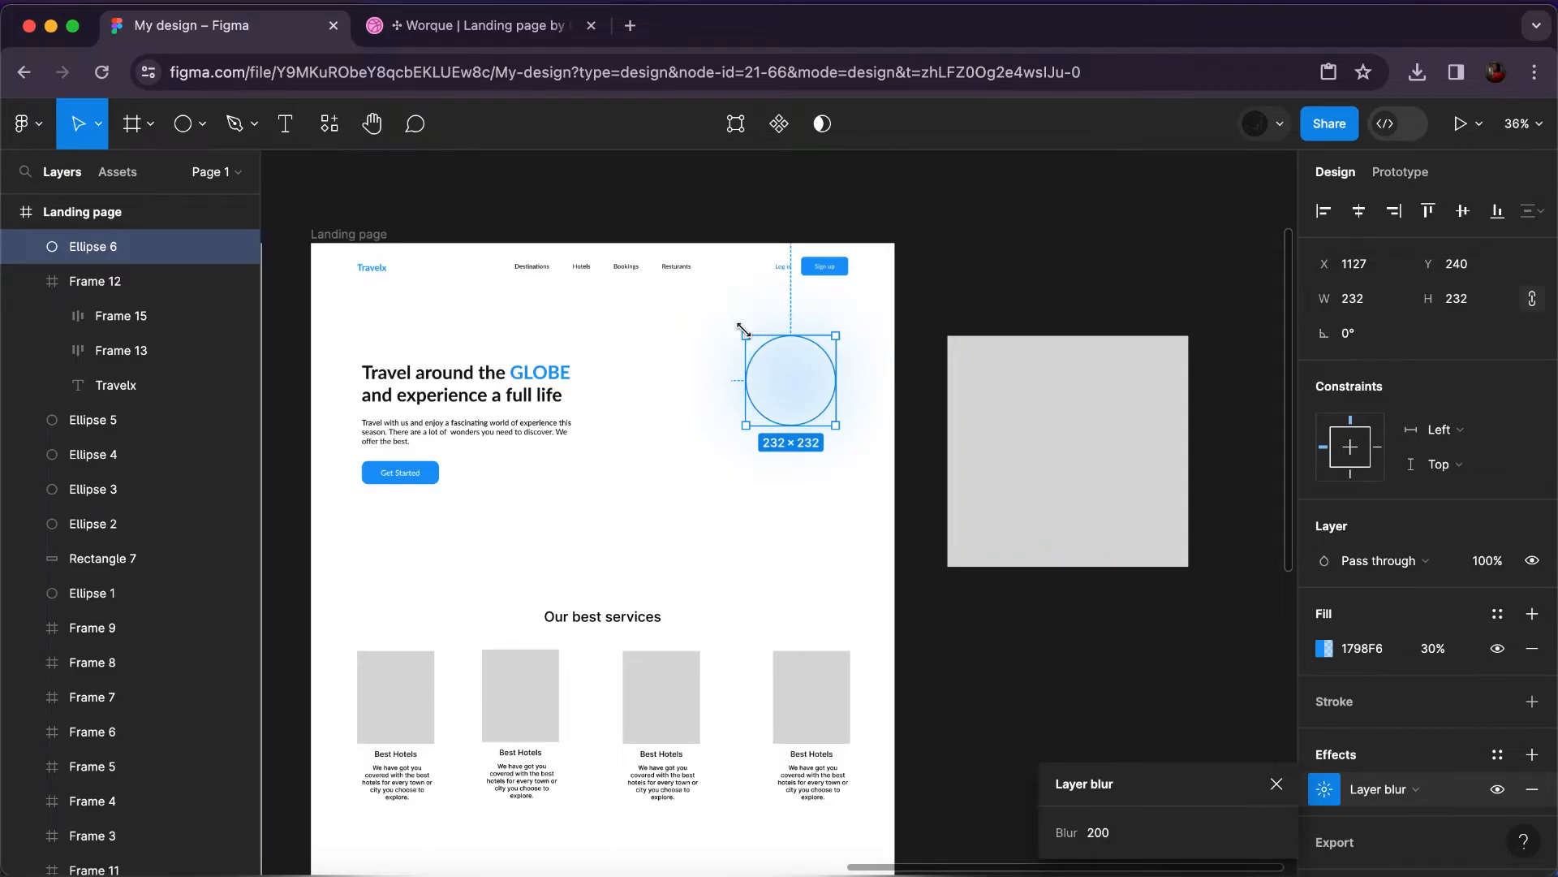
pyautogui.moveTo(700, 311); pyautogui.dragTo(699, 311)
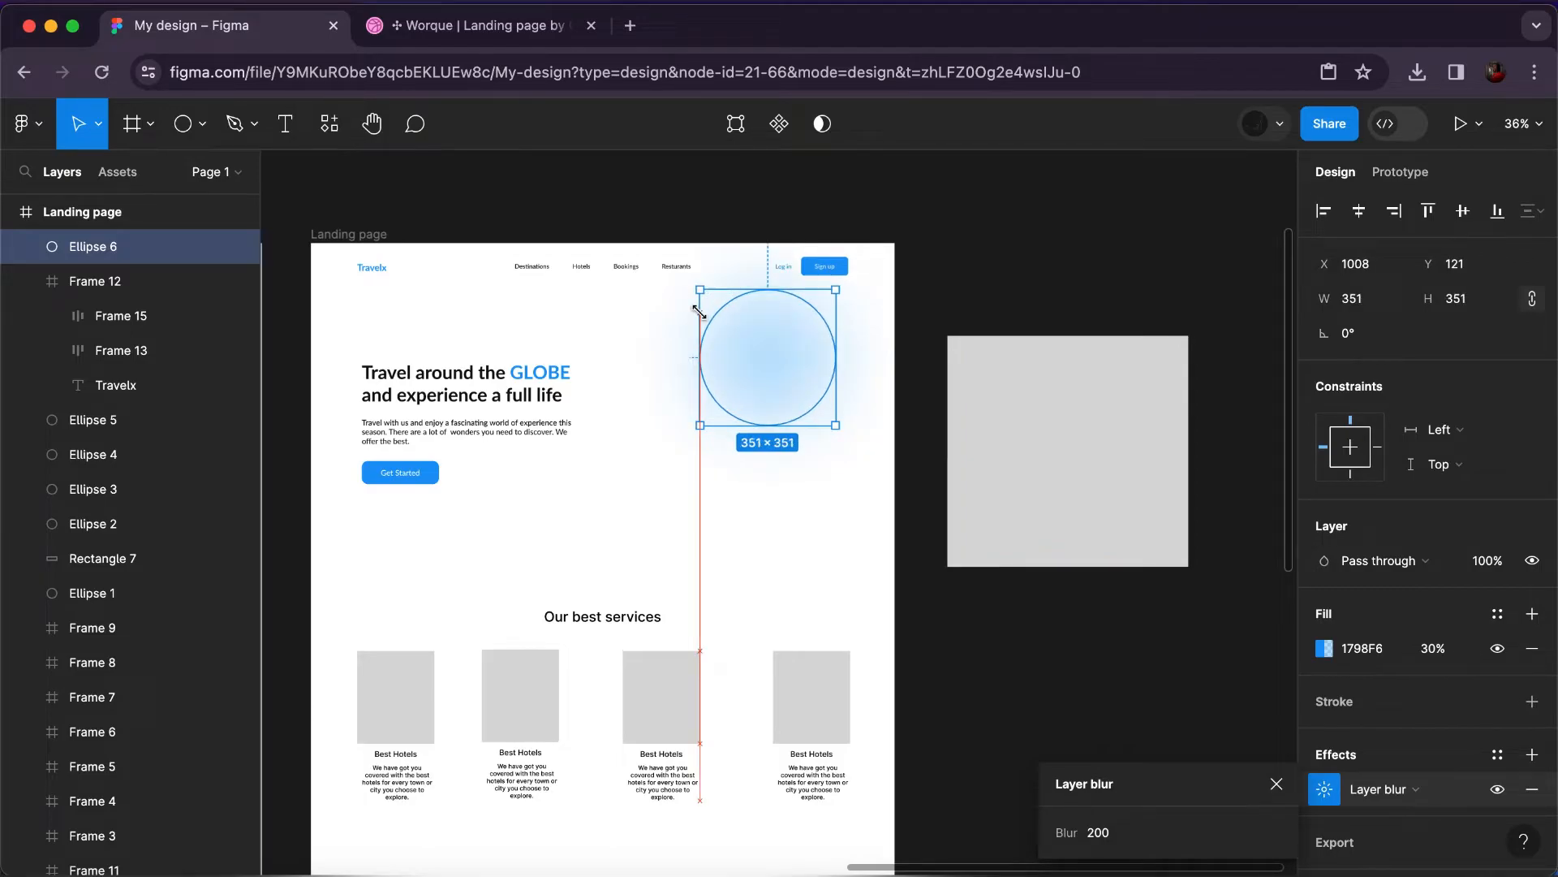
# Raise the blur to 300 and move the glow down beside the hero text.
pyautogui.click(1106, 836)
pyautogui.write('300')
pyautogui.press('Return')
pyautogui.moveTo(764, 358); pyautogui.dragTo(765, 388)
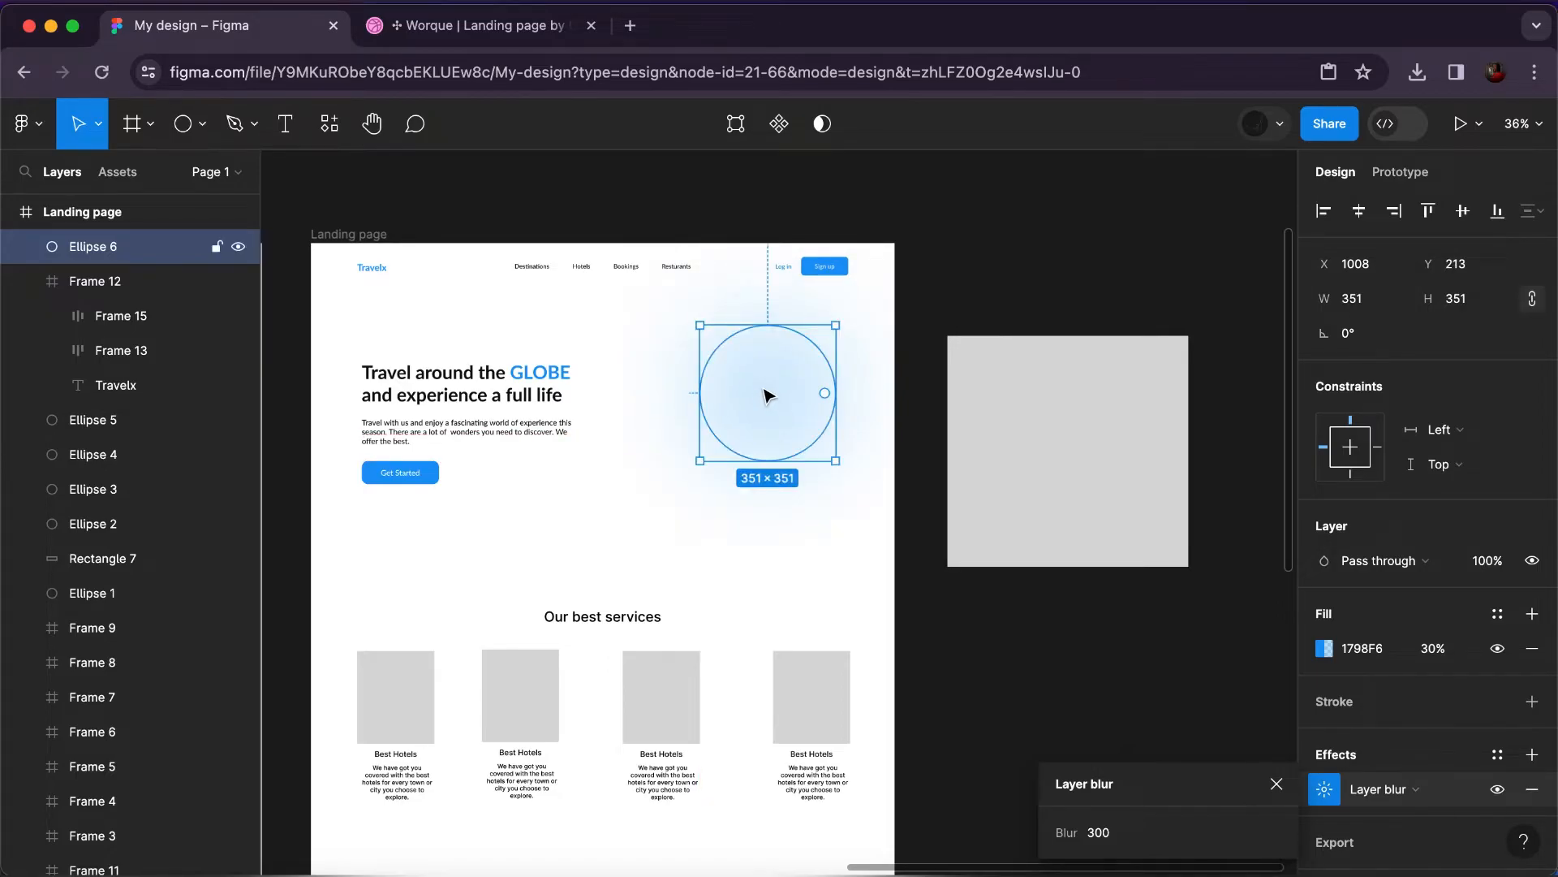
pyautogui.click(1047, 431)
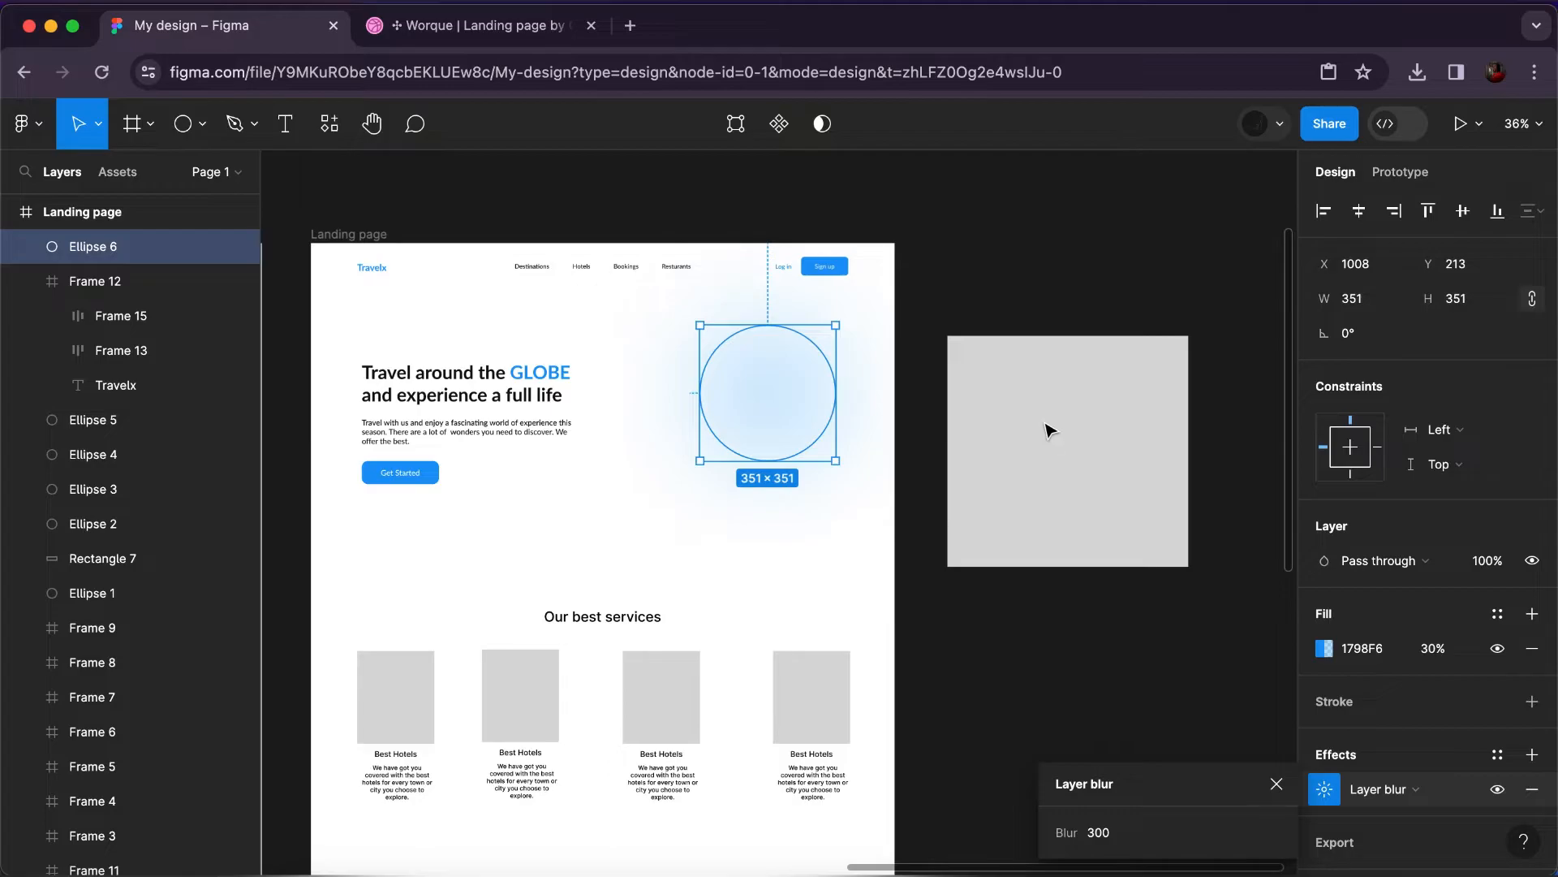
# Lower the right-hand glow's fill opacity to 20%.
pyautogui.click(1024, 298)
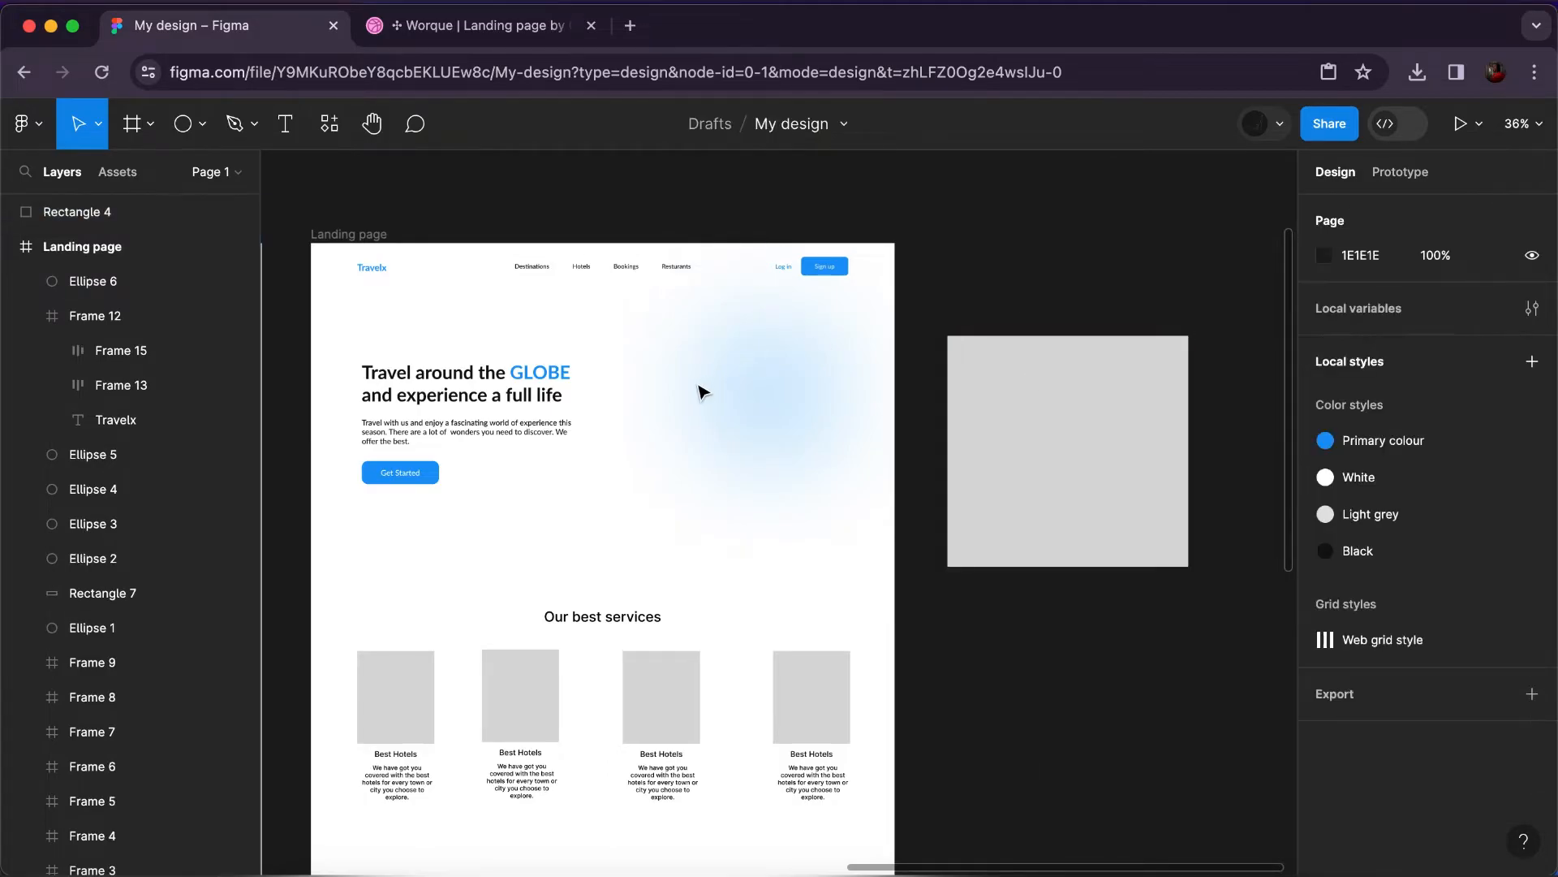
pyautogui.click(765, 399)
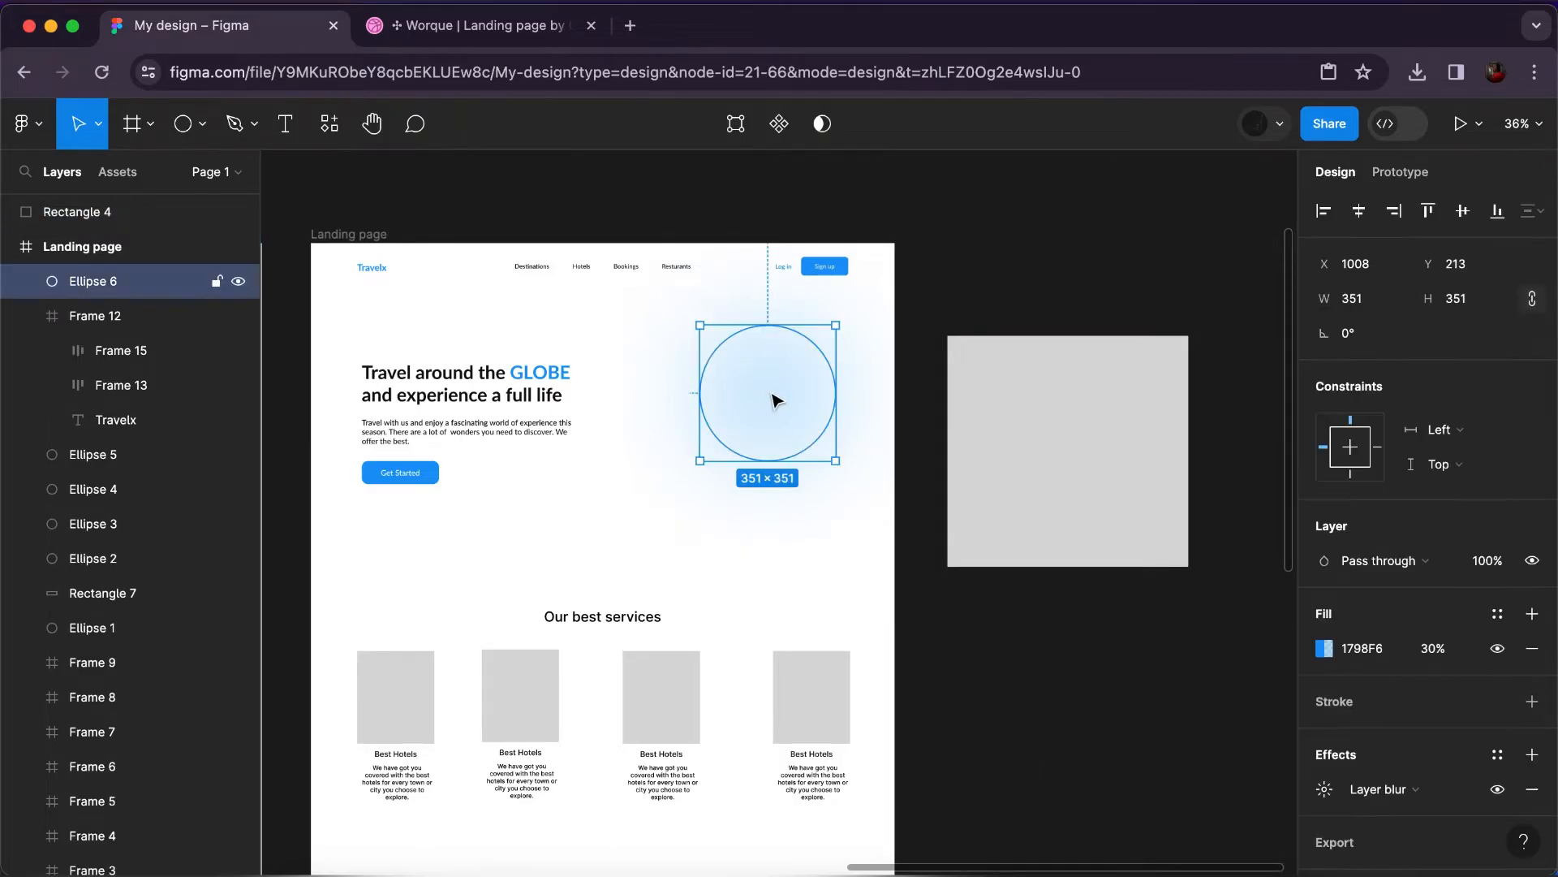
pyautogui.click(1433, 649)
pyautogui.write('20')
pyautogui.press('Return')
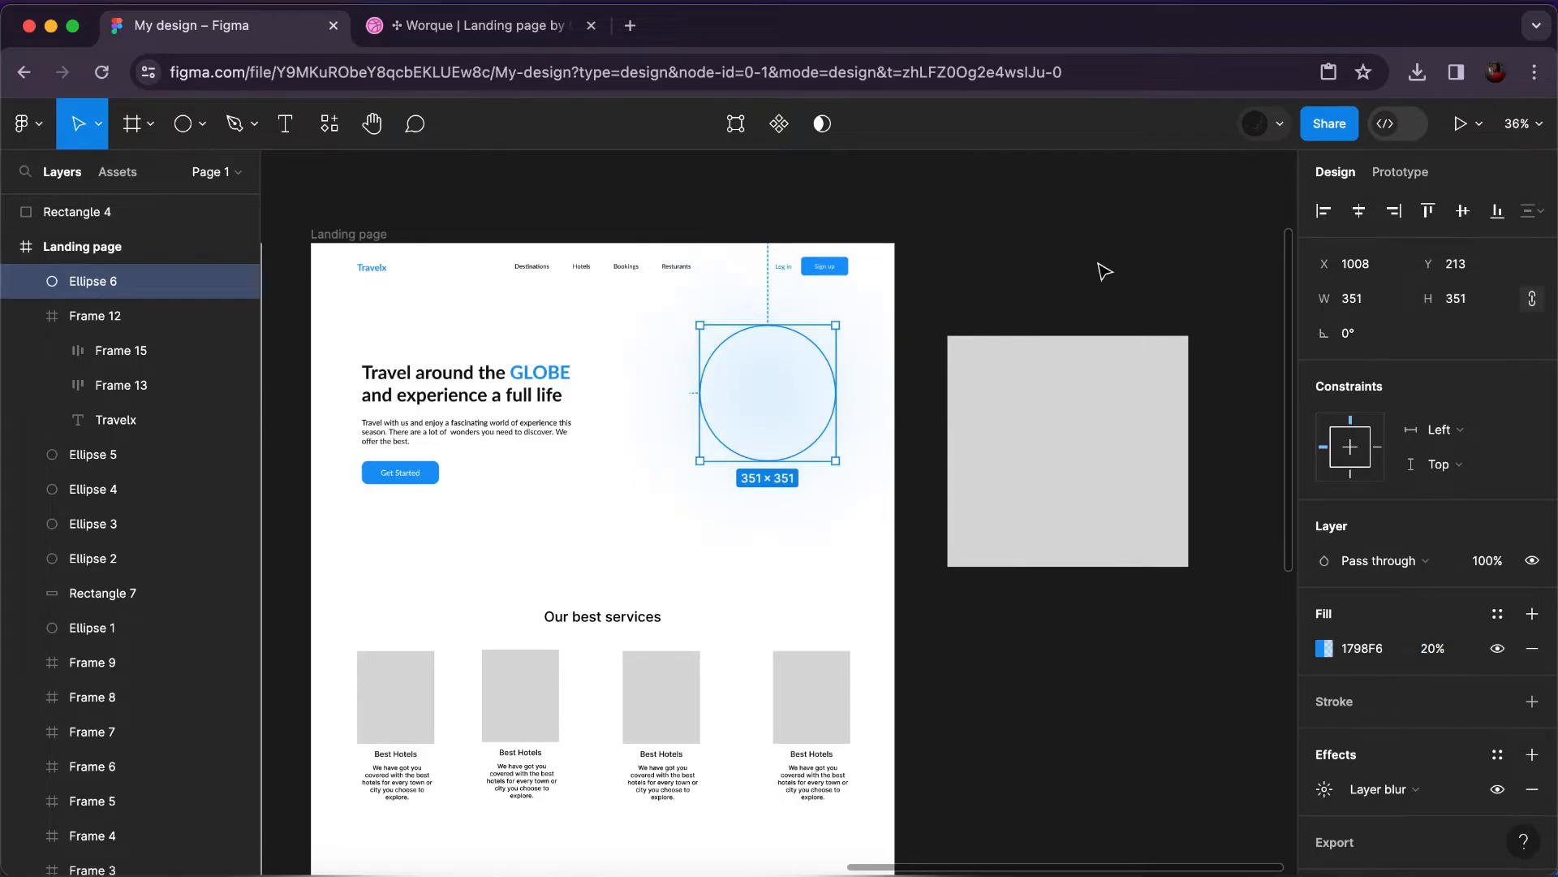
pyautogui.click(1105, 271)
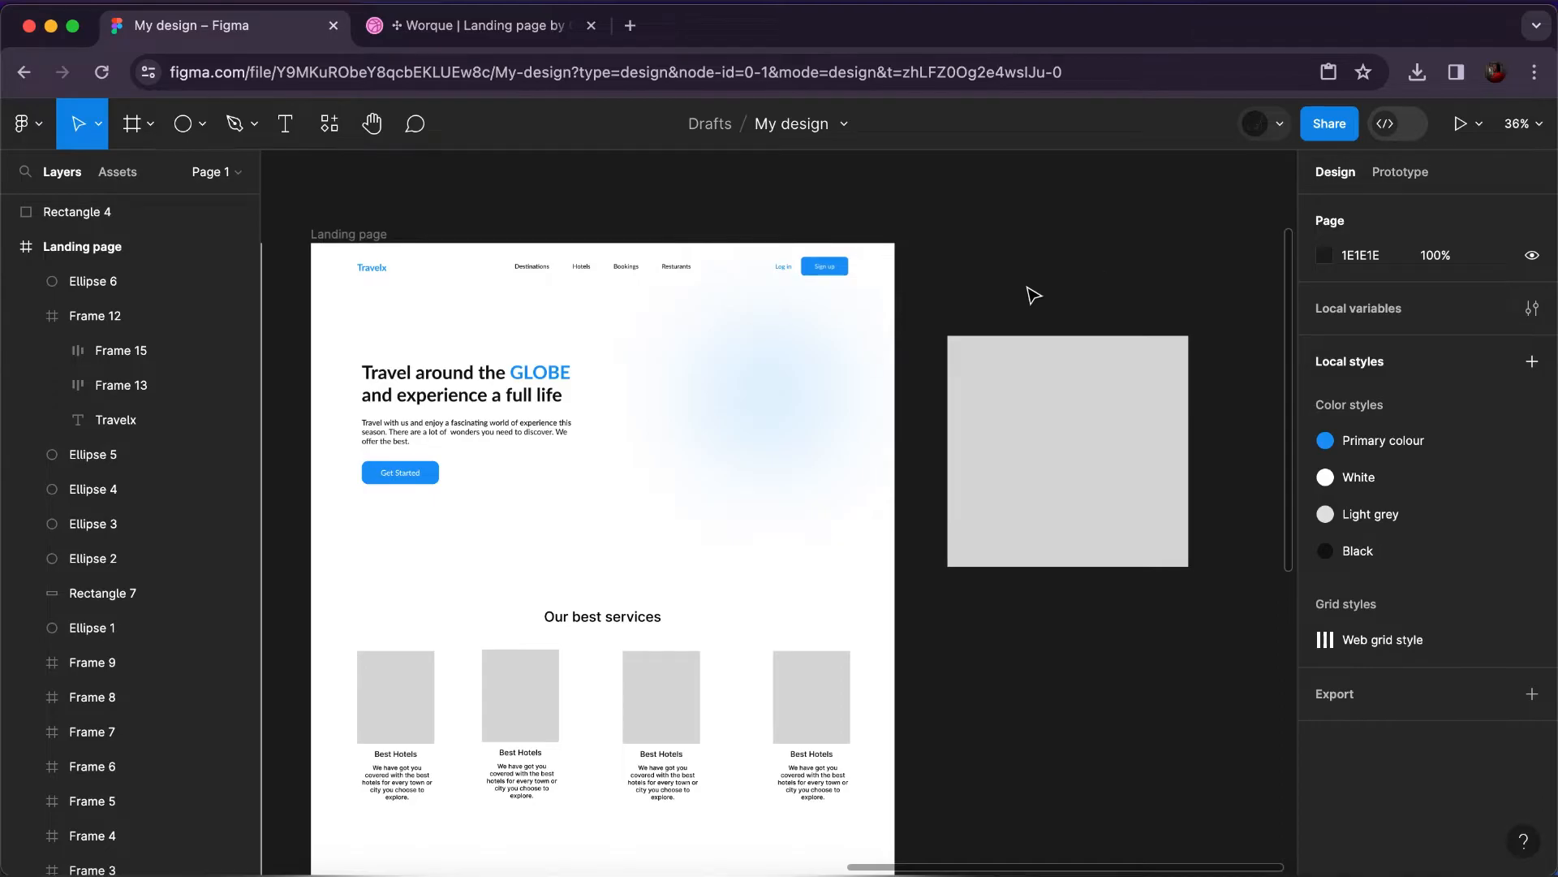
# Alt-drag a copy of the glow to X 455, Y 531 below the hero text.
pyautogui.click(788, 381)
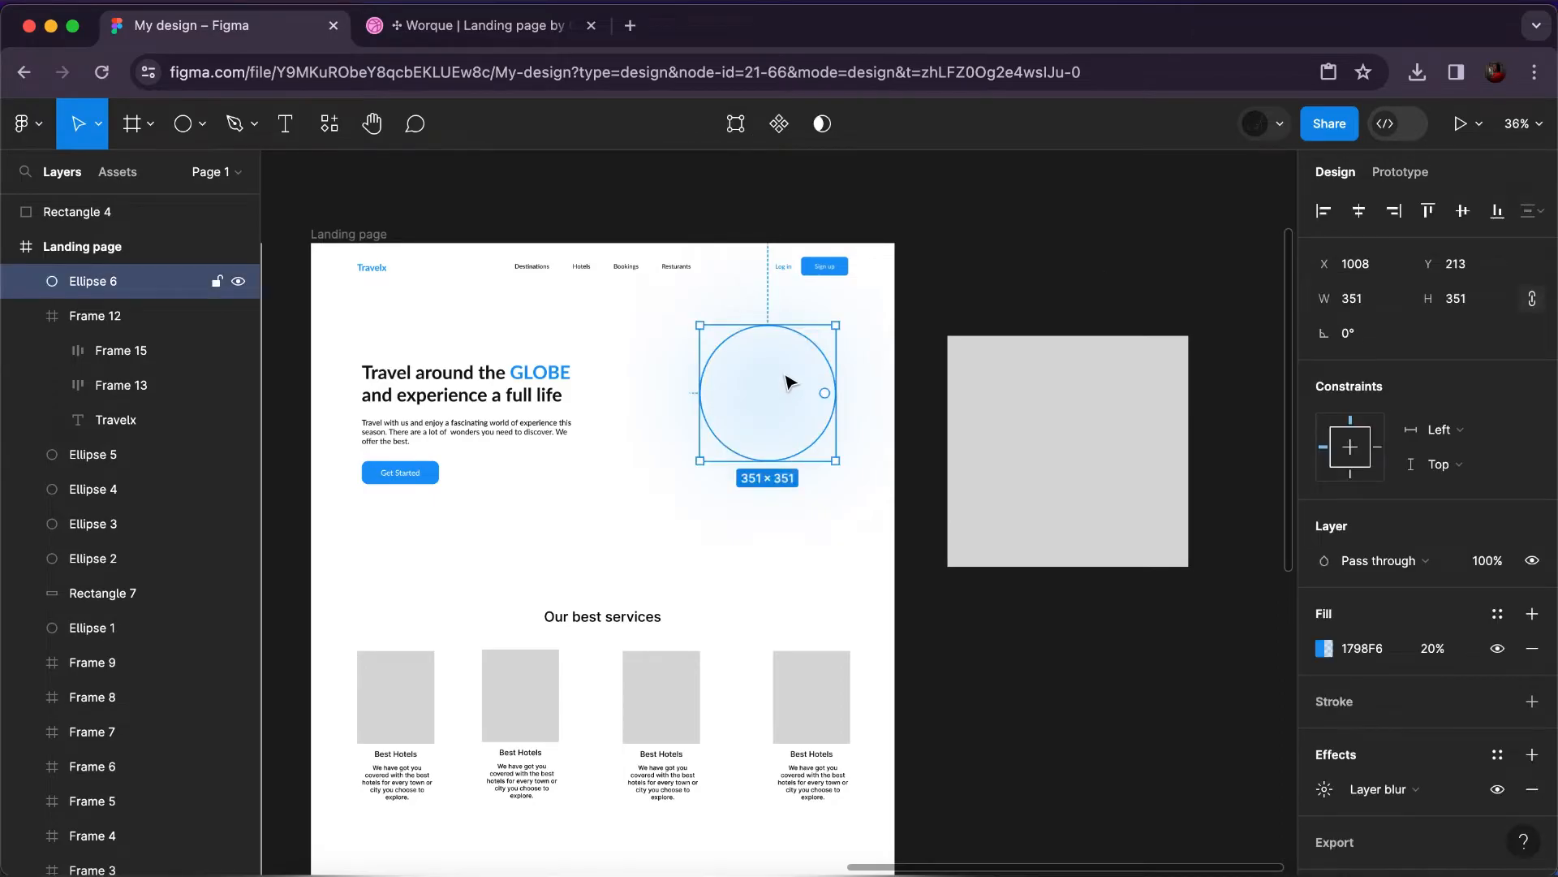
pyautogui.click(939, 295)
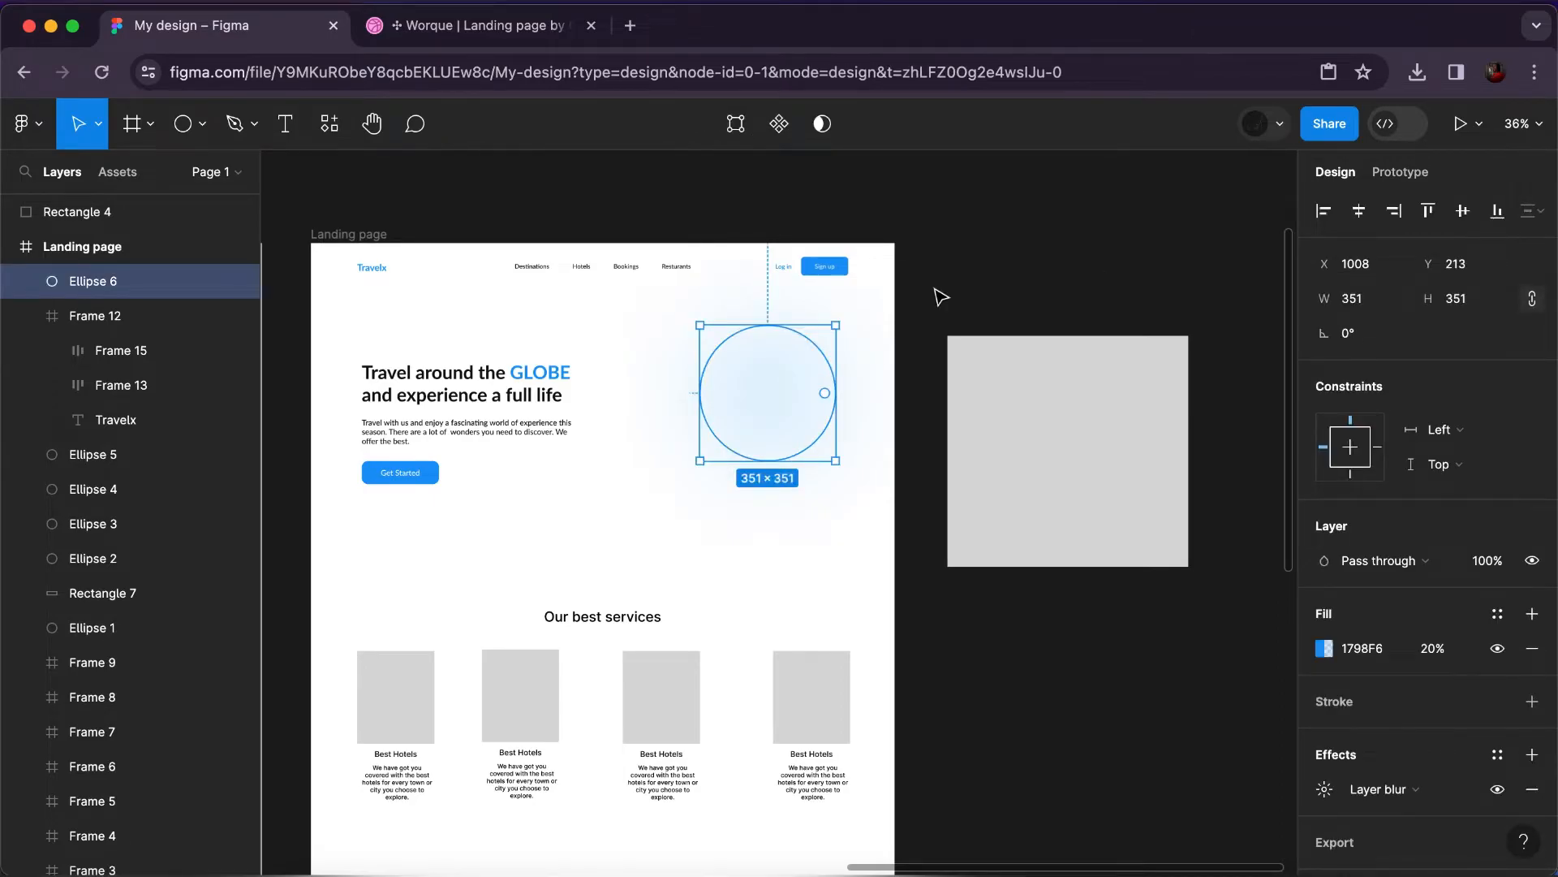
pyautogui.click(763, 403)
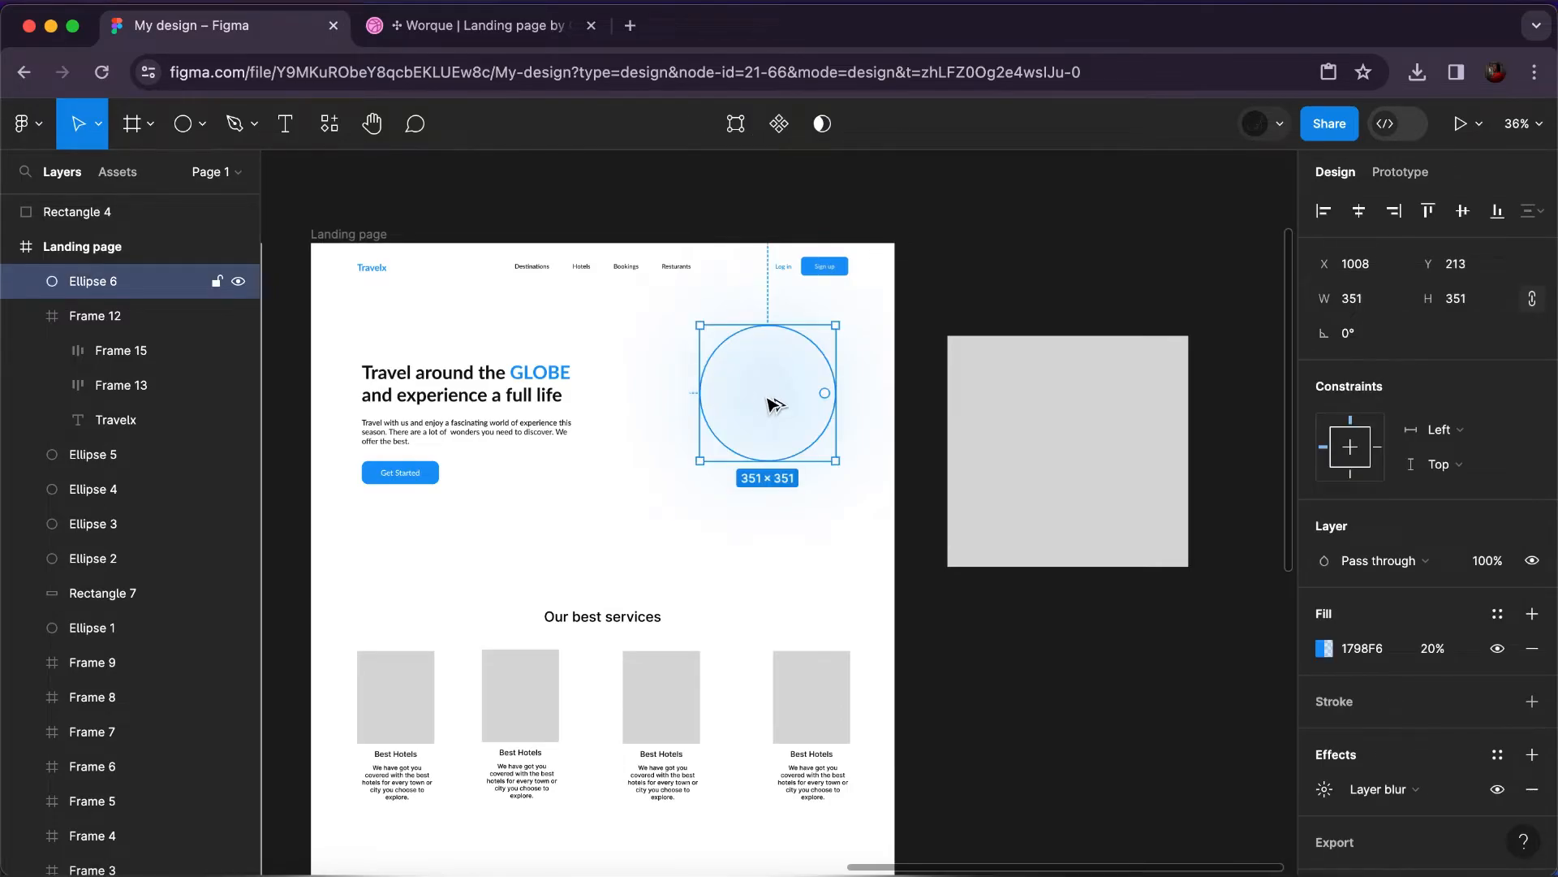
pyautogui.moveTo(771, 400); pyautogui.dragTo(558, 526)
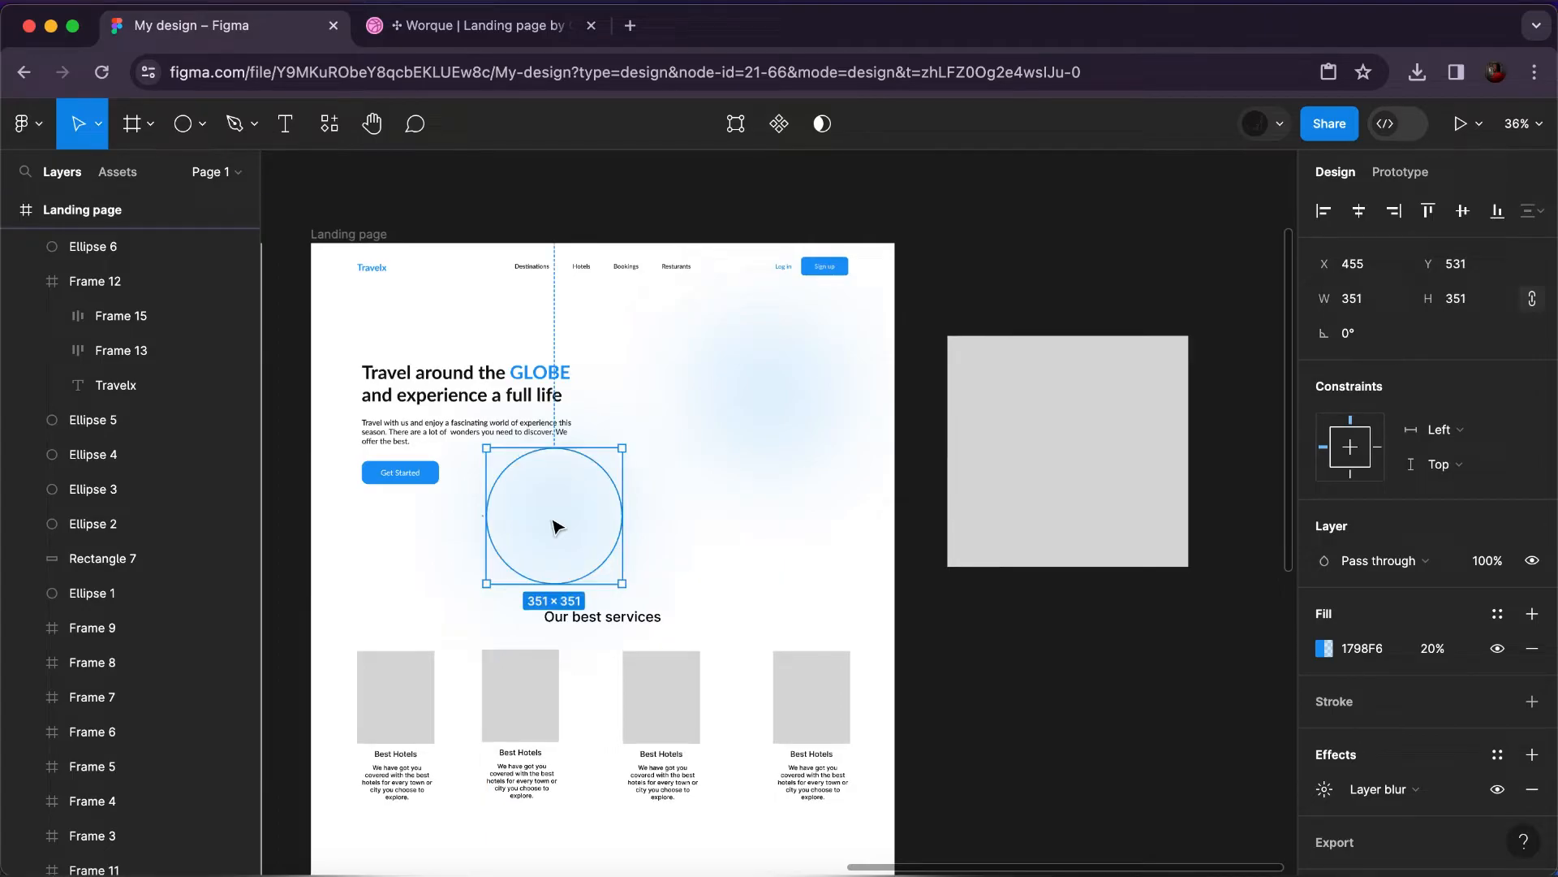
# Send the copied glow to back and move it up and left, under the hero text.
pyautogui.rightClick(554, 526)
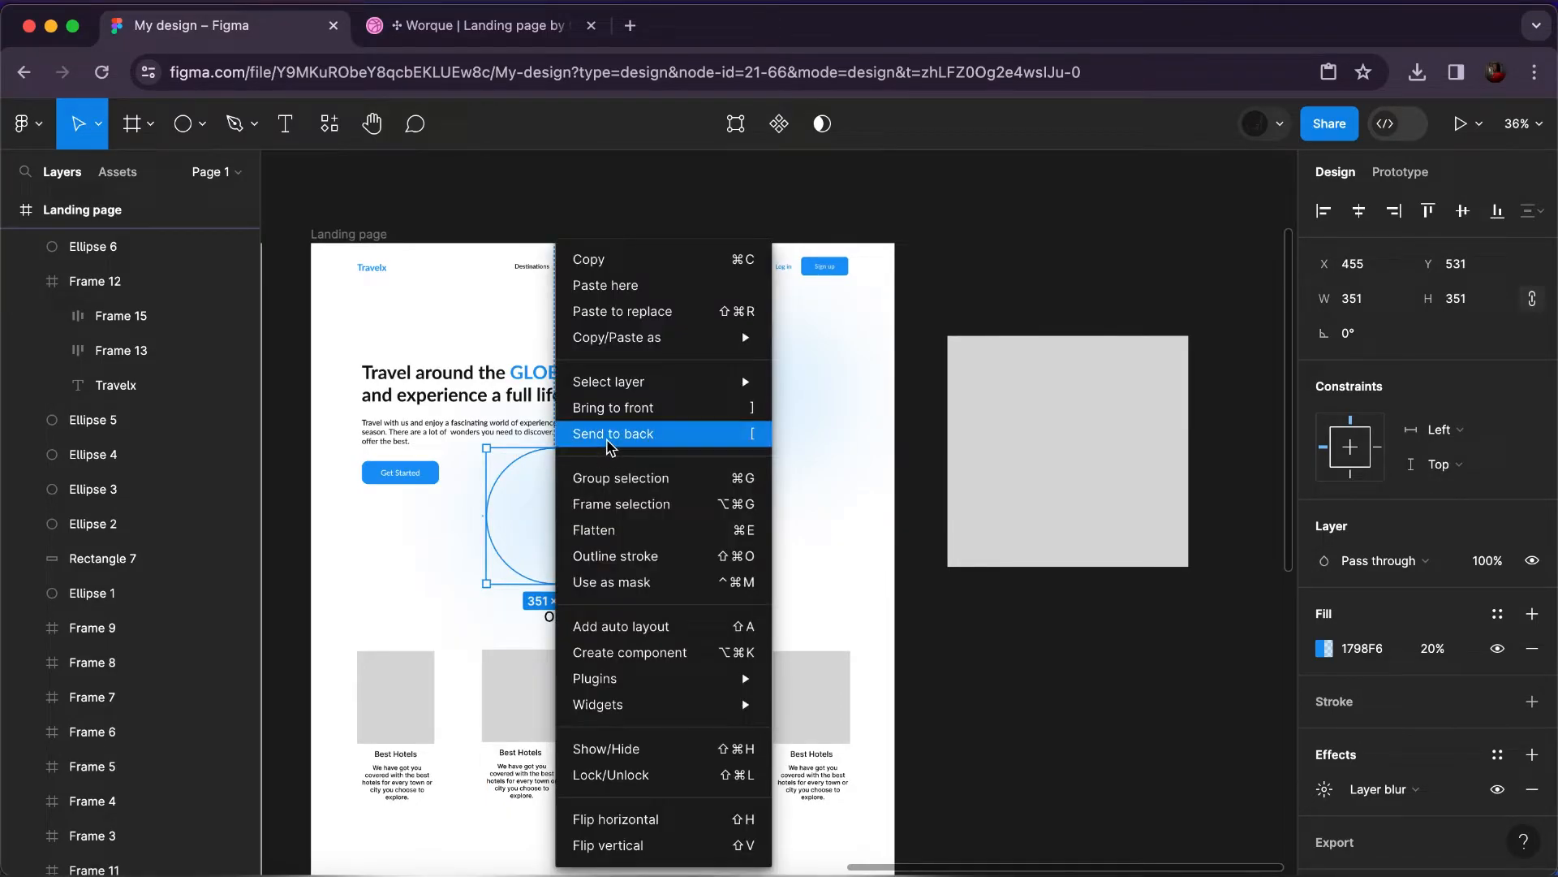
pyautogui.click(611, 436)
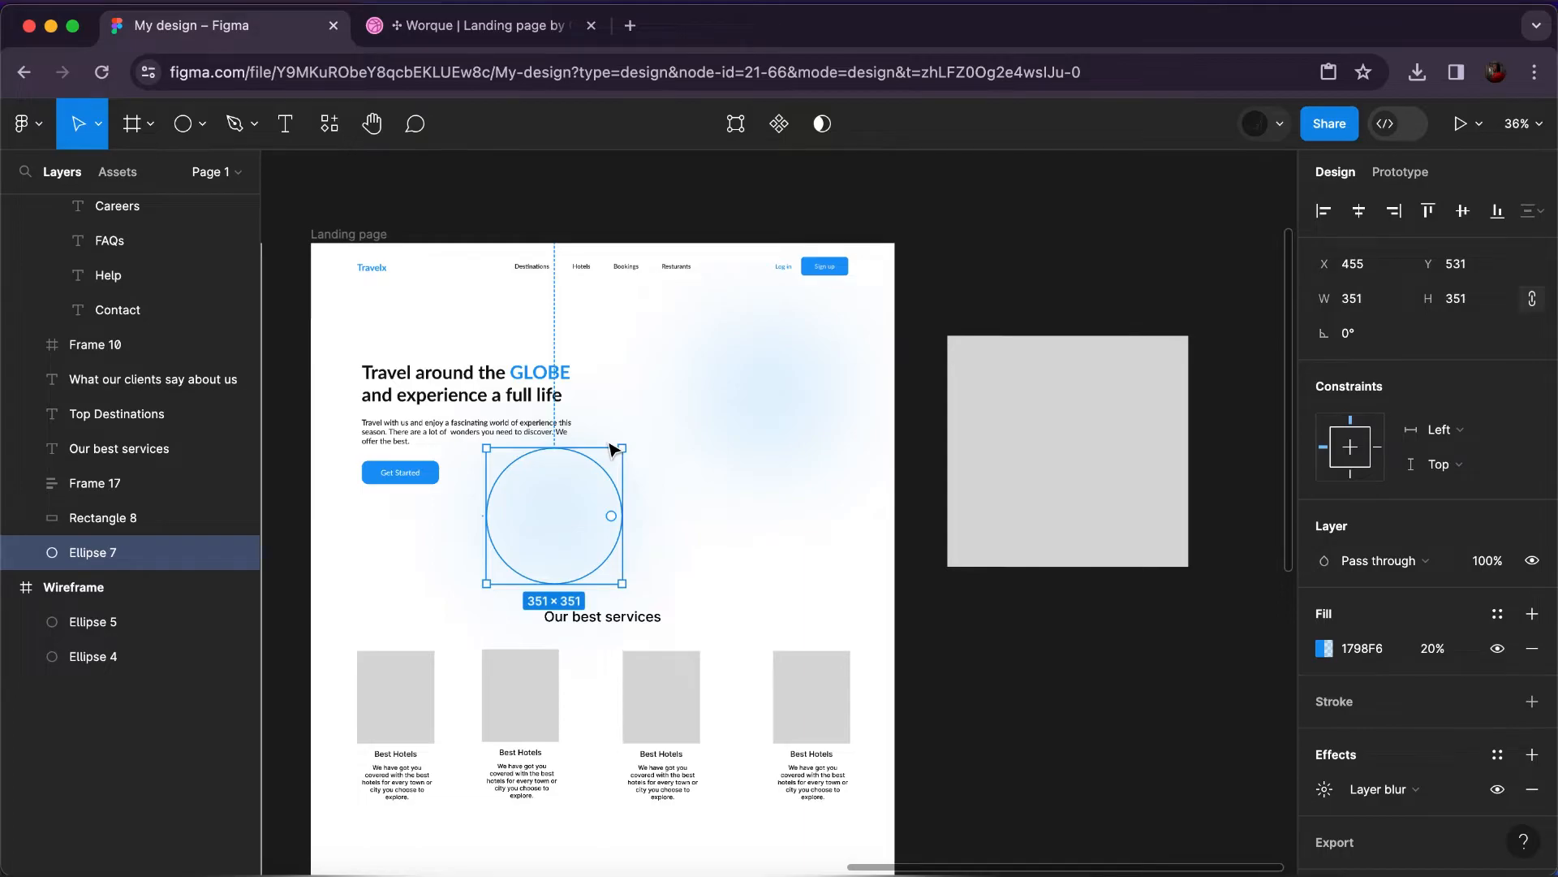
pyautogui.moveTo(610, 445); pyautogui.dragTo(612, 445)
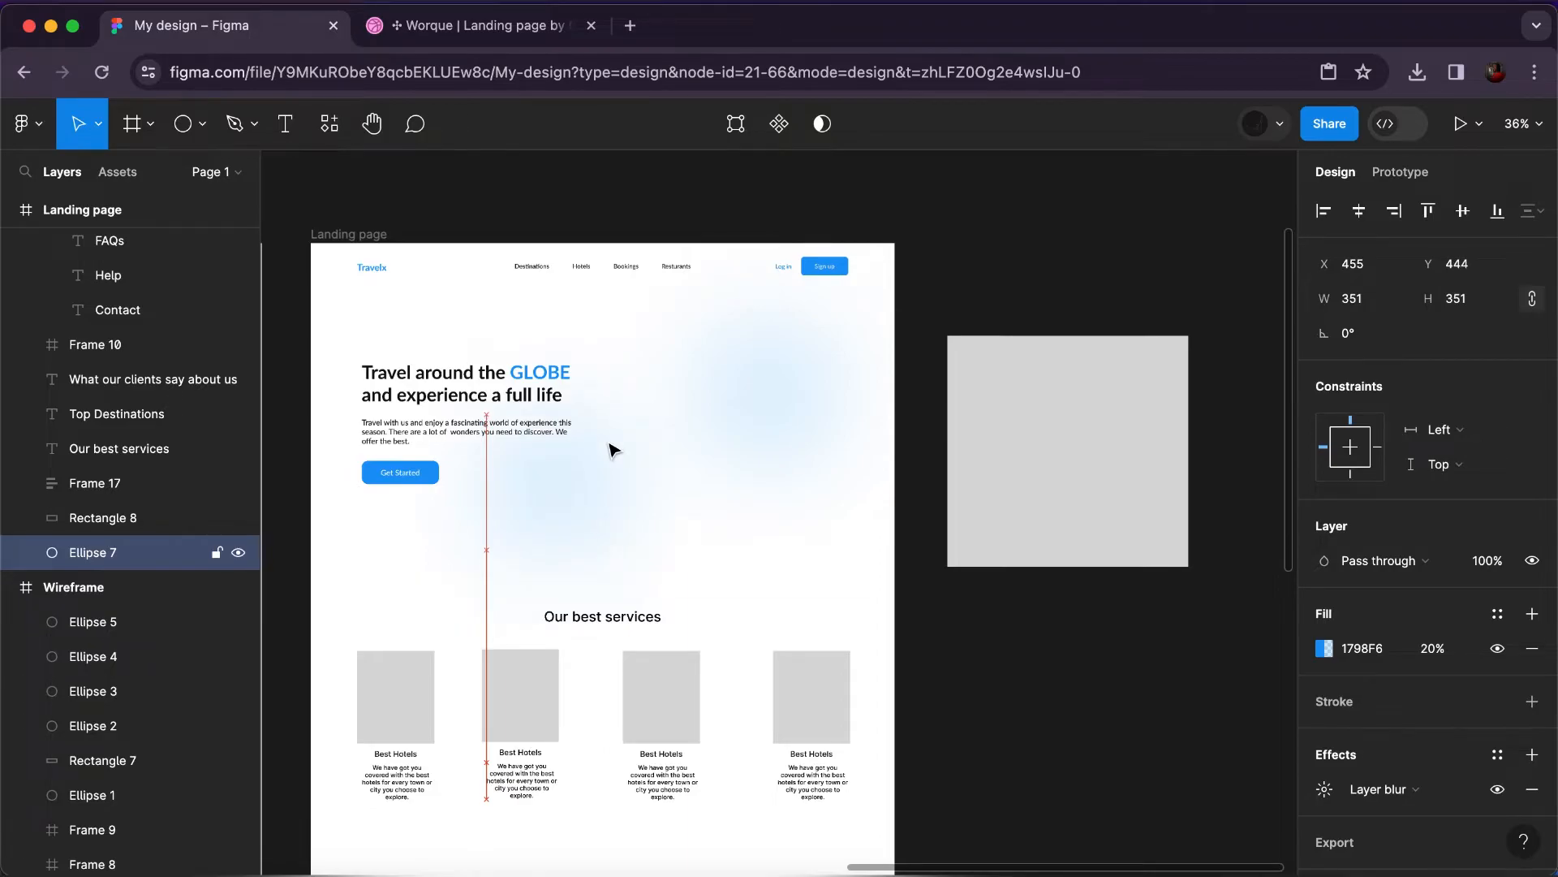
pyautogui.moveTo(611, 445); pyautogui.dragTo(614, 448)
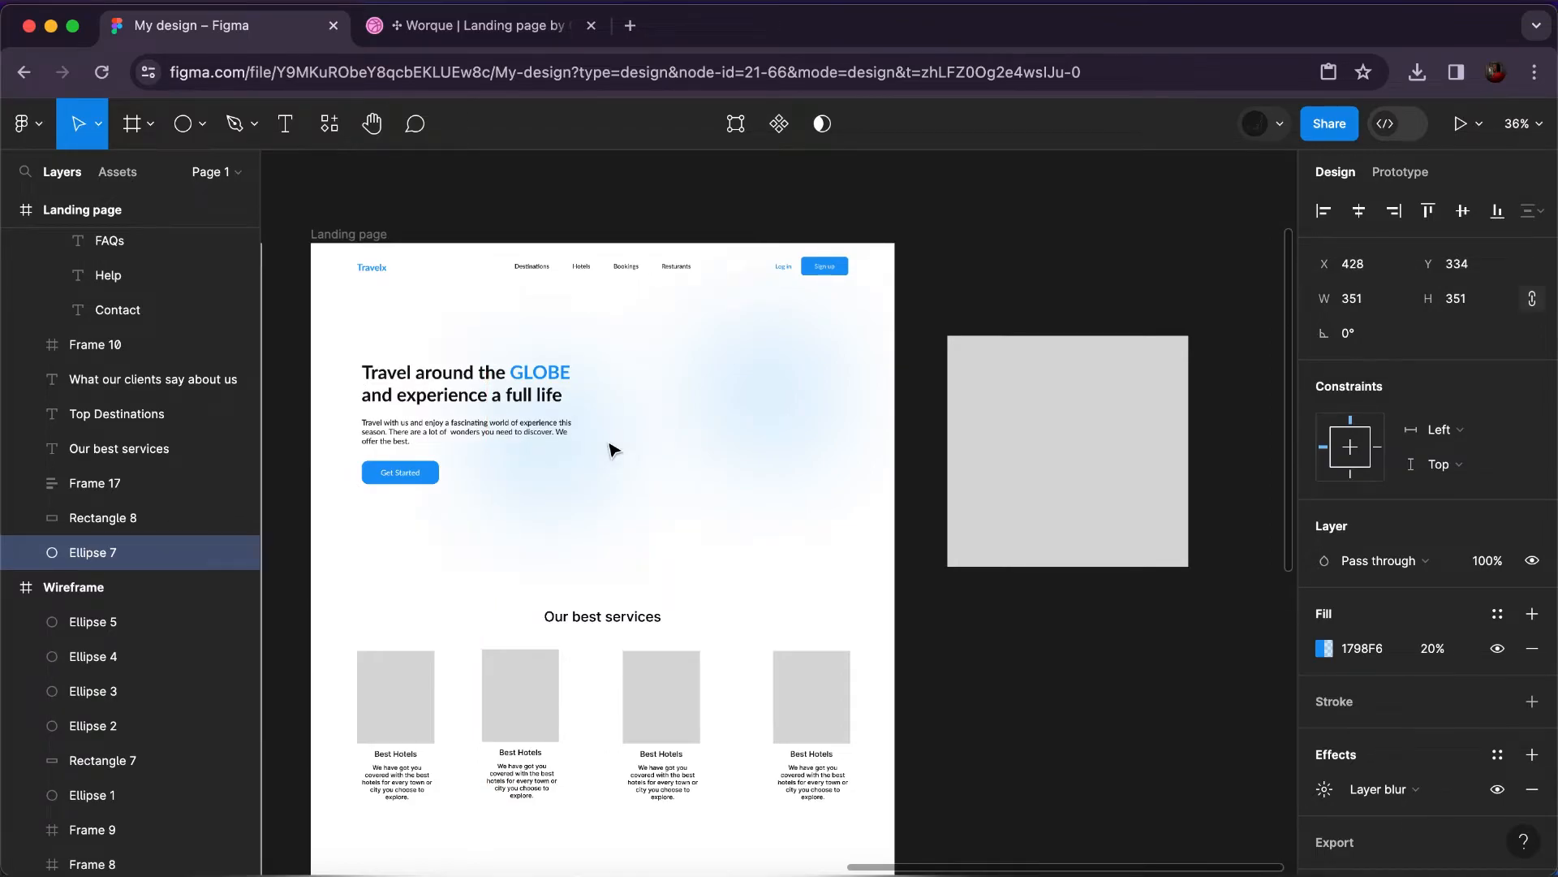
pyautogui.hotkey('shift', 'Left')
pyautogui.press('Left')
pyautogui.press('Left')
pyautogui.press('Left')
pyautogui.press('Left')
pyautogui.press('Left')
pyautogui.press('Left')
pyautogui.press('Left')
pyautogui.press('Left')
pyautogui.press('Left')
pyautogui.press('Left')
pyautogui.press('Left')
pyautogui.press('Left')
pyautogui.press('Left')
pyautogui.hotkey('shift', 'Left')
pyautogui.press('Left')
pyautogui.press('Left')
pyautogui.press('Left')
pyautogui.press('Left')
pyautogui.press('Left')
pyautogui.press('Left')
pyautogui.press('Left')
pyautogui.press('Left')
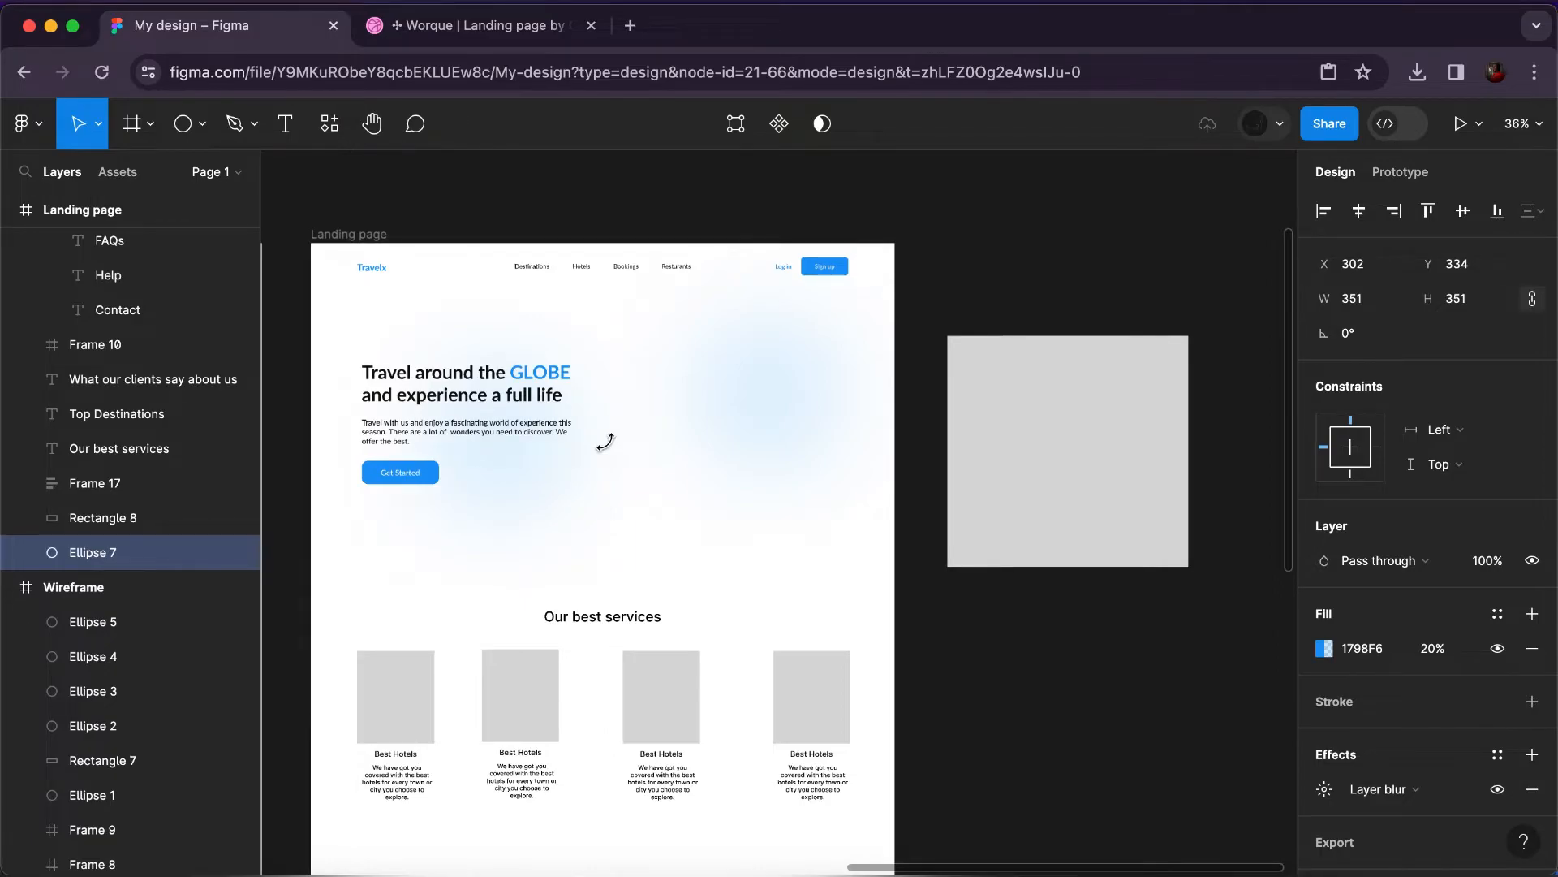
# Nudge the right-hand glow, Ellipse 6, slightly up to X 1053, Y 208, then deselect.
pyautogui.click(798, 407)
pyautogui.press('Right')
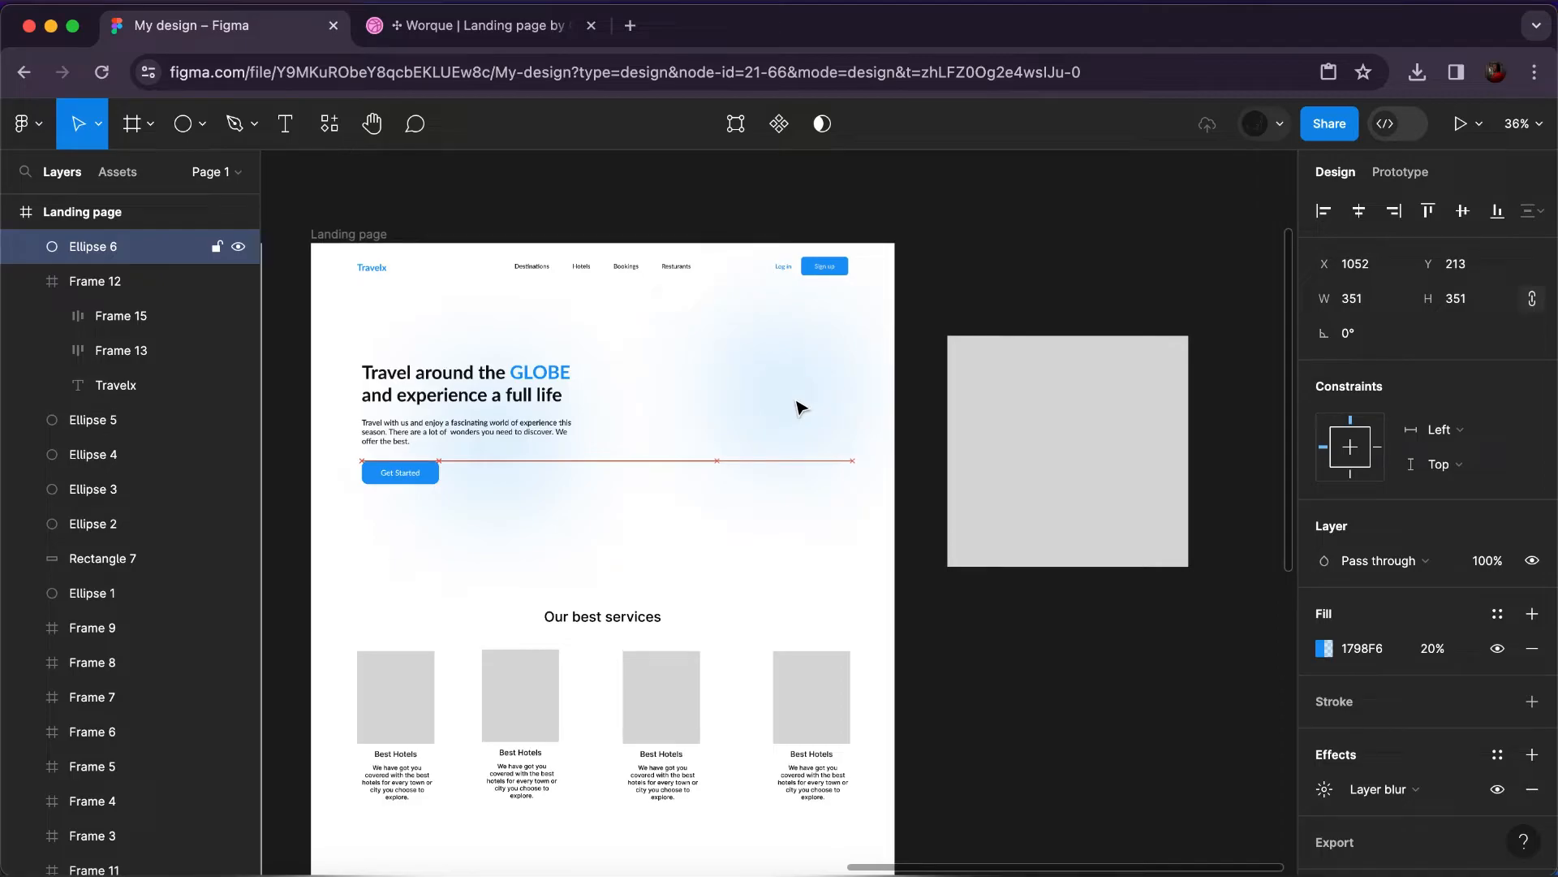
pyautogui.press('Right')
pyautogui.press('Up')
pyautogui.press('Up')
pyautogui.press('Up')
pyautogui.press('Up')
pyautogui.press('Up')
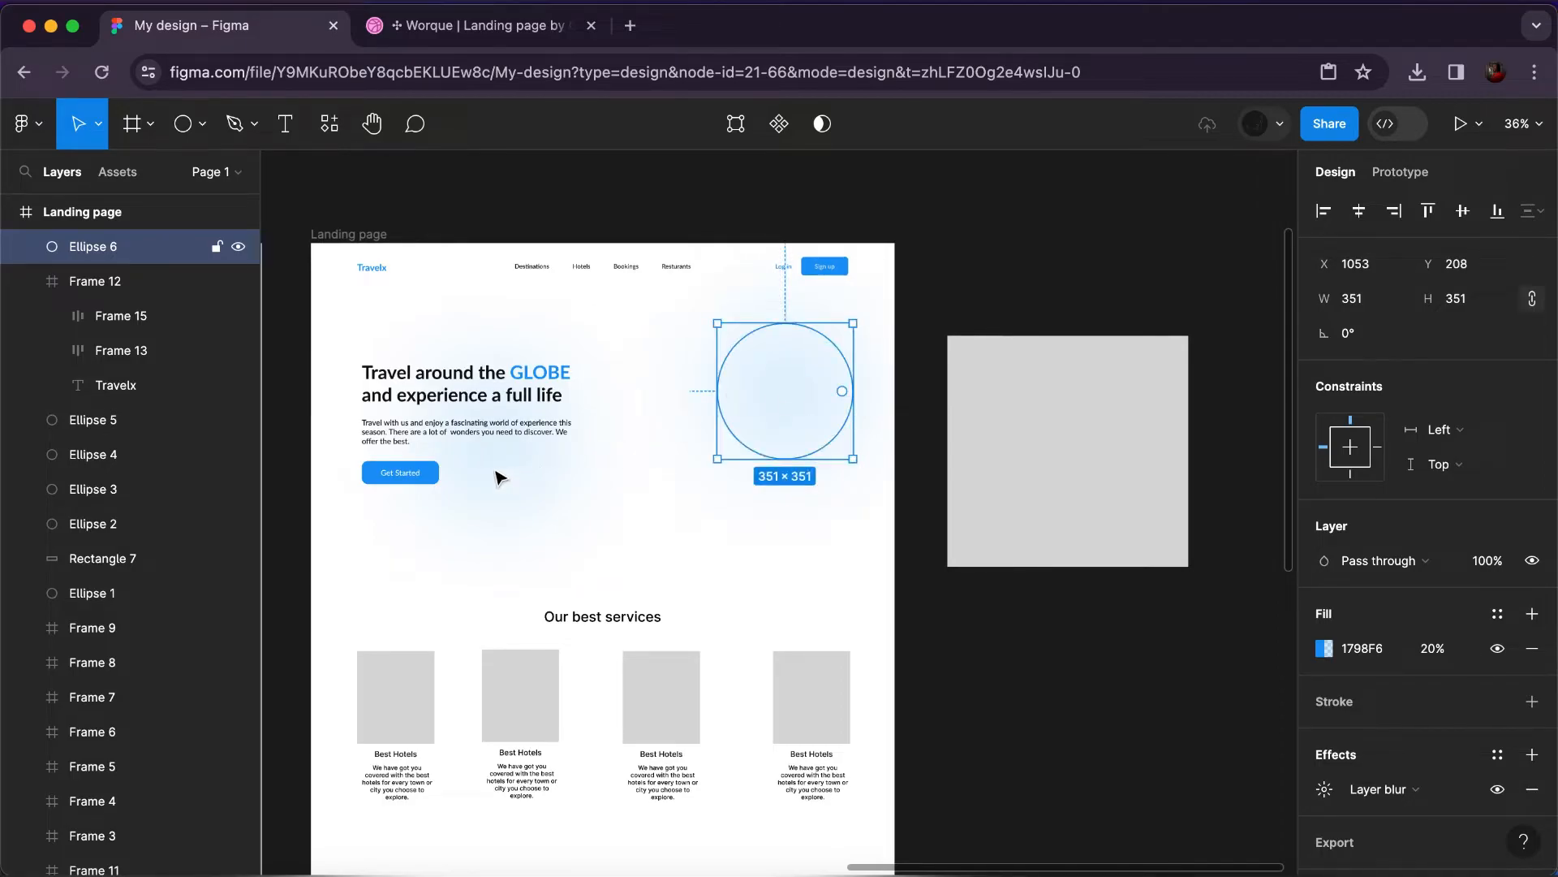
pyautogui.click(100, 423)
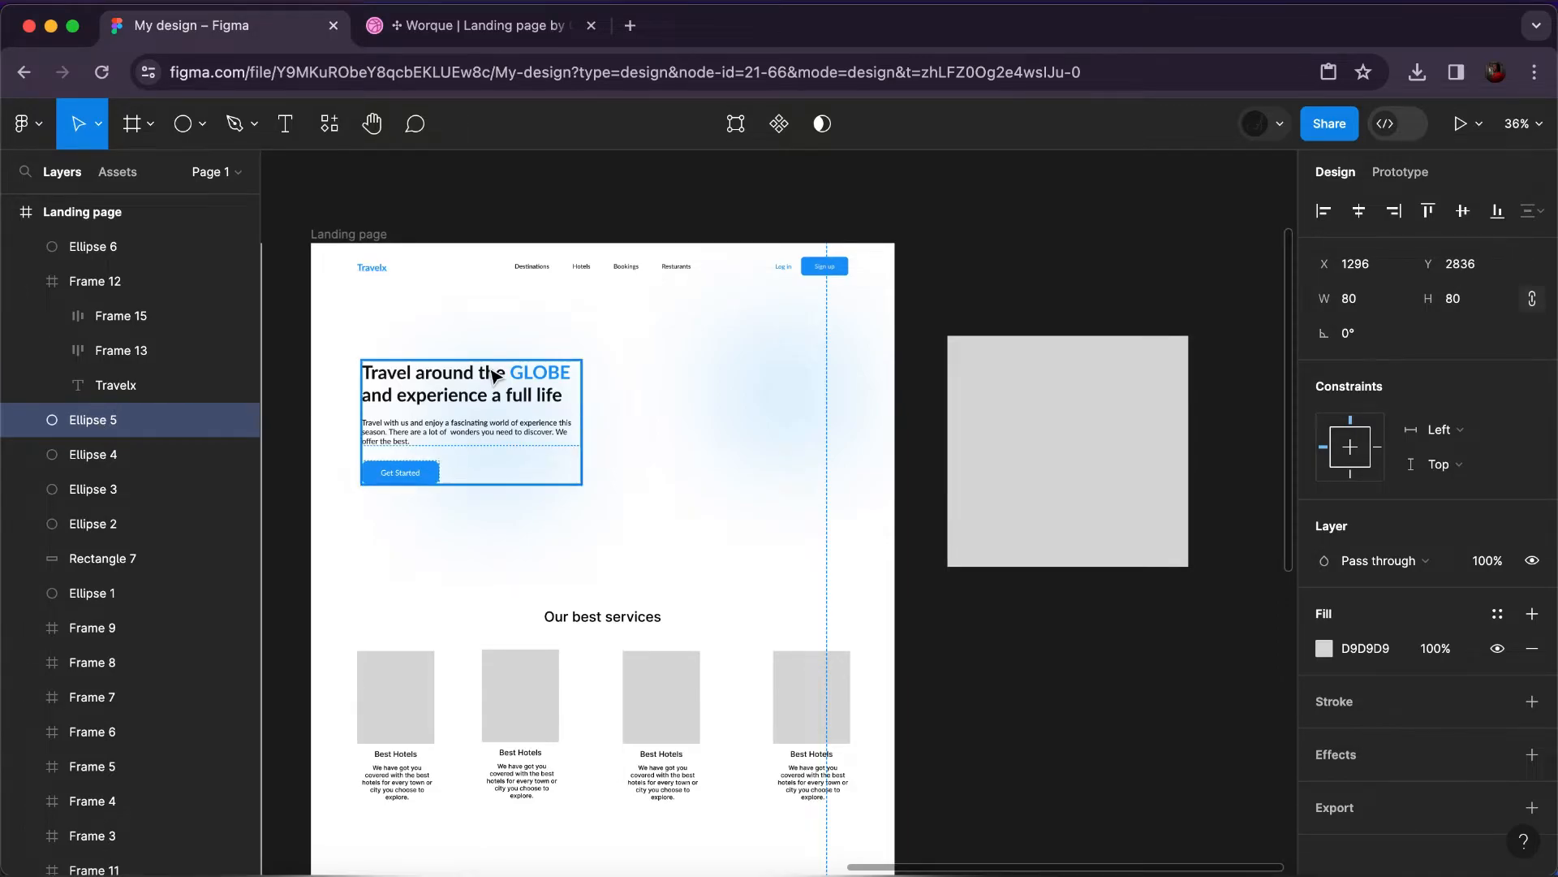
pyautogui.click(972, 249)
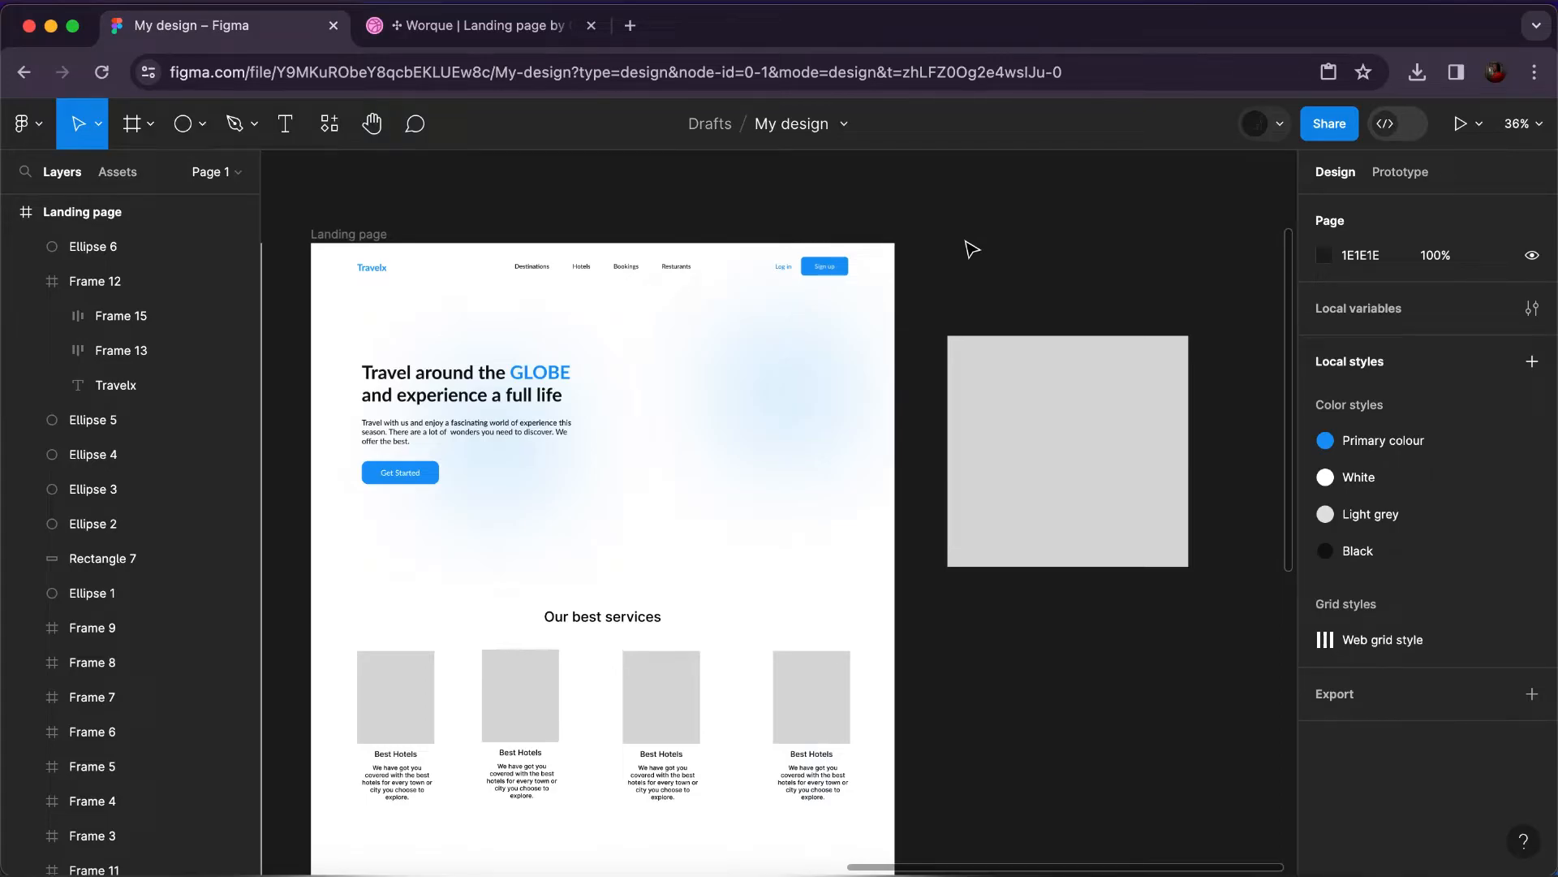
# Load freepik.com in a new Chrome tab.
pyautogui.click(630, 25)
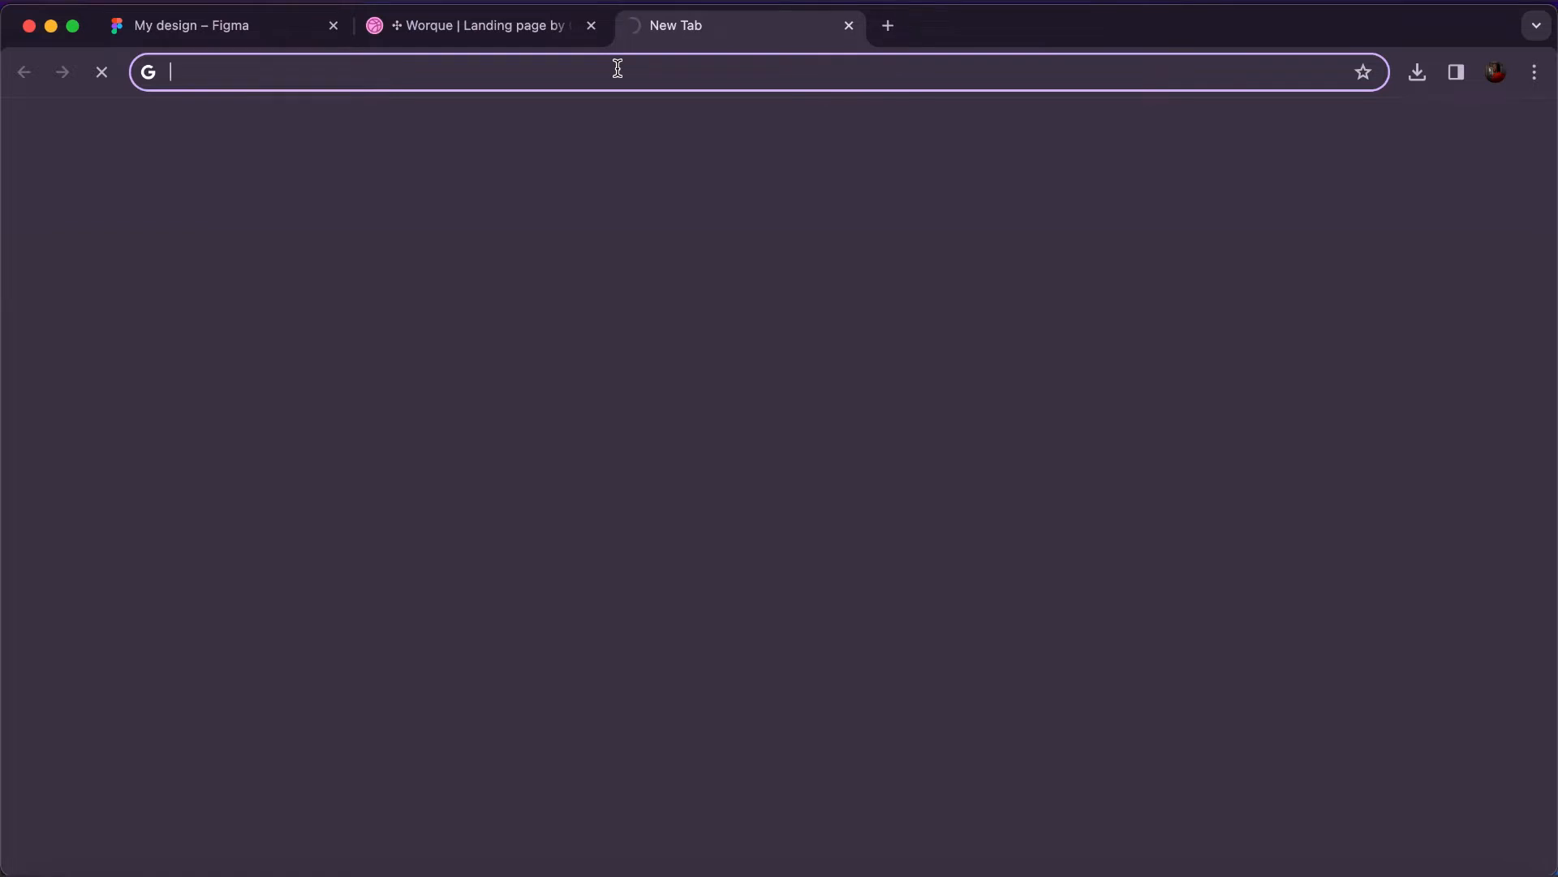
pyautogui.write('free')
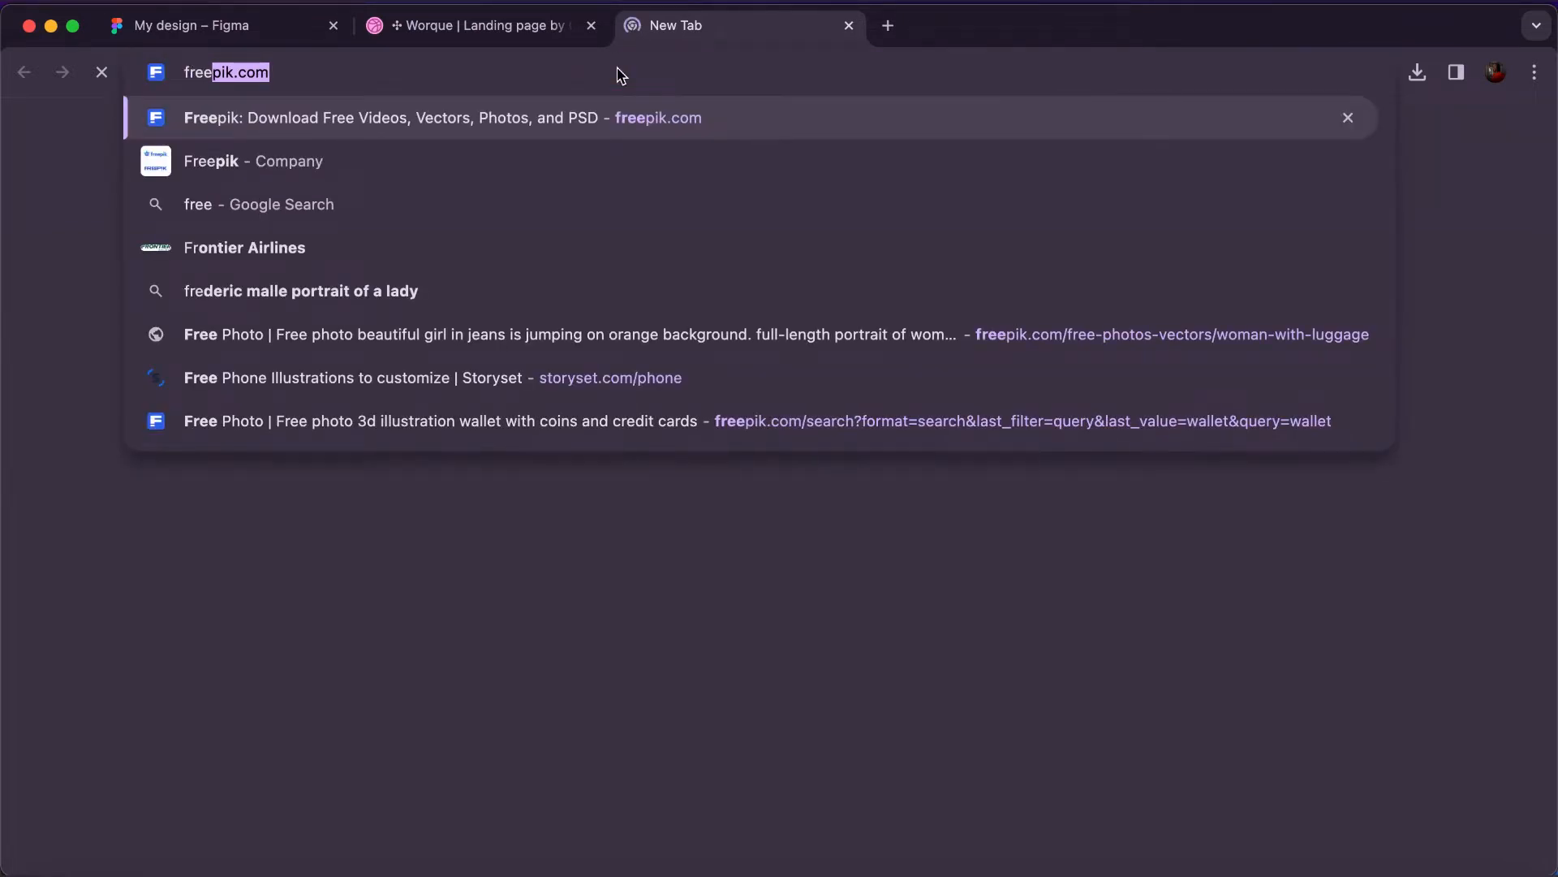
pyautogui.write('pik.c')
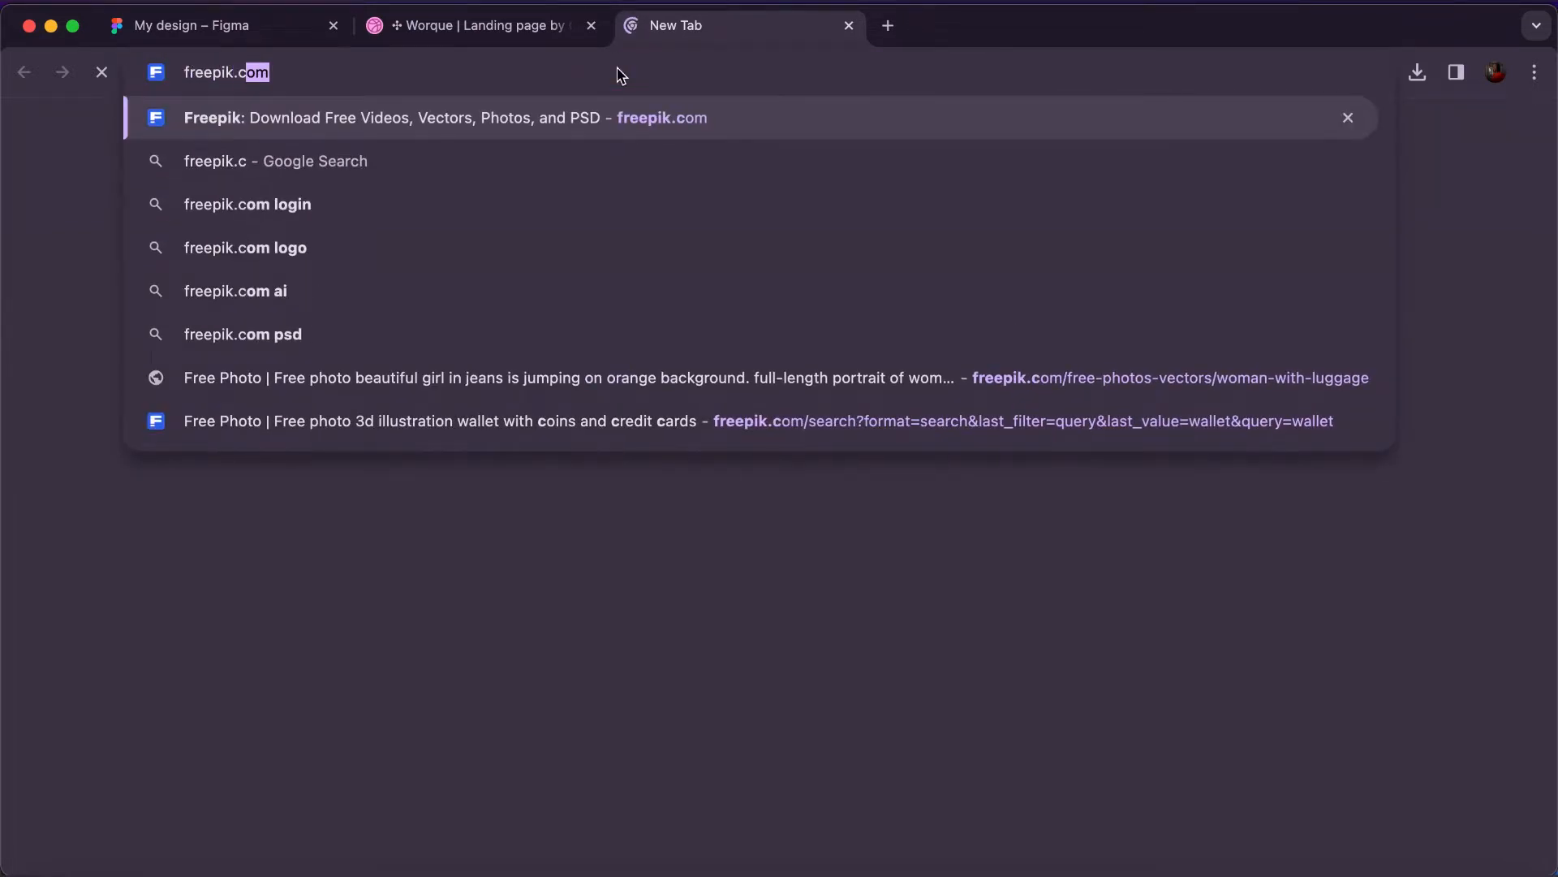
pyautogui.write('om')
pyautogui.press('Return')
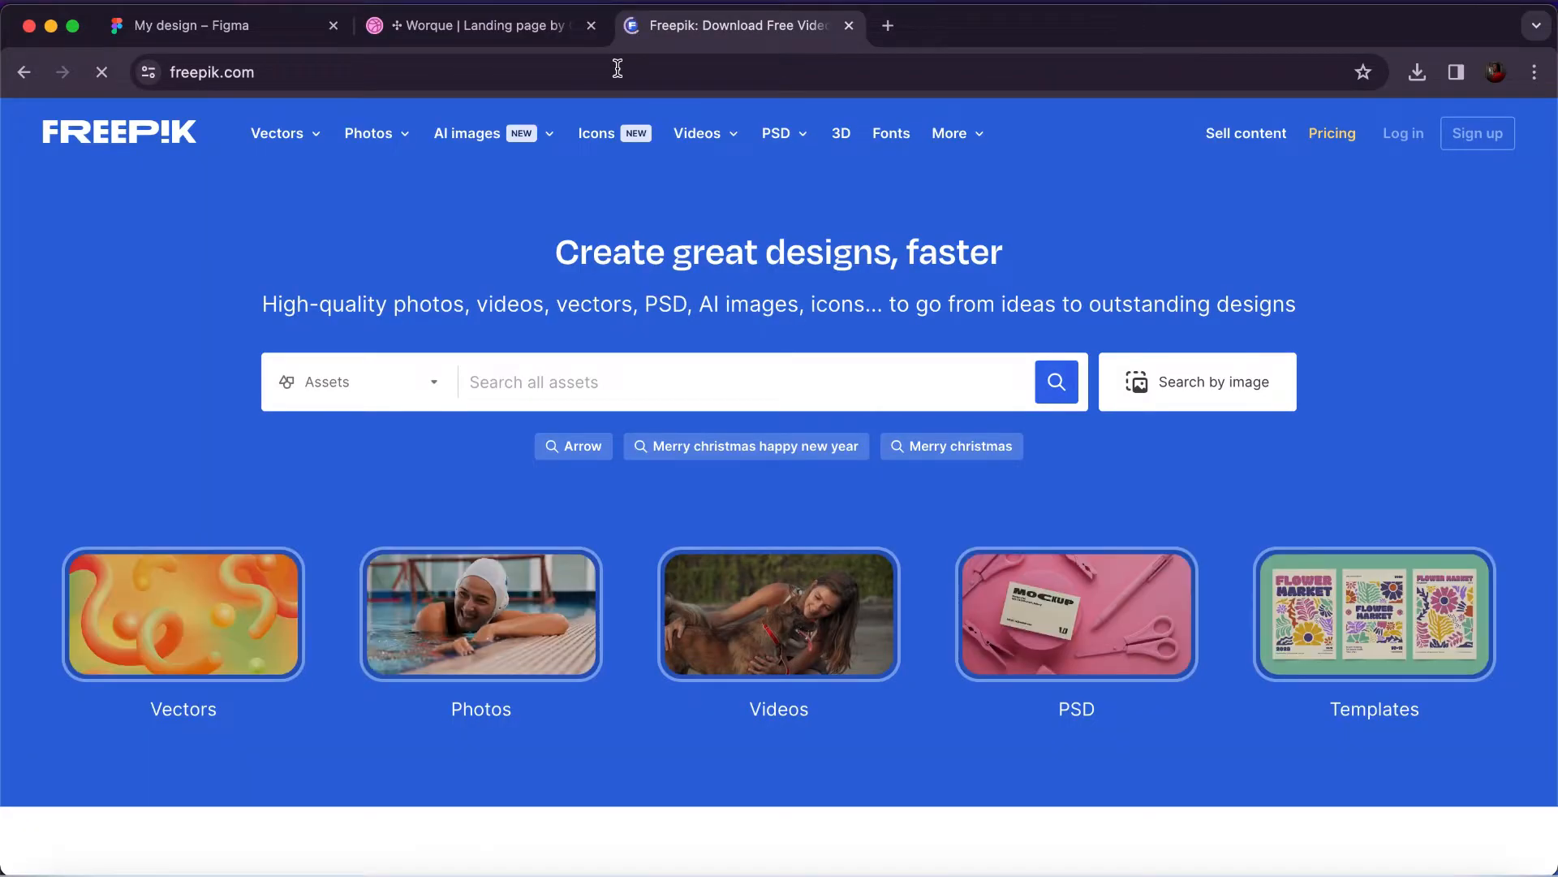
# Search Freepik for 'A lady with a traveling bag'.
pyautogui.click(599, 385)
pyautogui.write('A lady with a traveling bag')
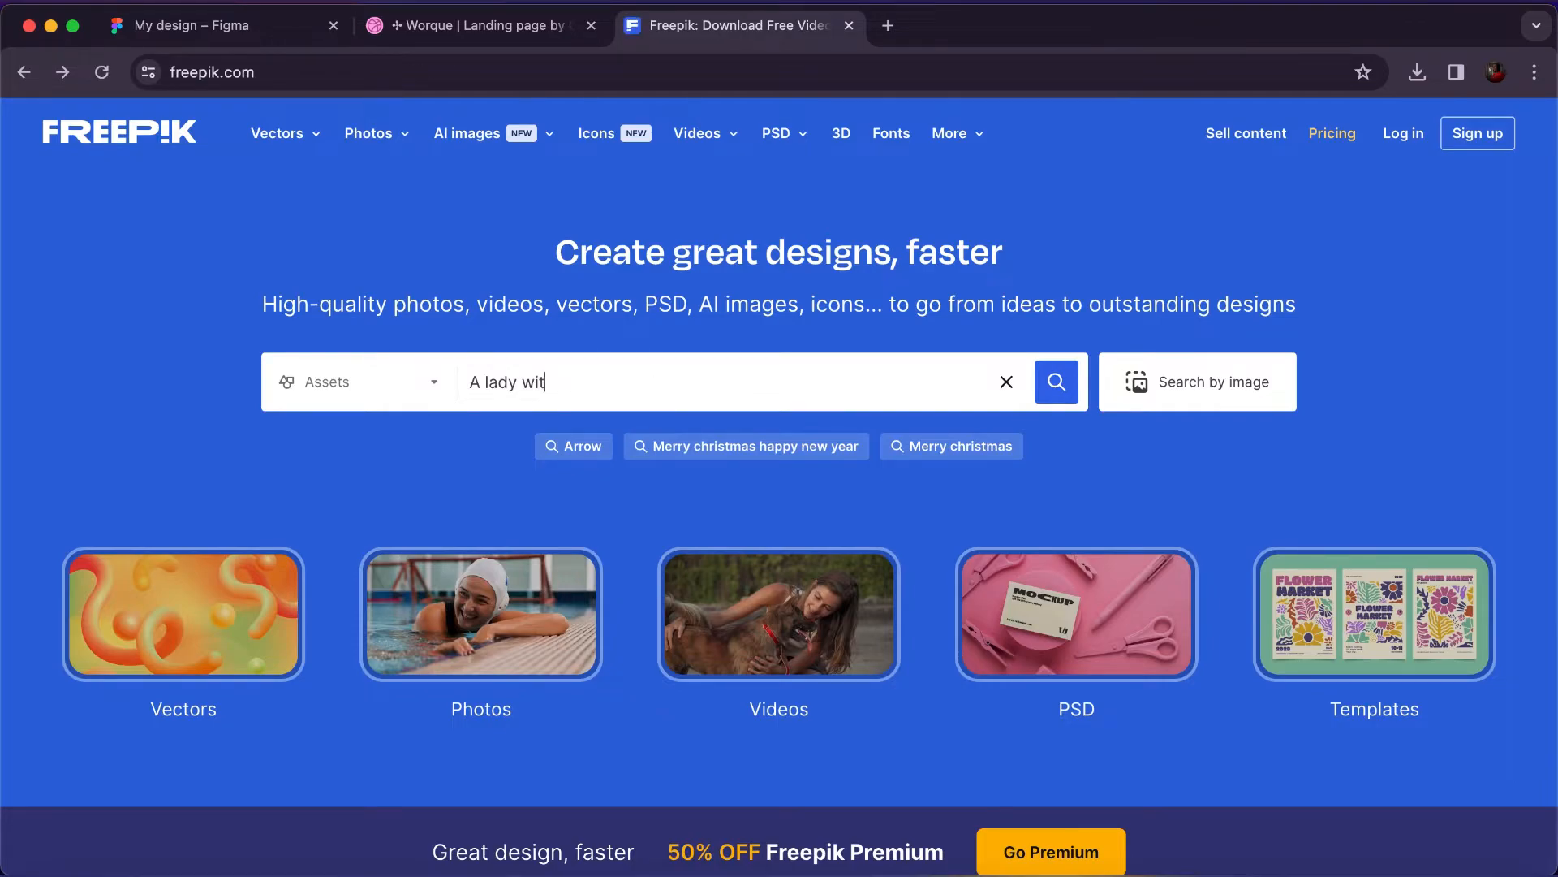
pyautogui.write('traveling bag')
pyautogui.press('Return')
pyautogui.write('a traveling bag')
pyautogui.press('Return')
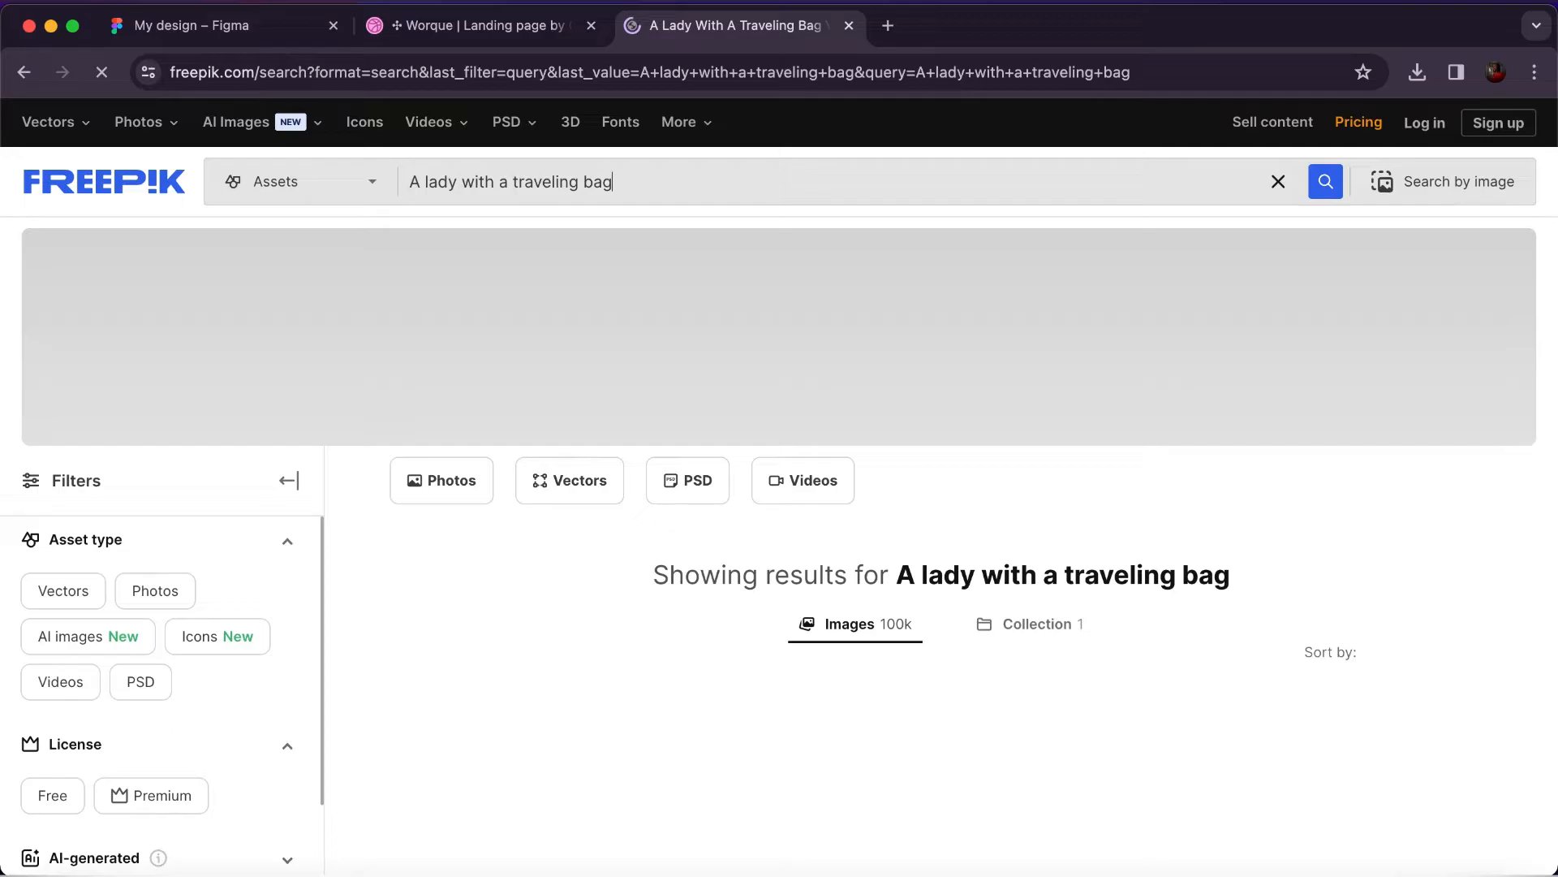
# Browse the 'lady with a traveling bag' photo results, ending at the red-hoodie woman with yellow suitcases.
pyautogui.scroll(-2, 740, 513)
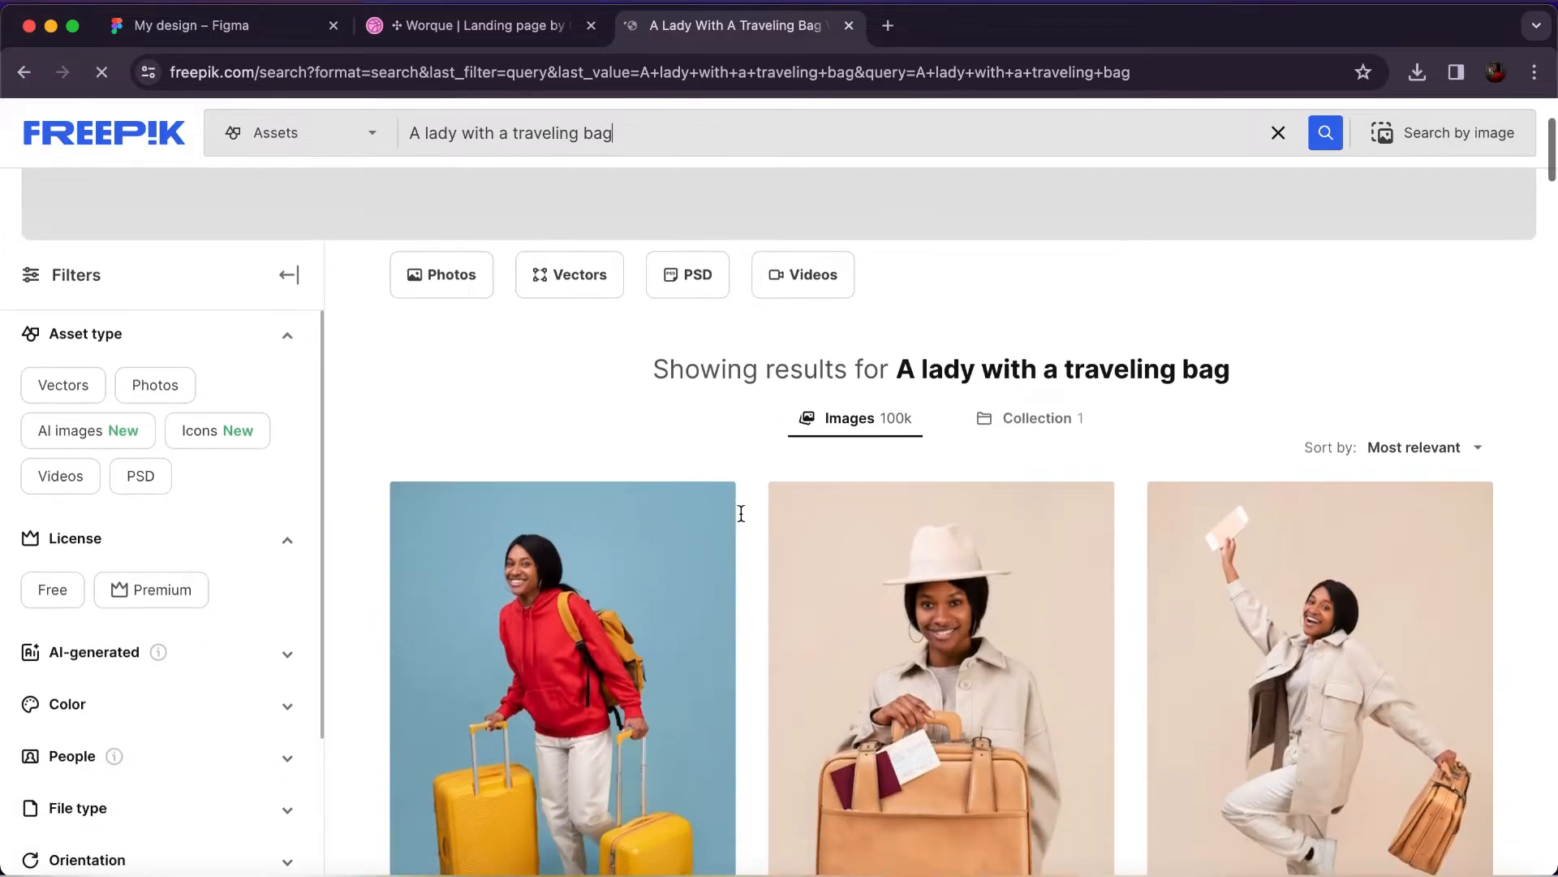
pyautogui.scroll(-3, 741, 513)
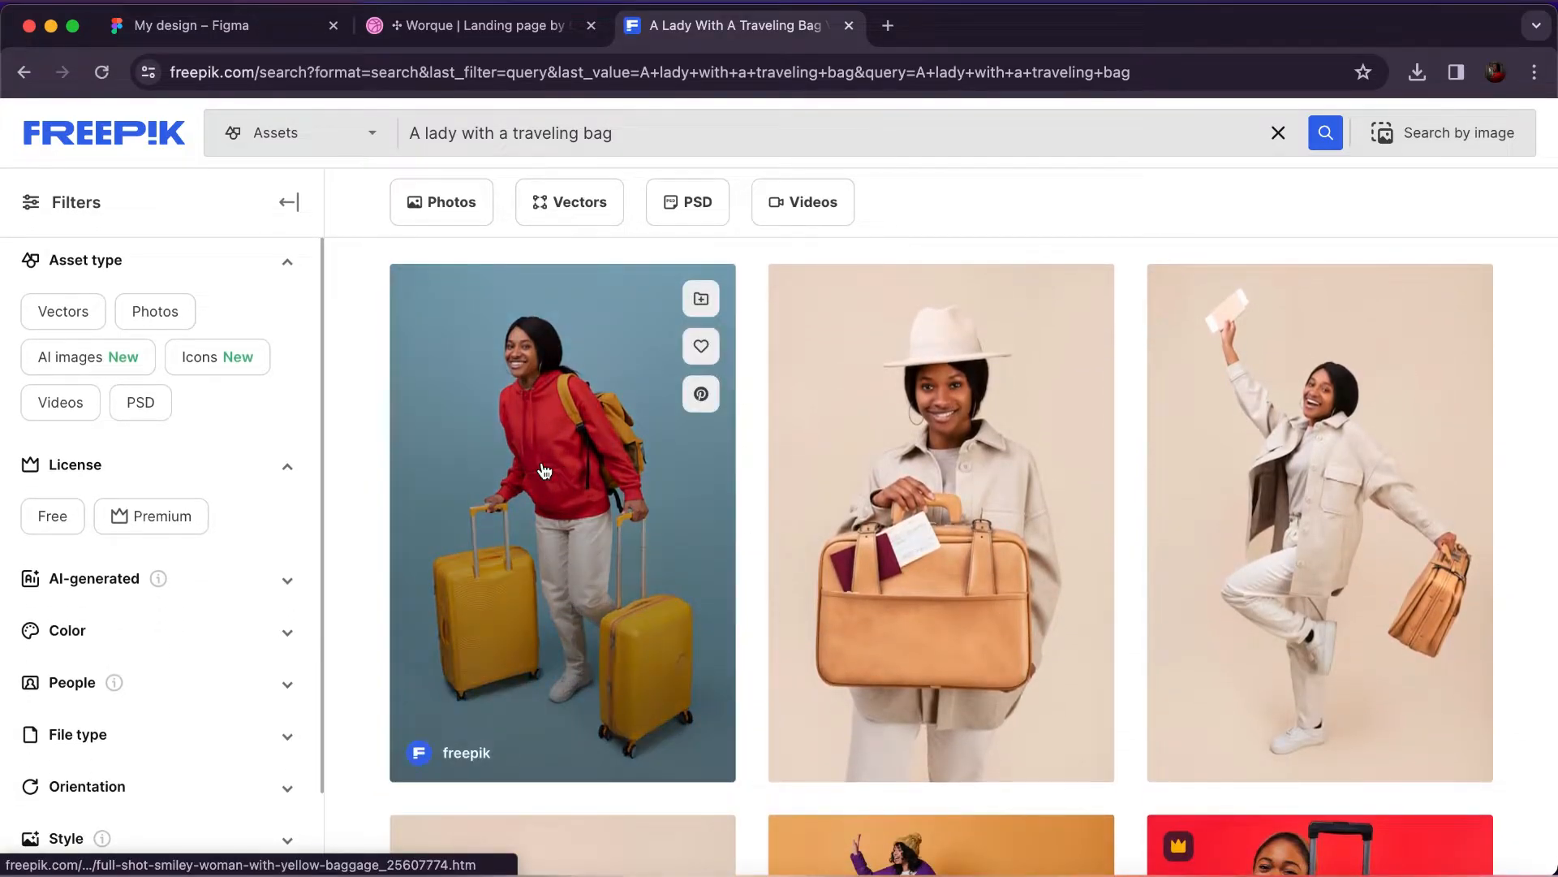
pyautogui.scroll(-3, 544, 471)
pyautogui.scroll(-6, 544, 470)
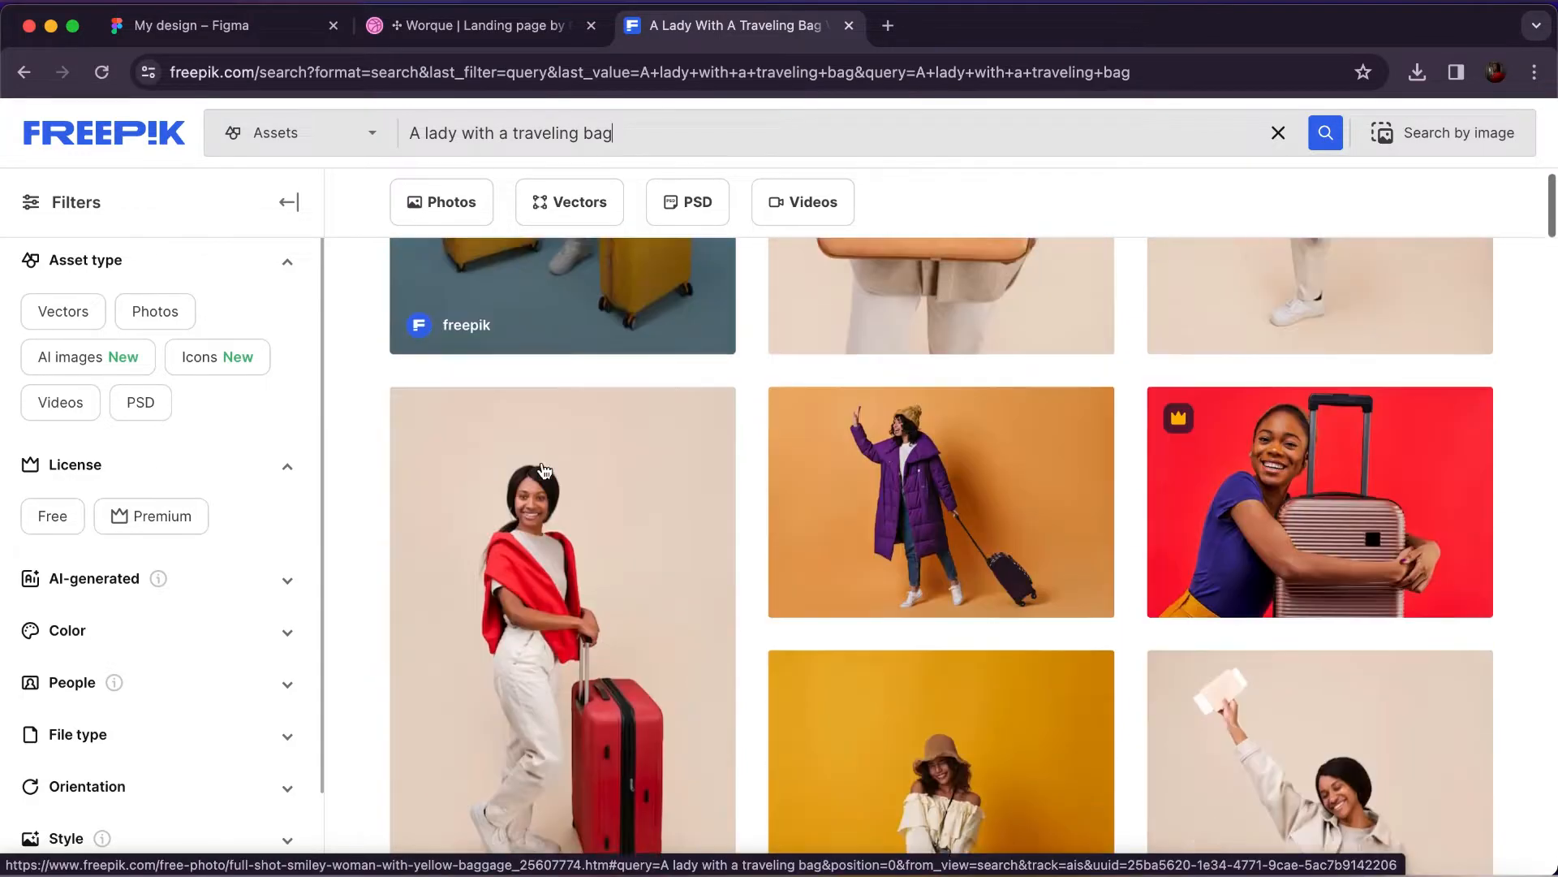
pyautogui.scroll(-10, 544, 471)
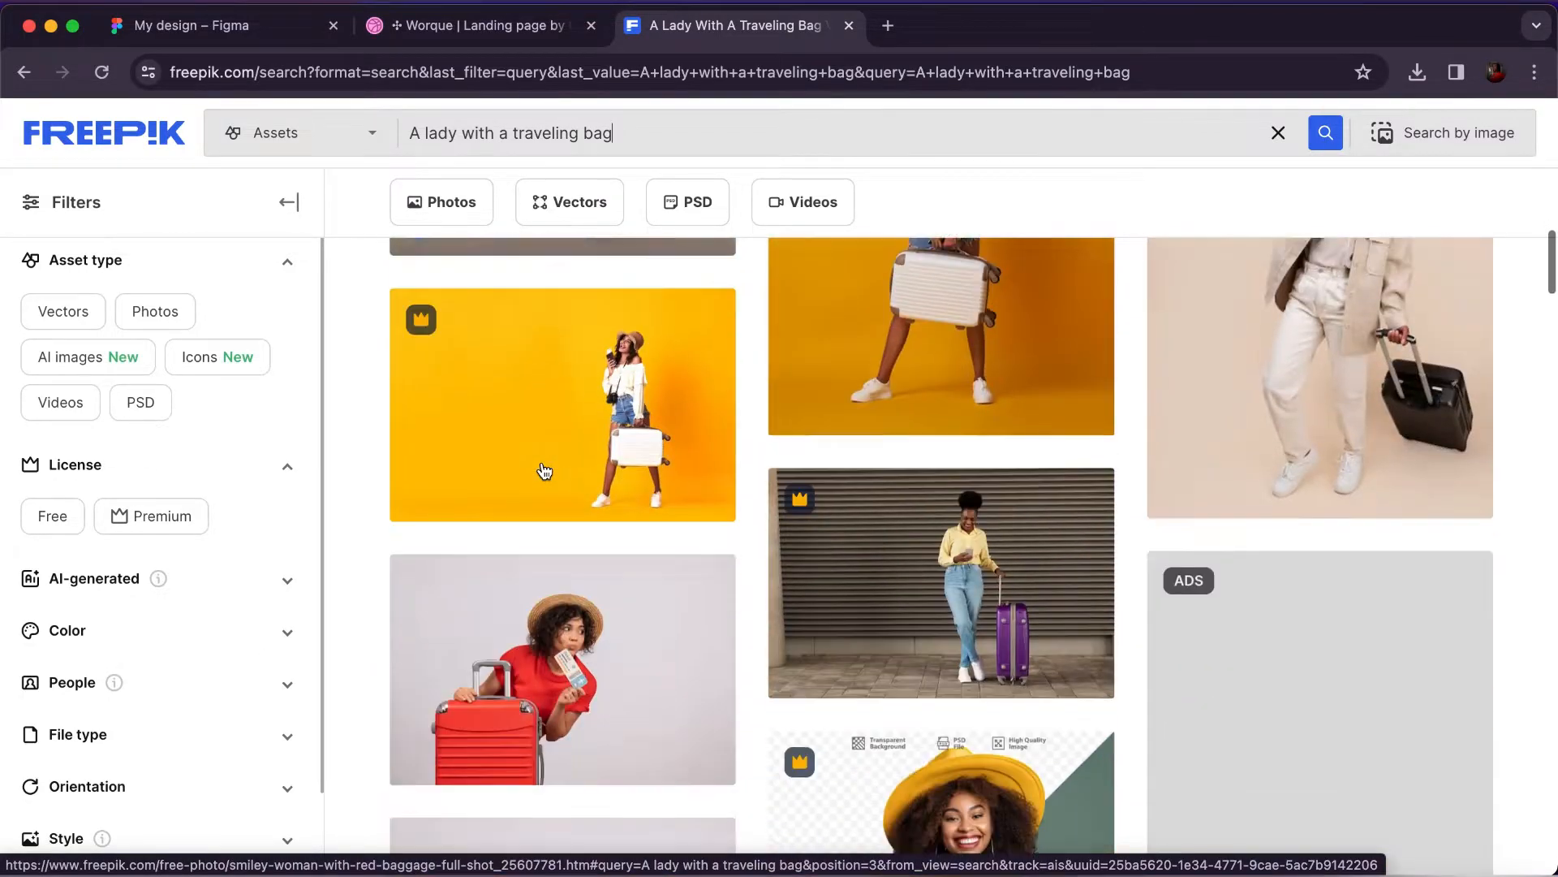
pyautogui.scroll(-4, 544, 471)
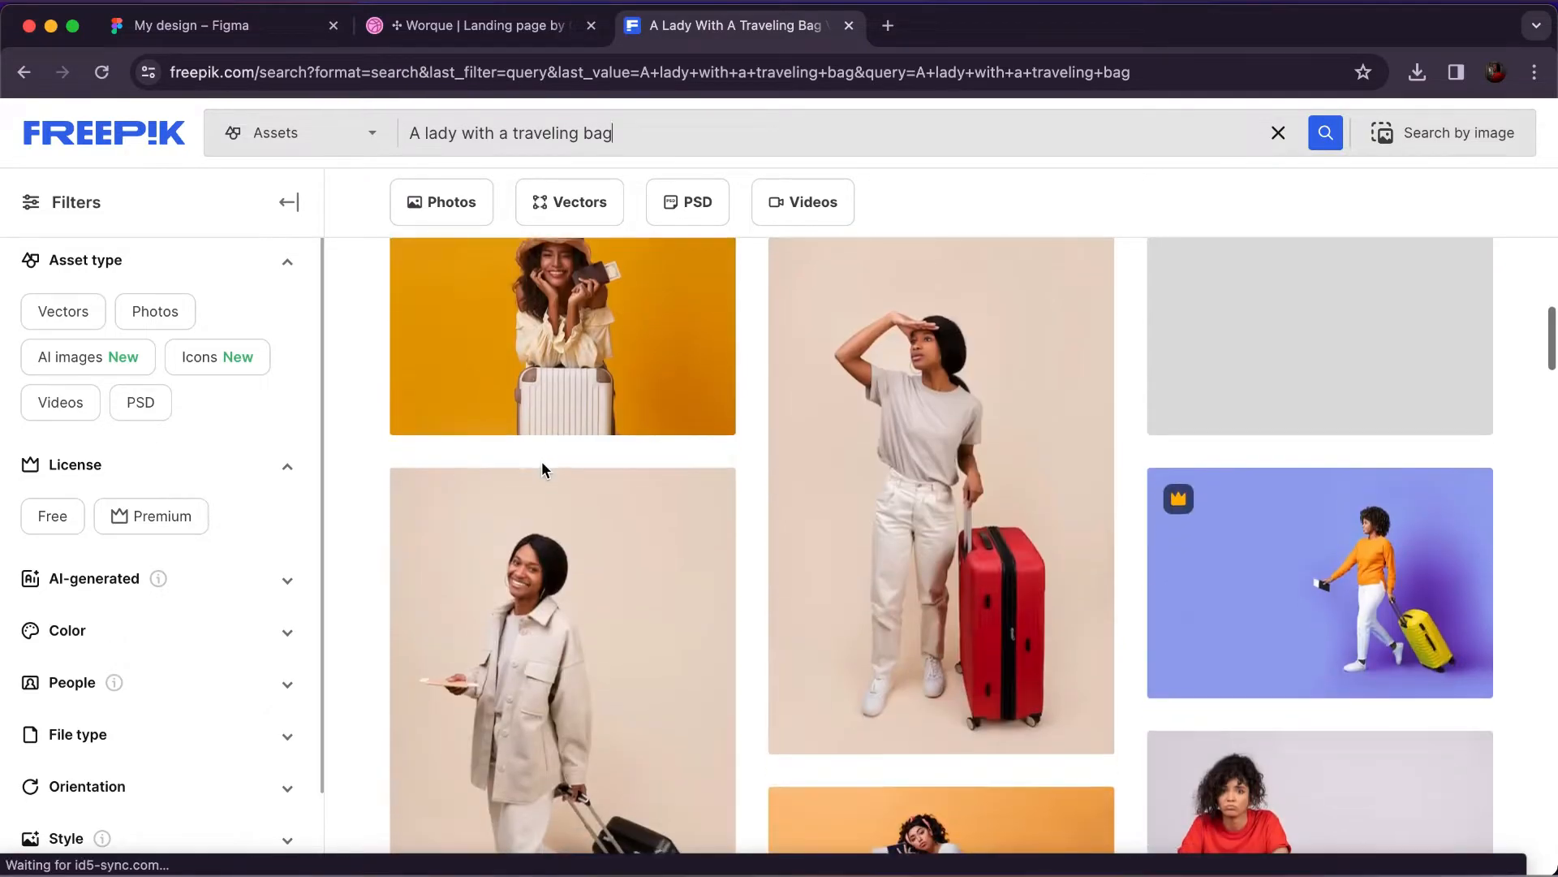
pyautogui.scroll(-1, 543, 471)
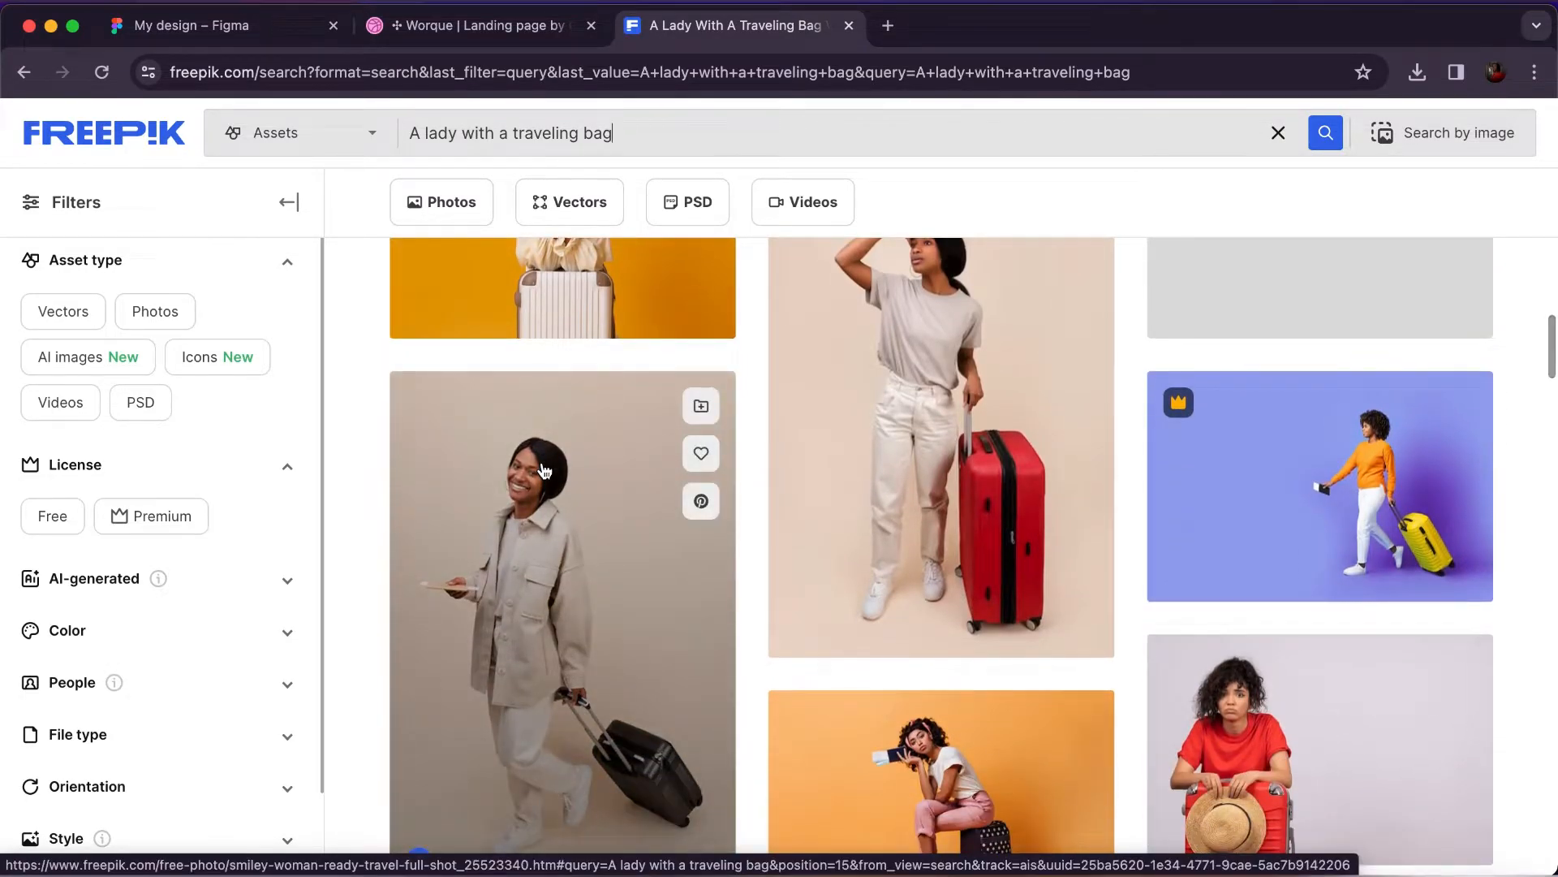
pyautogui.scroll(-6, 544, 470)
pyautogui.scroll(-7, 542, 470)
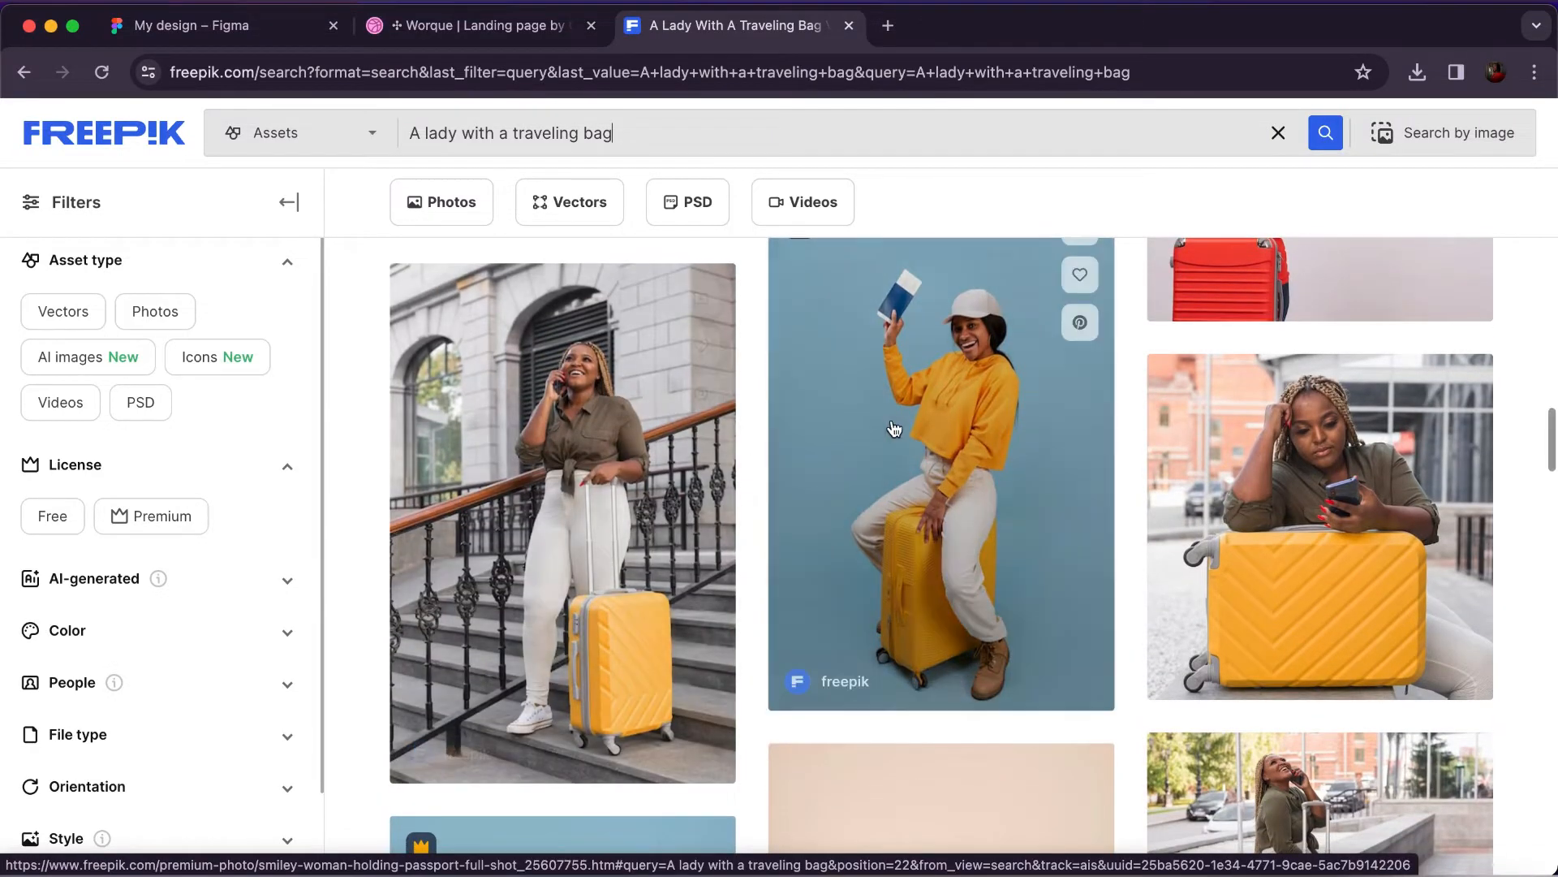
pyautogui.scroll(1, 965, 445)
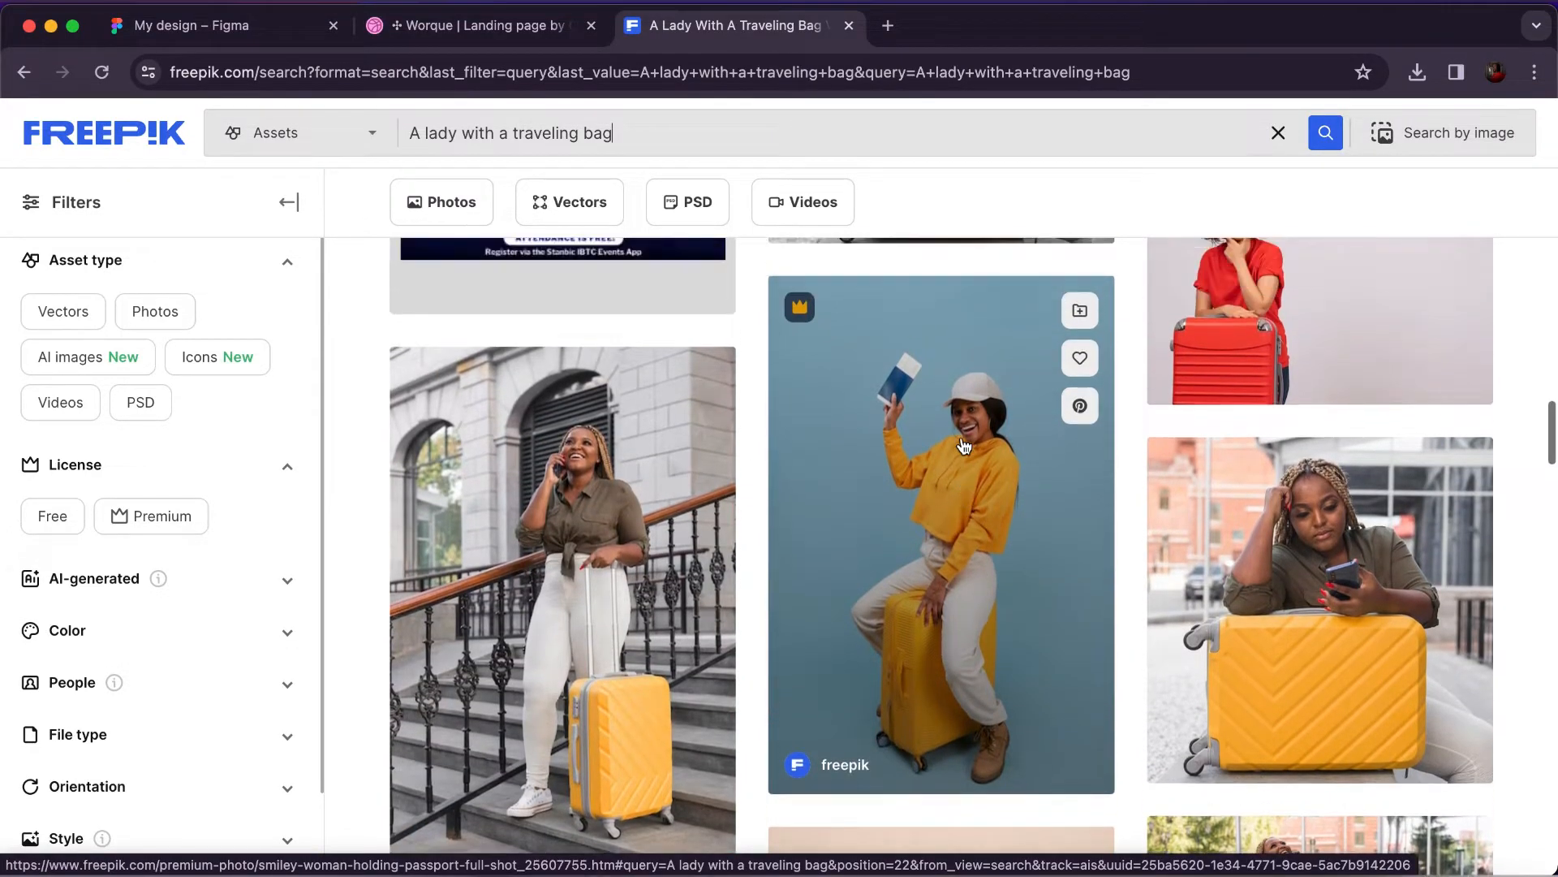
pyautogui.scroll(-6, 955, 548)
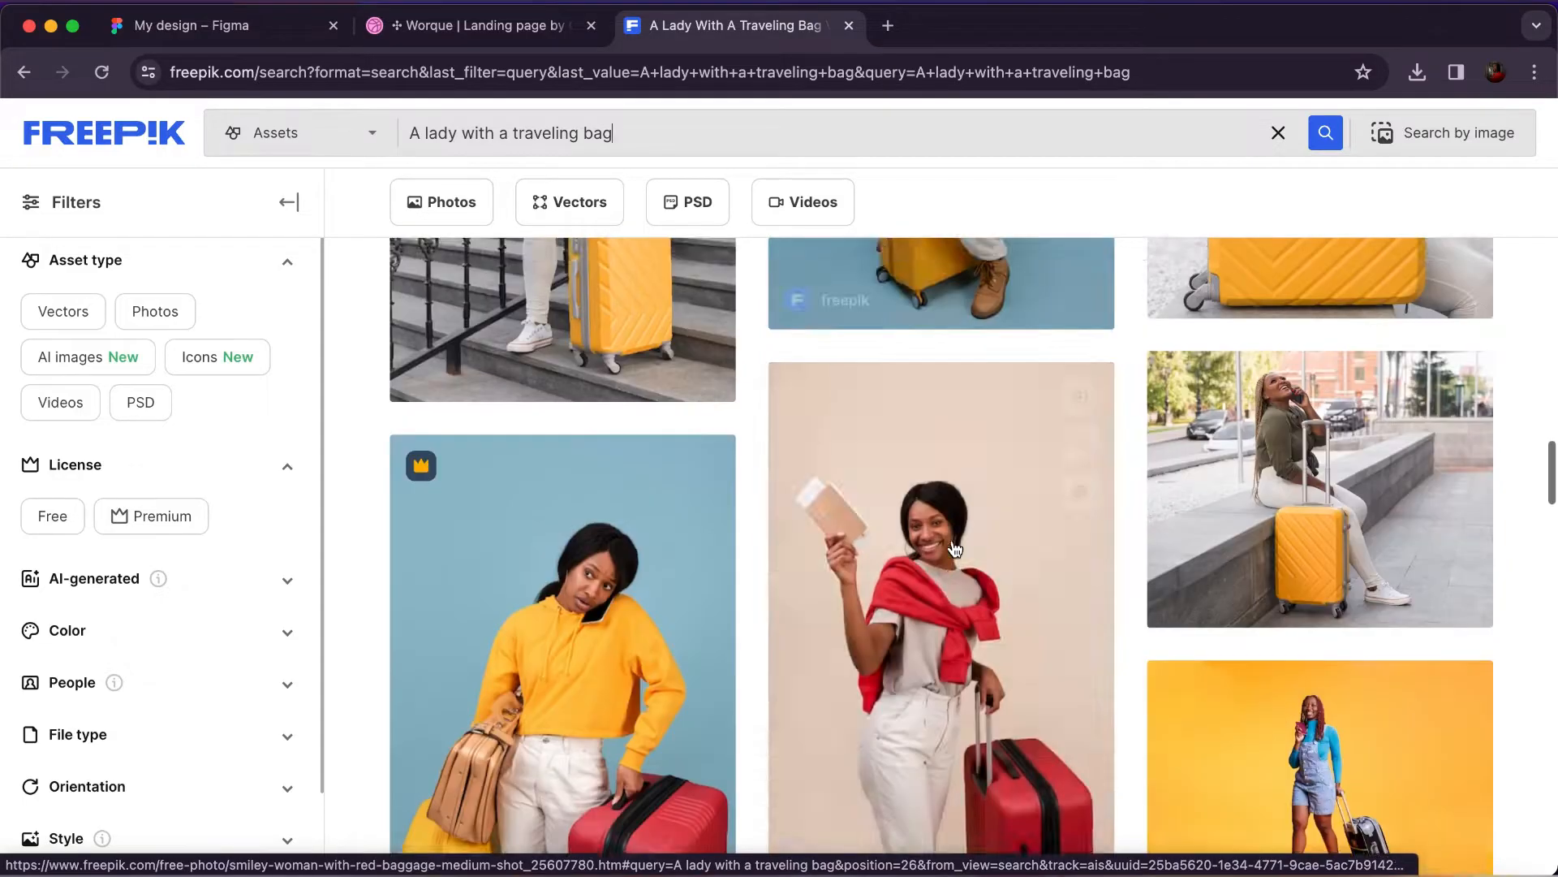
pyautogui.scroll(-1, 954, 548)
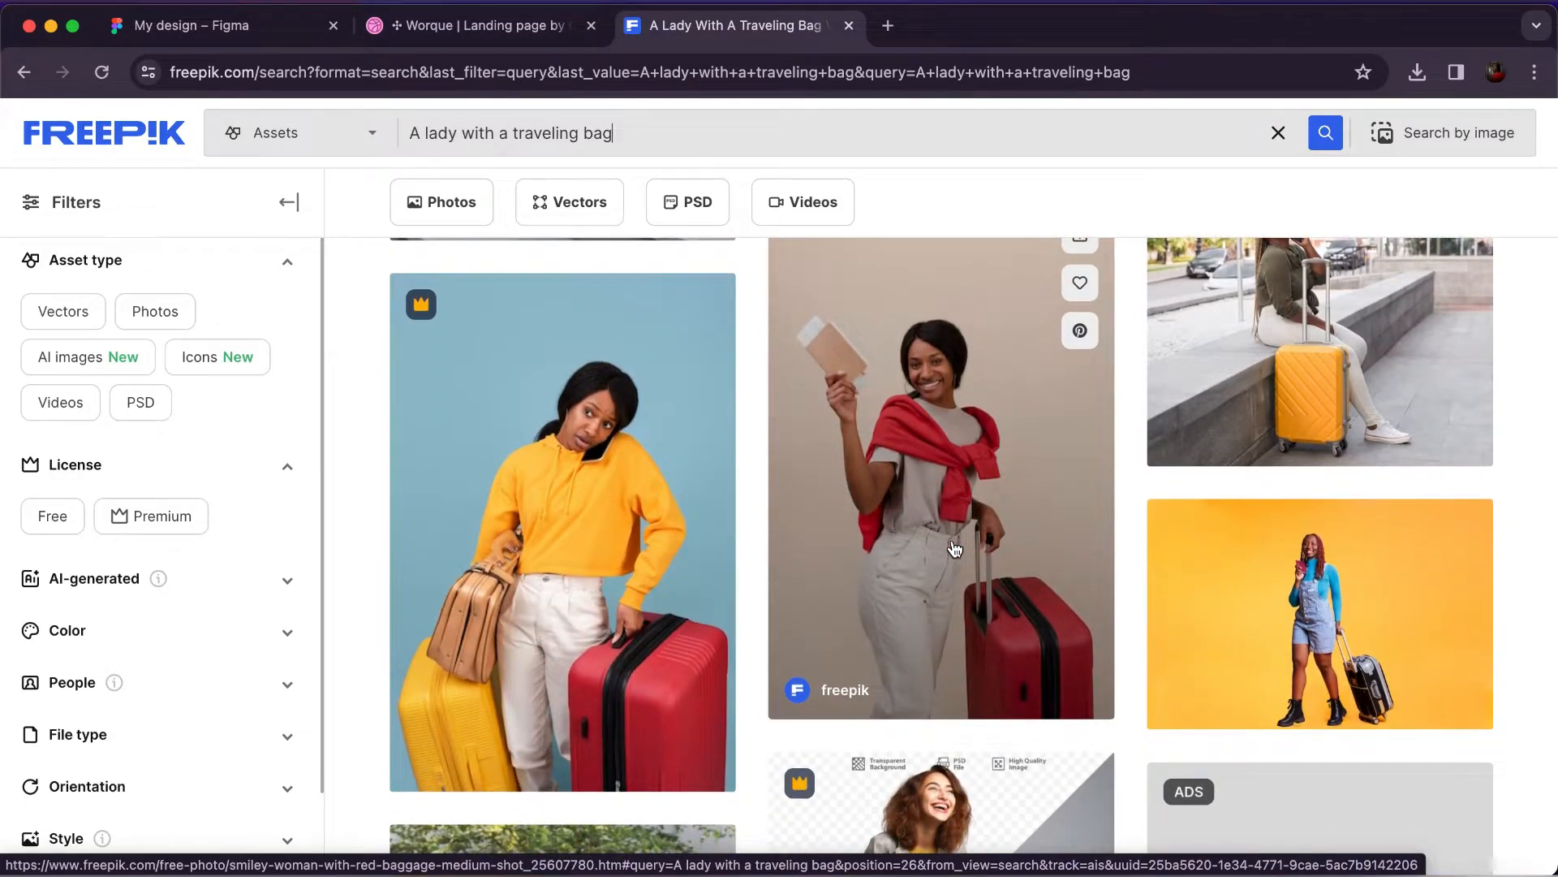
pyautogui.scroll(-10, 539, 470)
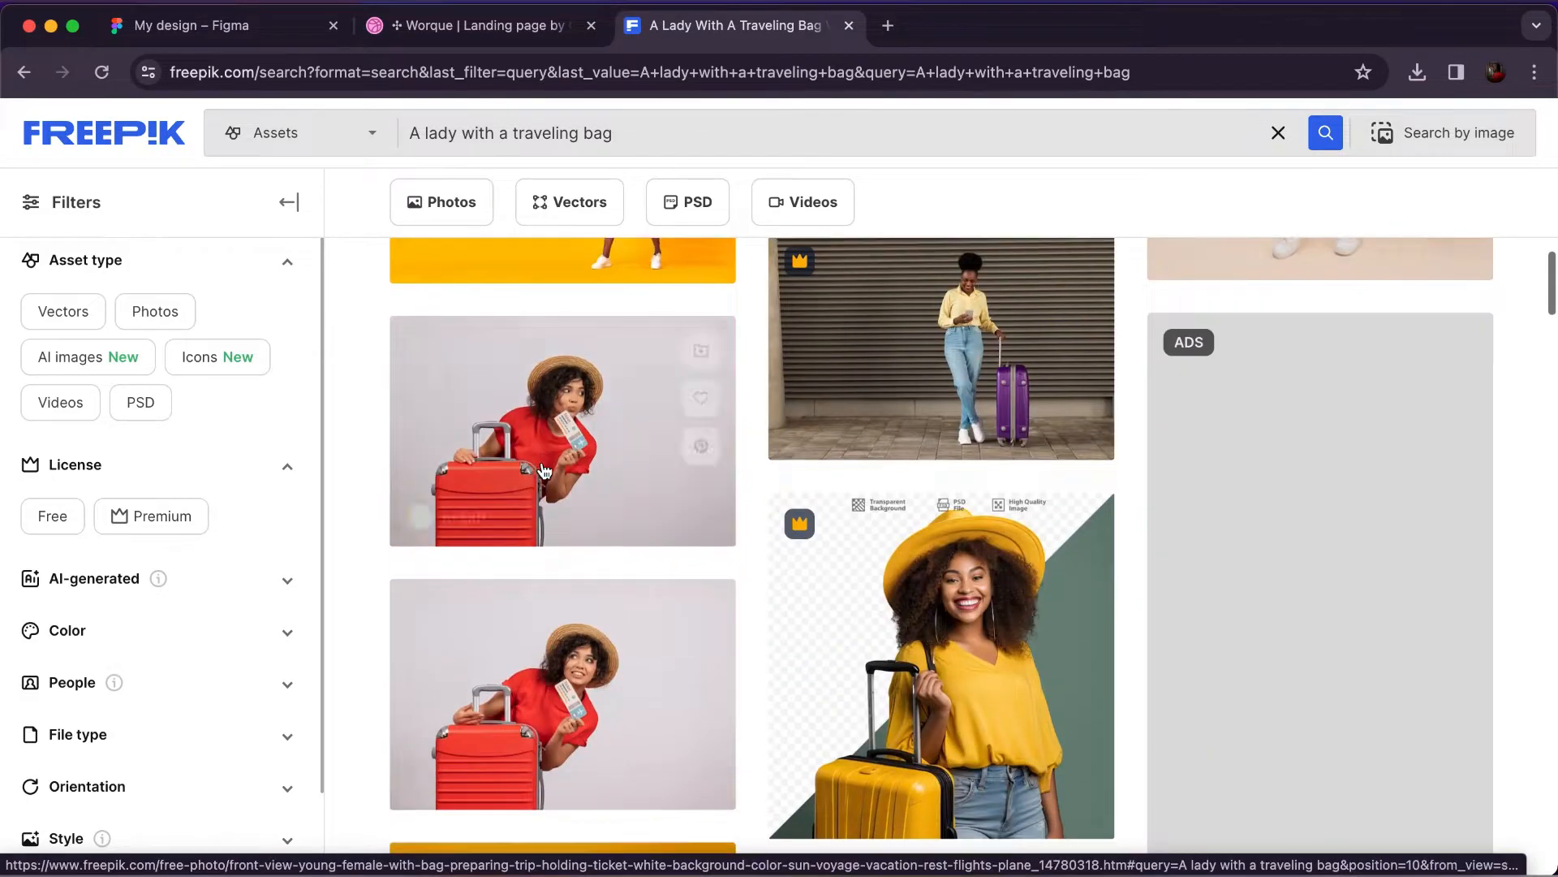
pyautogui.scroll(-3, 544, 470)
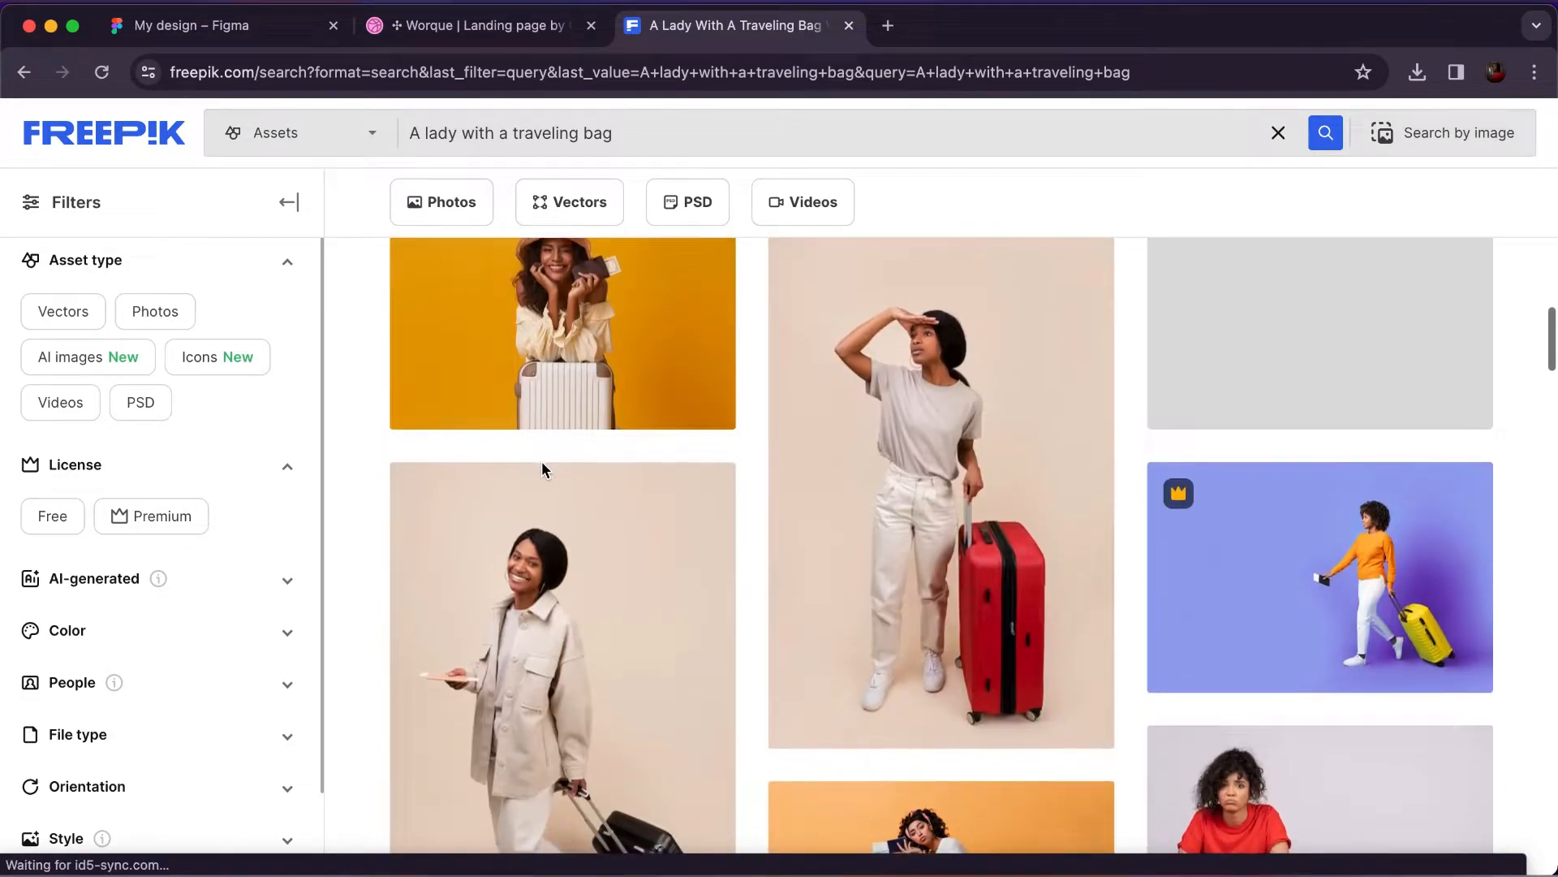
pyautogui.scroll(-1, 544, 470)
pyautogui.scroll(-5, 544, 471)
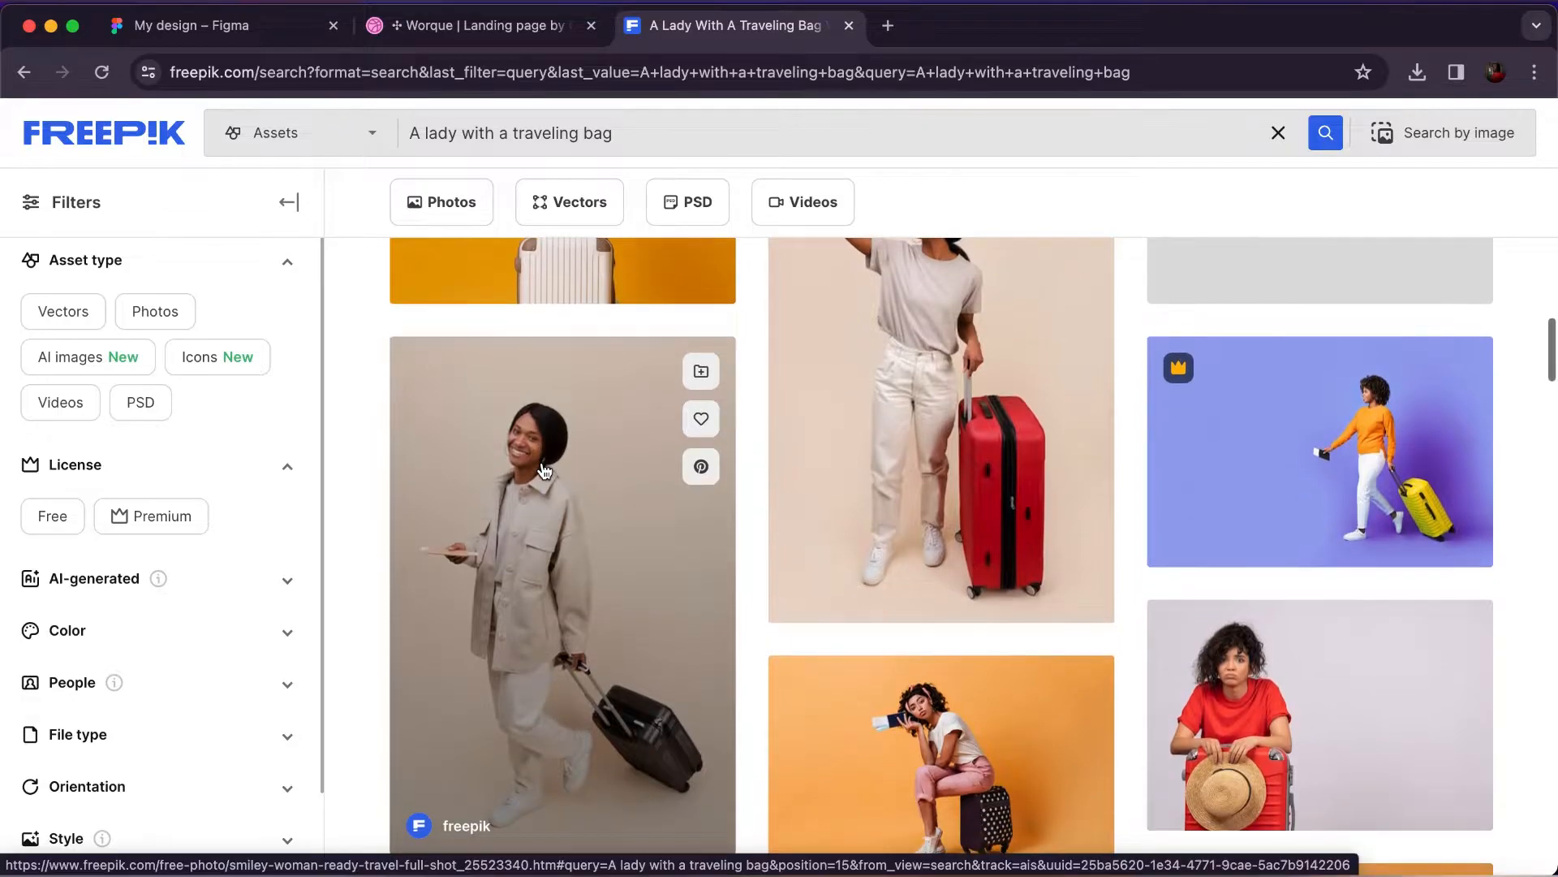
pyautogui.scroll(-6, 542, 468)
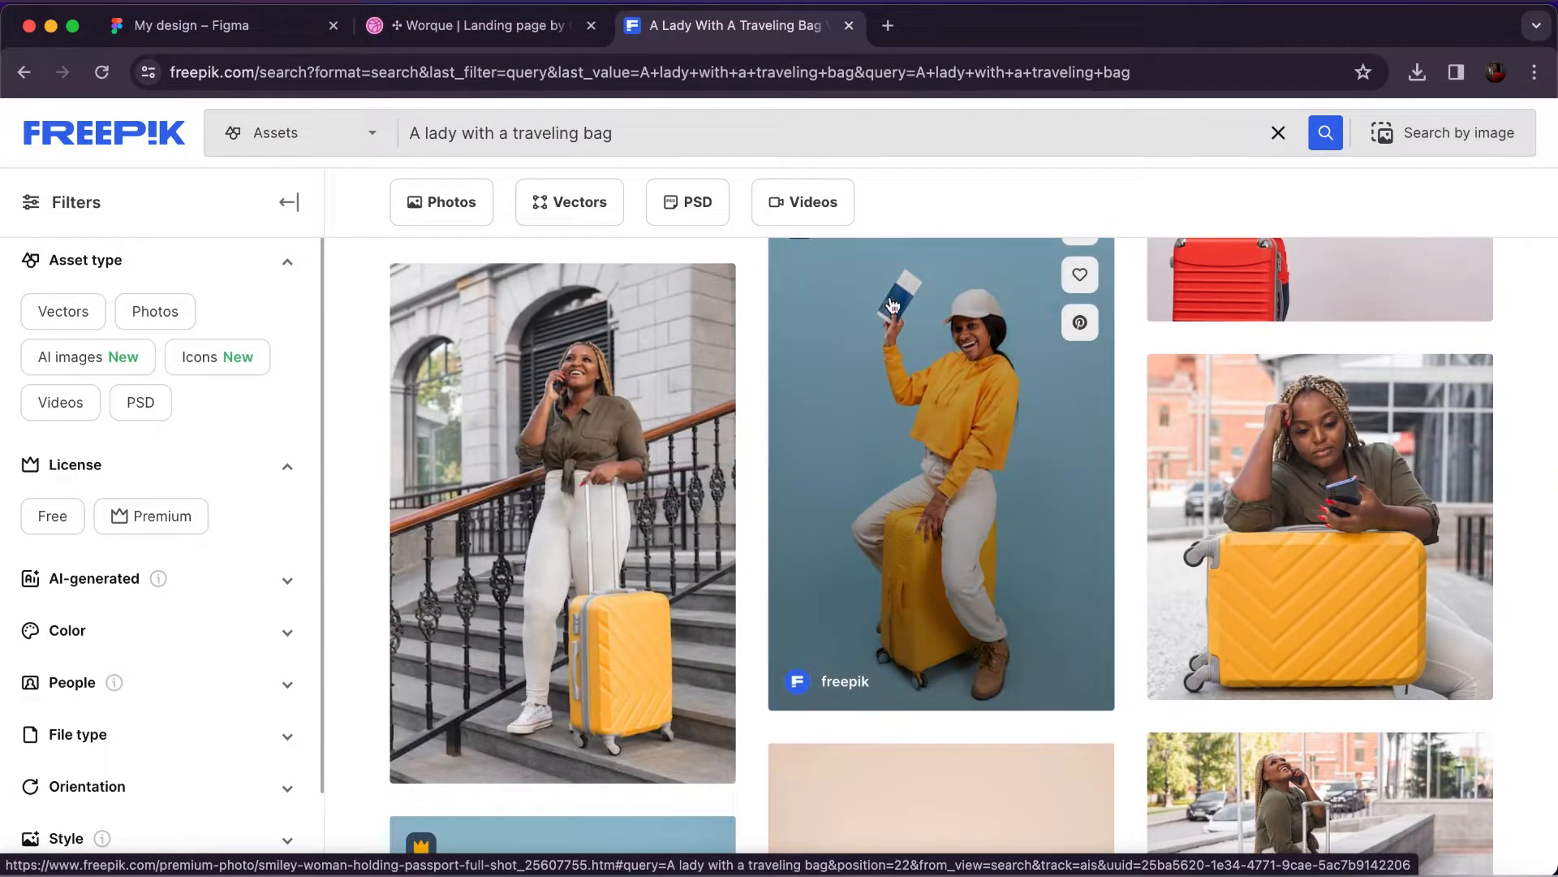
pyautogui.scroll(1, 964, 446)
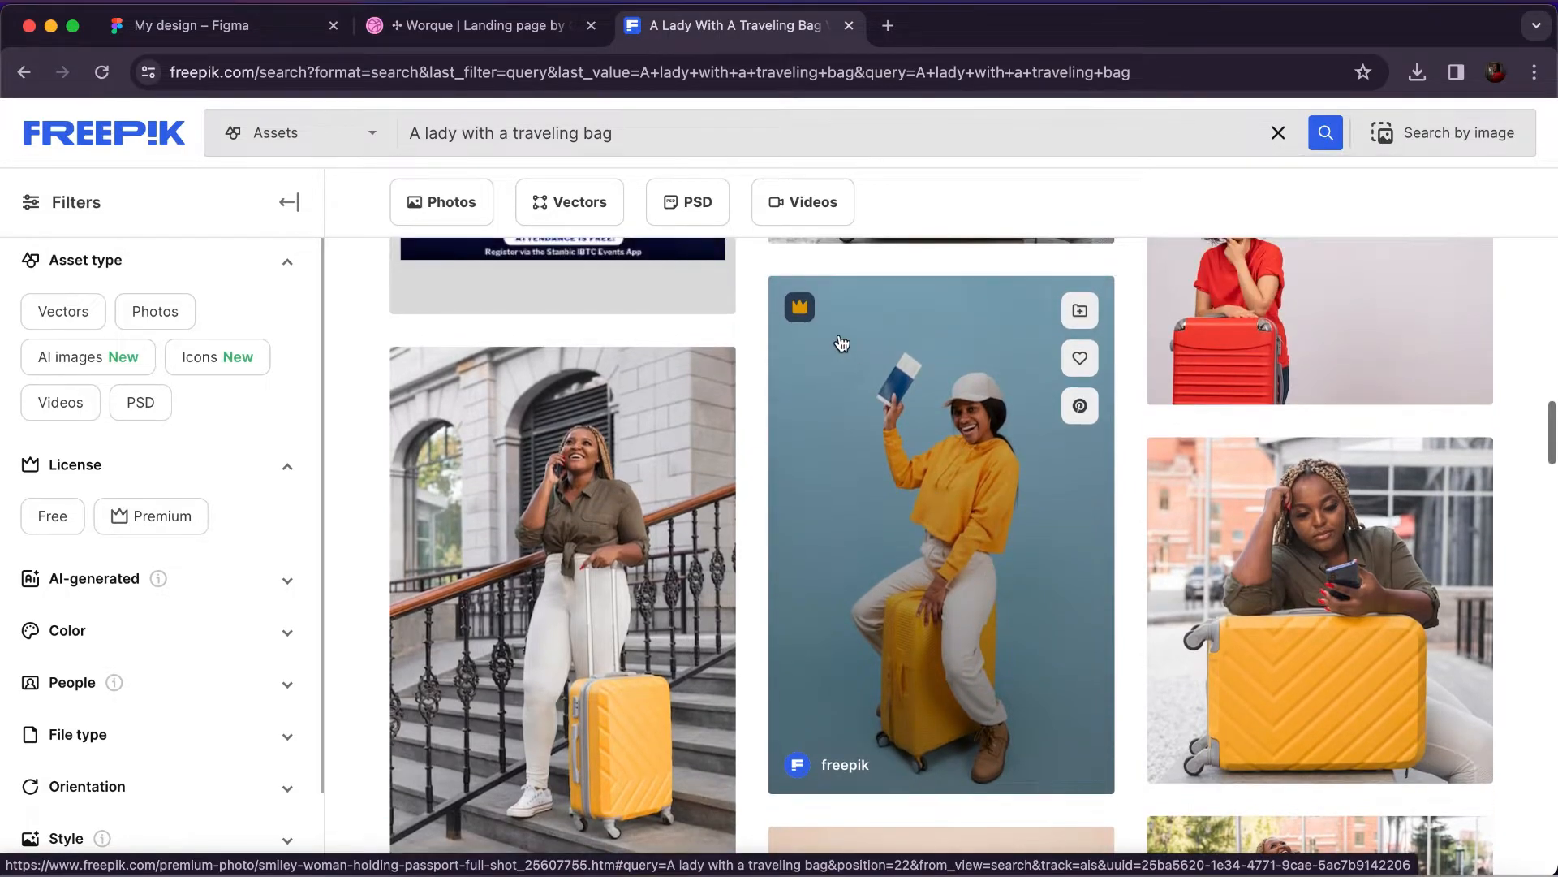
pyautogui.scroll(-6, 955, 548)
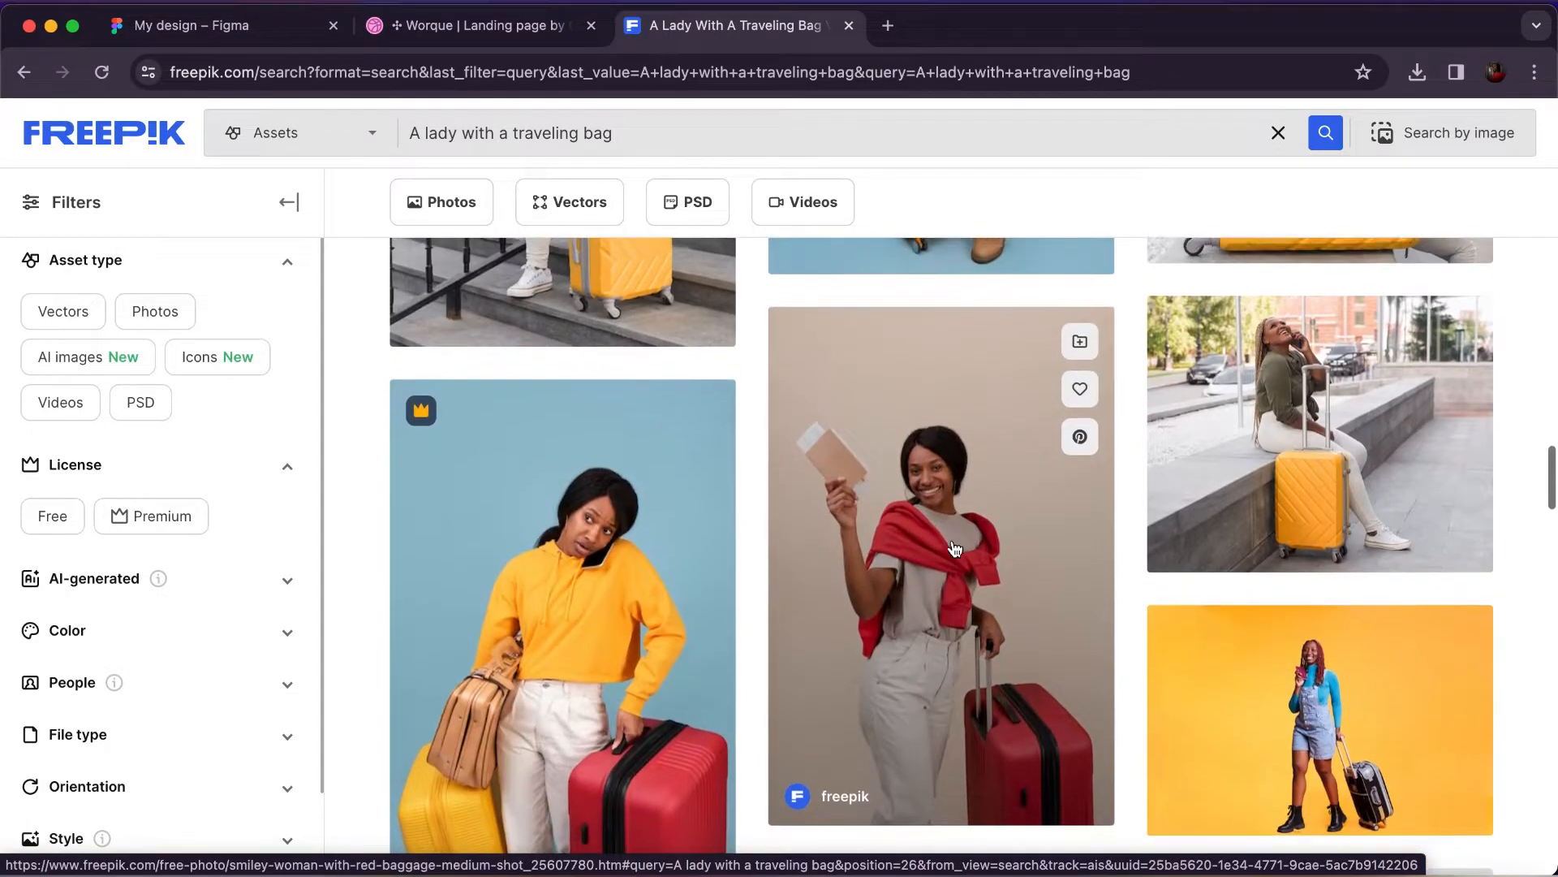
pyautogui.scroll(-1, 955, 549)
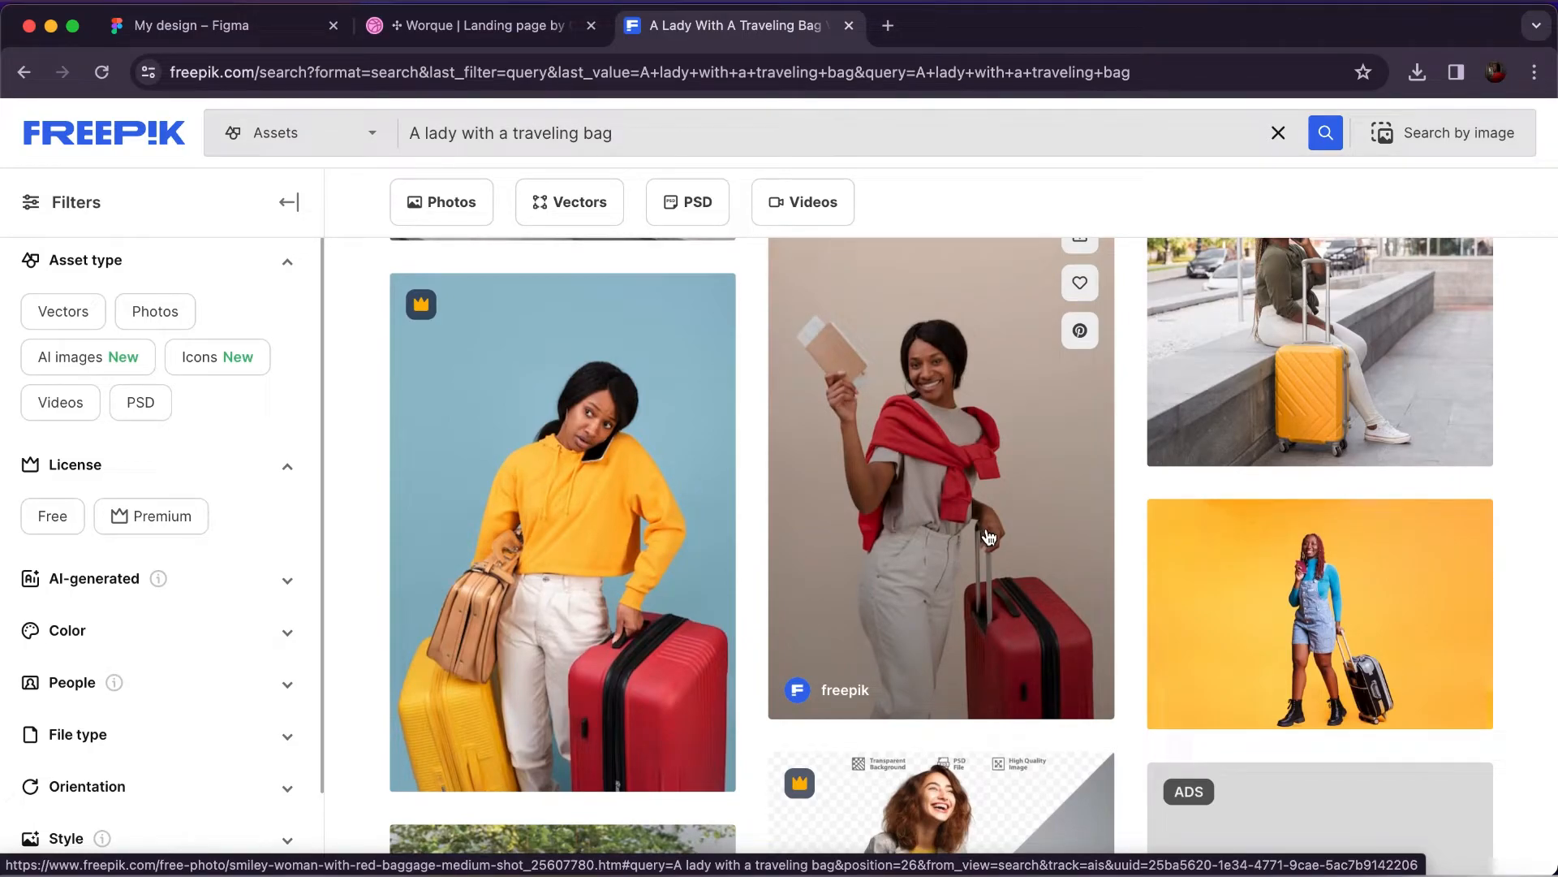
pyautogui.scroll(-10, 540, 471)
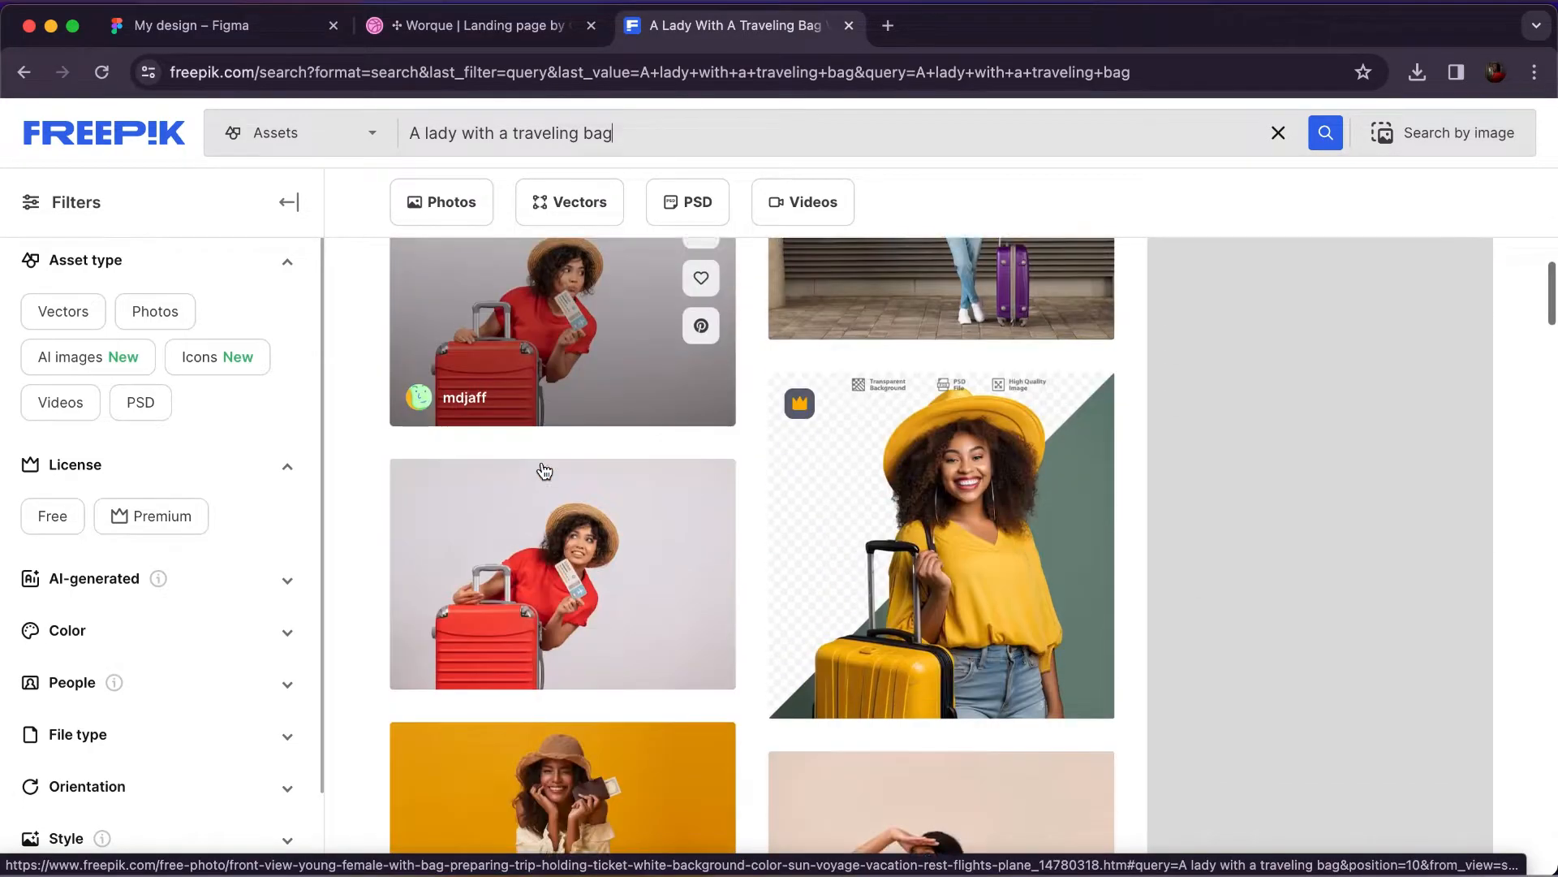
pyautogui.scroll(-4, 544, 470)
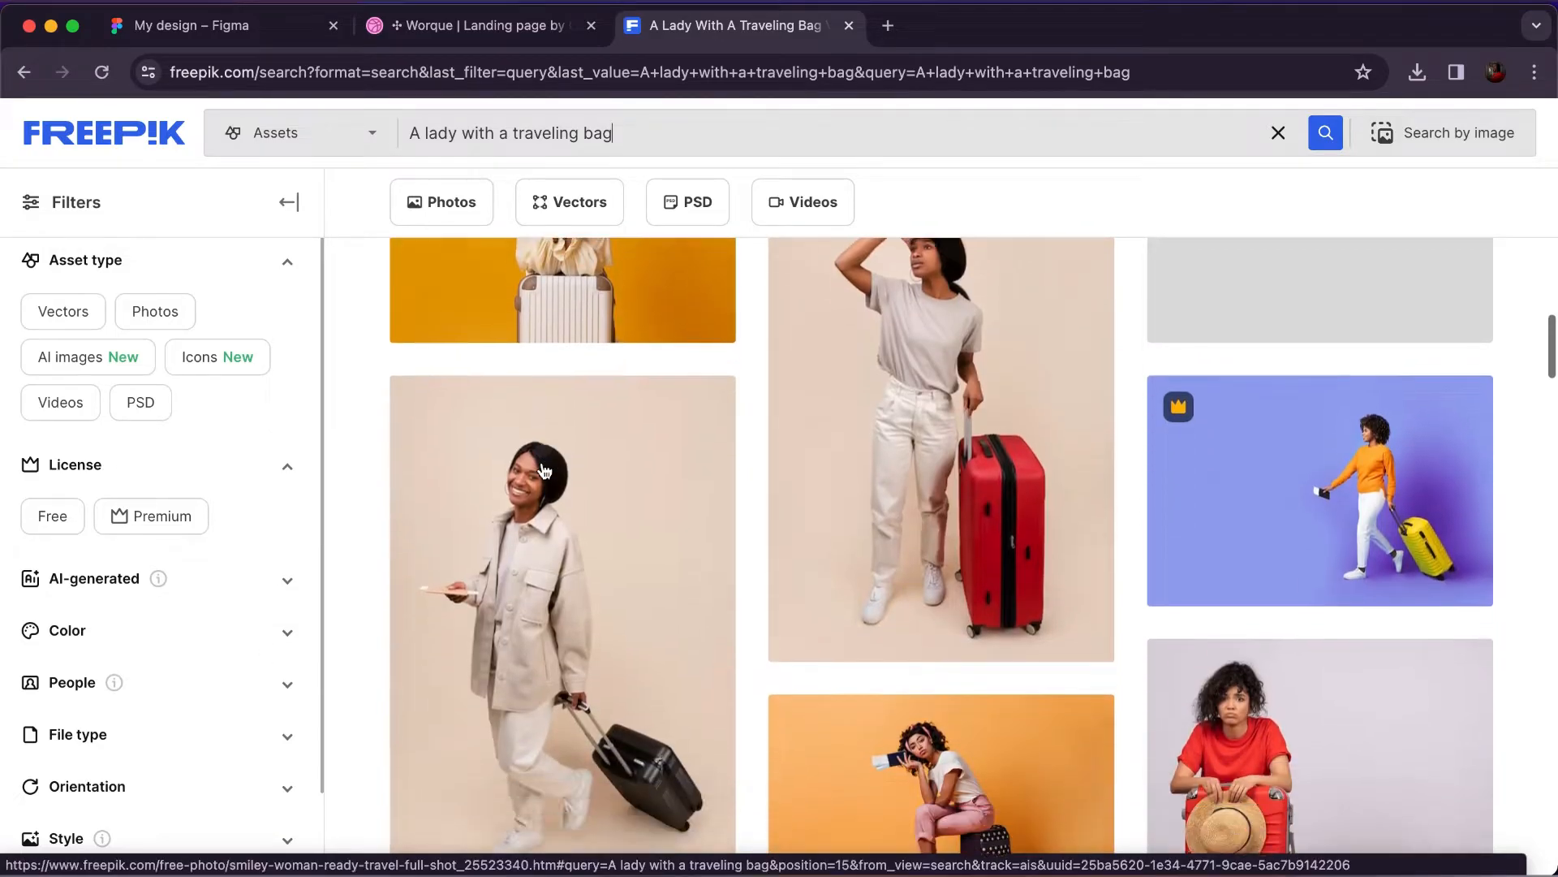
pyautogui.scroll(-6, 544, 471)
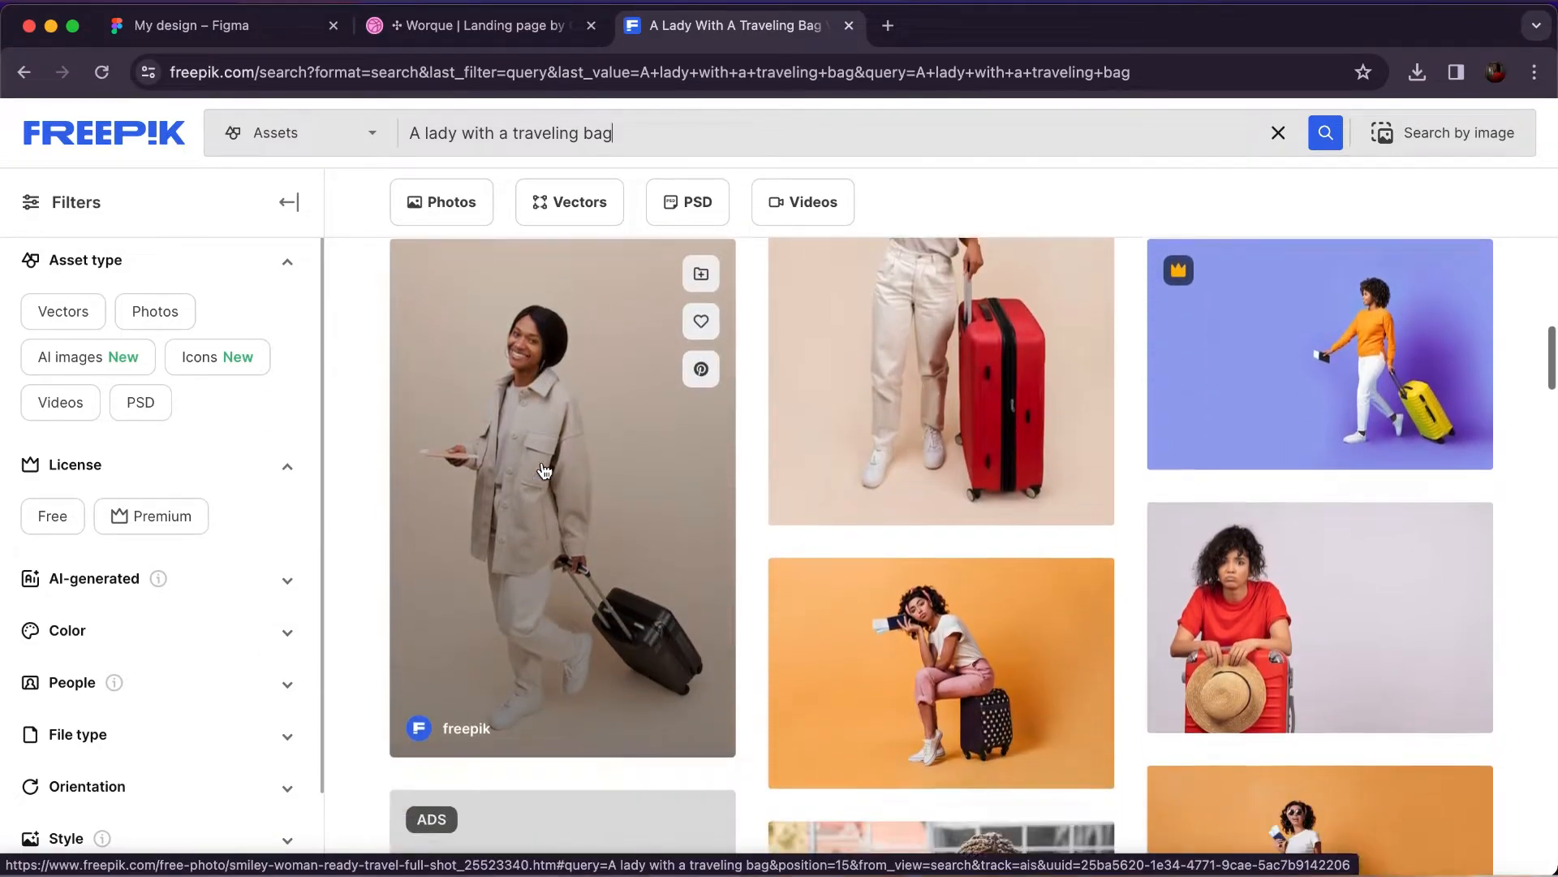
pyautogui.scroll(-7, 542, 469)
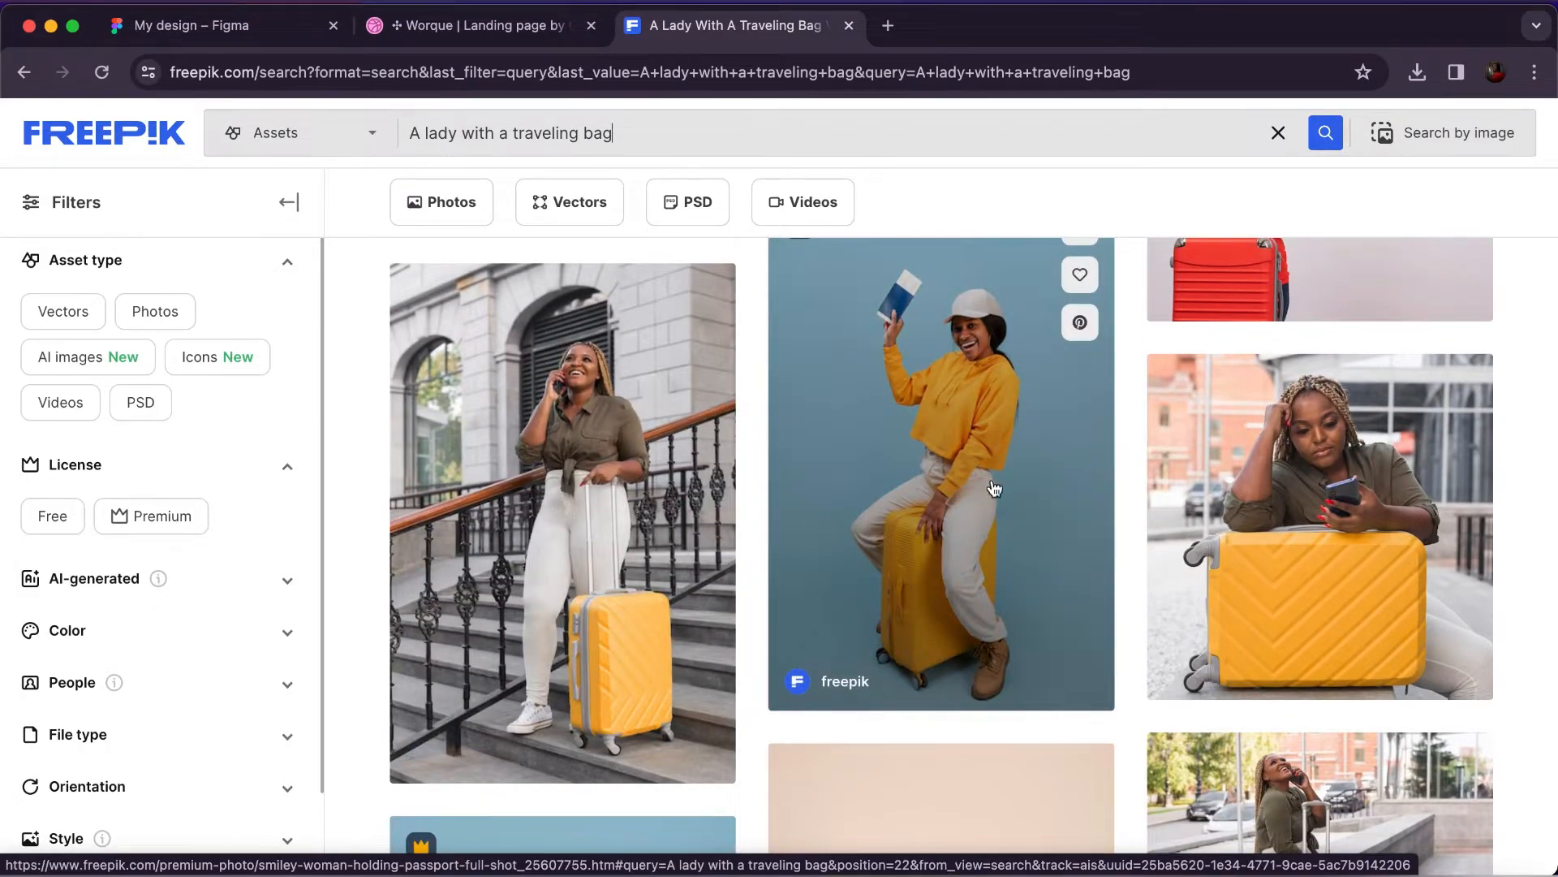
pyautogui.scroll(1, 964, 445)
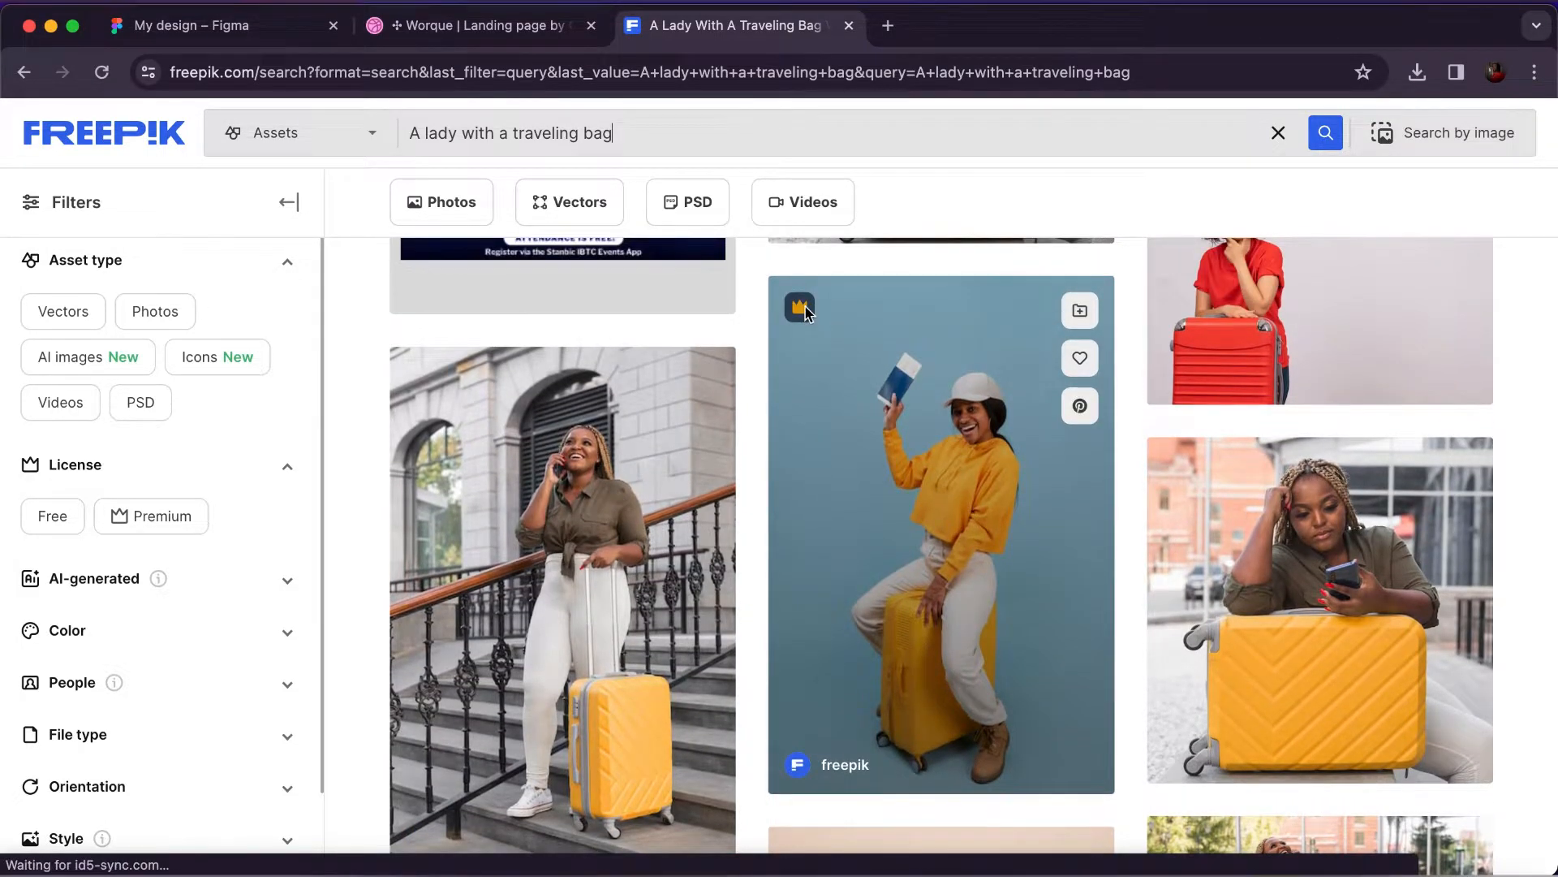
pyautogui.scroll(-7, 954, 549)
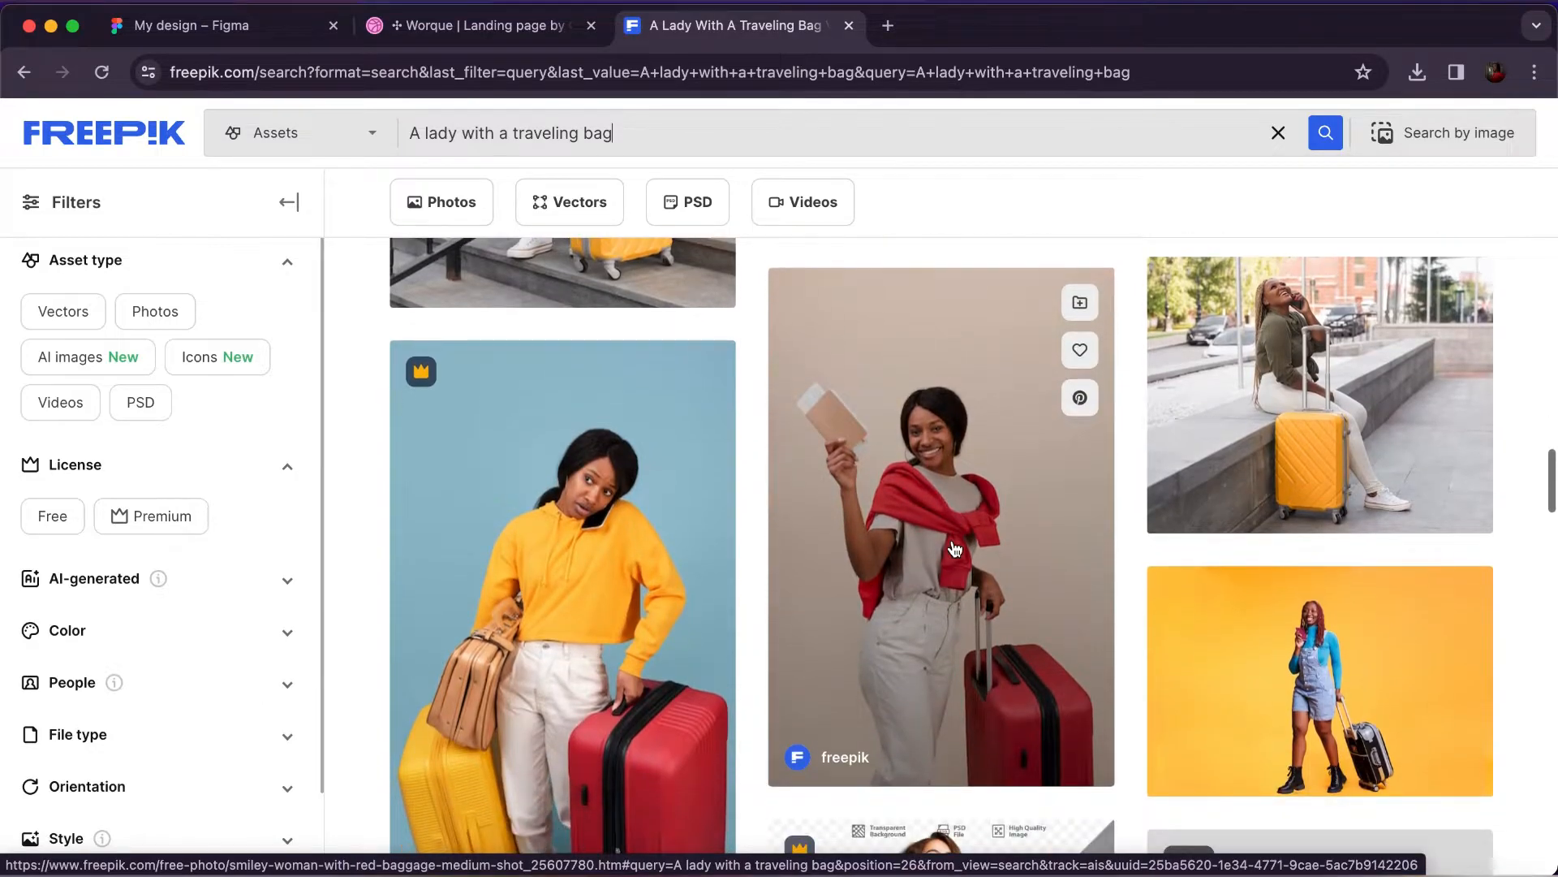
pyautogui.scroll(-1, 955, 550)
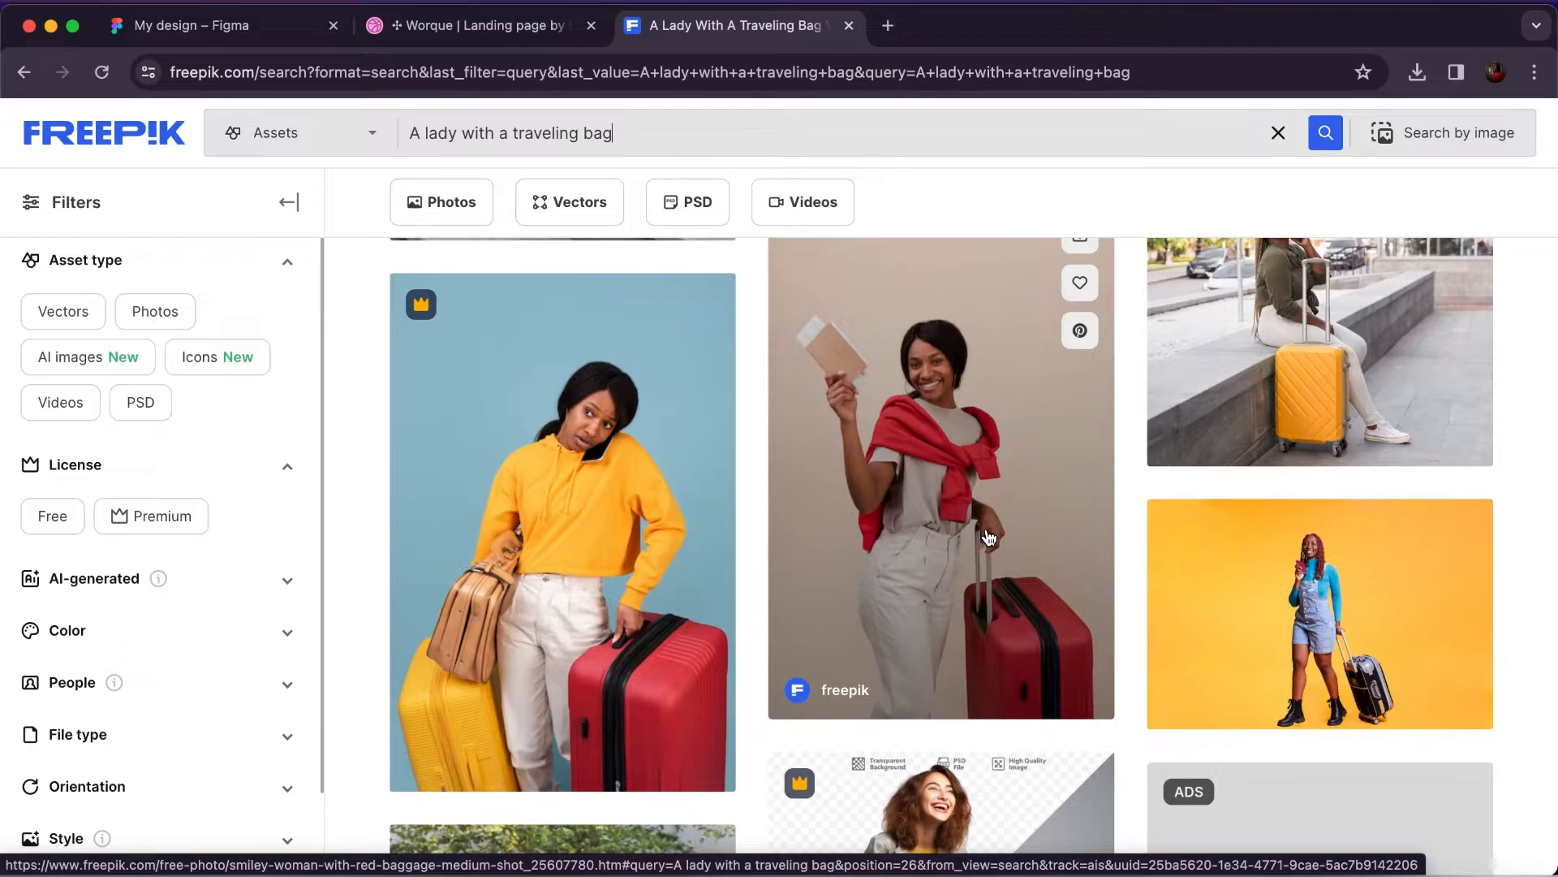
pyautogui.scroll(15, 962, 507)
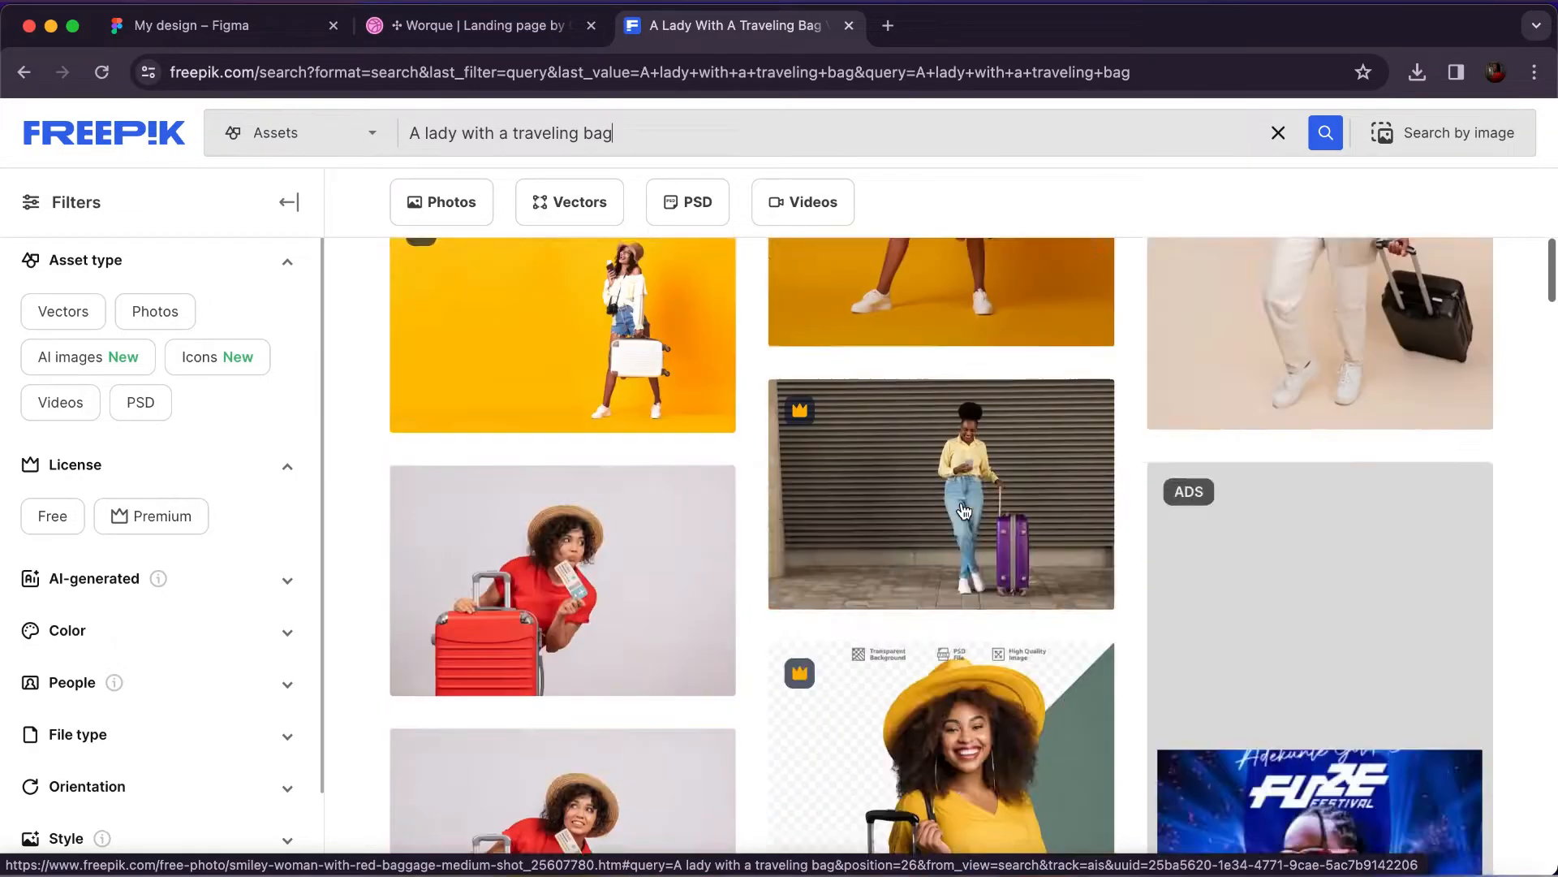
pyautogui.scroll(-7, 961, 510)
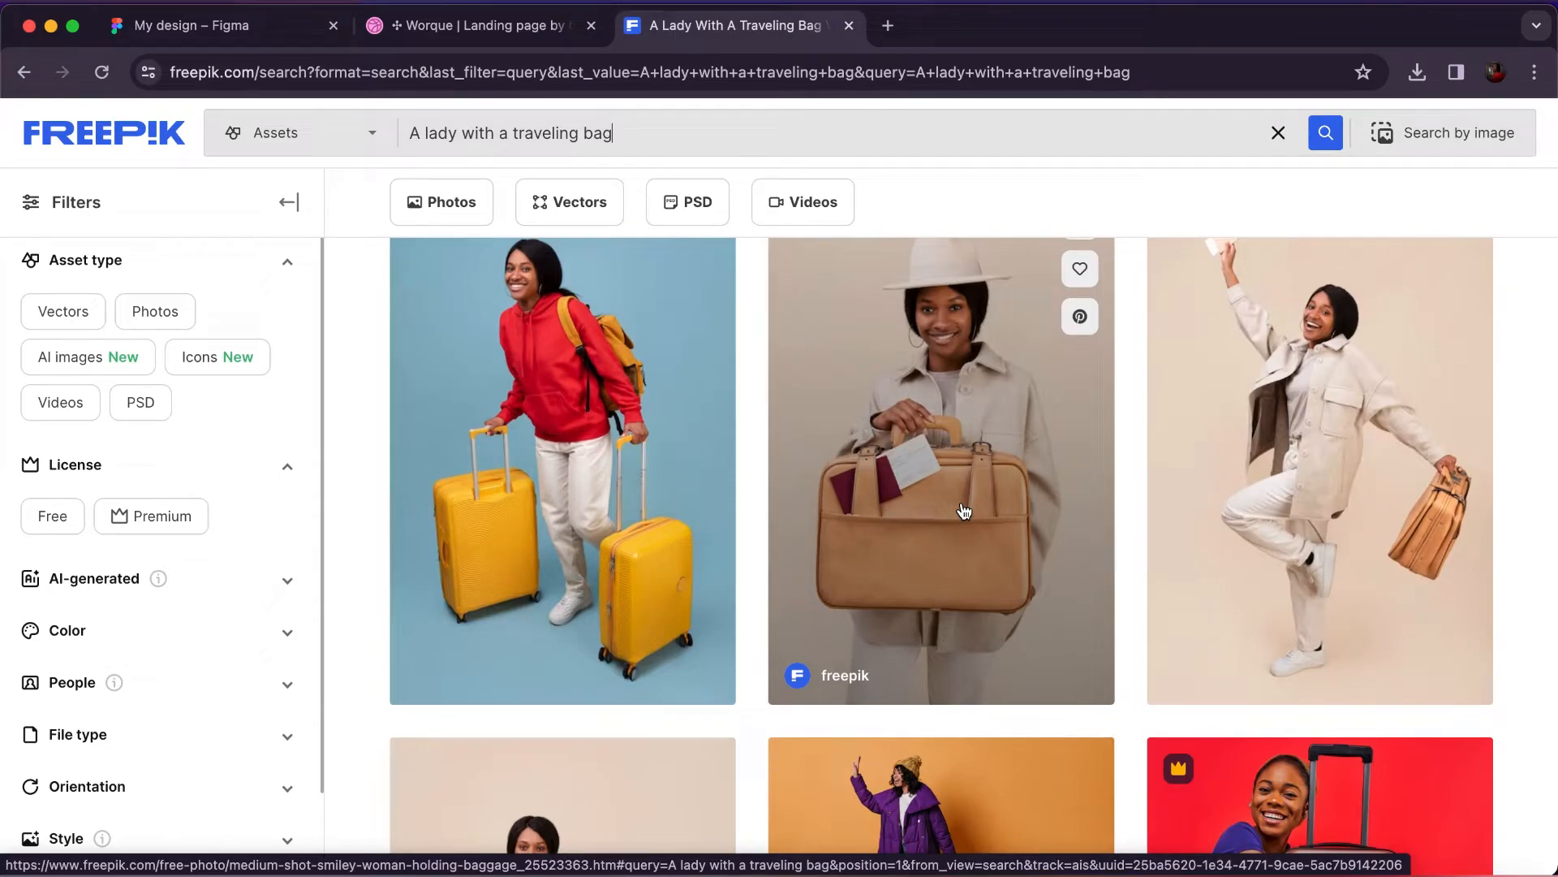
pyautogui.scroll(-1, 964, 510)
pyautogui.scroll(2, 934, 503)
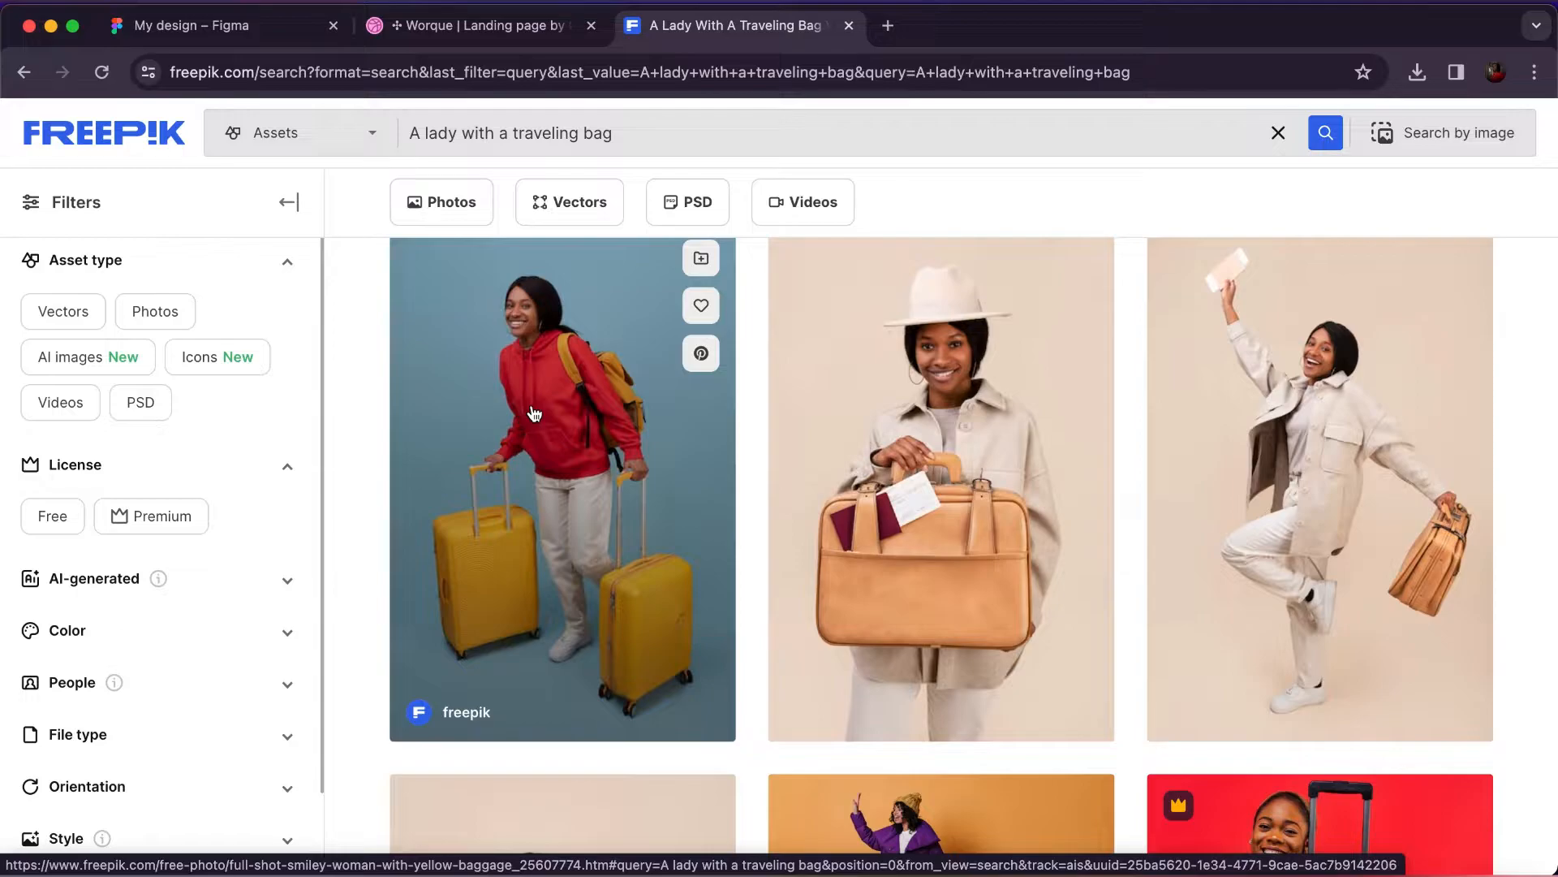
# Download the free 'full shot smiley woman with yellow baggage' photo, then open a blank tab.
pyautogui.click(534, 414)
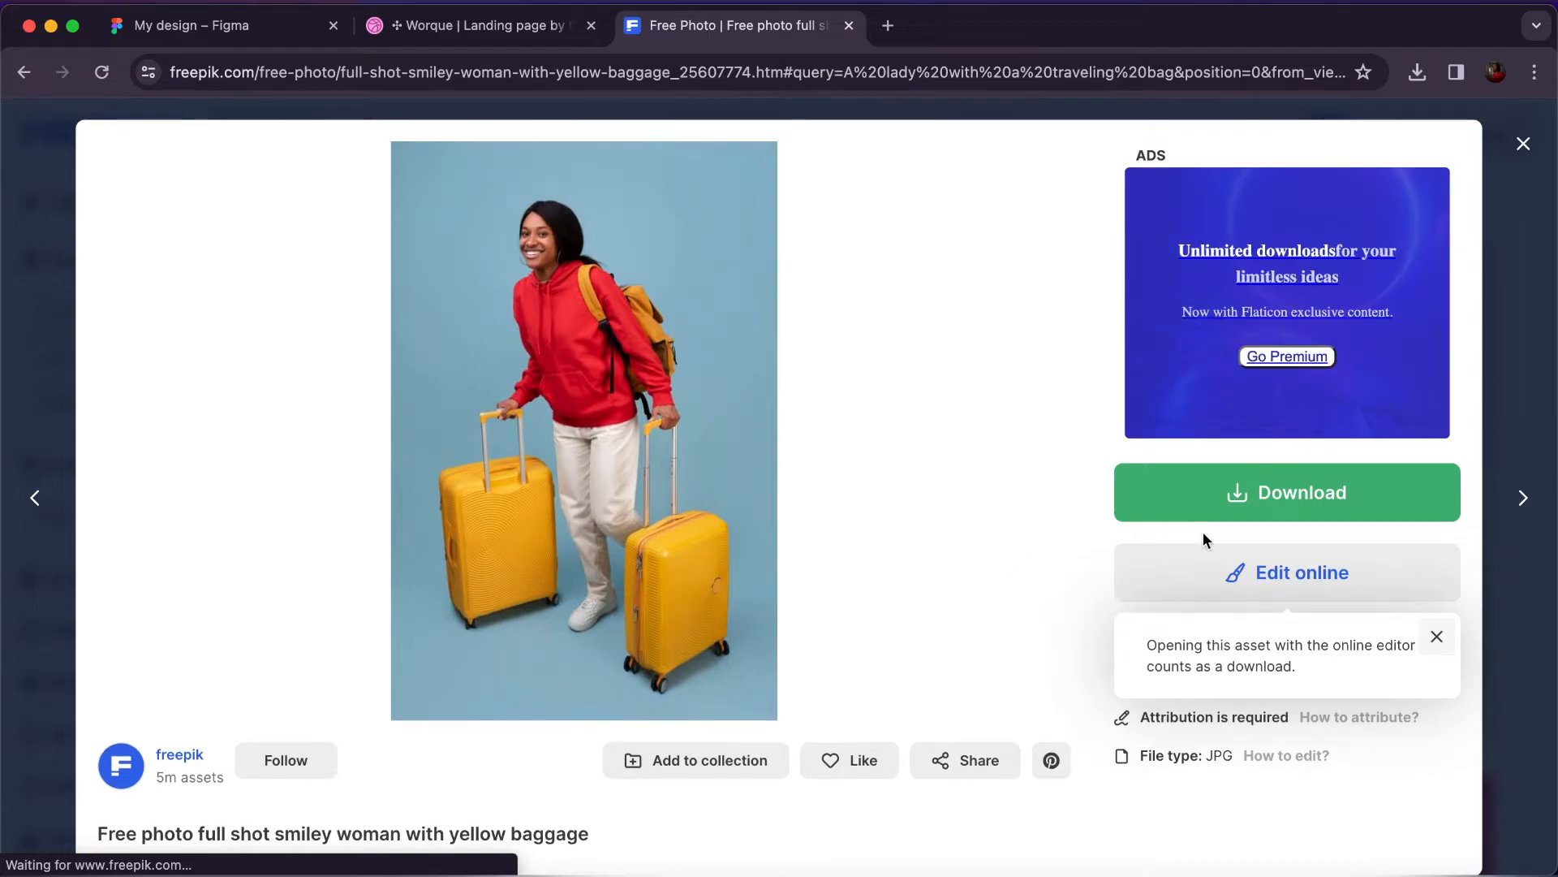
pyautogui.click(1254, 491)
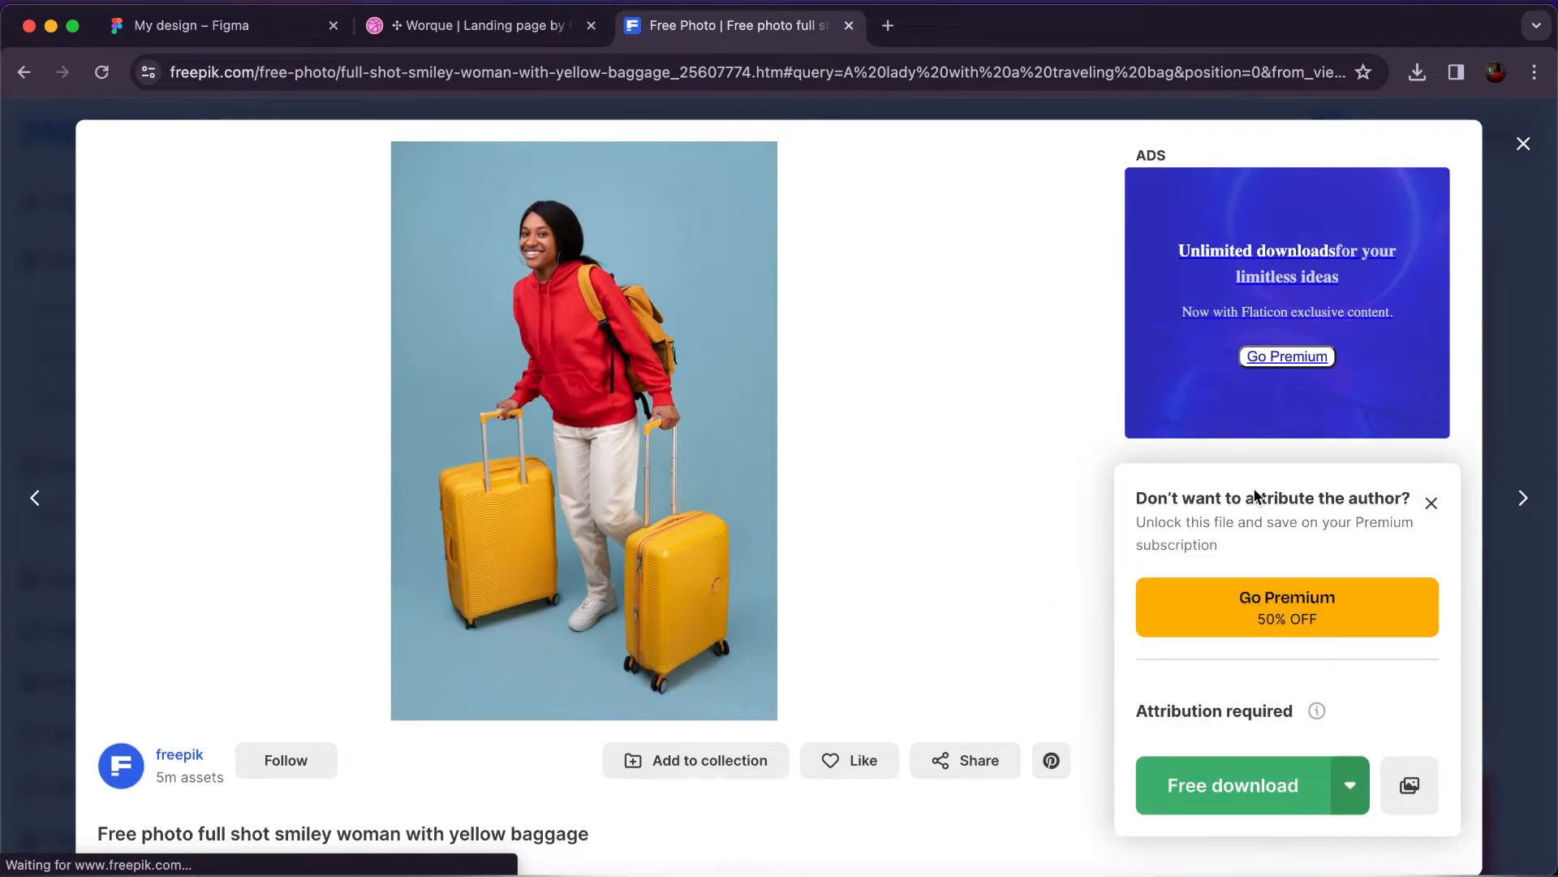
pyautogui.click(1262, 785)
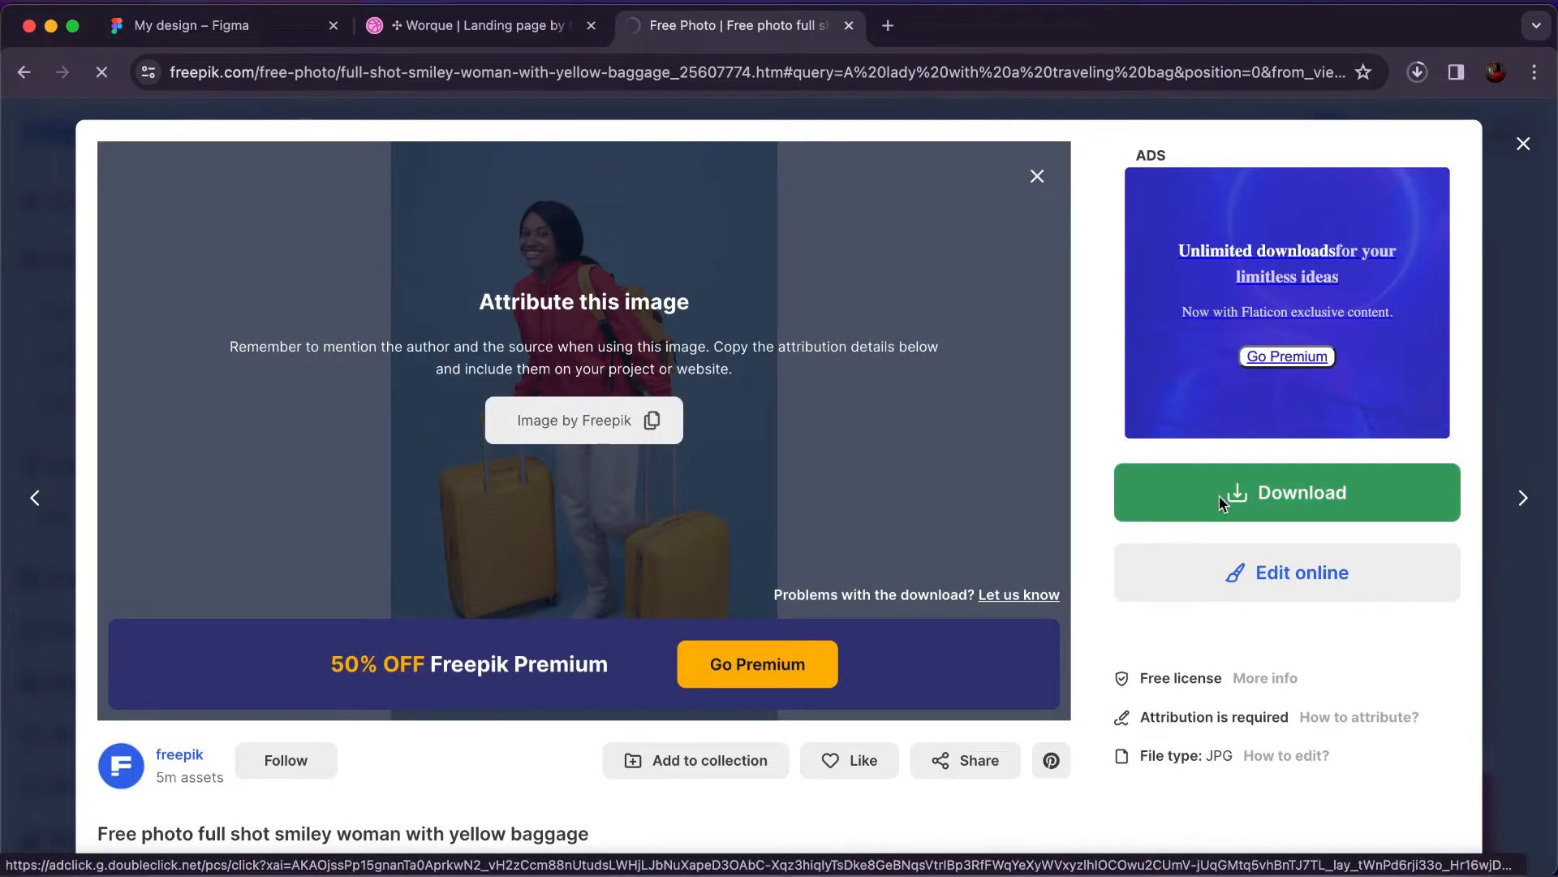
pyautogui.click(1221, 499)
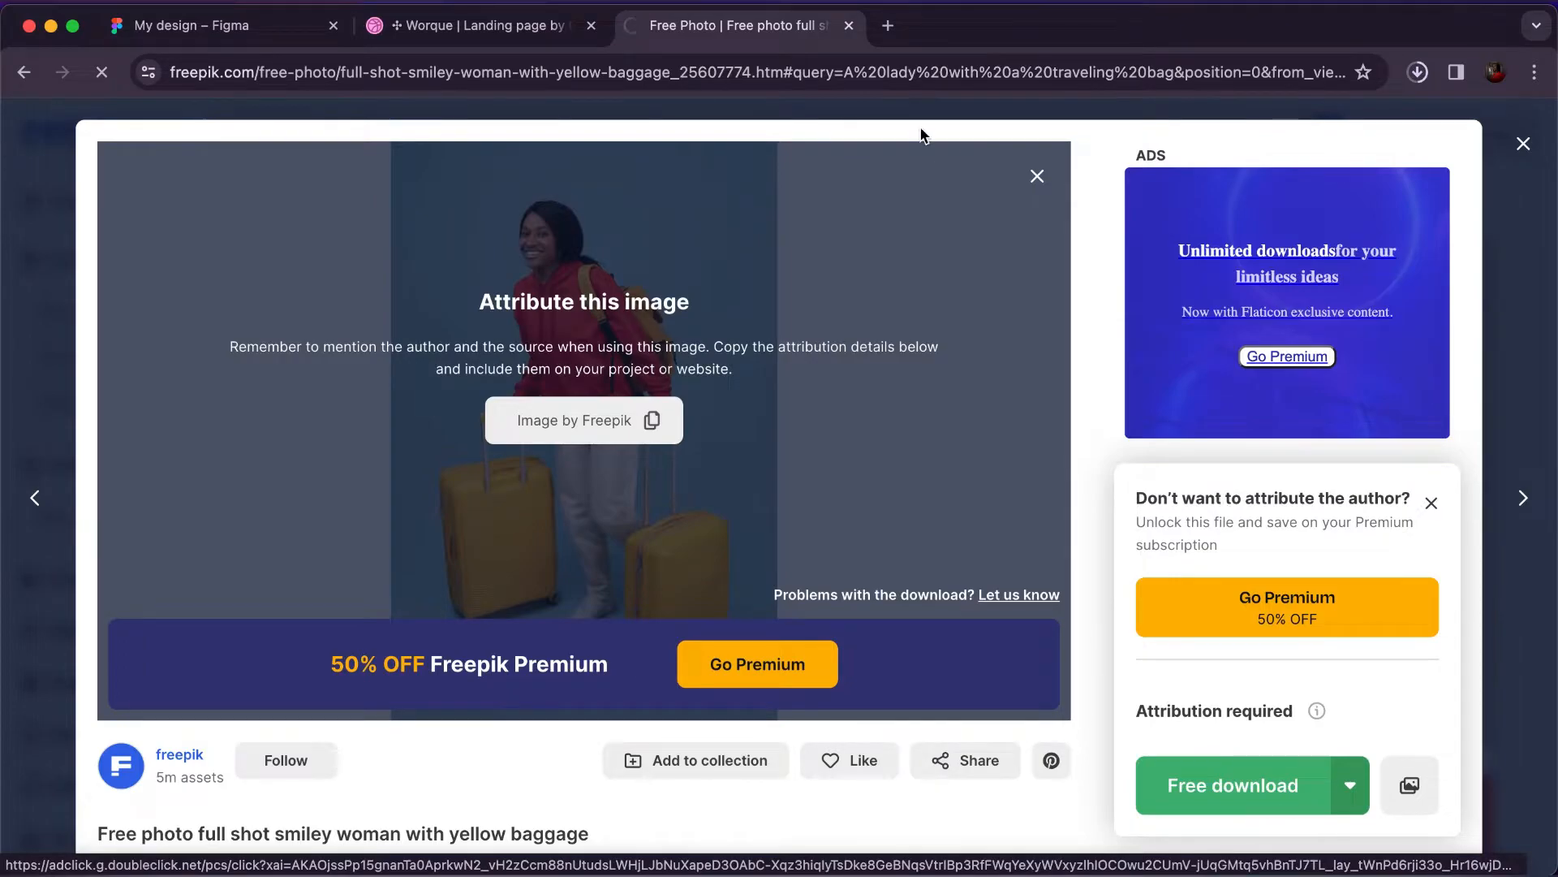
pyautogui.click(887, 27)
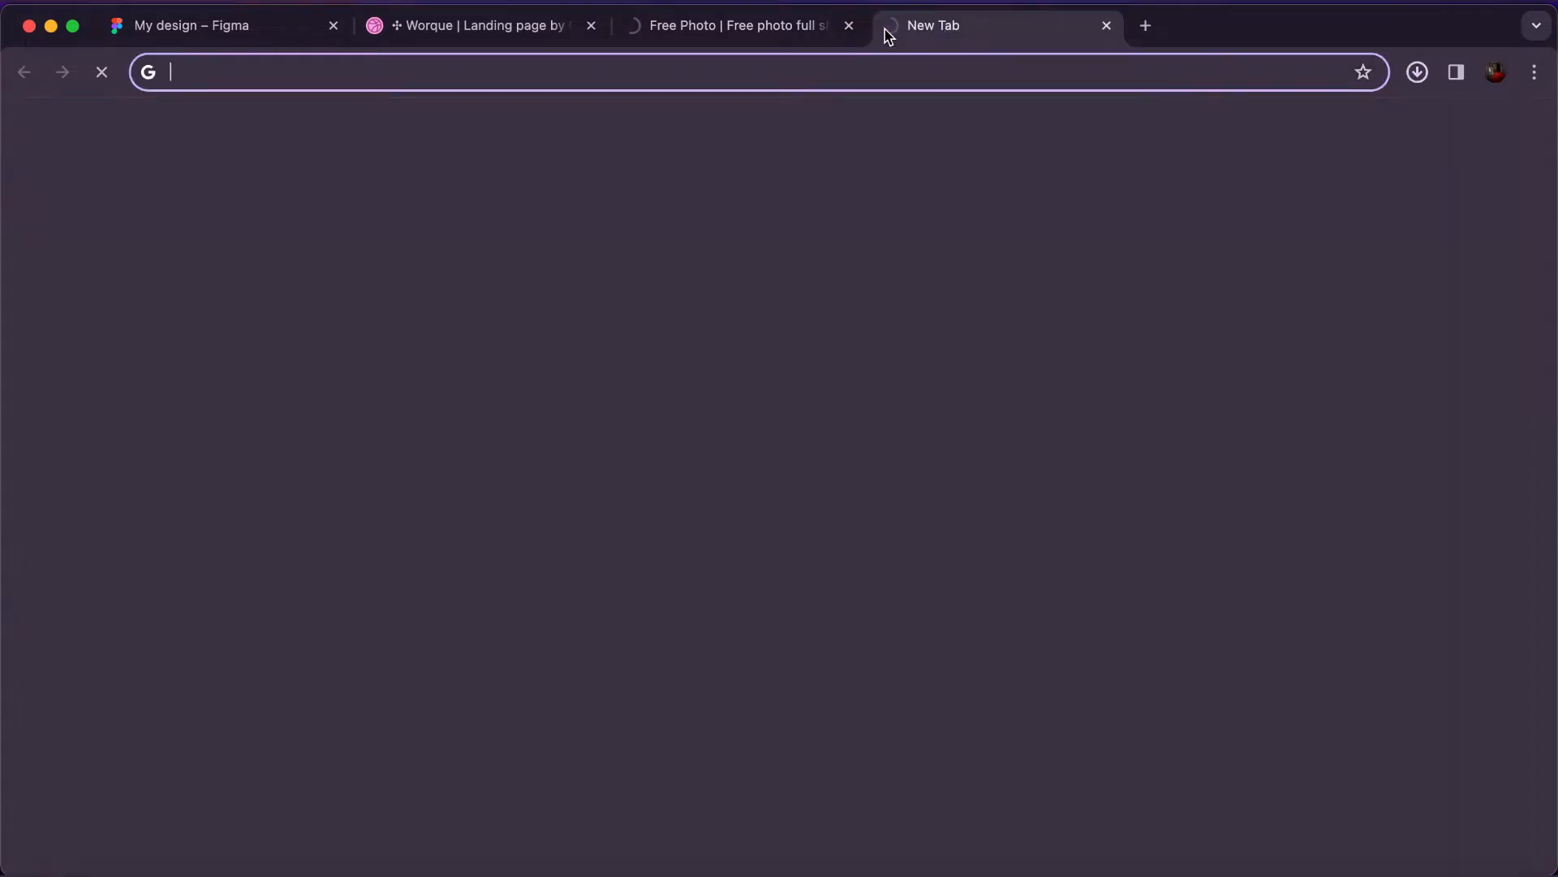
# Upload full-shot-smiley-woman-with-yellow-baggage.jpg from Downloads to remove.bg for background removal.
pyautogui.click(738, 74)
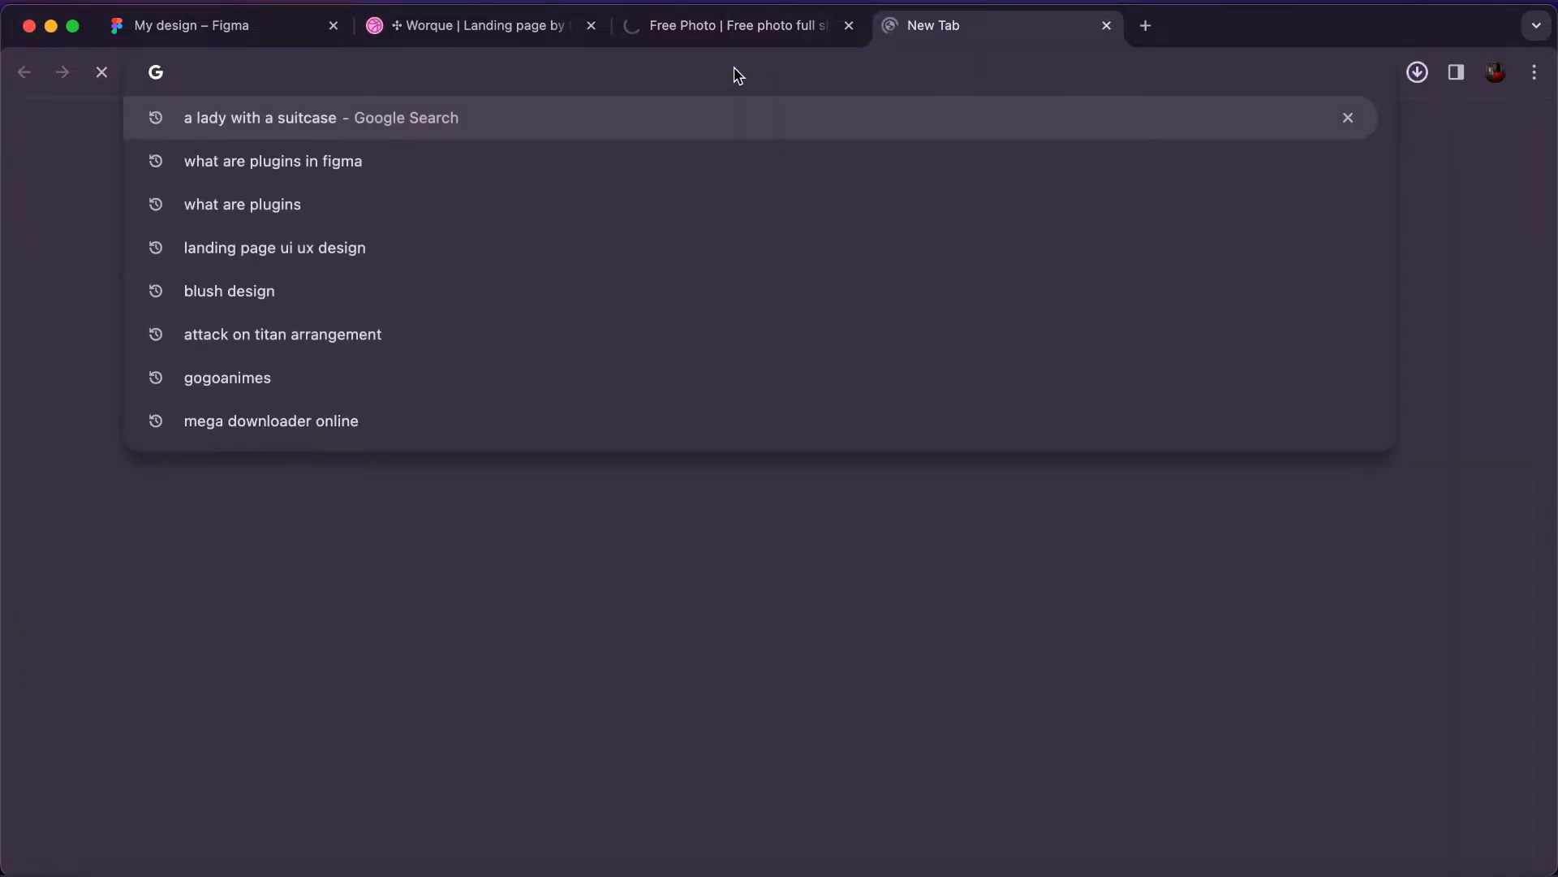
pyautogui.write('remov')
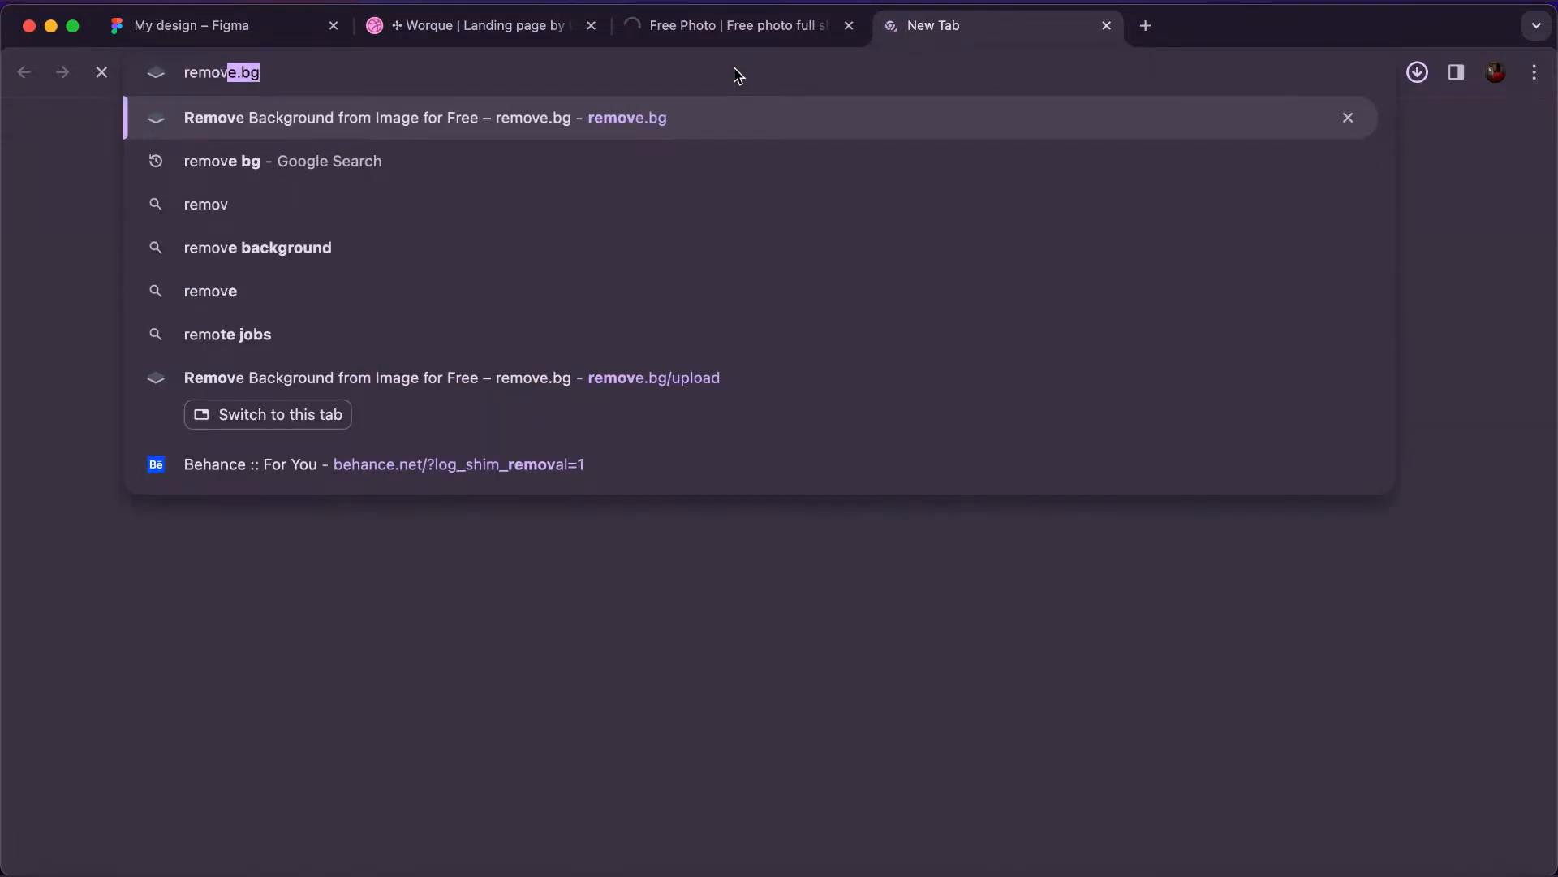
pyautogui.press('Return')
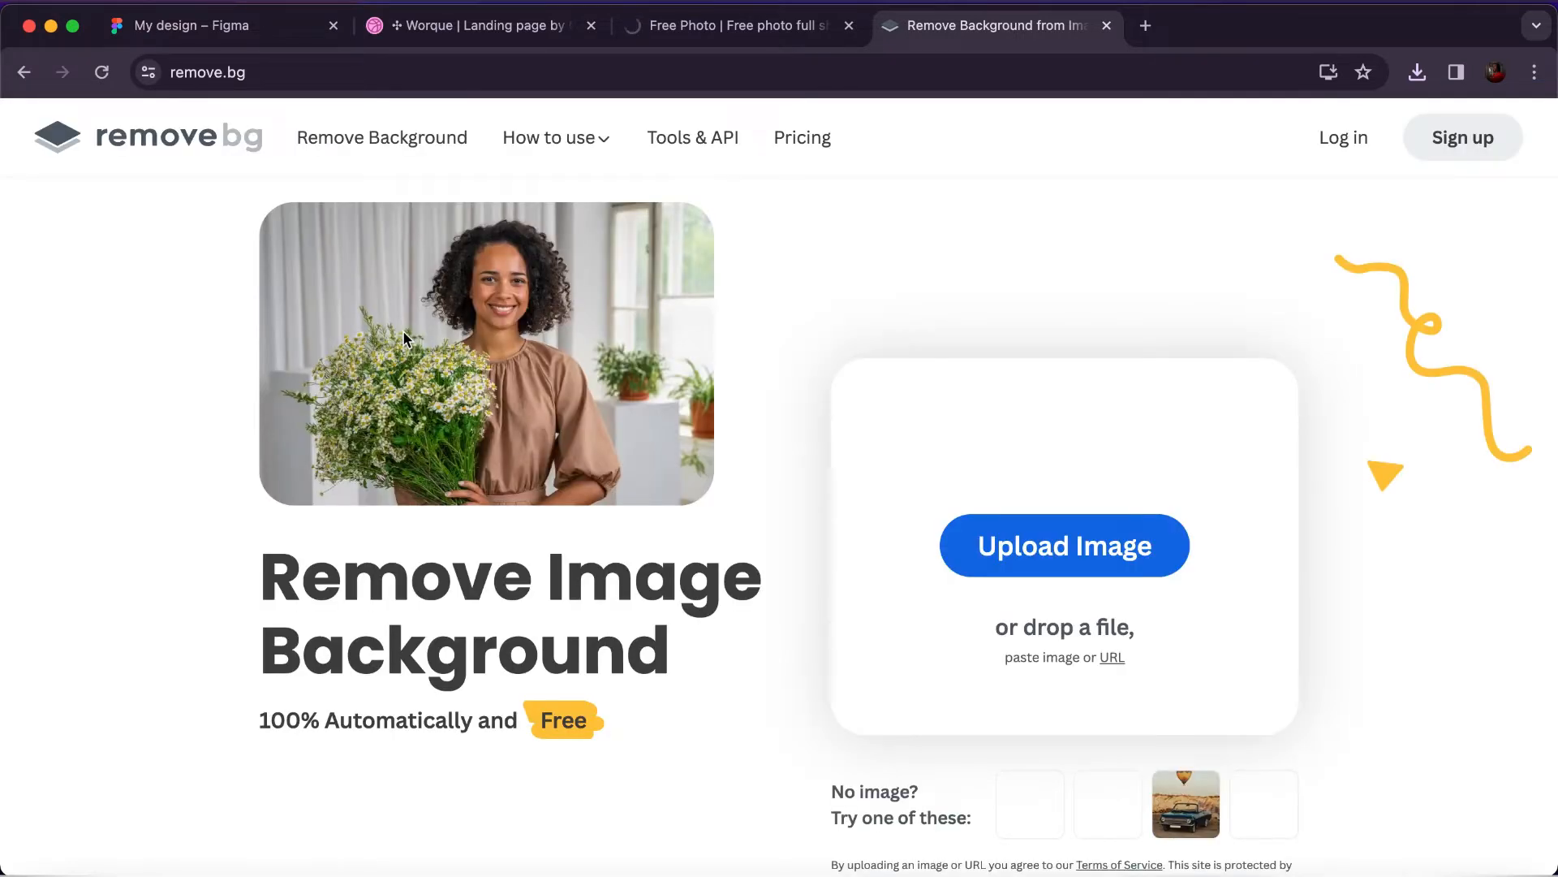
pyautogui.click(991, 537)
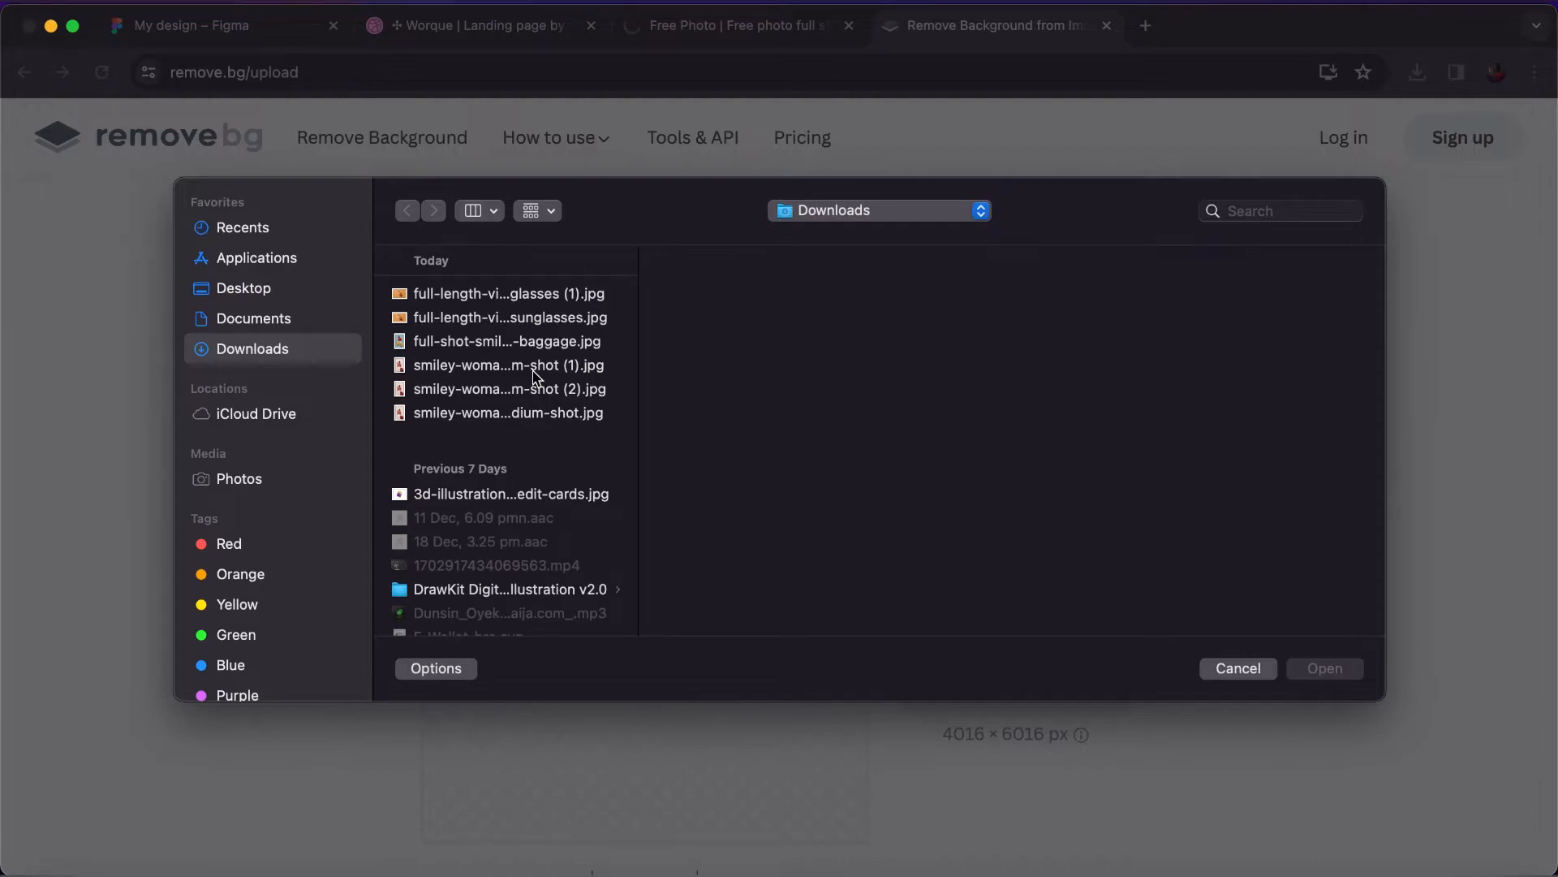
pyautogui.click(469, 342)
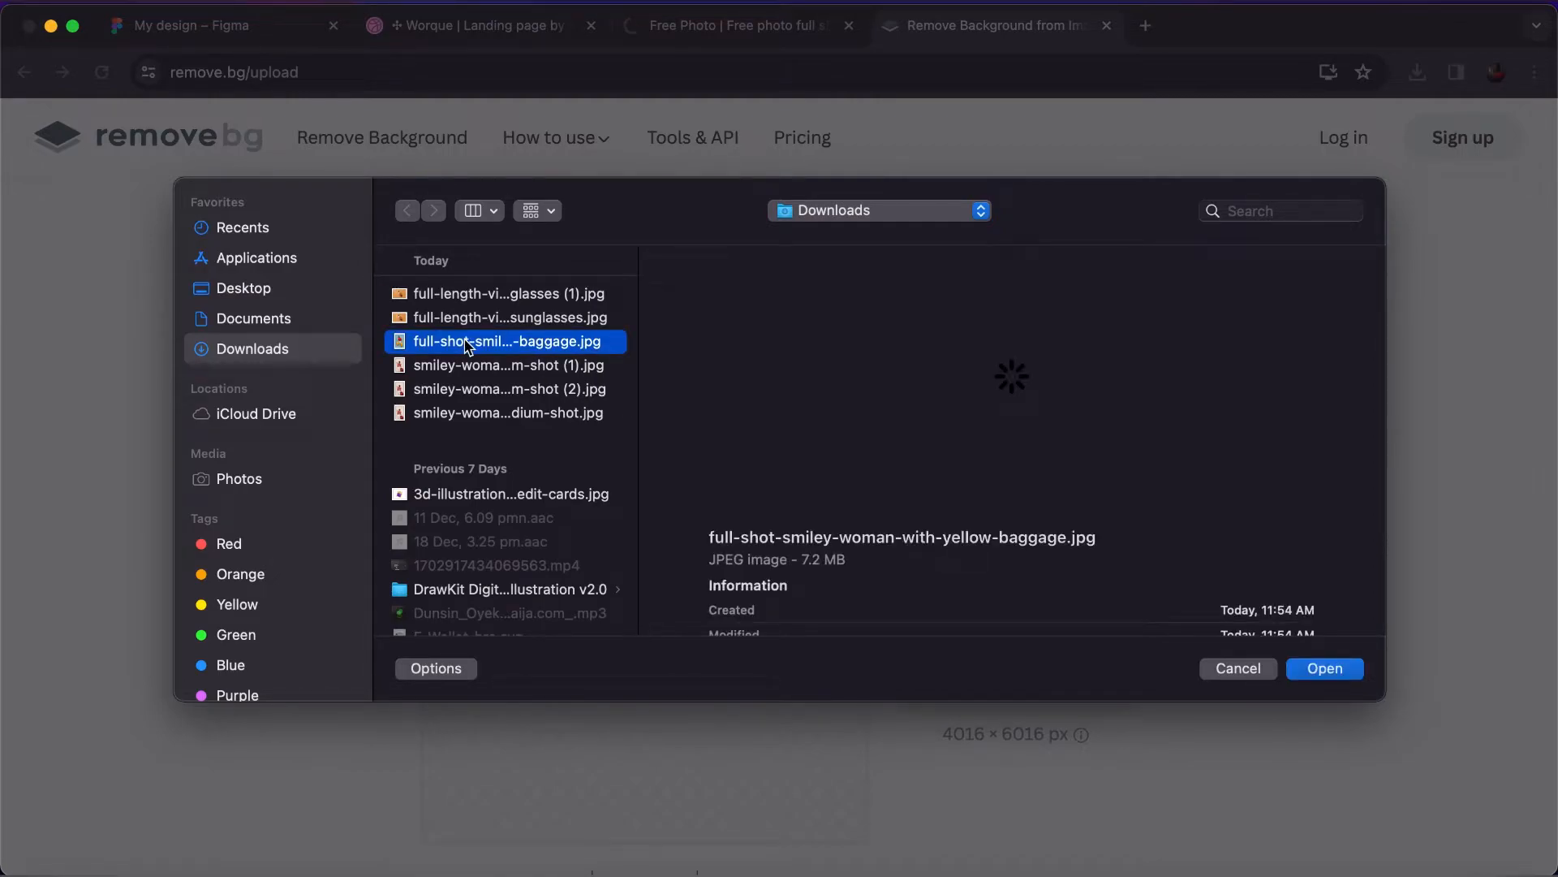
pyautogui.click(1340, 669)
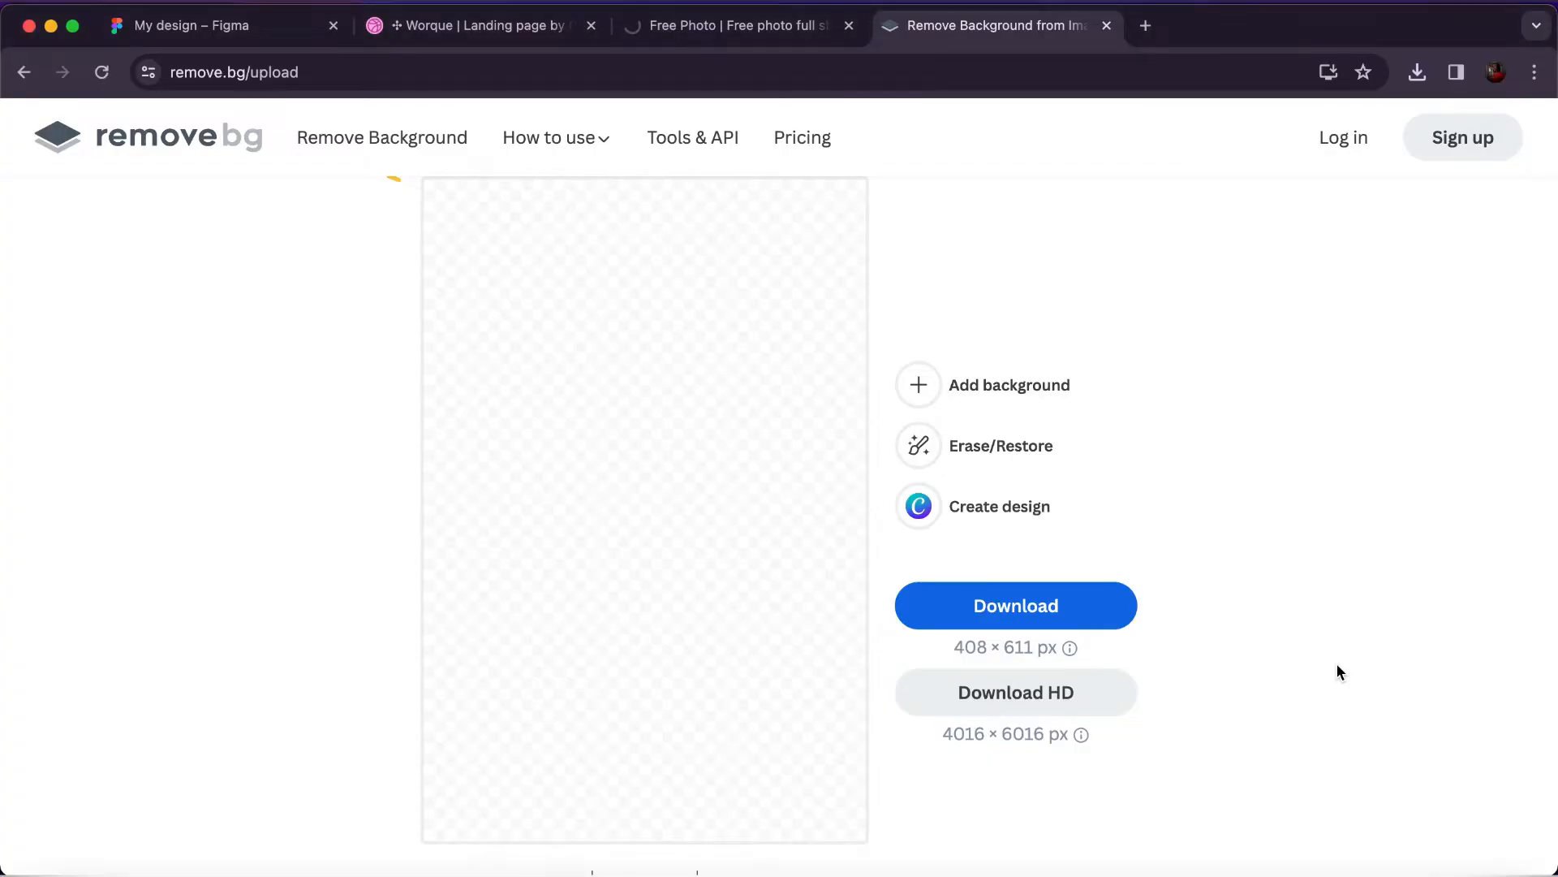
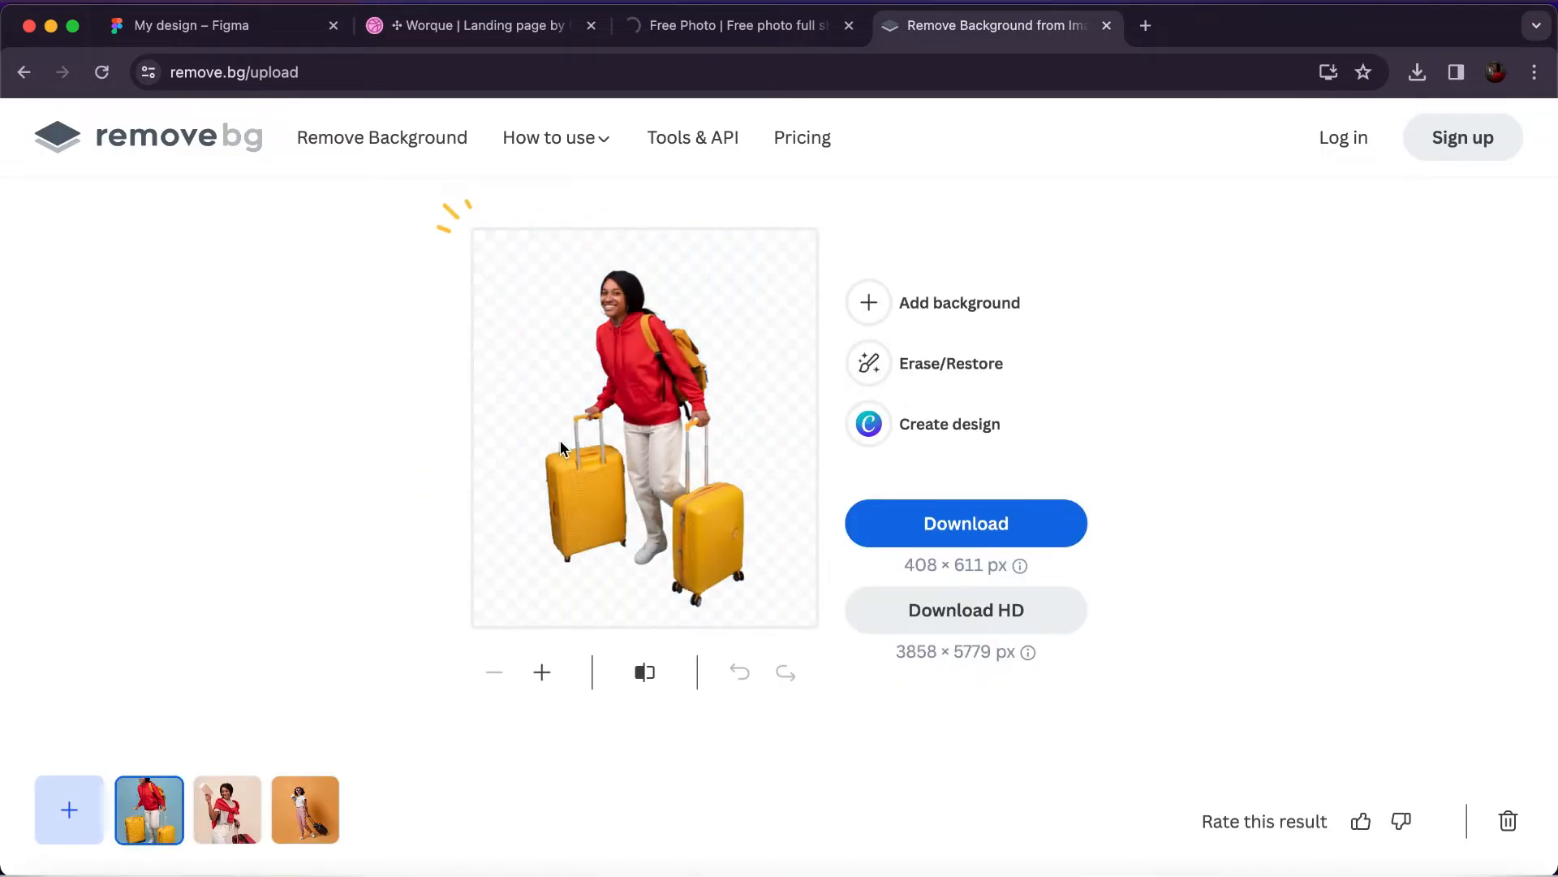
# Copy the background-free woman-with-suitcases image from remove.bg and return to the Figma design.
pyautogui.rightClick(619, 383)
pyautogui.click(643, 420)
pyautogui.click(254, 31)
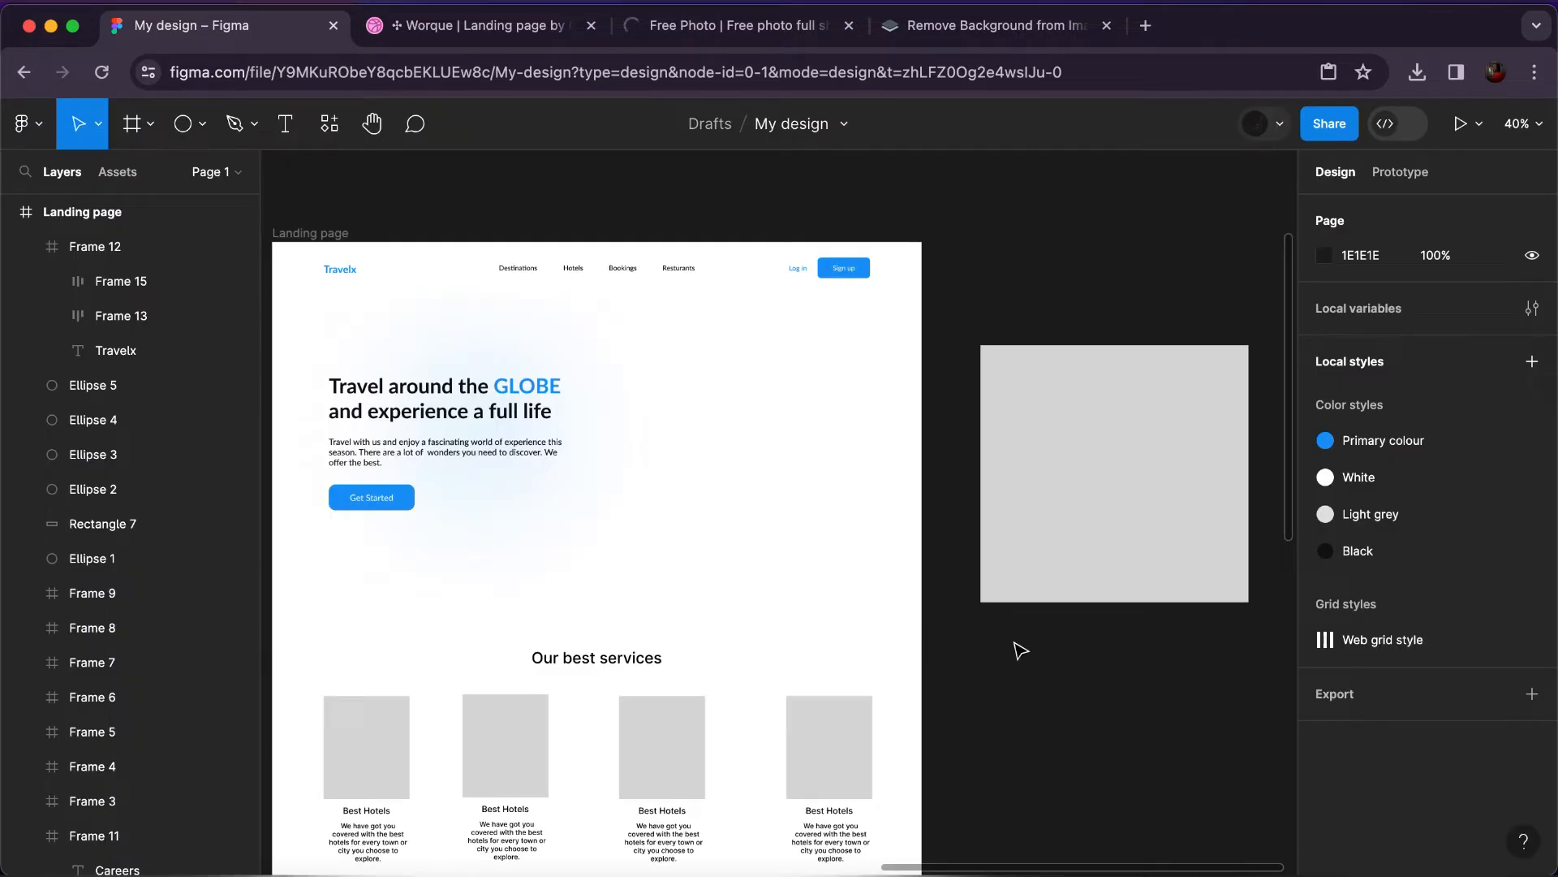
# Paste the cut-out traveller photo into Figma and drag it into the Landing page hero.
pyautogui.scroll(-3, 1024, 647)
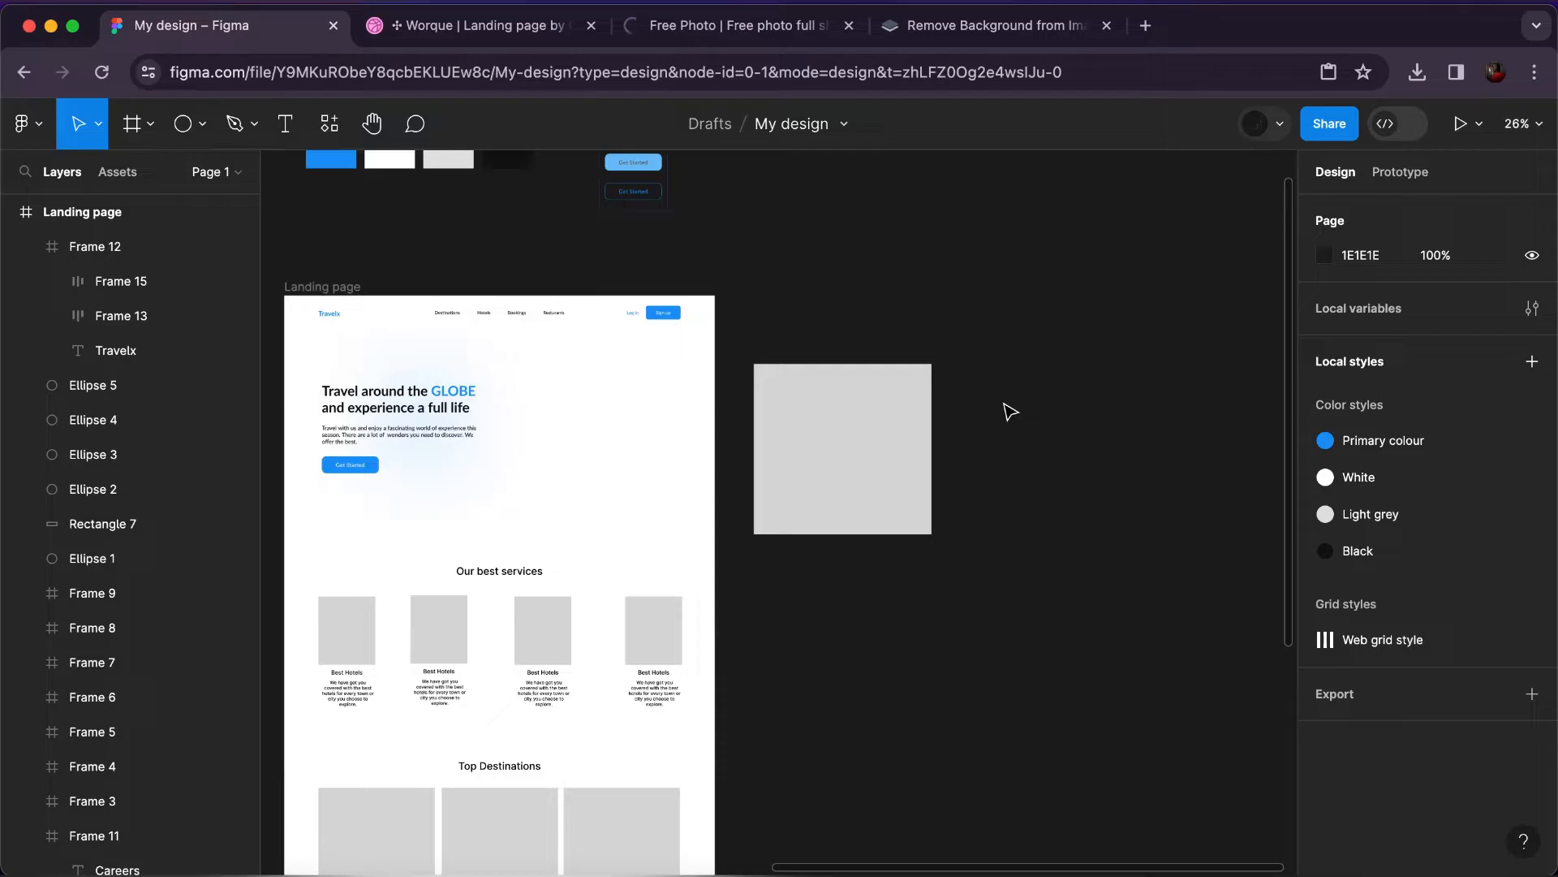
pyautogui.hotkey('ctrl', 'v')
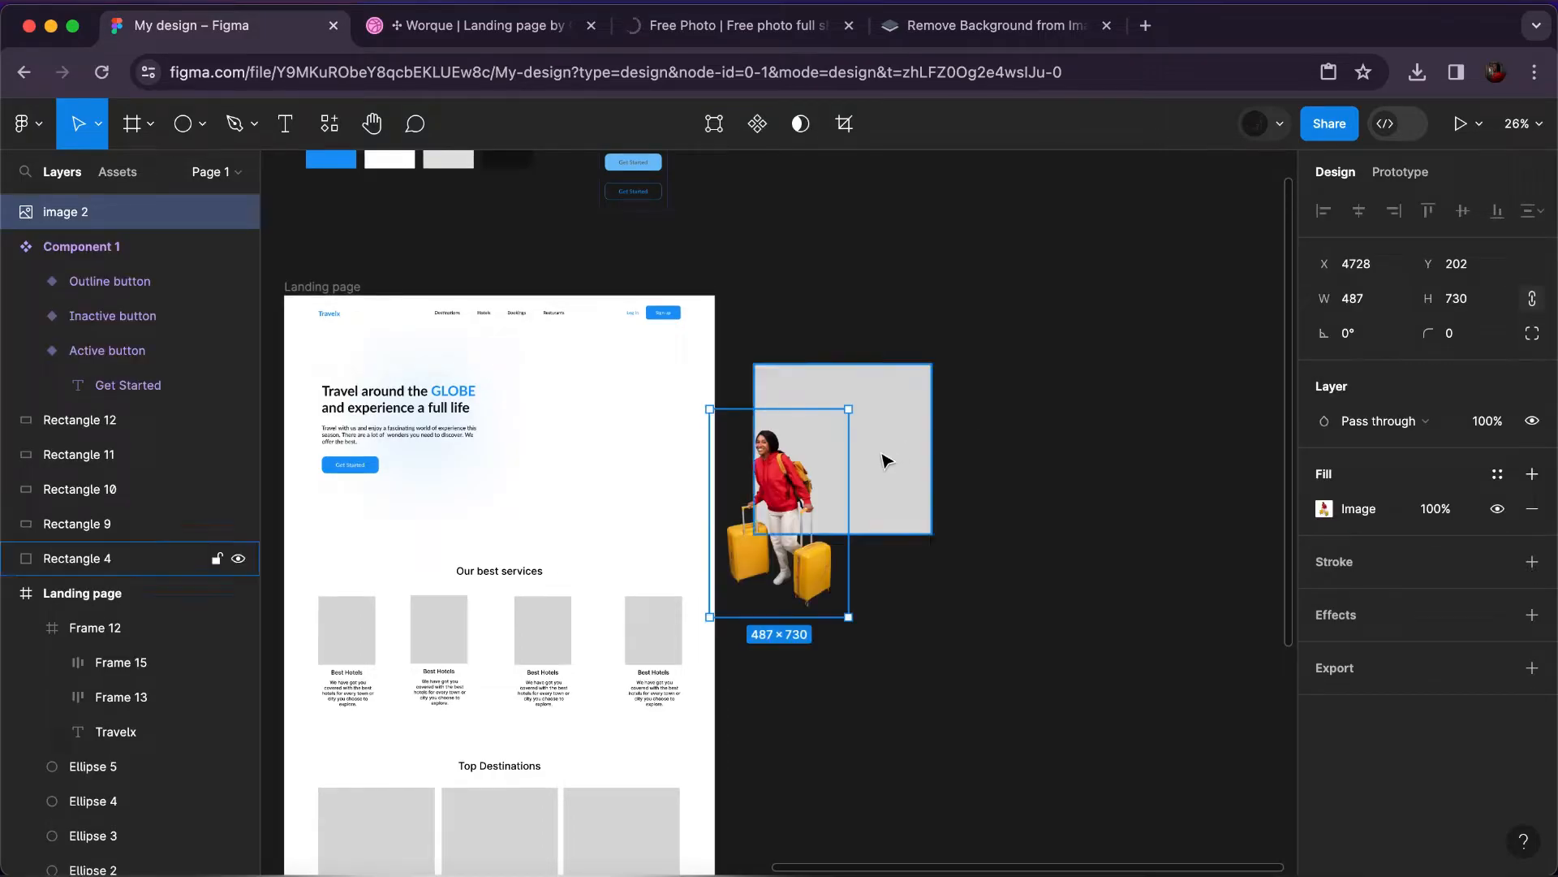
pyautogui.press('Delete')
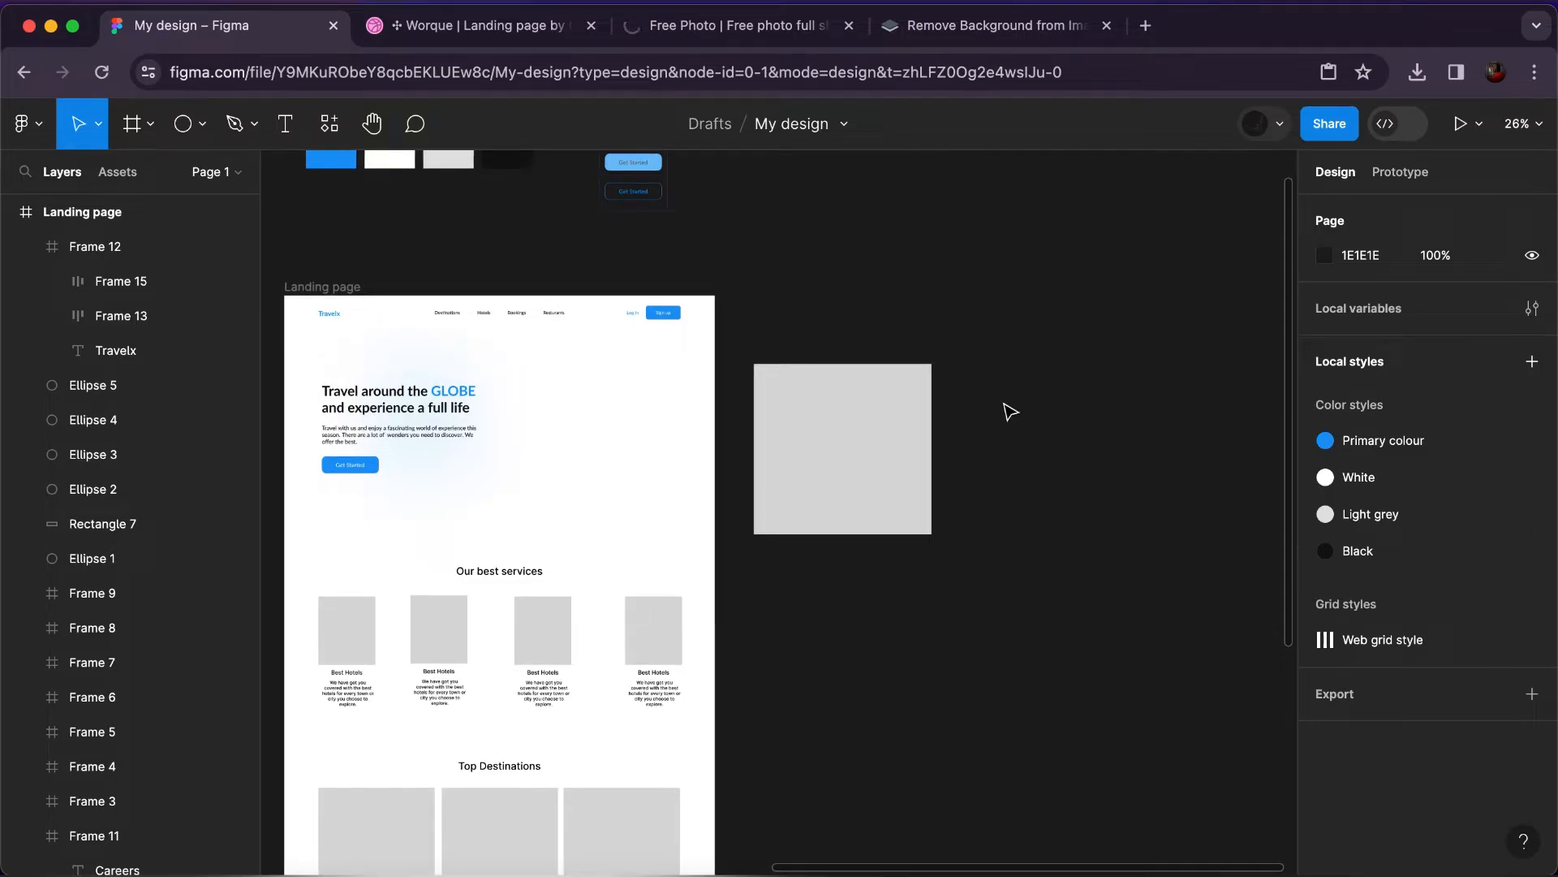
pyautogui.hotkey('ctrl', 'z')
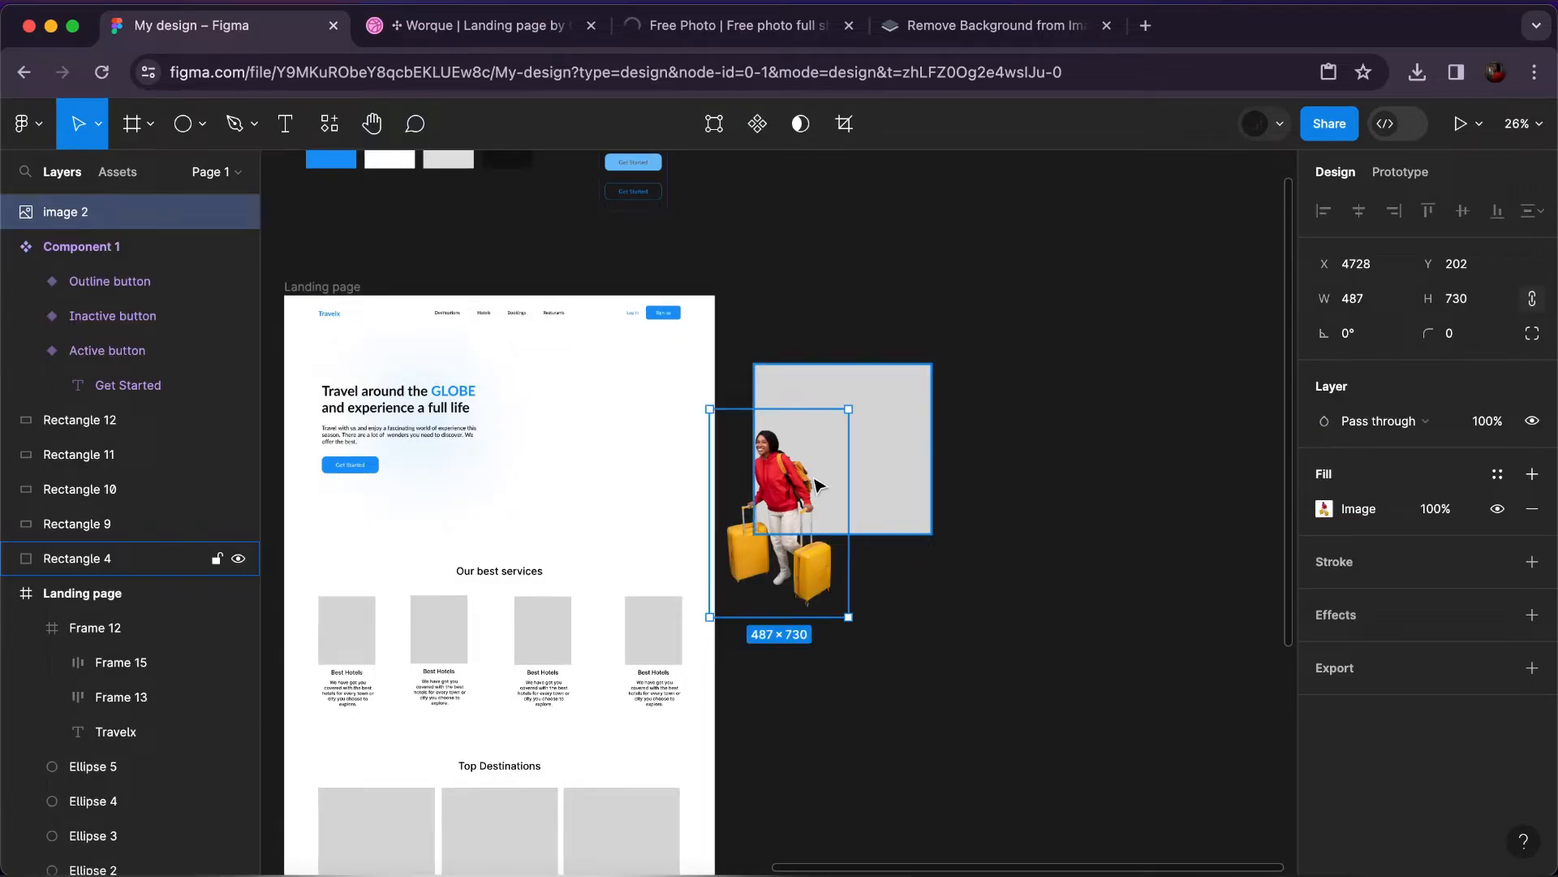
pyautogui.moveTo(772, 456); pyautogui.dragTo(649, 411)
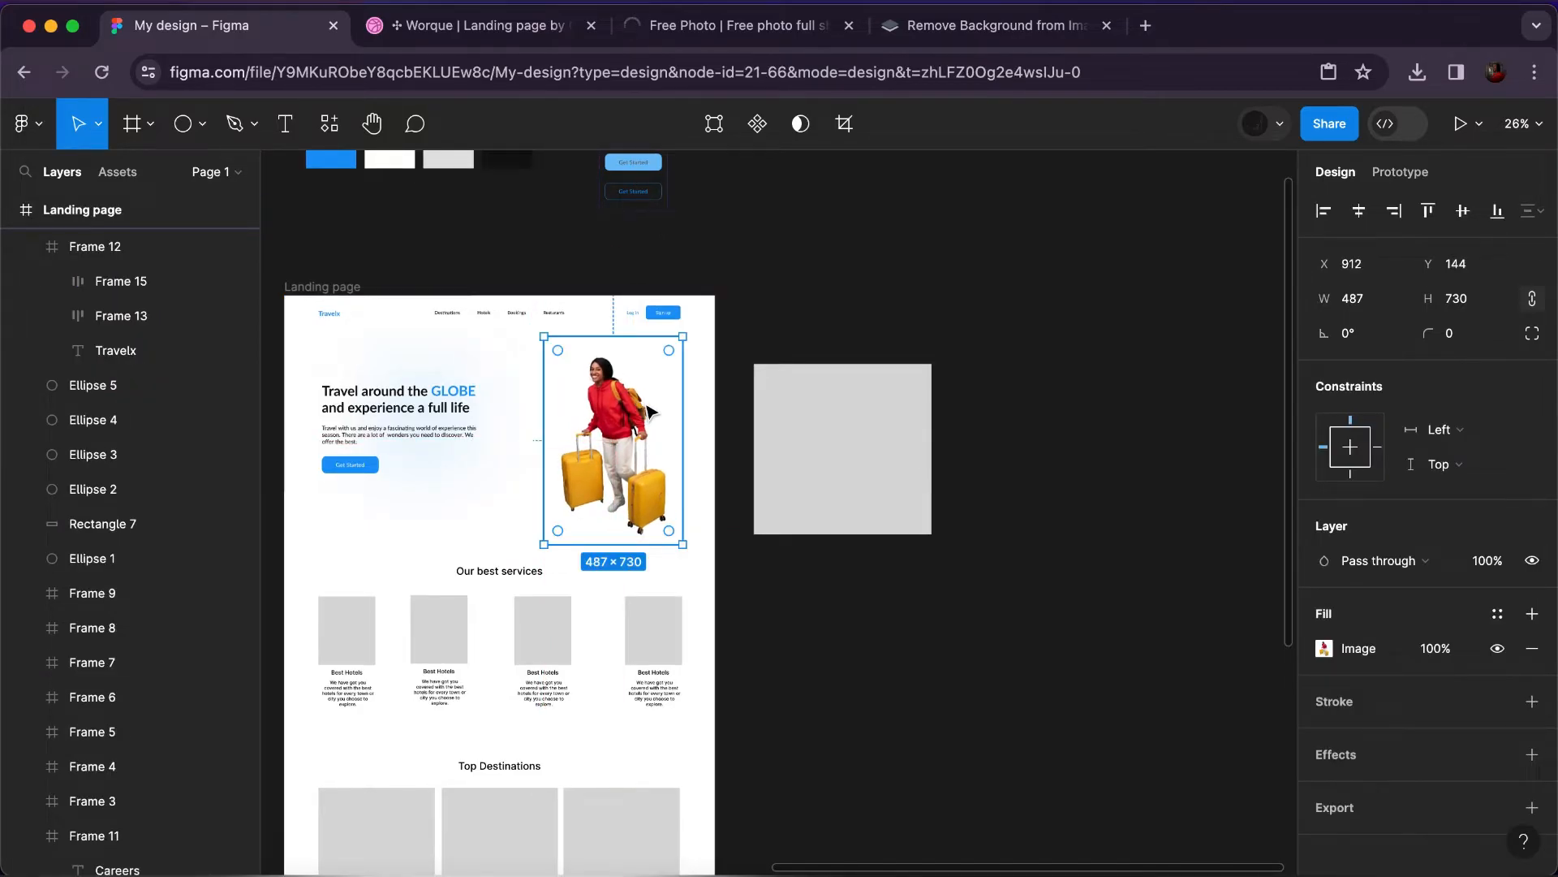
# Resize the photo to 547×819 and position it beside the hero headline.
pyautogui.scroll(10, 649, 411)
pyautogui.scroll(-7, 649, 411)
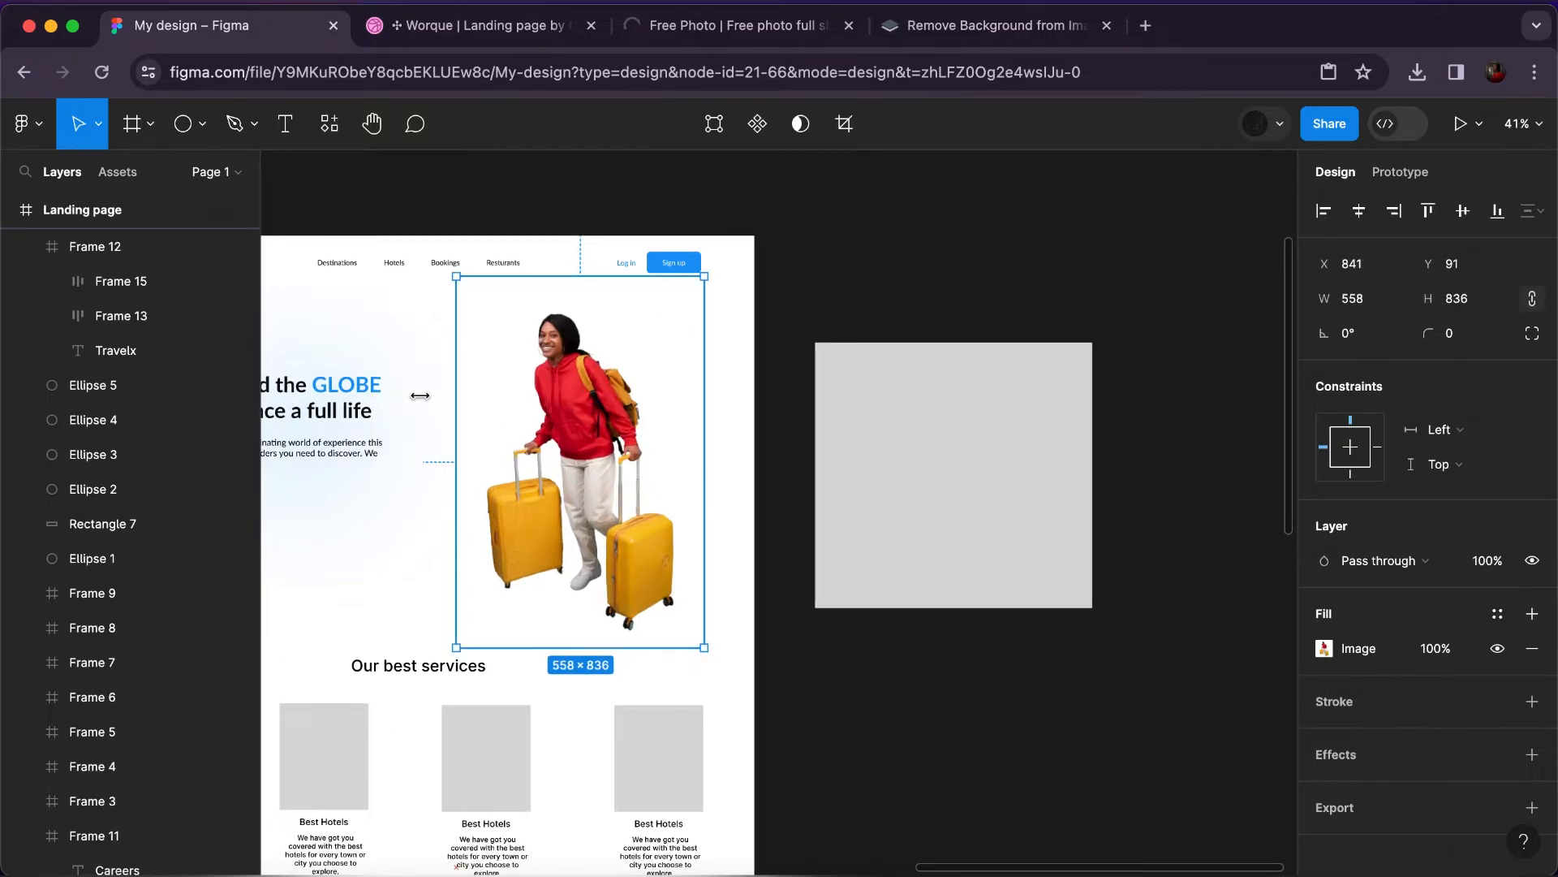
pyautogui.moveTo(487, 395); pyautogui.dragTo(421, 395)
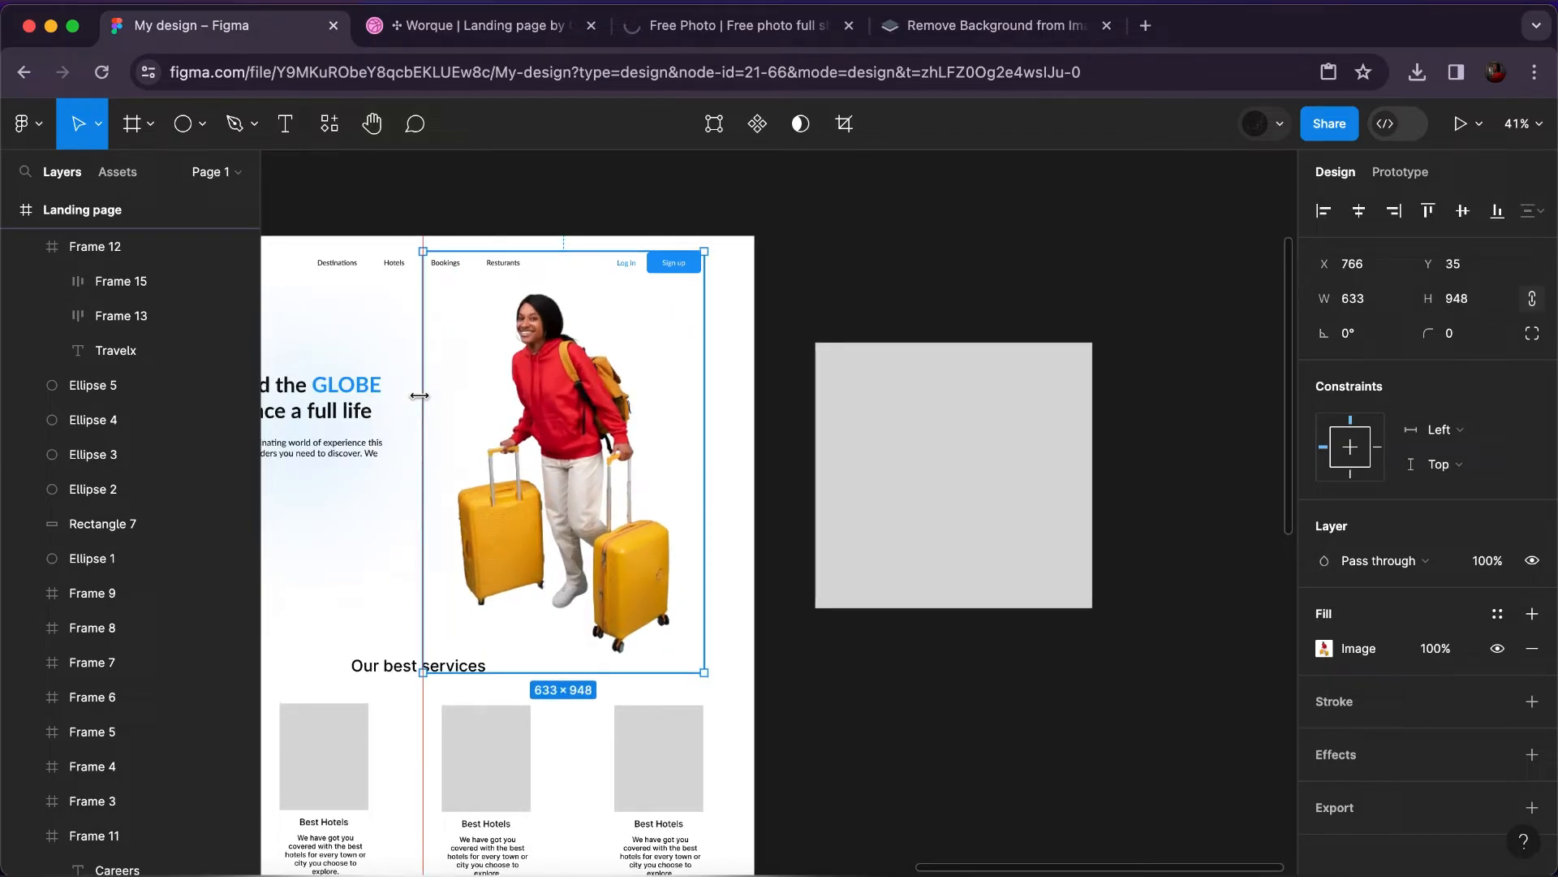
pyautogui.click(638, 490)
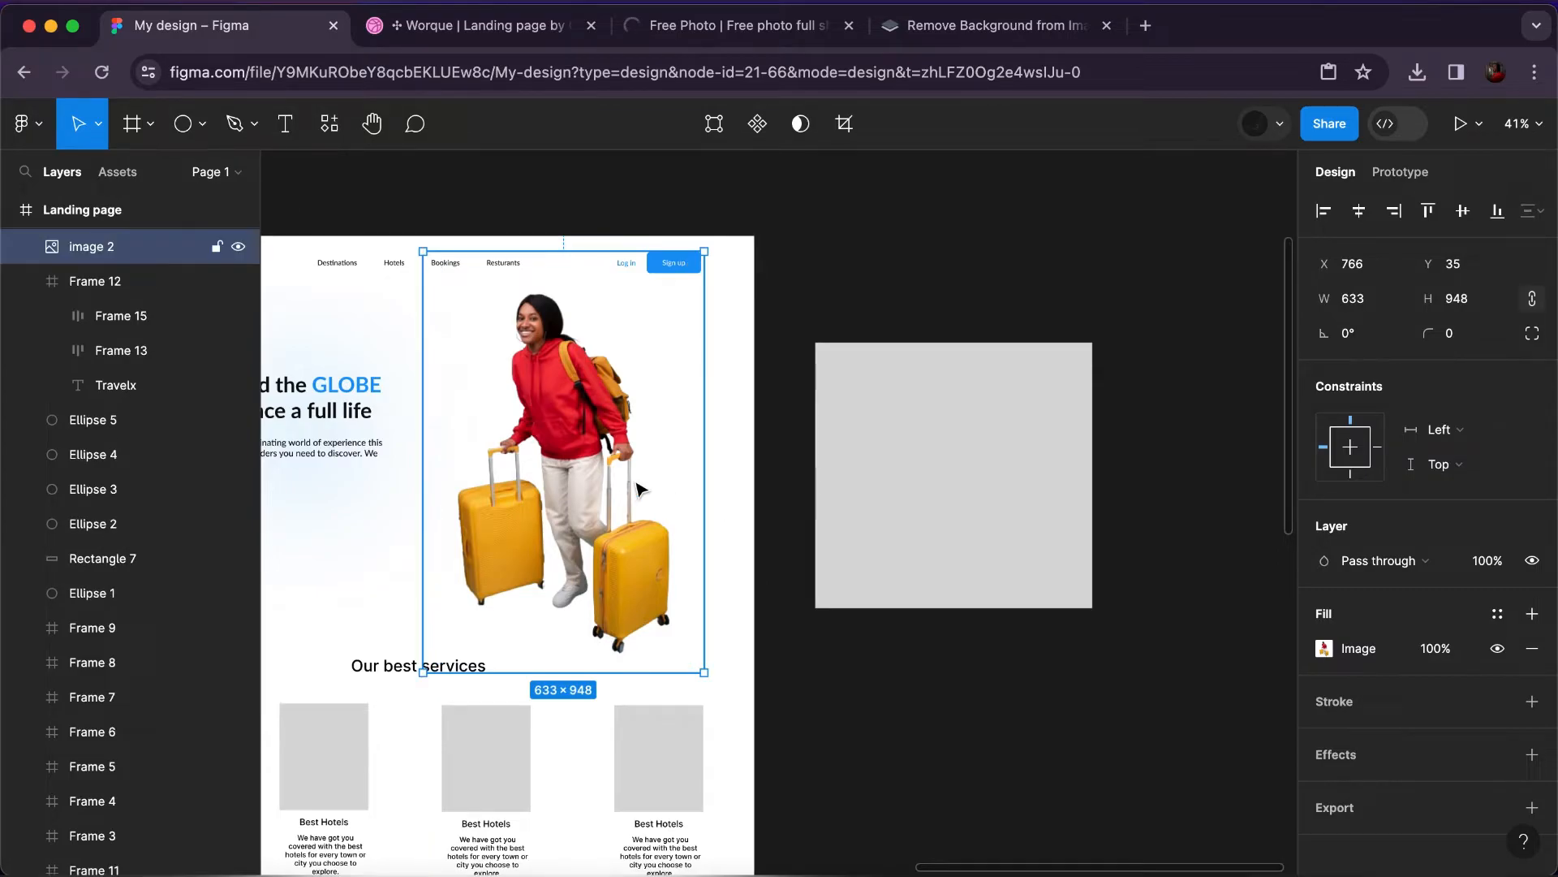
pyautogui.moveTo(638, 489); pyautogui.dragTo(664, 598)
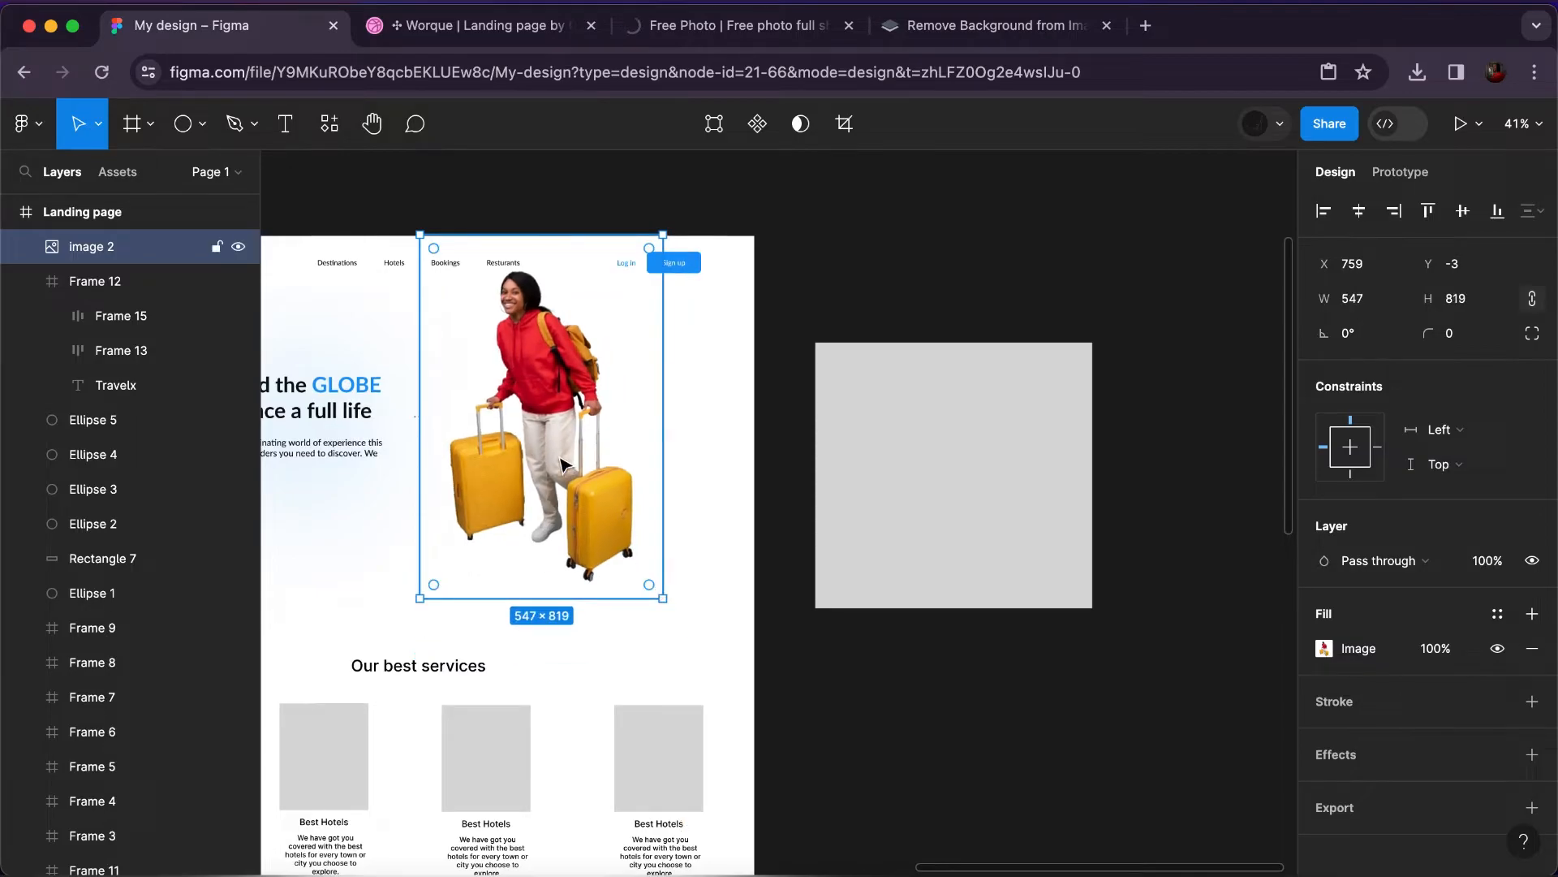
pyautogui.moveTo(579, 491); pyautogui.dragTo(586, 494)
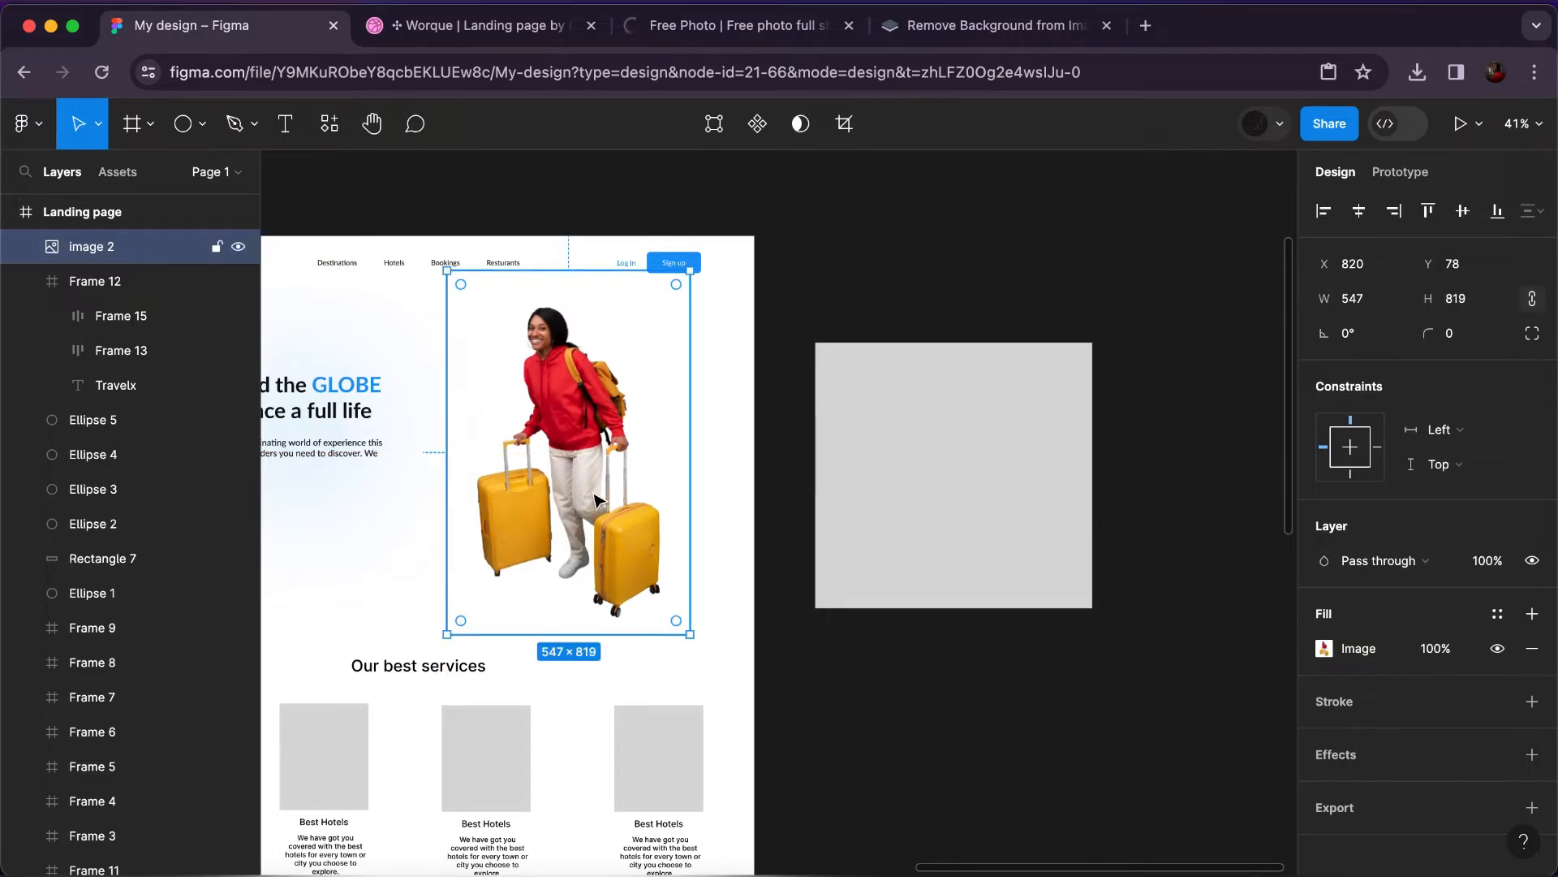
pyautogui.hscroll(-6, 595, 499)
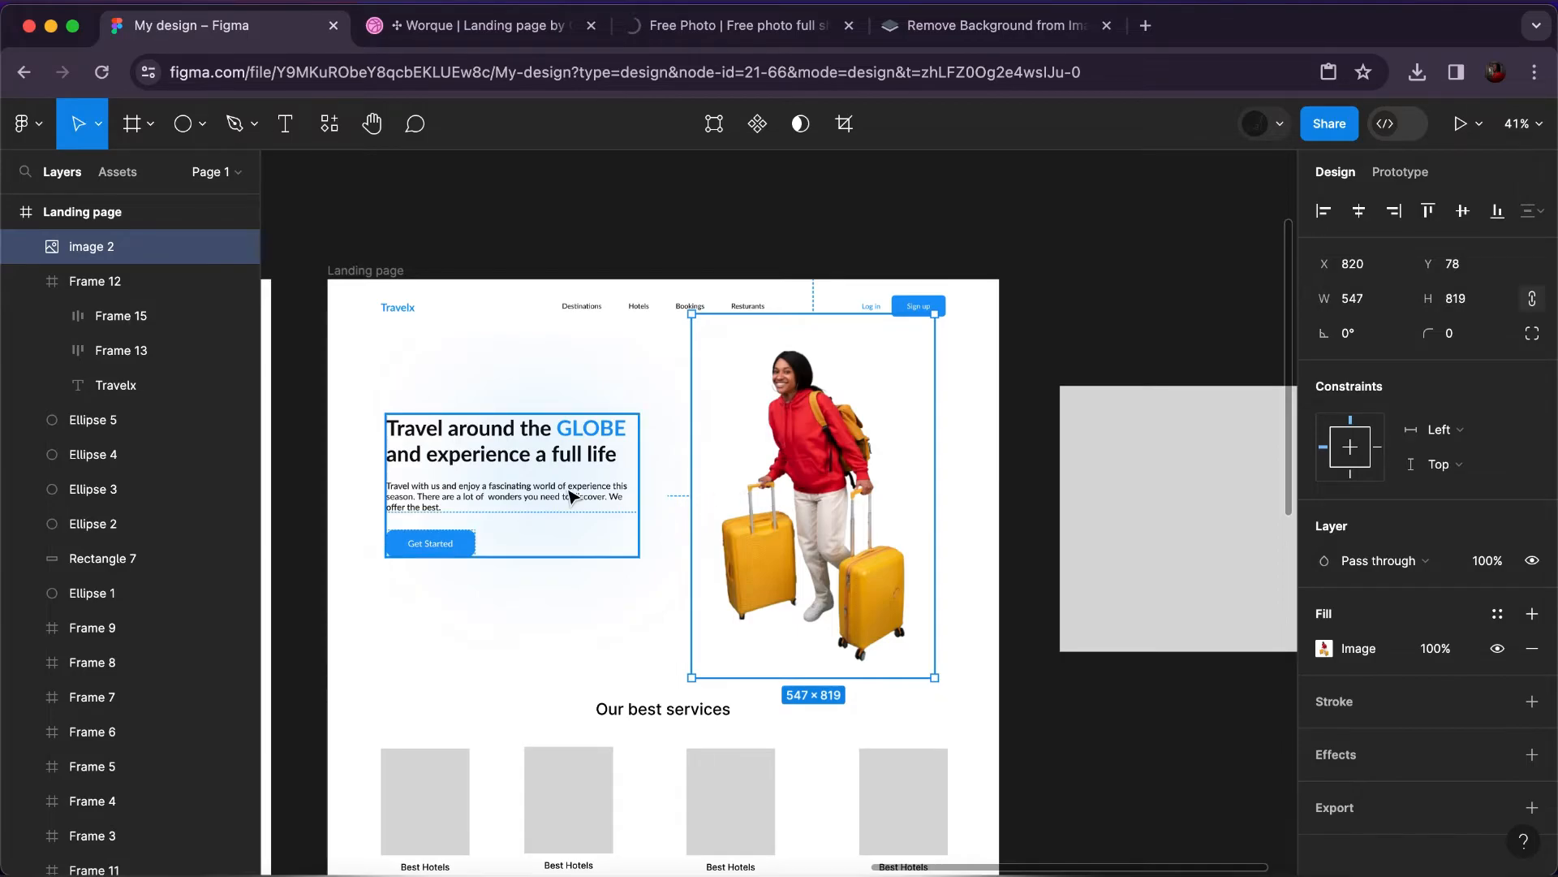
pyautogui.click(572, 496)
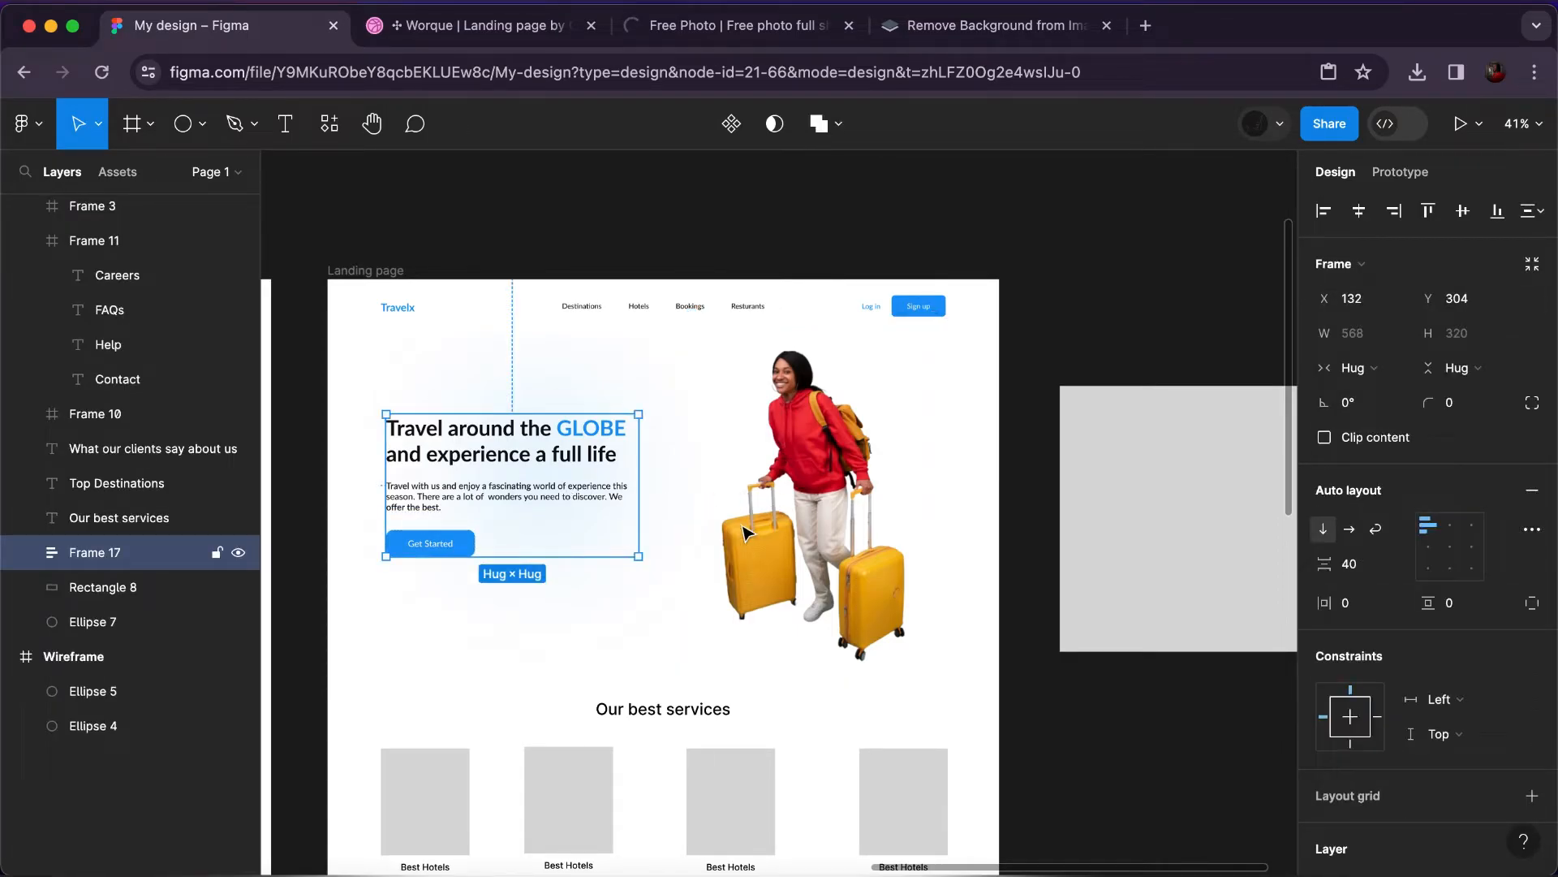
pyautogui.press('Escape')
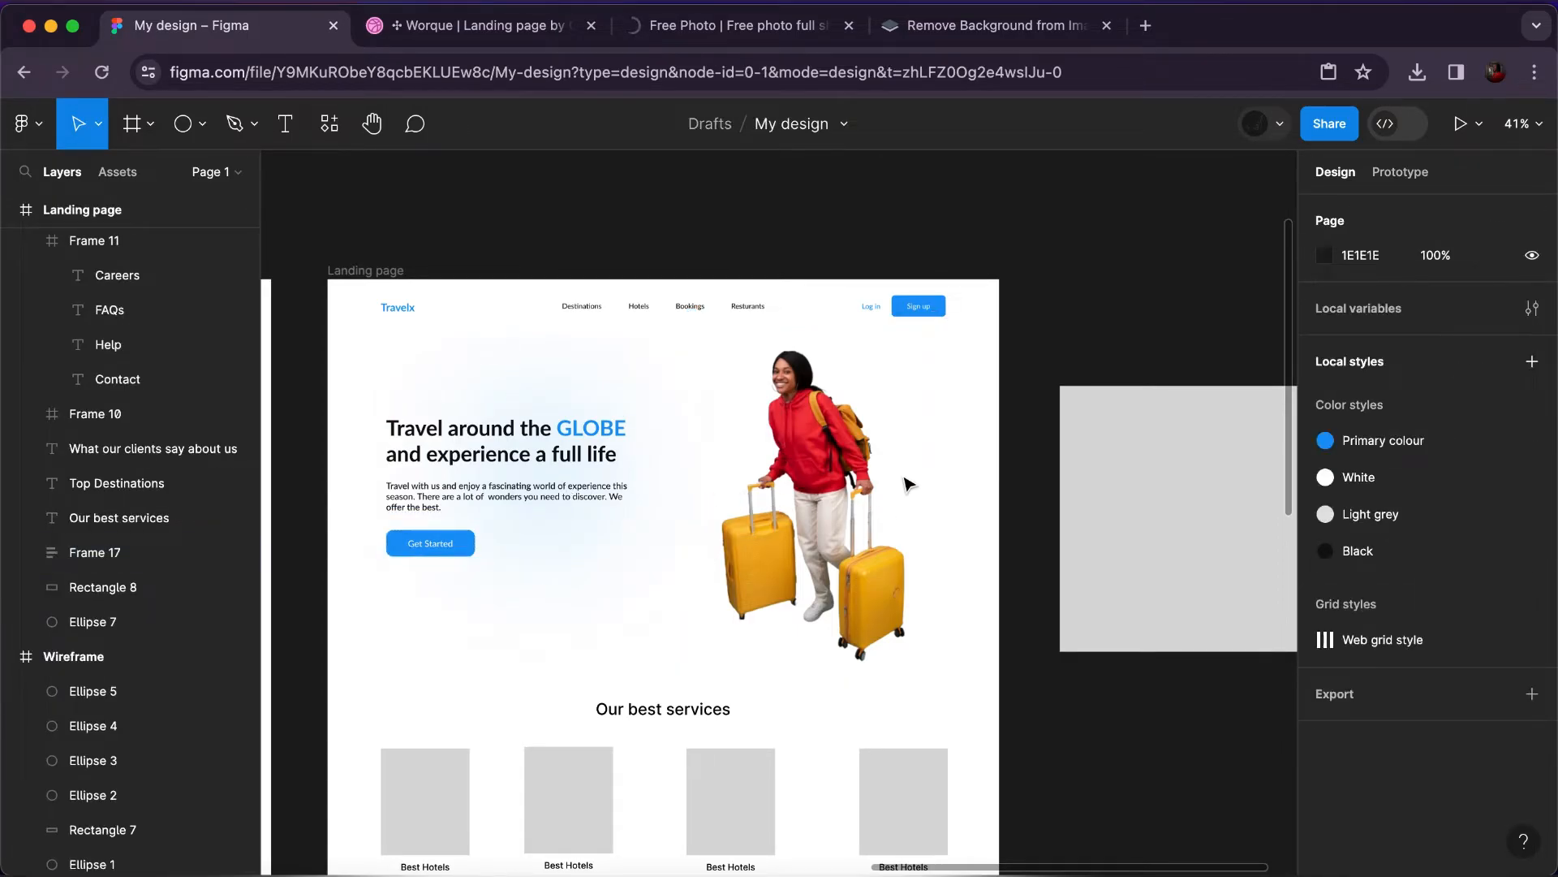
# Move the photo aside beside the frame and draw a 528×528 circle on the hero's right.
pyautogui.moveTo(863, 483); pyautogui.dragTo(1125, 651)
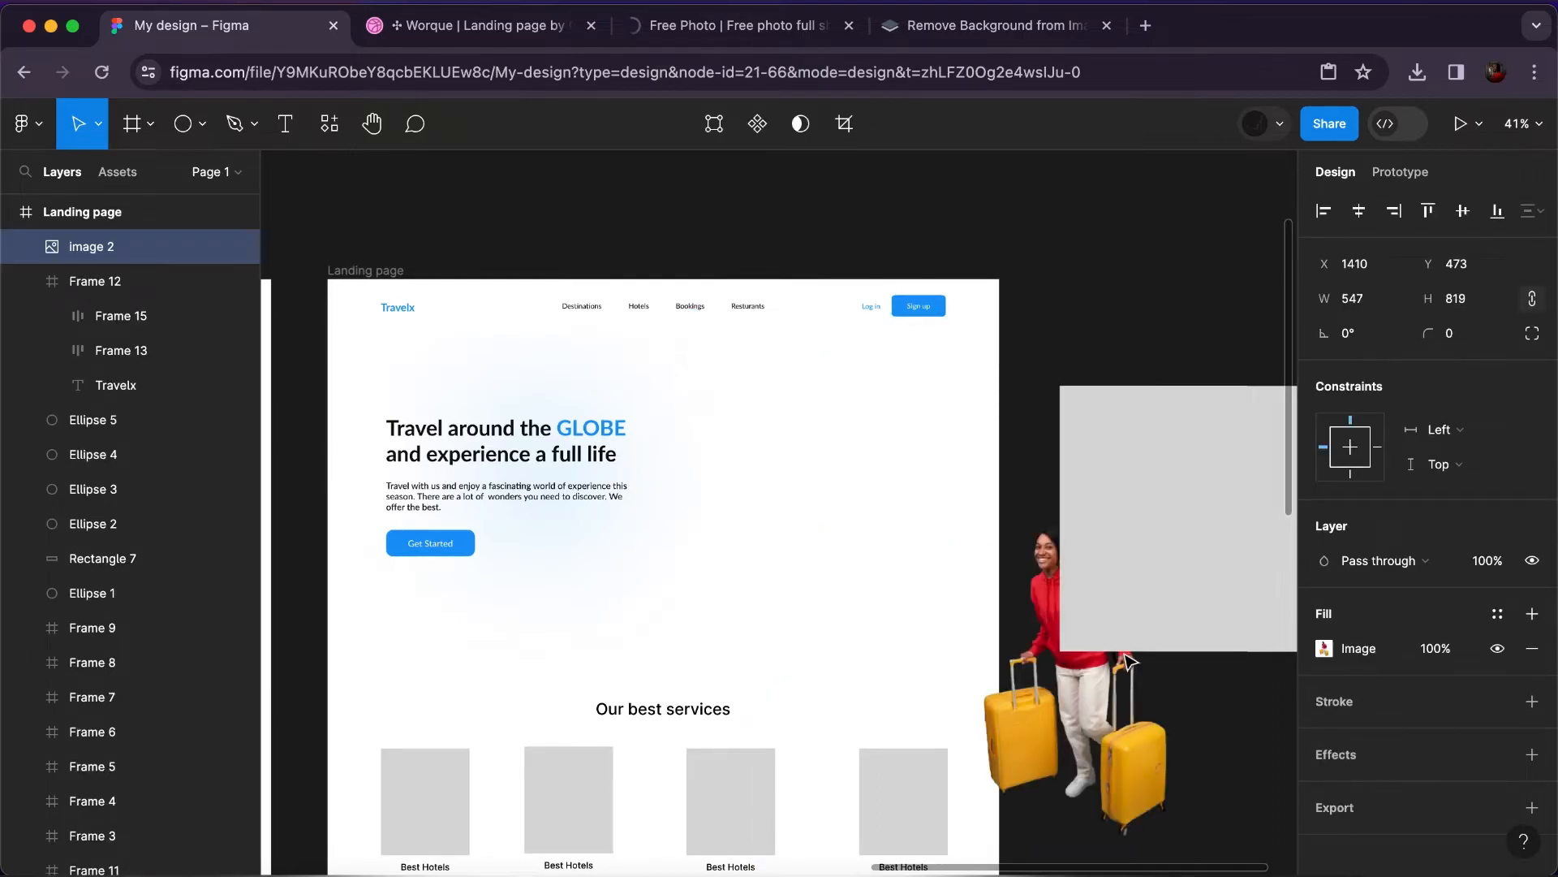
pyautogui.click(203, 126)
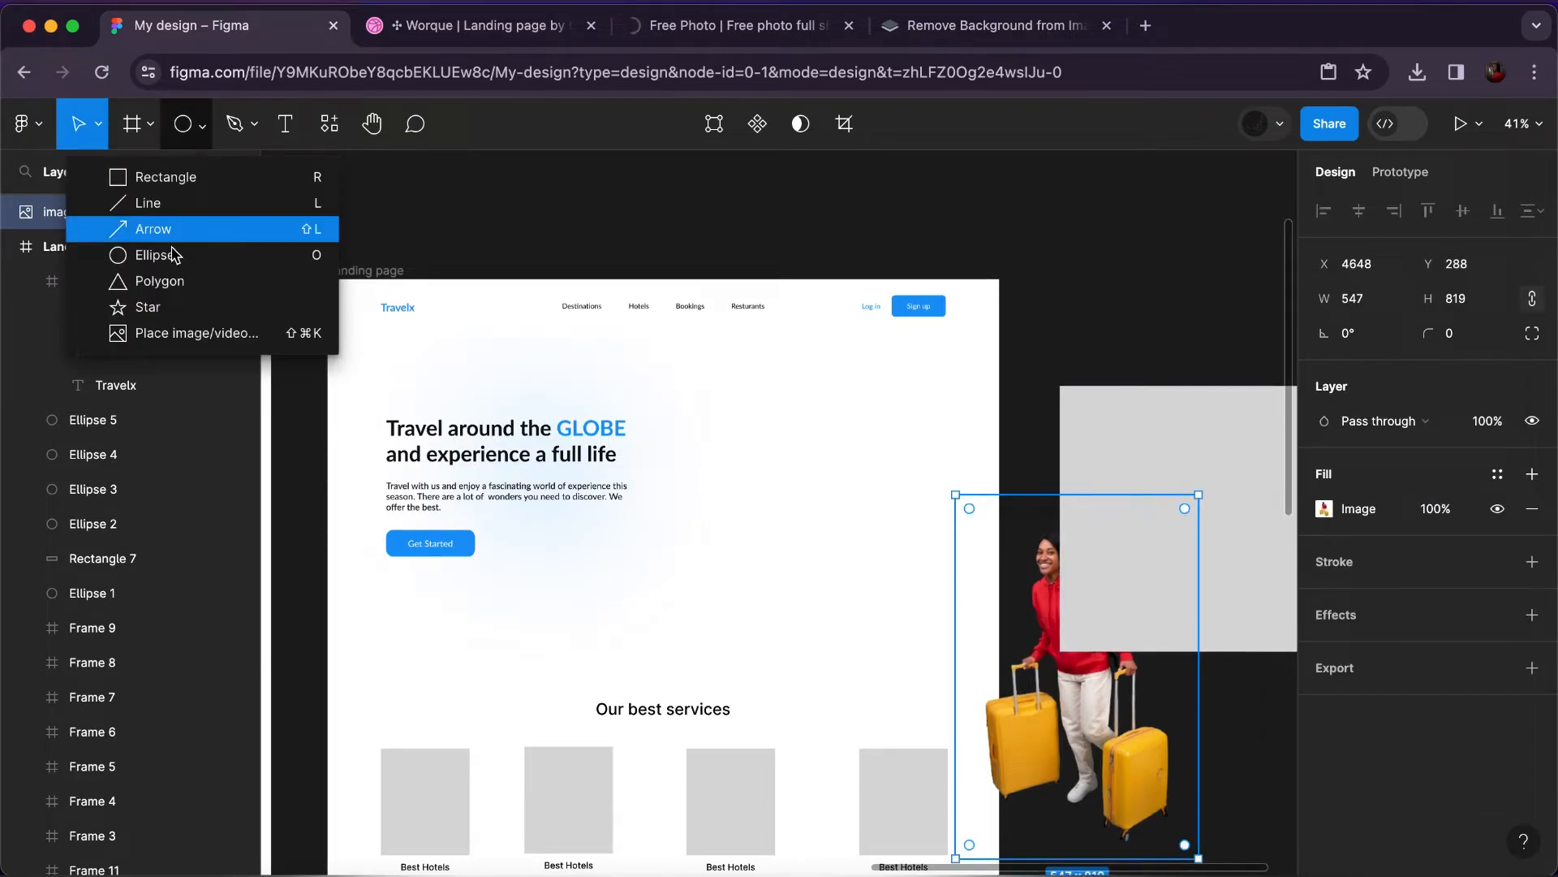
pyautogui.press('o')
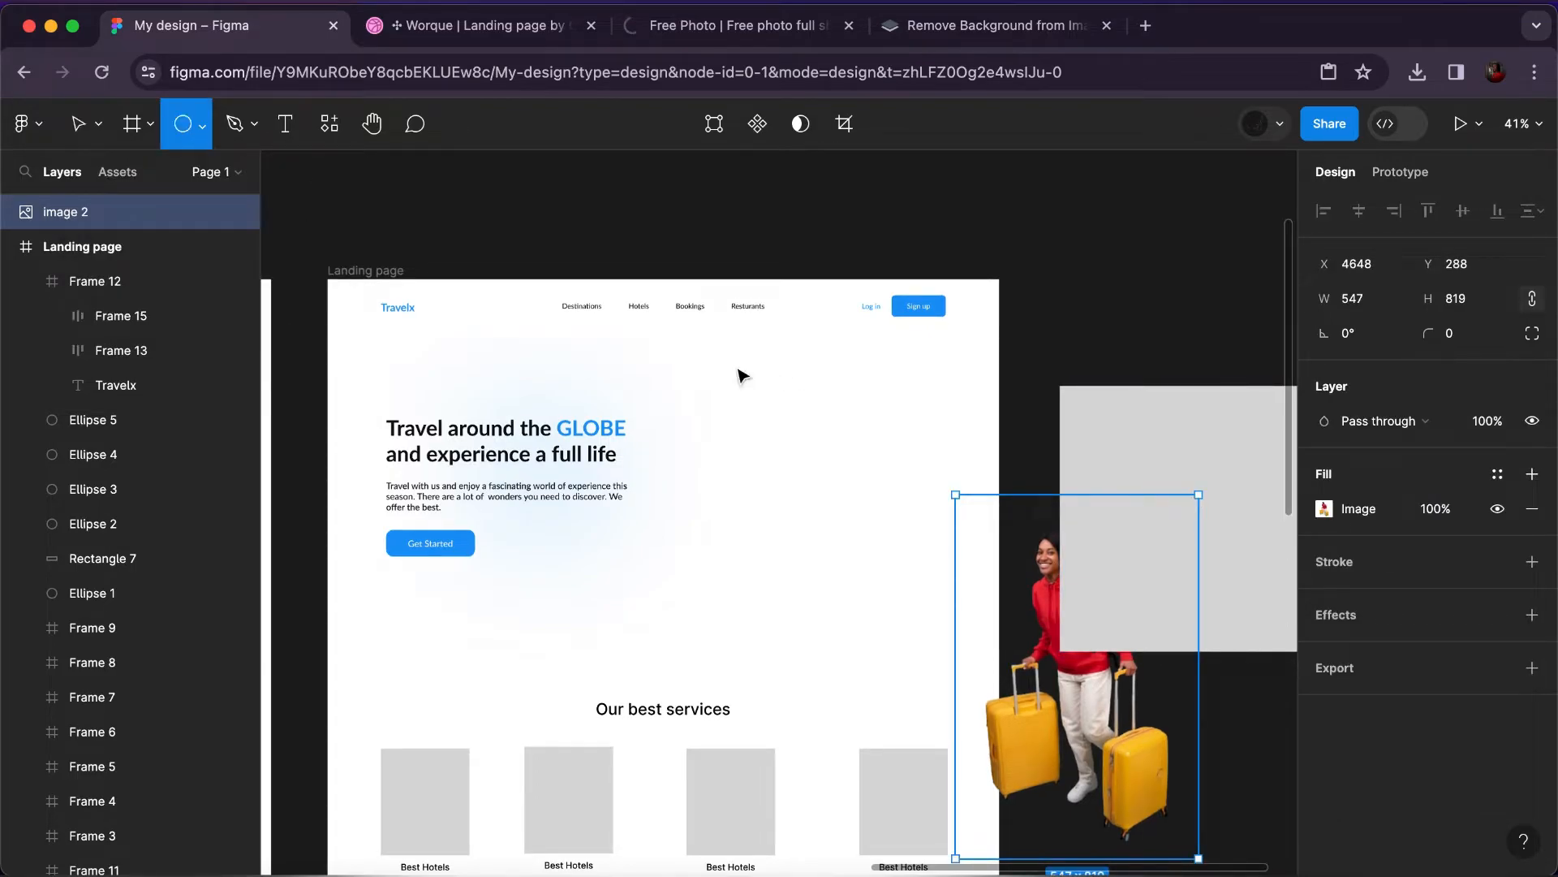
pyautogui.moveTo(726, 365); pyautogui.dragTo(945, 594)
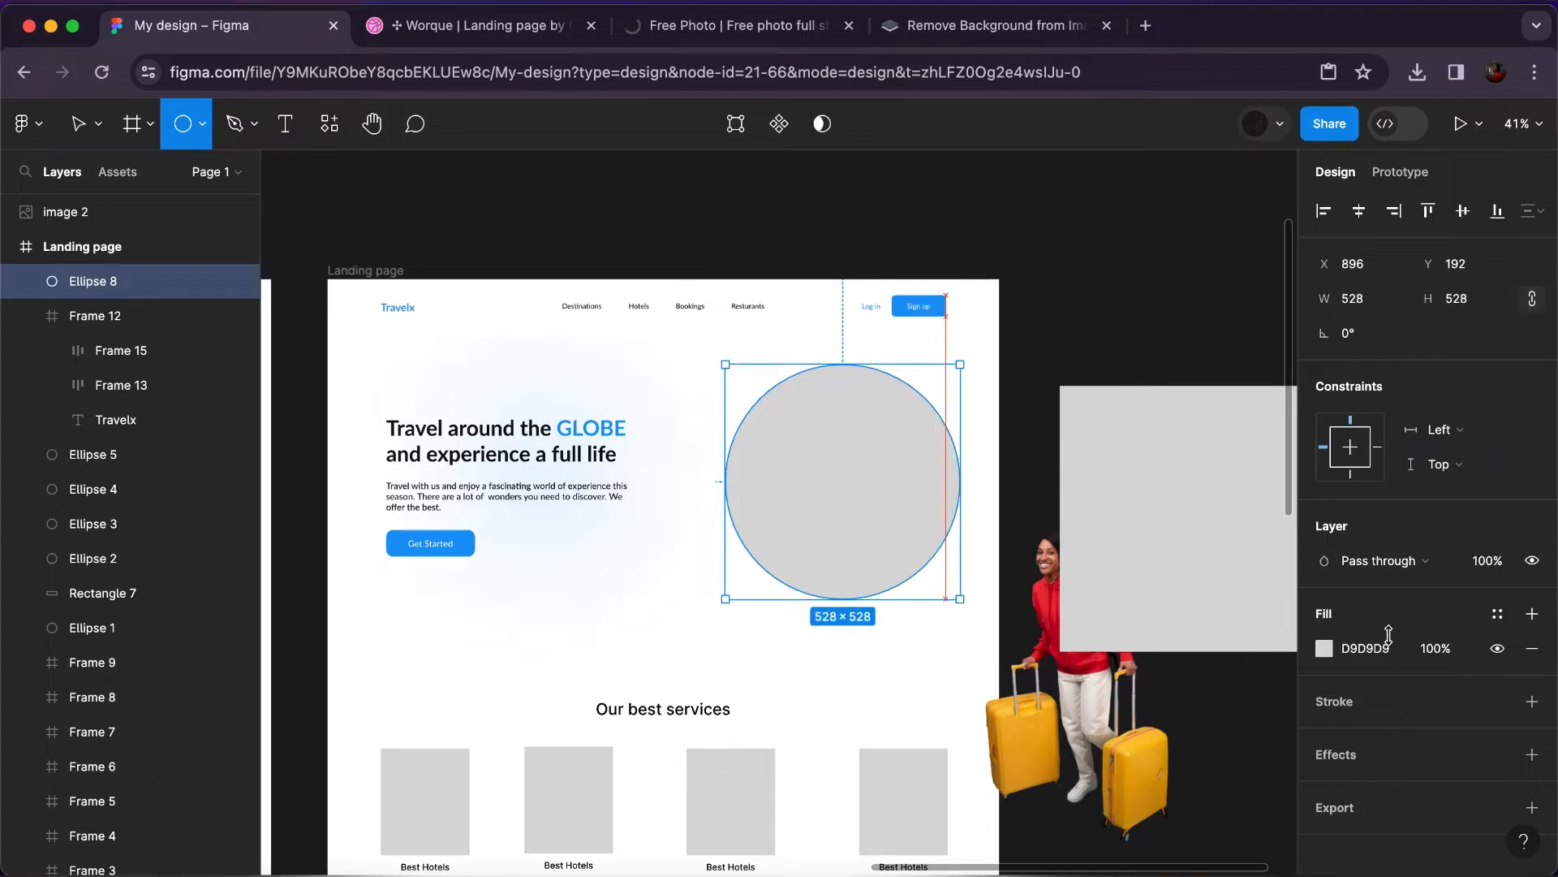
# Fill the circle with the Primary colour style and shift it up and left.
pyautogui.click(1520, 614)
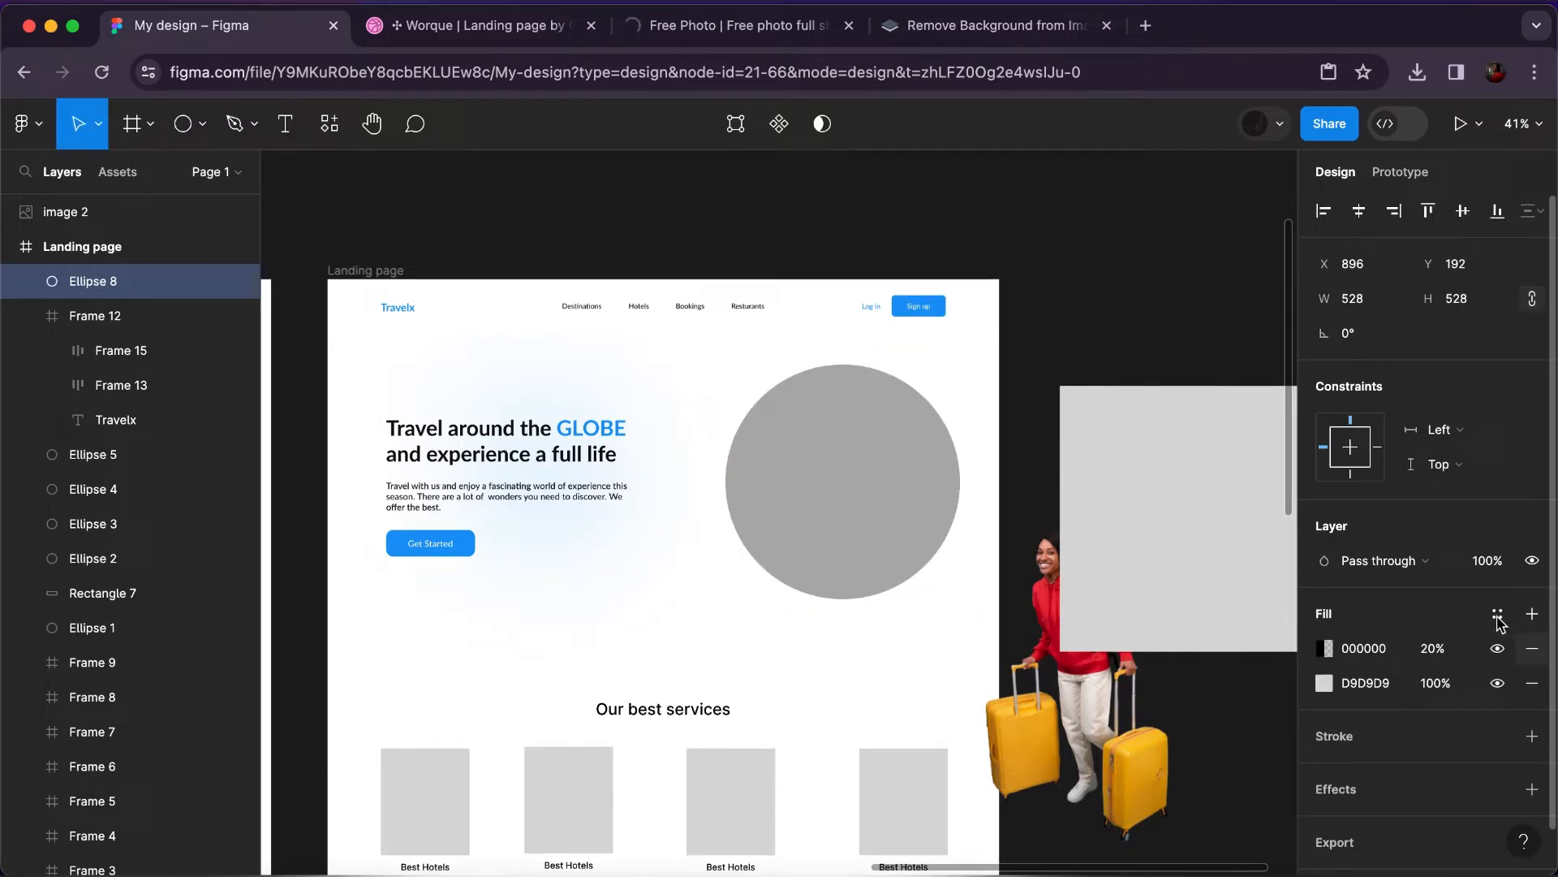
pyautogui.press('super+z')
pyautogui.click(1497, 615)
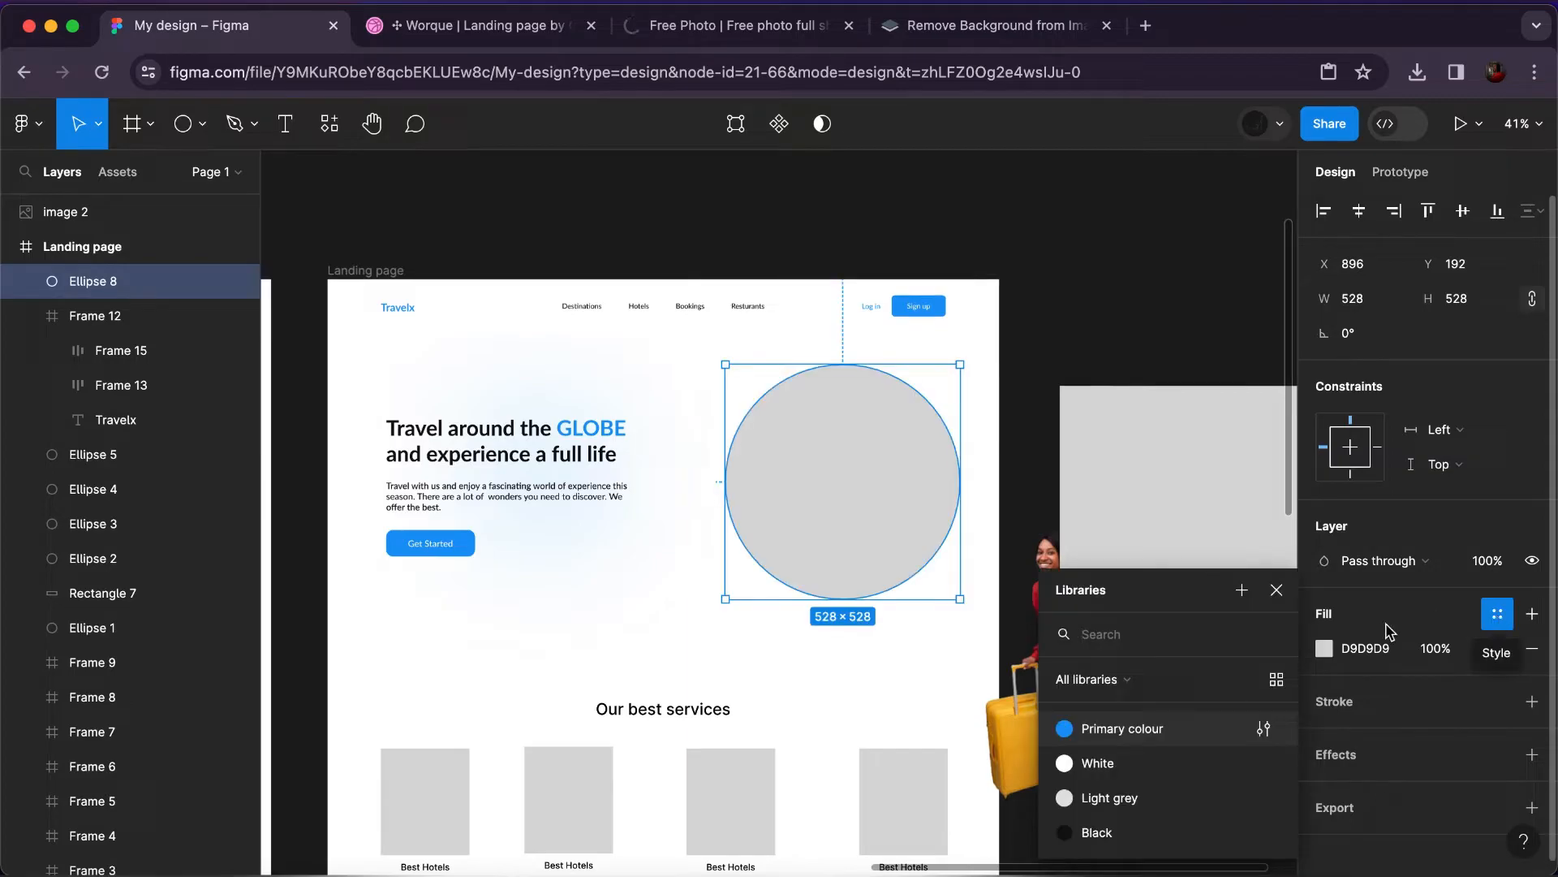
pyautogui.click(1137, 731)
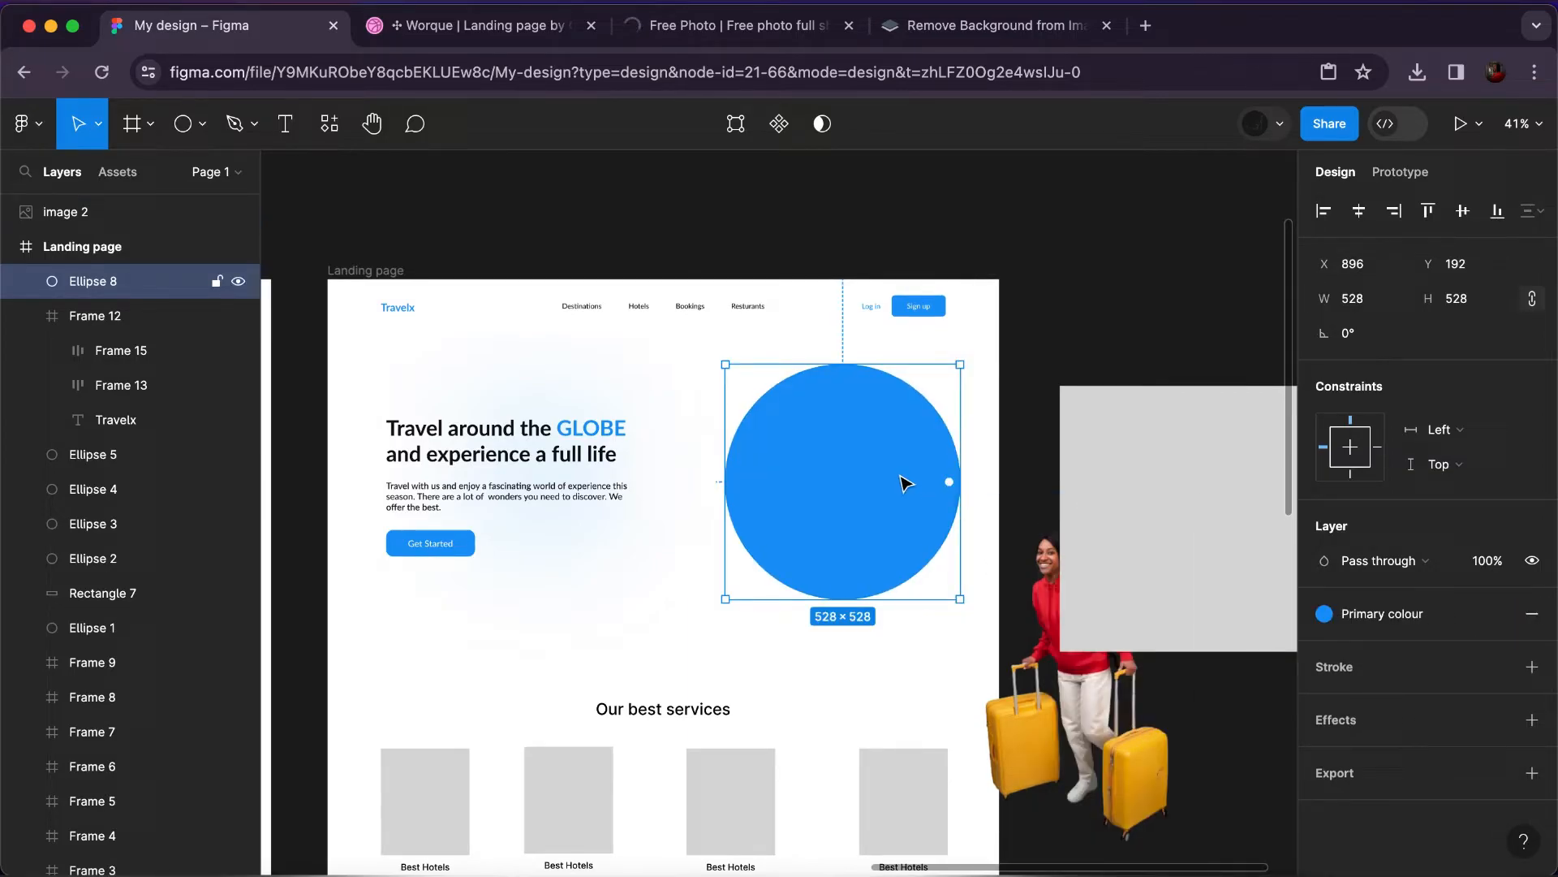
pyautogui.moveTo(893, 480); pyautogui.dragTo(890, 471)
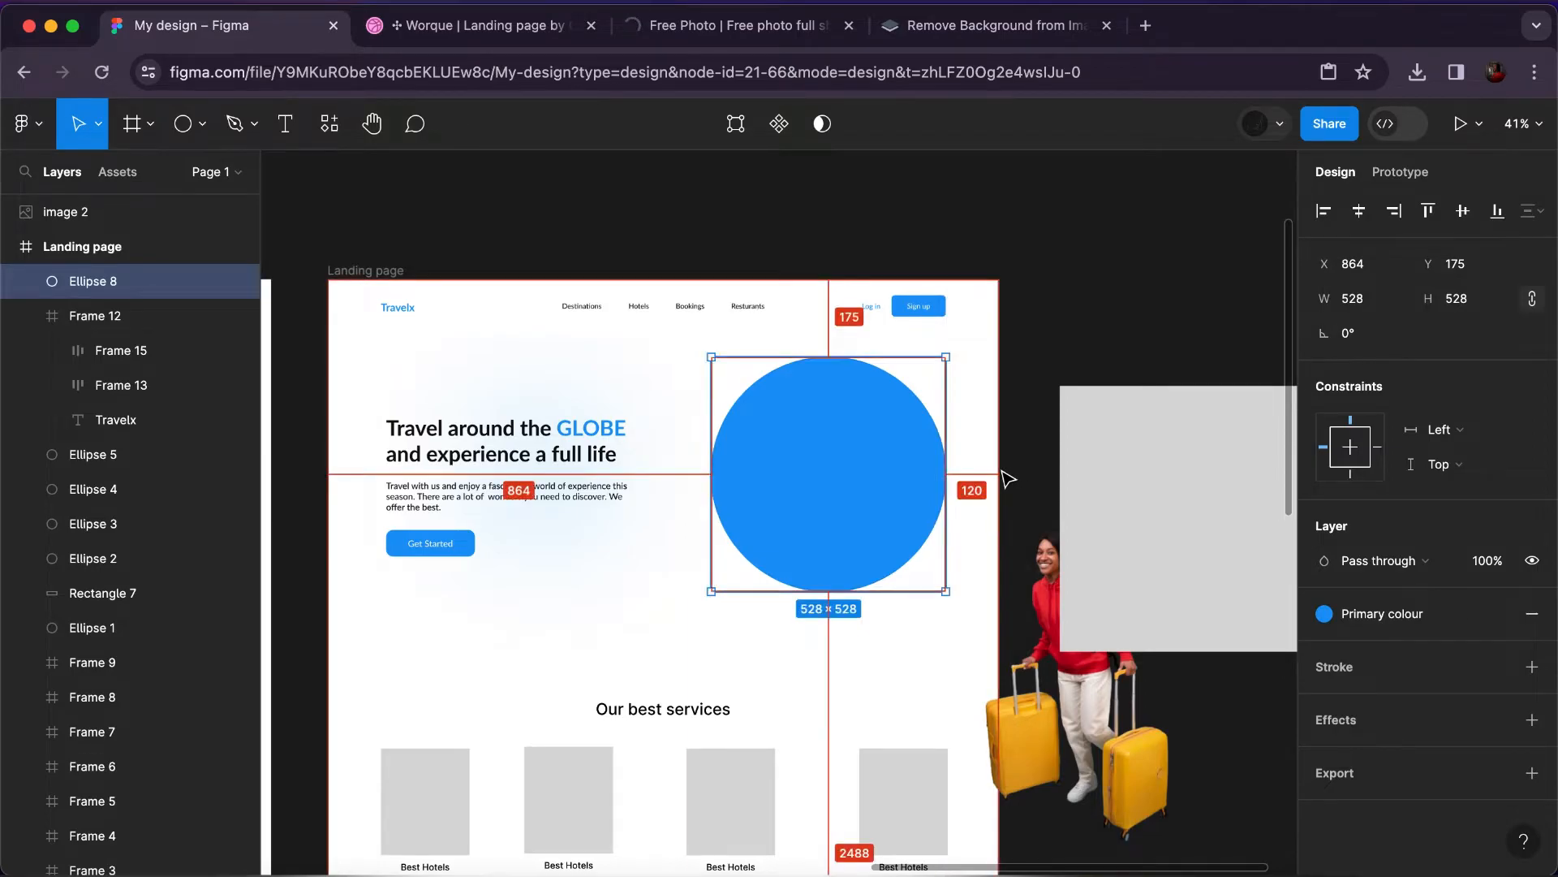
pyautogui.click(1078, 700)
# Place the photo over the blue circle, enlarging the circle to 612×612 and resizing the photo to 532×796.
pyautogui.moveTo(1078, 700); pyautogui.dragTo(836, 475)
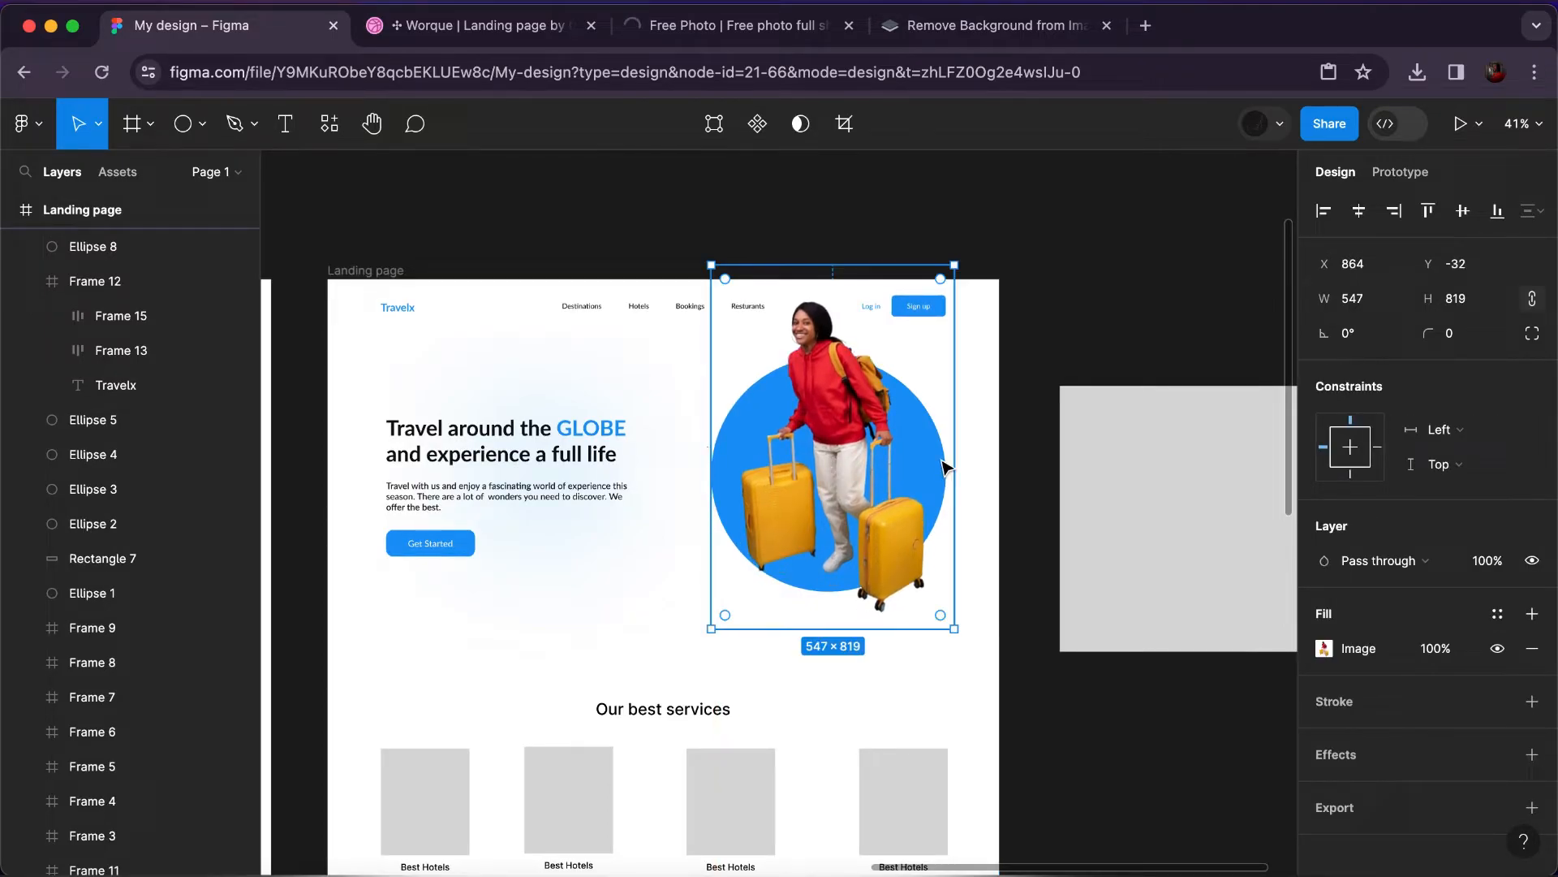
pyautogui.scroll(5, 52, 333)
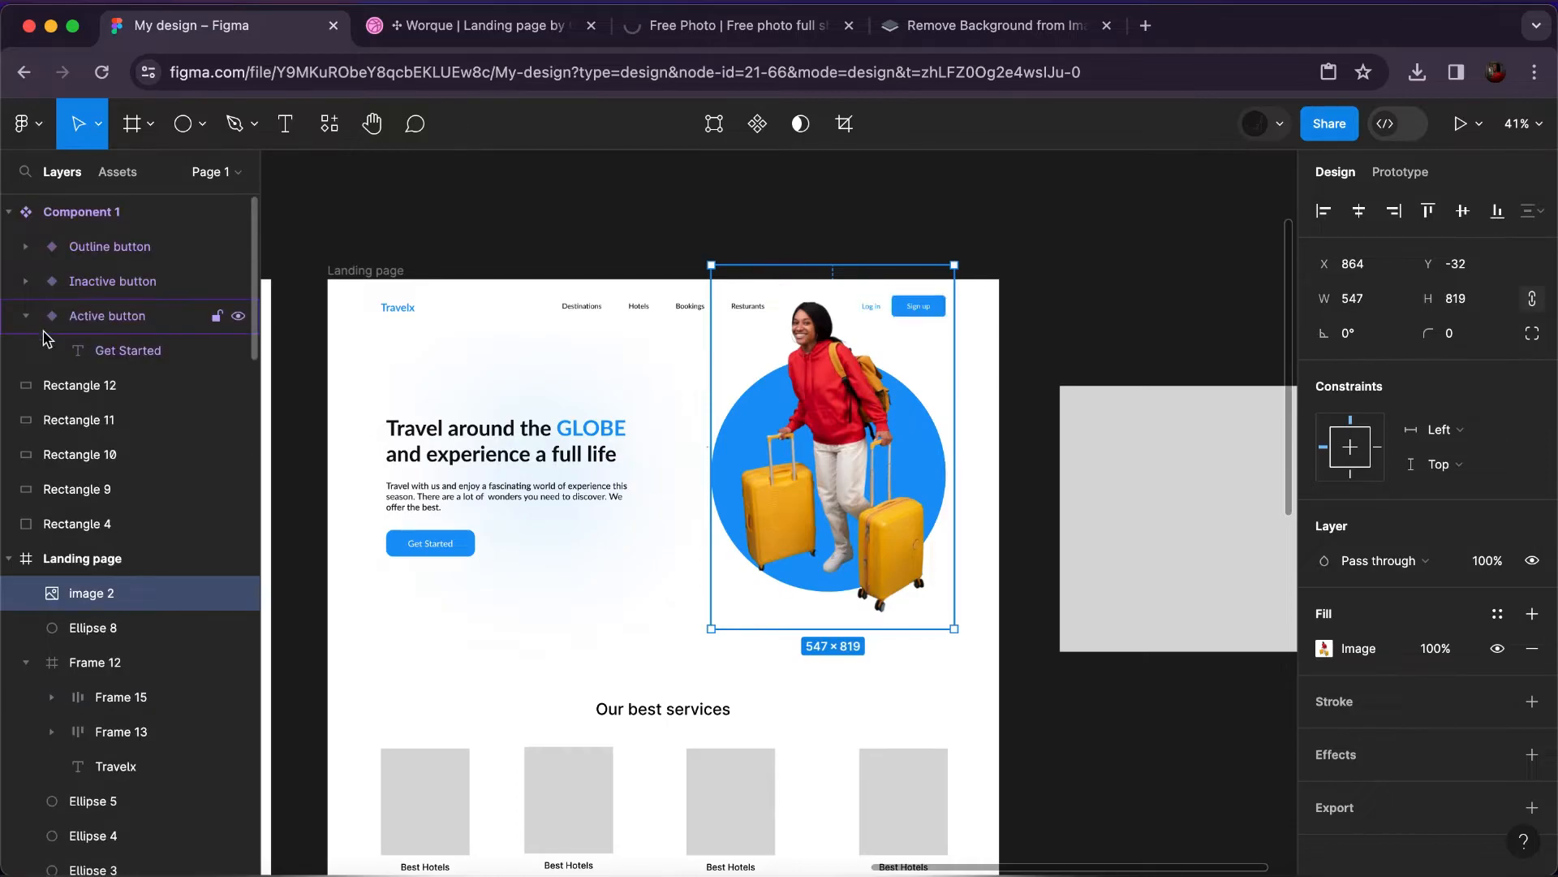
pyautogui.click(79, 638)
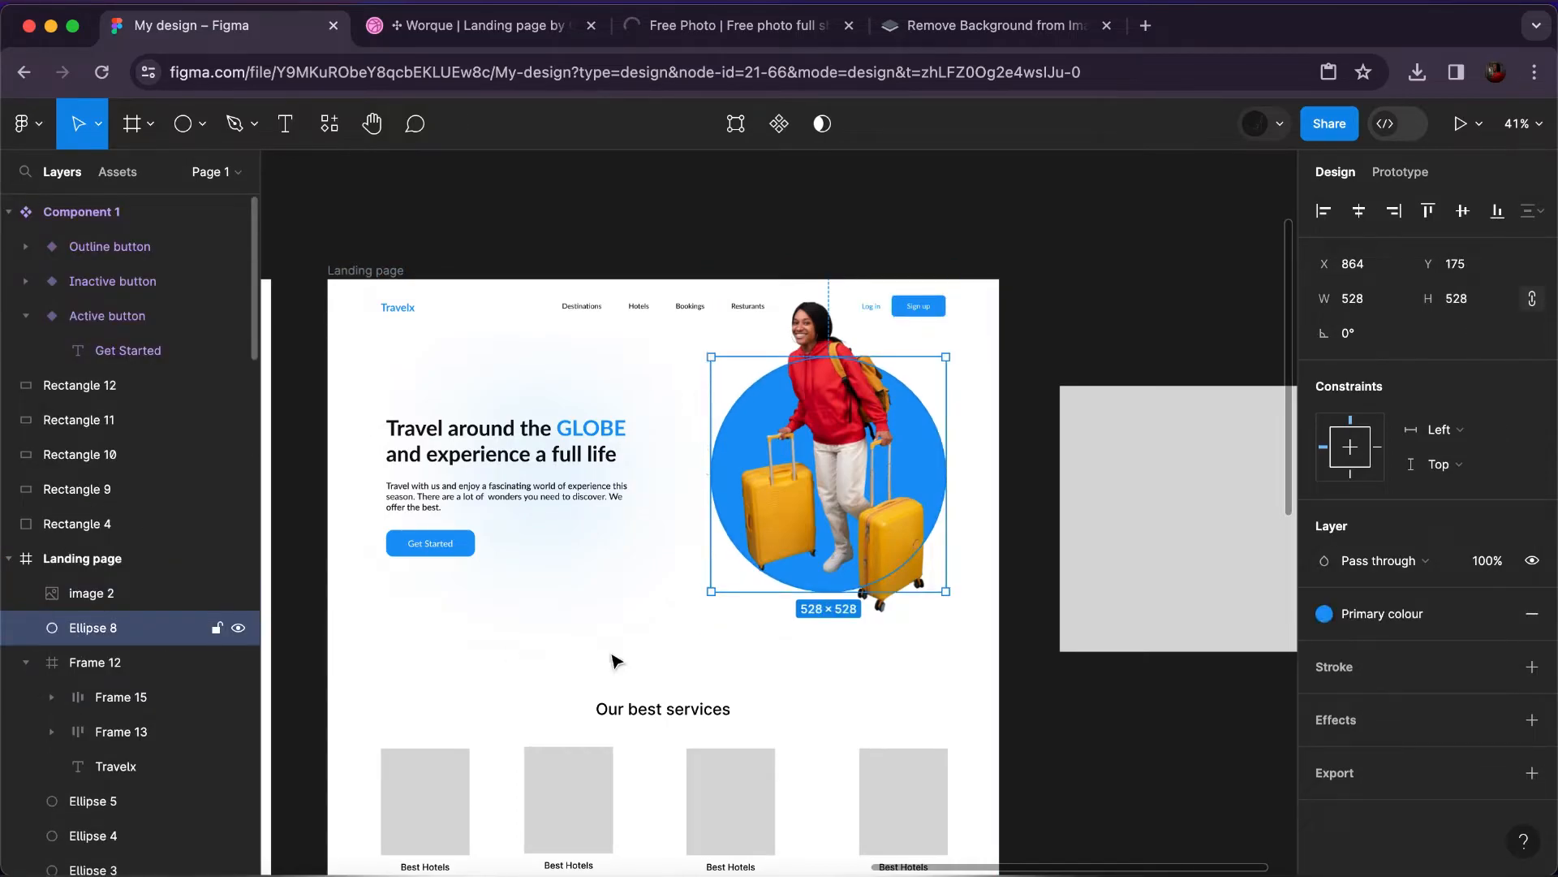
pyautogui.moveTo(944, 590); pyautogui.dragTo(948, 627)
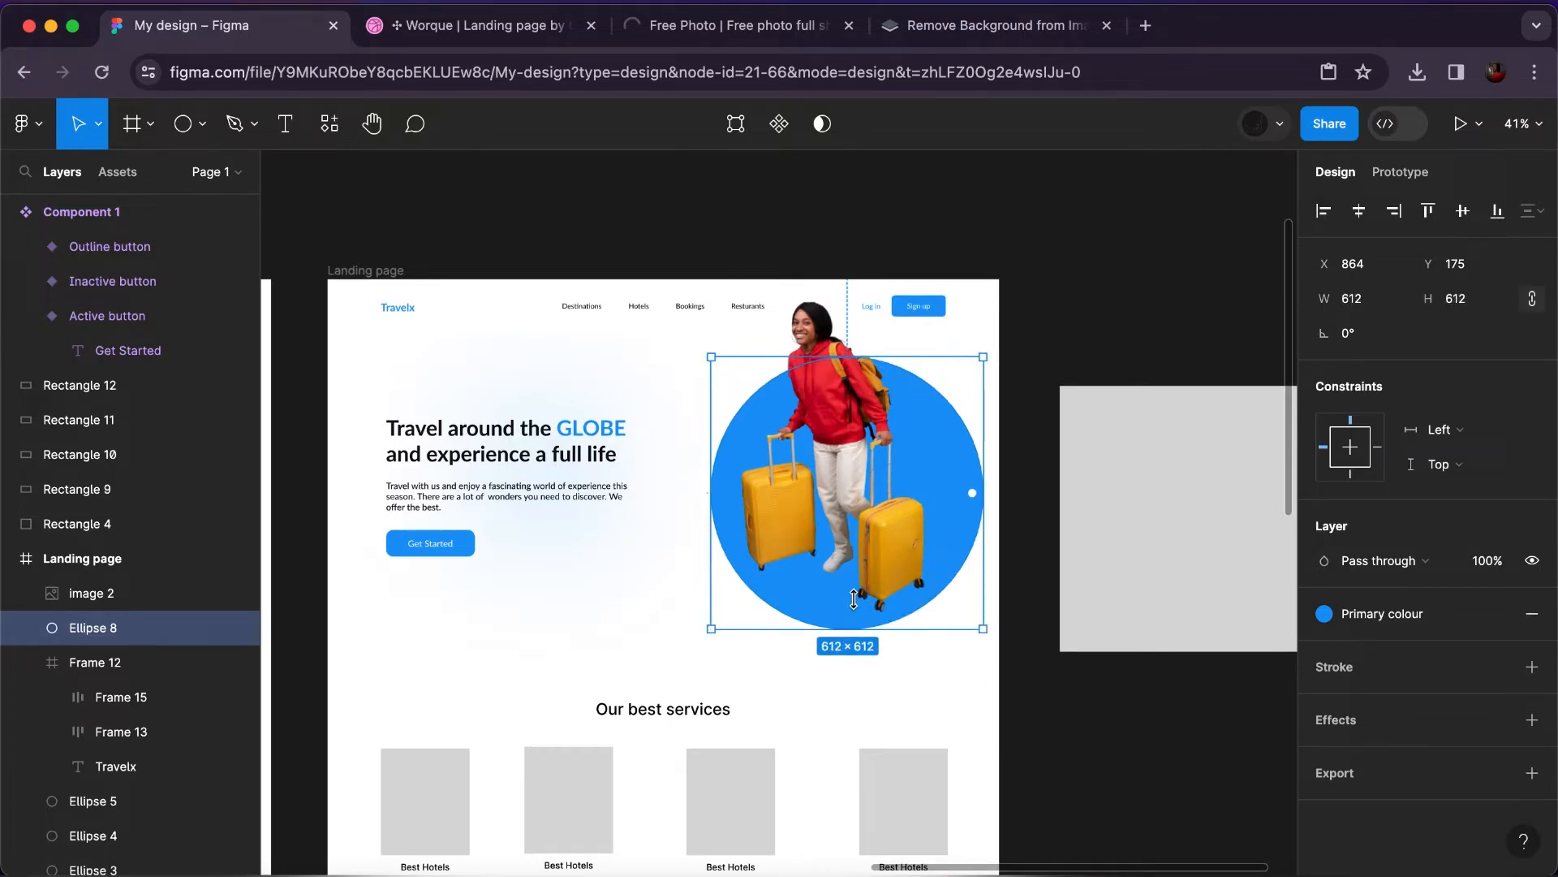
pyautogui.moveTo(787, 603); pyautogui.dragTo(774, 625)
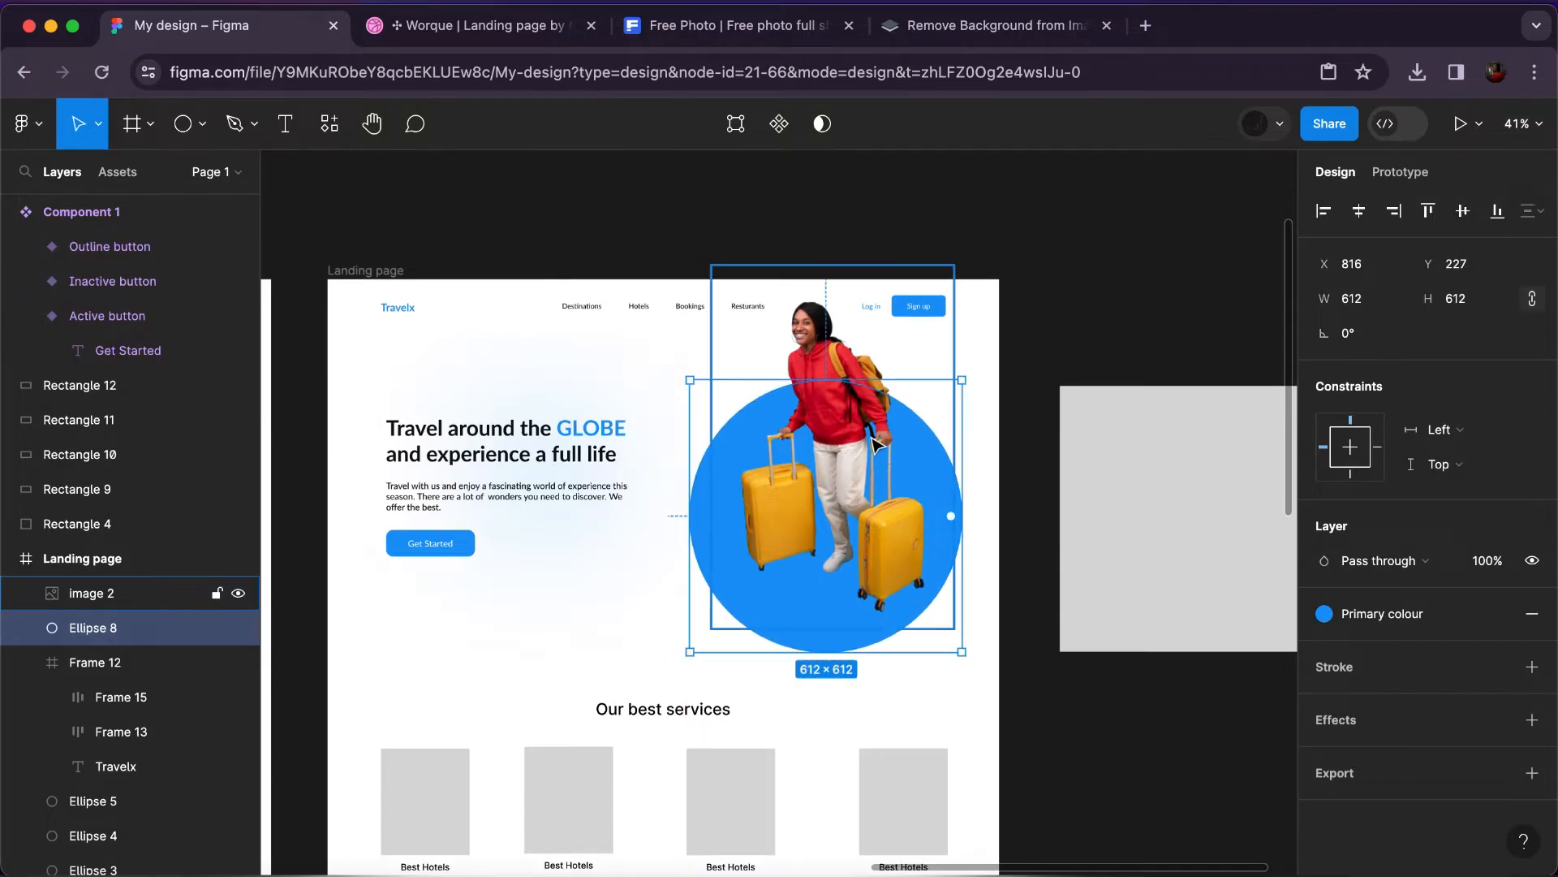
pyautogui.moveTo(875, 445); pyautogui.dragTo(853, 469)
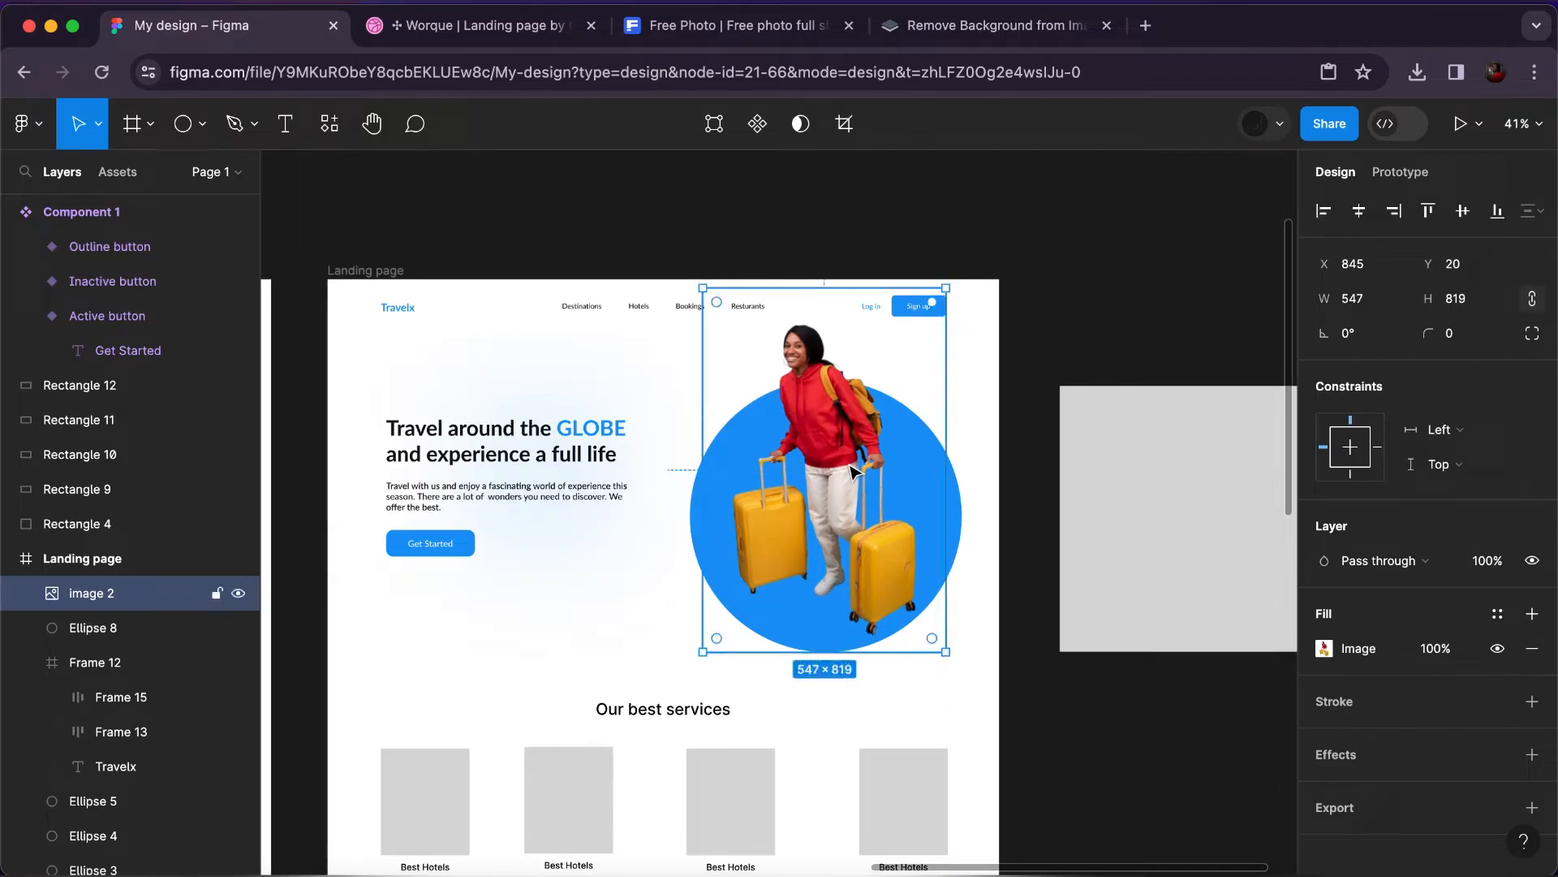
pyautogui.moveTo(947, 649); pyautogui.dragTo(938, 639)
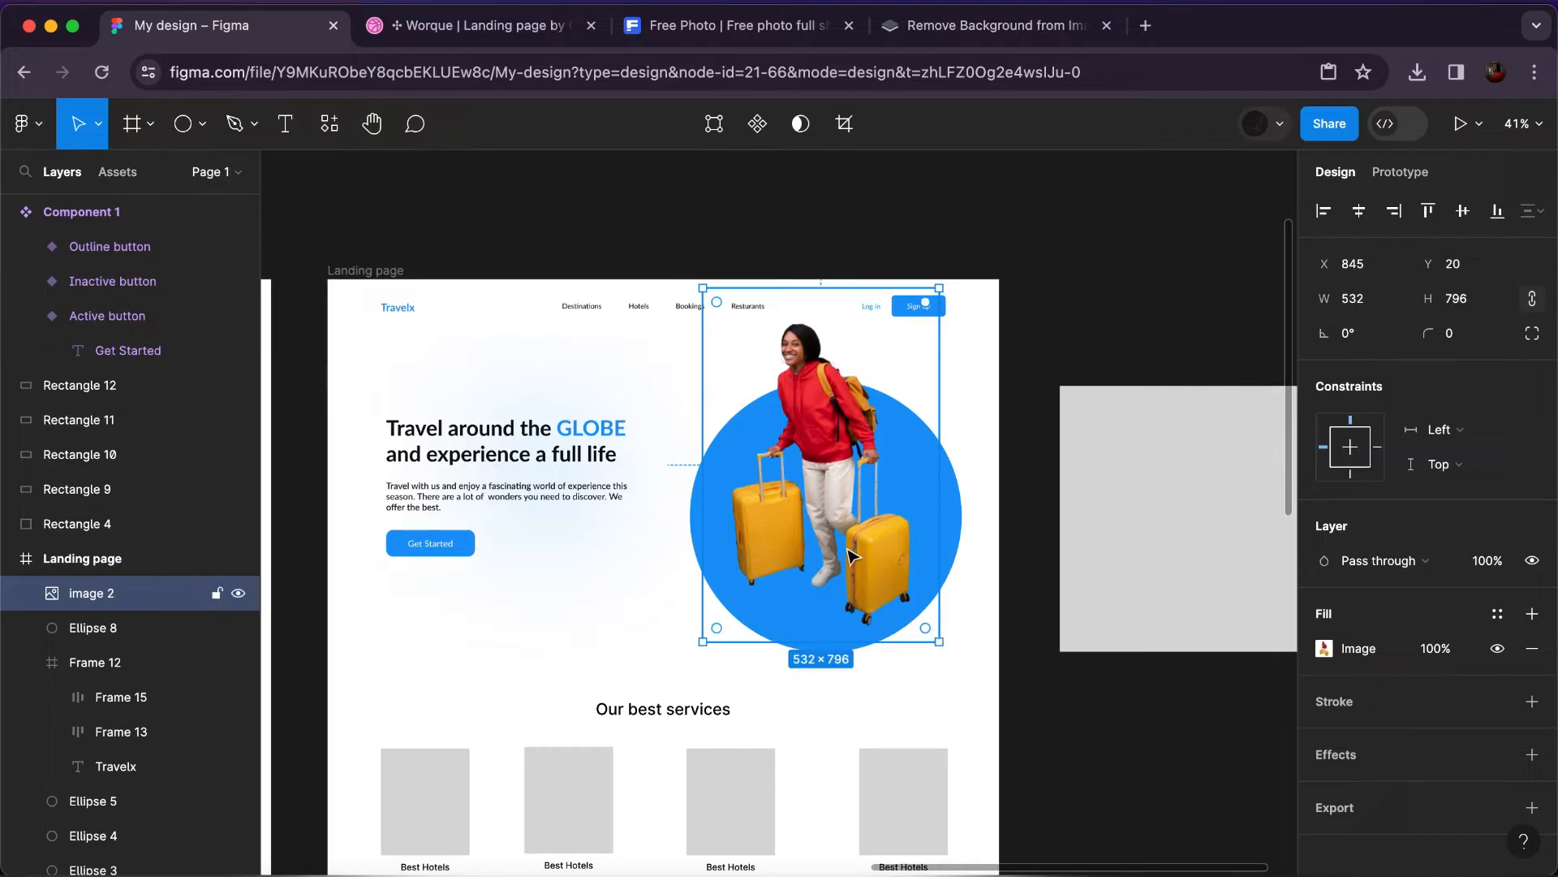
pyautogui.moveTo(838, 513); pyautogui.dragTo(829, 514)
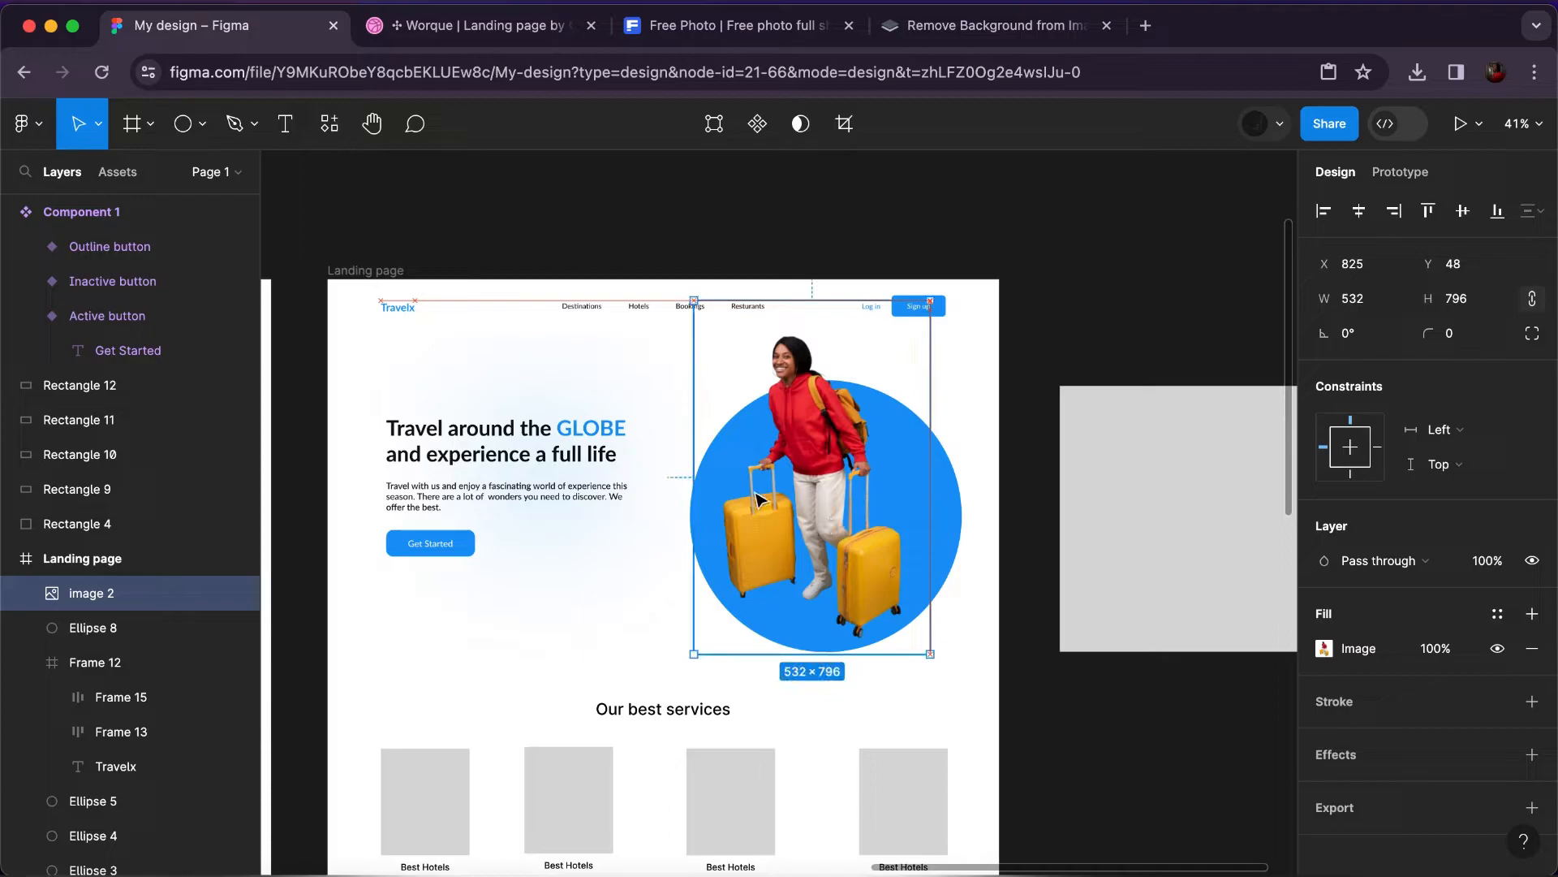
# Enlarge the blue circle to 662×662 and raise it slightly behind the traveller.
pyautogui.click(33, 628)
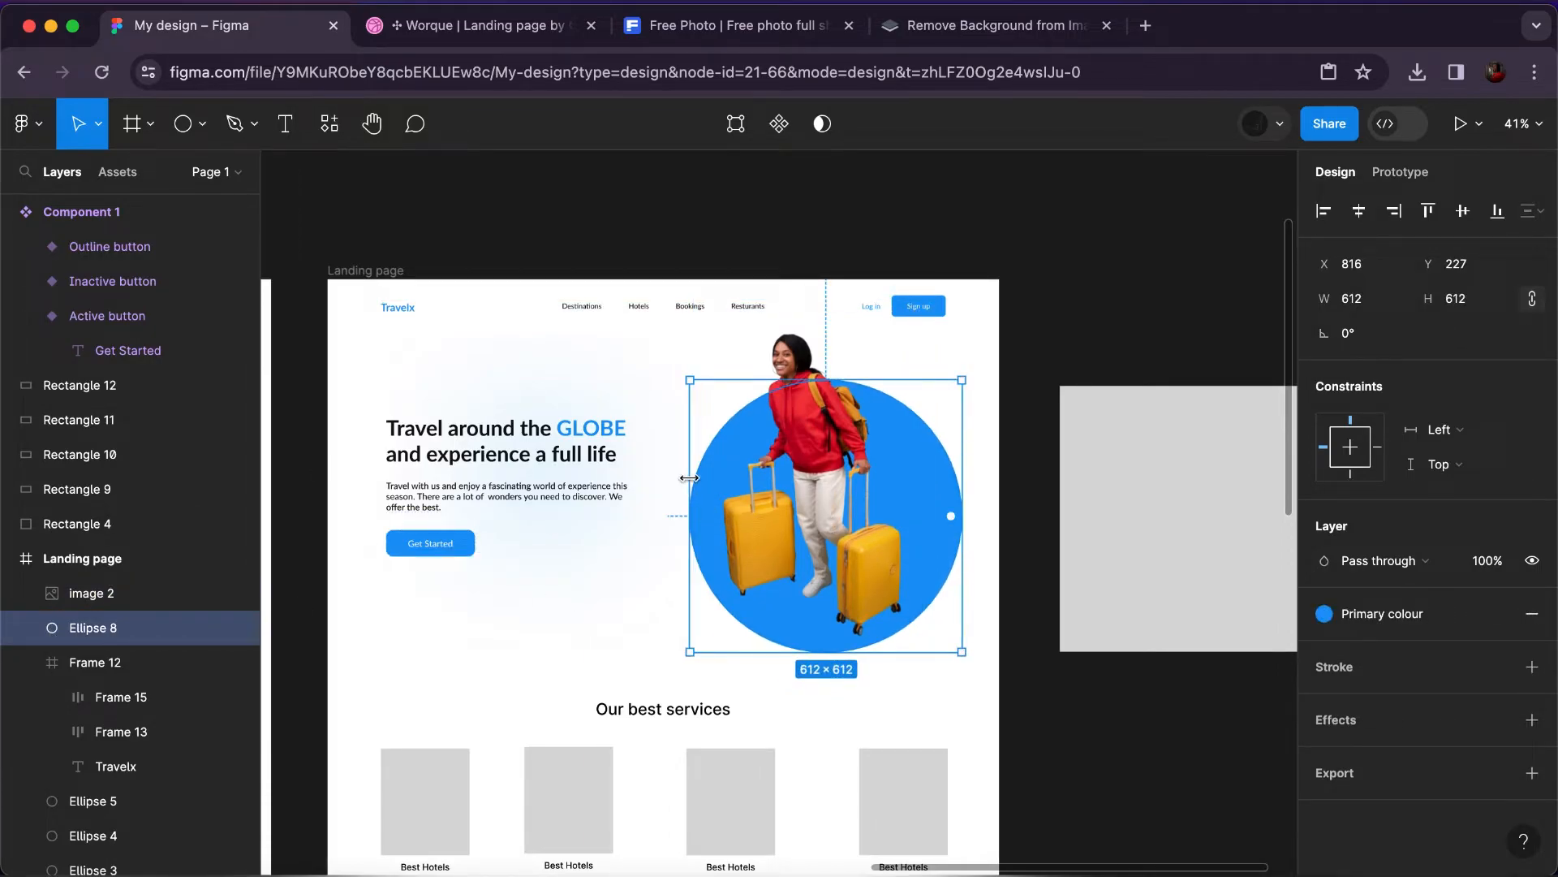
pyautogui.moveTo(689, 478); pyautogui.dragTo(665, 473)
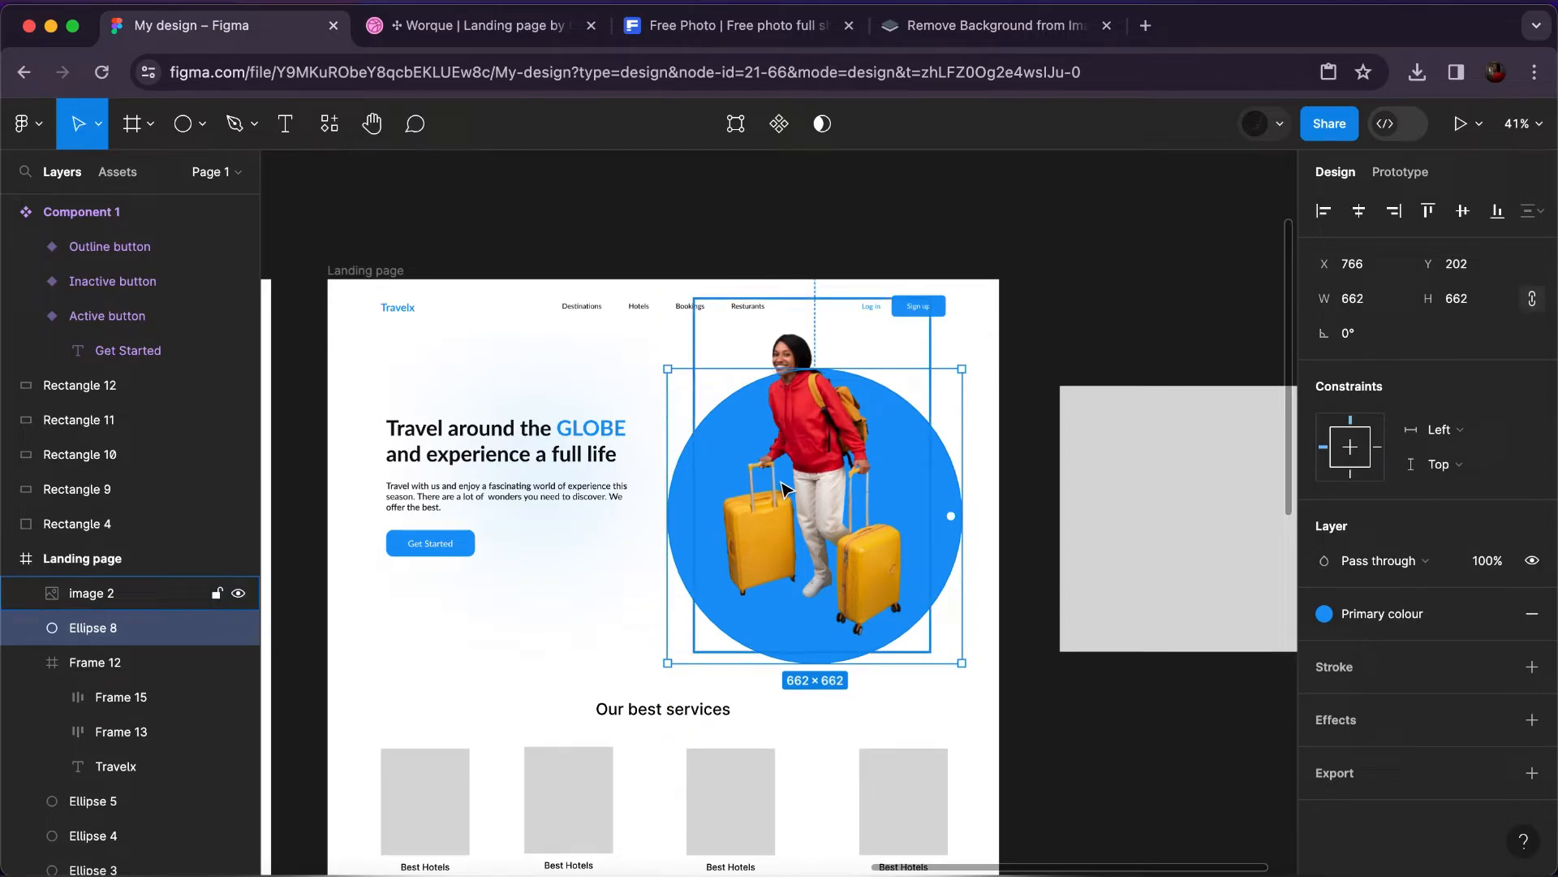
pyautogui.moveTo(733, 441); pyautogui.dragTo(734, 439)
pyautogui.click(1024, 512)
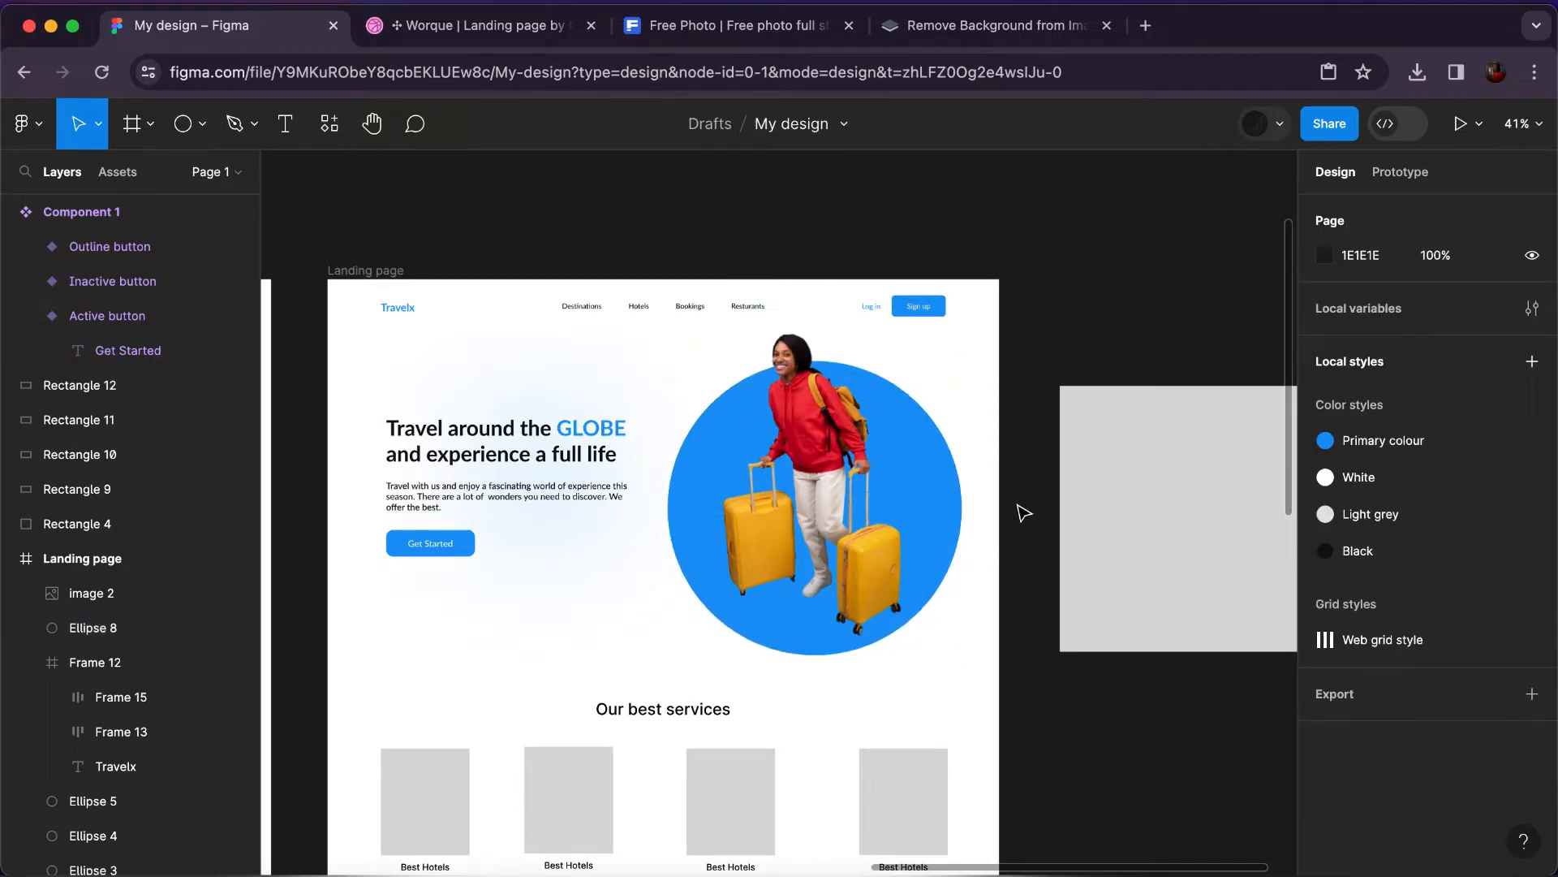
pyautogui.click(794, 533)
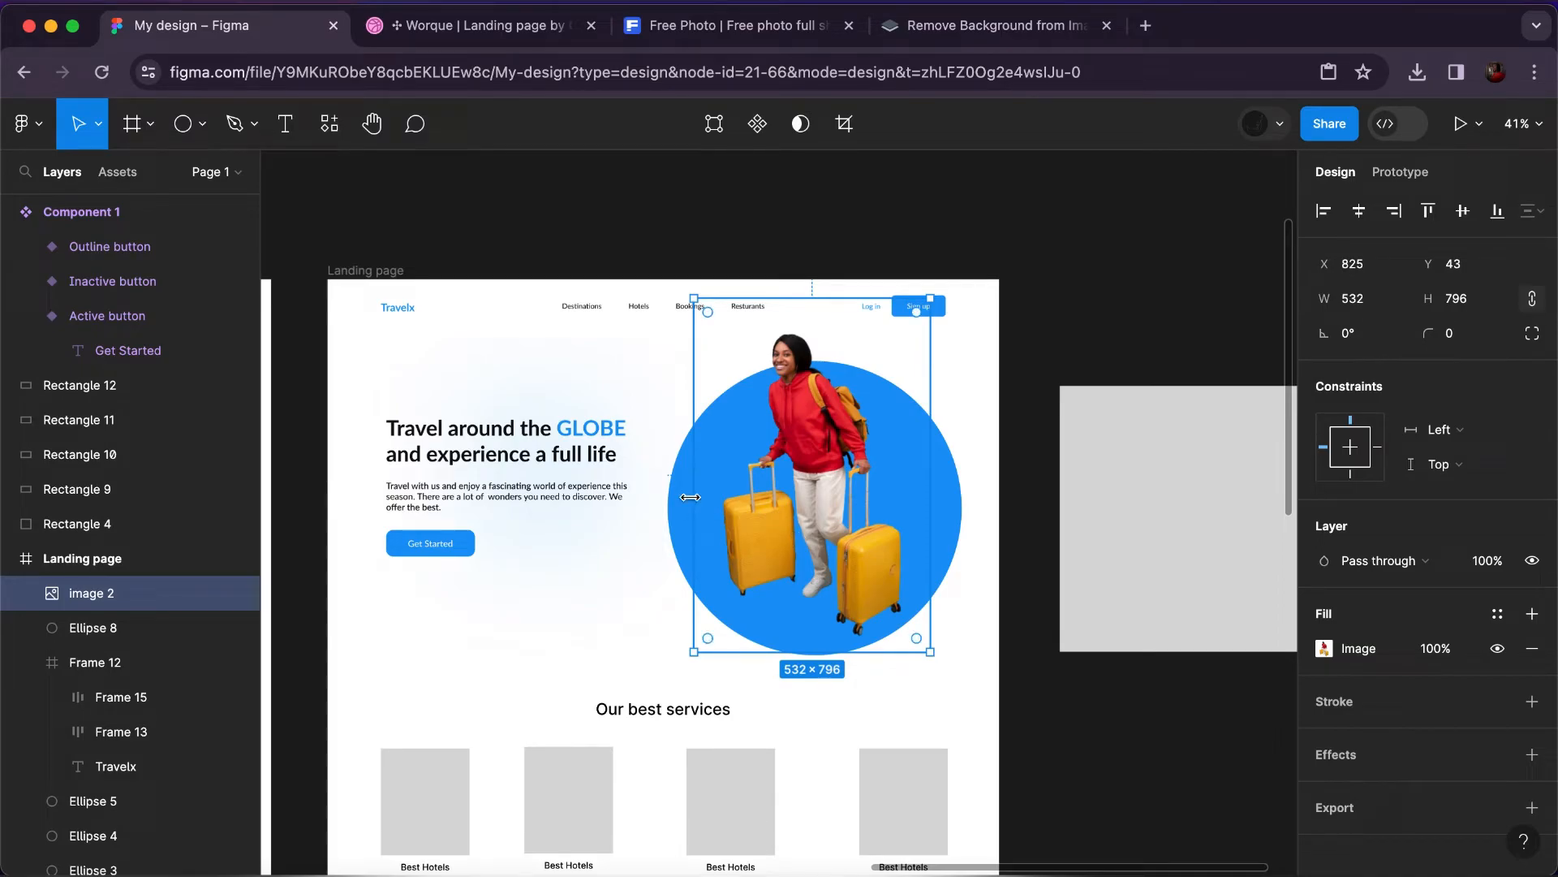
pyautogui.press('Tab')
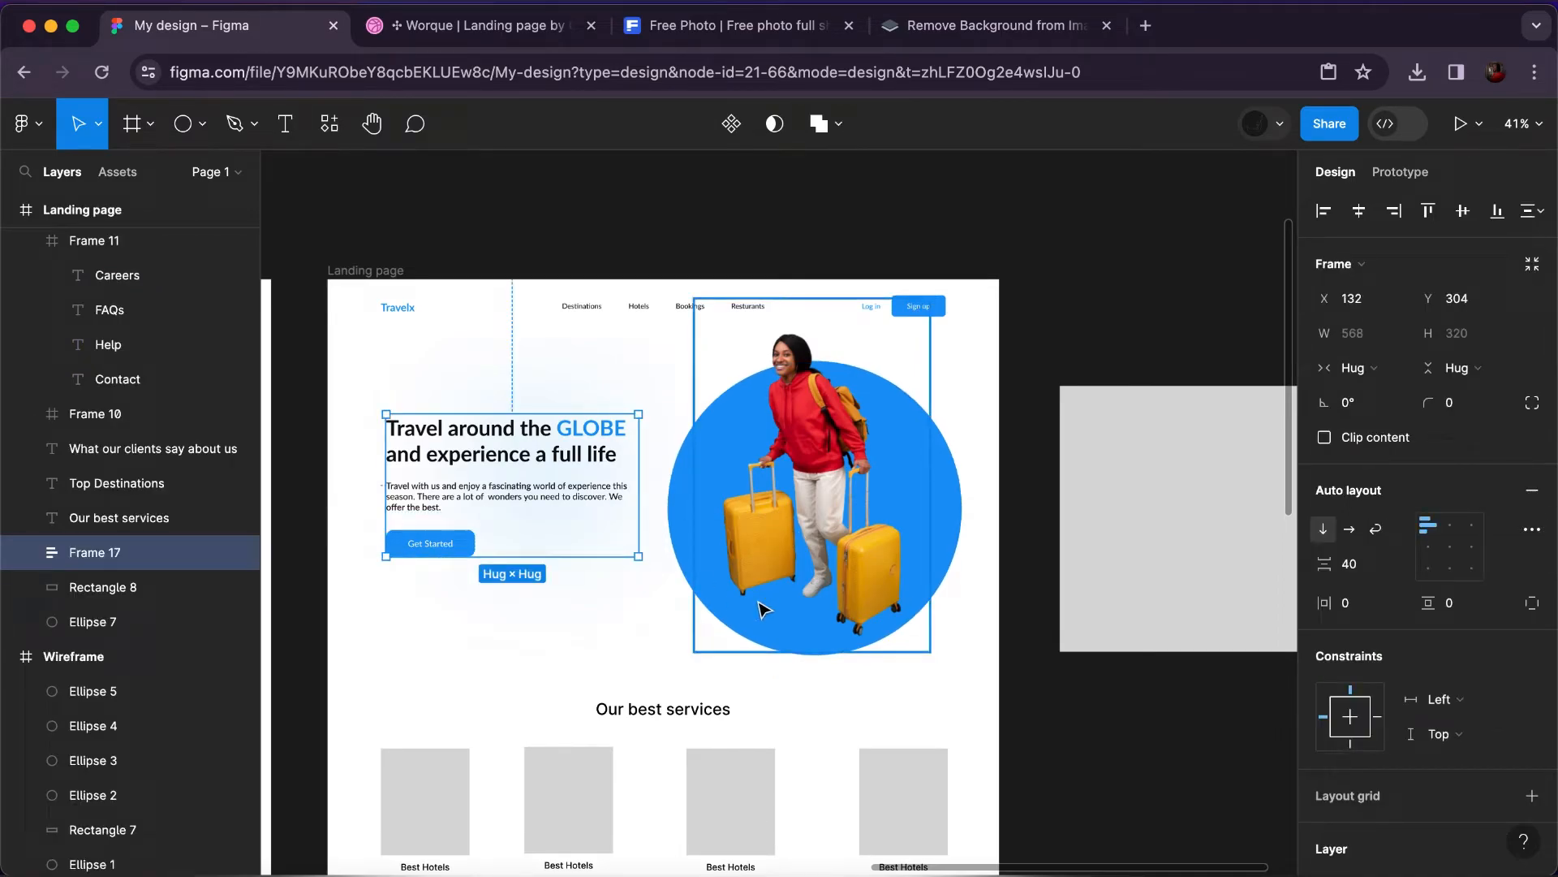
# Draw an ellipse below the traveller's feet with a dark fill at 20% opacity.
pyautogui.click(202, 124)
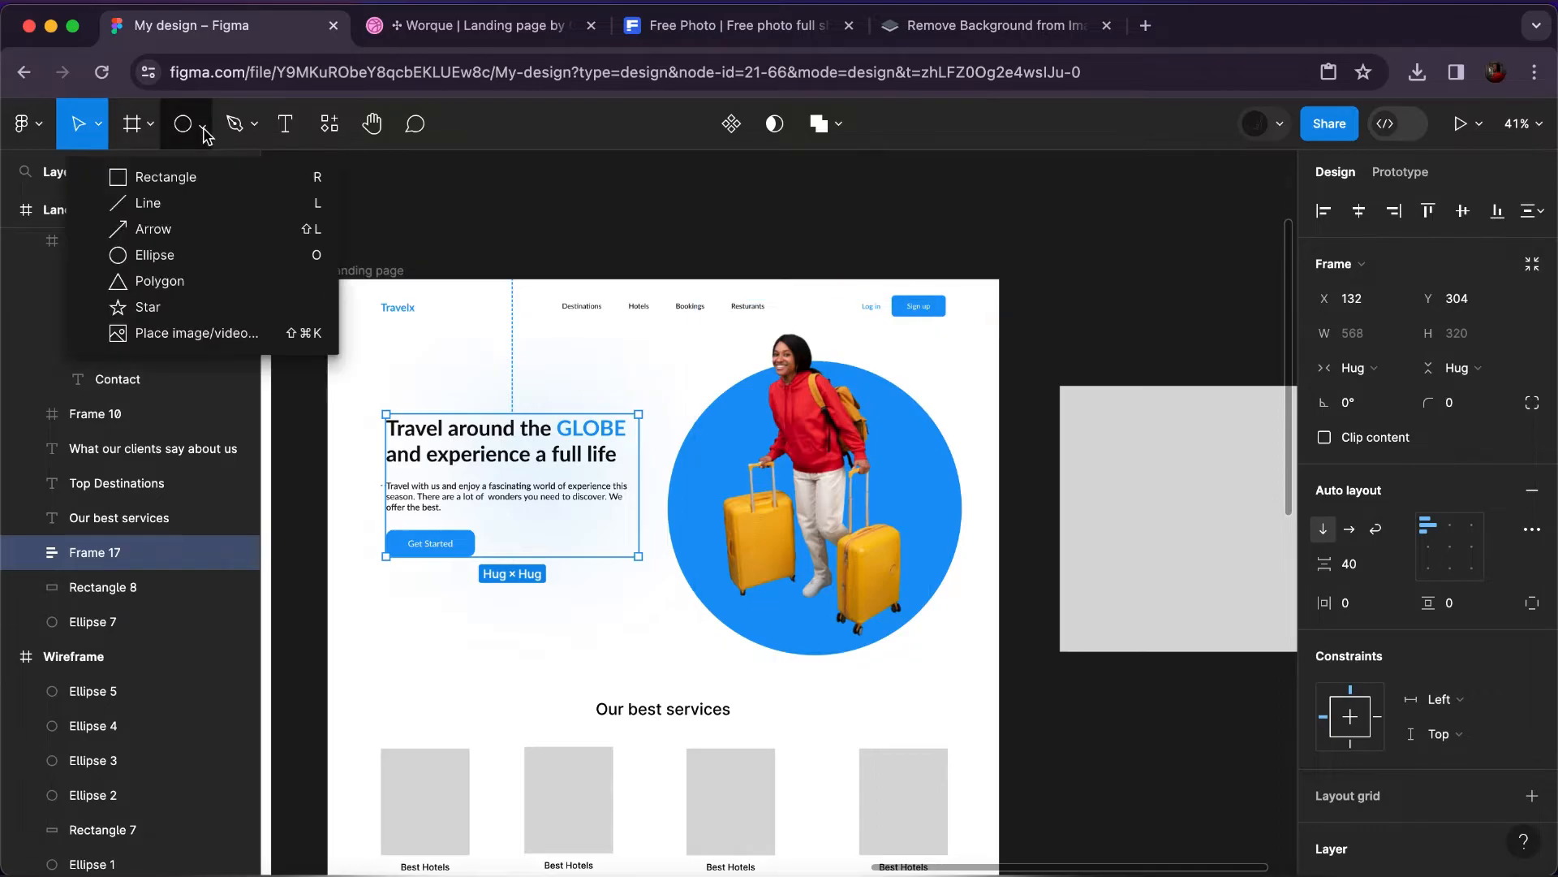
pyautogui.click(159, 255)
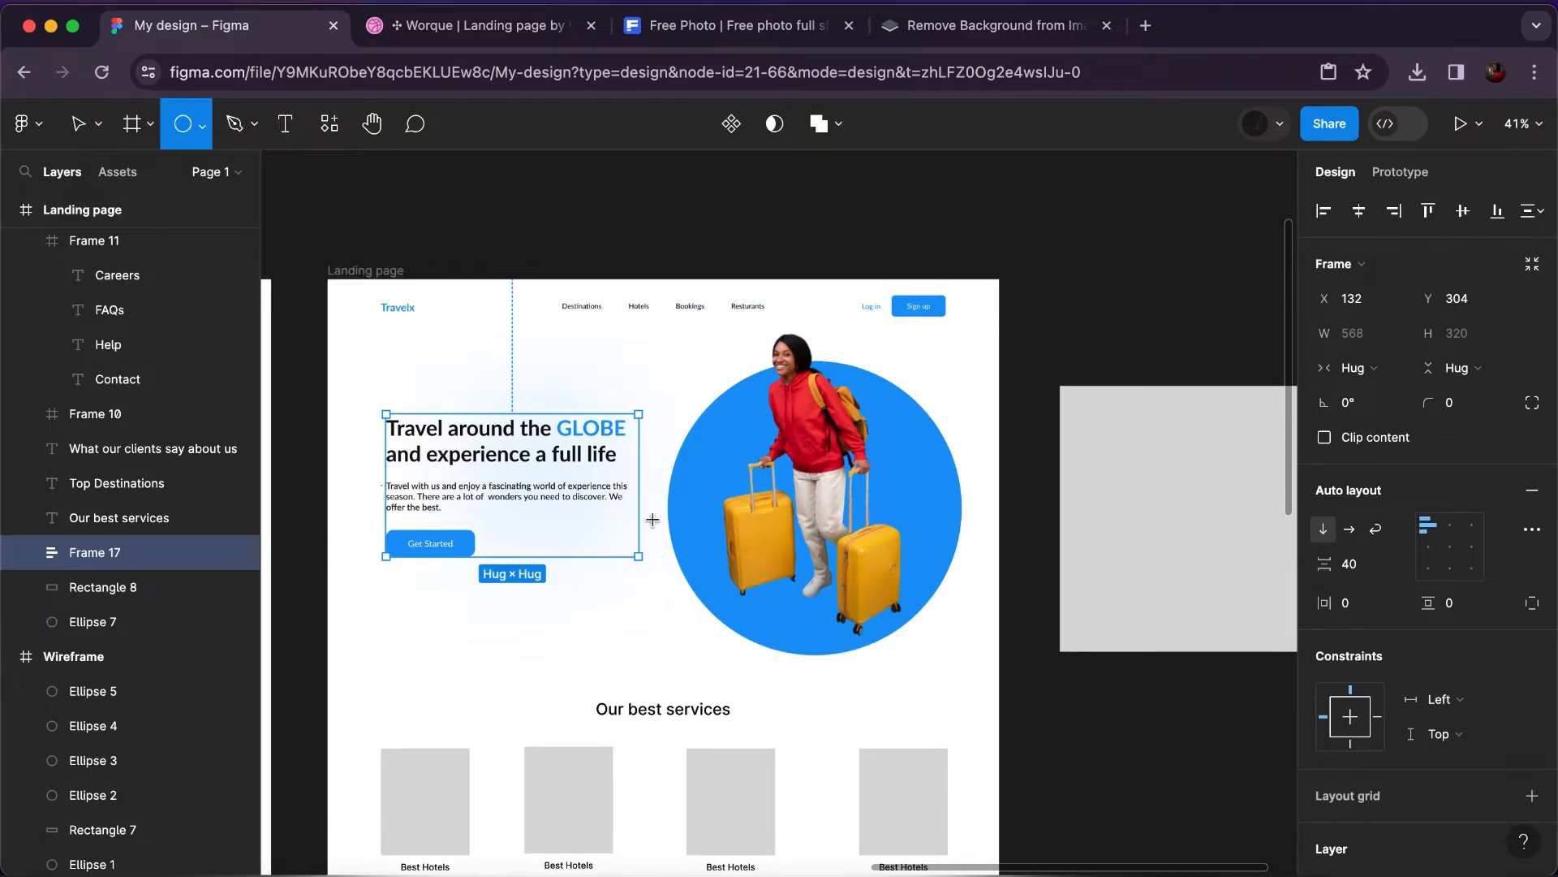
pyautogui.moveTo(739, 599)
pyautogui.mouseDown()
pyautogui.moveTo(875, 640)
pyautogui.moveTo(947, 642)
pyautogui.moveTo(867, 620)
pyautogui.moveTo(828, 633)
pyautogui.mouseUp()
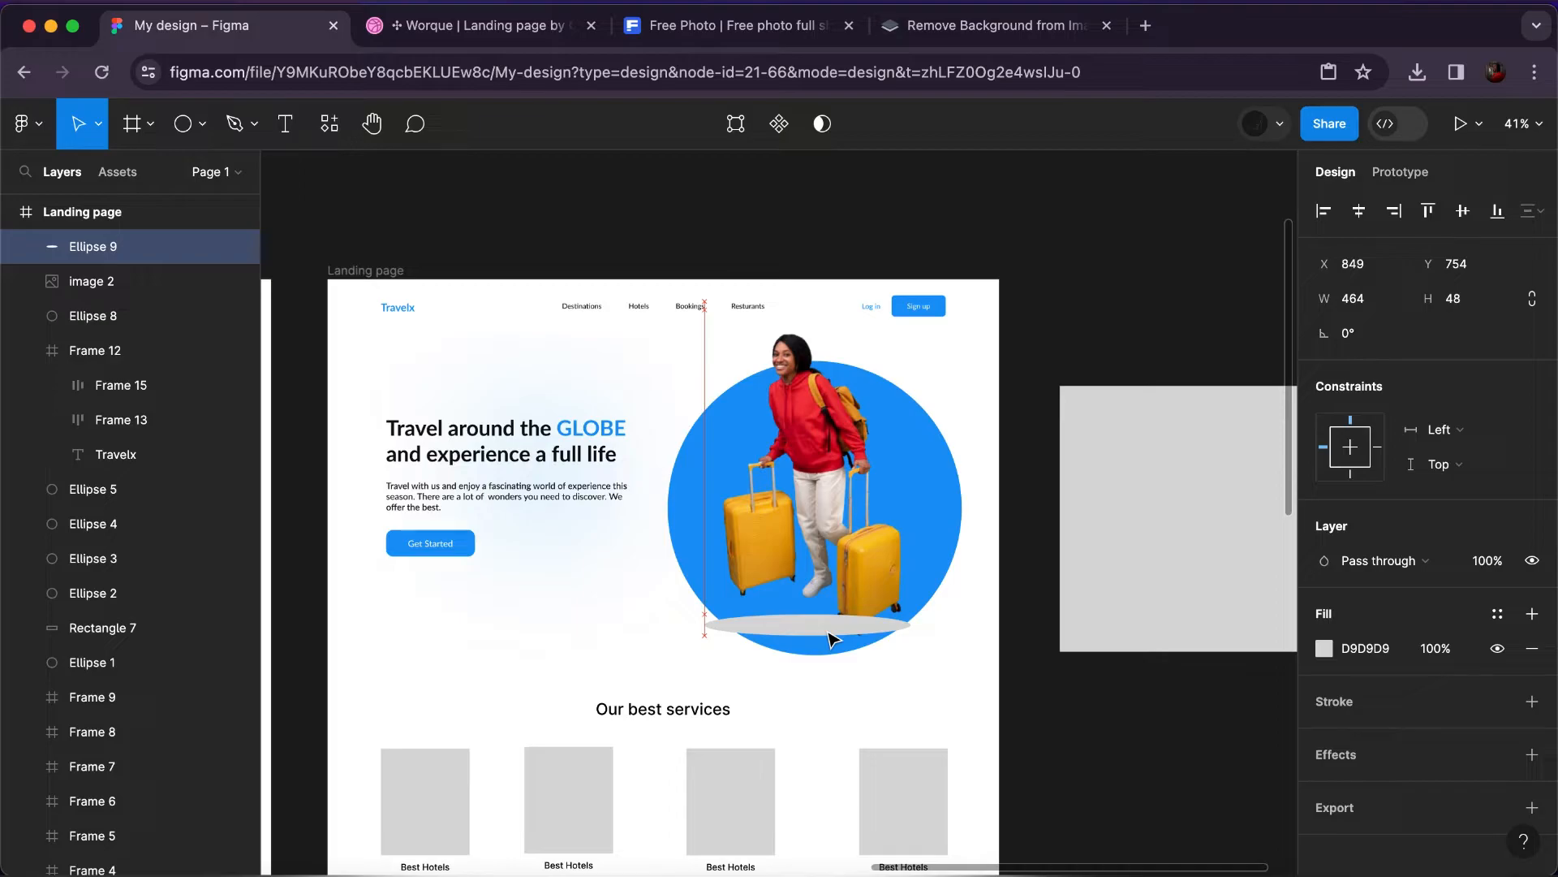
pyautogui.click(1325, 649)
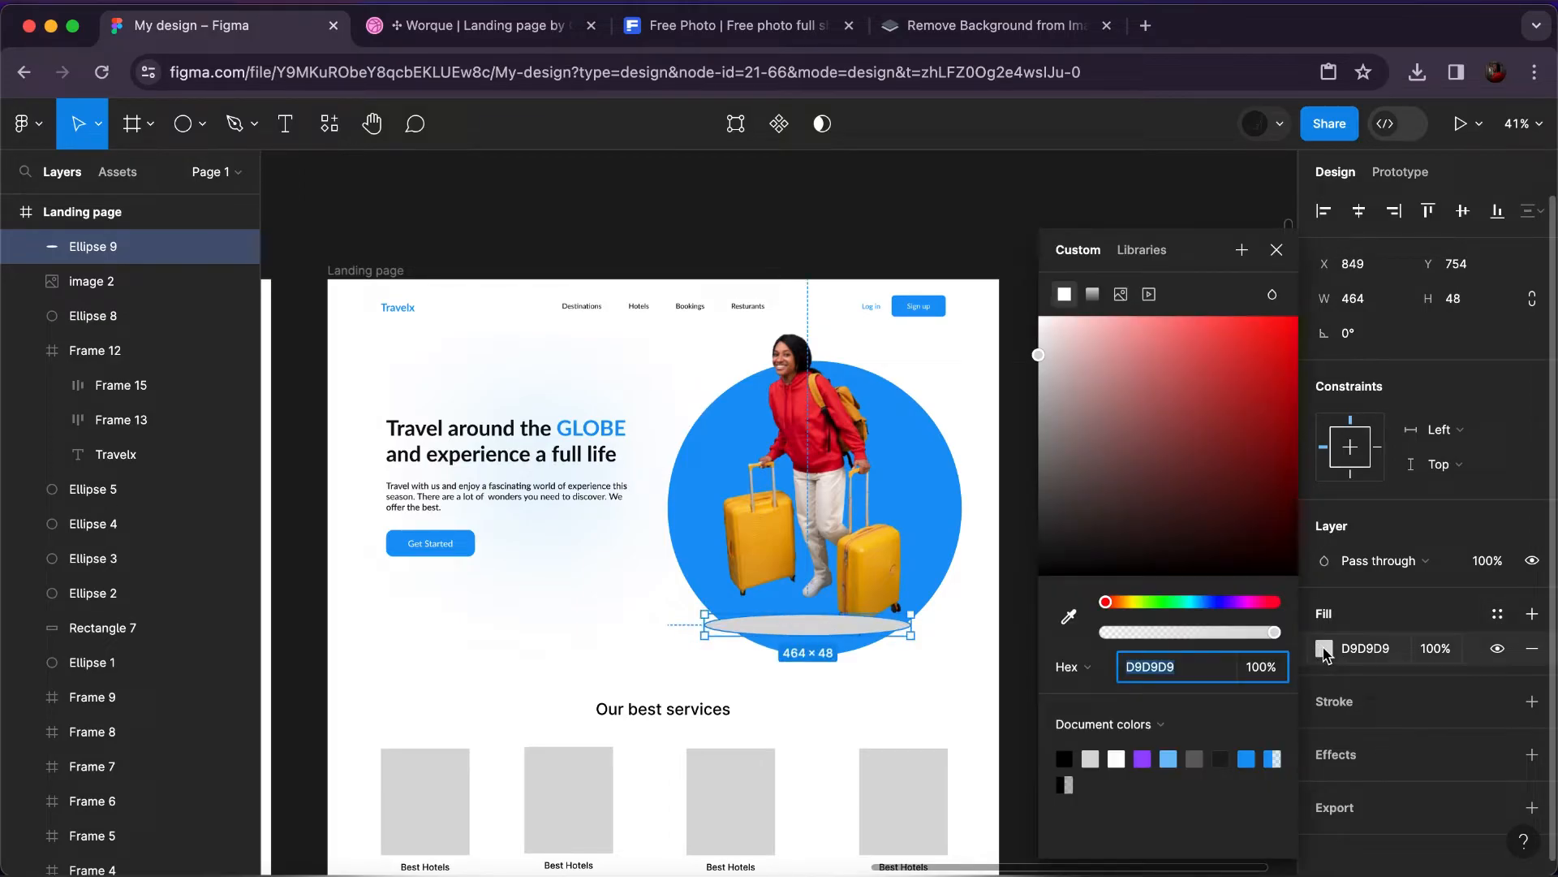
pyautogui.click(1061, 535)
pyautogui.moveTo(1028, 541); pyautogui.dragTo(1018, 555)
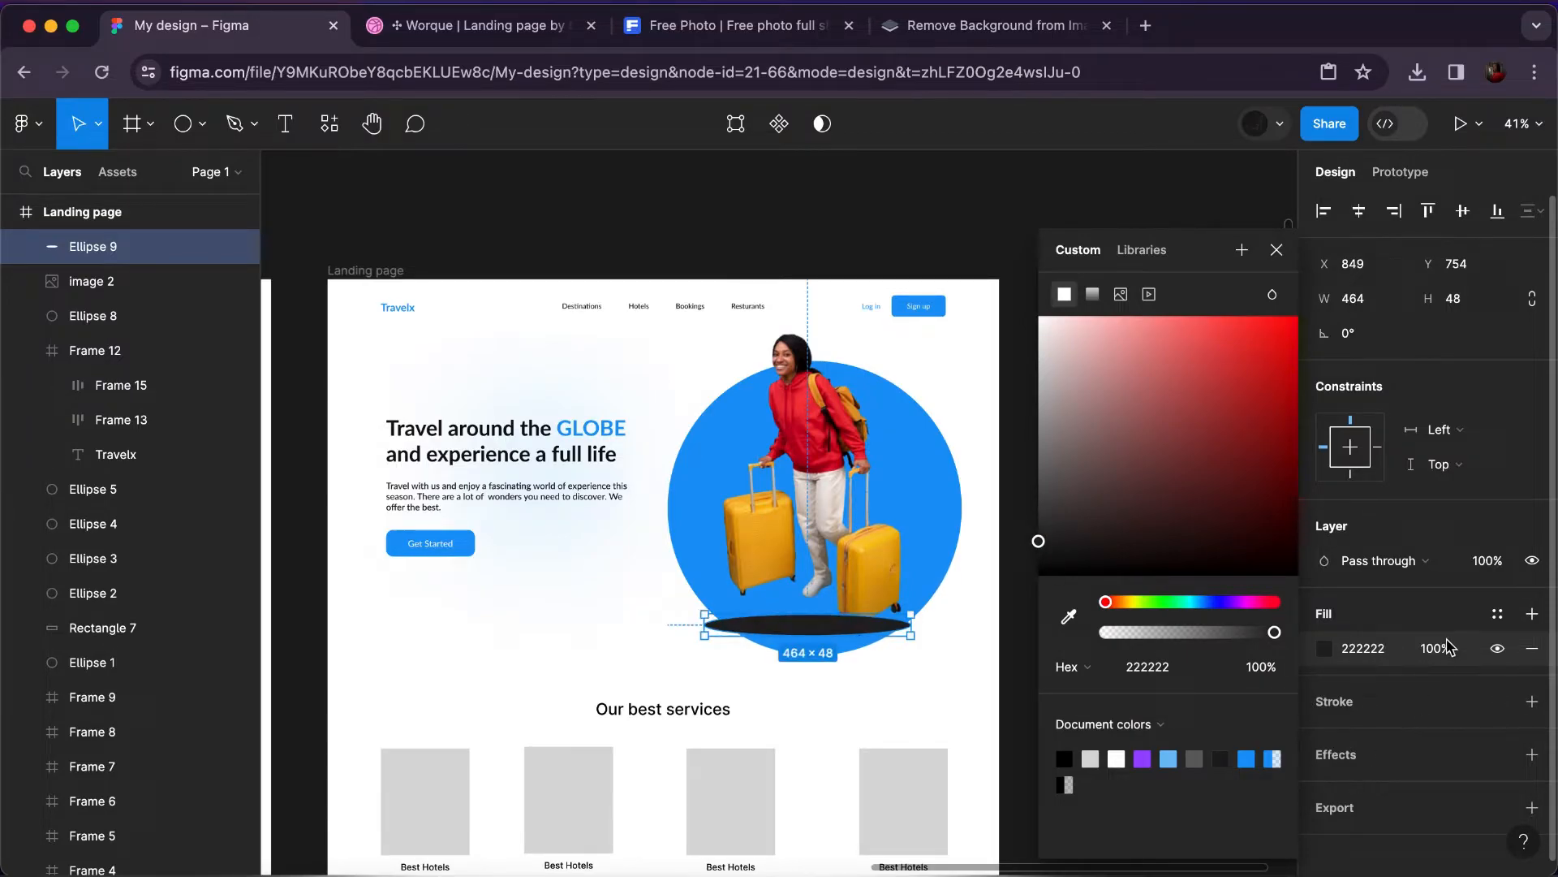
pyautogui.click(1449, 647)
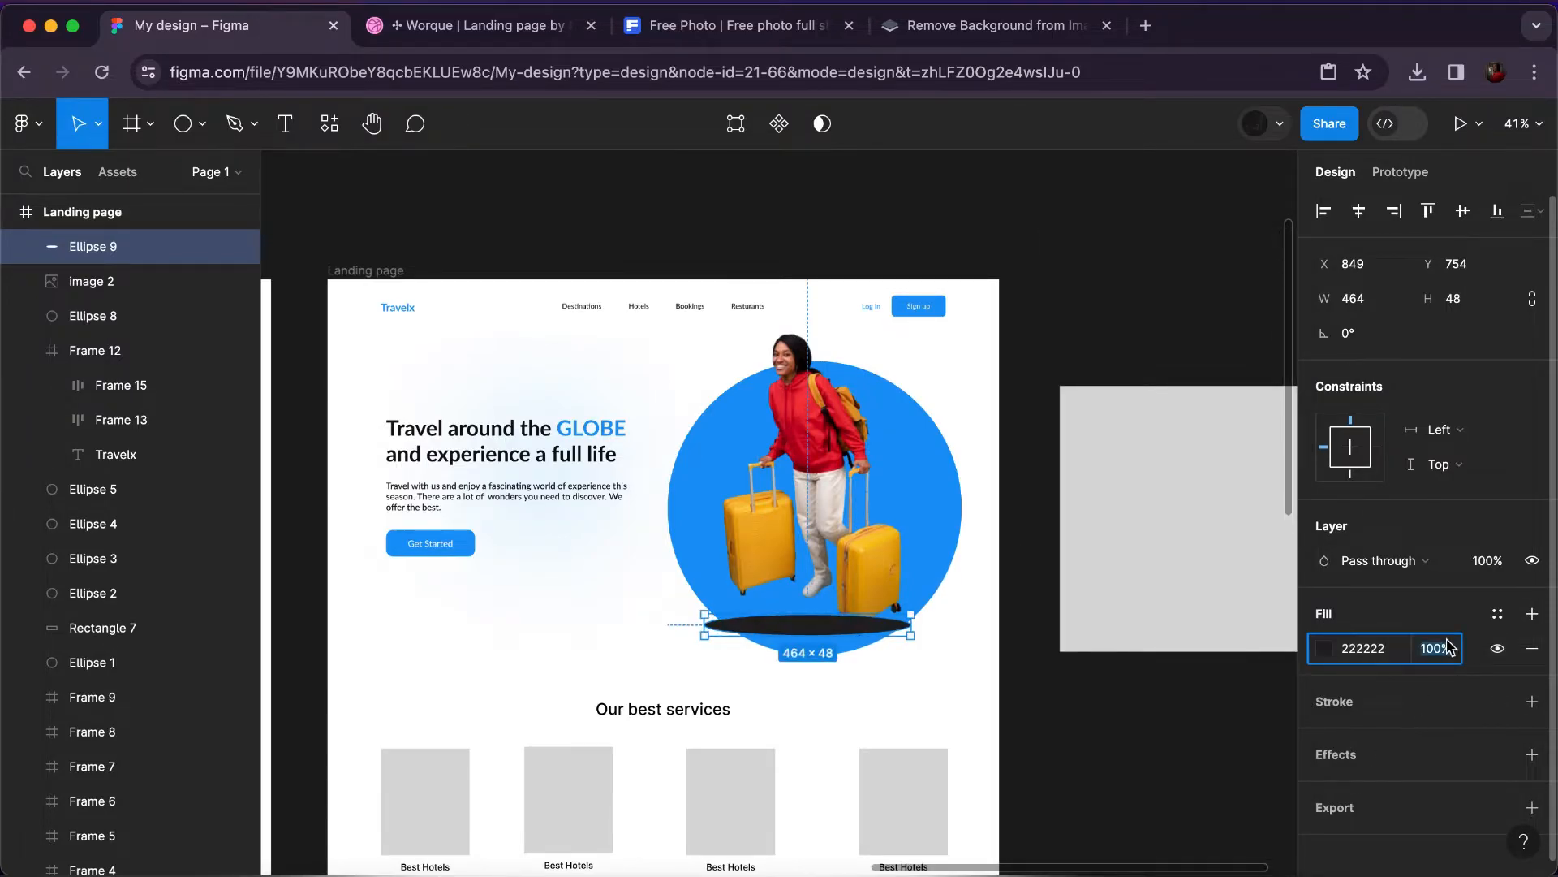
pyautogui.write('20')
pyautogui.press('Return')
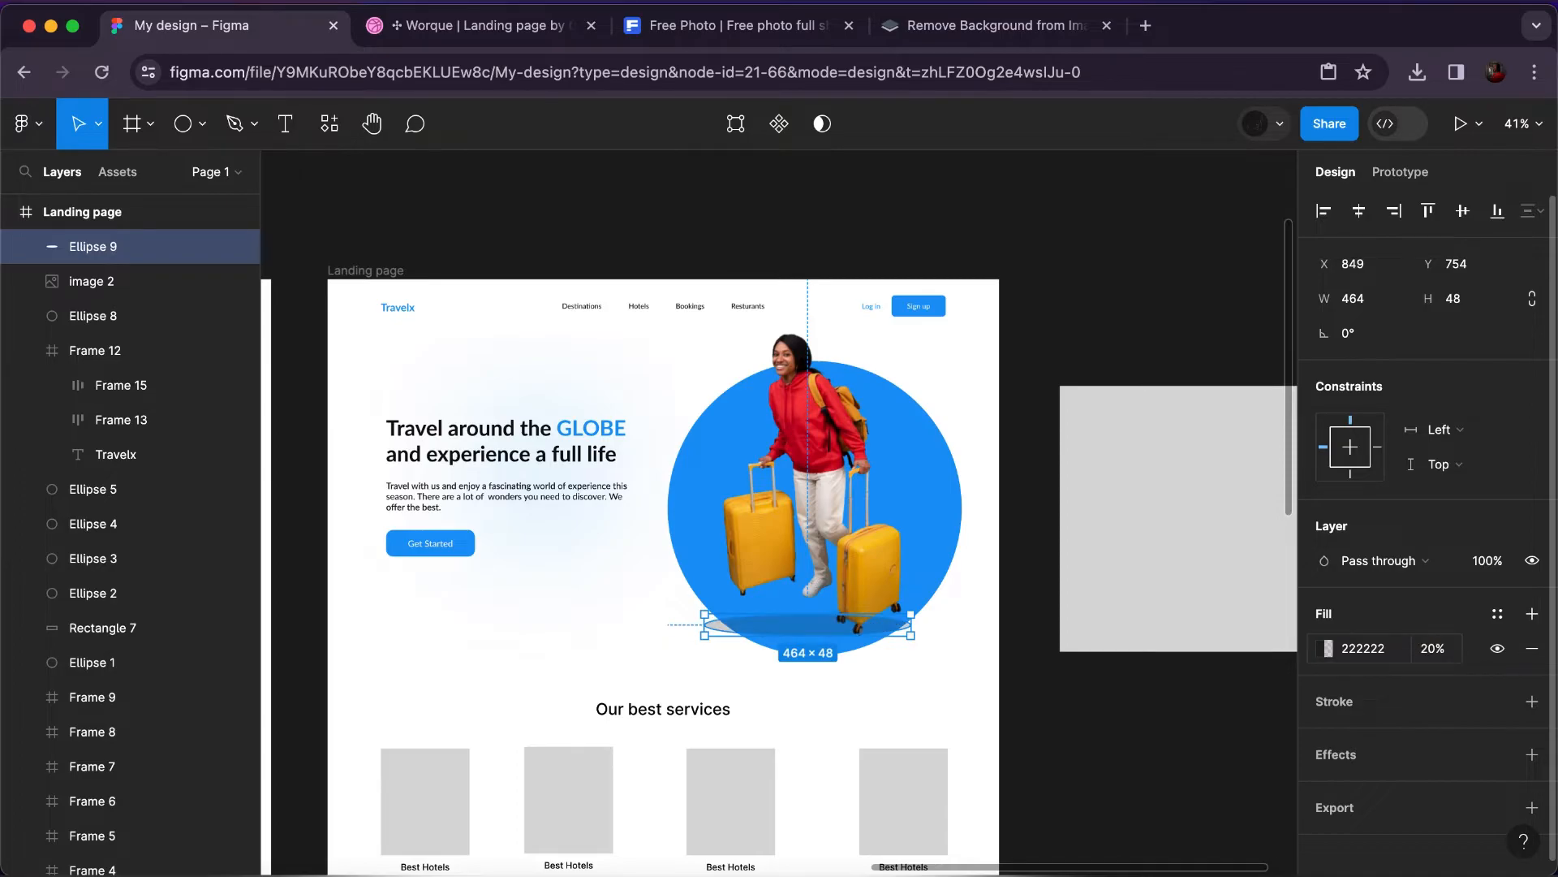
# Add a Layer blur of 100 to the ellipse and raise its fill opacity to 50%.
pyautogui.click(1529, 752)
pyautogui.click(1388, 792)
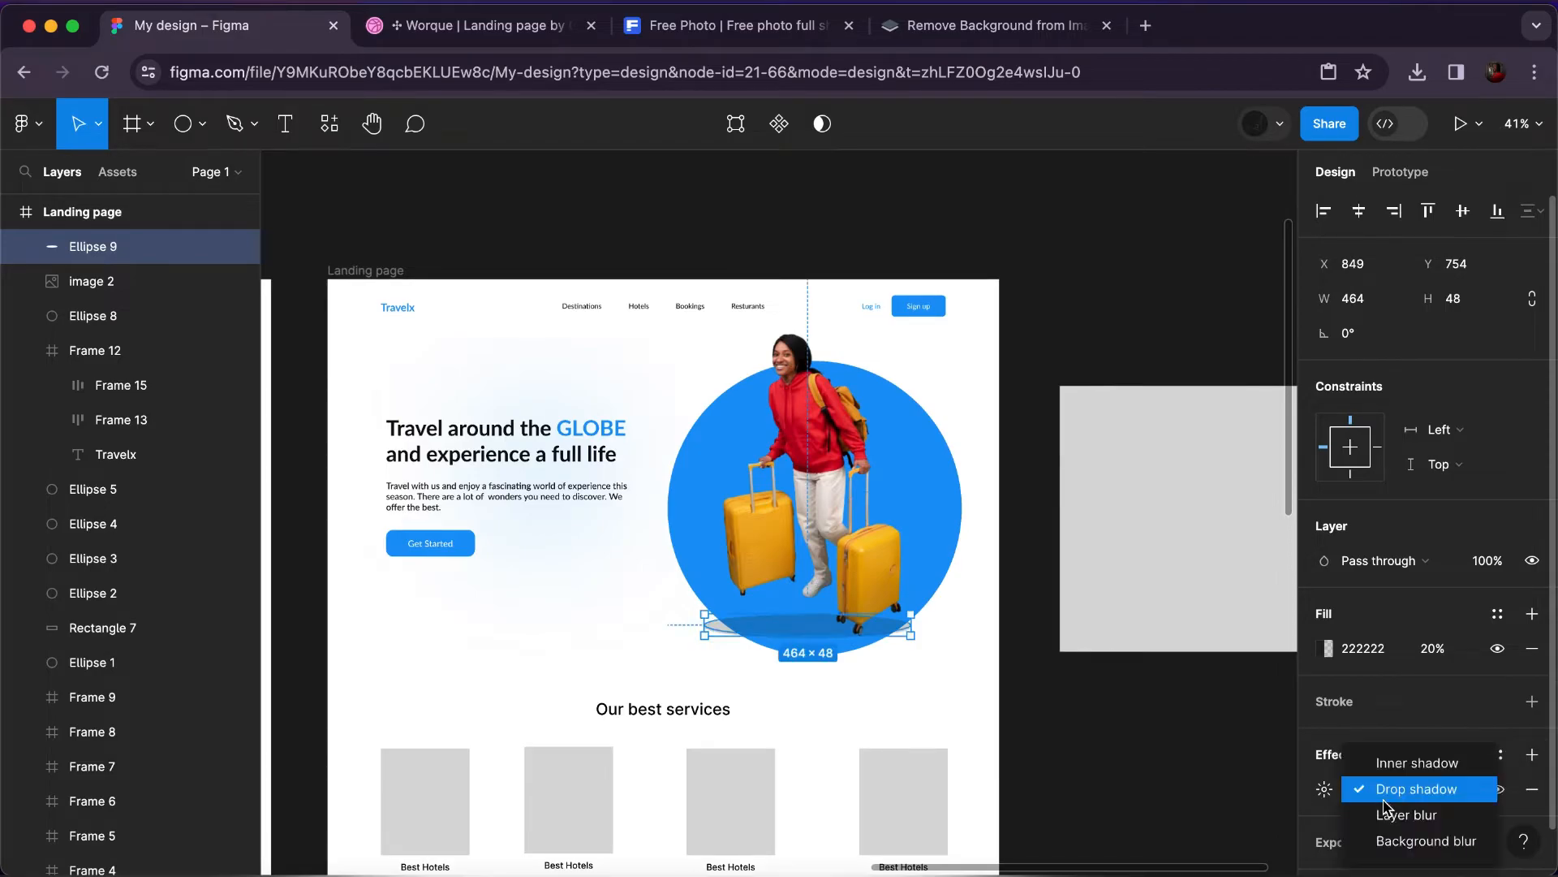
pyautogui.click(1407, 816)
pyautogui.click(1324, 789)
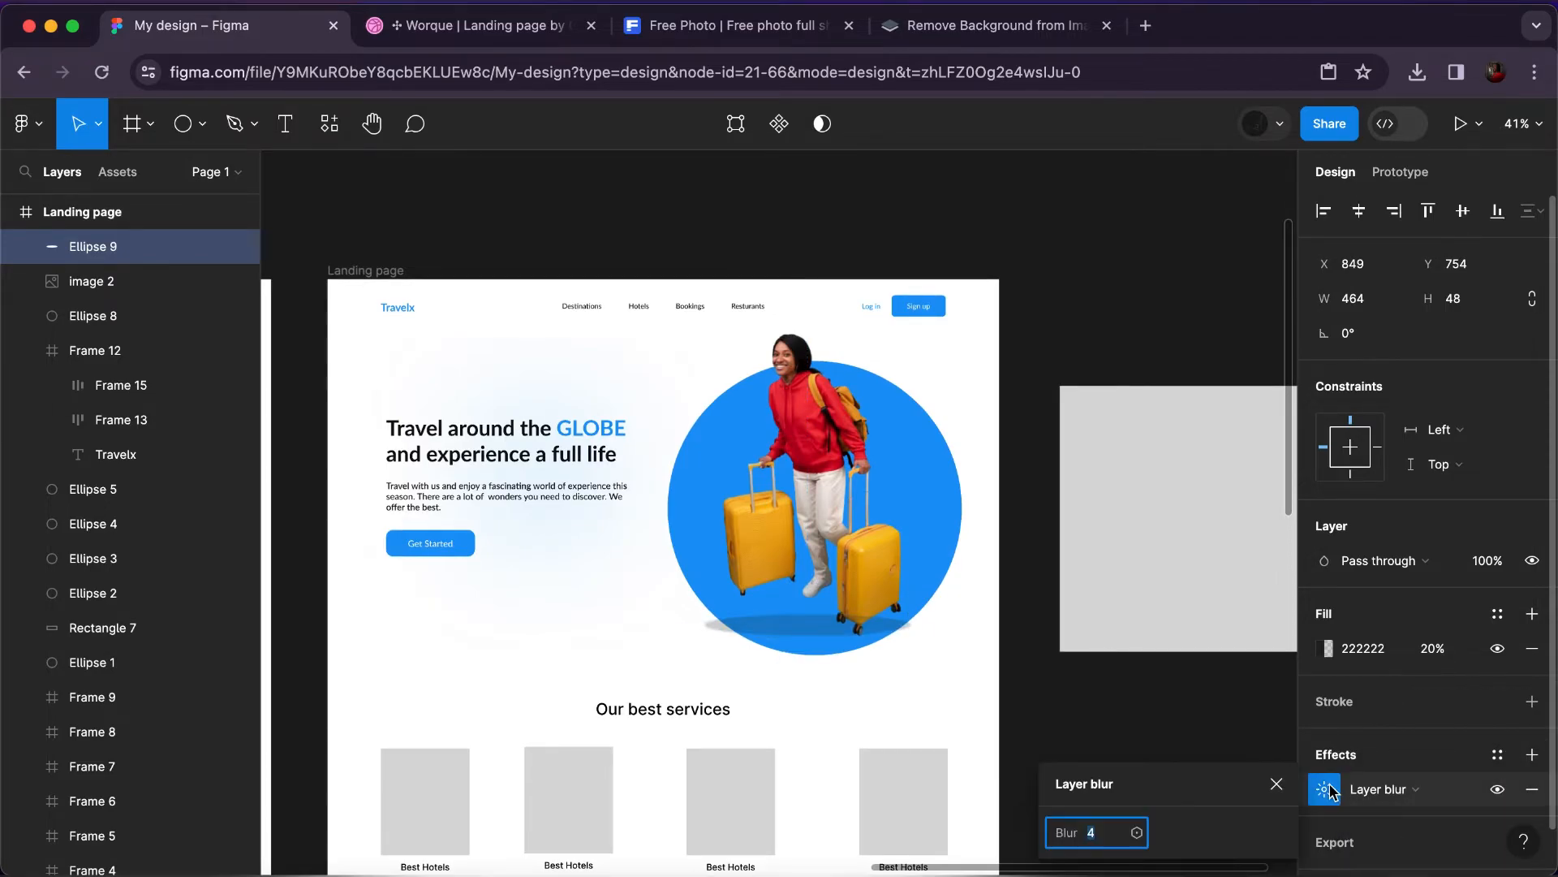
pyautogui.click(1084, 827)
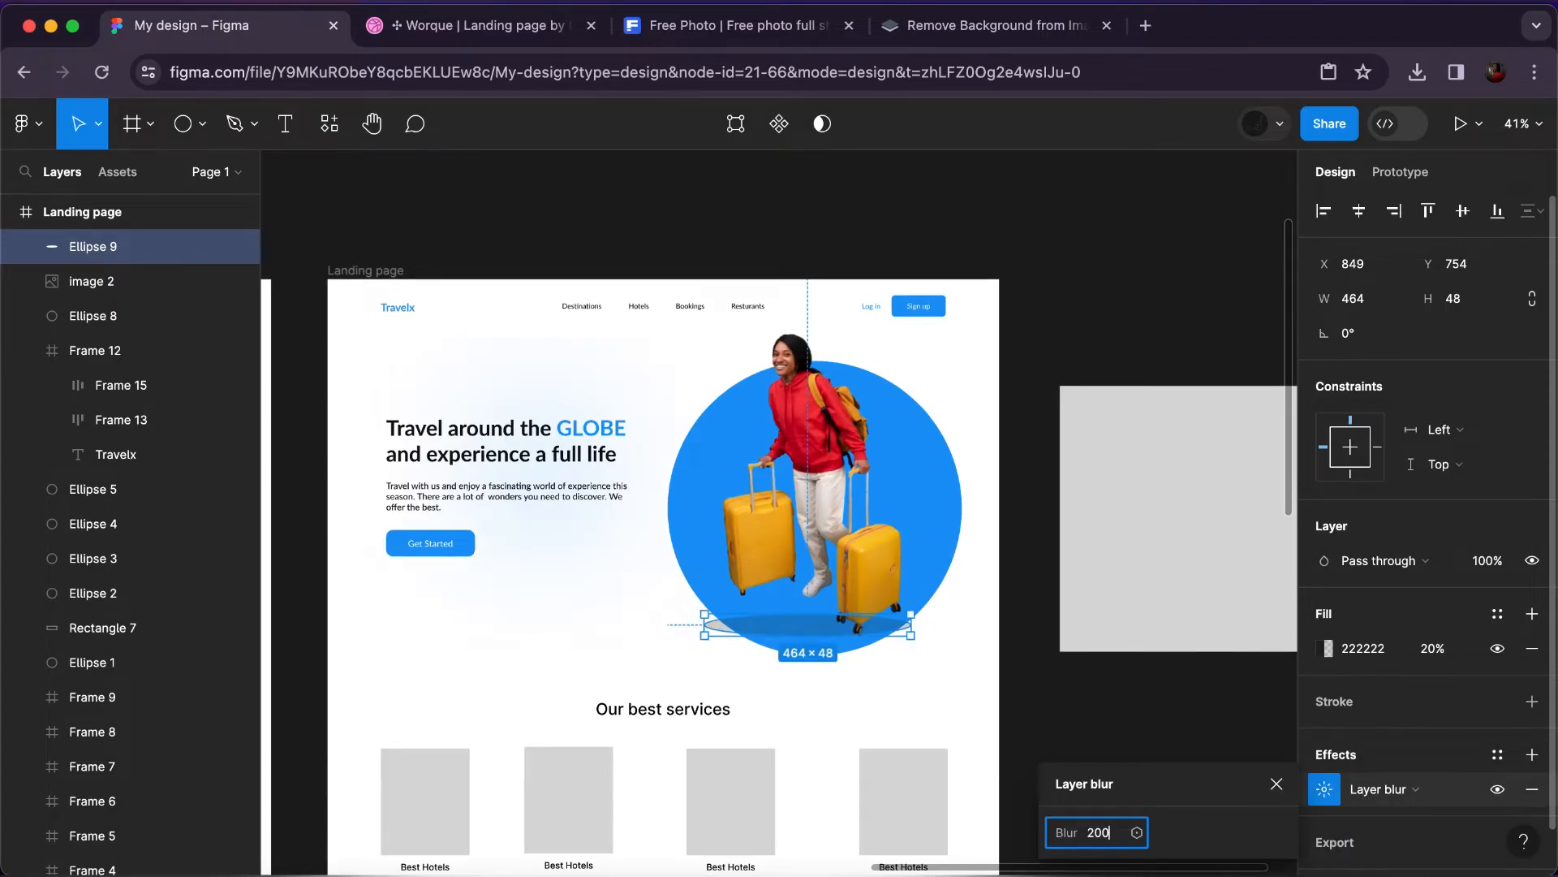
pyautogui.press('Return')
pyautogui.click(1098, 834)
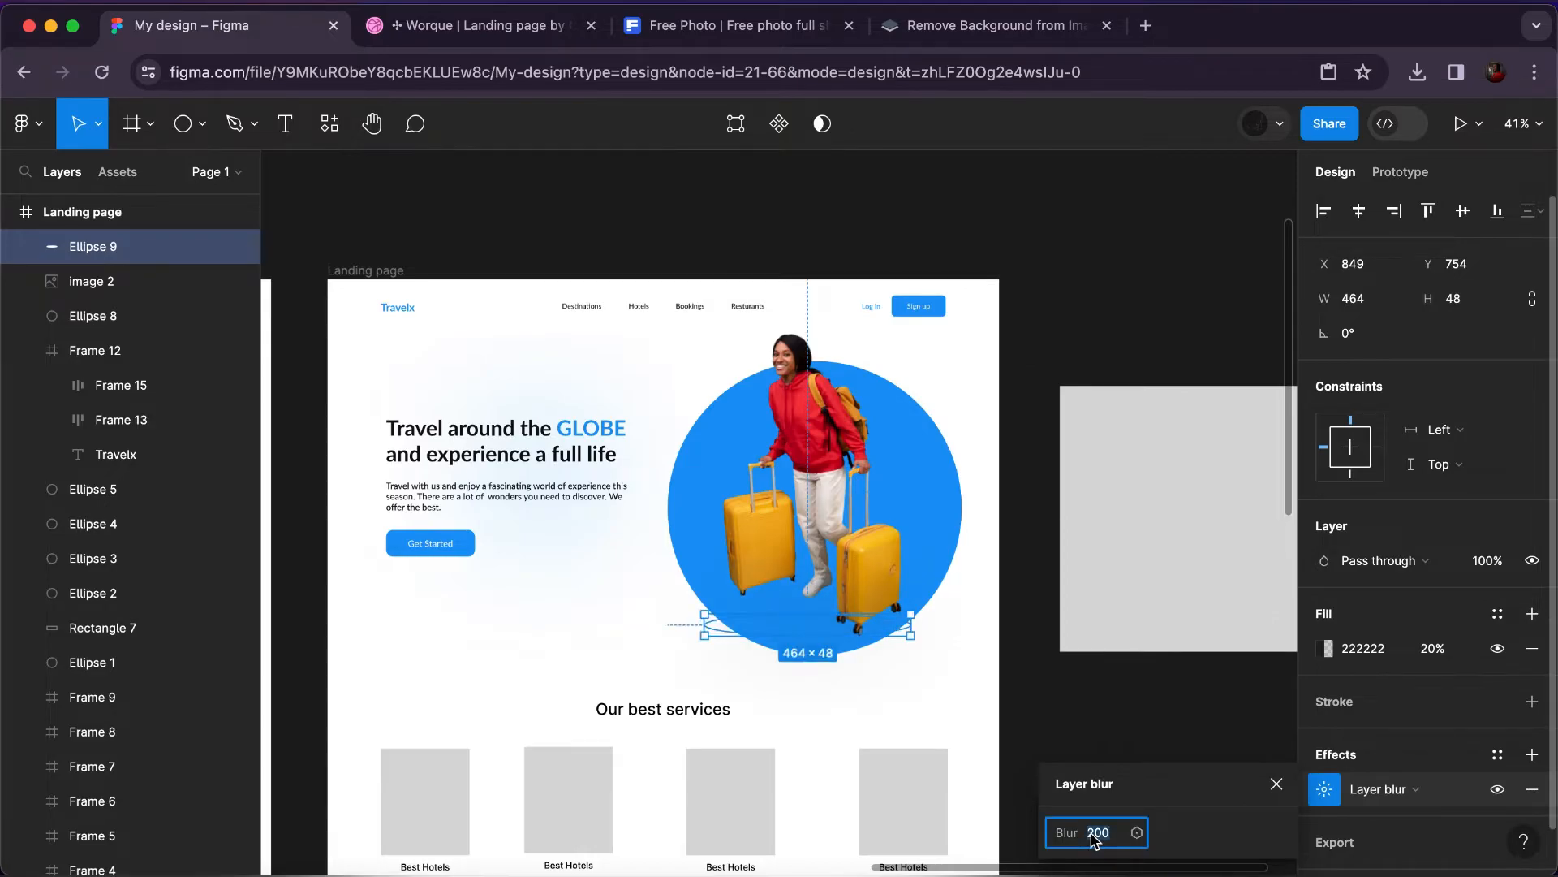
pyautogui.write('100')
pyautogui.press('Return')
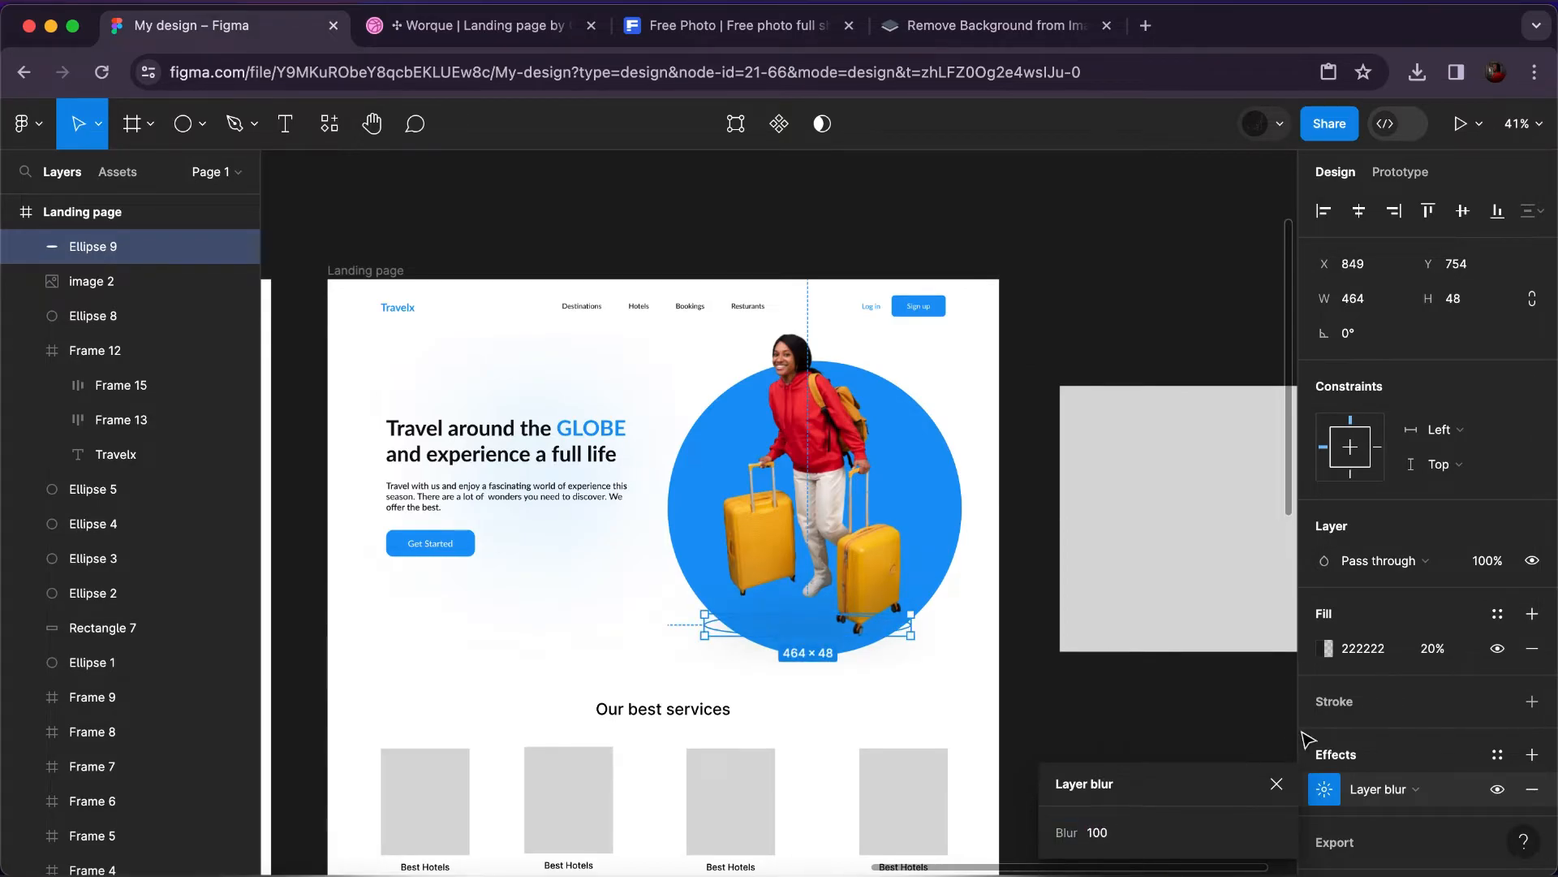
pyautogui.click(1432, 660)
pyautogui.write('50')
pyautogui.press('Return')
# Refine the shadow's dark fill colour, set opacity to 60% and the blur to 80.
pyautogui.click(935, 548)
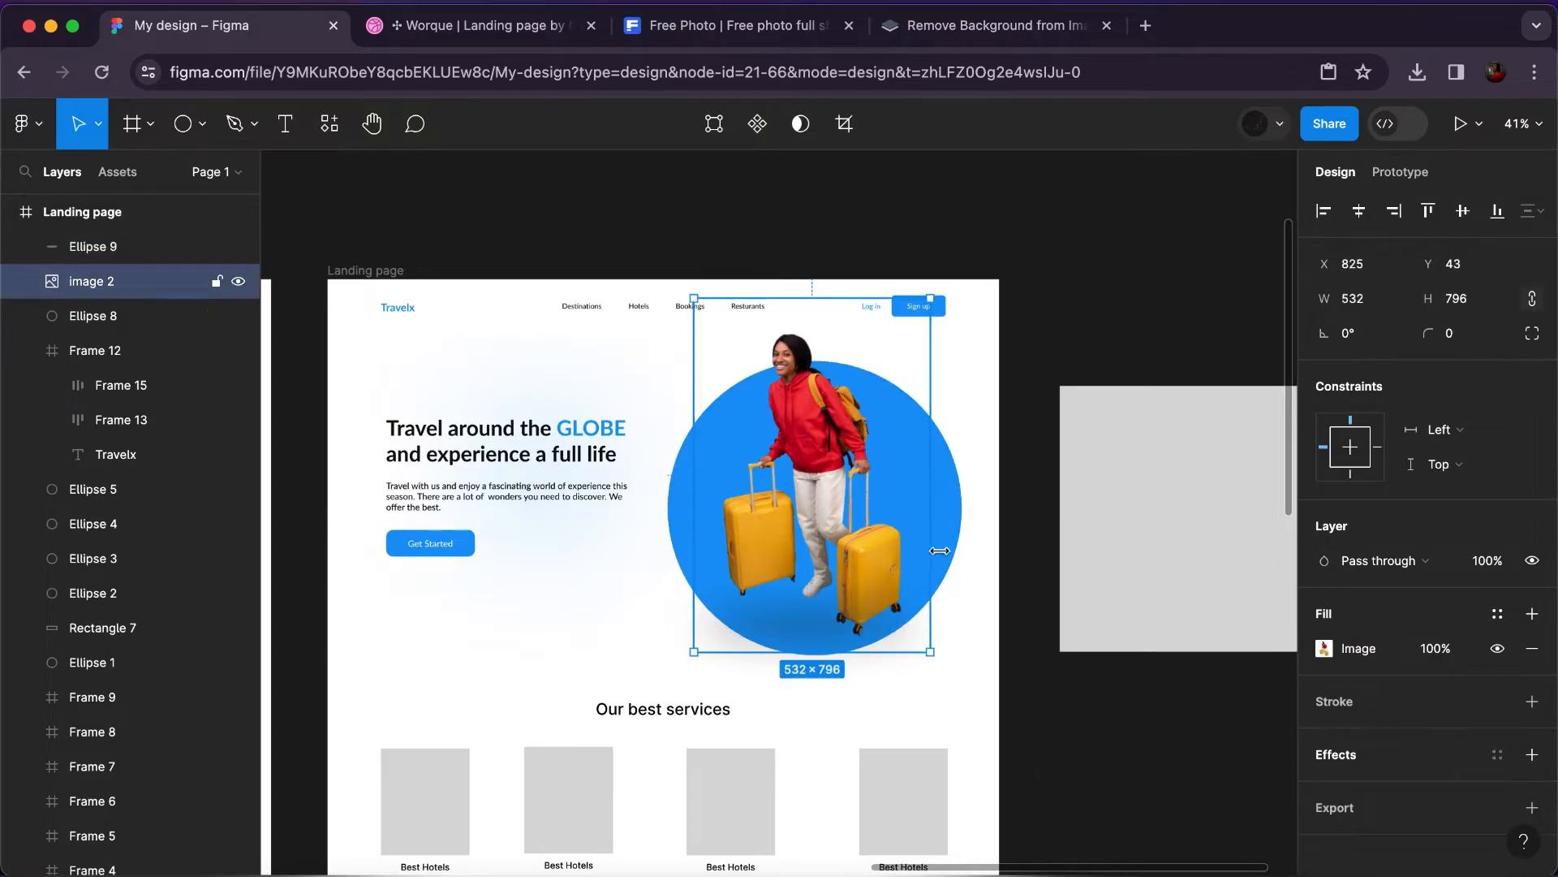
pyautogui.click(985, 582)
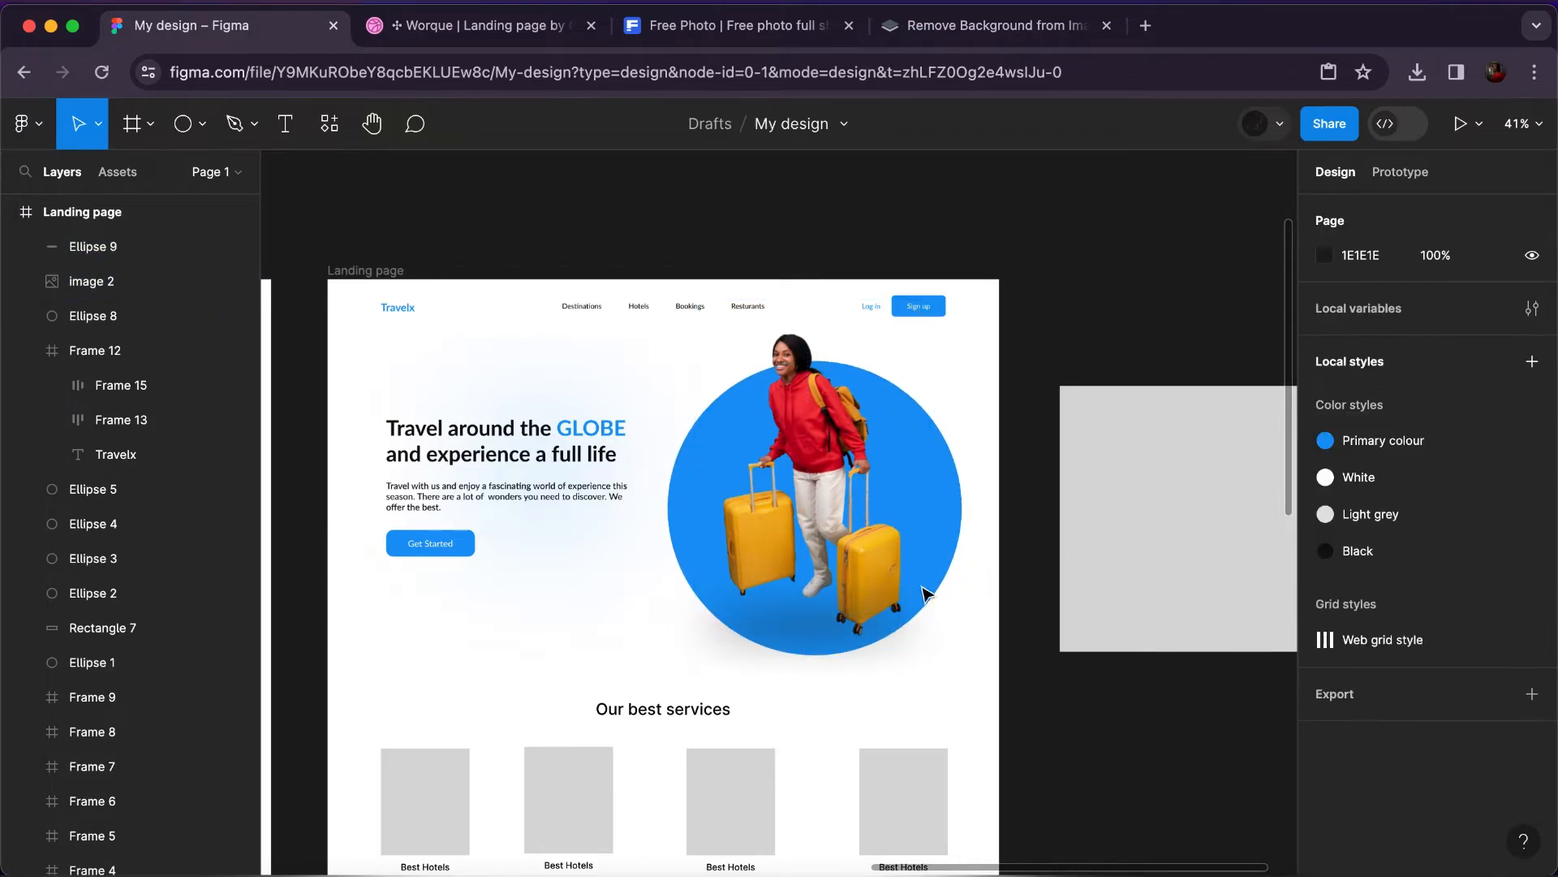
pyautogui.doubleClick(796, 629)
pyautogui.press('Escape')
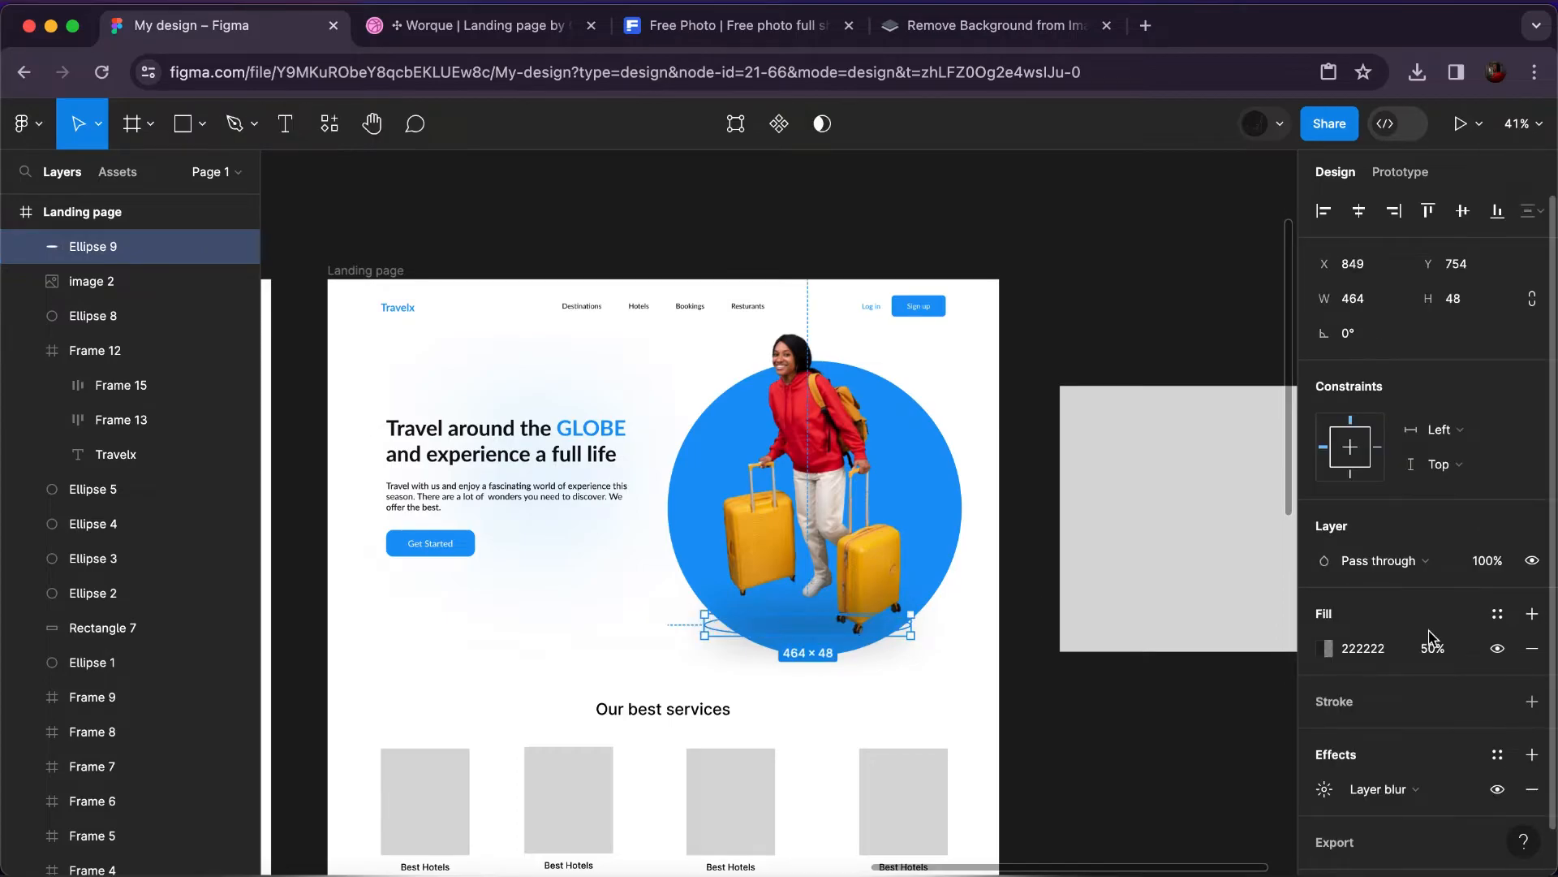
pyautogui.click(1330, 648)
pyautogui.moveTo(1055, 524); pyautogui.dragTo(1014, 574)
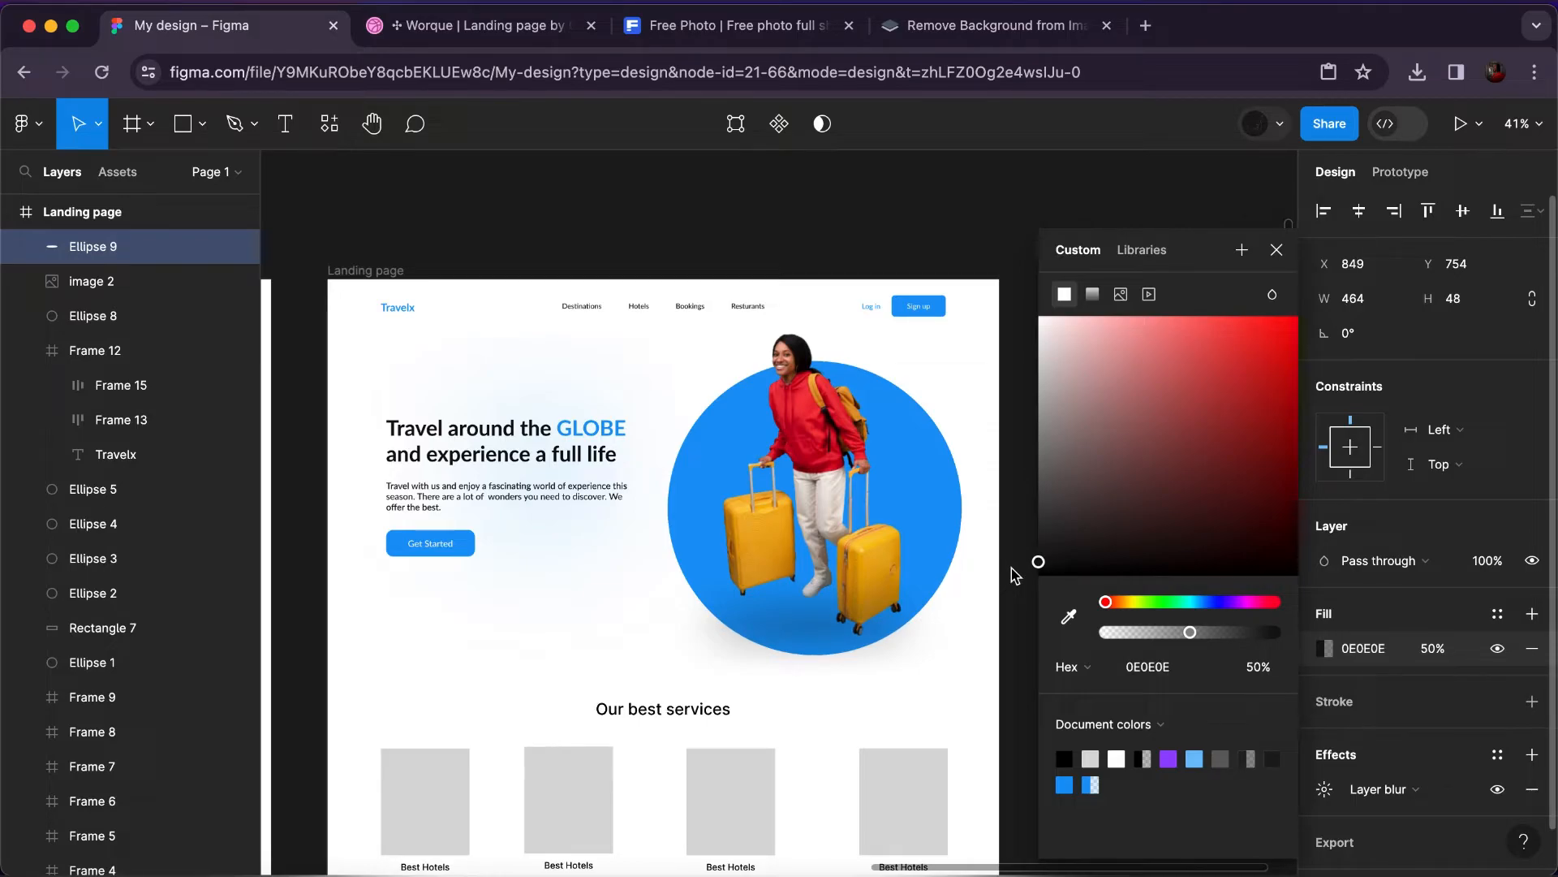
pyautogui.click(1436, 655)
pyautogui.write('60')
pyautogui.press('Return')
pyautogui.click(1325, 789)
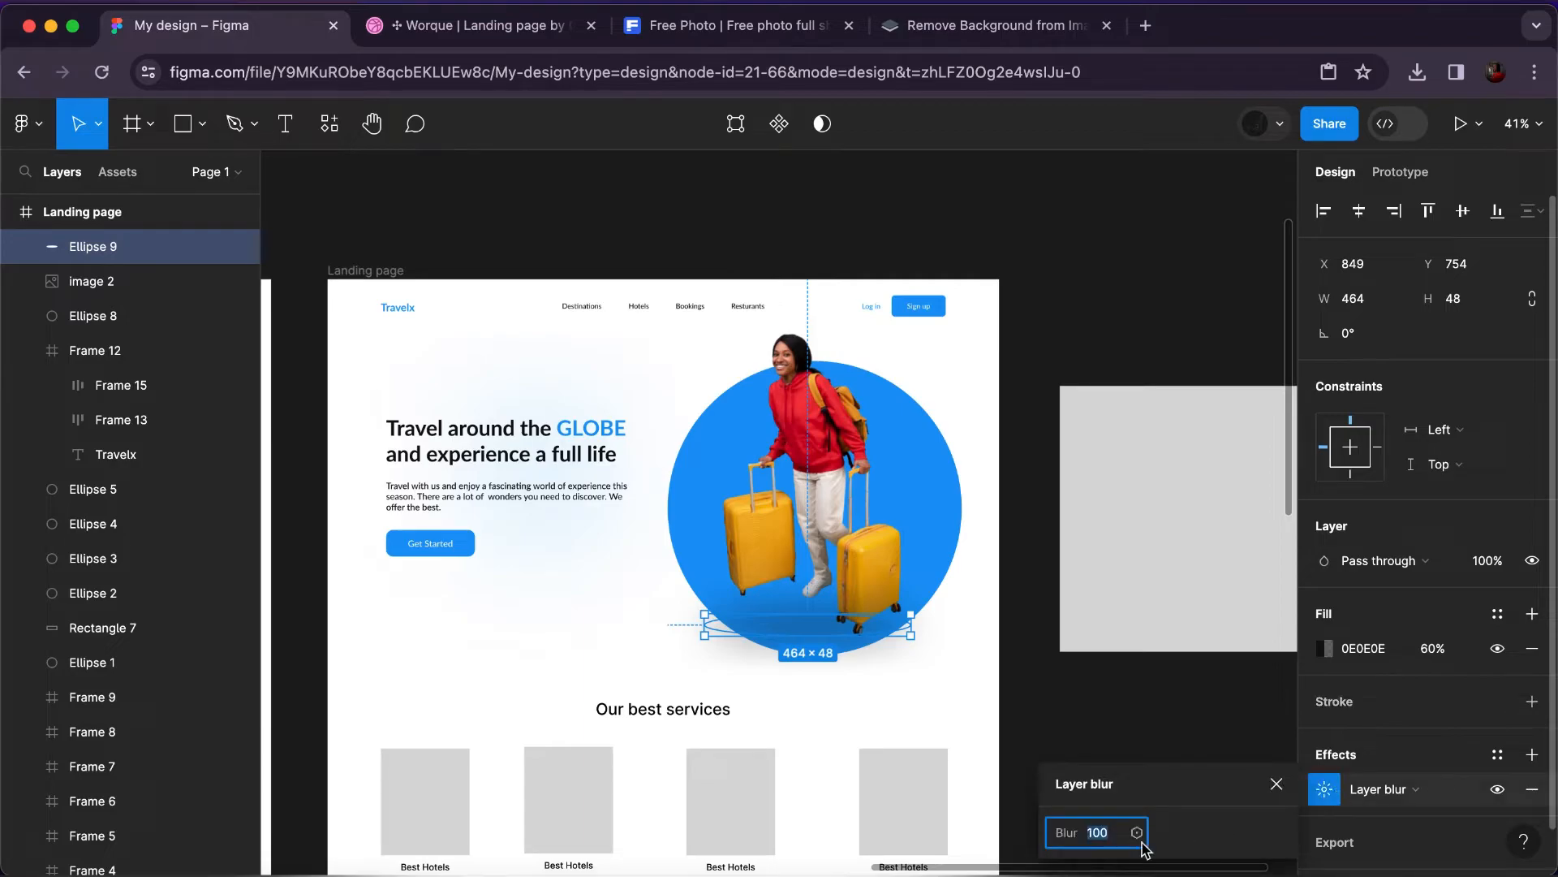
pyautogui.write('80')
pyautogui.press('Return')
# Narrow the shadow ellipse to 389×42 beneath the suitcases.
pyautogui.click(1079, 749)
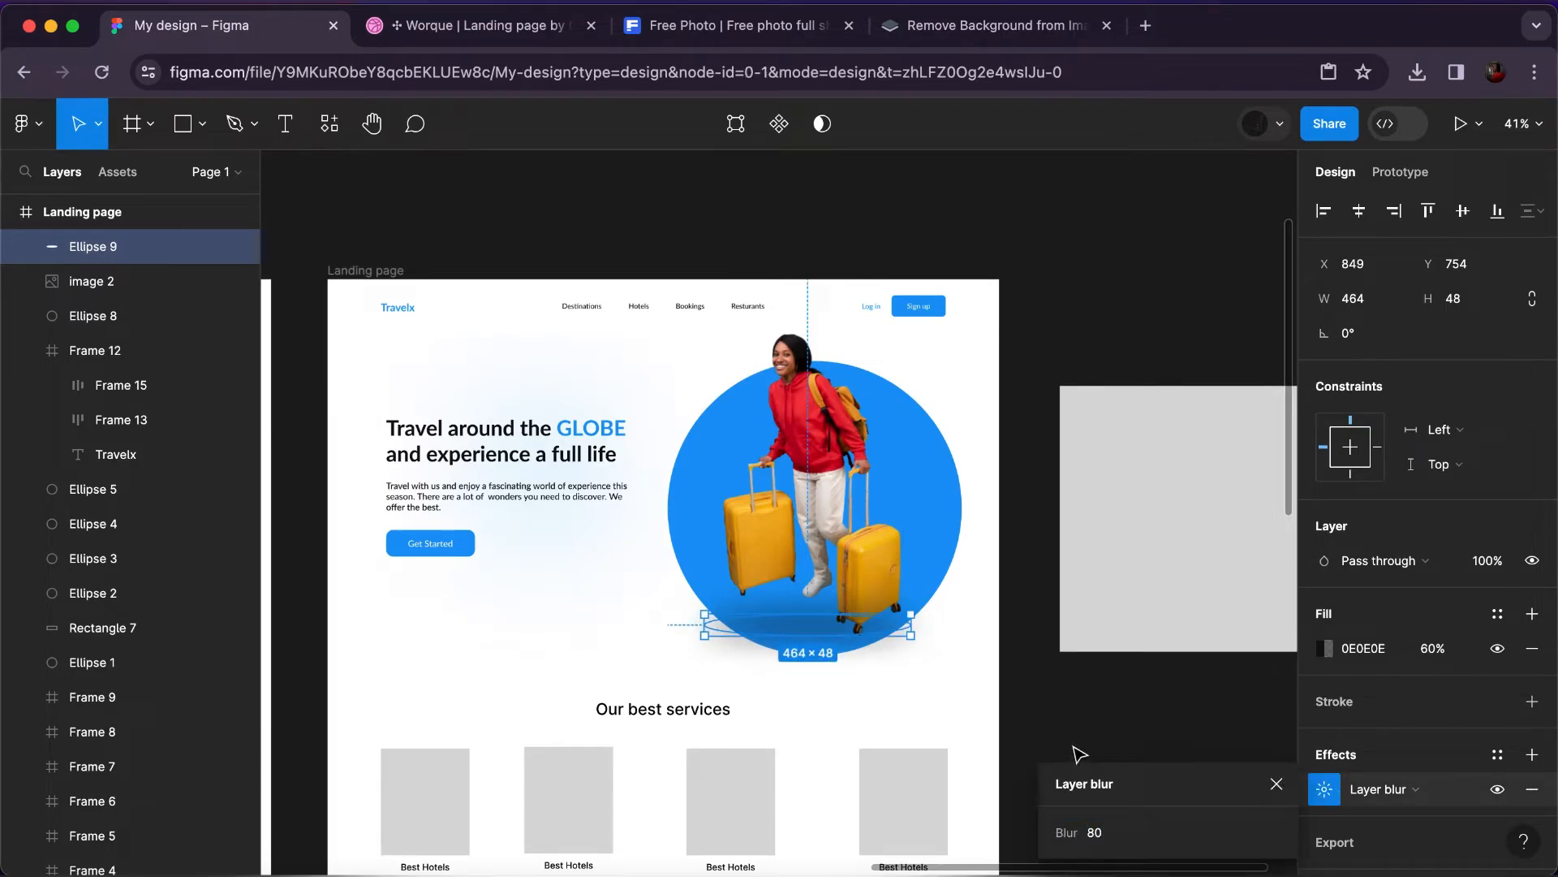
pyautogui.click(756, 644)
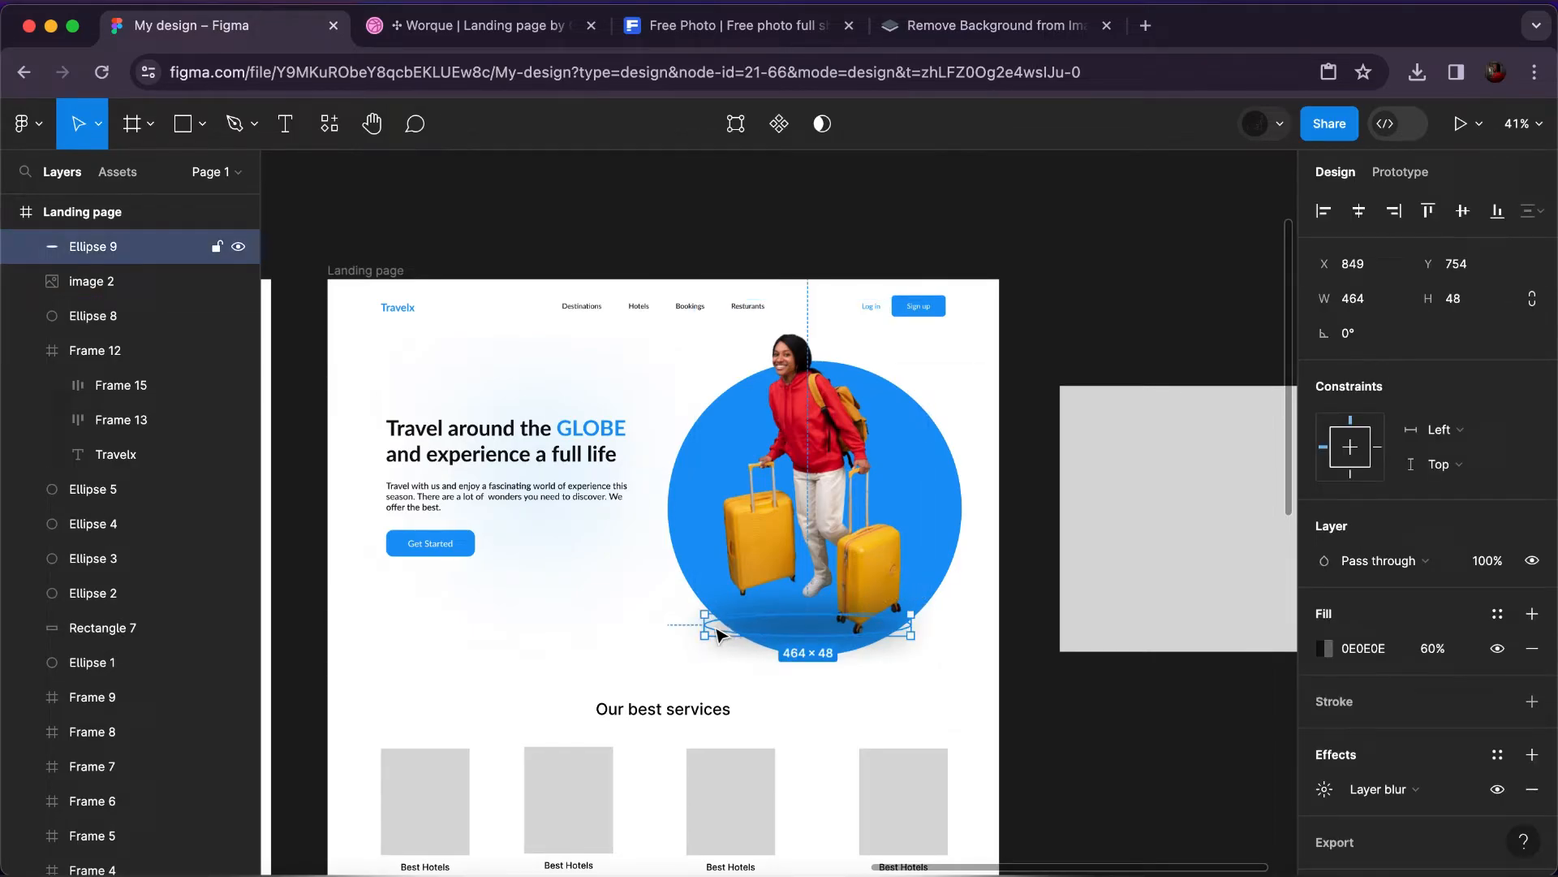
pyautogui.moveTo(704, 625); pyautogui.dragTo(730, 624)
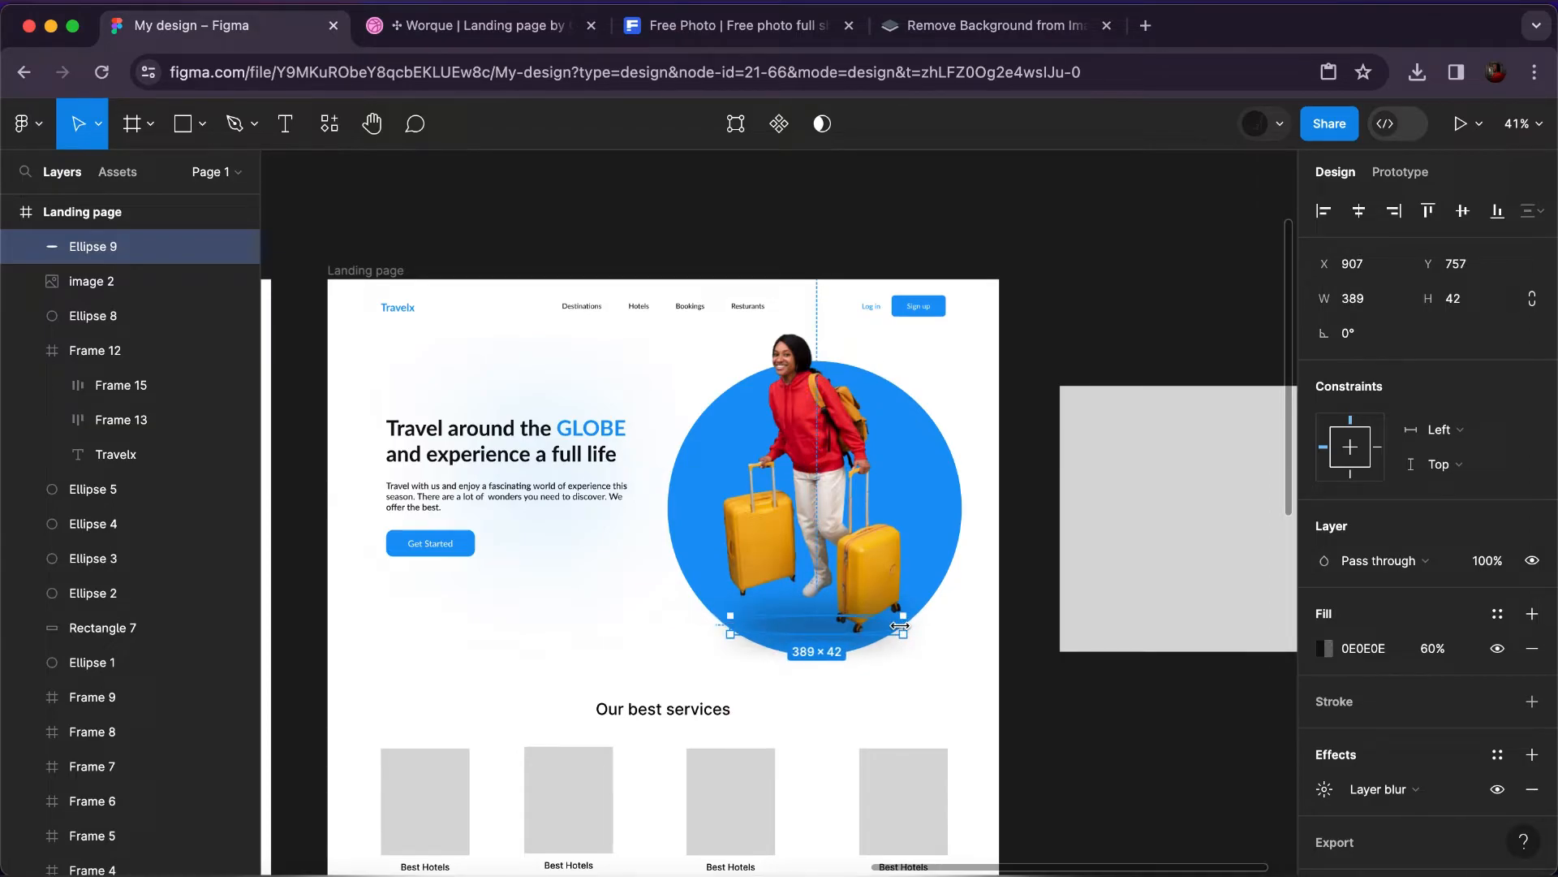
pyautogui.click(989, 636)
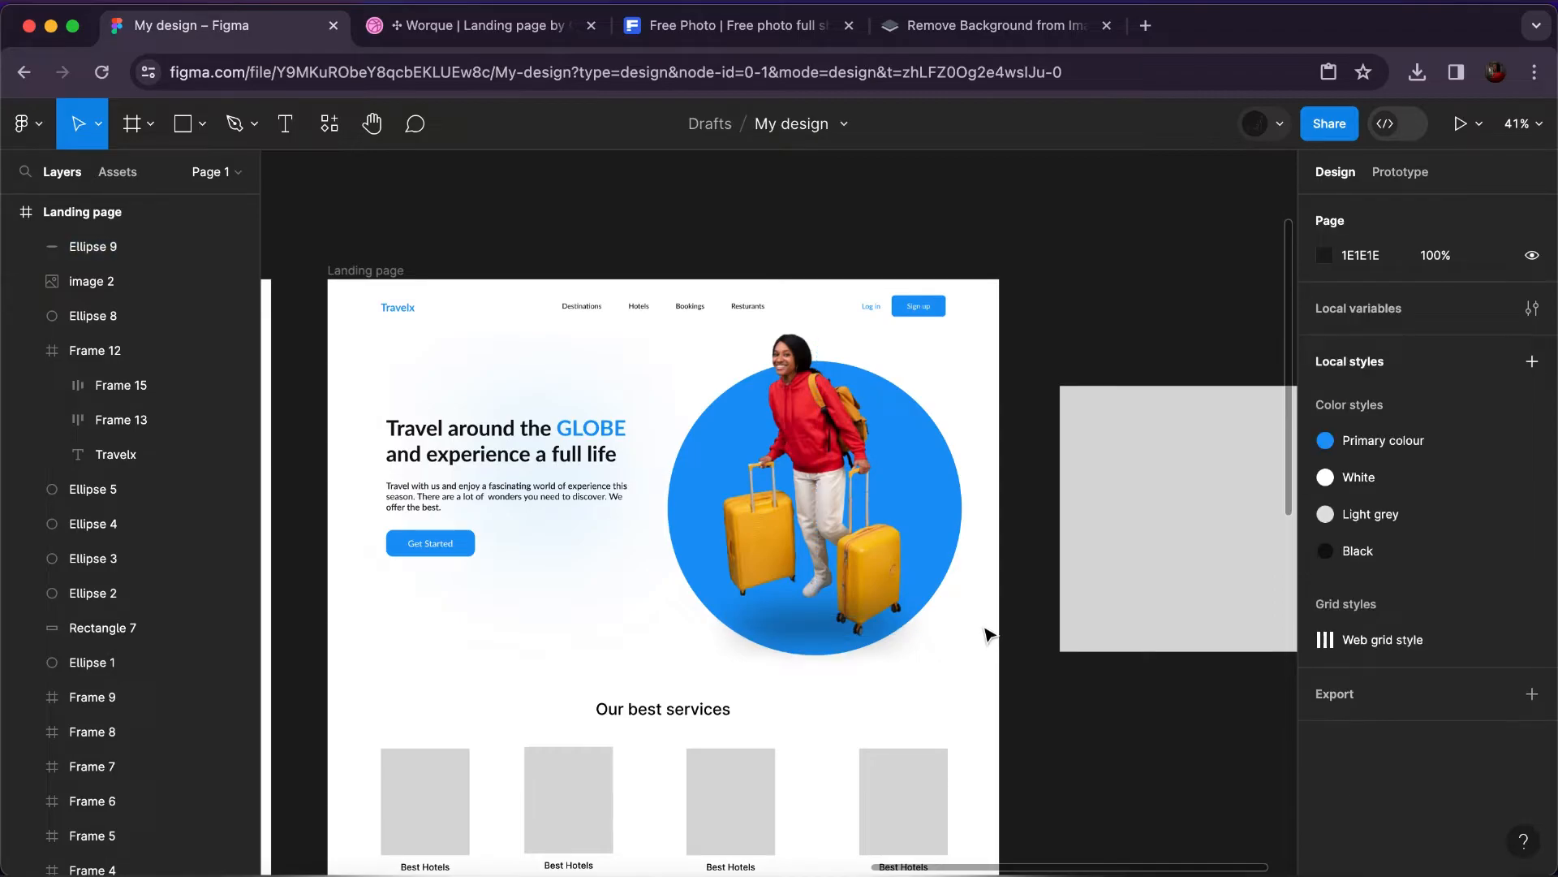
pyautogui.click(703, 464)
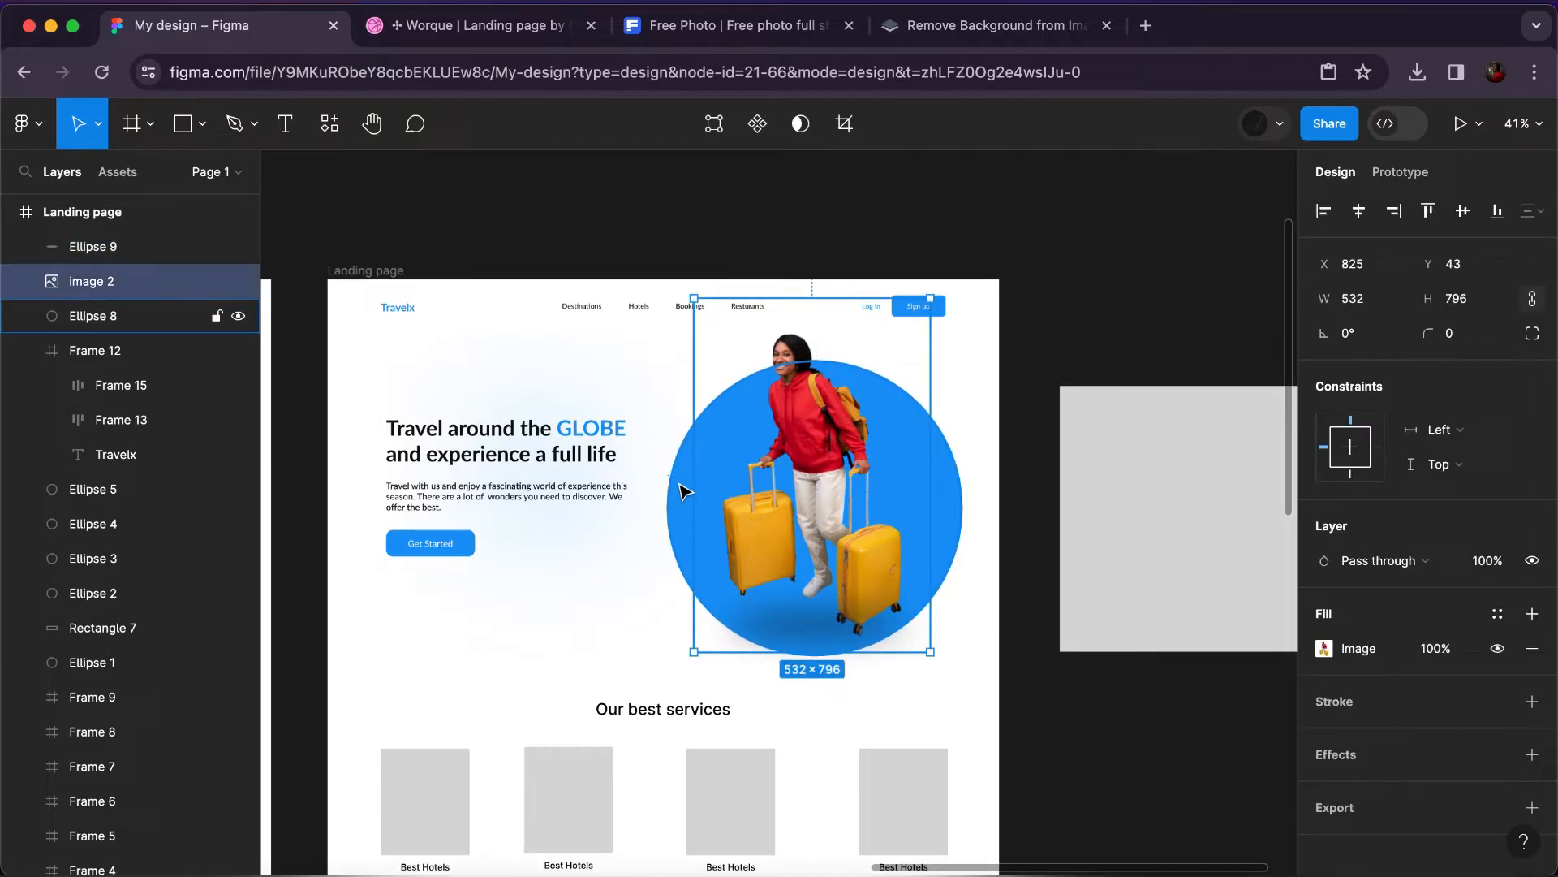
# Wrap the traveller photo, blue circle and shadow ellipse together in one frame.
pyautogui.keyDown('shift'); pyautogui.click(749, 546); pyautogui.keyUp('shift')
pyautogui.keyDown('shift'); pyautogui.click(794, 636); pyautogui.keyUp('shift')
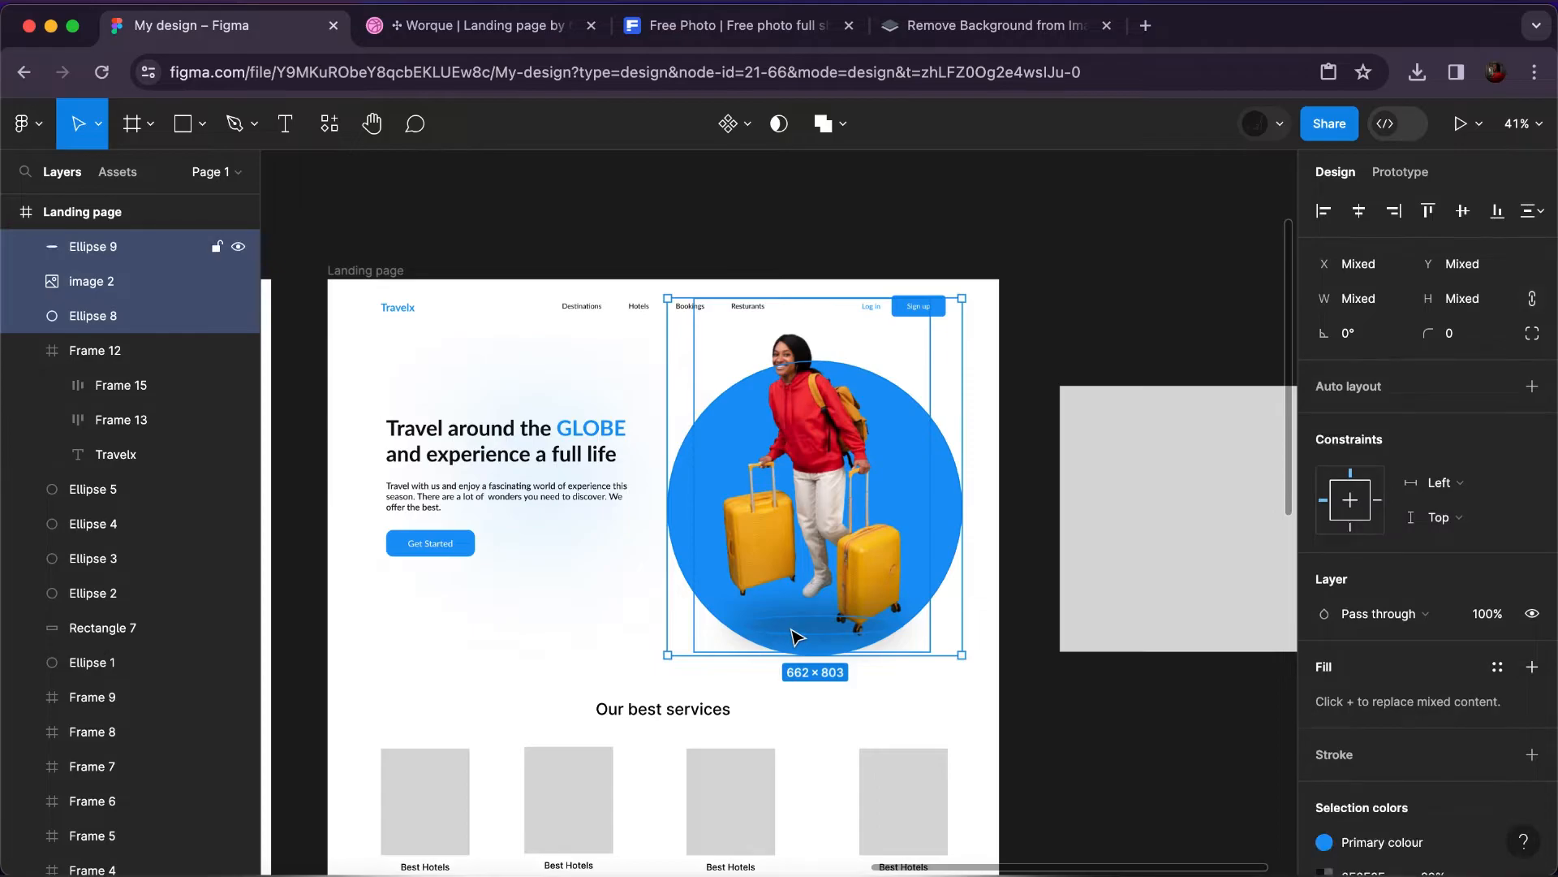
pyautogui.rightClick(794, 636)
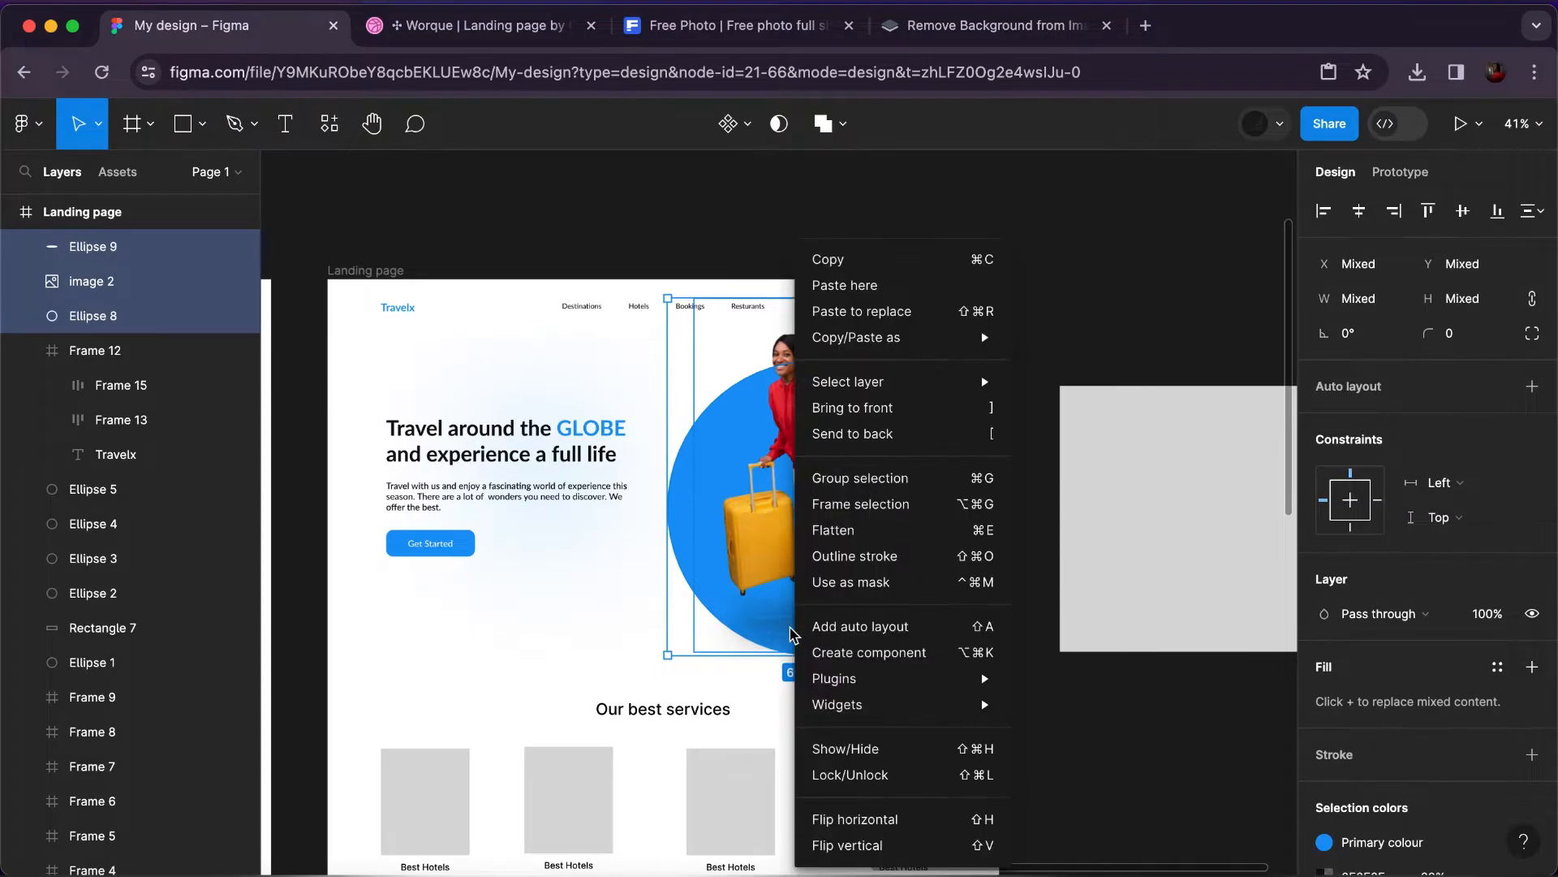
pyautogui.click(863, 504)
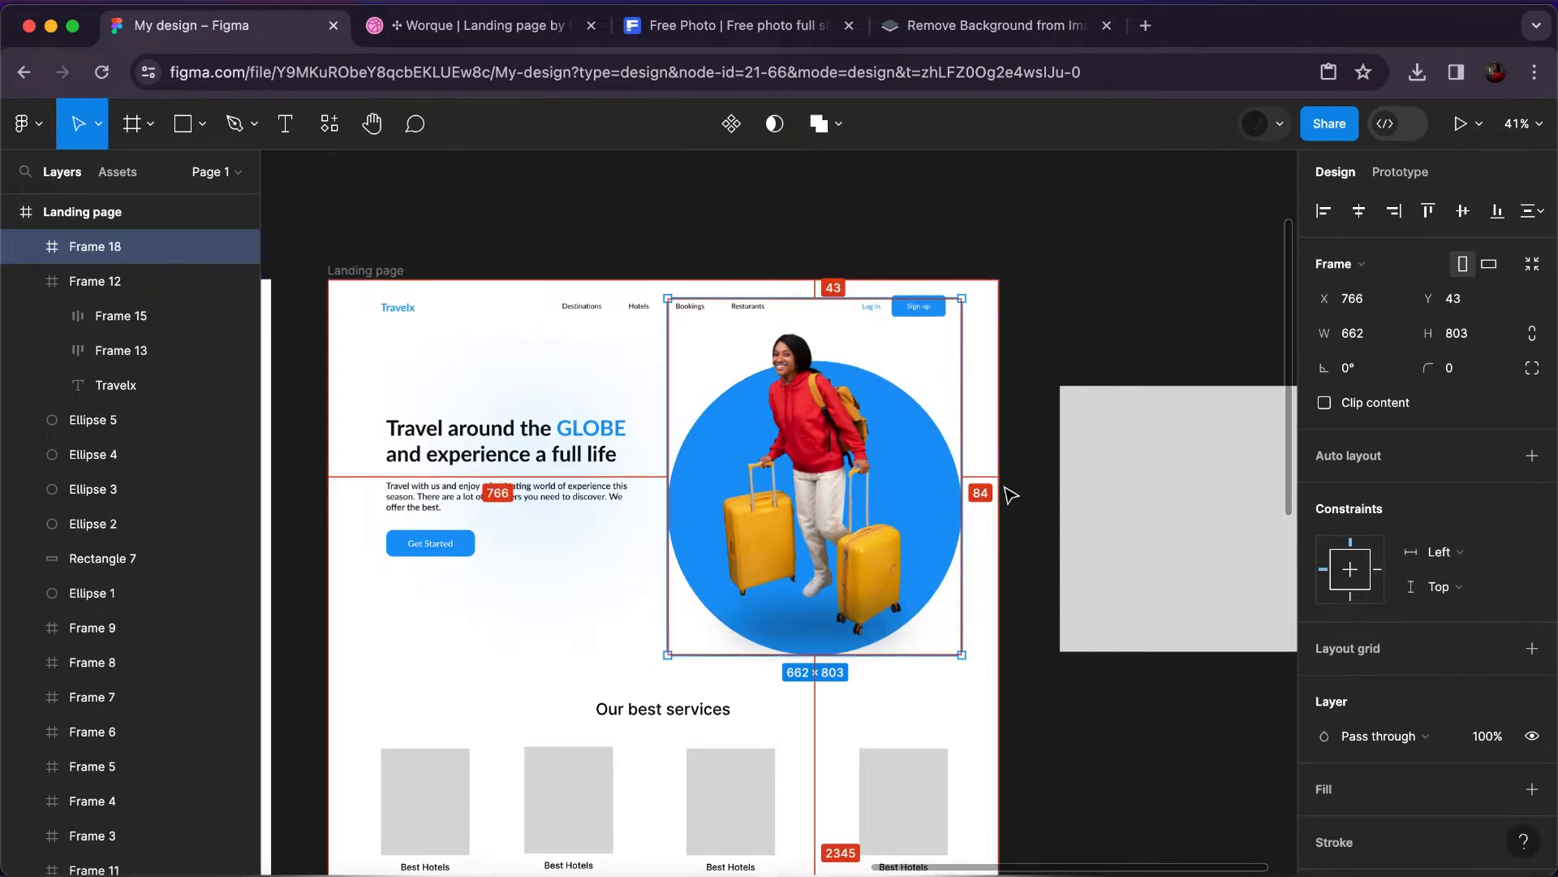
# Nudge the hero image frame left and up until its Y is 35.
pyautogui.press('Left')
pyautogui.press('Left')
pyautogui.press('Left')
pyautogui.press('Left')
pyautogui.press('Left')
pyautogui.press('Left')
pyautogui.press('Left')
pyautogui.press('Left')
pyautogui.press('Left')
pyautogui.press('Left')
pyautogui.press('Left')
pyautogui.press('Left')
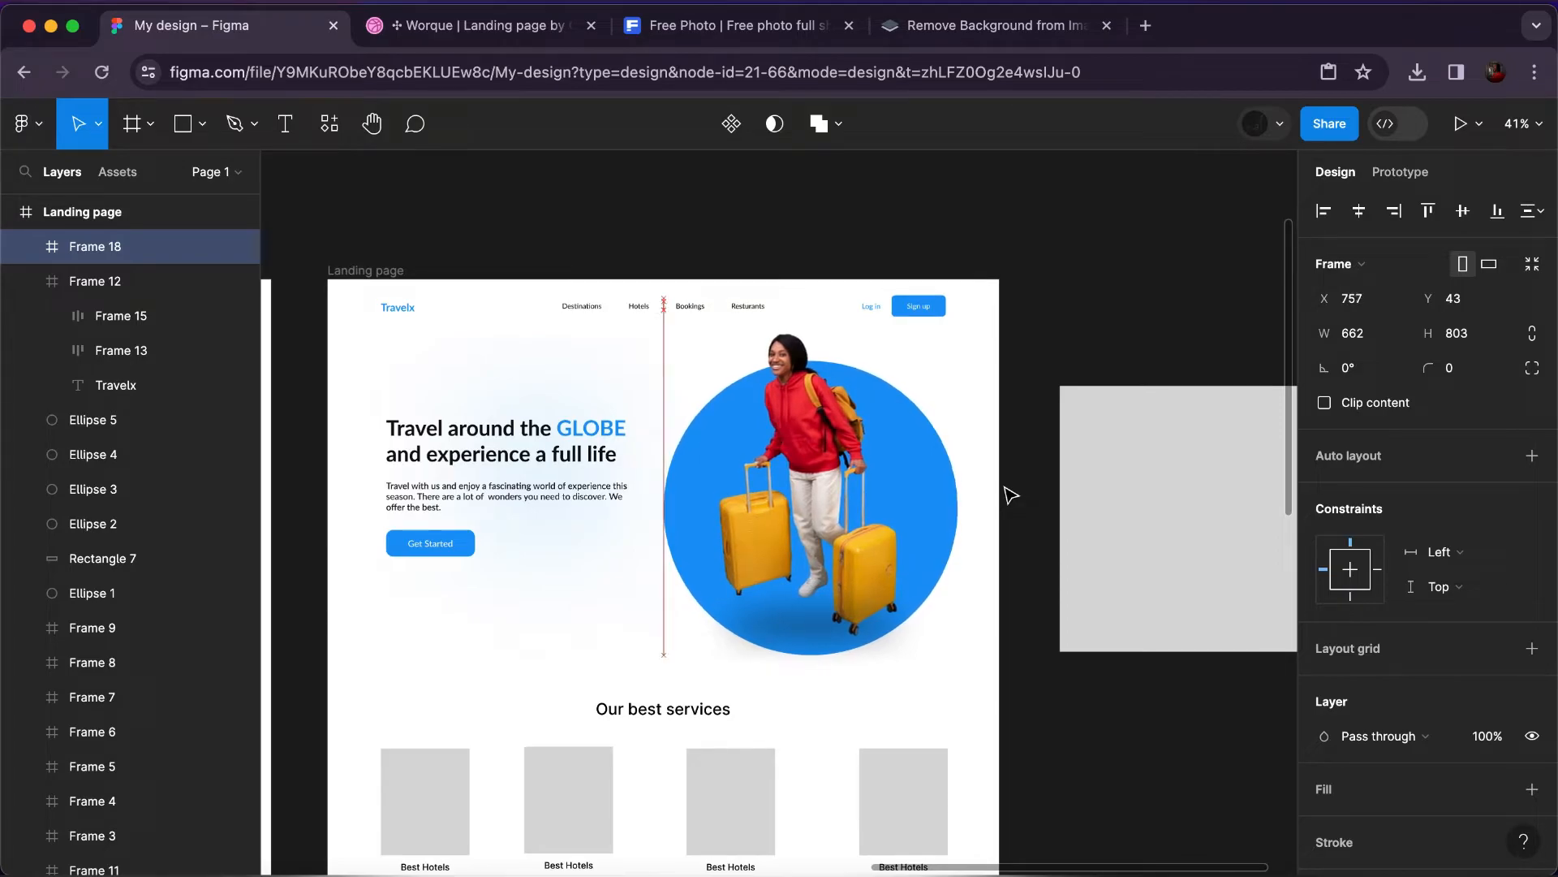
pyautogui.press('Left')
pyautogui.press('Left')
pyautogui.press('Left')
pyautogui.press('Left')
pyautogui.press('Left')
pyautogui.press('Left')
pyautogui.press('Left')
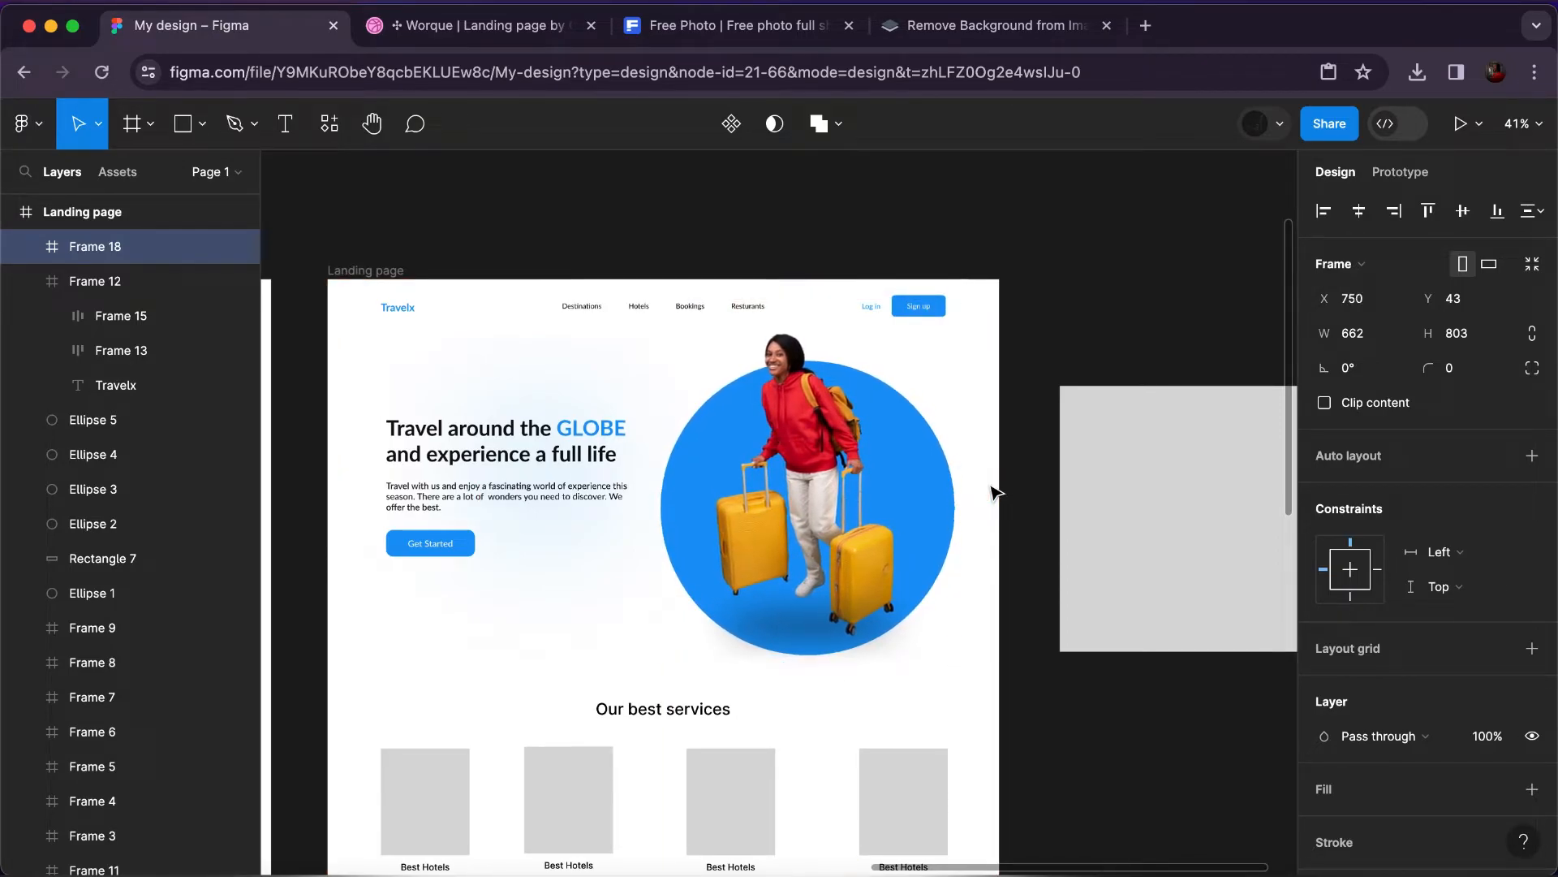
pyautogui.press('Left')
pyautogui.press('Left')
pyautogui.press('Left')
pyautogui.press('Left')
pyautogui.press('Left')
pyautogui.press('Left')
pyautogui.press('Left')
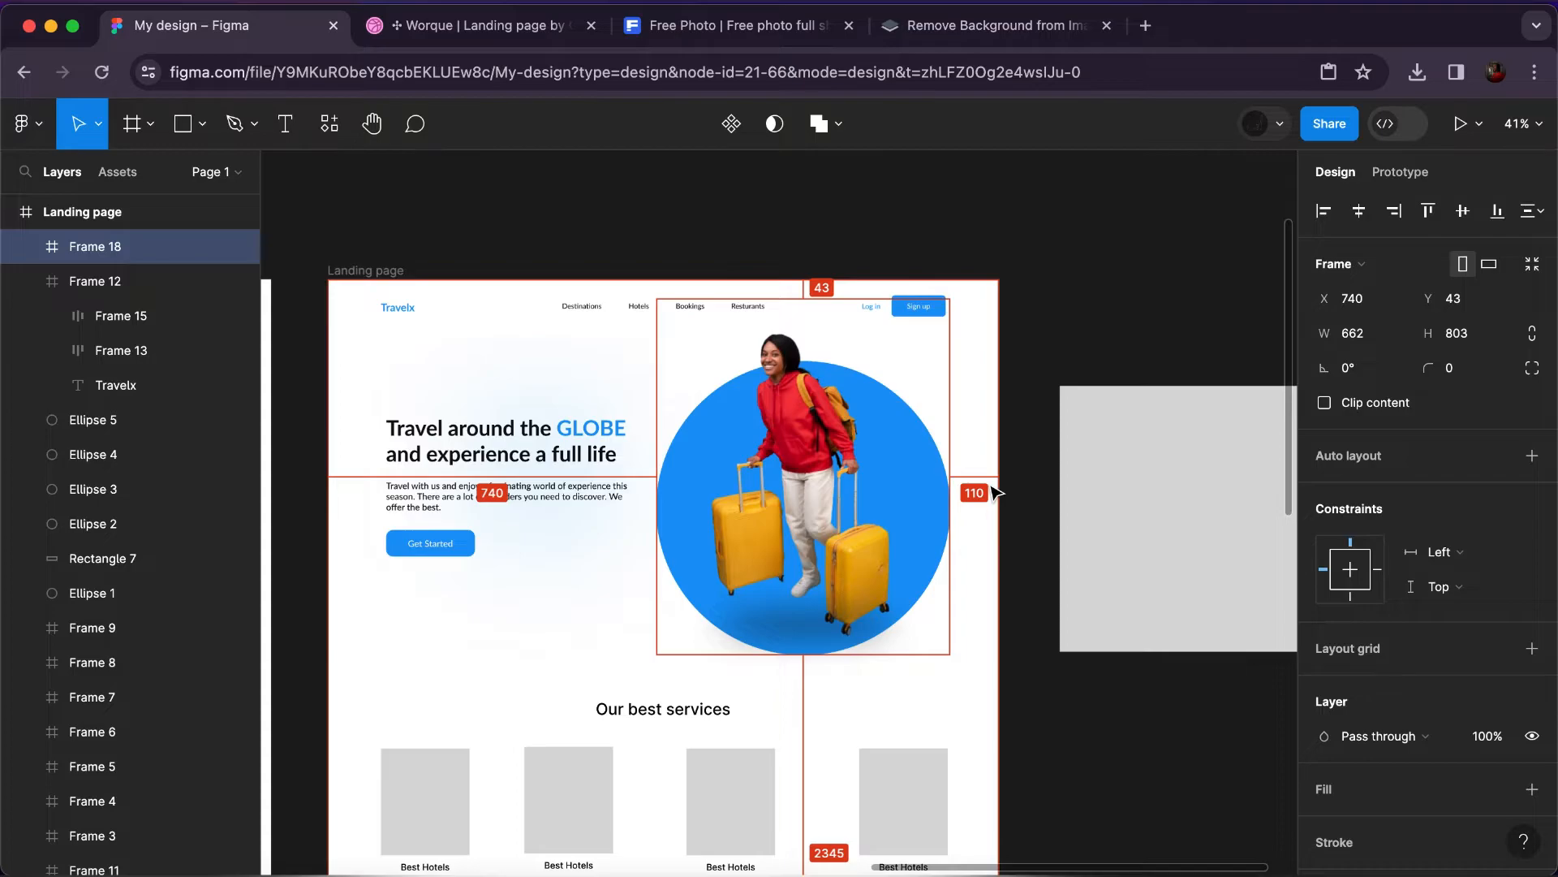
pyautogui.press('Left')
pyautogui.press('Left')
pyautogui.press('Left')
pyautogui.press('Left')
pyautogui.press('Left')
pyautogui.press('Left')
pyautogui.press('Left')
pyautogui.press('Left')
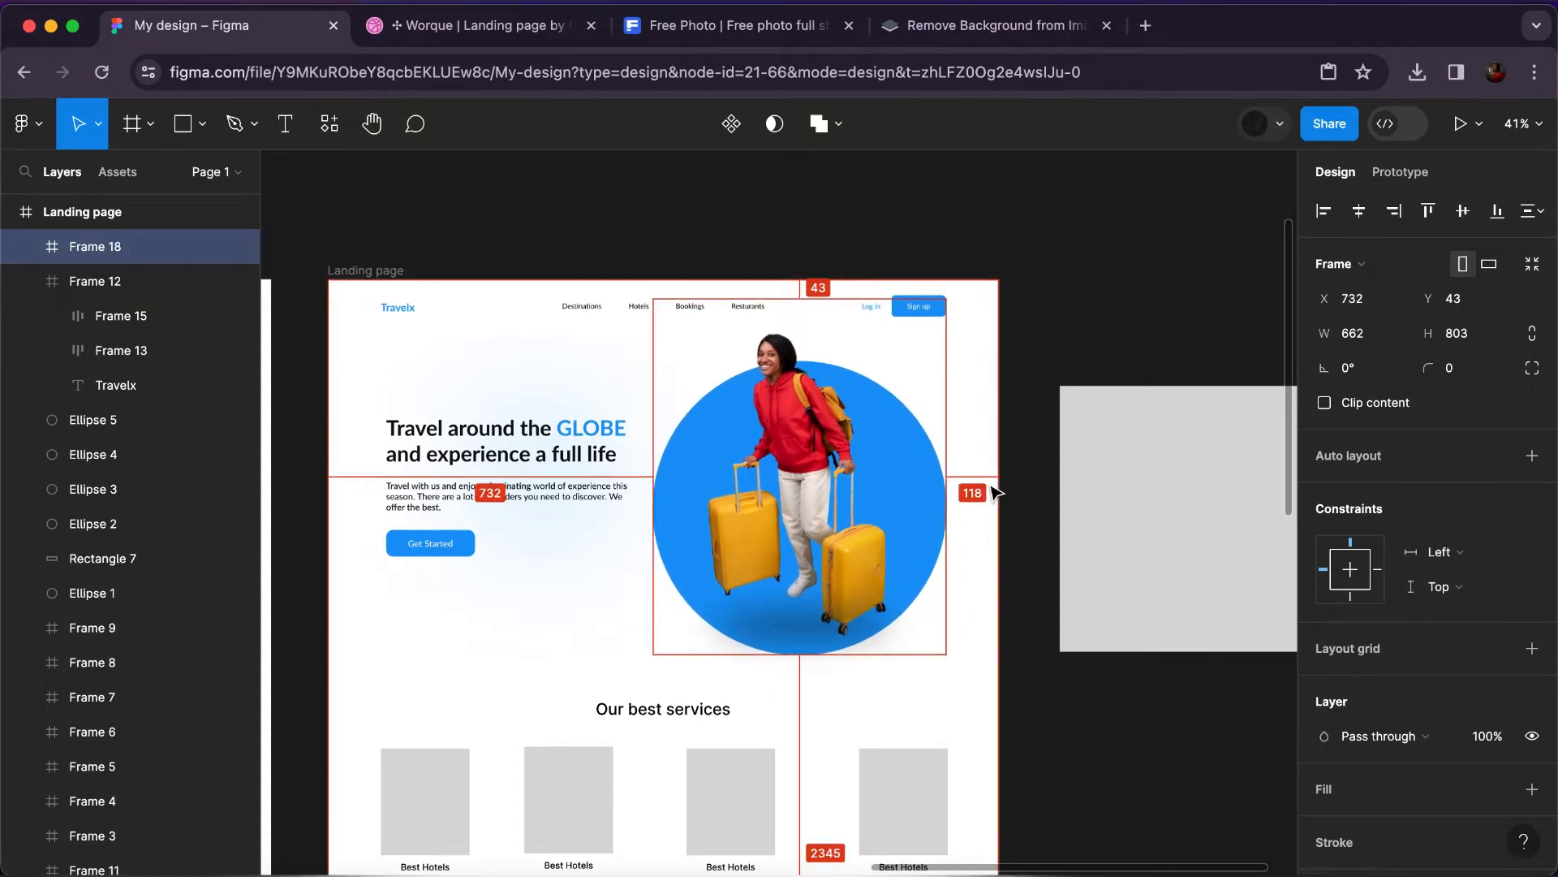
pyautogui.press('Left')
pyautogui.press('Left')
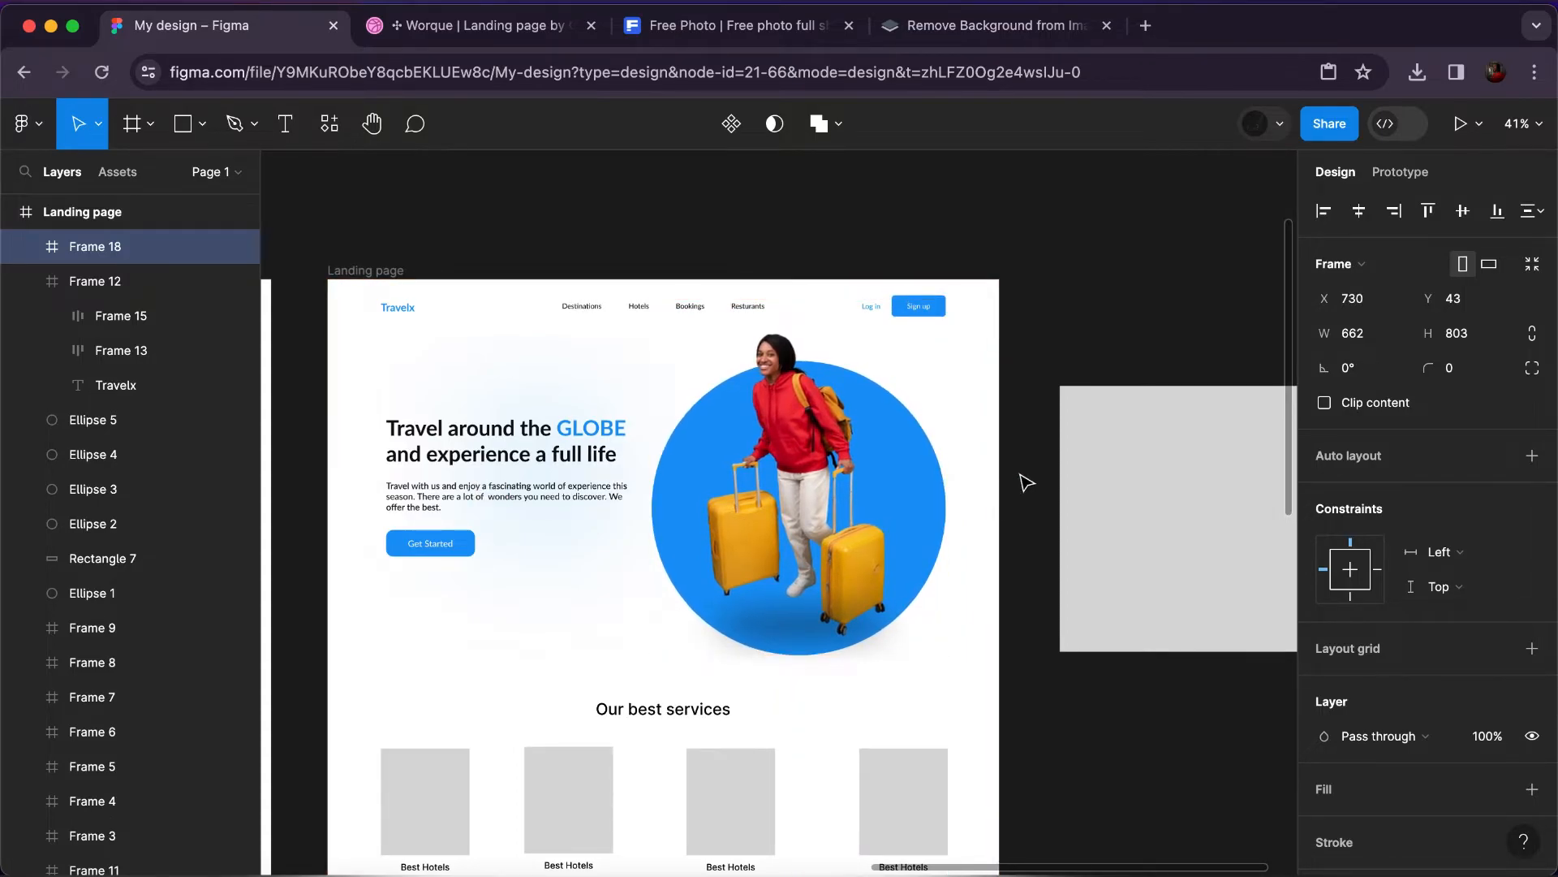
pyautogui.press('Escape')
pyautogui.click(873, 431)
pyautogui.moveTo(873, 431); pyautogui.dragTo(864, 438)
pyautogui.press('Up')
pyautogui.press('Up')
pyautogui.press('Up')
pyautogui.press('Up')
pyautogui.press('Up')
pyautogui.press('Up')
pyautogui.press('Up')
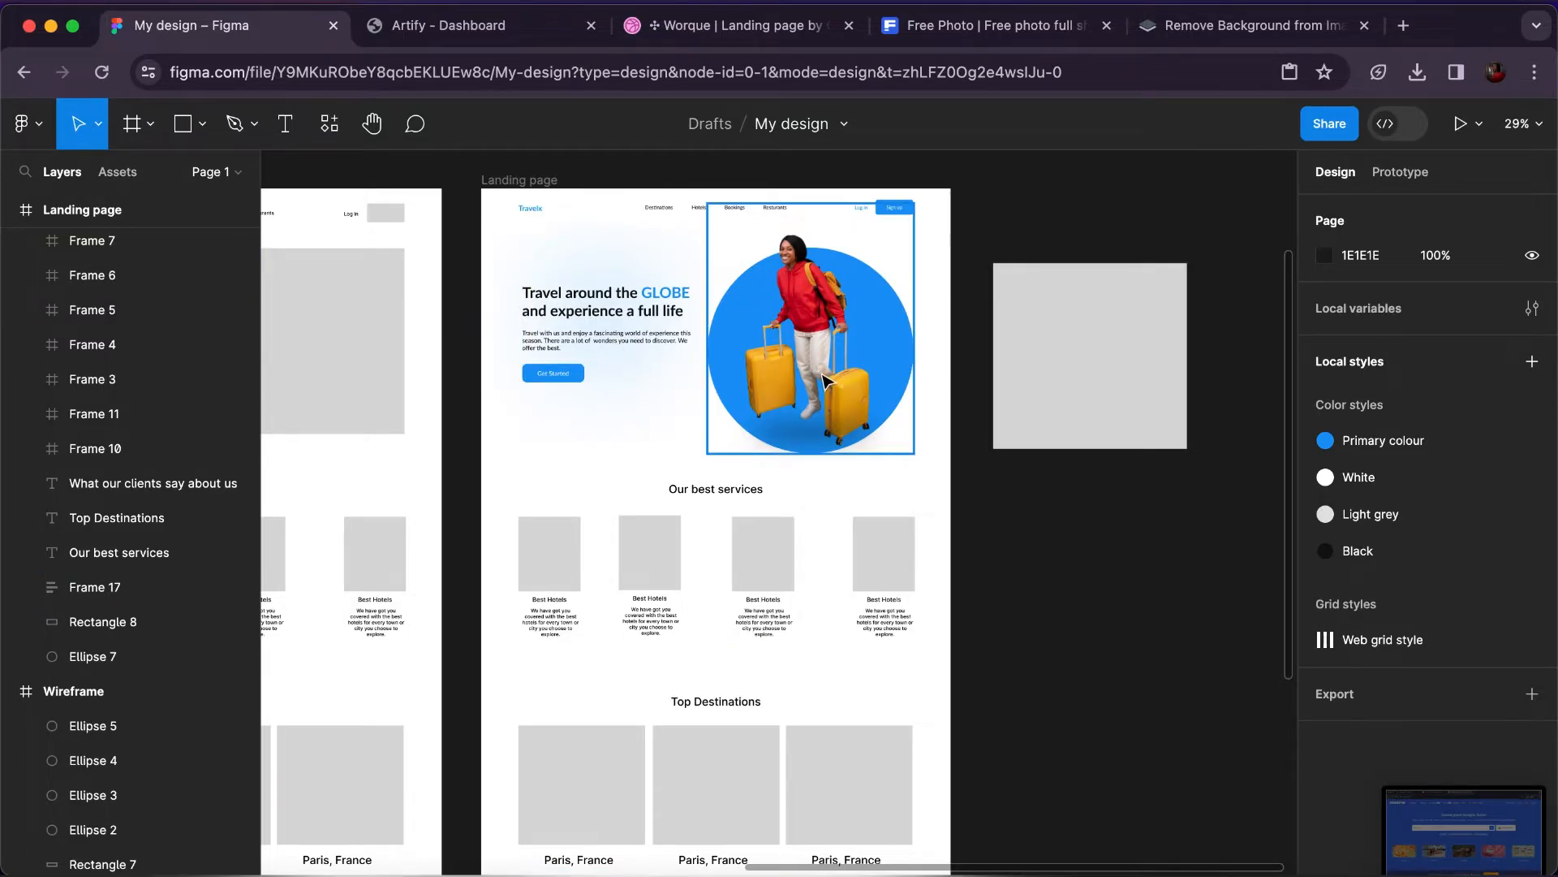
# Set the 'Our best services' heading to Lato with the Black colour style.
pyautogui.click(735, 496)
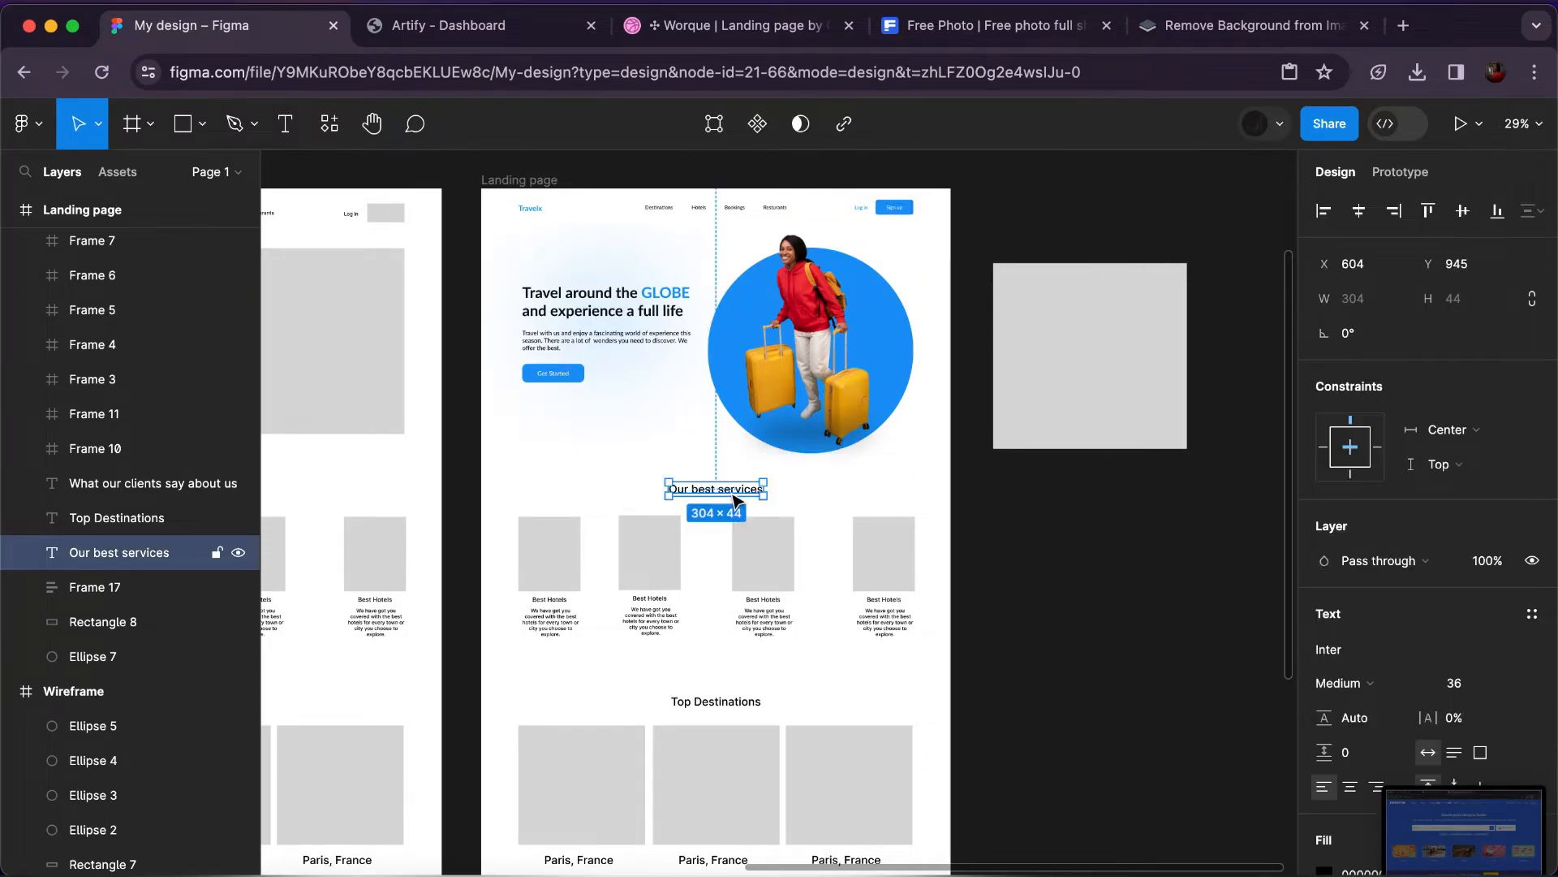
pyautogui.click(1329, 649)
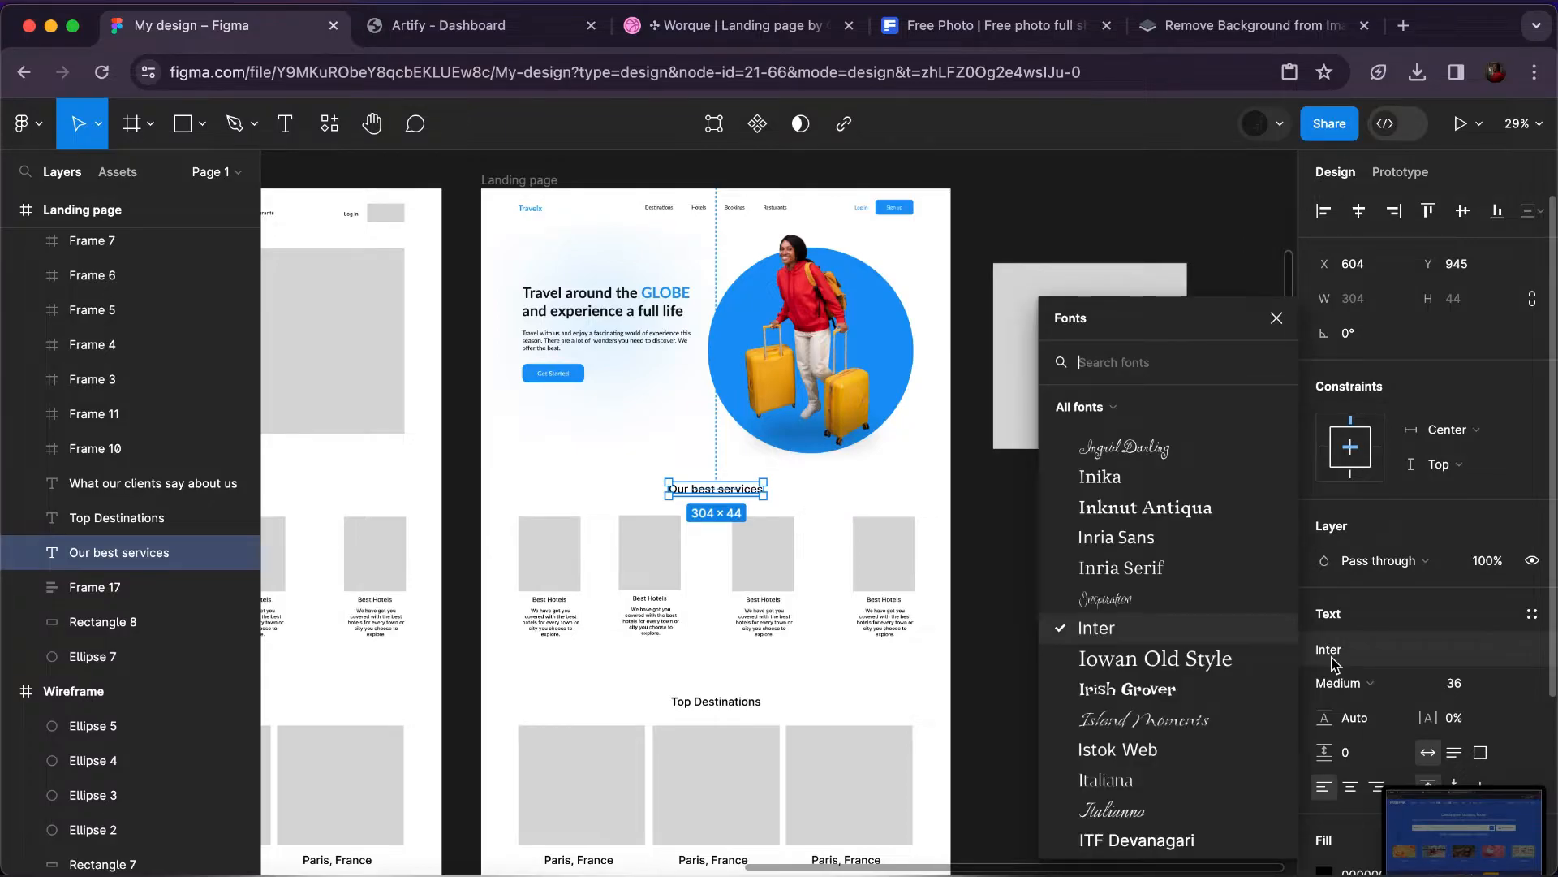
pyautogui.write('Lato')
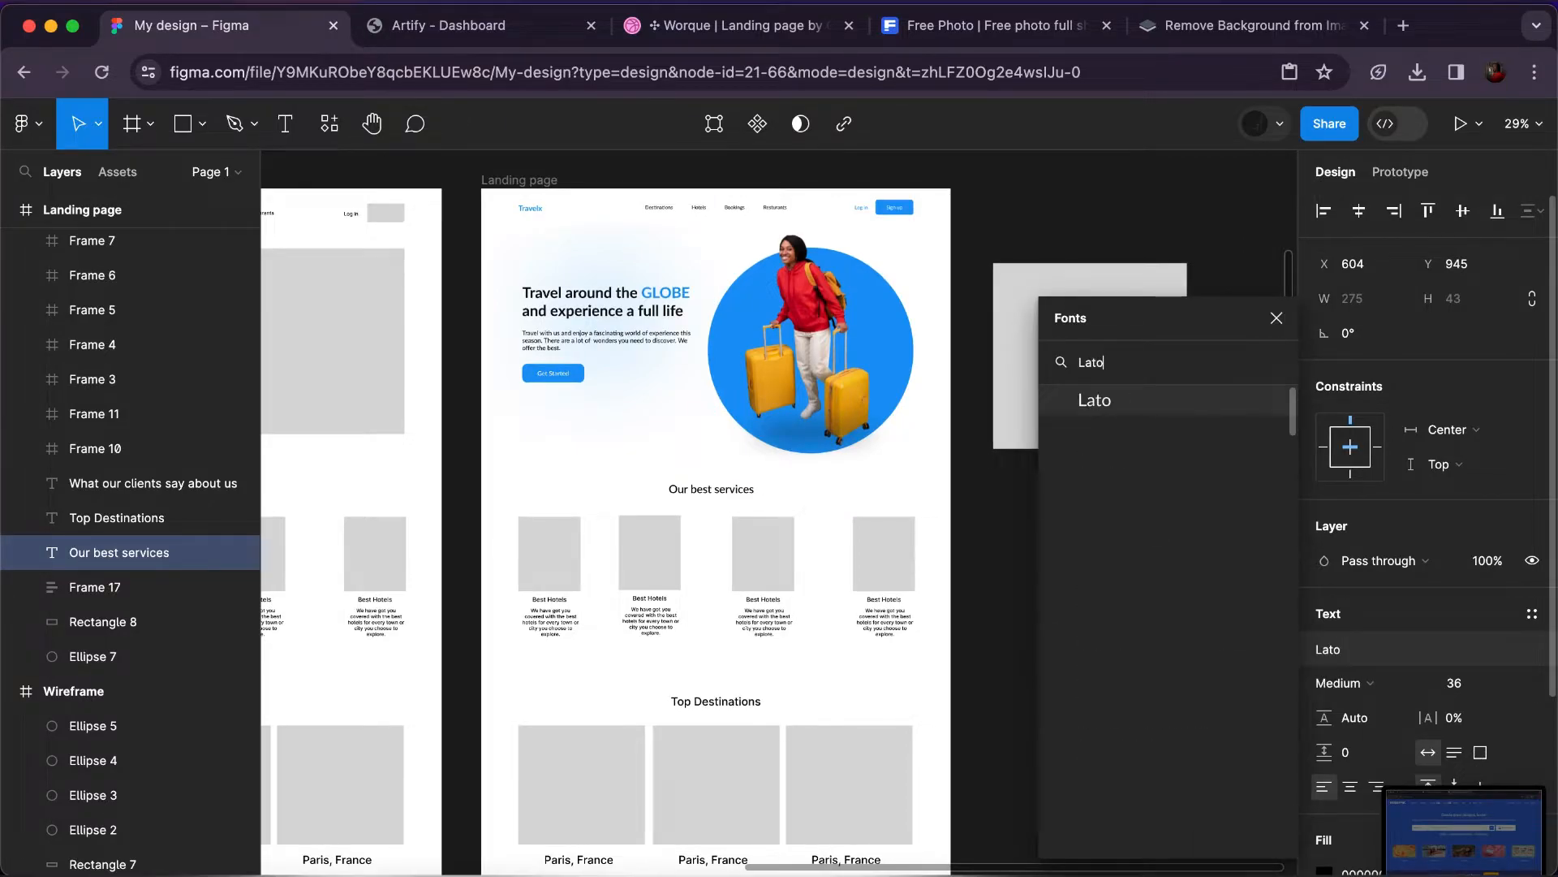
pyautogui.click(1080, 402)
pyautogui.scroll(-3, 1498, 654)
pyautogui.click(1496, 710)
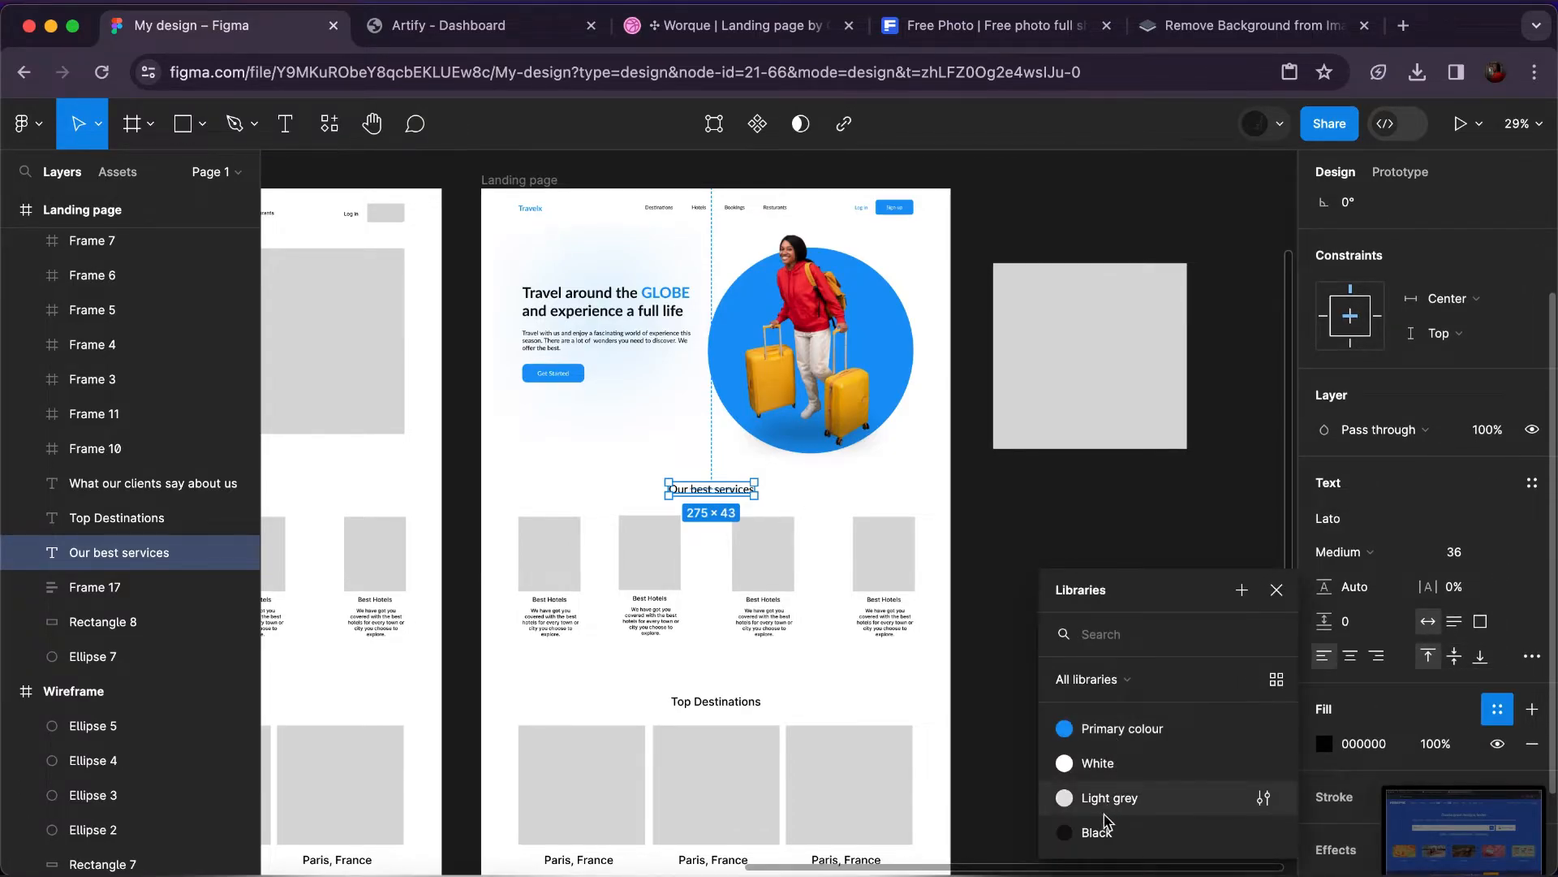
pyautogui.click(1096, 830)
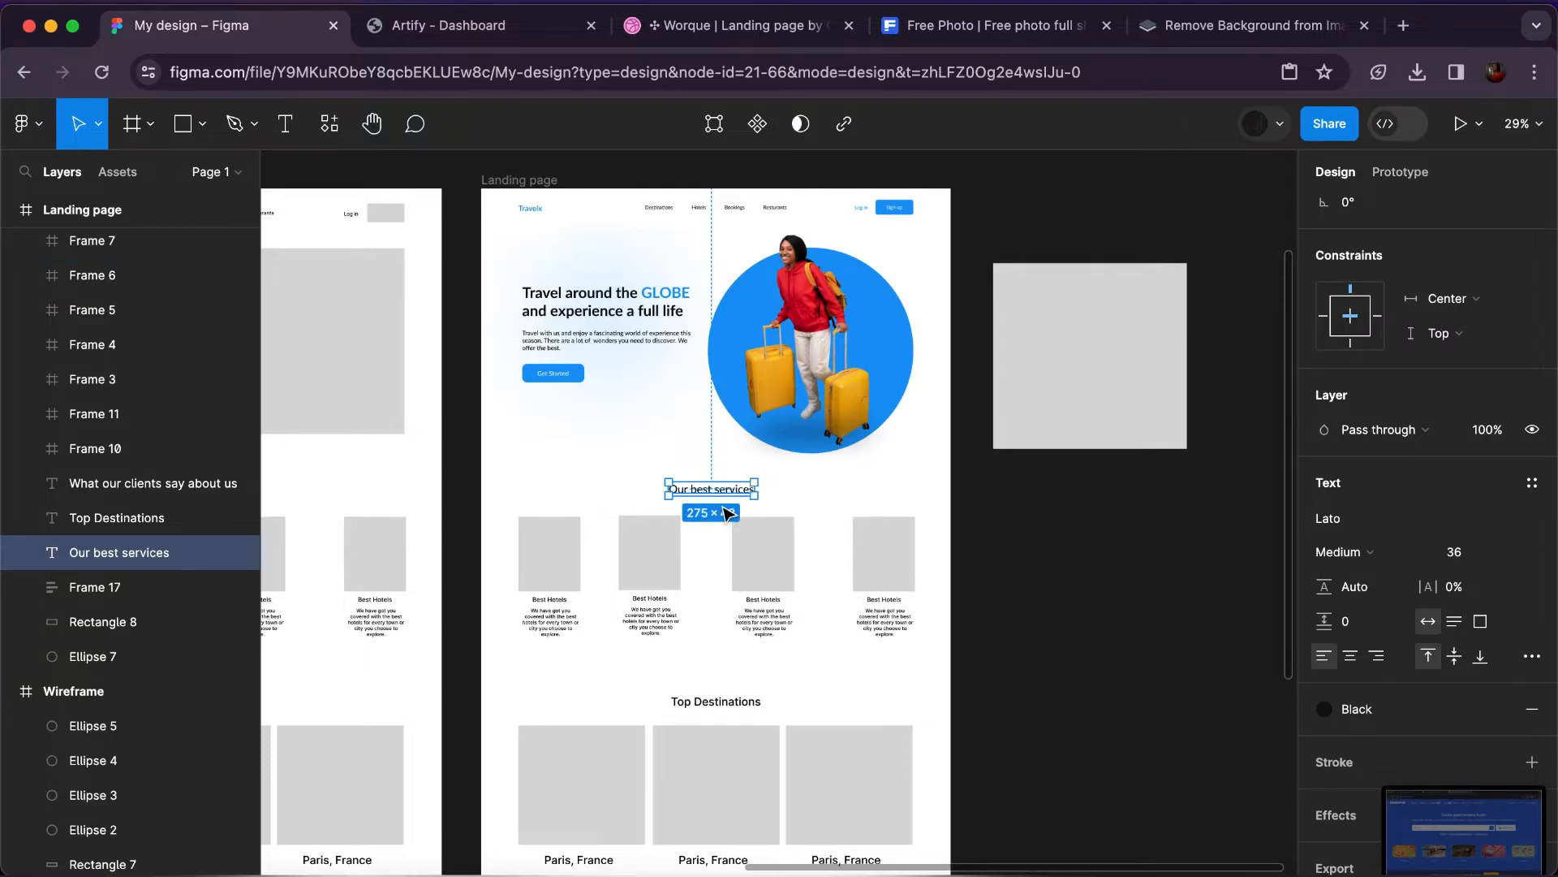
pyautogui.scroll(5, 728, 512)
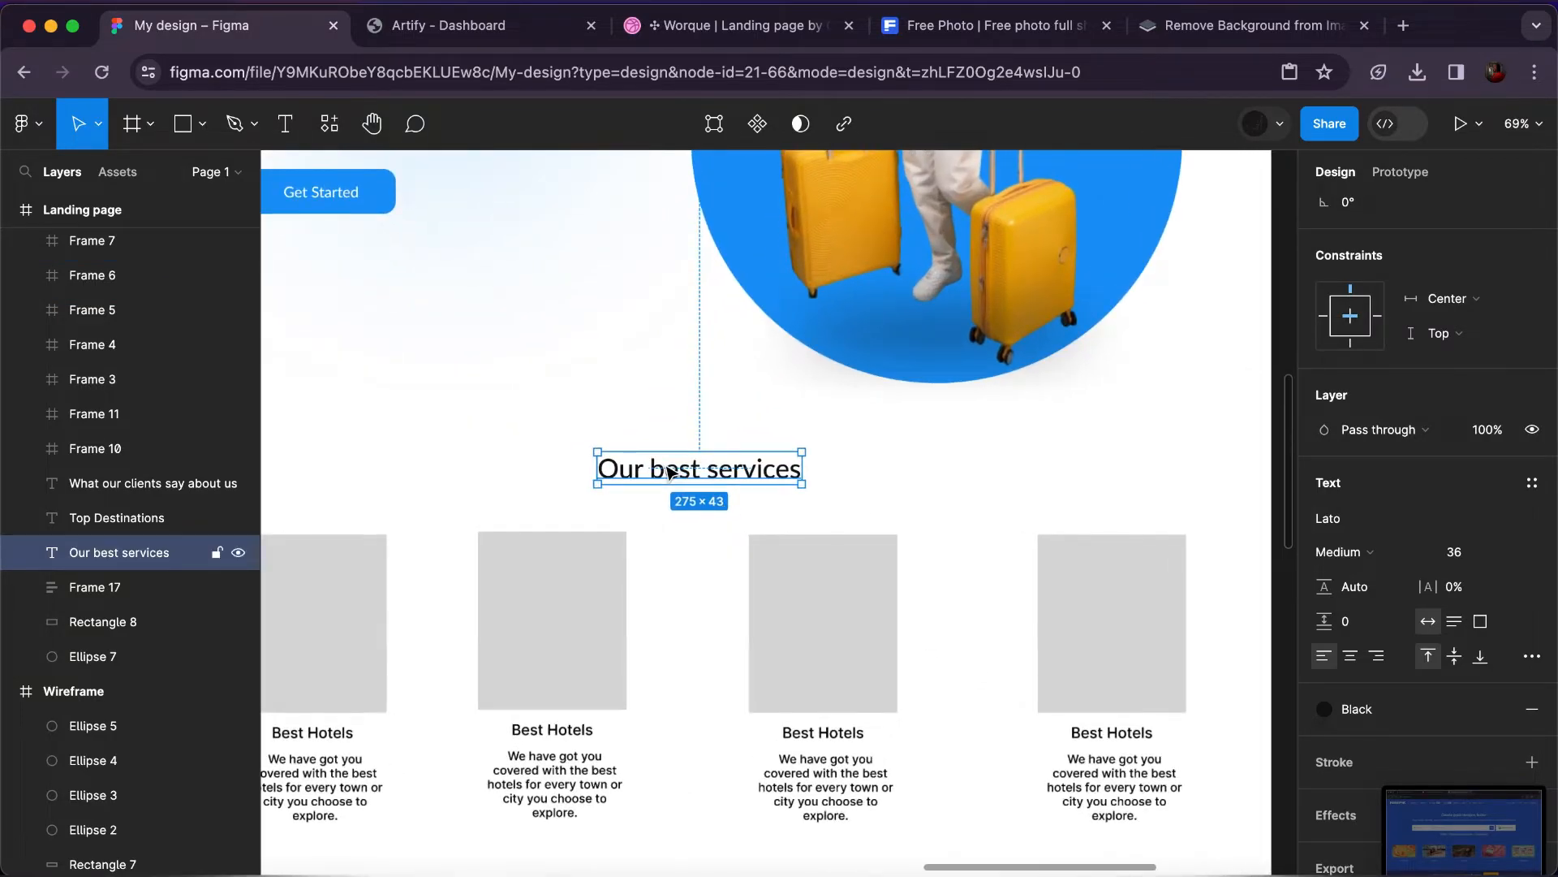
pyautogui.scroll(-1, 669, 471)
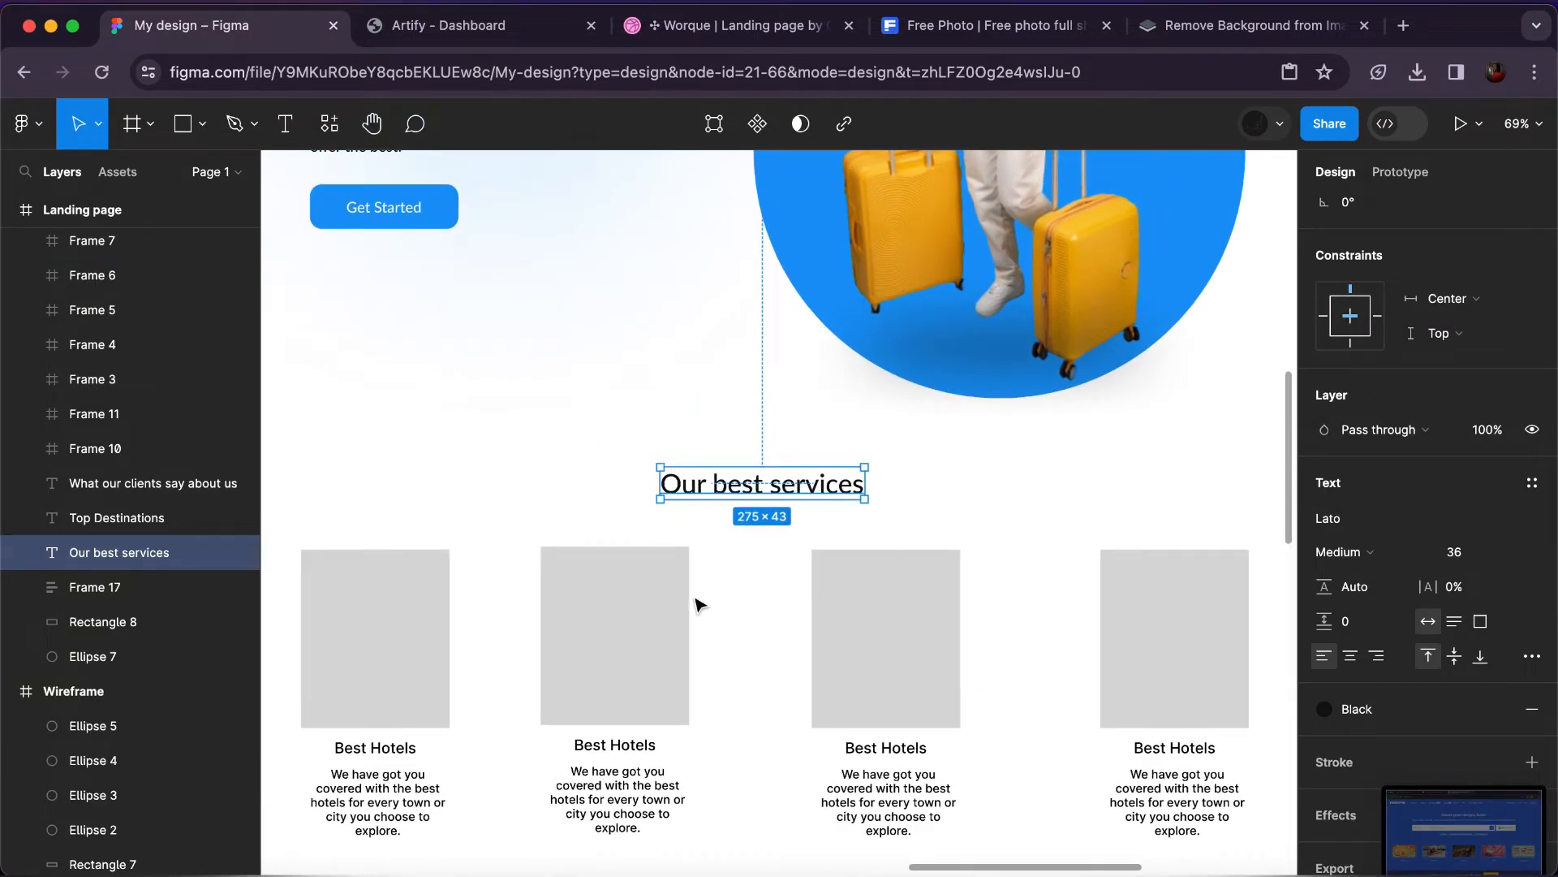
pyautogui.scroll(-3, 681, 600)
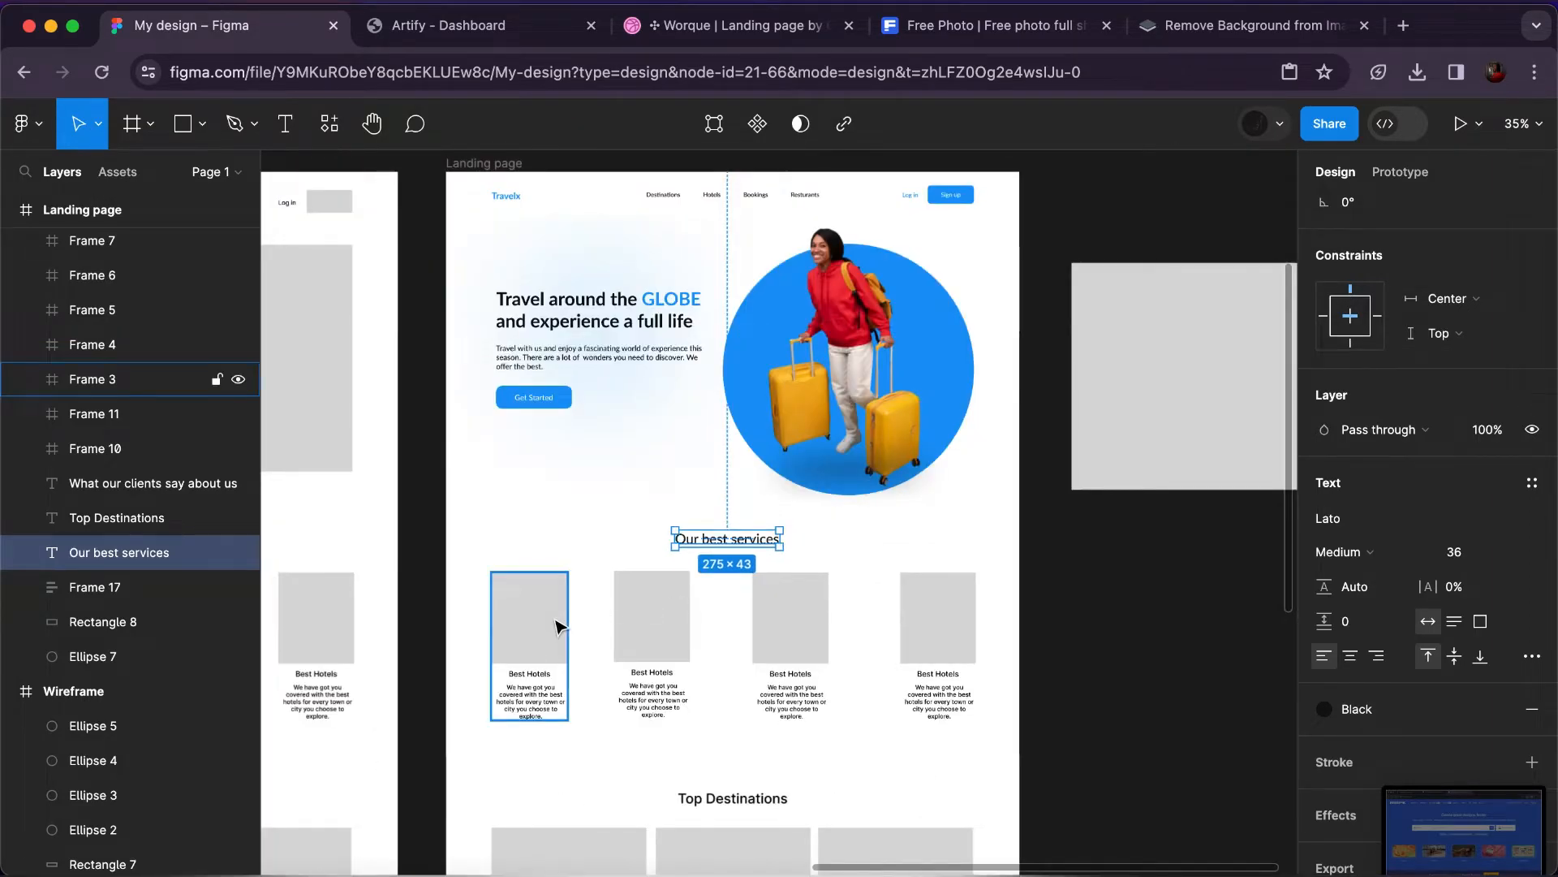
pyautogui.click(555, 625)
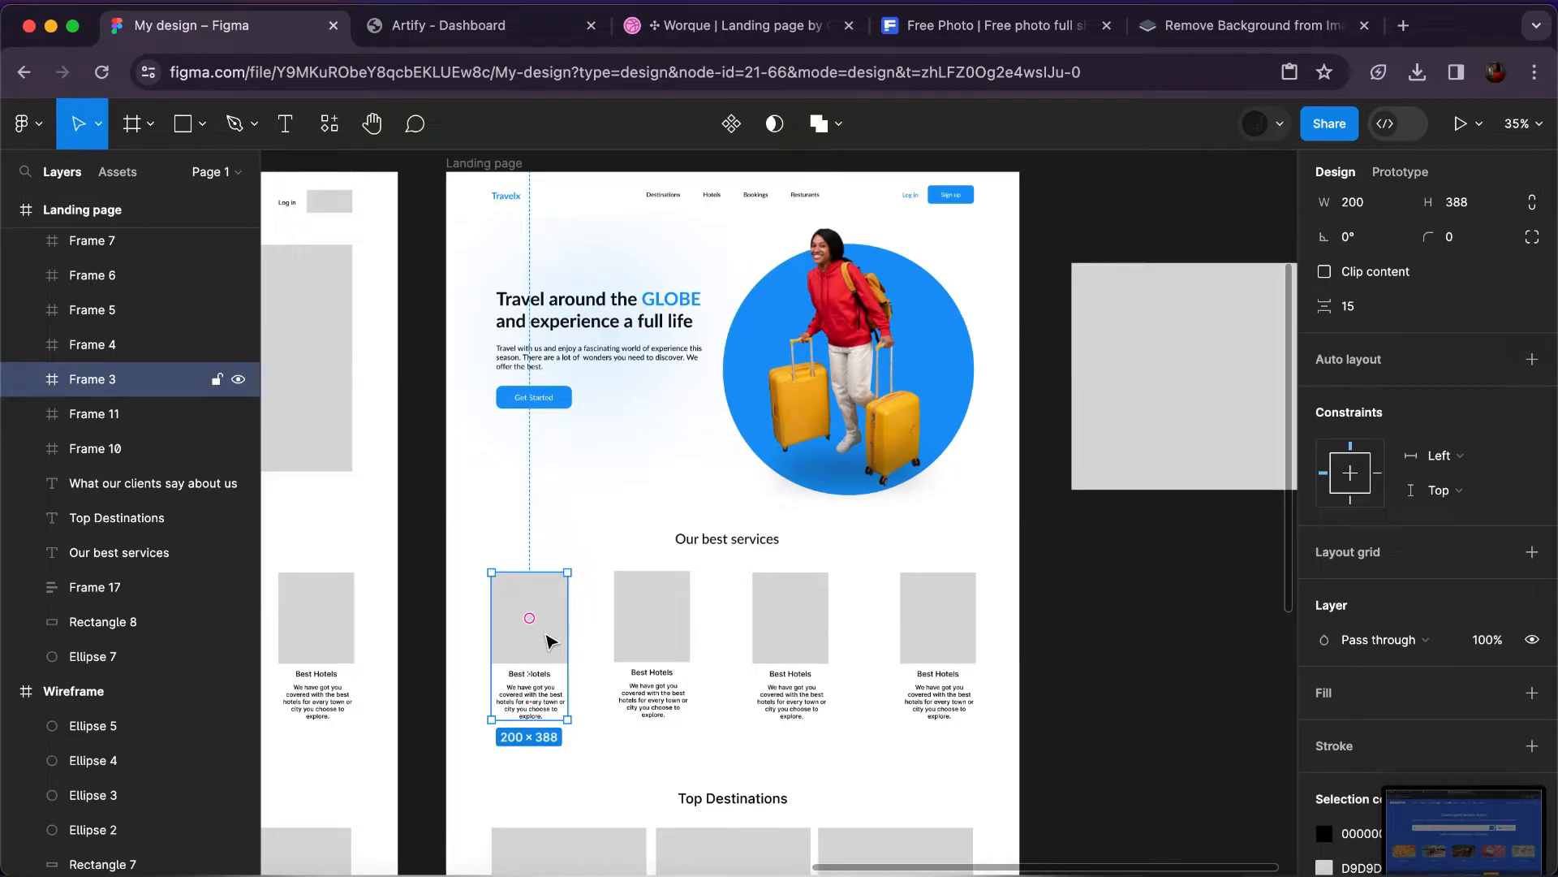
pyautogui.scroll(3, 520, 390)
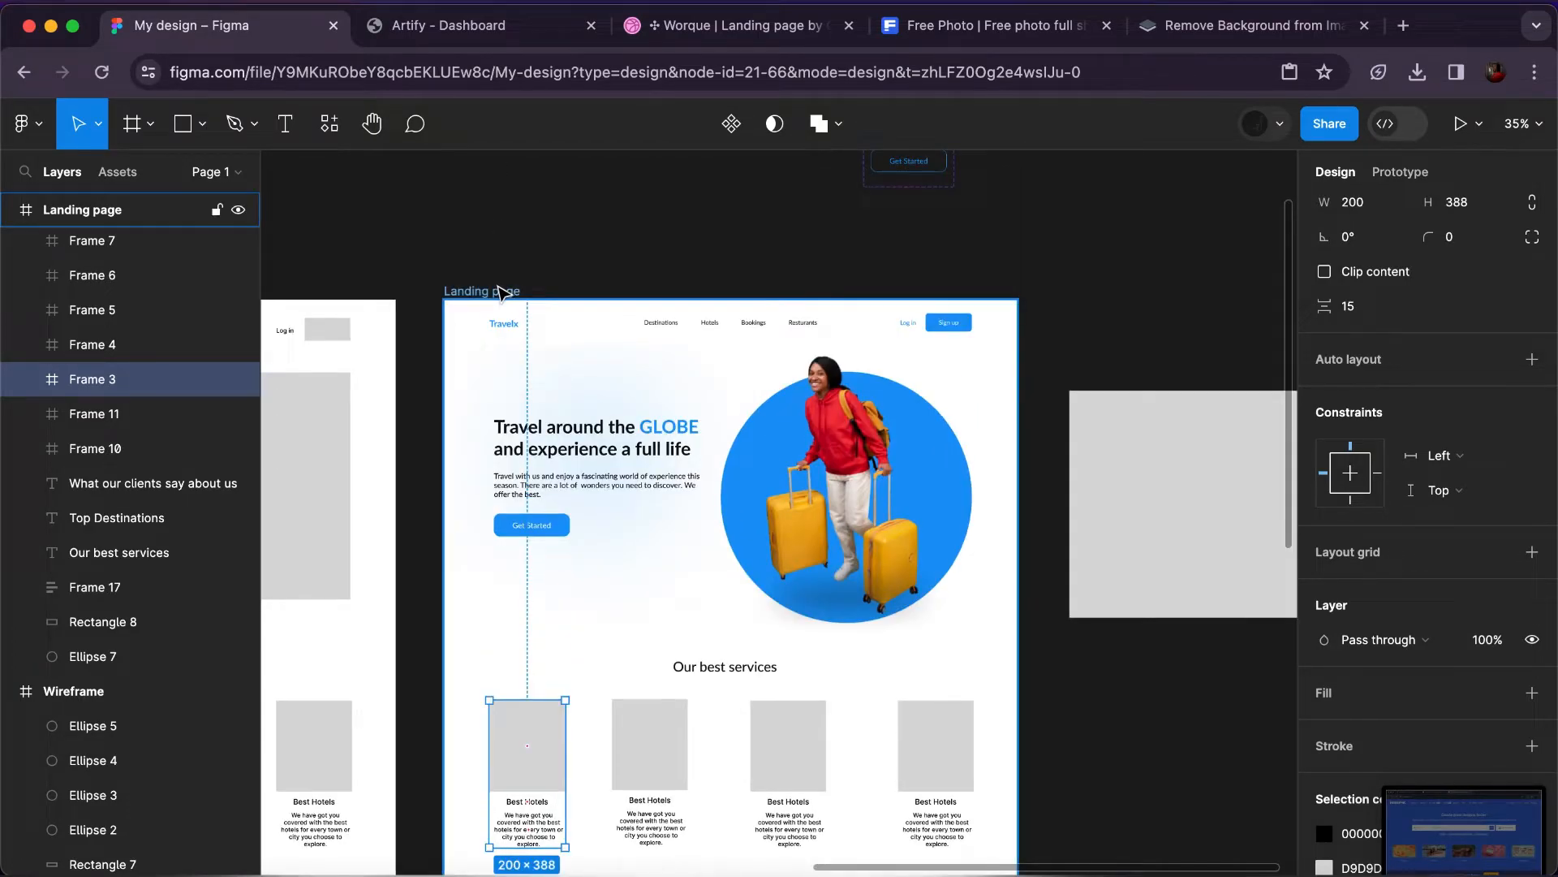
# Show the layout grids on the Landing page frame.
pyautogui.press('Escape')
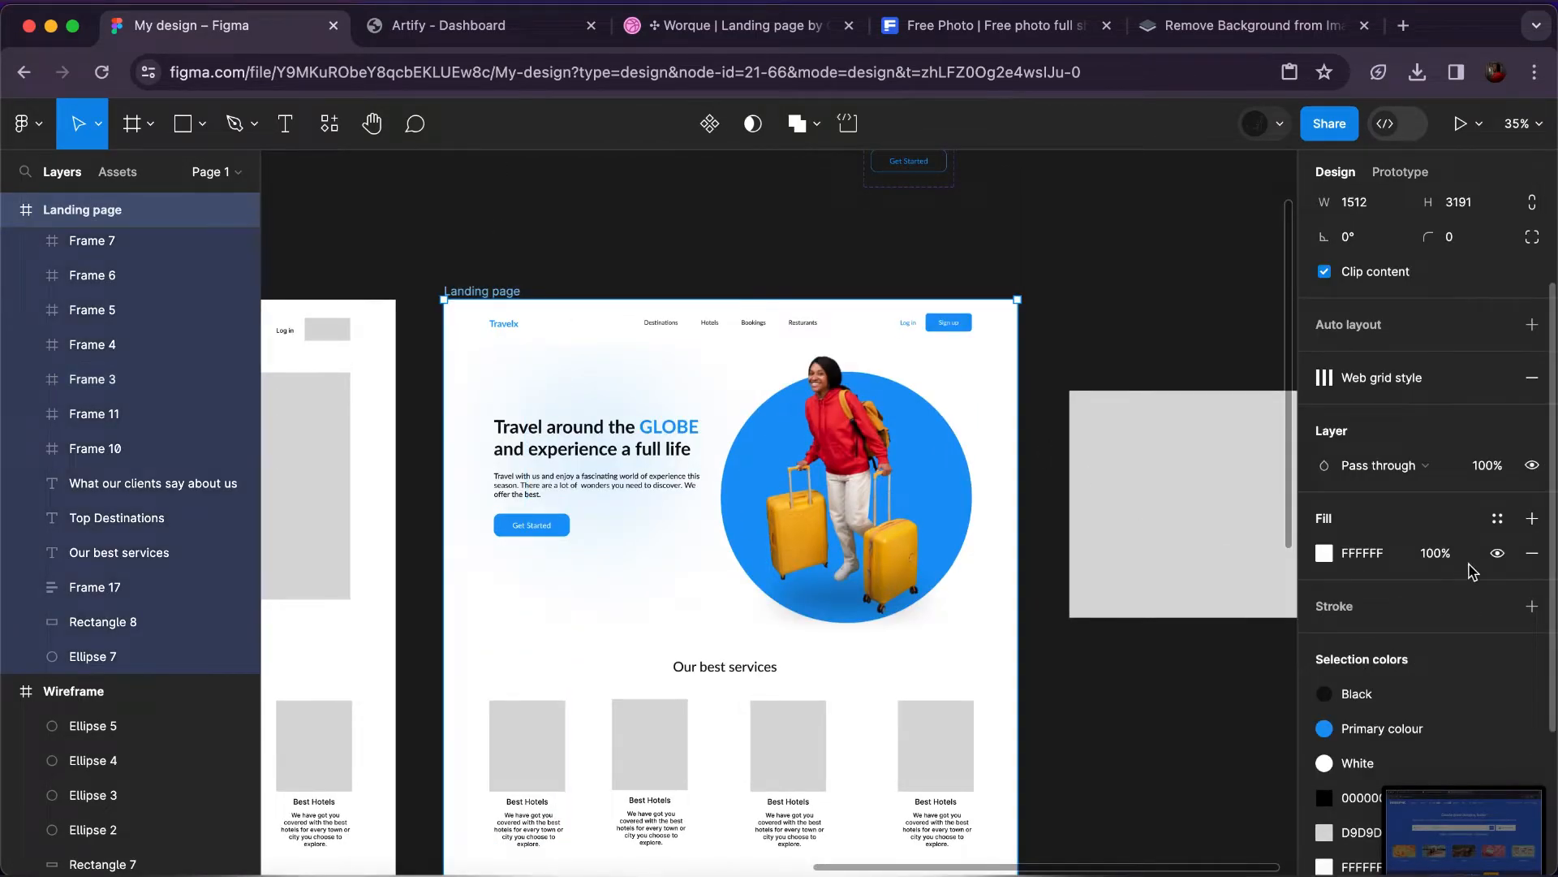
pyautogui.click(1496, 377)
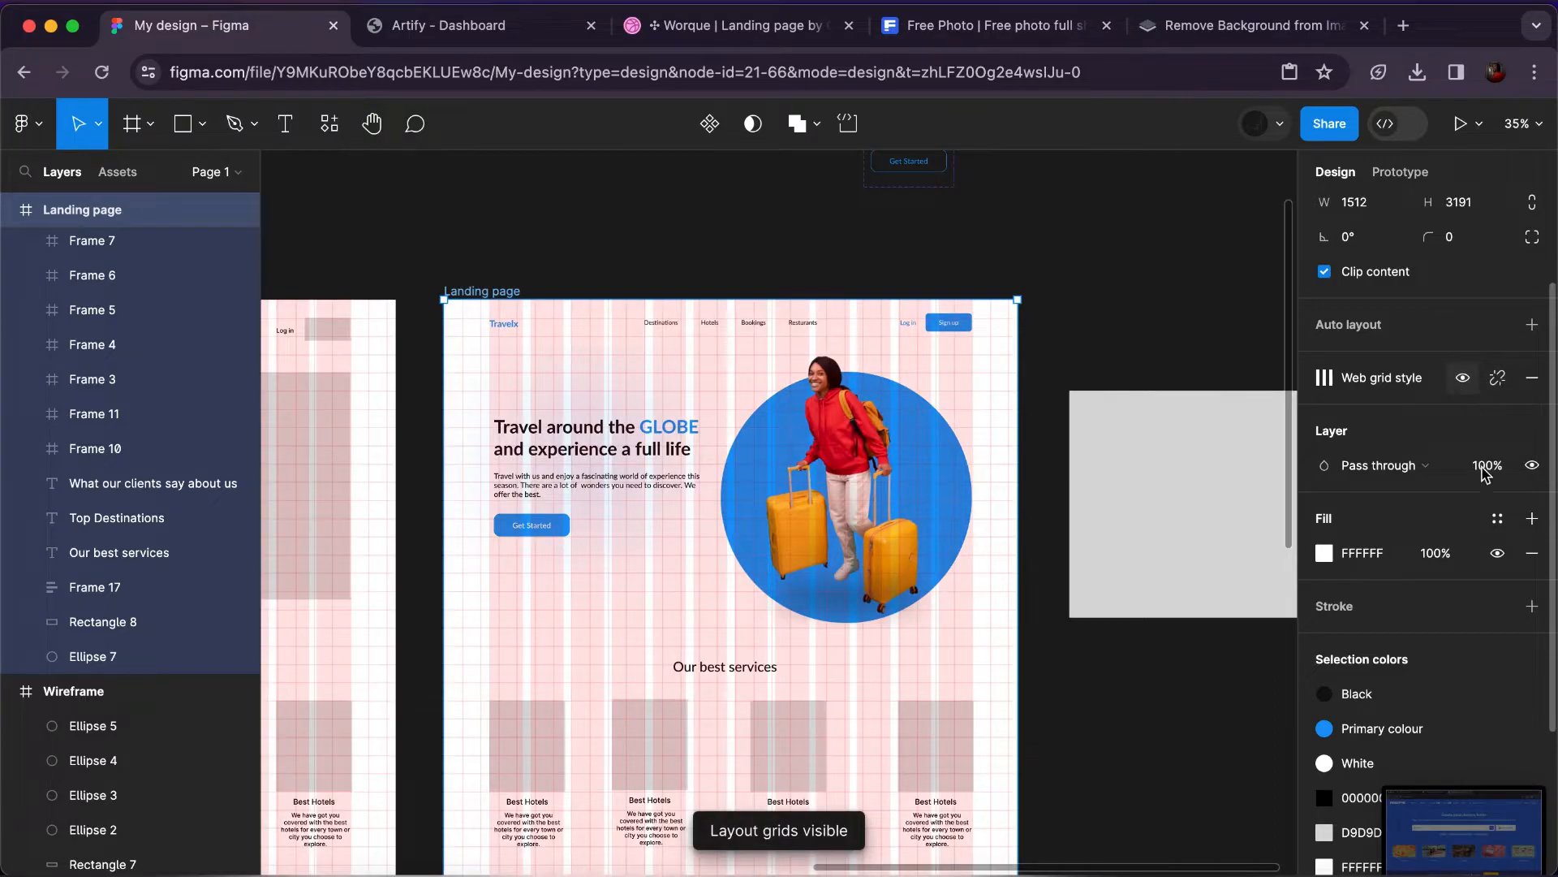
pyautogui.click(1495, 523)
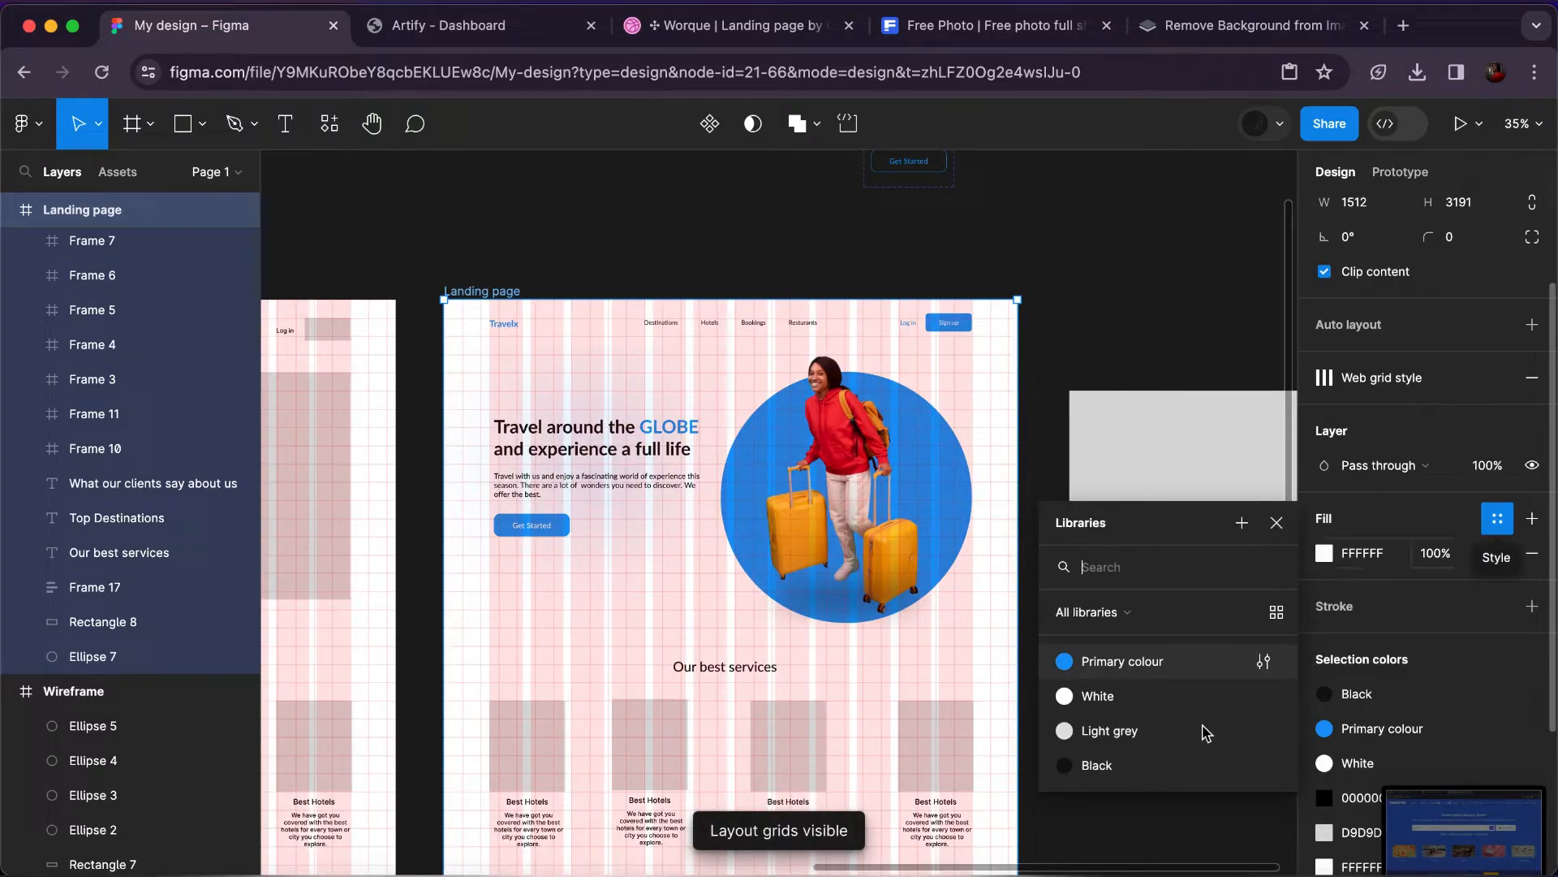
# Ungroup the first service card and widen its image placeholder.
pyautogui.click(544, 741)
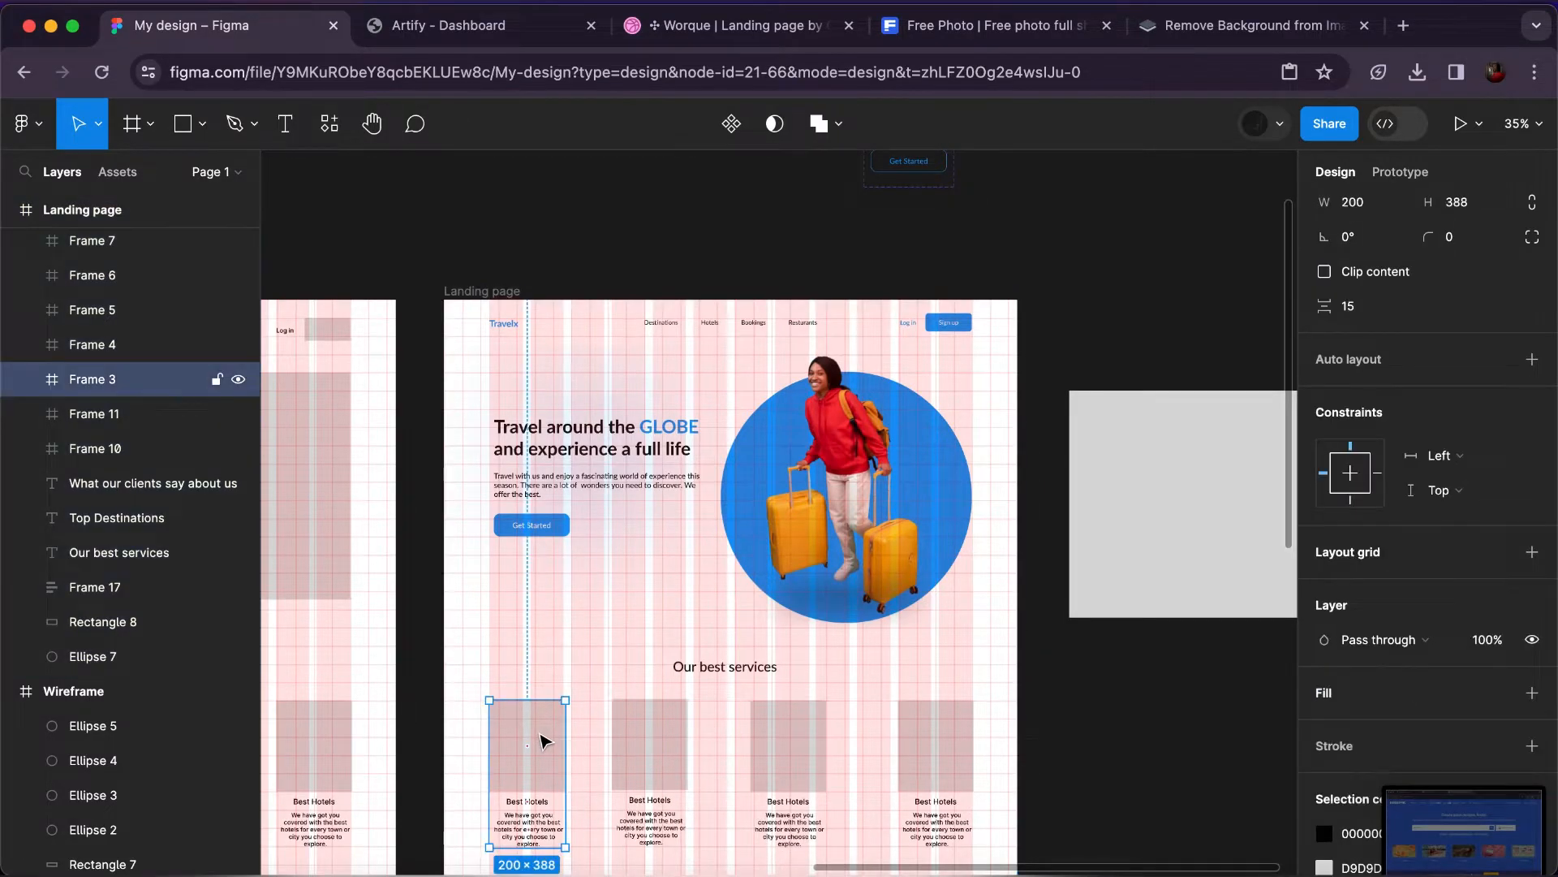
pyautogui.scroll(10, 544, 740)
pyautogui.scroll(-1, 542, 735)
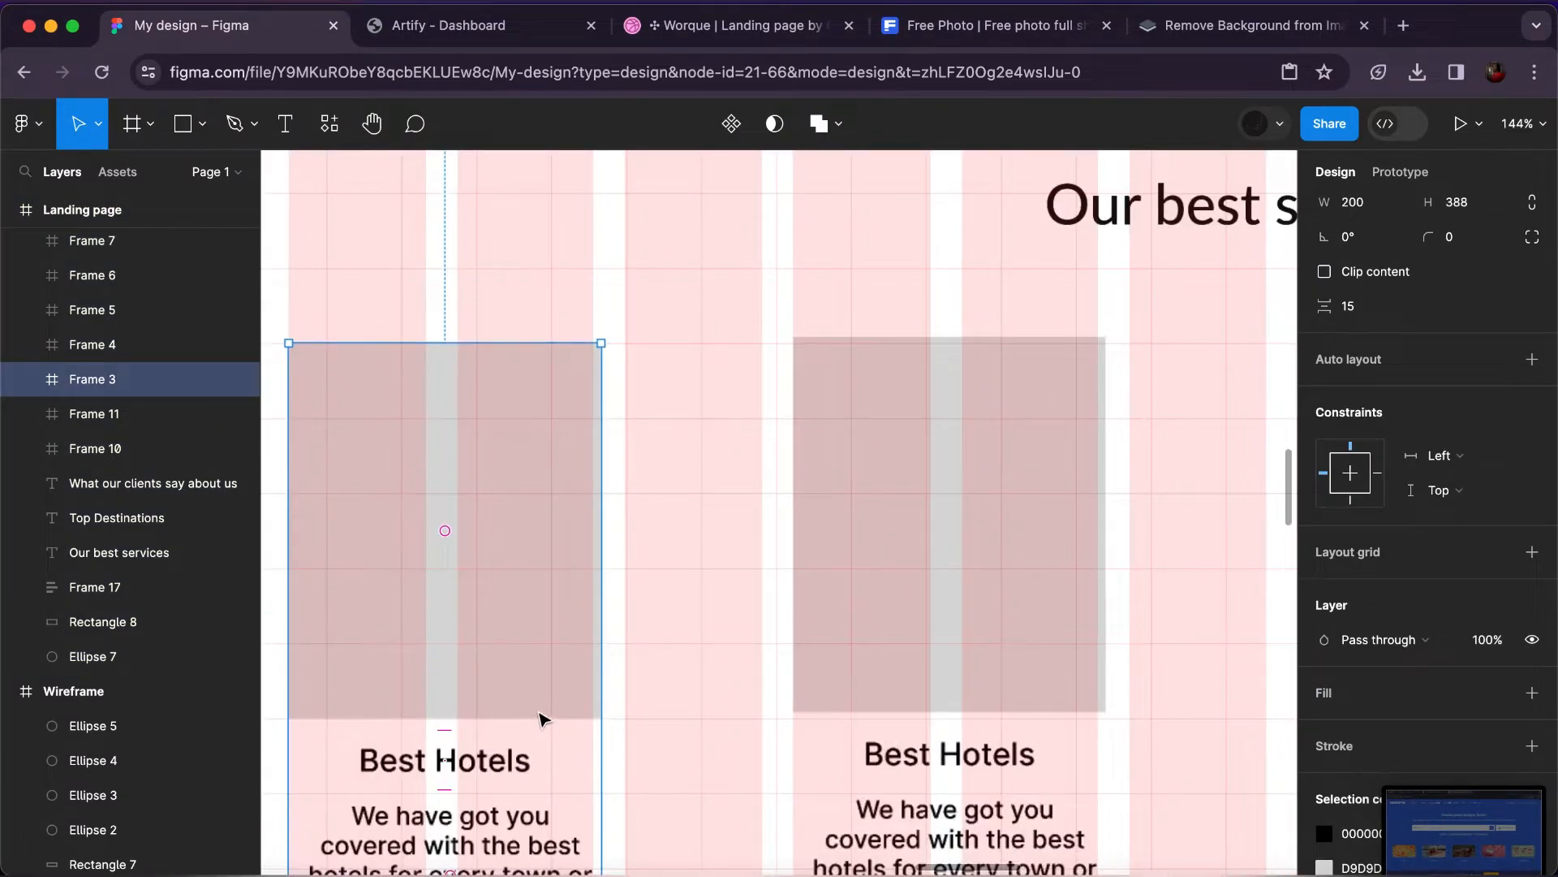
pyautogui.scroll(-5, 558, 723)
pyautogui.scroll(-1, 560, 722)
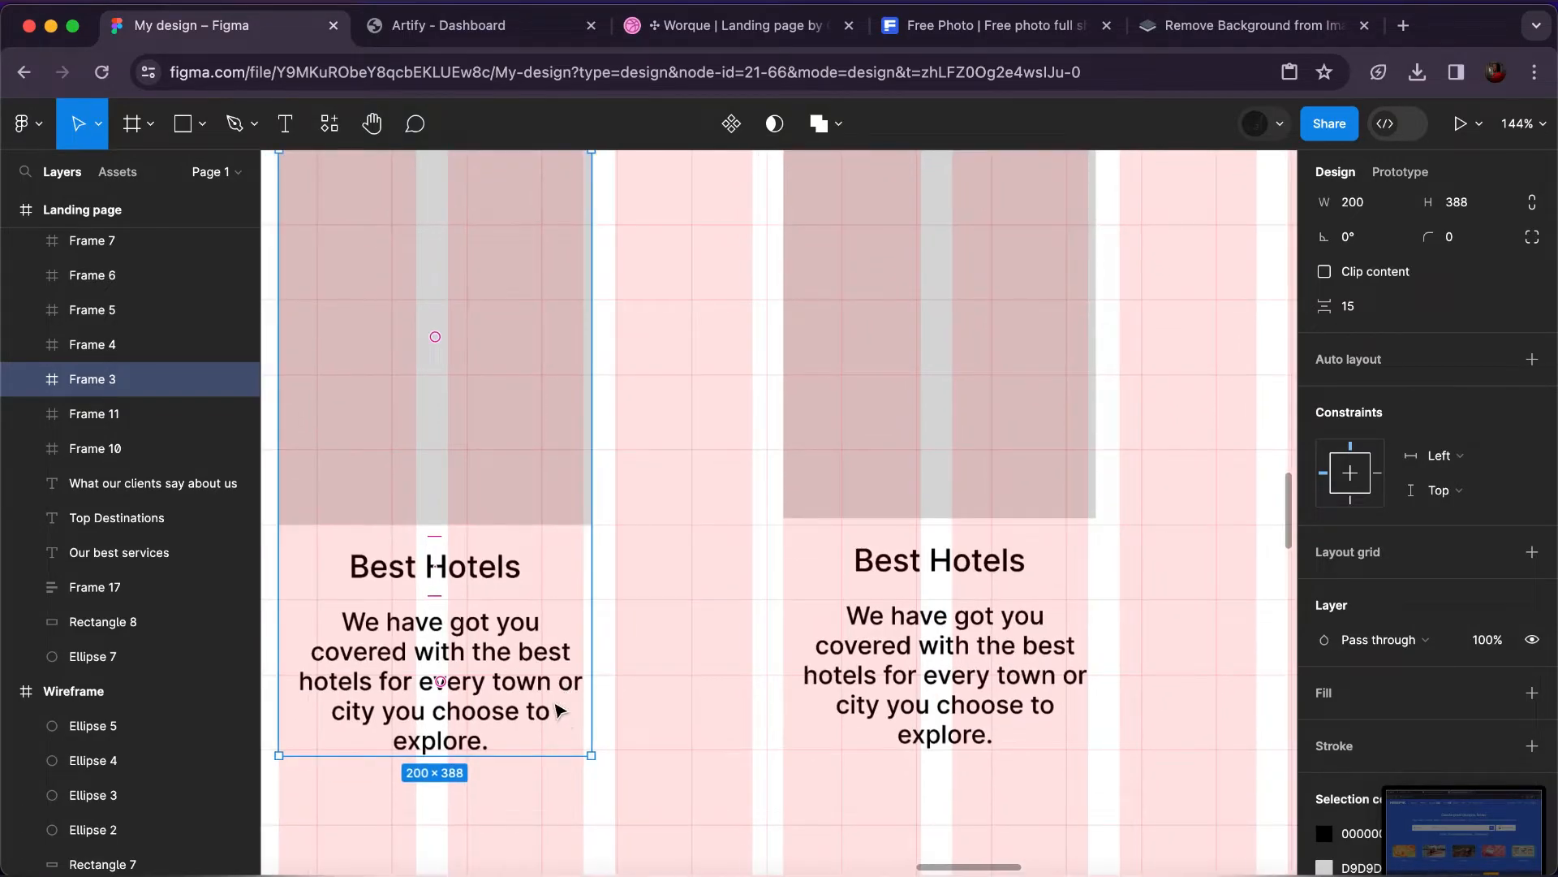
pyautogui.scroll(-3, 561, 711)
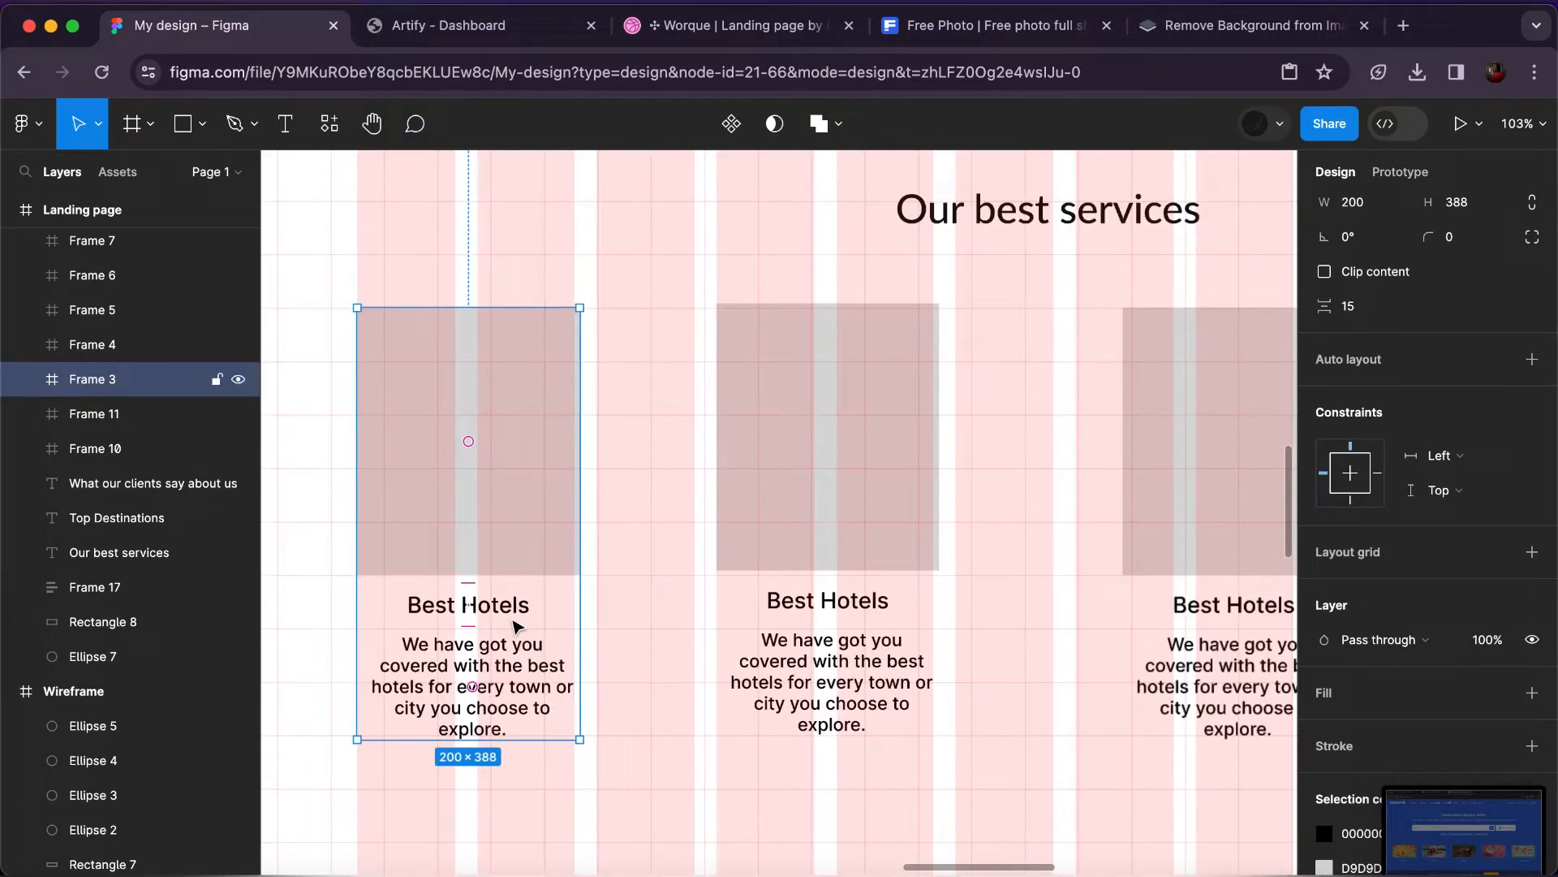
pyautogui.rightClick(513, 623)
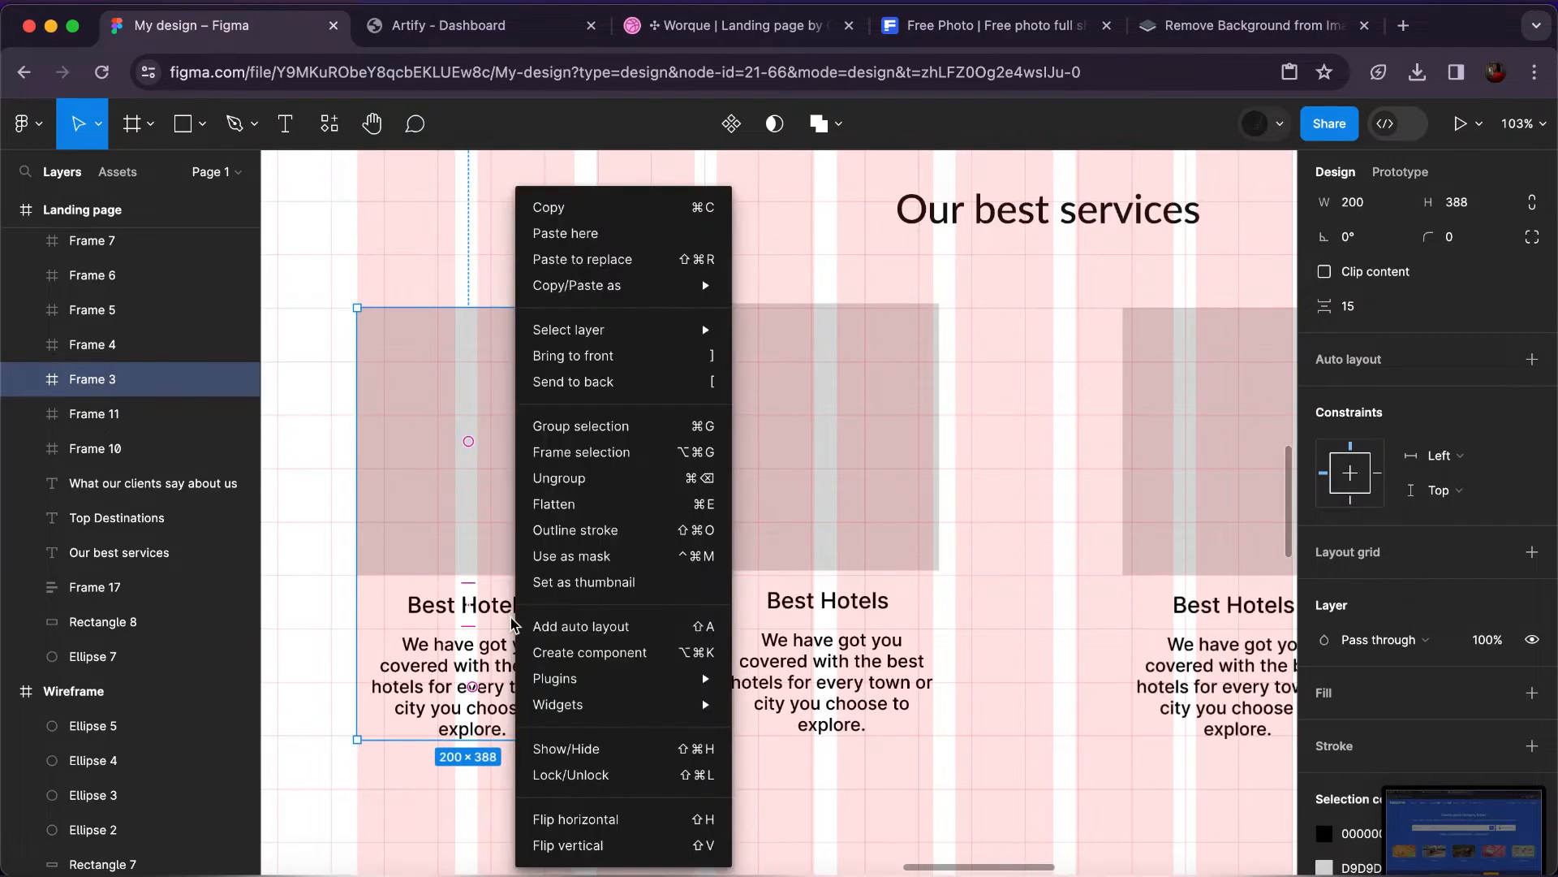
pyautogui.click(573, 478)
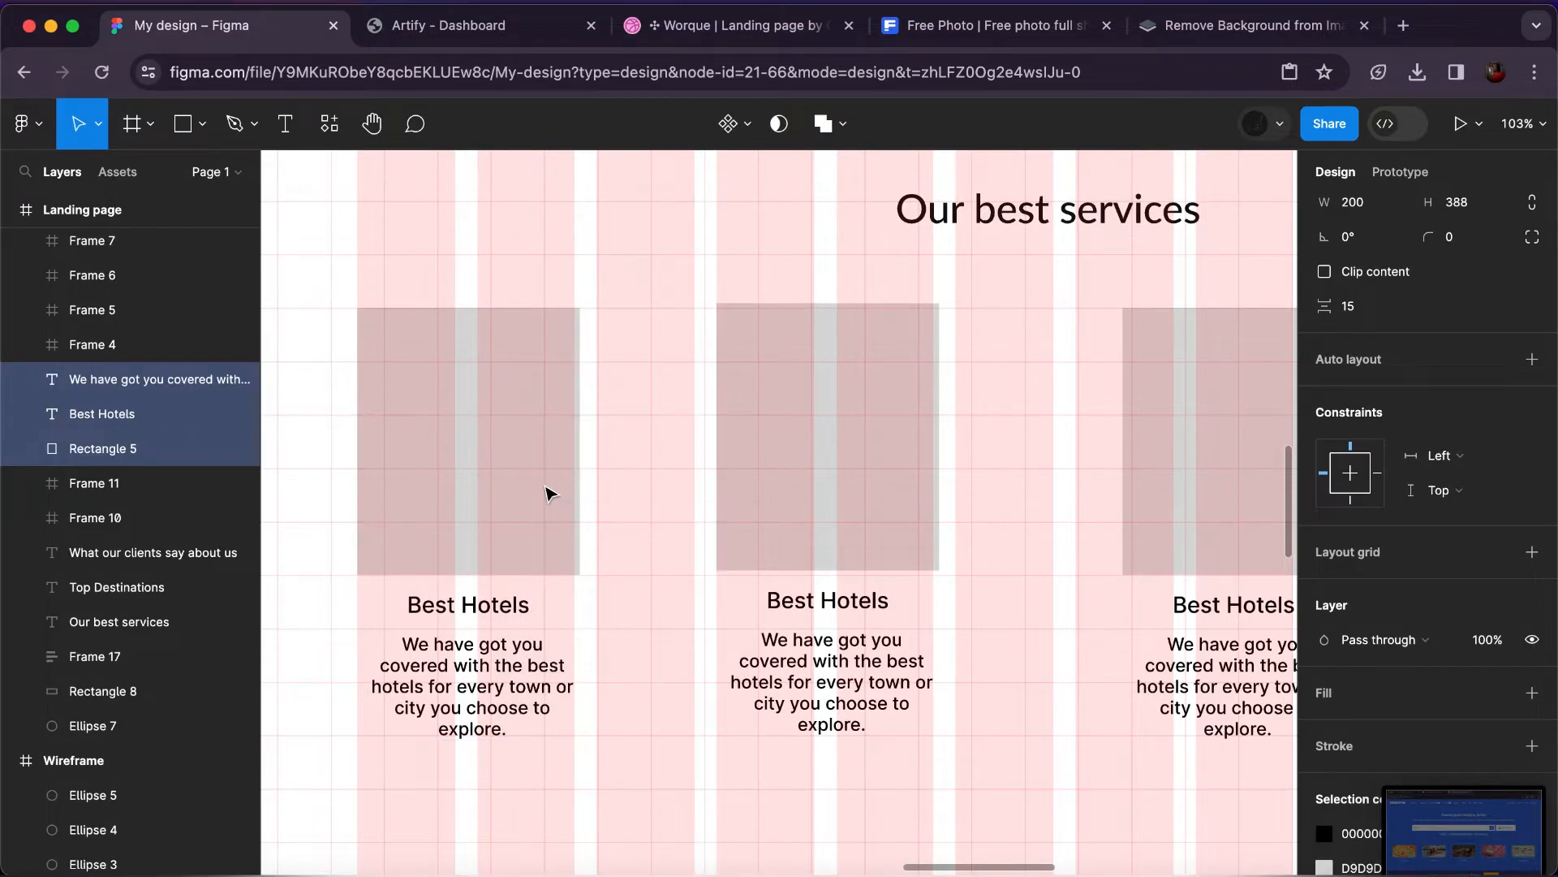
pyautogui.click(550, 492)
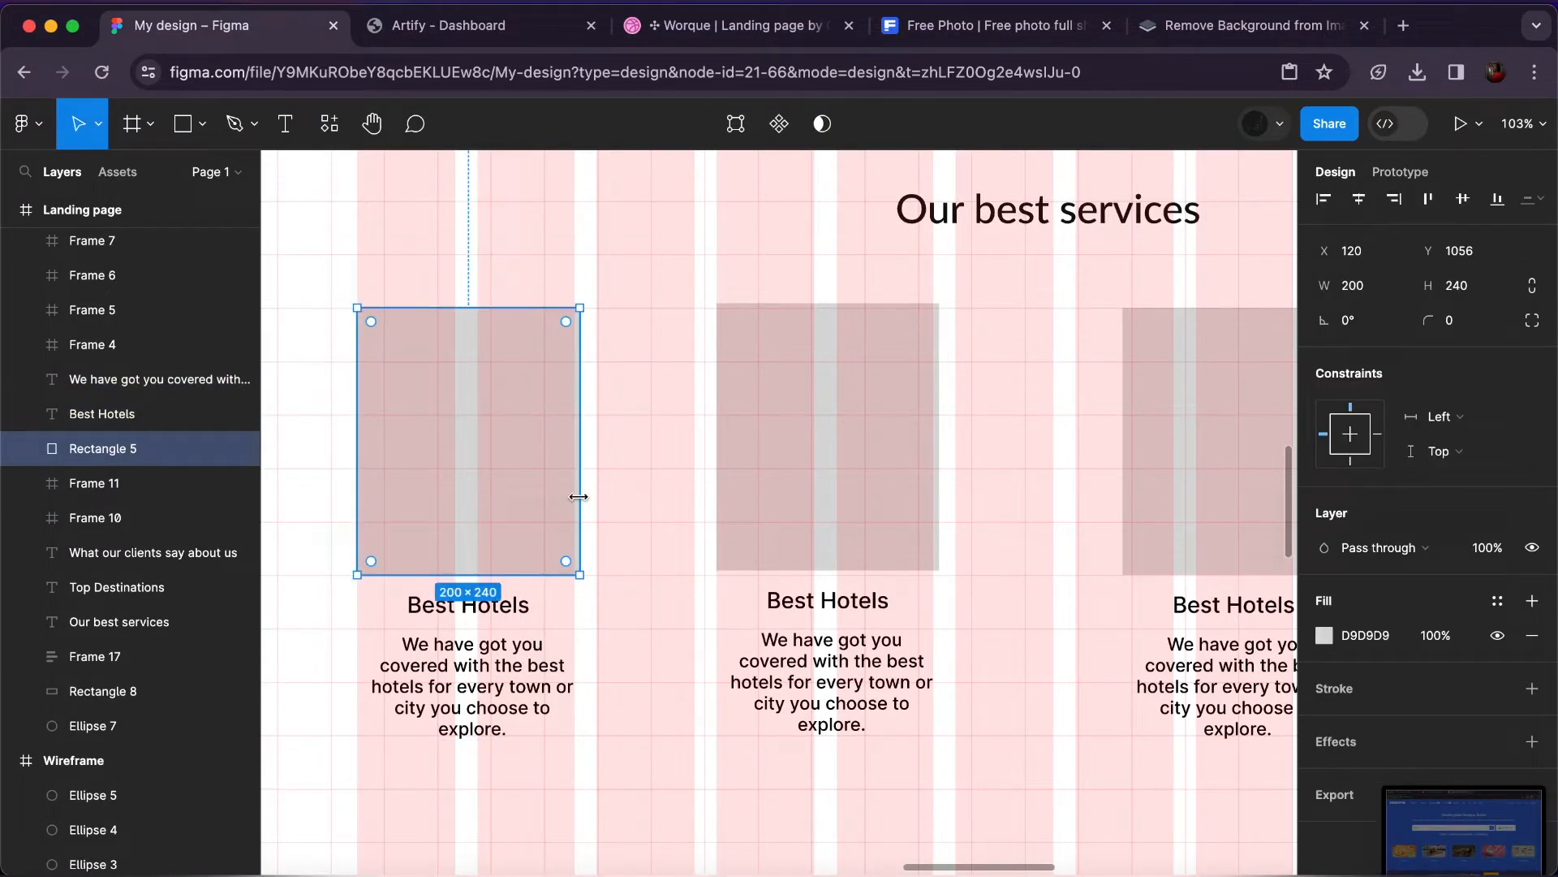
pyautogui.moveTo(589, 496); pyautogui.dragTo(615, 499)
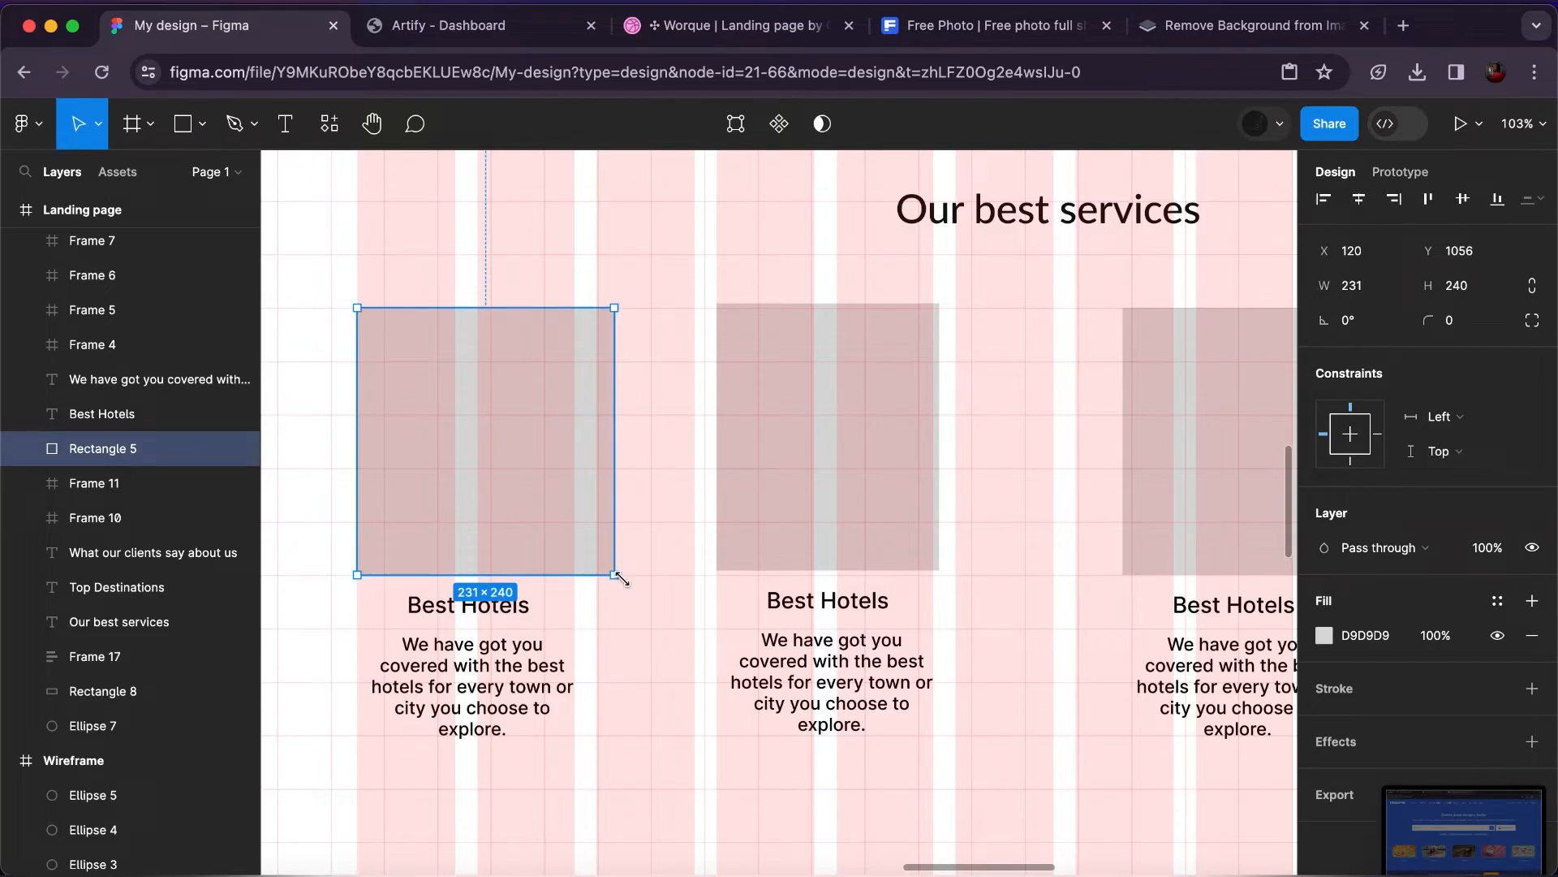
# Widen the card's description box to 225 so it rewraps into four centred lines.
pyautogui.click(505, 620)
pyautogui.click(503, 664)
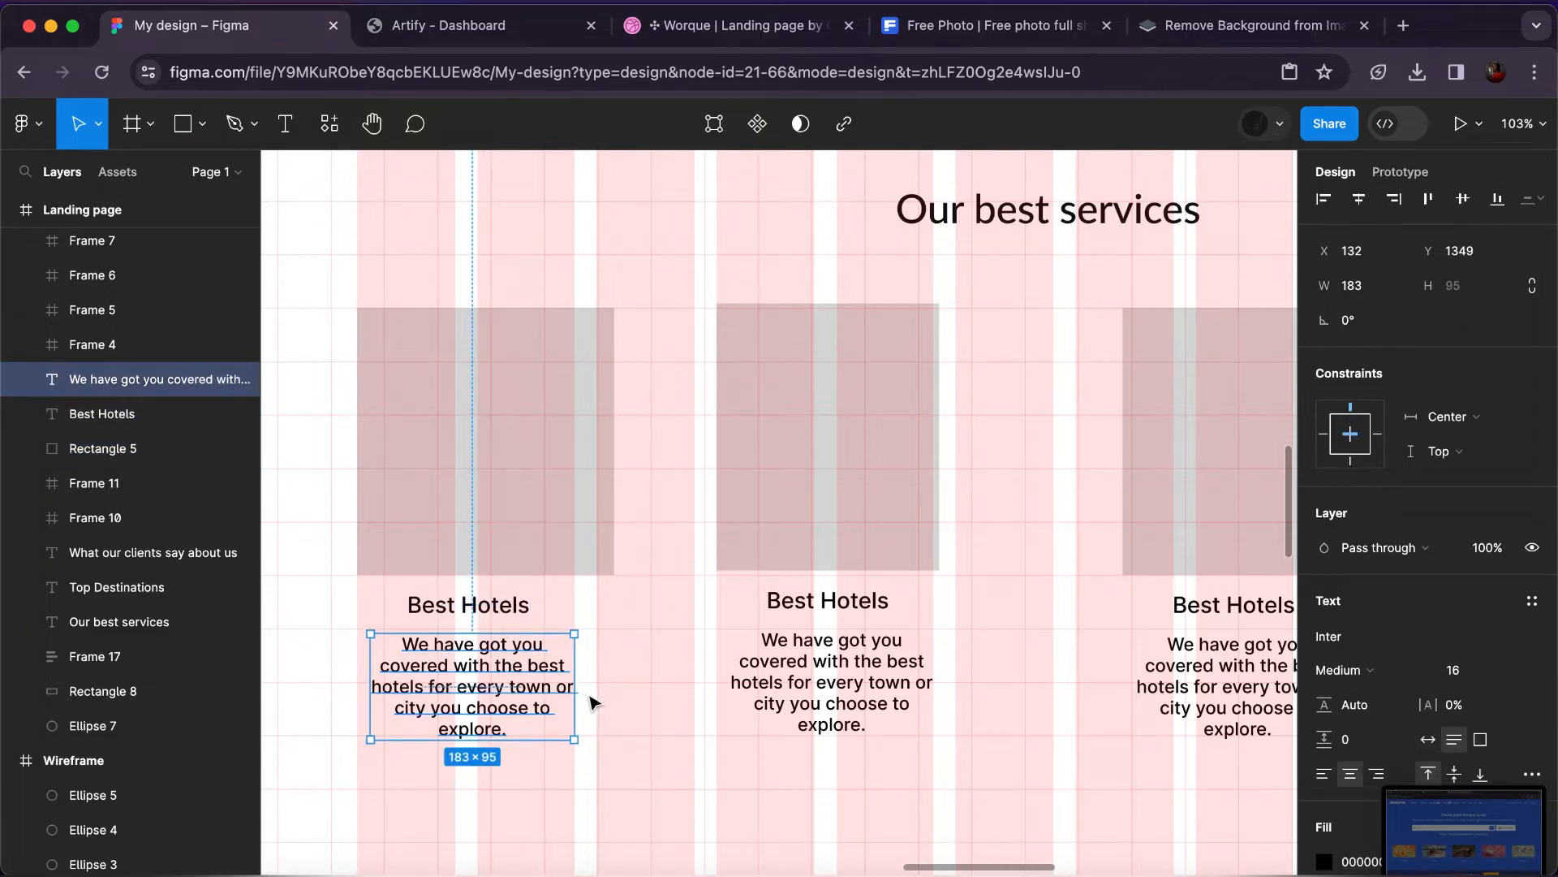
pyautogui.moveTo(602, 698); pyautogui.dragTo(621, 699)
pyautogui.moveTo(530, 666); pyautogui.dragTo(536, 676)
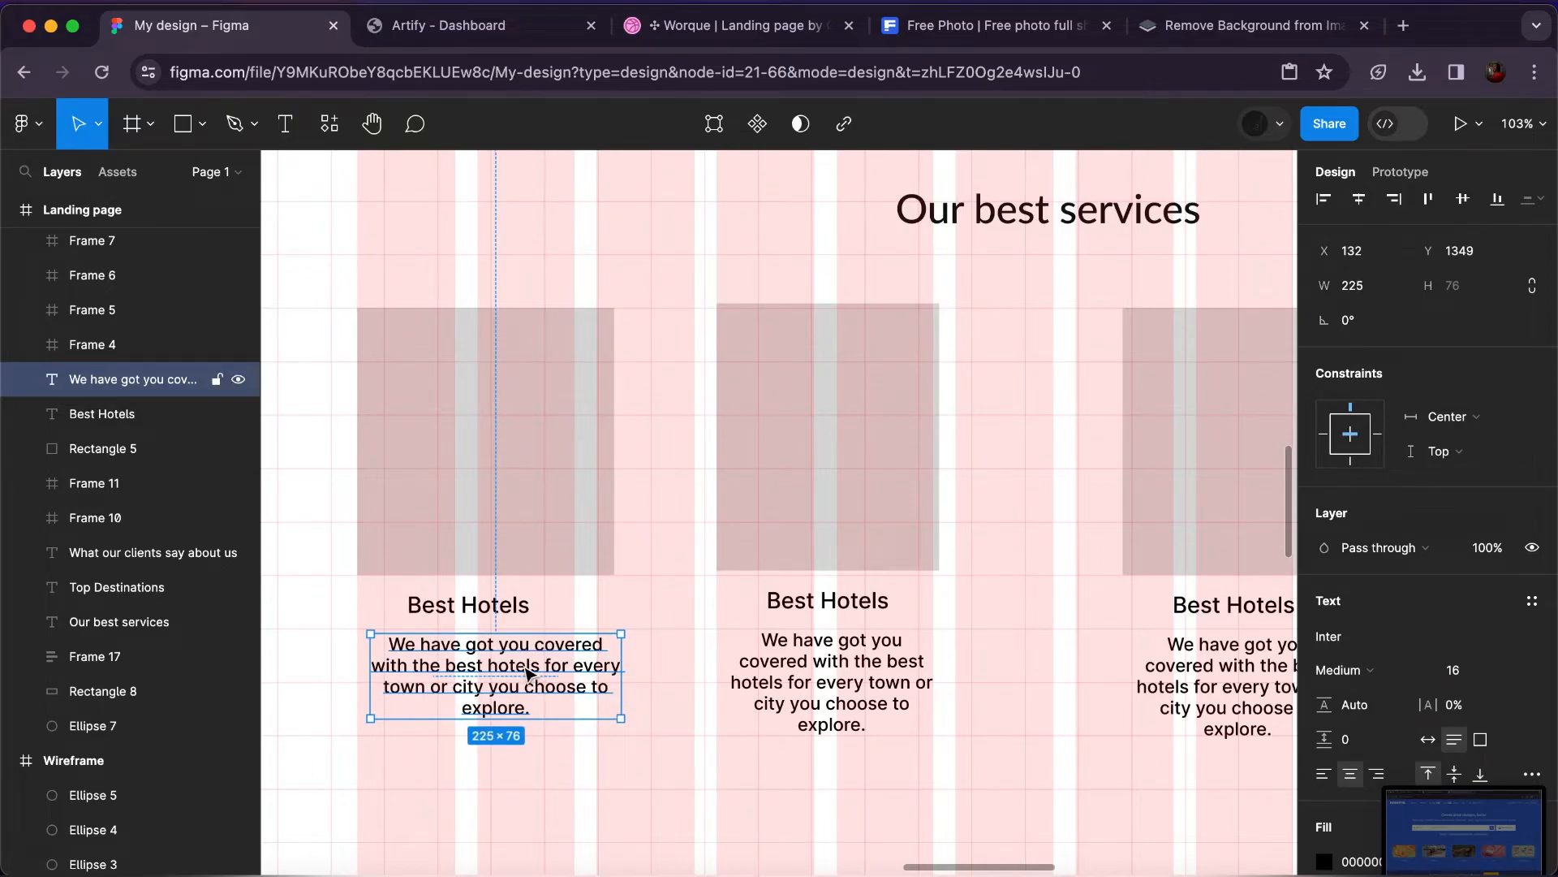
pyautogui.moveTo(528, 672); pyautogui.dragTo(520, 668)
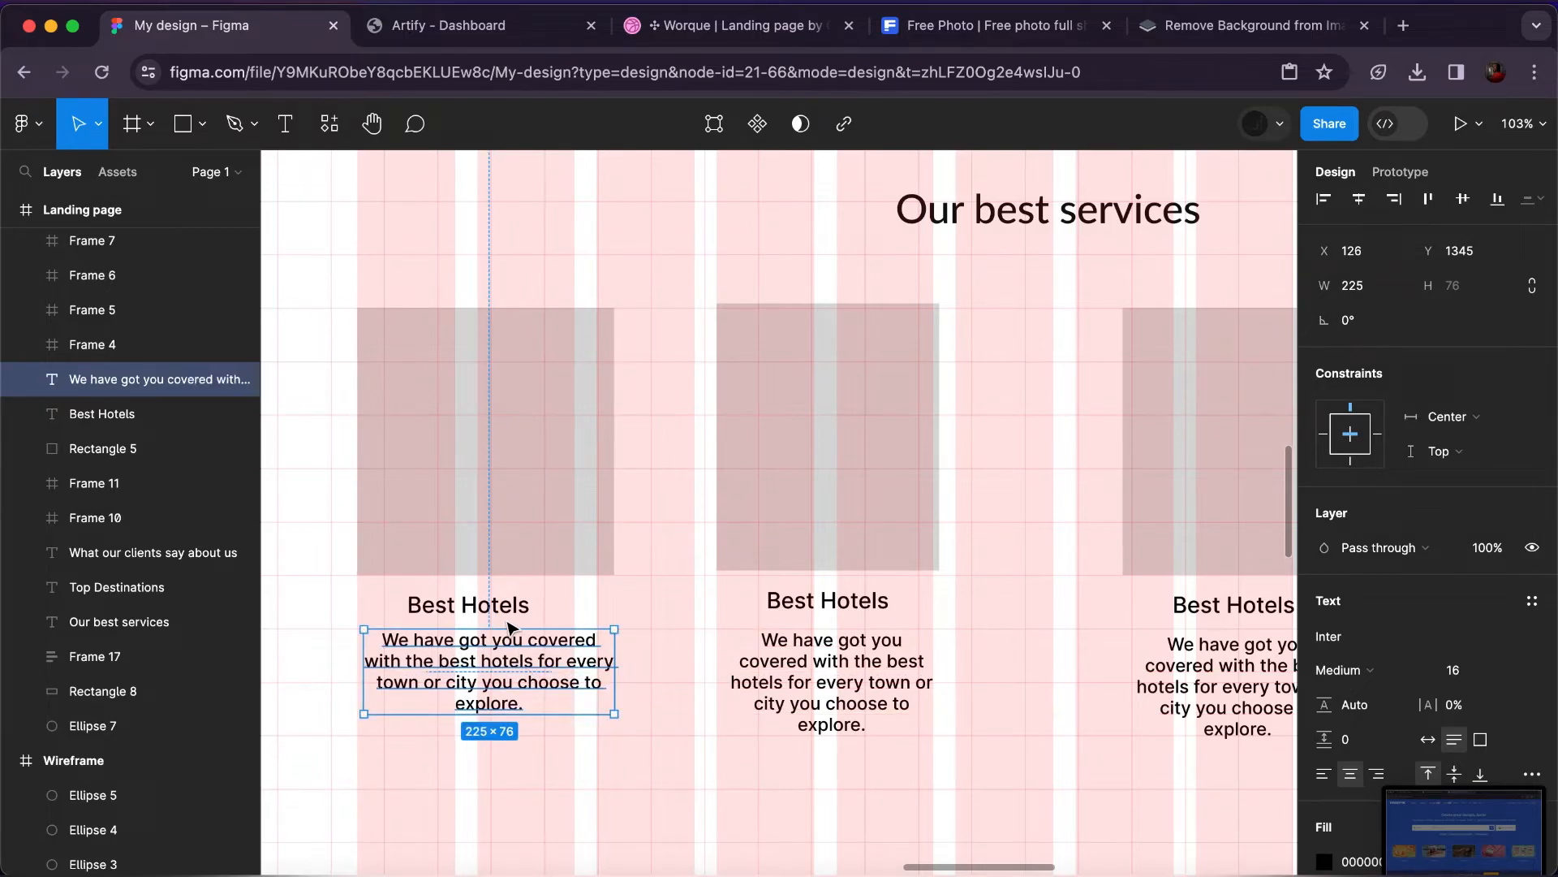
# Set the first card's description paragraph to Lato with the Black colour style.
pyautogui.click(1361, 640)
pyautogui.write('lato')
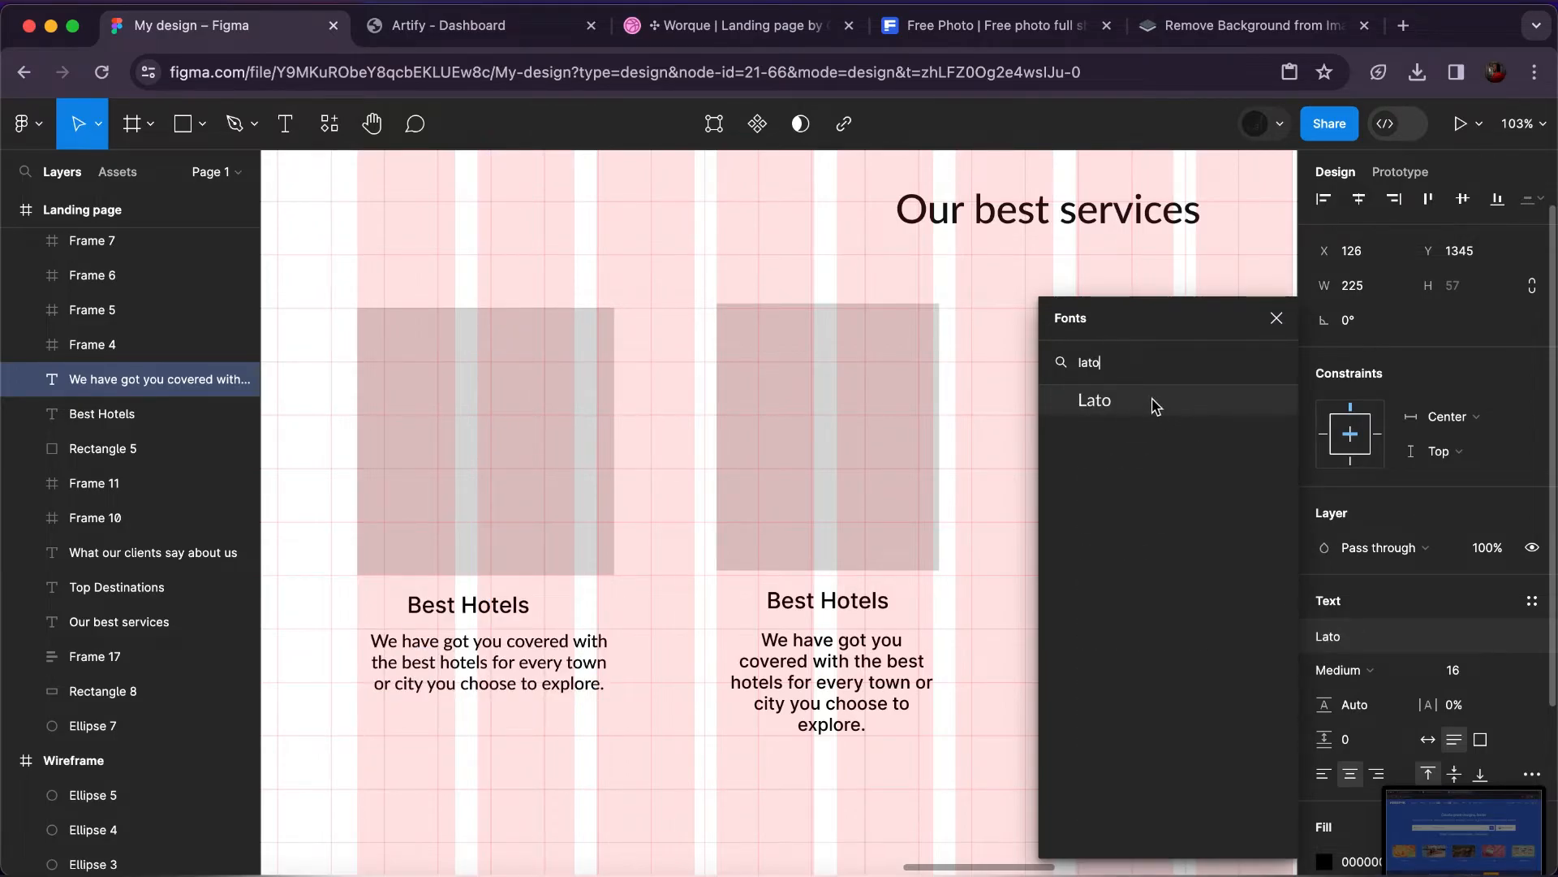
pyautogui.click(1156, 406)
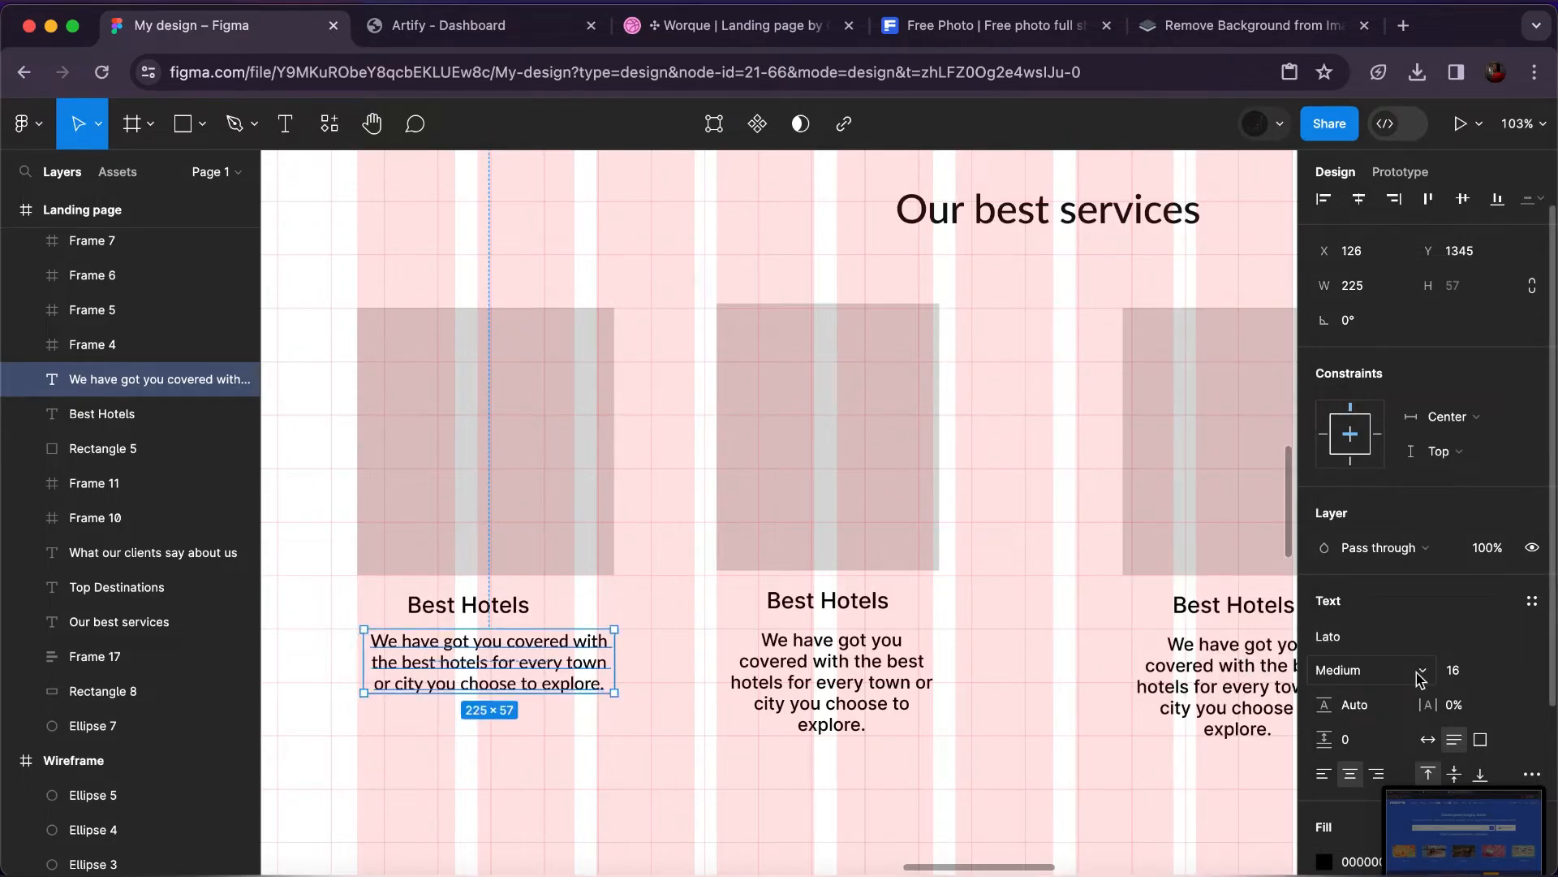
pyautogui.scroll(-2, 1420, 681)
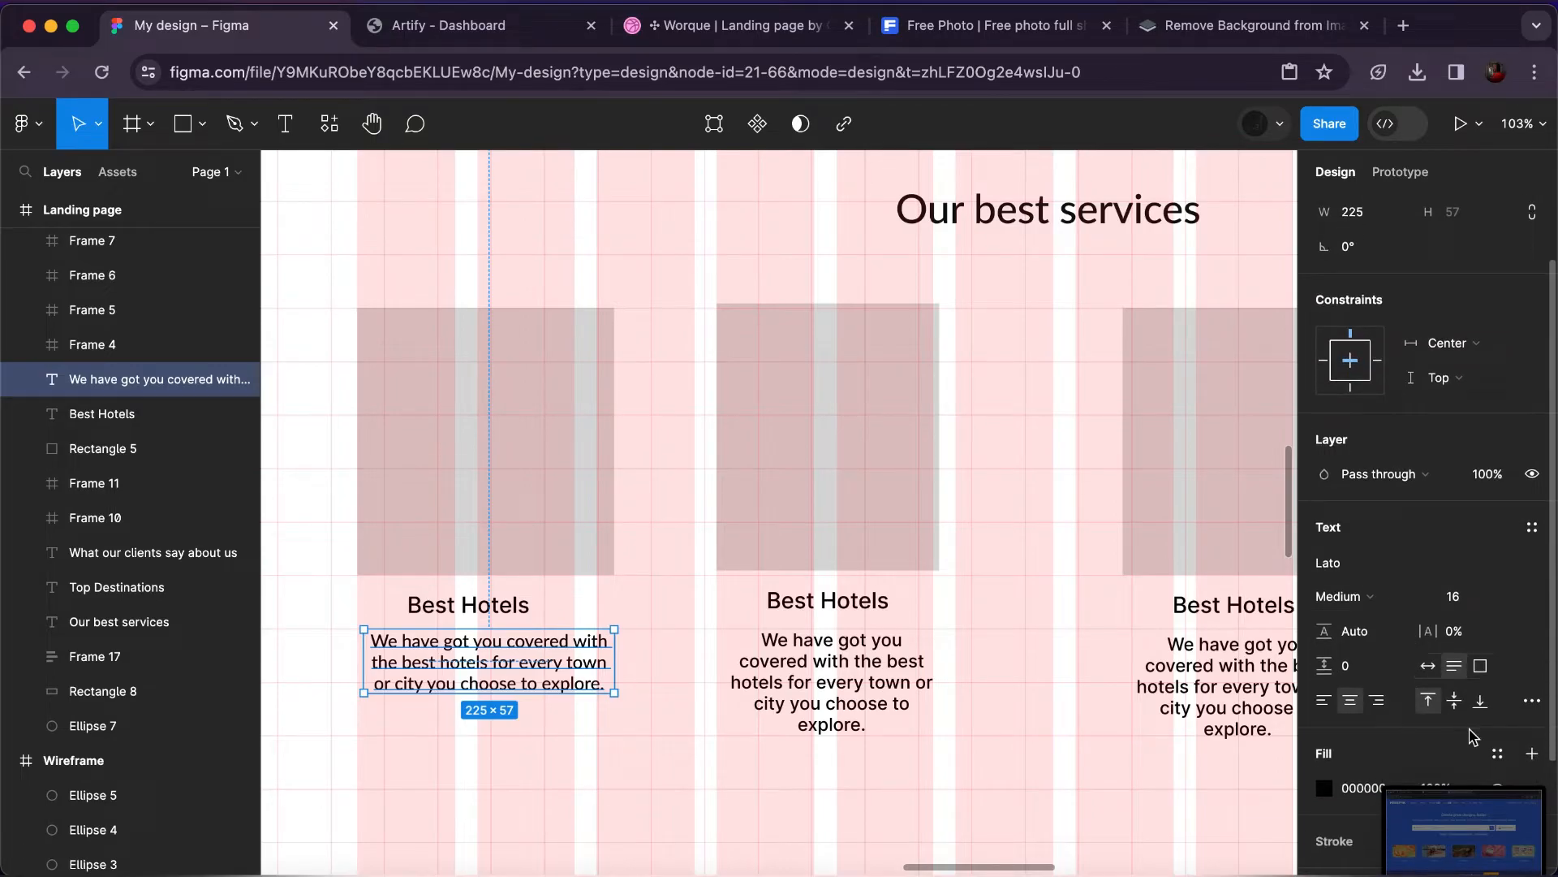
pyautogui.click(1496, 753)
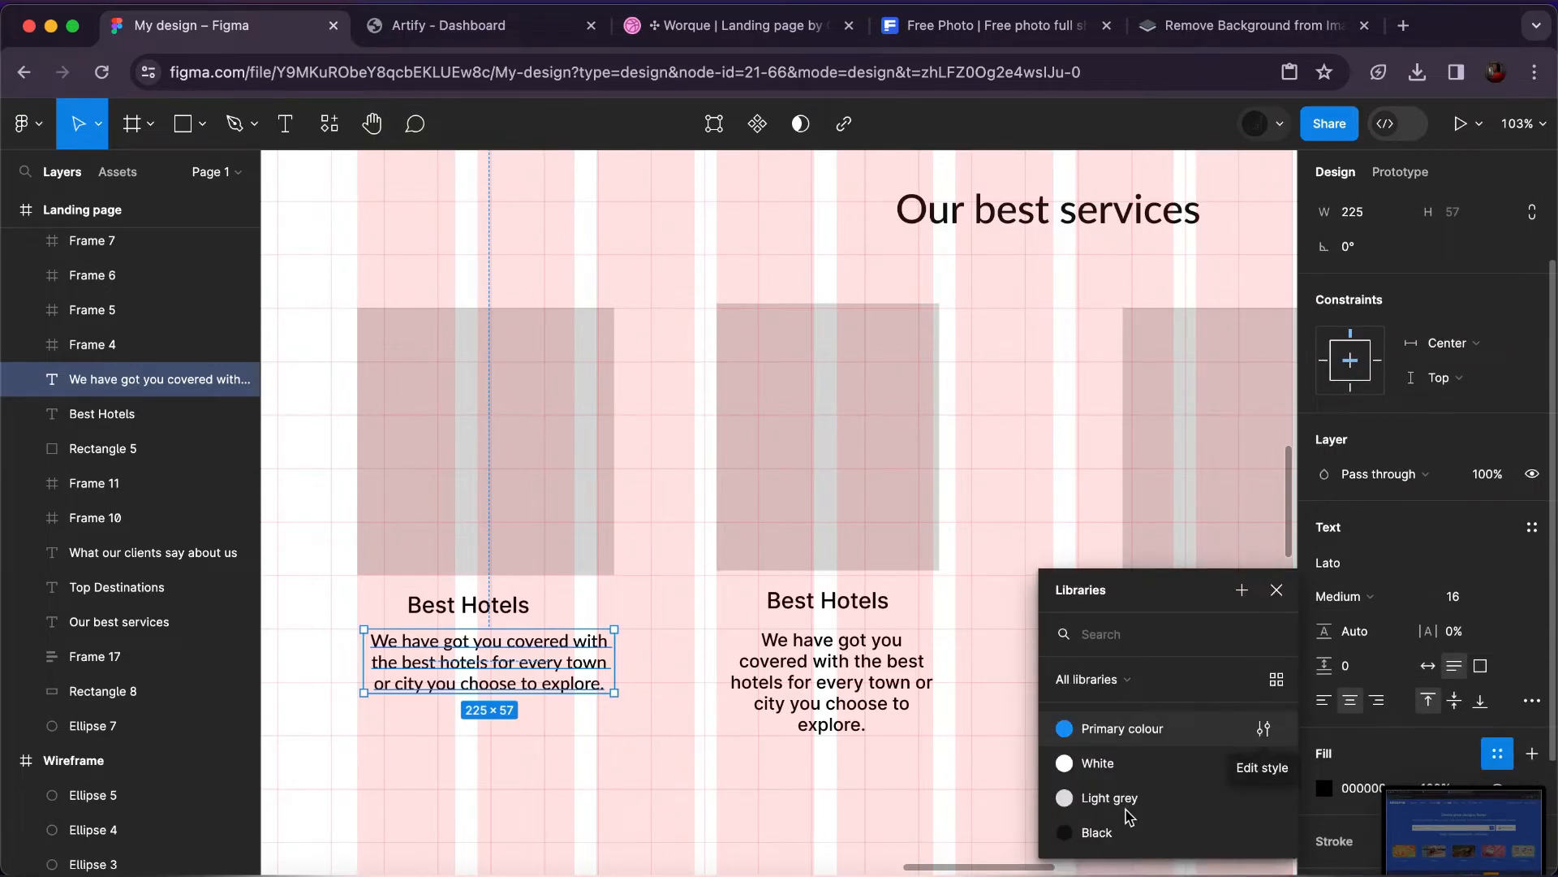
pyautogui.click(1107, 833)
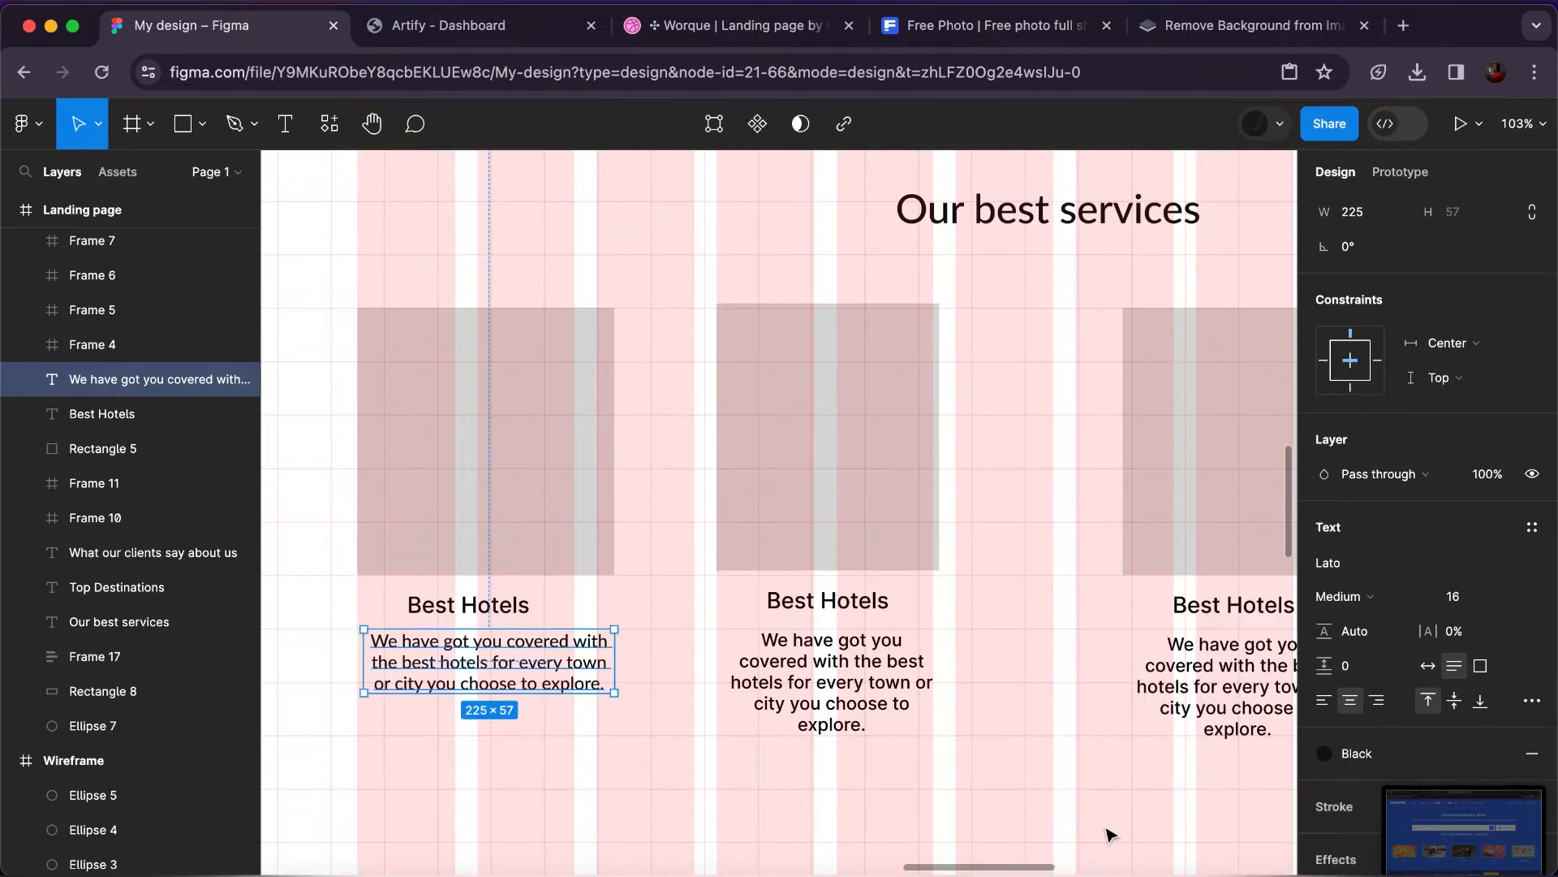
# Give the Best Hotels title Lato SemiBold and the Black colour style.
pyautogui.click(484, 605)
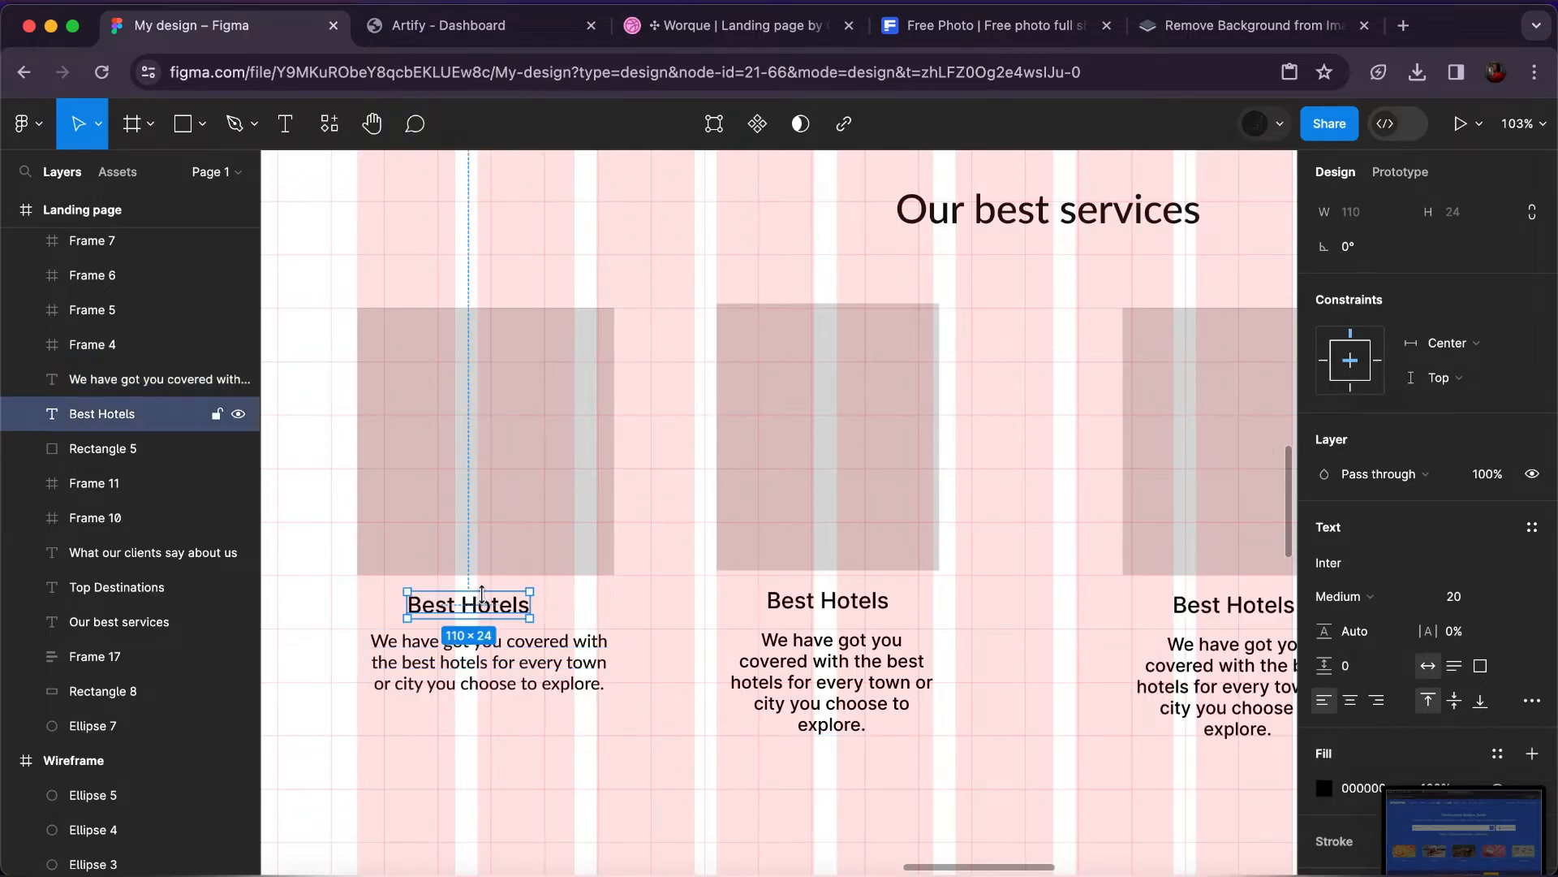
pyautogui.click(1335, 563)
pyautogui.write('lato')
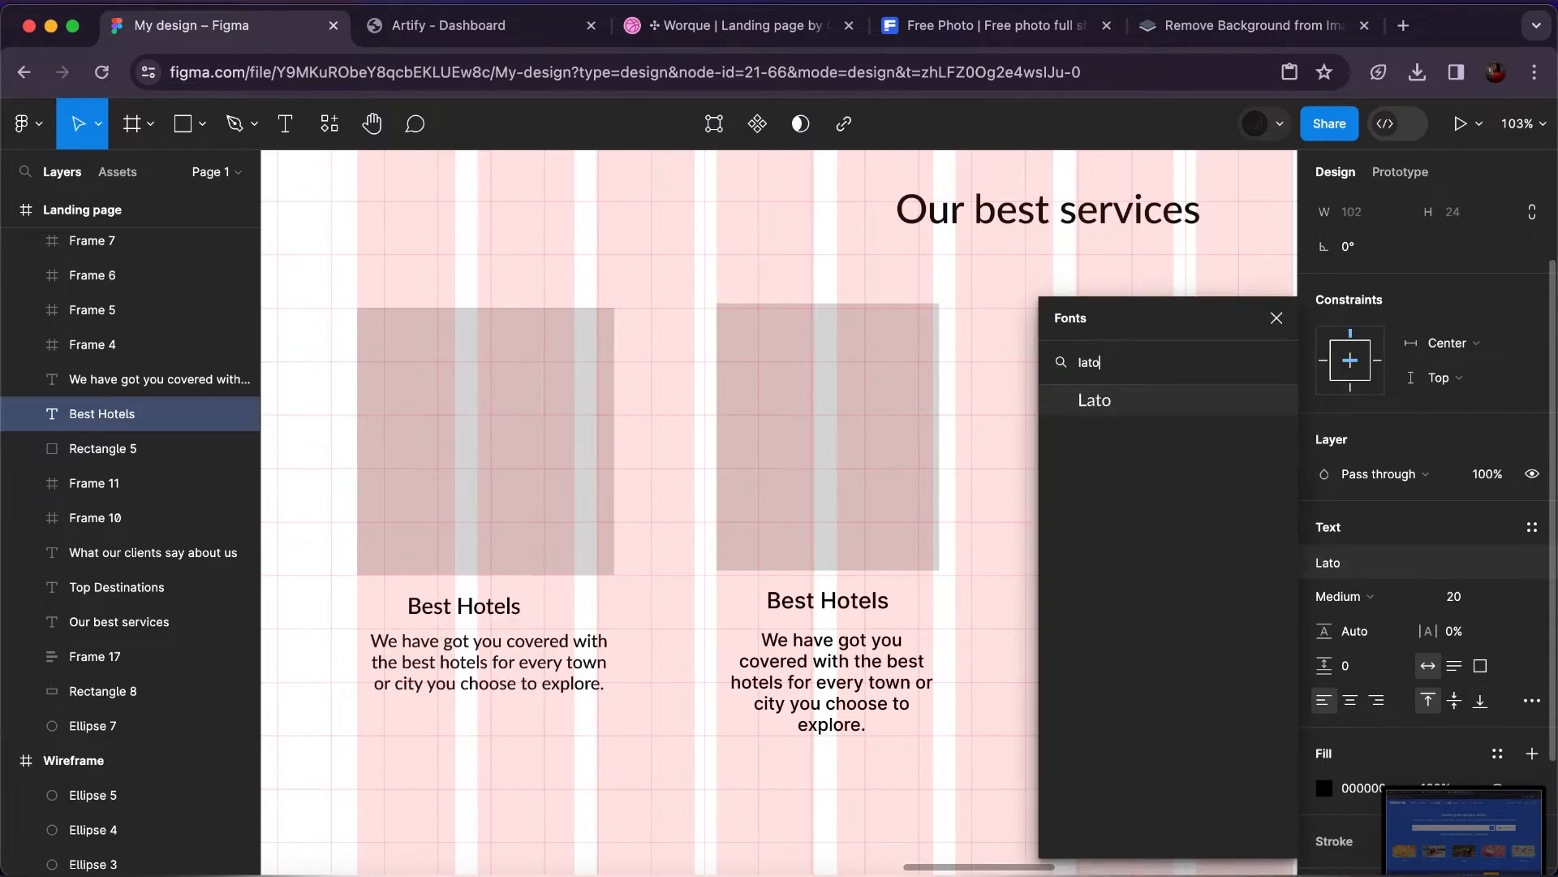
pyautogui.click(1137, 411)
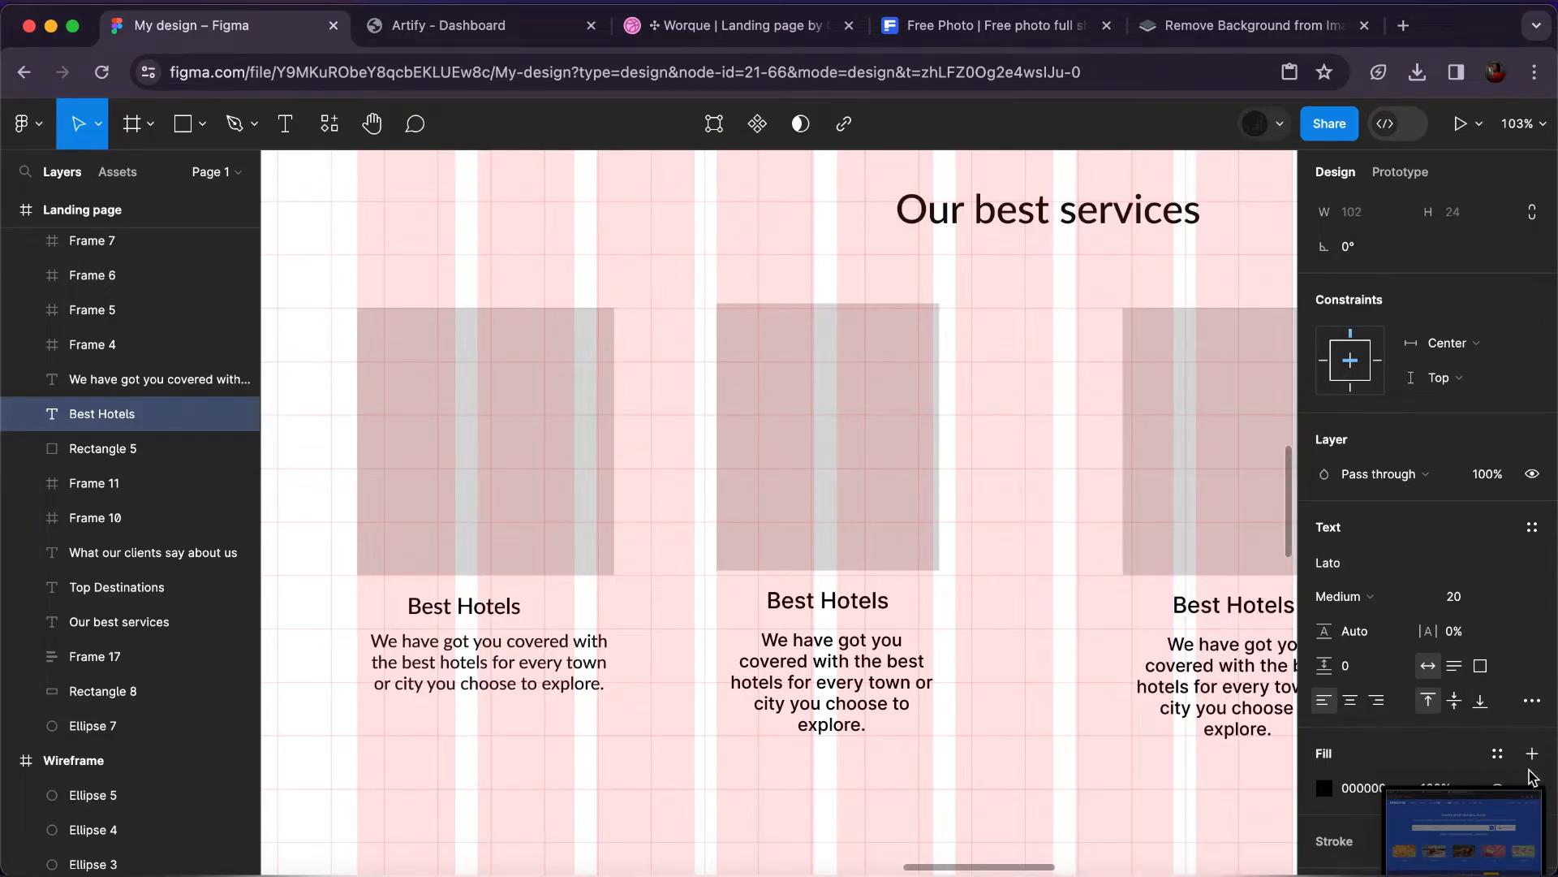
pyautogui.click(1498, 755)
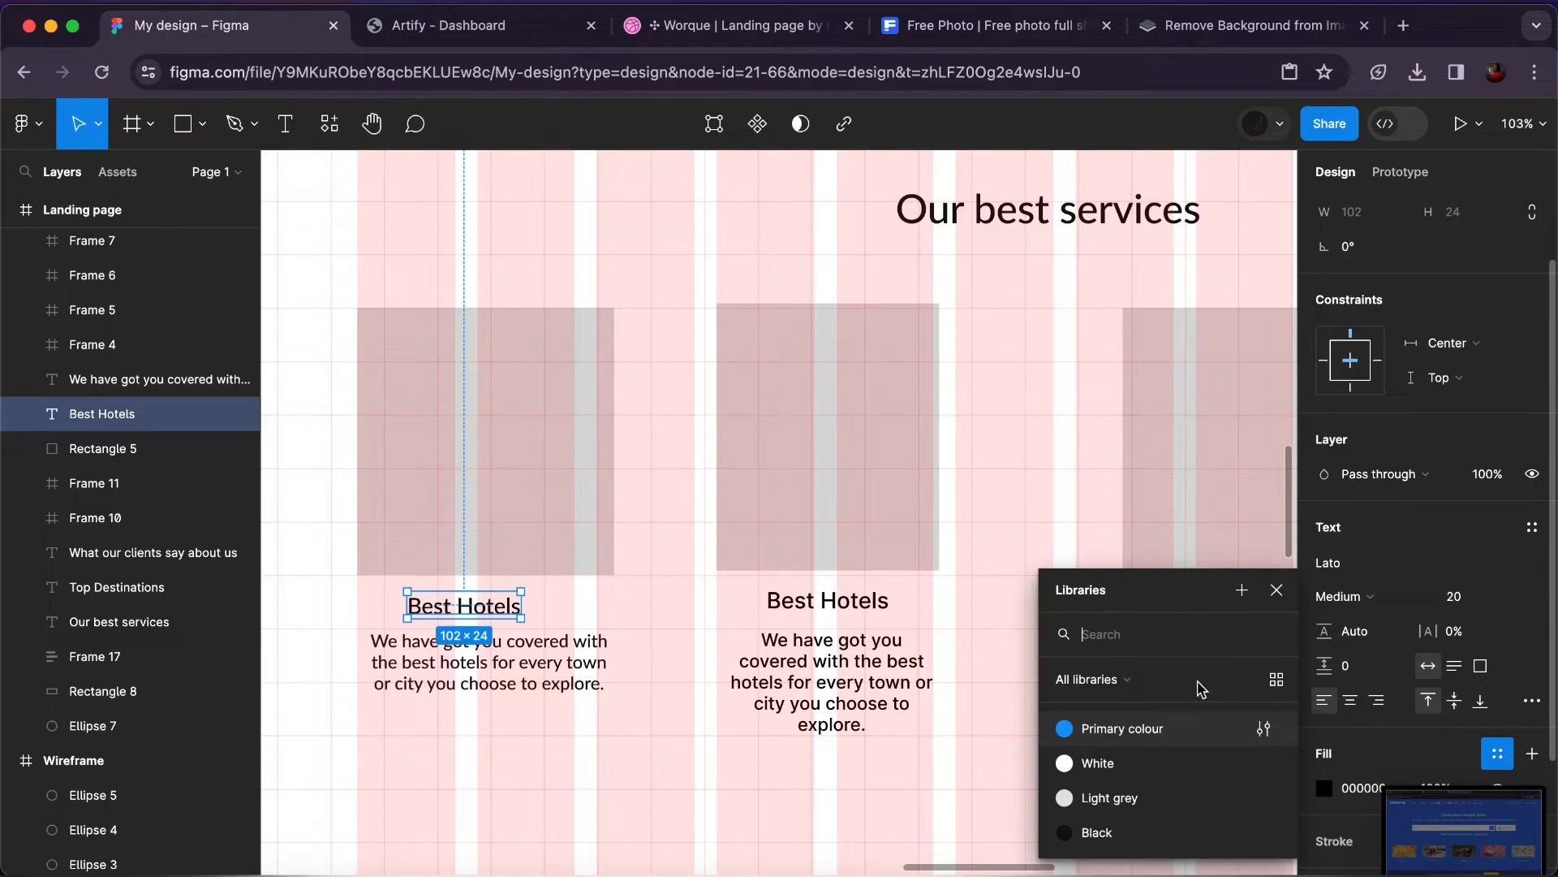
pyautogui.click(1080, 834)
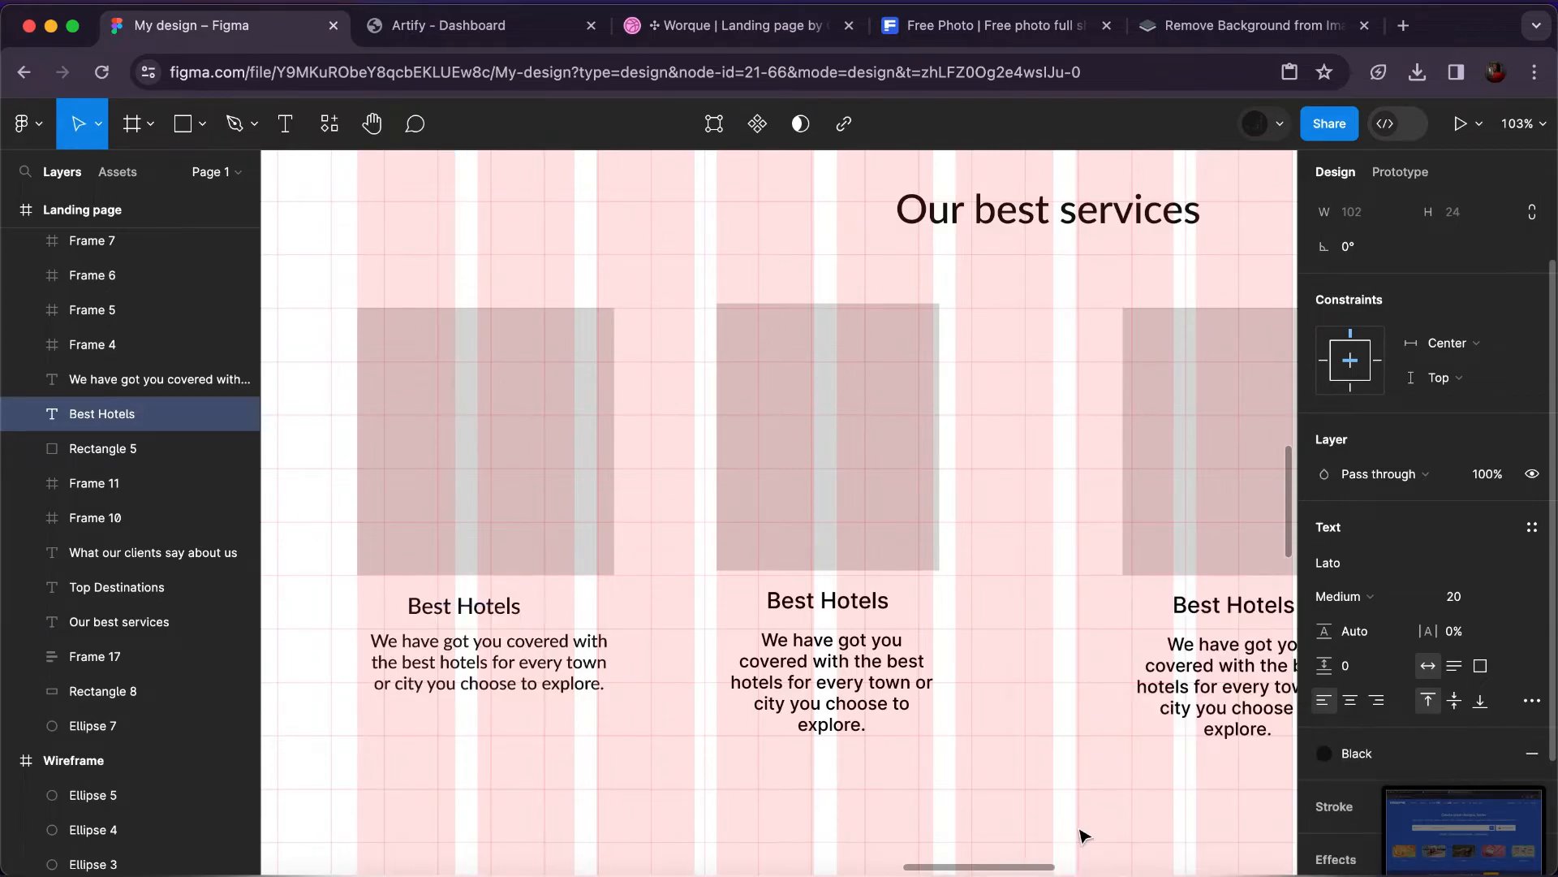
pyautogui.click(1349, 600)
pyautogui.click(1360, 634)
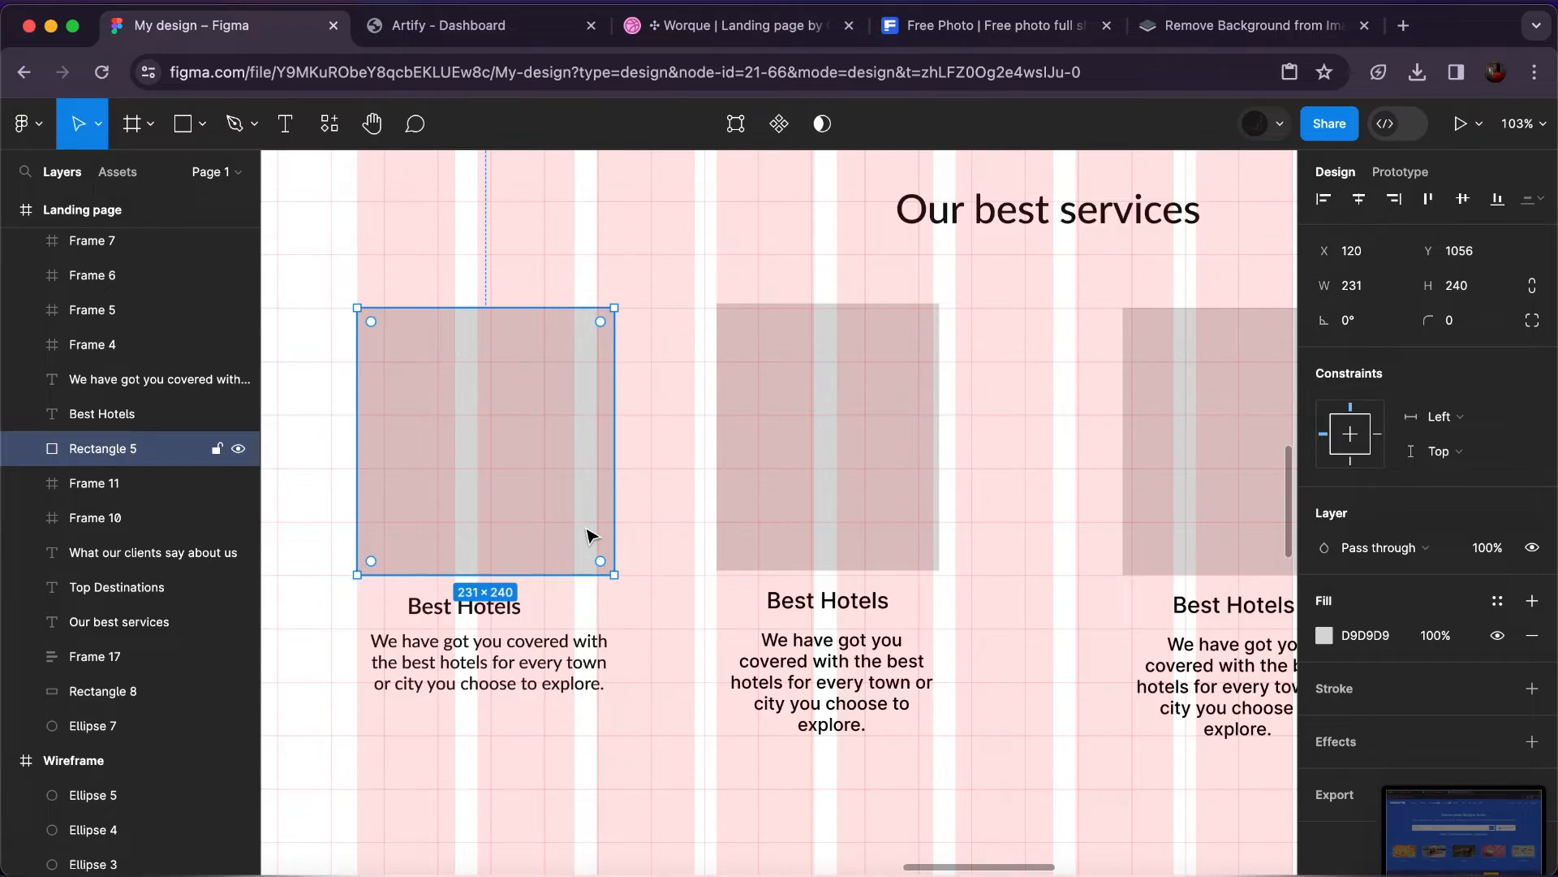
# Delete the grey placeholder rectangle and draw a new frame where it was.
pyautogui.press('Delete')
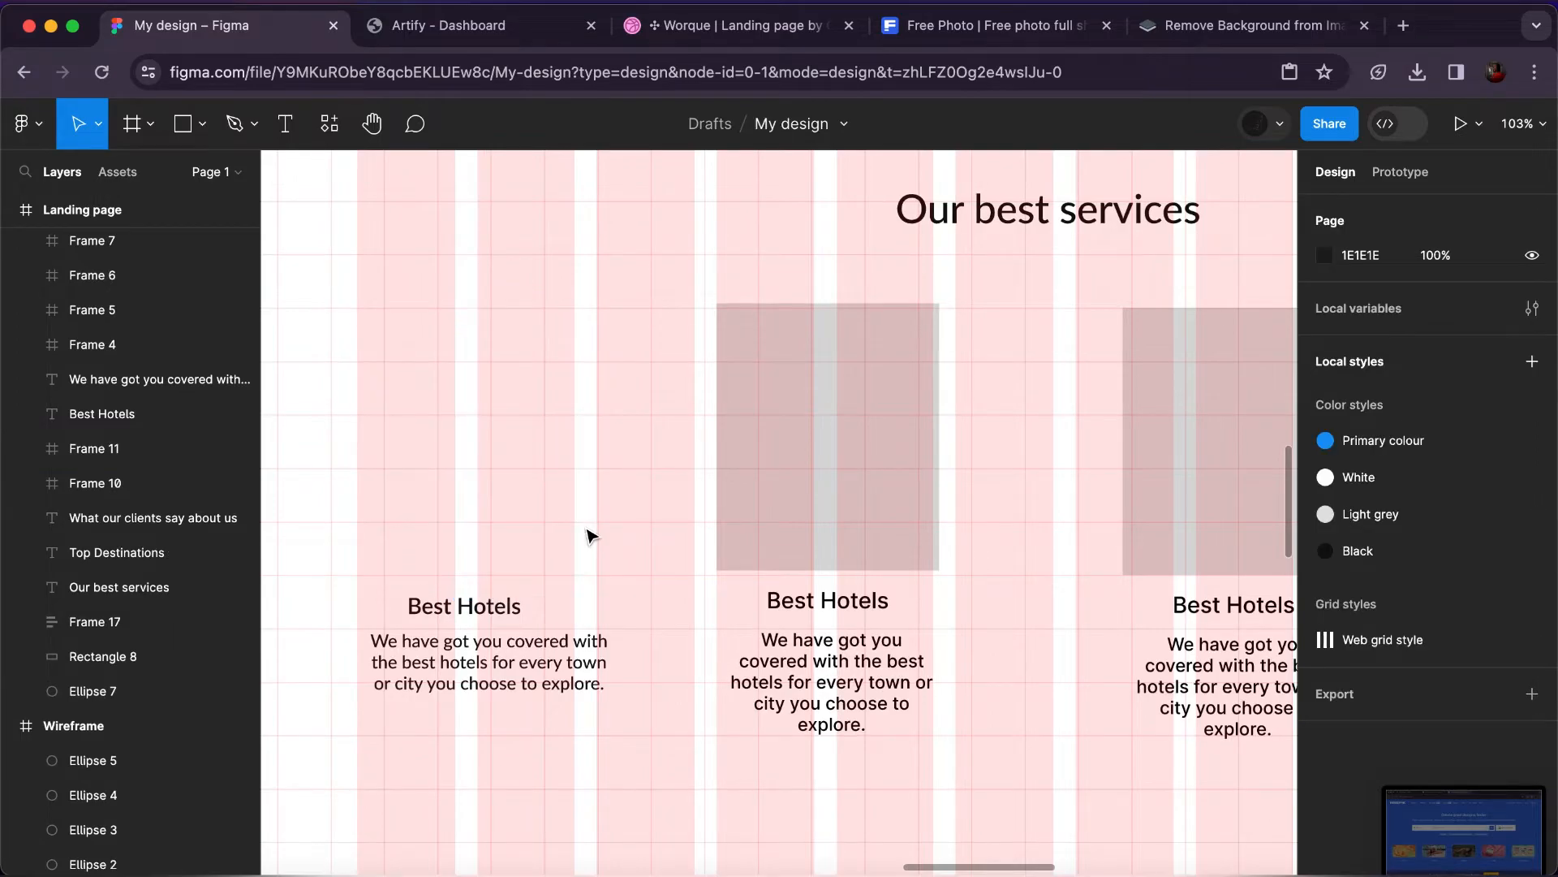
pyautogui.click(151, 129)
pyautogui.press('f')
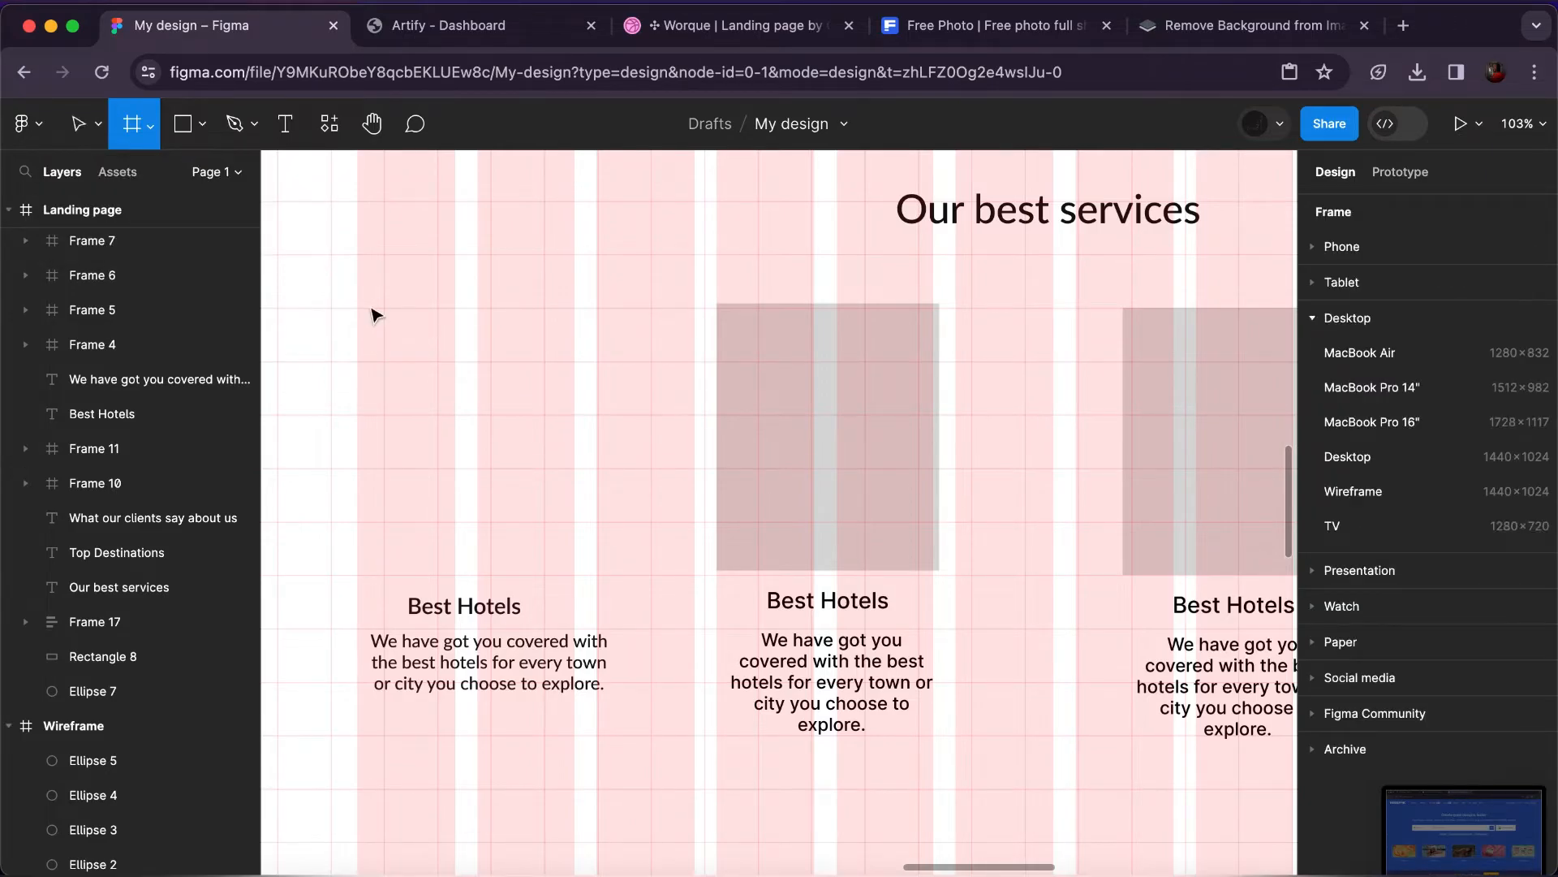
pyautogui.moveTo(367, 306); pyautogui.dragTo(652, 573)
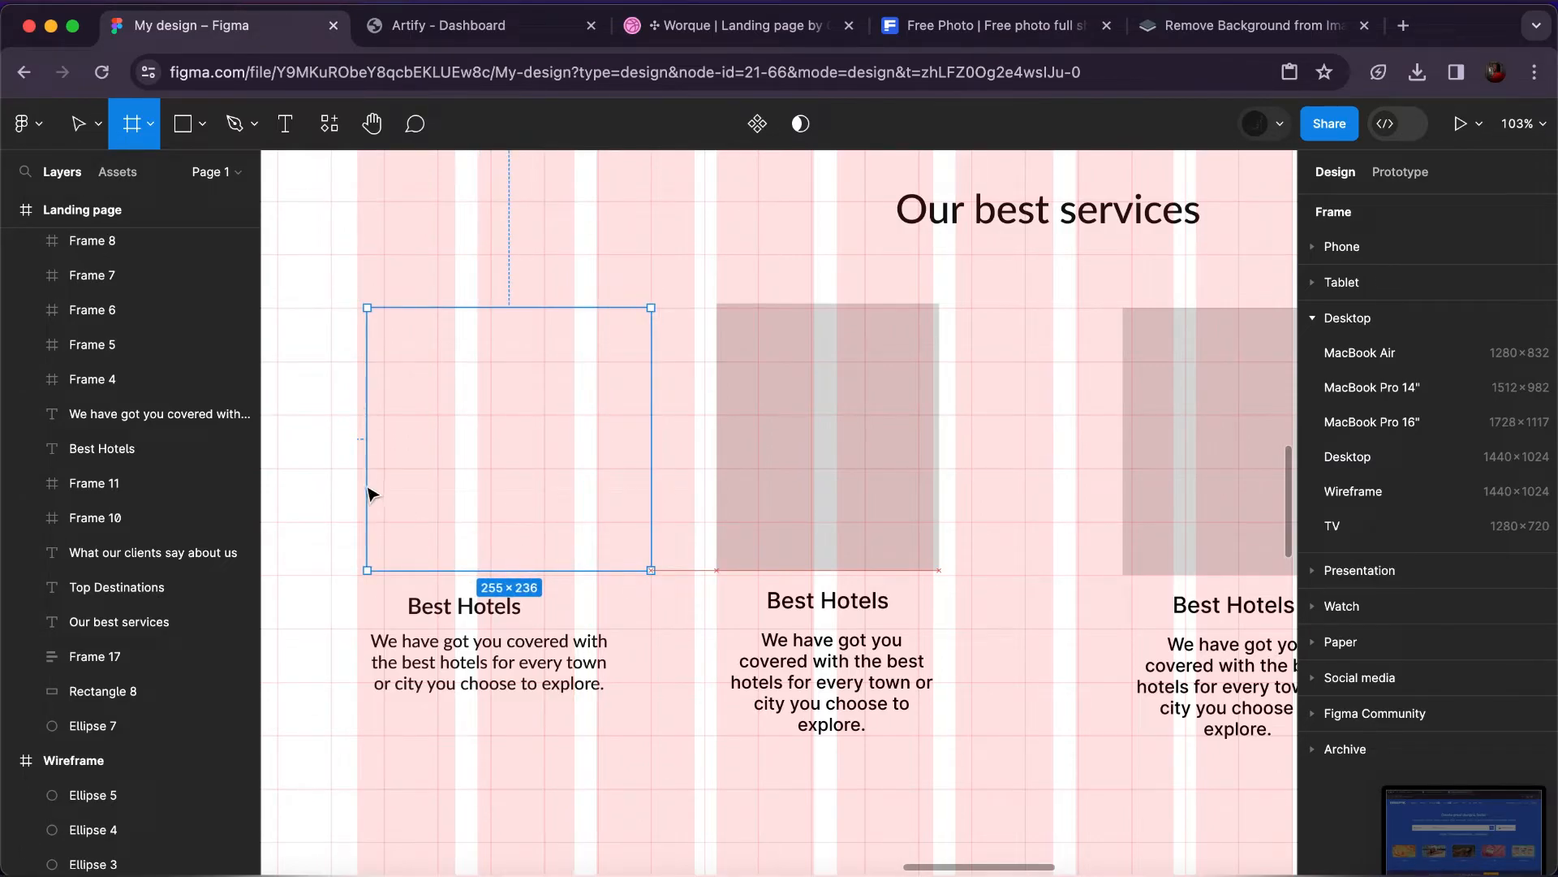
# Resize the new frame to 264×239, nudging it 1 px lower.
pyautogui.press('v')
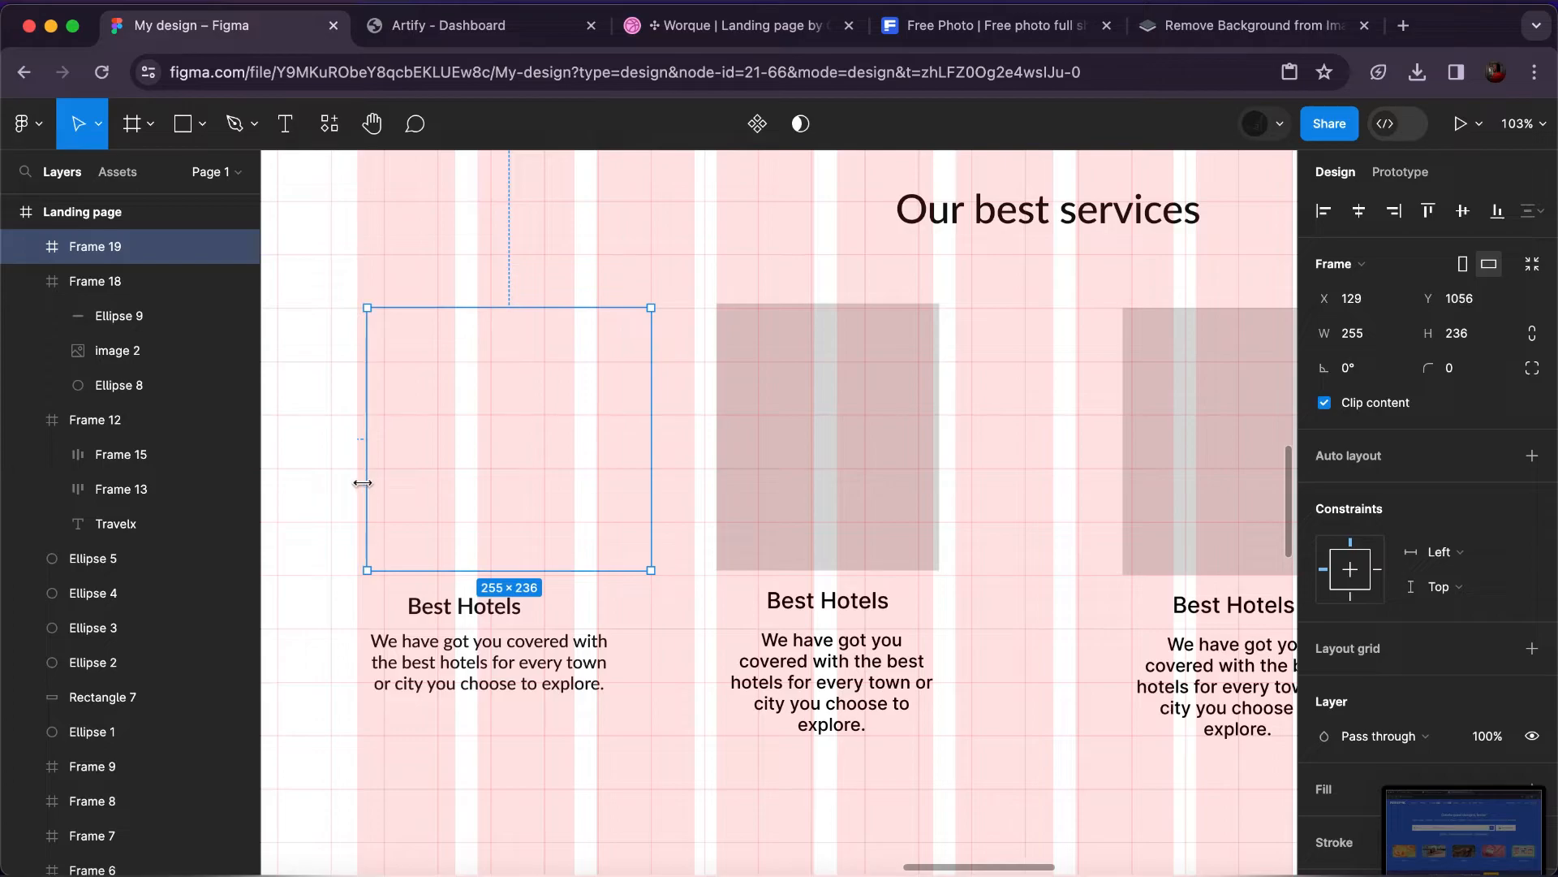
pyautogui.moveTo(357, 481); pyautogui.dragTo(357, 481)
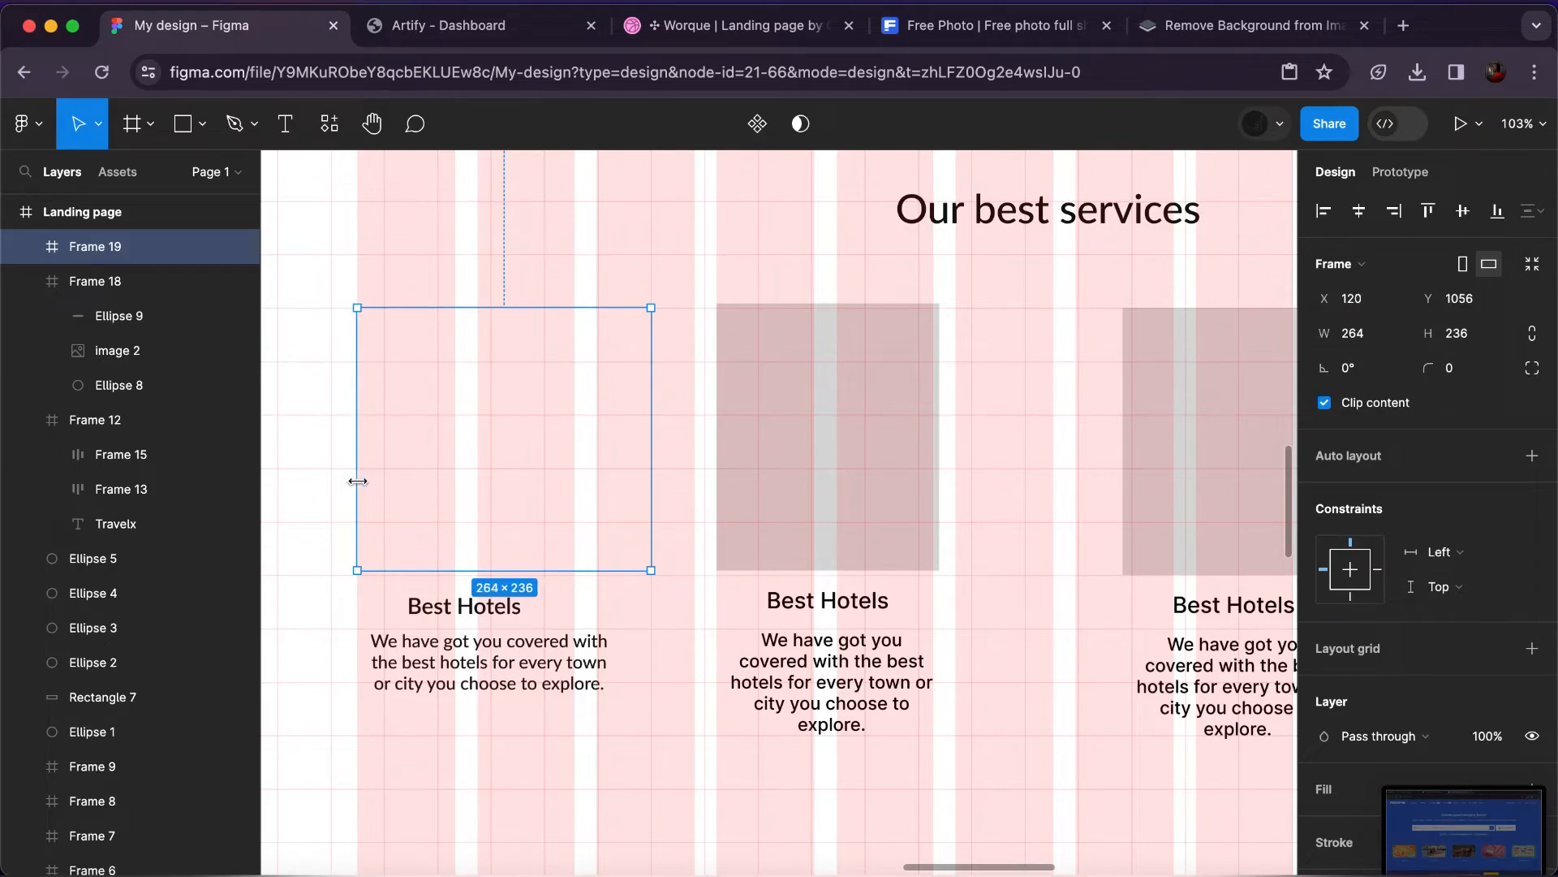
pyautogui.moveTo(489, 571); pyautogui.dragTo(533, 579)
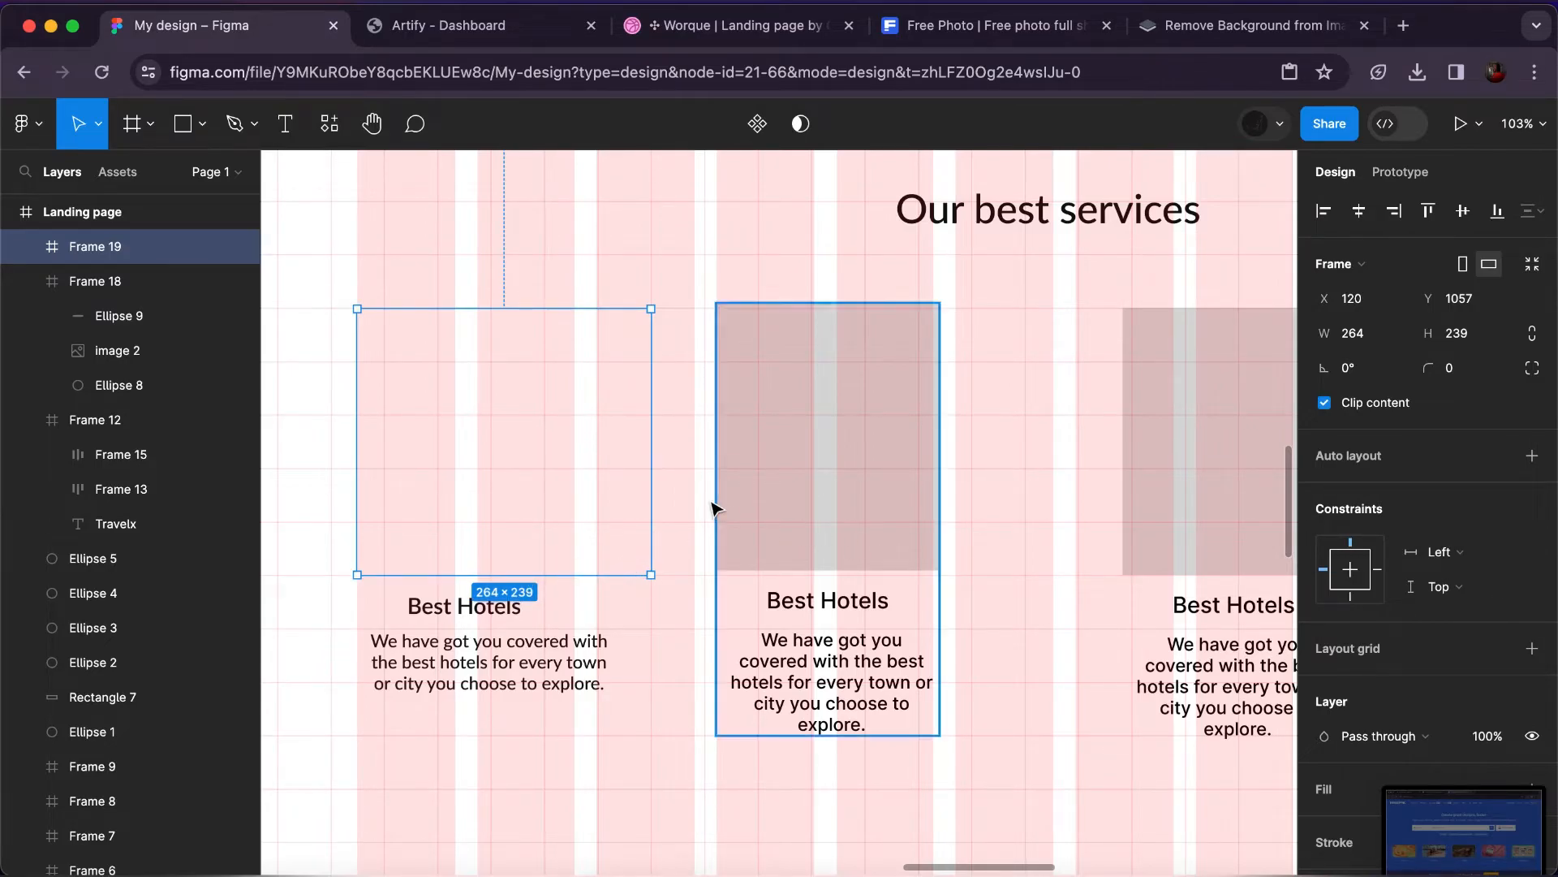
pyautogui.rightClick(588, 485)
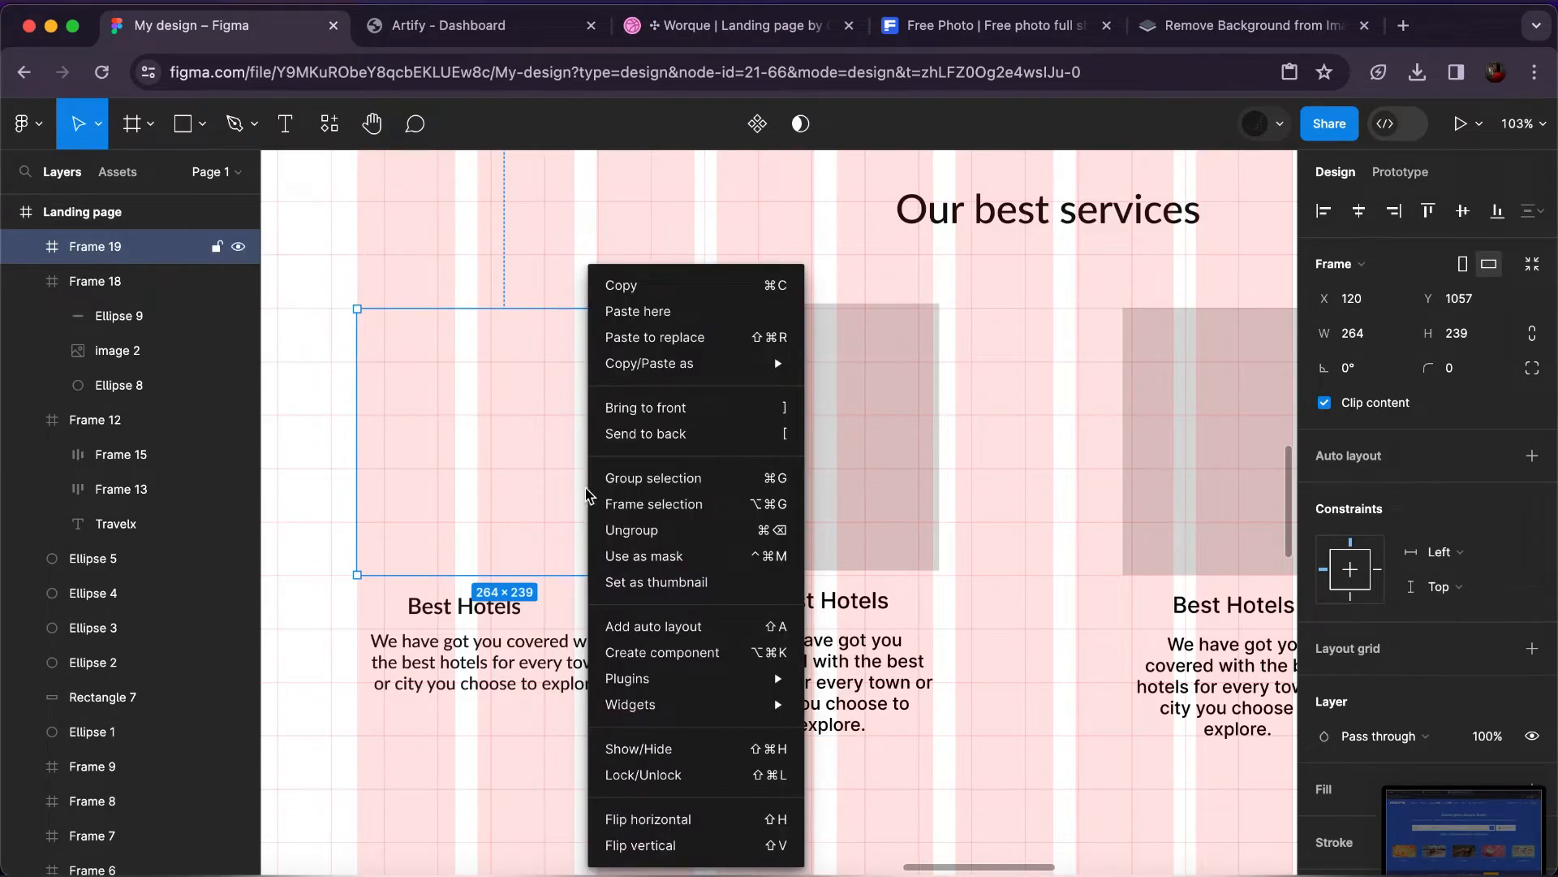
pyautogui.moveTo(666, 682)
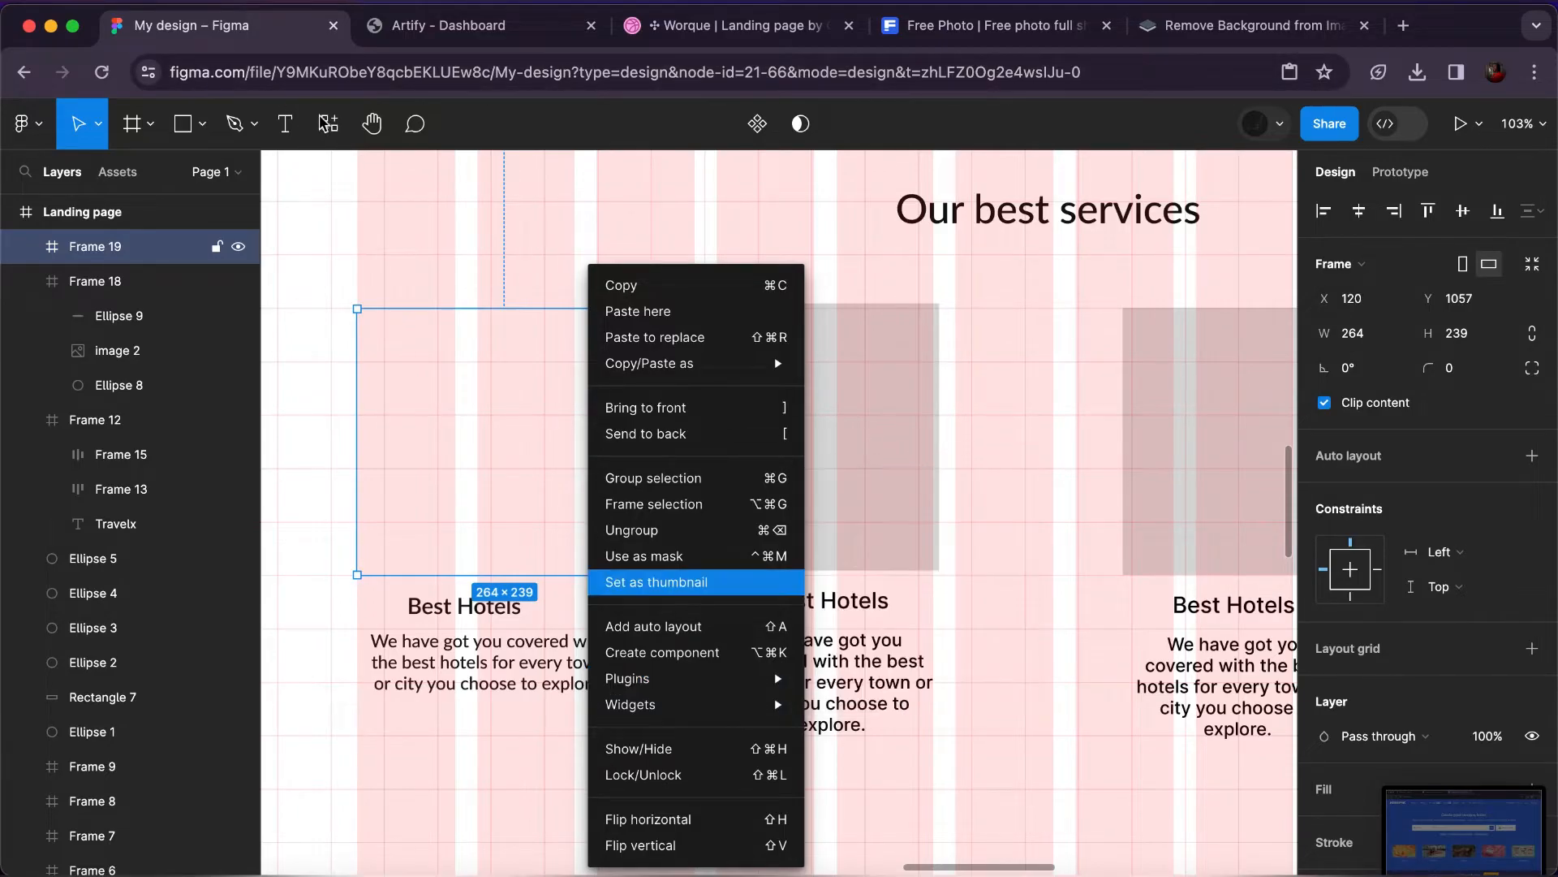
pyautogui.click(328, 123)
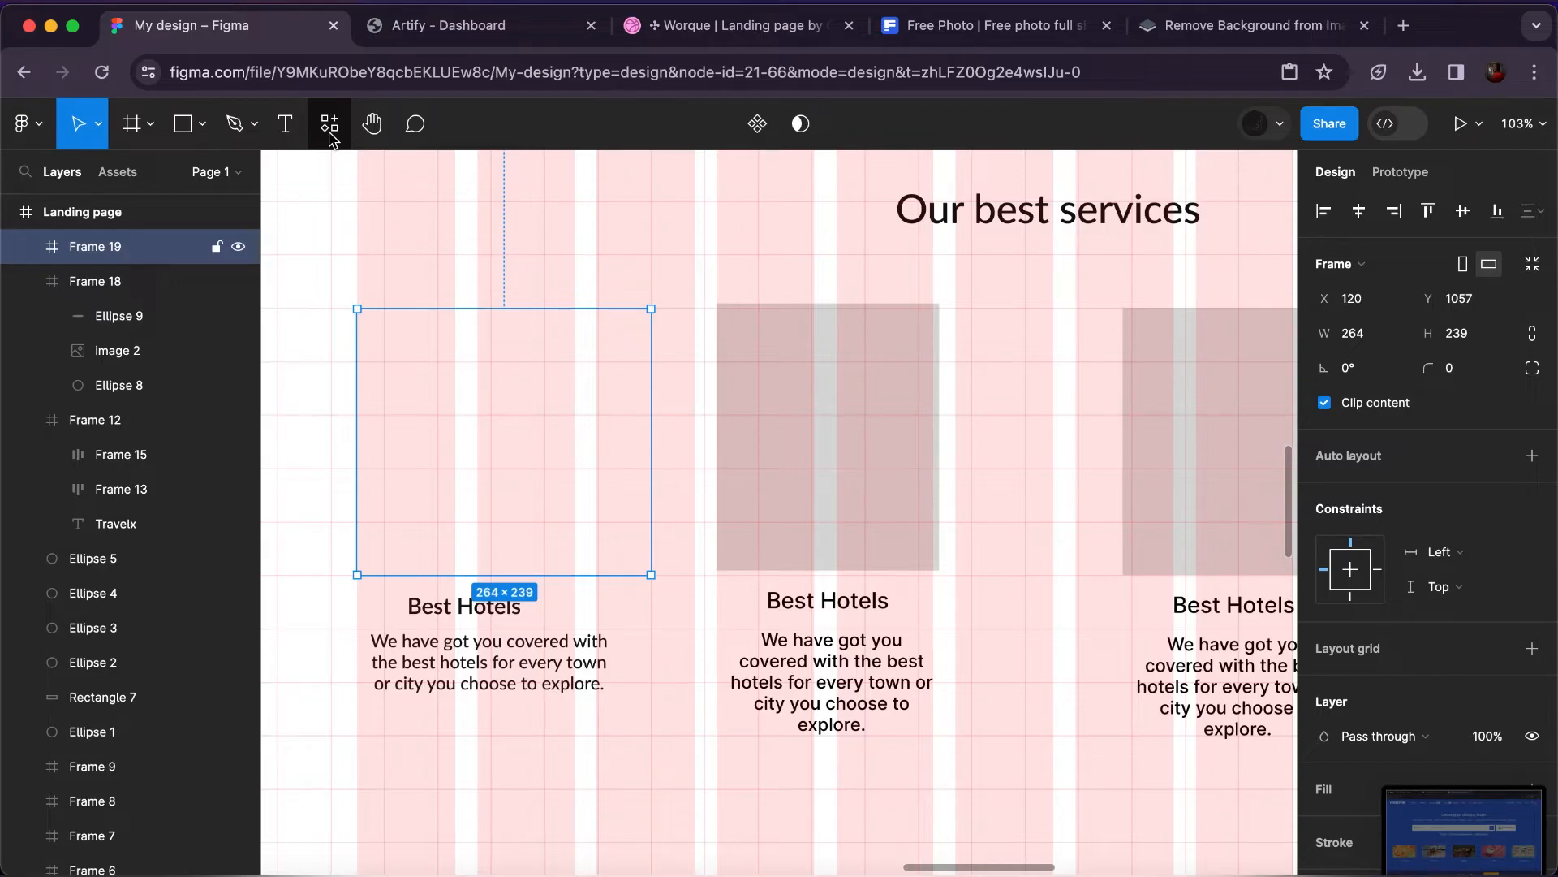
# Launch the Iconify plugin and search it for 'hotel' icons.
pyautogui.click(329, 134)
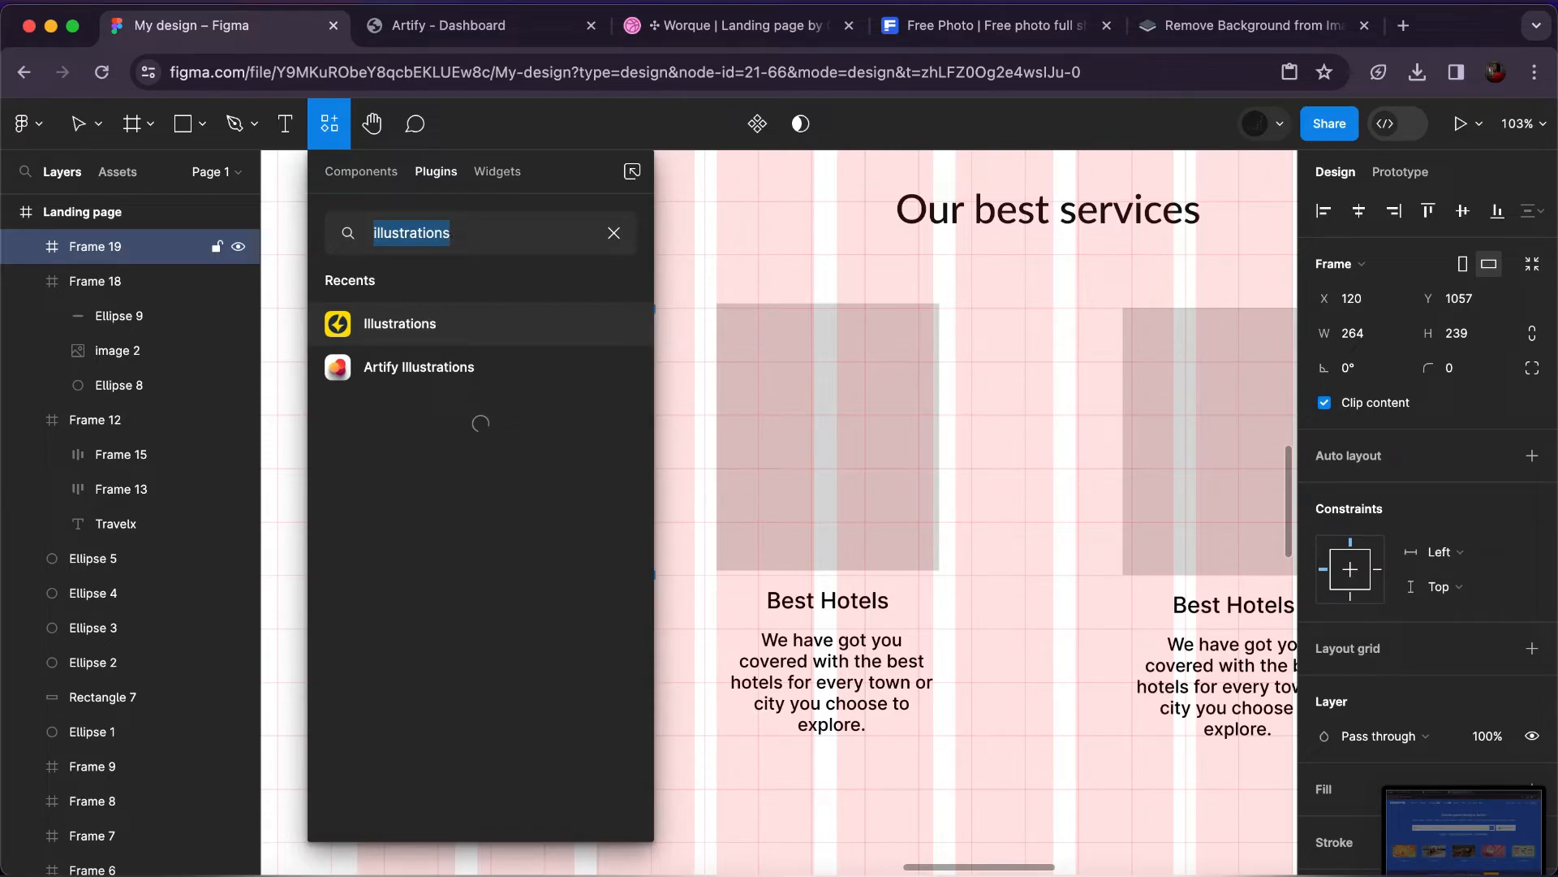
pyautogui.write('iconi')
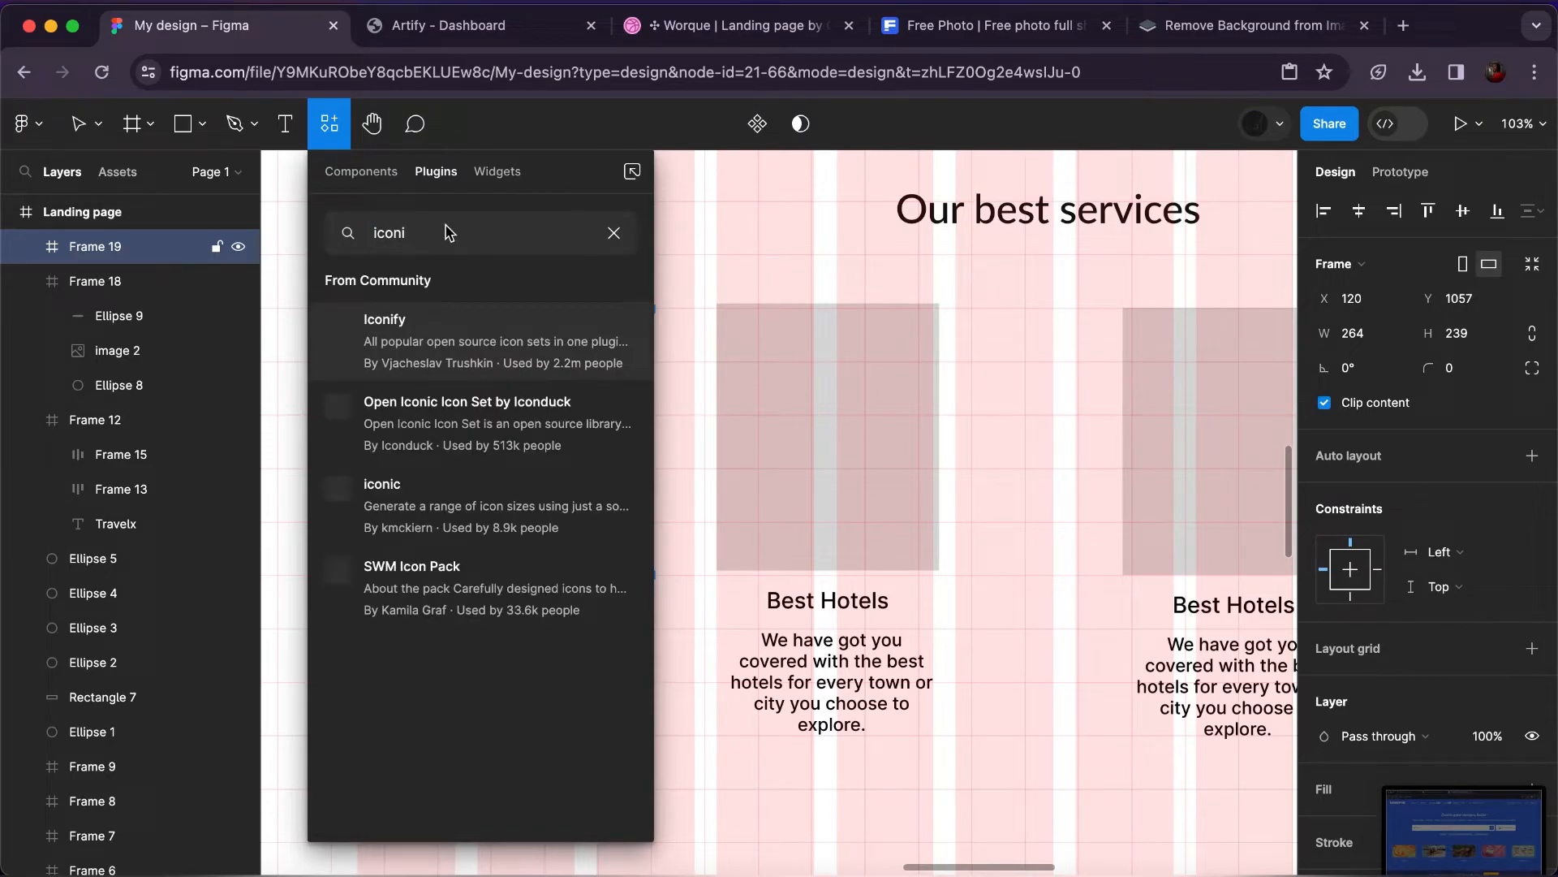
pyautogui.click(616, 347)
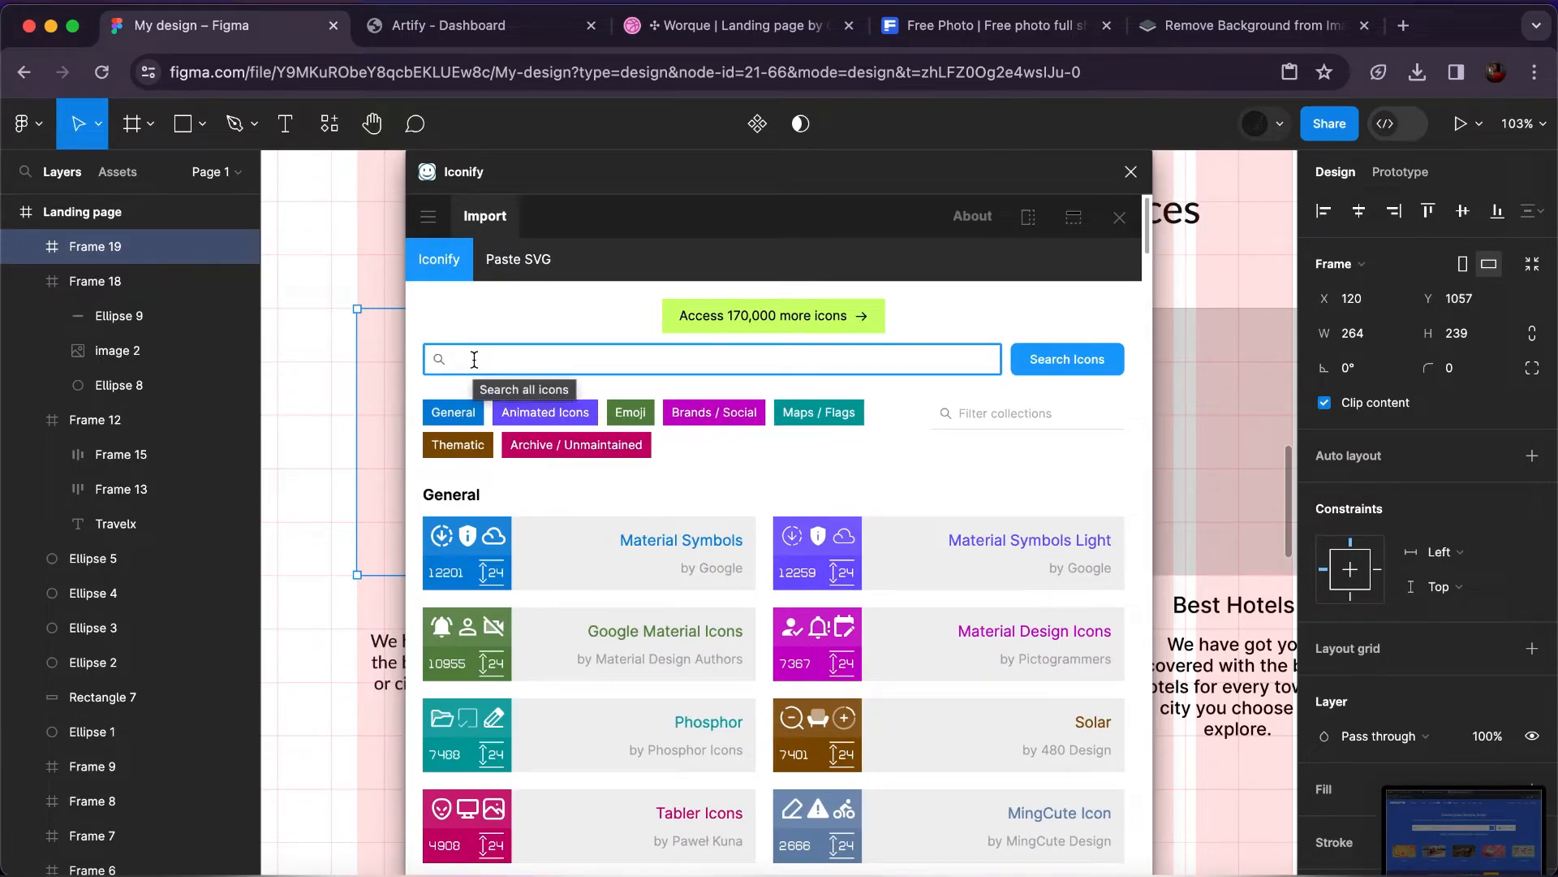
pyautogui.write('ho')
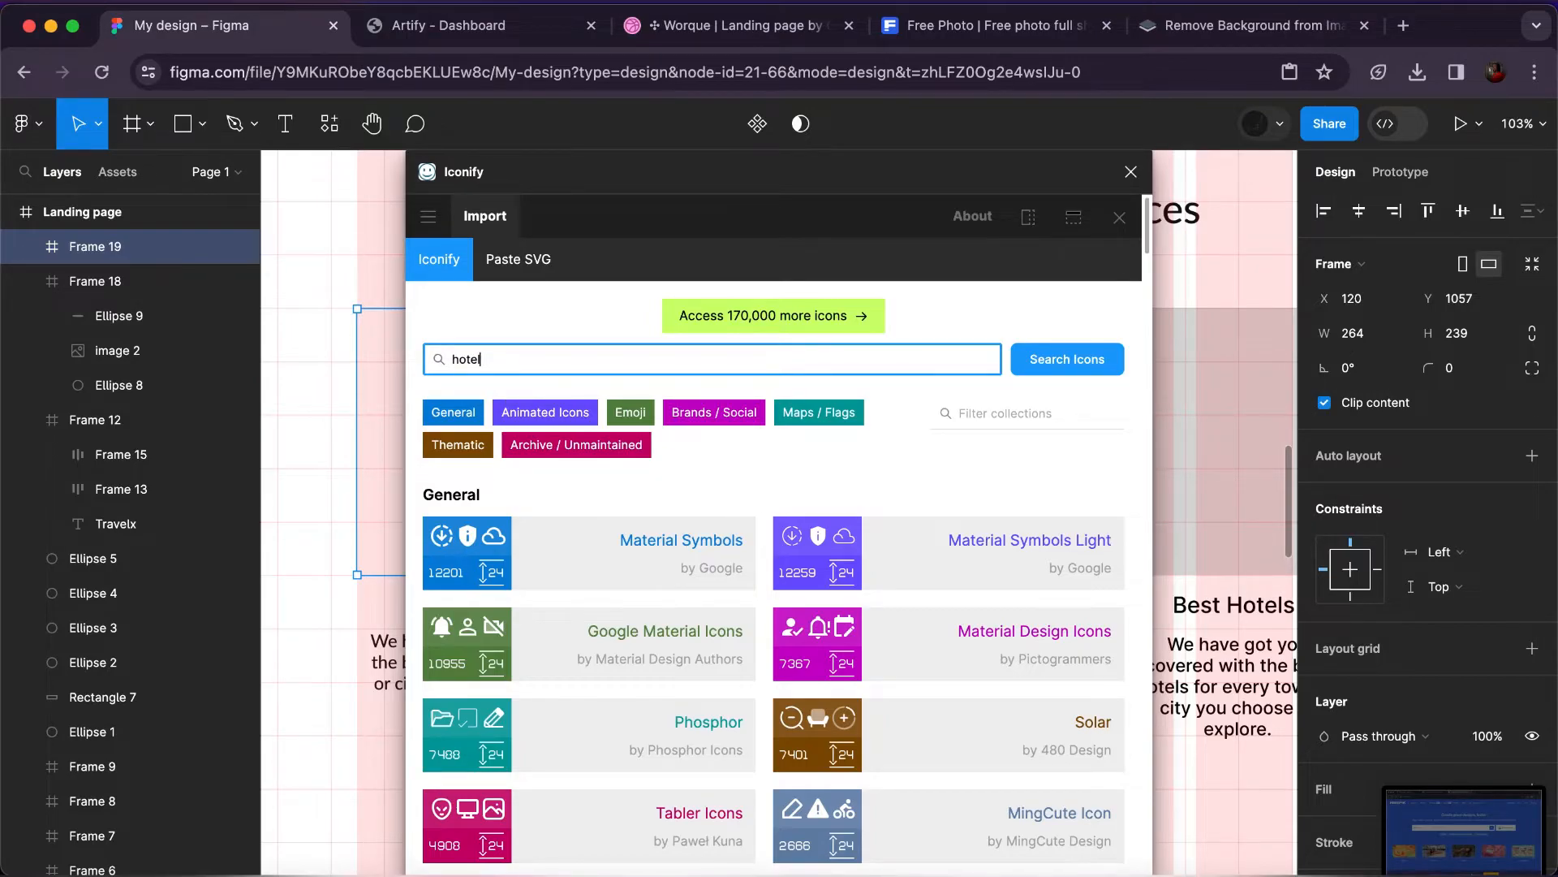
pyautogui.write('tel')
pyautogui.press('Return')
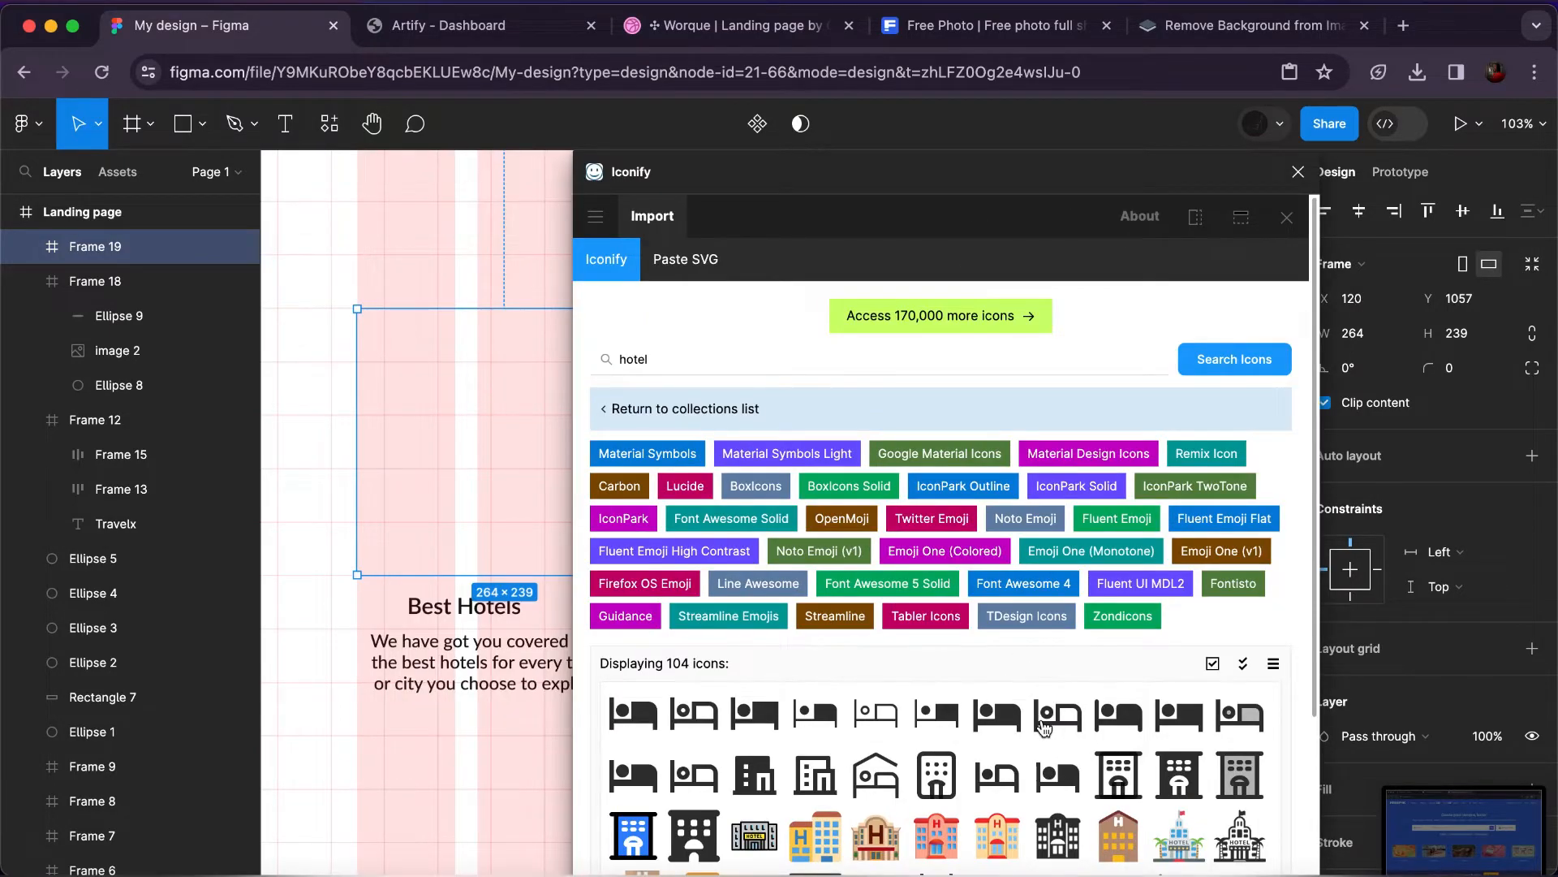
# Place the colour emojione:hotel icon inside the first card's new frame as a 64×64 icon.
pyautogui.scroll(-2, 1049, 775)
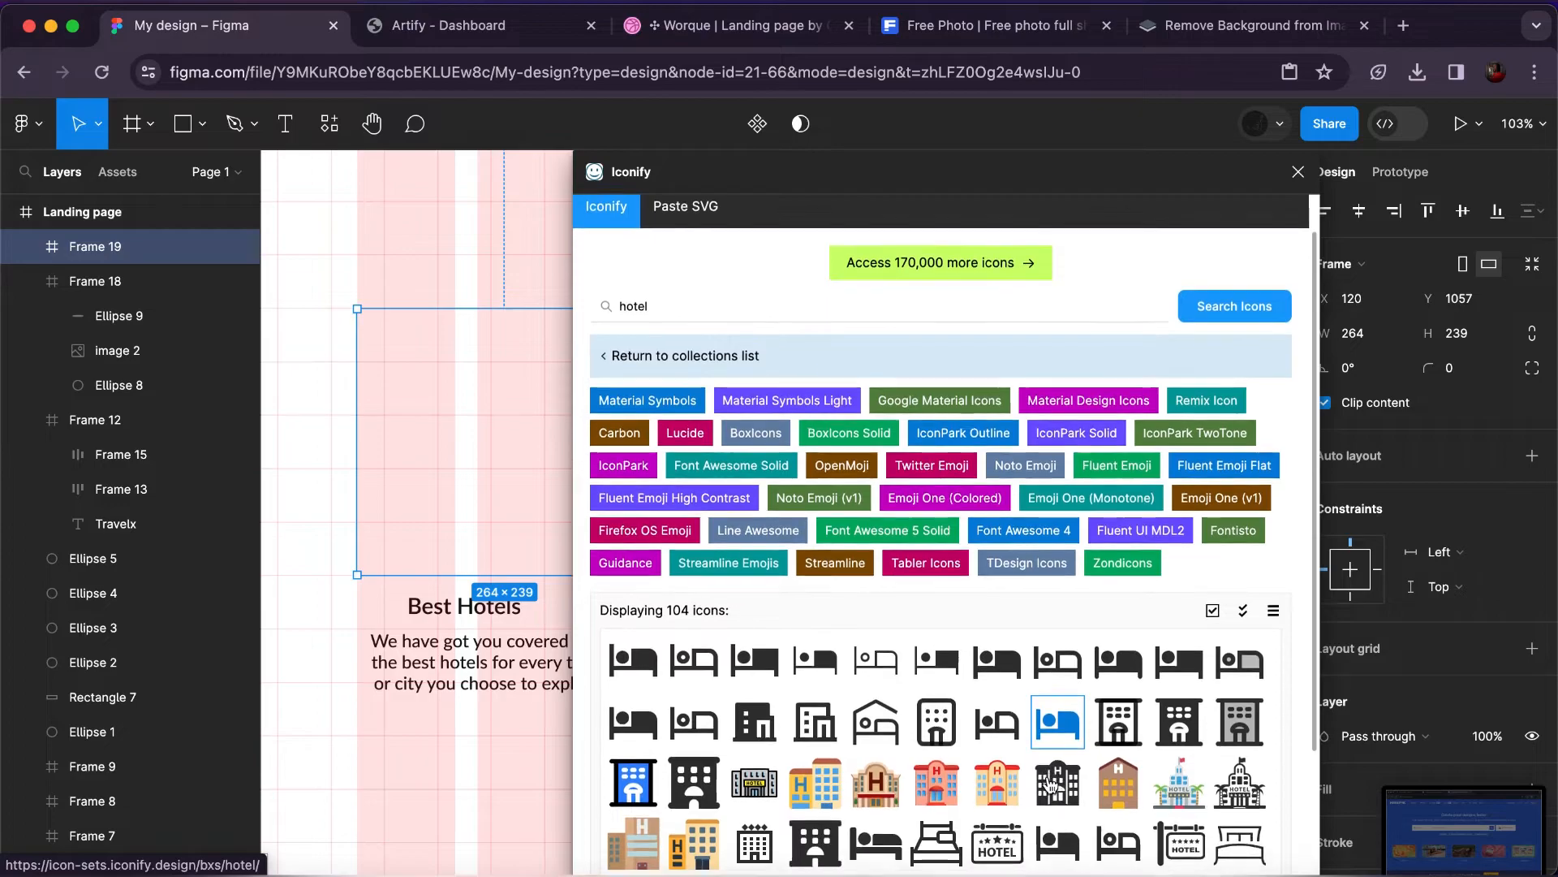
pyautogui.scroll(-1, 1049, 784)
pyautogui.scroll(-2, 1050, 783)
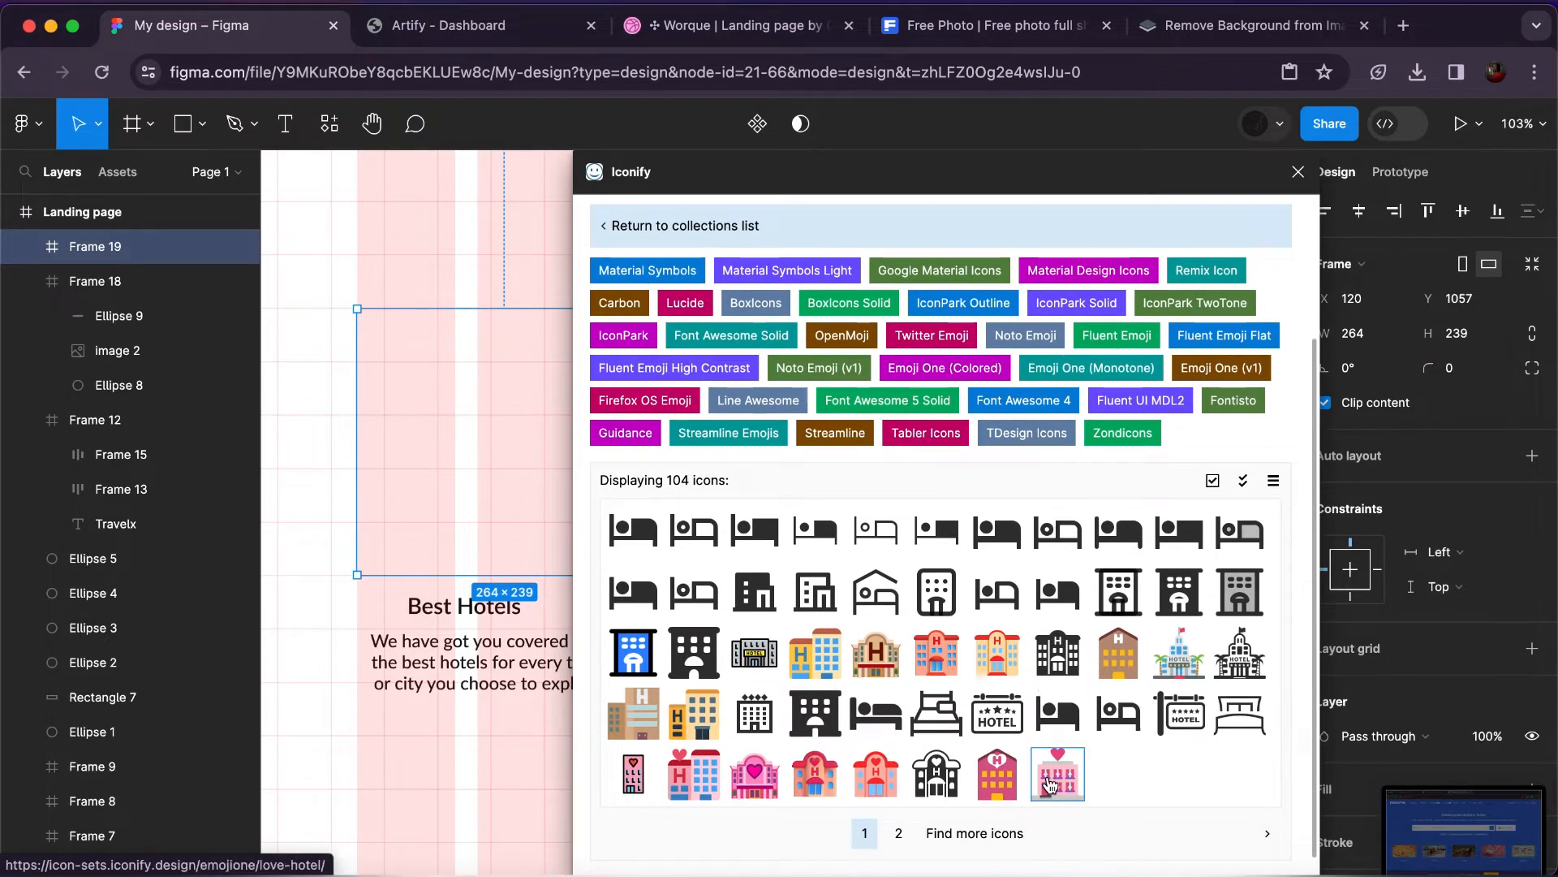
pyautogui.click(1180, 678)
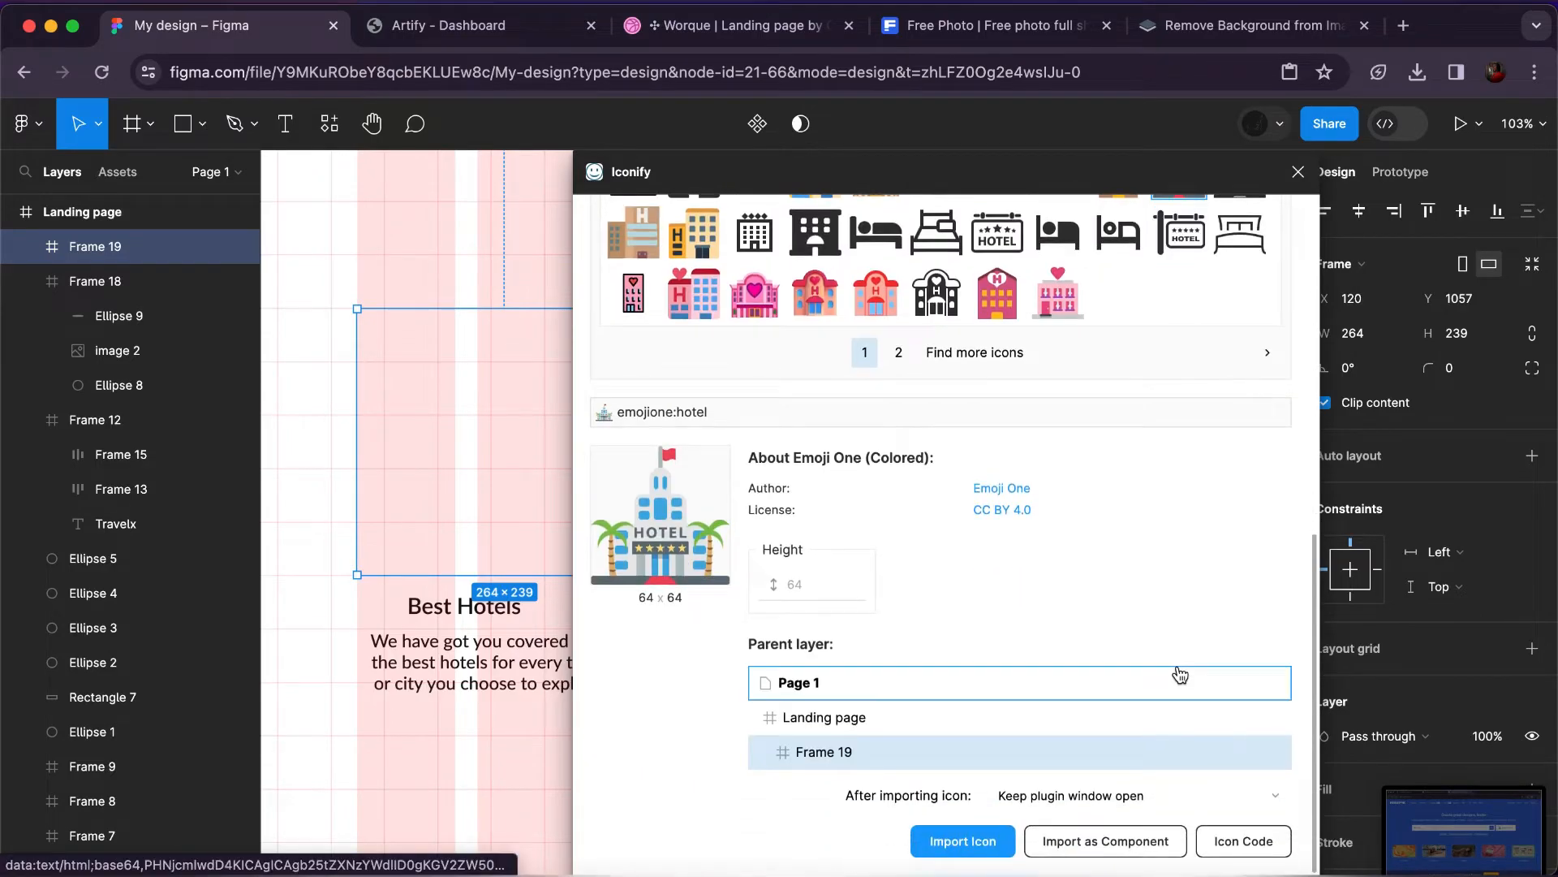
pyautogui.scroll(3, 1146, 546)
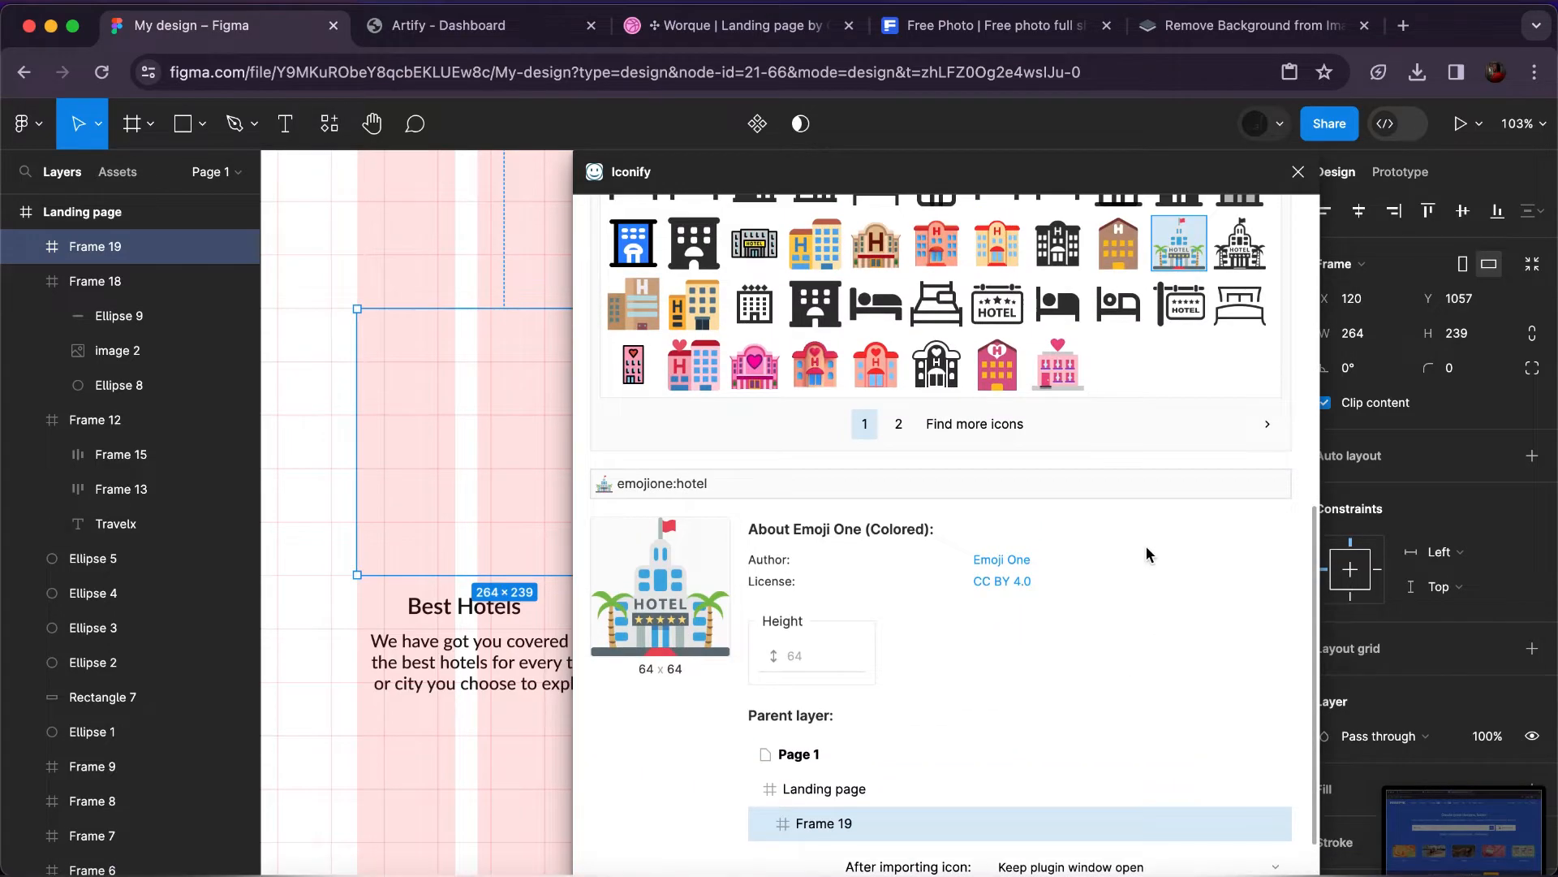
pyautogui.scroll(5, 1146, 545)
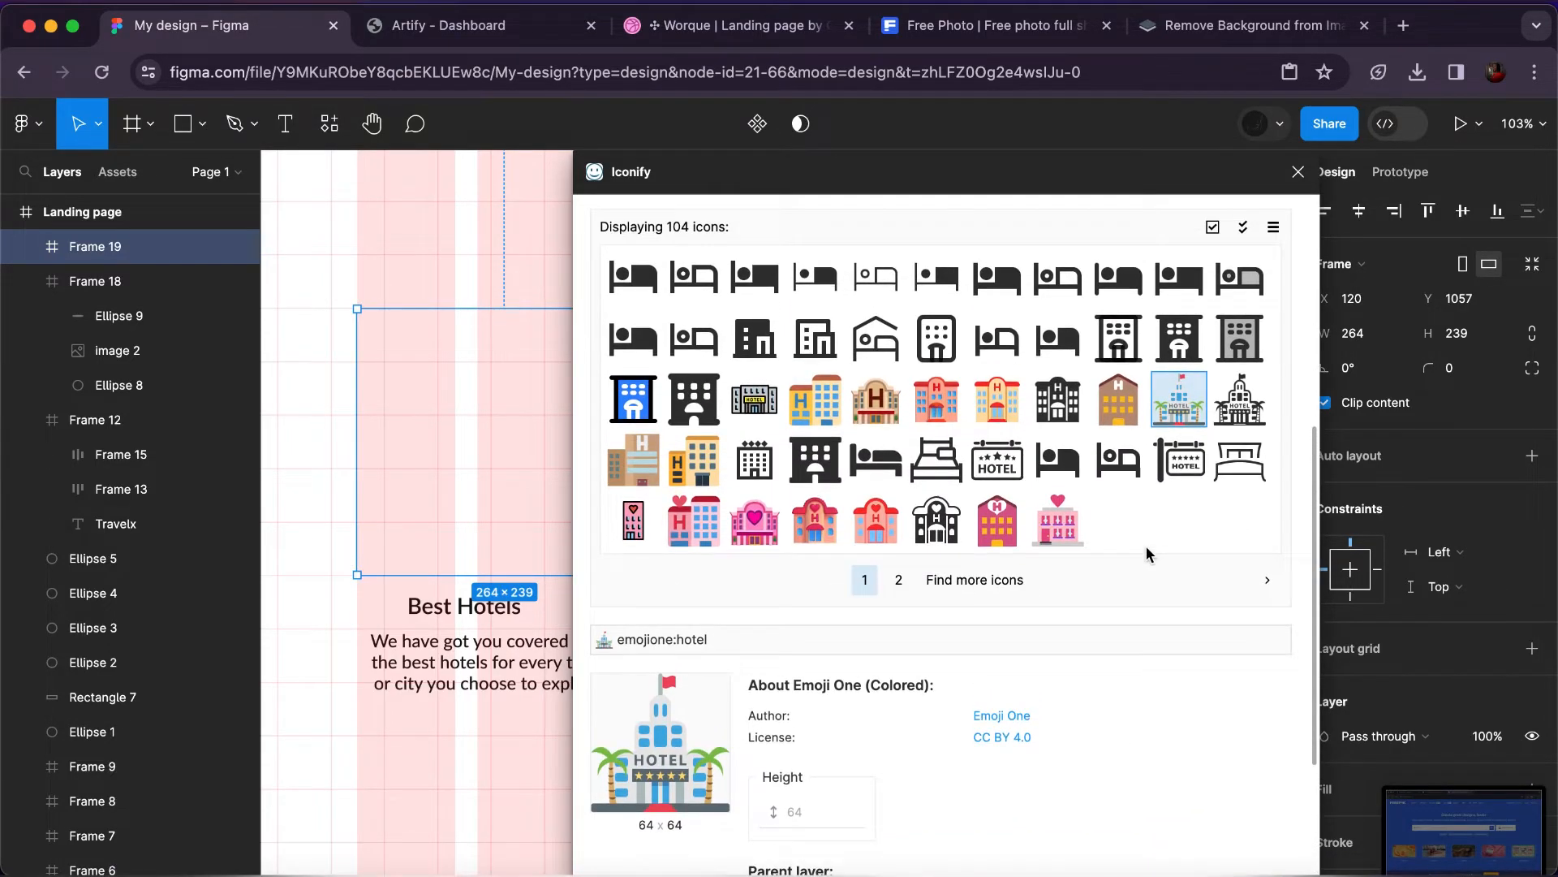
pyautogui.scroll(2, 1146, 545)
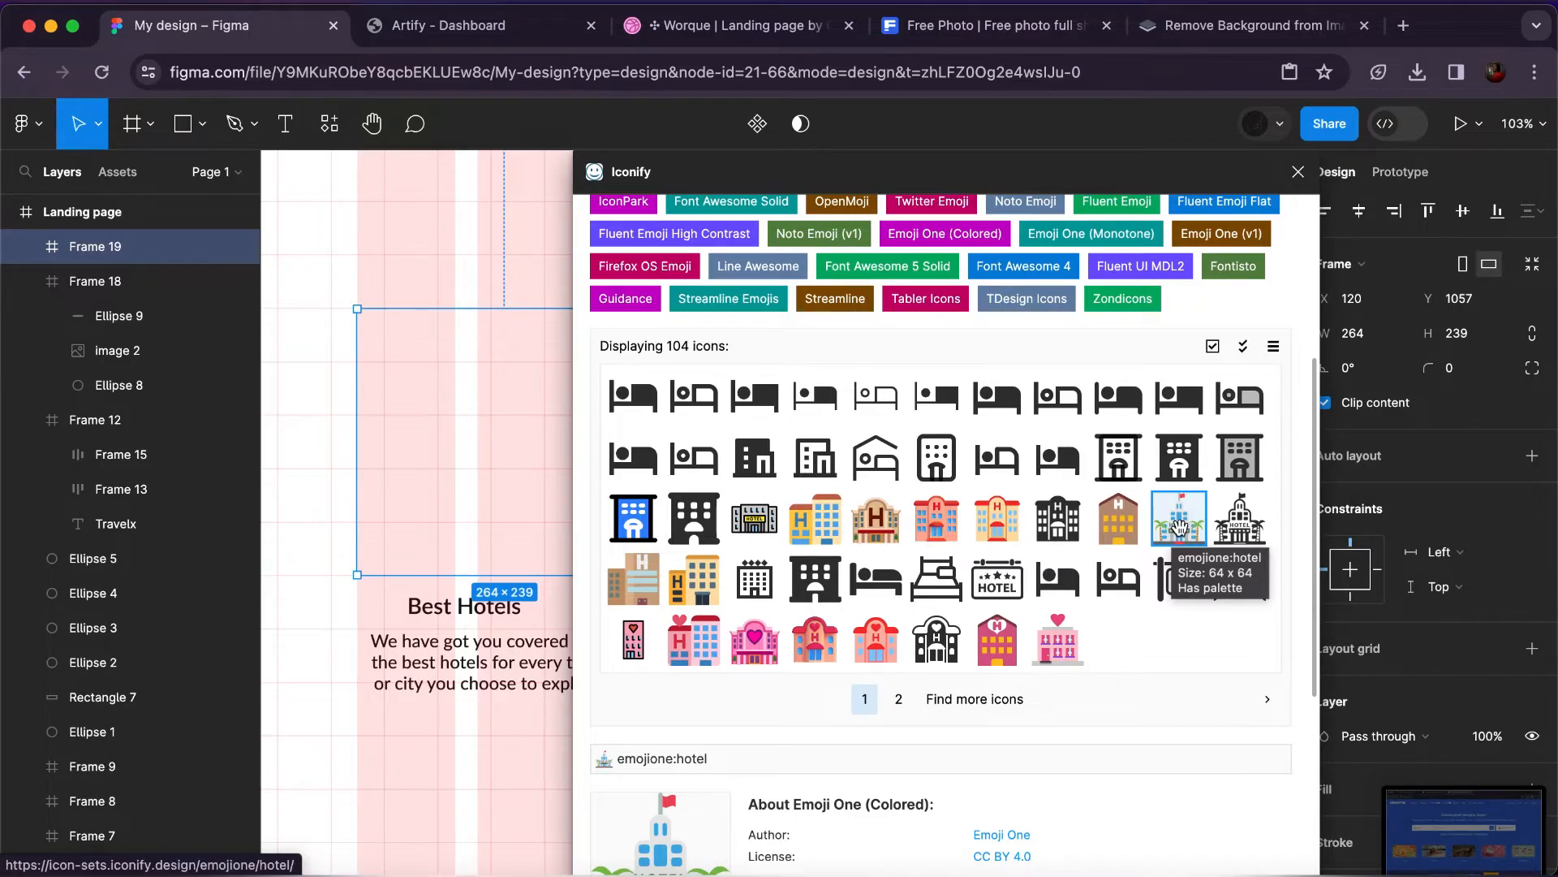
pyautogui.moveTo(1178, 526); pyautogui.dragTo(470, 509)
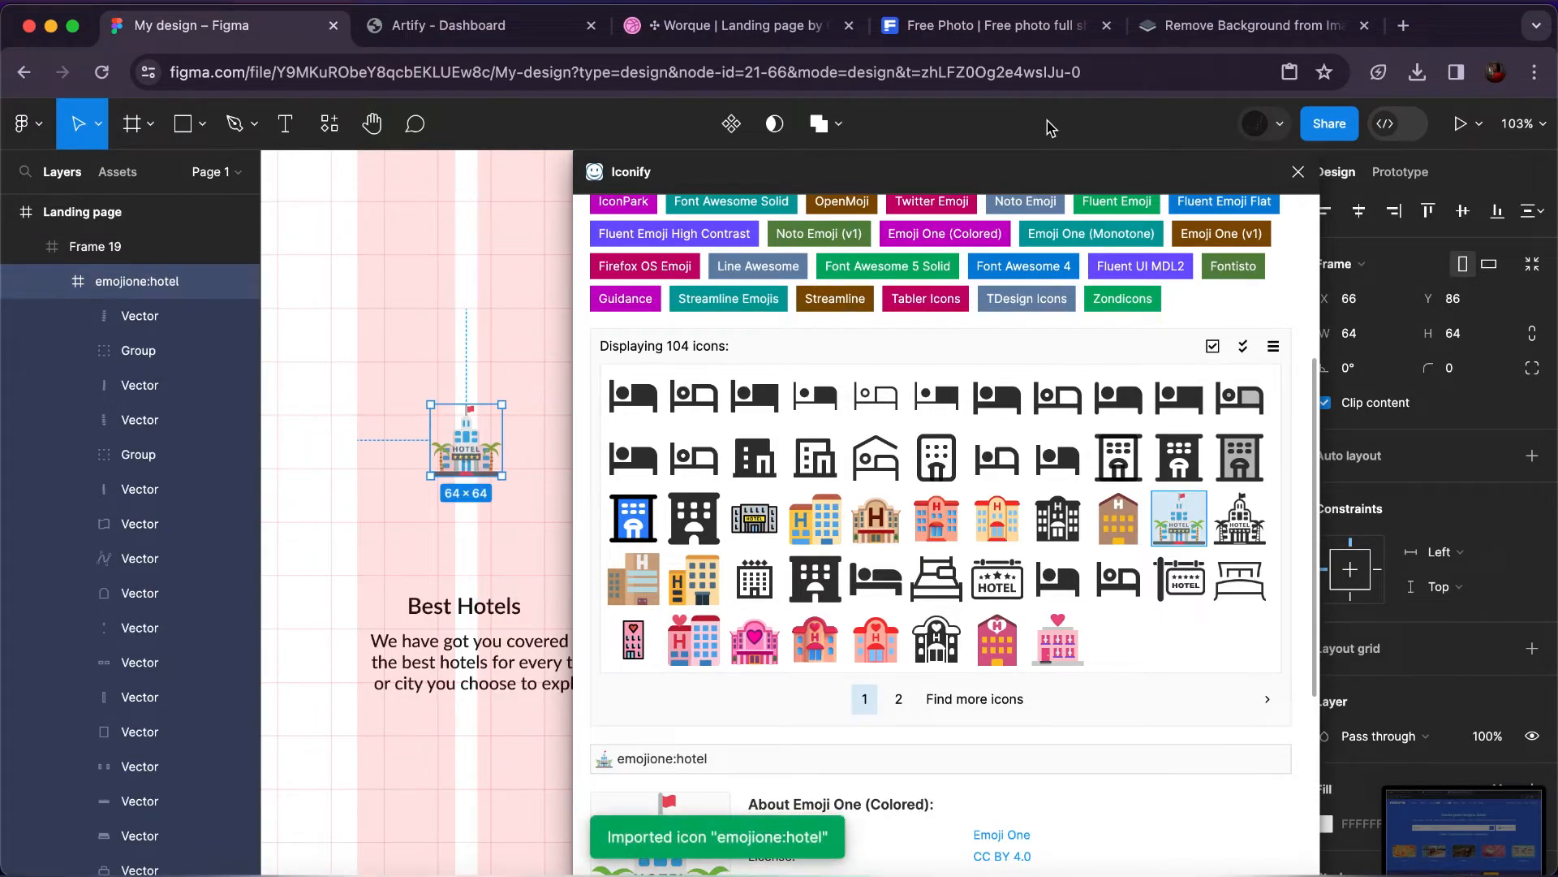
# Resize the hotel icon to 80 px and move it to the frame's top centre.
pyautogui.moveTo(1049, 180); pyautogui.dragTo(1027, 743)
pyautogui.moveTo(1028, 813); pyautogui.dragTo(1027, 829)
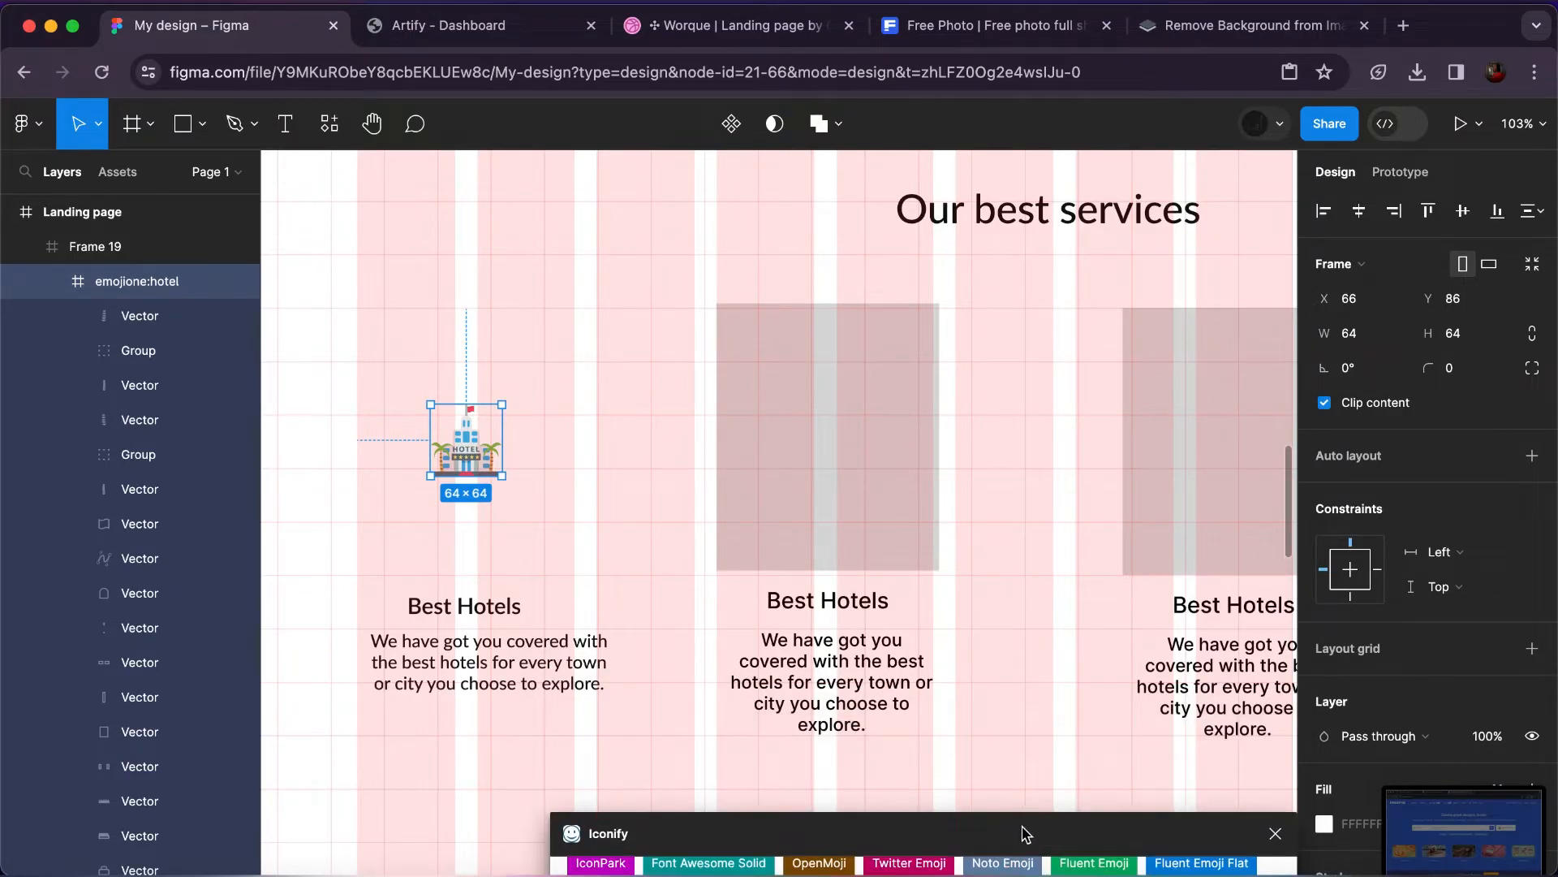
pyautogui.click(1503, 343)
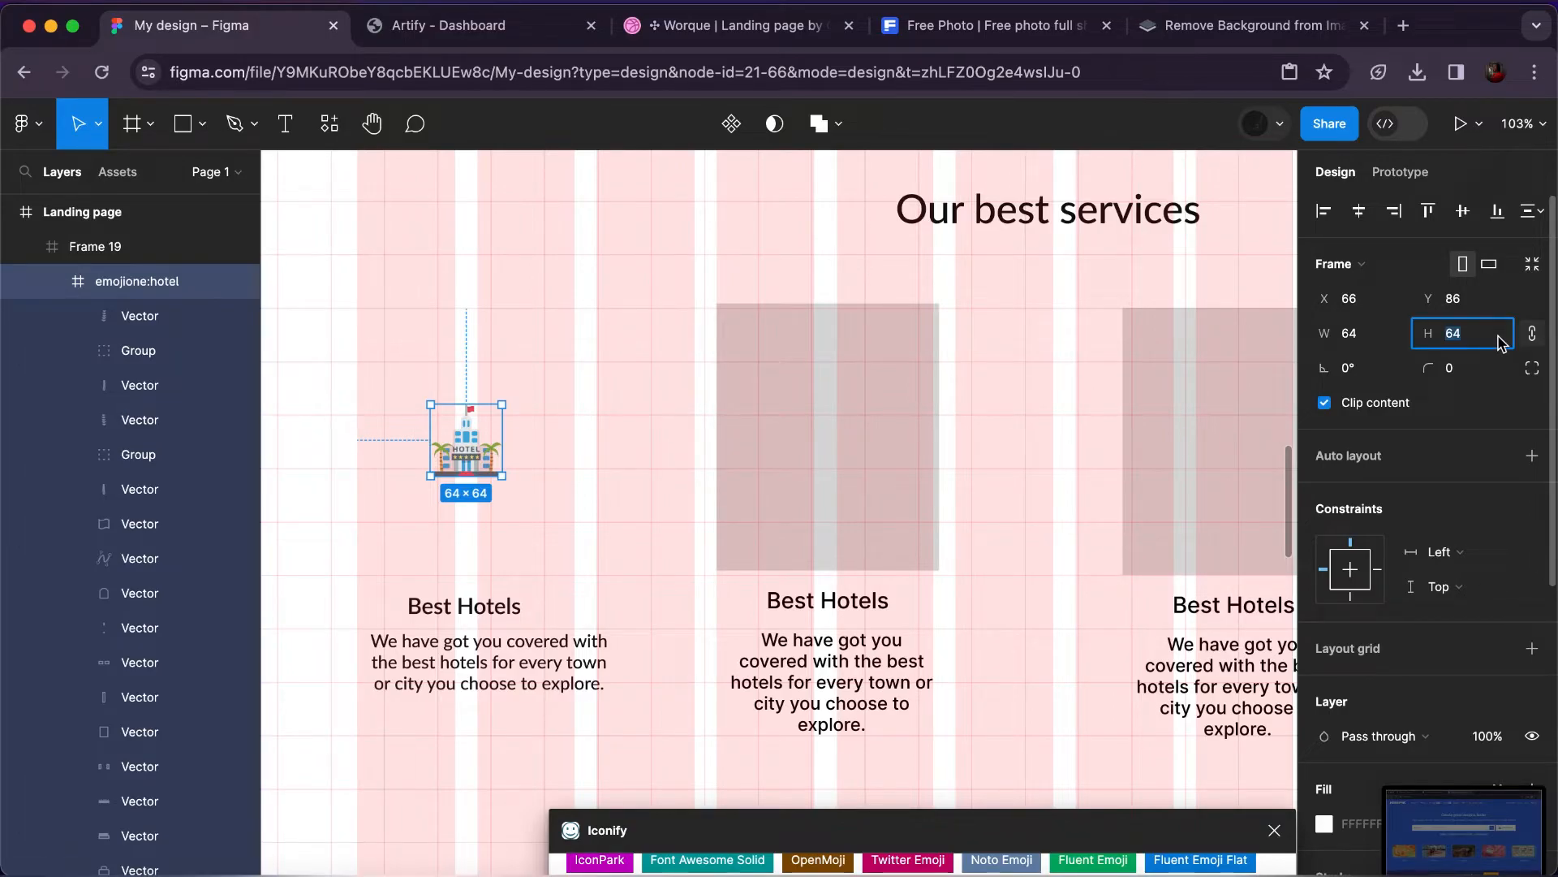
pyautogui.write('80')
pyautogui.press('Return')
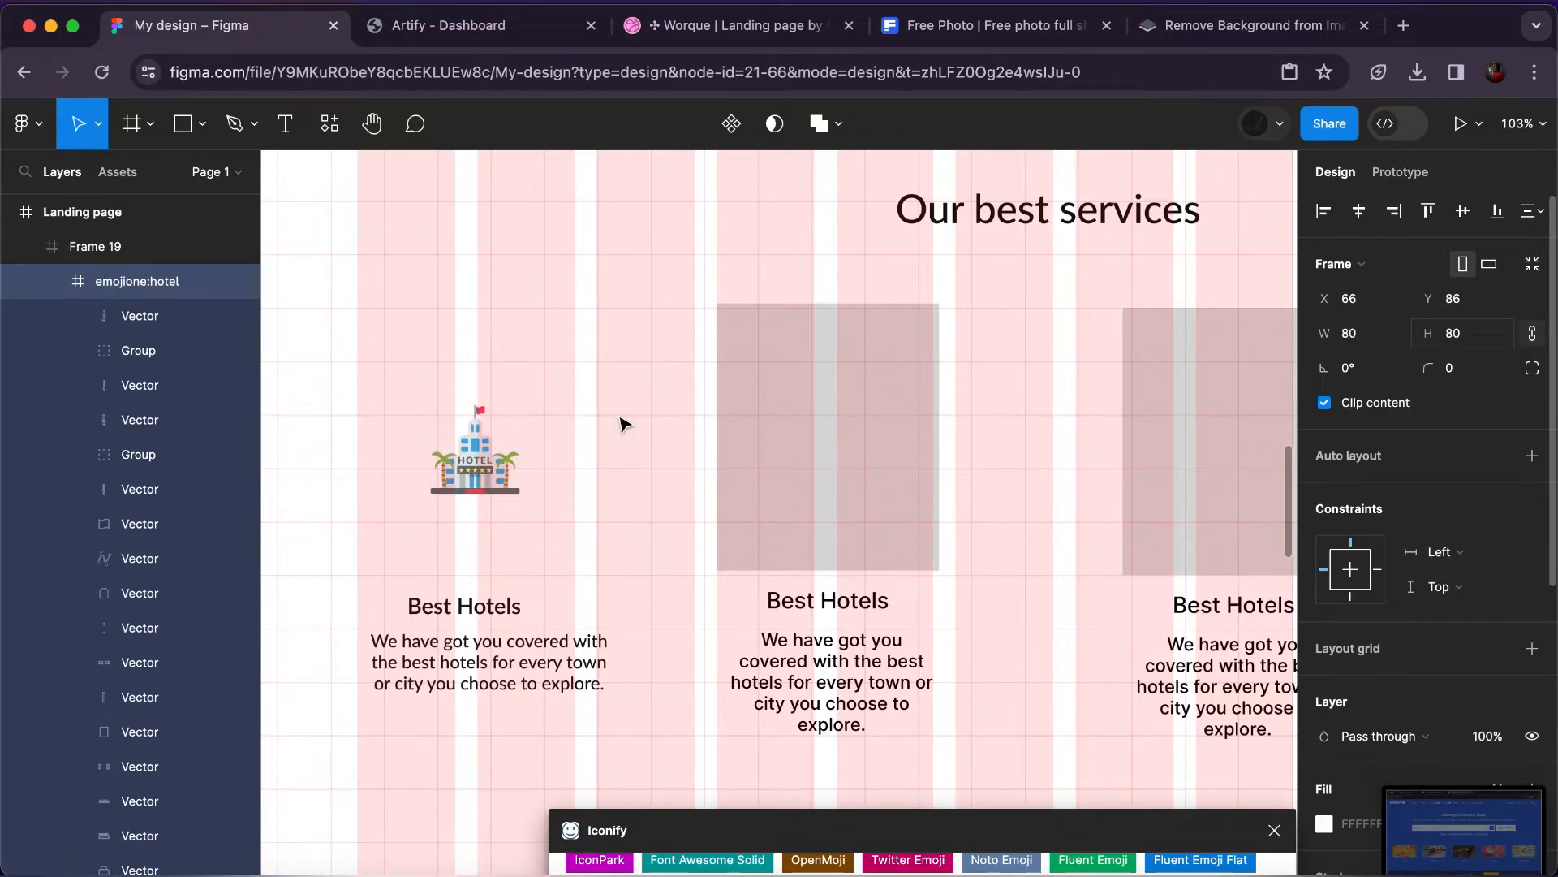
pyautogui.moveTo(479, 406); pyautogui.dragTo(484, 391)
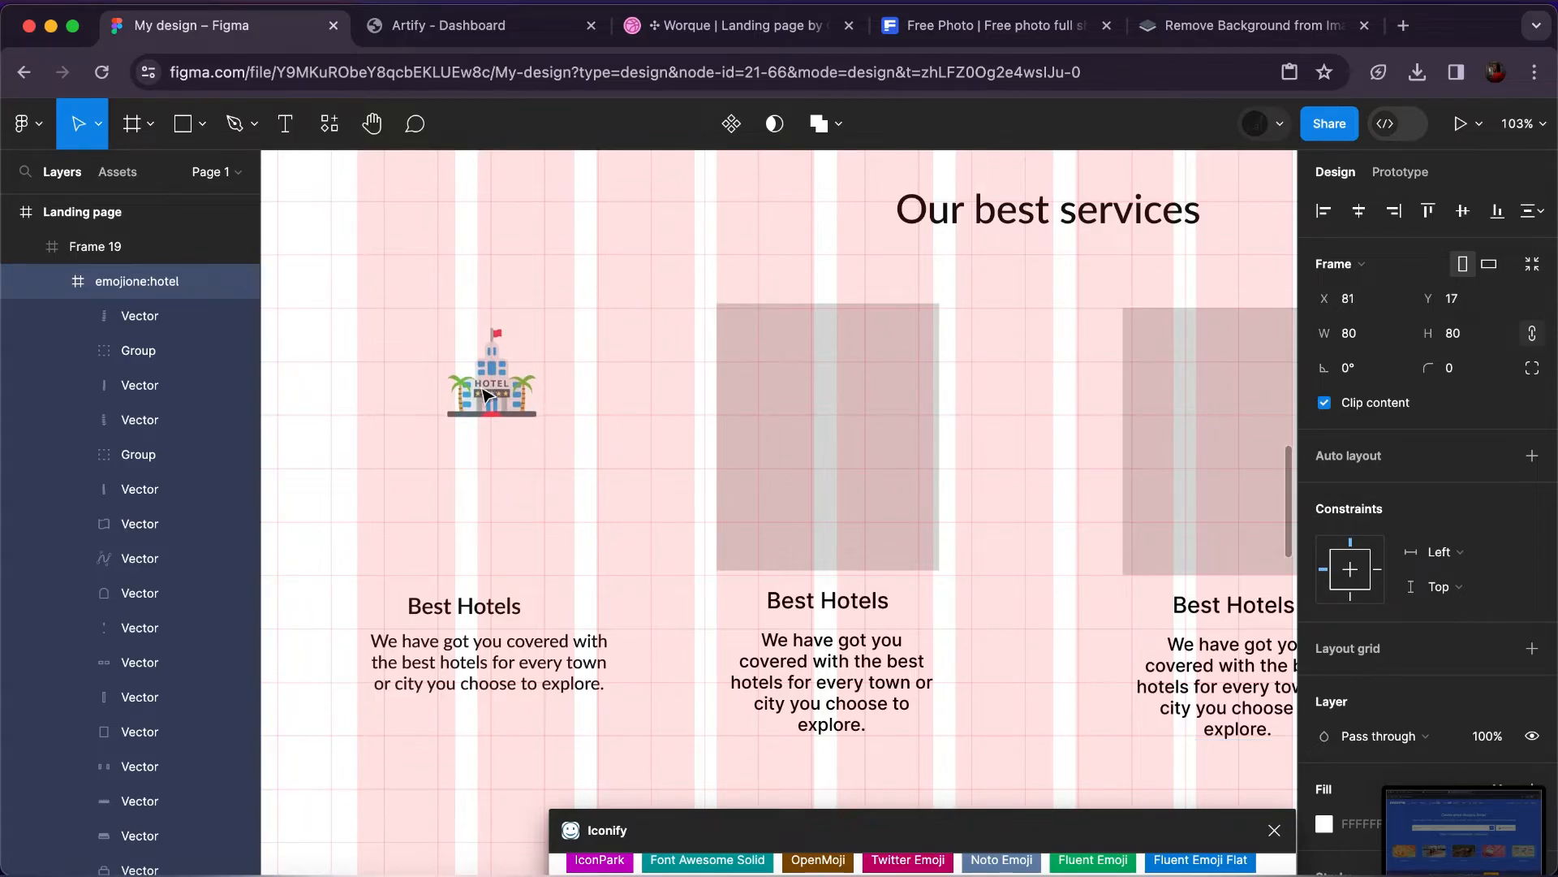
# Give the card frame the White fill style and a Primary colour outline.
pyautogui.click(601, 403)
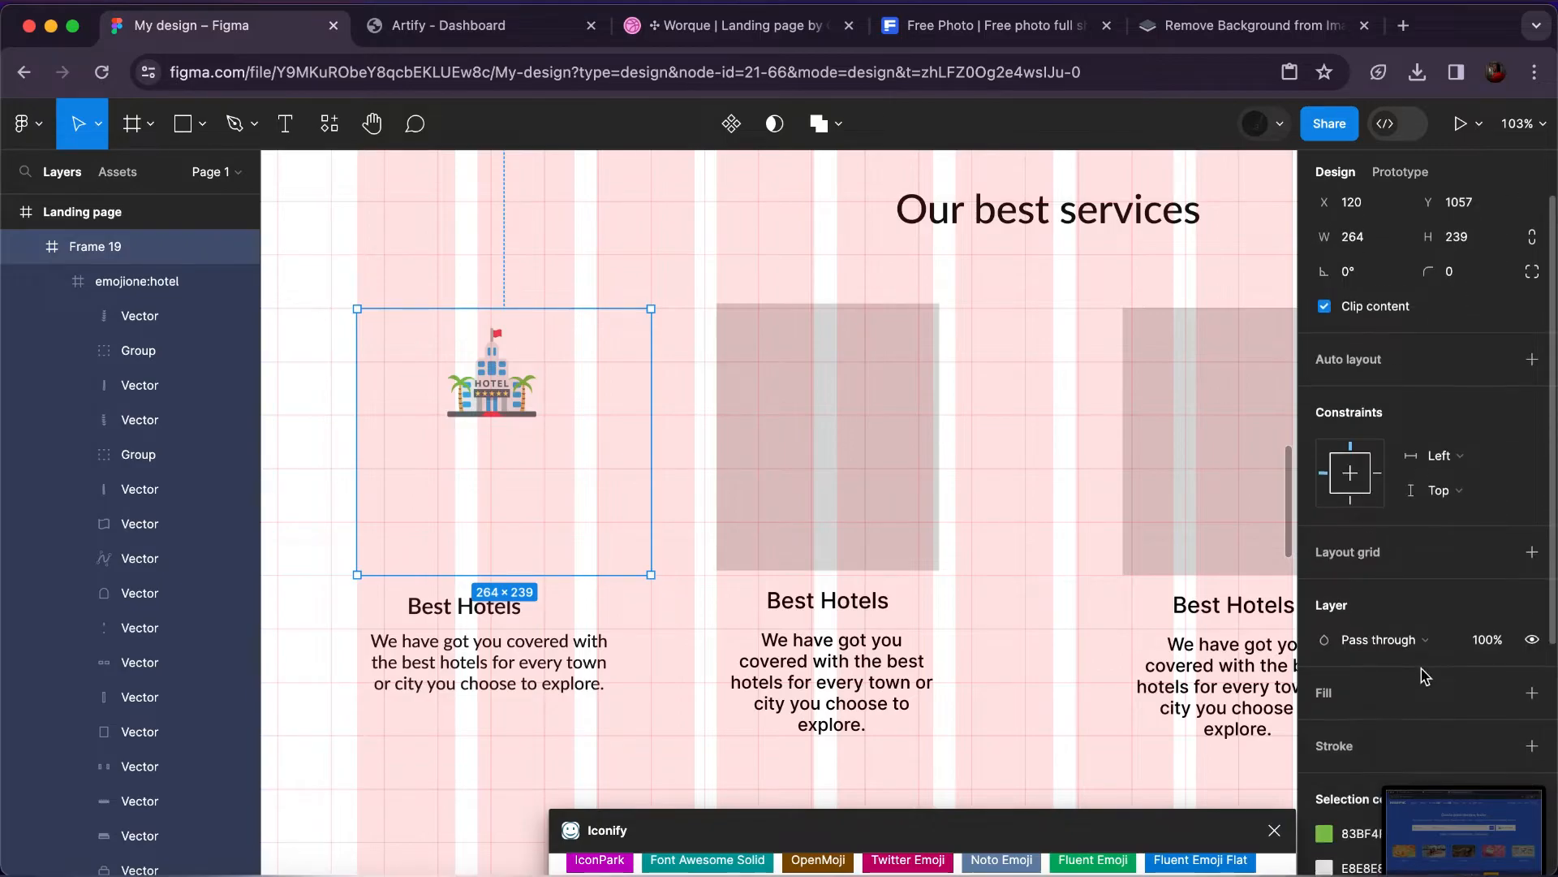
pyautogui.scroll(-3, 1477, 674)
pyautogui.click(1498, 671)
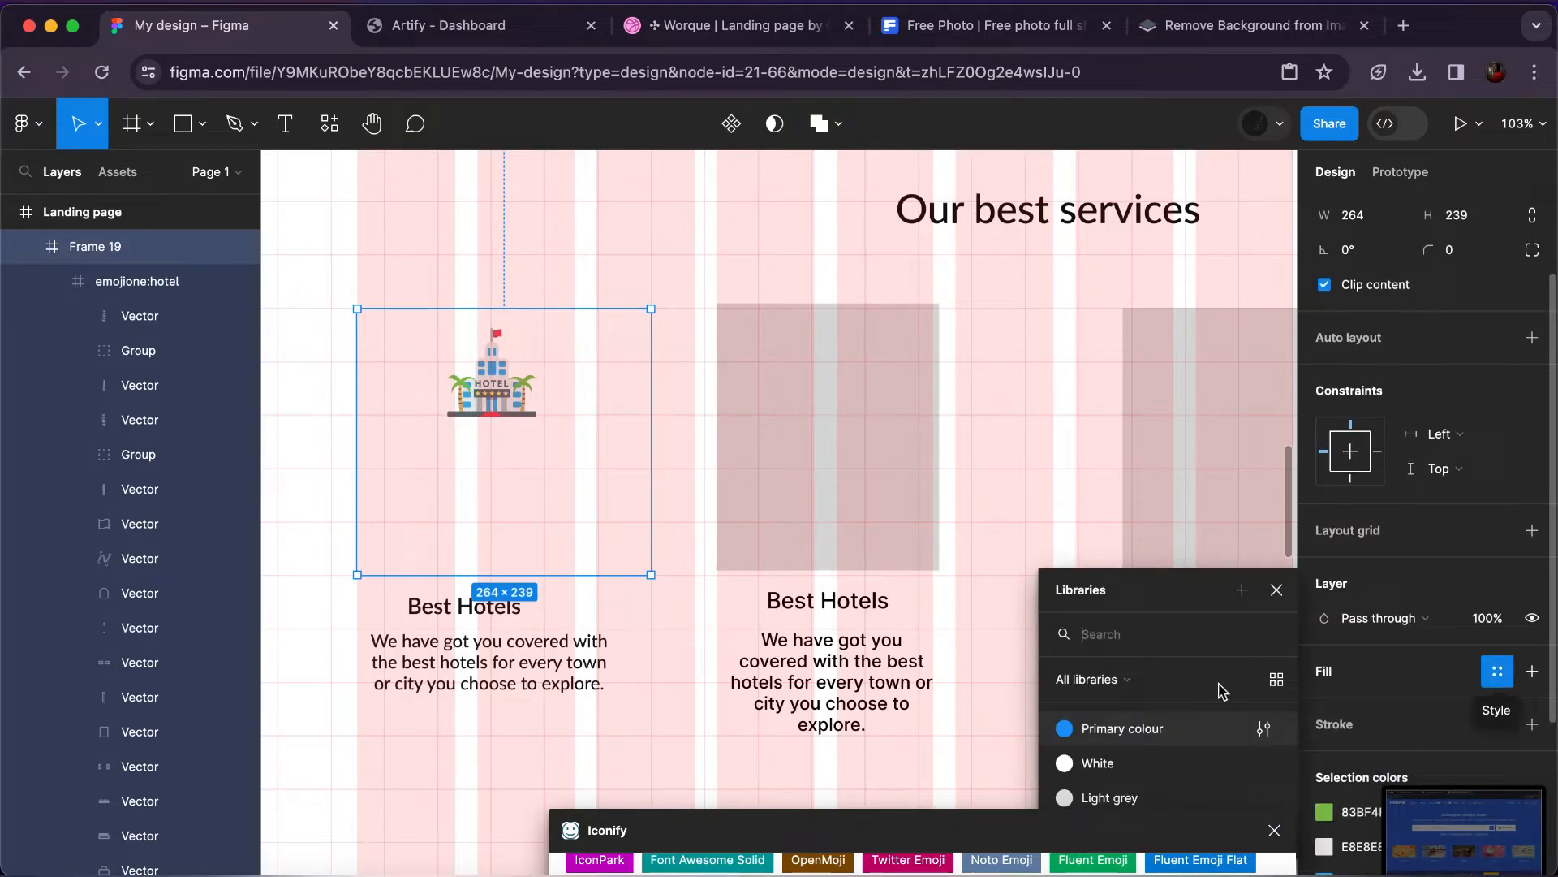
pyautogui.click(1140, 765)
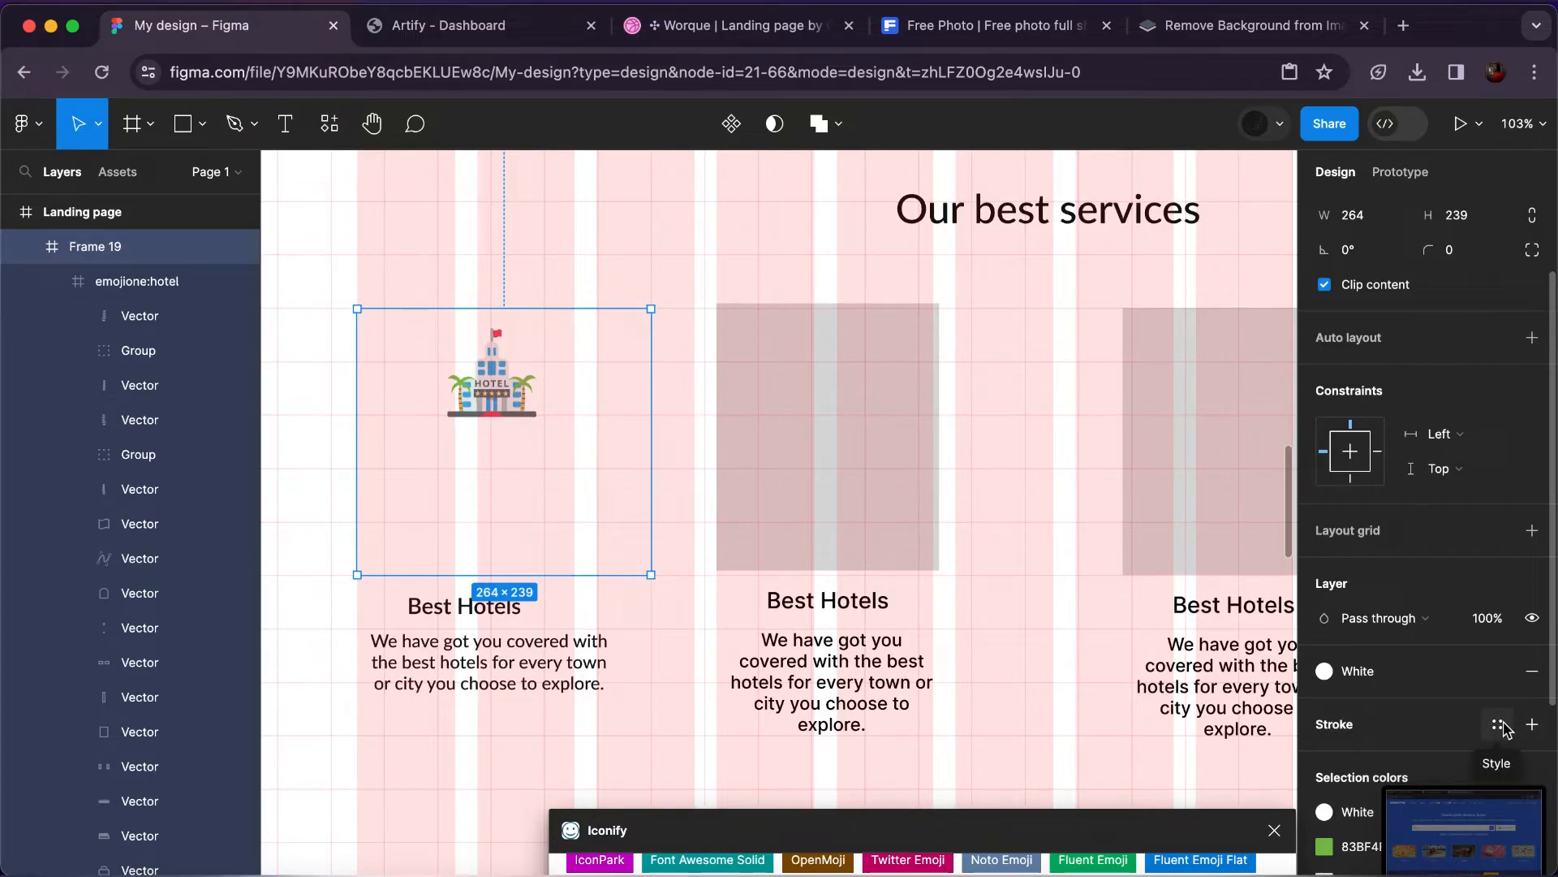
pyautogui.click(1499, 725)
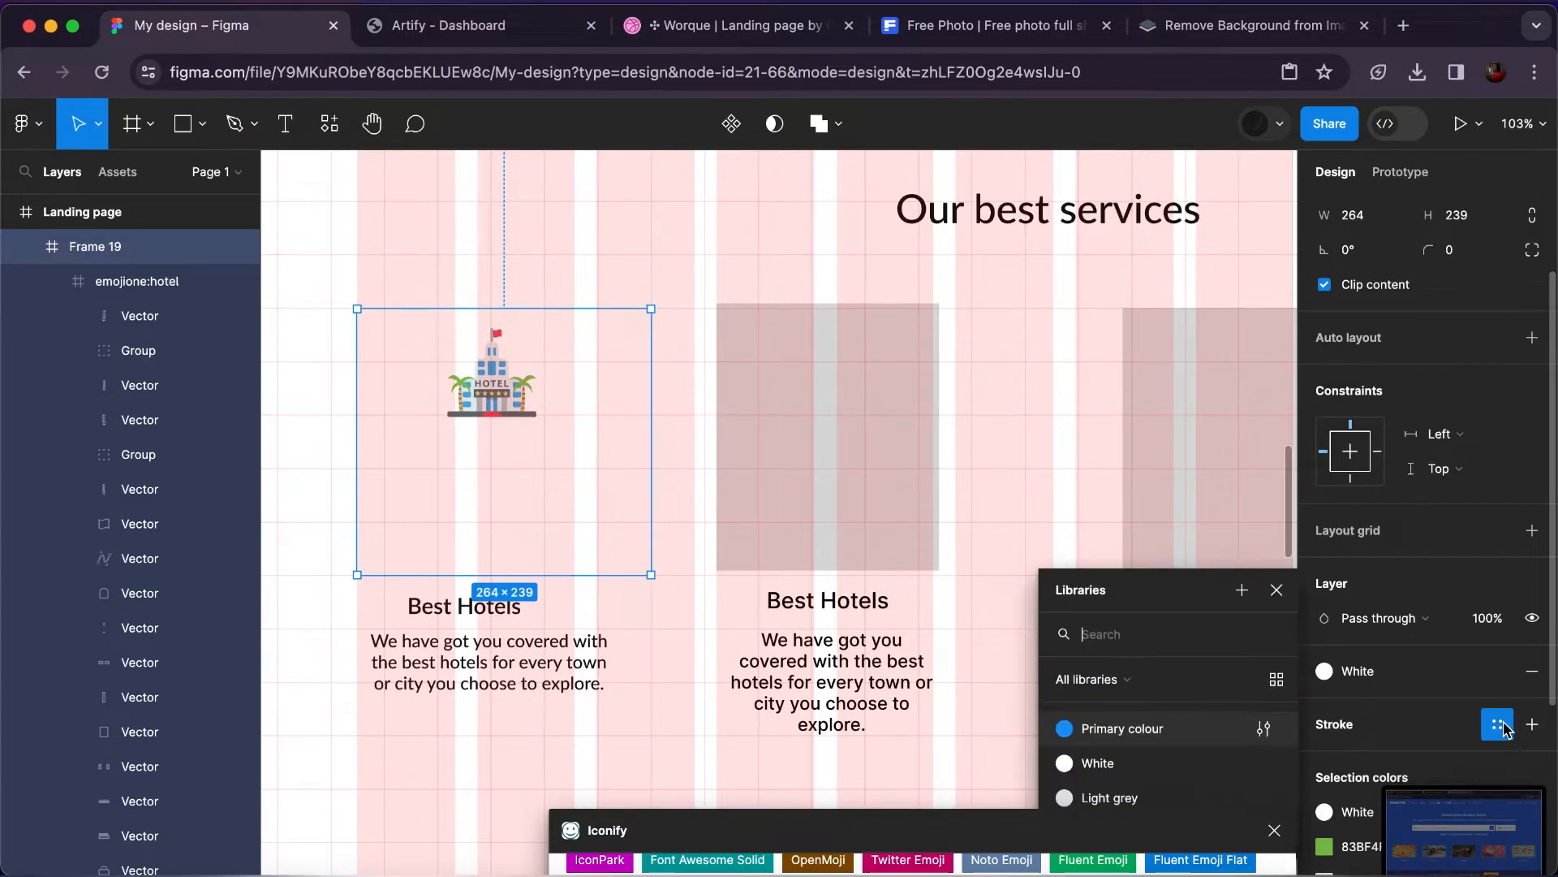
pyautogui.click(1147, 729)
# Round the card's corners to 16 and centre the hotel icon horizontally.
pyautogui.scroll(2, 1486, 258)
pyautogui.click(1471, 324)
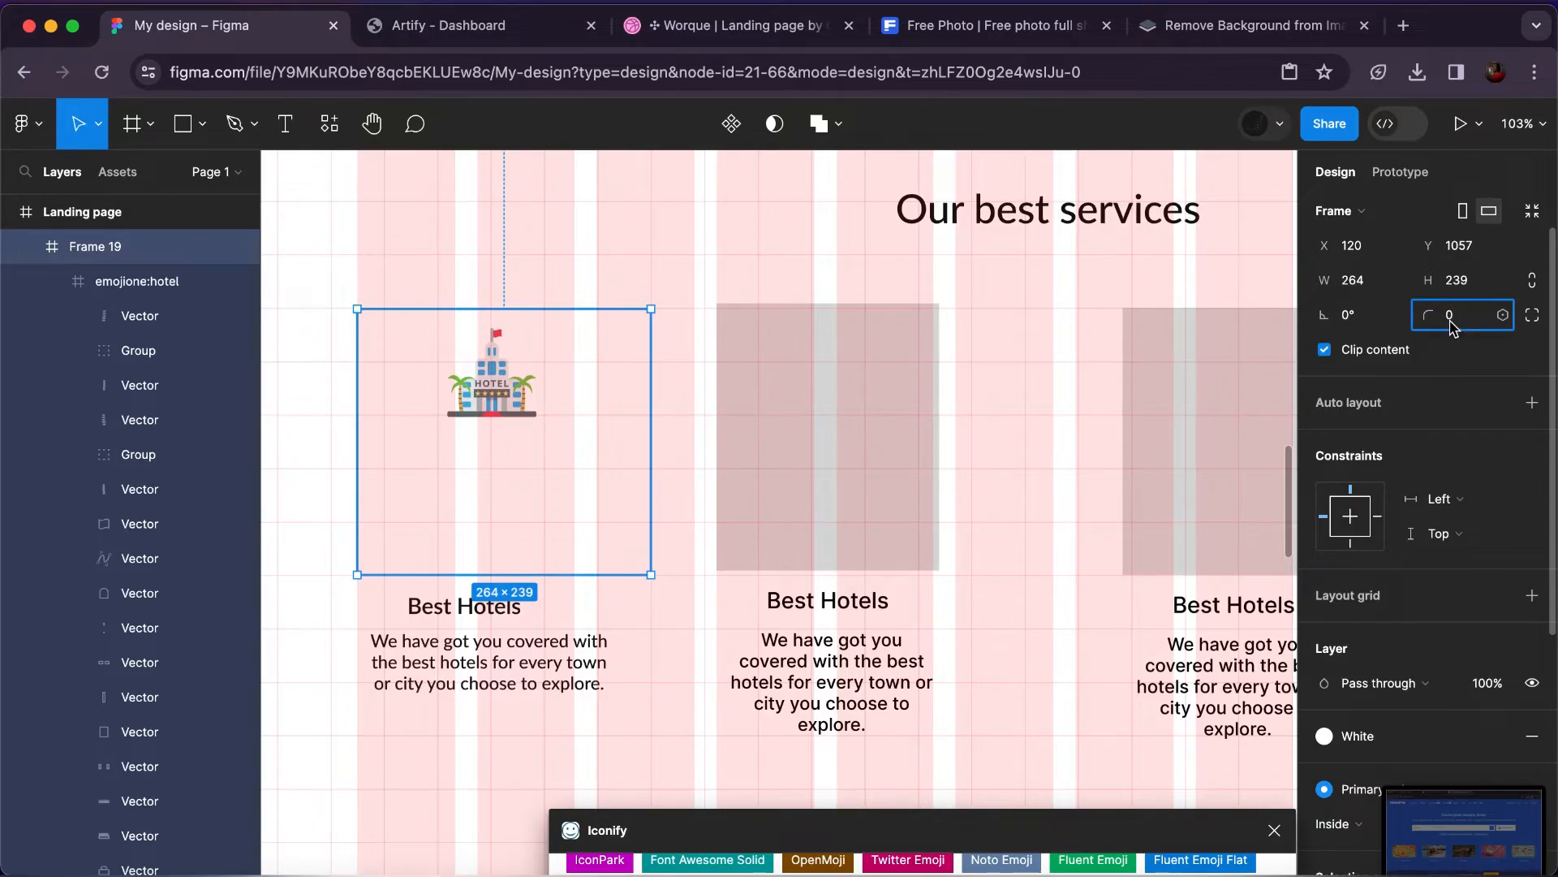
pyautogui.write('16')
pyautogui.press('Return')
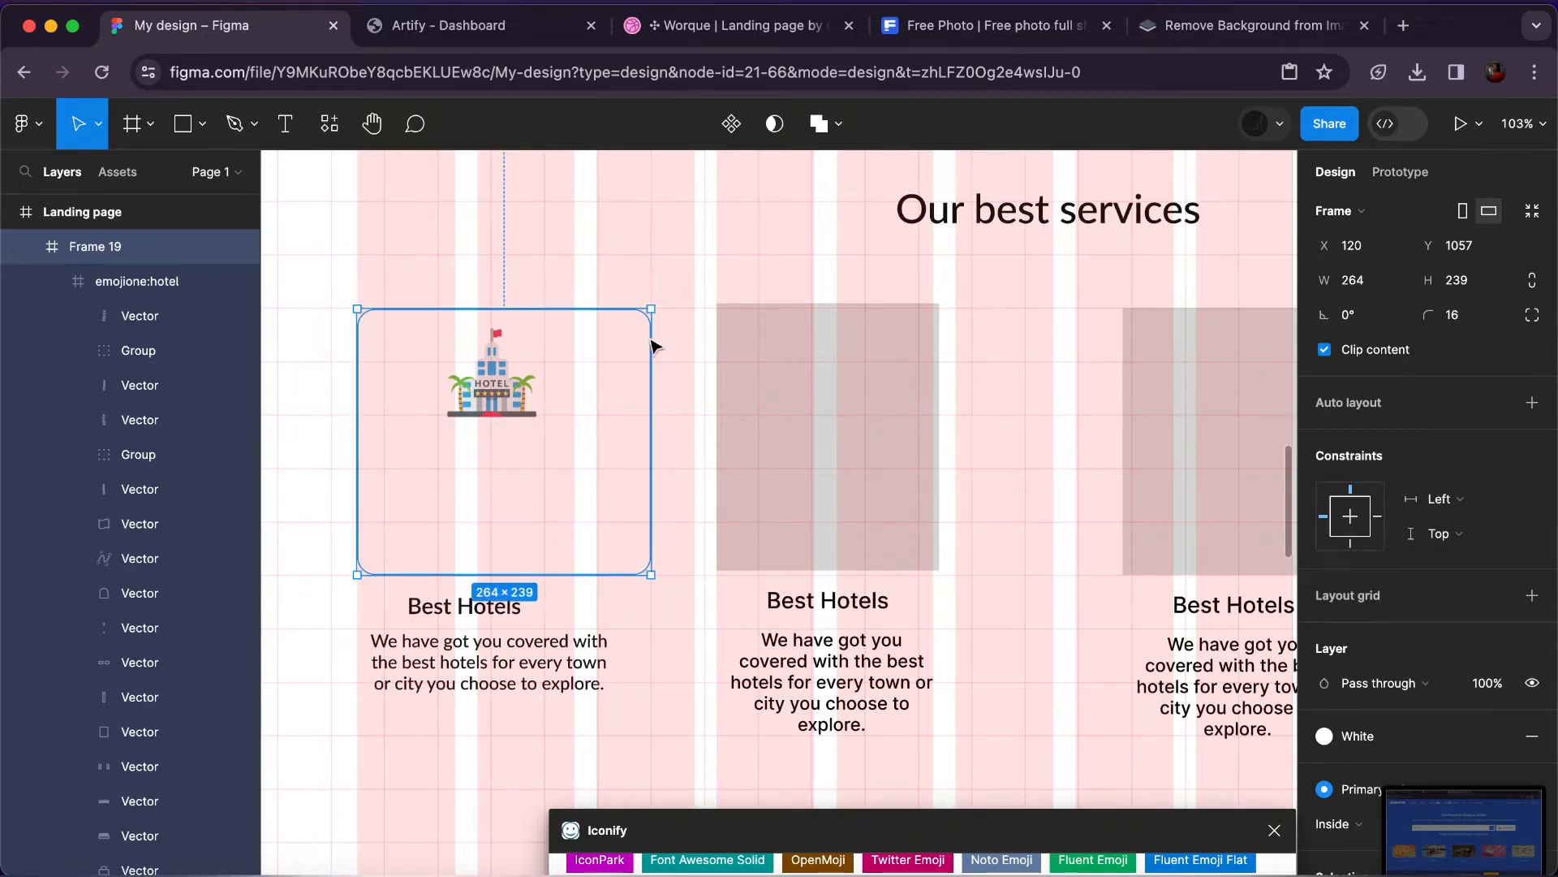
pyautogui.click(512, 377)
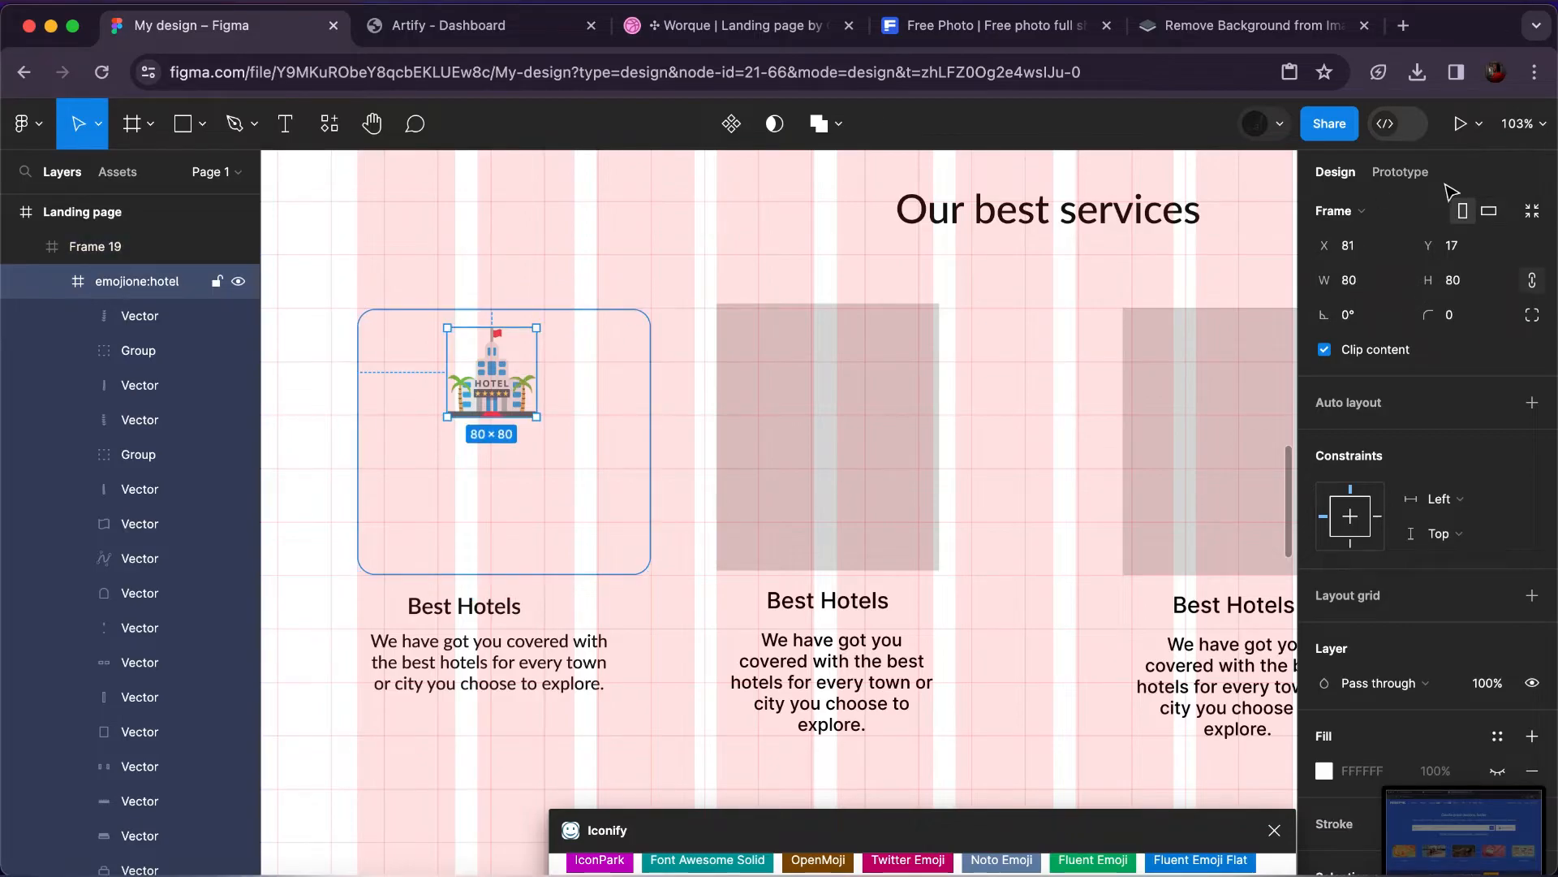
pyautogui.click(1359, 211)
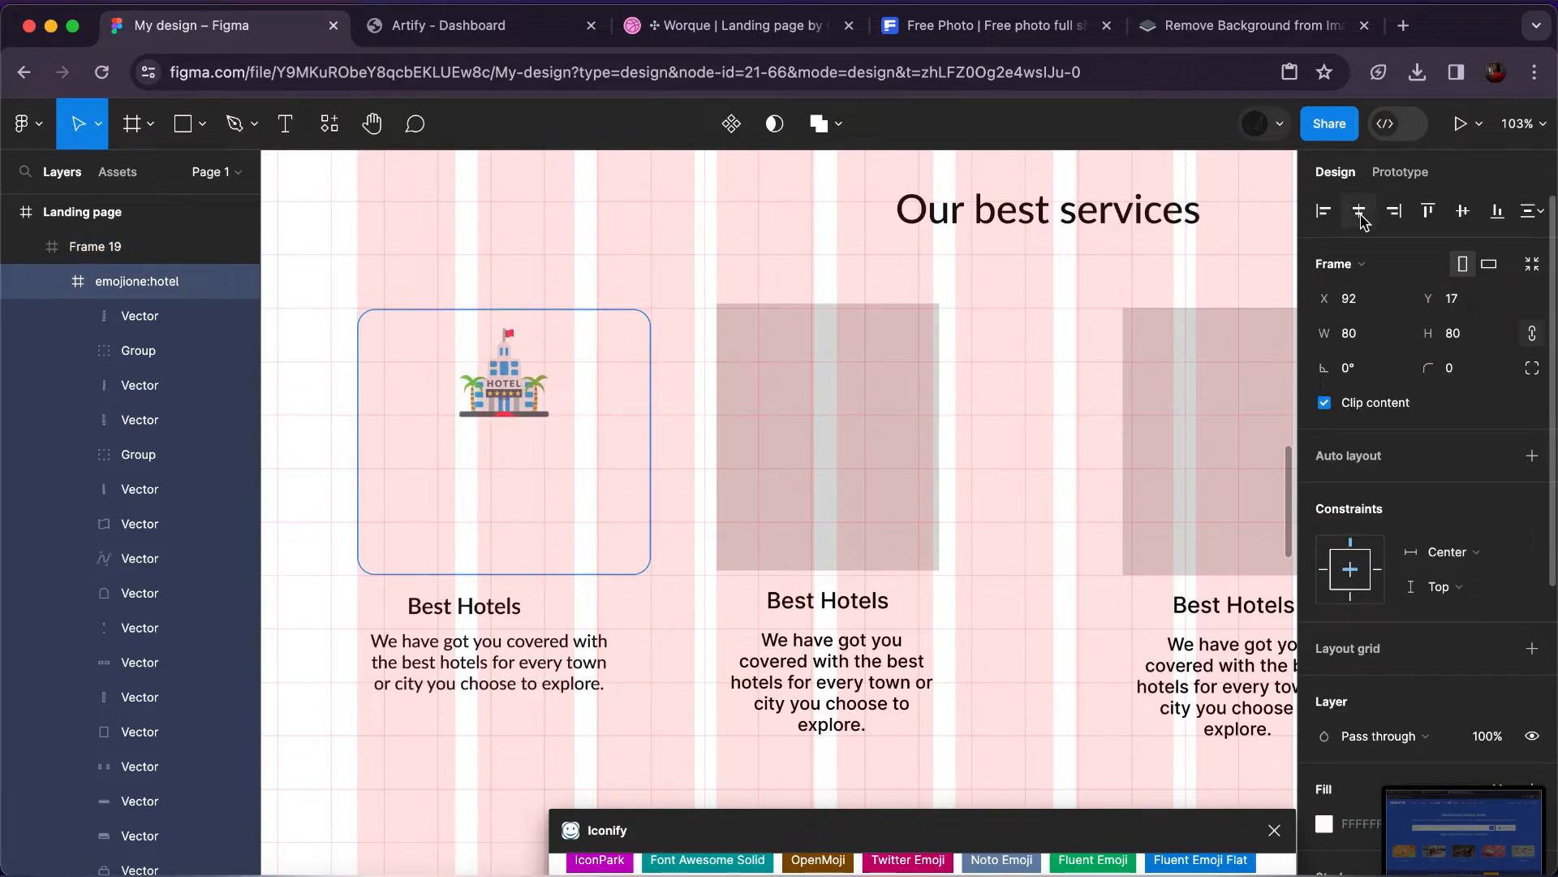
pyautogui.press('Escape')
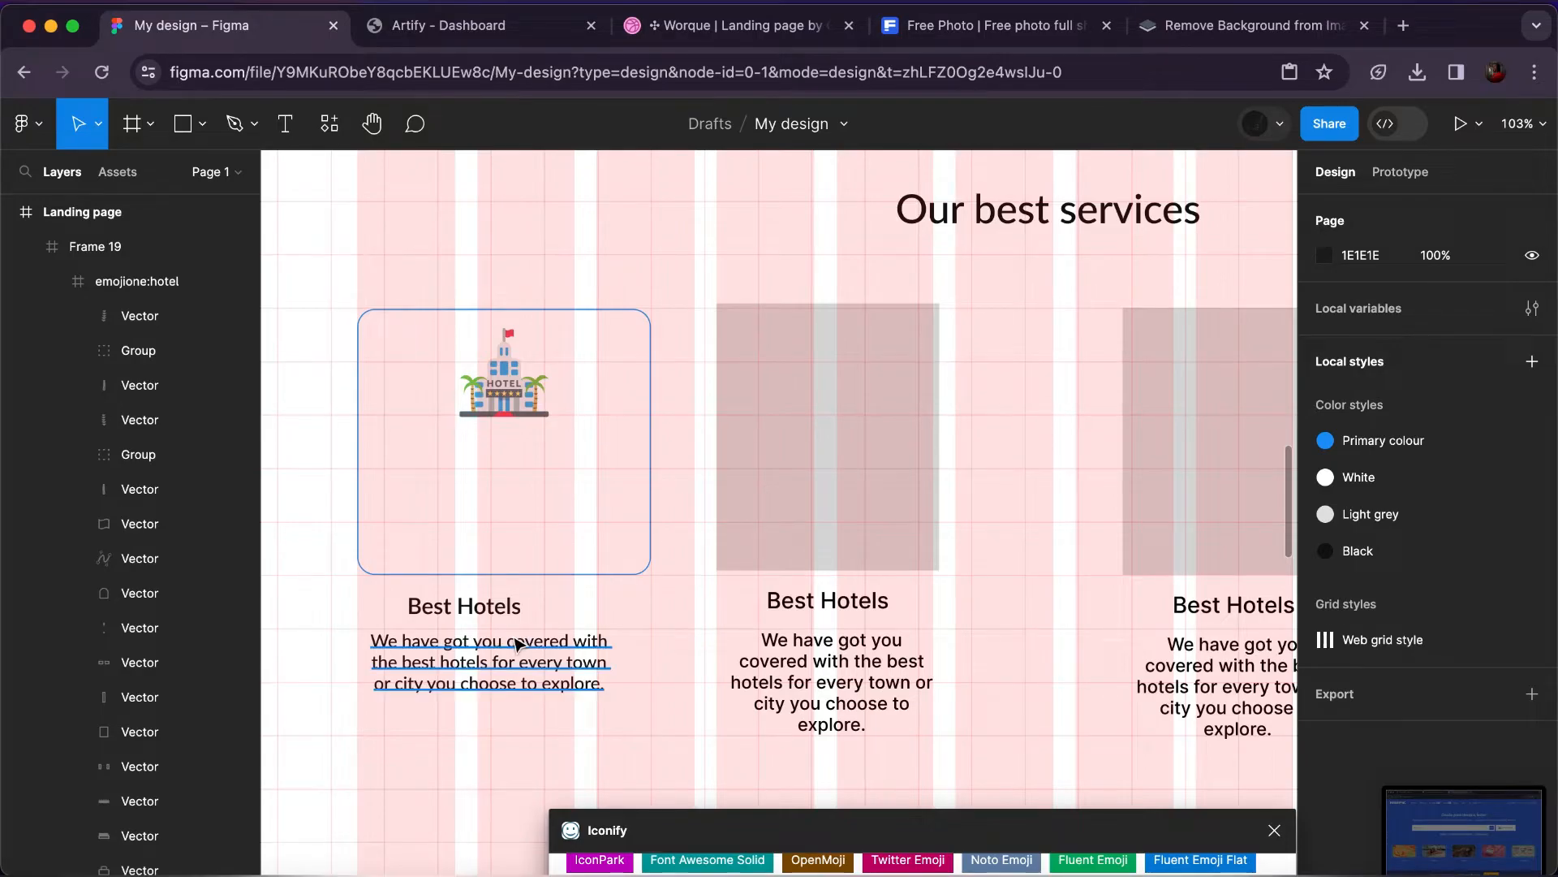
# Wrap the Best Hotels heading and paragraph in an 8 px auto layout and move it below the icon.
pyautogui.click(509, 614)
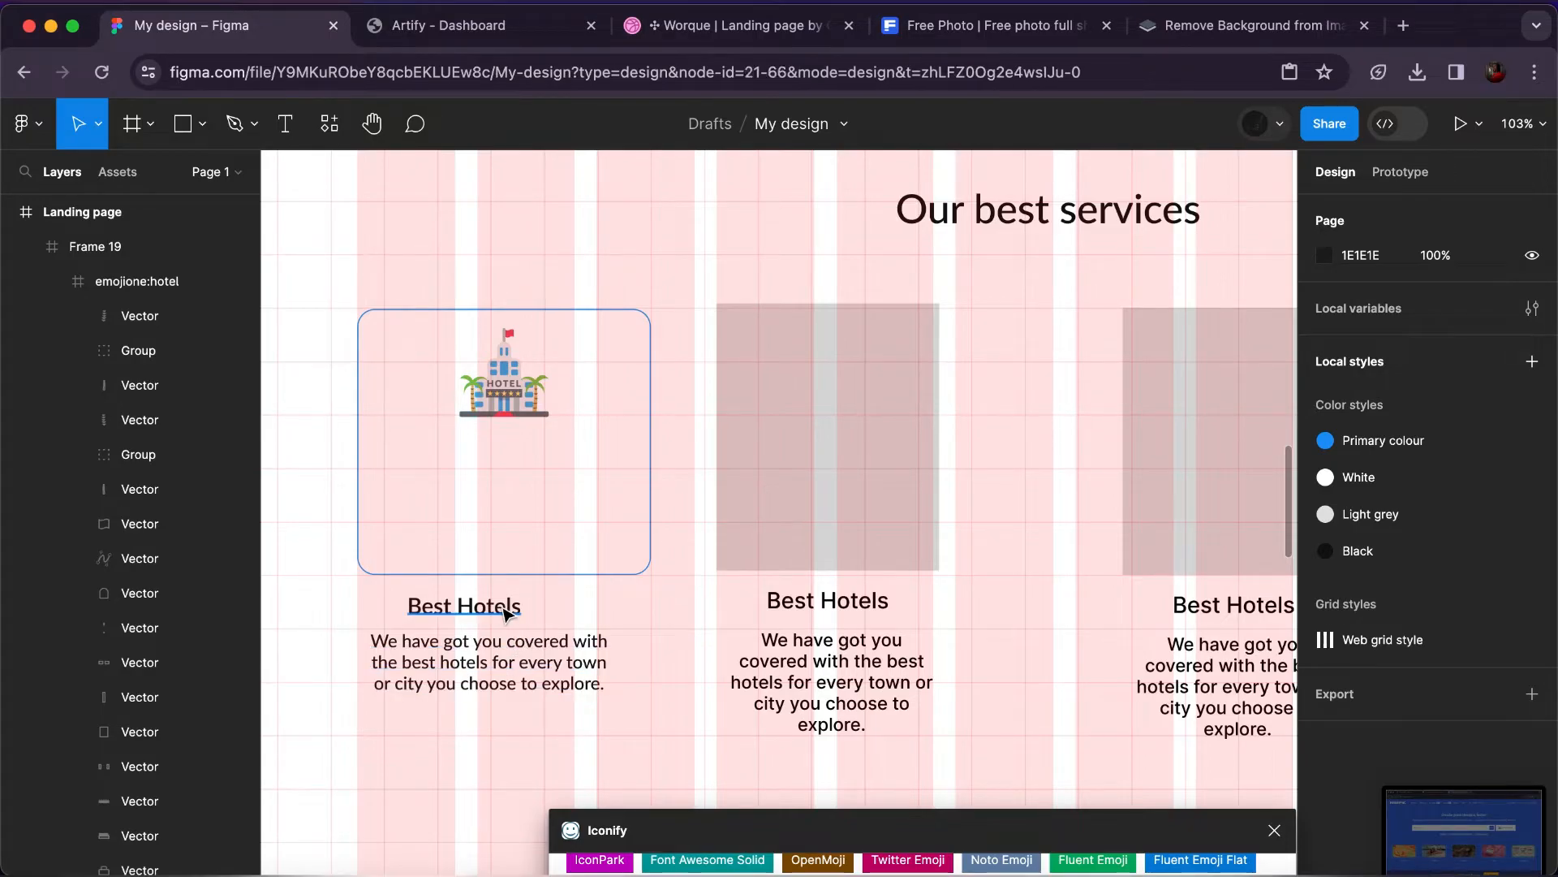
pyautogui.keyDown('shift'); pyautogui.click(516, 662); pyautogui.keyUp('shift')
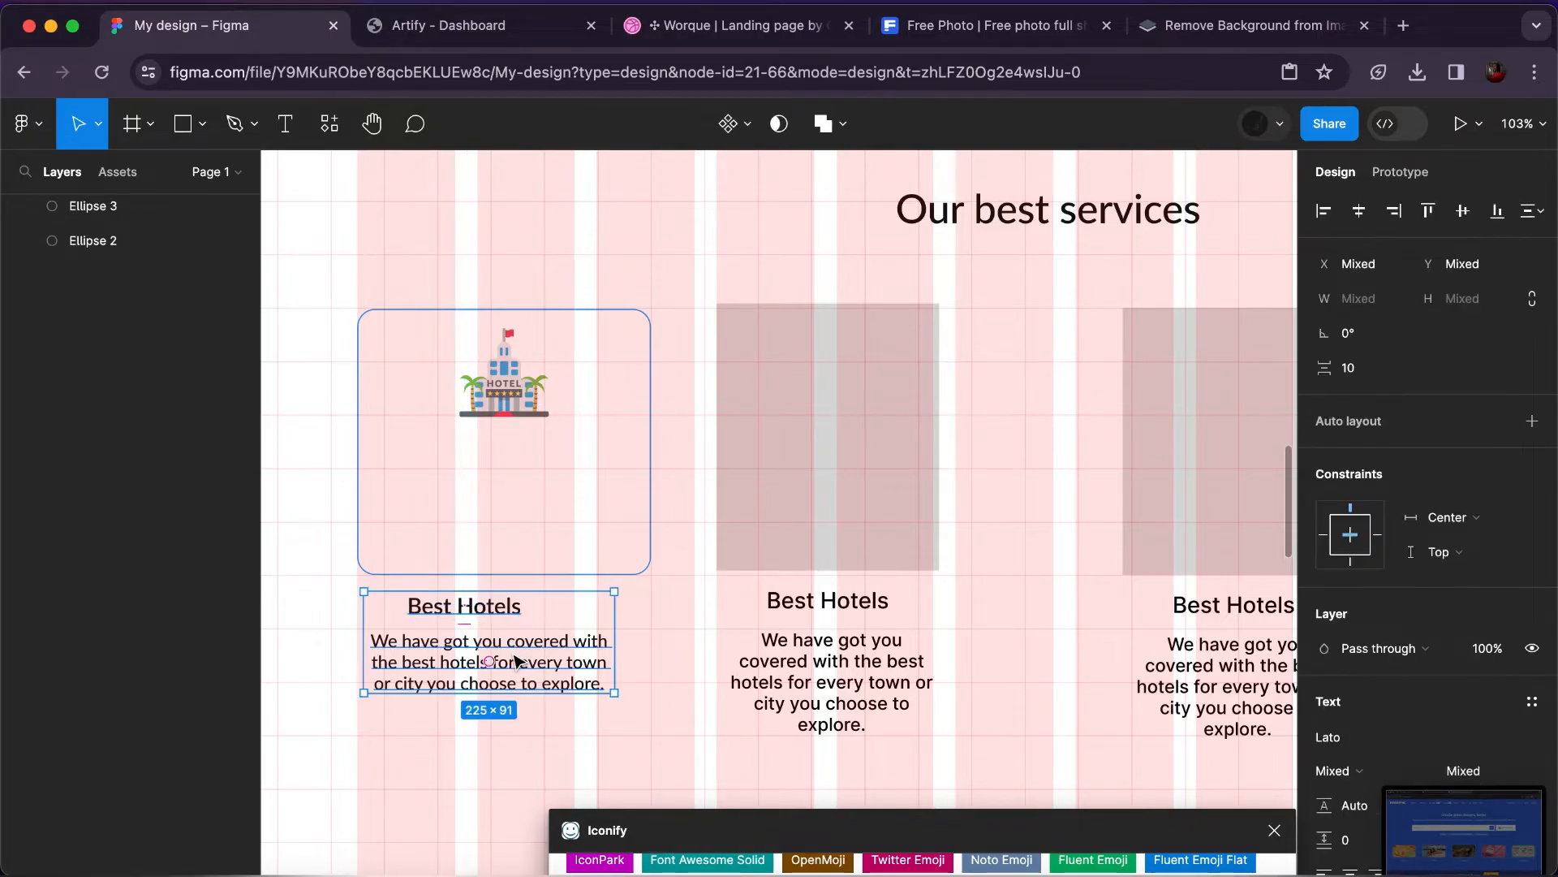
pyautogui.click(1543, 421)
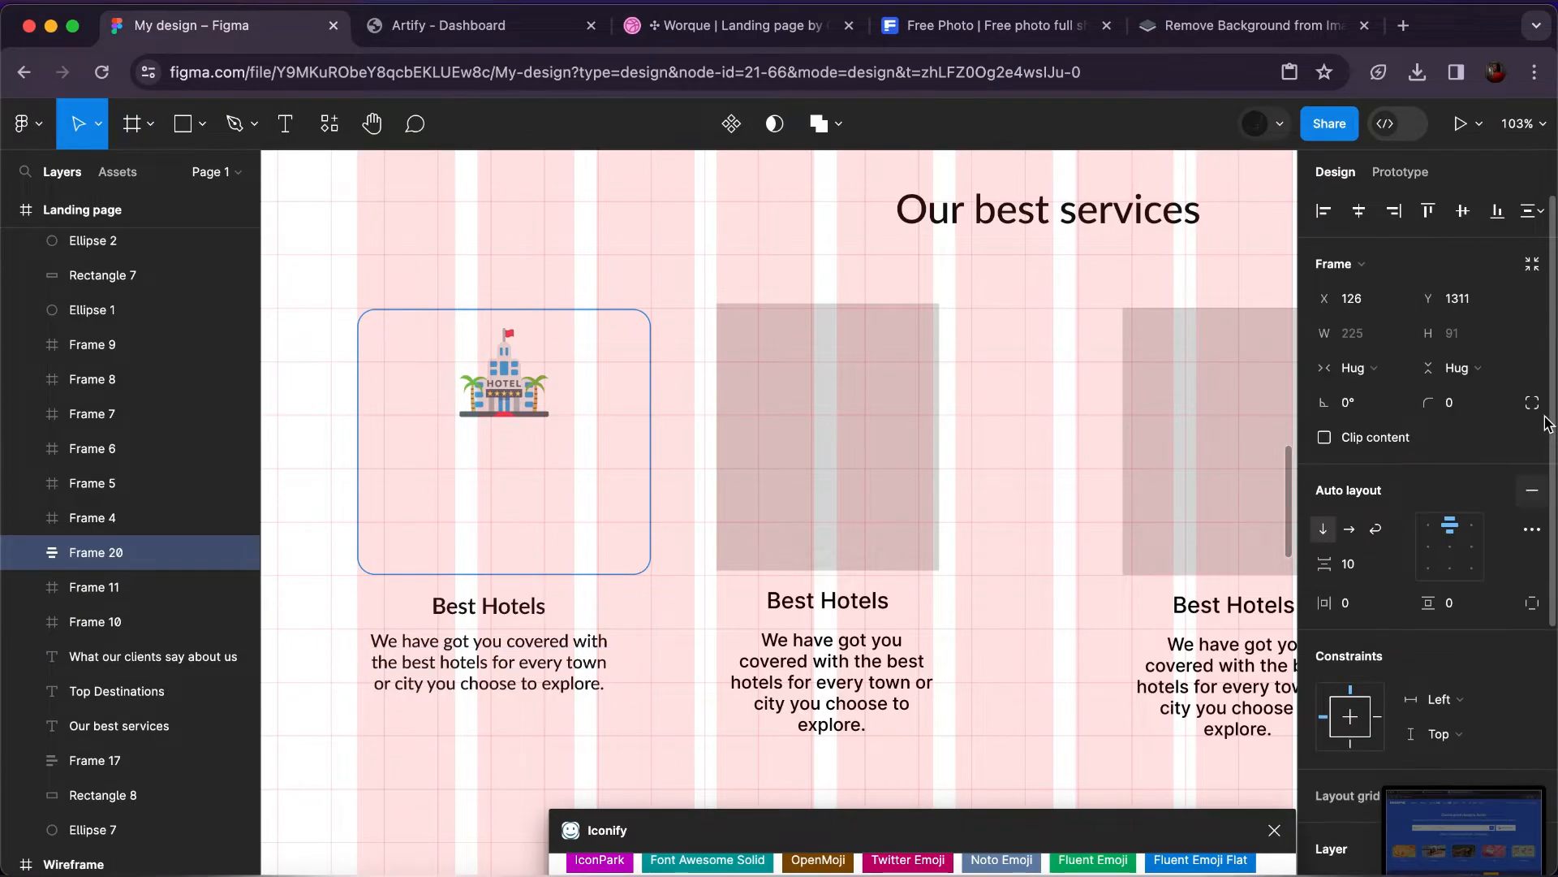
pyautogui.click(1364, 572)
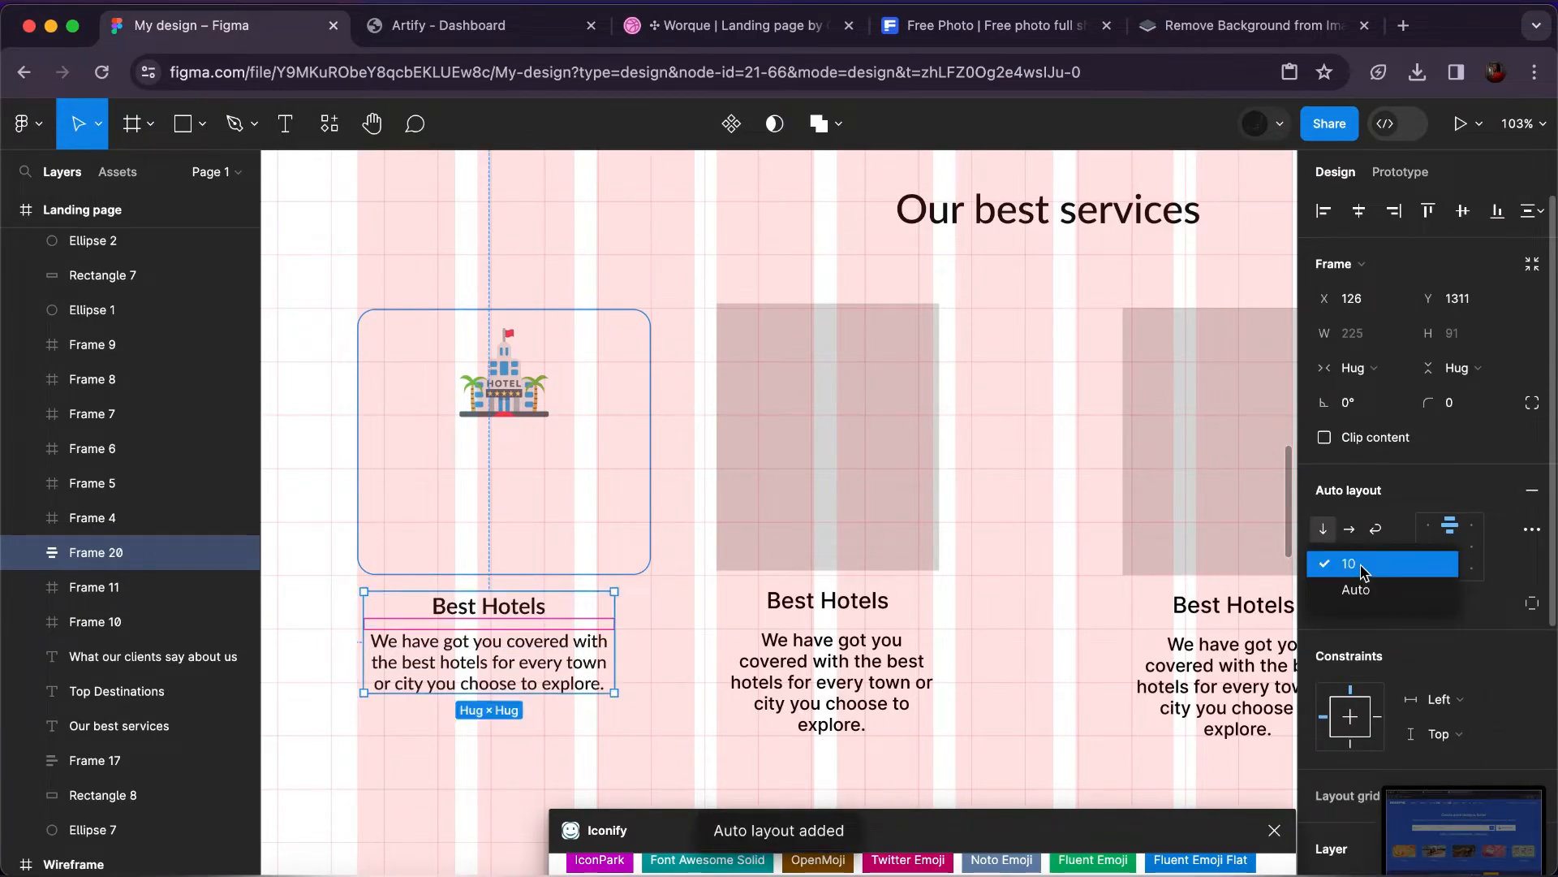
pyautogui.click(1361, 572)
pyautogui.click(1349, 564)
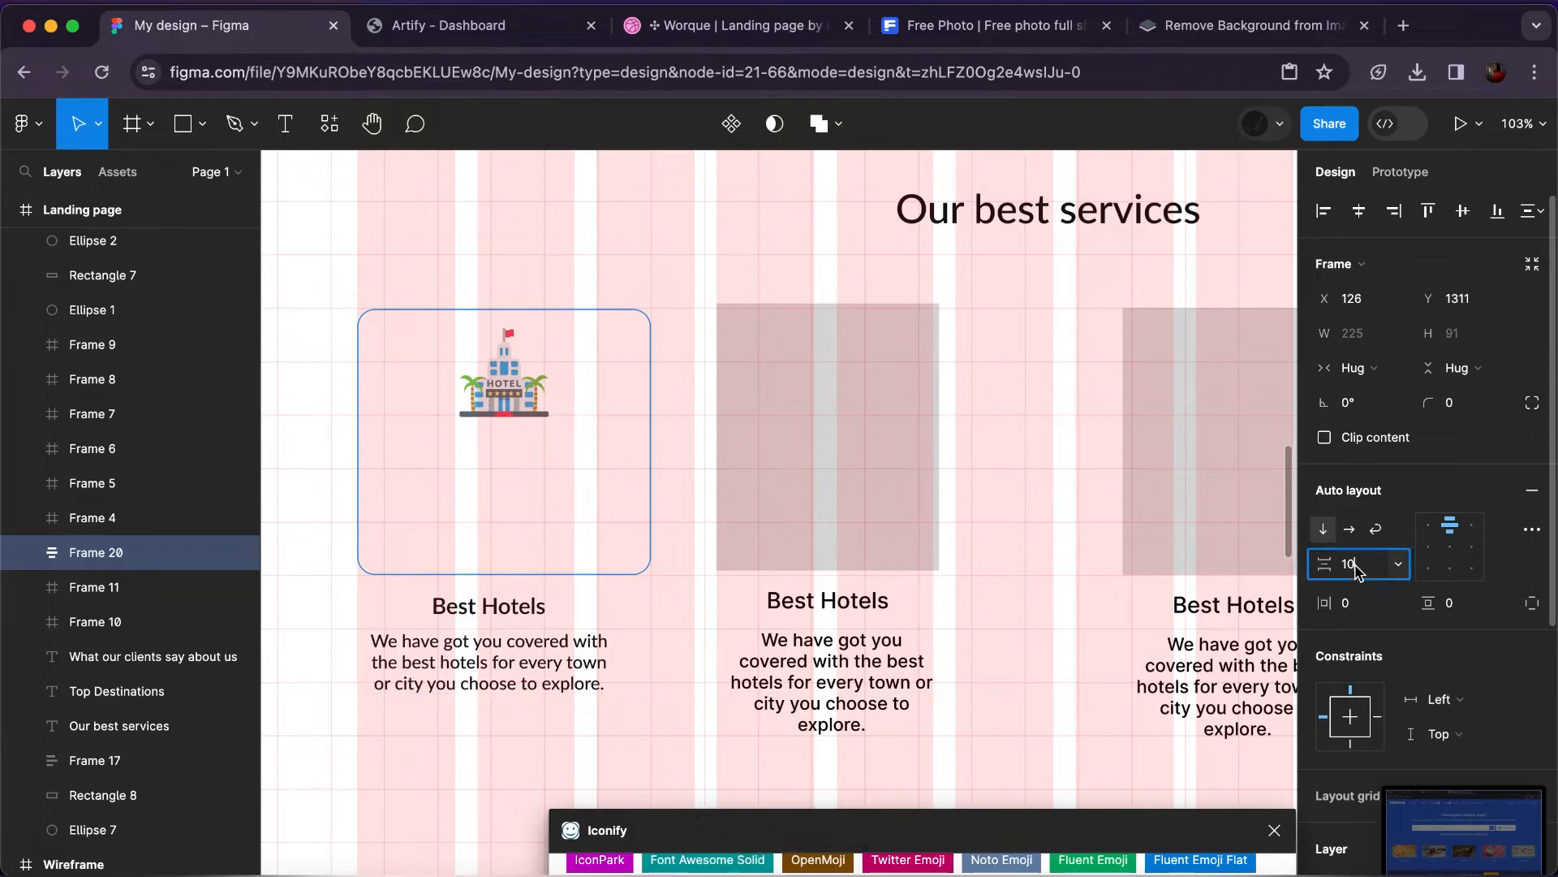
pyautogui.write('8')
pyautogui.press('Return')
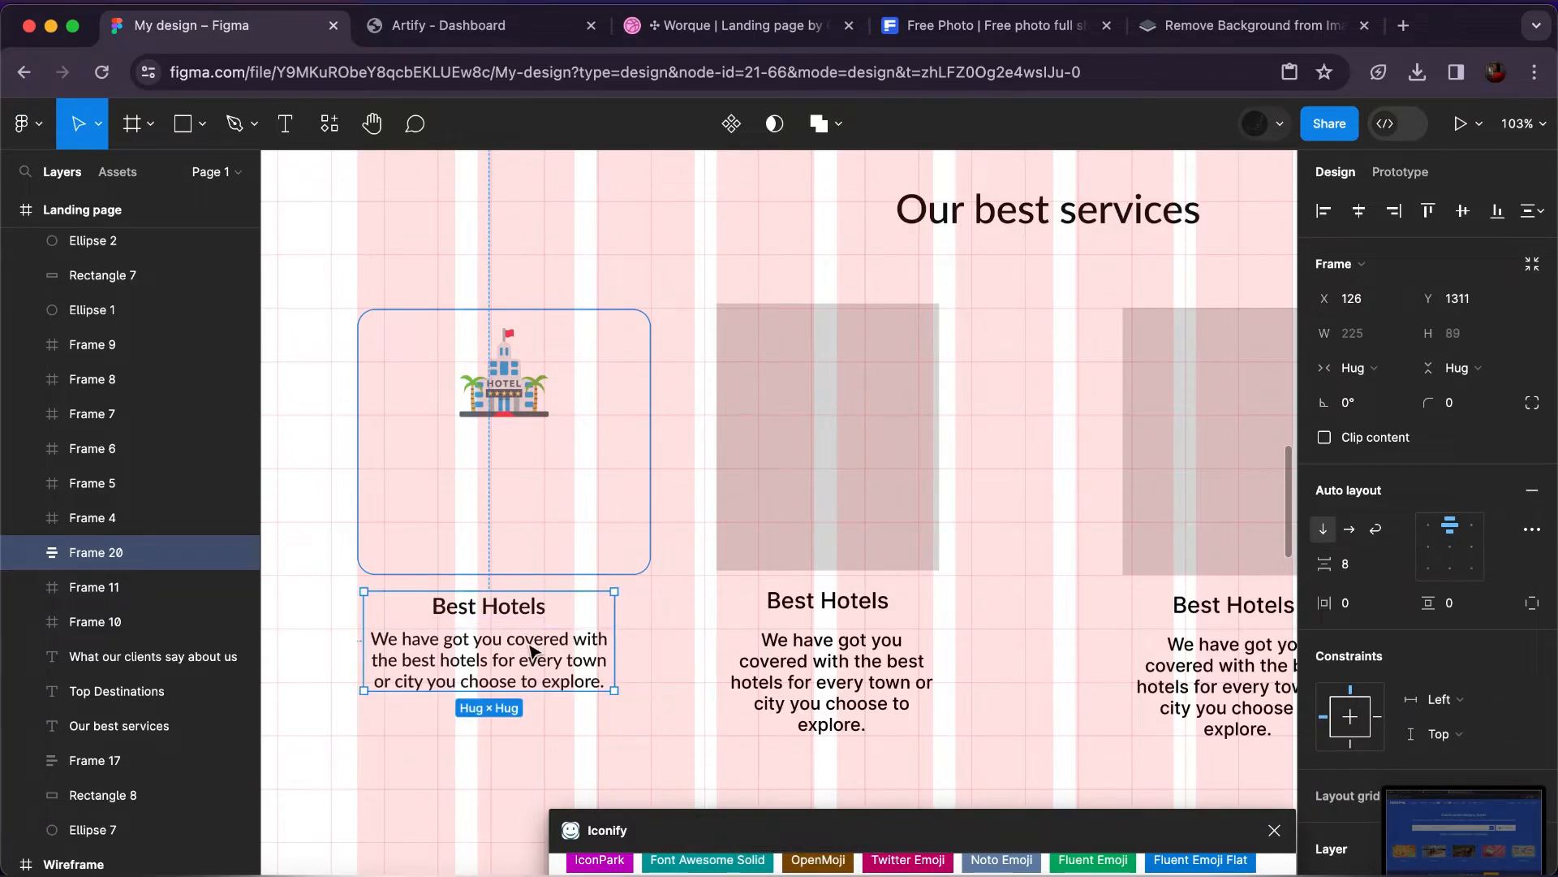
pyautogui.moveTo(535, 516); pyautogui.dragTo(549, 520)
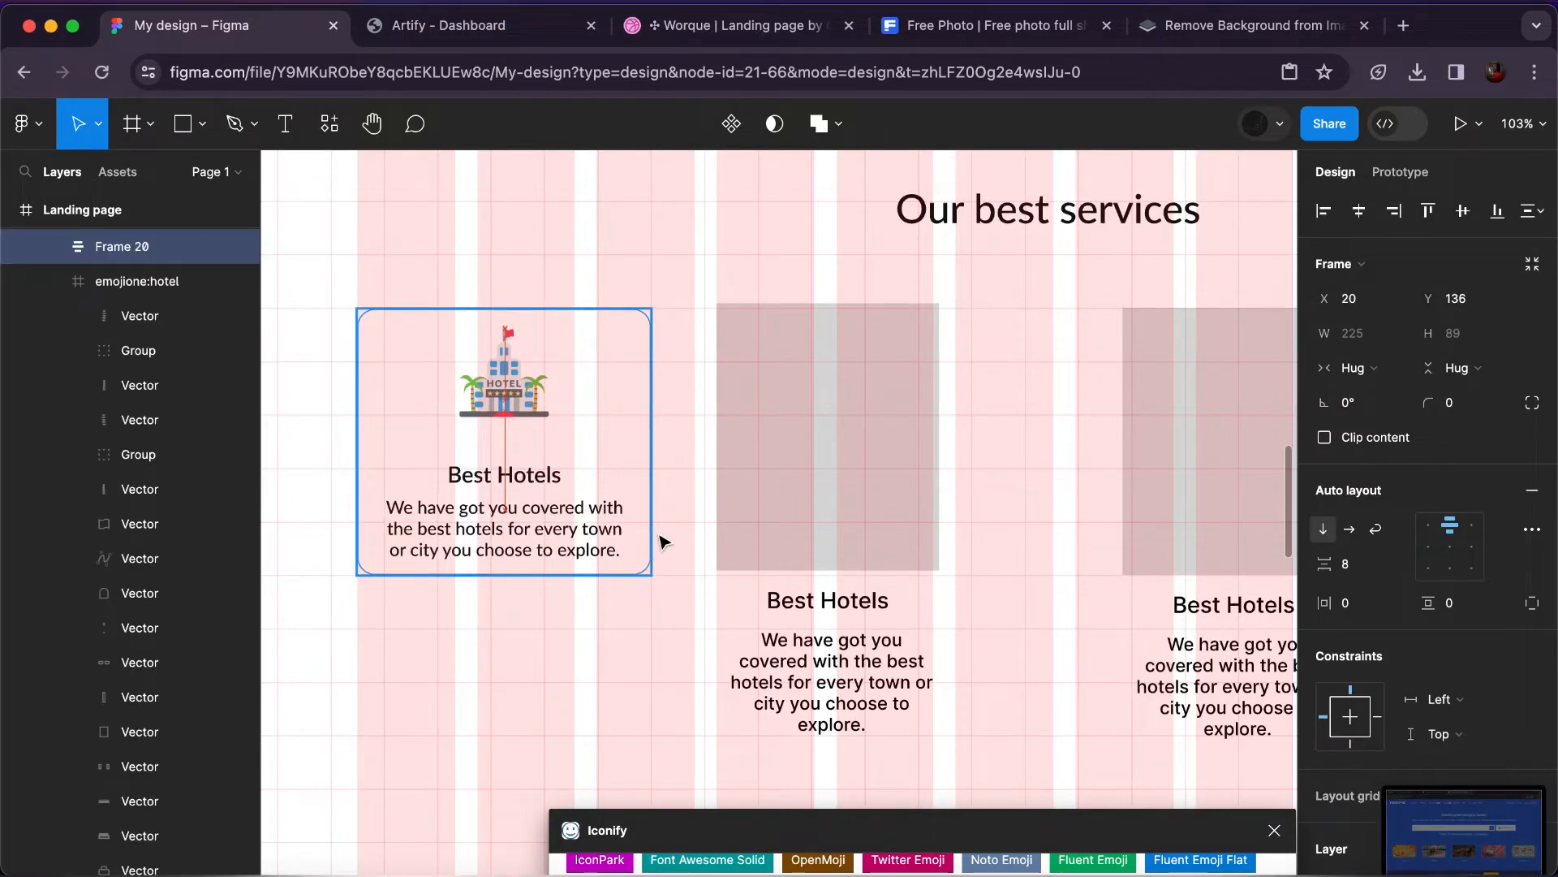
# Make the hotel card 288 tall and move its text block lower.
pyautogui.click(614, 577)
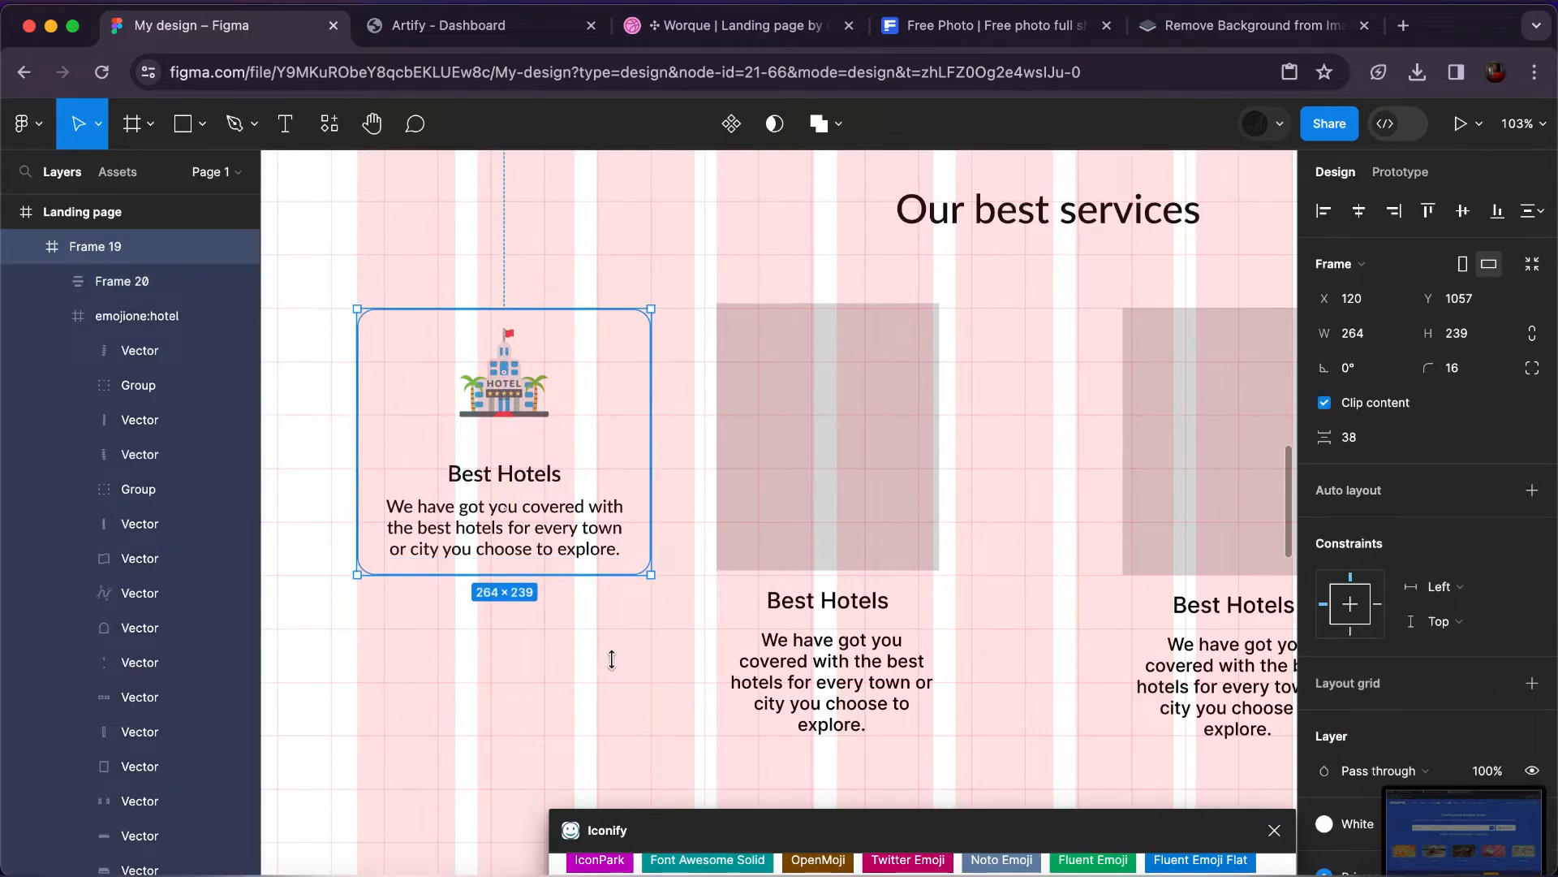
pyautogui.moveTo(614, 575); pyautogui.dragTo(613, 663)
pyautogui.moveTo(612, 653); pyautogui.dragTo(609, 640)
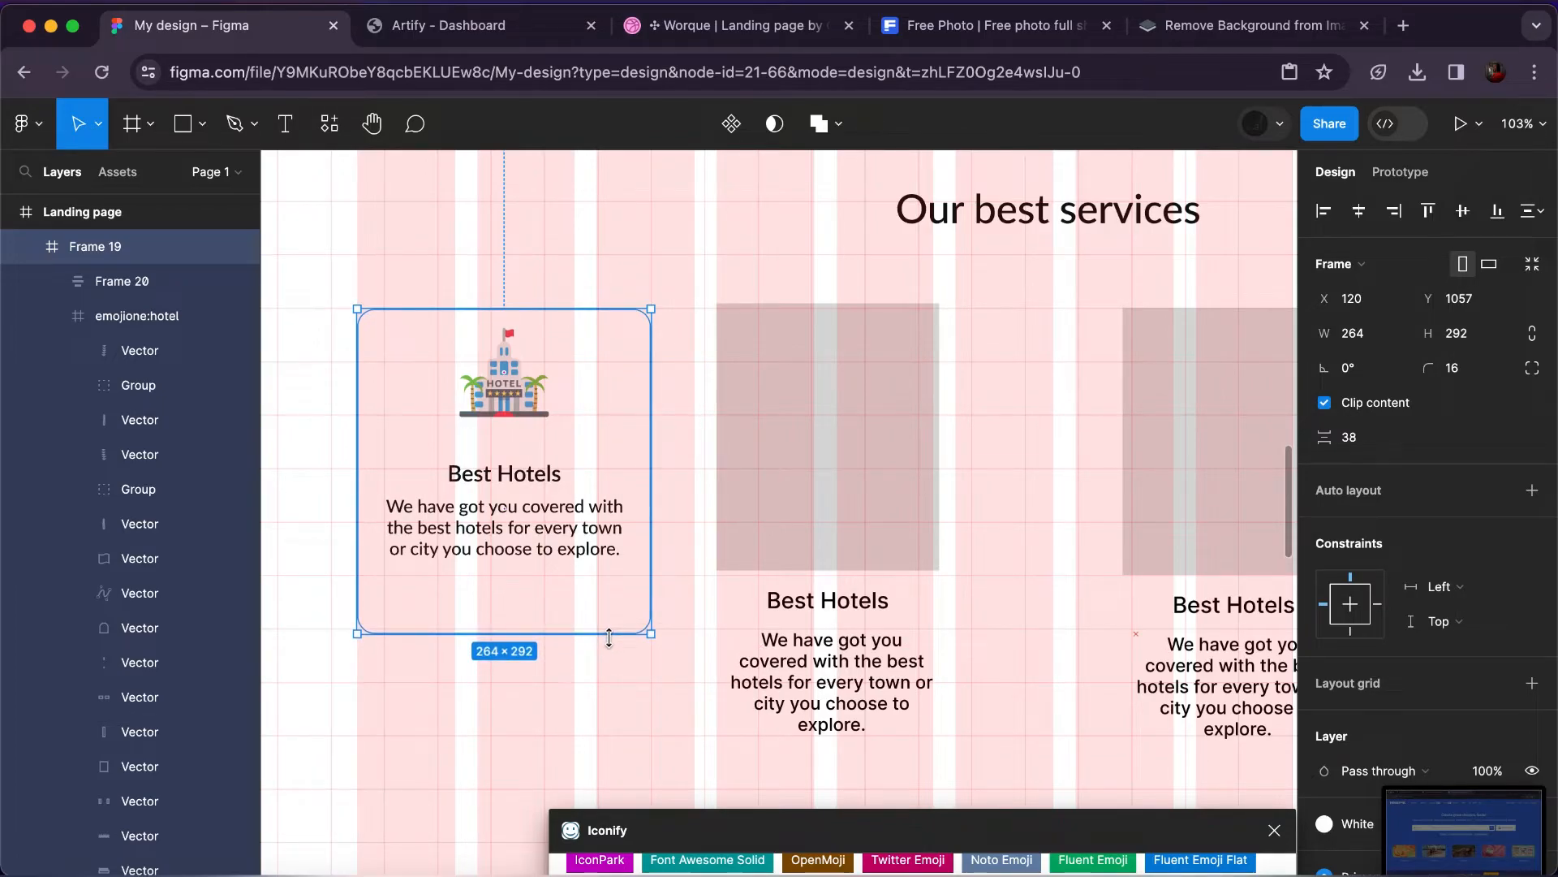
pyautogui.moveTo(608, 629); pyautogui.dragTo(607, 632)
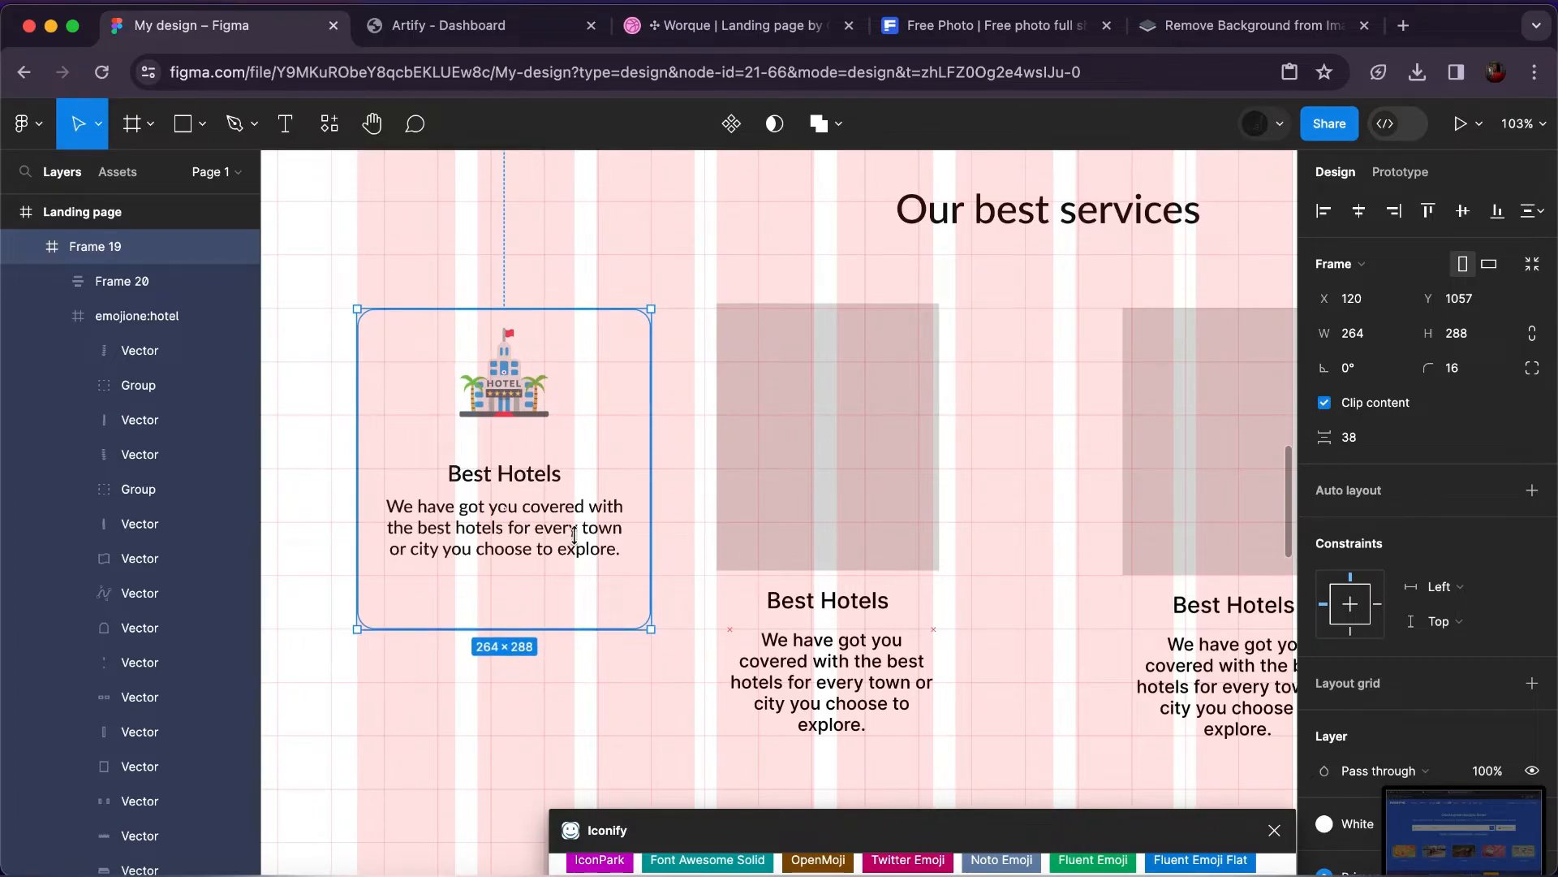
pyautogui.doubleClick(536, 487)
pyautogui.moveTo(538, 532); pyautogui.dragTo(538, 520)
pyautogui.moveTo(519, 388); pyautogui.dragTo(518, 389)
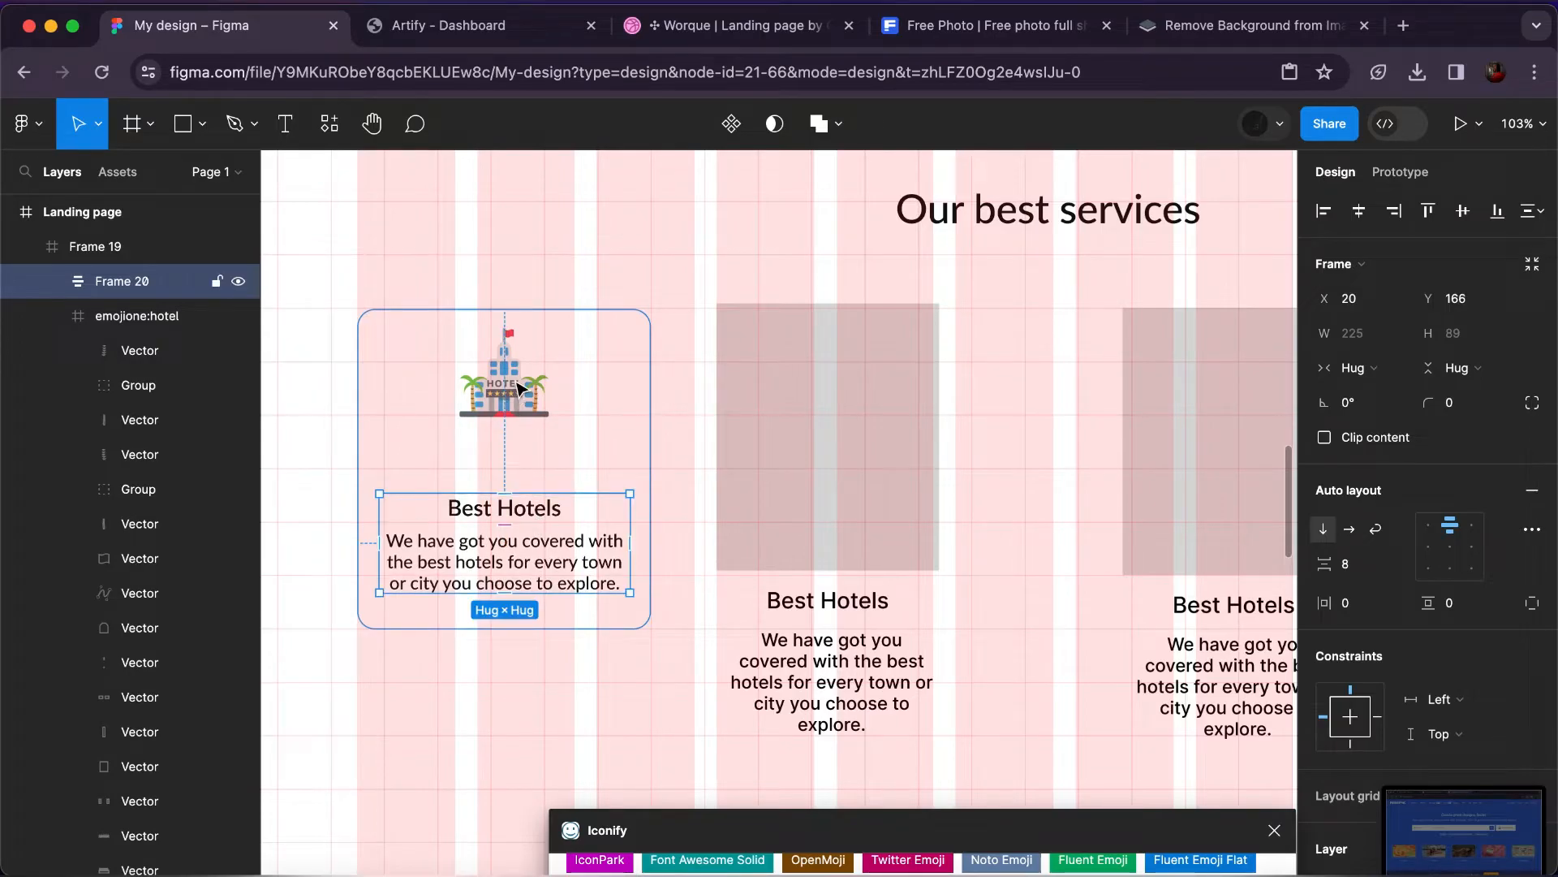
# Enlarge the hotel icon to 100×100 and re-centre it horizontally.
pyautogui.click(519, 388)
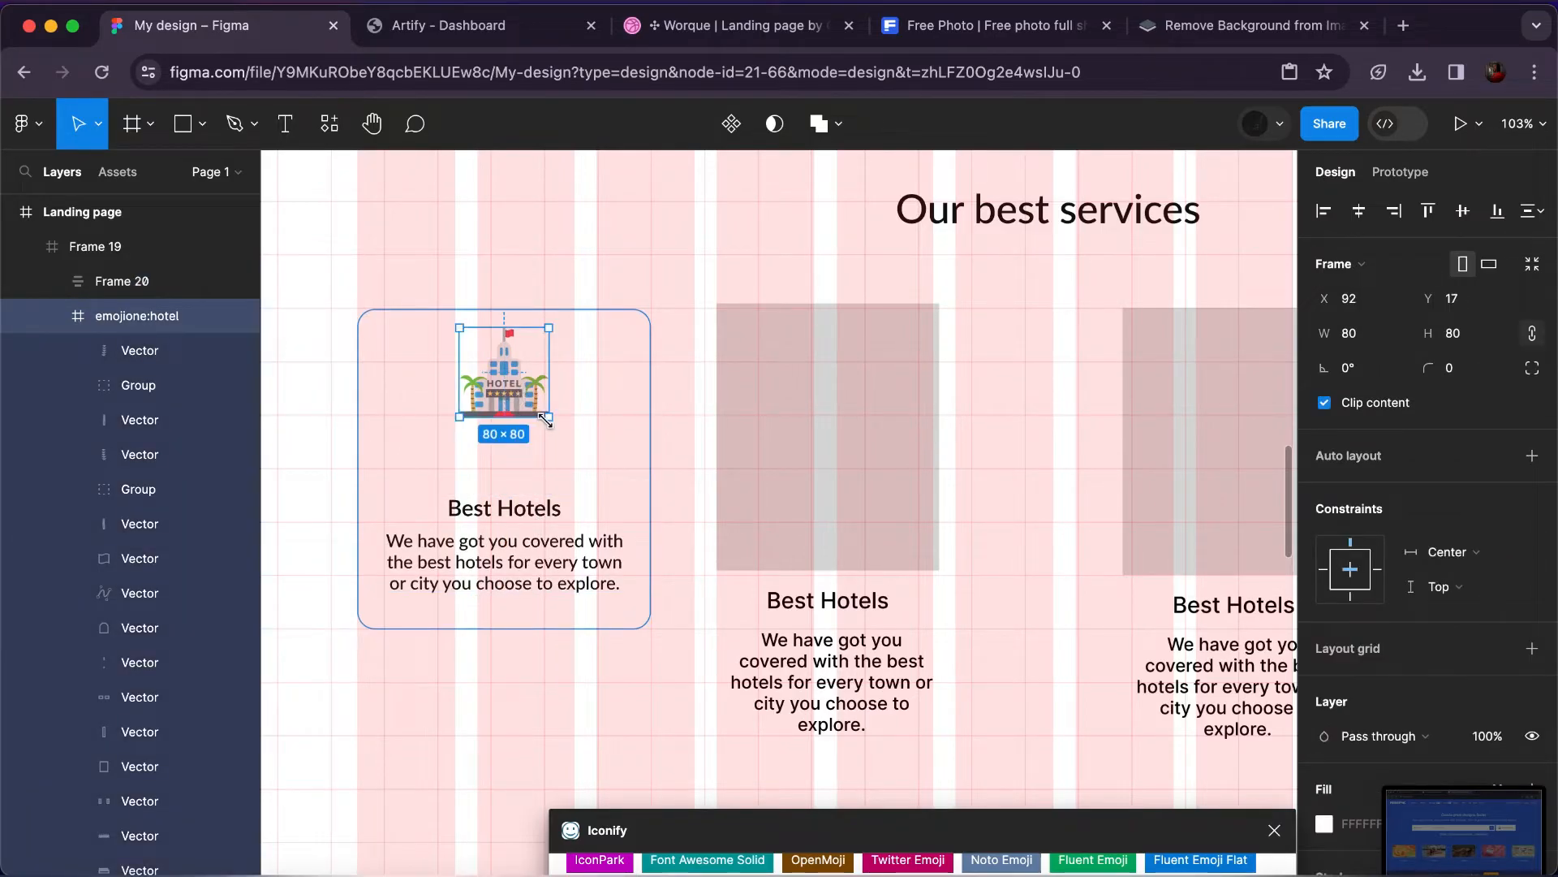
pyautogui.click(1453, 336)
pyautogui.write('1')
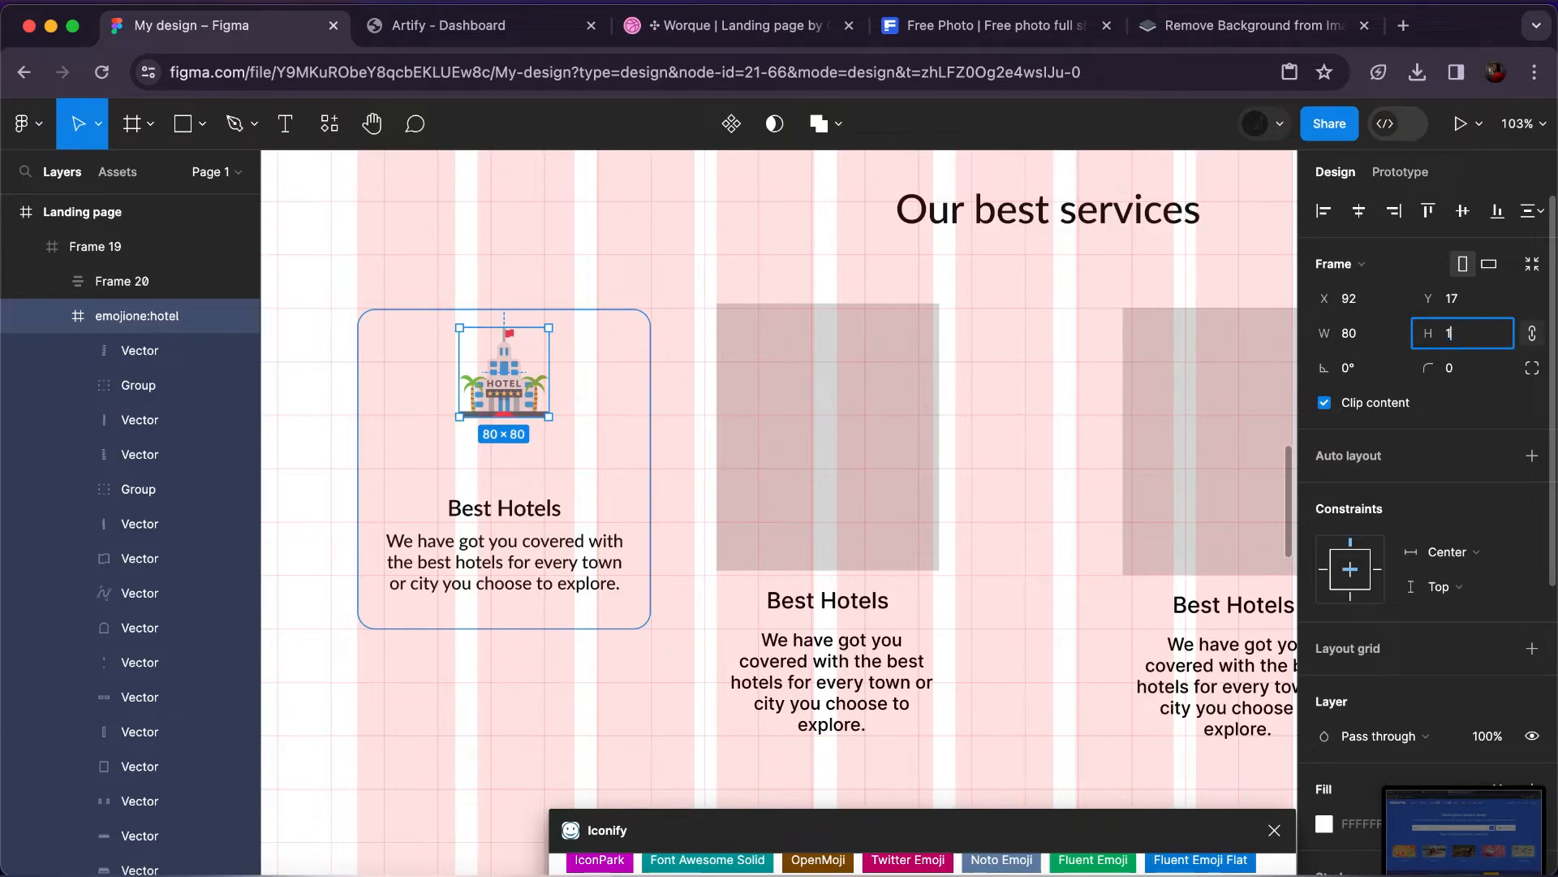
pyautogui.write('00')
pyautogui.press('Return')
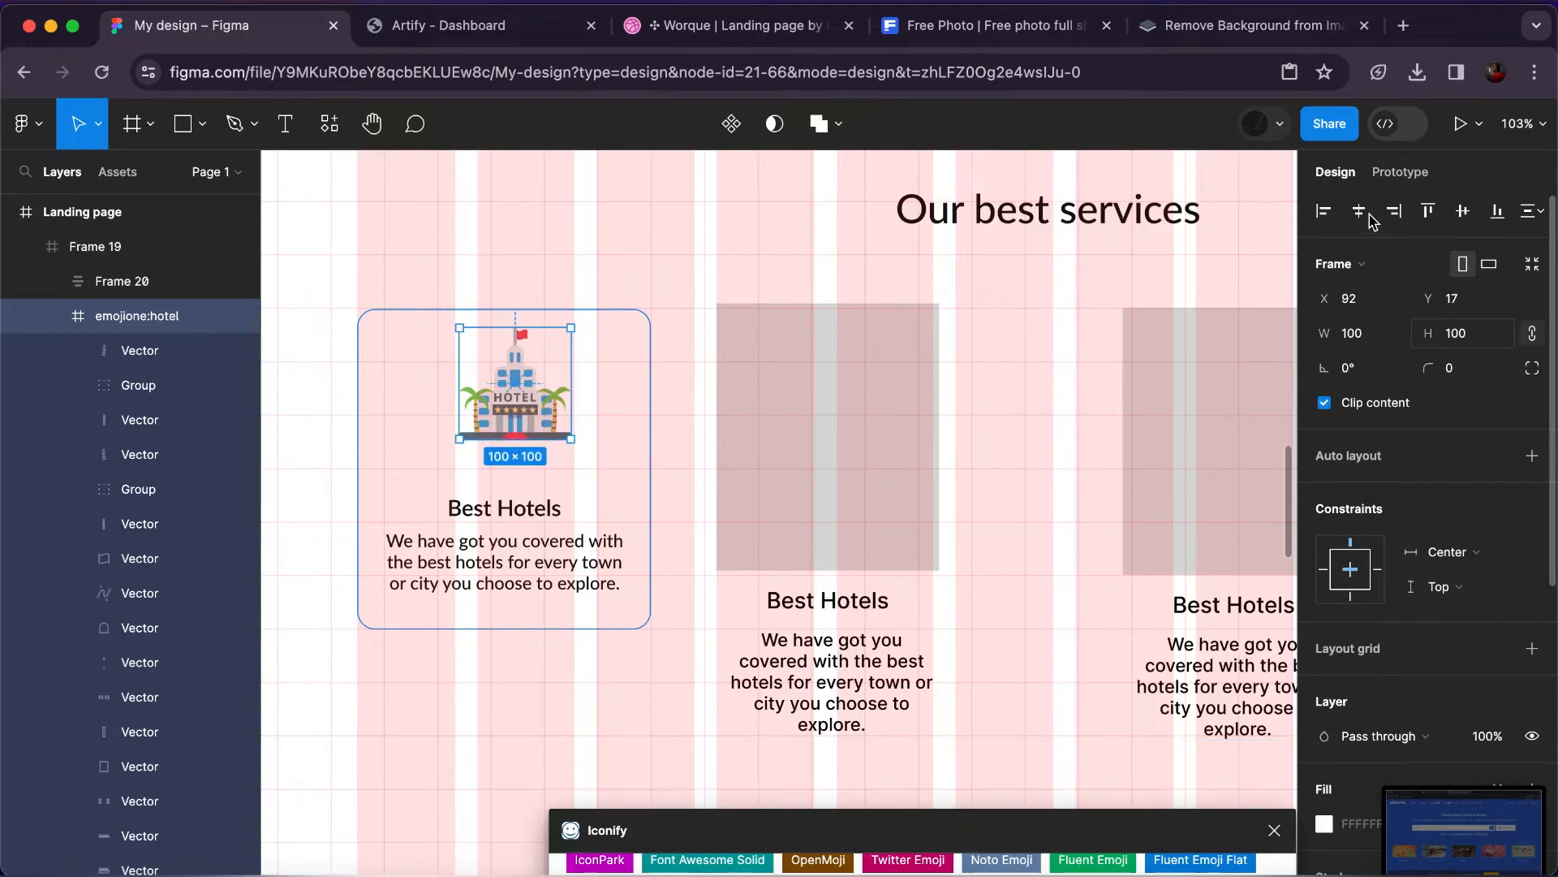
pyautogui.click(1358, 212)
# Hide the Landing page frame's layout grids with Ctrl+G.
pyautogui.scroll(-5, 884, 261)
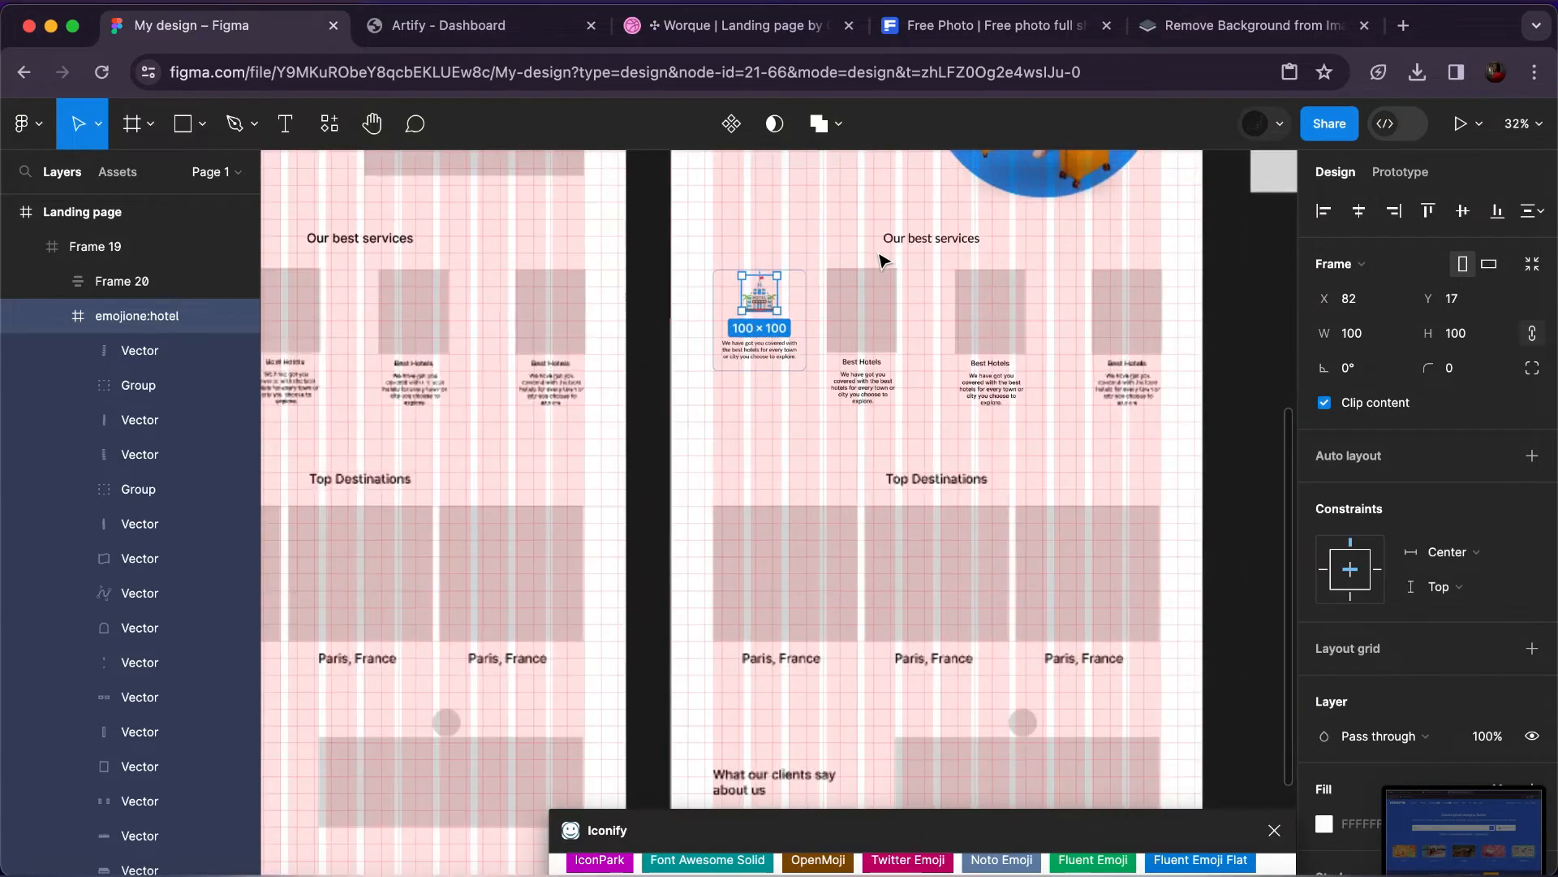
pyautogui.scroll(3, 883, 261)
pyautogui.hscroll(1, 883, 262)
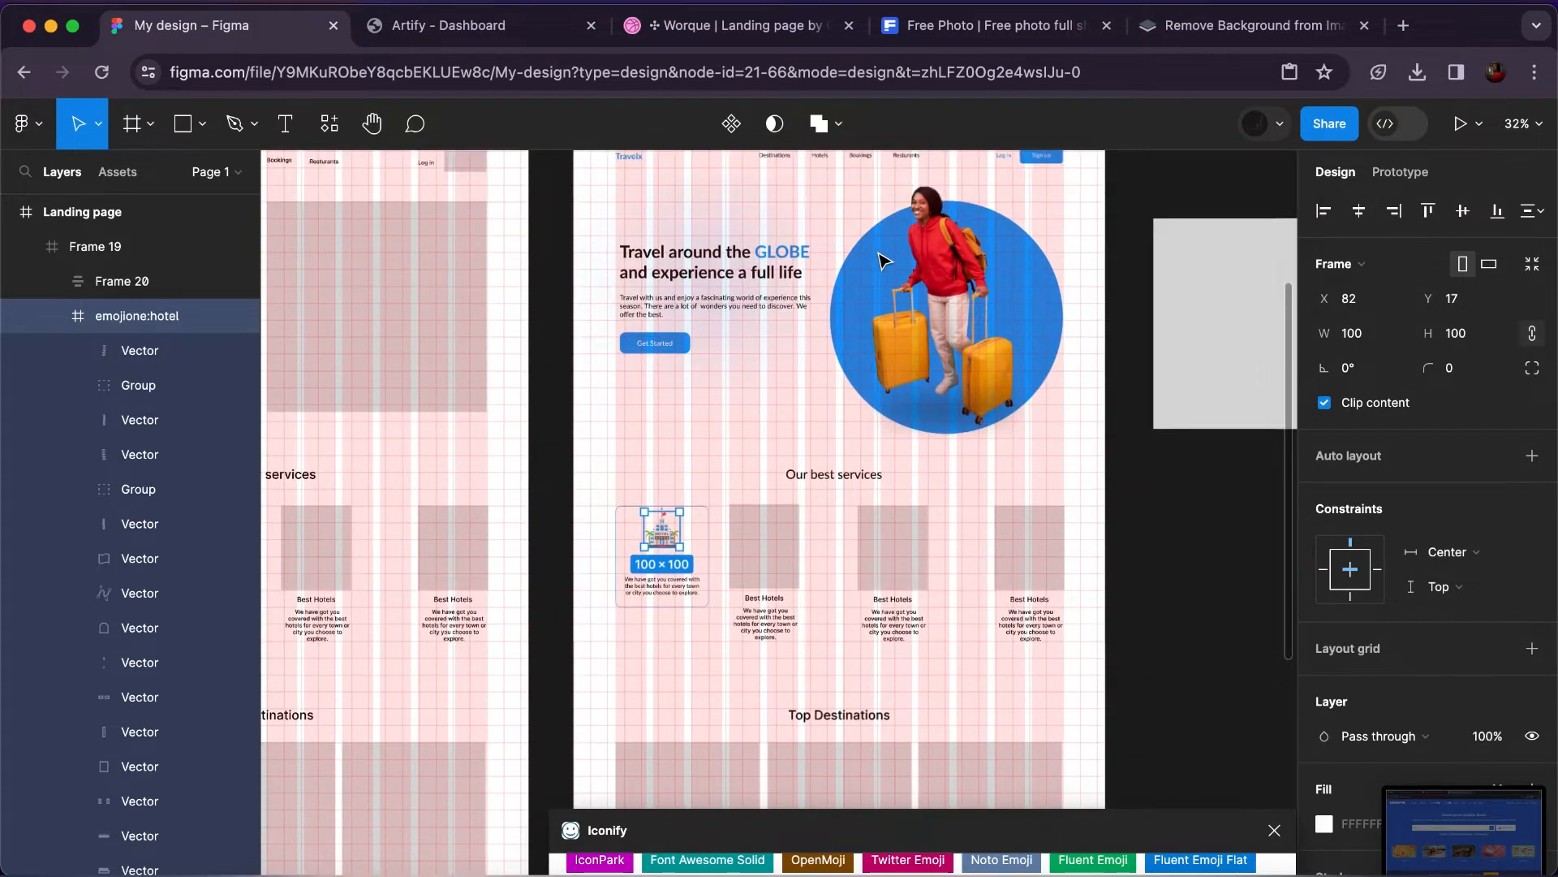
pyautogui.scroll(1, 884, 262)
pyautogui.hscroll(1, 883, 262)
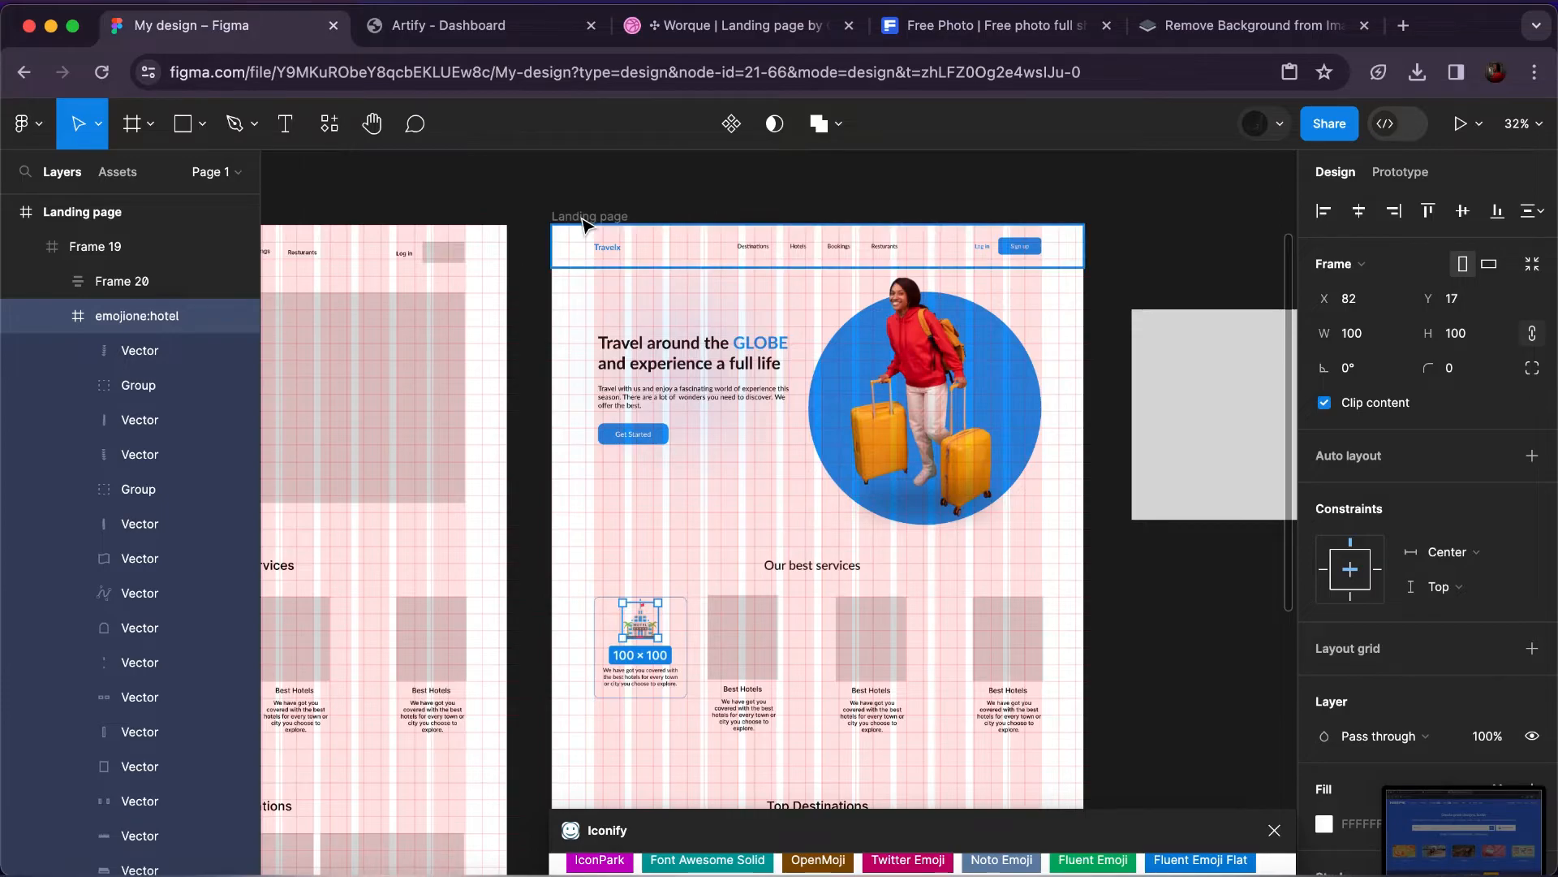
pyautogui.click(583, 225)
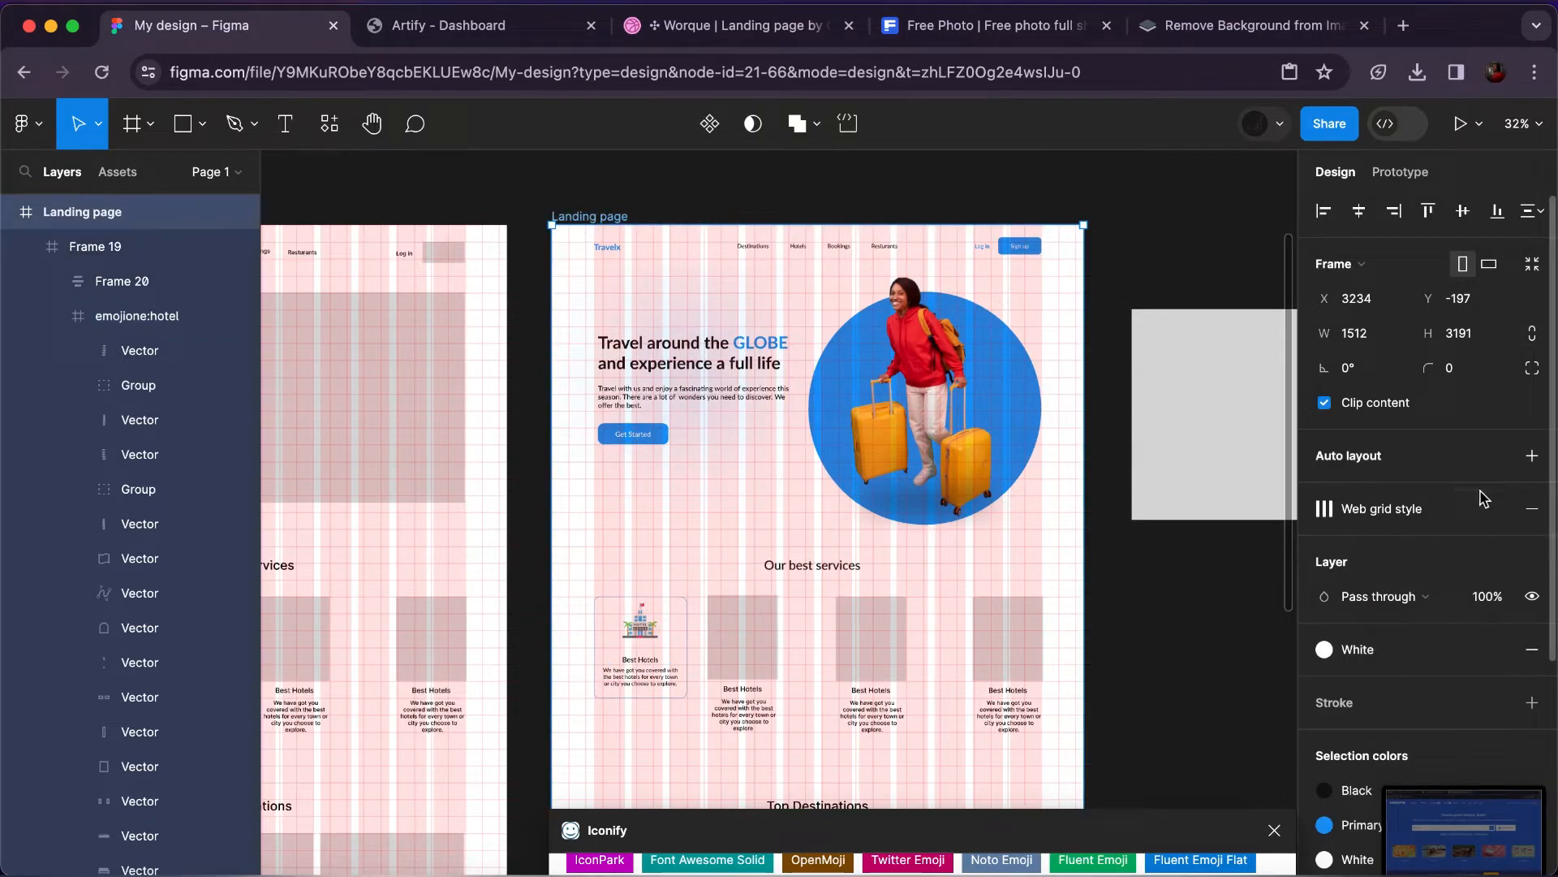
pyautogui.hotkey('ctrl', 'g')
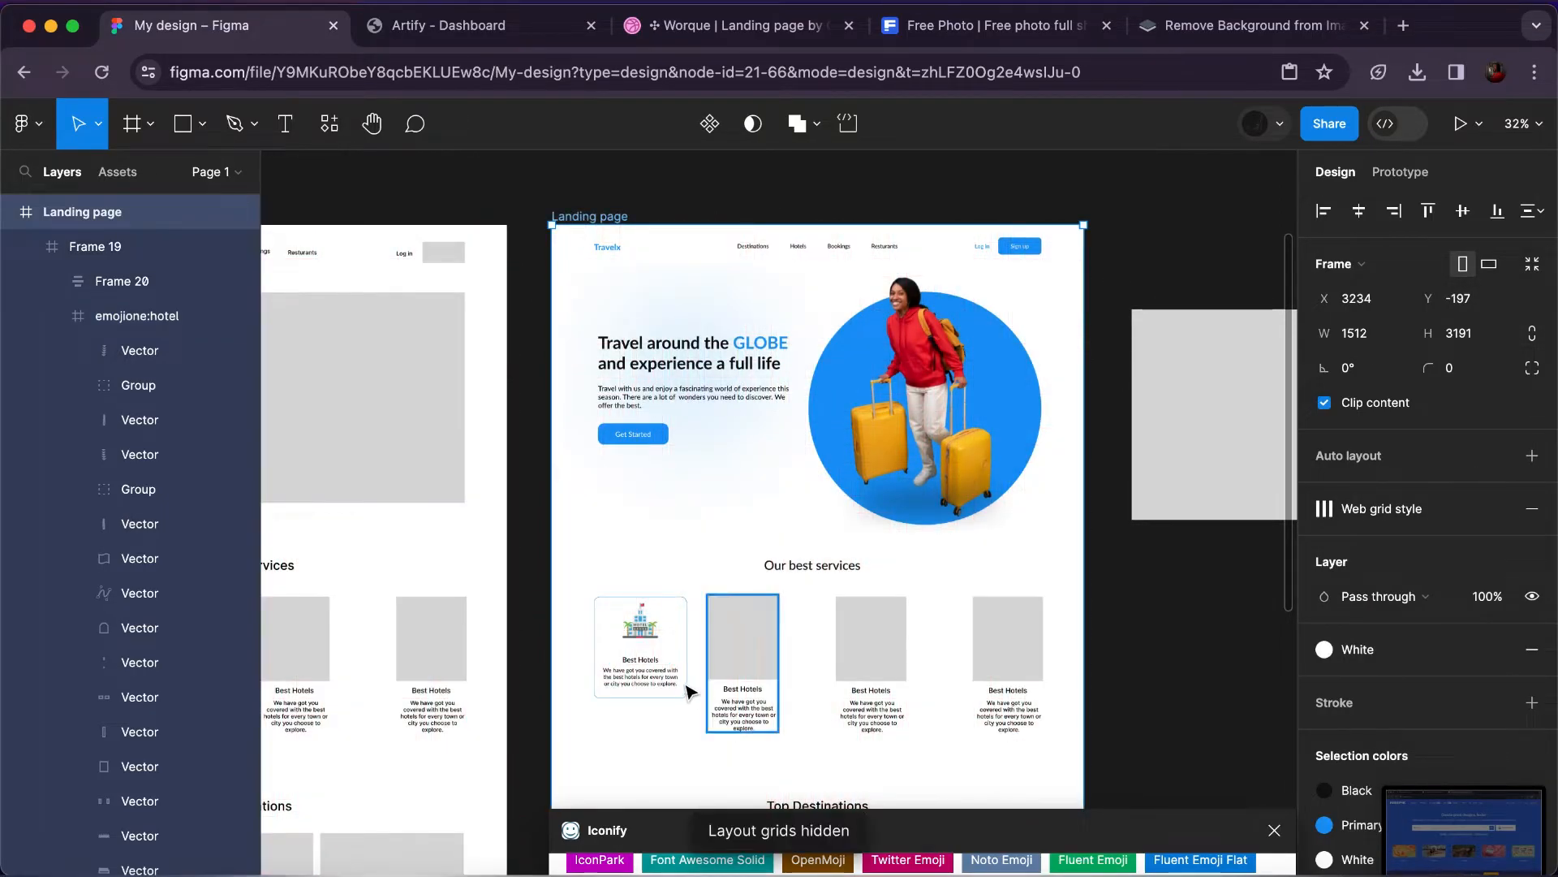
# Replace the three grey placeholder cards with copies of the Best Hotels card.
pyautogui.scroll(5, 686, 689)
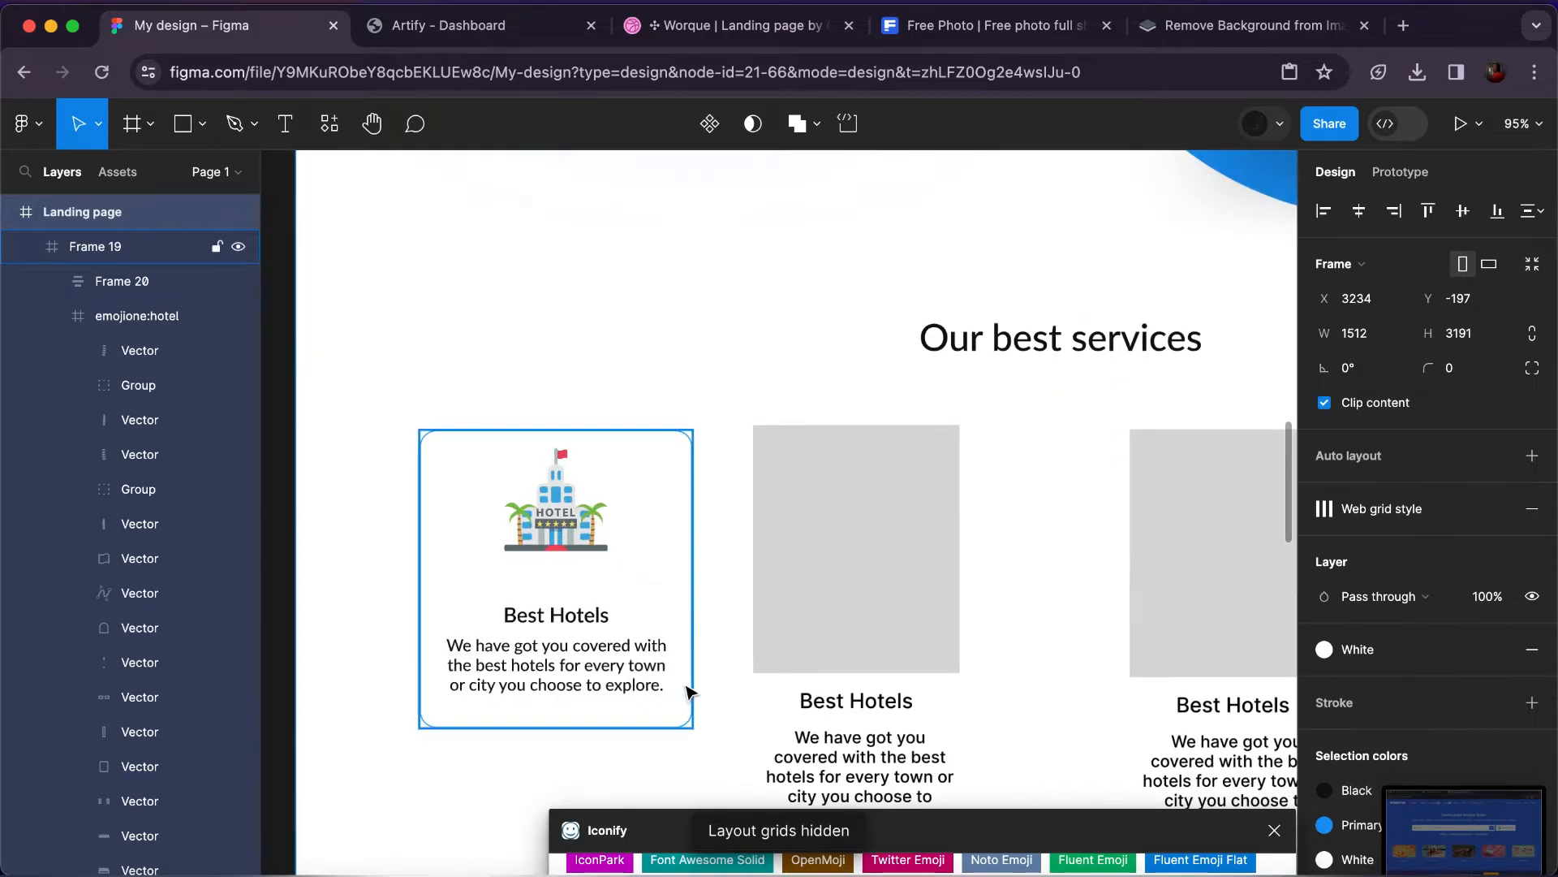
pyautogui.click(686, 691)
pyautogui.scroll(-4, 686, 691)
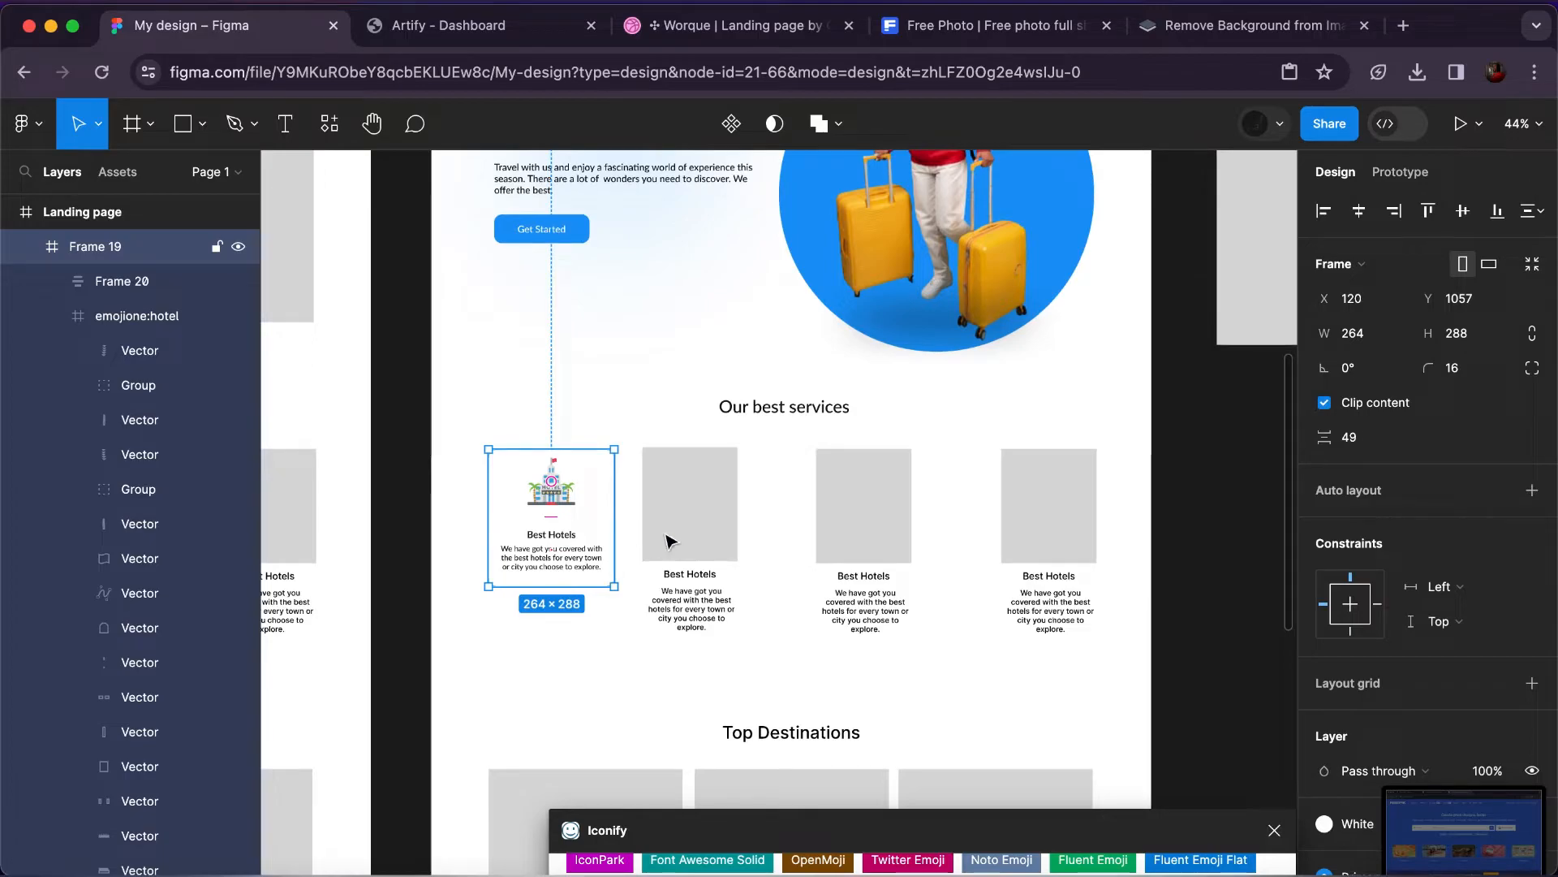
pyautogui.keyDown('shift'); pyautogui.click(888, 584); pyautogui.keyUp('shift')
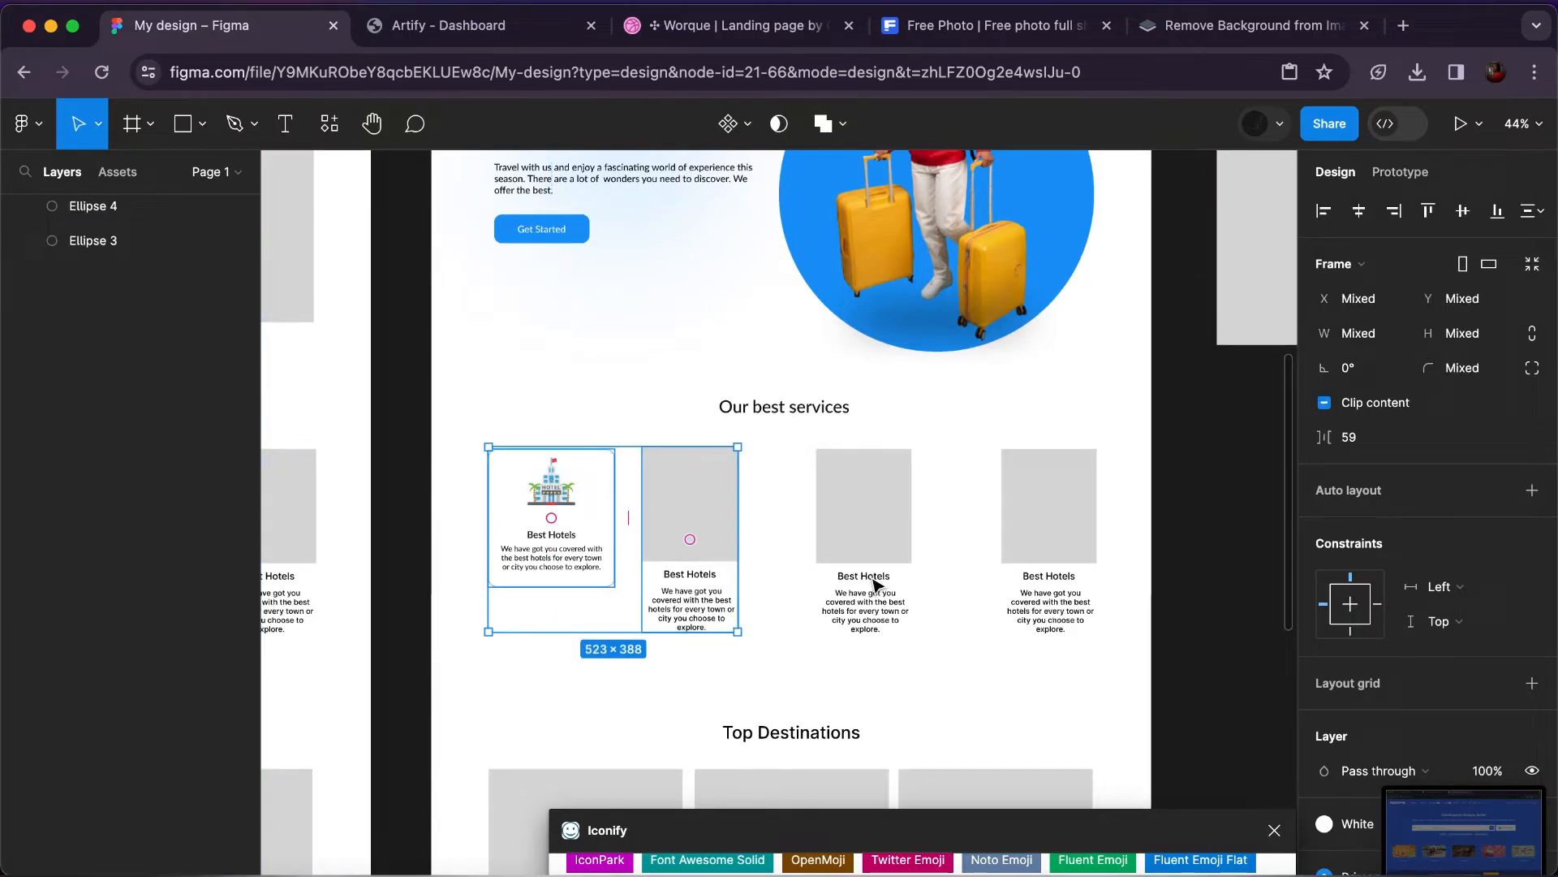
pyautogui.keyDown('shift'); pyautogui.click(878, 583); pyautogui.keyUp('shift')
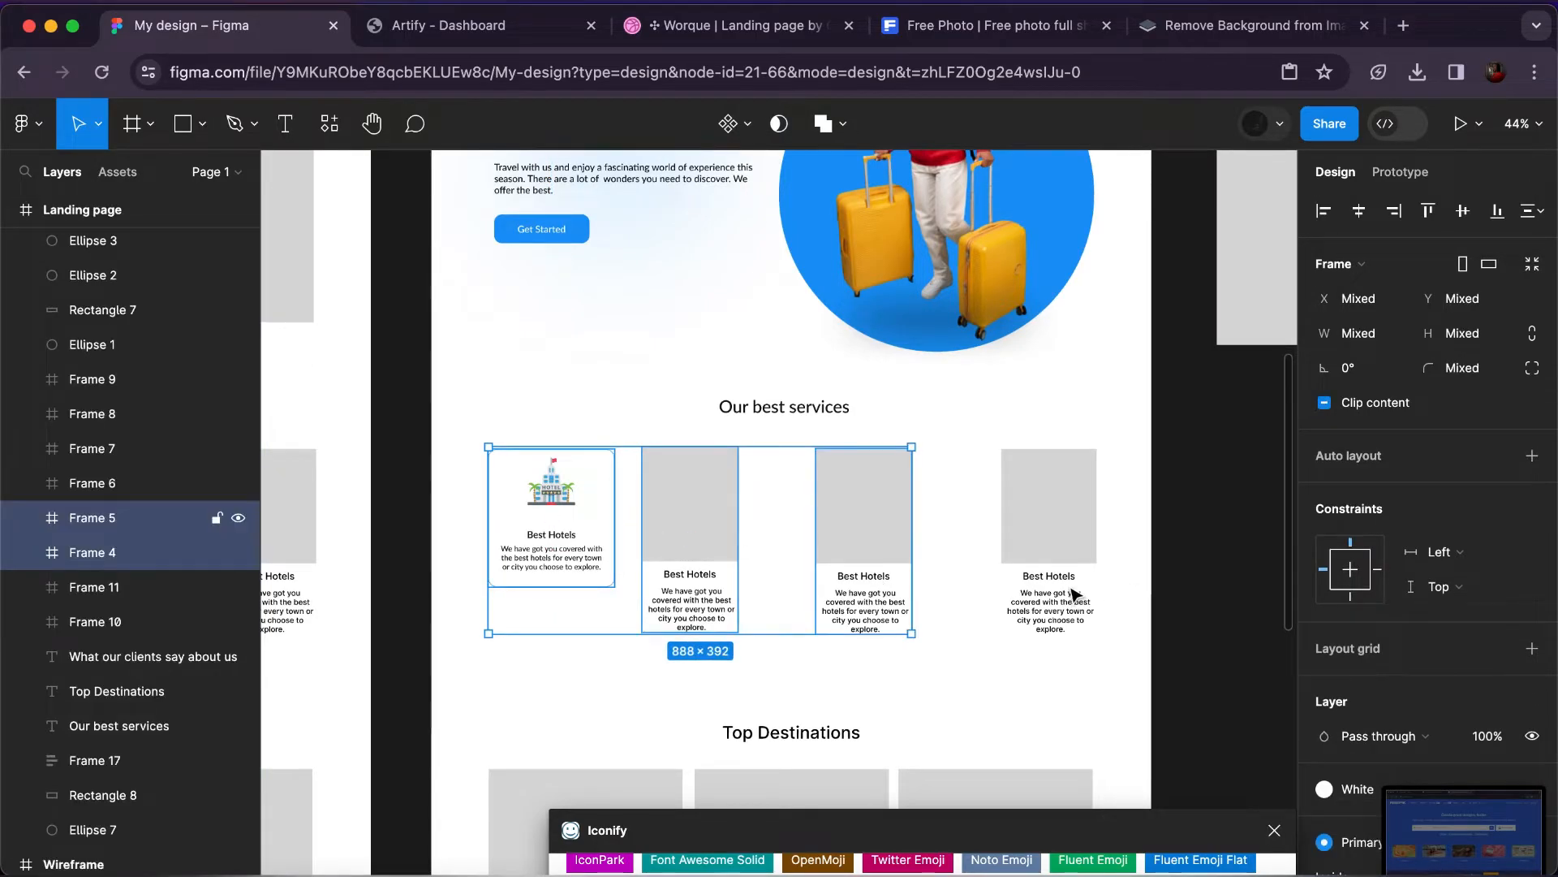
pyautogui.keyDown('shift'); pyautogui.click(1069, 595); pyautogui.keyUp('shift')
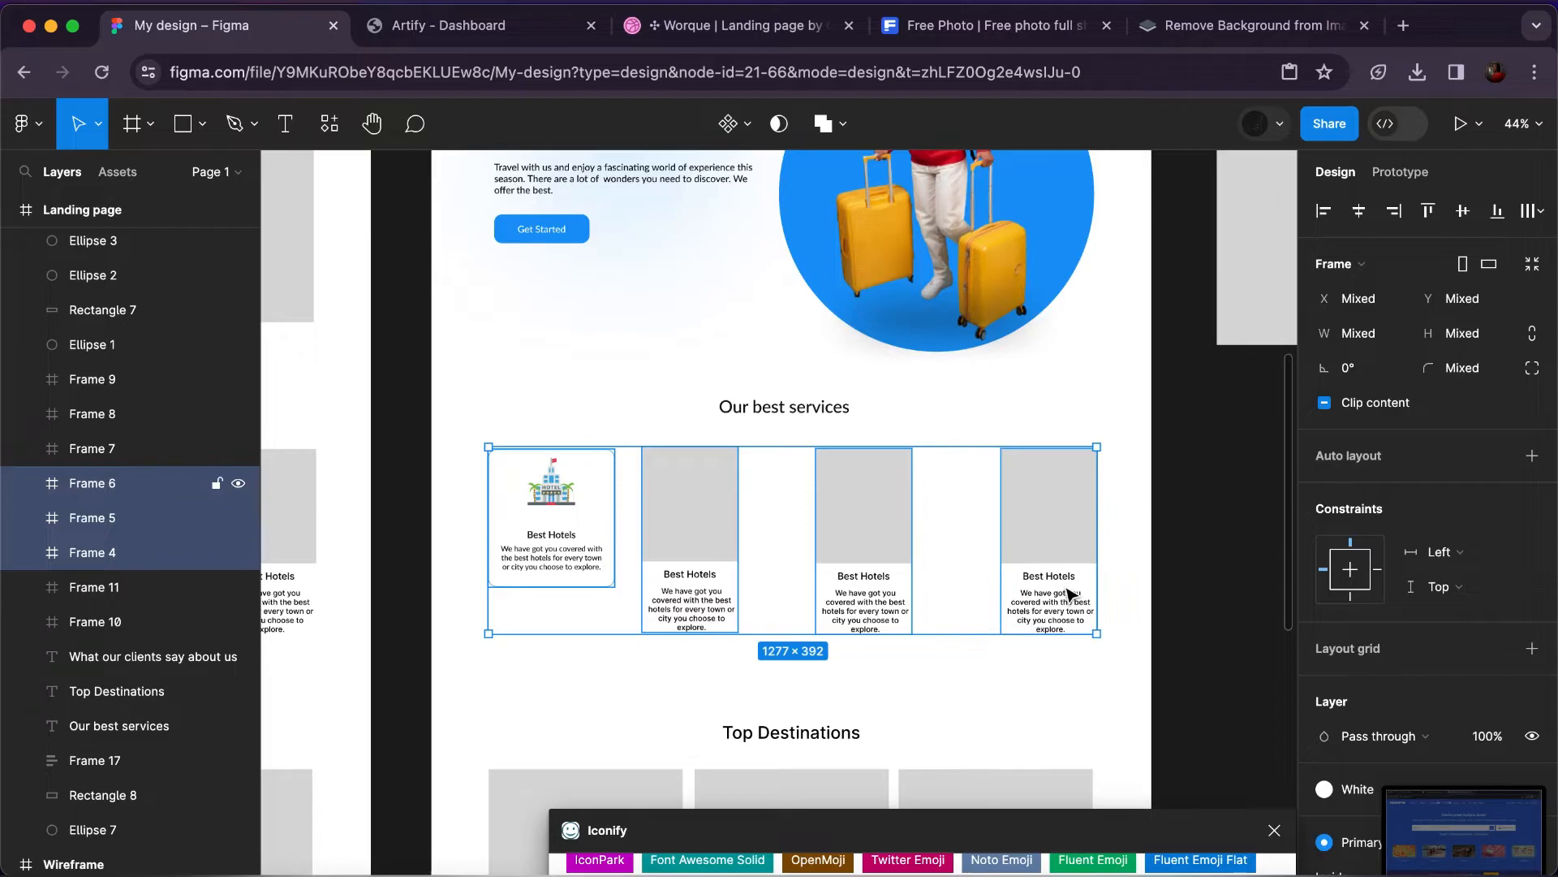
pyautogui.rightClick(1078, 481)
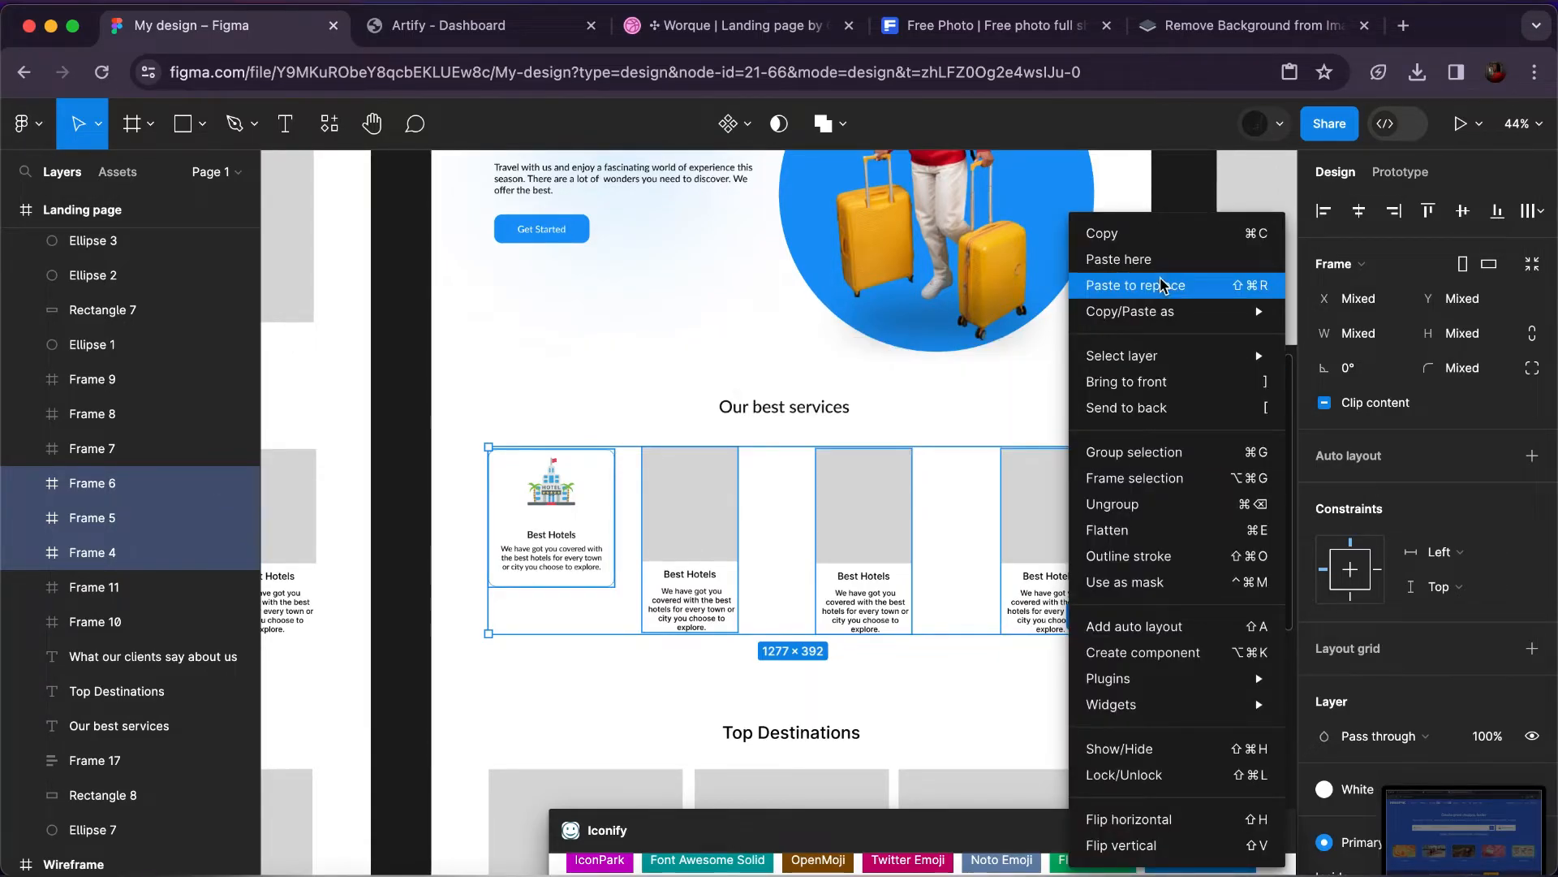
pyautogui.press('Escape')
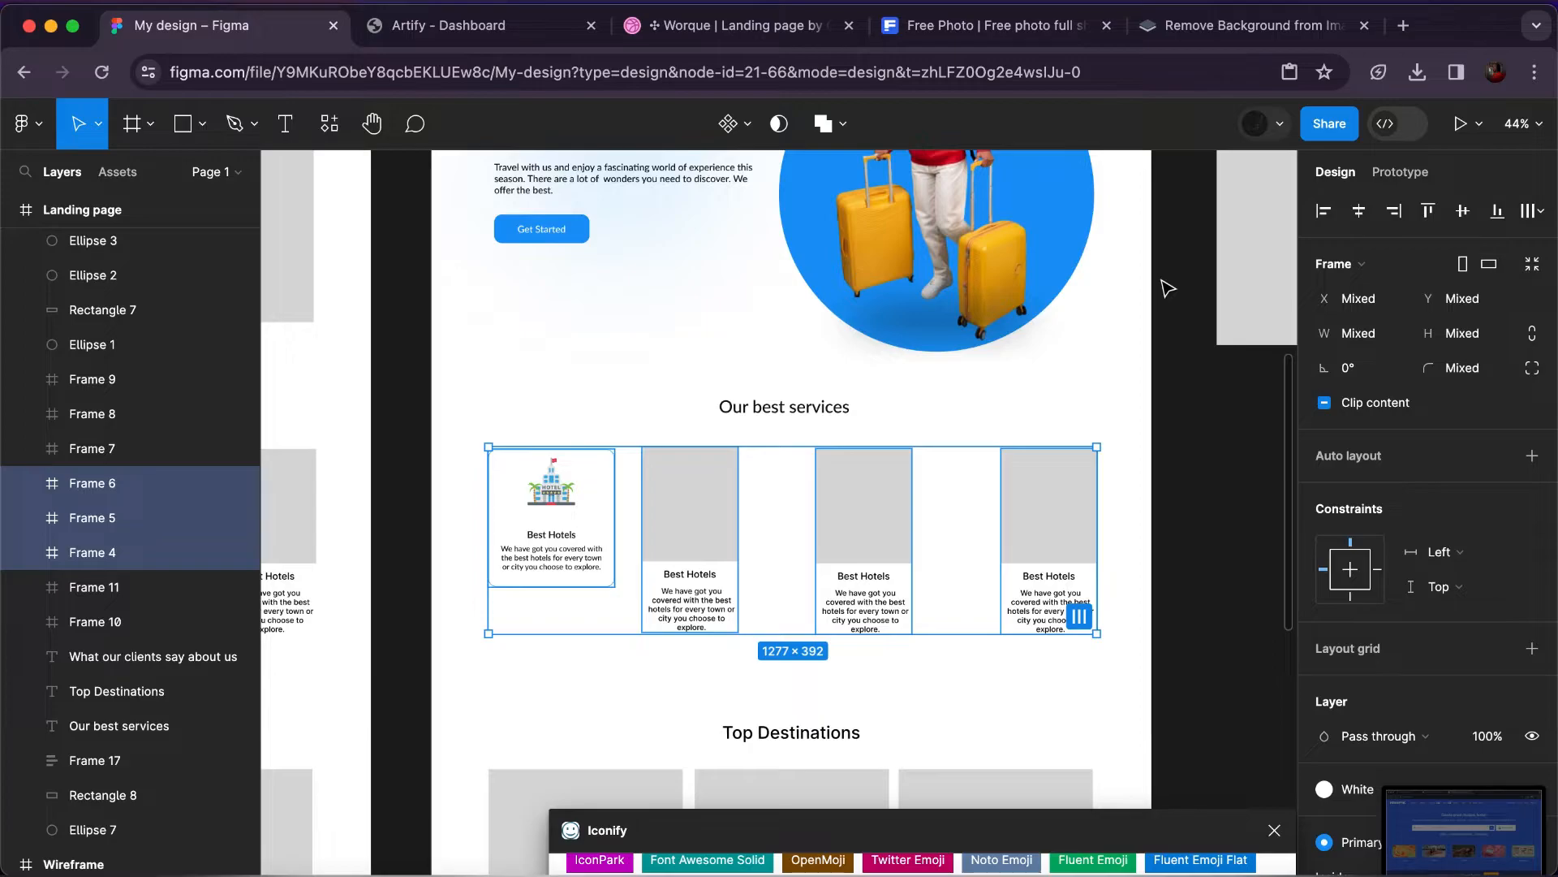
pyautogui.press('super+shift+r')
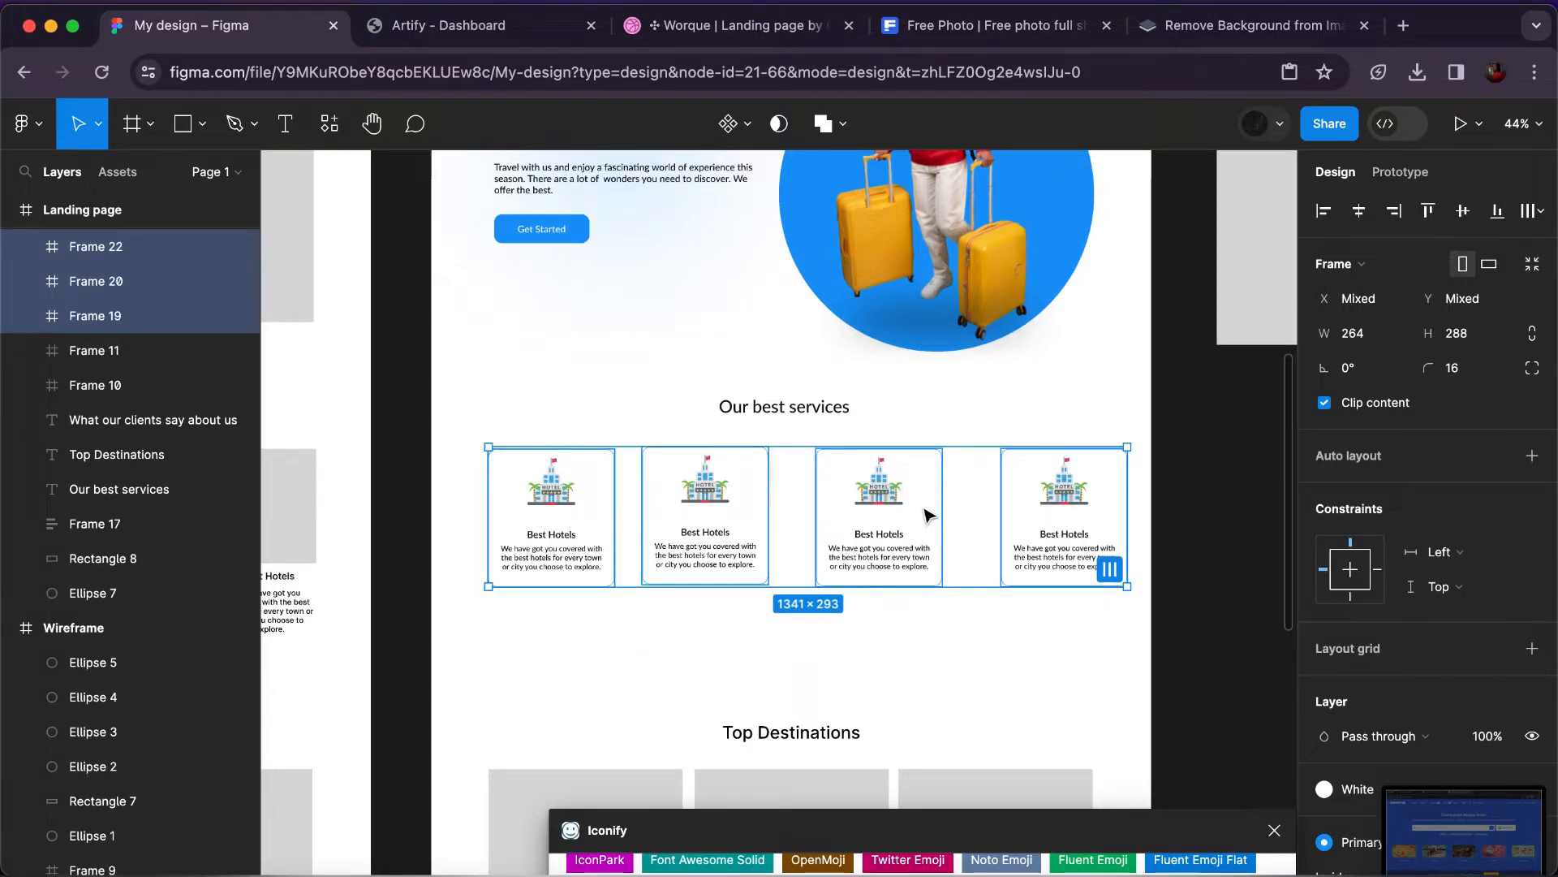
# Reduce the second hotel card's item spacing to 49.
pyautogui.click(928, 515)
pyautogui.click(707, 528)
pyautogui.moveTo(720, 519); pyautogui.dragTo(719, 516)
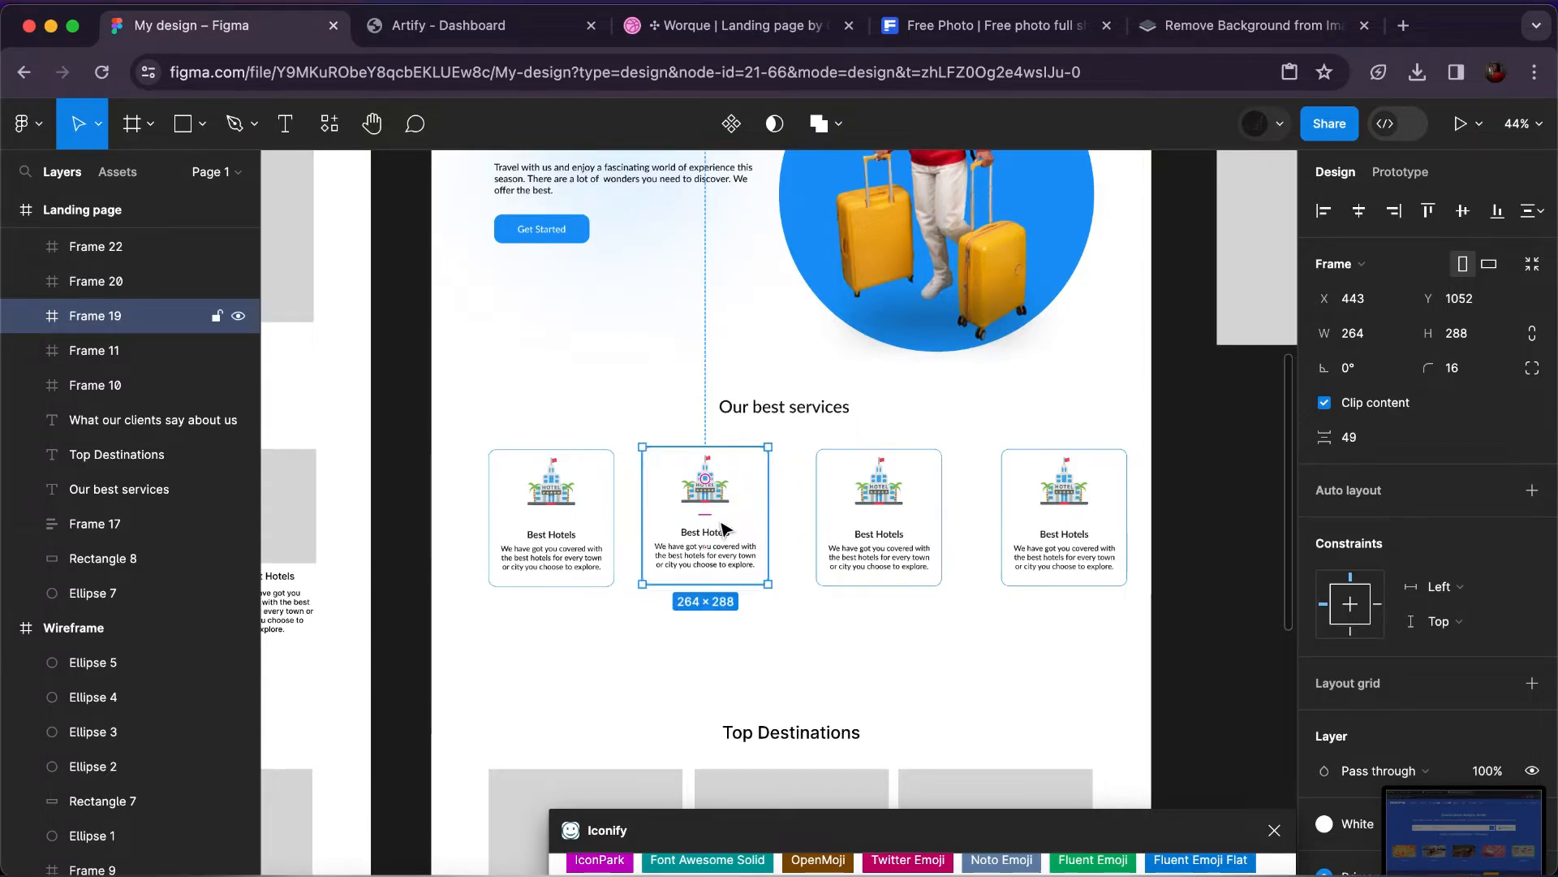
# Move the fourth hotel card left to X 1128.
pyautogui.click(839, 542)
pyautogui.scroll(2, 840, 545)
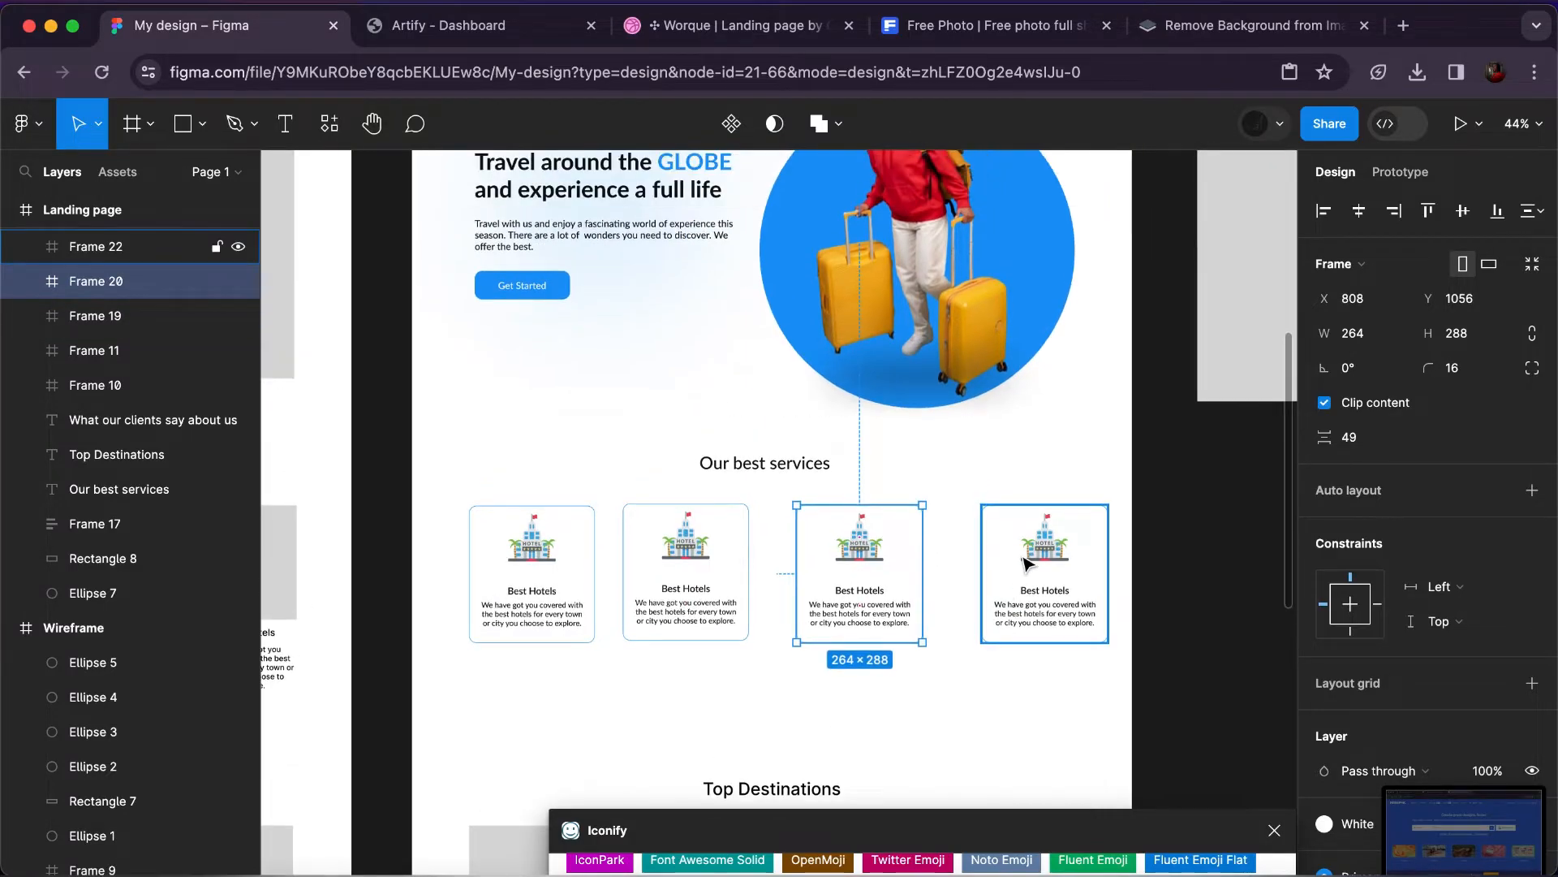
pyautogui.click(1021, 560)
pyautogui.moveTo(1021, 560); pyautogui.dragTo(1003, 560)
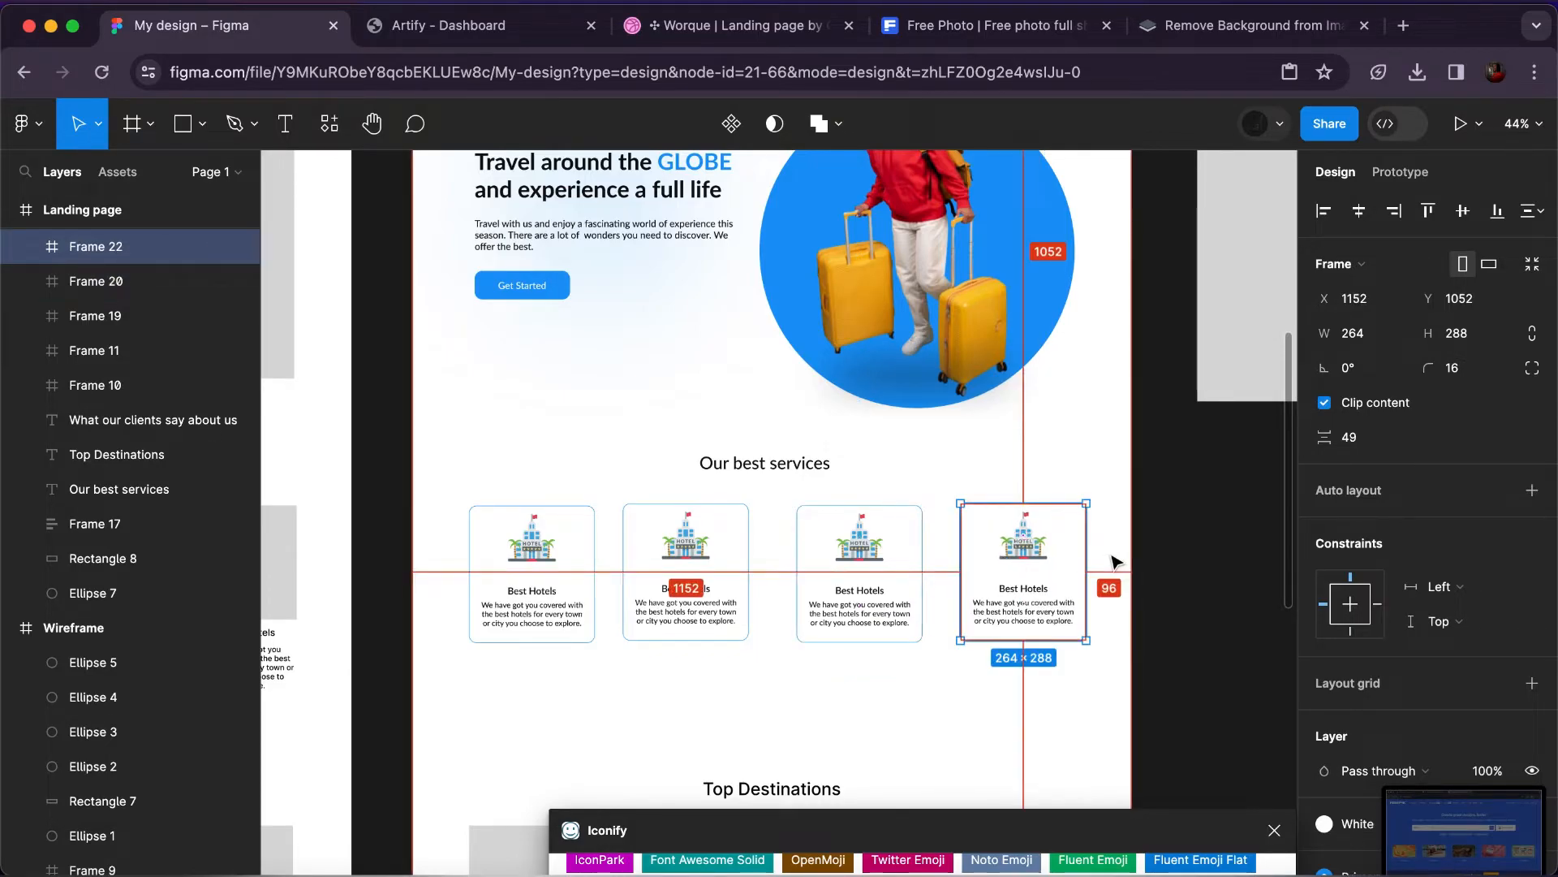
pyautogui.press('Left')
pyautogui.press('Left')
pyautogui.press('Left')
pyautogui.press('Left')
pyautogui.press('Left')
pyautogui.press('Left')
pyautogui.press('Left')
pyautogui.press('Left')
pyautogui.press('Left')
pyautogui.press('Left')
pyautogui.press('Left')
pyautogui.press('Left')
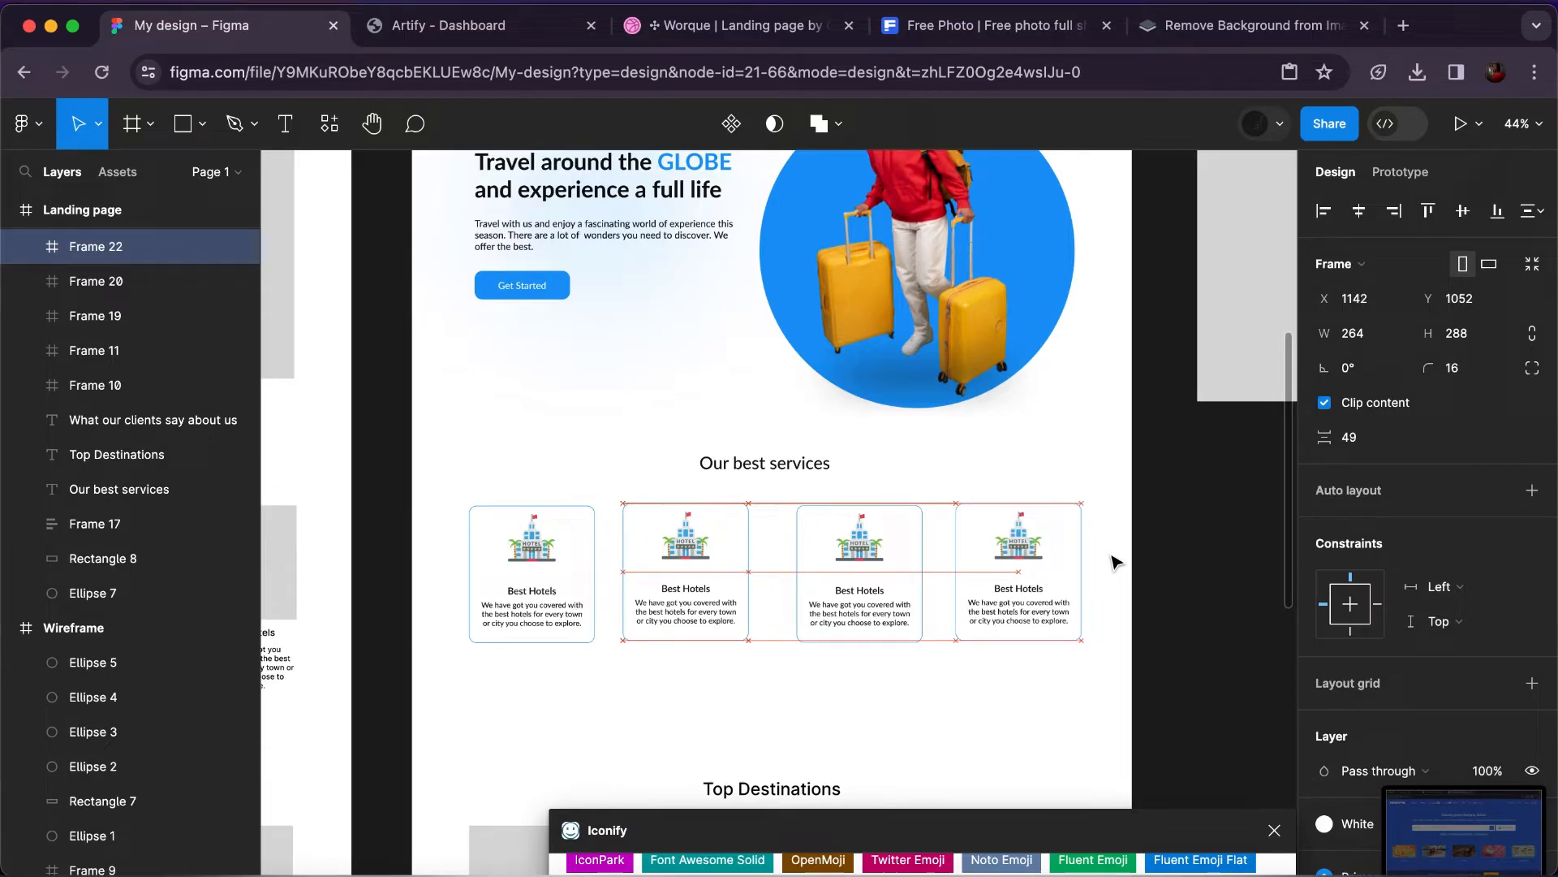
pyautogui.press('Left')
pyautogui.press('Left')
pyautogui.press('Left')
pyautogui.press('Left')
pyautogui.press('Left')
pyautogui.press('Left')
pyautogui.press('Left')
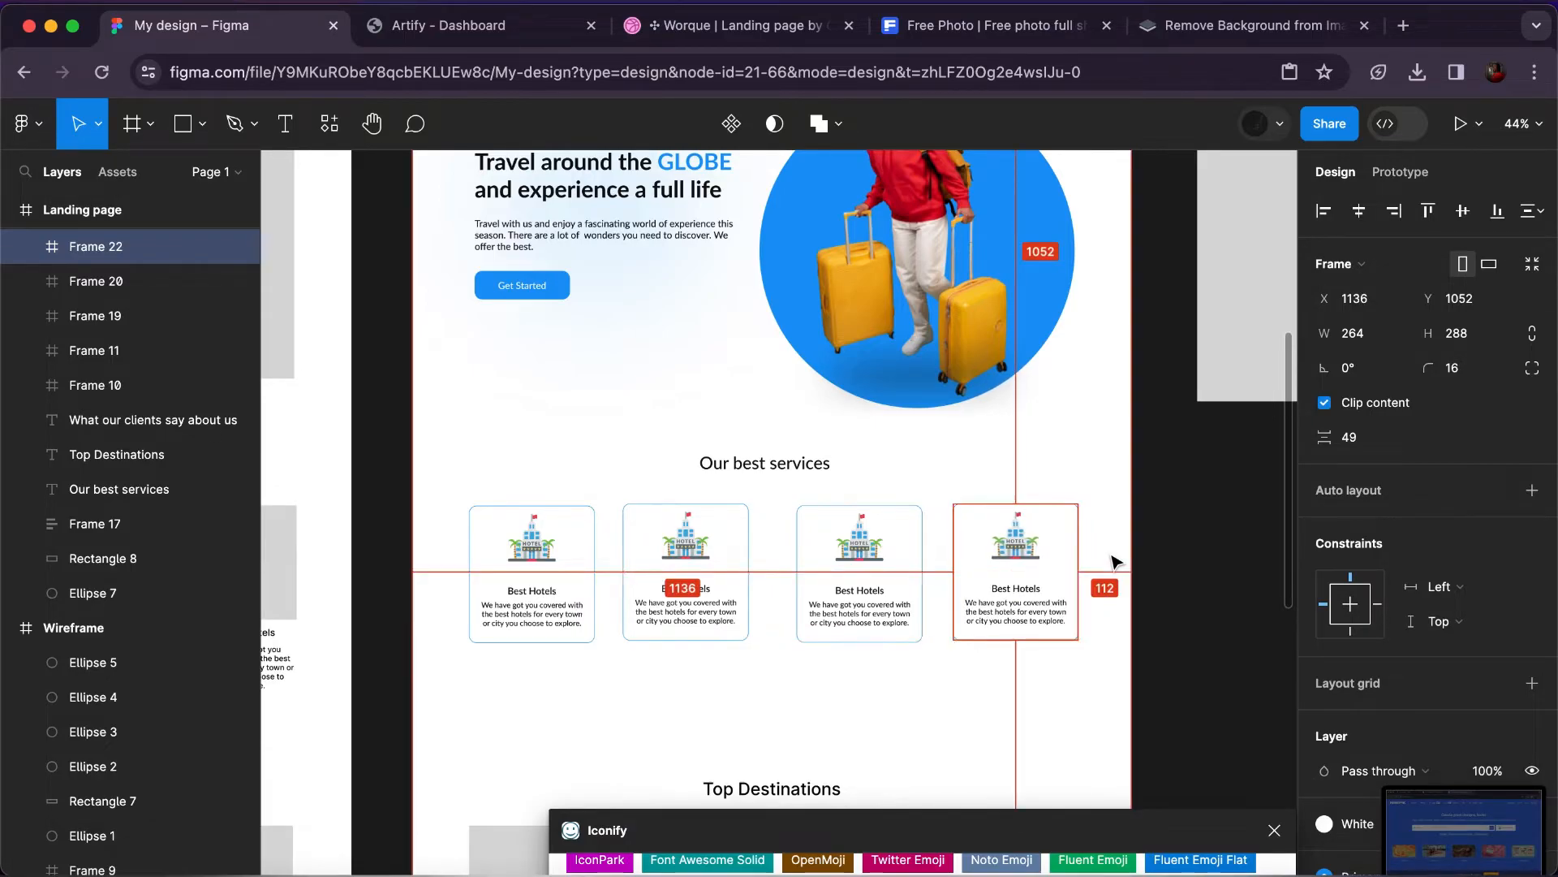
pyautogui.press('Left')
pyautogui.press('Left')
pyautogui.press('Left')
pyautogui.press('Left')
pyautogui.press('Left')
pyautogui.press('Left')
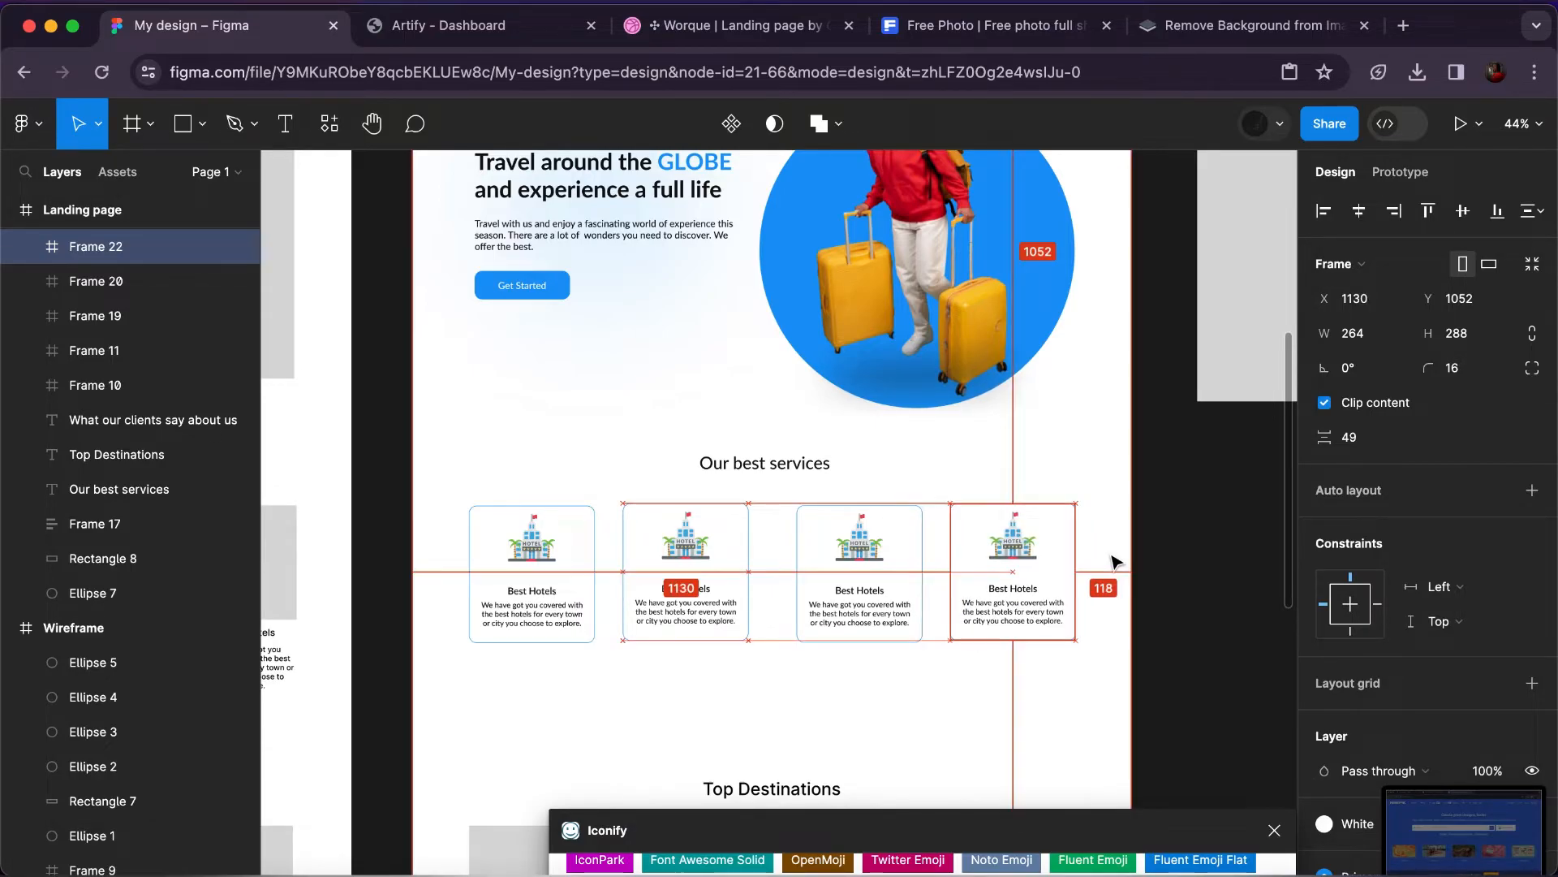
pyautogui.press('Right')
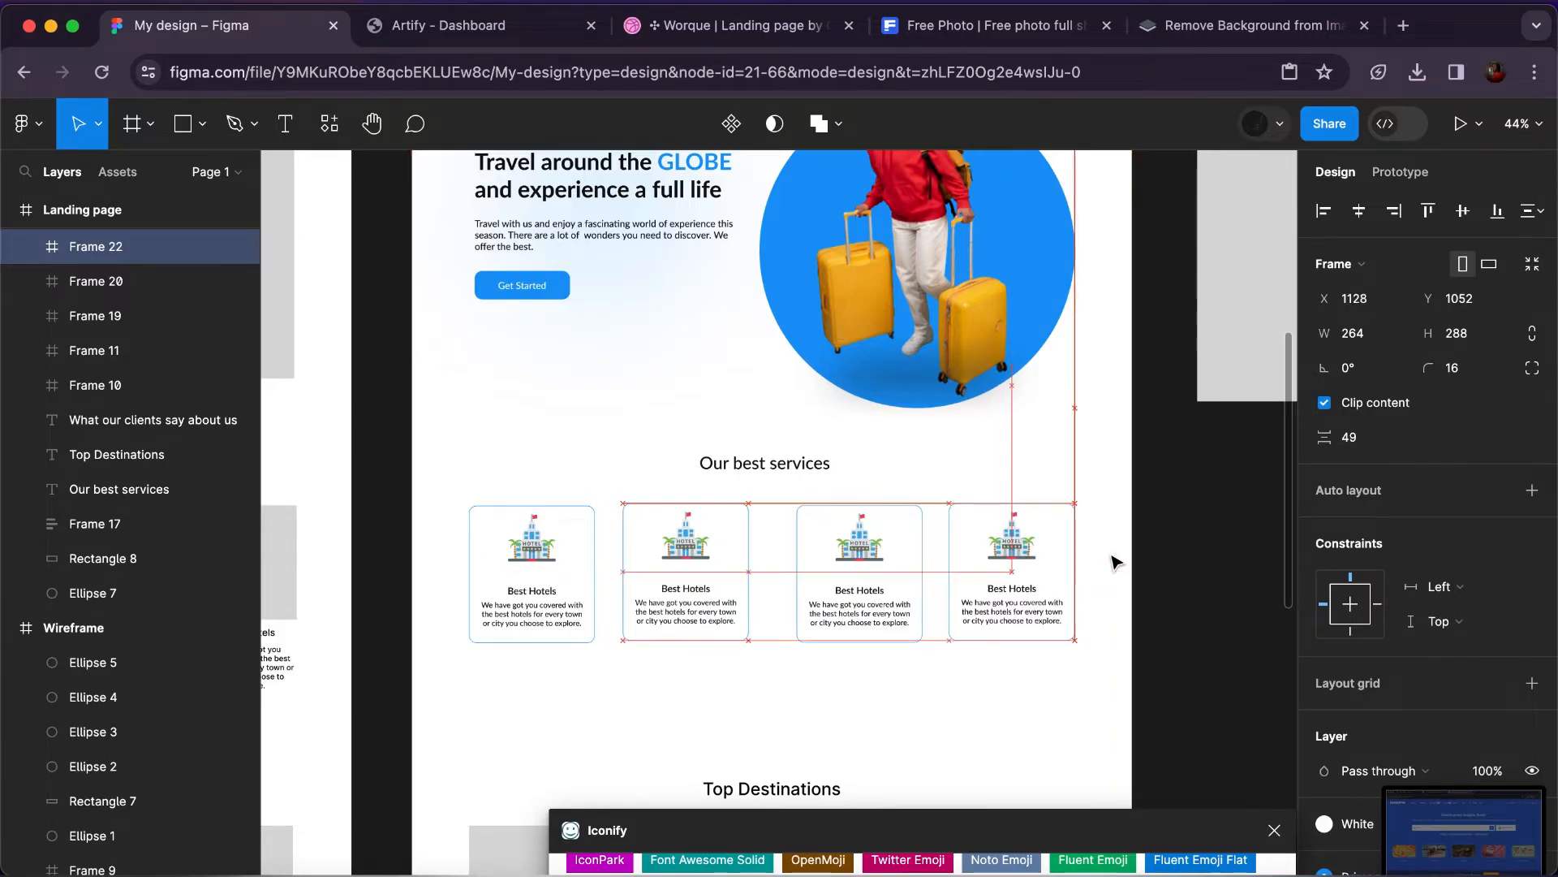
# Select all four hotel cards together.
pyautogui.keyDown('shift'); pyautogui.click(920, 540); pyautogui.keyUp('shift')
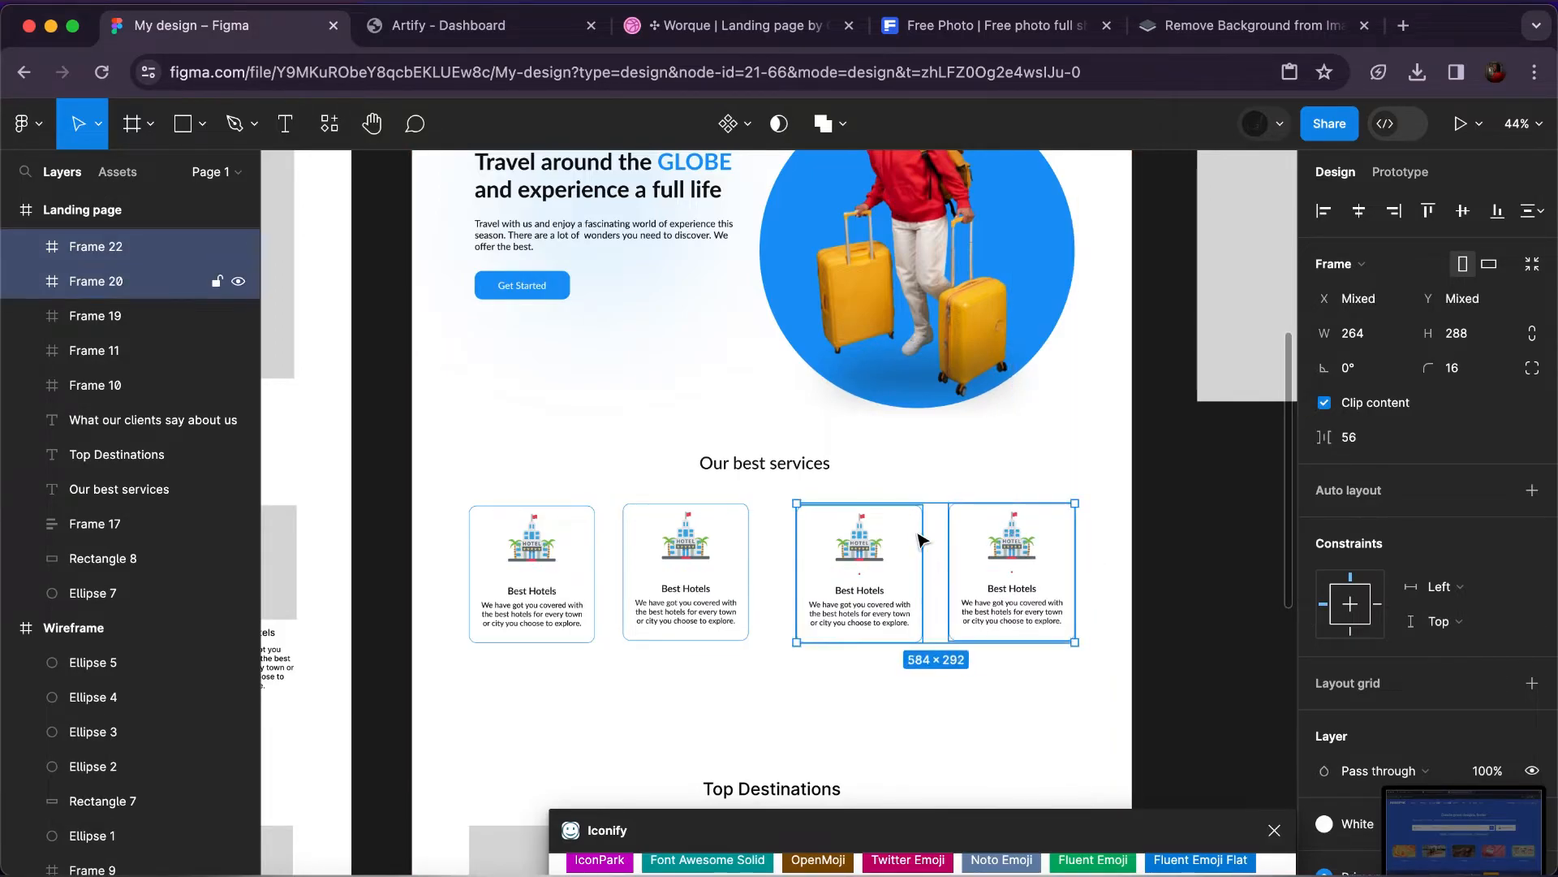
pyautogui.keyDown('shift'); pyautogui.click(720, 574); pyautogui.keyUp('shift')
pyautogui.keyDown('shift'); pyautogui.click(539, 547); pyautogui.keyUp('shift')
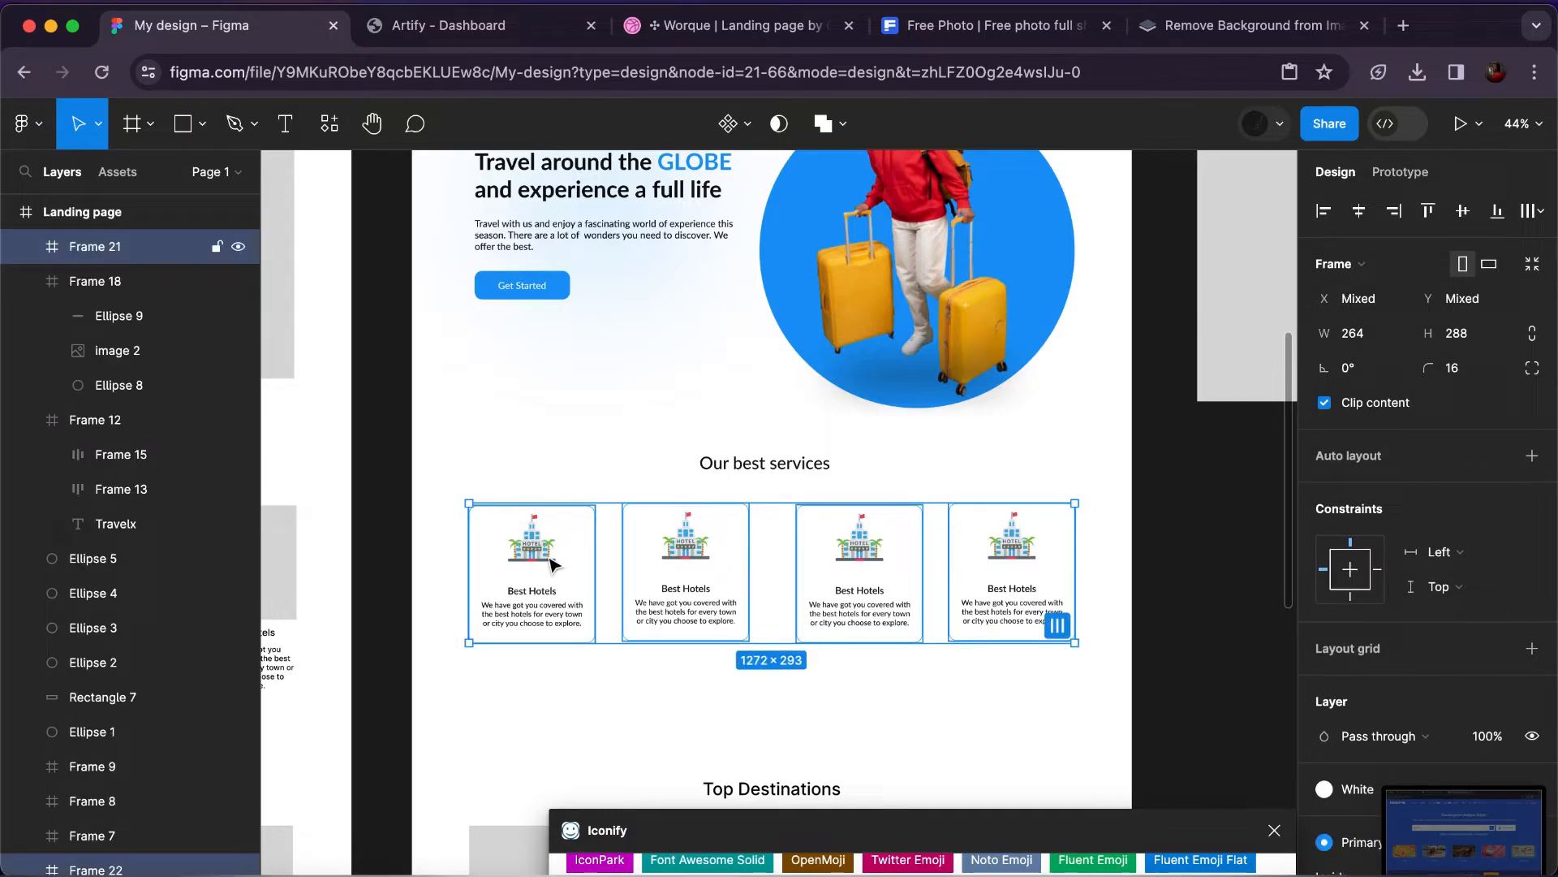
# Fill the four cards with pale blue F0F9FF, remove their outline, and arrange them in a 72-spaced auto-layout row.
pyautogui.scroll(-5, 1414, 722)
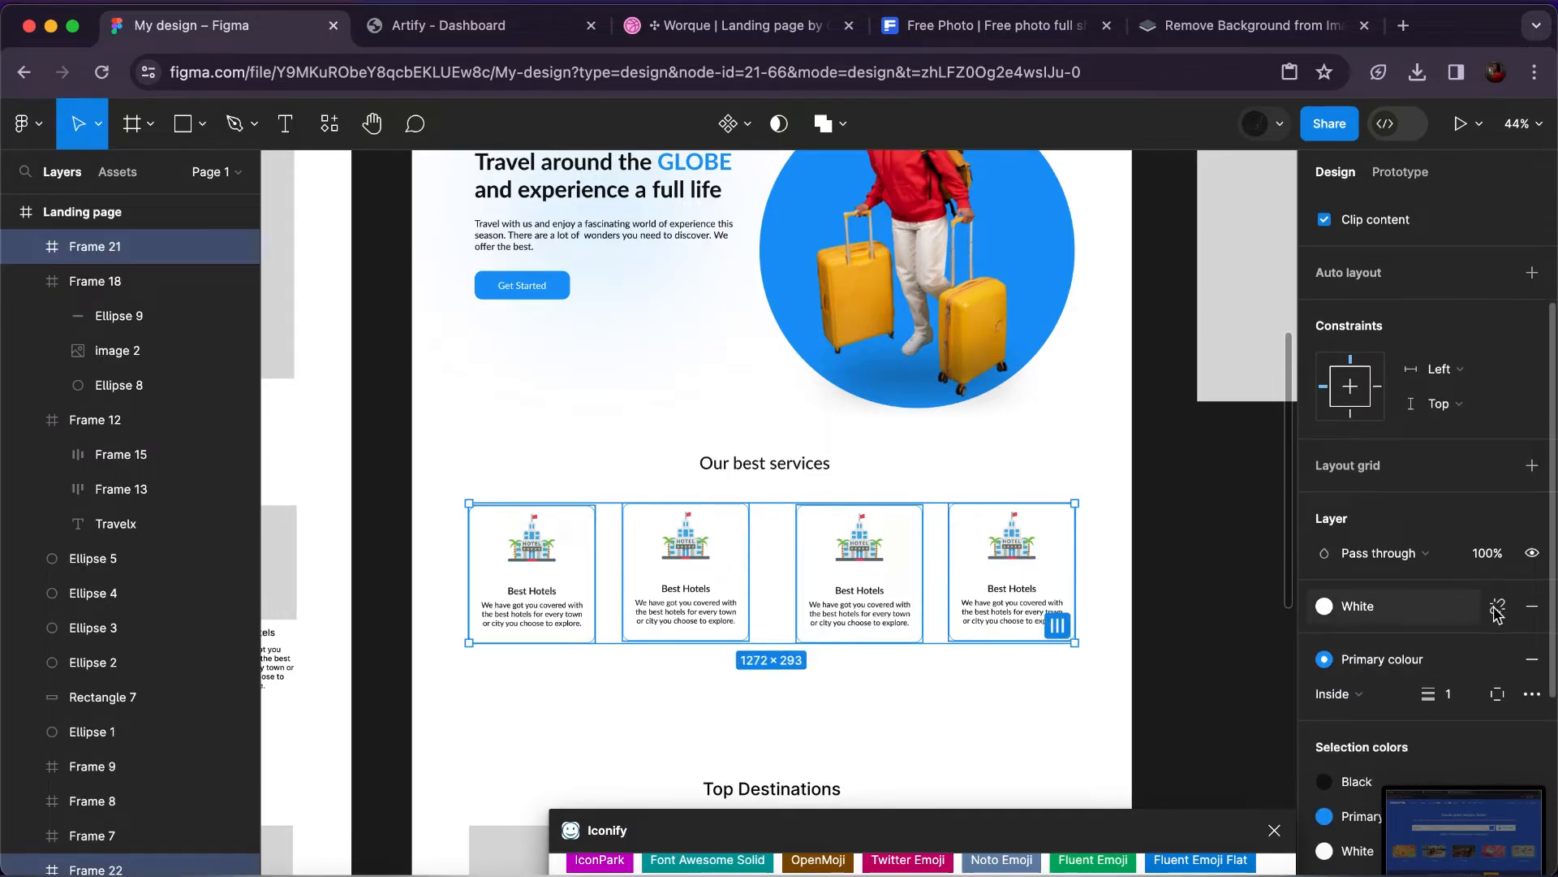
pyautogui.click(1498, 607)
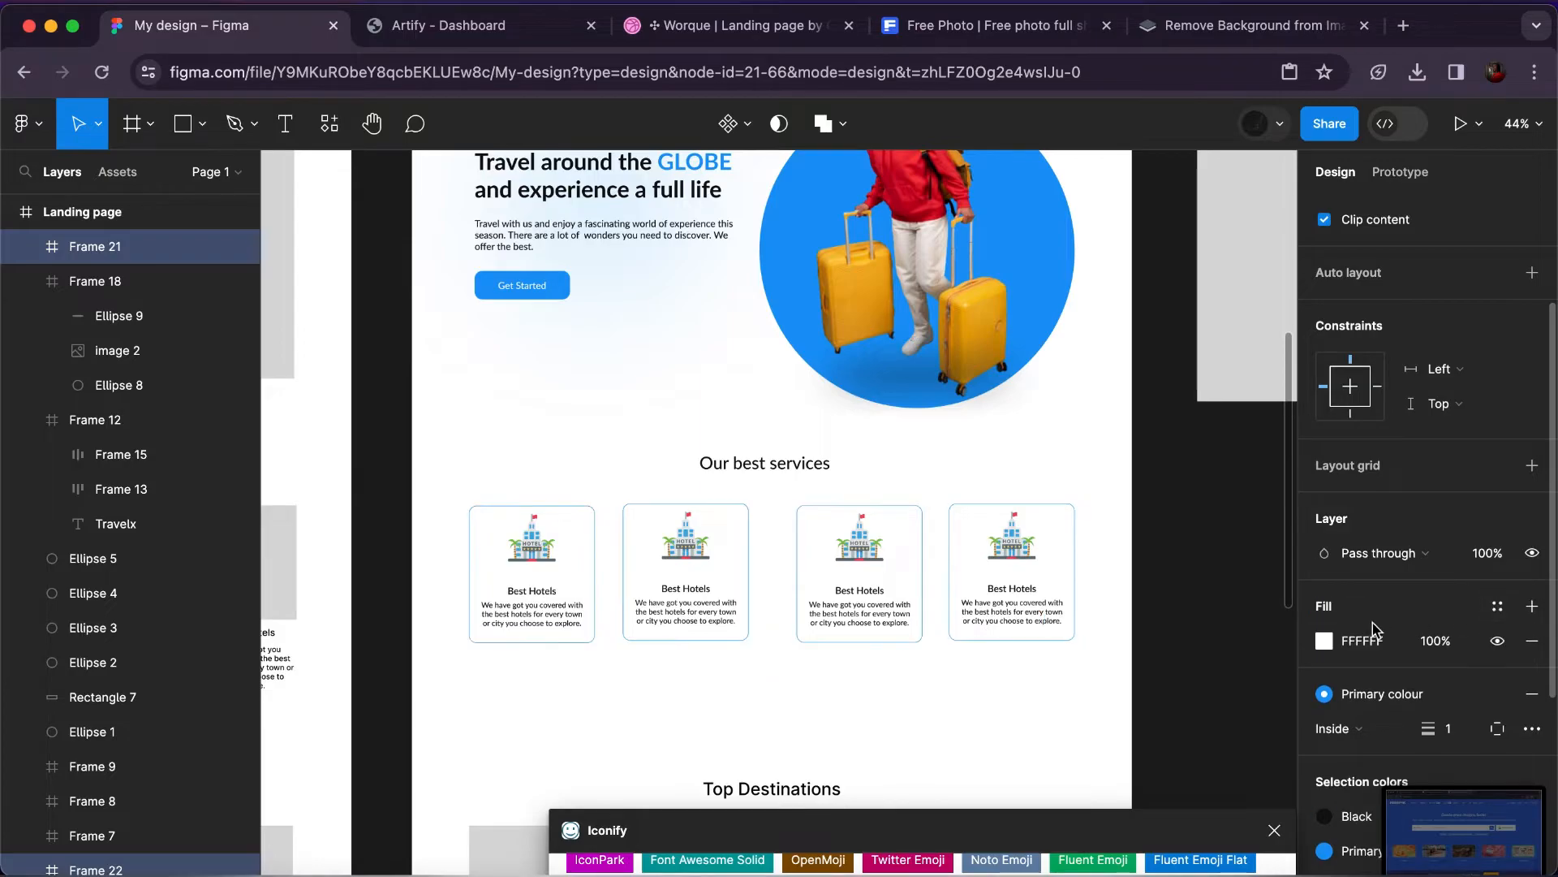
pyautogui.click(1325, 640)
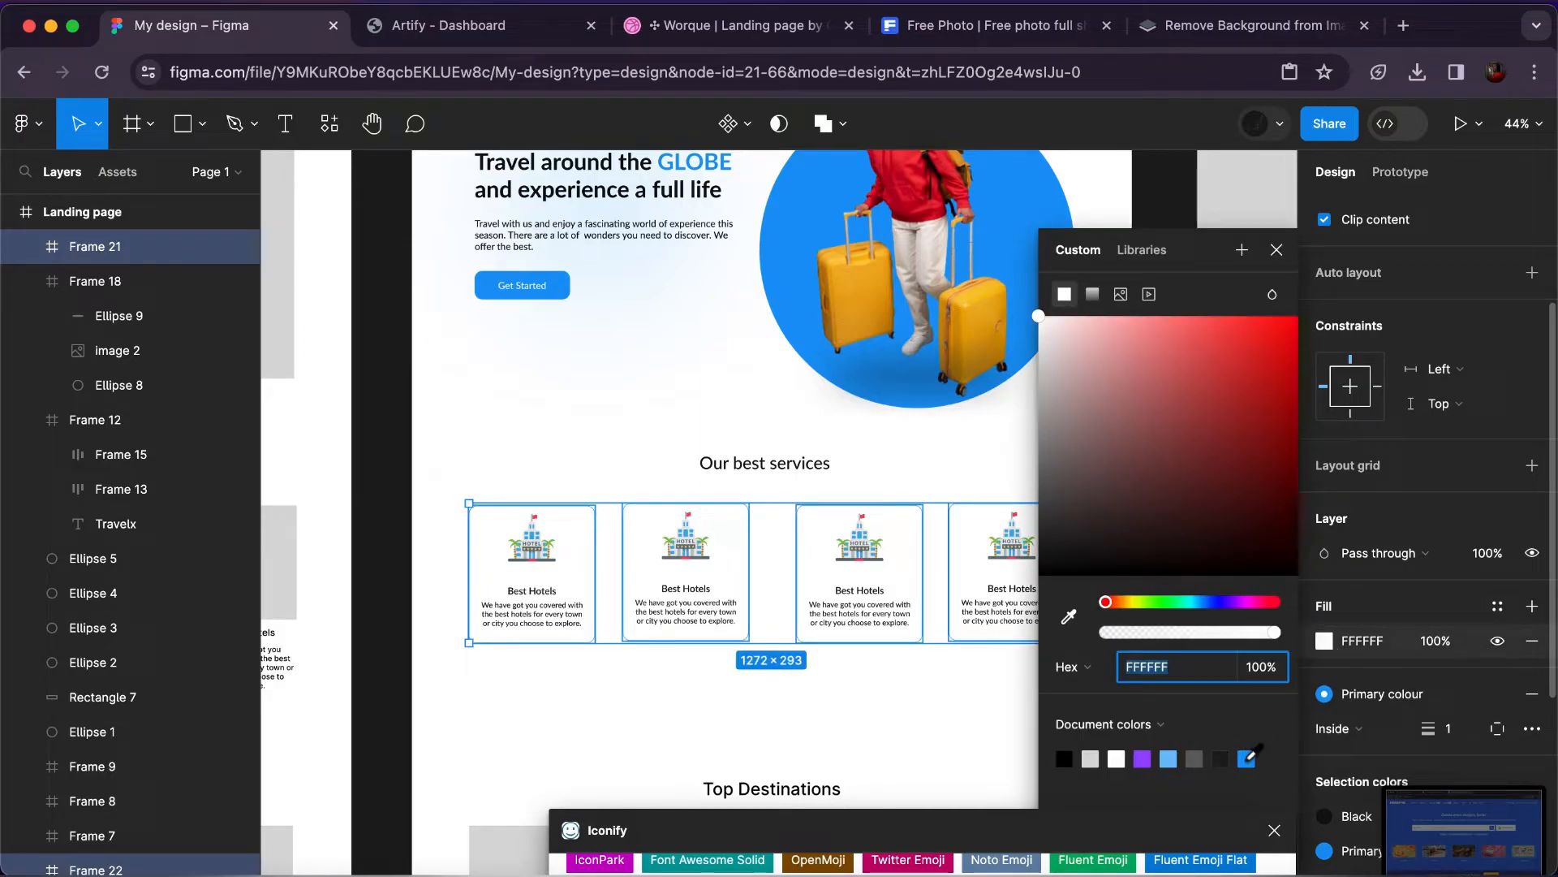
pyautogui.click(1248, 758)
pyautogui.click(1068, 325)
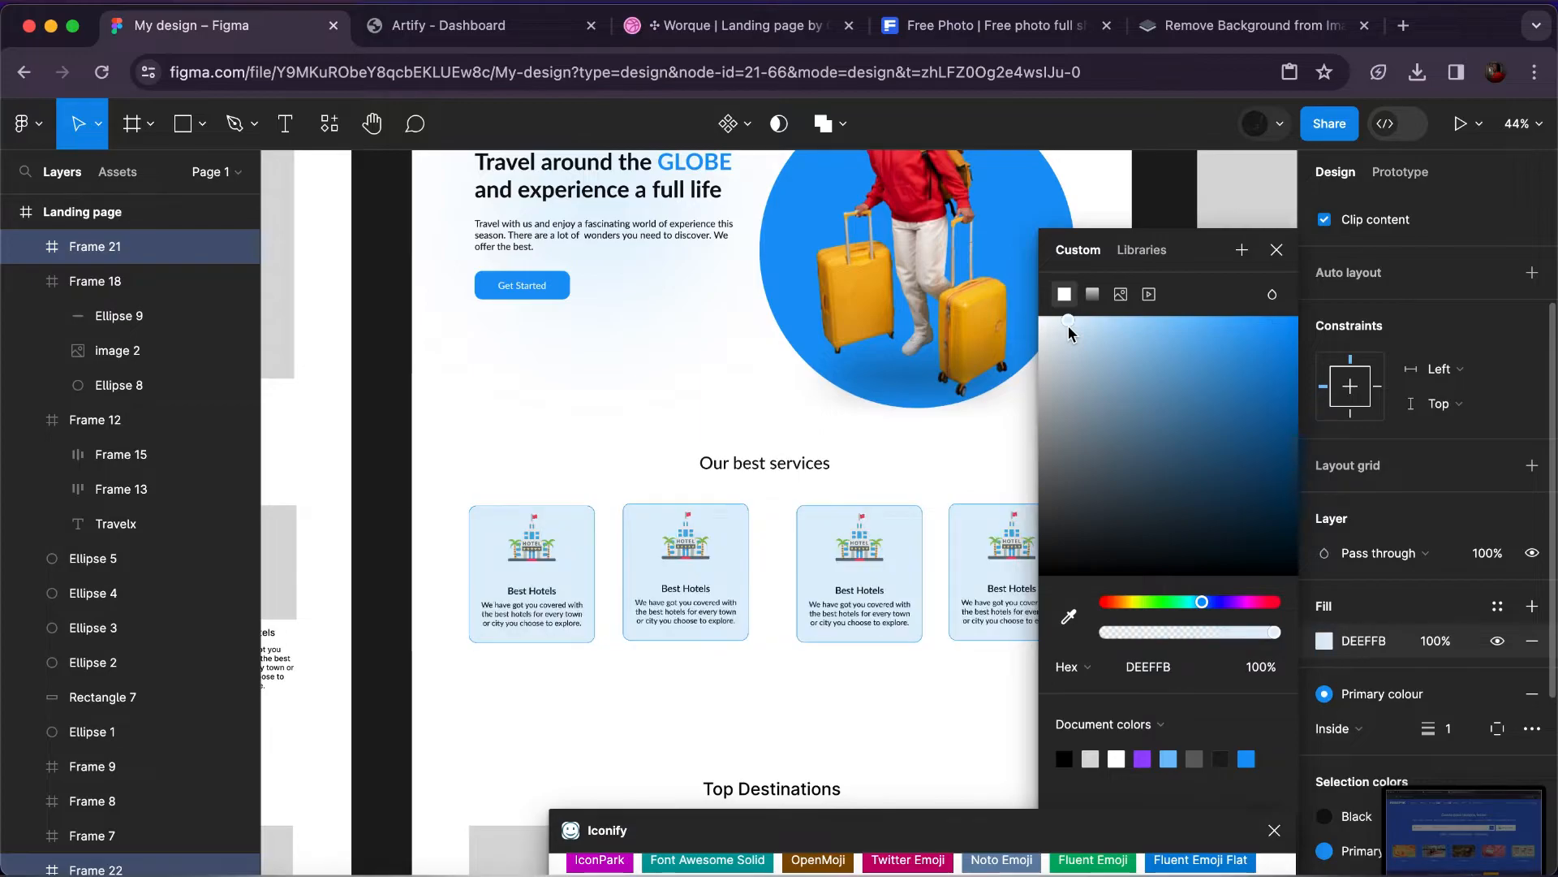
pyautogui.moveTo(1056, 329); pyautogui.dragTo(1056, 326)
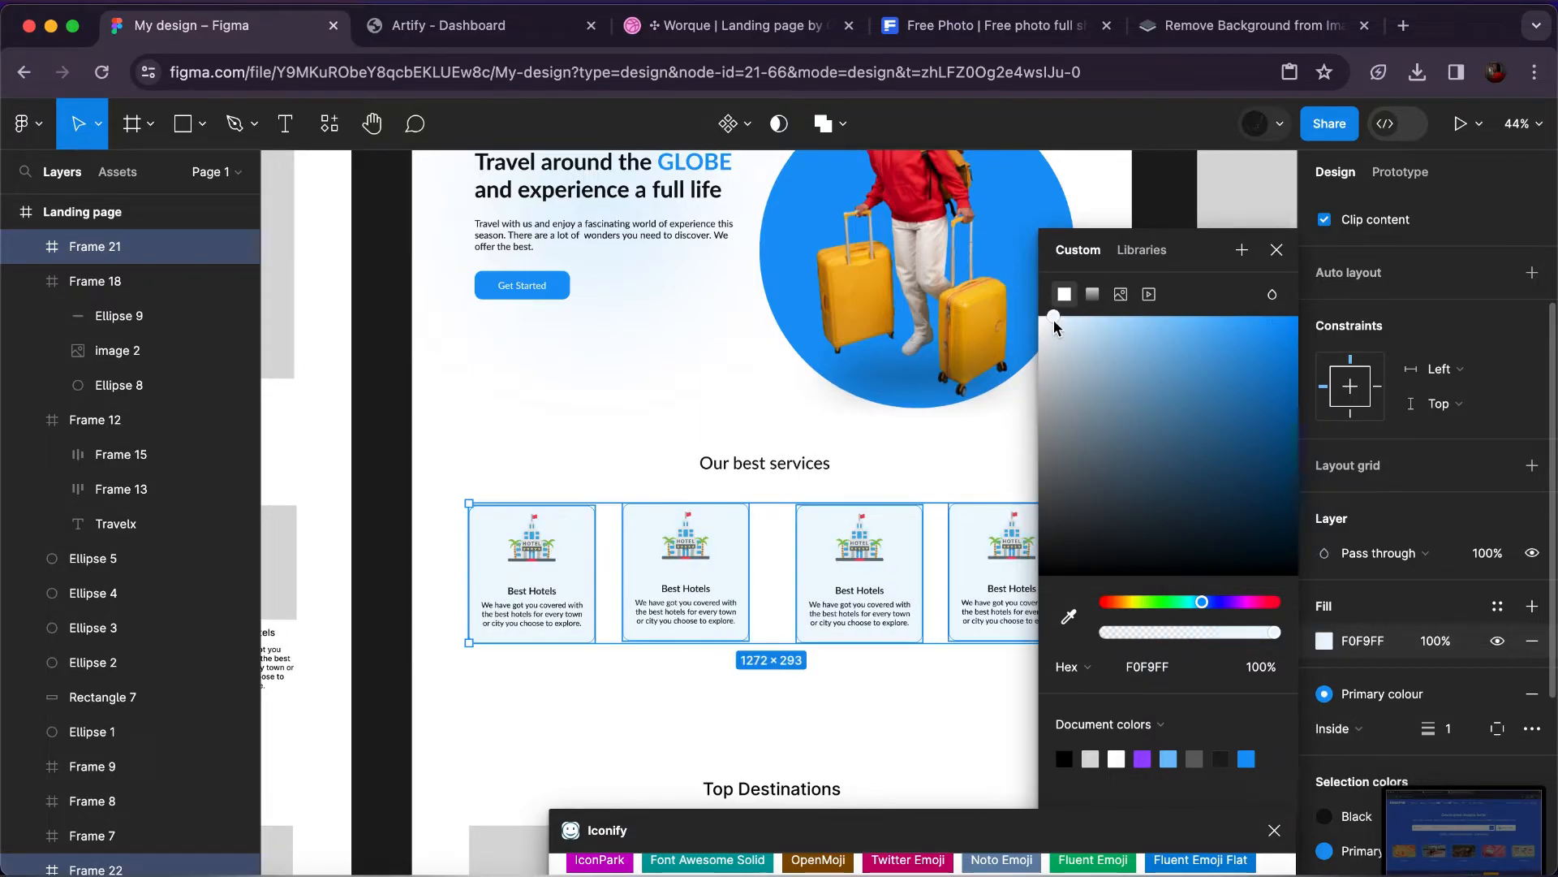
pyautogui.click(1536, 703)
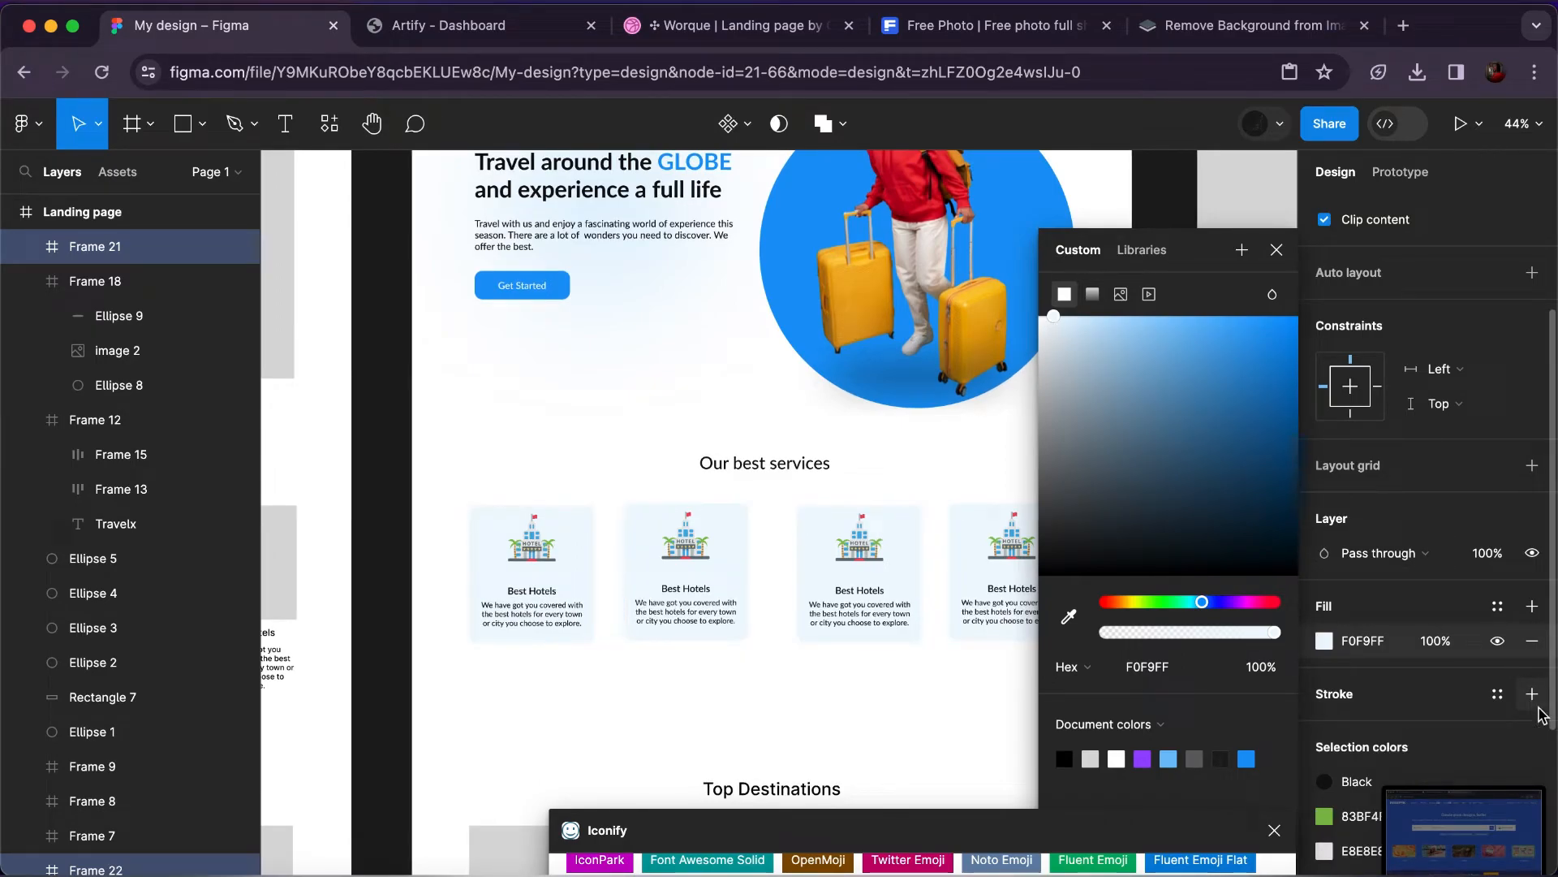
pyautogui.click(1266, 272)
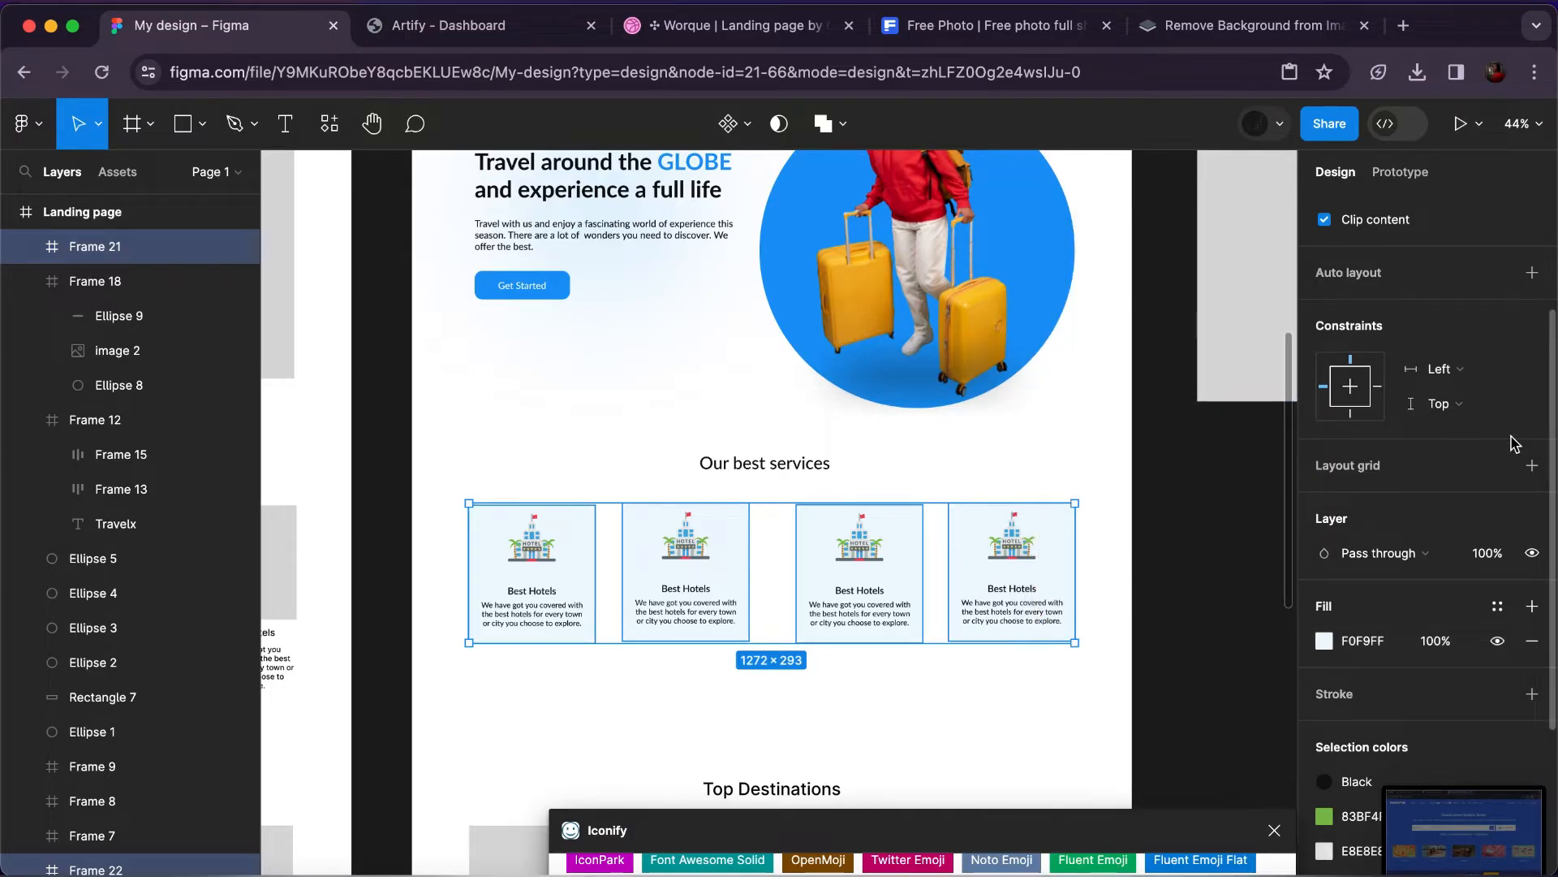
pyautogui.click(1530, 274)
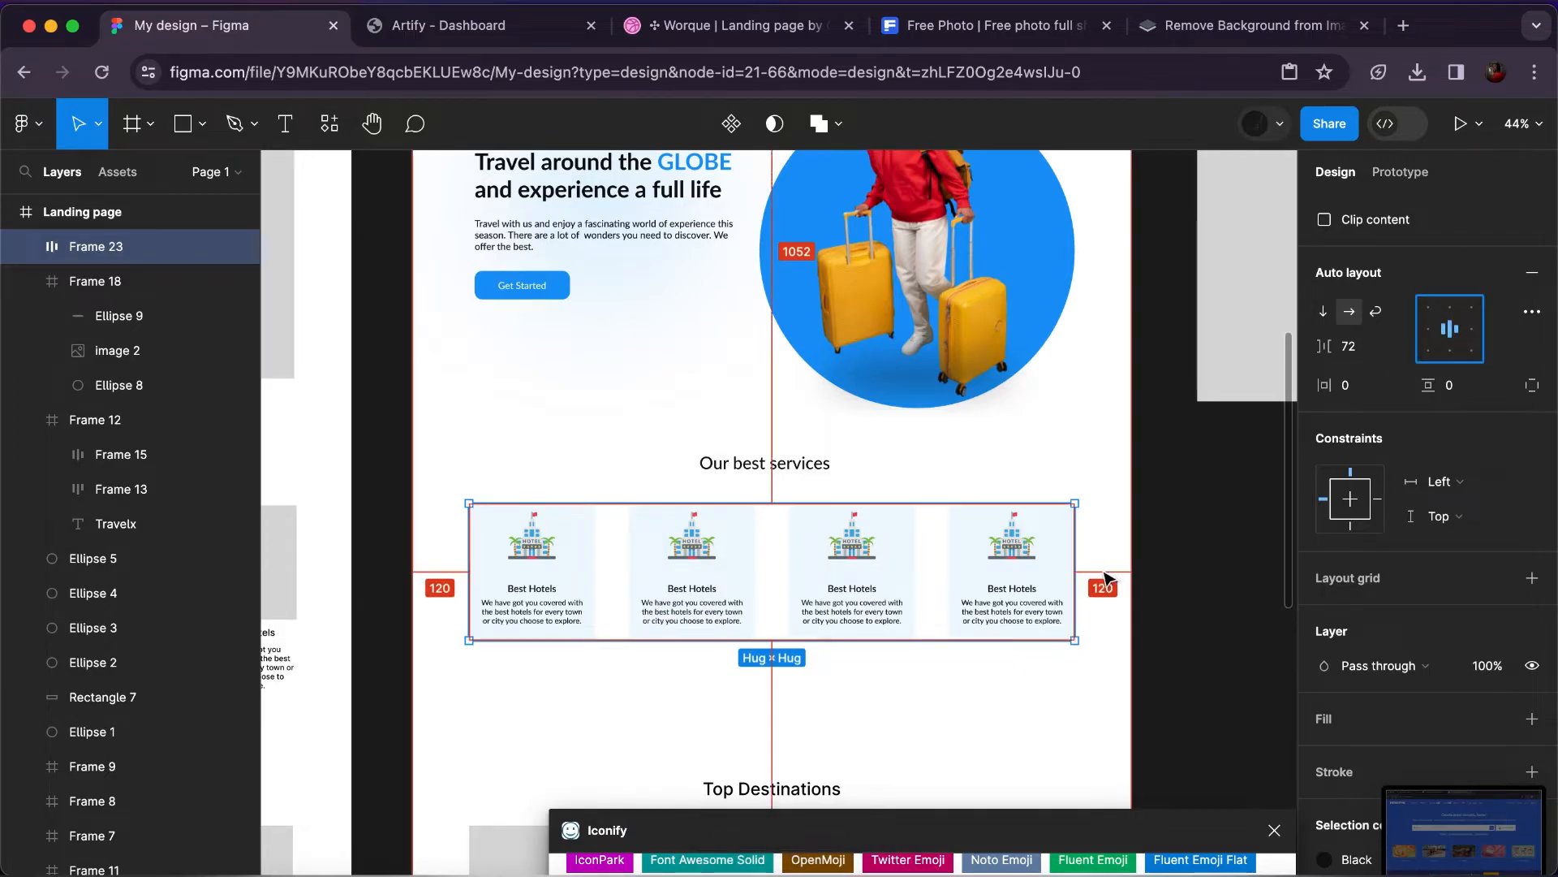
pyautogui.keyDown('shift'); pyautogui.click(820, 465); pyautogui.keyUp('shift')
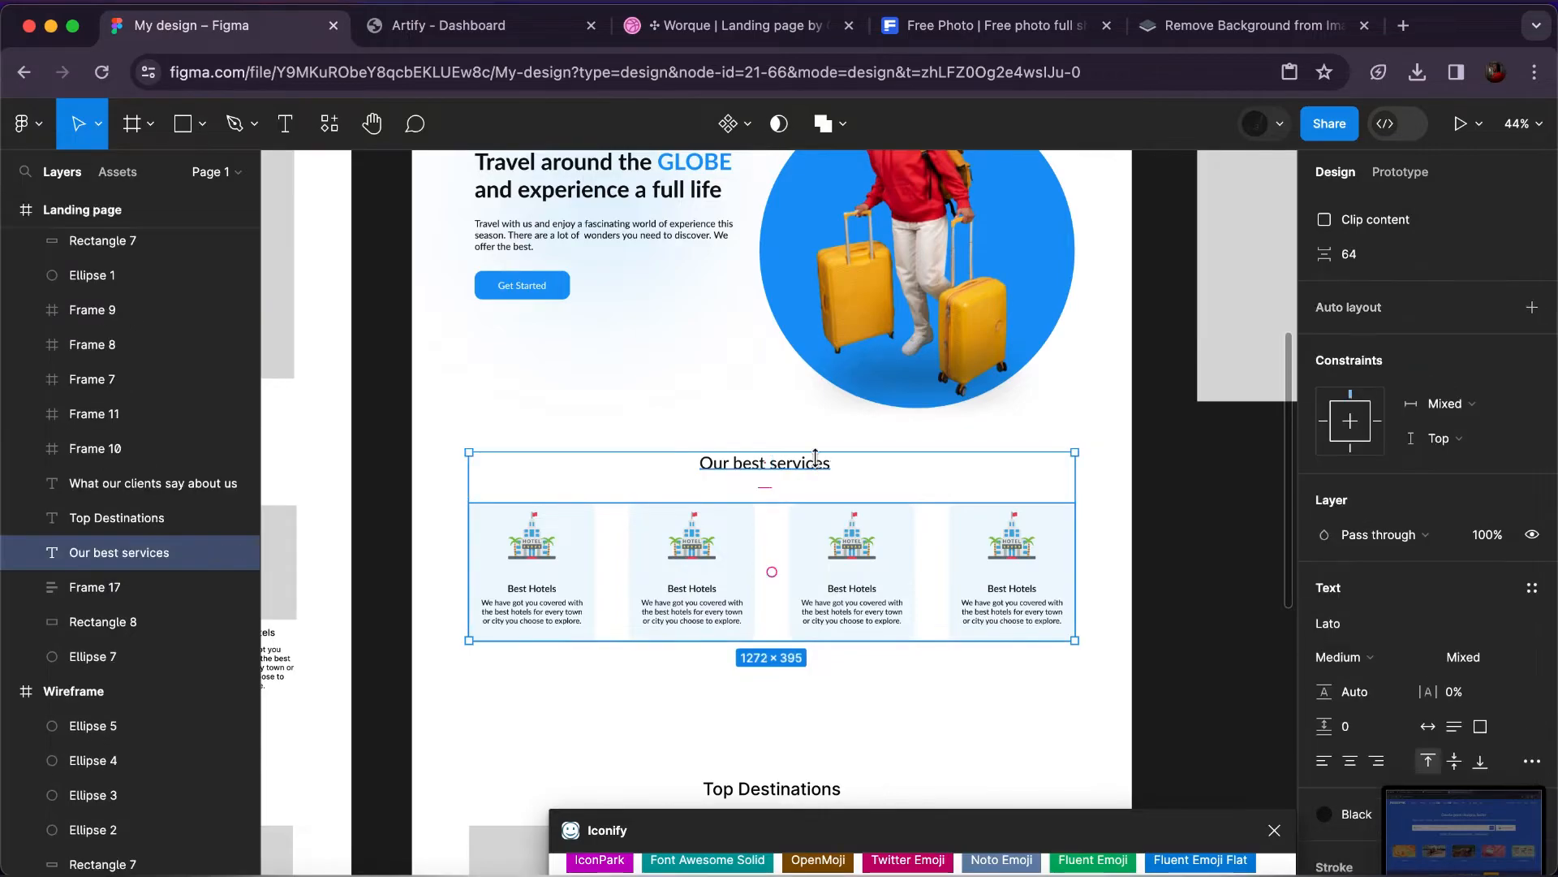
# Stack the 'Our best services' heading and card row in a vertical auto layout with a 40 gap.
pyautogui.click(1533, 308)
pyautogui.click(1357, 347)
pyautogui.write('40')
pyautogui.press('Return')
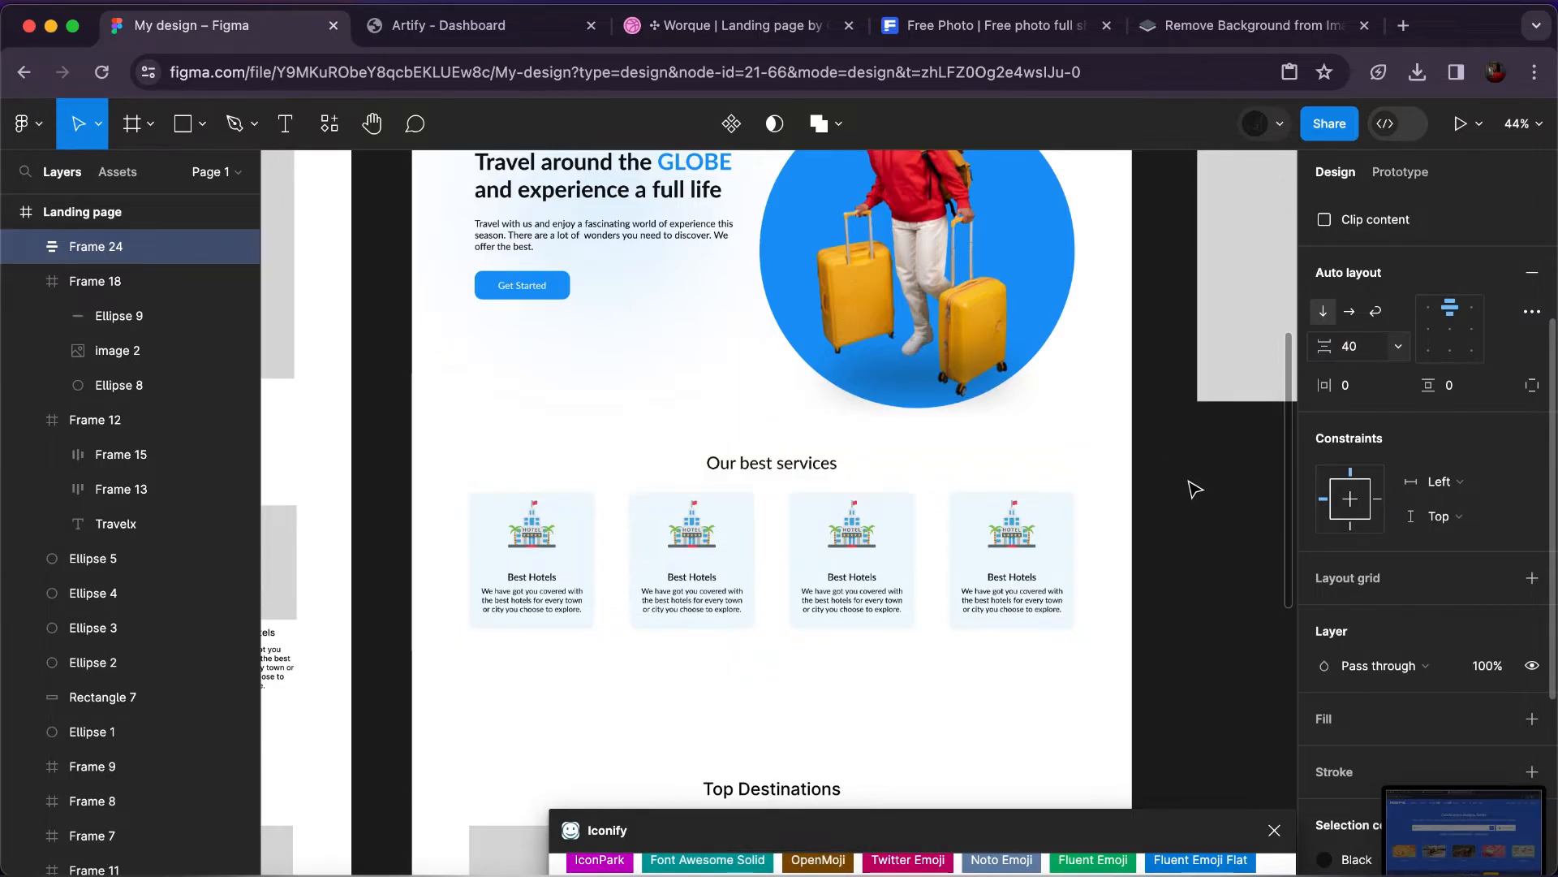
pyautogui.click(1195, 490)
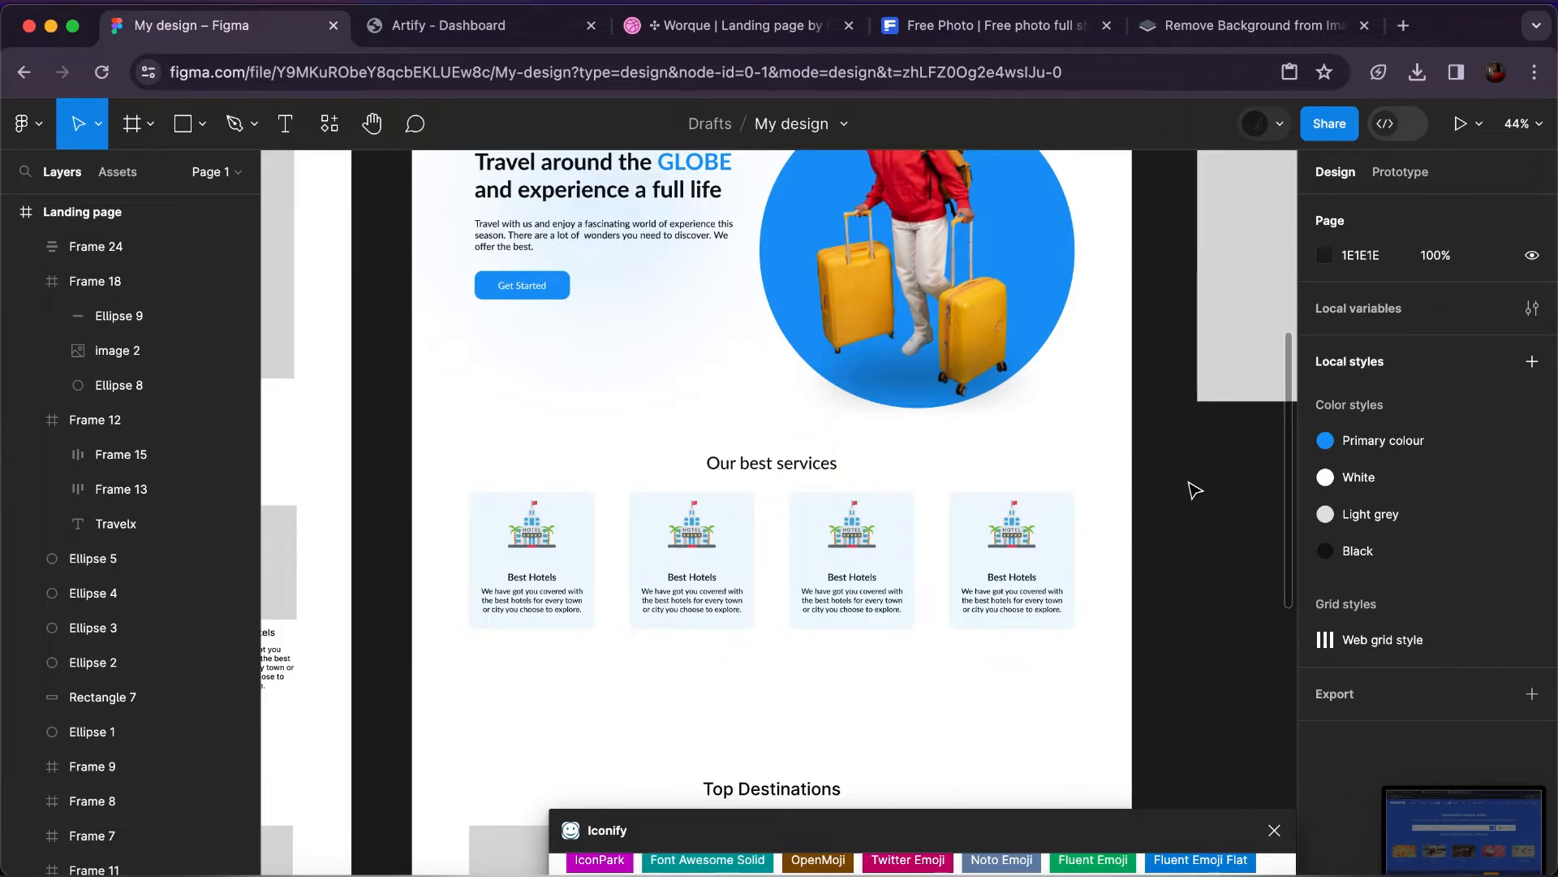
pyautogui.scroll(-3, 1195, 490)
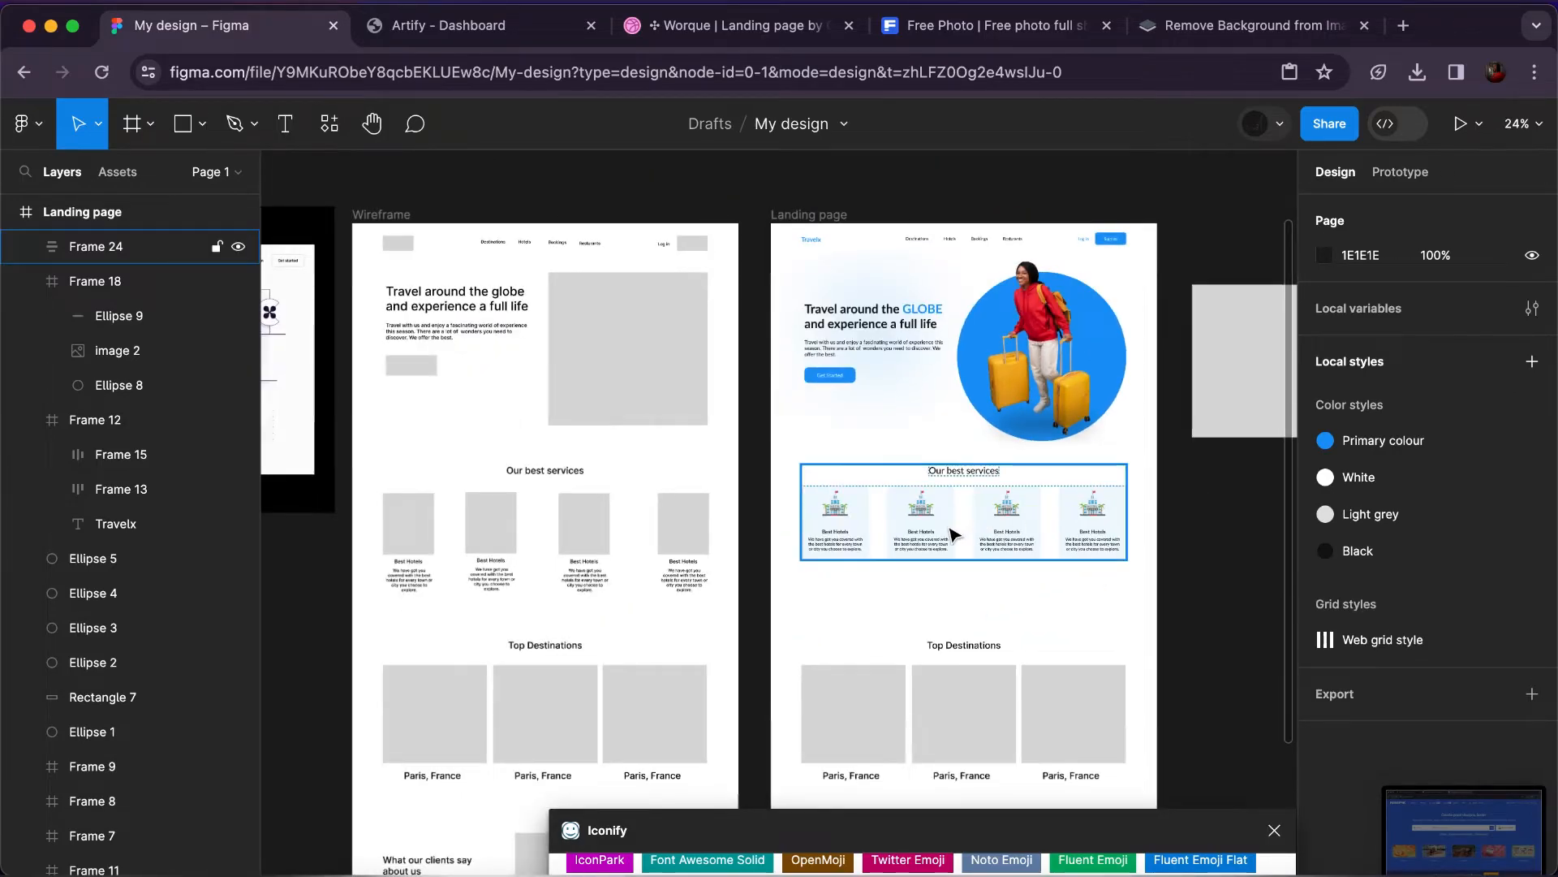
pyautogui.scroll(5, 951, 534)
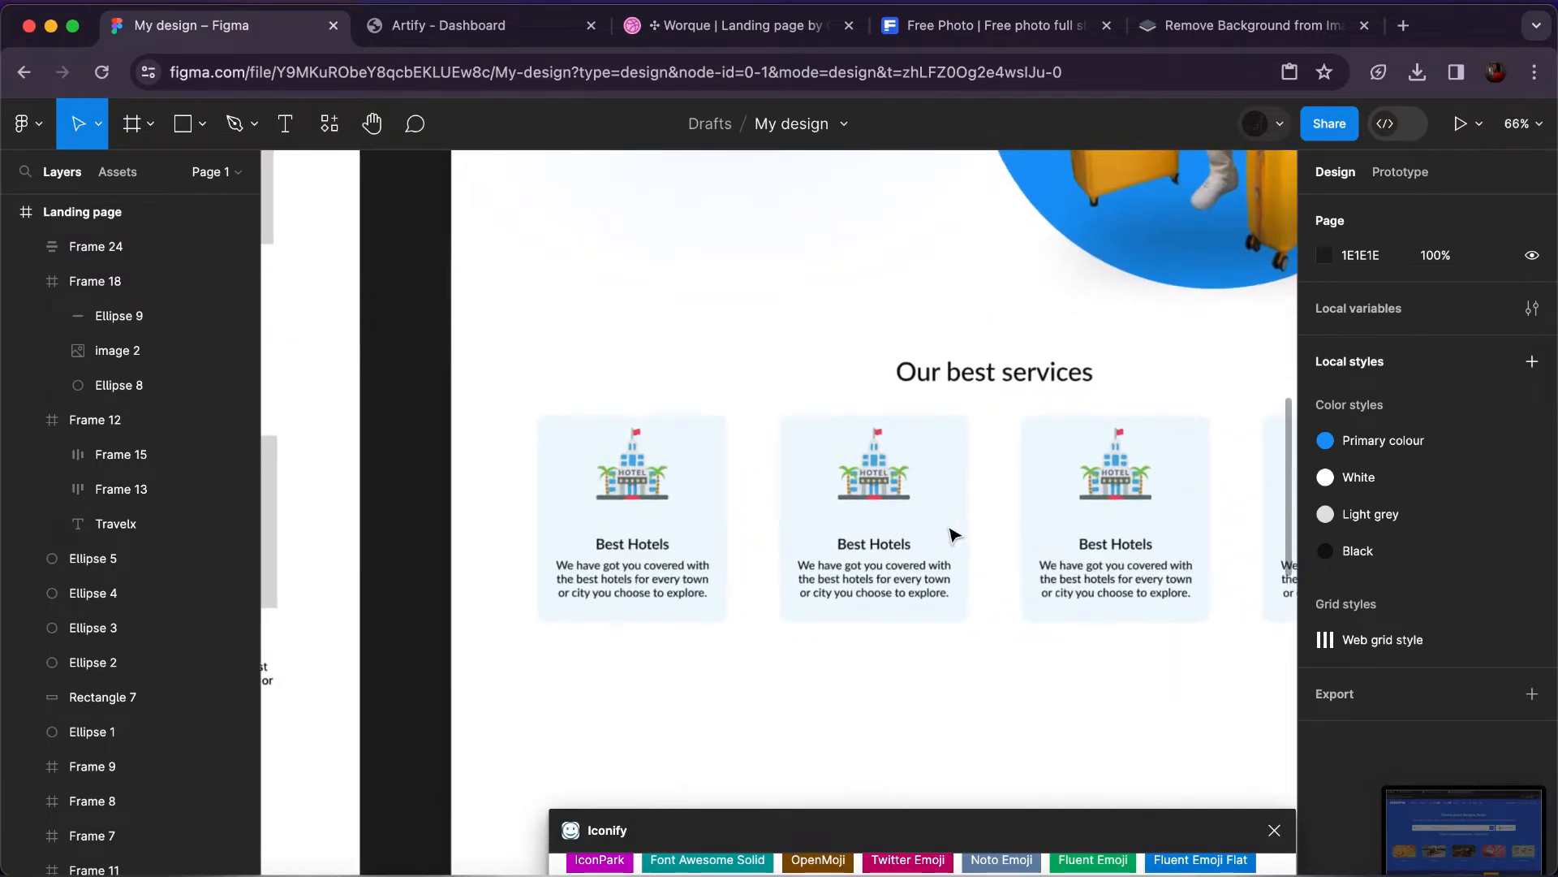
pyautogui.scroll(-3, 951, 533)
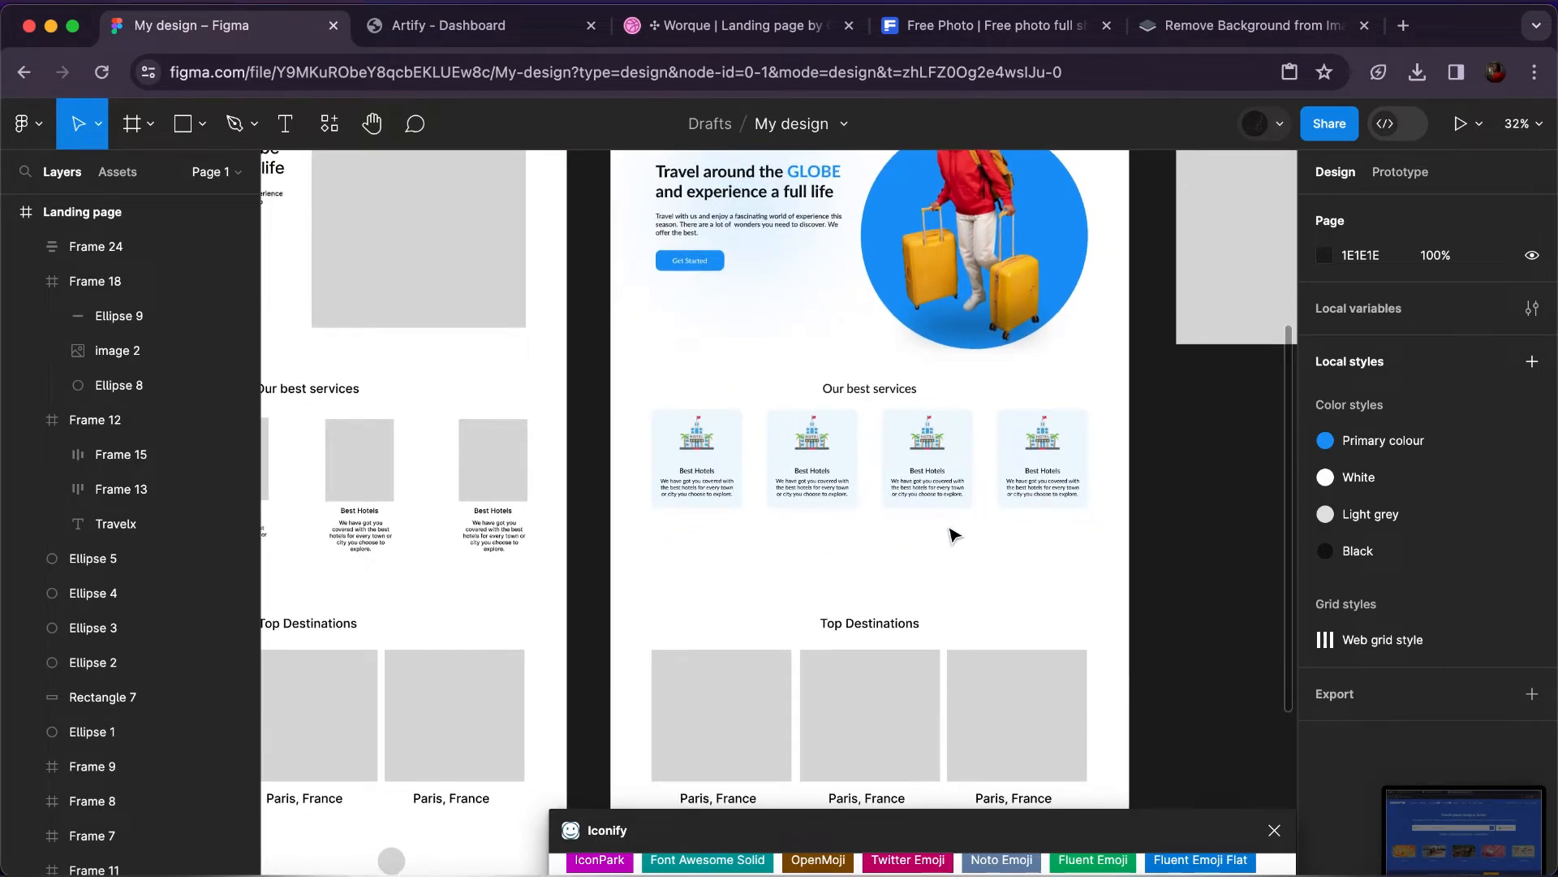
pyautogui.click(716, 470)
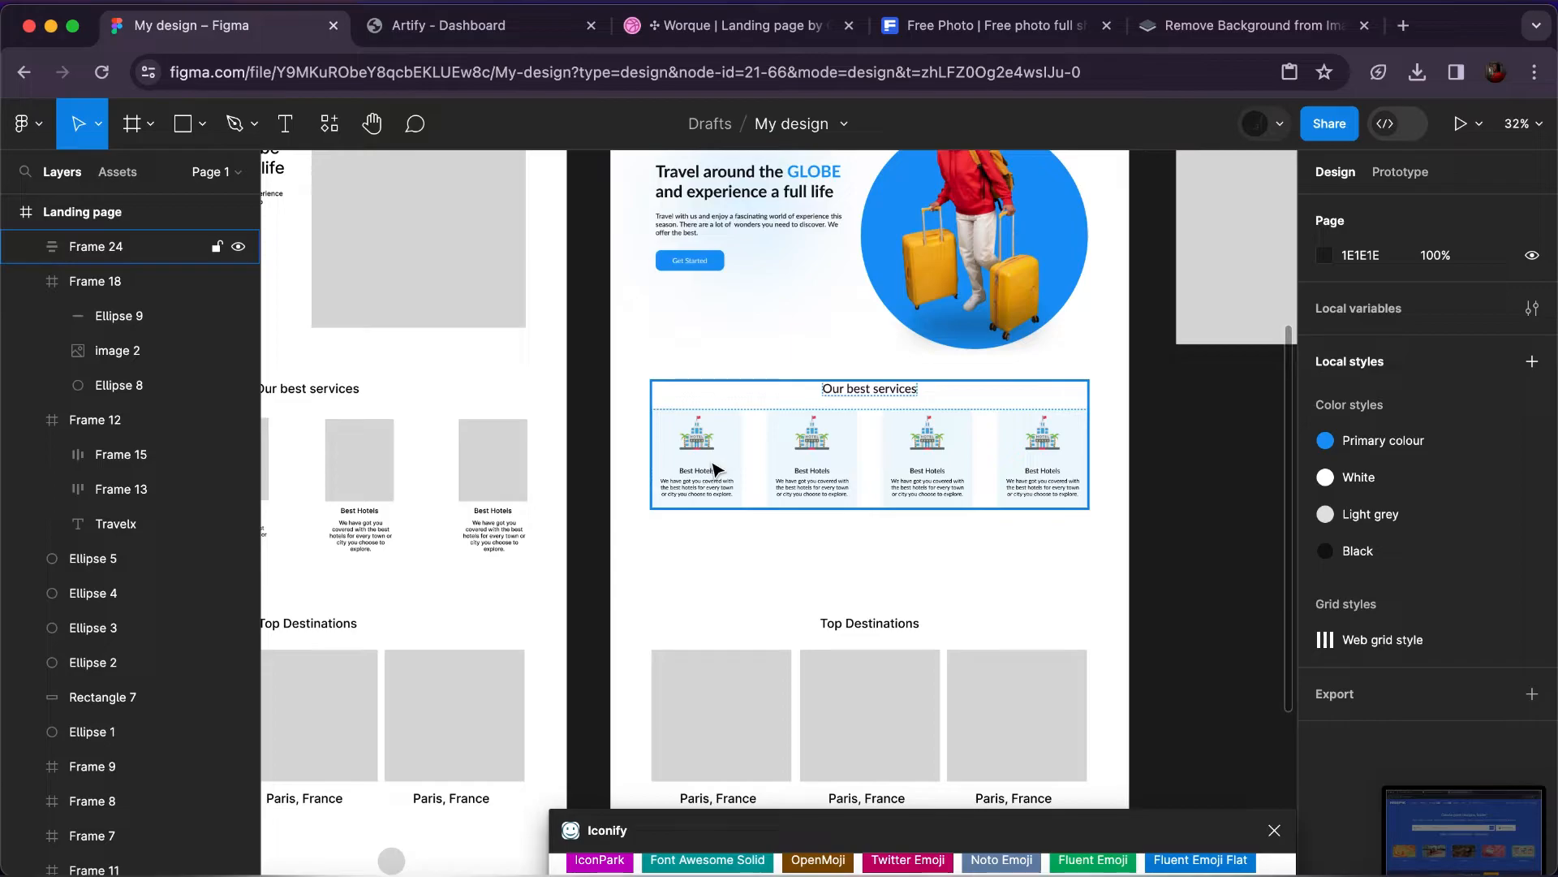
# Select all four light-blue service cards inside the card row.
pyautogui.doubleClick(716, 469)
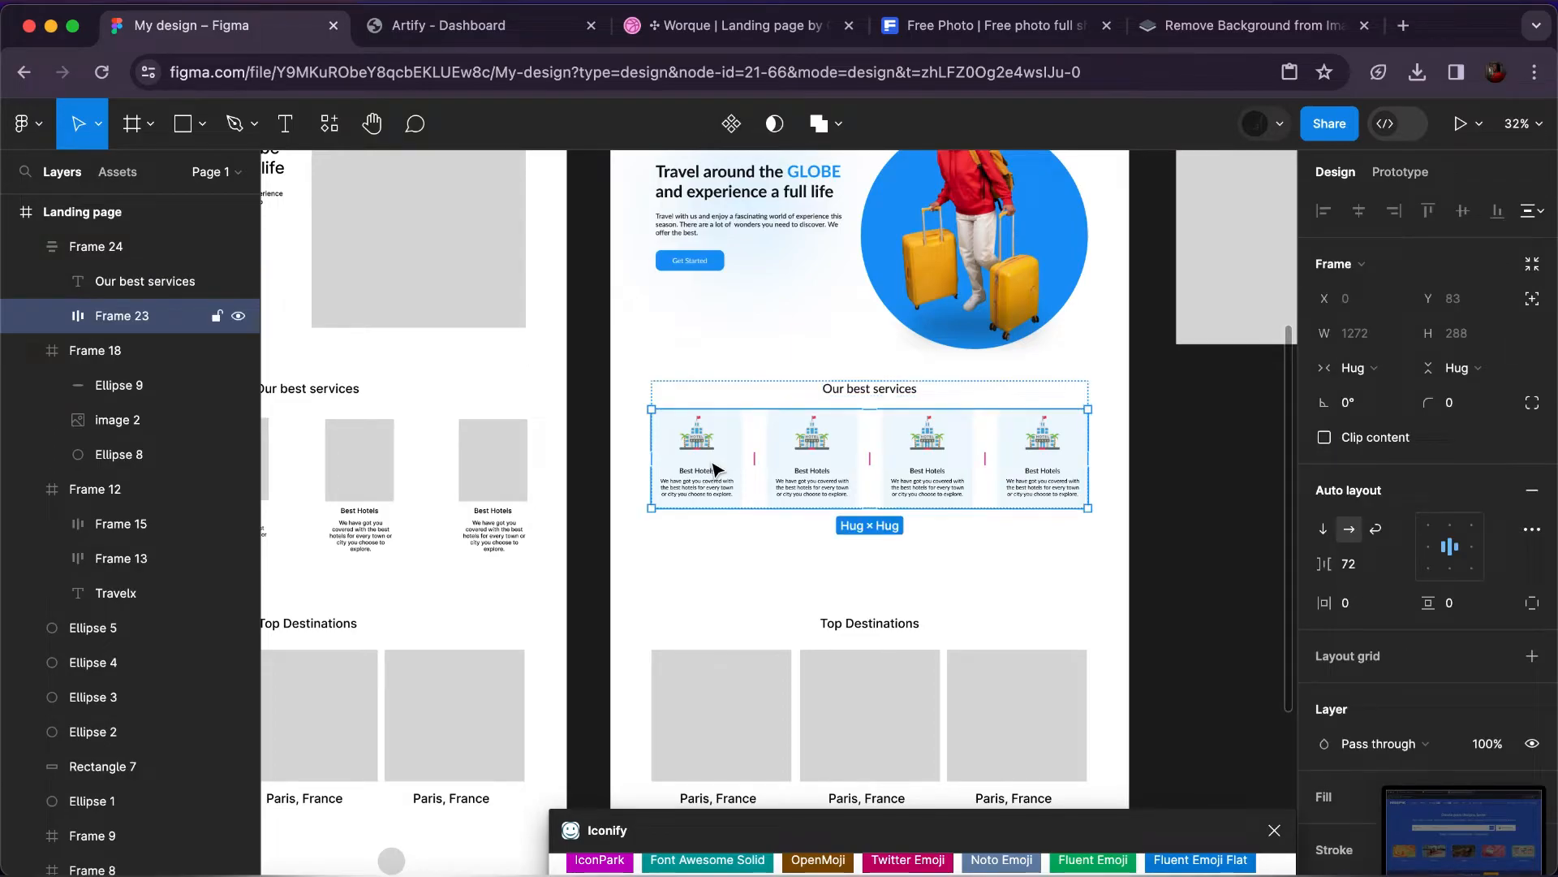
pyautogui.doubleClick(716, 469)
pyautogui.keyDown('shift'); pyautogui.click(796, 483); pyautogui.keyUp('shift')
pyautogui.keyDown('shift'); pyautogui.click(1009, 498); pyautogui.keyUp('shift')
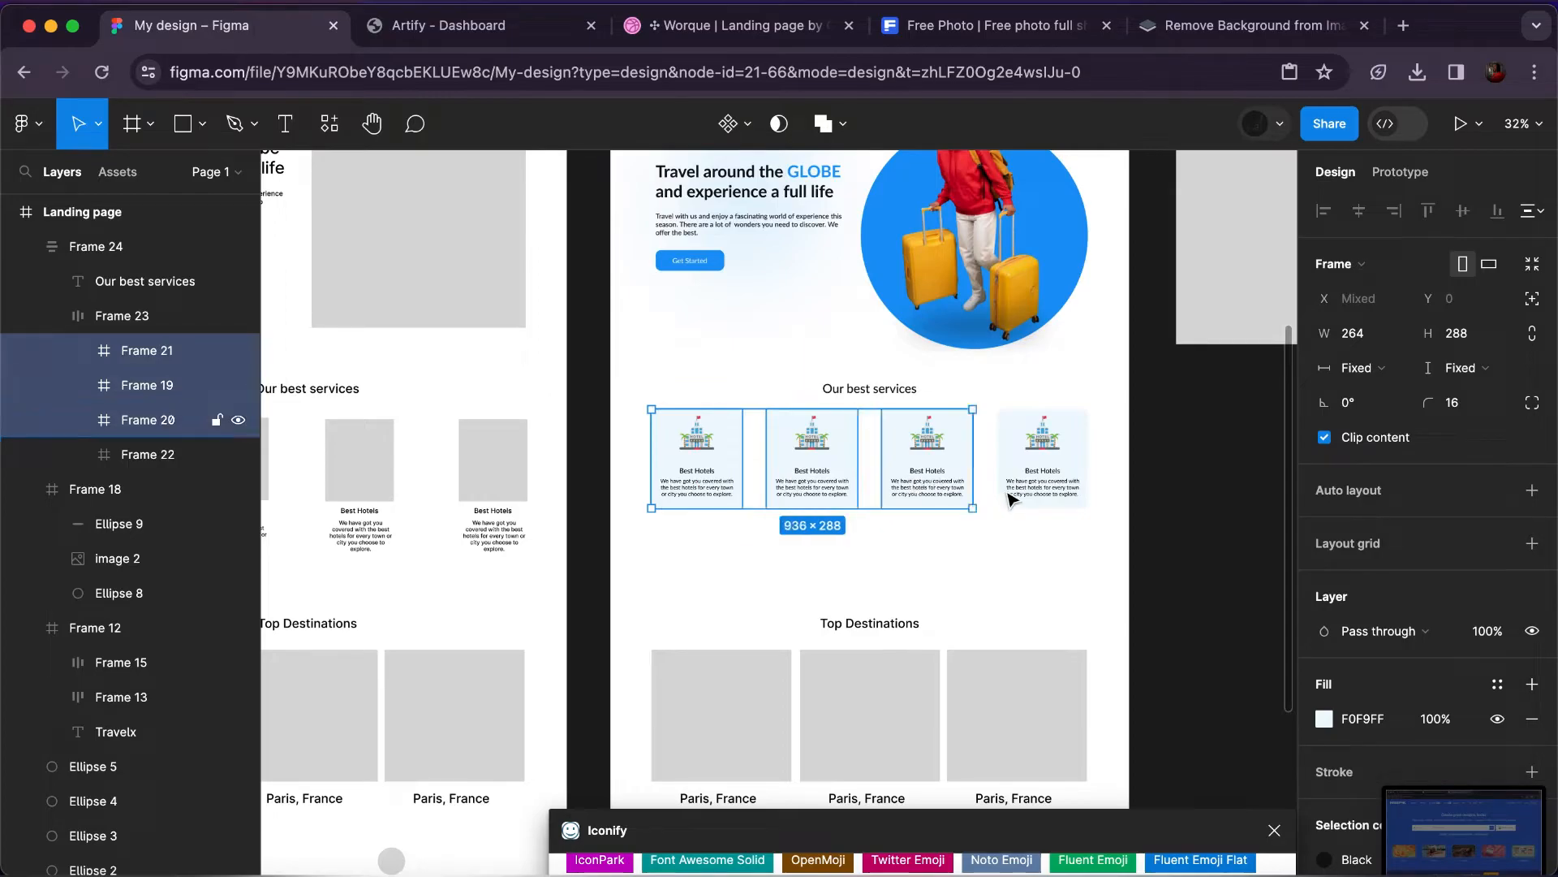
pyautogui.keyDown('shift'); pyautogui.click(1015, 499); pyautogui.keyUp('shift')
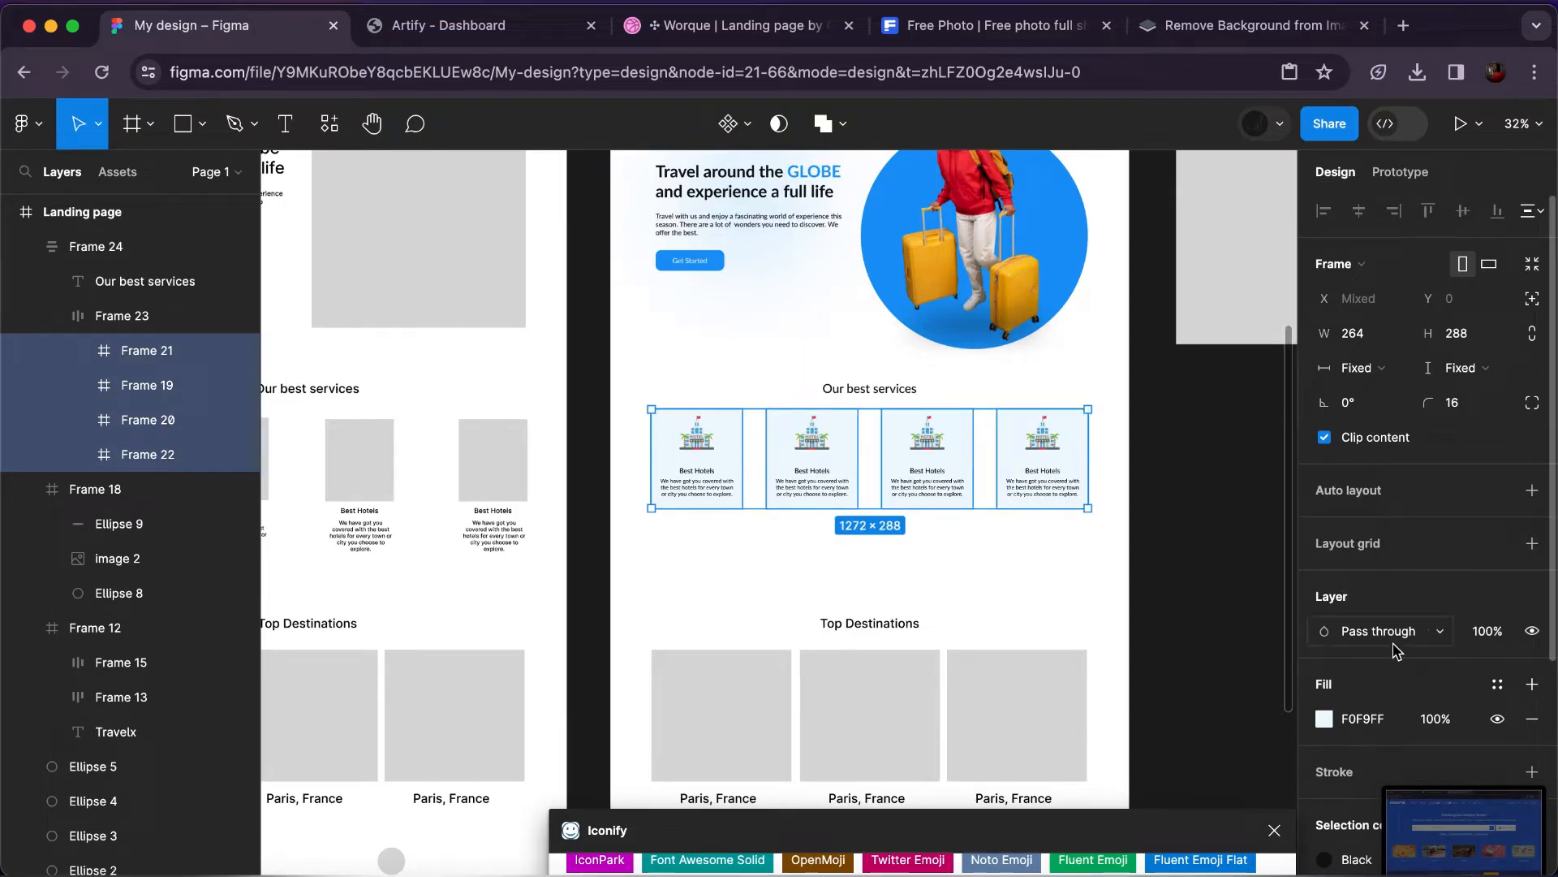
pyautogui.scroll(-3, 1396, 641)
pyautogui.scroll(-2, 1396, 649)
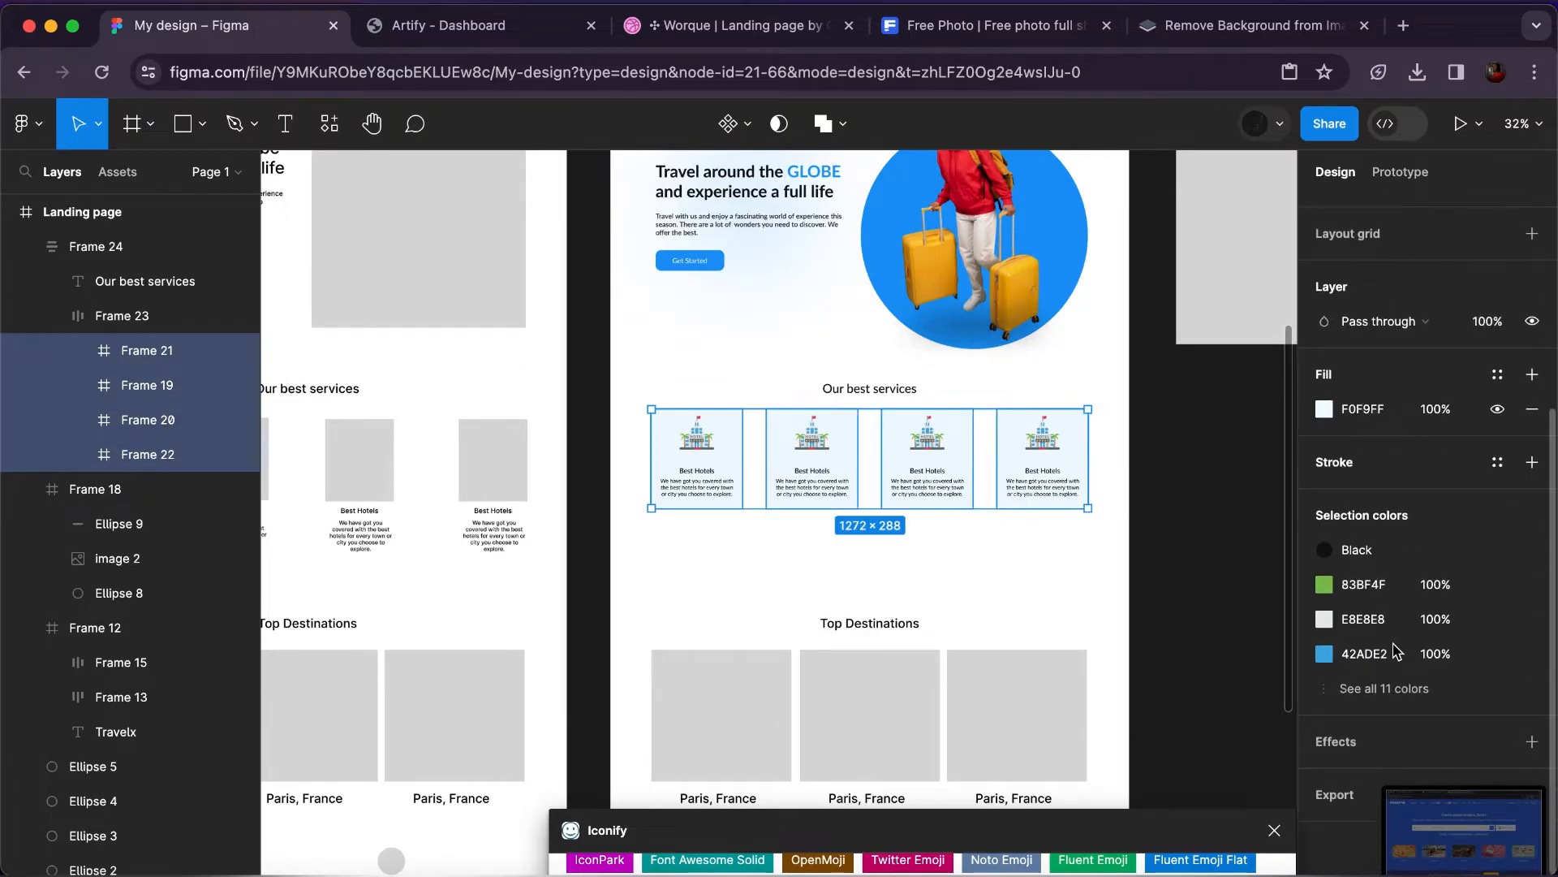
# Give the cards a drop shadow at X 2, Y 2, blur 8, 15% opacity.
pyautogui.click(1533, 739)
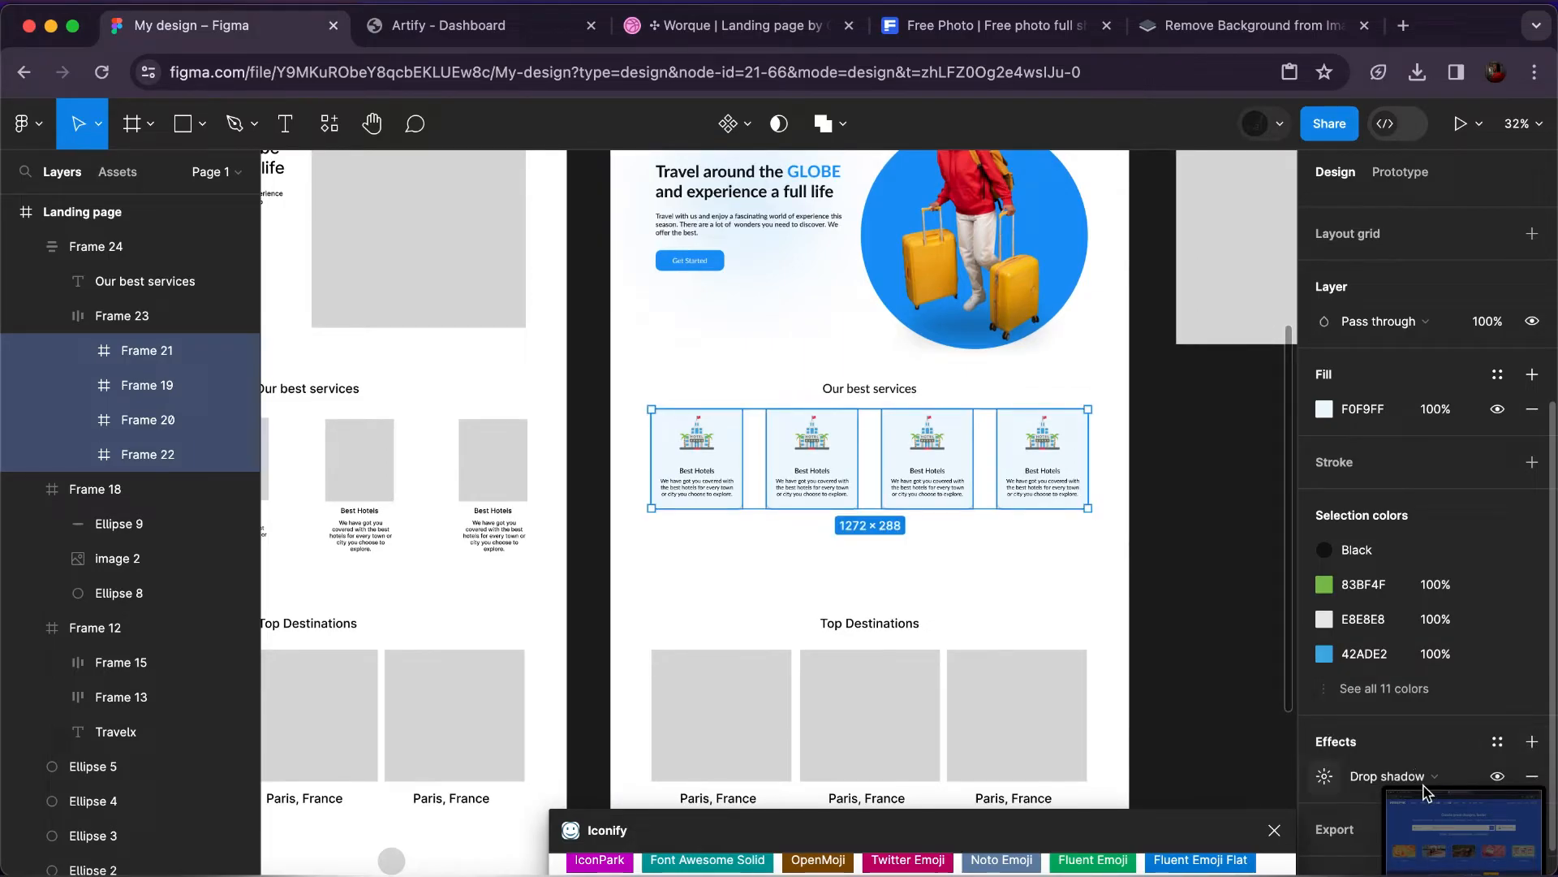
pyautogui.click(1332, 783)
pyautogui.press('Escape')
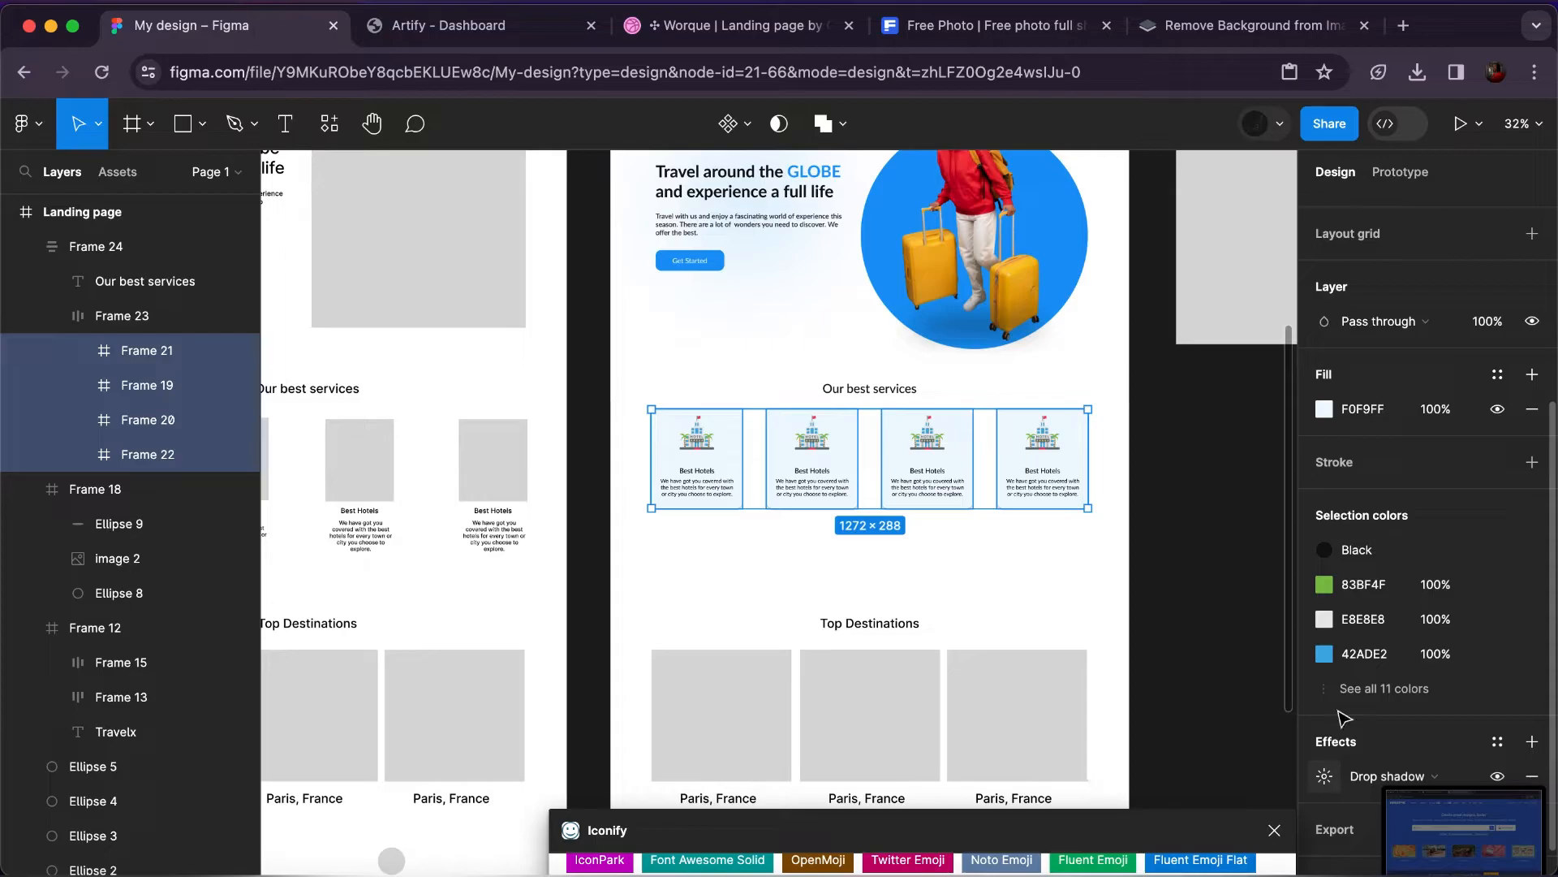
pyautogui.click(1325, 777)
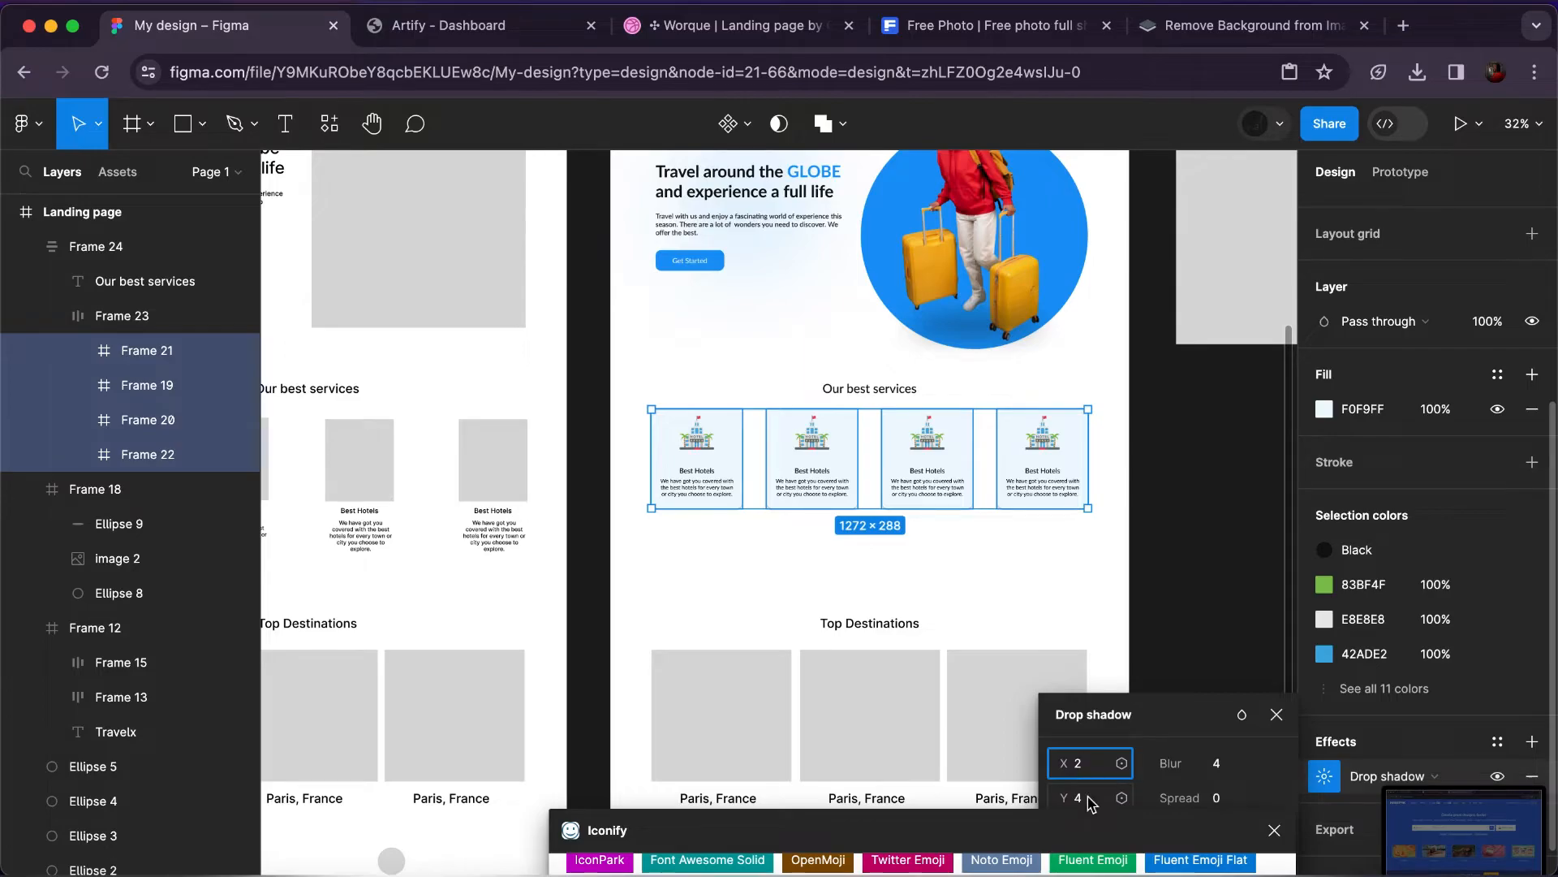
pyautogui.click(1090, 798)
pyautogui.write('2')
pyautogui.click(1222, 771)
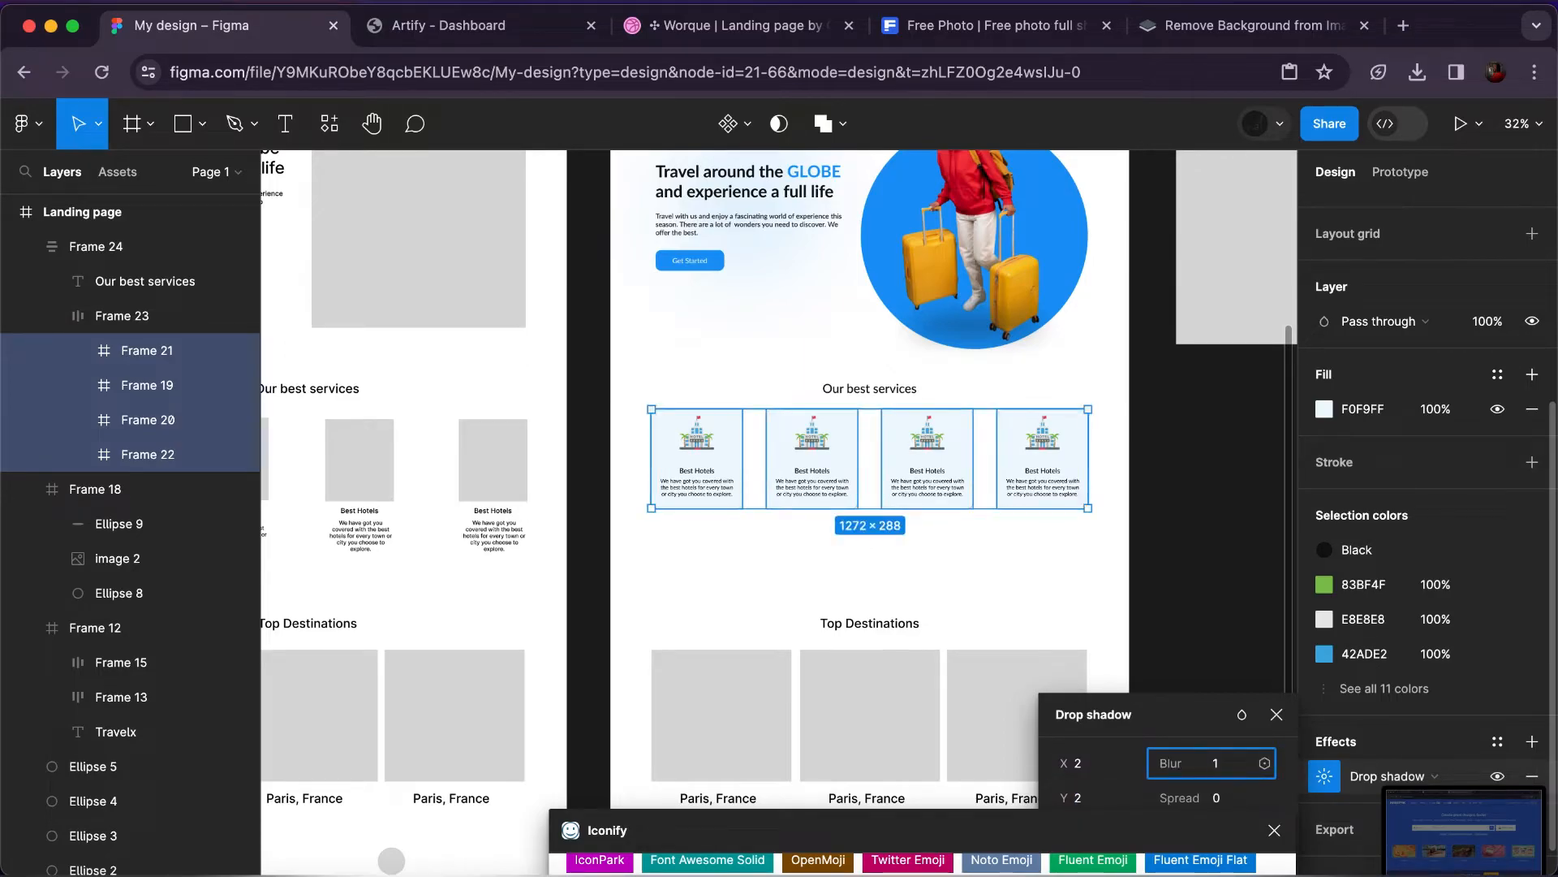
pyautogui.click(1274, 828)
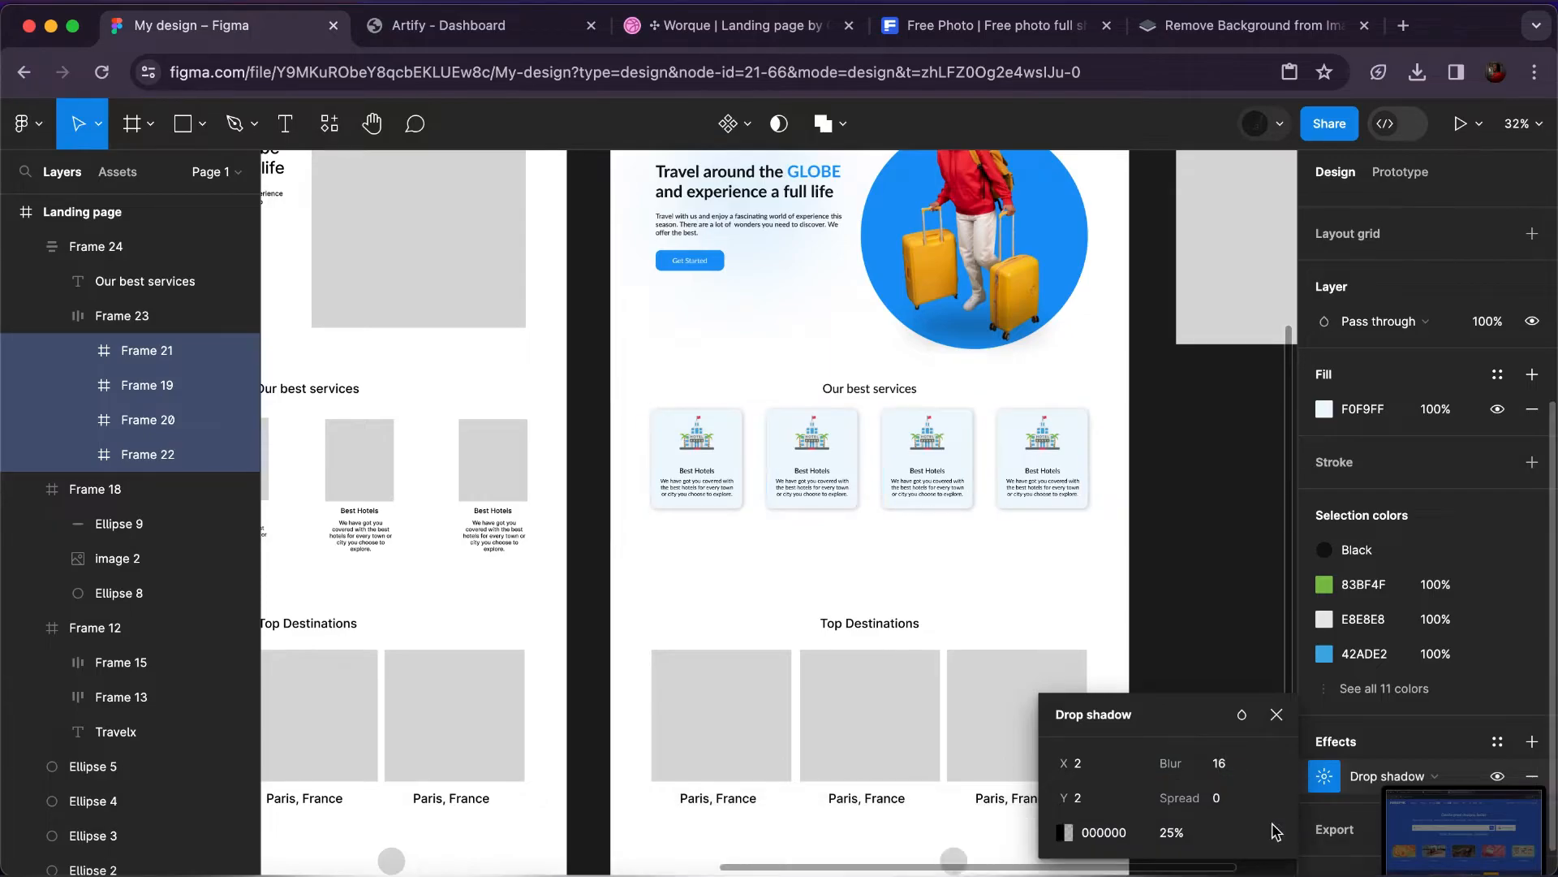
pyautogui.click(1230, 767)
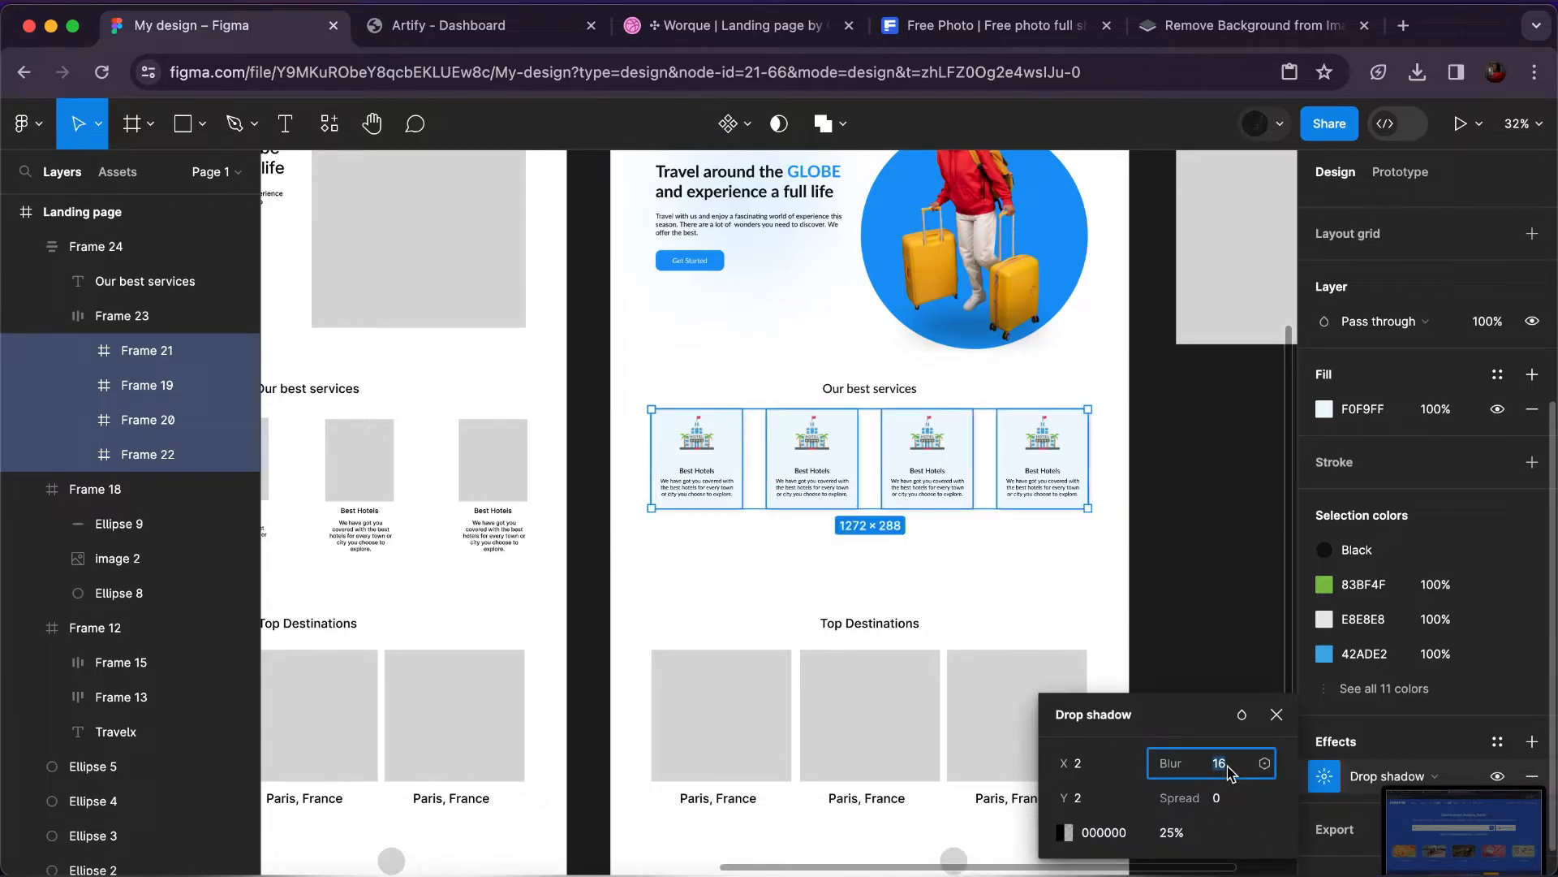
pyautogui.write('8')
pyautogui.press('Return')
pyautogui.click(1178, 834)
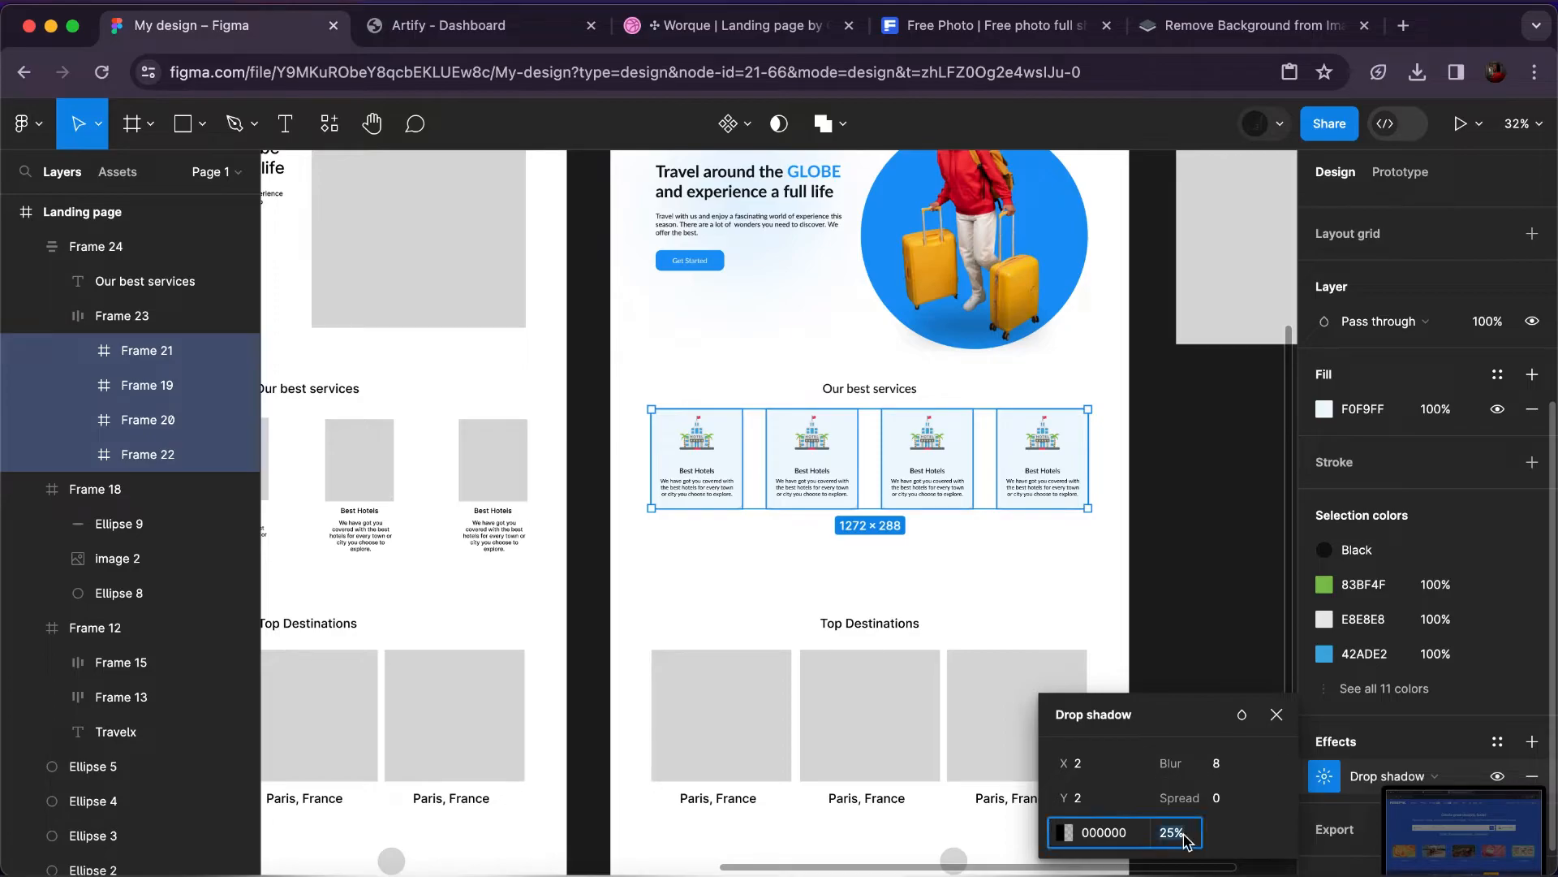
pyautogui.write('15')
pyautogui.press('Return')
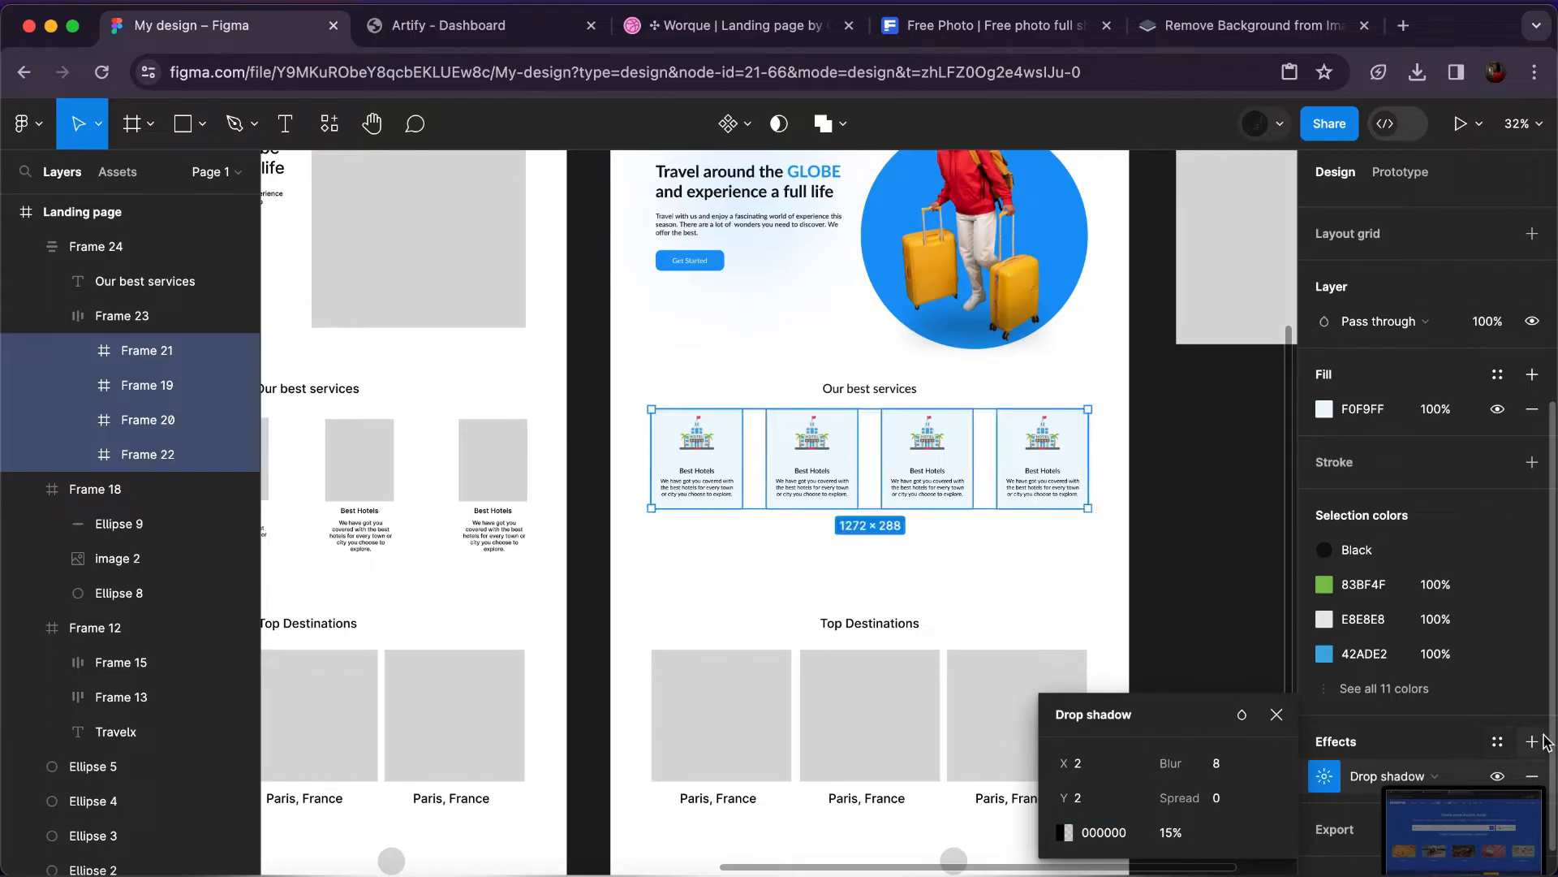
# Add a second drop shadow at X −2, Y −2, blur 8, 15% opacity, then deselect.
pyautogui.click(1532, 742)
pyautogui.click(1532, 741)
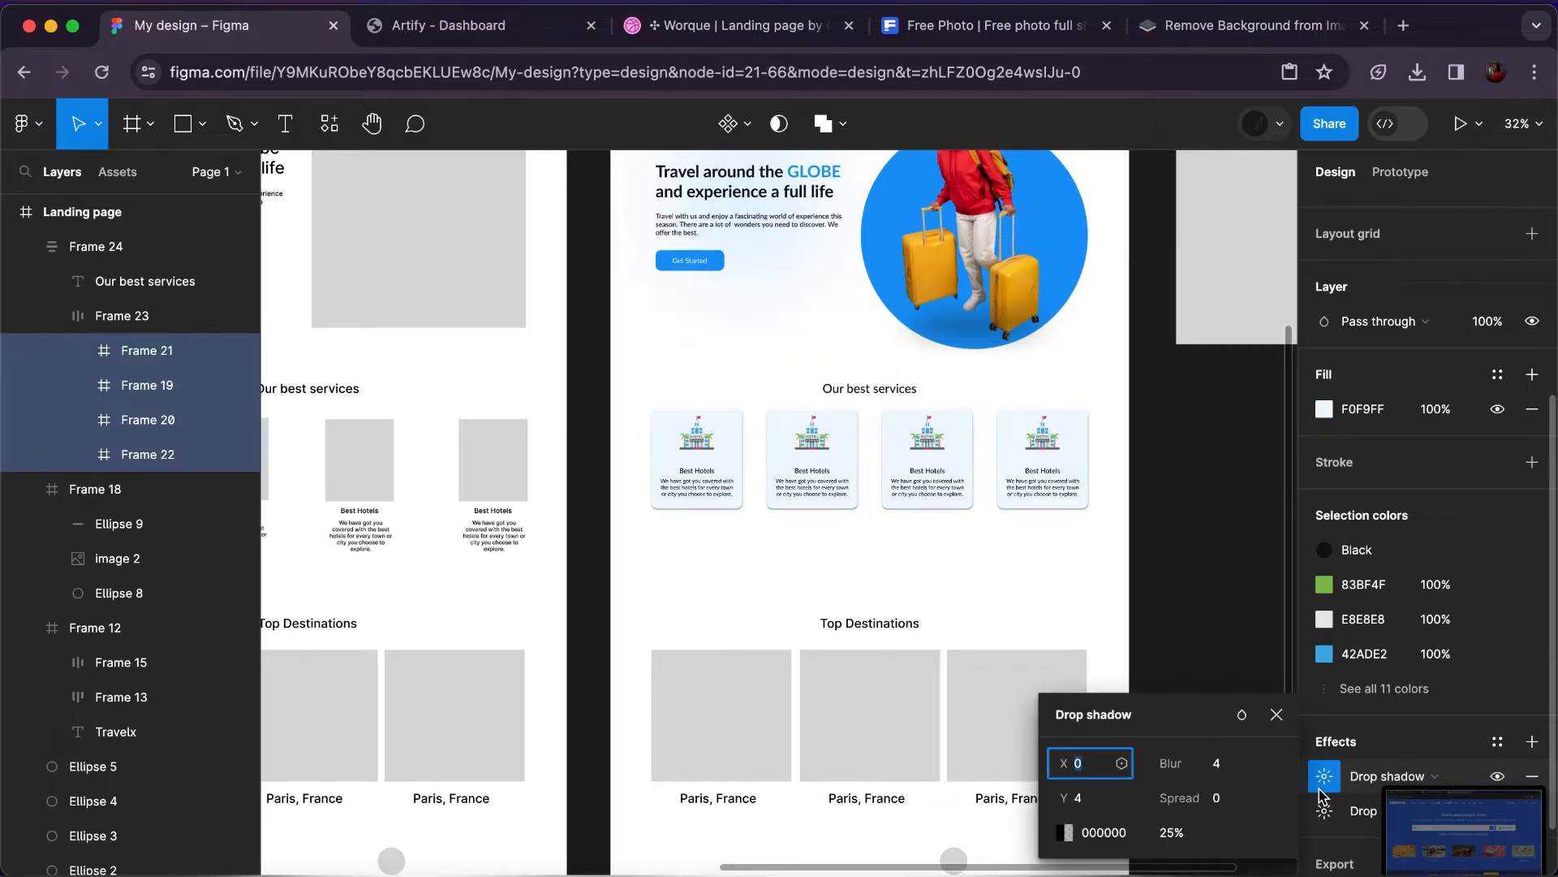
pyautogui.write('-2')
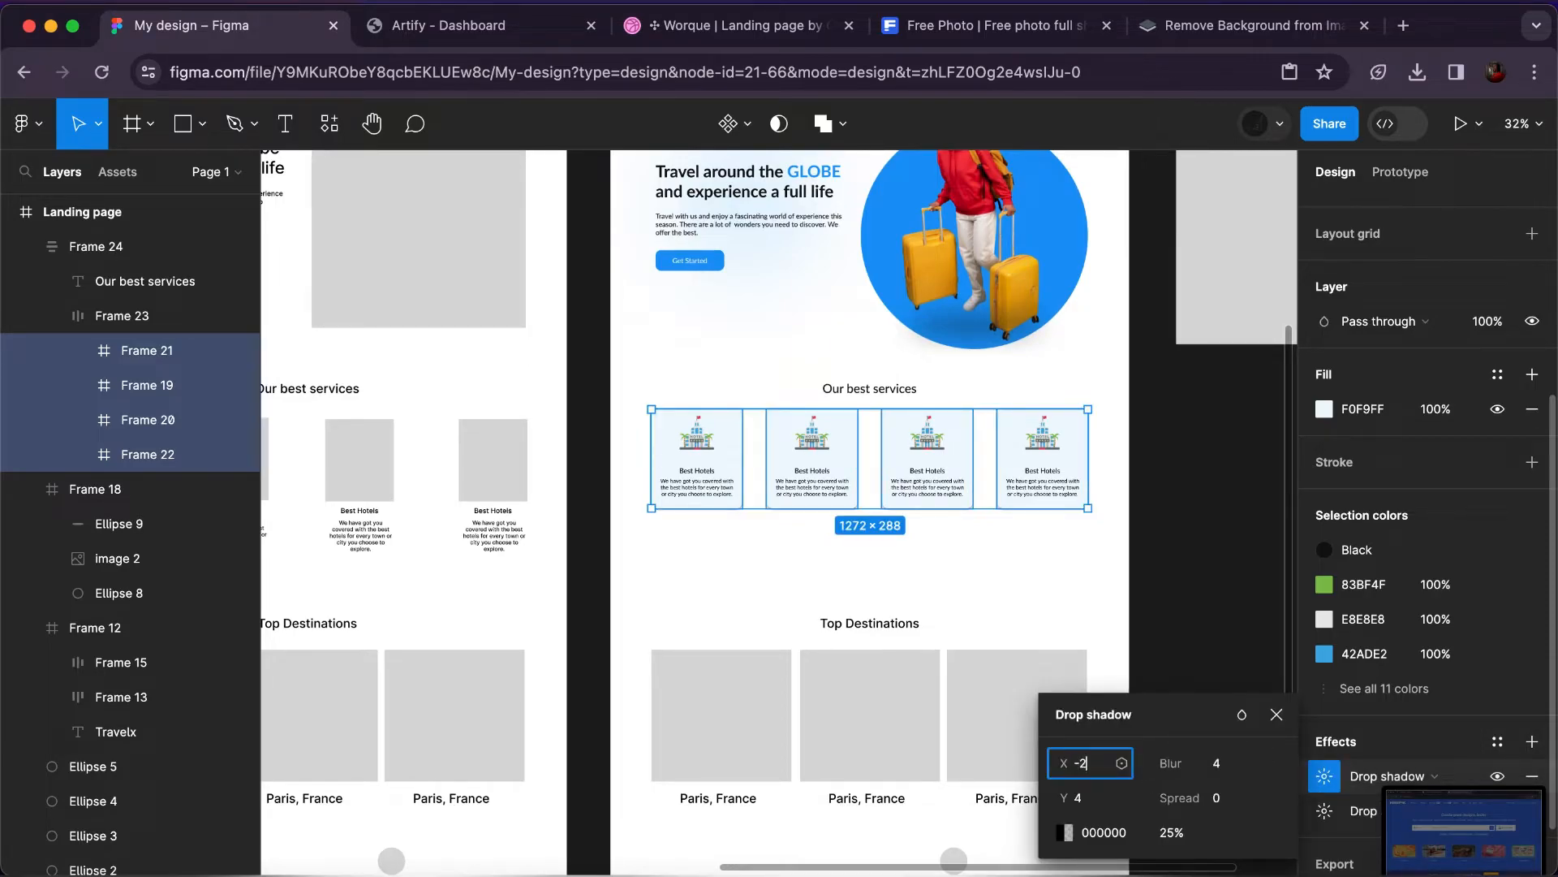
pyautogui.click(1093, 800)
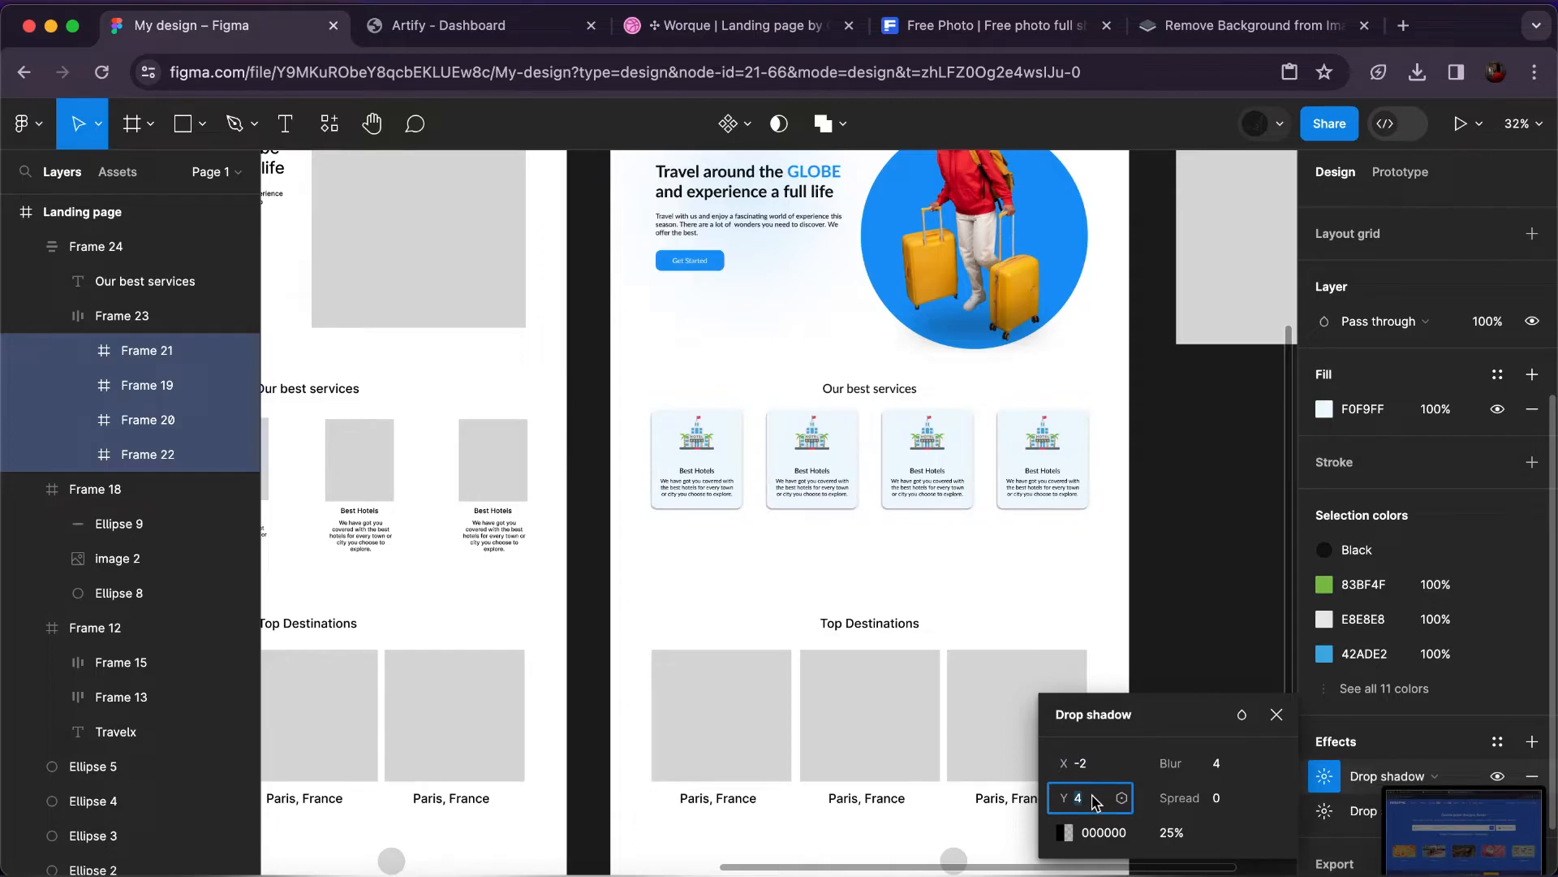
pyautogui.click(1250, 765)
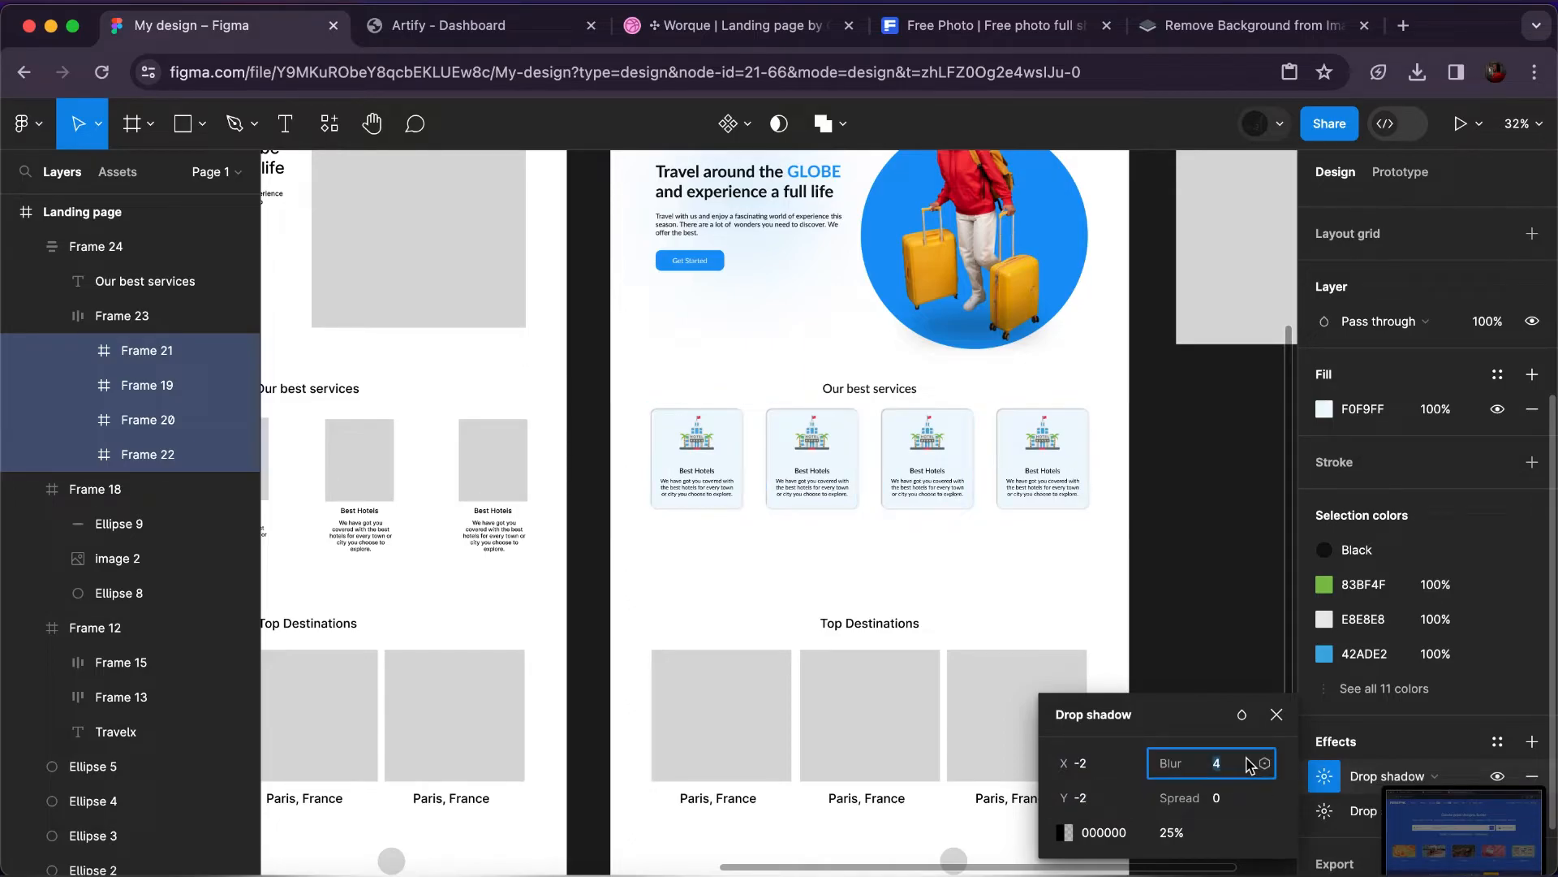
pyautogui.write('9')
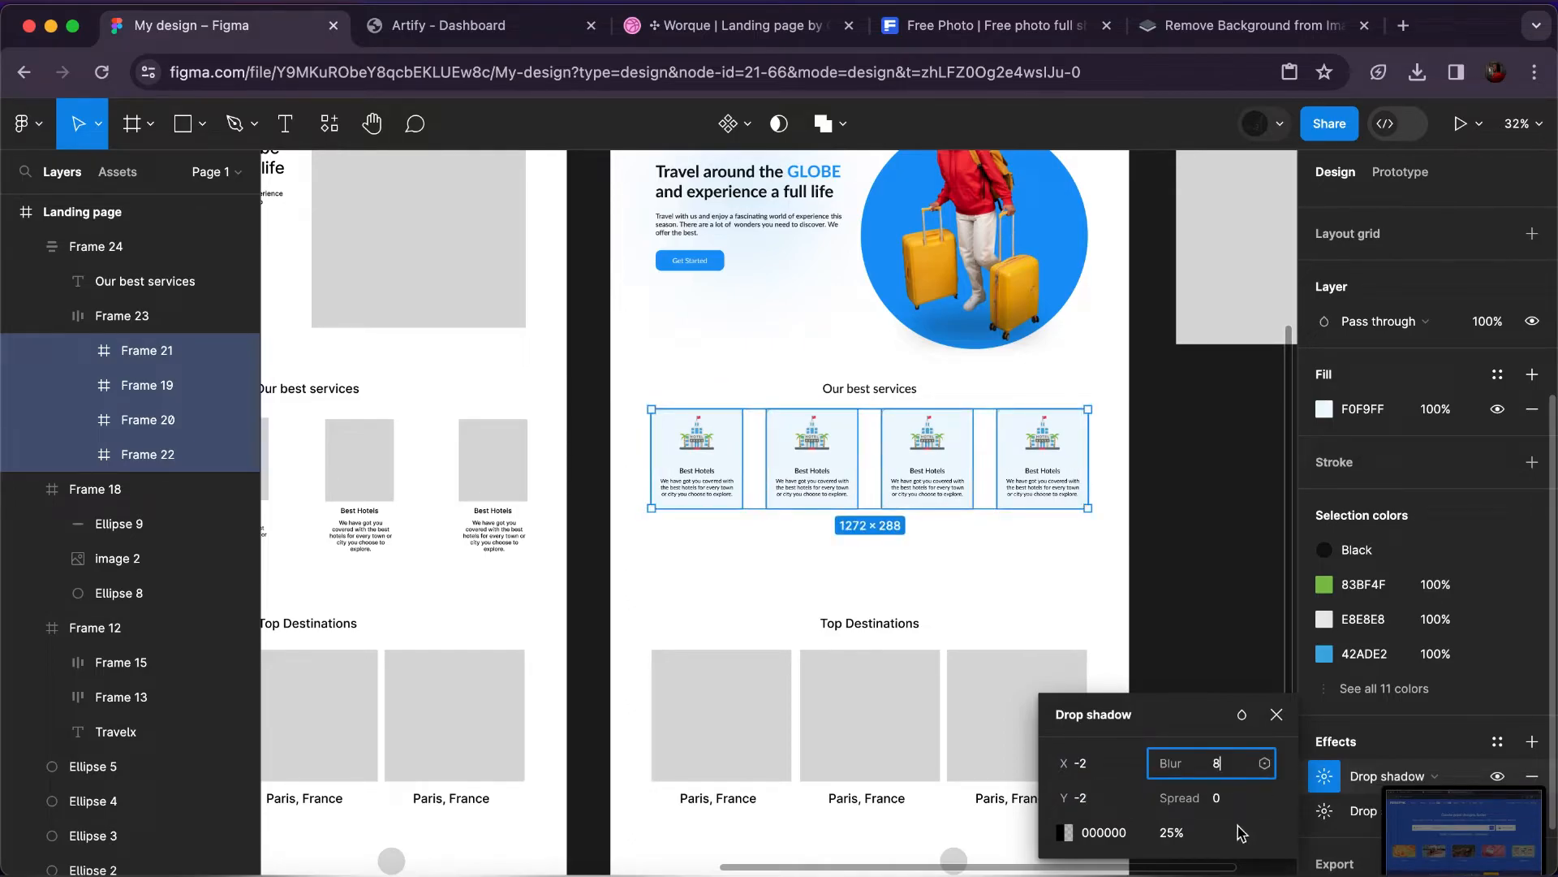
pyautogui.click(1175, 833)
pyautogui.write('1')
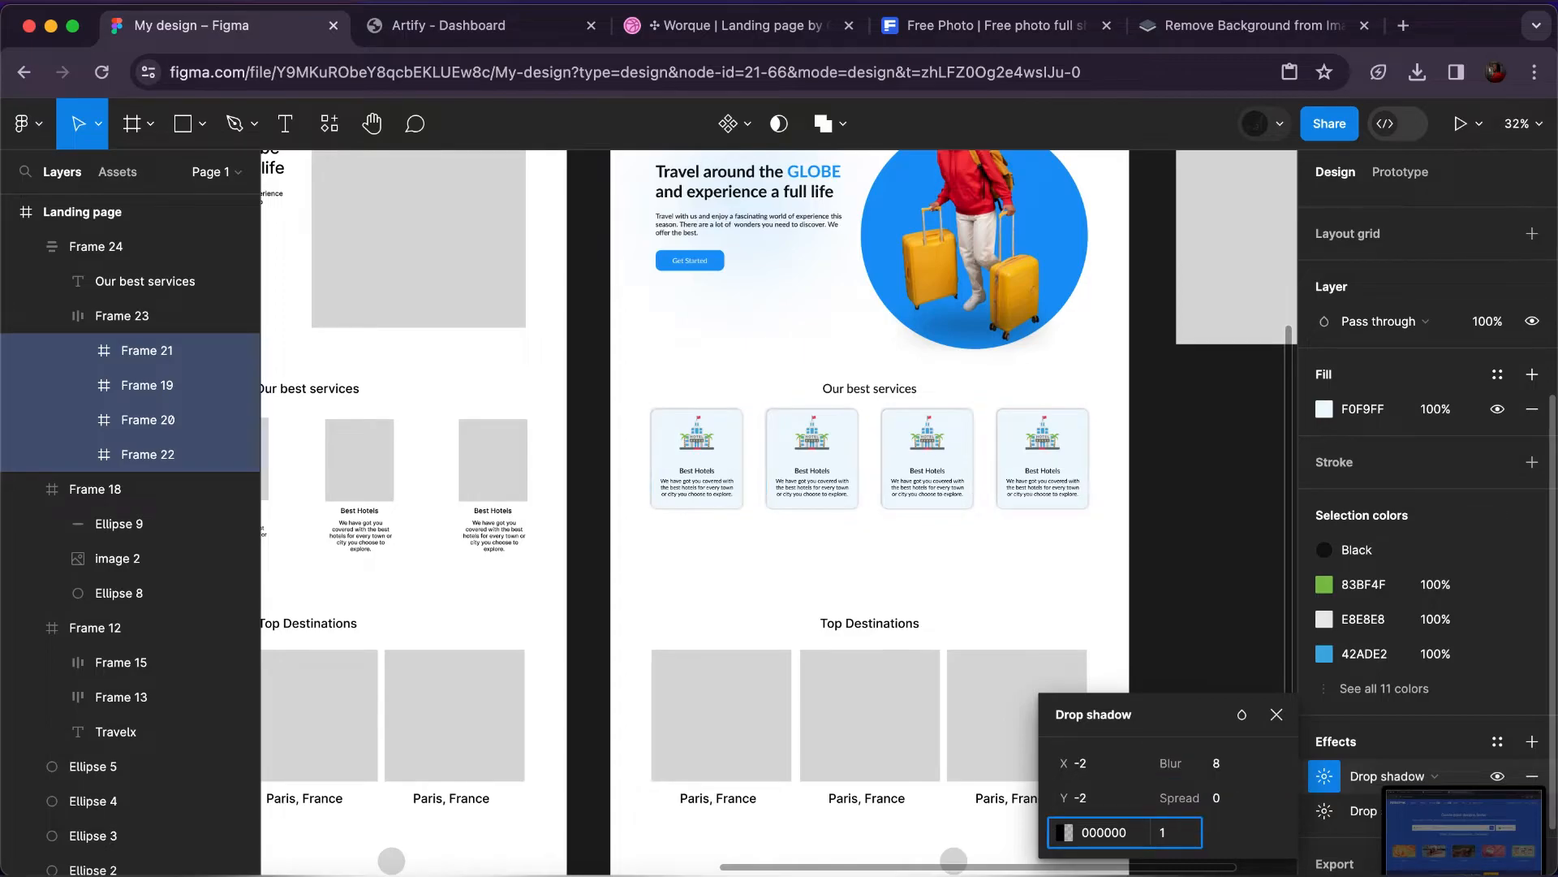
pyautogui.write('6')
pyautogui.press('Return')
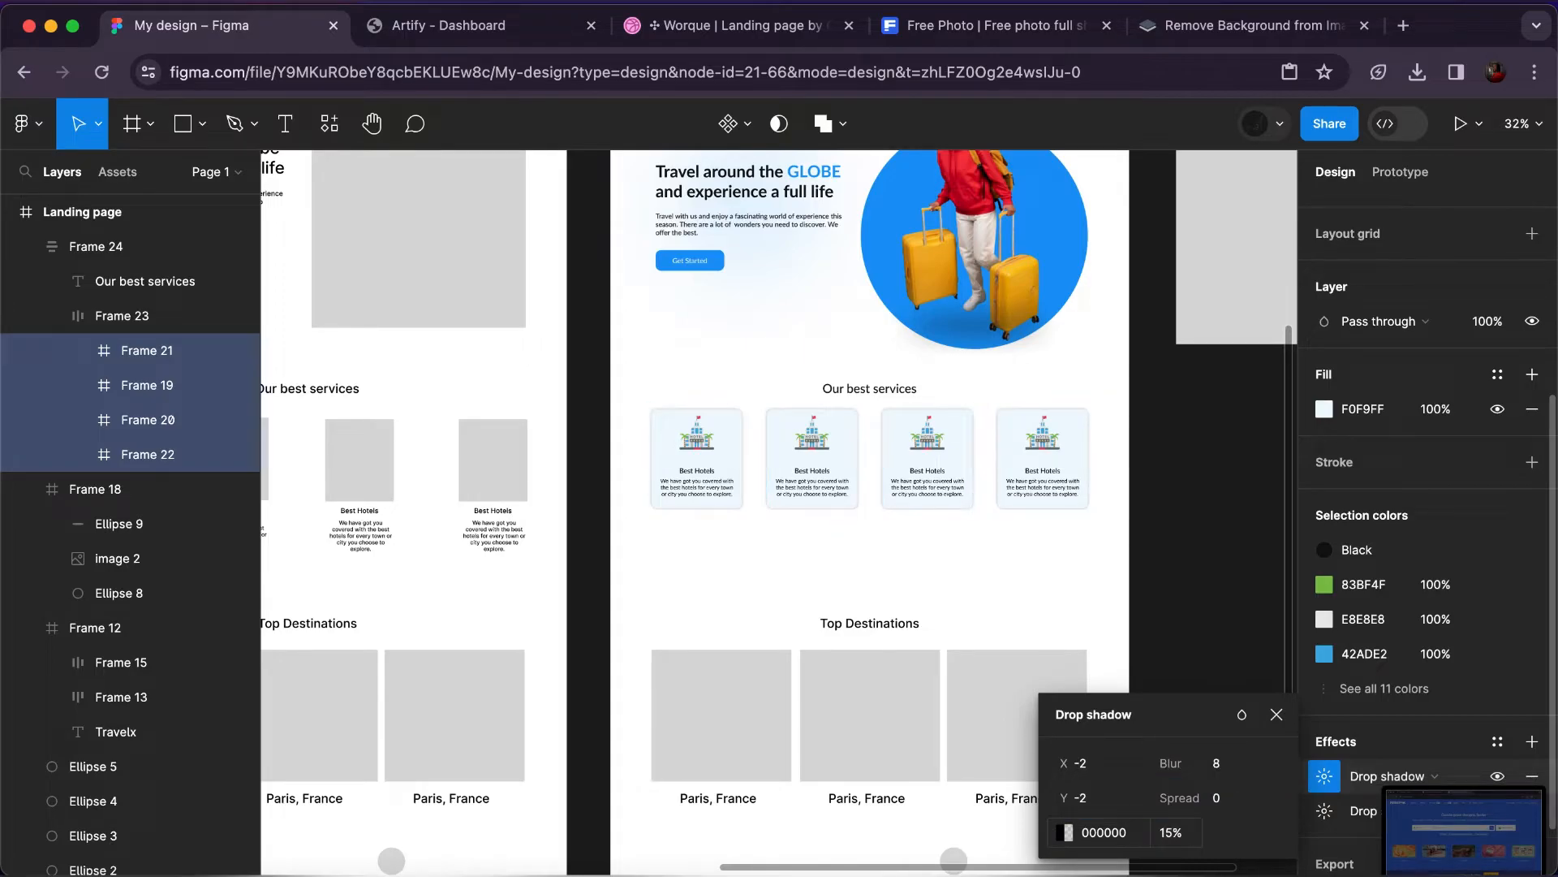
pyautogui.click(1226, 649)
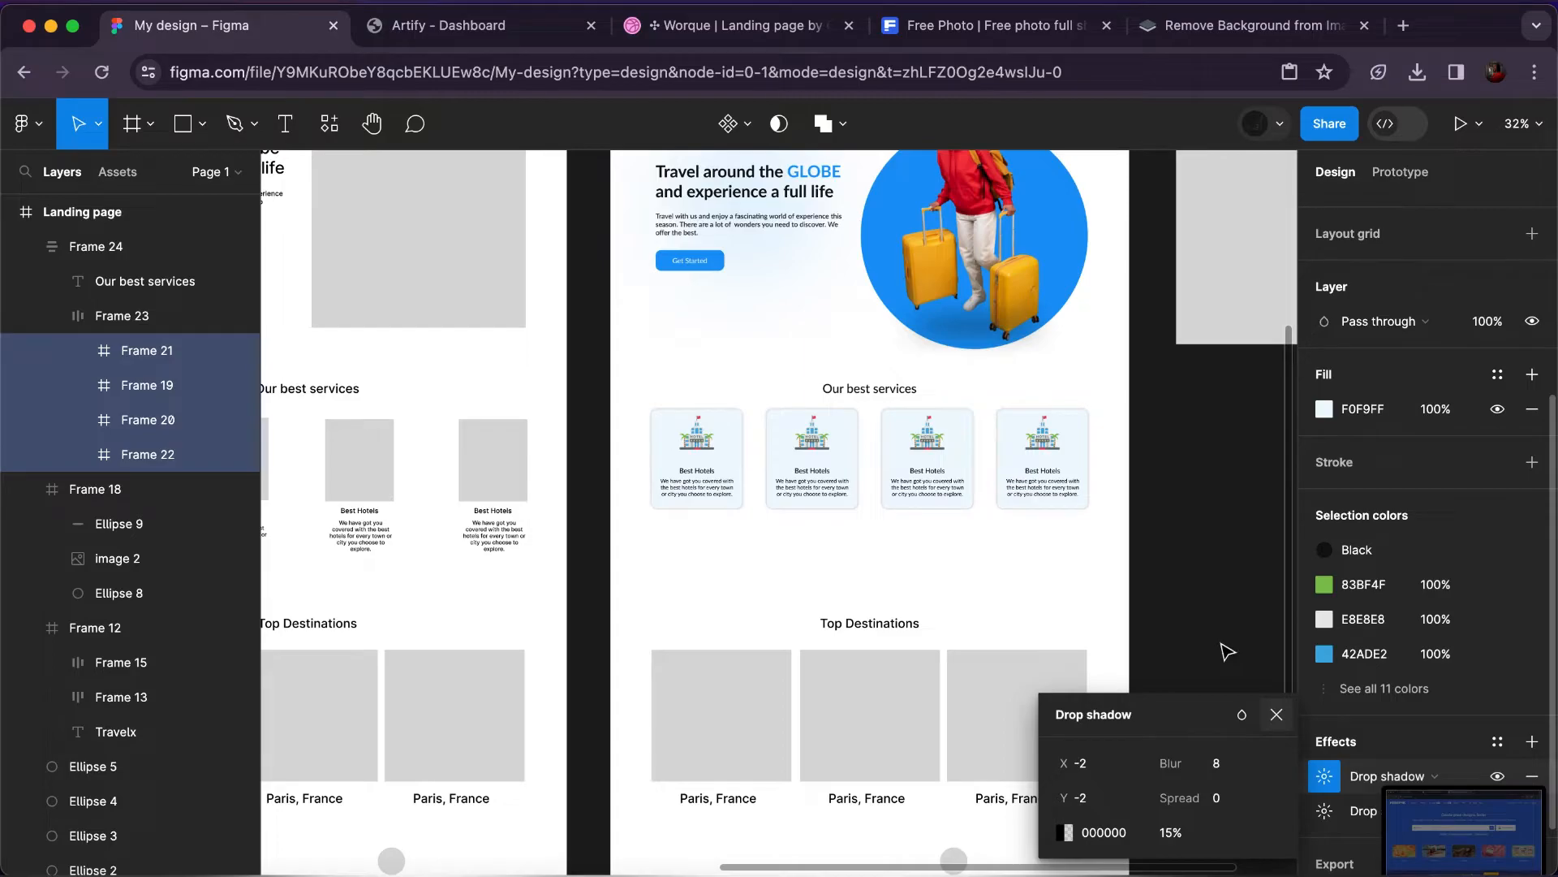
# Drag the Top Destinations heading higher along the centre guide.
pyautogui.click(885, 624)
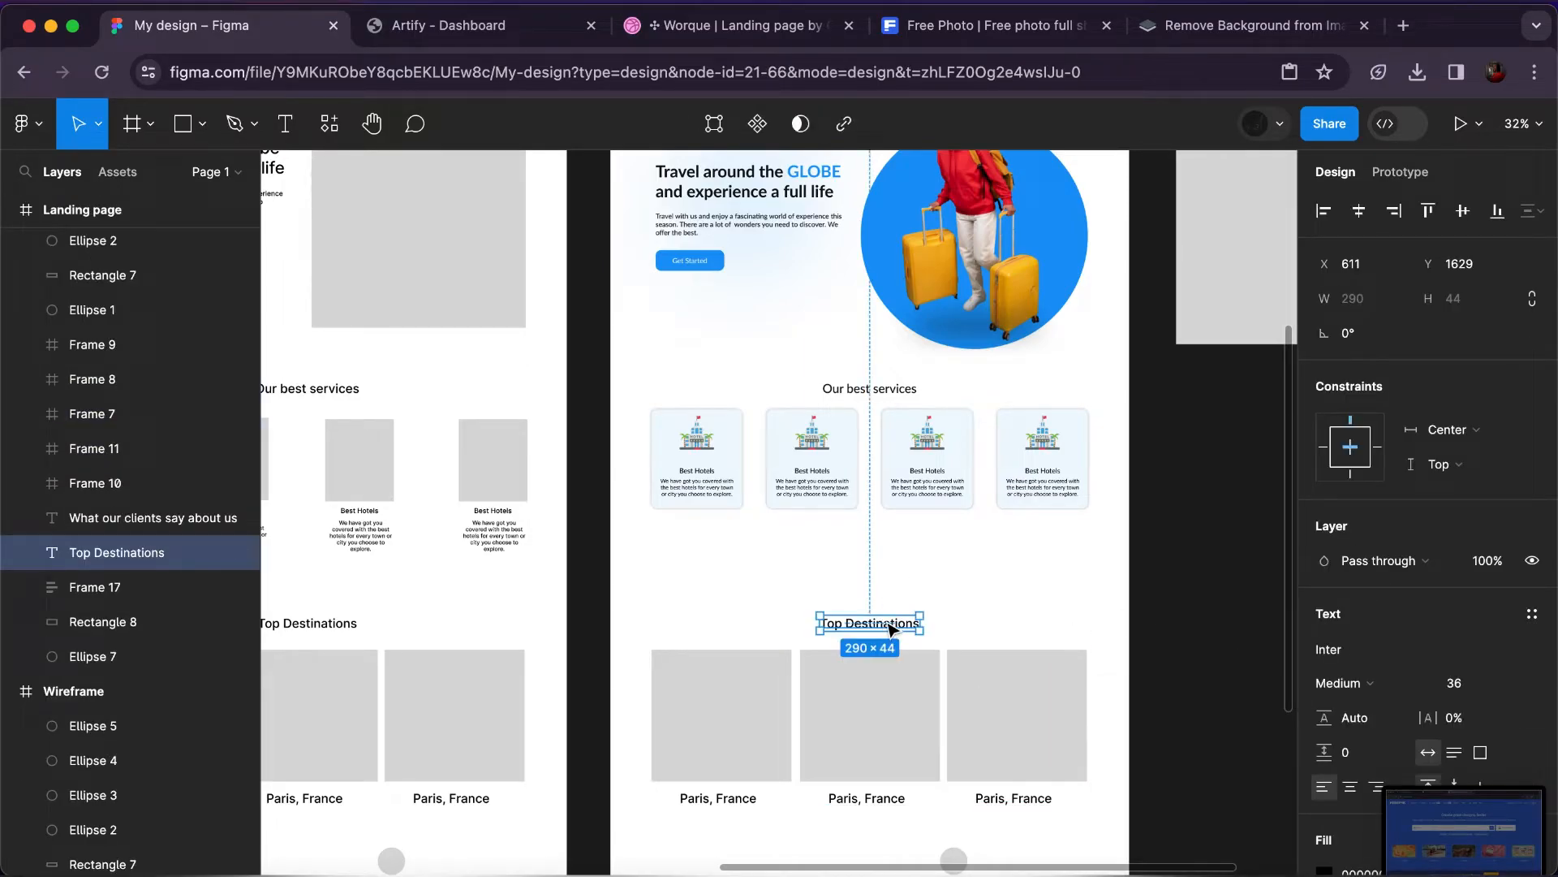
pyautogui.moveTo(893, 604); pyautogui.dragTo(890, 573)
pyautogui.scroll(2, 890, 572)
pyautogui.hscroll(1, 891, 572)
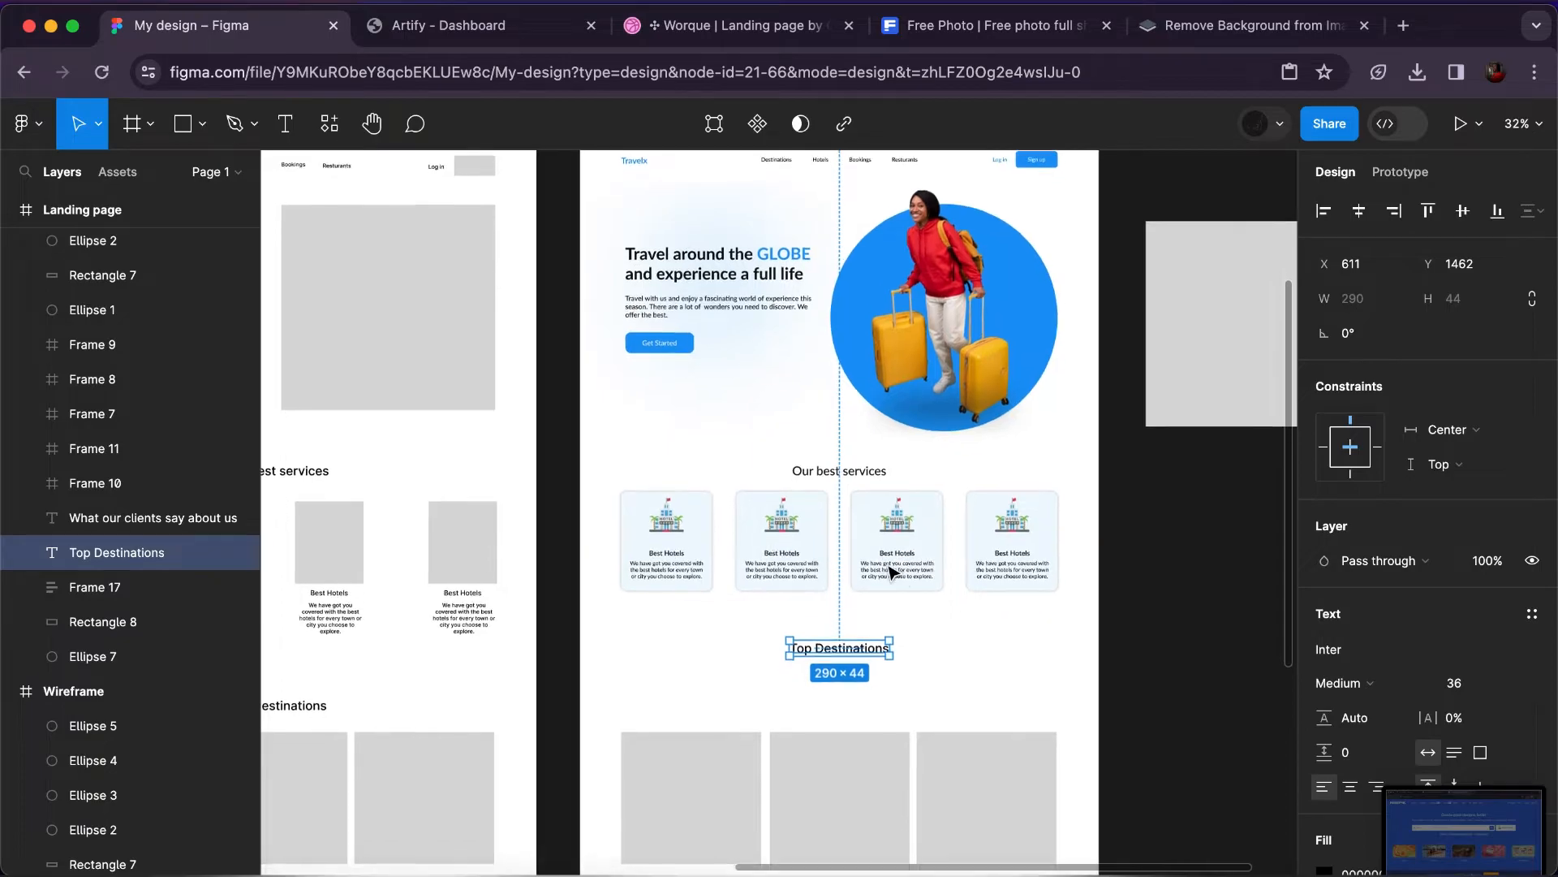
# Select the first destination's grey image placeholder, Rectangle 6.
pyautogui.scroll(-2, 888, 566)
pyautogui.scroll(-1, 889, 566)
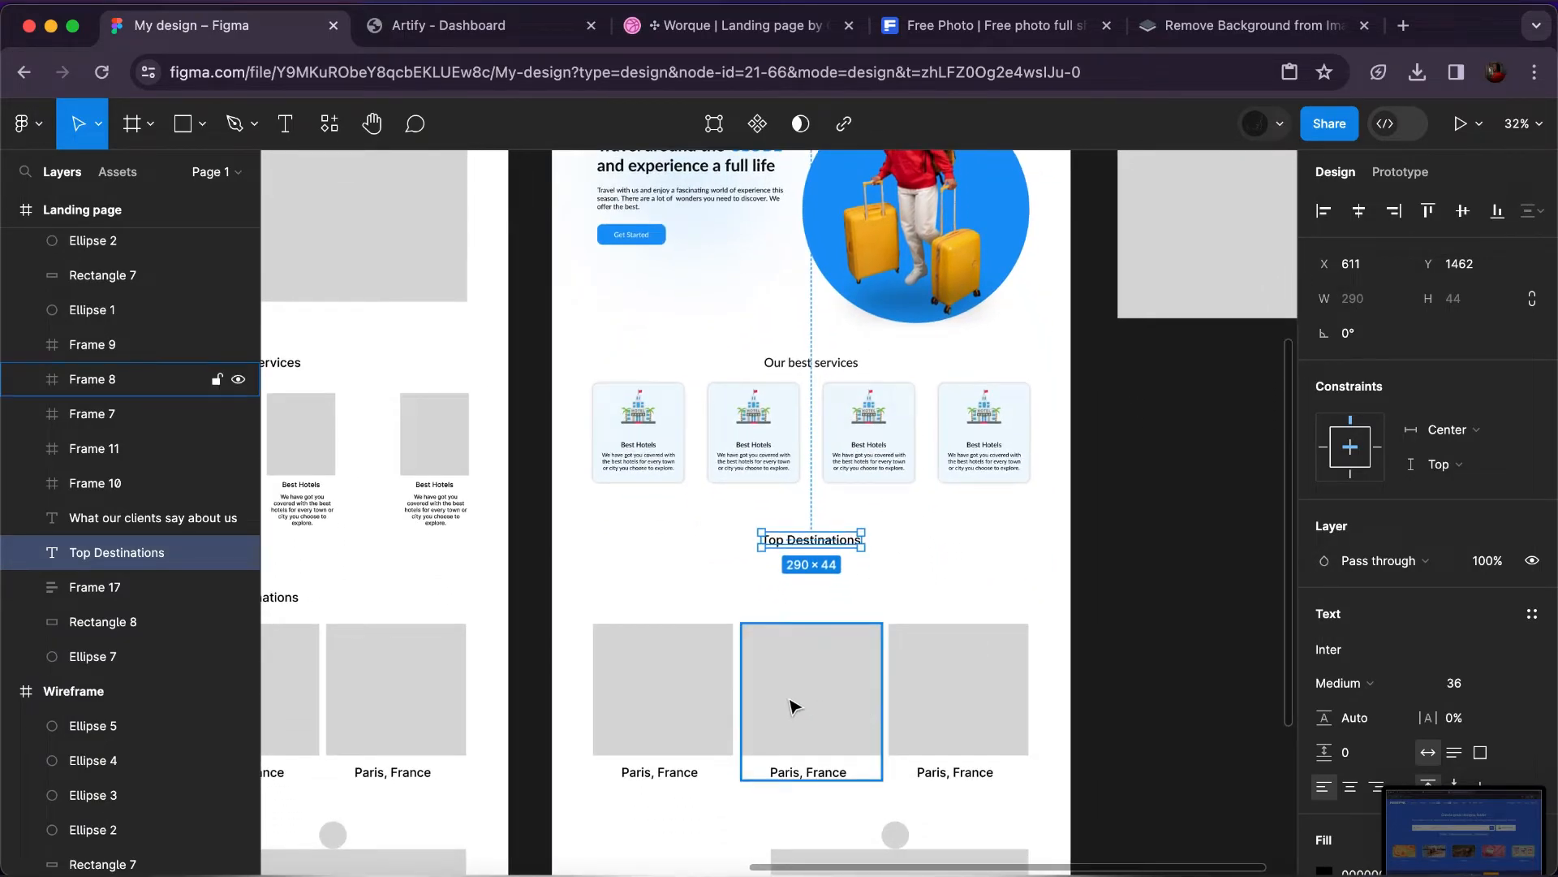
pyautogui.doubleClick(684, 700)
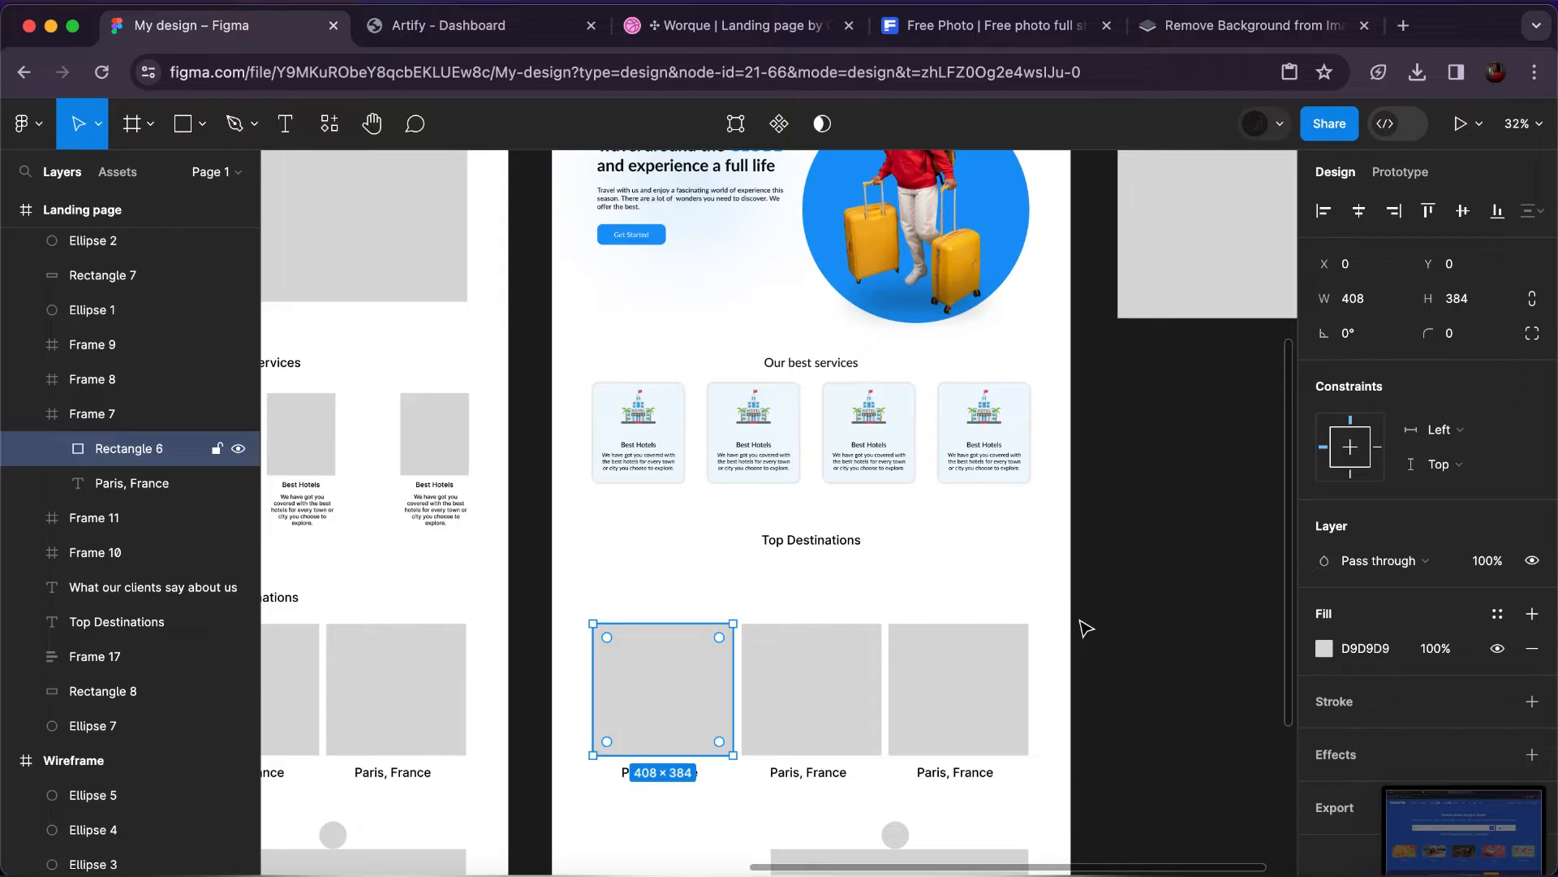
# Launch the Unsplash plugin from the canvas menu, choosing Wait when the page stalls.
pyautogui.rightClick(1122, 524)
pyautogui.moveTo(1166, 711)
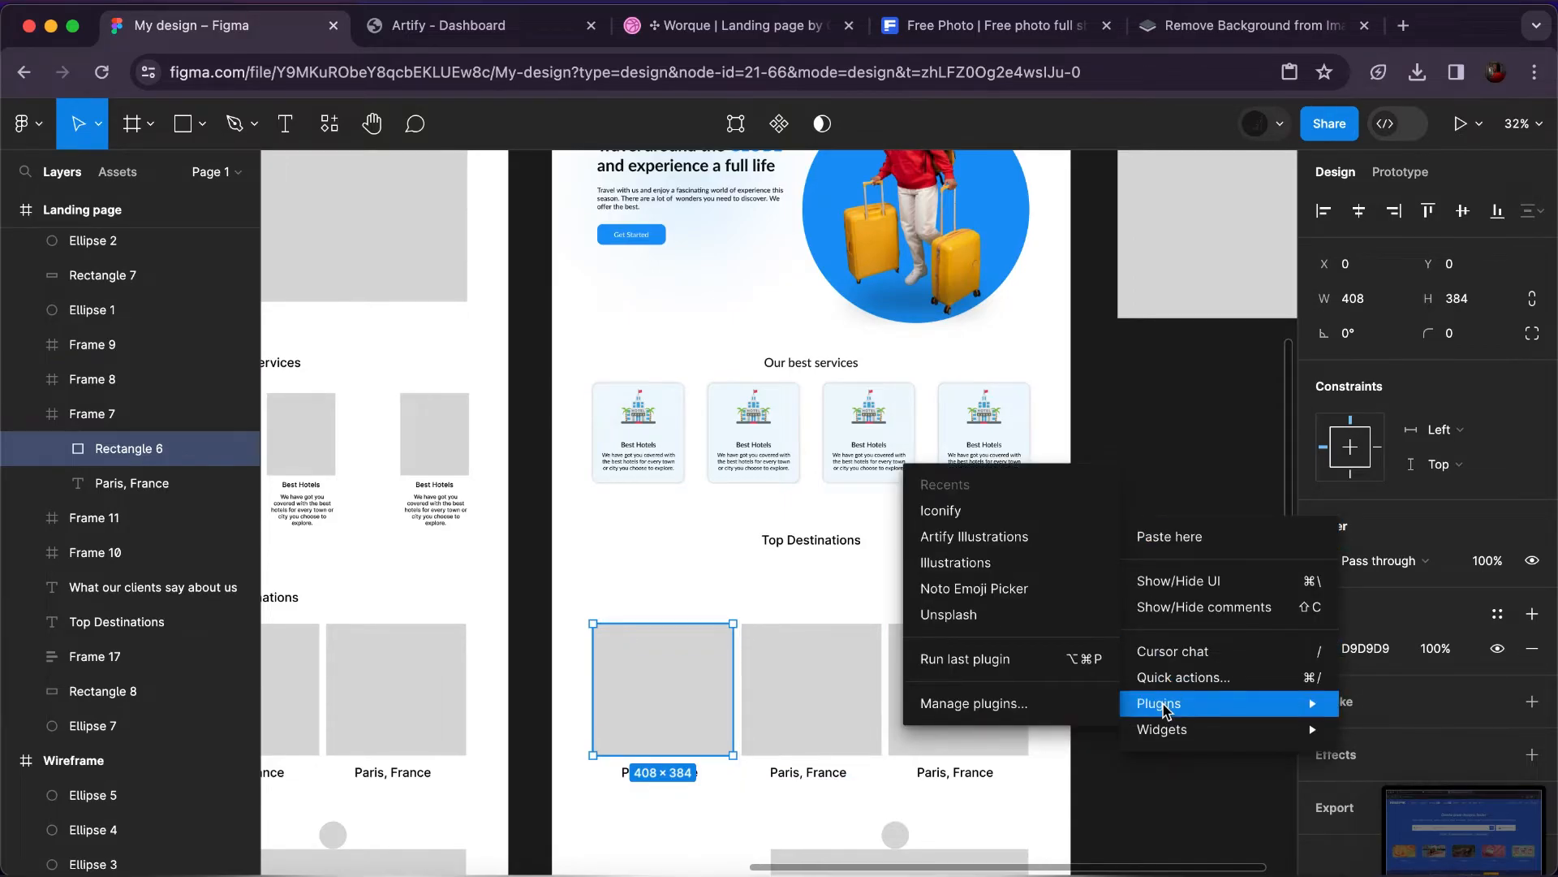
pyautogui.click(992, 623)
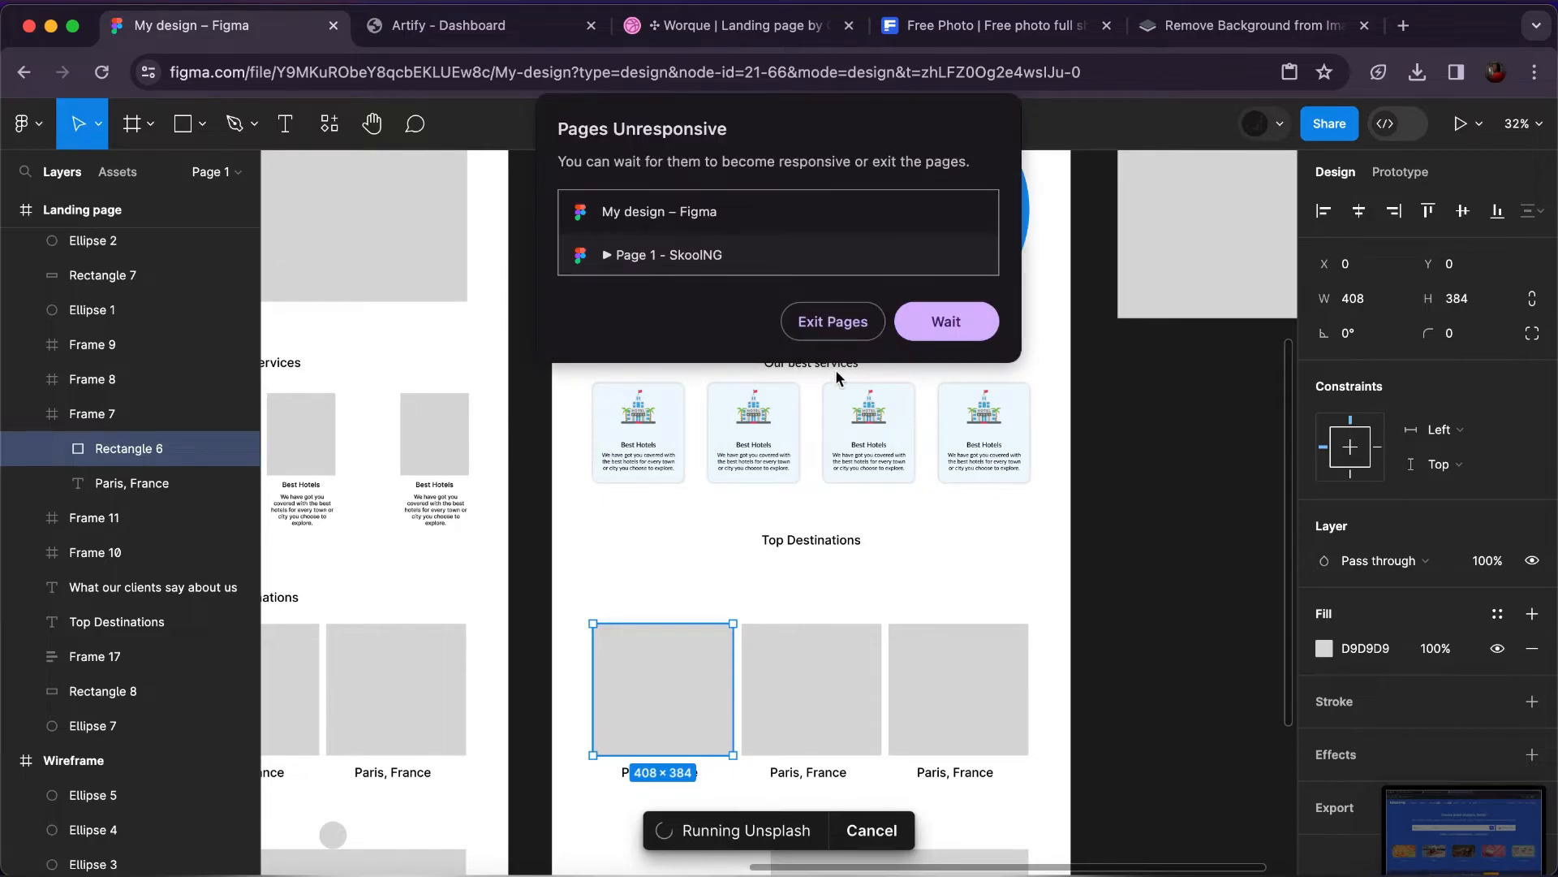
pyautogui.click(926, 333)
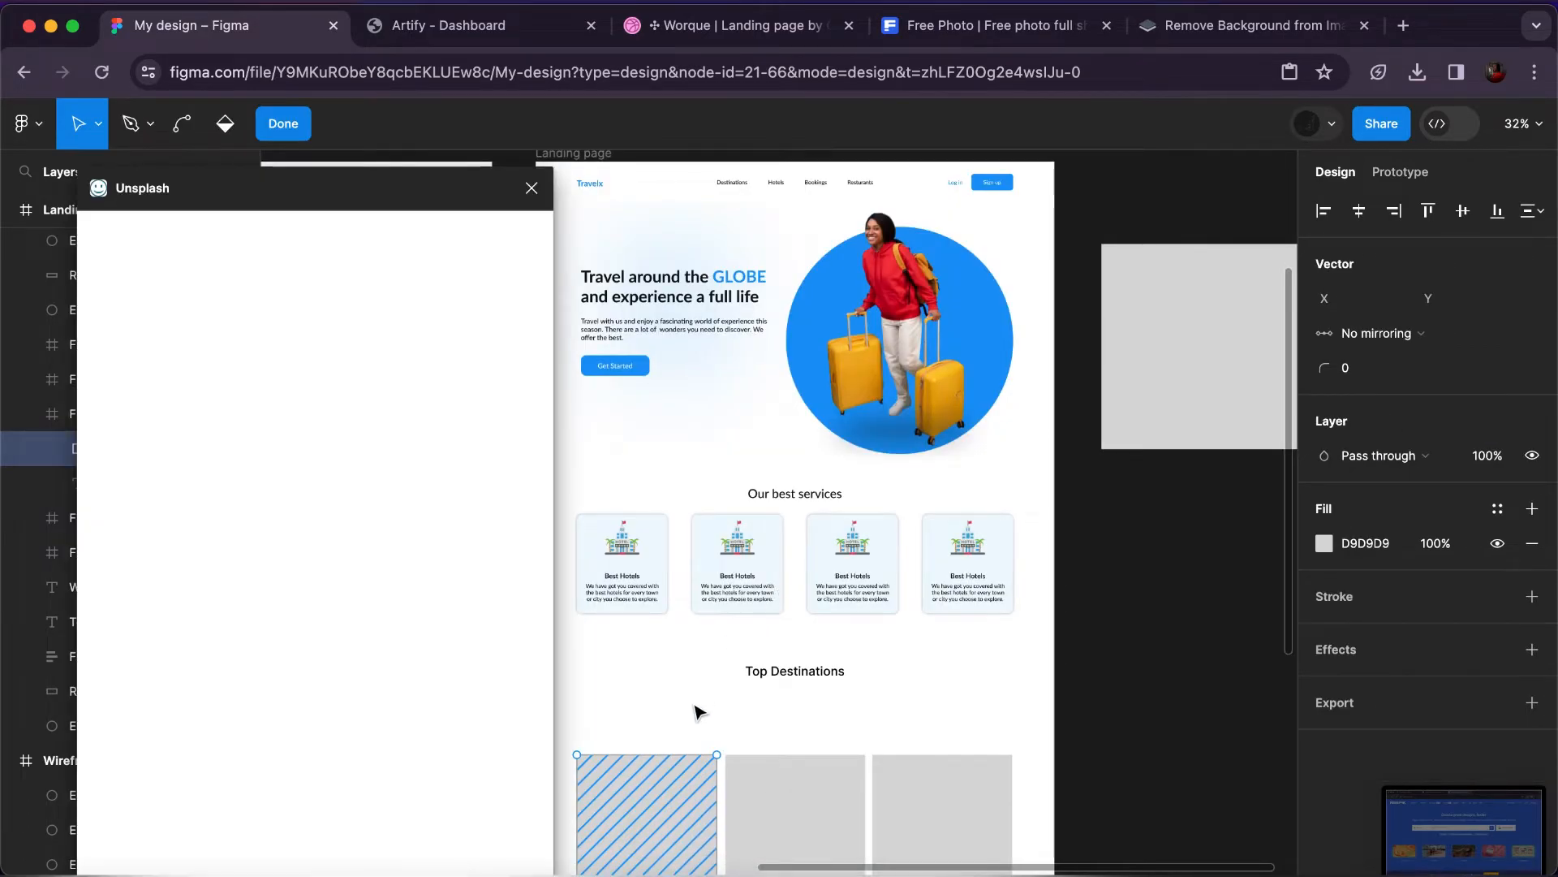
# Exit point editing and reselect the first destination image placeholder.
pyautogui.rightClick(649, 792)
pyautogui.press('Escape')
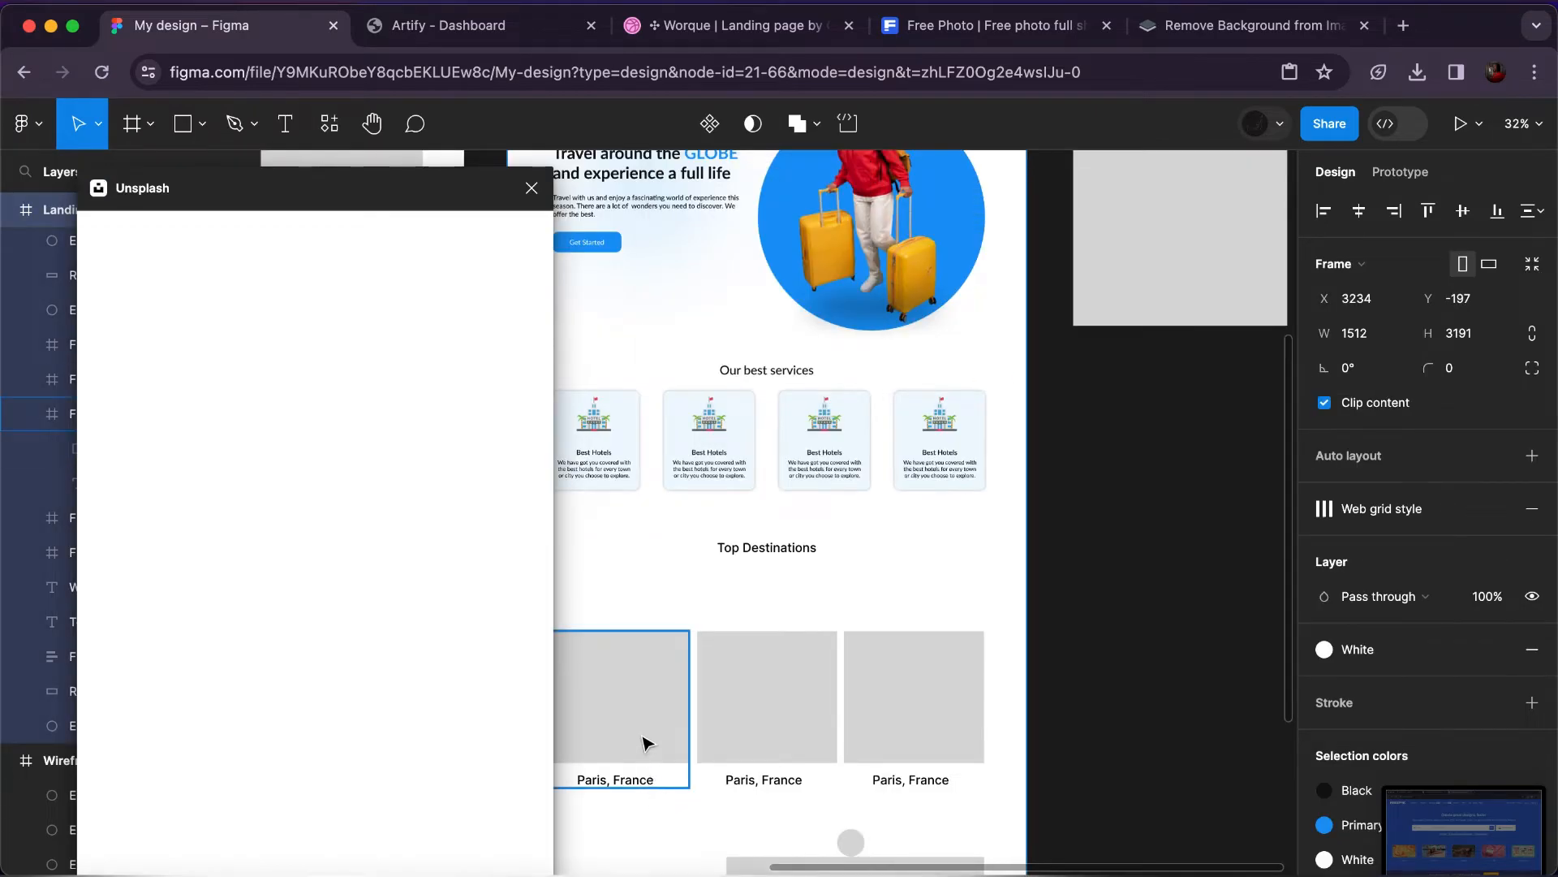
pyautogui.click(643, 742)
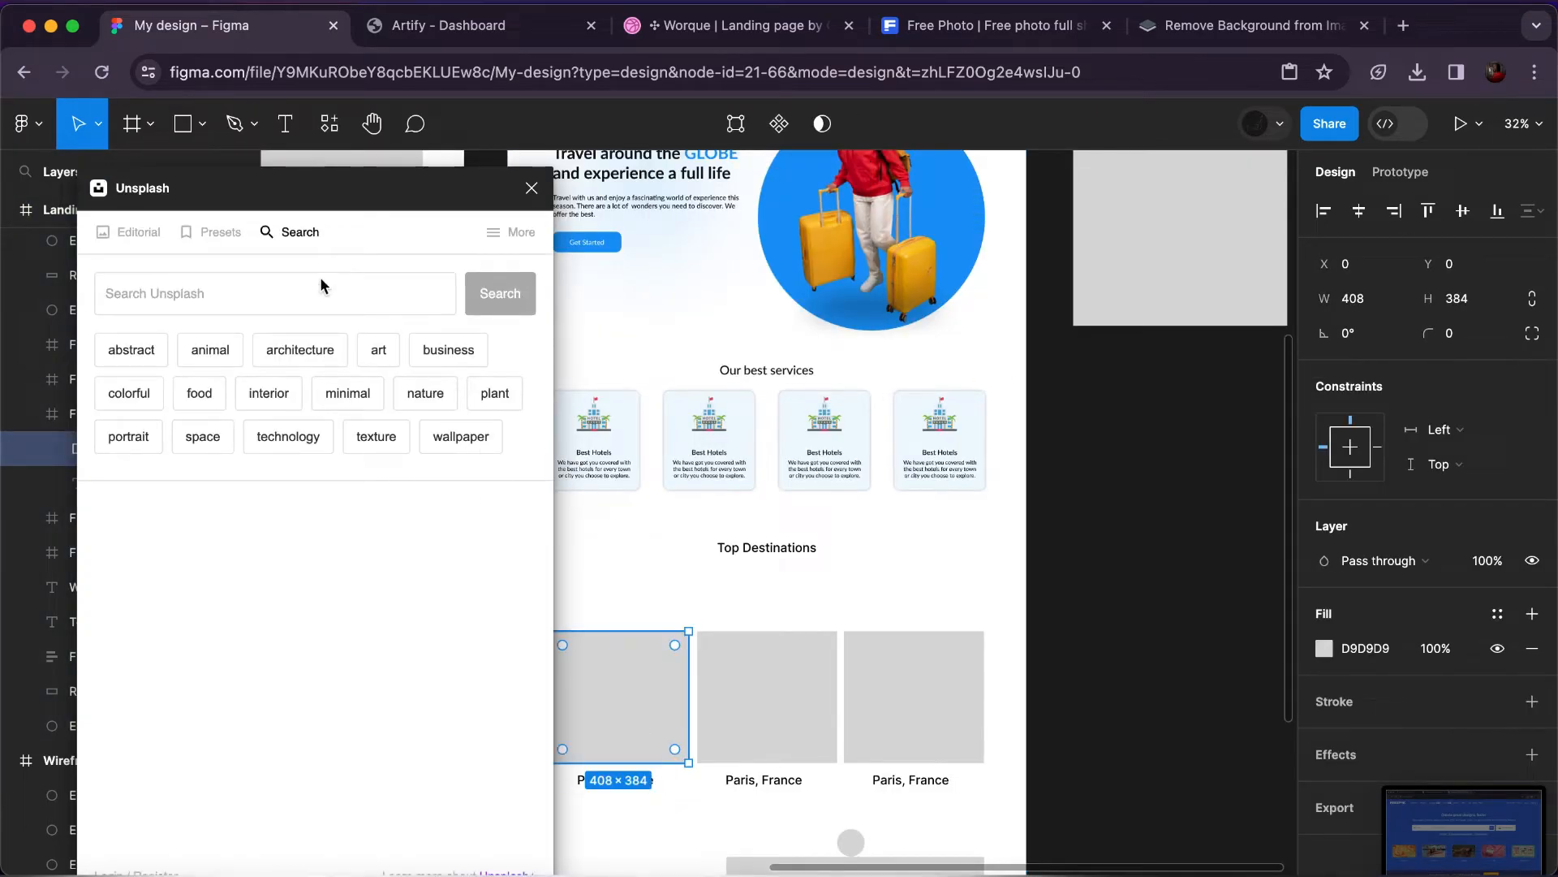
# Search Unsplash for 'paris' and place the bridge photo into the placeholder.
pyautogui.click(305, 303)
pyautogui.write('paris')
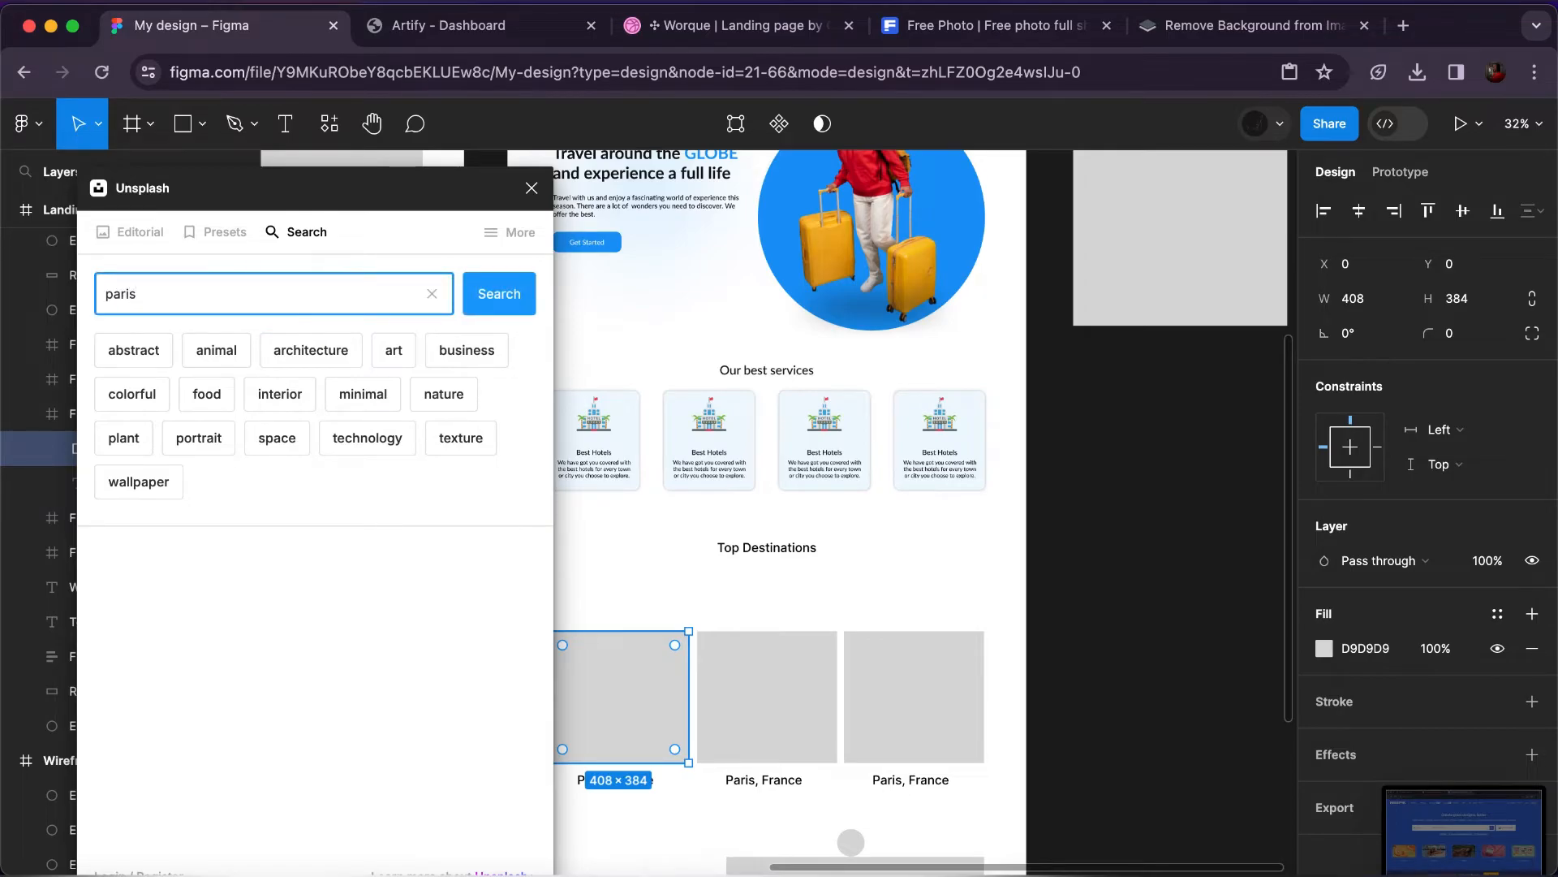
pyautogui.press('Return')
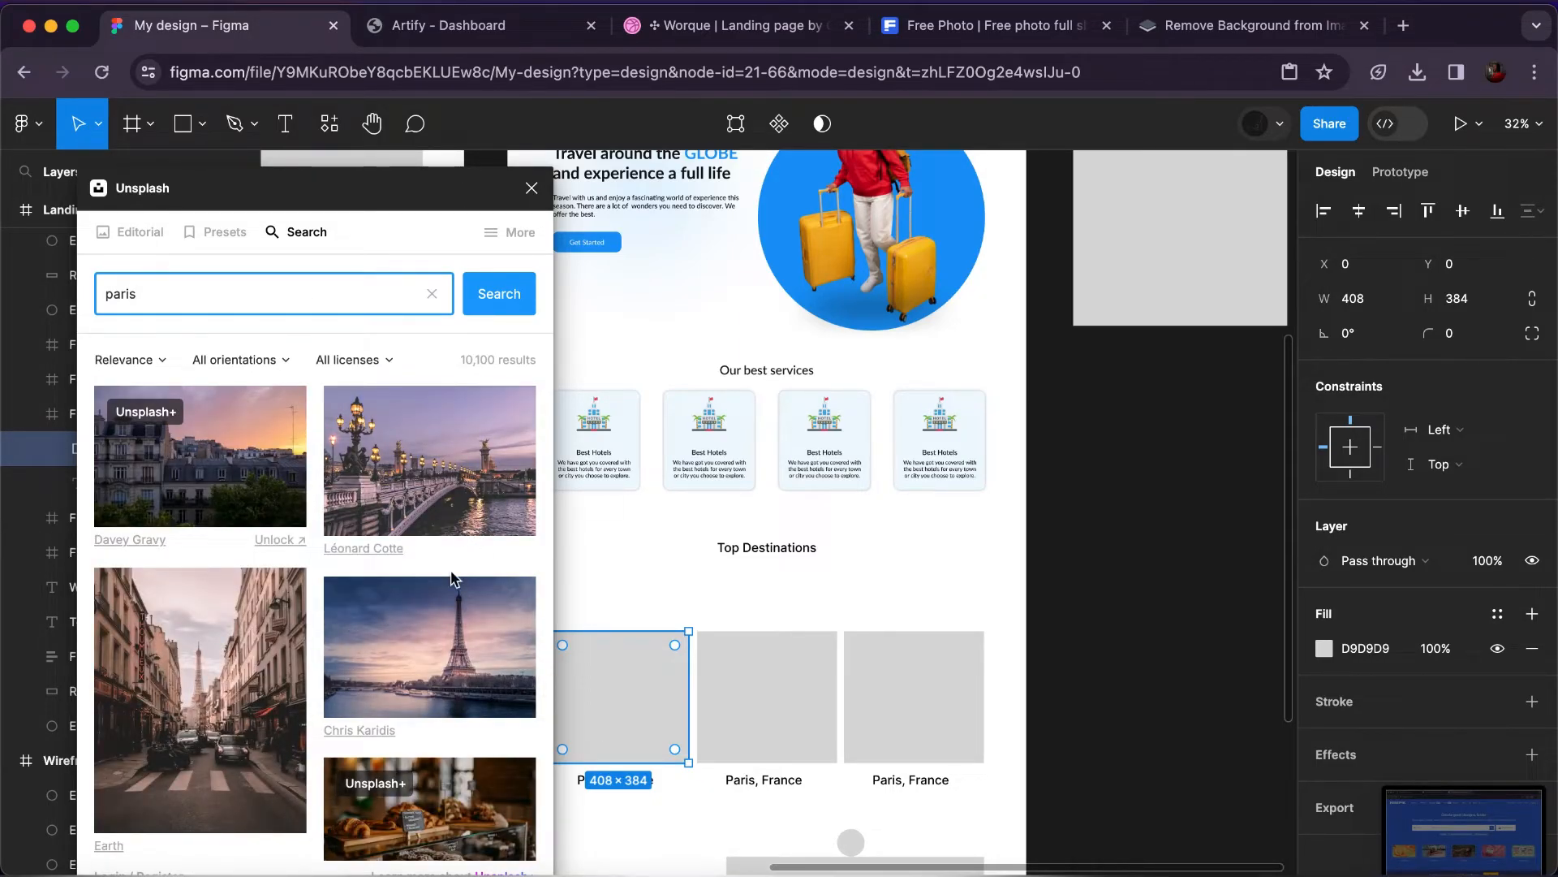
pyautogui.scroll(-4, 444, 616)
pyautogui.scroll(-6, 443, 625)
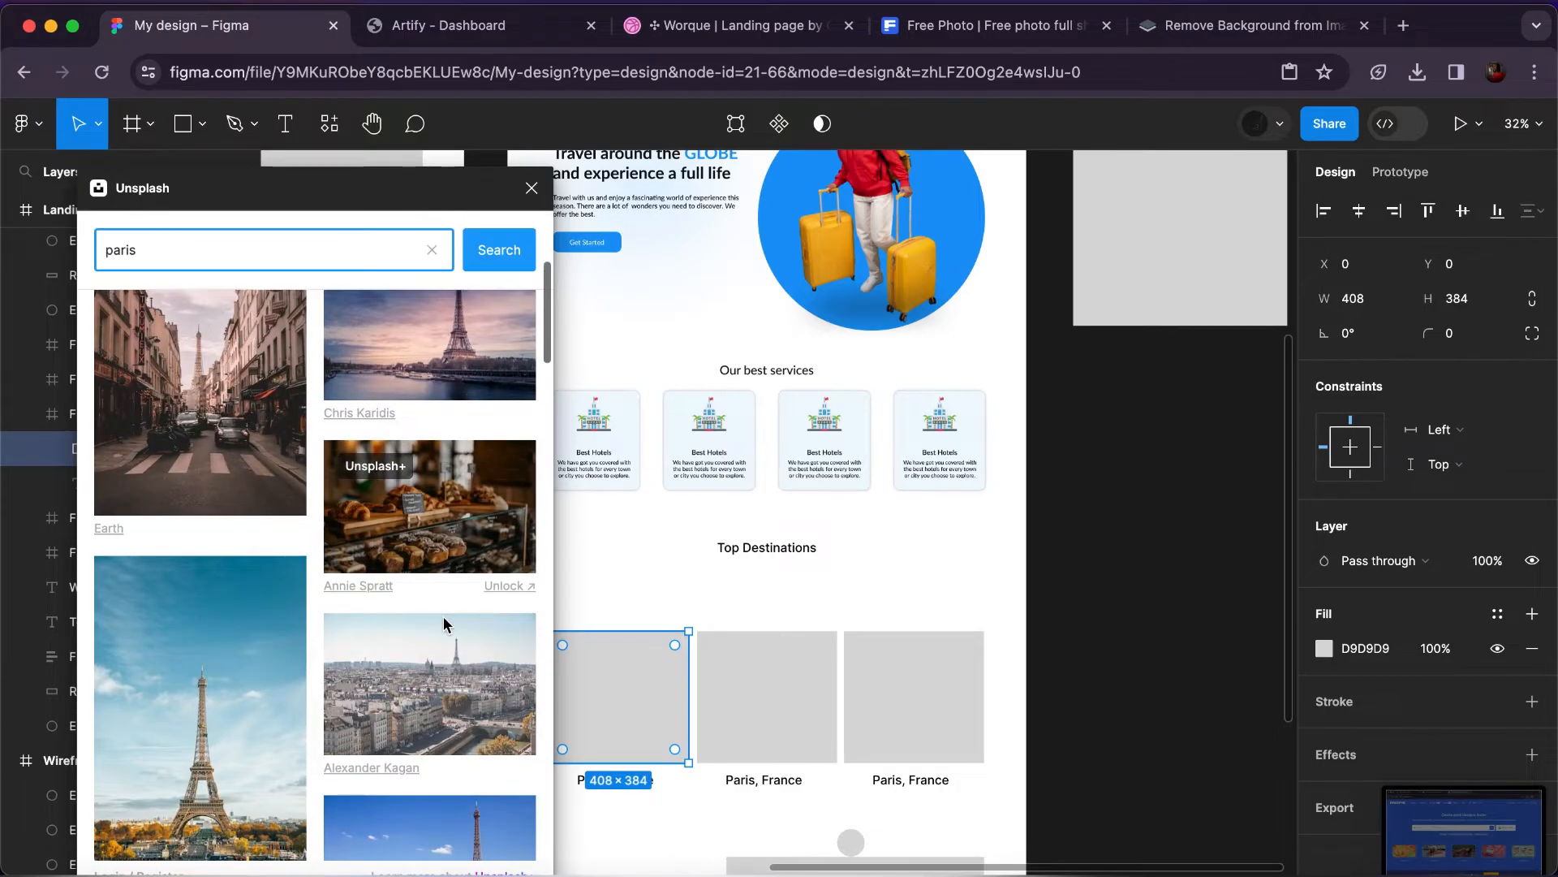
pyautogui.scroll(-7, 443, 623)
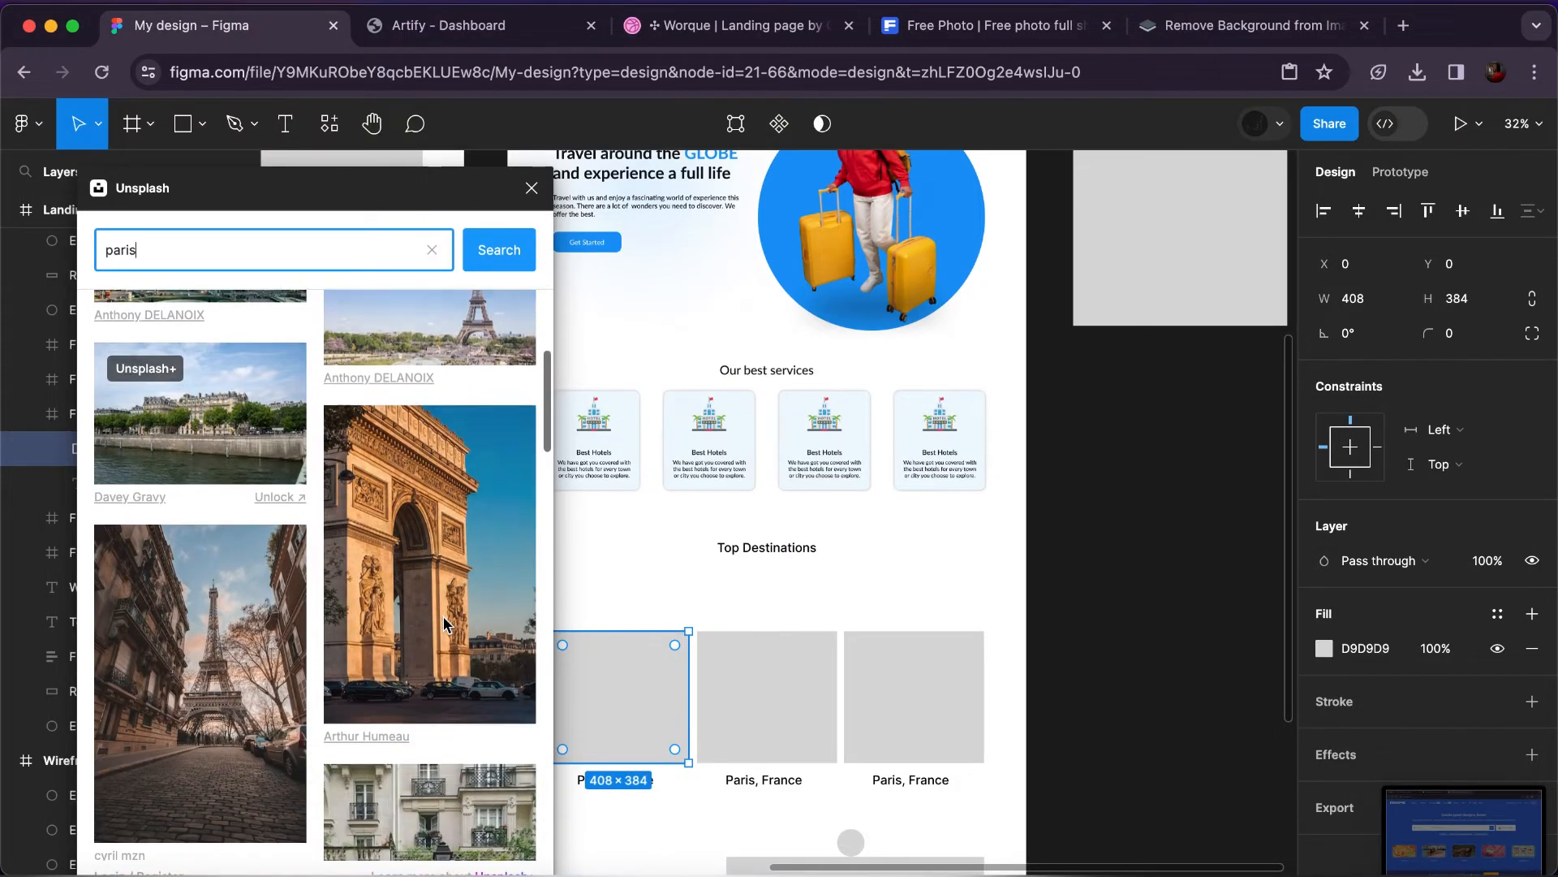
pyautogui.scroll(-10, 443, 623)
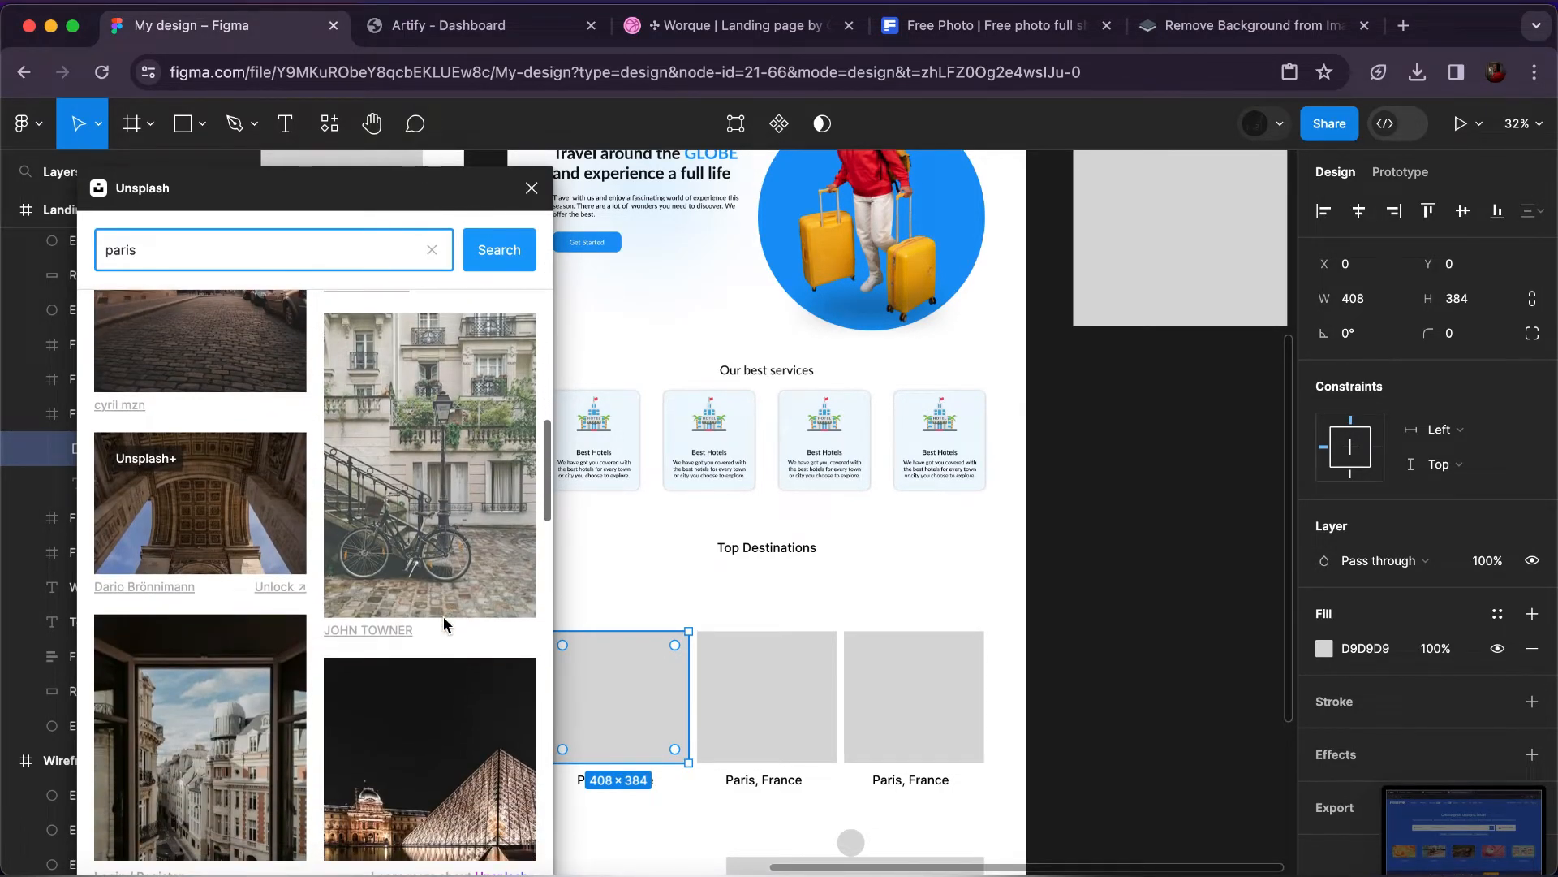
pyautogui.scroll(-10, 445, 623)
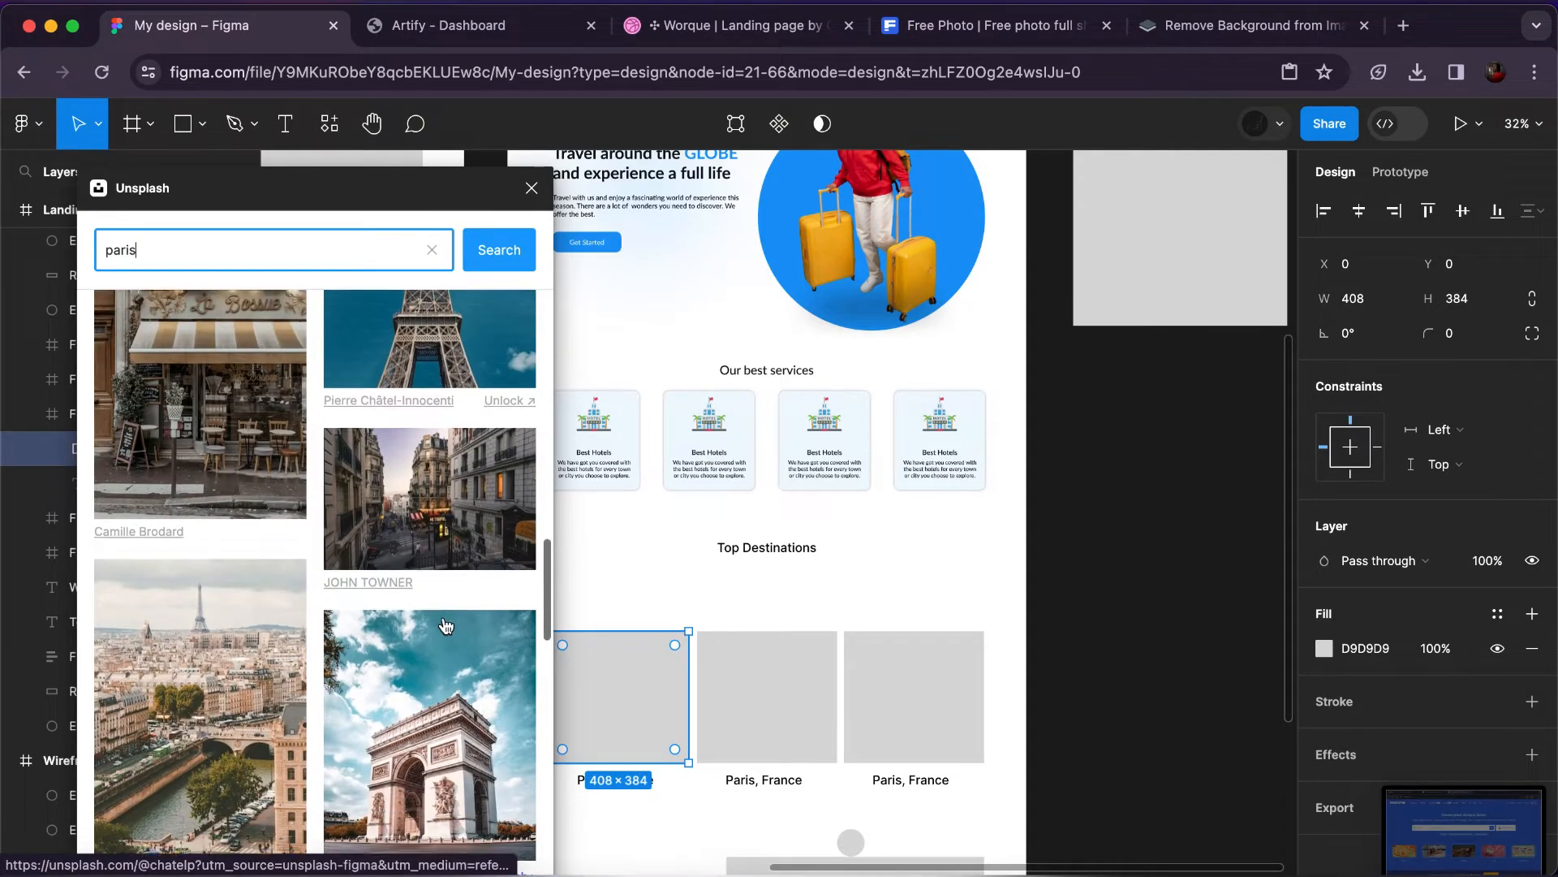
pyautogui.scroll(20, 444, 624)
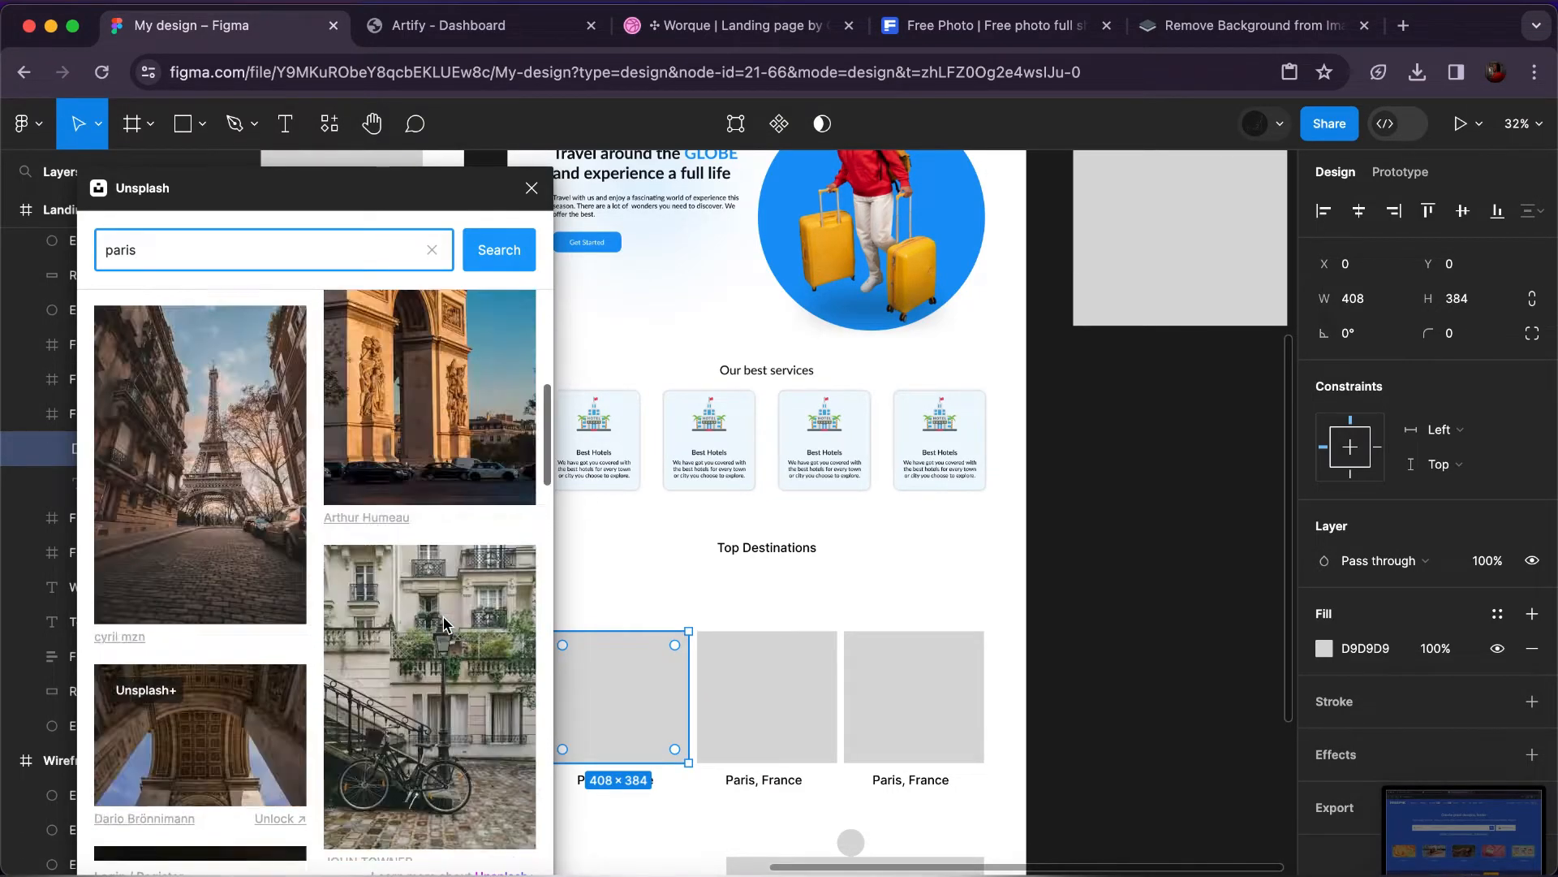
pyautogui.click(423, 480)
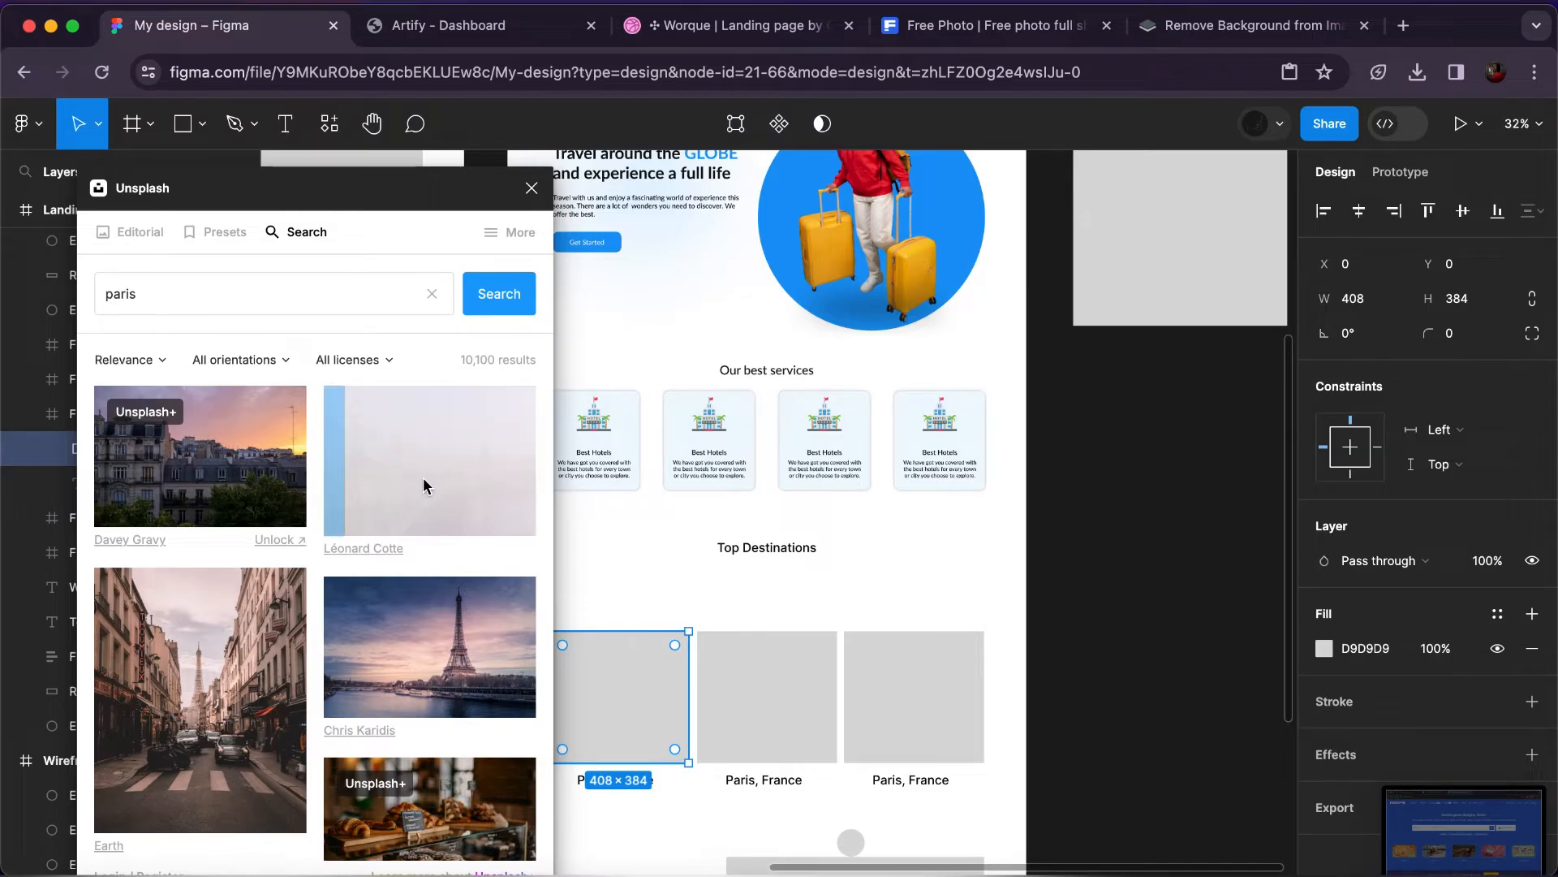
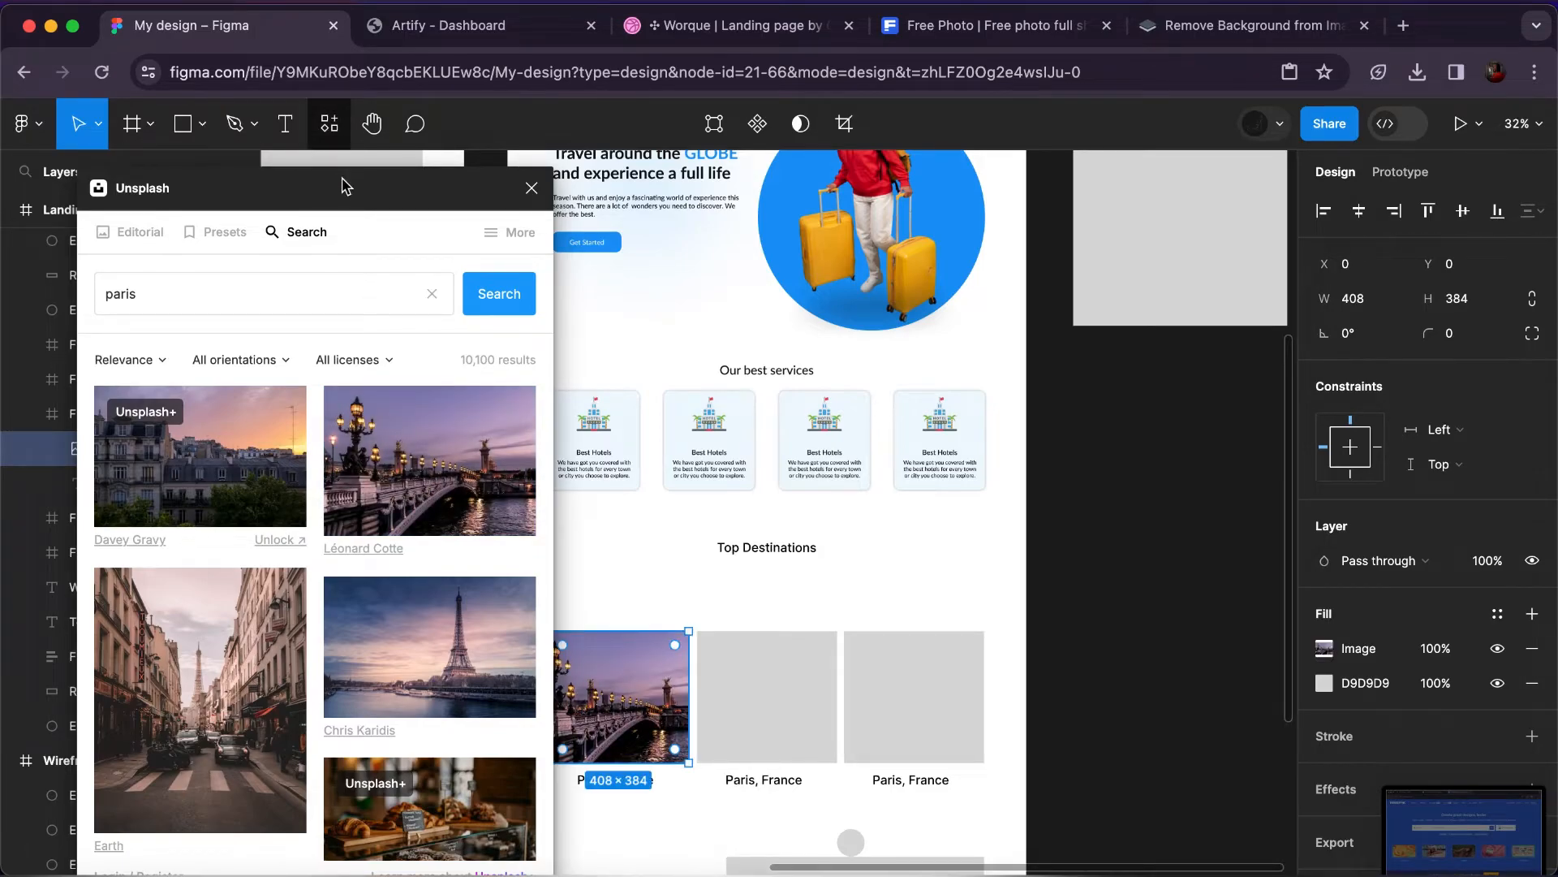
# Give the Paris photo an 8 px corner radius and remove its grey D9D9D9 fill.
pyautogui.moveTo(342, 198); pyautogui.dragTo(261, 709)
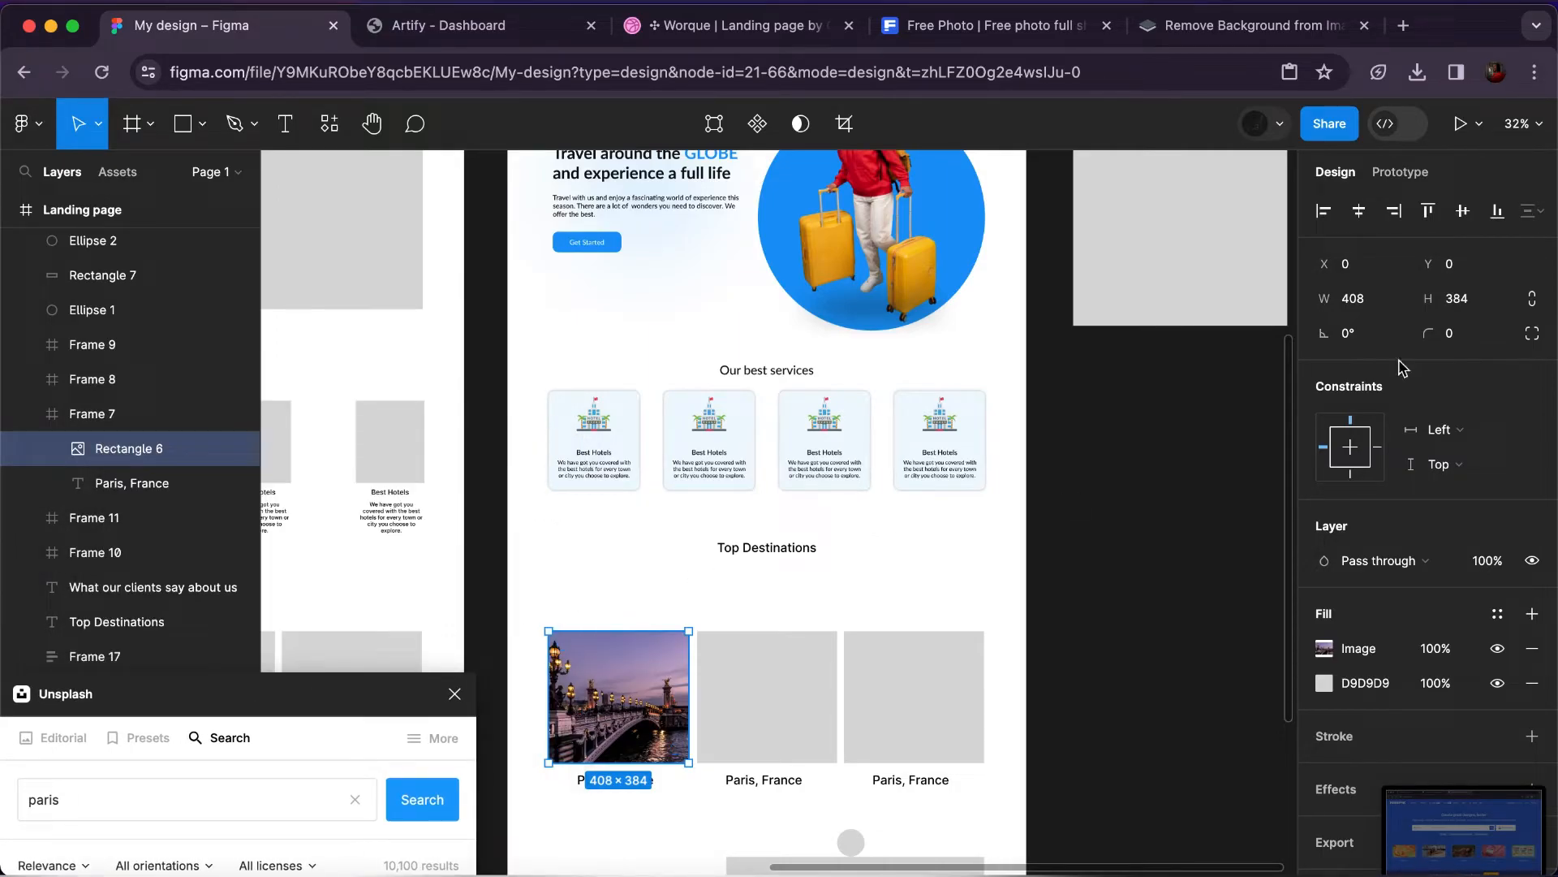
pyautogui.click(1461, 343)
pyautogui.write('8')
pyautogui.press('Return')
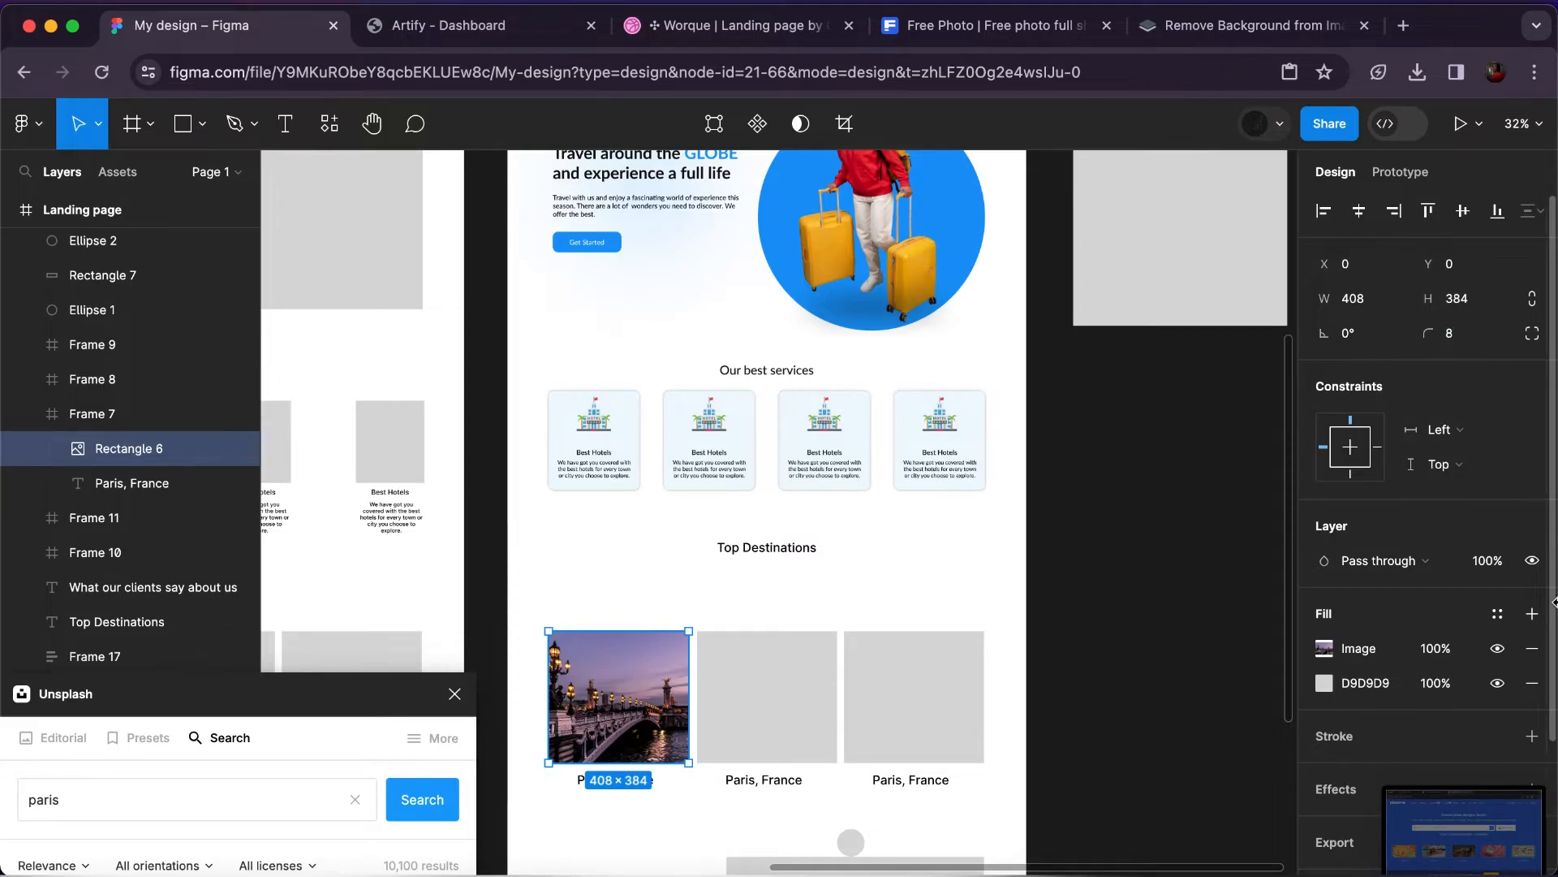
pyautogui.click(1531, 683)
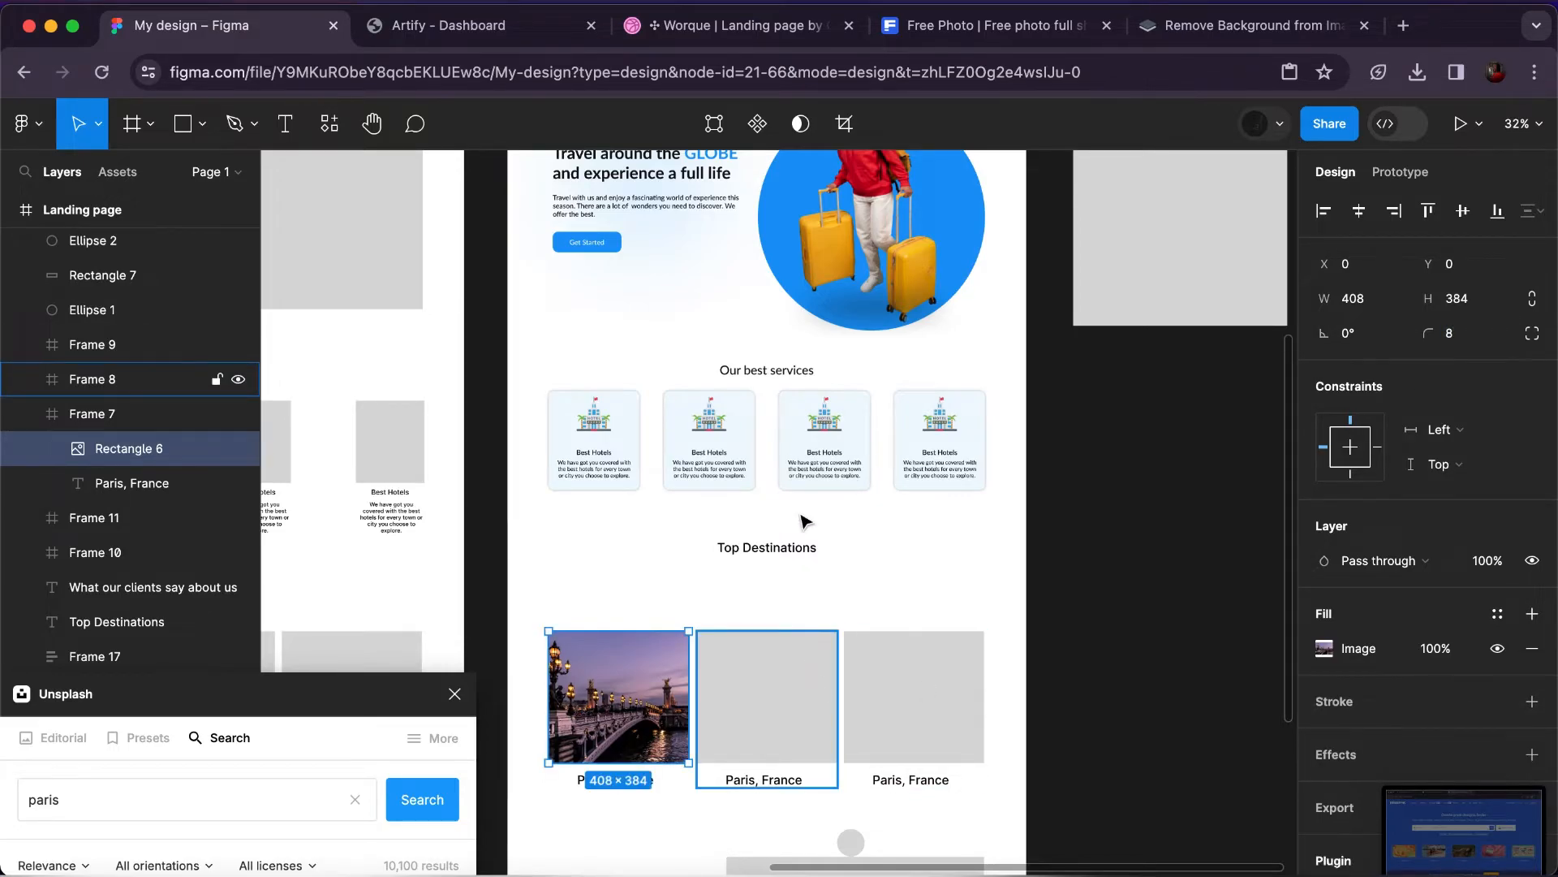
# Select the Top Destinations heading below the destination cards.
pyautogui.scroll(-1, 786, 552)
pyautogui.scroll(-5, 786, 553)
pyautogui.click(786, 553)
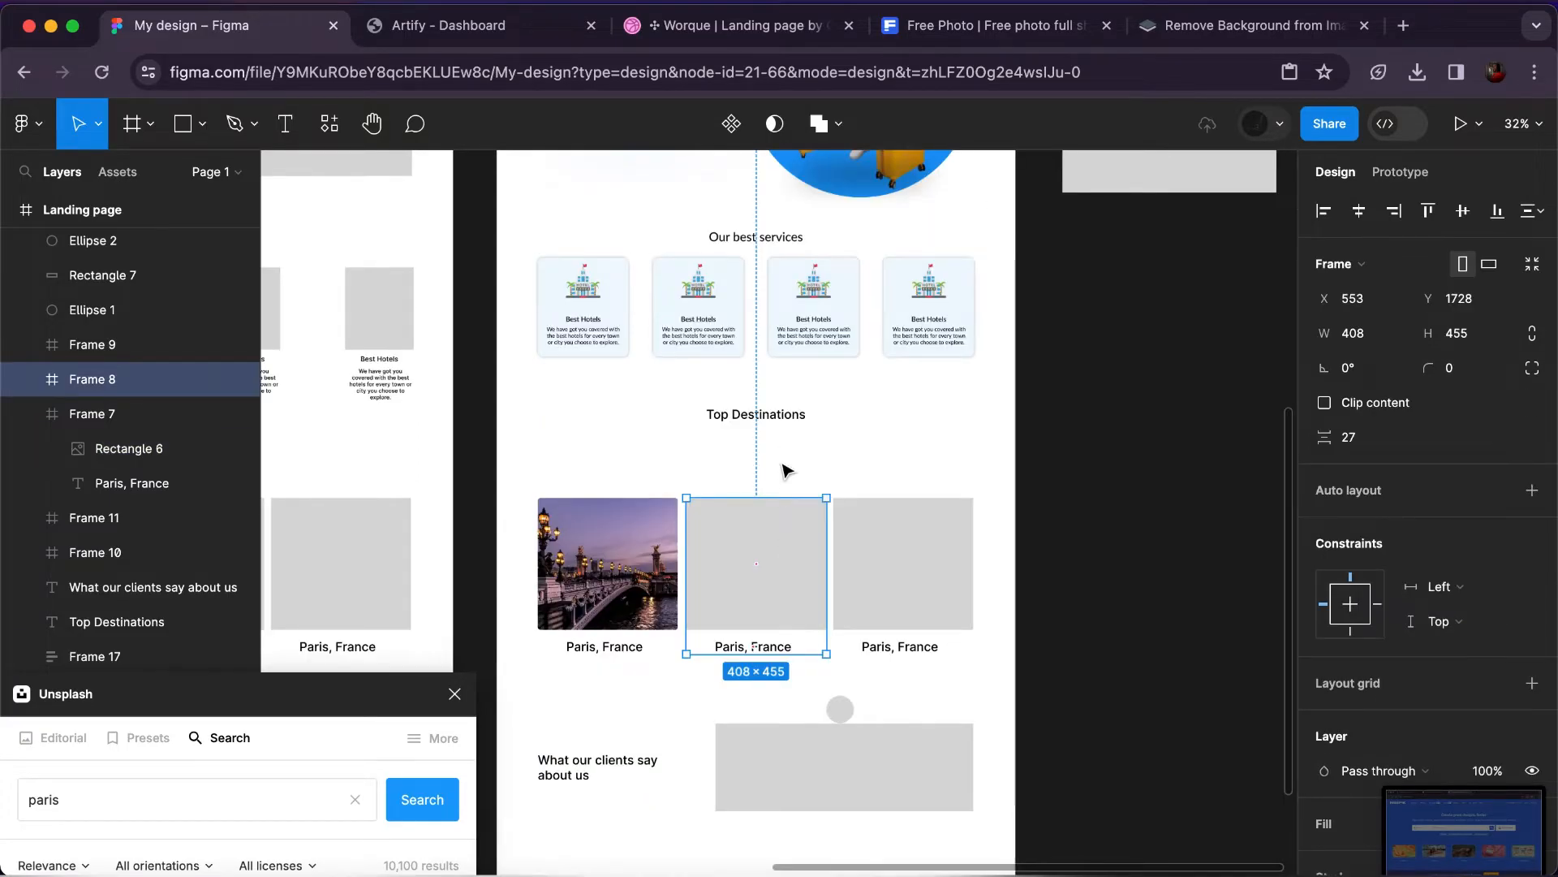
pyautogui.click(781, 418)
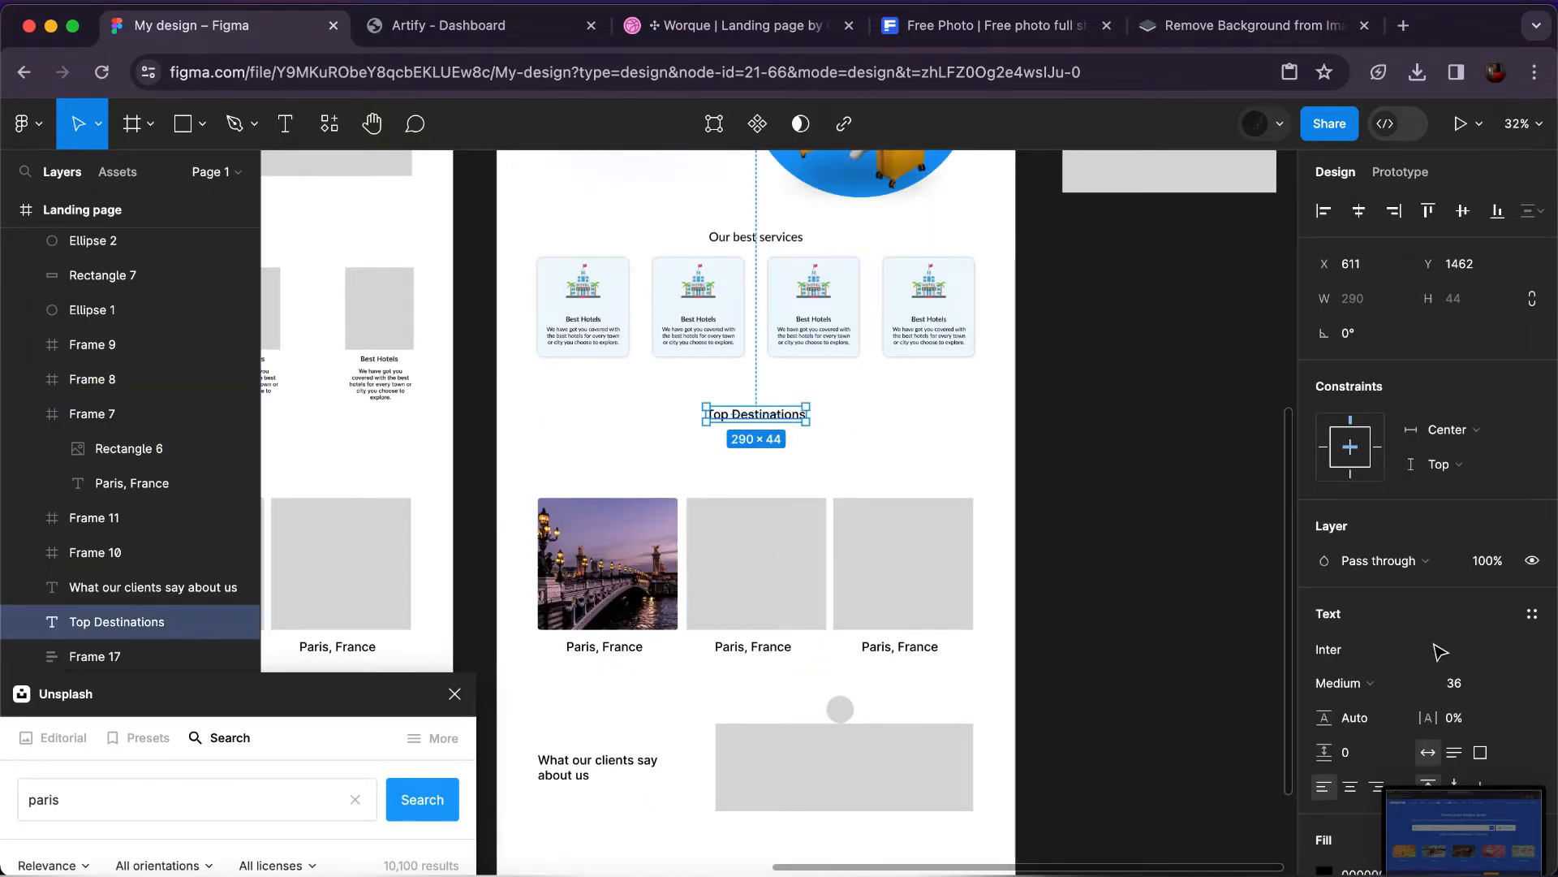
# Set the Top Destinations heading to Lato SemiBold.
pyautogui.click(1352, 654)
pyautogui.write('lato')
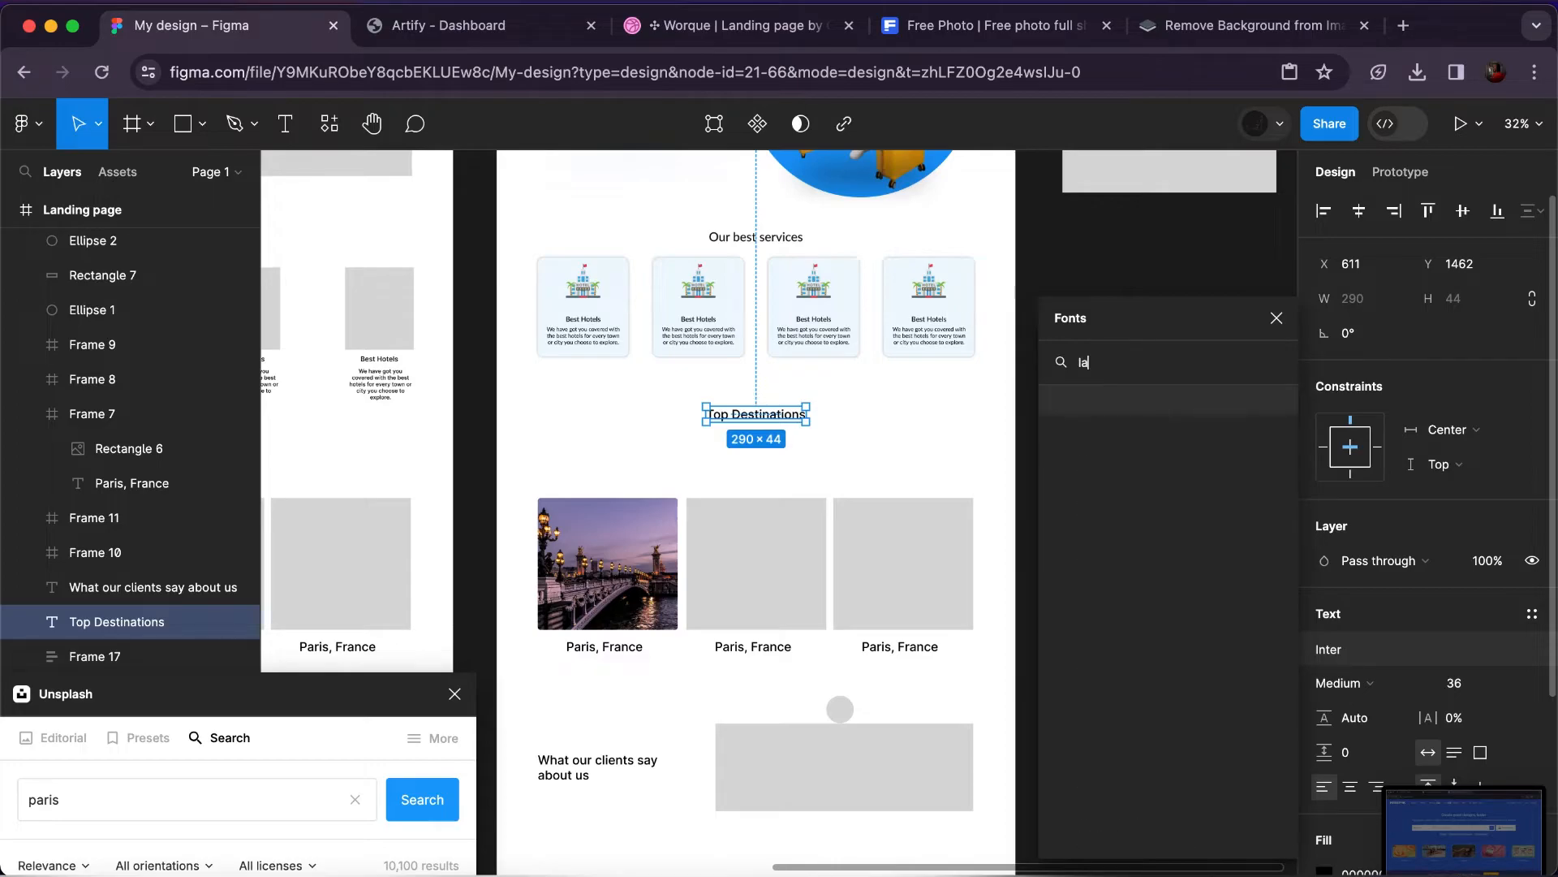
pyautogui.click(1368, 683)
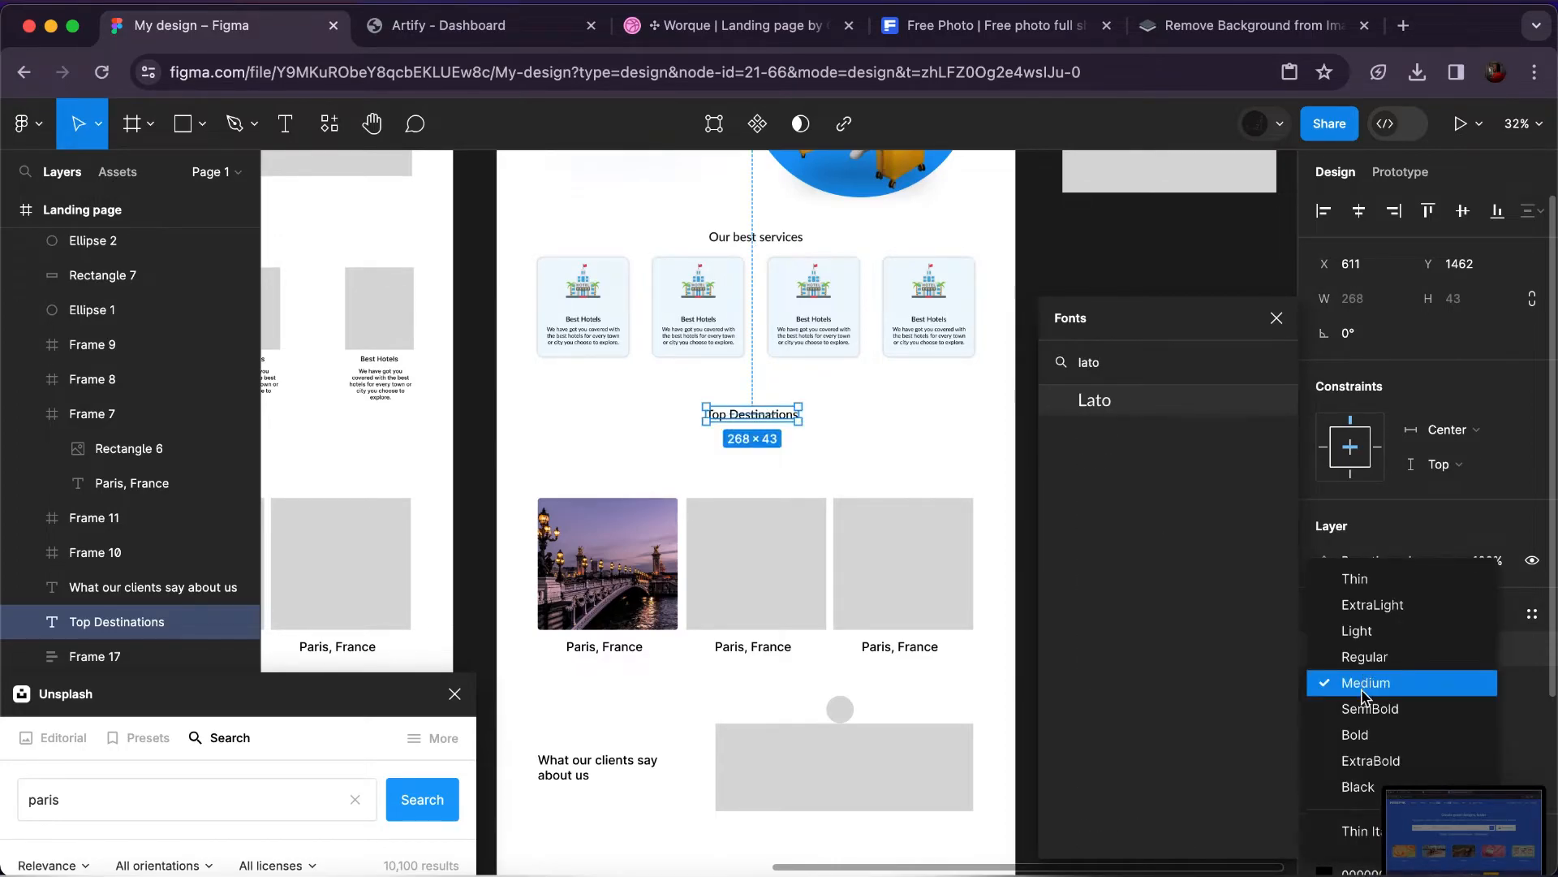
pyautogui.click(1365, 709)
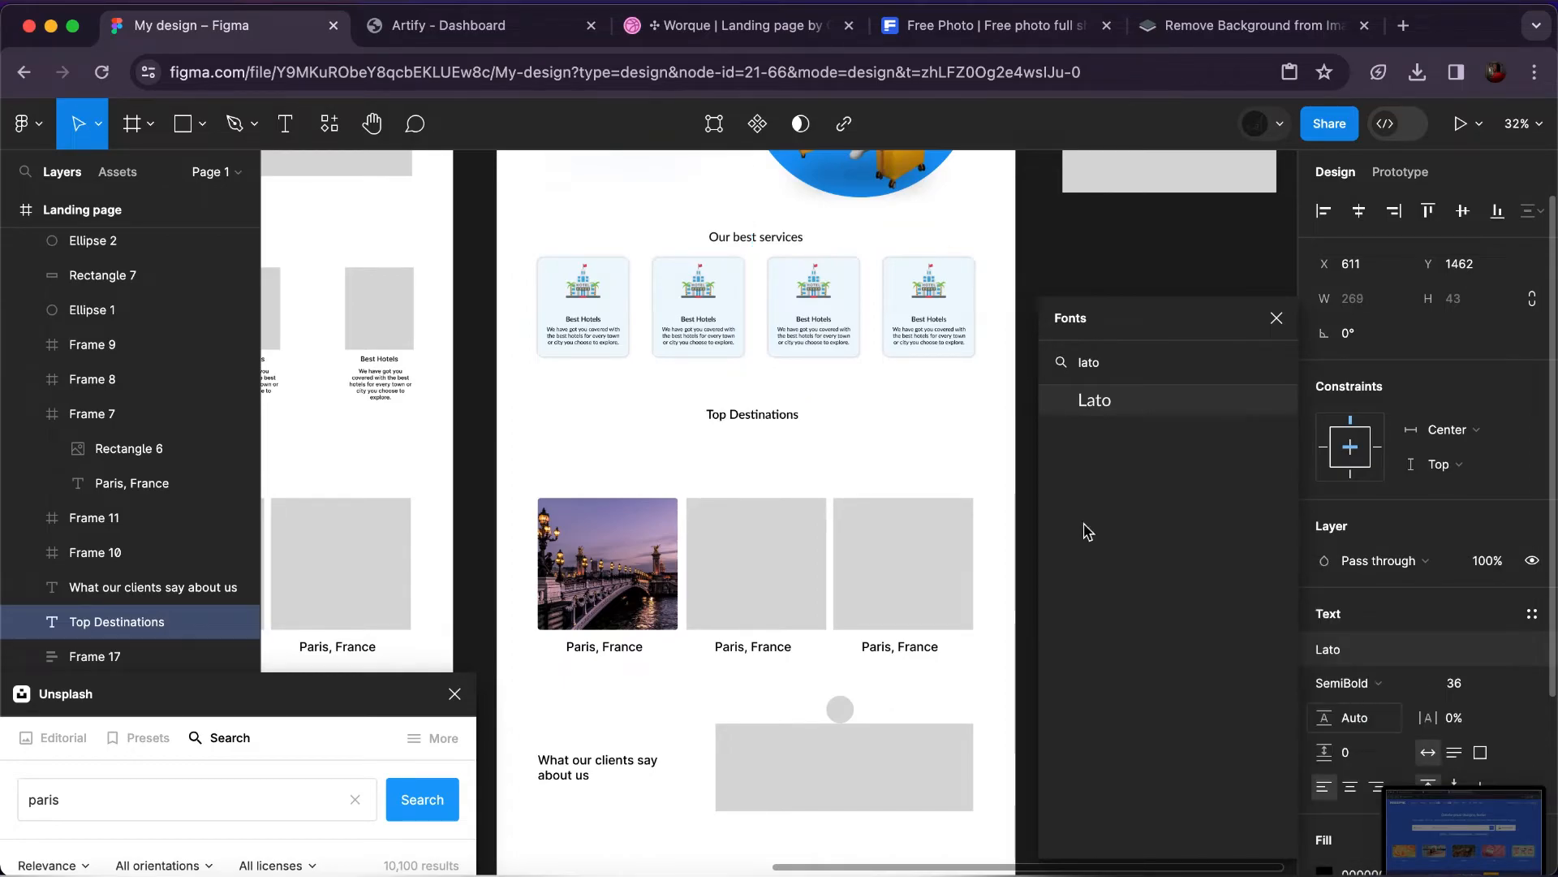
# Check the Our best services heading's font weight without changing it.
pyautogui.click(784, 248)
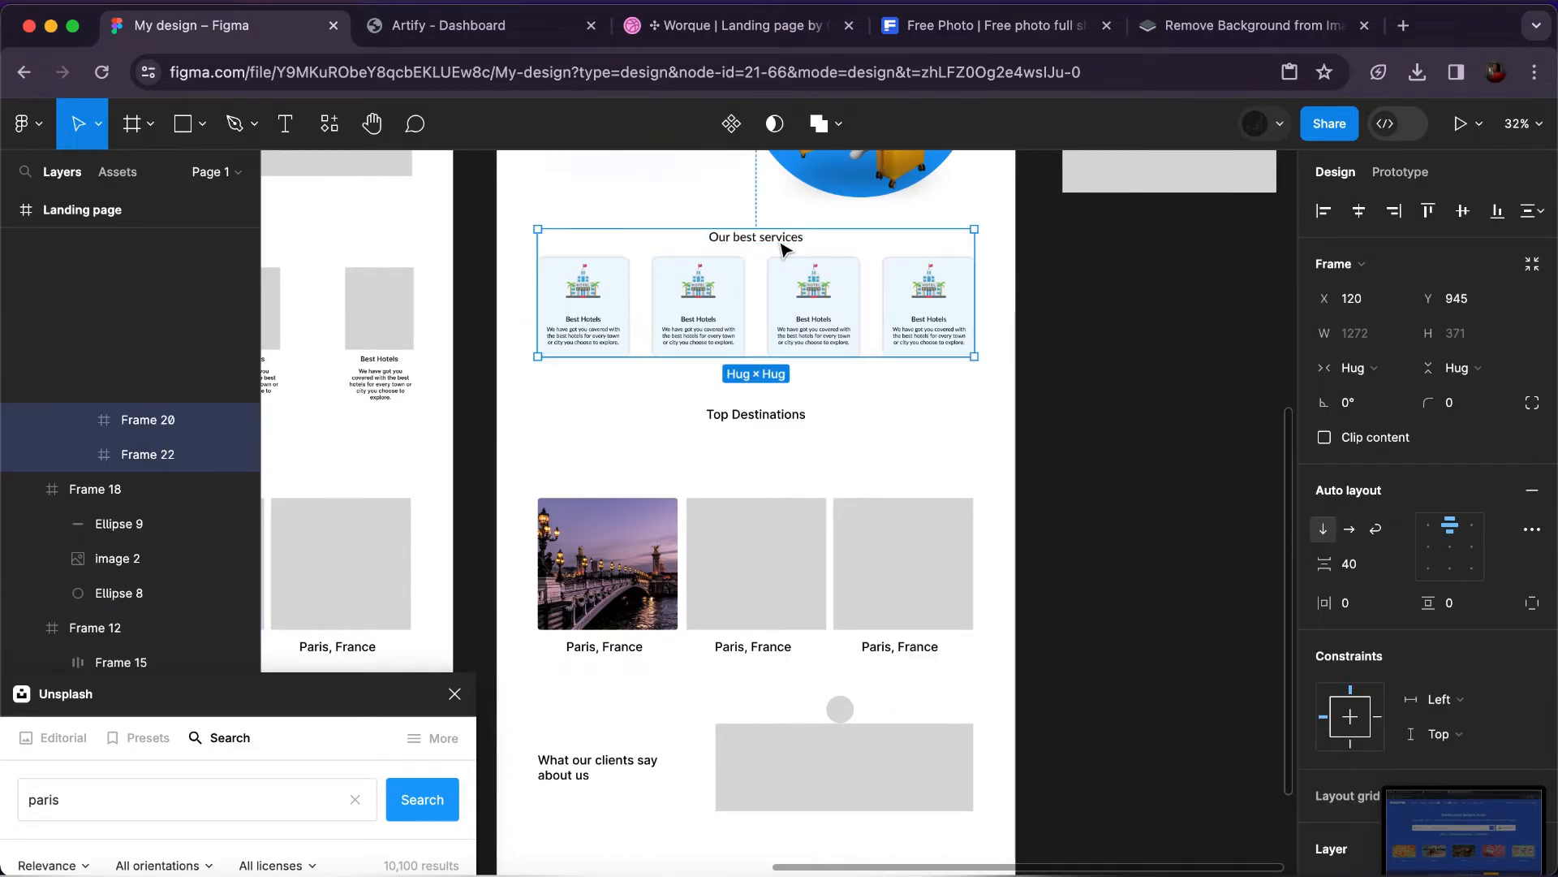
pyautogui.doubleClick(784, 247)
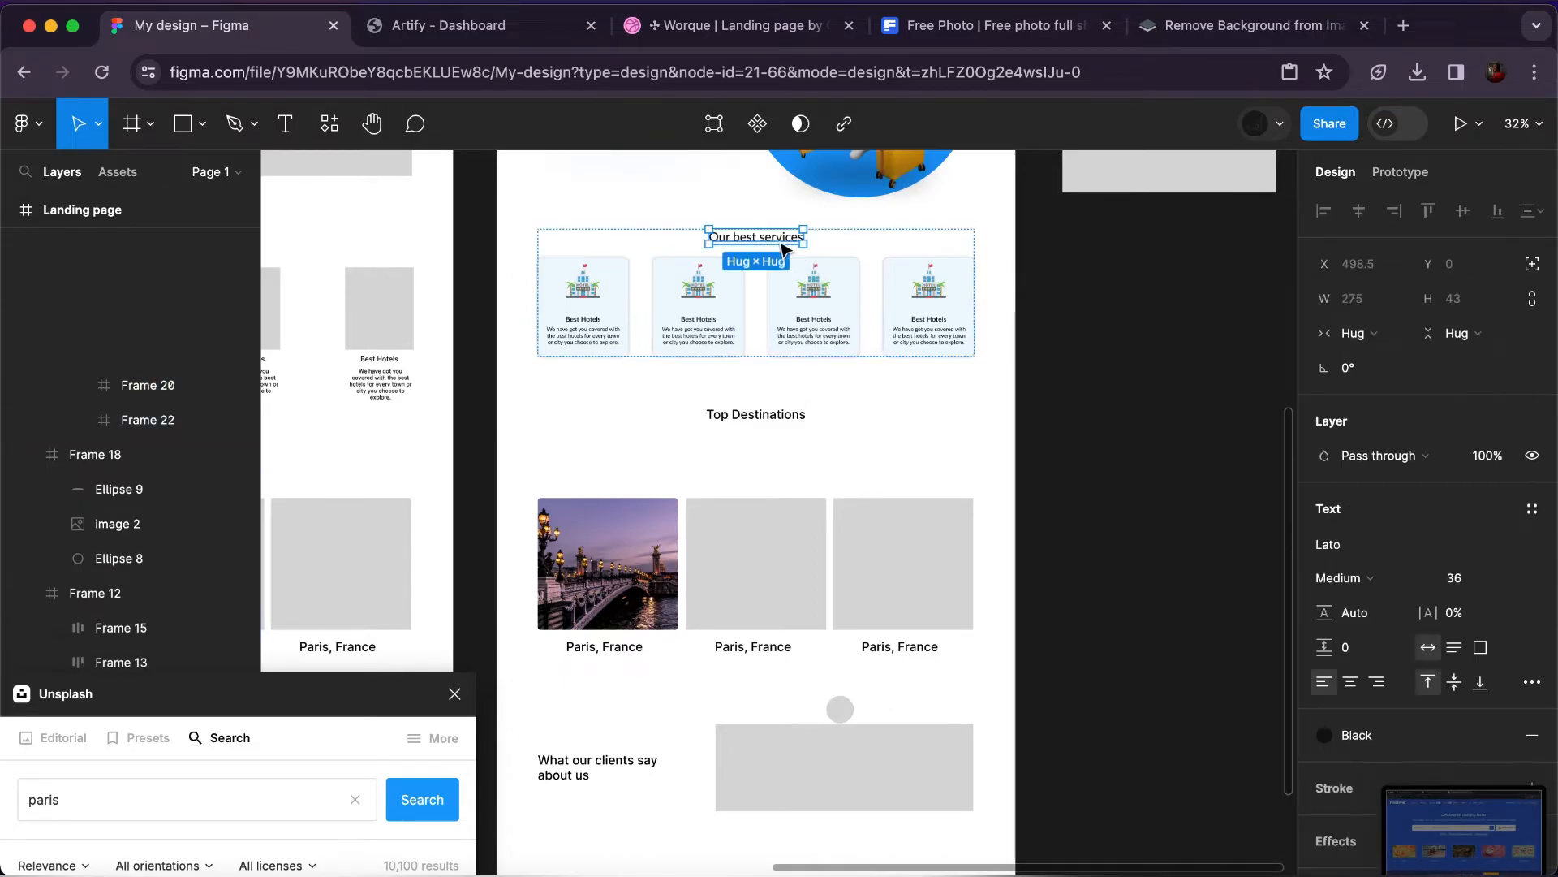
pyautogui.click(1339, 585)
pyautogui.press('Escape')
pyautogui.press('Escape')
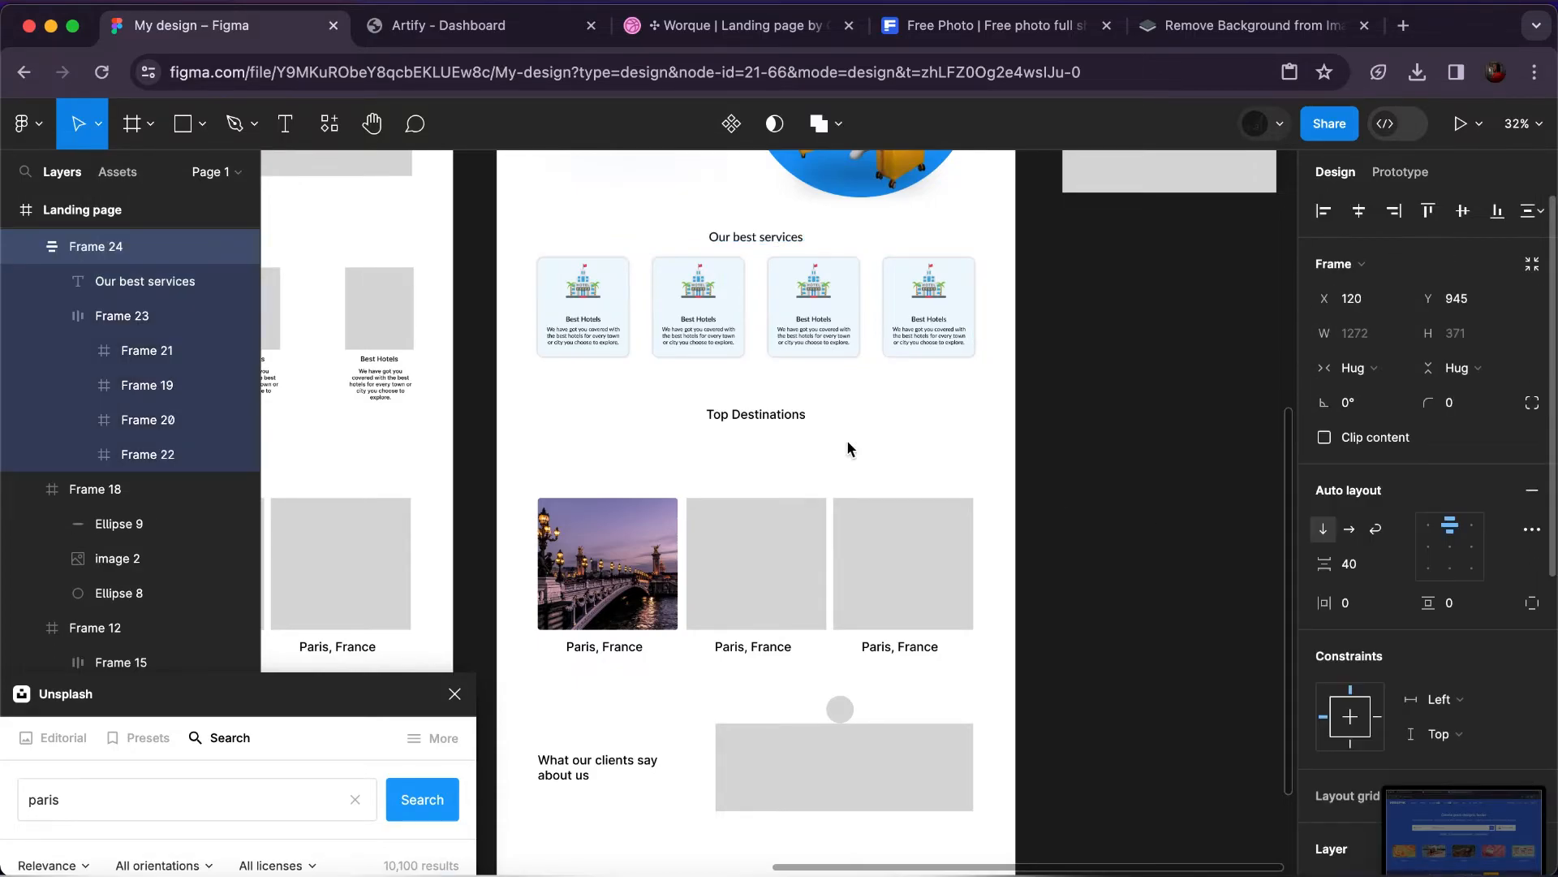
pyautogui.click(781, 423)
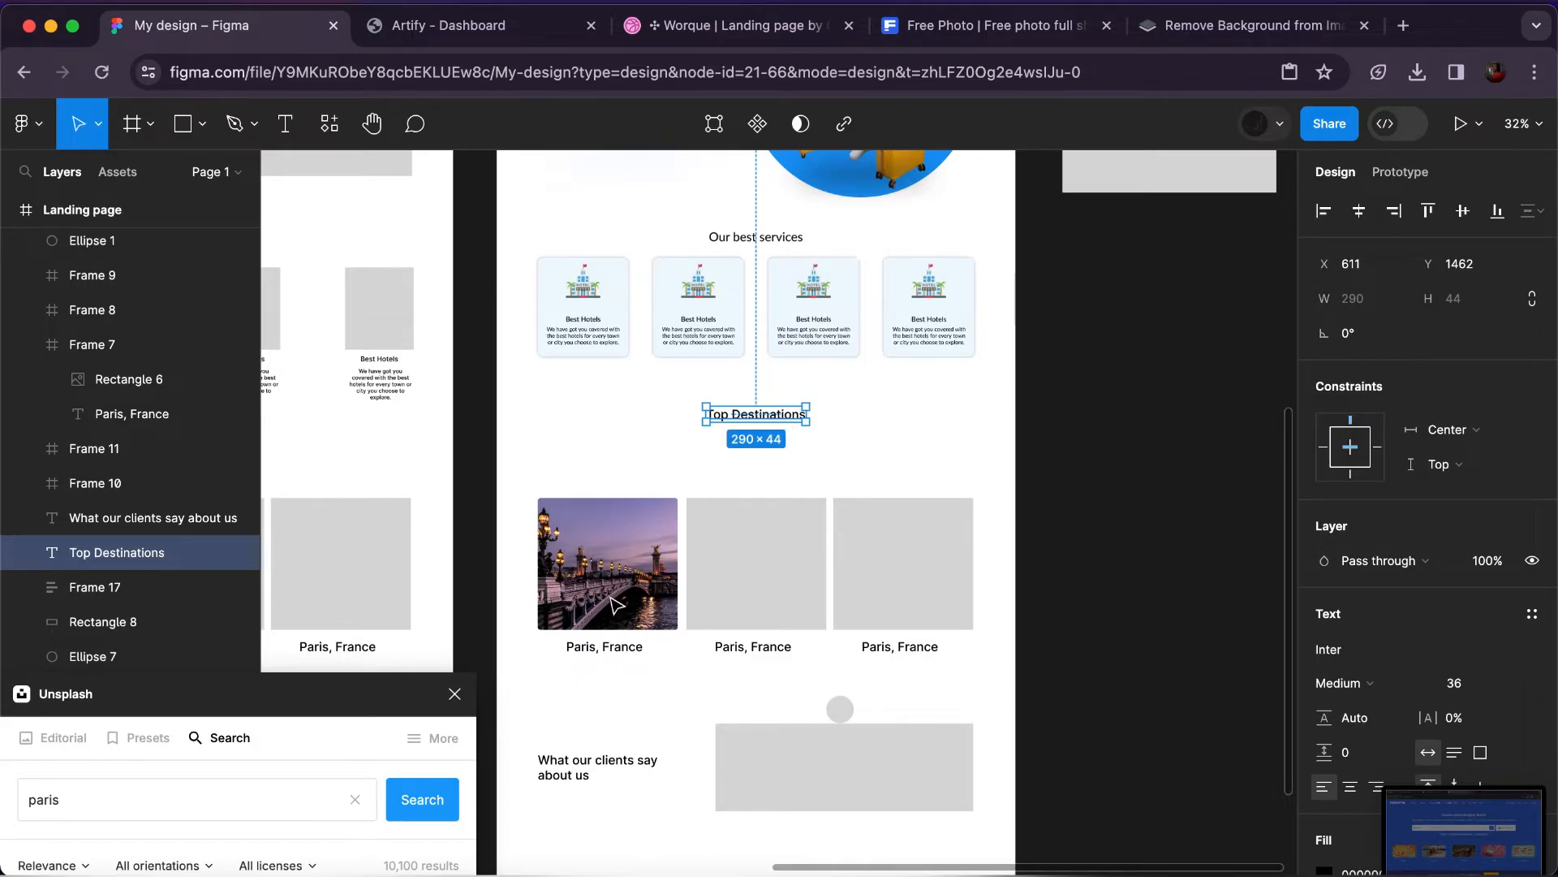
# Set the Paris, France caption to Lato and apply the Black colour style.
pyautogui.click(621, 651)
pyautogui.click(621, 651)
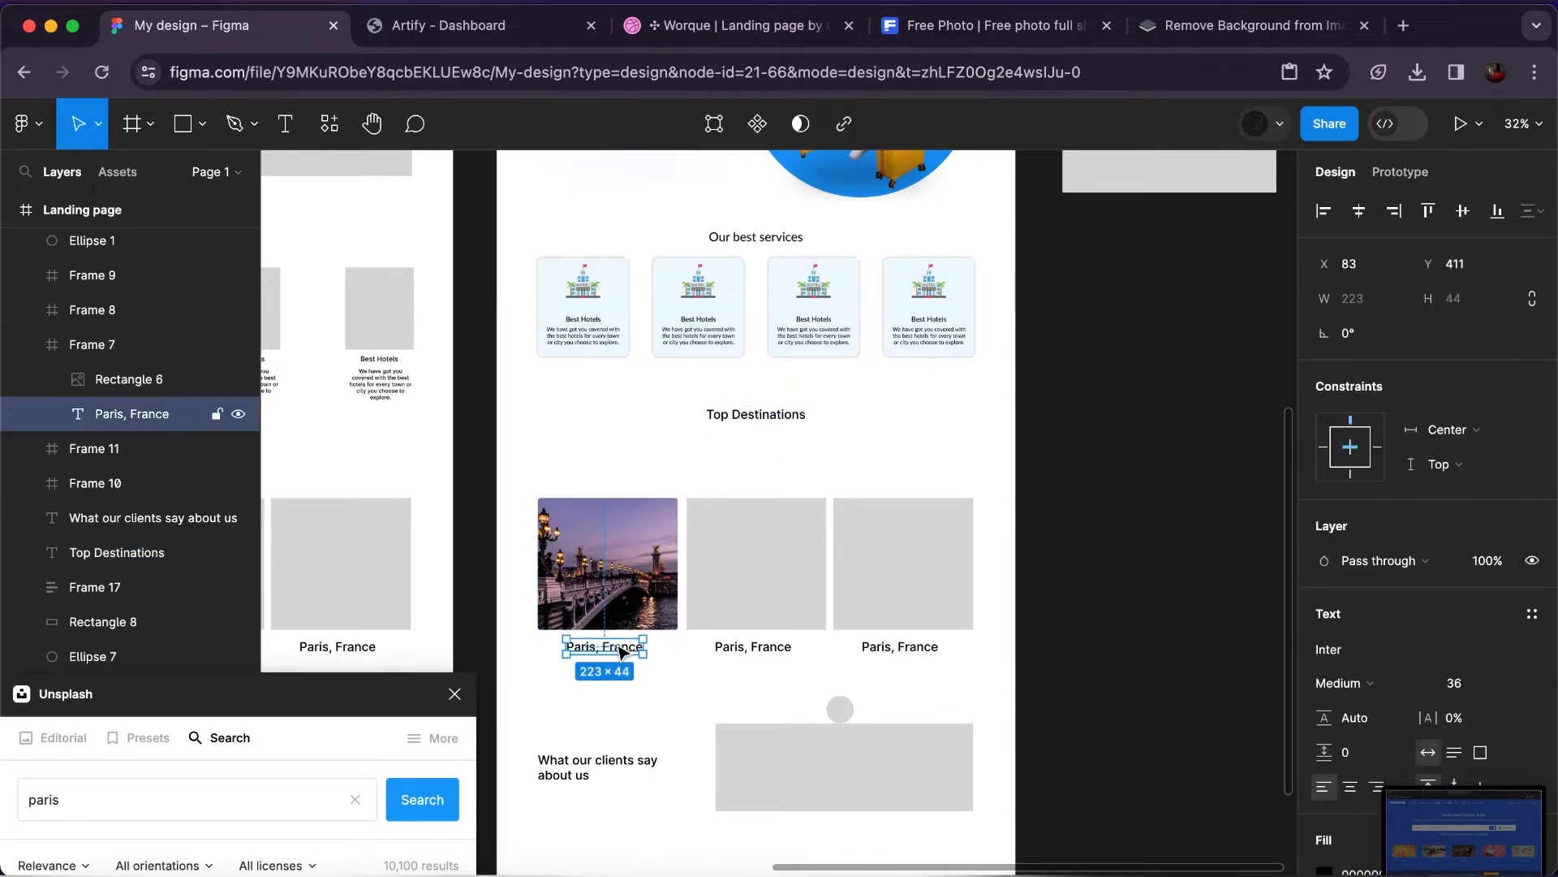
pyautogui.click(1329, 651)
pyautogui.write('lato')
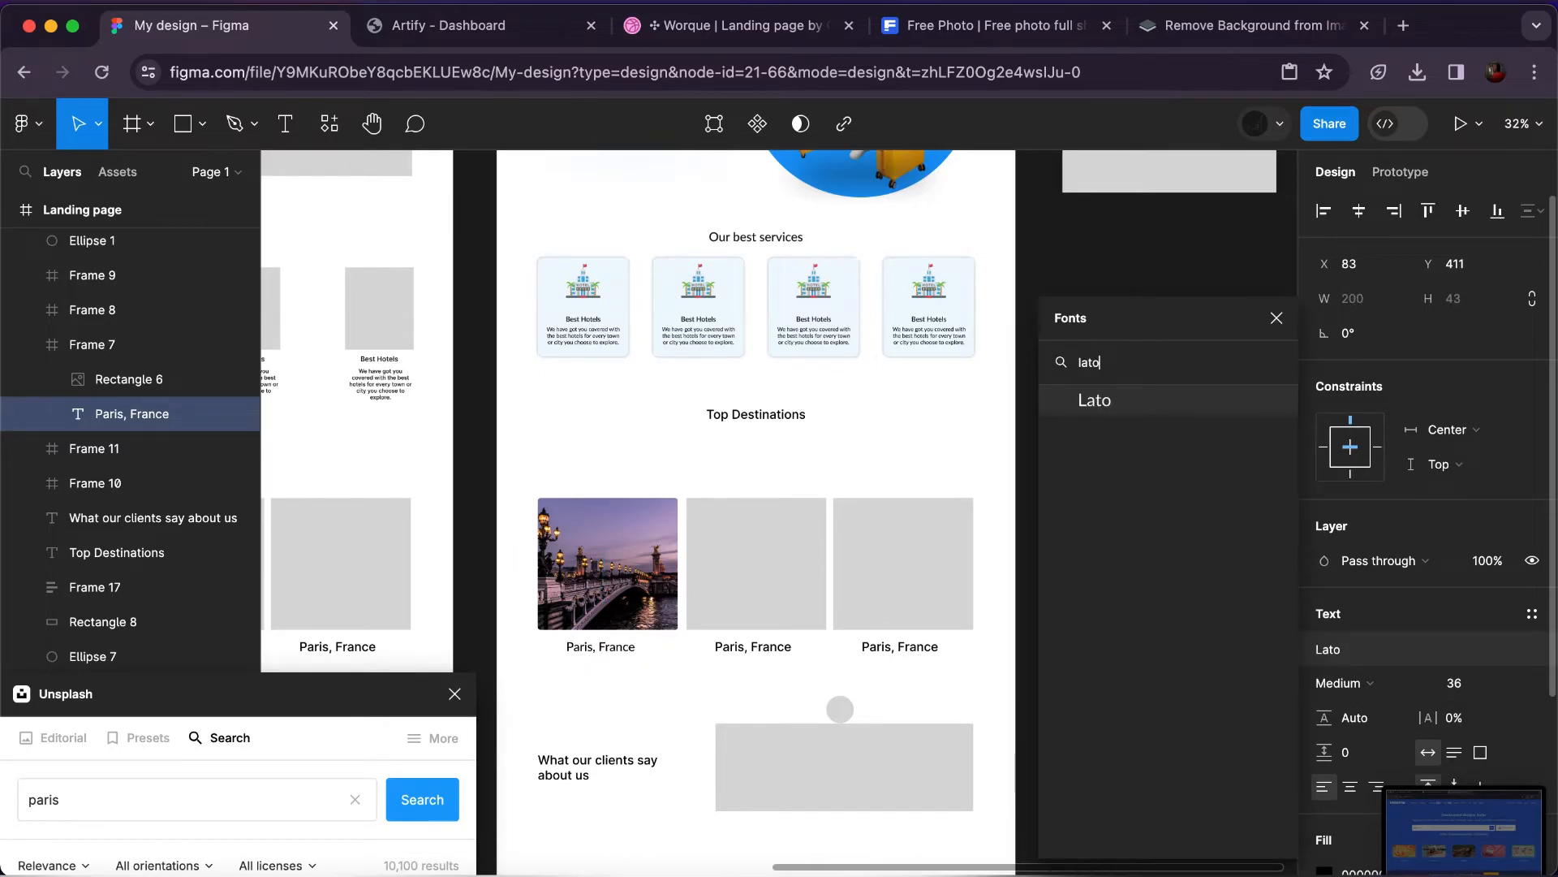
pyautogui.click(1390, 696)
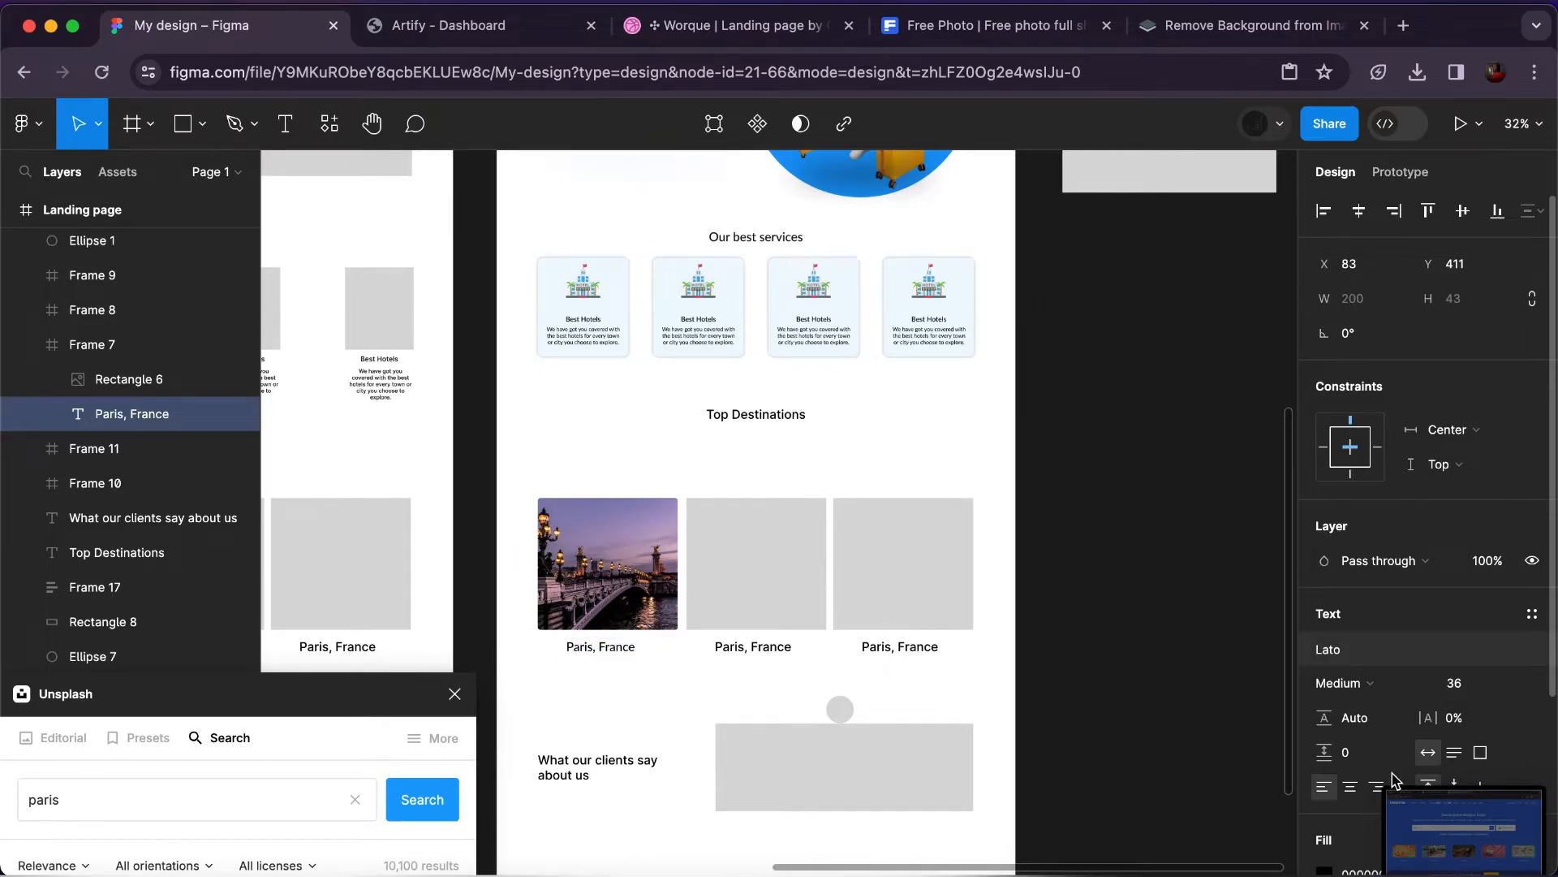
pyautogui.scroll(-5, 1412, 730)
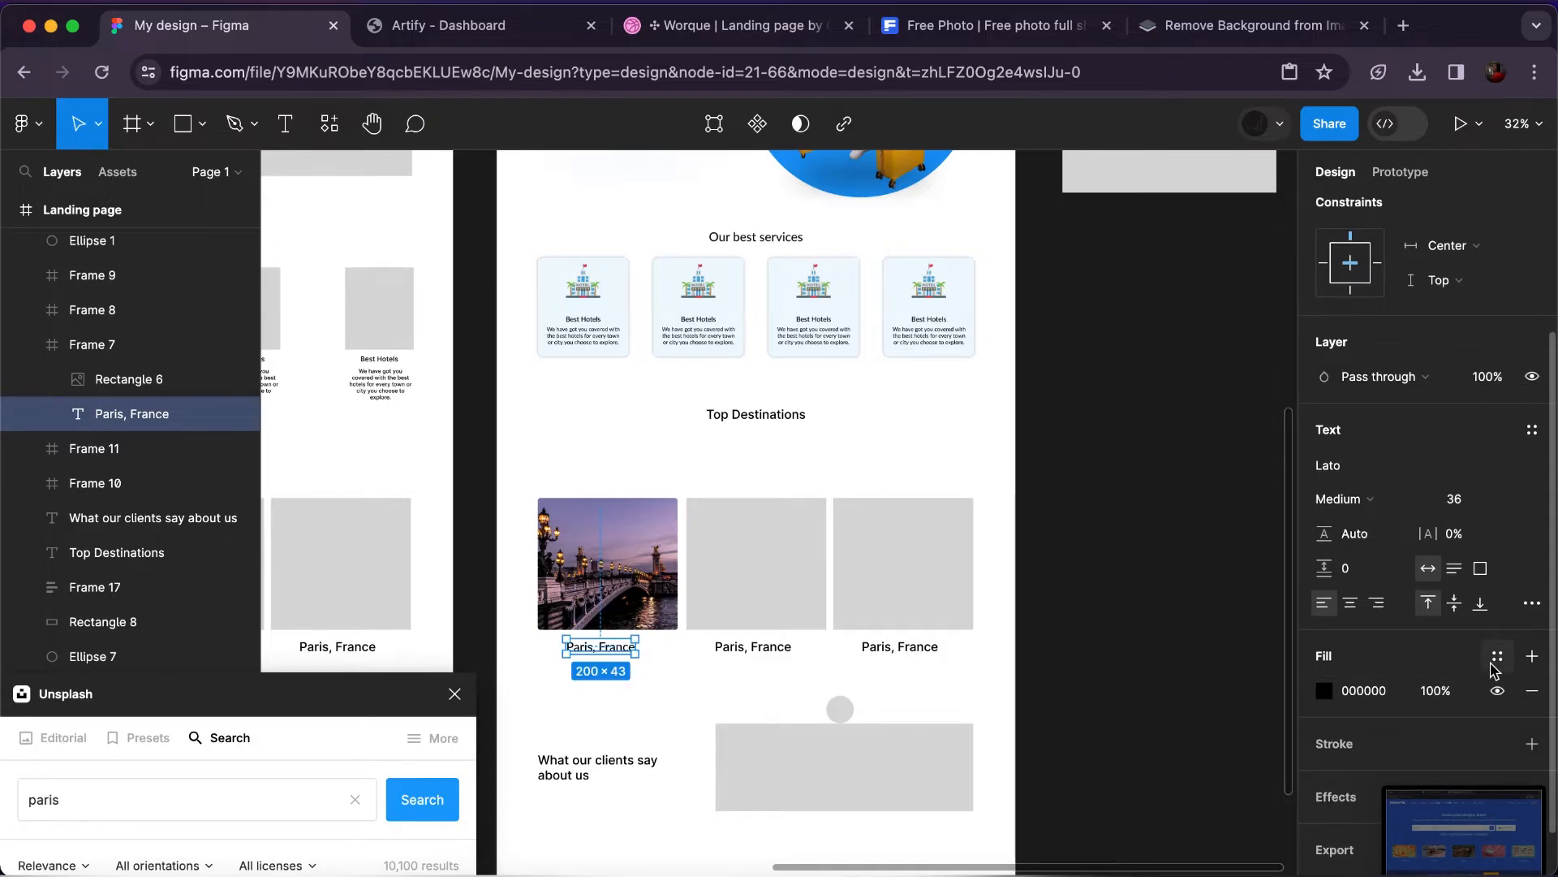
pyautogui.click(1498, 656)
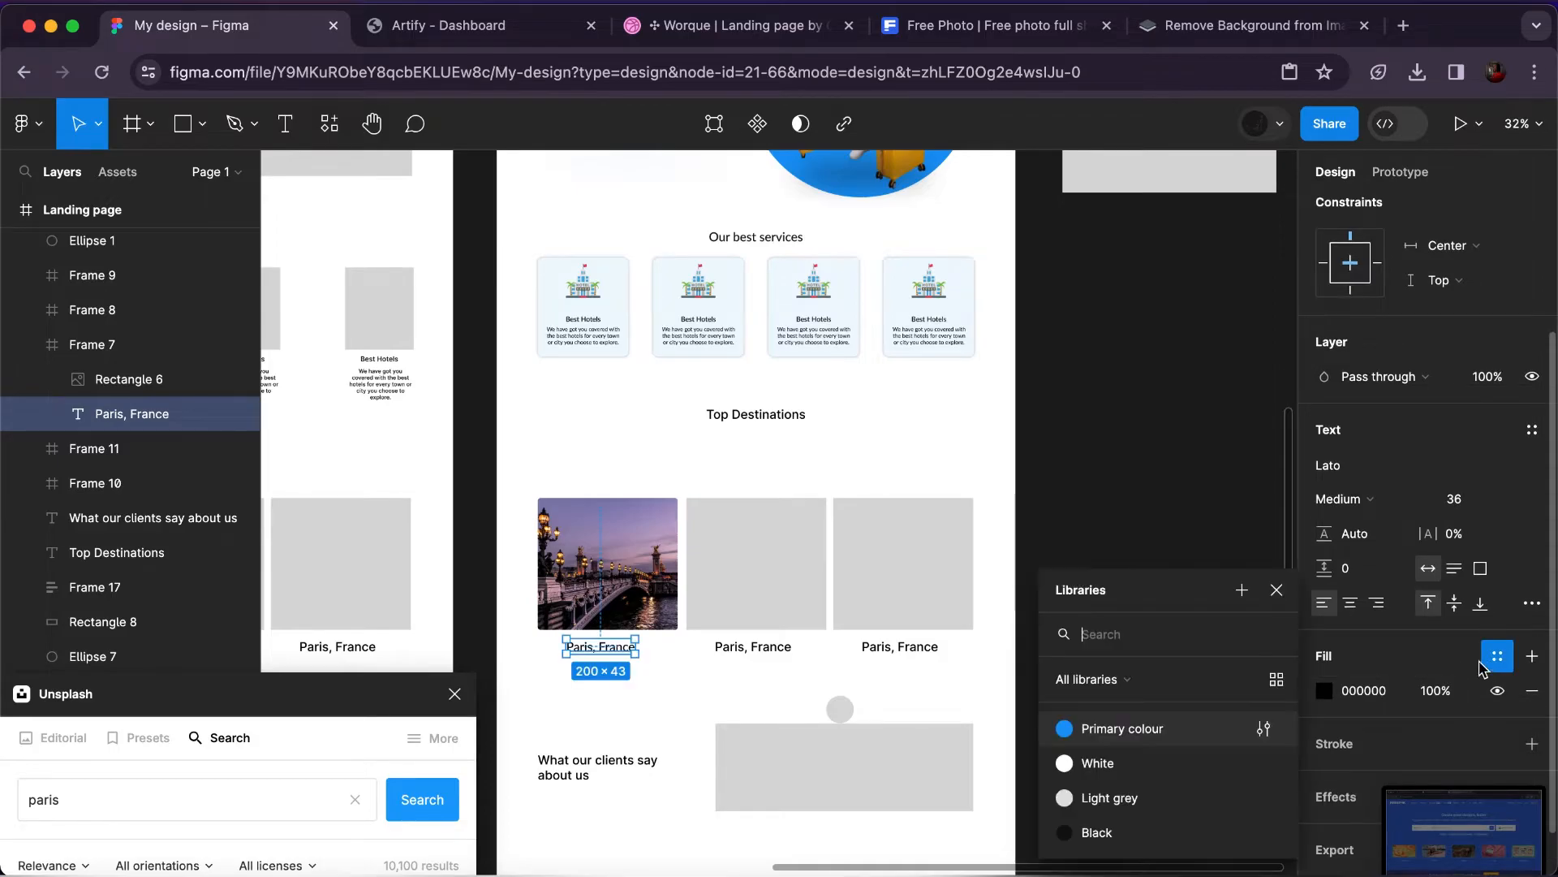
pyautogui.click(1112, 834)
pyautogui.click(672, 626)
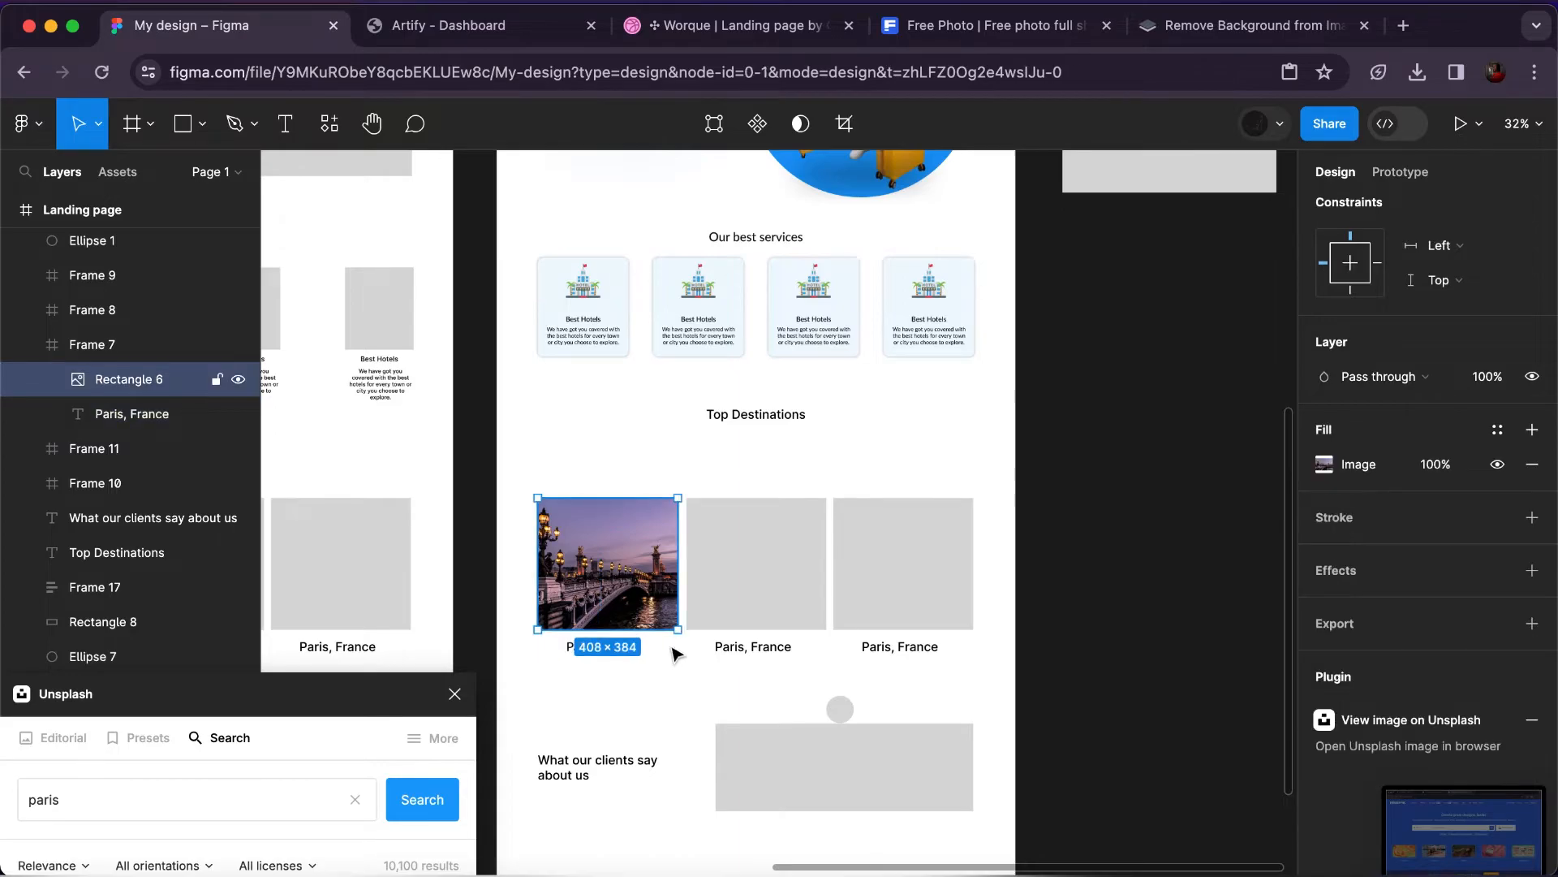
pyautogui.click(667, 645)
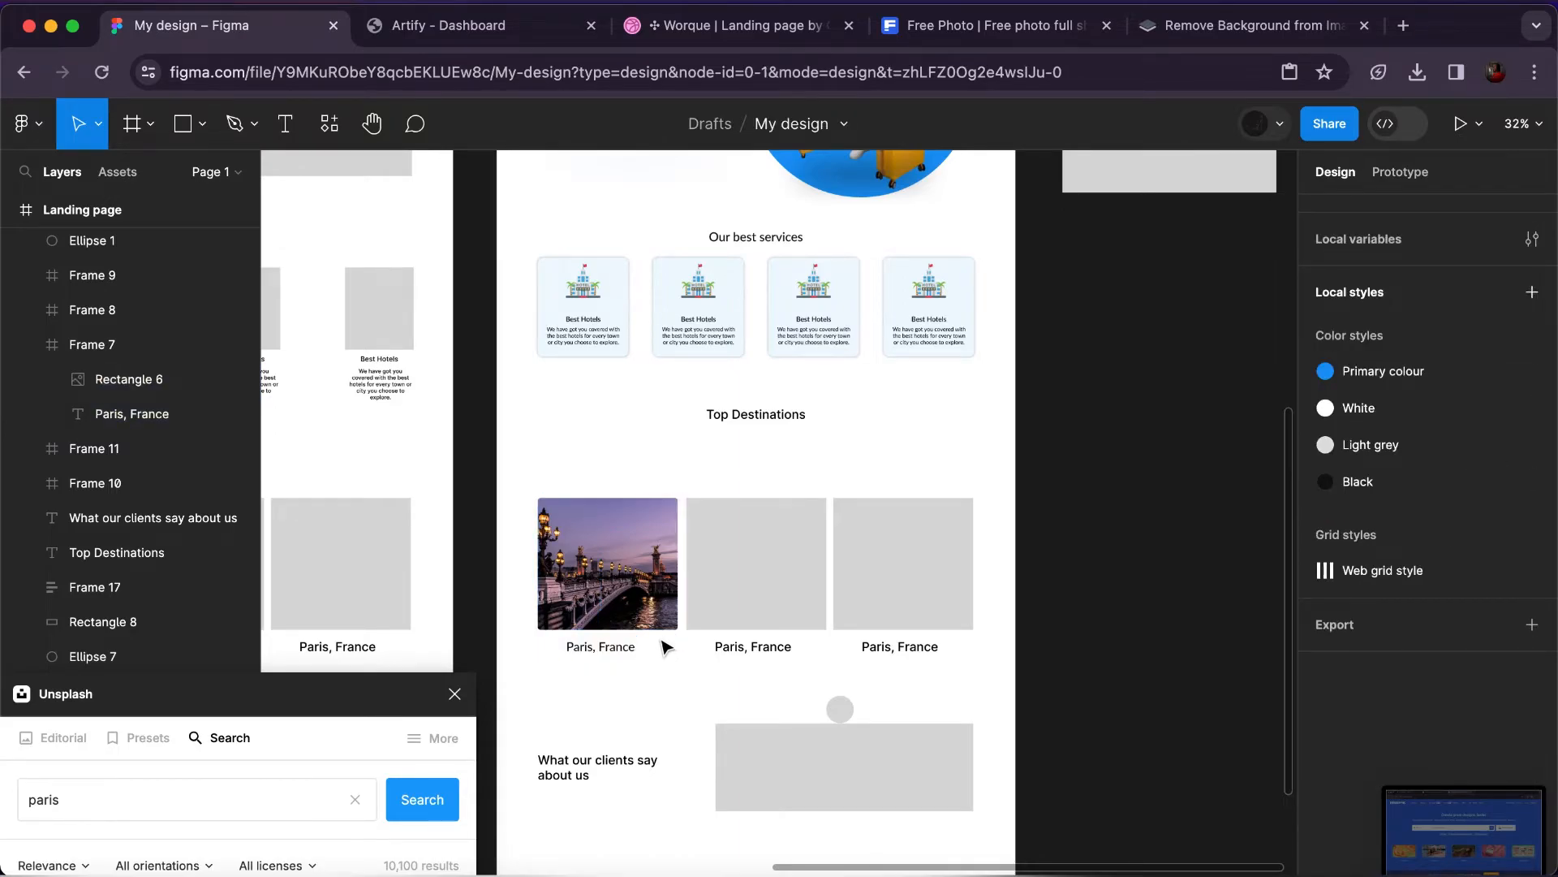
pyautogui.click(624, 647)
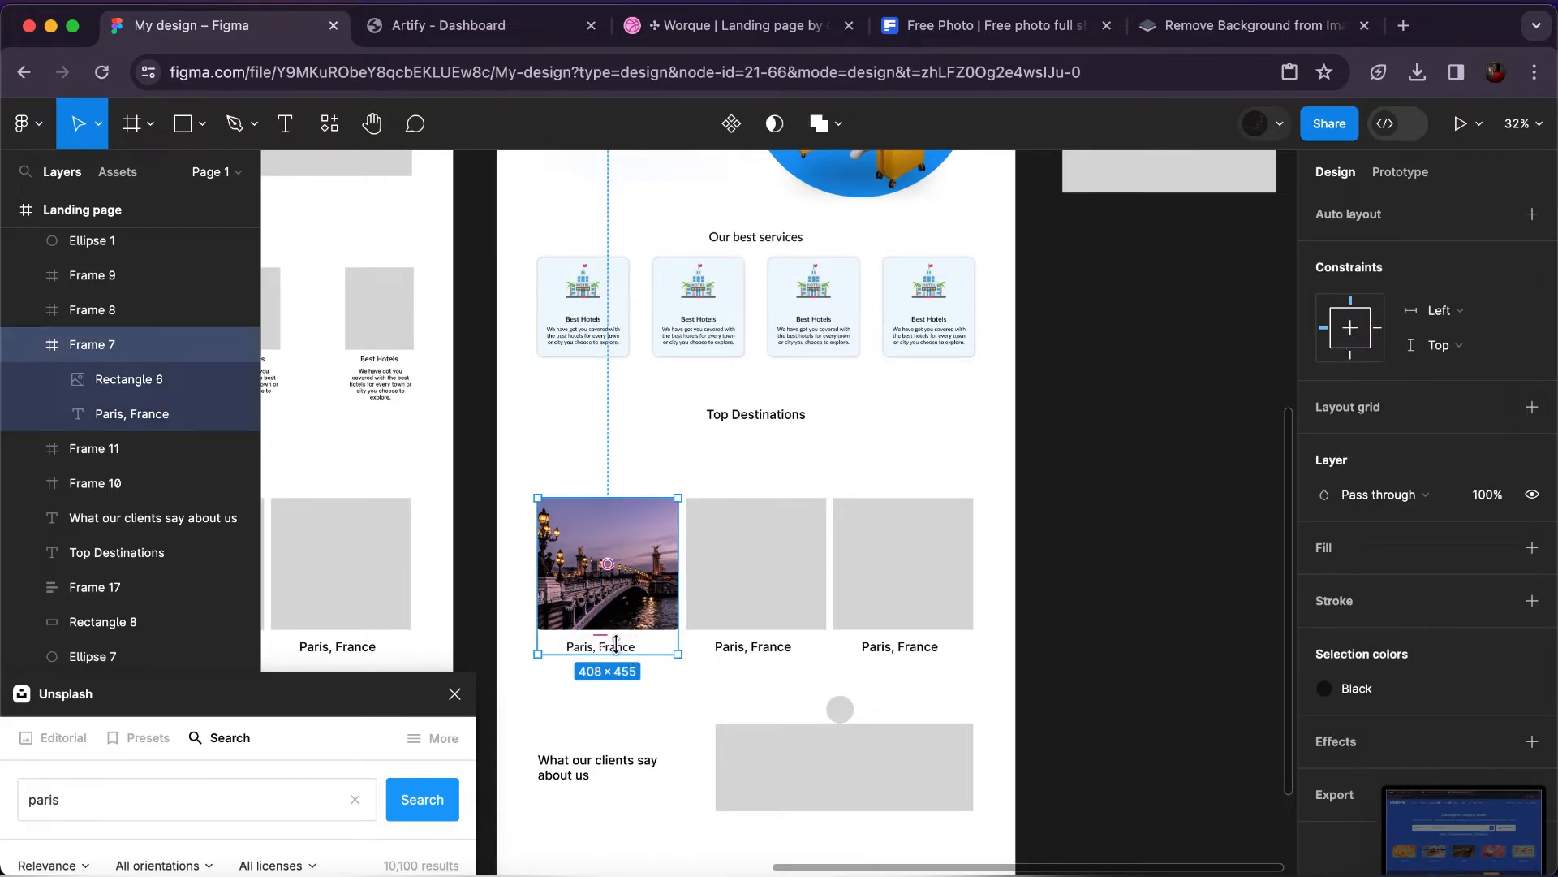
# Centre the Paris, France caption horizontally within its card.
pyautogui.doubleClick(620, 650)
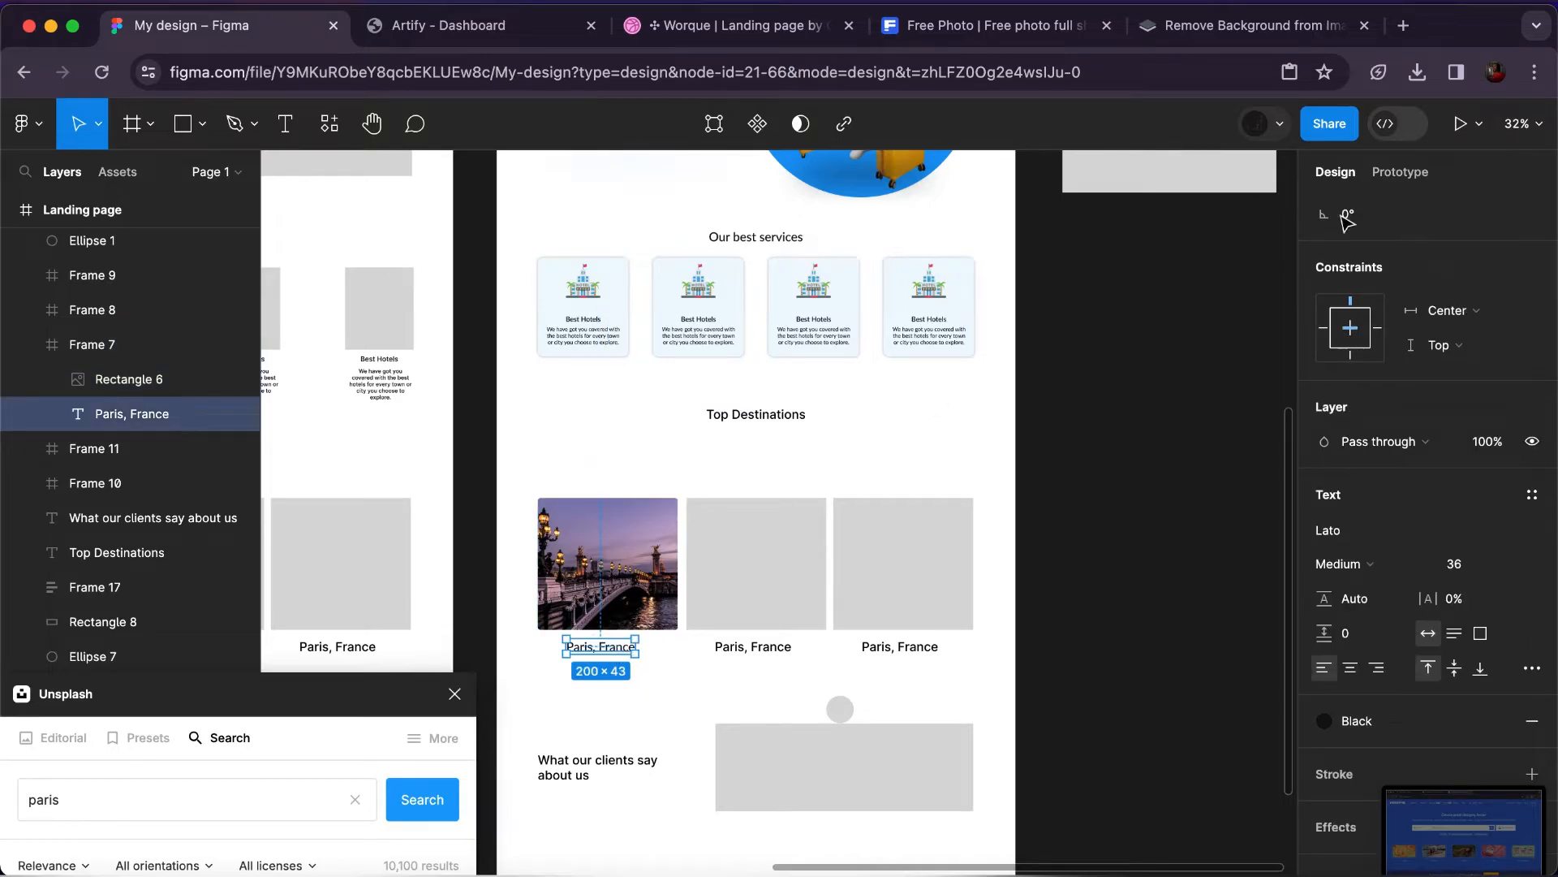
pyautogui.scroll(3, 1394, 222)
pyautogui.hotkey('alt', 'h')
pyautogui.click(671, 597)
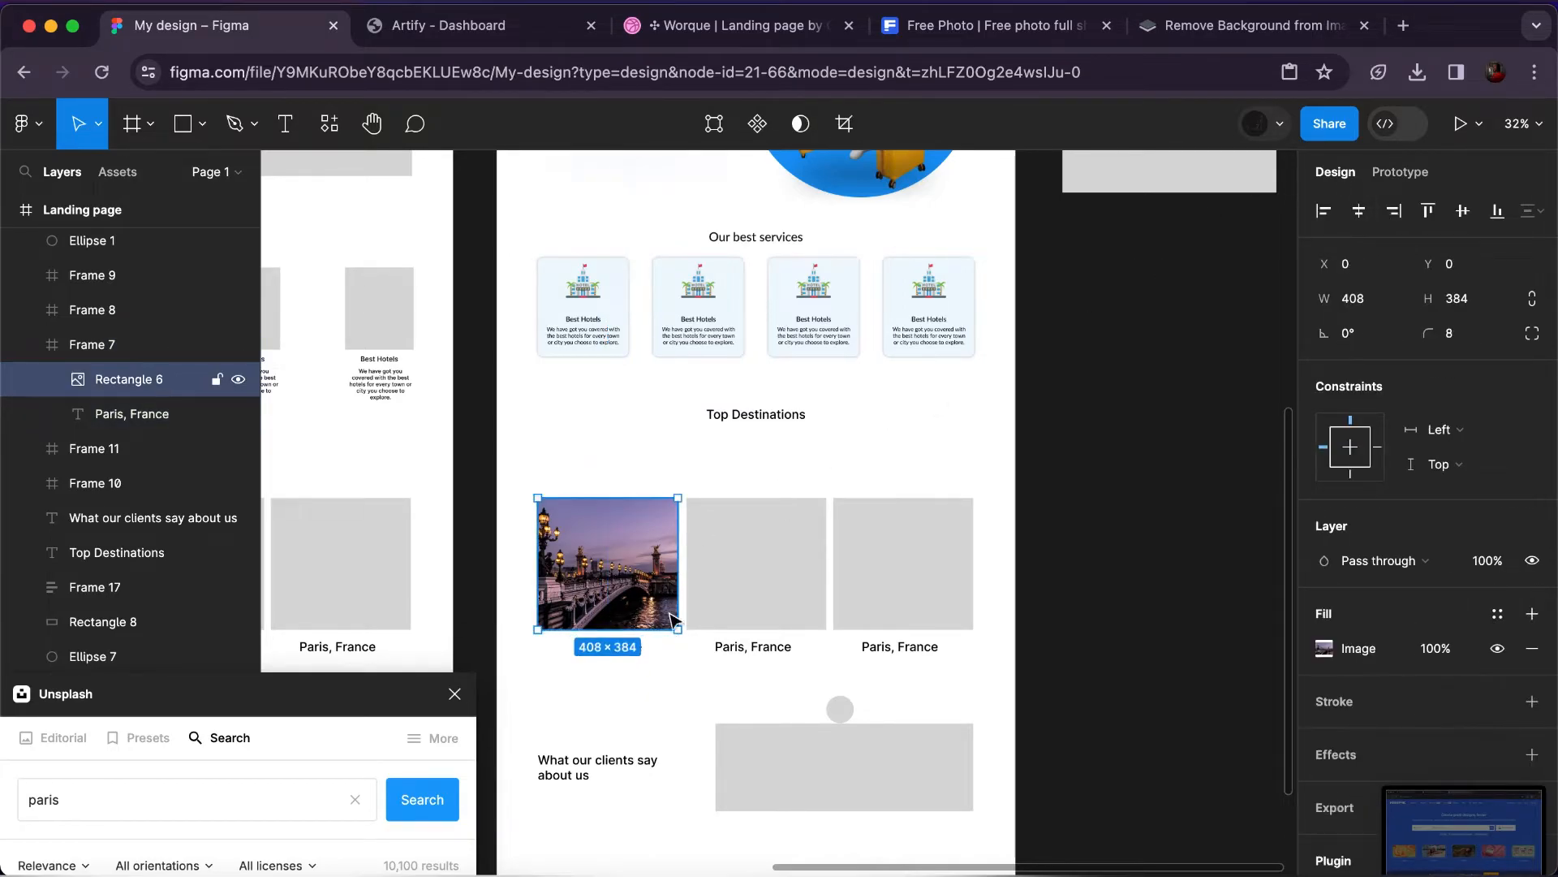
pyautogui.click(704, 647)
pyautogui.click(639, 635)
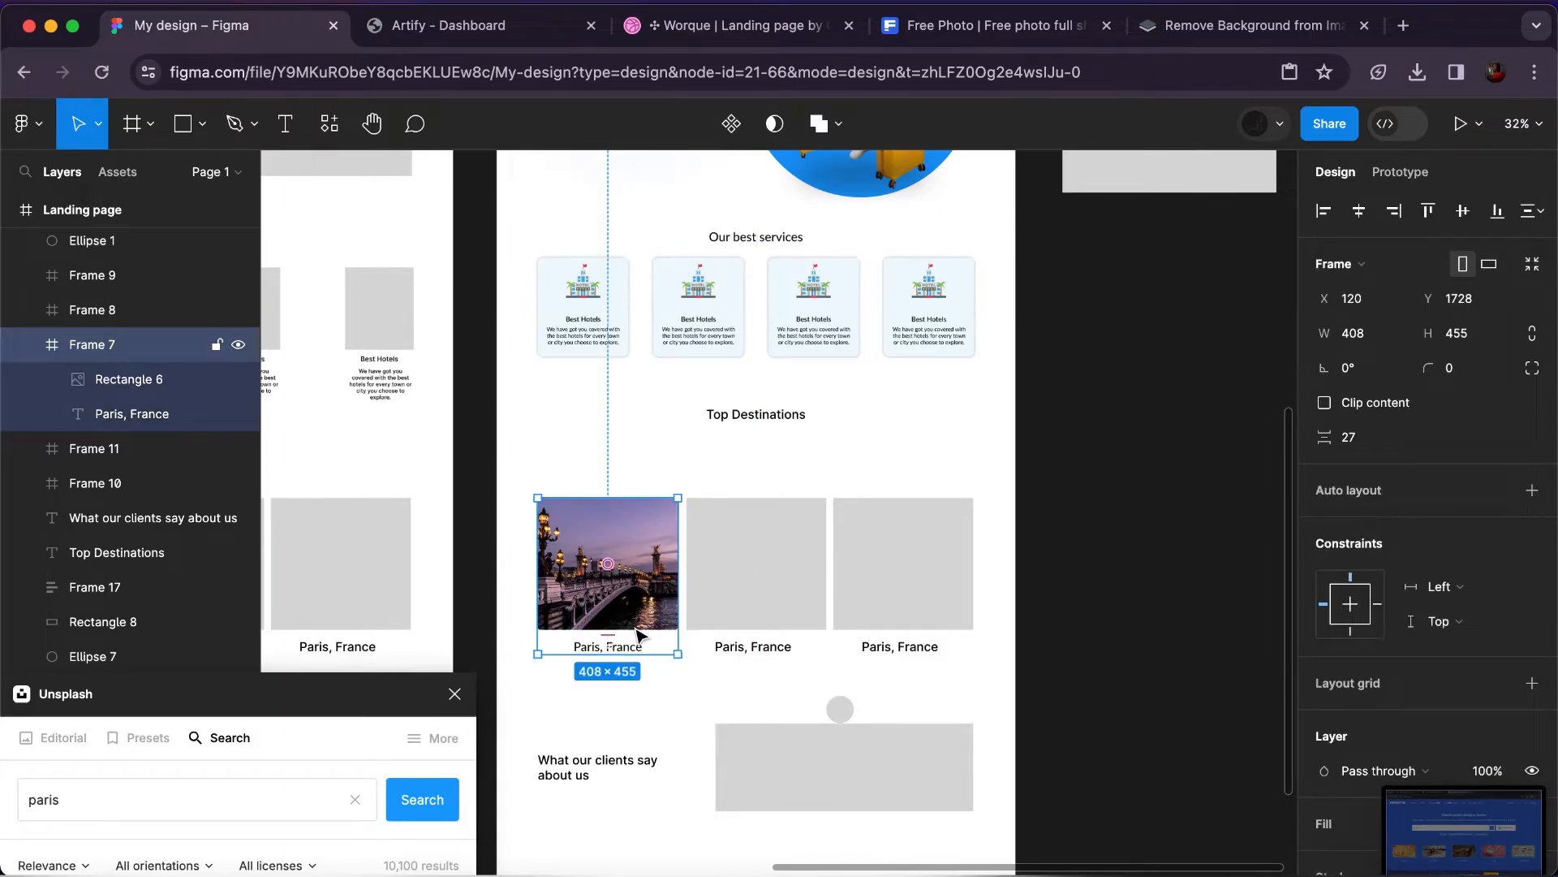
pyautogui.scroll(5, 639, 635)
pyautogui.scroll(-3, 633, 625)
# Set the photo's bottom-left and bottom-right corner radii to 0.
pyautogui.click(630, 621)
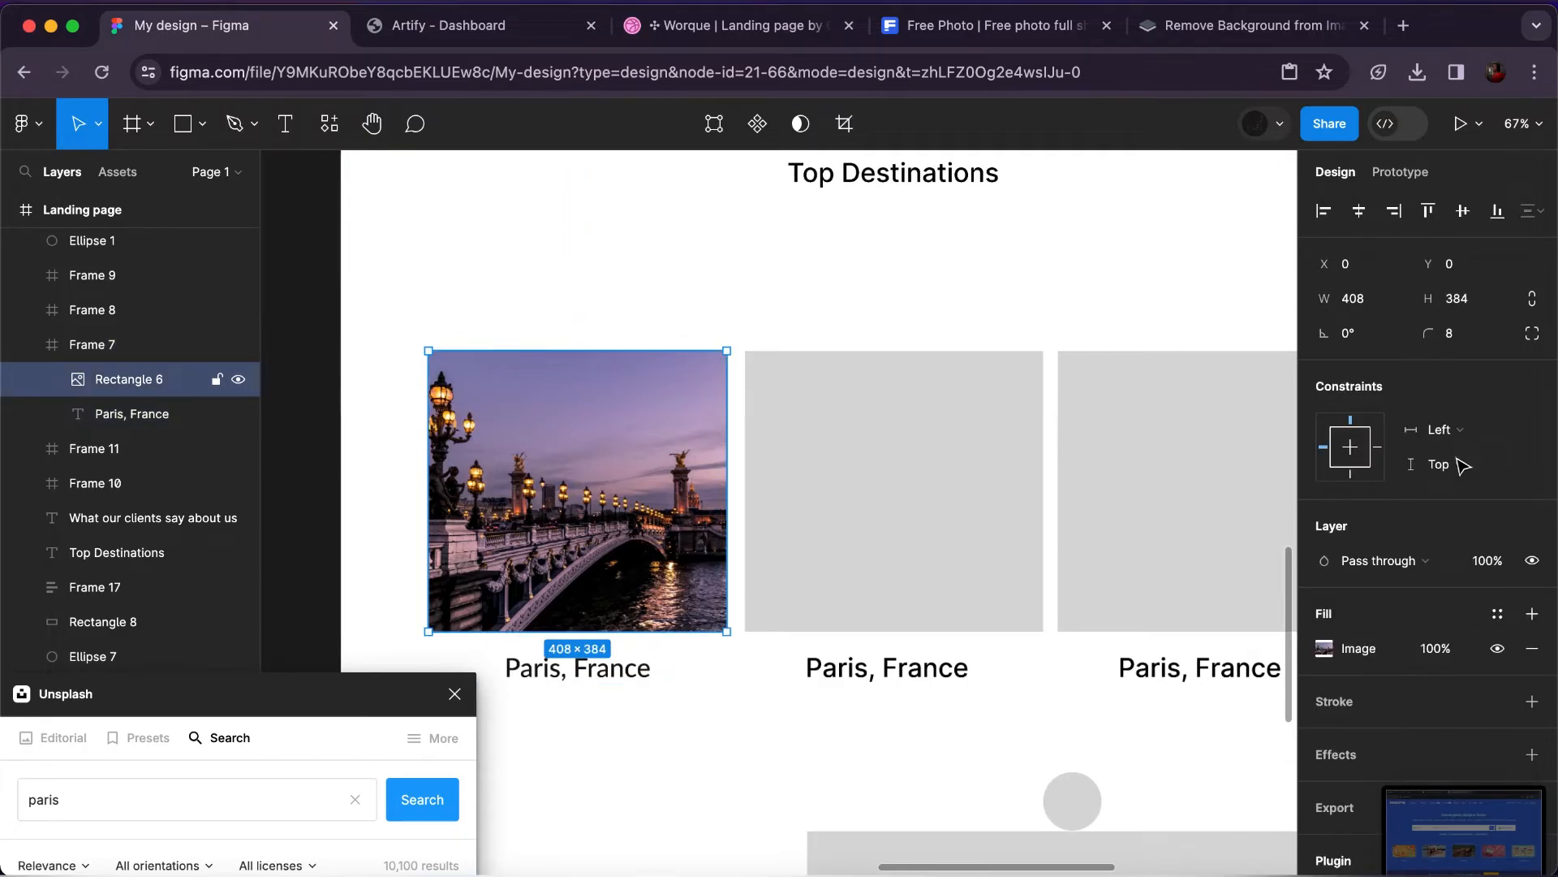
pyautogui.click(1533, 333)
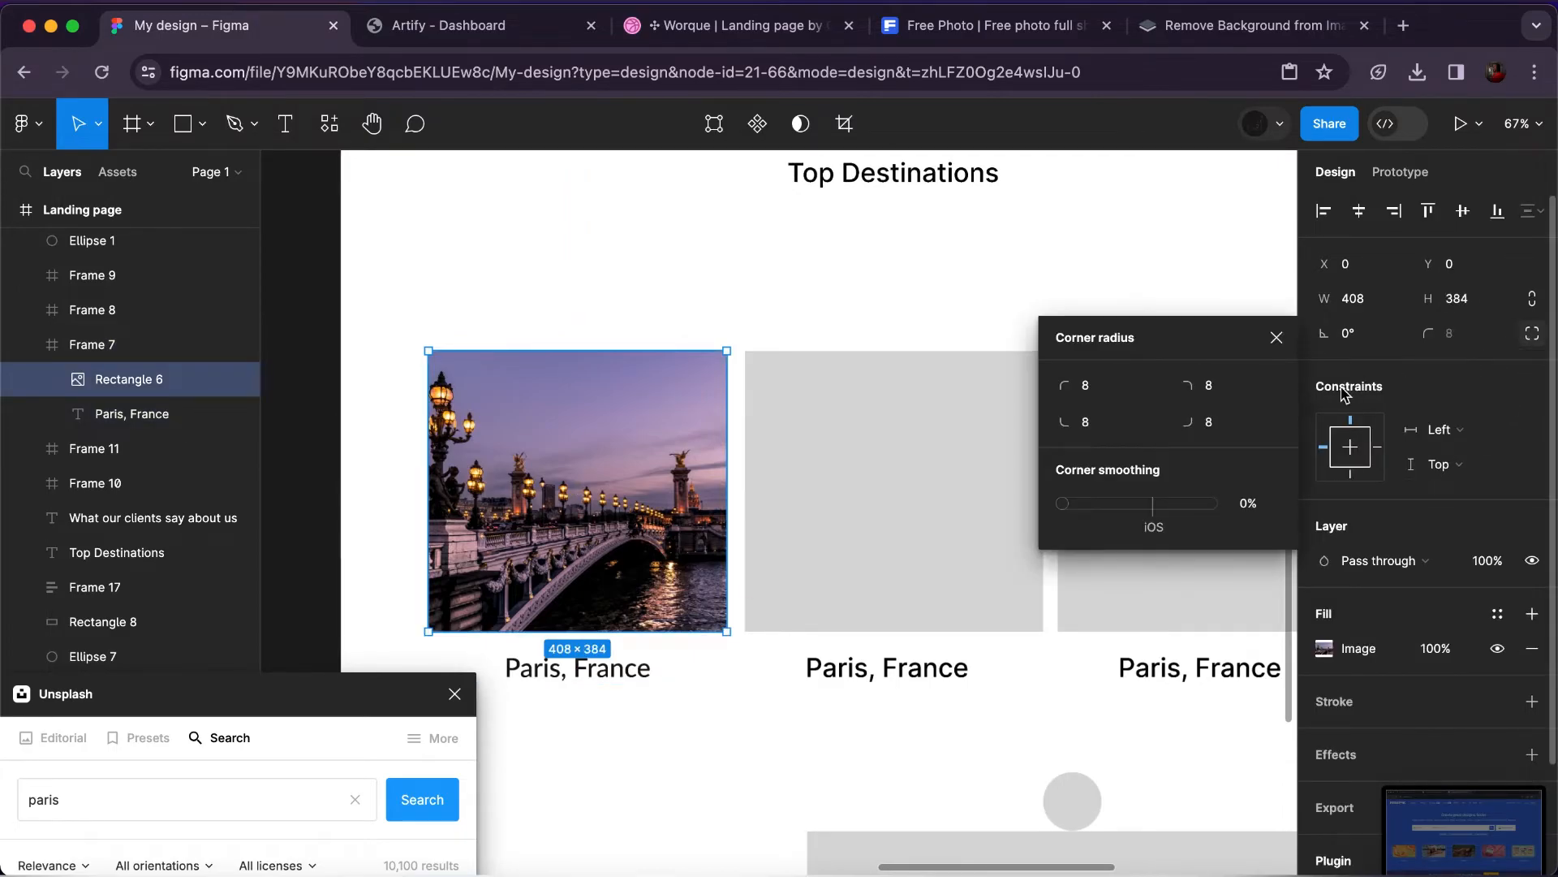
pyautogui.click(1216, 422)
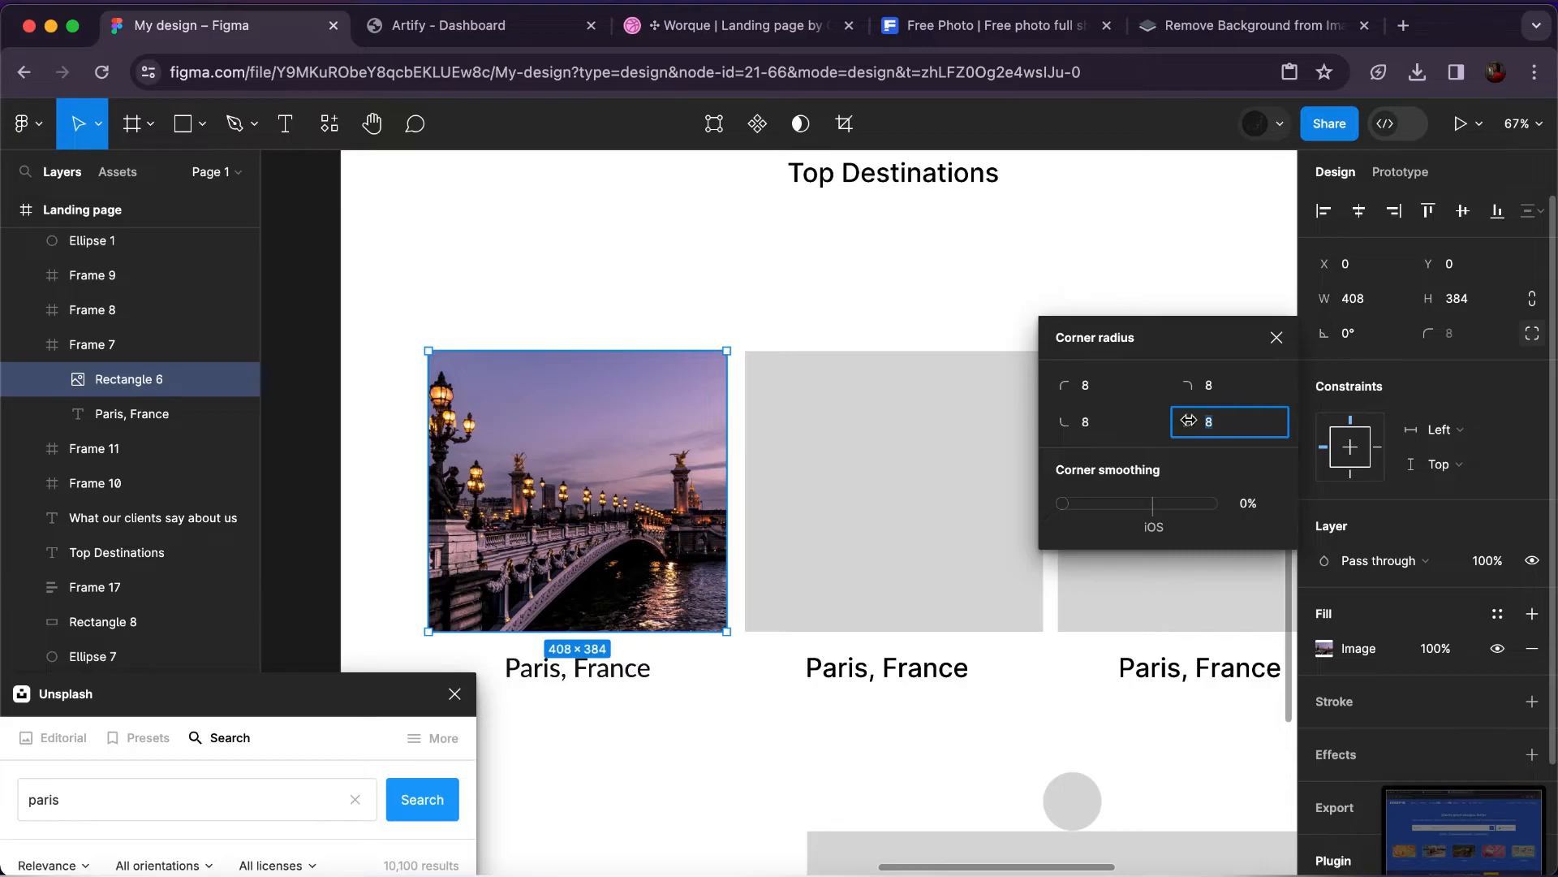
pyautogui.click(1105, 426)
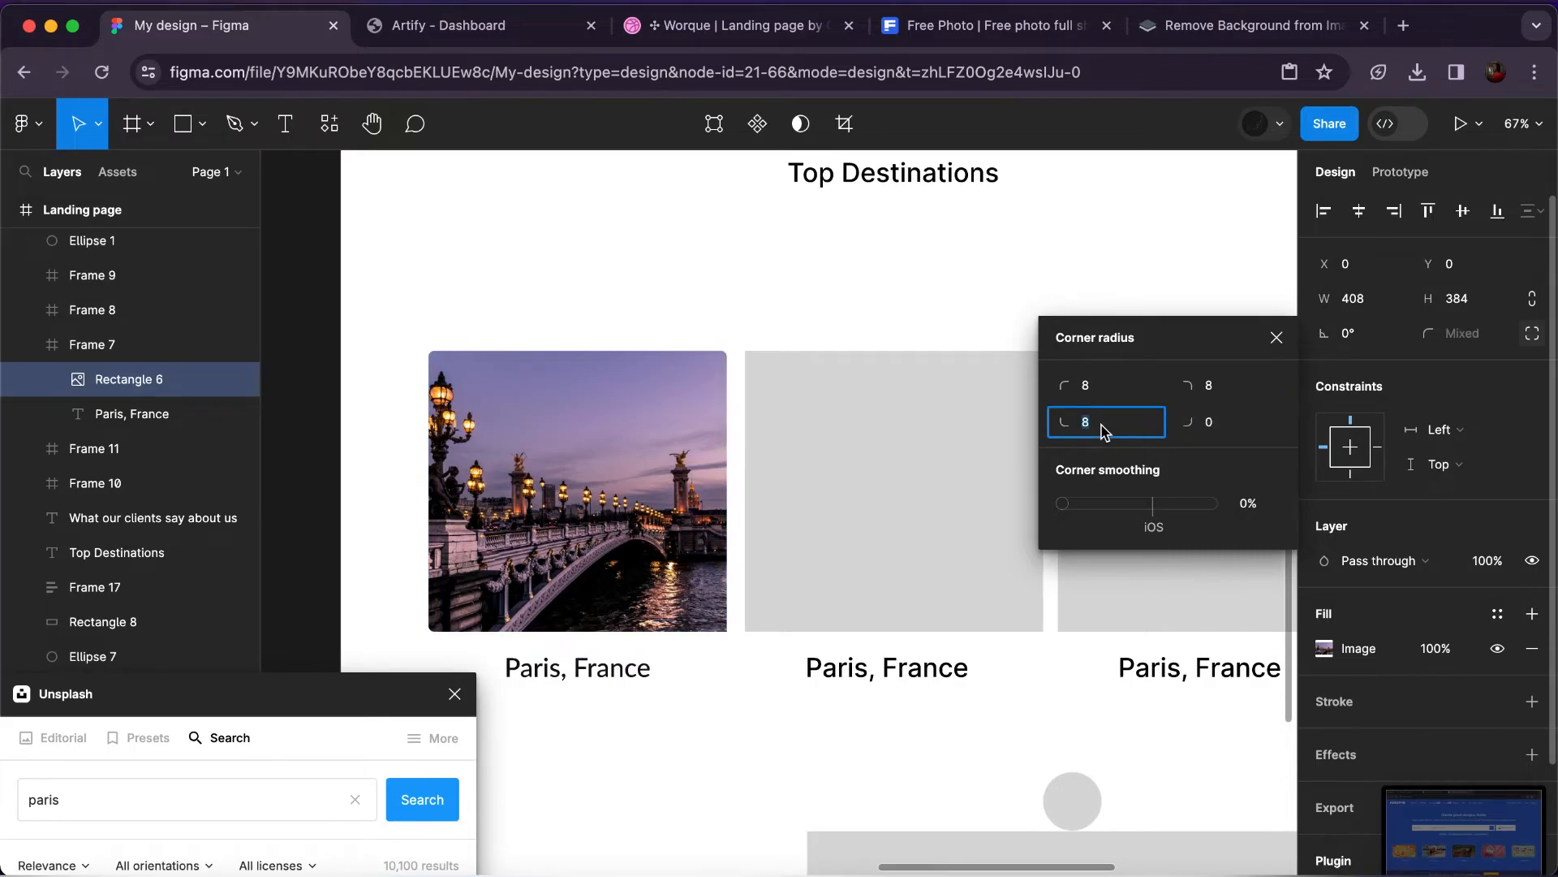
pyautogui.write('0')
pyautogui.press('Return')
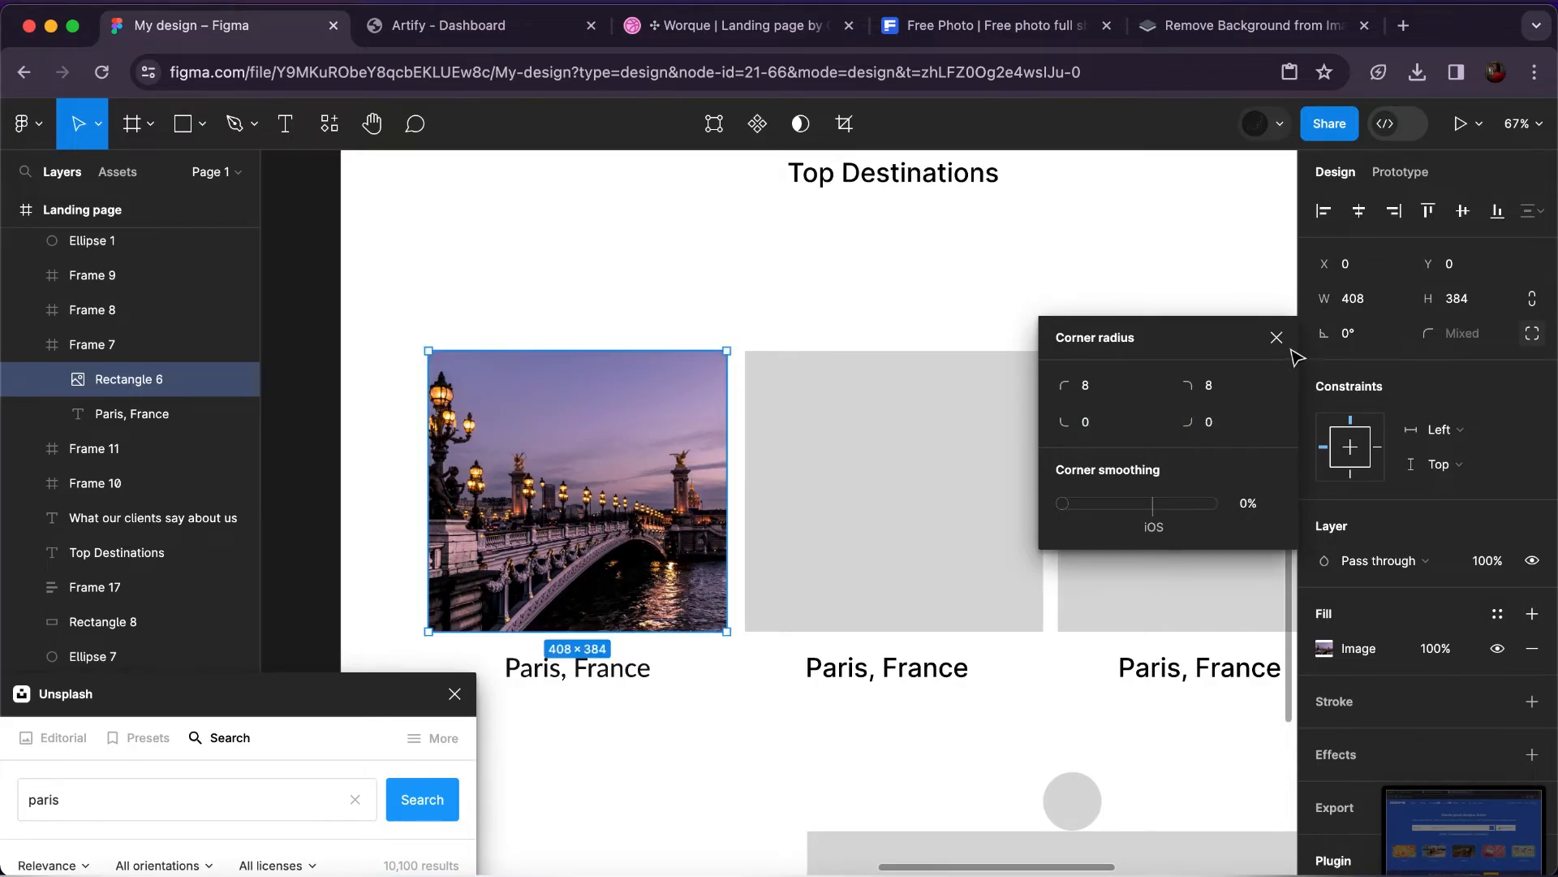
pyautogui.click(1275, 337)
pyautogui.click(714, 323)
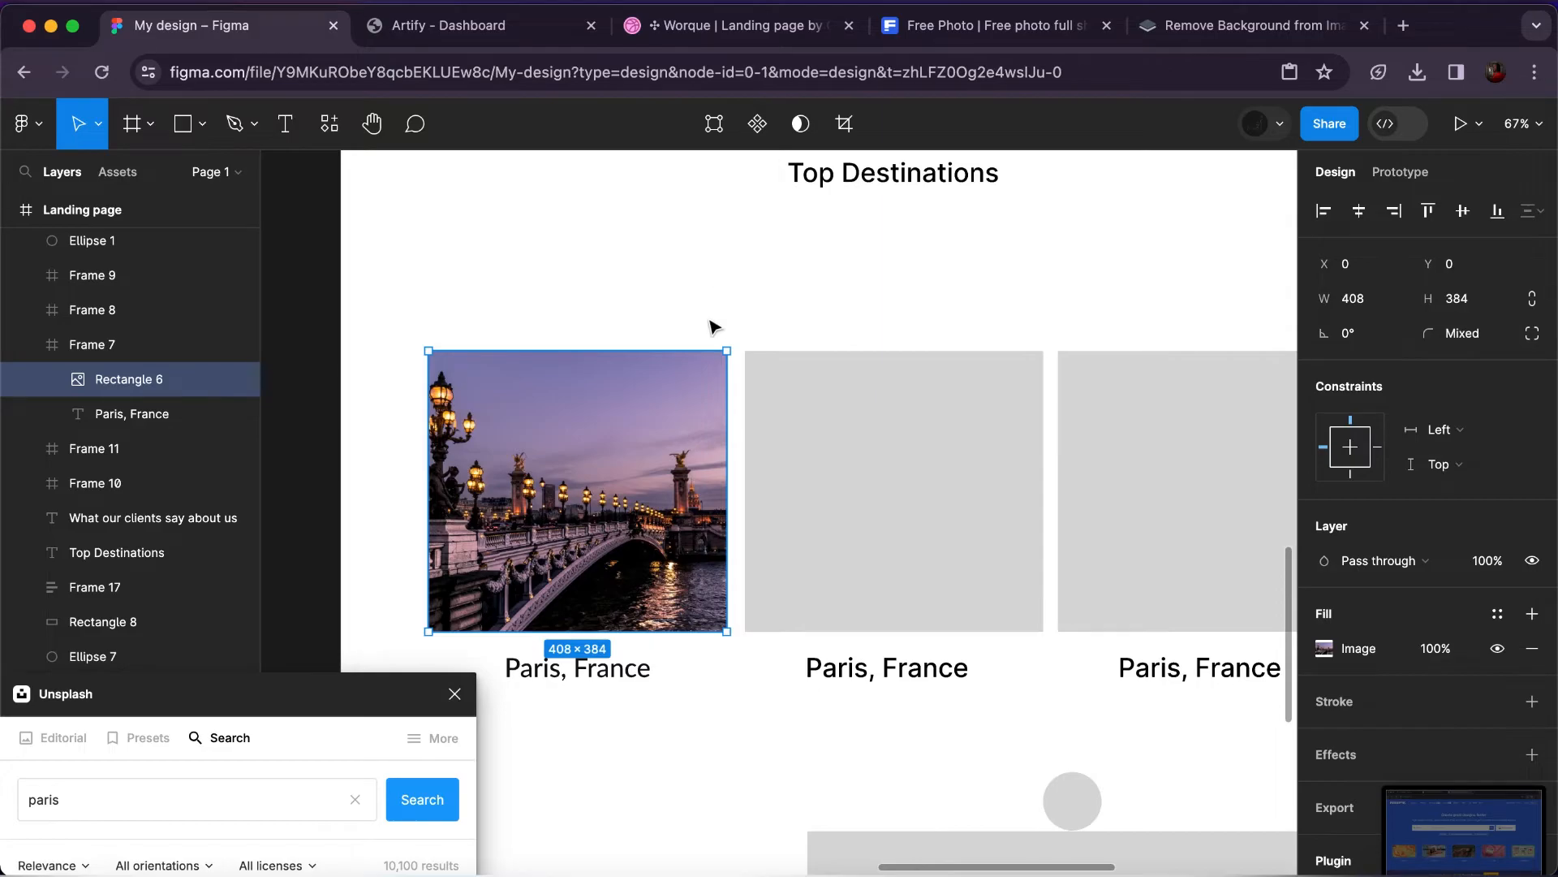
# Set the photo's top-left and top-right corner radii to 24.
pyautogui.click(670, 420)
pyautogui.click(670, 419)
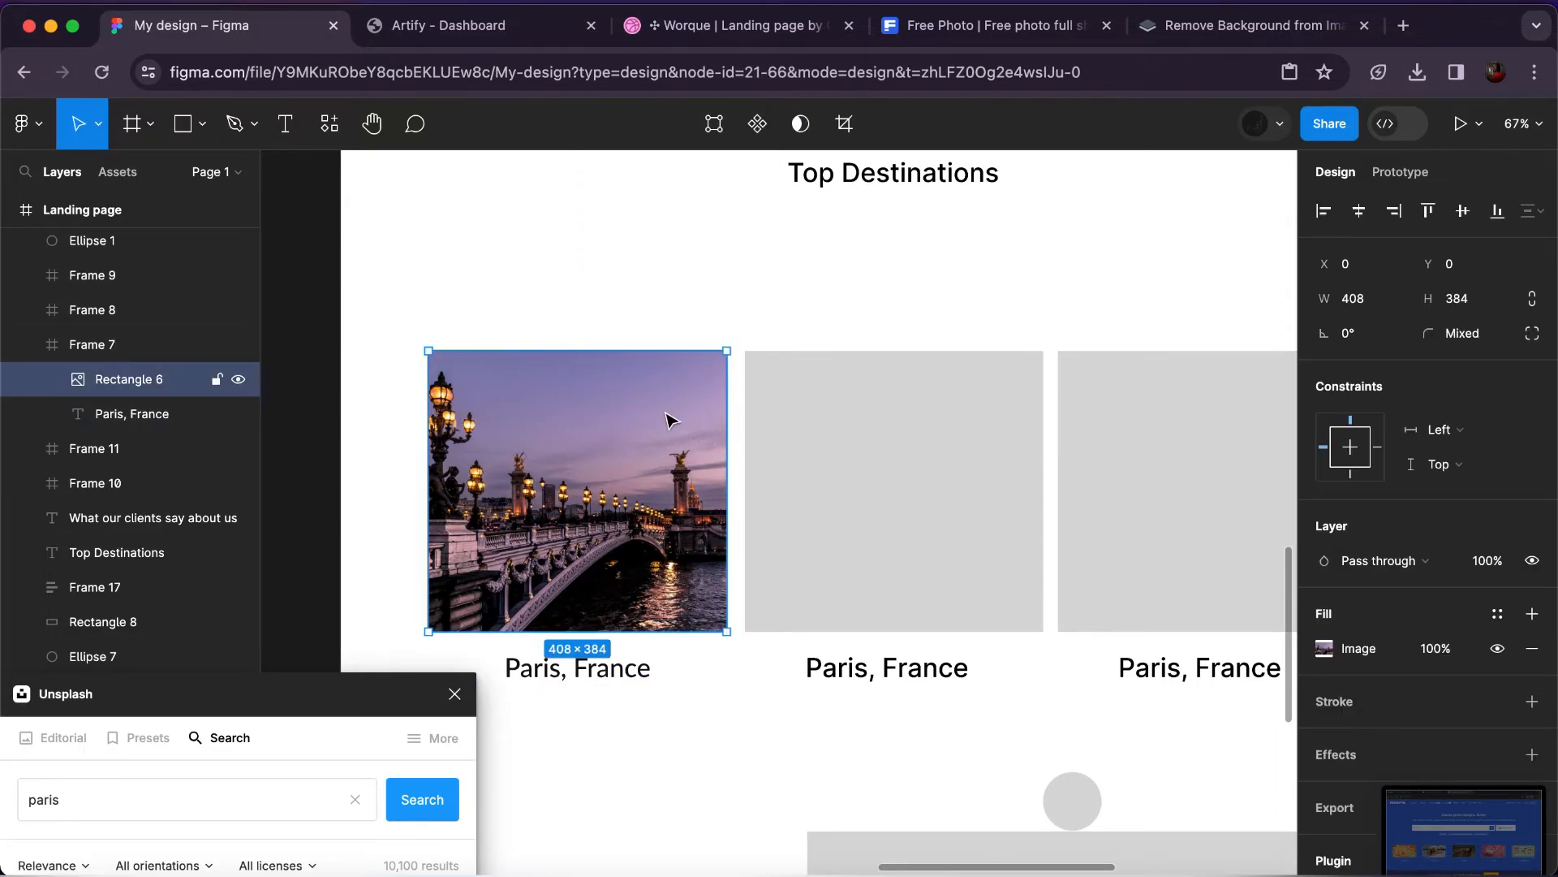
pyautogui.click(1531, 334)
pyautogui.click(1230, 391)
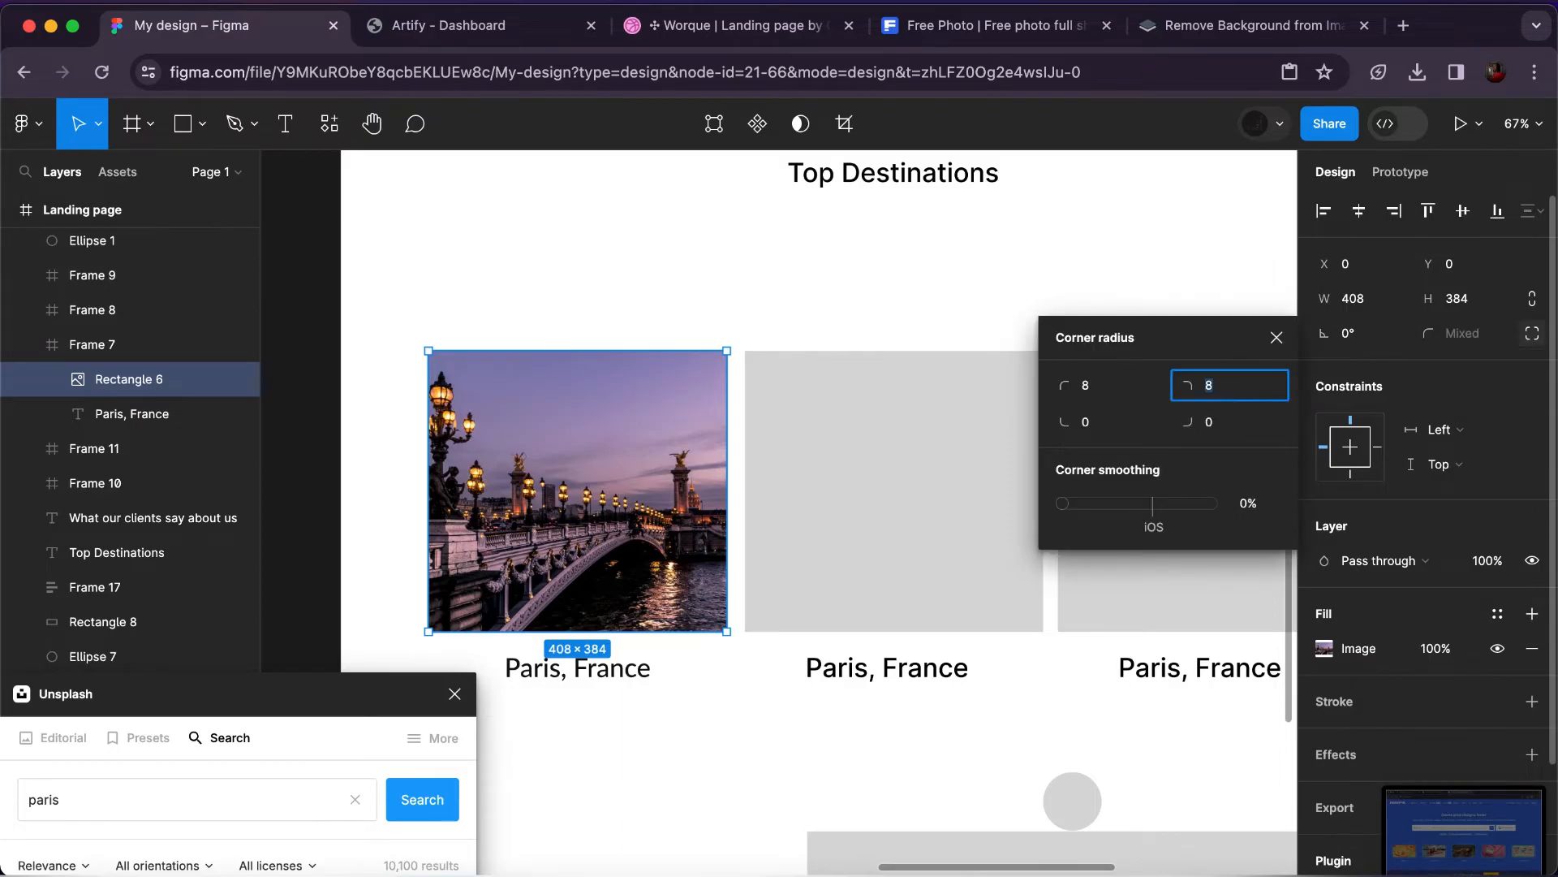
pyautogui.write('24')
pyautogui.click(1092, 390)
pyautogui.write('2')
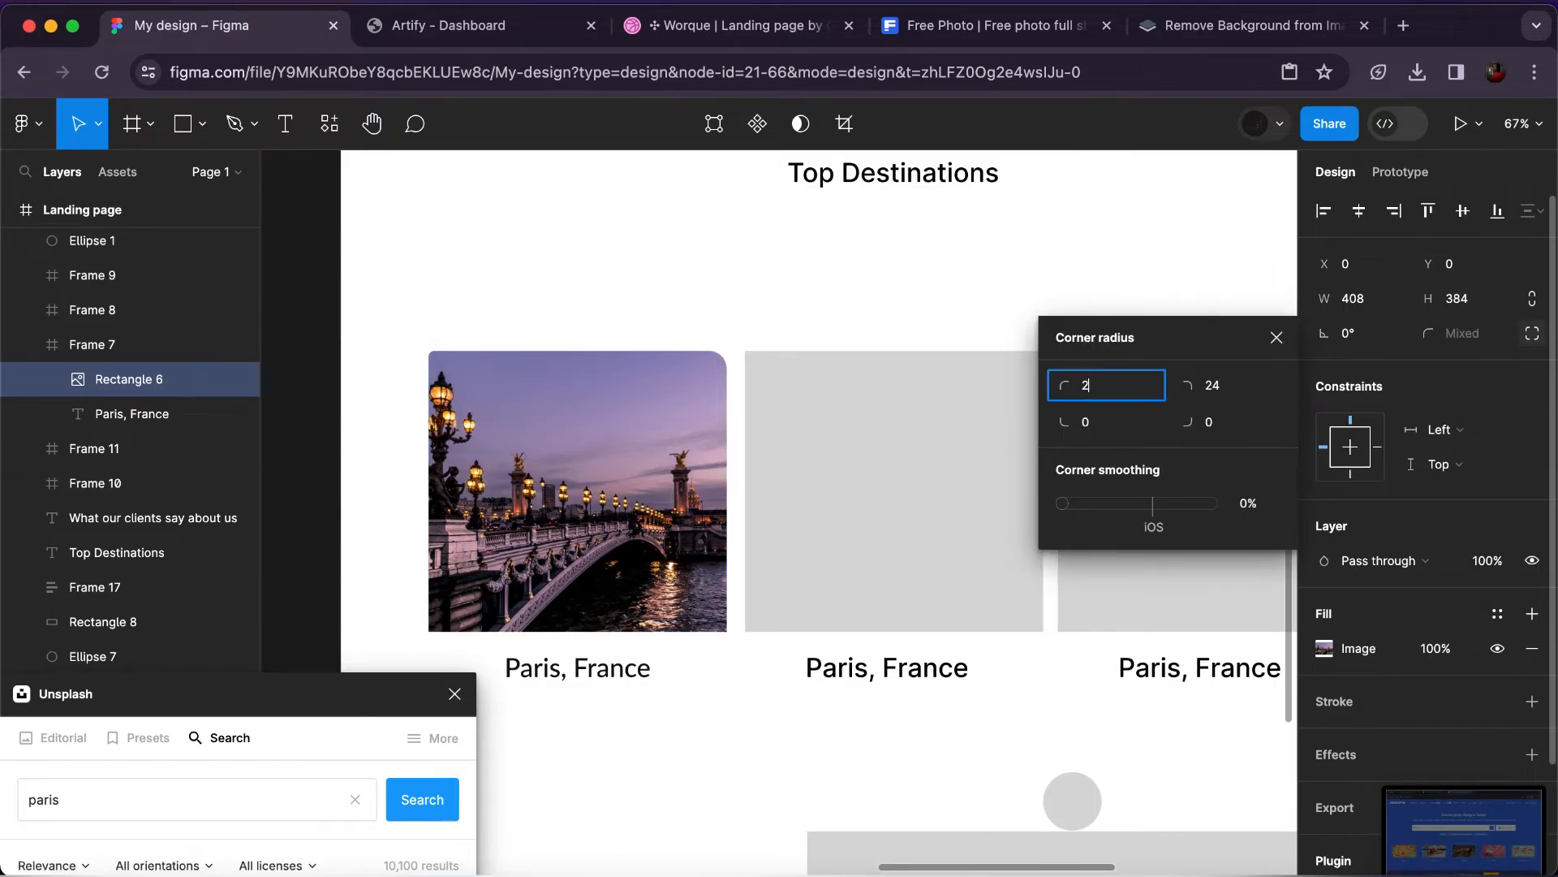
pyautogui.write('4')
pyautogui.press('Return')
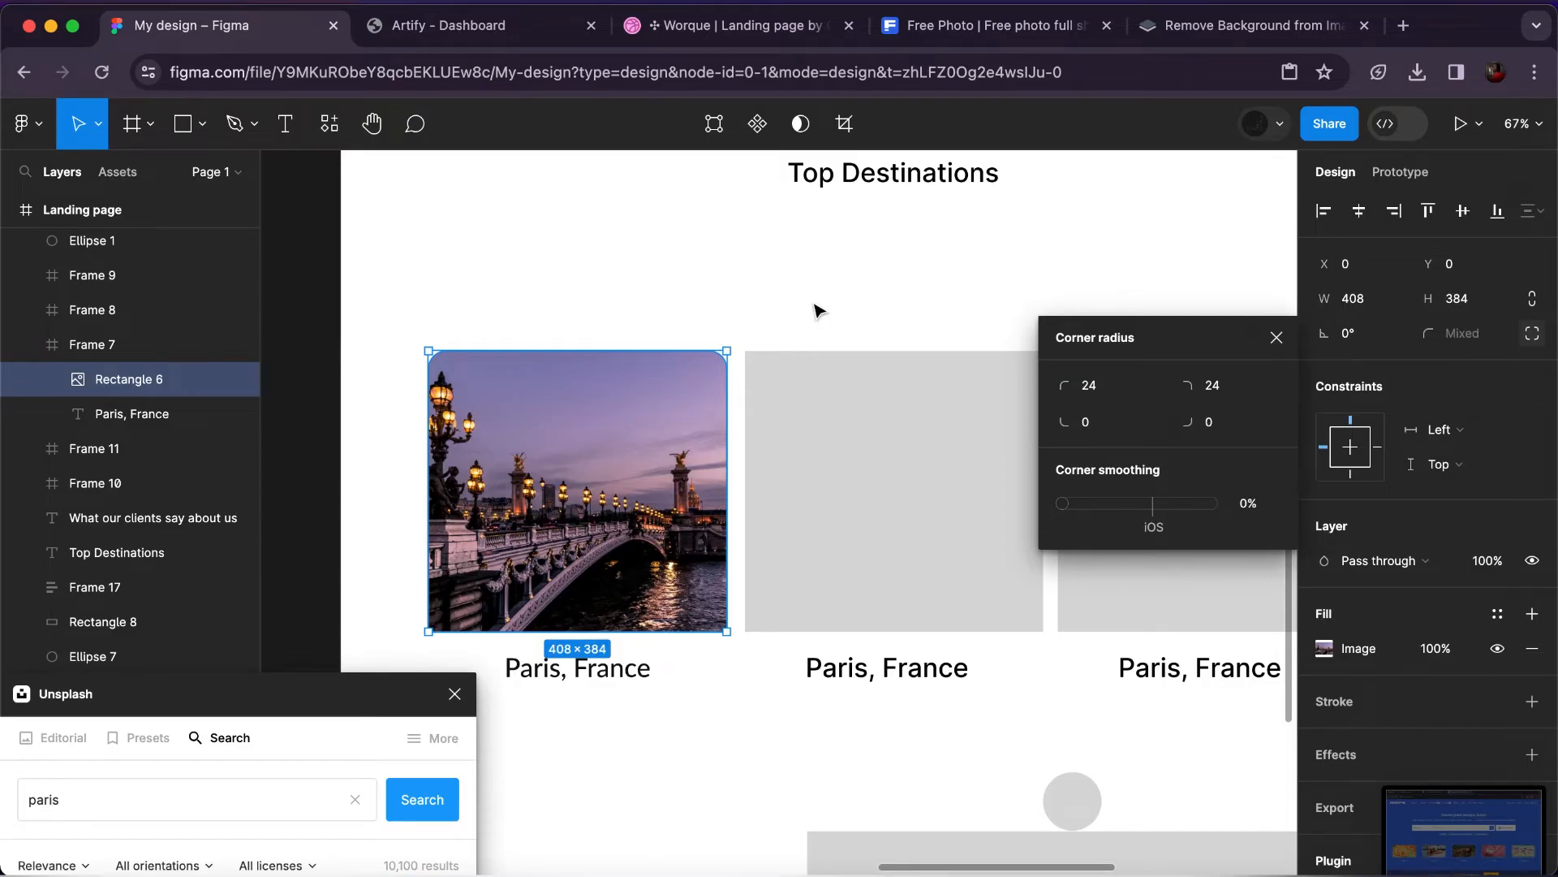
pyautogui.click(818, 310)
pyautogui.scroll(-4, 818, 310)
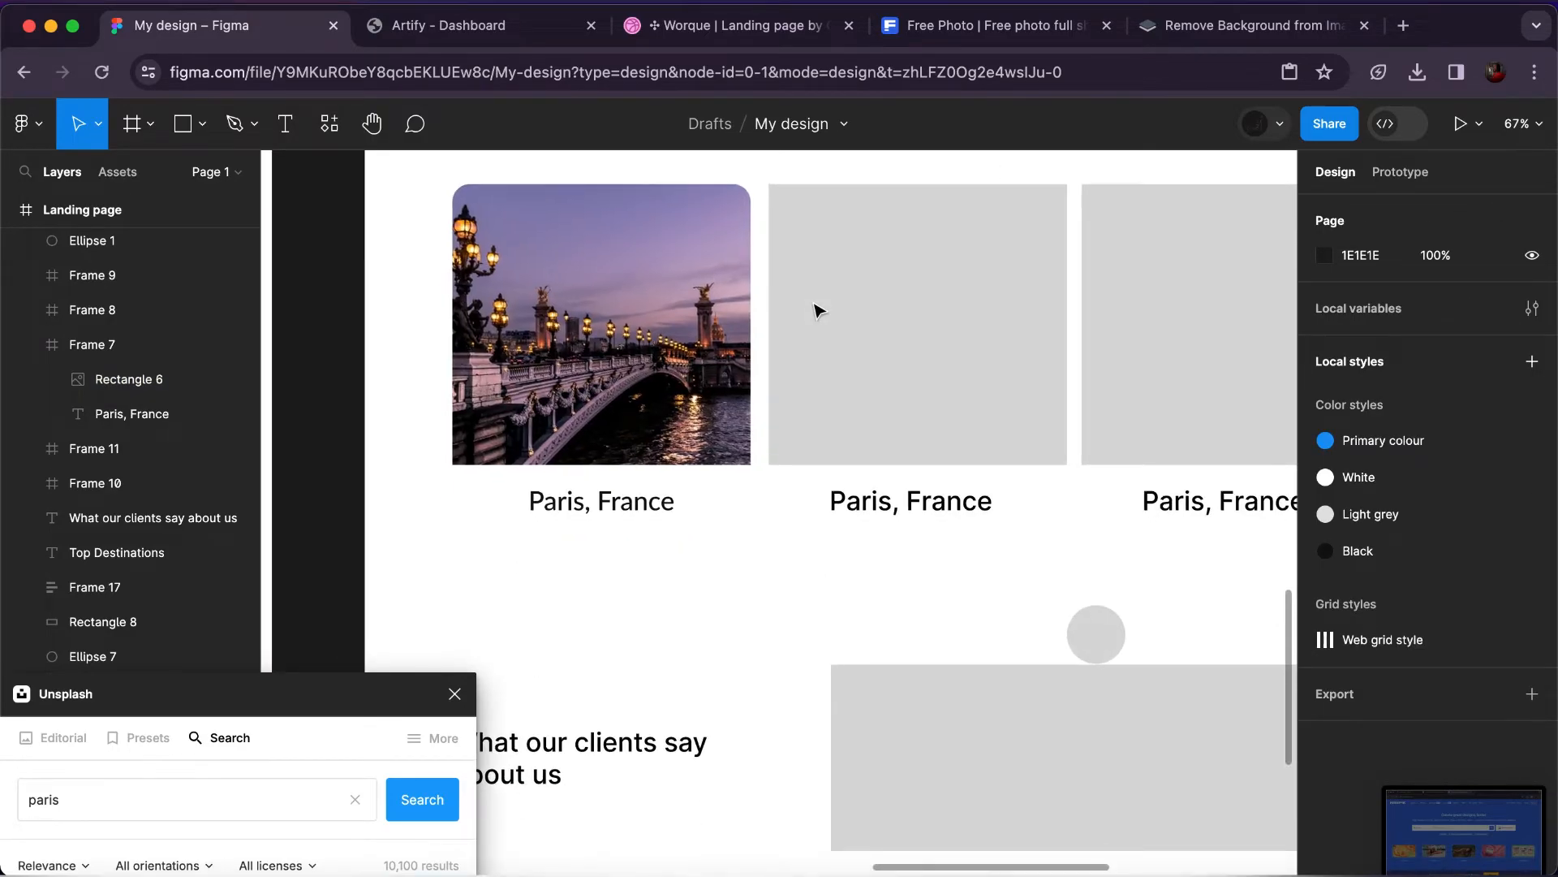
pyautogui.scroll(-5, 791, 291)
# Resize Frame 7 to 480 tall and replace Frame 8 and Frame 9 with the copied Paris card.
pyautogui.click(727, 317)
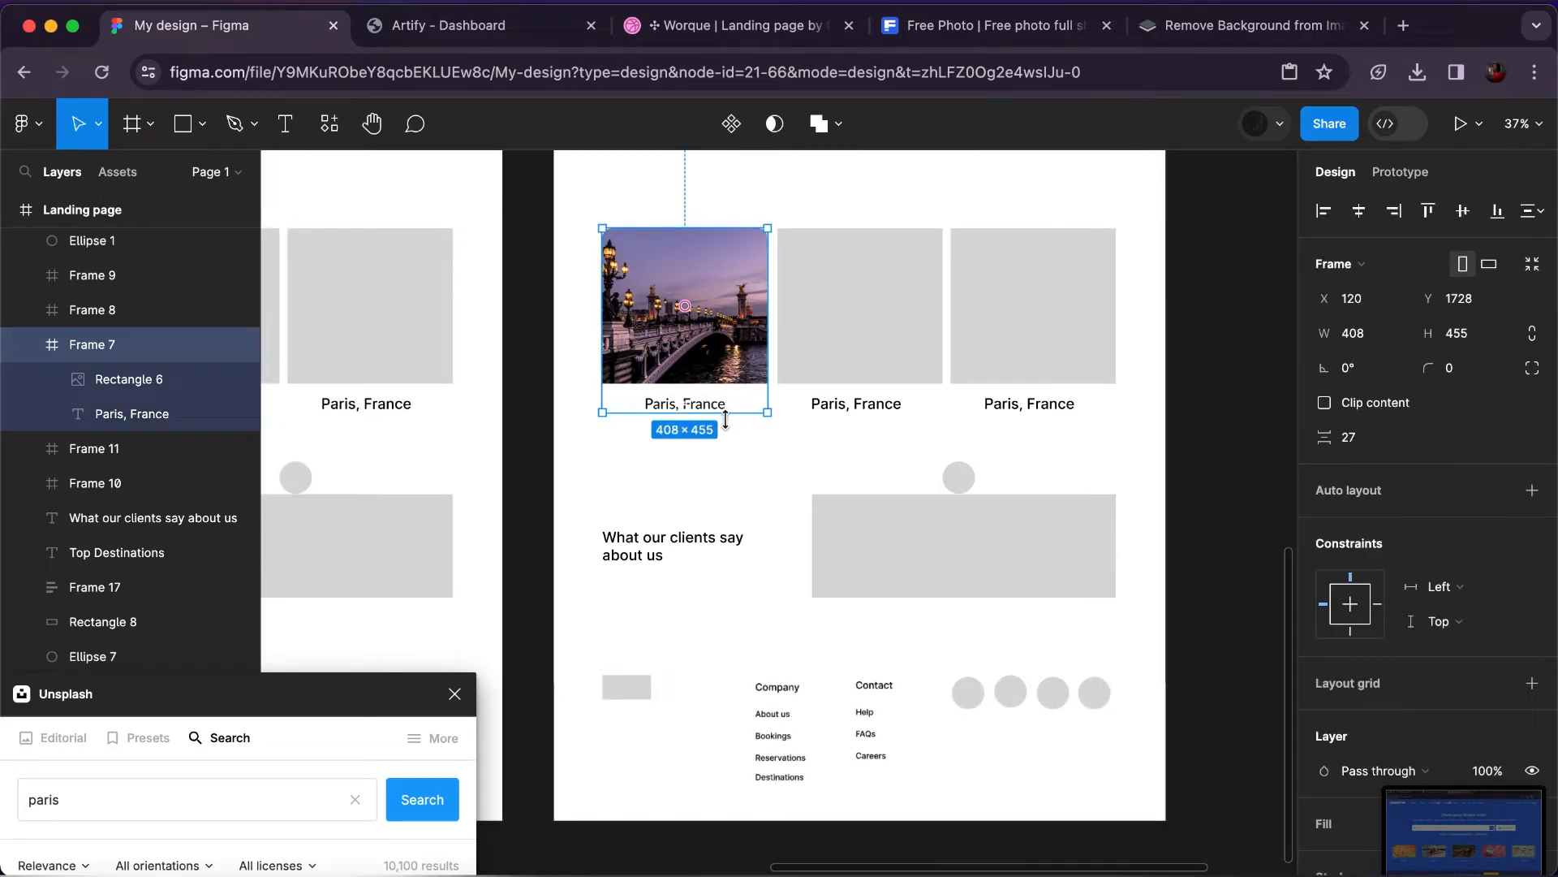
pyautogui.moveTo(724, 418); pyautogui.dragTo(725, 420)
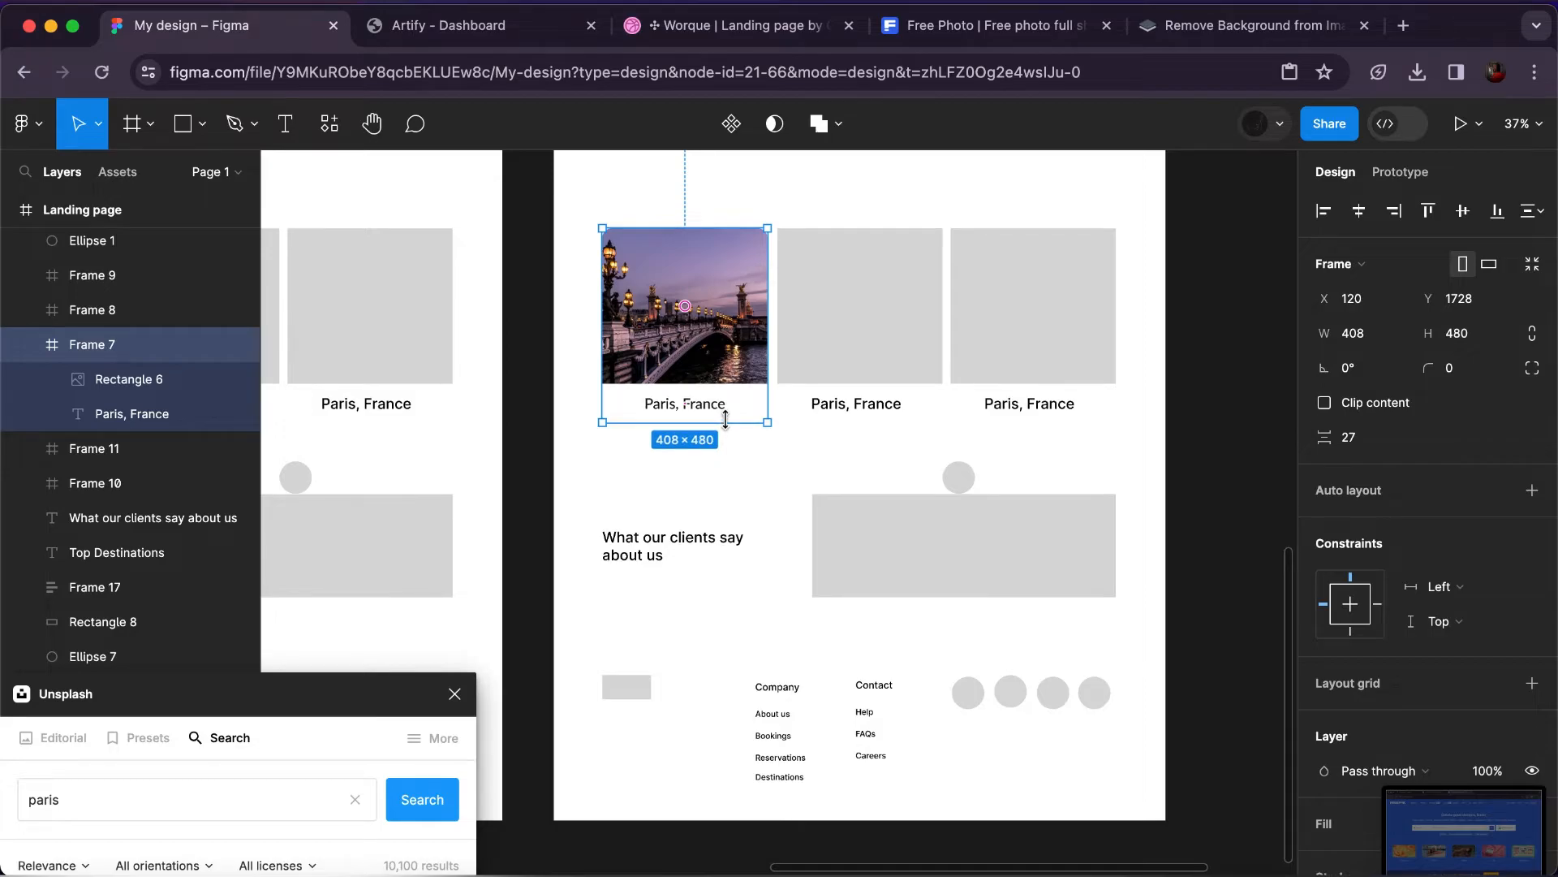
pyautogui.click(809, 339)
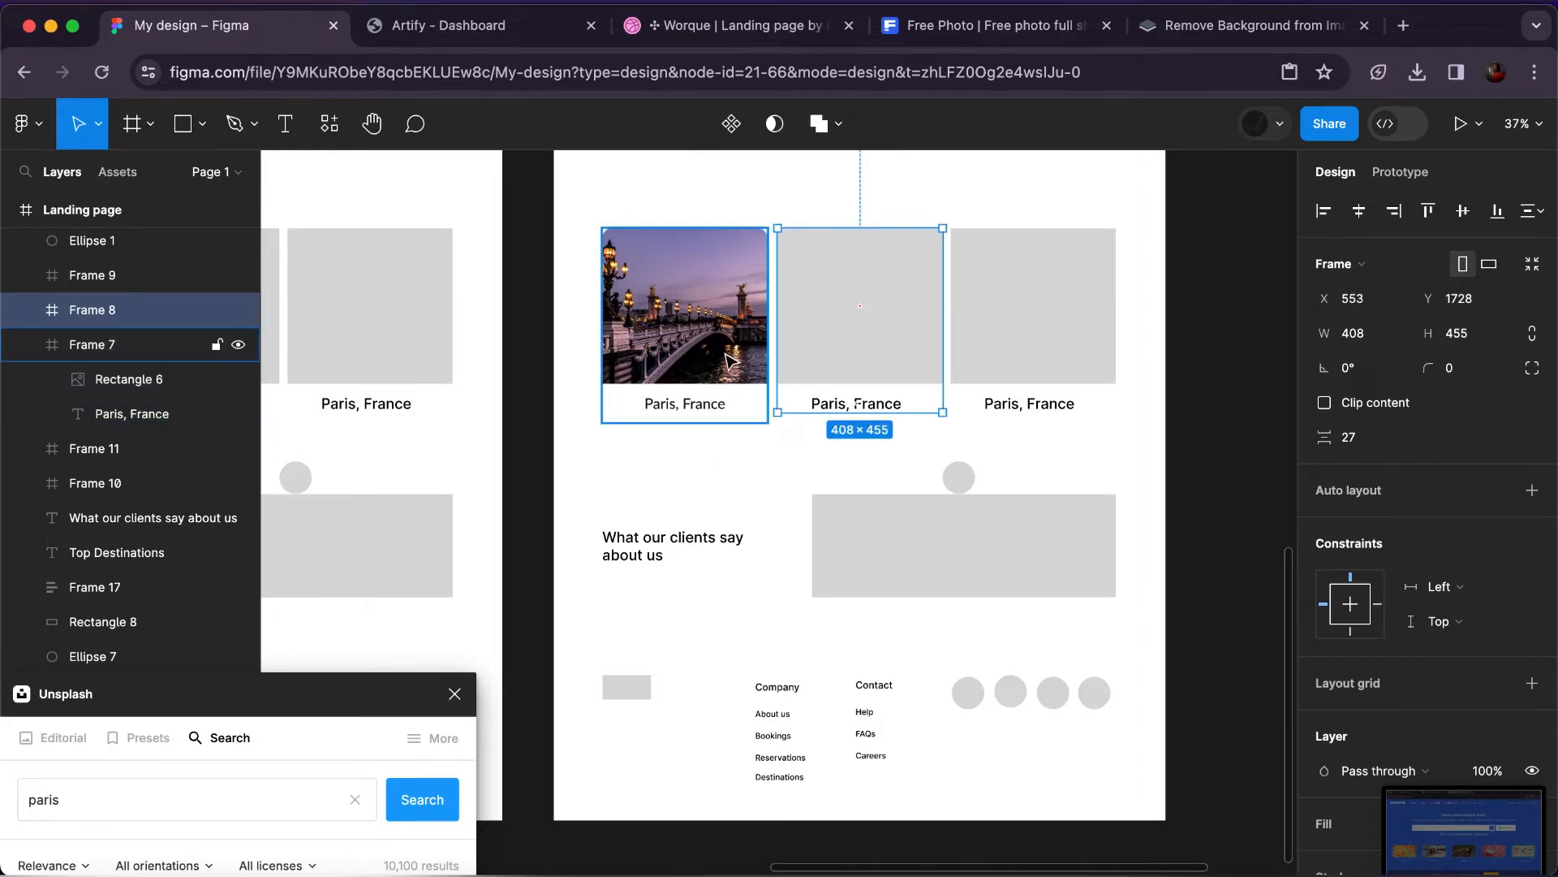
pyautogui.click(714, 341)
pyautogui.click(891, 404)
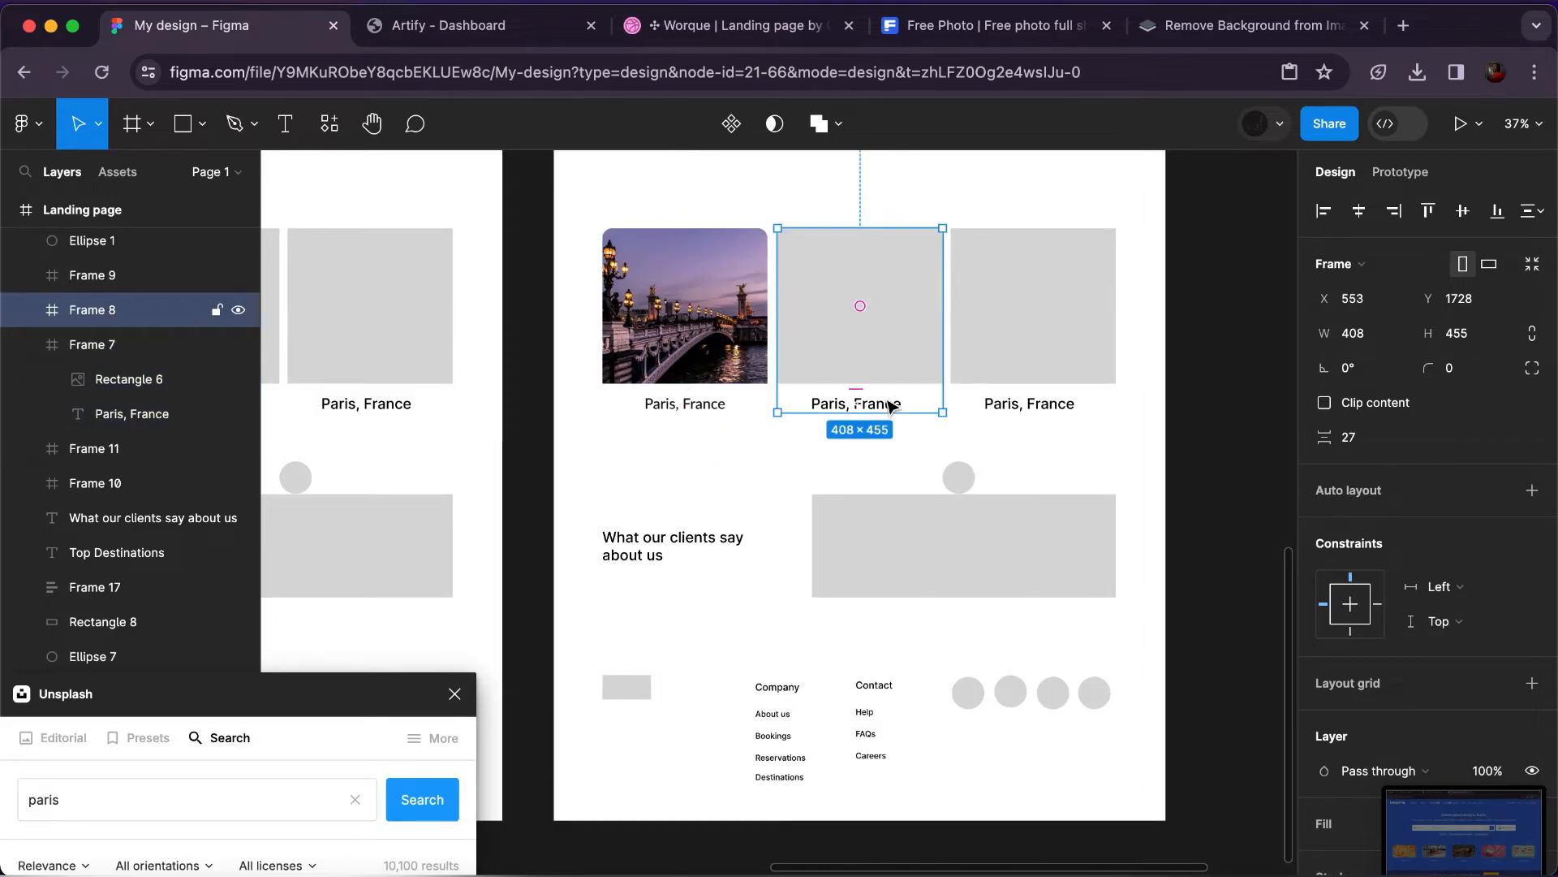
pyautogui.keyDown('shift'); pyautogui.click(1029, 371); pyautogui.keyUp('shift')
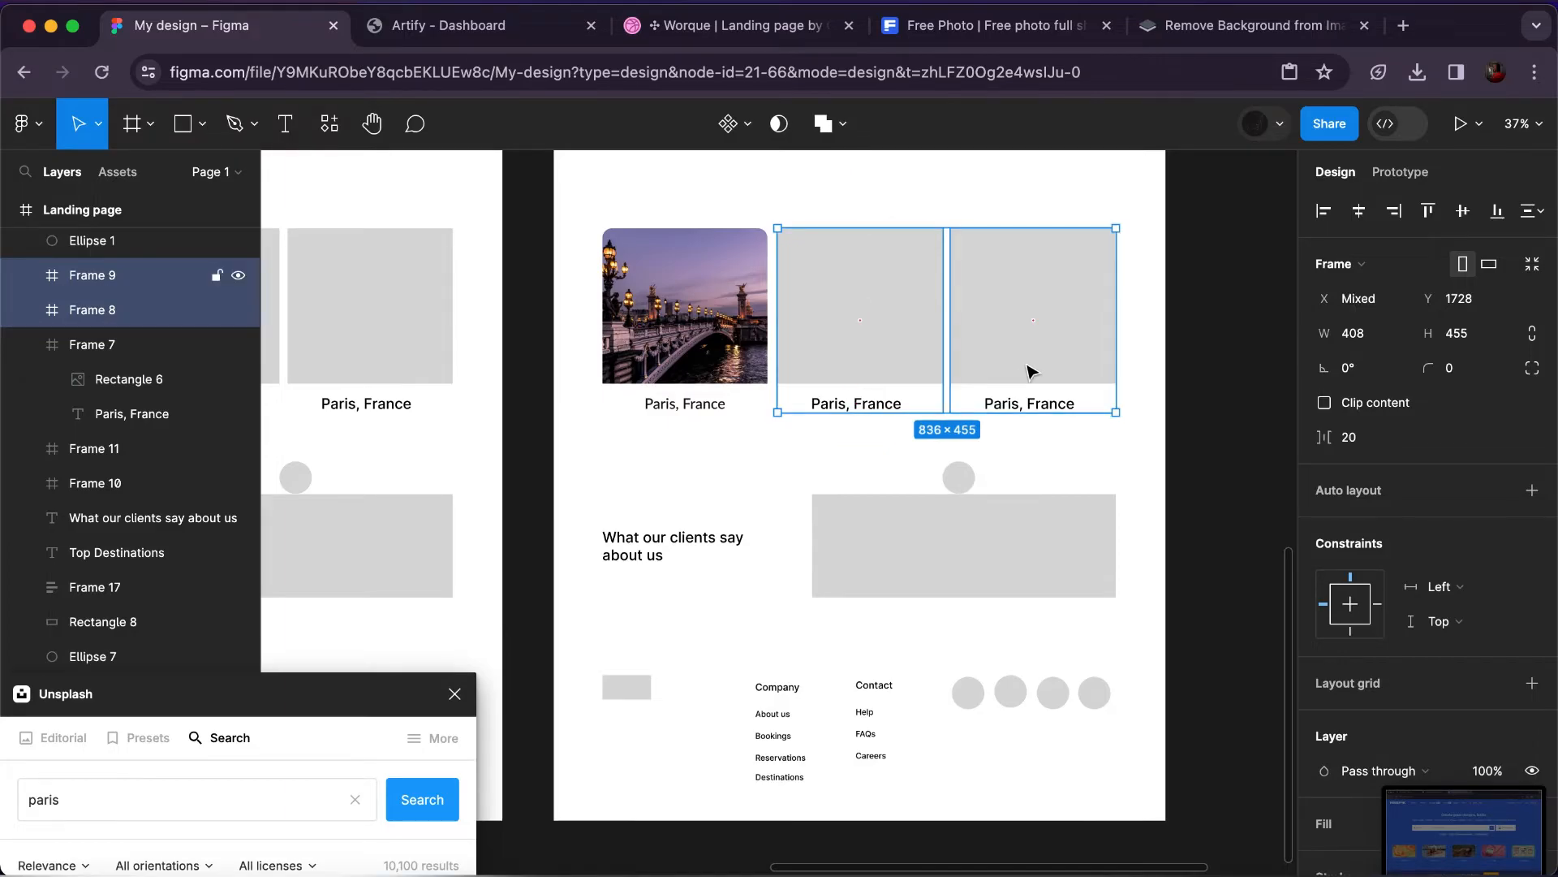
pyautogui.rightClick(1141, 304)
pyautogui.press('Escape')
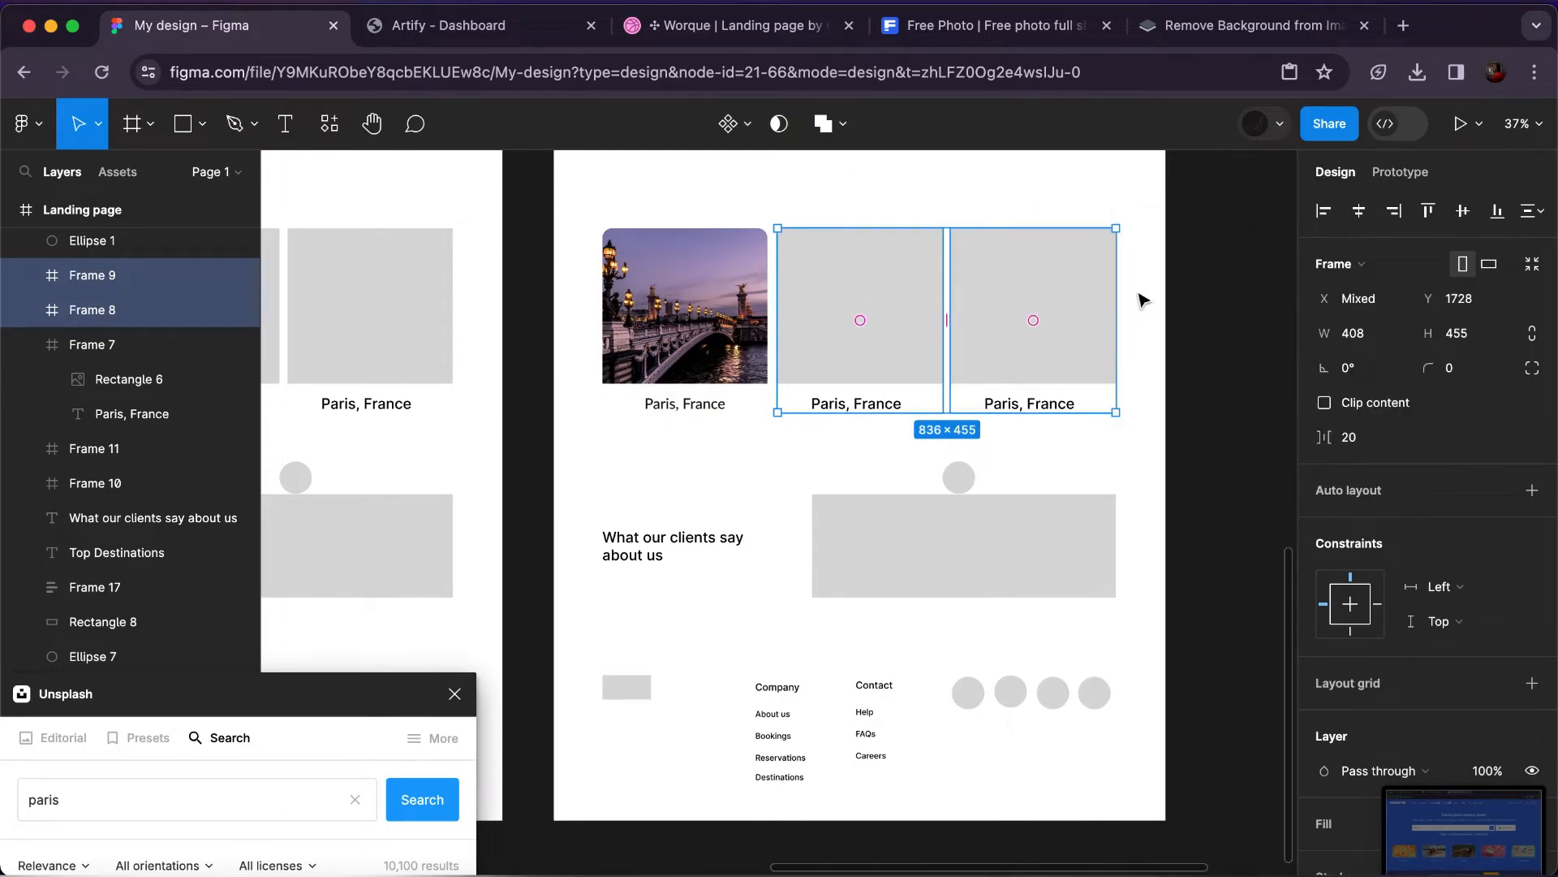
pyautogui.press('super+shift+r')
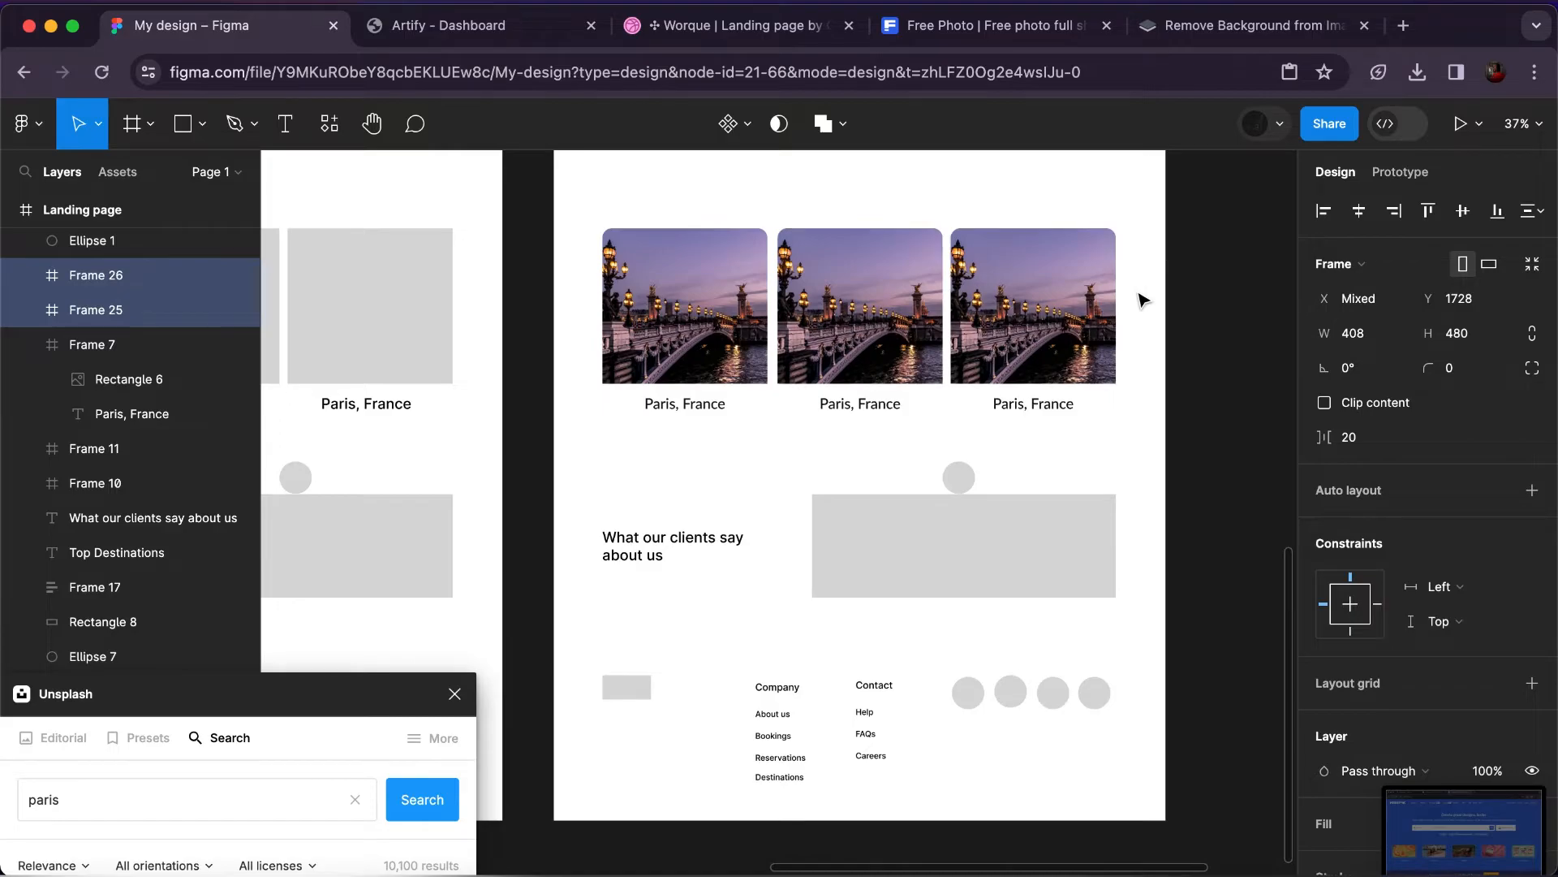
pyautogui.scroll(3, 1145, 302)
pyautogui.scroll(1, 1101, 333)
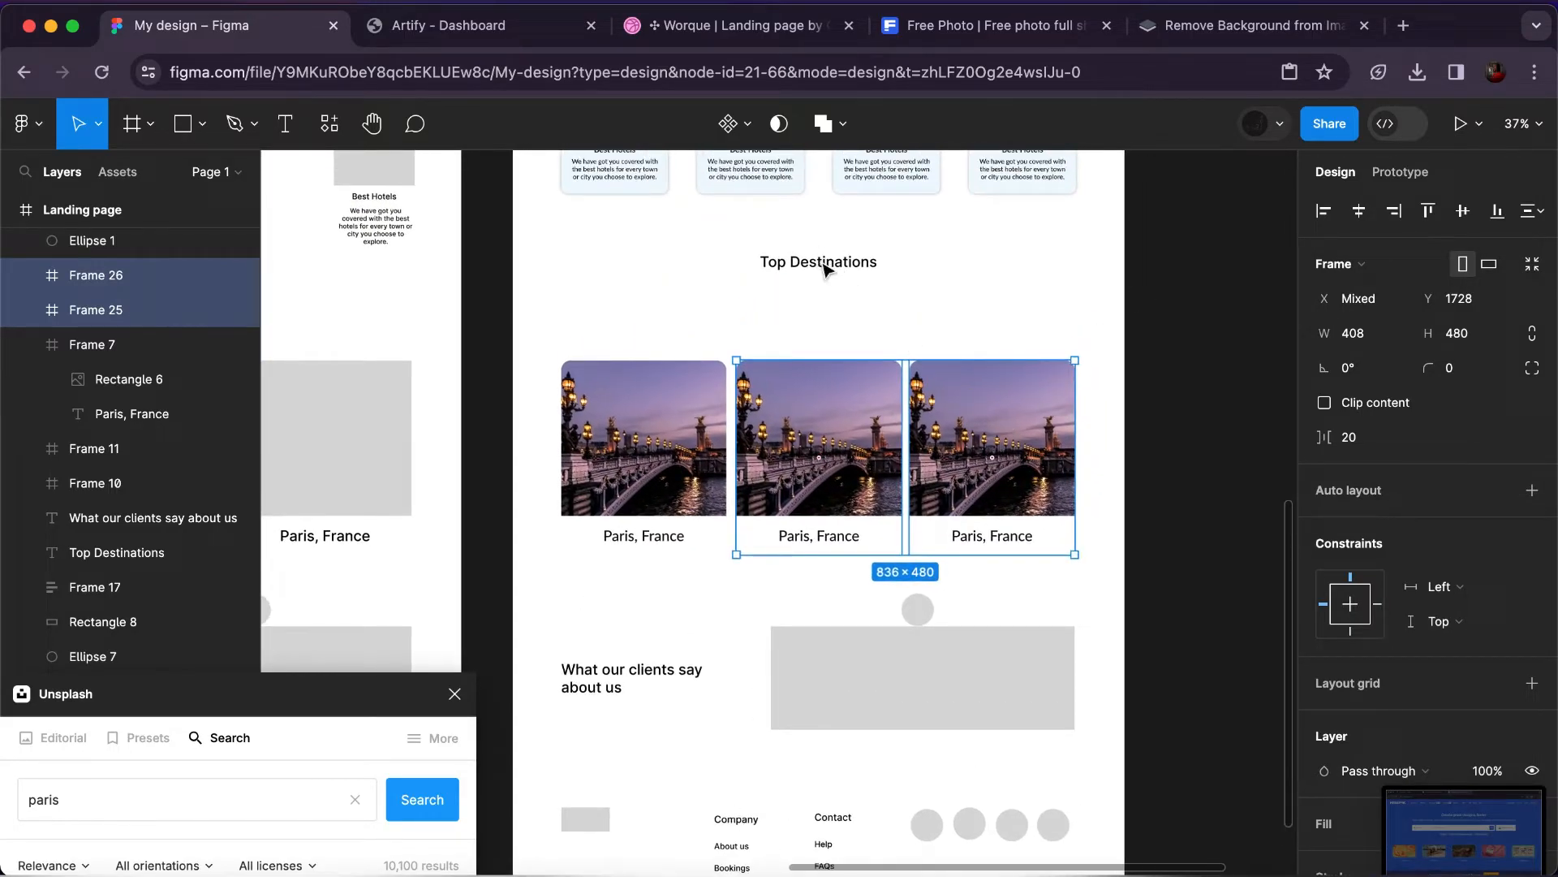
pyautogui.keyDown('shift'); pyautogui.click(706, 422); pyautogui.keyUp('shift')
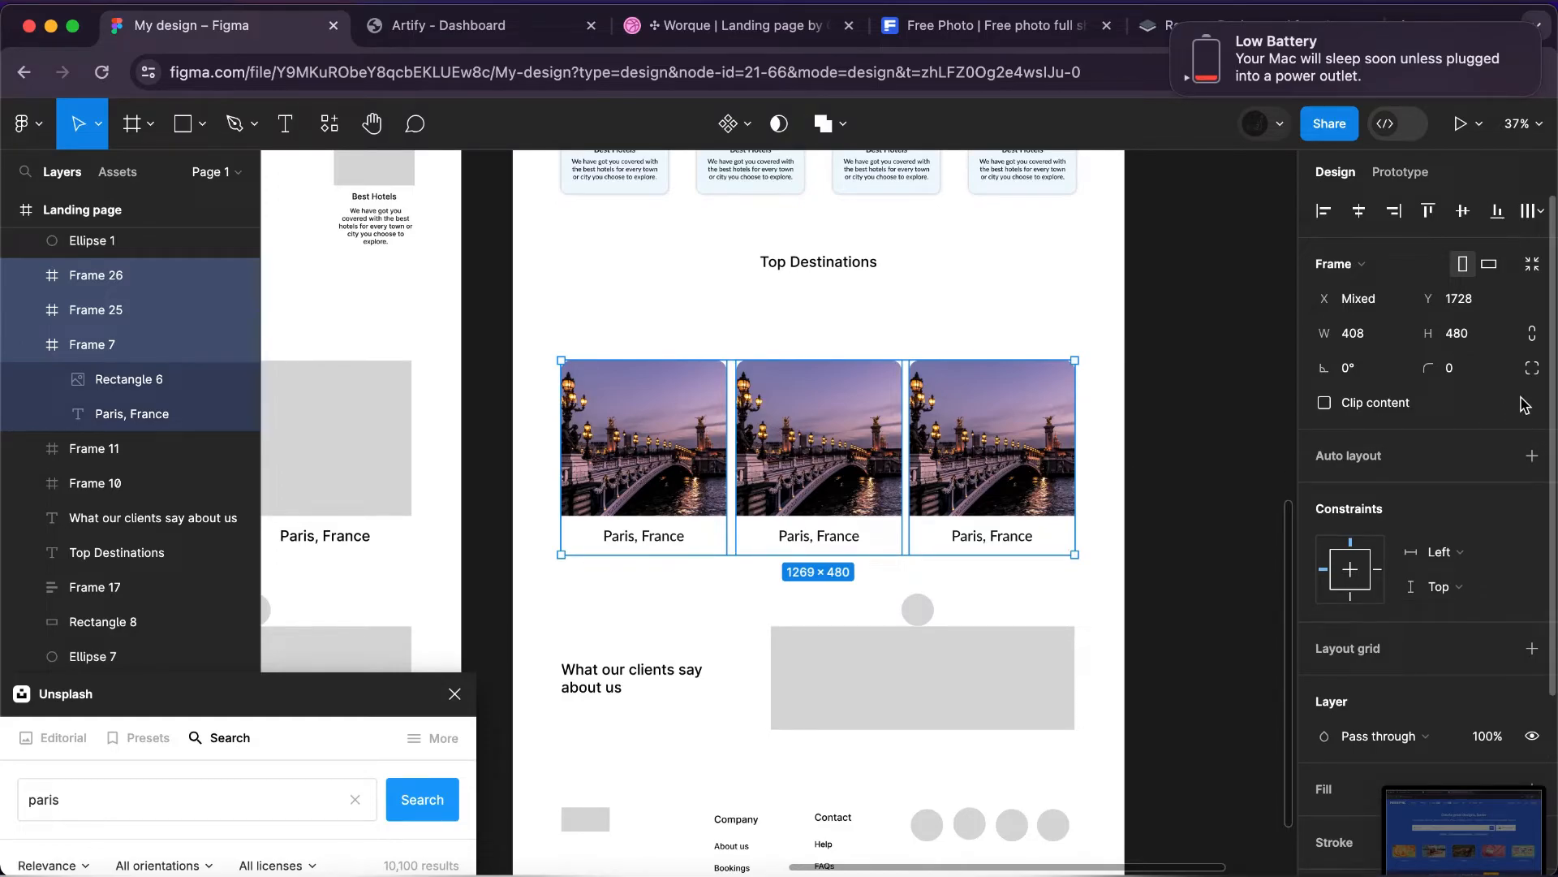
# Wrap the three Paris cards in an auto layout with a 24 gap.
pyautogui.click(1536, 464)
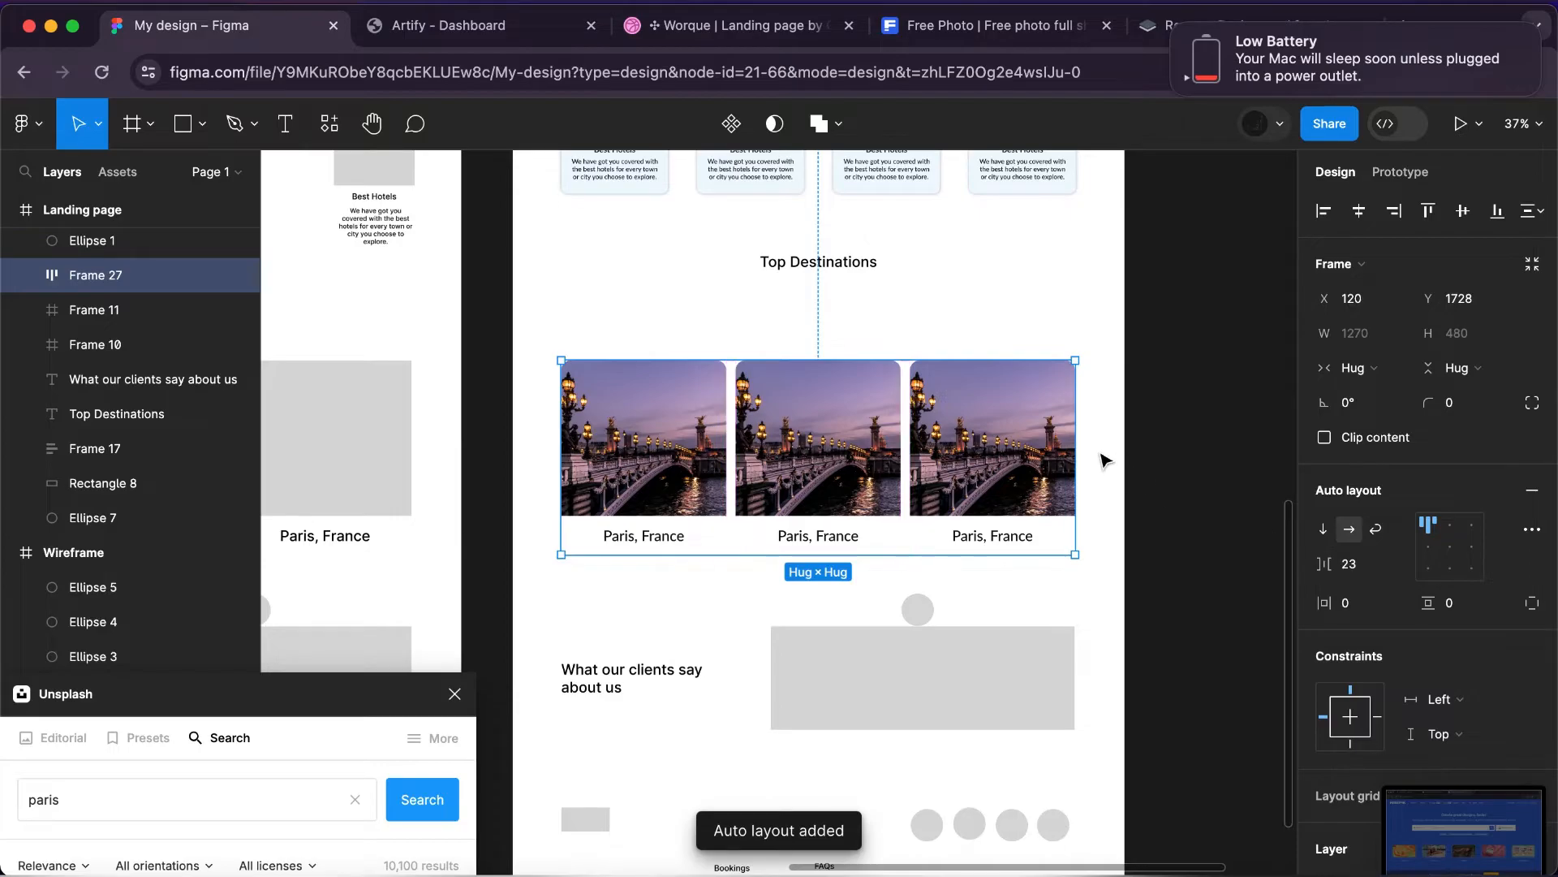
pyautogui.click(1353, 565)
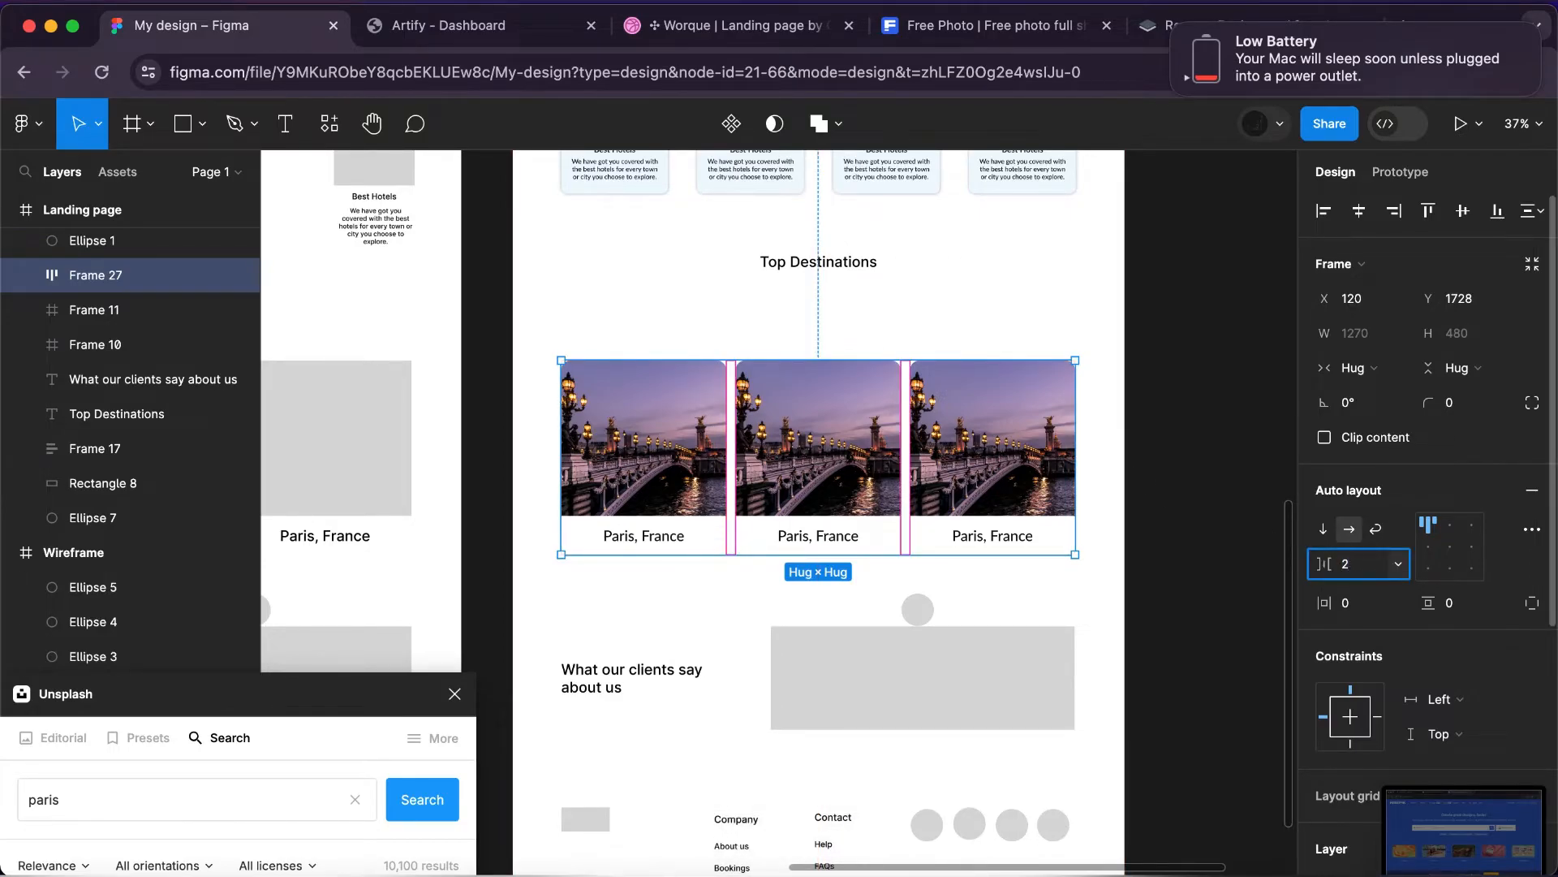
pyautogui.press('Return')
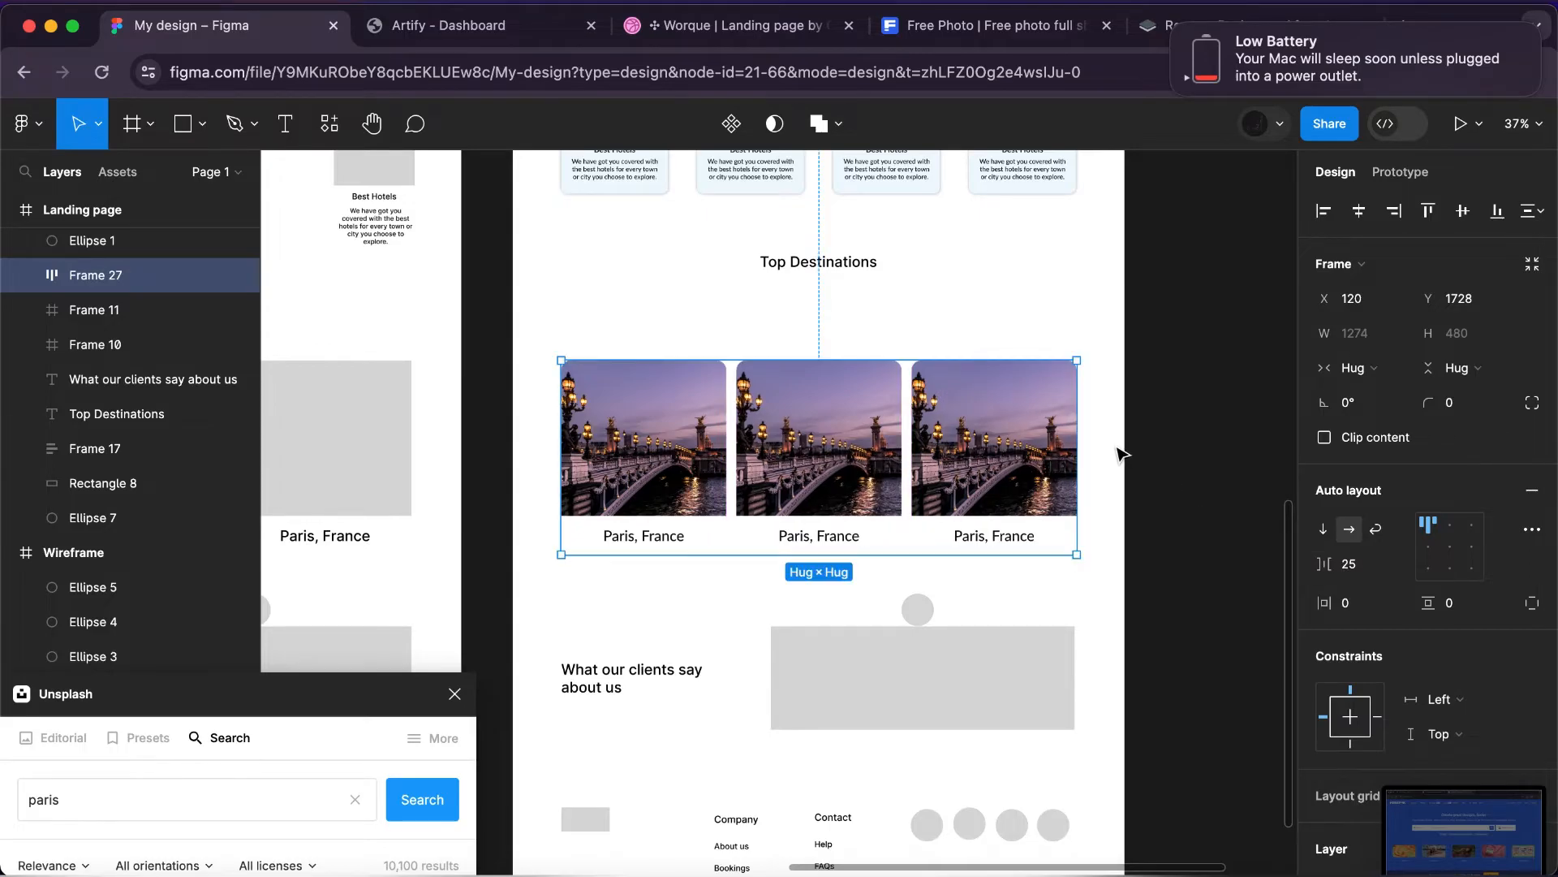
pyautogui.click(1370, 573)
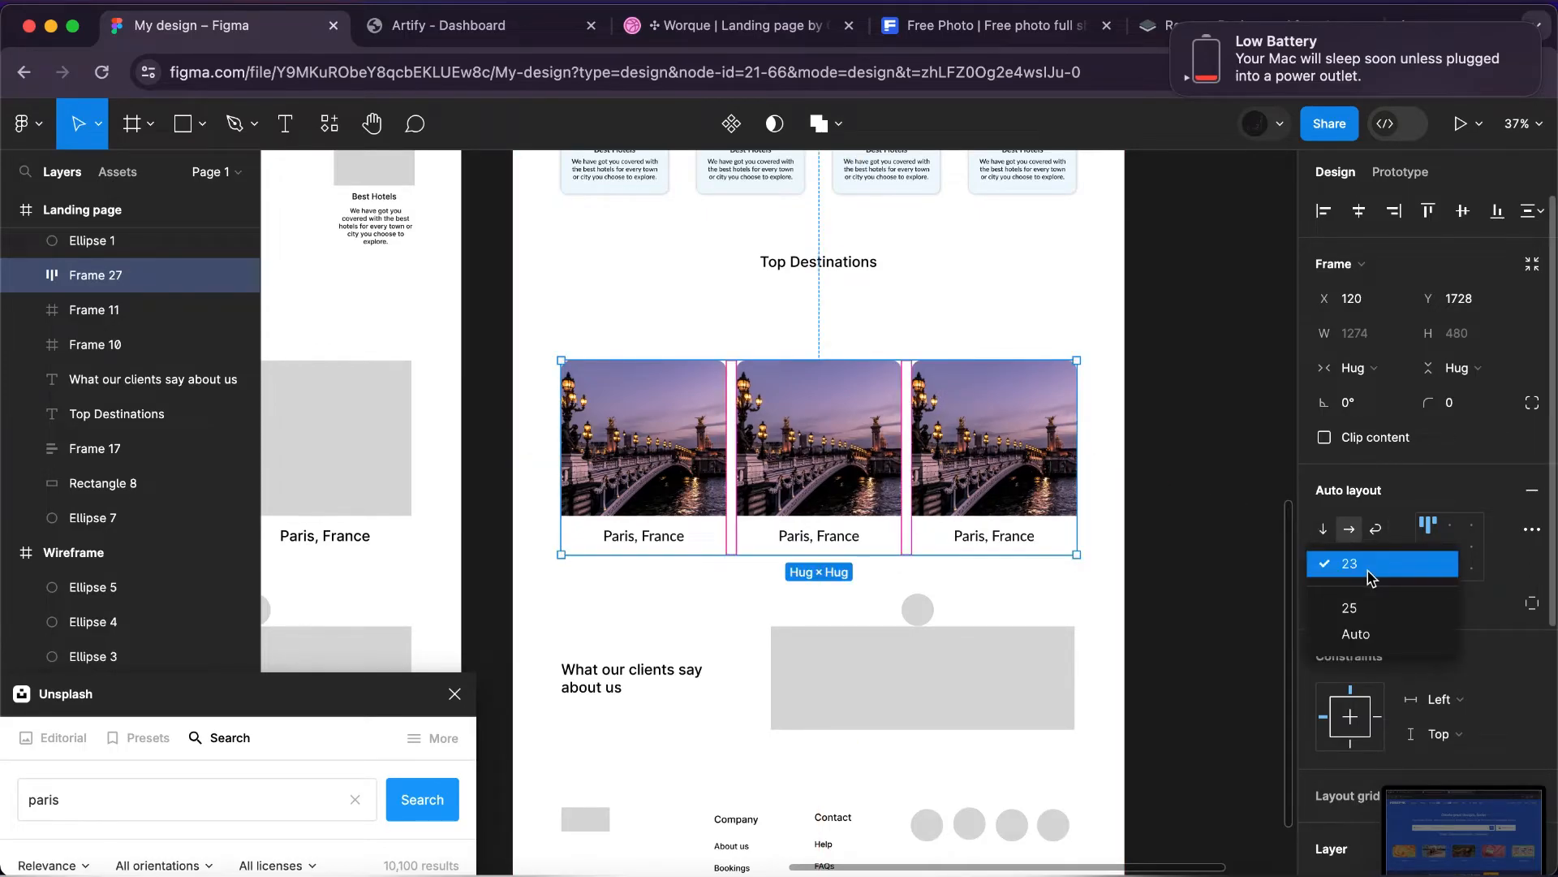
pyautogui.click(1361, 568)
pyautogui.click(1361, 566)
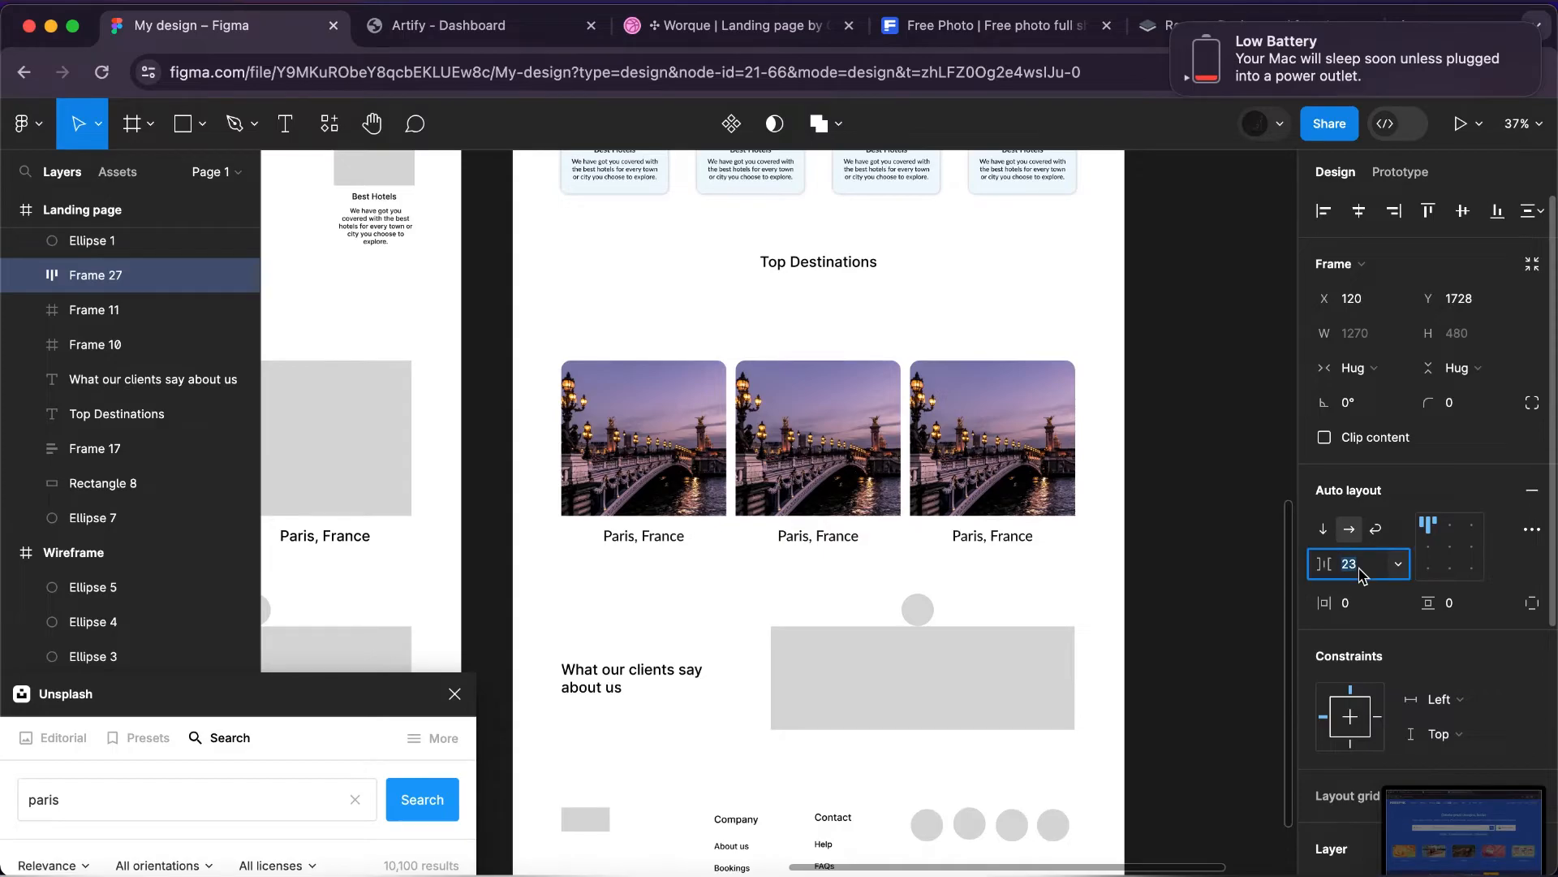
pyautogui.write('24')
pyautogui.press('Return')
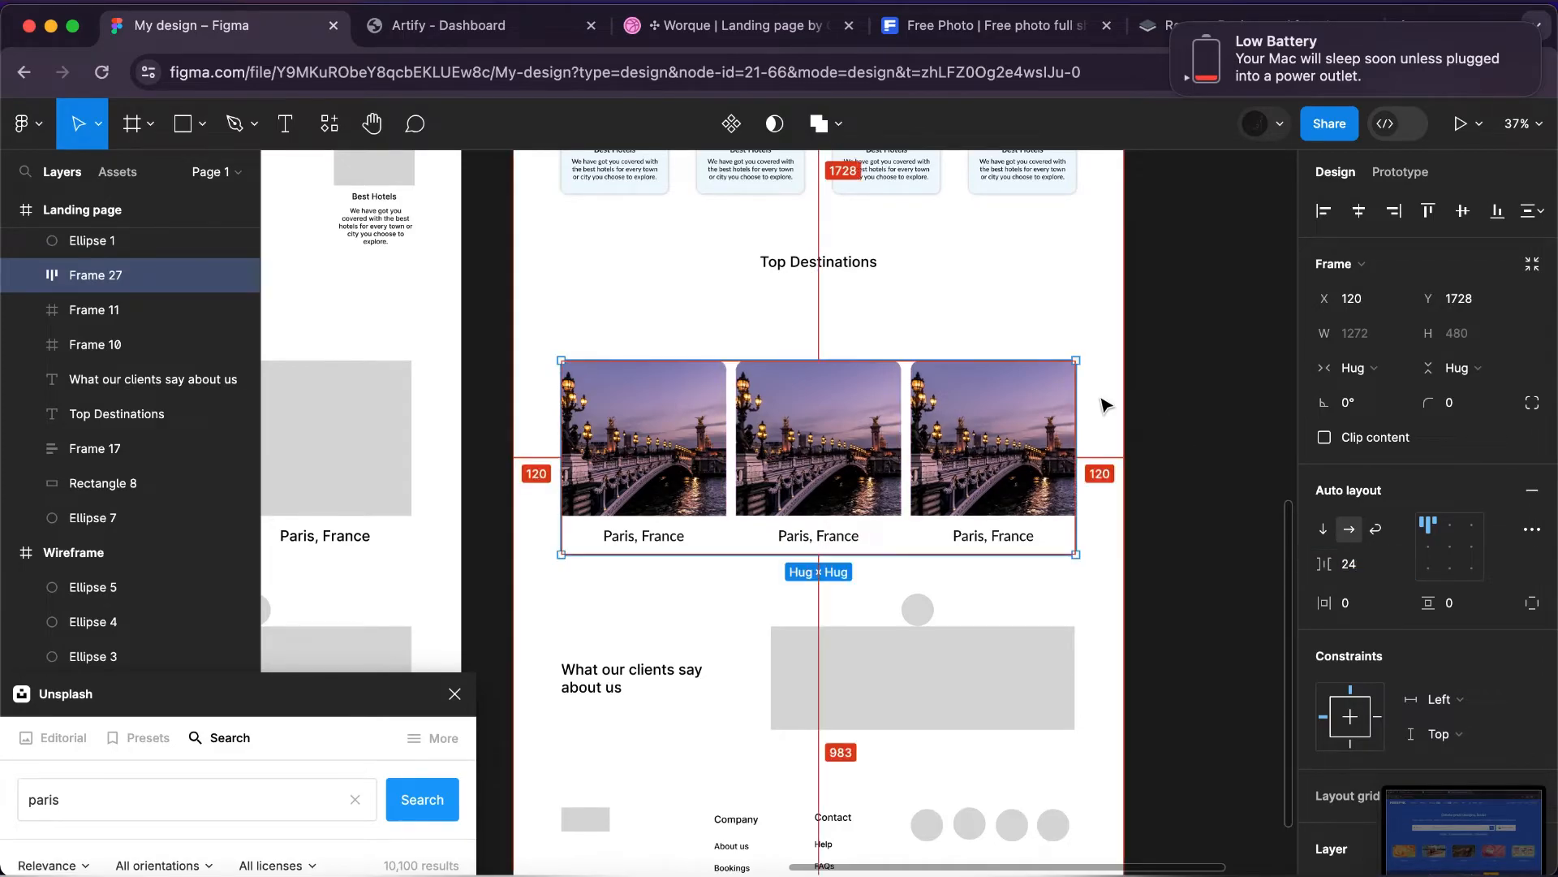
# Wrap the Top Destinations heading and card row in auto layout with 40 spacing.
pyautogui.keyDown('shift'); pyautogui.click(844, 254); pyautogui.keyUp('shift')
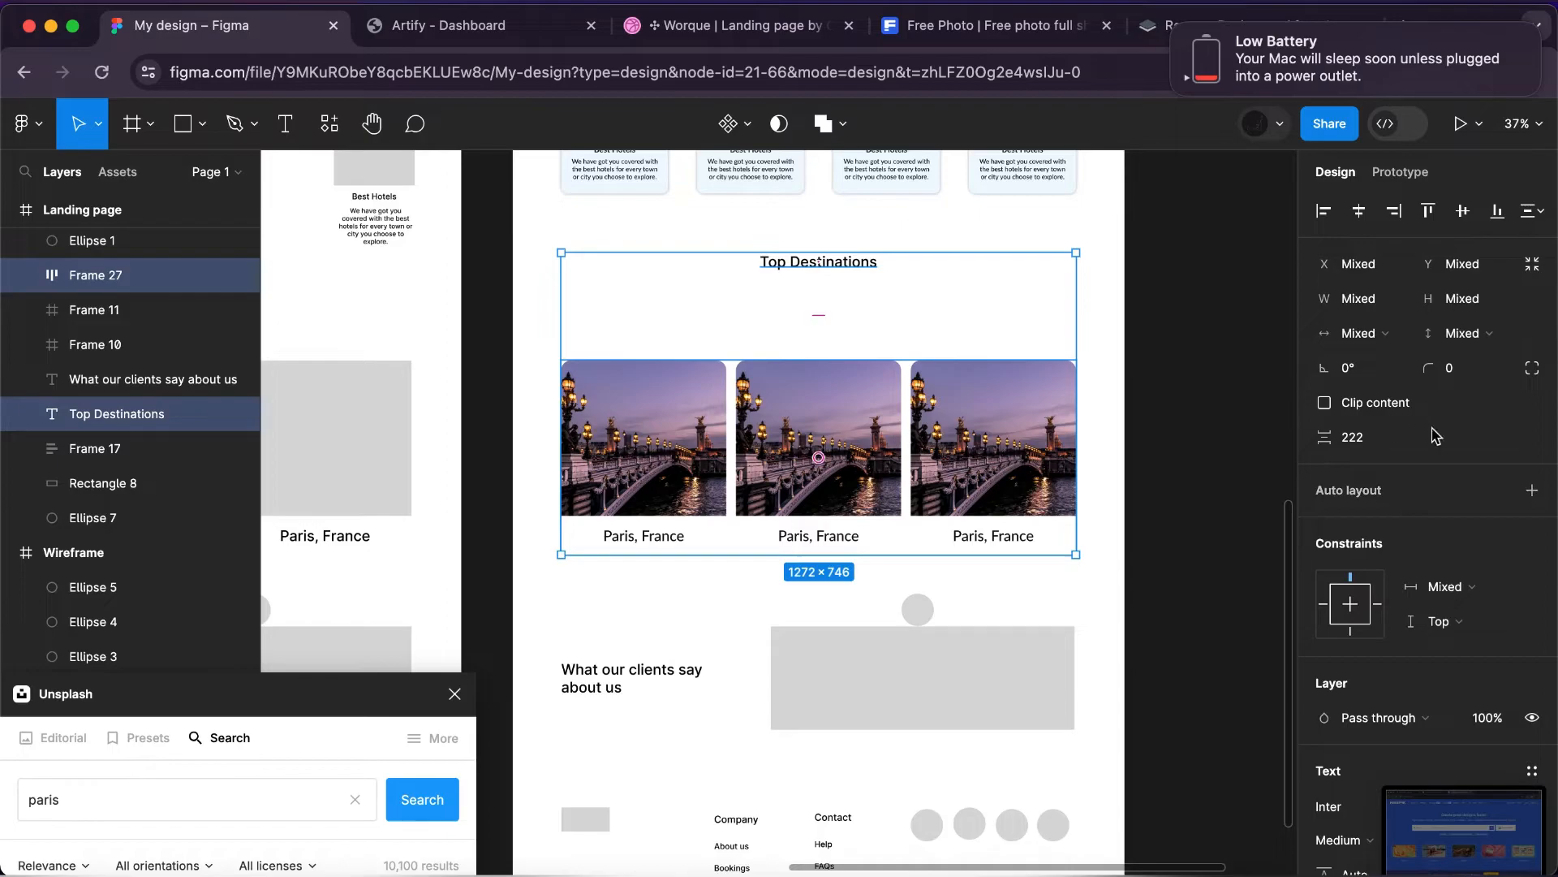
pyautogui.click(1534, 491)
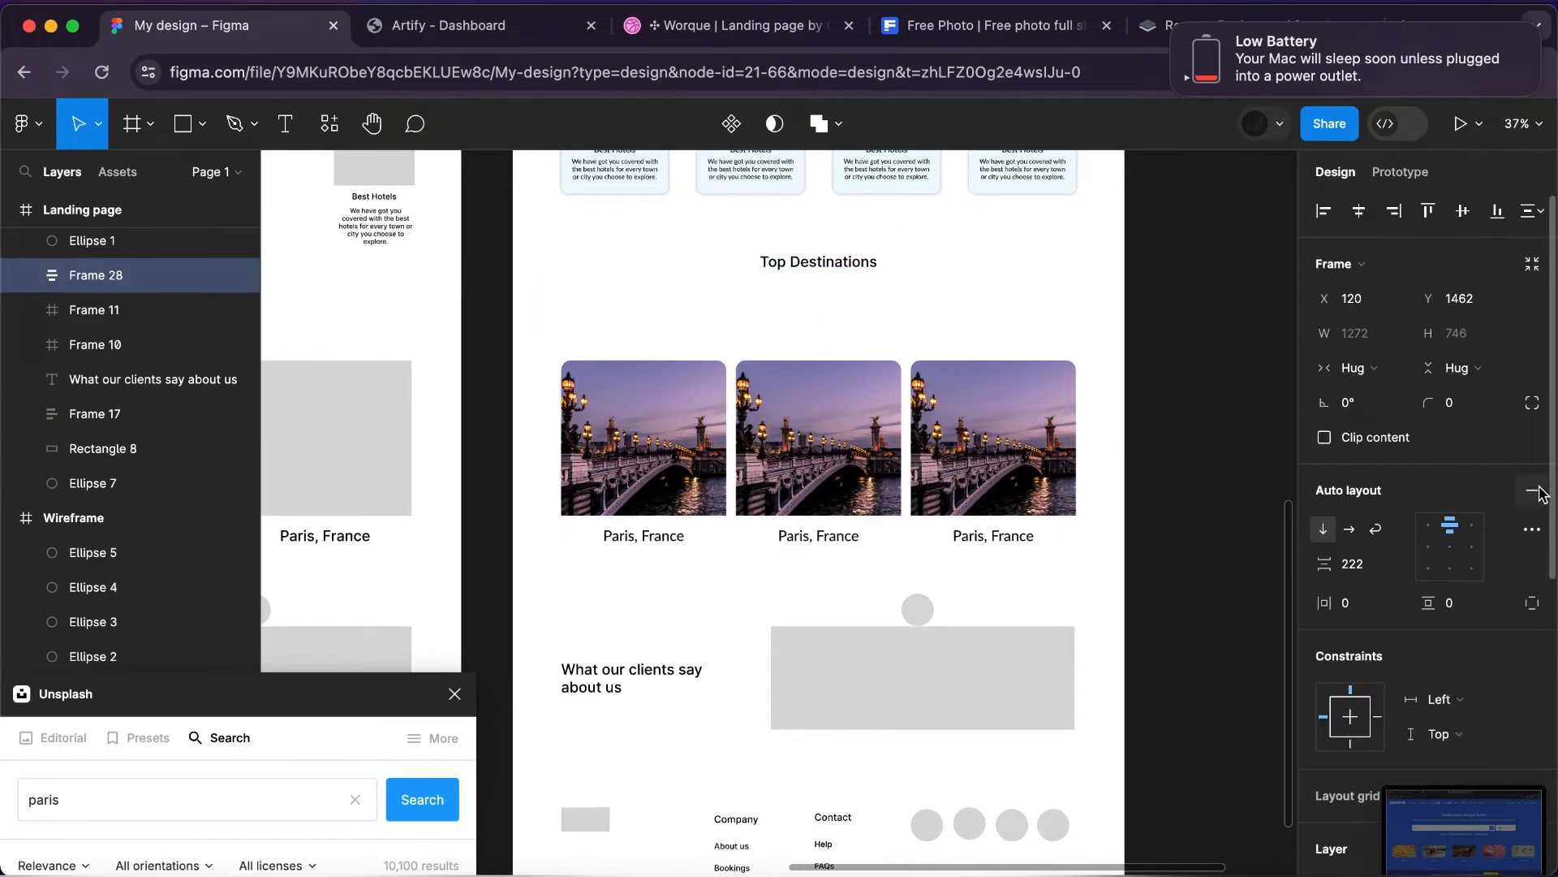
pyautogui.click(1349, 564)
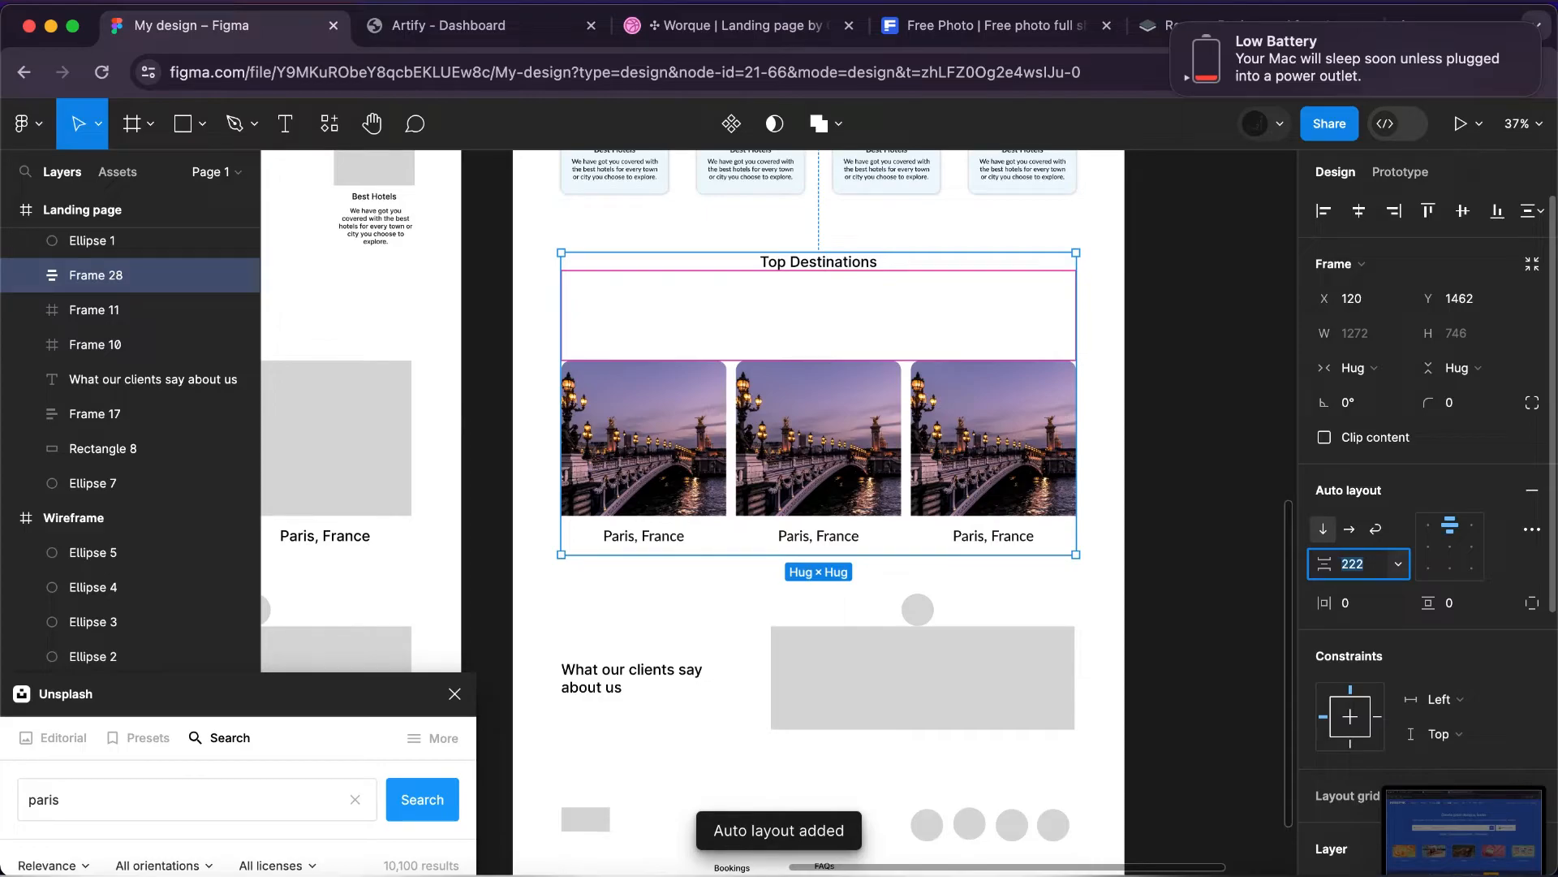
pyautogui.write('40')
pyautogui.press('Return')
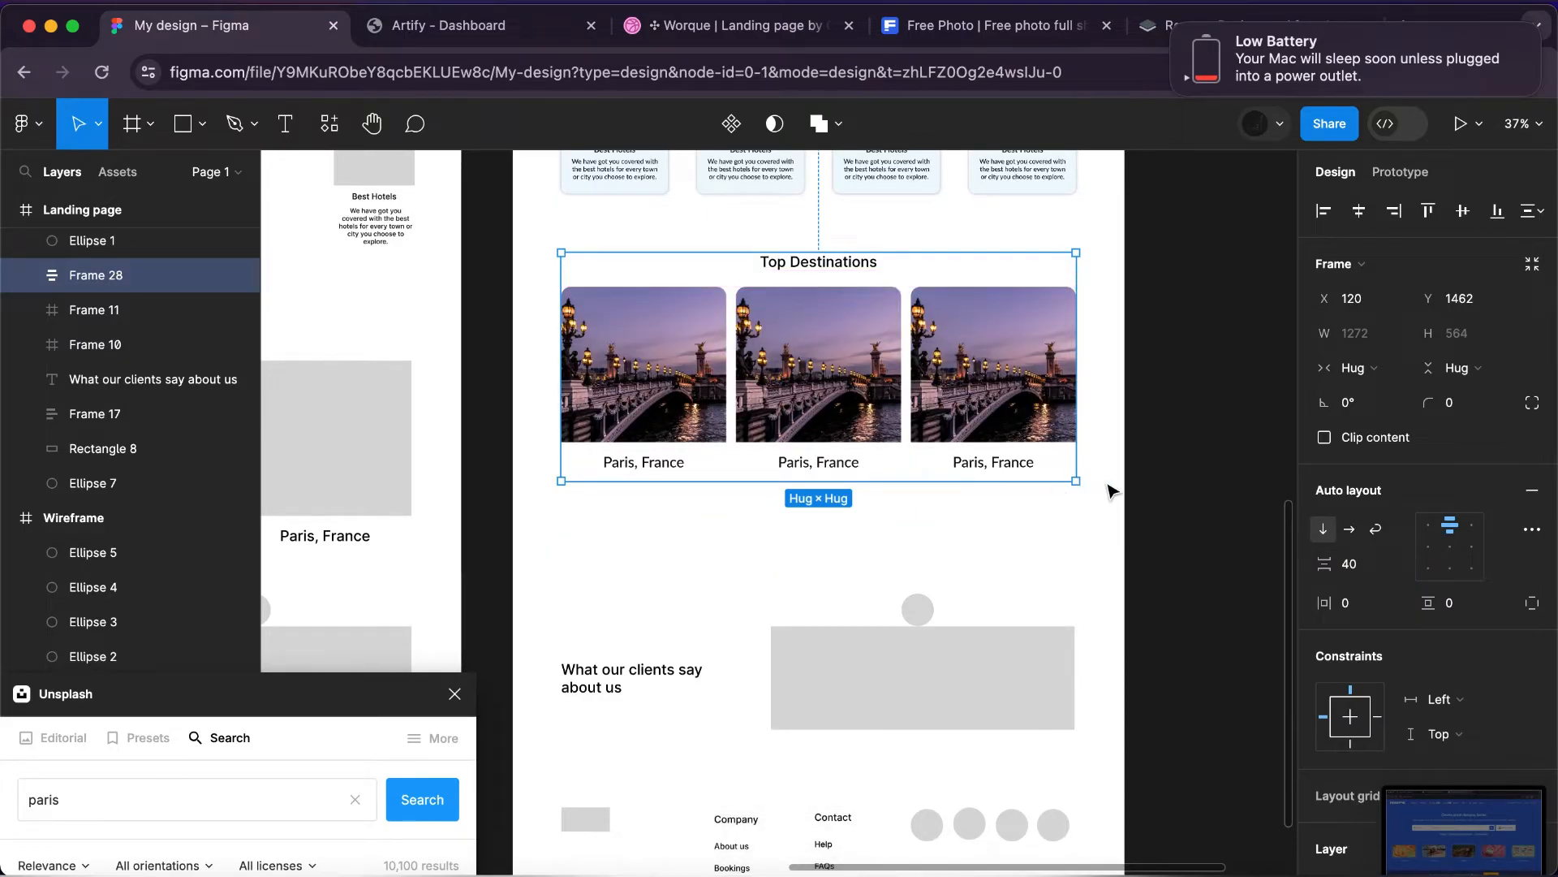
pyautogui.click(1112, 490)
pyautogui.scroll(3, 1112, 490)
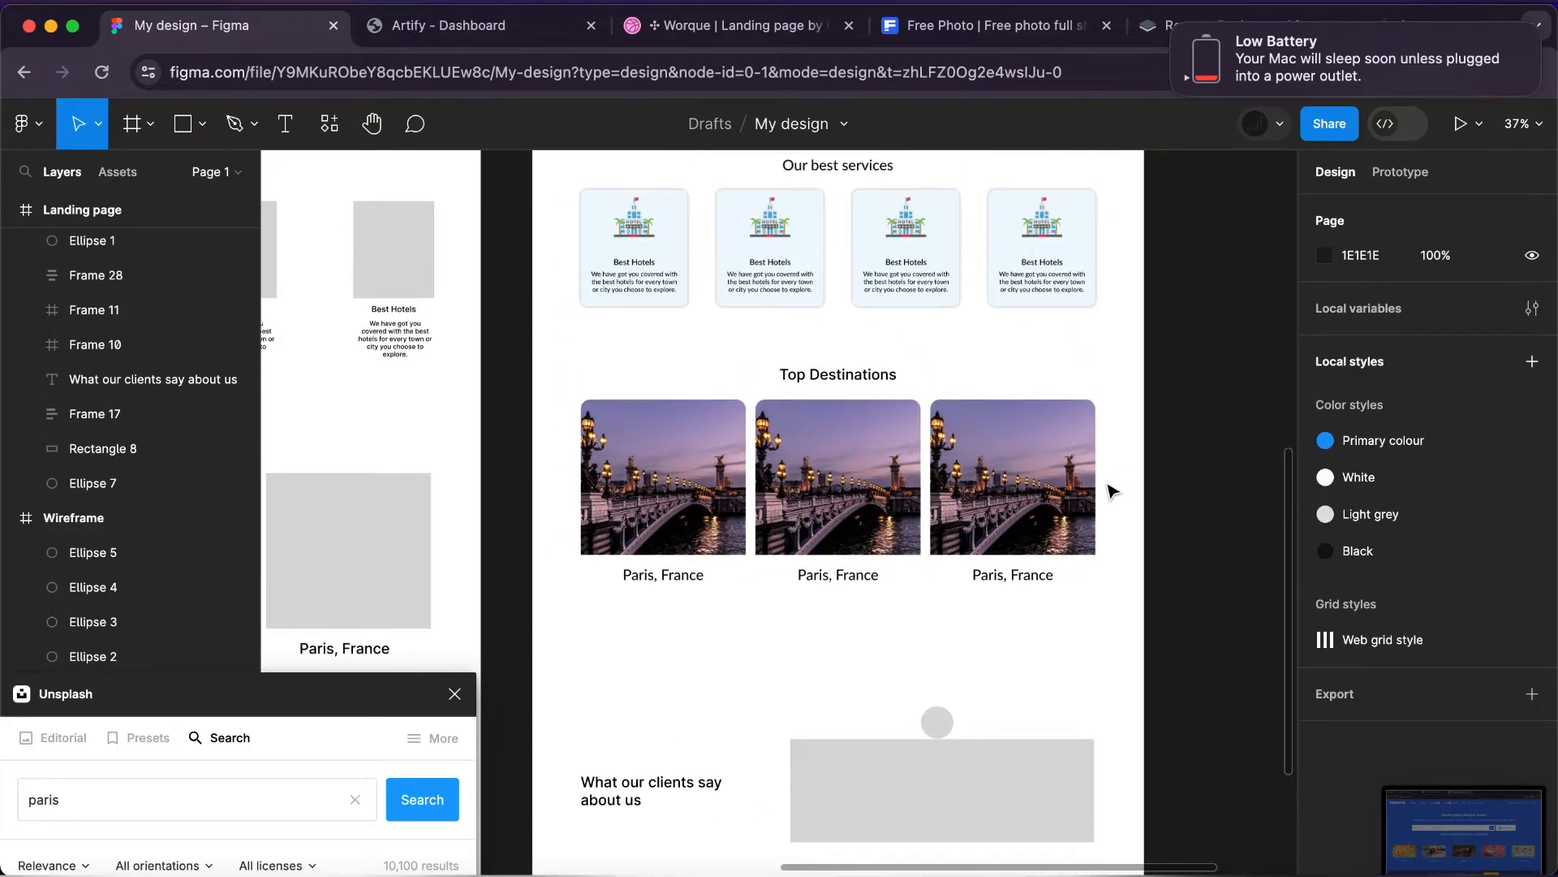
pyautogui.click(1010, 543)
pyautogui.click(1007, 544)
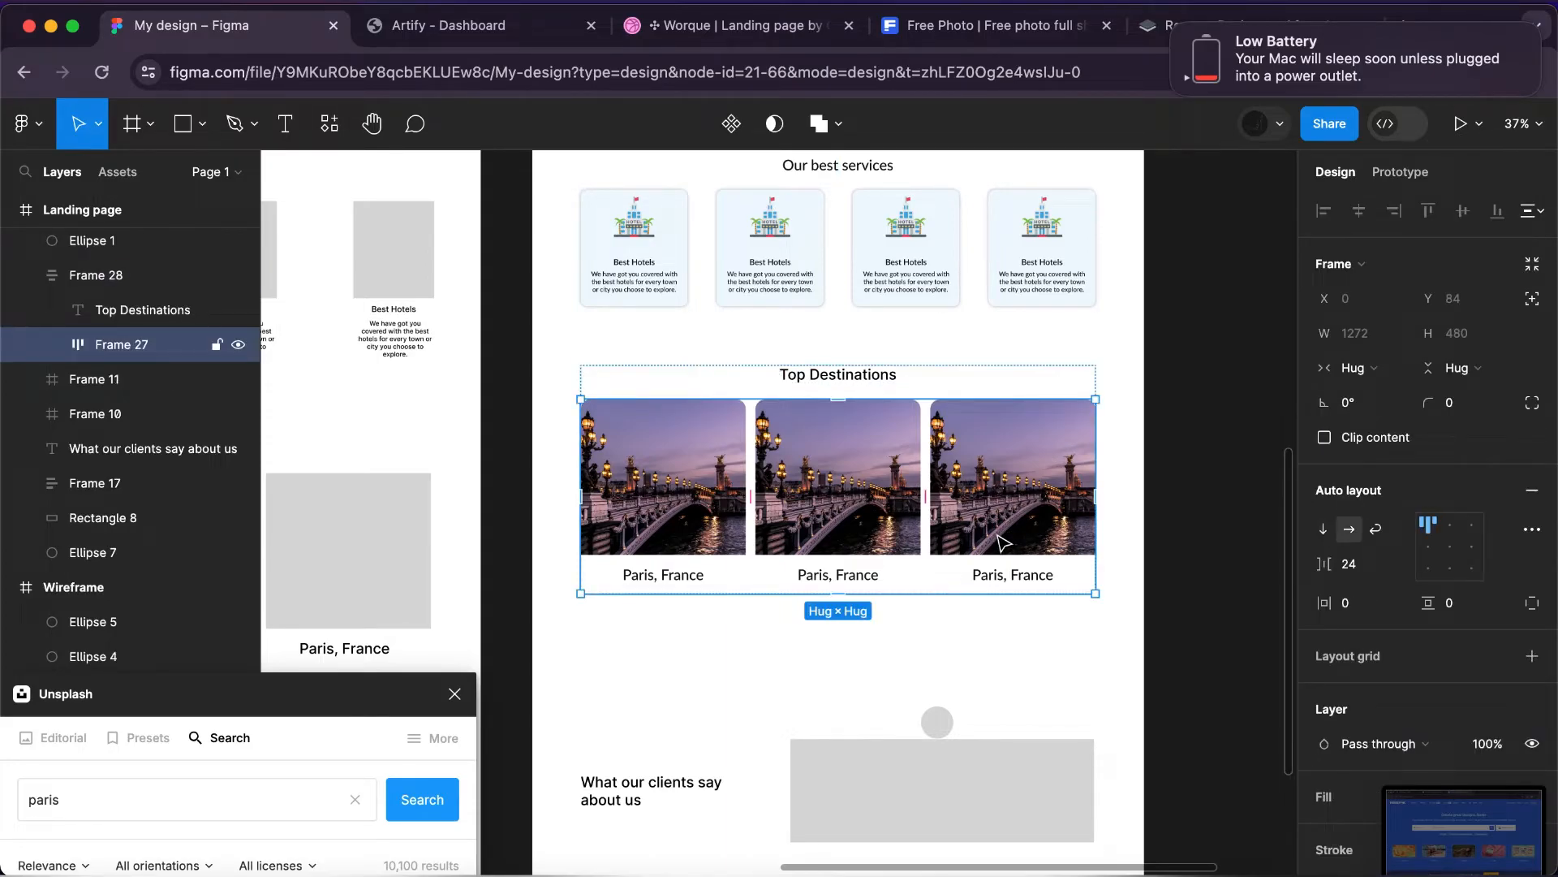
# Fill the third Paris card with the White colour style.
pyautogui.click(1005, 543)
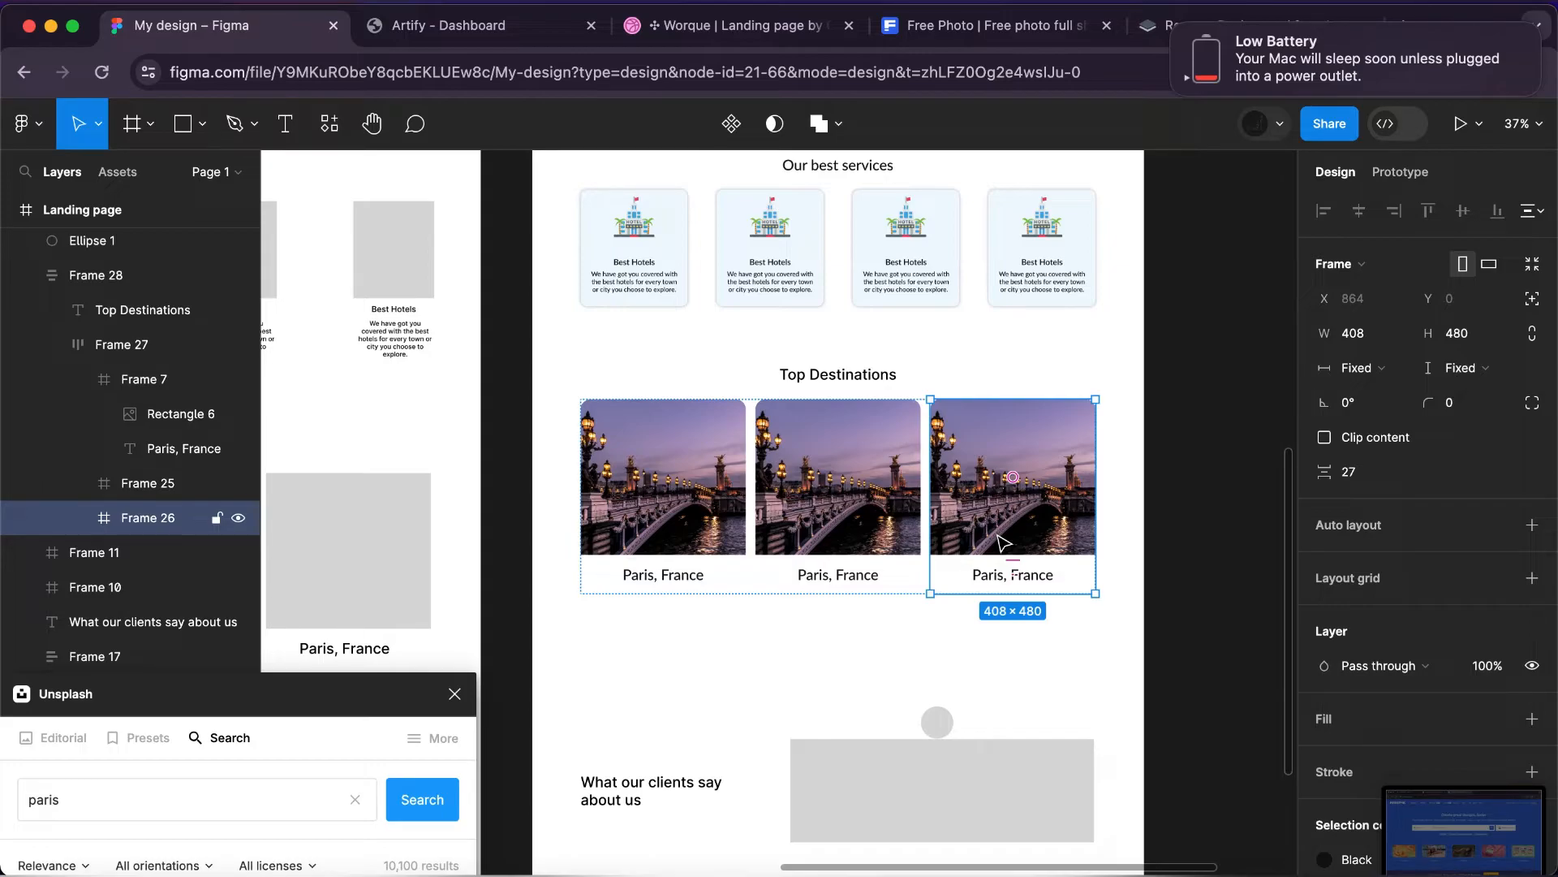
pyautogui.scroll(-2, 1461, 690)
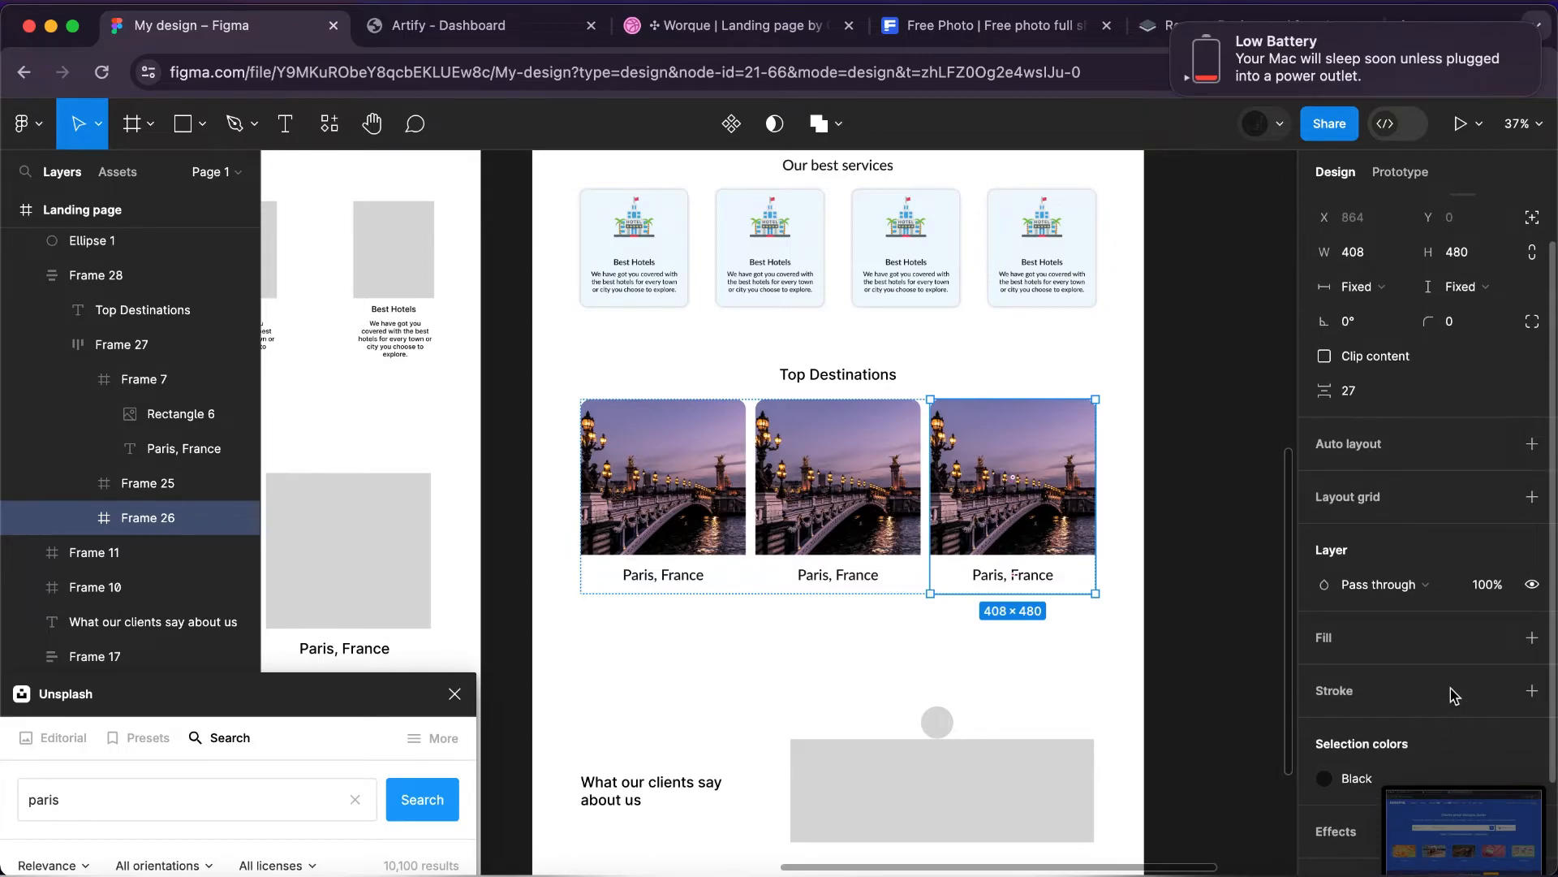
pyautogui.click(1503, 641)
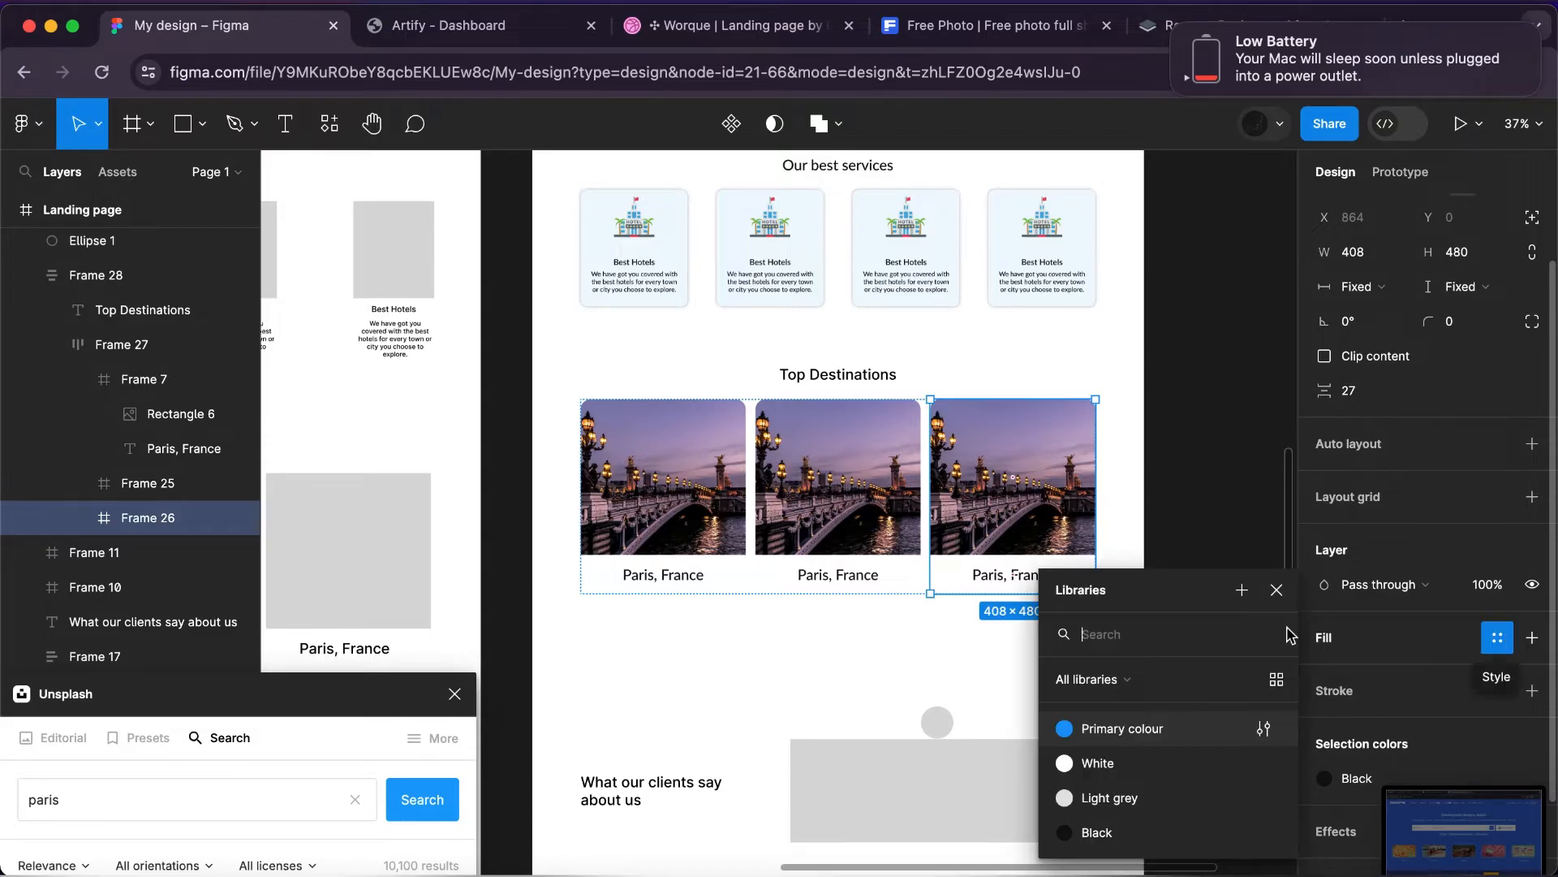
pyautogui.click(1123, 764)
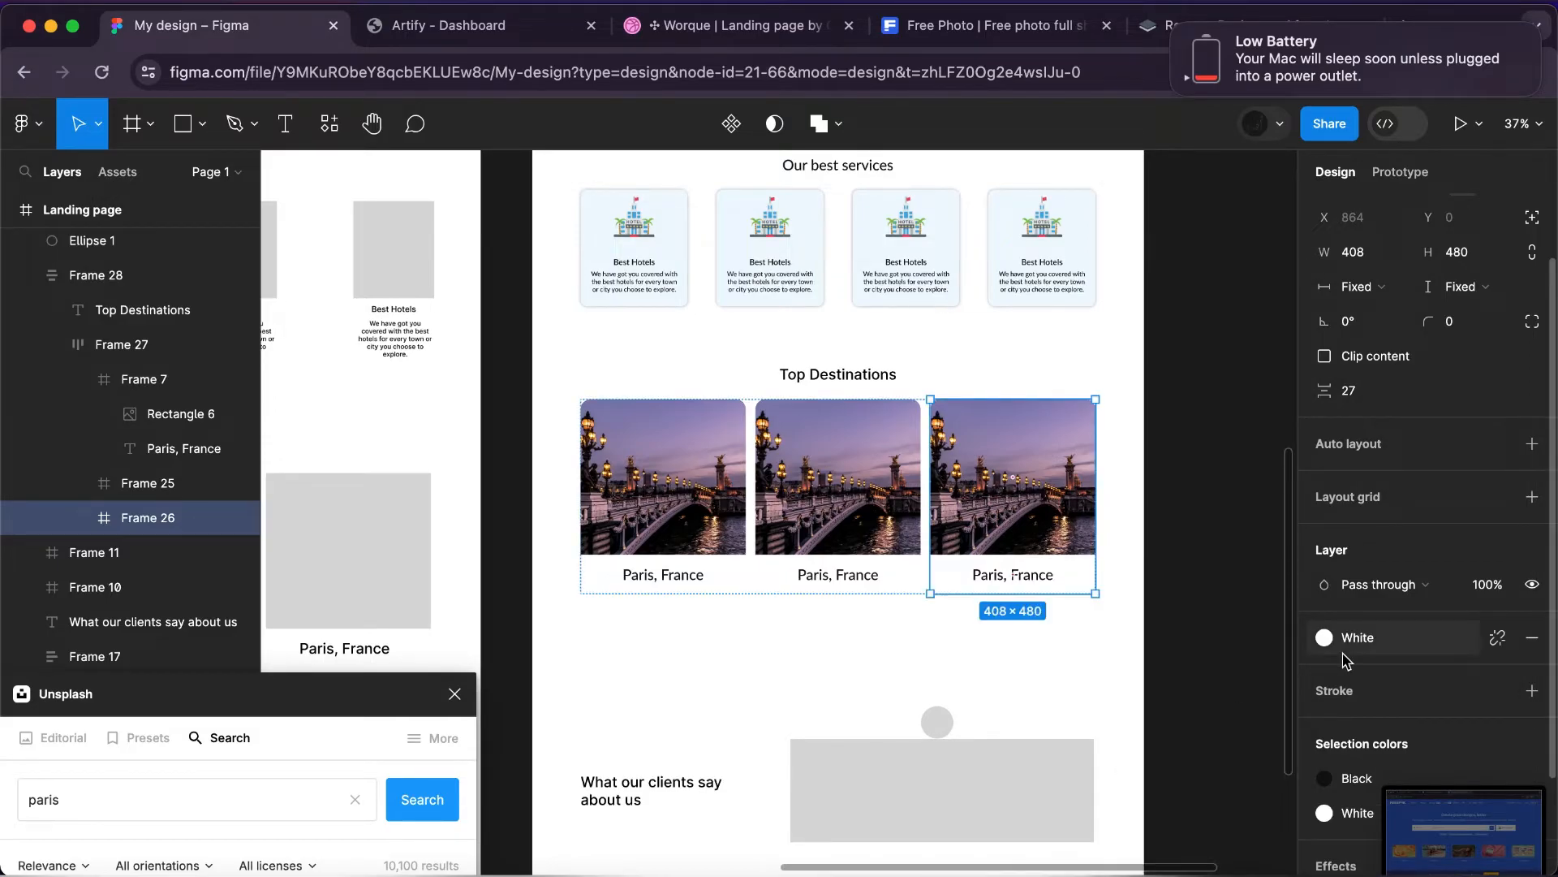
# Add a drop shadow with Y offset 2, blur 8 and 15% opacity to the card.
pyautogui.scroll(-3, 1423, 766)
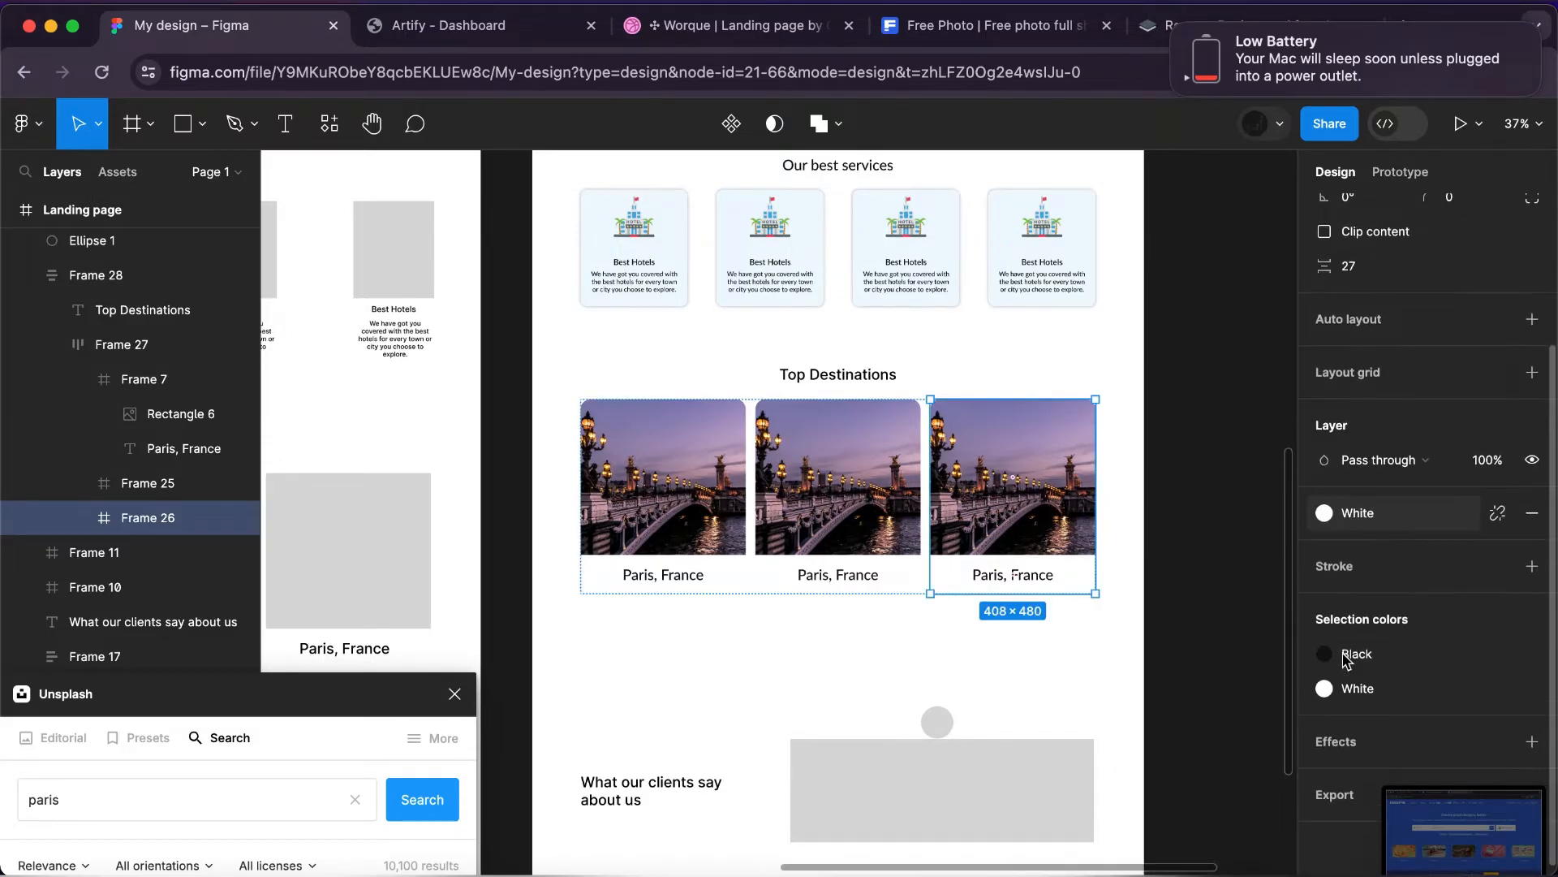
pyautogui.click(1531, 741)
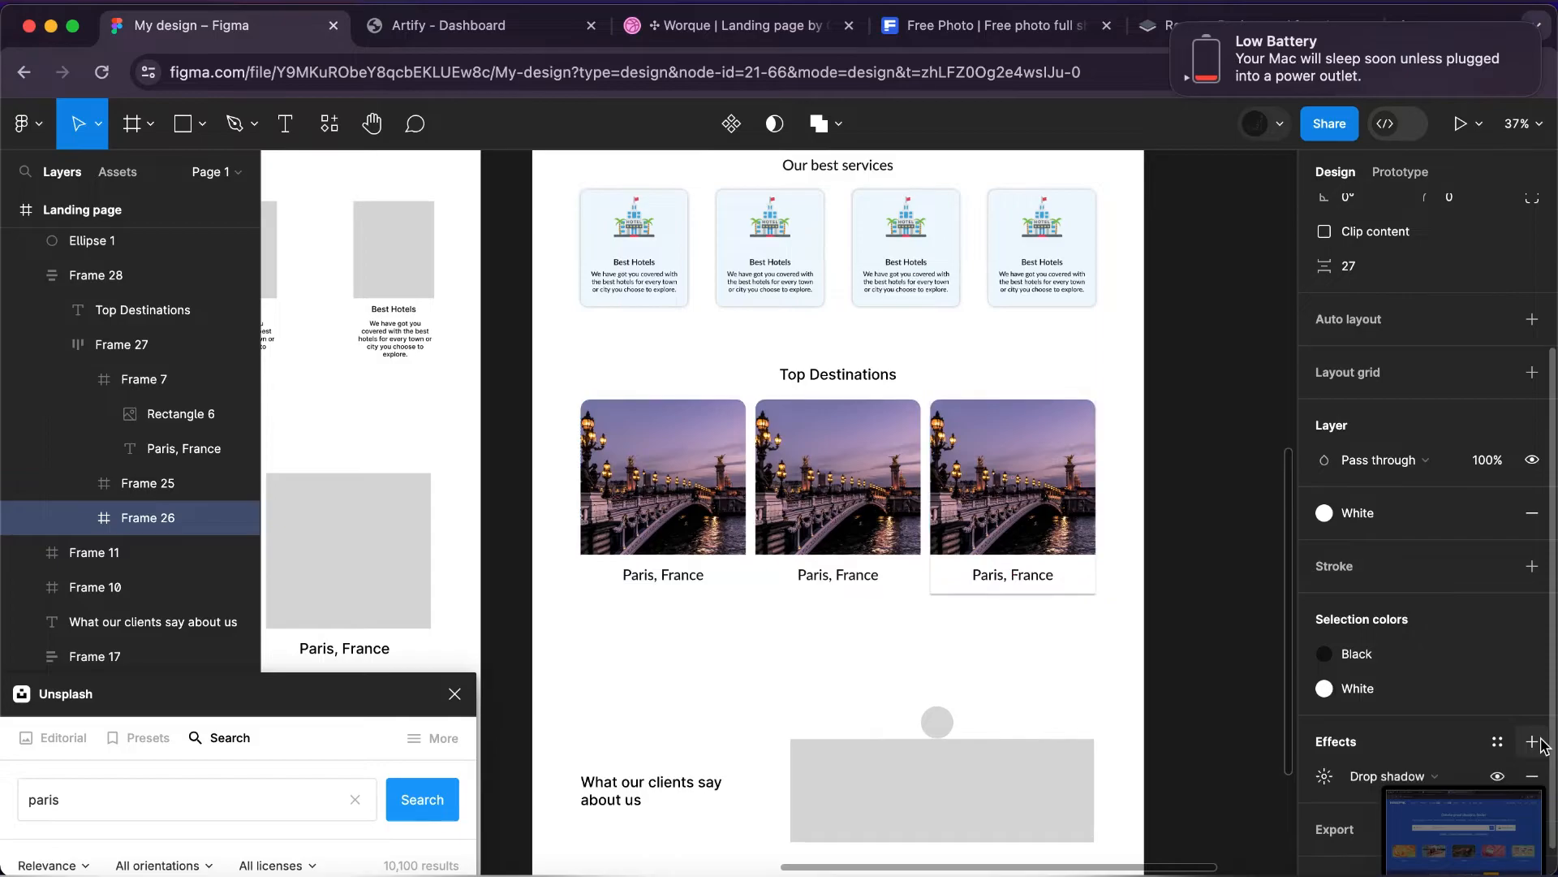
pyautogui.click(1324, 776)
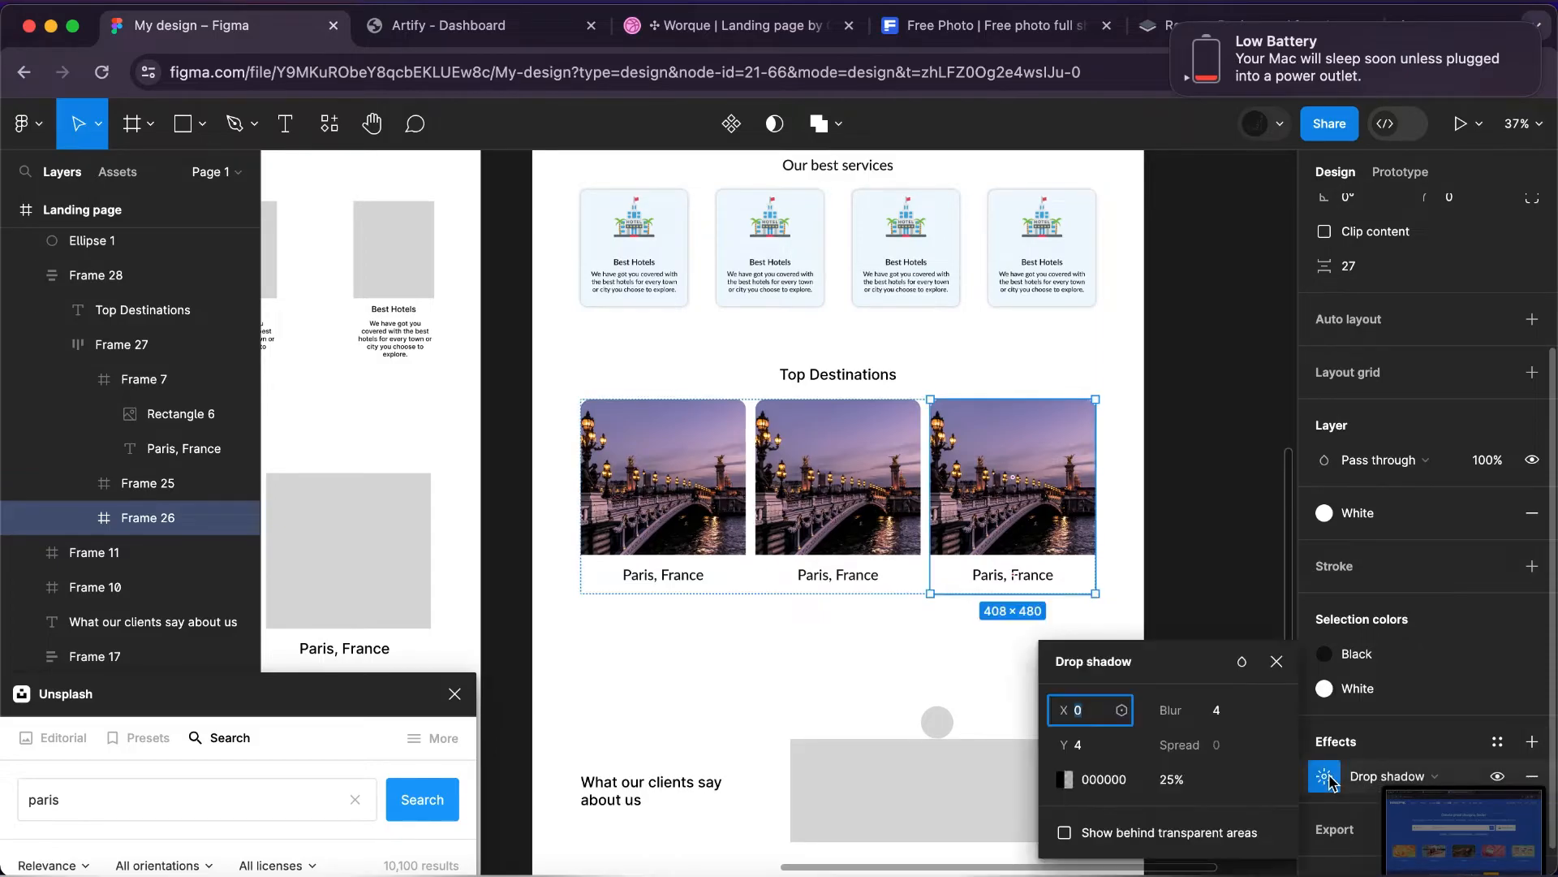
pyautogui.click(1086, 745)
pyautogui.write('2')
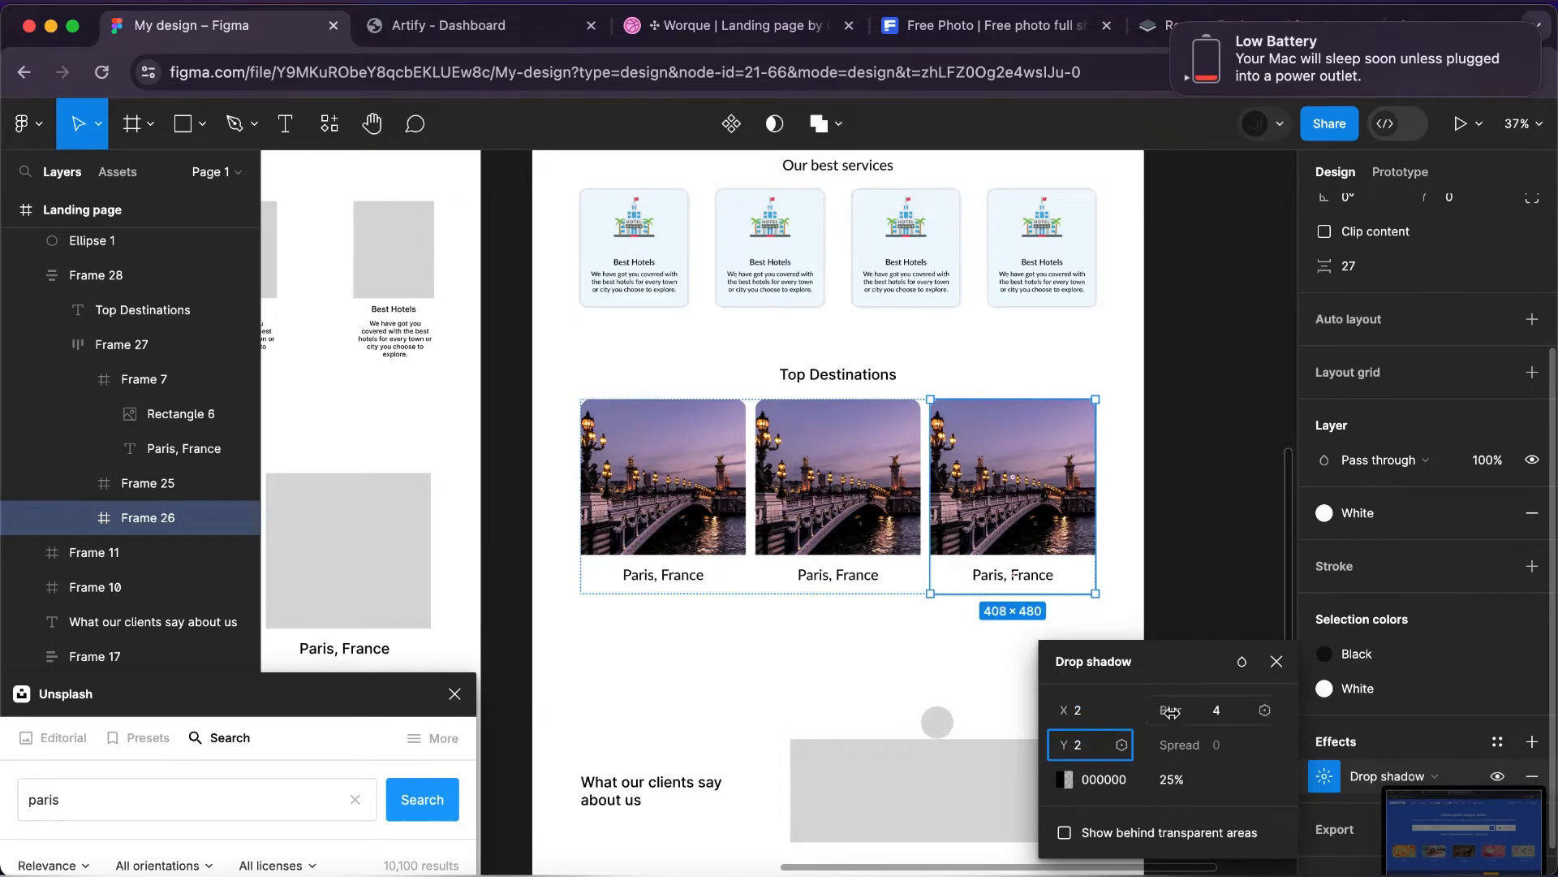
pyautogui.click(1210, 714)
pyautogui.click(1224, 718)
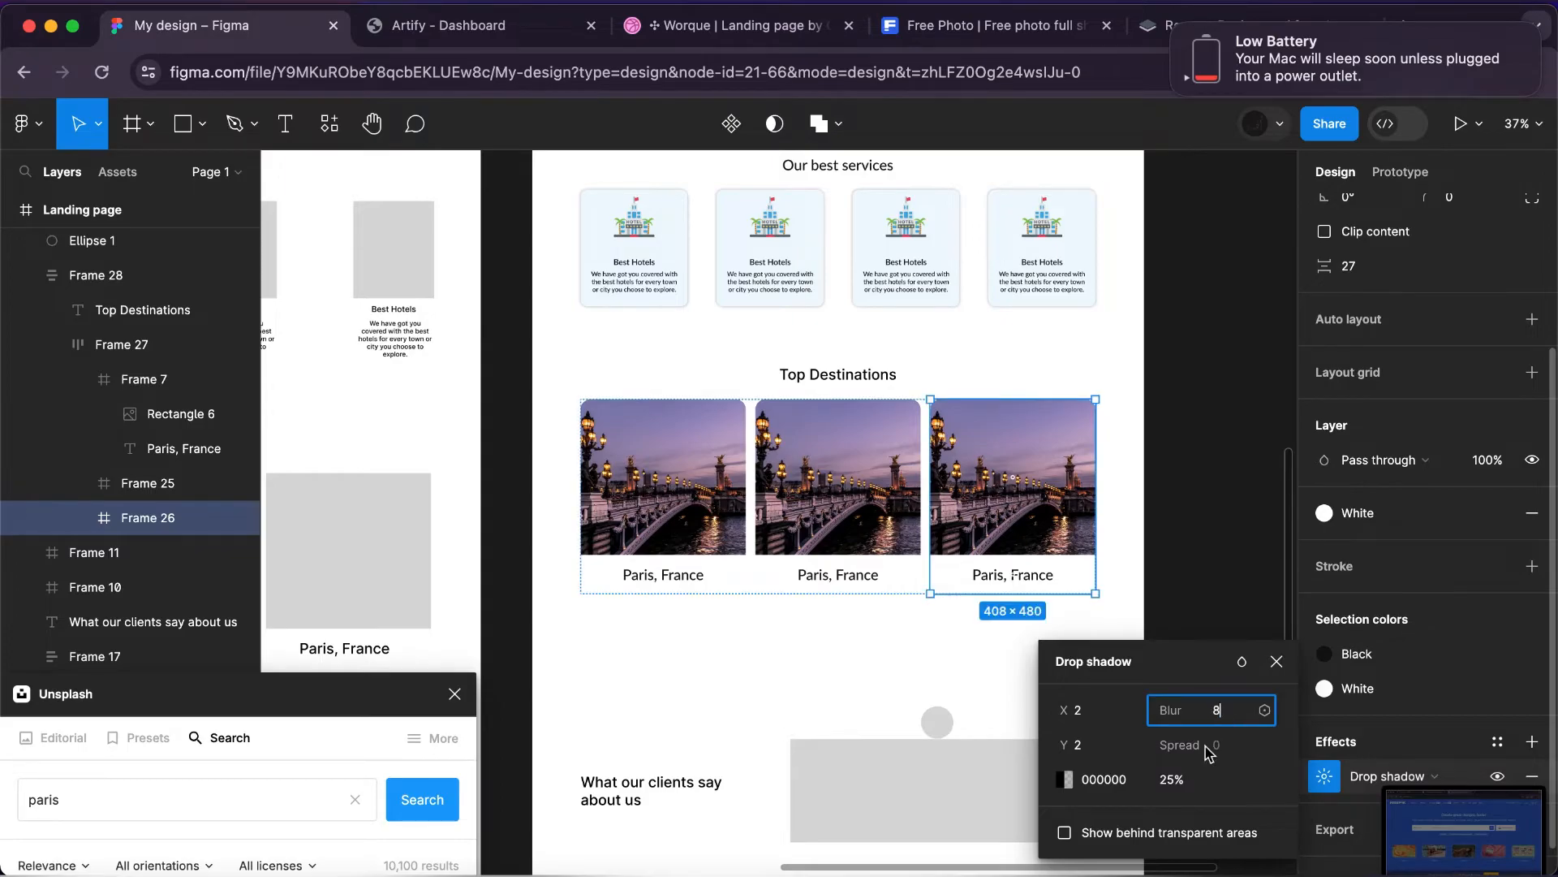
pyautogui.click(1173, 780)
pyautogui.write('15')
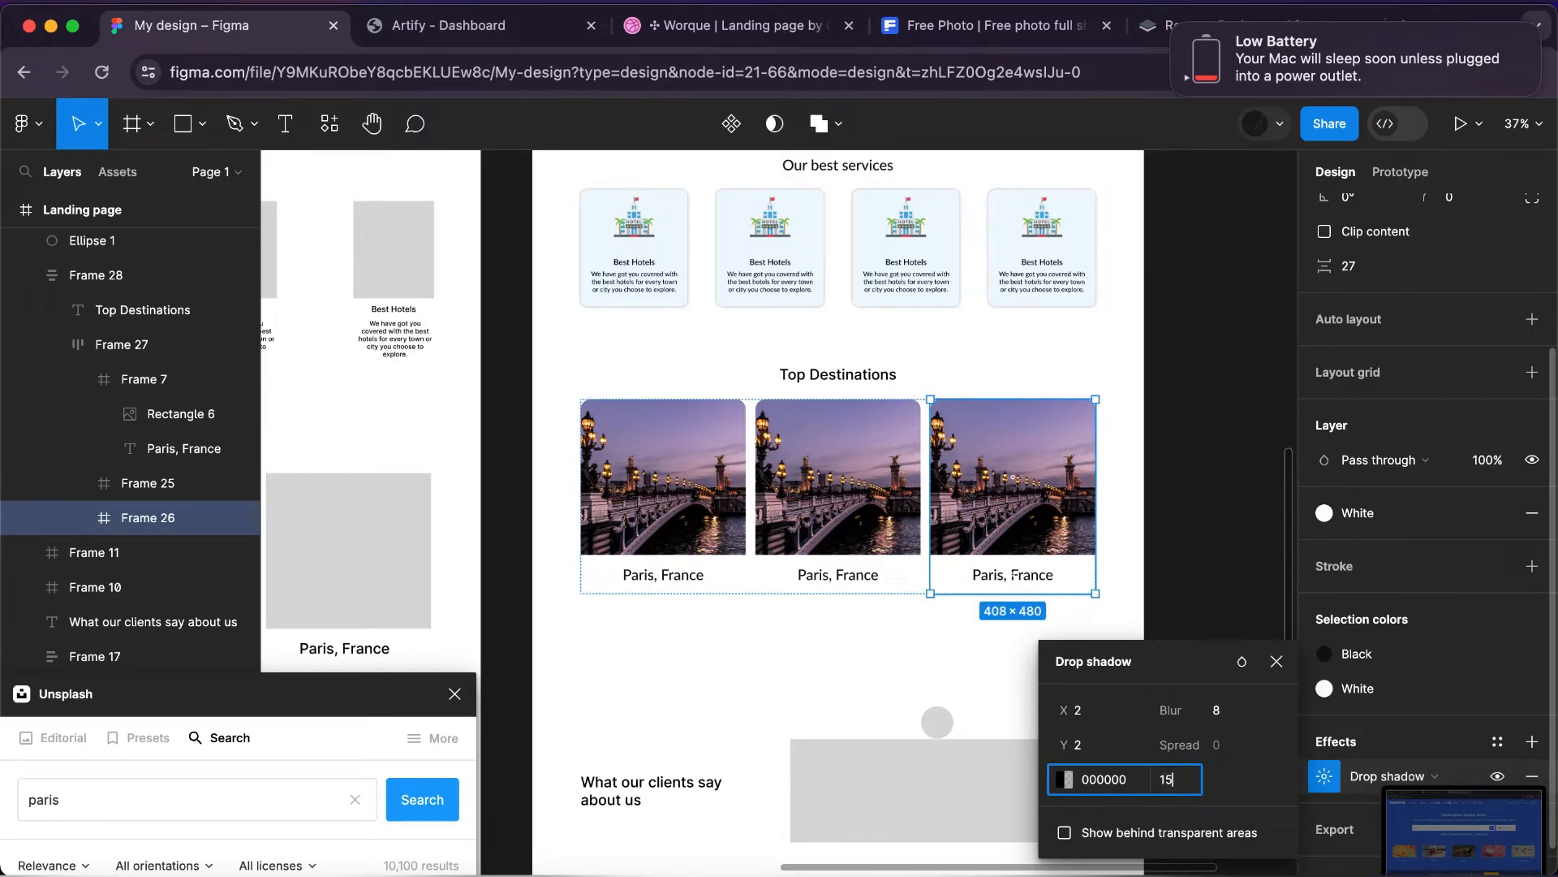
pyautogui.click(1276, 662)
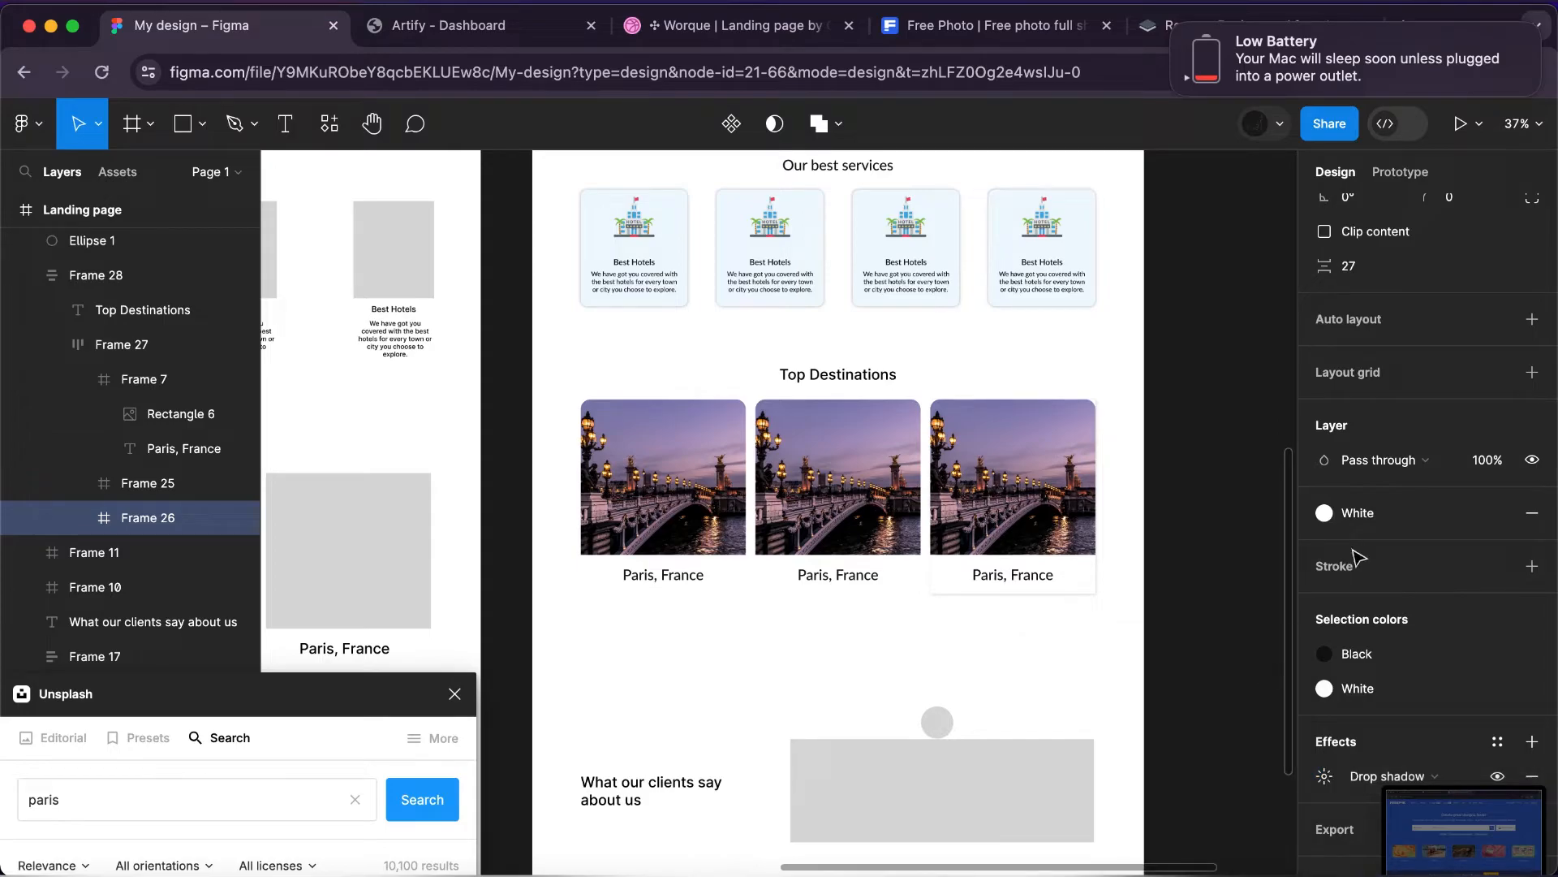
# Give the right card a 24 corner radius.
pyautogui.scroll(2, 1384, 523)
pyautogui.scroll(2, 1385, 524)
pyautogui.click(1476, 410)
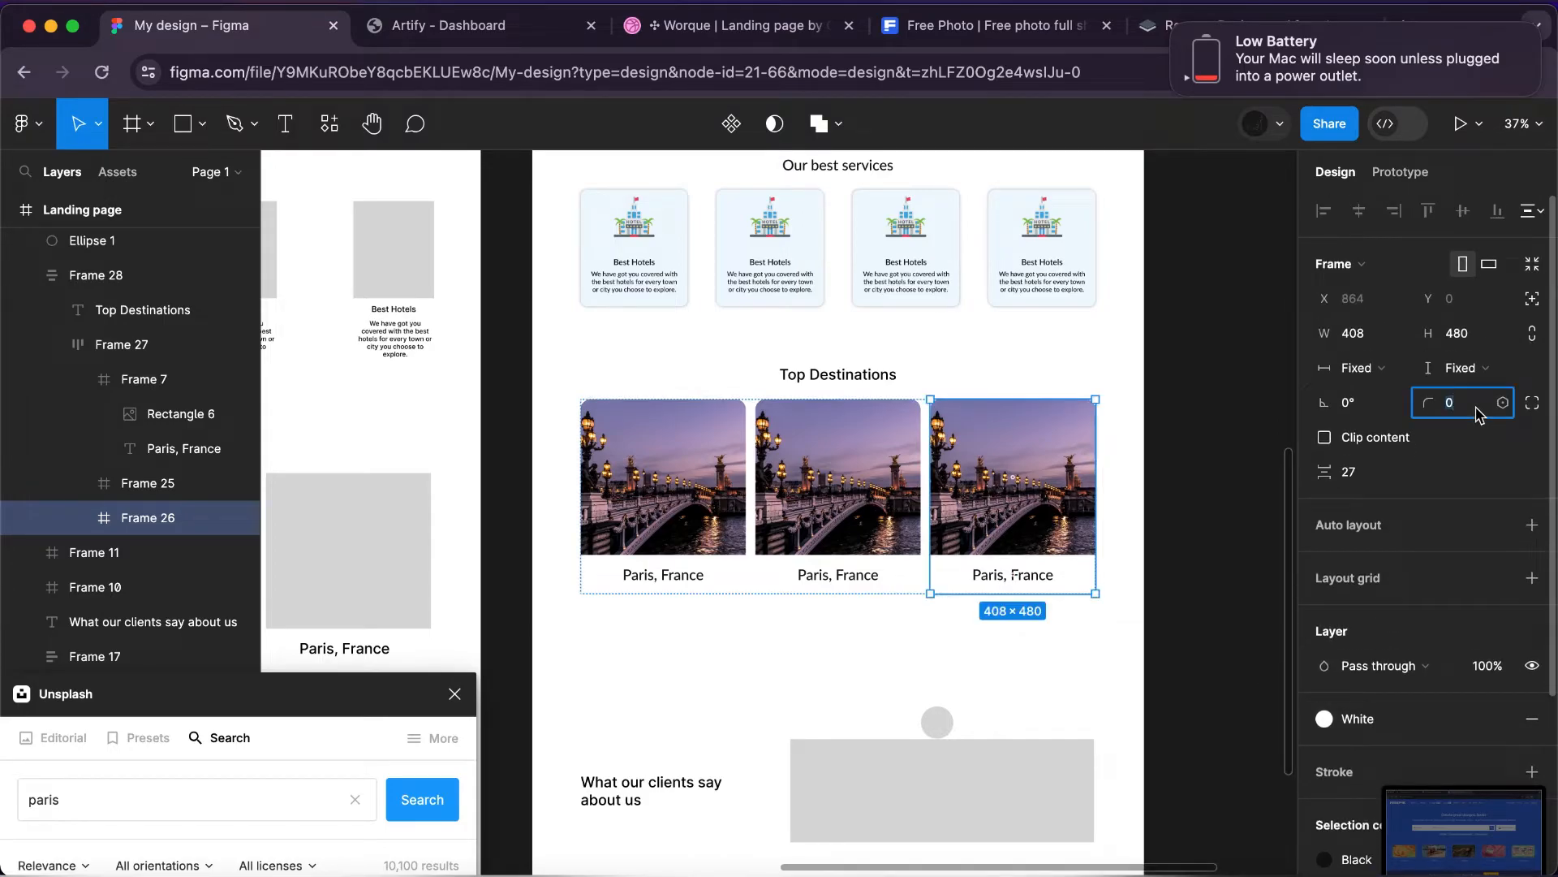
pyautogui.write('24')
pyautogui.press('Return')
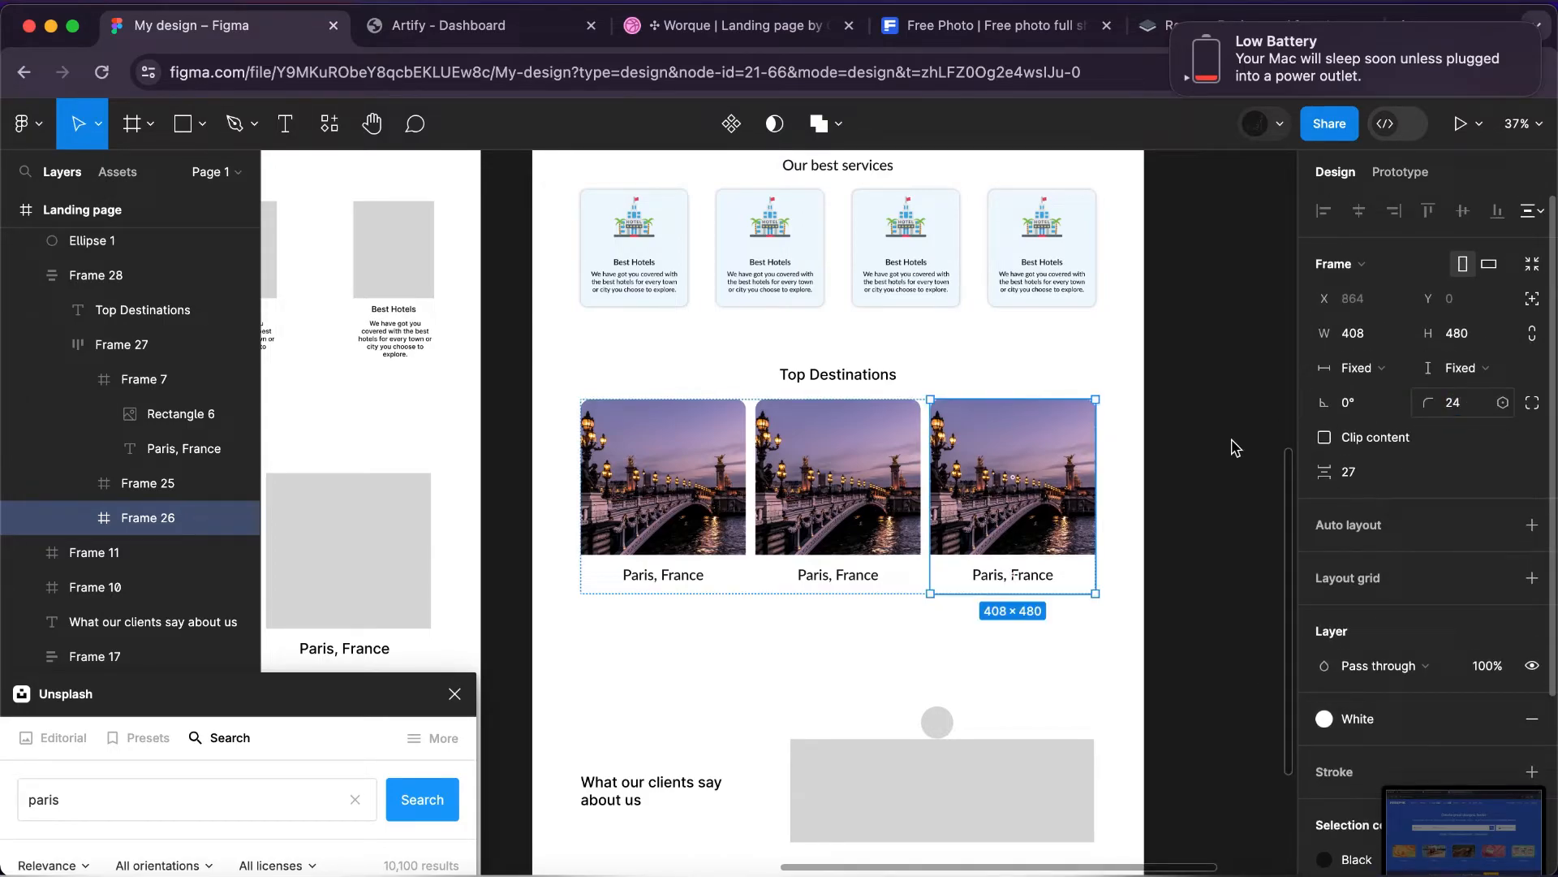
# Paste the right card's styling onto the left and middle cards.
pyautogui.click(915, 487)
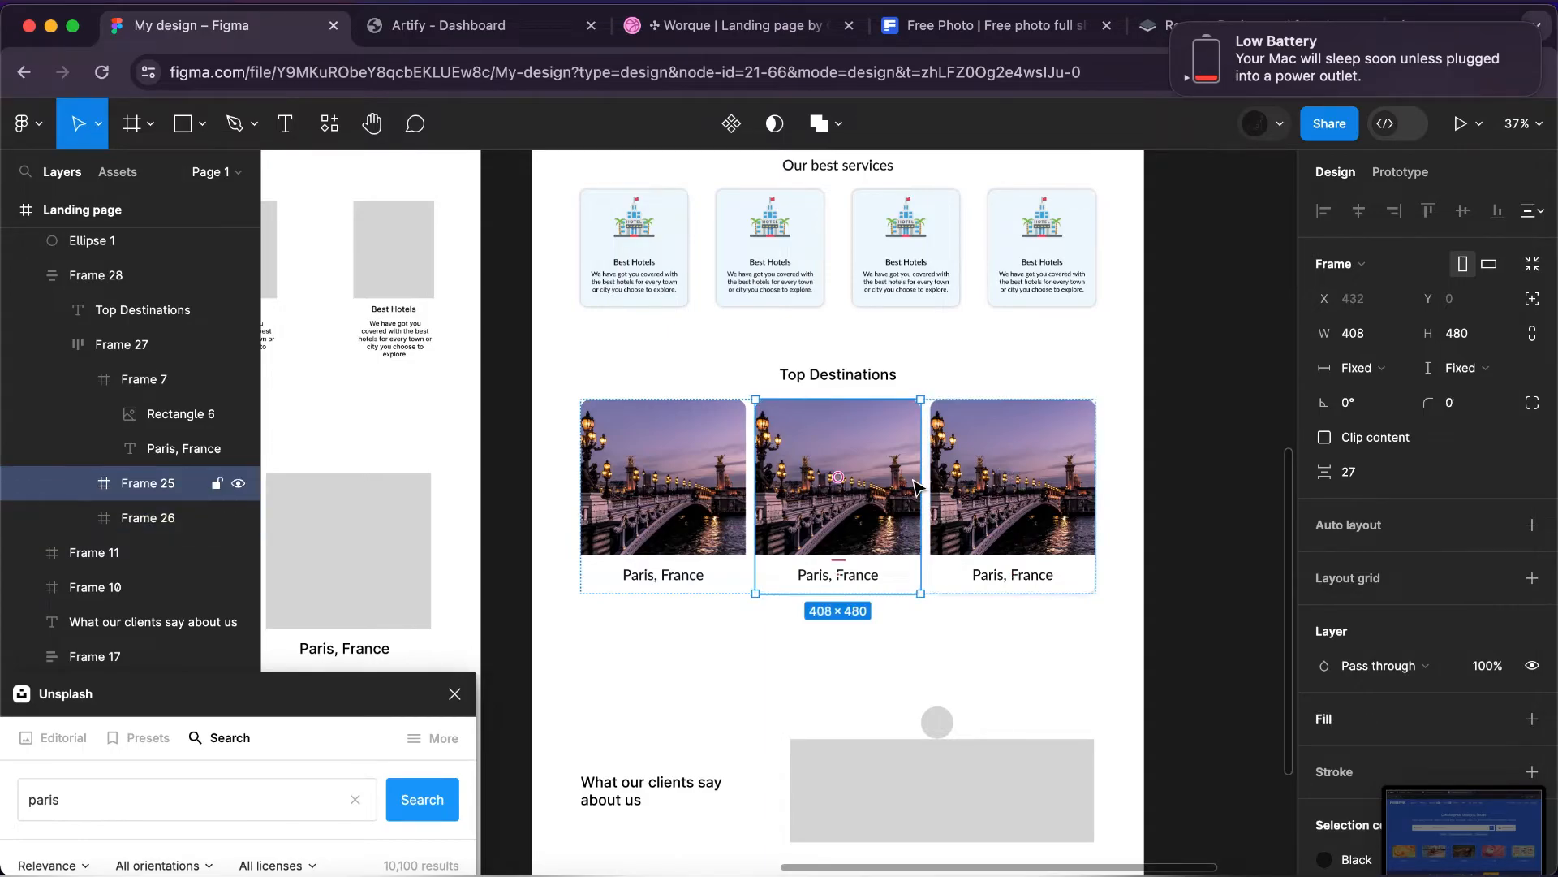
pyautogui.click(1015, 532)
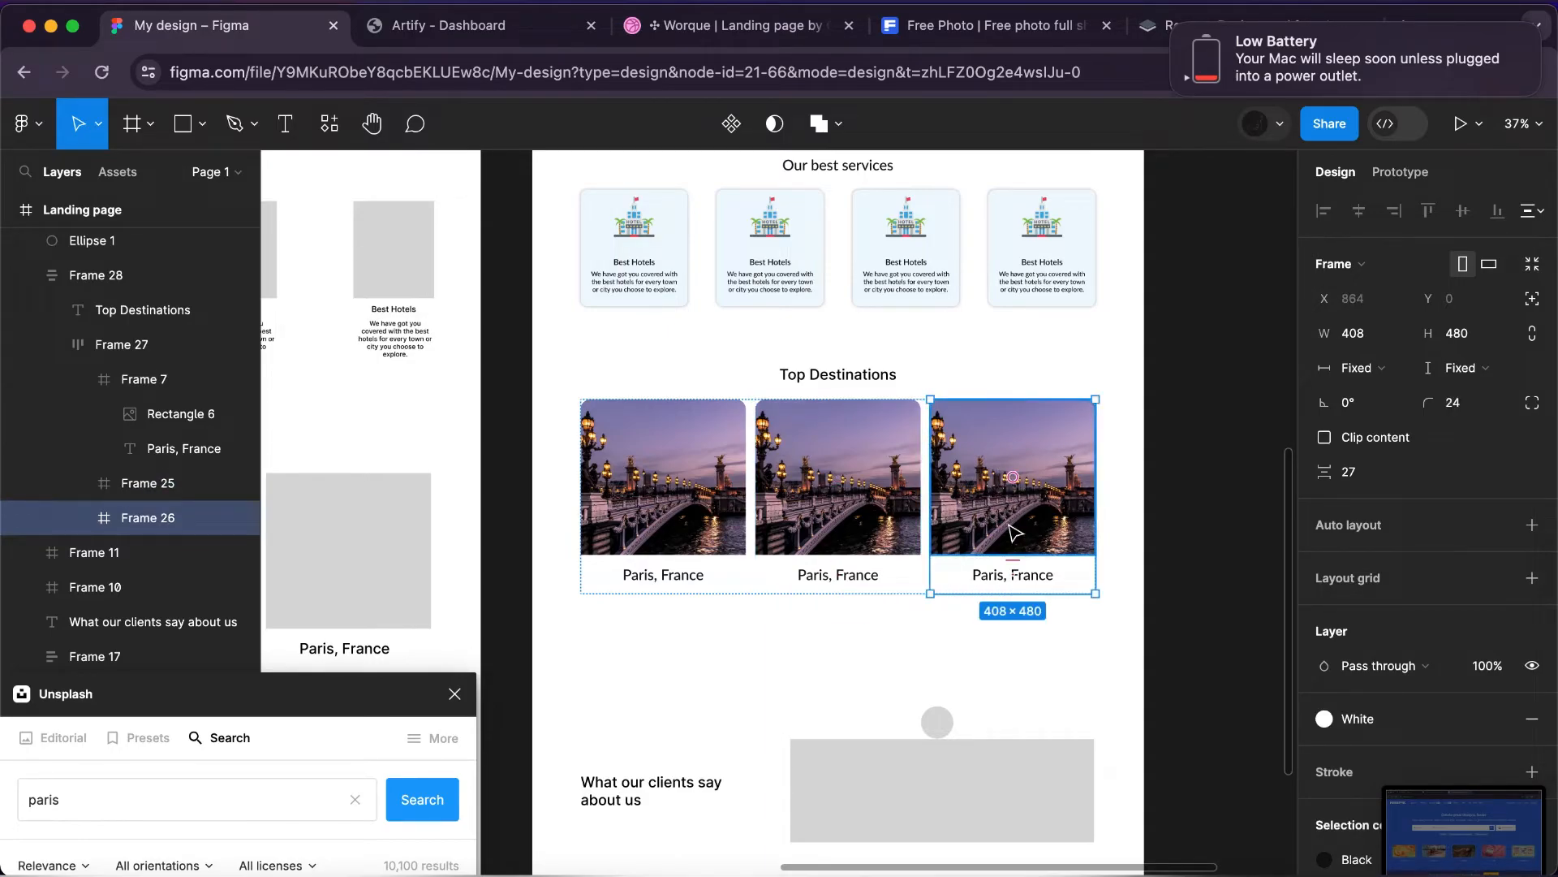
pyautogui.click(817, 545)
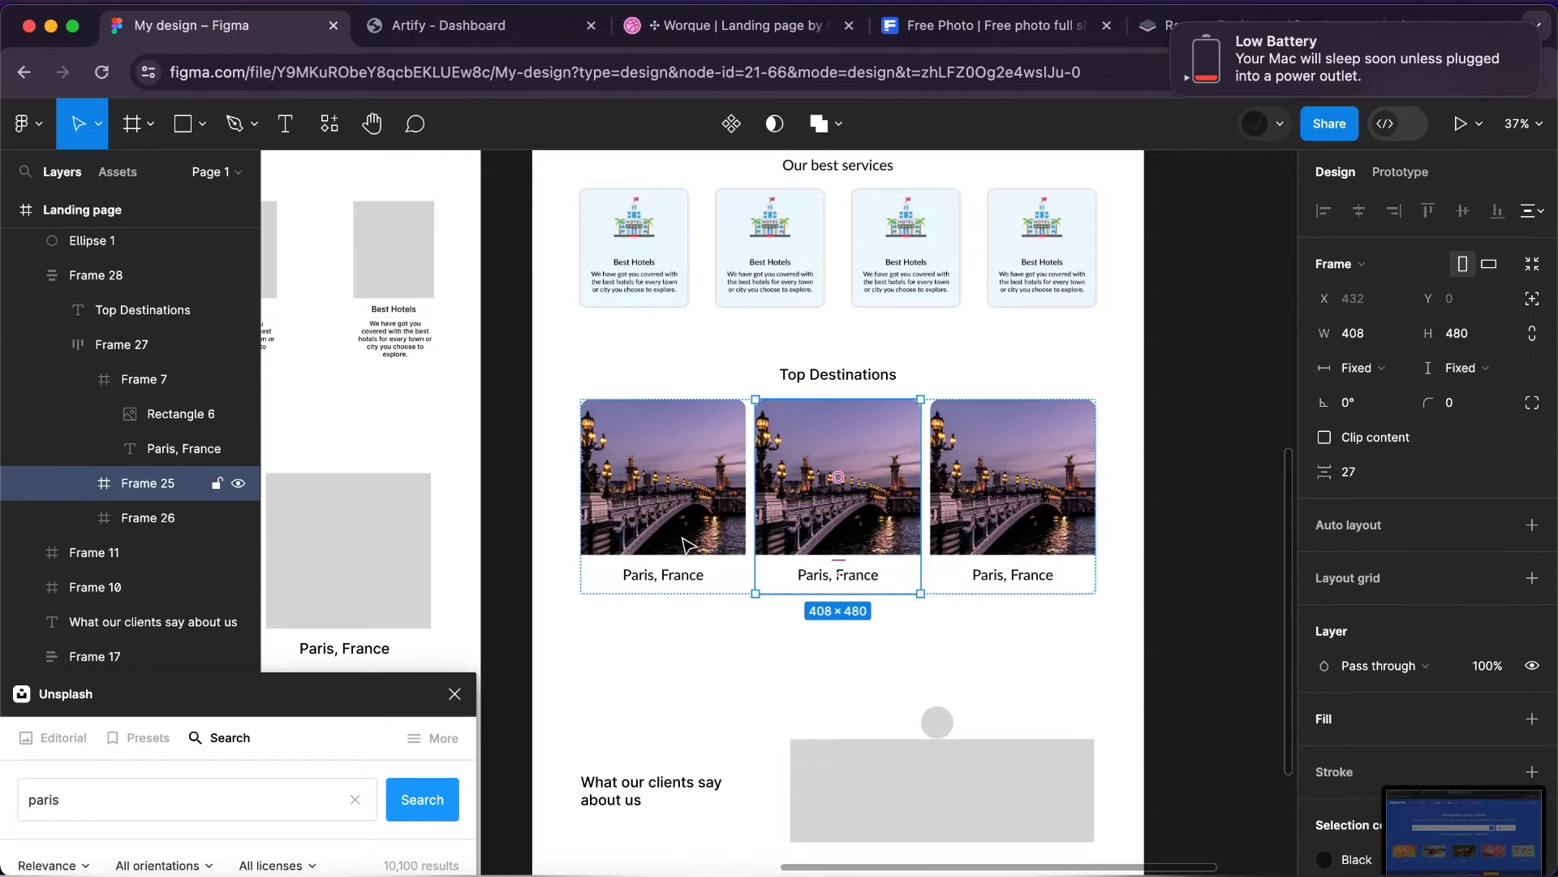
pyautogui.keyDown('shift'); pyautogui.click(686, 545); pyautogui.keyUp('shift')
pyautogui.rightClick(683, 544)
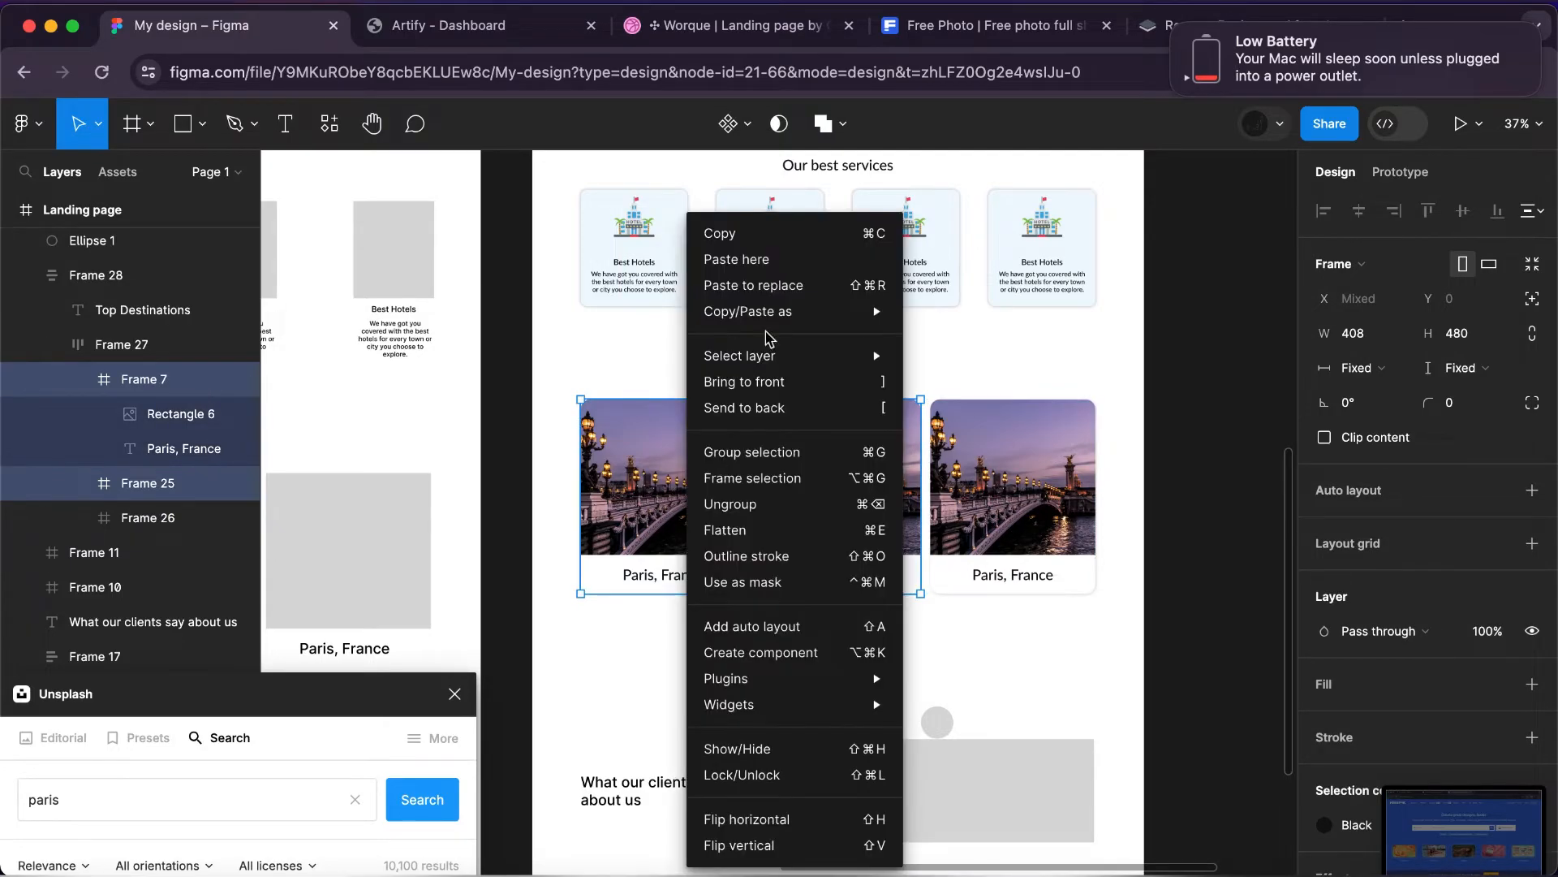
pyautogui.click(784, 292)
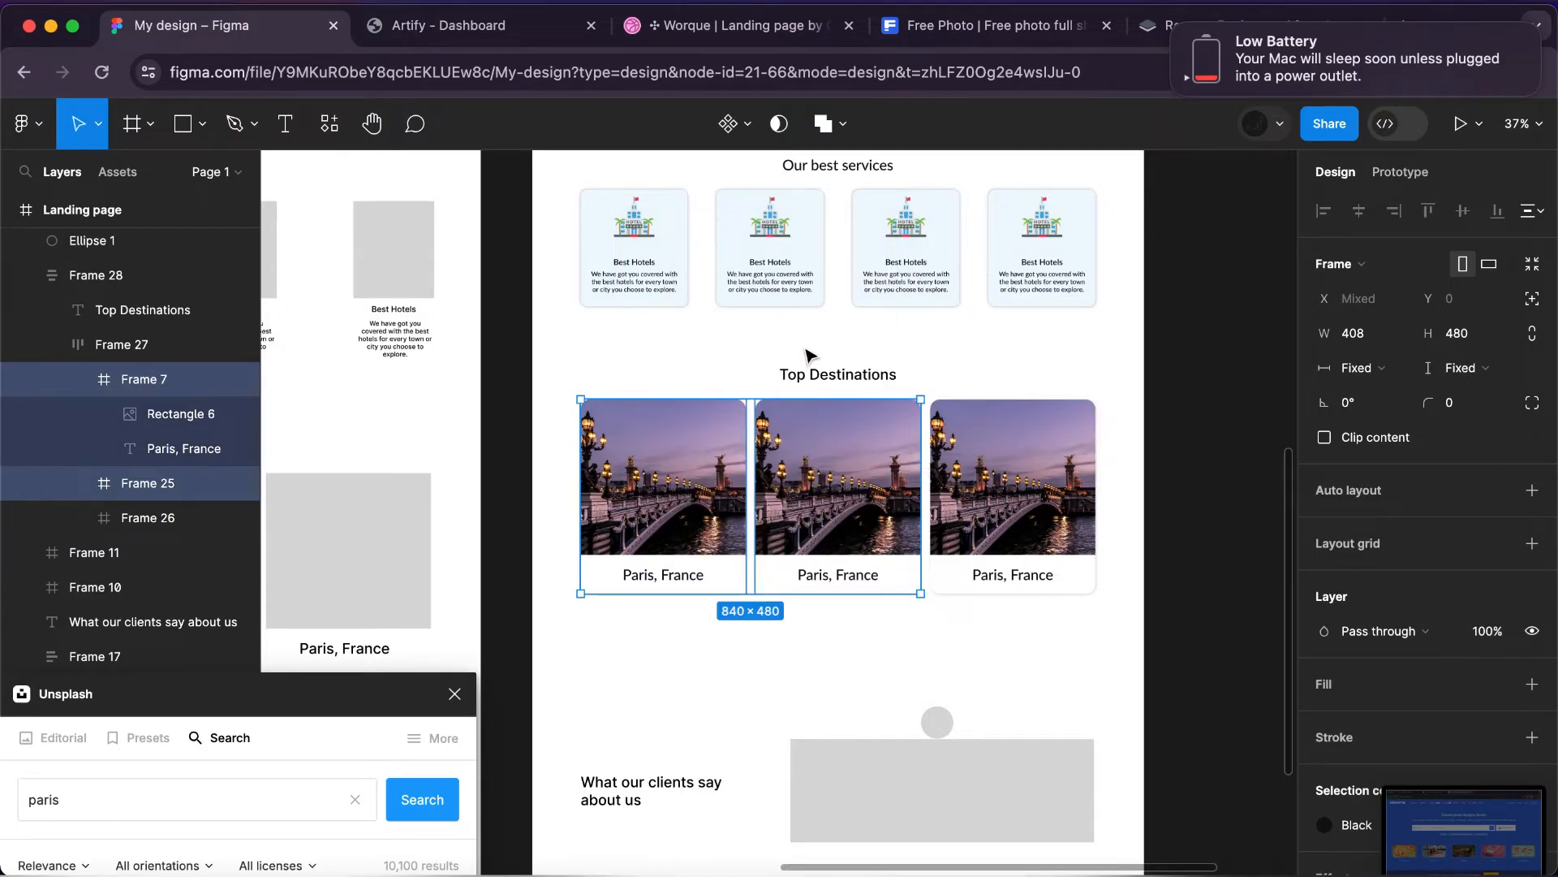
pyautogui.click(708, 651)
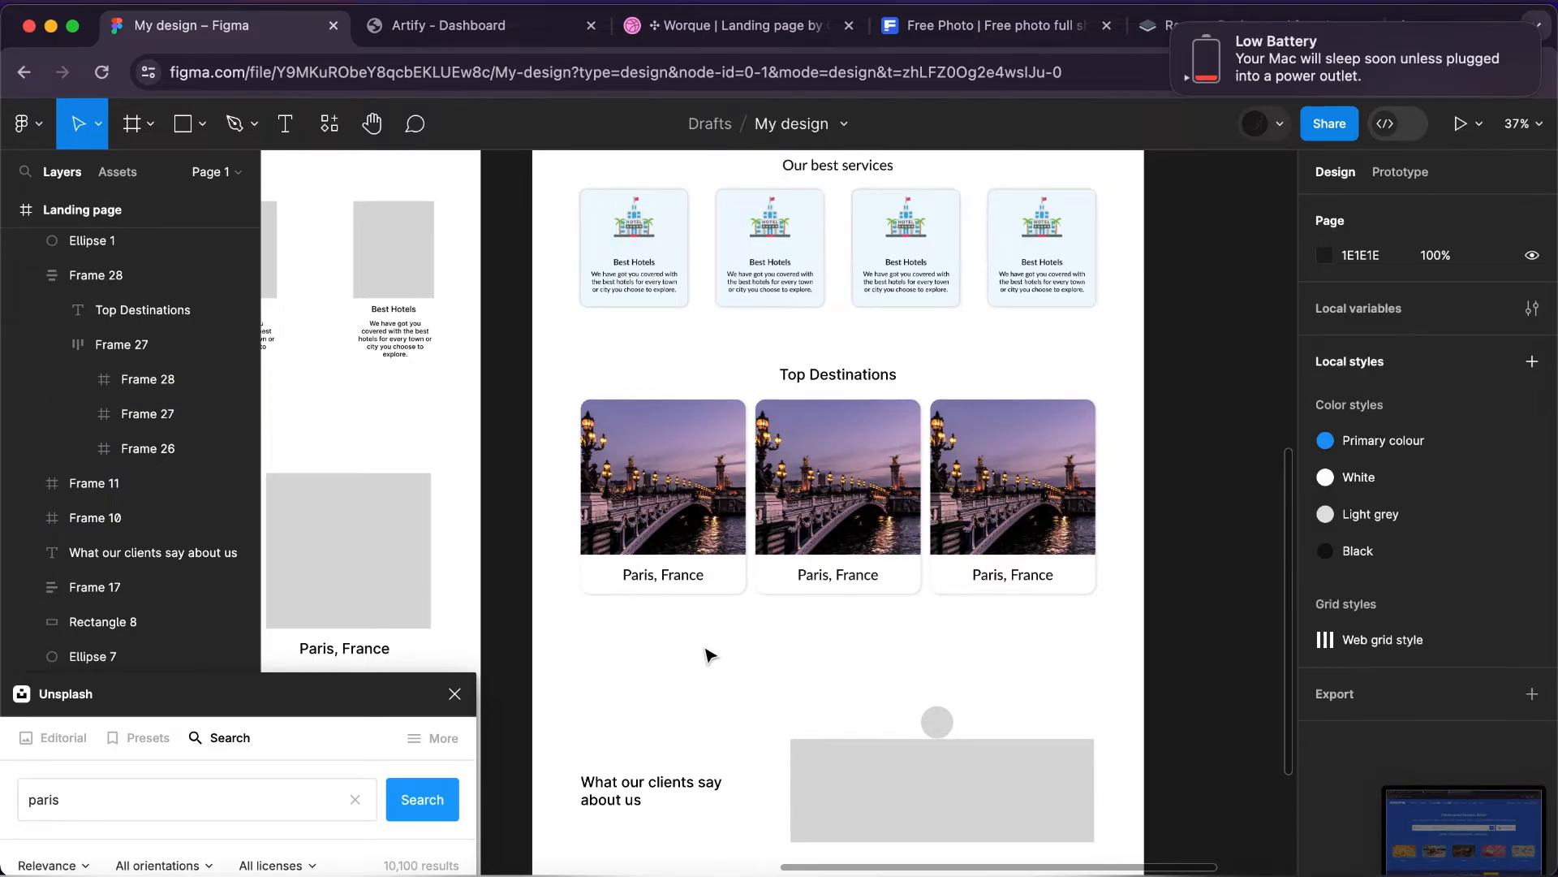
# Clear the selection and zoom and pan to view the wireframe beside the styled landing page.
pyautogui.click(828, 487)
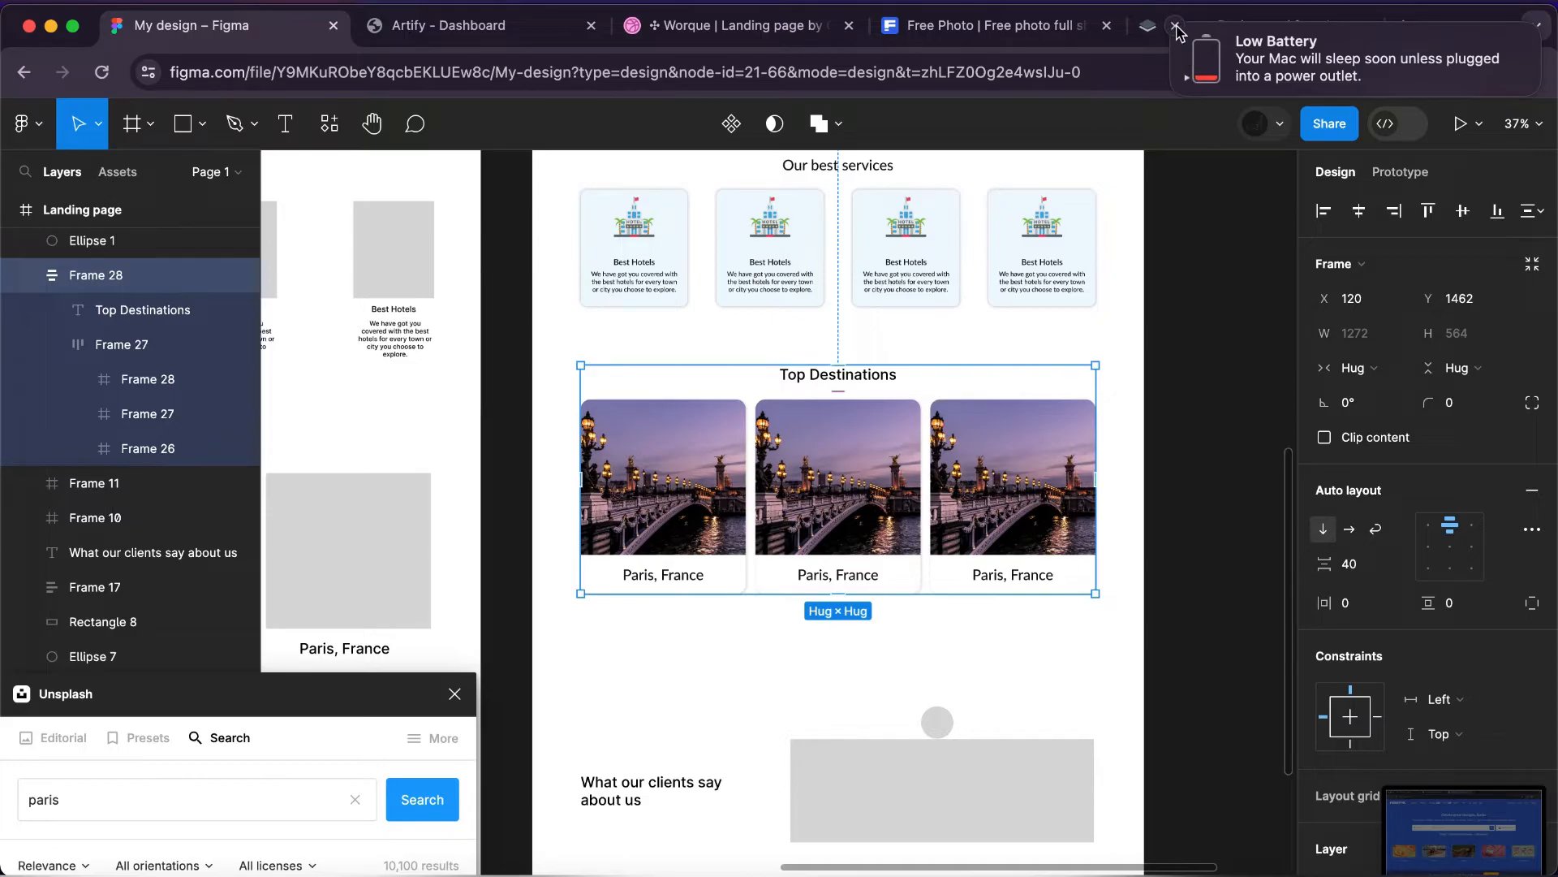
pyautogui.click(1176, 31)
pyautogui.click(1176, 282)
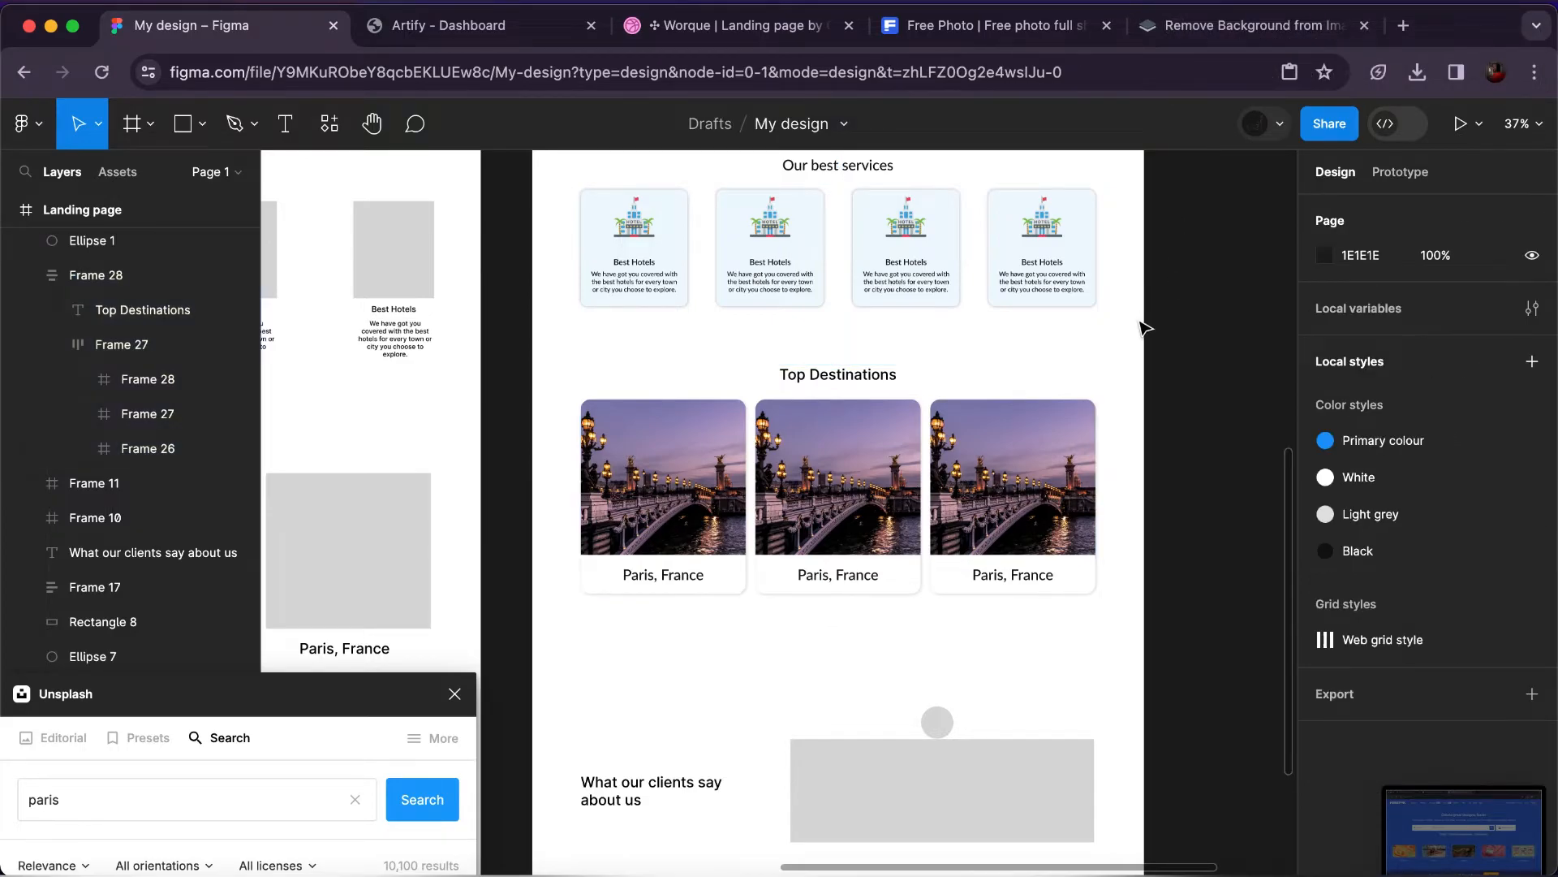
pyautogui.scroll(-5, 1142, 327)
pyautogui.scroll(3, 1142, 328)
pyautogui.hscroll(2, 1143, 327)
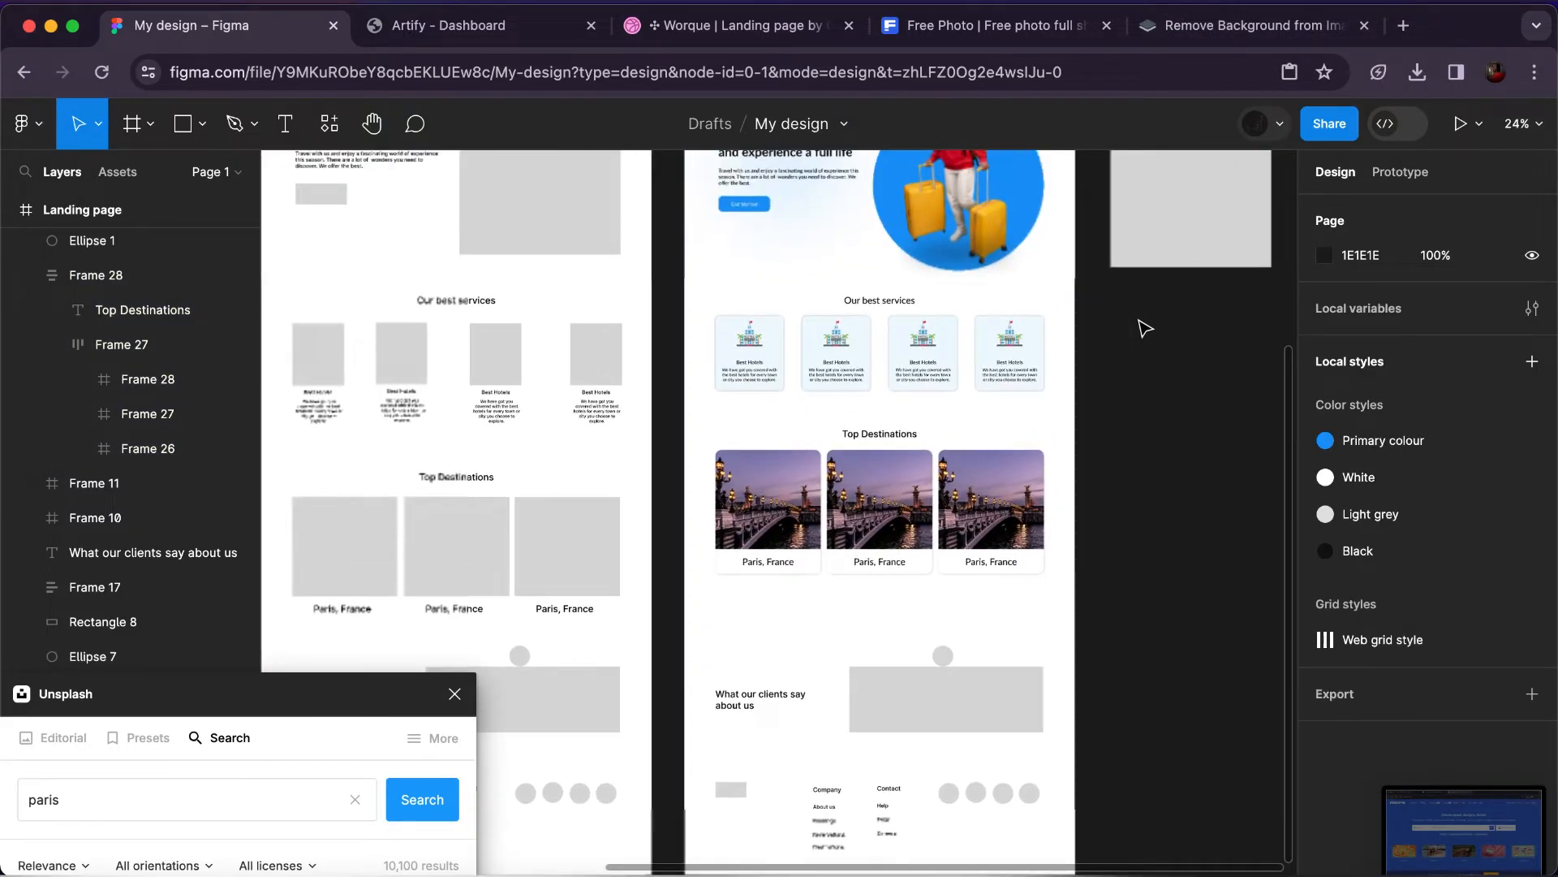
pyautogui.scroll(1, 1144, 327)
pyautogui.hscroll(1, 1145, 327)
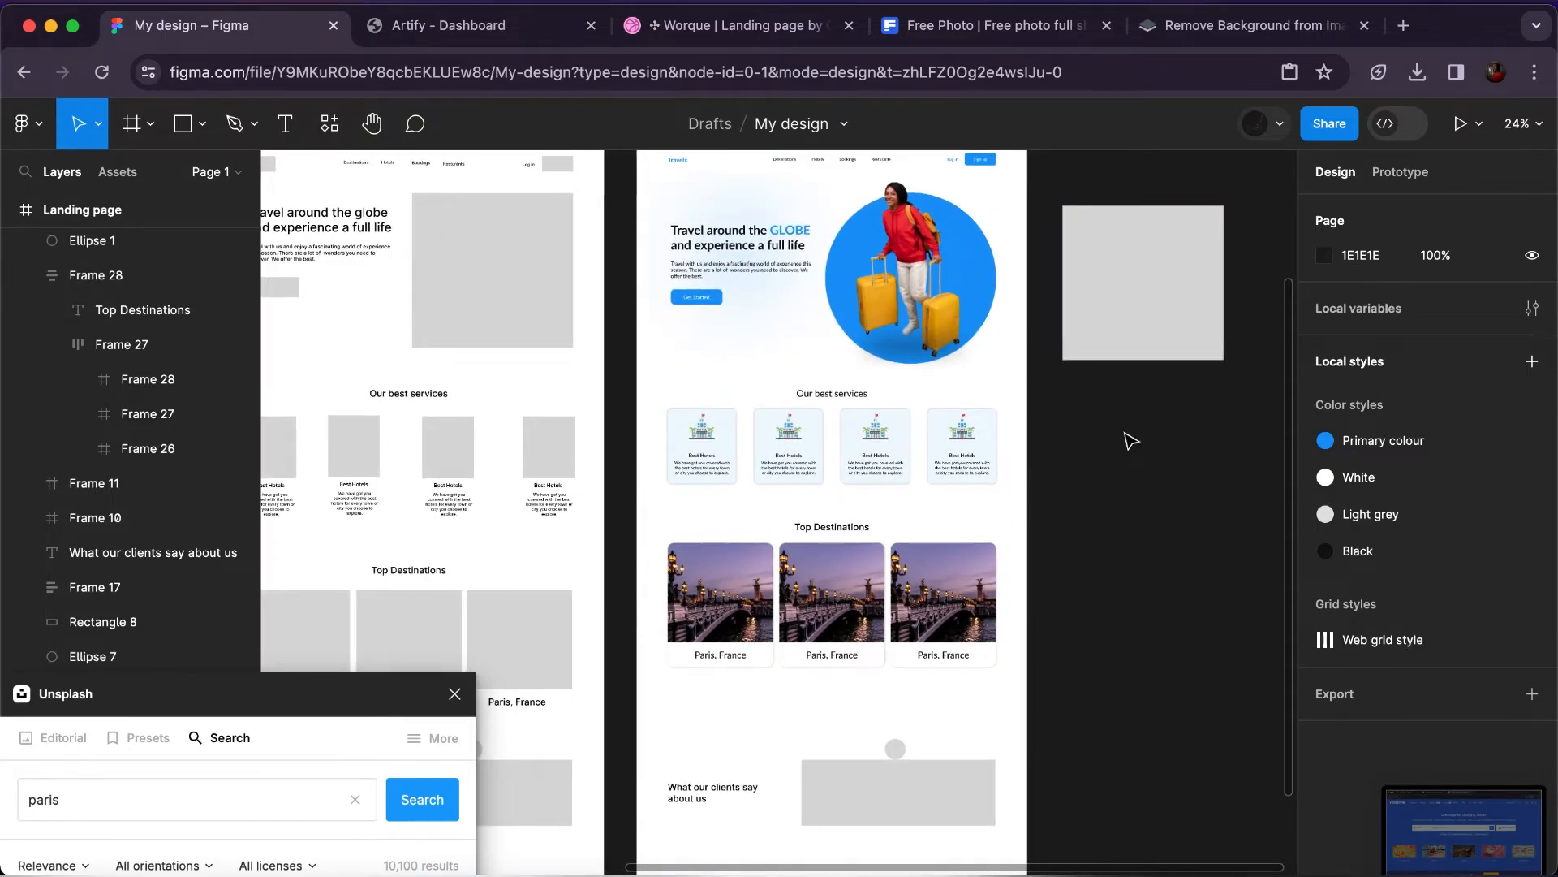
pyautogui.scroll(-1, 1143, 443)
pyautogui.scroll(-2, 1143, 443)
pyautogui.scroll(-3, 1143, 443)
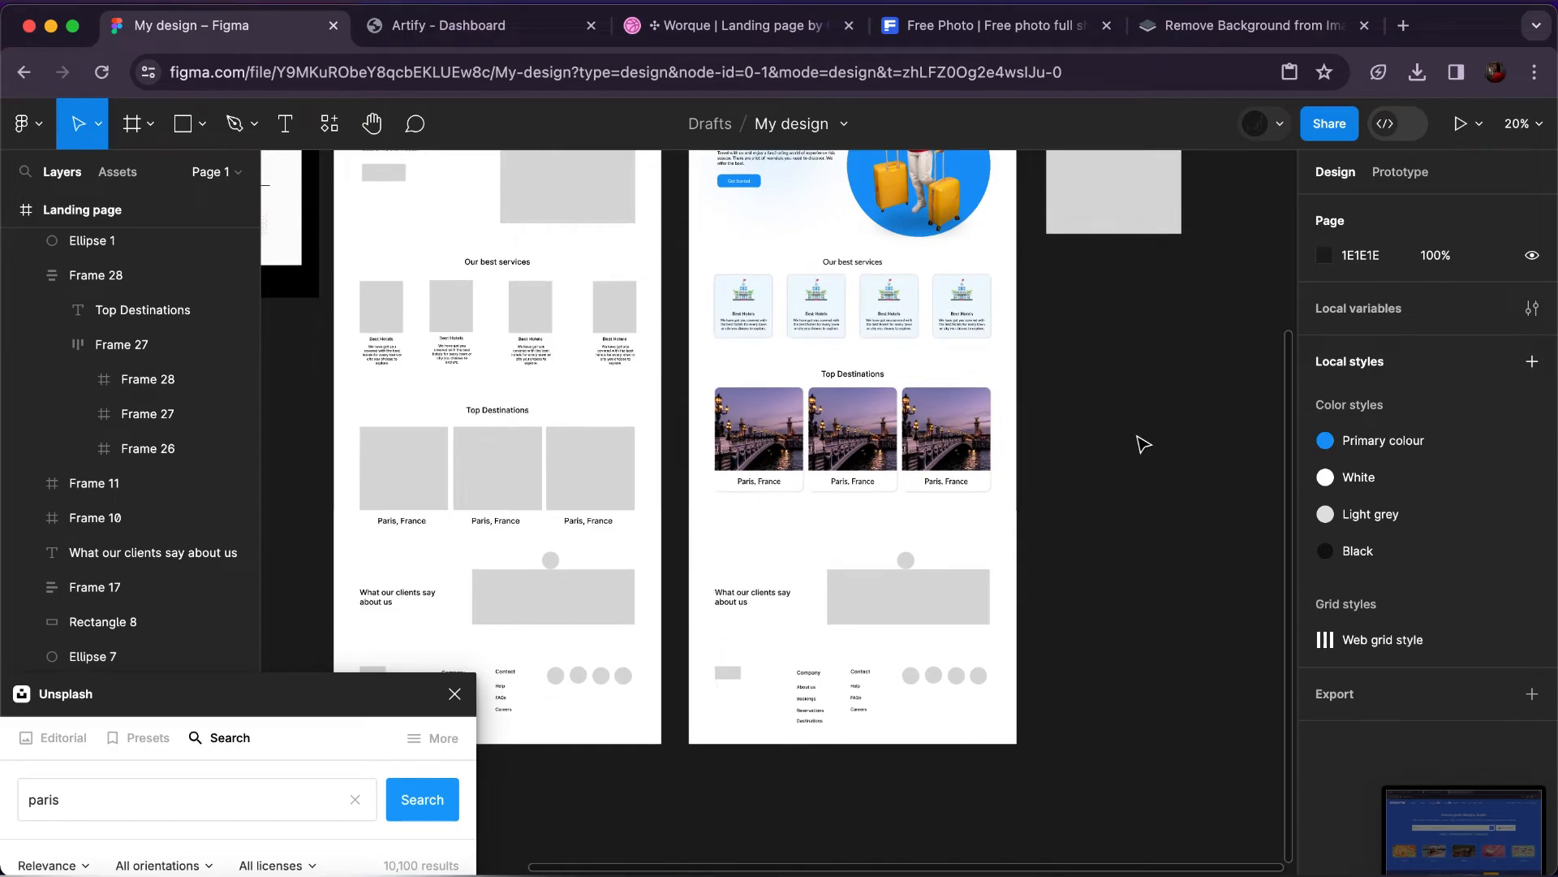
pyautogui.scroll(3, 1142, 444)
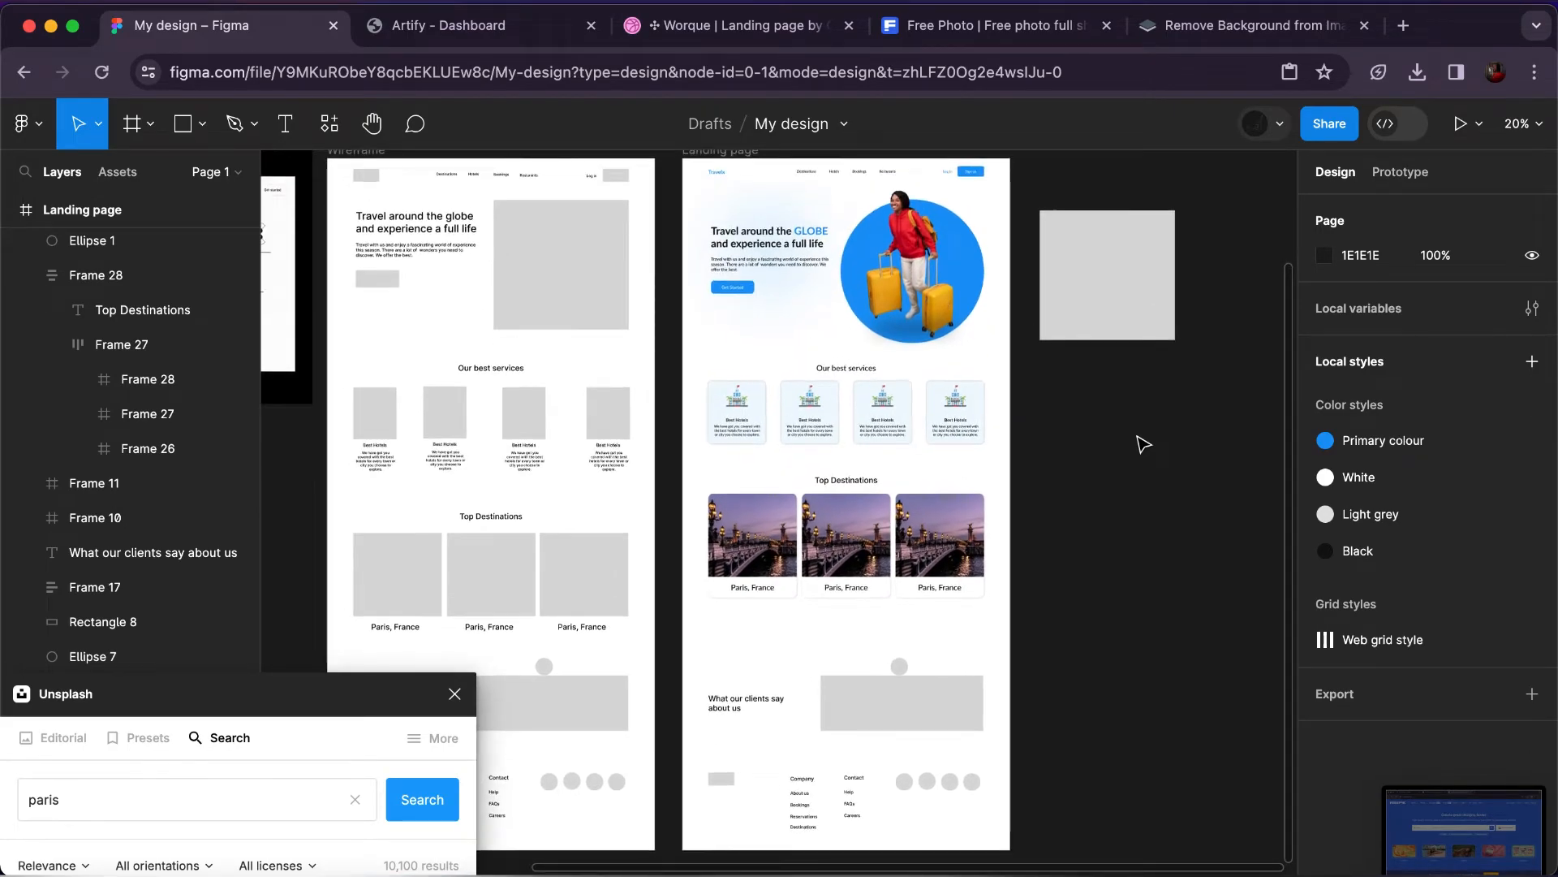
pyautogui.scroll(-2, 1143, 443)
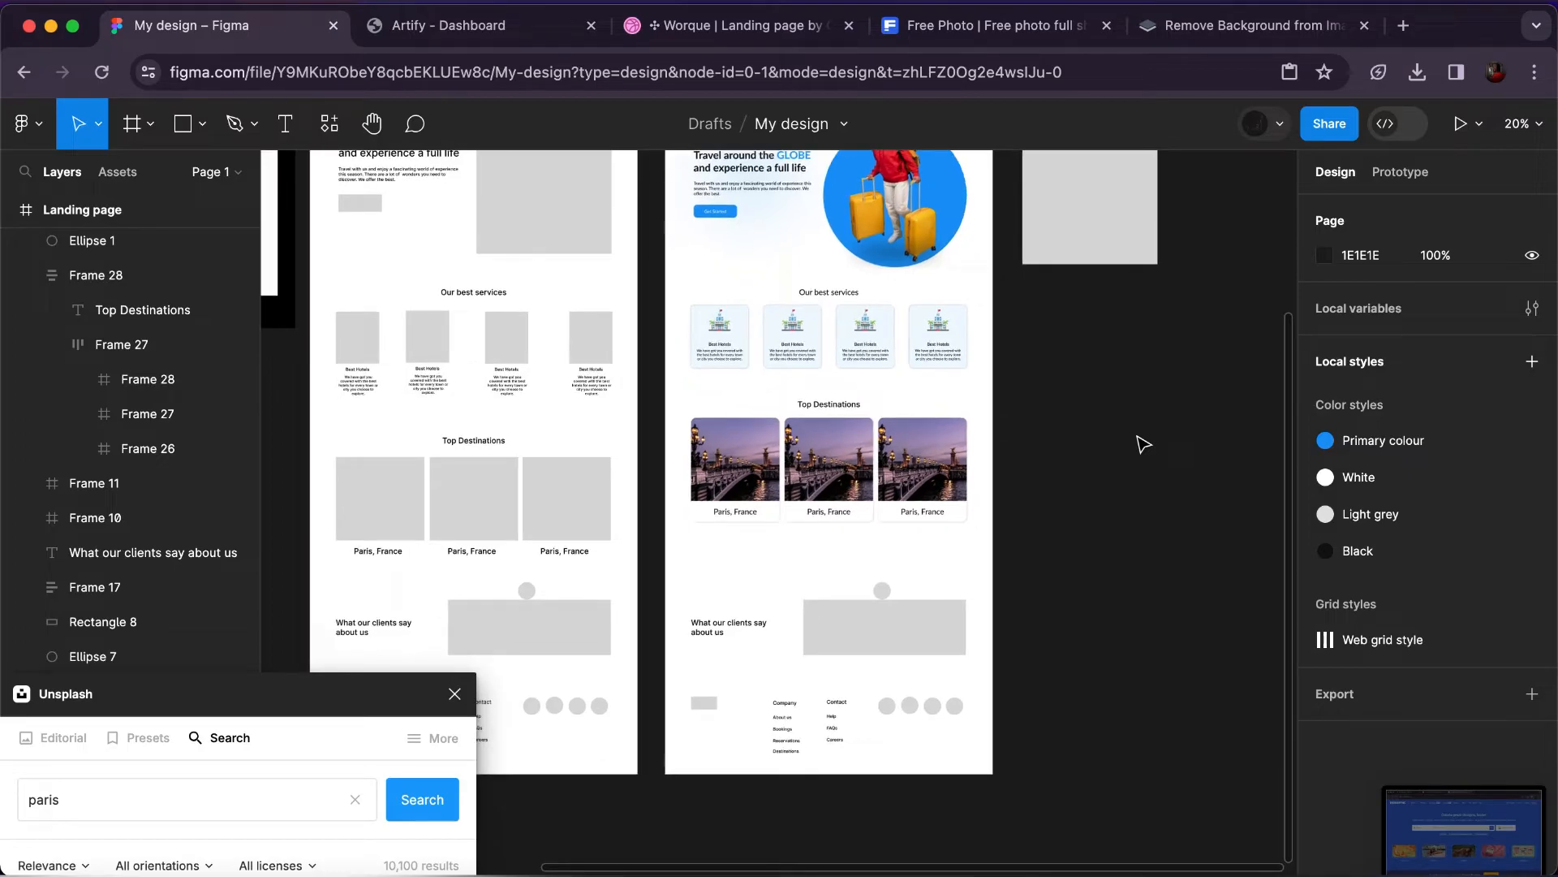
# Enter 100 for the testimonial avatar ellipse's height, undoing stretched attempts, until it's 100 × 100.
pyautogui.scroll(3, 725, 616)
pyautogui.click(876, 587)
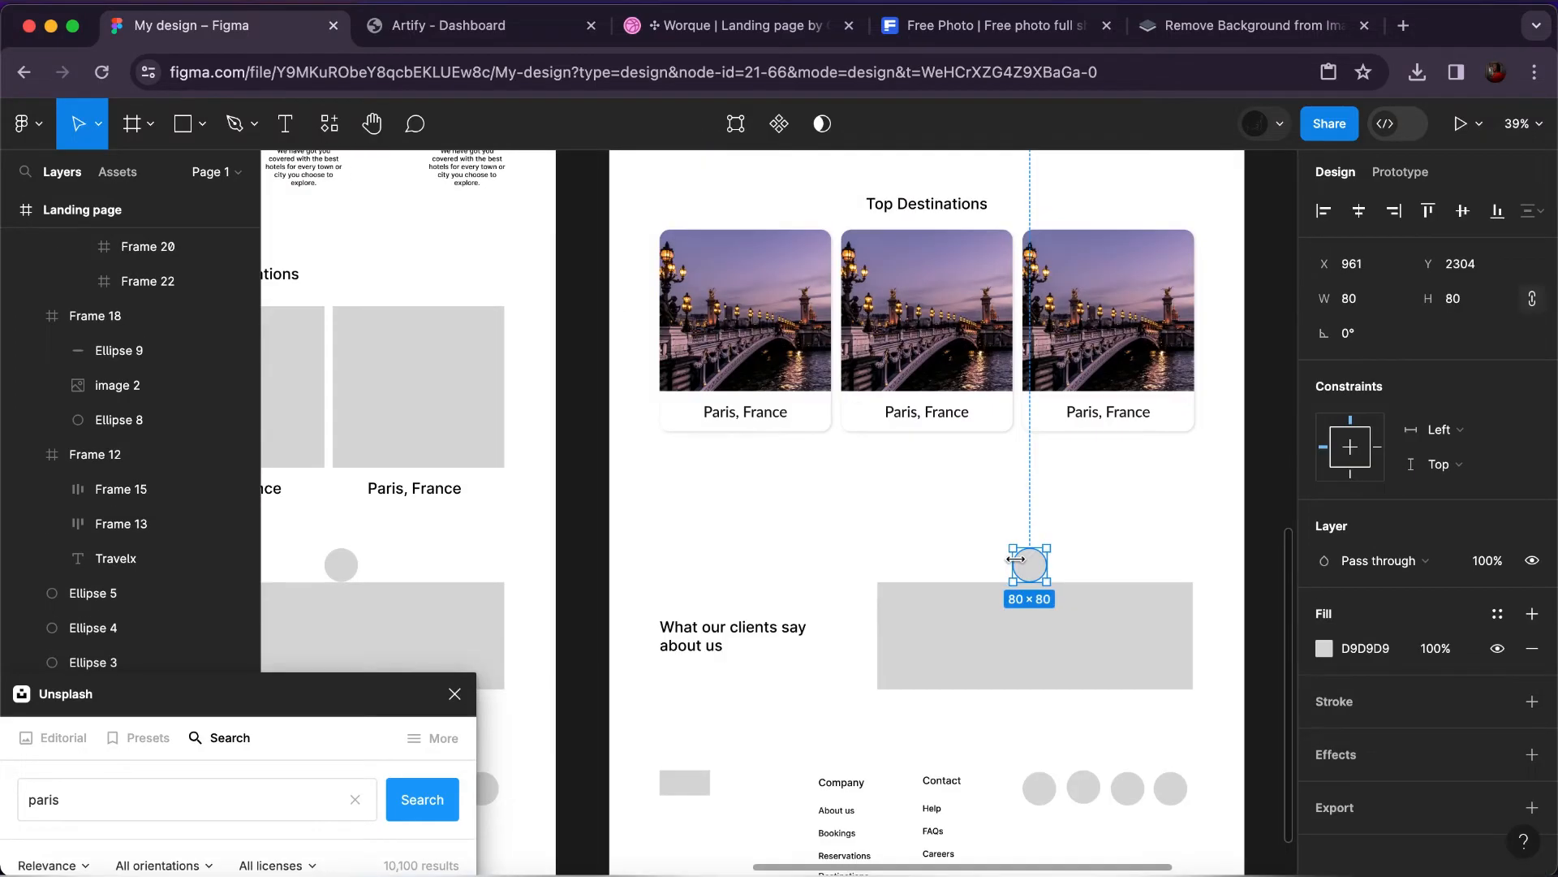
pyautogui.click(1485, 306)
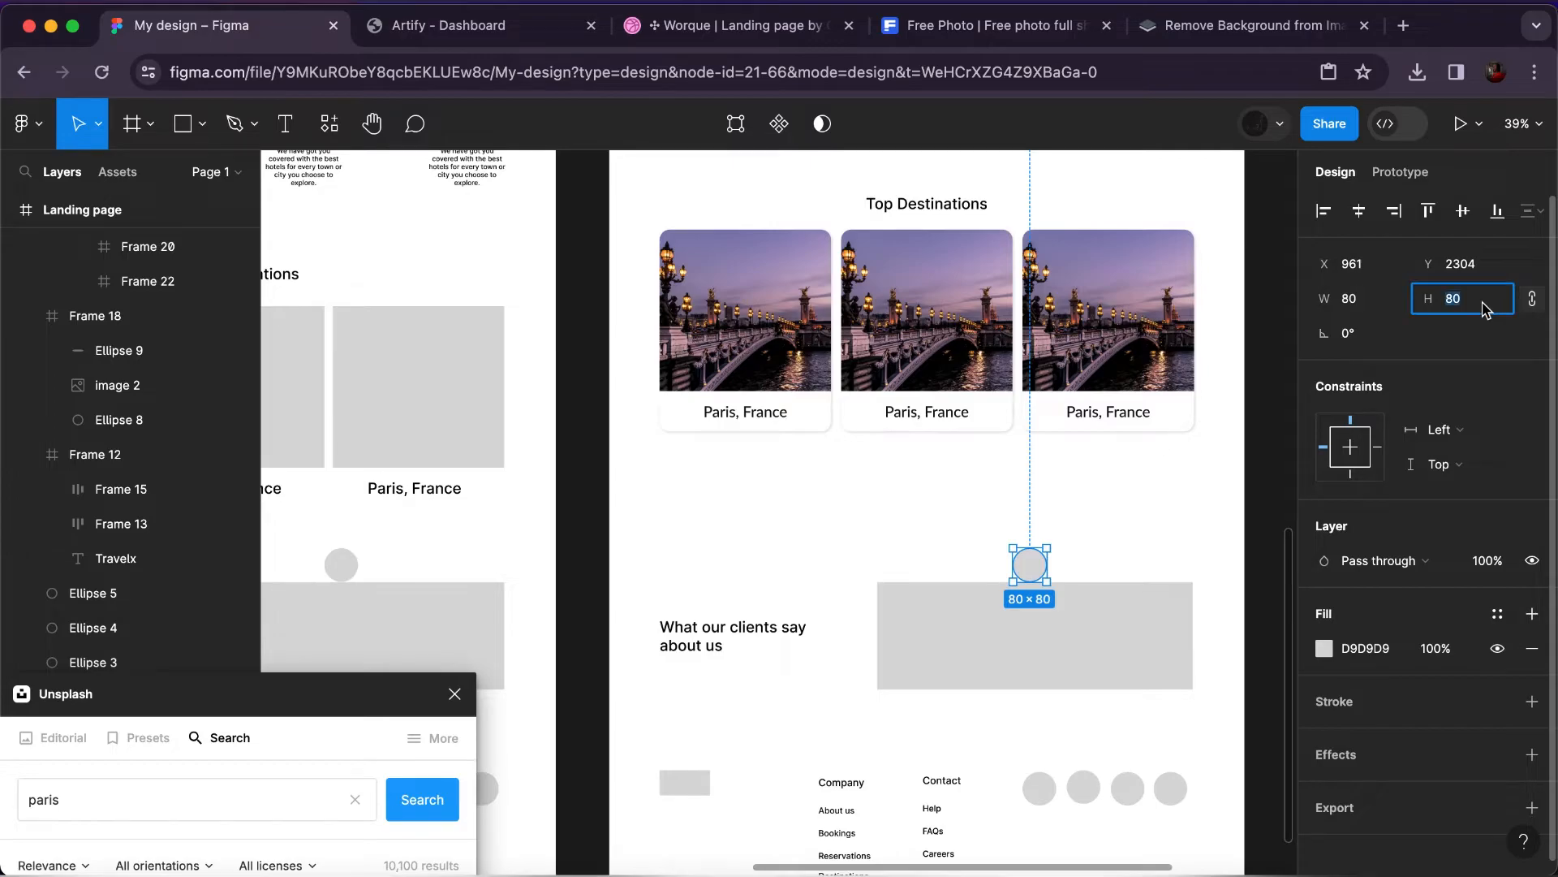
pyautogui.write('100')
pyautogui.press('Return')
pyautogui.hotkey('ctrl', 'z')
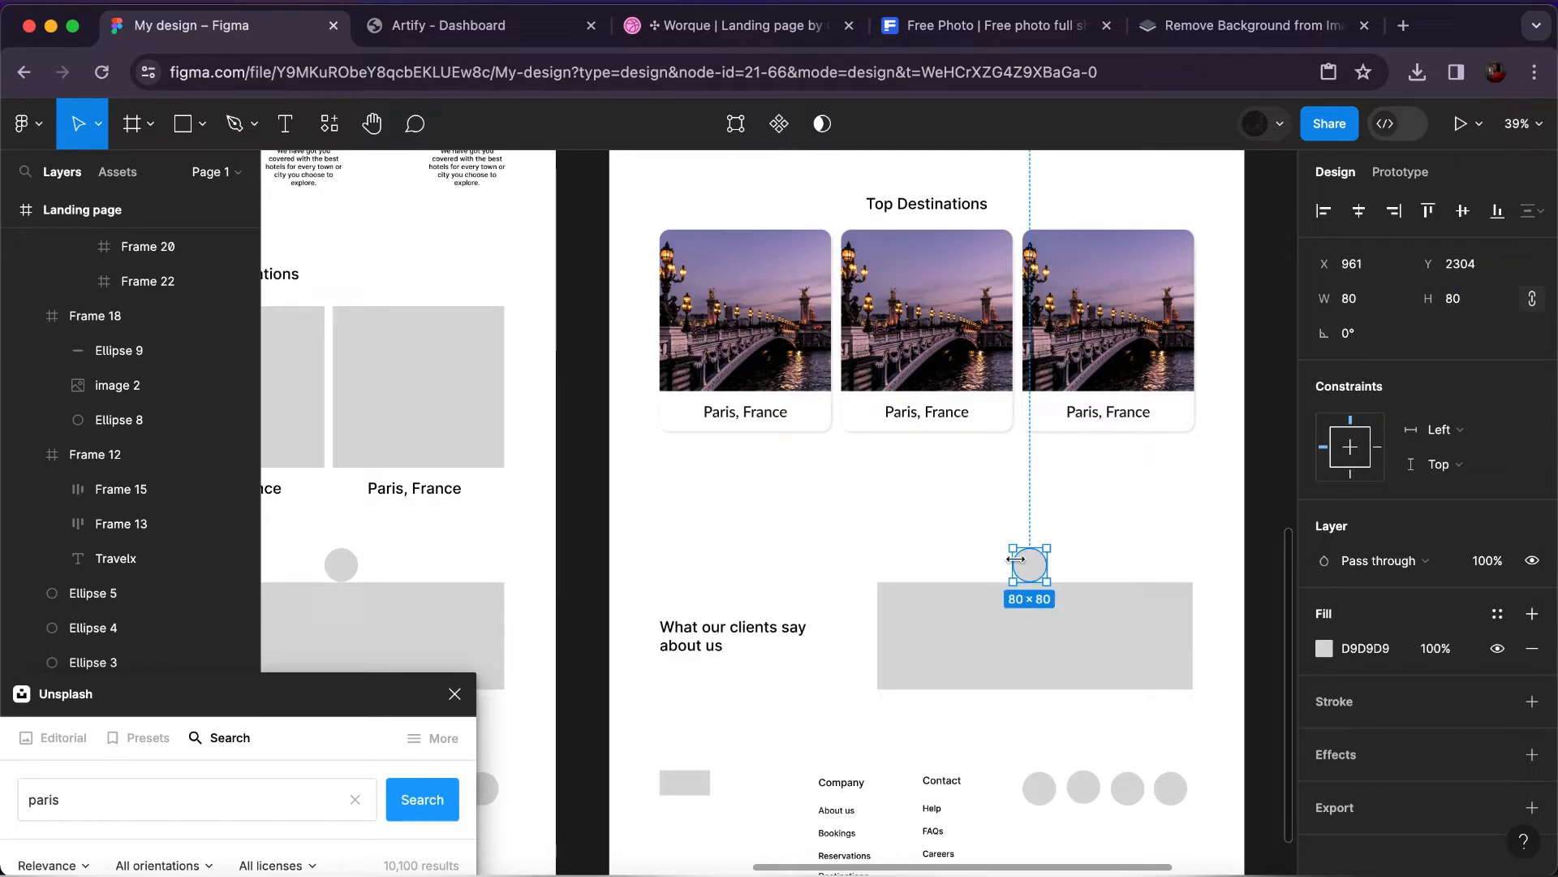
pyautogui.click(1484, 309)
pyautogui.write('100')
pyautogui.press('Return')
pyautogui.hotkey('ctrl', 'z')
pyautogui.click(1484, 307)
pyautogui.write('1')
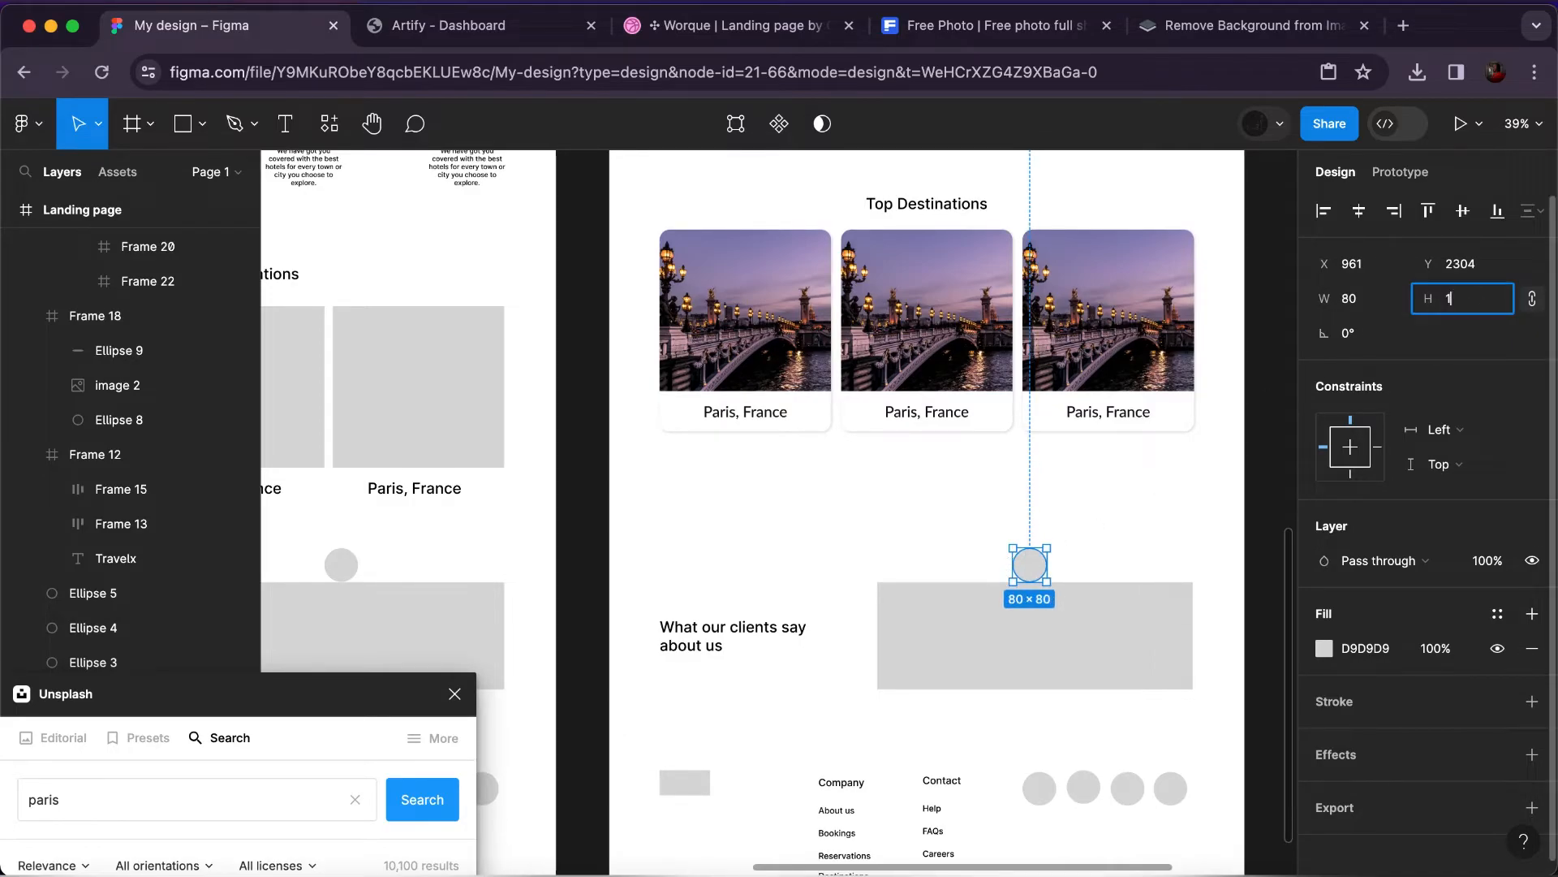
pyautogui.write('00')
pyautogui.press('Return')
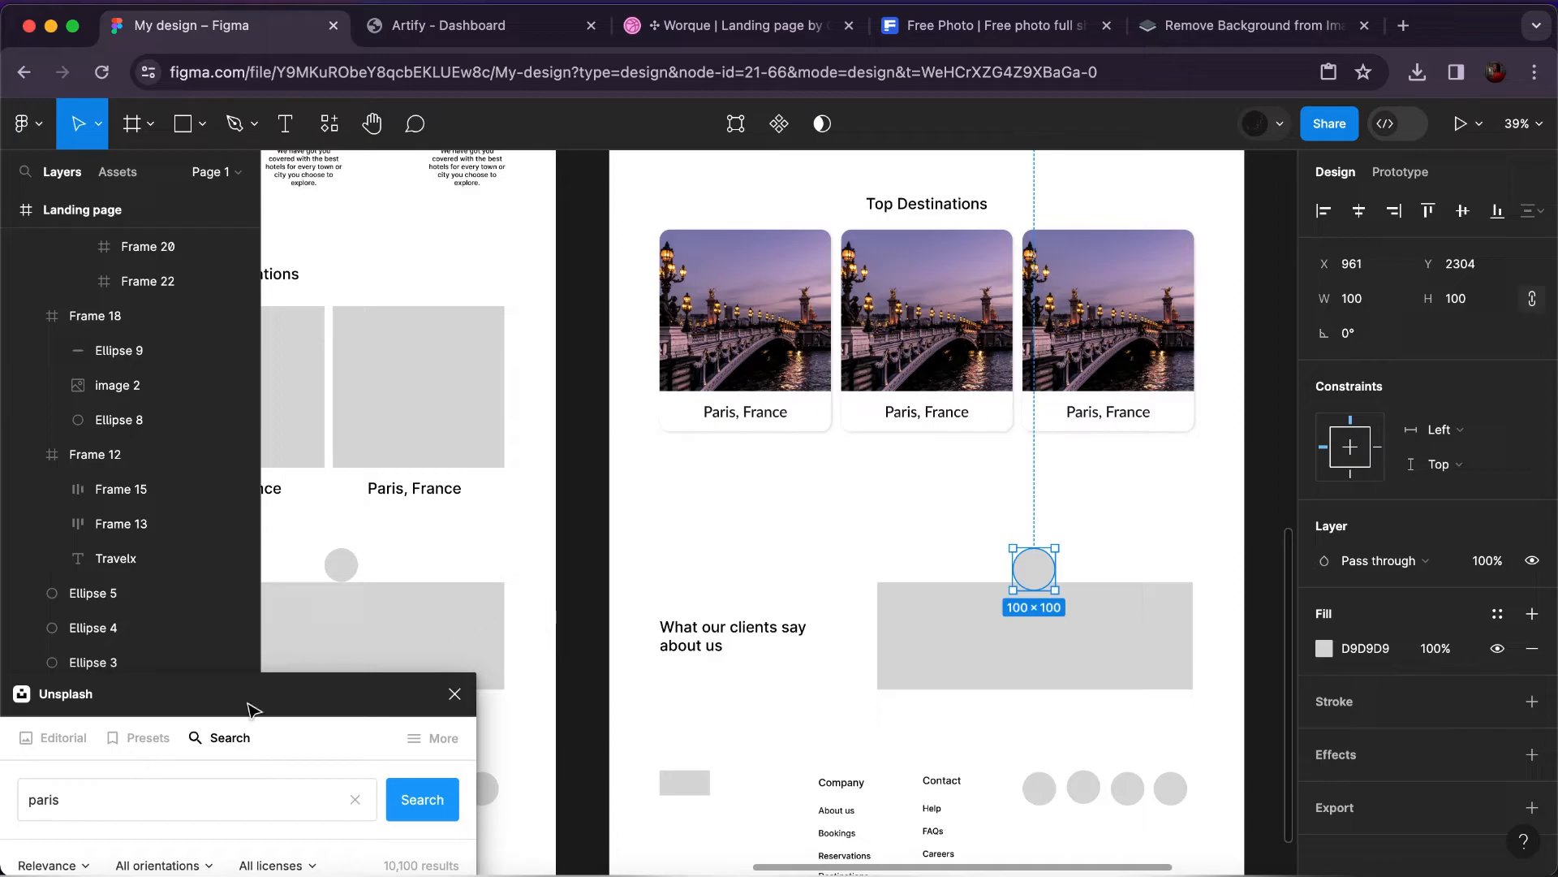
# Replace the old Paris search in Unsplash with a search for 'woman' photos.
pyautogui.moveTo(272, 688); pyautogui.dragTo(360, 169)
pyautogui.doubleClick(146, 278)
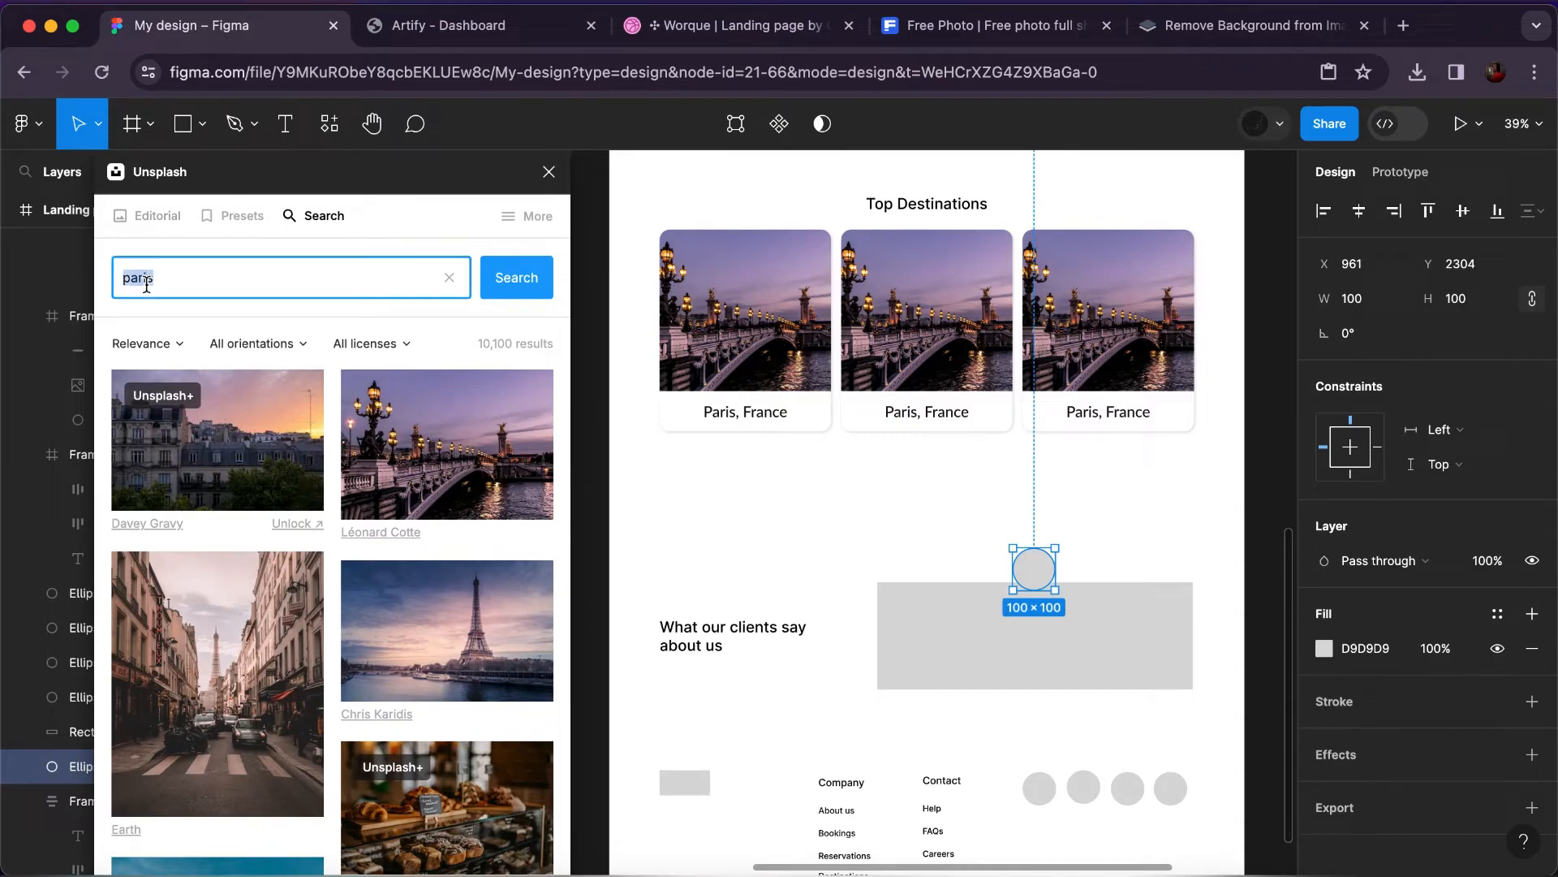
pyautogui.write('woman')
pyautogui.press('Return')
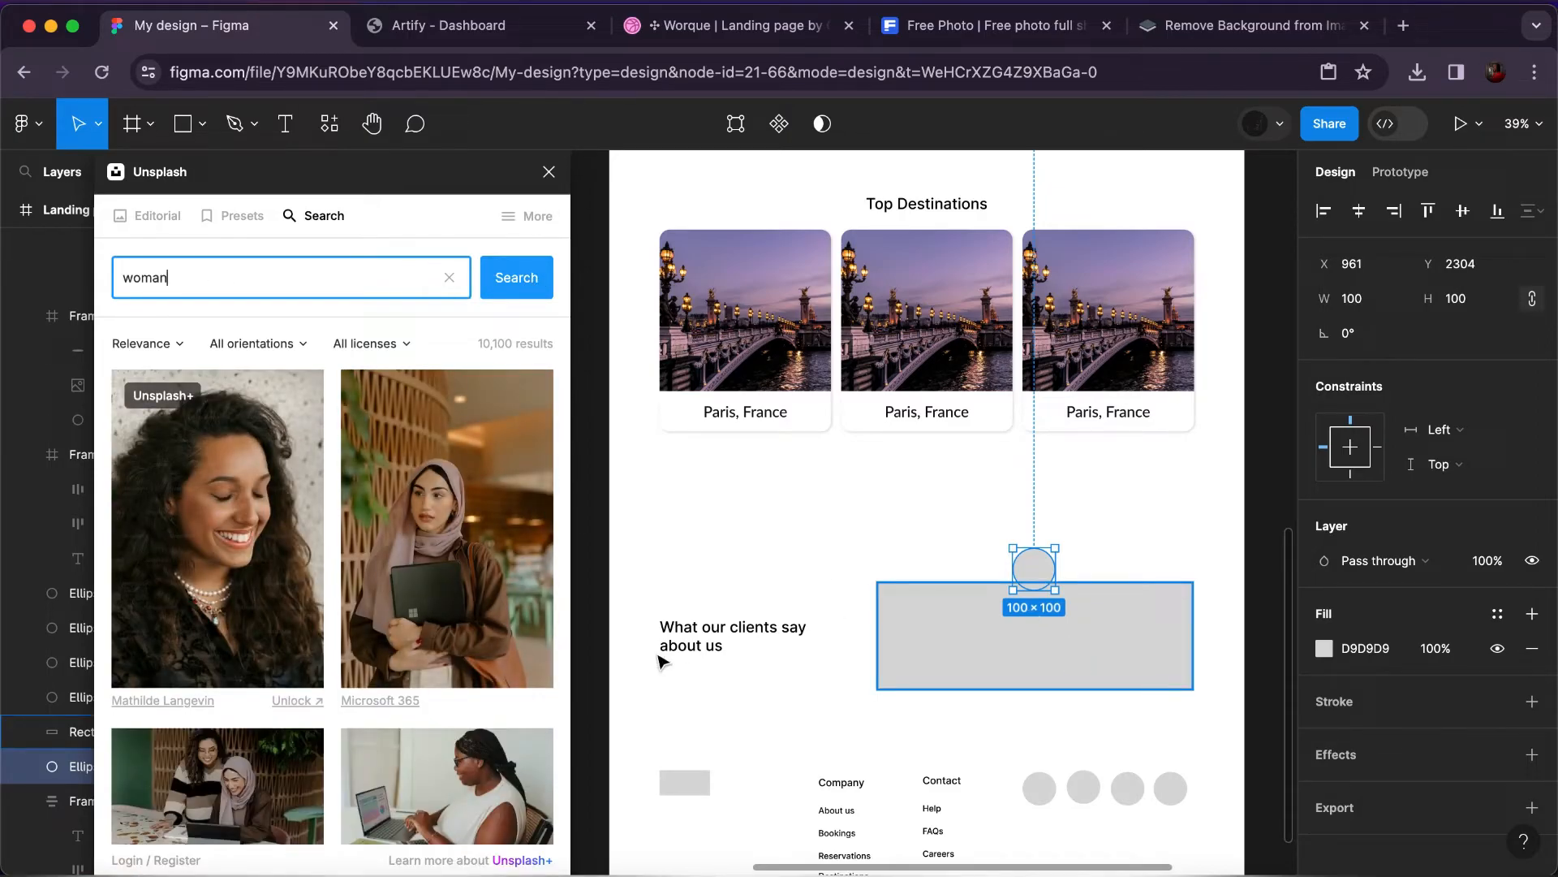
# Insert the smiling dark-haired woman's portrait from the results into the grey circle.
pyautogui.scroll(-2, 479, 713)
pyautogui.scroll(-6, 479, 712)
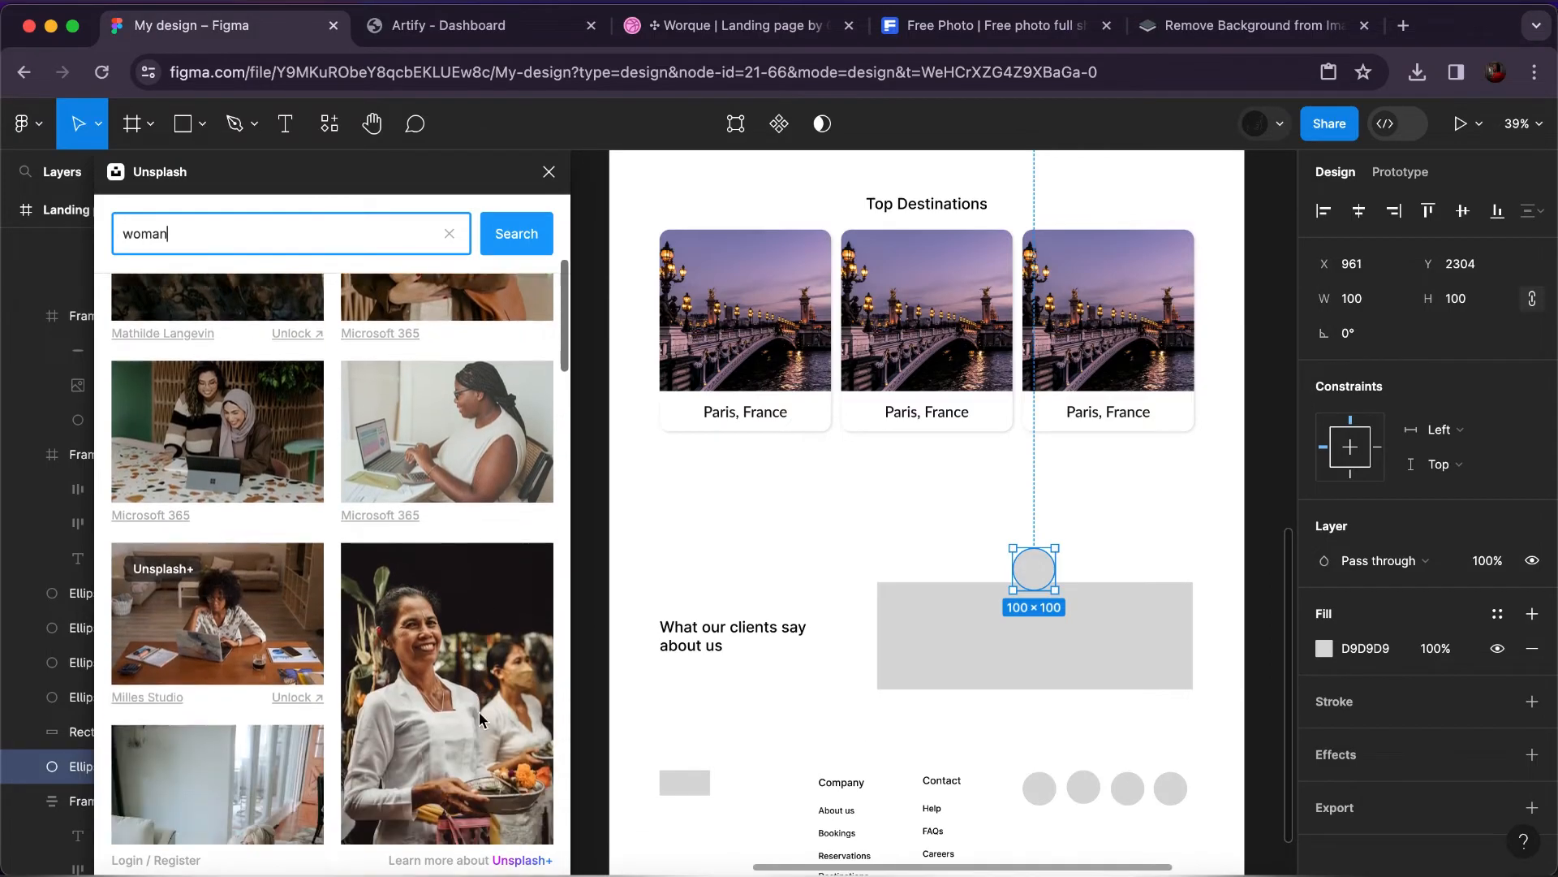
pyautogui.scroll(-10, 481, 719)
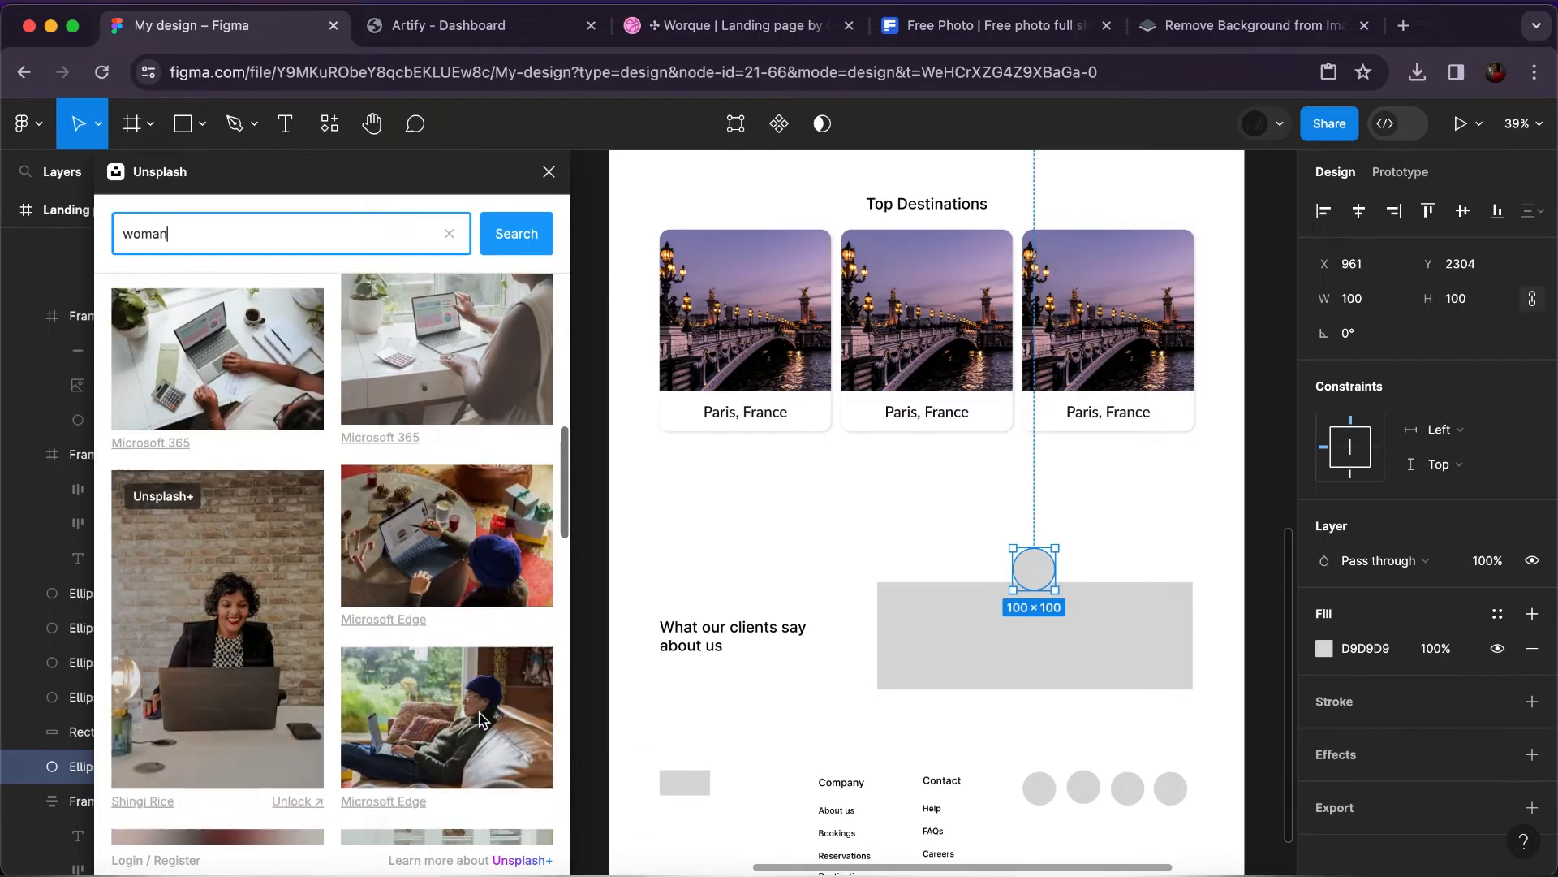
pyautogui.scroll(-10, 478, 711)
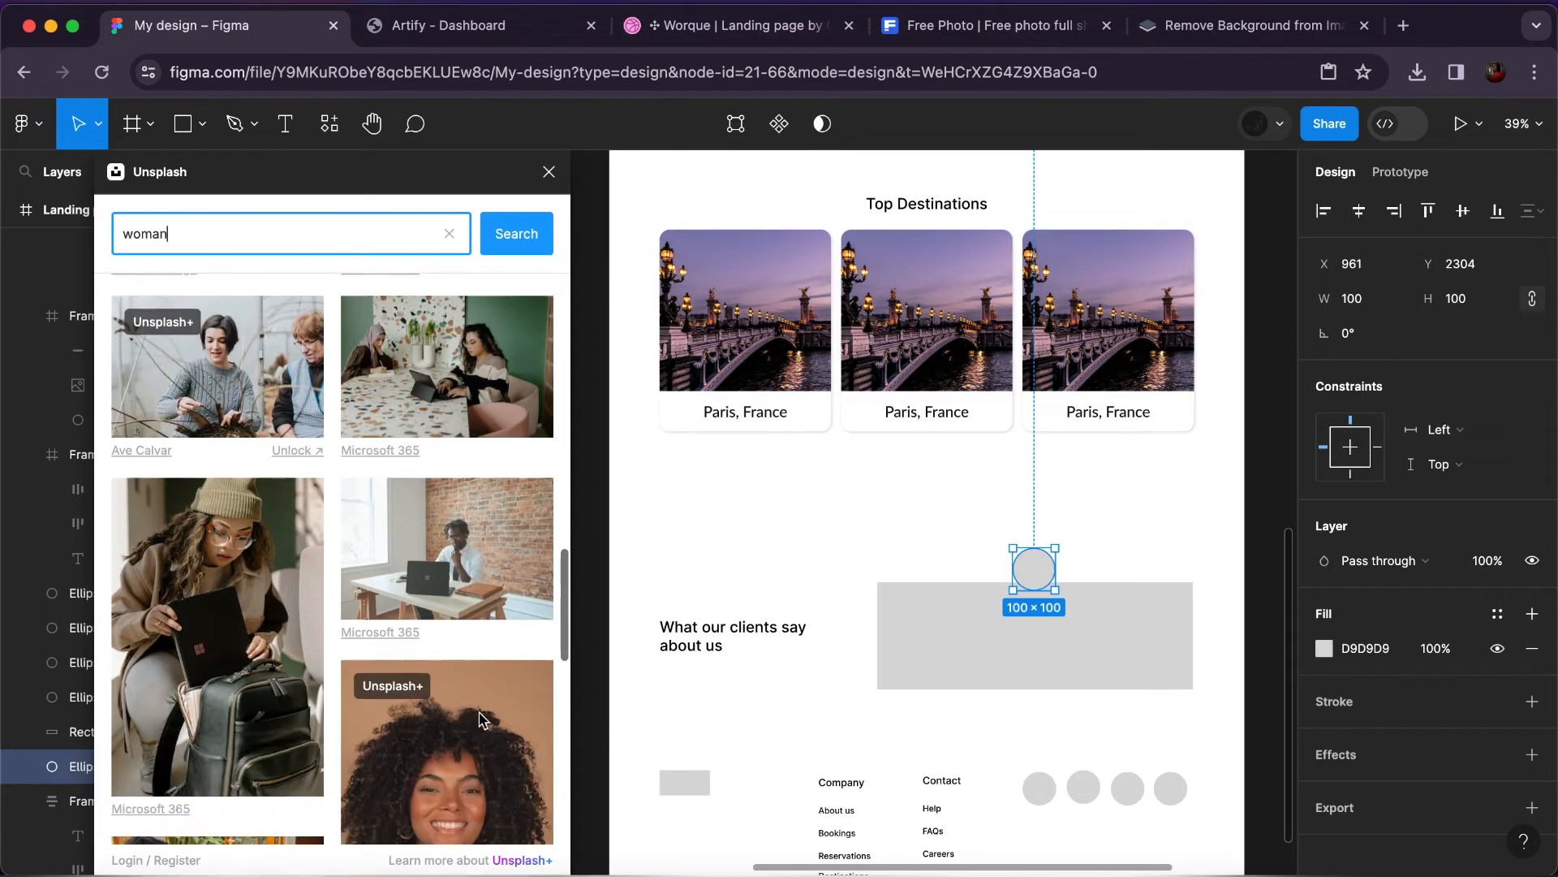
pyautogui.scroll(-10, 480, 720)
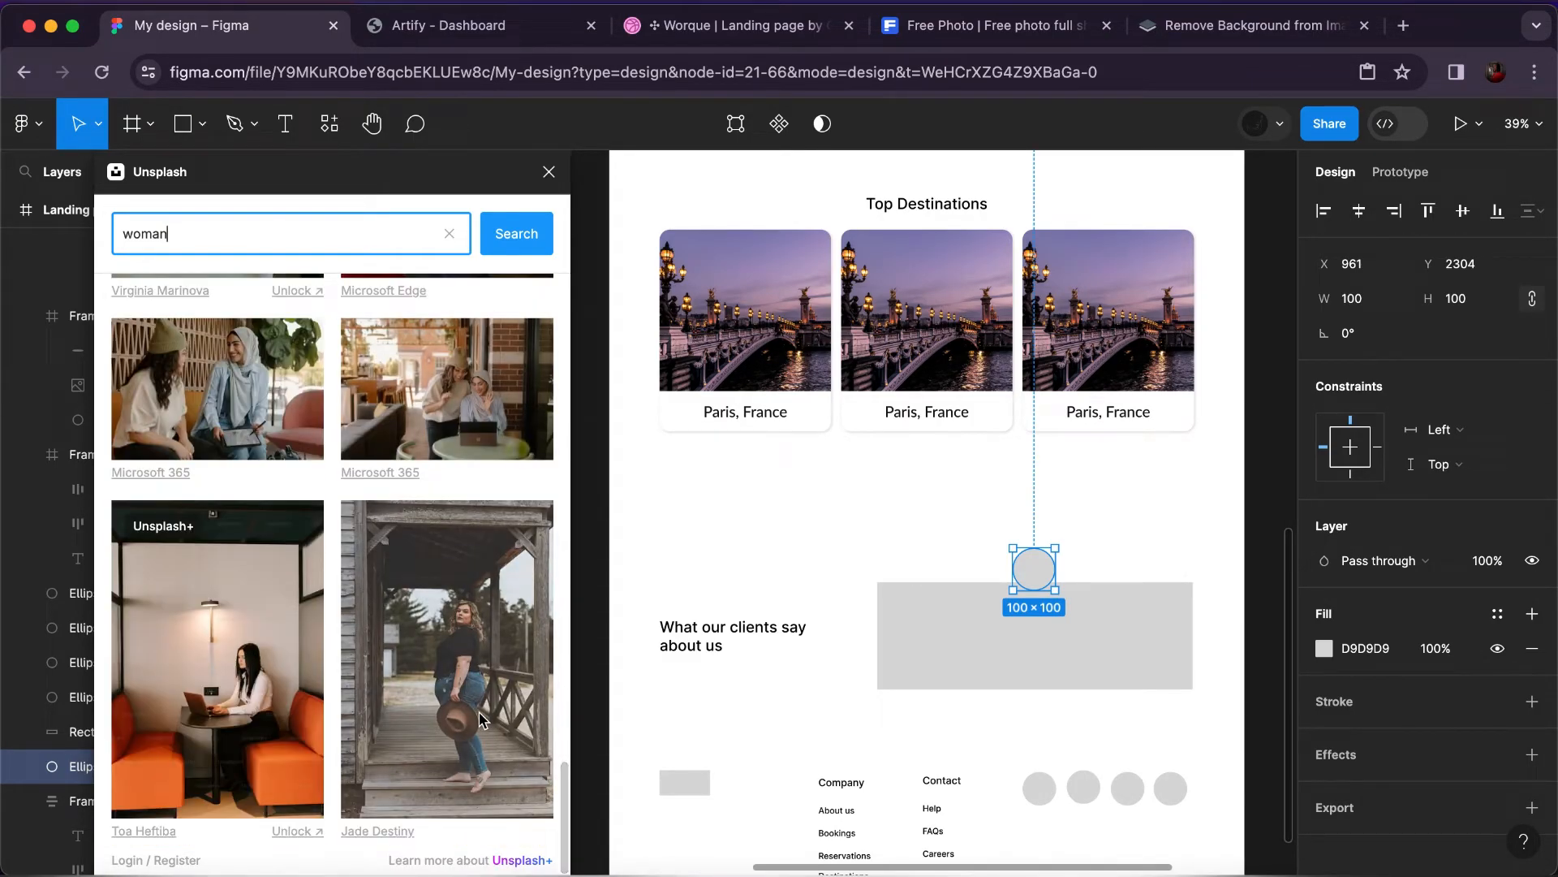
pyautogui.scroll(-2, 480, 718)
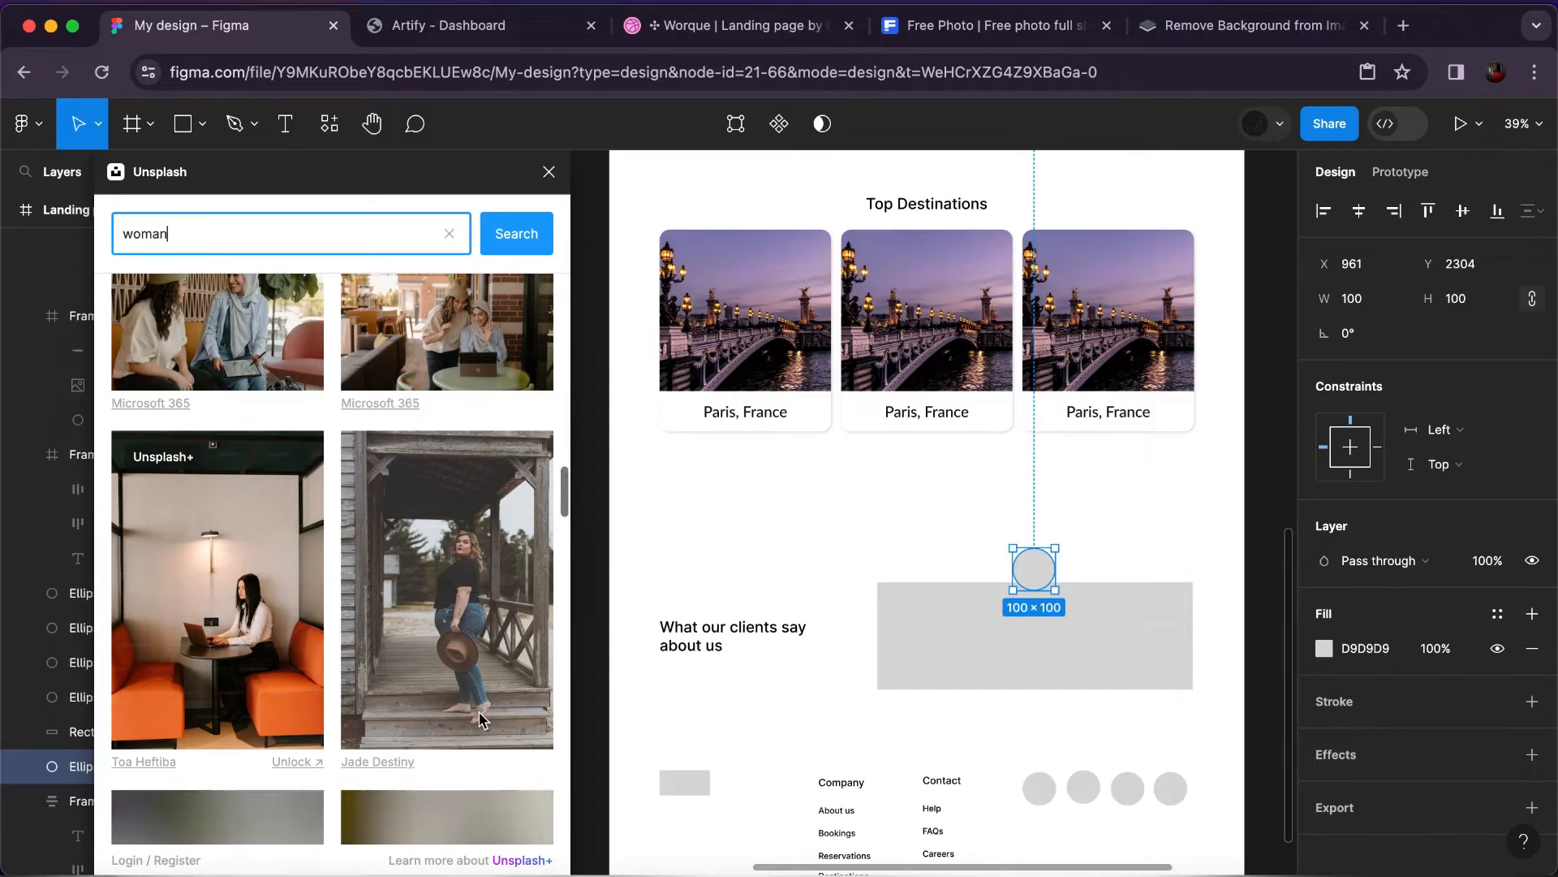
pyautogui.scroll(-2, 481, 719)
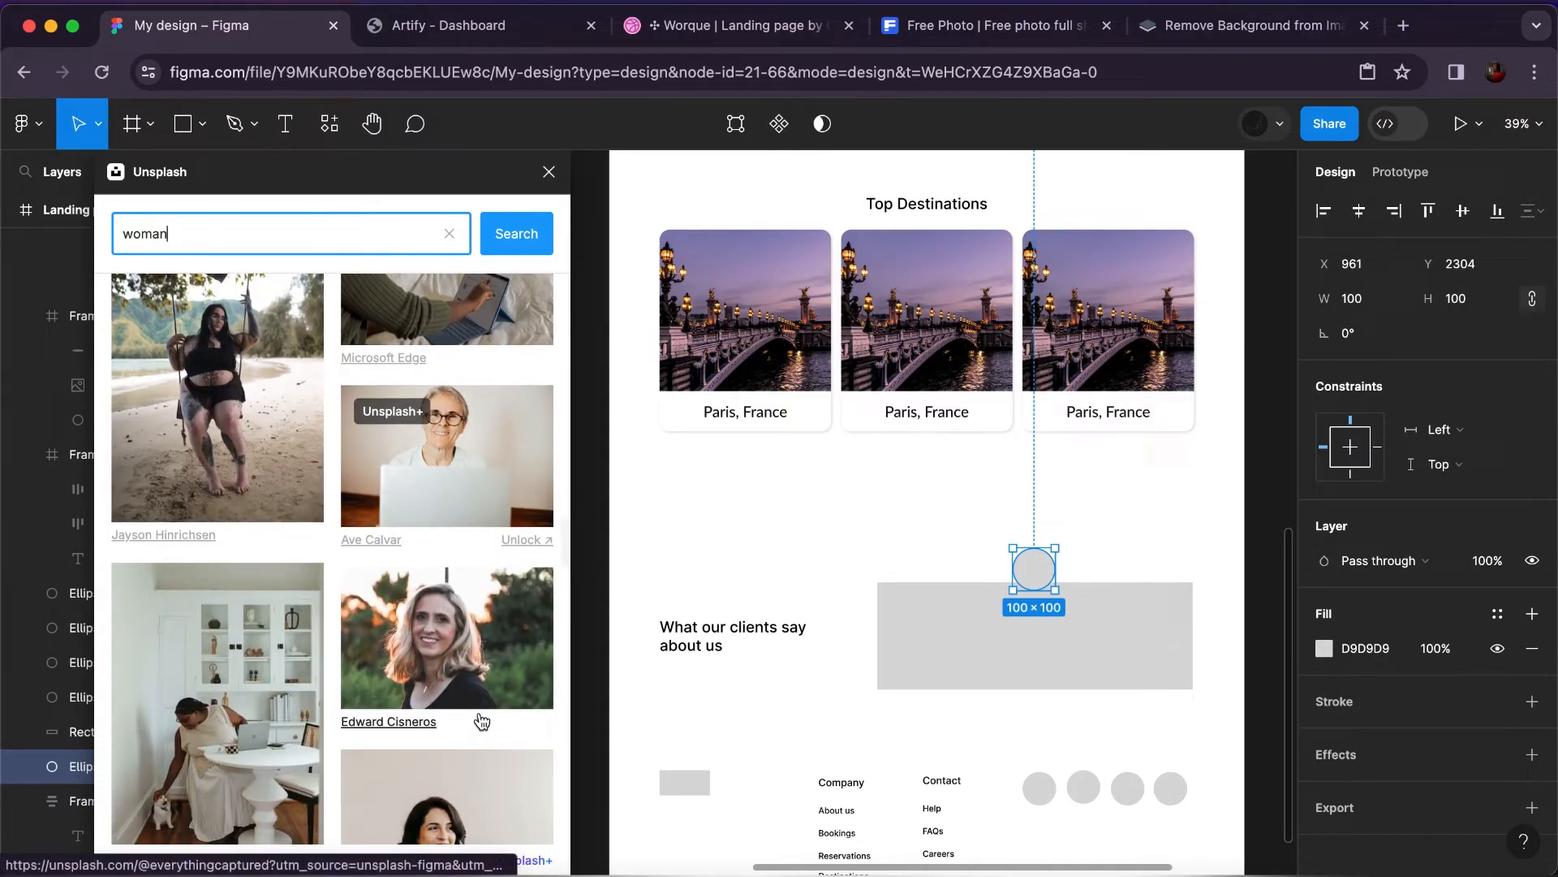
pyautogui.scroll(-4, 481, 719)
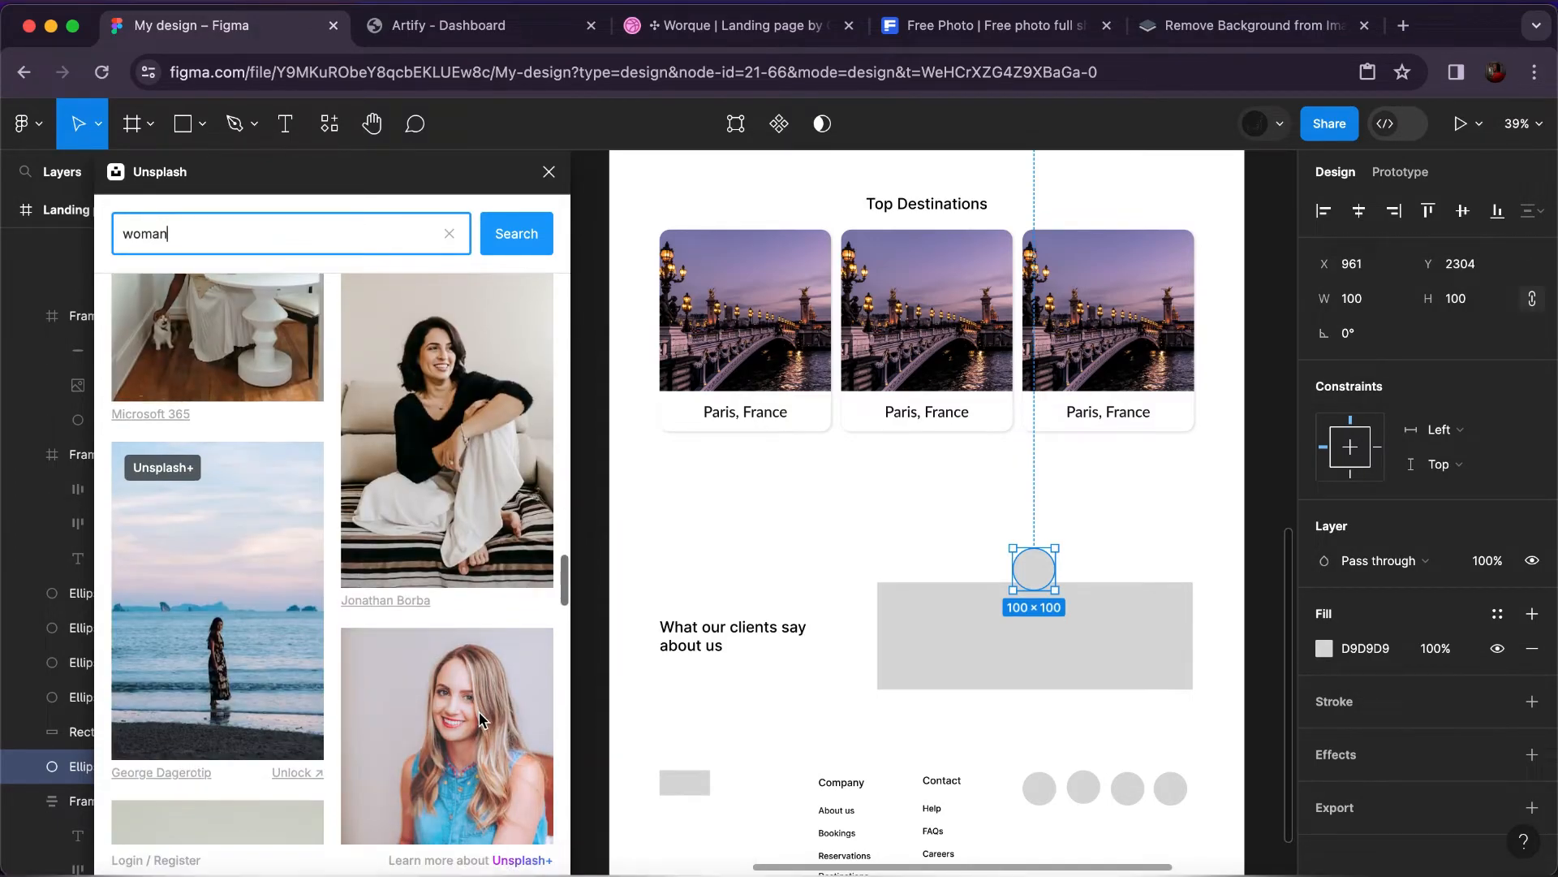
pyautogui.scroll(-6, 473, 650)
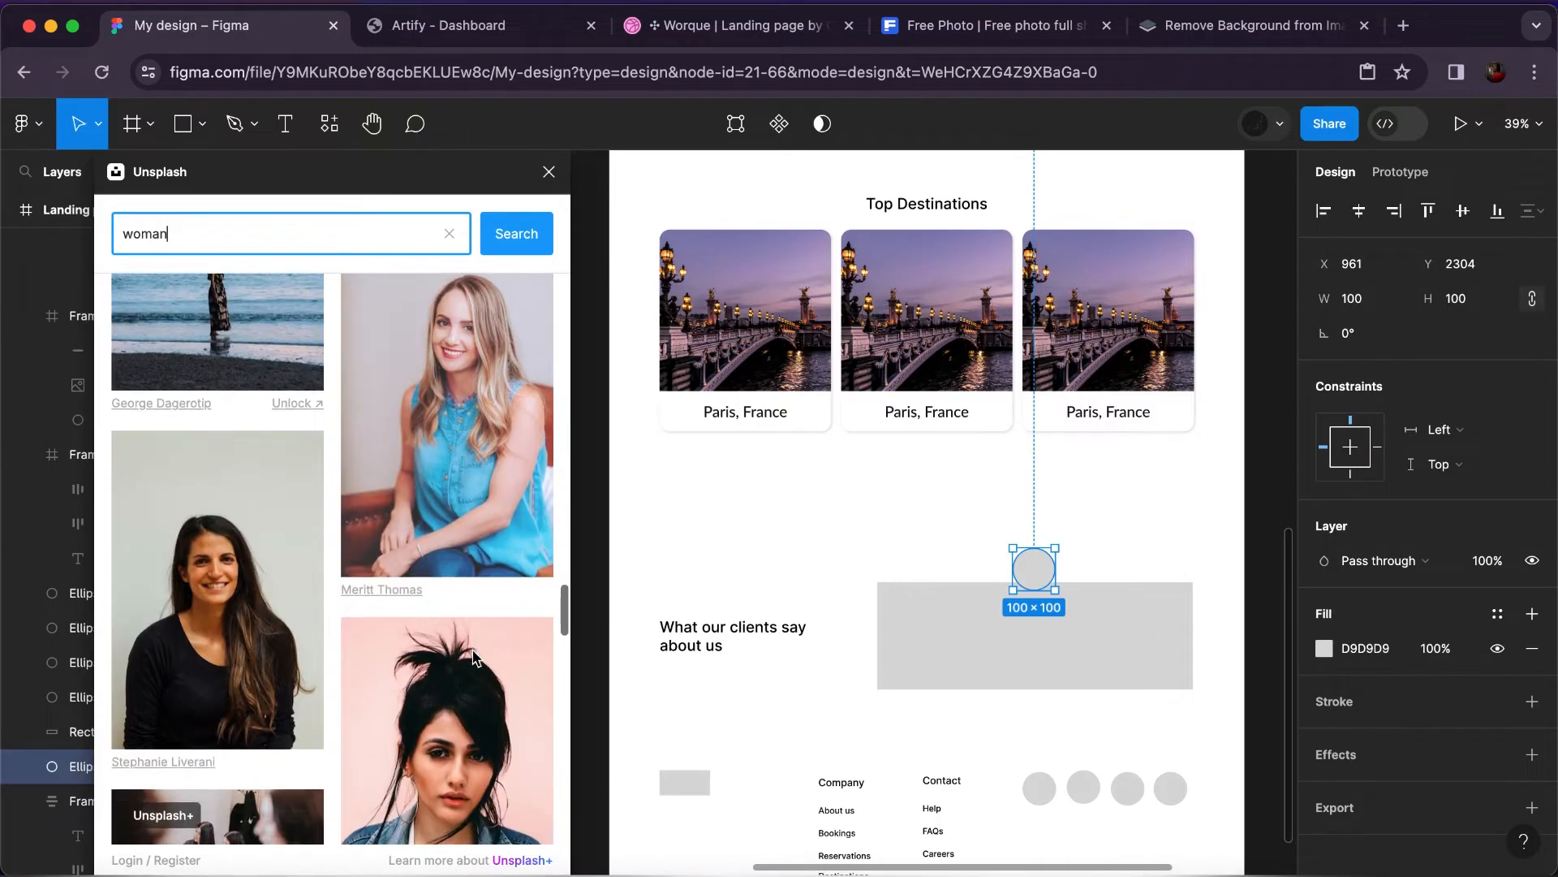
pyautogui.click(210, 572)
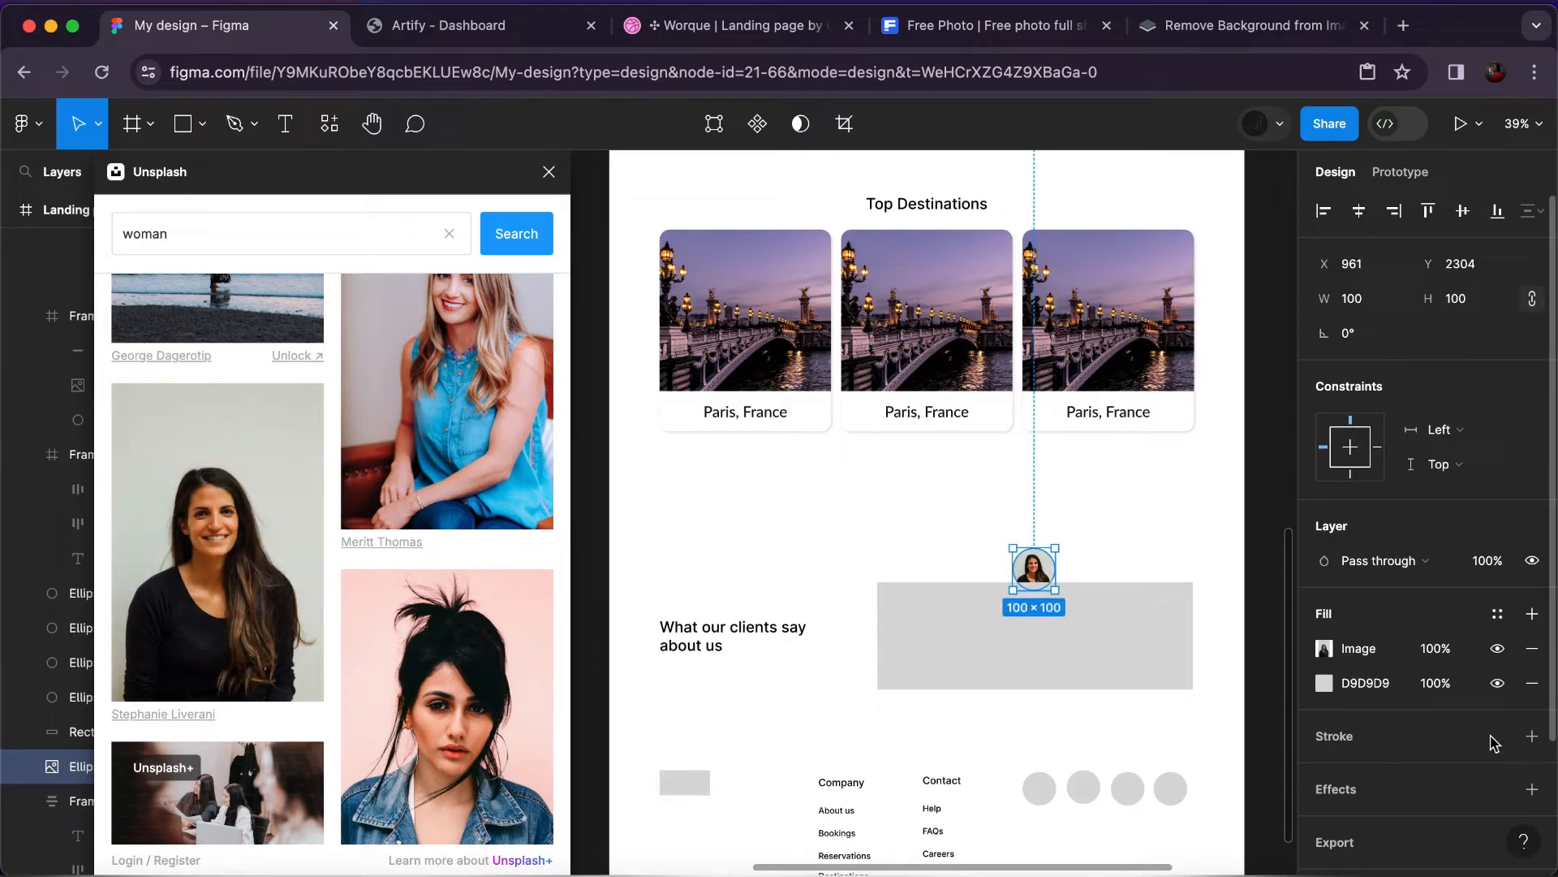
# Remove the circle's leftover D9D9D9 fill and delete the grey testimonial placeholder rectangle.
pyautogui.click(1532, 683)
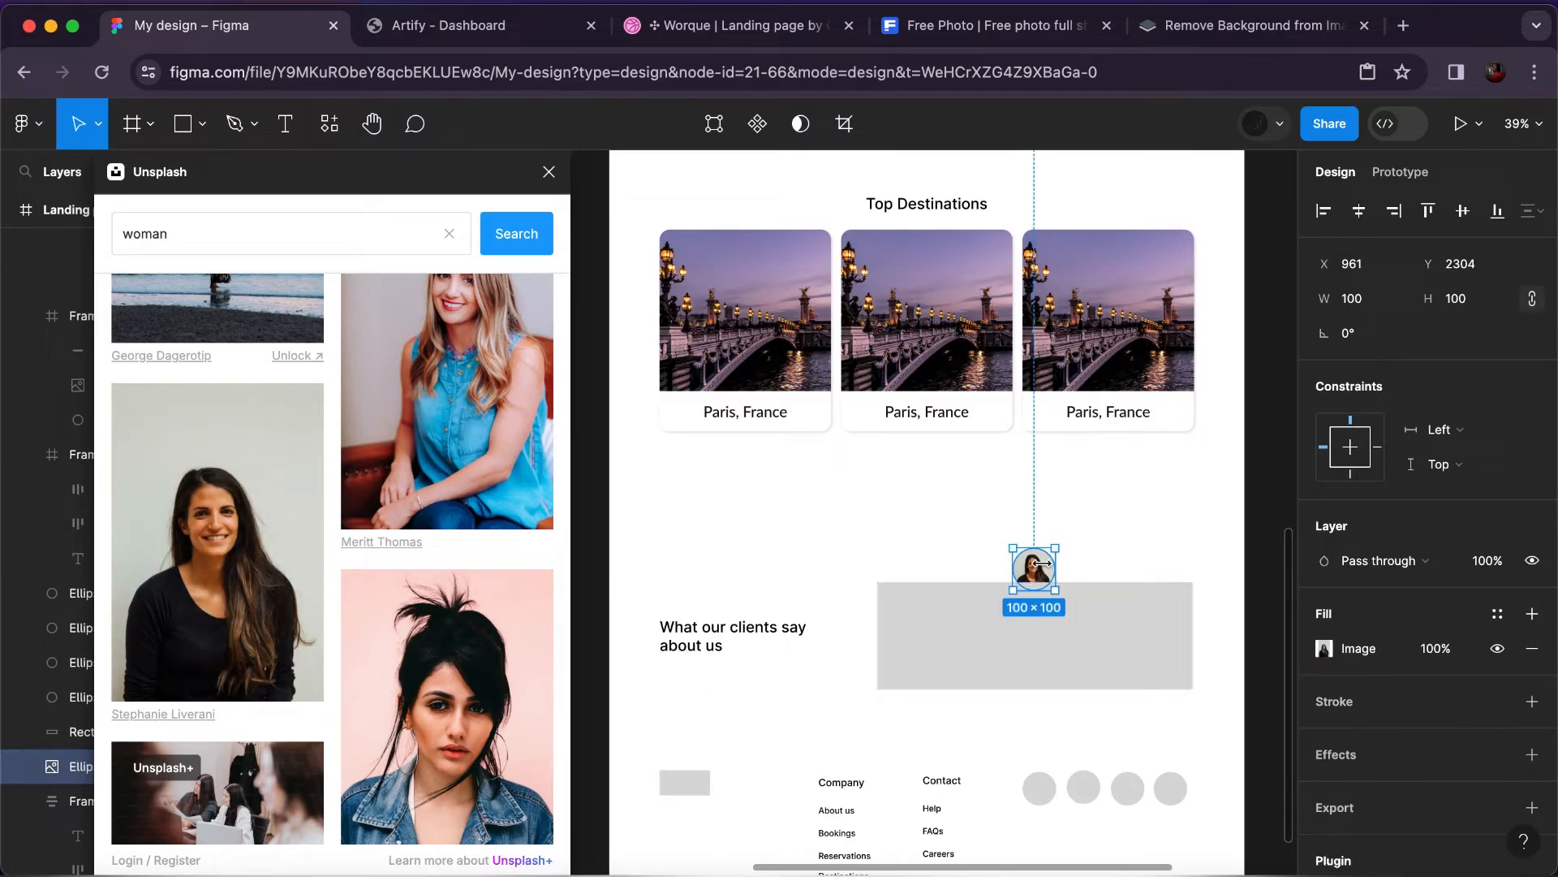
pyautogui.click(1029, 630)
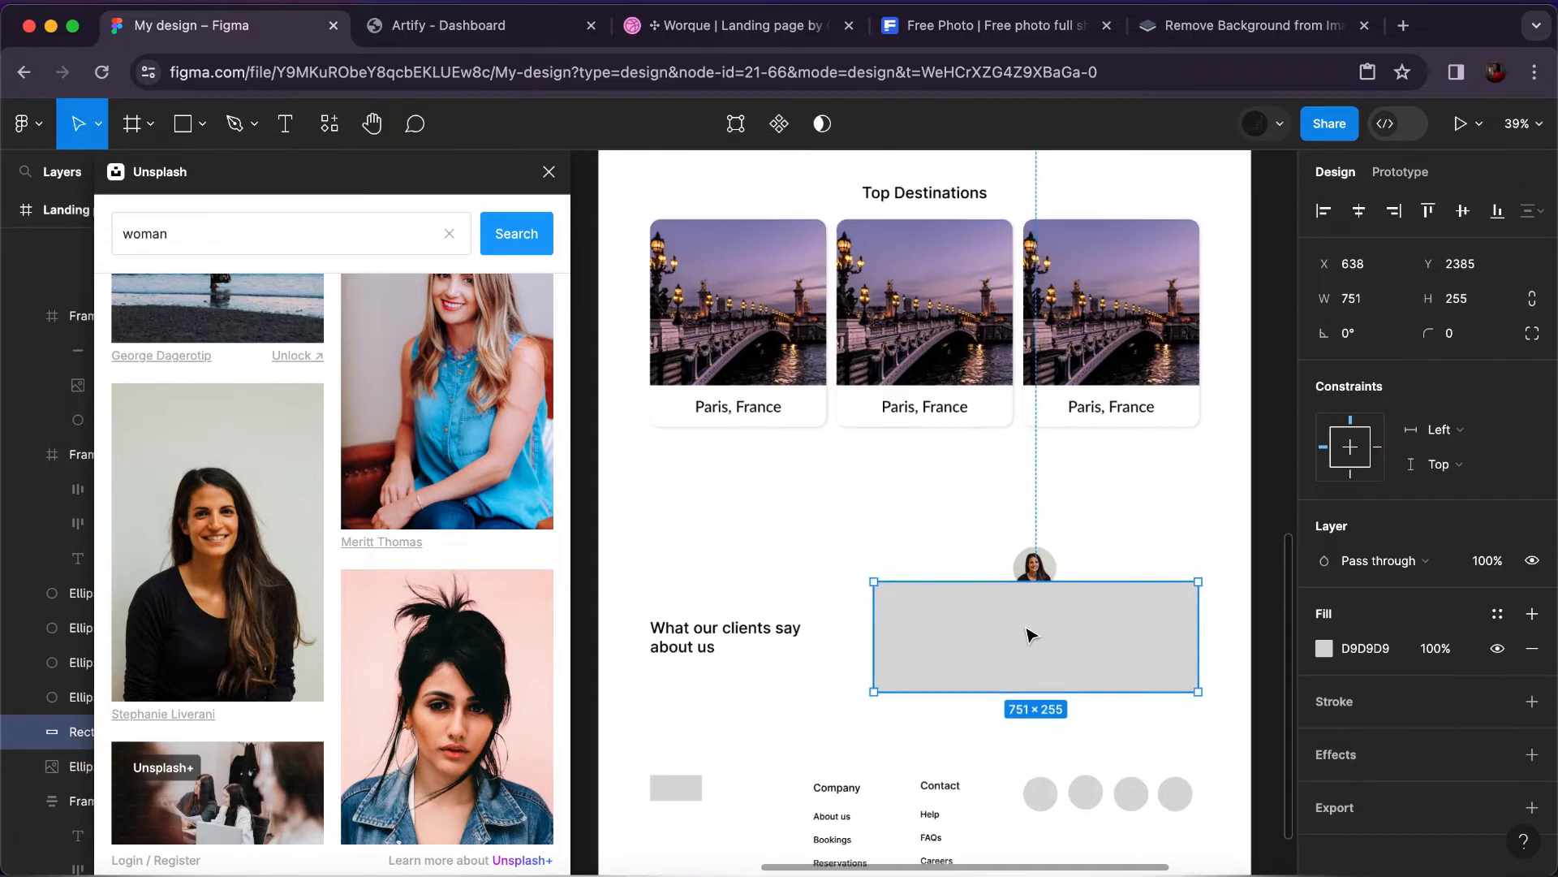
pyautogui.scroll(5, 1030, 634)
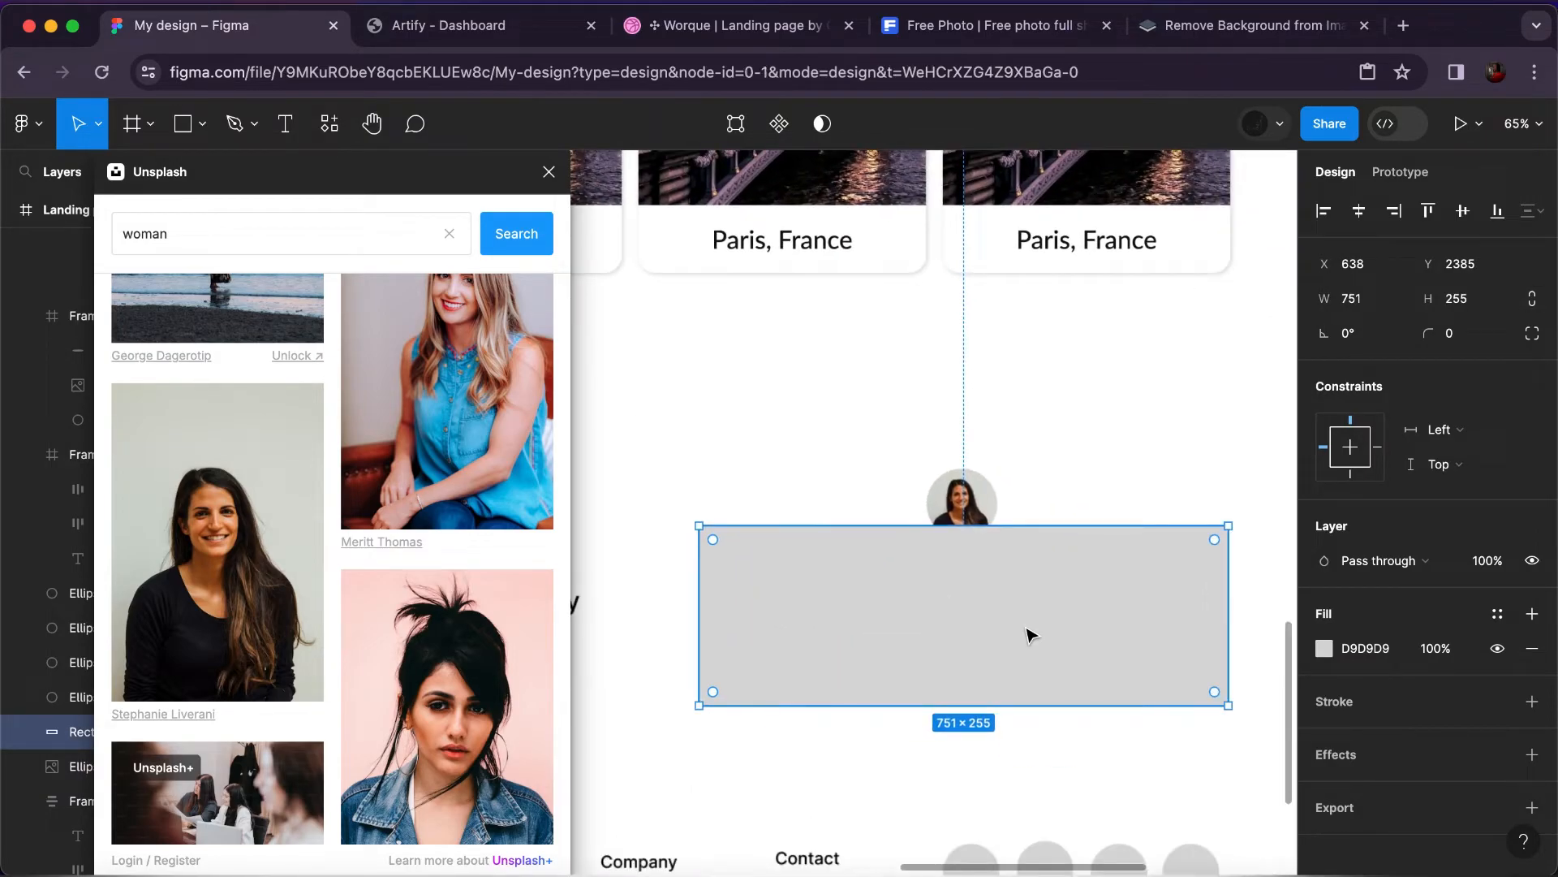
pyautogui.press('Delete')
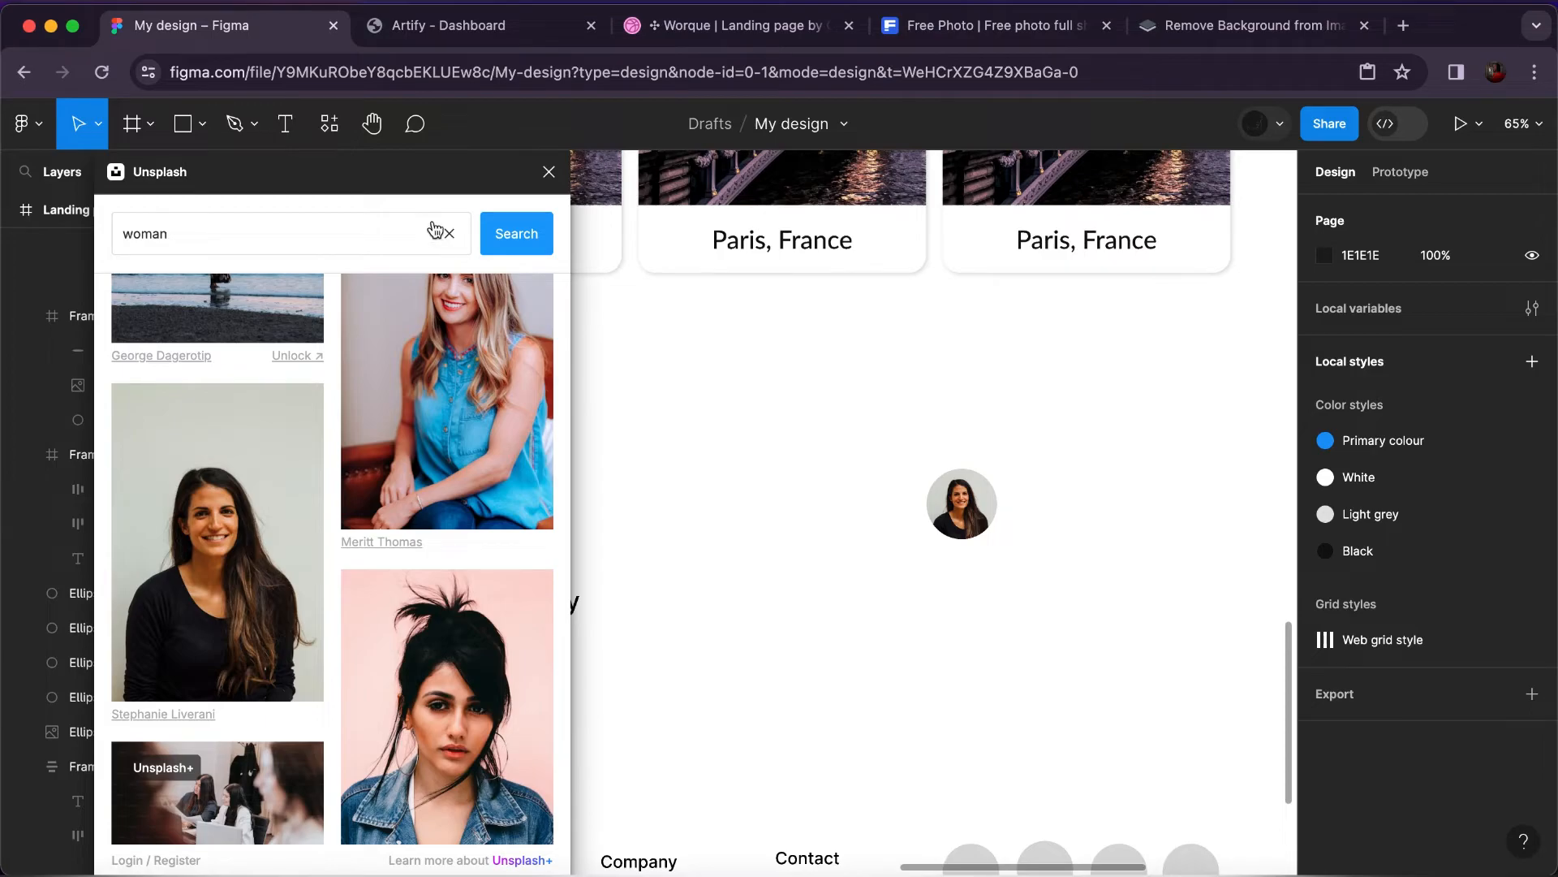
# Draw a new frame below the portrait and widen it to 720 × 306.
pyautogui.moveTo(406, 172); pyautogui.dragTo(403, 688)
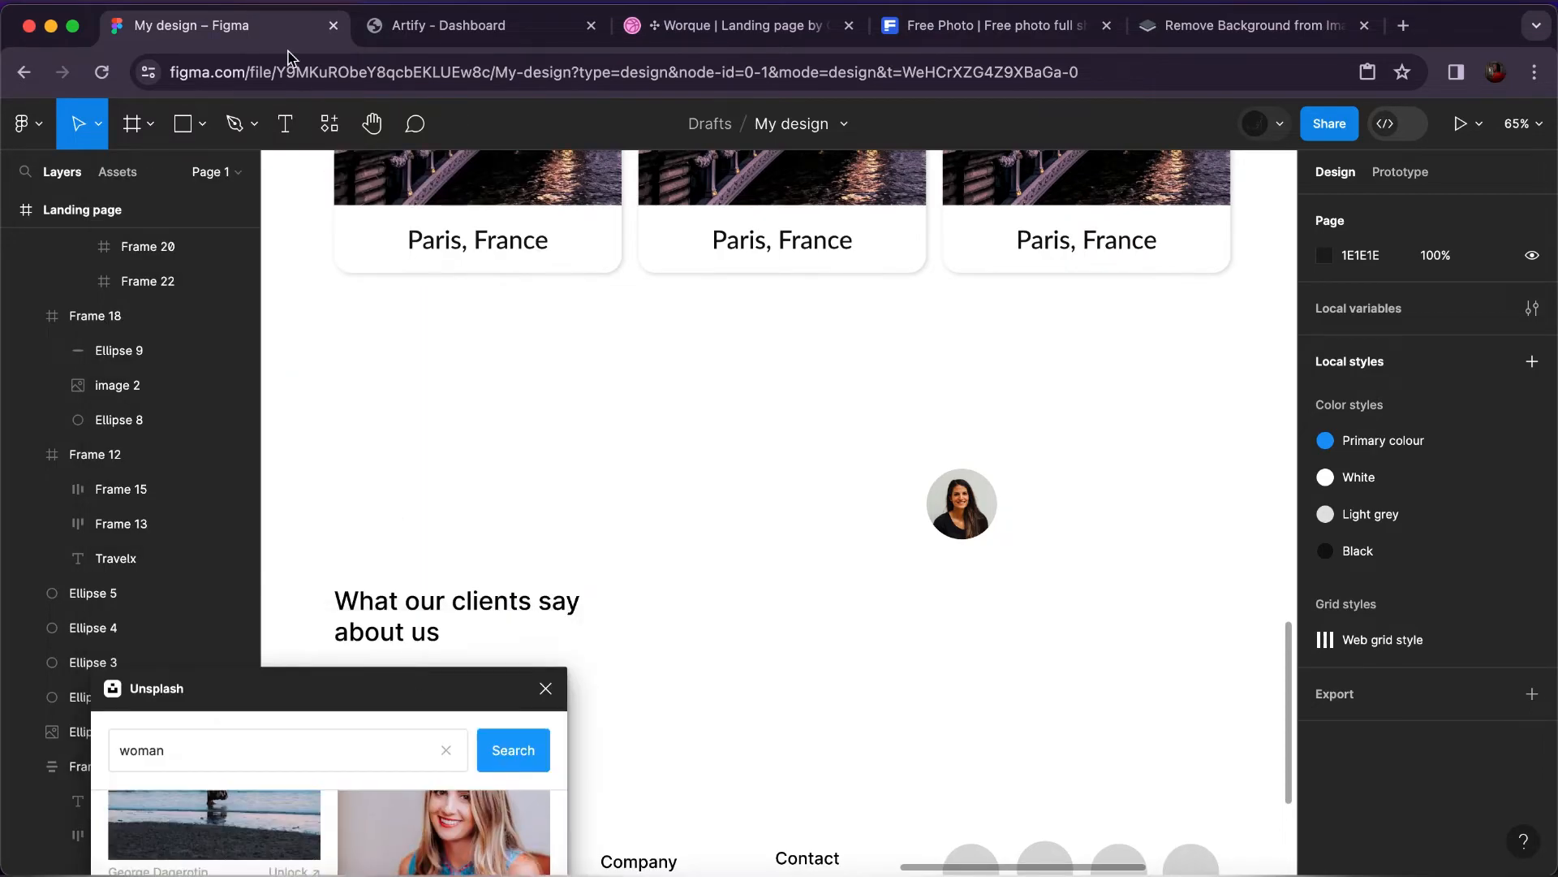
pyautogui.click(150, 124)
pyautogui.click(165, 178)
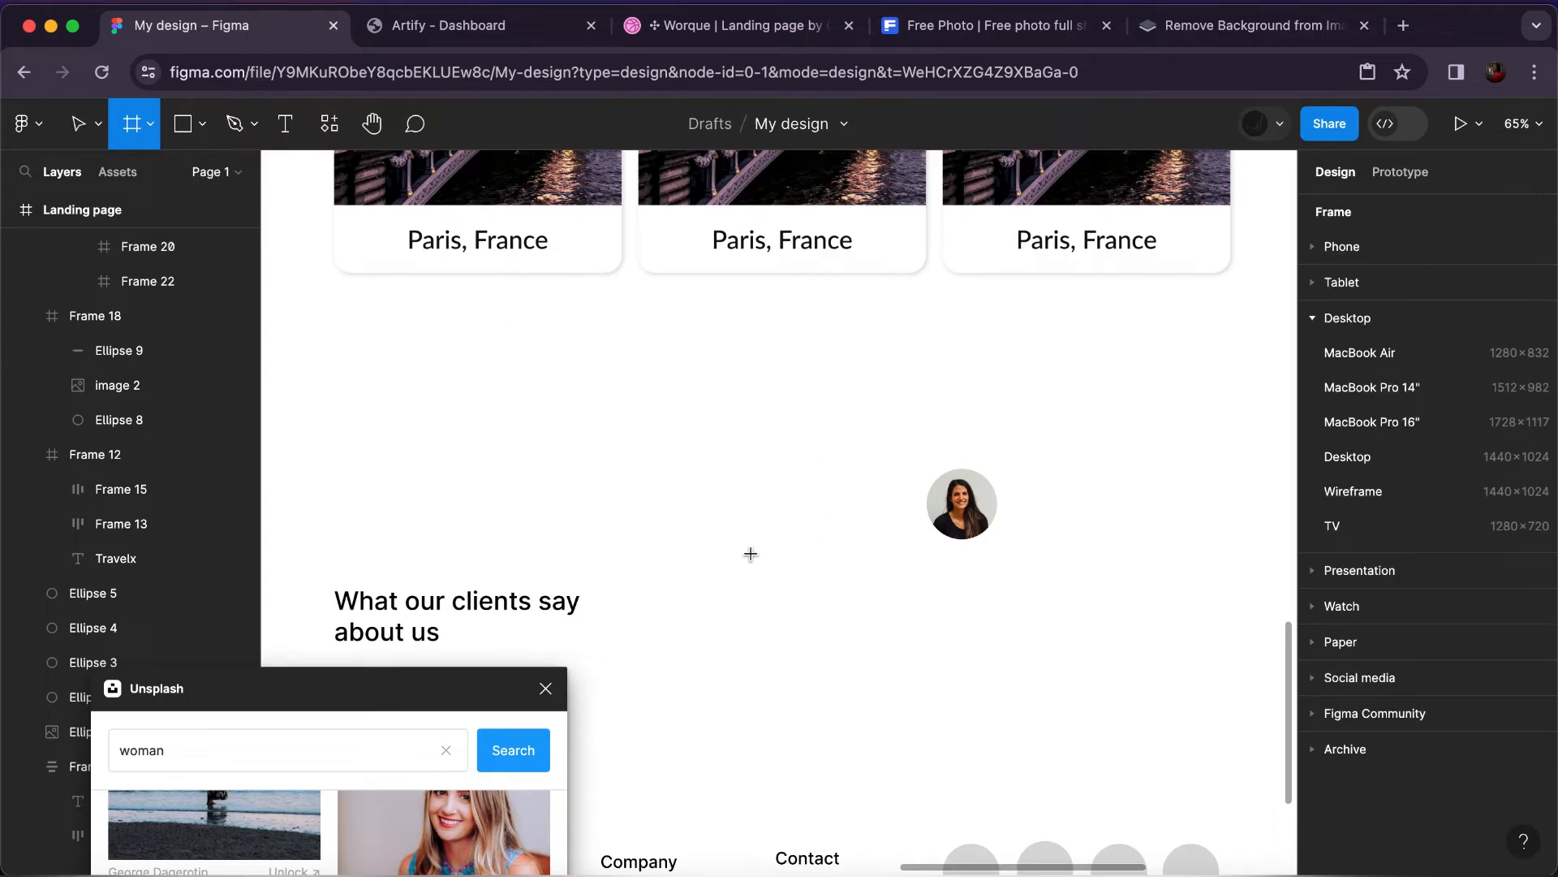
pyautogui.moveTo(723, 561); pyautogui.dragTo(1180, 776)
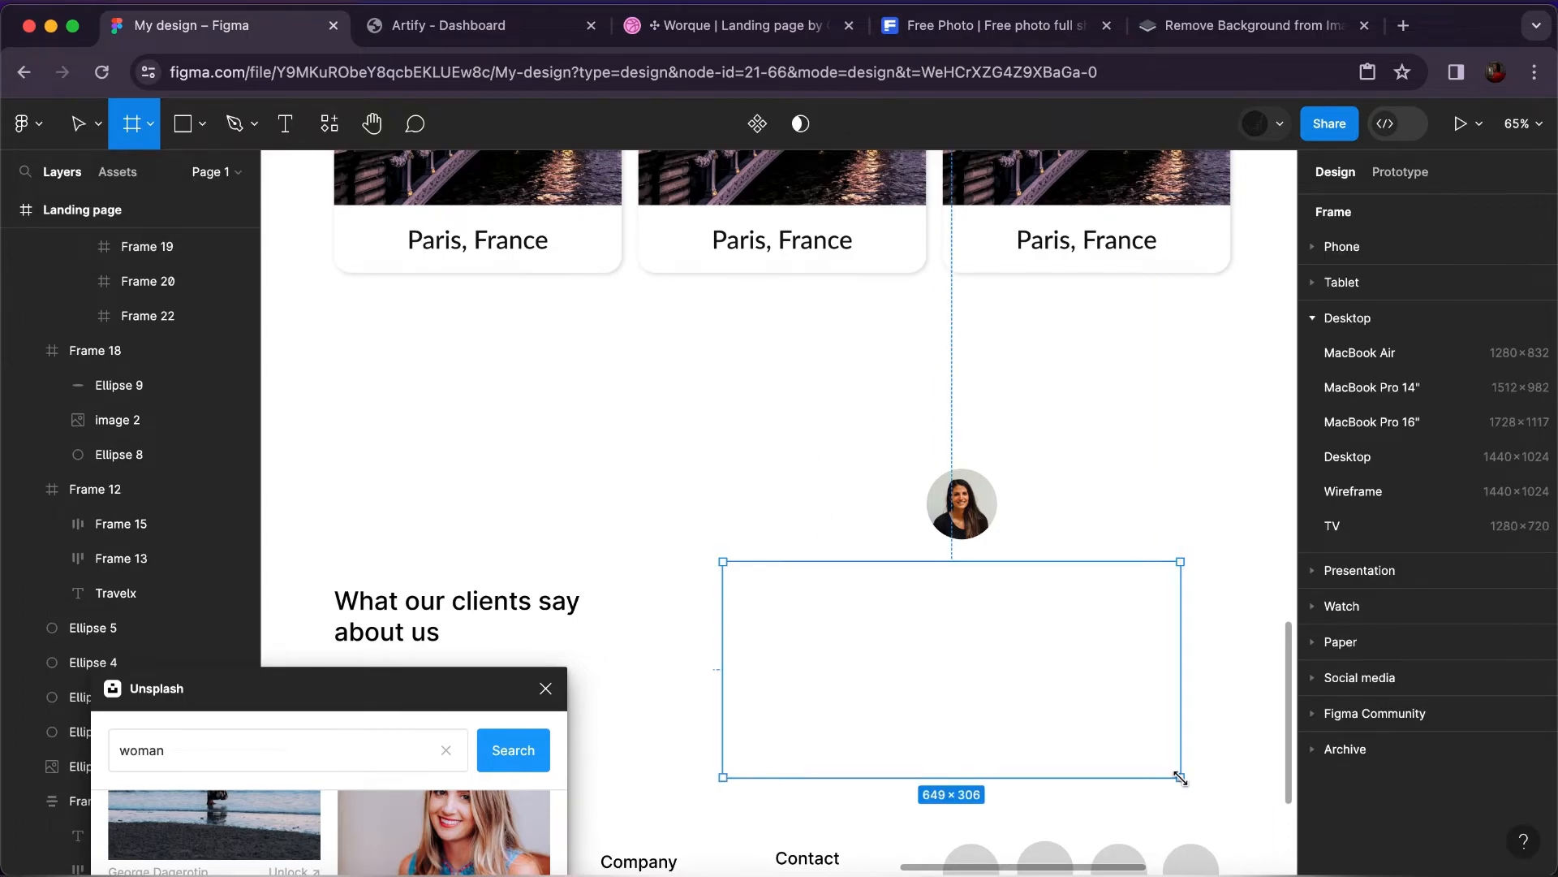
pyautogui.scroll(-3, 1179, 776)
pyautogui.hscroll(2, 1179, 776)
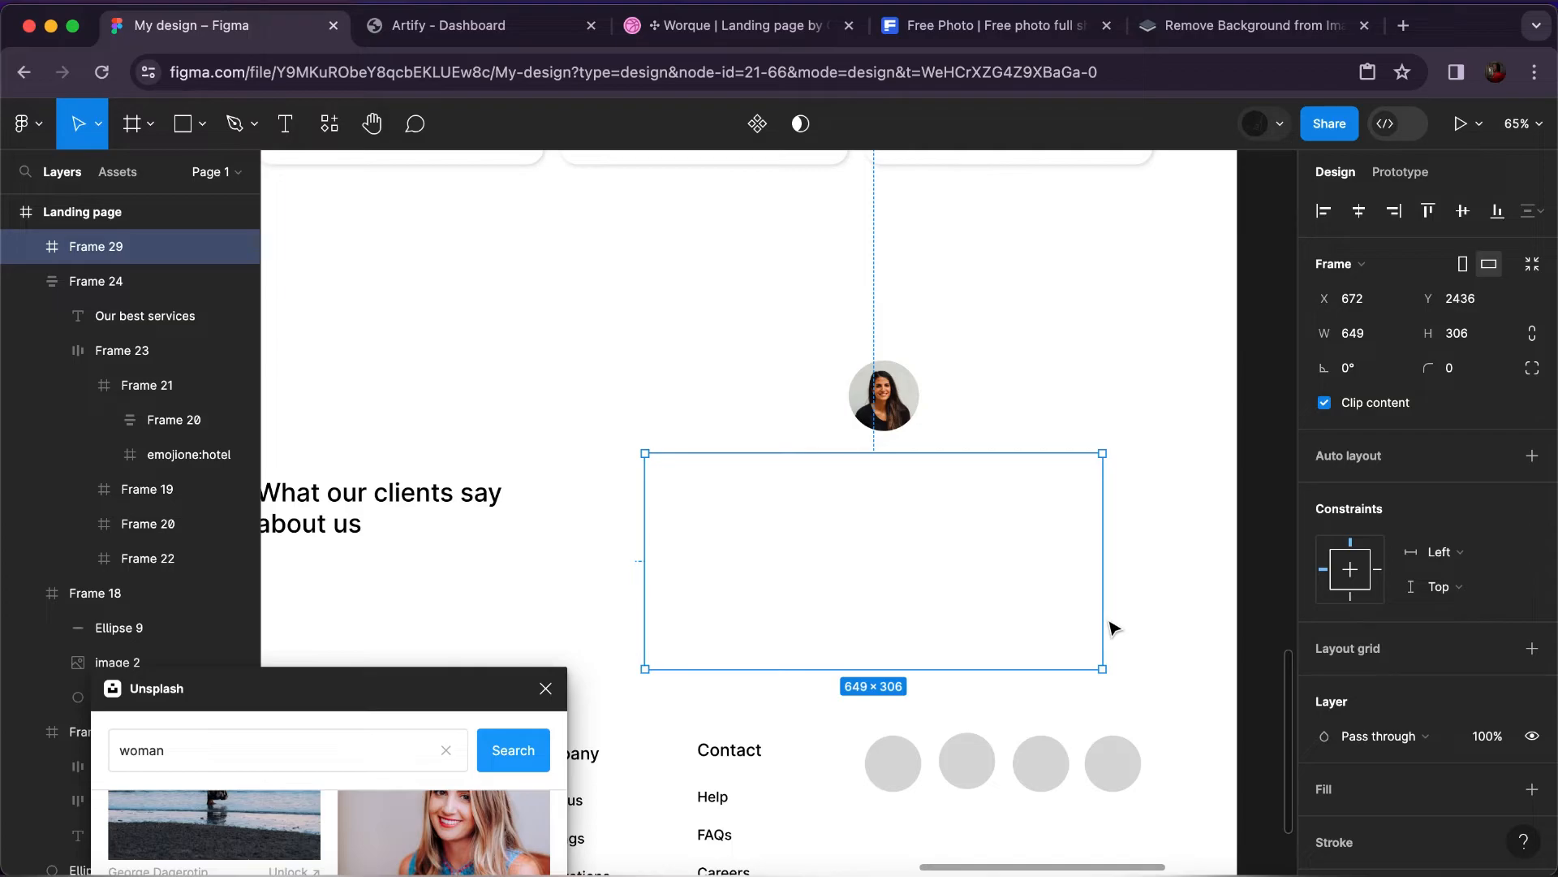
pyautogui.moveTo(1102, 613); pyautogui.dragTo(1148, 619)
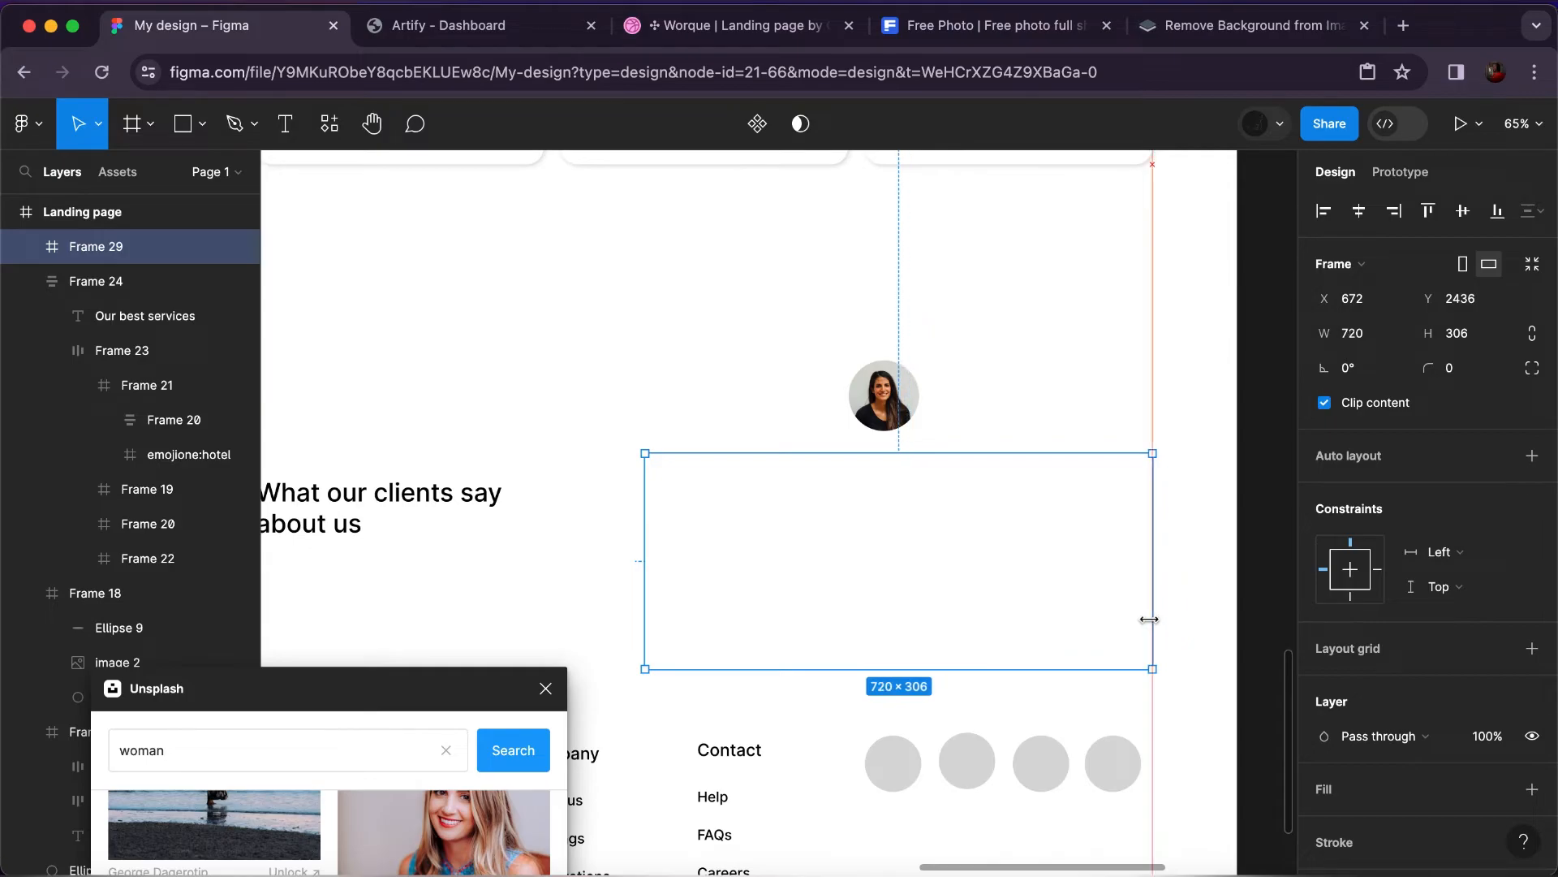
pyautogui.scroll(-2, 1504, 722)
pyautogui.click(1504, 726)
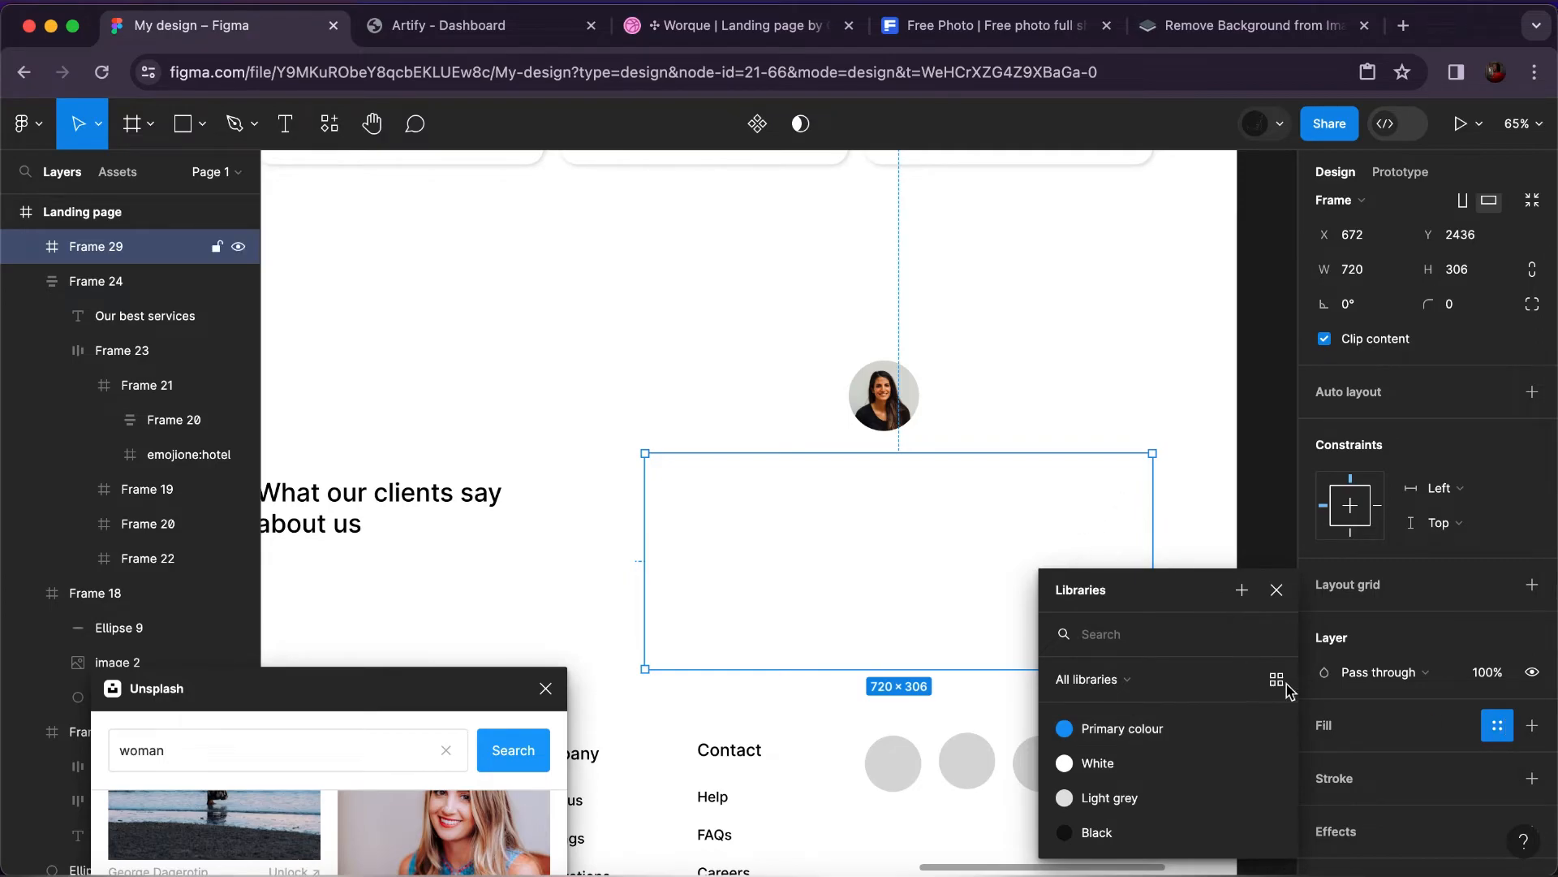
# Fill the new frame with light blue F0F9FF sampled from a service card.
pyautogui.click(1530, 727)
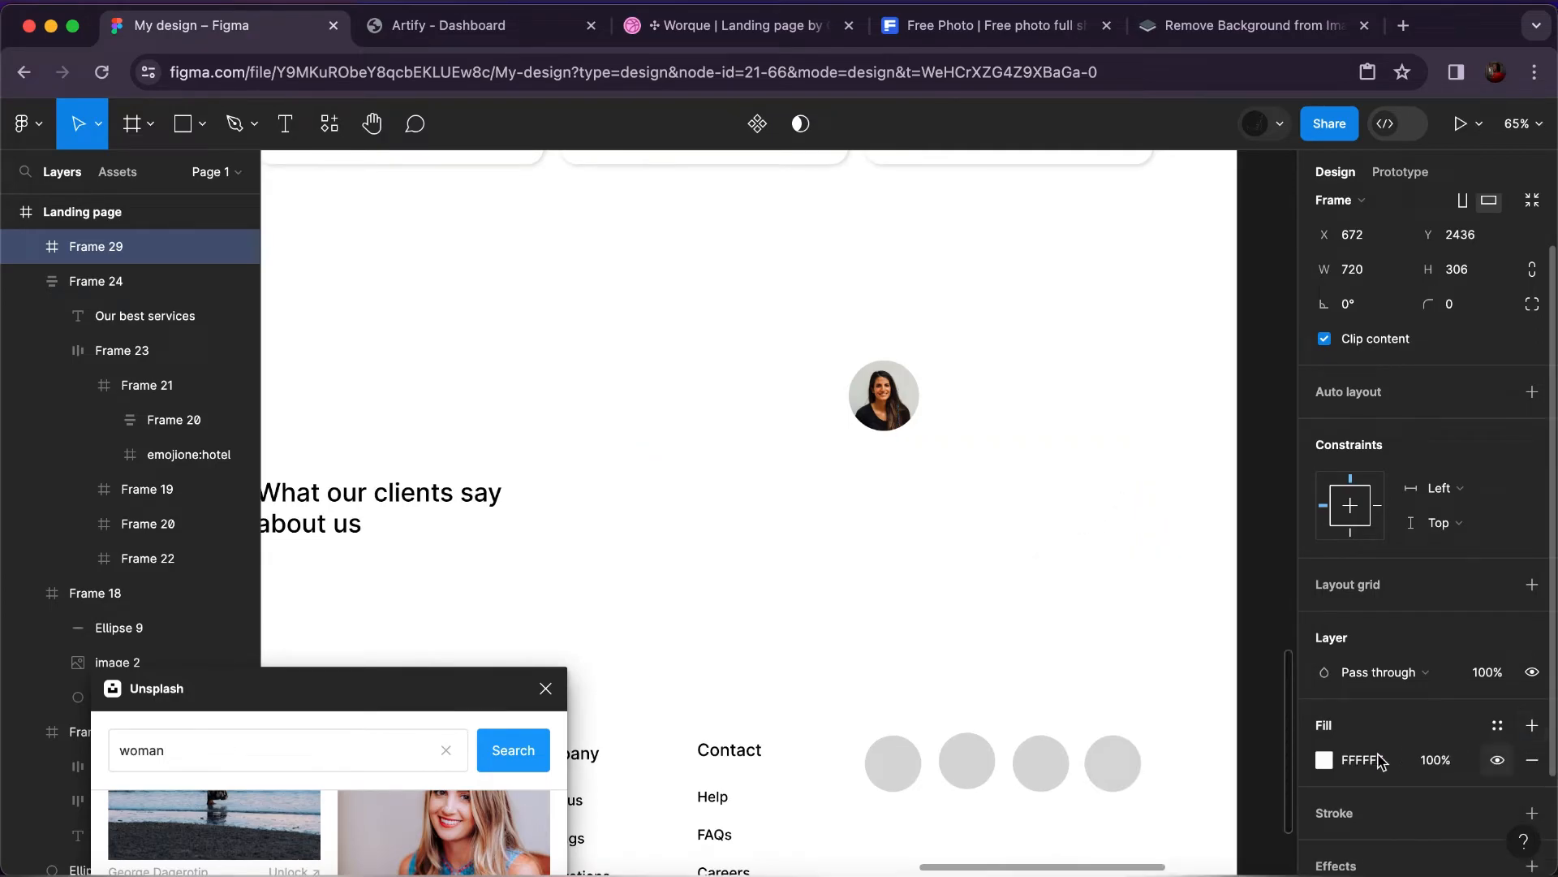
pyautogui.click(1324, 760)
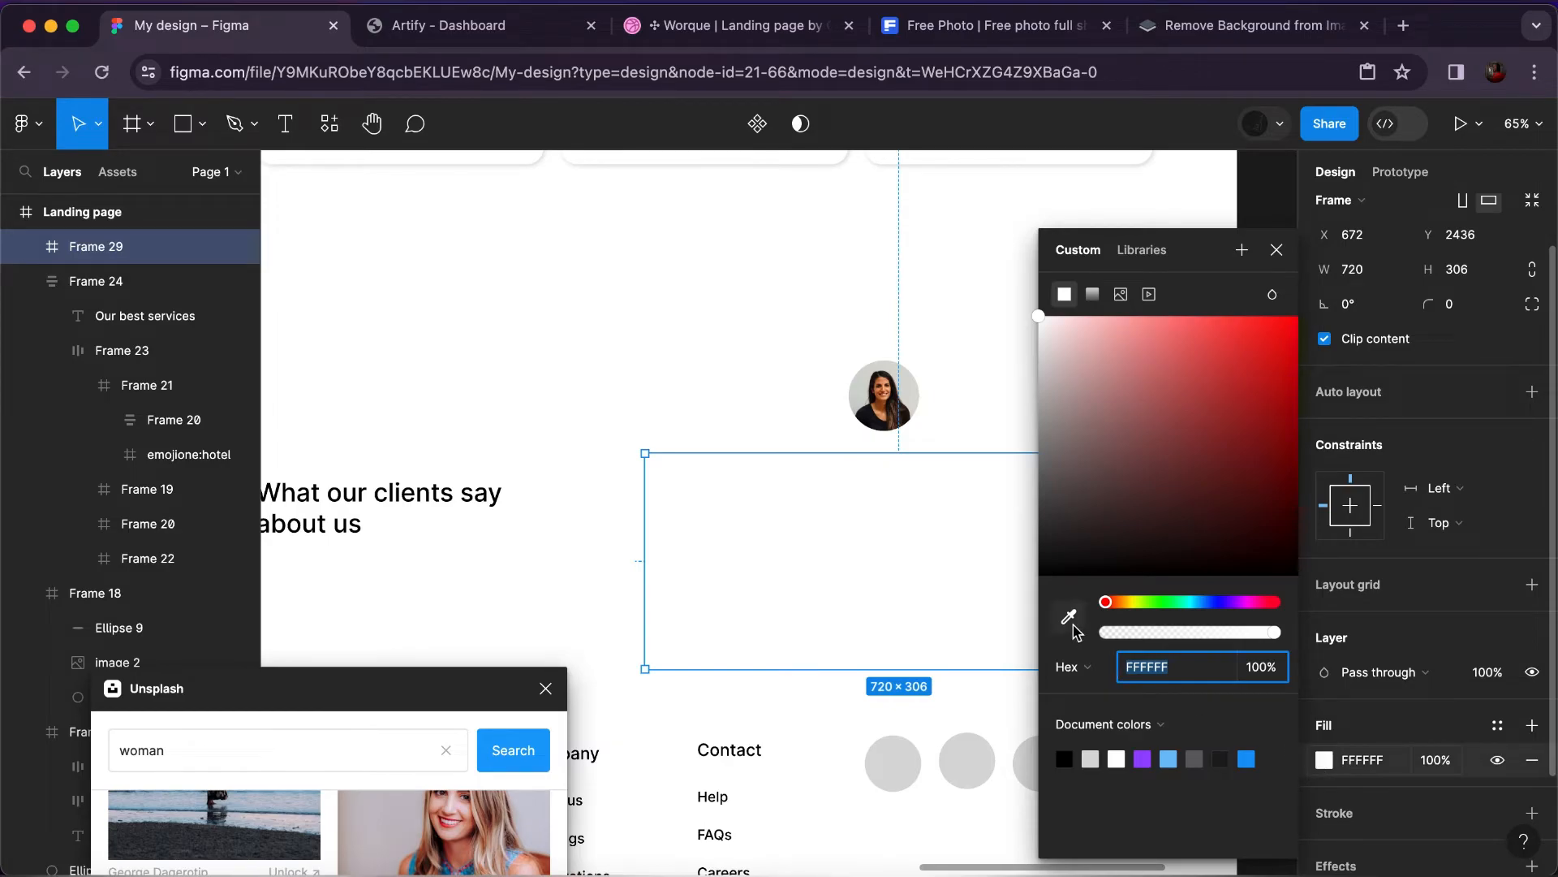
pyautogui.click(1069, 617)
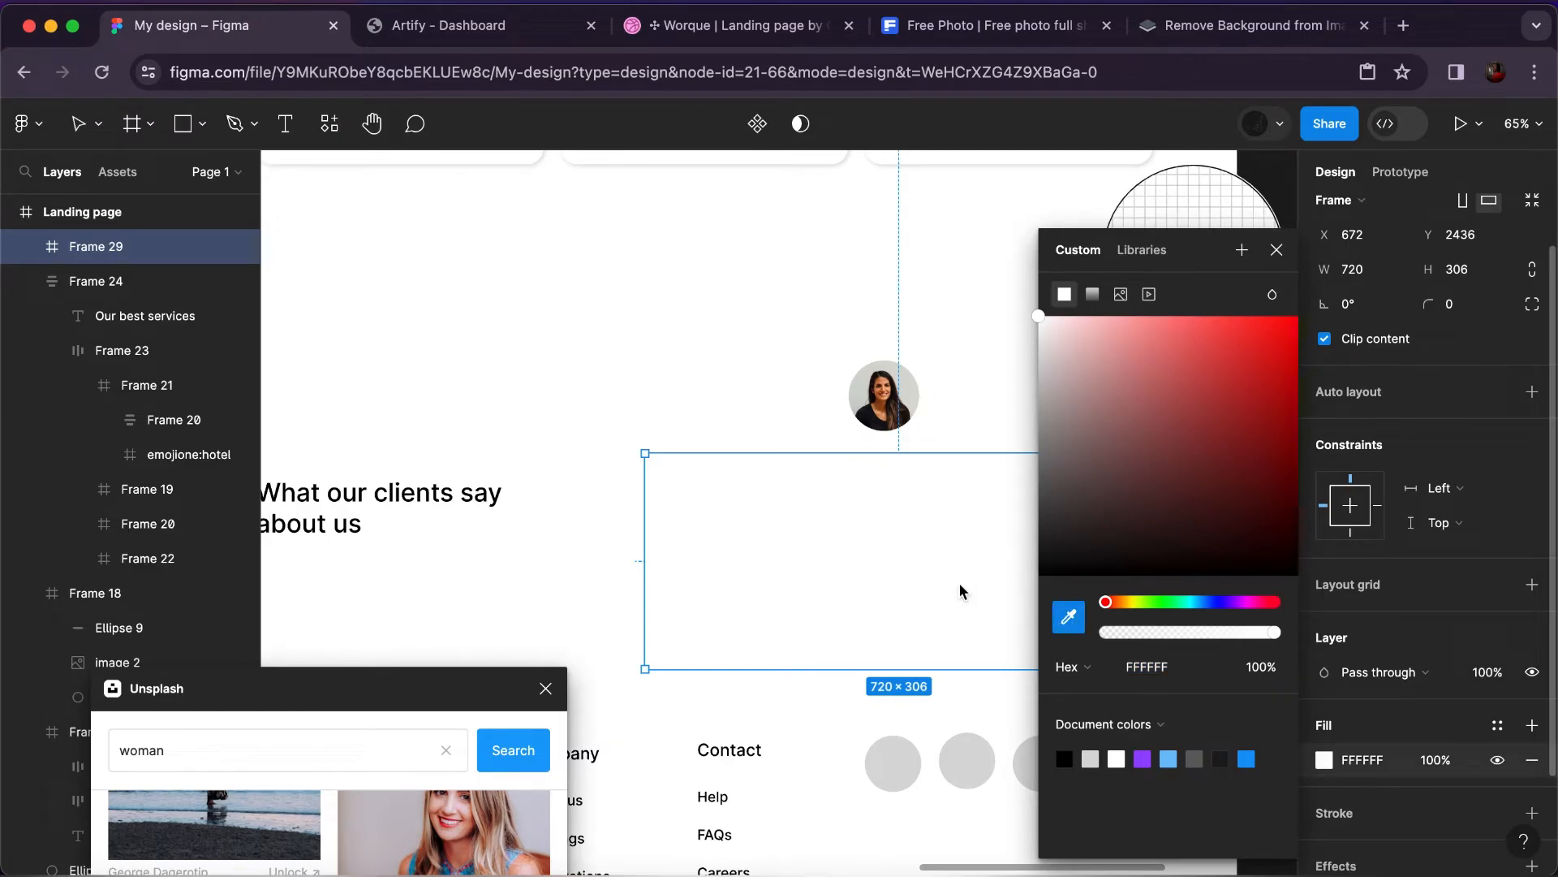
pyautogui.scroll(-3, 963, 582)
pyautogui.scroll(-3, 969, 577)
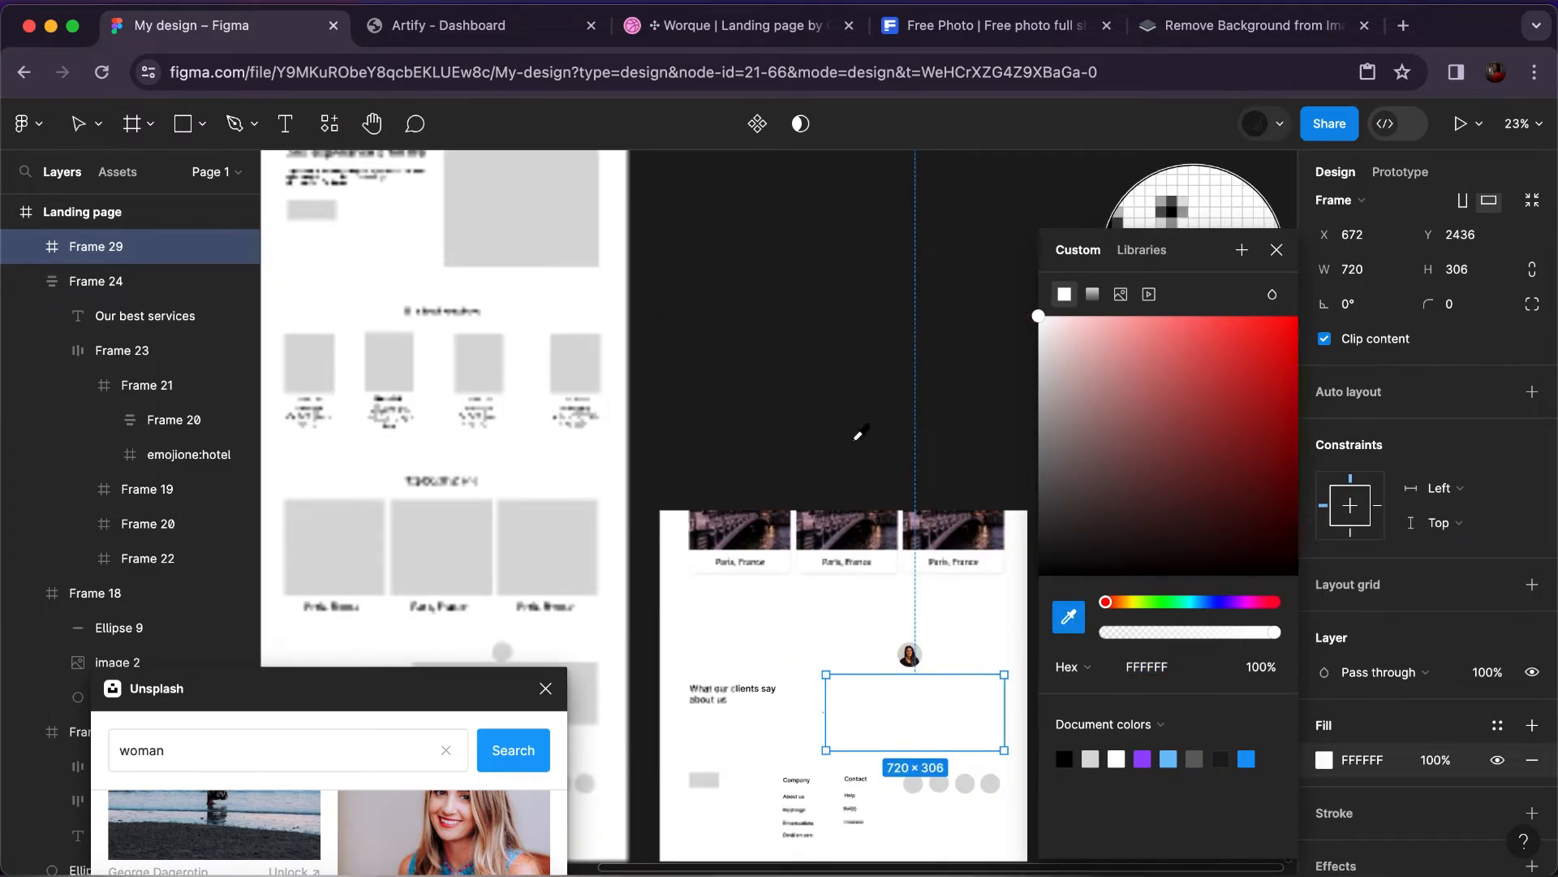
pyautogui.scroll(-3, 856, 431)
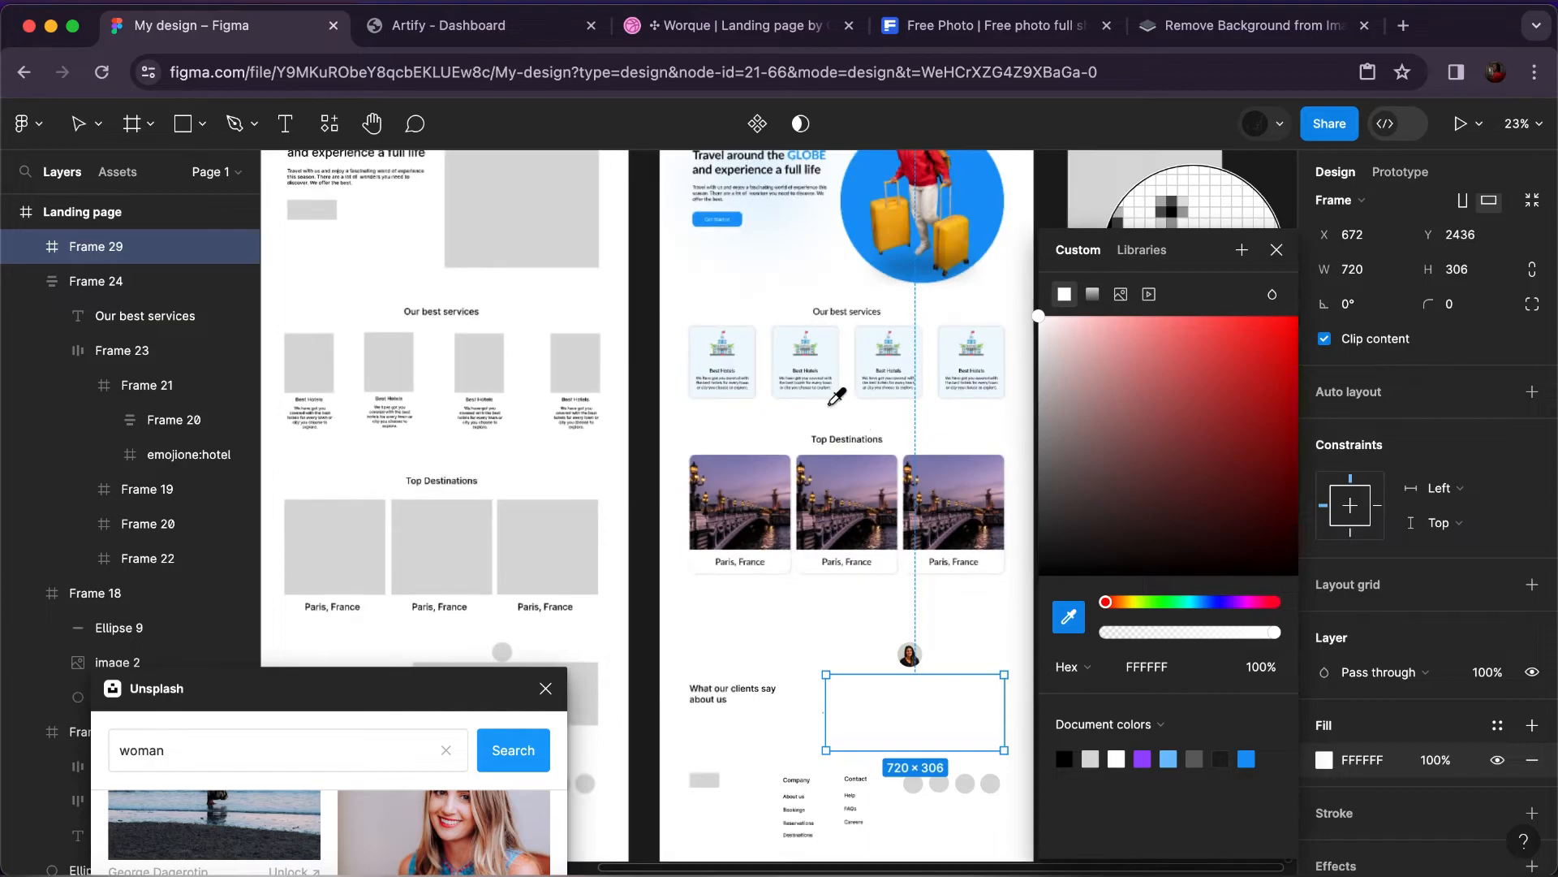
pyautogui.click(824, 346)
pyautogui.click(921, 617)
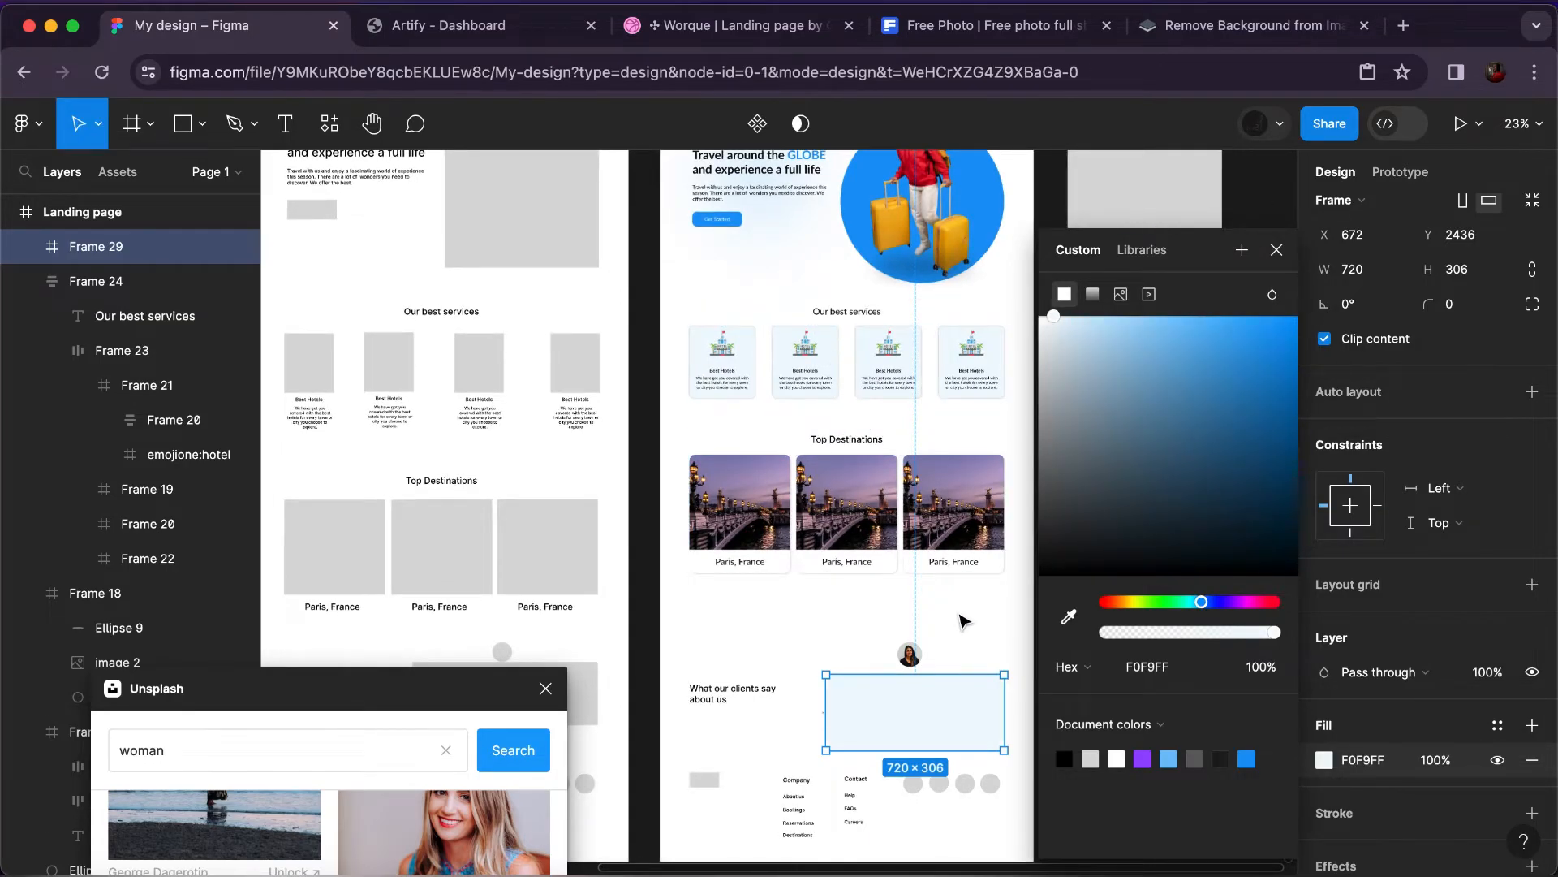
# Give the light-blue frame a 16 px corner radius.
pyautogui.click(977, 733)
pyautogui.scroll(3, 980, 725)
pyautogui.click(1446, 367)
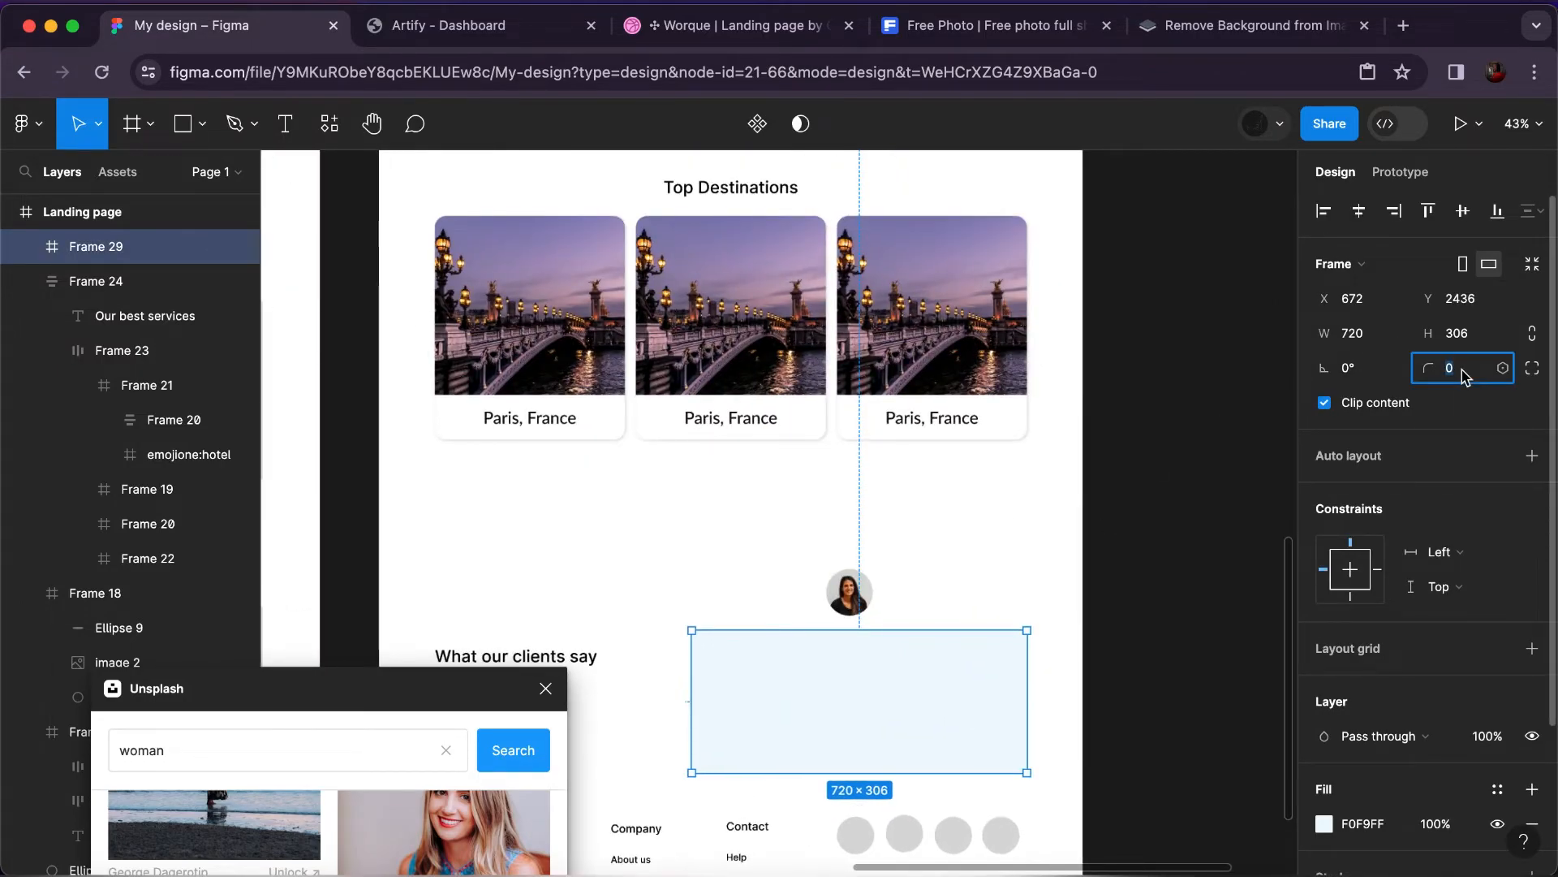
pyautogui.write('16')
pyautogui.press('Return')
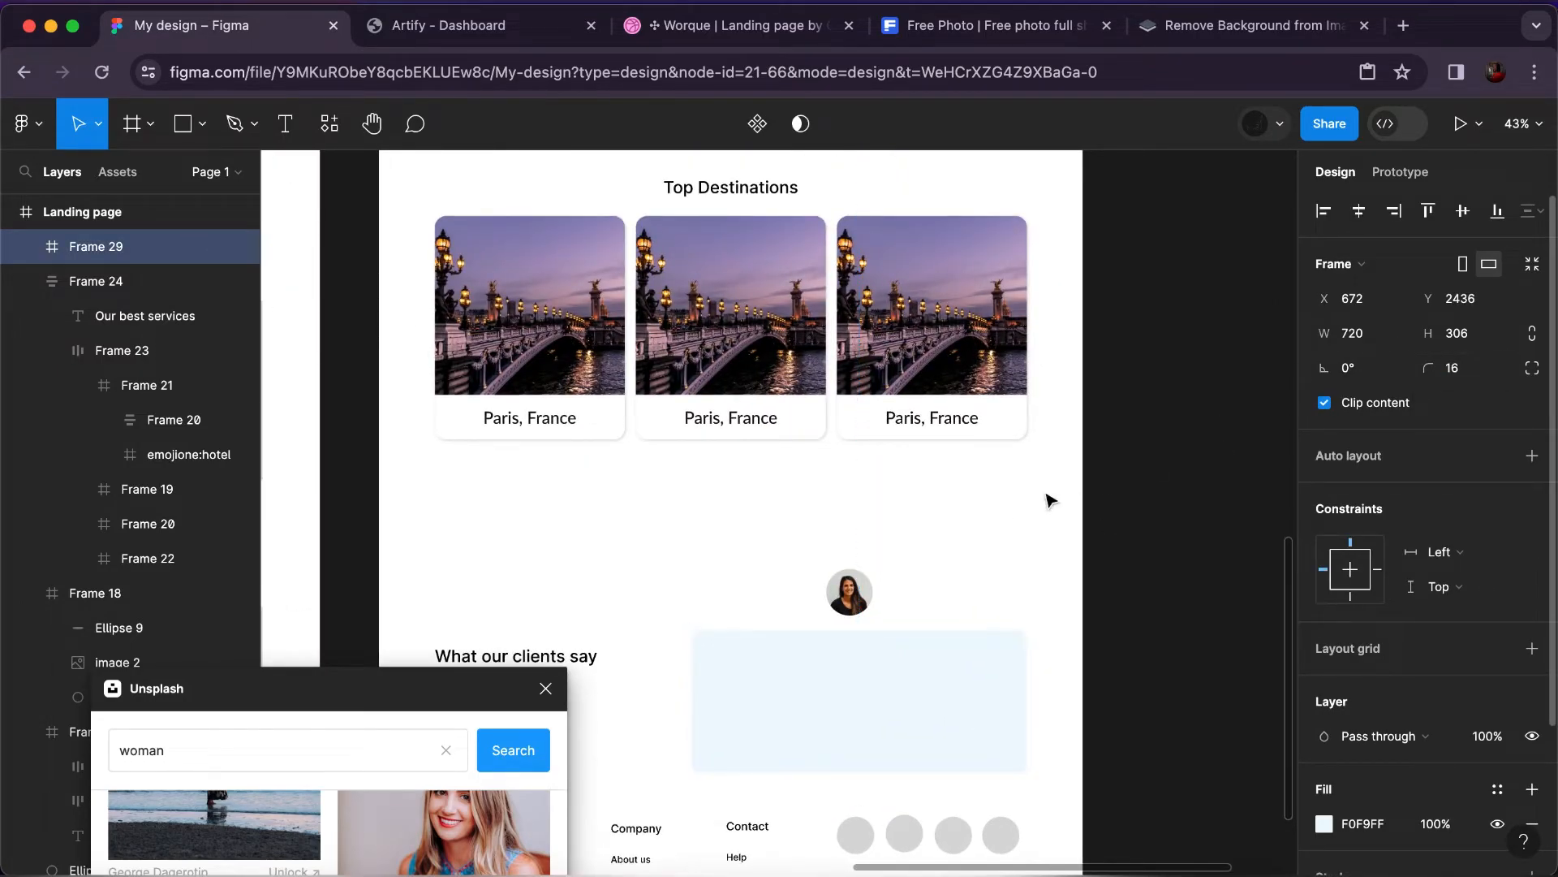
pyautogui.scroll(-3, 1007, 523)
pyautogui.scroll(3, 836, 497)
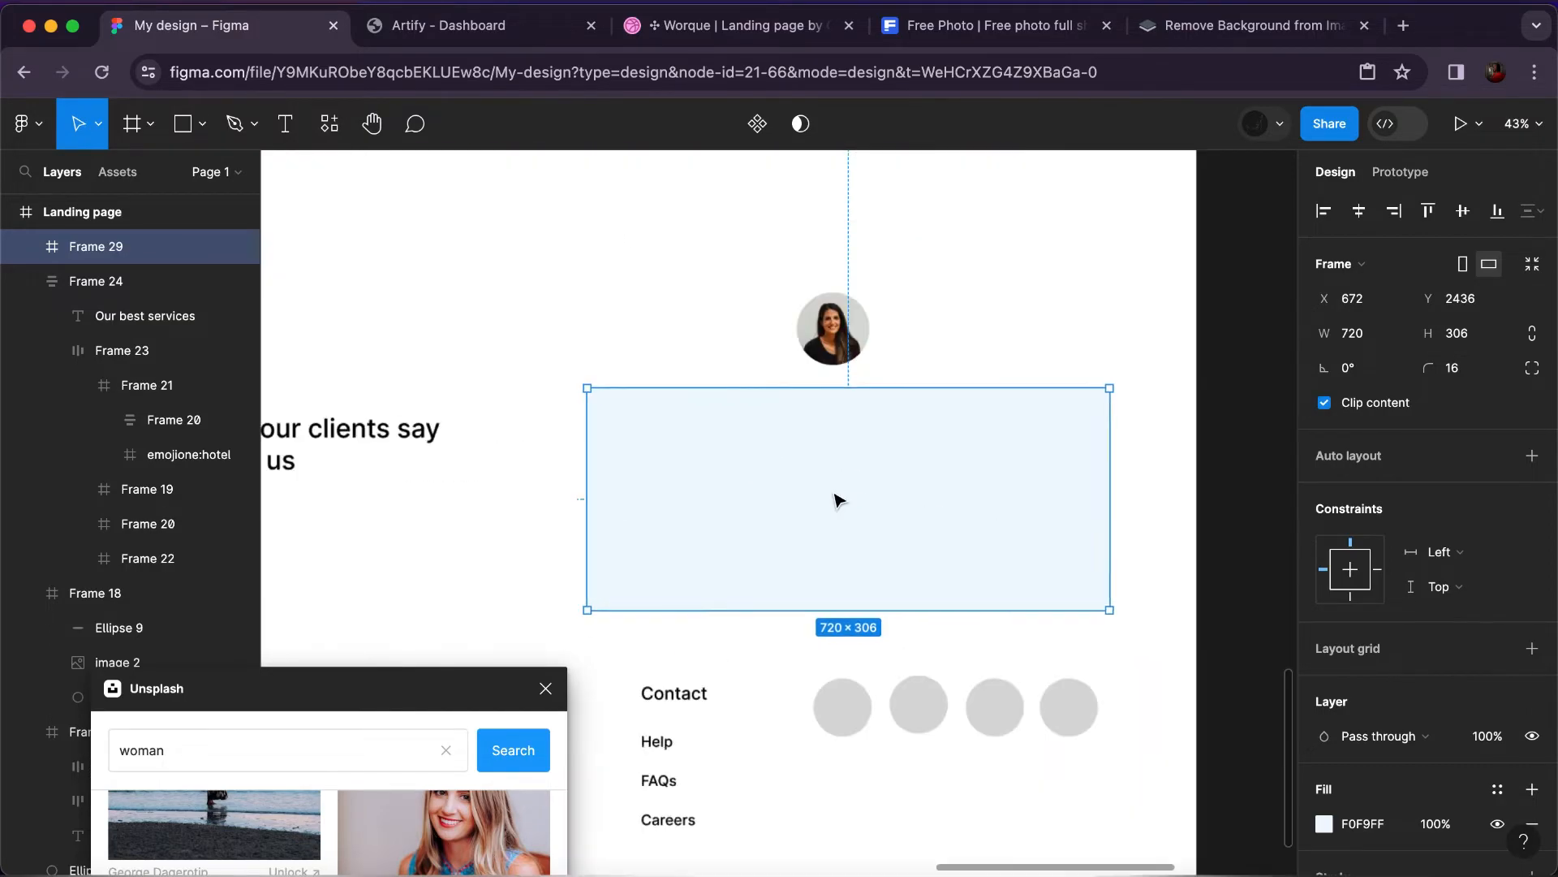
# Add a 'Travelx' text in the card at size 20 with the Black colour style.
pyautogui.click(285, 123)
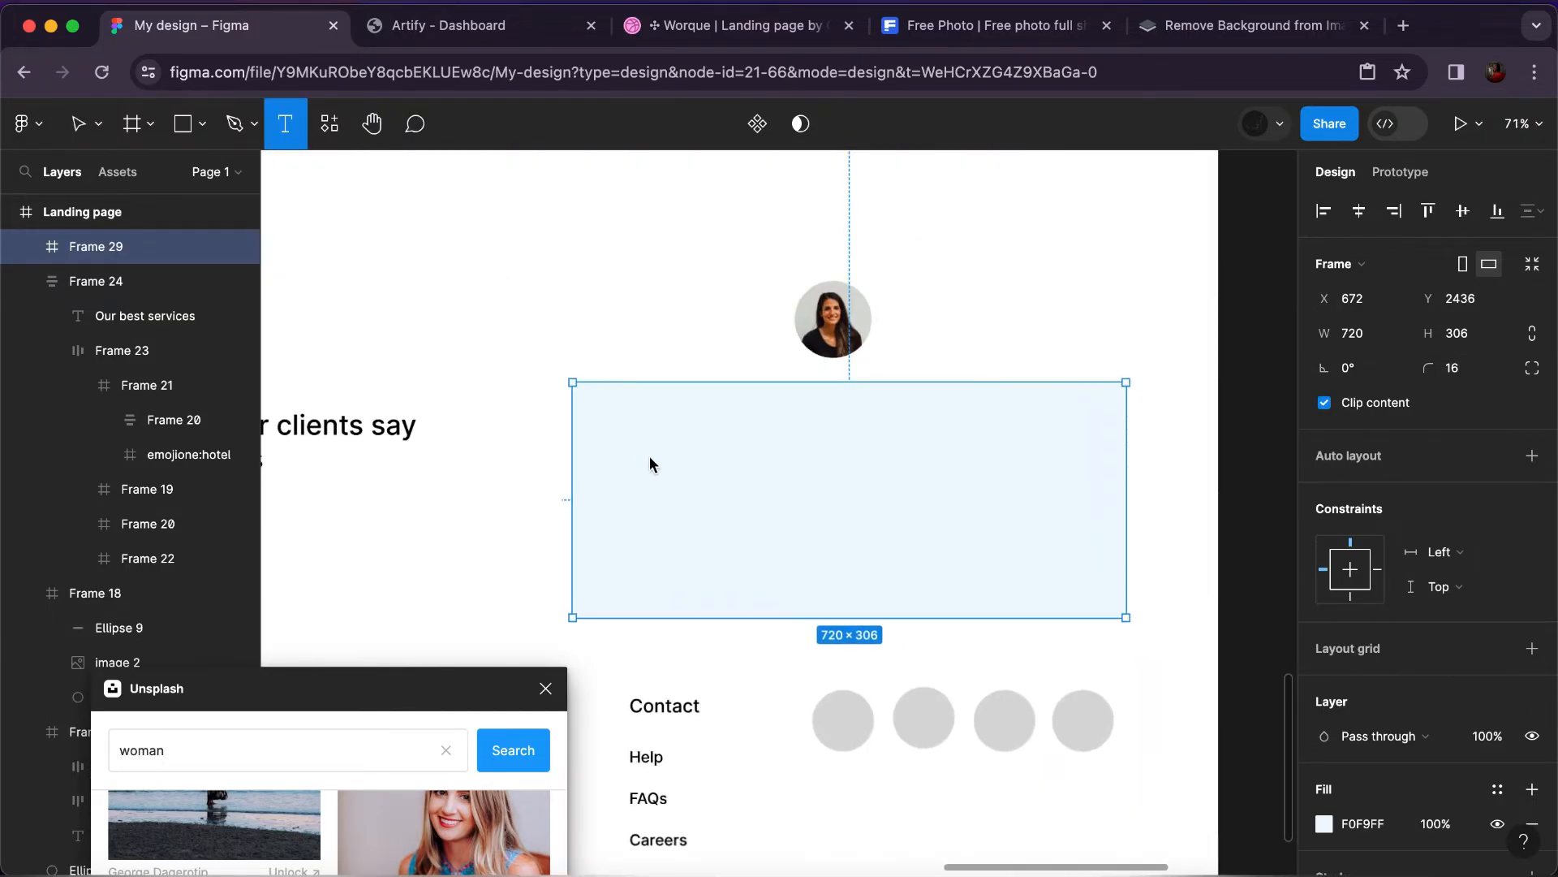
pyautogui.click(612, 413)
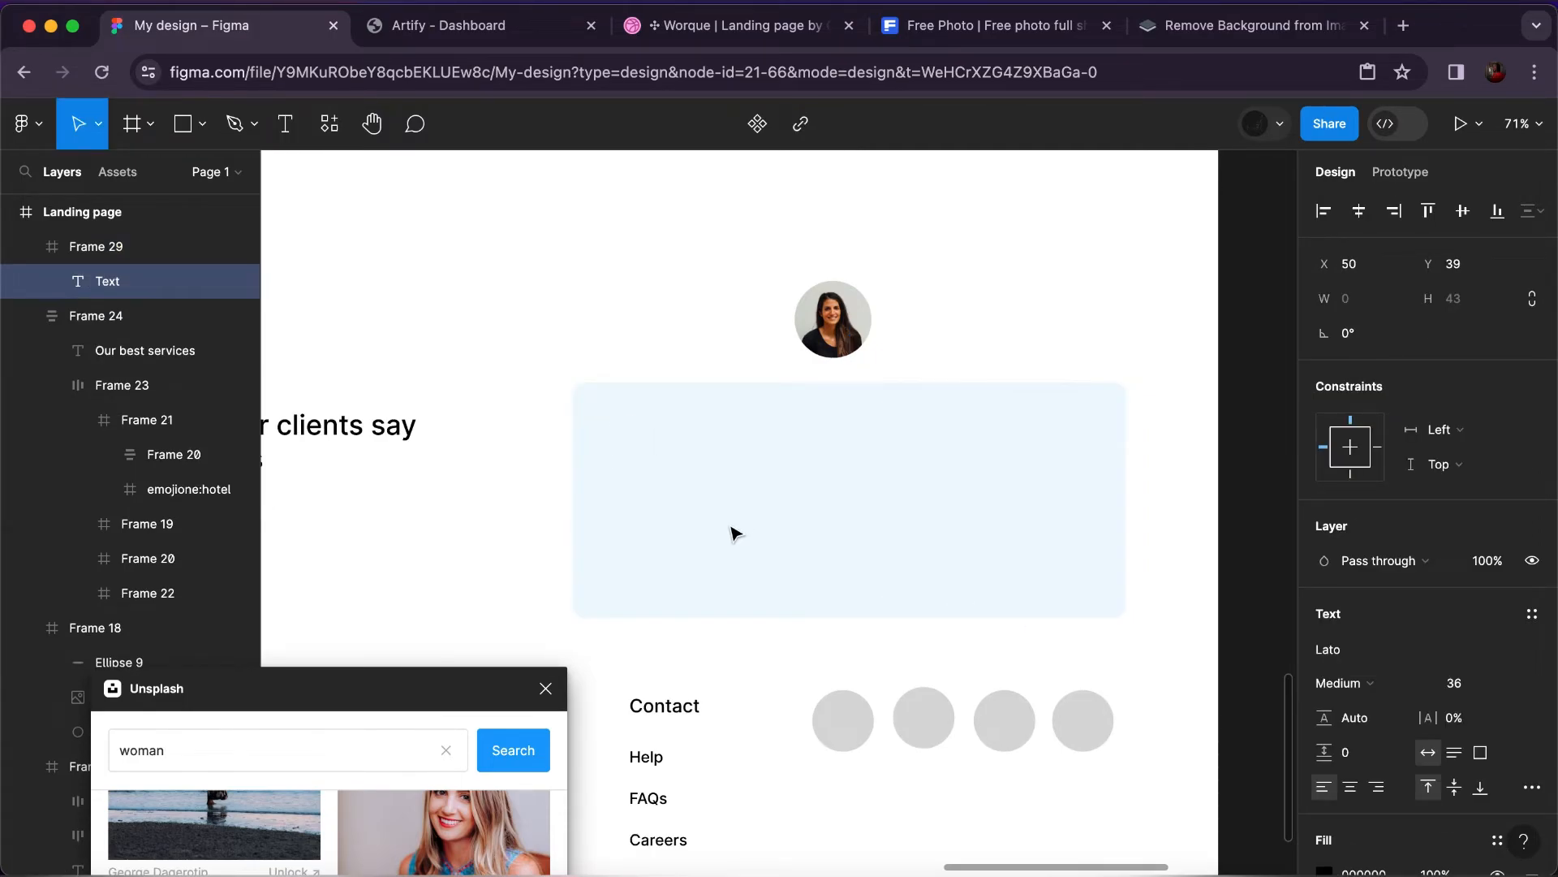
pyautogui.write('Trave')
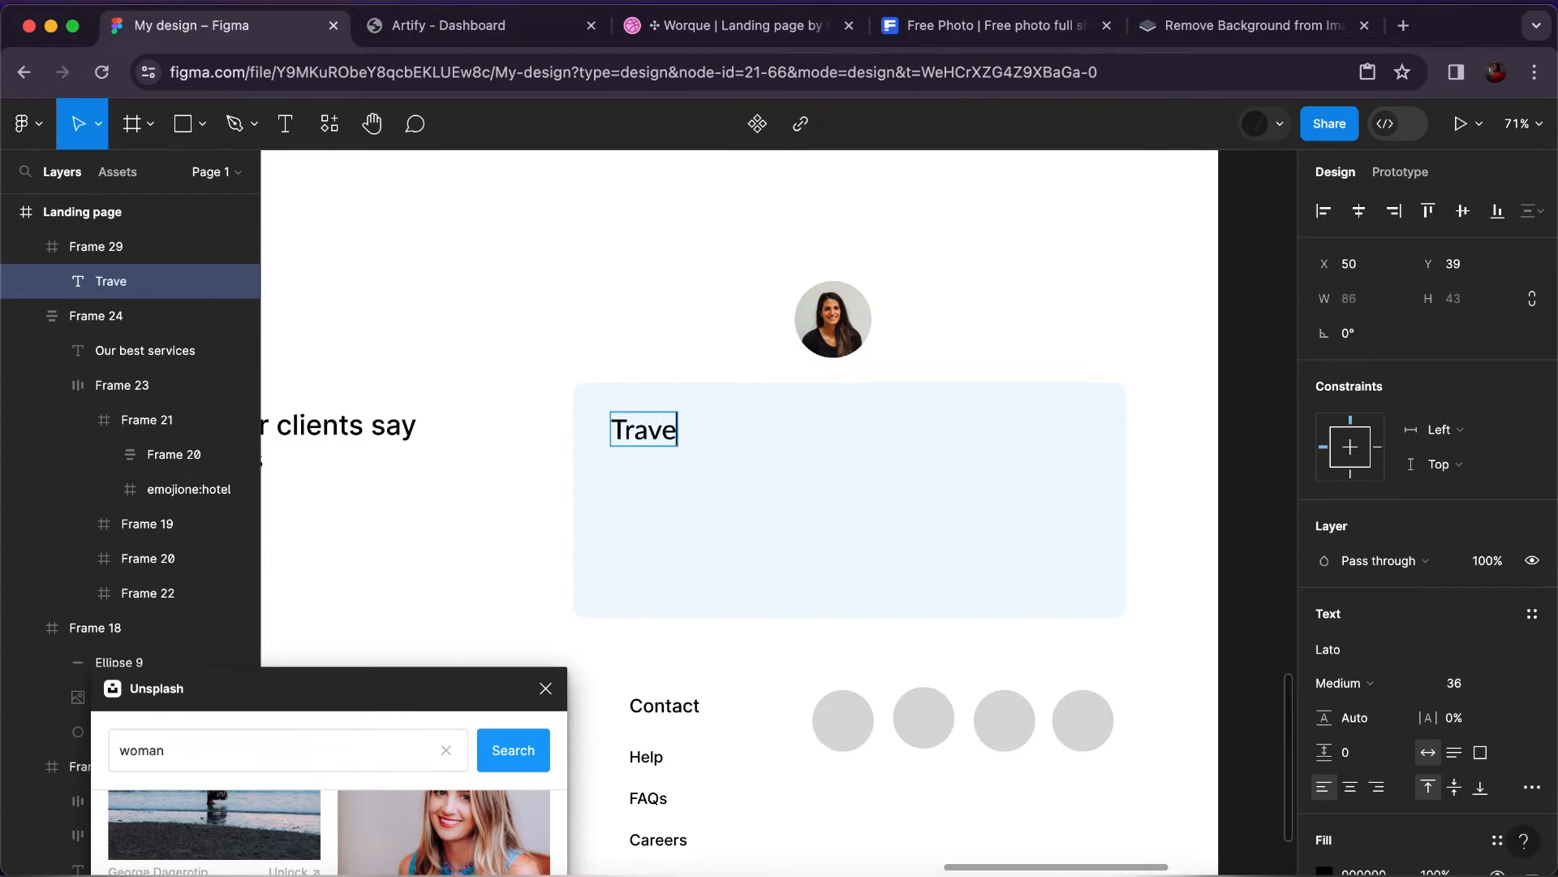
pyautogui.write('lx')
pyautogui.press('Escape')
pyautogui.click(1513, 685)
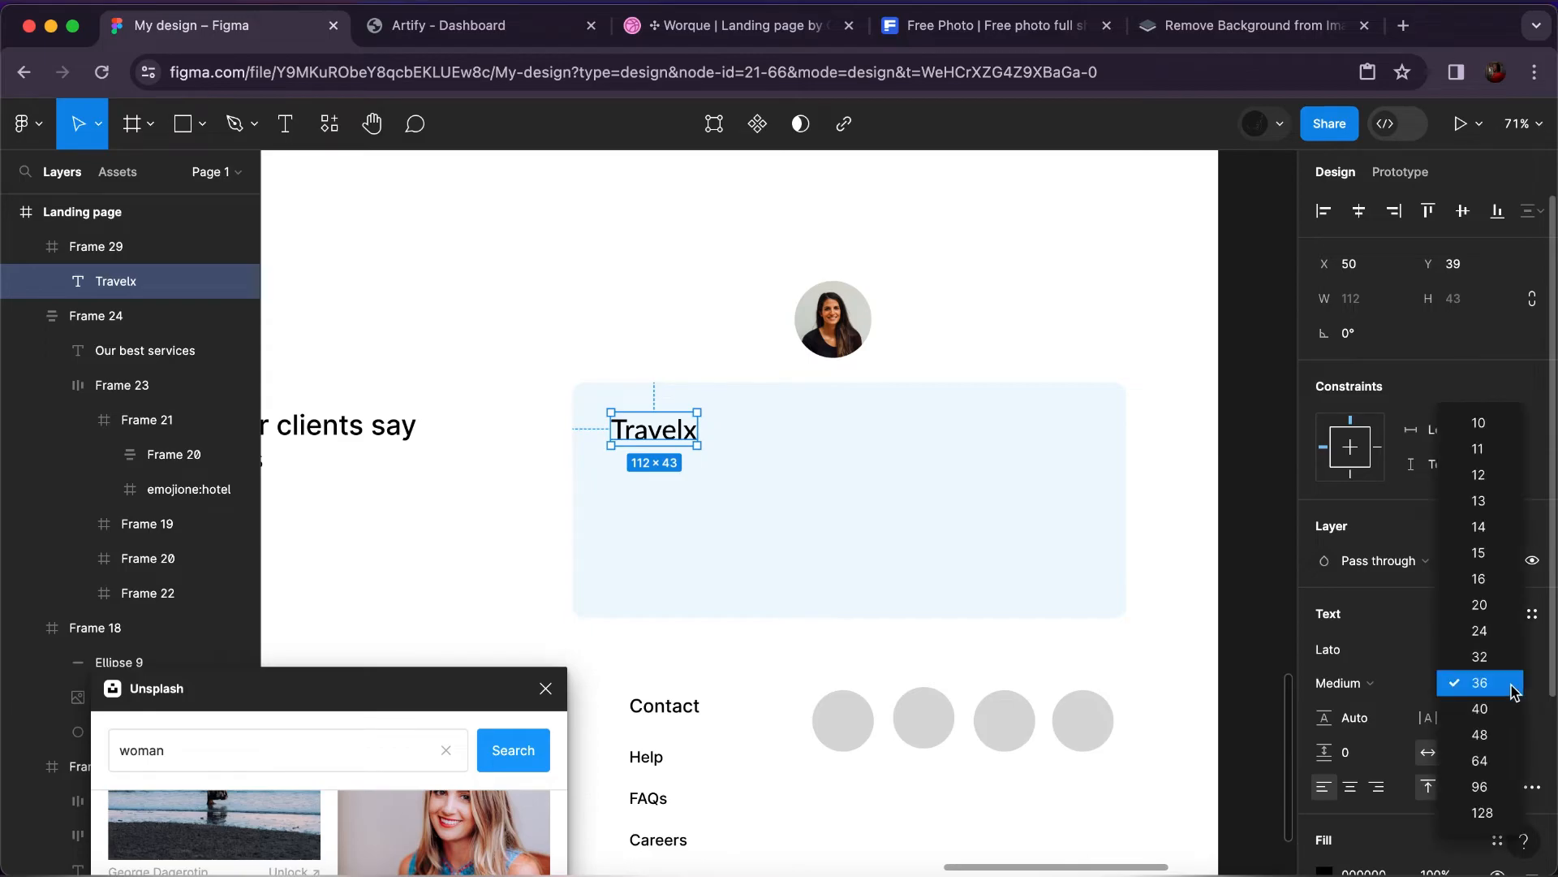
pyautogui.click(1492, 608)
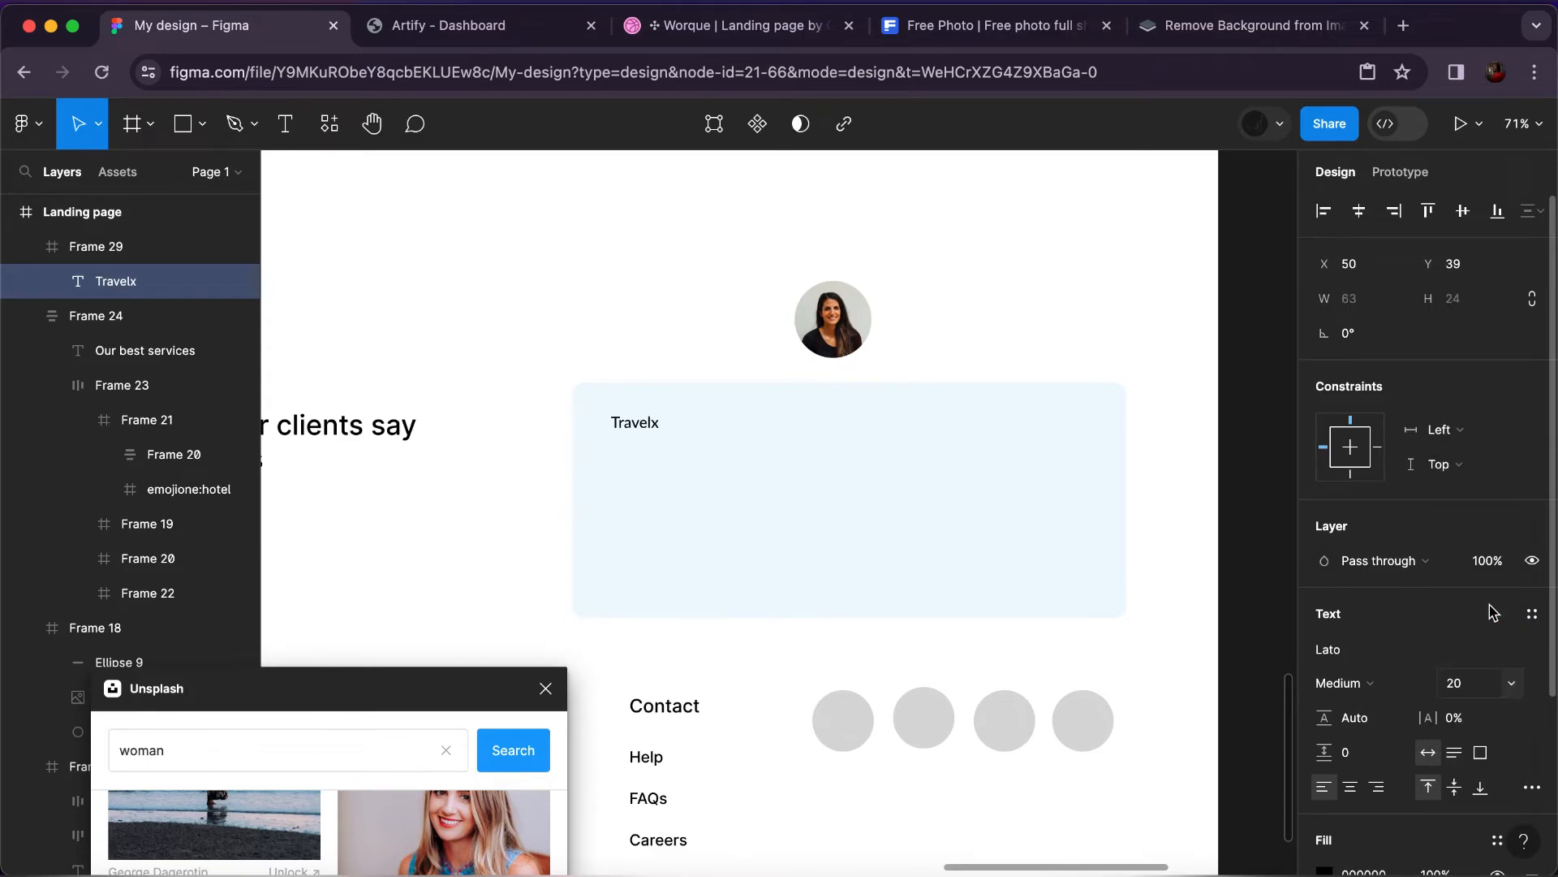
pyautogui.scroll(-3, 1508, 649)
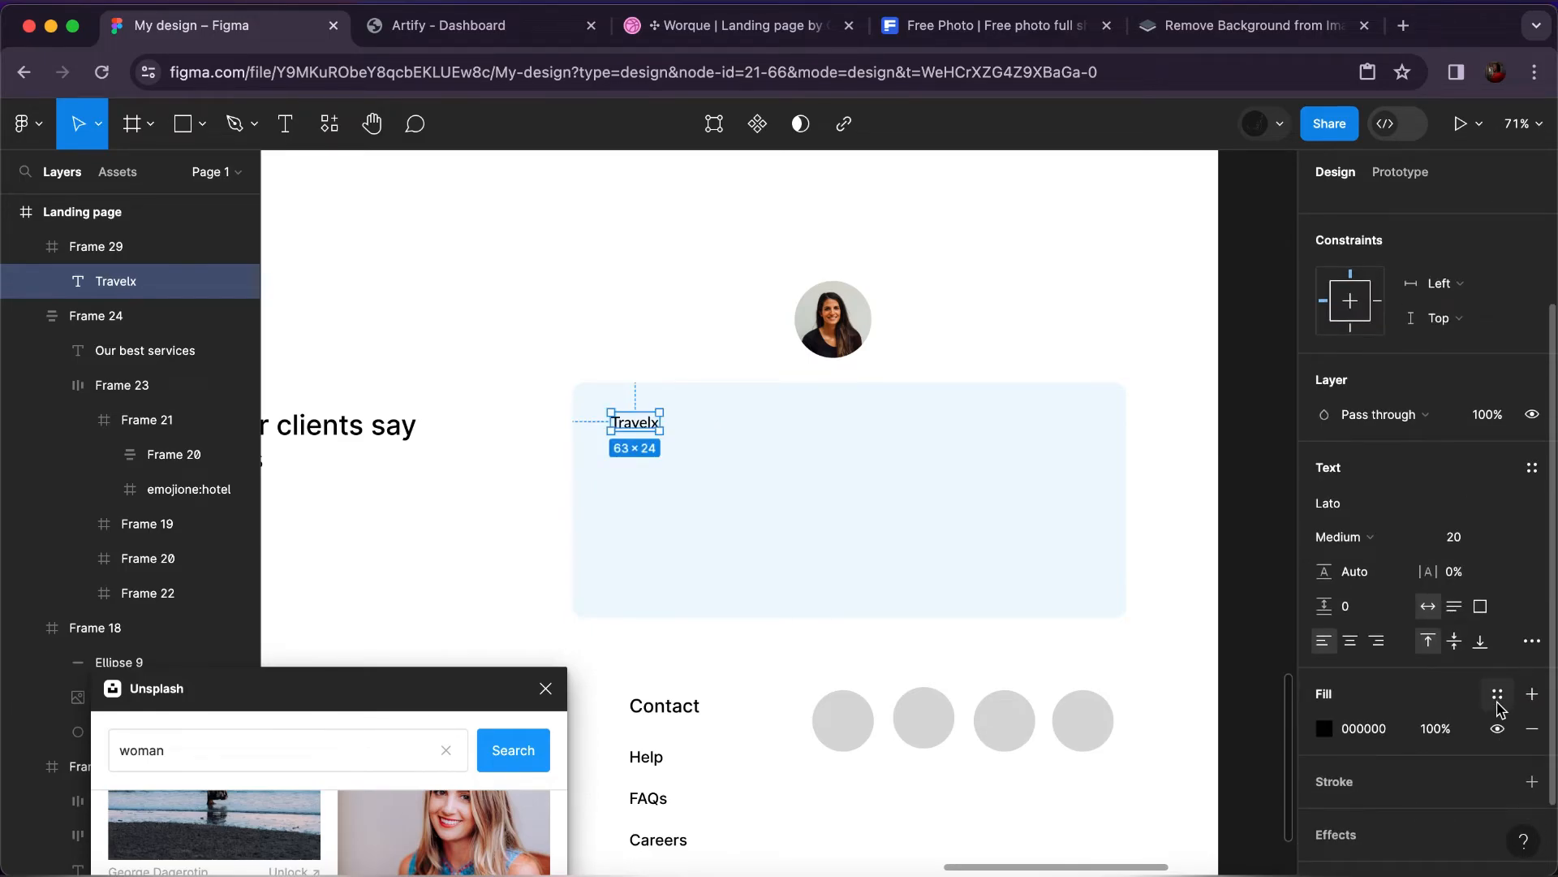
pyautogui.click(1498, 693)
pyautogui.click(1106, 834)
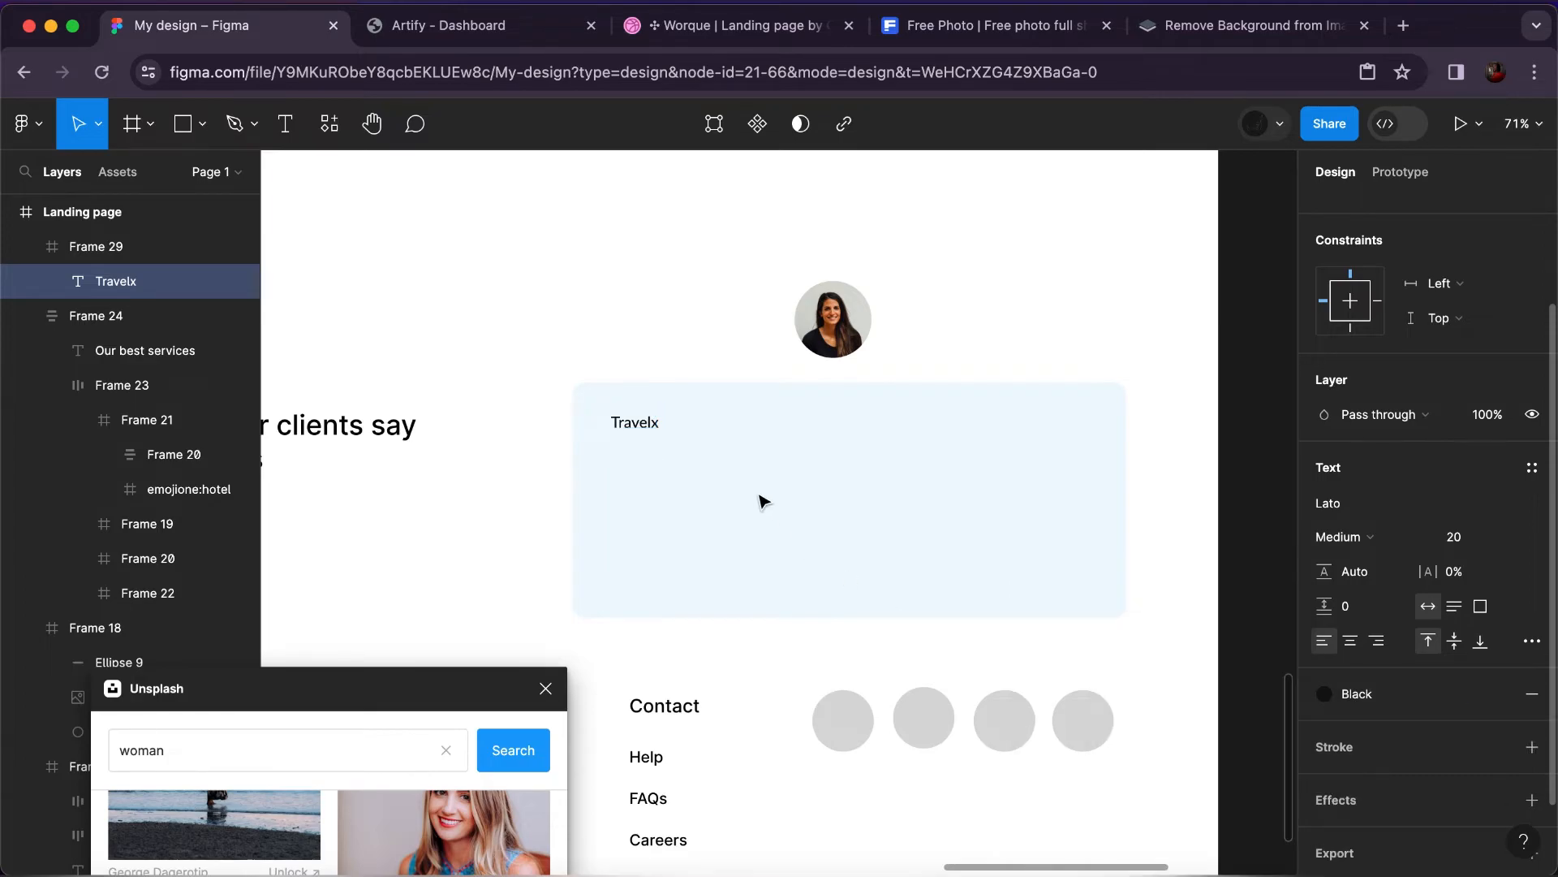
# Extend the text to 'Travelx is a good agency and they have made me explore new places around'.
pyautogui.doubleClick(637, 420)
pyautogui.press('BackSpace')
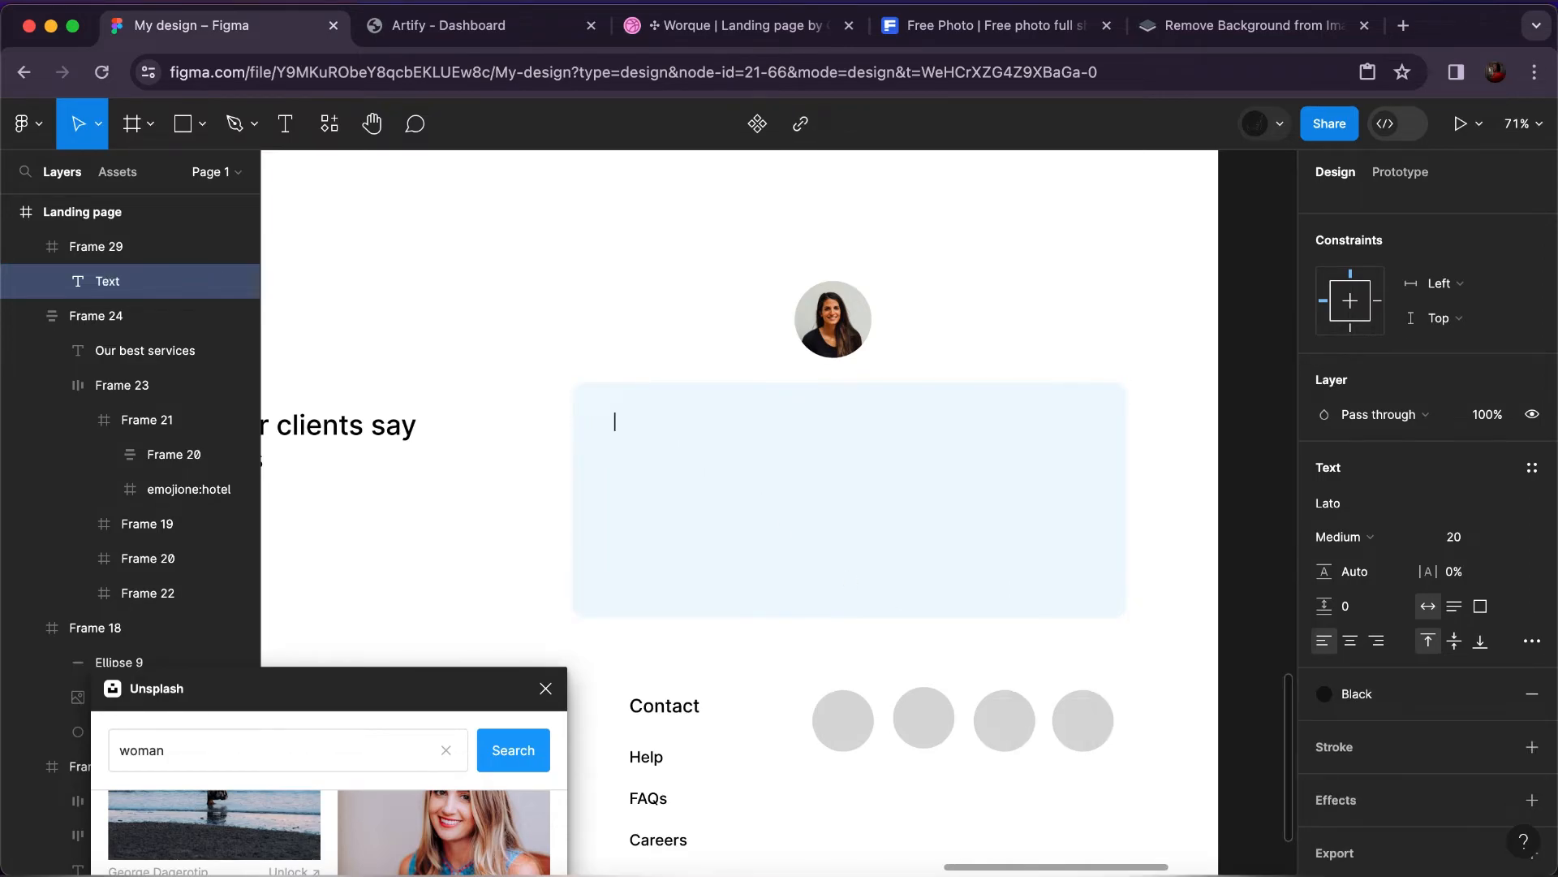
pyautogui.hotkey('ctrl', 'z')
pyautogui.write('is . a')
pyautogui.press('BackSpace')
pyautogui.press('BackSpace')
pyautogui.write('avelx is a')
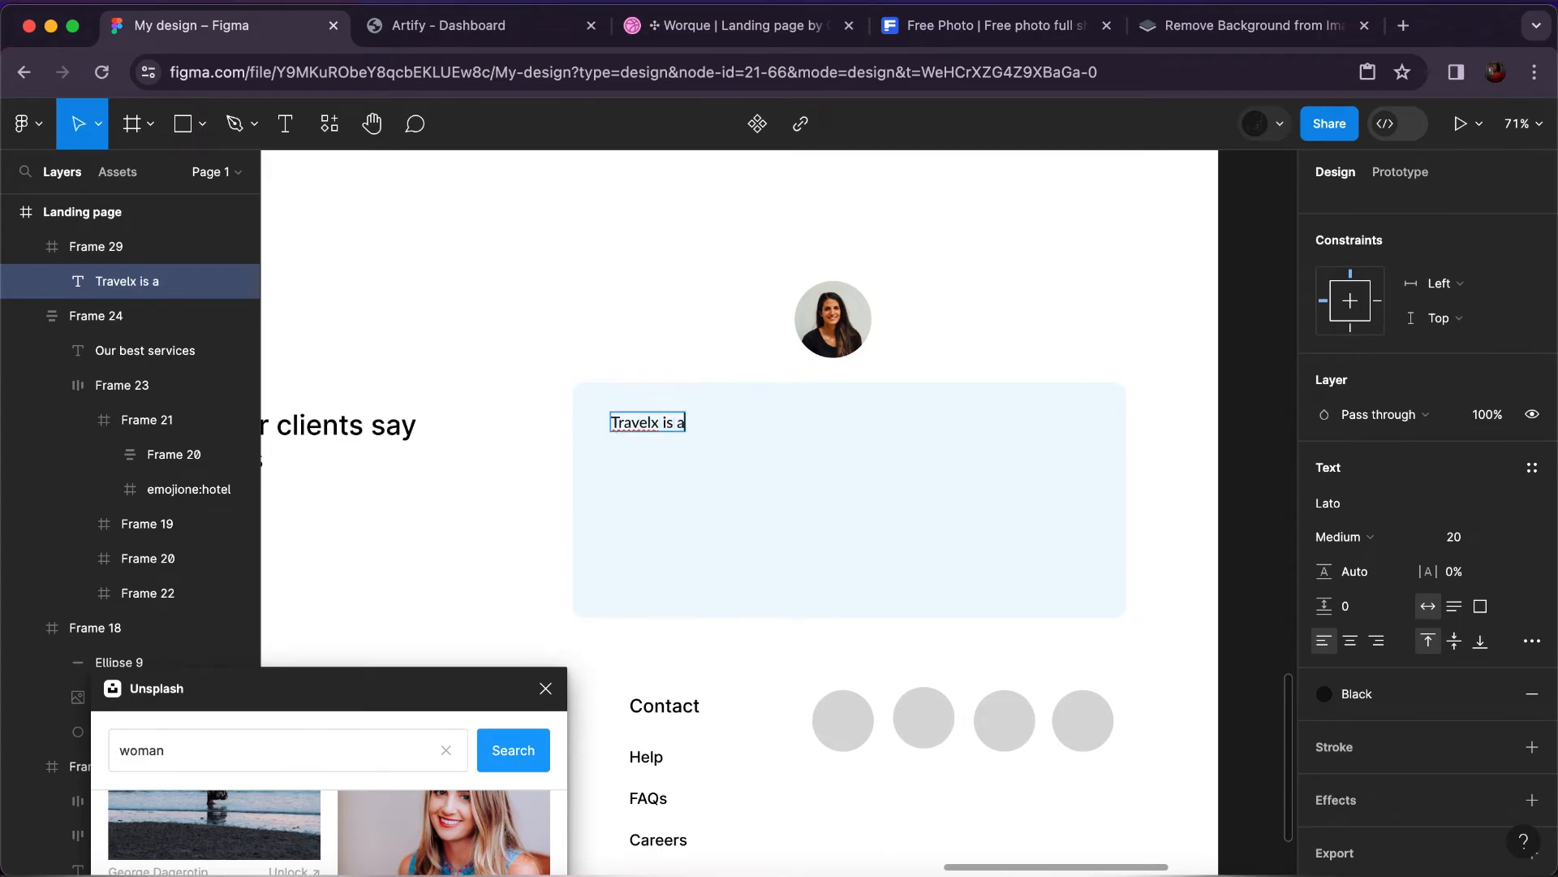
pyautogui.write(' good a')
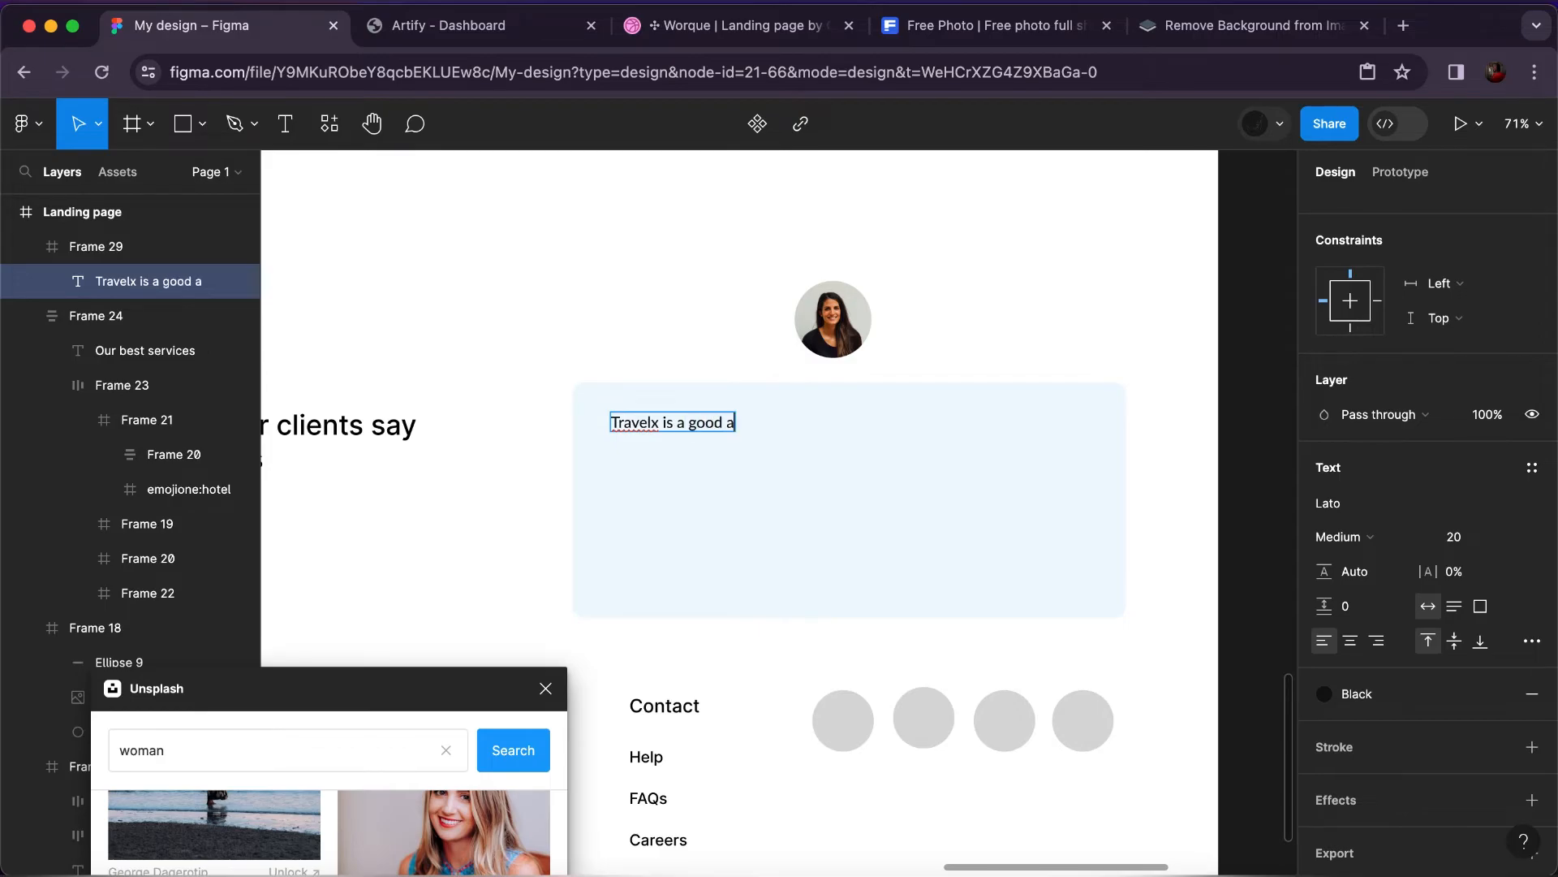
pyautogui.write('gency and')
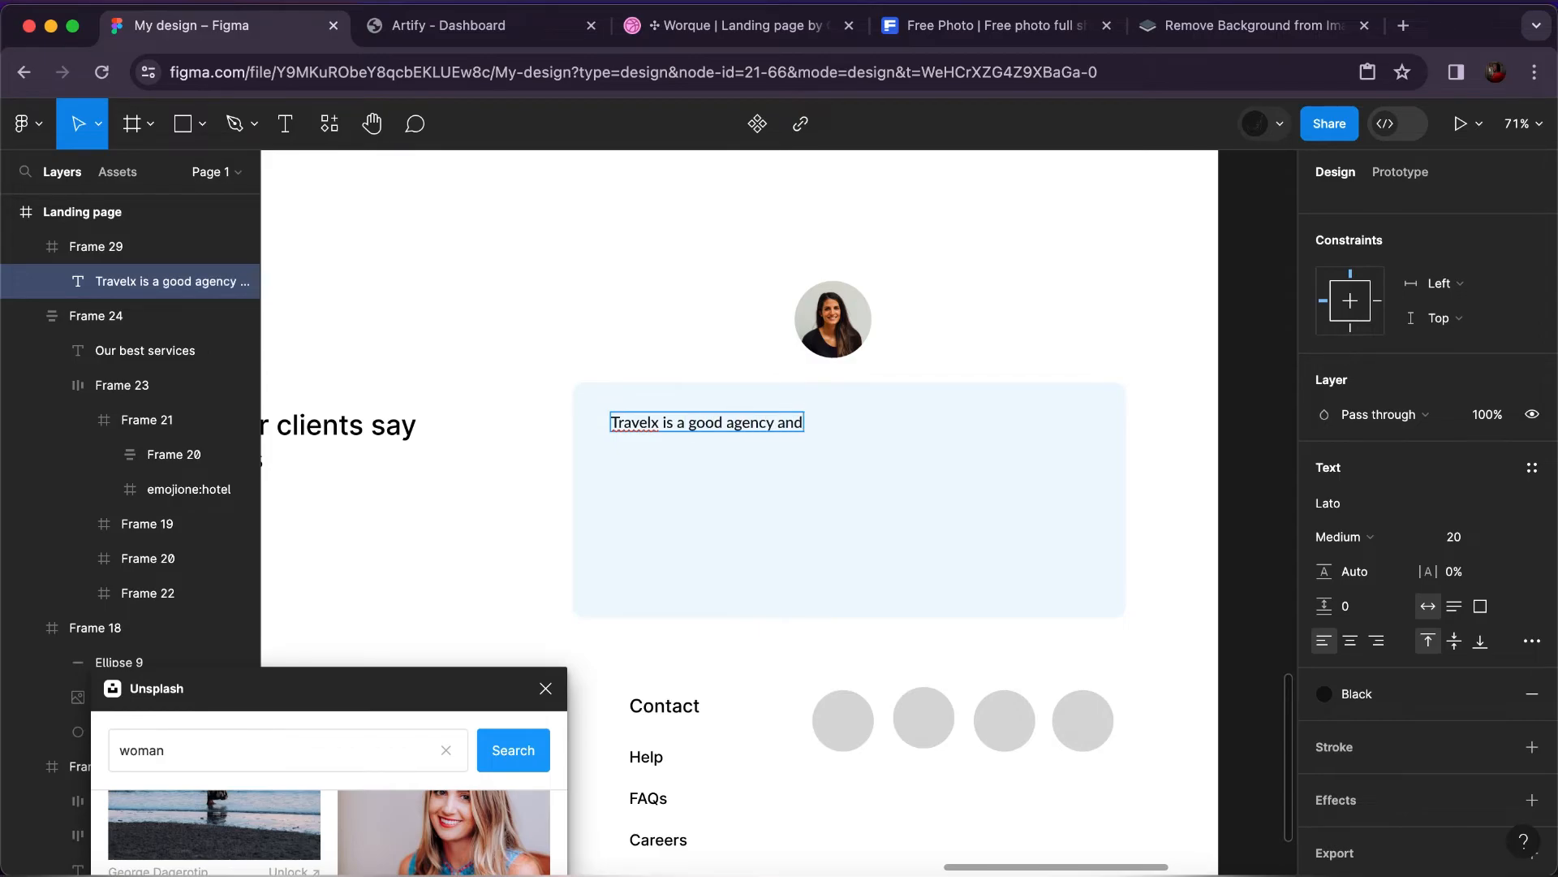
pyautogui.write(' they have made ')
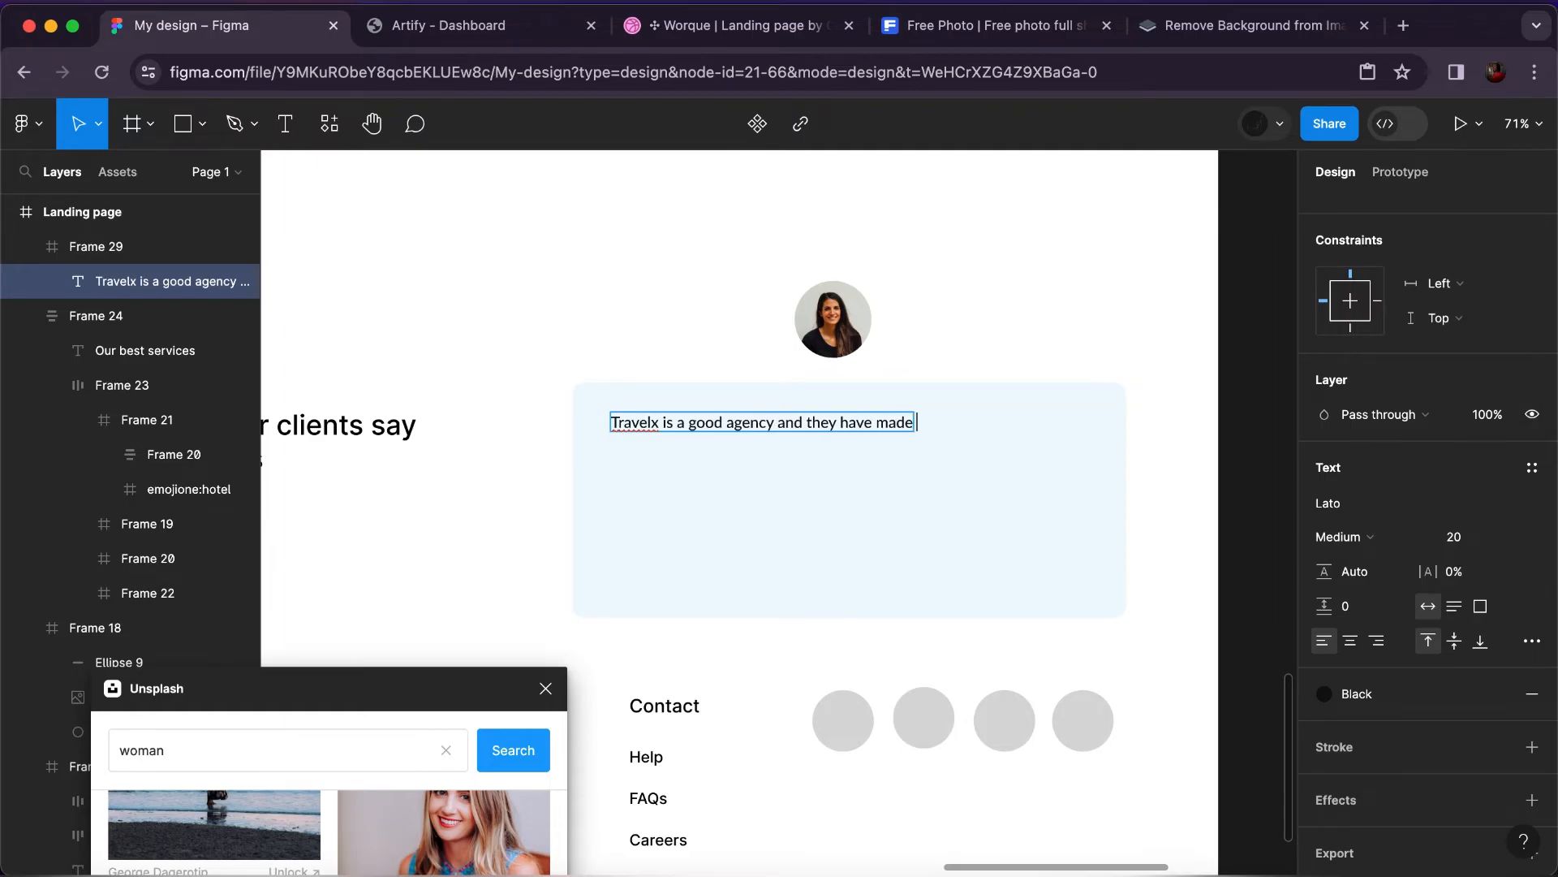
pyautogui.write('me explore ')
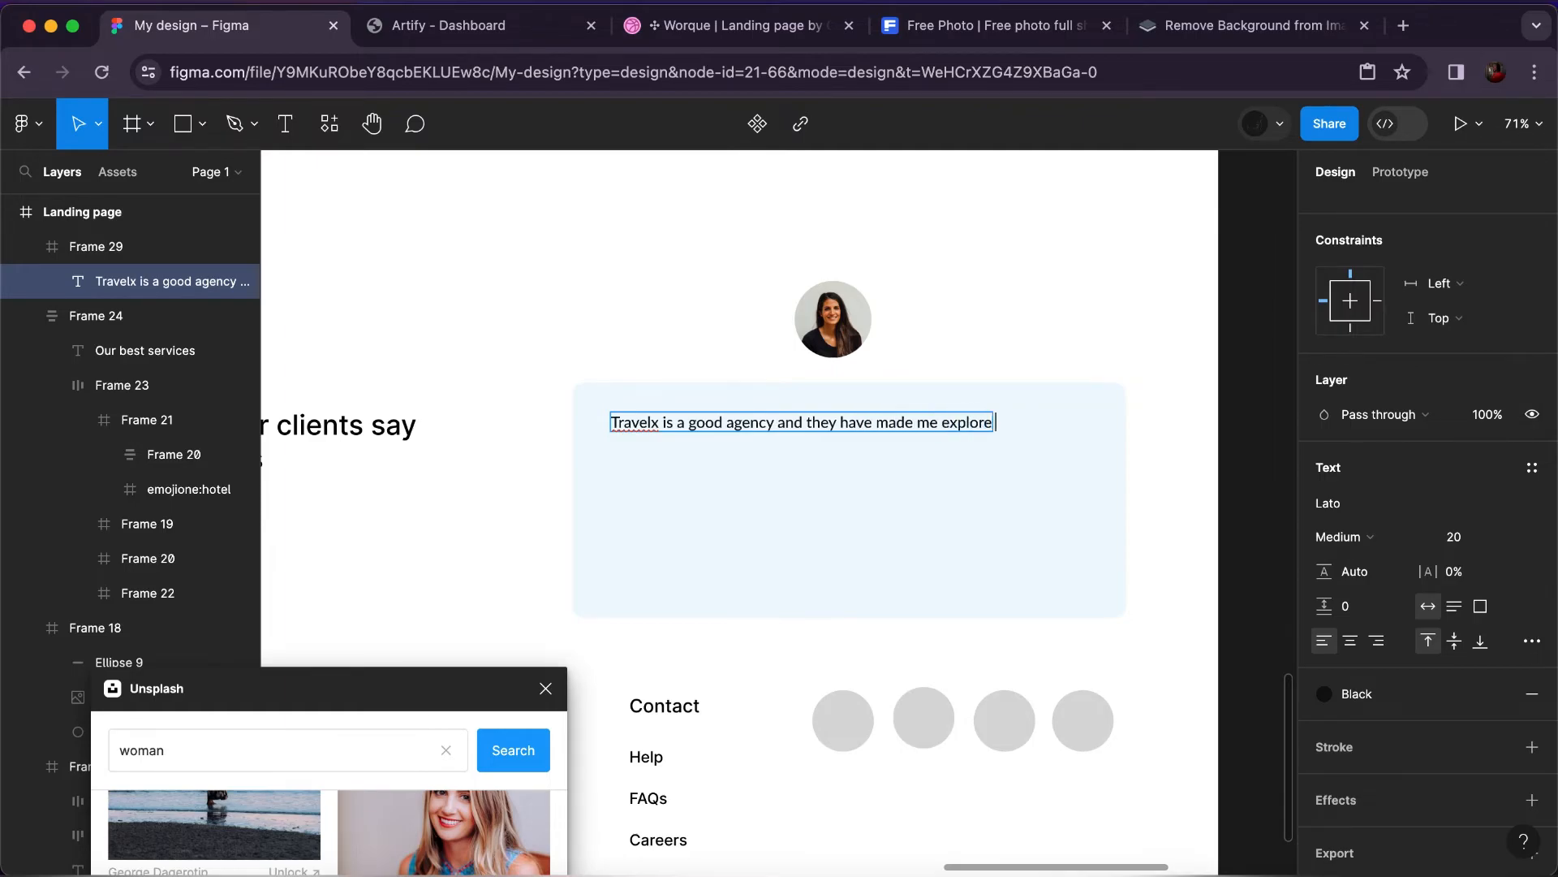
pyautogui.write('new places aron')
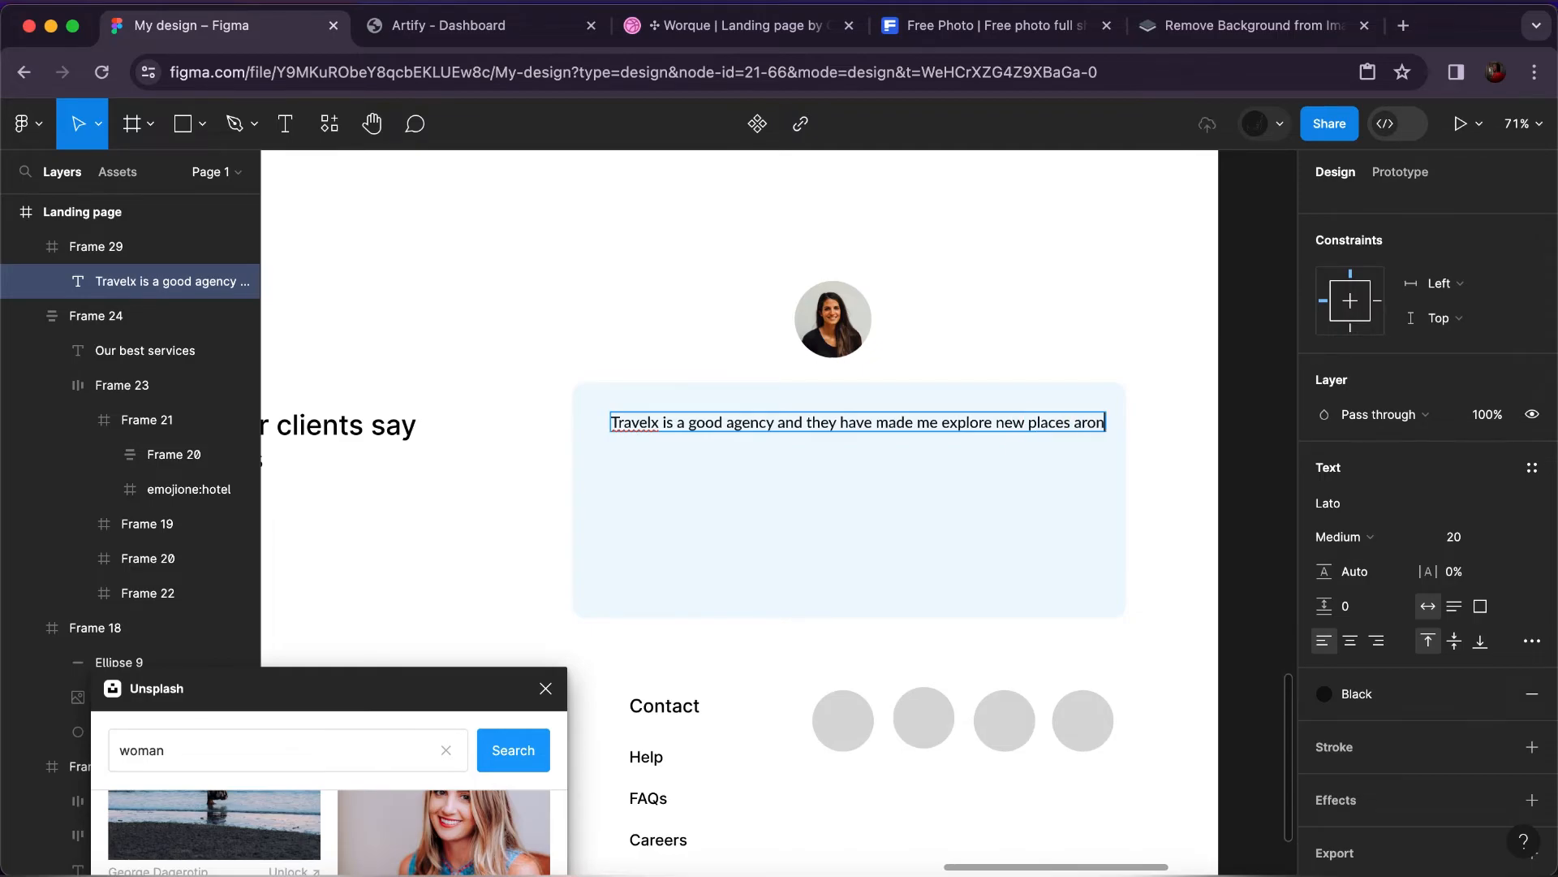
pyautogui.press('BackSpace')
pyautogui.write('unf')
pyautogui.press('BackSpace')
pyautogui.write('d')
pyautogui.press('Escape')
# Narrow the quote box to 621 px wide so it wraps, with 28 line height.
pyautogui.moveTo(1196, 419); pyautogui.dragTo(1089, 454)
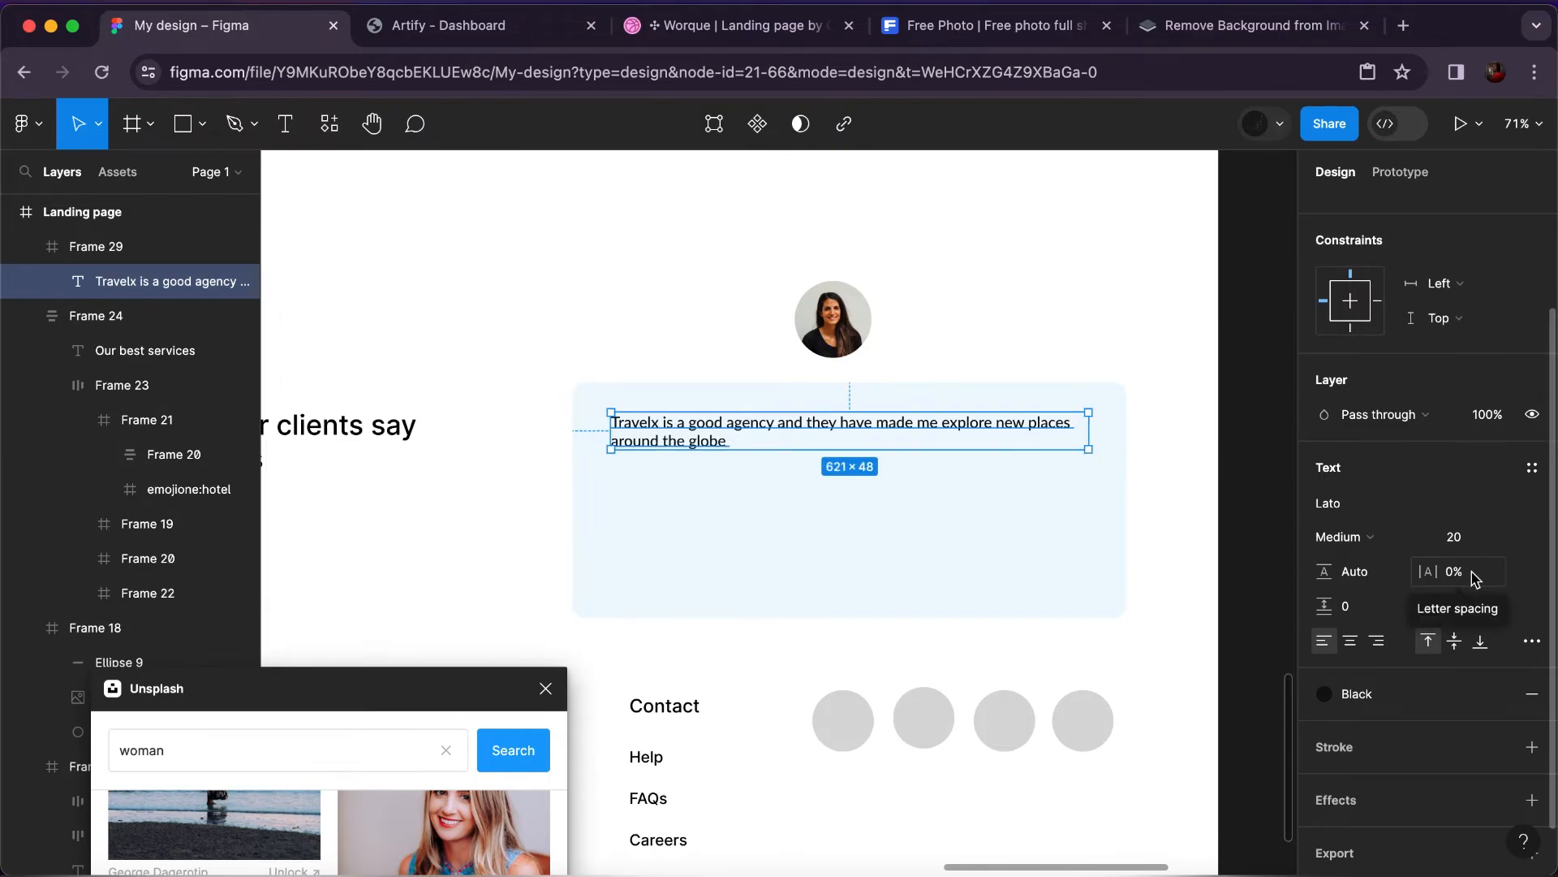
pyautogui.click(1354, 574)
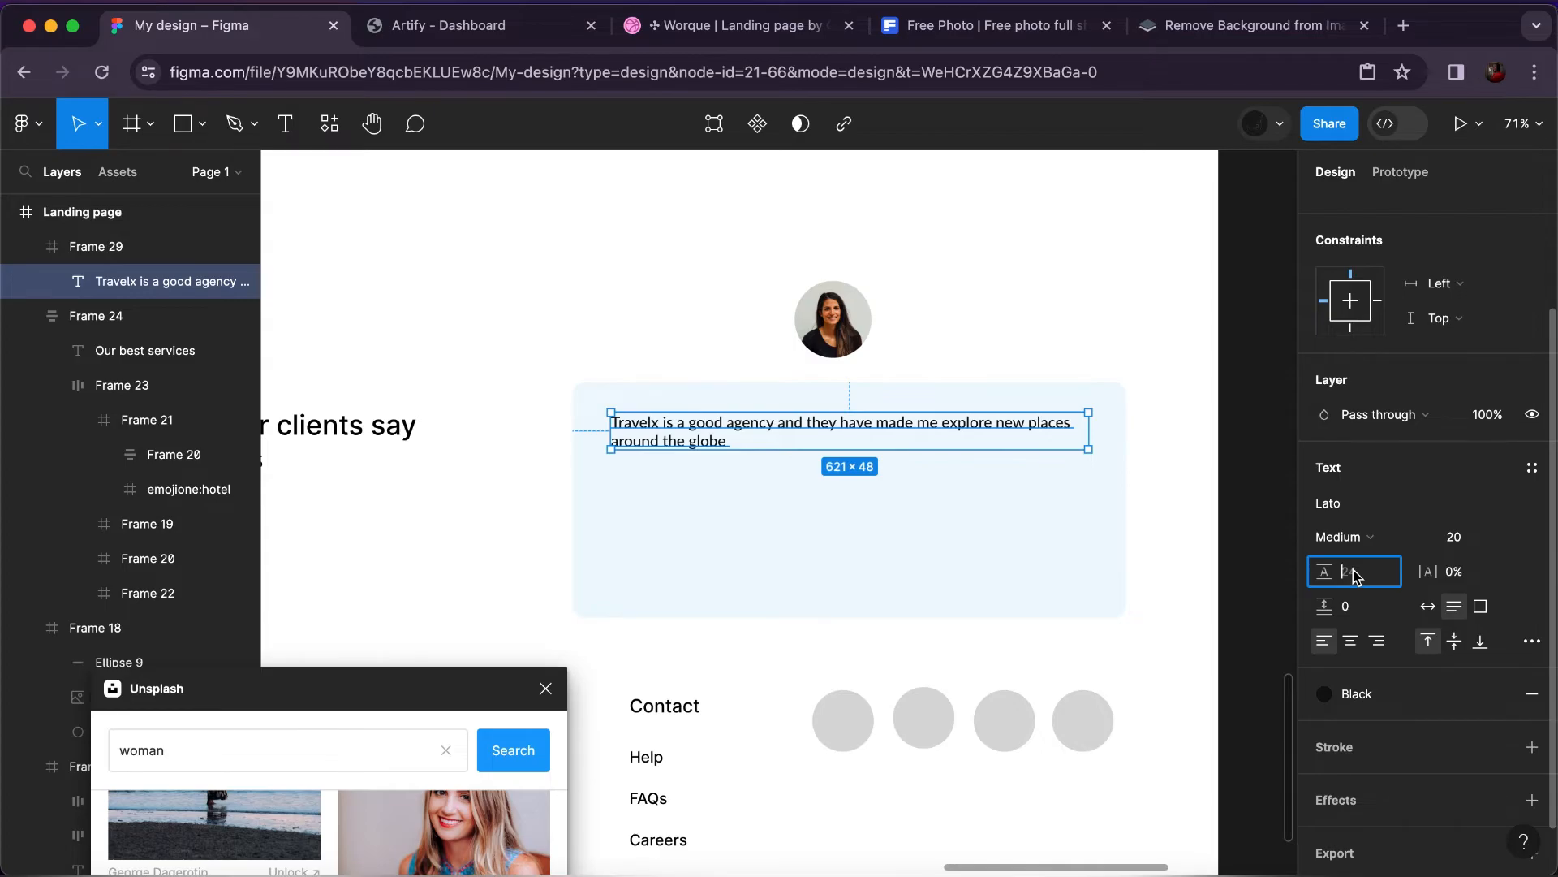
pyautogui.write('28')
pyautogui.press('Return')
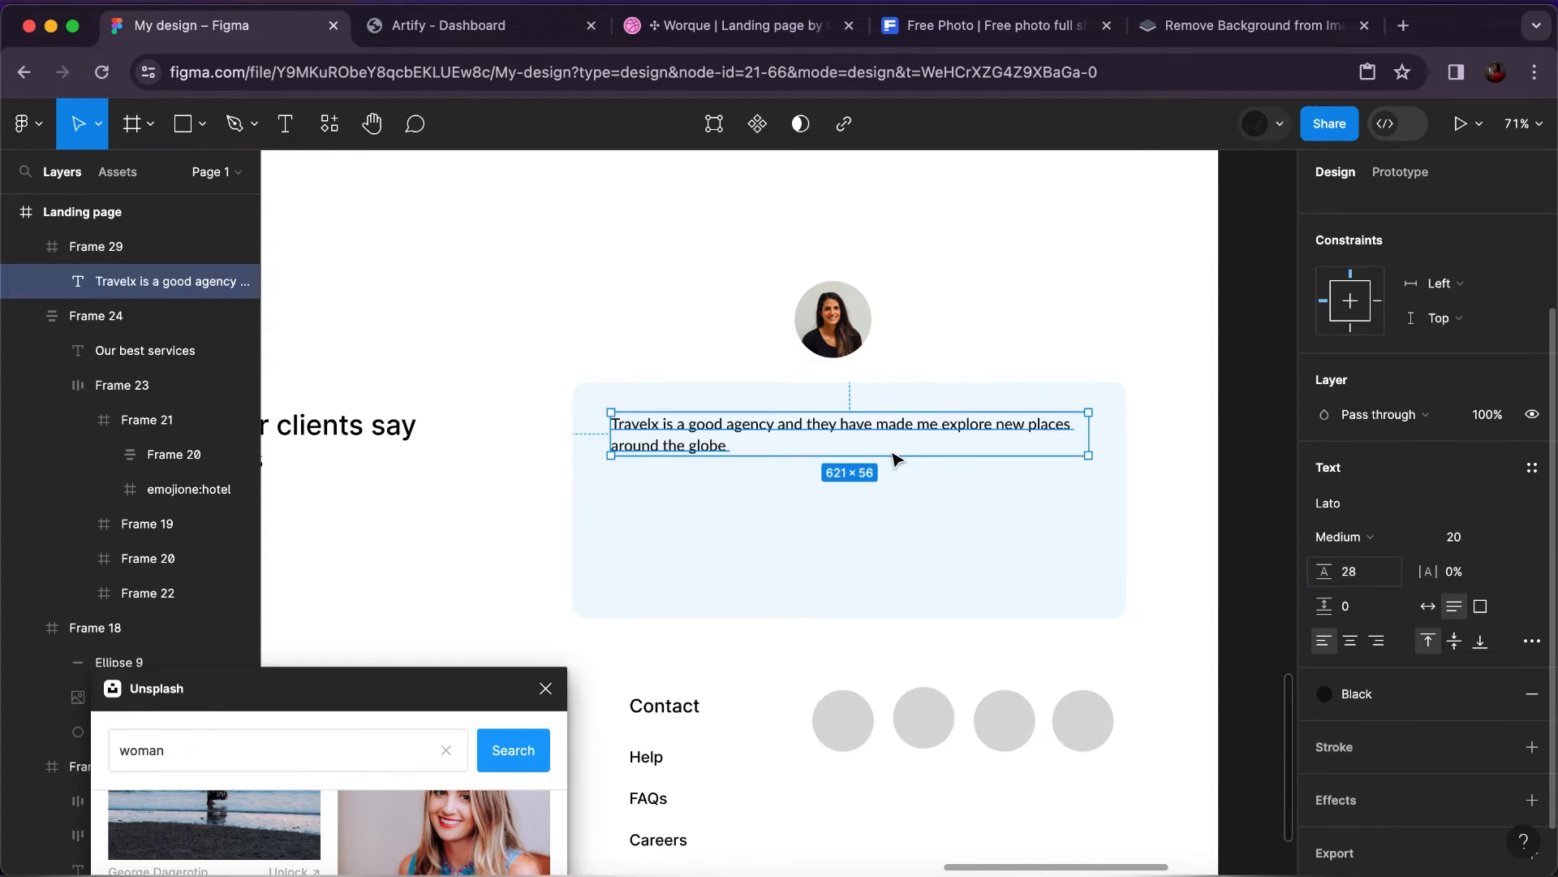
# Finish the quote so it ends 'such as travelx.' and move it to the card's top.
pyautogui.doubleClick(734, 449)
pyautogui.click(747, 452)
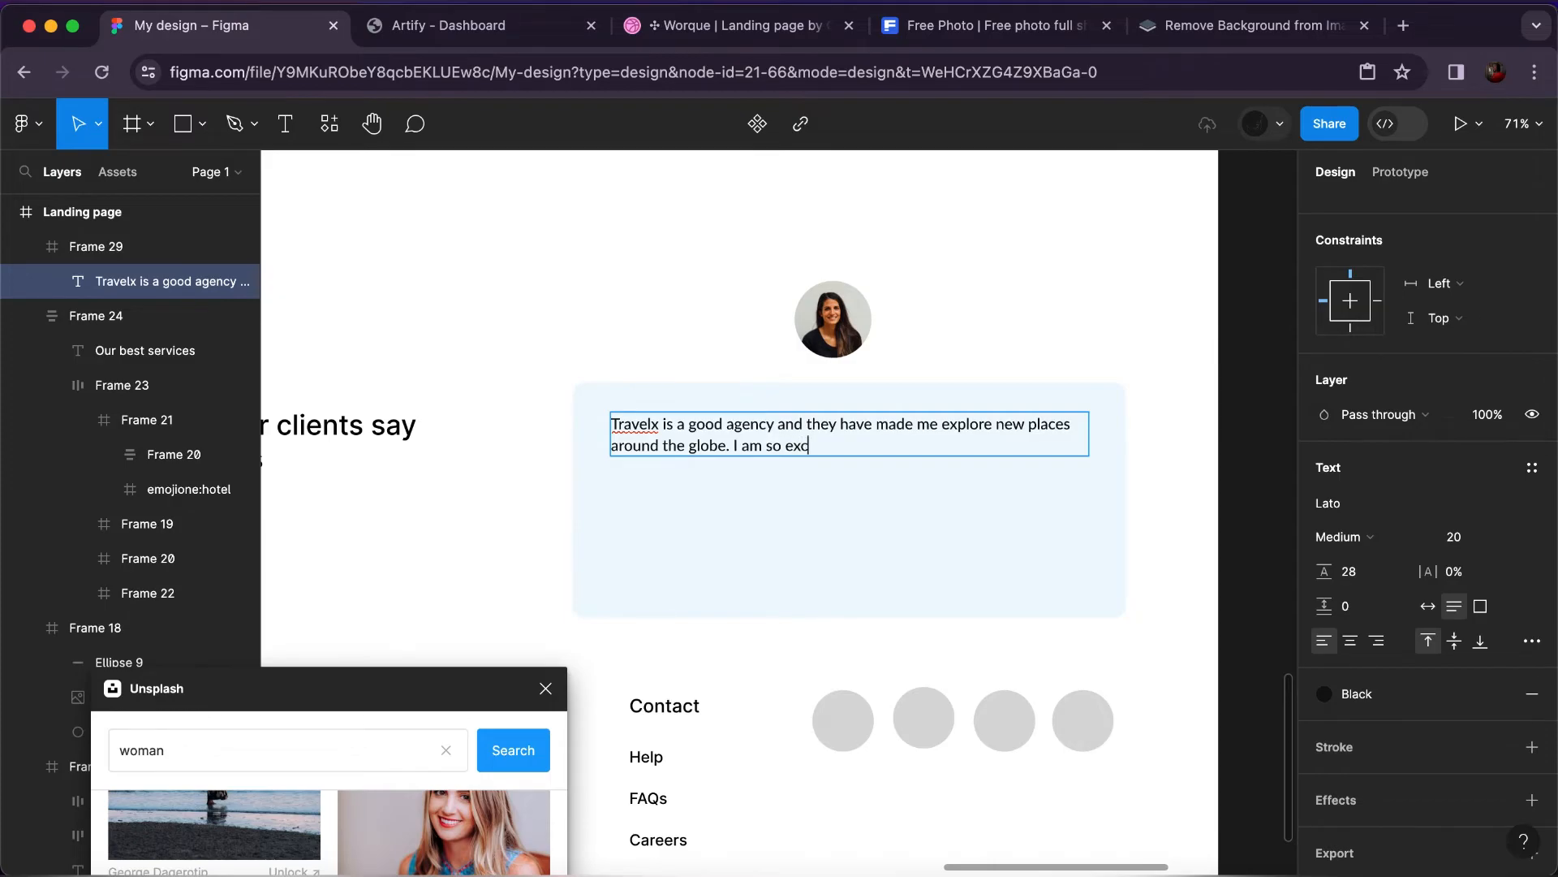
pyautogui.write('and')
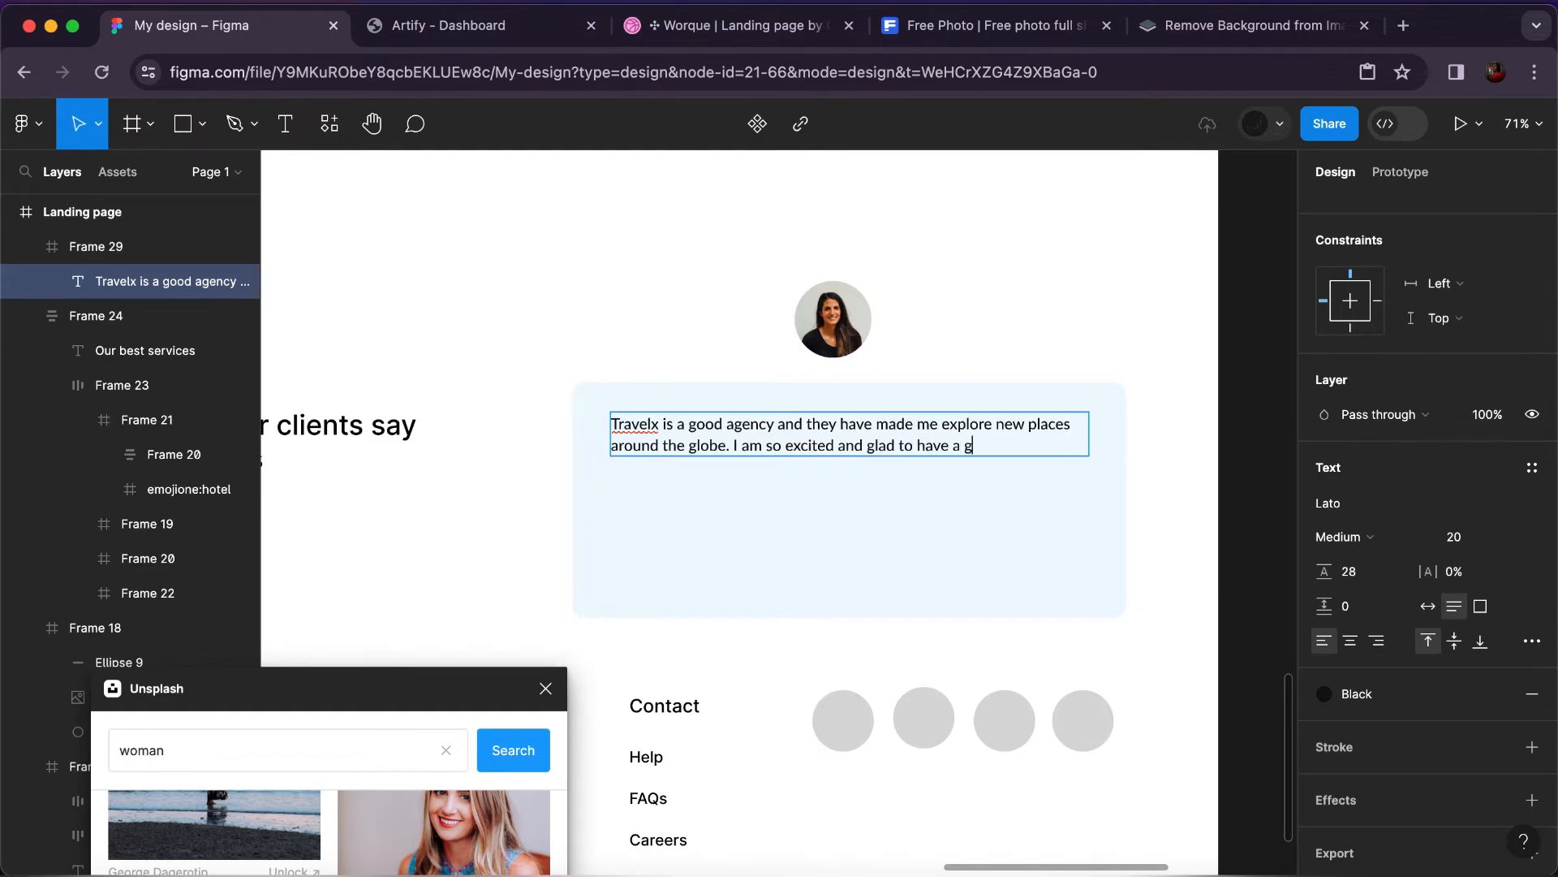
pyautogui.write(' glad to')
pyautogui.write('h as travelx.')
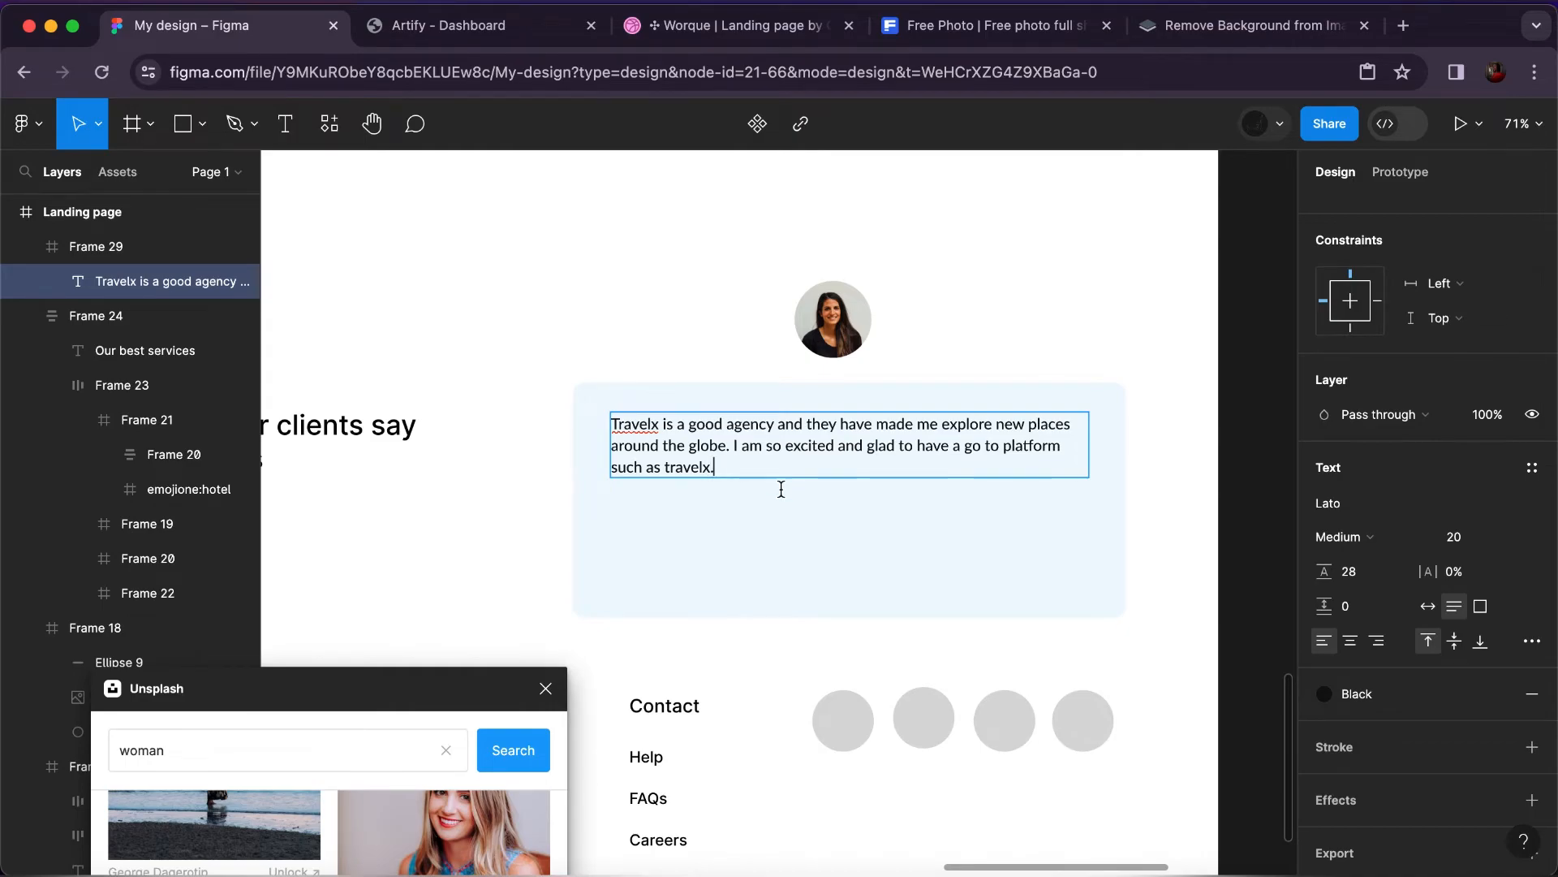
pyautogui.press('Escape')
pyautogui.press('Escape')
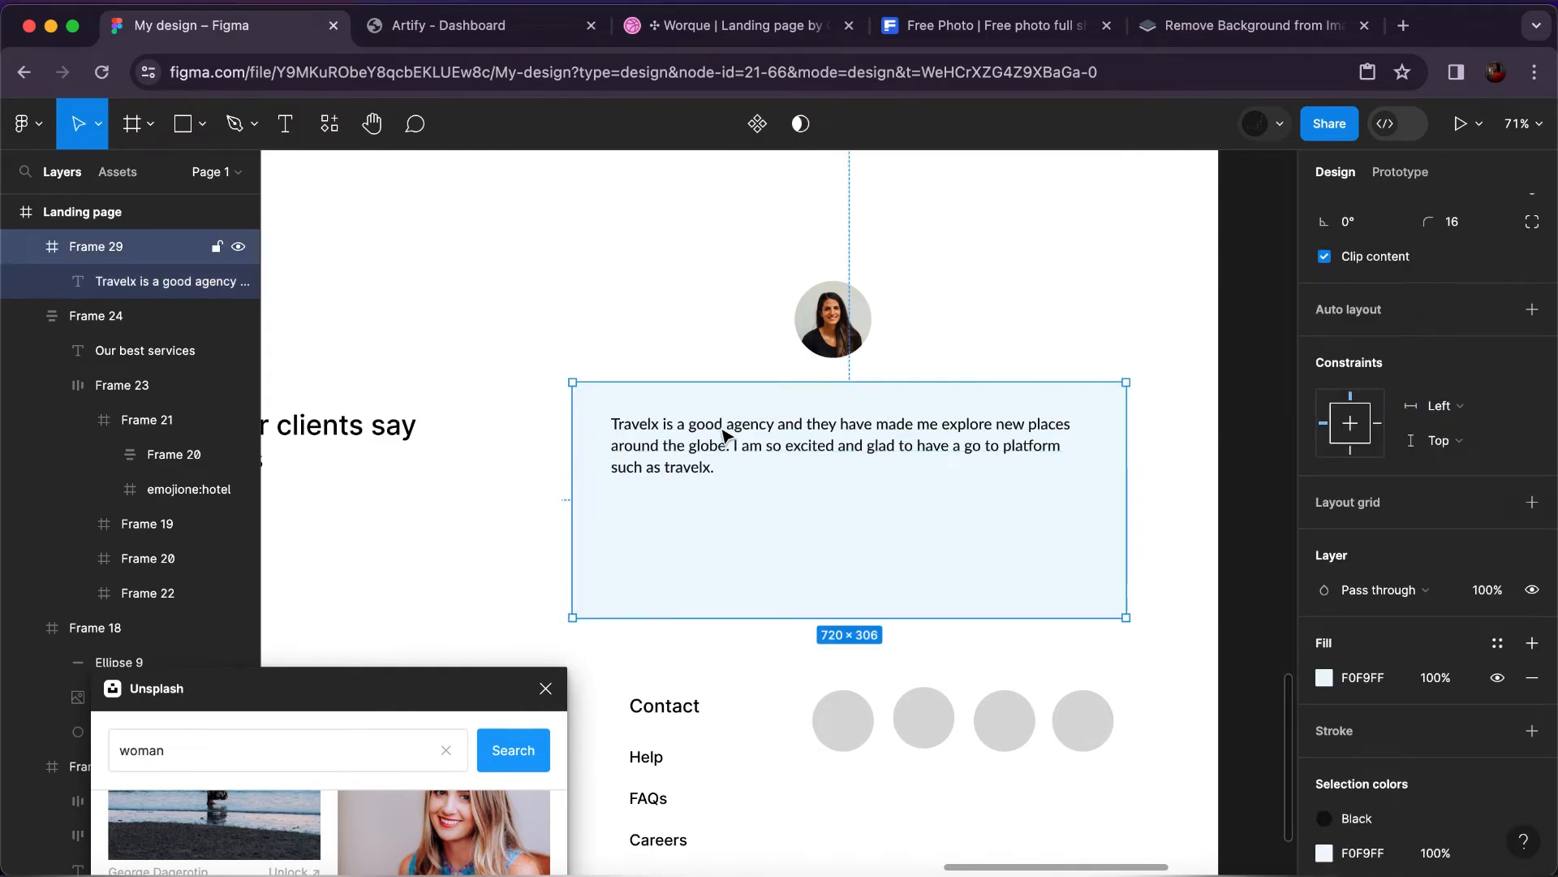
pyautogui.click(725, 436)
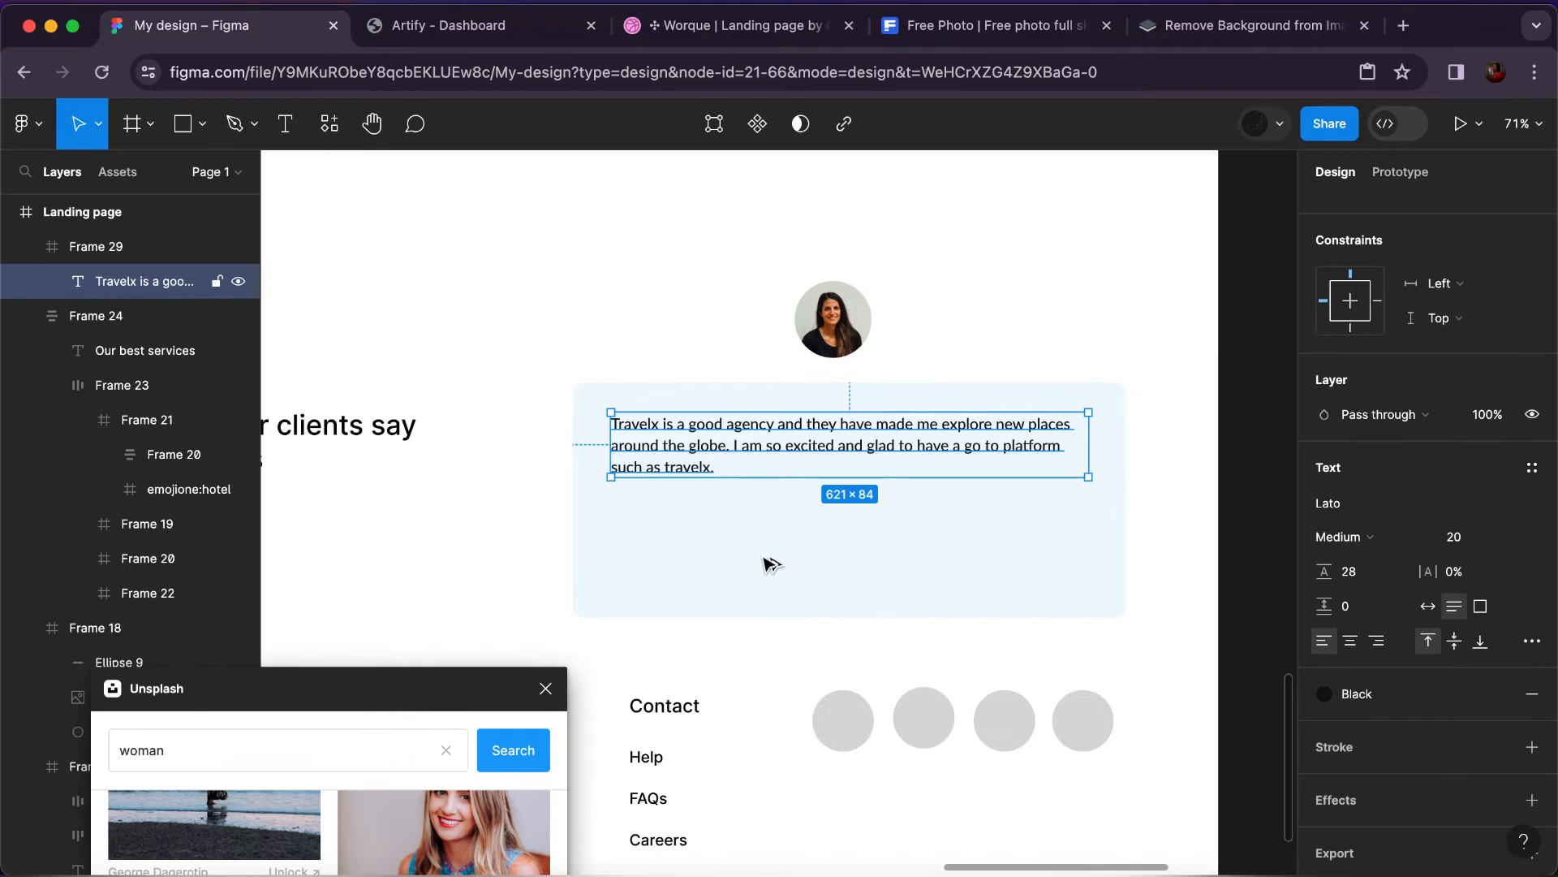
pyautogui.moveTo(770, 563); pyautogui.dragTo(761, 558)
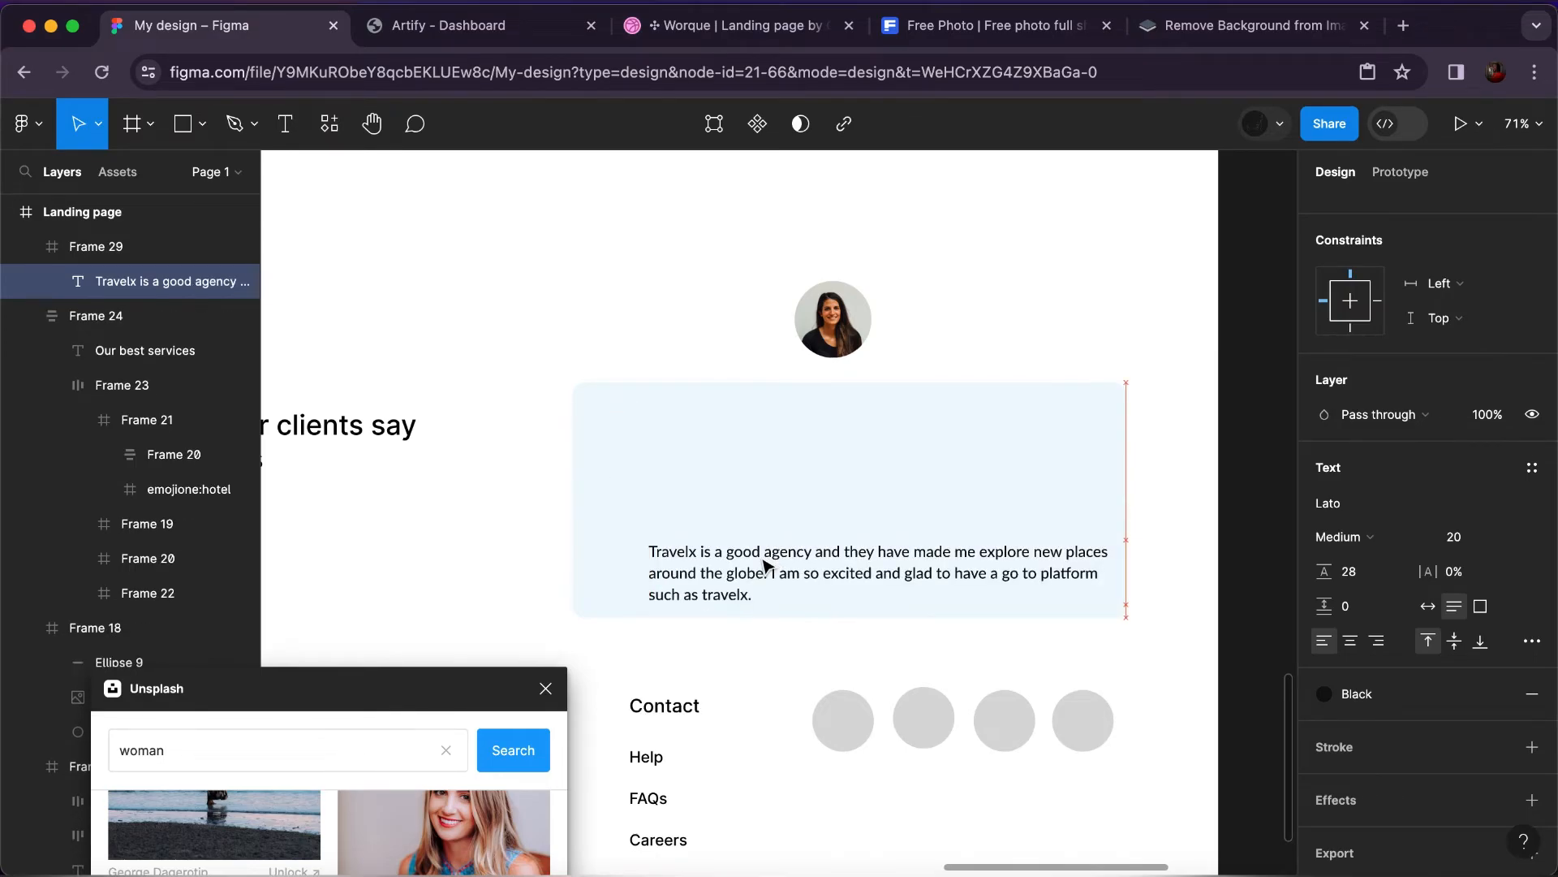
pyautogui.doubleClick(761, 558)
pyautogui.moveTo(767, 564); pyautogui.dragTo(761, 388)
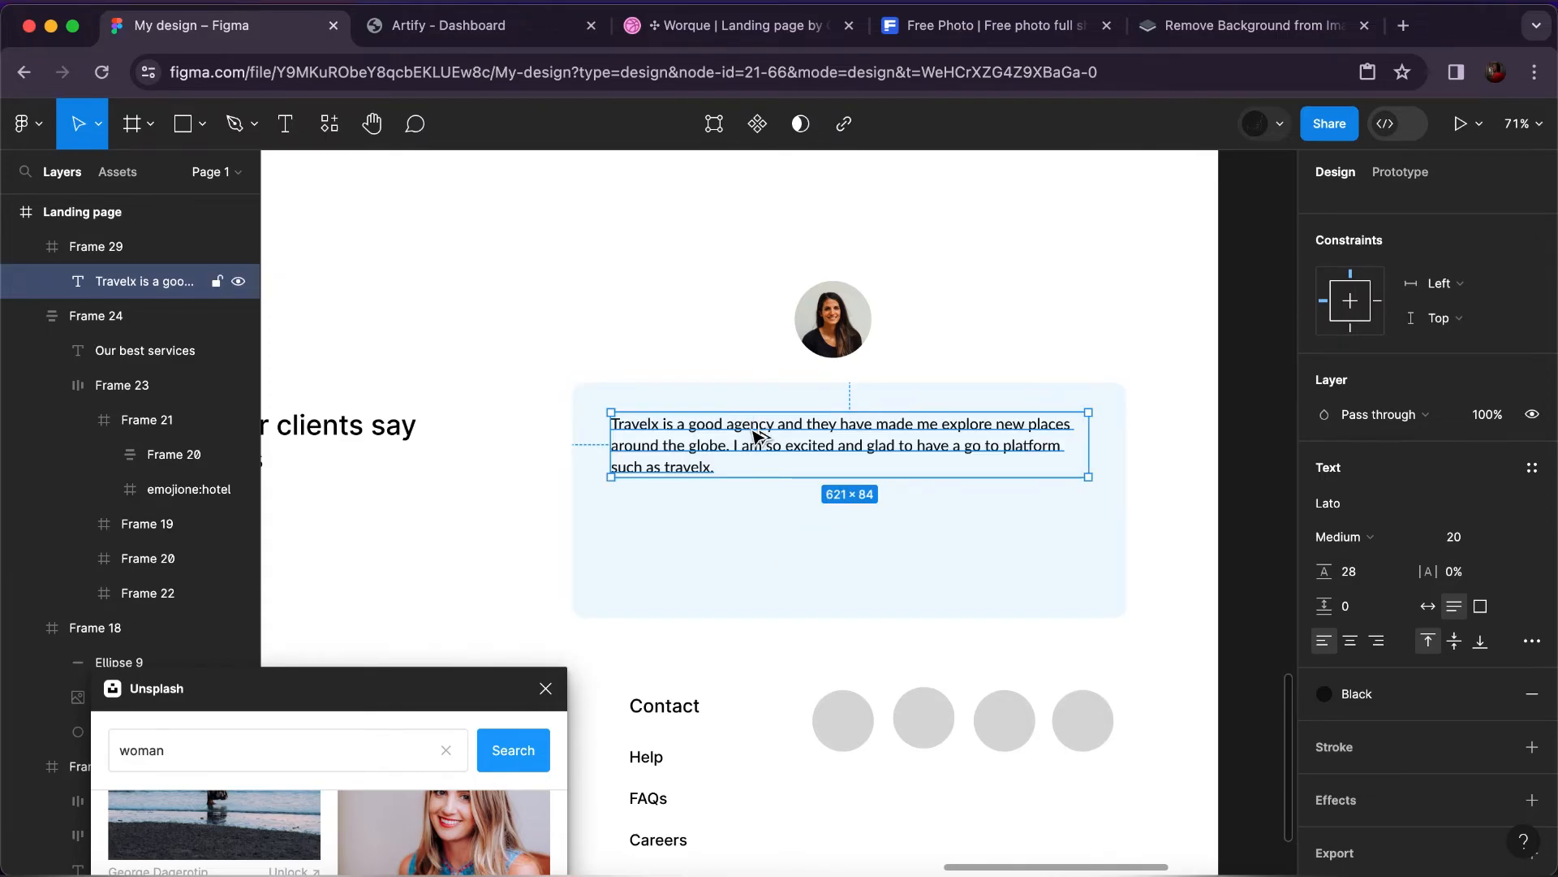
# Duplicate the quote and retype the copy as the reviewer's name followed by ' - USA'.
pyautogui.press('super+d')
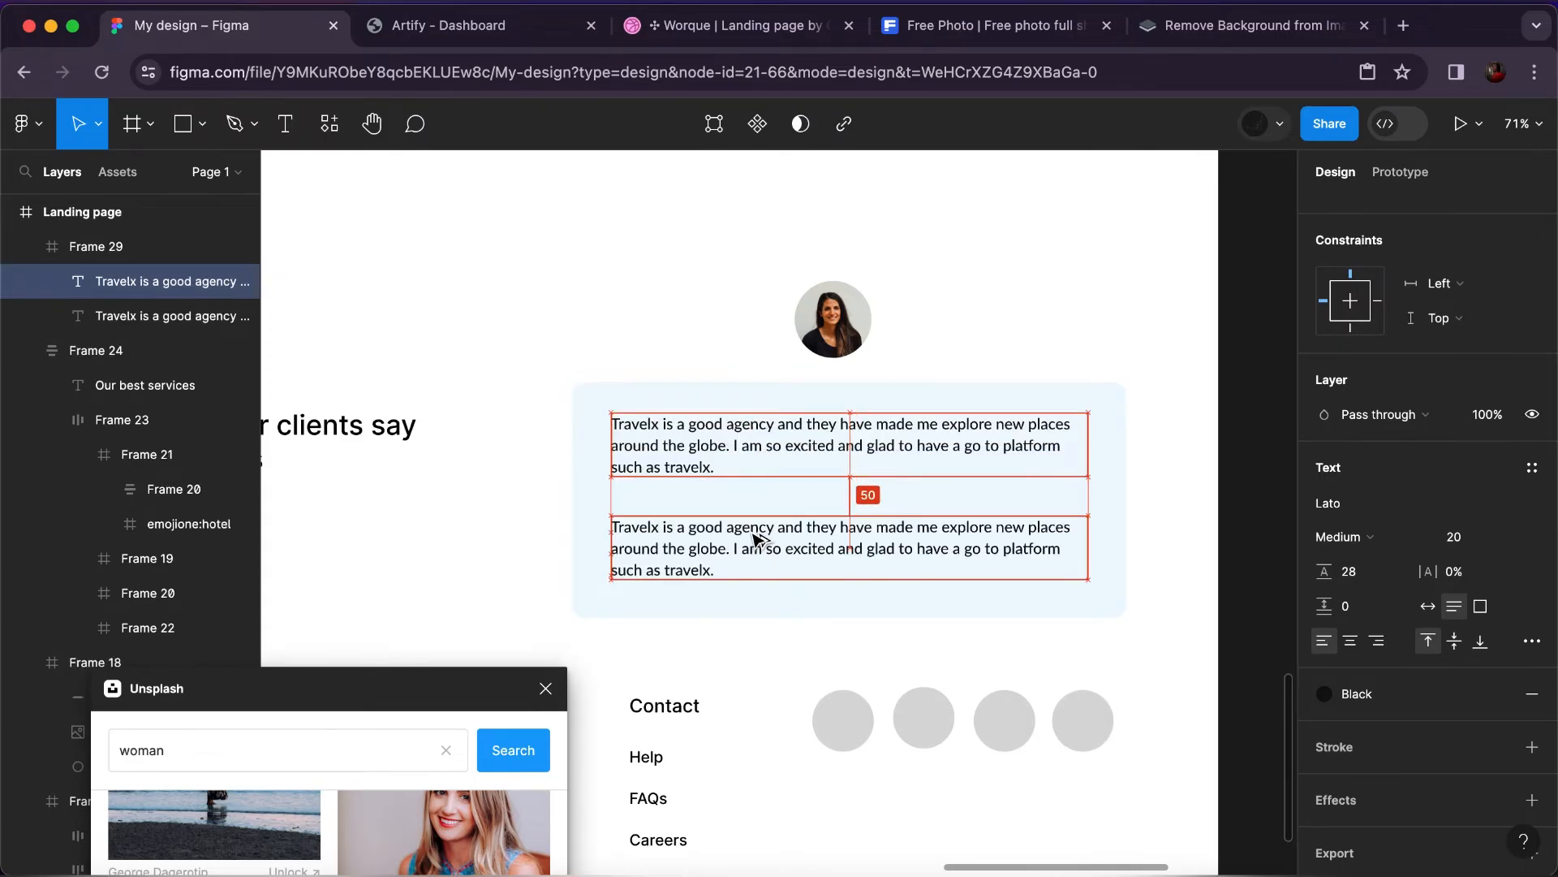
pyautogui.doubleClick(757, 539)
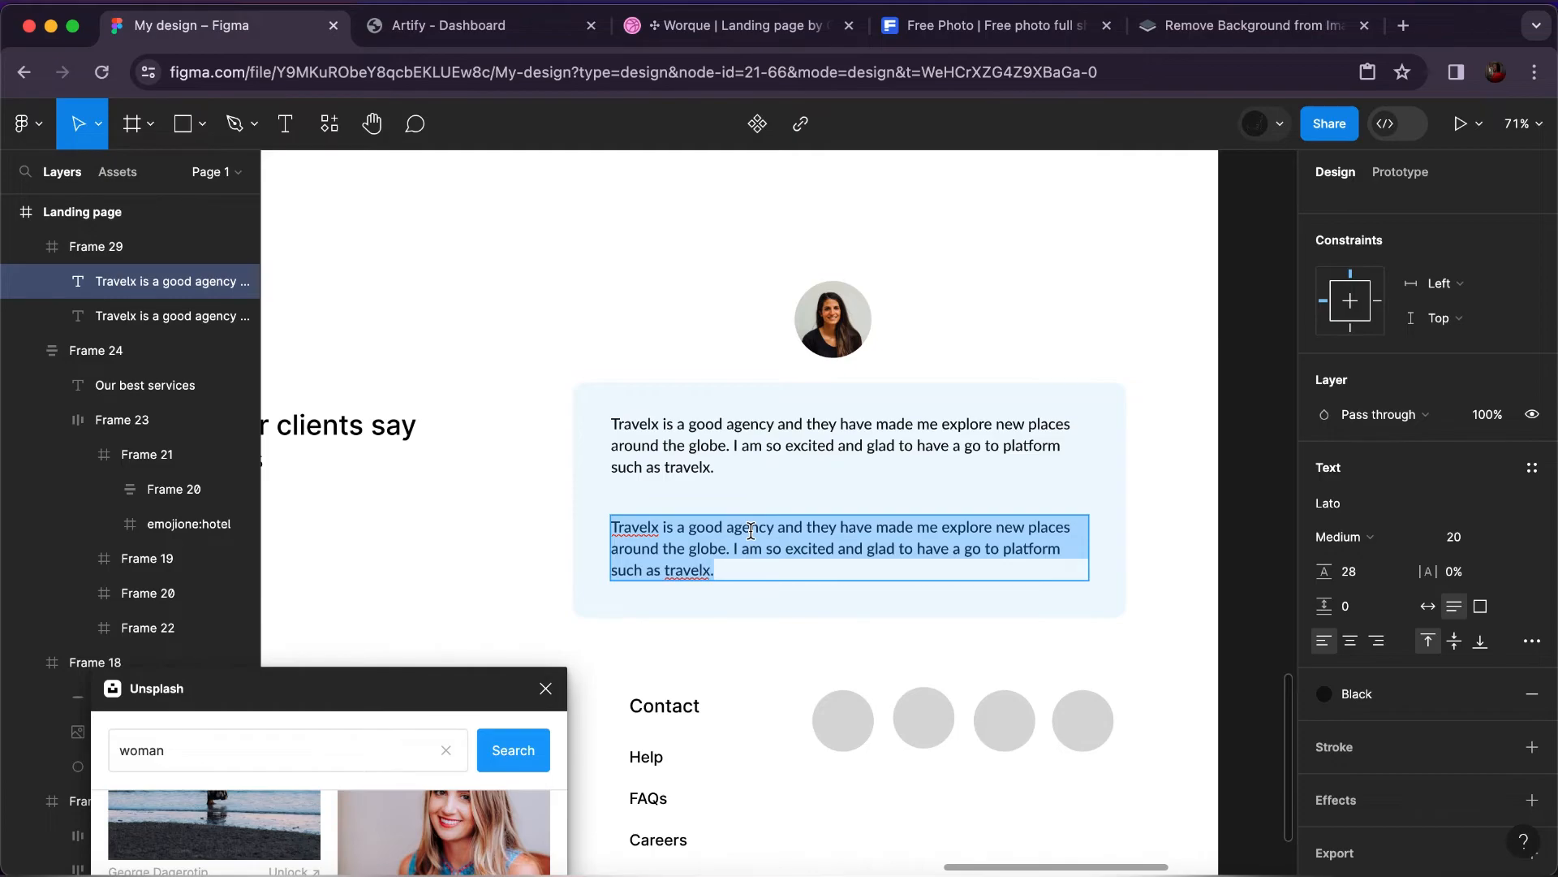
pyautogui.write('Mary Jean')
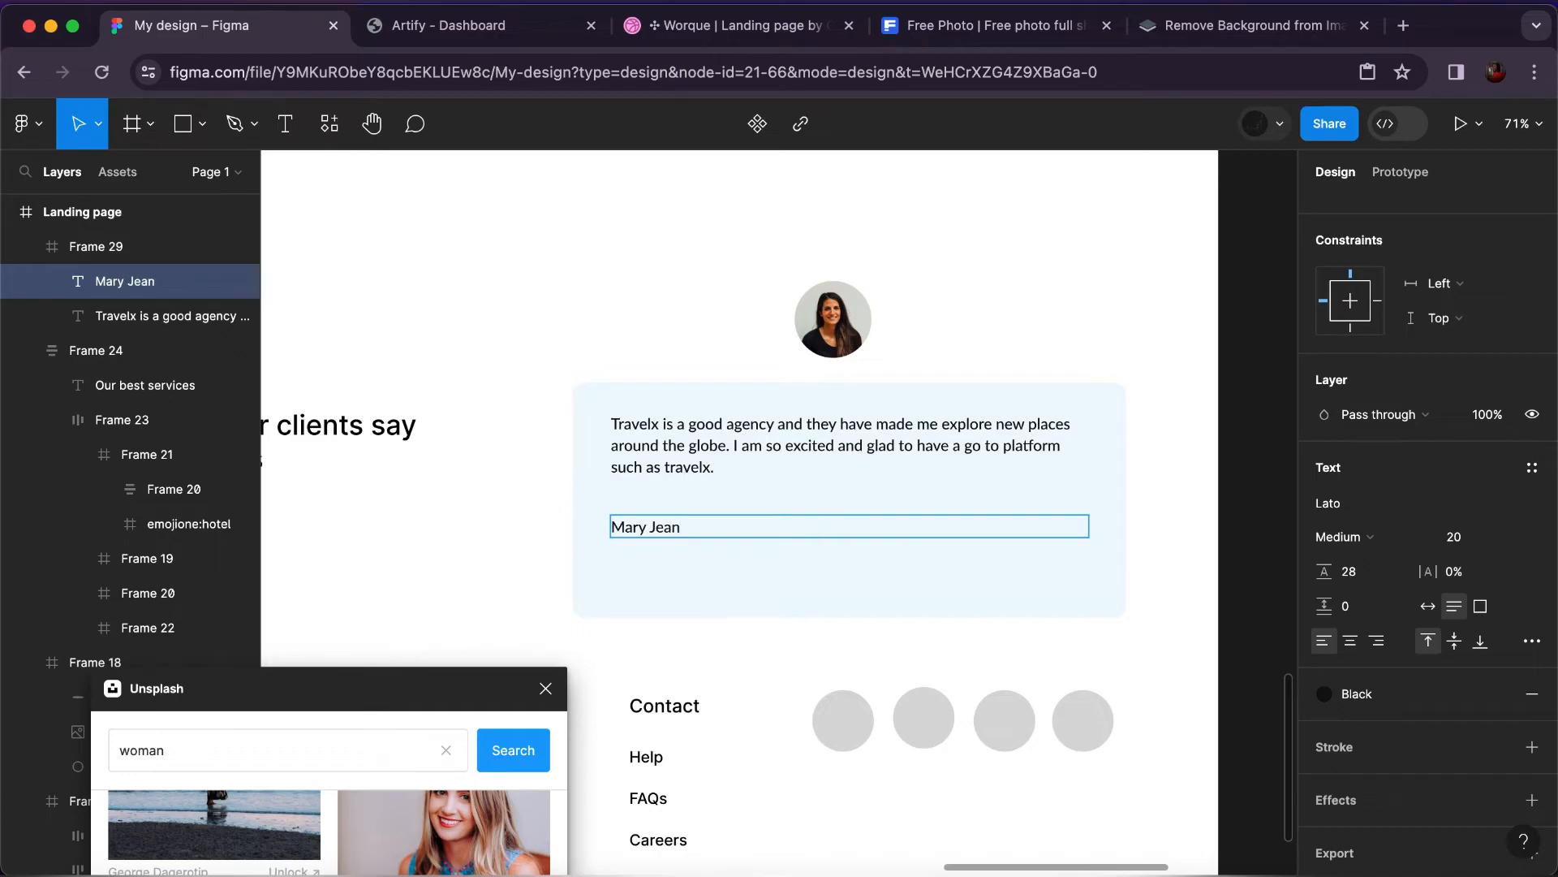
pyautogui.press('BackSpace')
pyautogui.press('BackSpace')
pyautogui.press('Escape')
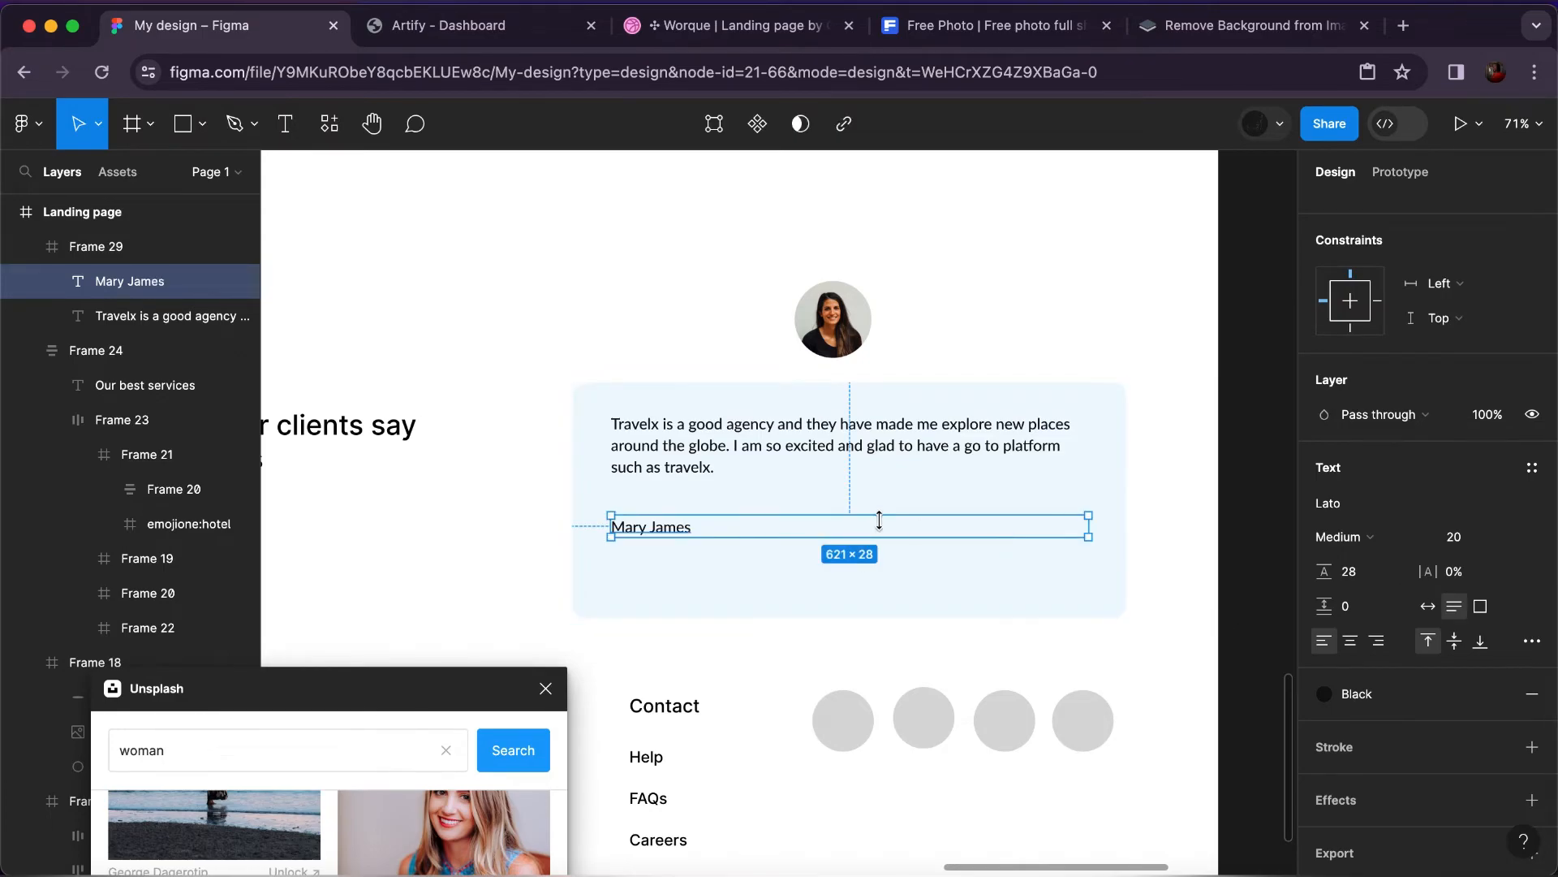
pyautogui.press('Escape')
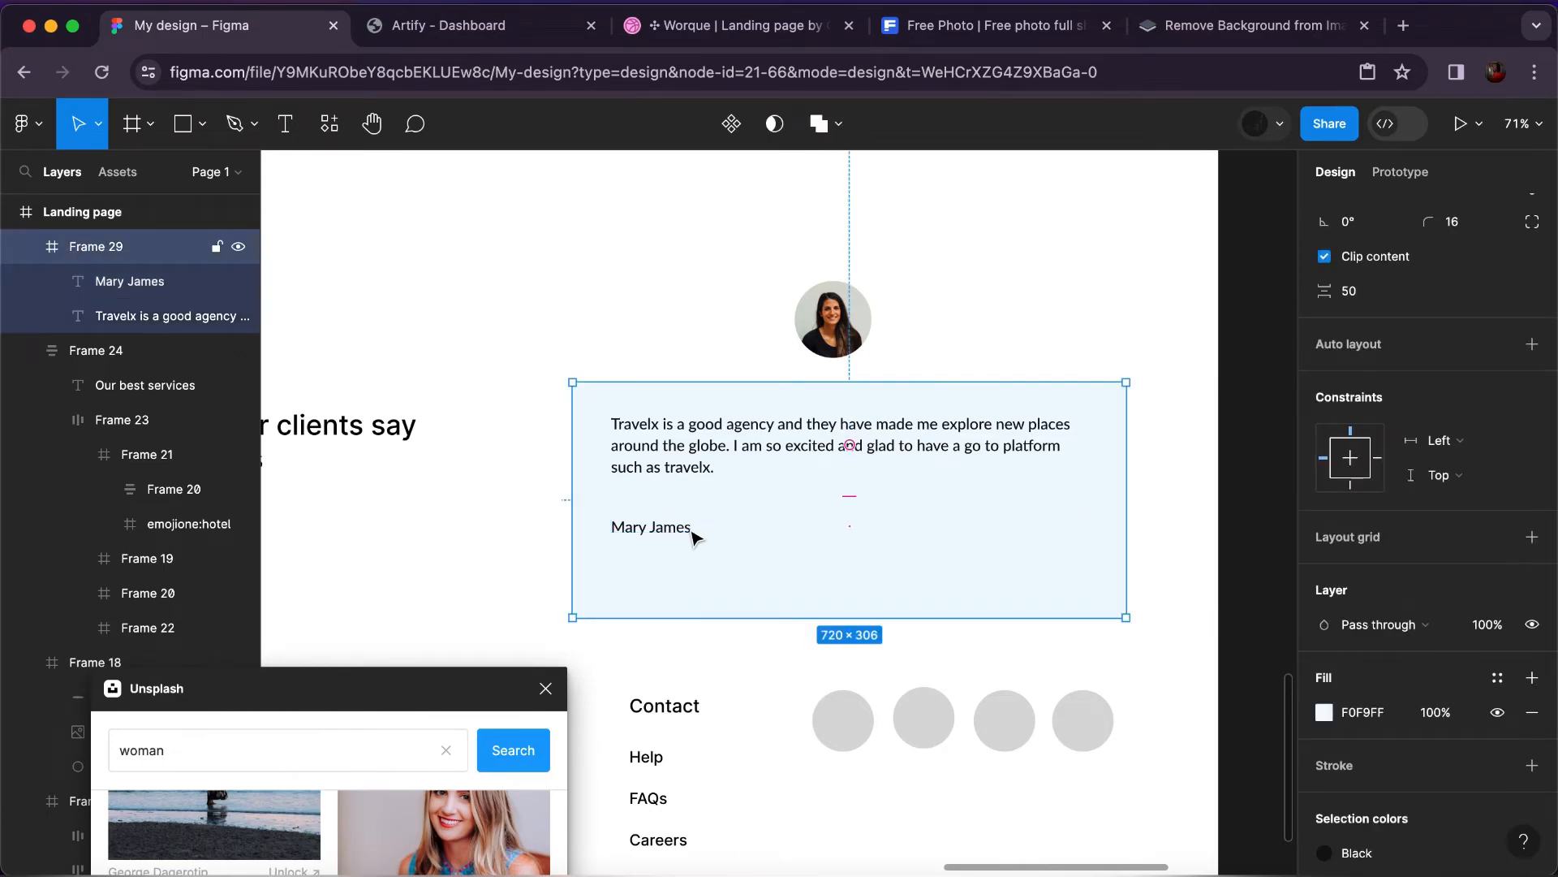
pyautogui.click(694, 534)
pyautogui.doubleClick(694, 534)
pyautogui.press('BackSpace')
pyautogui.write('-m')
pyautogui.hotkey('ctrl', 'z')
pyautogui.hotkey('ctrl', 'z')
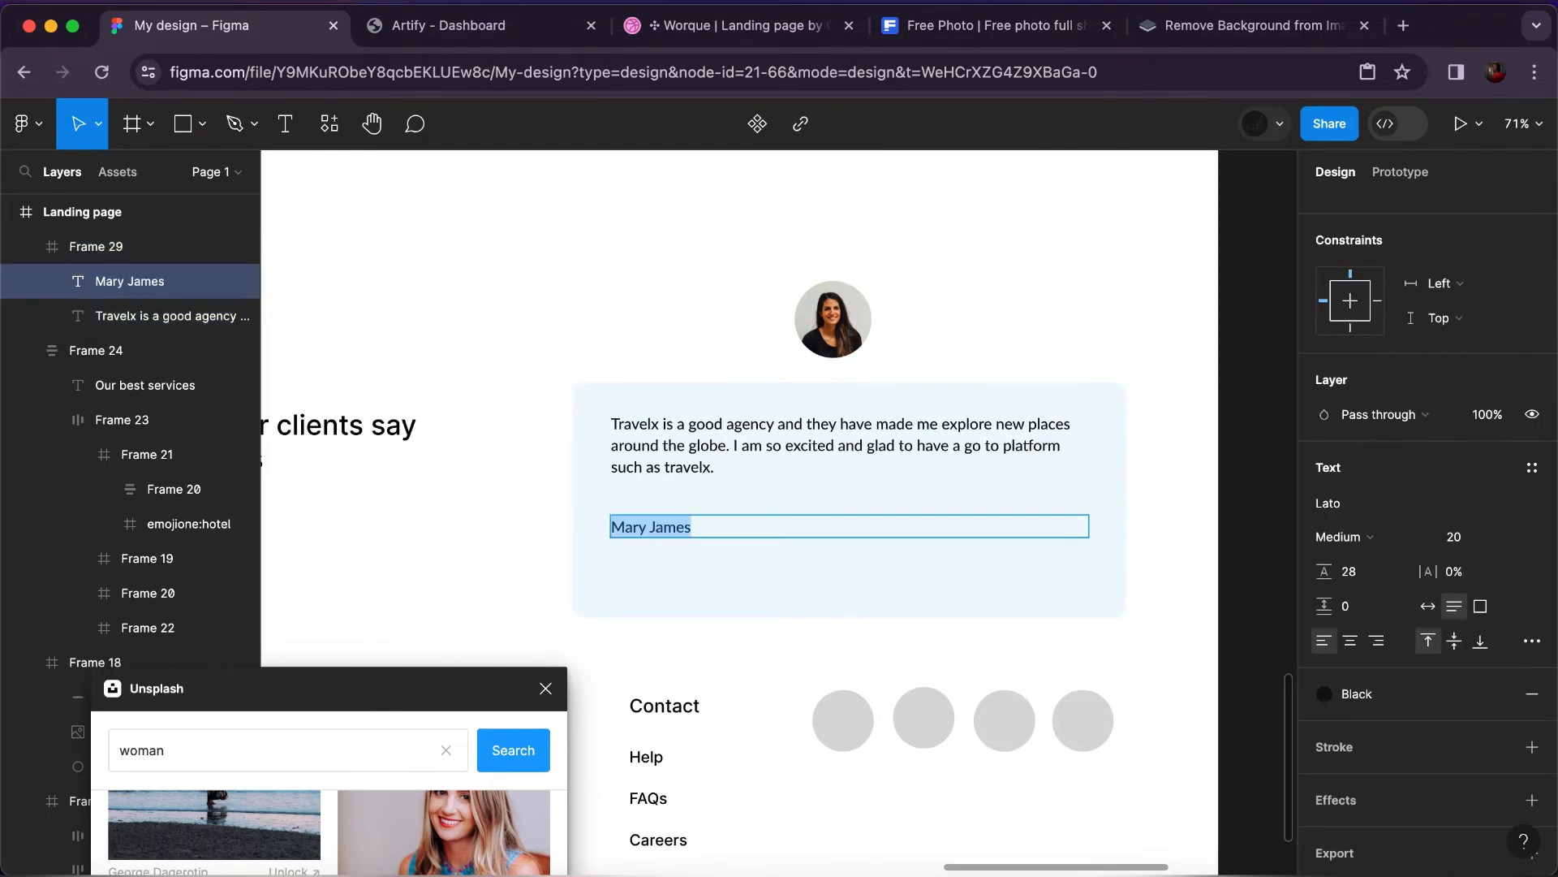
pyautogui.press('Escape')
pyautogui.press('Escape')
pyautogui.click(655, 535)
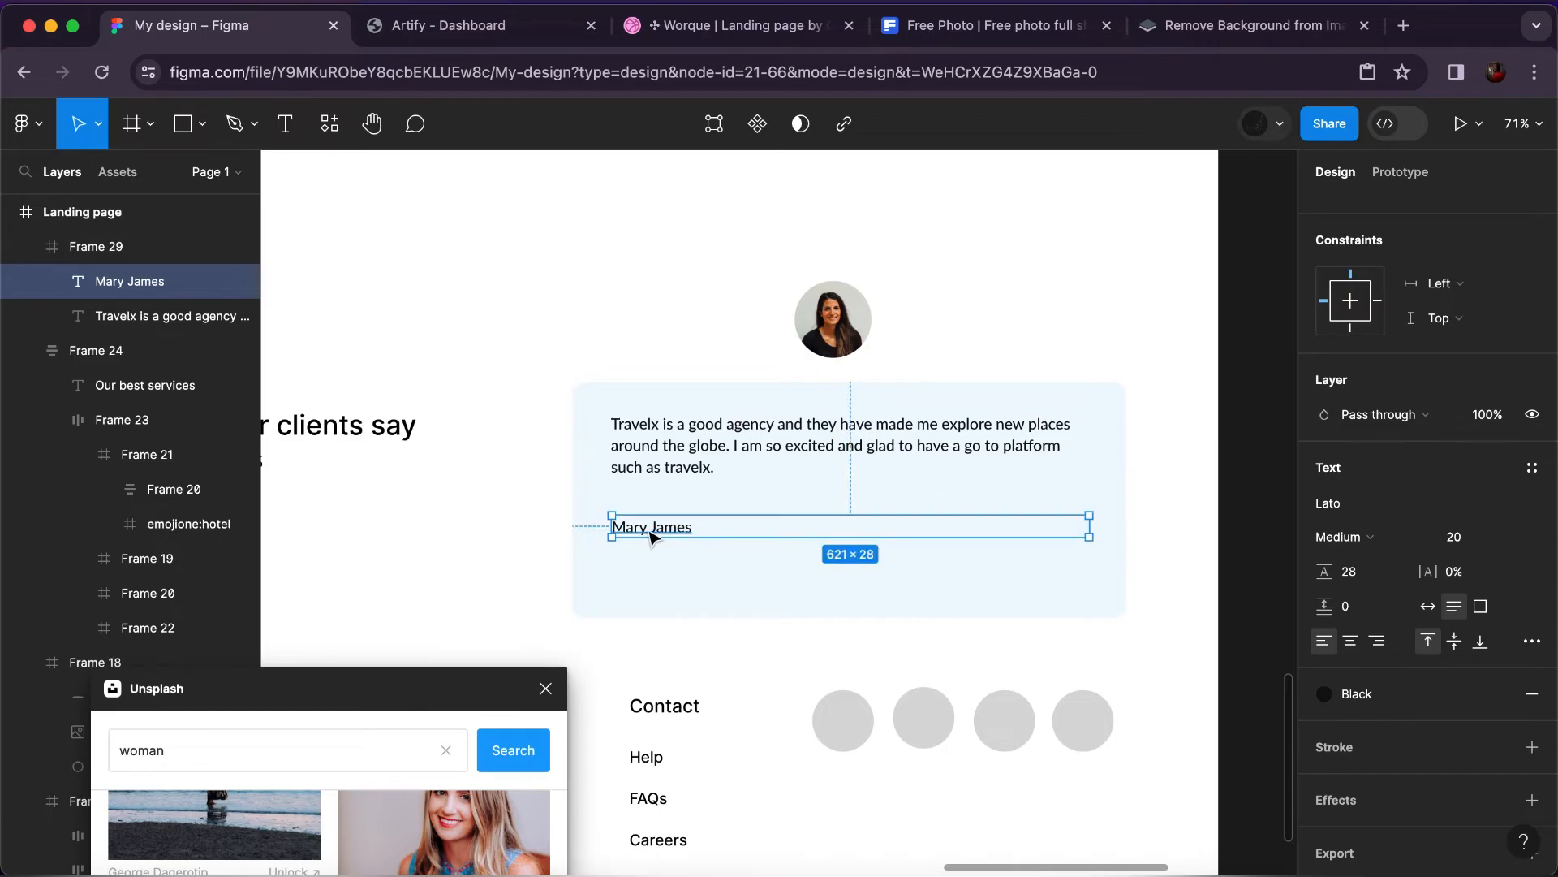
pyautogui.doubleClick(657, 532)
pyautogui.click(693, 528)
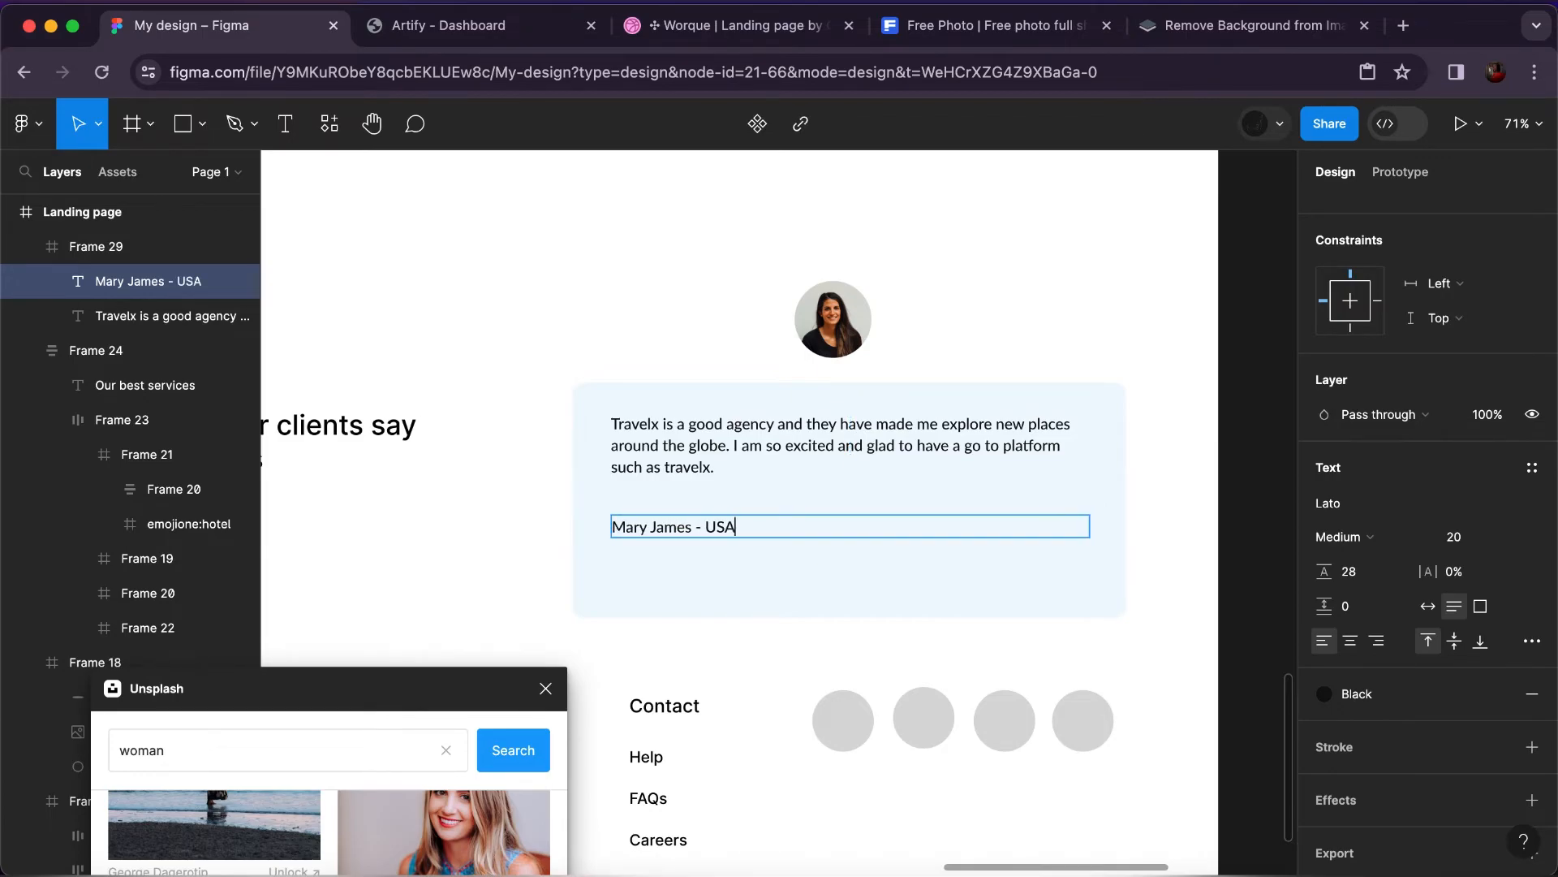
# Make the word USA bold.
pyautogui.doubleClick(741, 526)
pyautogui.click(1350, 549)
pyautogui.click(1366, 589)
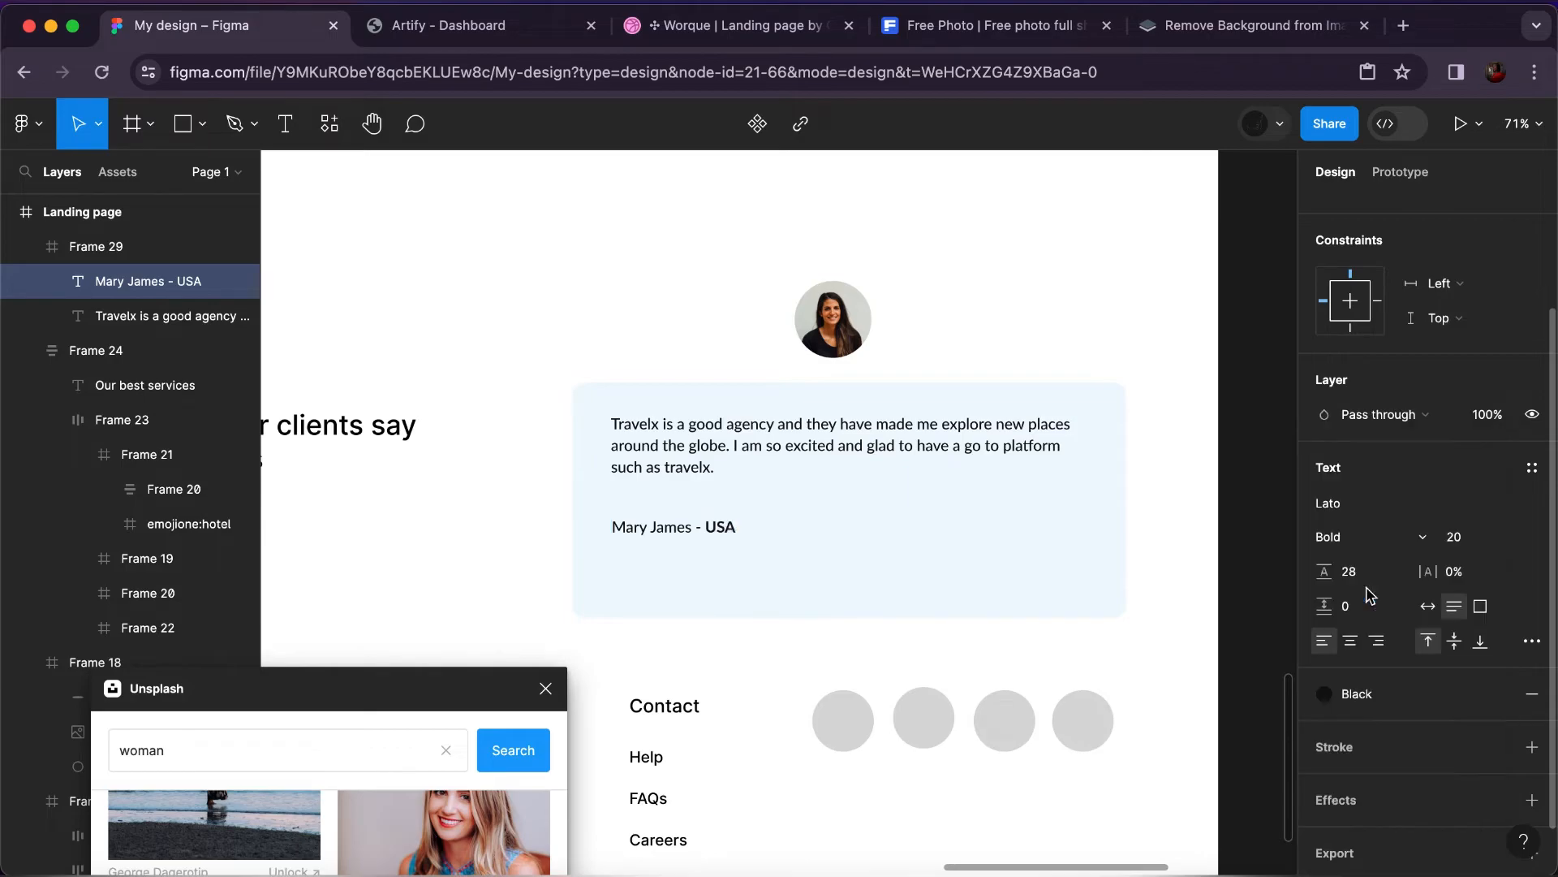
pyautogui.press('Escape')
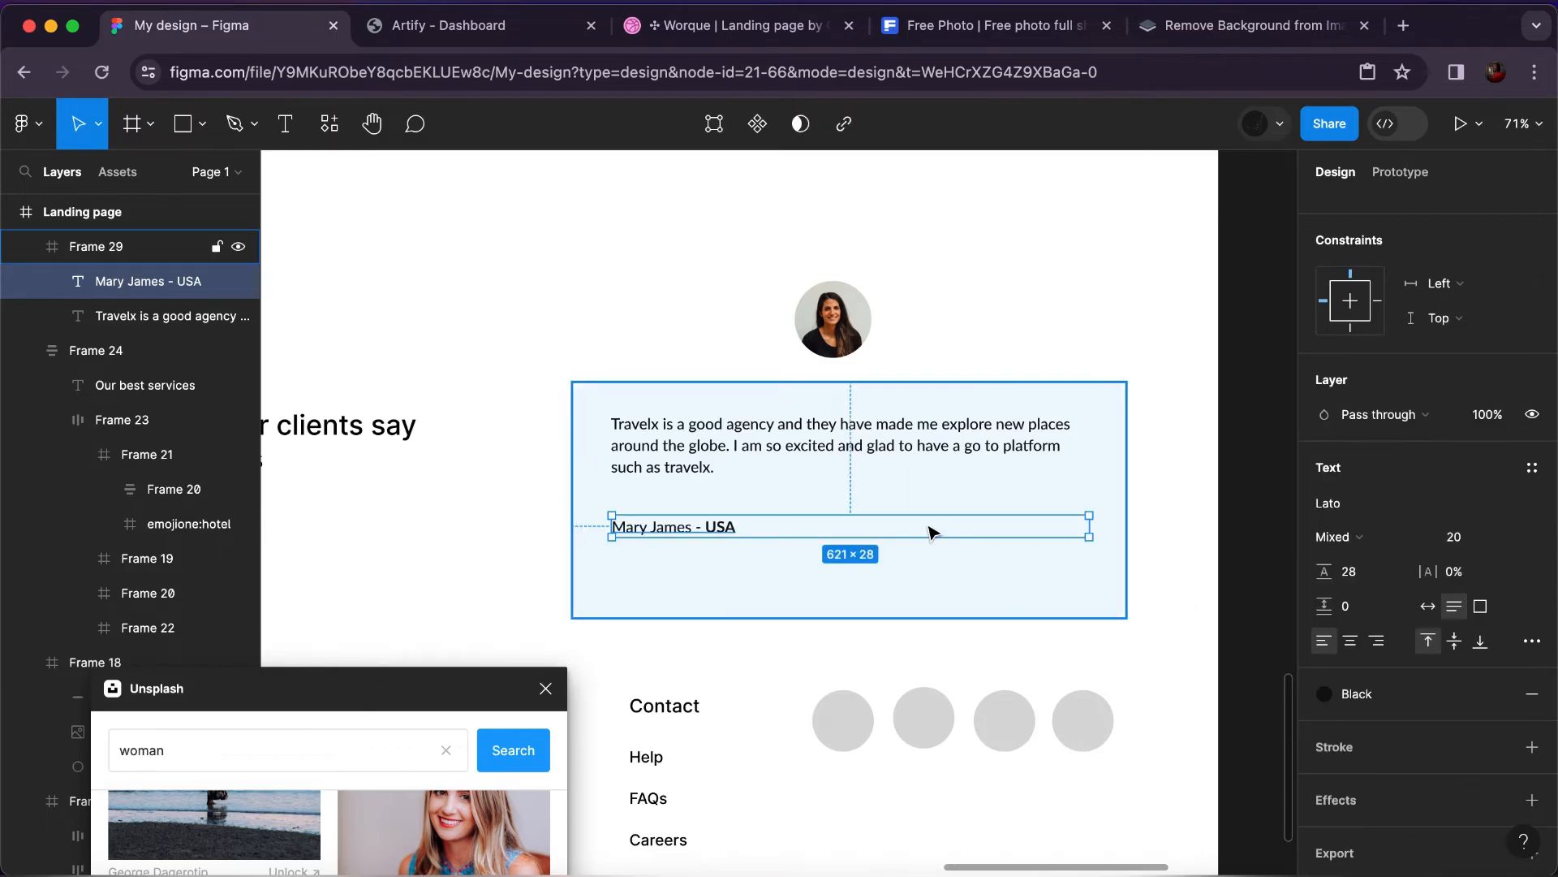
# Set the reviewer line to auto width and move it right under the quote.
pyautogui.press('Escape')
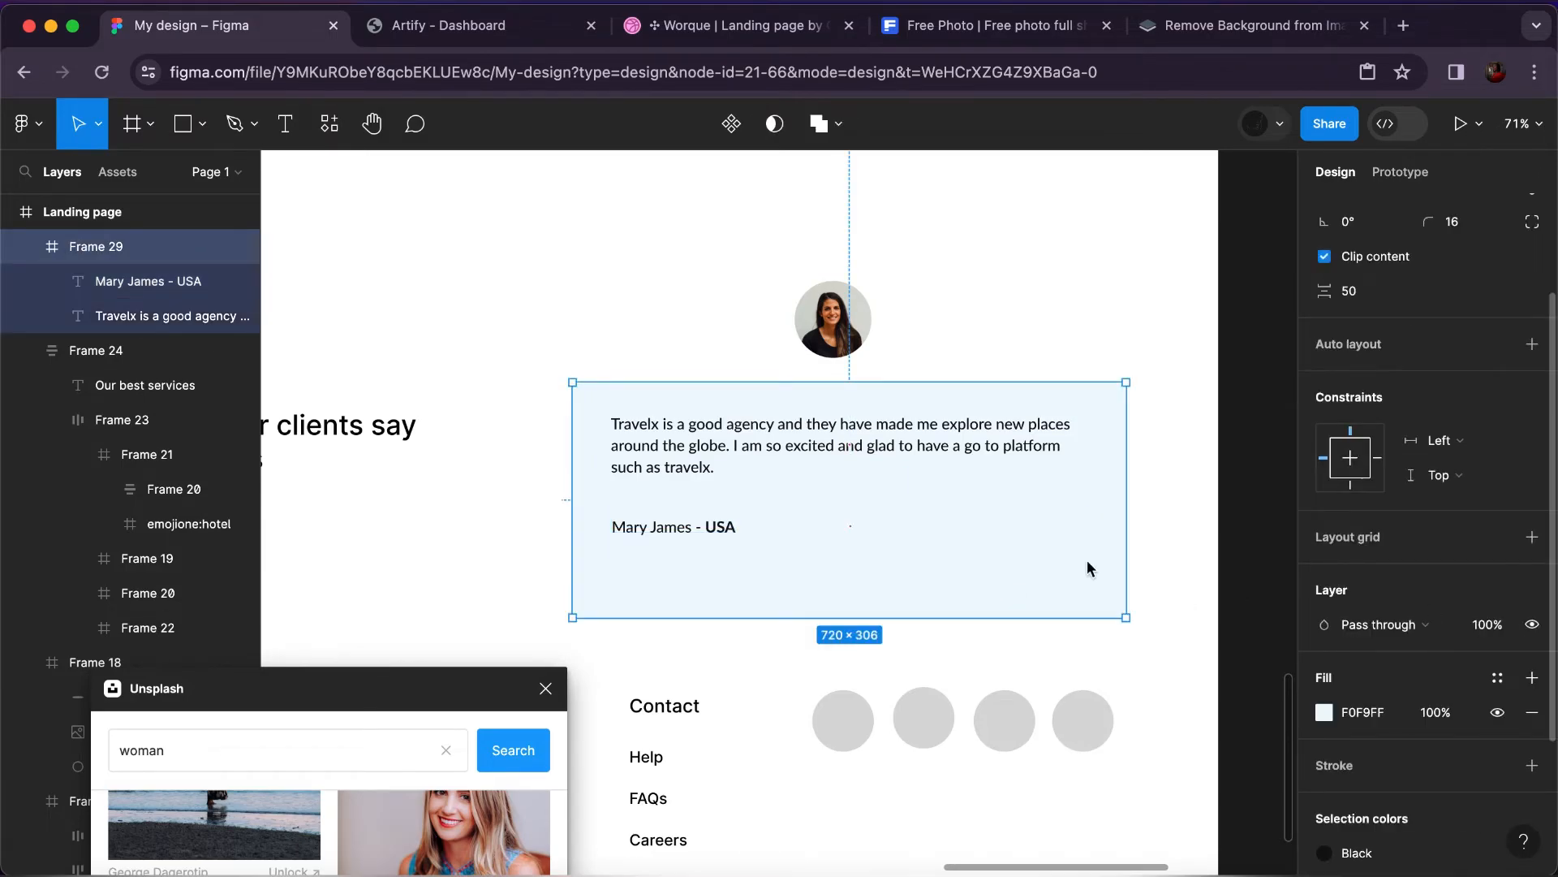
pyautogui.click(749, 526)
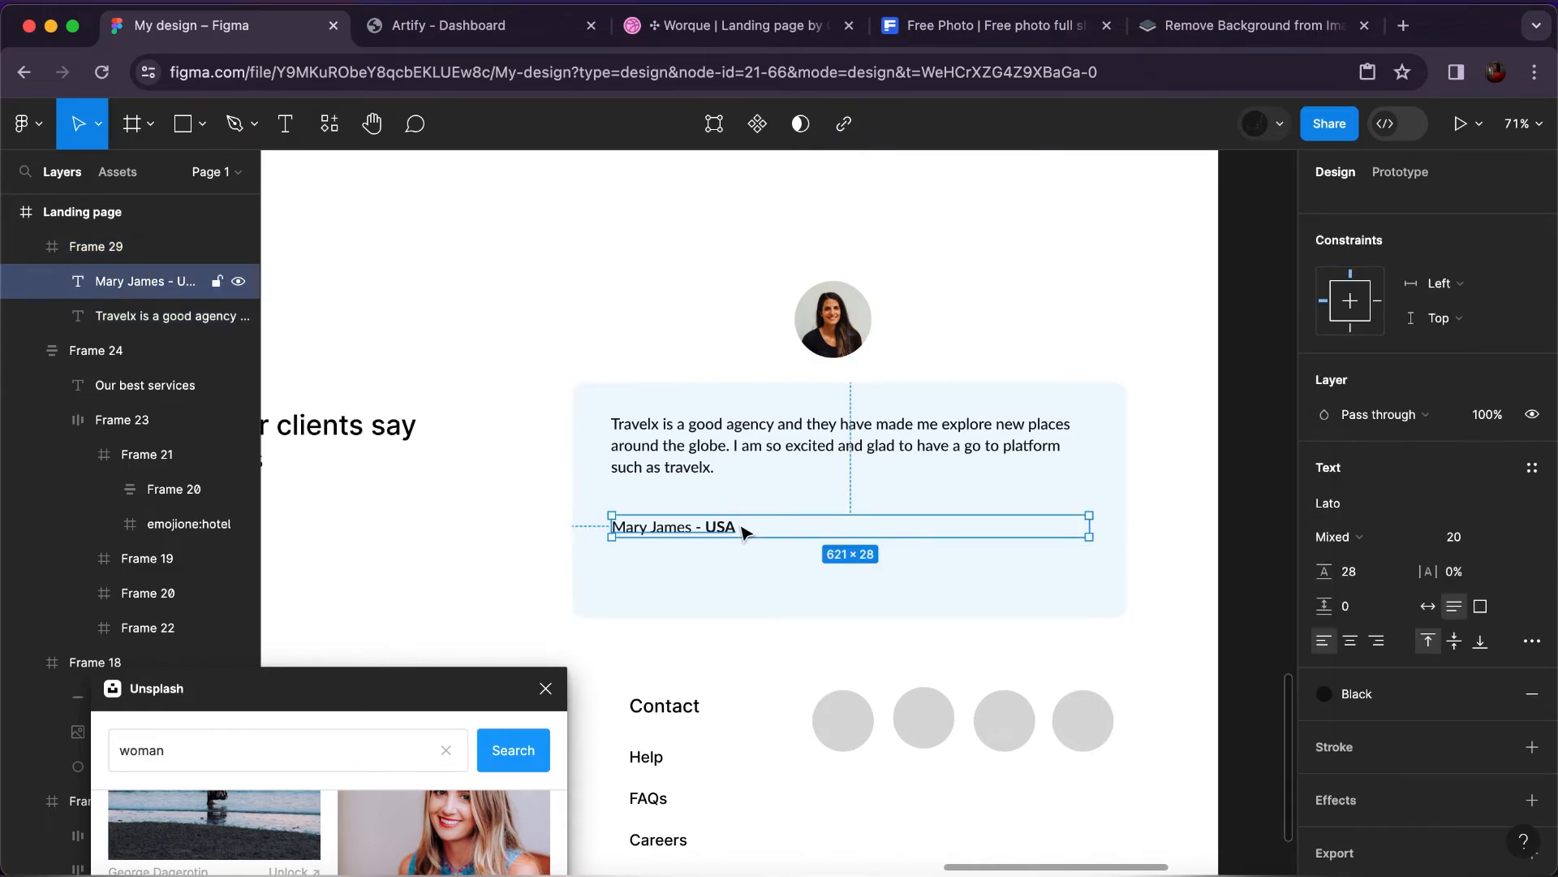
pyautogui.click(1424, 608)
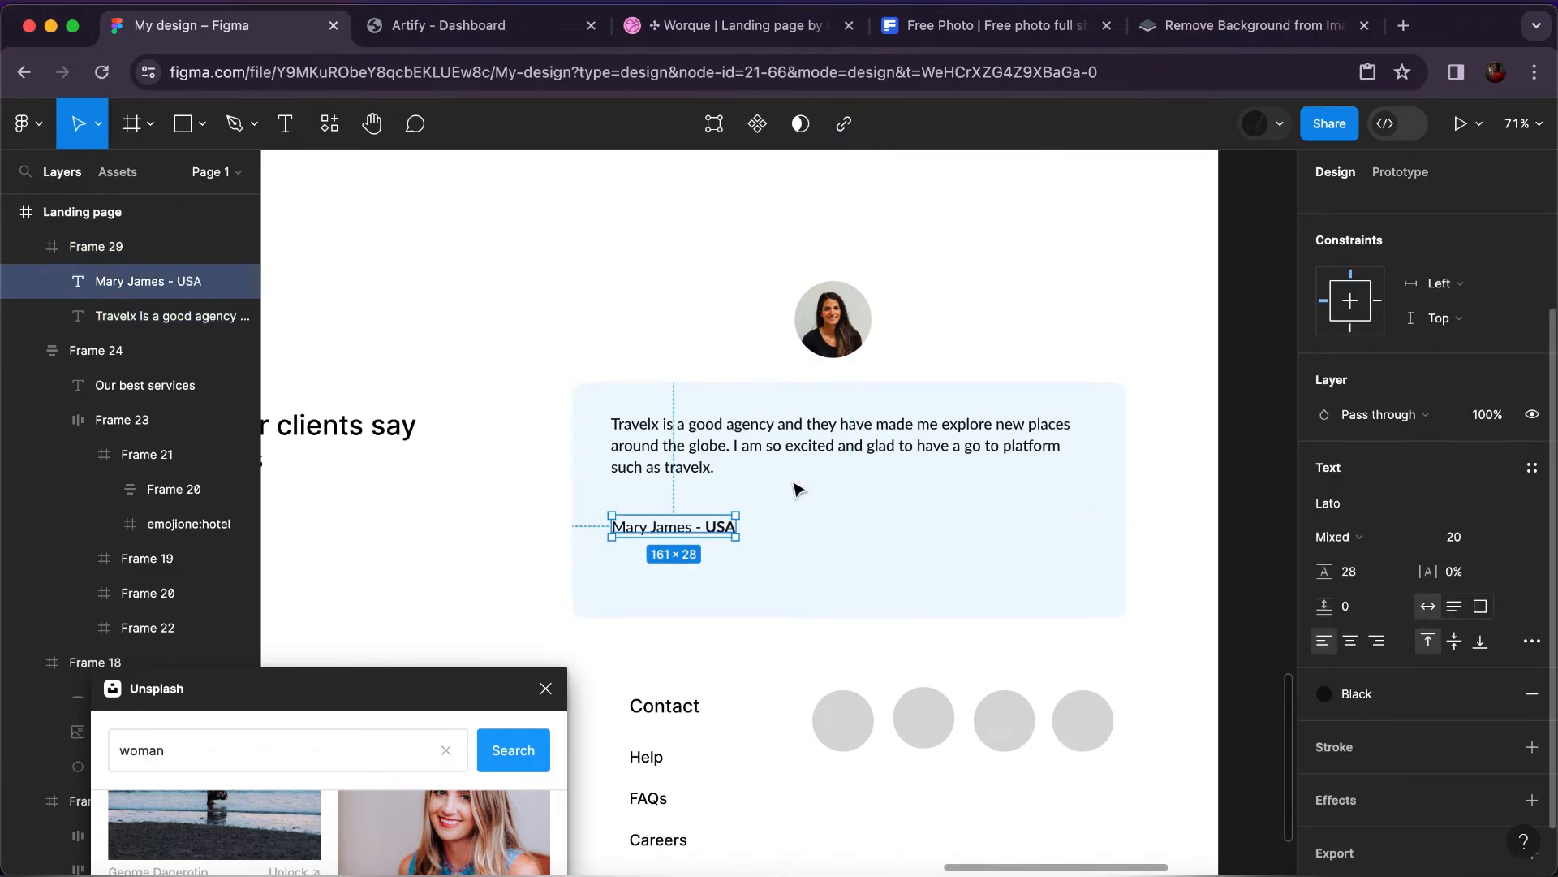
pyautogui.moveTo(699, 531); pyautogui.dragTo(1045, 511)
# Put quote and reviewer line in a 24-spaced auto layout and shorten the card to 720 × 222.
pyautogui.keyDown('shift'); pyautogui.click(975, 448); pyautogui.keyUp('shift')
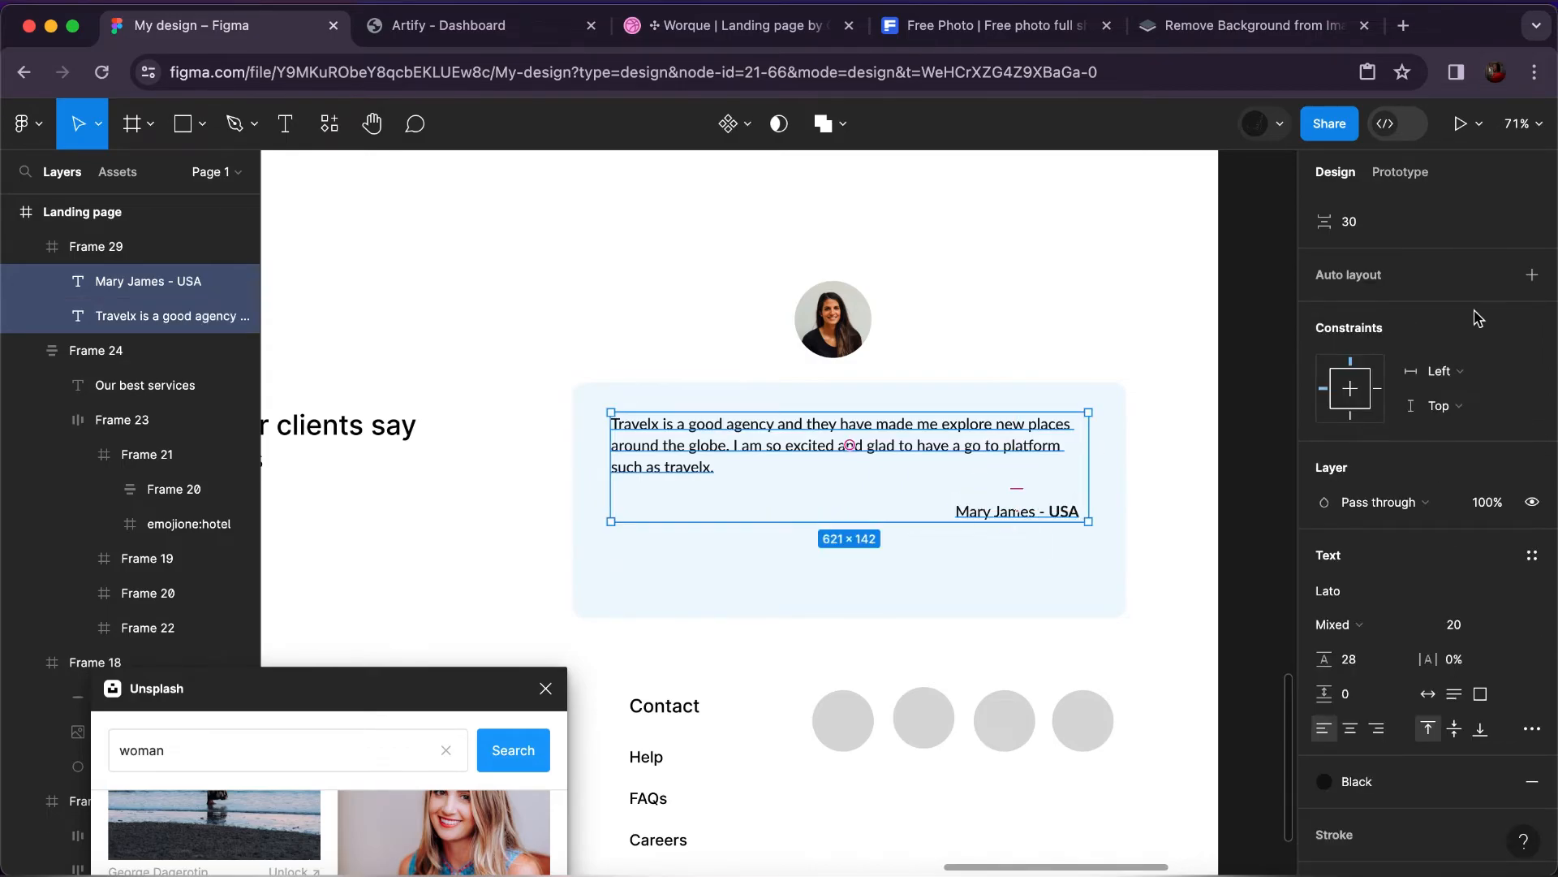
pyautogui.click(1533, 276)
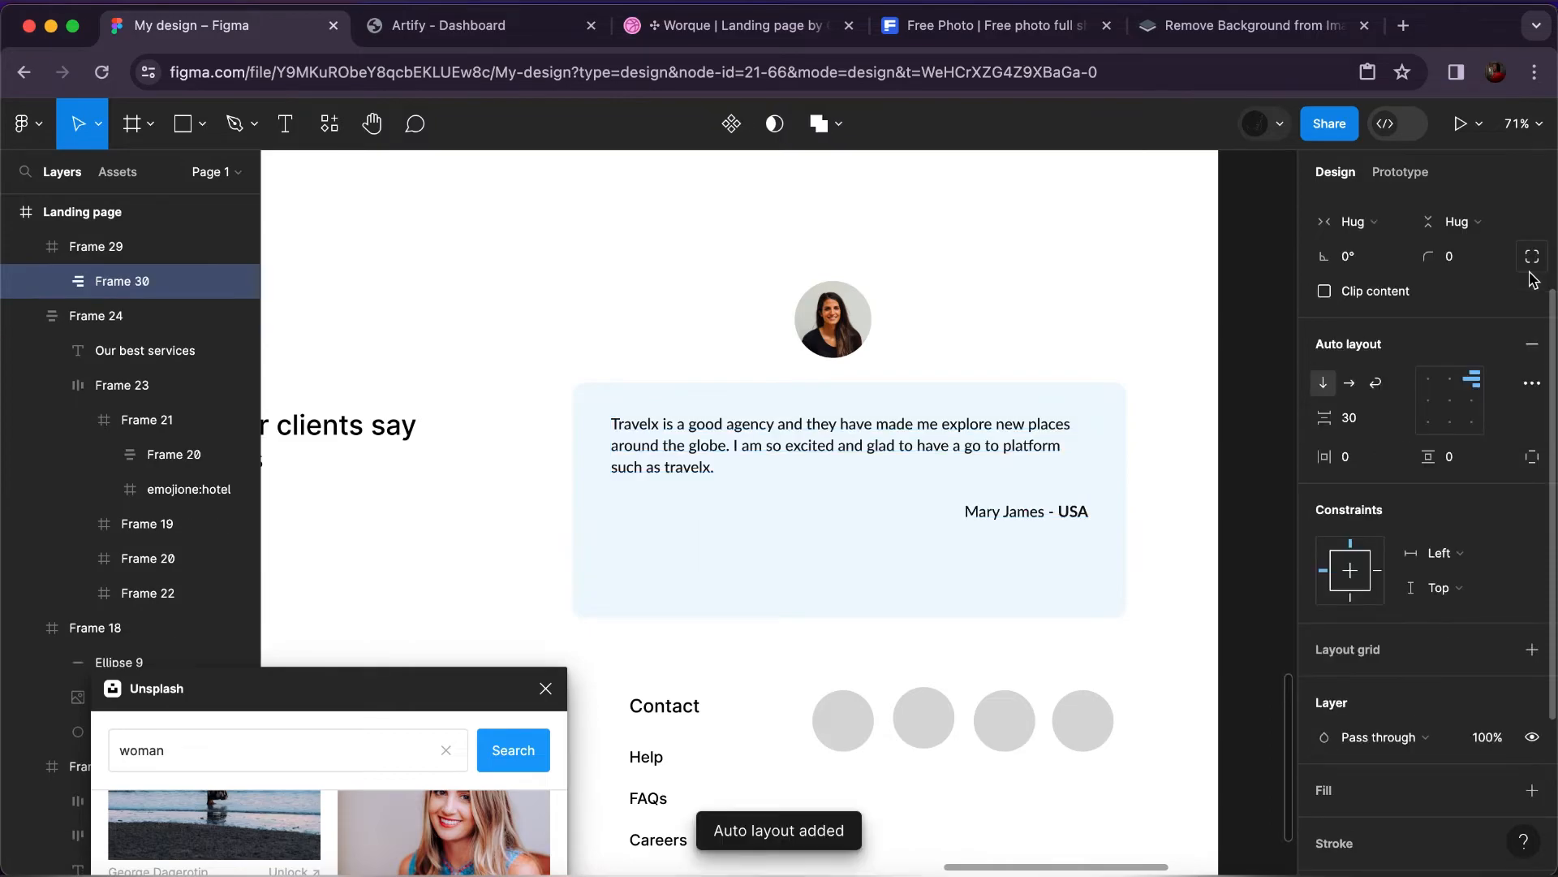
pyautogui.click(1360, 423)
pyautogui.press('Escape')
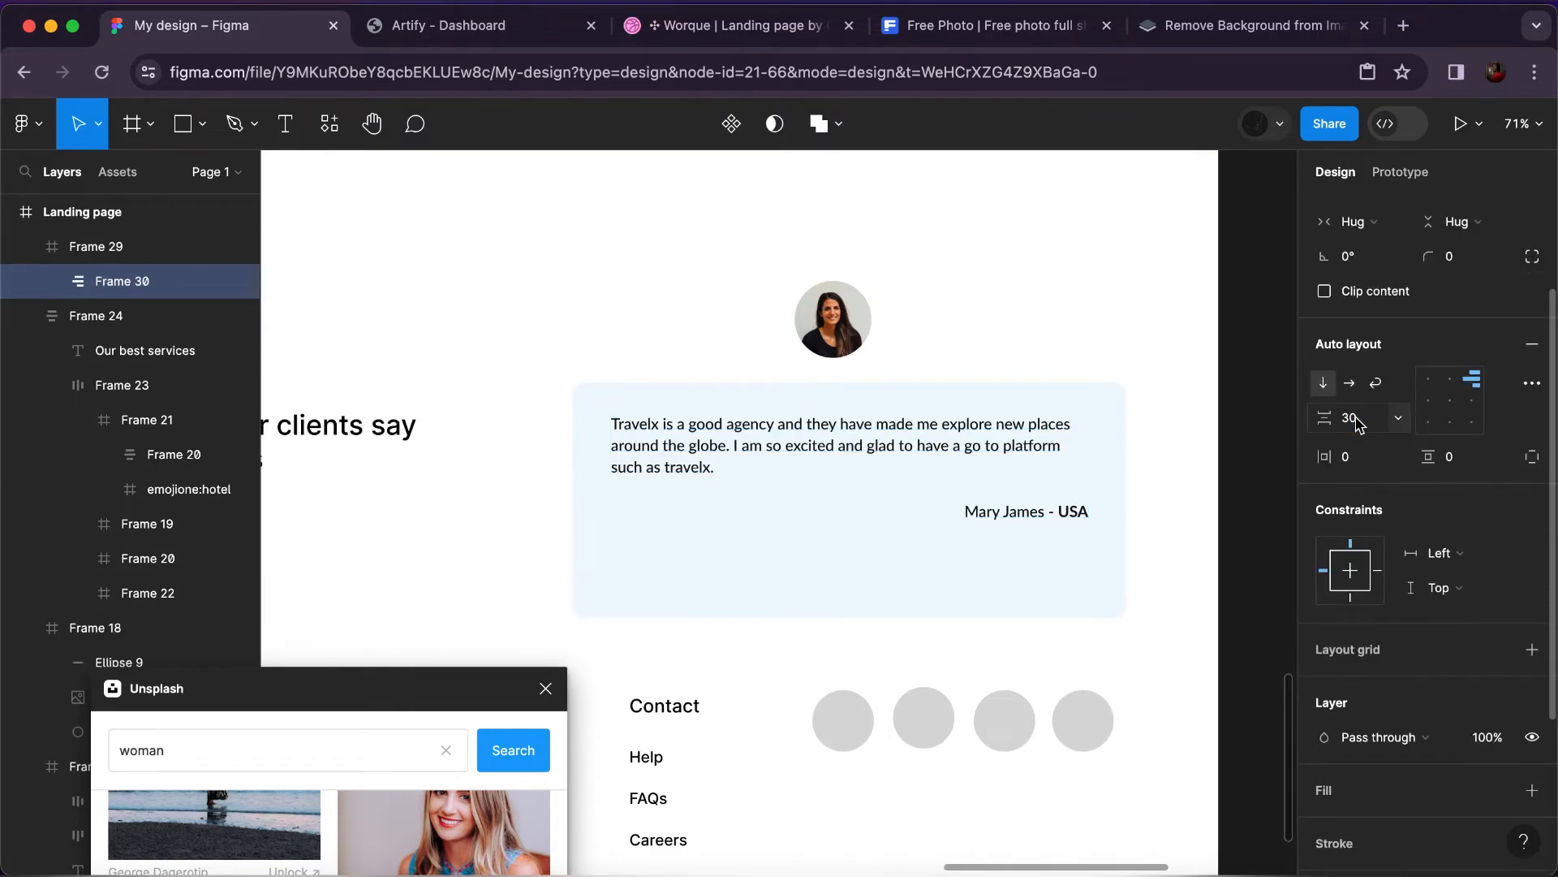
pyautogui.click(1357, 419)
pyautogui.write('24')
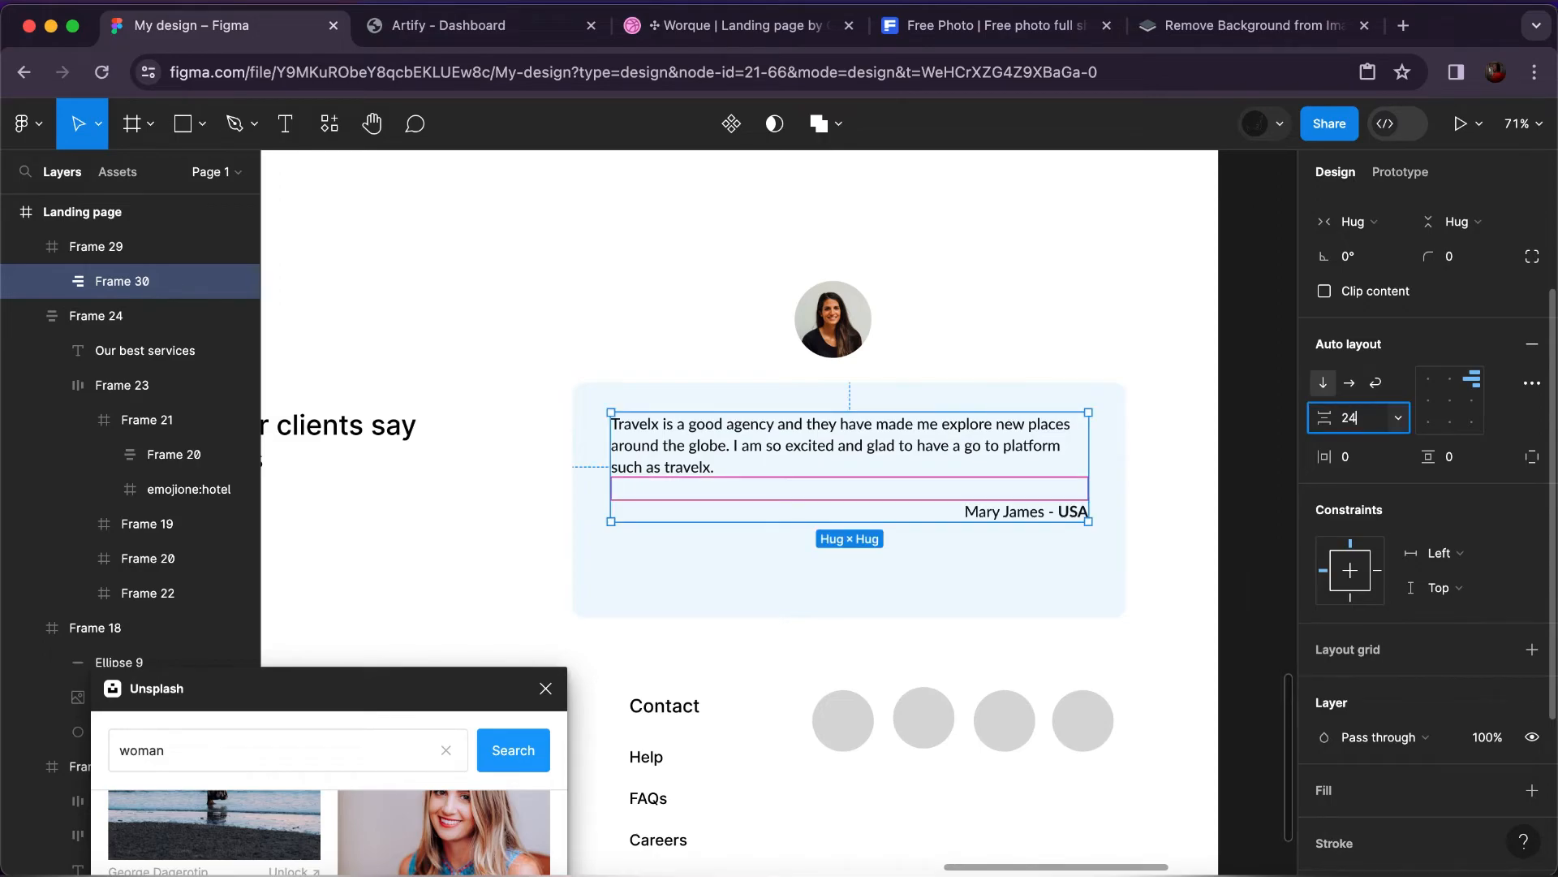
pyautogui.press('Return')
pyautogui.click(824, 617)
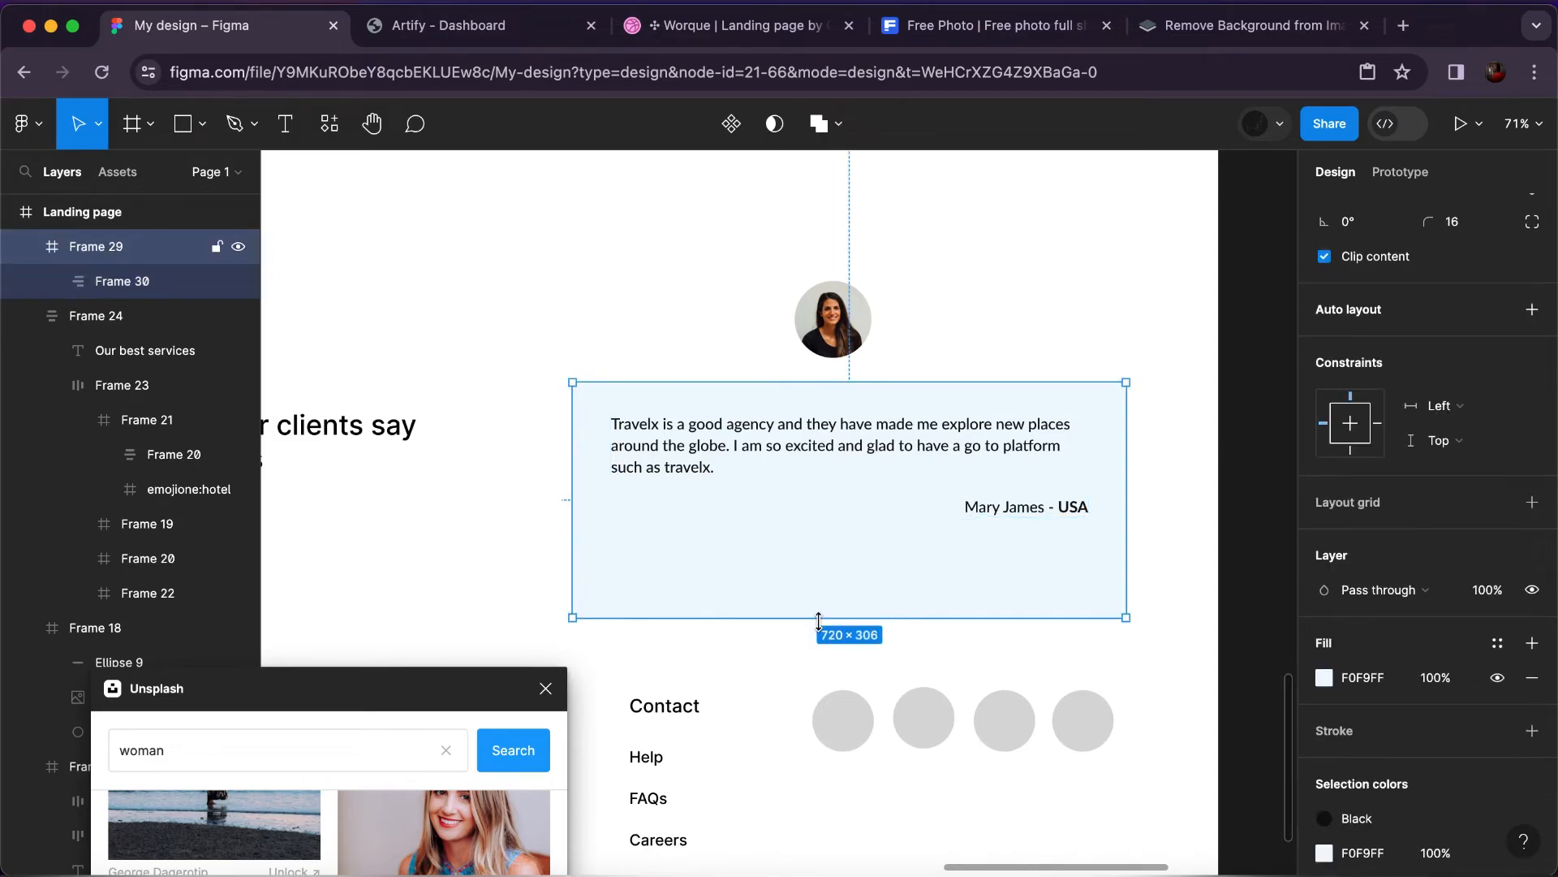
pyautogui.moveTo(817, 547); pyautogui.dragTo(814, 551)
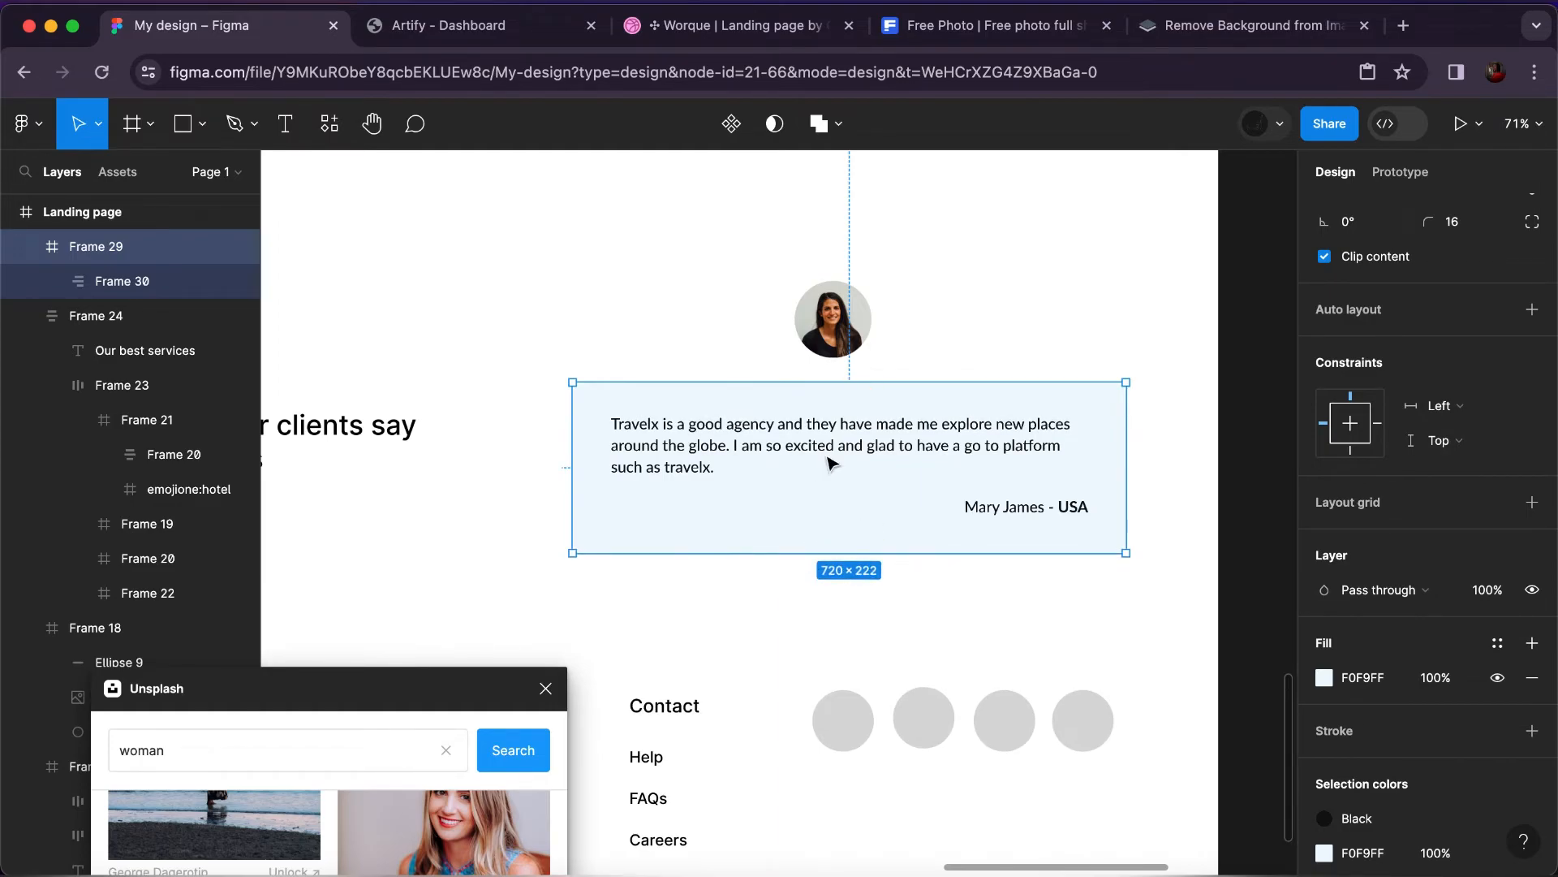
# Move the avatar onto the card's top edge and bring it to the front.
pyautogui.click(836, 329)
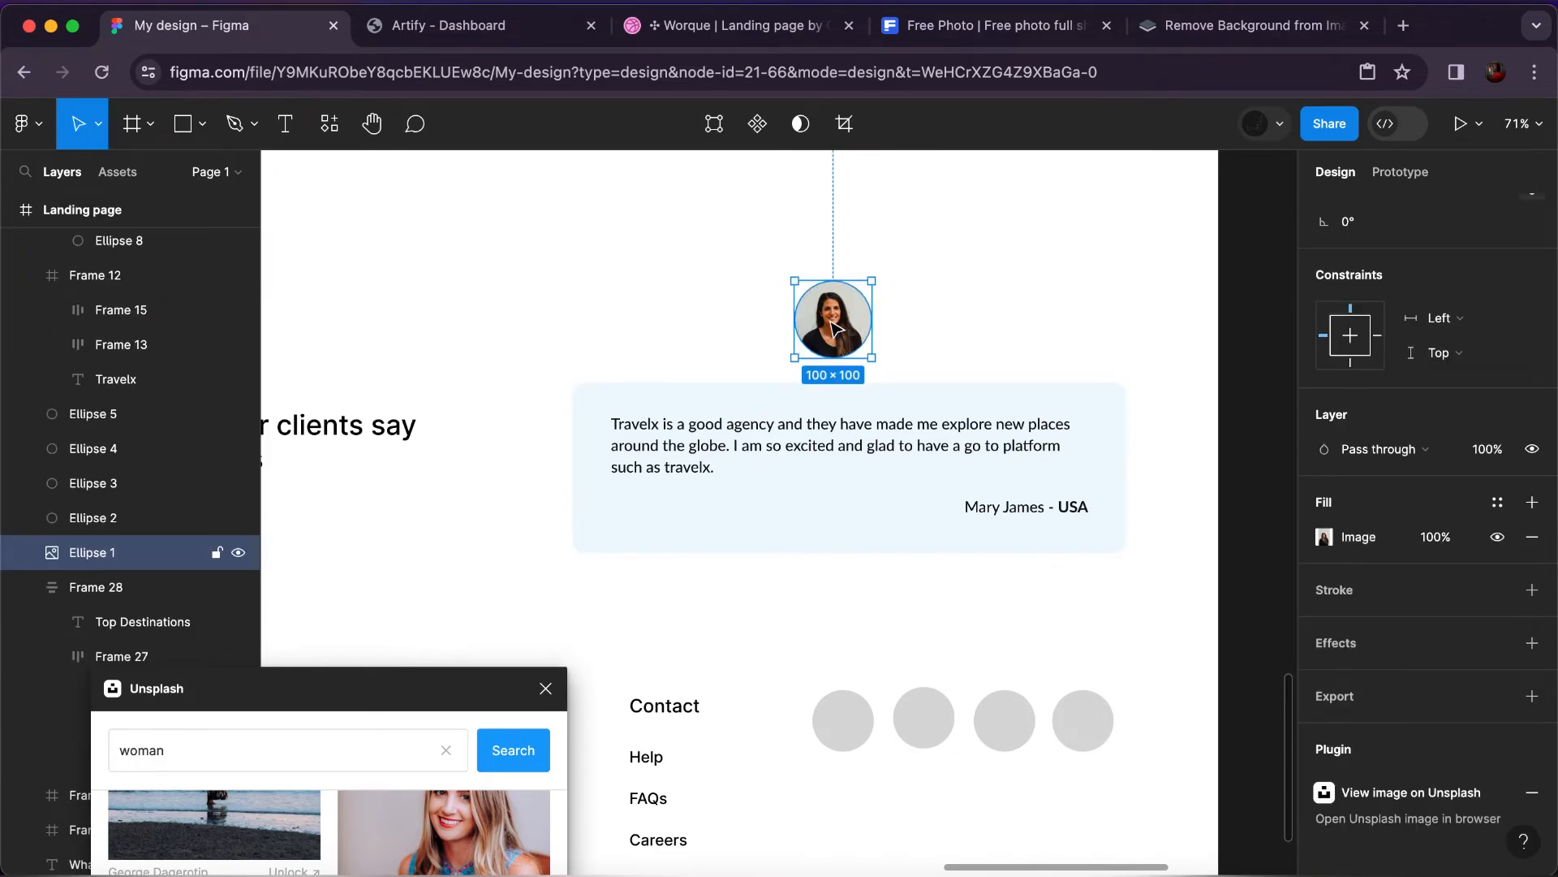
pyautogui.moveTo(875, 372); pyautogui.dragTo(869, 341)
pyautogui.rightClick(870, 345)
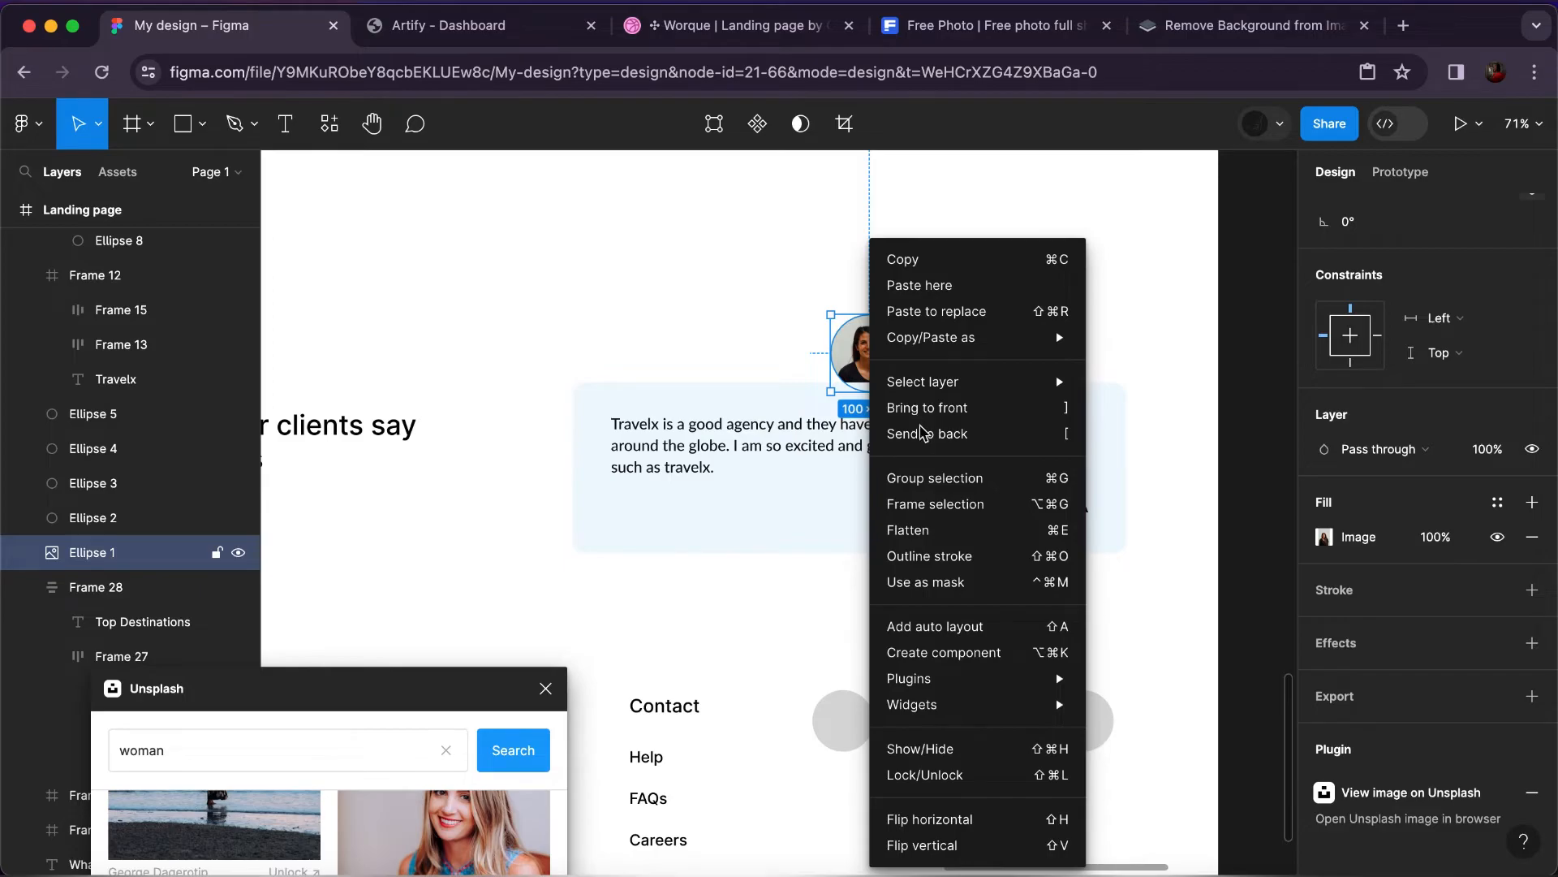
pyautogui.click(926, 408)
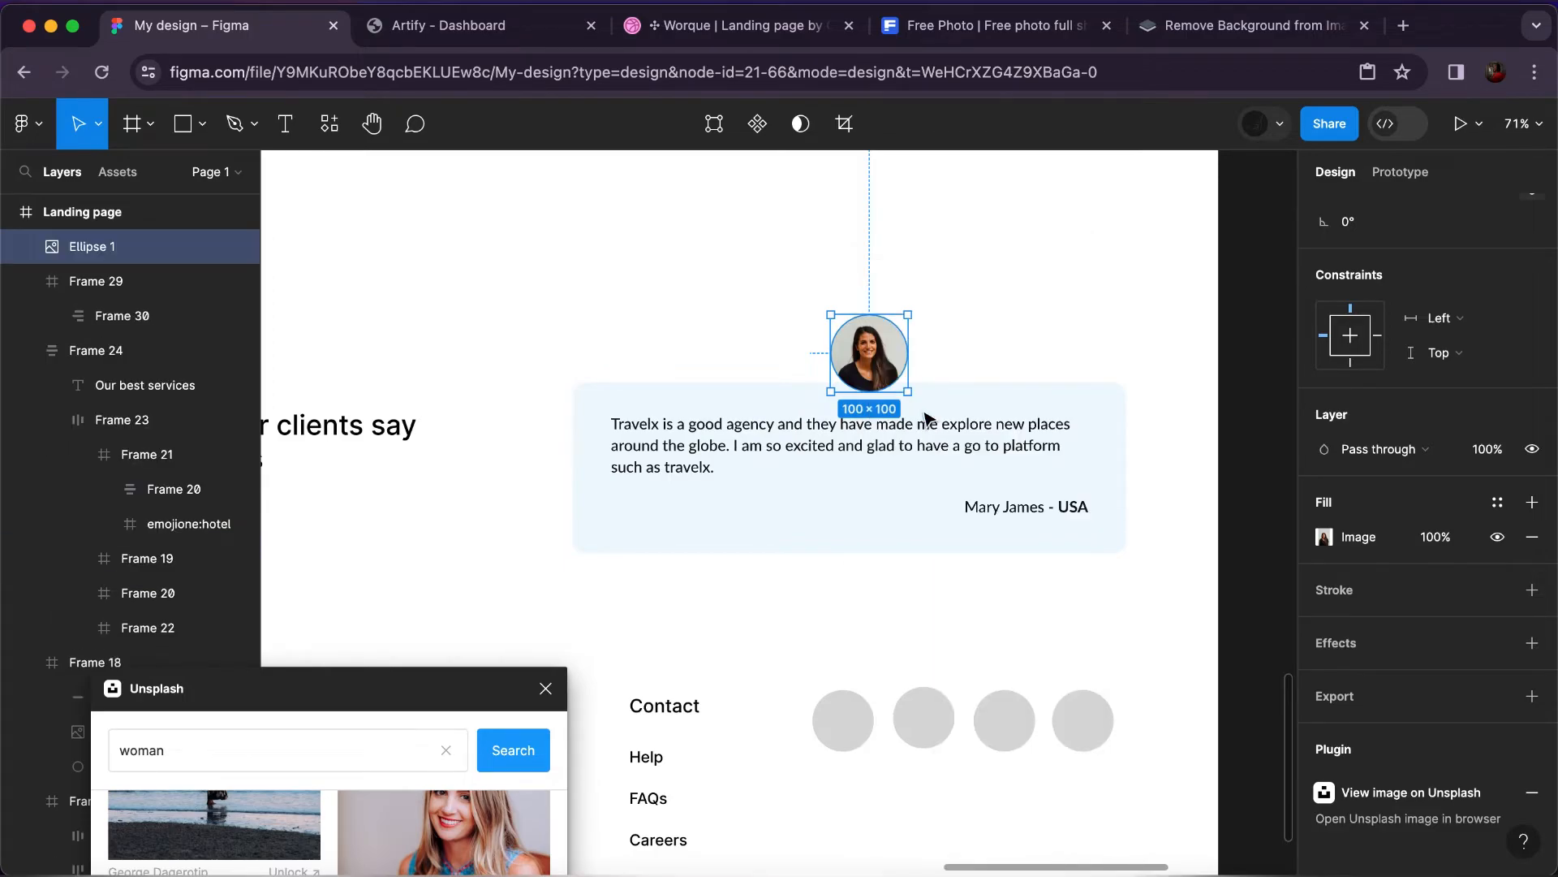
# Try a White stroke on the avatar at weight 3, then 10.
pyautogui.click(1501, 595)
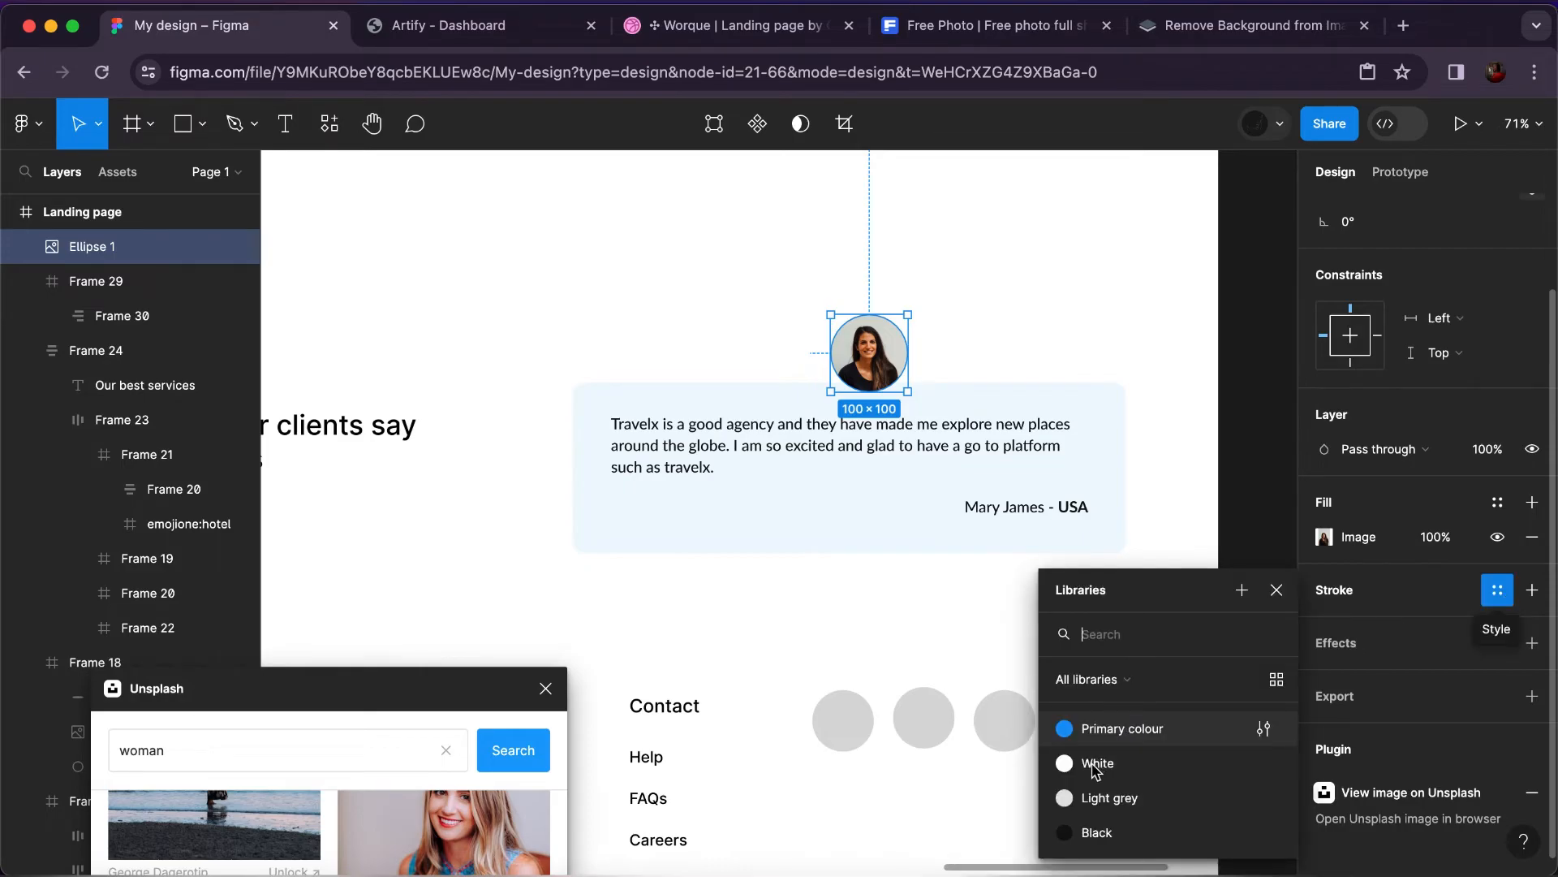
pyautogui.click(1092, 771)
pyautogui.click(1463, 627)
pyautogui.write('3')
pyautogui.press('Return')
pyautogui.press('Down')
pyautogui.press('Down')
pyautogui.press('Down')
pyautogui.press('Down')
pyautogui.press('Down')
pyautogui.press('Down')
pyautogui.press('Down')
pyautogui.press('Down')
pyautogui.press('Down')
pyautogui.press('Down')
pyautogui.press('Down')
pyautogui.press('Down')
pyautogui.press('Down')
pyautogui.press('Down')
pyautogui.press('Down')
pyautogui.press('Down')
pyautogui.press('Down')
pyautogui.press('Down')
pyautogui.press('Down')
pyautogui.press('Down')
pyautogui.press('Down')
pyautogui.press('Down')
pyautogui.press('Down')
pyautogui.press('Down')
pyautogui.press('Down')
pyautogui.press('Down')
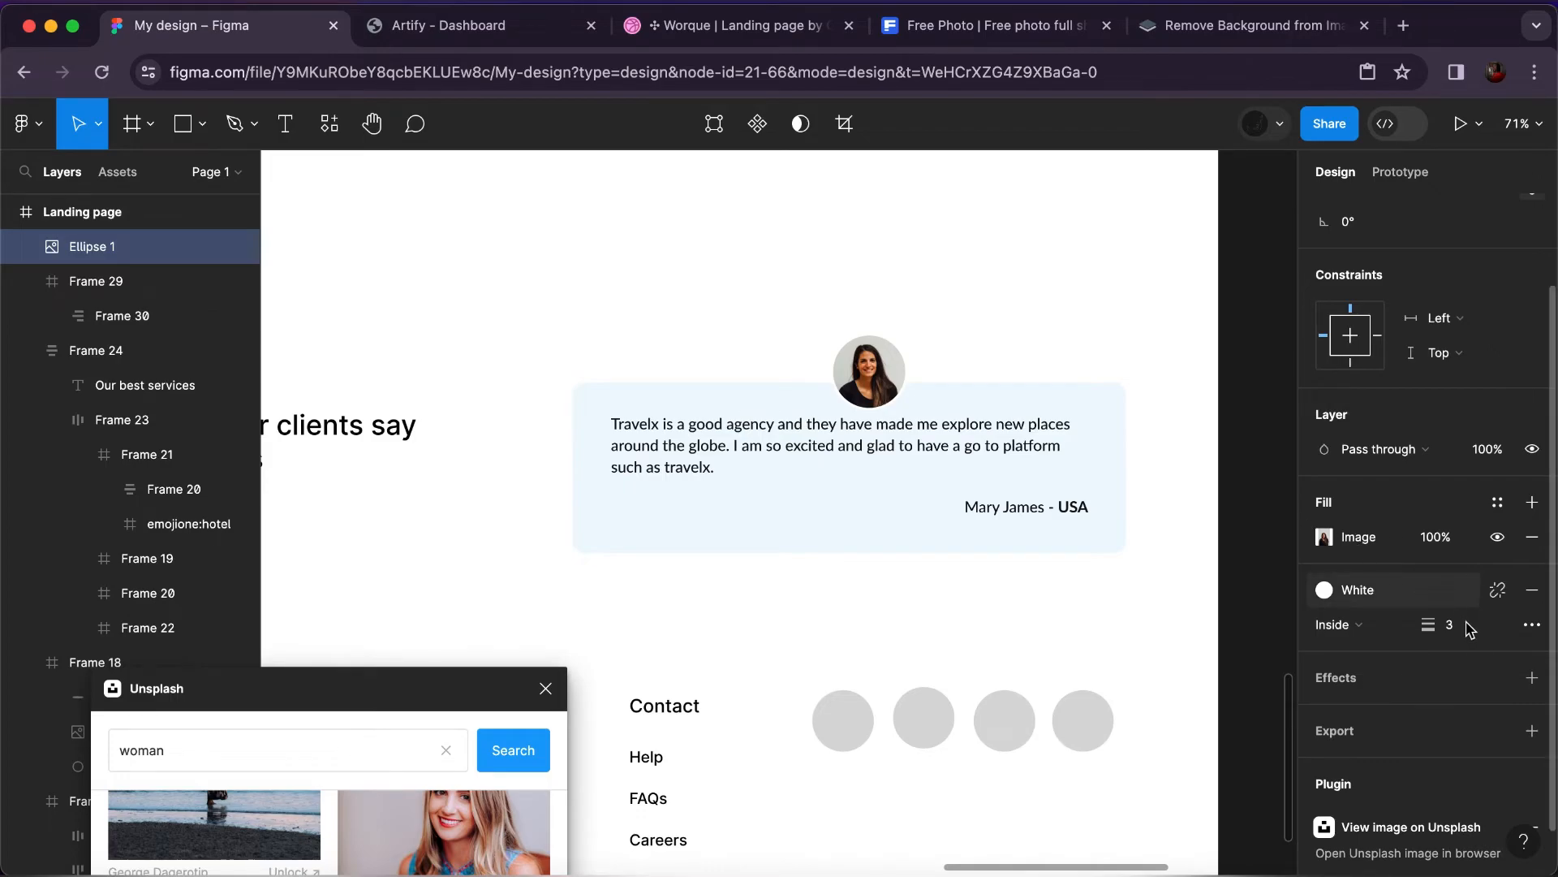
pyautogui.click(1470, 629)
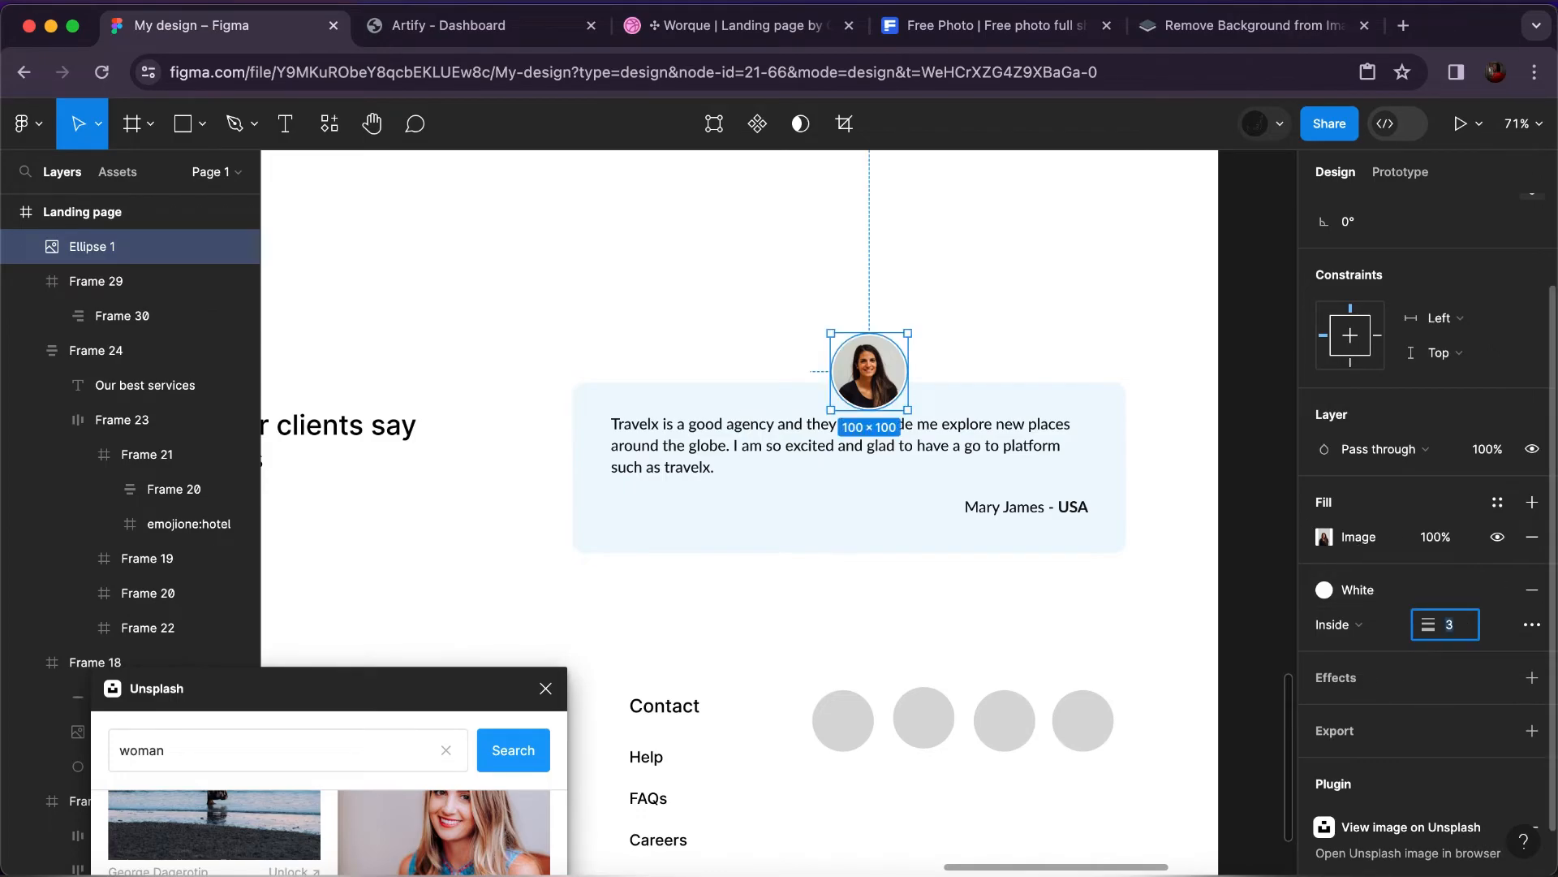
pyautogui.press('Return')
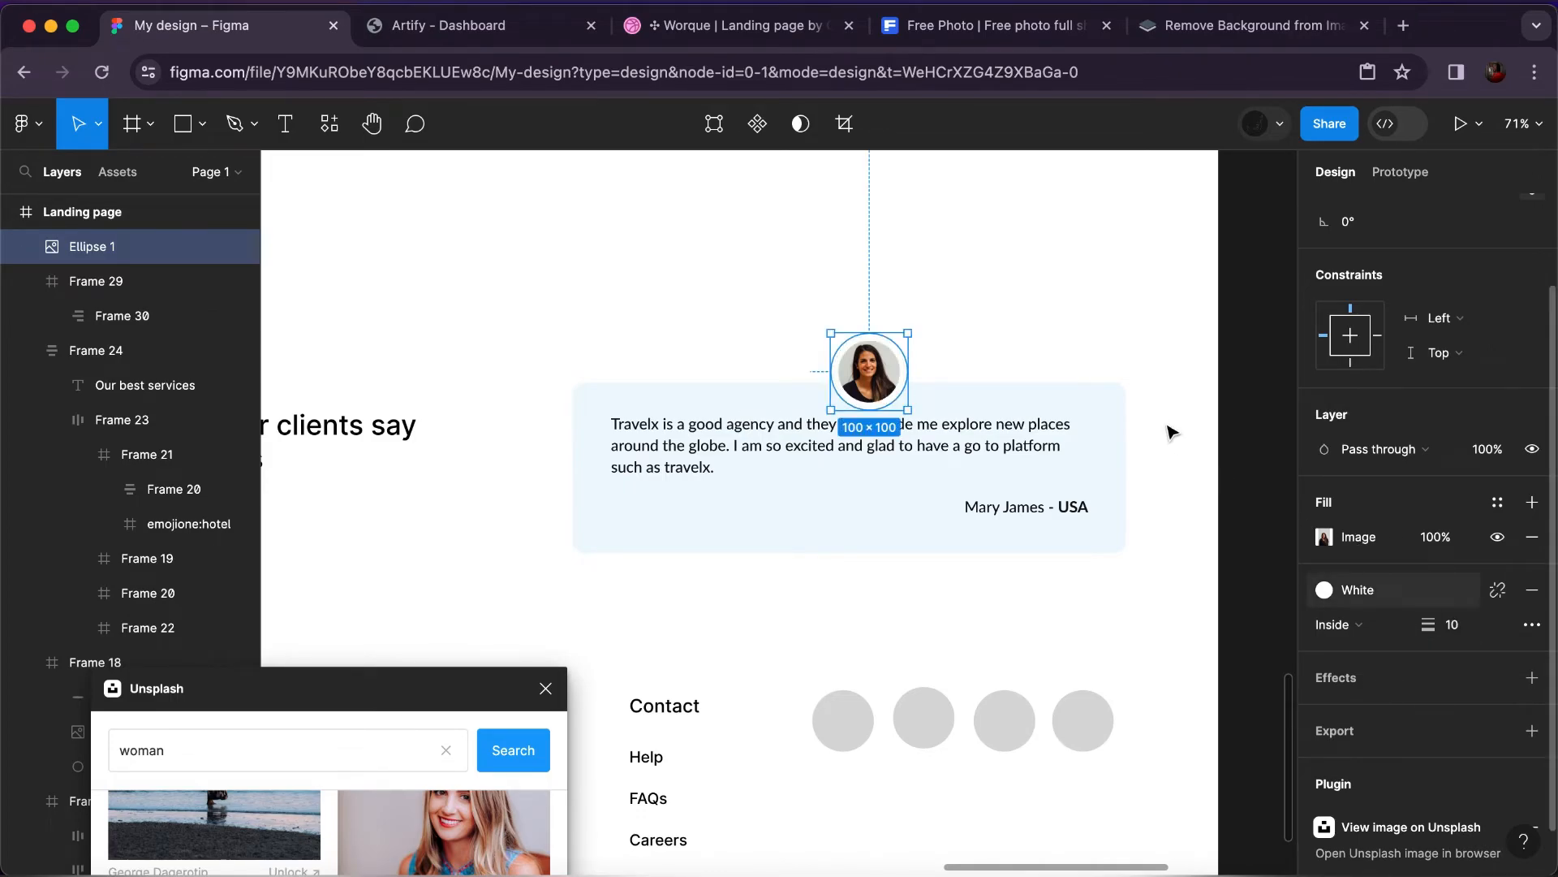
pyautogui.click(1170, 431)
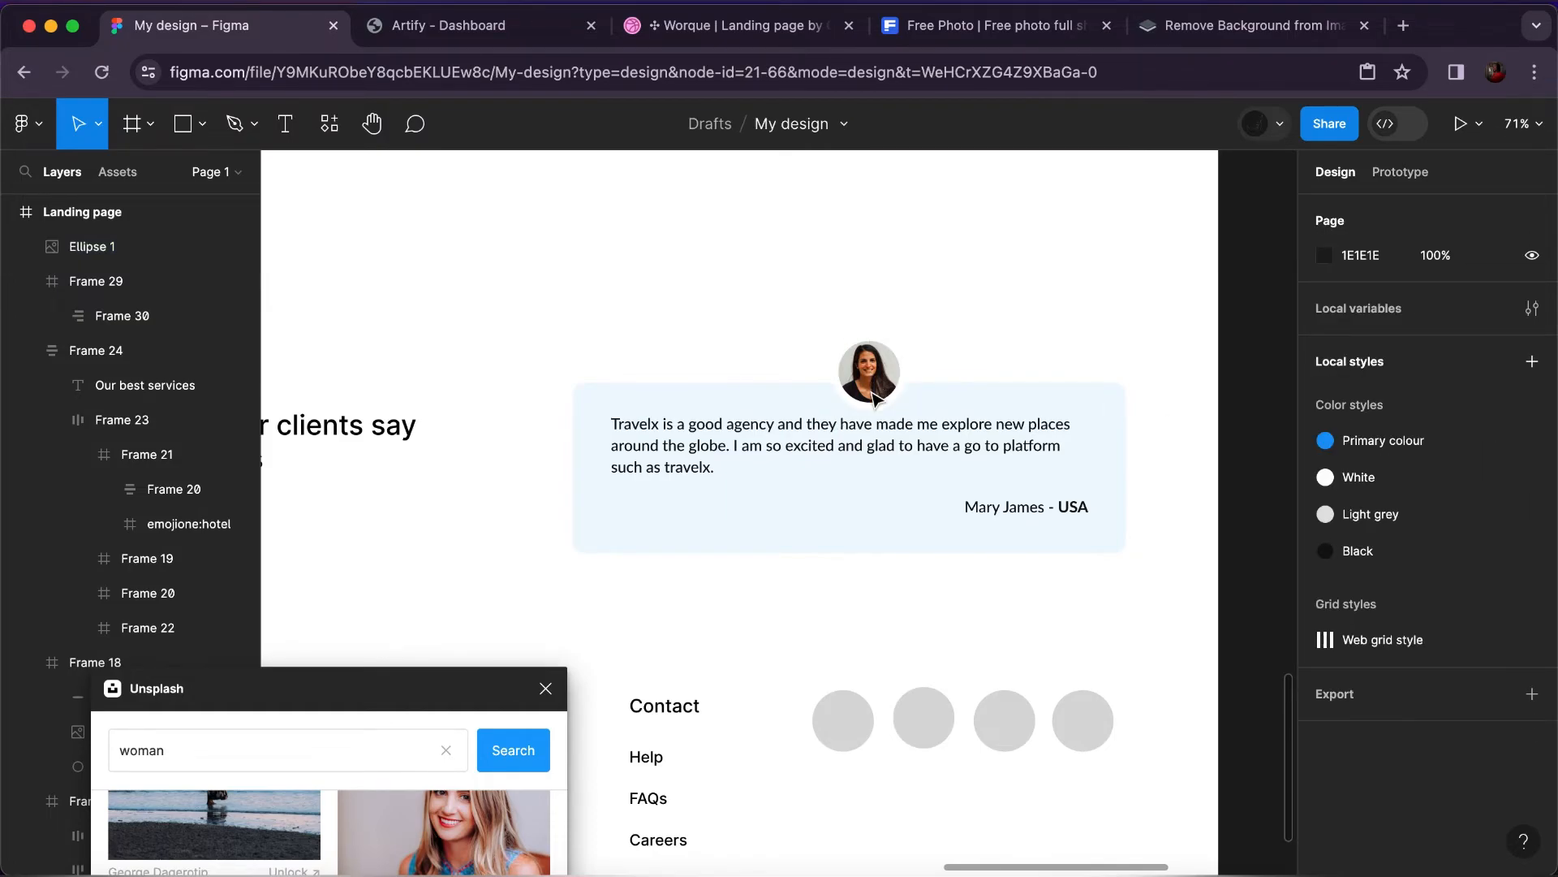
# Remove the avatar's stroke and select it together with the card.
pyautogui.click(873, 397)
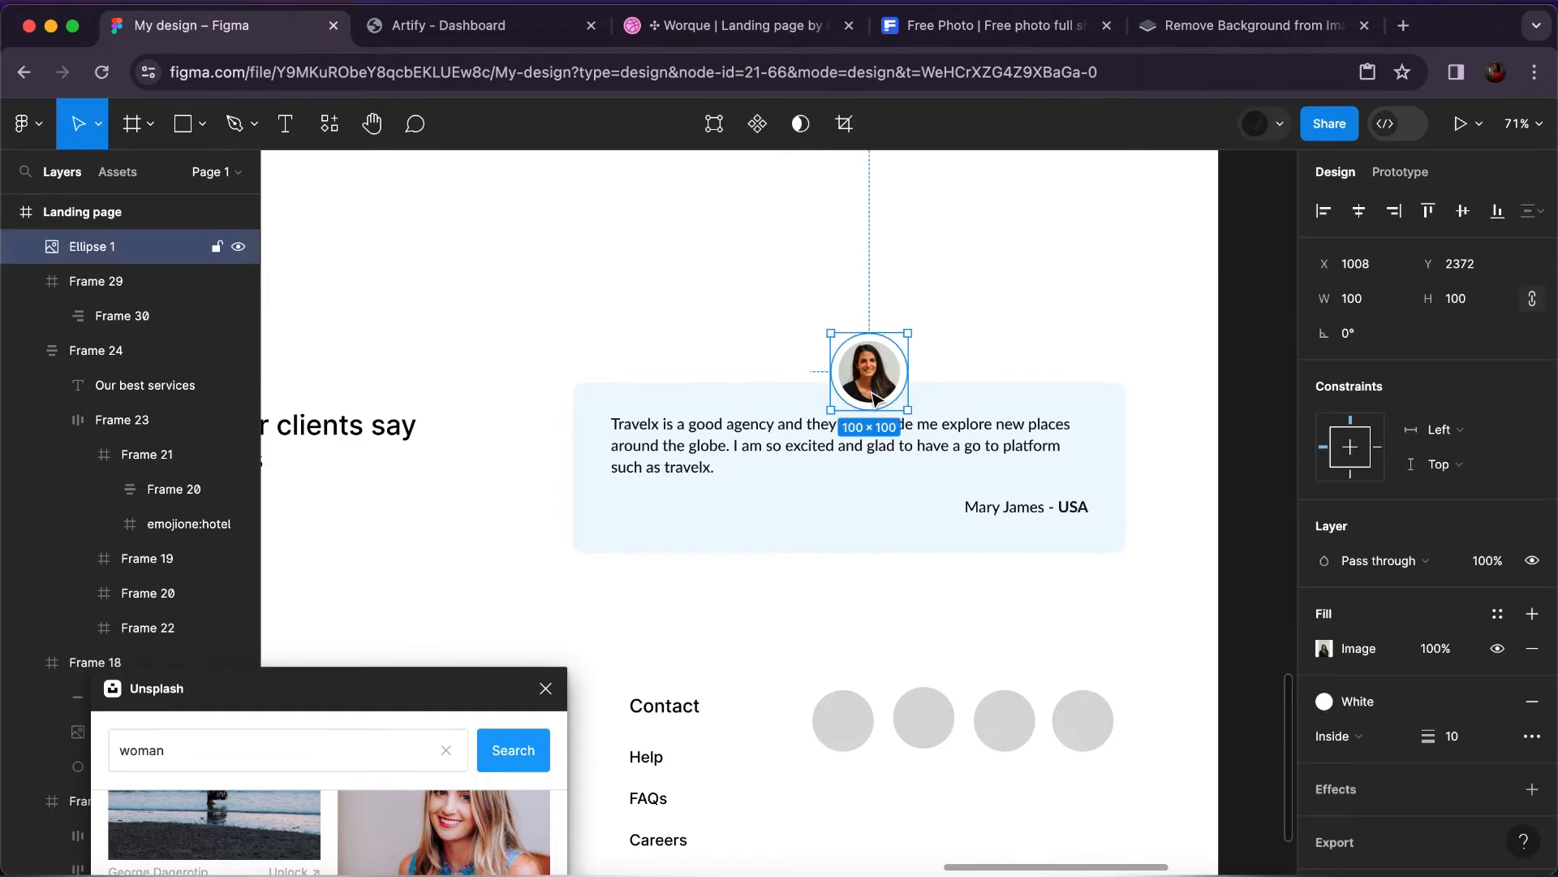
pyautogui.click(1534, 703)
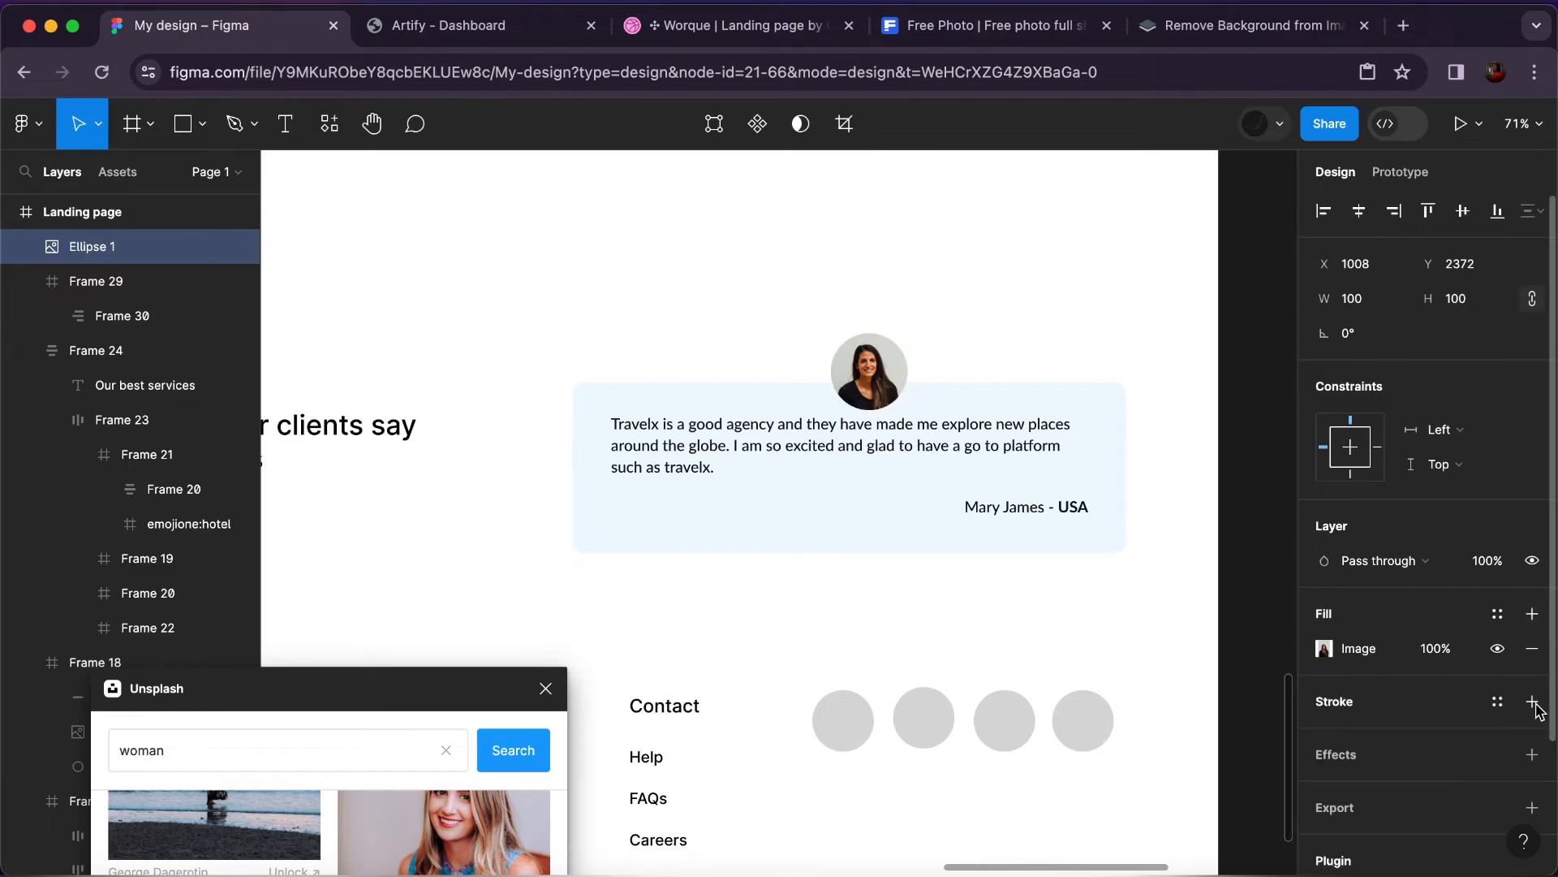
pyautogui.keyDown('shift'); pyautogui.click(966, 395); pyautogui.keyUp('shift')
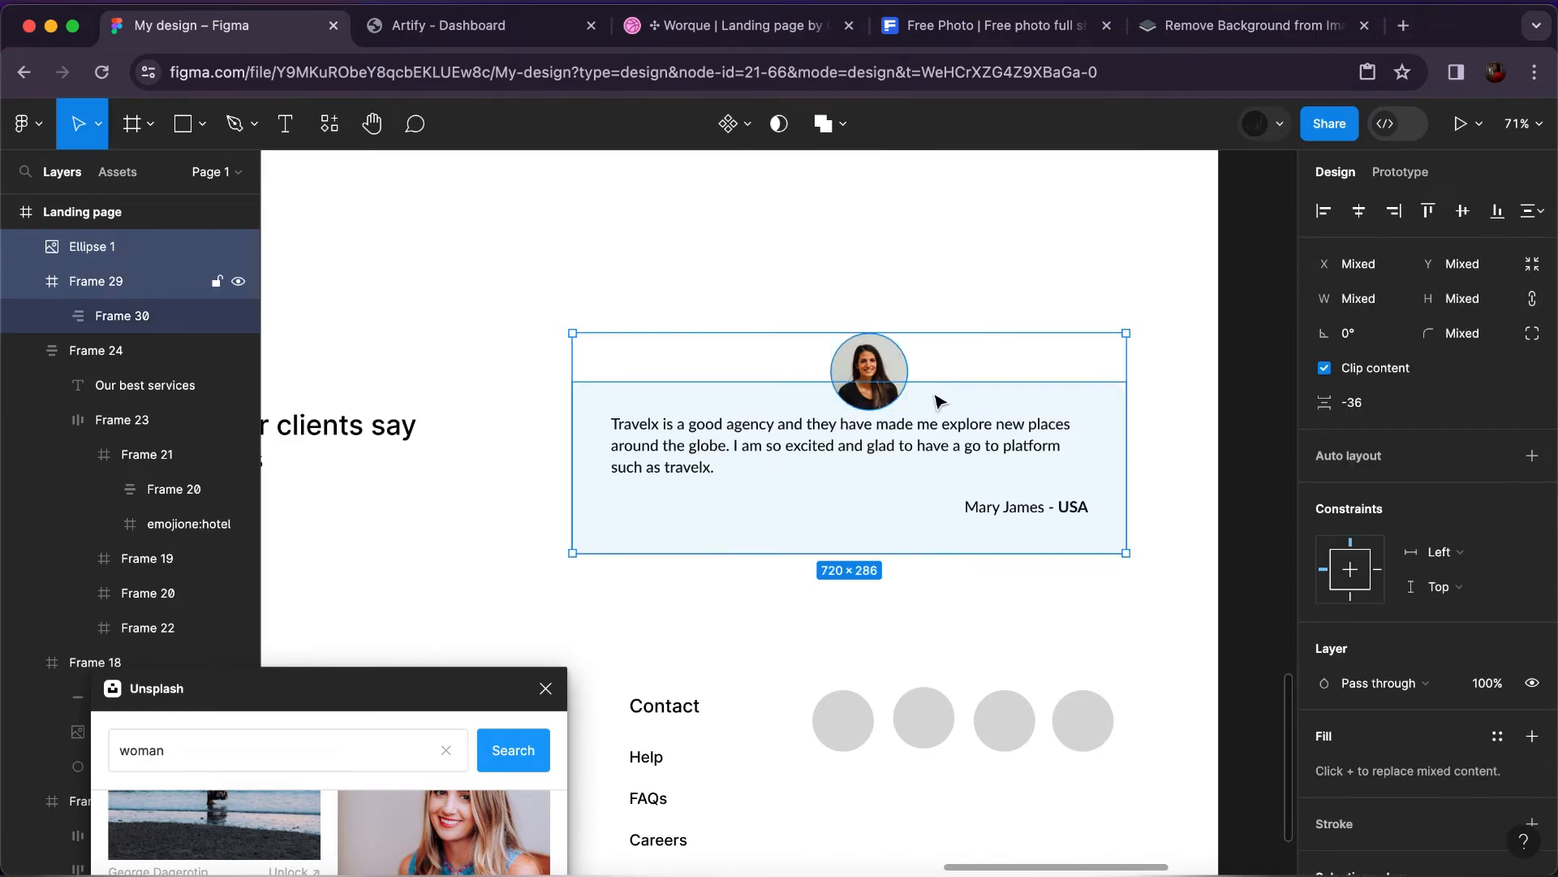
pyautogui.rightClick(938, 400)
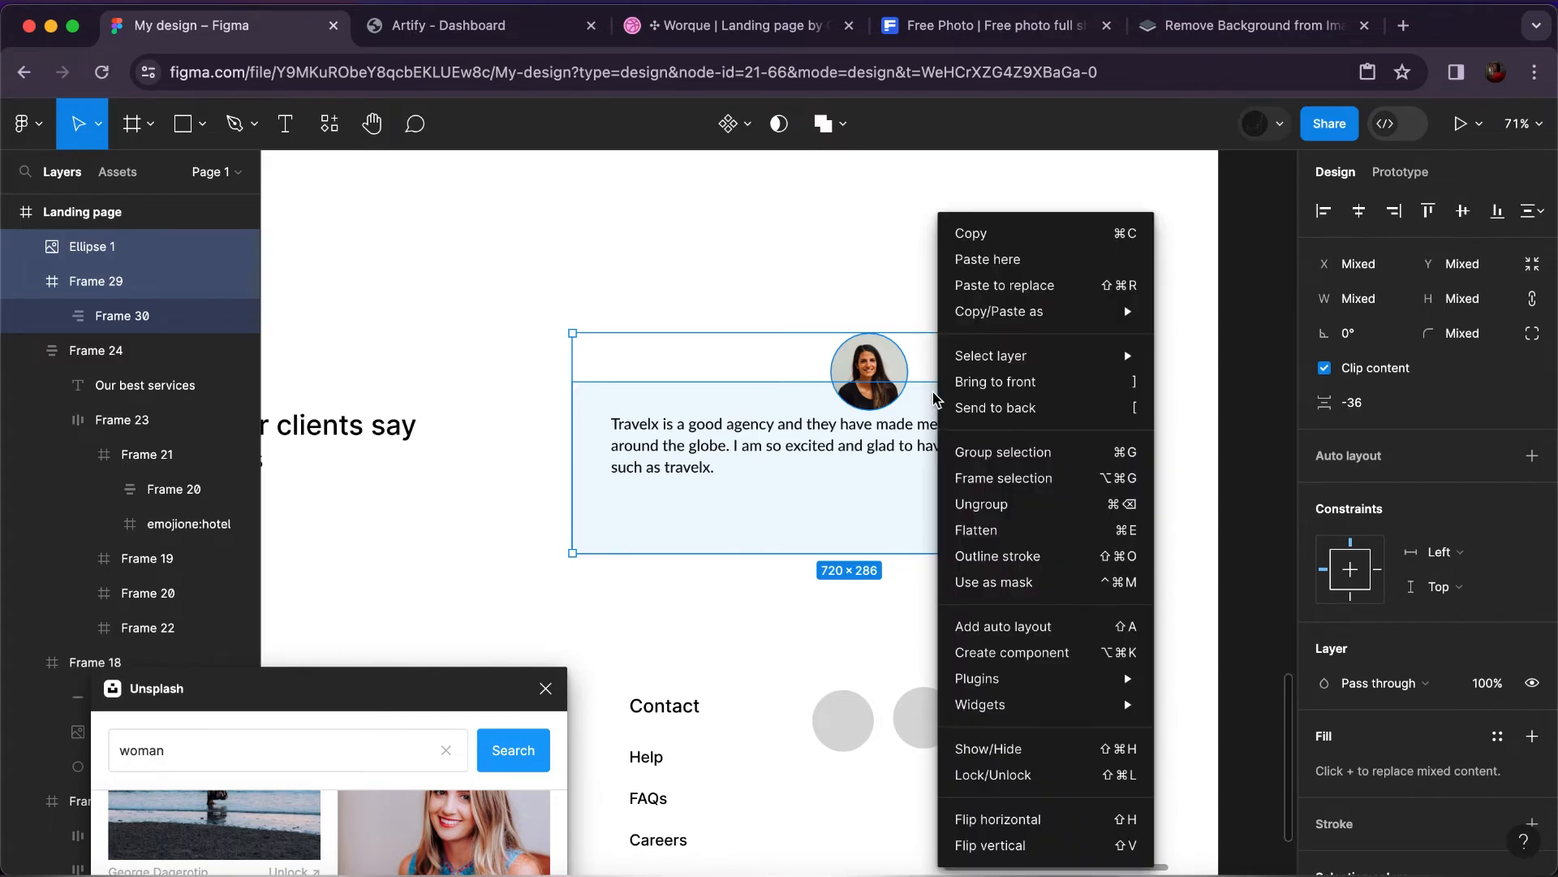
# Wrap the avatar and card in one 720 × 286 frame and move it up to Y 2135.
pyautogui.click(1029, 481)
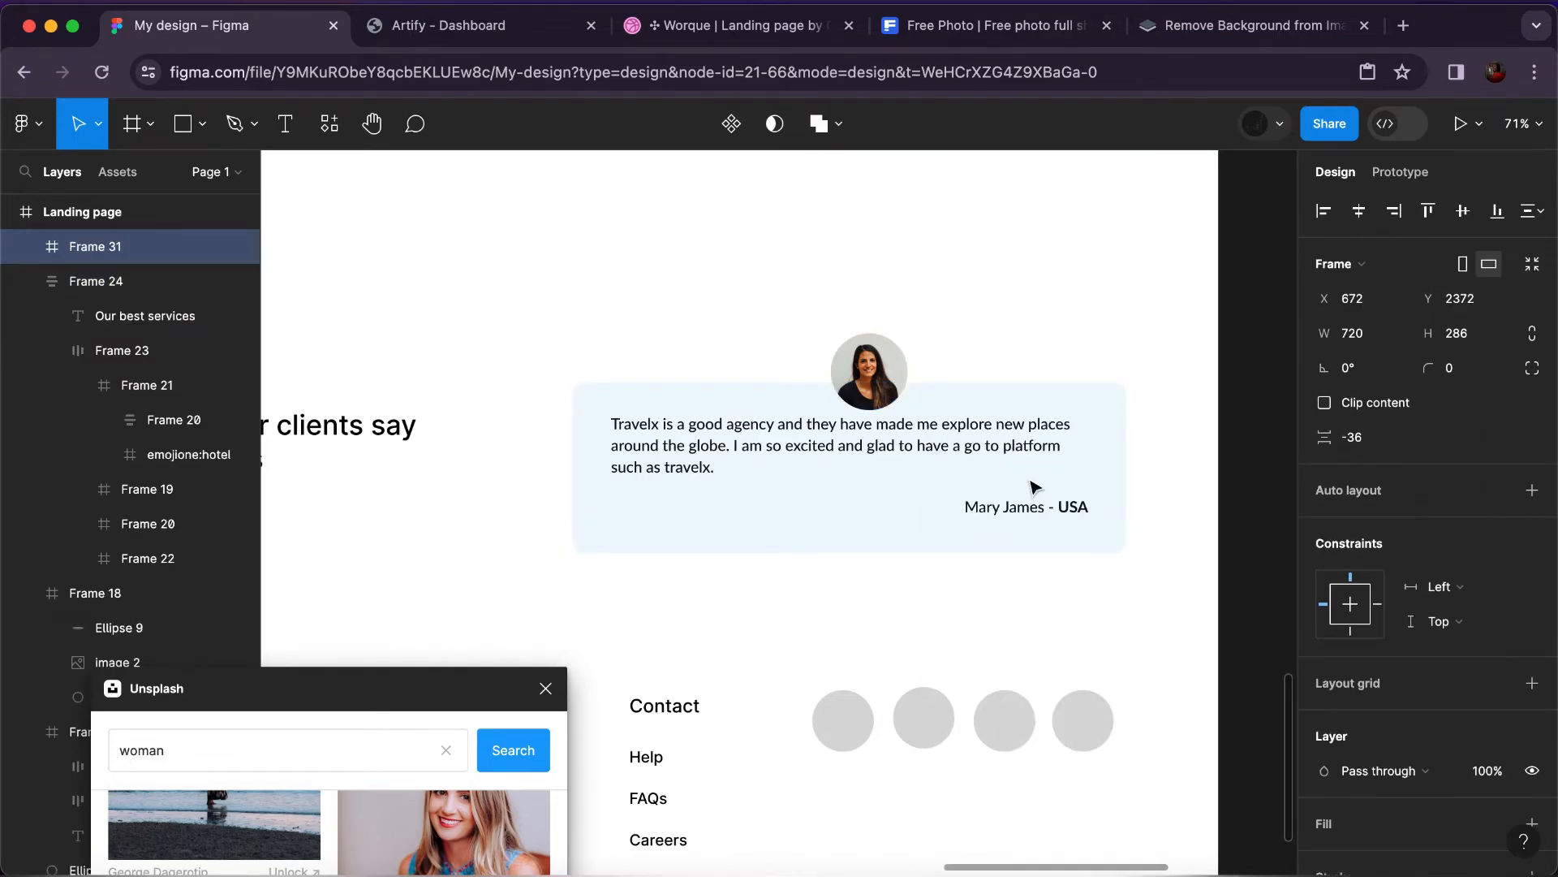
pyautogui.scroll(-5, 1033, 520)
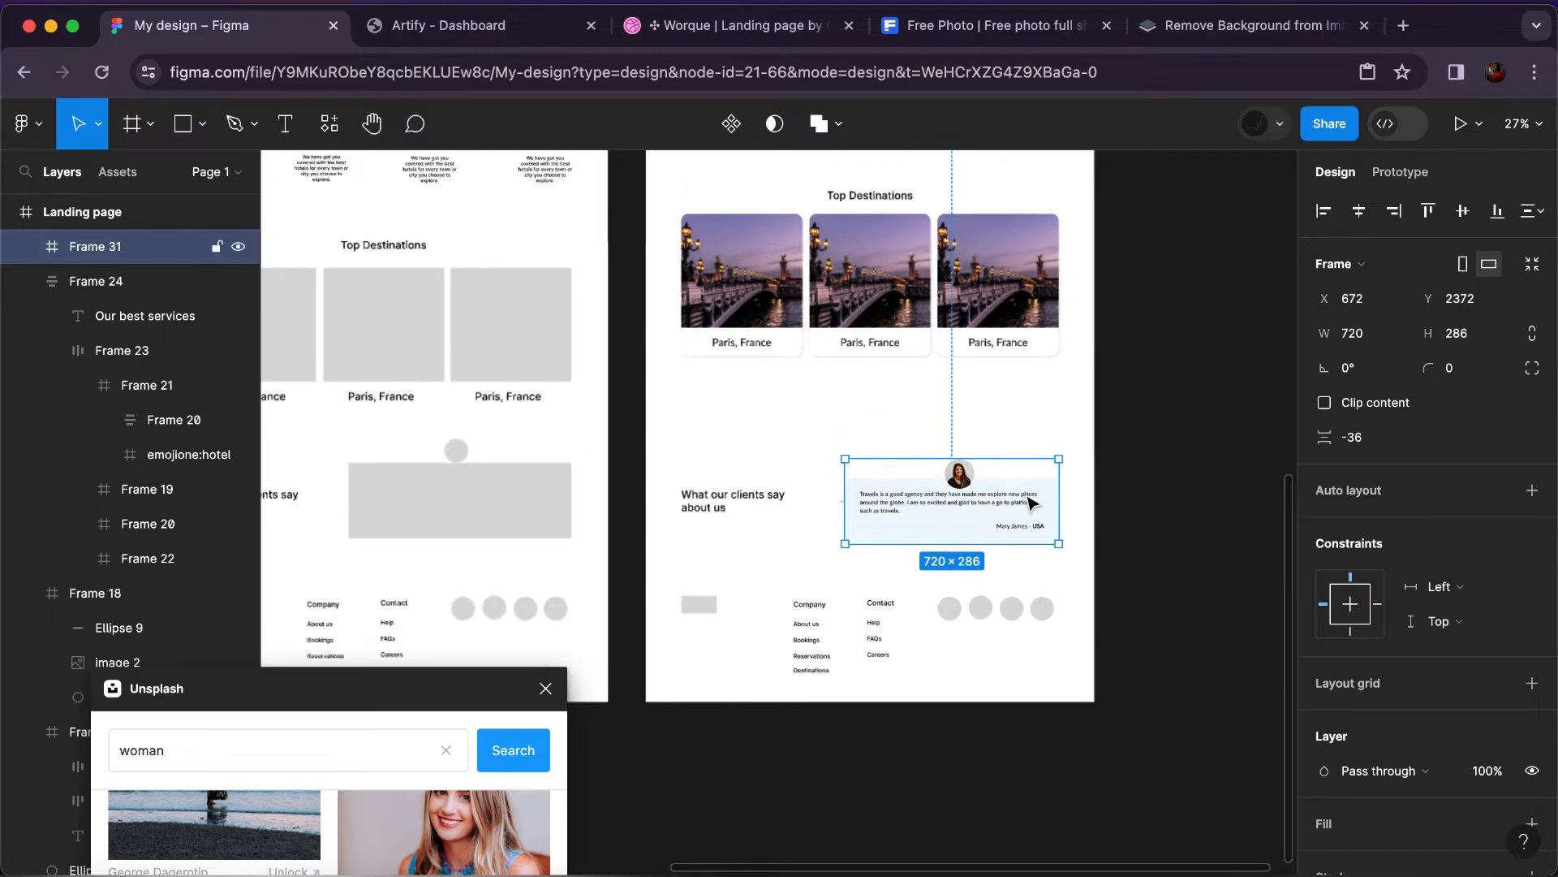
pyautogui.moveTo(1029, 502); pyautogui.dragTo(1030, 433)
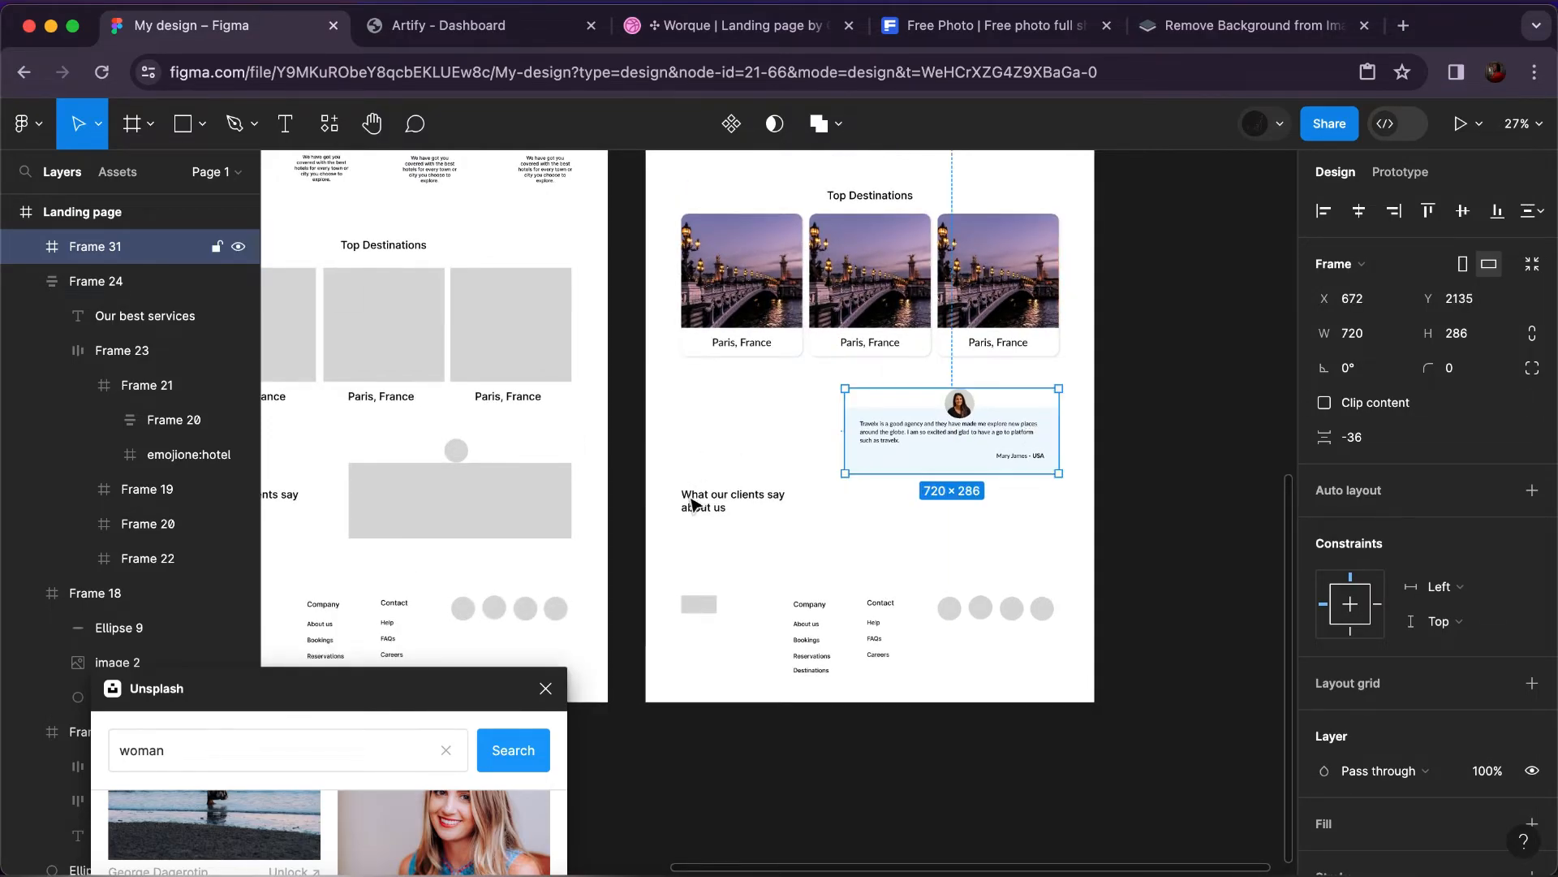
# Move the 'What our clients say about us' heading up level with the card at X 120.
pyautogui.click(716, 510)
pyautogui.moveTo(716, 509); pyautogui.dragTo(658, 451)
pyautogui.hotkey('shift', 'Left')
pyautogui.press('alt')
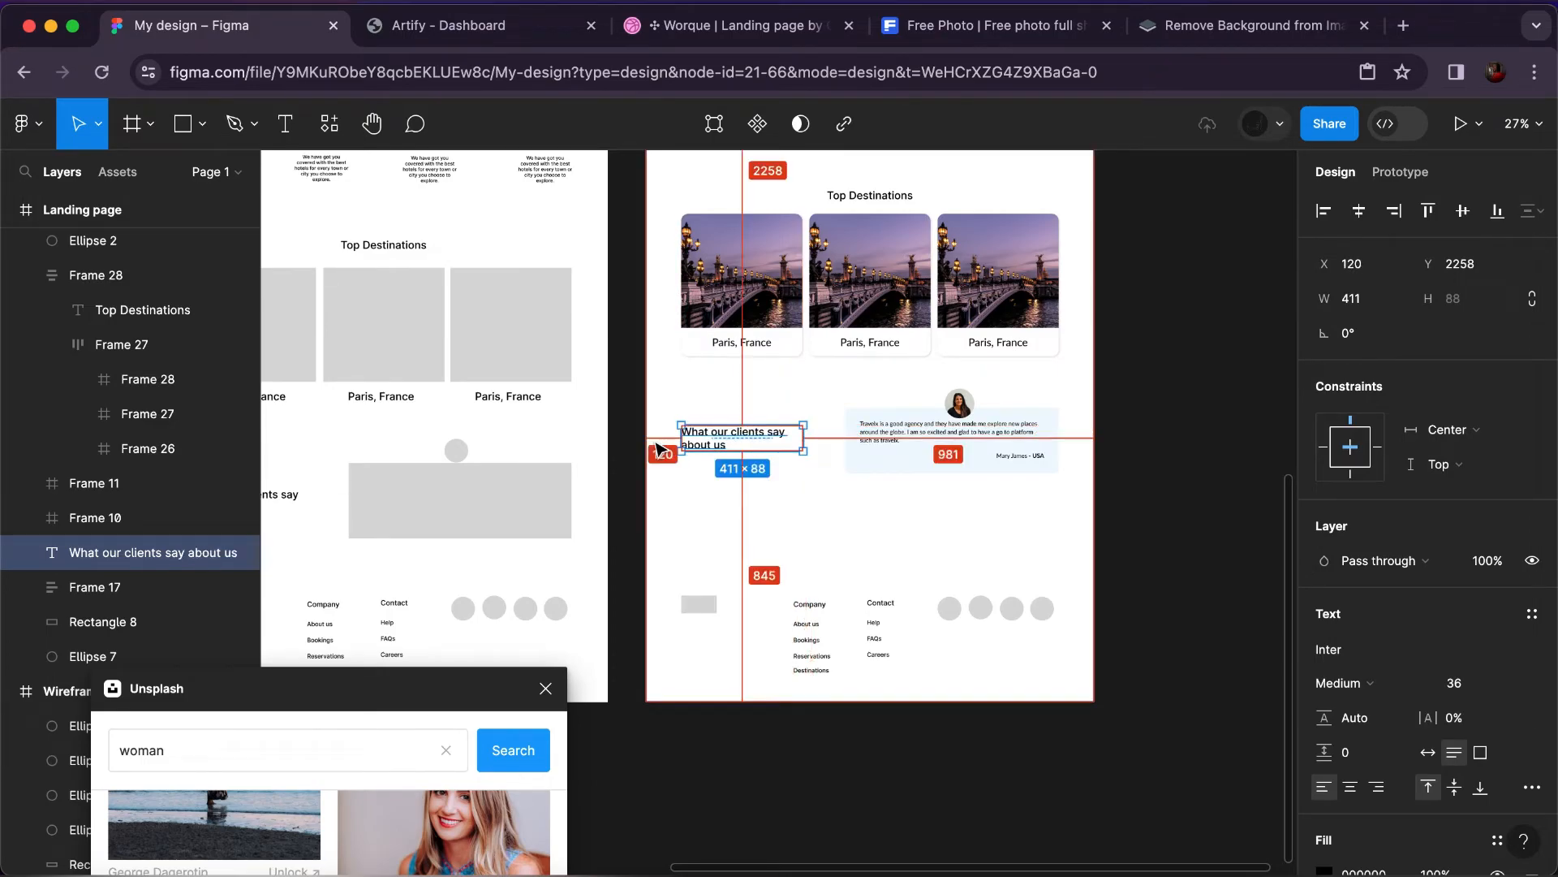
pyautogui.click(926, 455)
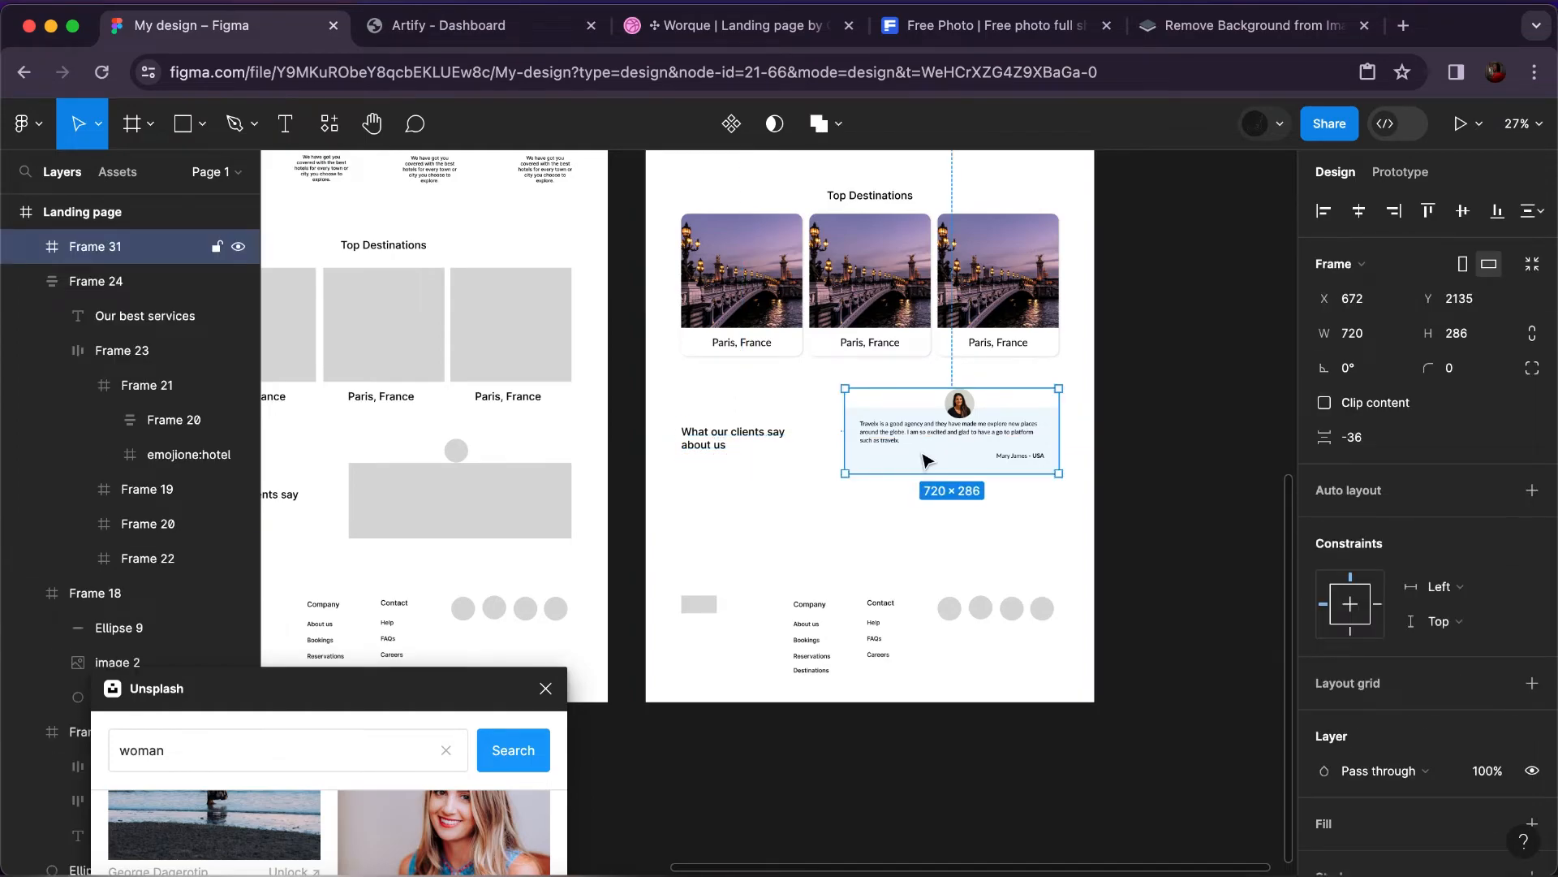
pyautogui.scroll(1, 921, 458)
pyautogui.scroll(2, 921, 459)
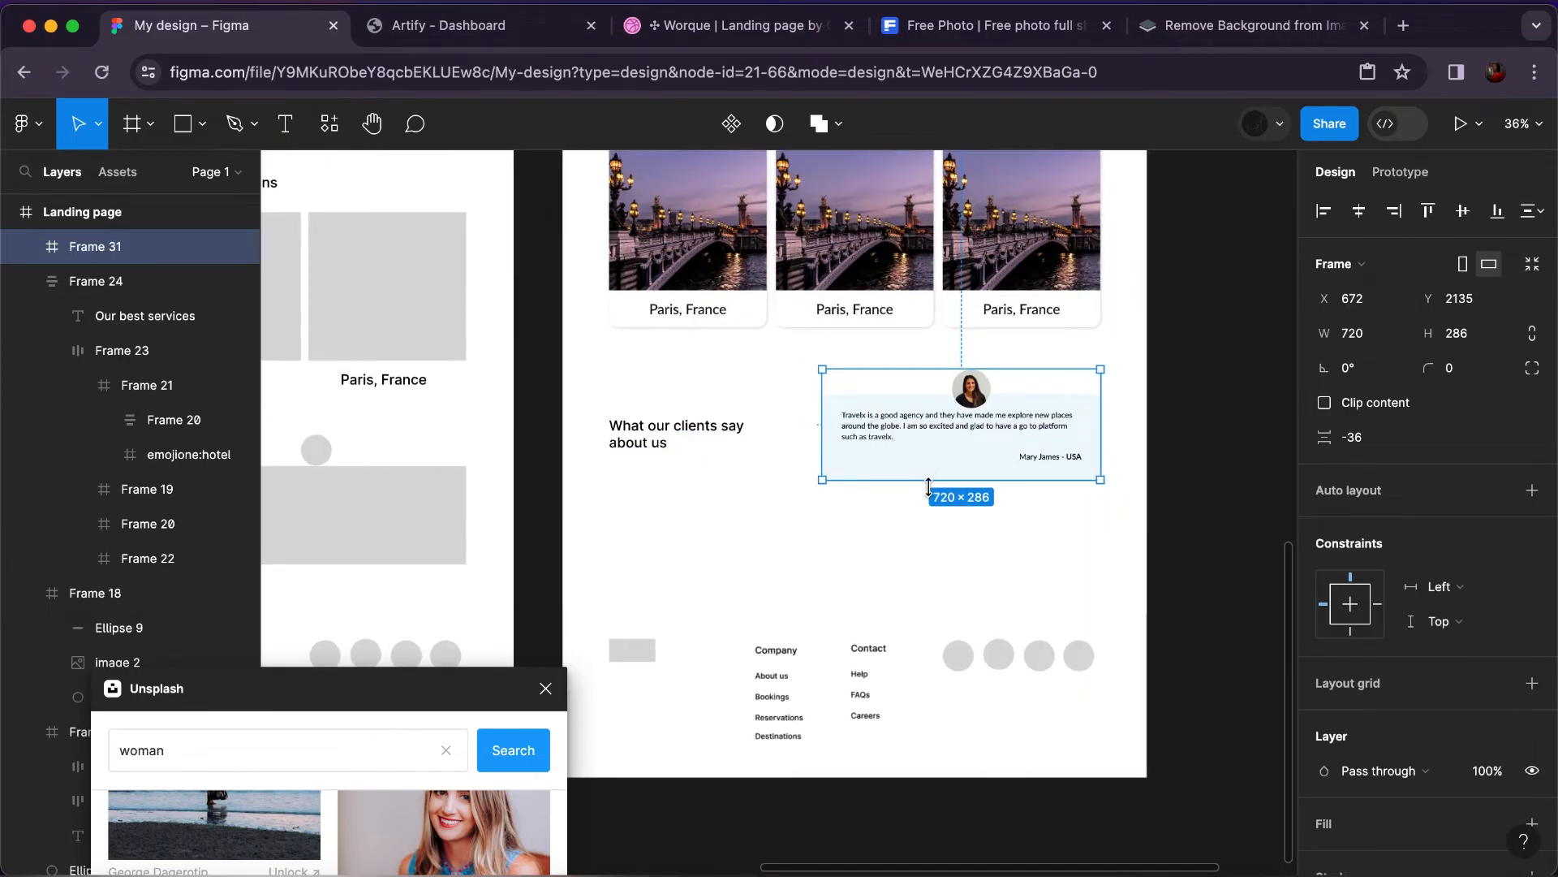
pyautogui.hscroll(2, 928, 485)
pyautogui.scroll(3, 863, 479)
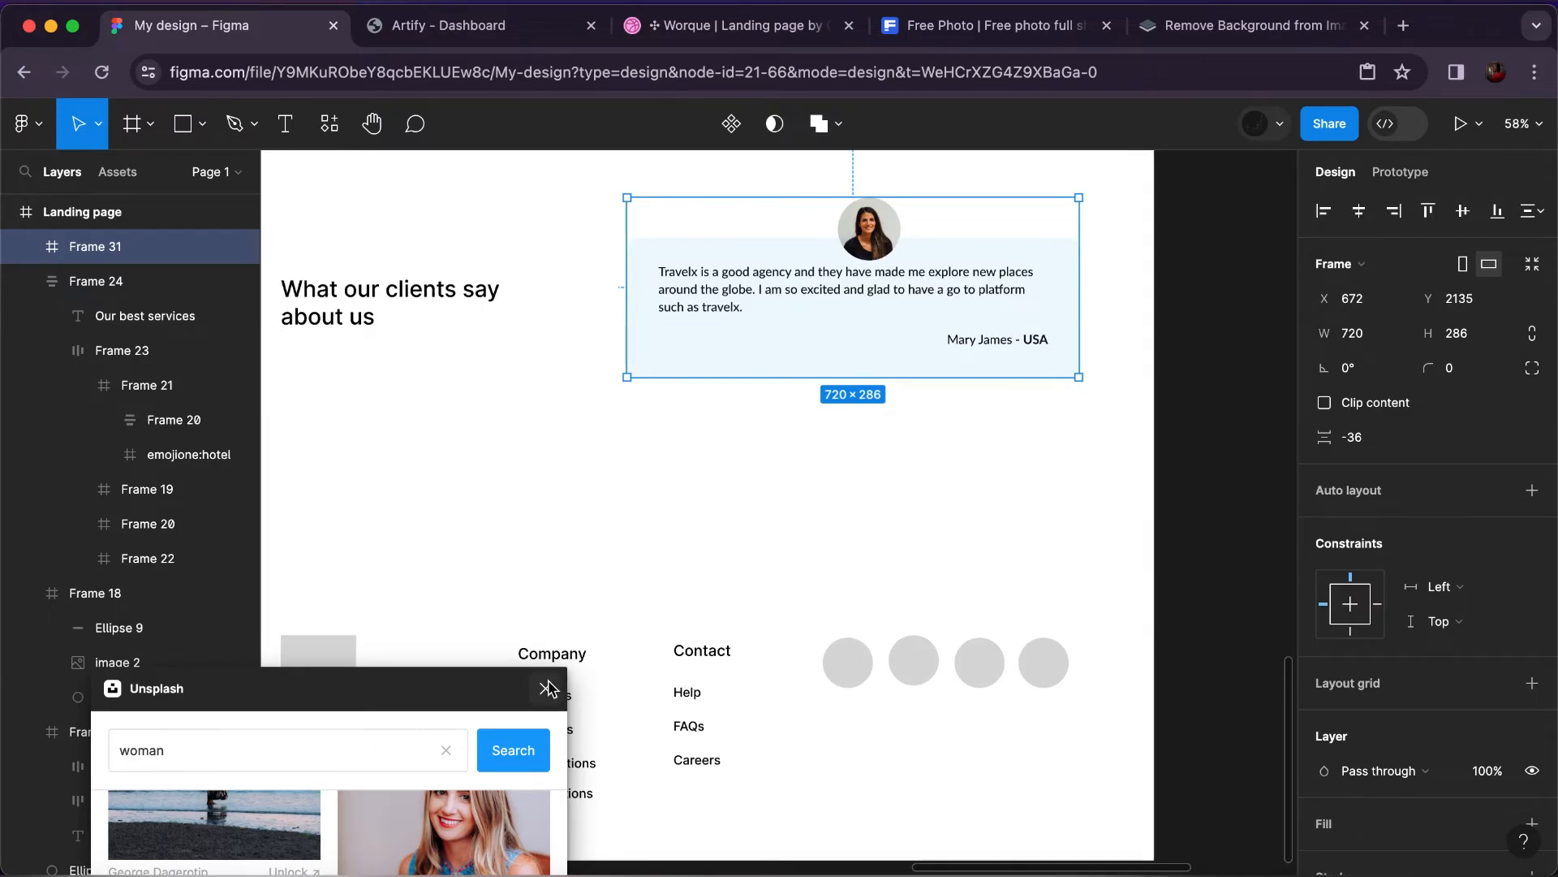
# Launch the Iconify plugin from the canvas context menu and move its window aside.
pyautogui.rightClick(580, 568)
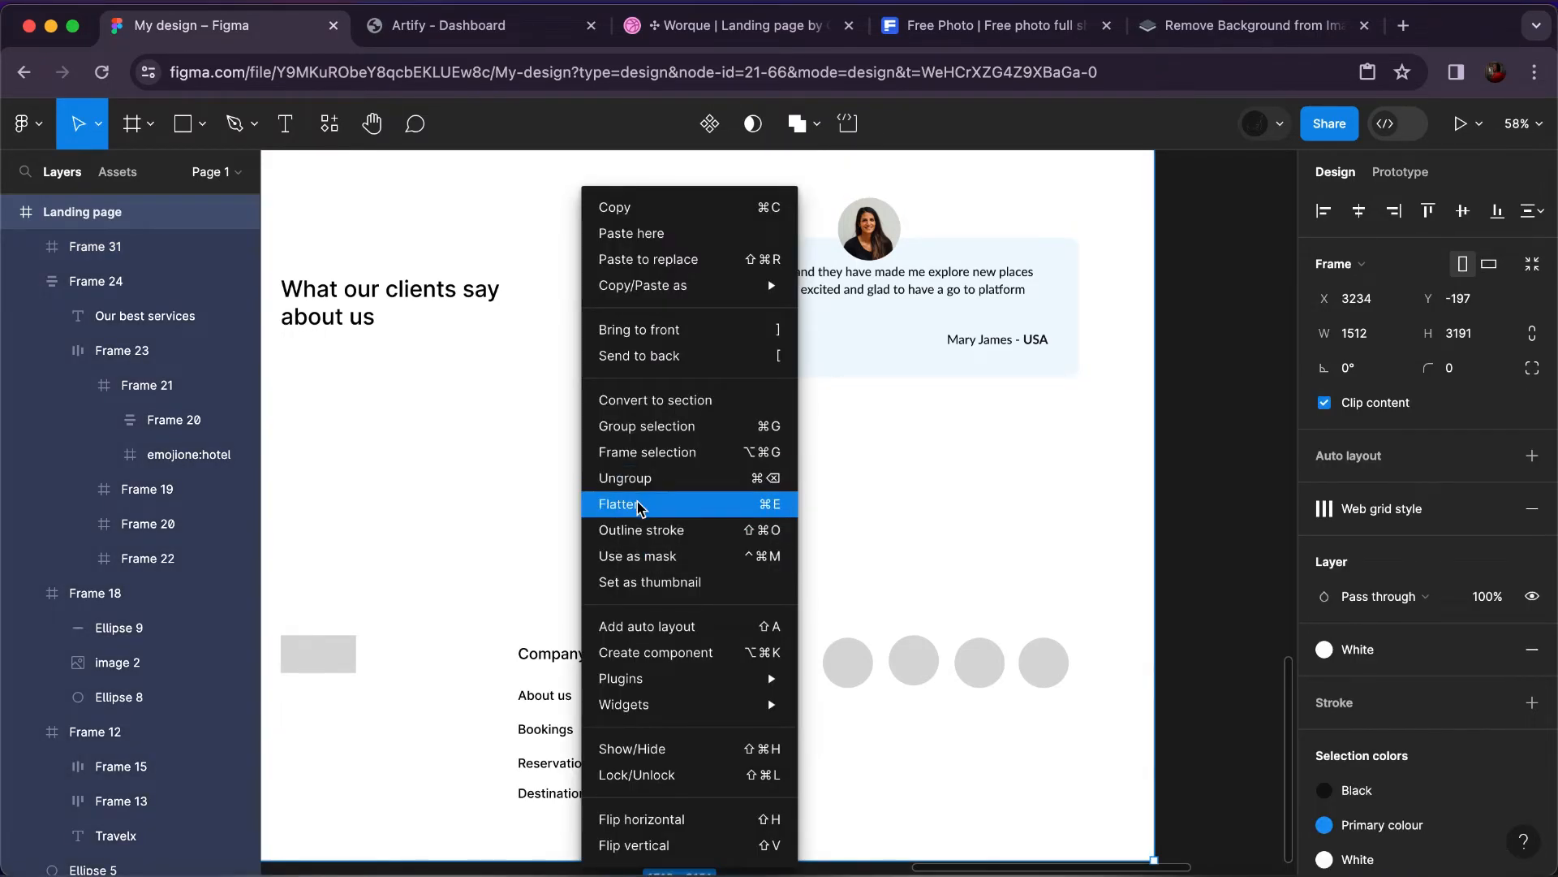
pyautogui.moveTo(645, 674)
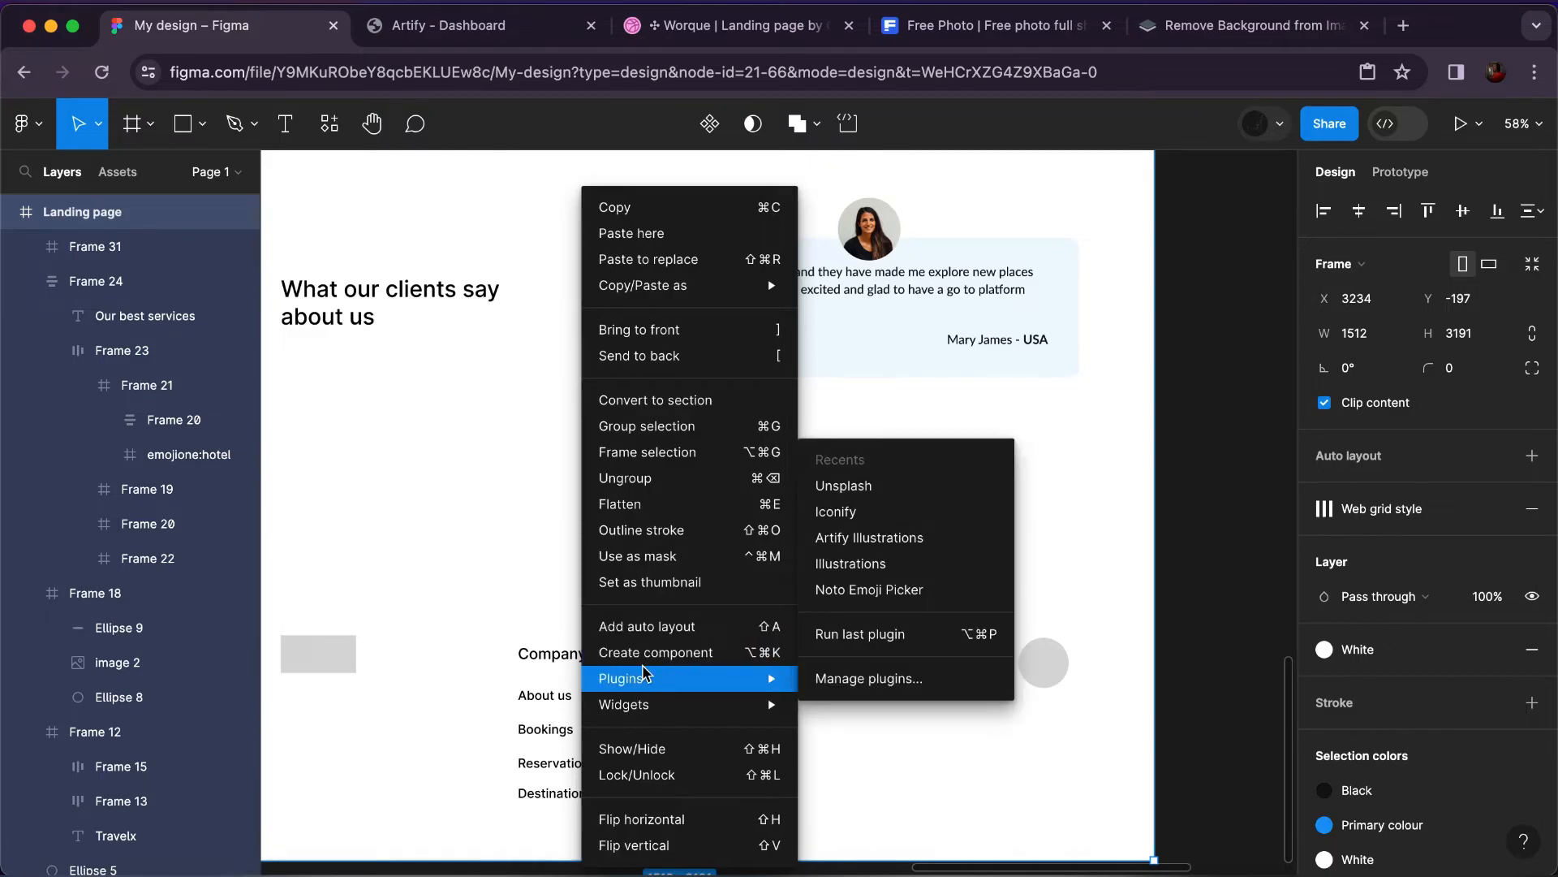
pyautogui.click(875, 516)
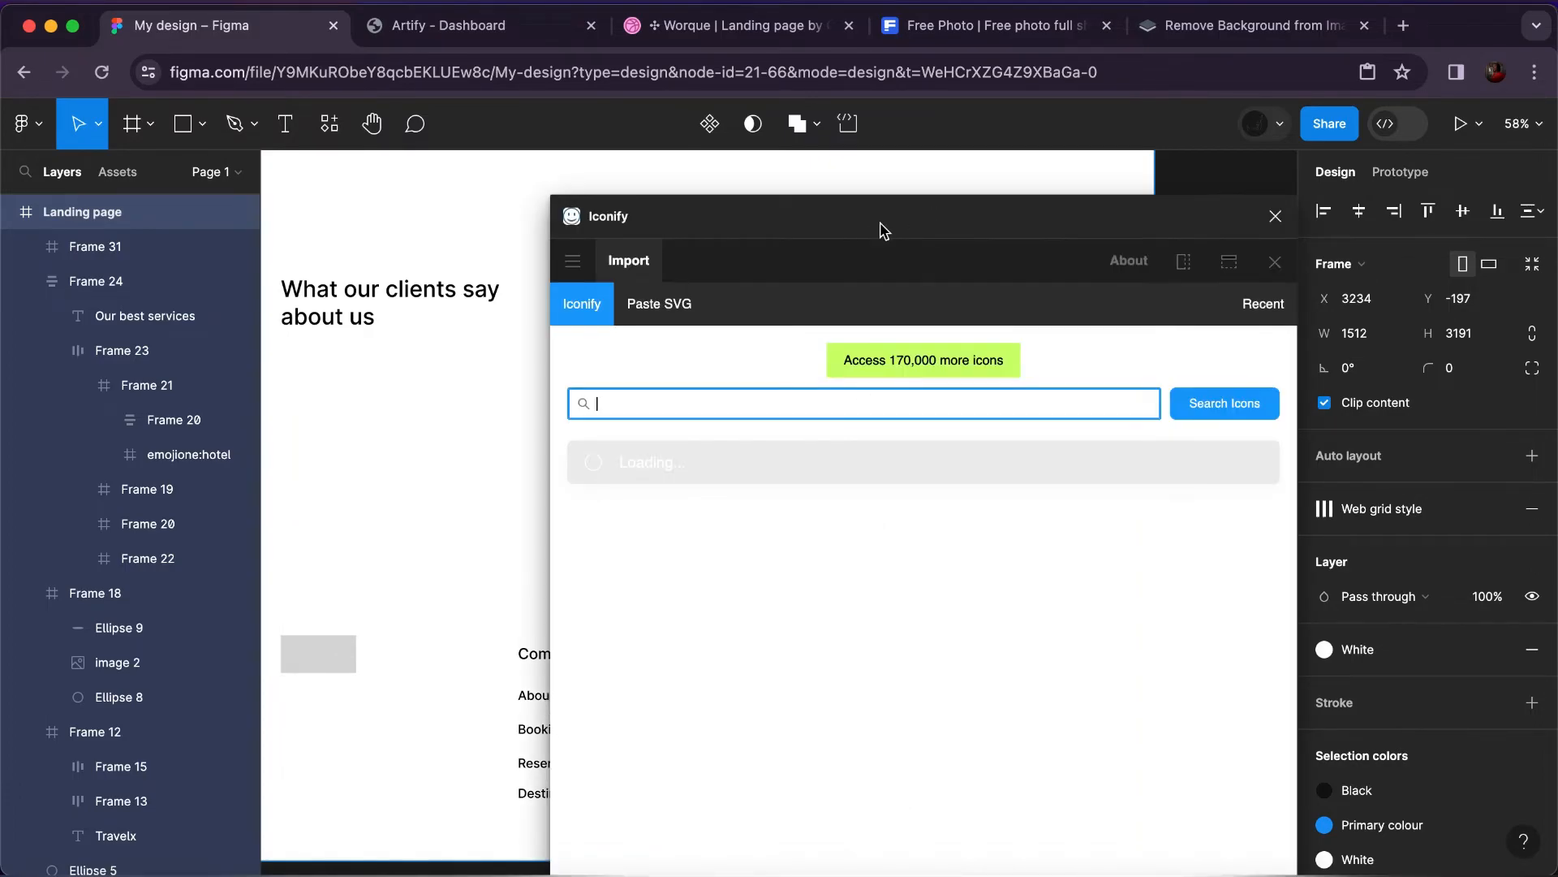
pyautogui.moveTo(899, 231); pyautogui.dragTo(404, 193)
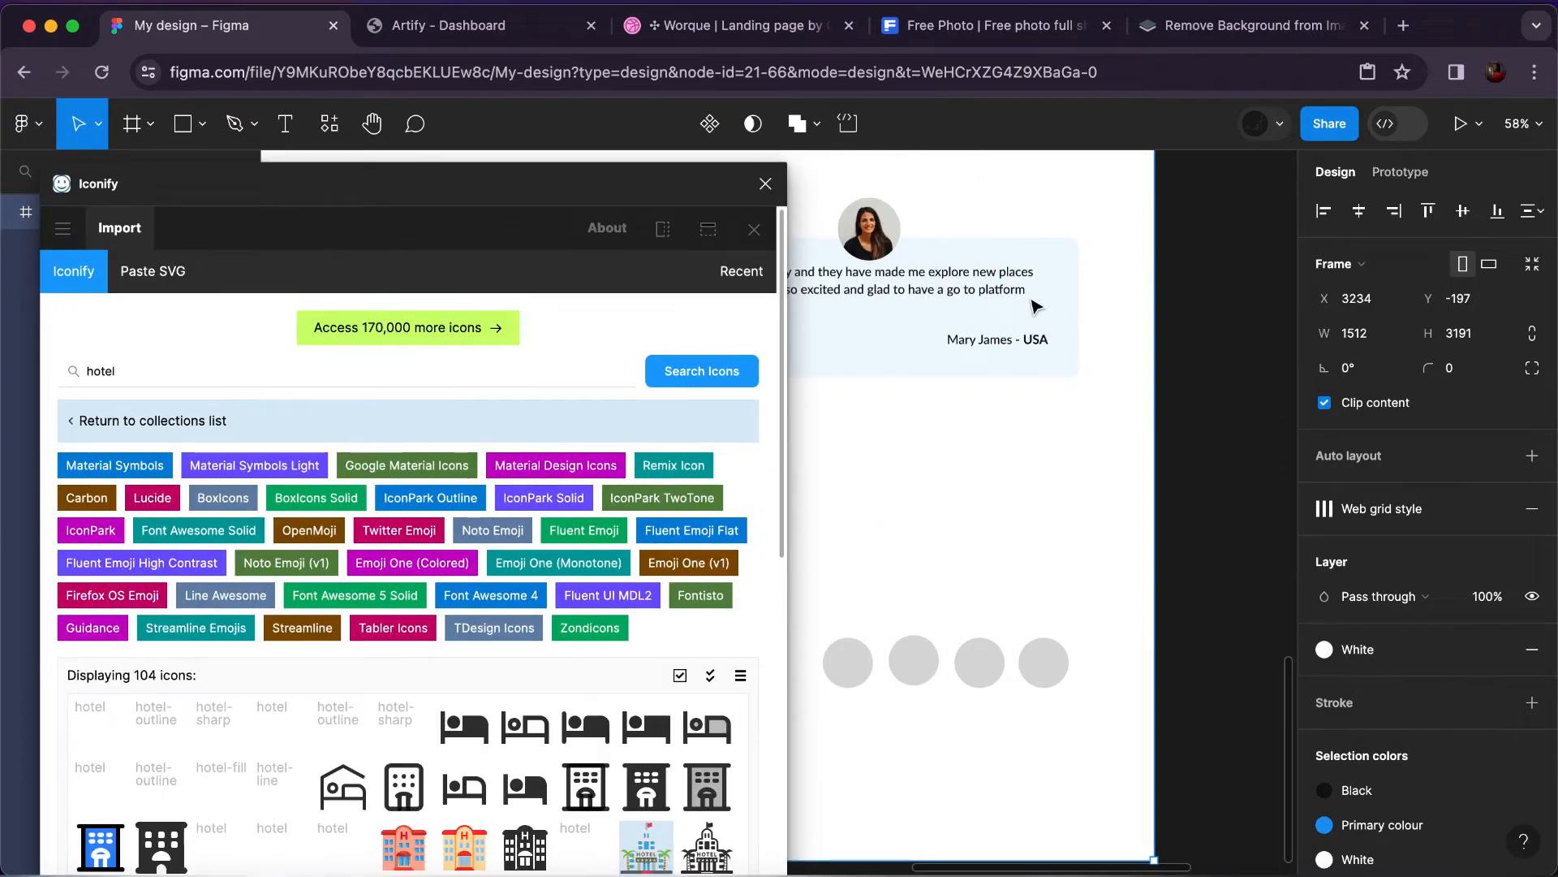
pyautogui.hscroll(-5, 1029, 302)
pyautogui.hscroll(-1, 1033, 304)
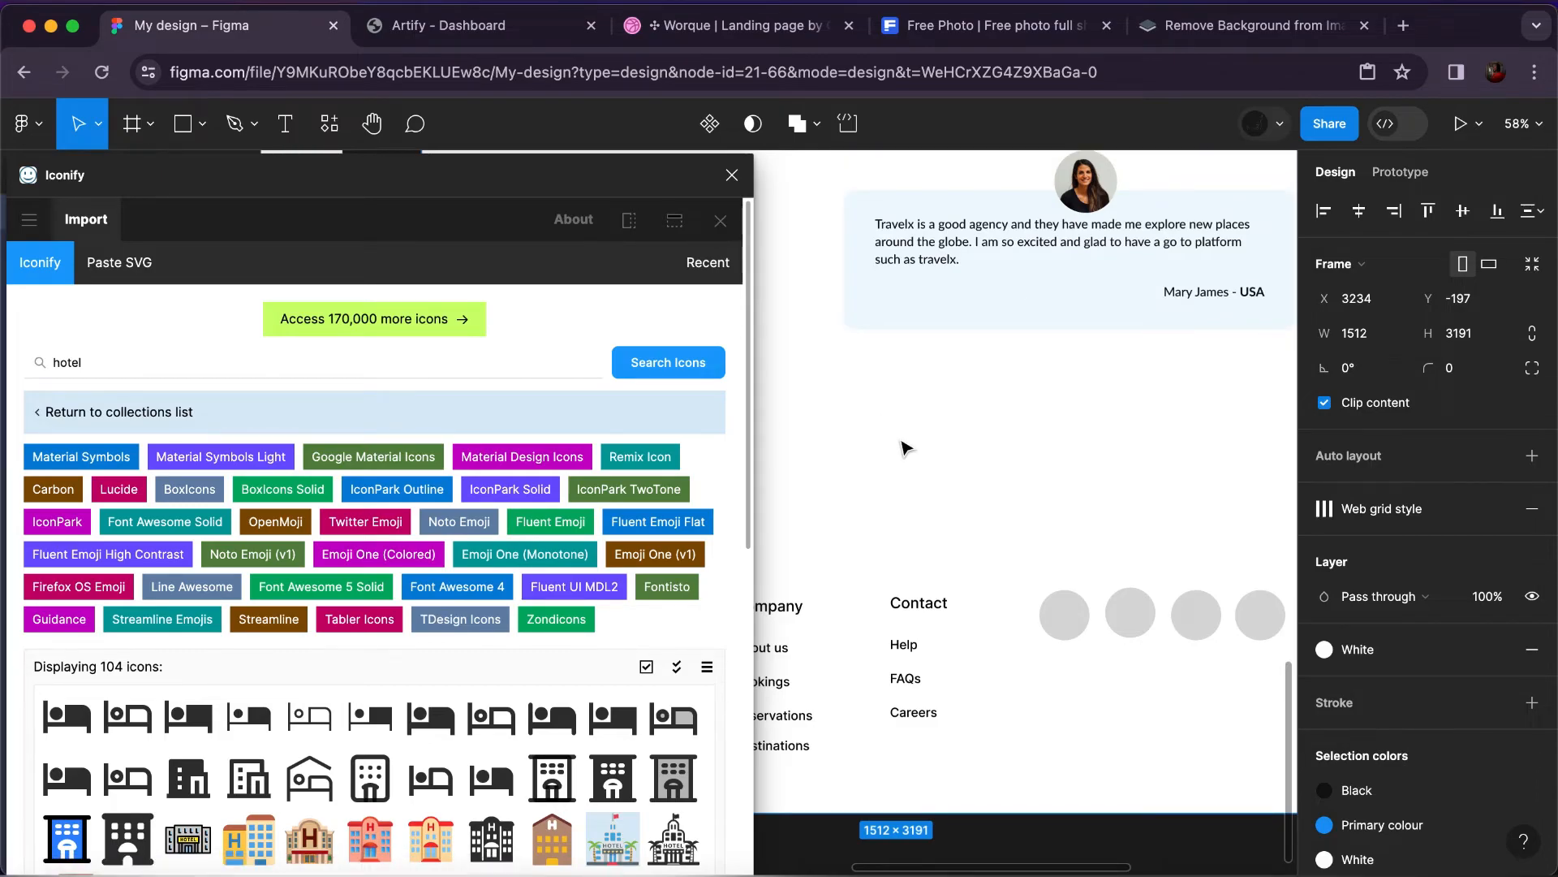
pyautogui.press('super+shift+5')
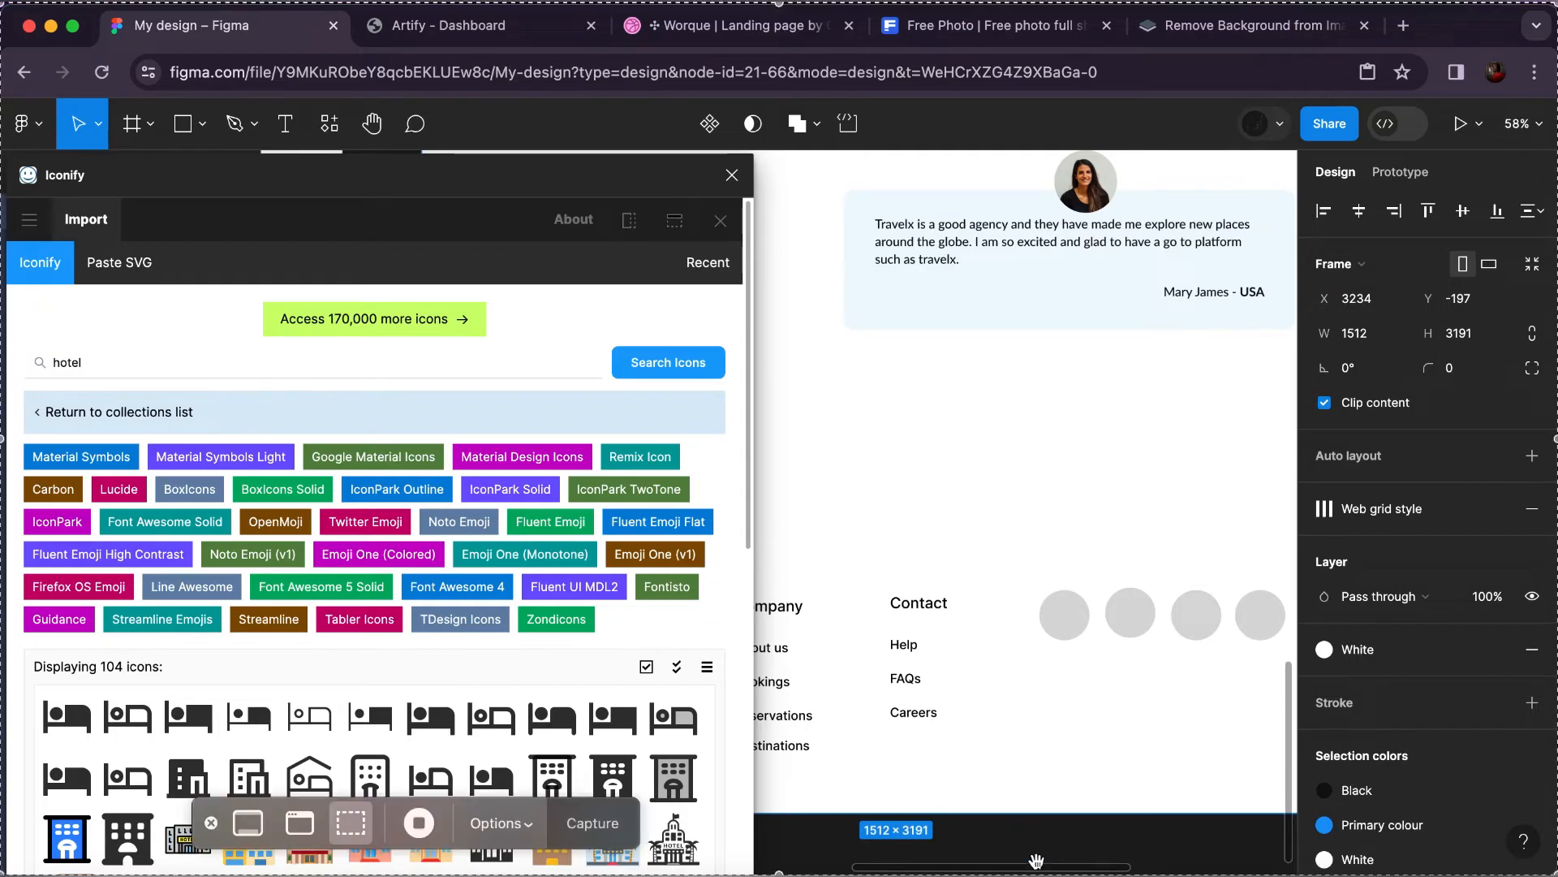
pyautogui.click(419, 822)
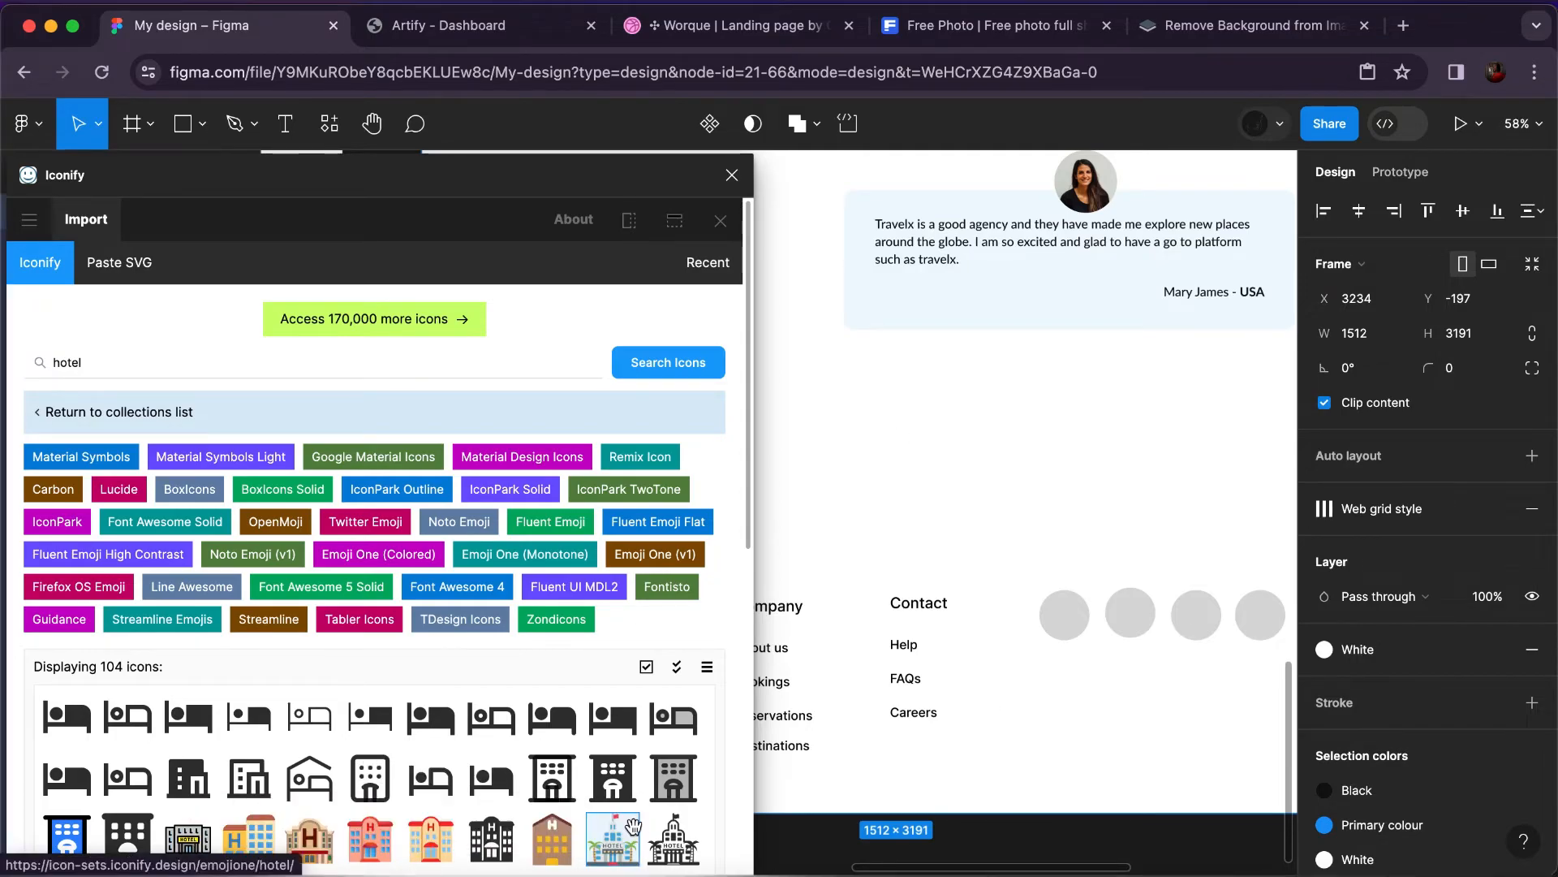
# Search Iconify for 'arrow' and place the 36×36 clarity arrow-line icon below the card.
pyautogui.click(69, 362)
pyautogui.doubleClick(69, 362)
pyautogui.write('arrow')
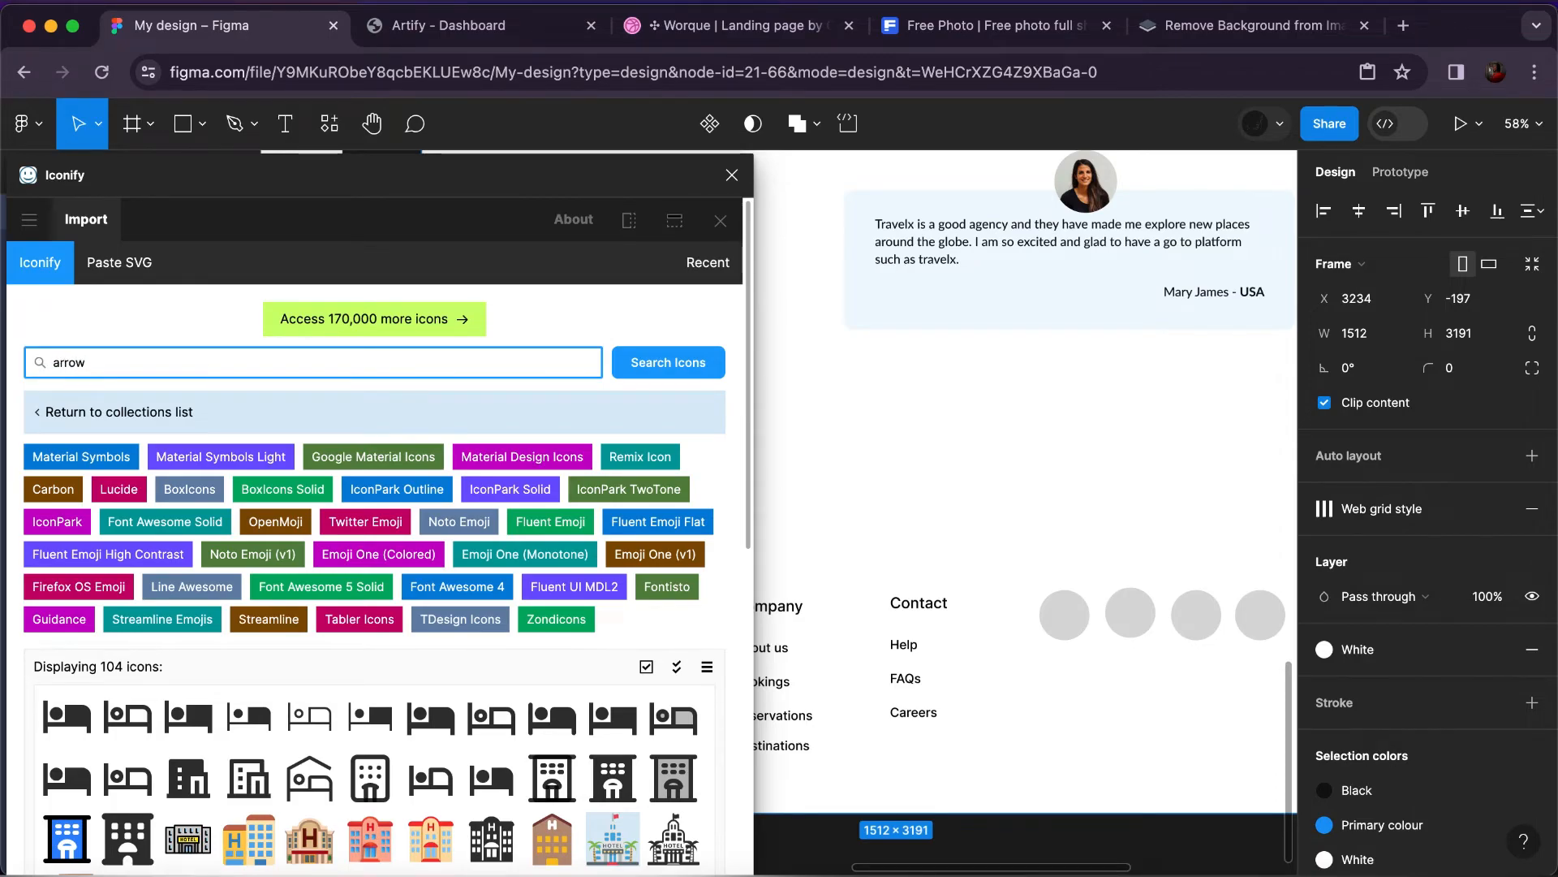
pyautogui.press('Return')
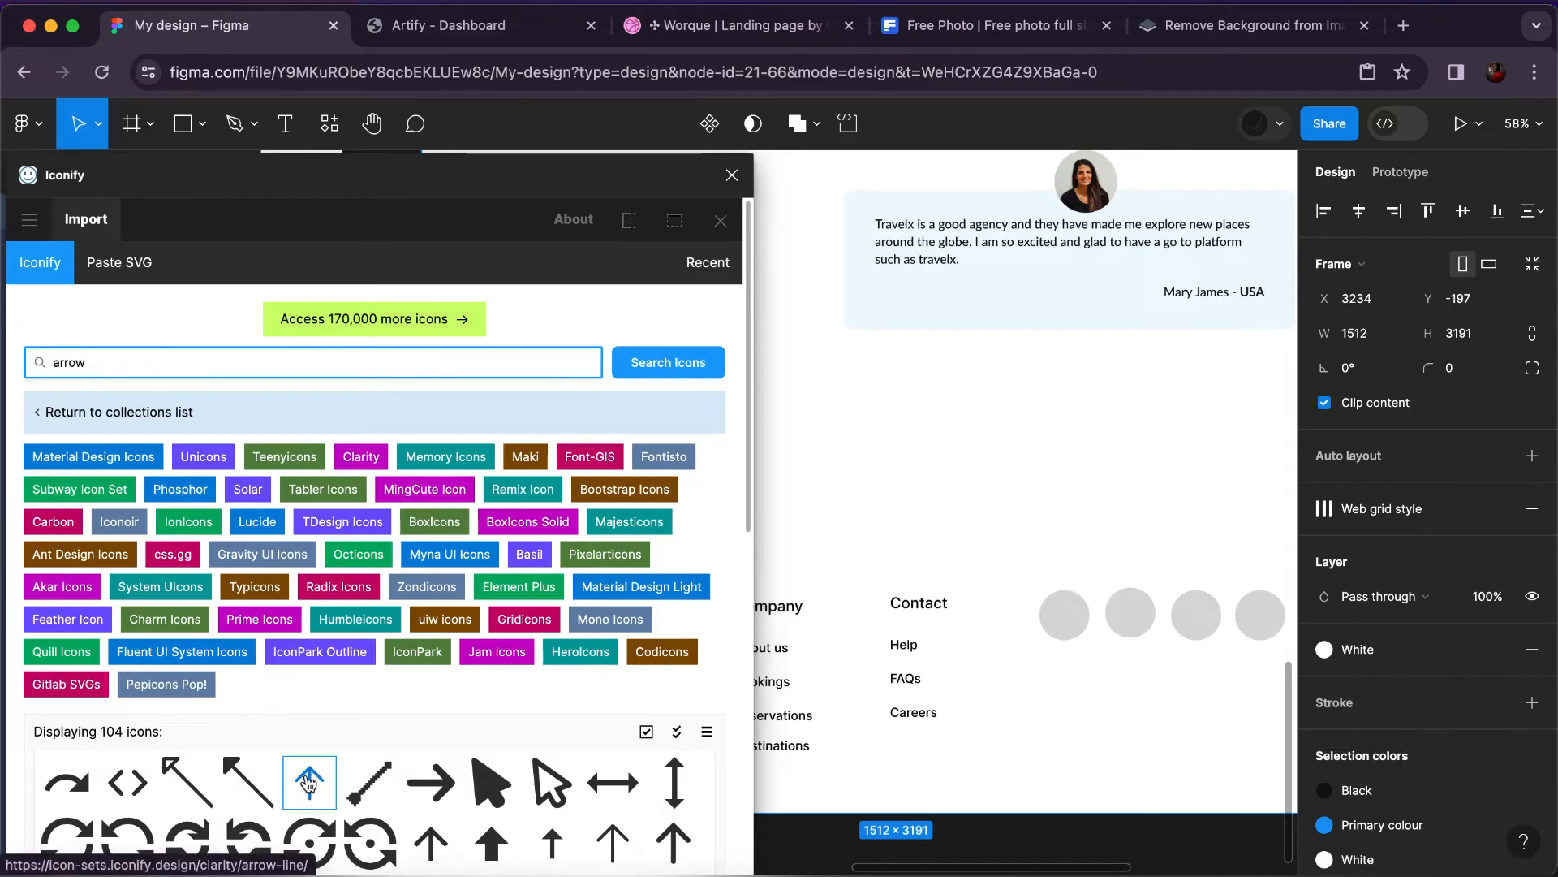
pyautogui.moveTo(309, 783); pyautogui.dragTo(382, 731)
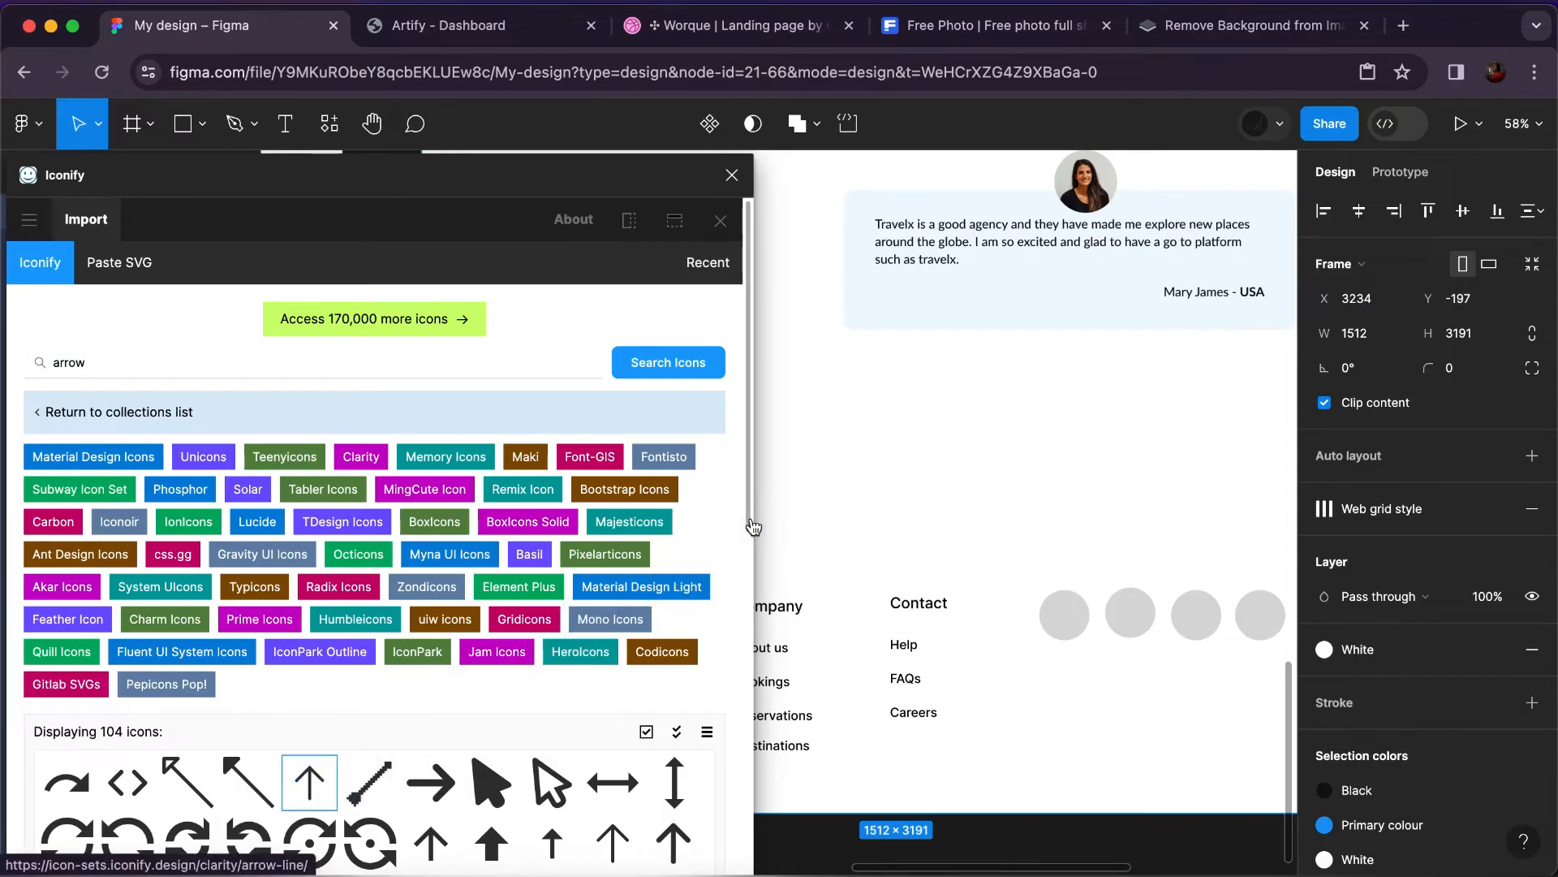
pyautogui.moveTo(310, 782); pyautogui.dragTo(1080, 484)
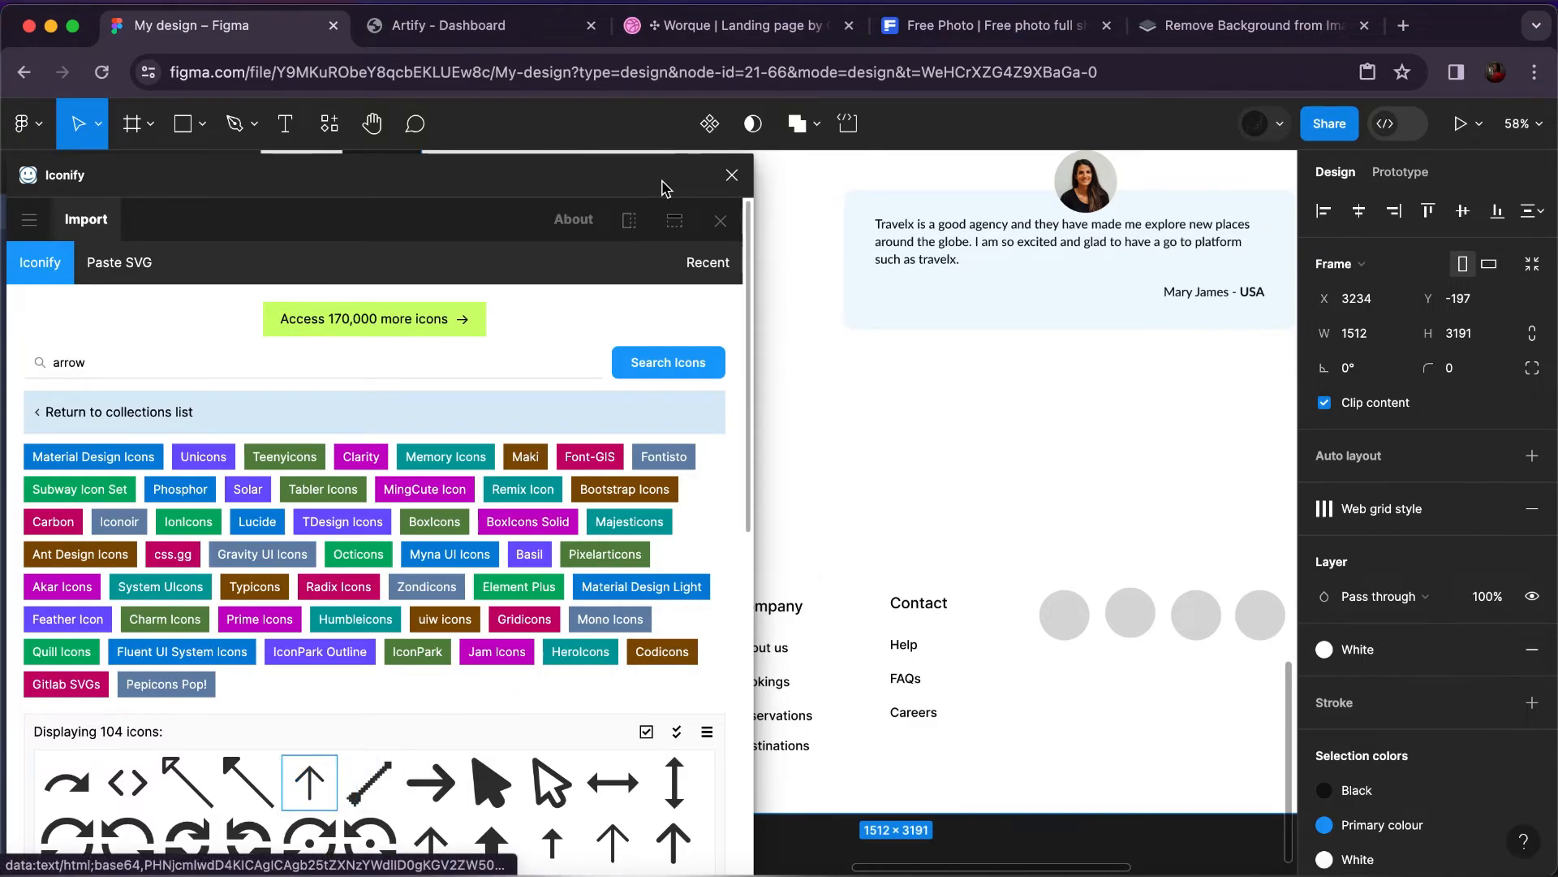
pyautogui.moveTo(662, 186); pyautogui.dragTo(618, 808)
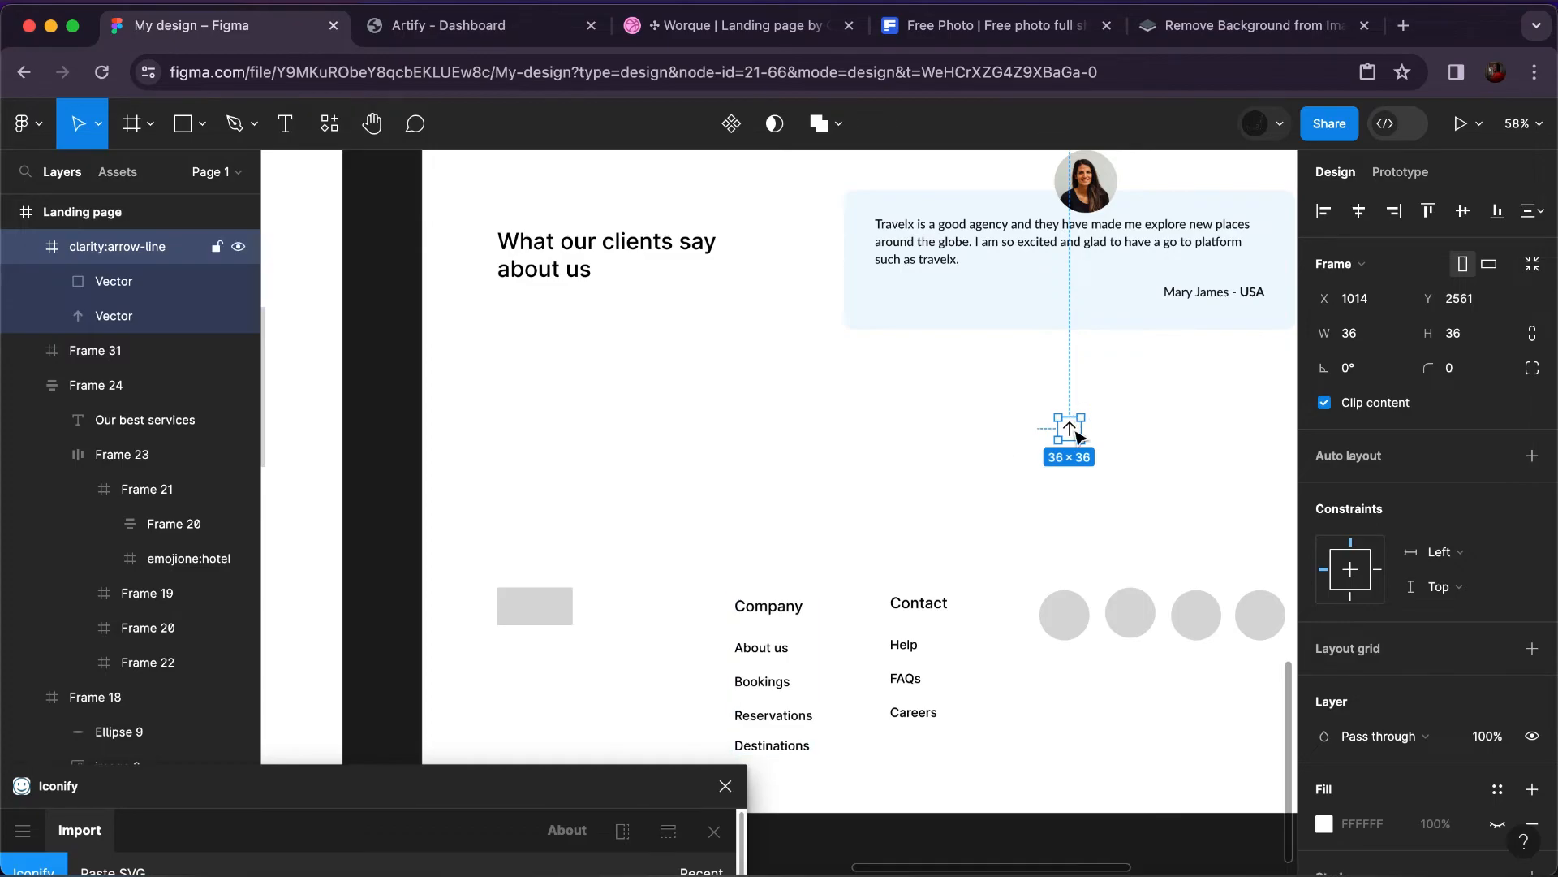
# Rotate the arrow icon 90° so it points left.
pyautogui.click(1360, 378)
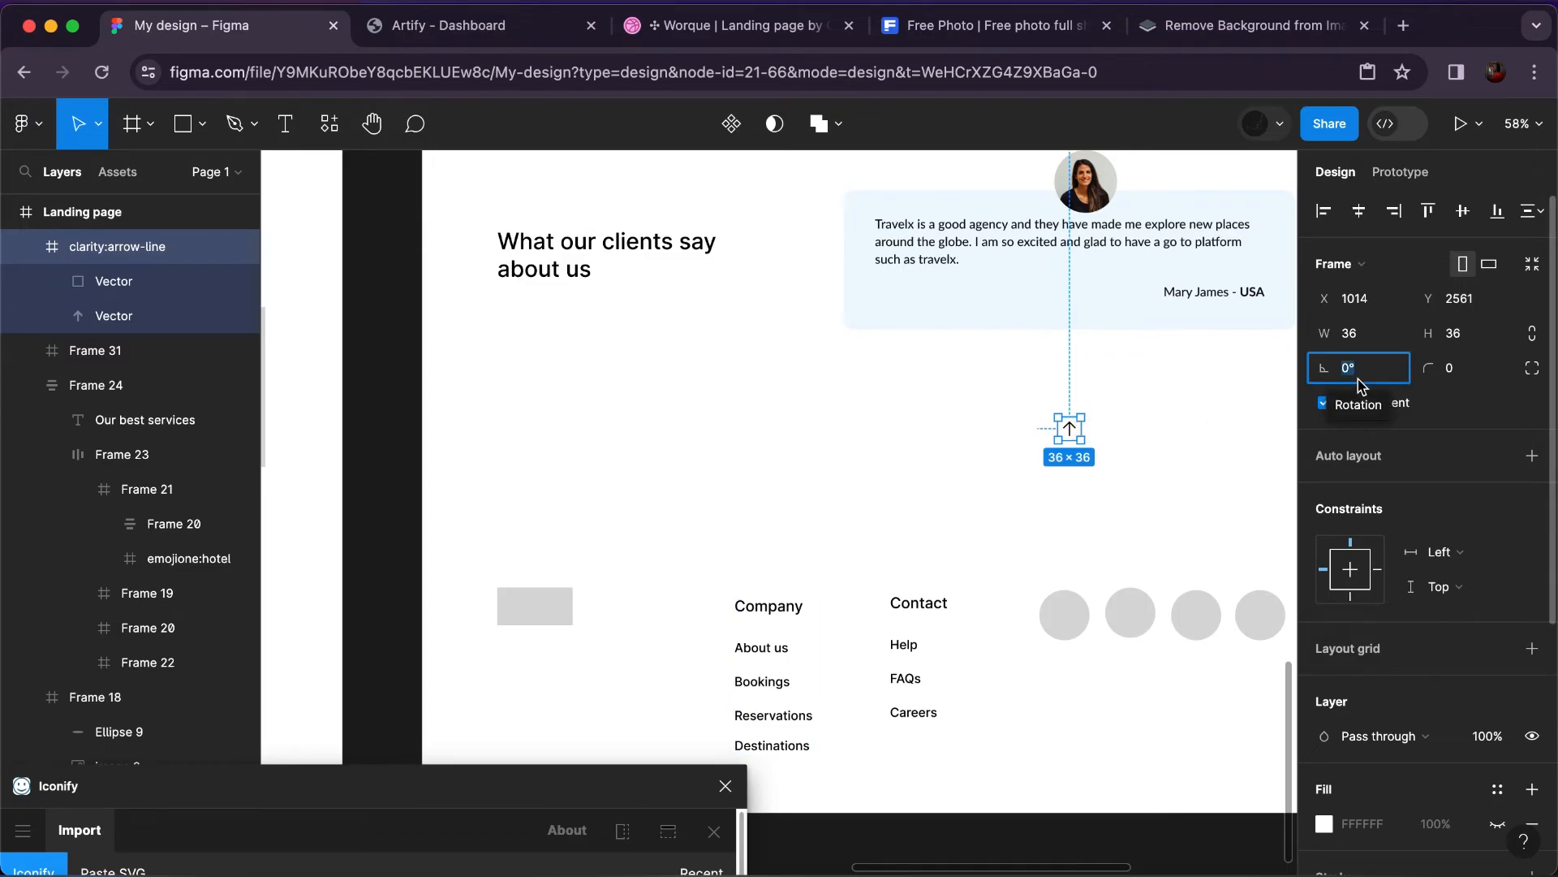
pyautogui.write('90')
pyautogui.press('Return')
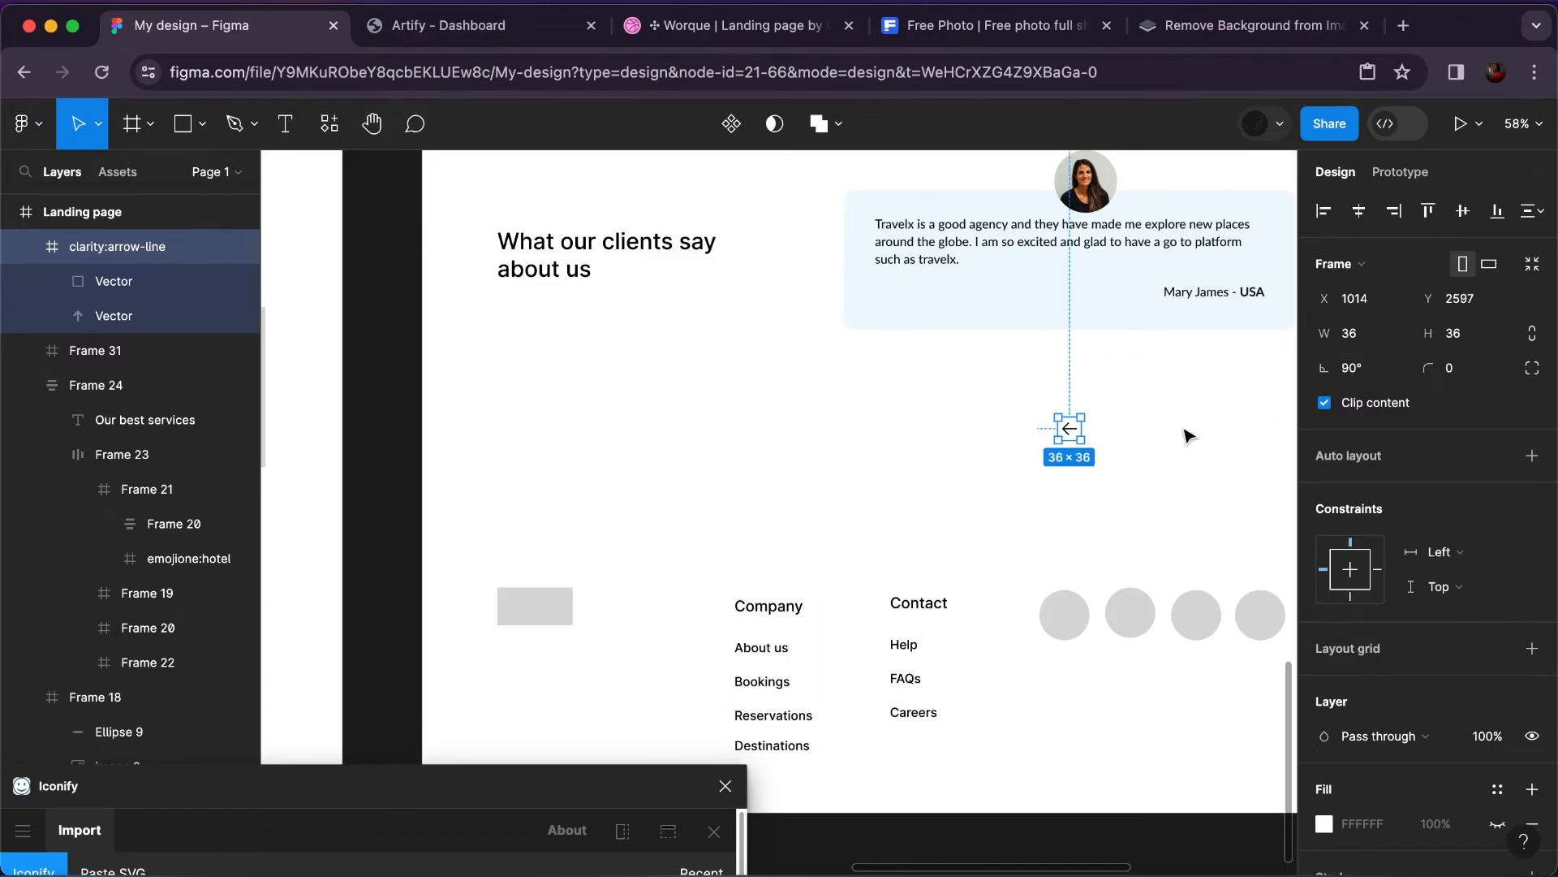
pyautogui.scroll(5, 1077, 424)
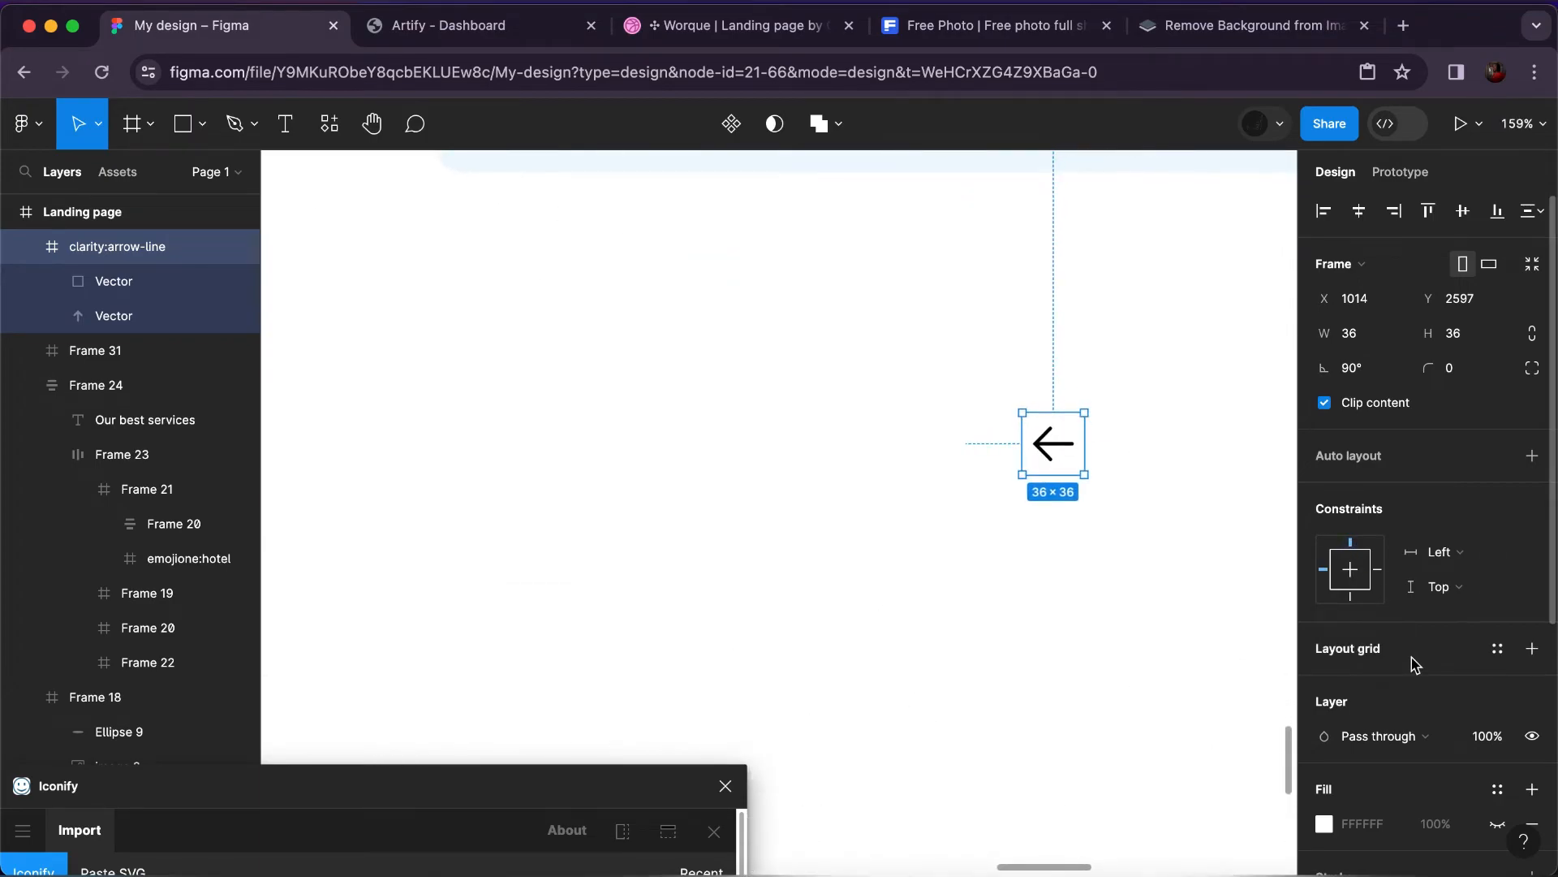
pyautogui.scroll(-2, 1414, 661)
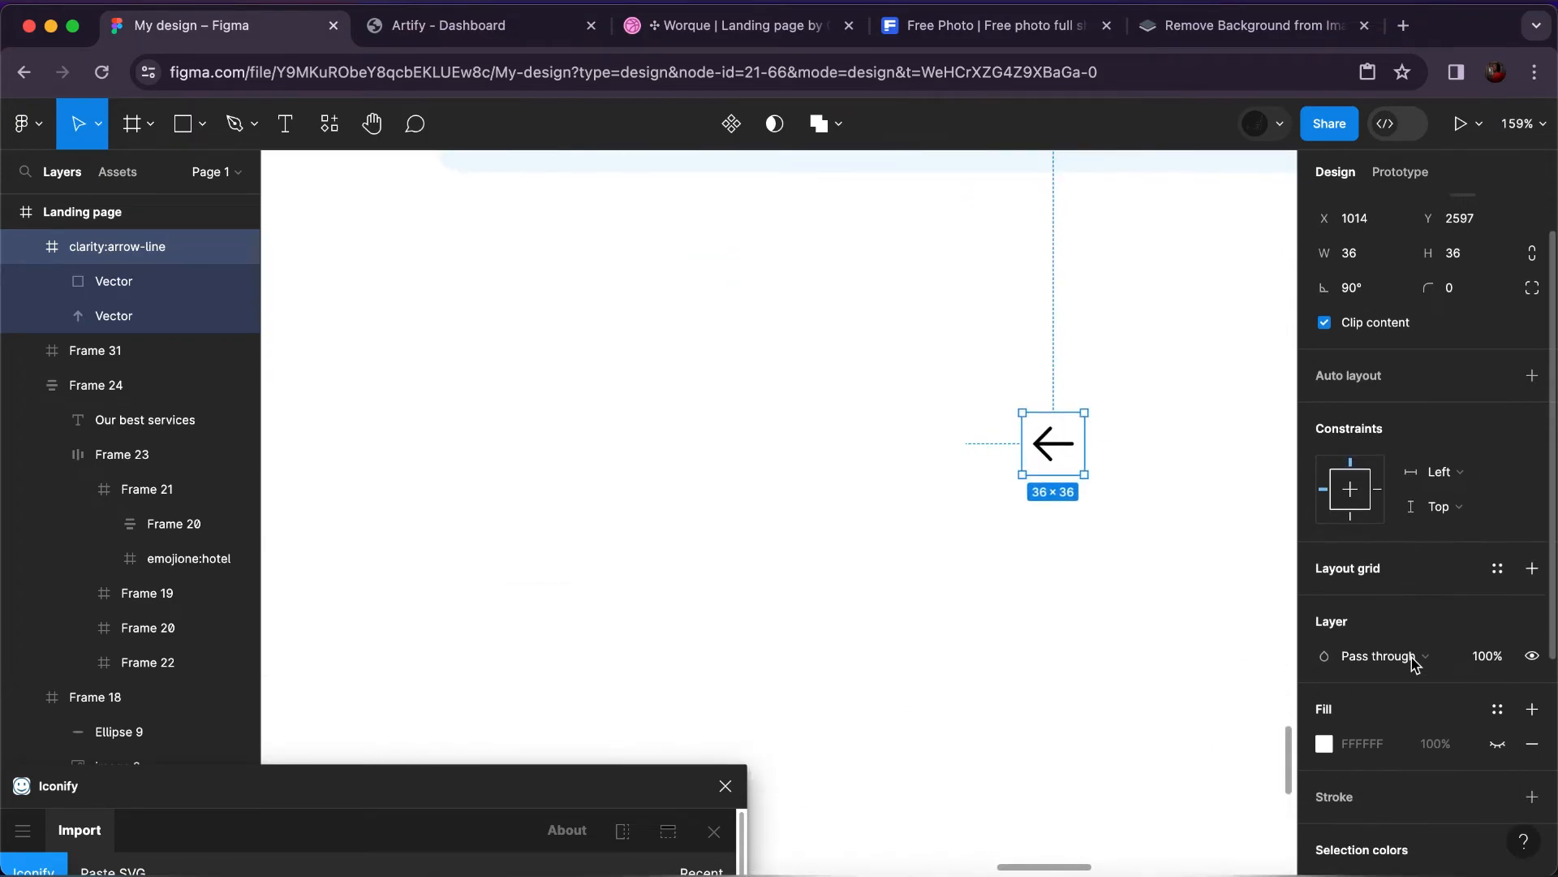
# Give the icon a detached Light grey E3E3E3 fill at 50% opacity.
pyautogui.click(1498, 745)
pyautogui.click(1497, 709)
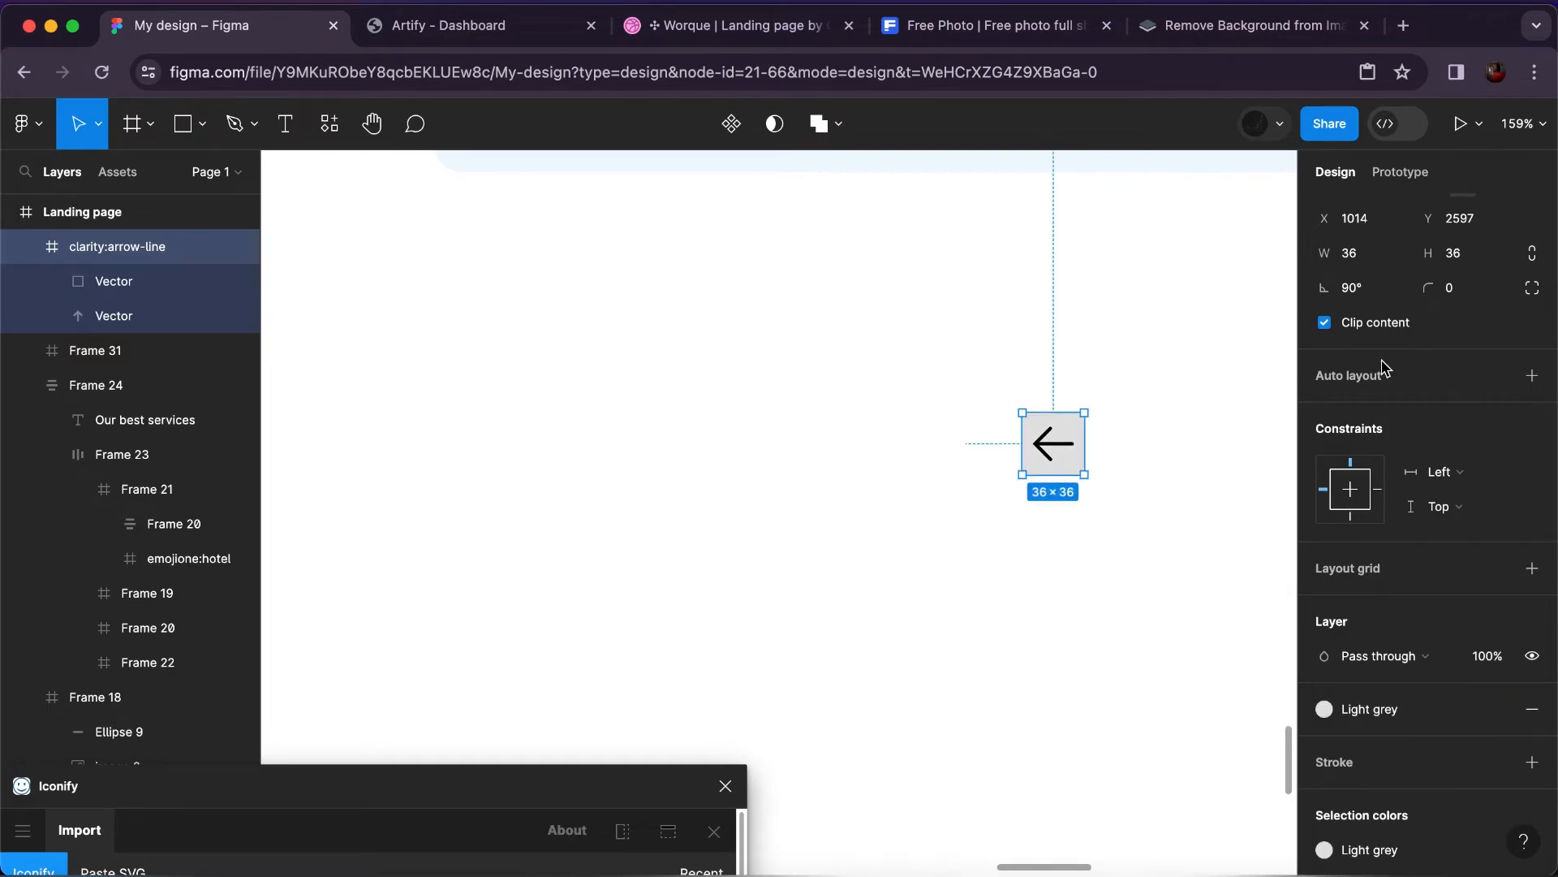
pyautogui.click(1471, 297)
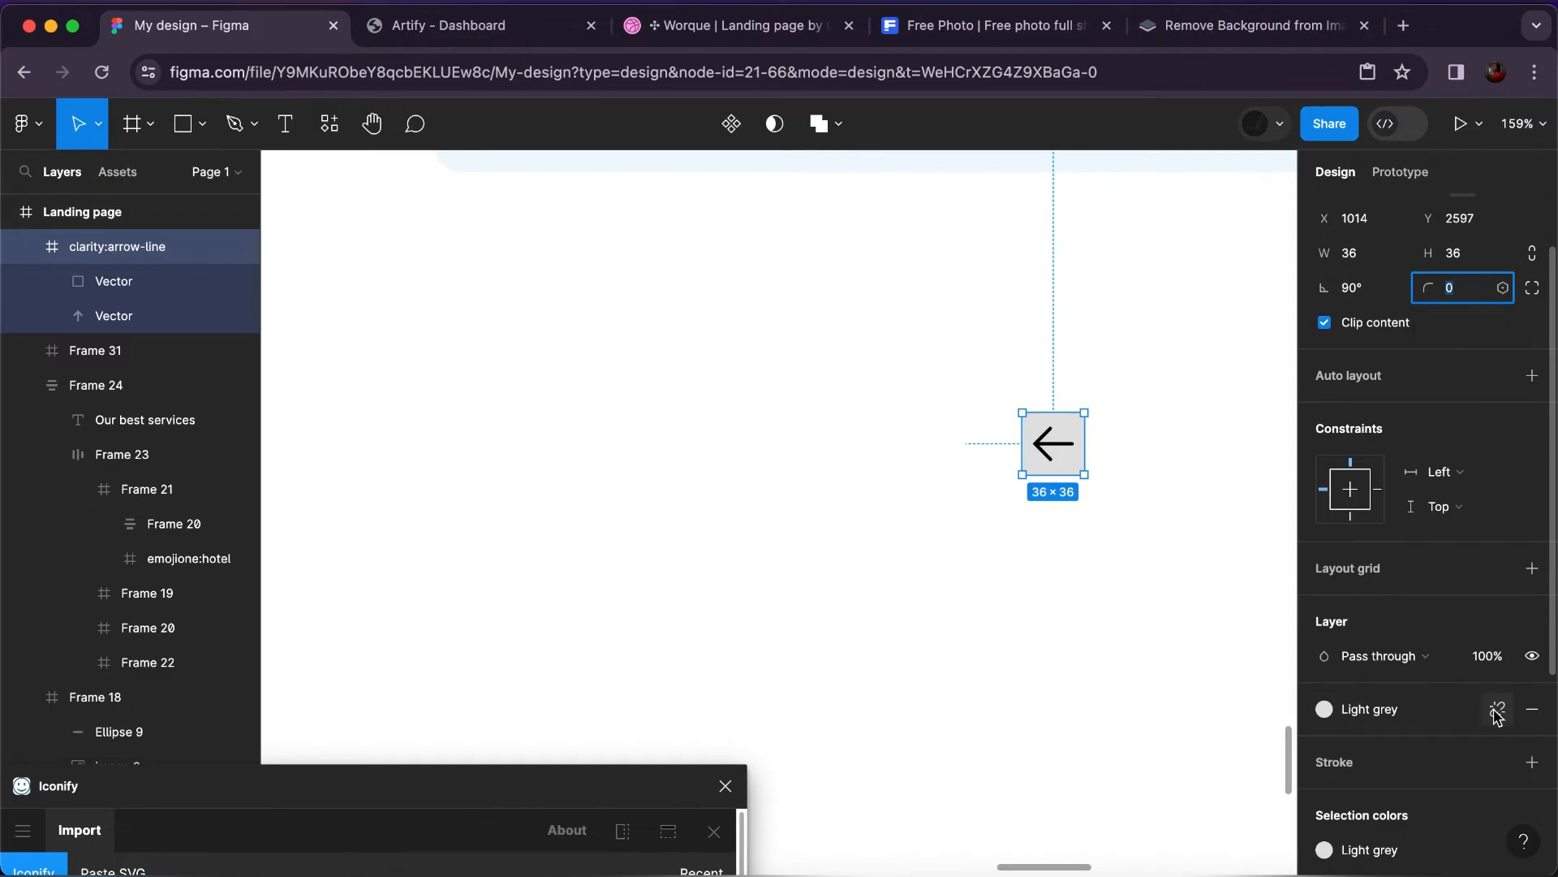
pyautogui.click(1496, 711)
pyautogui.click(1437, 745)
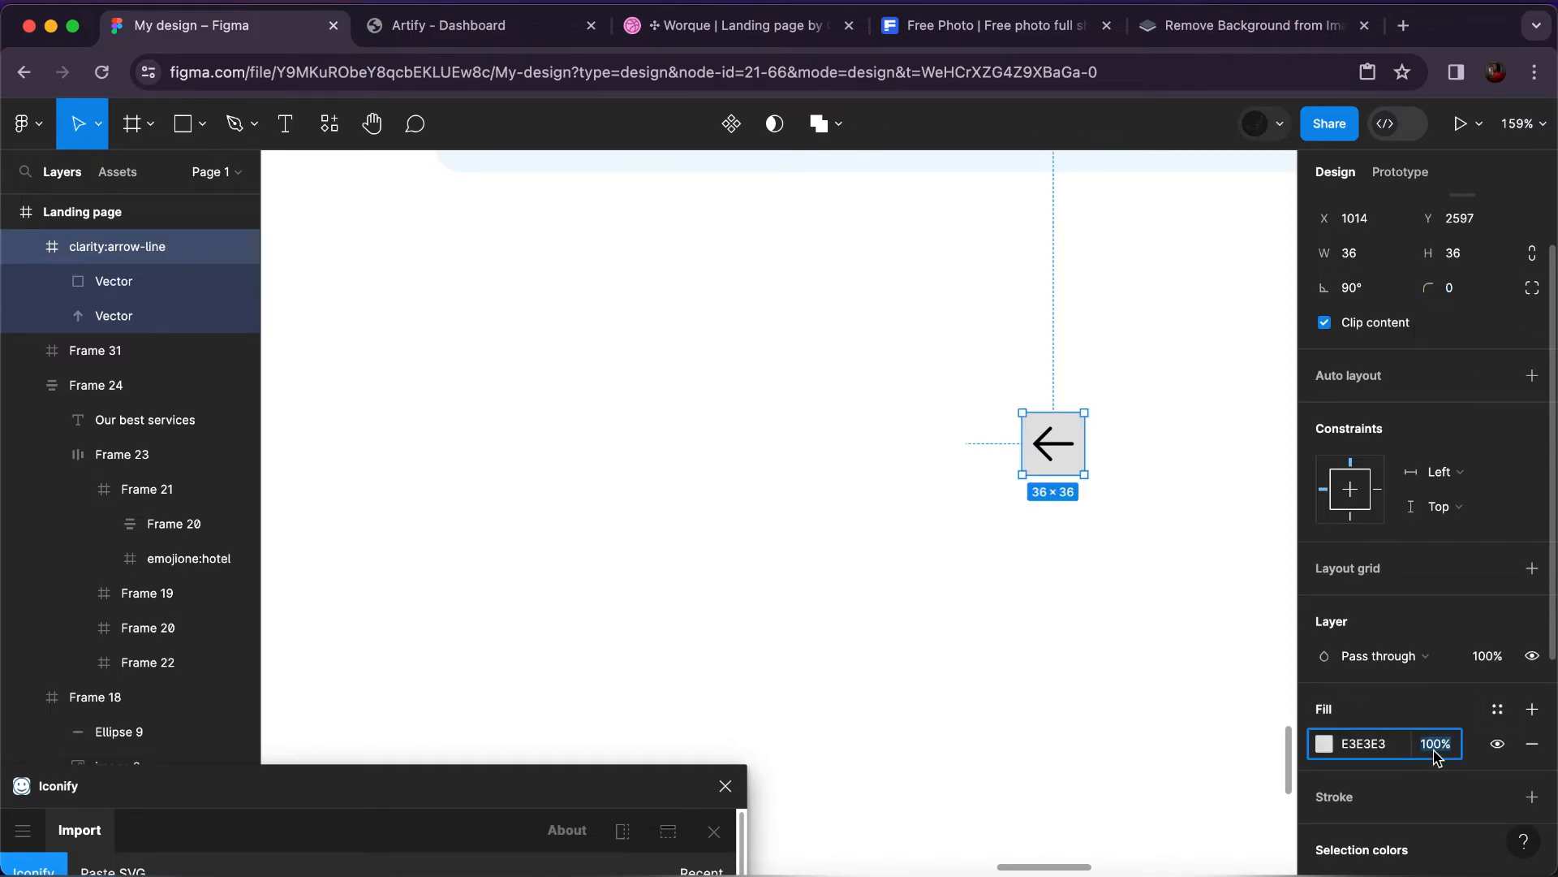
pyautogui.write('50')
pyautogui.press('Return')
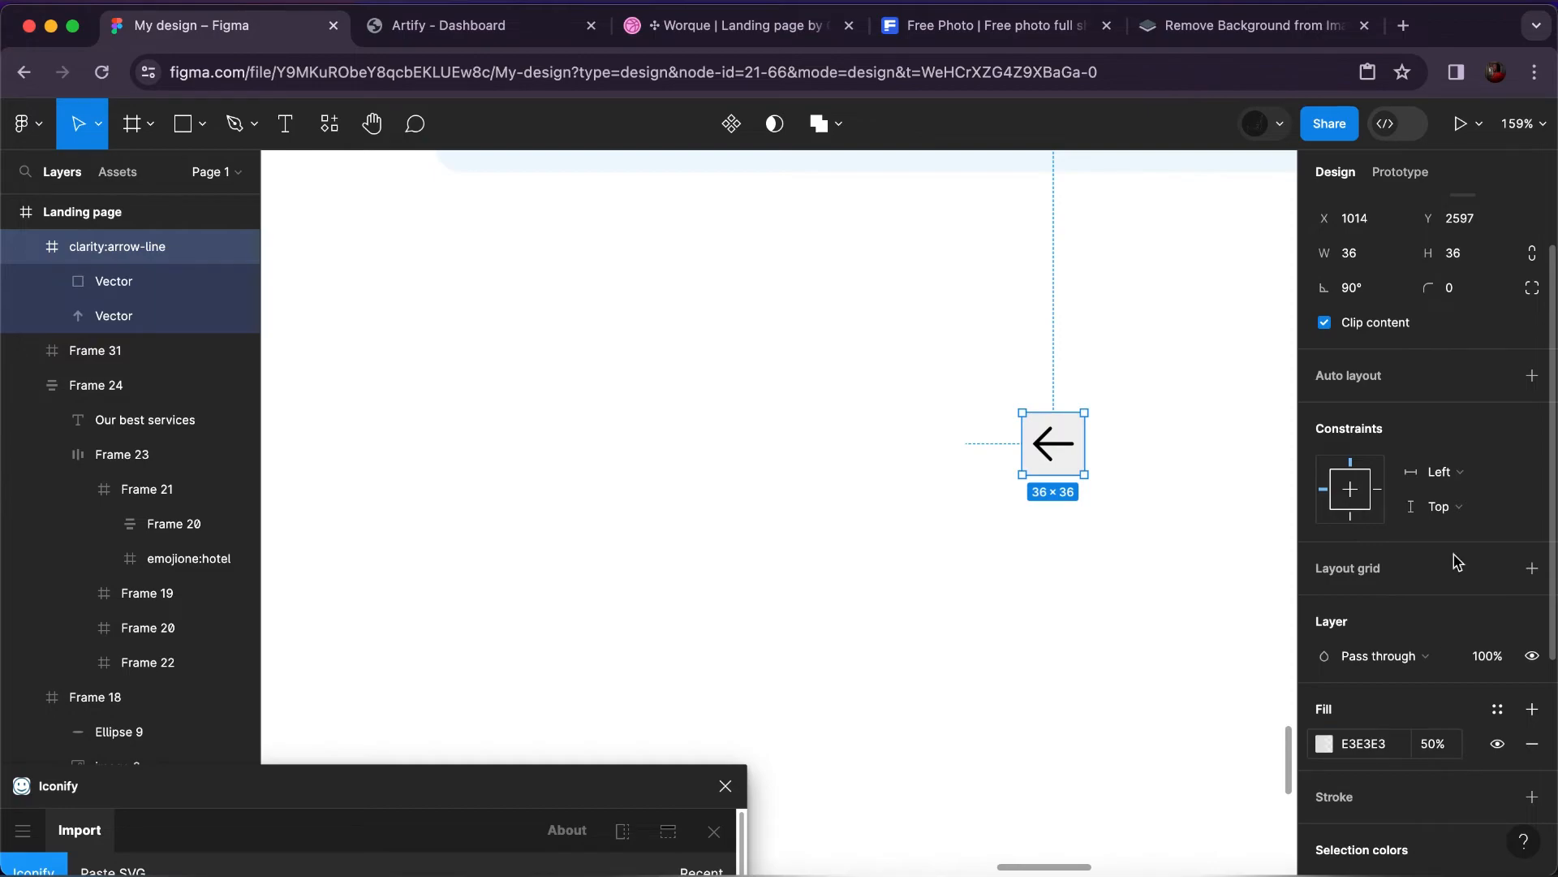
# Set the corner radius to 40 and move the round grey button up-left.
pyautogui.click(1476, 294)
pyautogui.write('40')
pyautogui.press('Return')
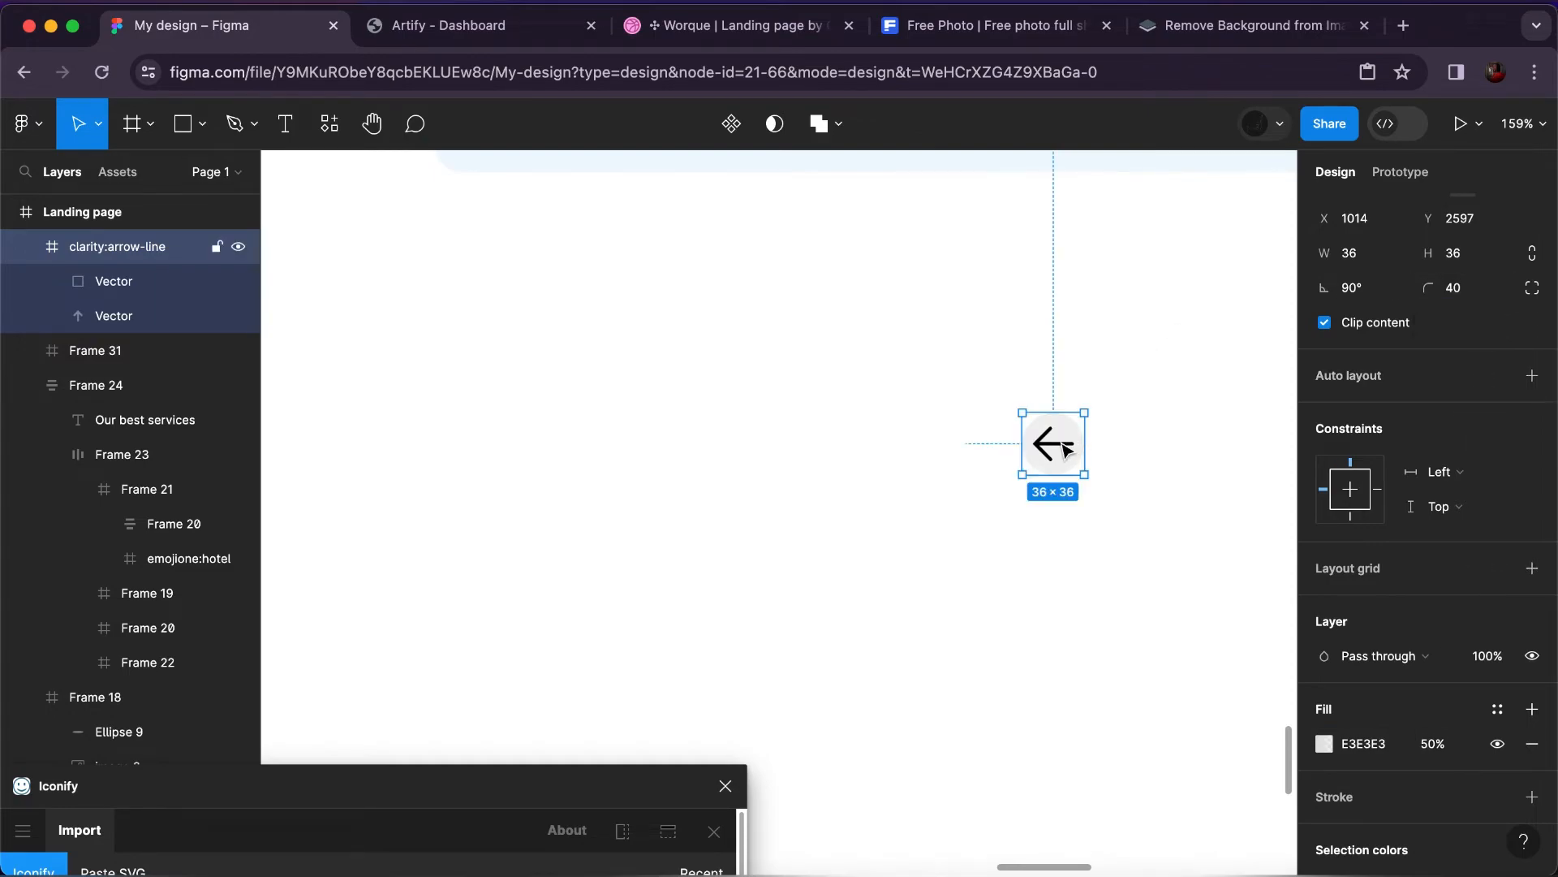
pyautogui.moveTo(1063, 449); pyautogui.dragTo(951, 355)
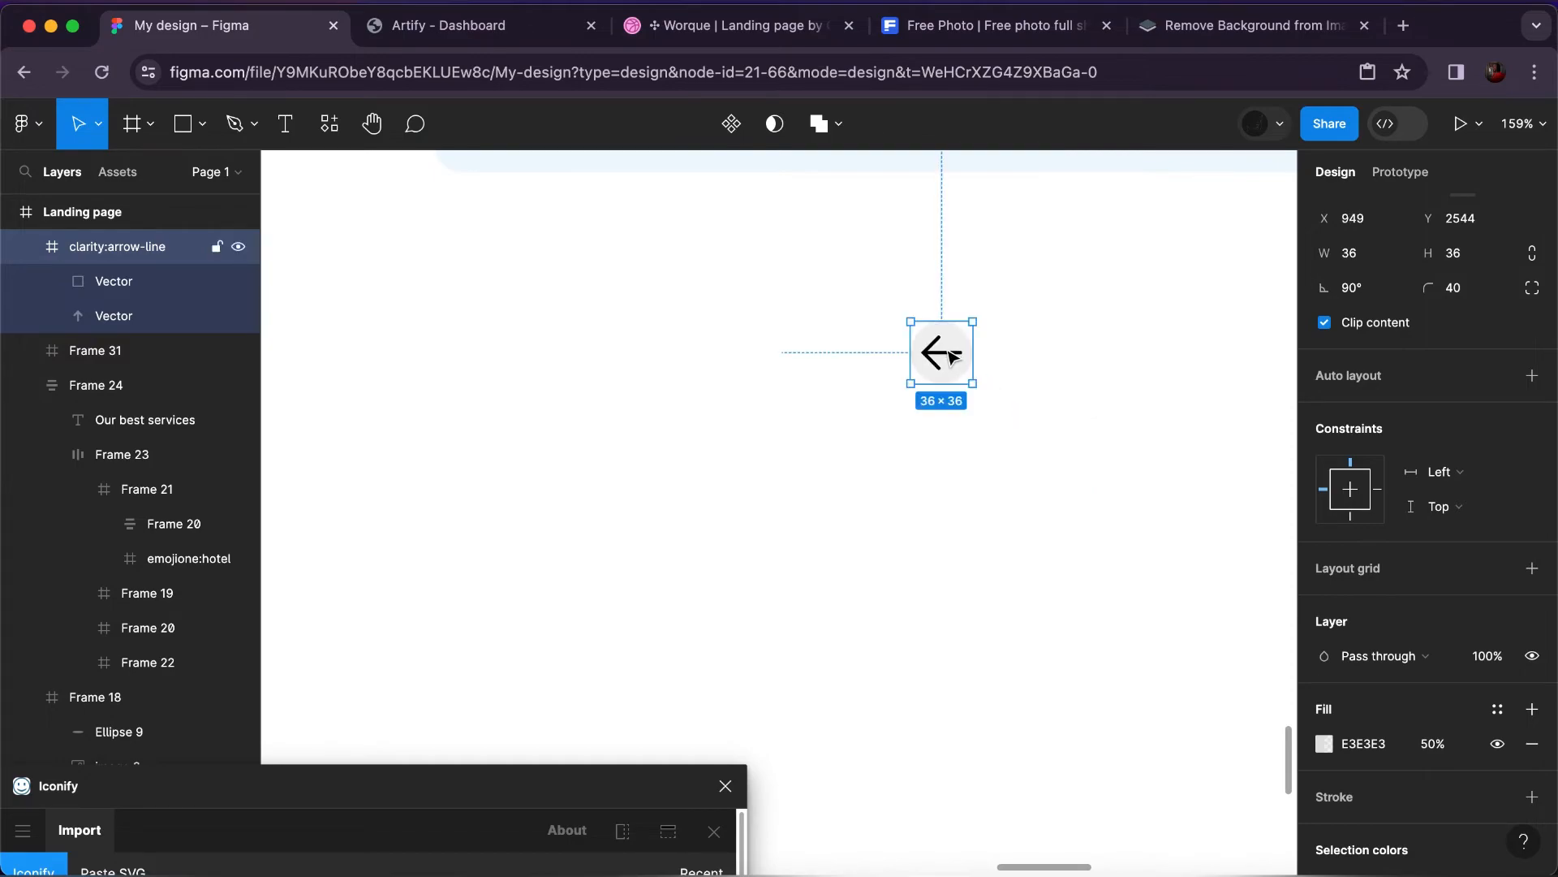
pyautogui.doubleClick(951, 354)
pyautogui.click(1055, 348)
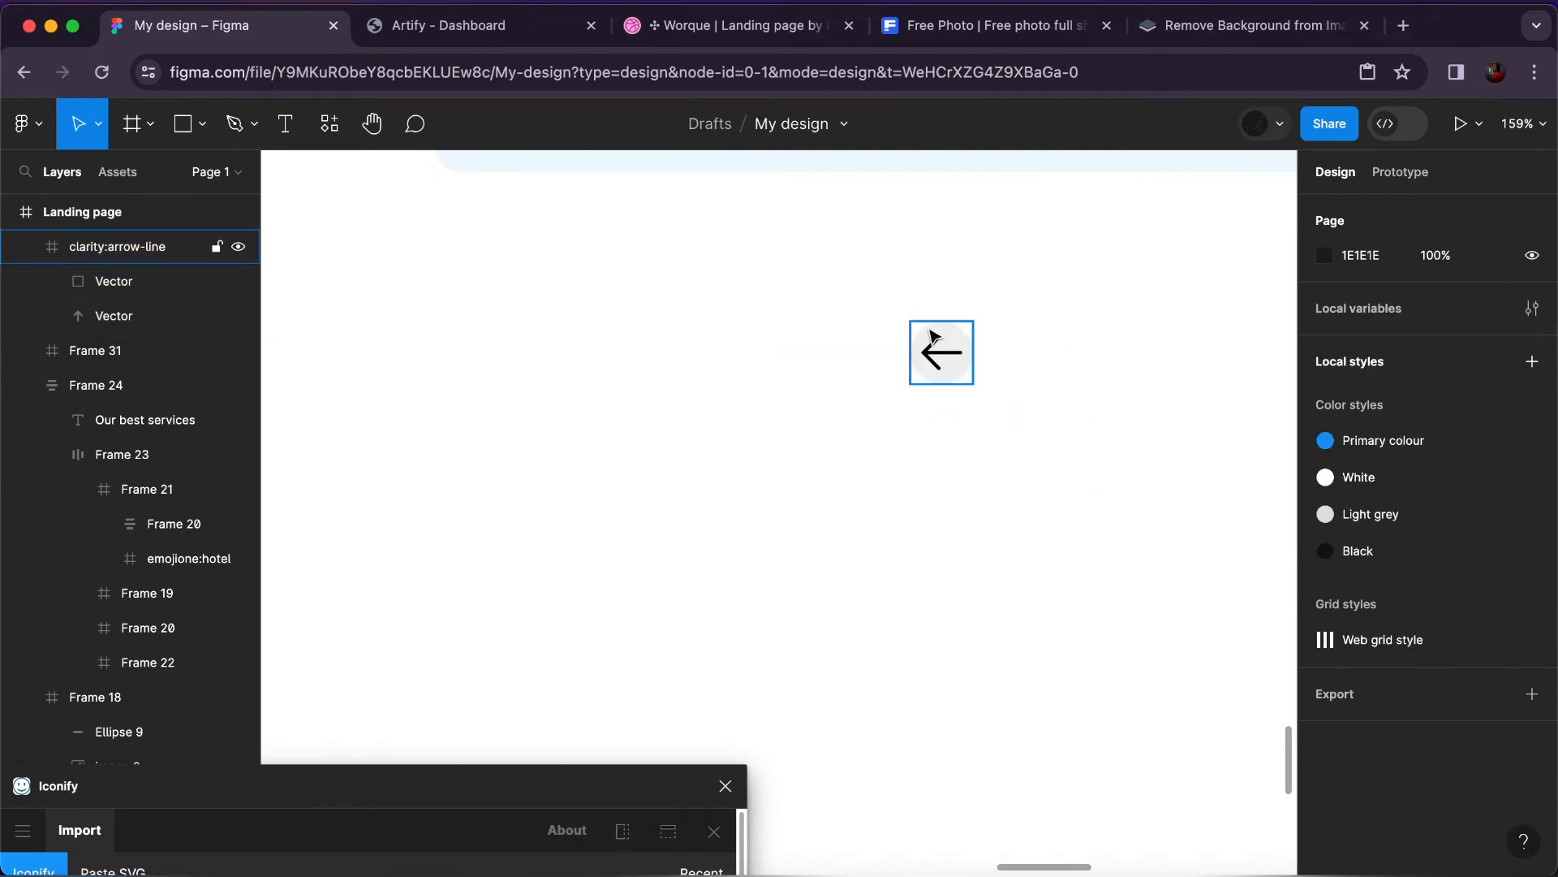
pyautogui.click(934, 336)
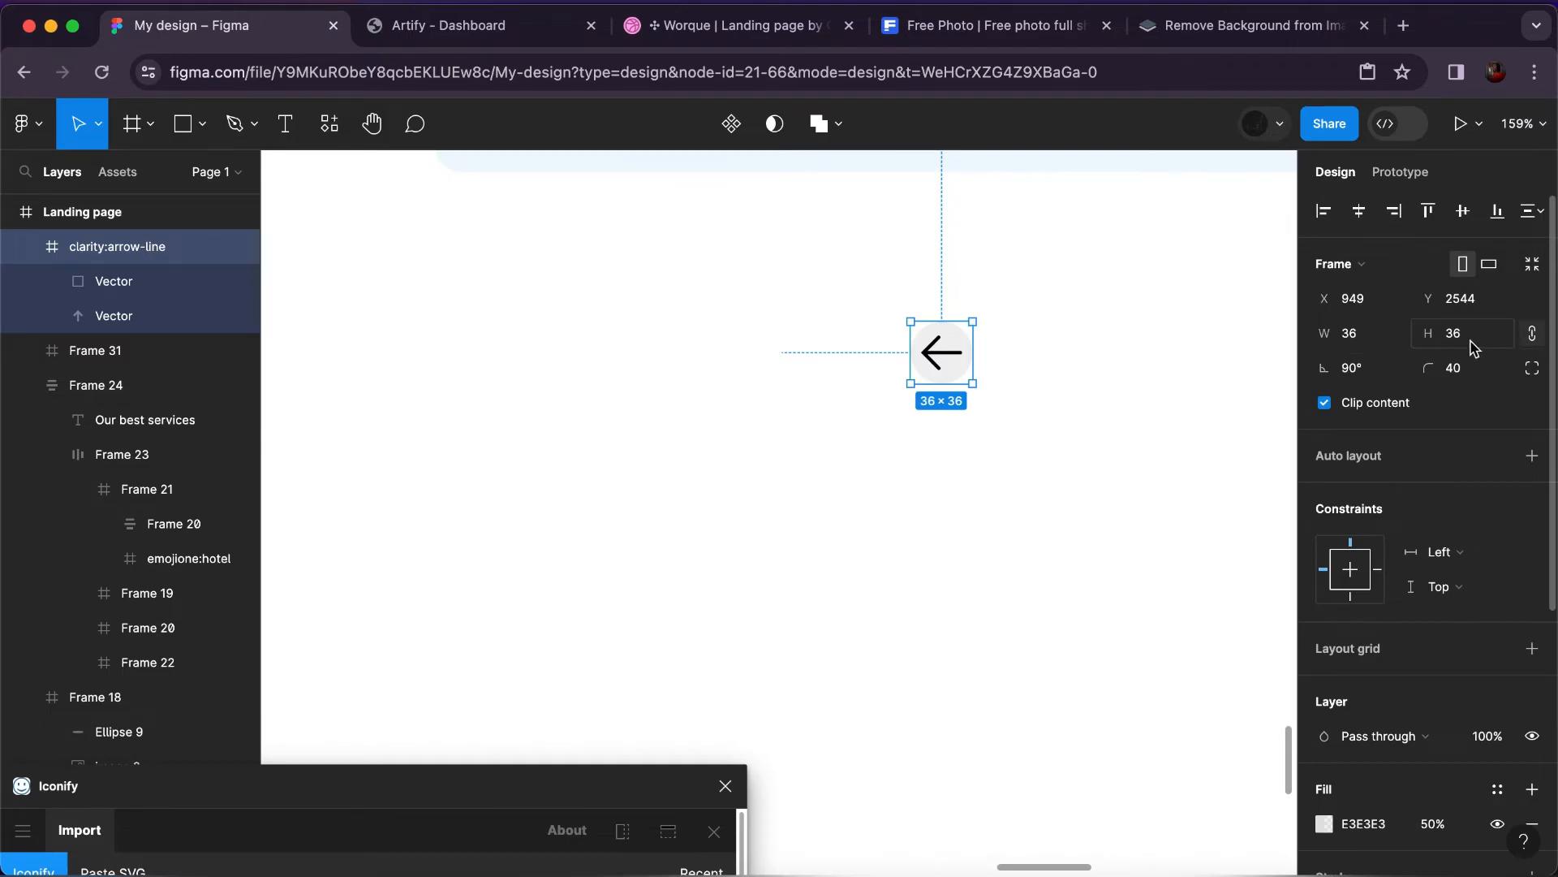
# Move the arrow button under the review card and enlarge it.
pyautogui.doubleClick(939, 358)
pyautogui.click(1038, 339)
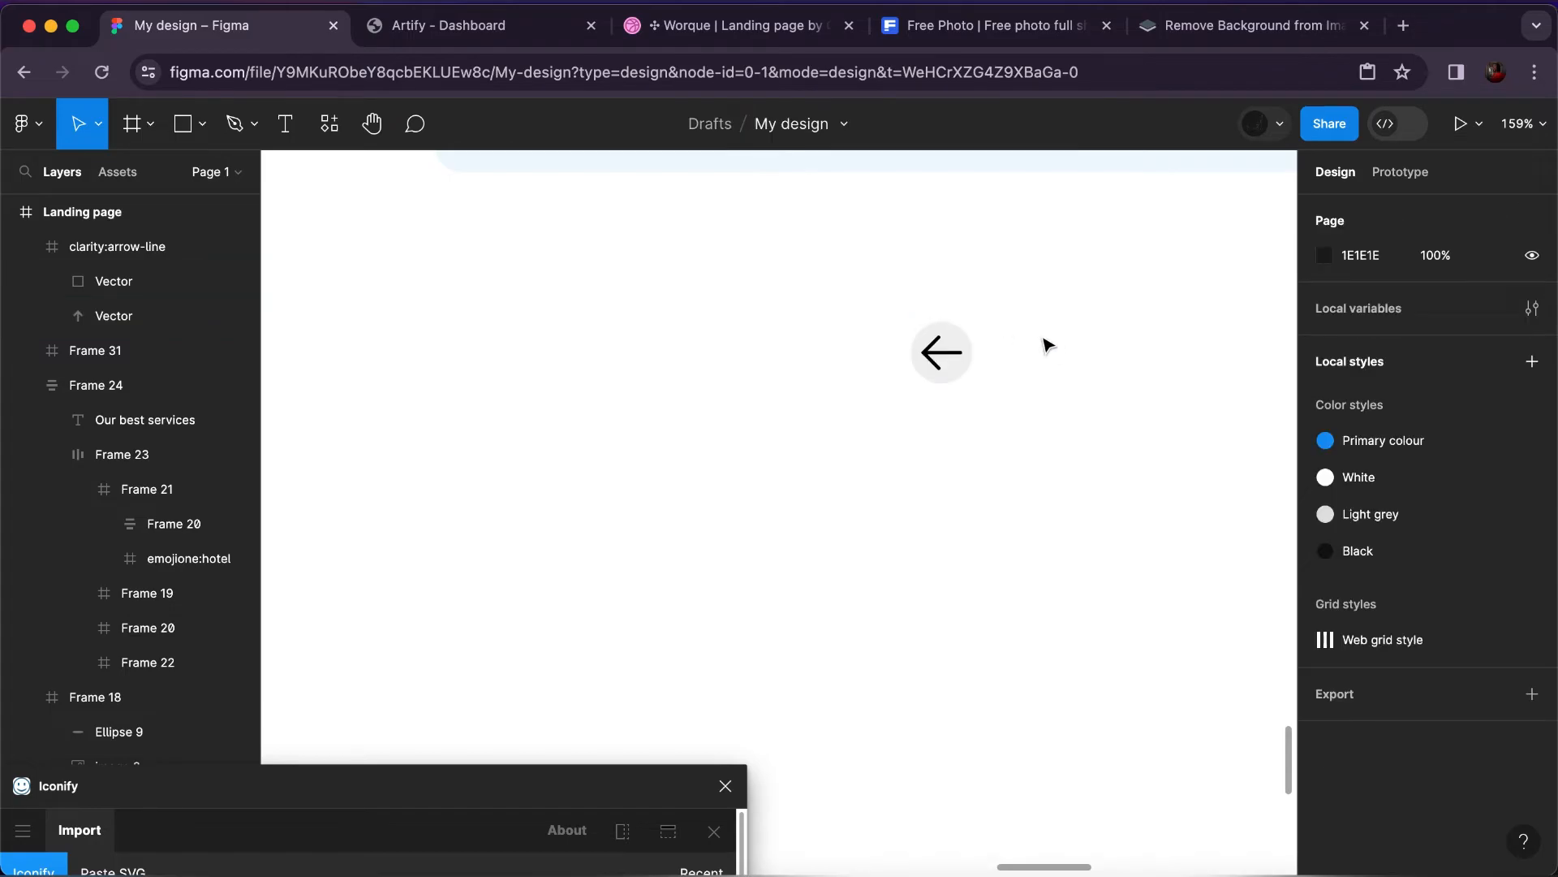
pyautogui.scroll(3, 1047, 345)
pyautogui.scroll(1, 1044, 344)
pyautogui.scroll(-5, 998, 324)
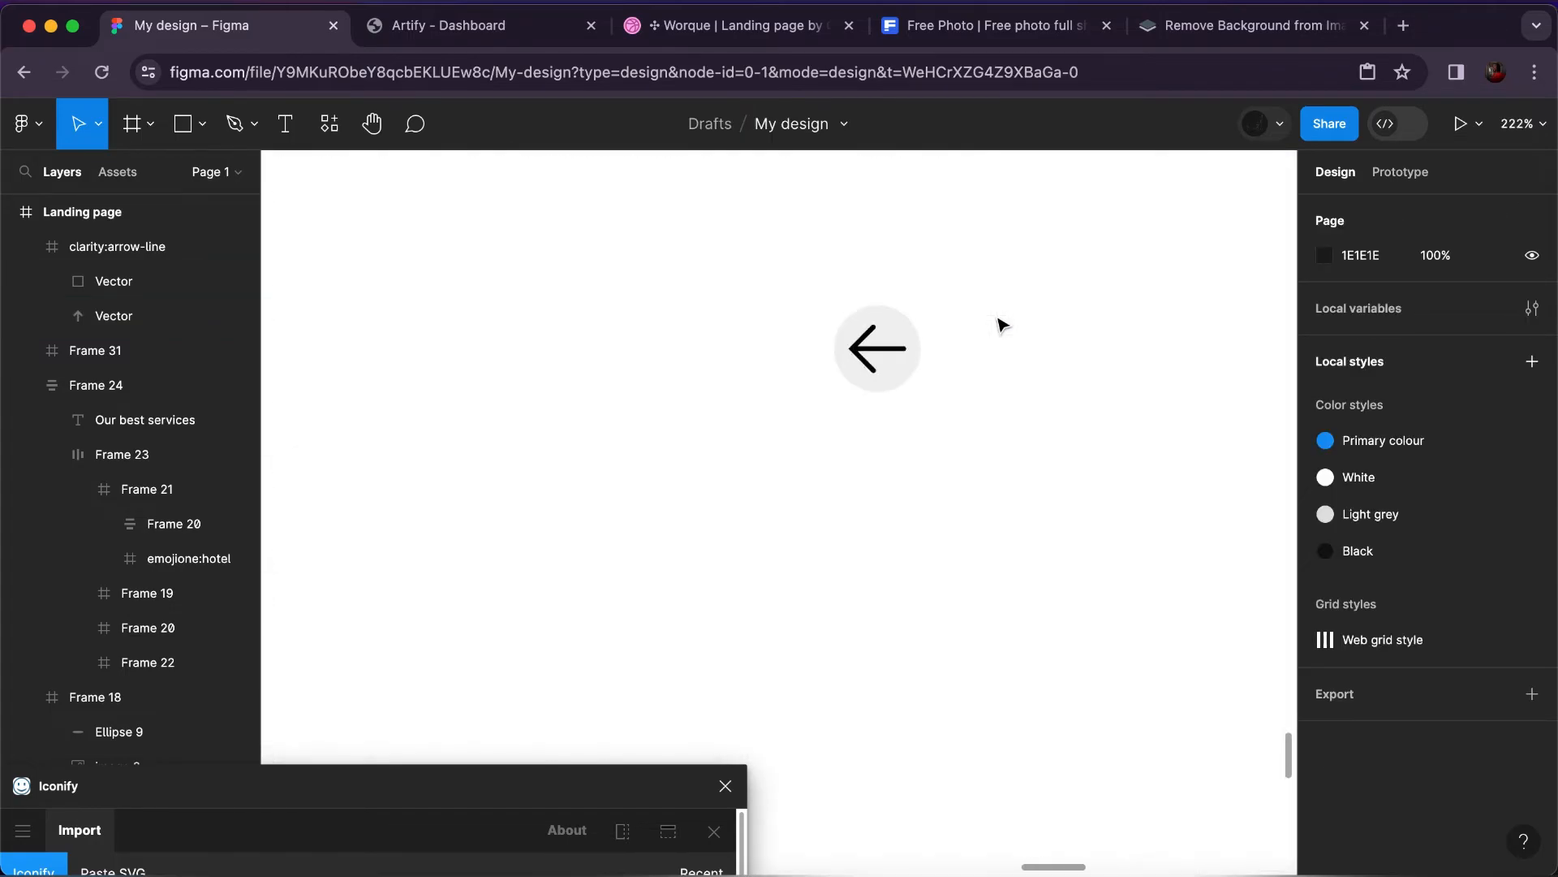
pyautogui.scroll(-3, 1001, 325)
pyautogui.scroll(2, 966, 357)
pyautogui.click(927, 390)
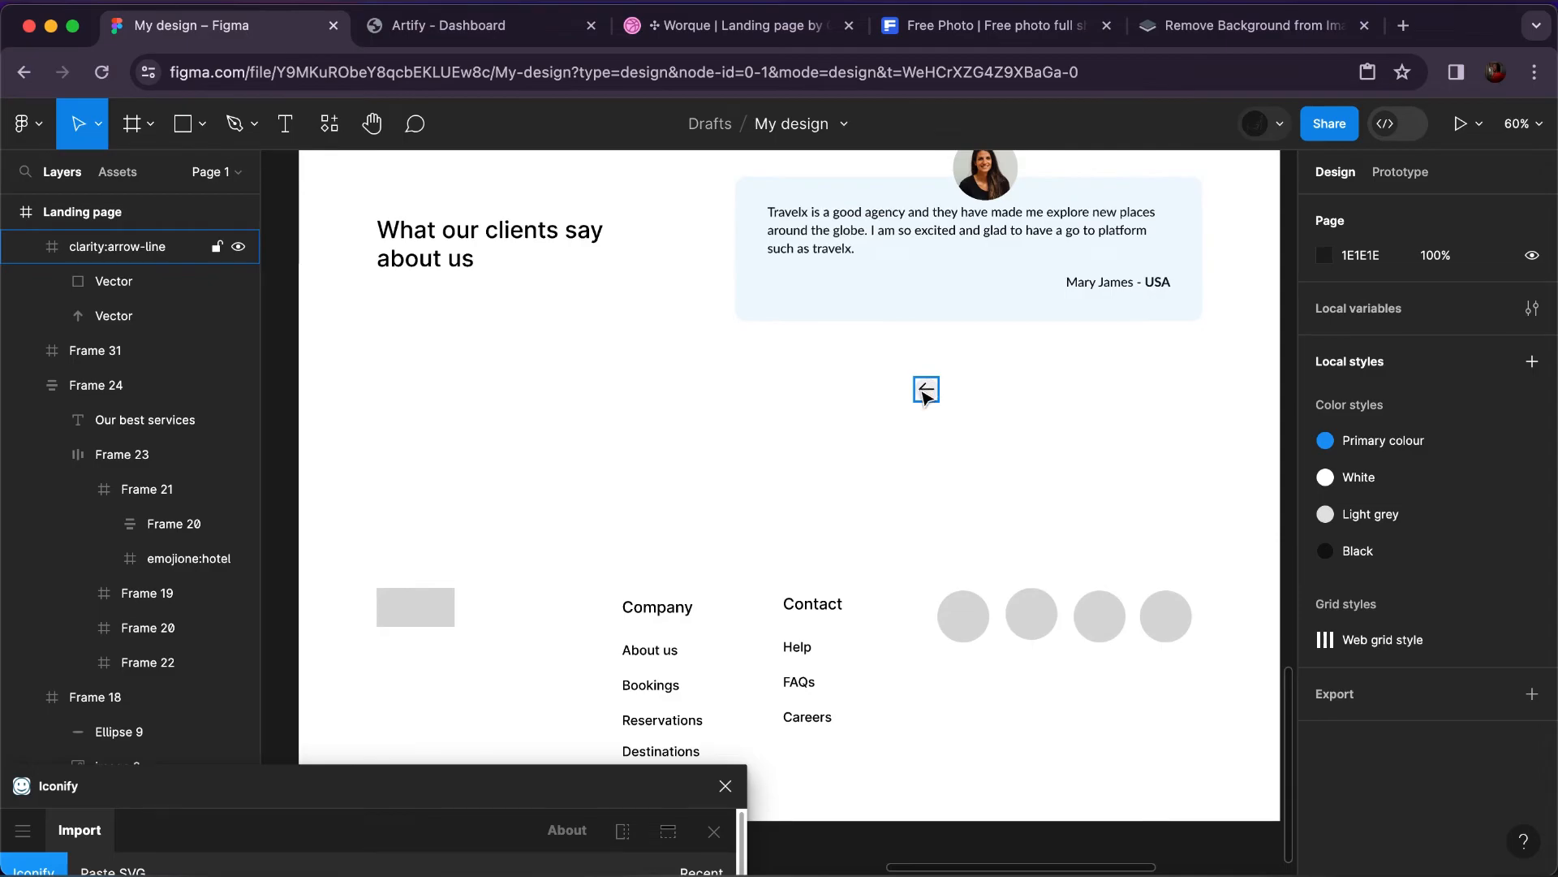
pyautogui.moveTo(932, 395); pyautogui.dragTo(909, 350)
pyautogui.scroll(5, 911, 350)
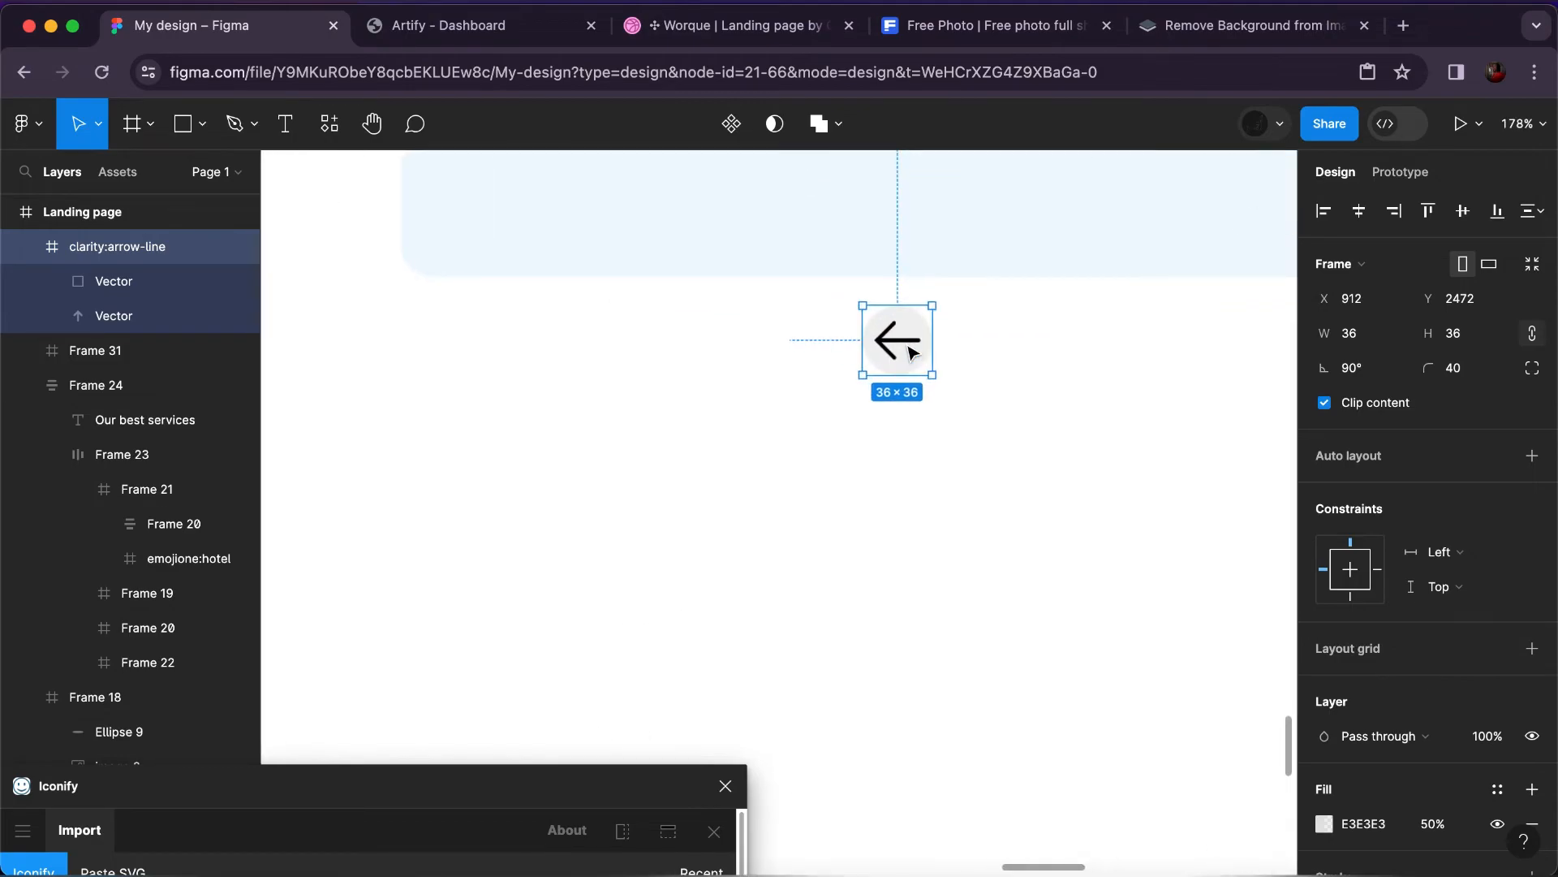
pyautogui.moveTo(935, 373); pyautogui.dragTo(964, 387)
# Shrink and centre the inner arrow, then set the button height to 40 for 40×40.
pyautogui.doubleClick(916, 364)
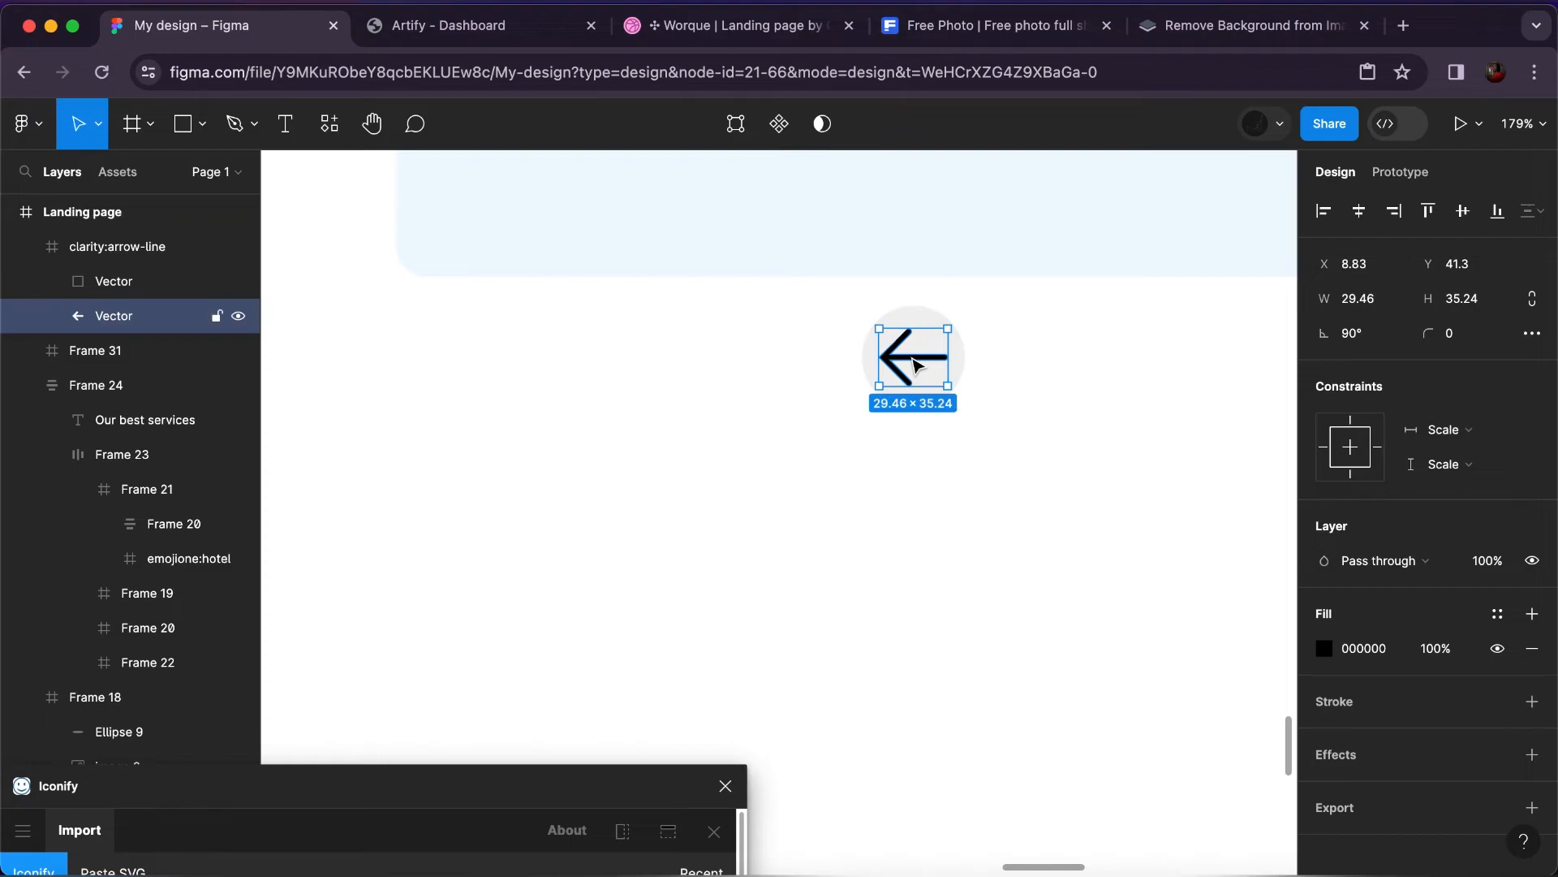
pyautogui.moveTo(940, 383); pyautogui.dragTo(922, 370)
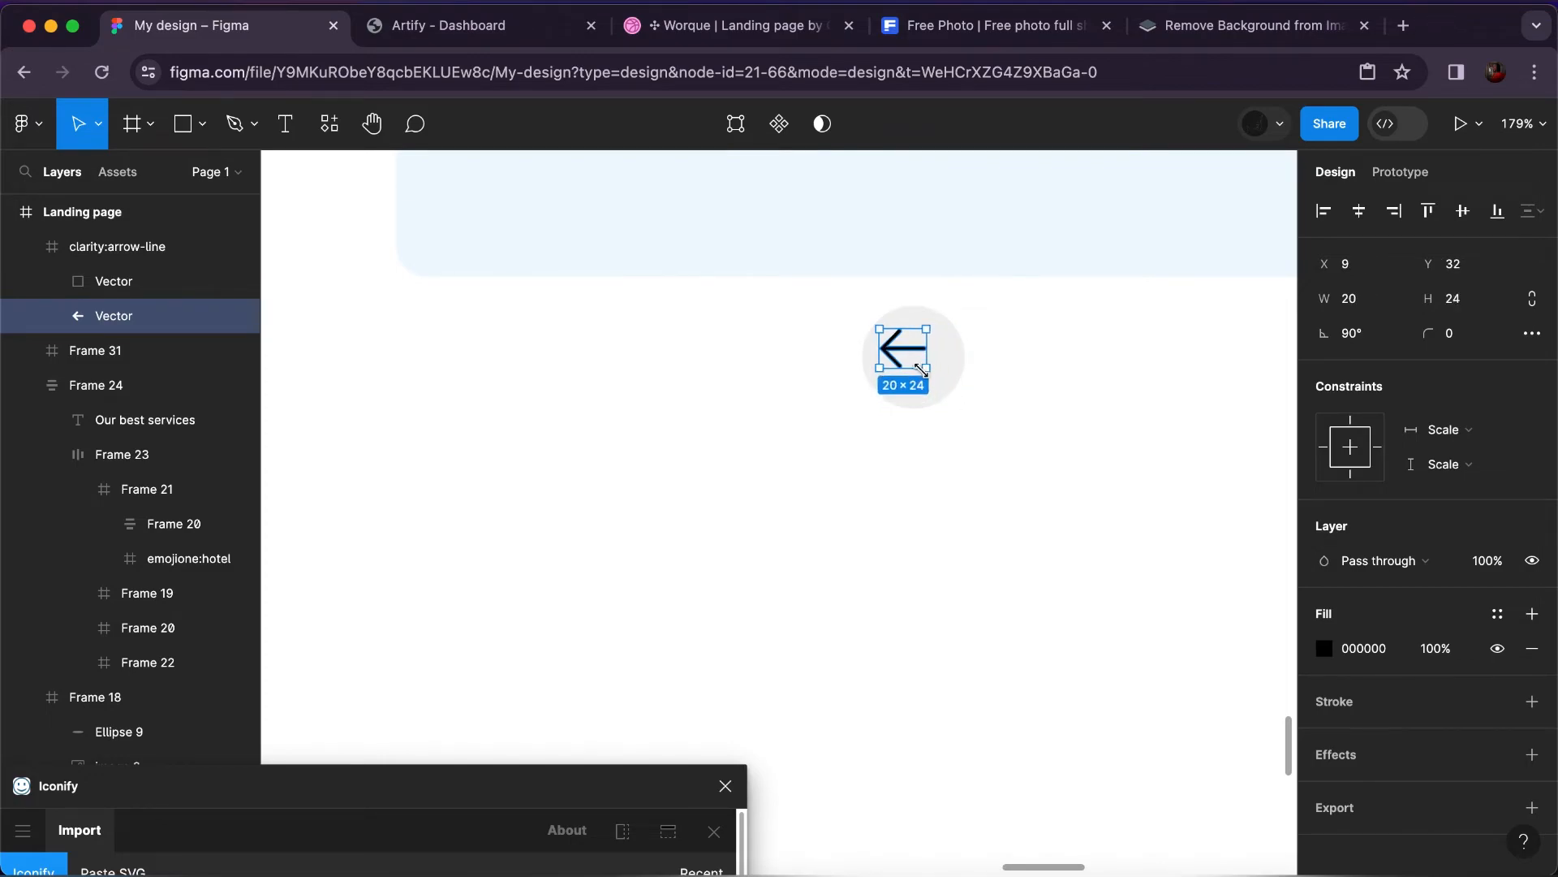
pyautogui.click(1359, 211)
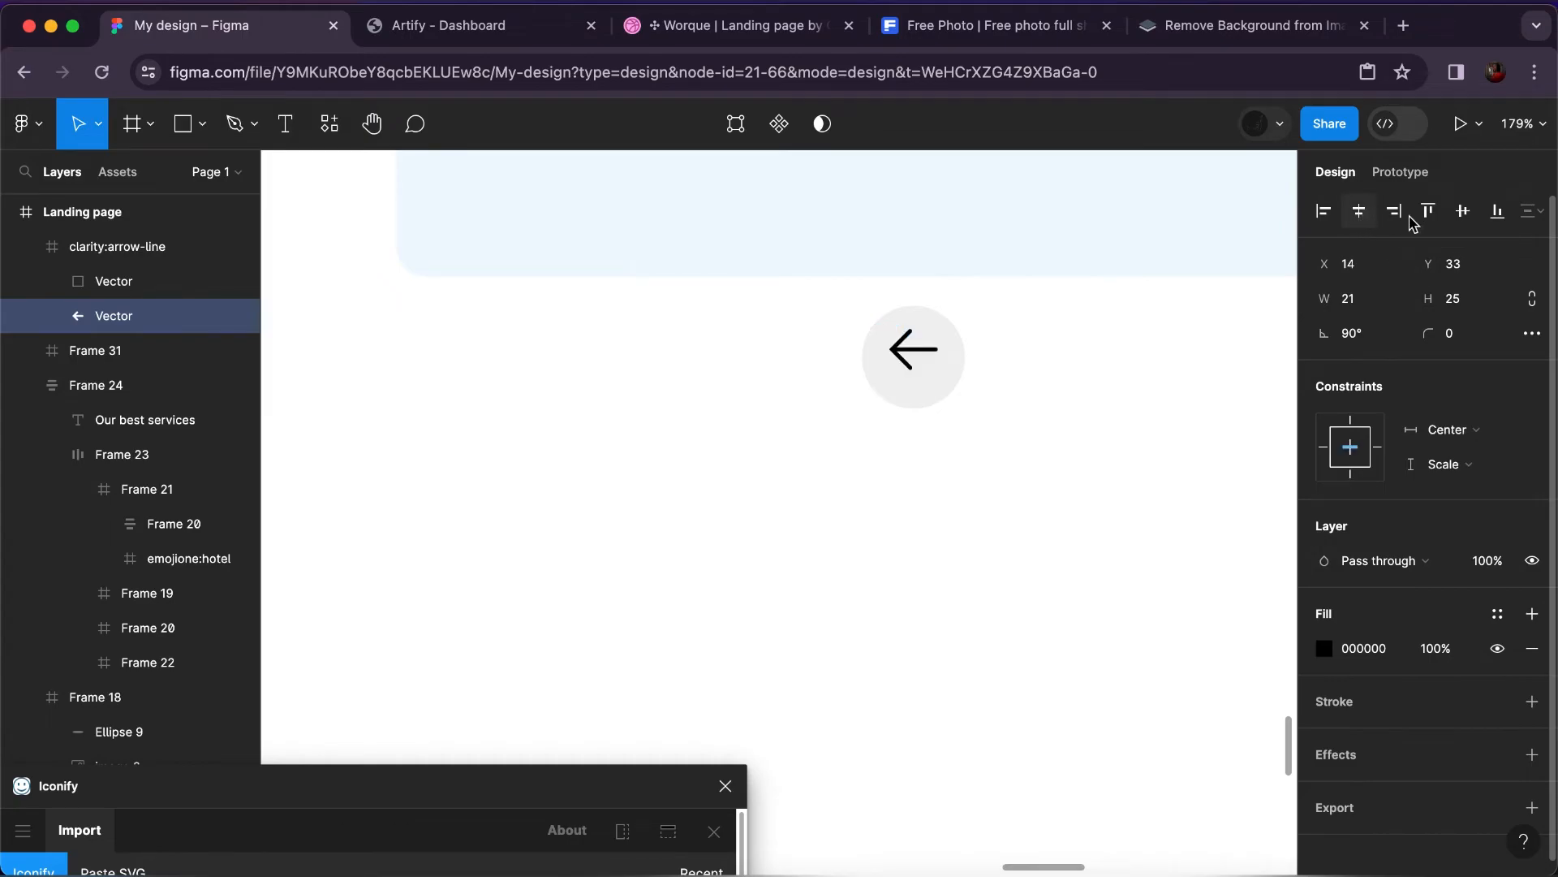
pyautogui.click(1463, 211)
pyautogui.click(931, 312)
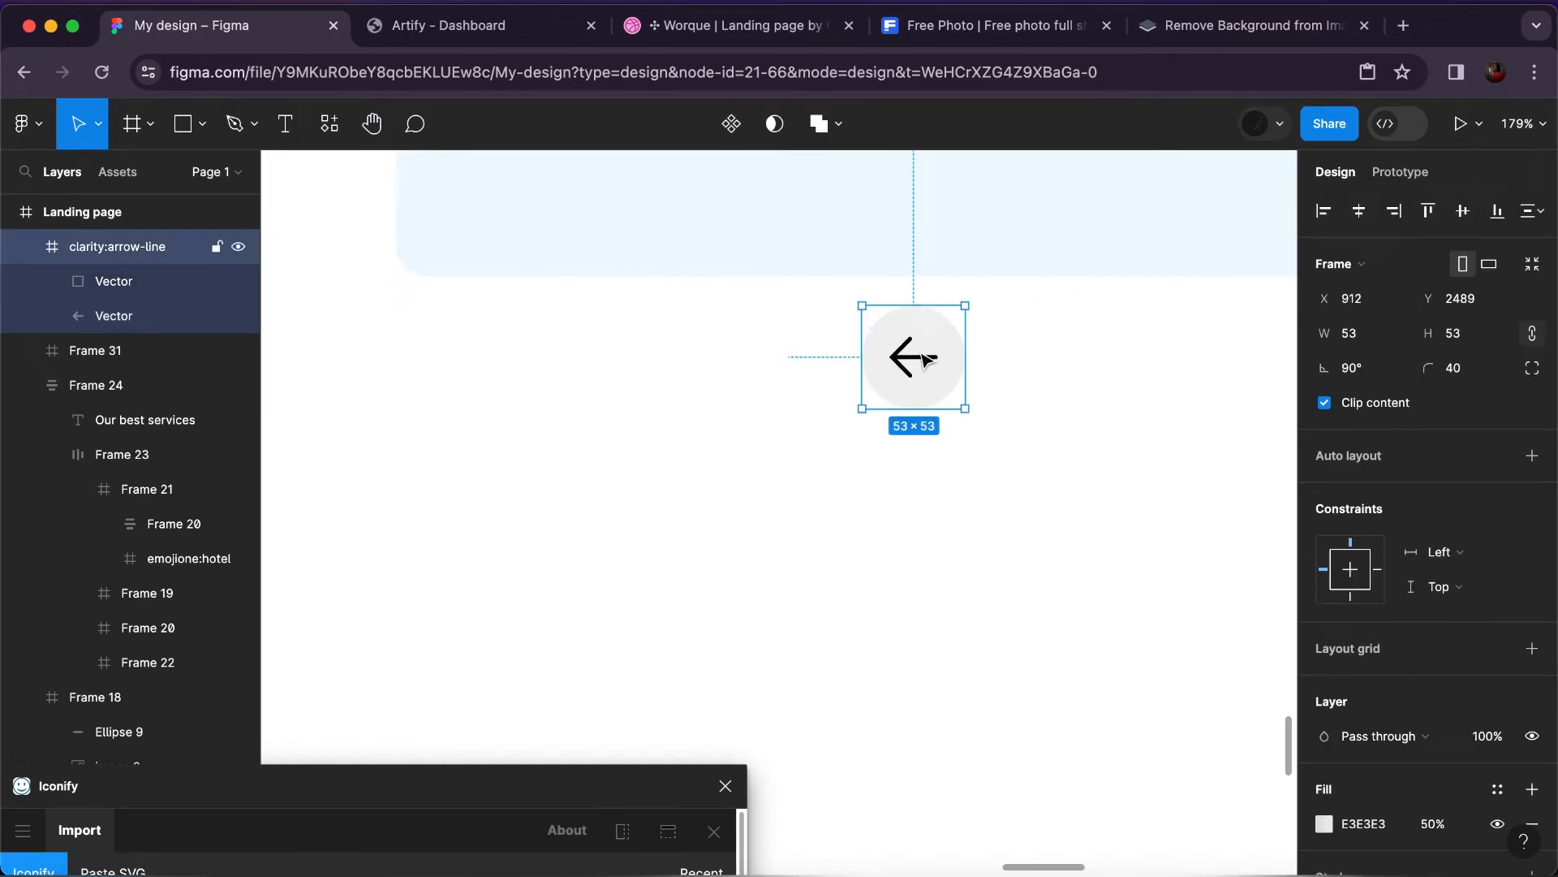
pyautogui.click(1479, 341)
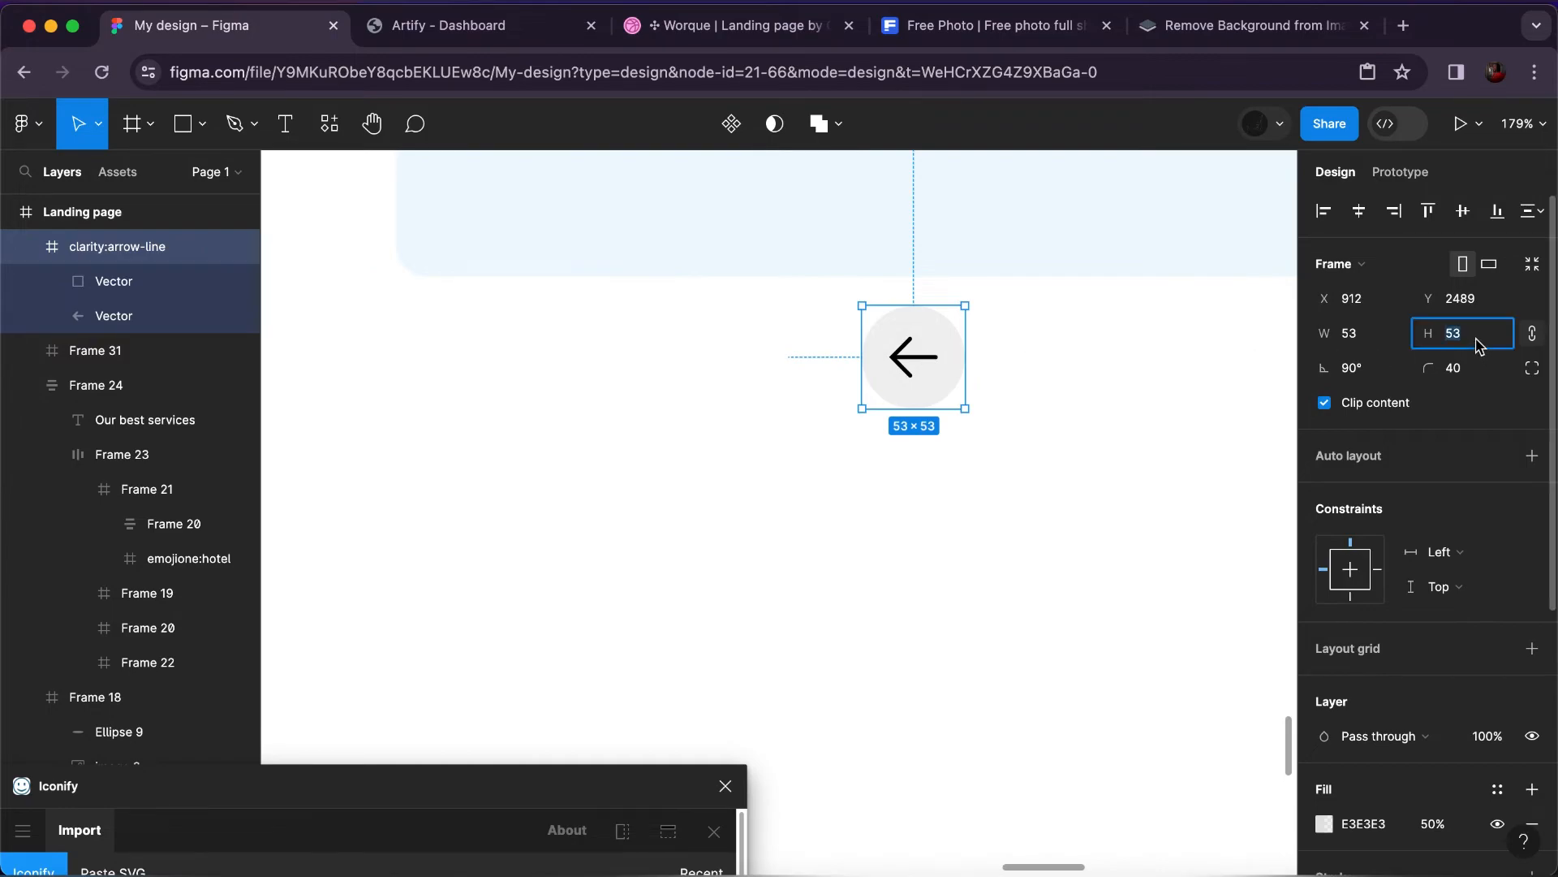
pyautogui.write('40')
pyautogui.press('Return')
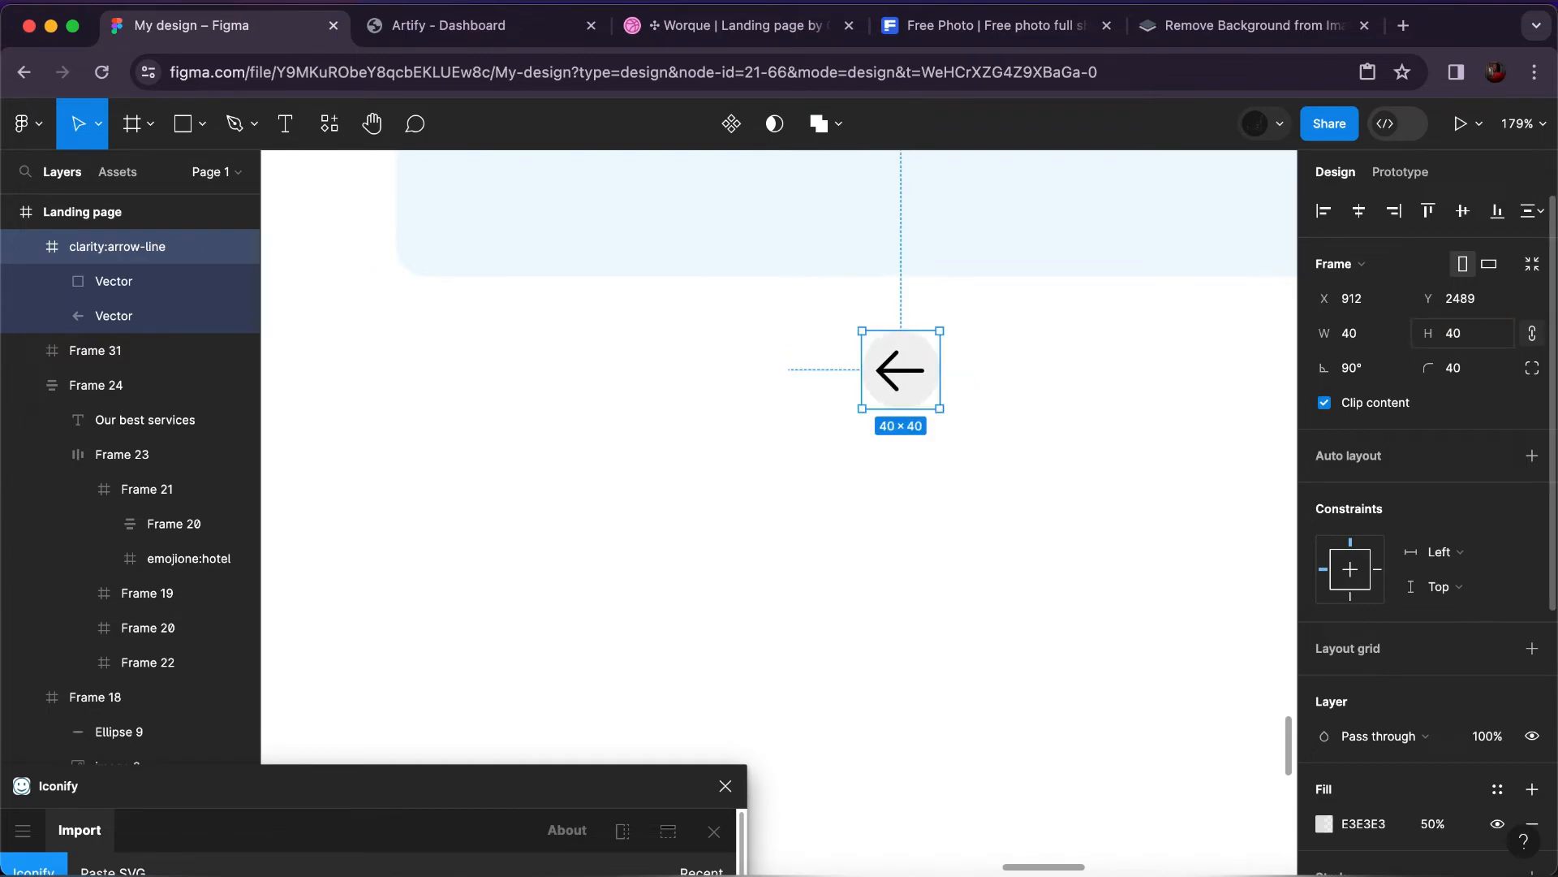
# Resize the inner arrow to 16×20 and recentre it in the button.
pyautogui.doubleClick(903, 376)
pyautogui.moveTo(926, 392); pyautogui.dragTo(912, 381)
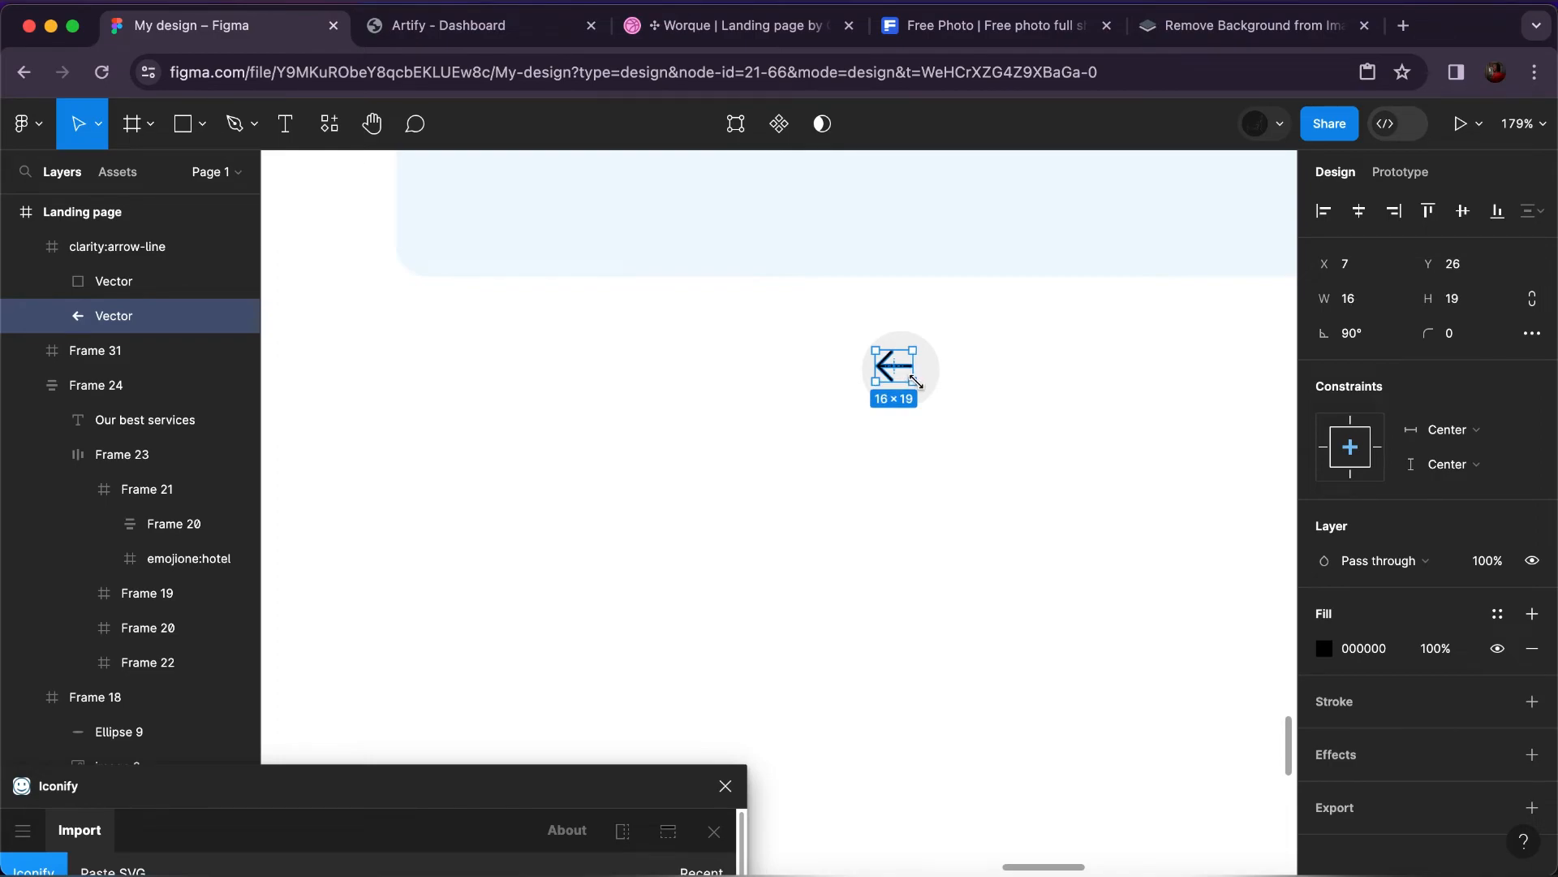
pyautogui.click(1468, 305)
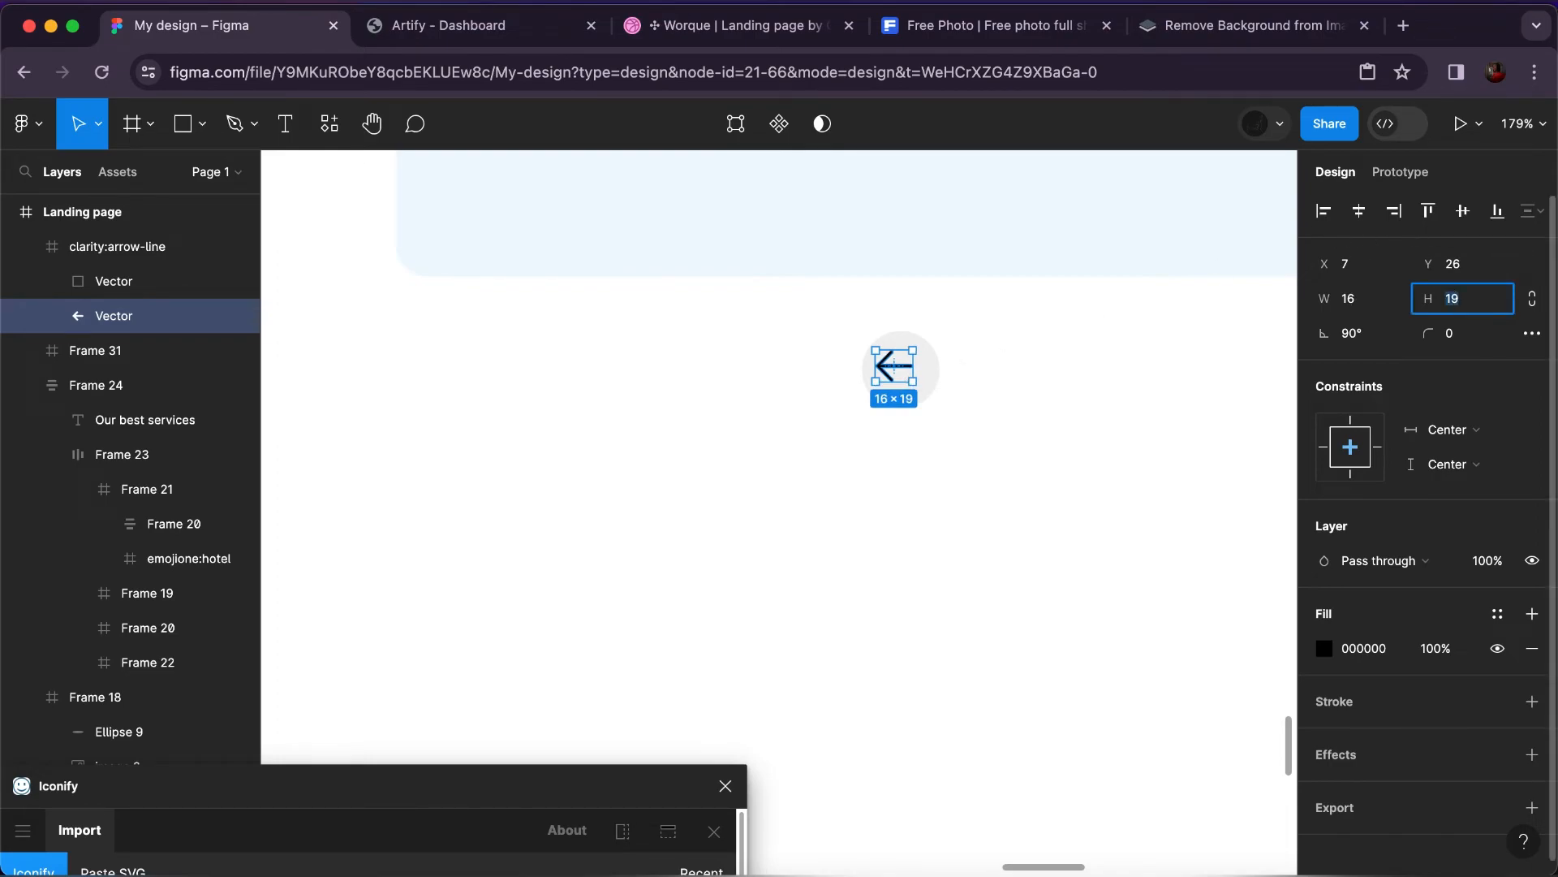
pyautogui.write('20')
pyautogui.press('Return')
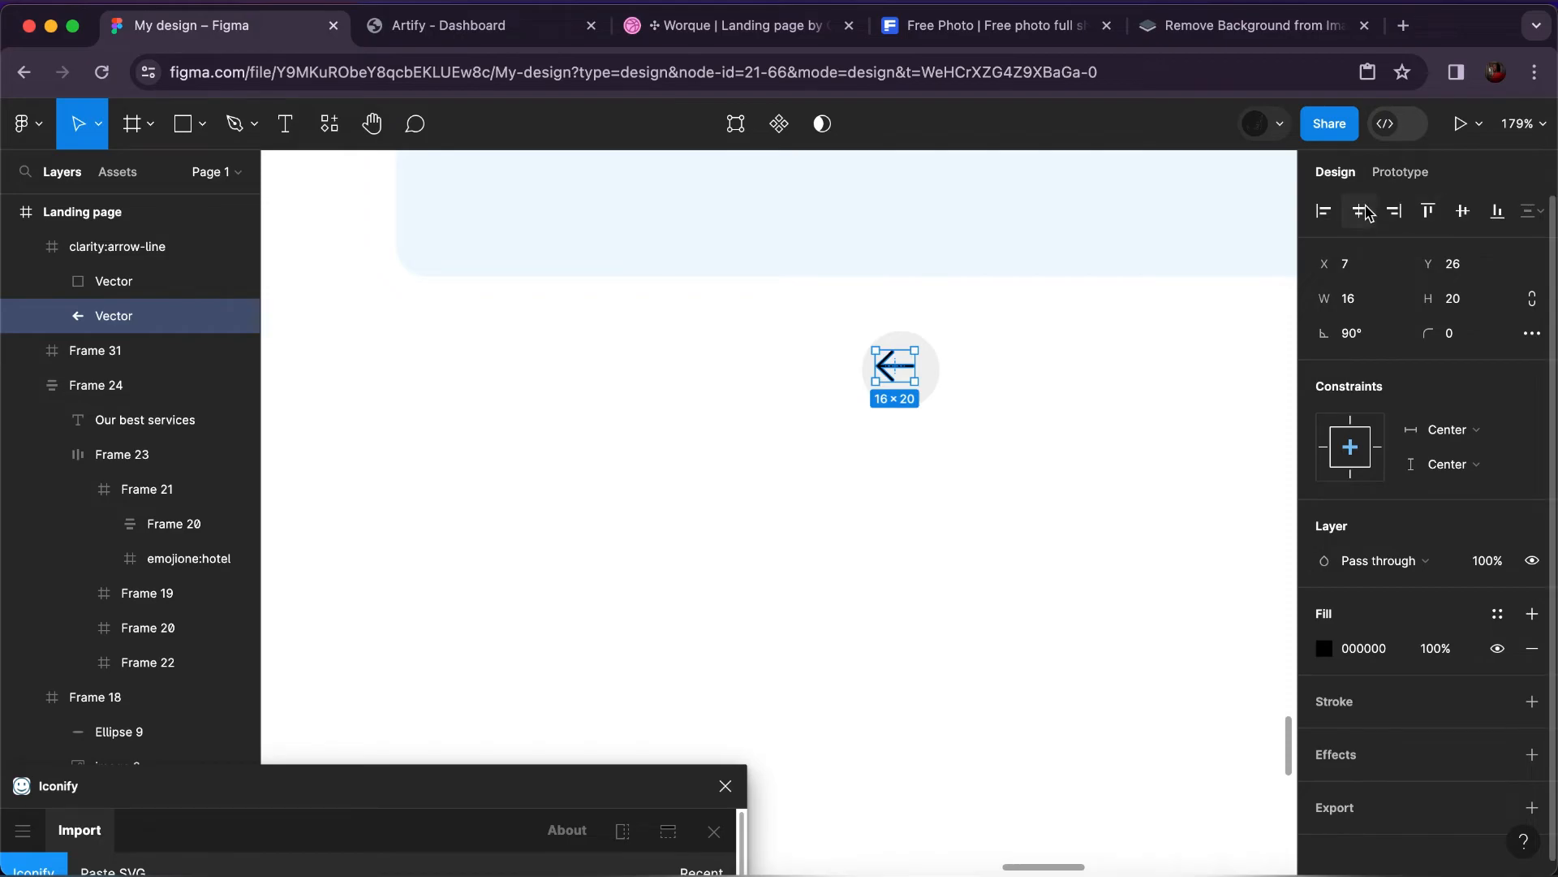
pyautogui.click(1463, 211)
pyautogui.click(1058, 348)
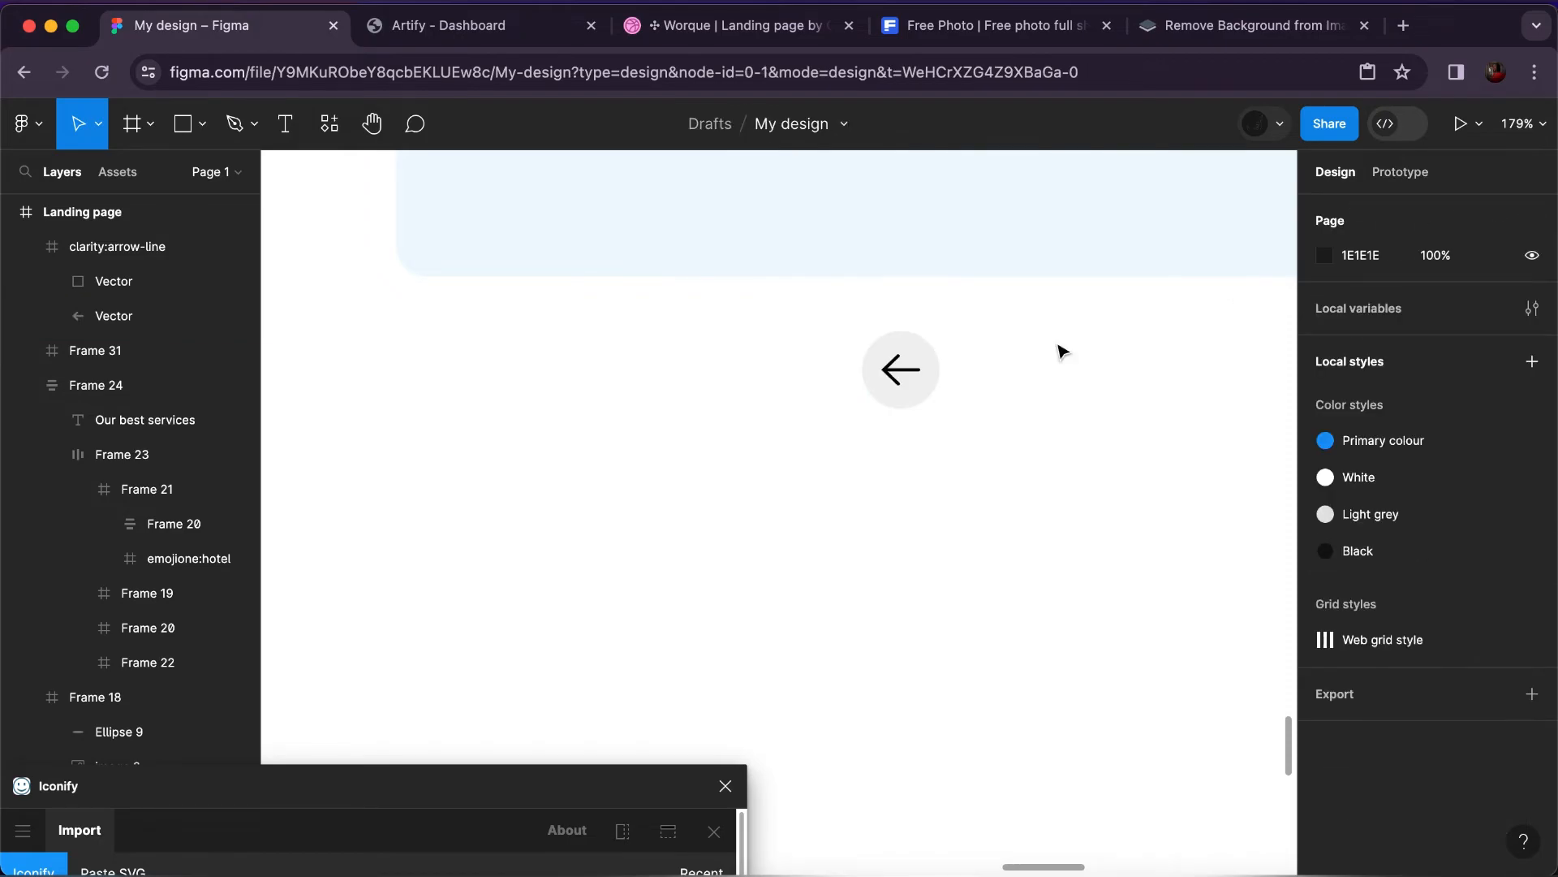
pyautogui.scroll(-5, 1059, 349)
pyautogui.hscroll(3, 1060, 349)
# Duplicate the arrow button to its right and flip the copy horizontally.
pyautogui.click(841, 365)
pyautogui.click(840, 369)
pyautogui.moveTo(841, 368); pyautogui.dragTo(958, 367)
pyautogui.rightClick(963, 419)
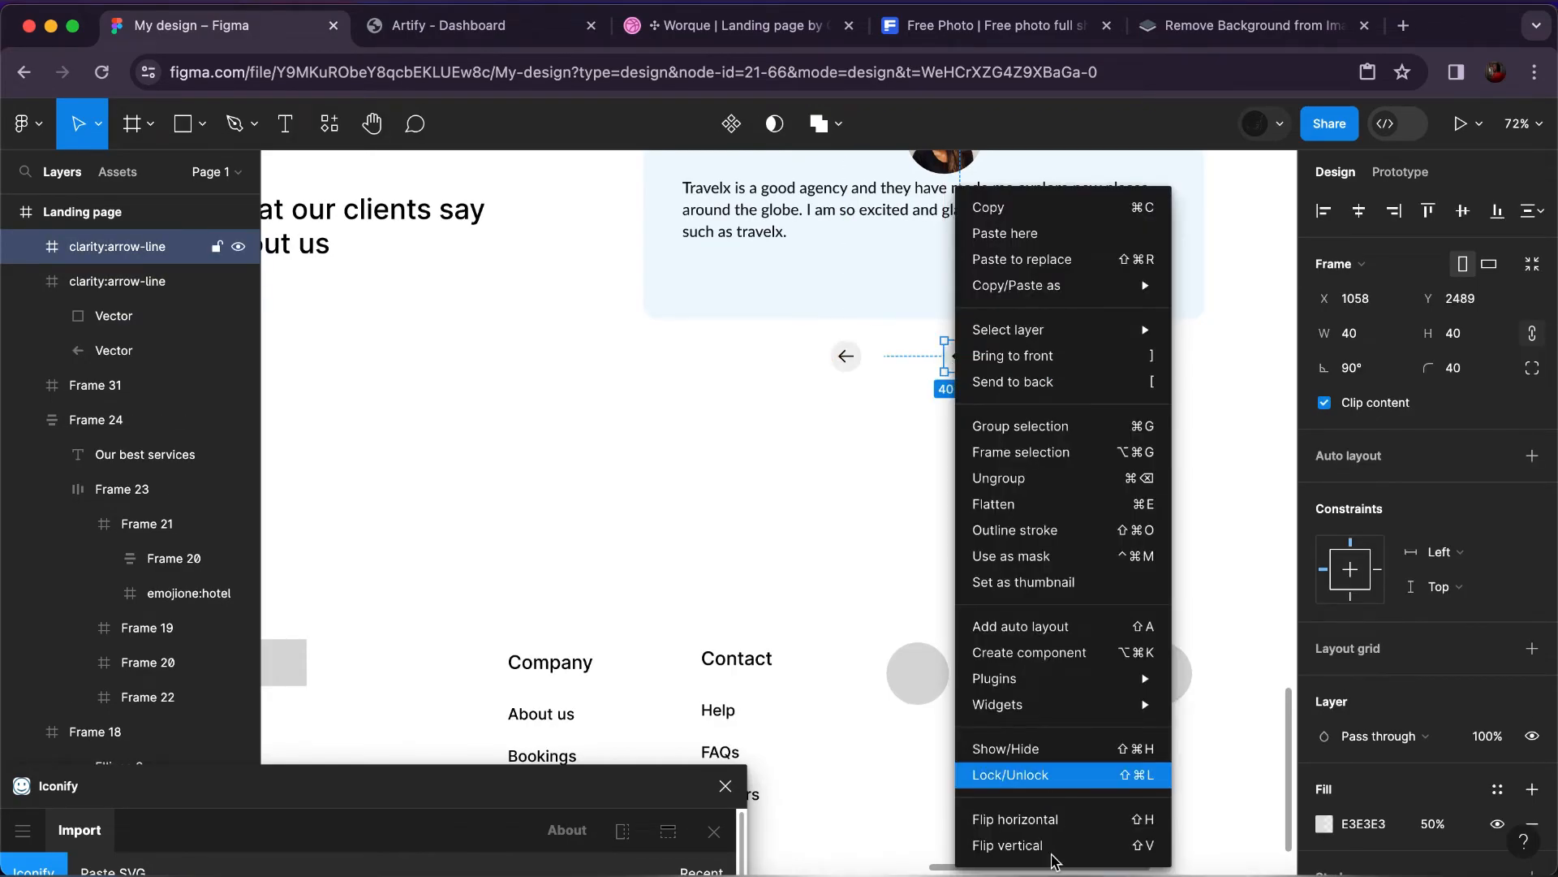
pyautogui.click(1067, 821)
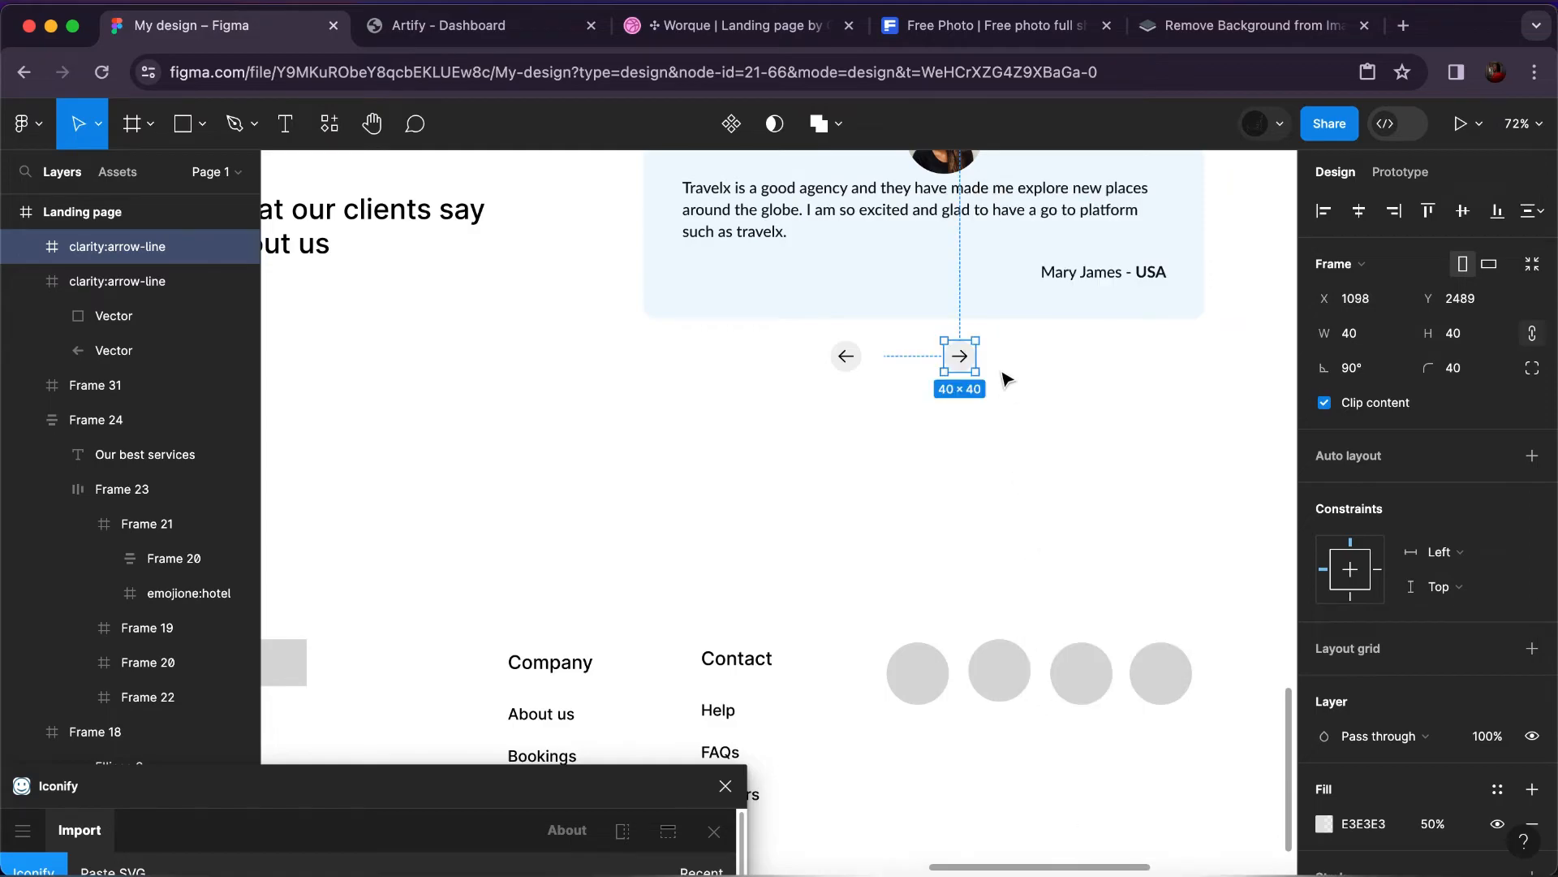
# Move the right arrow further right and raise the left arrow to the same height.
pyautogui.scroll(5, 957, 357)
pyautogui.moveTo(984, 369); pyautogui.dragTo(1067, 355)
pyautogui.click(779, 357)
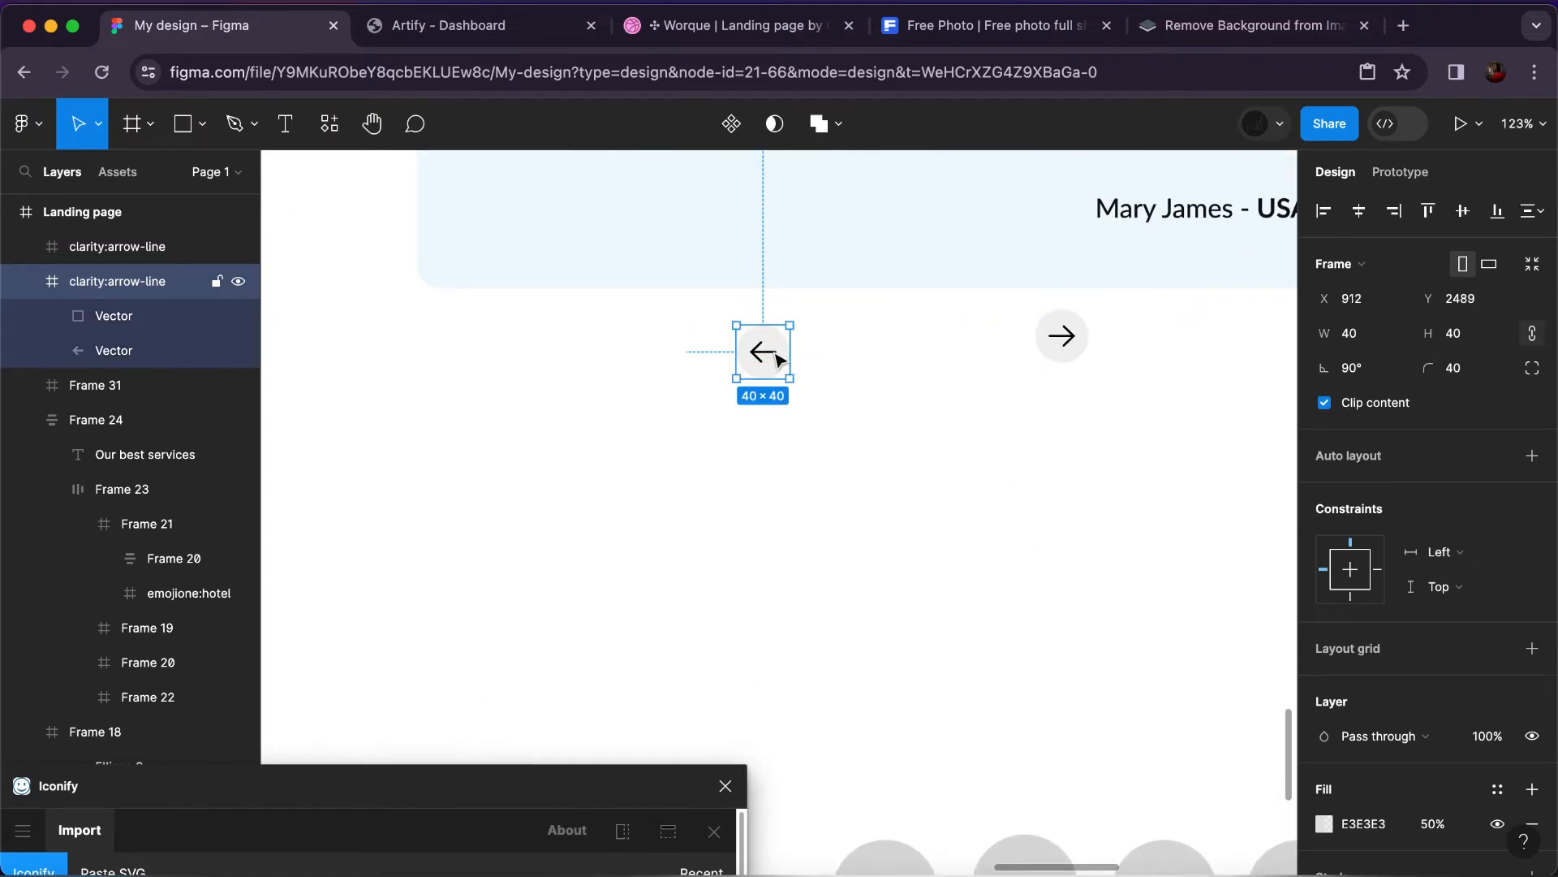
pyautogui.moveTo(779, 355); pyautogui.dragTo(779, 338)
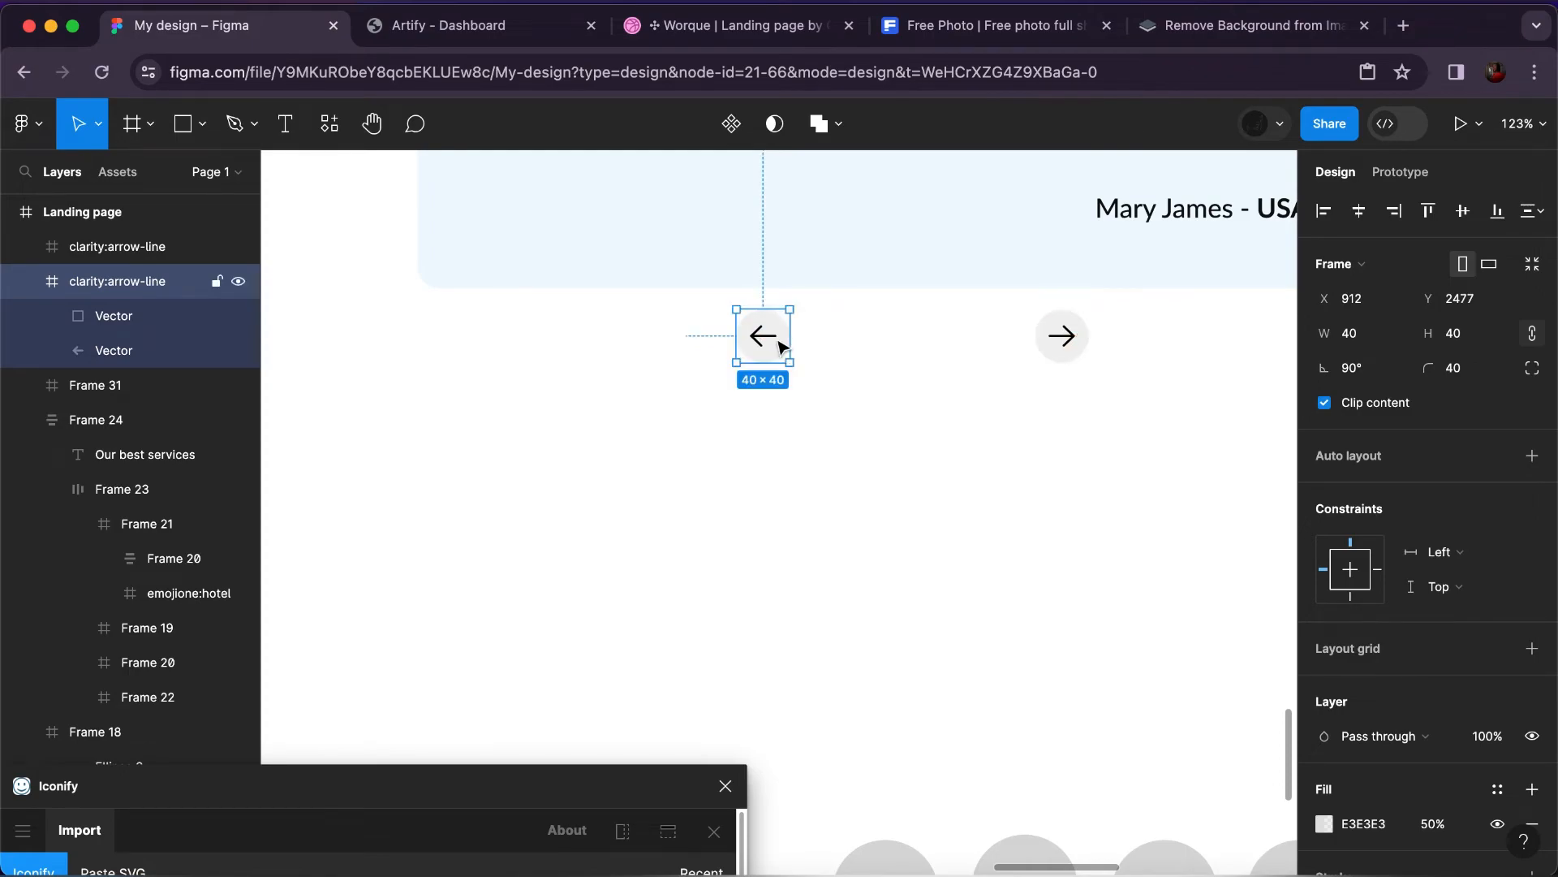
# Draw a small ellipse dot beside the left arrow and size it 8×8.
pyautogui.click(204, 131)
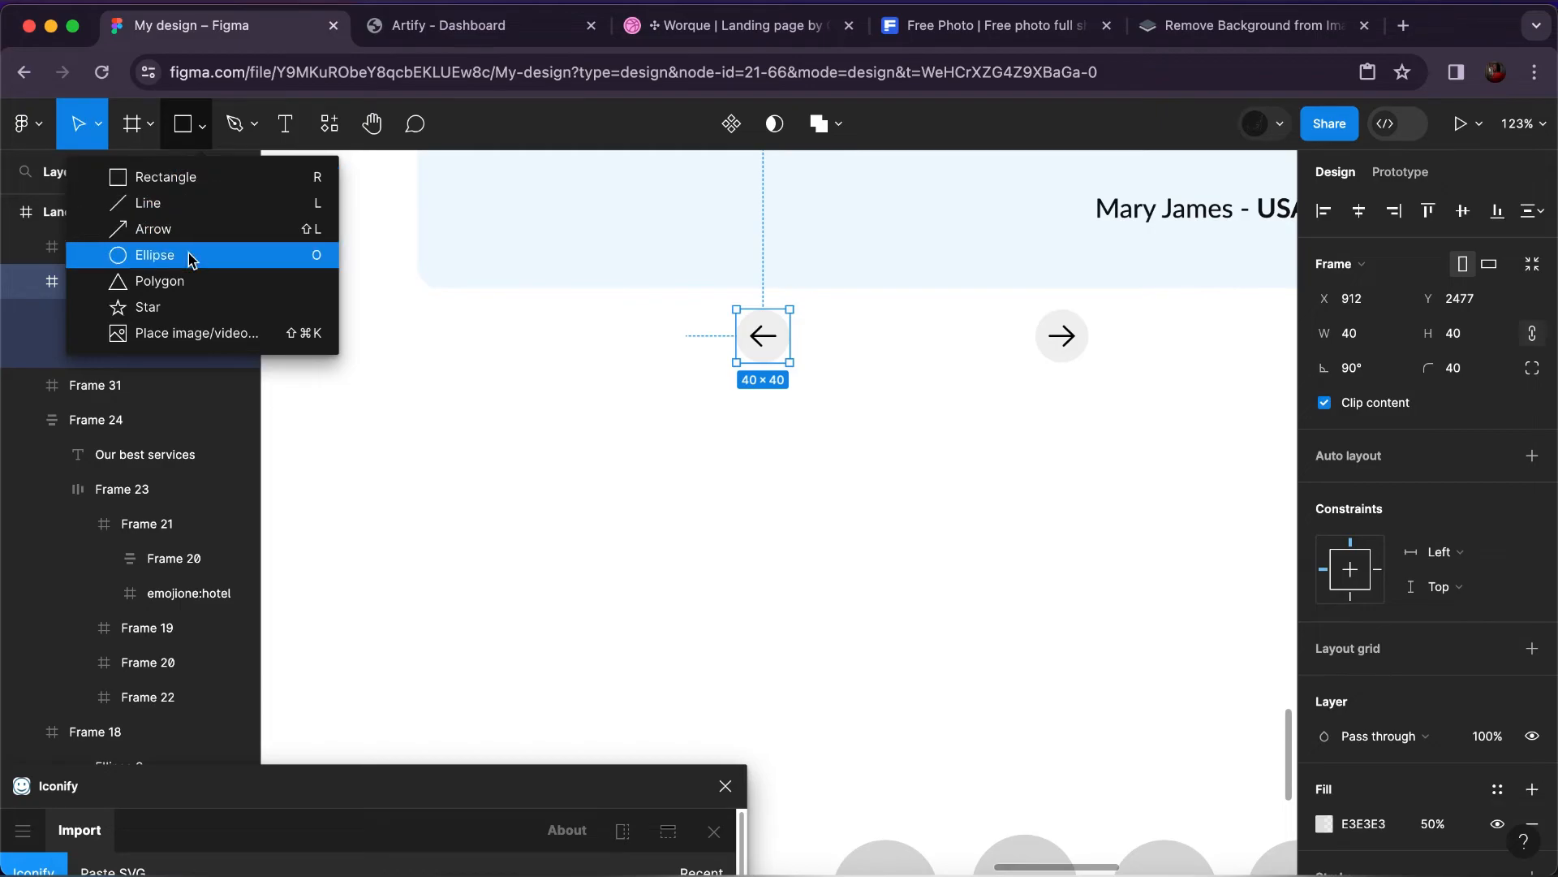
pyautogui.press('o')
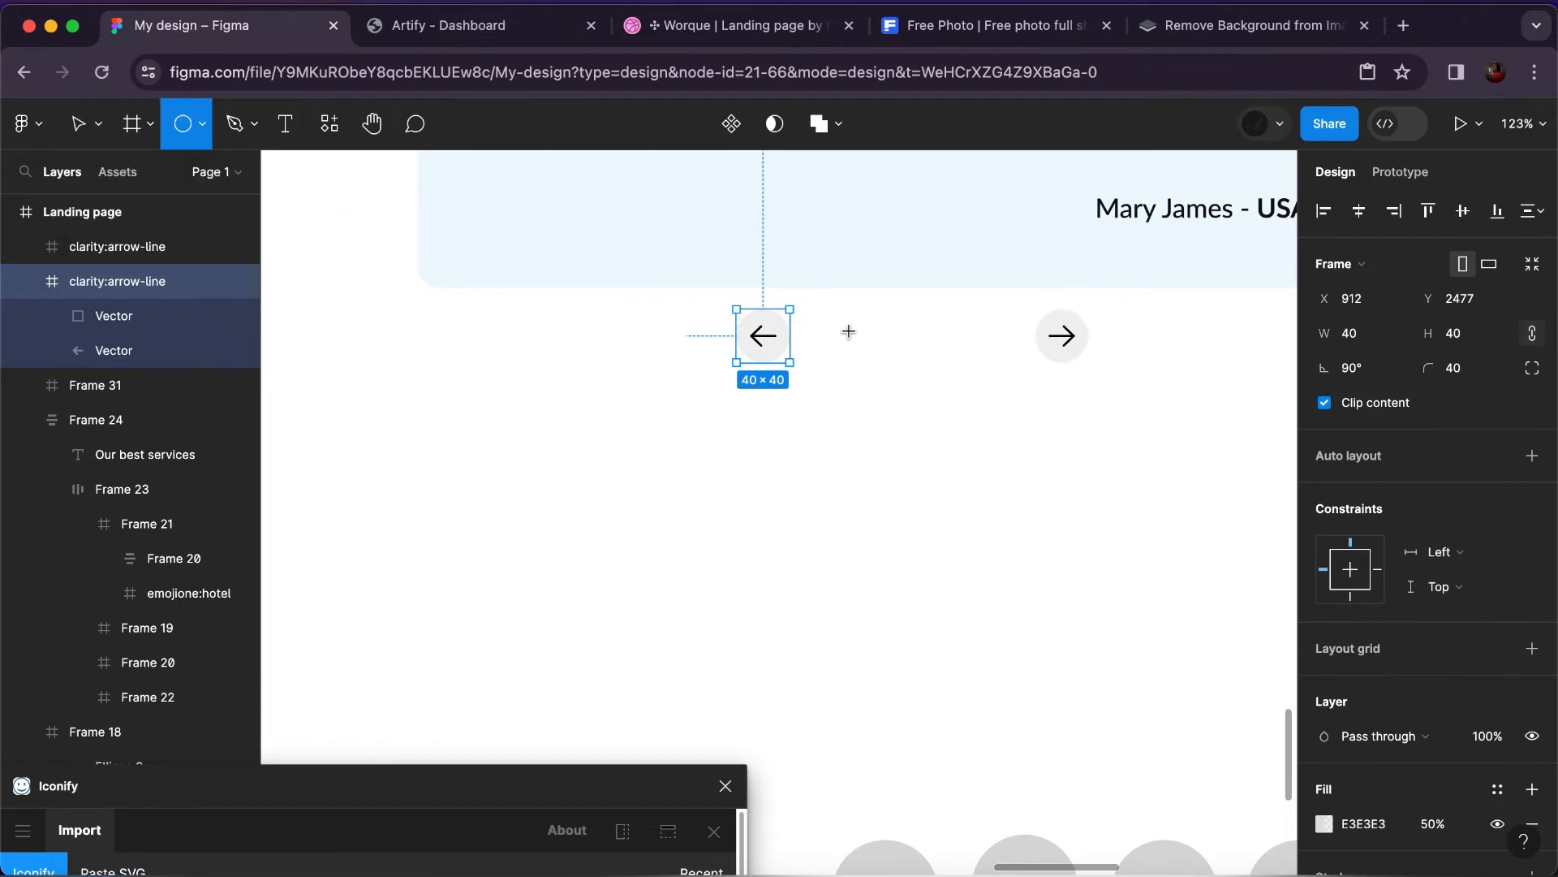
pyautogui.moveTo(857, 333); pyautogui.dragTo(862, 335)
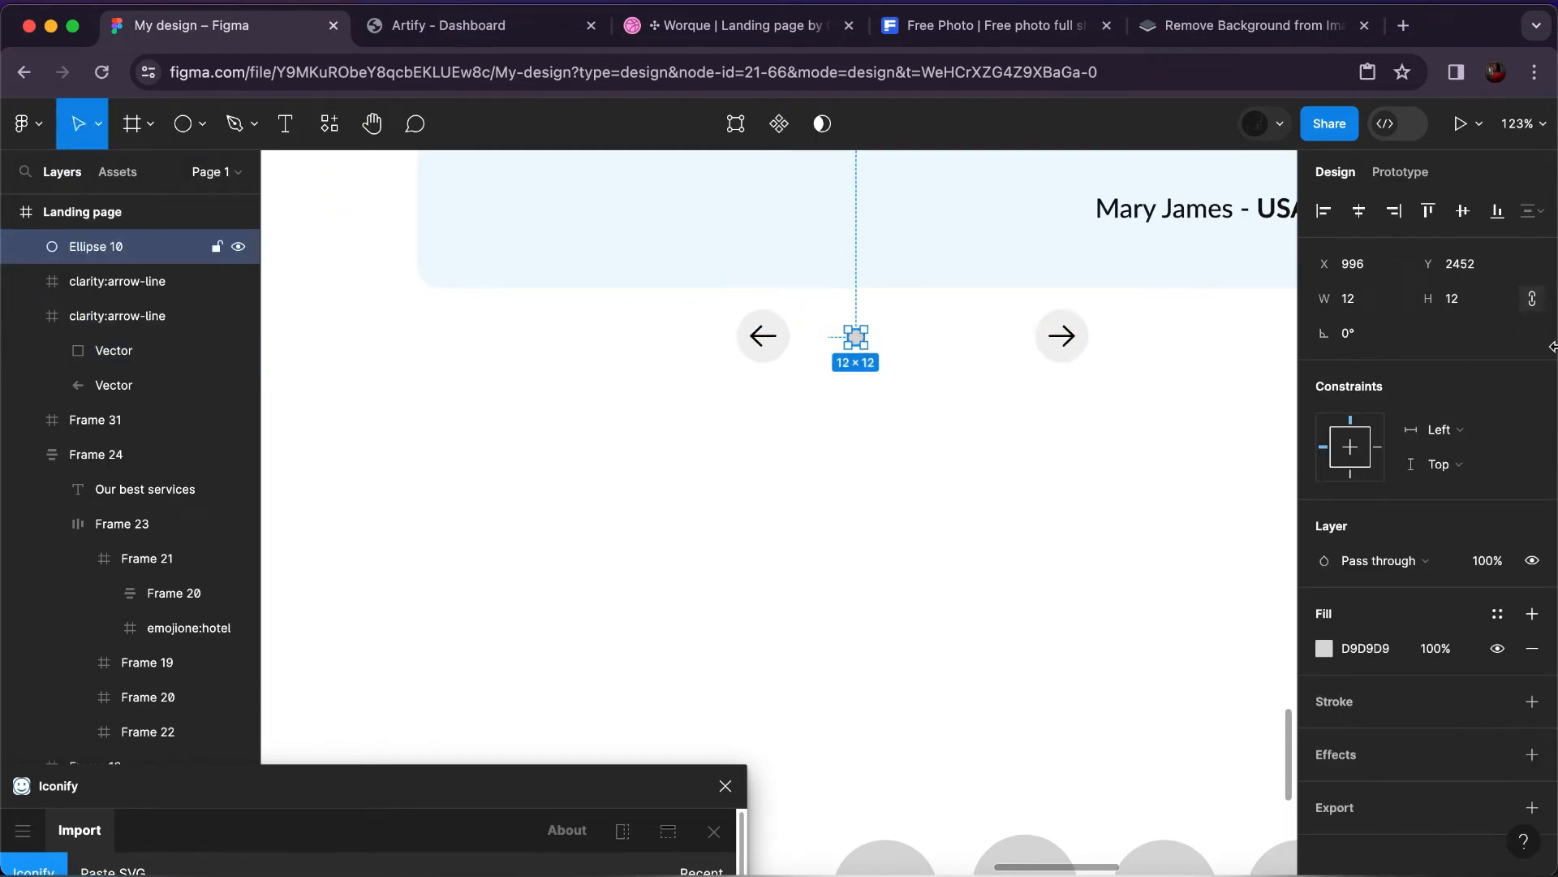
pyautogui.click(1459, 297)
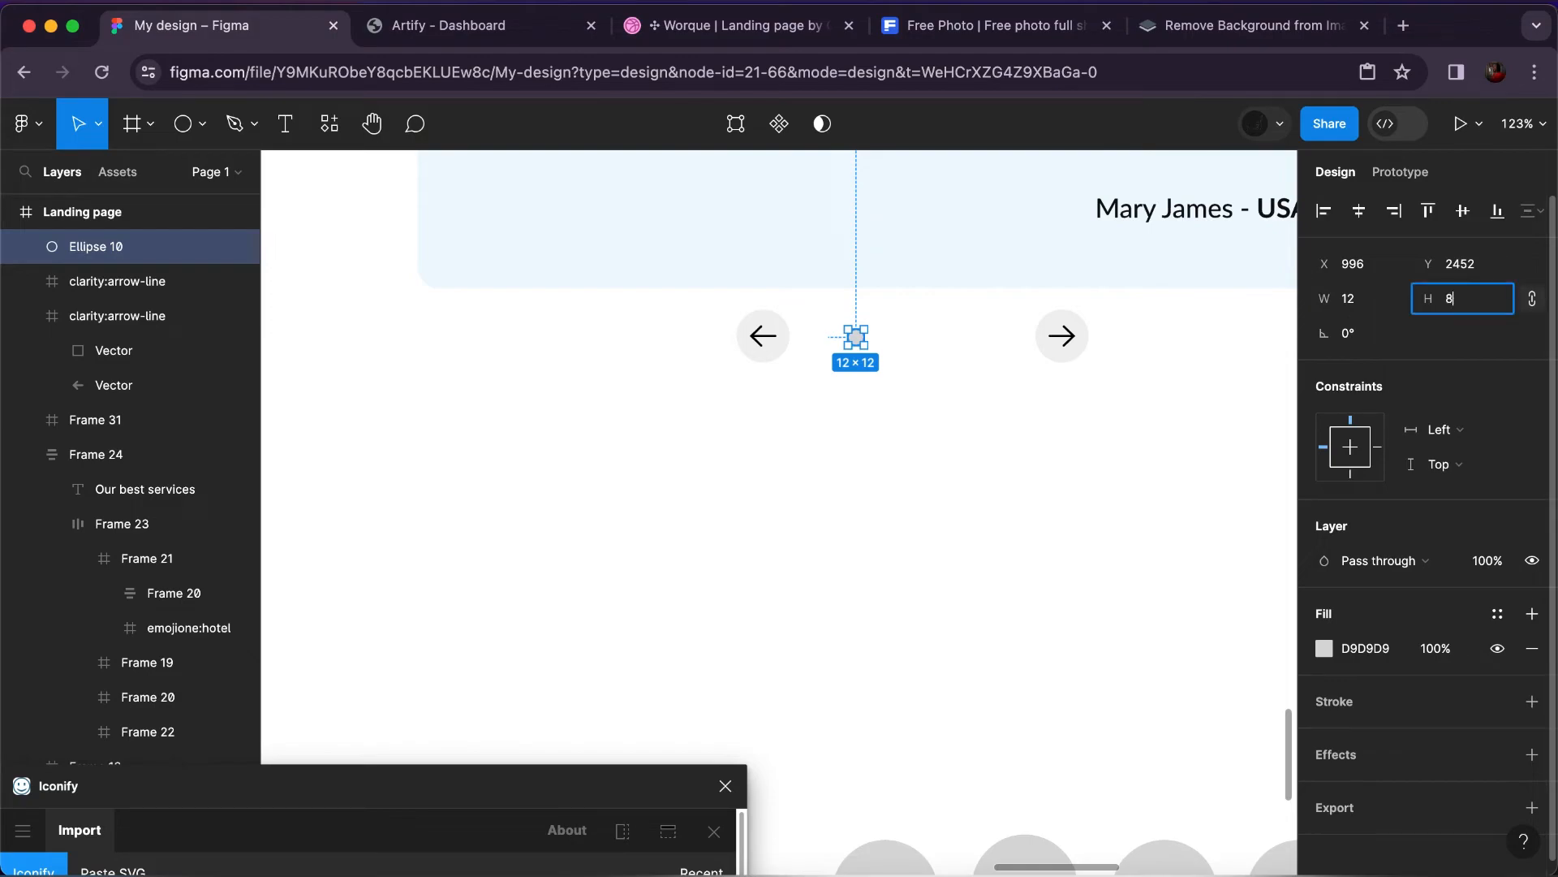
pyautogui.write('8')
pyautogui.press('Return')
# Duplicate the dot, make the copy 10×10 and apply the Primary colour style.
pyautogui.scroll(5, 862, 335)
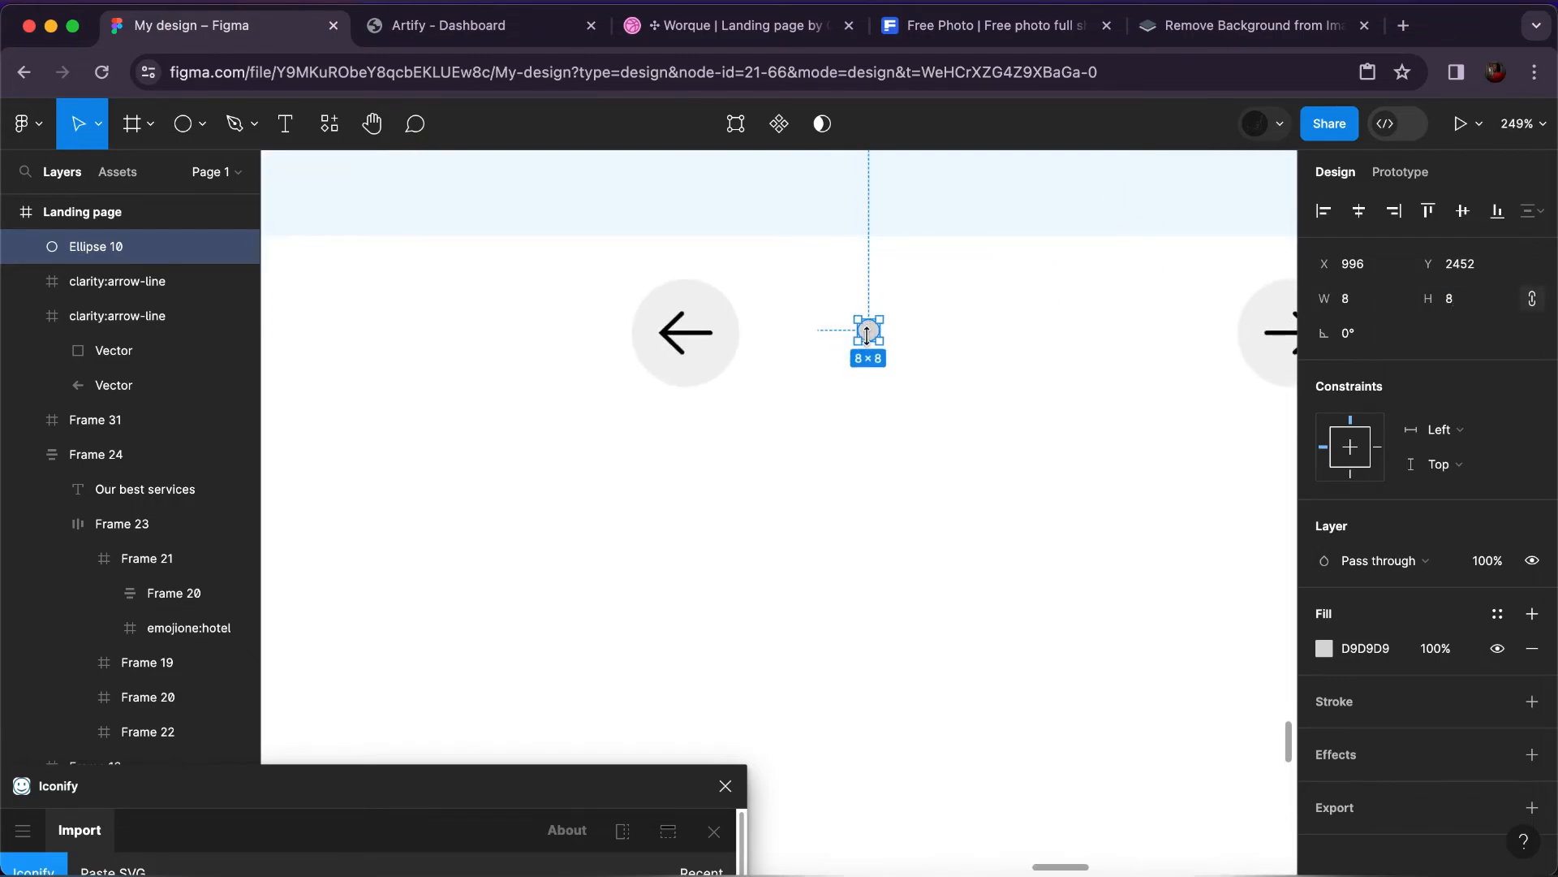
pyautogui.moveTo(869, 330); pyautogui.dragTo(901, 330)
pyautogui.click(1462, 306)
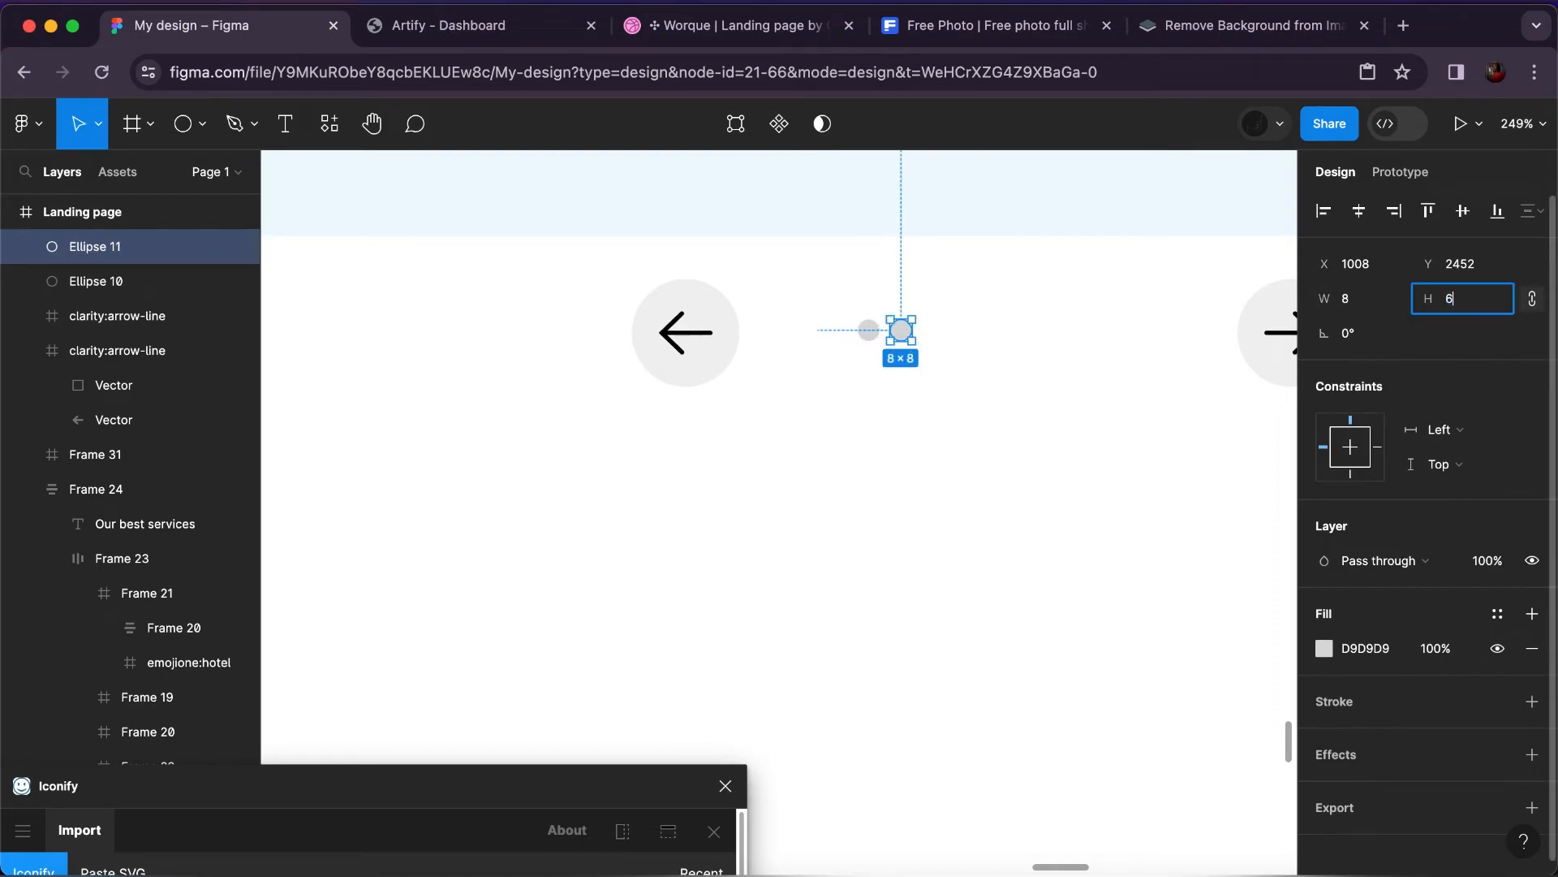
pyautogui.press('Return')
pyautogui.scroll(-5, 1053, 299)
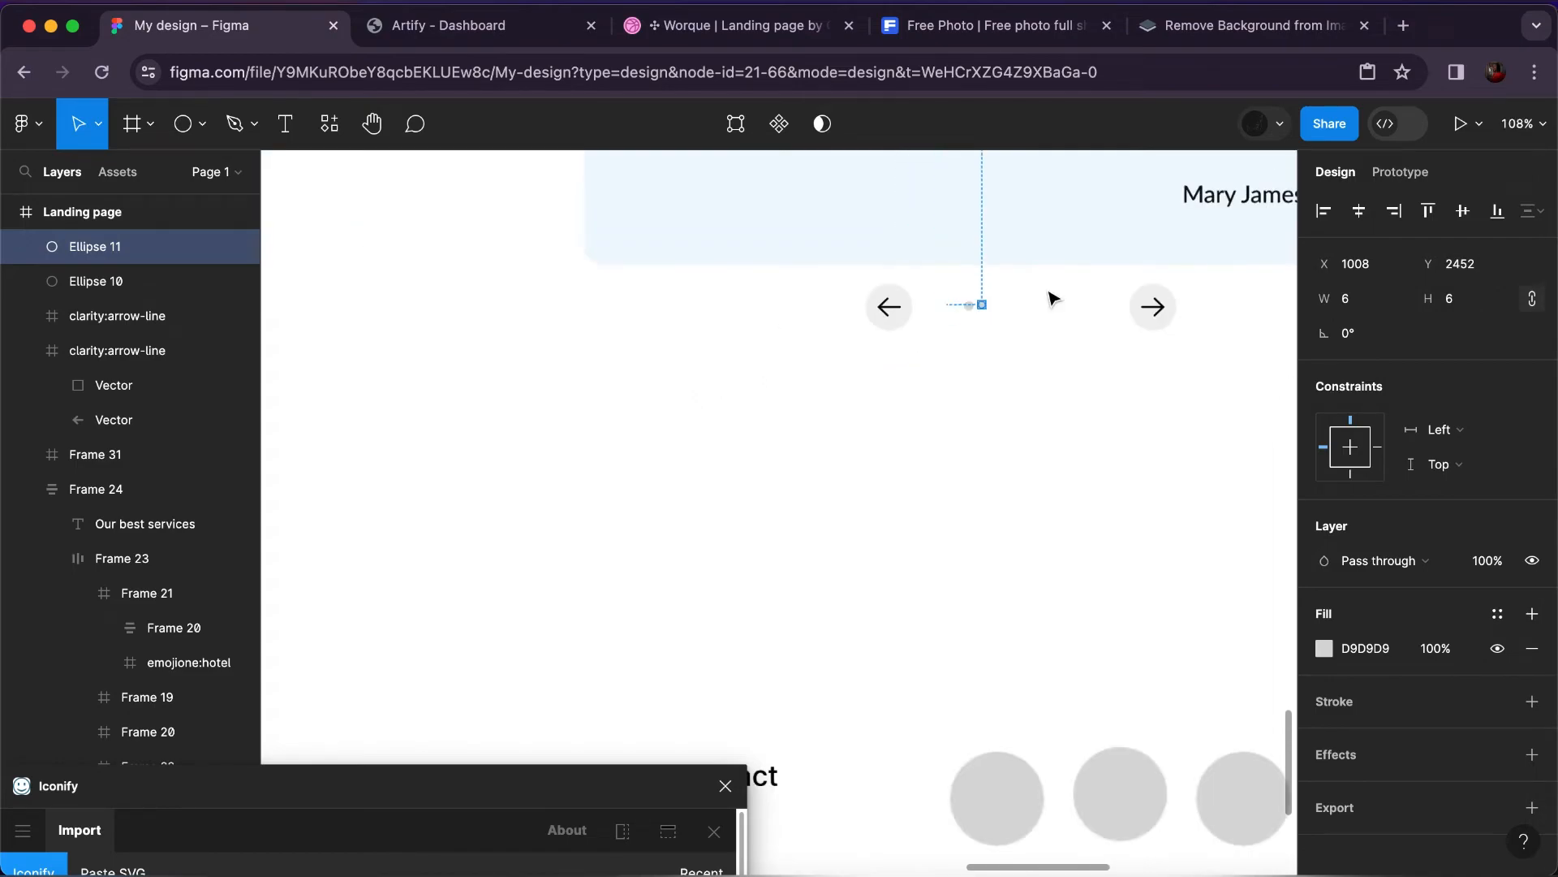
pyautogui.scroll(1, 1053, 299)
pyautogui.click(1466, 302)
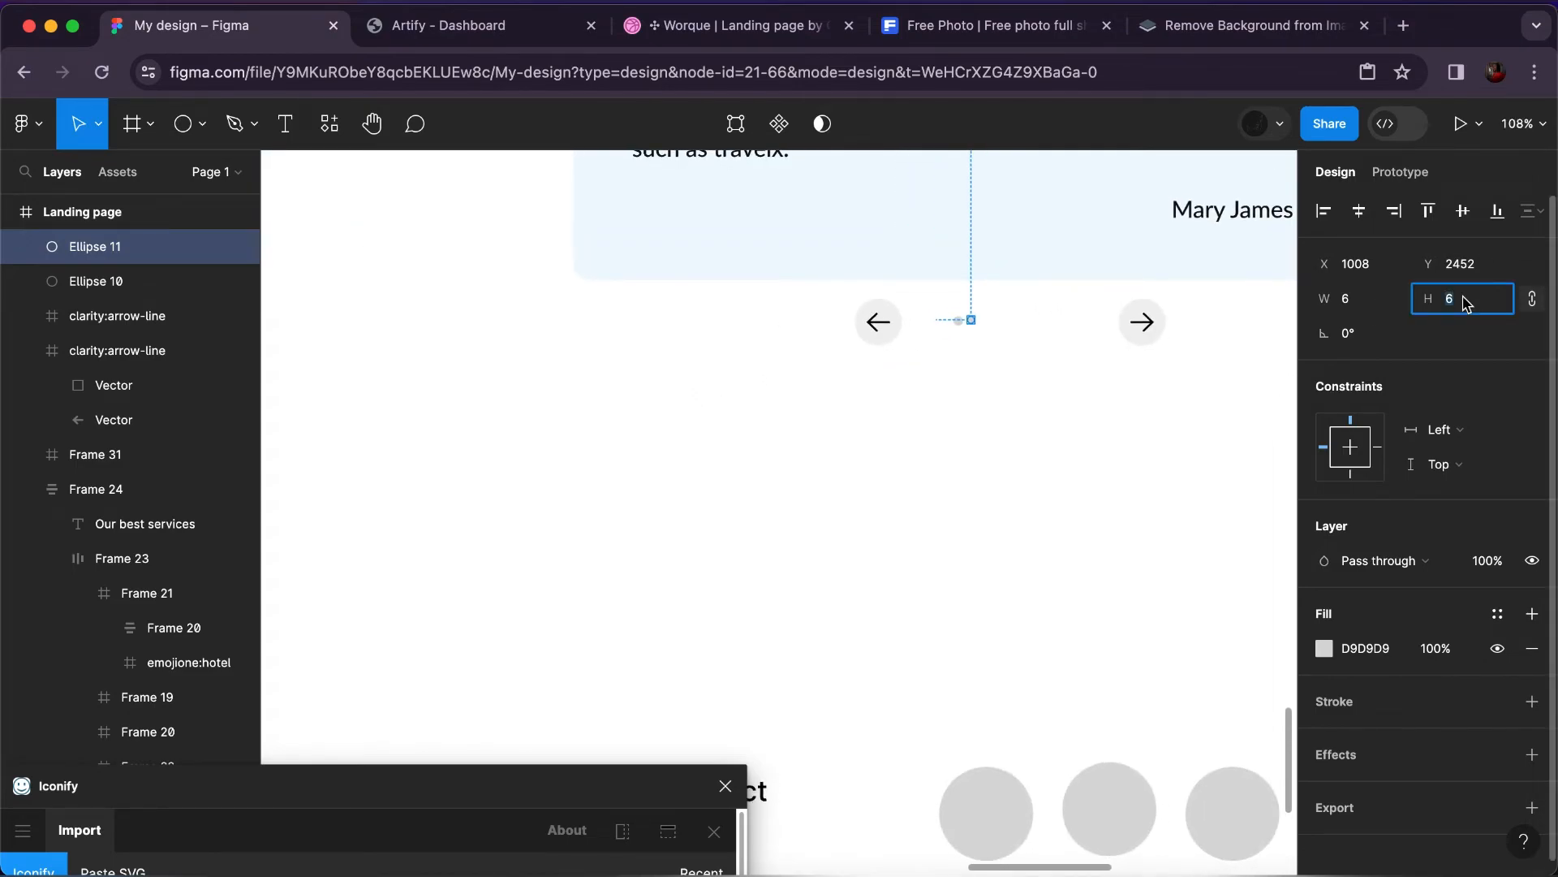
pyautogui.press('Return')
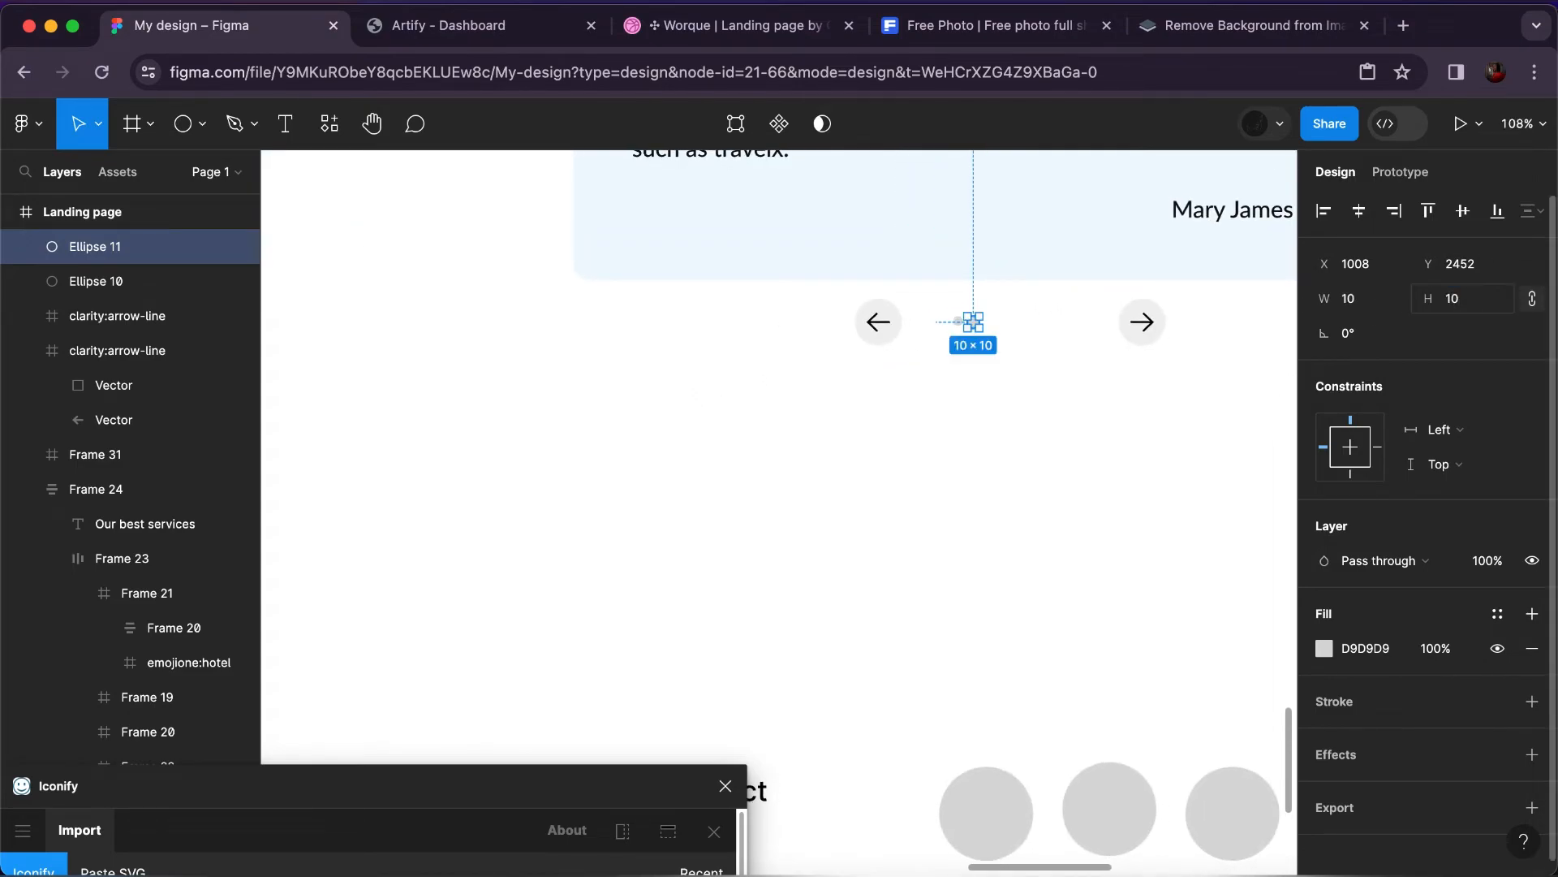
pyautogui.click(1498, 615)
pyautogui.click(1096, 729)
pyautogui.click(1026, 358)
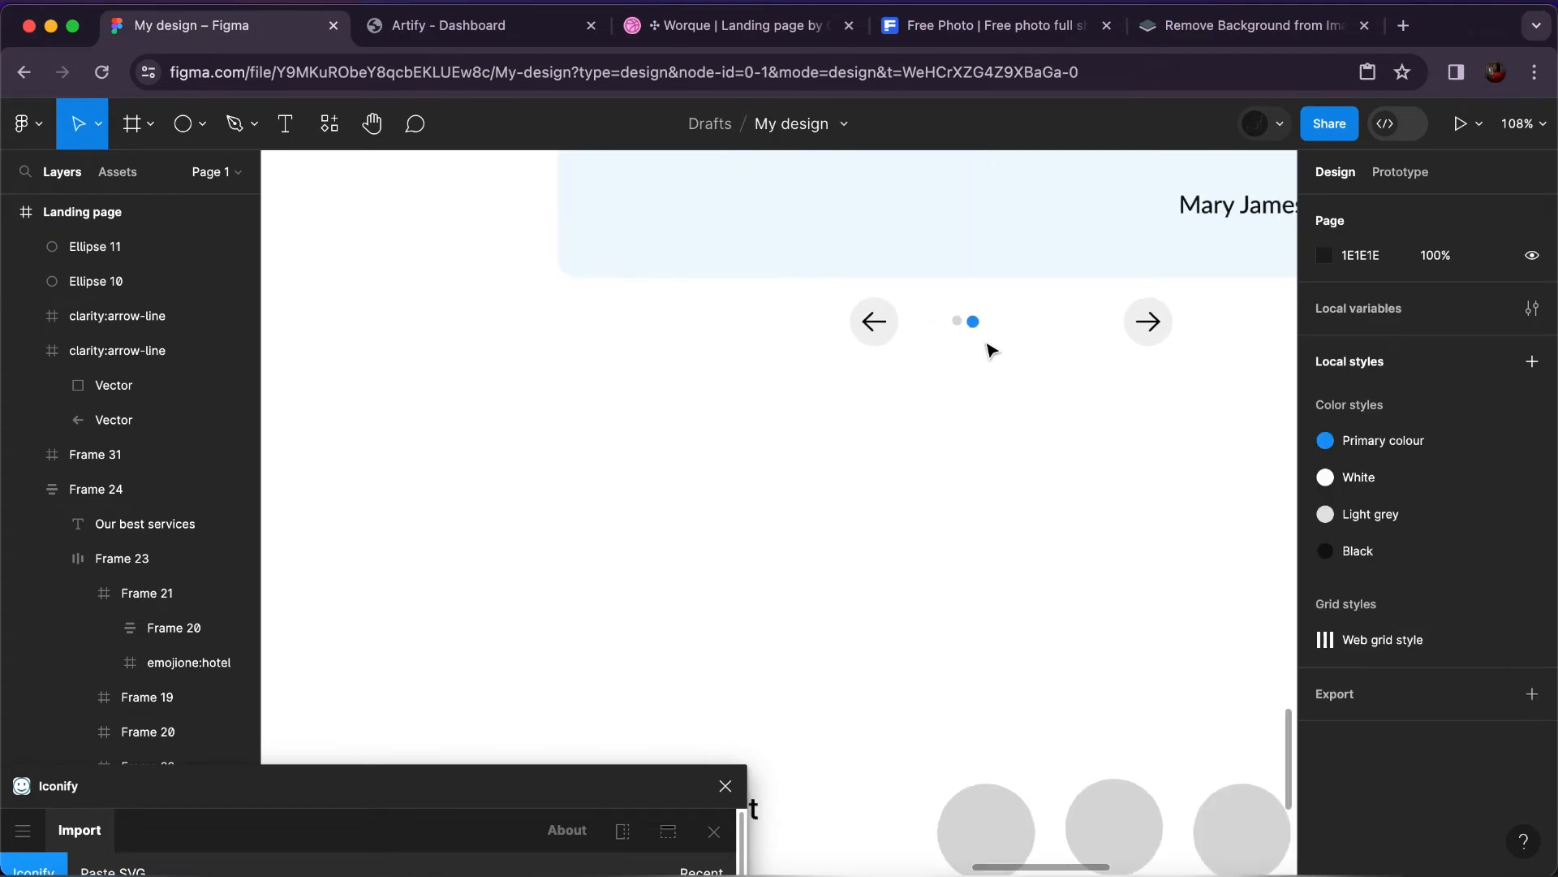
# Apply Light grey to the first dot and duplicate it to the blue dot's right.
pyautogui.scroll(5, 991, 351)
pyautogui.click(916, 293)
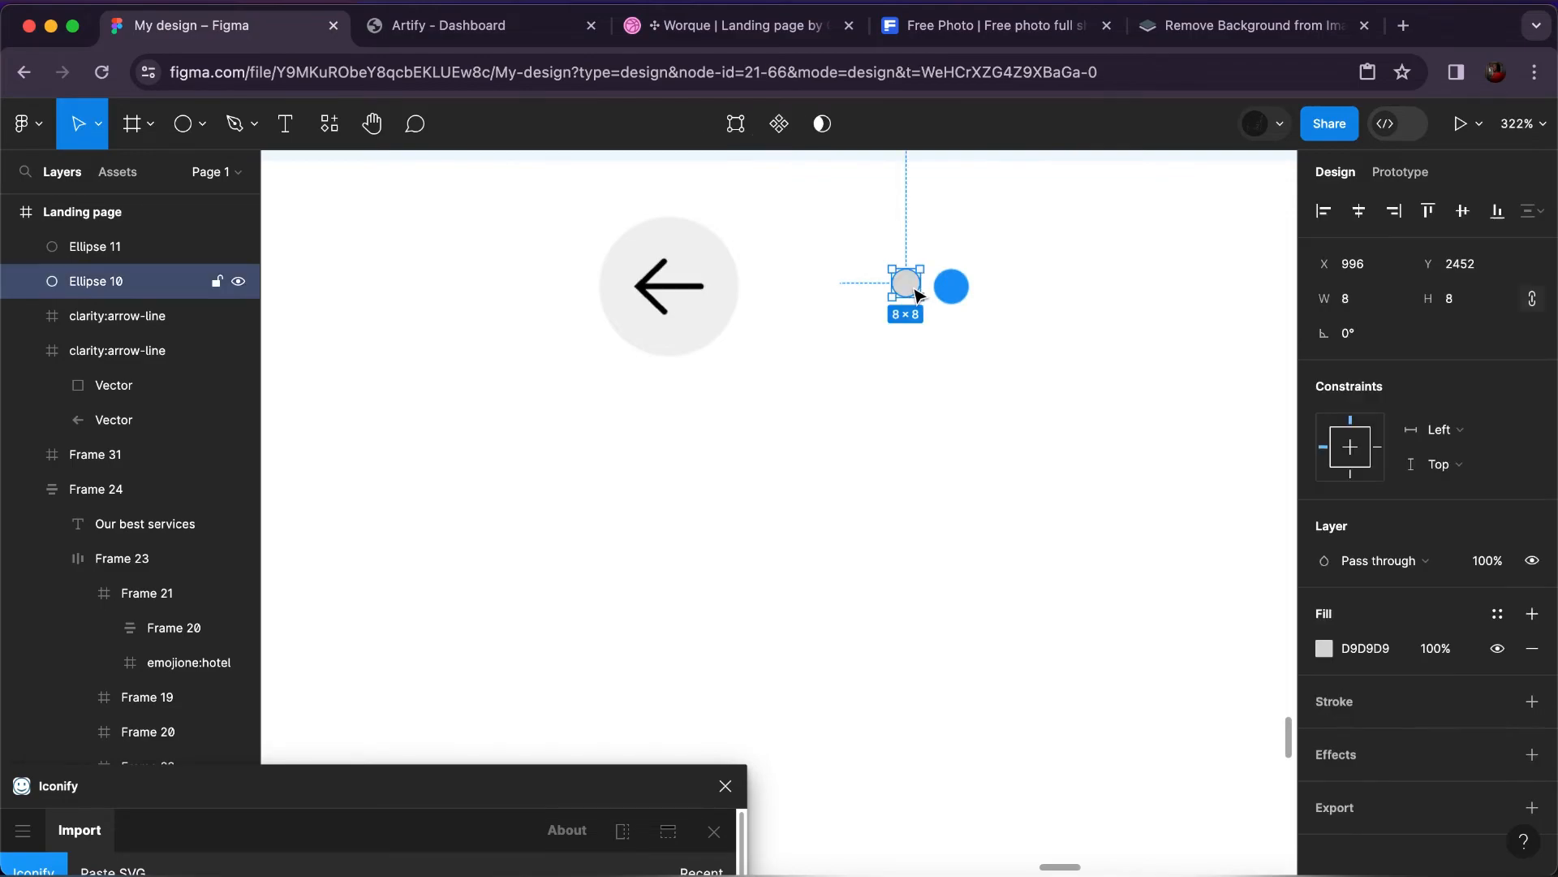
pyautogui.click(1499, 615)
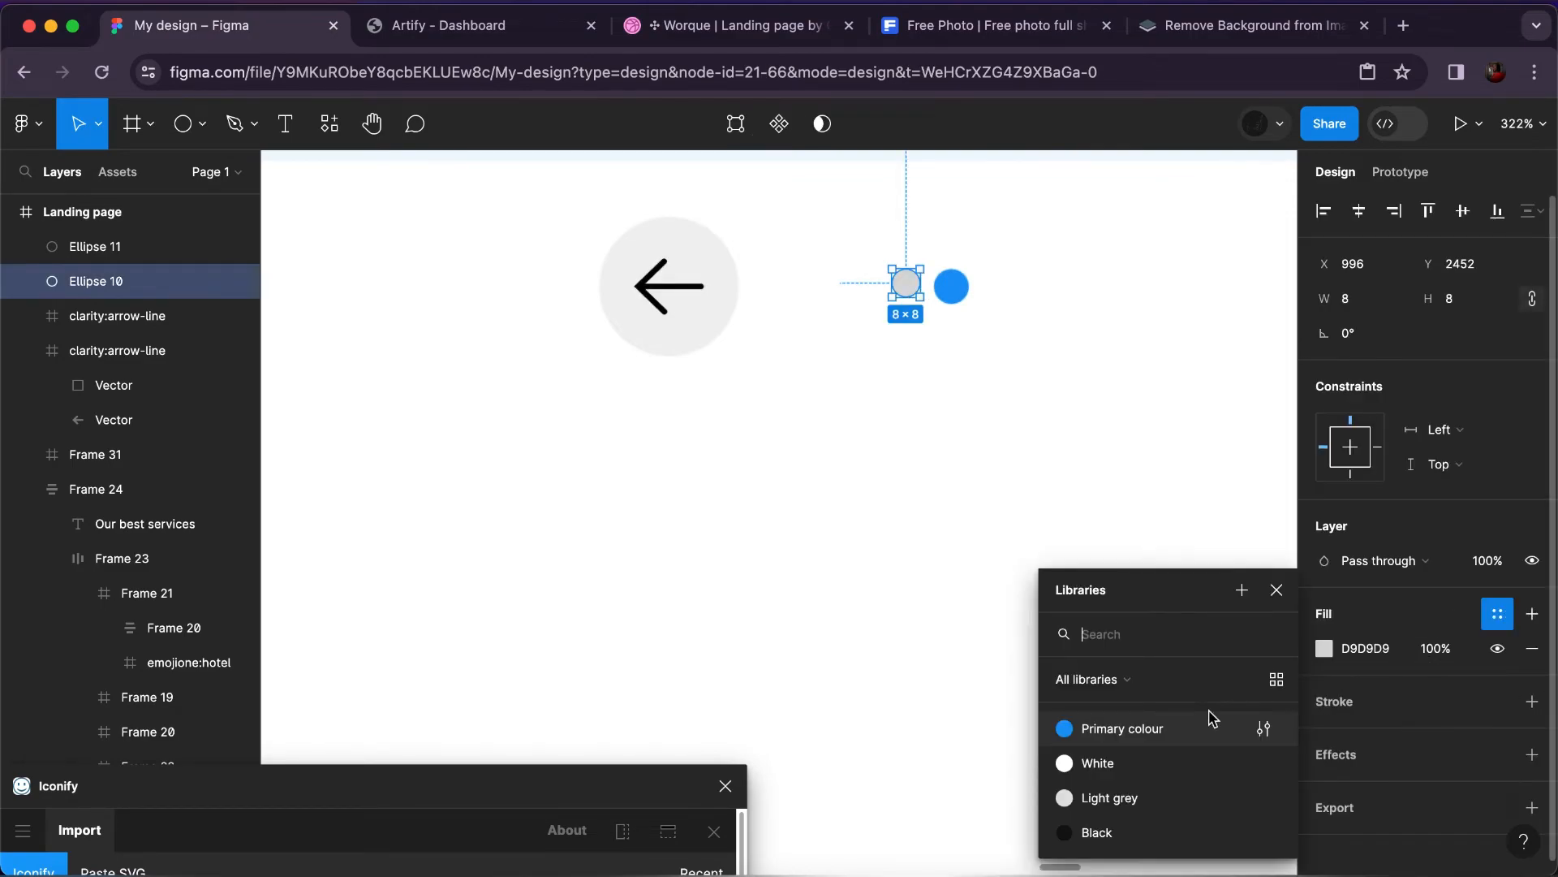
pyautogui.click(1109, 797)
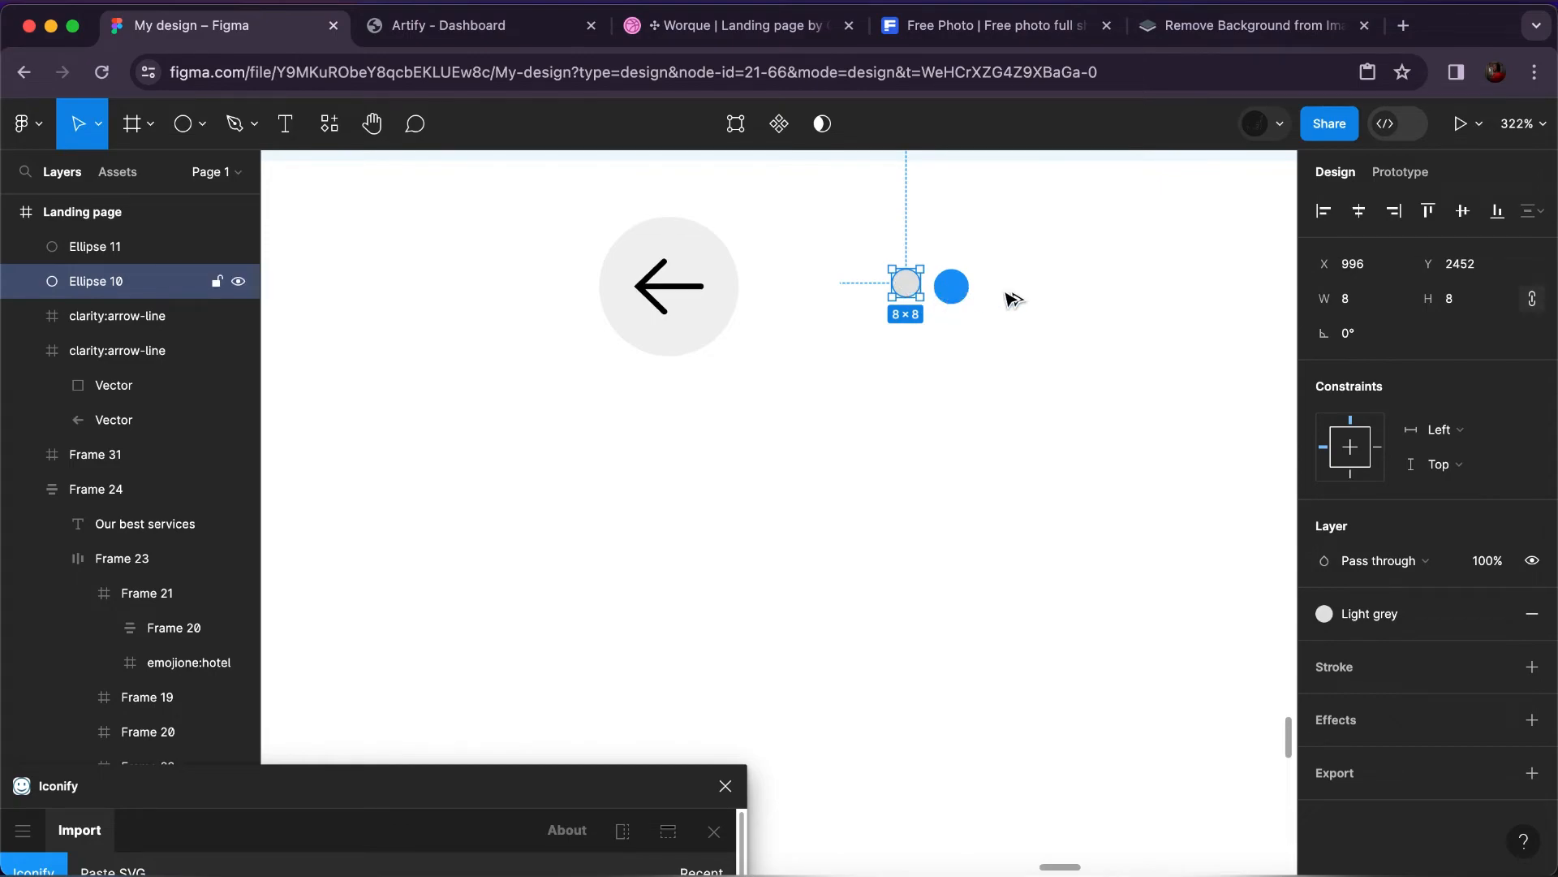
pyautogui.moveTo(907, 287); pyautogui.dragTo(1002, 293)
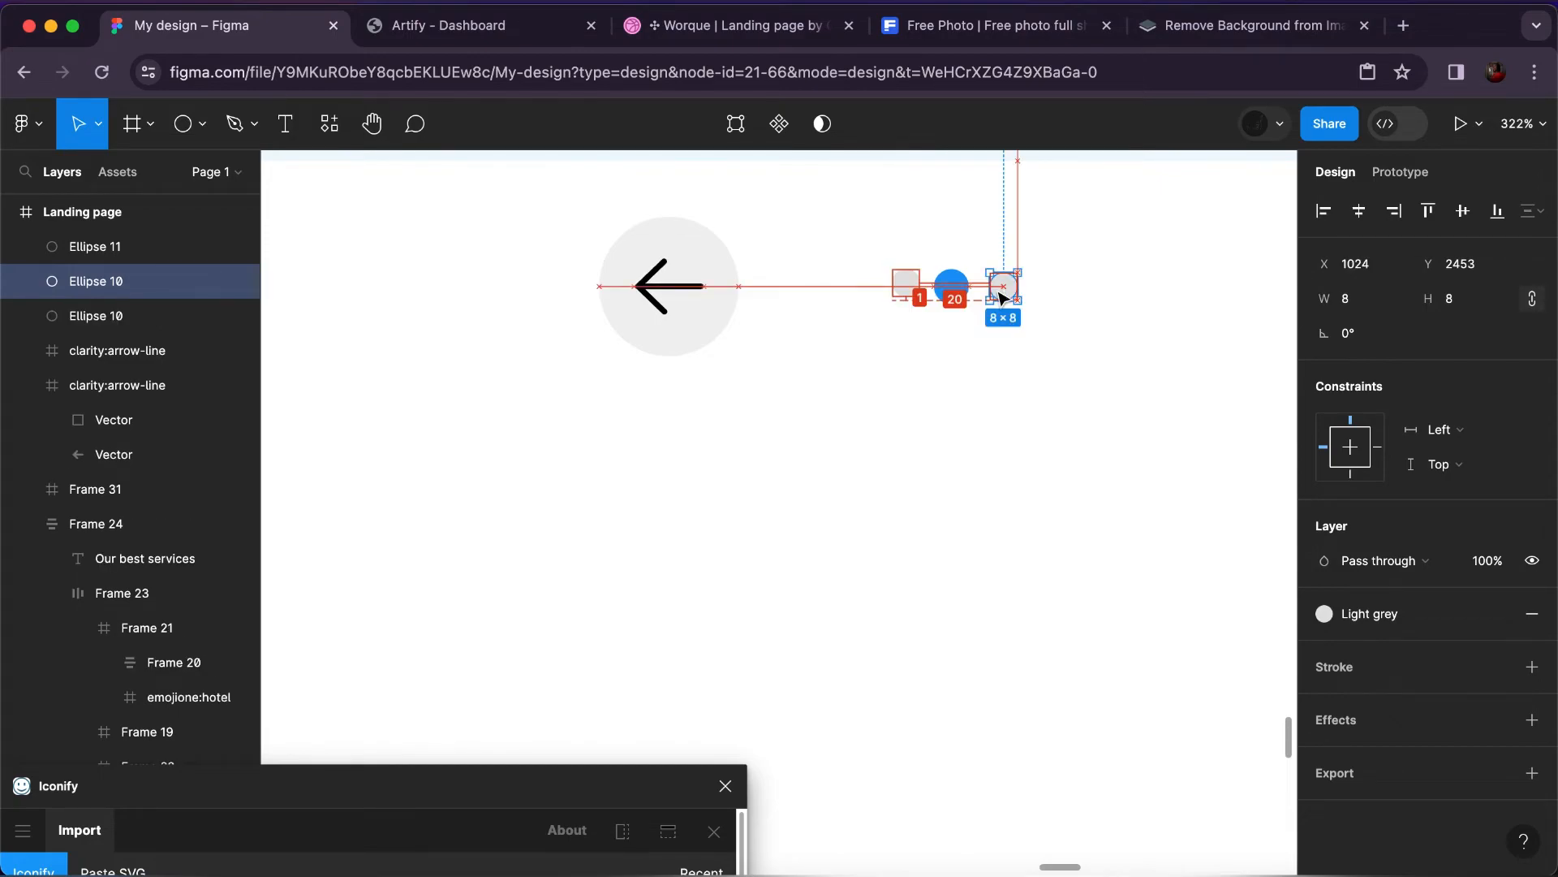
pyautogui.keyDown('shift'); pyautogui.click(943, 289); pyautogui.keyUp('shift')
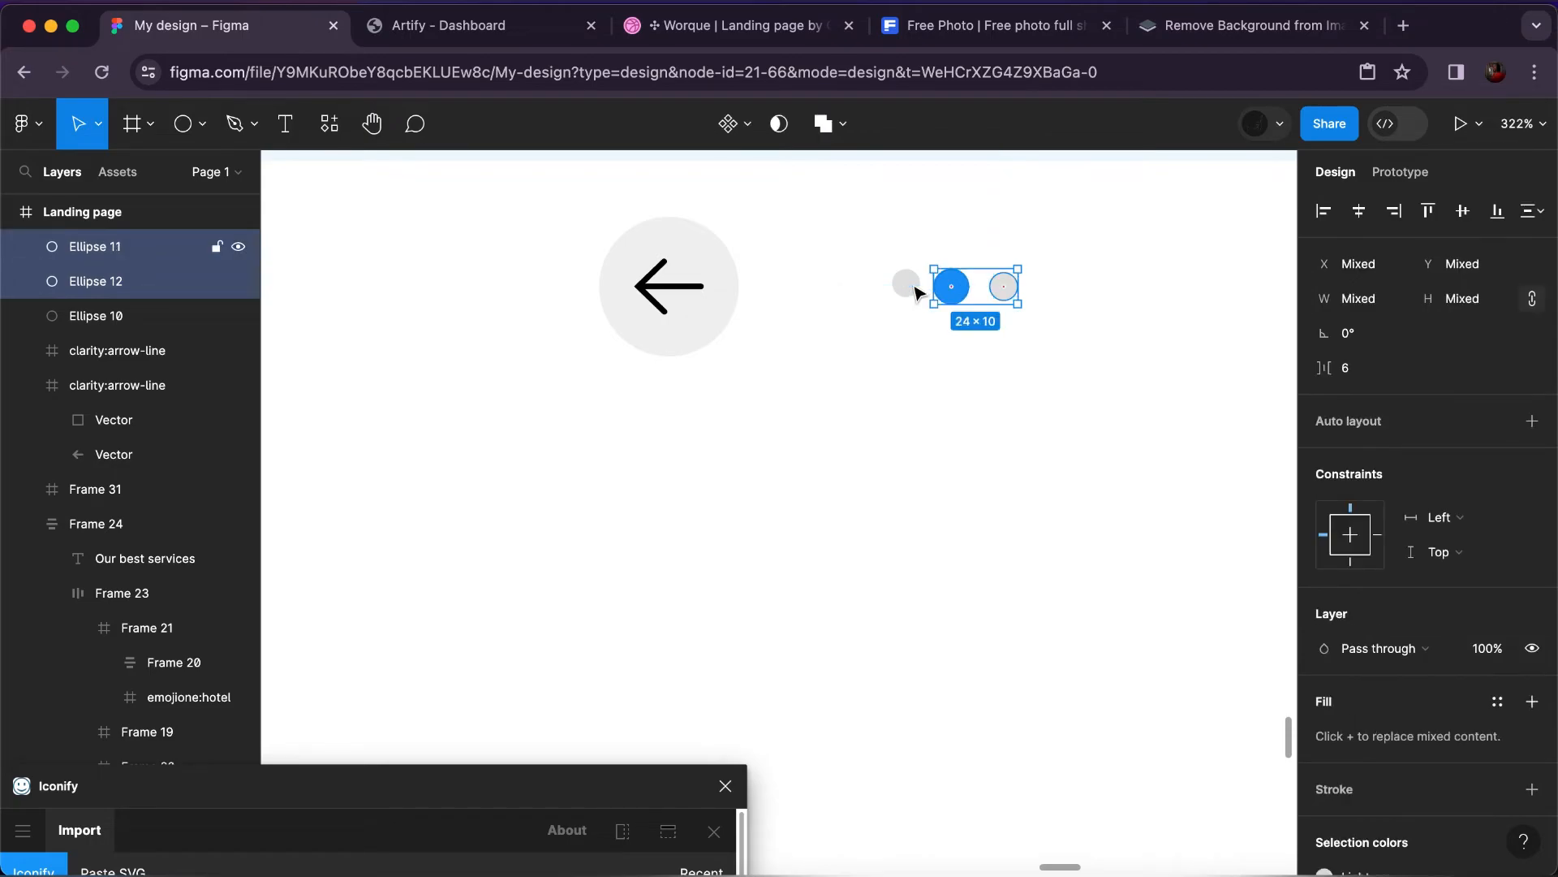
# Wrap the three dots in a centred auto-layout row with gap 4, placed between the arrows.
pyautogui.keyDown('shift'); pyautogui.click(916, 290); pyautogui.keyUp('shift')
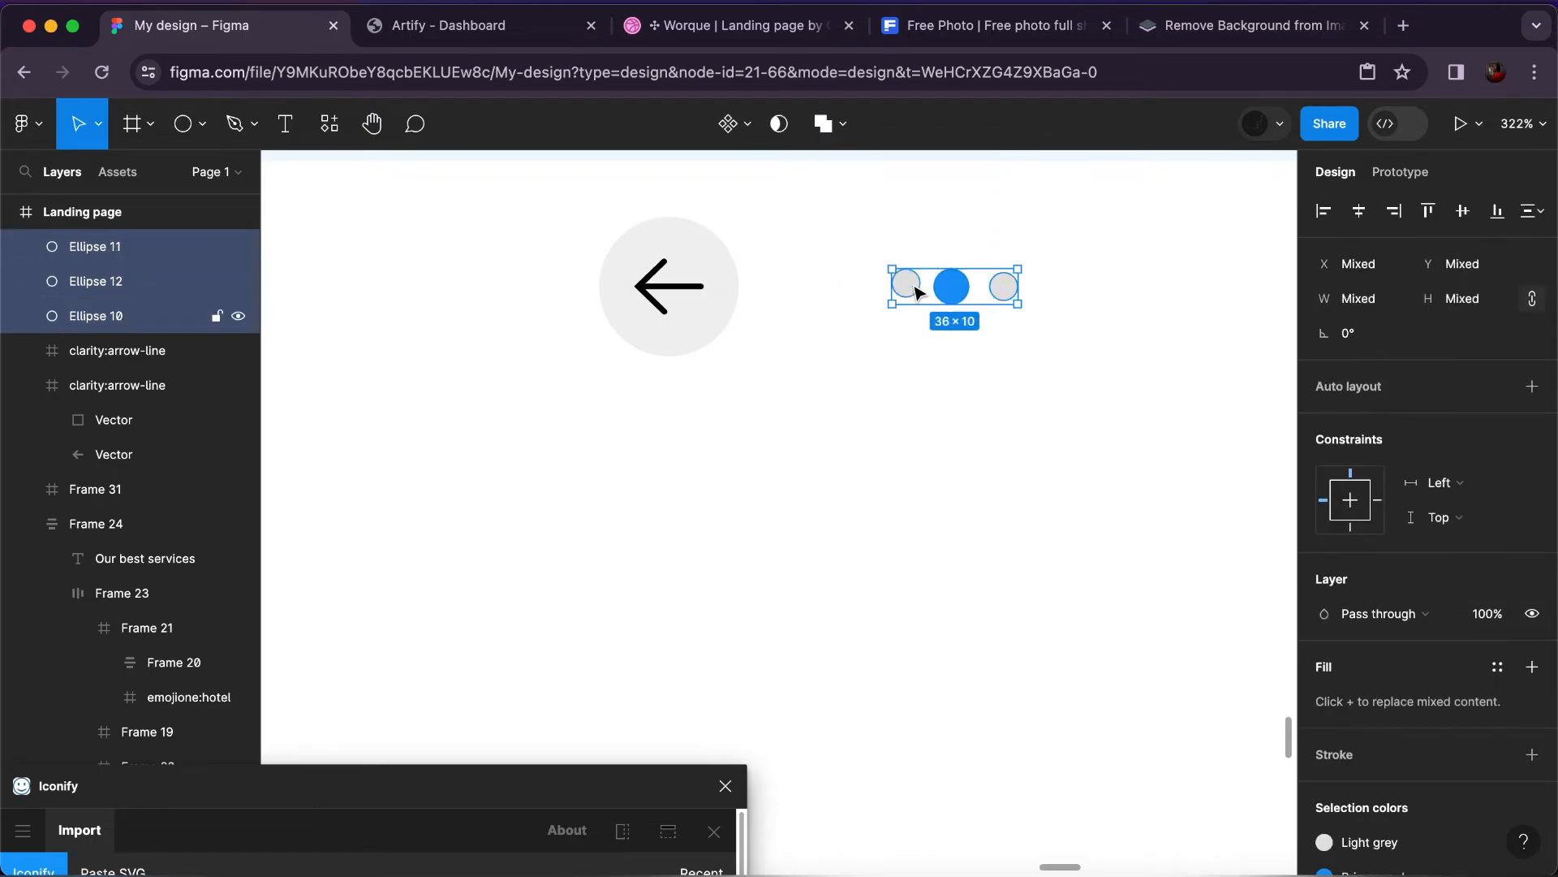
pyautogui.click(1533, 389)
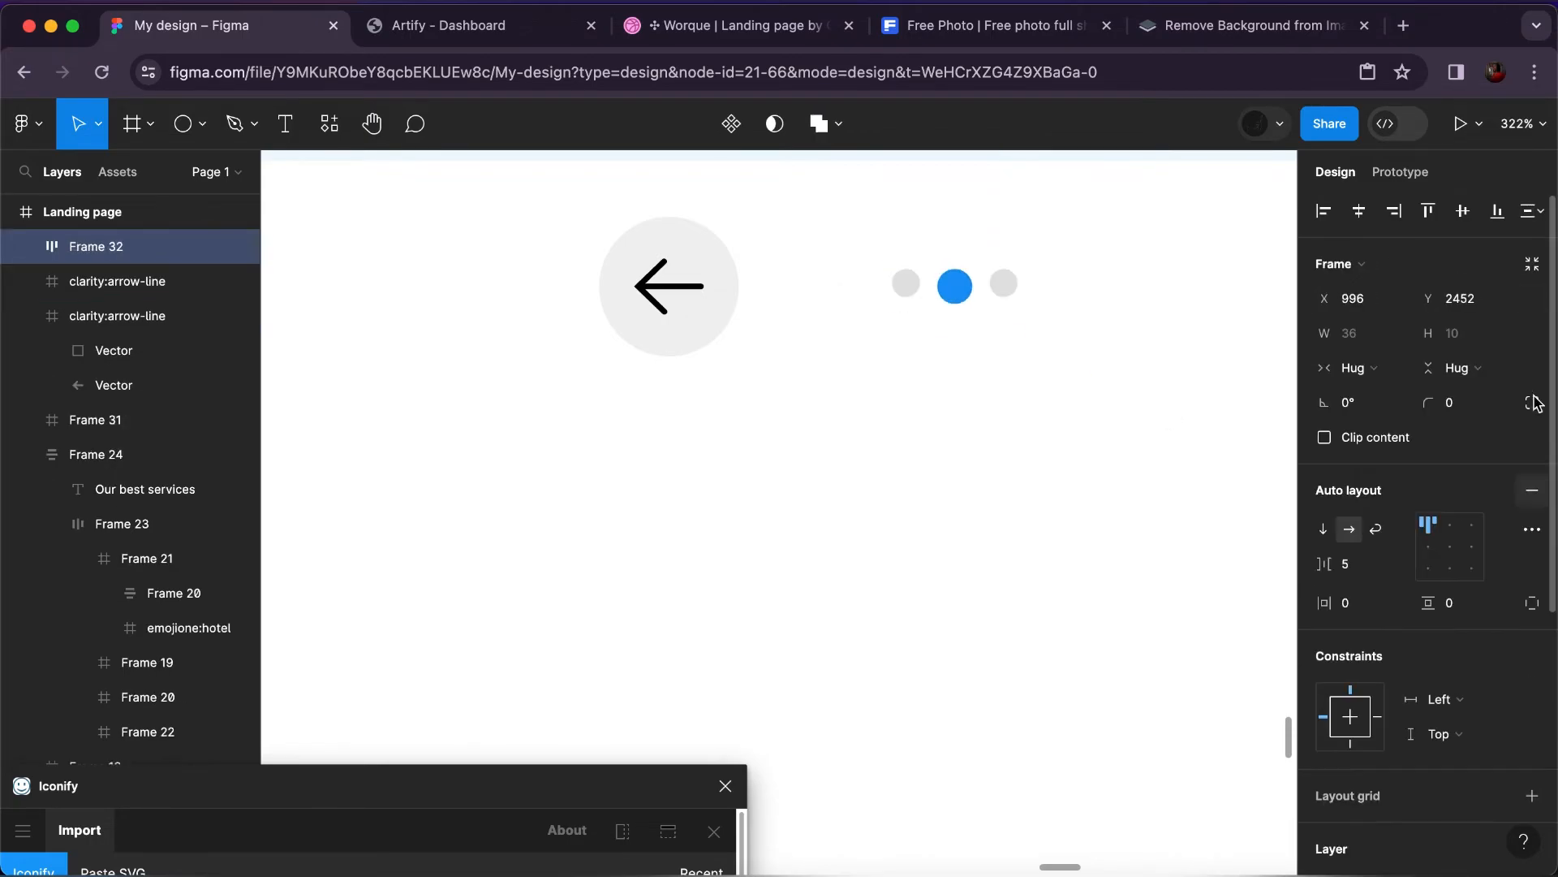
pyautogui.click(1449, 546)
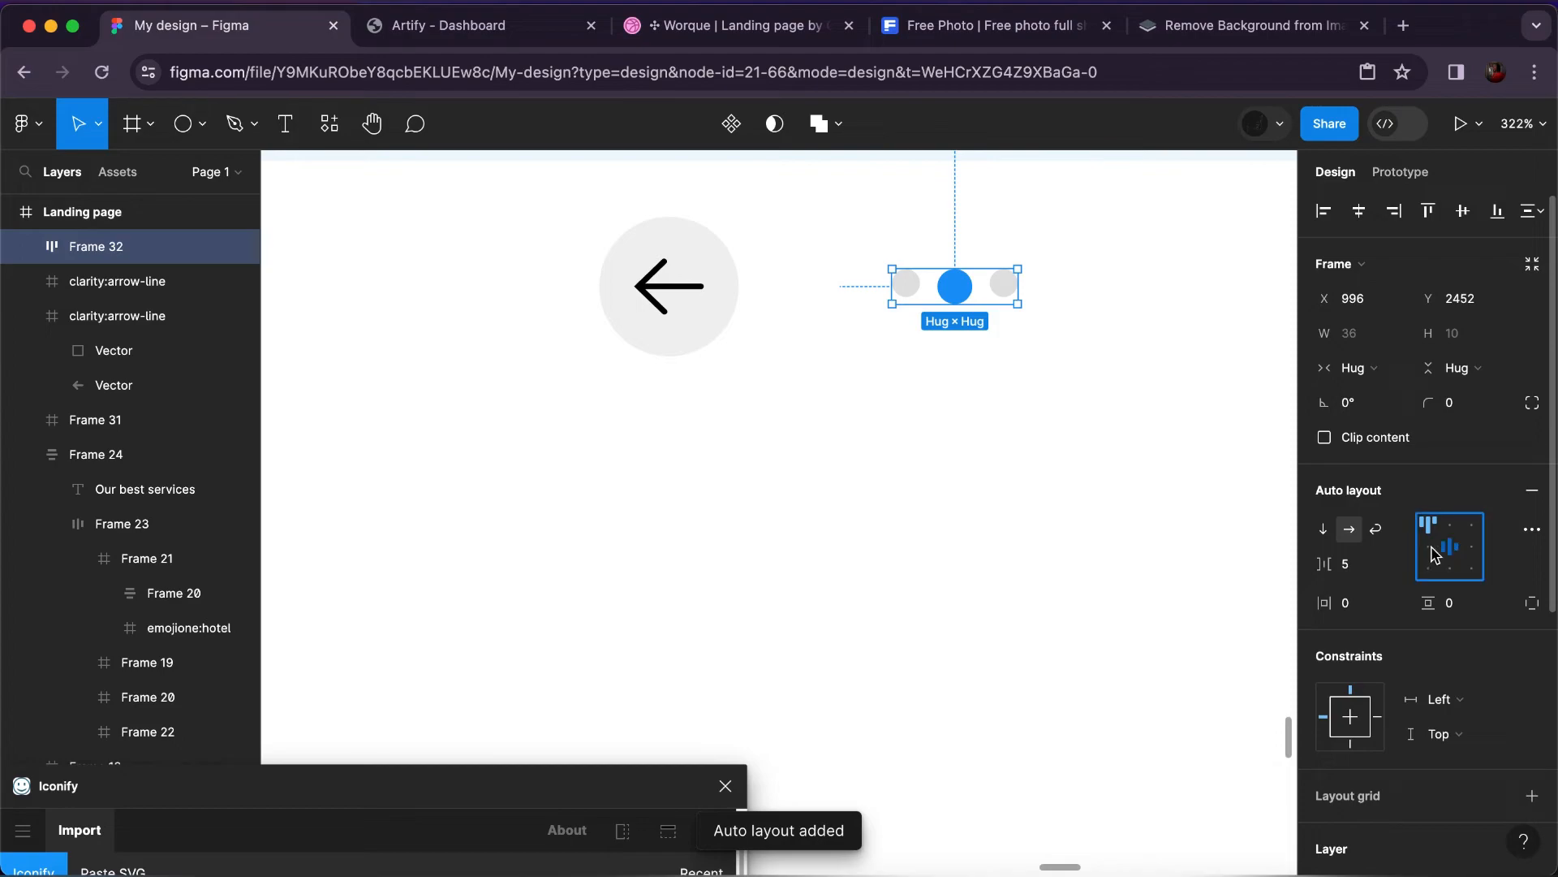
pyautogui.click(1371, 573)
pyautogui.click(1361, 564)
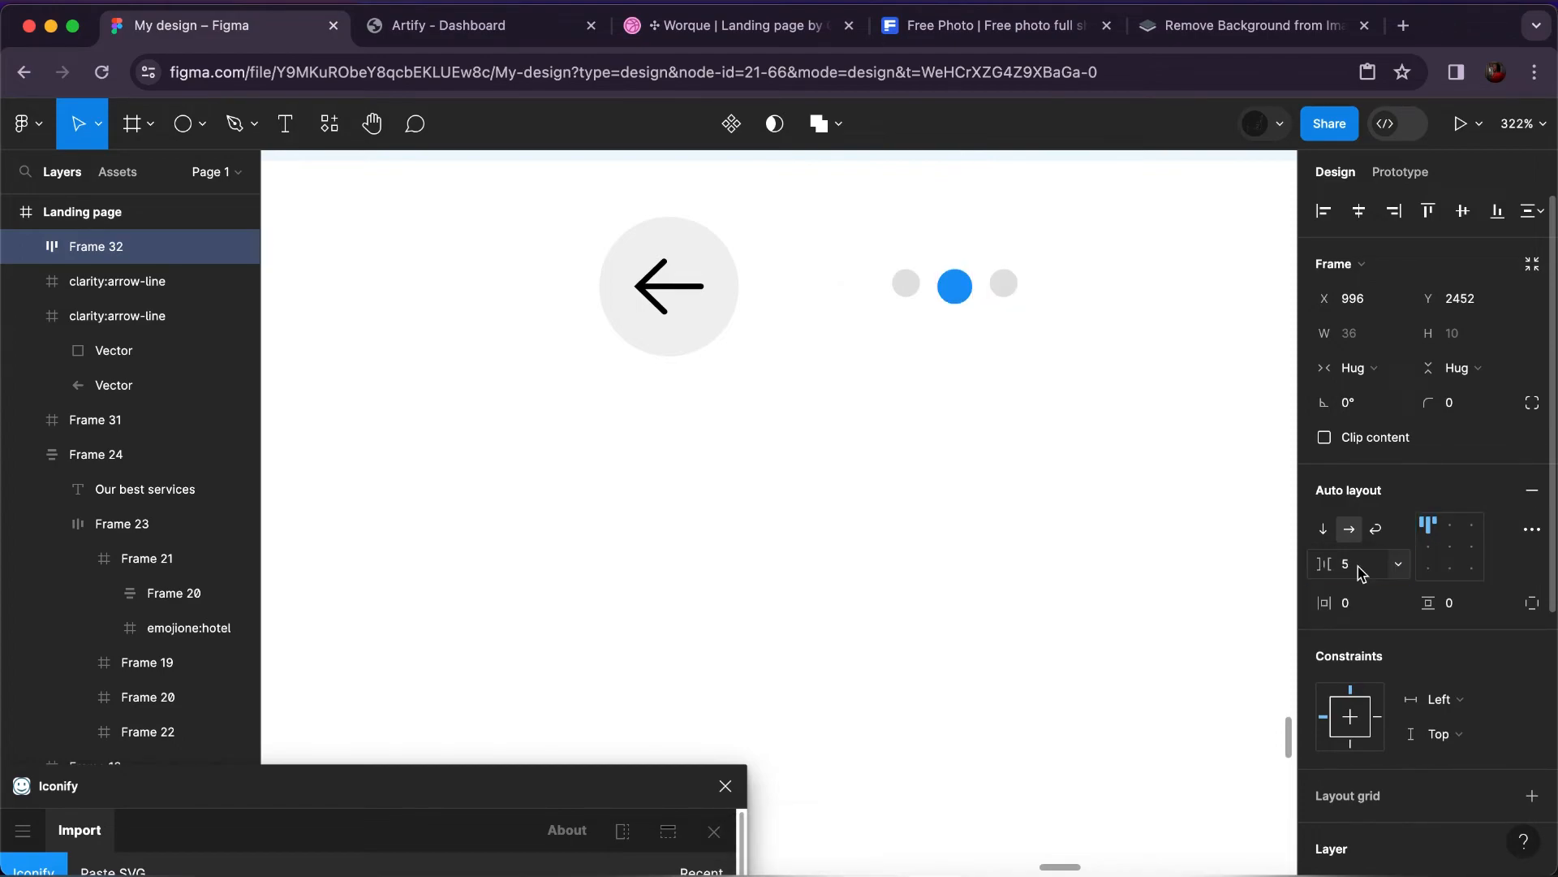
pyautogui.write('4')
pyautogui.press('Return')
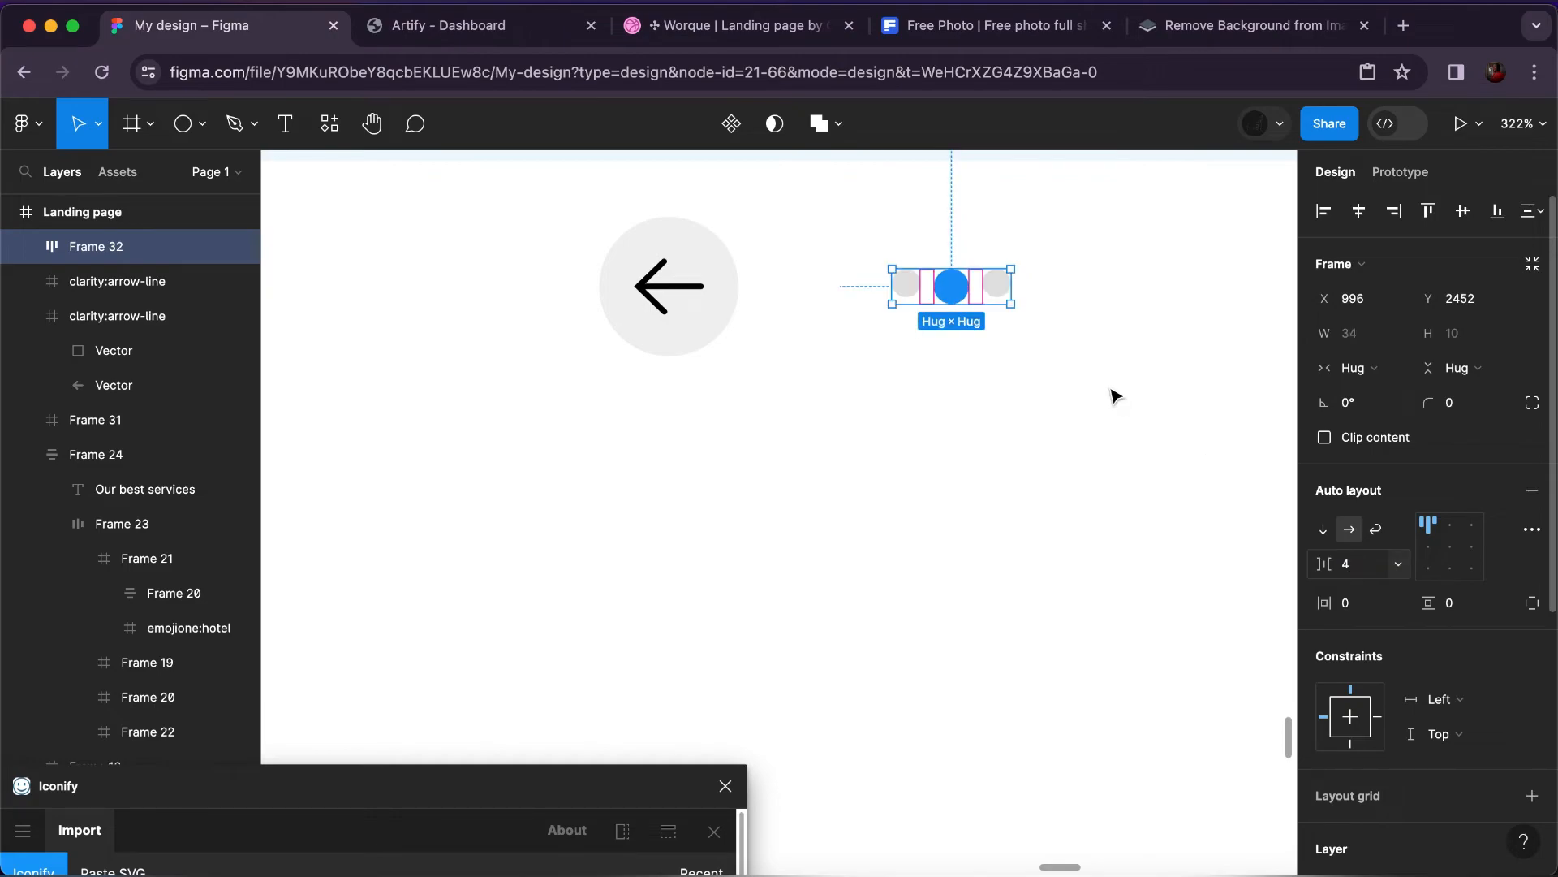
pyautogui.click(1450, 547)
pyautogui.scroll(-3, 1170, 428)
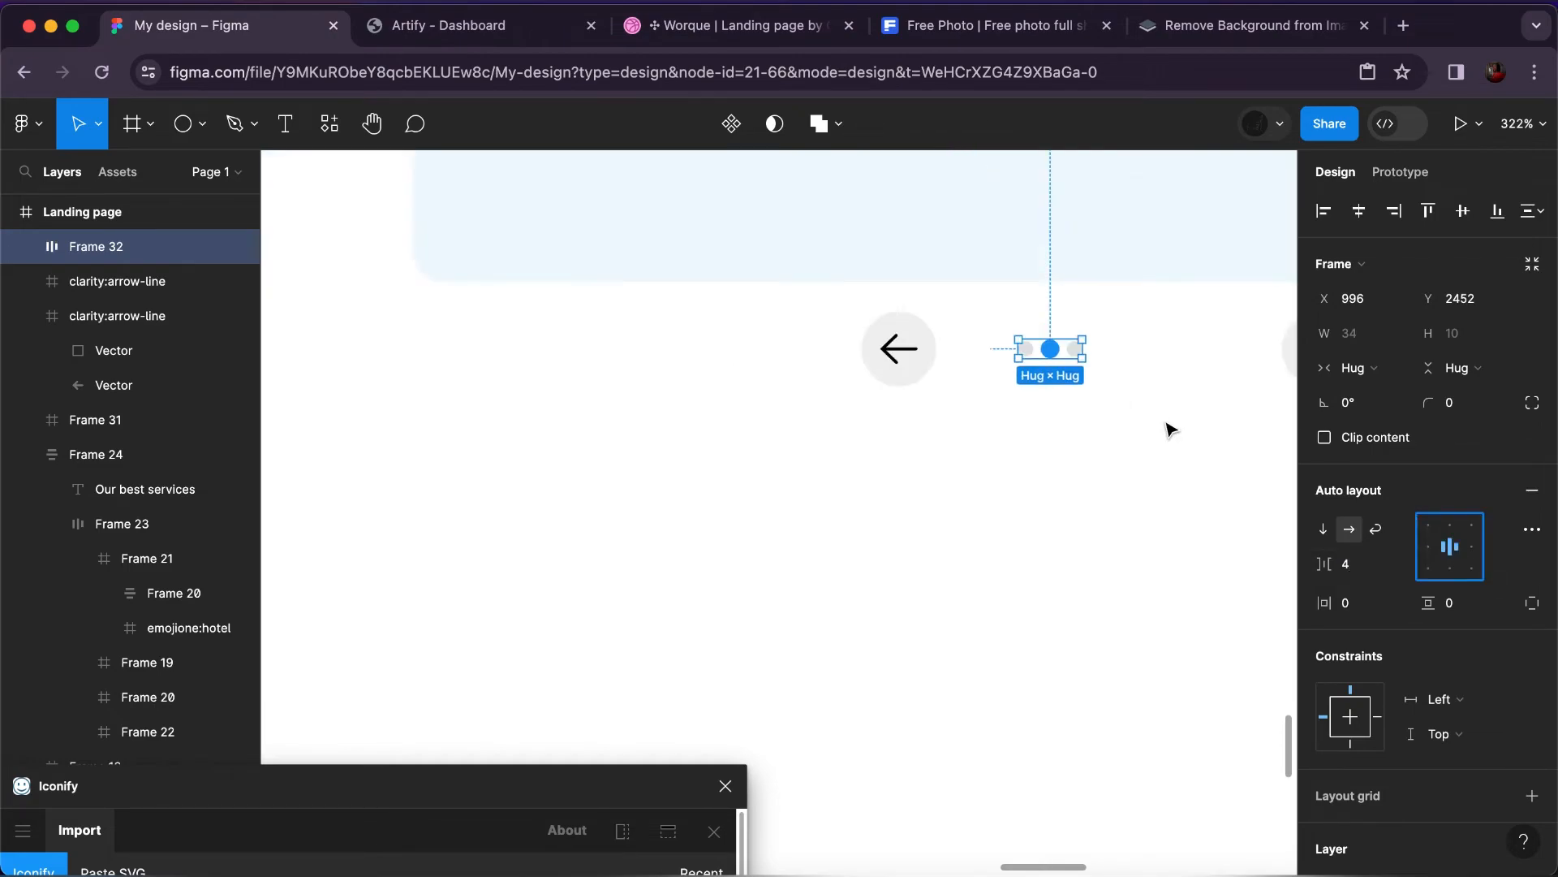
pyautogui.scroll(-5, 1170, 429)
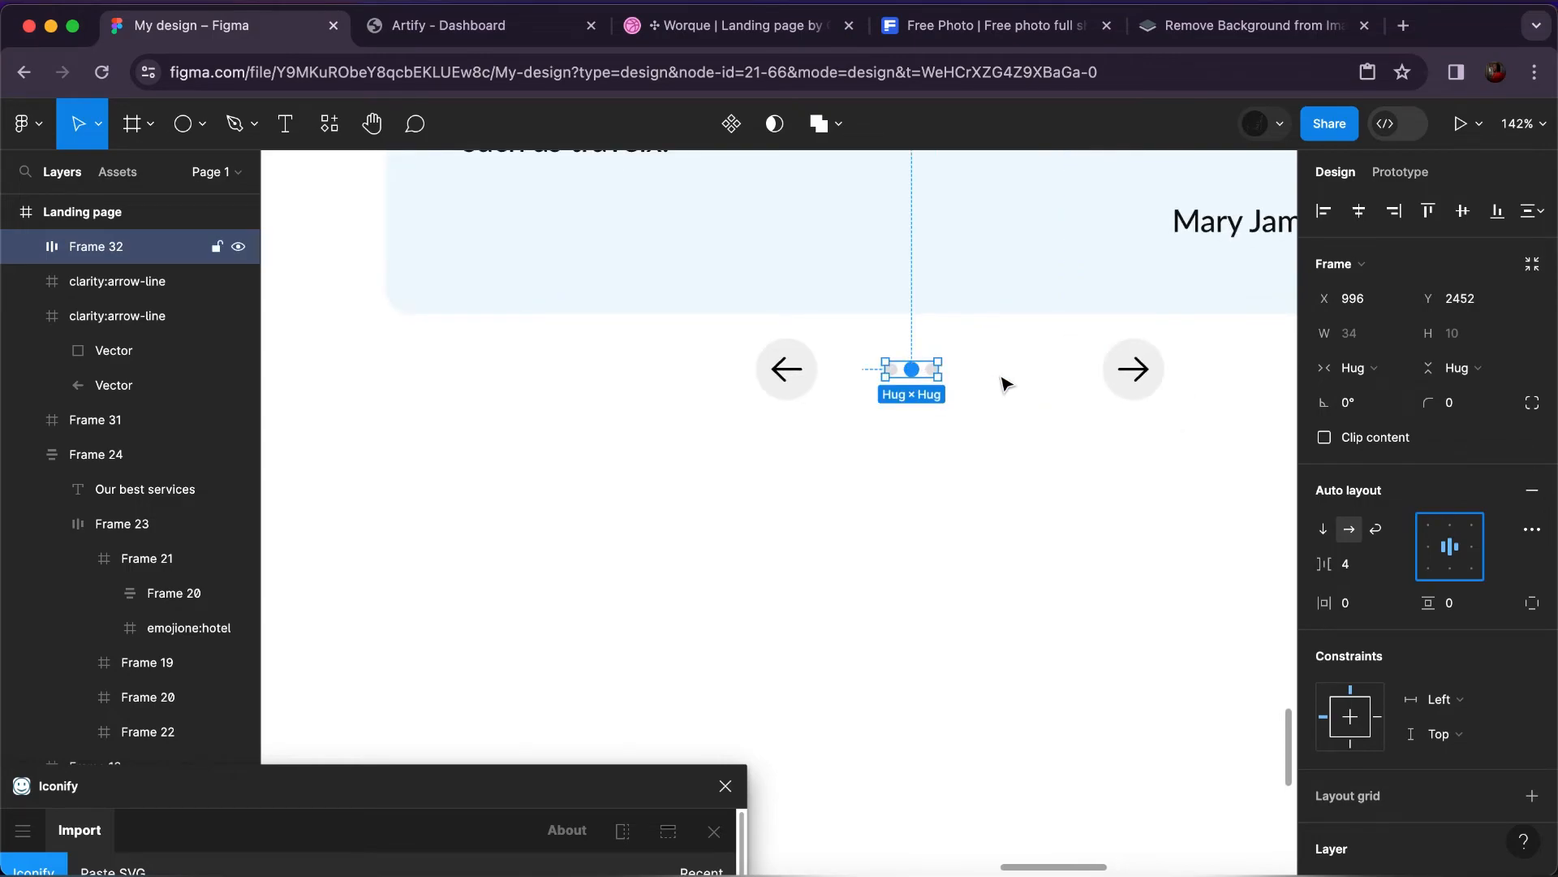
pyautogui.moveTo(912, 369); pyautogui.dragTo(1004, 372)
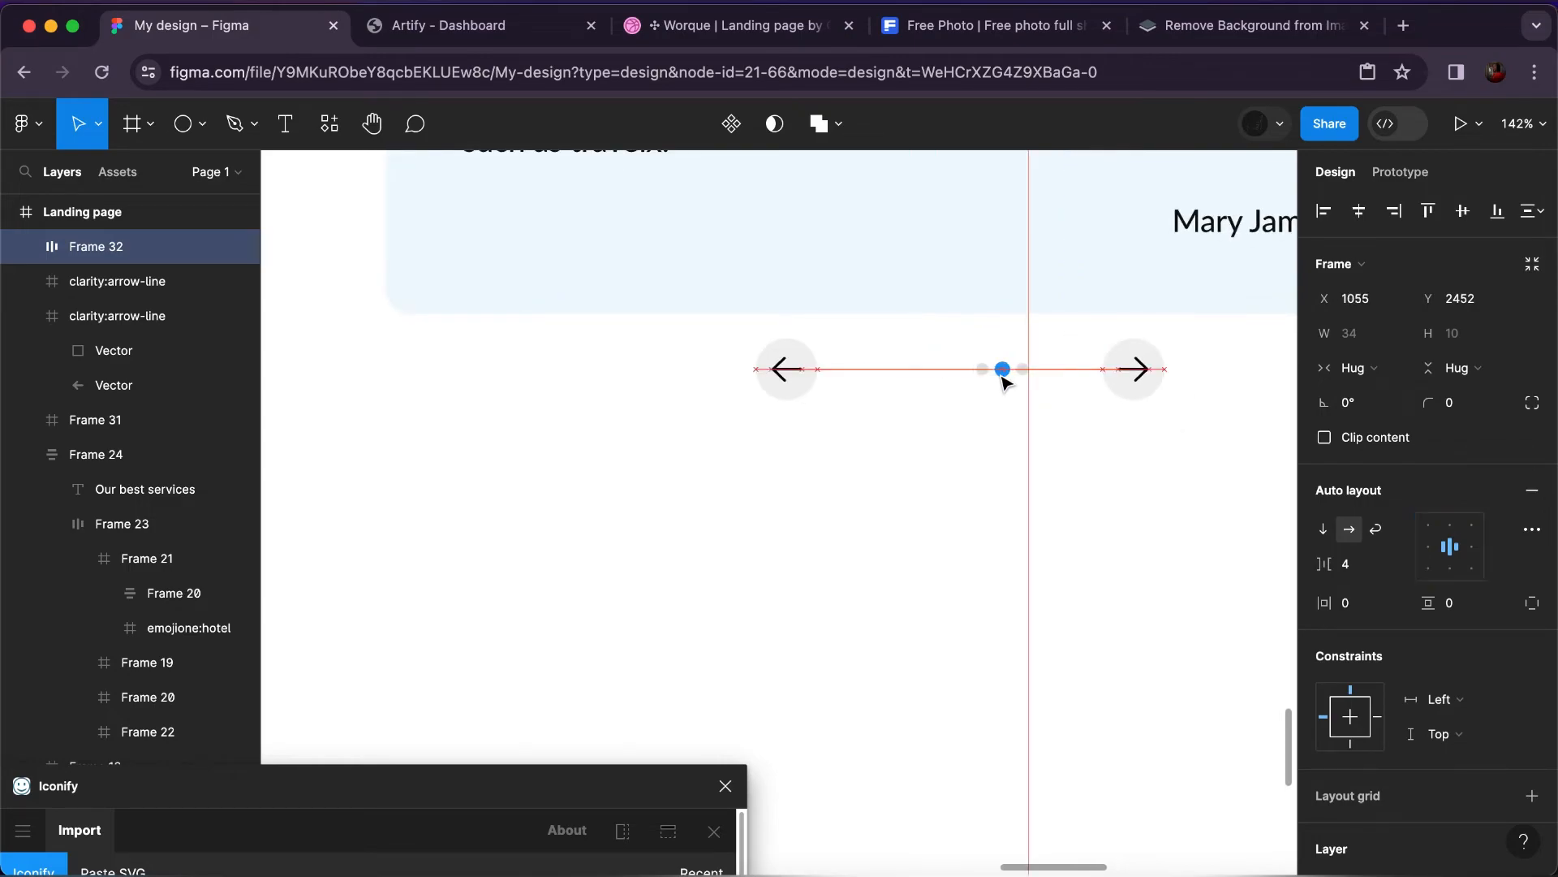
# Wrap both arrows and the dot row in an auto-layout row with gap 80.
pyautogui.keyDown('shift'); pyautogui.click(1131, 384); pyautogui.keyUp('shift')
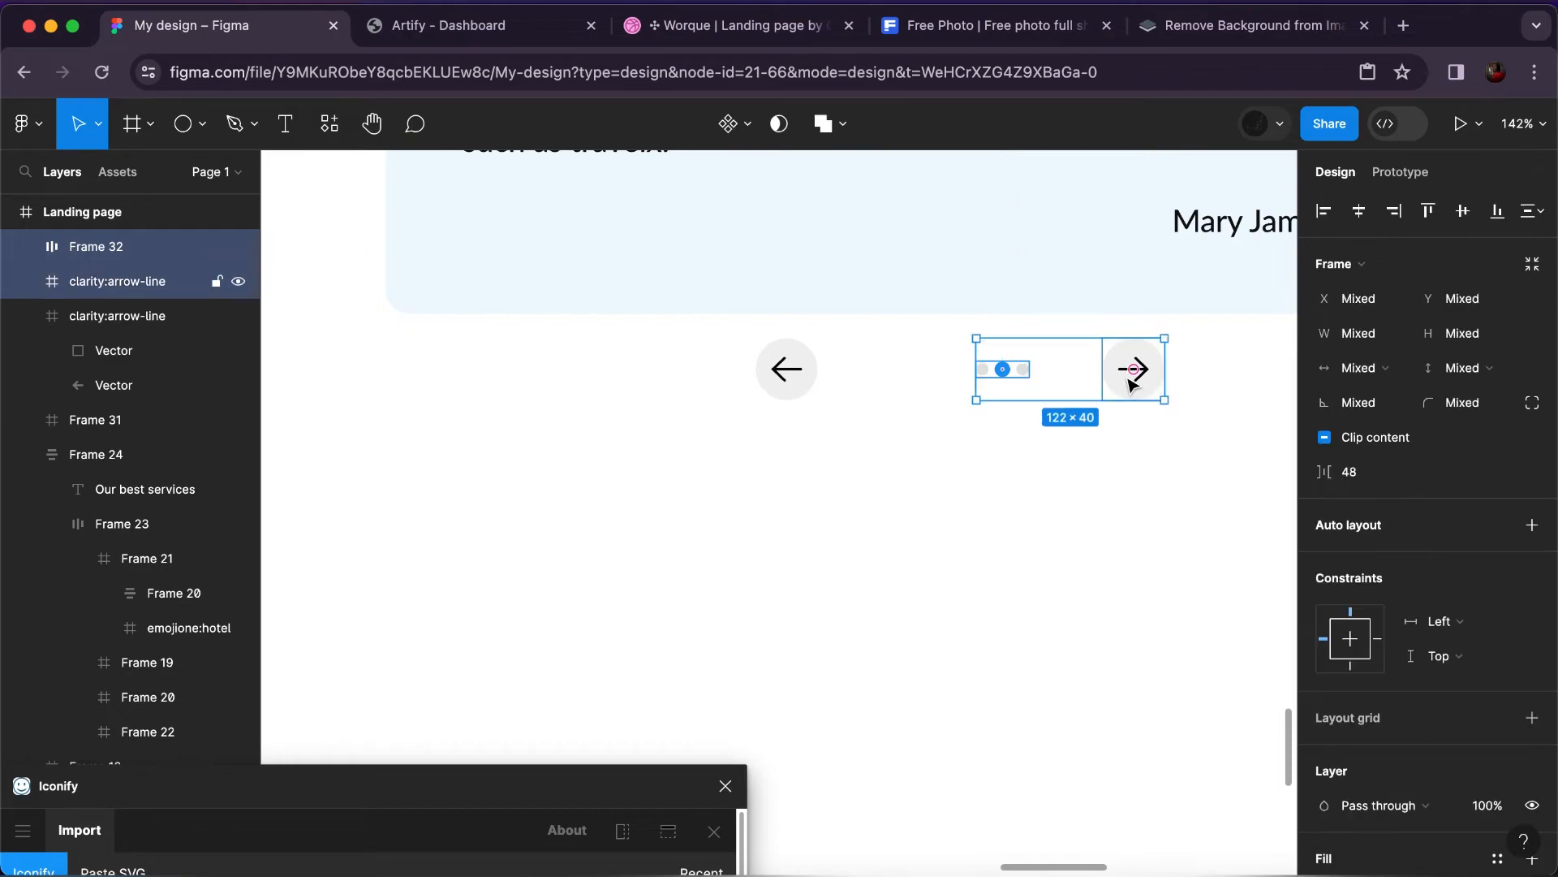
pyautogui.keyDown('shift'); pyautogui.click(759, 375); pyautogui.keyUp('shift')
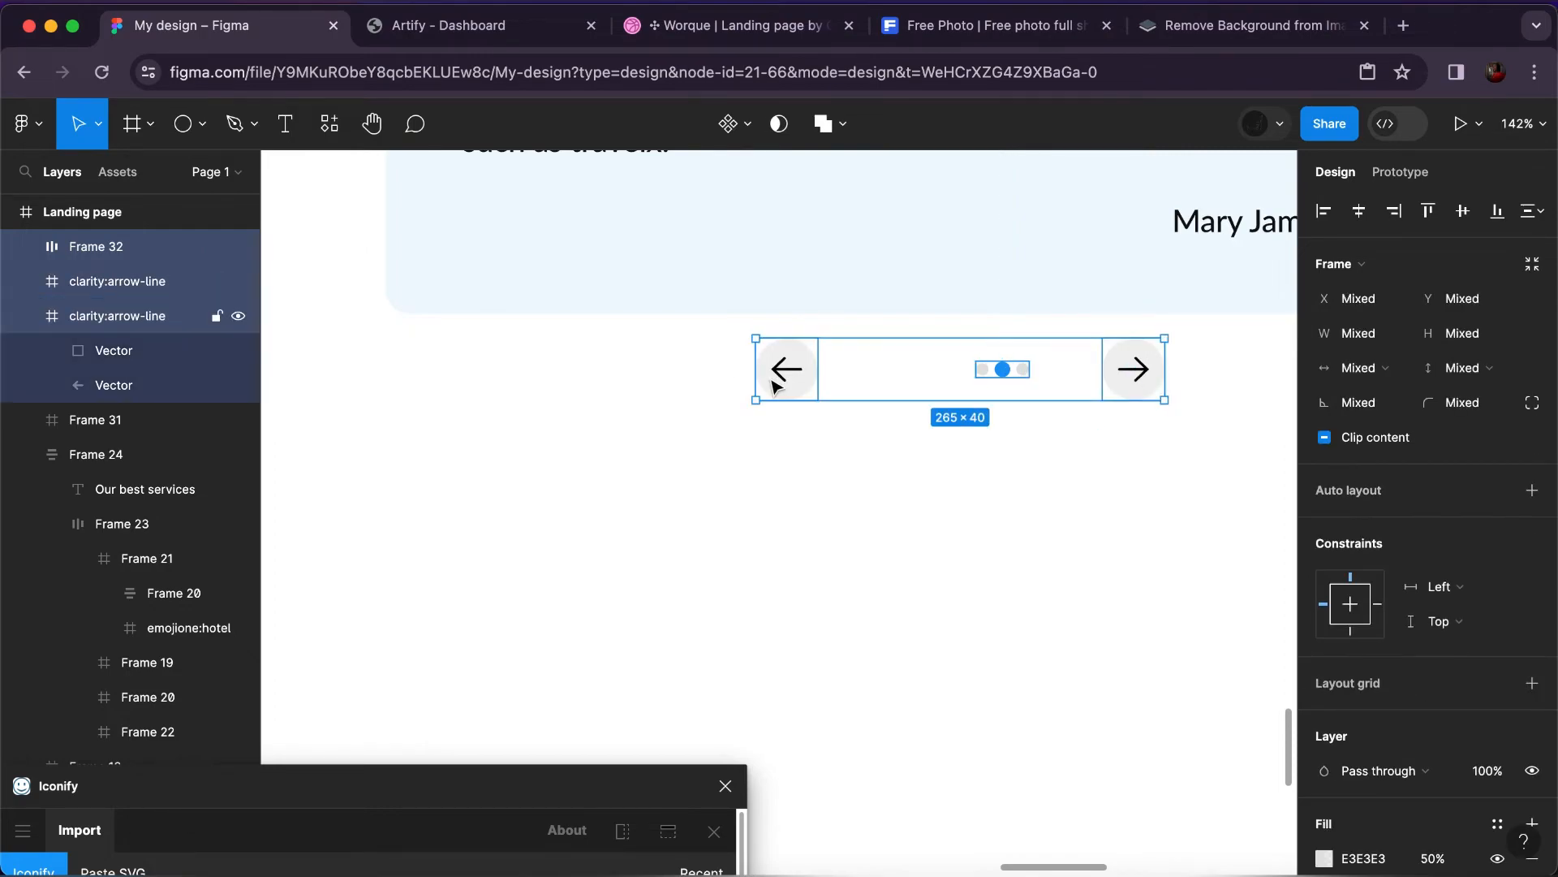
pyautogui.click(1542, 493)
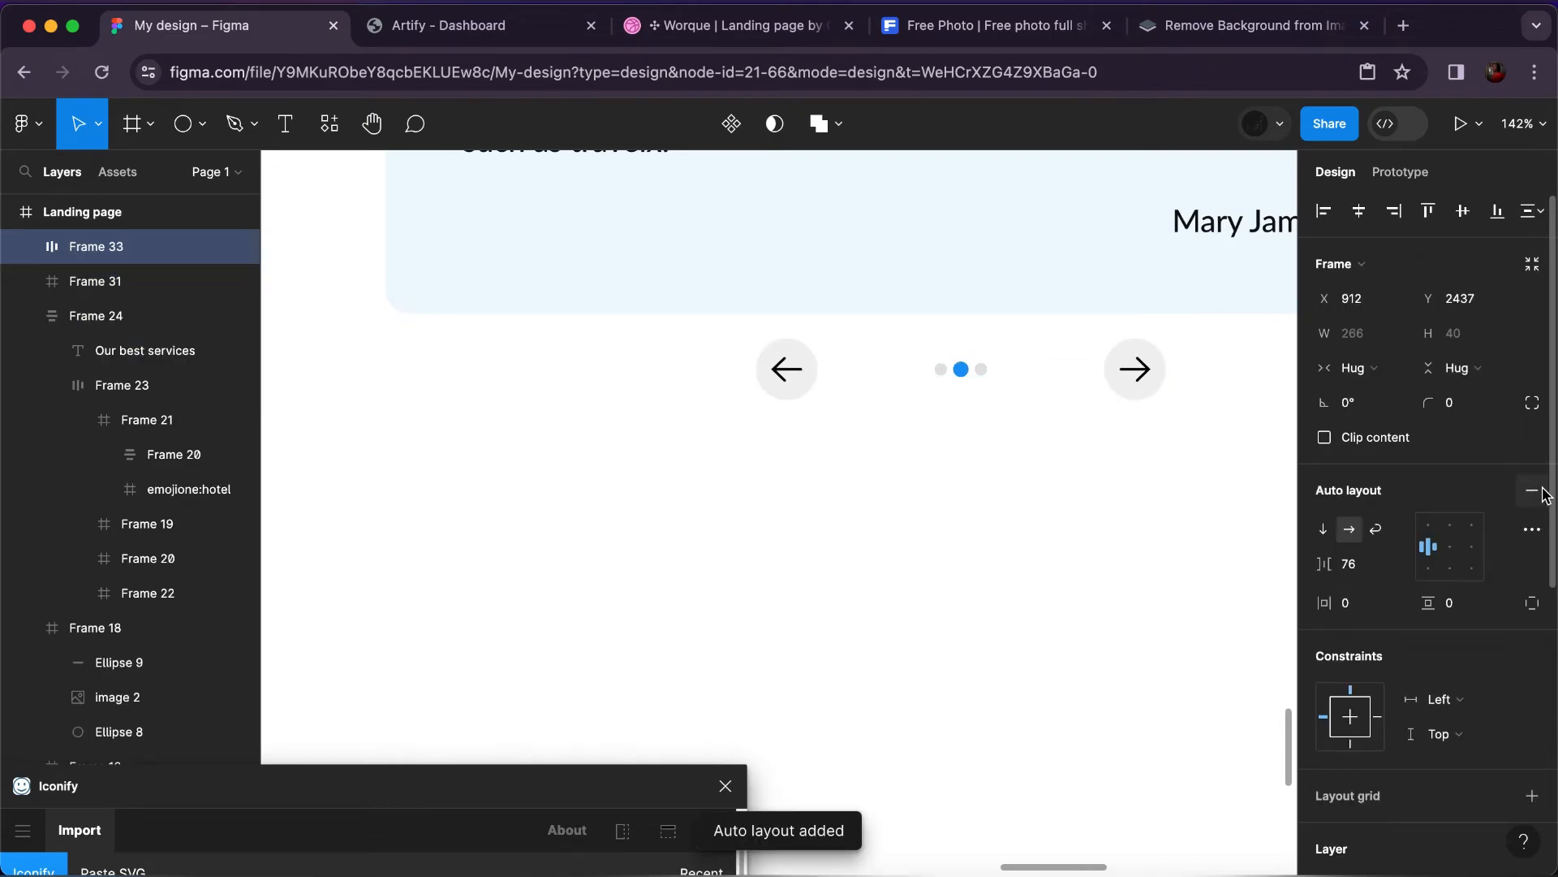
pyautogui.click(1360, 572)
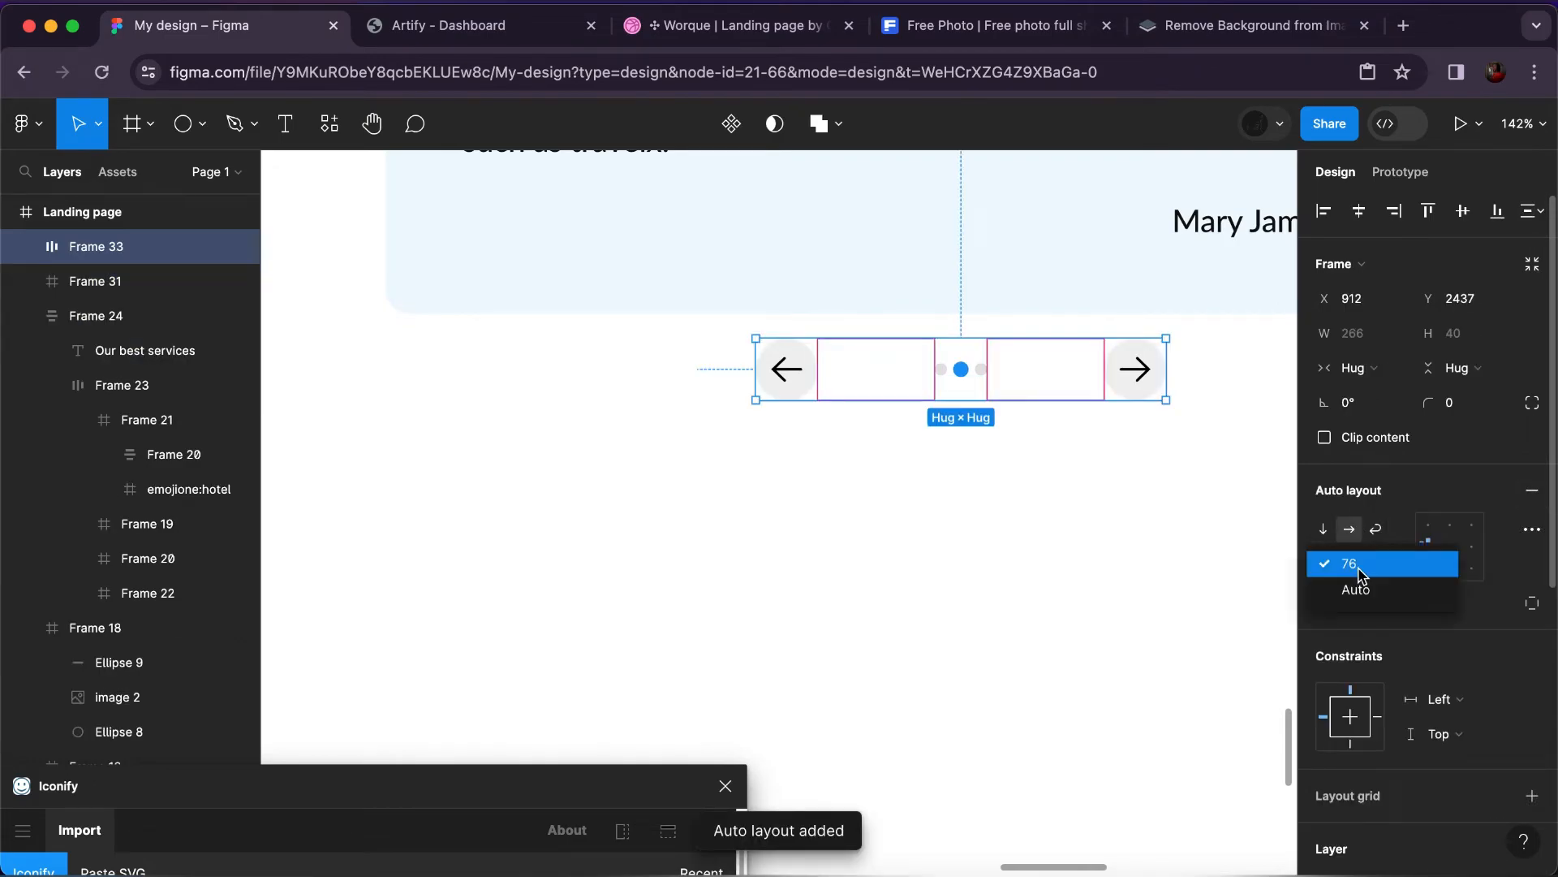
pyautogui.click(1361, 572)
pyautogui.click(1361, 574)
pyautogui.write('8')
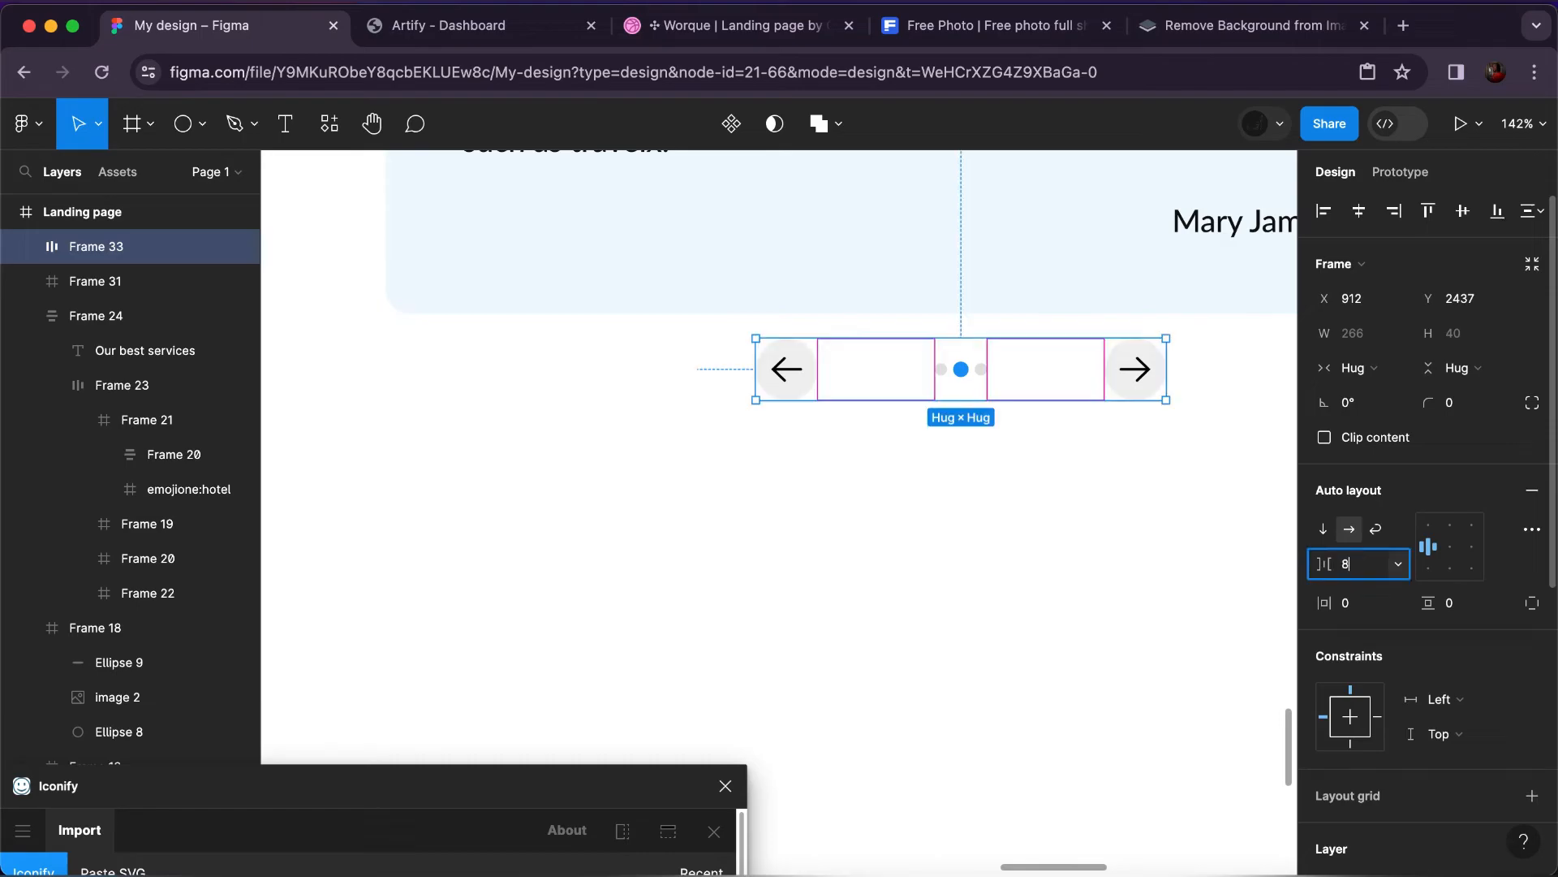
pyautogui.write('0')
pyautogui.press('Return')
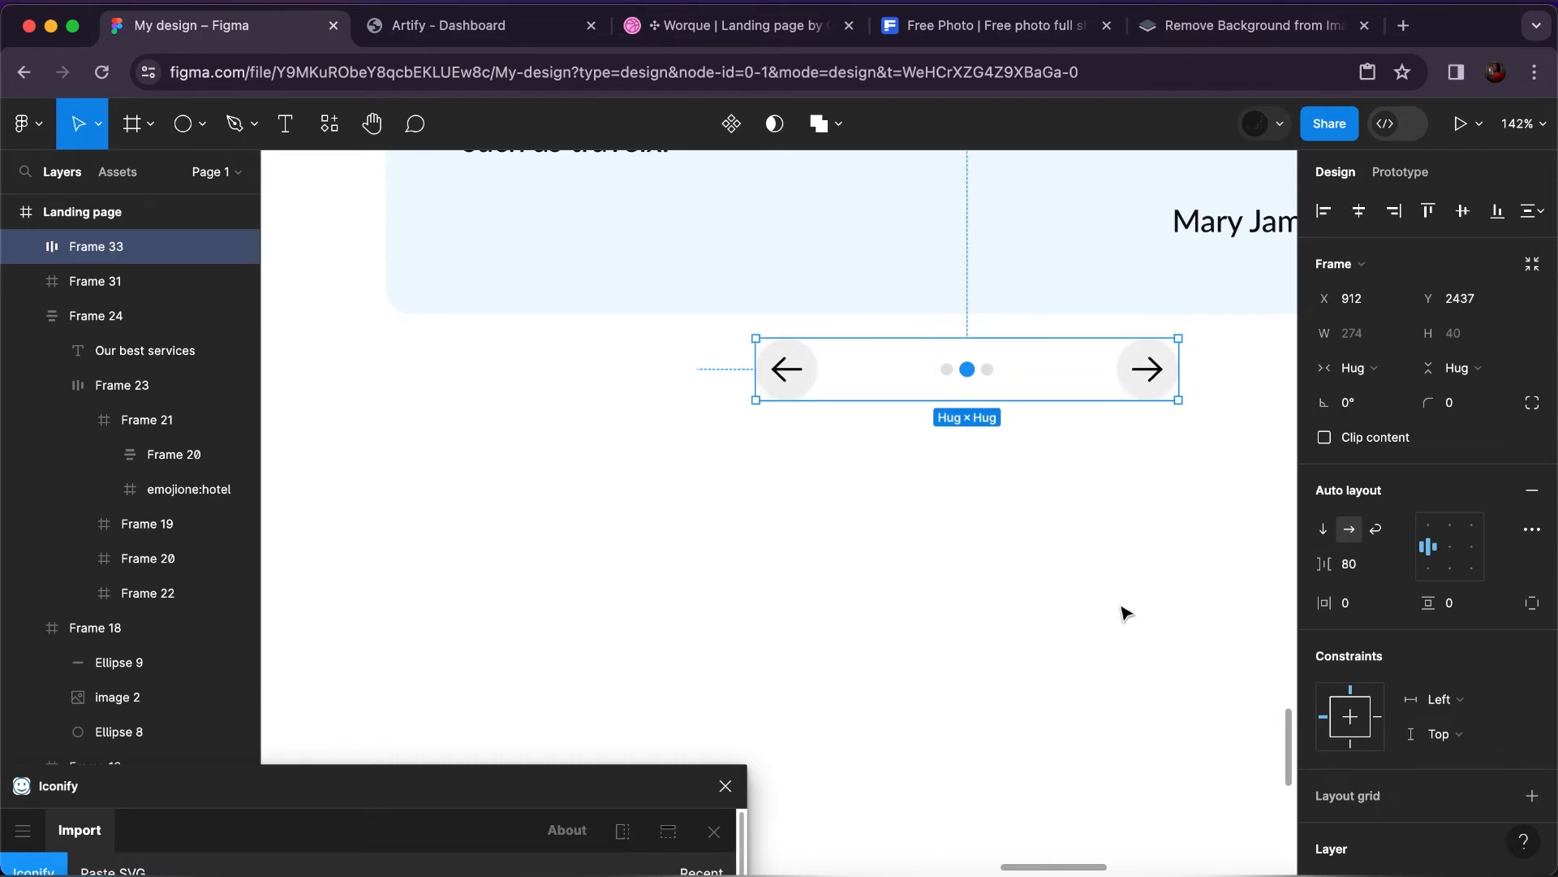
pyautogui.click(1124, 613)
pyautogui.scroll(-5, 1125, 613)
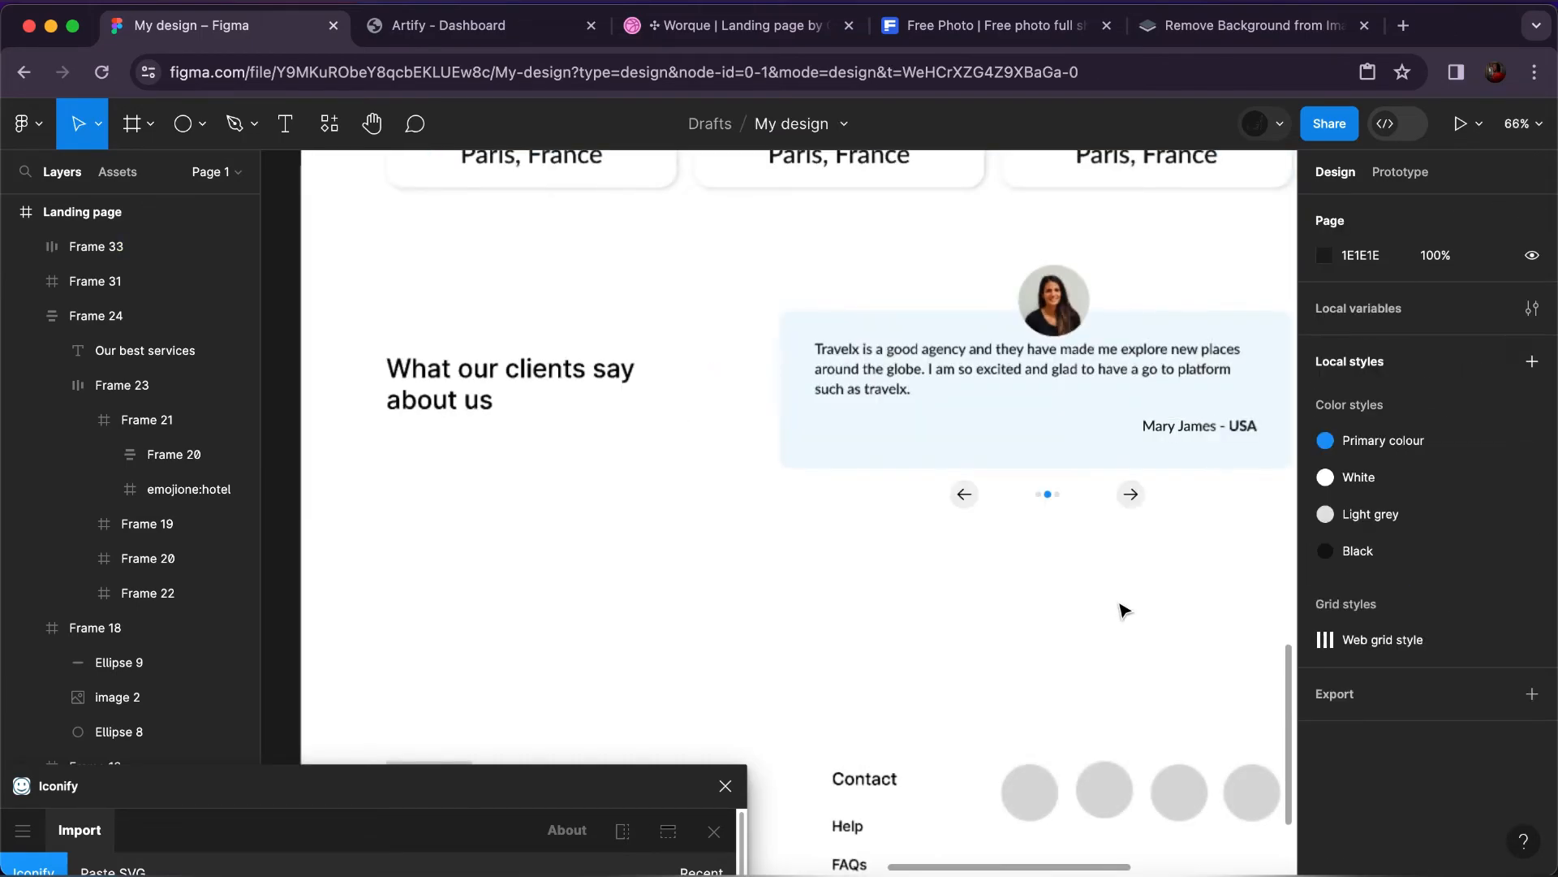
pyautogui.hscroll(2, 1121, 608)
pyautogui.click(966, 565)
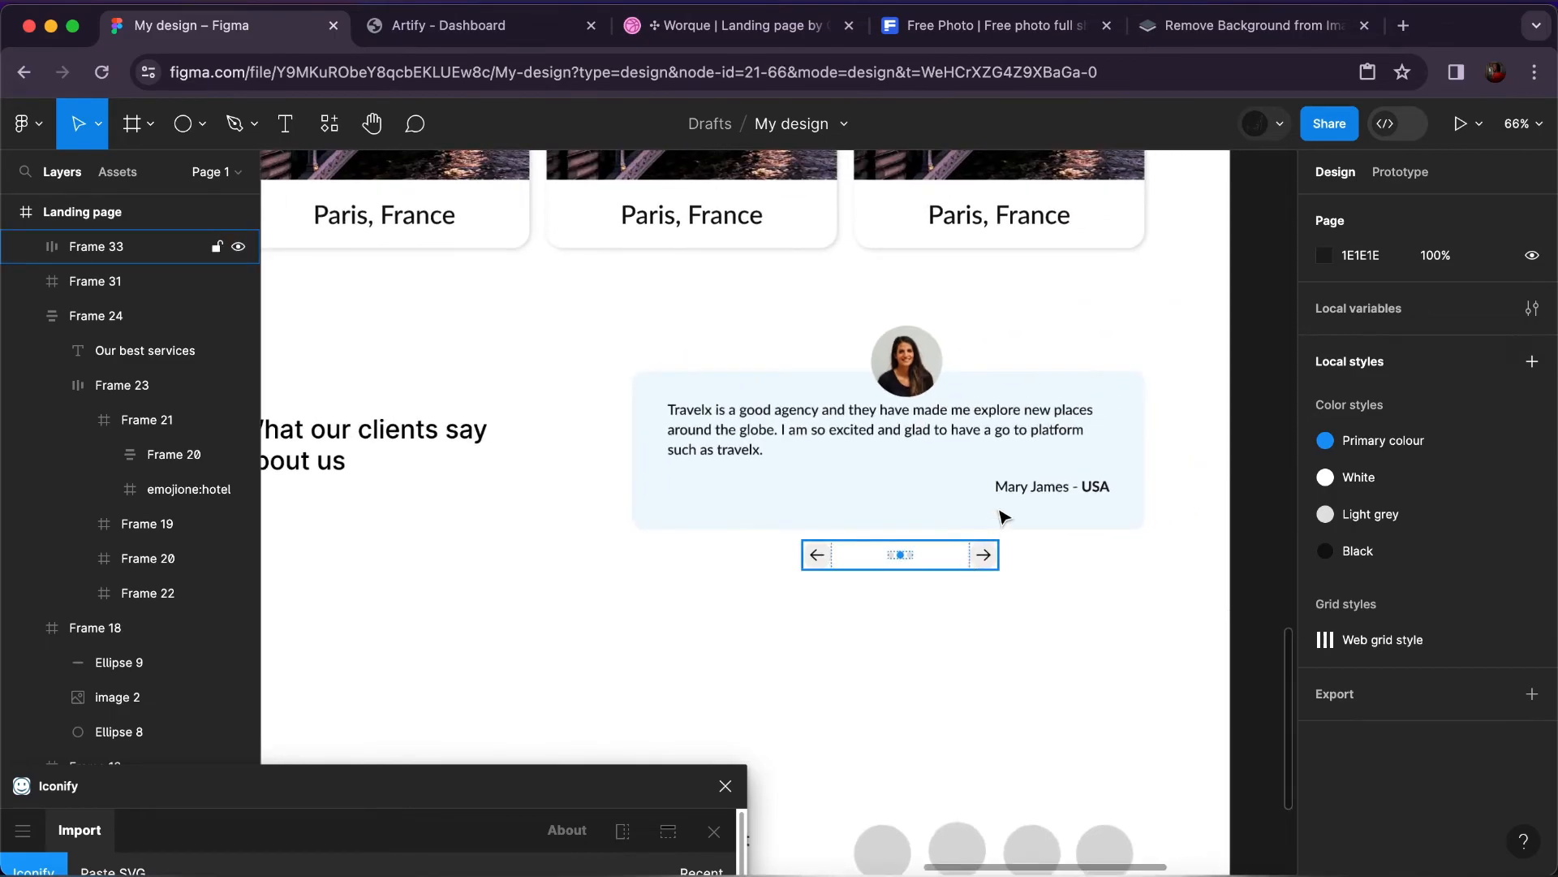
pyautogui.keyDown('shift'); pyautogui.click(1004, 514); pyautogui.keyUp('shift')
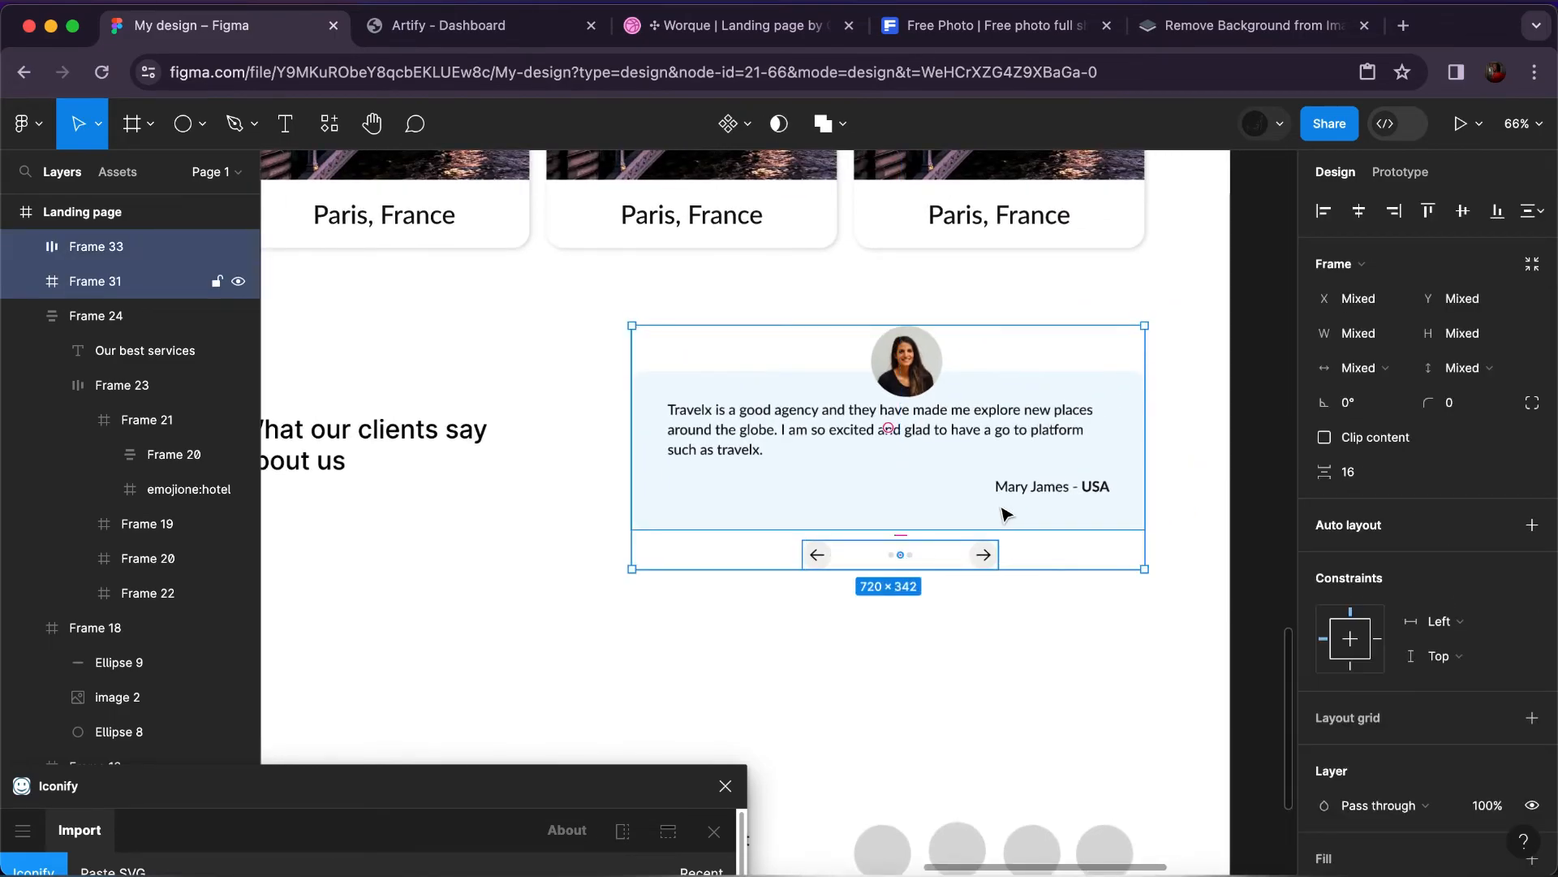
# Wrap the testimonial card and its arrow-and-dots slider in a centred vertical auto-layout frame with 16 spacing.
pyautogui.click(1533, 526)
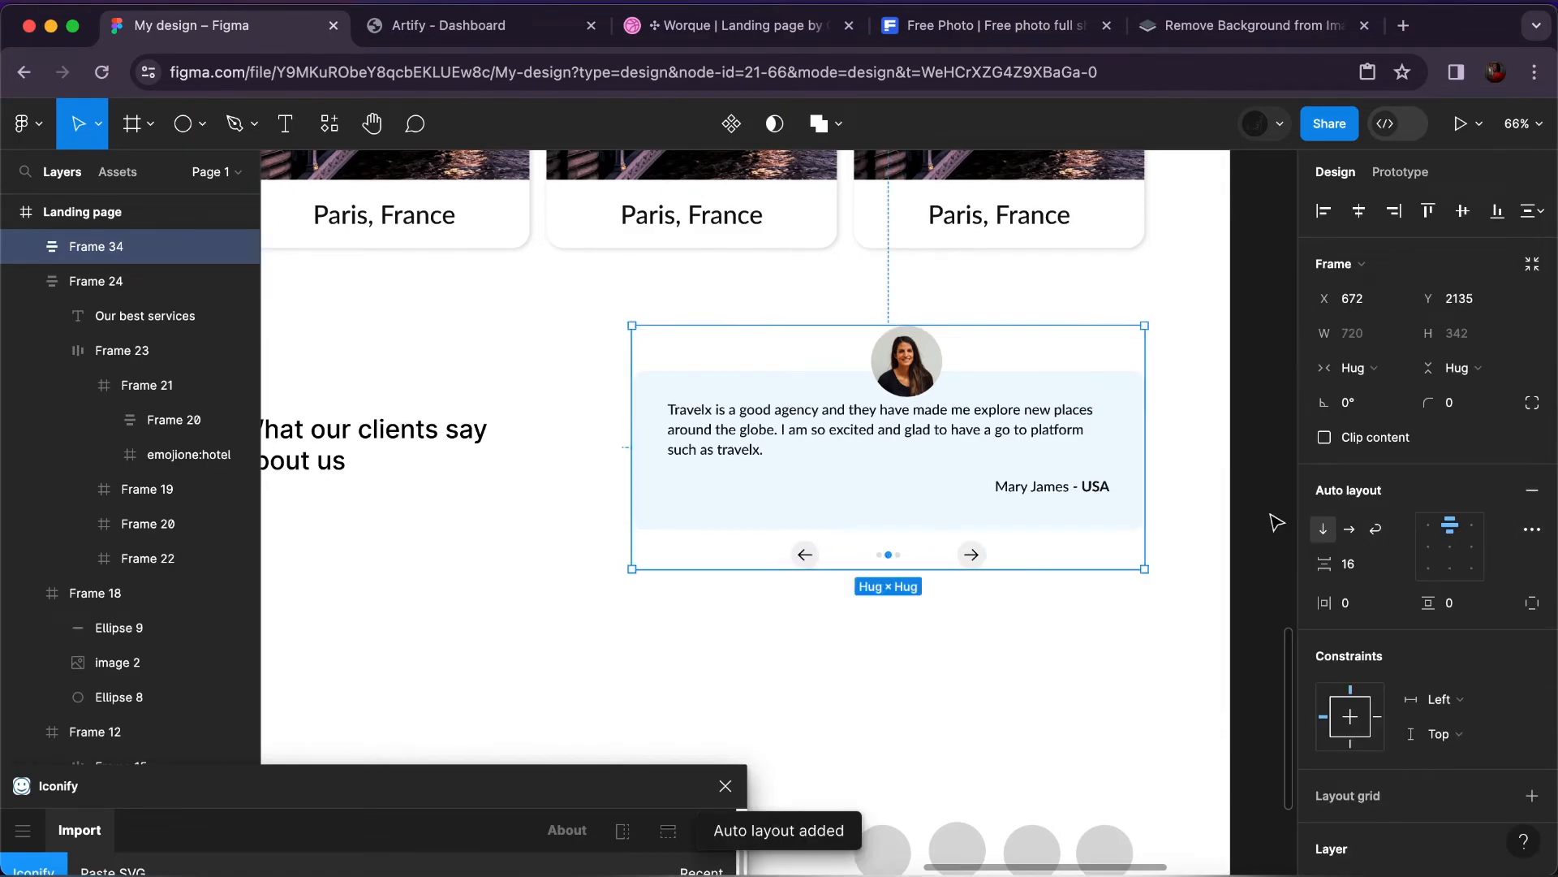
pyautogui.click(1451, 546)
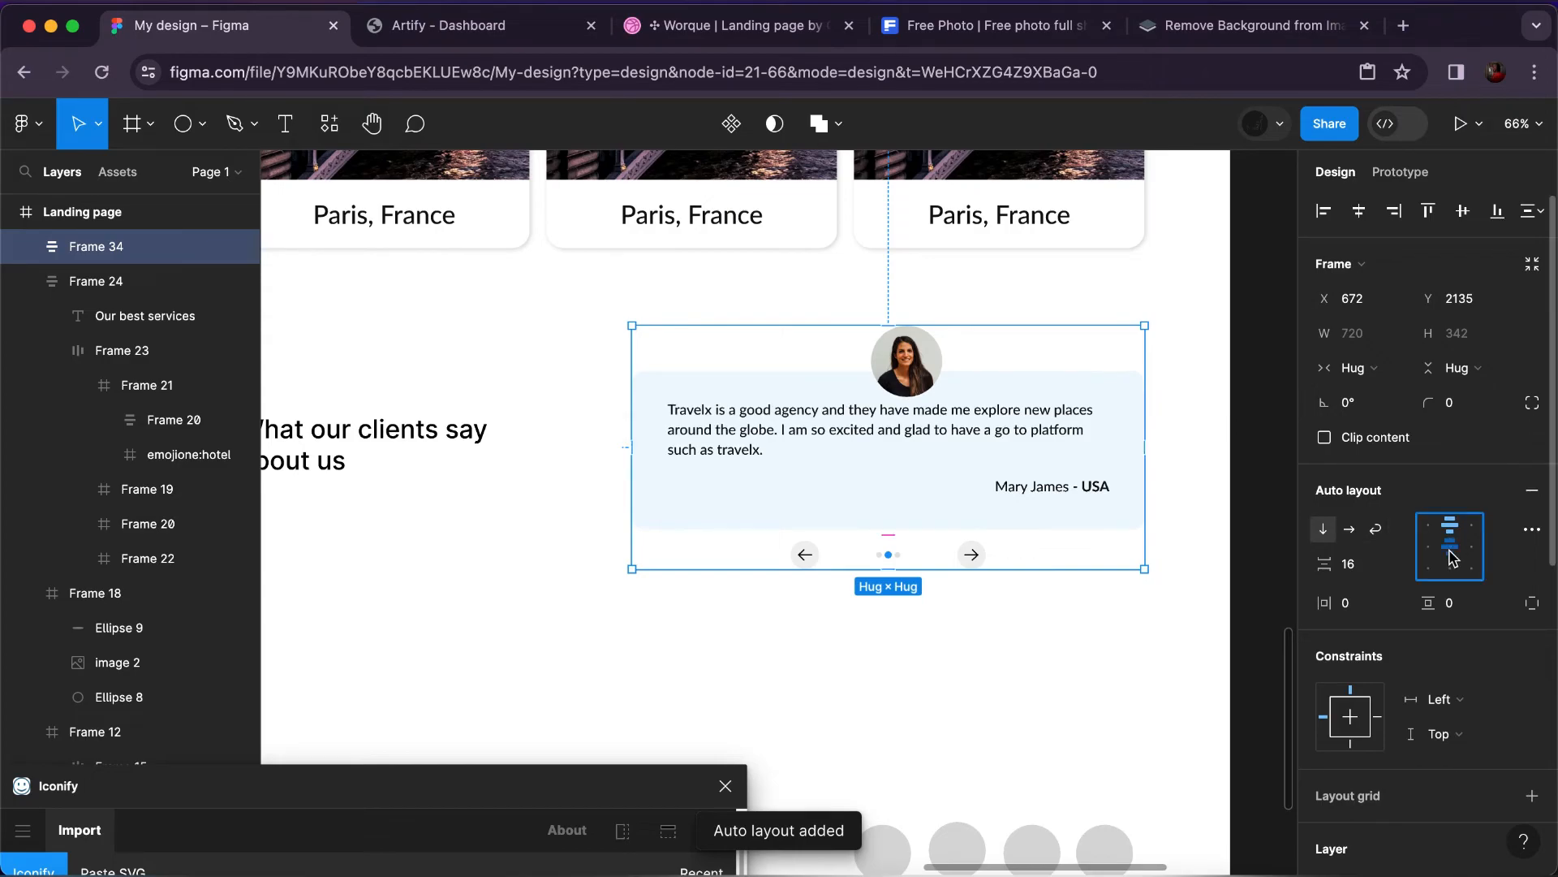
pyautogui.click(1031, 629)
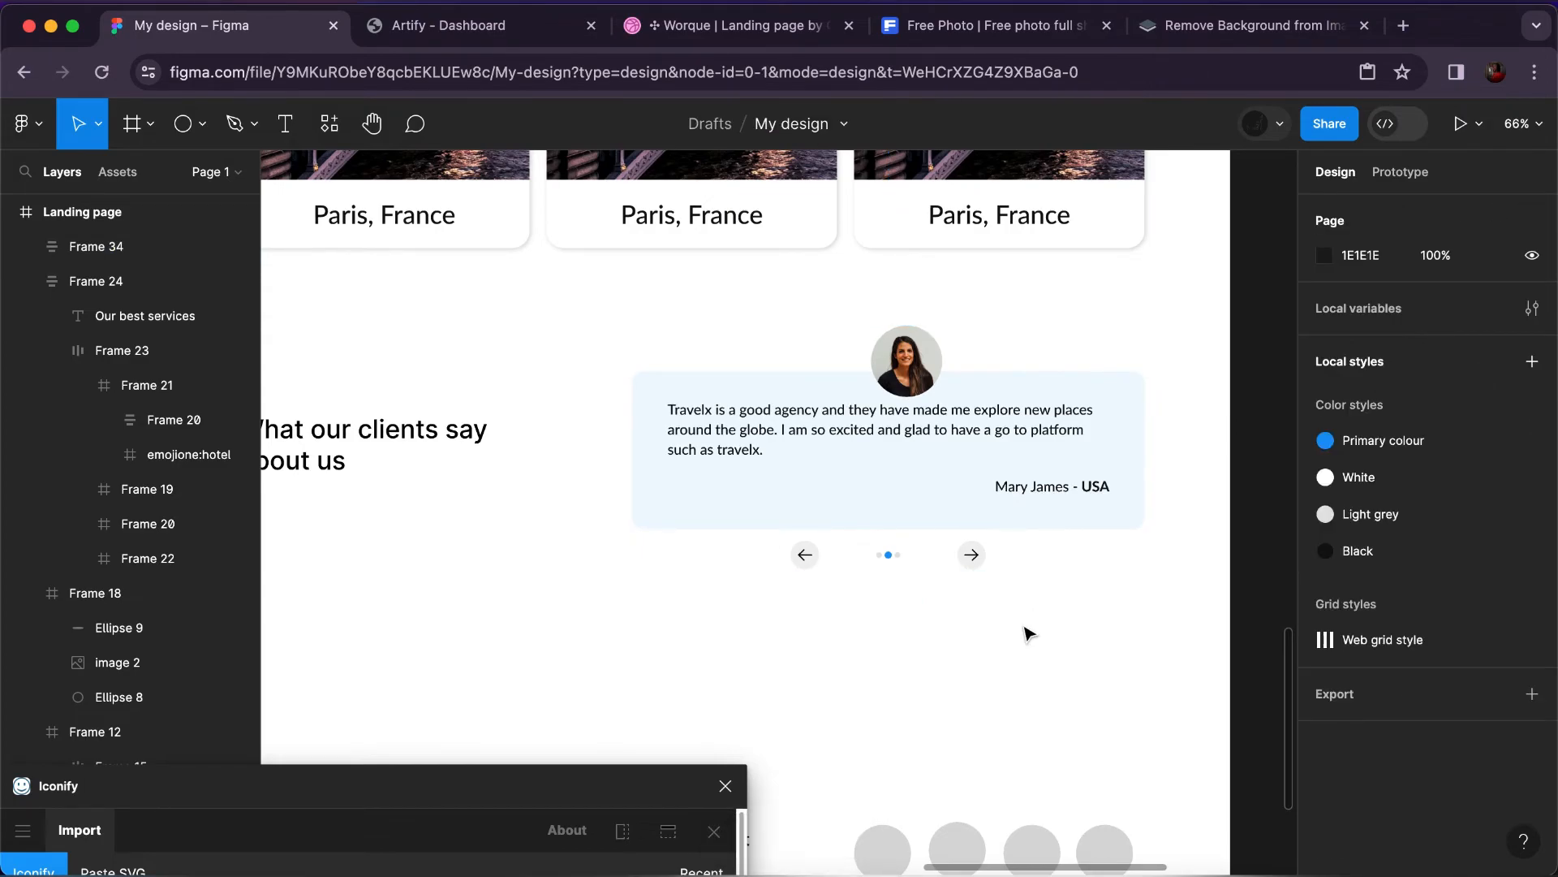
pyautogui.scroll(-3, 1030, 633)
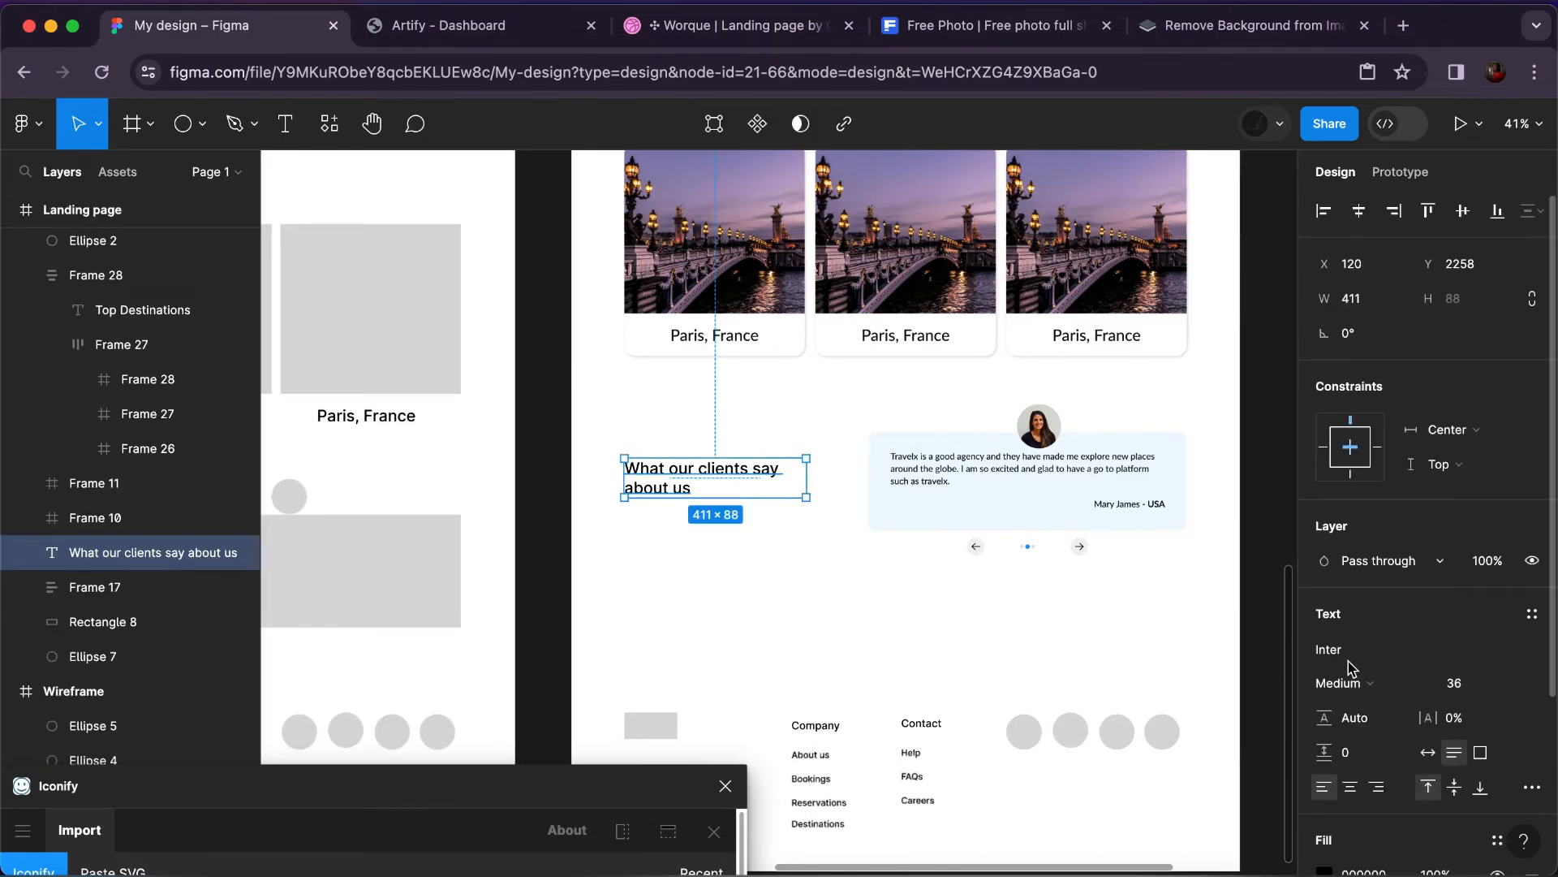
# Set the heading 'What our clients say about us' to Lato with a 46 line height.
pyautogui.click(1349, 654)
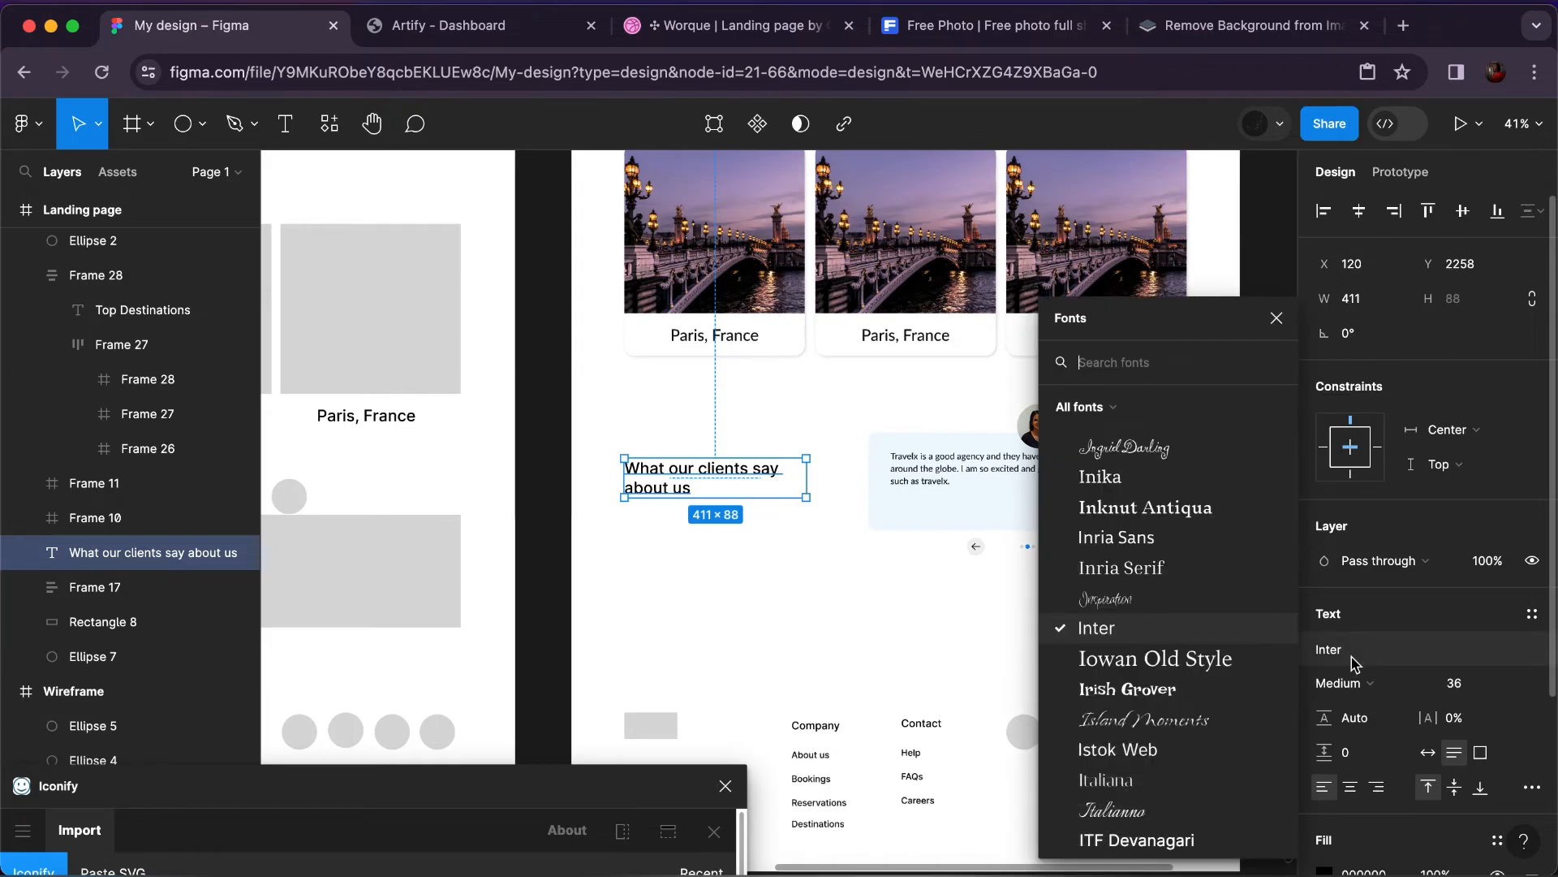
pyautogui.write('lato')
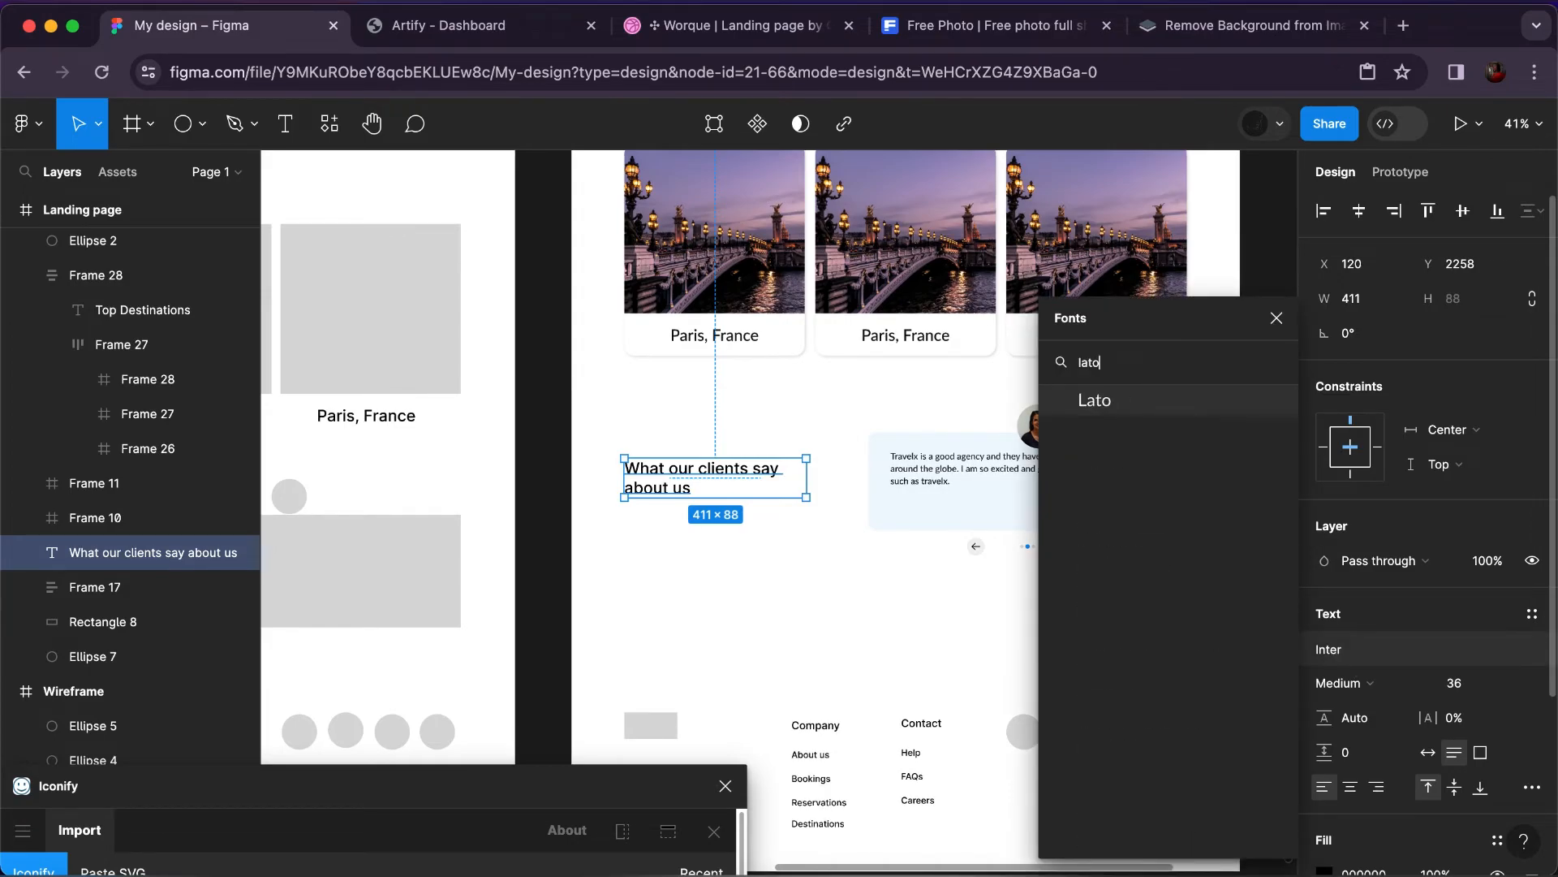
pyautogui.press('Return')
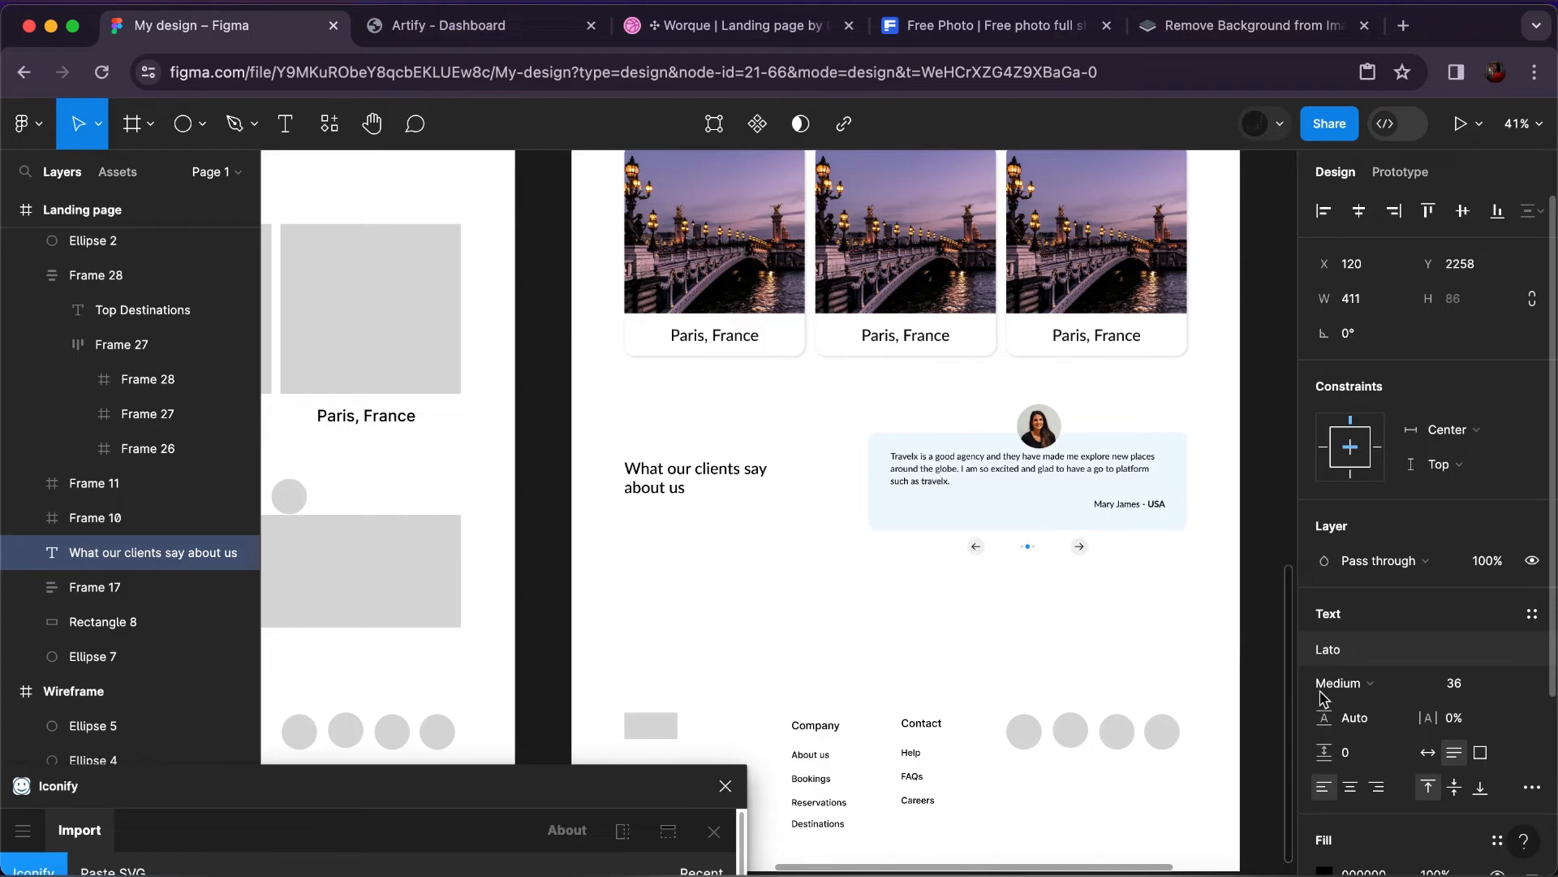
pyautogui.click(1370, 722)
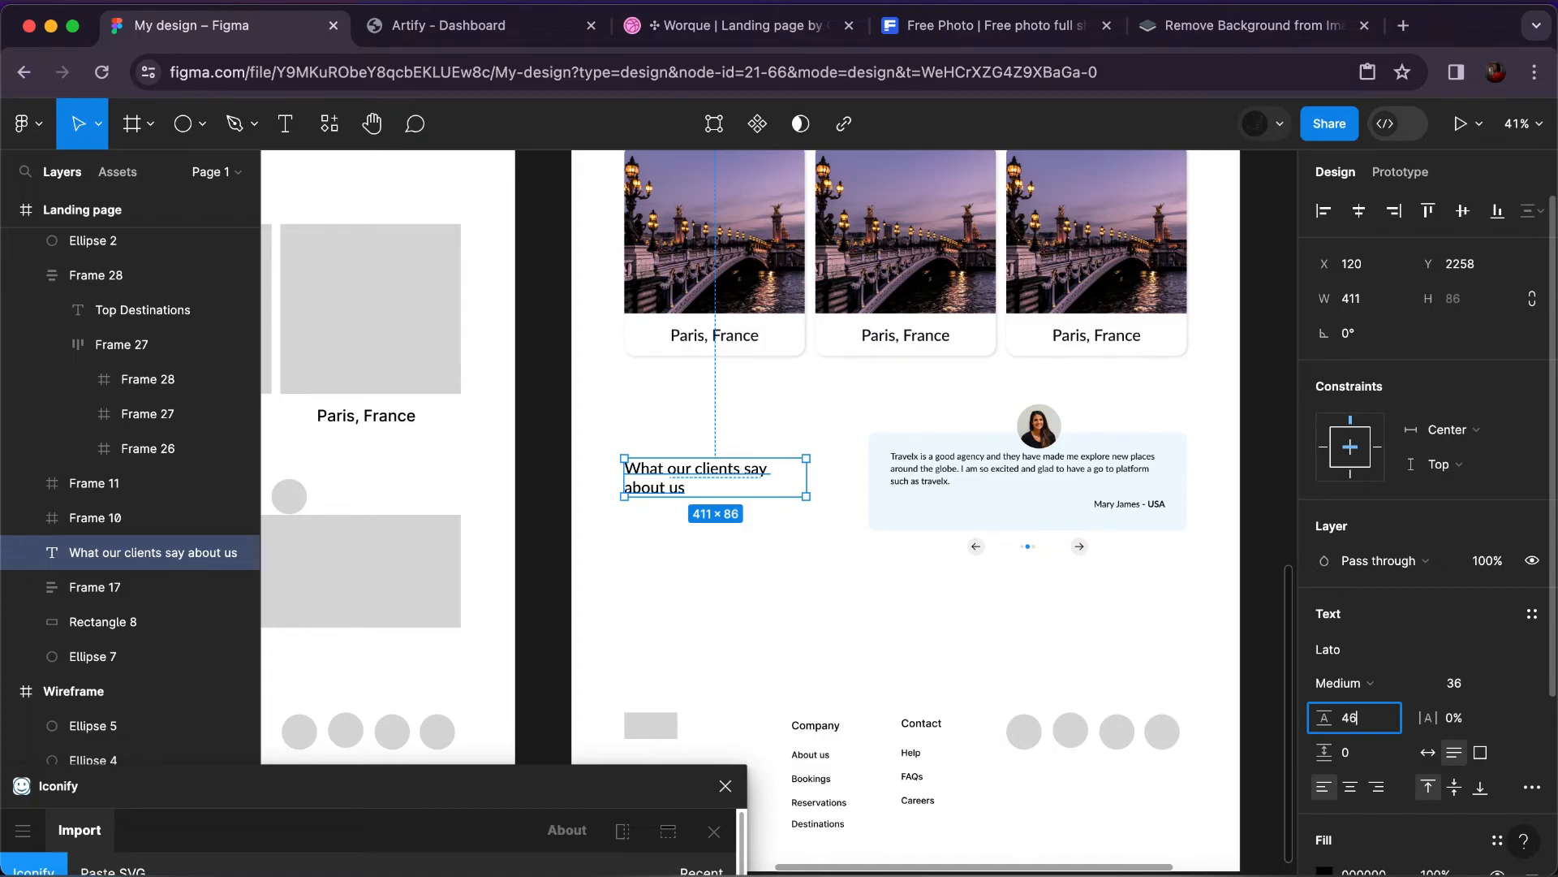
pyautogui.press('Return')
pyautogui.scroll(-3, 1427, 731)
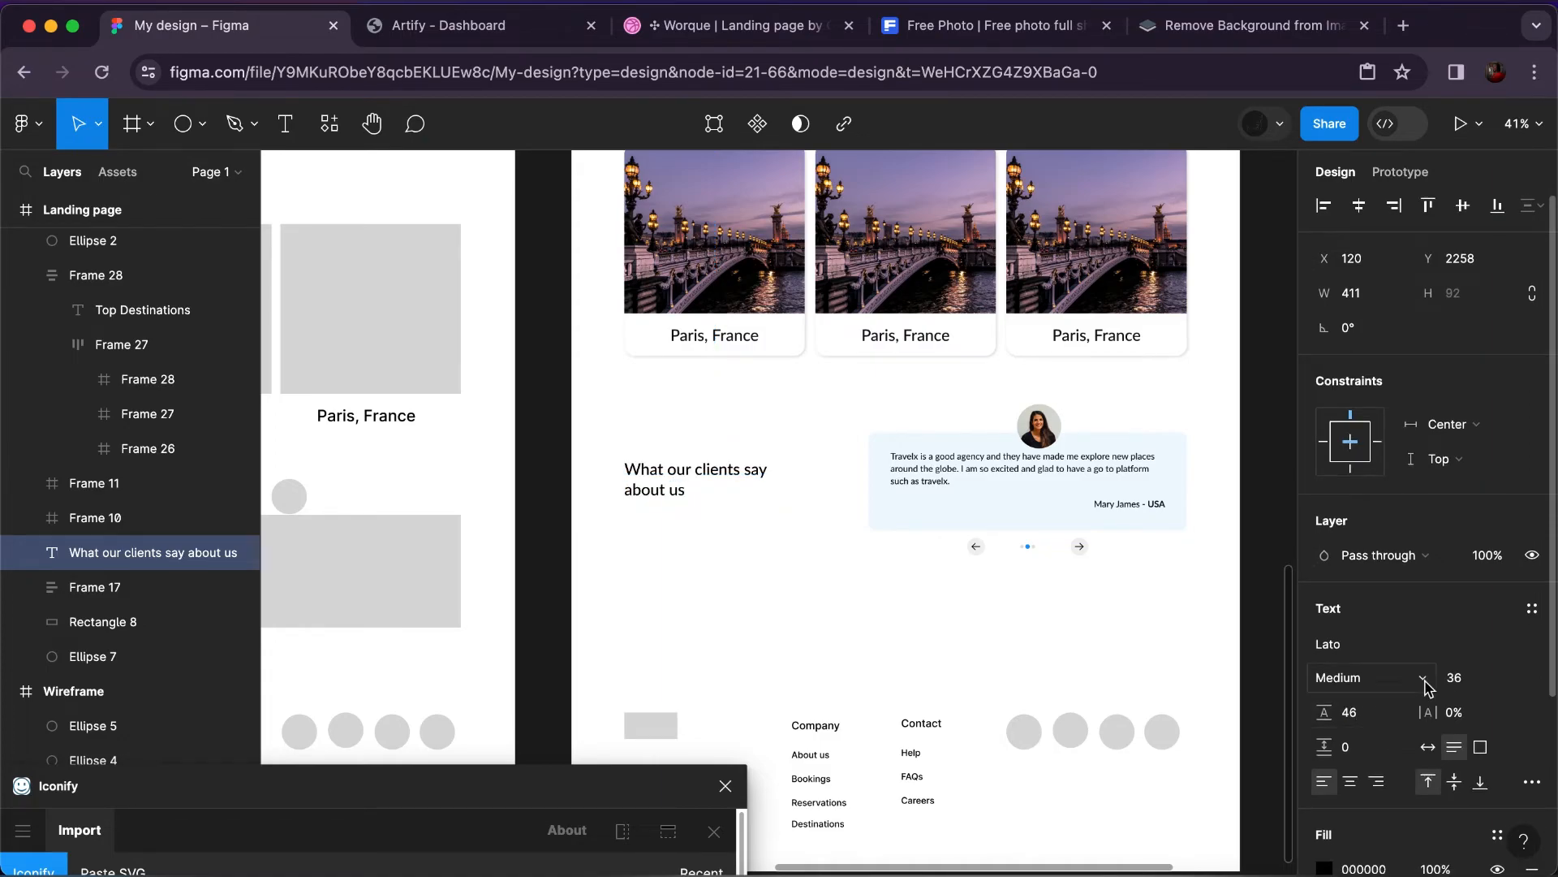
# Apply the Black colour style to the heading and add the testimonial frame to the selection.
pyautogui.click(1498, 601)
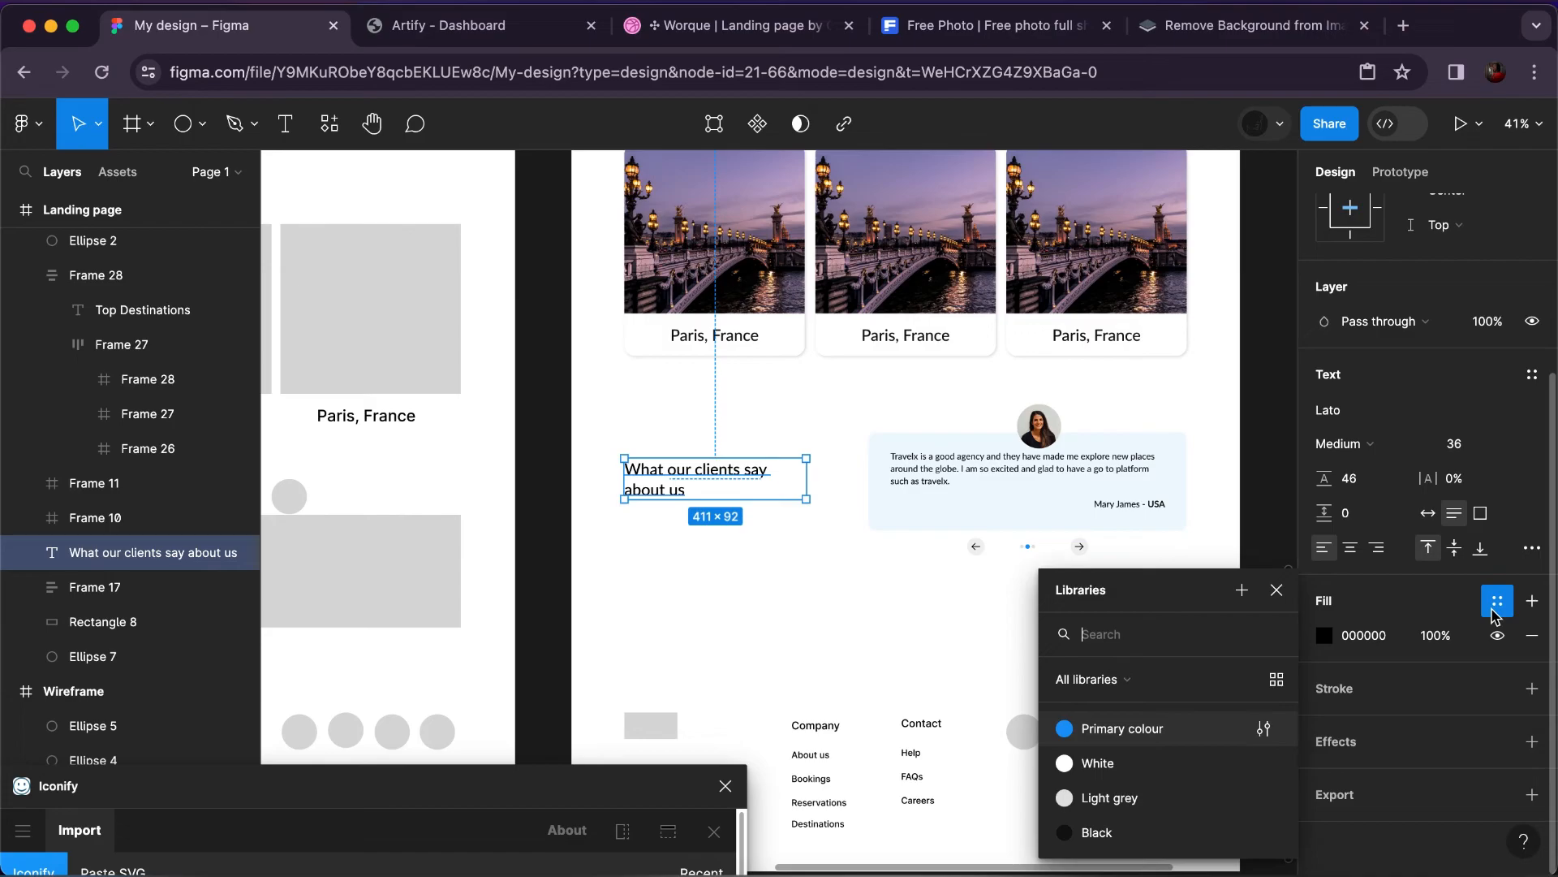
pyautogui.click(1095, 836)
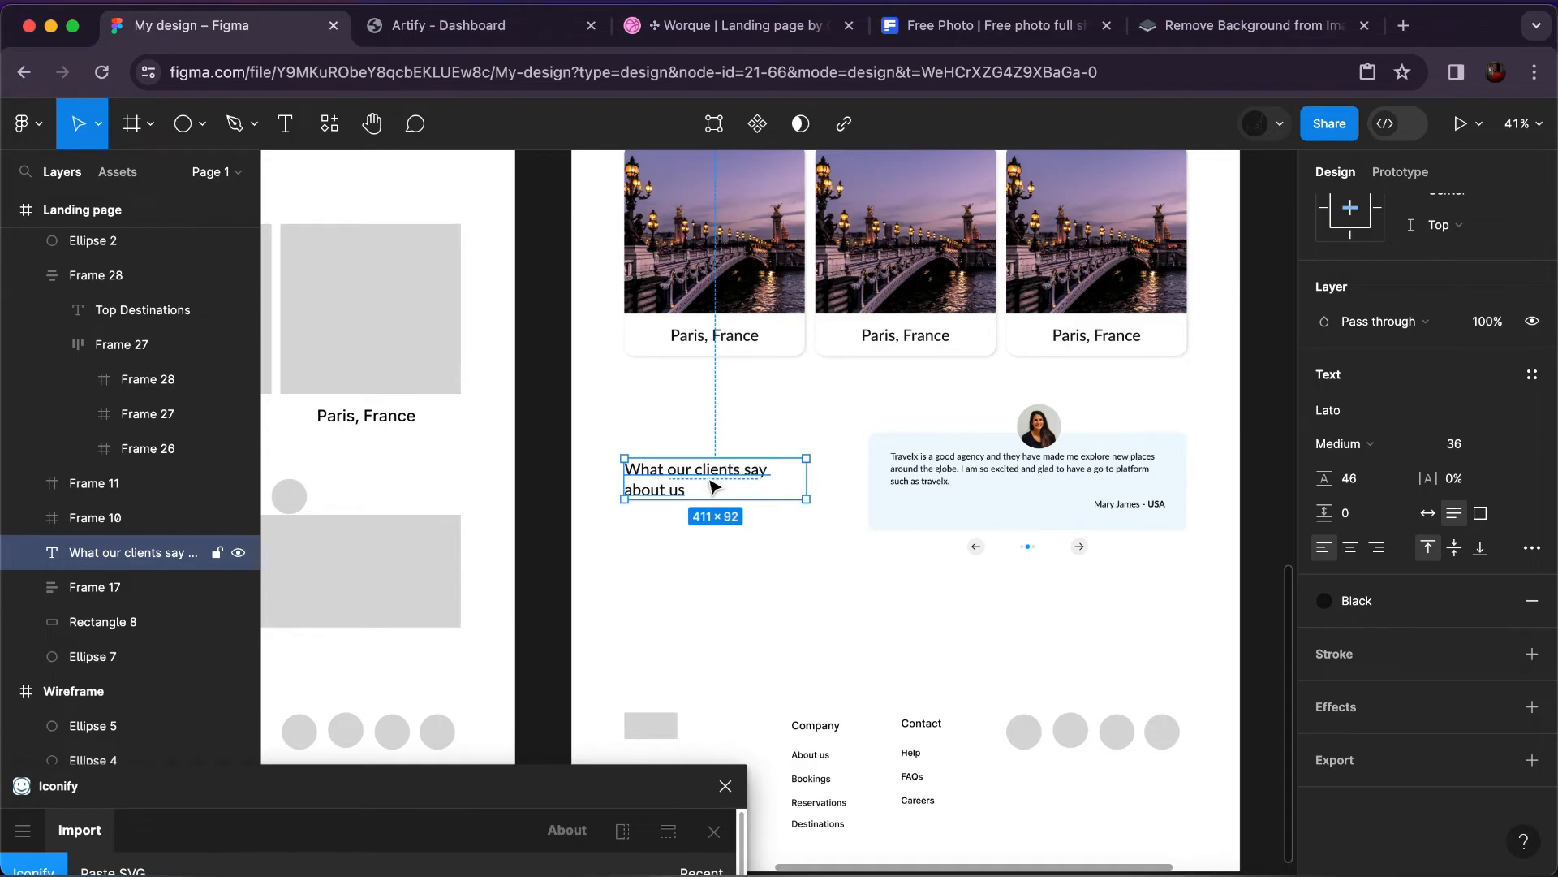
pyautogui.press('alt')
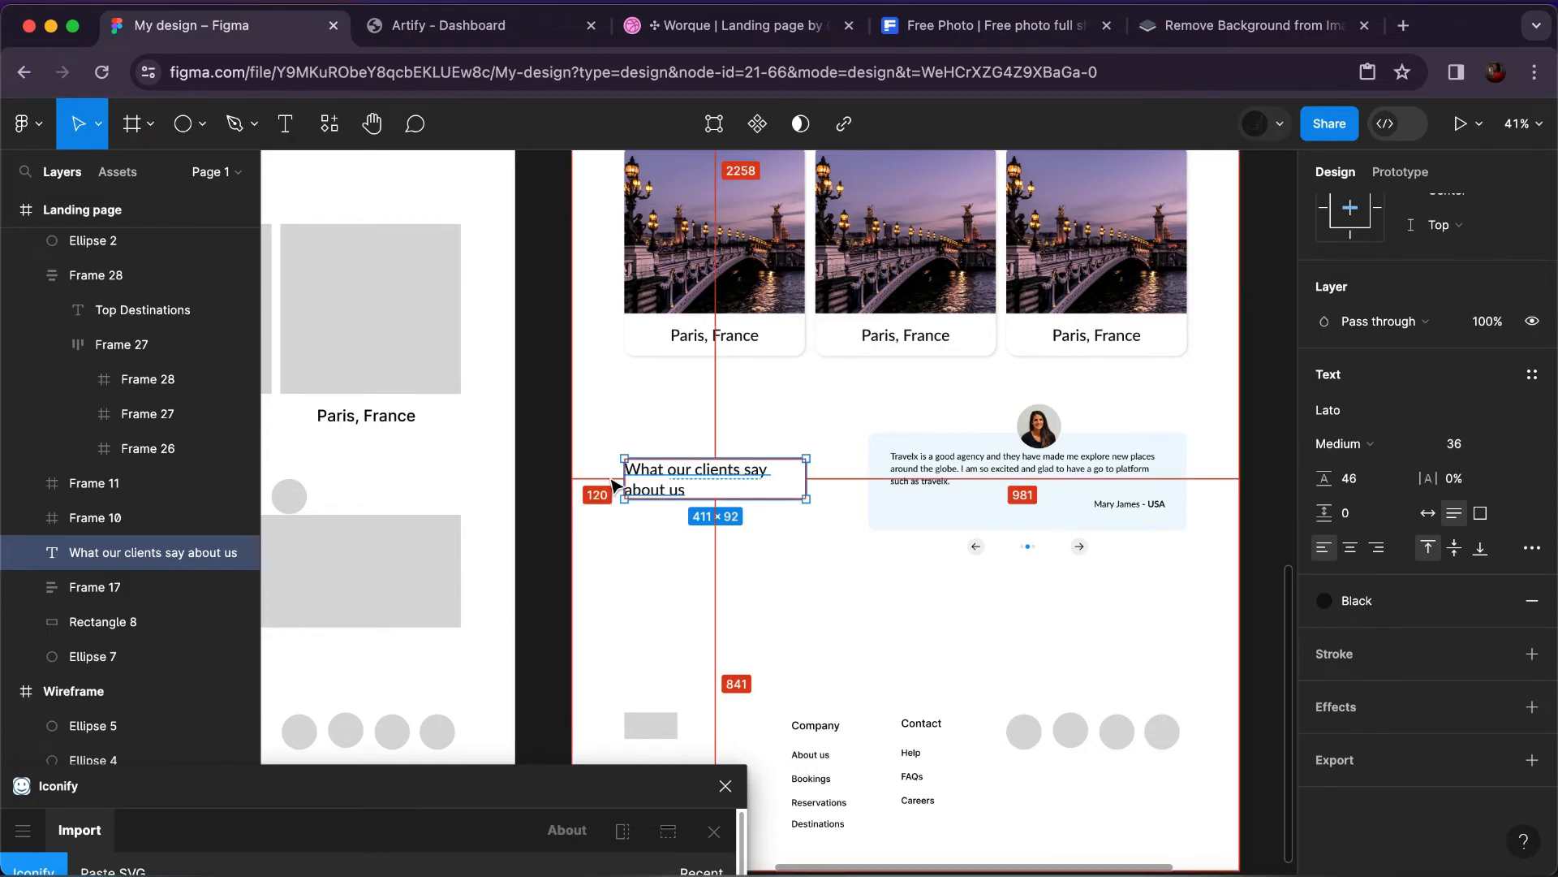
pyautogui.keyDown('shift'); pyautogui.click(892, 474); pyautogui.keyUp('shift')
pyautogui.hotkey('shift', 'a')
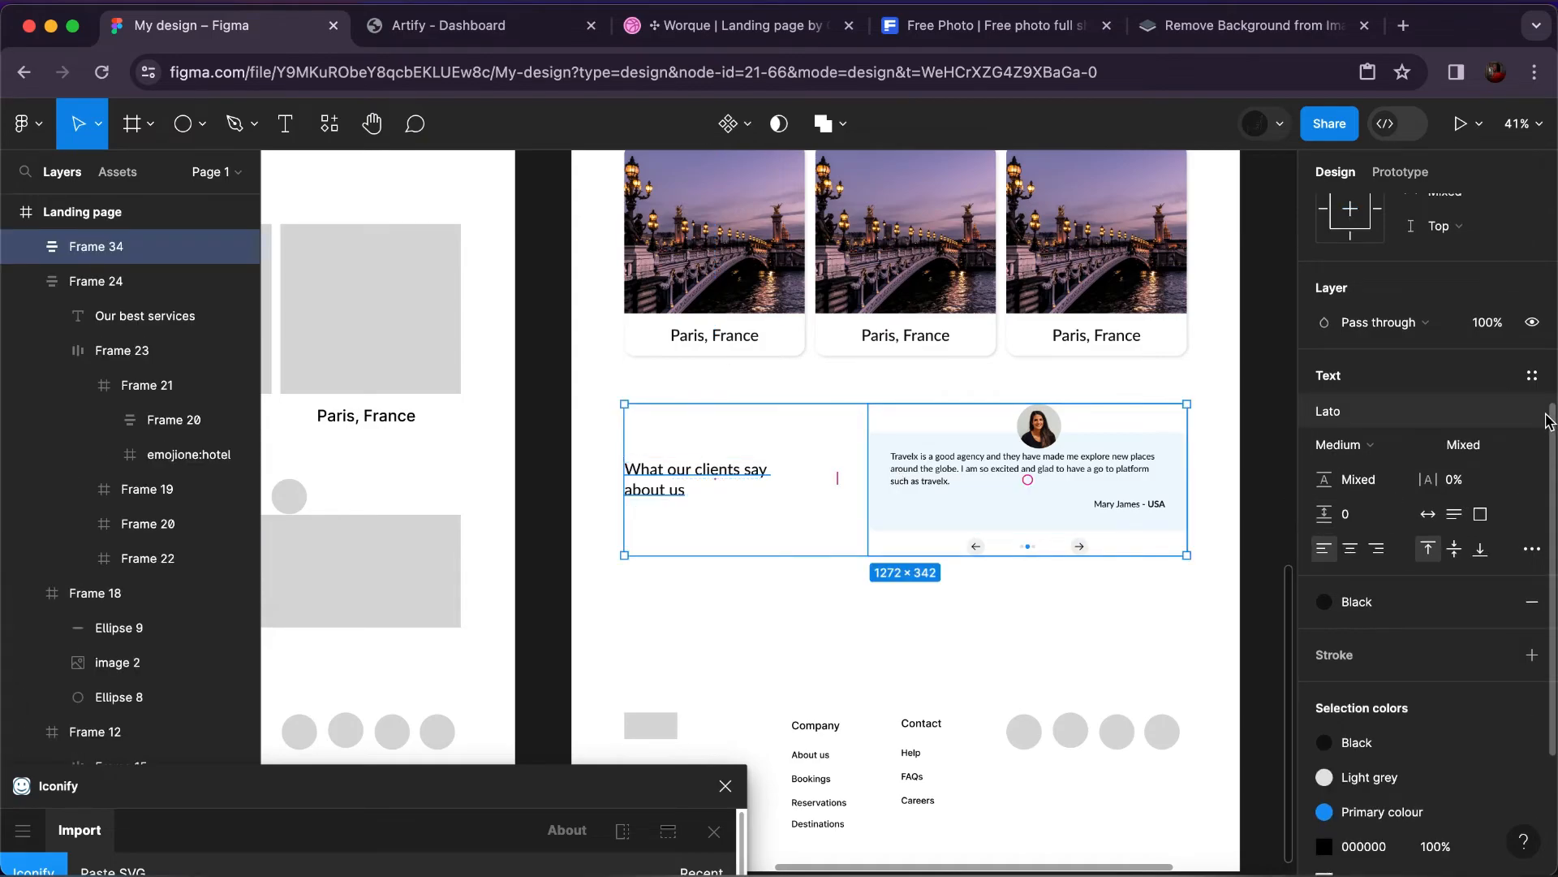
# Place the clients heading and testimonial block side by side in a horizontal auto-layout frame spaced 141.
pyautogui.scroll(5, 1549, 420)
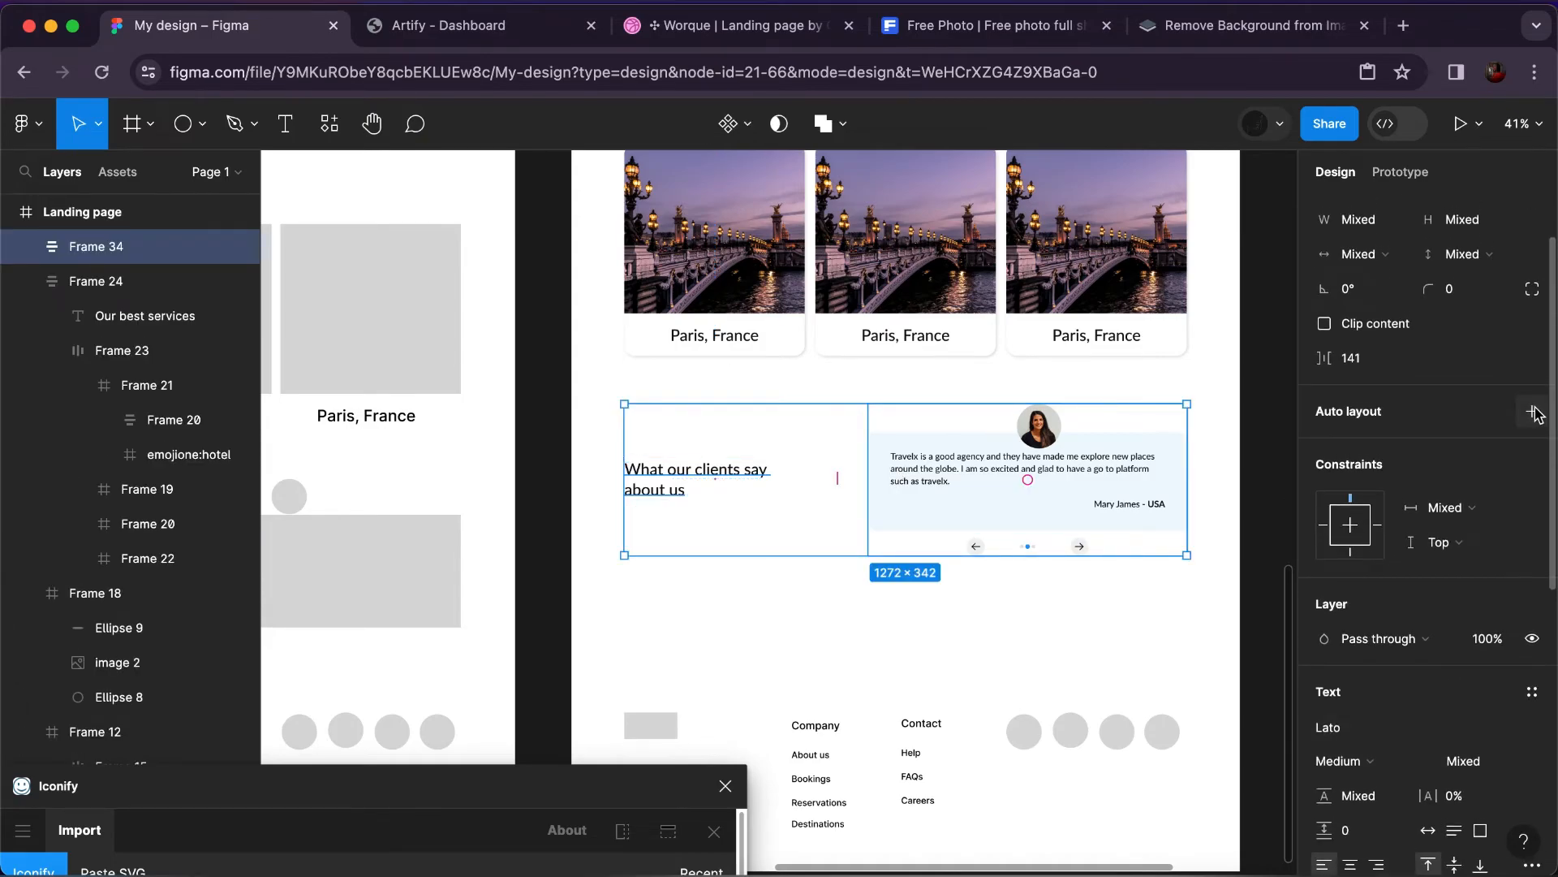
pyautogui.click(1533, 411)
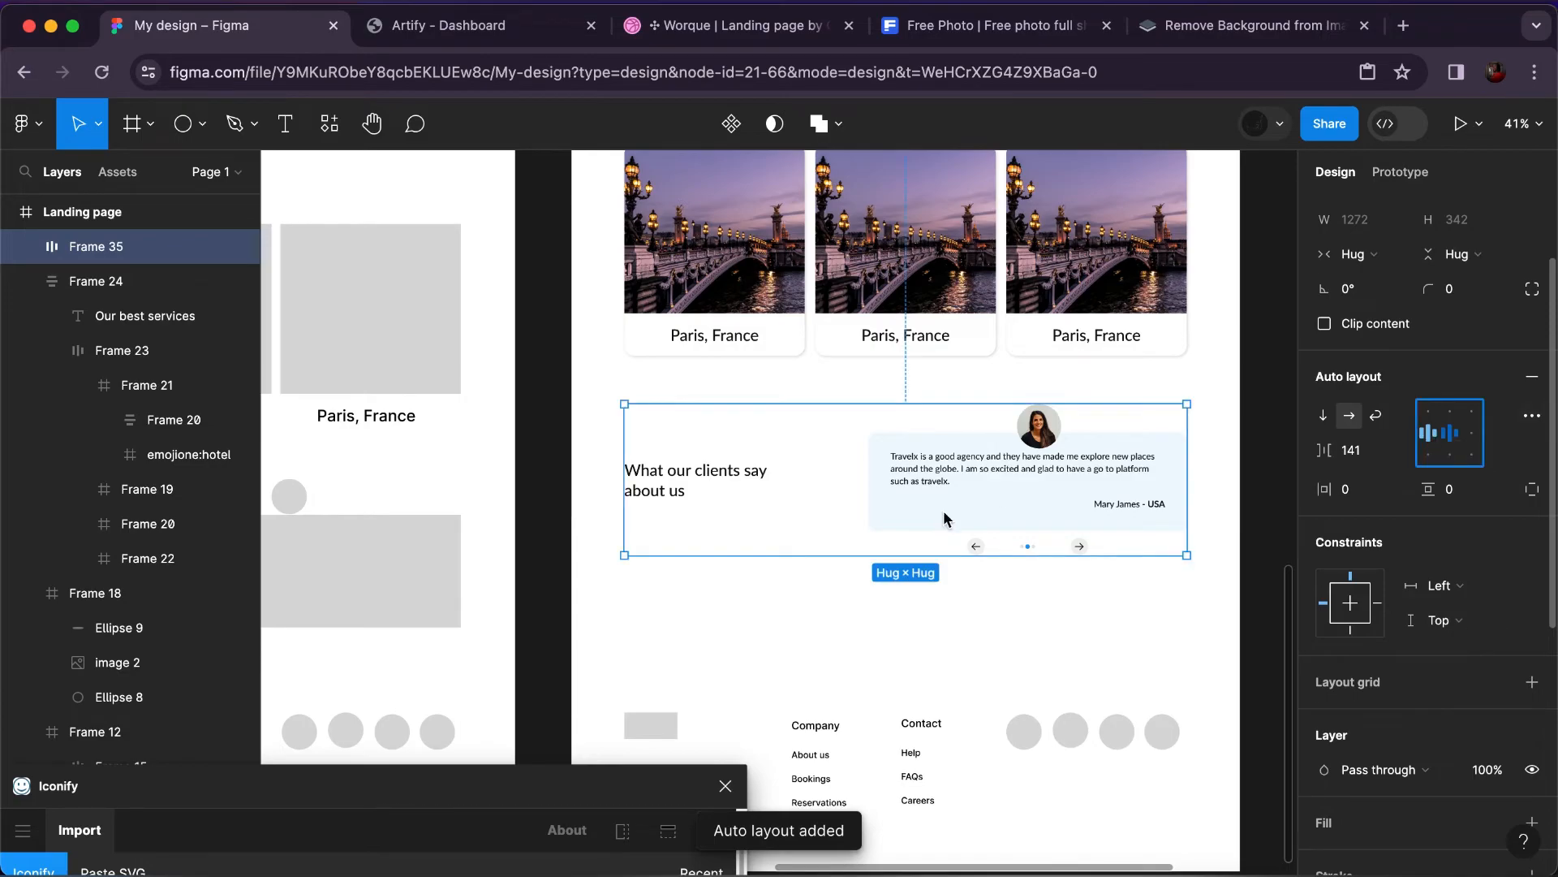
pyautogui.click(754, 485)
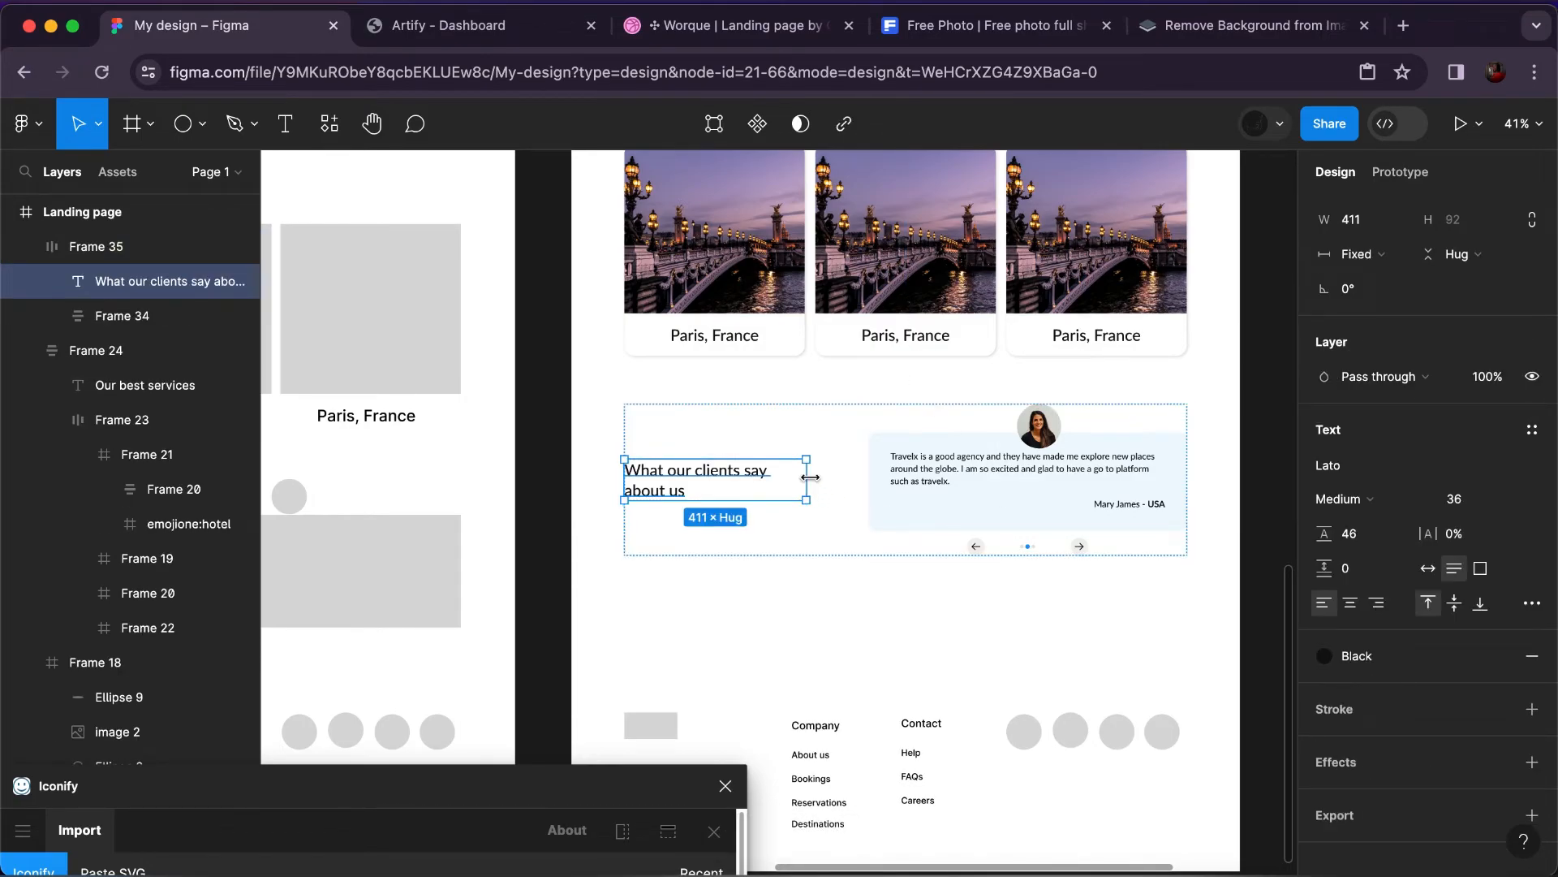
pyautogui.doubleClick(647, 493)
pyautogui.click(698, 493)
pyautogui.press('Escape')
pyautogui.click(853, 614)
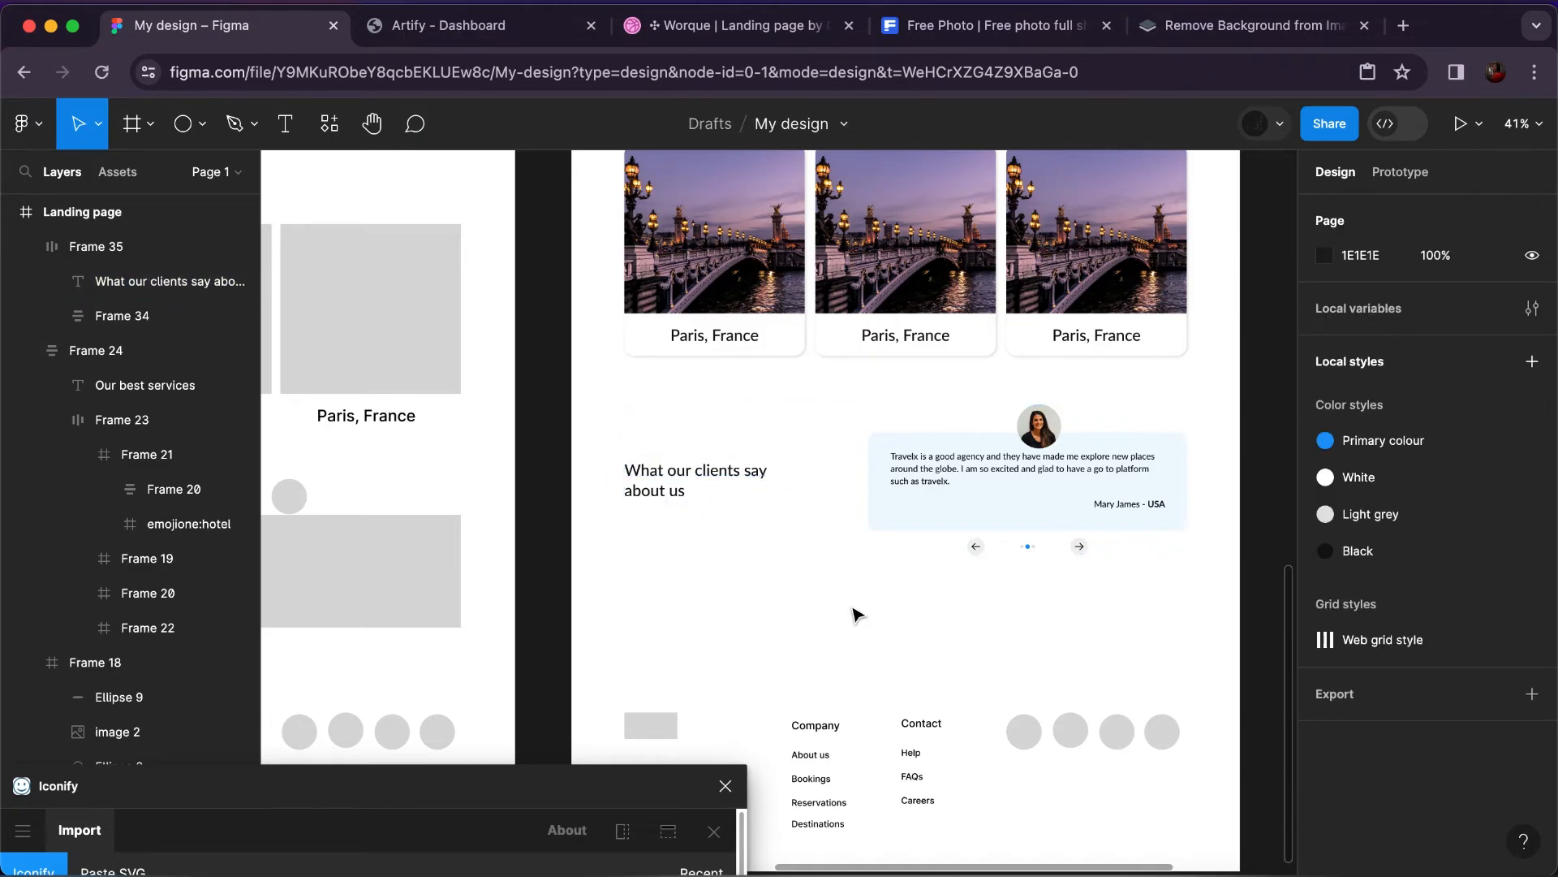
# Select the blue Travelx logo text in the navigation bar to copy it.
pyautogui.scroll(-5, 853, 614)
pyautogui.scroll(2, 853, 613)
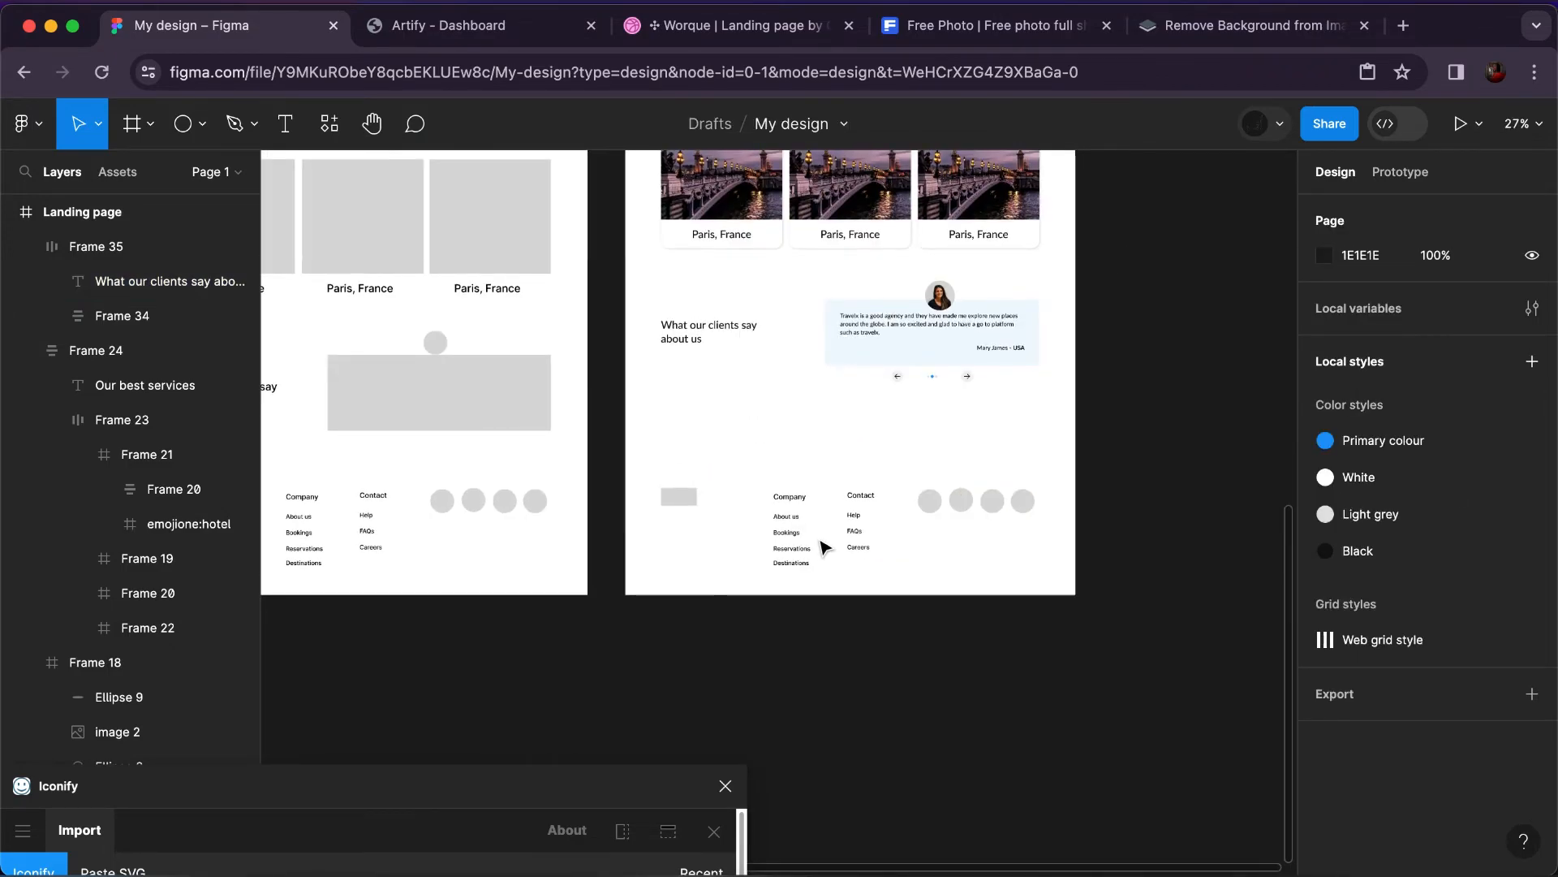
pyautogui.click(686, 504)
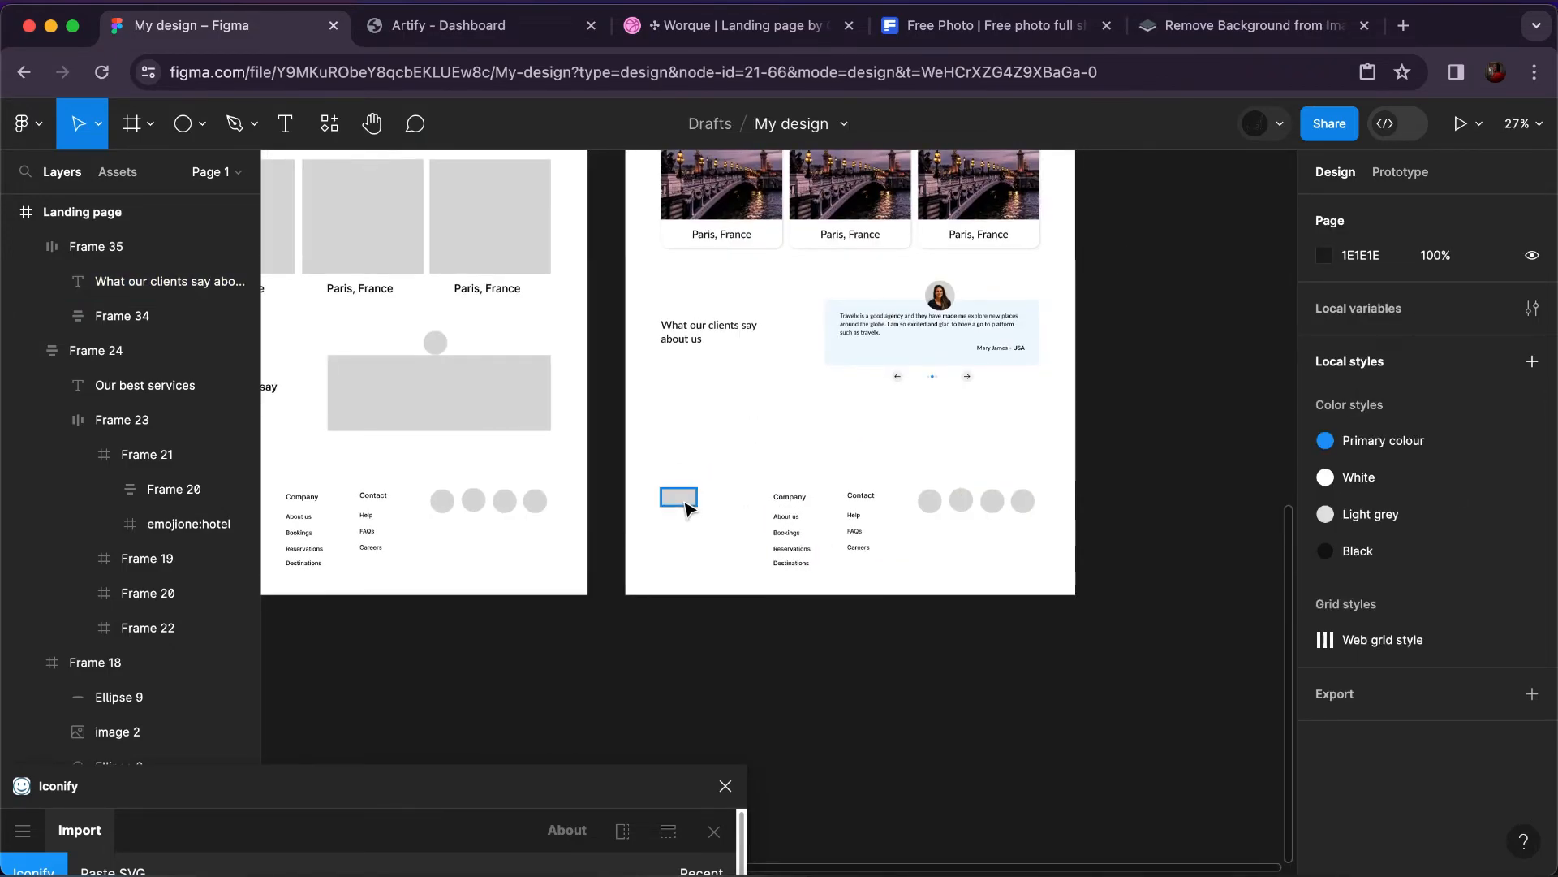
pyautogui.scroll(1, 686, 509)
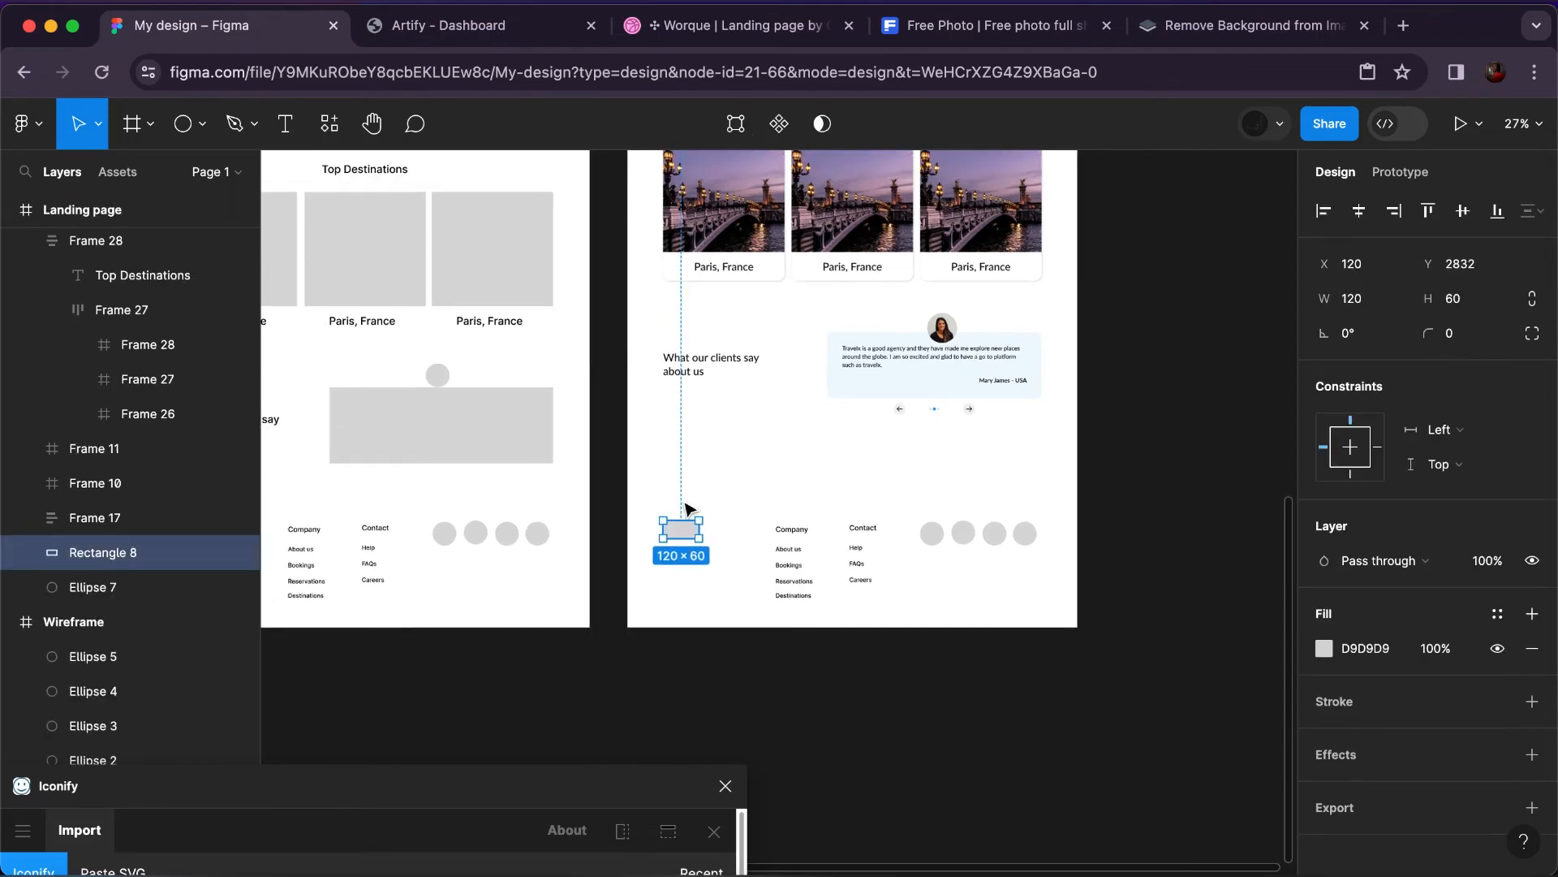
pyautogui.scroll(10, 686, 508)
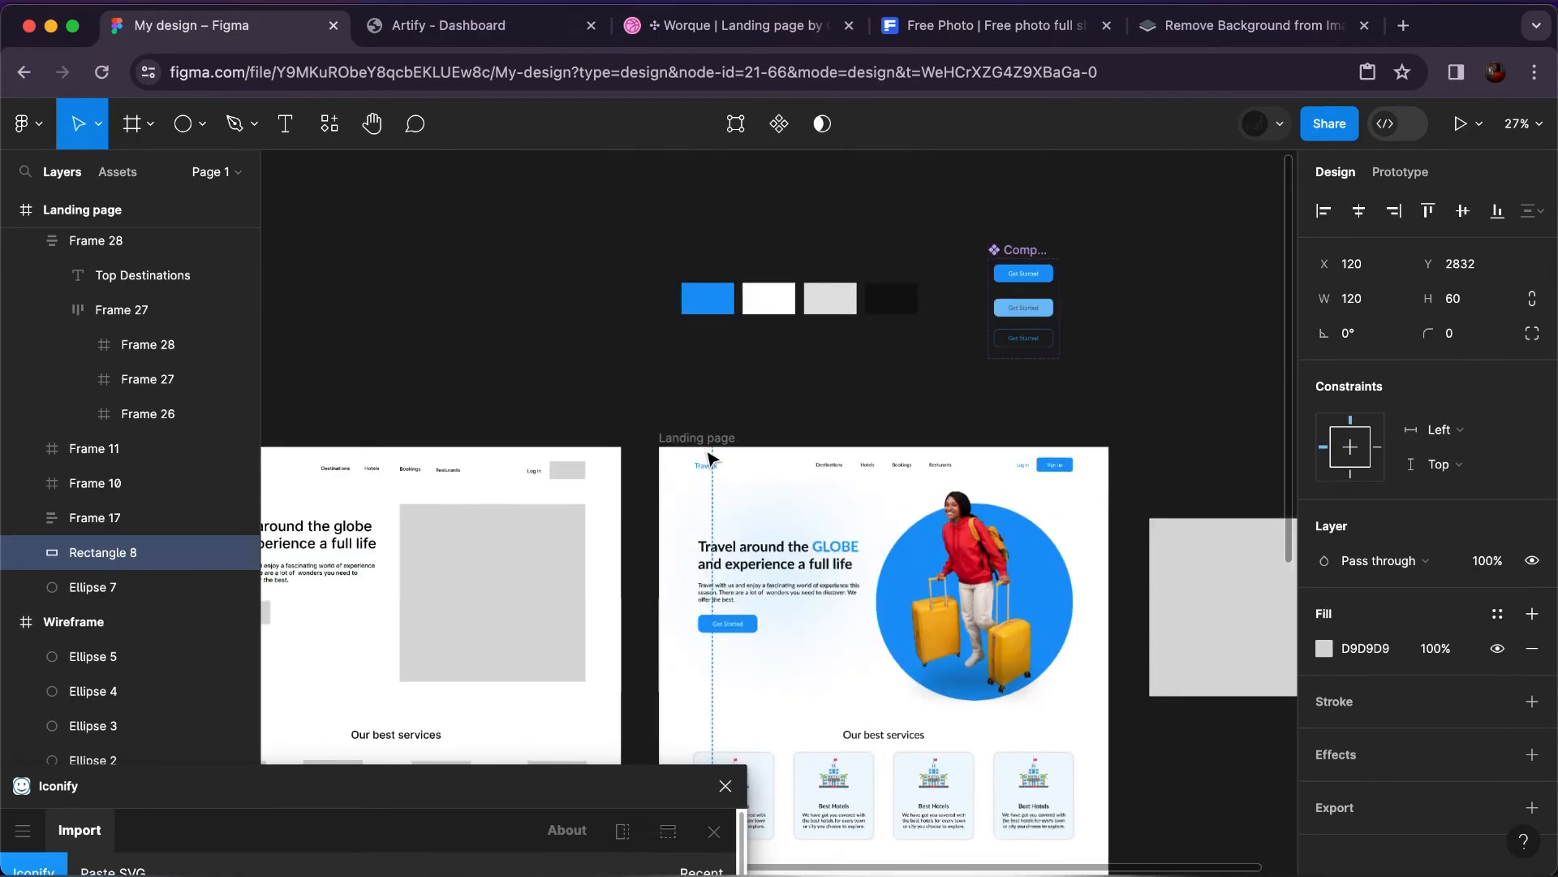
pyautogui.click(709, 473)
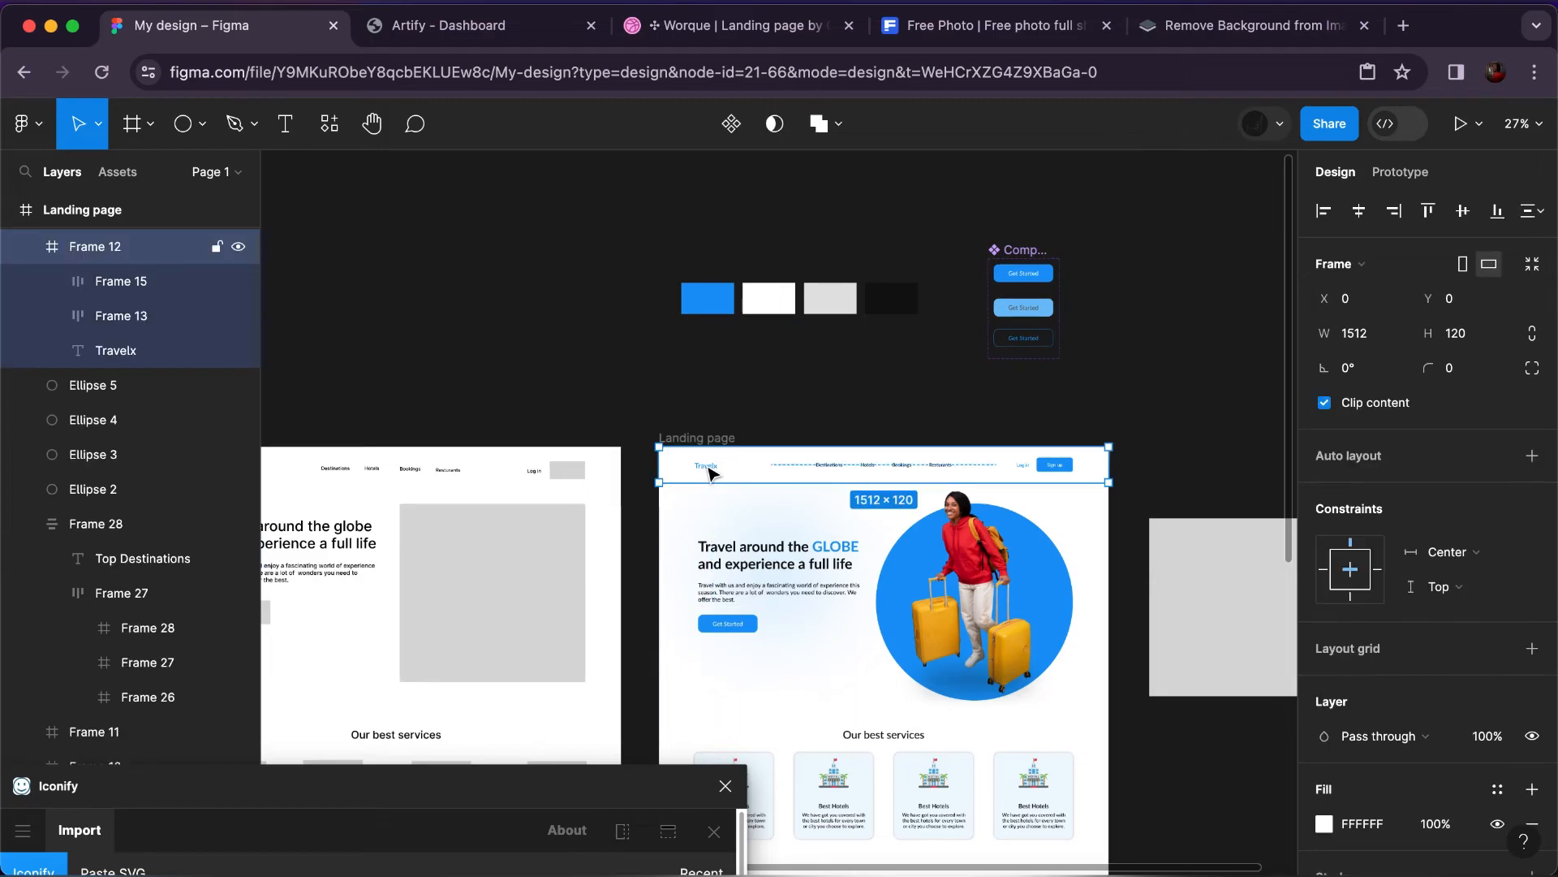
pyautogui.doubleClick(708, 472)
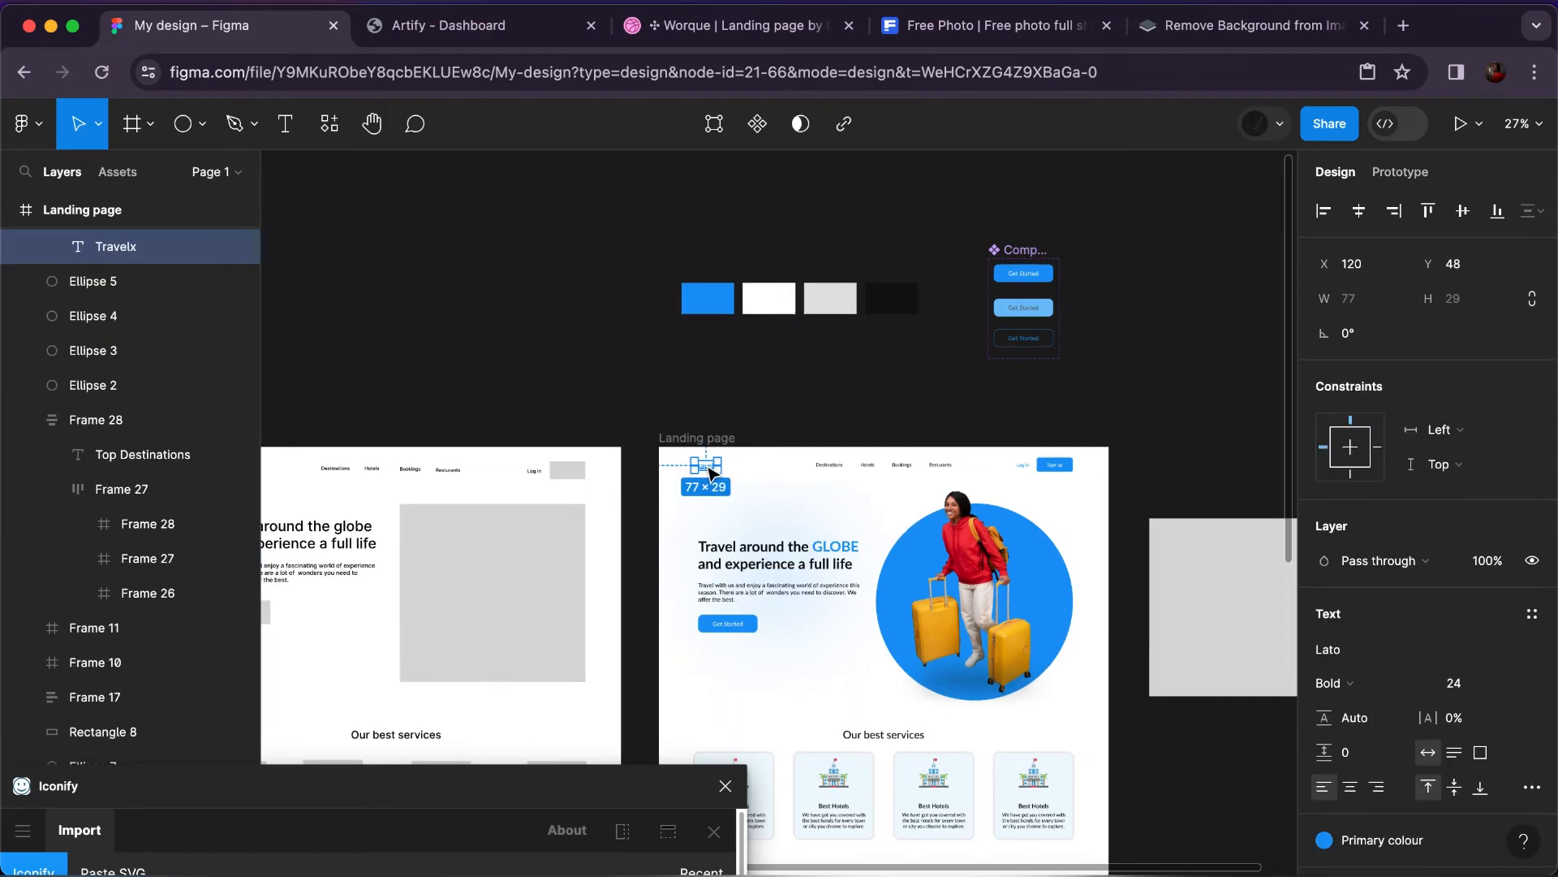
# Paste the Travelx logo over the footer's grey placeholder so it replaces it.
pyautogui.scroll(-10, 708, 473)
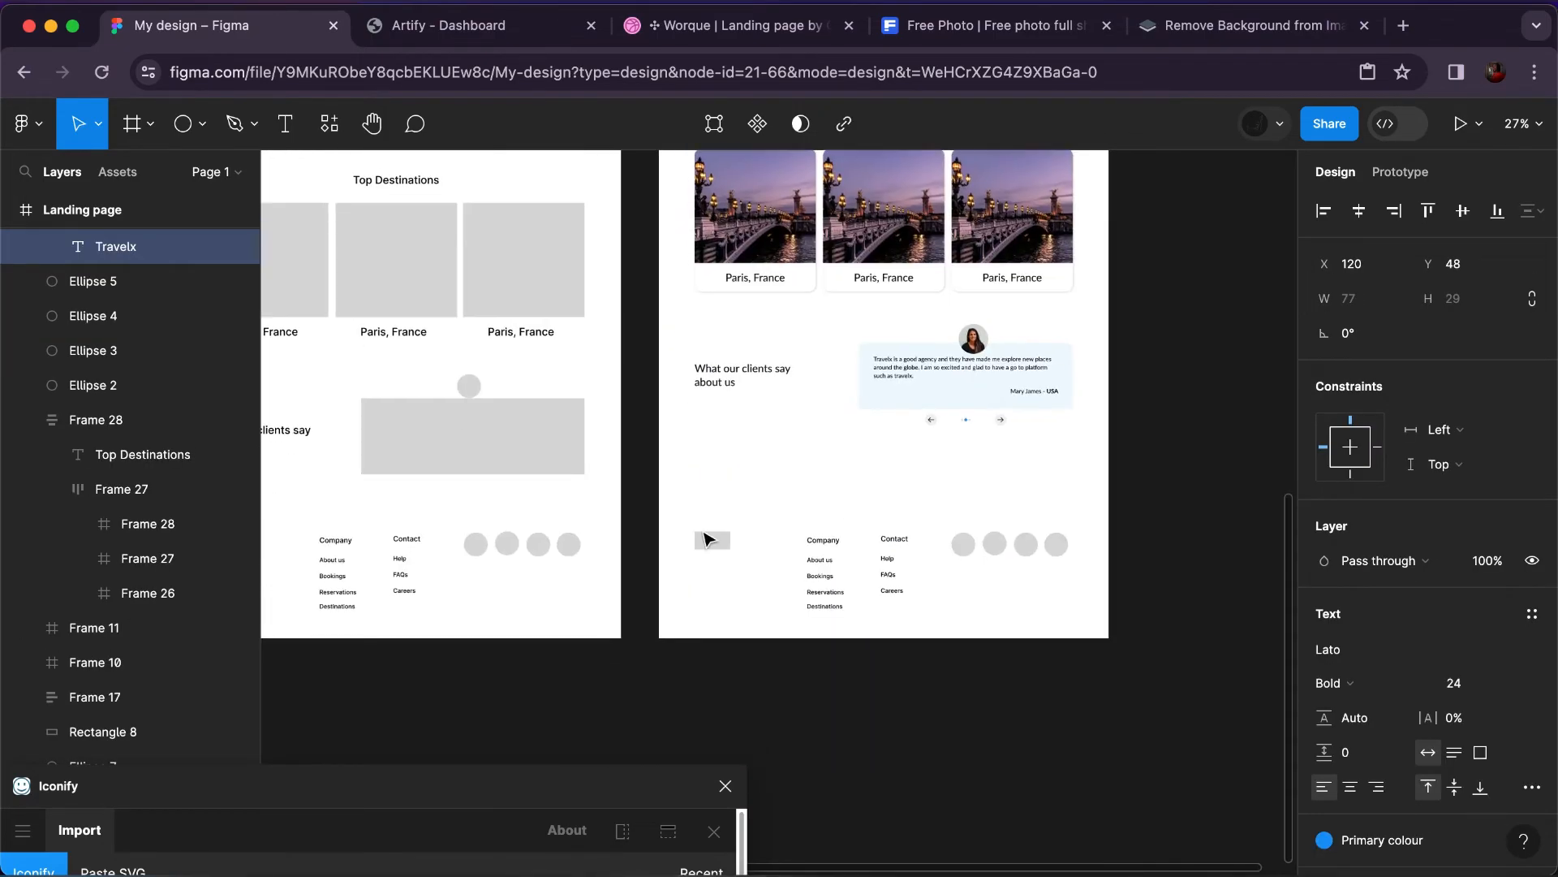
pyautogui.click(706, 542)
pyautogui.rightClick(706, 542)
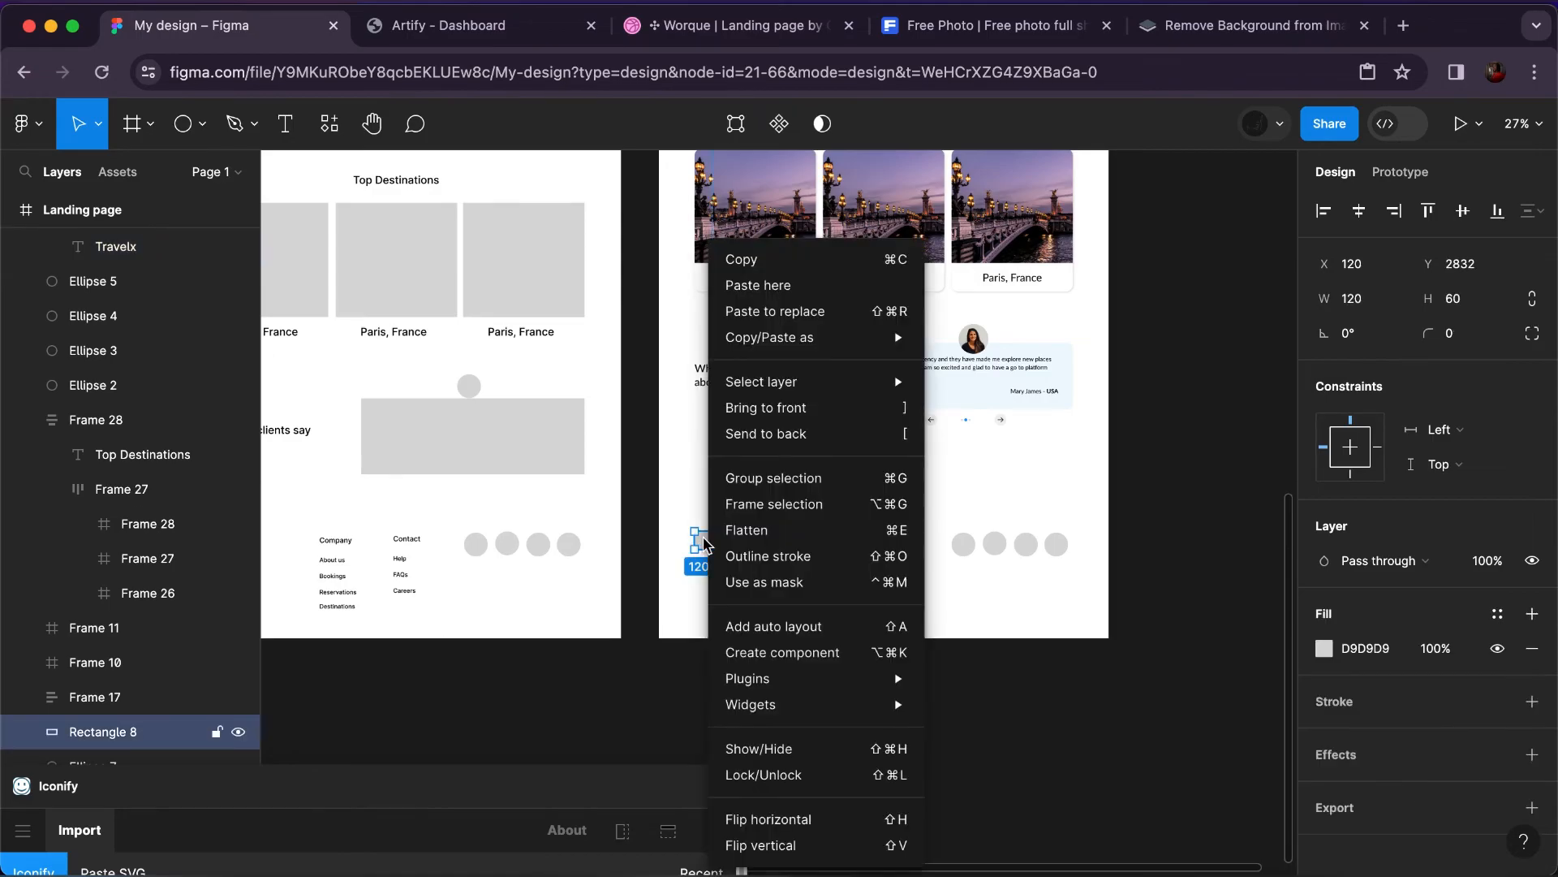
pyautogui.click(796, 316)
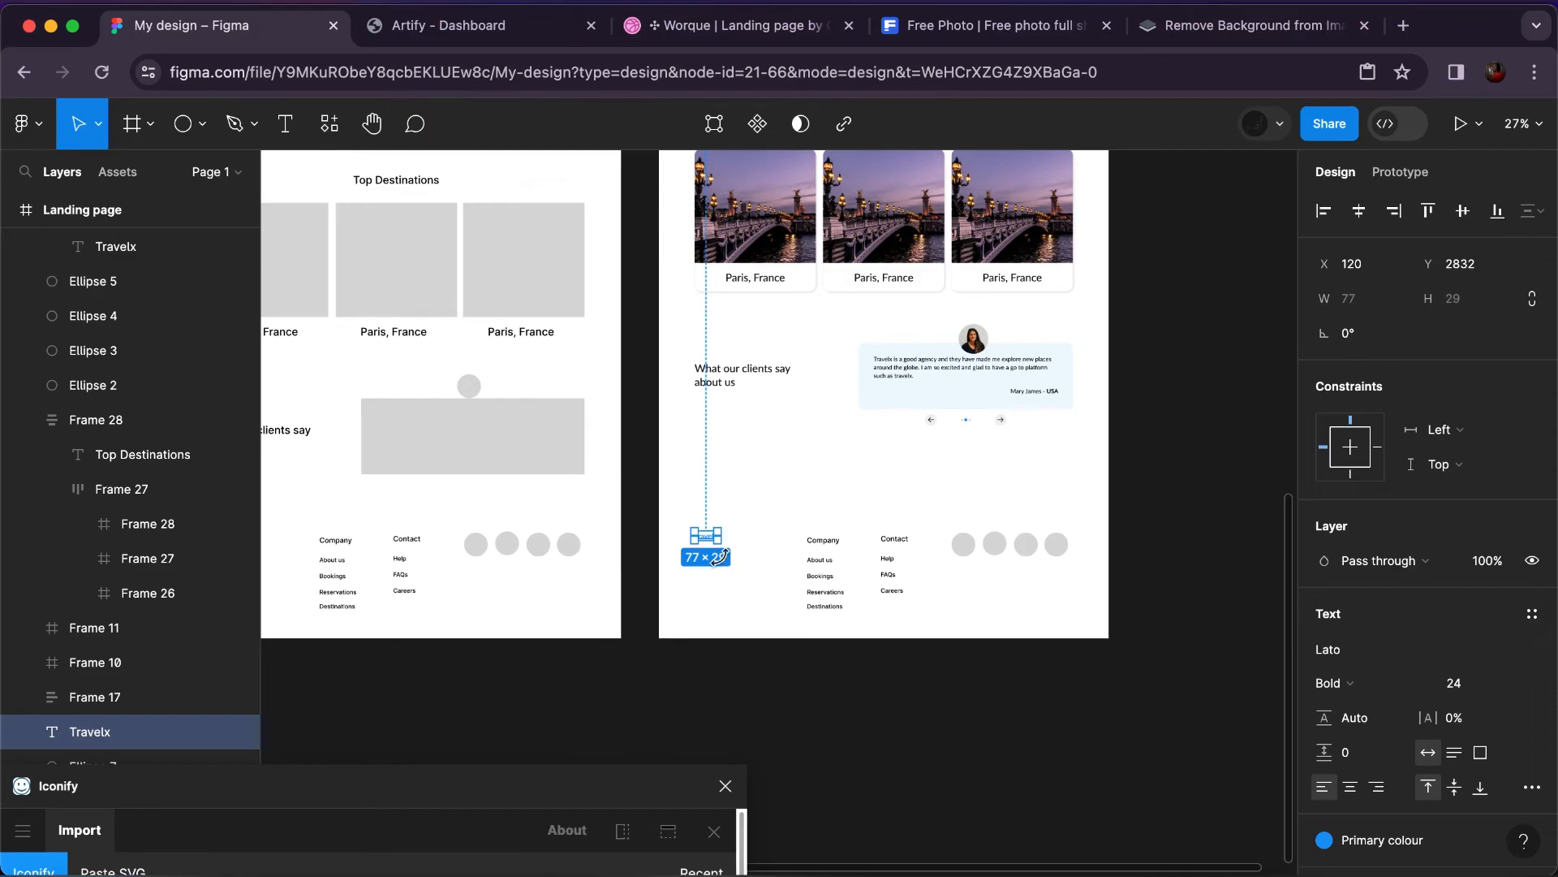
pyautogui.scroll(10, 718, 557)
pyautogui.hscroll(3, 723, 564)
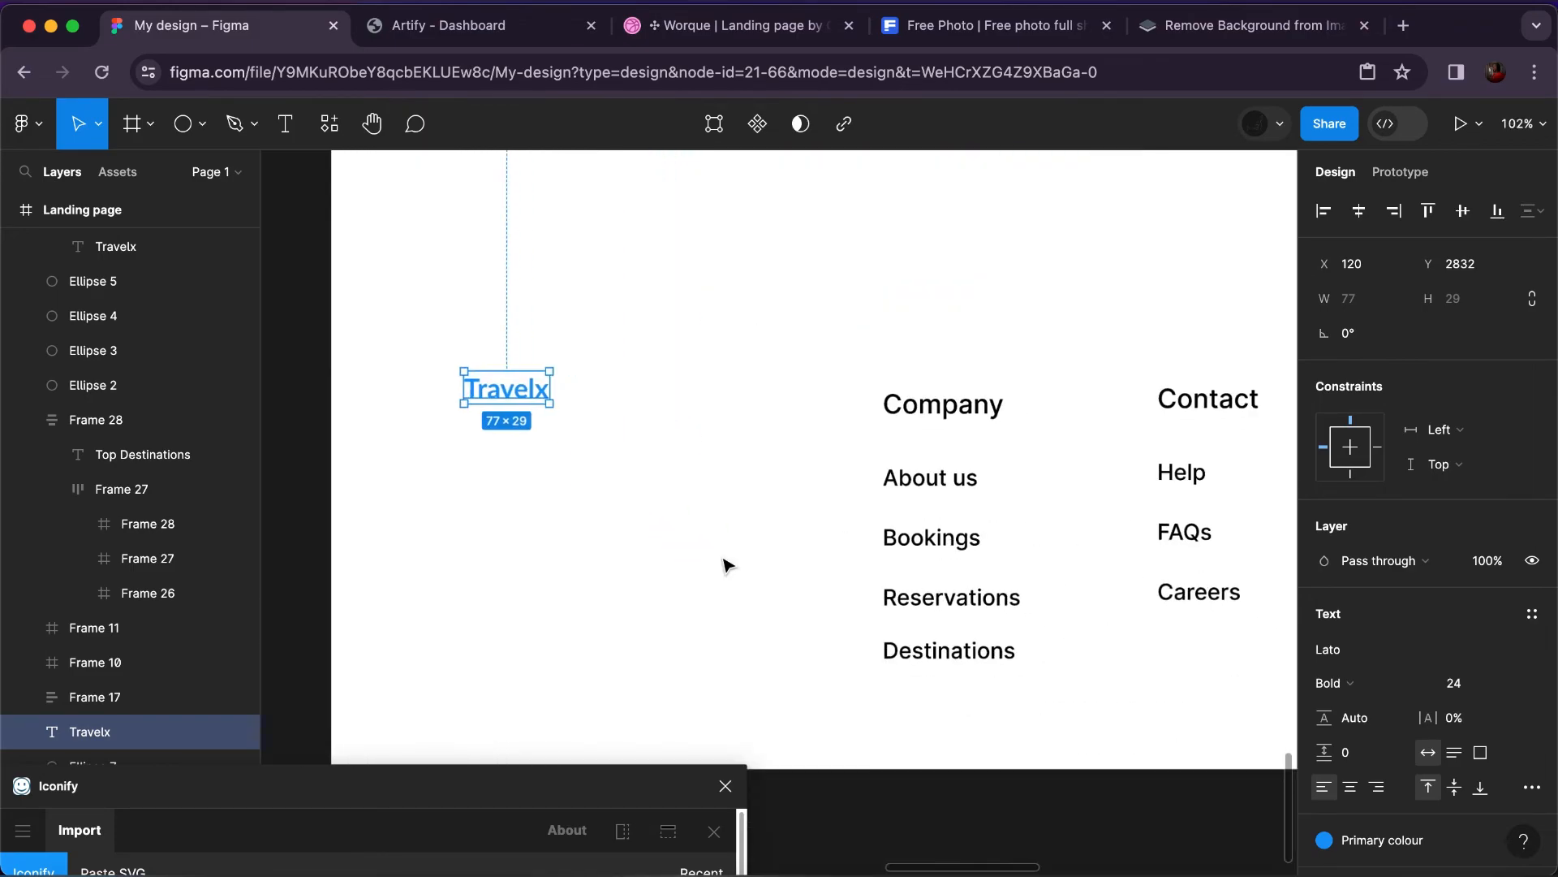
# Set the About us, Bookings, Reservations and Destinations links to Lato with the Black colour style.
pyautogui.click(941, 480)
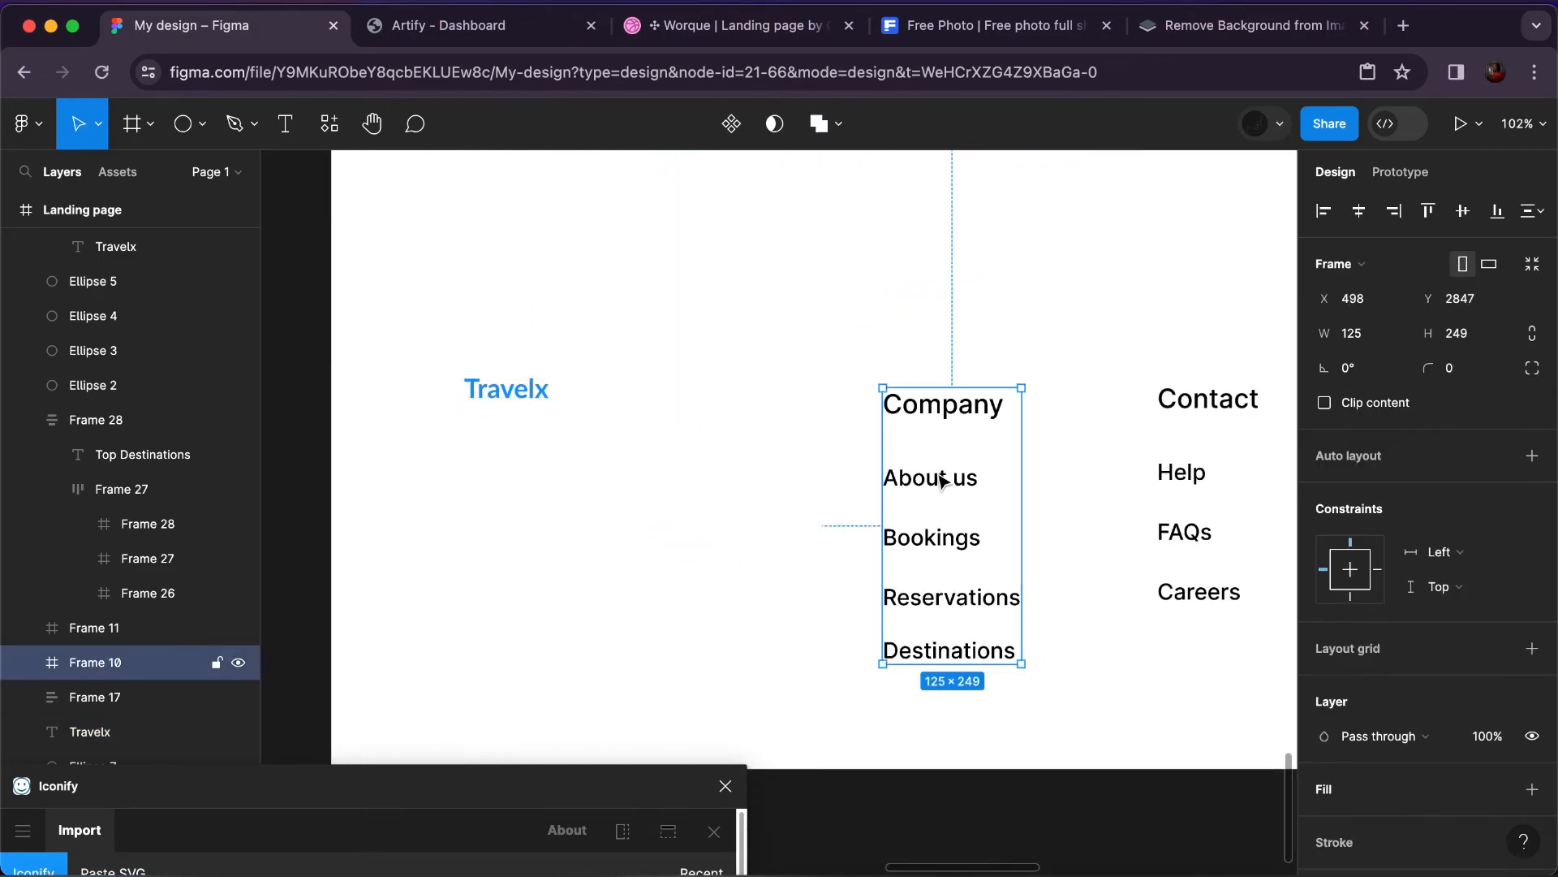
pyautogui.click(942, 480)
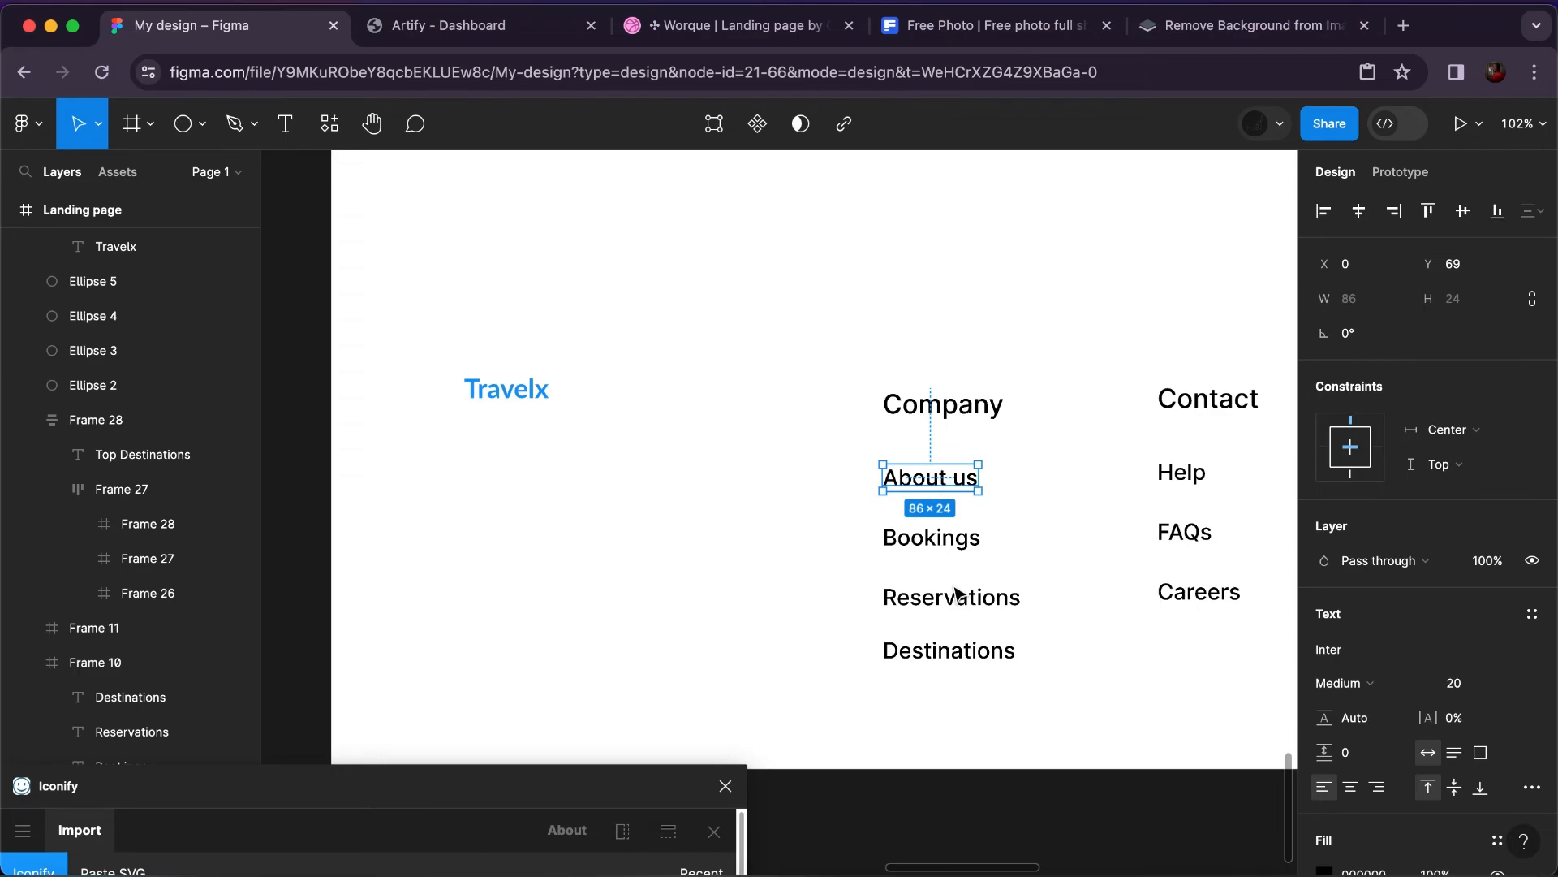
pyautogui.keyDown('shift'); pyautogui.click(934, 539); pyautogui.keyUp('shift')
pyautogui.keyDown('shift'); pyautogui.click(959, 598); pyautogui.keyUp('shift')
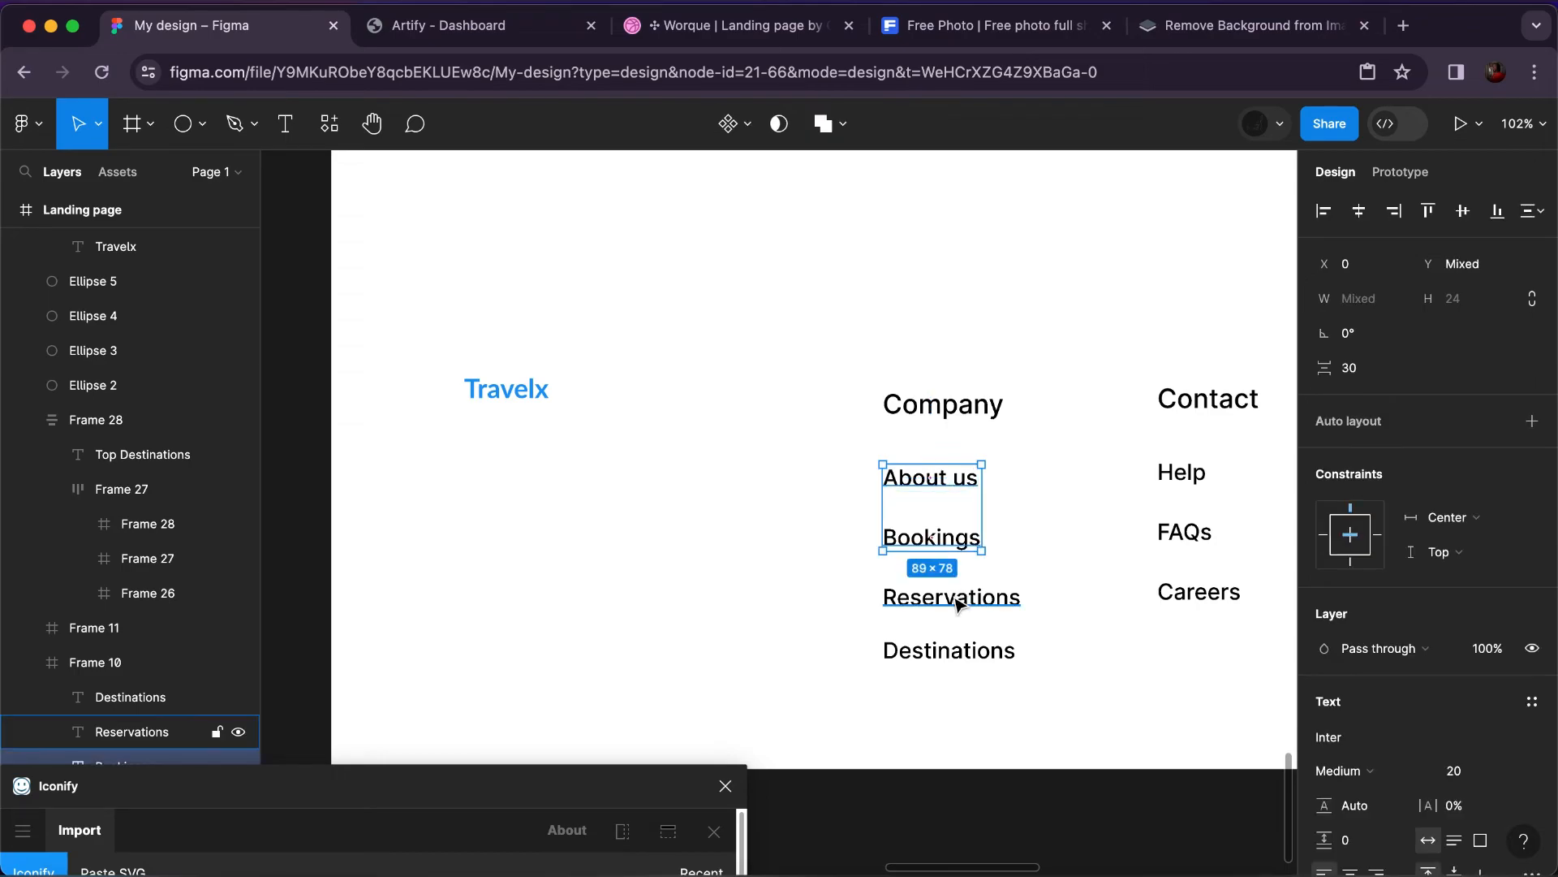
pyautogui.keyDown('shift'); pyautogui.click(961, 651); pyautogui.keyUp('shift')
pyautogui.click(1361, 707)
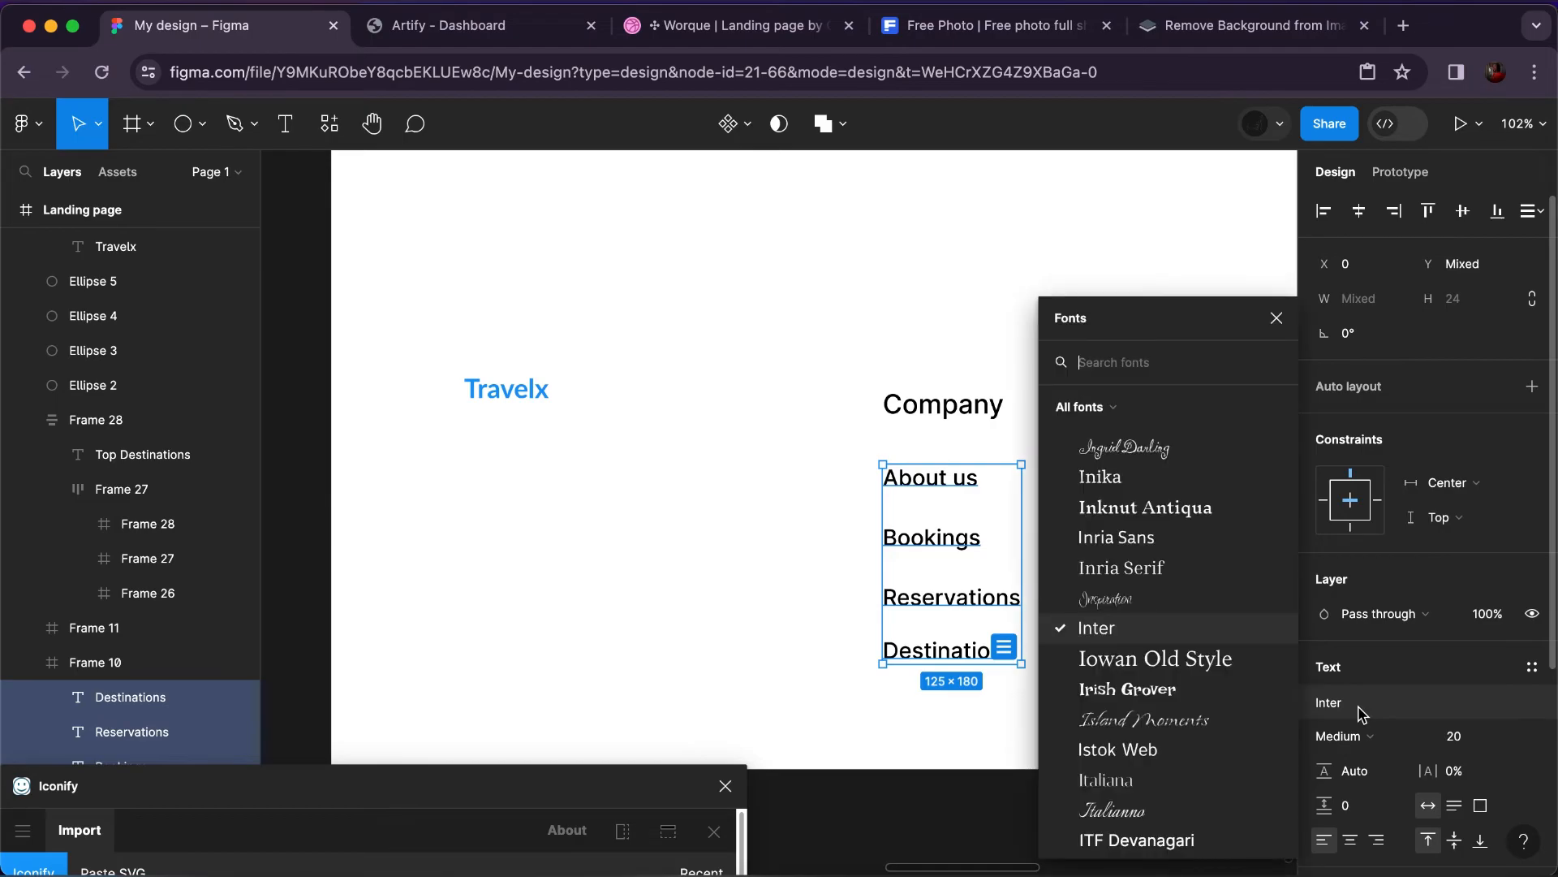
pyautogui.write('lato')
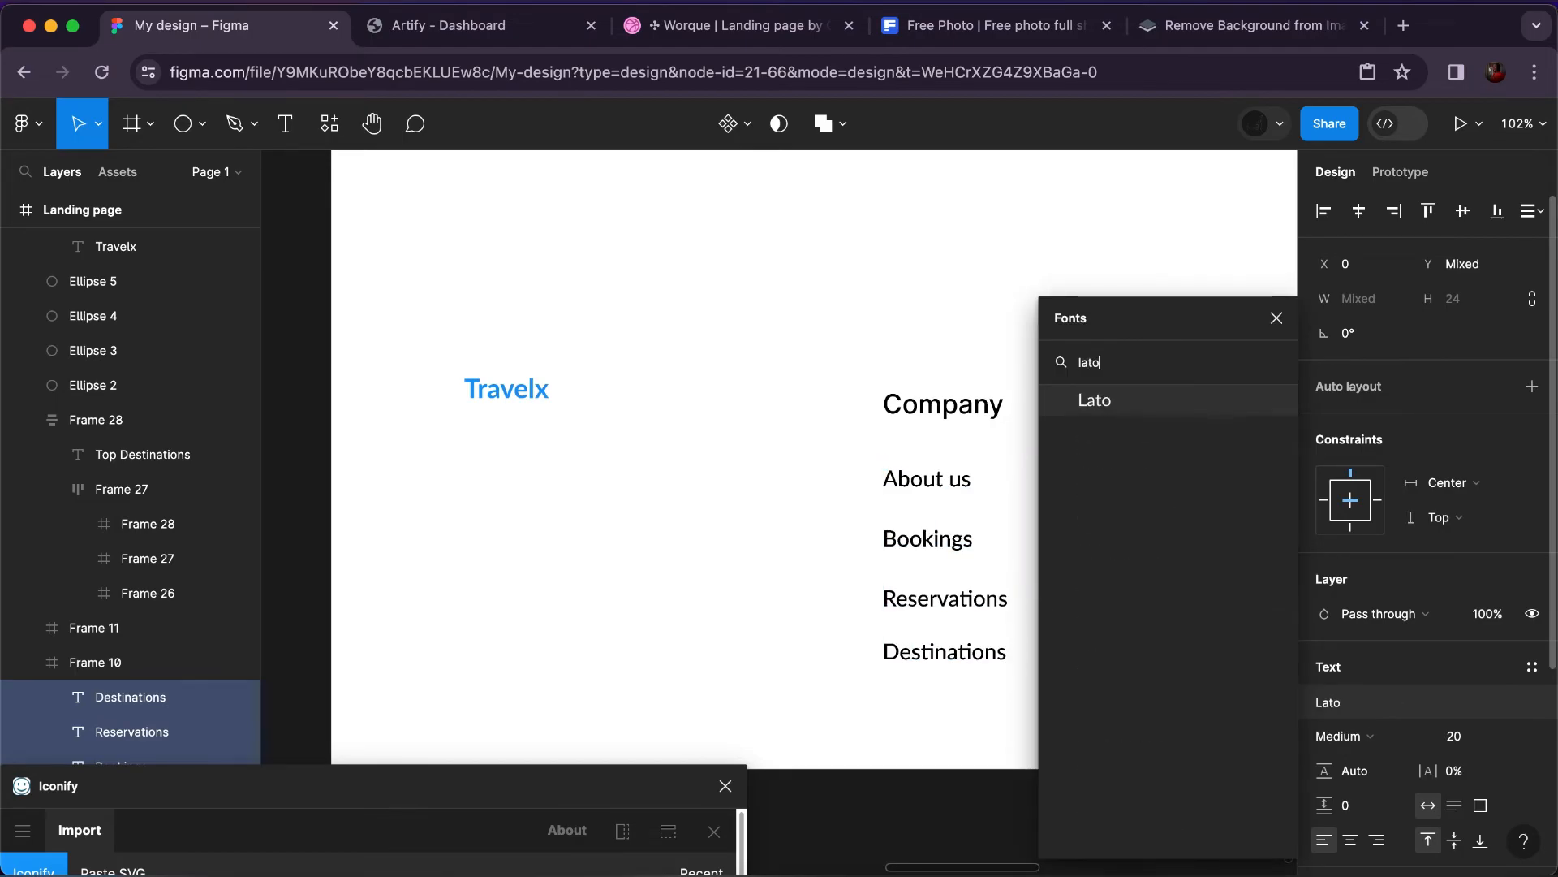
pyautogui.press('Return')
pyautogui.scroll(-5, 1364, 714)
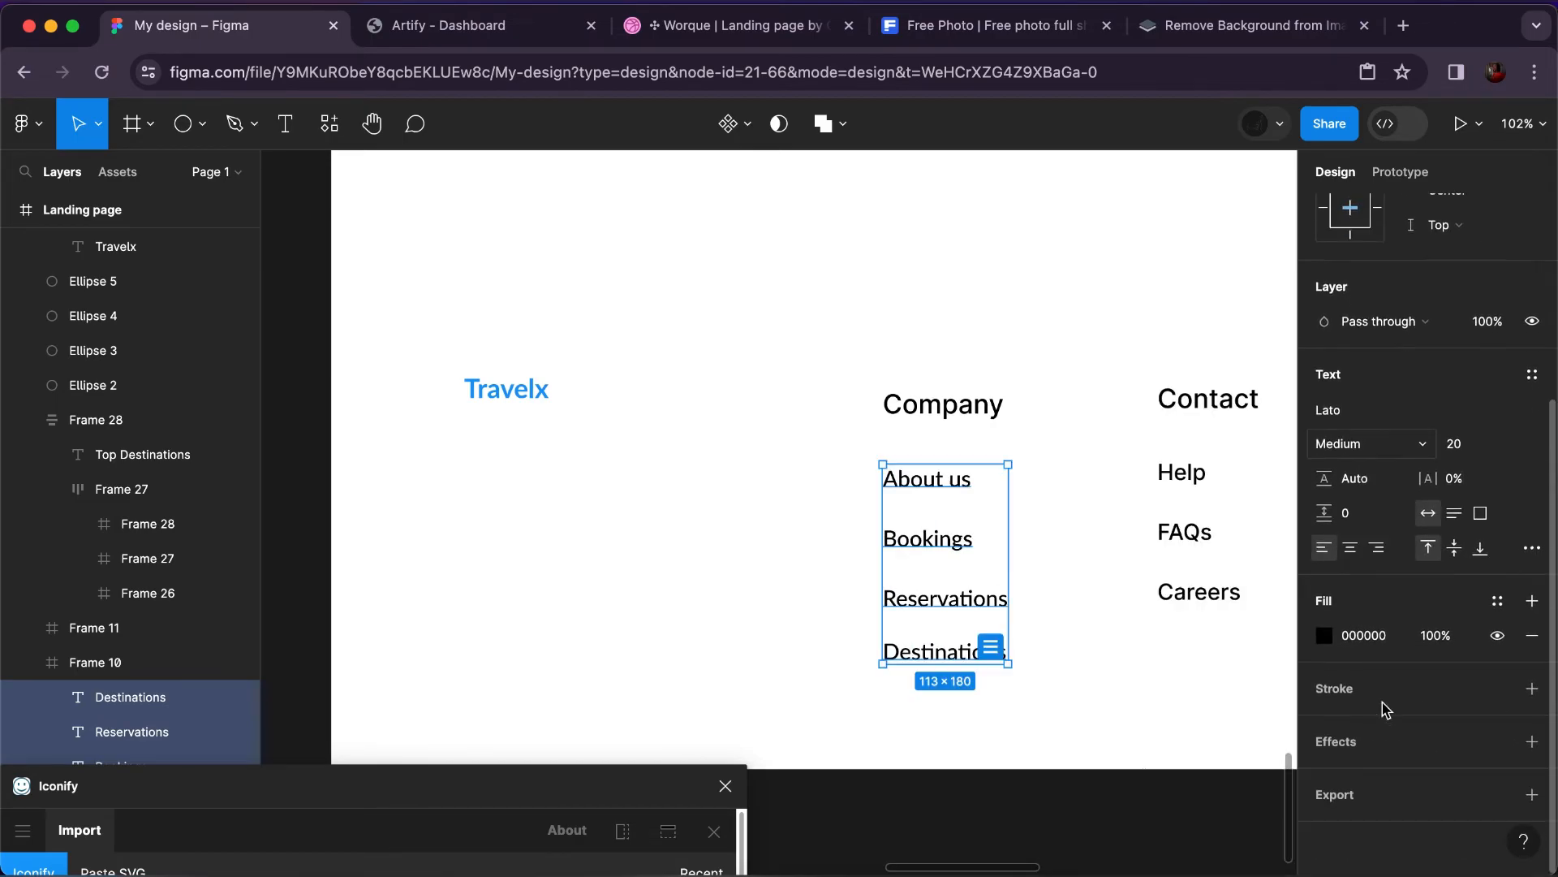
pyautogui.click(1497, 601)
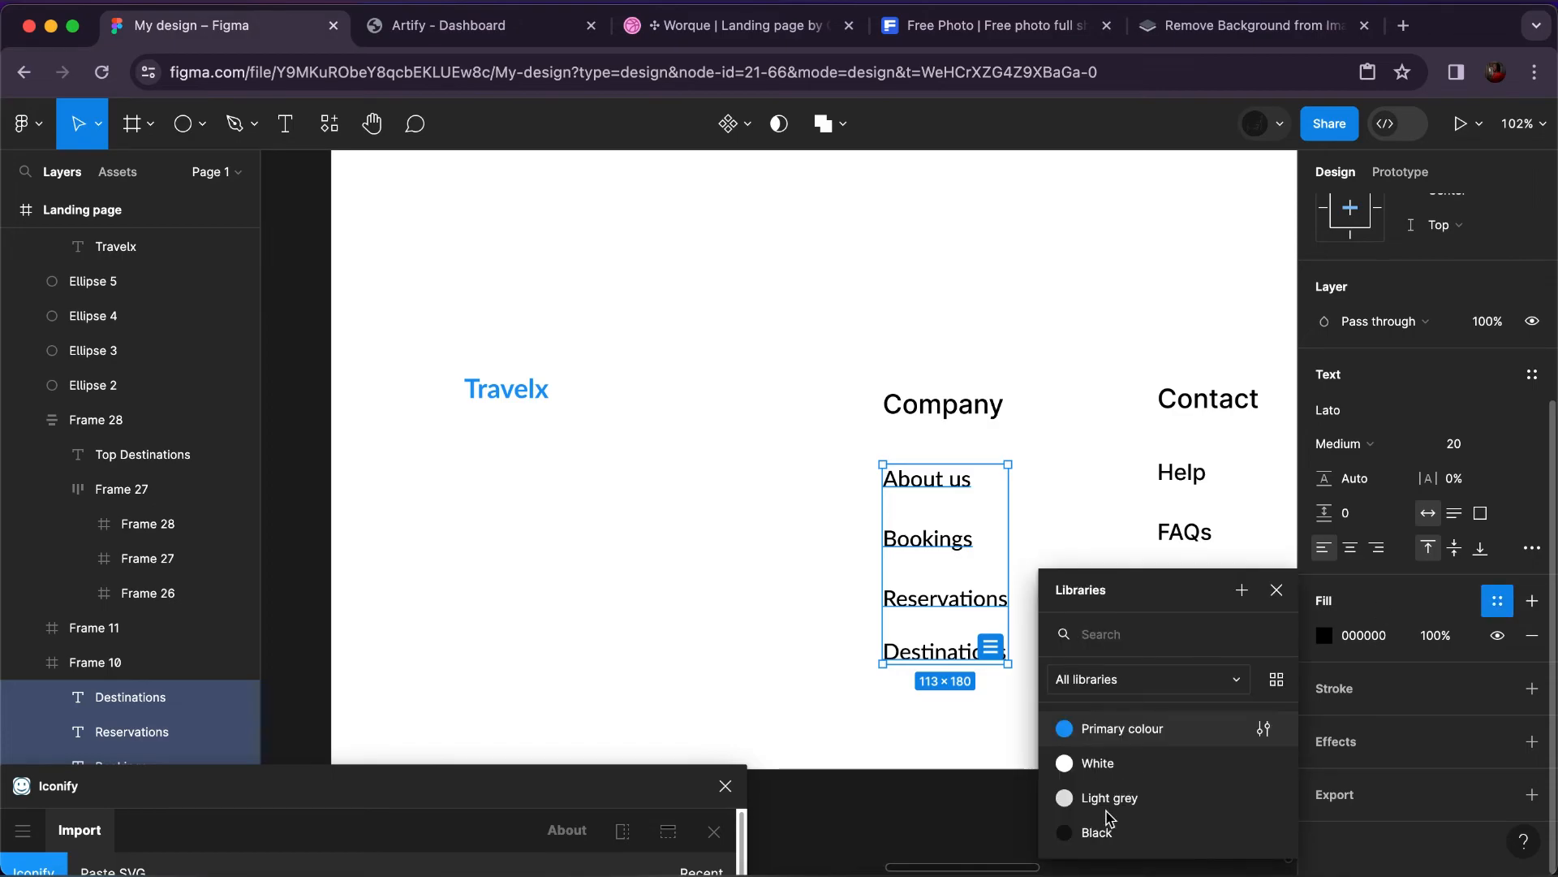
pyautogui.click(1097, 830)
# Attempt styling the Company heading, then undo the accidental text replacement and colour change.
pyautogui.click(952, 403)
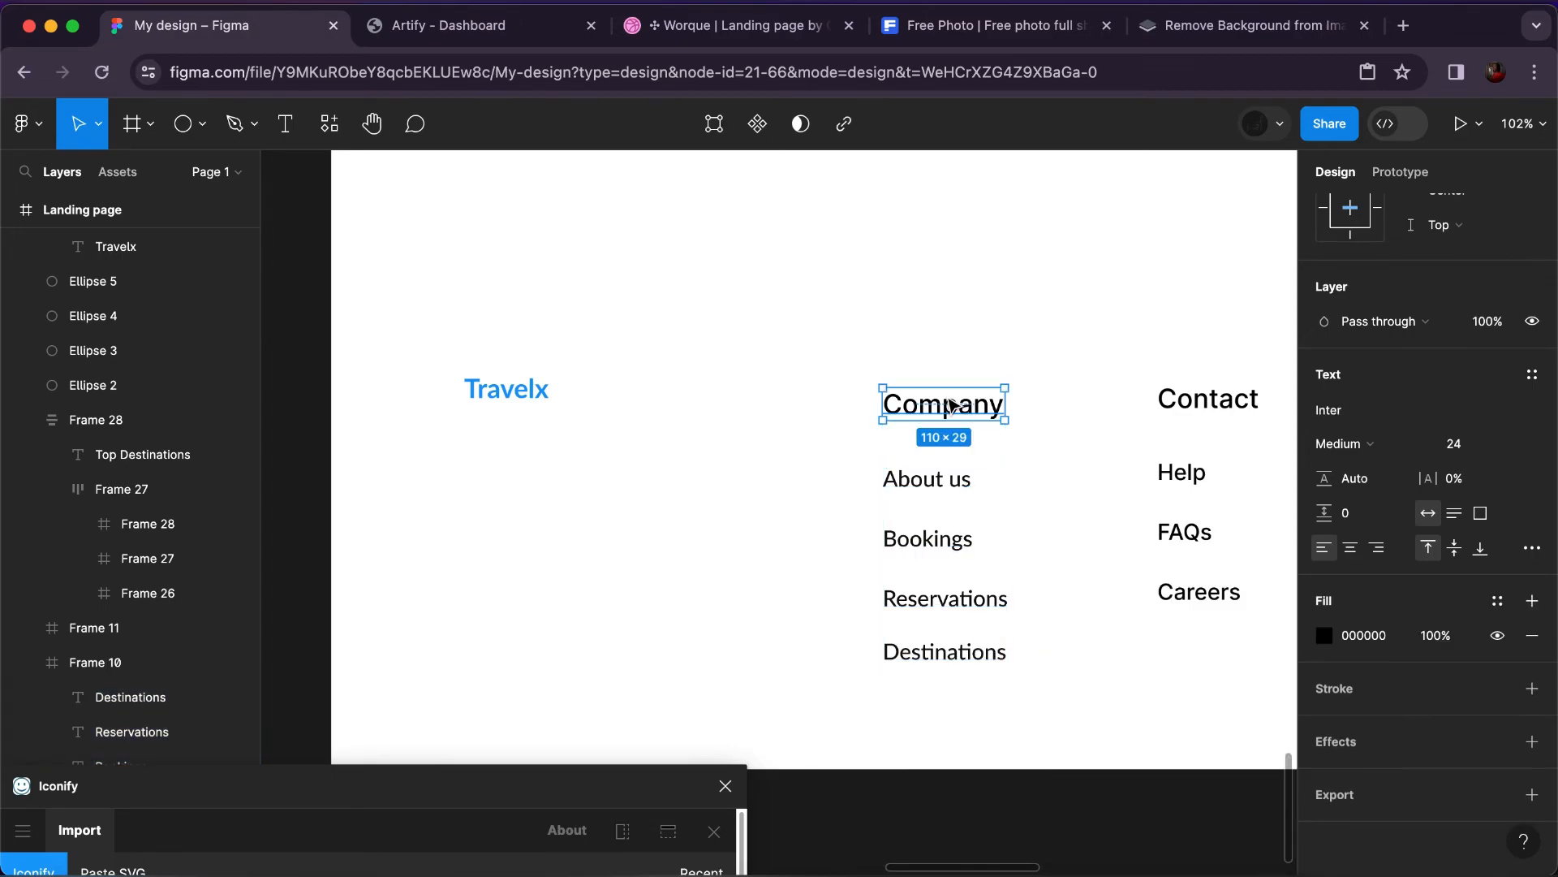
pyautogui.click(1354, 411)
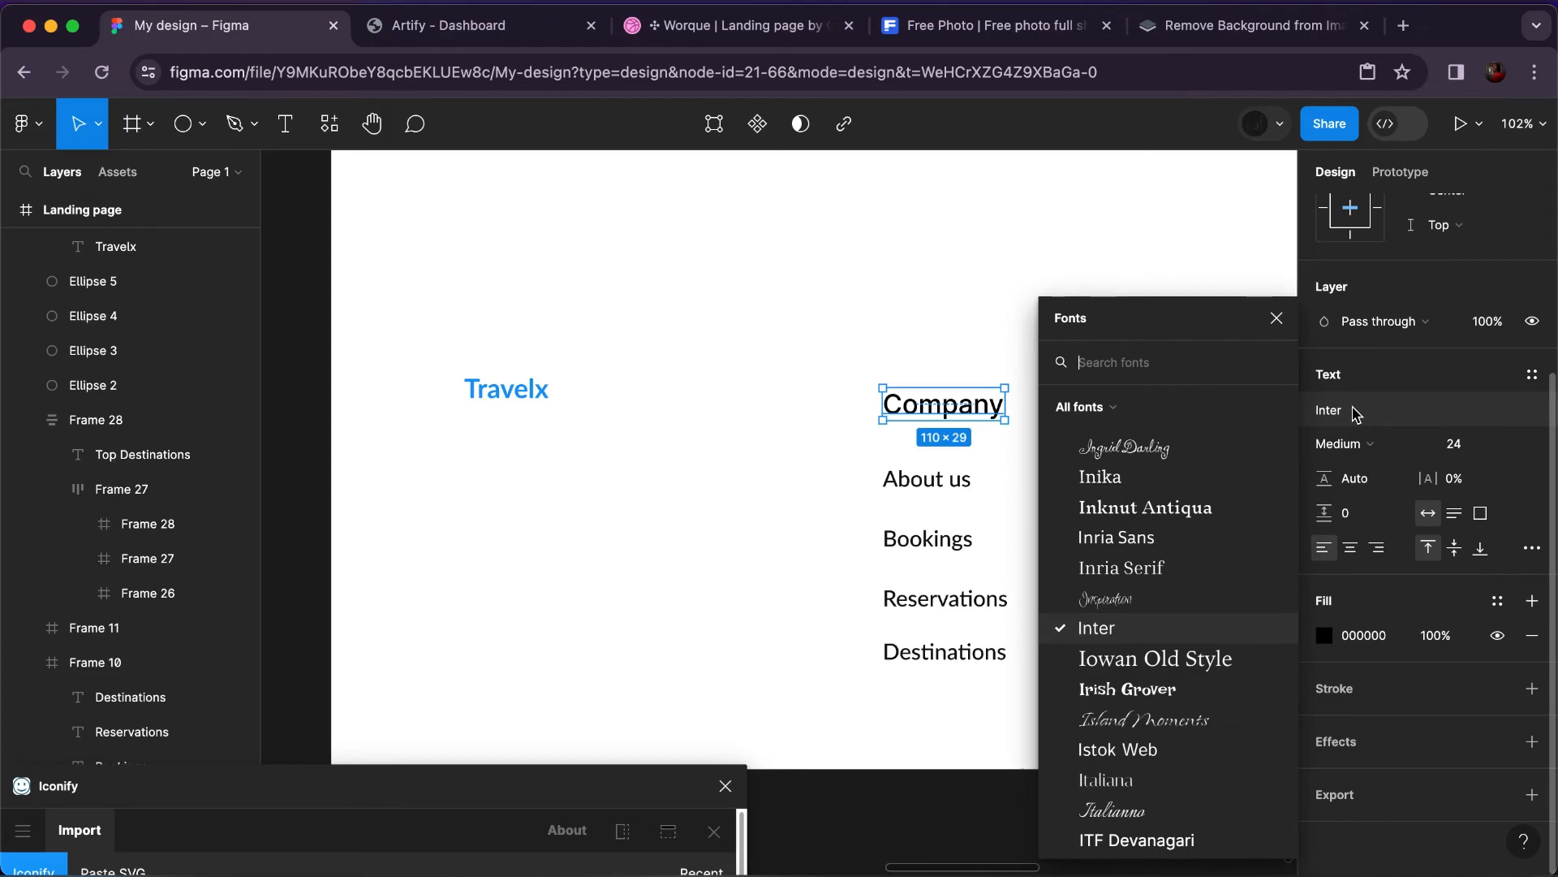
pyautogui.write('lato')
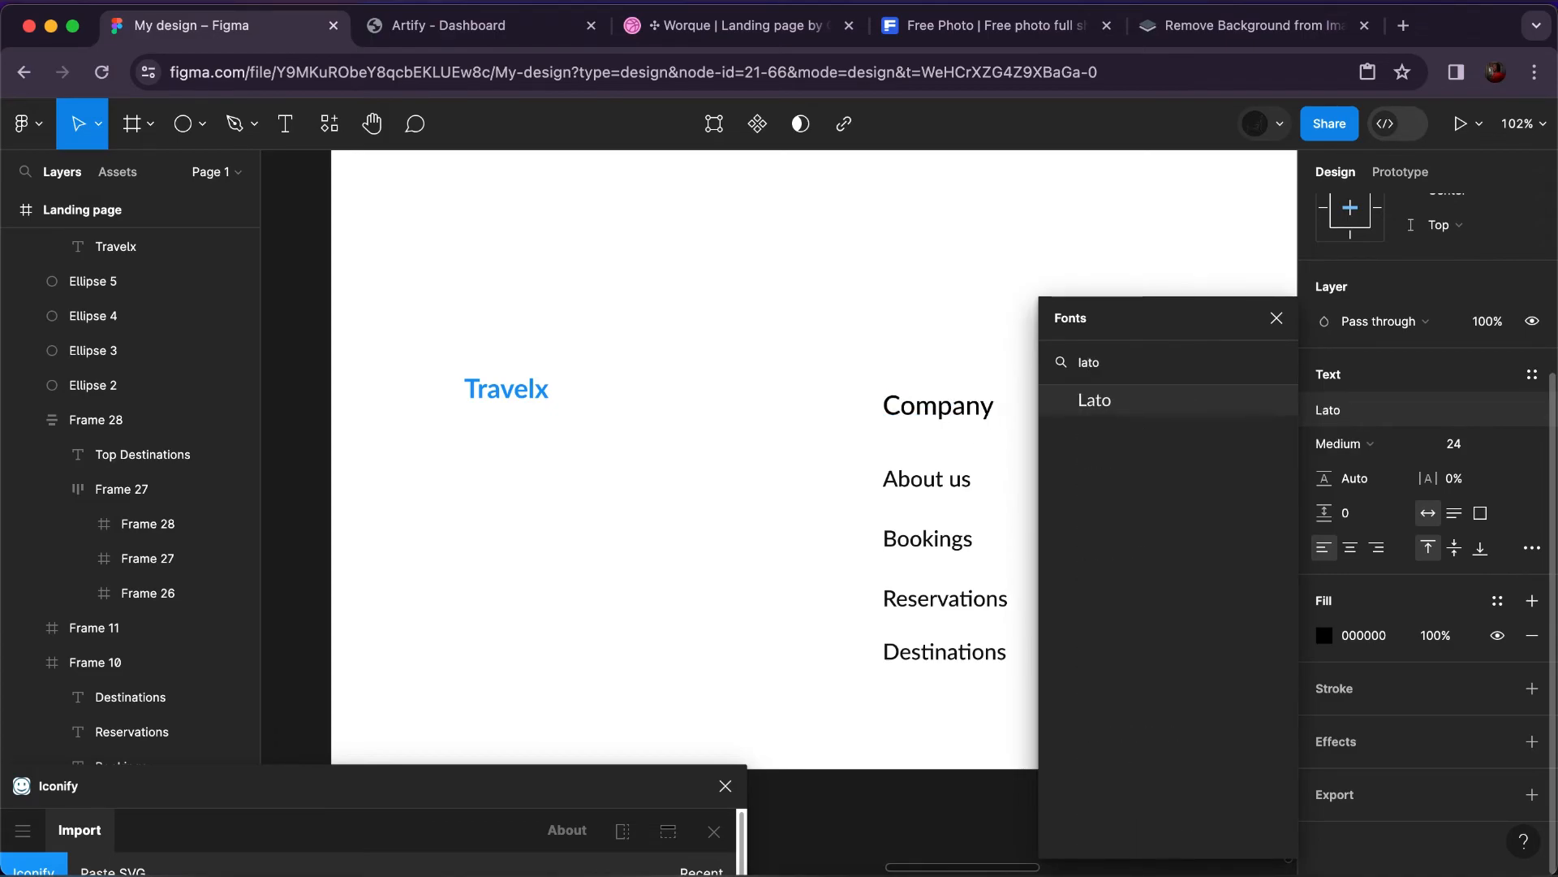
pyautogui.press('Return')
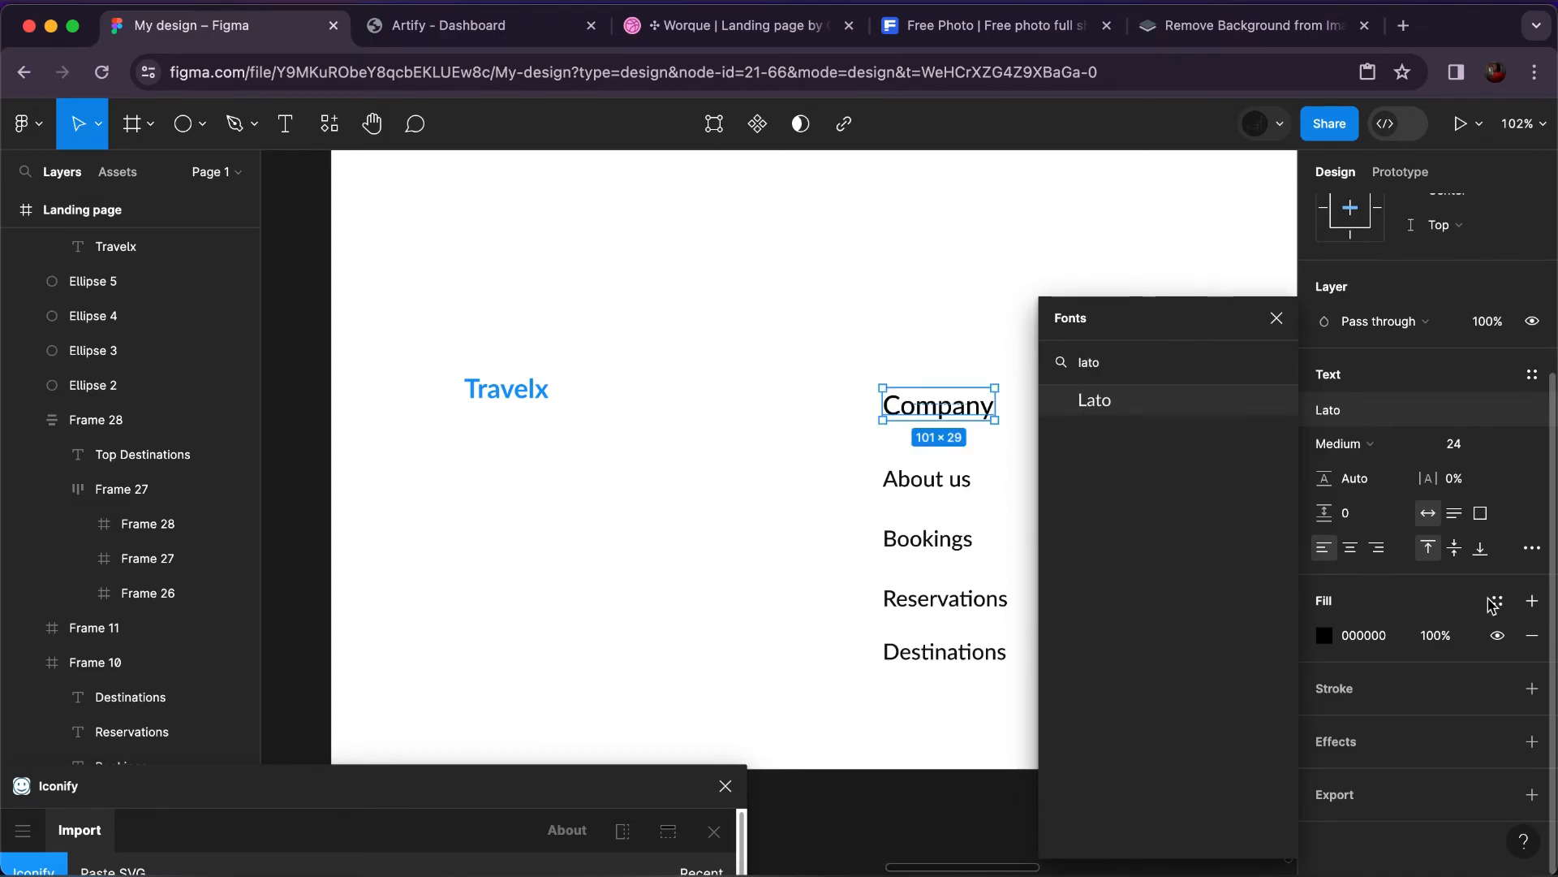
pyautogui.click(1496, 602)
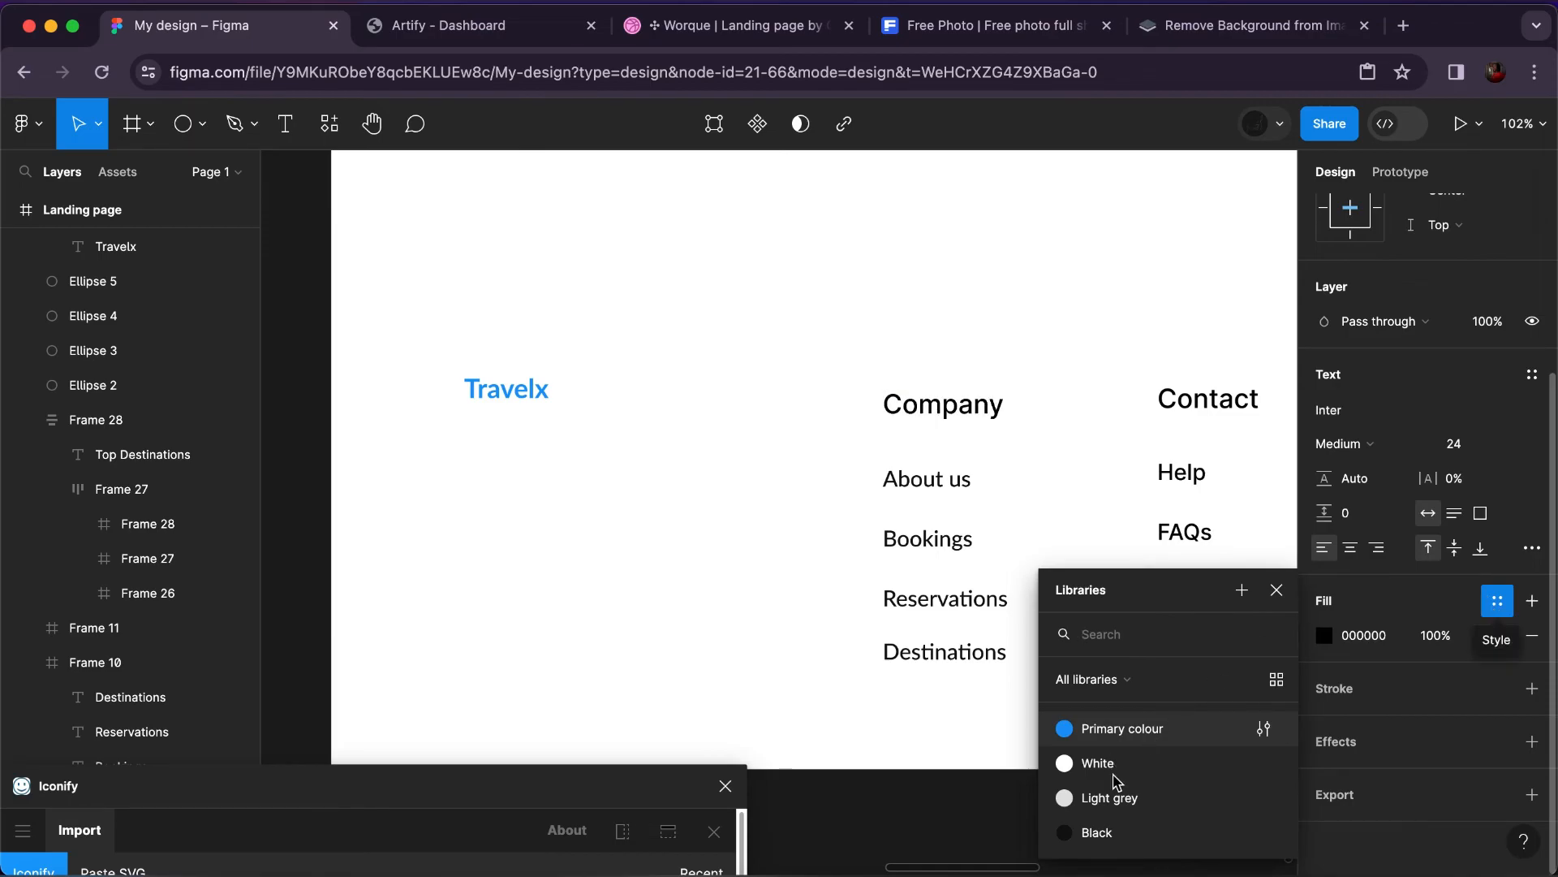
pyautogui.click(1092, 831)
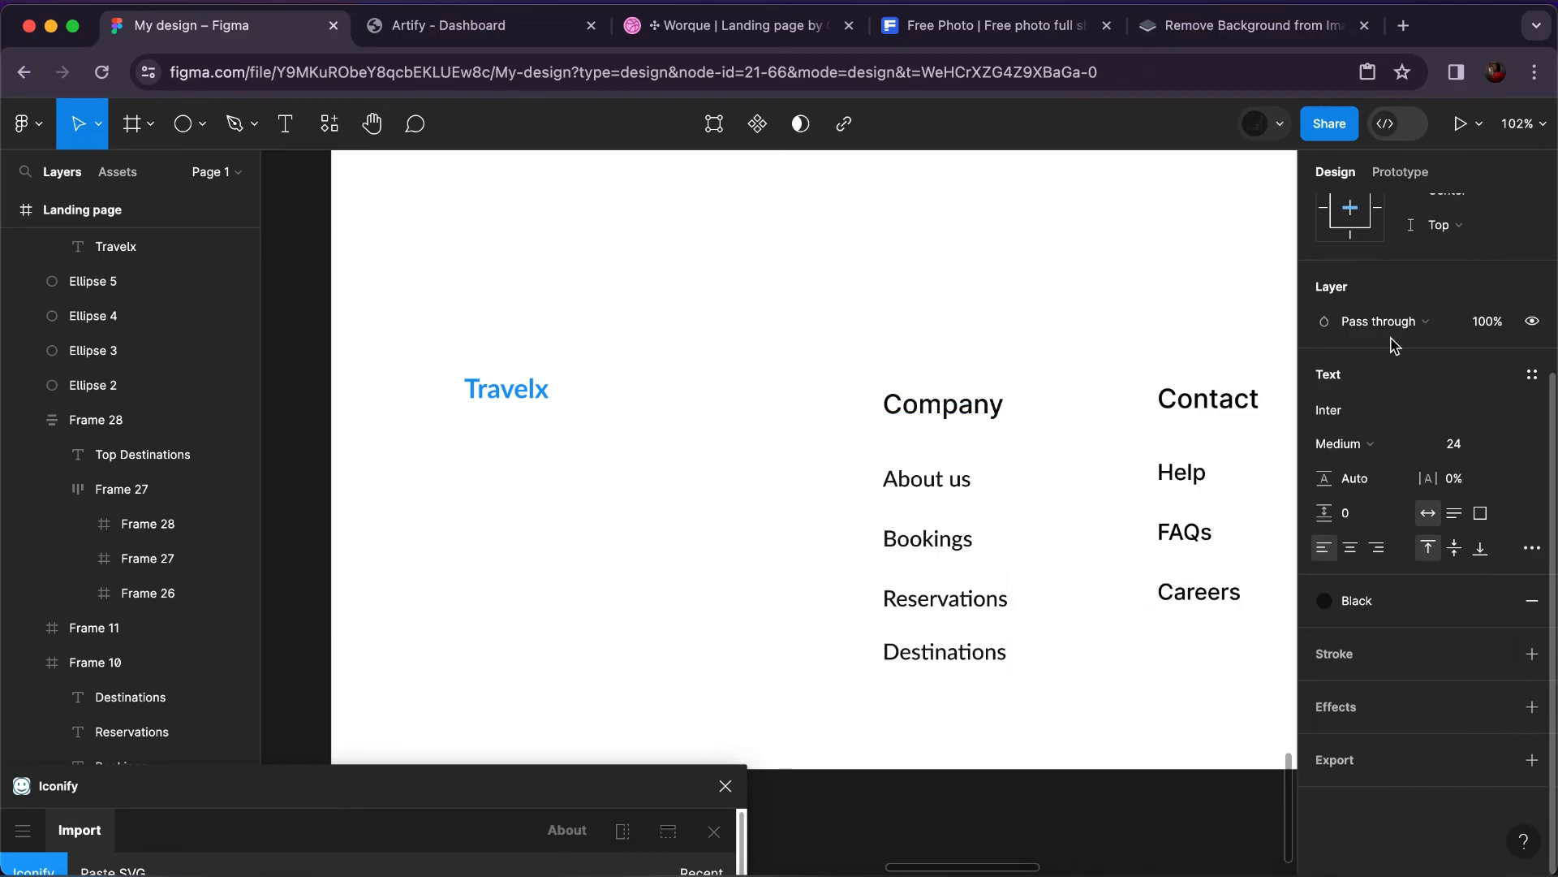
pyautogui.press('f')
pyautogui.press('Return')
pyautogui.write('o')
pyautogui.press('Return')
pyautogui.click(1331, 412)
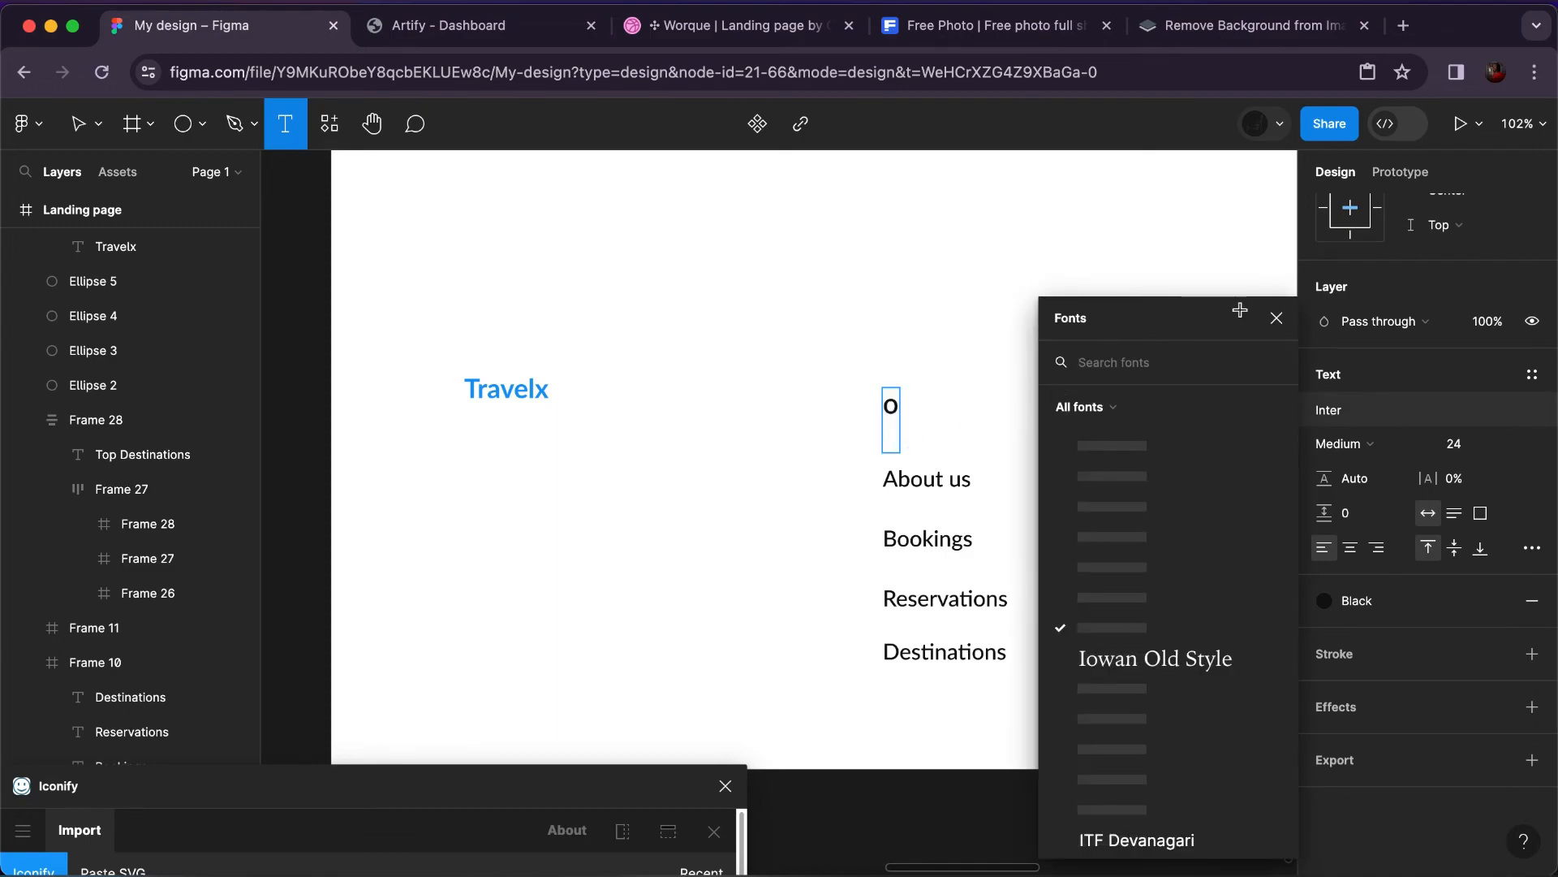
pyautogui.click(1278, 318)
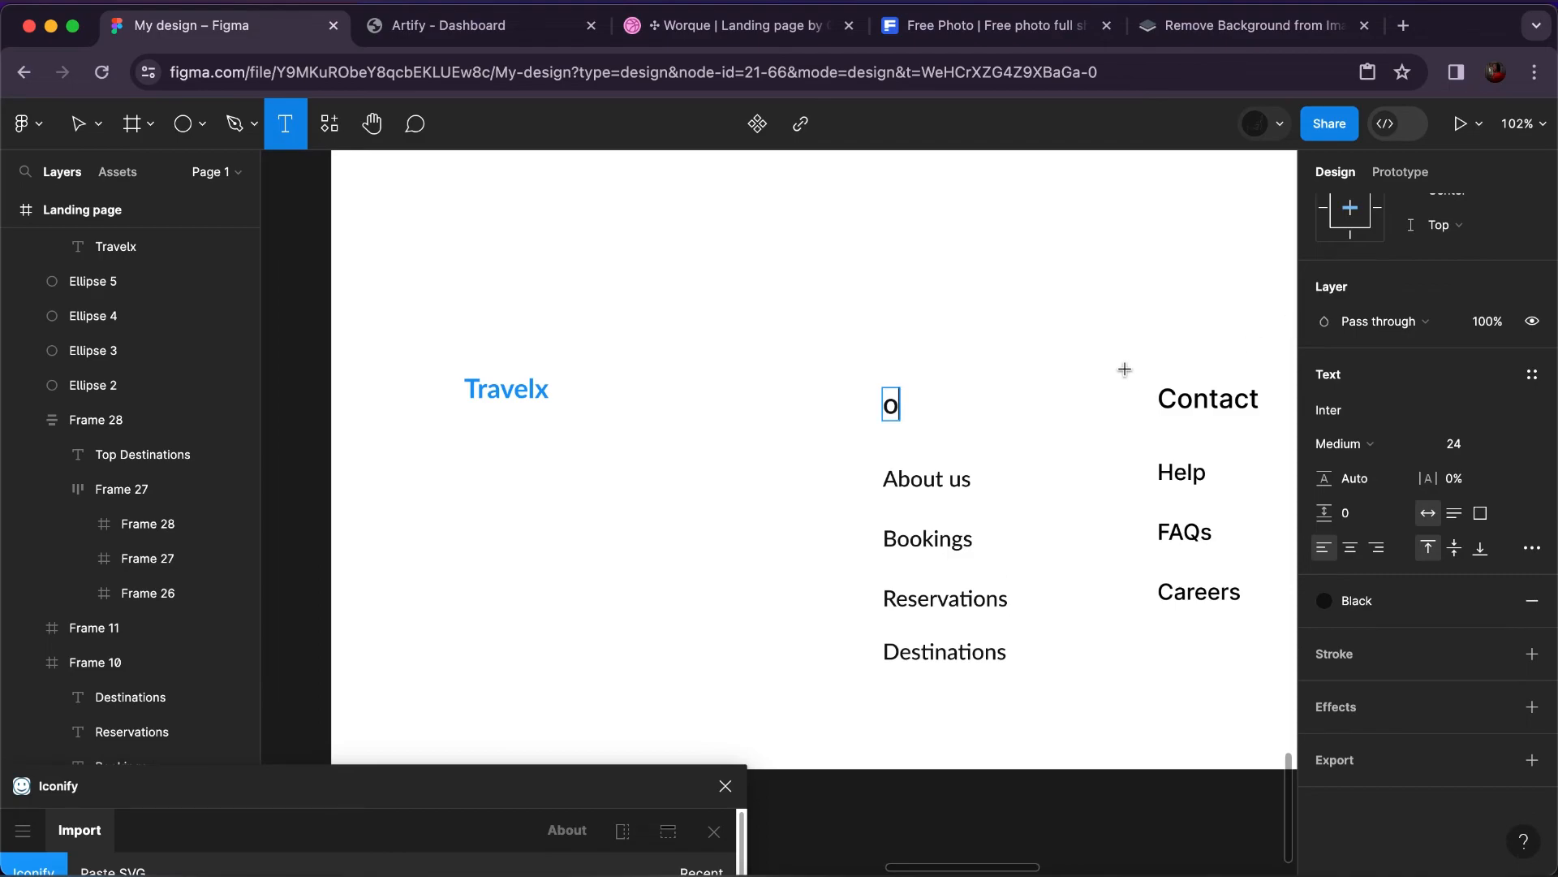
pyautogui.press('super+z')
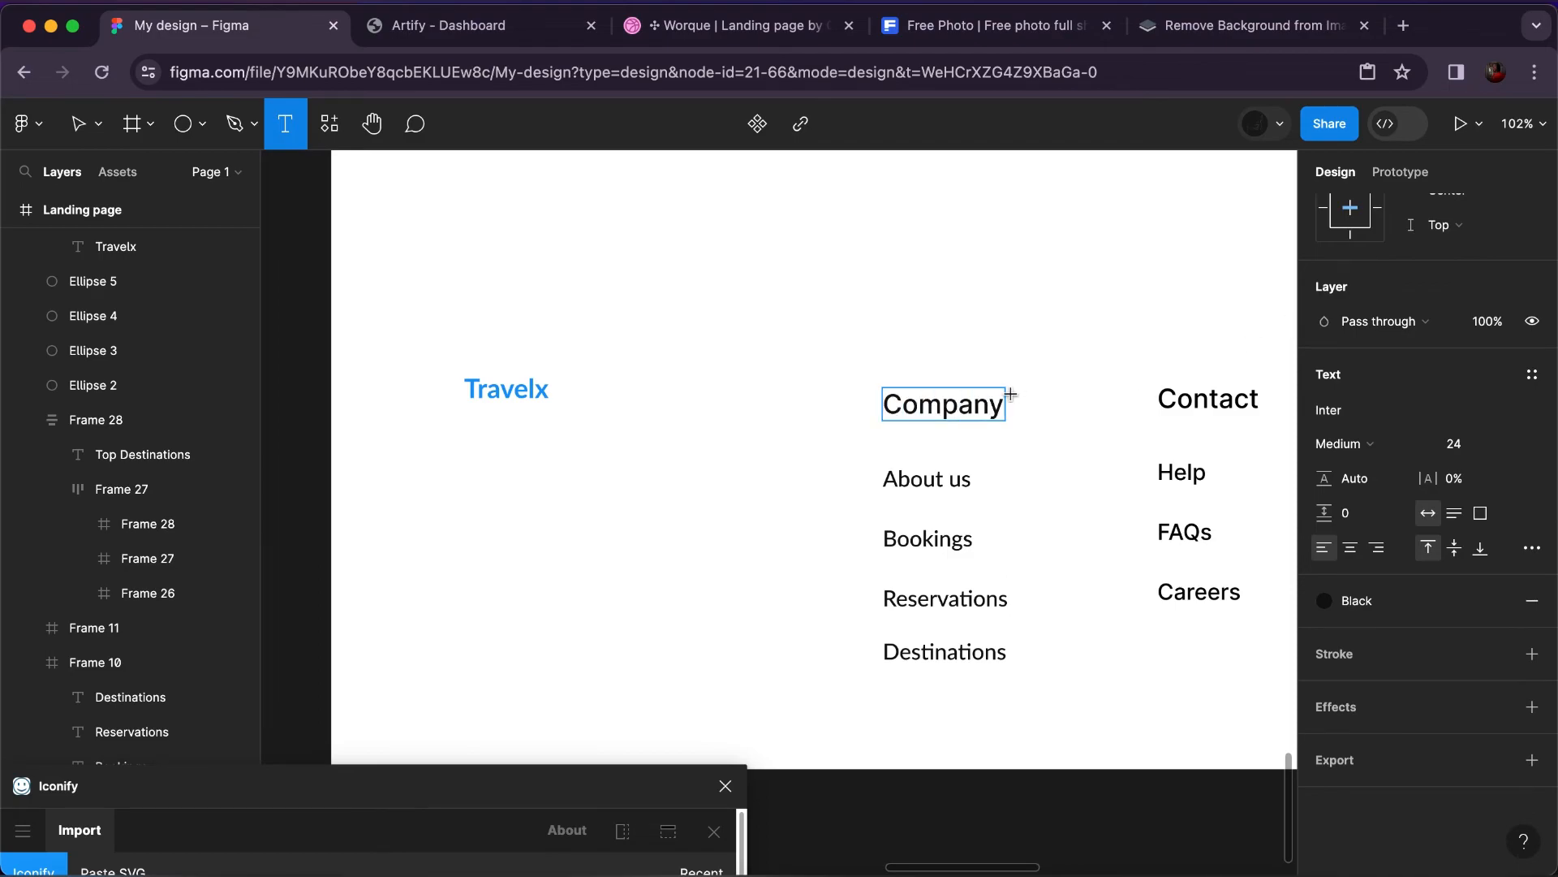
pyautogui.press('super+z')
# Set the Company heading to Lato with the Black colour style.
pyautogui.doubleClick(965, 408)
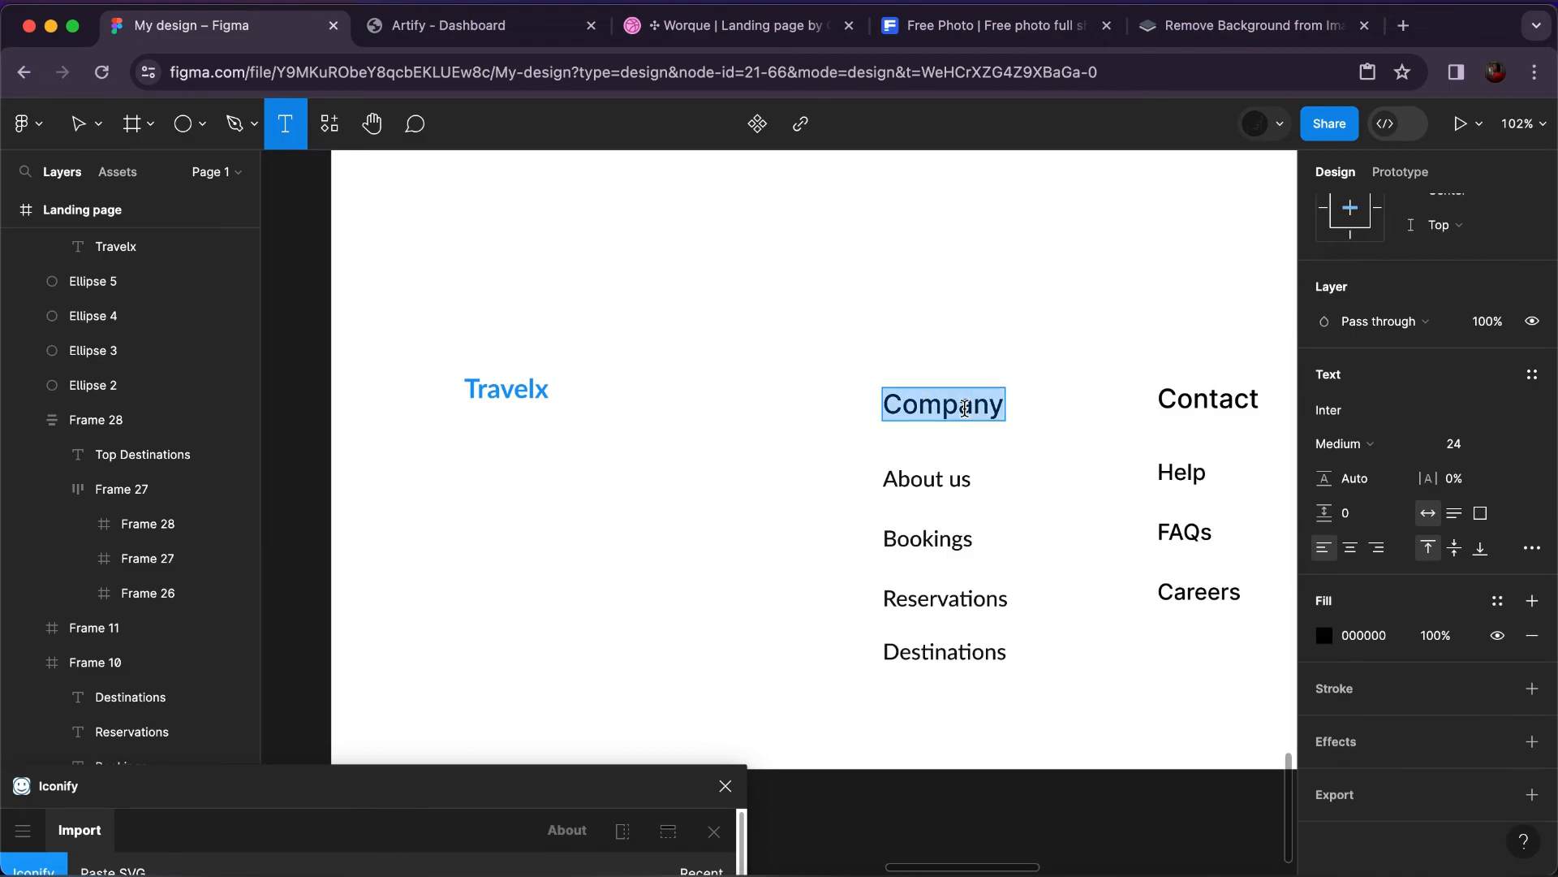
pyautogui.click(1356, 418)
pyautogui.write('lato')
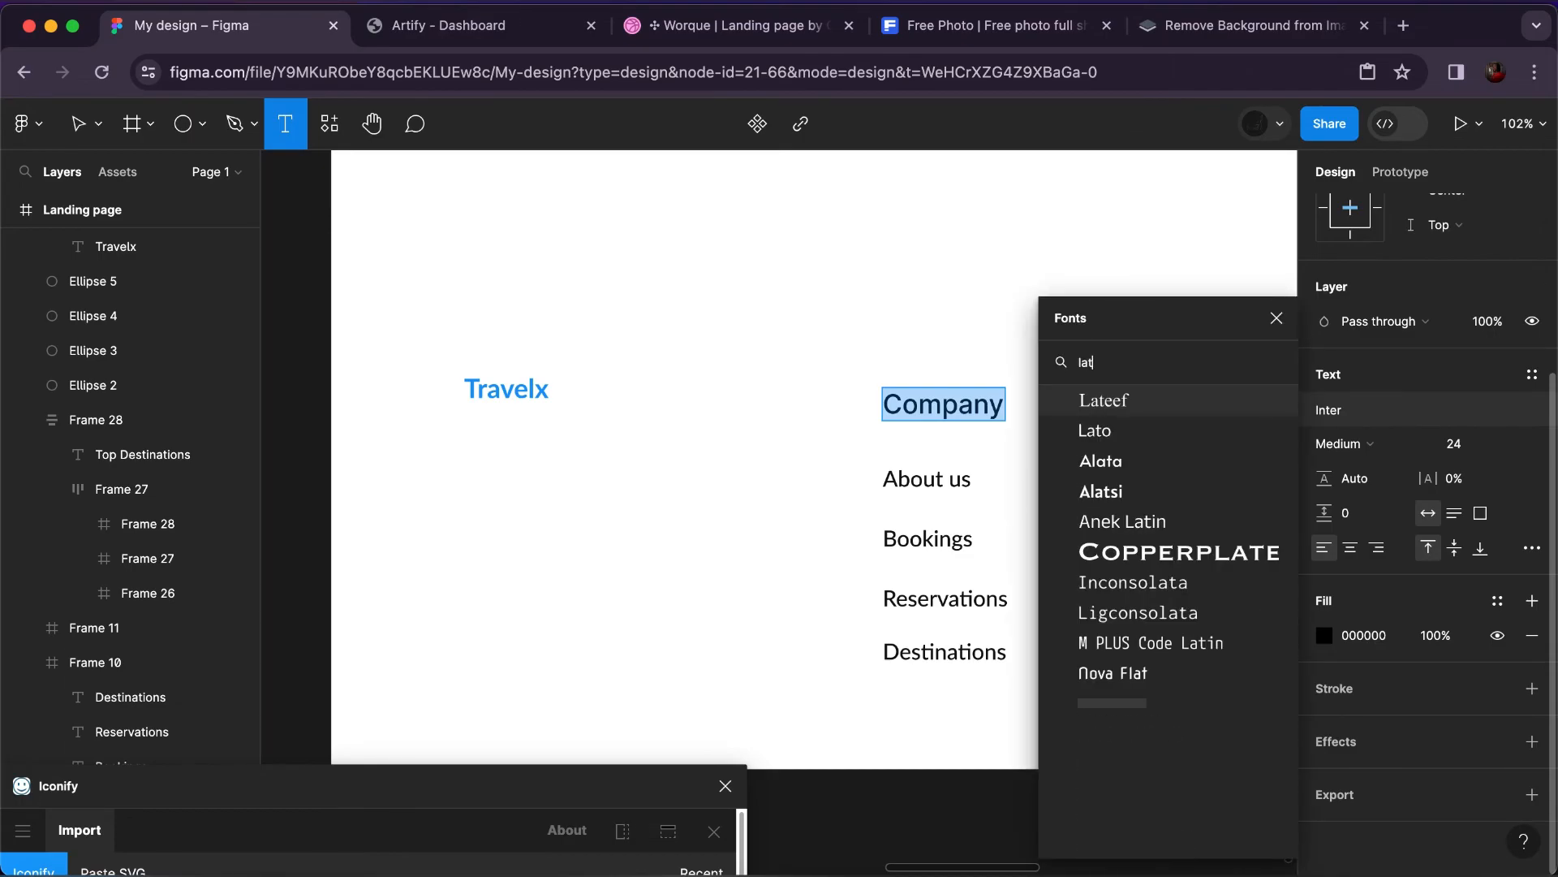
pyautogui.click(1286, 412)
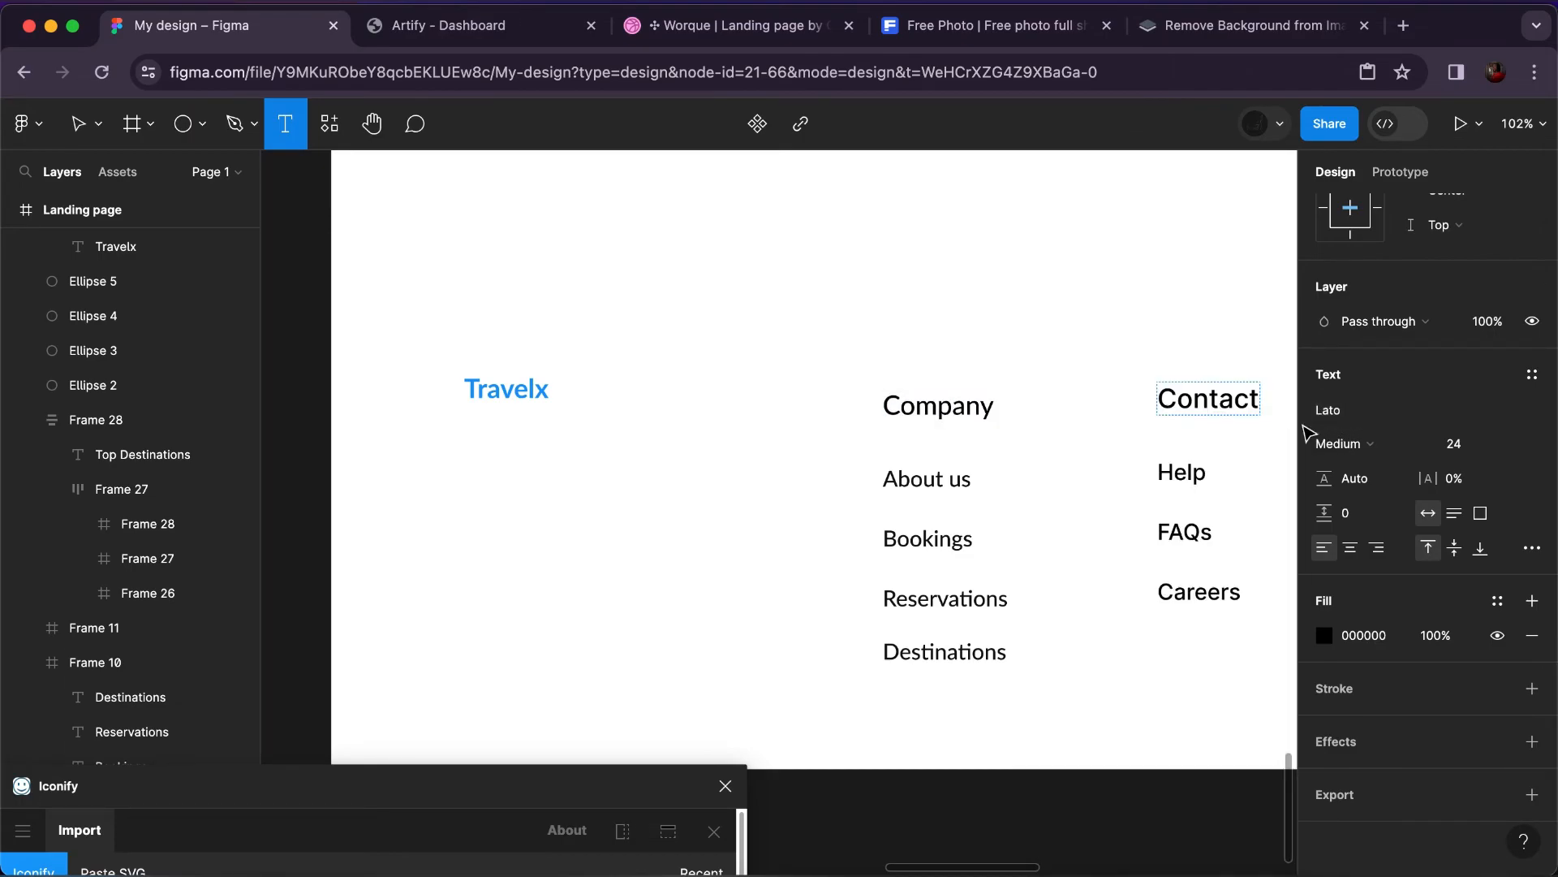
pyautogui.click(1497, 601)
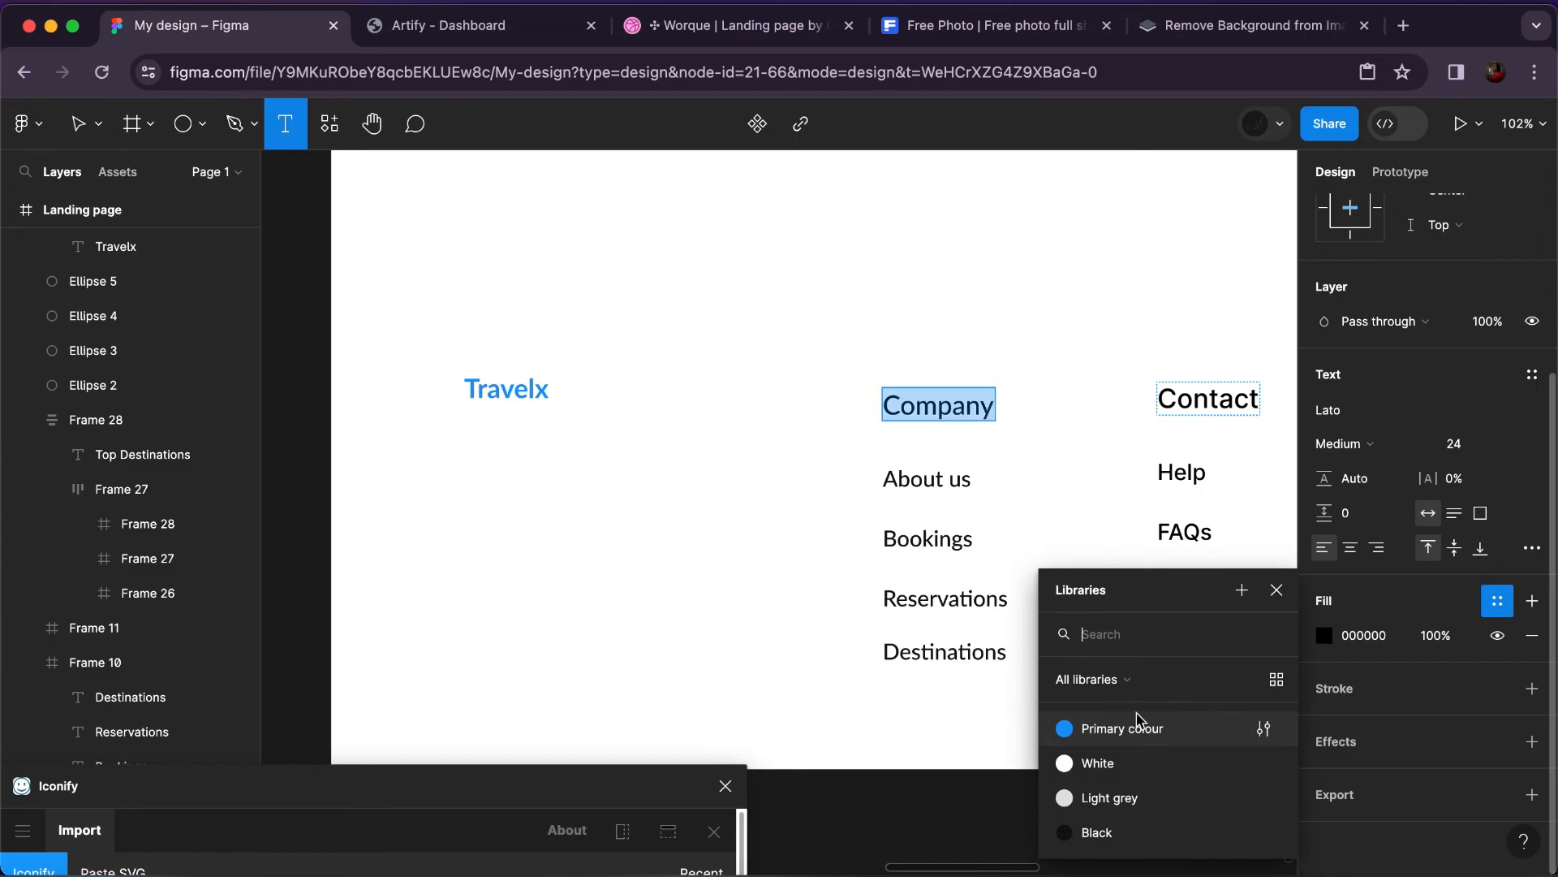
pyautogui.click(1100, 830)
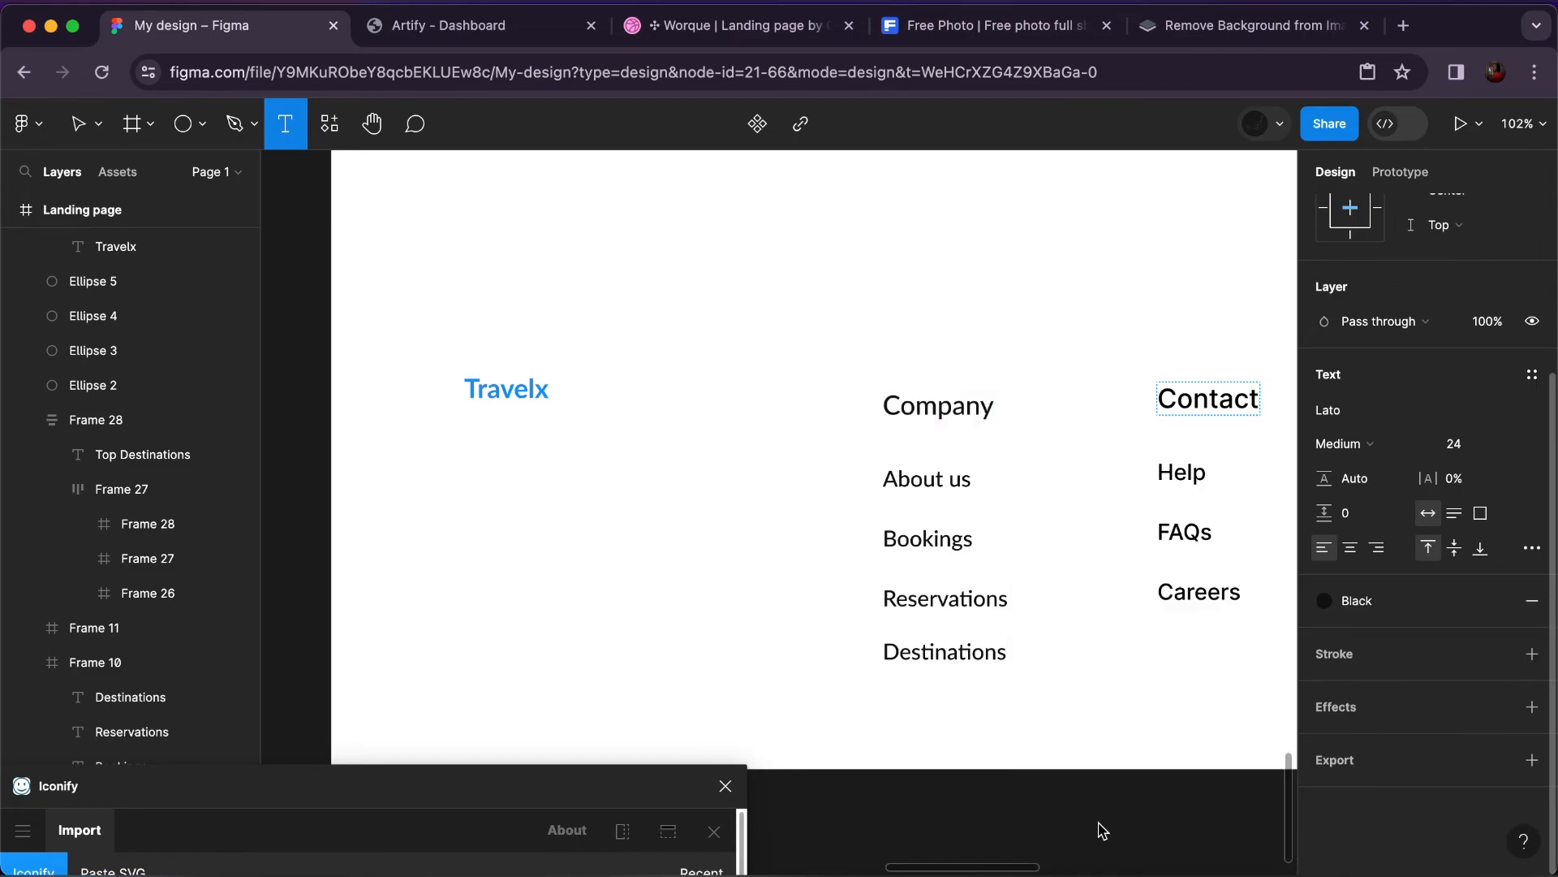
pyautogui.click(1153, 443)
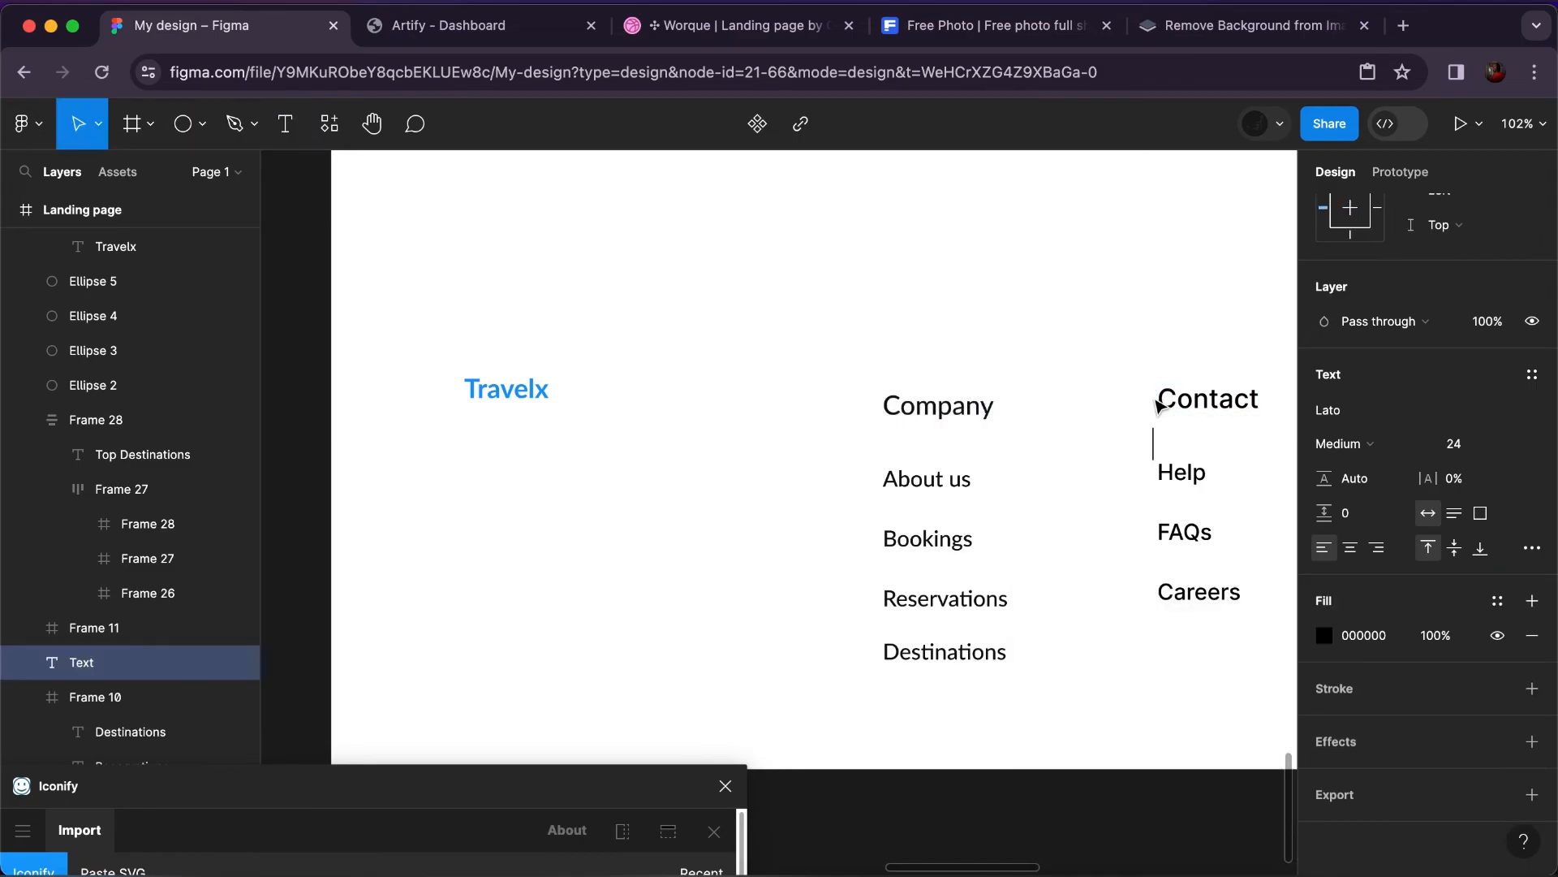
# Set the Contact heading to Lato with the Black colour style.
pyautogui.click(1174, 397)
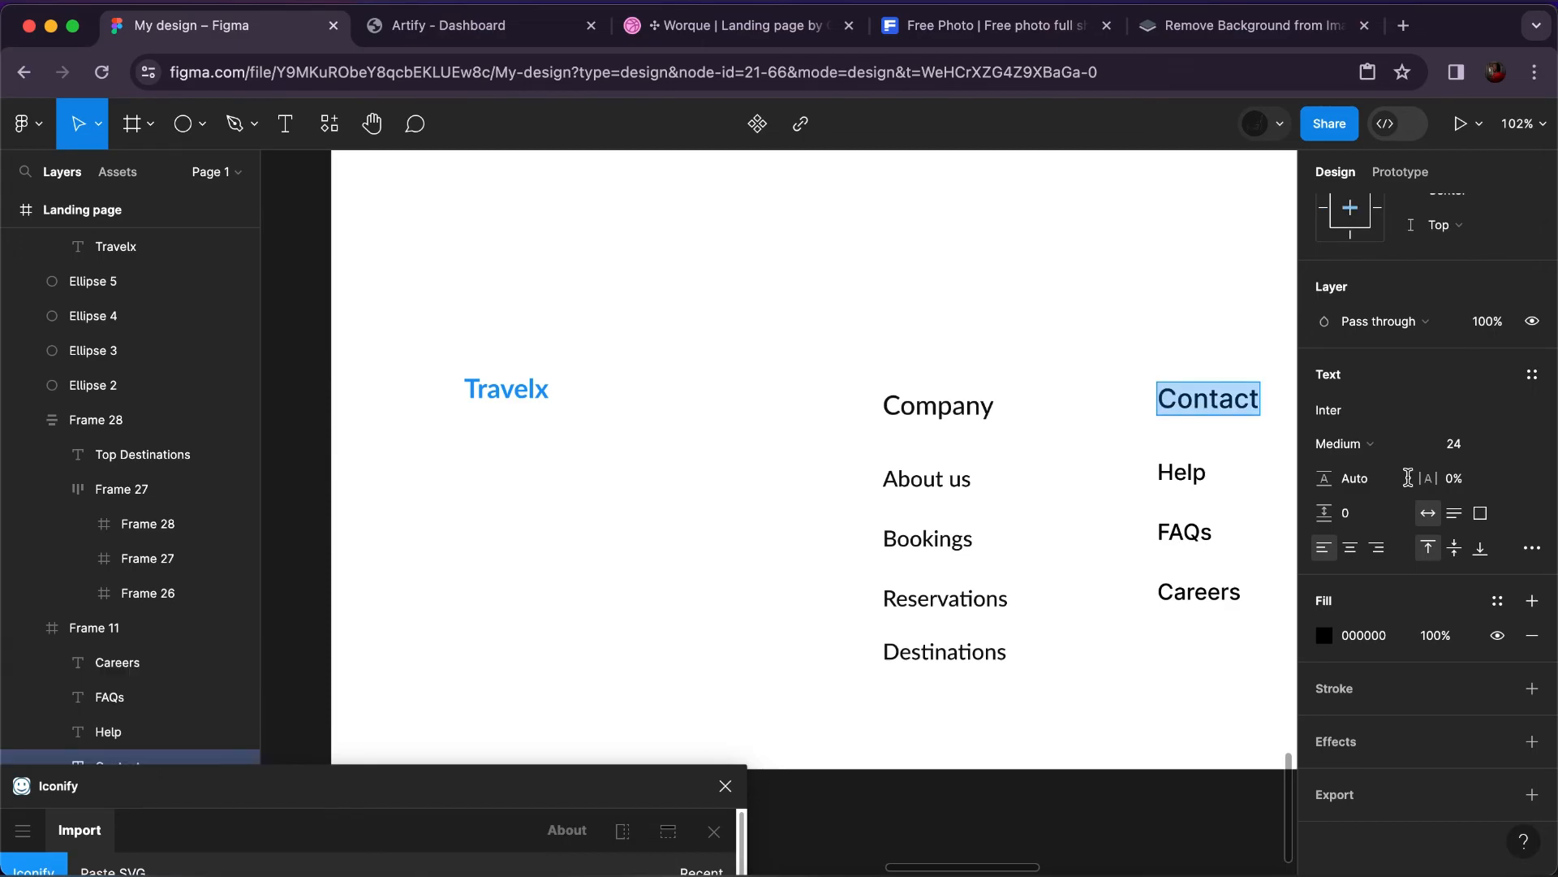
pyautogui.click(1361, 412)
pyautogui.write('l')
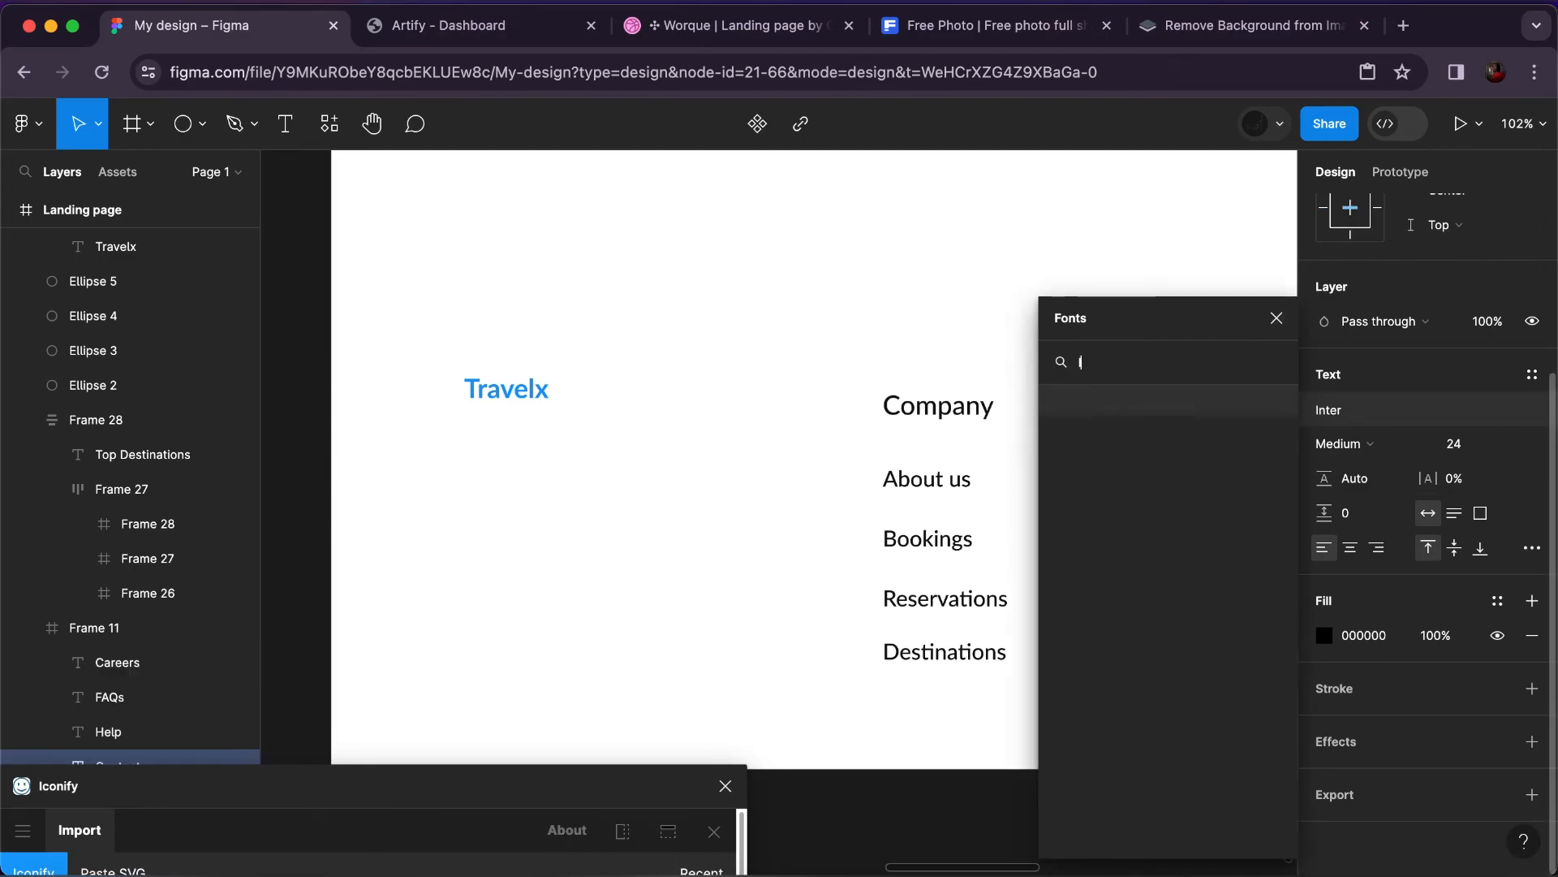
pyautogui.write('ato')
pyautogui.click(1112, 400)
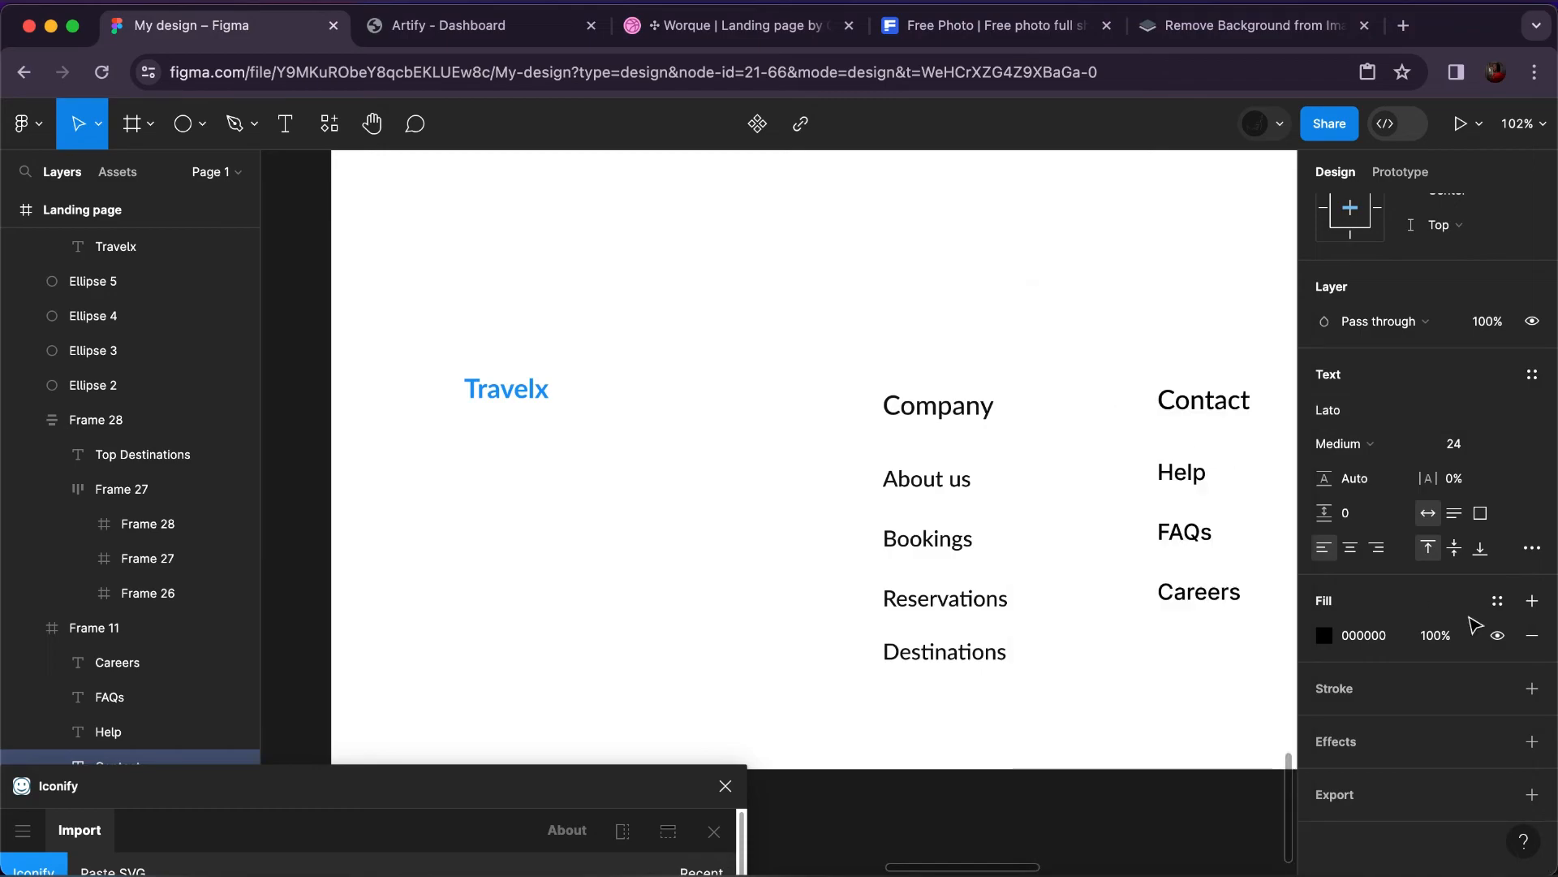
pyautogui.click(1498, 601)
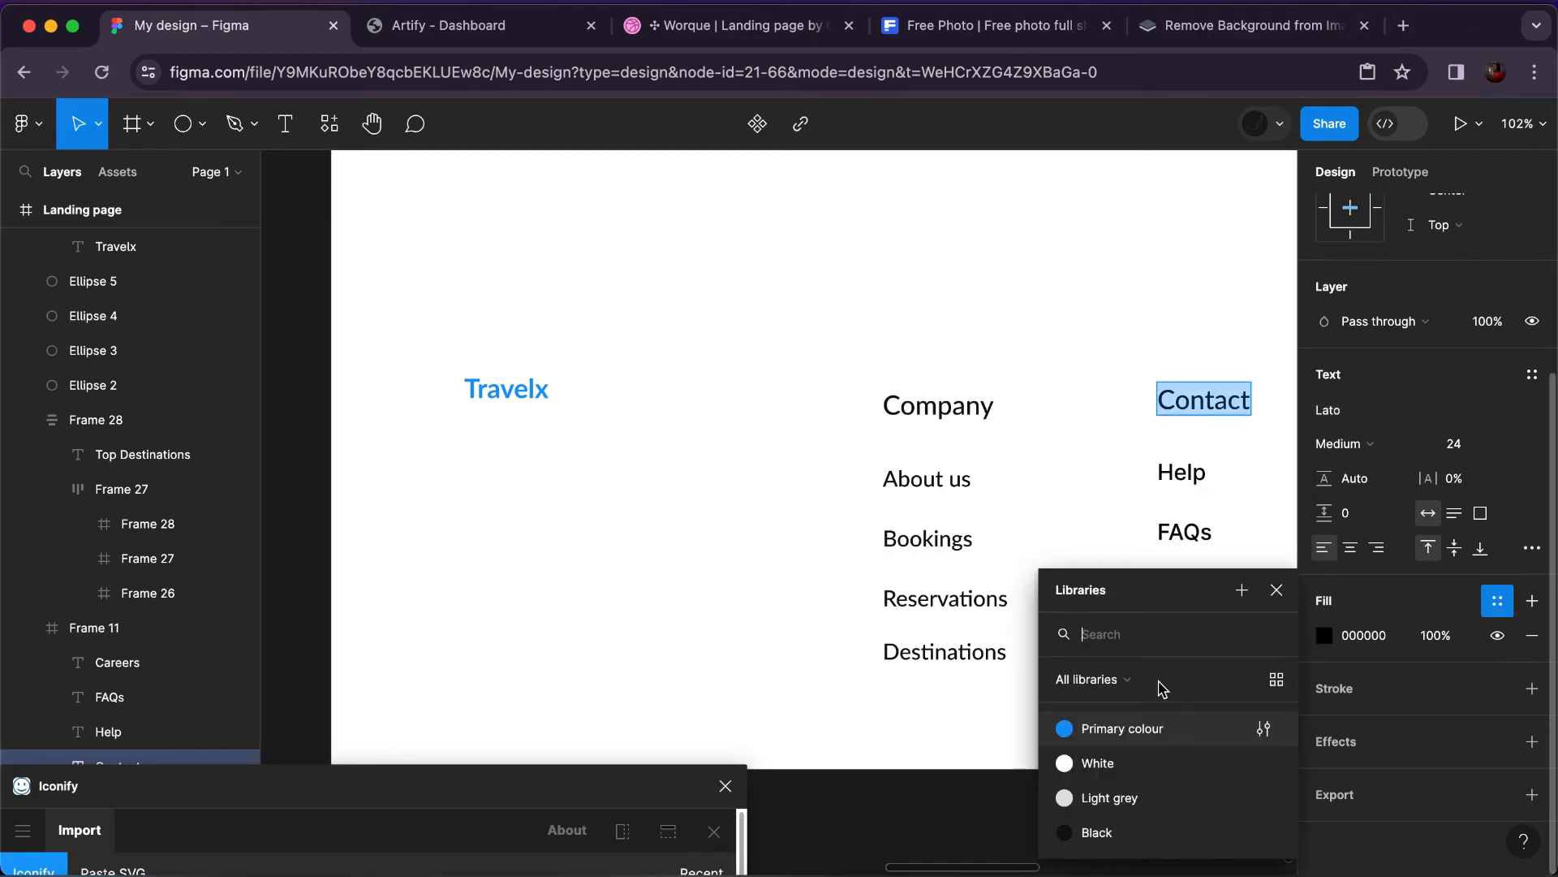
pyautogui.click(1113, 837)
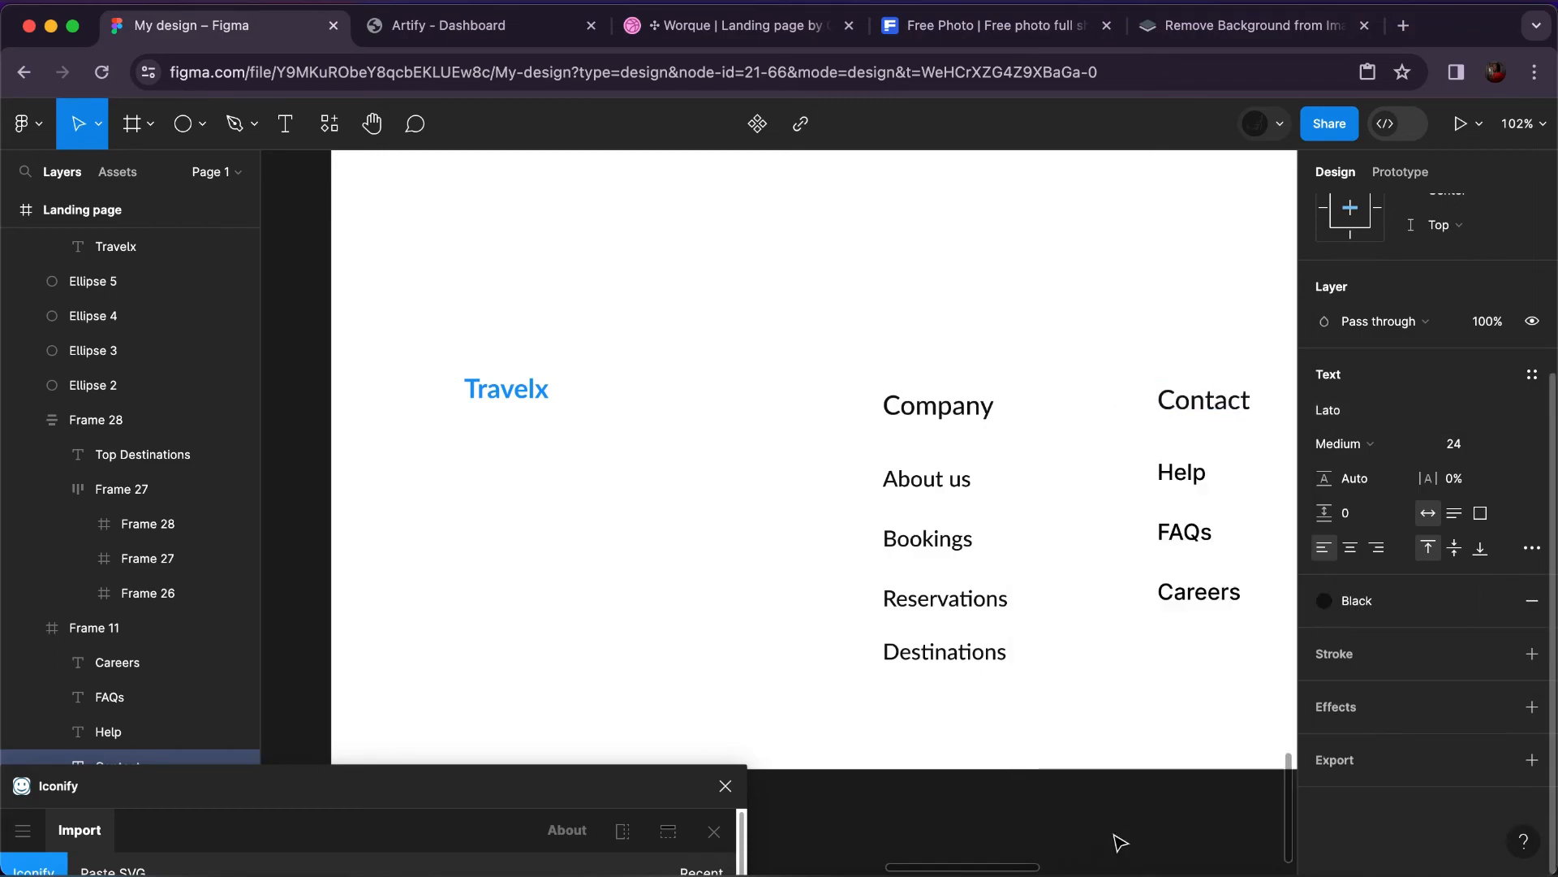
# Give Help, FAQs and Careers Lato in Black and stack them with auto layout.
pyautogui.click(1193, 481)
pyautogui.keyDown('shift'); pyautogui.click(1207, 533); pyautogui.keyUp('shift')
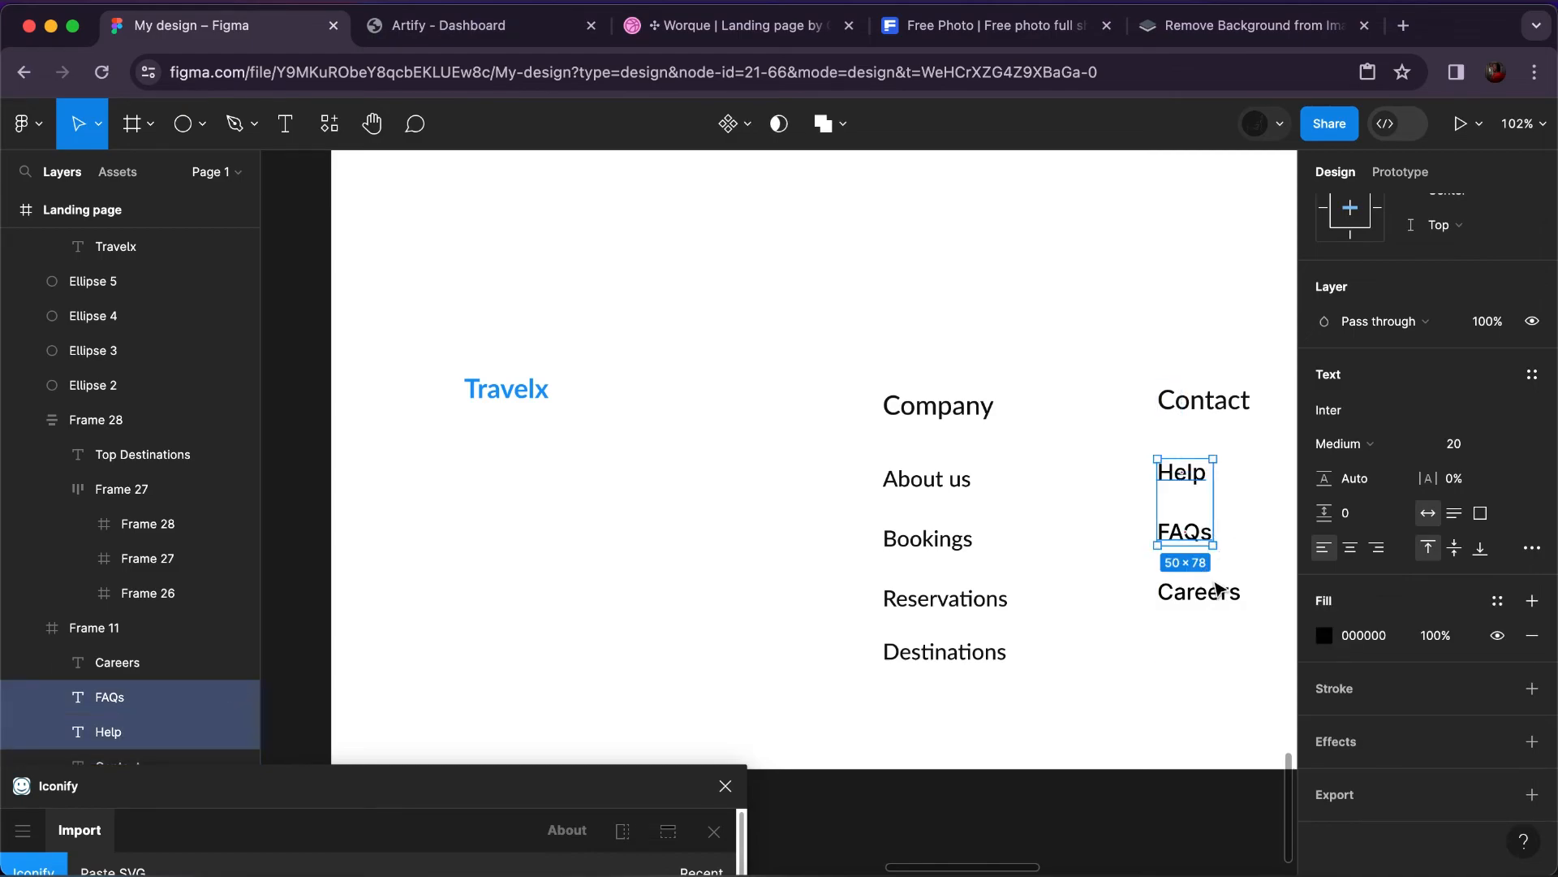
pyautogui.keyDown('shift'); pyautogui.click(1217, 599); pyautogui.keyUp('shift')
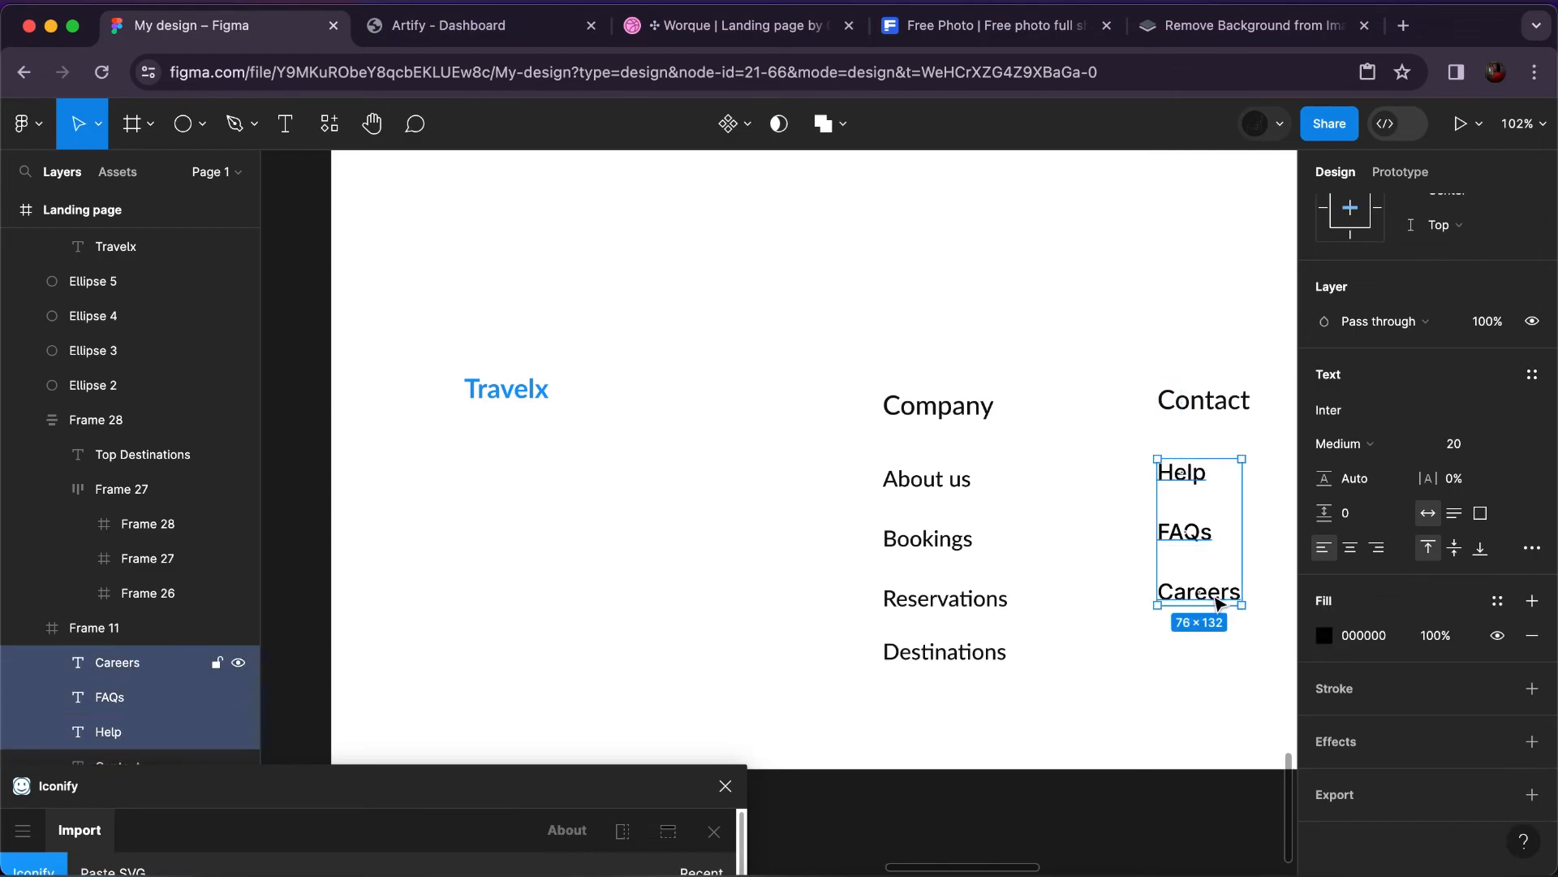
pyautogui.click(1353, 407)
pyautogui.write('lato')
pyautogui.click(1157, 408)
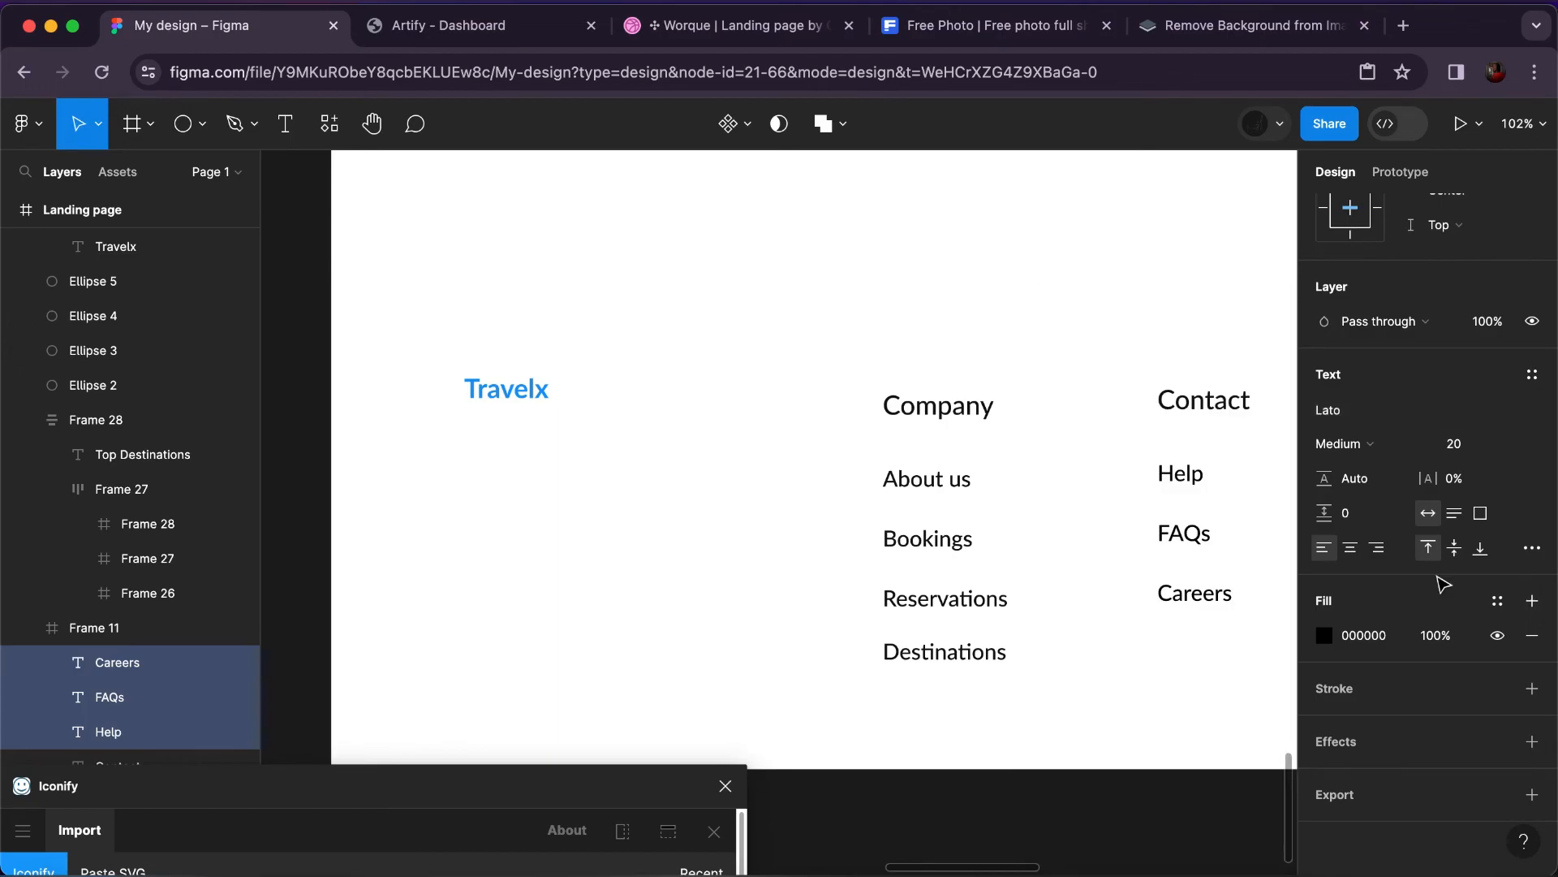
pyautogui.click(1498, 602)
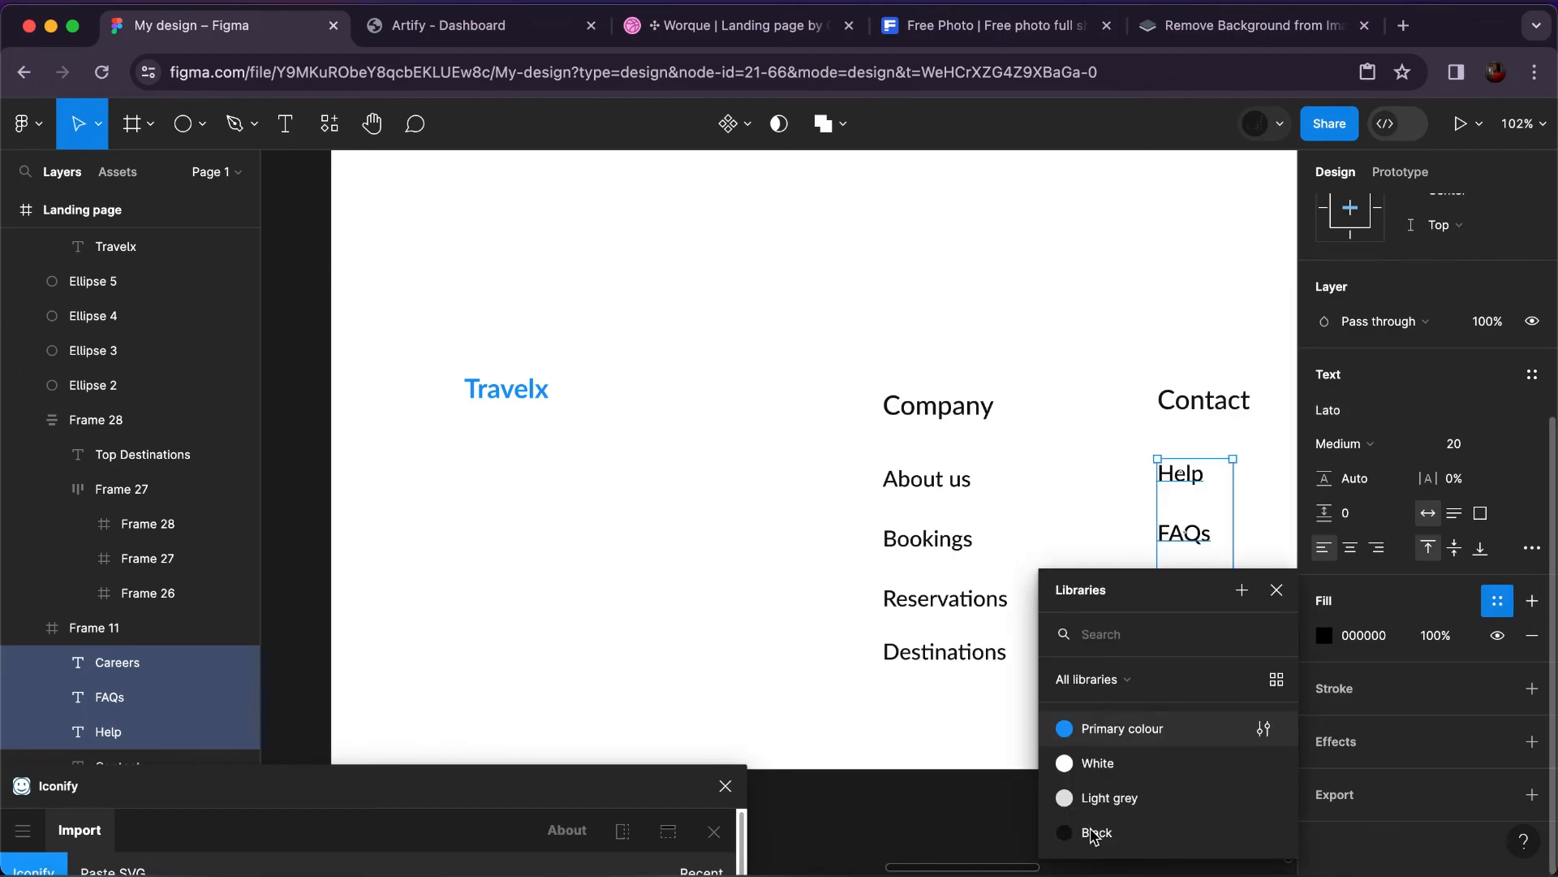
pyautogui.click(1093, 836)
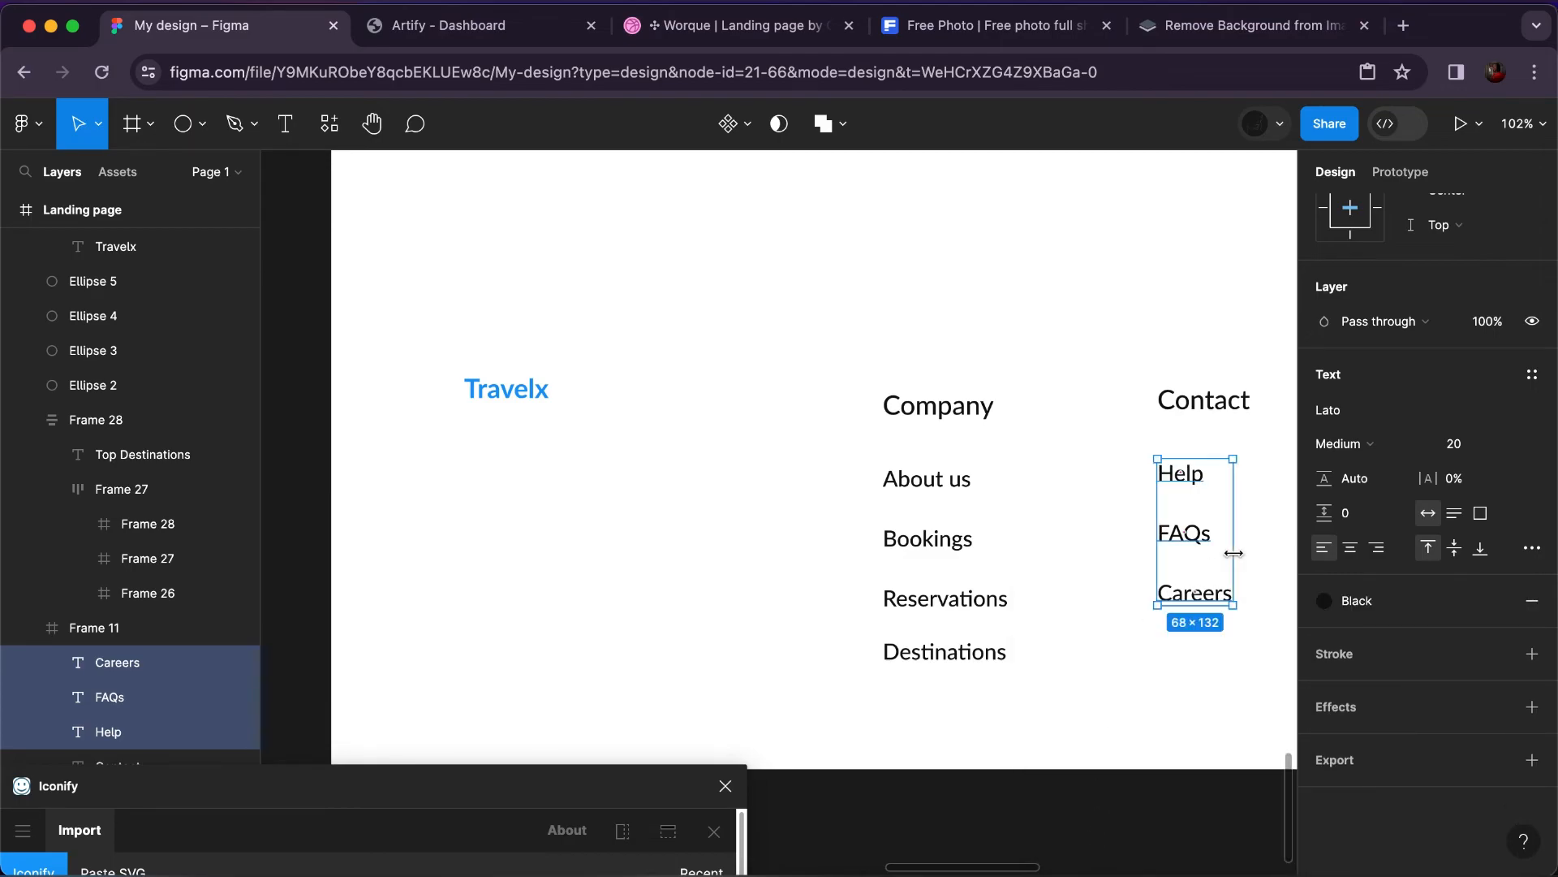
pyautogui.scroll(5, 1475, 437)
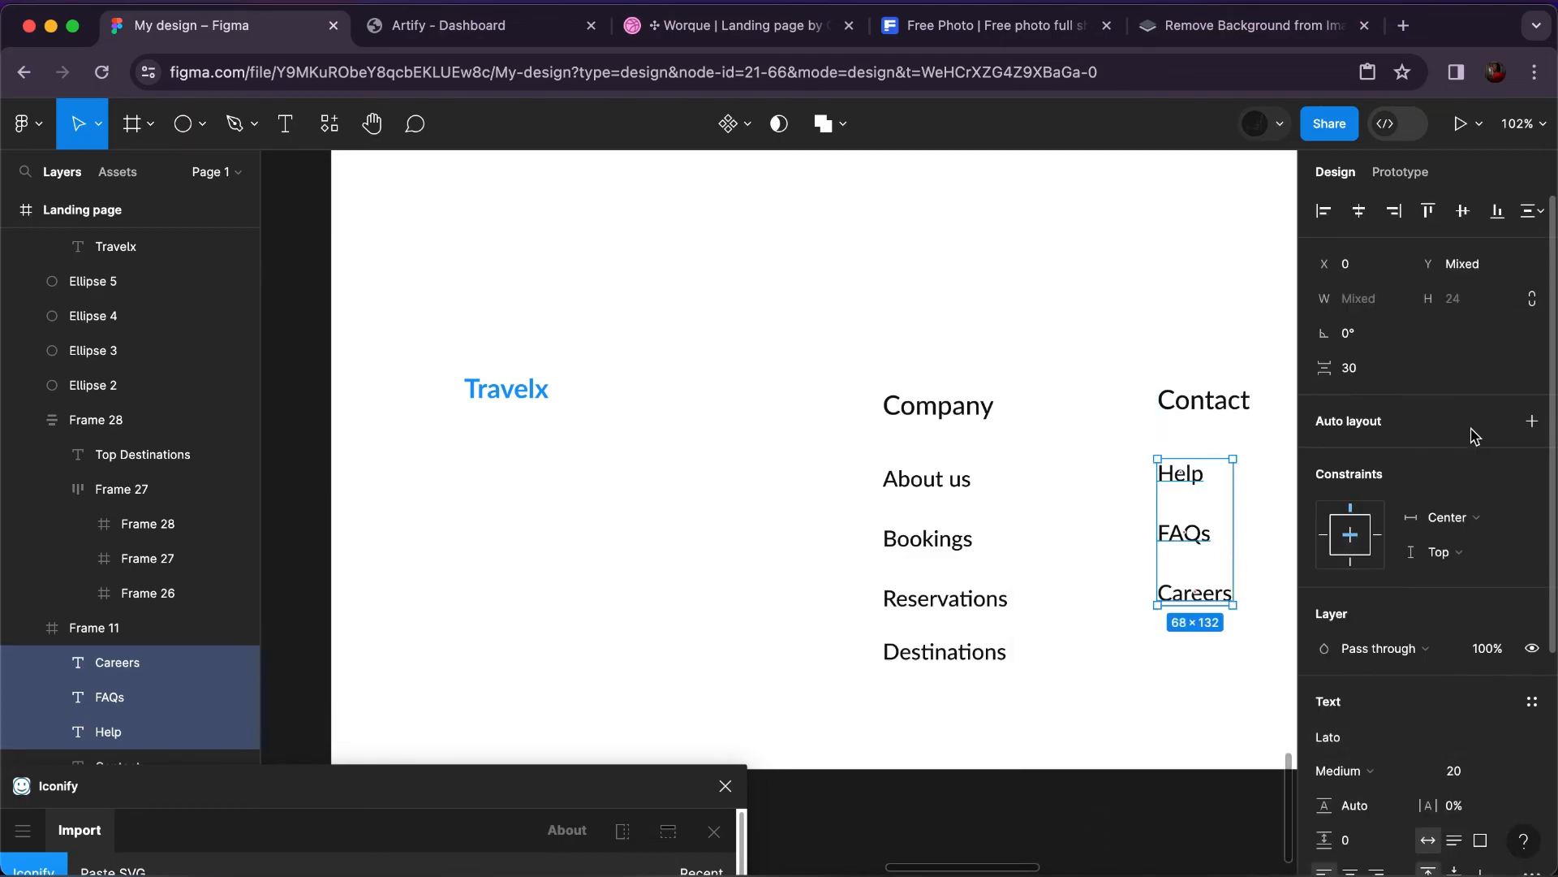
pyautogui.click(1533, 424)
# Space the Help/FAQs/Careers stack at 16 and auto-layout the four Company links with 16 spacing.
pyautogui.click(1362, 569)
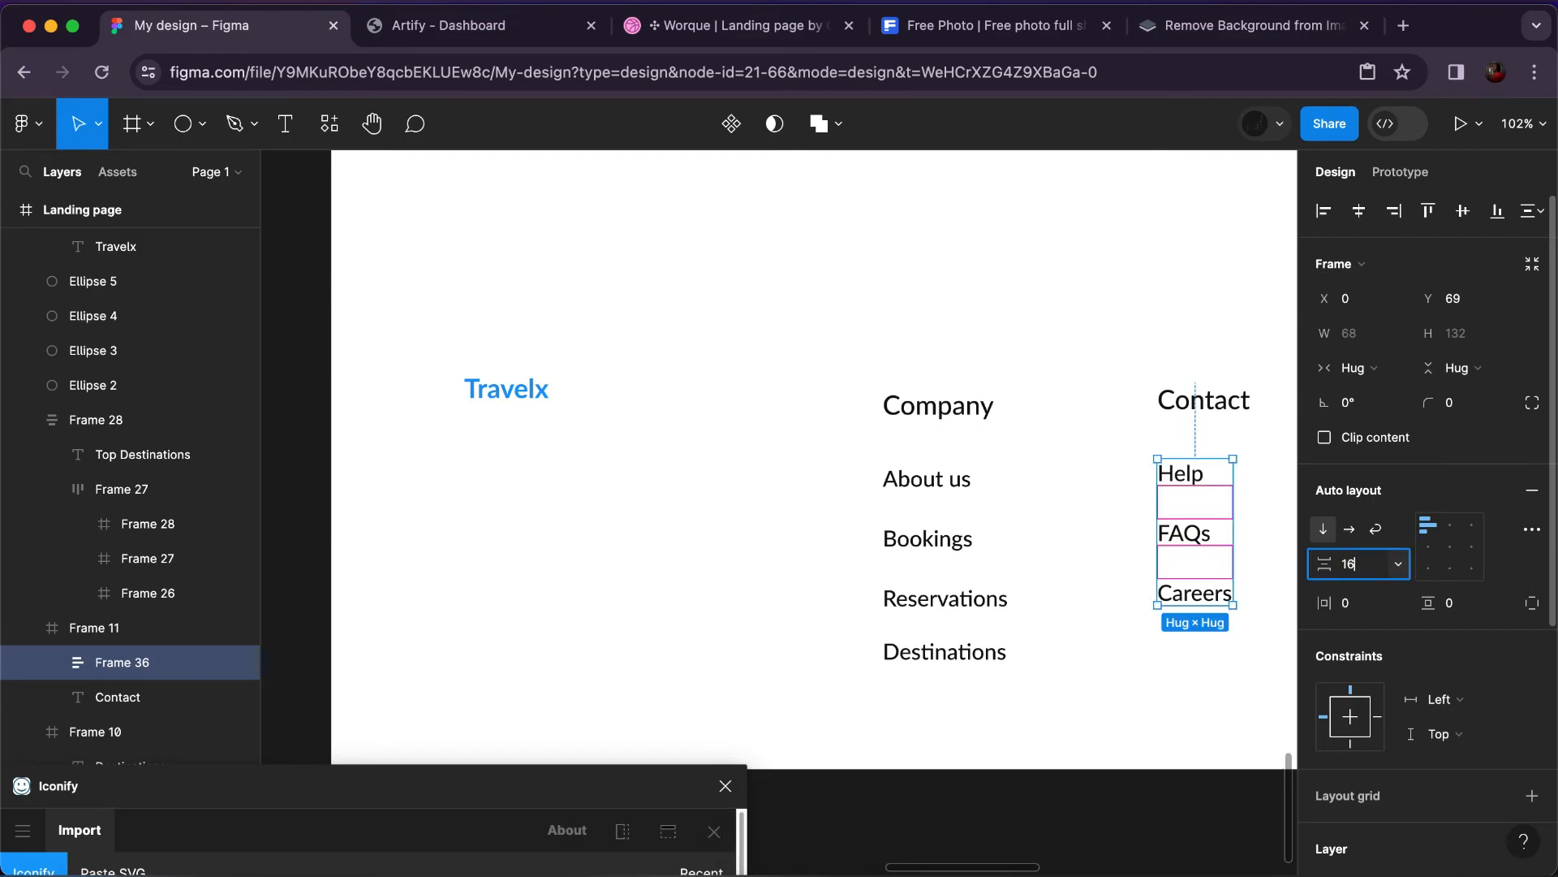
pyautogui.press('Return')
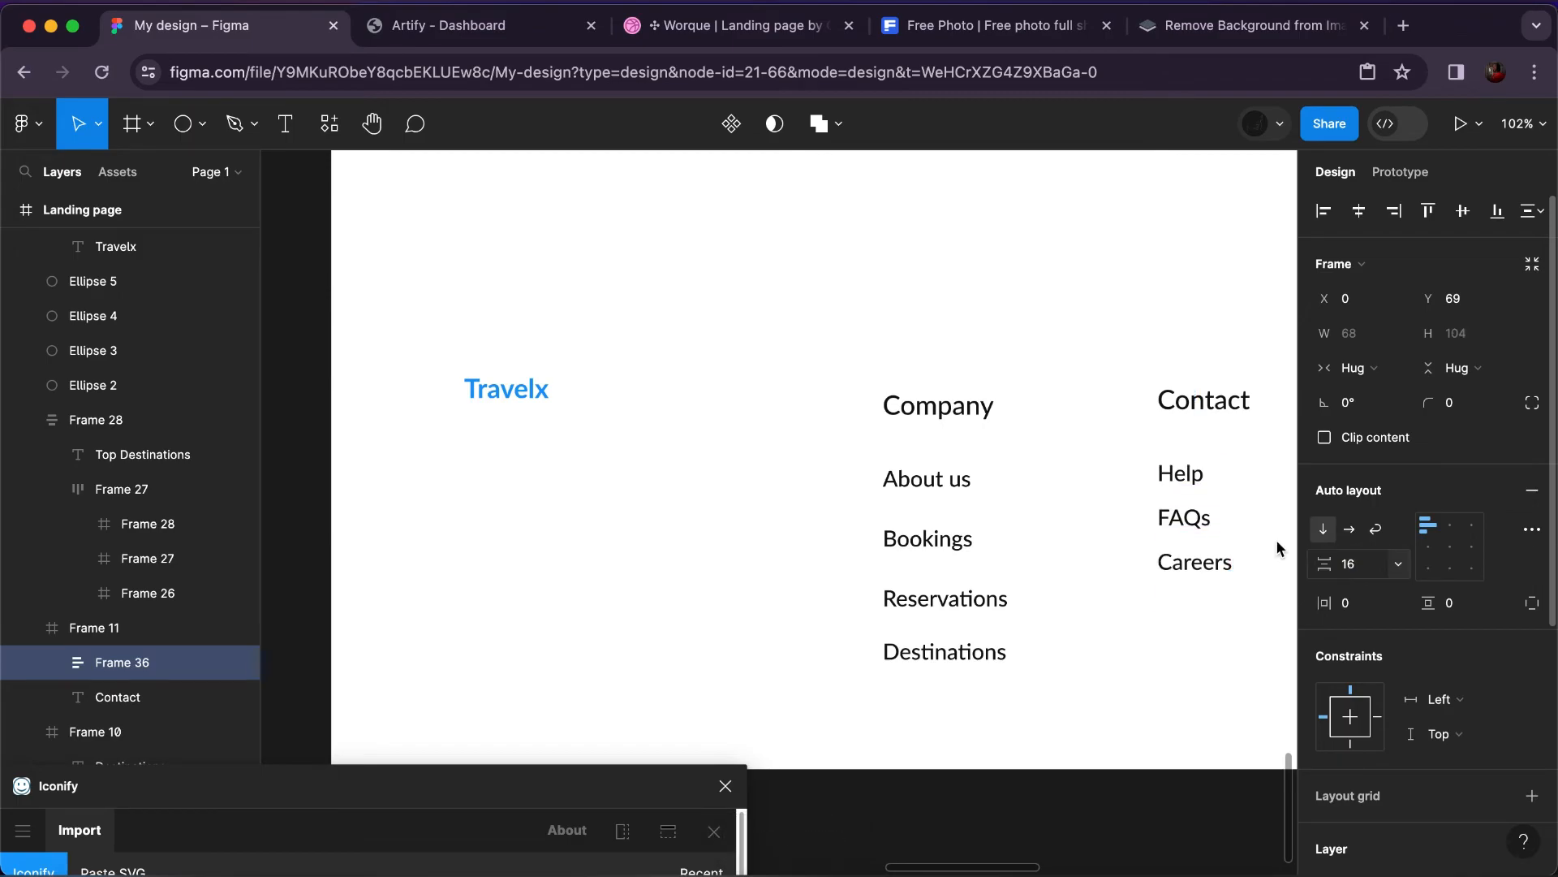
pyautogui.click(911, 528)
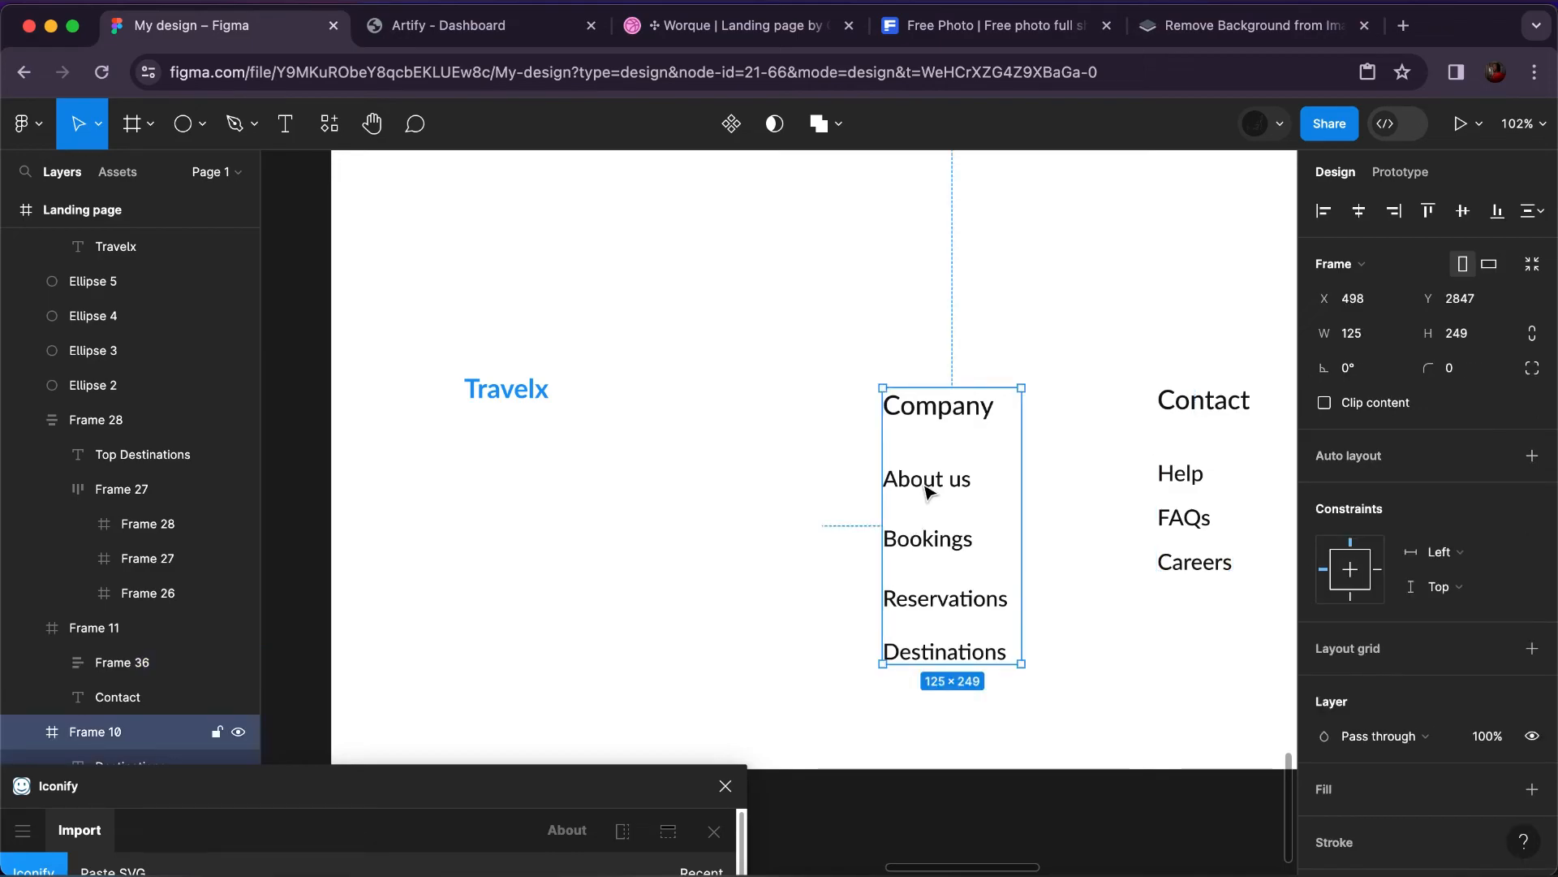
pyautogui.doubleClick(926, 487)
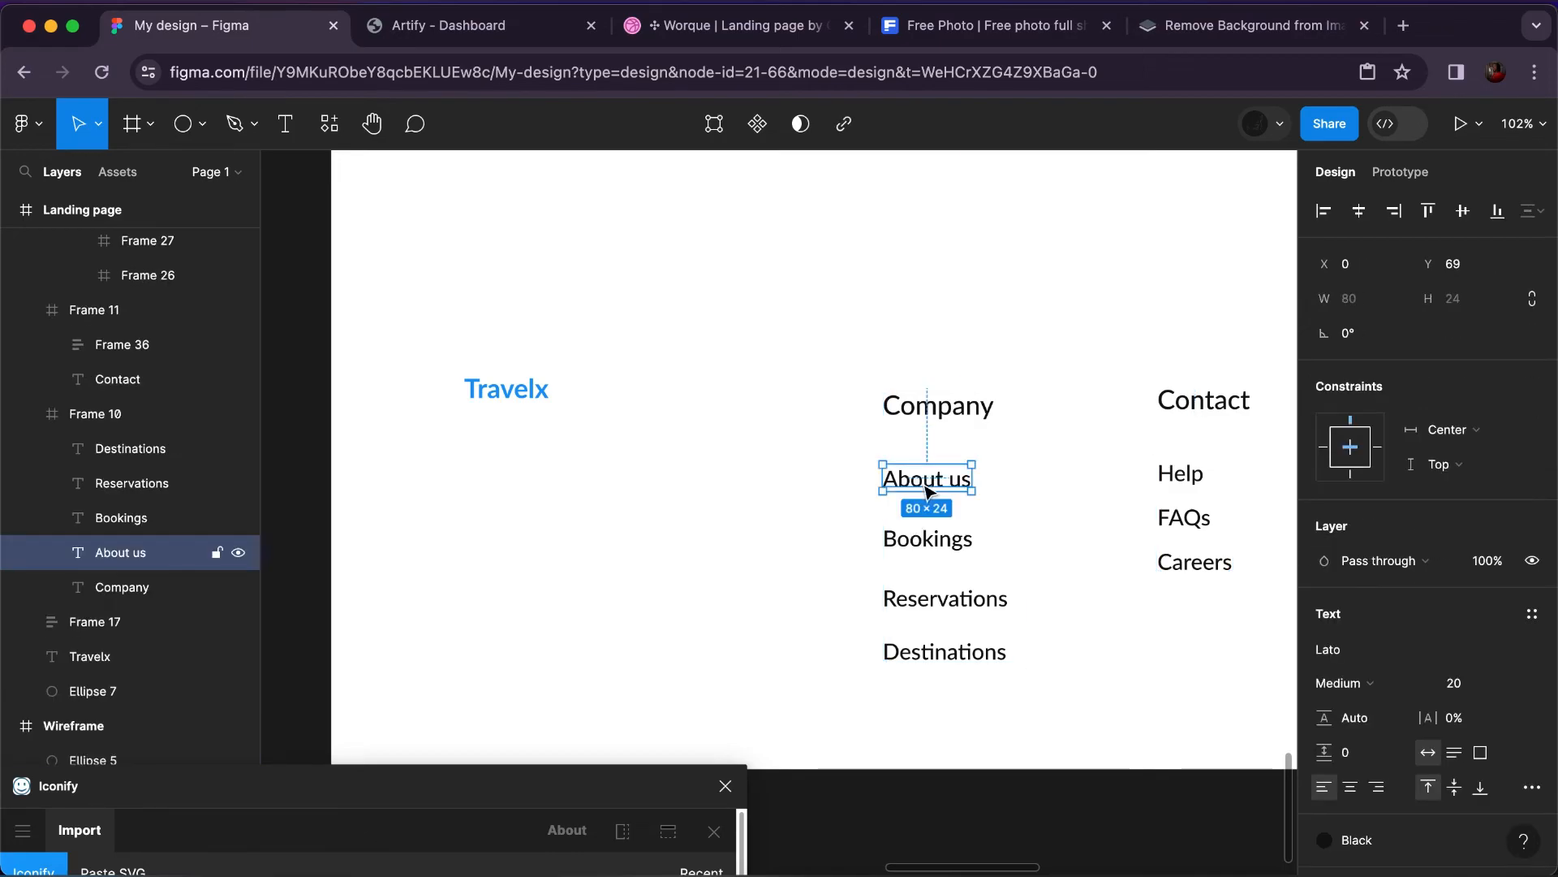
pyautogui.keyDown('shift'); pyautogui.click(930, 543); pyautogui.keyUp('shift')
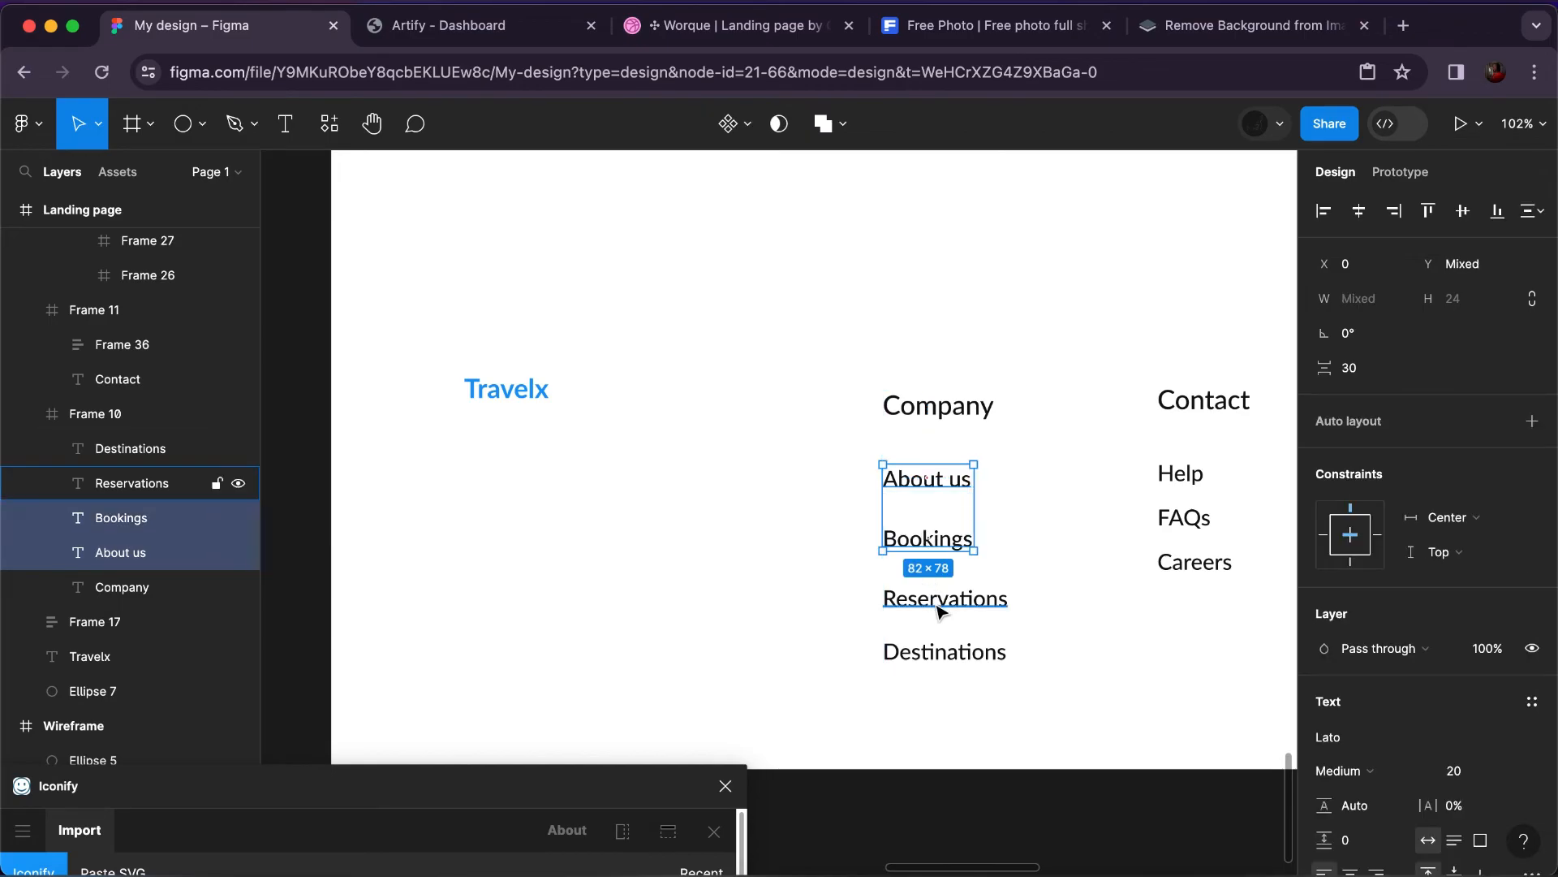
pyautogui.keyDown('shift'); pyautogui.click(942, 601); pyautogui.keyUp('shift')
pyautogui.keyDown('shift'); pyautogui.click(935, 654); pyautogui.keyUp('shift')
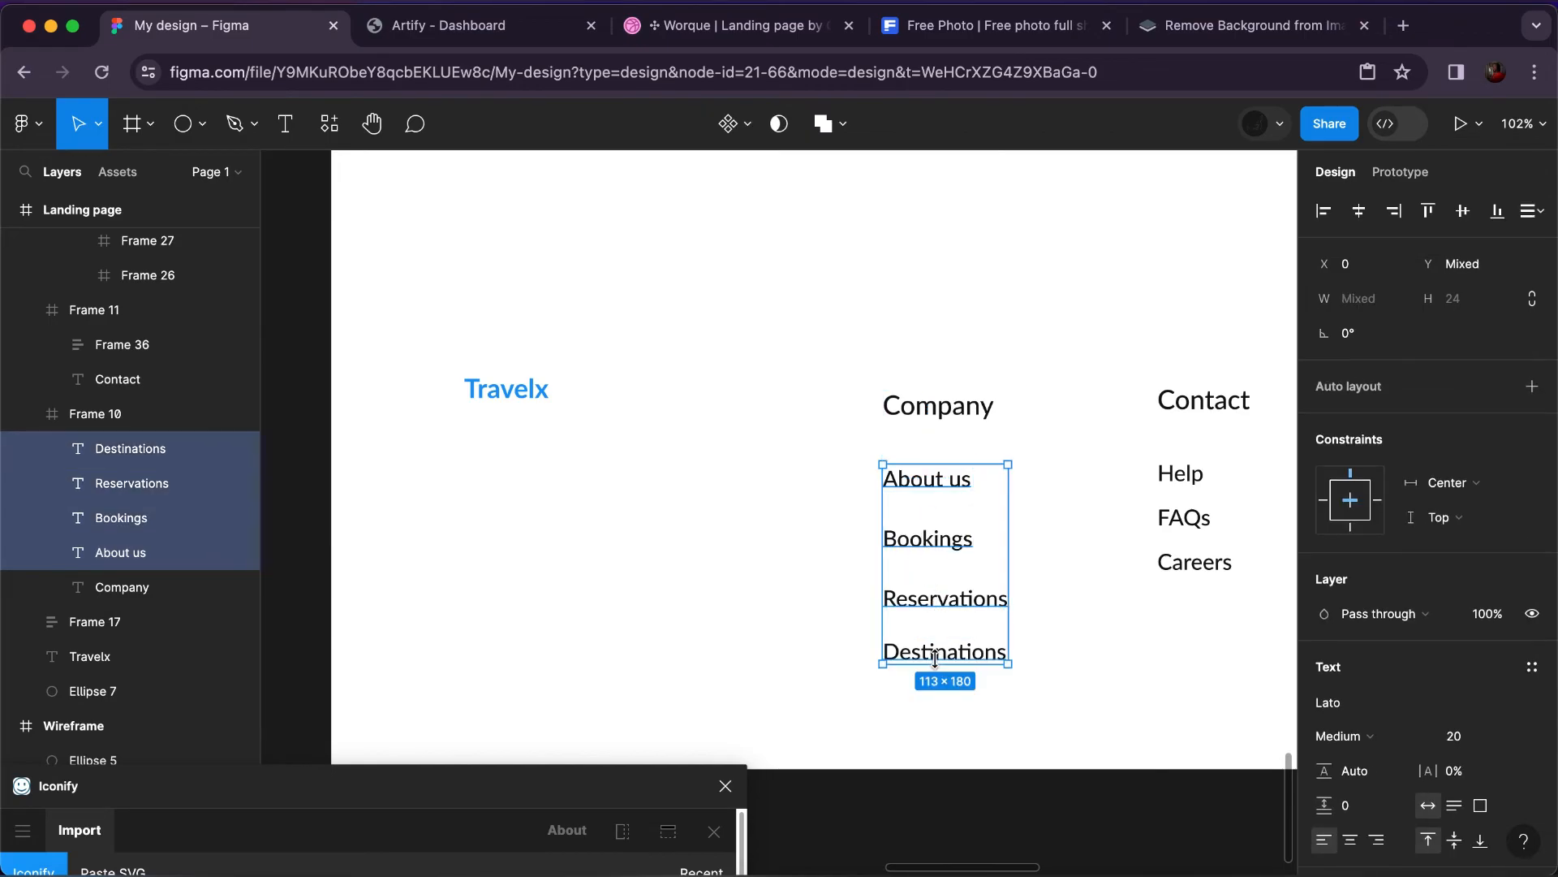
pyautogui.click(1531, 387)
pyautogui.click(1372, 576)
pyautogui.write('16')
pyautogui.press('Return')
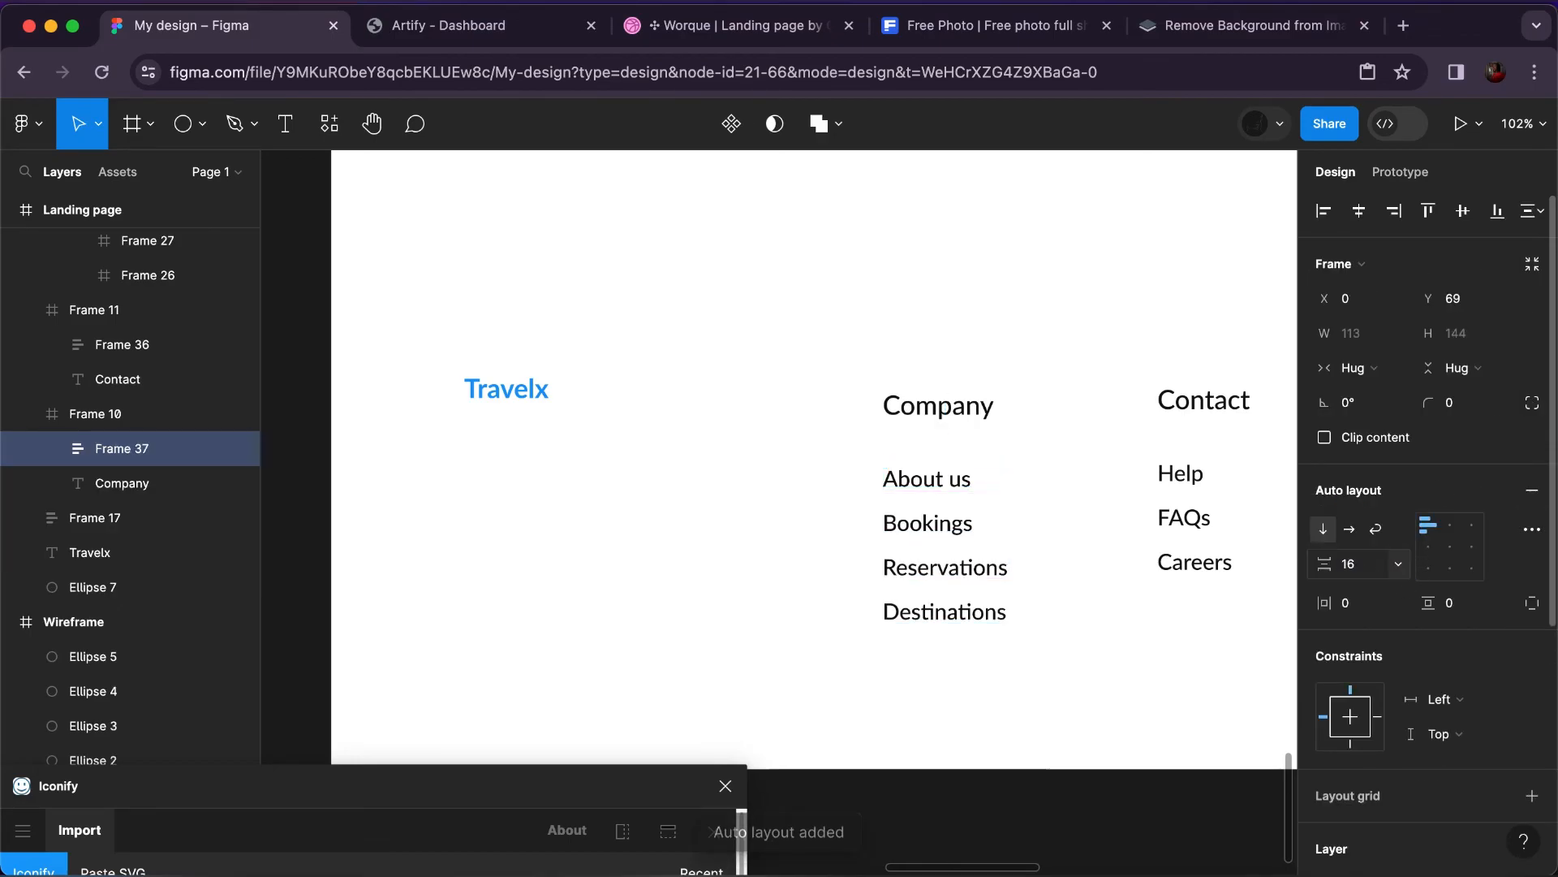
# Wrap the Company column and the Contact column each in a vertical auto-layout frame.
pyautogui.click(971, 411)
pyautogui.press('Escape')
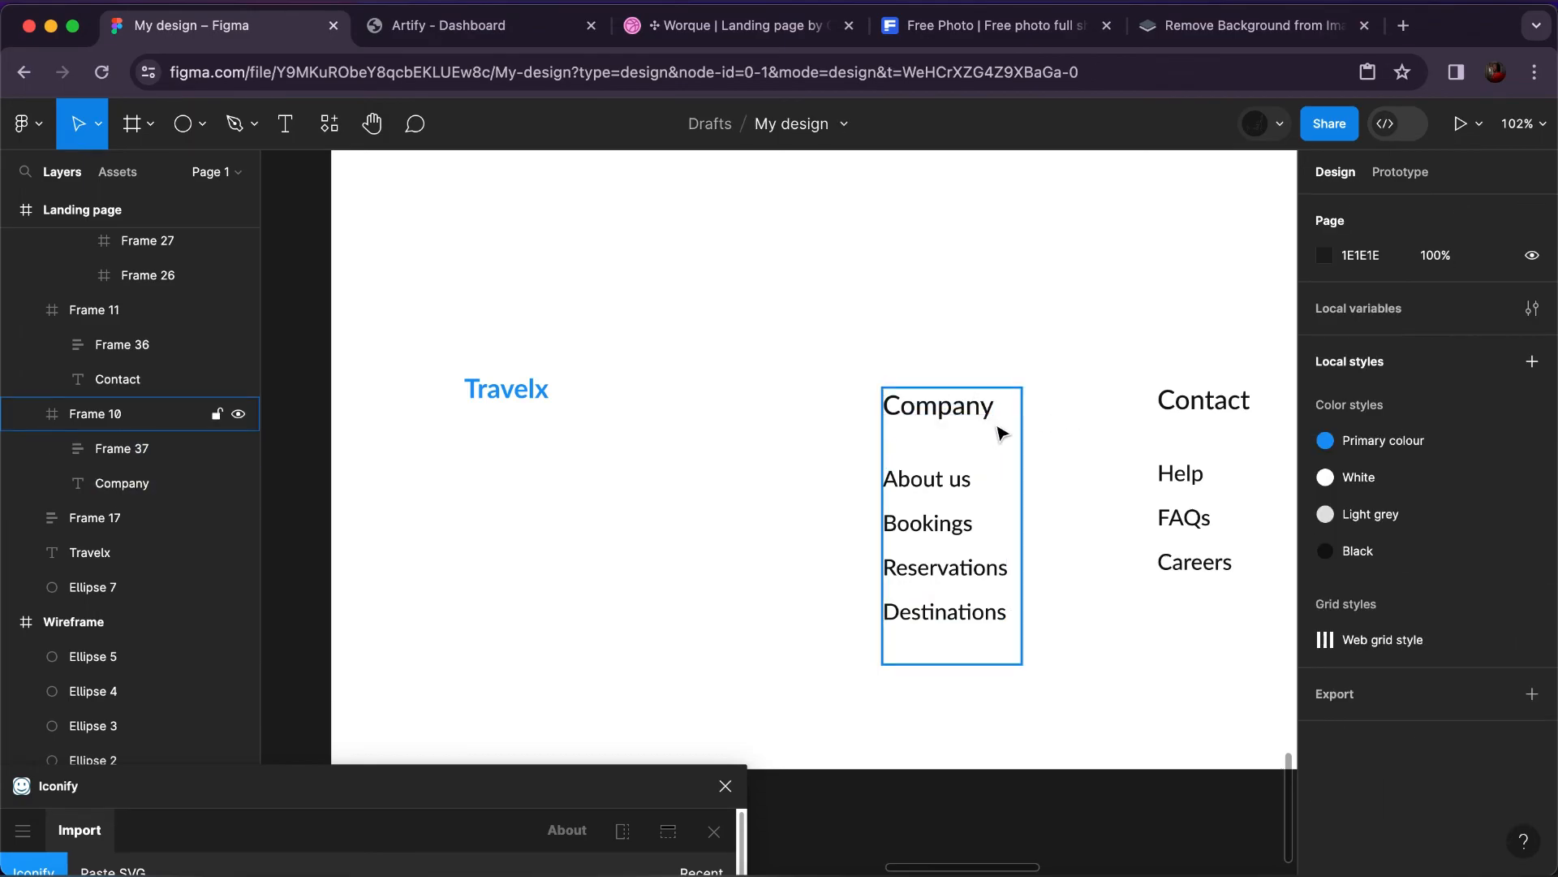
pyautogui.click(1000, 433)
pyautogui.click(1534, 492)
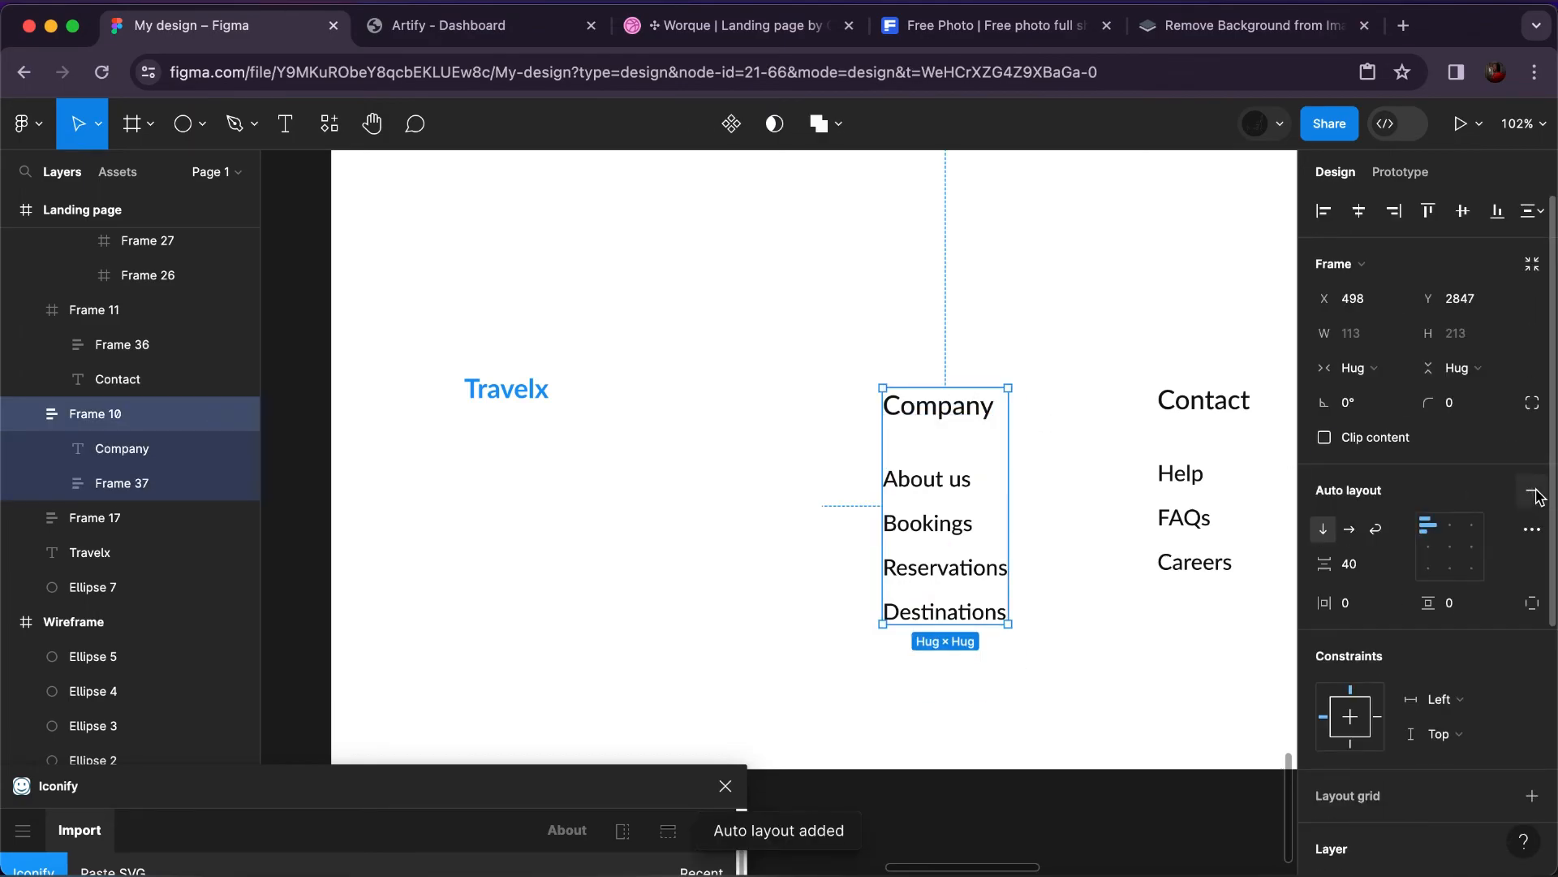
pyautogui.click(1187, 424)
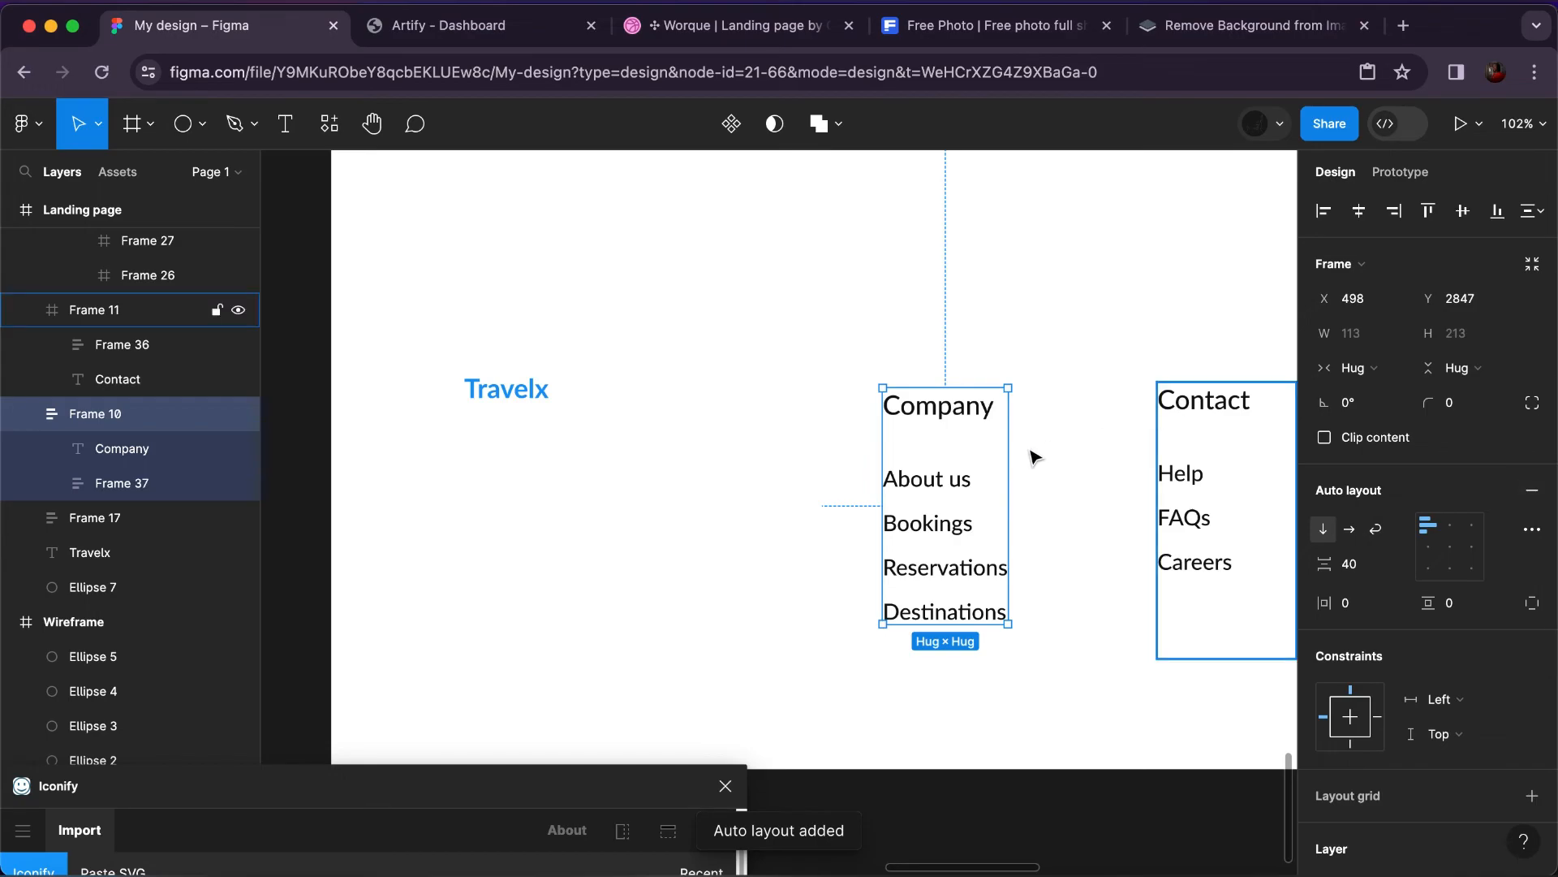
pyautogui.click(1530, 491)
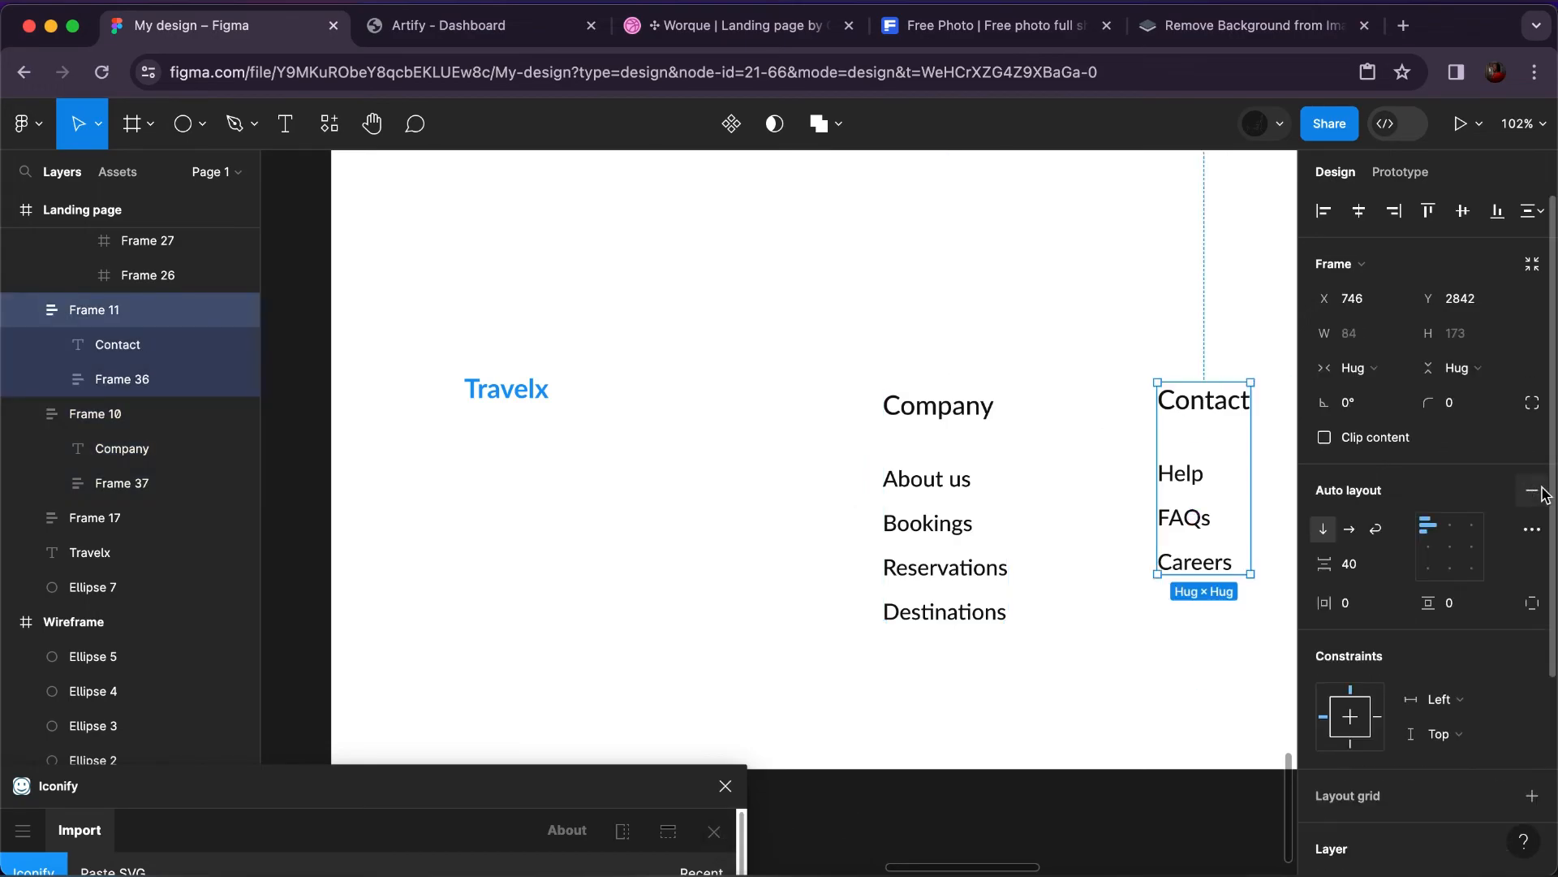
# Set 24 px spacing on both the Contact and Company column frames.
pyautogui.click(1370, 566)
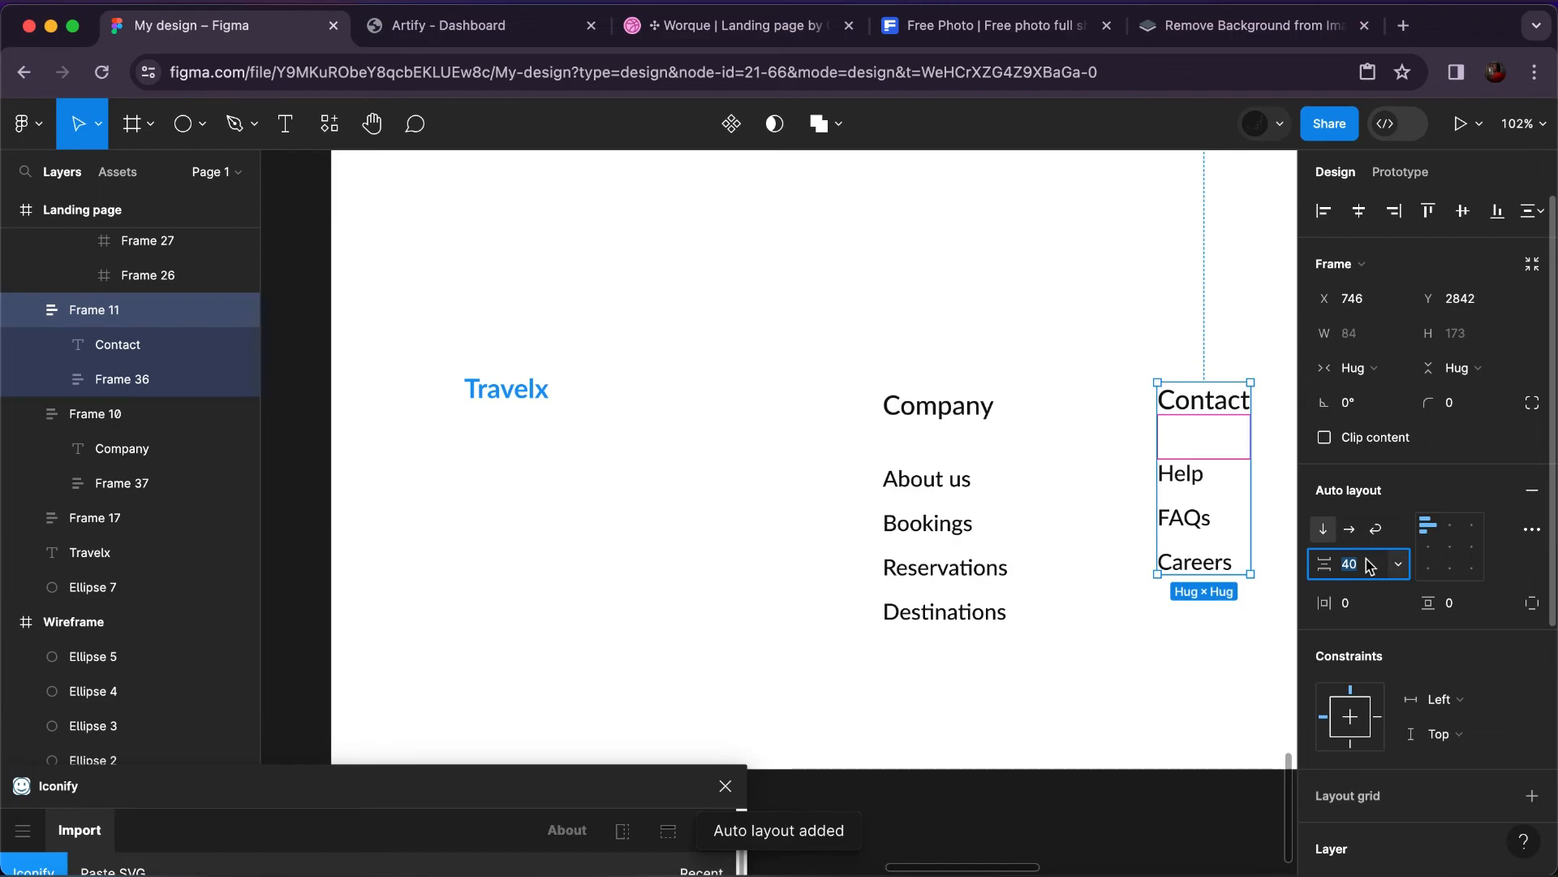
pyautogui.write('24')
pyautogui.press('Return')
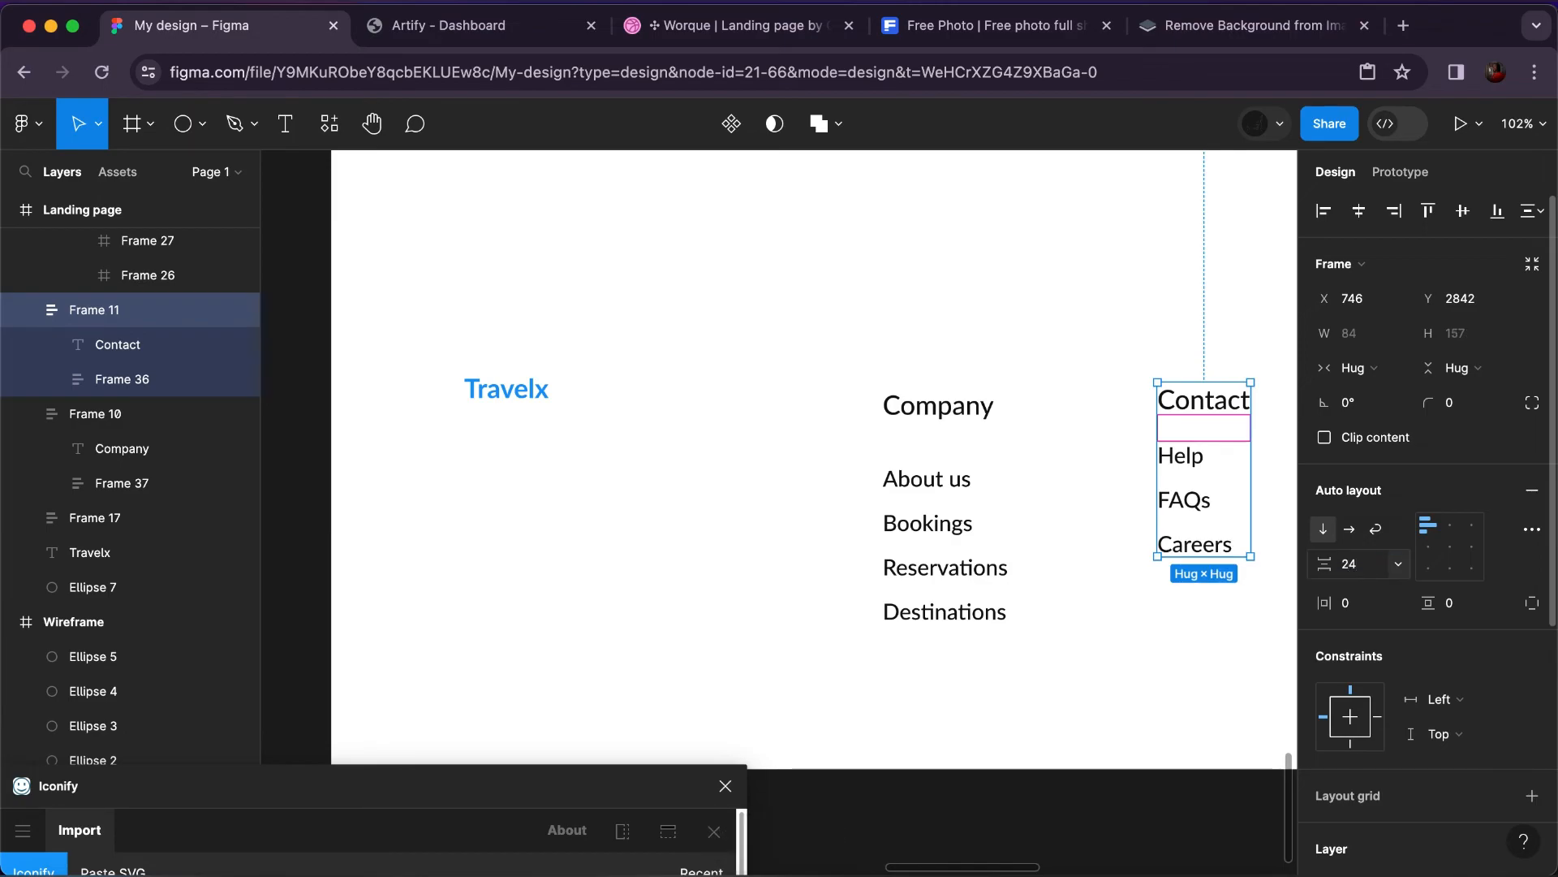
pyautogui.click(950, 469)
pyautogui.click(1353, 568)
pyautogui.write('24')
pyautogui.press('Return')
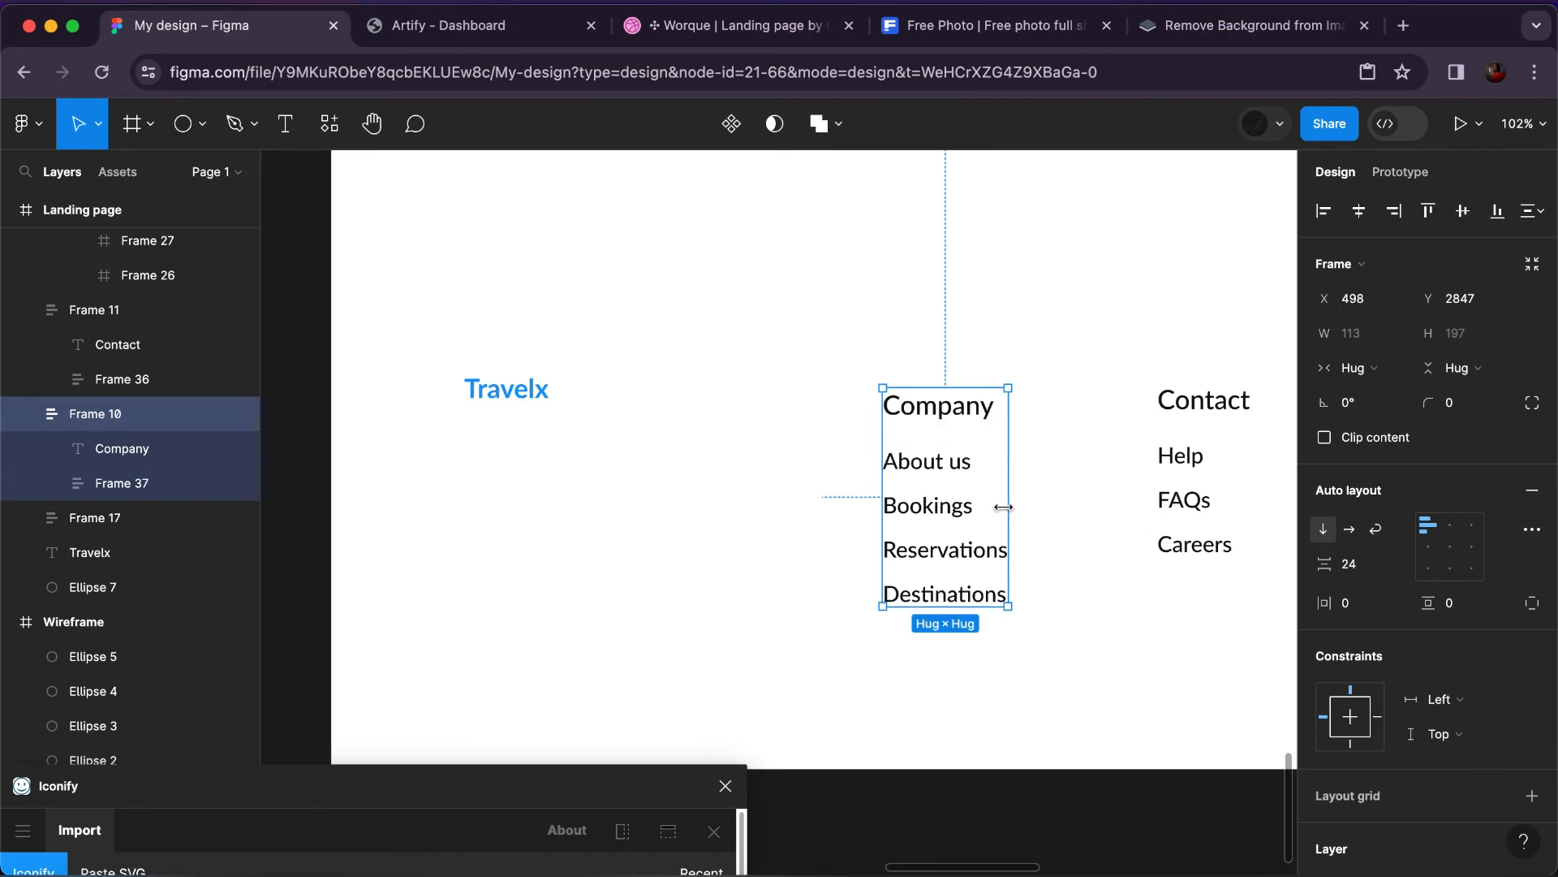
pyautogui.scroll(-3, 1004, 506)
pyautogui.scroll(-3, 1004, 507)
pyautogui.press('Escape')
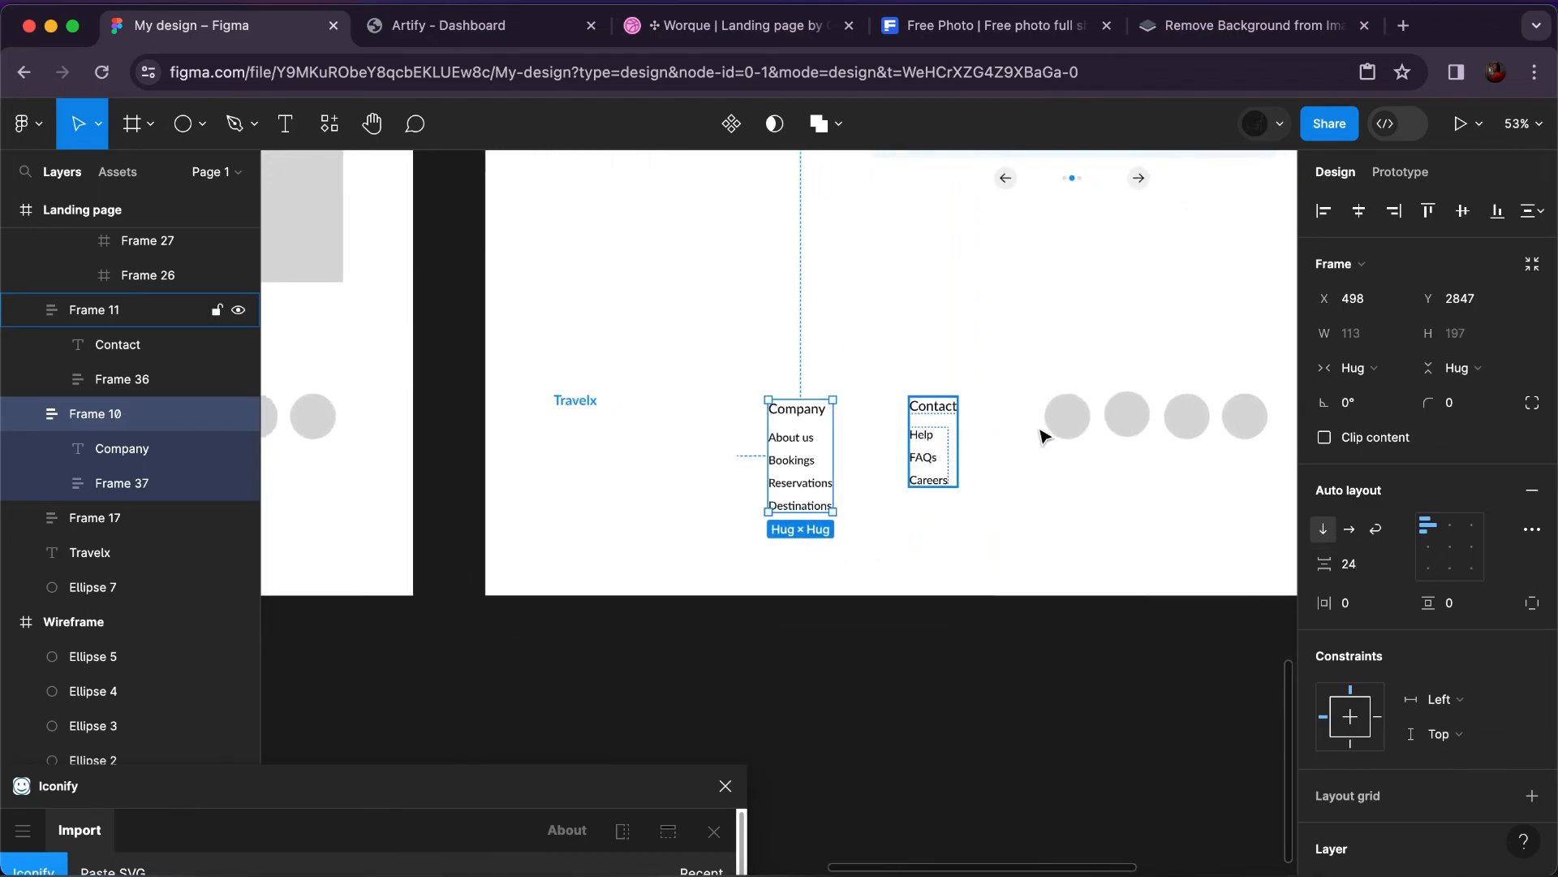
# Nudge the Company column and move the Contact column left beside it.
pyautogui.click(1070, 420)
pyautogui.scroll(1, 978, 442)
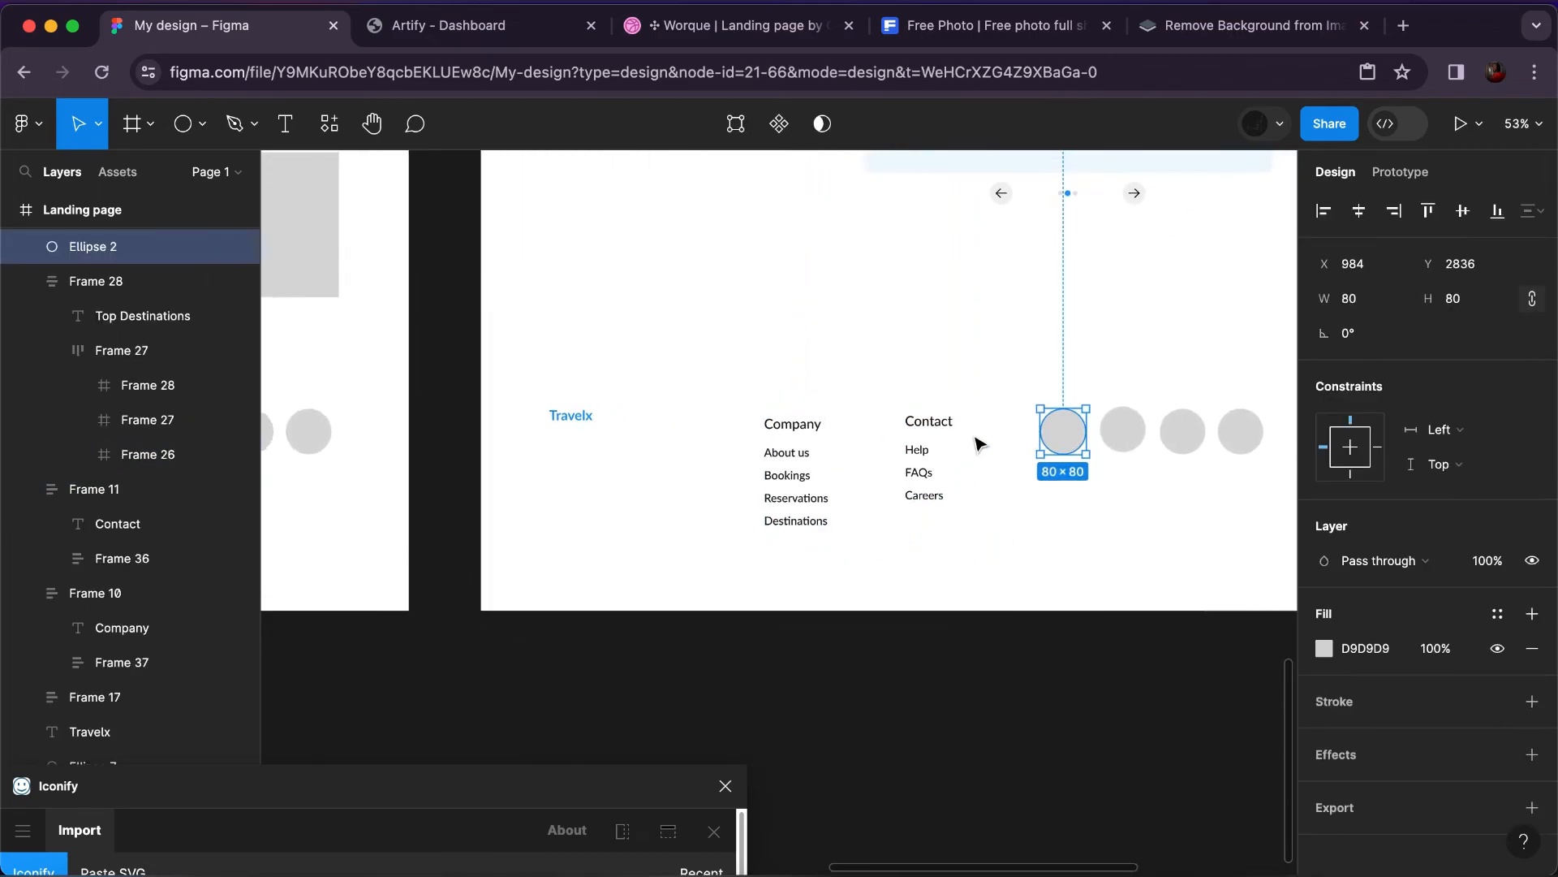
pyautogui.click(915, 464)
pyautogui.click(800, 468)
pyautogui.moveTo(774, 449)
pyautogui.mouseDown()
pyautogui.moveTo(738, 455)
pyautogui.moveTo(773, 449)
pyautogui.mouseUp()
pyautogui.click(931, 467)
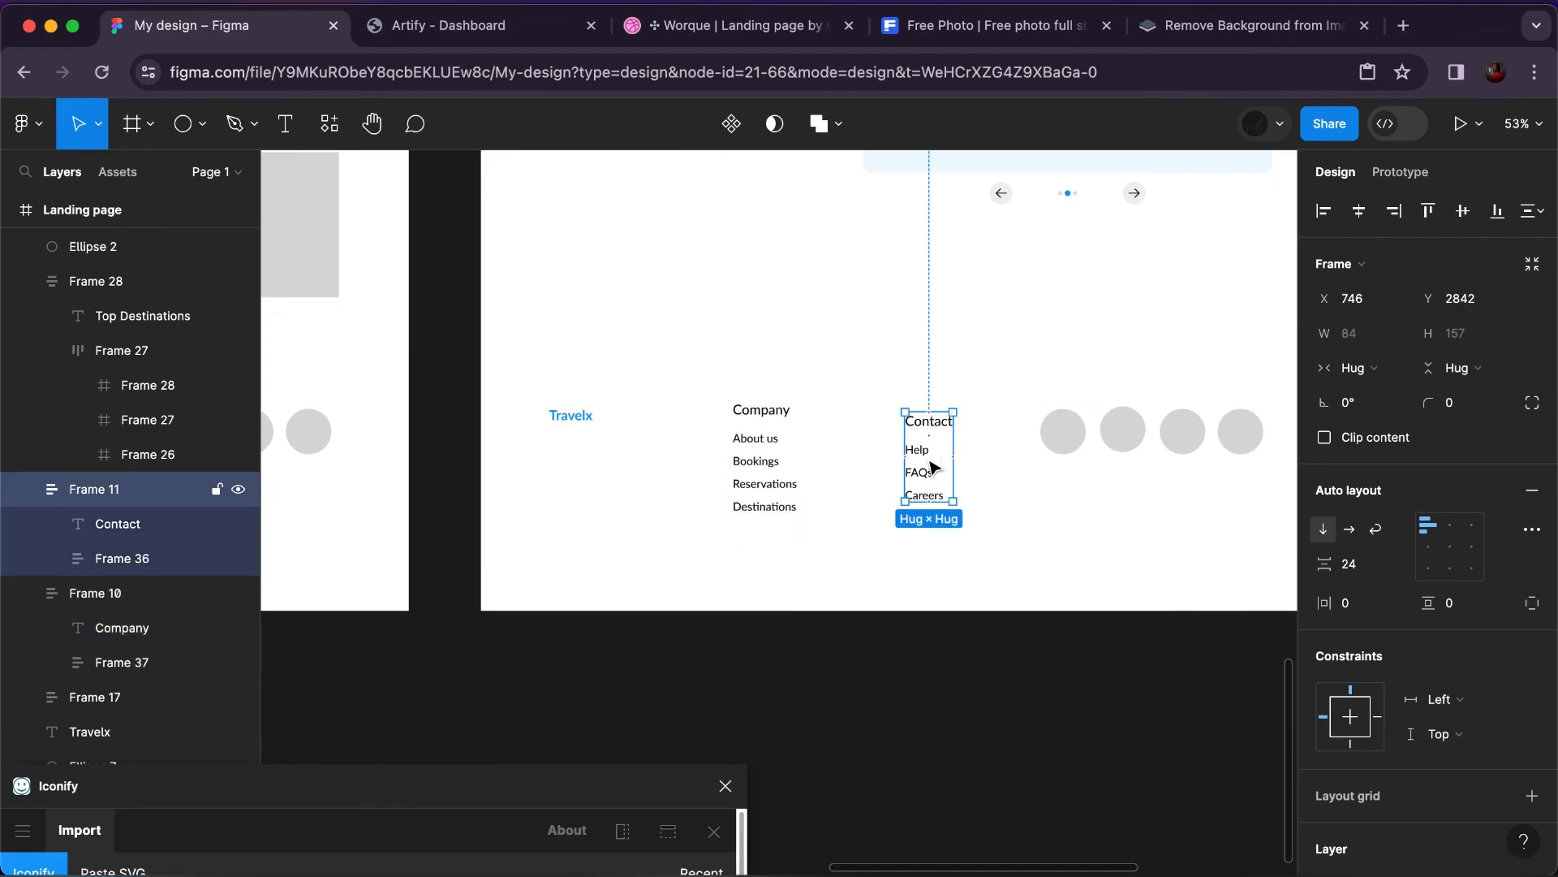
pyautogui.moveTo(899, 461); pyautogui.dragTo(904, 459)
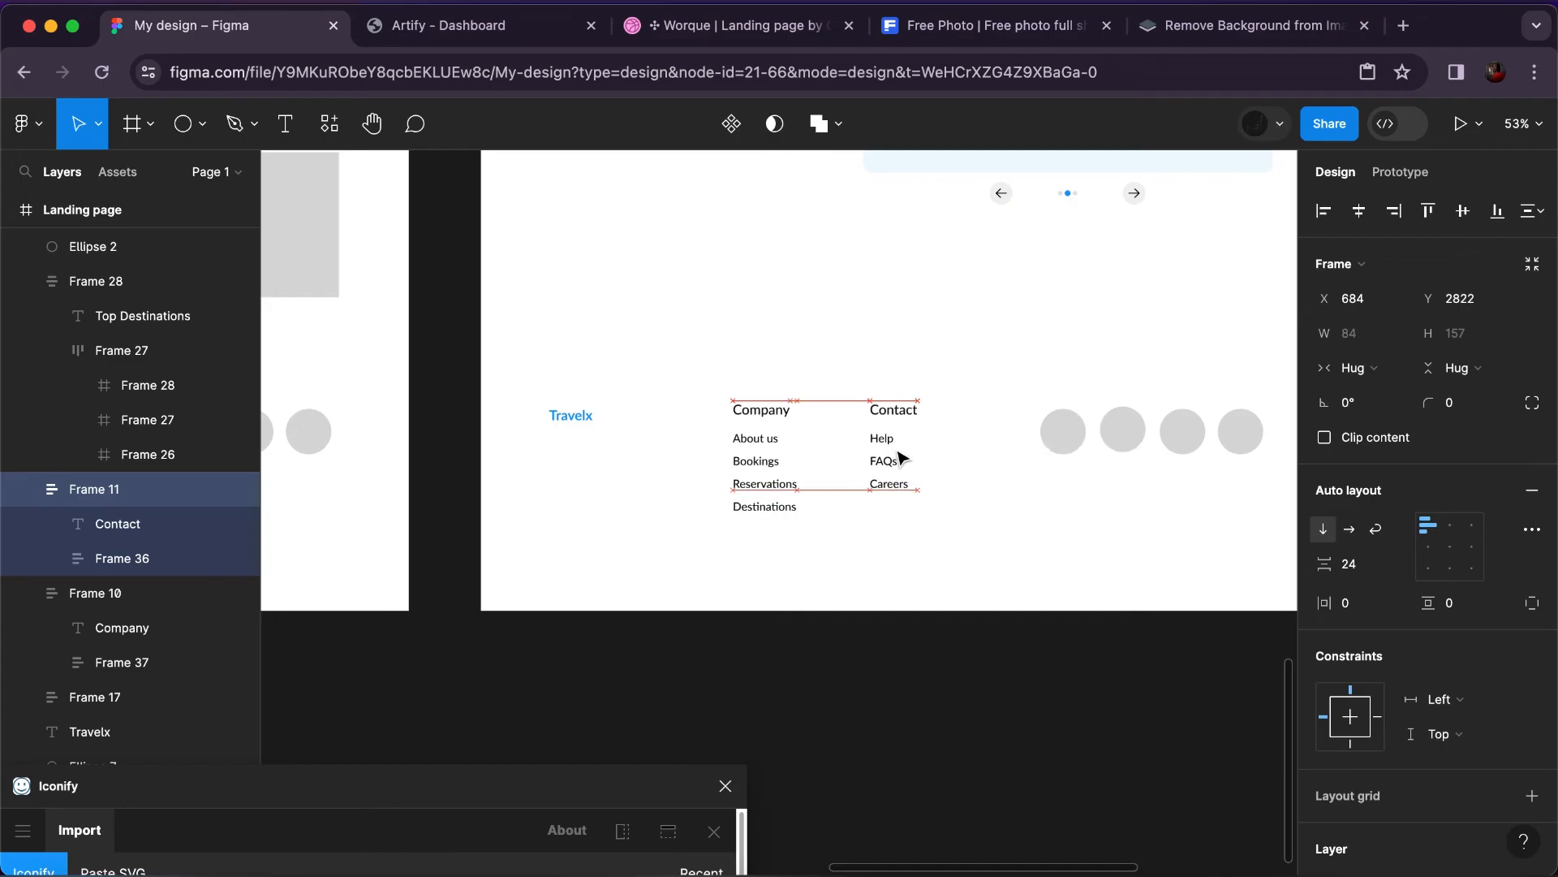
# Check the four grey footer circles, then expand the Iconify icon search panel.
pyautogui.click(1049, 426)
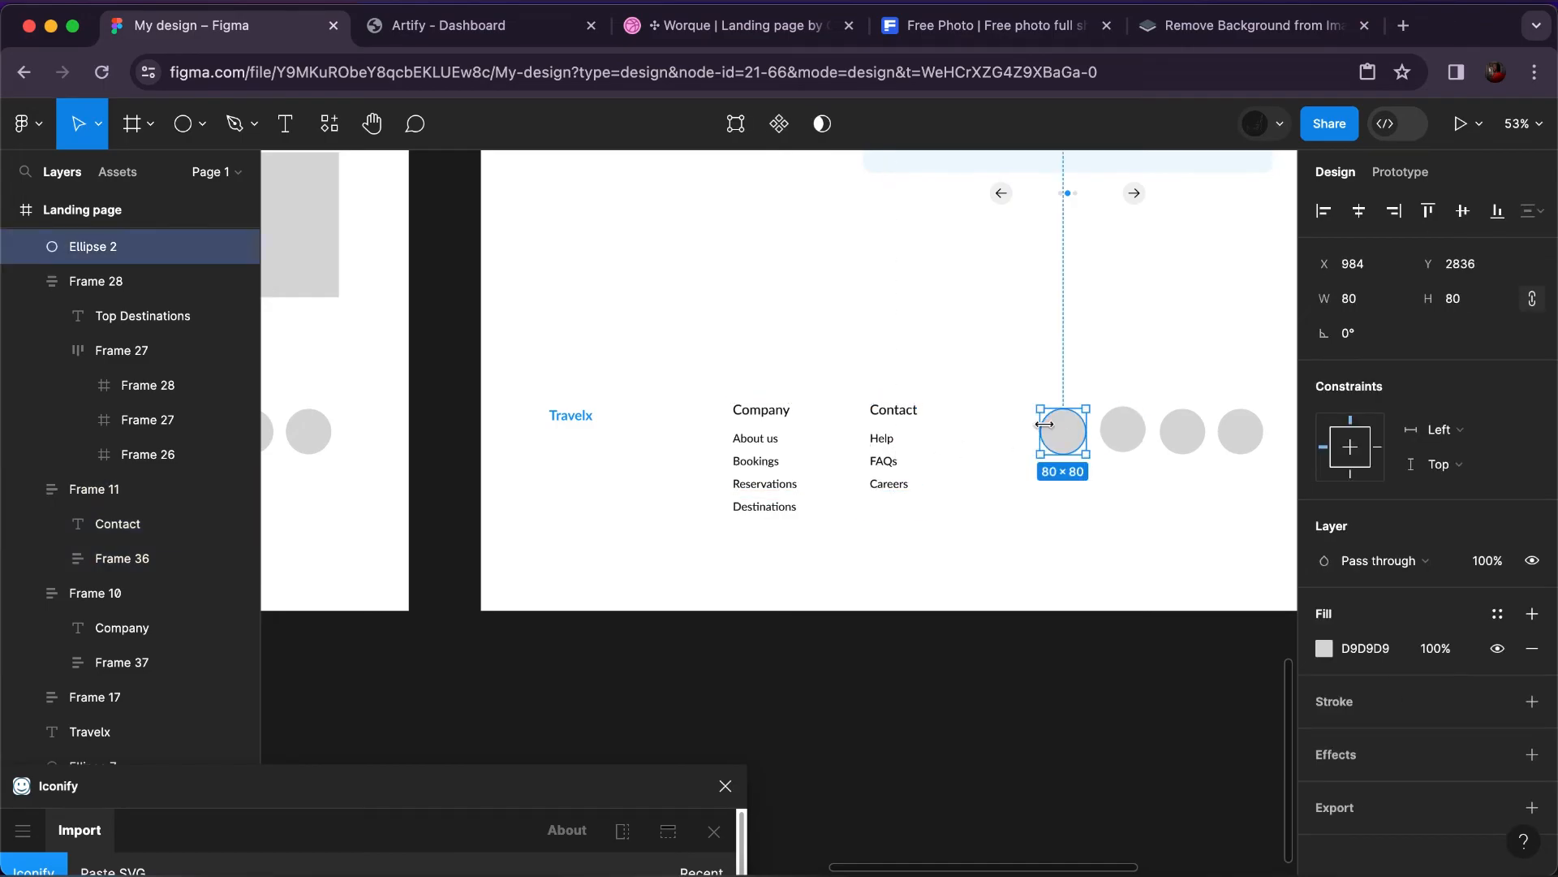
pyautogui.click(1122, 431)
pyautogui.click(1190, 442)
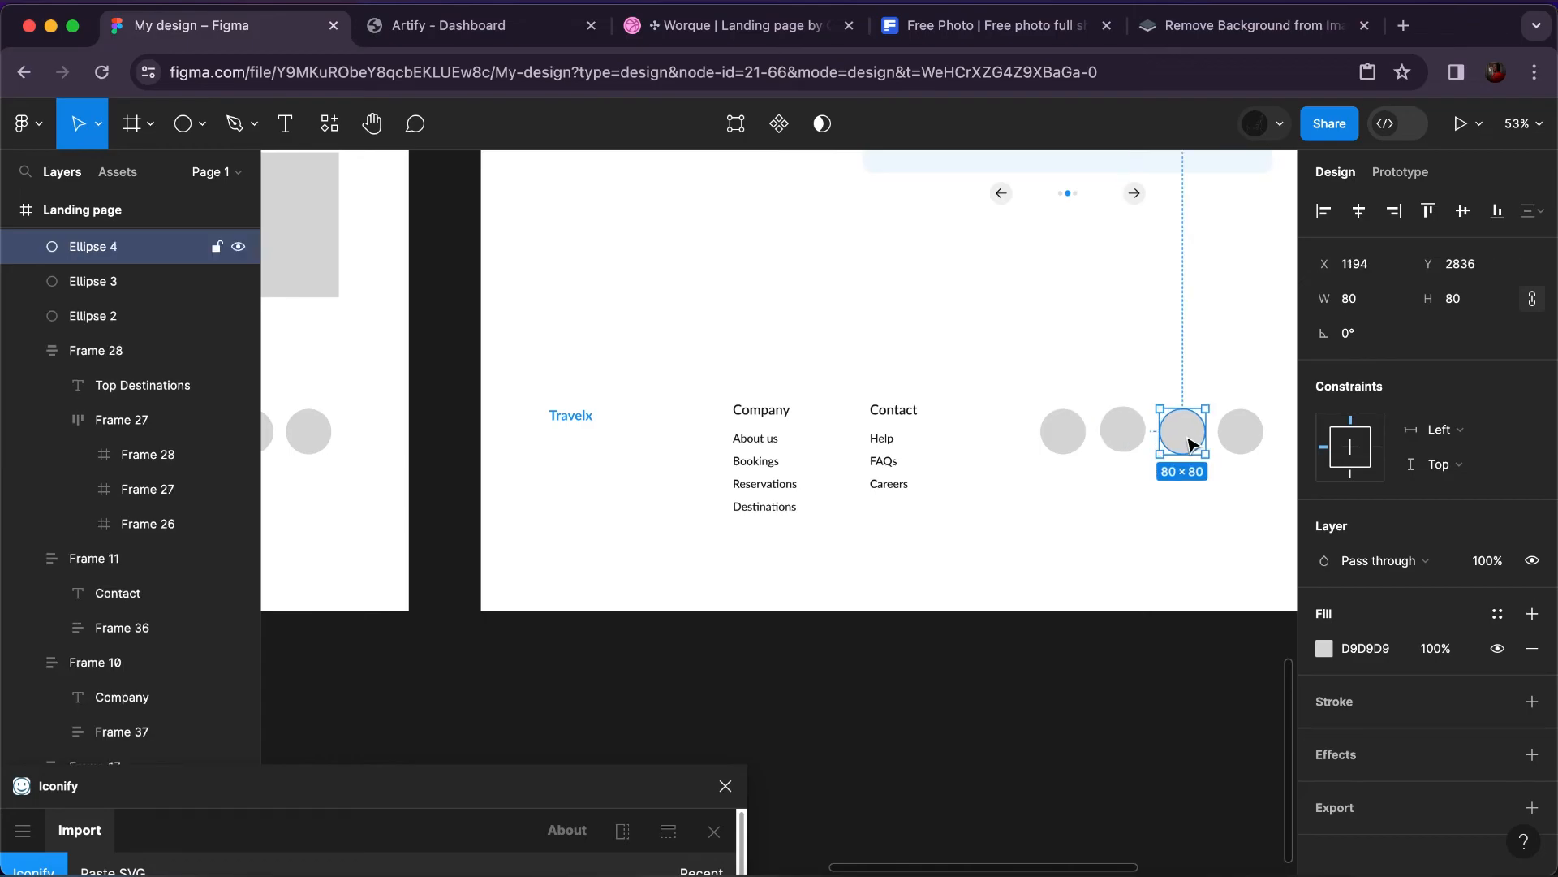
pyautogui.click(1249, 455)
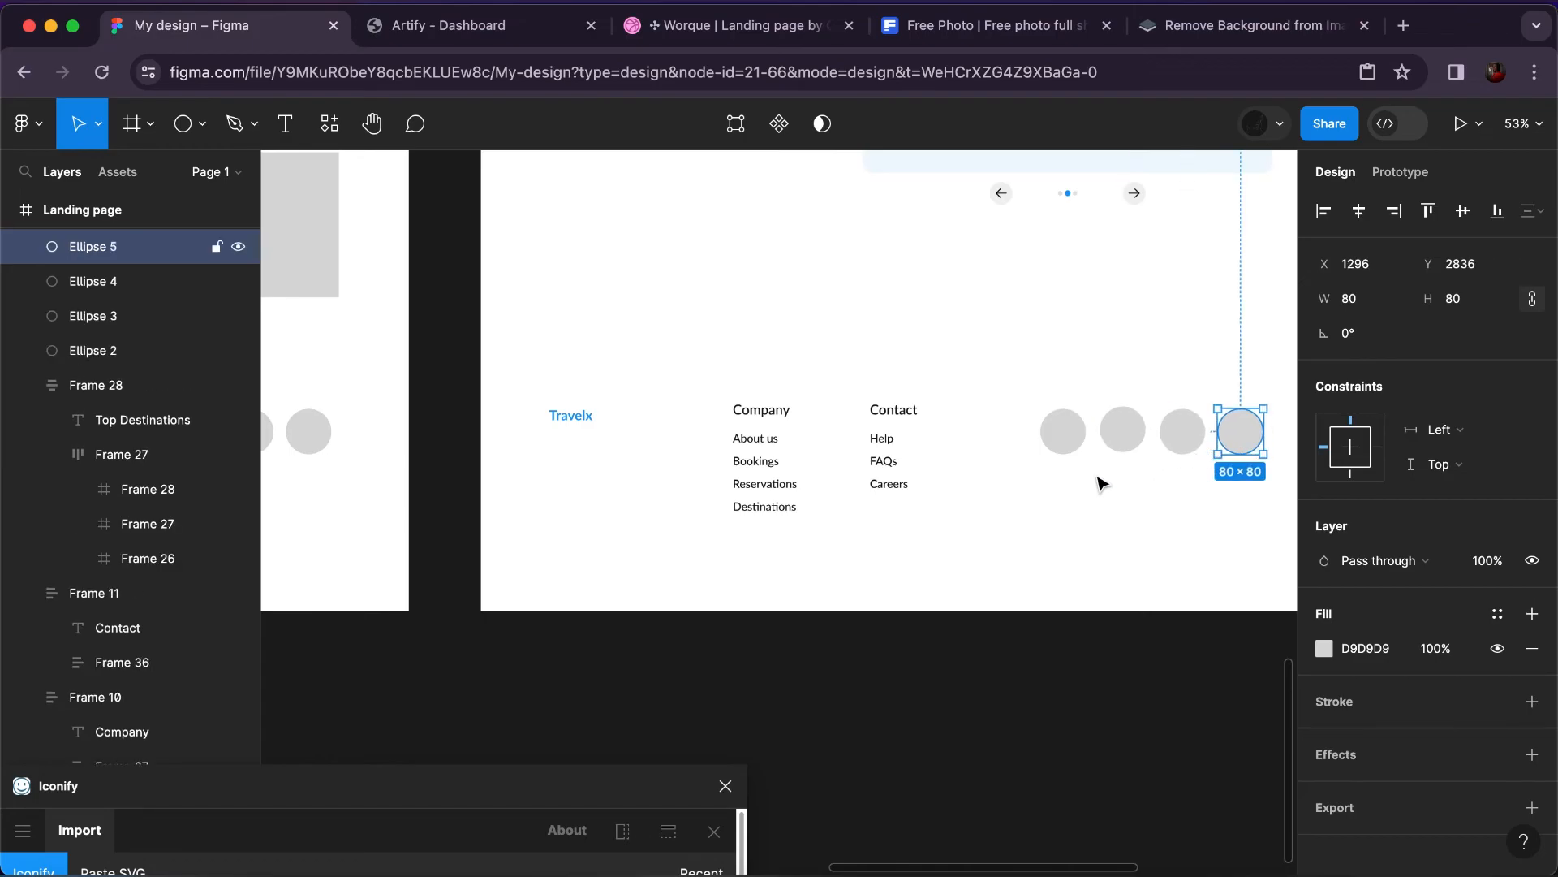
pyautogui.click(537, 761)
pyautogui.moveTo(530, 777); pyautogui.dragTo(532, 165)
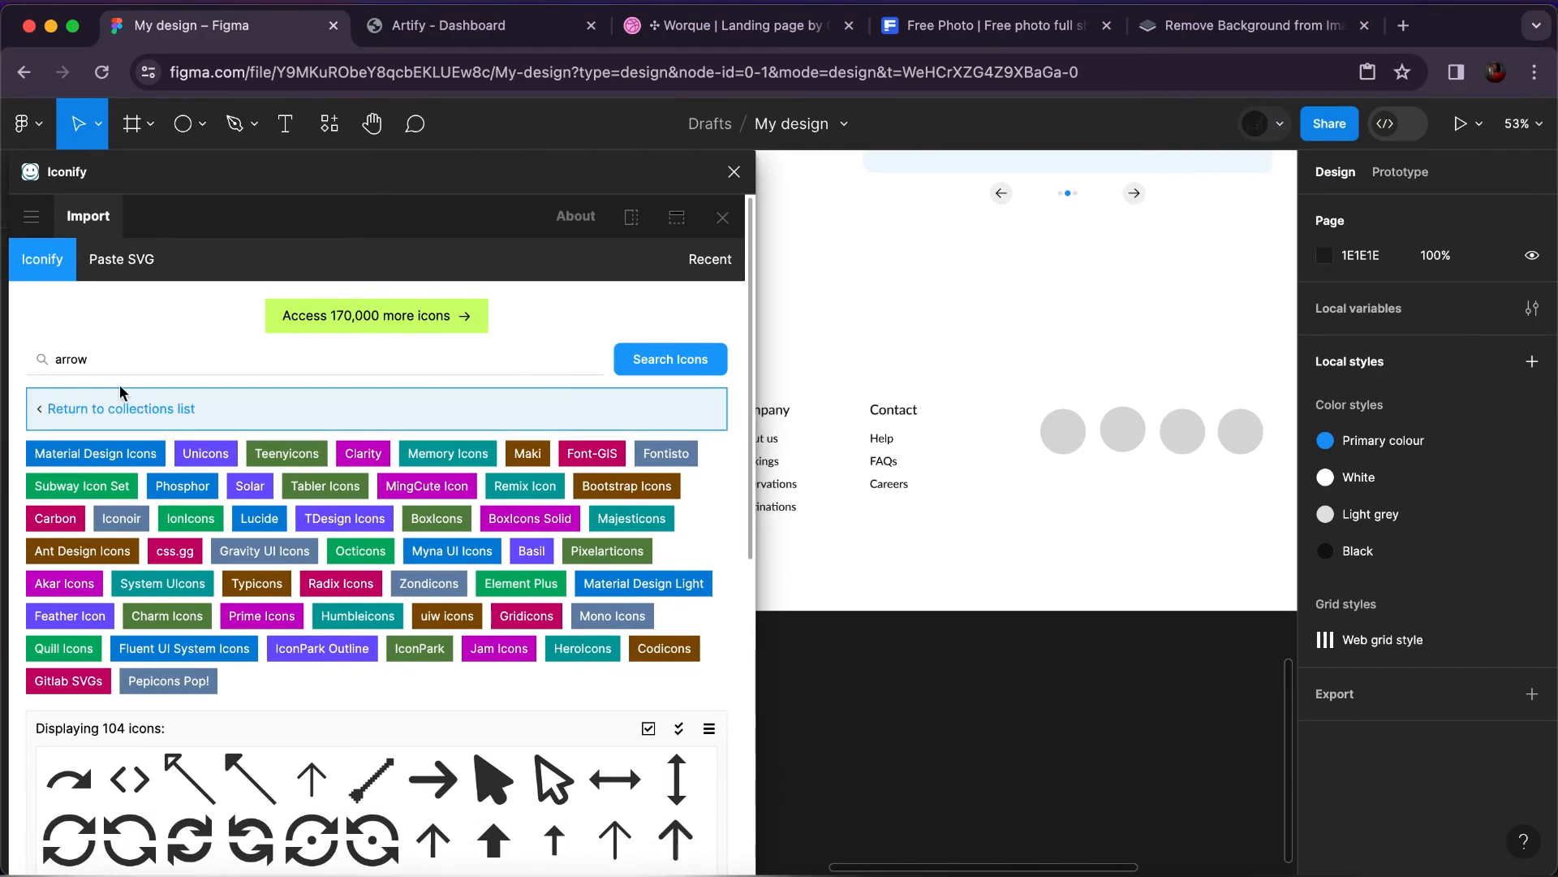
# Search Iconify for 'fa' and place a Facebook icon on the canvas near the footer.
pyautogui.doubleClick(61, 358)
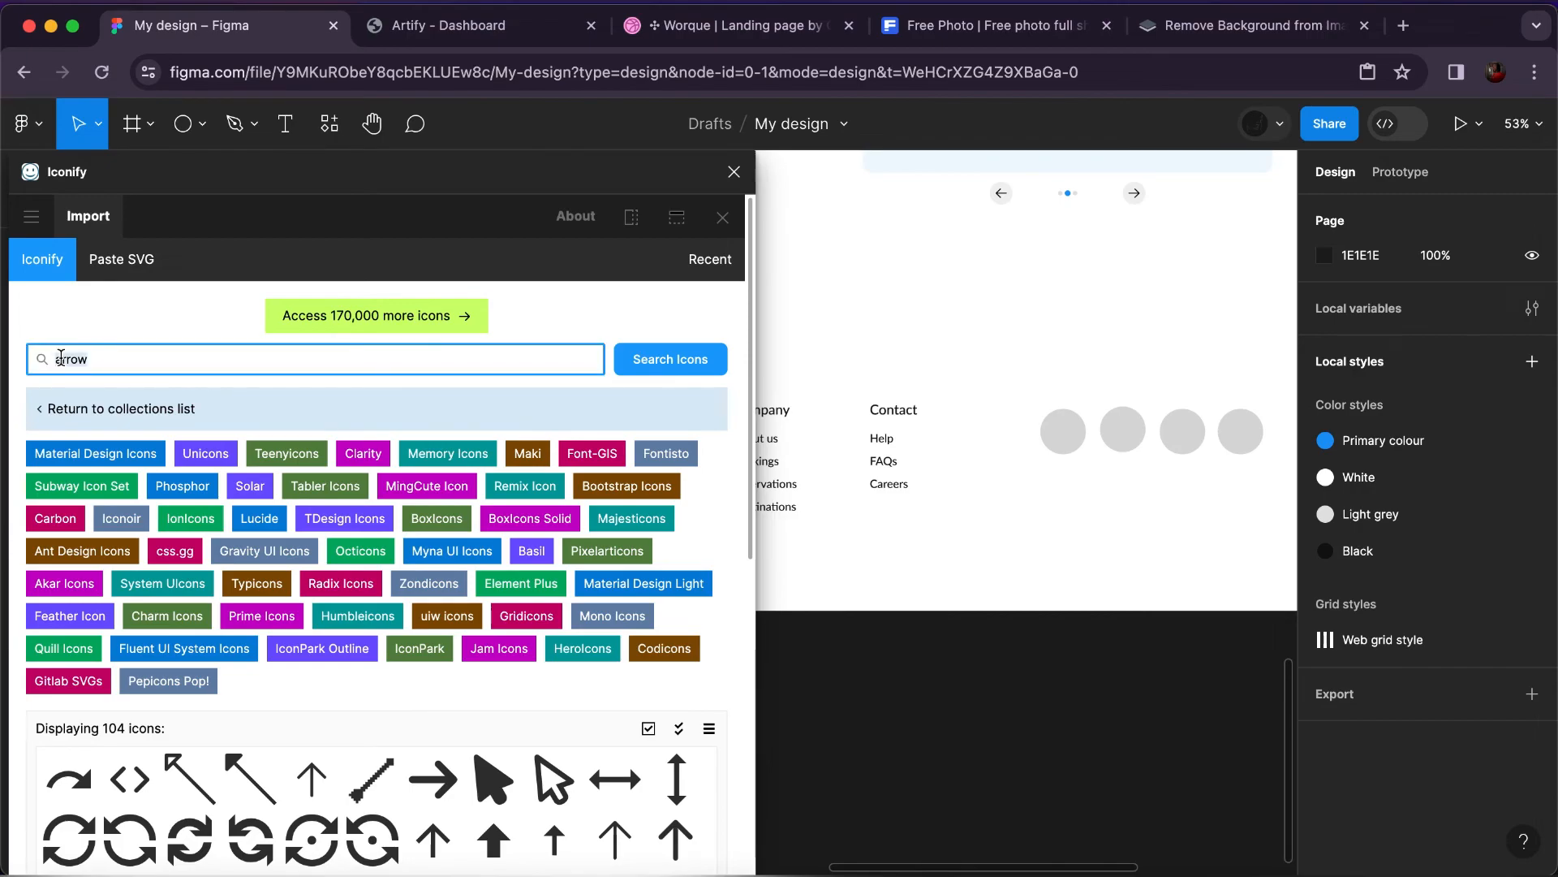
pyautogui.write('facebook')
pyautogui.press('Return')
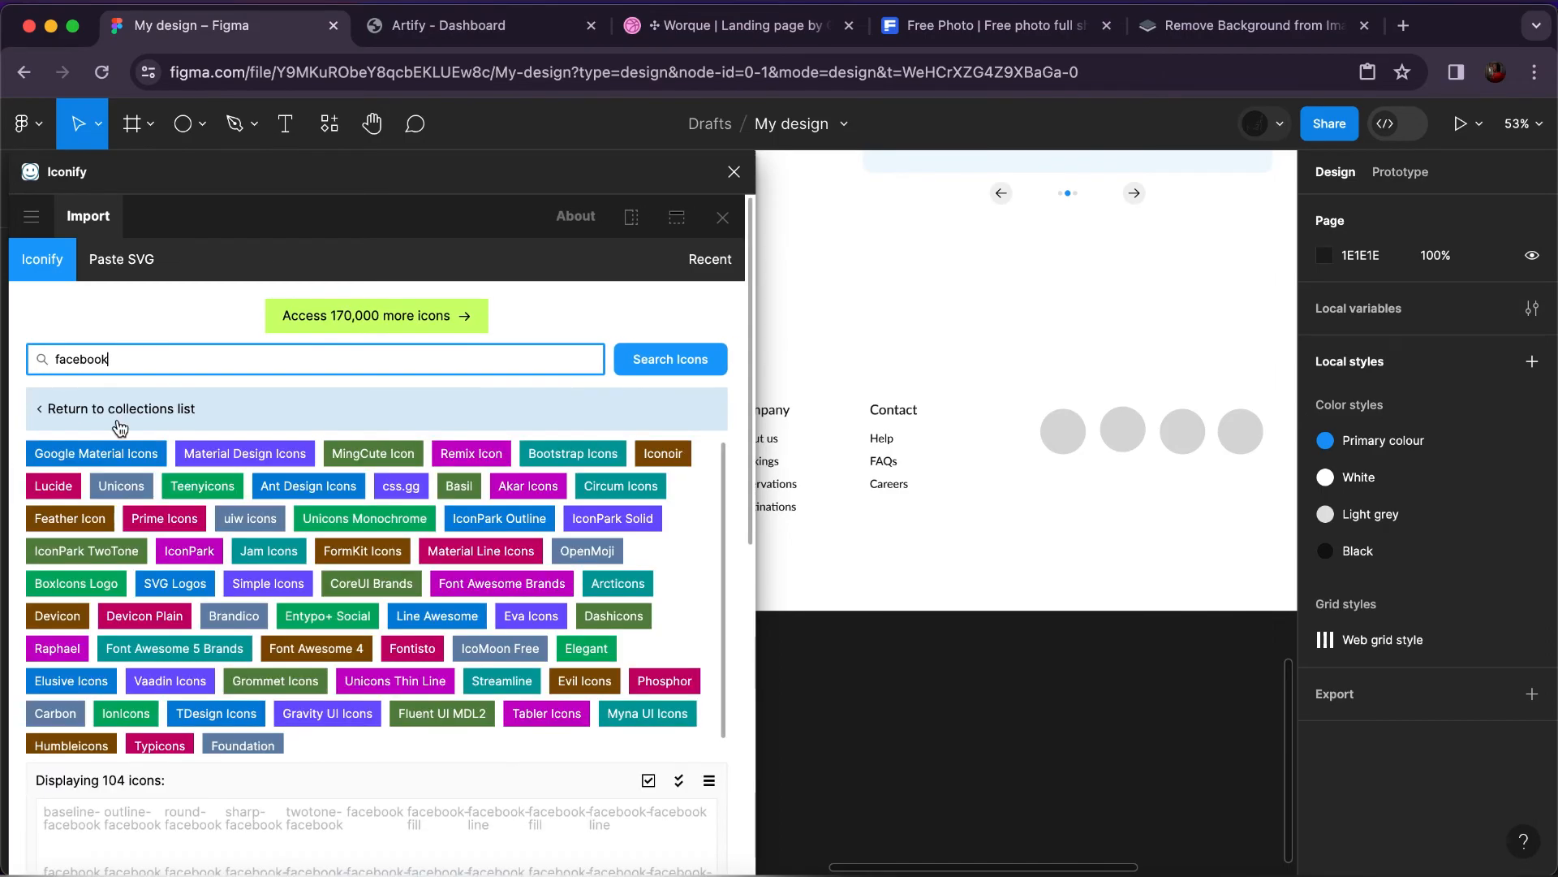
pyautogui.scroll(-3, 203, 503)
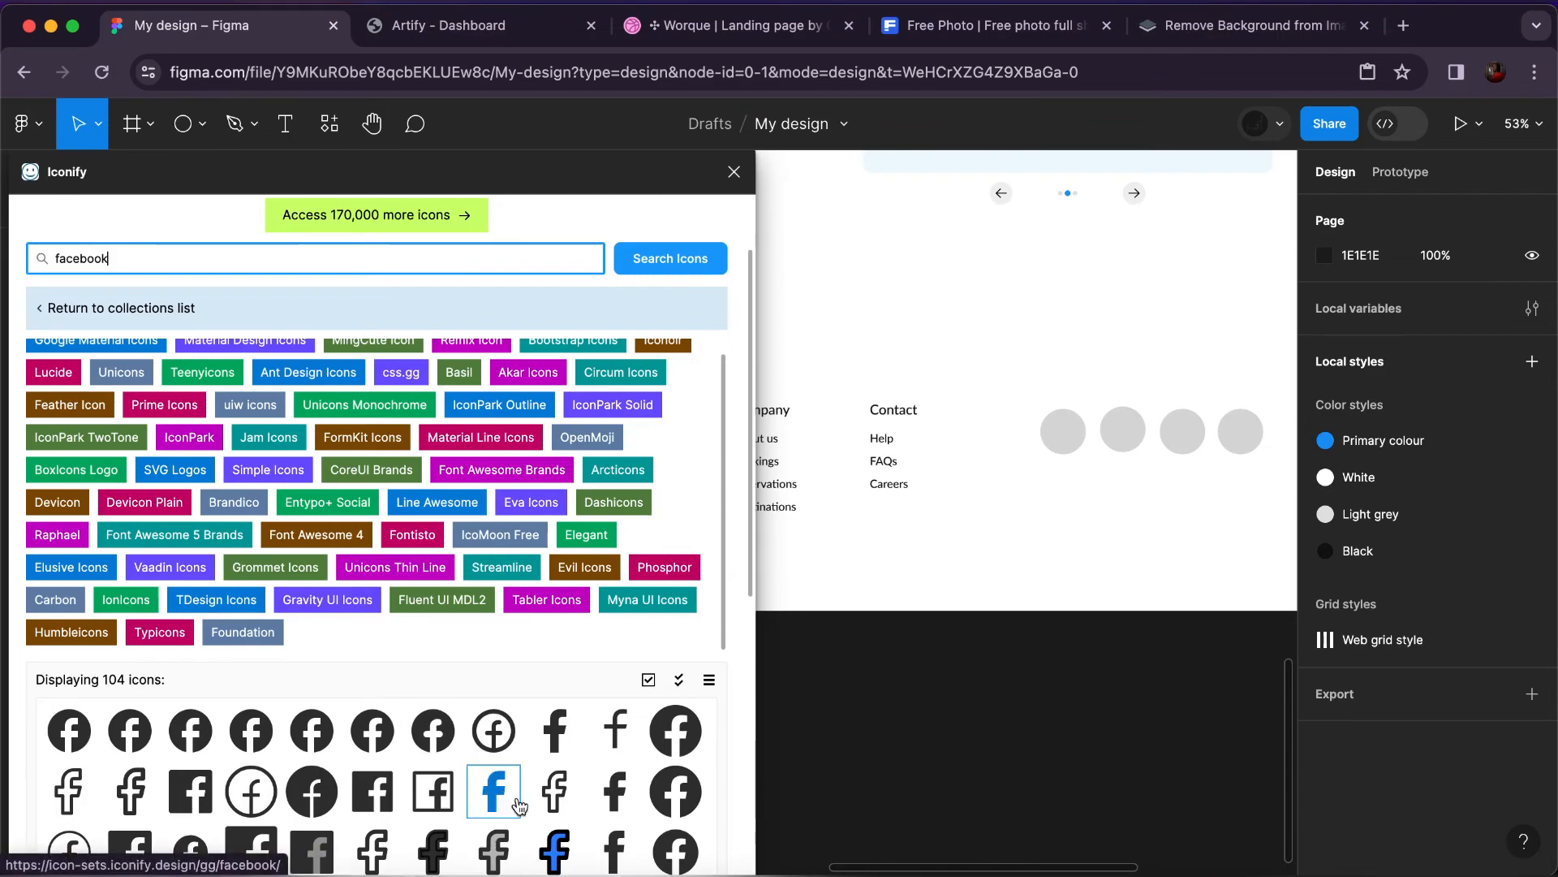
pyautogui.scroll(-2, 520, 804)
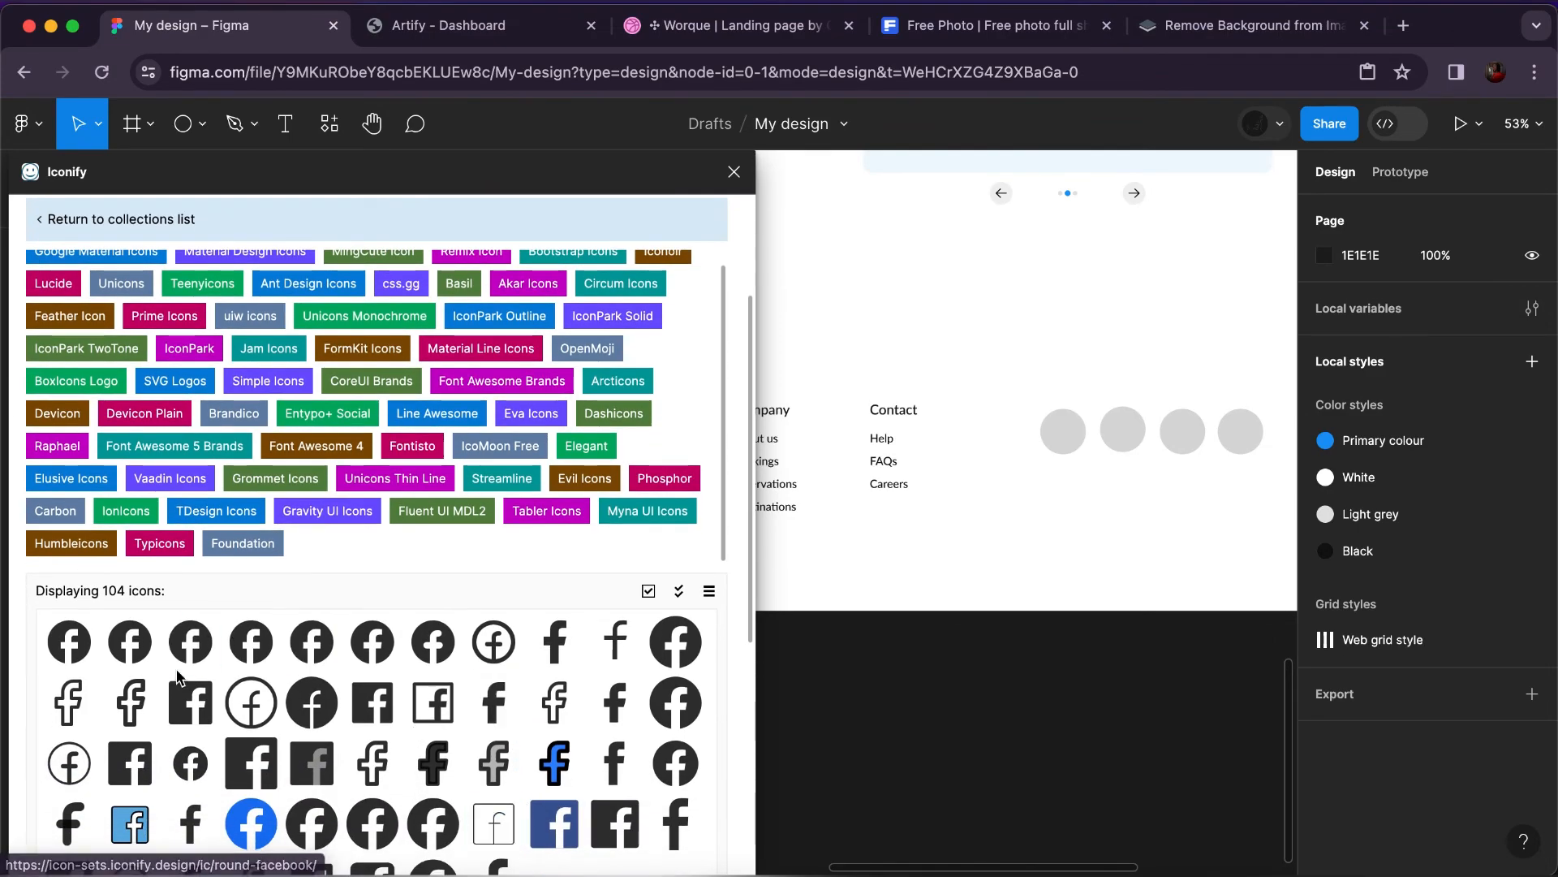
pyautogui.moveTo(190, 641); pyautogui.dragTo(1045, 554)
pyautogui.press('Delete')
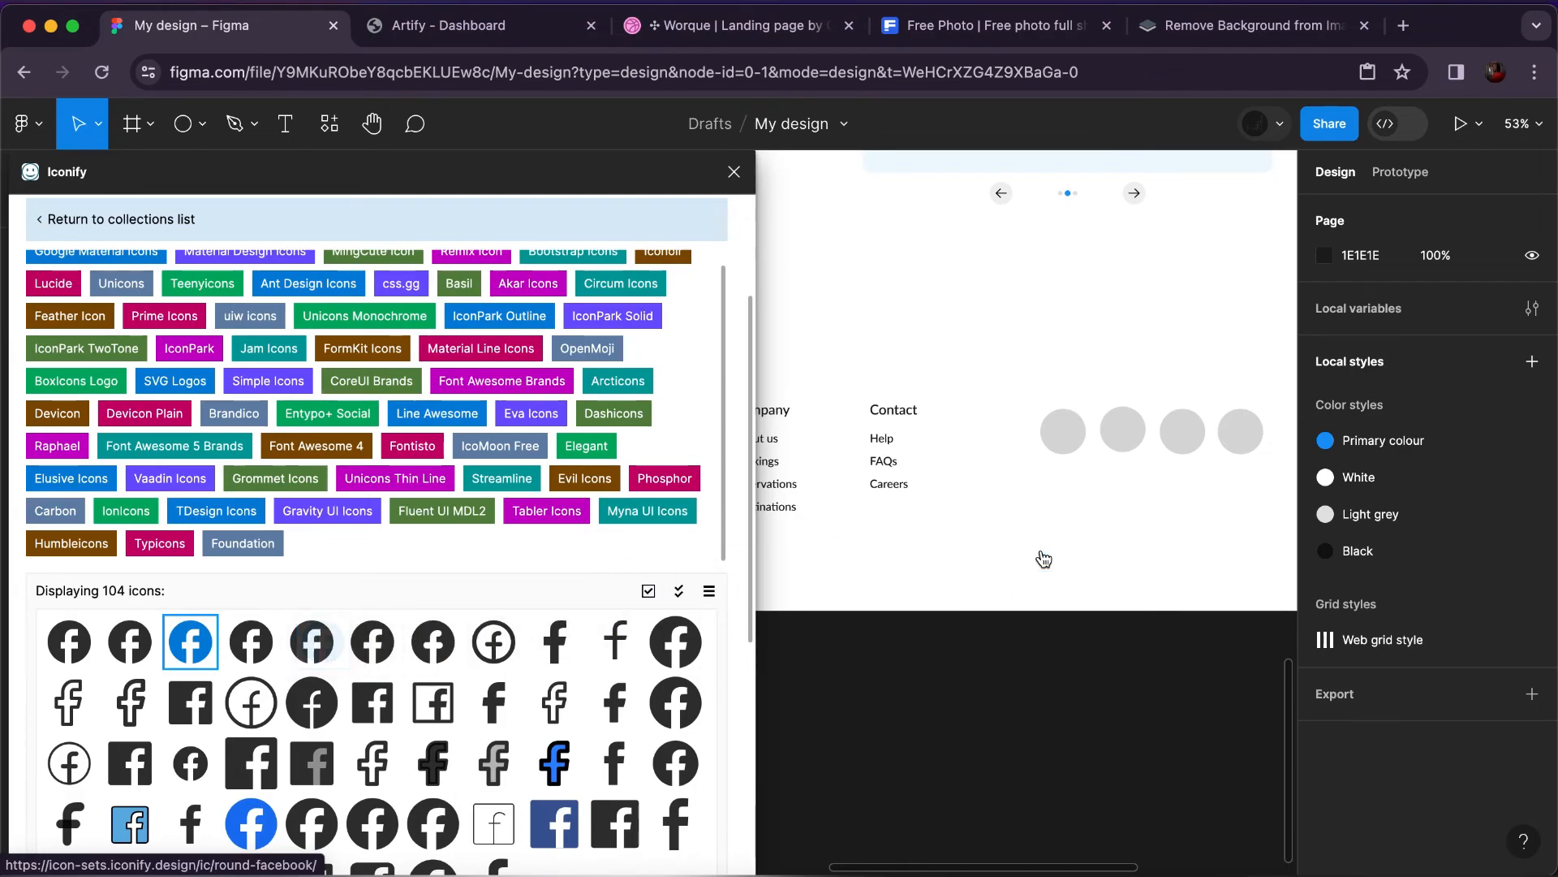
pyautogui.moveTo(1044, 560); pyautogui.dragTo(1045, 495)
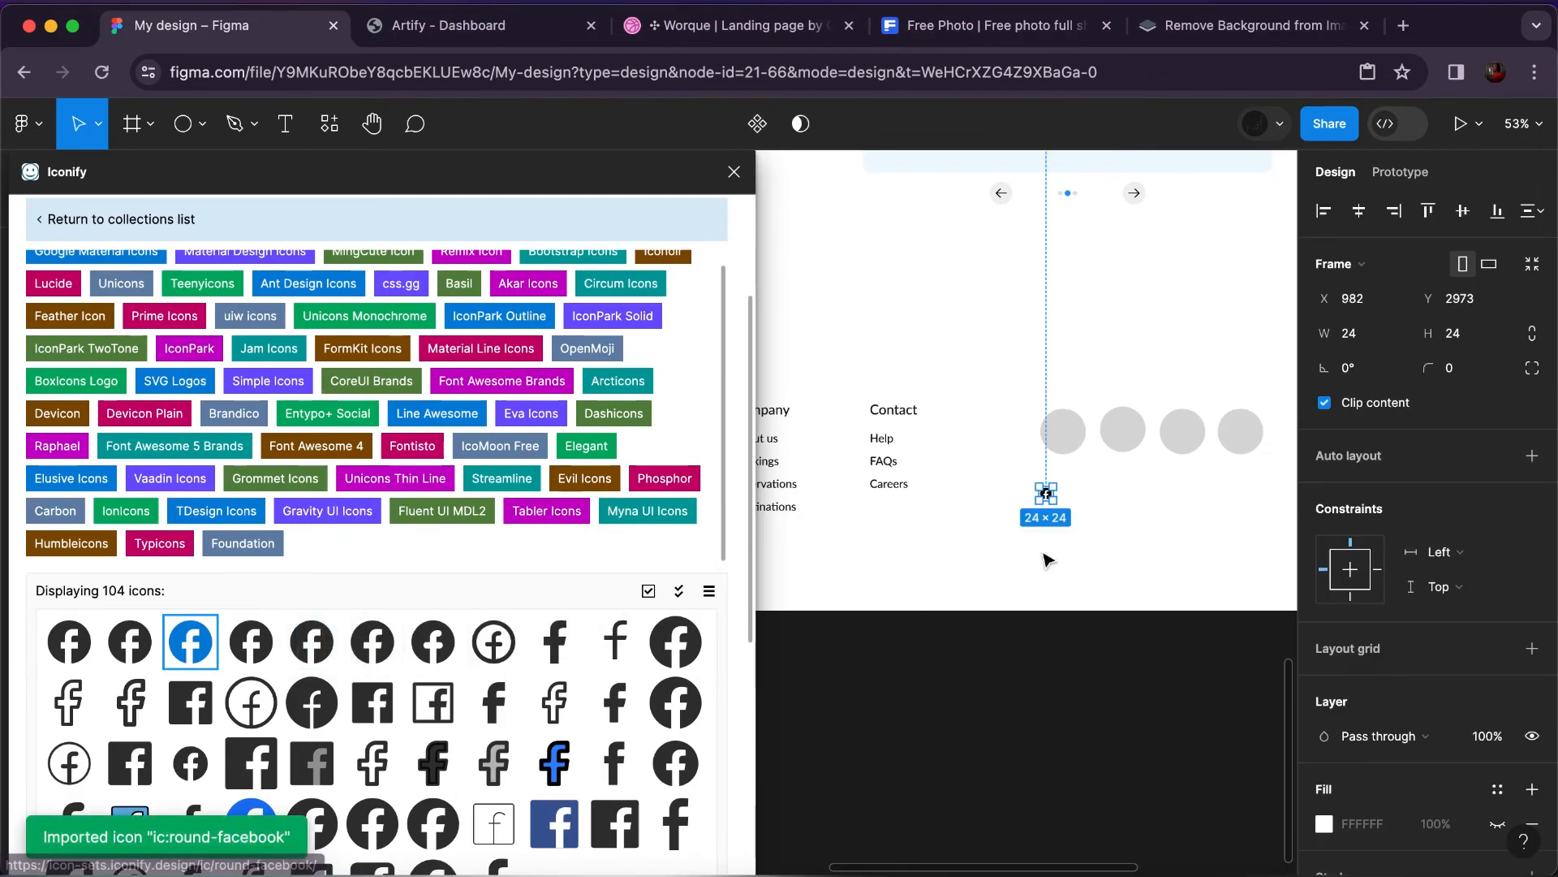
pyautogui.scroll(1, 231, 381)
pyautogui.scroll(3, 231, 381)
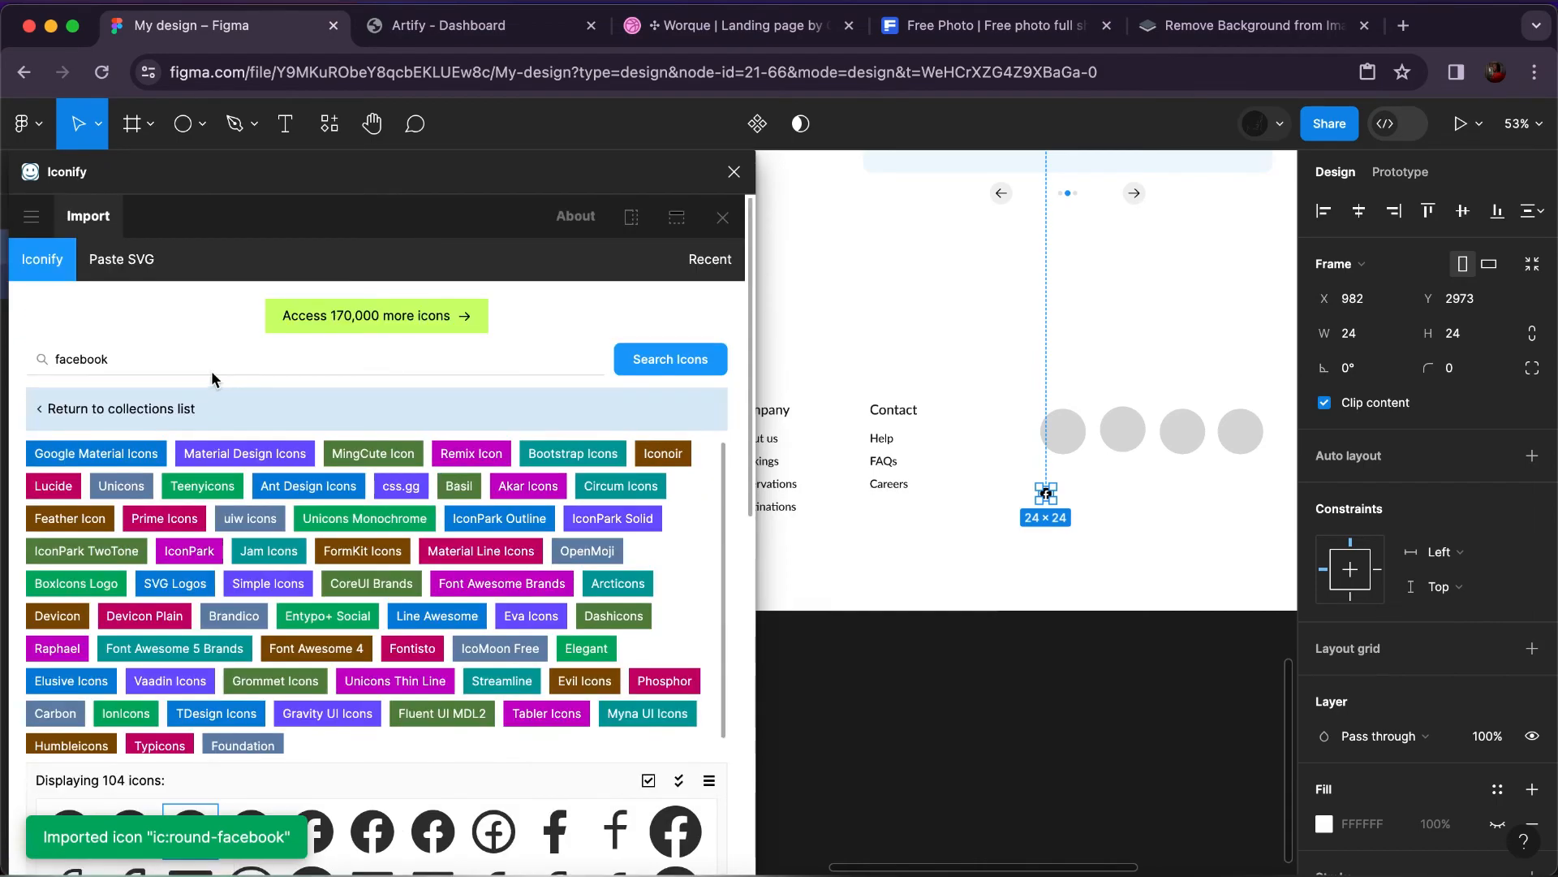
# Search Iconify for Instagram and place an Instagram icon on the canvas.
pyautogui.doubleClick(76, 359)
pyautogui.press('BackSpace')
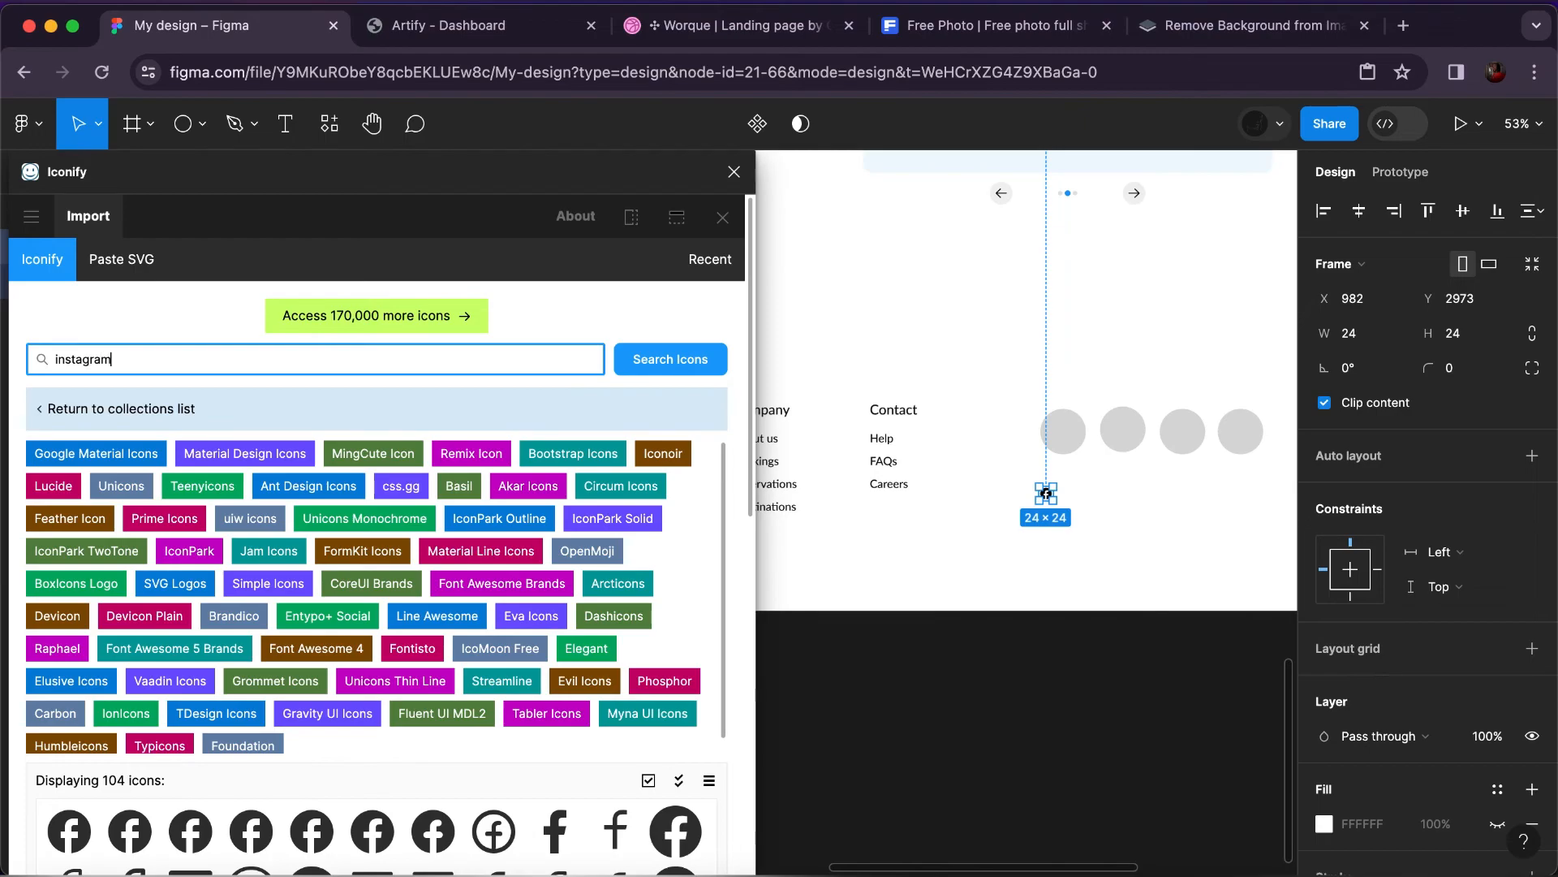
pyautogui.press('Return')
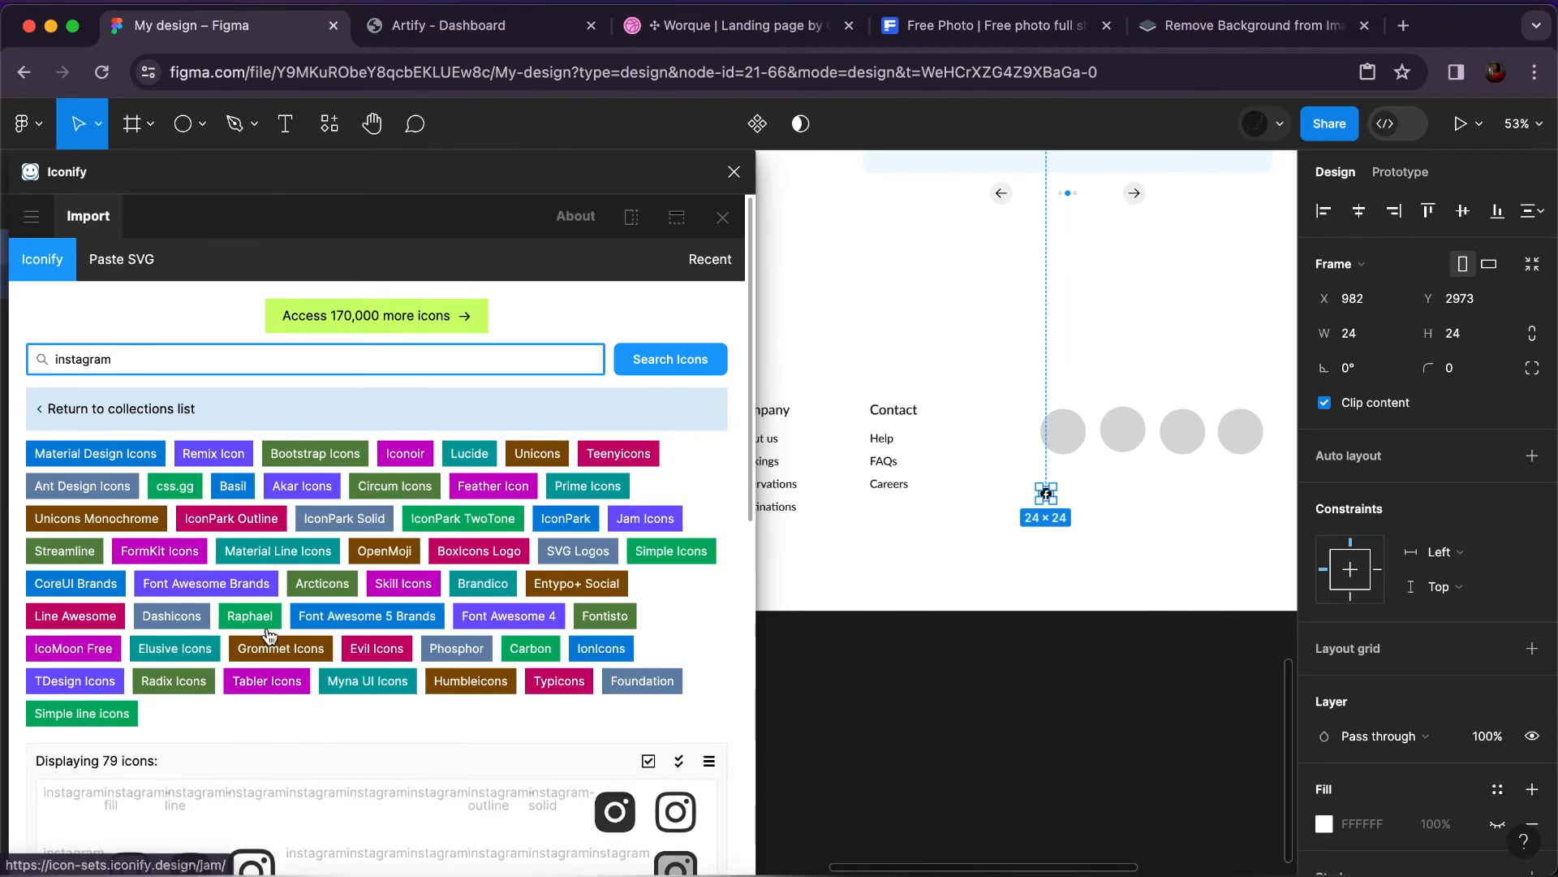
pyautogui.scroll(-5, 268, 635)
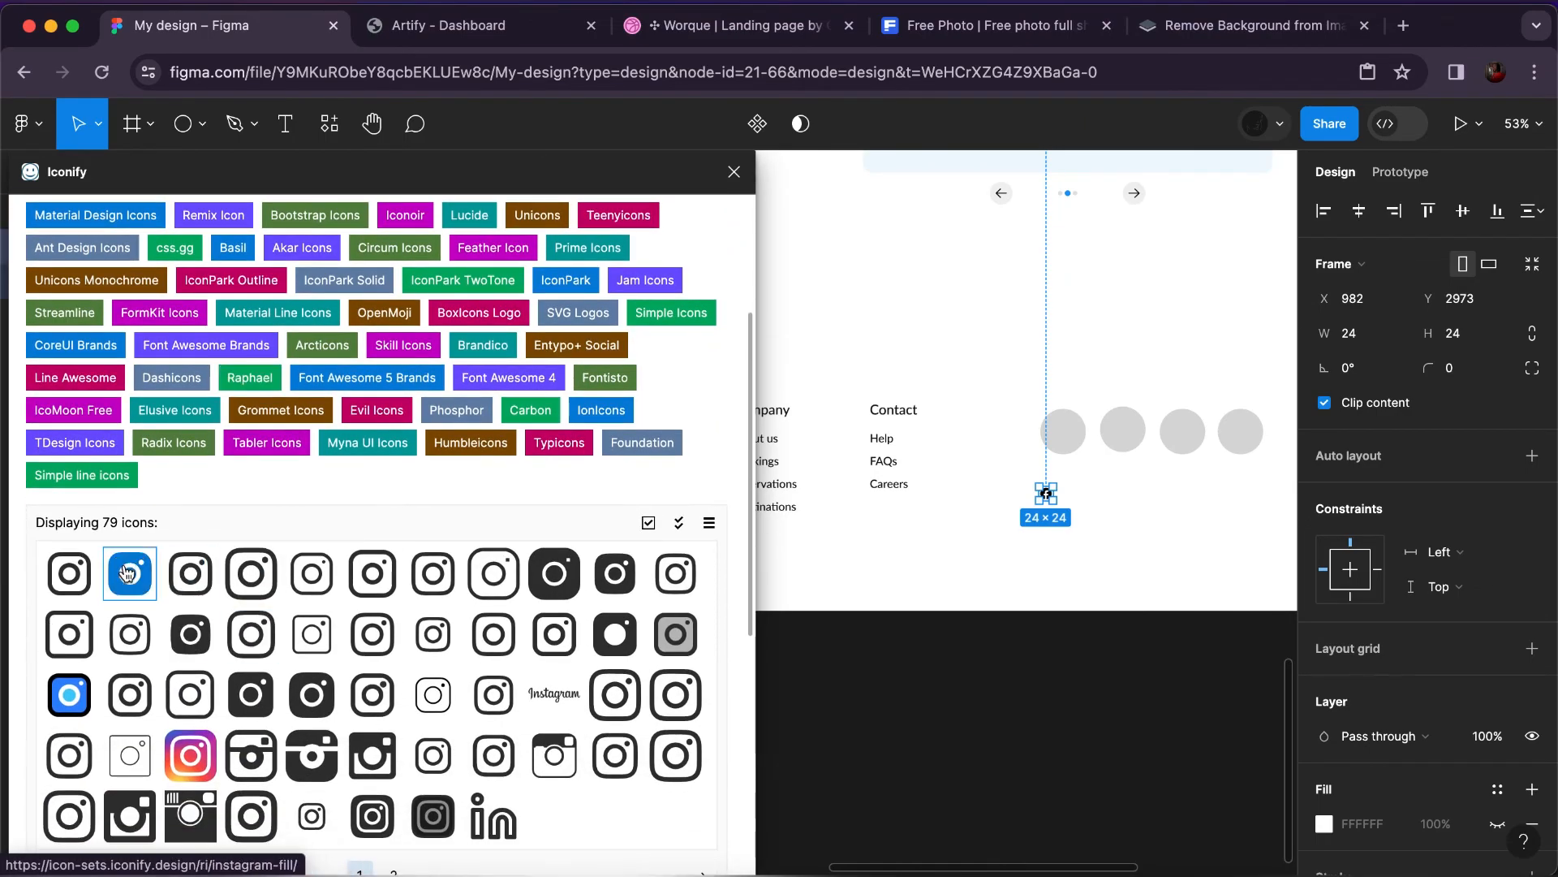
pyautogui.moveTo(127, 573); pyautogui.dragTo(1049, 509)
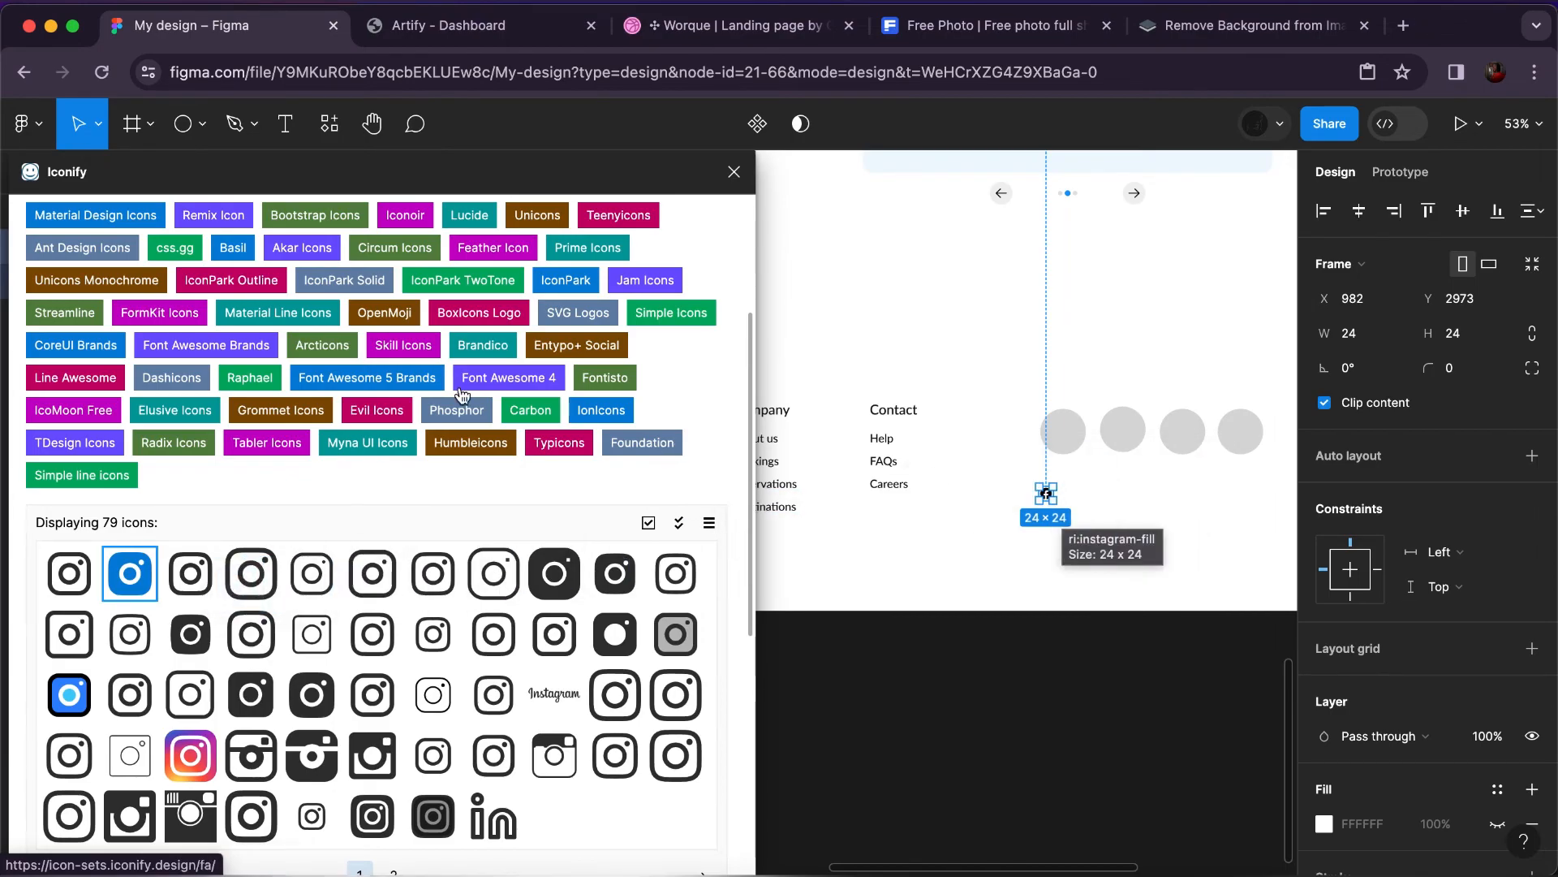
pyautogui.scroll(3, 173, 343)
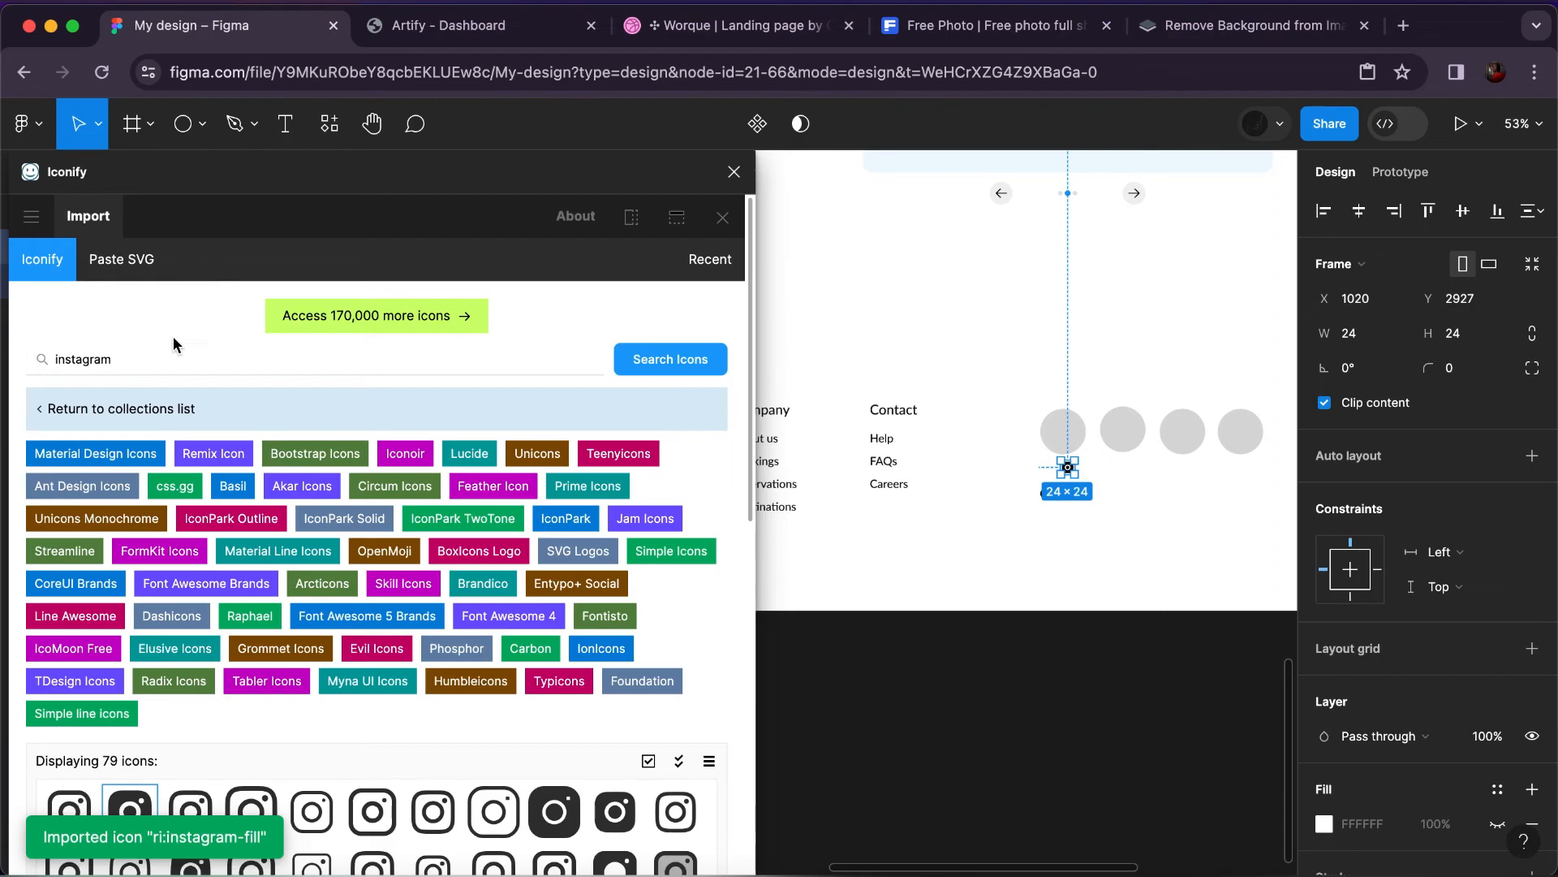
# Search Iconify for 'twitter' and place a Twitter icon near the footer social circles.
pyautogui.doubleClick(94, 363)
pyautogui.write('twi')
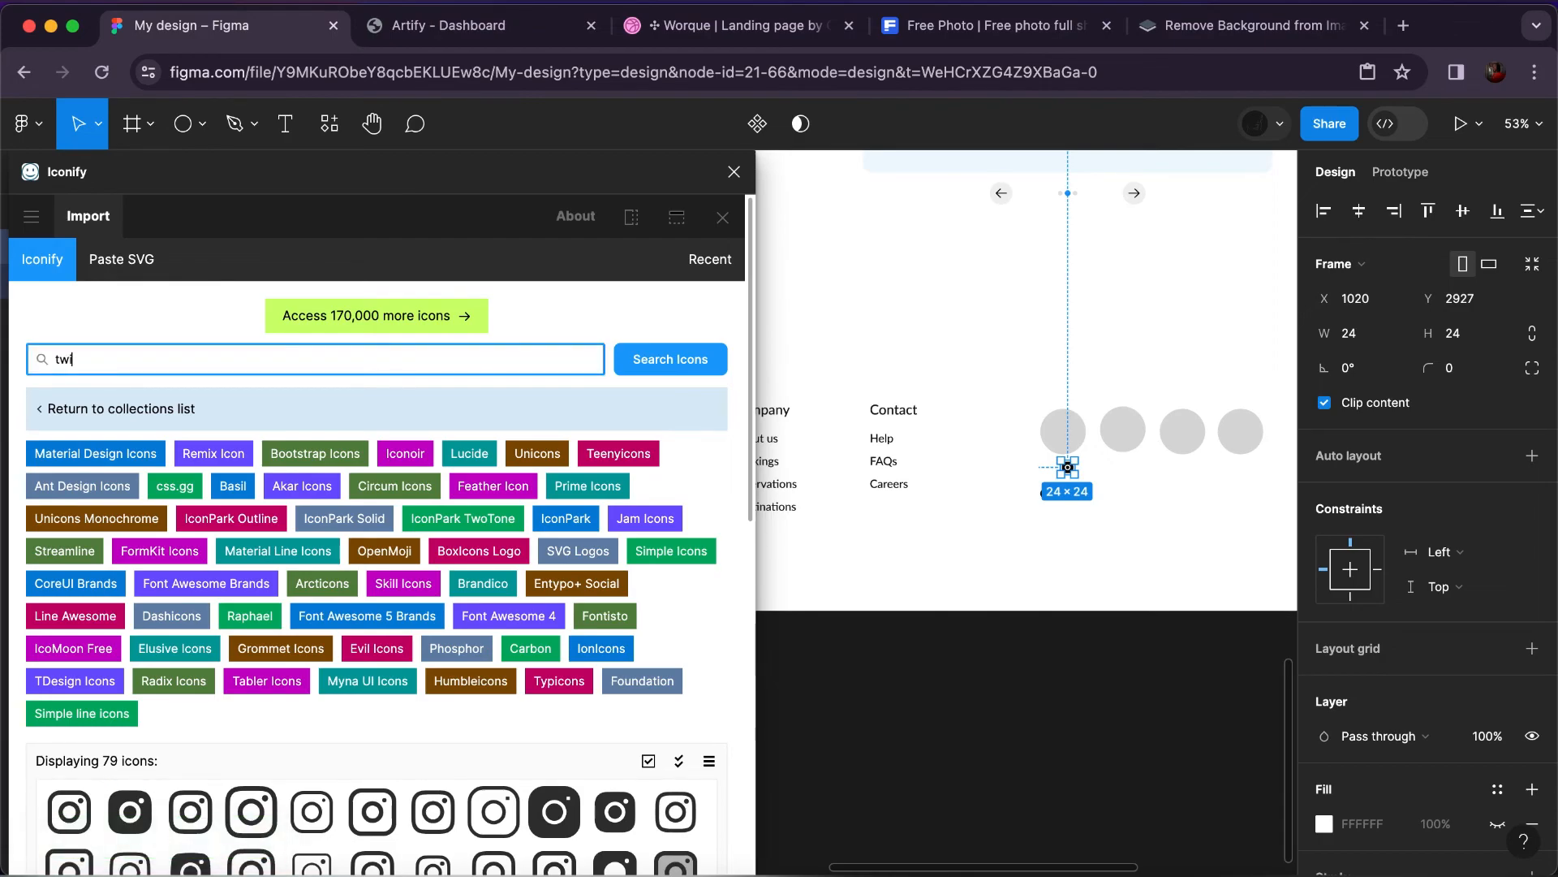
pyautogui.write('tter')
pyautogui.press('Return')
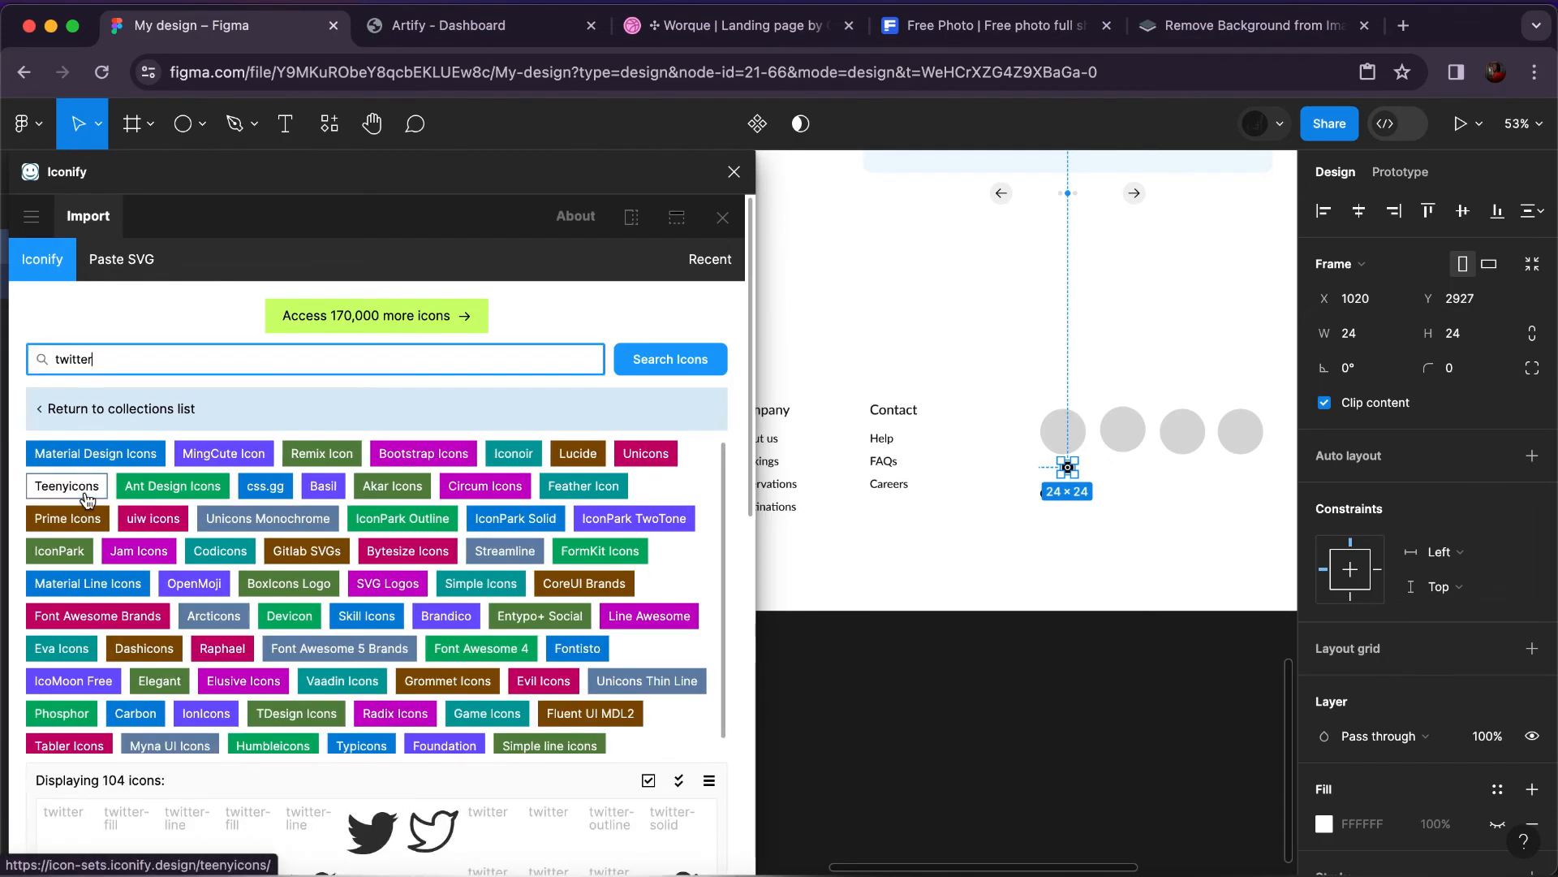
pyautogui.scroll(-3, 124, 617)
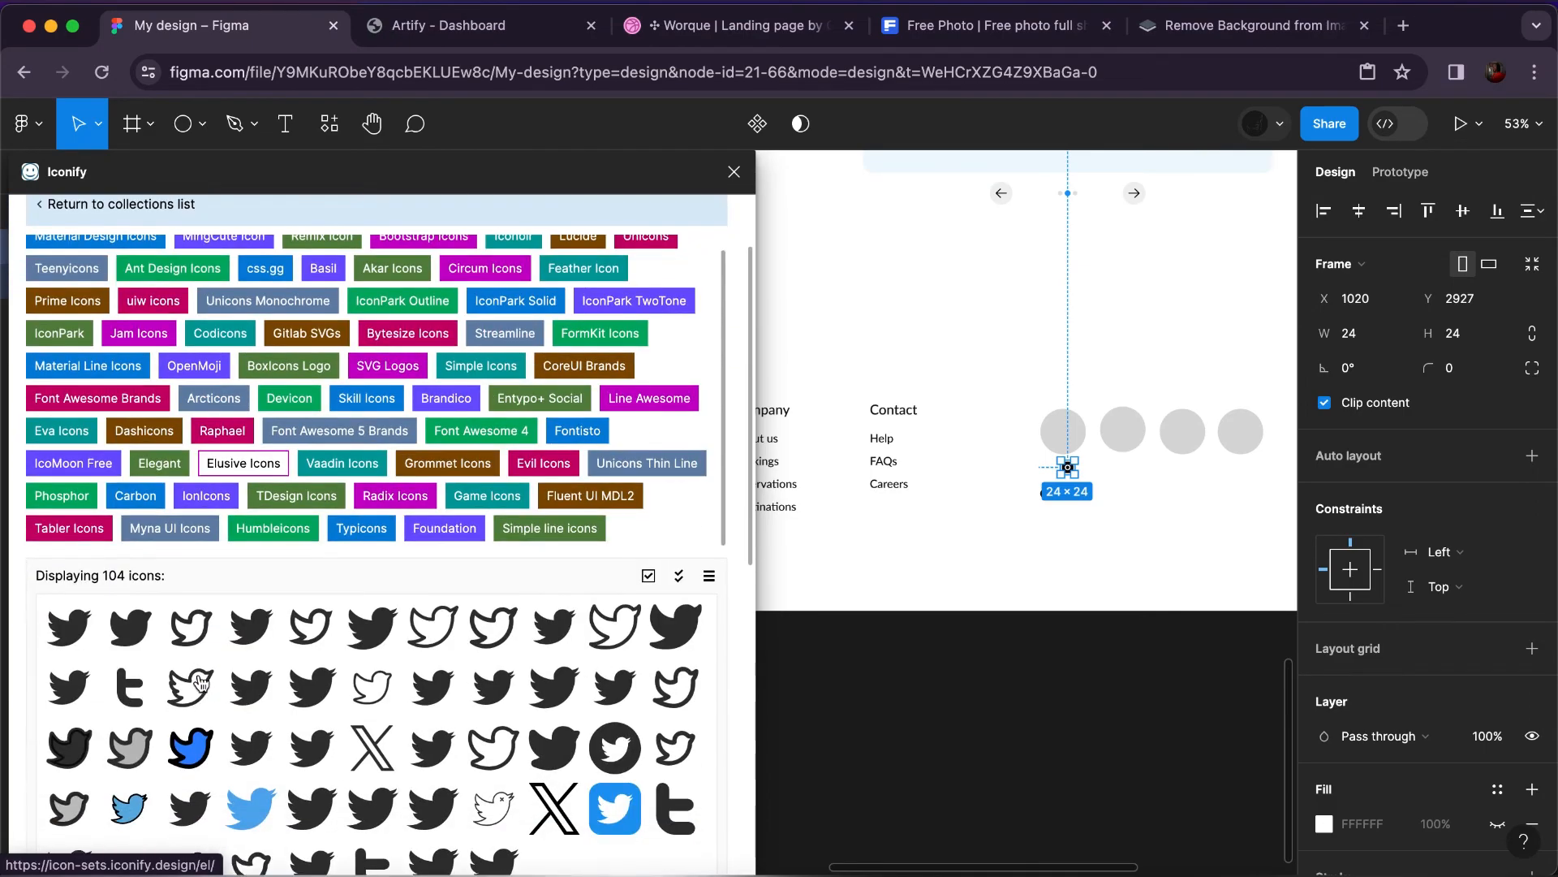
pyautogui.moveTo(242, 602); pyautogui.dragTo(991, 528)
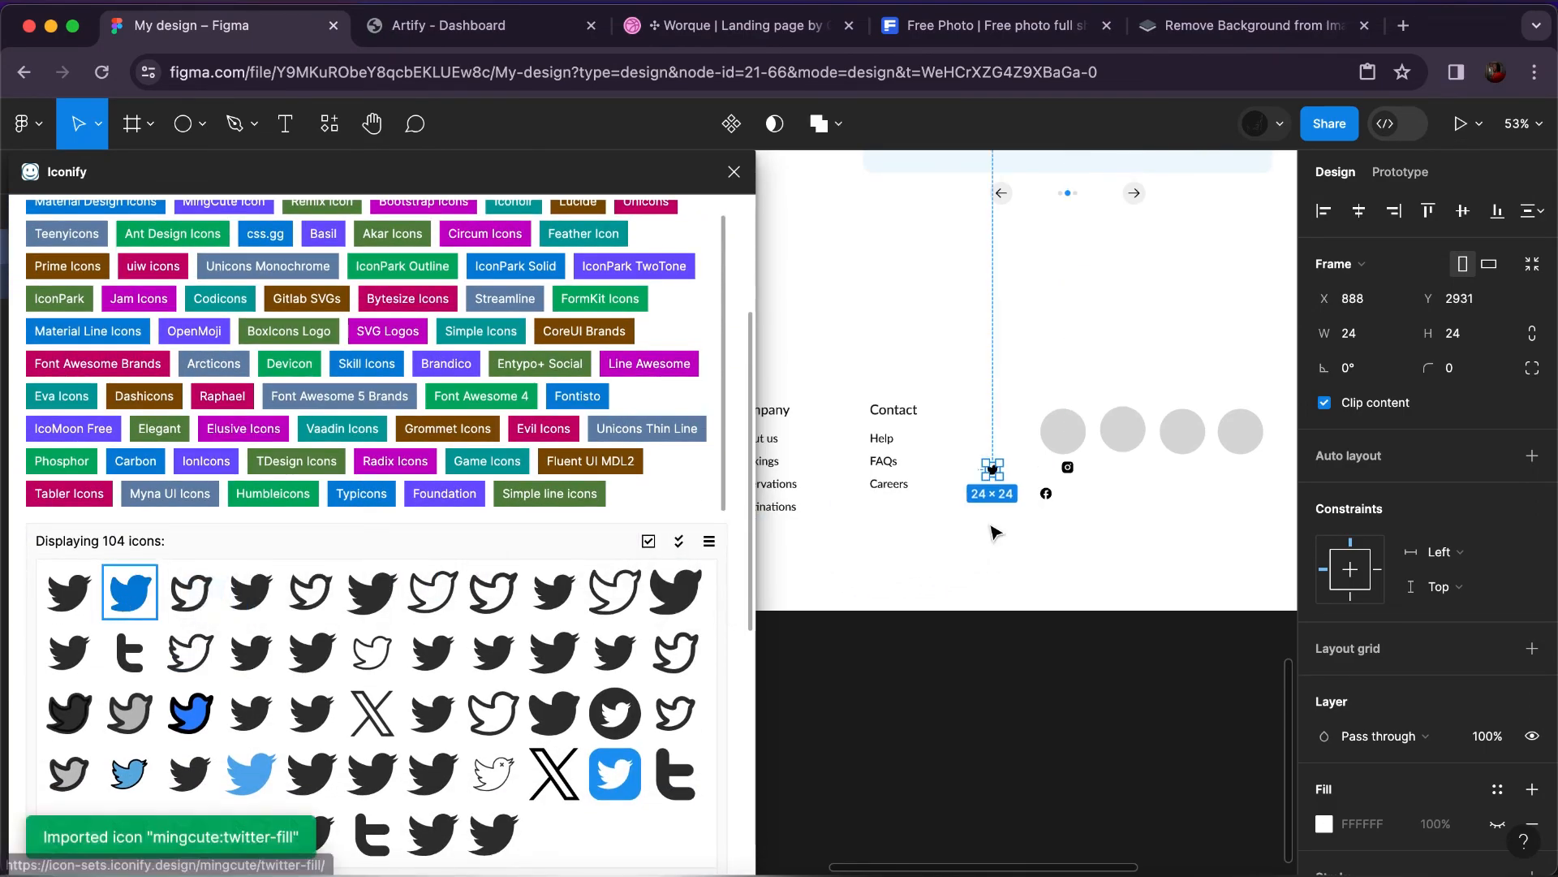
pyautogui.scroll(1, 284, 344)
pyautogui.scroll(3, 284, 345)
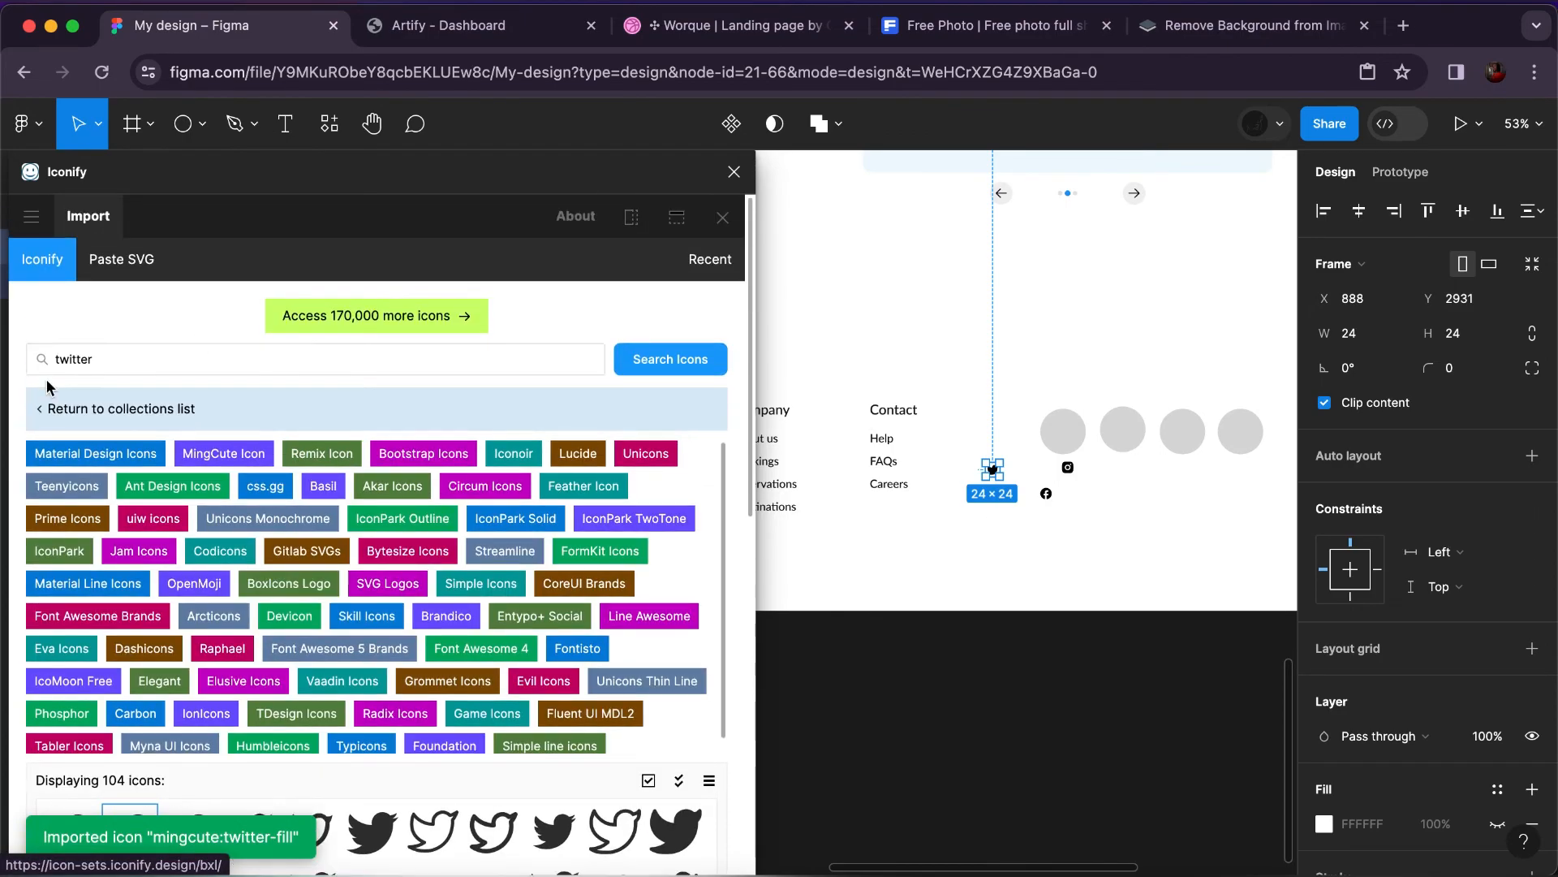
# Search for Behance, place the first Behance icon in the footer, and move the plugin window down.
pyautogui.doubleClick(71, 358)
pyautogui.write('behan')
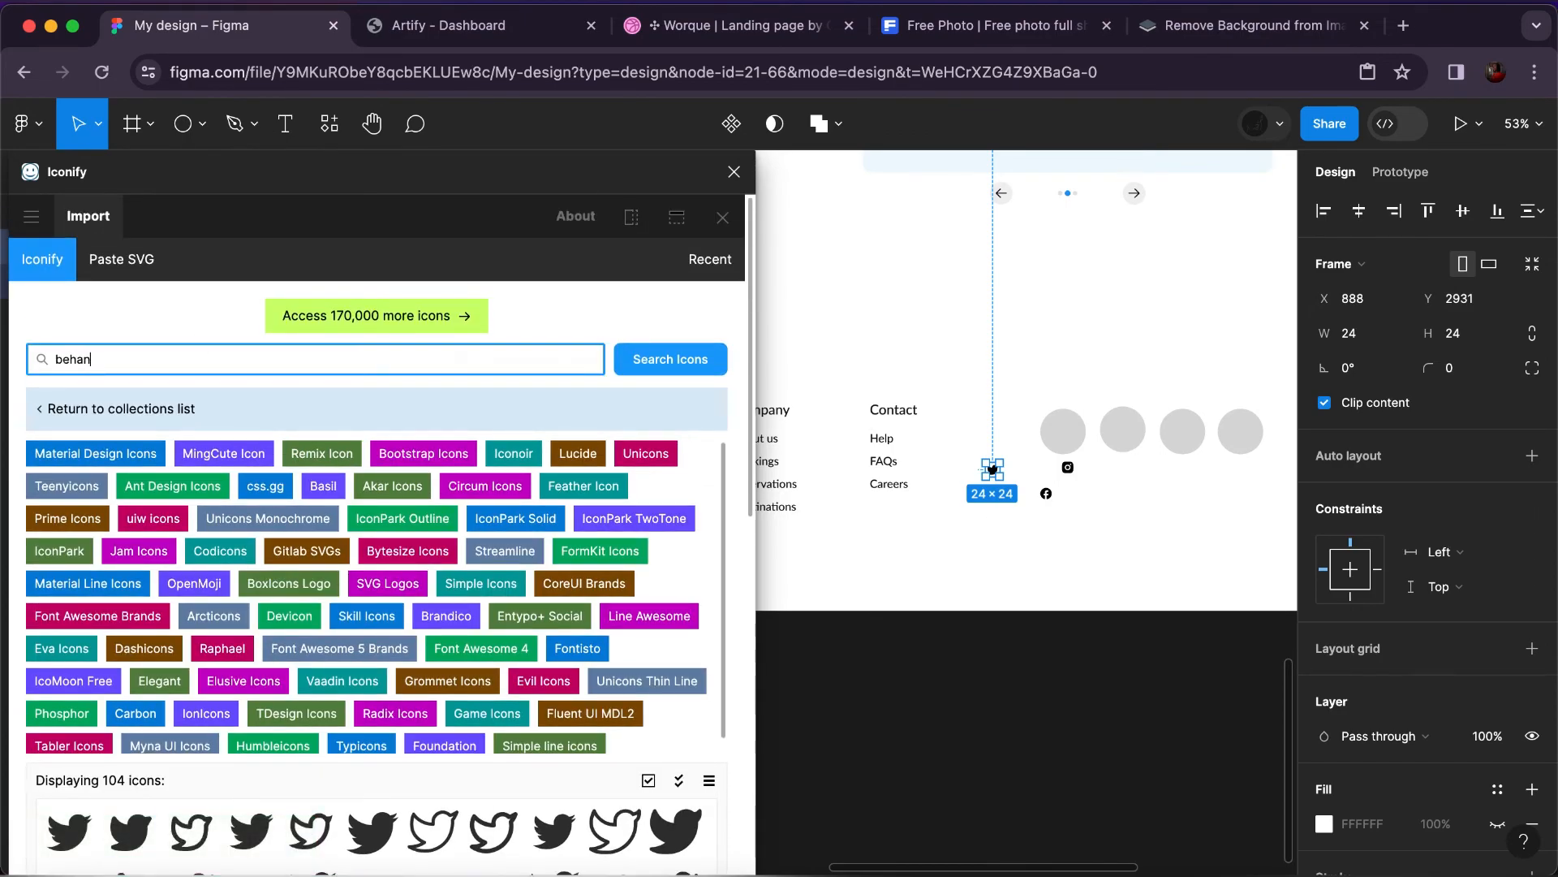
pyautogui.press('Return')
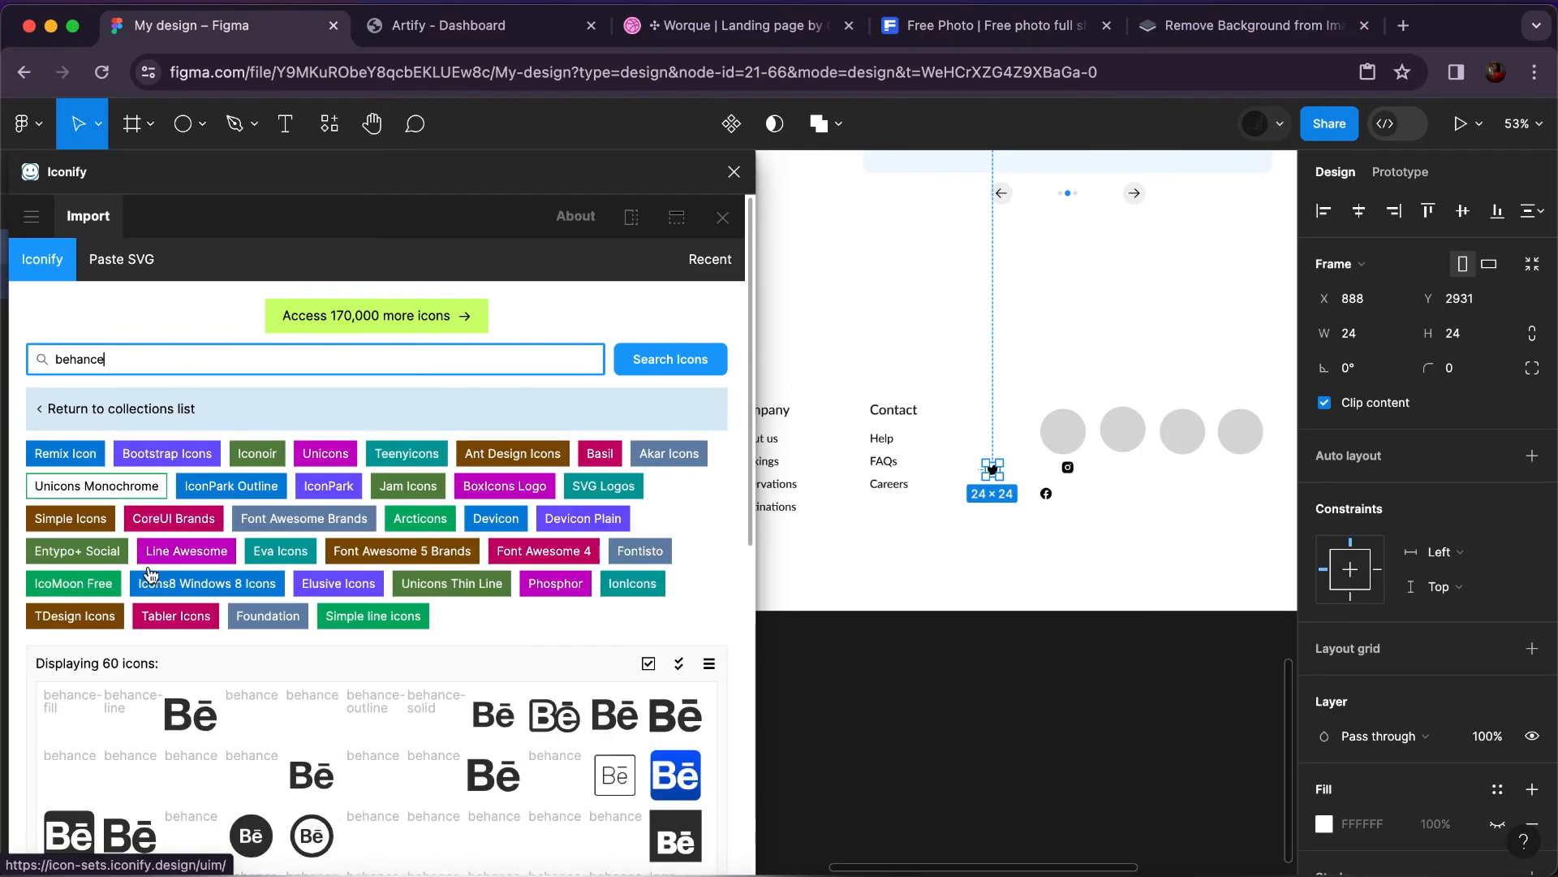
pyautogui.scroll(-2, 150, 573)
pyautogui.scroll(-1, 151, 573)
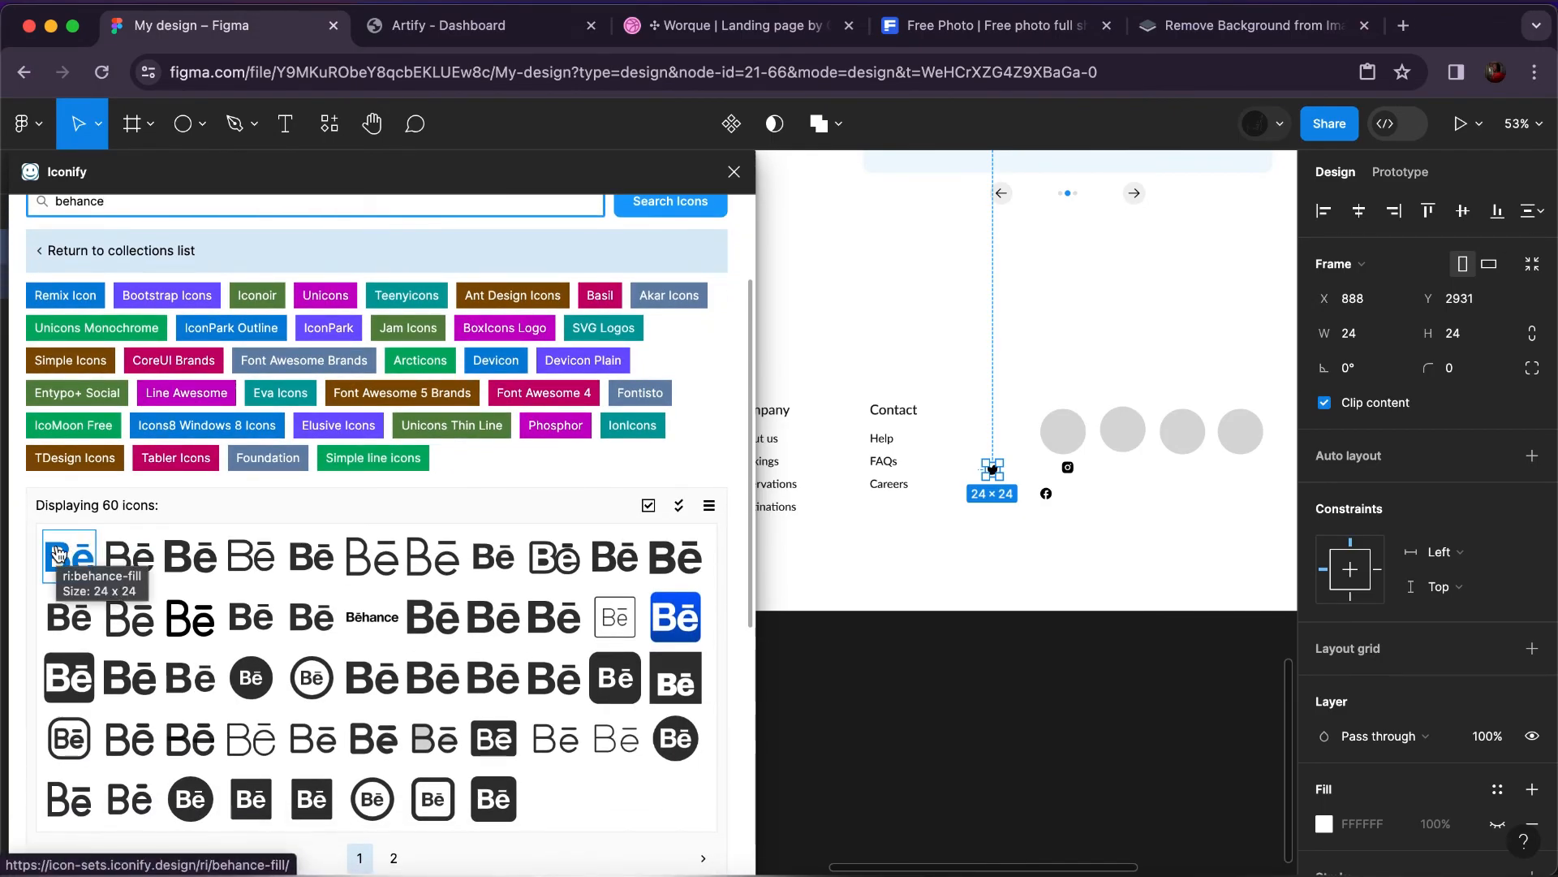
pyautogui.moveTo(71, 565); pyautogui.dragTo(950, 555)
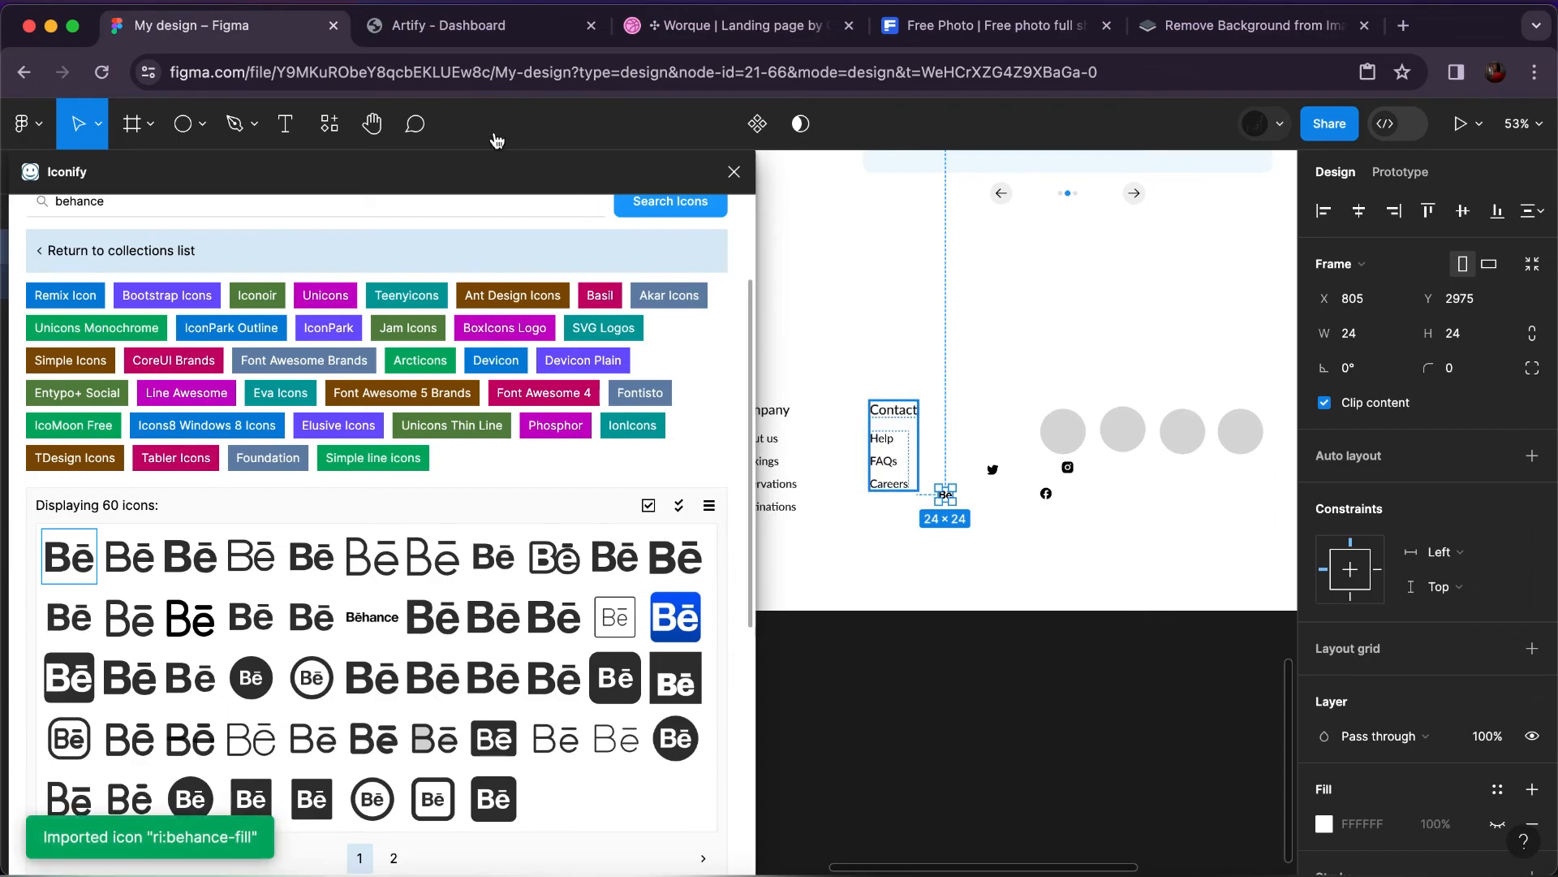
pyautogui.moveTo(490, 174); pyautogui.dragTo(482, 640)
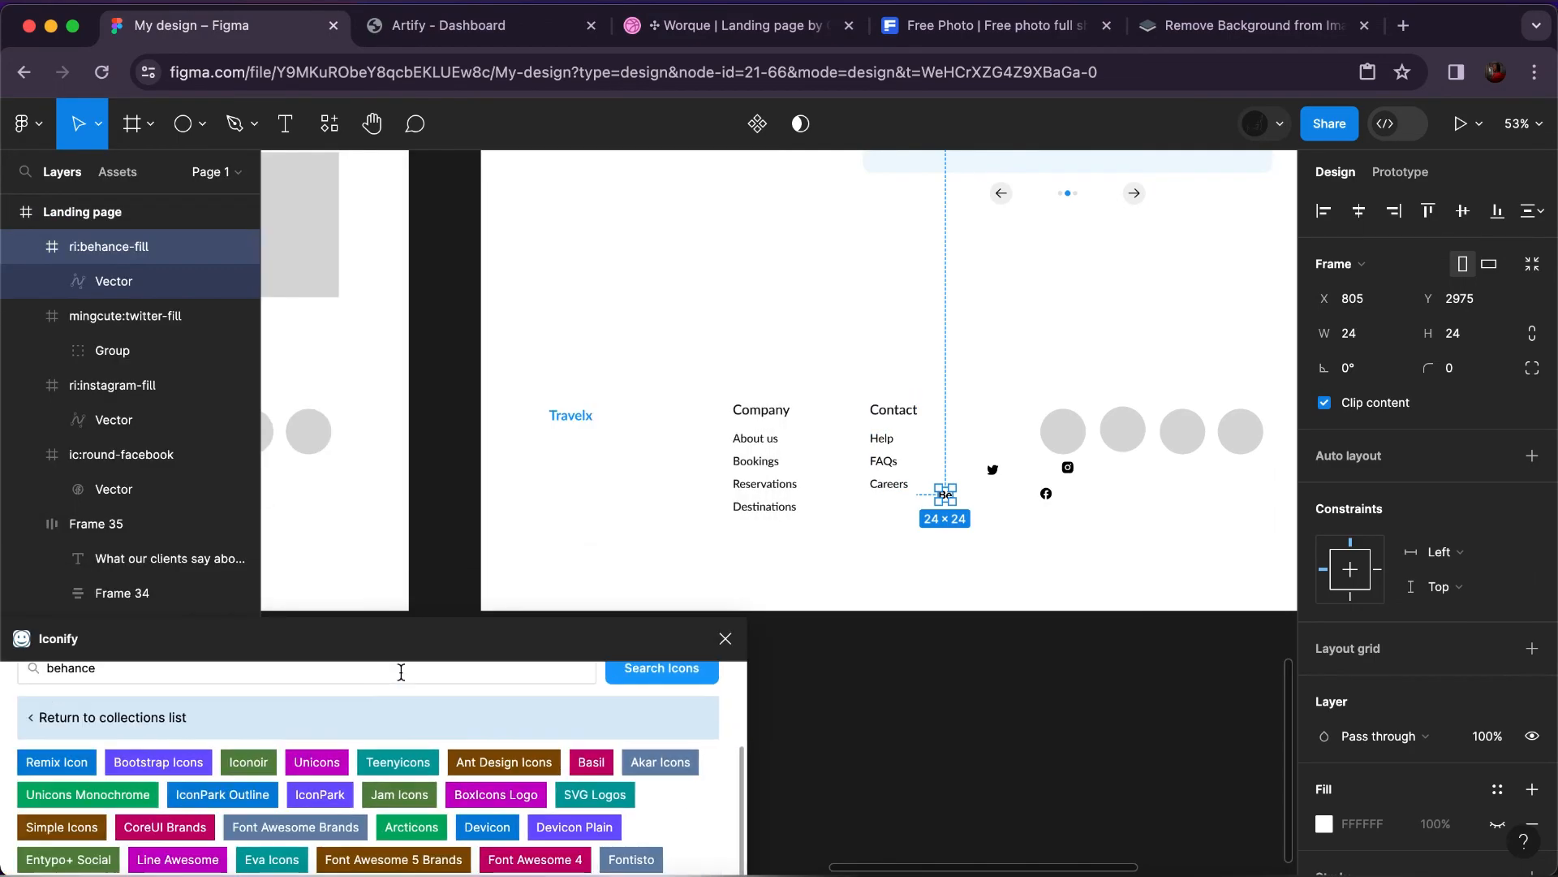
# Move the first grey circle and fill it with the testimonial card's light blue F0F9FF.
pyautogui.click(1070, 431)
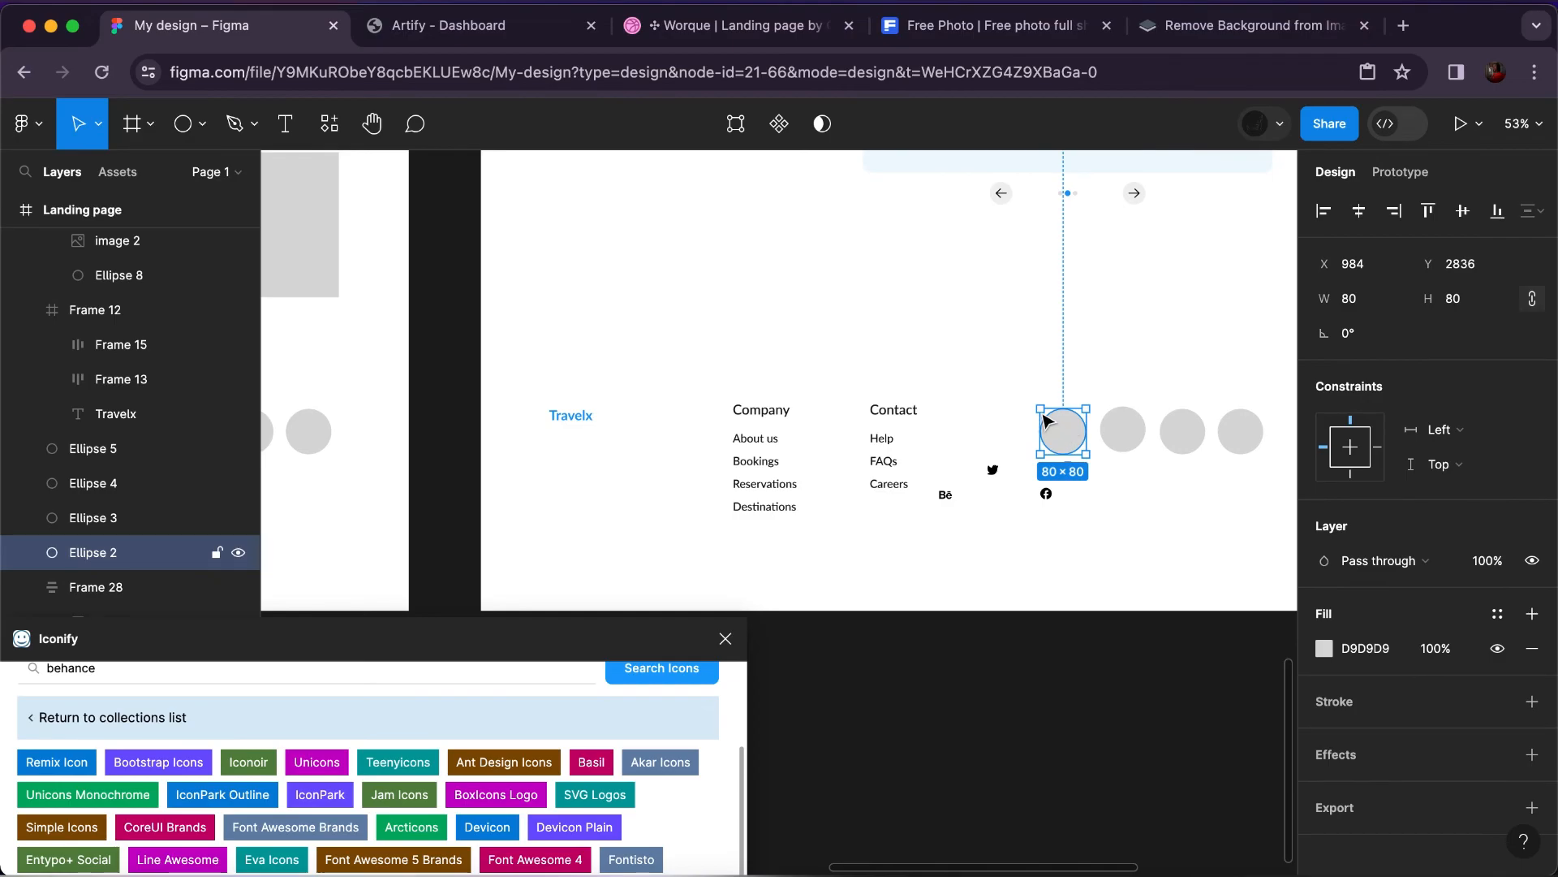
pyautogui.moveTo(1042, 421); pyautogui.dragTo(1040, 420)
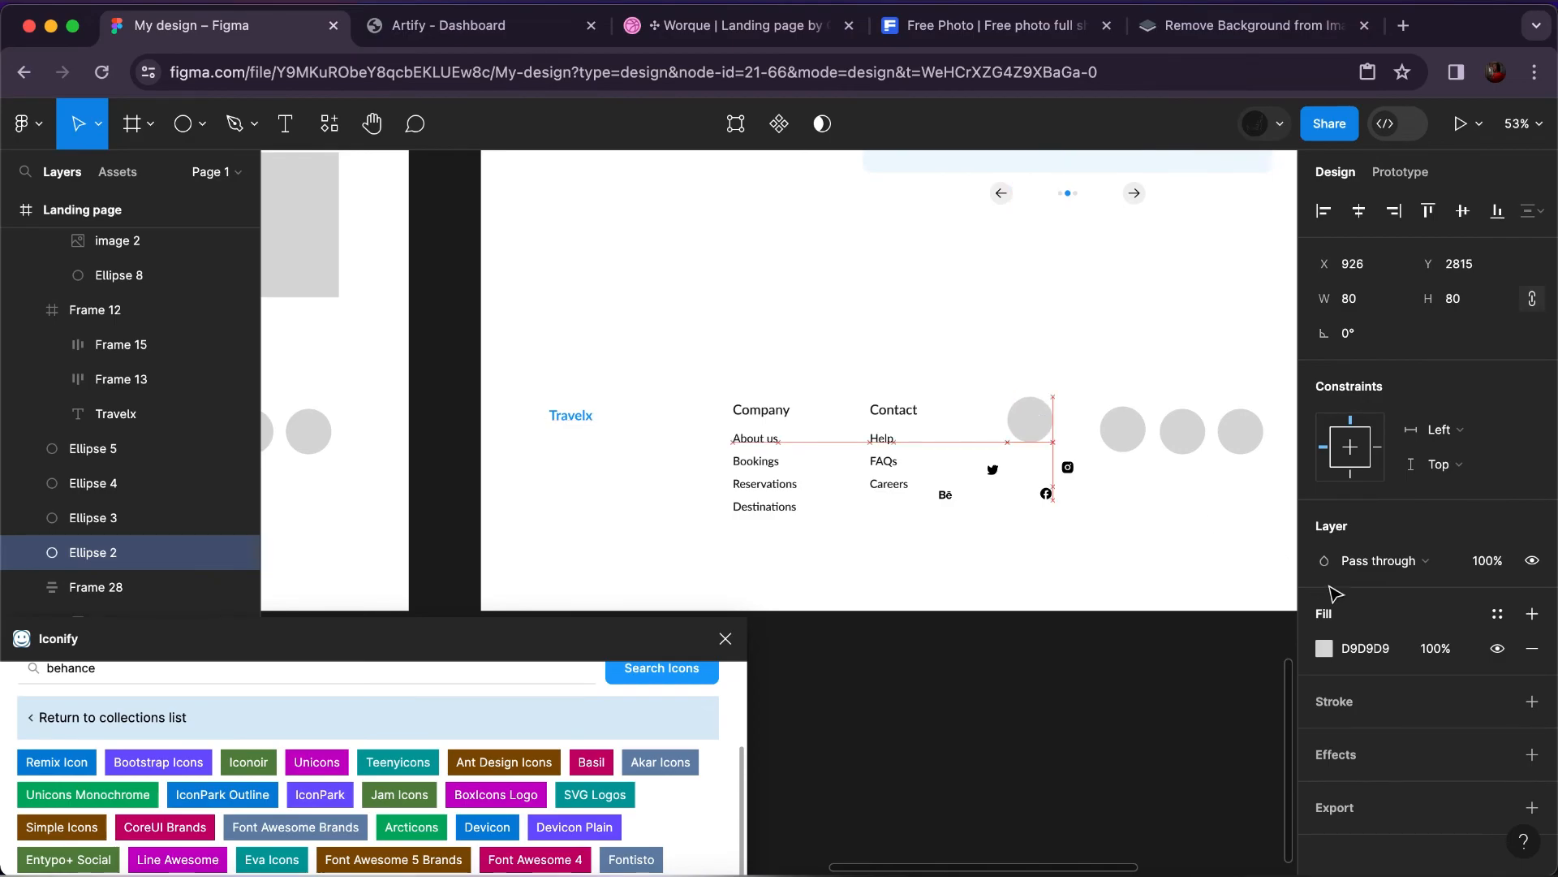
pyautogui.click(1498, 614)
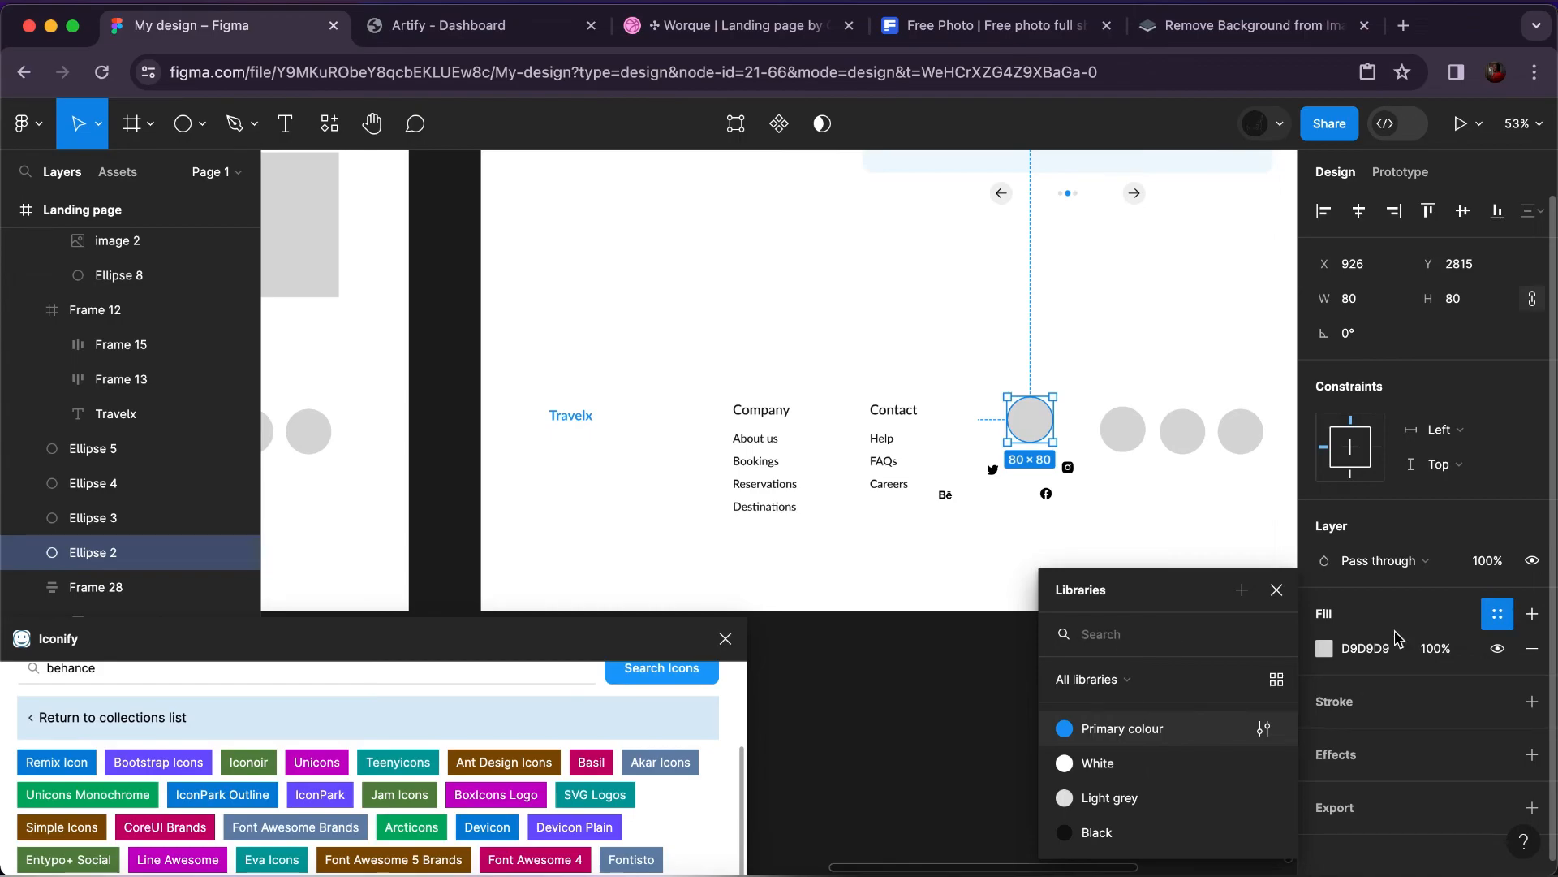
pyautogui.click(1500, 615)
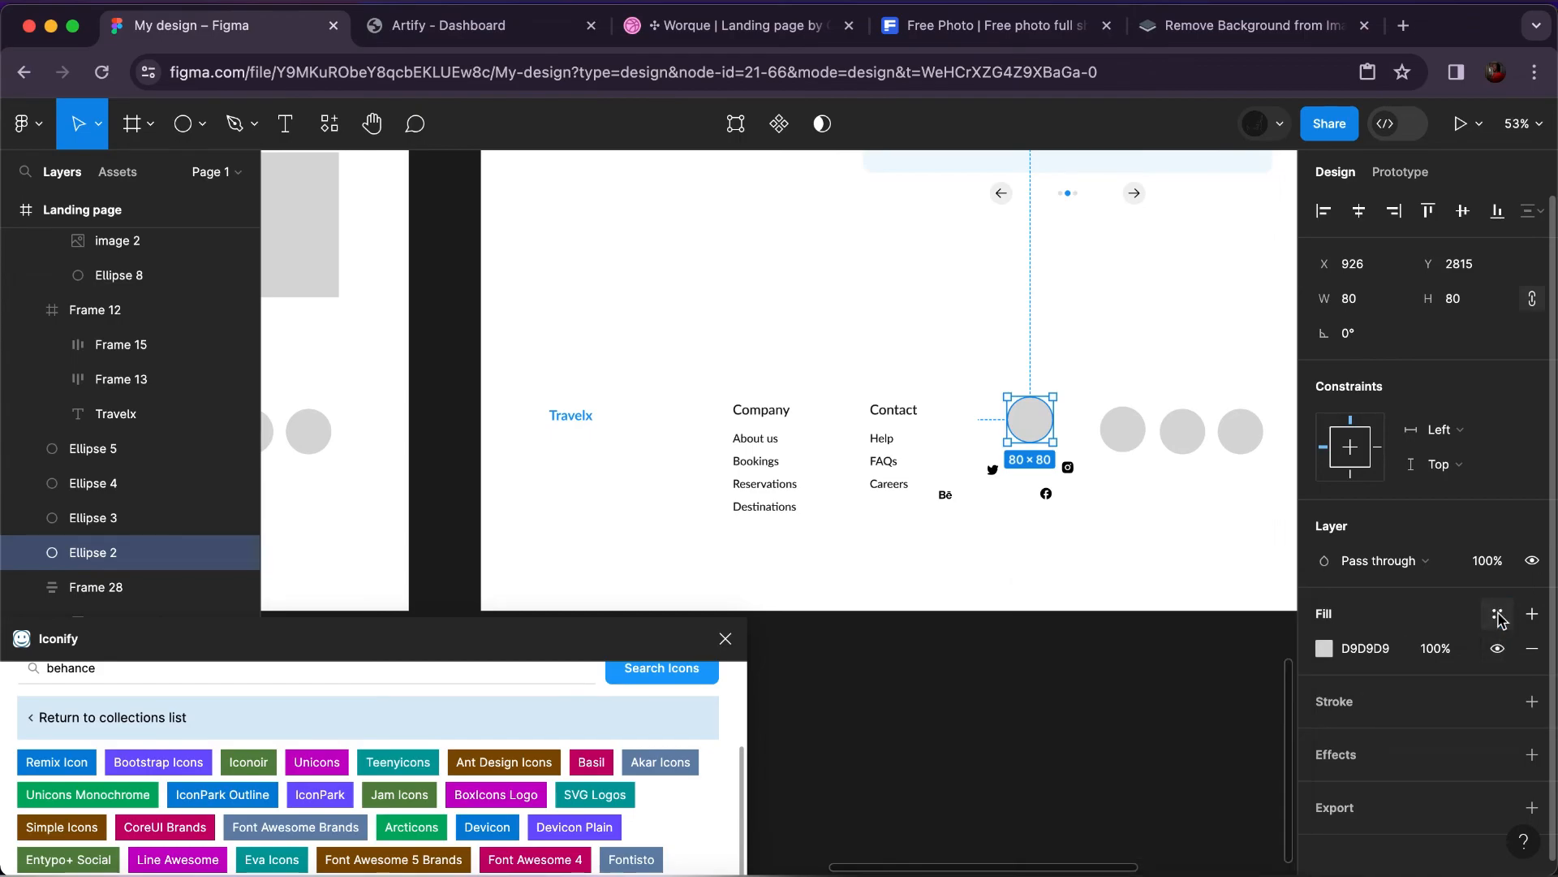
pyautogui.click(1325, 649)
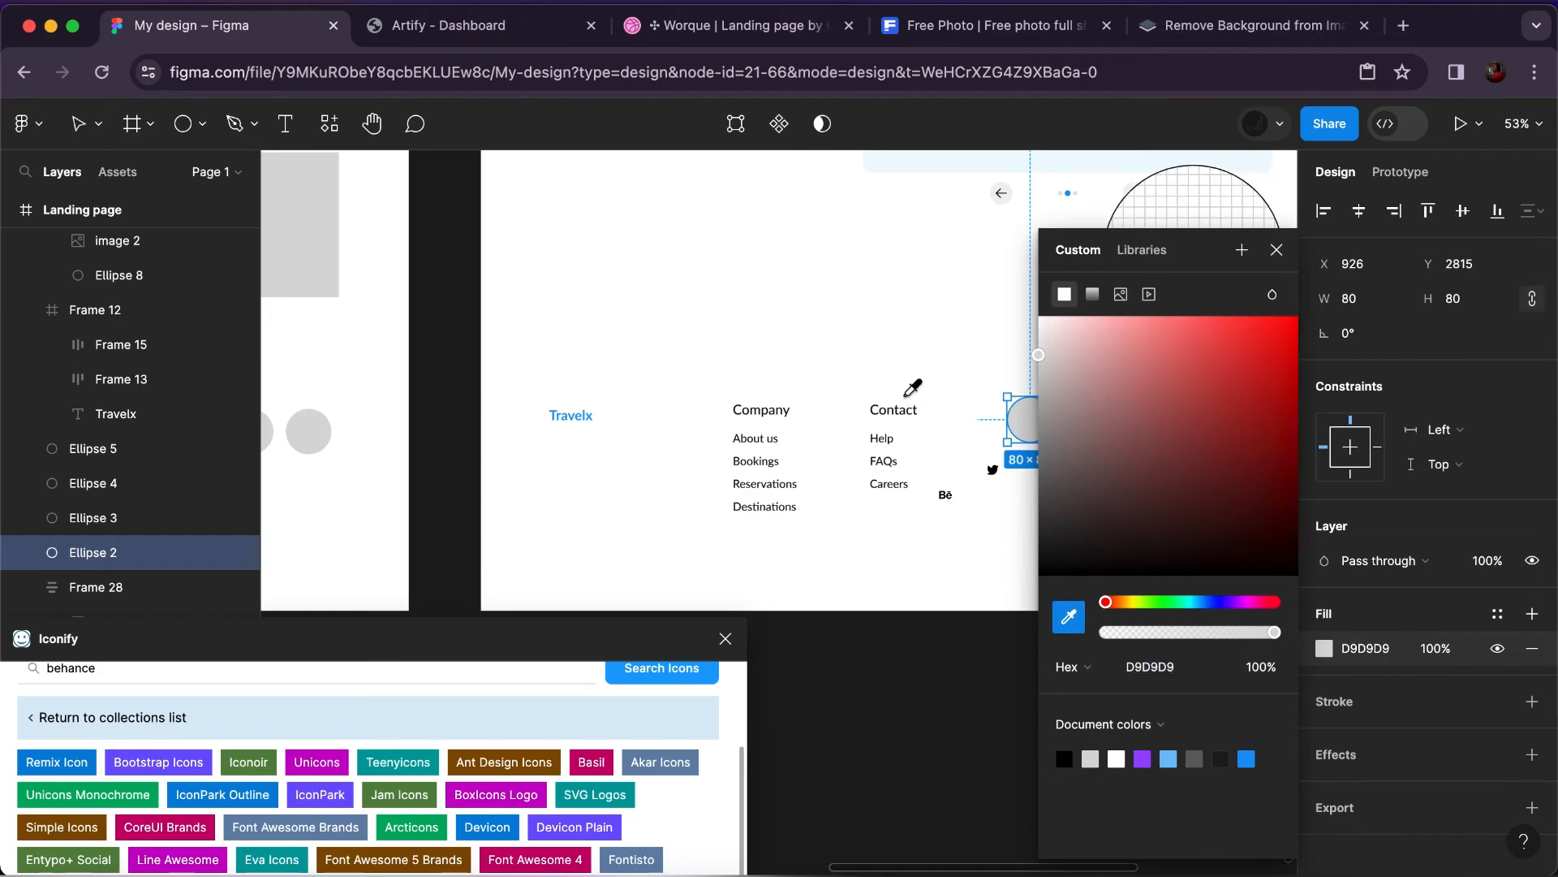
pyautogui.scroll(5, 915, 390)
pyautogui.scroll(2, 933, 349)
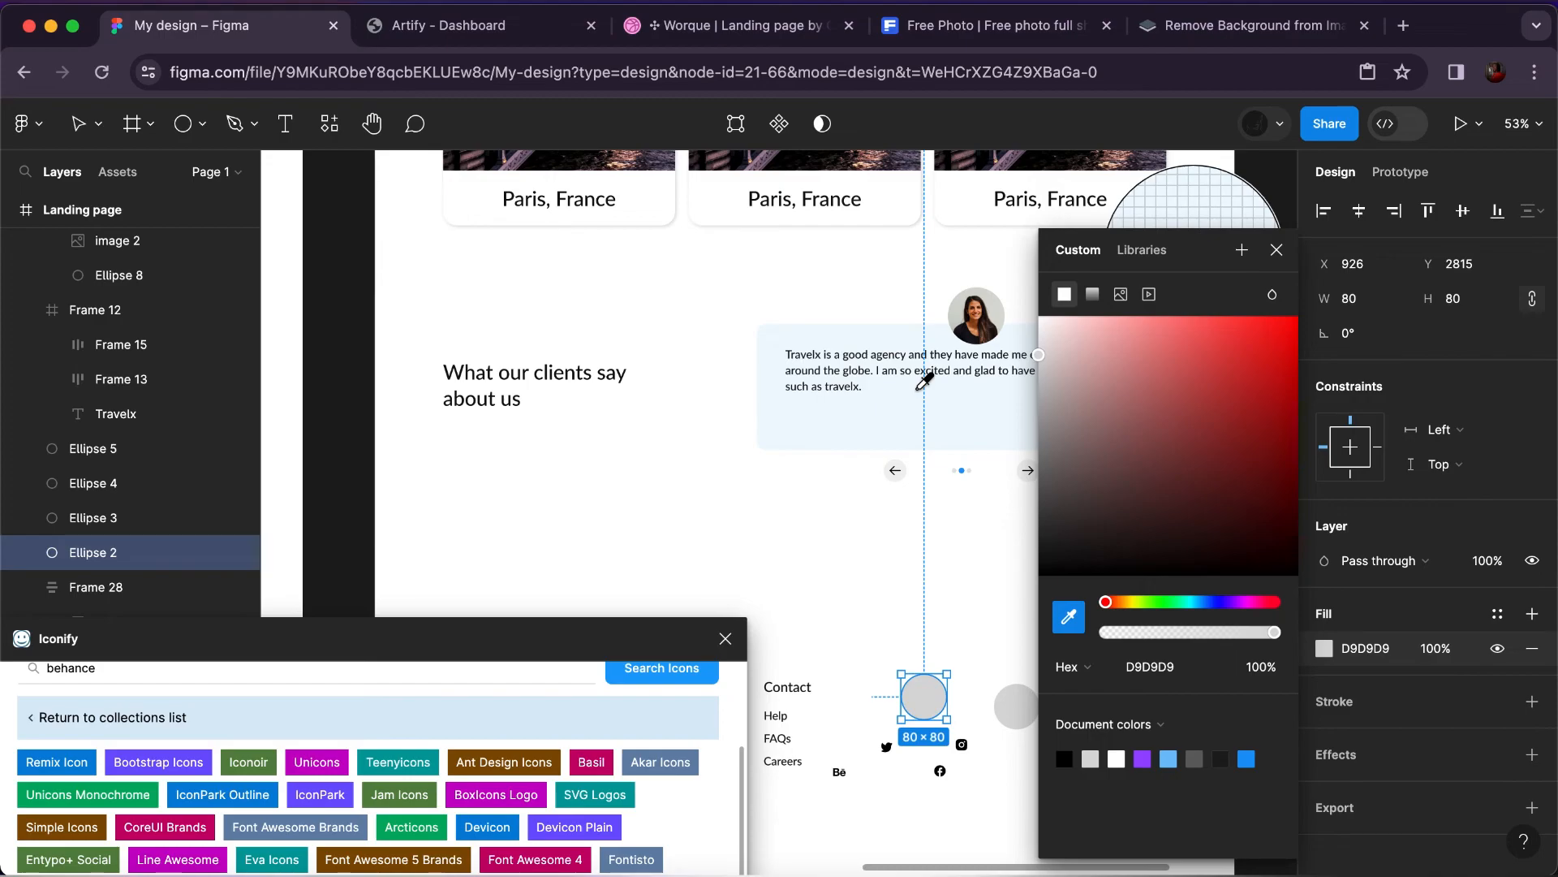
pyautogui.click(920, 393)
pyautogui.click(958, 639)
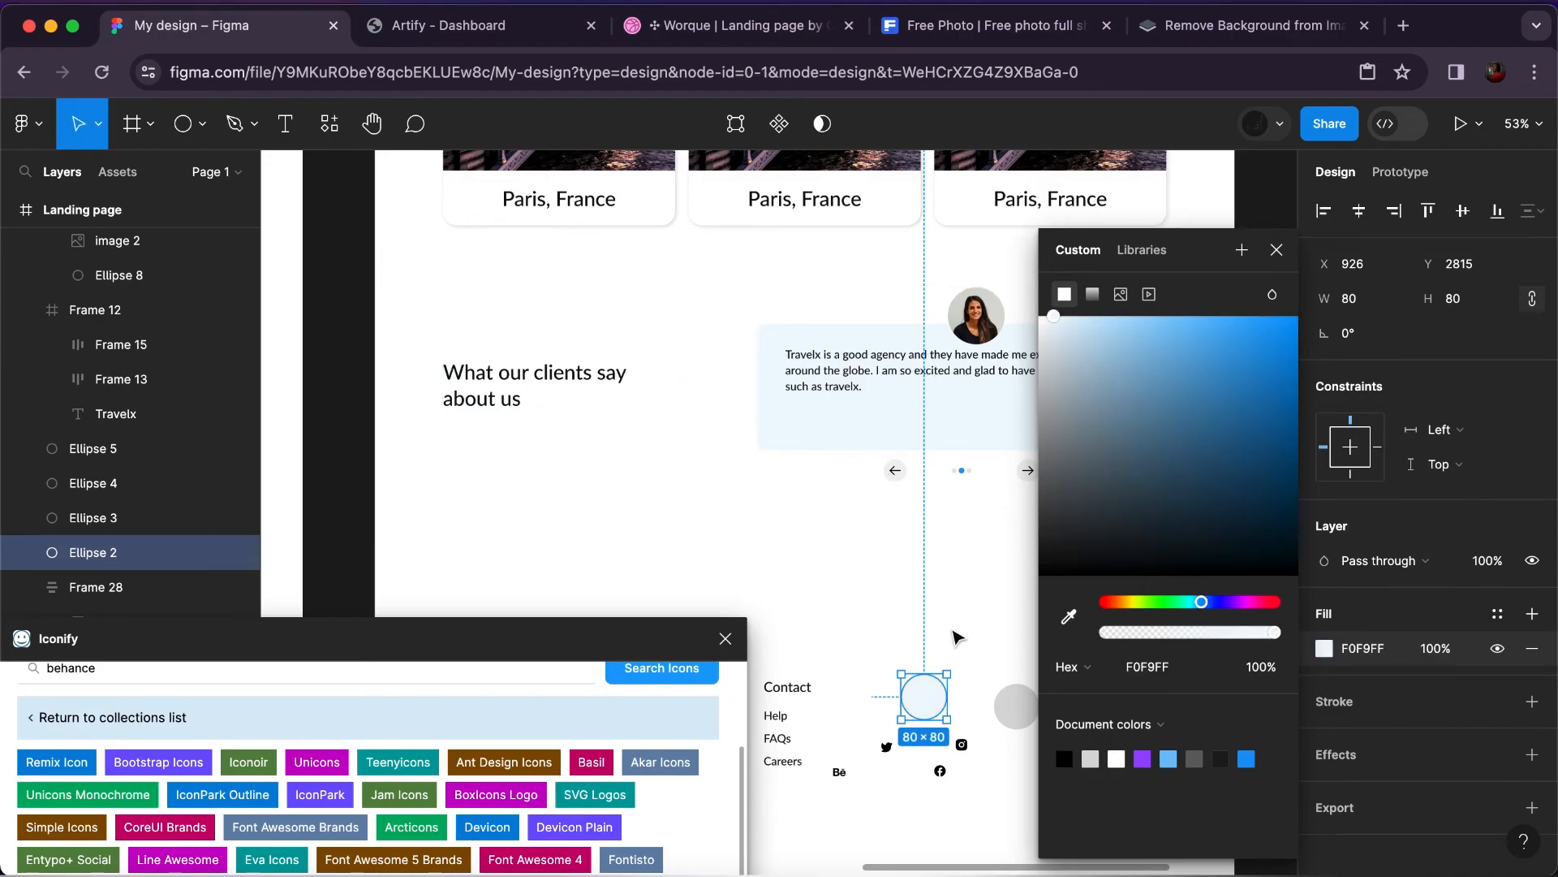
pyautogui.scroll(-4, 956, 638)
pyautogui.scroll(5, 909, 581)
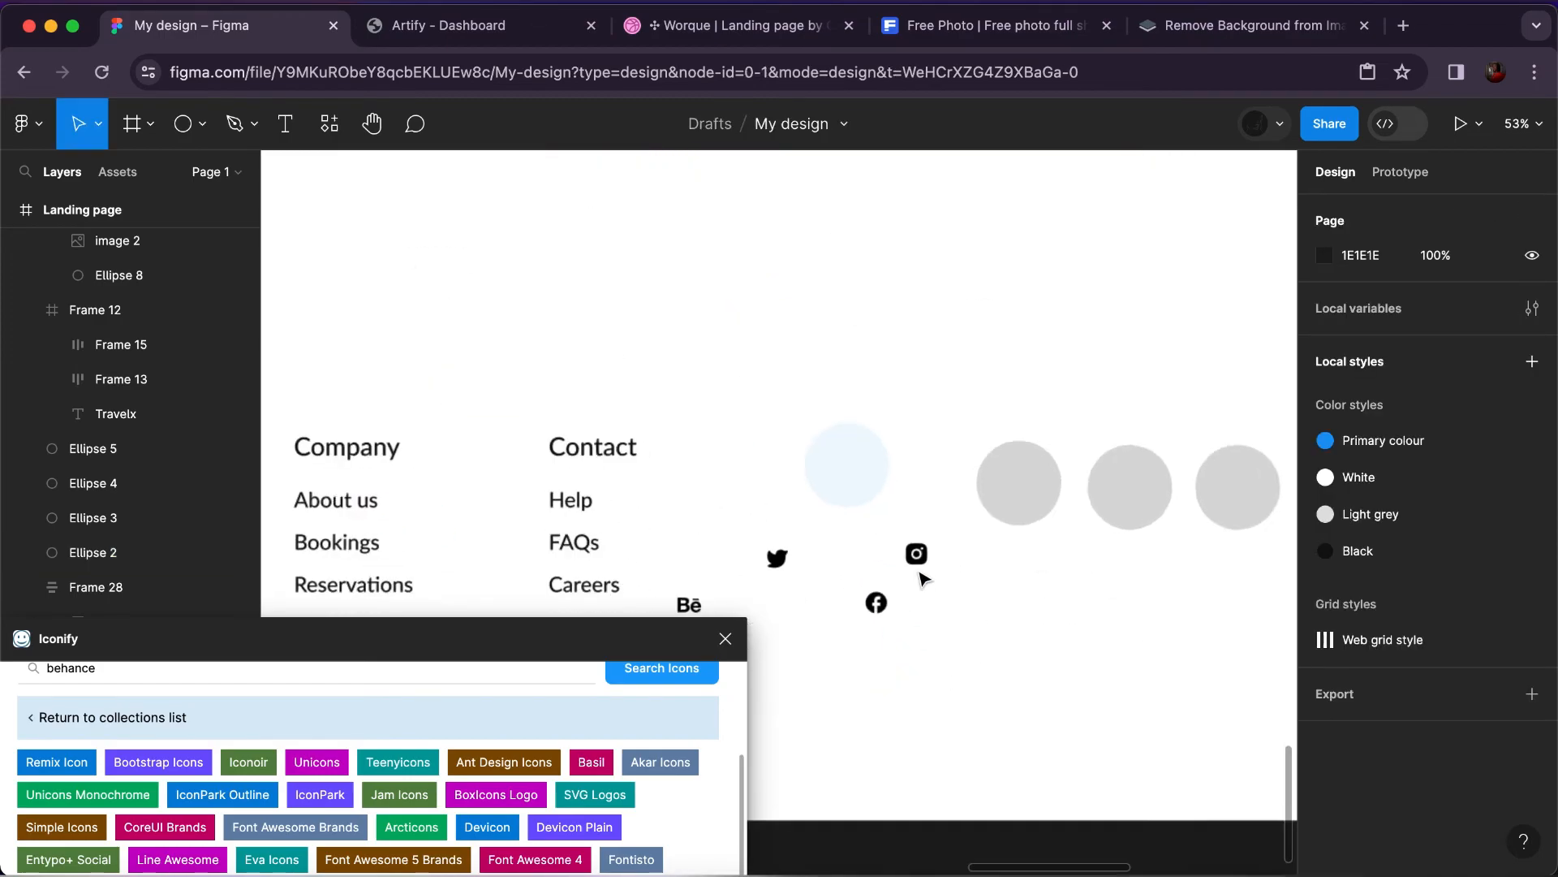
# Move the Facebook icon into the circle, resize it to 40, and apply the Primary colour.
pyautogui.click(865, 615)
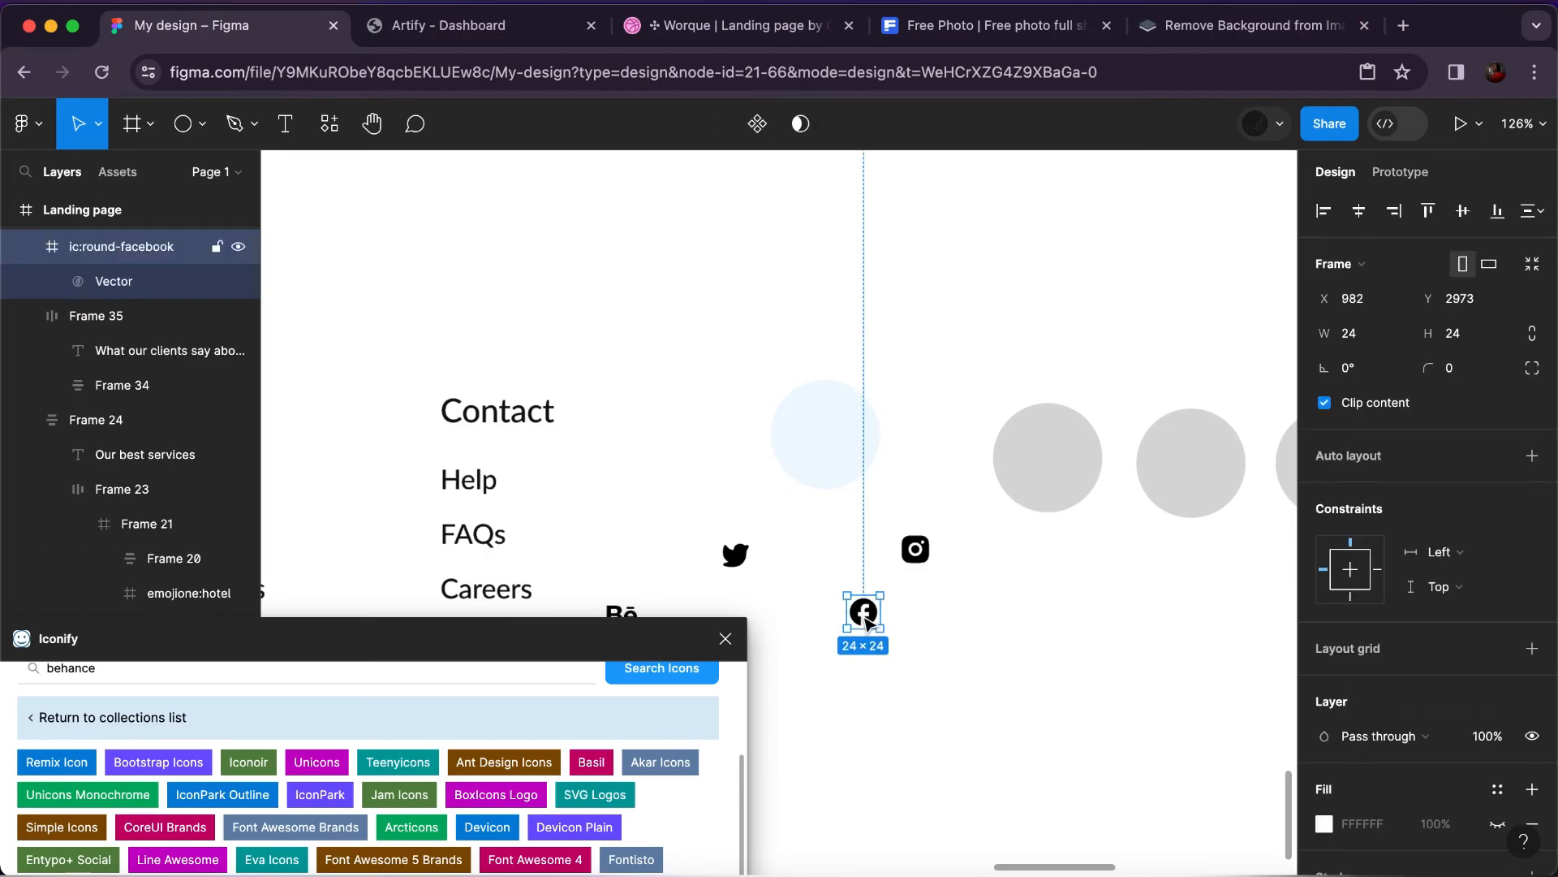
pyautogui.moveTo(840, 451); pyautogui.dragTo(830, 449)
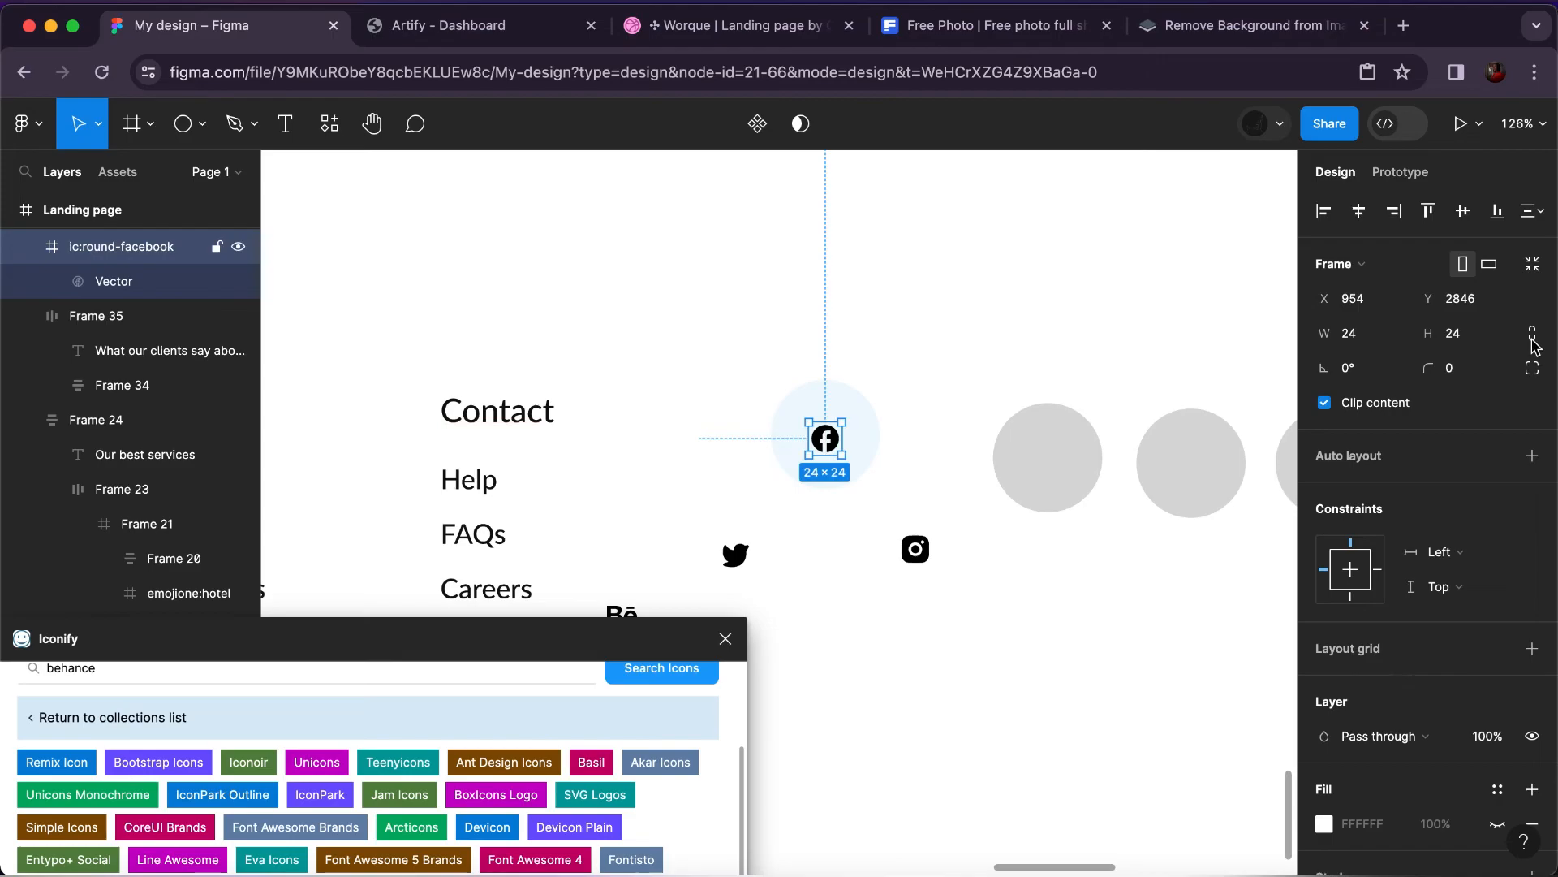
pyautogui.click(1474, 342)
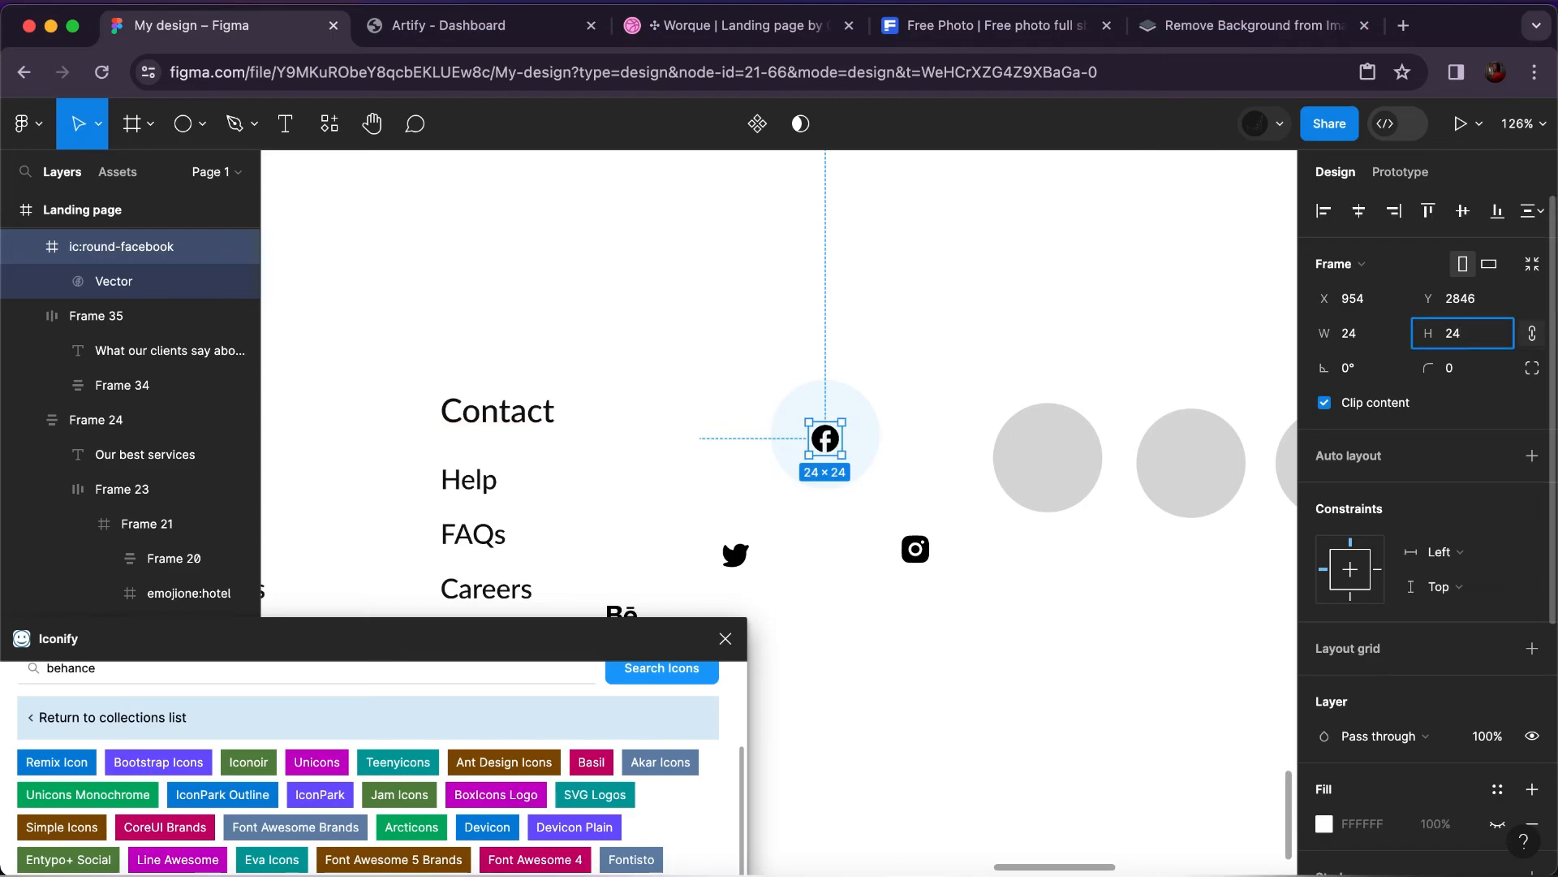
pyautogui.doubleClick(1485, 333)
pyautogui.press('Return')
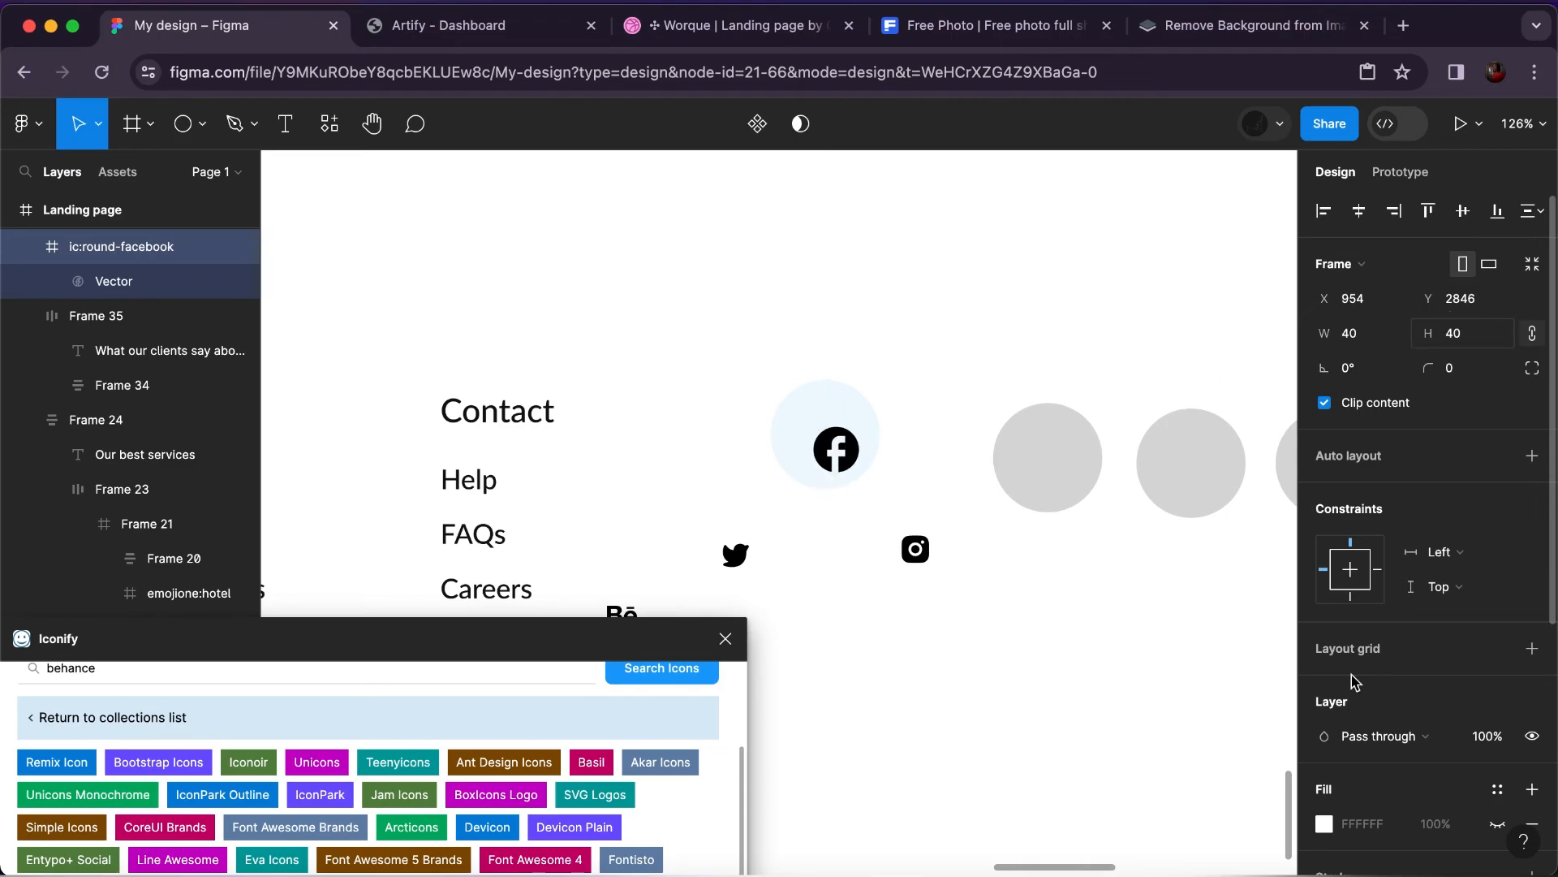
pyautogui.scroll(-5, 1419, 767)
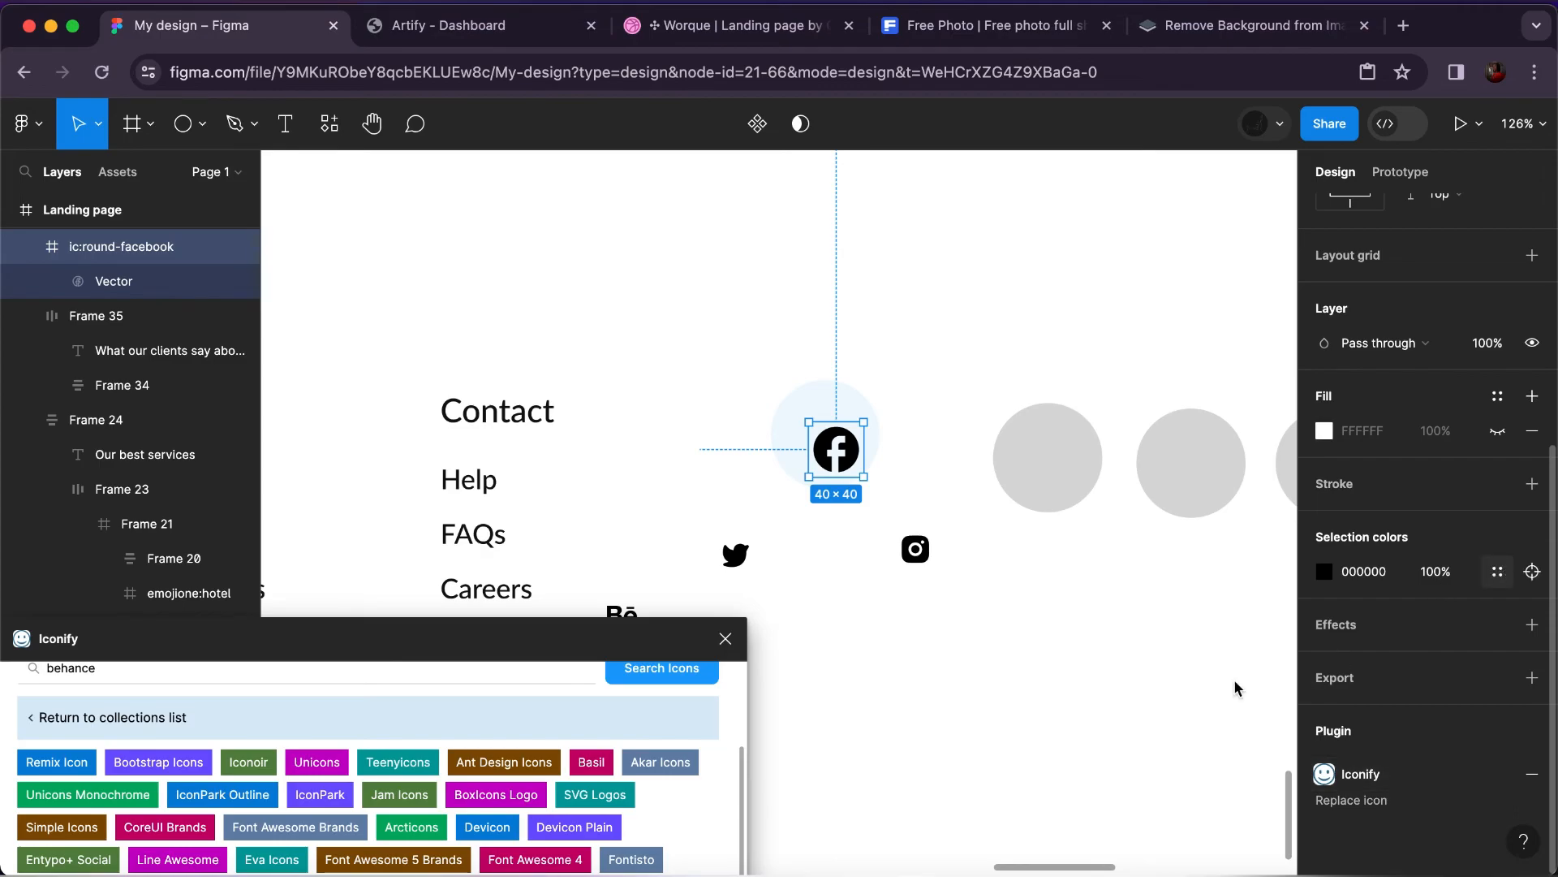
pyautogui.click(1116, 713)
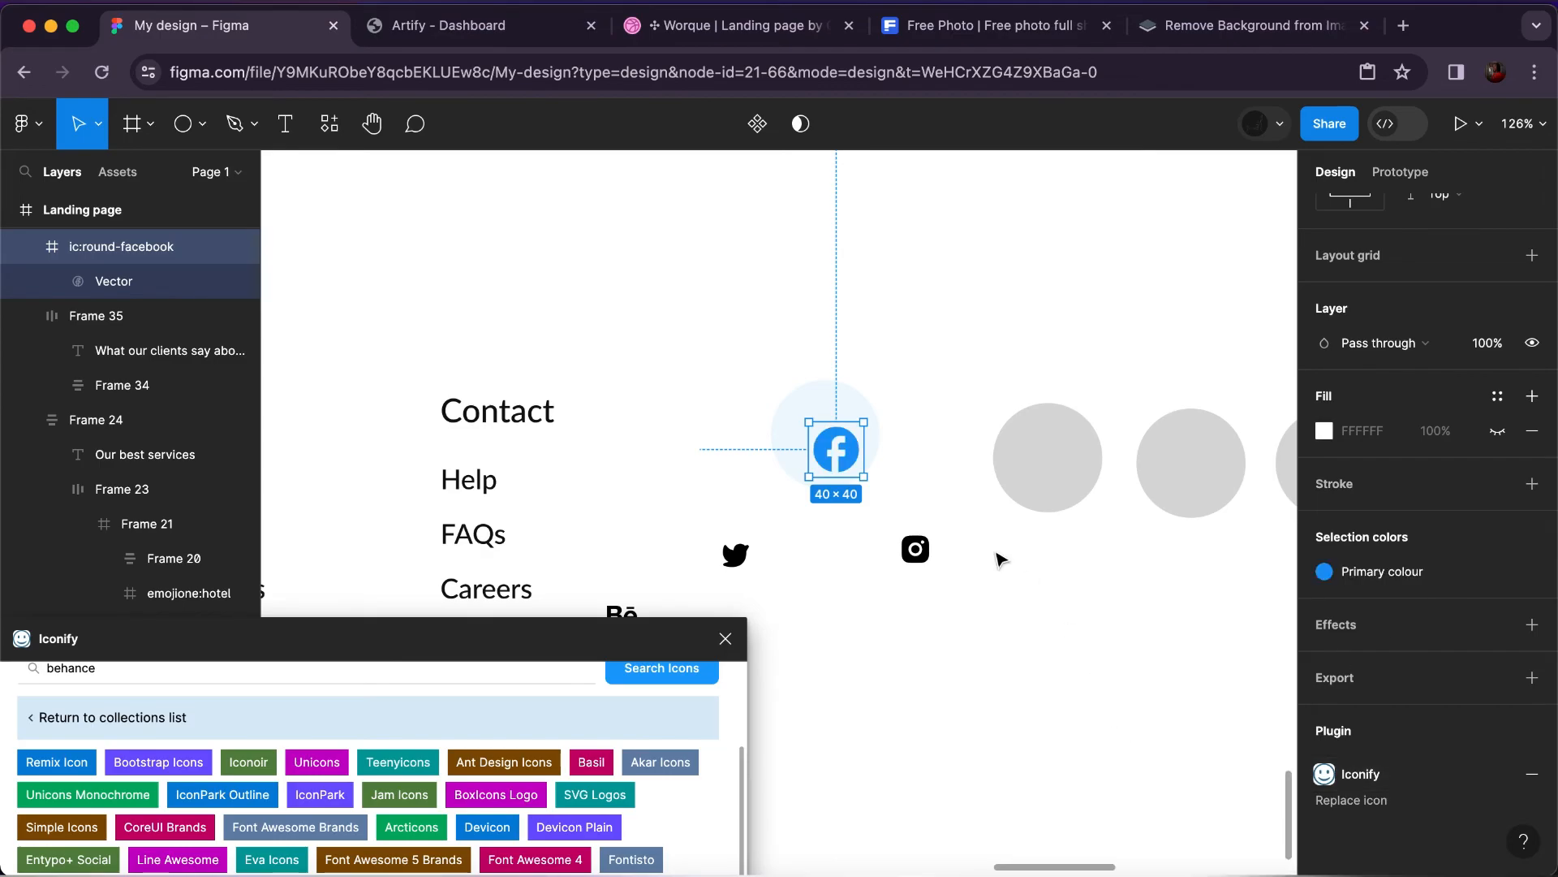
pyautogui.click(867, 410)
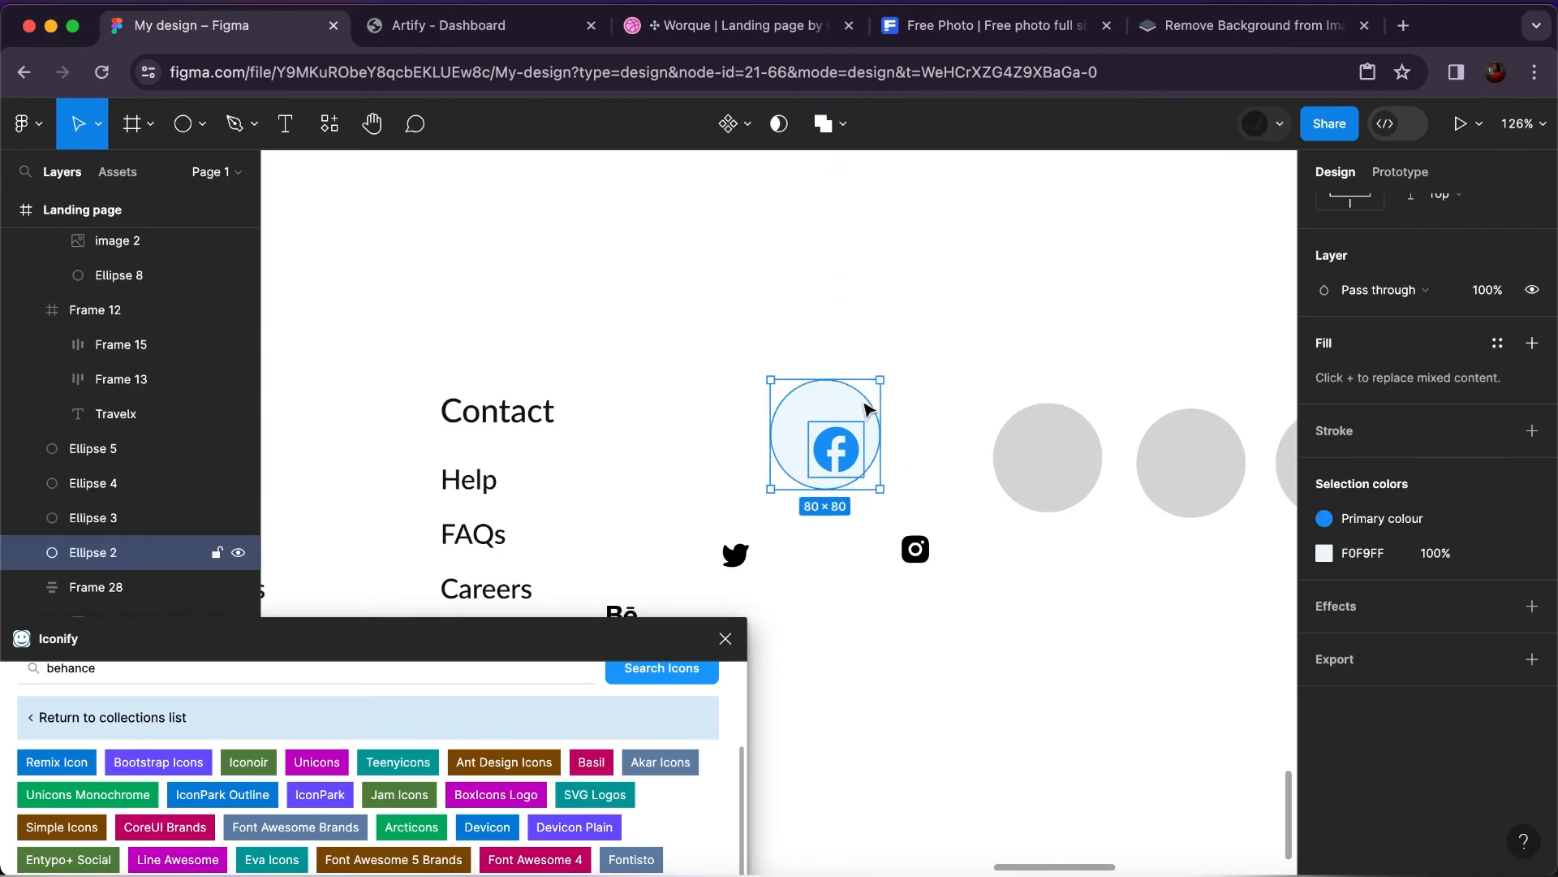
# Frame the light-blue circle with its Facebook icon and centre the icon horizontally and vertically.
pyautogui.rightClick(868, 408)
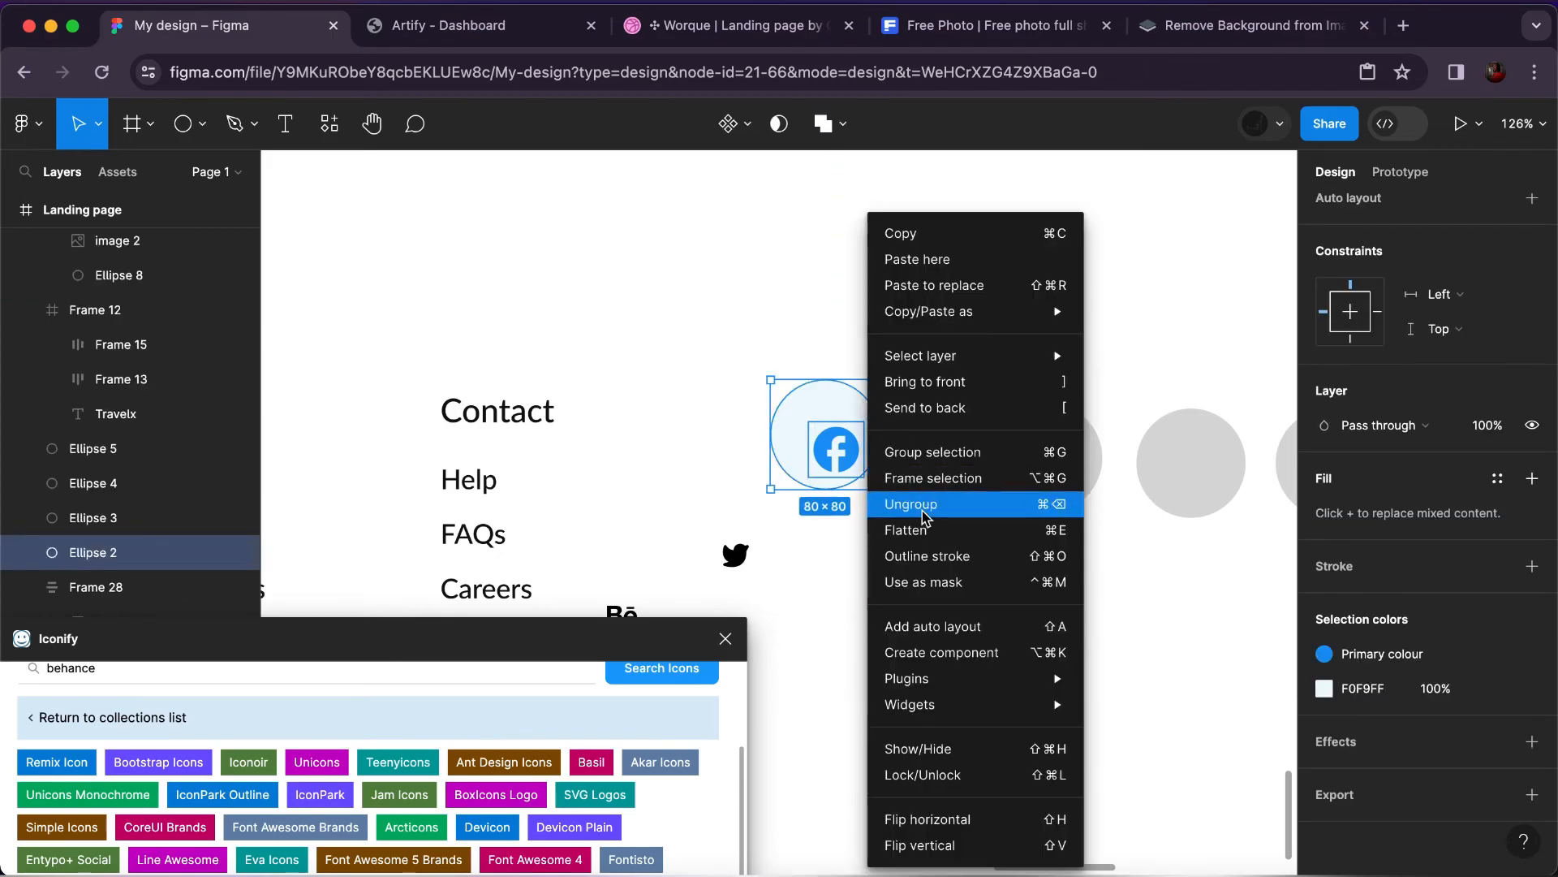
pyautogui.click(929, 483)
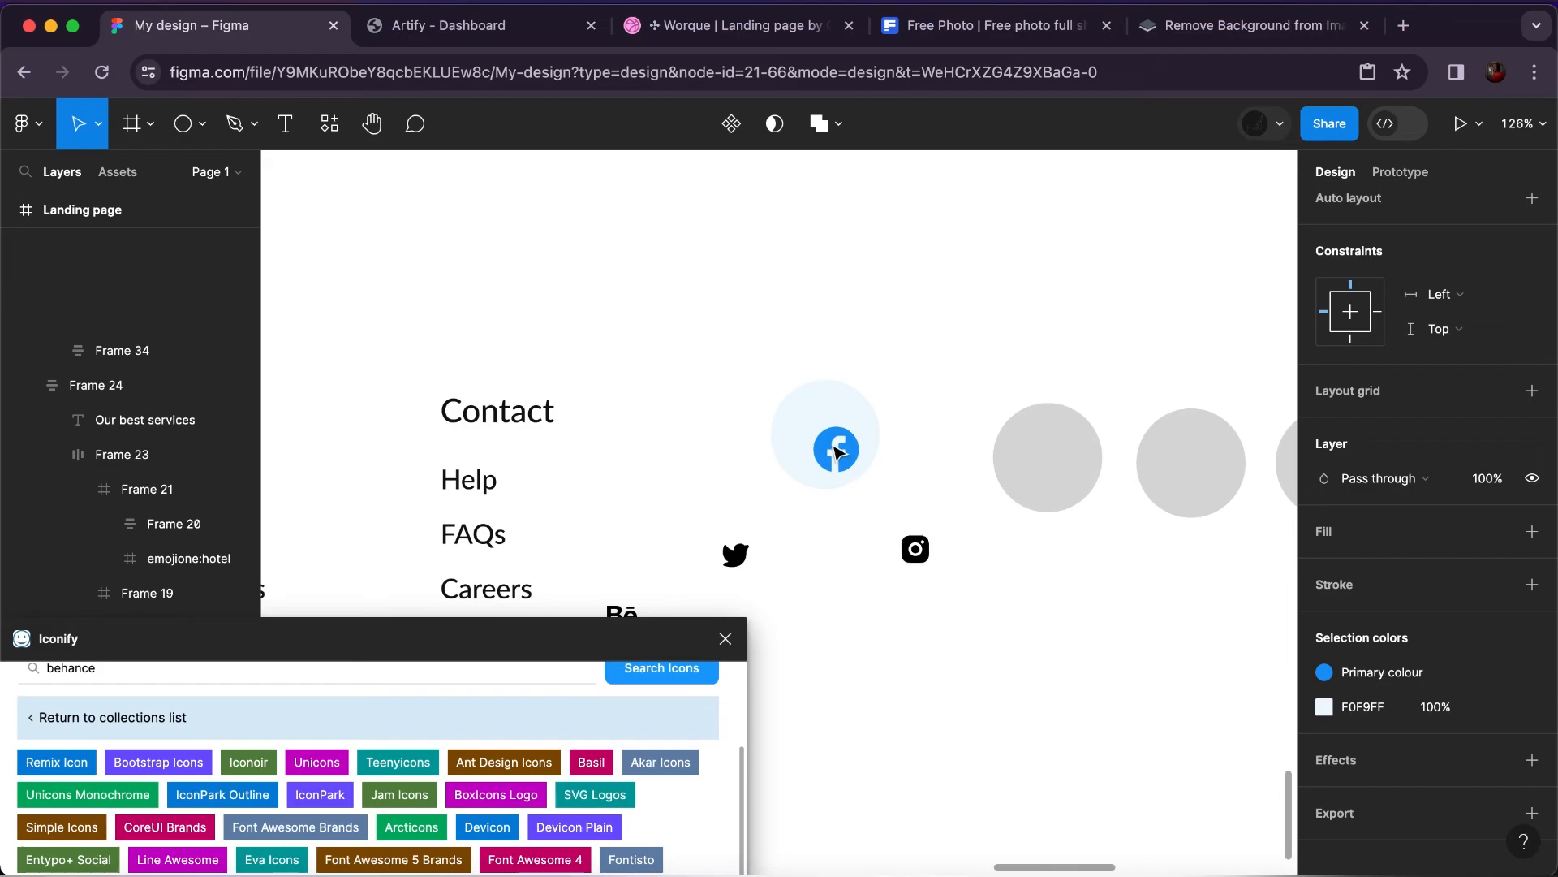
pyautogui.doubleClick(836, 450)
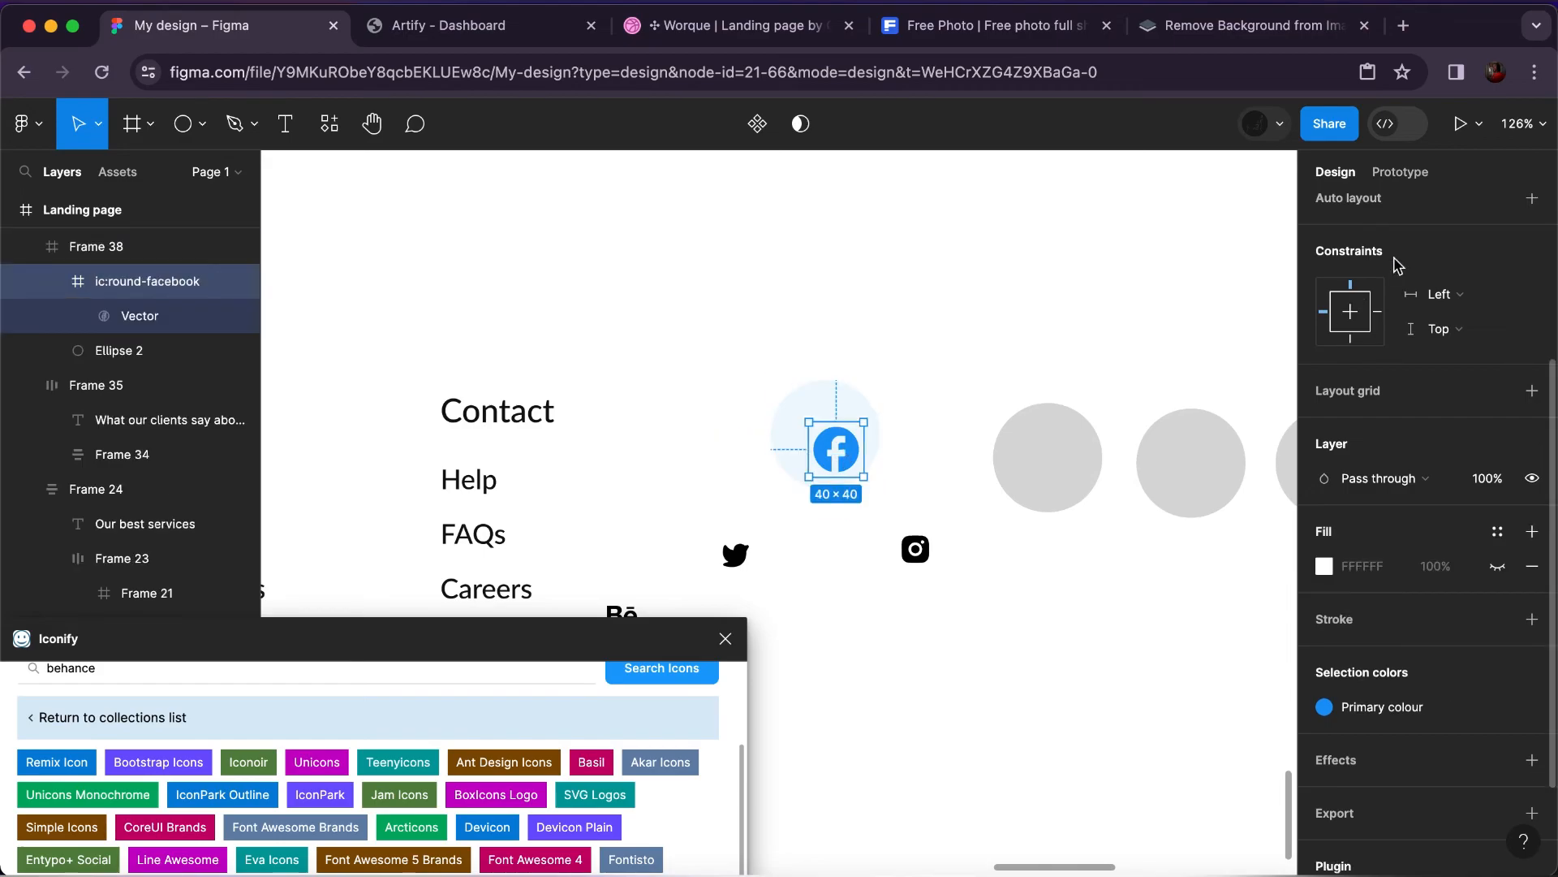
pyautogui.click(1359, 213)
pyautogui.click(1462, 213)
pyautogui.click(940, 304)
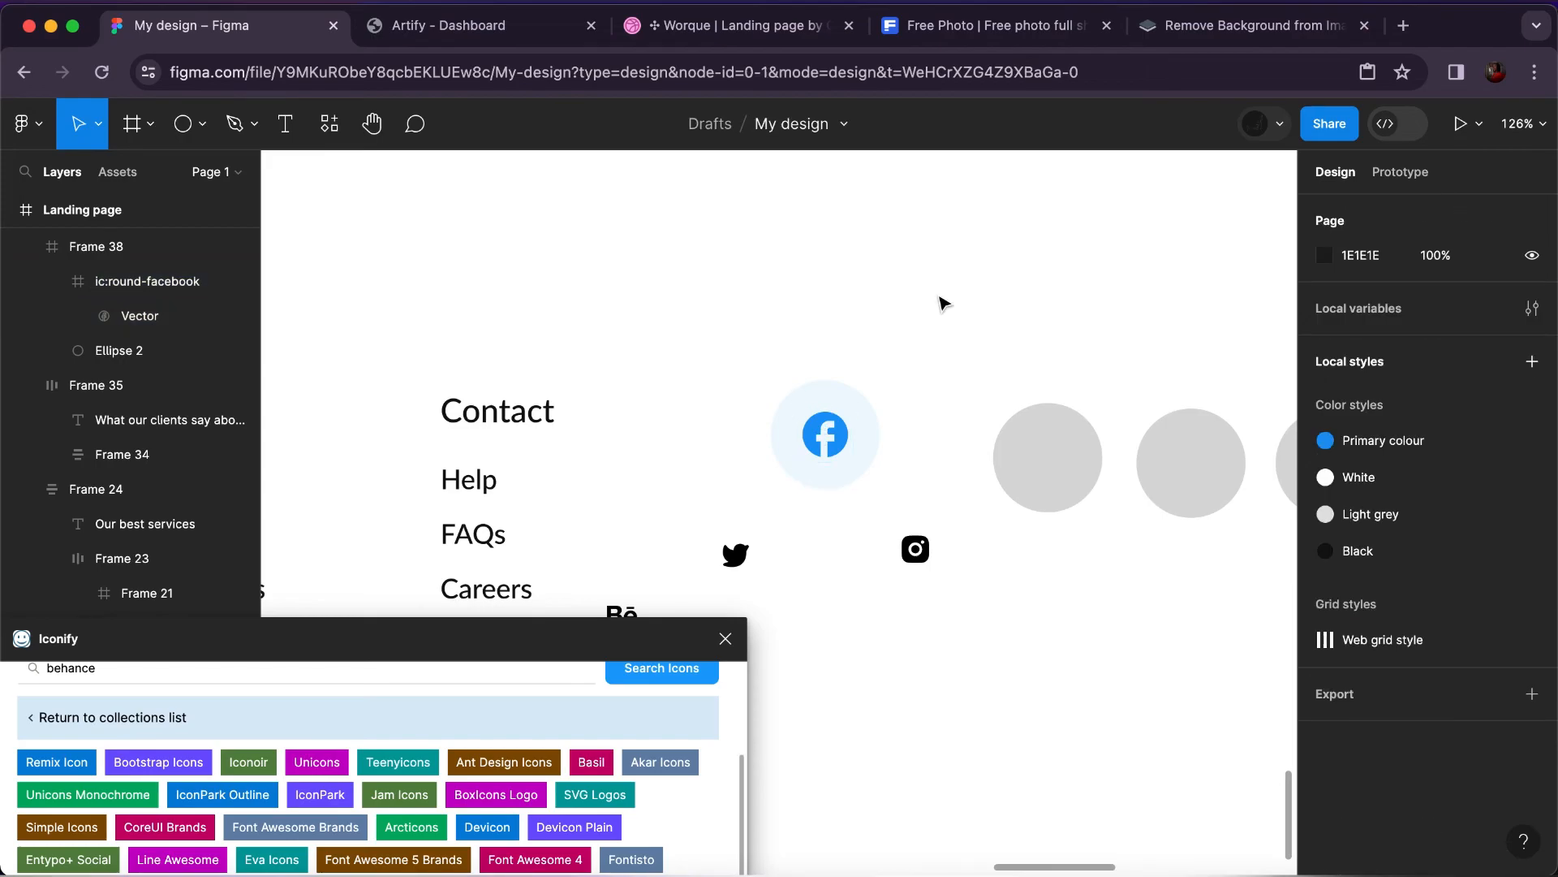
pyautogui.hotkey('shift', '1')
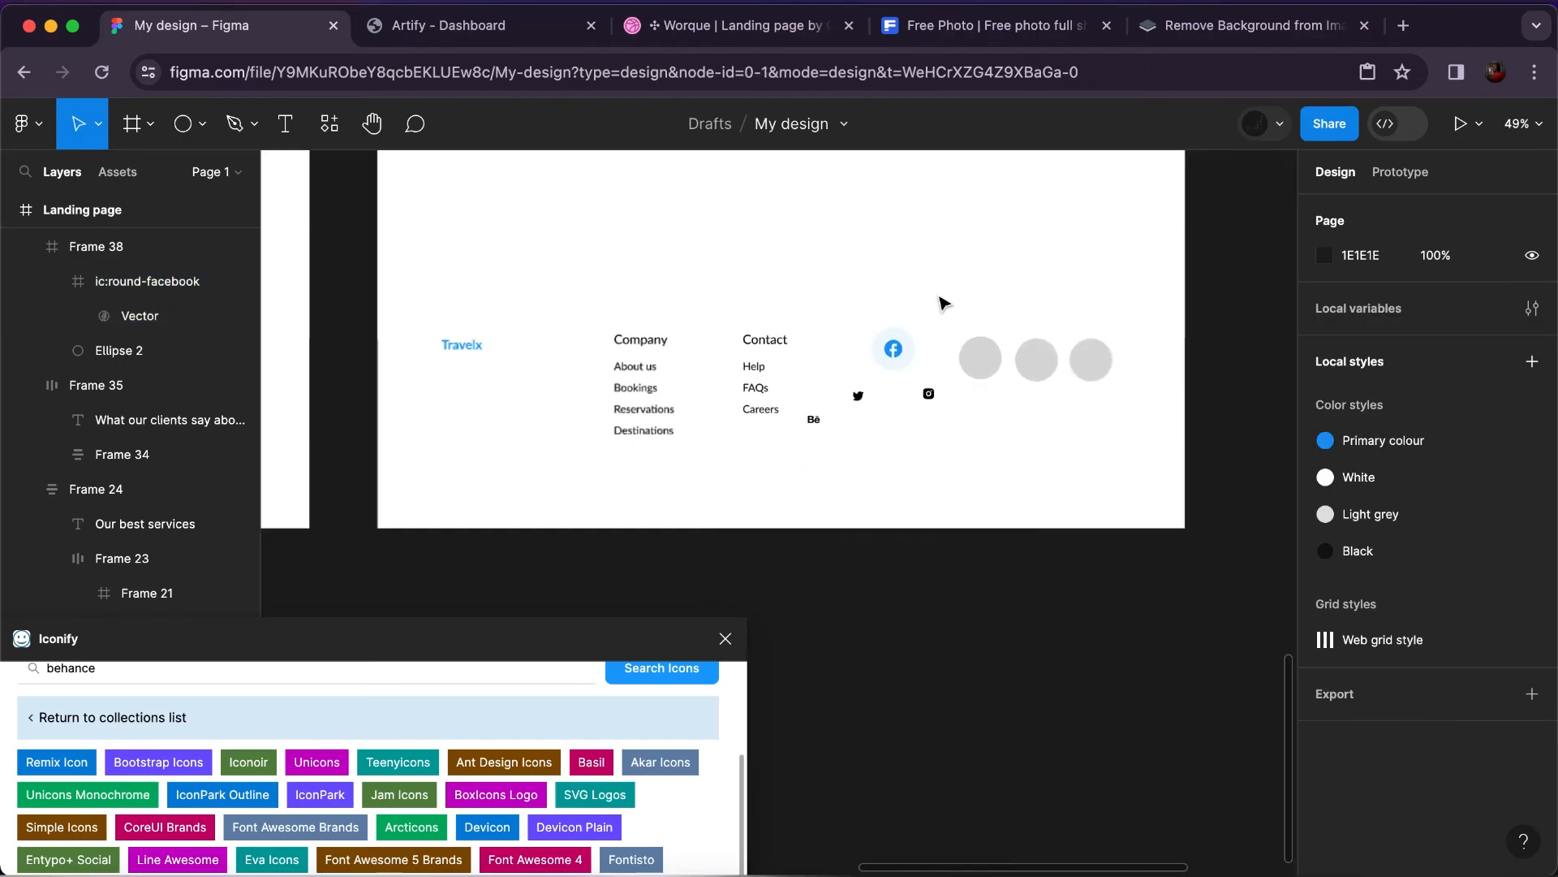
# Replace the three grey footer circles with copies of the Facebook badge frame.
pyautogui.click(900, 349)
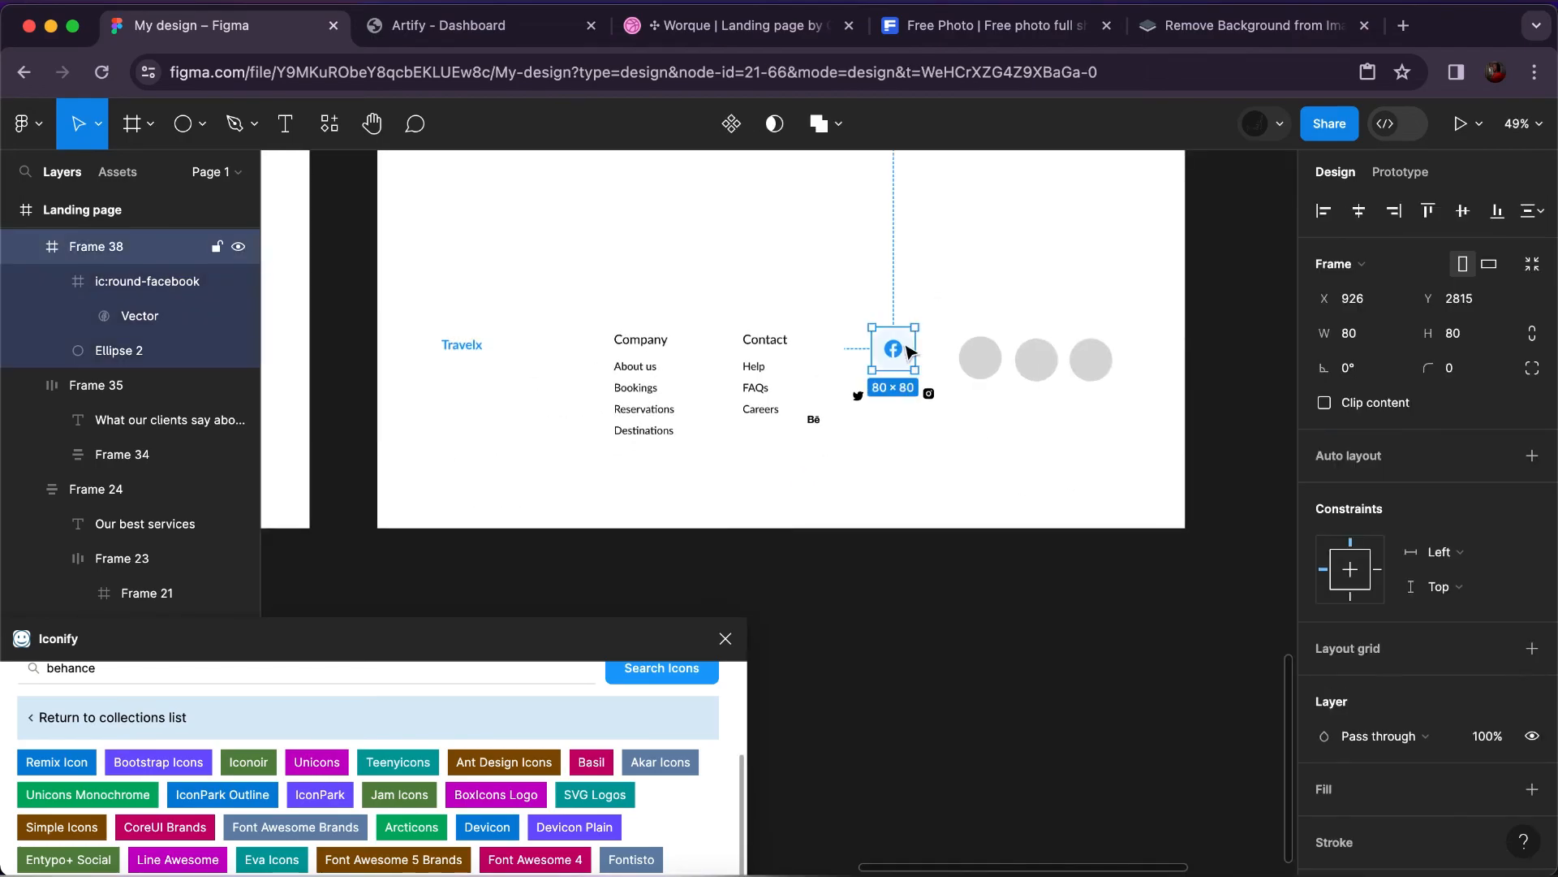
pyautogui.click(983, 361)
pyautogui.keyDown('shift'); pyautogui.click(1041, 367); pyautogui.keyUp('shift')
pyautogui.keyDown('shift'); pyautogui.click(1090, 365); pyautogui.keyUp('shift')
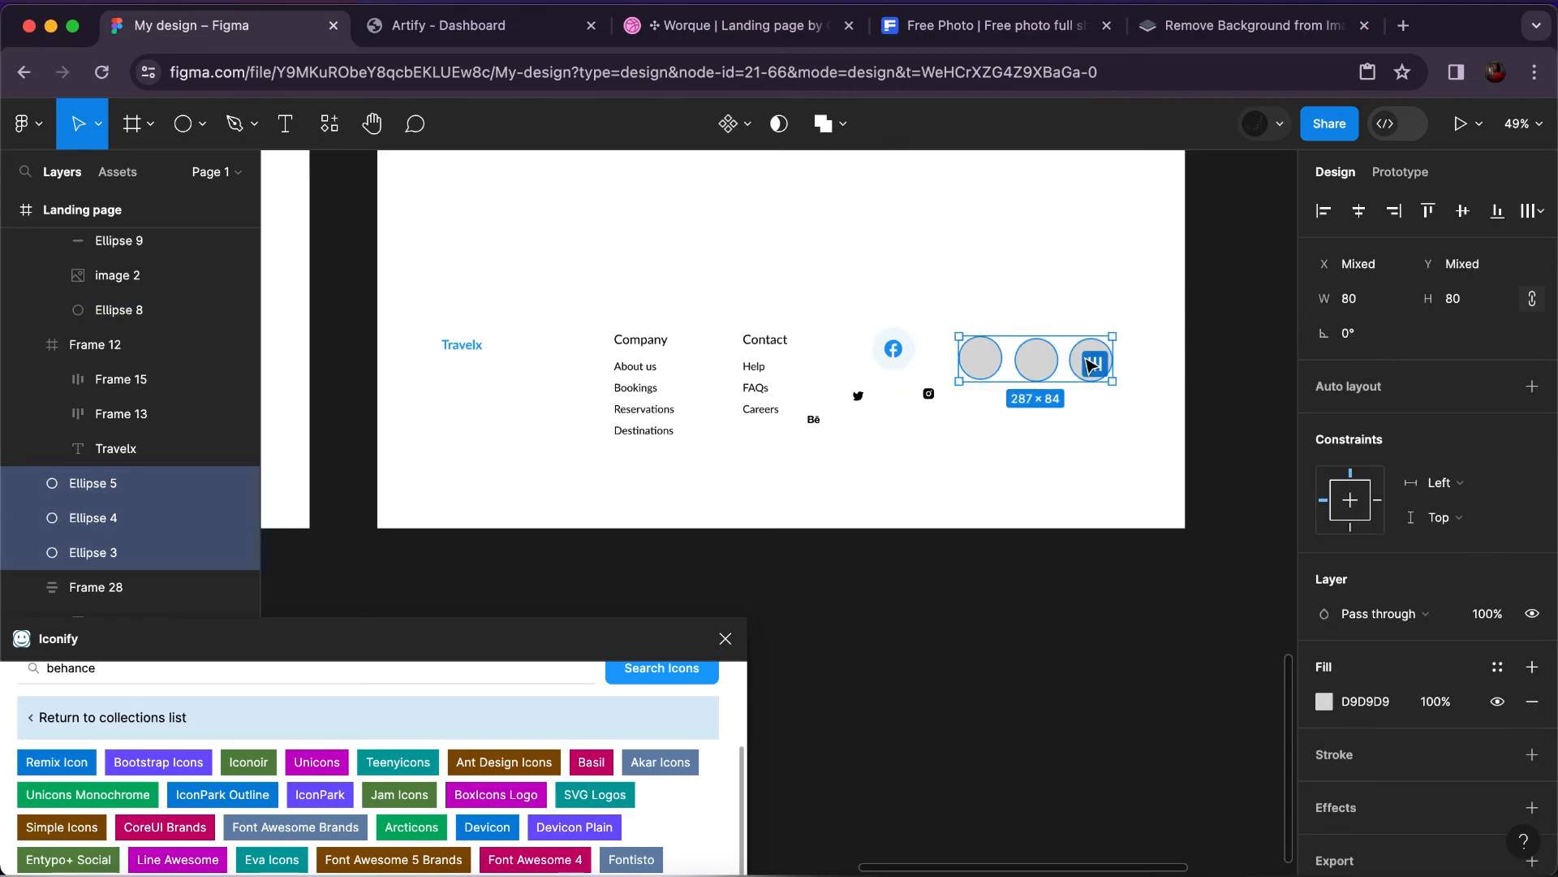
pyautogui.rightClick(1092, 361)
pyautogui.click(1140, 312)
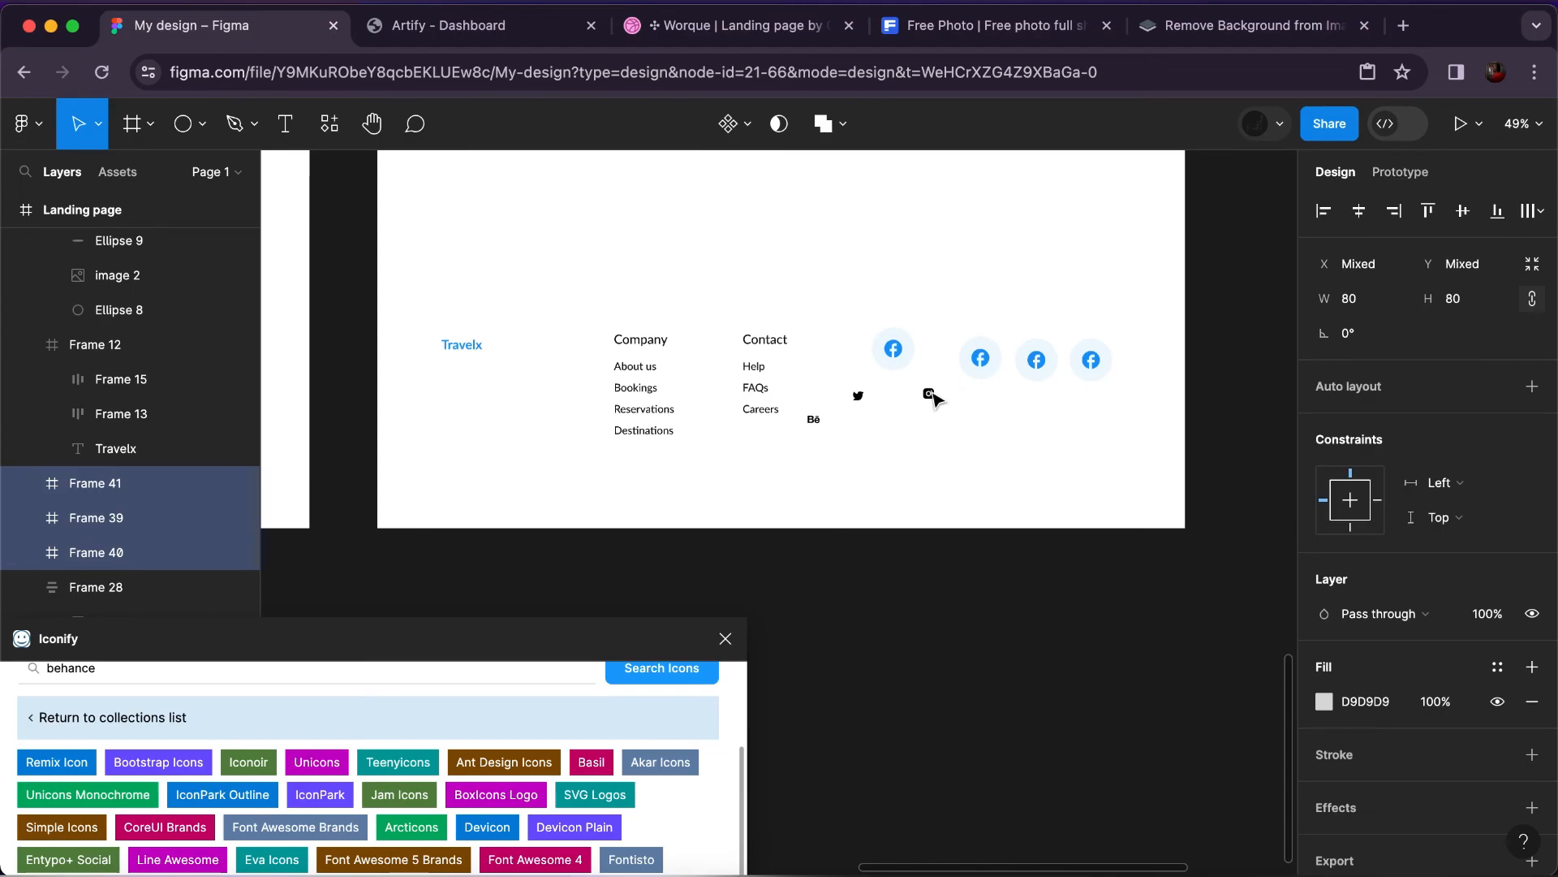
pyautogui.click(930, 395)
pyautogui.keyDown('shift'); pyautogui.click(858, 395); pyautogui.keyUp('shift')
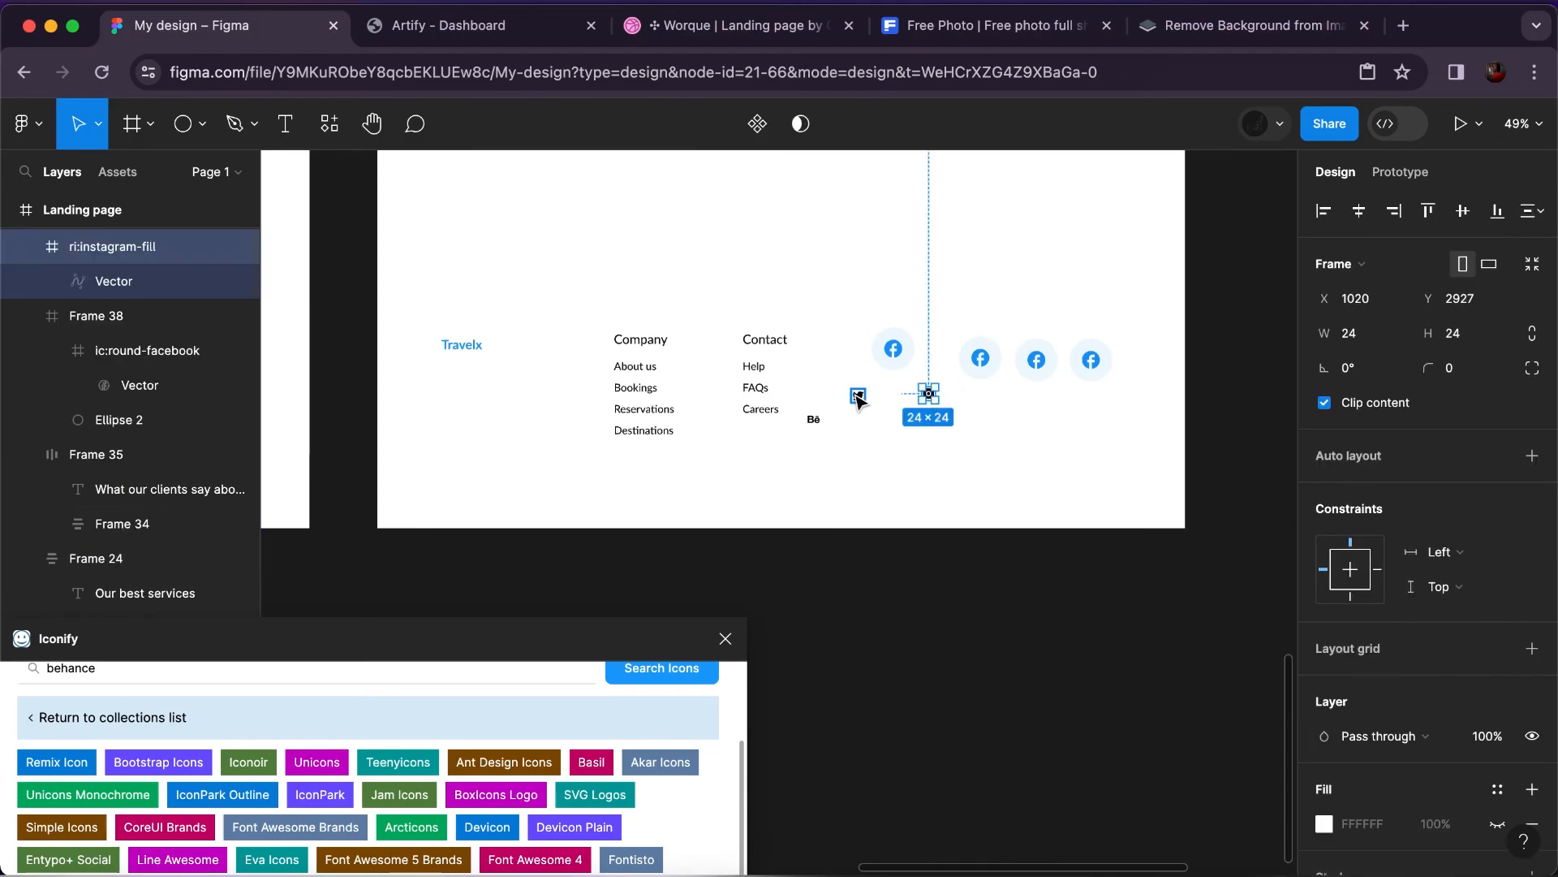
# Resize the Instagram, Twitter and Behance icons to 40 px and colour them Primary.
pyautogui.keyDown('shift'); pyautogui.click(813, 419); pyautogui.keyUp('shift')
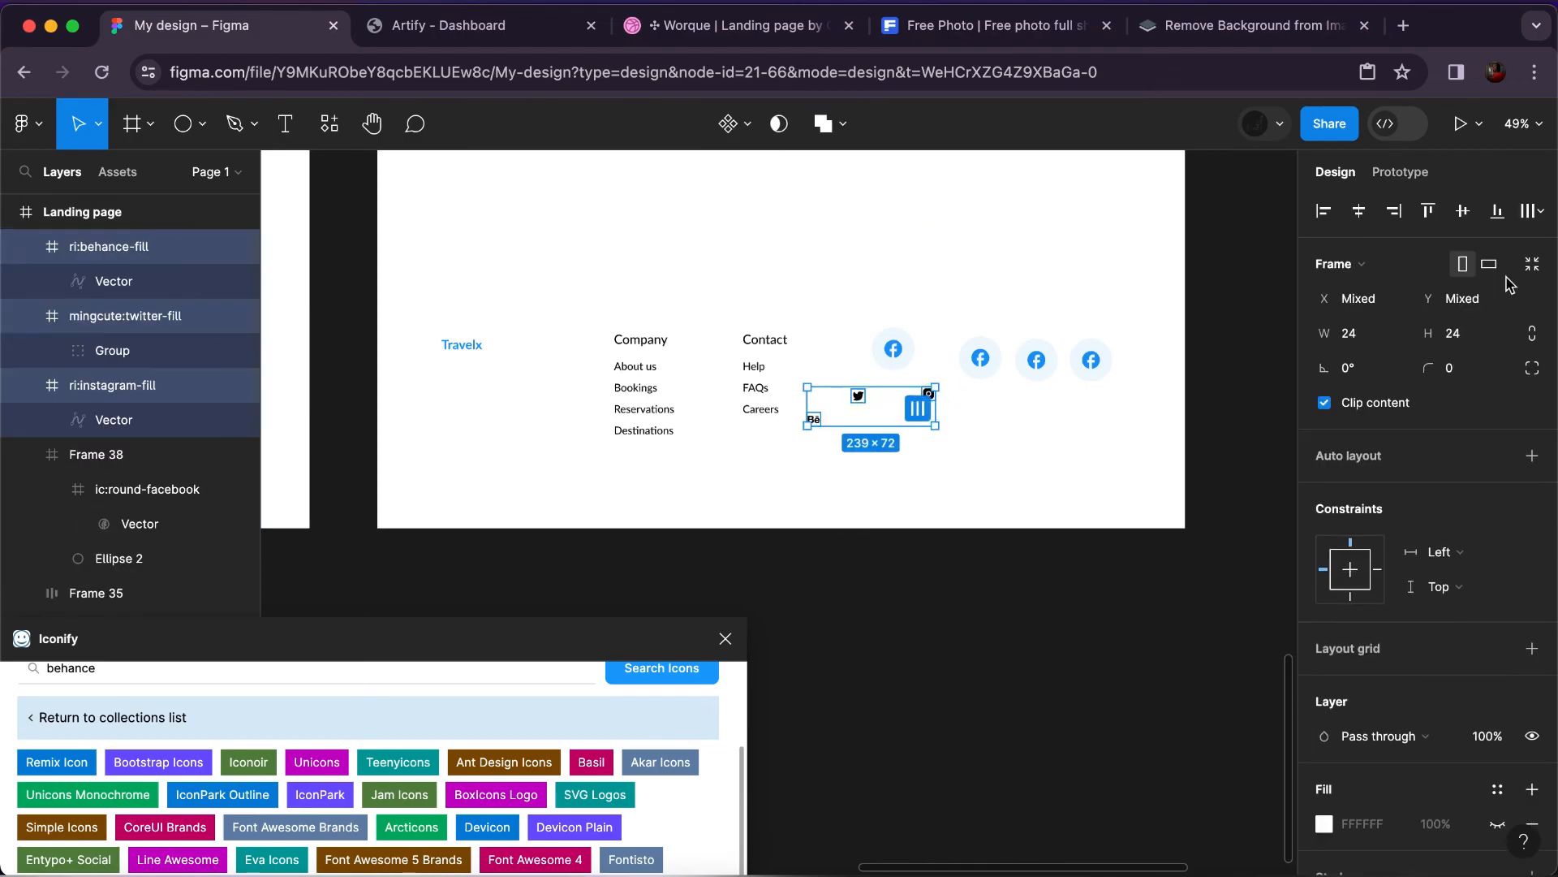
pyautogui.click(1488, 347)
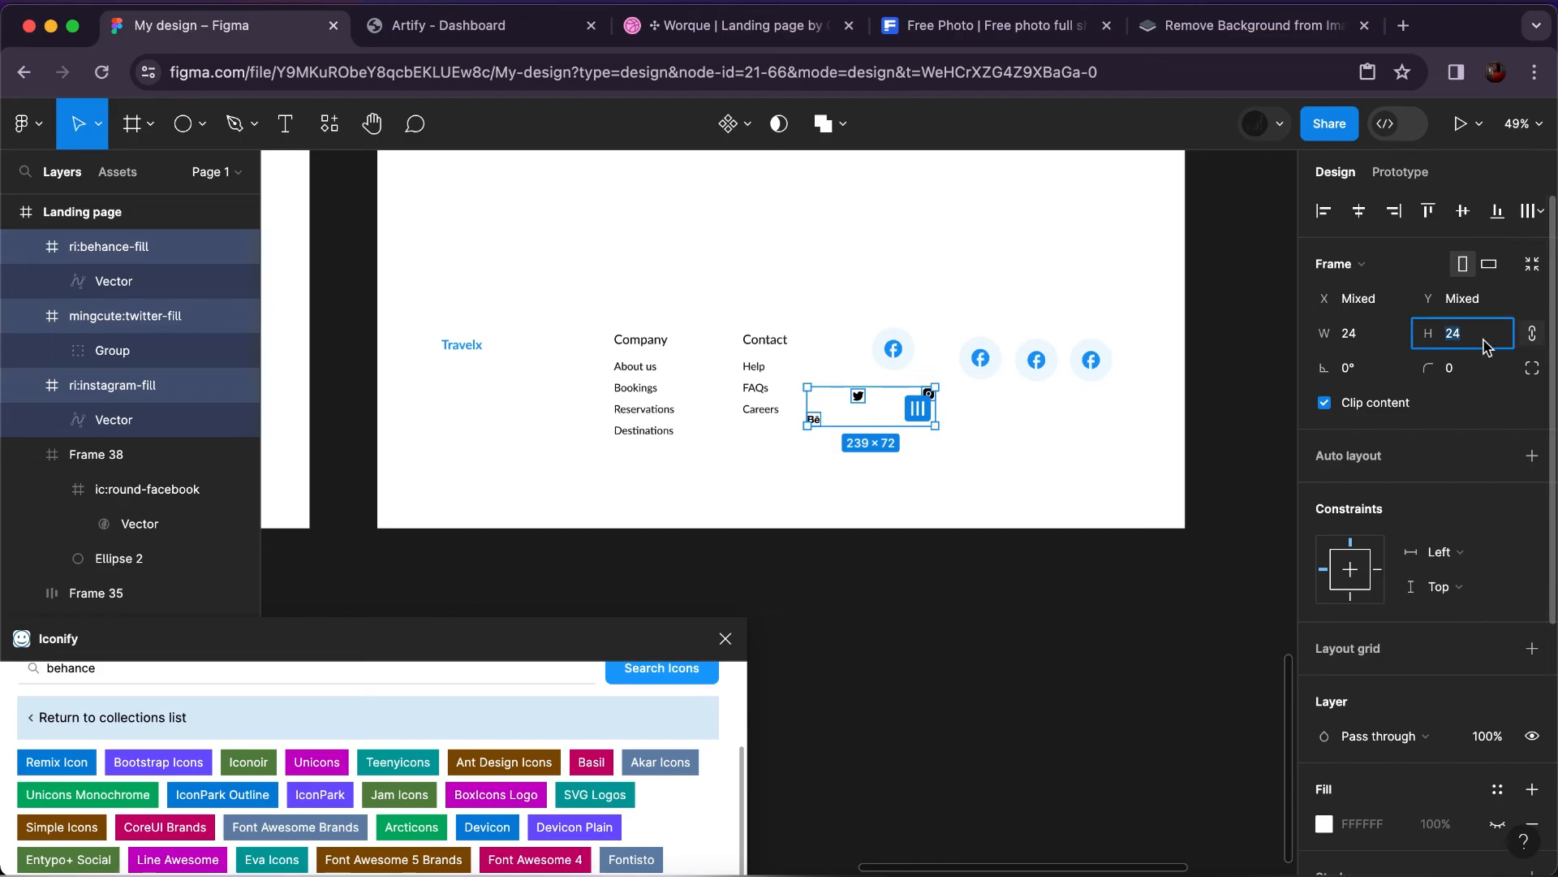
pyautogui.press('Return')
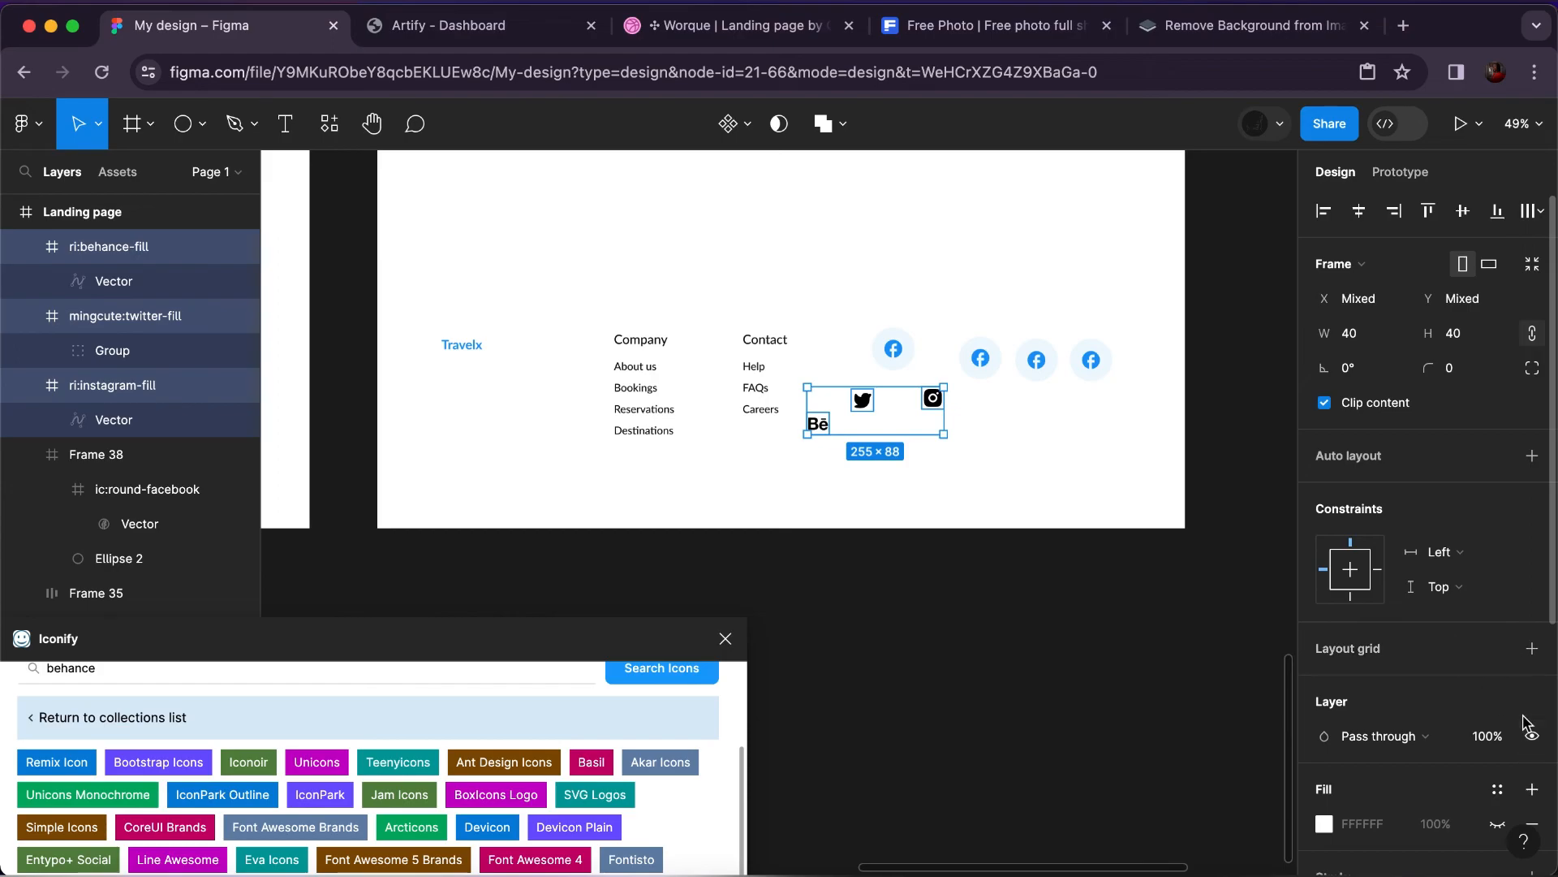
pyautogui.scroll(-5, 1419, 723)
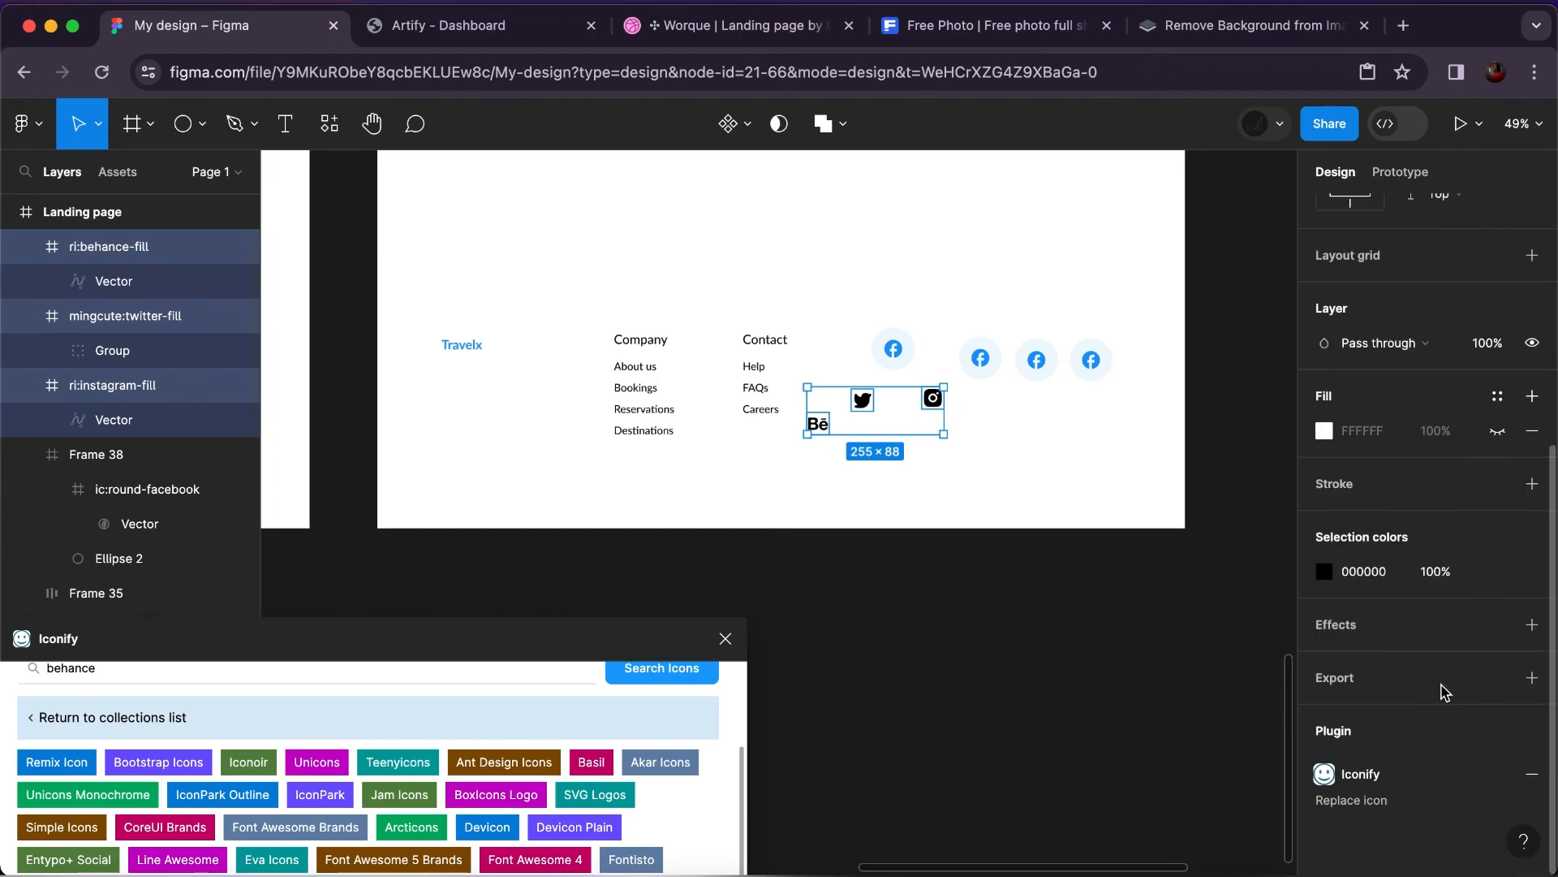
pyautogui.click(1497, 571)
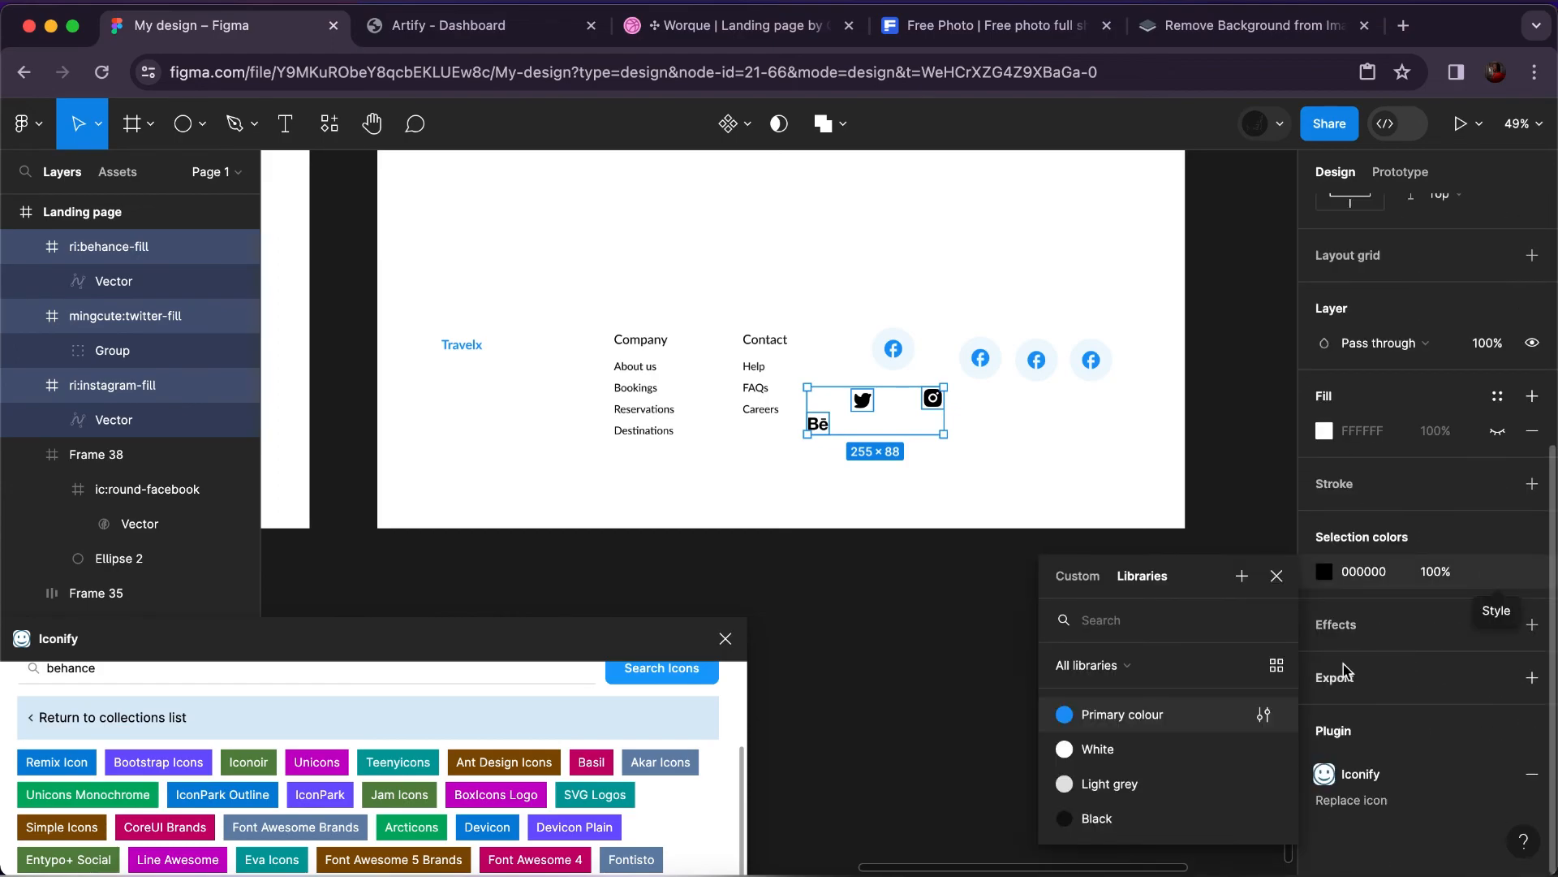
pyautogui.click(1125, 714)
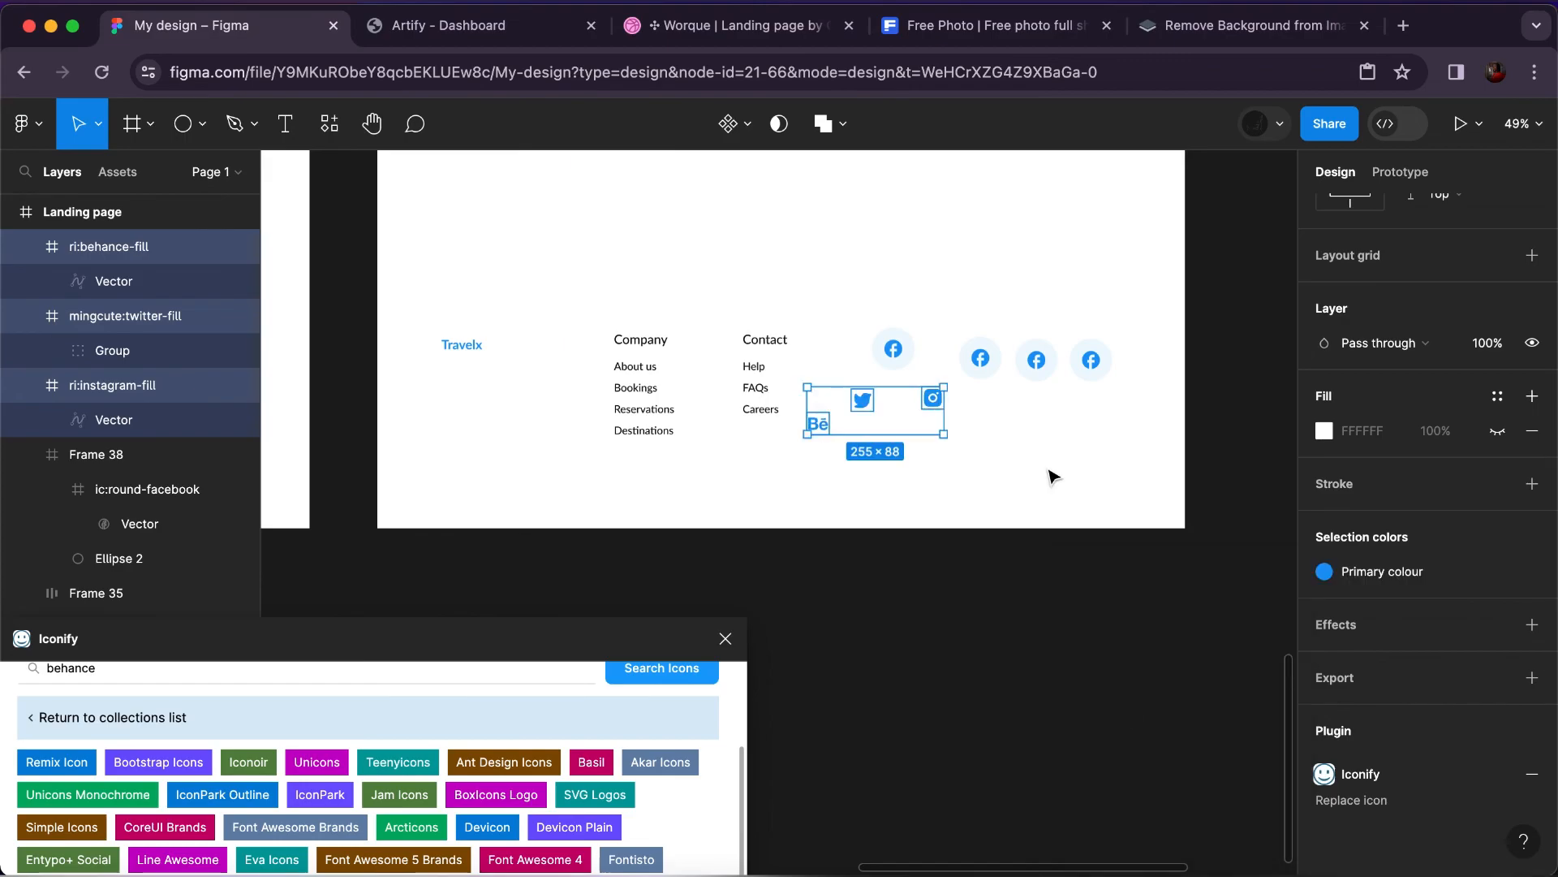
pyautogui.click(924, 412)
# Swap the Instagram and Twitter icons into the second and third circles, replacing the Facebook copies.
pyautogui.click(929, 404)
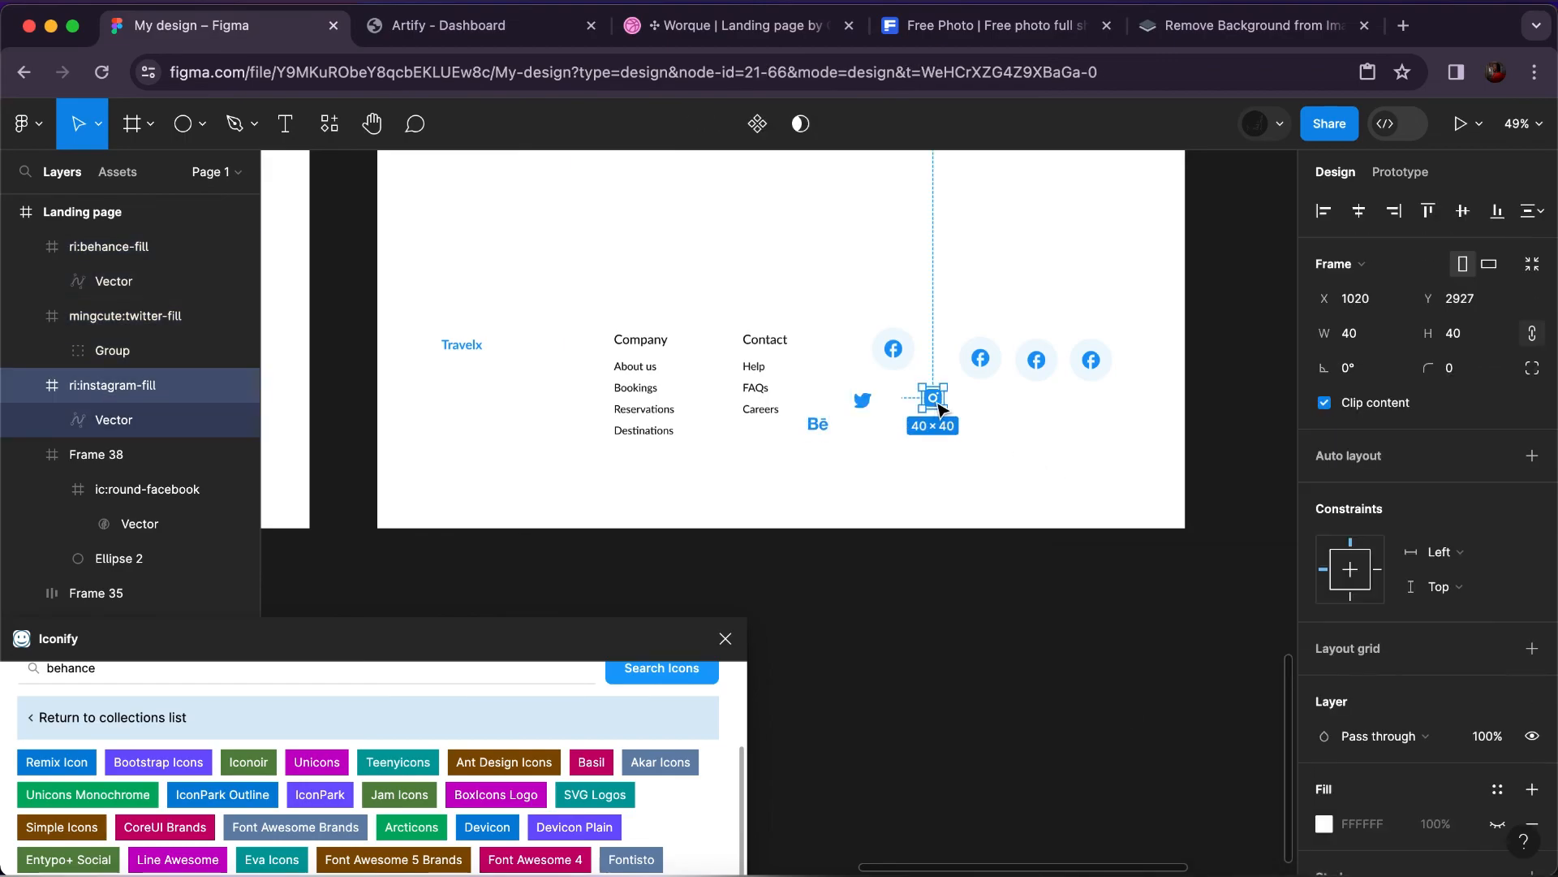
pyautogui.press('Delete')
pyautogui.keyDown('super'); pyautogui.click(984, 359); pyautogui.keyUp('super')
pyautogui.rightClick(986, 363)
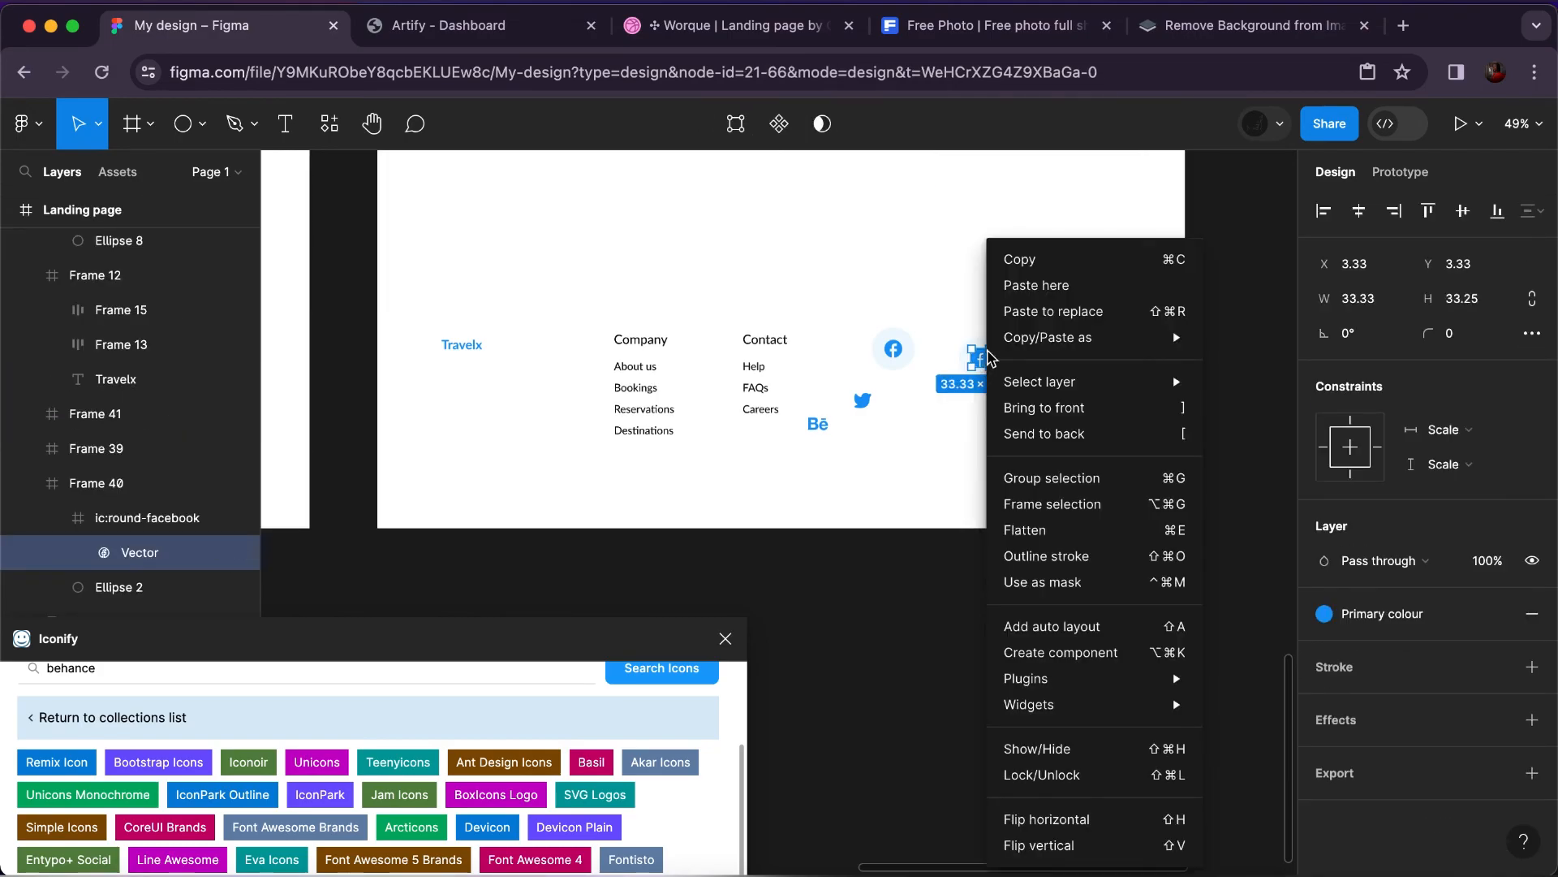
pyautogui.click(1041, 307)
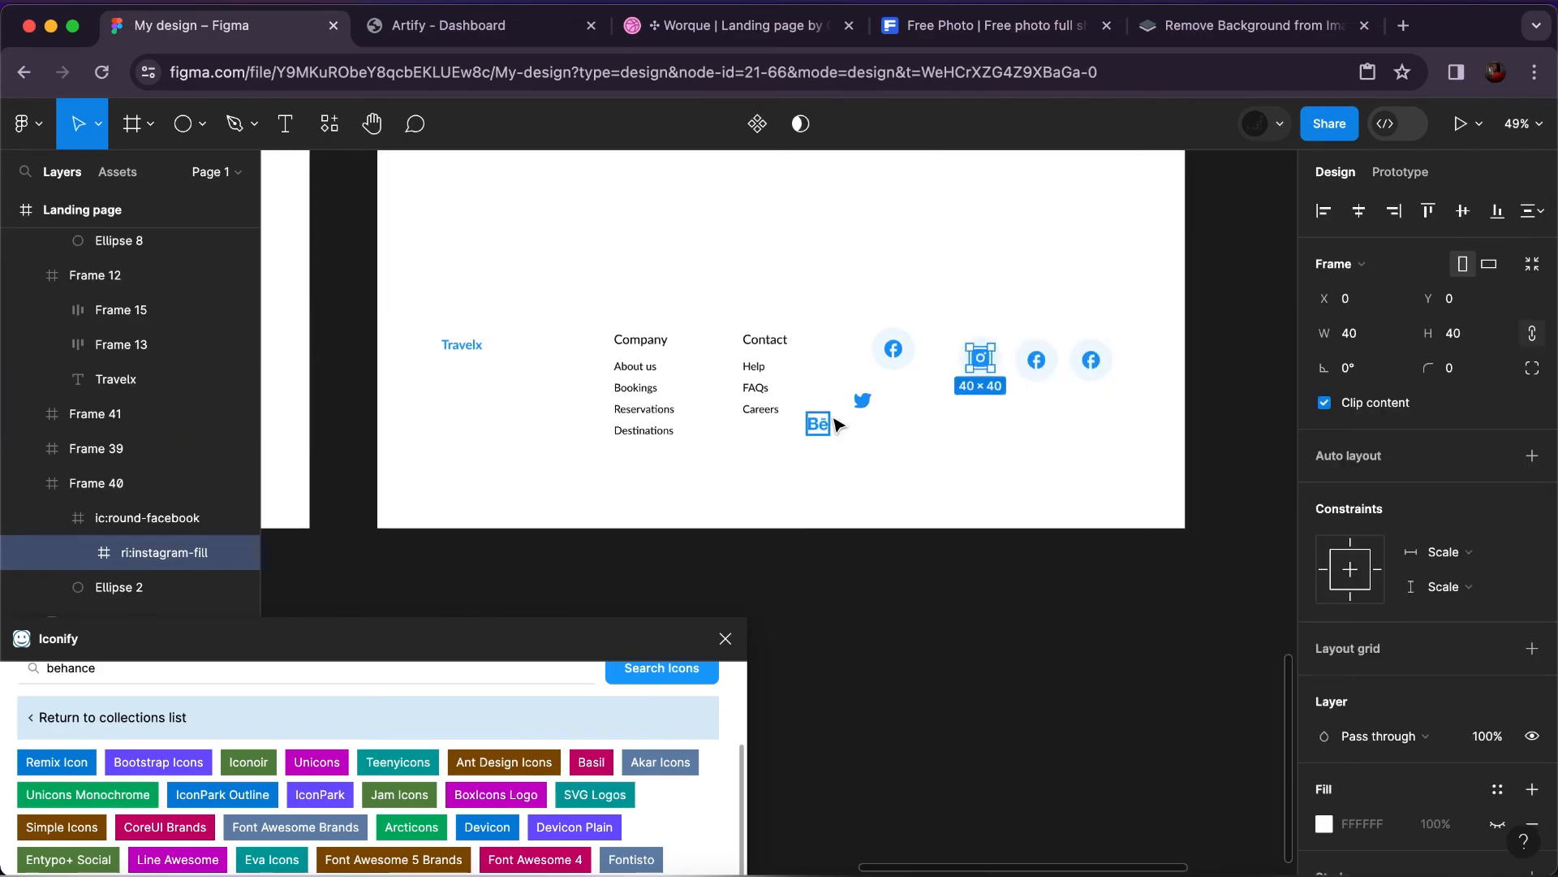
pyautogui.click(854, 400)
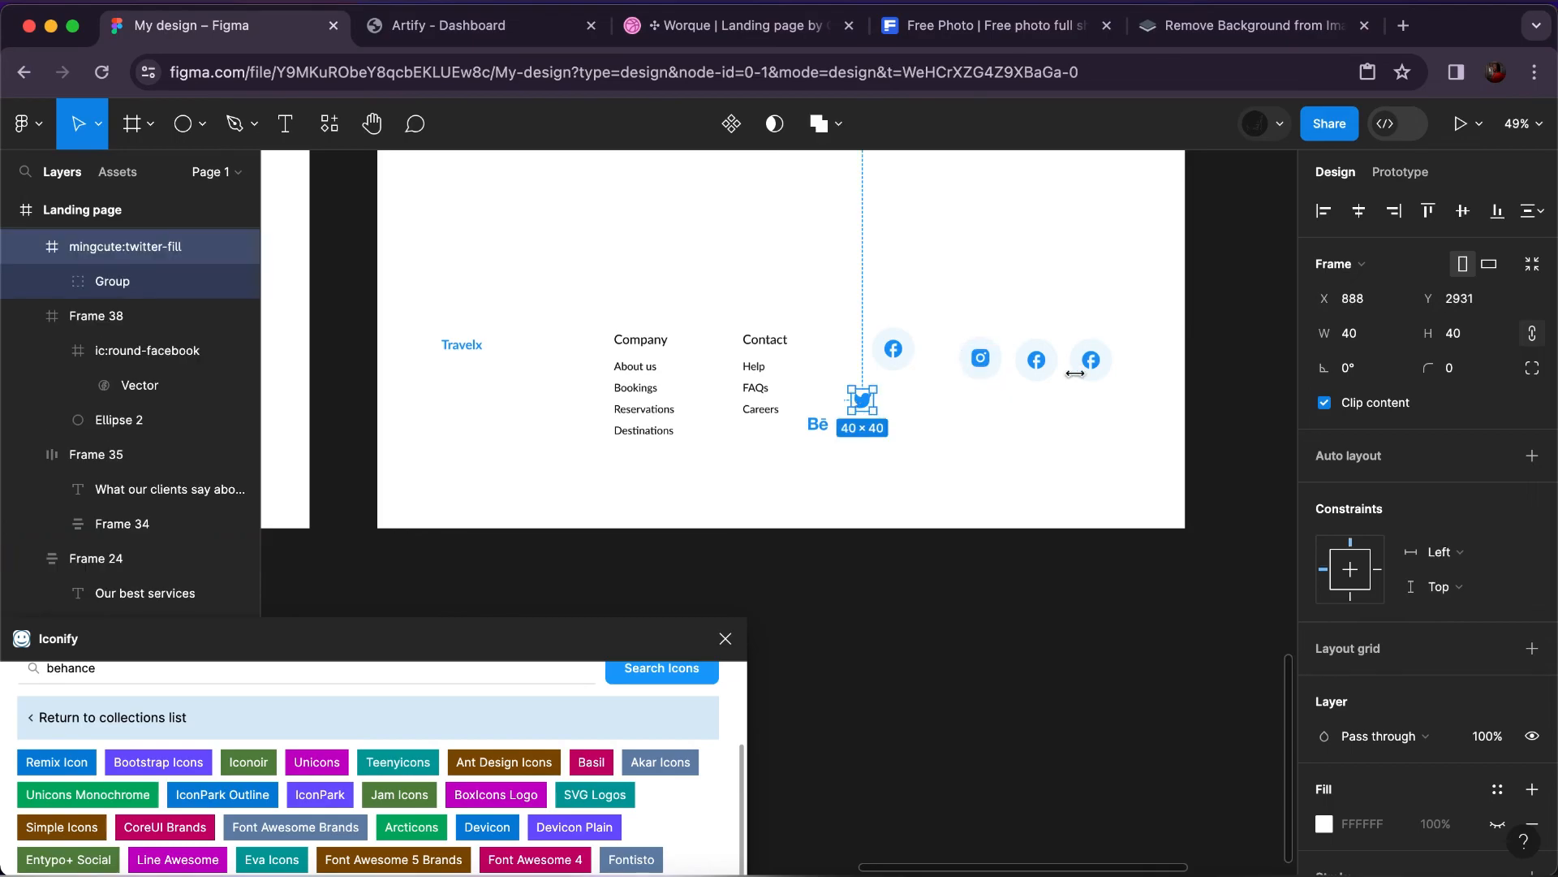
pyautogui.press('Delete')
pyautogui.click(1046, 369)
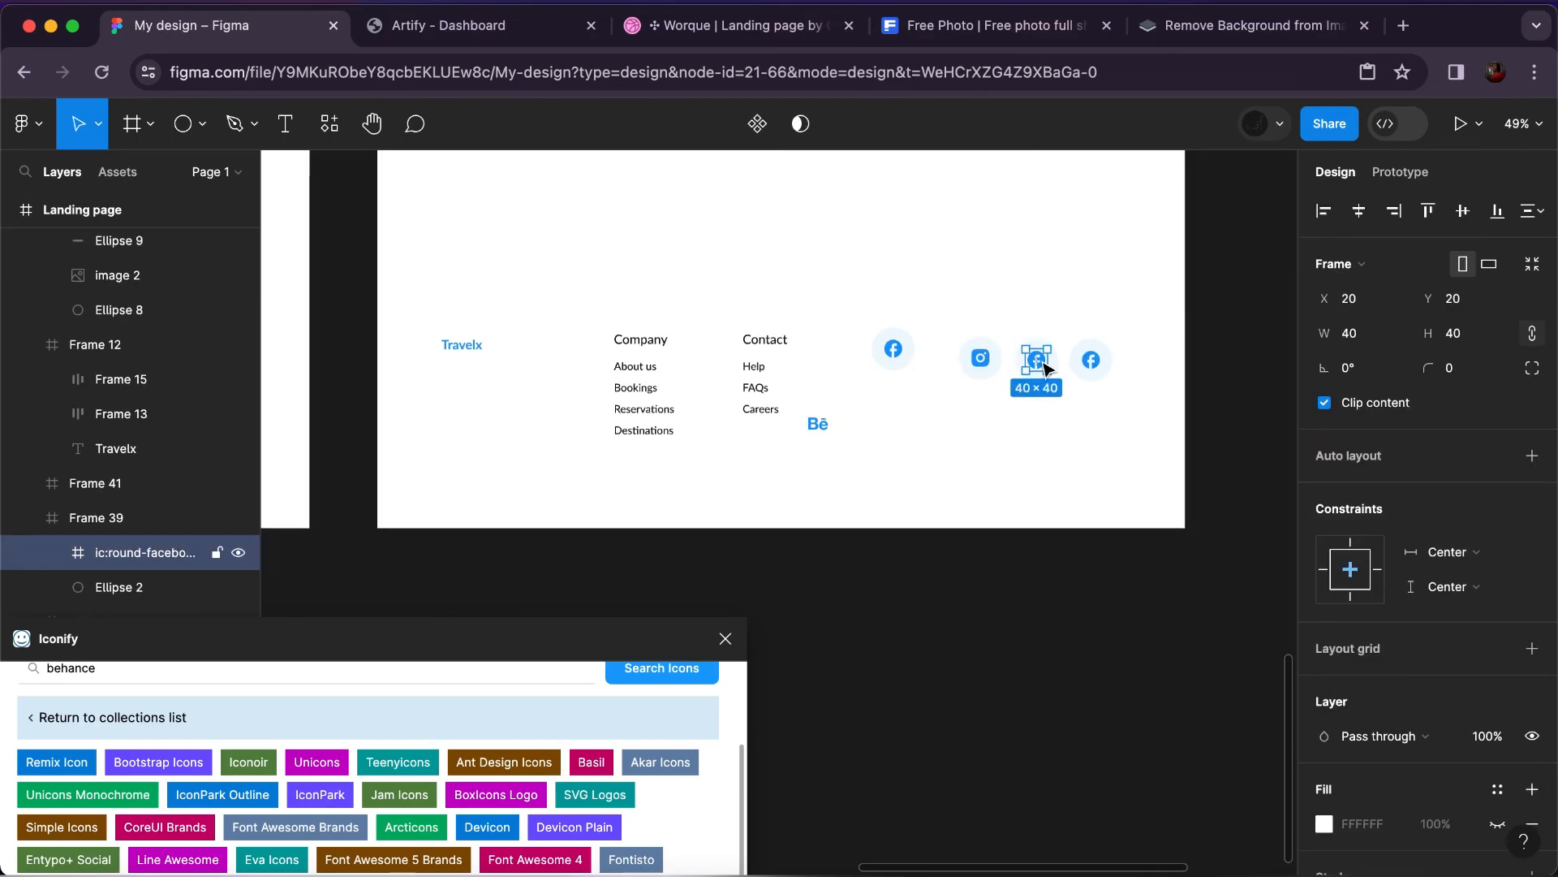
pyautogui.rightClick(1046, 369)
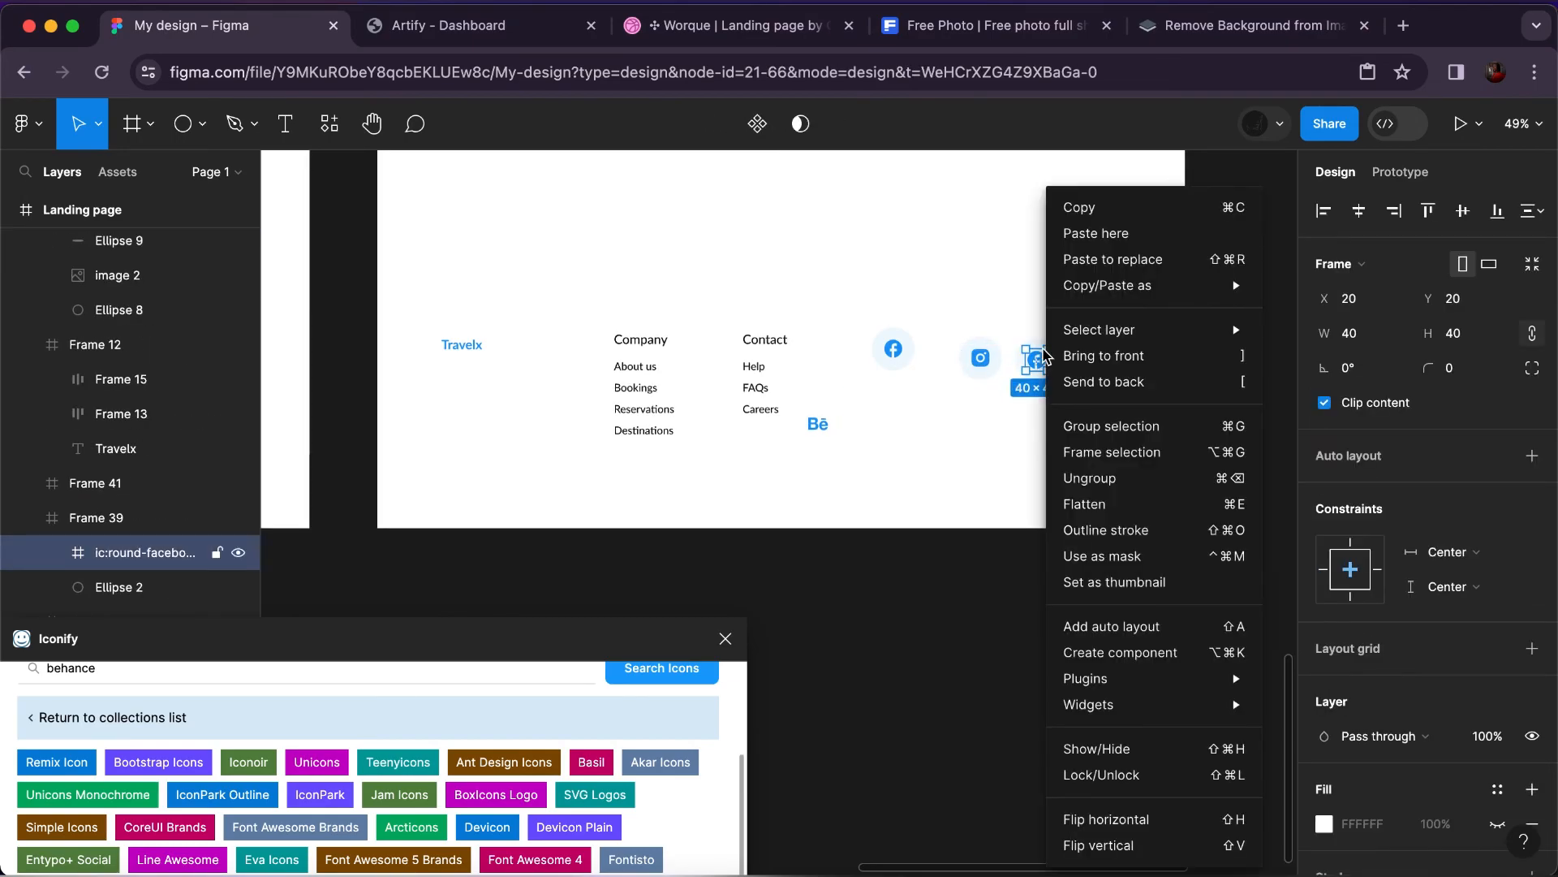
pyautogui.click(1104, 259)
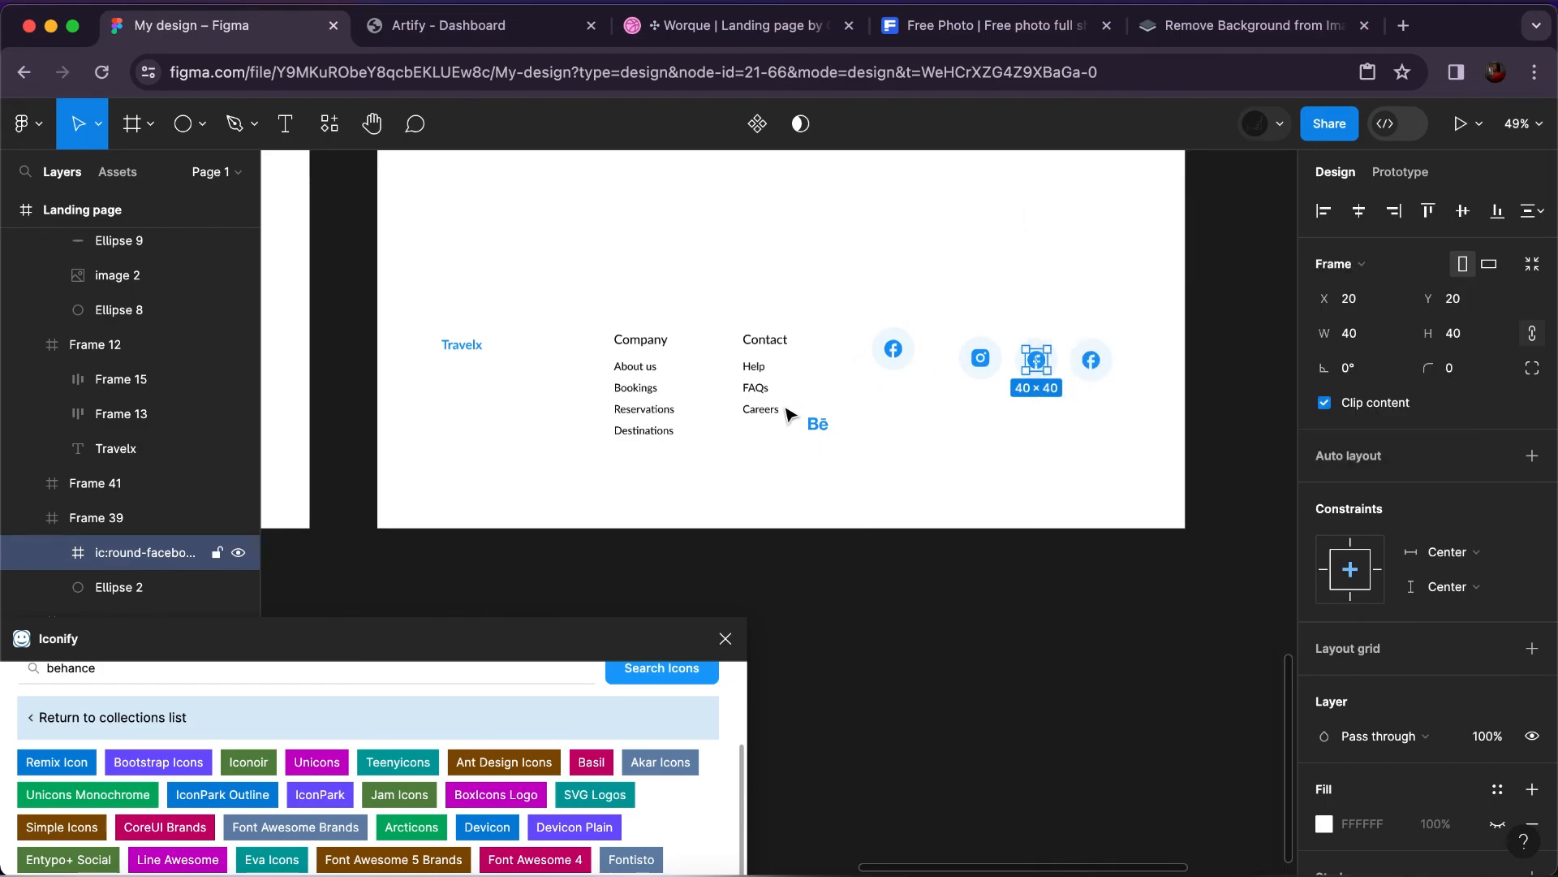
# Swap the Behance icon into the fourth circle in place of its Facebook copy.
pyautogui.click(819, 423)
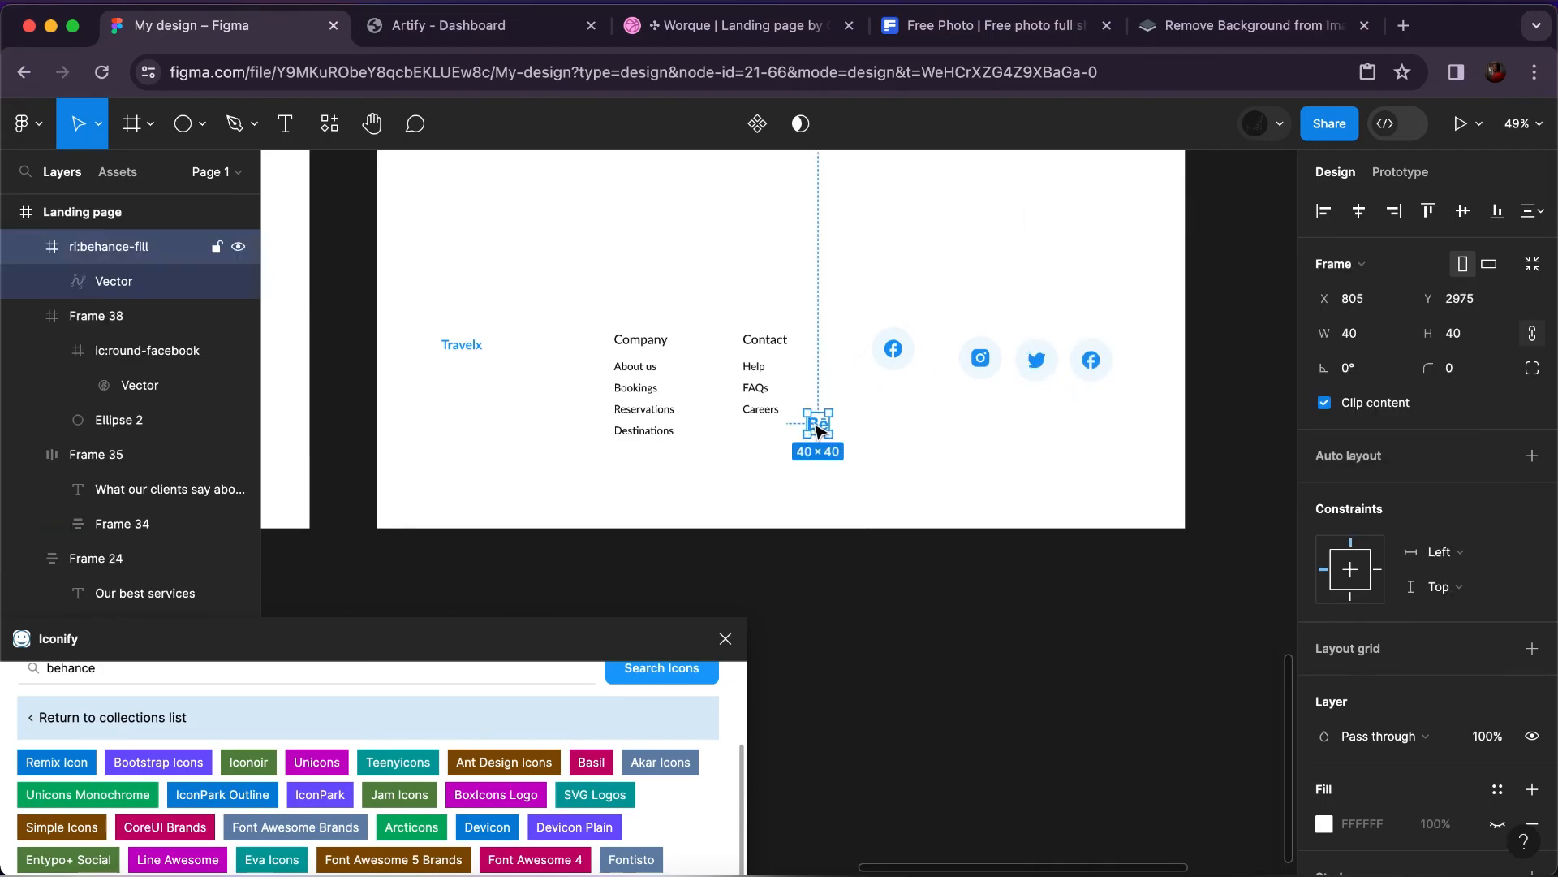
pyautogui.hotkey('ctrl', 'x')
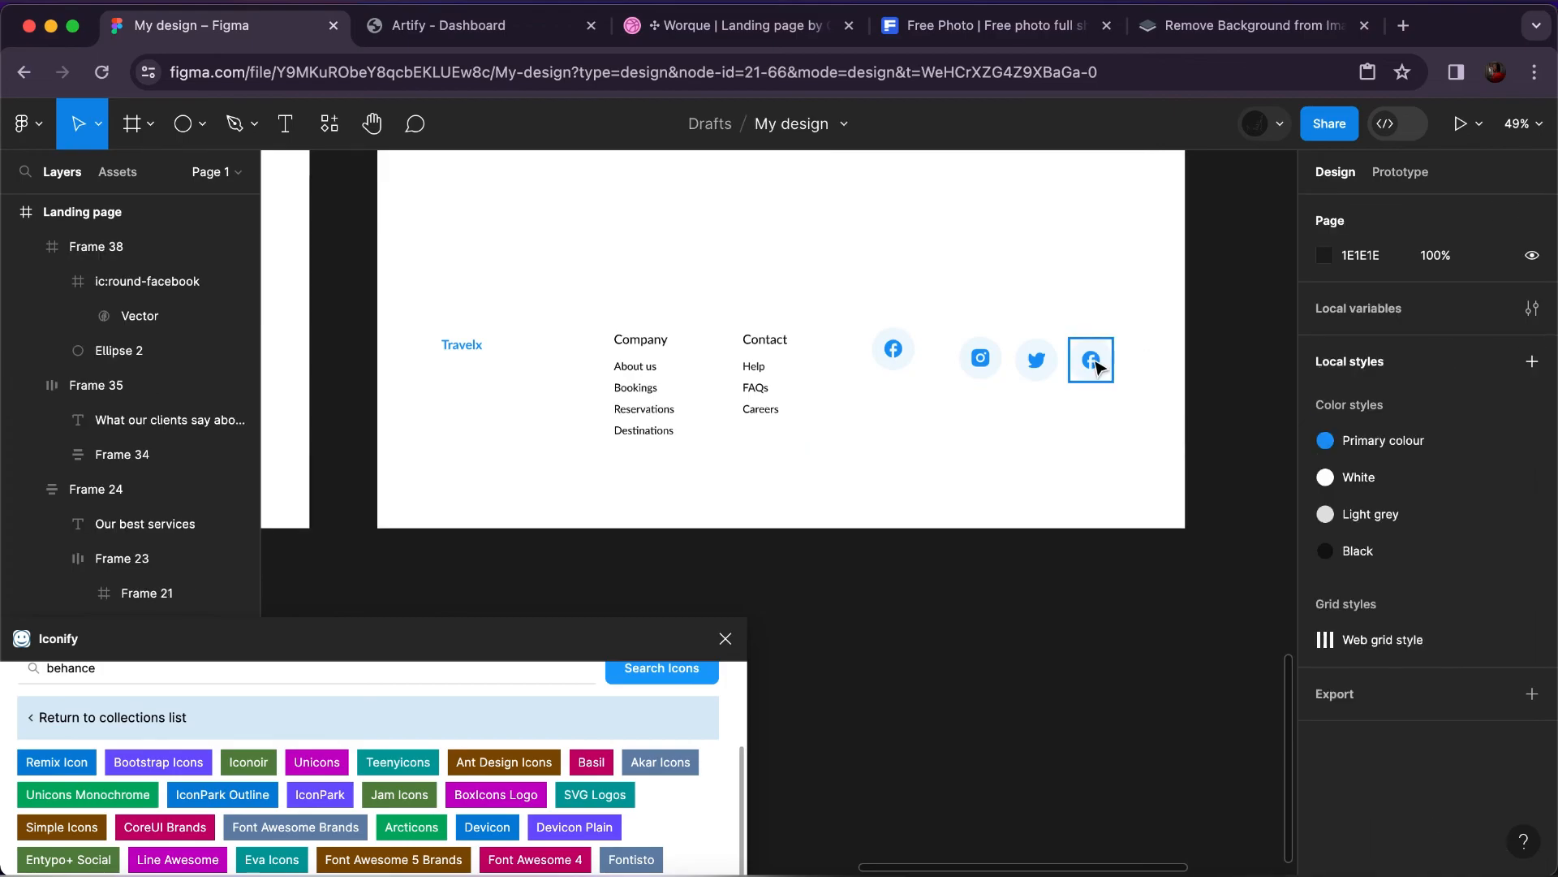
pyautogui.click(1095, 363)
pyautogui.doubleClick(1095, 364)
pyautogui.rightClick(1096, 364)
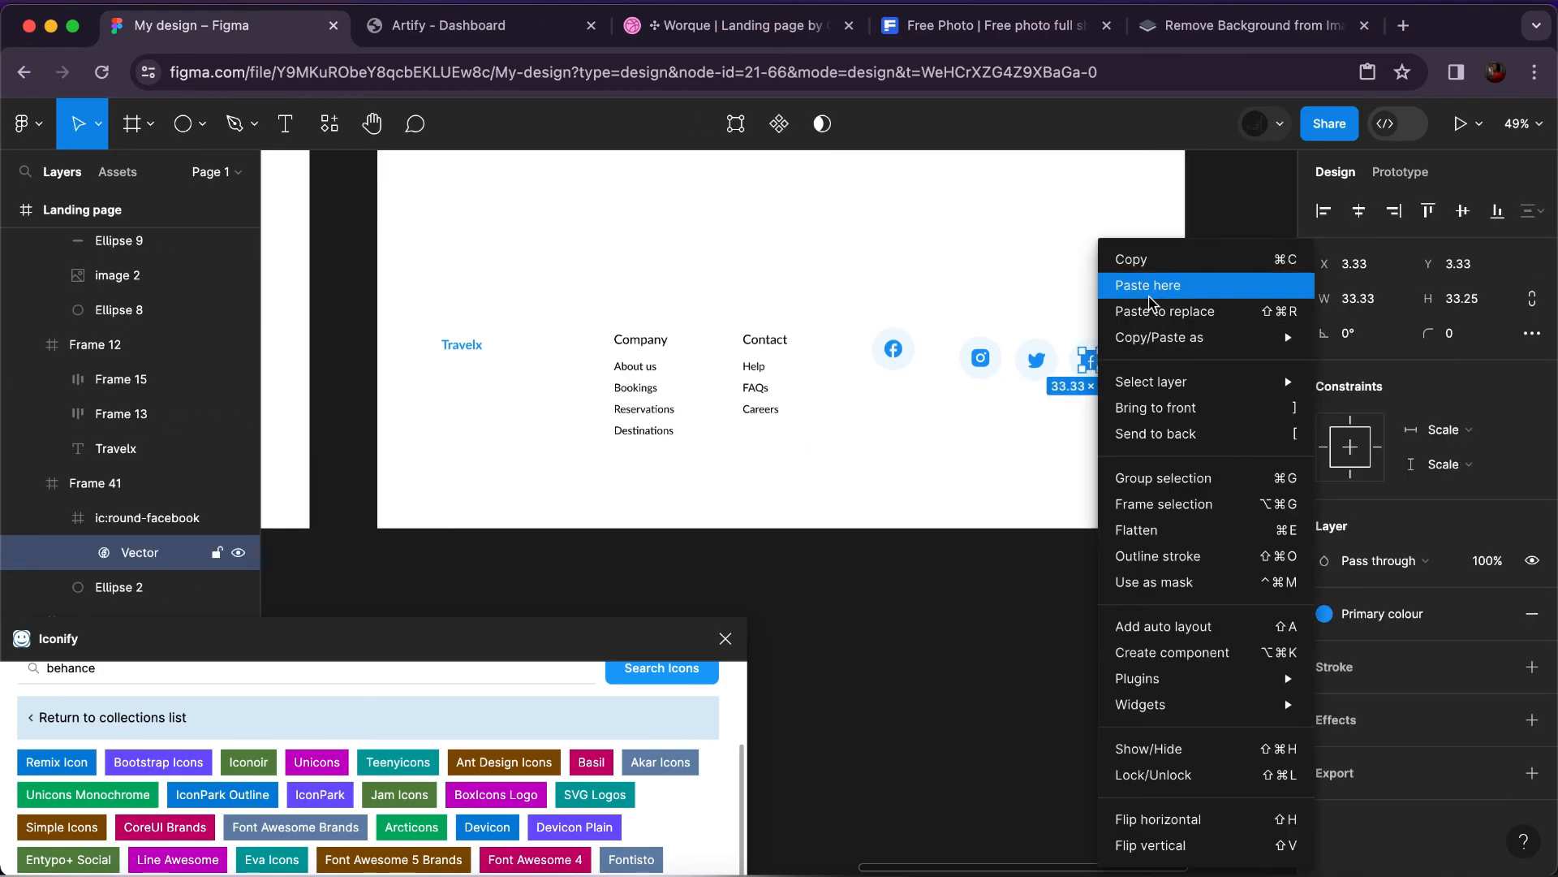
pyautogui.click(1155, 313)
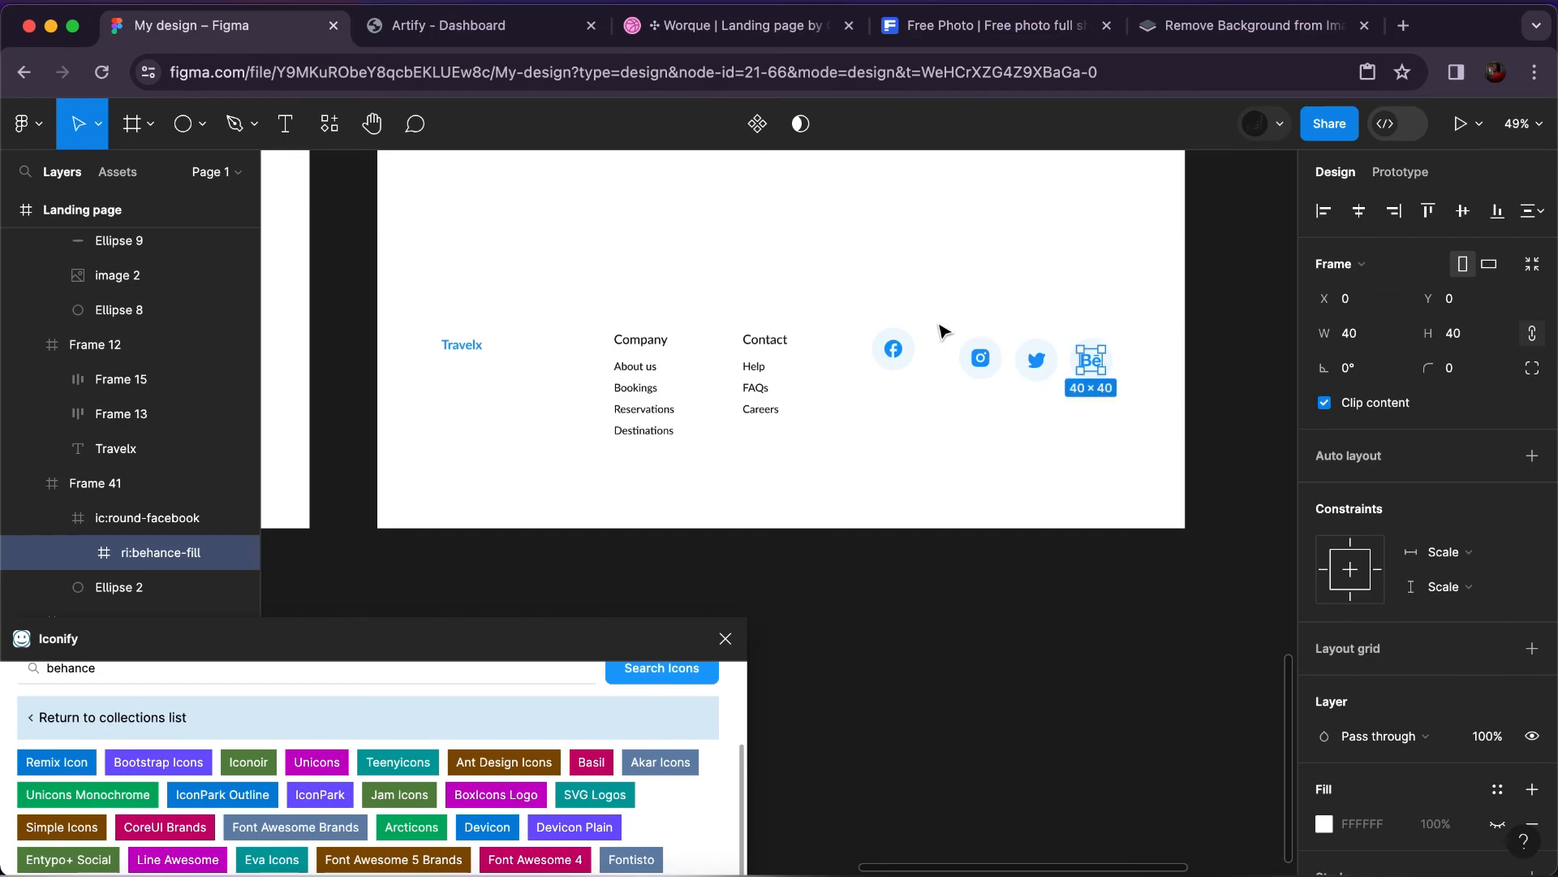
pyautogui.click(903, 358)
# Tidy the four social circles into a horizontal auto-layout row with 40 px gaps.
pyautogui.keyDown('shift'); pyautogui.click(976, 376); pyautogui.keyUp('shift')
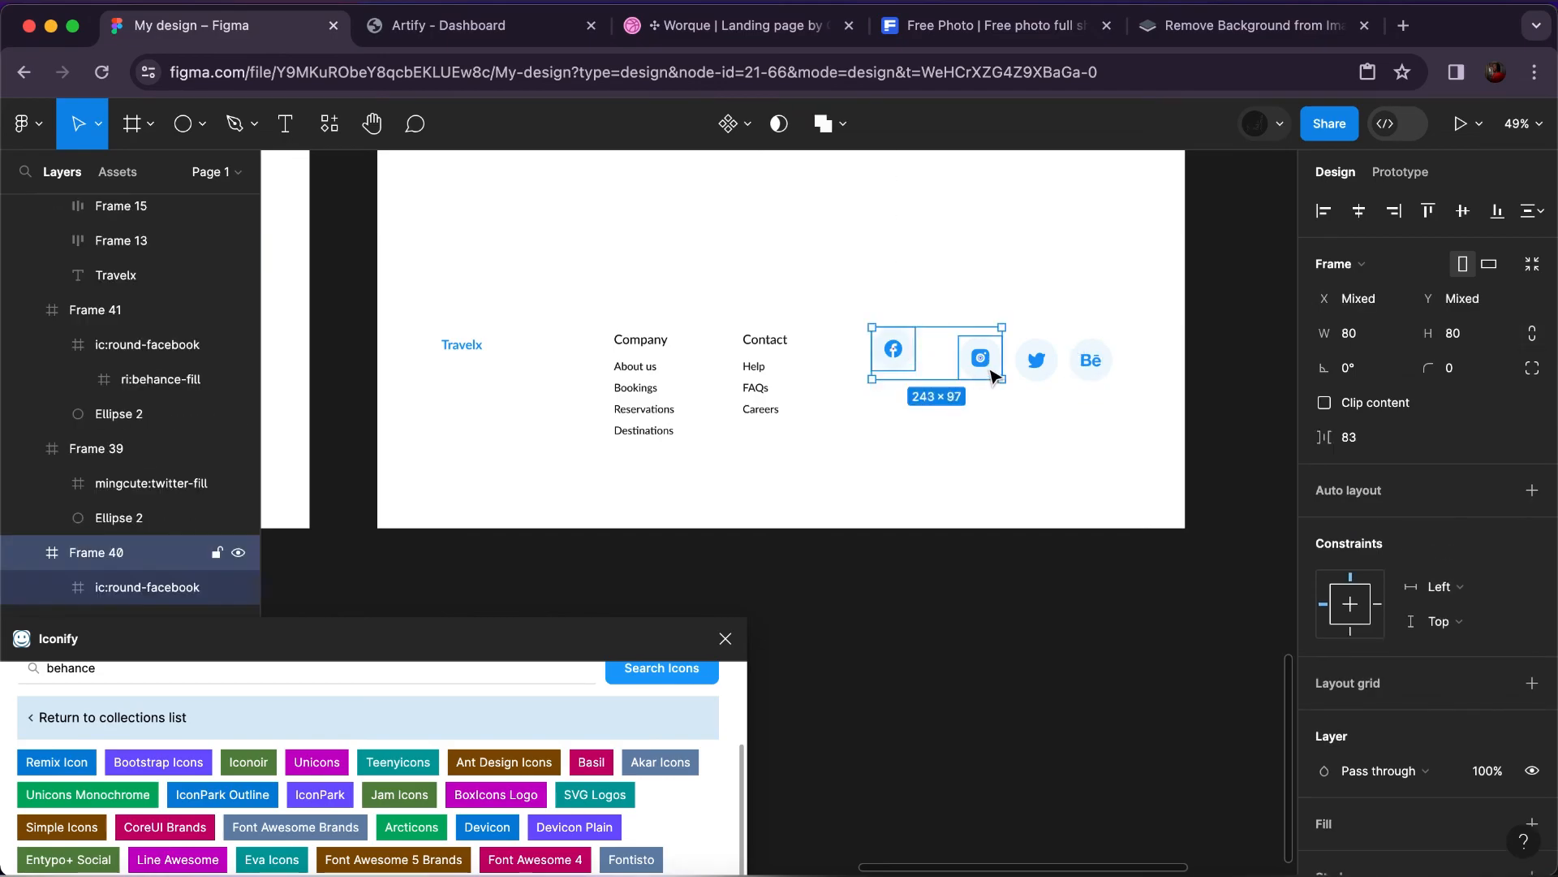
pyautogui.keyDown('shift'); pyautogui.click(1031, 371); pyautogui.keyUp('shift')
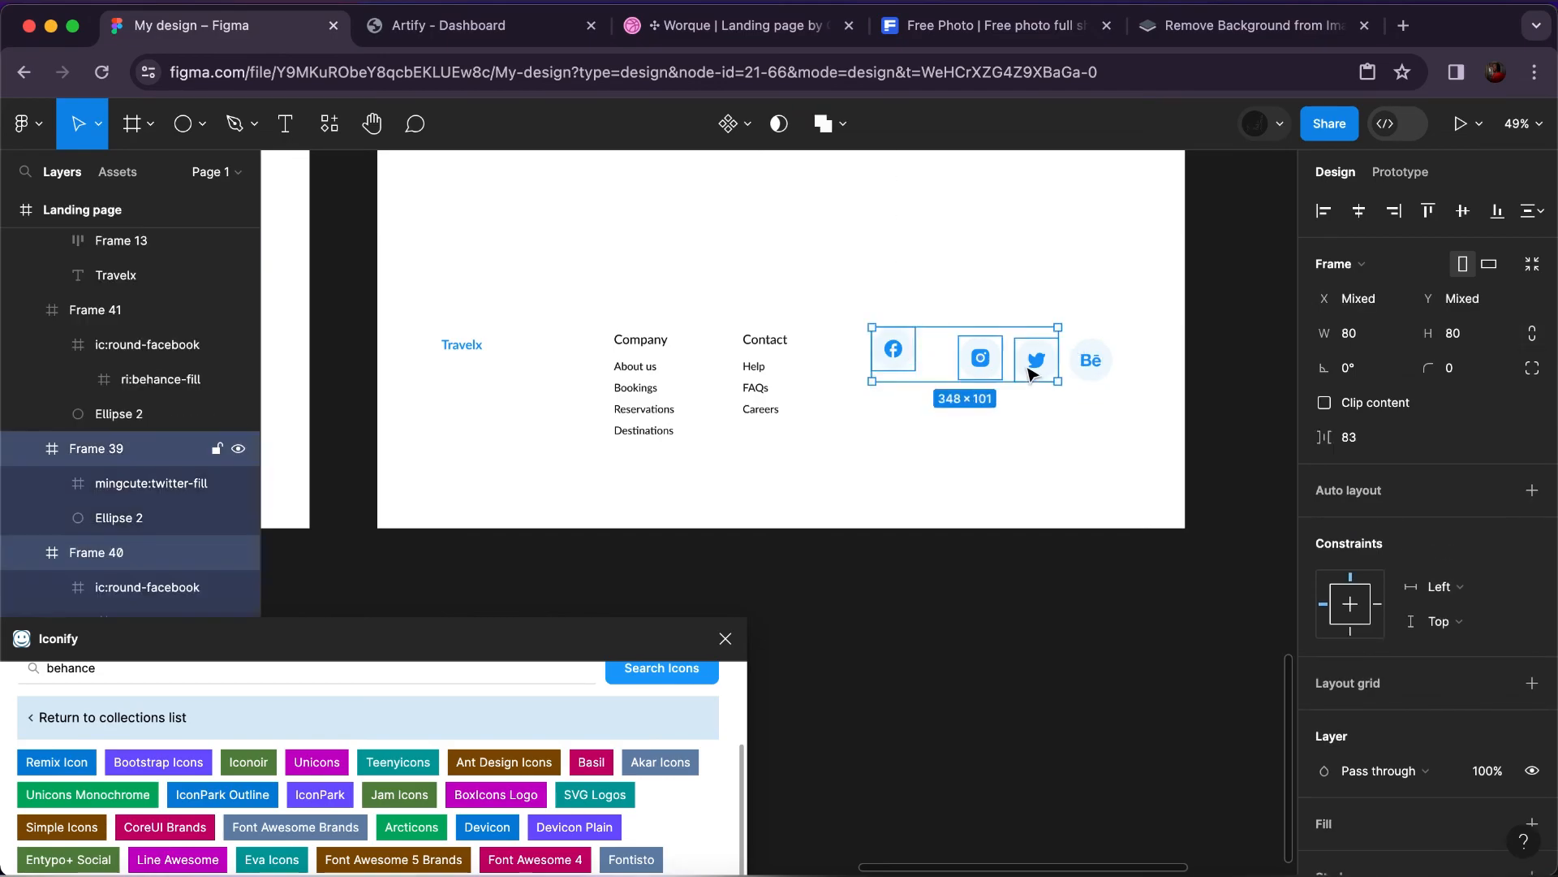
pyautogui.keyDown('shift'); pyautogui.click(1094, 381); pyautogui.keyUp('shift')
pyautogui.hotkey('ctrl', 'alt', 'h')
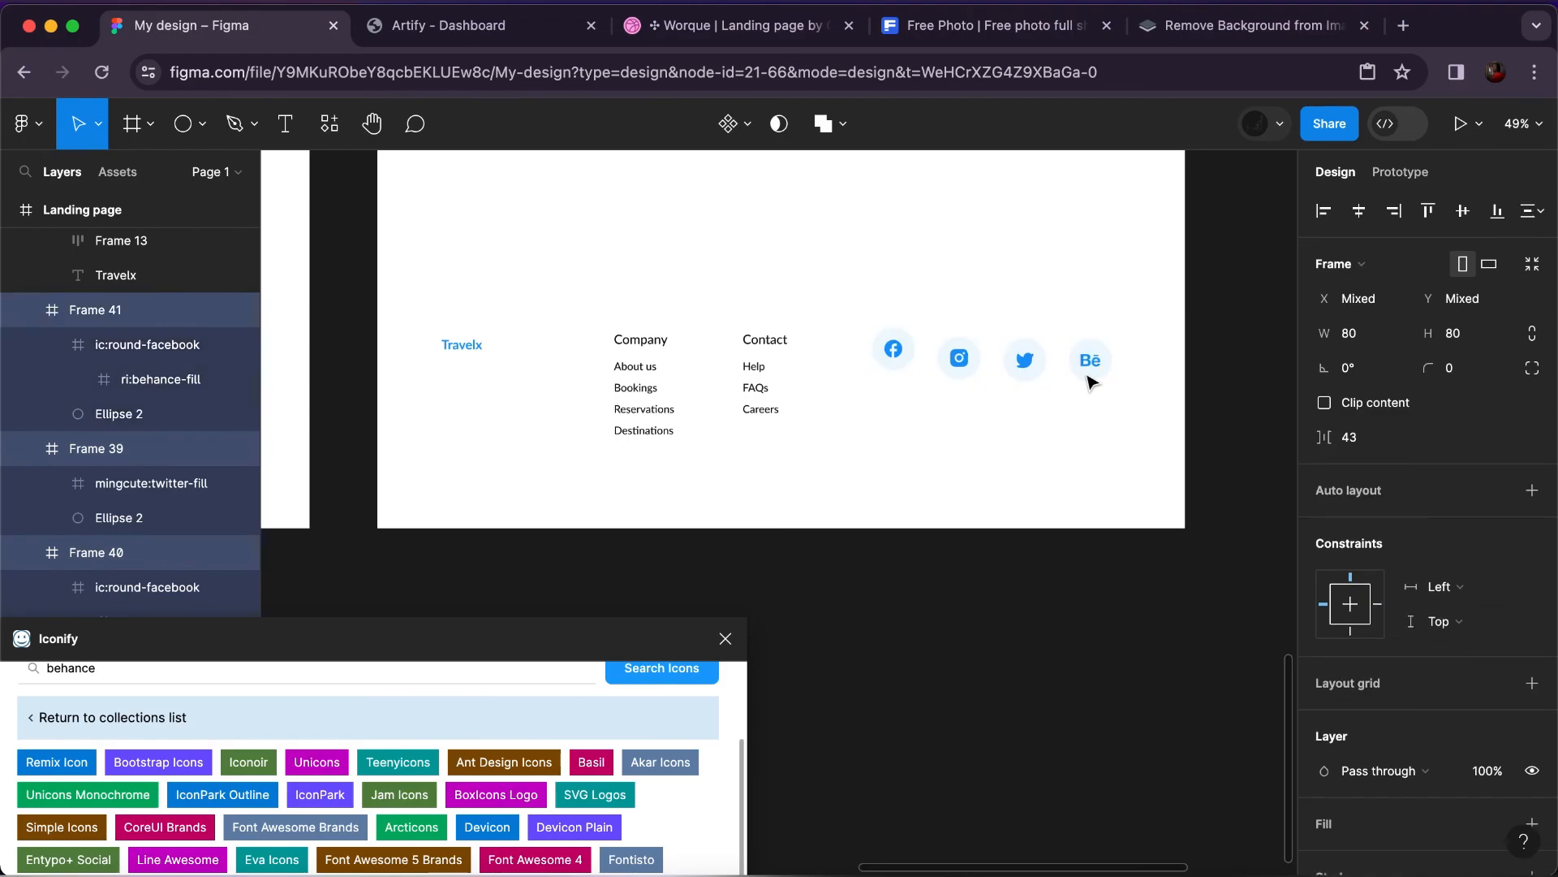
pyautogui.click(1529, 492)
pyautogui.click(1357, 566)
pyautogui.write('40')
pyautogui.press('Return')
# Nudge the icon row to X 952, 120 px from the footer's right edge.
pyautogui.press('Right')
pyautogui.press('Right')
pyautogui.press('Right')
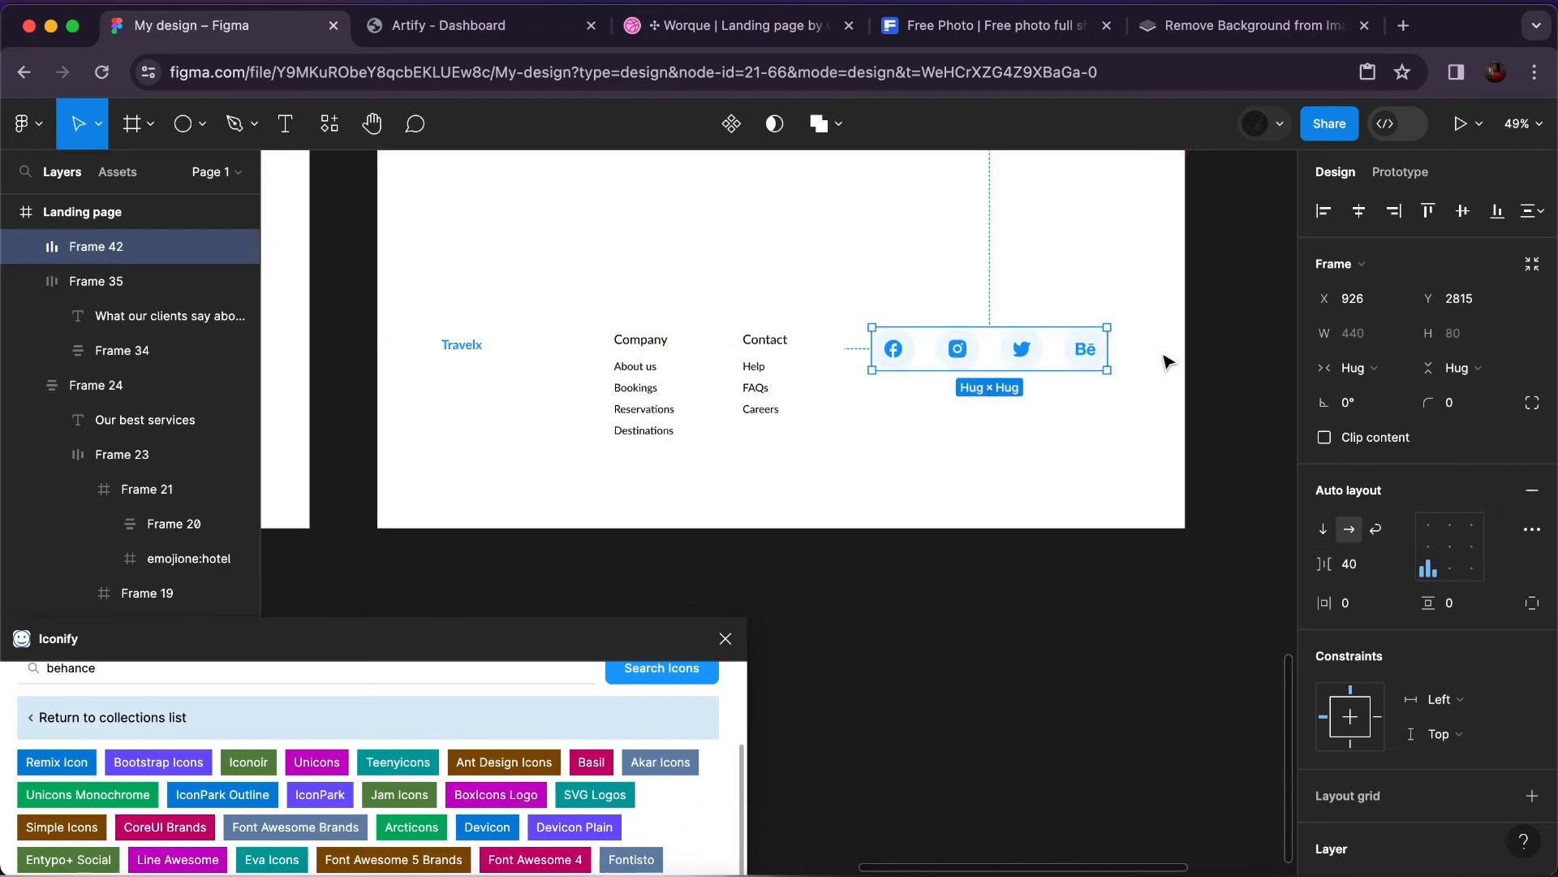
pyautogui.press('Right')
pyautogui.press('Right')
pyautogui.press('Right')
pyautogui.press('Right')
pyautogui.press('Right')
pyautogui.press('Right')
pyautogui.press('Right')
pyautogui.press('Right')
pyautogui.press('Right')
pyautogui.press('Right')
pyautogui.press('Right')
pyautogui.press('Right')
pyautogui.press('Right')
pyautogui.press('Right')
pyautogui.press('Right')
pyautogui.press('Right')
pyautogui.press('Right')
pyautogui.press('Right')
pyautogui.press('Right')
pyautogui.press('Right')
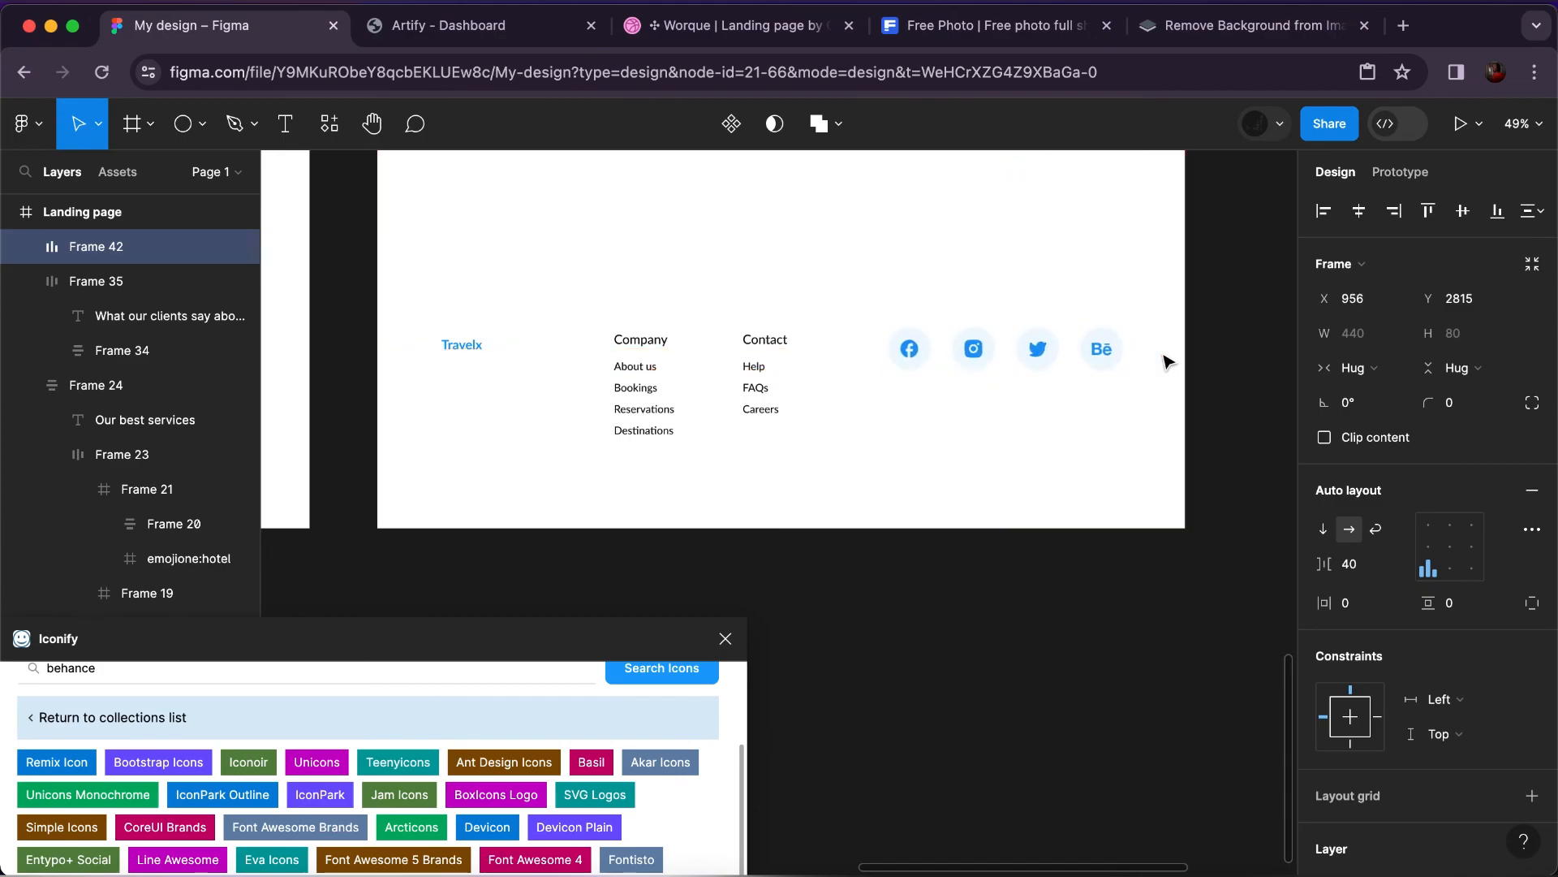
pyautogui.press('Left')
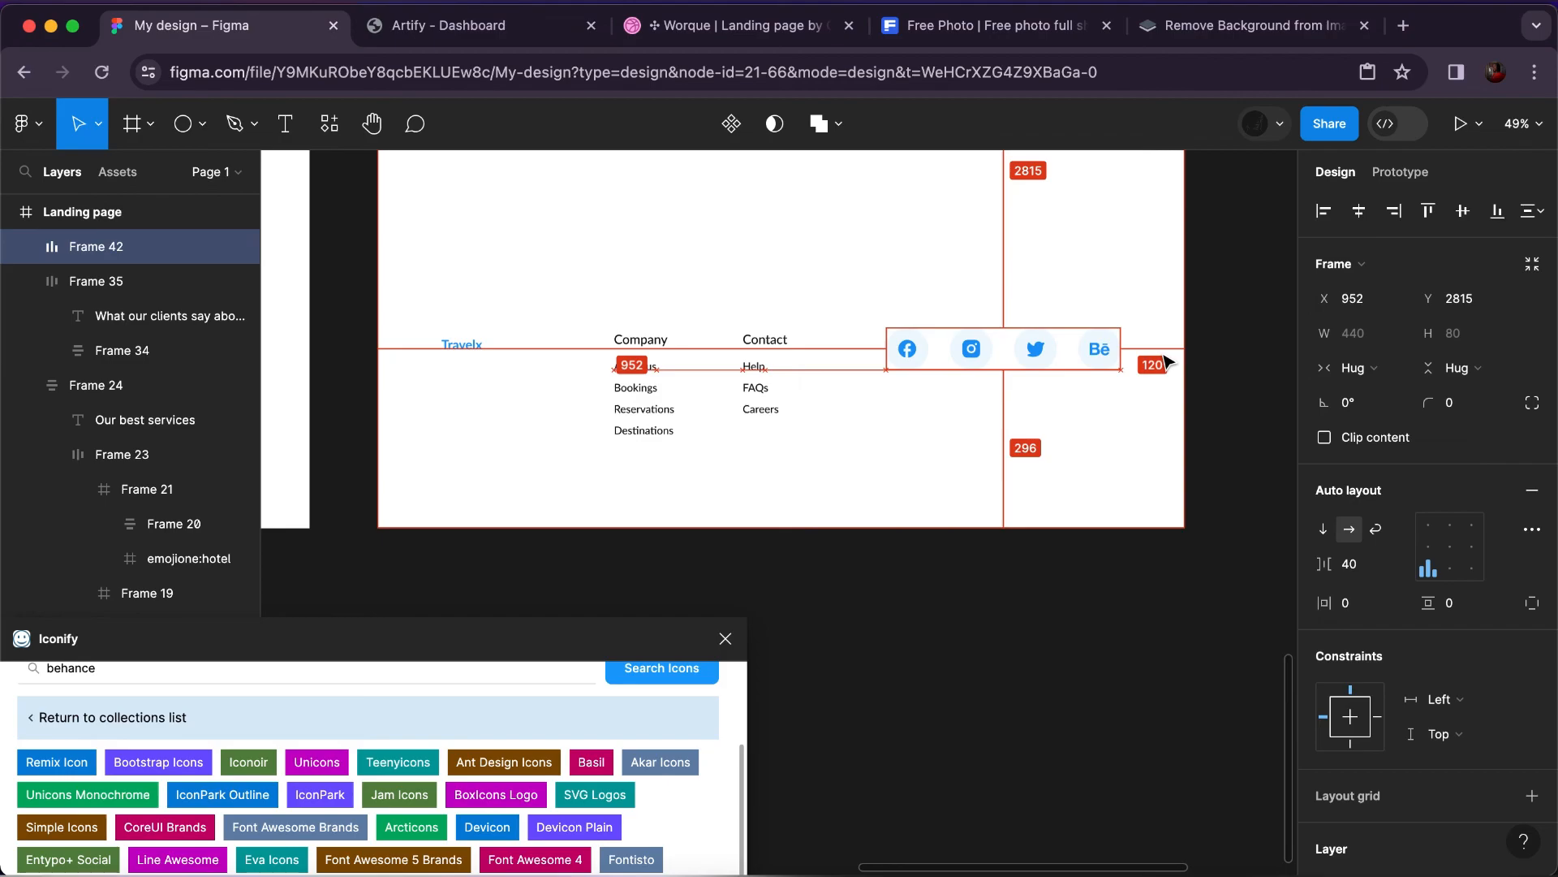
pyautogui.scroll(2, 1167, 362)
pyautogui.click(912, 359)
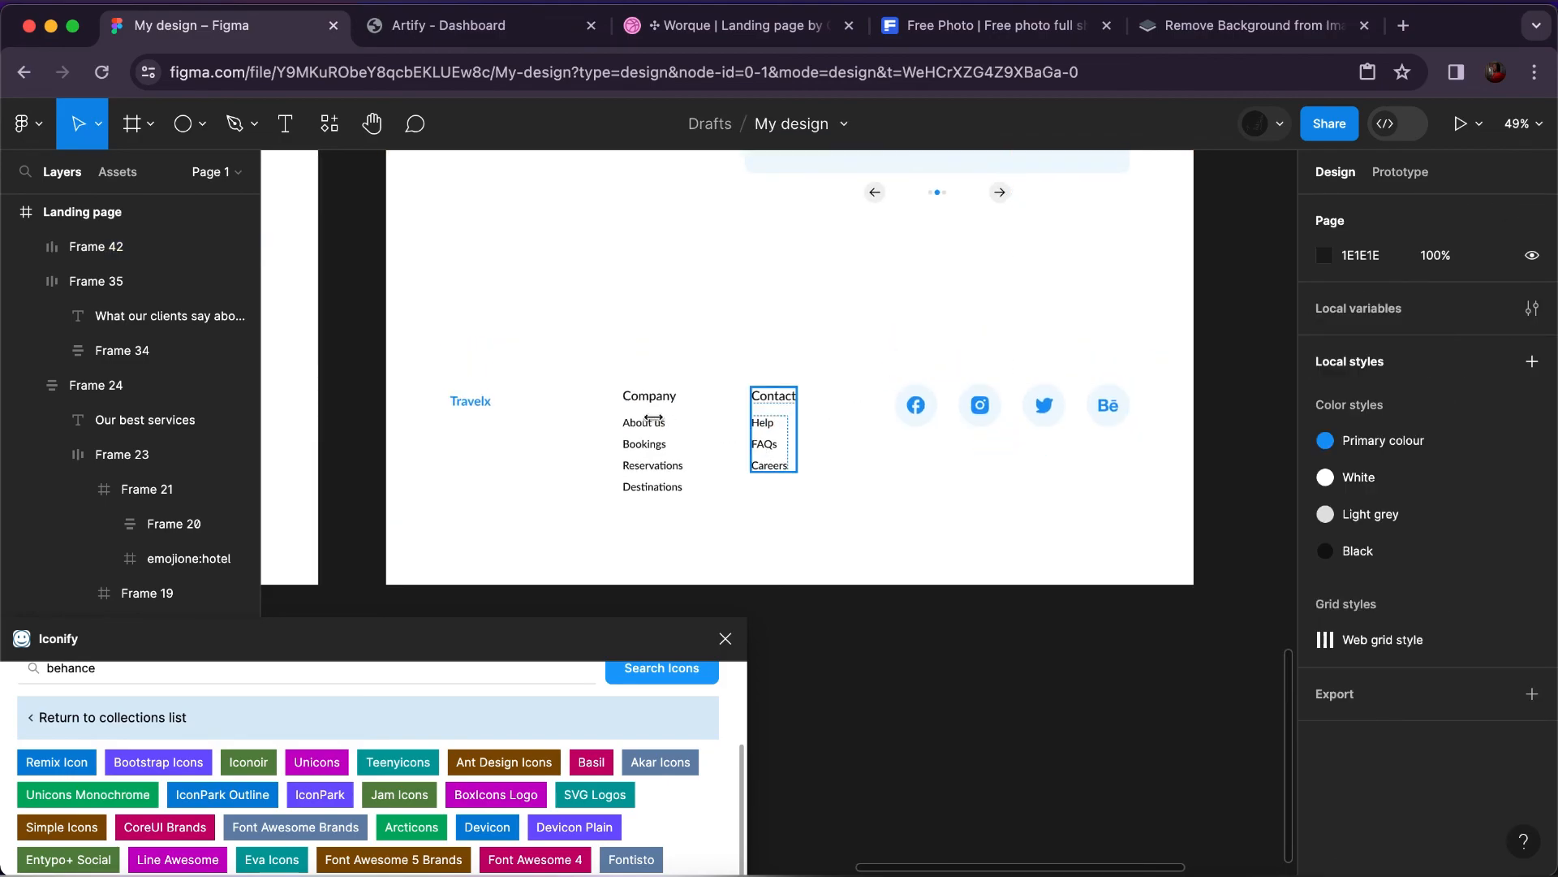
# Wrap the Travelx logo, Company and Contact columns and social icon row in one frame.
pyautogui.moveTo(654, 418); pyautogui.dragTo(487, 402)
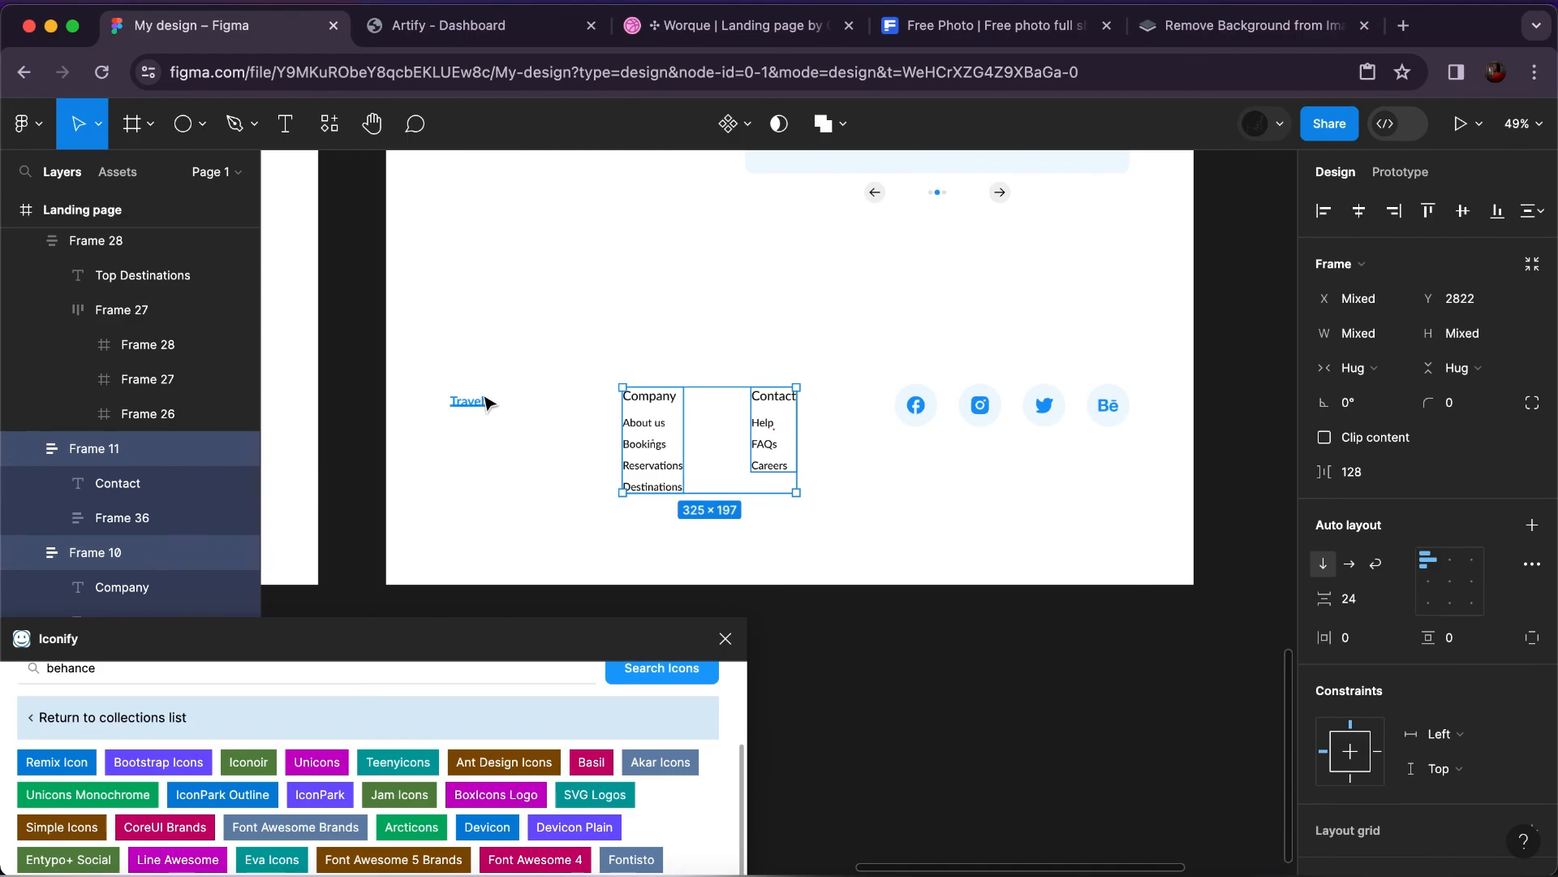
pyautogui.keyDown('shift'); pyautogui.click(470, 401); pyautogui.keyUp('shift')
pyautogui.keyDown('shift'); pyautogui.click(983, 408); pyautogui.keyUp('shift')
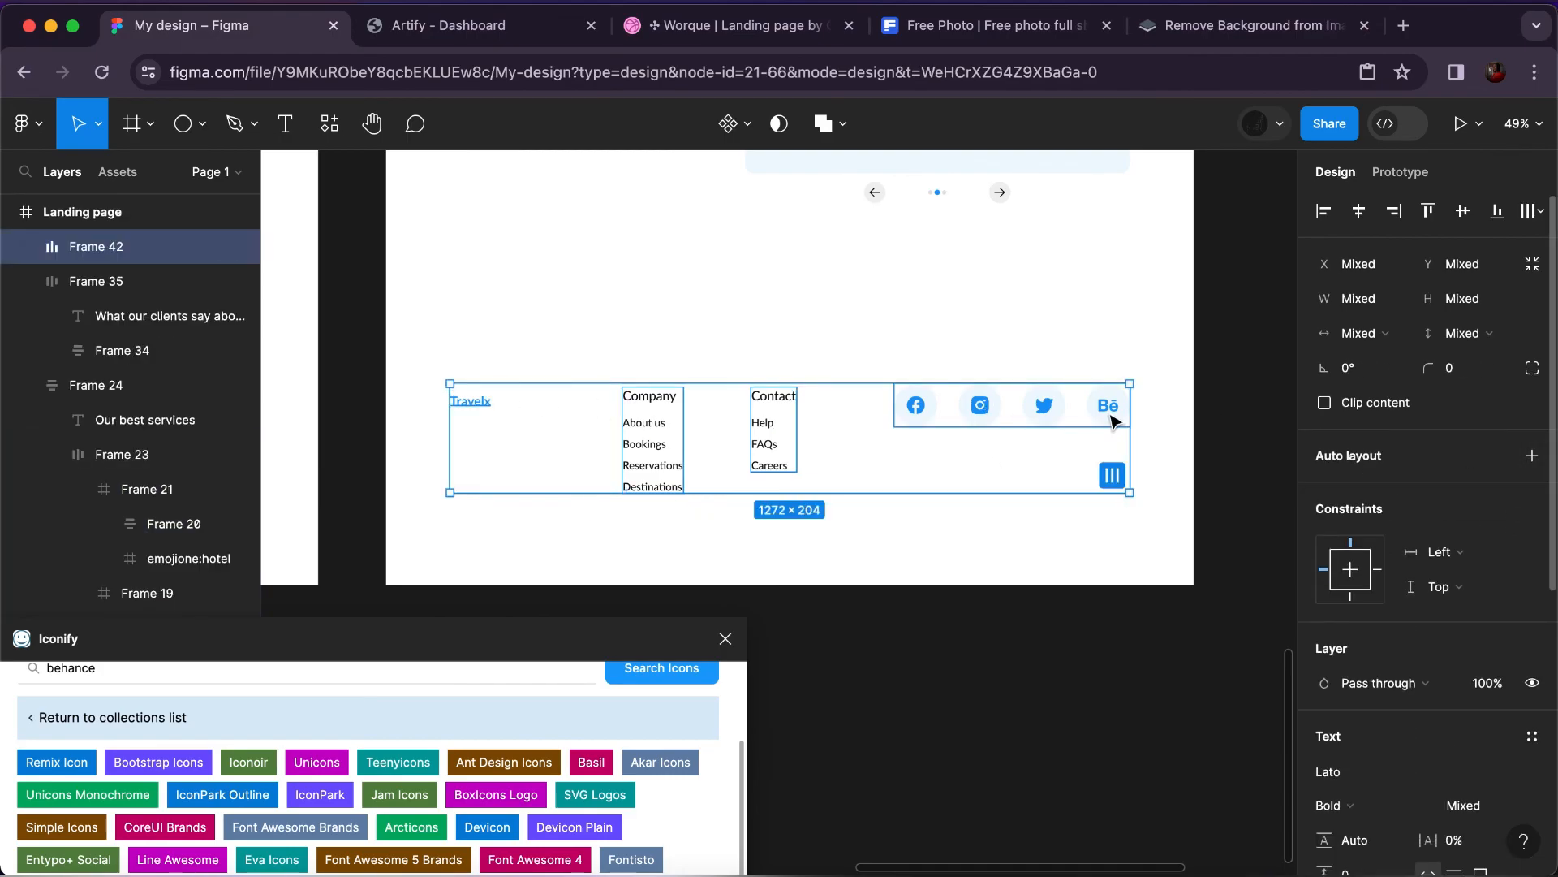
pyautogui.rightClick(974, 442)
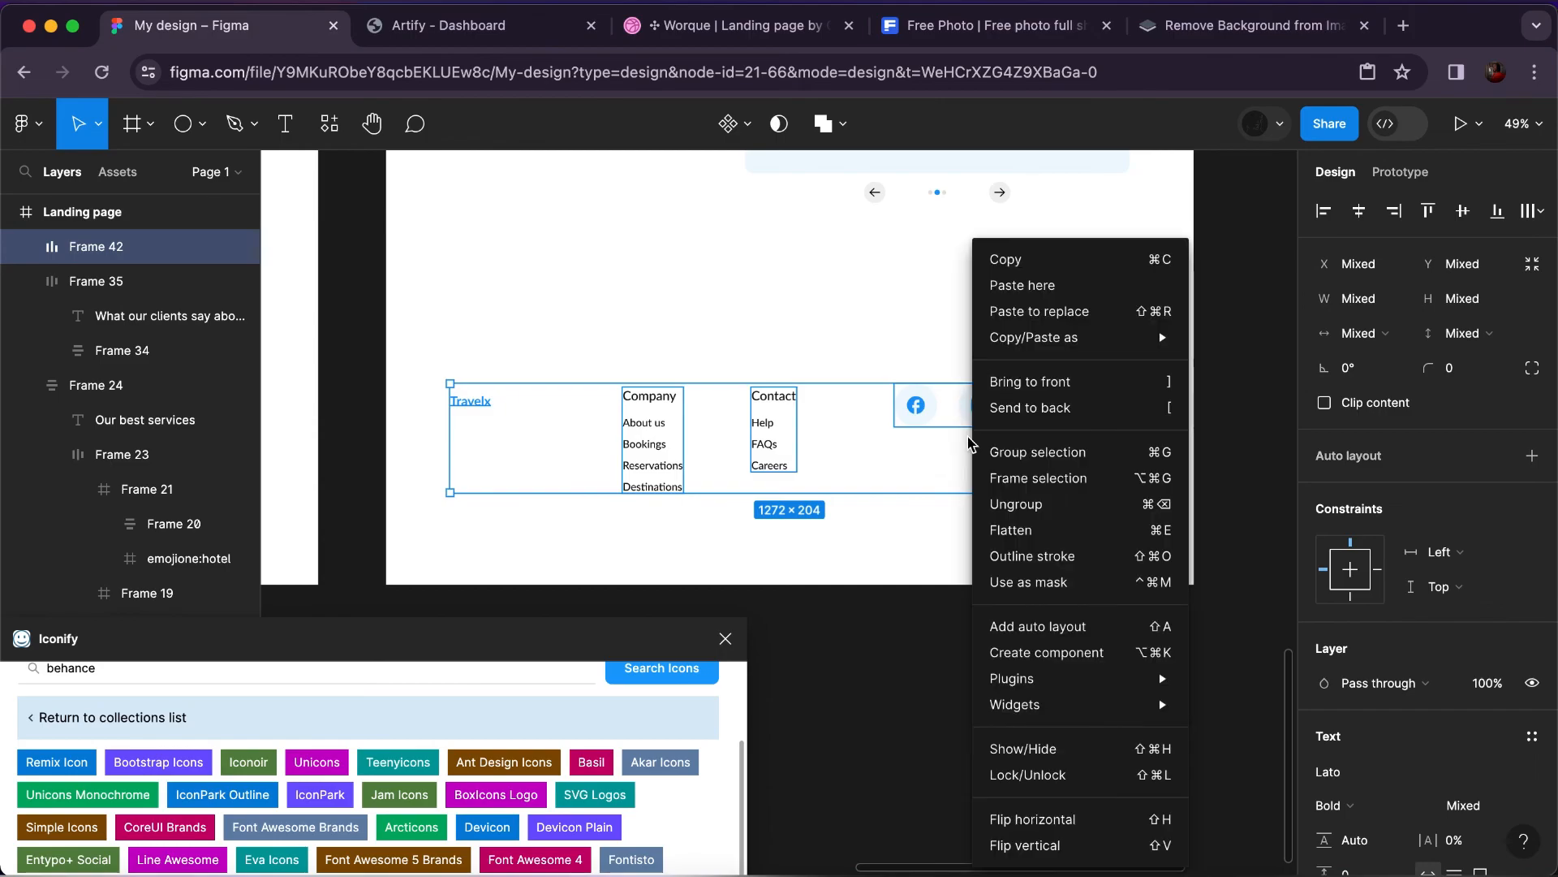
pyautogui.click(1004, 479)
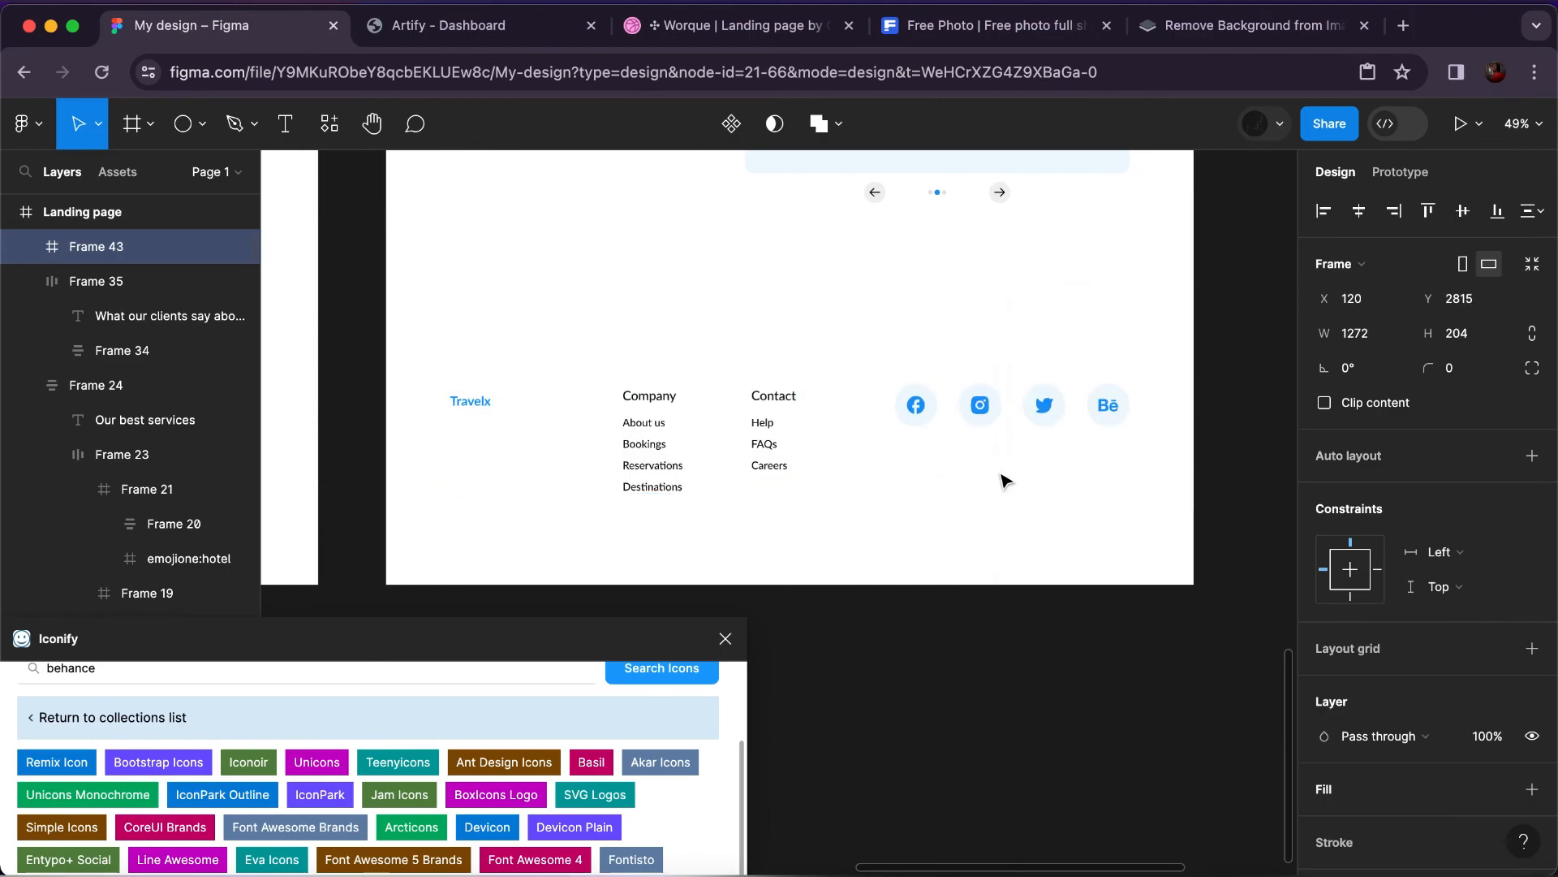
# Draw a horizontal line across the page just above the re-framed footer contents.
pyautogui.click(202, 123)
pyautogui.press('l')
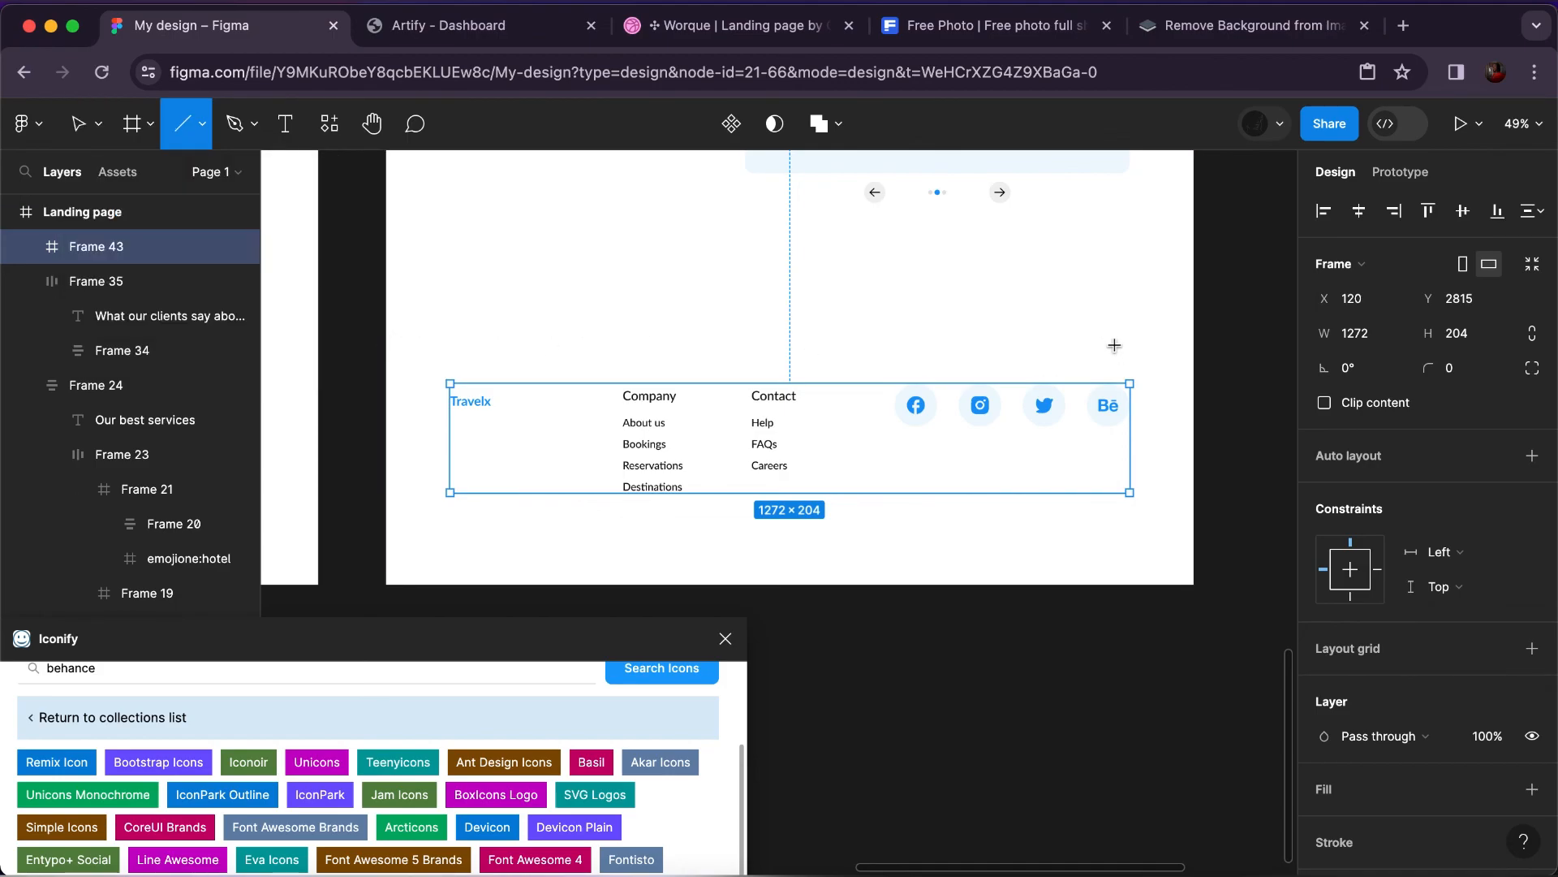
pyautogui.moveTo(1114, 345); pyautogui.dragTo(386, 345)
pyautogui.press('super+z')
pyautogui.press('super+z')
pyautogui.rightClick(978, 475)
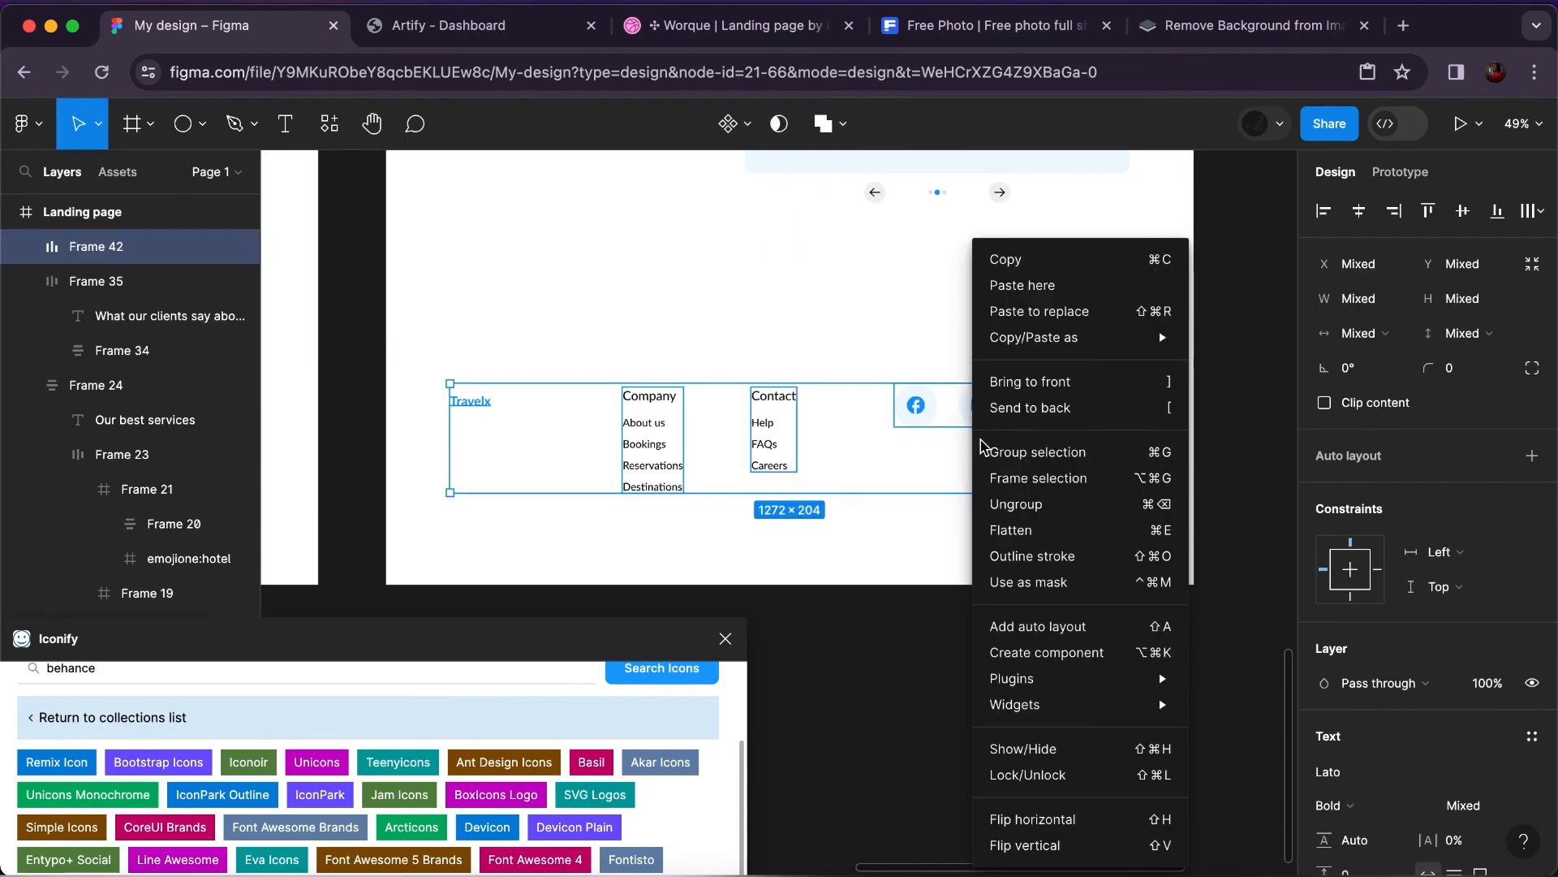
pyautogui.click(1001, 477)
pyautogui.click(198, 124)
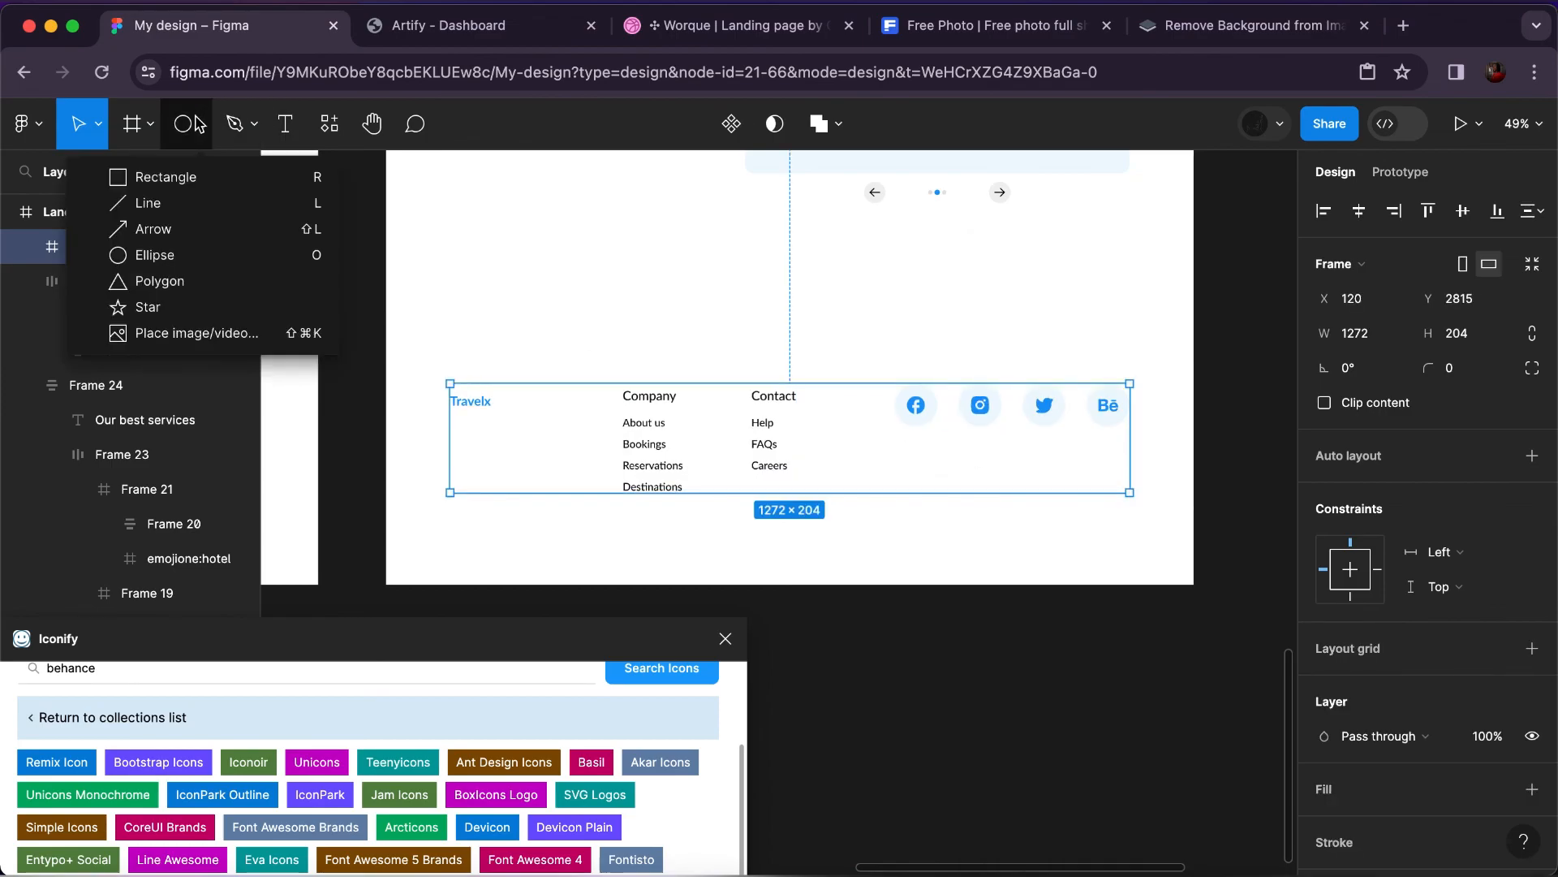
pyautogui.click(150, 203)
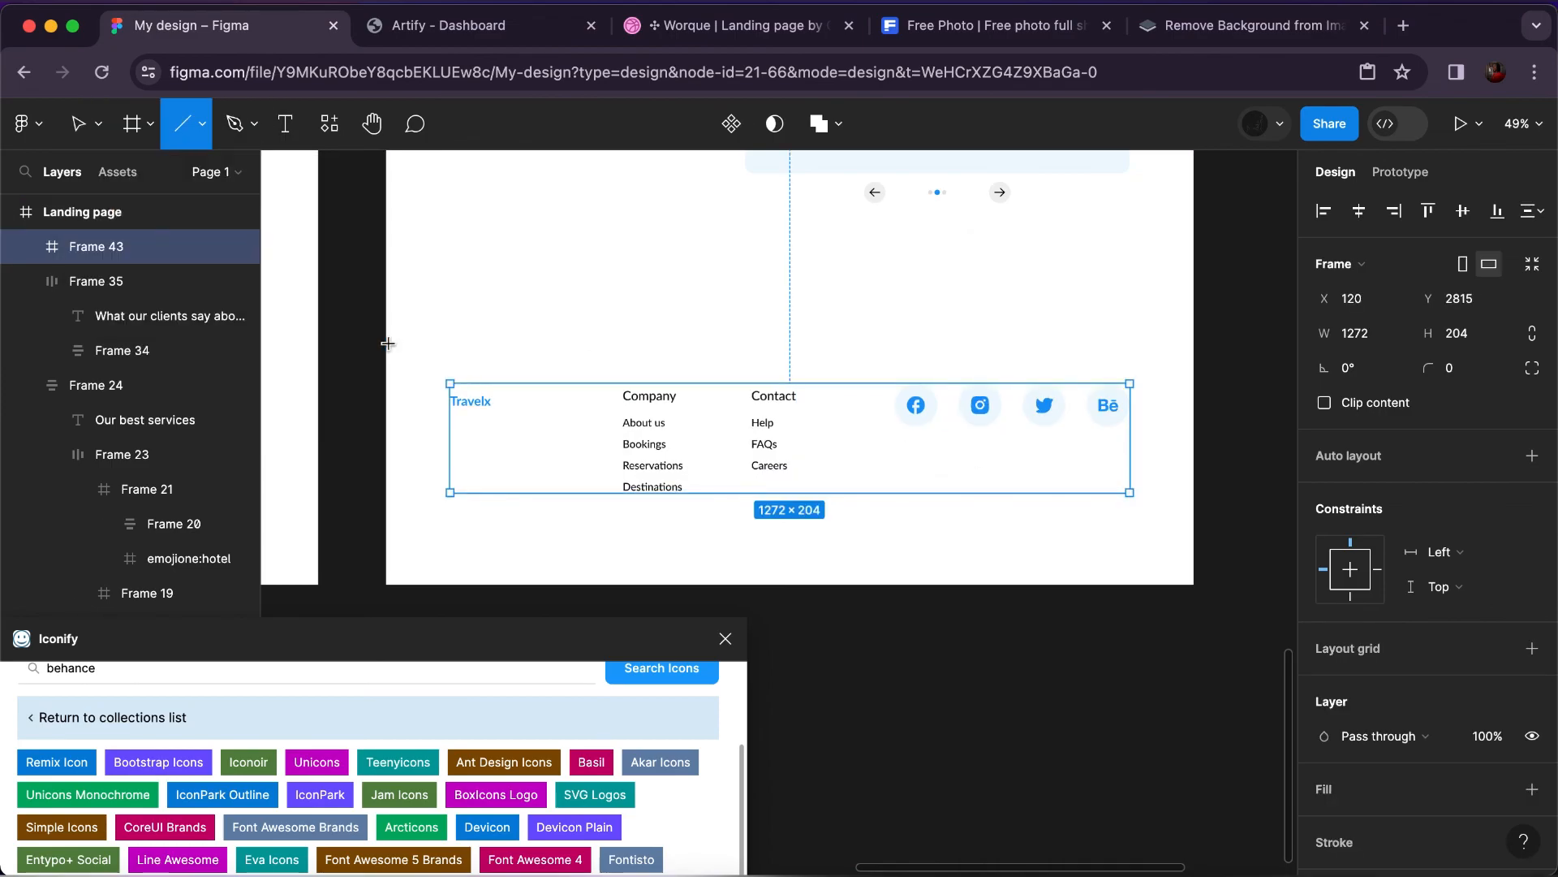
pyautogui.moveTo(1113, 345); pyautogui.dragTo(387, 344)
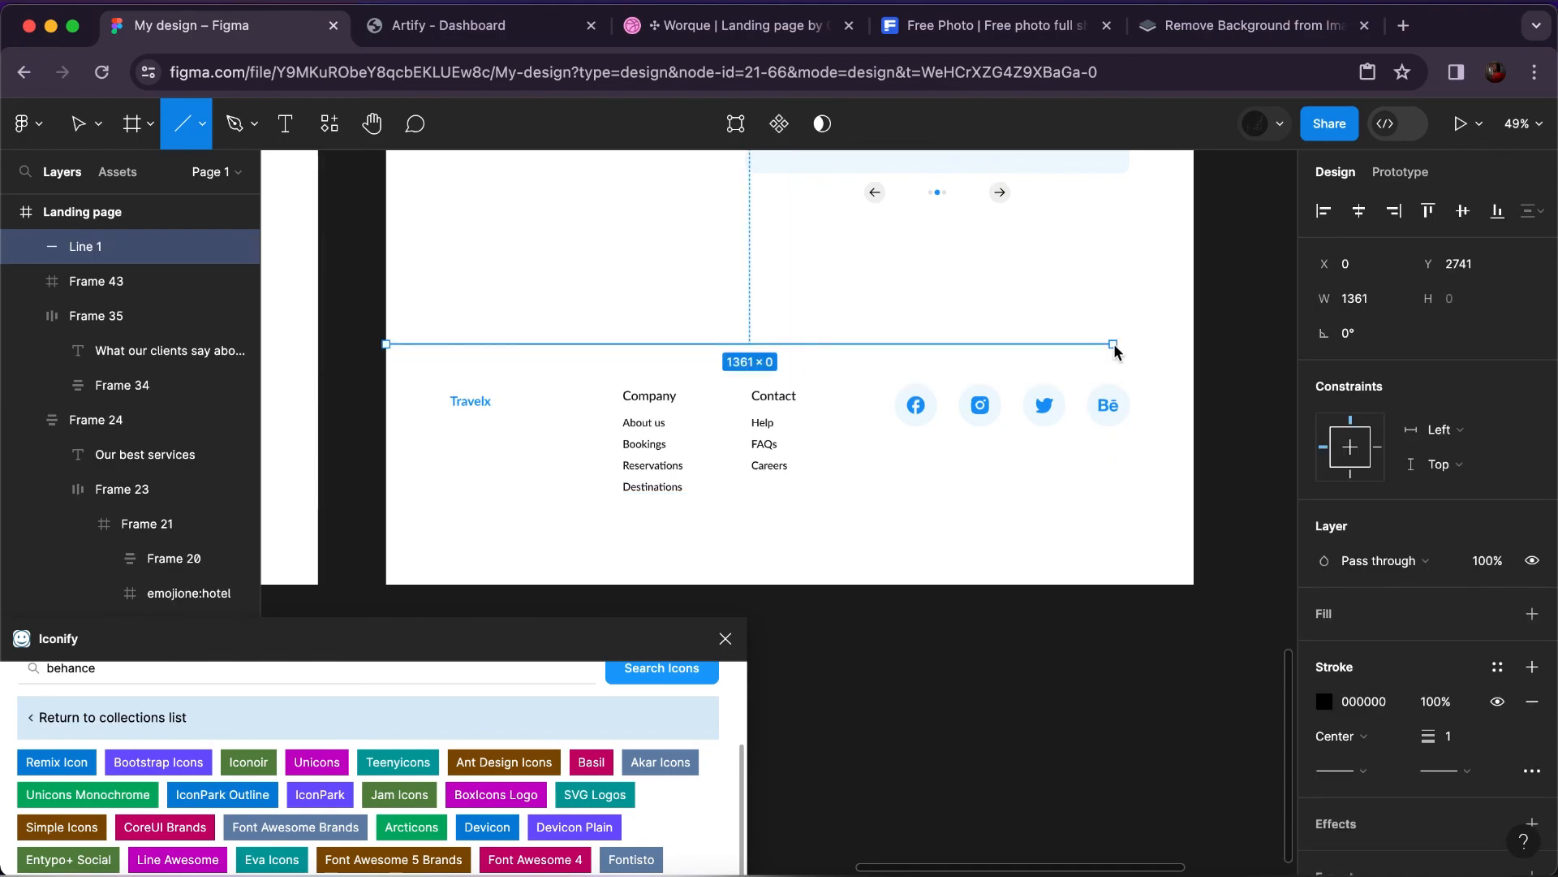
# Stretch the divider line to the full 1512 width and give it the Light grey style.
pyautogui.moveTo(1114, 351); pyautogui.dragTo(1116, 347)
pyautogui.moveTo(1179, 347); pyautogui.dragTo(1193, 349)
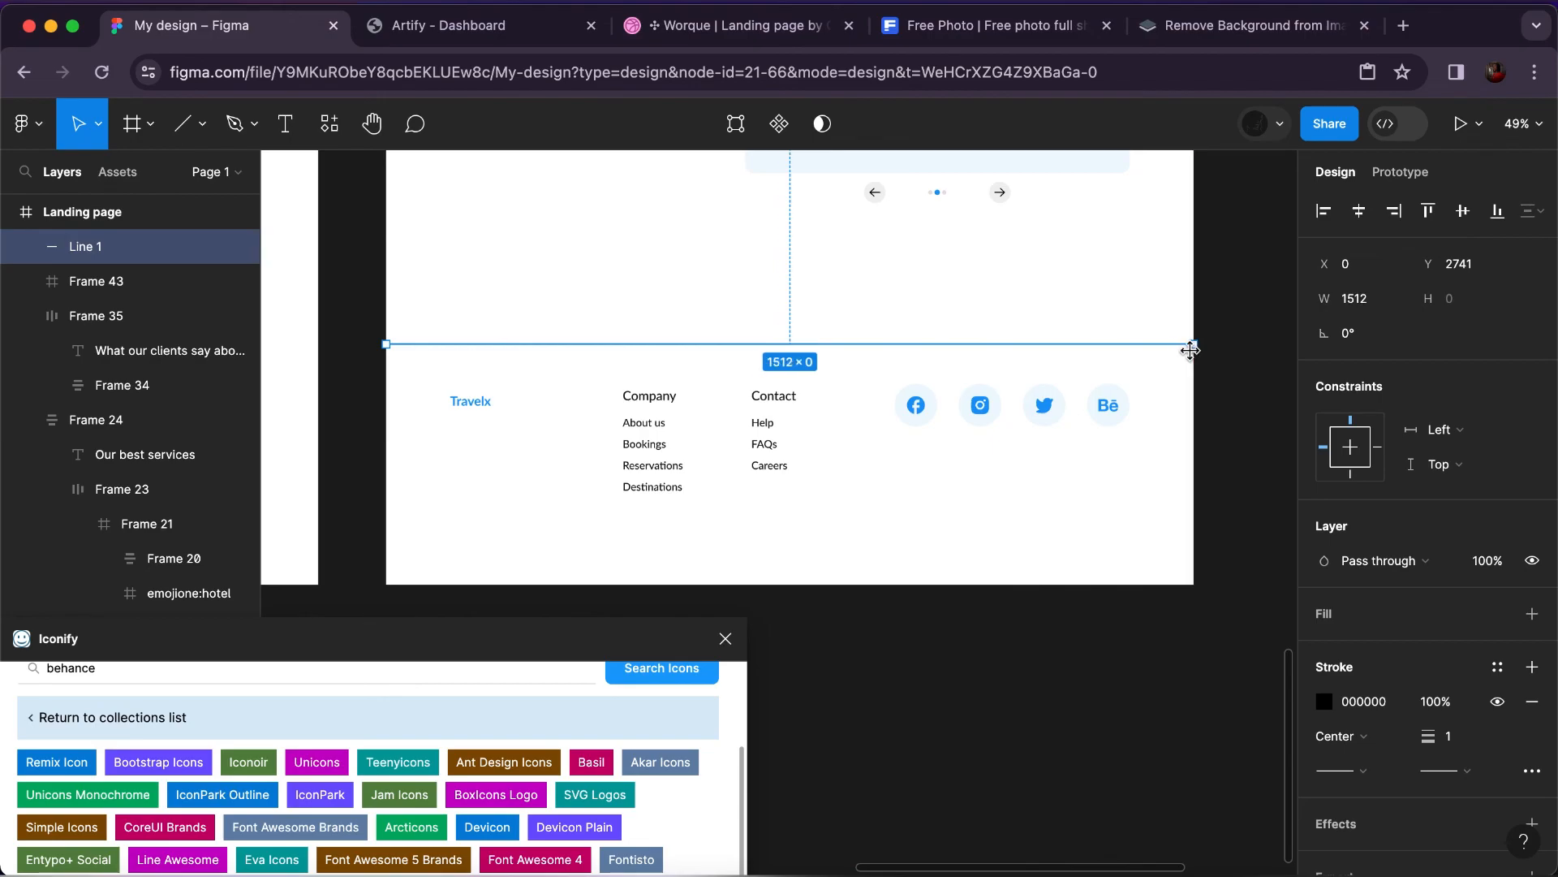
pyautogui.click(1498, 667)
pyautogui.click(1122, 796)
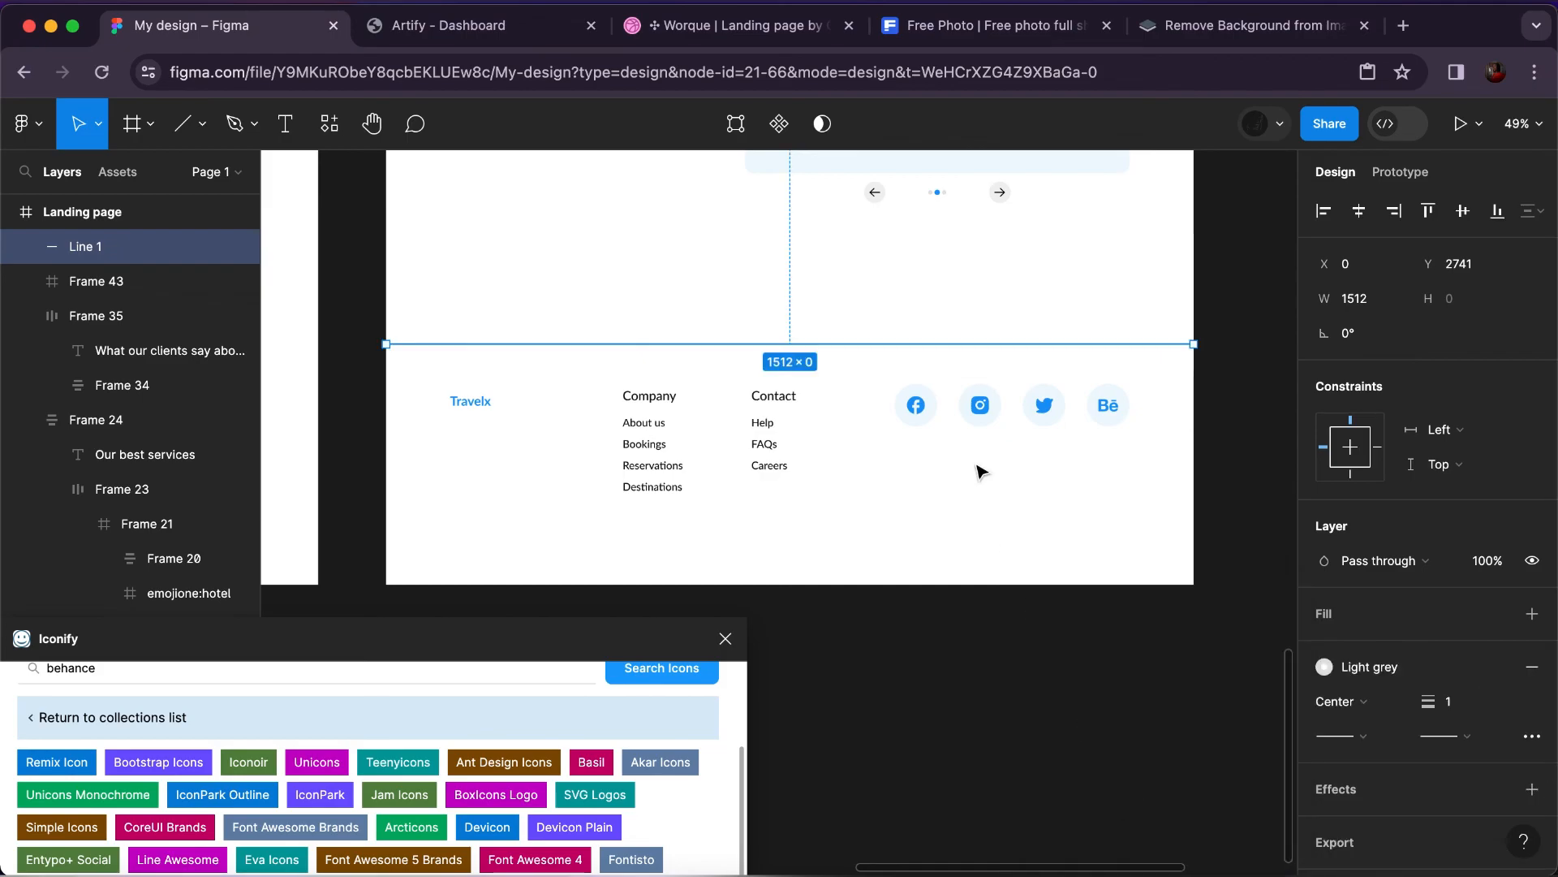
# Stack the divider line and footer frame in vertical auto layout with 24 spacing.
pyautogui.keyDown('shift'); pyautogui.click(957, 413); pyautogui.keyUp('shift')
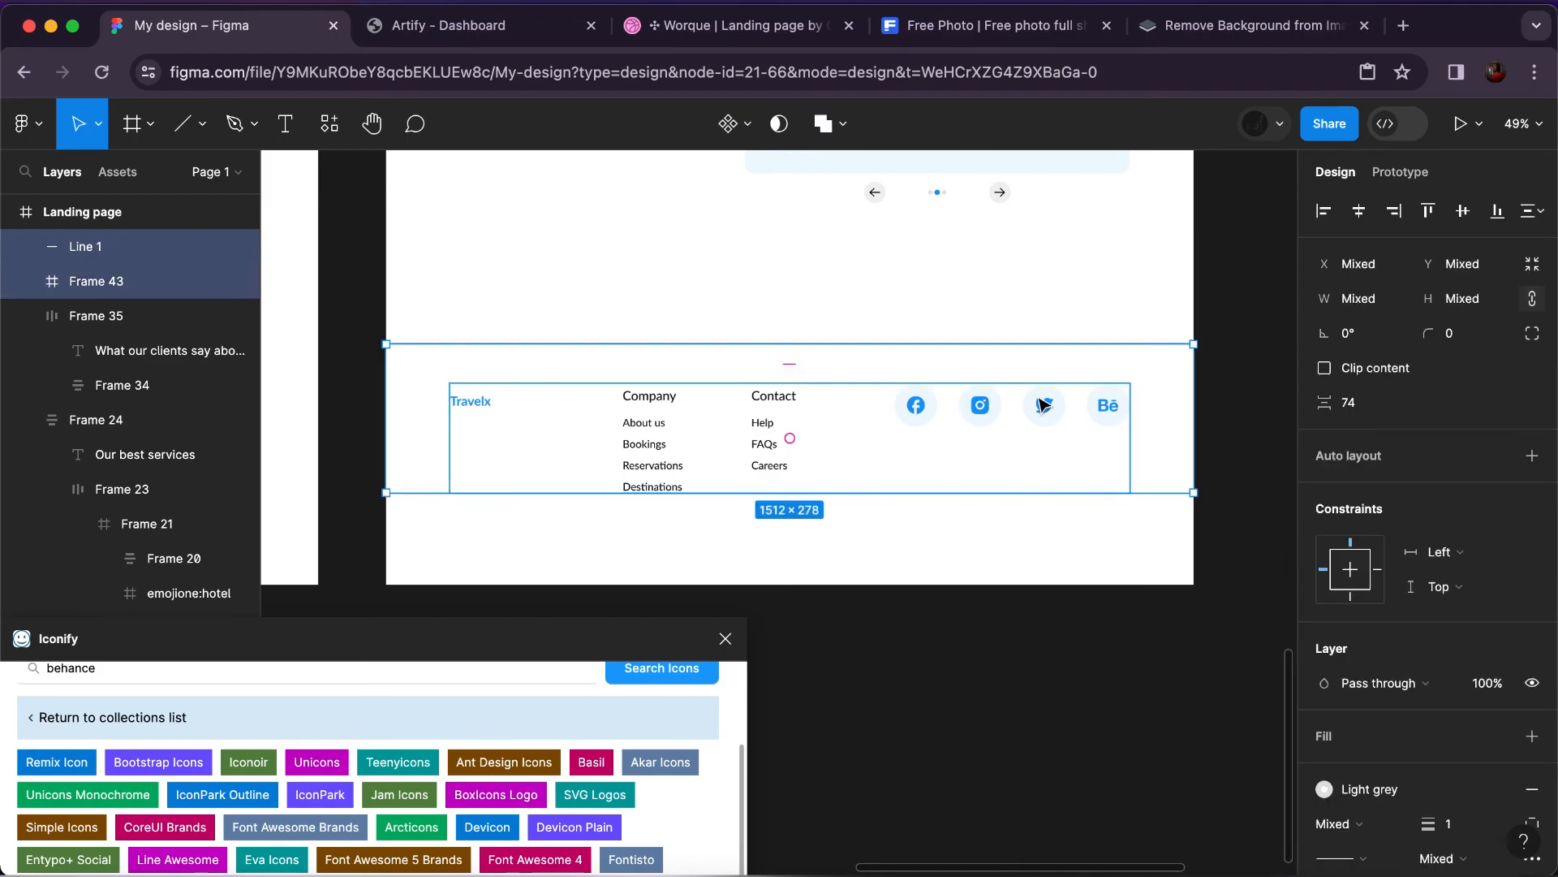
pyautogui.click(1529, 457)
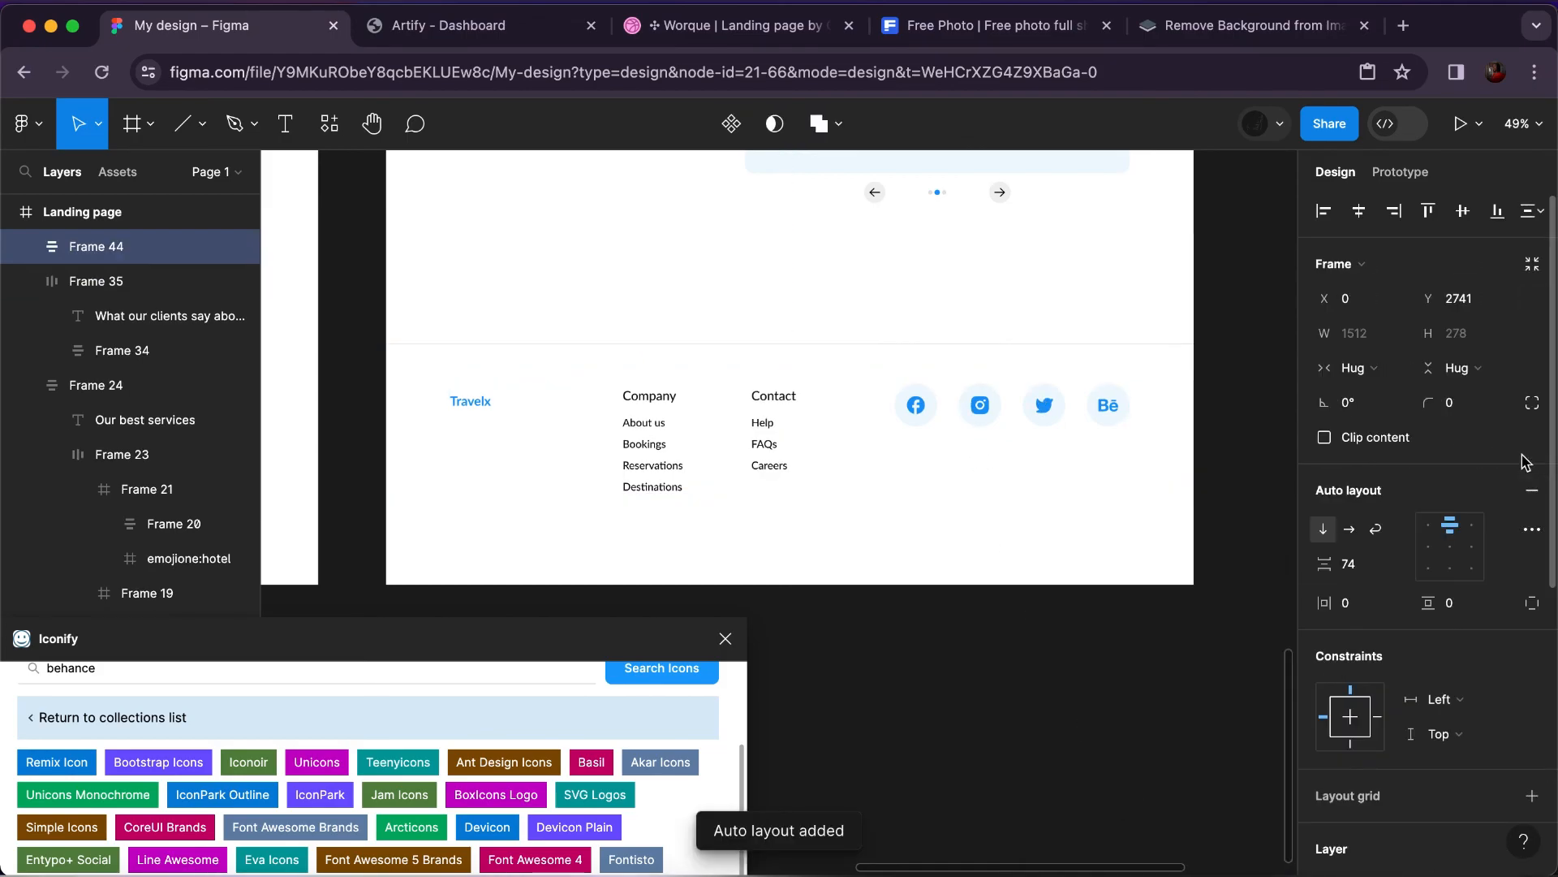
pyautogui.click(1361, 567)
pyautogui.write('24')
pyautogui.press('Return')
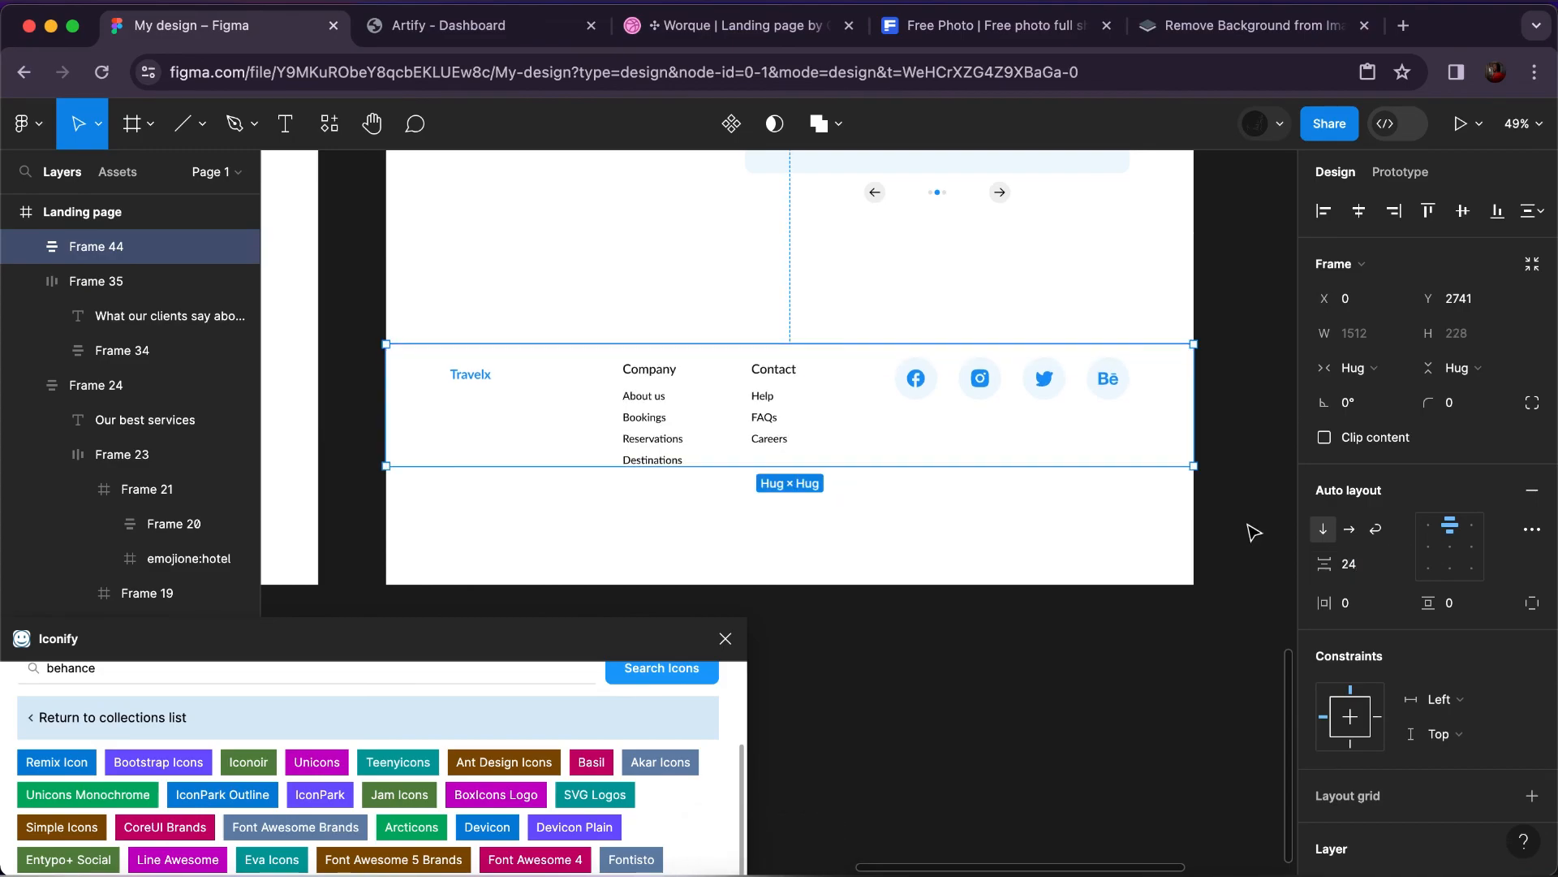
pyautogui.click(1254, 531)
pyautogui.click(1000, 395)
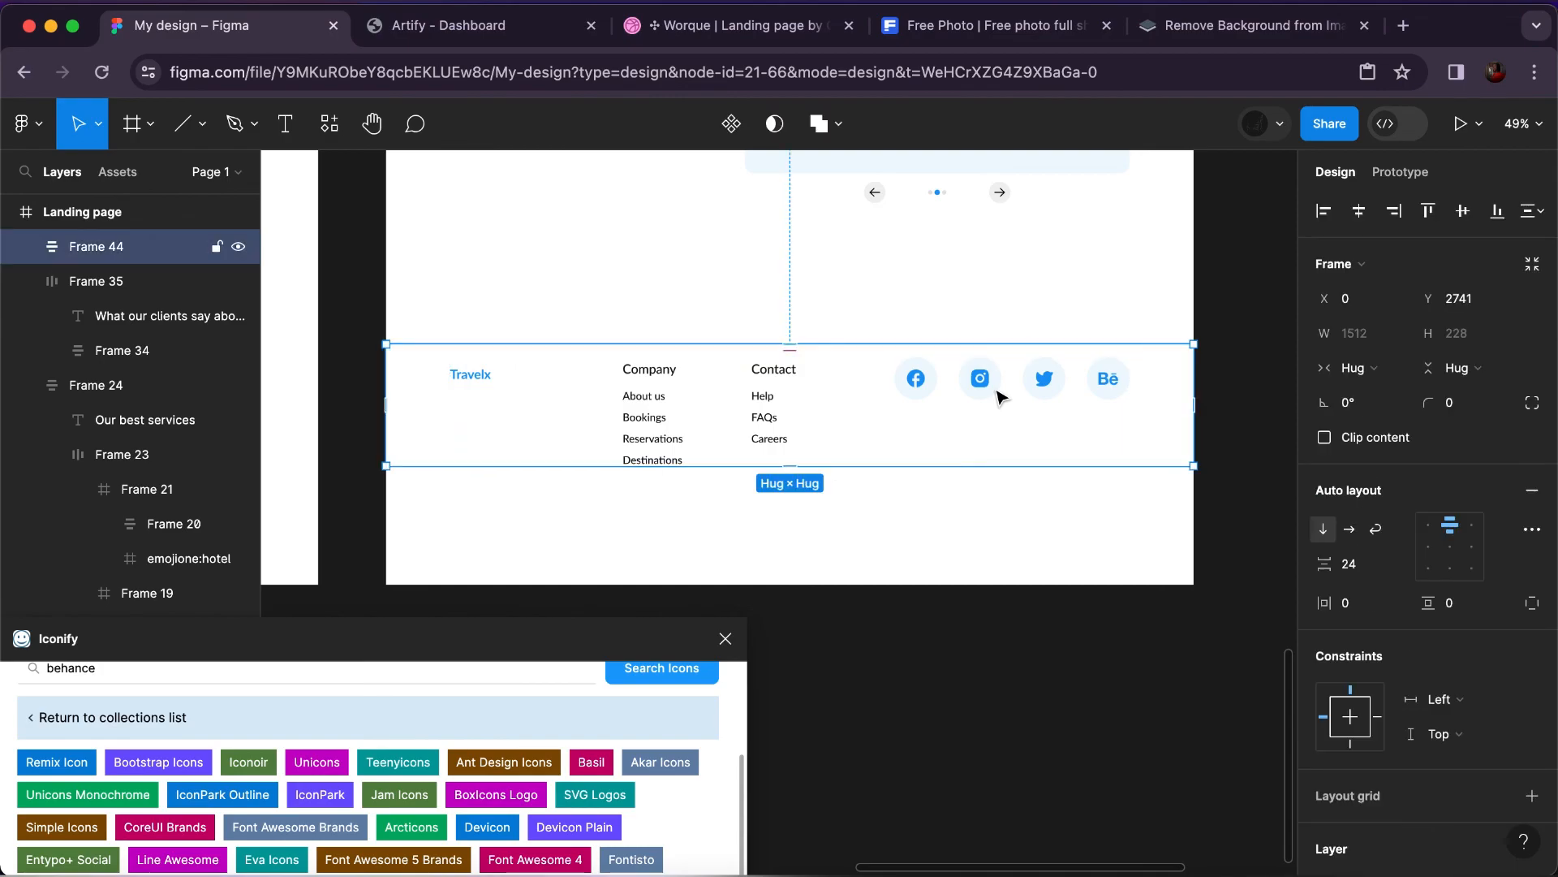
pyautogui.scroll(-10, 998, 395)
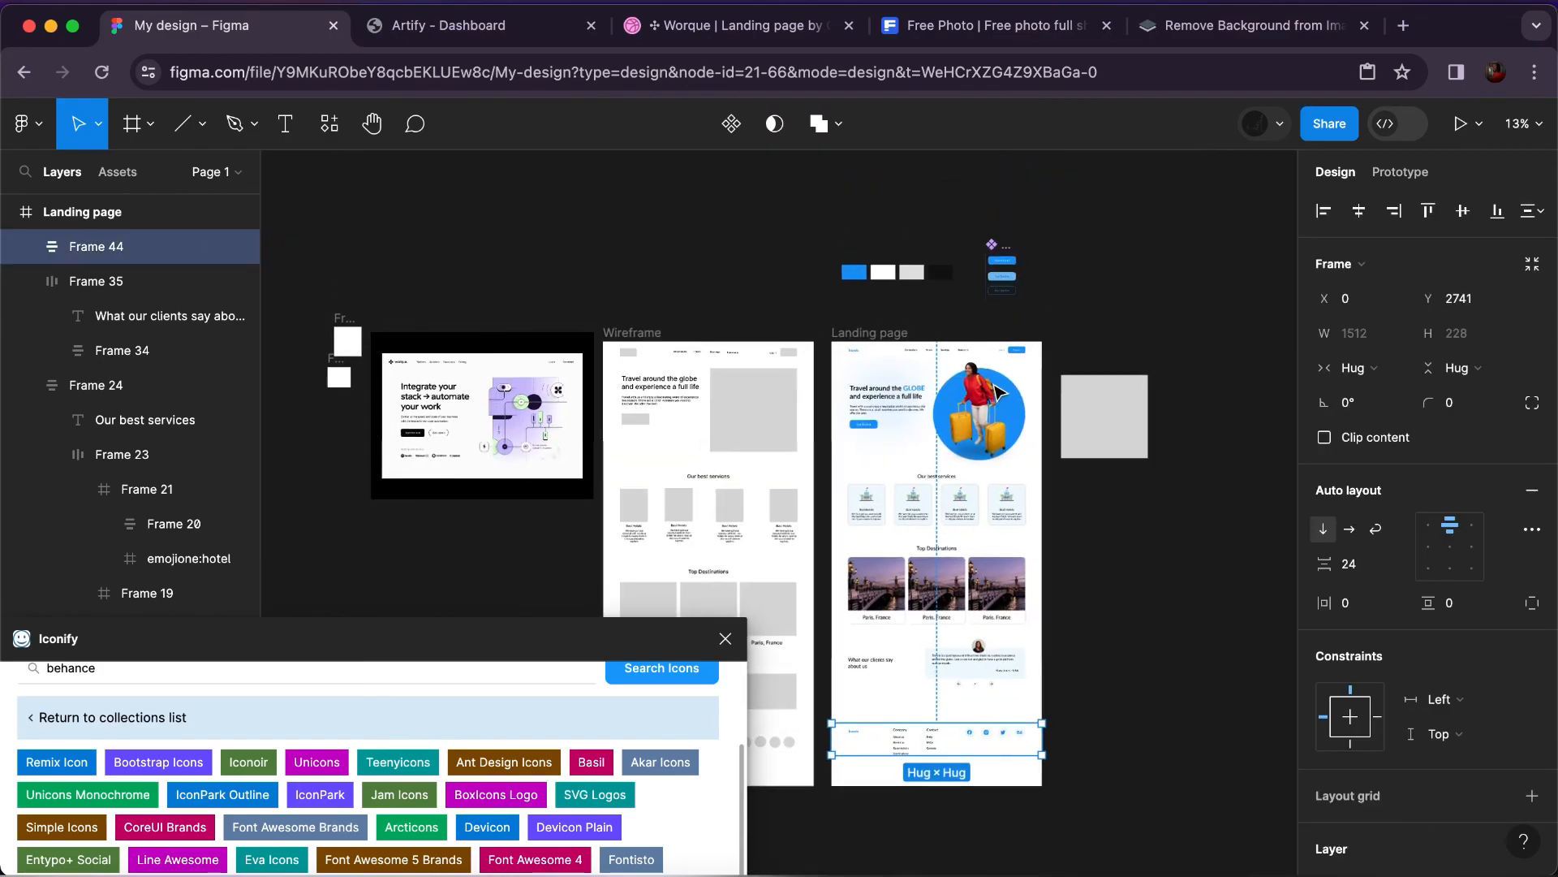
# Wrap the hero section's contents in auto layout.
pyautogui.click(897, 414)
pyautogui.press('Return')
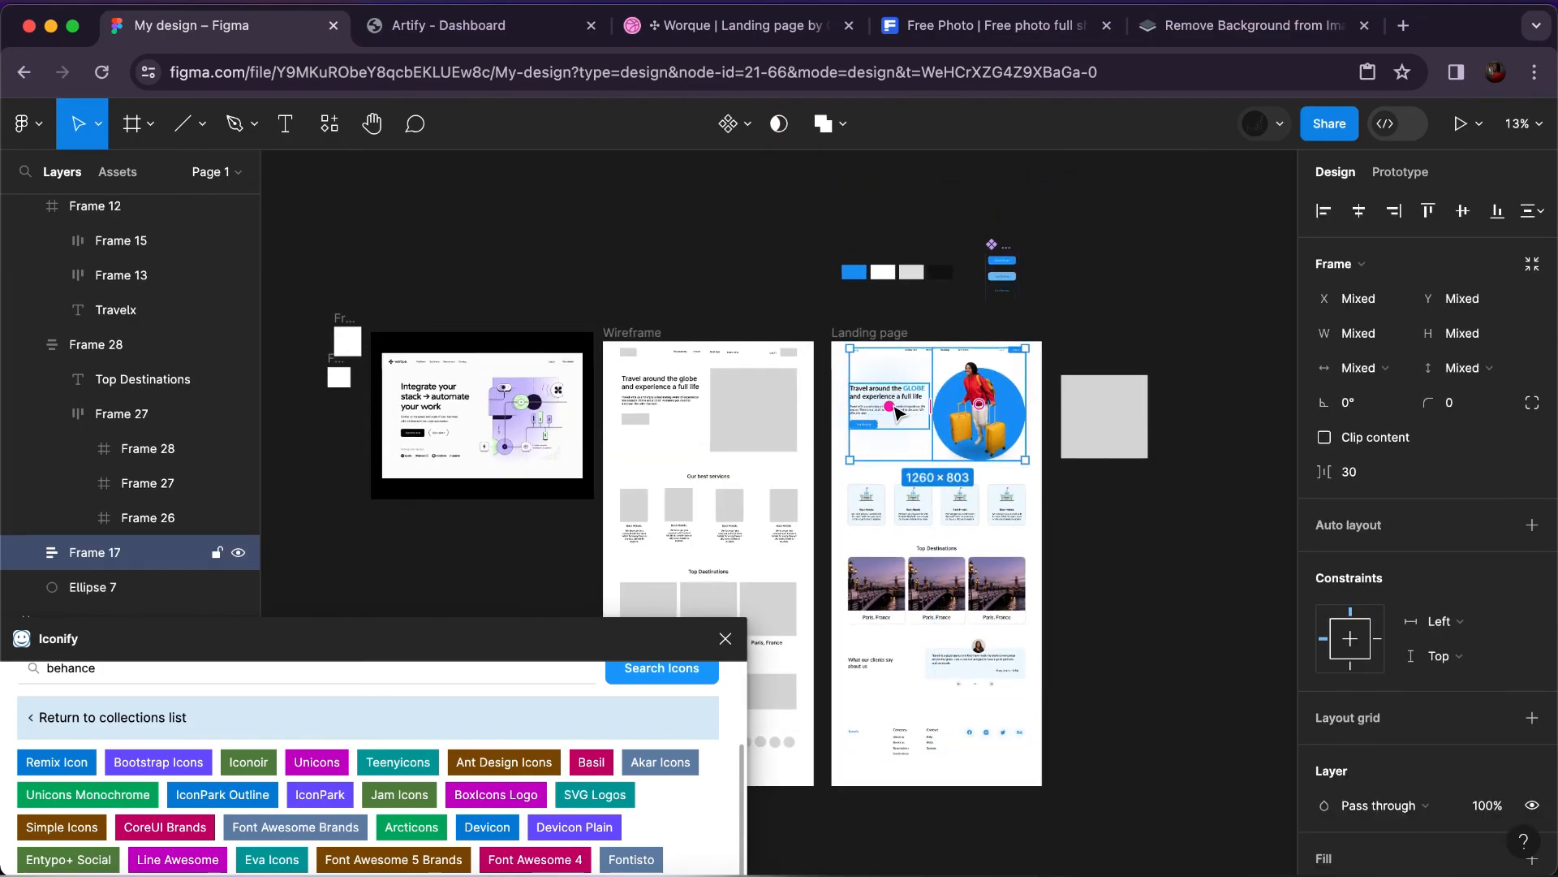
pyautogui.click(1533, 526)
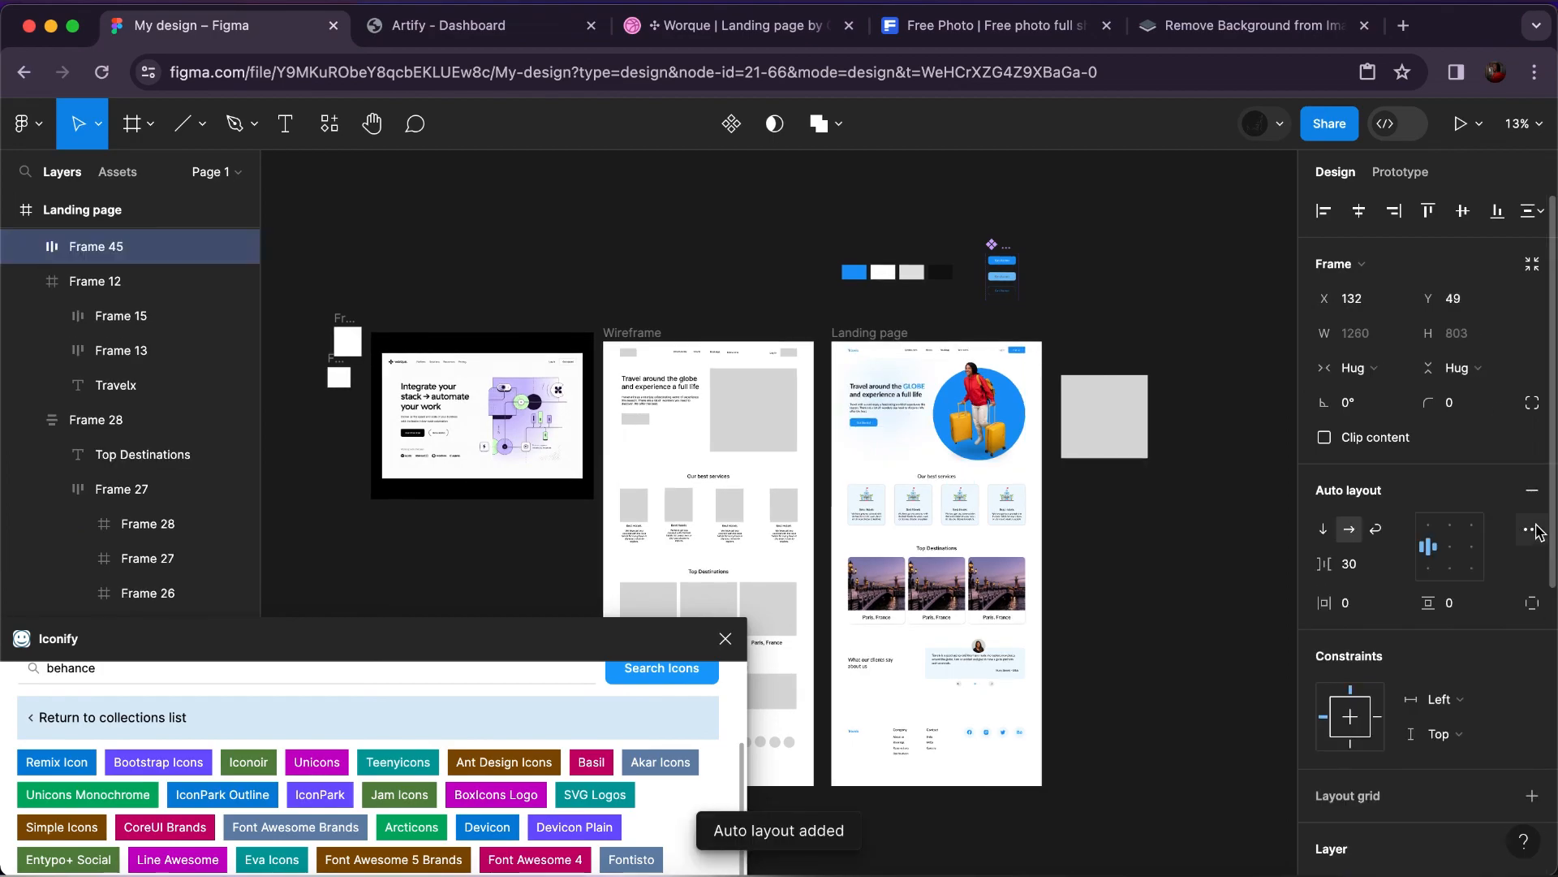
# Stack hero, services, testimonials and footer with 80 gaps and shorten the page frame to 2740.
pyautogui.keyDown('shift'); pyautogui.click(925, 510); pyautogui.keyUp('shift')
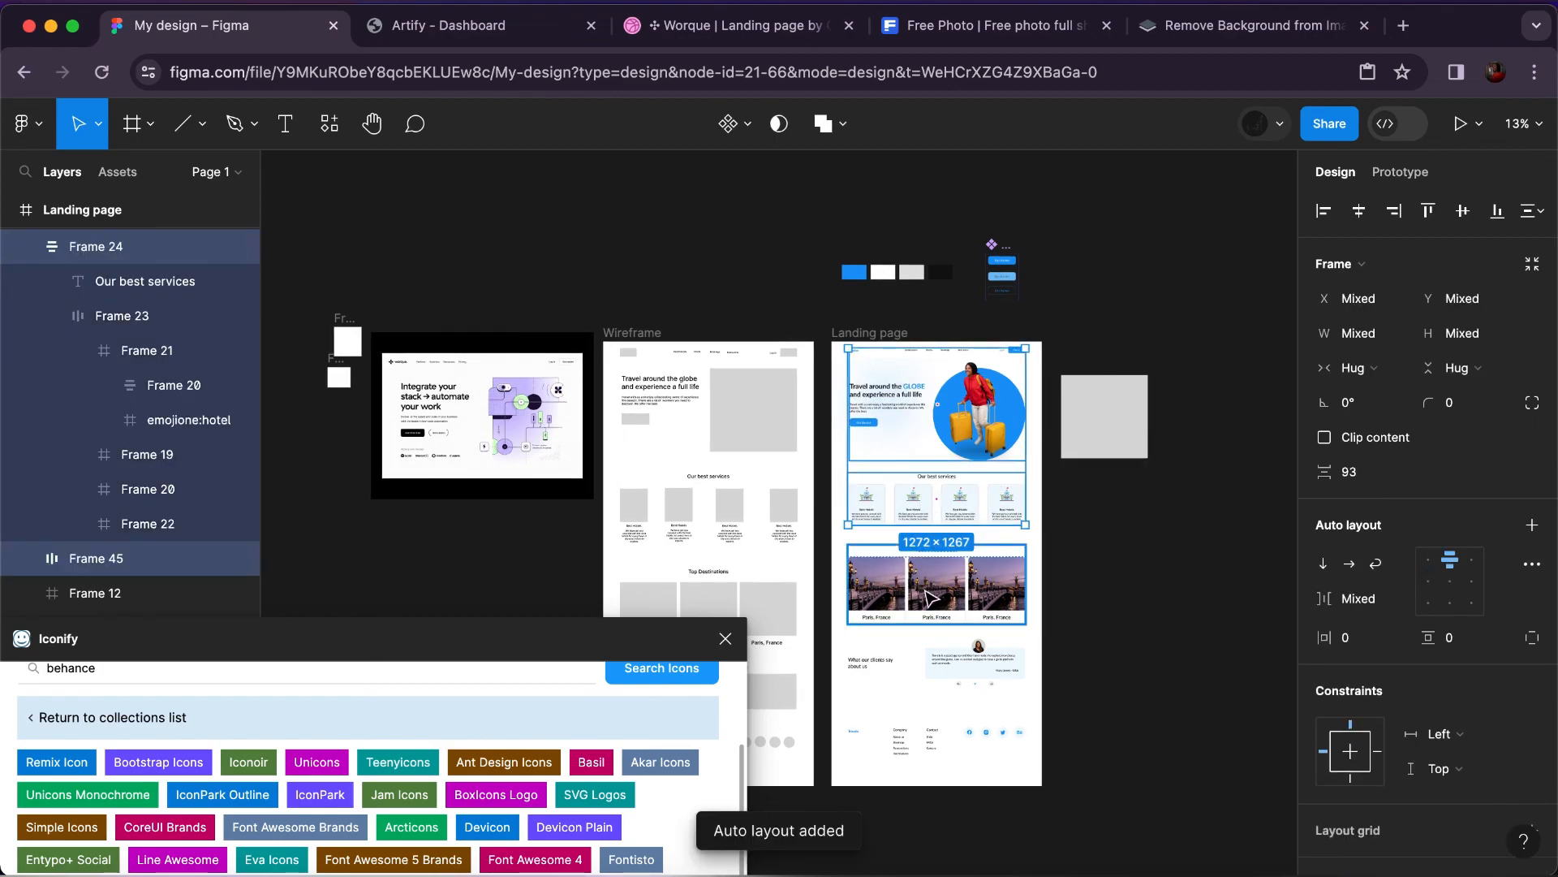
pyautogui.keyDown('shift'); pyautogui.click(937, 666); pyautogui.keyUp('shift')
pyautogui.keyDown('shift'); pyautogui.click(939, 737); pyautogui.keyUp('shift')
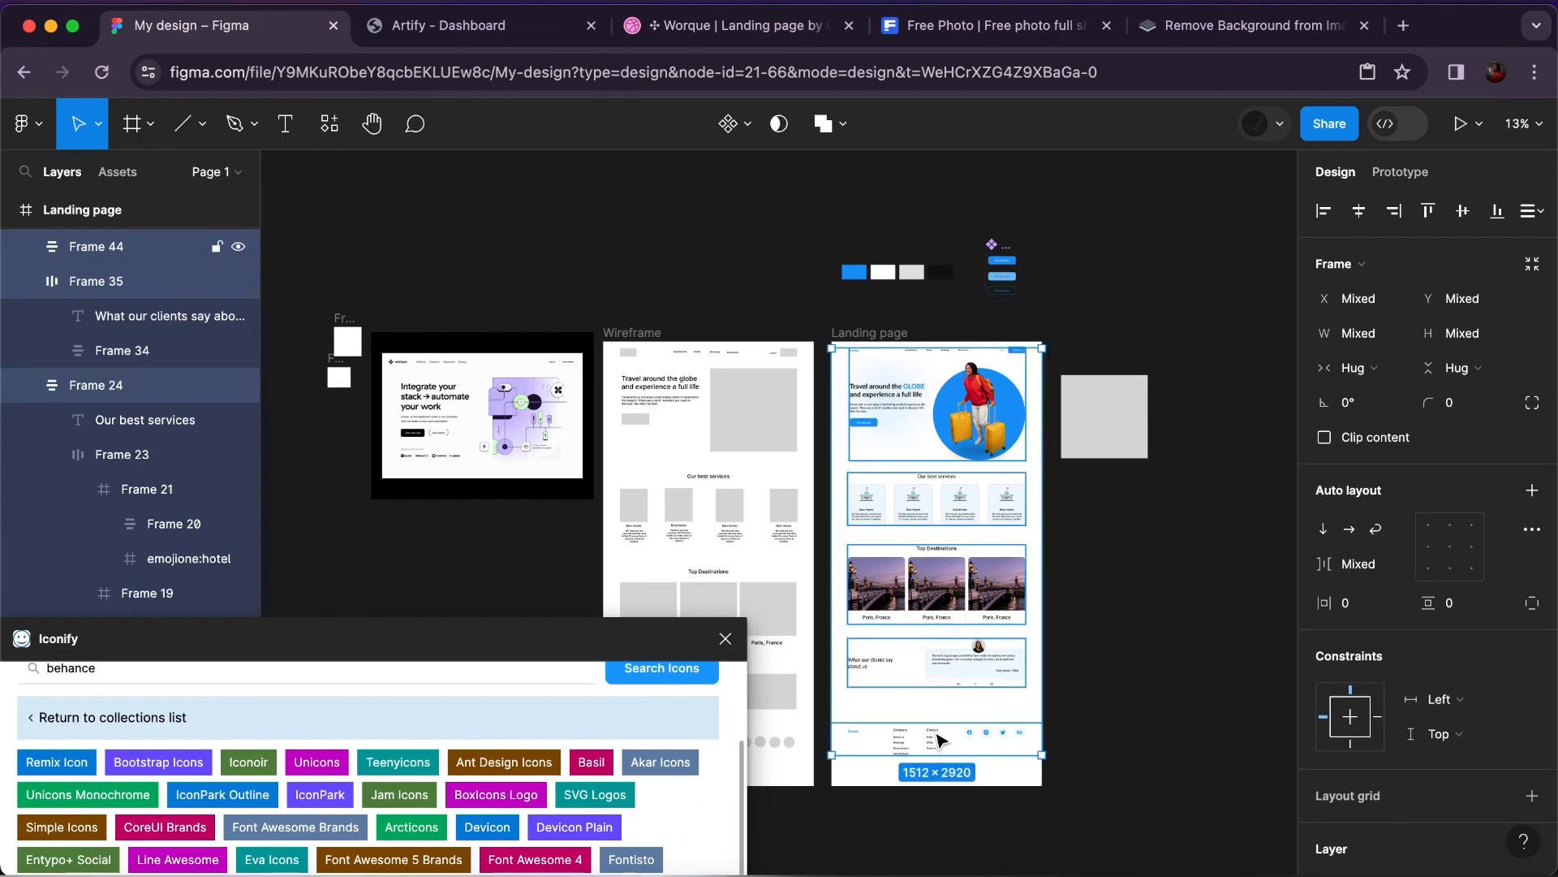
pyautogui.click(1532, 492)
pyautogui.click(1372, 566)
pyautogui.write('80')
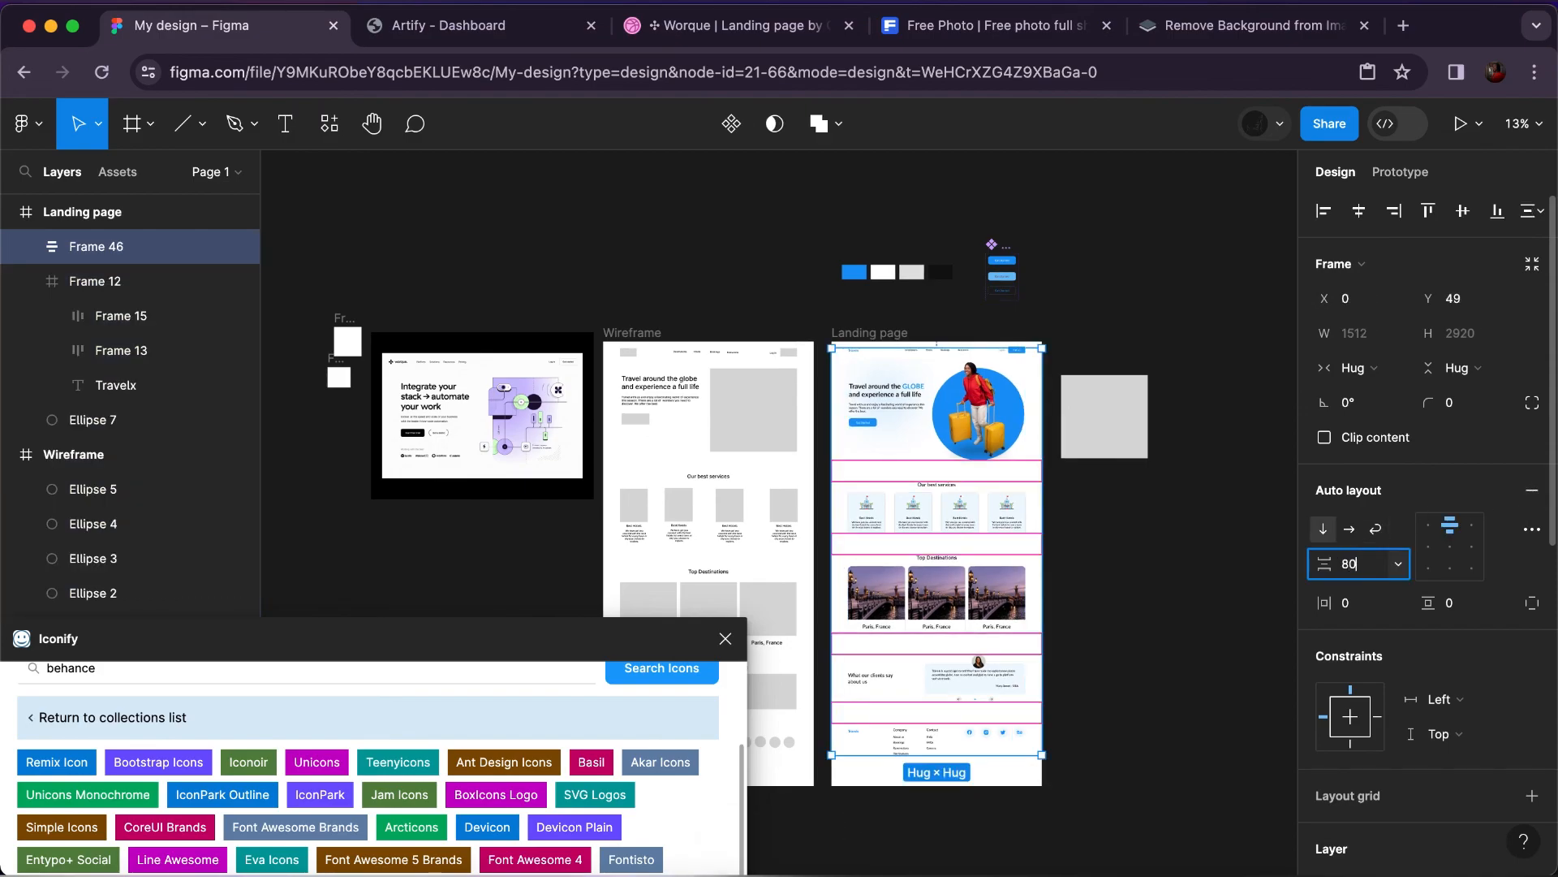
pyautogui.press('Return')
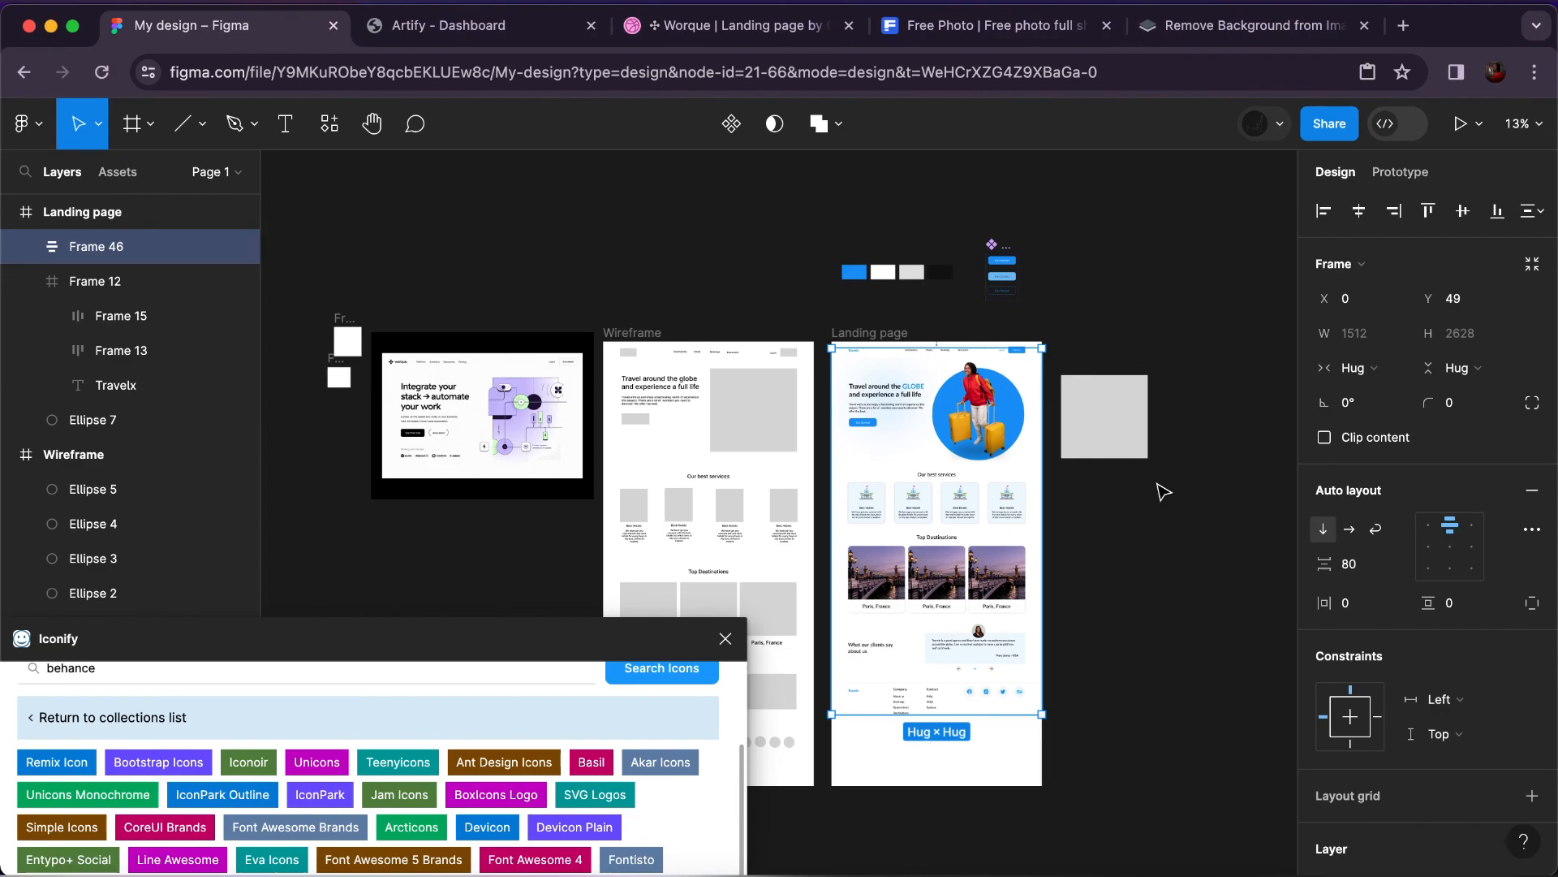
pyautogui.click(903, 340)
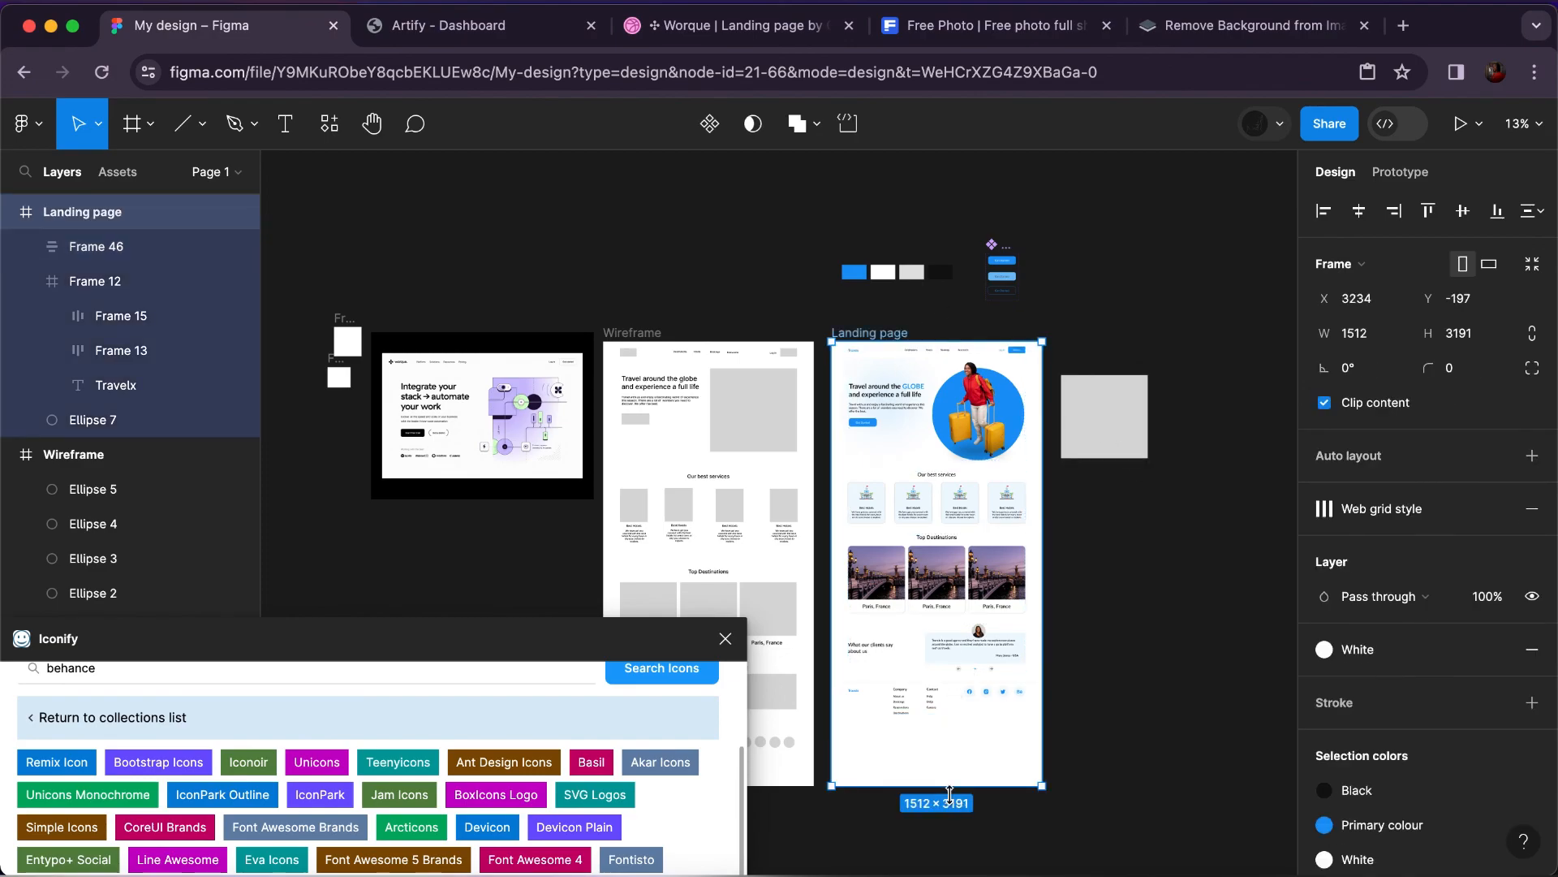
pyautogui.moveTo(950, 743); pyautogui.dragTo(940, 722)
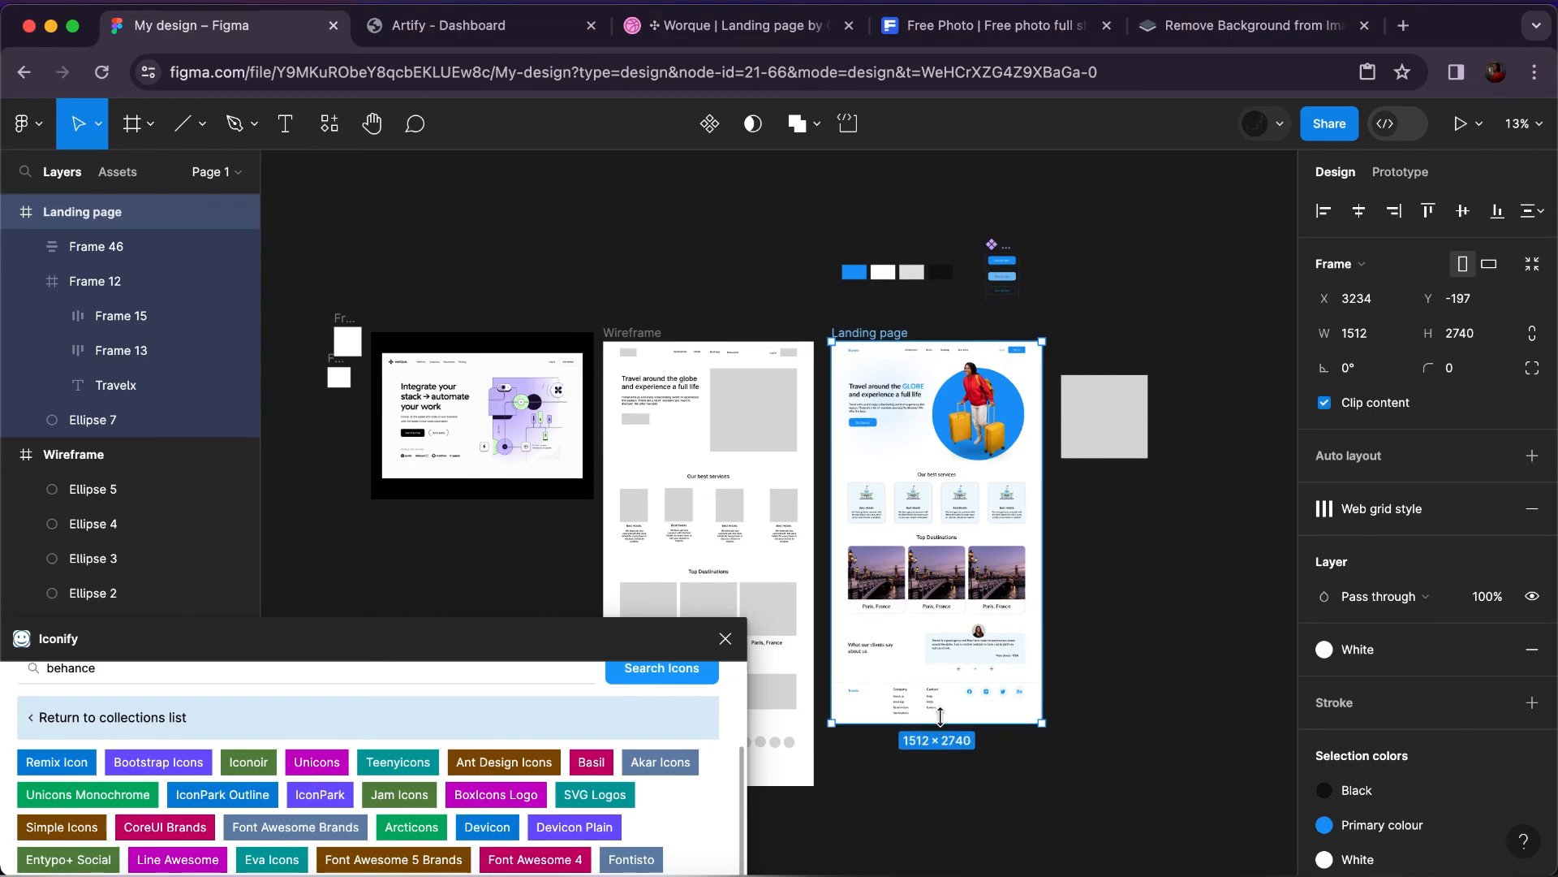
pyautogui.scroll(5, 970, 649)
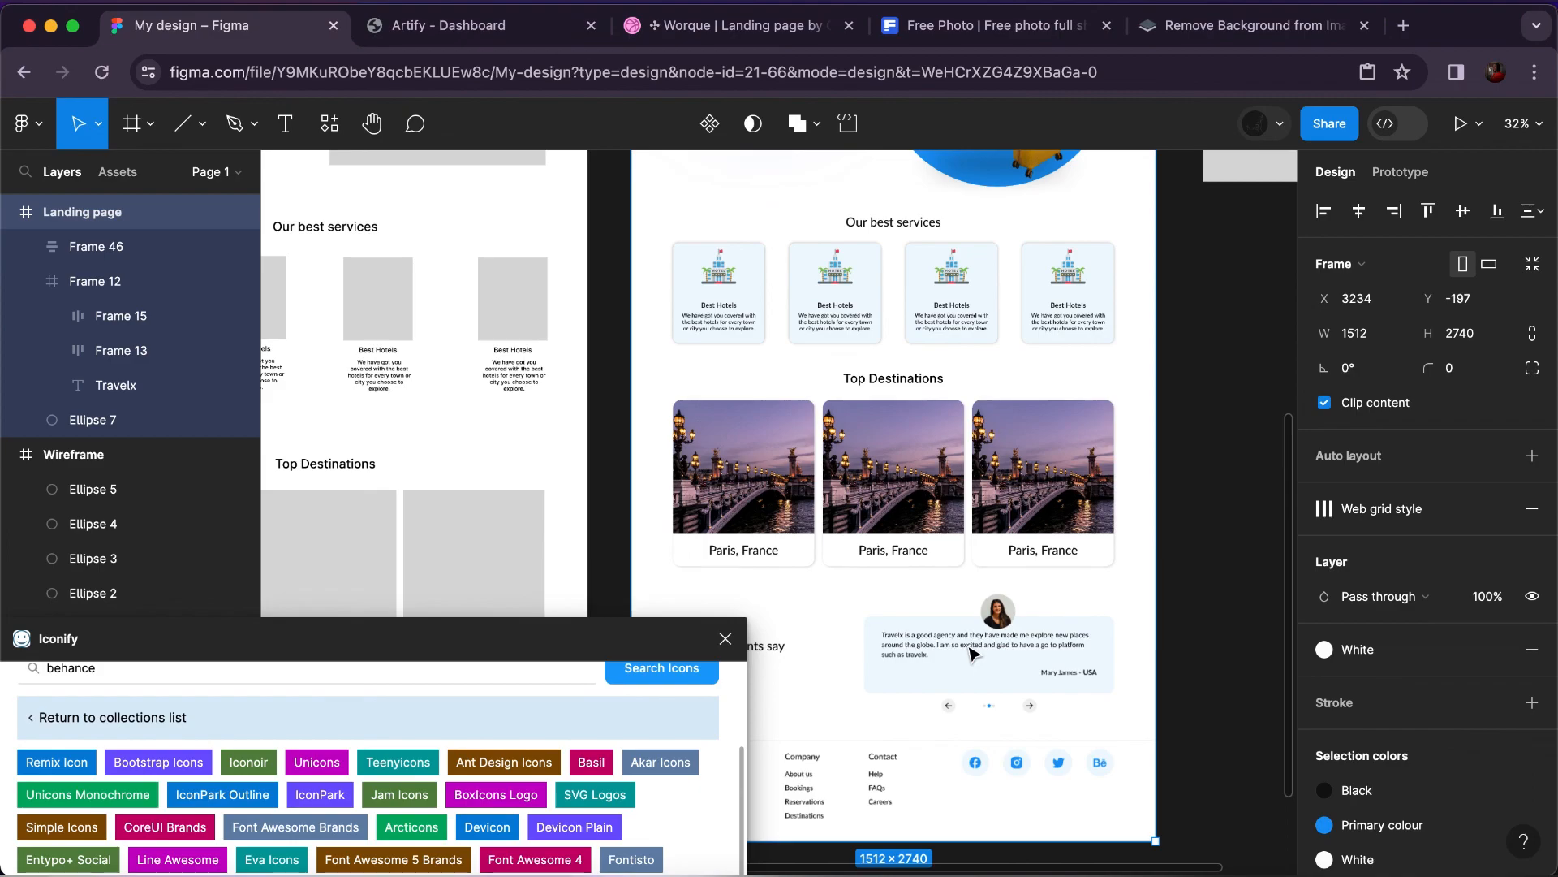
# Make the 'Our best services' heading Bold.
pyautogui.scroll(4, 971, 649)
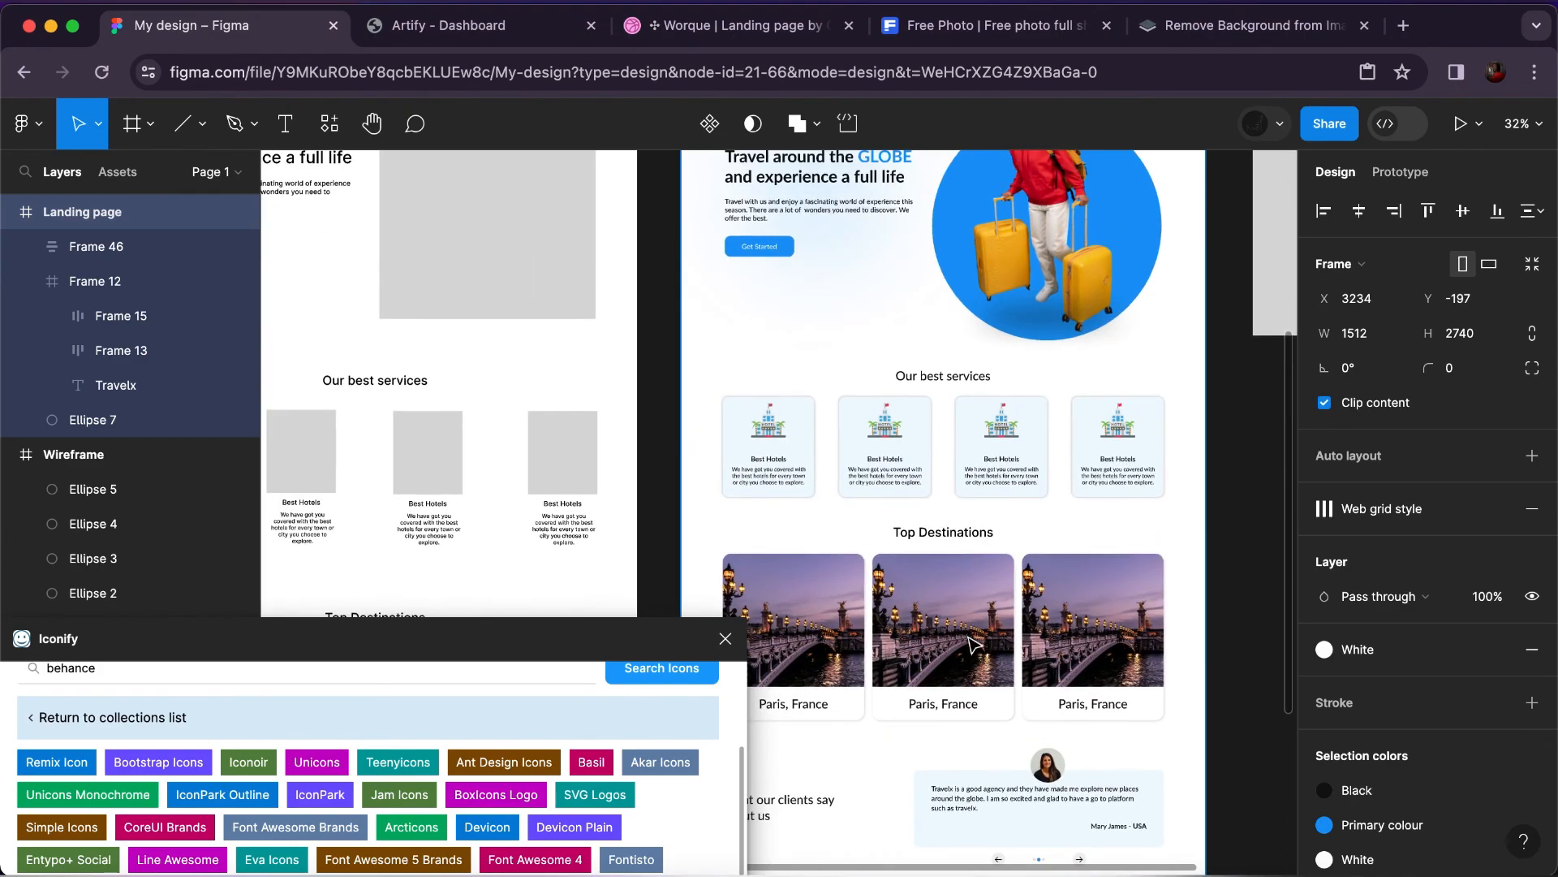
pyautogui.click(966, 388)
pyautogui.click(965, 388)
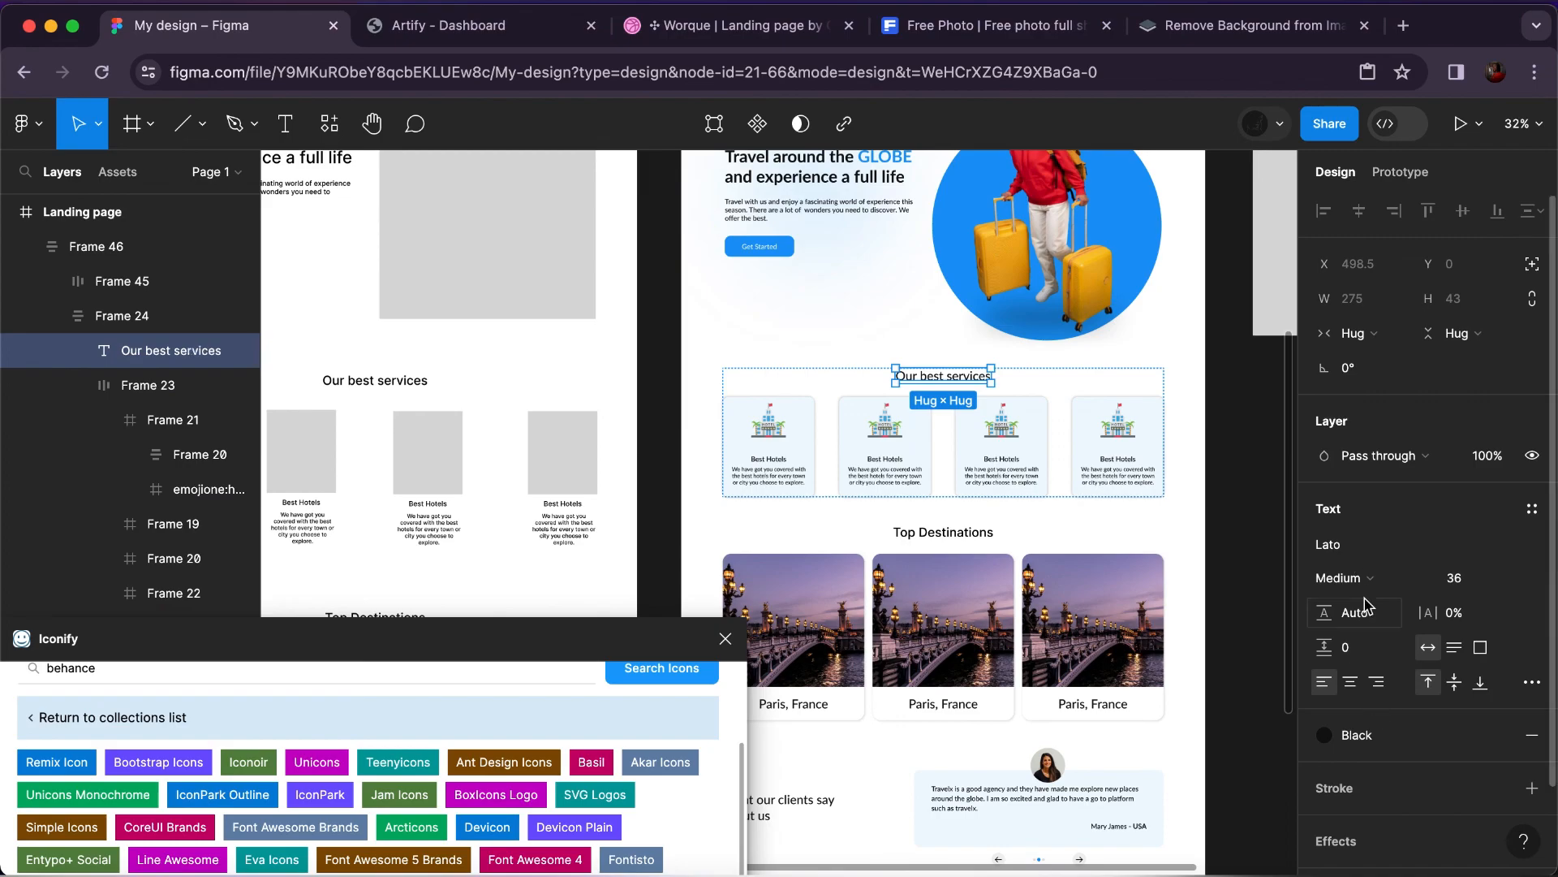
pyautogui.click(1390, 581)
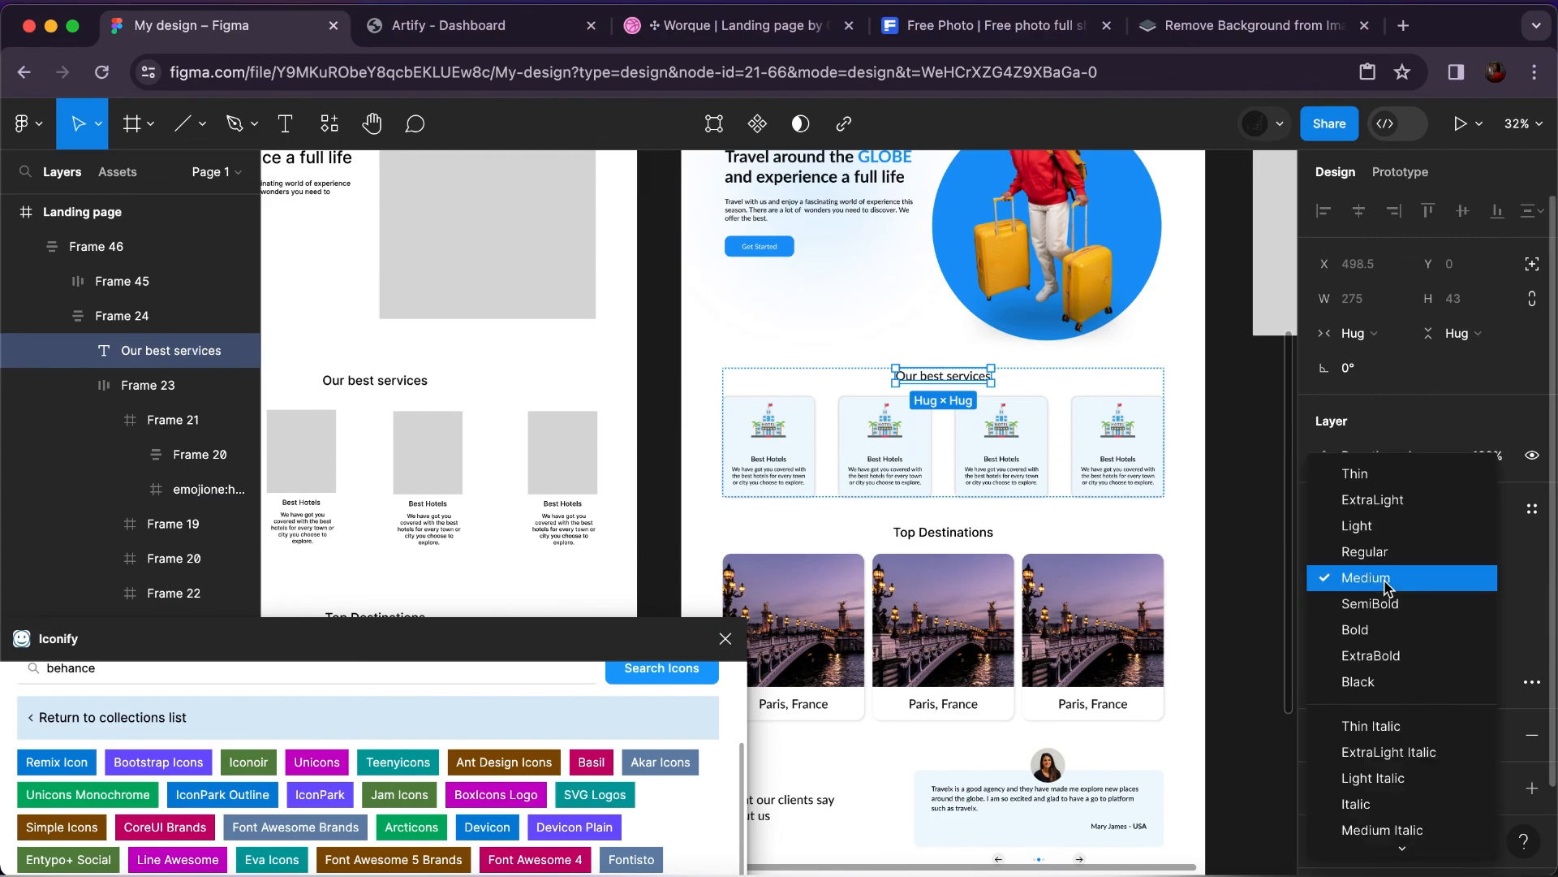
pyautogui.click(1386, 627)
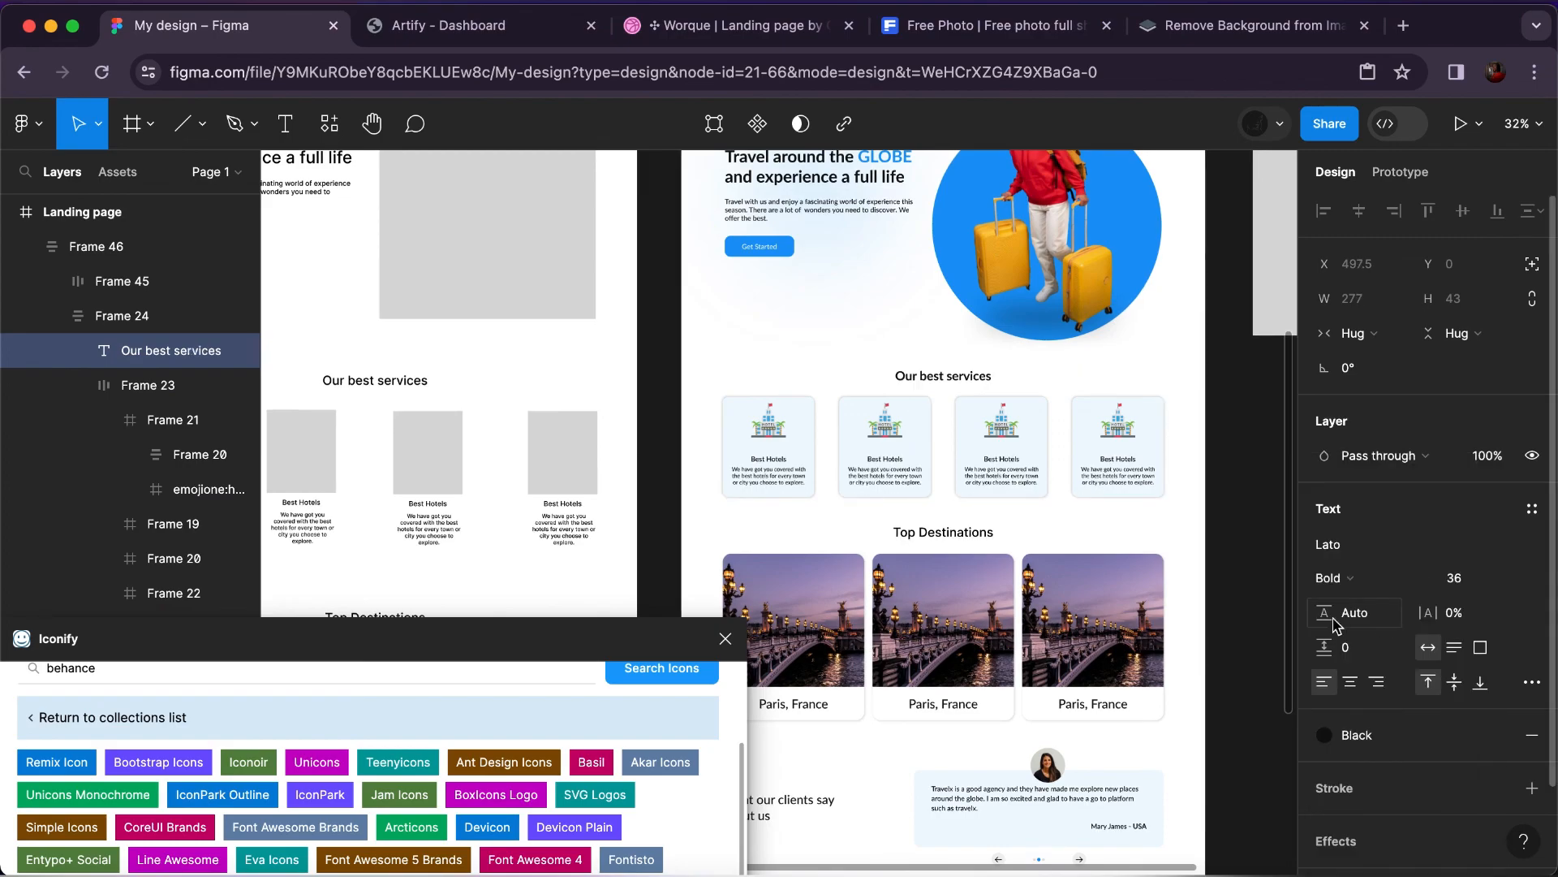
# Set the 'Top Destinations' heading to Semi Bold with the Black colour style.
pyautogui.click(946, 540)
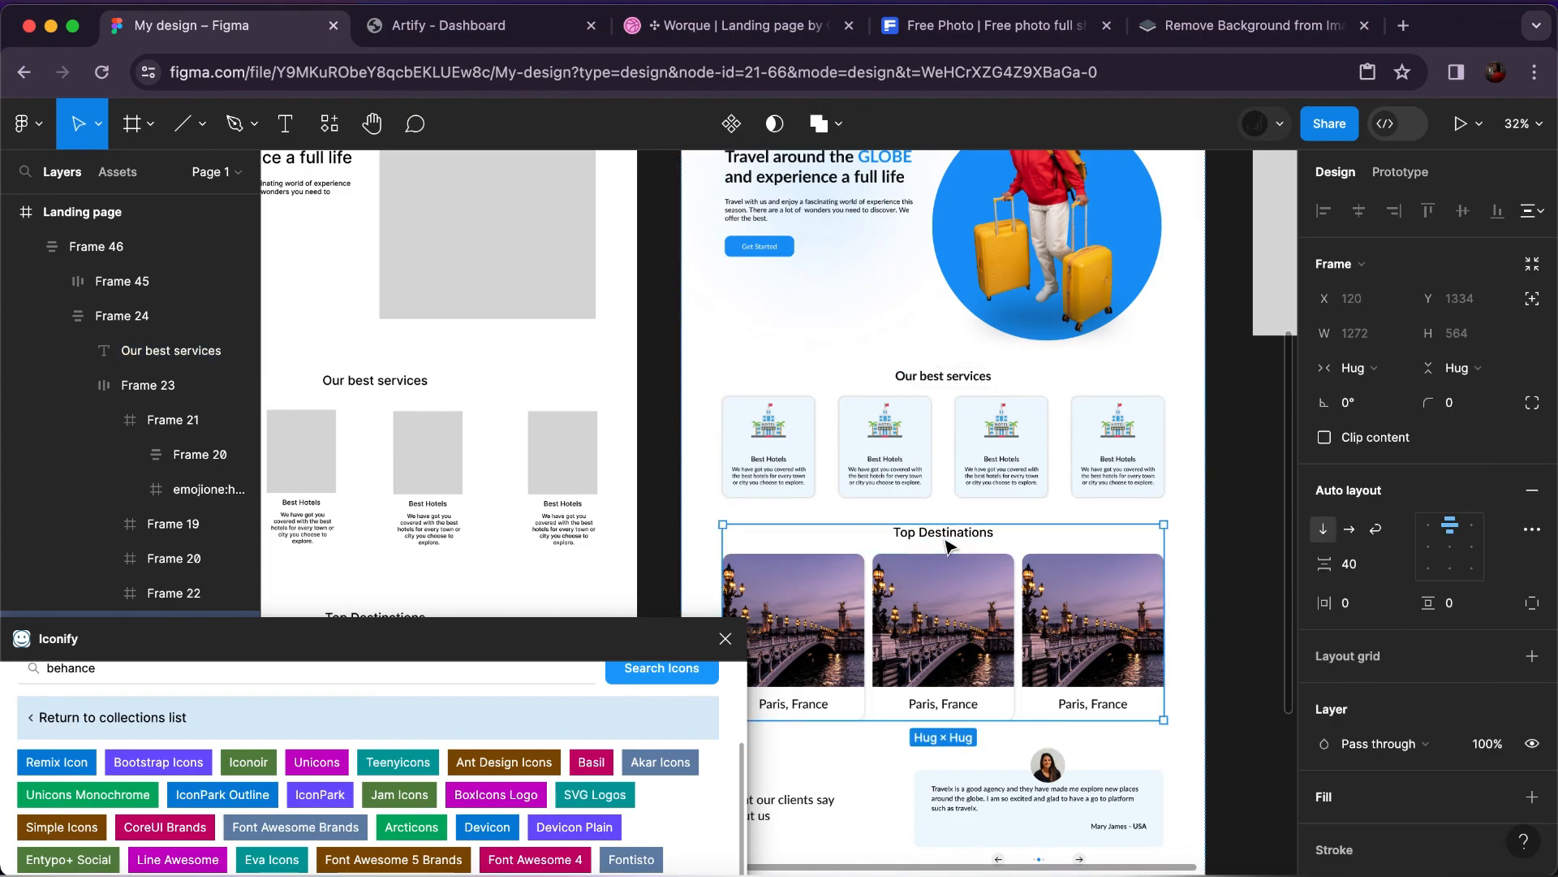
pyautogui.click(945, 539)
pyautogui.click(1338, 581)
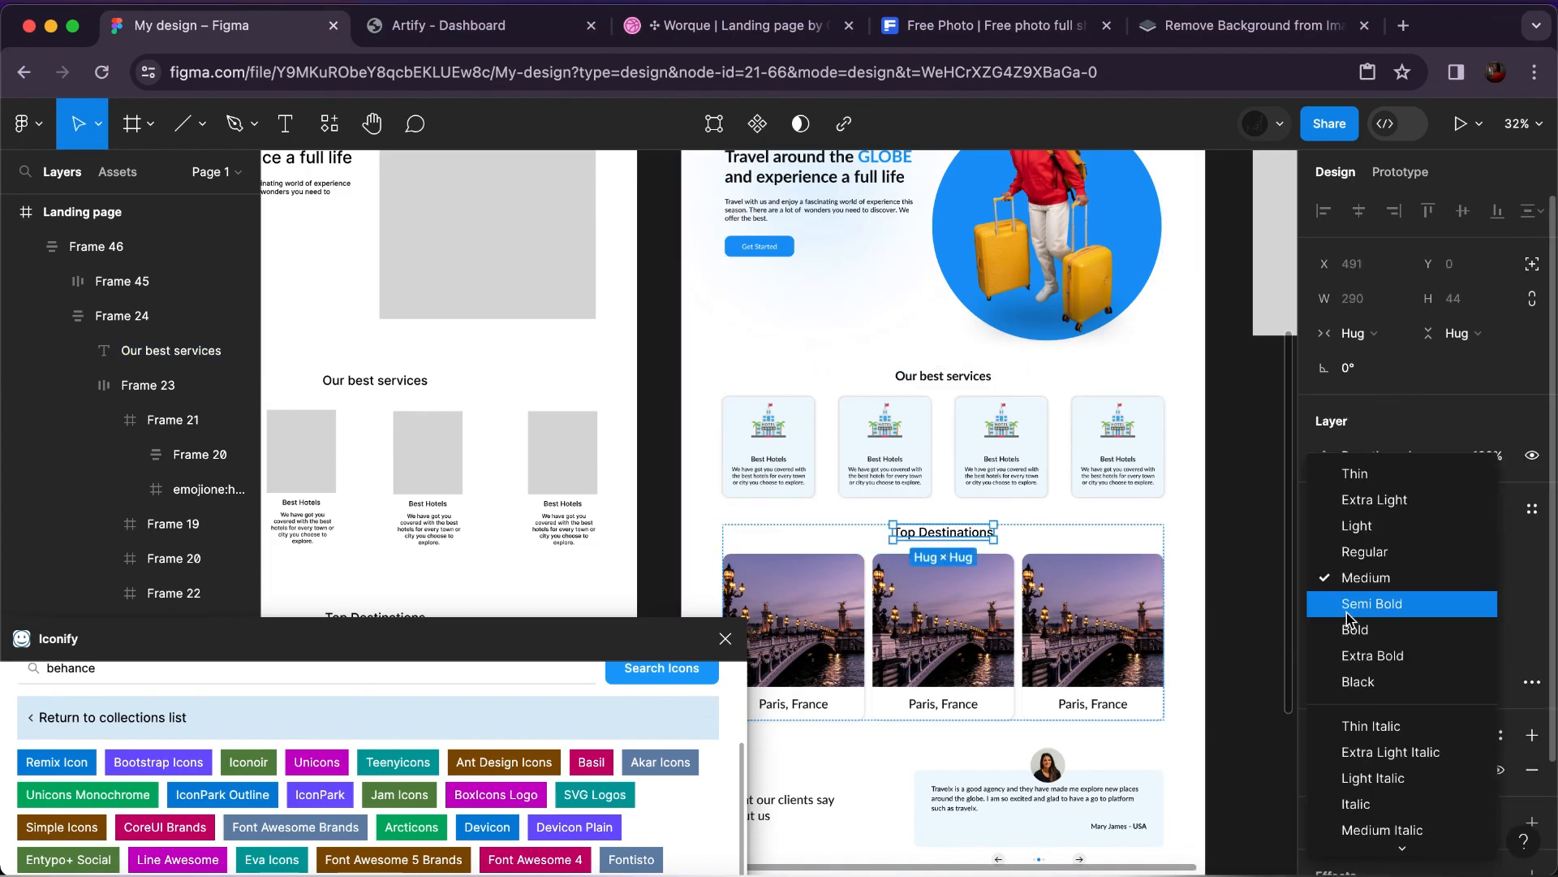
pyautogui.click(1407, 596)
pyautogui.click(1498, 735)
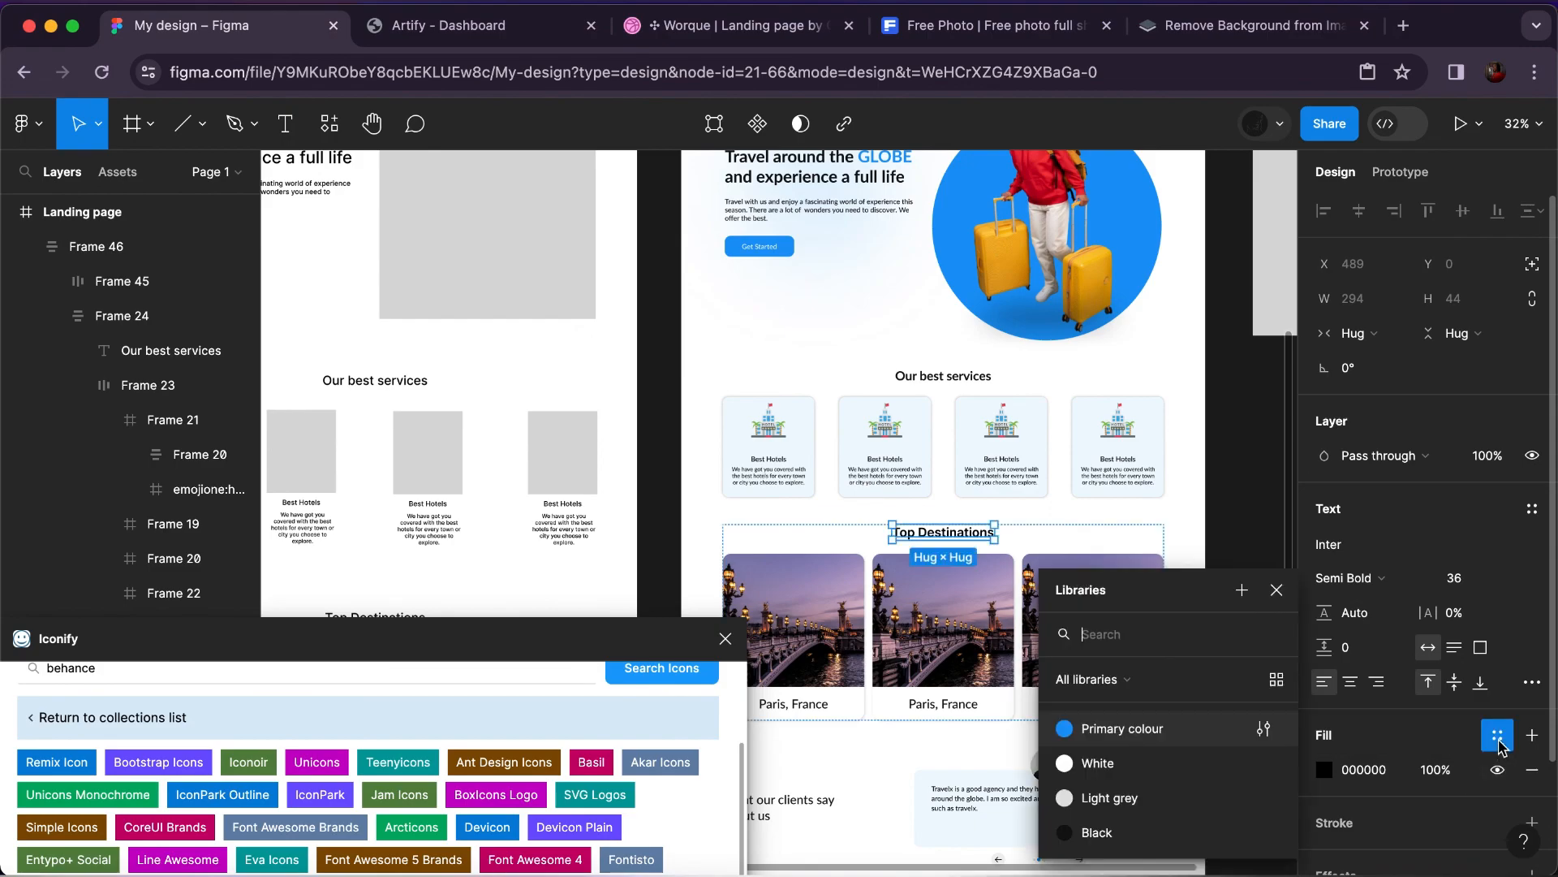
pyautogui.click(1128, 841)
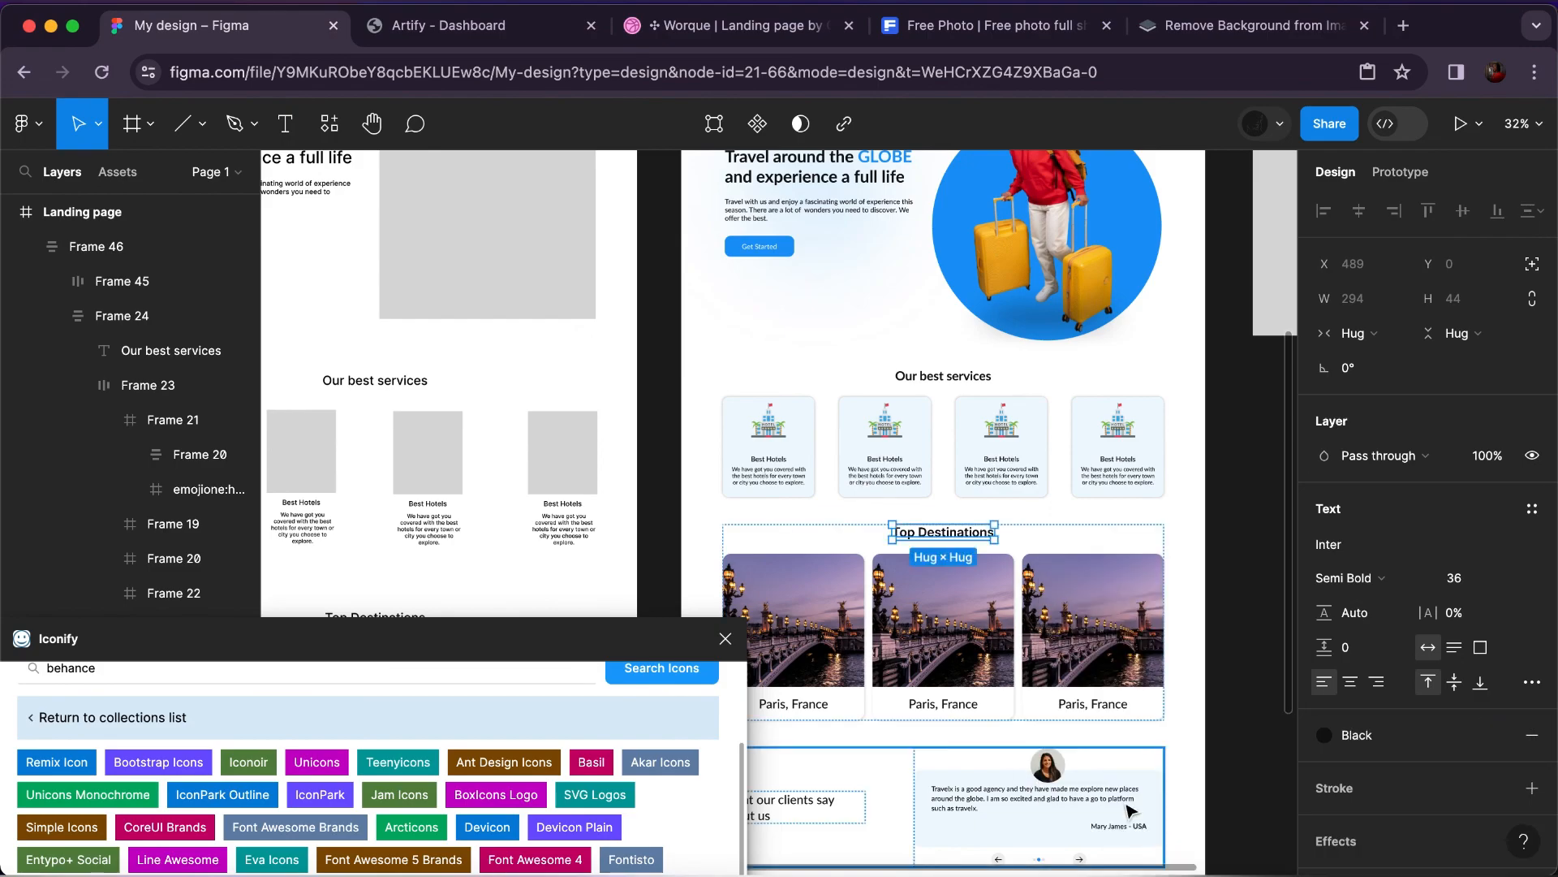
# Check the frame holding all page sections, then clear the selection and review the page.
pyautogui.click(1159, 712)
pyautogui.click(1202, 696)
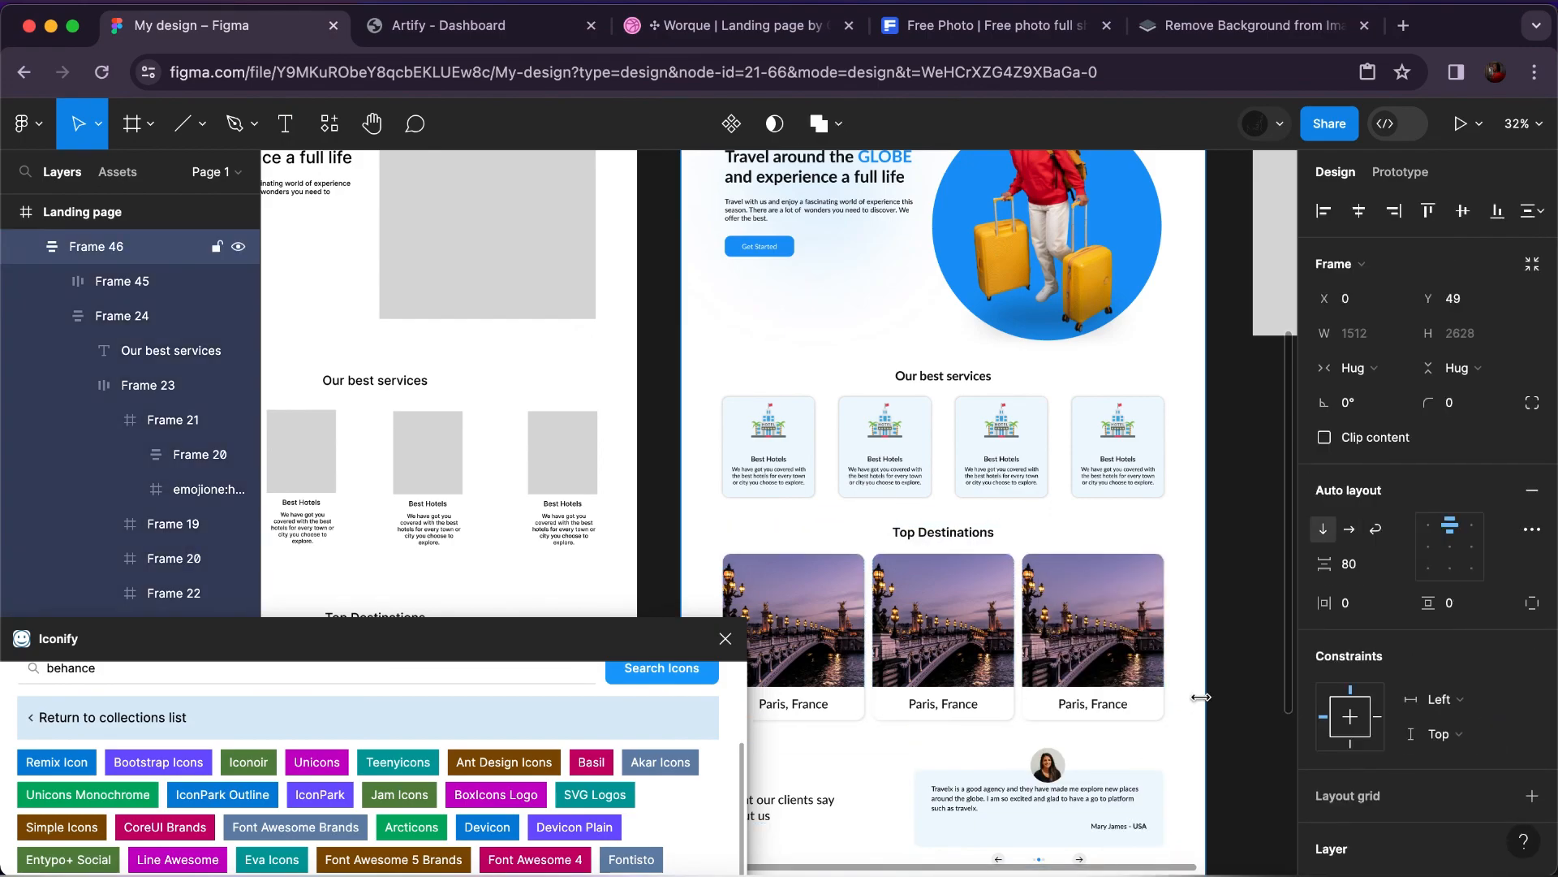
pyautogui.scroll(-5, 1202, 697)
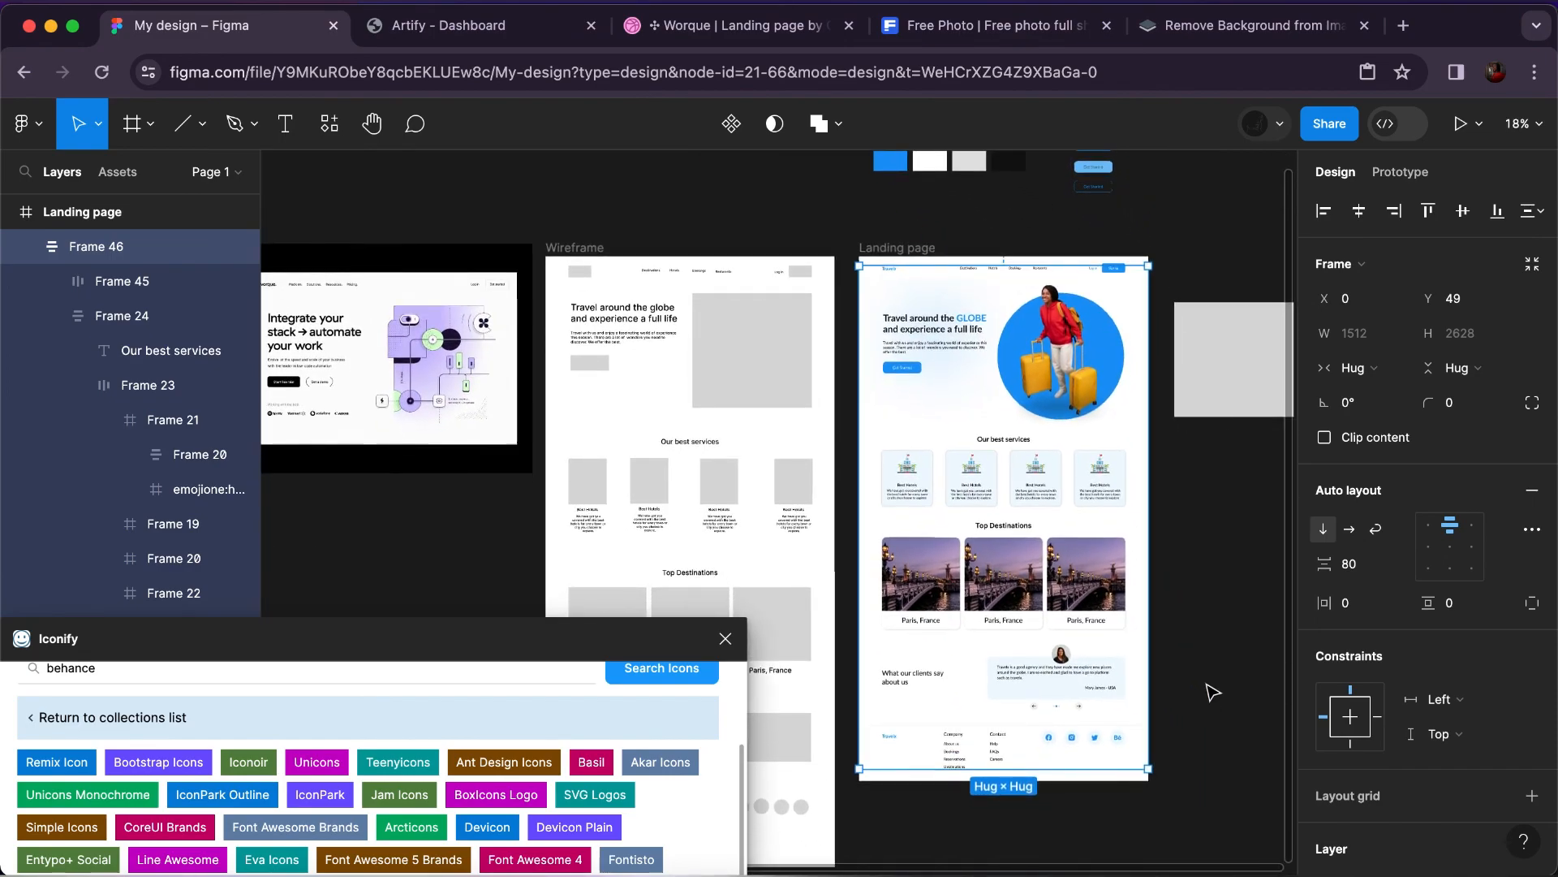
pyautogui.click(1213, 691)
pyautogui.scroll(1, 1169, 426)
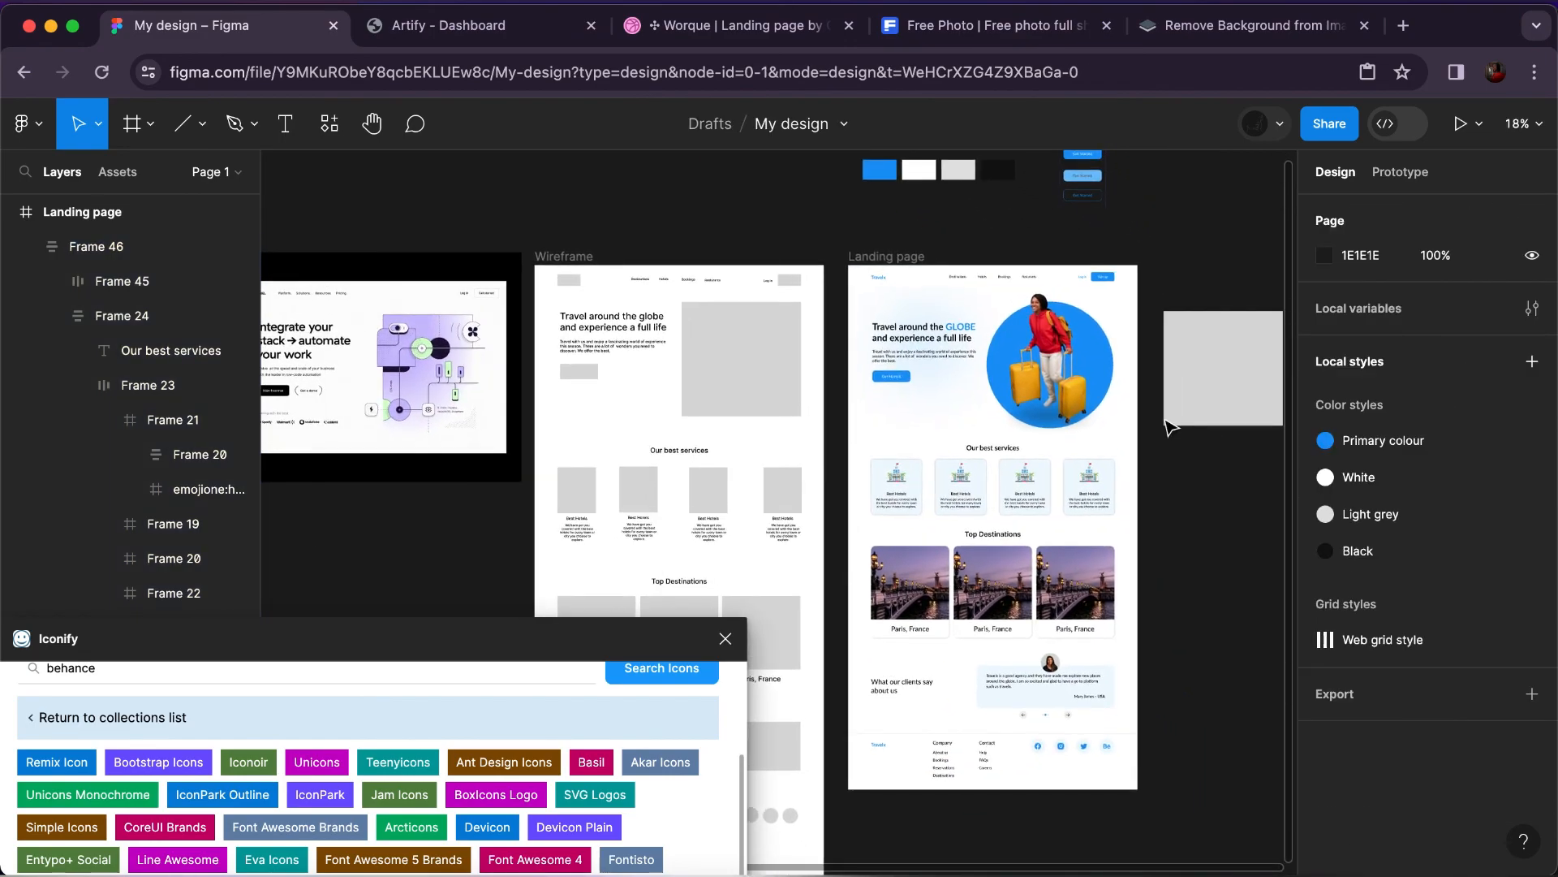